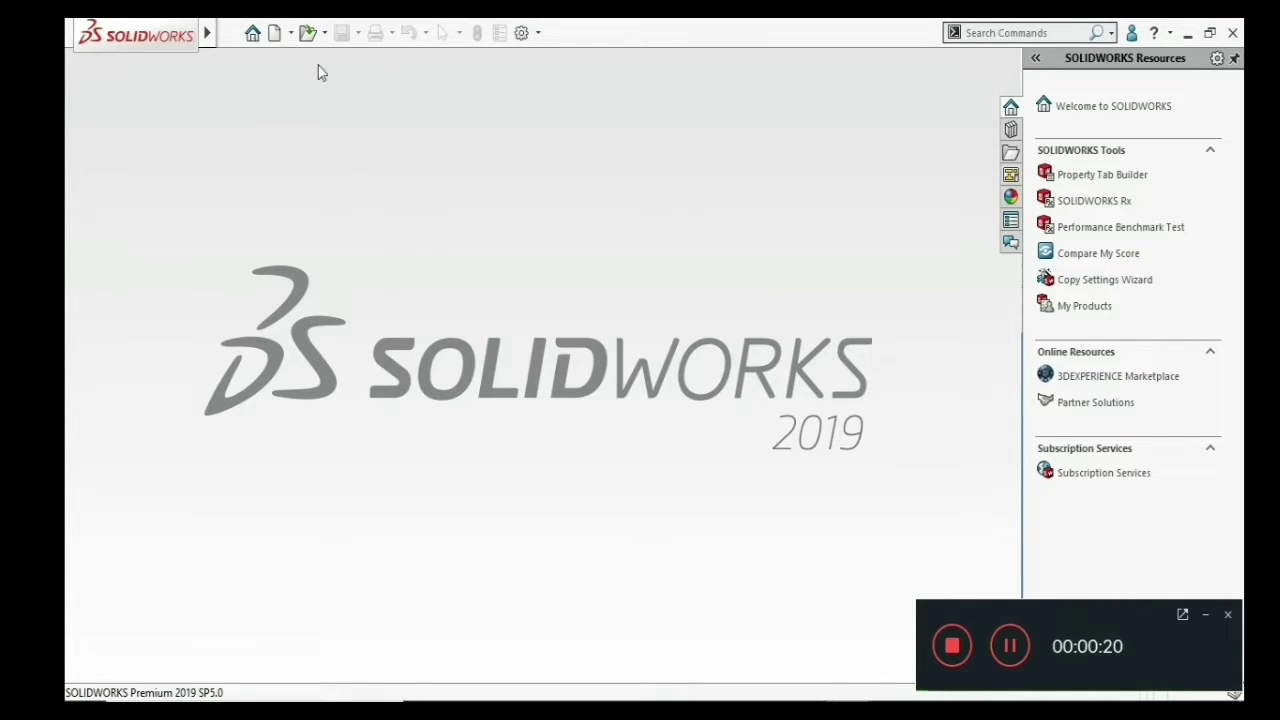
- Open the recent part P11111.SLDPRT from the Recent Documents list
click(323, 34)
click(334, 88)
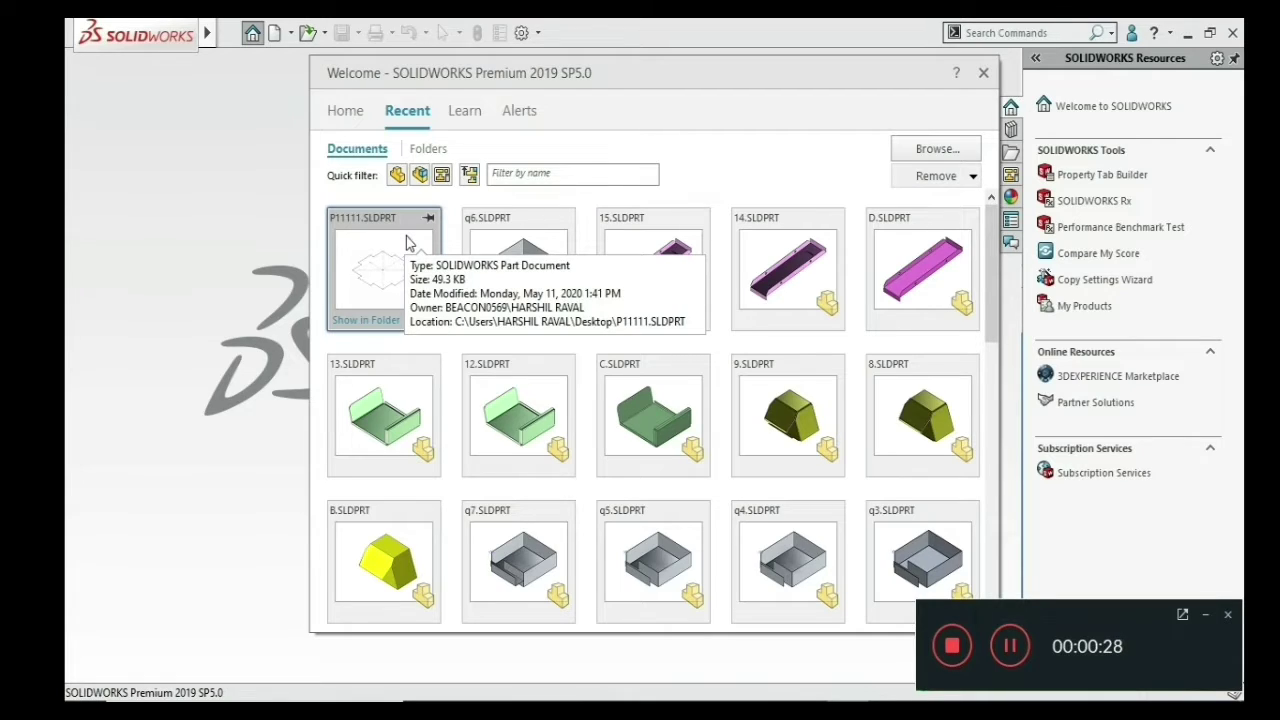
click(408, 243)
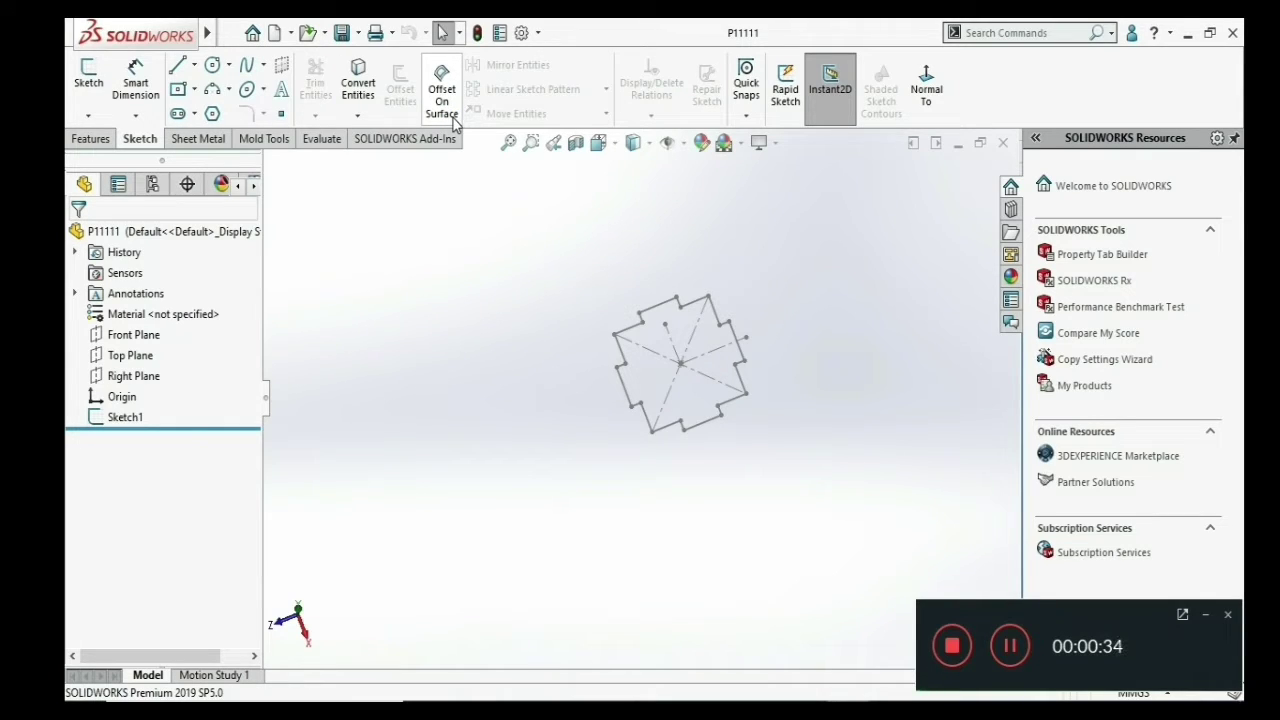
- Edit Sketch1 with shaded sketch contours off, viewed normal to its plane
click(125, 417)
click(138, 360)
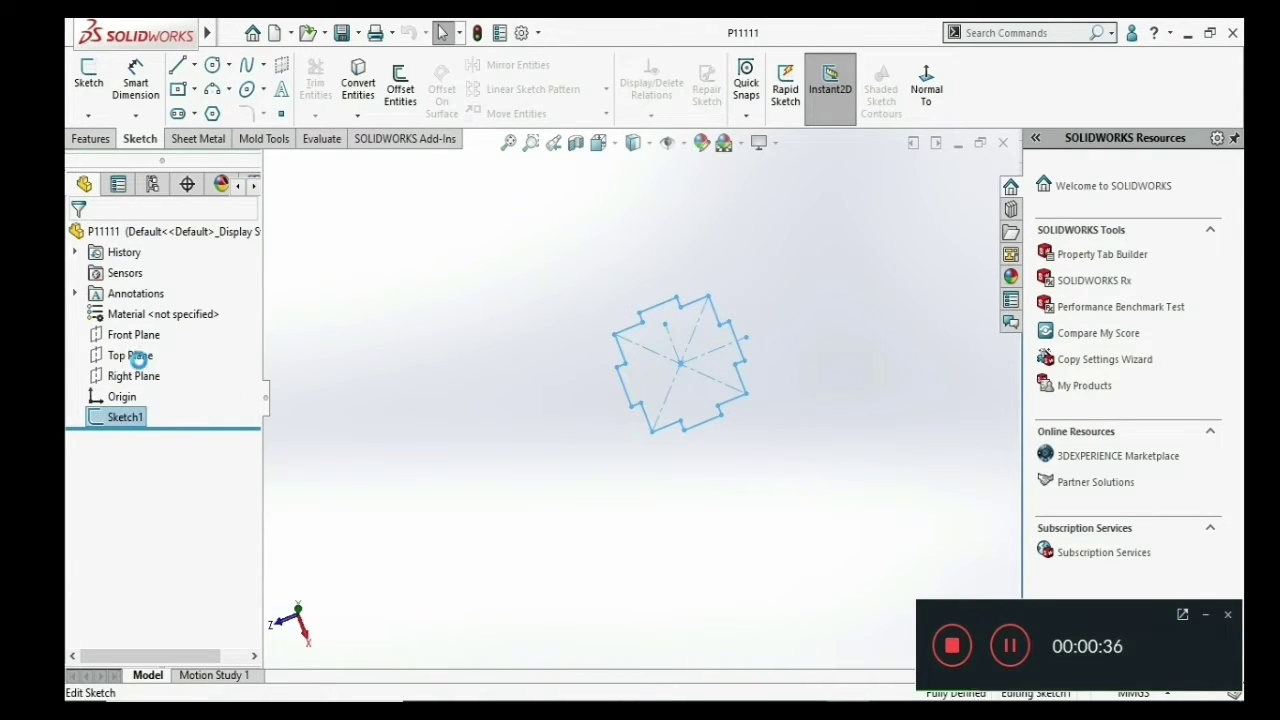
scroll(687, 386, down, 3)
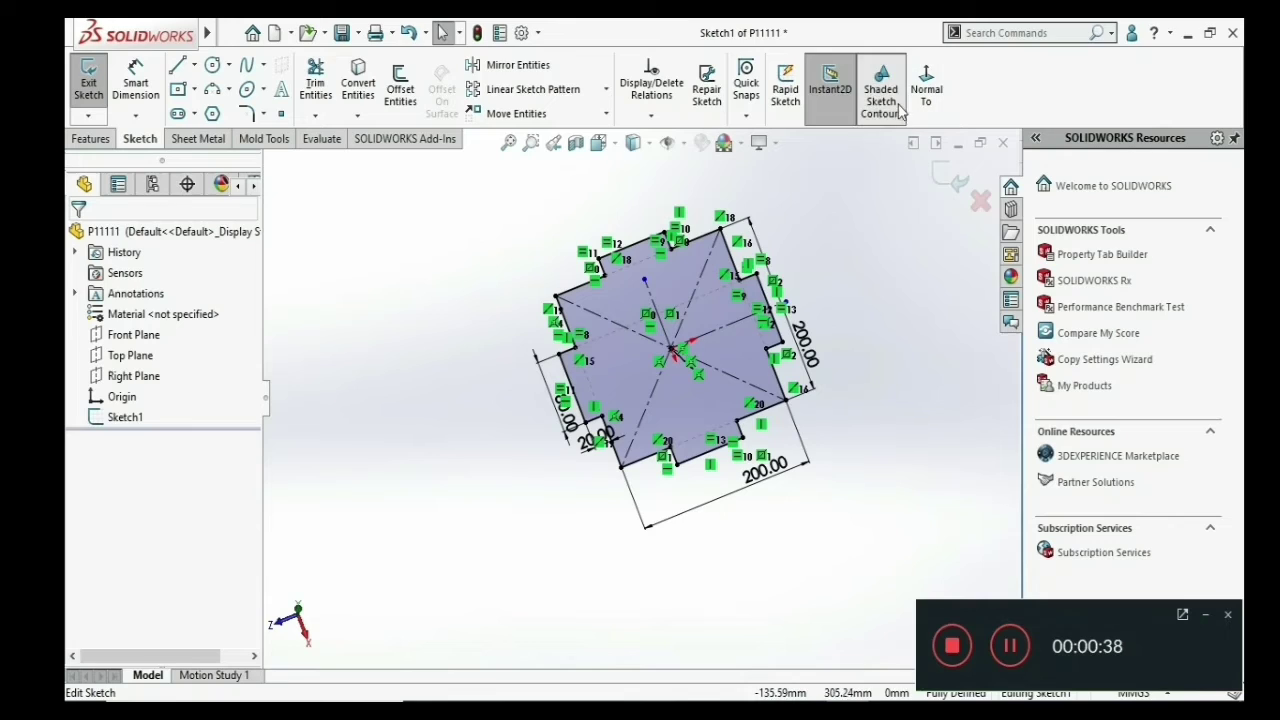
click(900, 112)
click(922, 92)
- Orbit Sketch1 into a tilted 3-D view and show the Features commands
scroll(697, 421, up, 3)
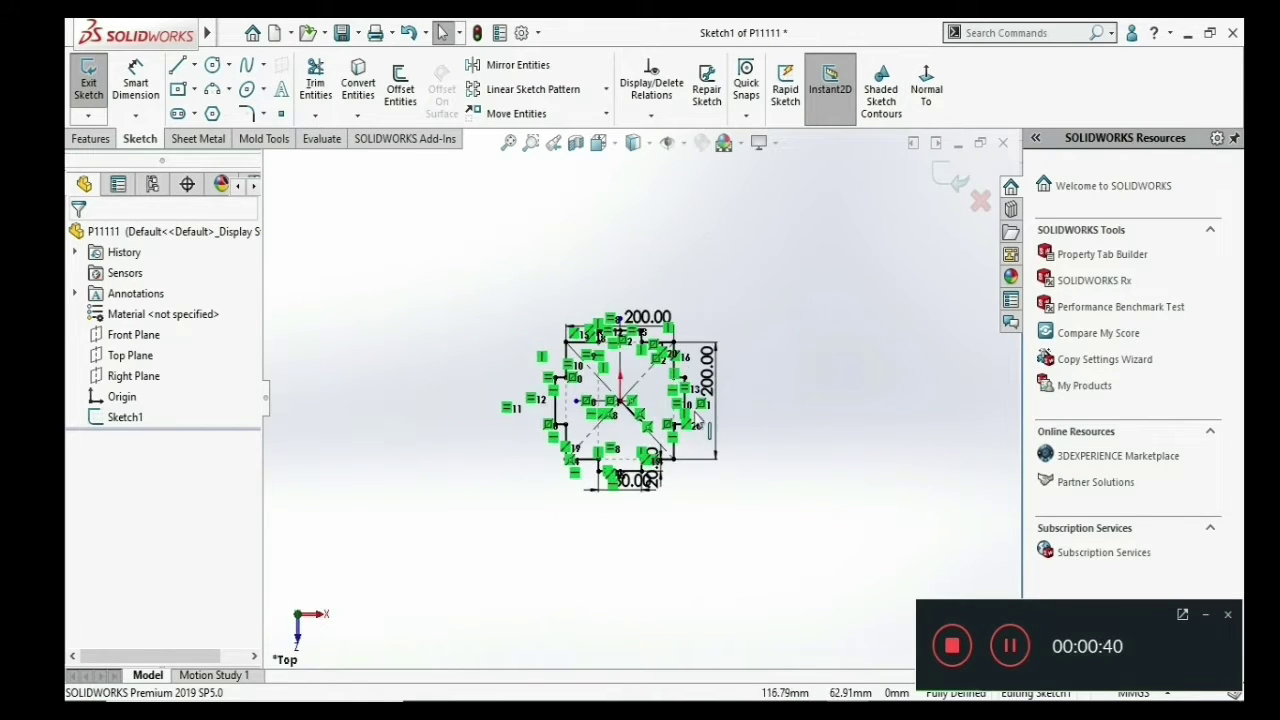
scroll(697, 421, down, 3)
middle_drag(606, 343, 700, 285)
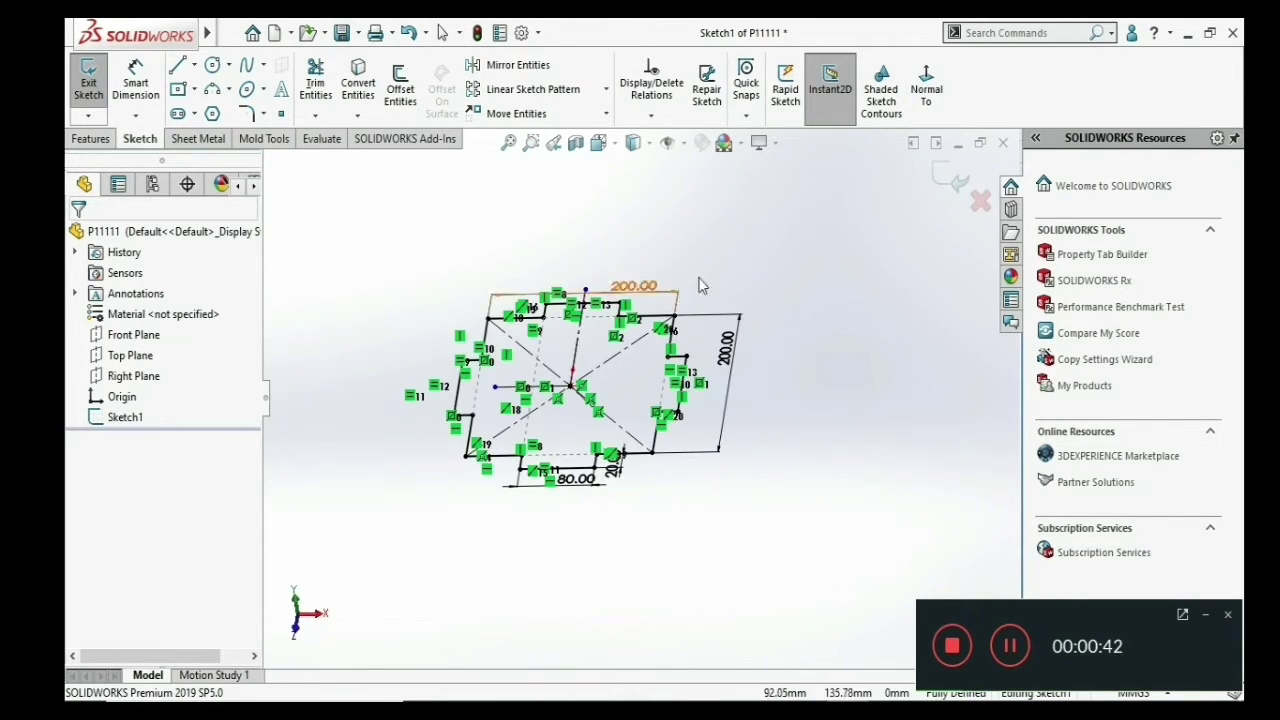
mouse_move(136, 34)
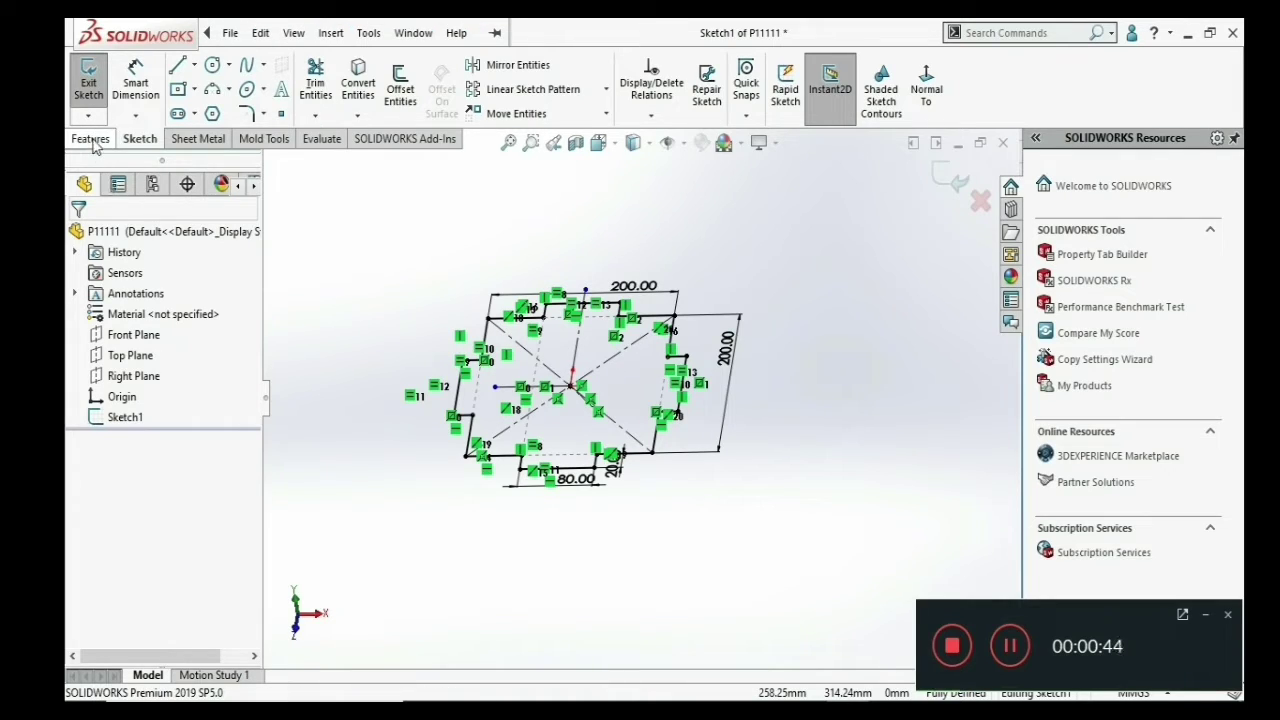
click(92, 139)
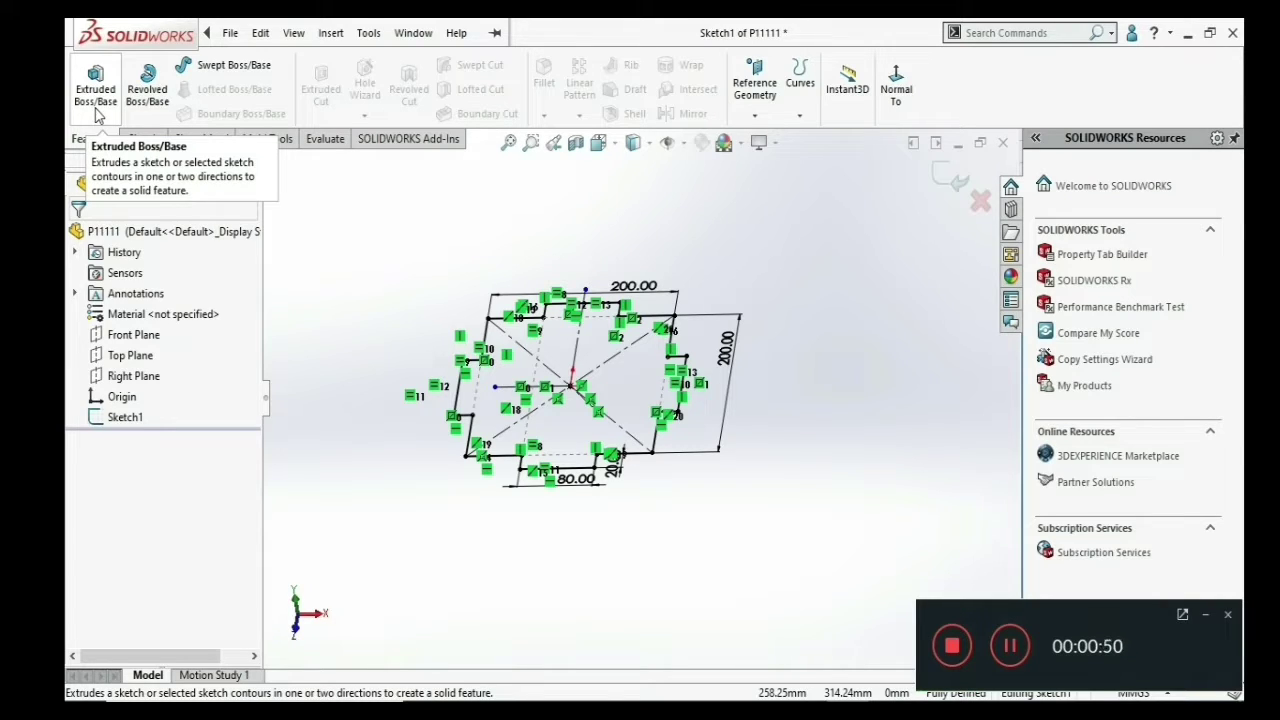
- Start an Extruded Boss from the Sketch Plane, Blind, 100 mm deep
click(97, 113)
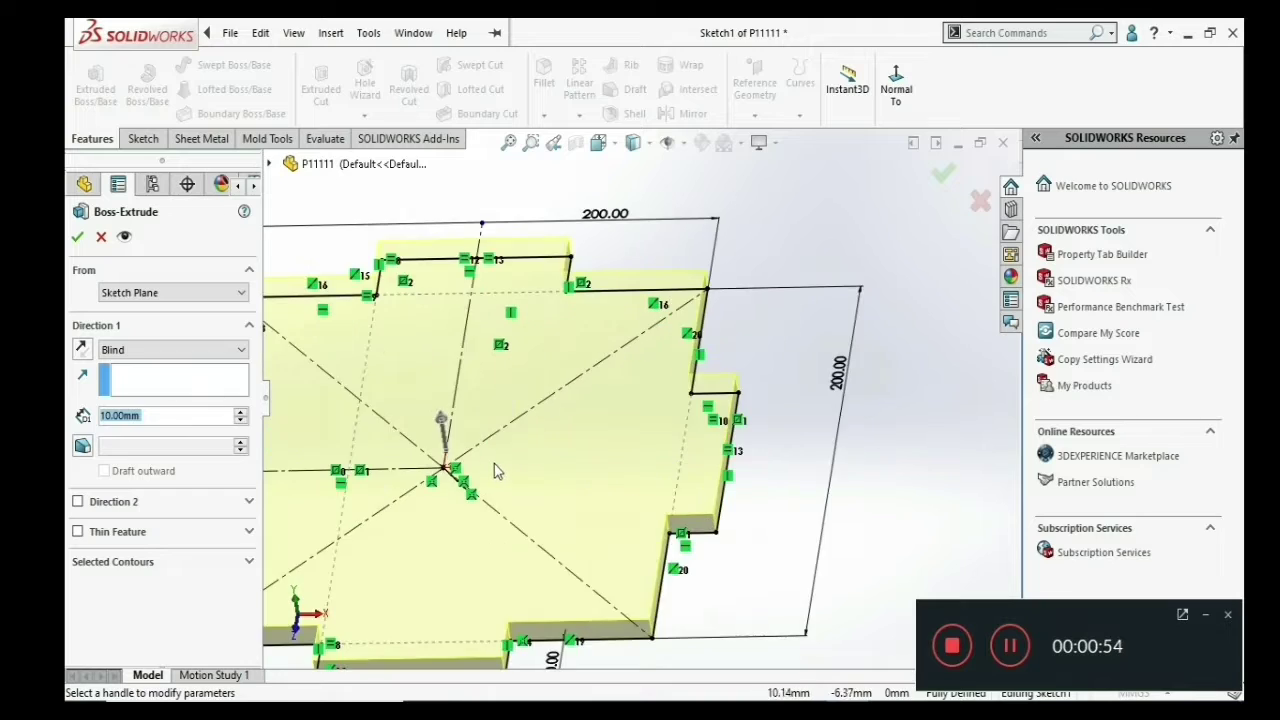
click(147, 295)
click(142, 299)
click(150, 350)
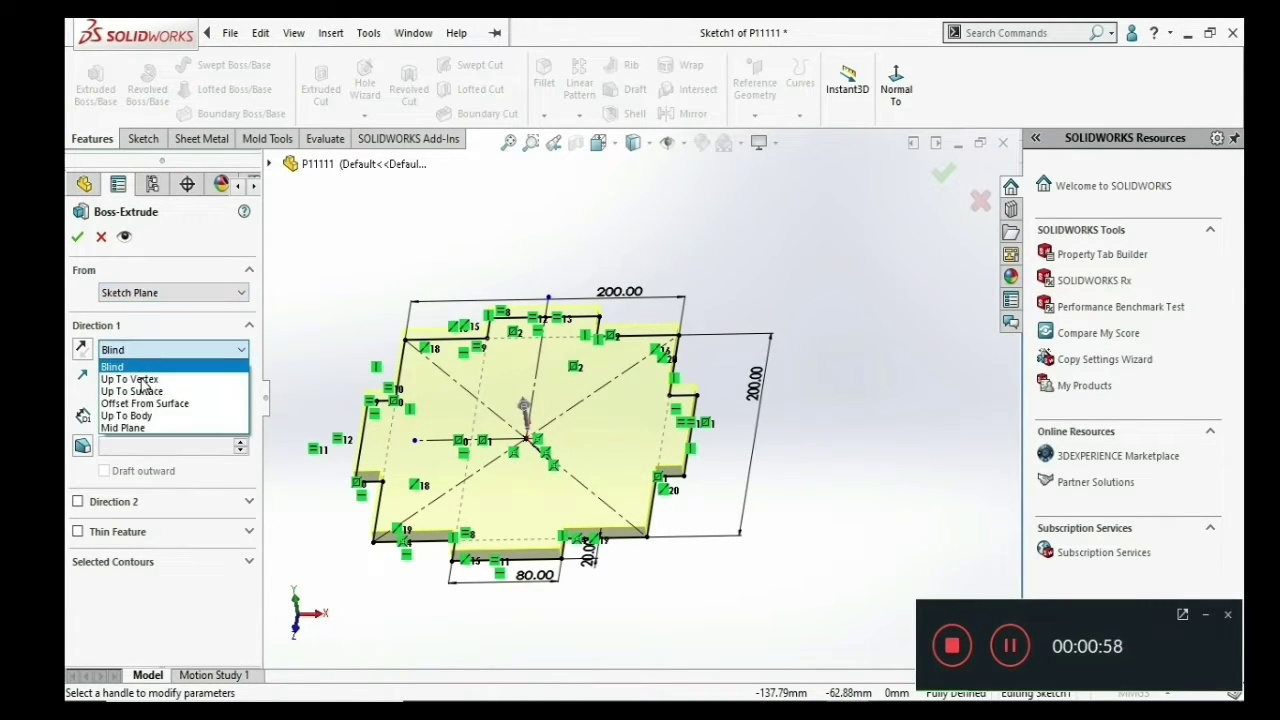
click(153, 357)
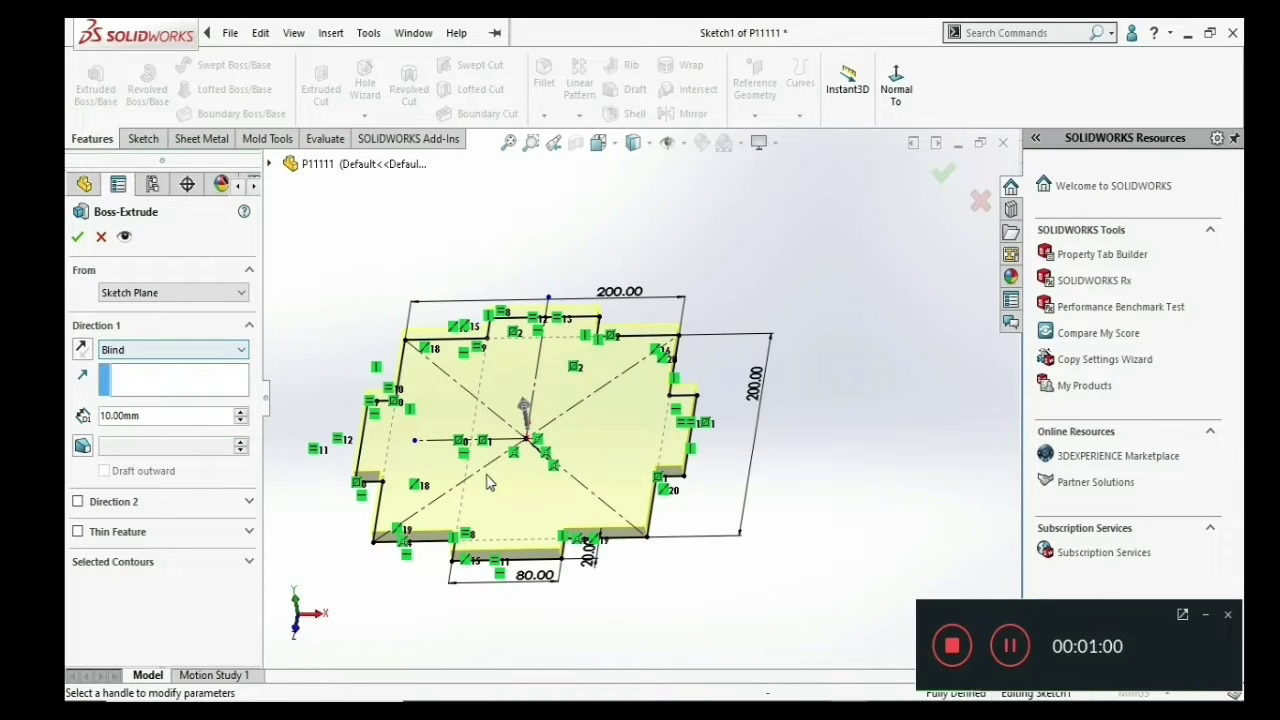
middle_drag(323, 563, 281, 537)
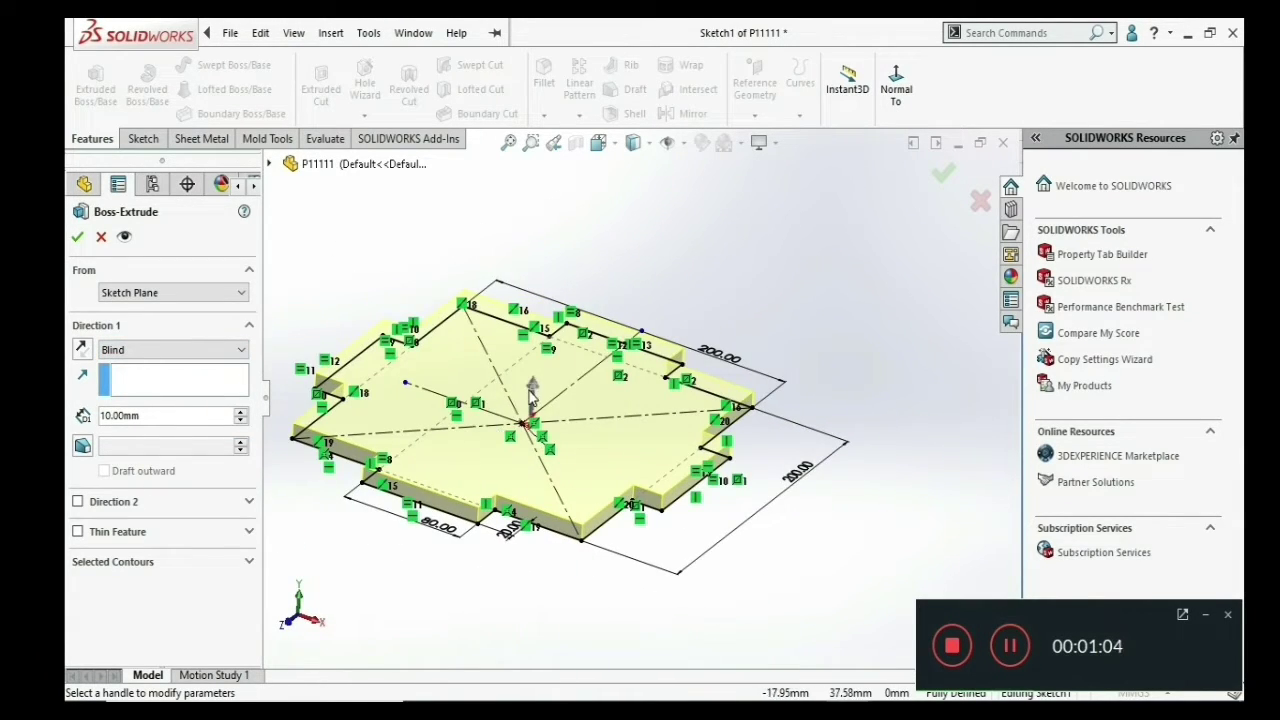
drag(531, 388, 578, 241)
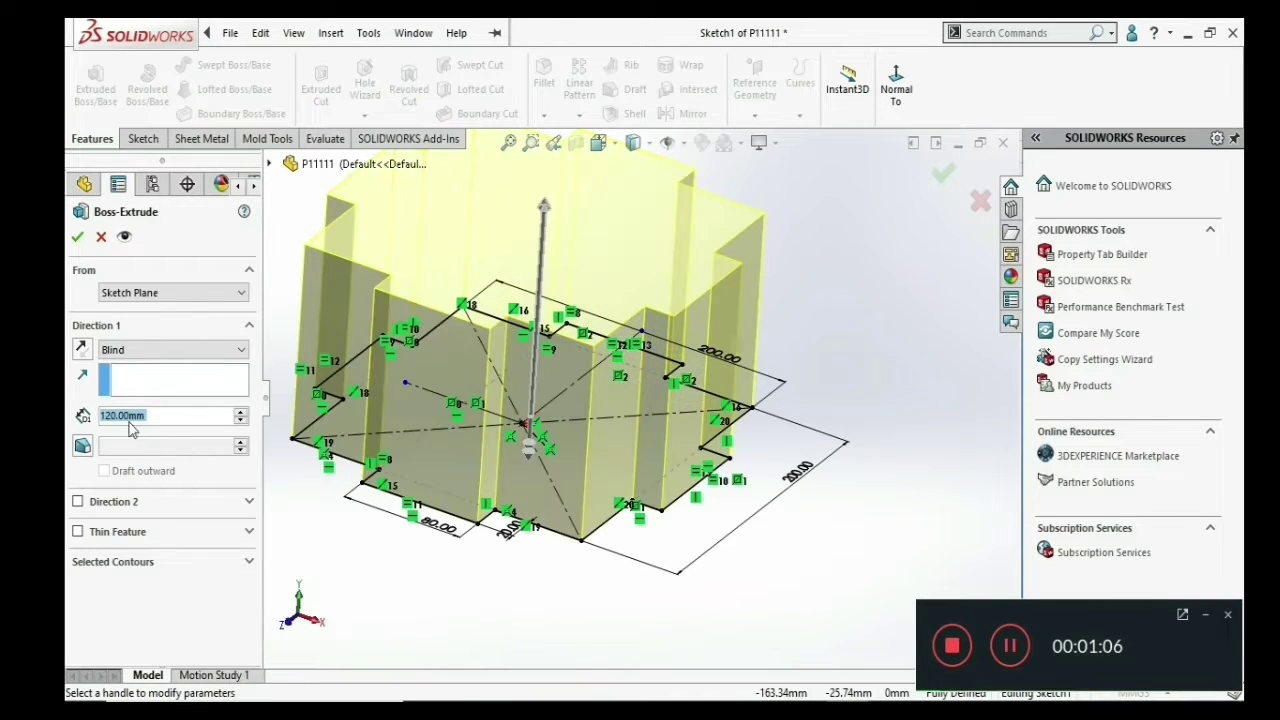
text(100)
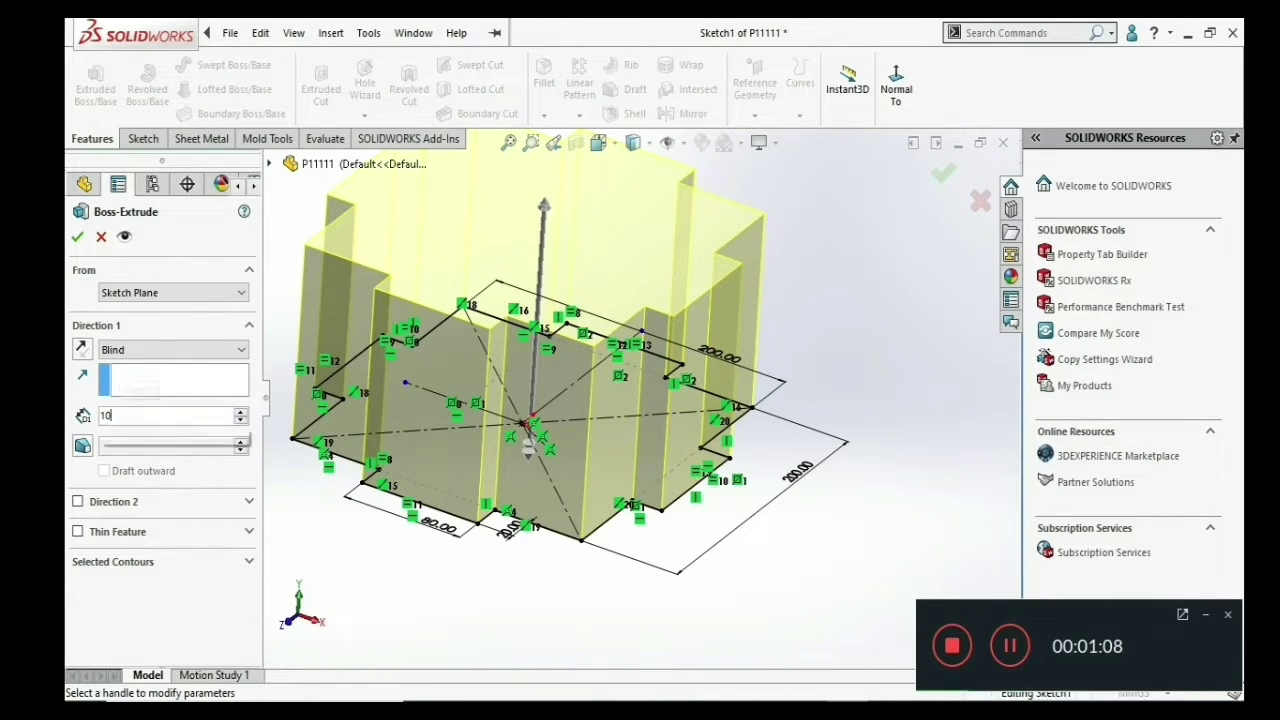
key(Return)
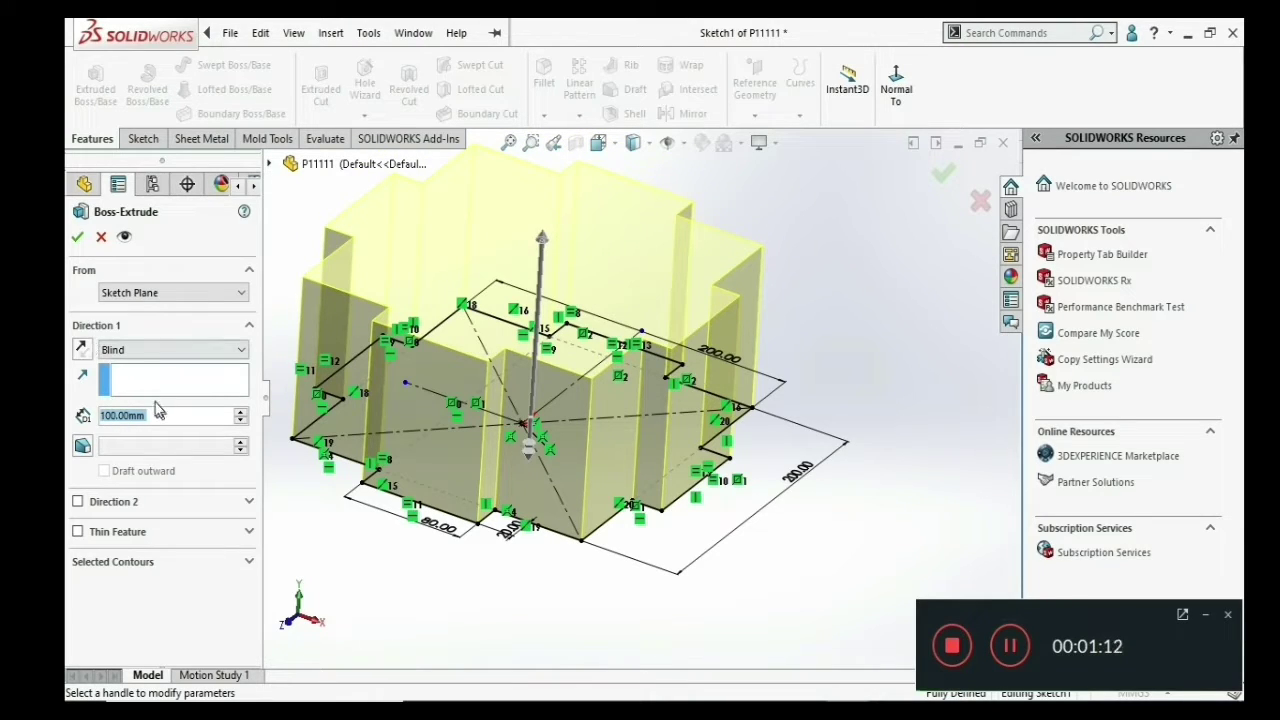
- Orbit and zoom around the 100 mm extrusion preview down to a low side view
scroll(557, 380, up, 3)
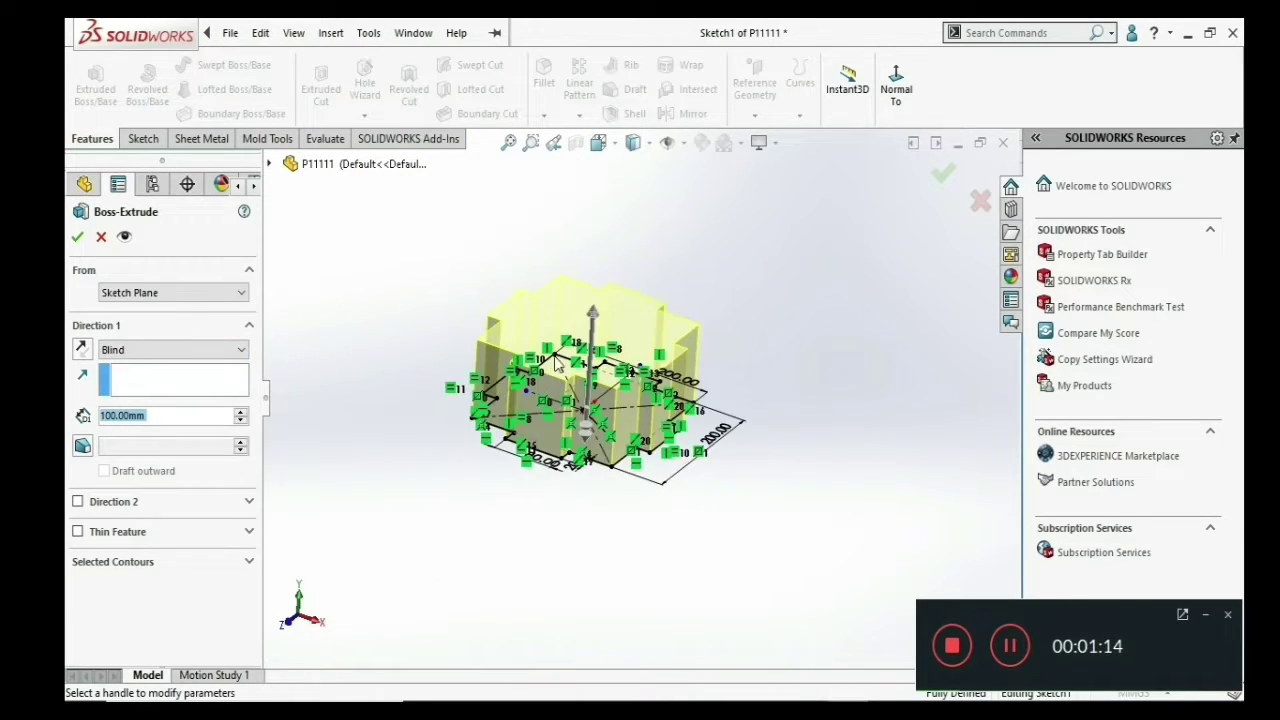
mouse_move(557, 365)
middle_down()
mouse_move(634, 392)
mouse_move(605, 255)
middle_up()
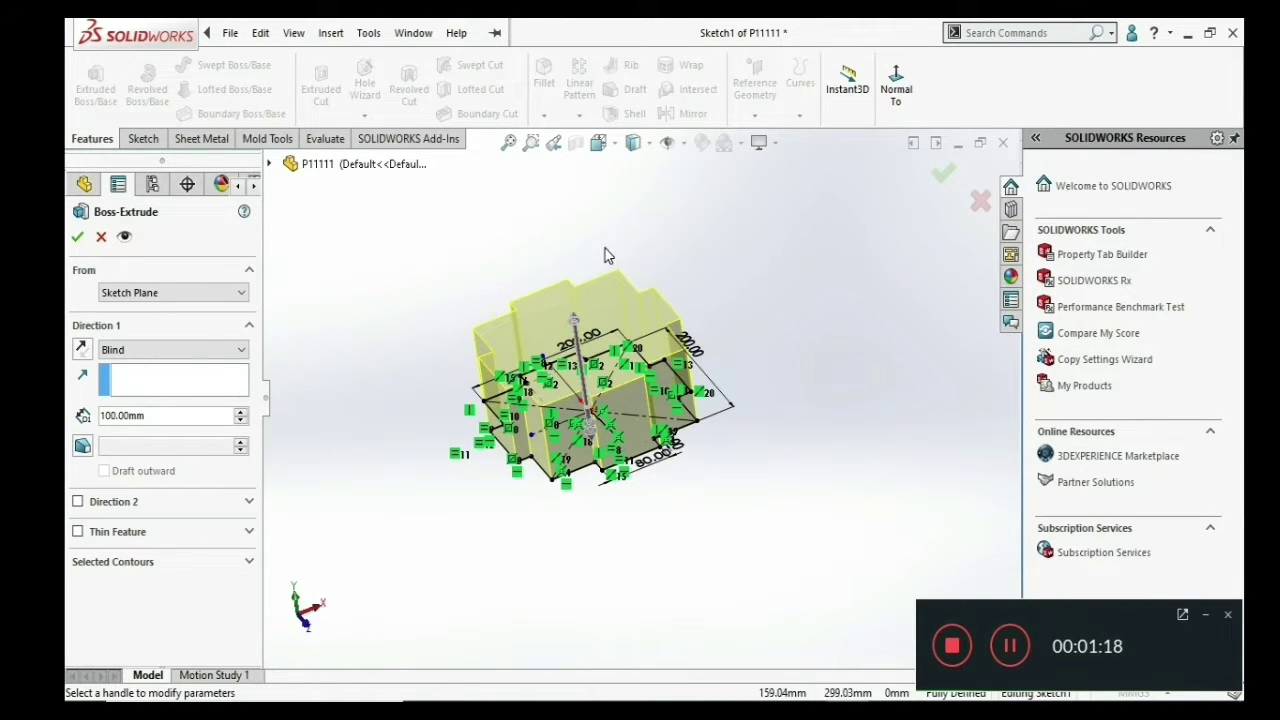
scroll(590, 385, down, 1)
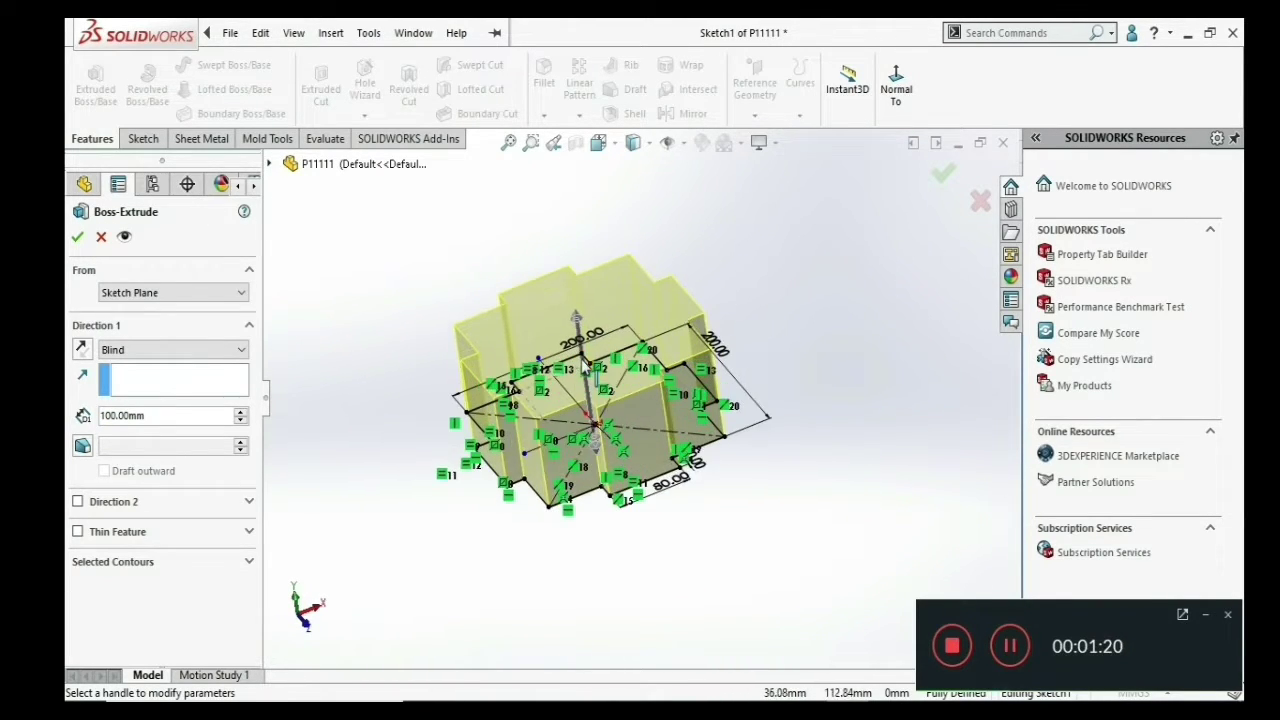
scroll(612, 470, up, 1)
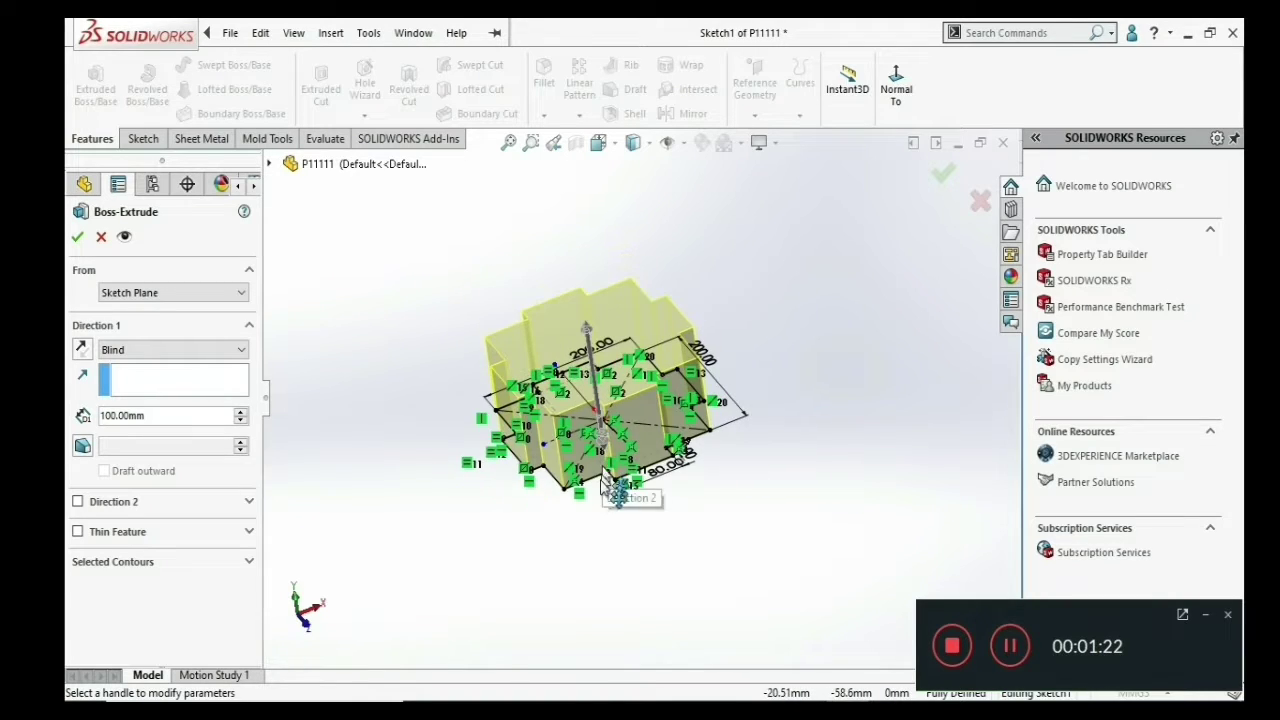
scroll(606, 425, up, 1)
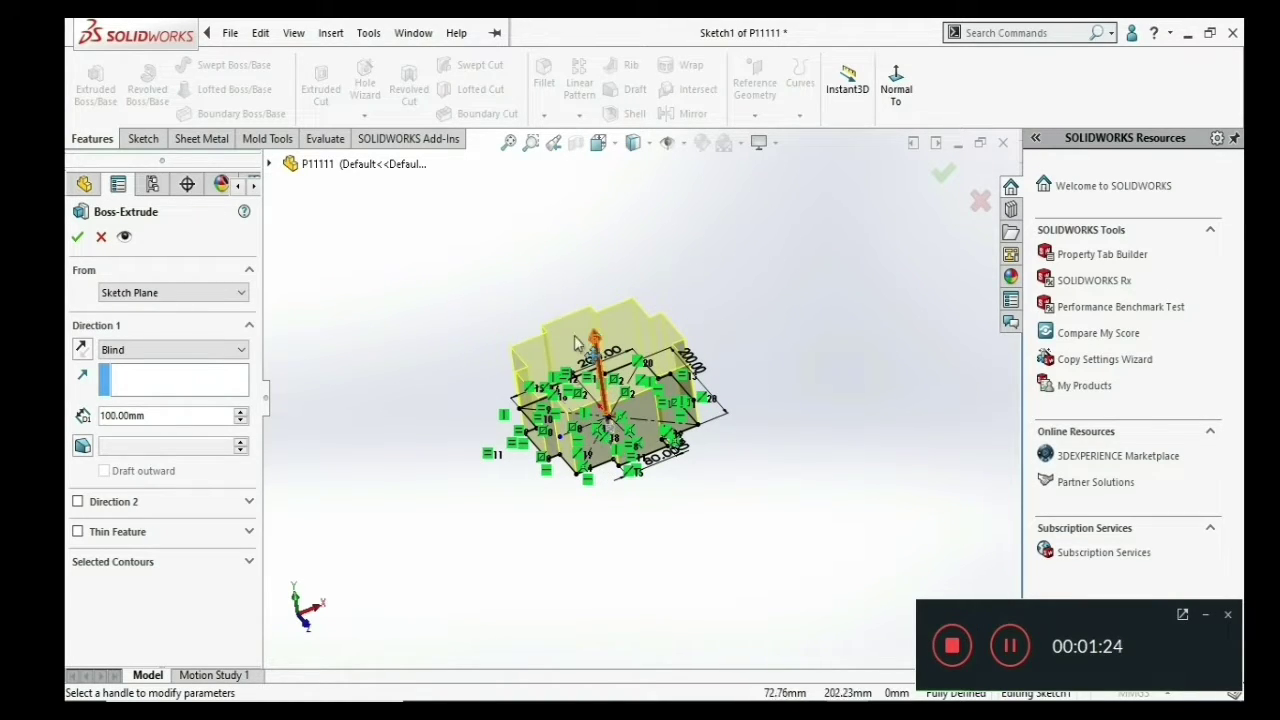
scroll(675, 400, down, 1)
mouse_move(677, 398)
middle_down()
mouse_move(498, 505)
mouse_move(520, 363)
mouse_move(508, 368)
mouse_move(567, 377)
middle_up()
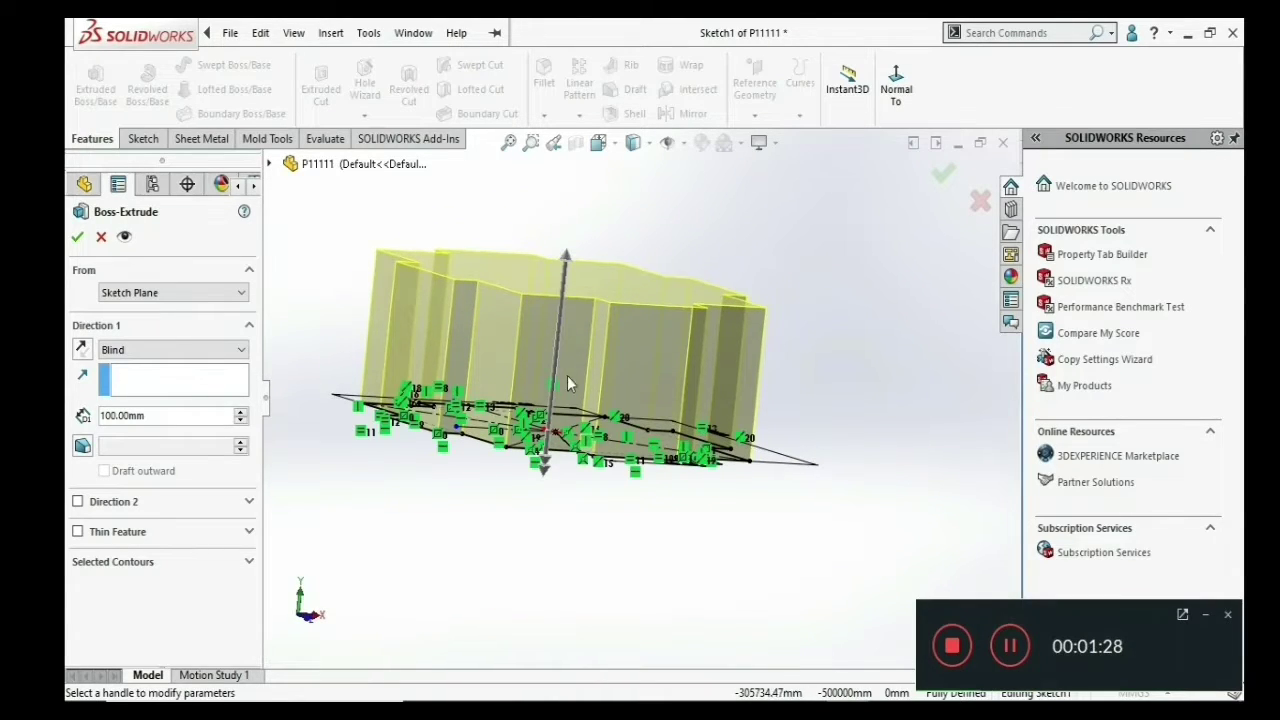
- Flip the extrusion direction downward and back upward, then view it from above
click(84, 352)
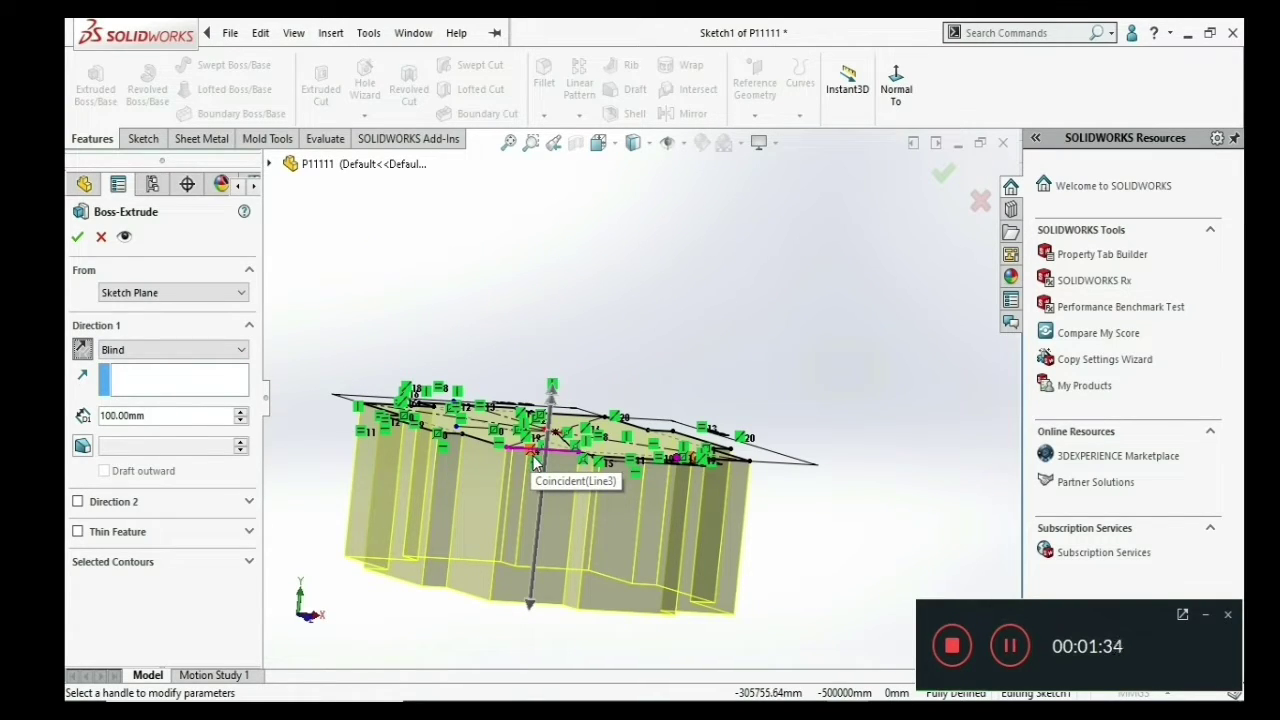
click(82, 350)
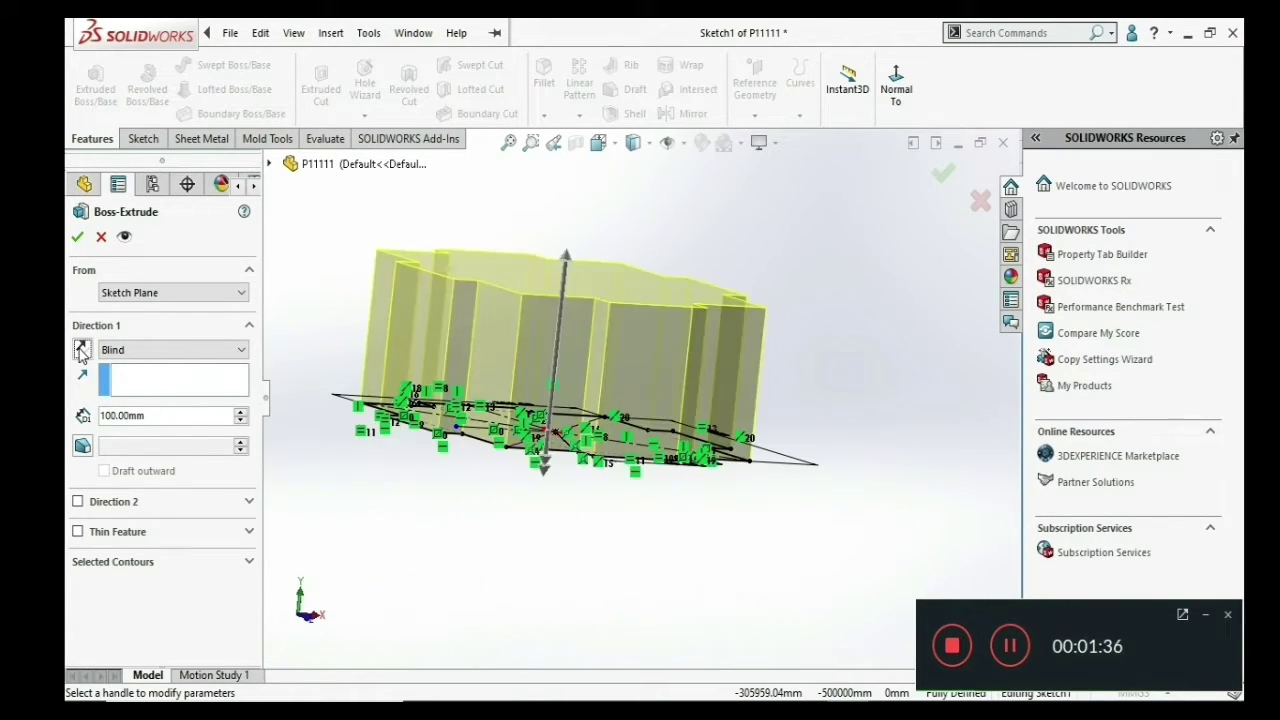
mouse_move(605, 372)
middle_down()
mouse_move(560, 405)
mouse_move(590, 400)
middle_up()
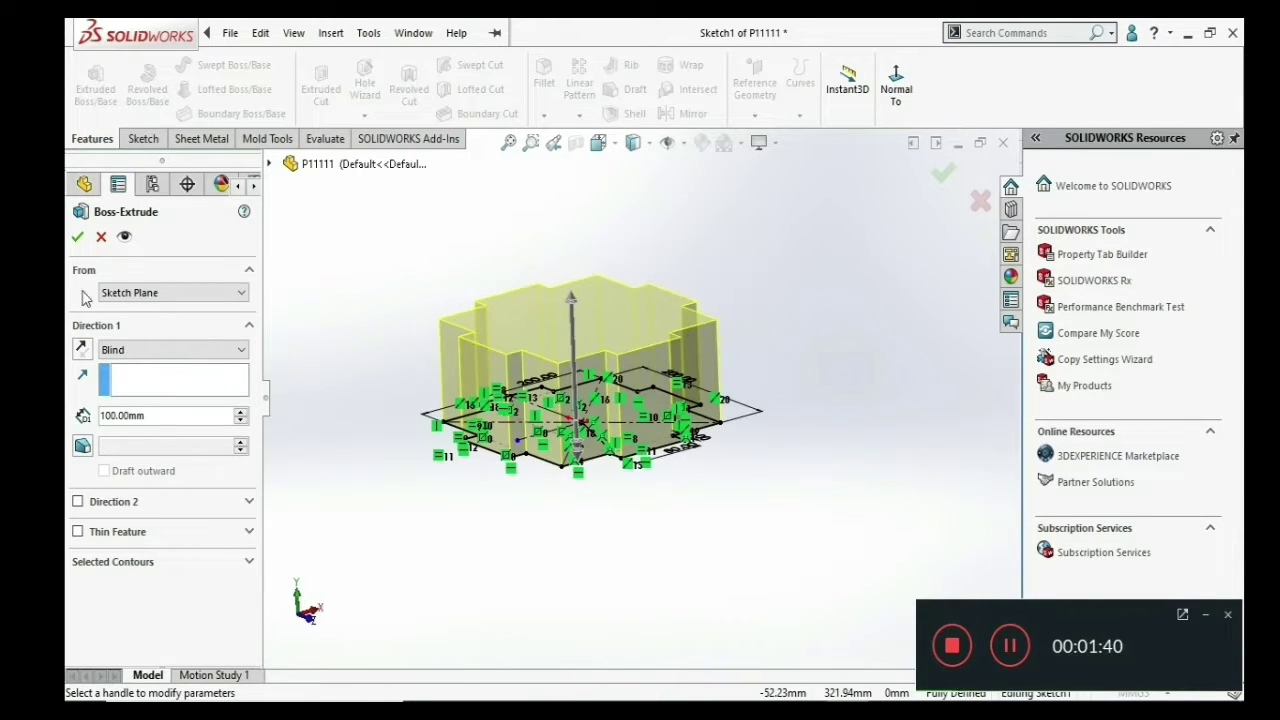
scroll(567, 398, up, 1)
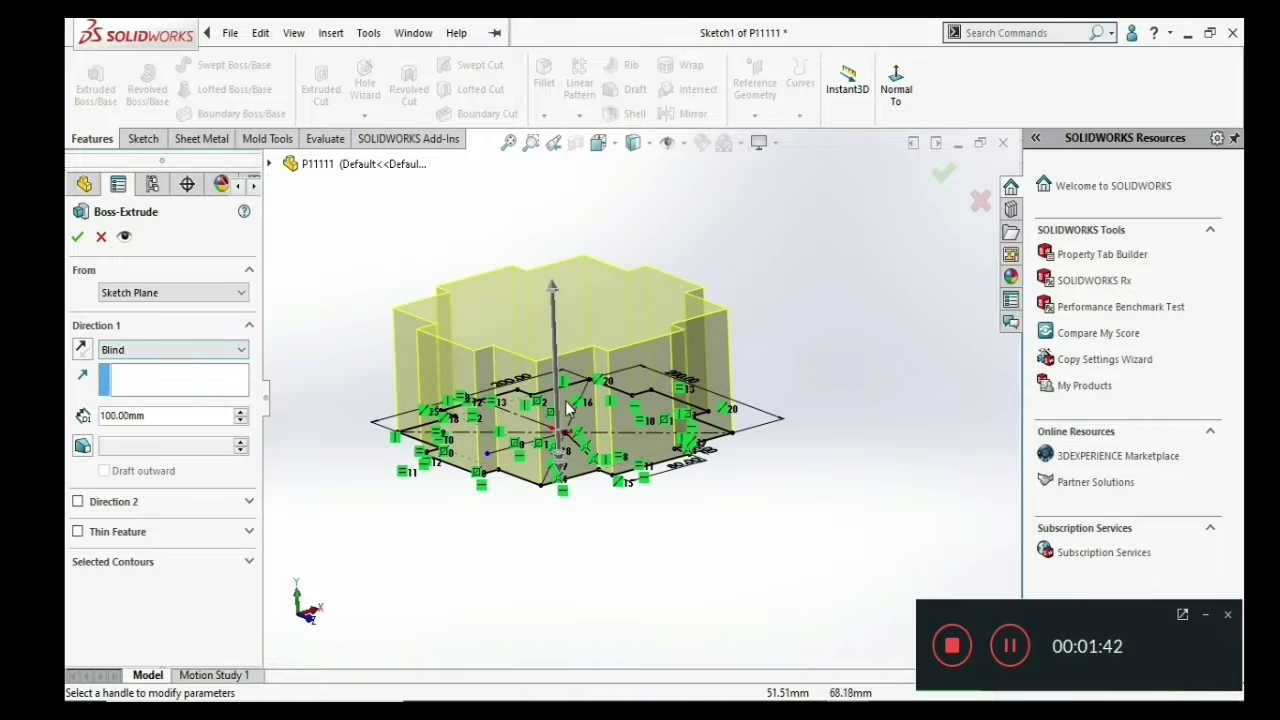
scroll(567, 398, up, 1)
scroll(567, 398, up, 1)
- Change the extrusion depth to 50 mm
double_click(183, 416)
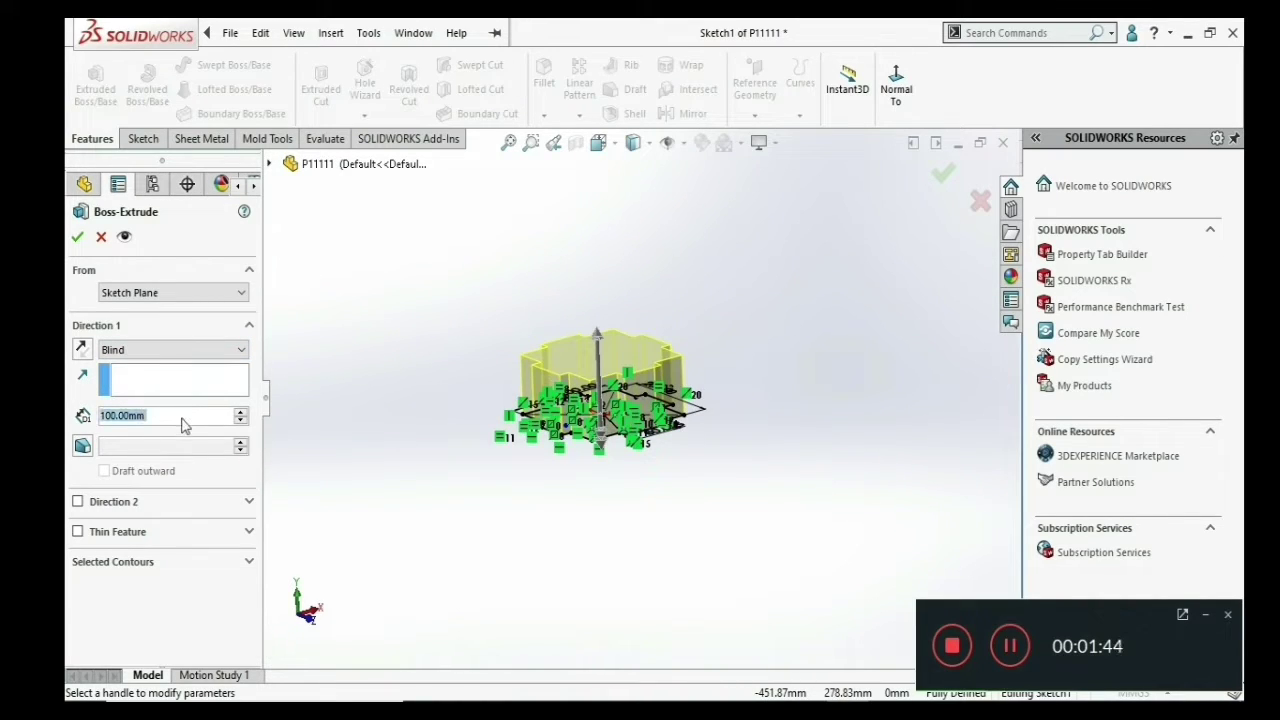
text(50)
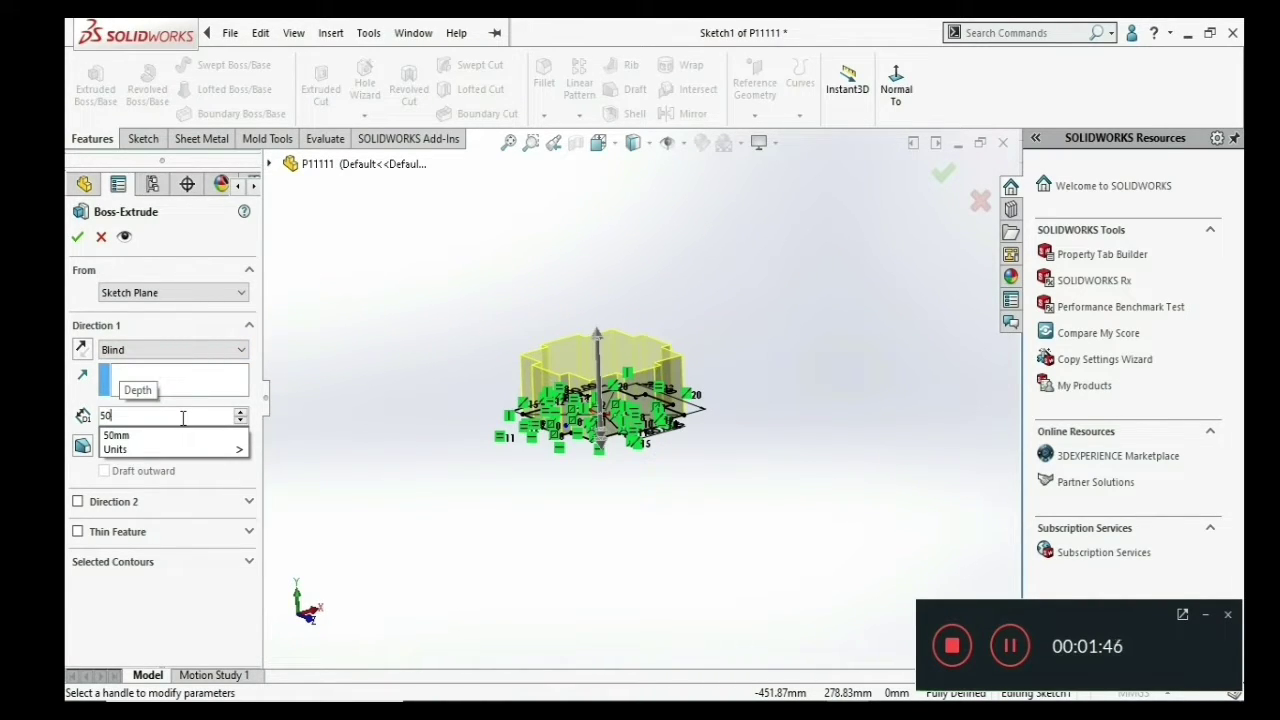
key(Return)
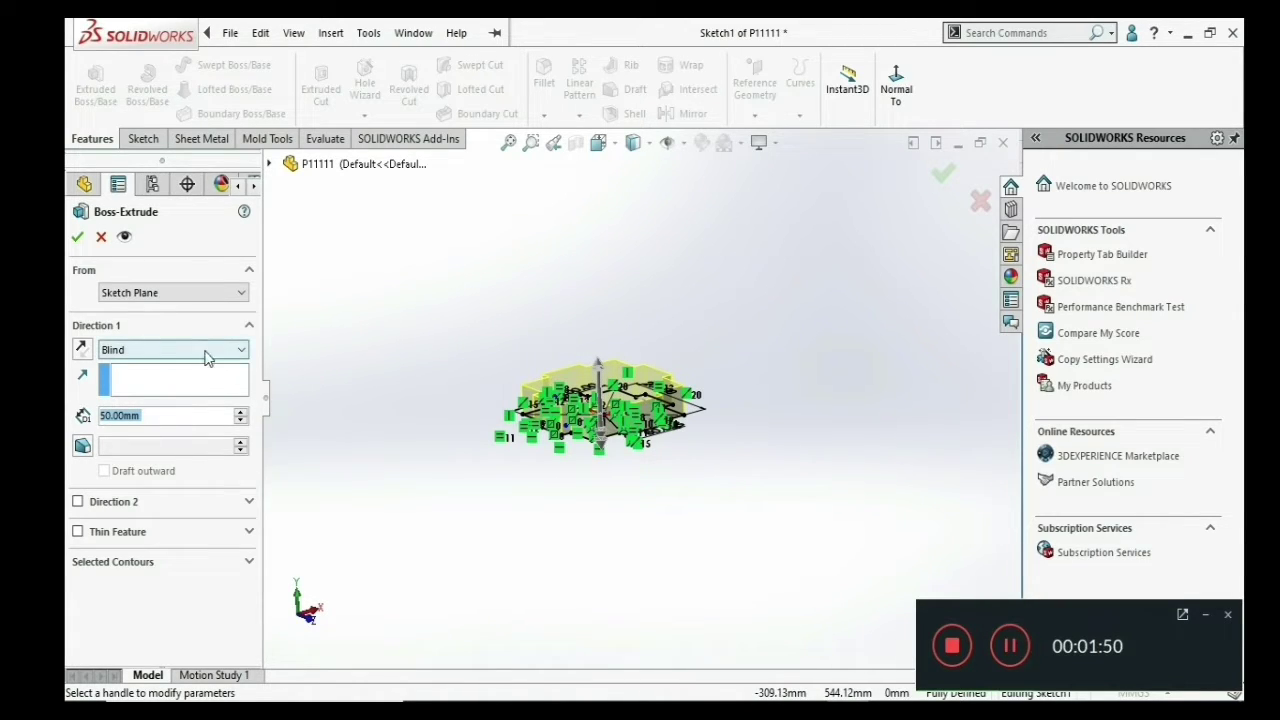
scroll(588, 385, down, 3)
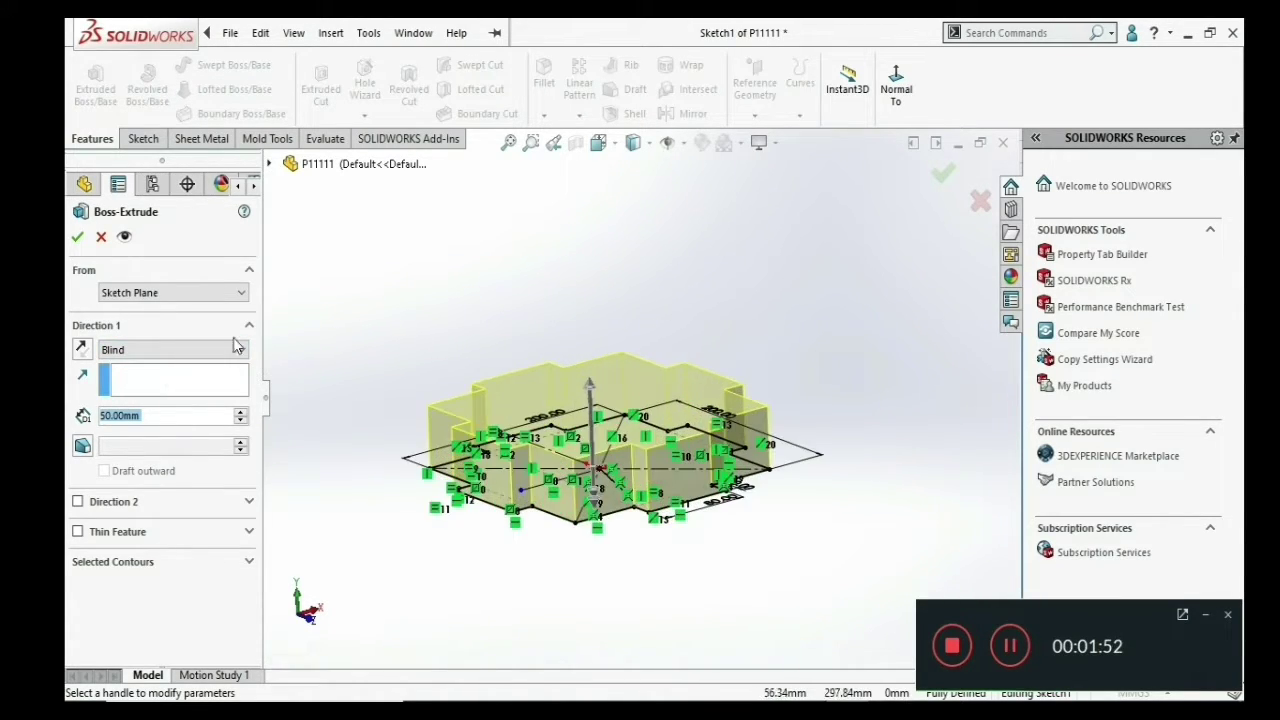
- Set the end condition to Mid Plane so the extrusion is symmetric about the sketch
click(127, 352)
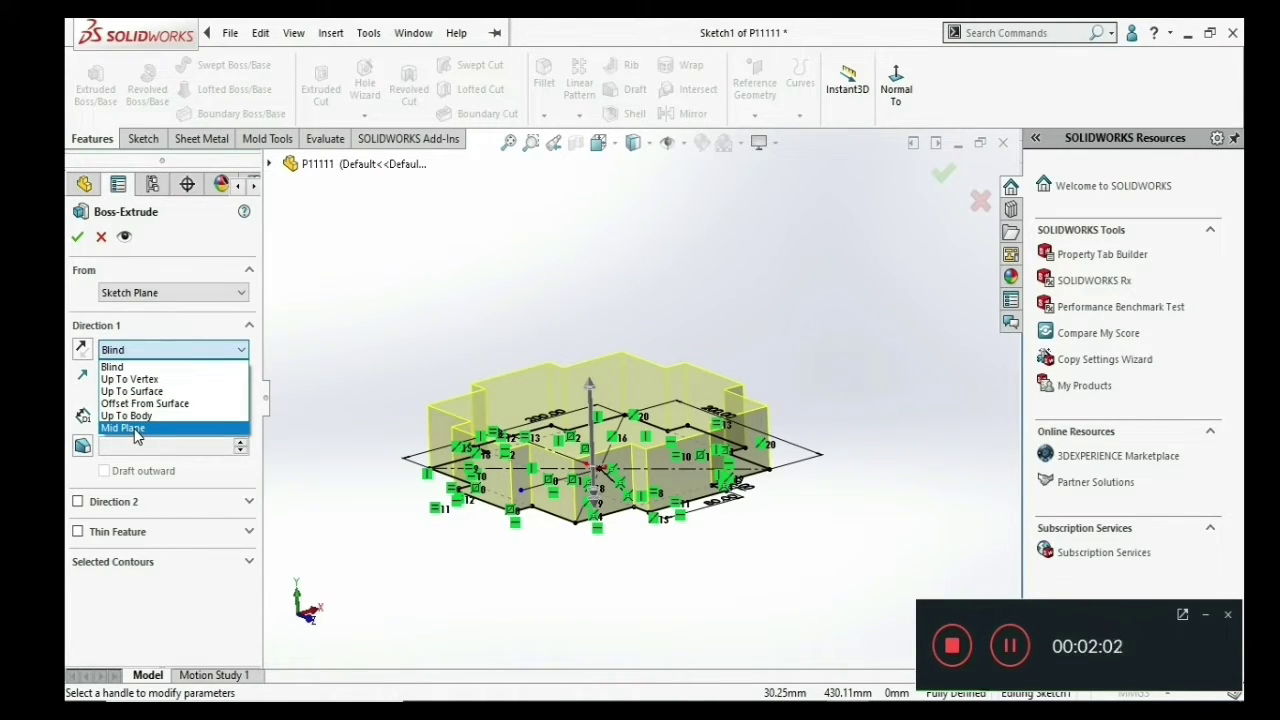
click(137, 428)
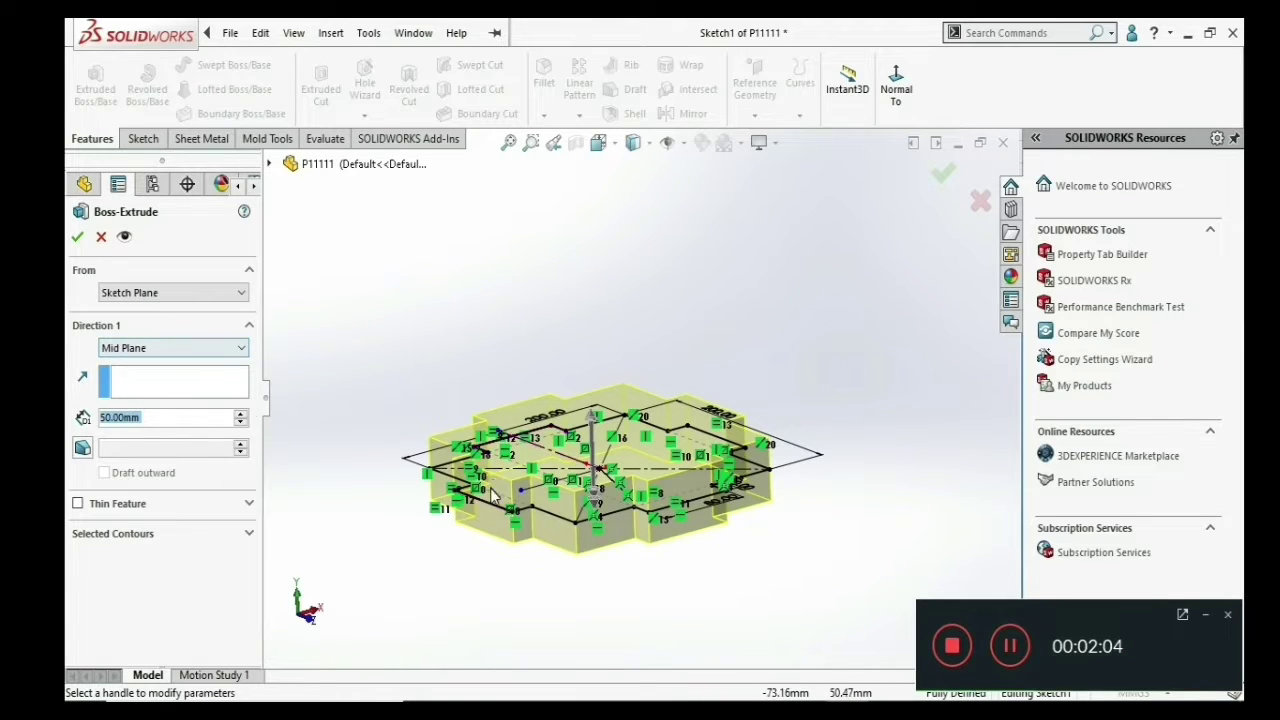
scroll(532, 515, down, 2)
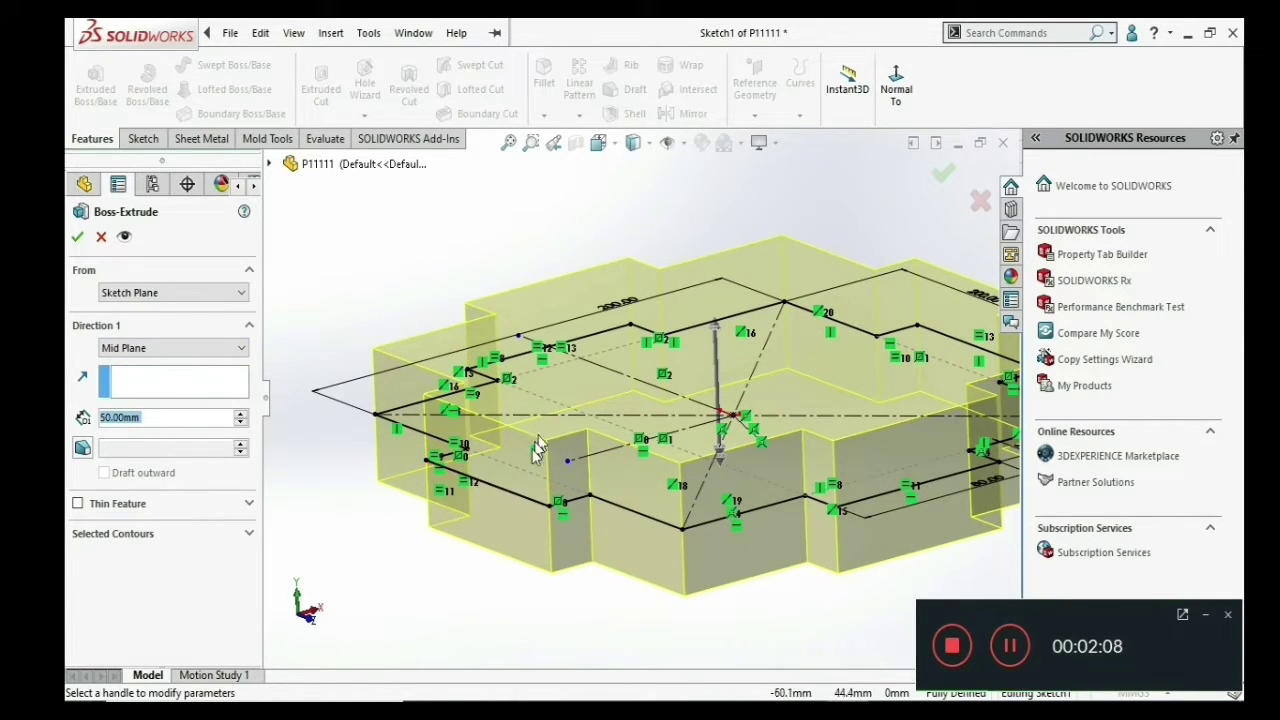
scroll(505, 553, up, 3)
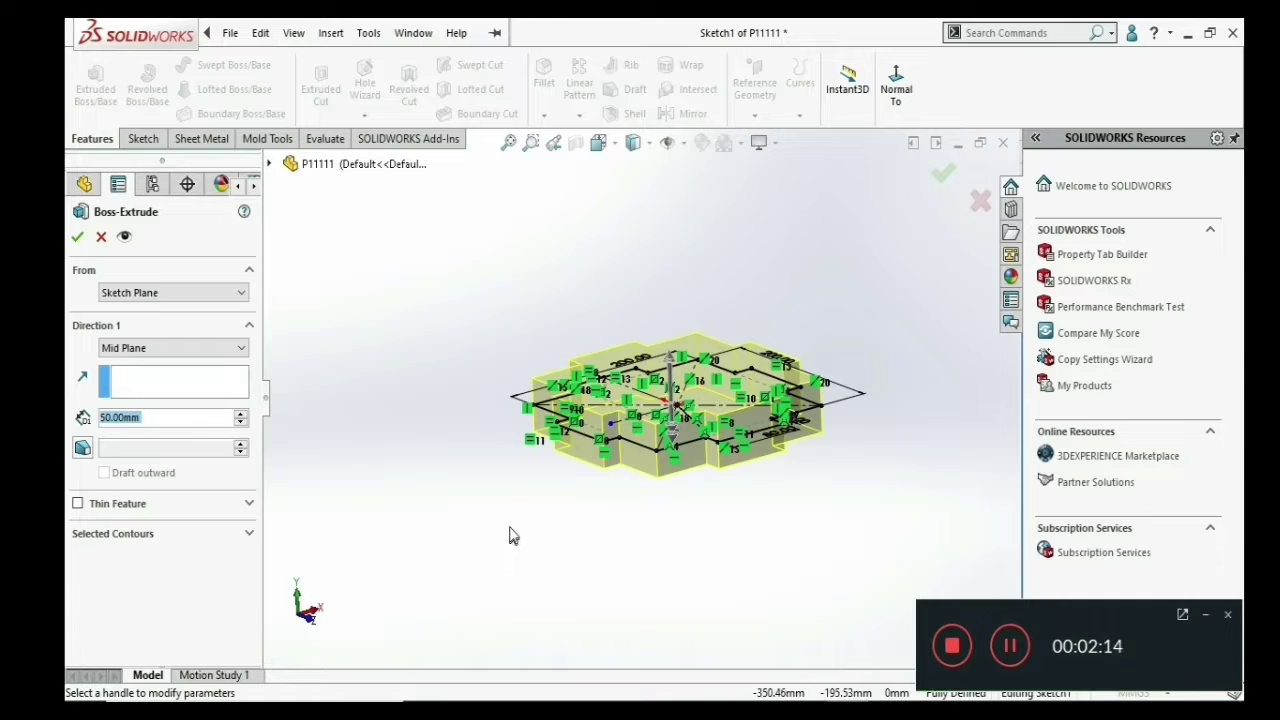
click(1205, 615)
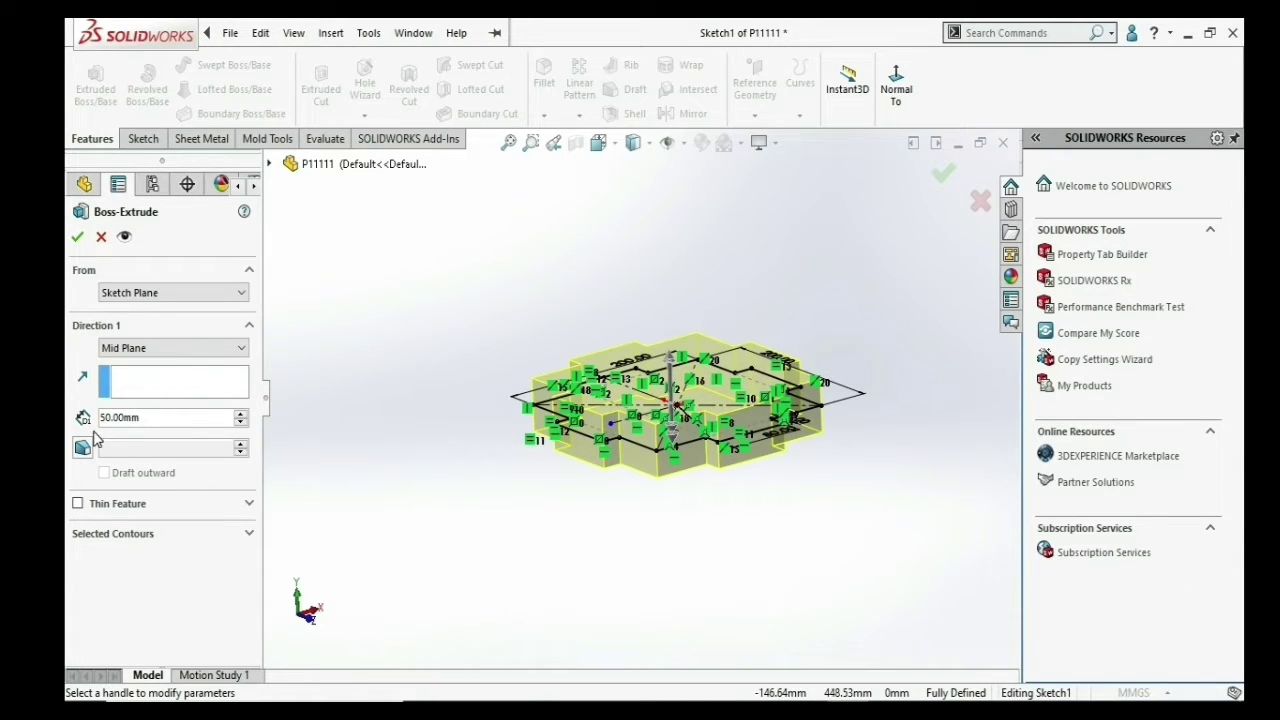
click(157, 352)
click(156, 355)
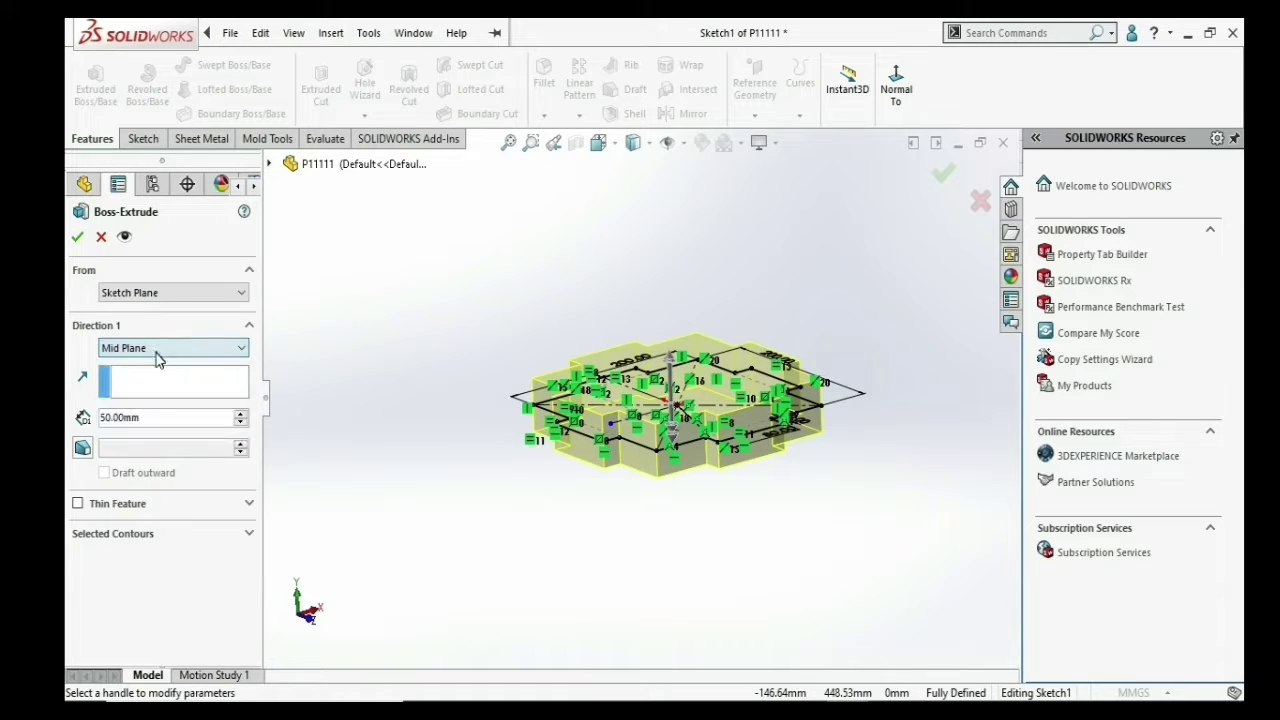
- Increase the Mid Plane depth to 180 mm and inspect the taller preview
scroll(240, 420, up, 3)
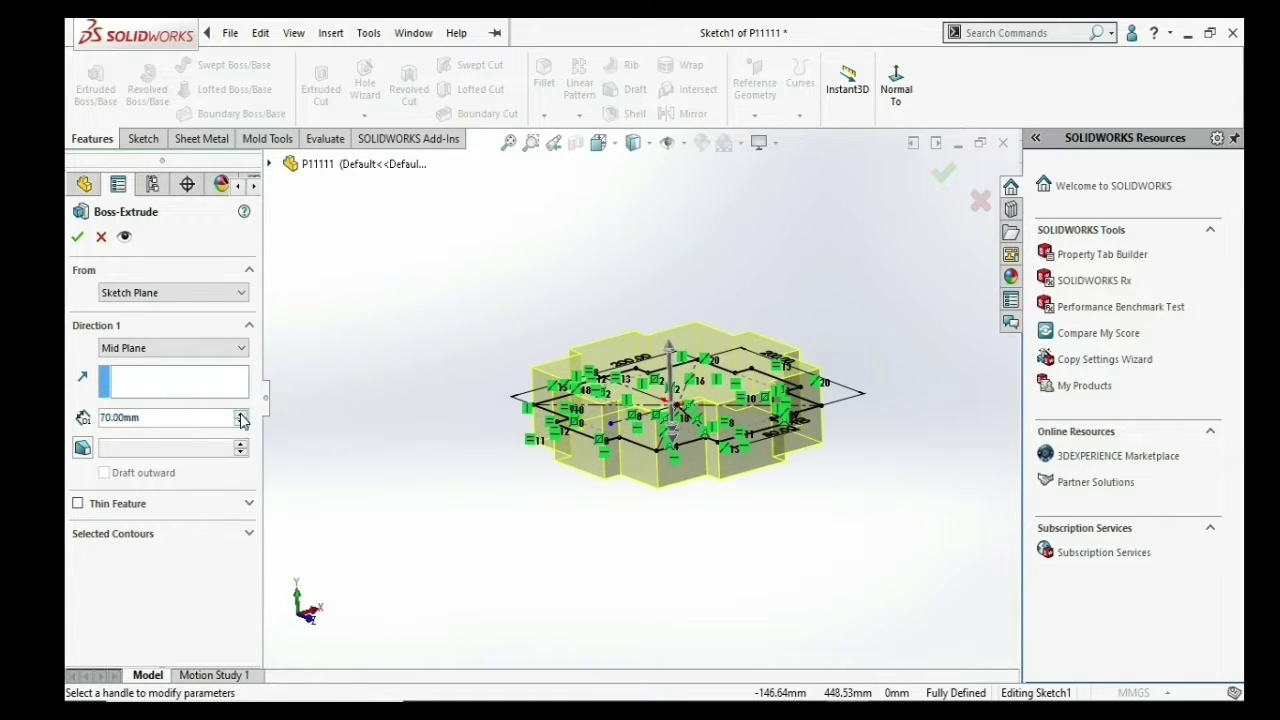
scroll(240, 420, up, 2)
scroll(240, 420, up, 2)
scroll(240, 420, up, 3)
scroll(240, 420, up, 2)
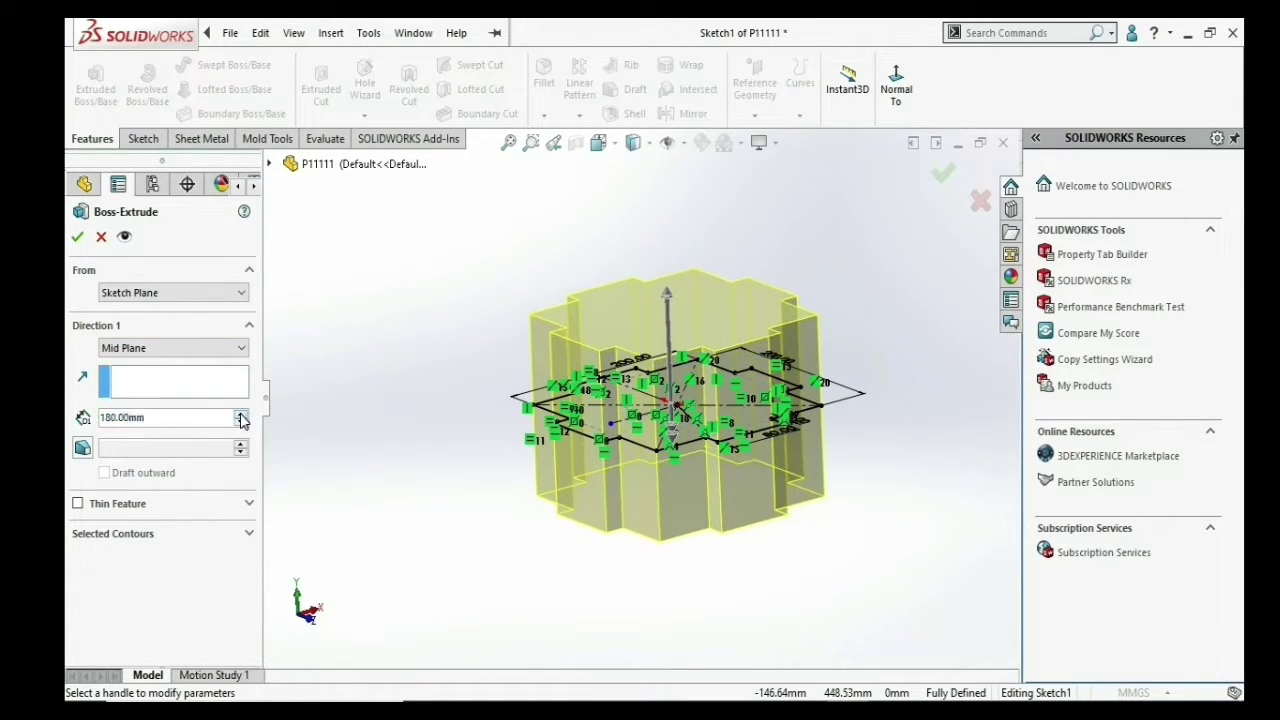
scroll(240, 420, up, 1)
mouse_move(323, 394)
middle_down()
mouse_move(569, 442)
mouse_move(565, 497)
mouse_move(428, 345)
middle_up()
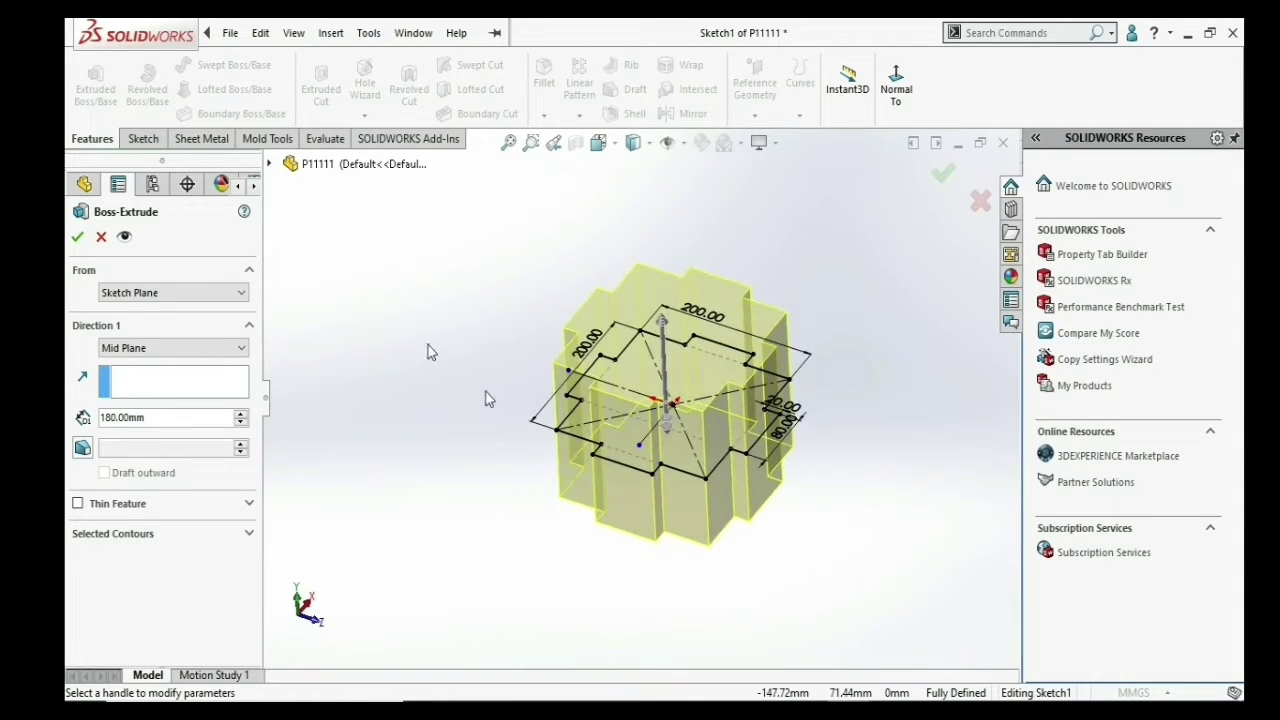
- Accept Boss-Extrude1, then reopen it for editing with a Blind end condition
click(77, 239)
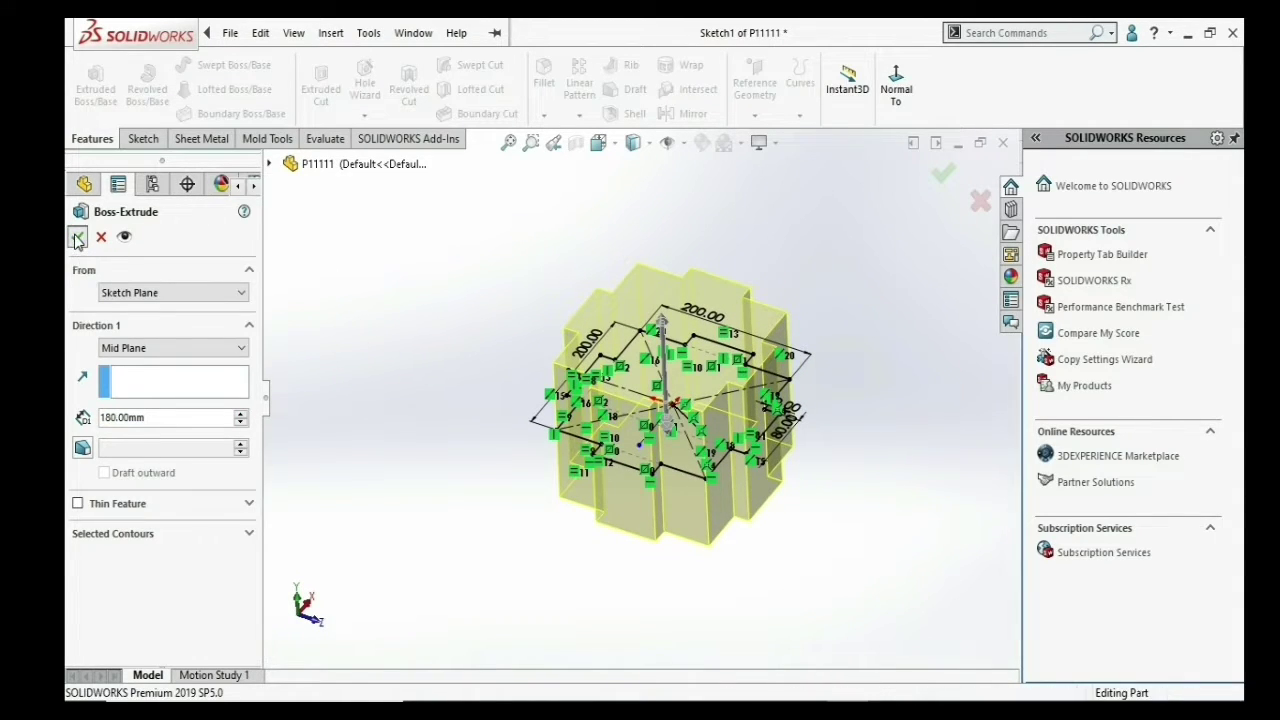
mouse_move(627, 488)
middle_down()
mouse_move(709, 349)
mouse_move(700, 572)
mouse_move(723, 420)
mouse_move(686, 457)
mouse_move(657, 357)
mouse_move(668, 380)
mouse_move(643, 434)
mouse_move(700, 400)
middle_up()
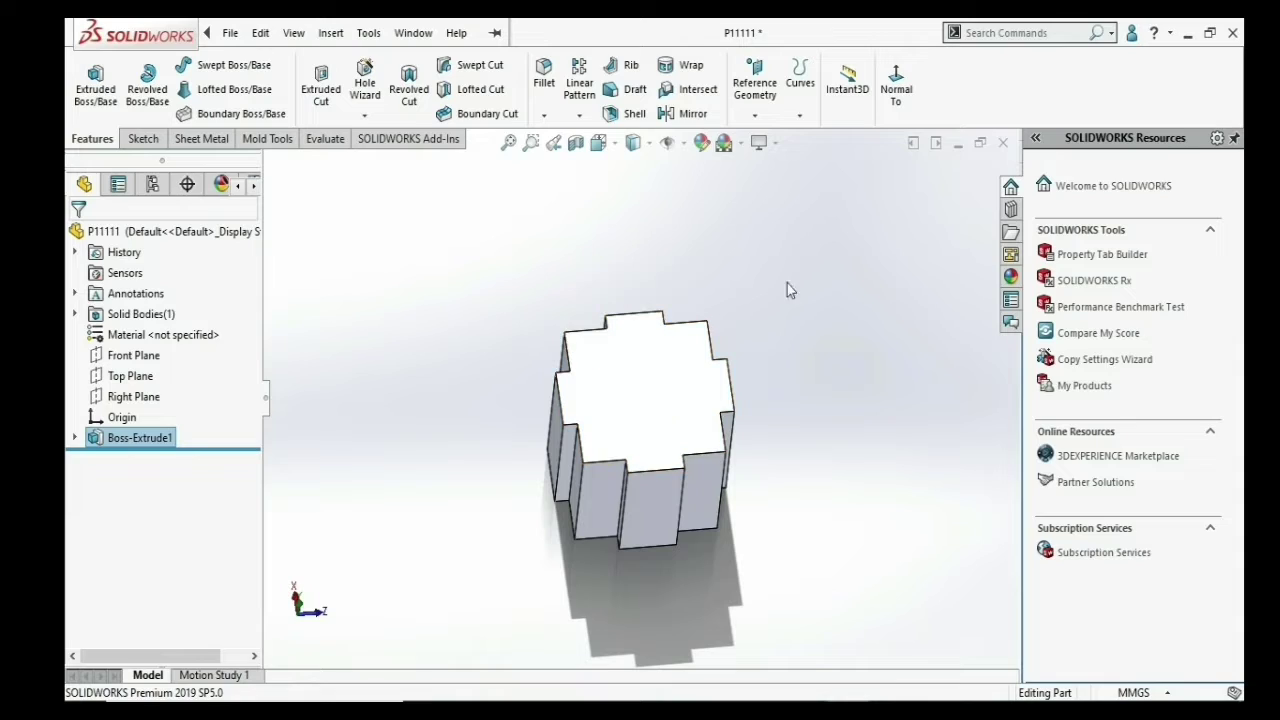
right_click(157, 446)
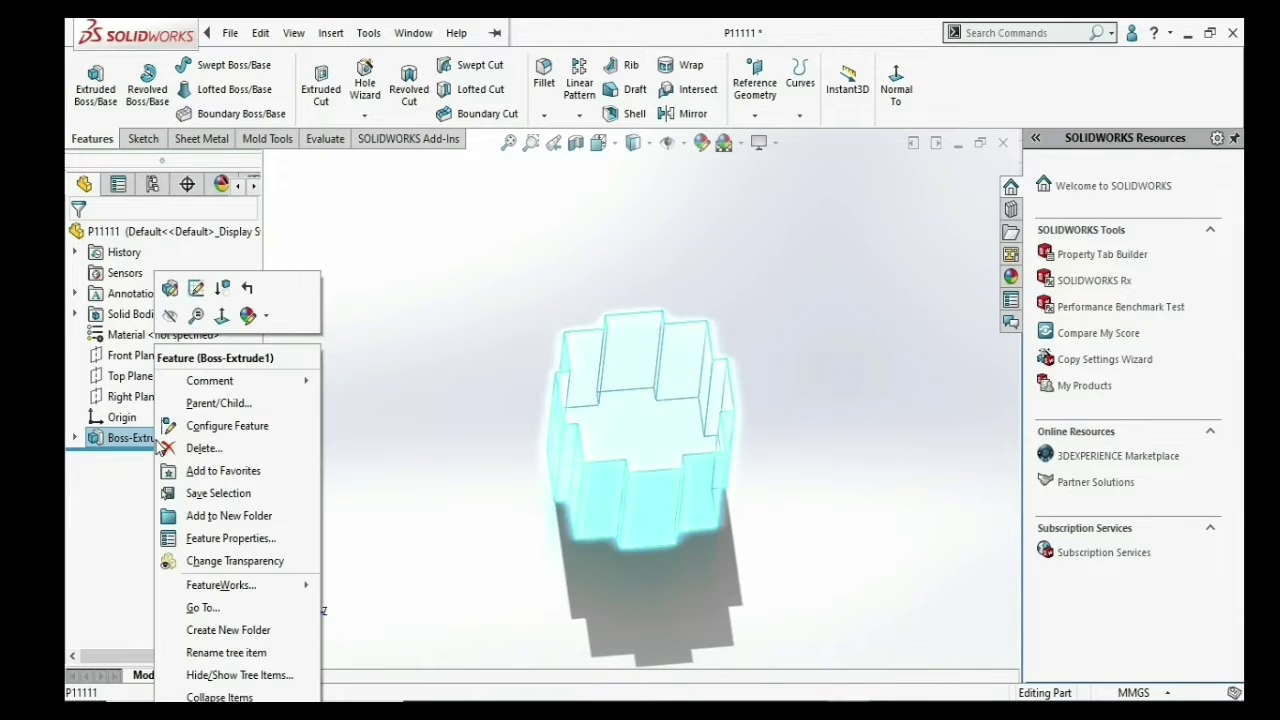
click(171, 293)
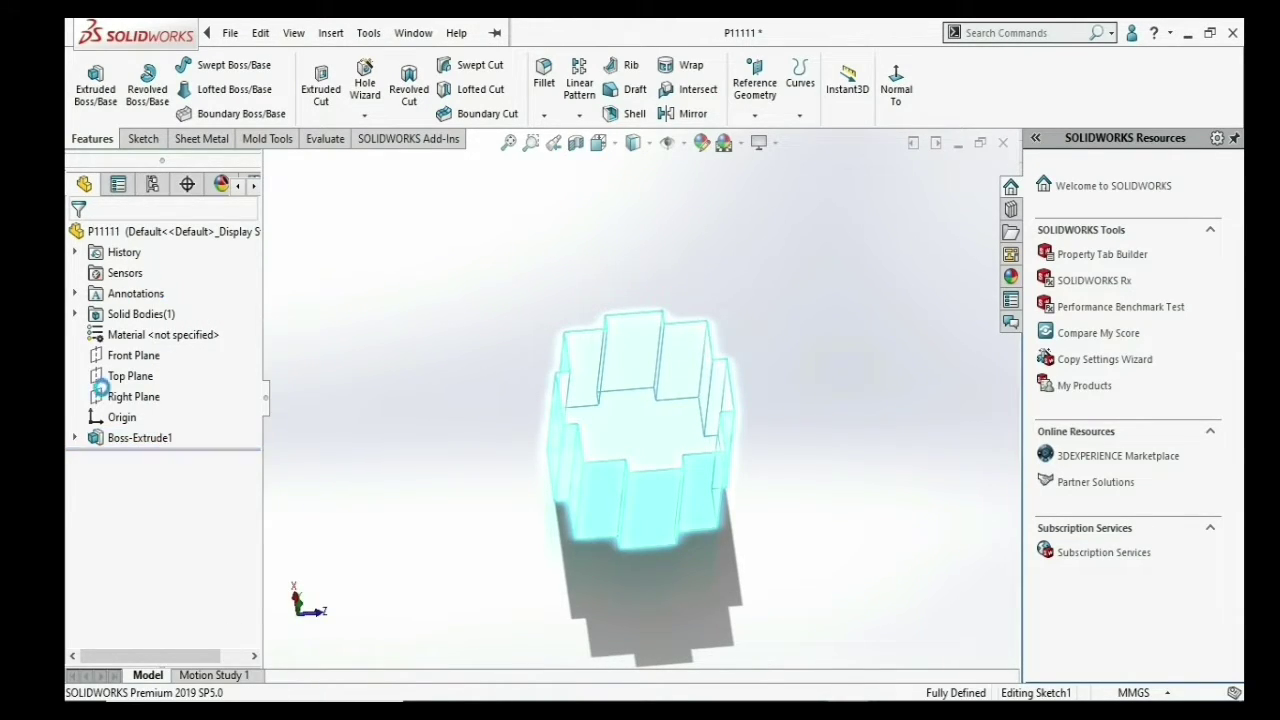
click(131, 348)
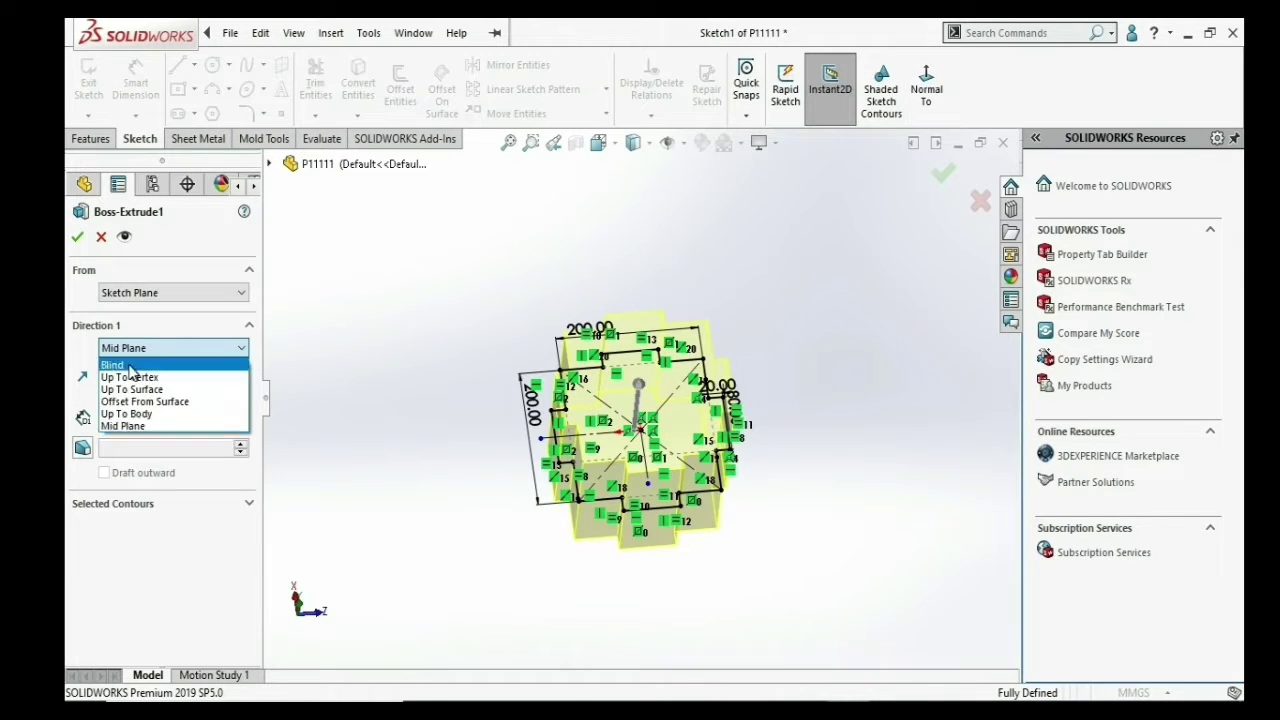
click(131, 366)
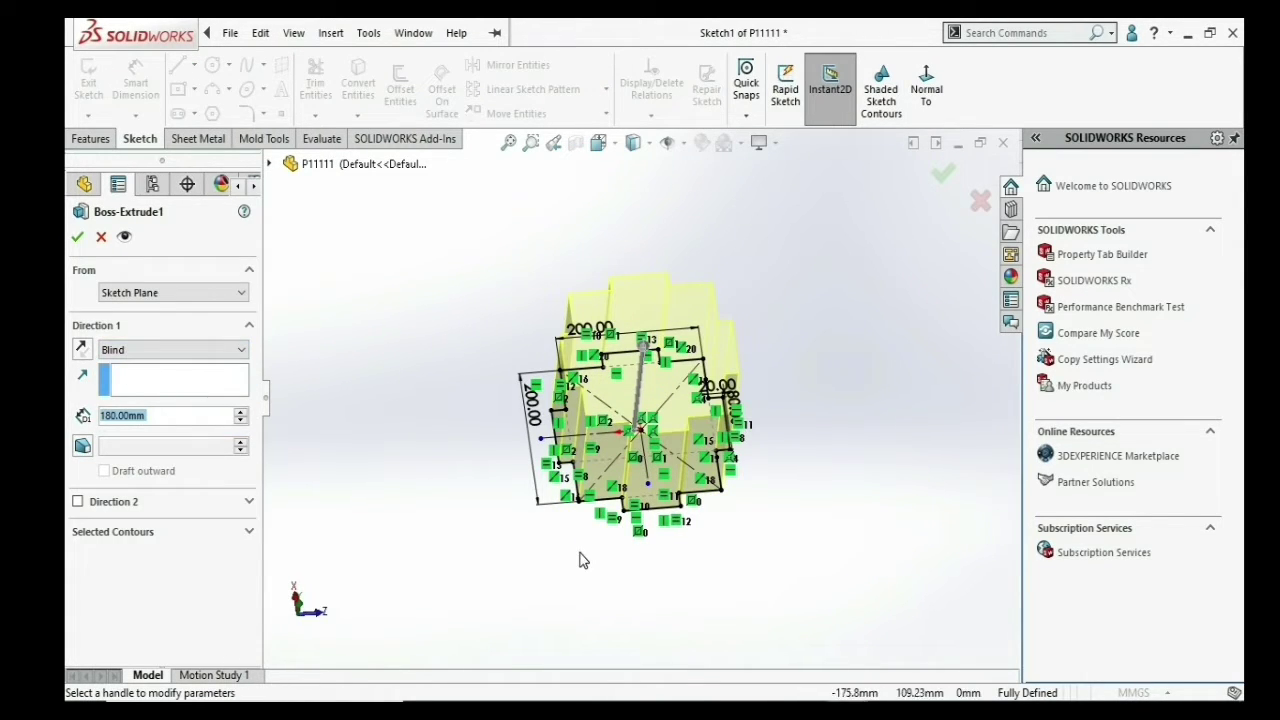
- Start the extrusion from an Offset of 30 mm instead of the sketch plane
mouse_move(580, 557)
middle_down()
mouse_move(652, 485)
mouse_move(599, 459)
middle_up()
scroll(599, 459, down, 2)
scroll(597, 456, down, 3)
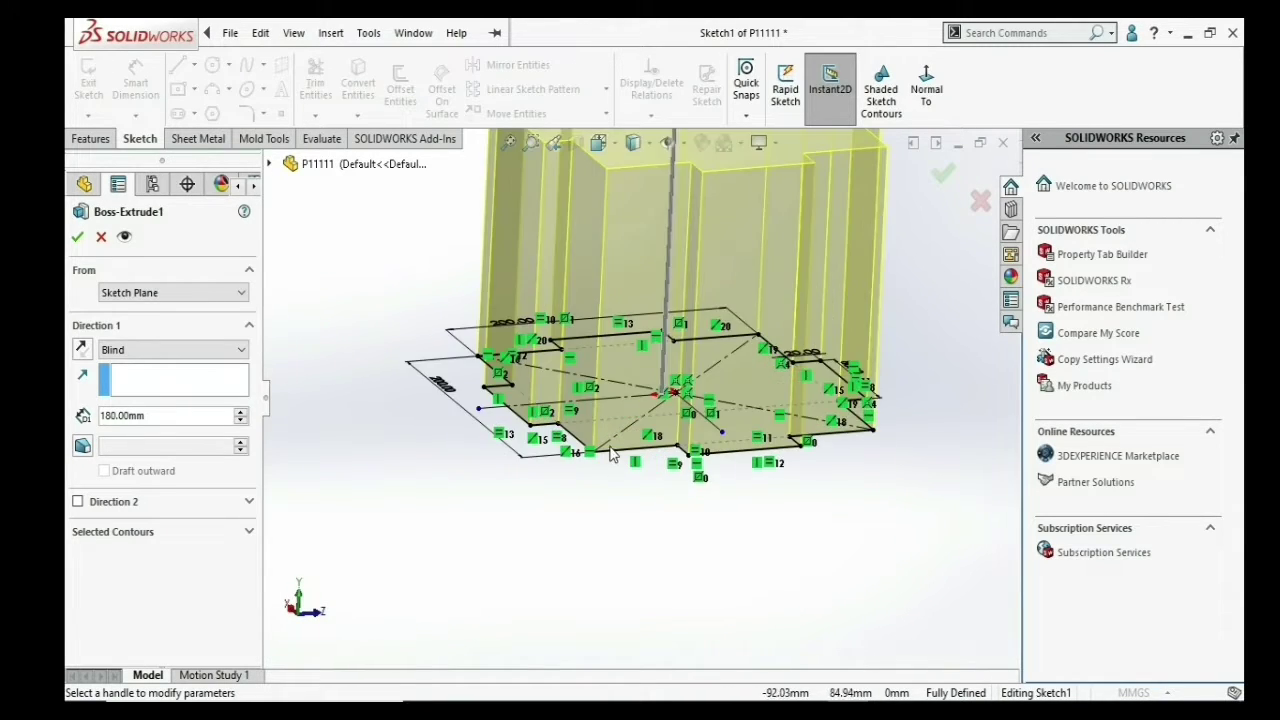
scroll(595, 453, down, 3)
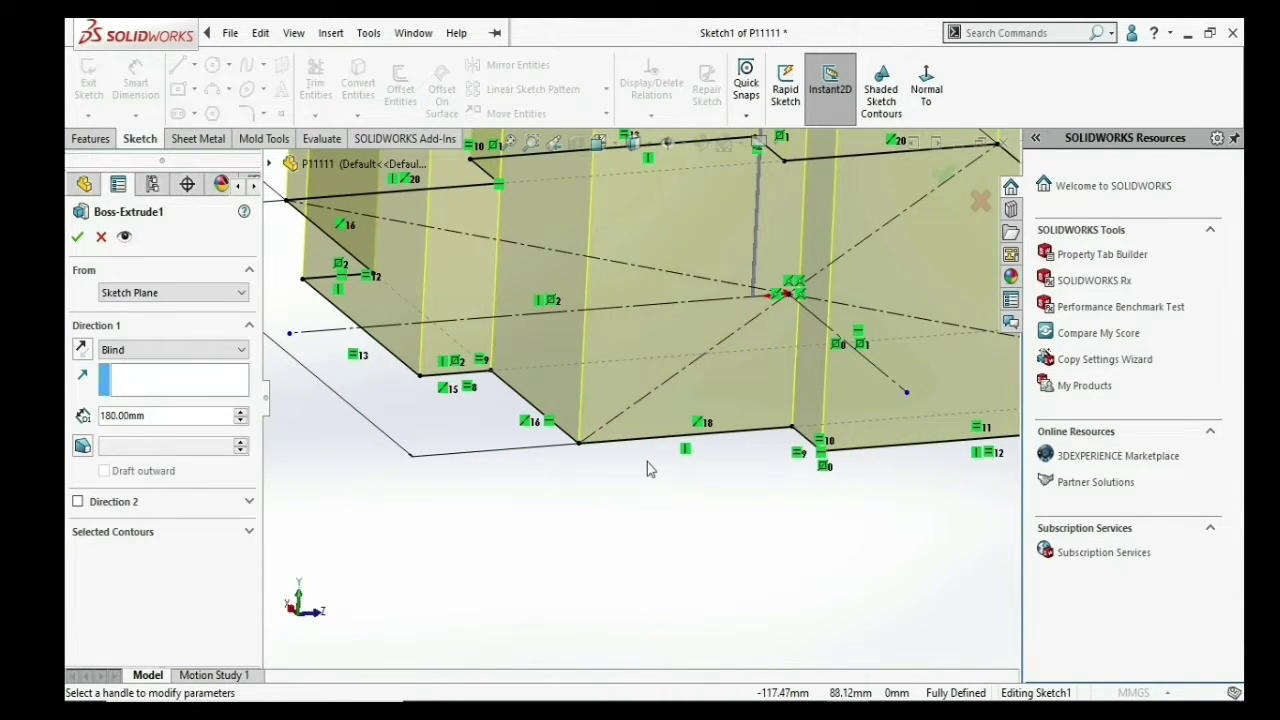
scroll(630, 475, up, 3)
click(202, 300)
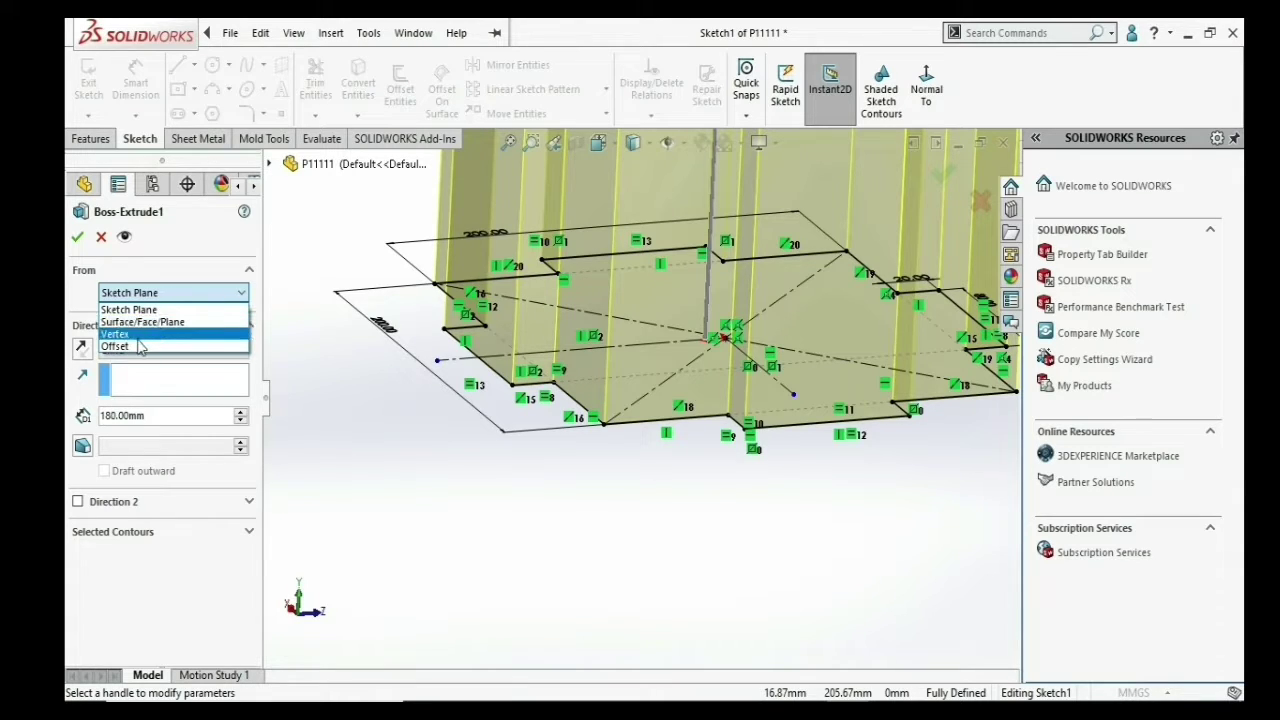
click(148, 335)
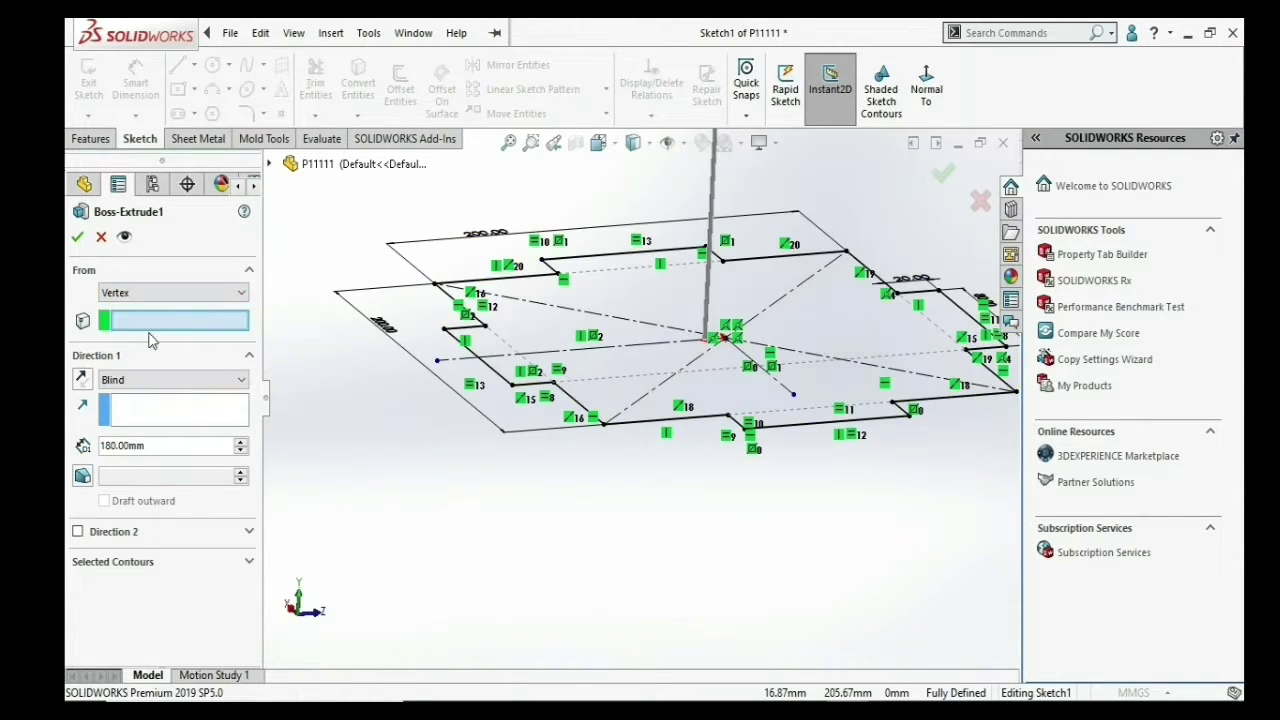
click(152, 292)
click(133, 347)
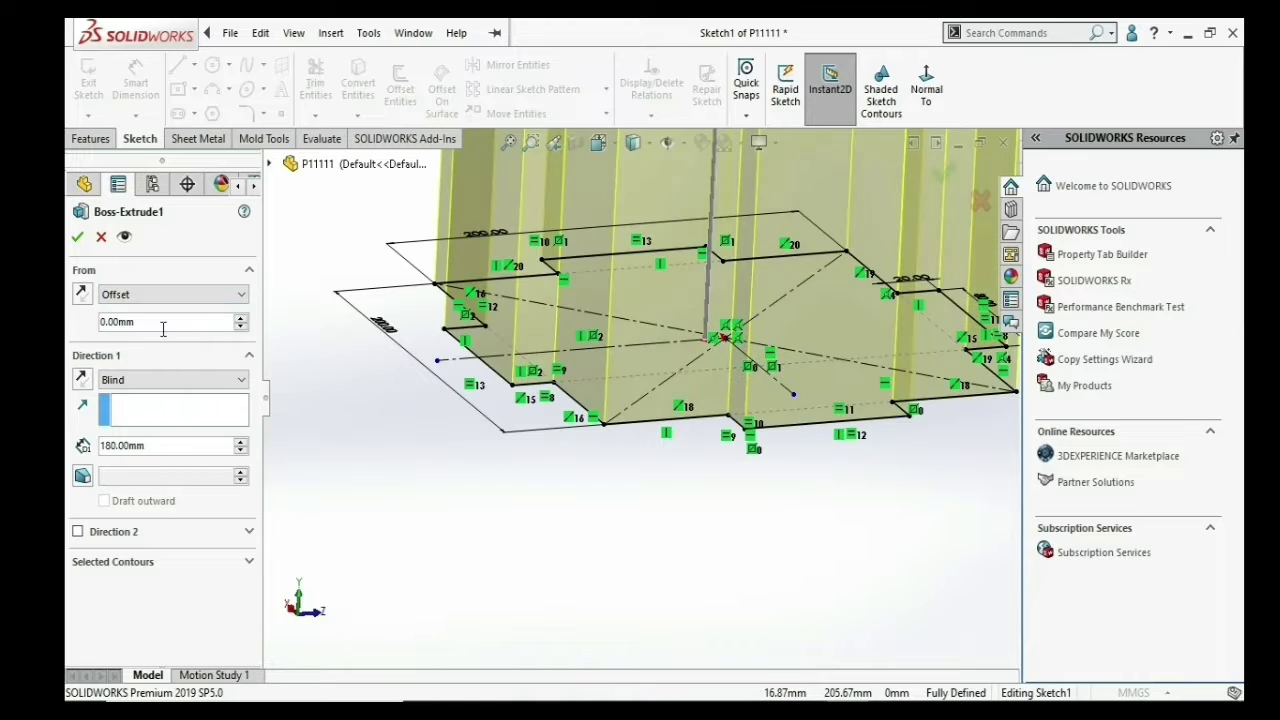
click(240, 319)
click(240, 319)
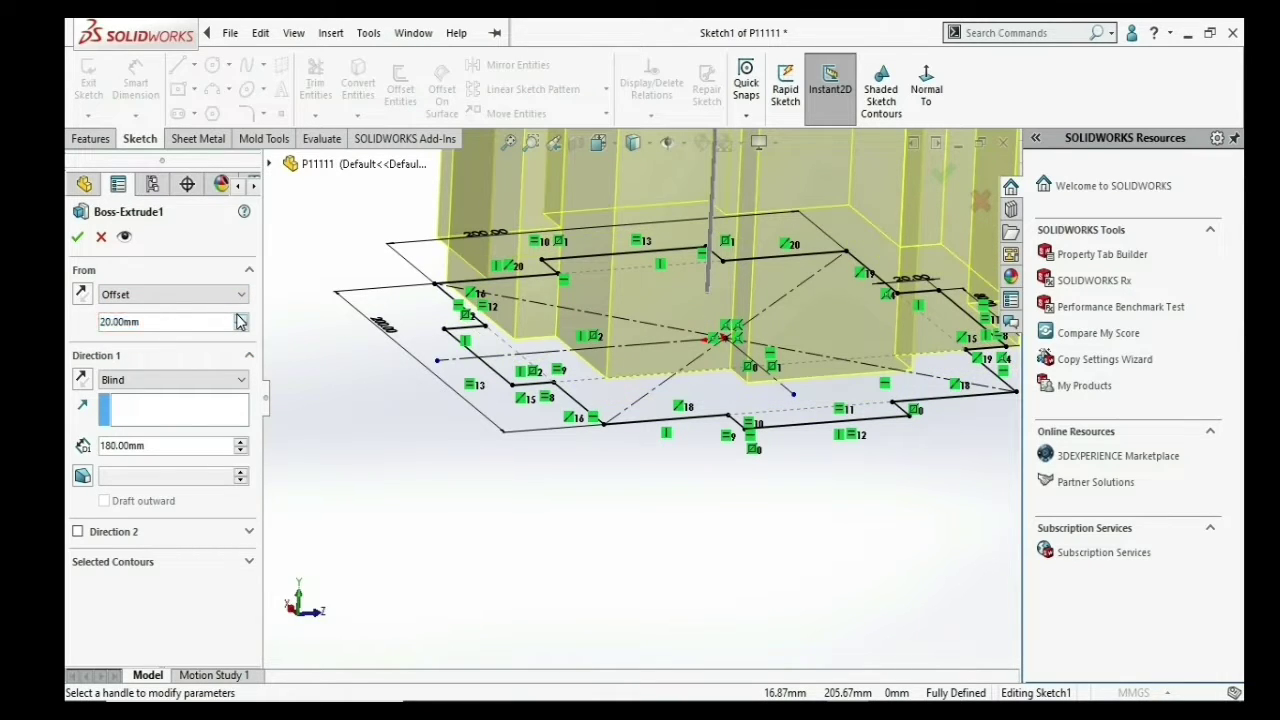
click(240, 319)
- Flip the 30 mm start offset below the sketch and back above, checking the preview
mouse_move(806, 534)
middle_down()
mouse_move(814, 486)
mouse_move(831, 497)
mouse_move(802, 485)
middle_up()
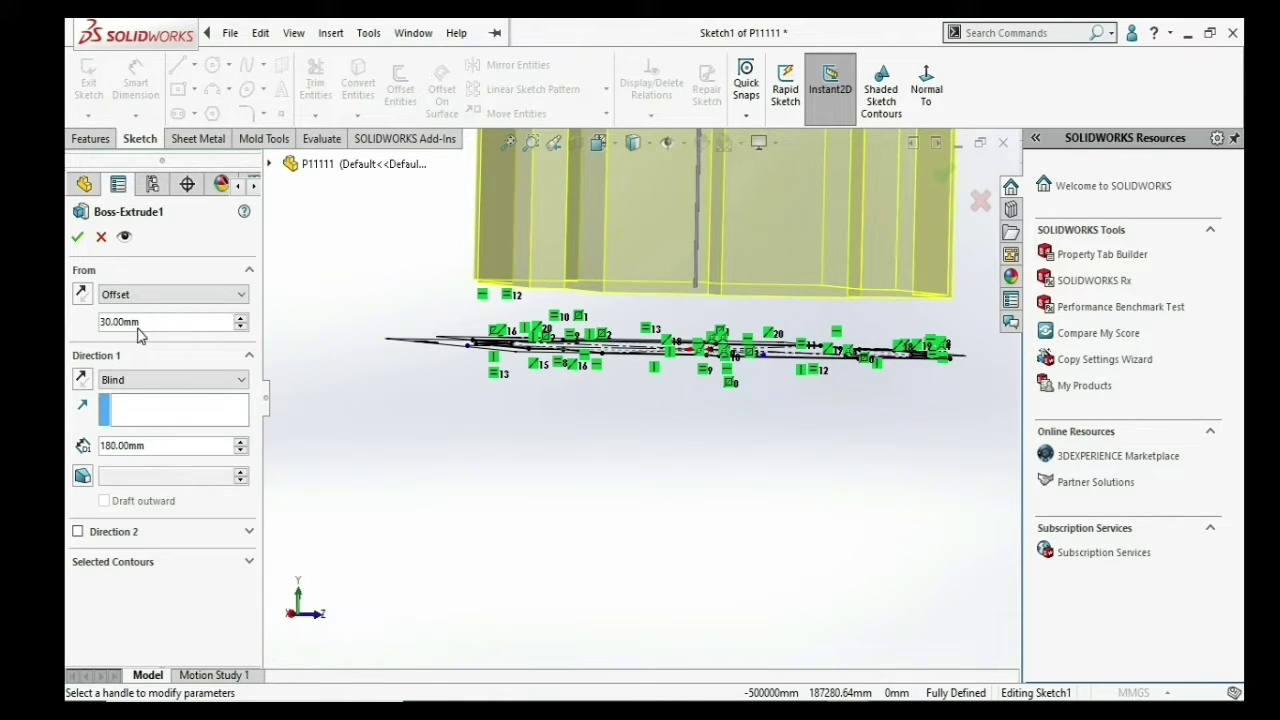
click(82, 298)
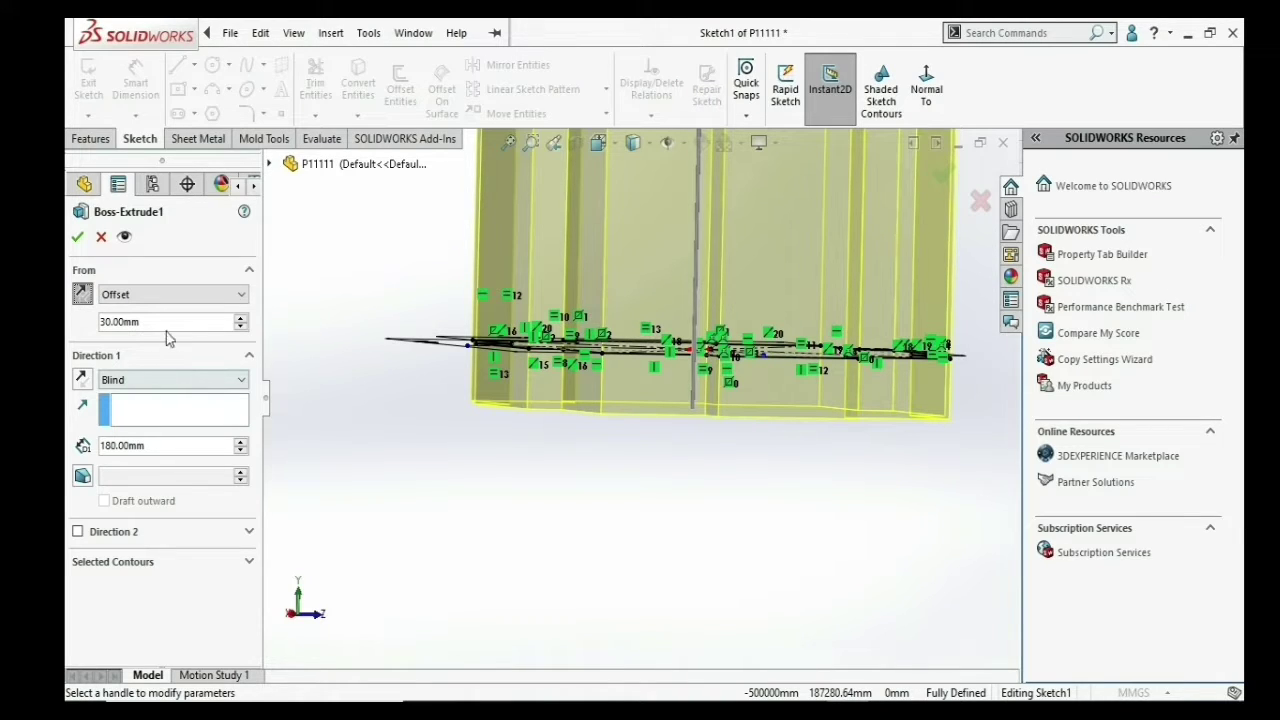
key(z)
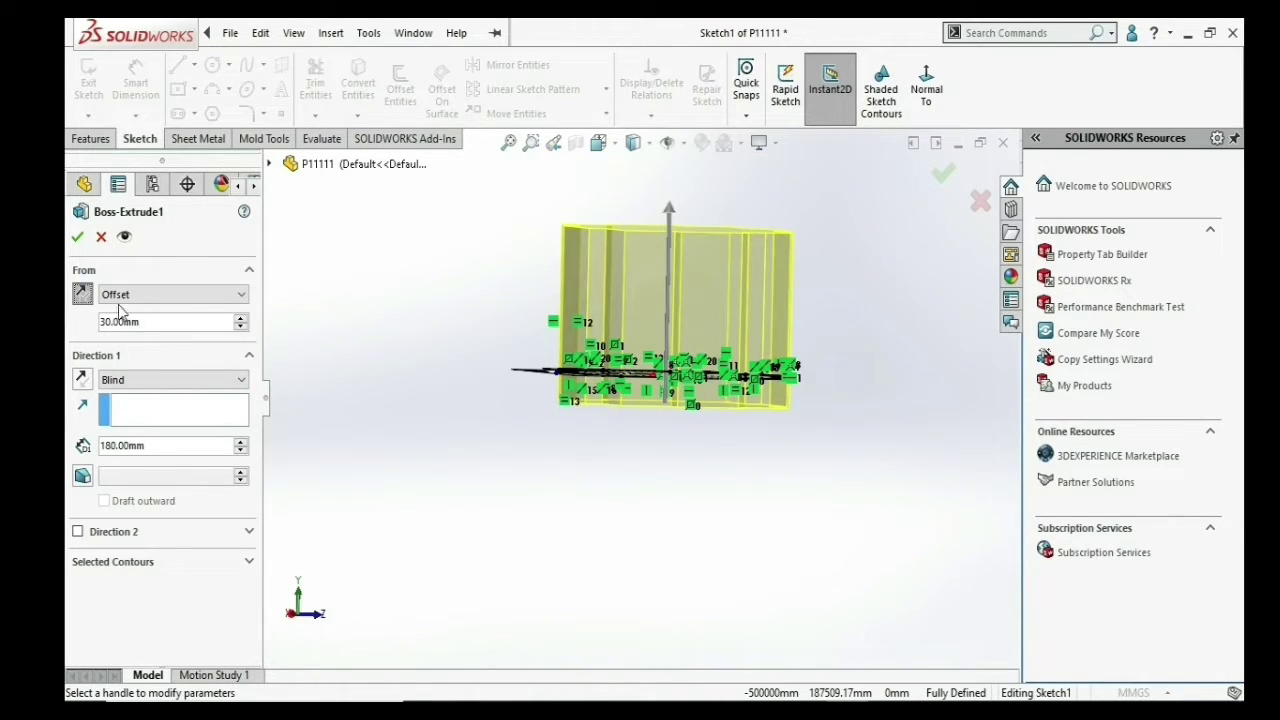
click(83, 296)
scroll(676, 333, down, 2)
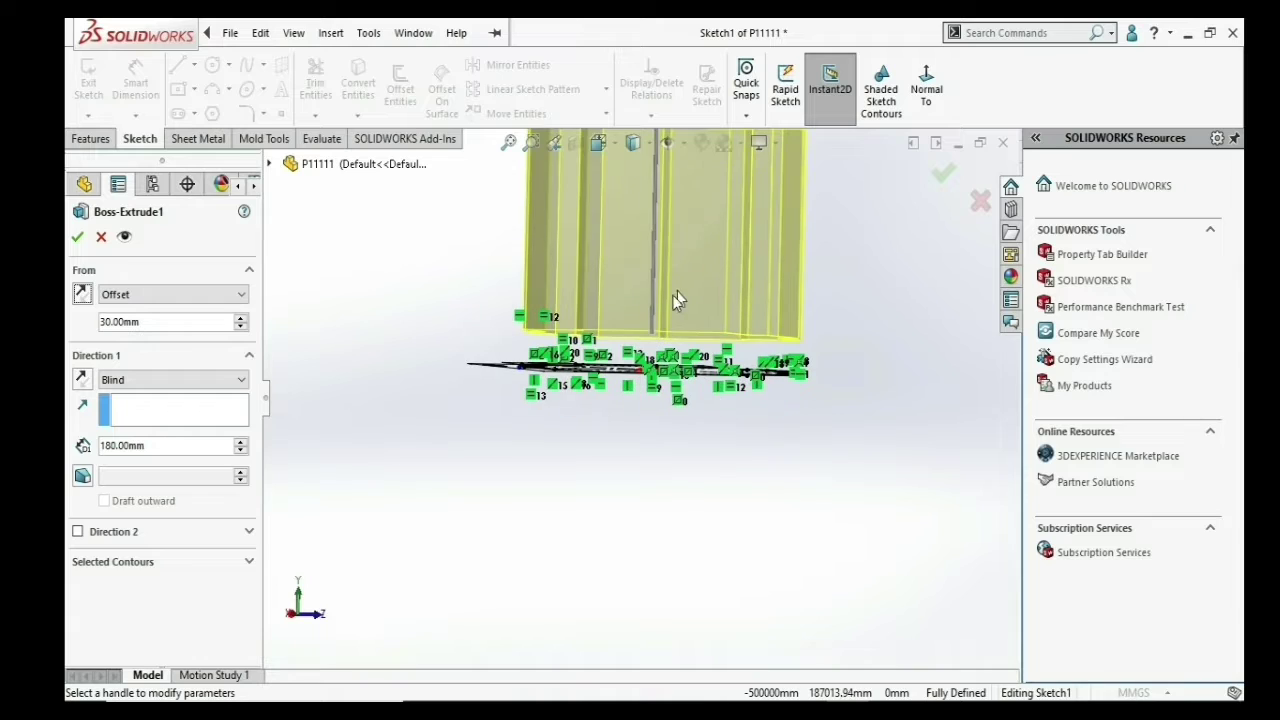
scroll(660, 310, down, 2)
scroll(610, 360, up, 1)
scroll(580, 402, up, 3)
mouse_move(578, 405)
middle_down()
mouse_move(606, 404)
mouse_move(580, 424)
middle_up()
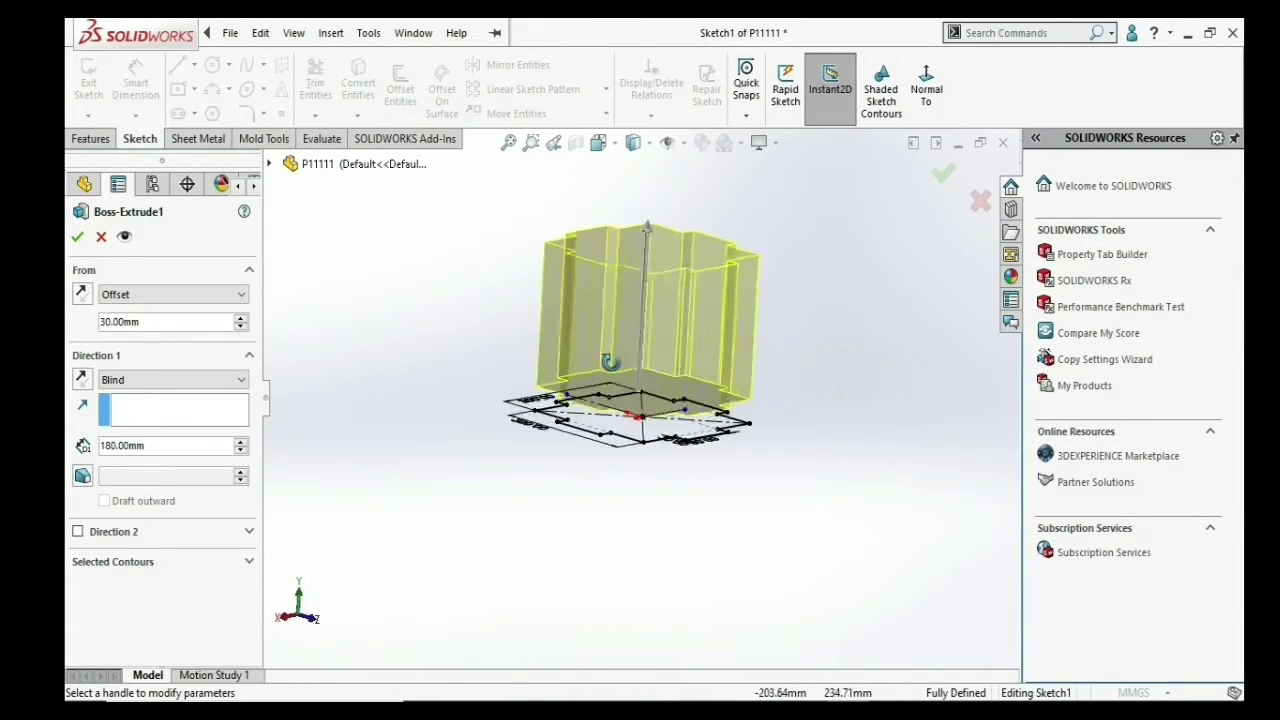
- Confirm the edited Boss-Extrude1 and orbit the solid to show its faces
click(78, 238)
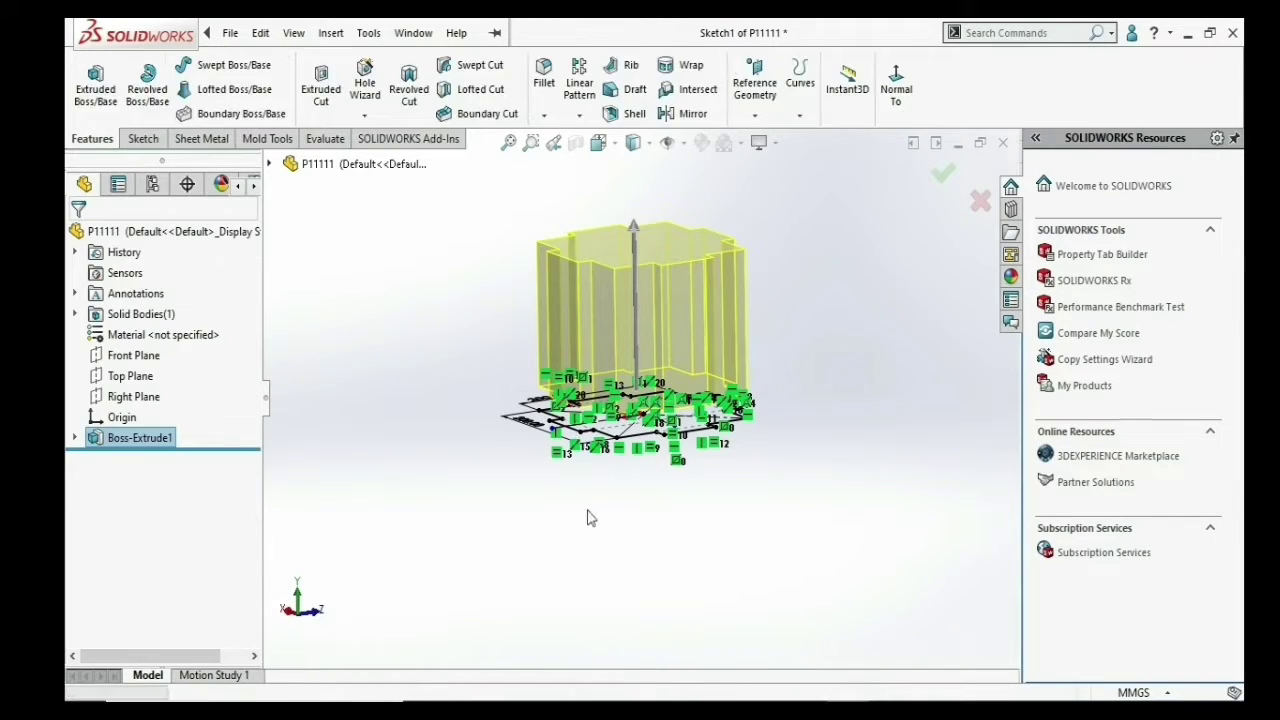
scroll(611, 332, down, 3)
scroll(611, 354, up, 4)
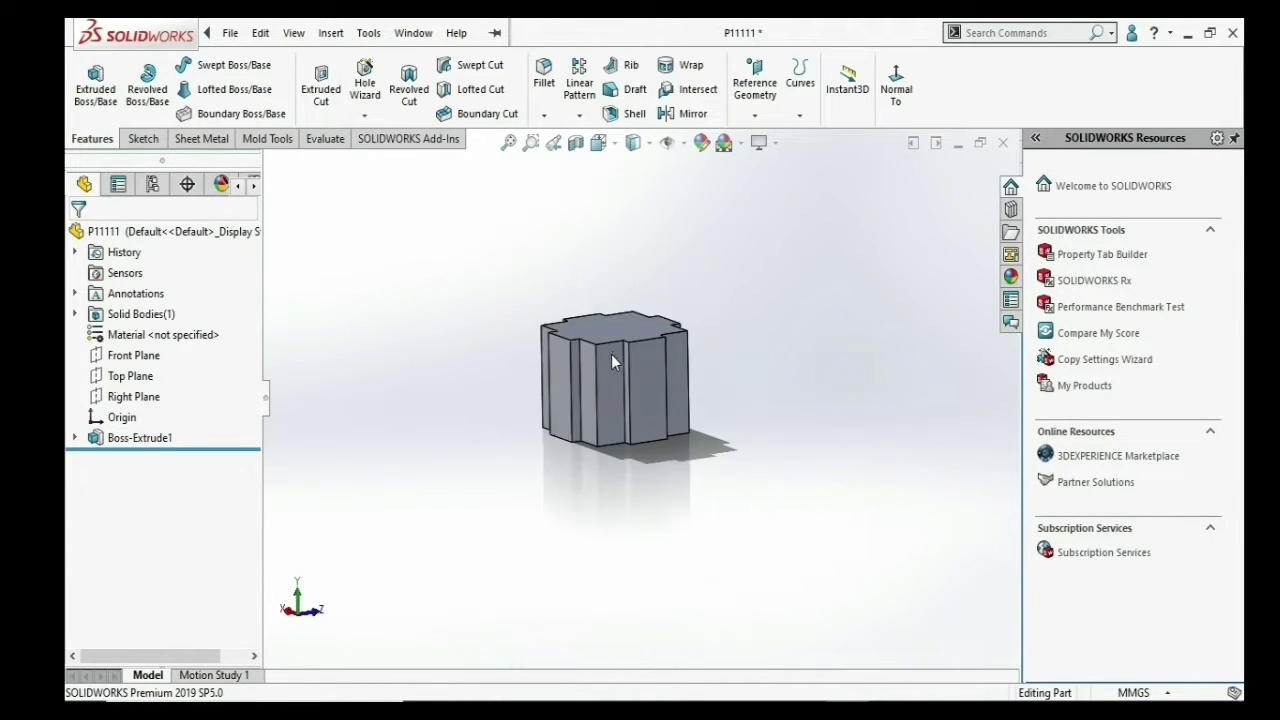
middle_drag(611, 354, 565, 412)
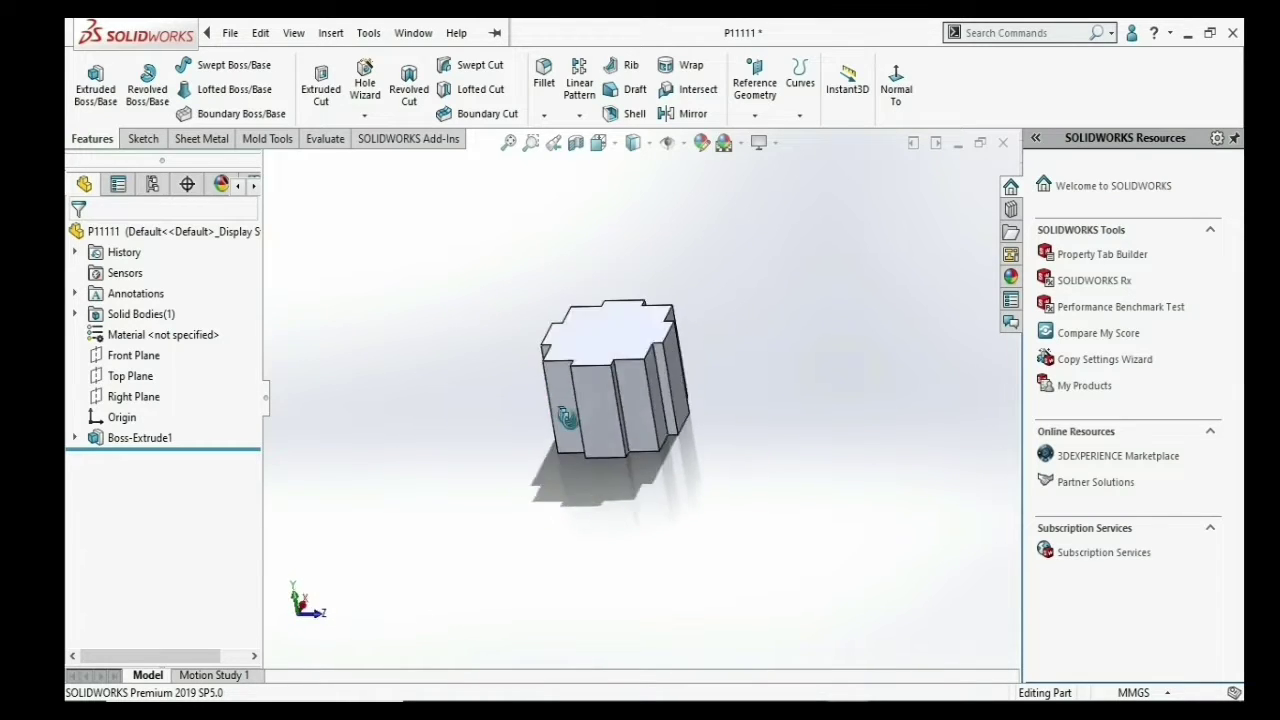
scroll(597, 405, down, 2)
scroll(621, 405, down, 2)
- Start a new sketch on the block's front face, viewed normal to it
click(621, 405)
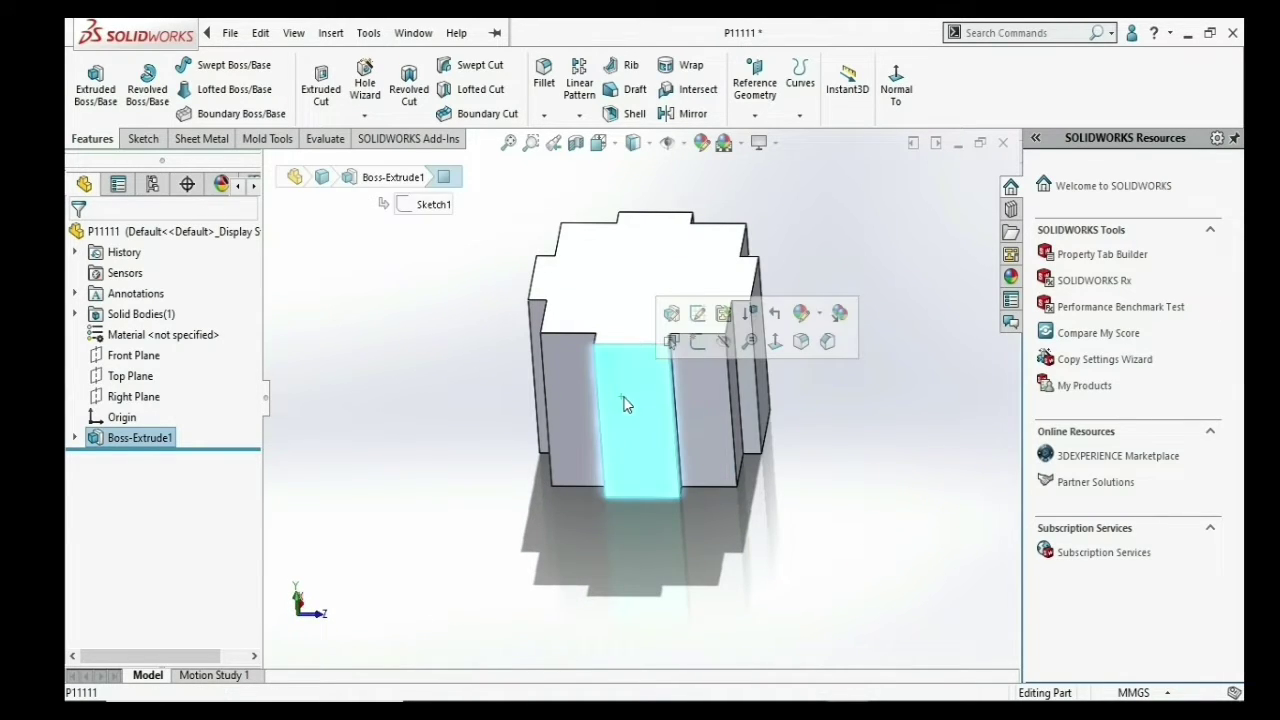
click(696, 342)
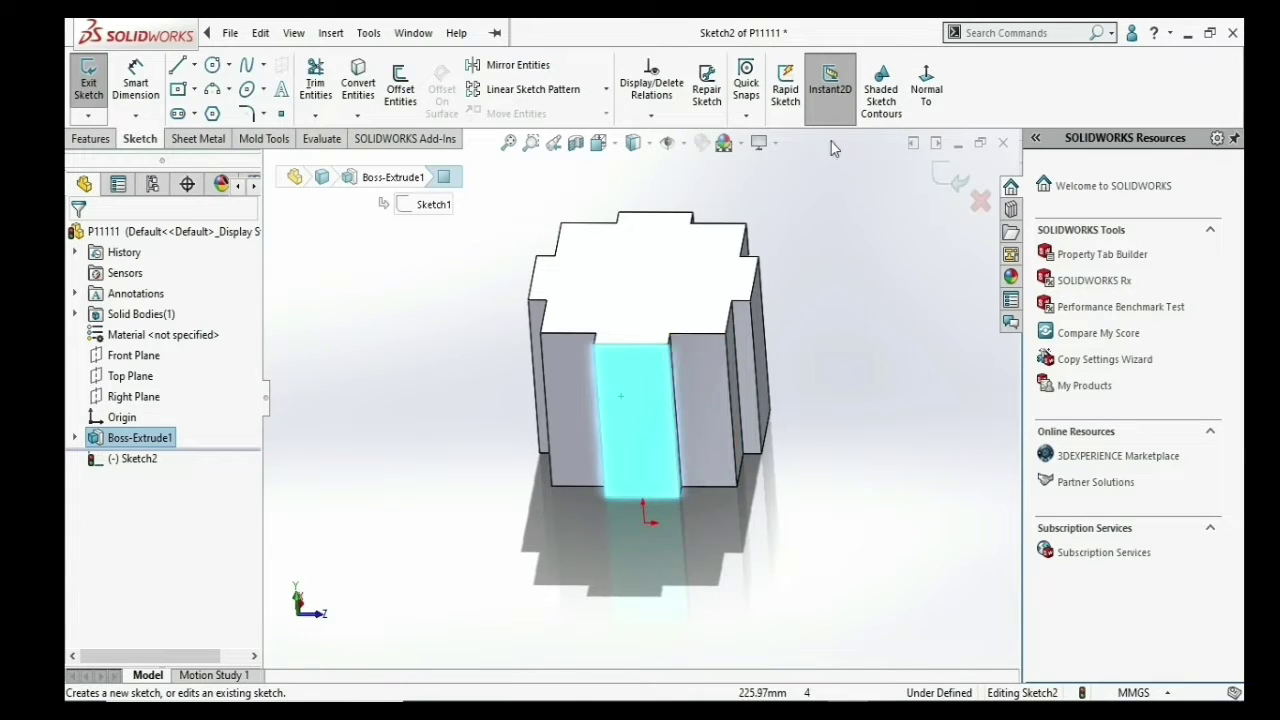
click(924, 92)
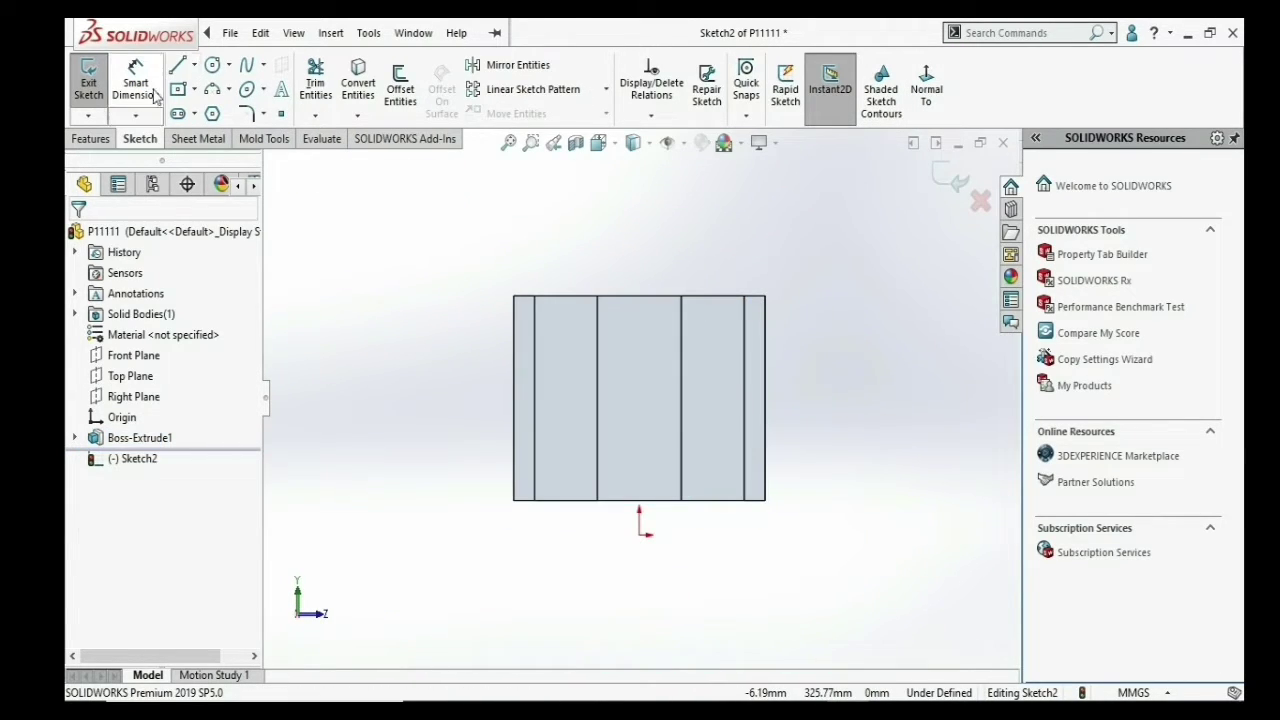
- Draw a small center rectangle on the face and return to a 3-D view
click(177, 92)
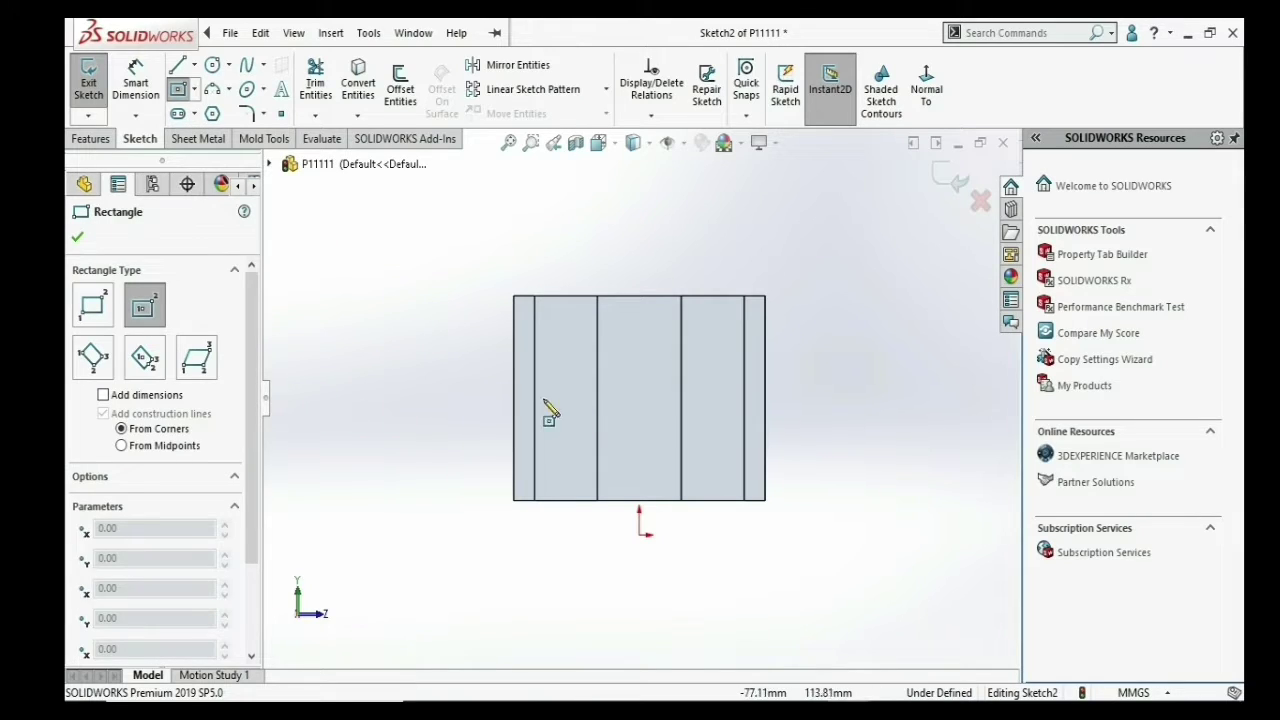
click(564, 391)
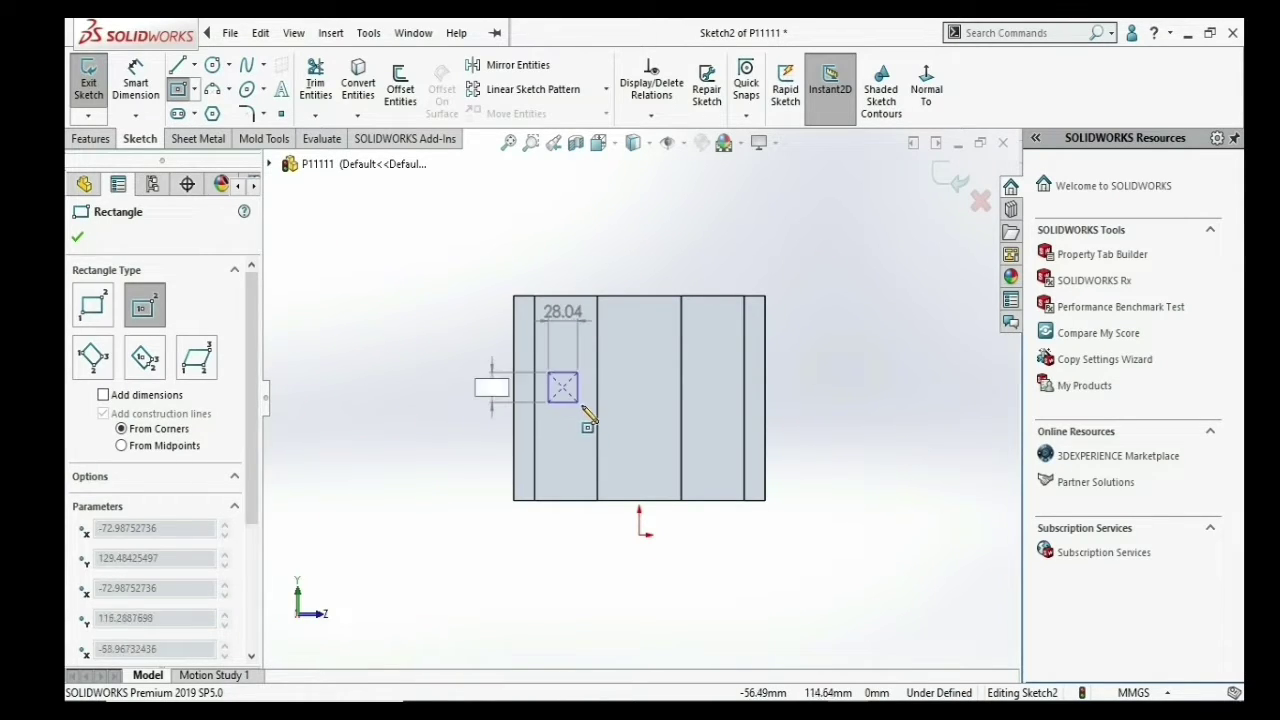
click(586, 405)
key(z)
right_click(597, 228)
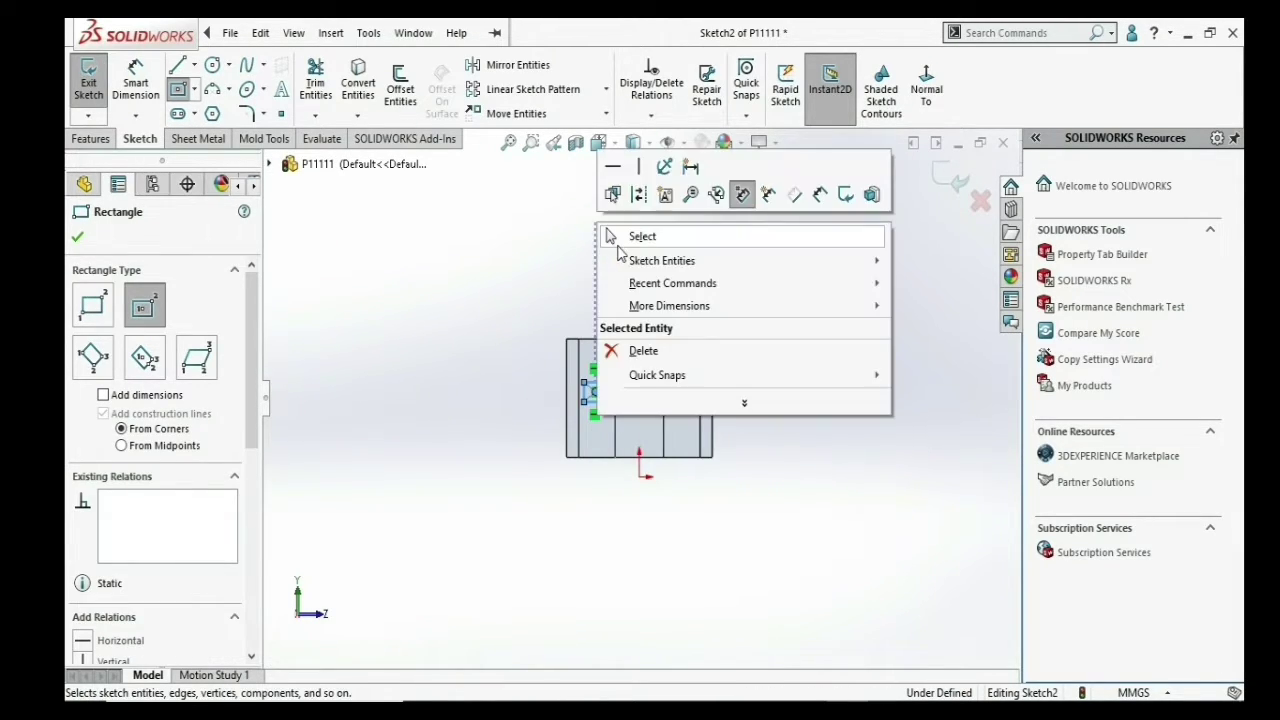
click(632, 231)
middle_drag(608, 263, 660, 460)
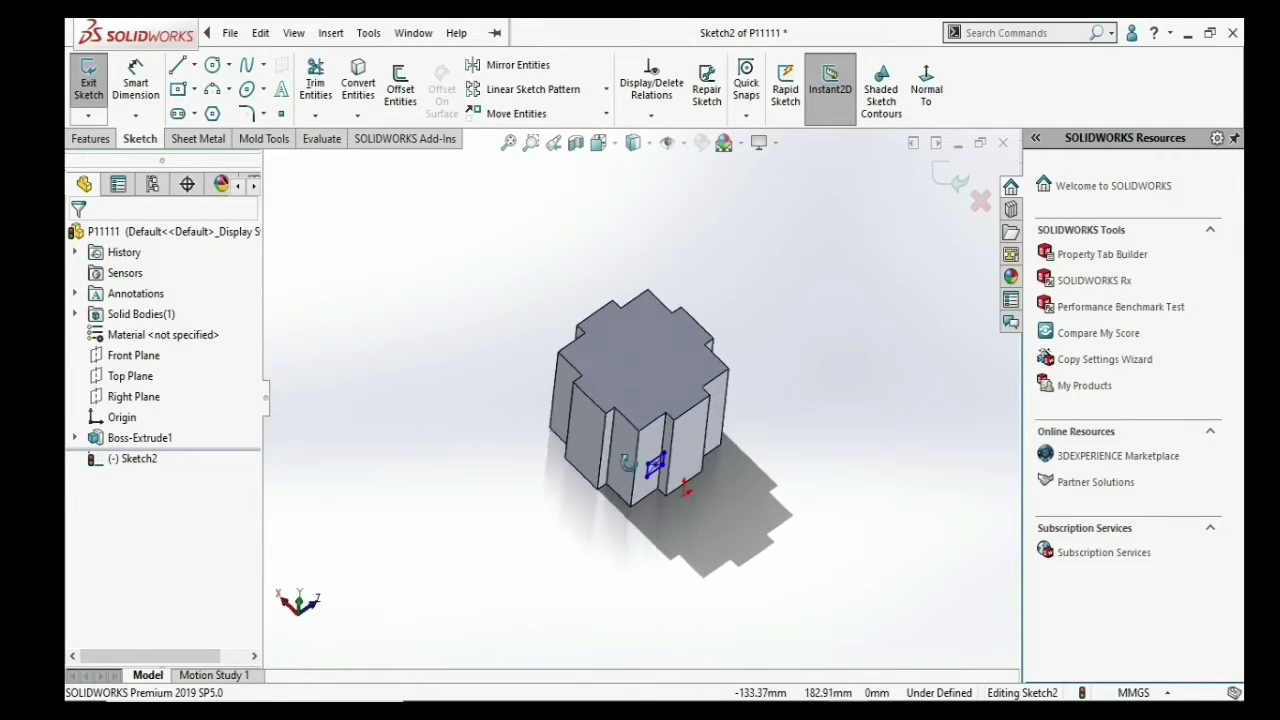
click(86, 139)
- Extrude the rectangle Through All, reversed to run into the block
click(95, 88)
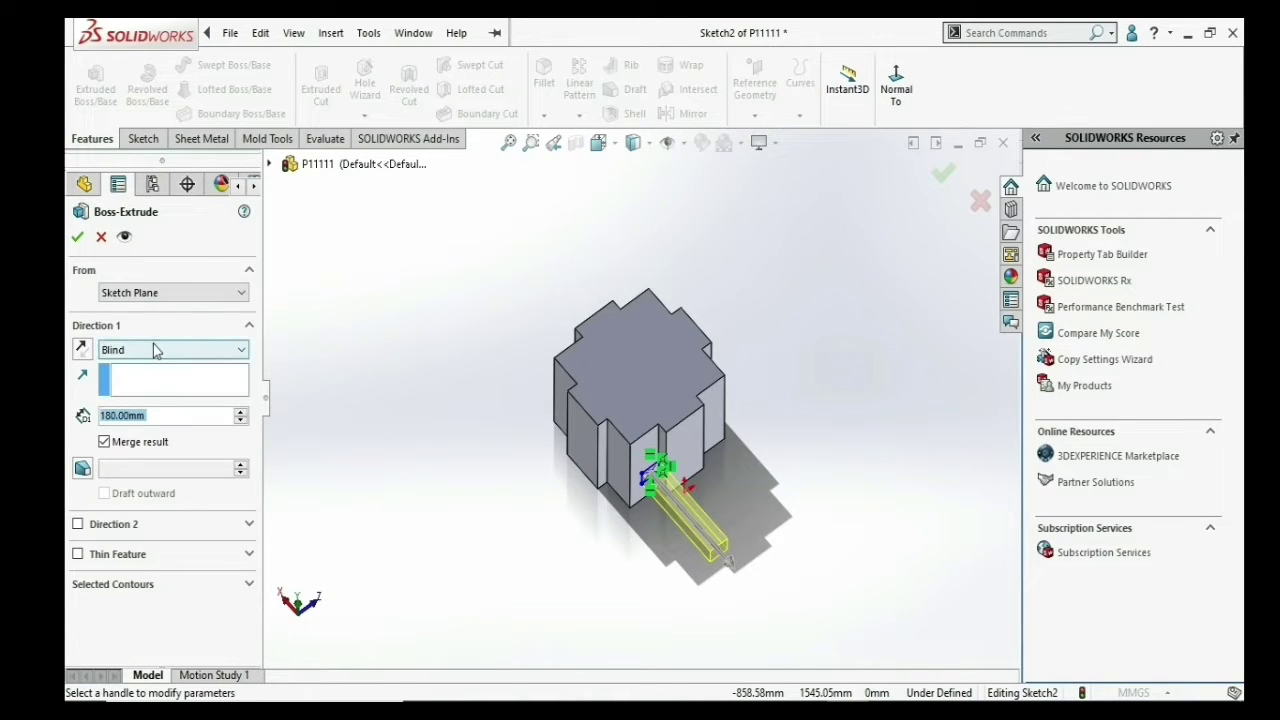
click(157, 352)
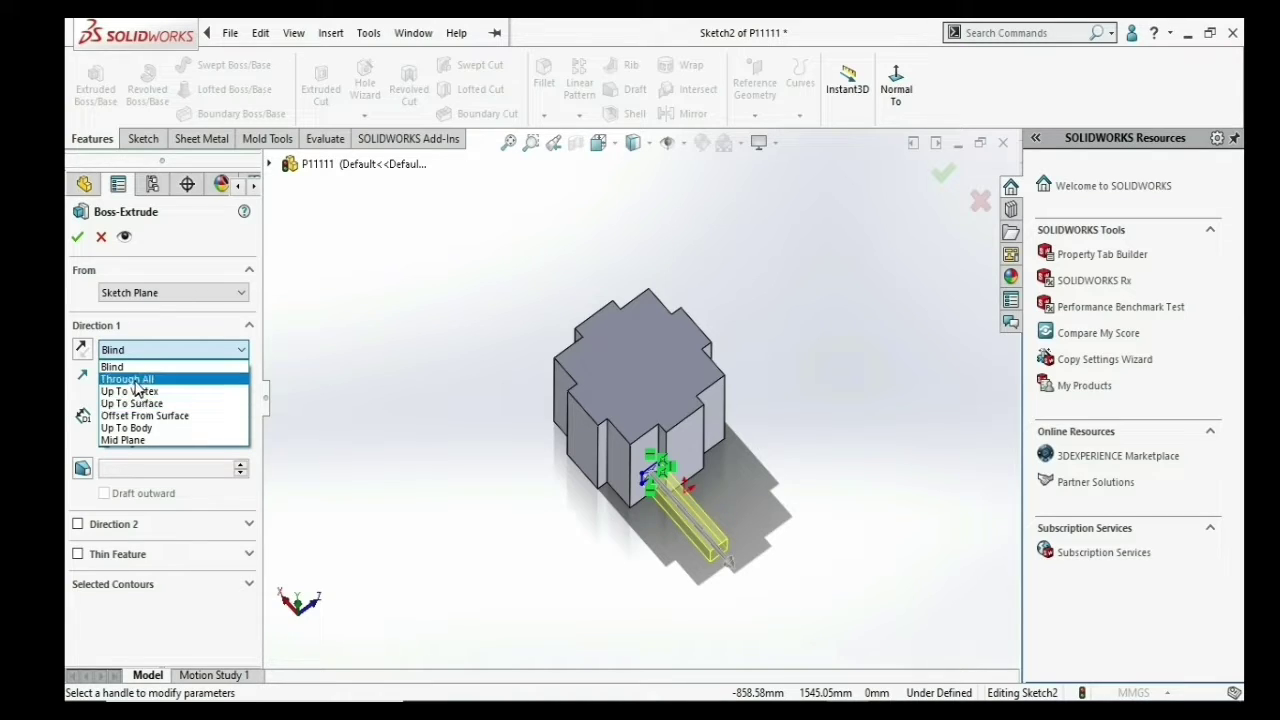
click(137, 382)
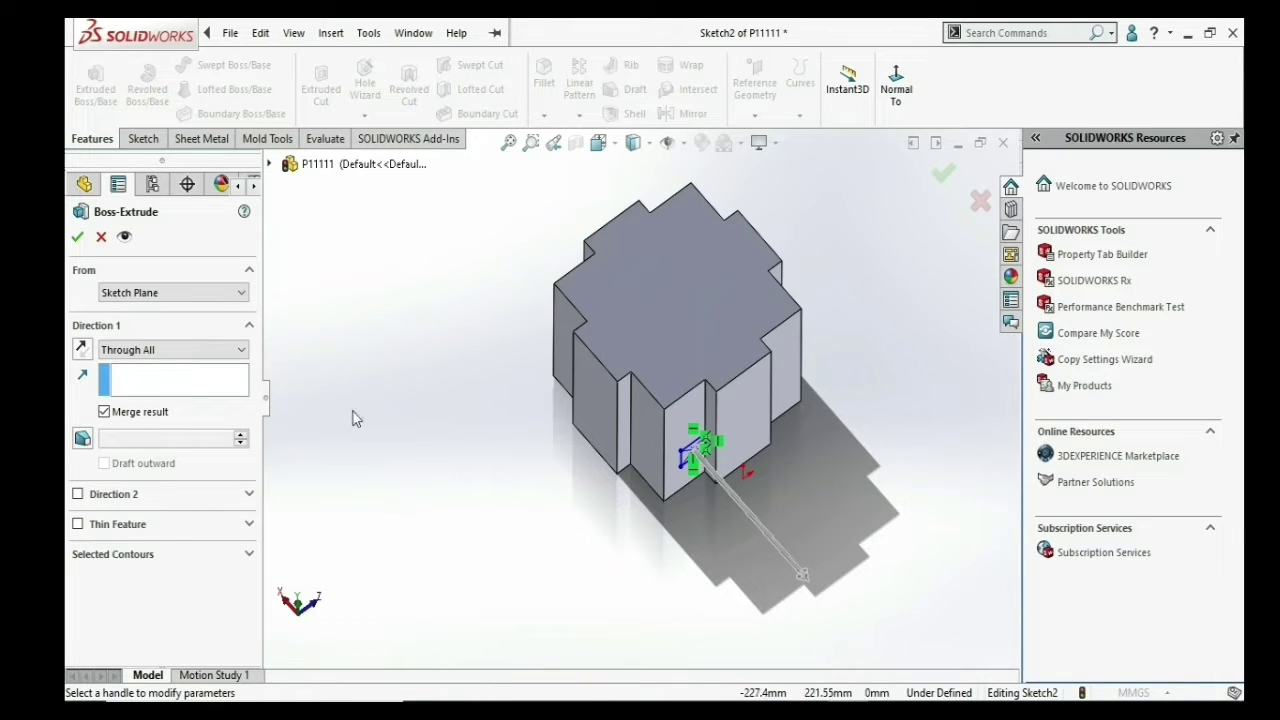
click(82, 352)
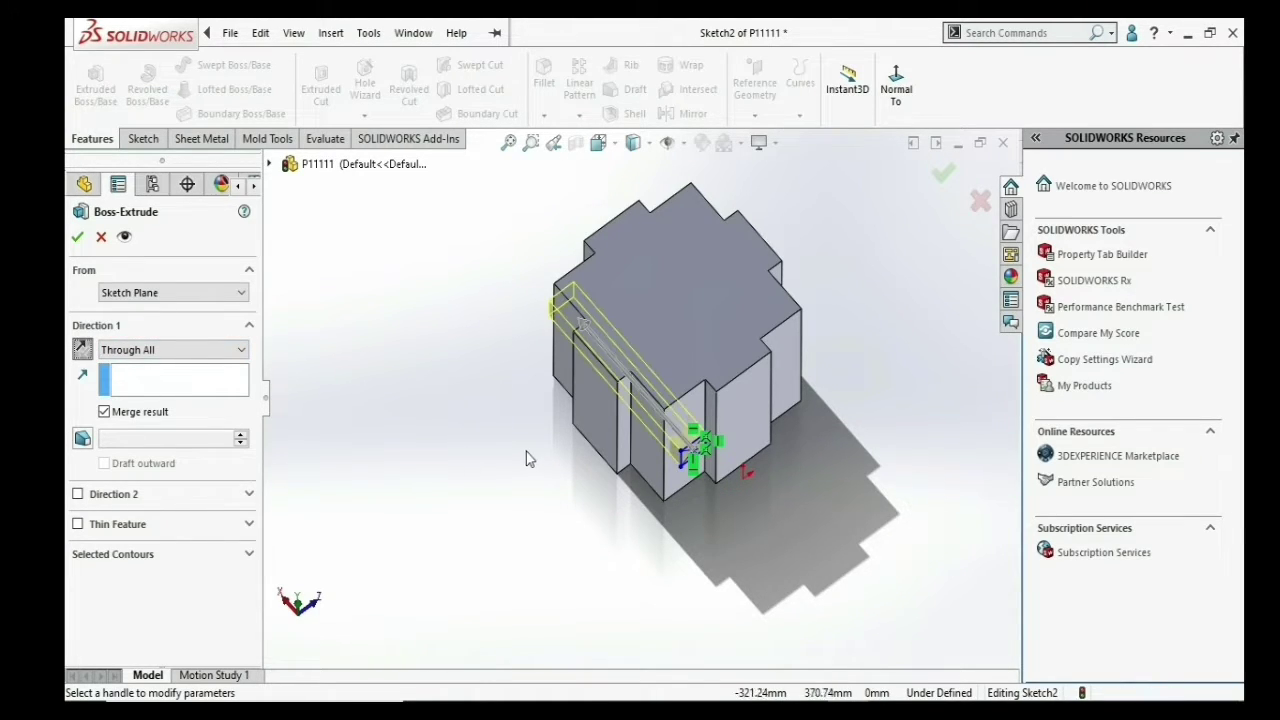
mouse_move(526, 452)
middle_down()
mouse_move(614, 566)
mouse_move(506, 397)
mouse_move(557, 406)
mouse_move(557, 443)
middle_up()
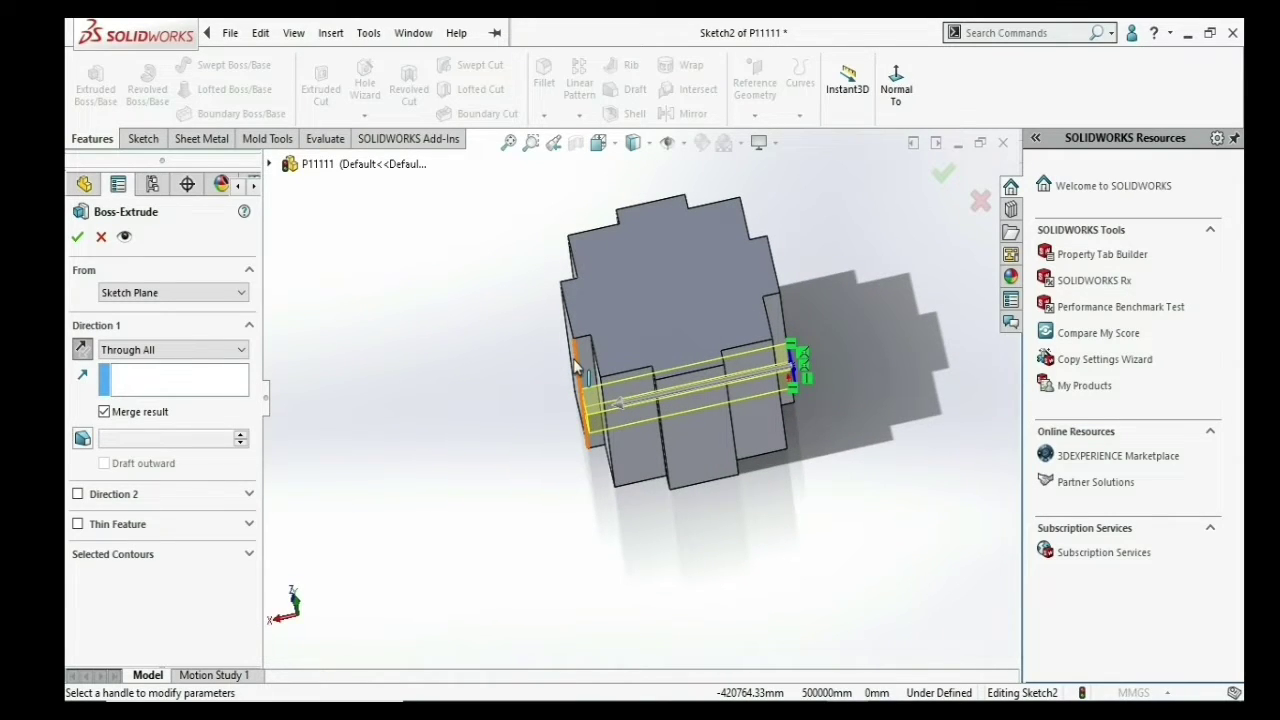
- Change the rectangle extrusion's end condition to Up To Next
click(141, 349)
click(127, 391)
mouse_move(790, 330)
middle_down()
mouse_move(770, 400)
mouse_move(706, 388)
middle_up()
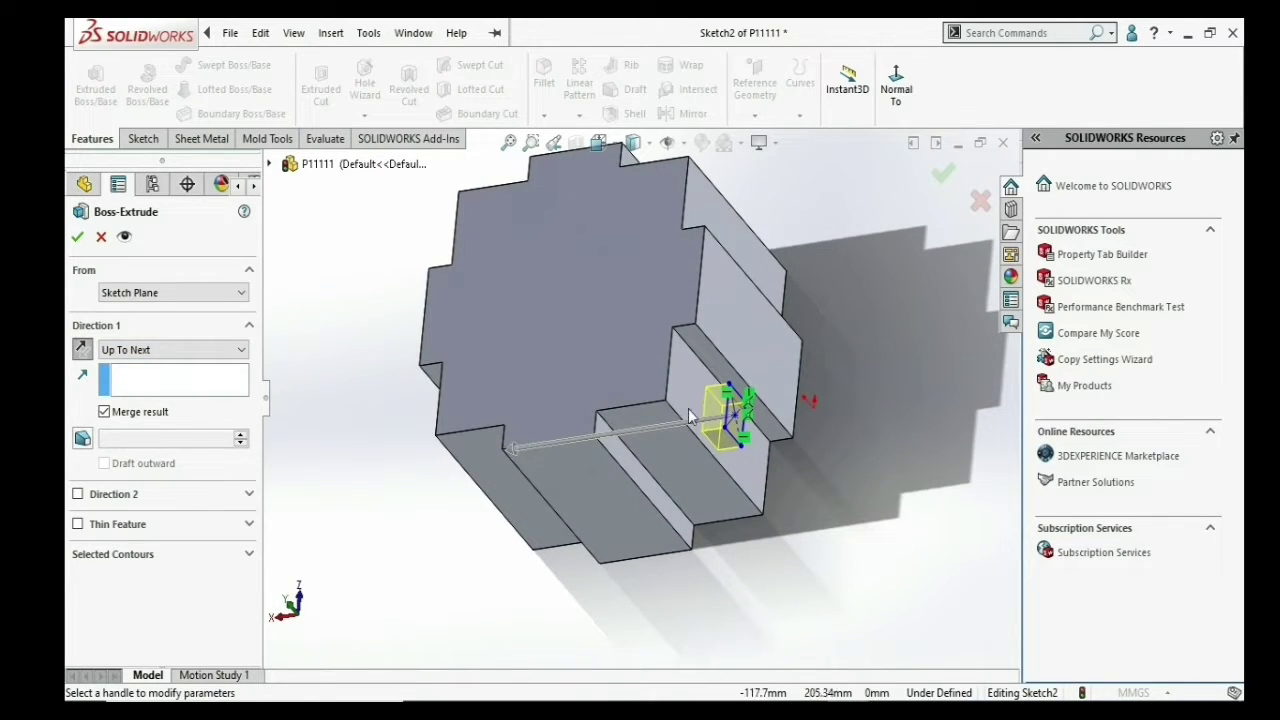
- End the rectangle extrusion Up To Vertex at the block's far corner
click(195, 349)
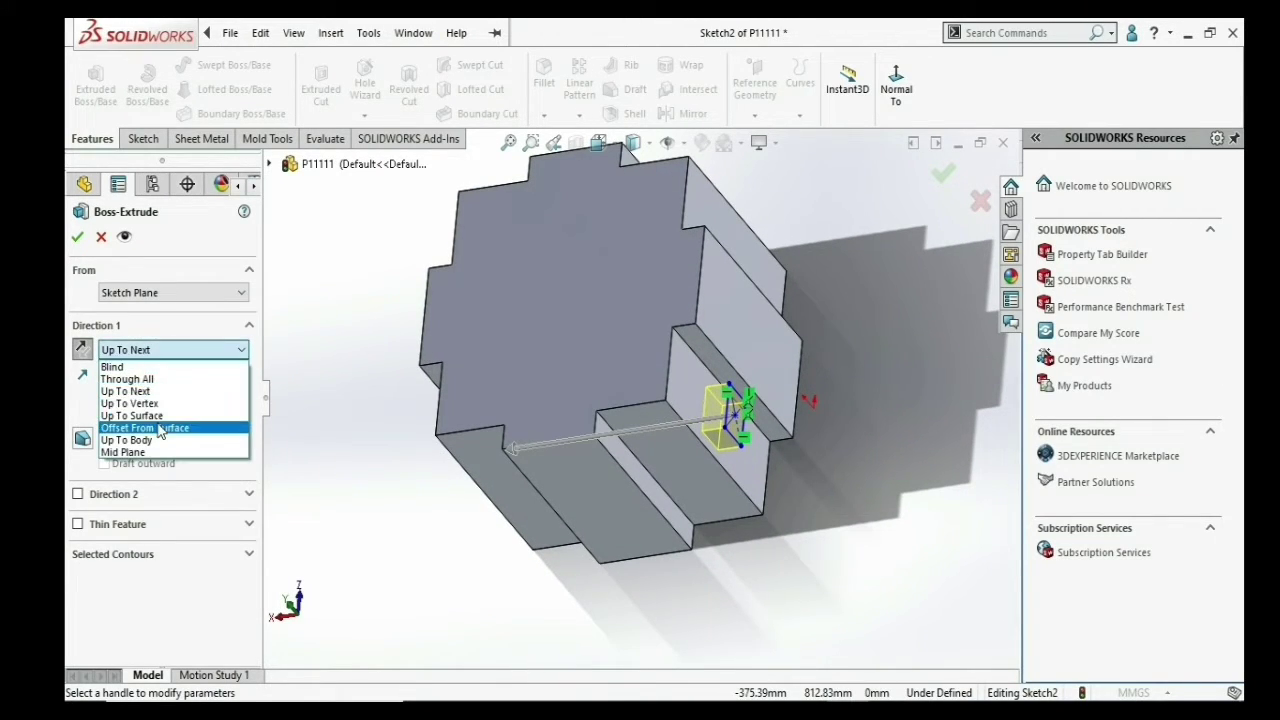
click(158, 406)
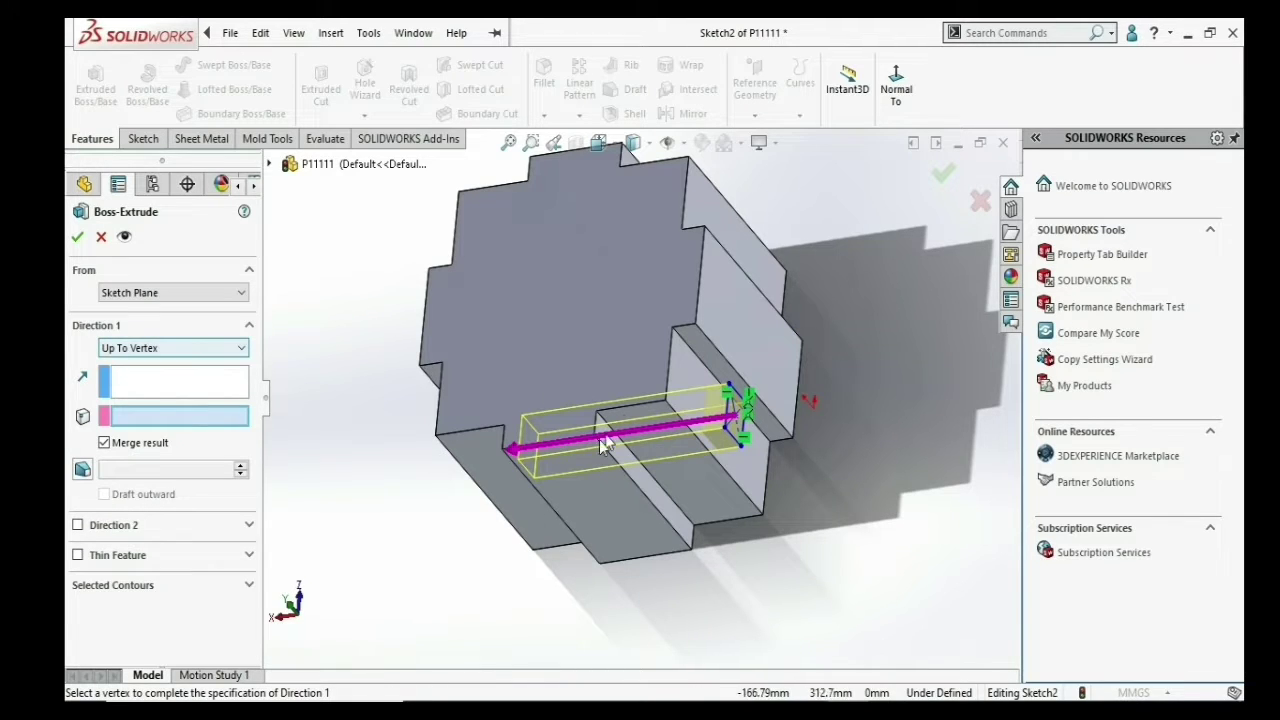
middle_drag(601, 434, 494, 411)
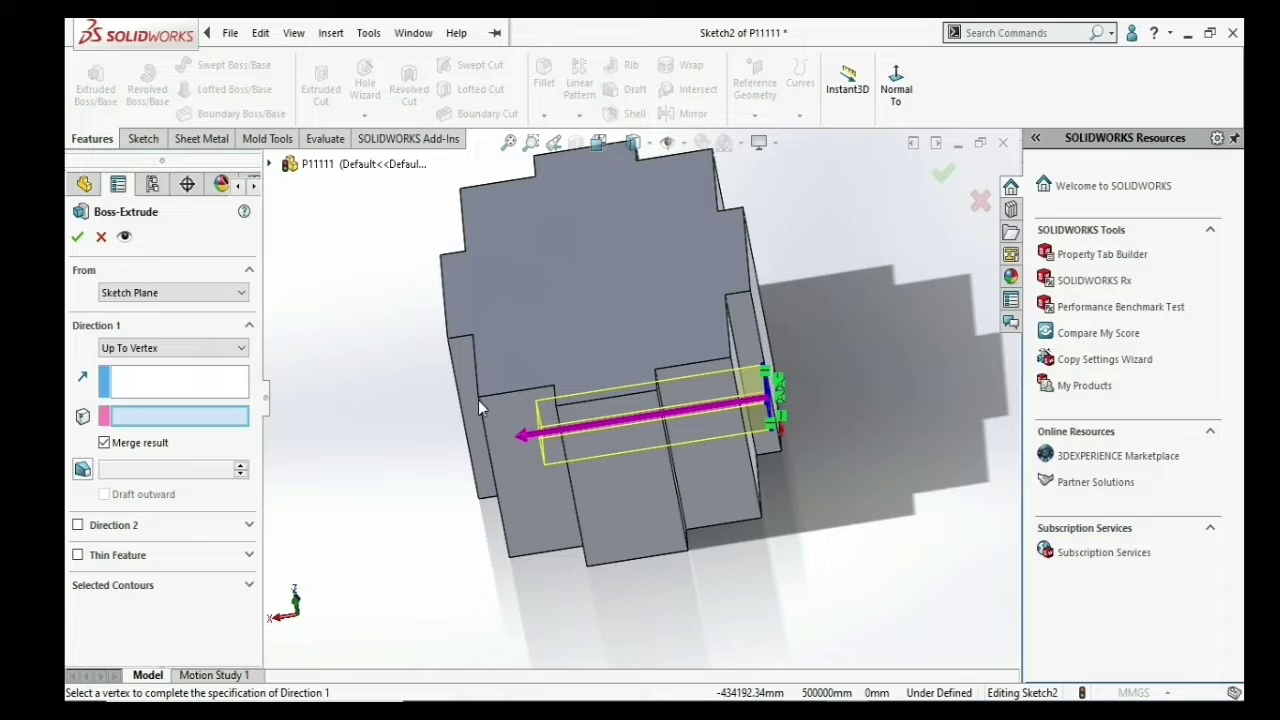
middle_drag(478, 400, 527, 412)
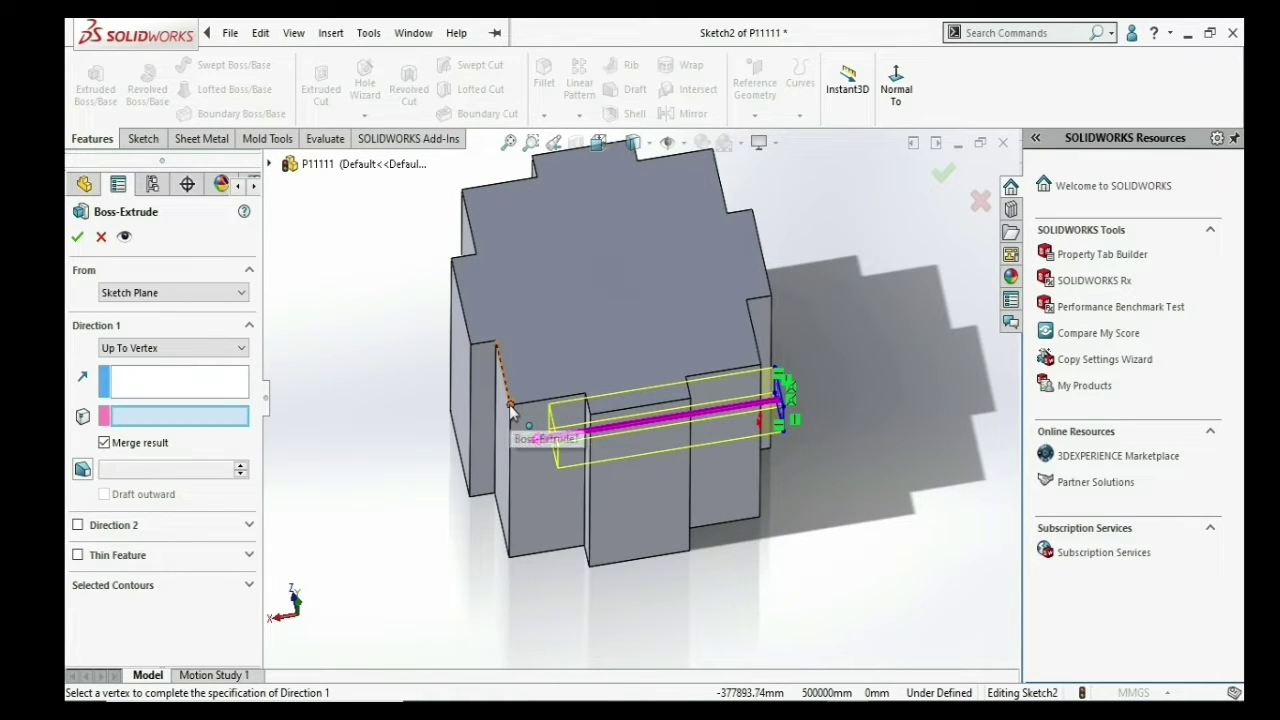
click(509, 404)
middle_drag(516, 425, 497, 468)
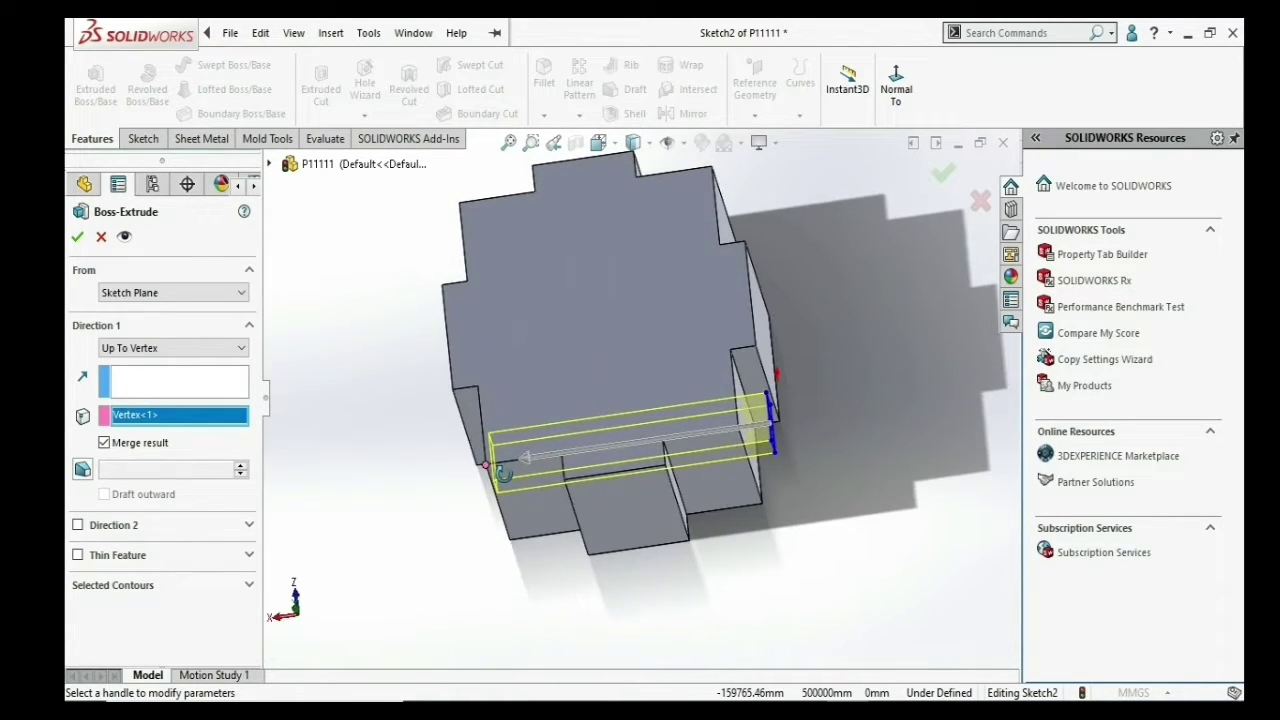
- Switch the end condition to Up To Surface, ending at the lower step's side face
click(170, 348)
click(182, 414)
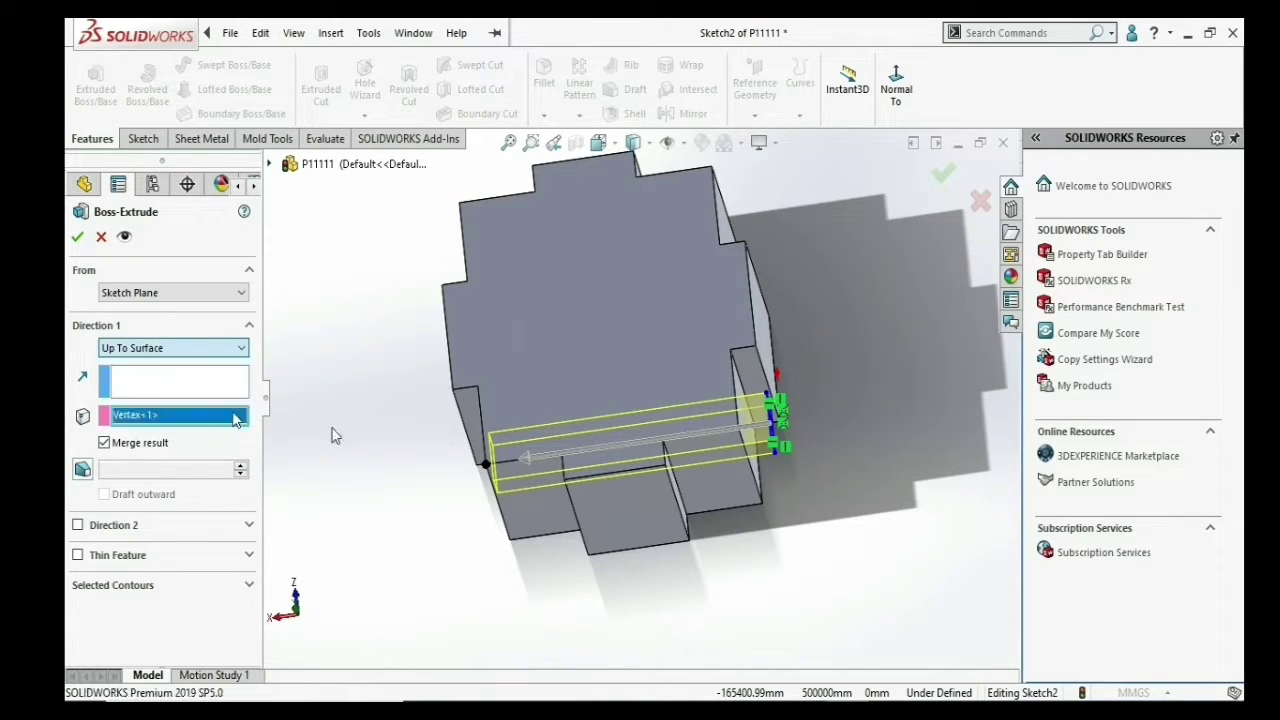
scroll(700, 482, down, 5)
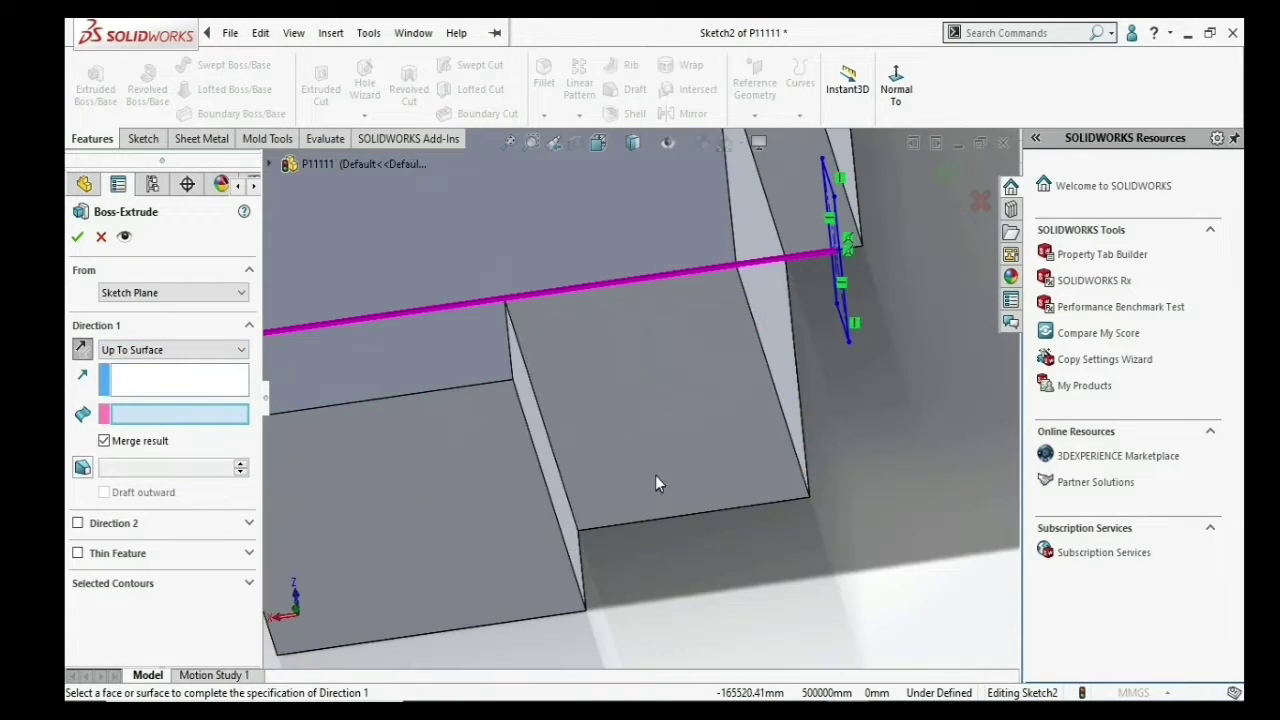
click(557, 486)
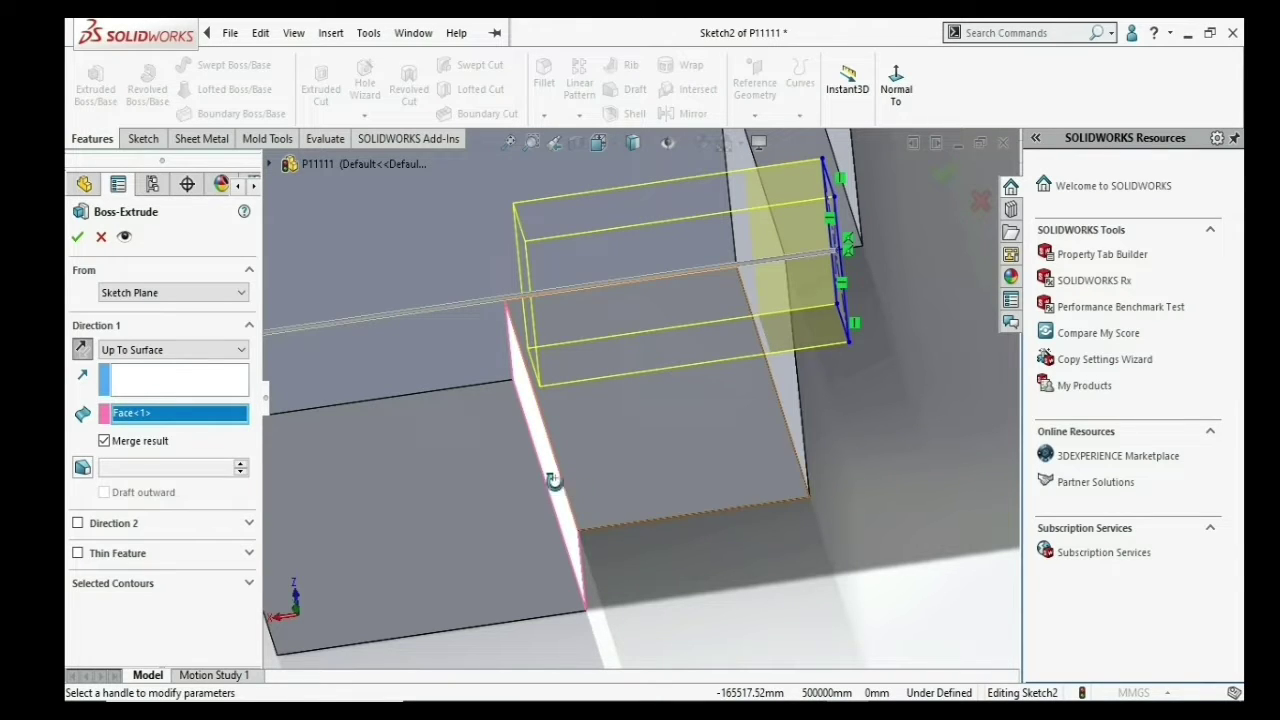
middle_drag(554, 477, 543, 486)
click(118, 355)
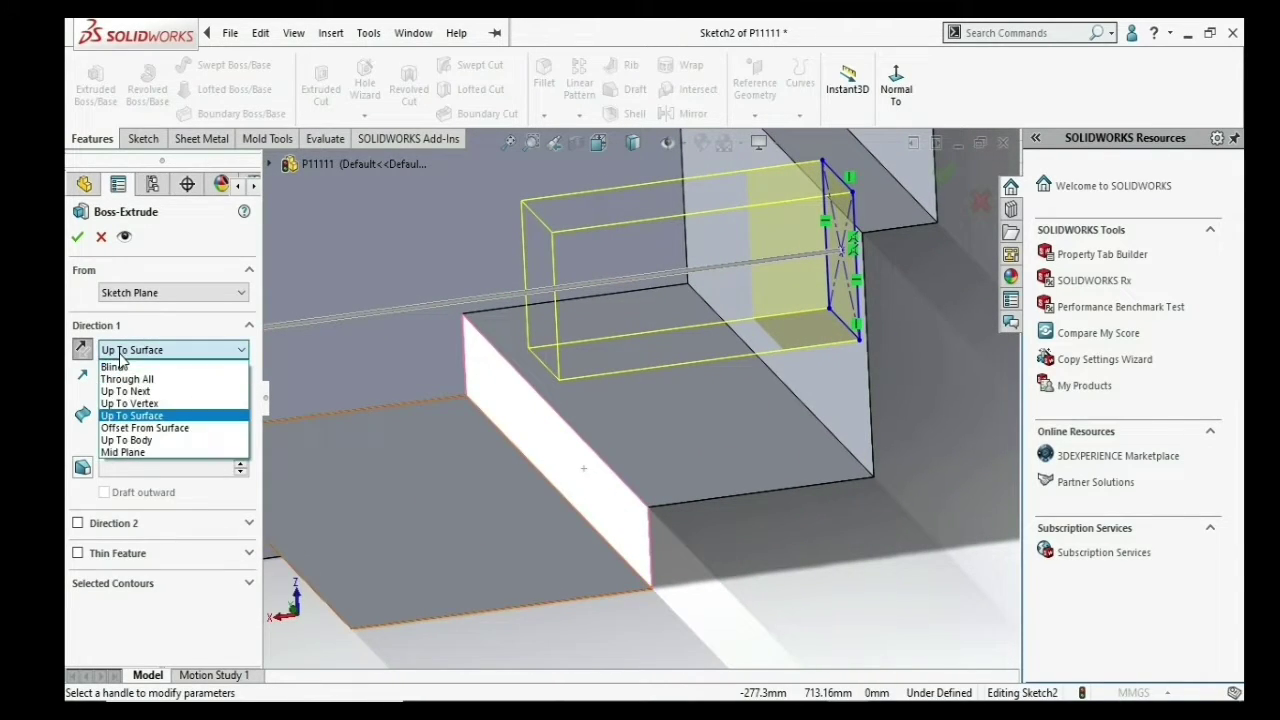
- Try ending the extrusion 10 mm offset from the step face, flipping the offset side and back
click(131, 428)
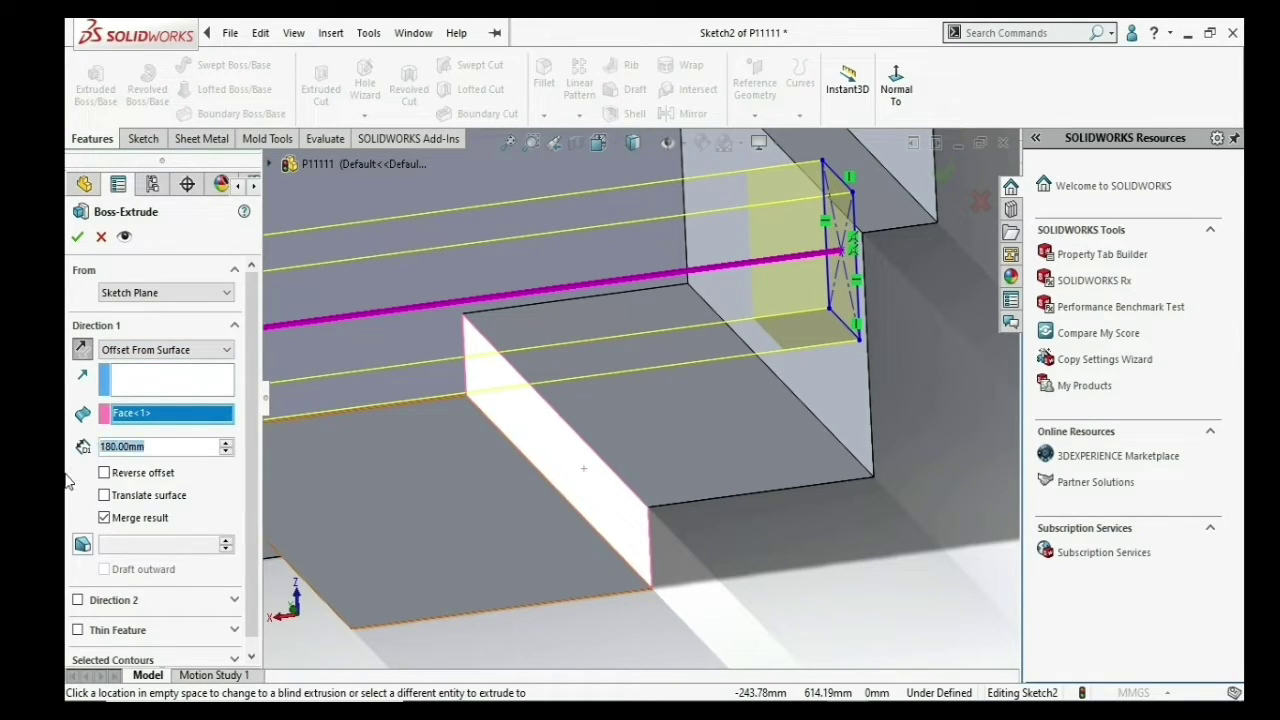
text(10)
key(Return)
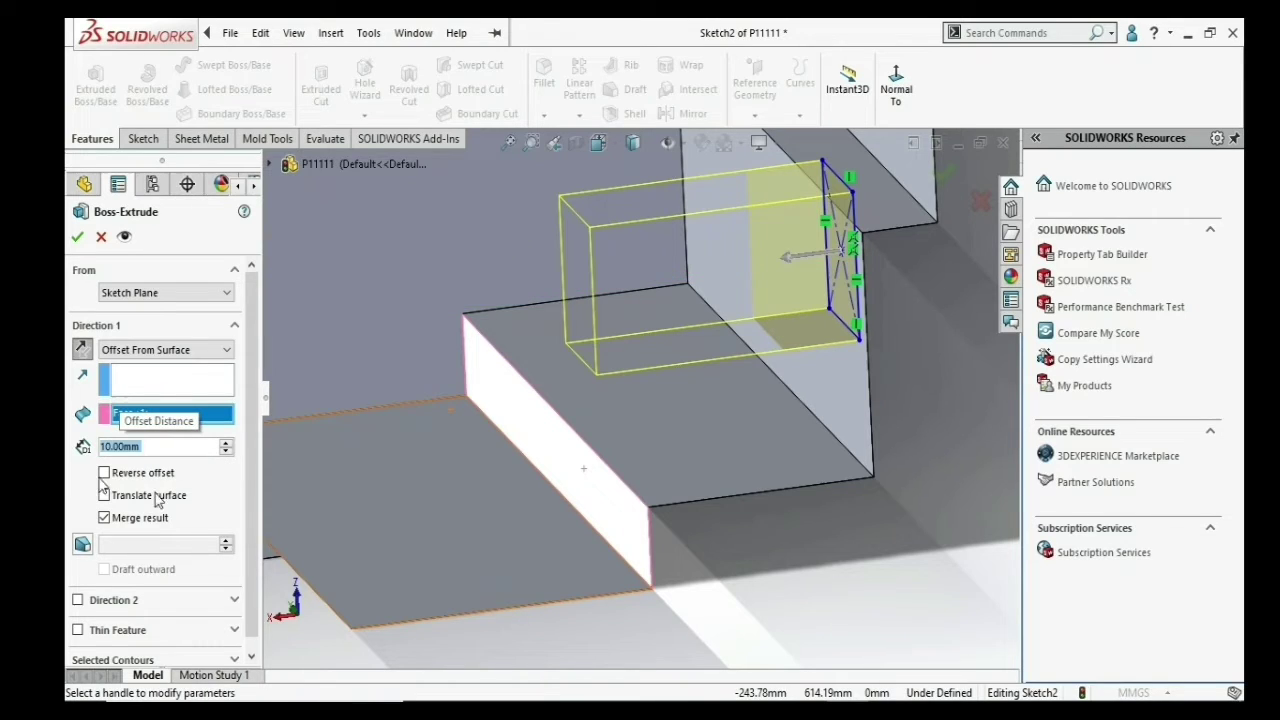
click(603, 410)
key(ctrl+8)
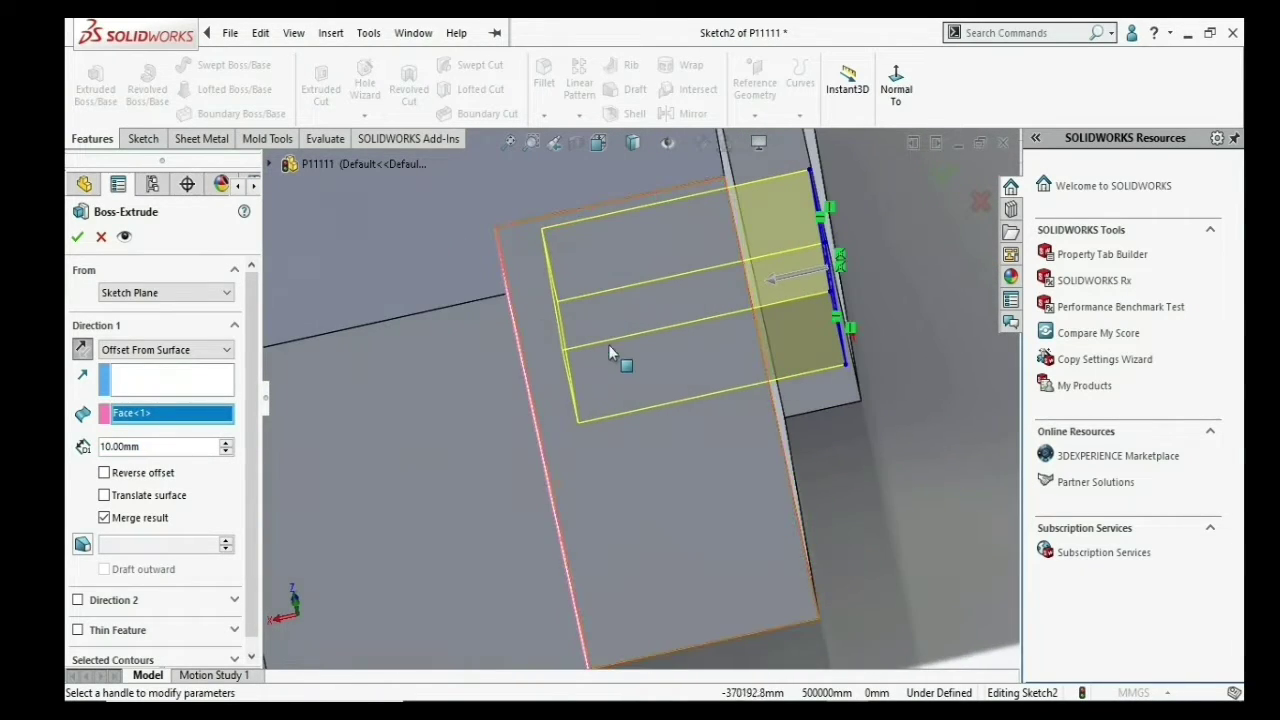
click(105, 474)
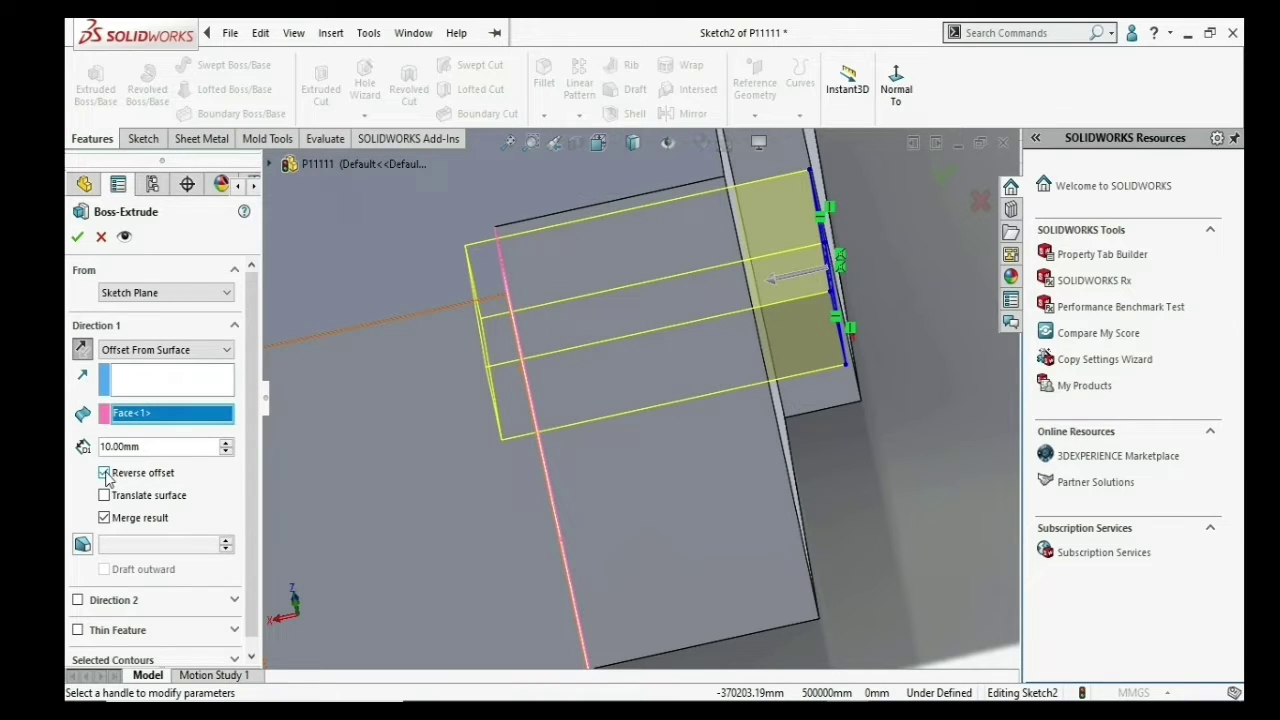
click(105, 473)
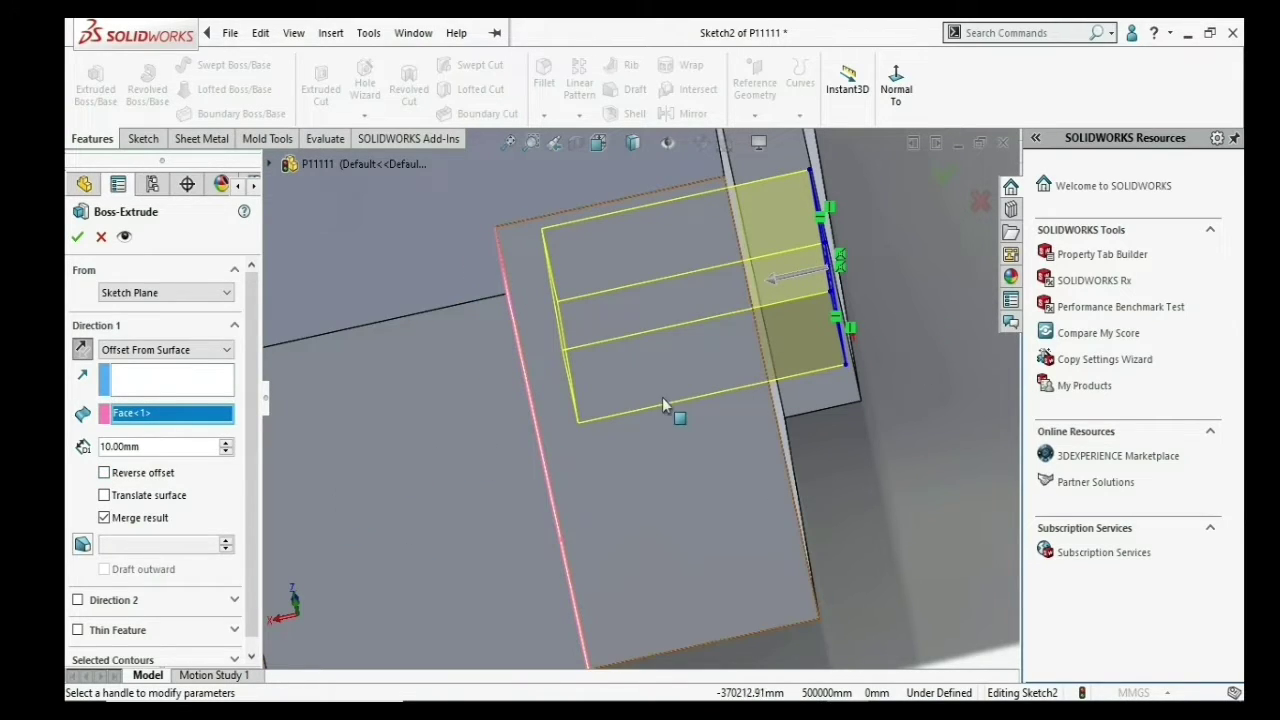
scroll(645, 412, up, 2)
scroll(639, 418, up, 4)
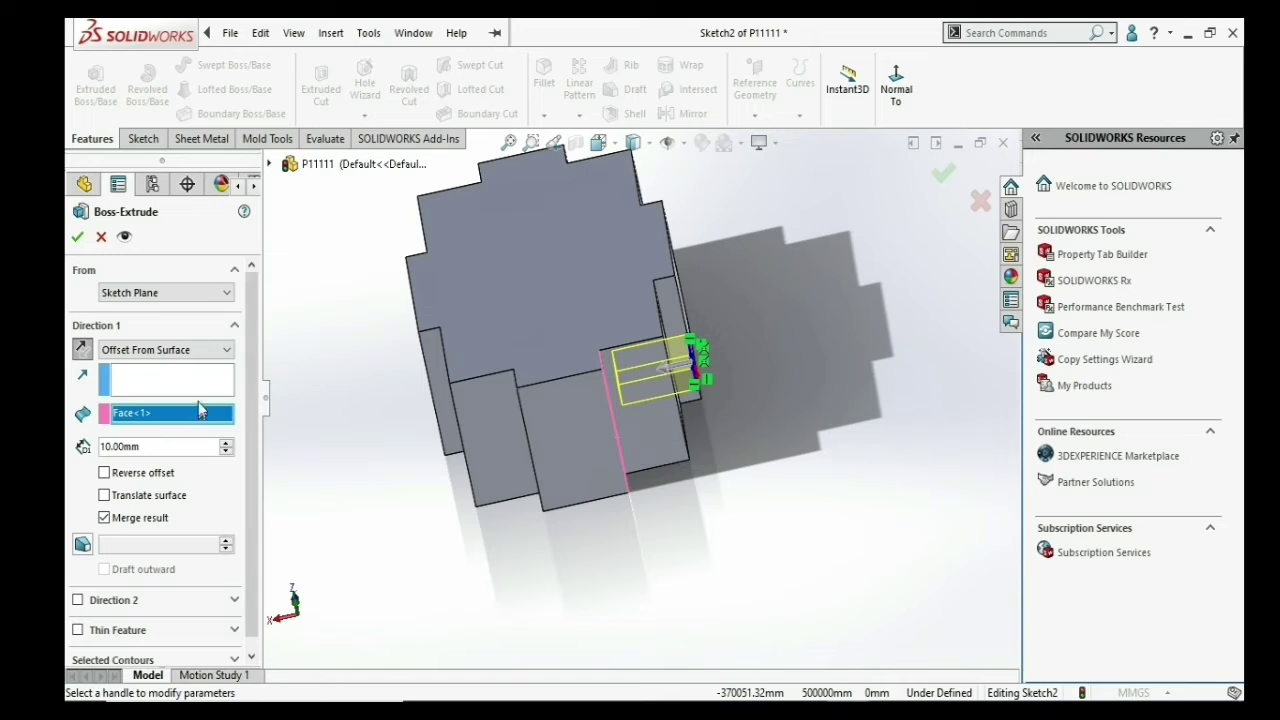
- Switch the end condition to Up To Body with Boss-Extrude1 as target and accept as Boss-Extrude2
click(212, 350)
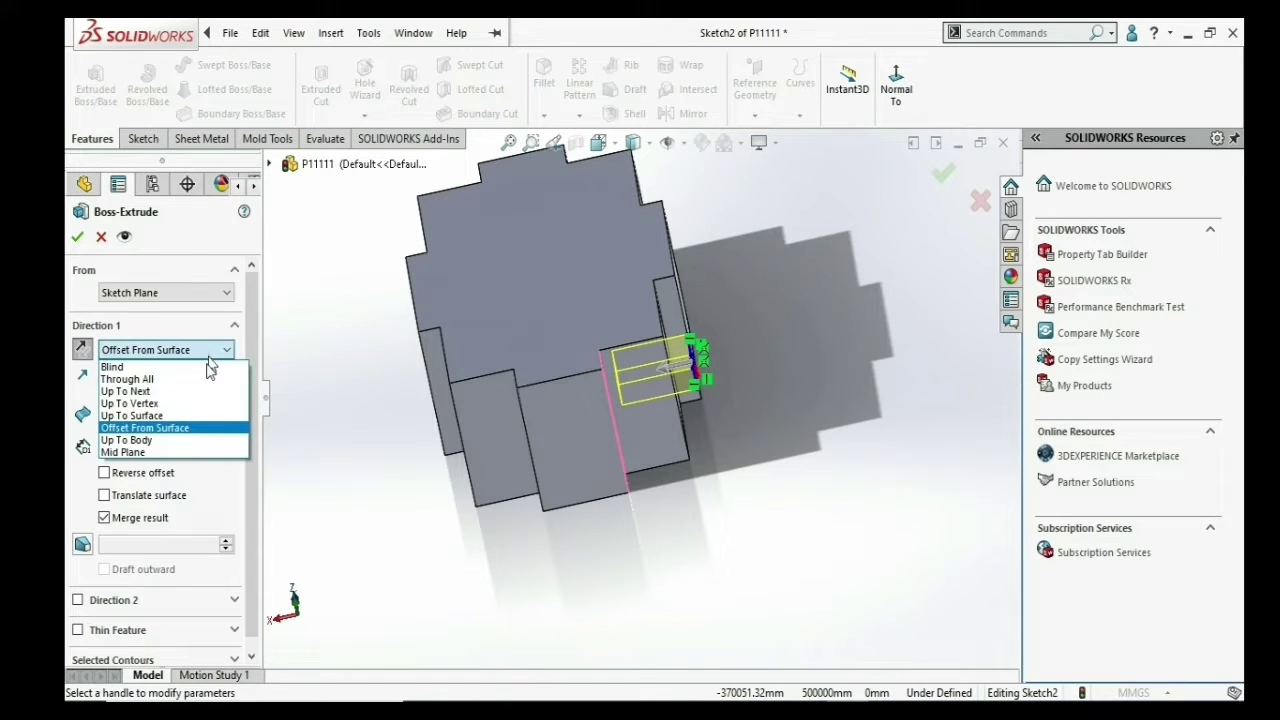
click(169, 444)
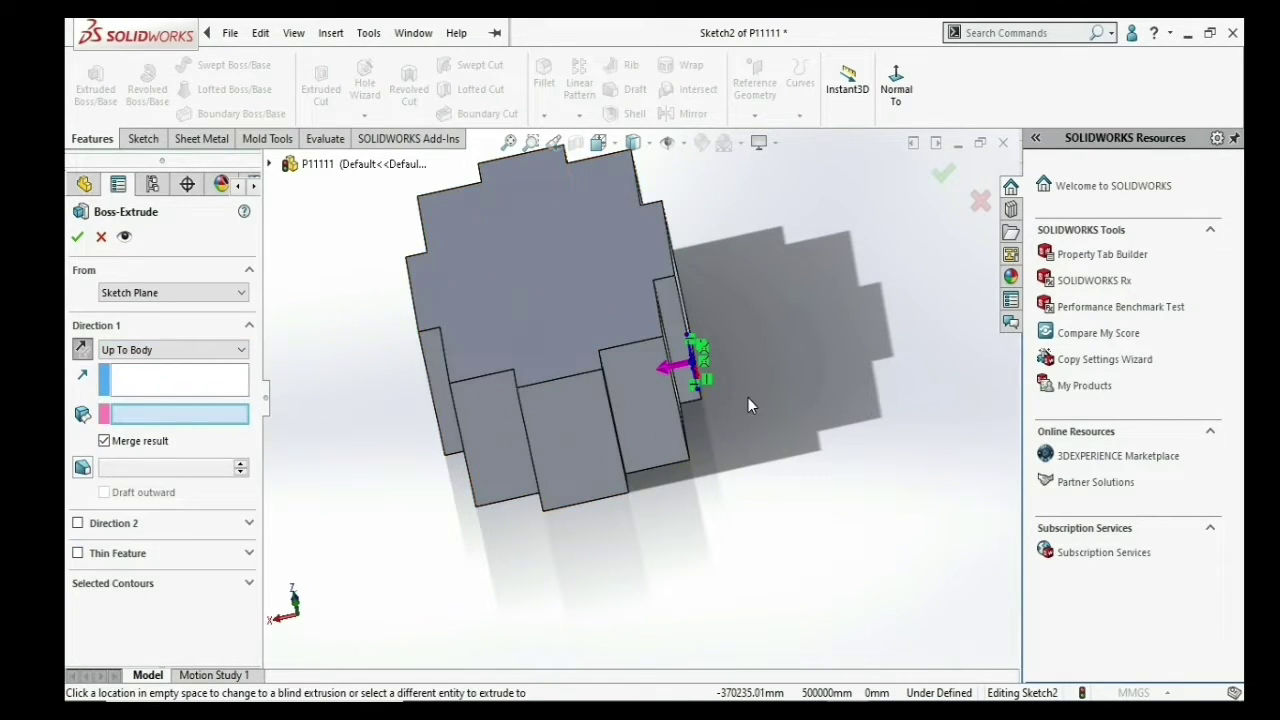
scroll(690, 400, down, 3)
scroll(686, 402, down, 2)
scroll(684, 404, down, 1)
scroll(684, 404, up, 3)
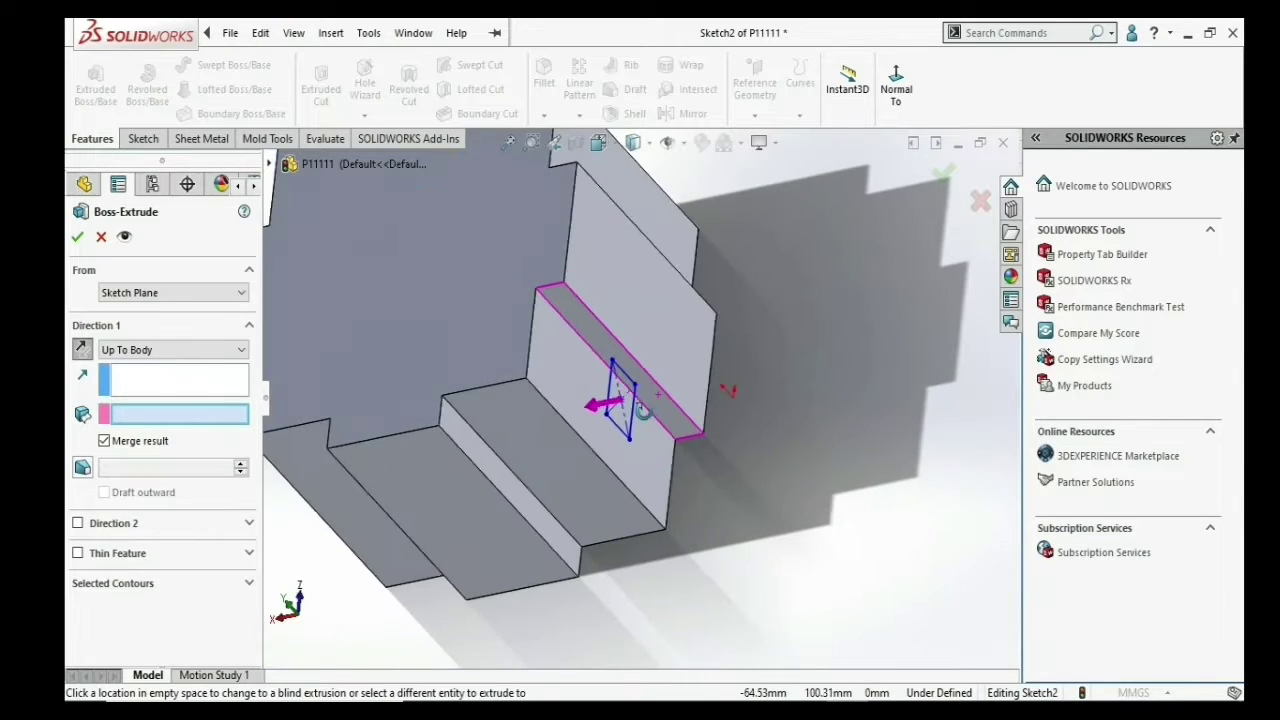
scroll(660, 430, up, 2)
scroll(636, 465, down, 1)
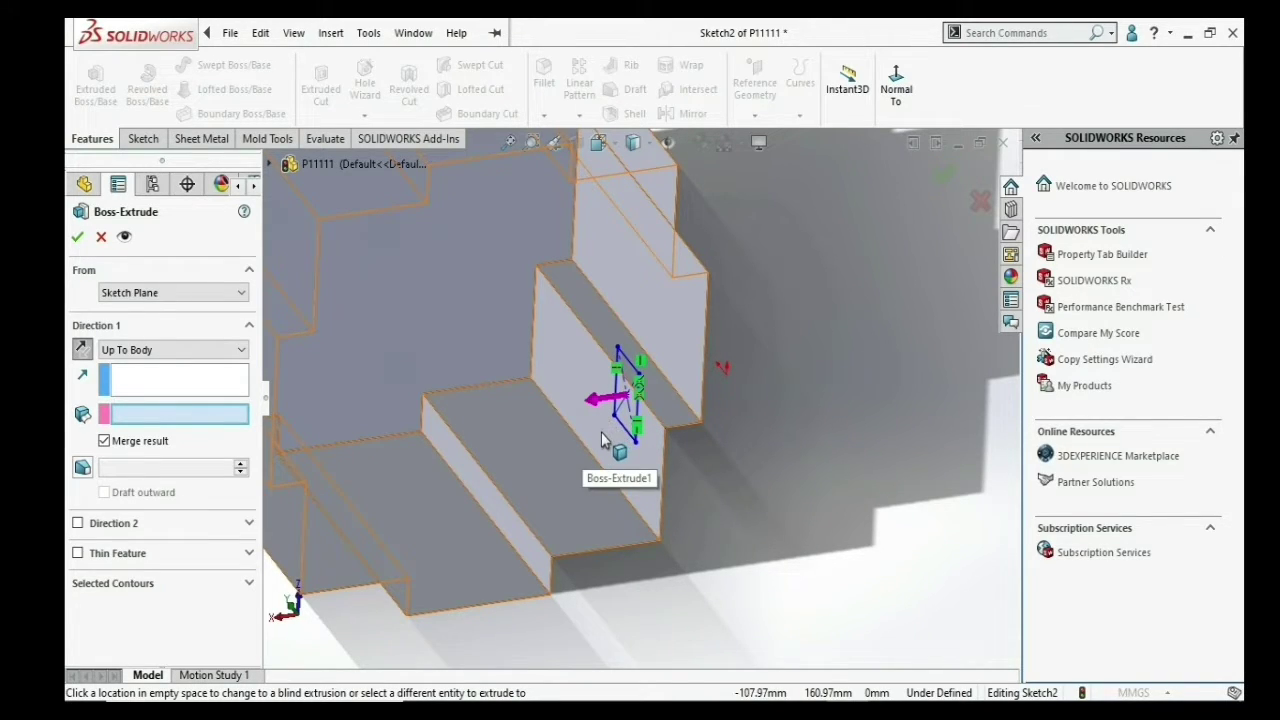
mouse_move(602, 440)
middle_down()
mouse_move(529, 509)
mouse_move(543, 457)
mouse_move(557, 471)
middle_up()
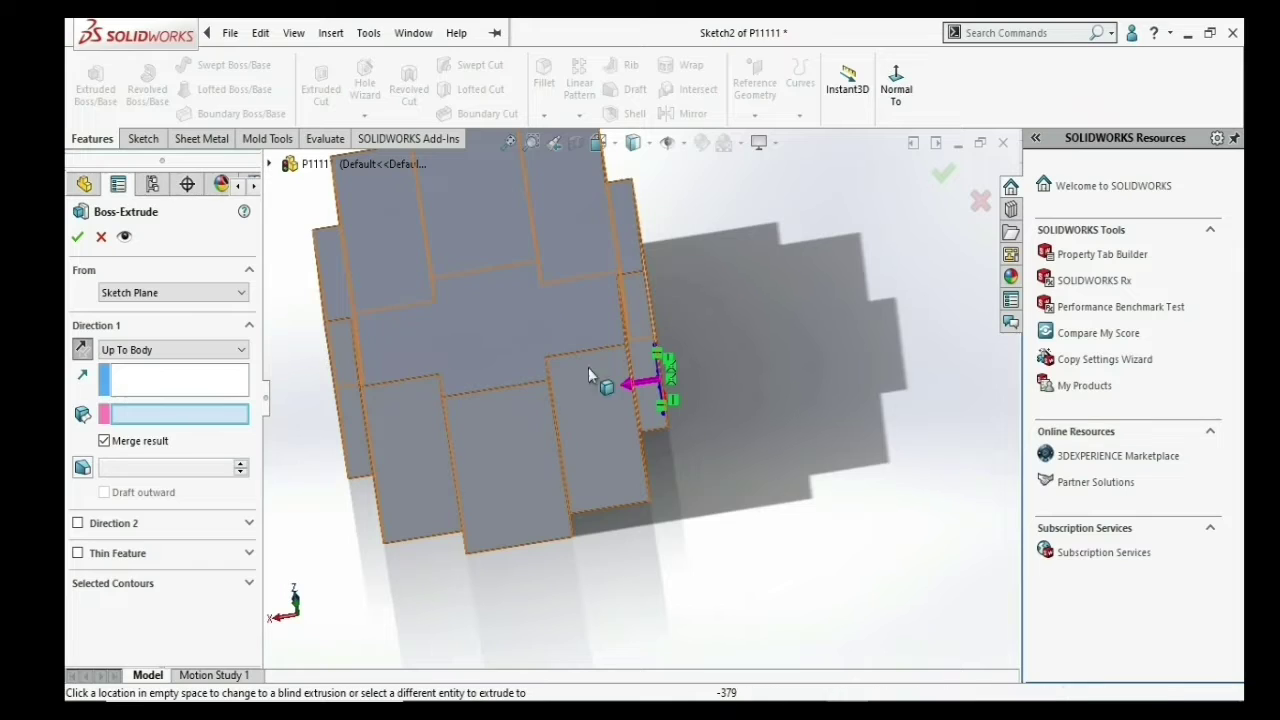
click(546, 340)
scroll(586, 329, down, 3)
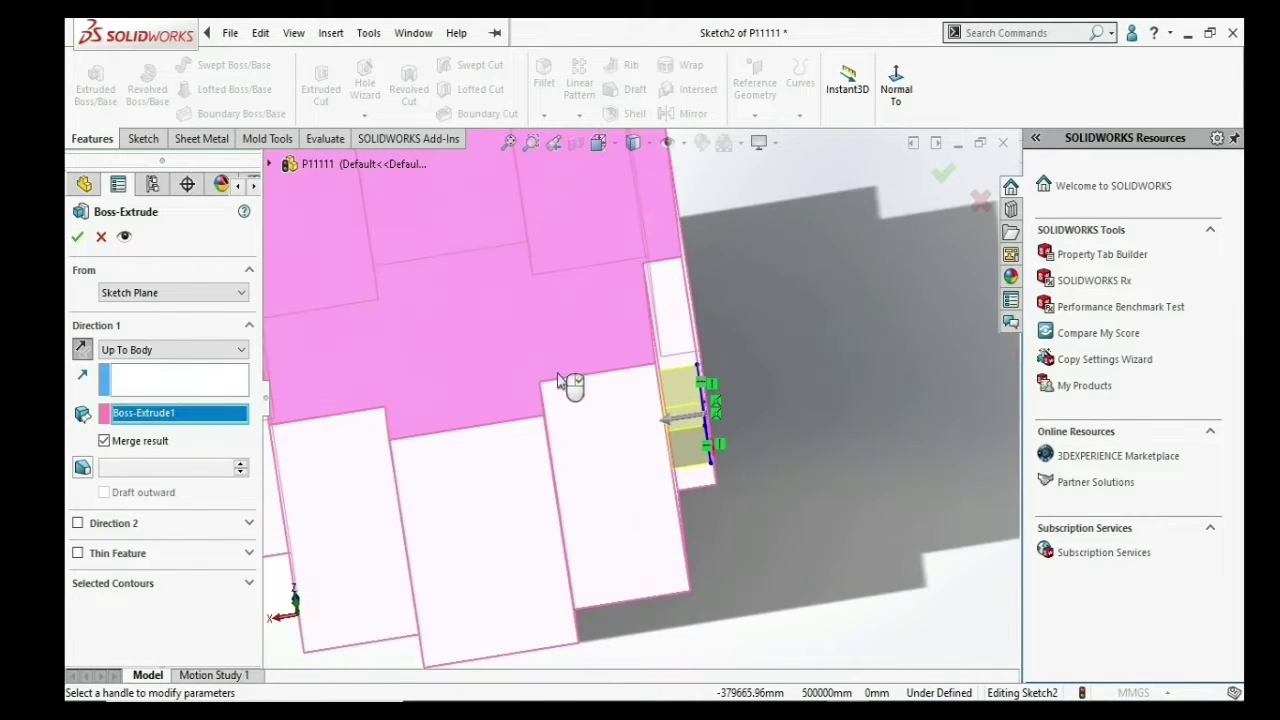
middle_drag(571, 380, 728, 398)
scroll(728, 398, down, 2)
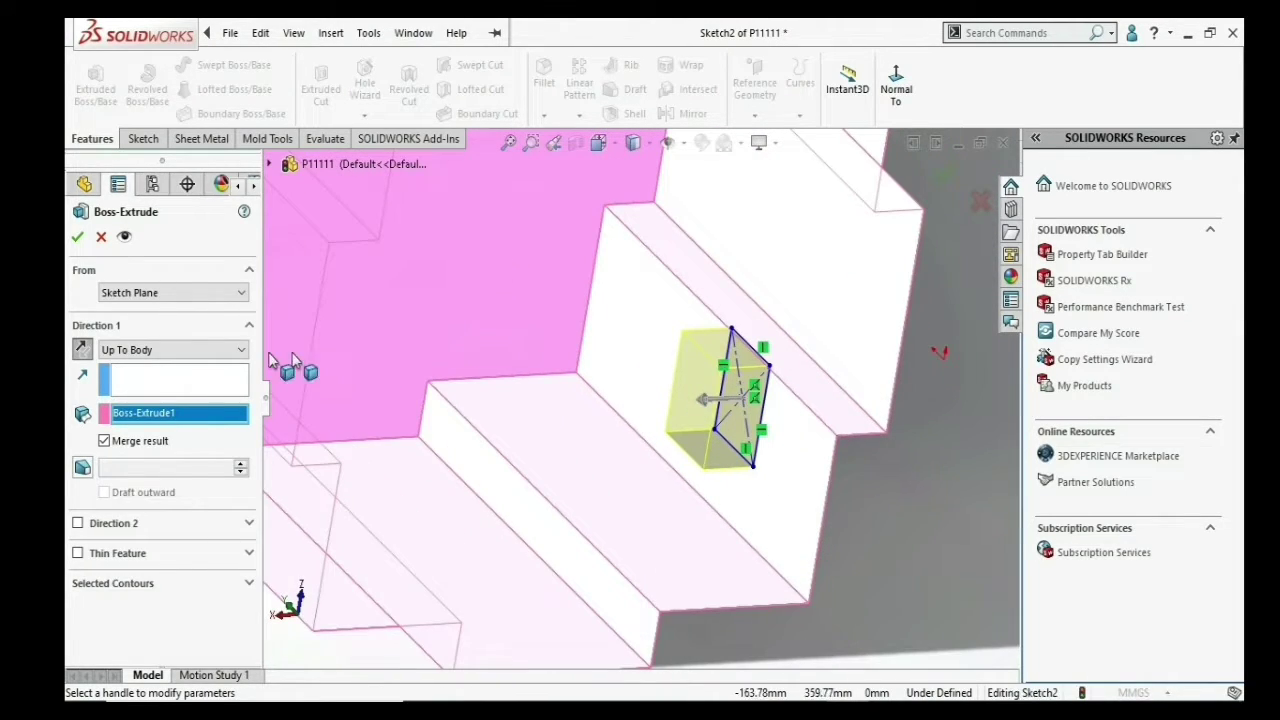
click(145, 352)
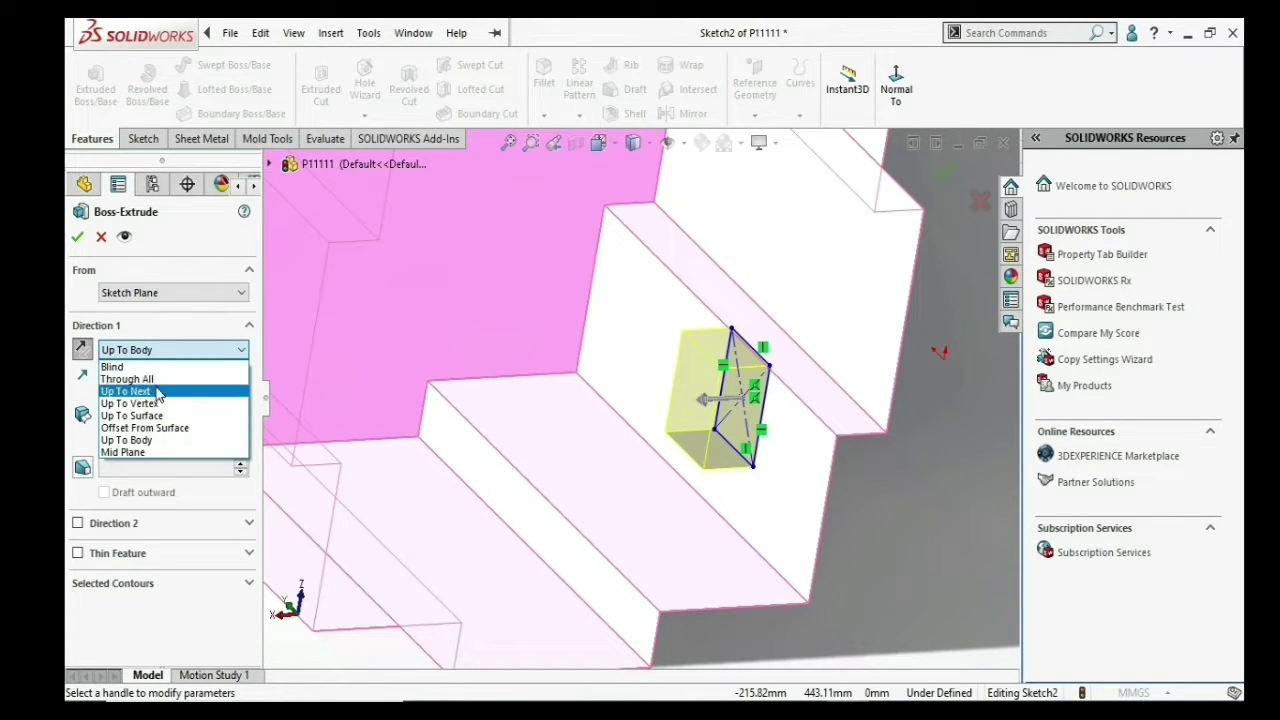
click(170, 360)
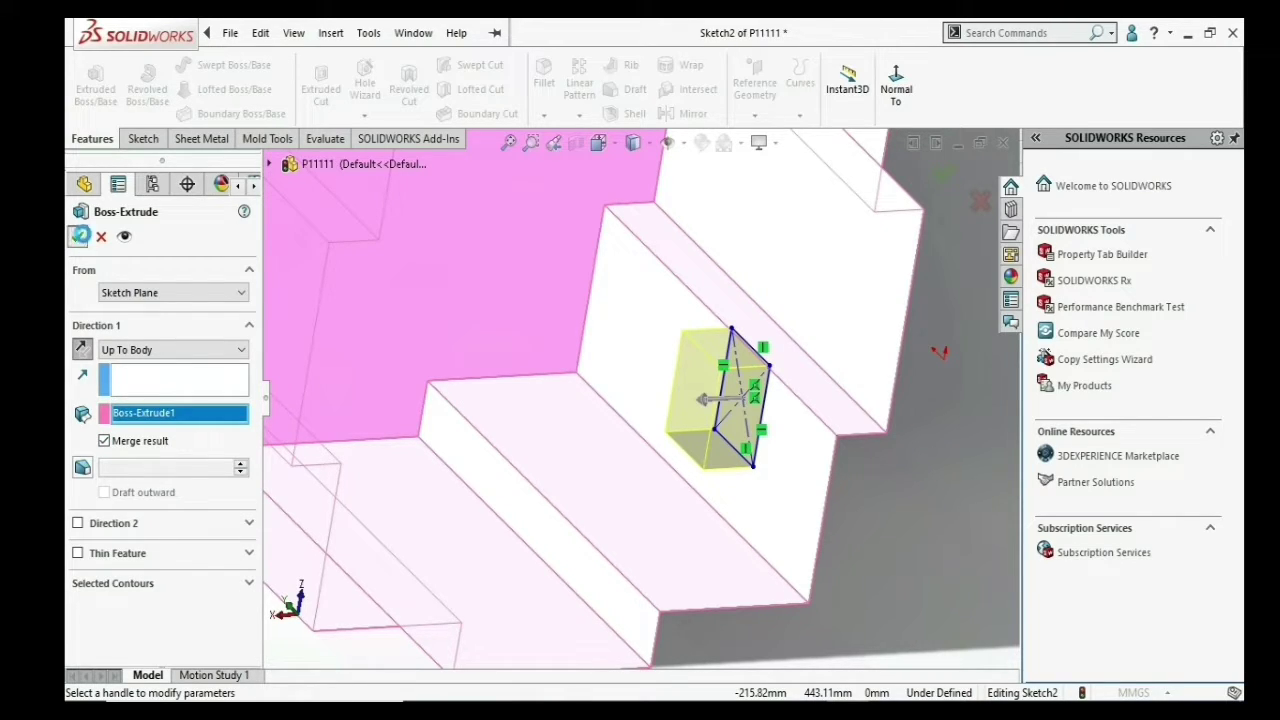
key(Return)
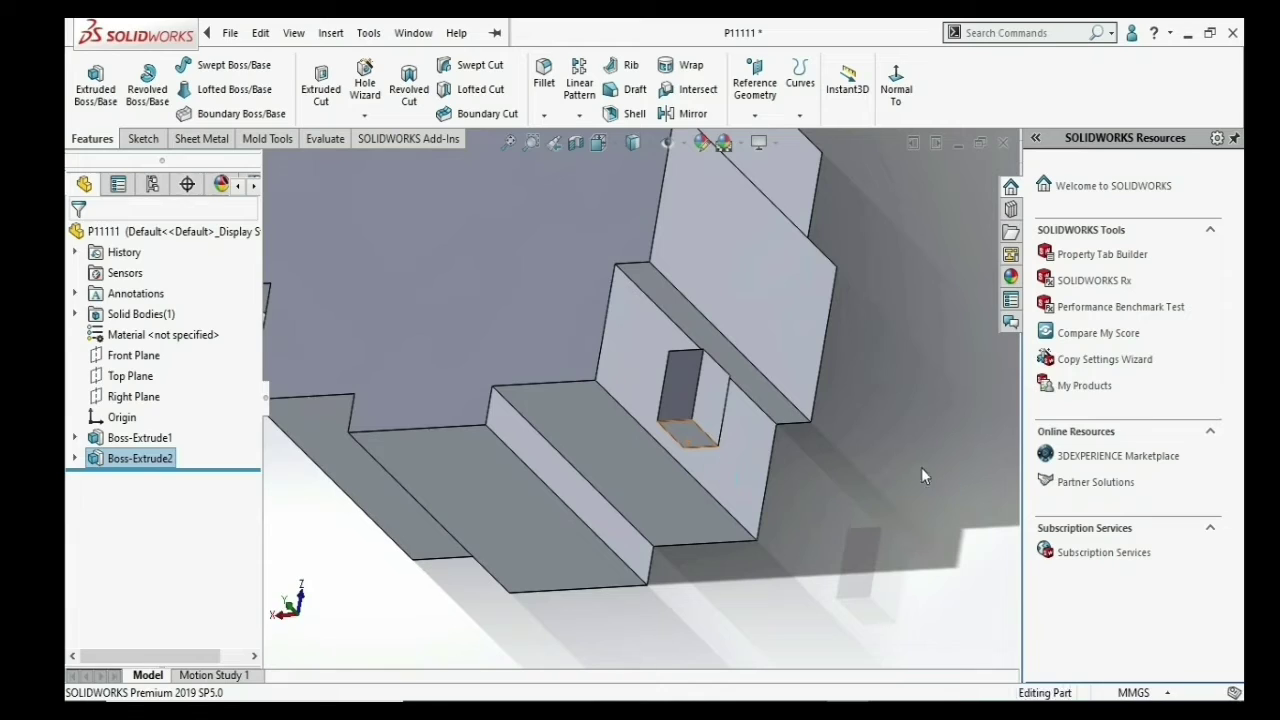
- Edit Boss-Extrude2 from its face and change the end condition from Up To Body to Through All
click(921, 467)
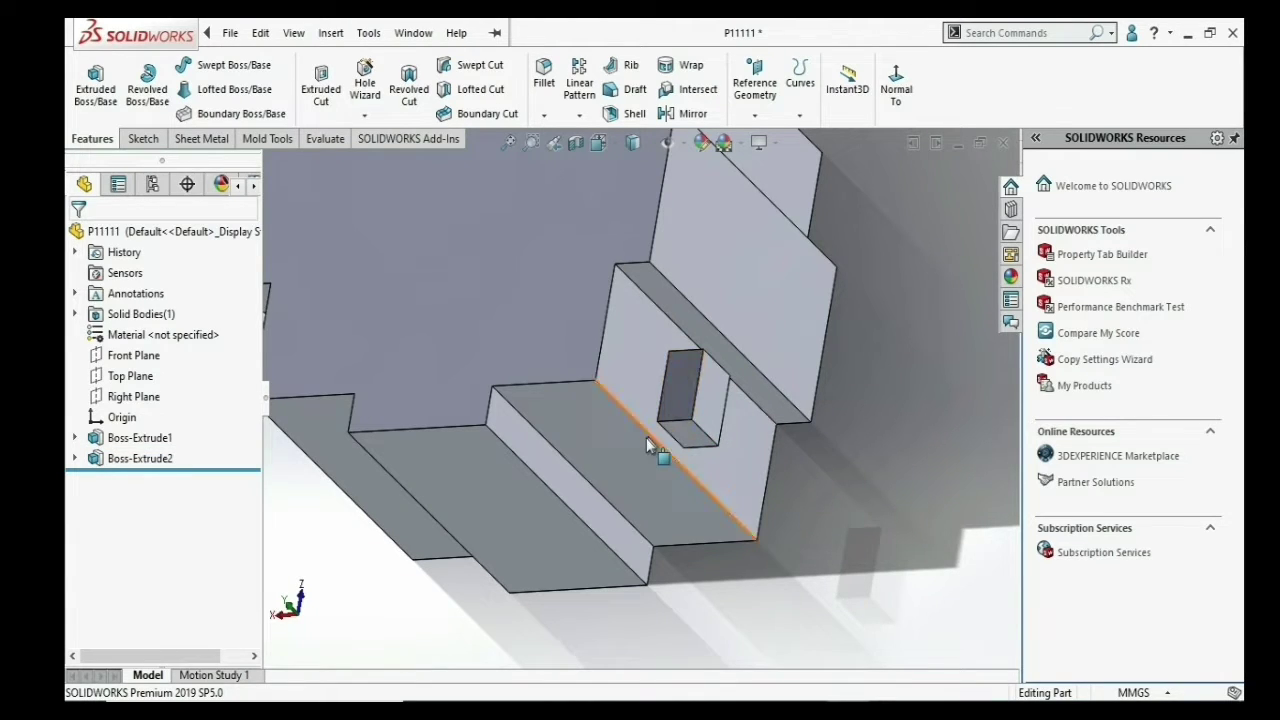
middle_drag(648, 446, 677, 396)
click(677, 396)
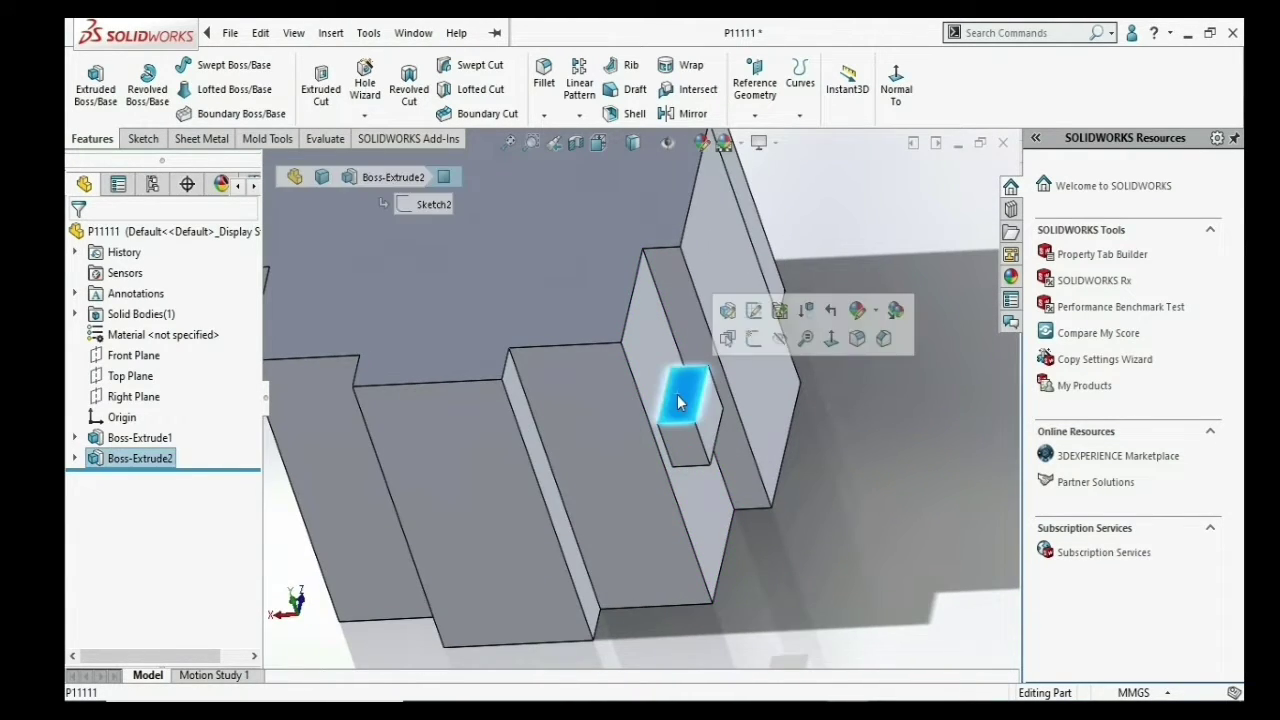
click(730, 313)
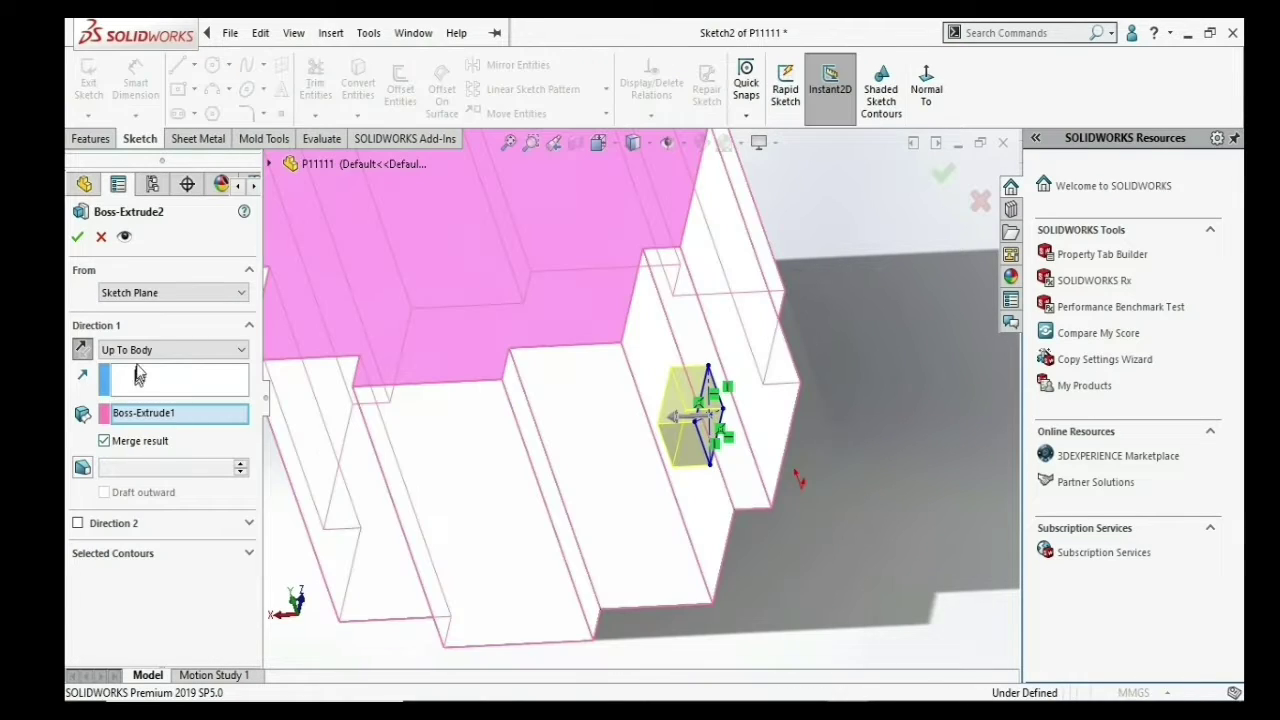
click(140, 350)
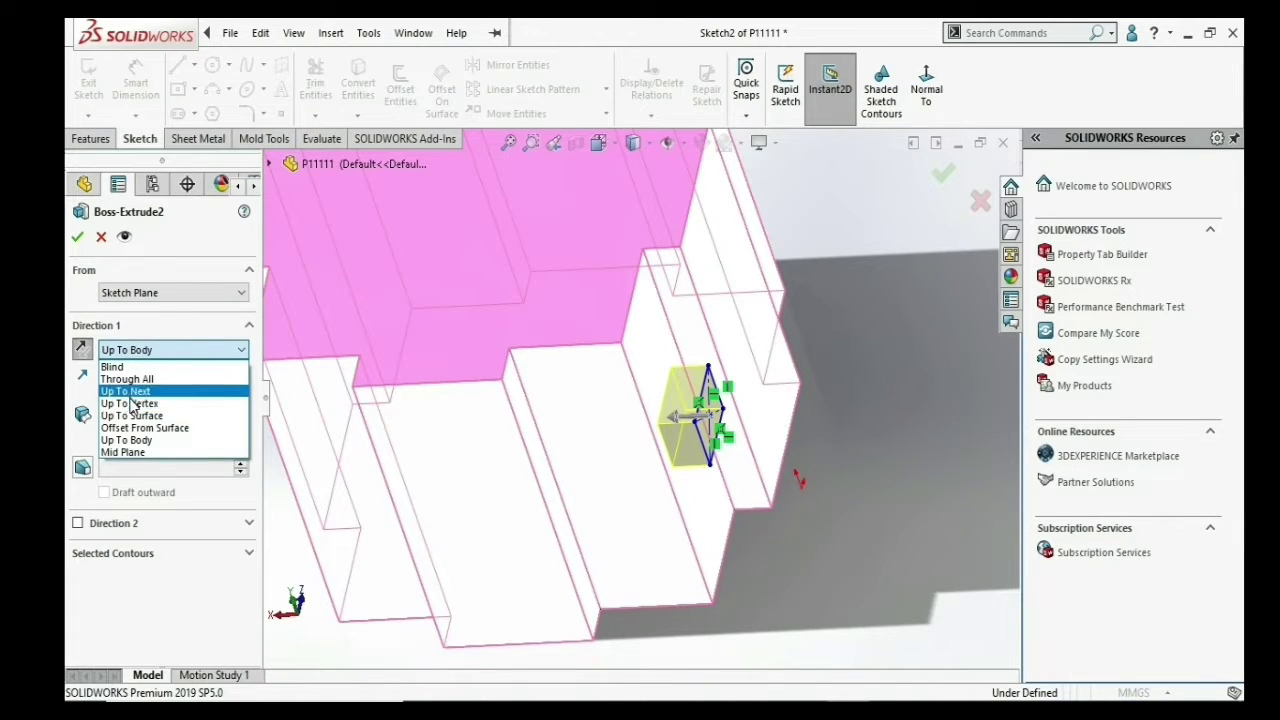
click(131, 403)
click(138, 350)
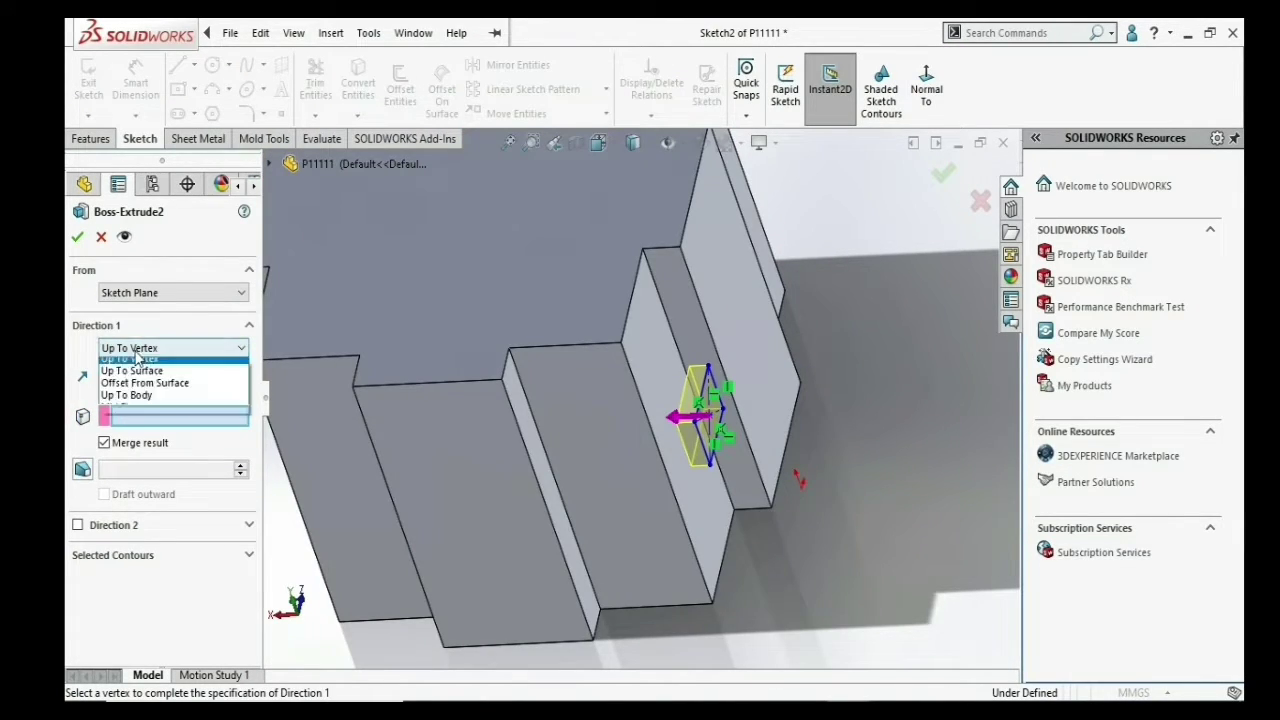
click(135, 374)
middle_drag(614, 451, 480, 440)
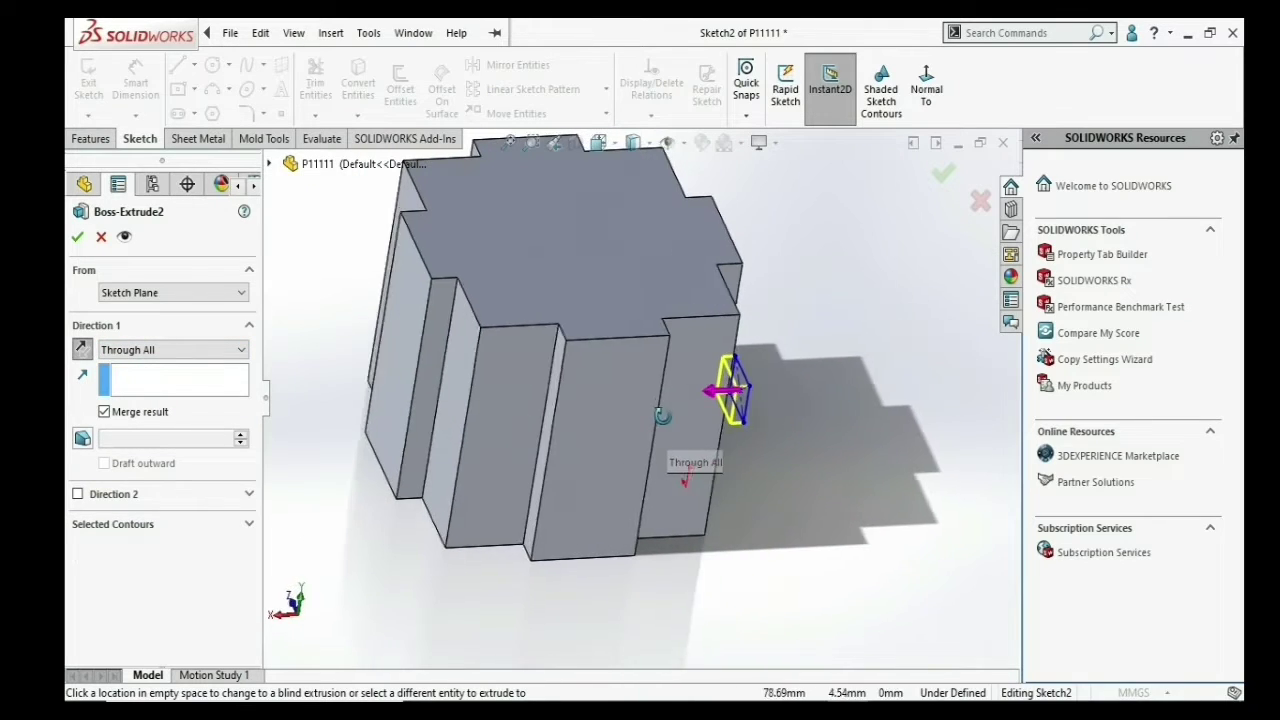
click(78, 241)
middle_drag(622, 382, 605, 390)
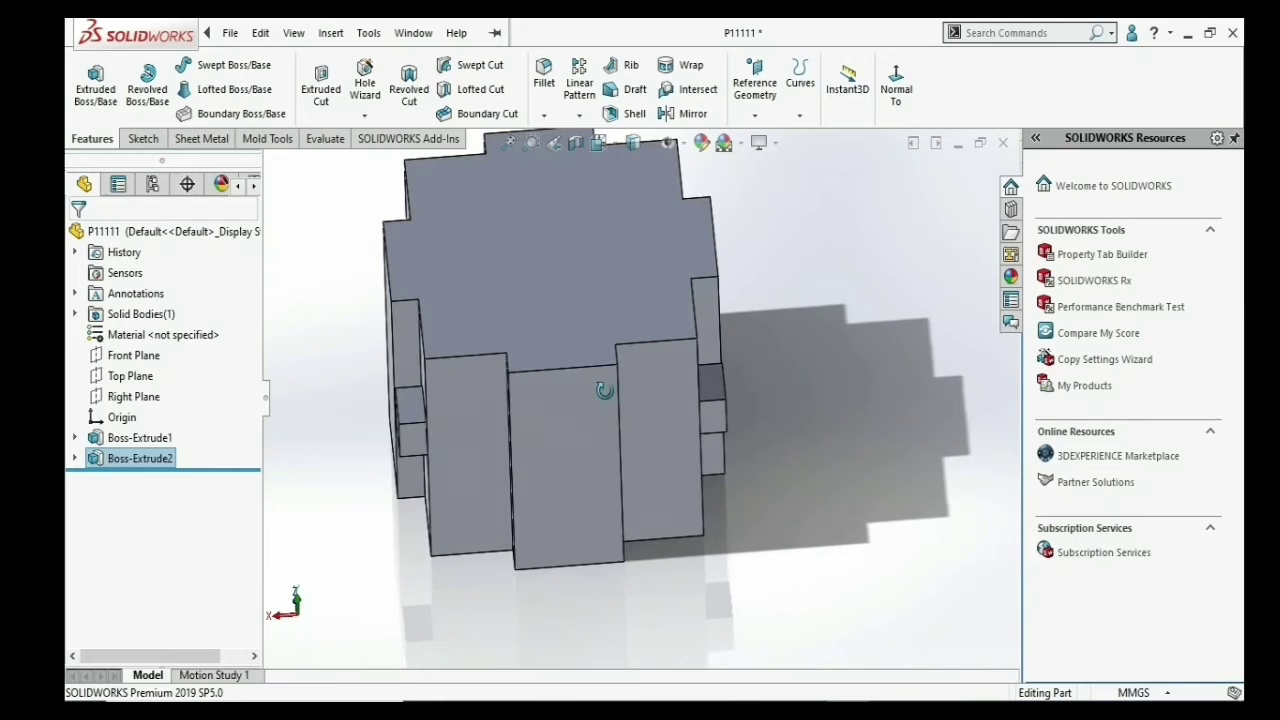
- Edit Boss-Extrude2 with Merge result off so the square boss stays a separate body
scroll(394, 414, down, 3)
scroll(390, 418, down, 3)
middle_drag(378, 422, 380, 388)
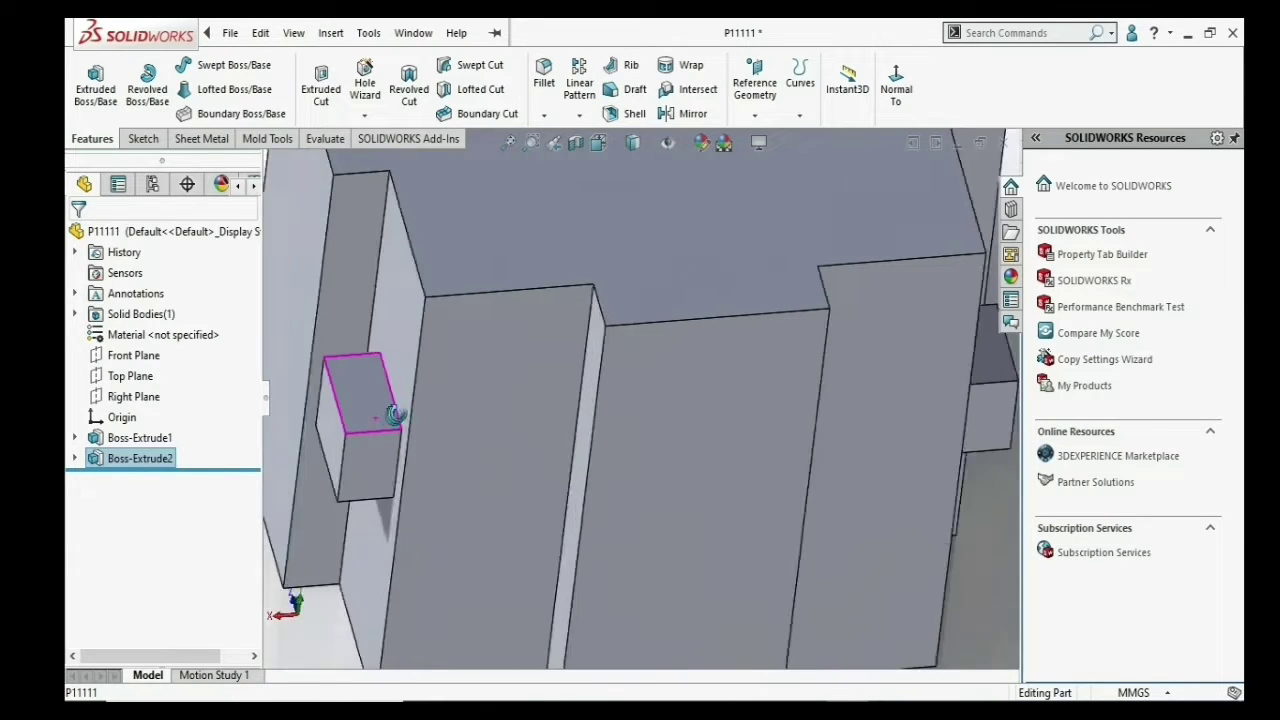
right_click(163, 460)
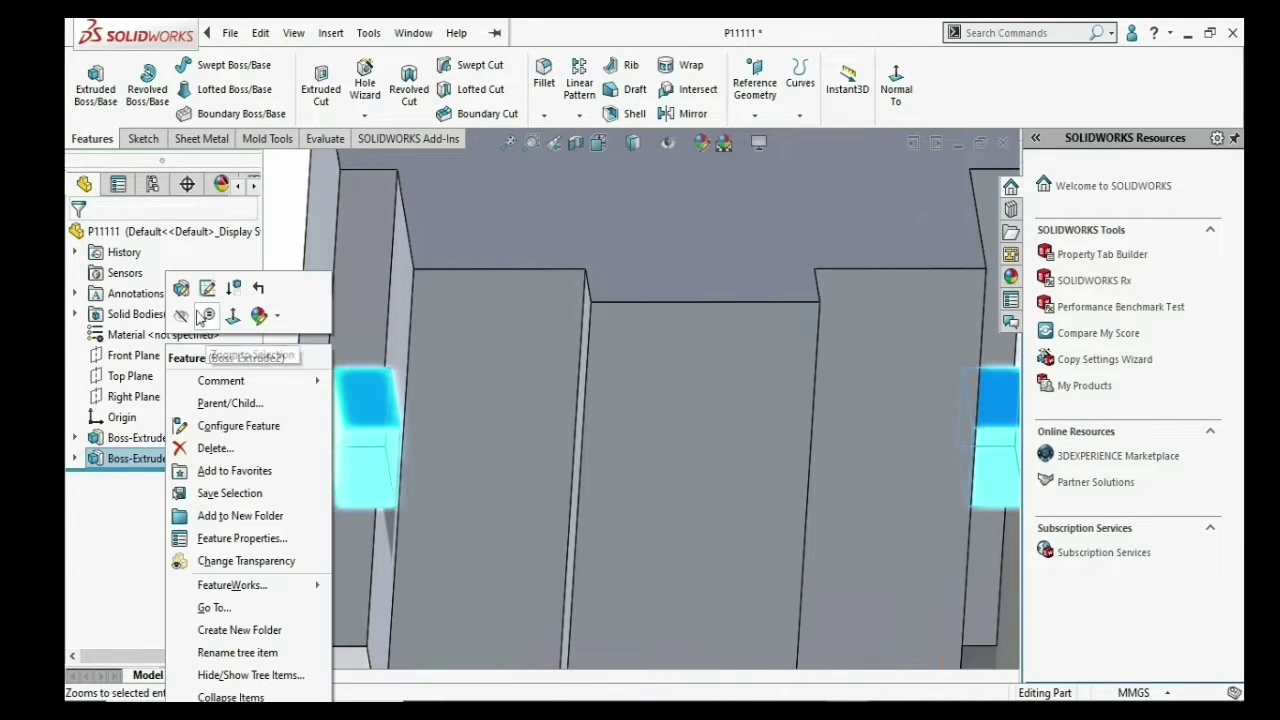
click(207, 288)
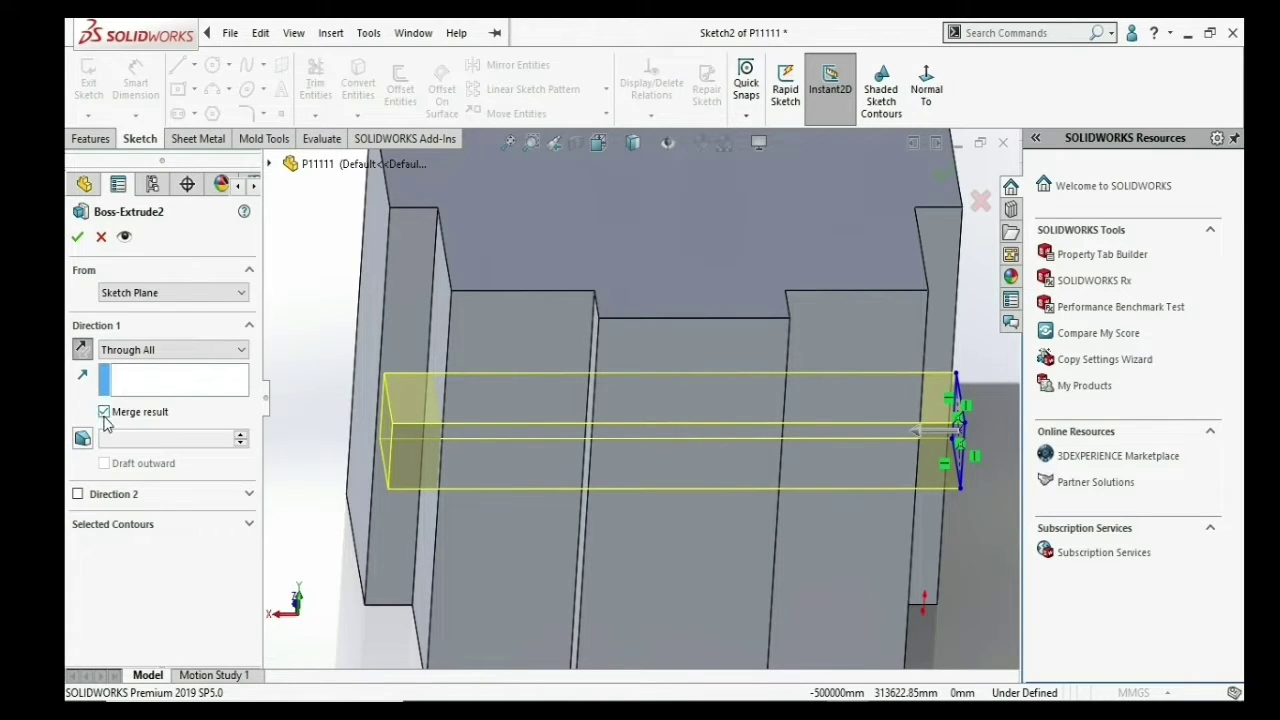
click(77, 238)
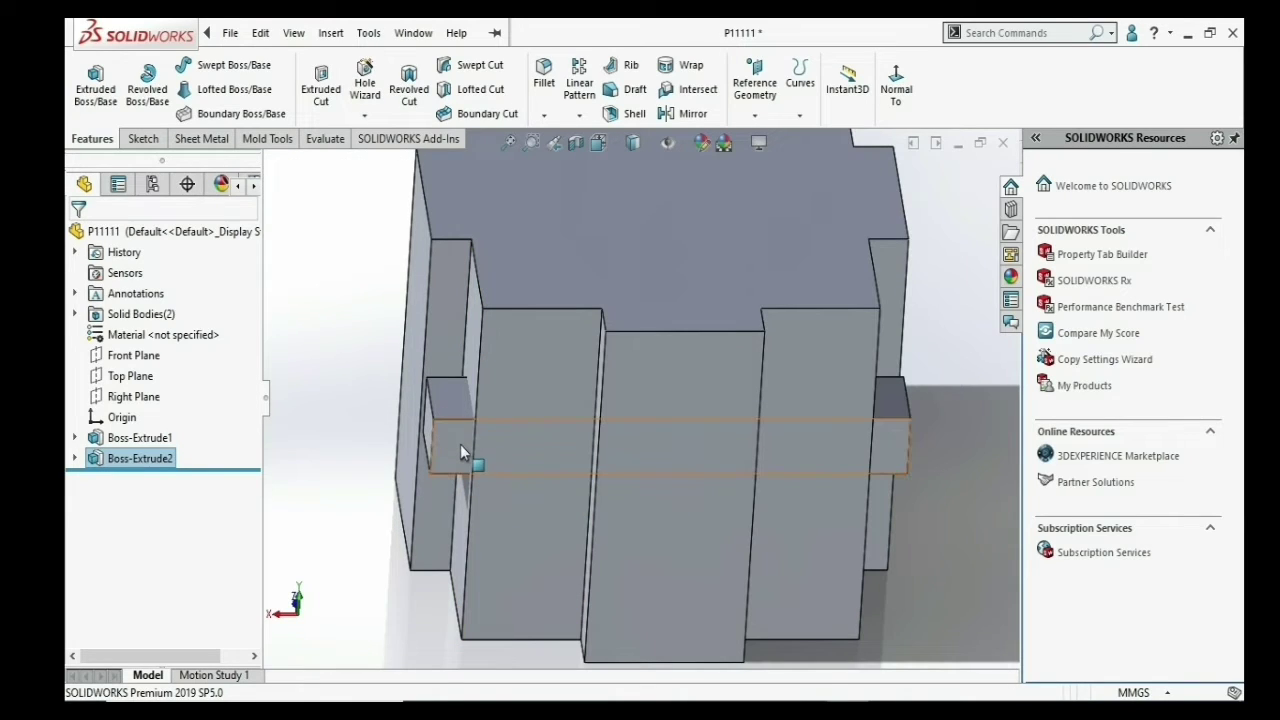
click(460, 444)
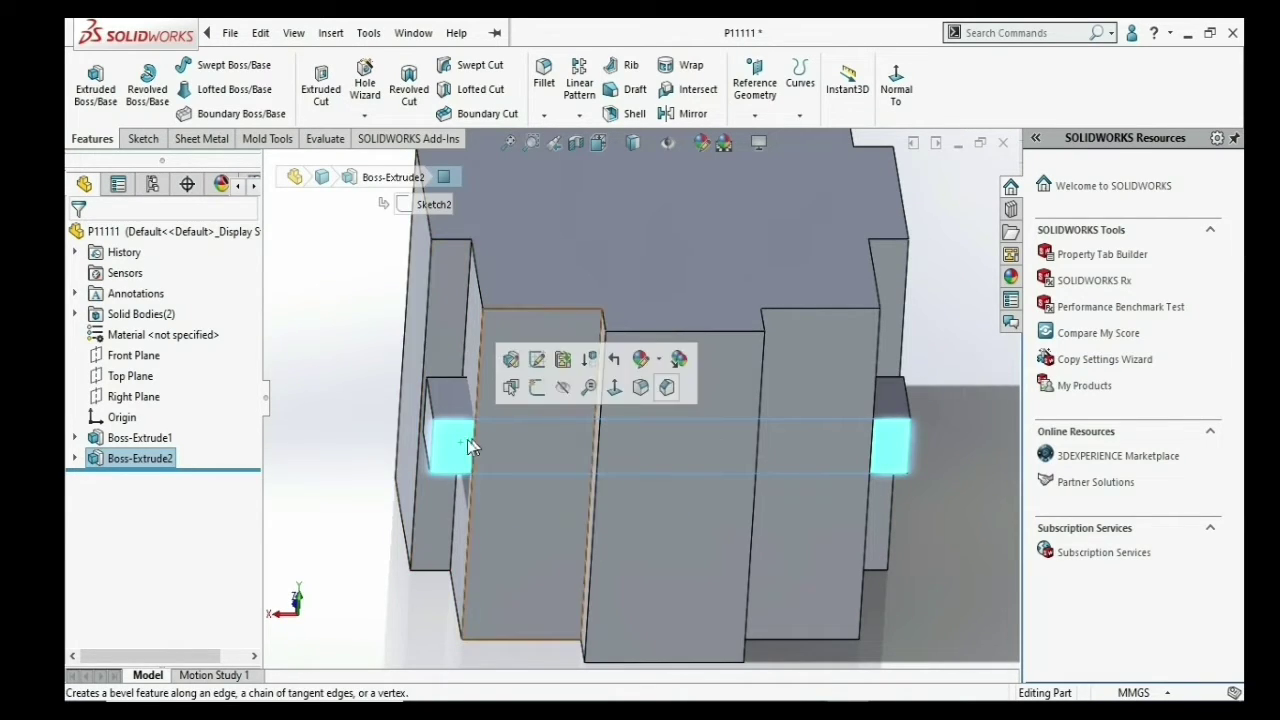
mouse_move(736, 430)
middle_down()
mouse_move(371, 465)
mouse_move(484, 563)
mouse_move(414, 514)
middle_up()
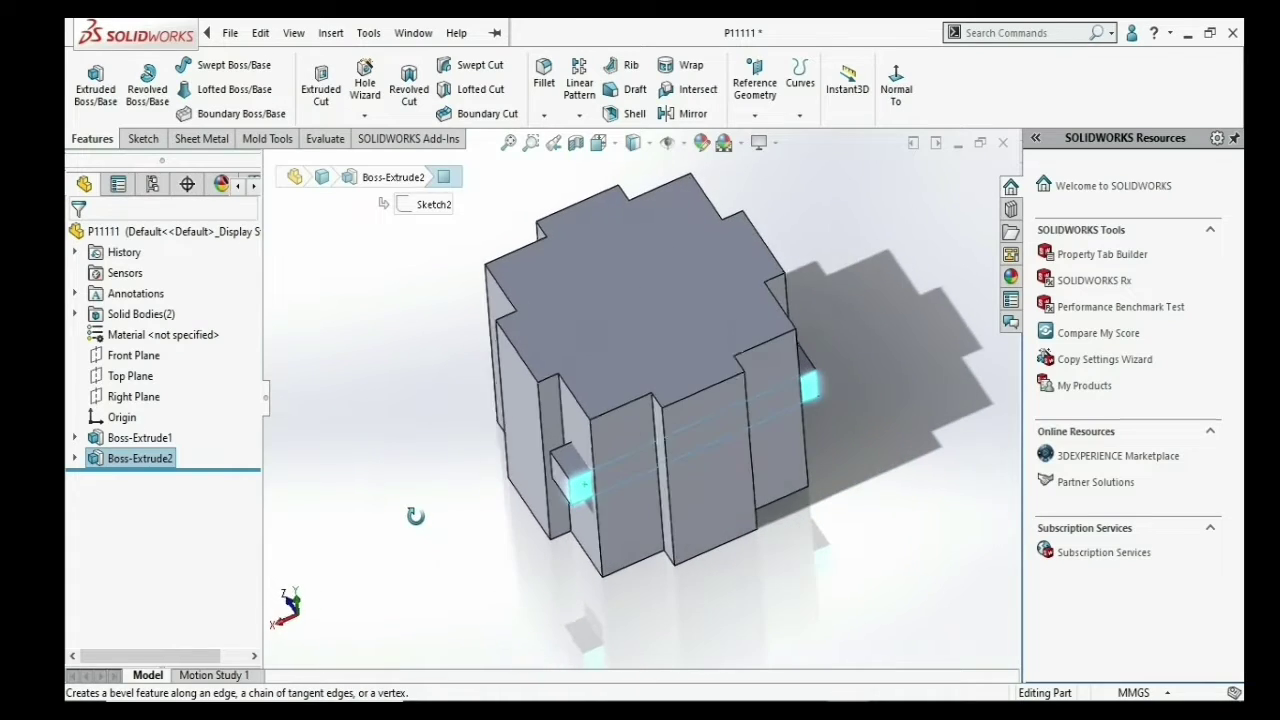
- Inspect the part in a section view, then close the section and show the whole part
click(577, 143)
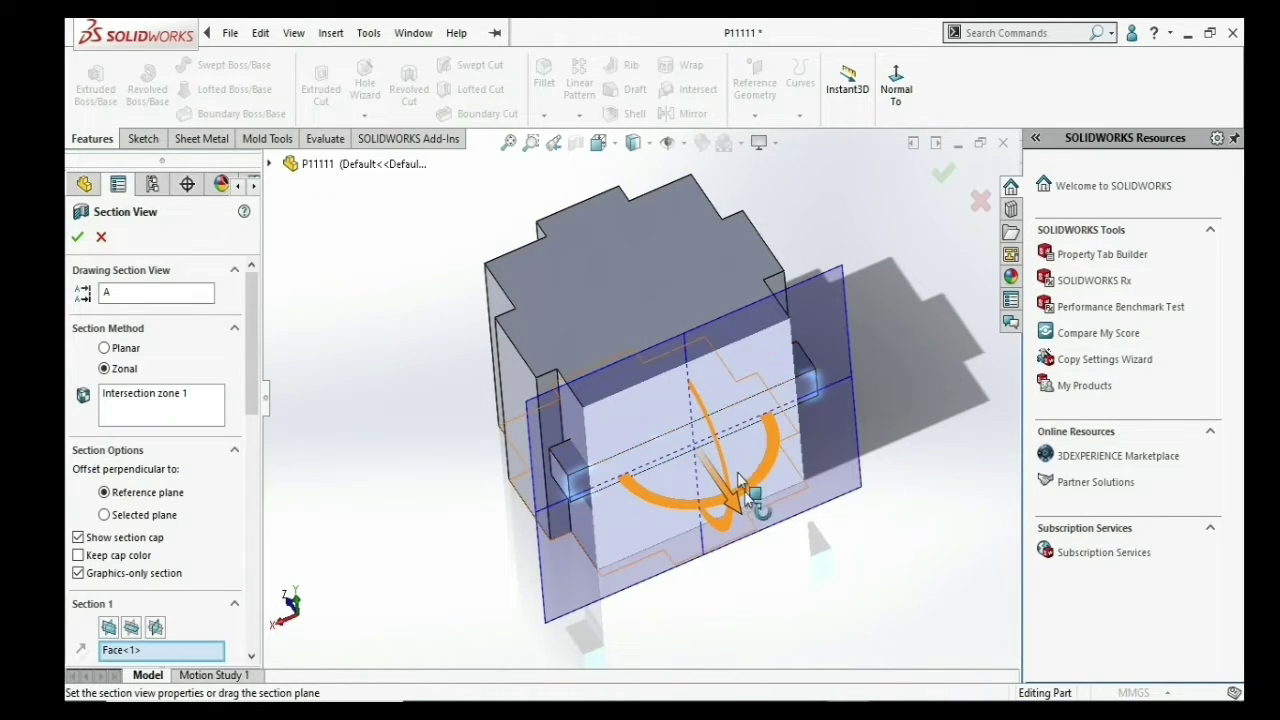
drag(737, 510, 740, 500)
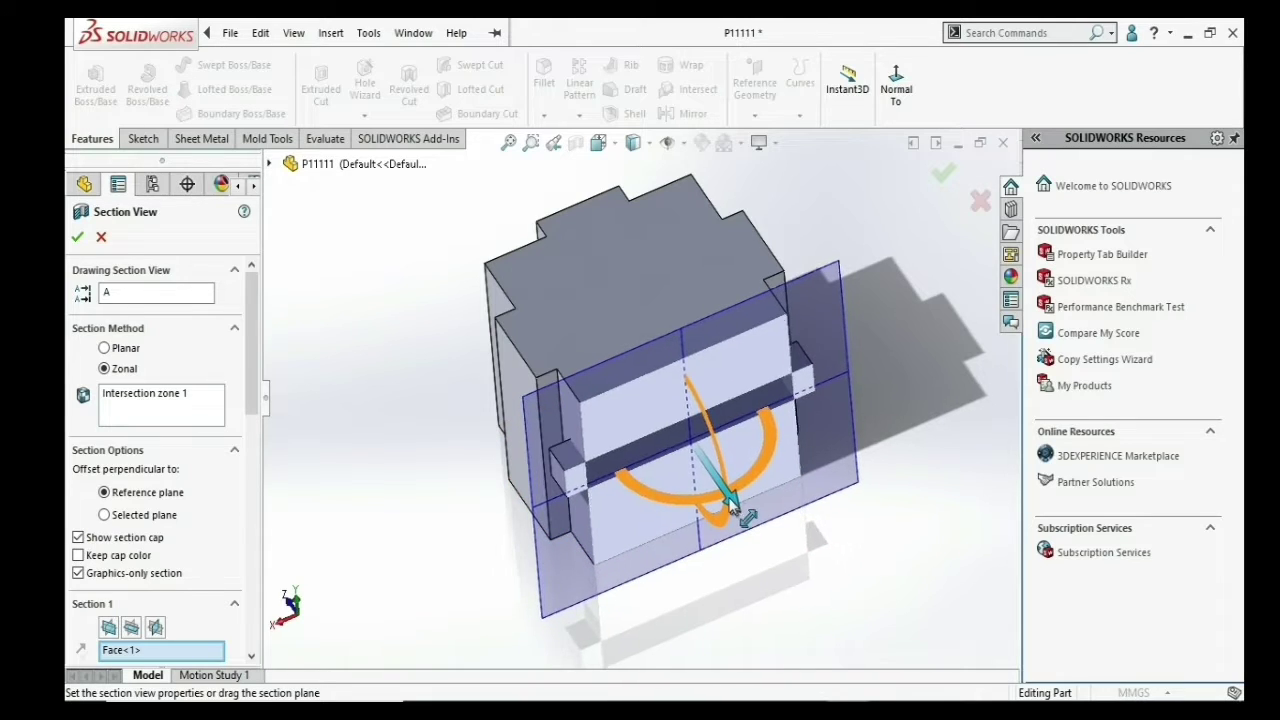
scroll(770, 387, down, 2)
mouse_move(769, 378)
middle_down()
mouse_move(655, 337)
mouse_move(714, 366)
middle_up()
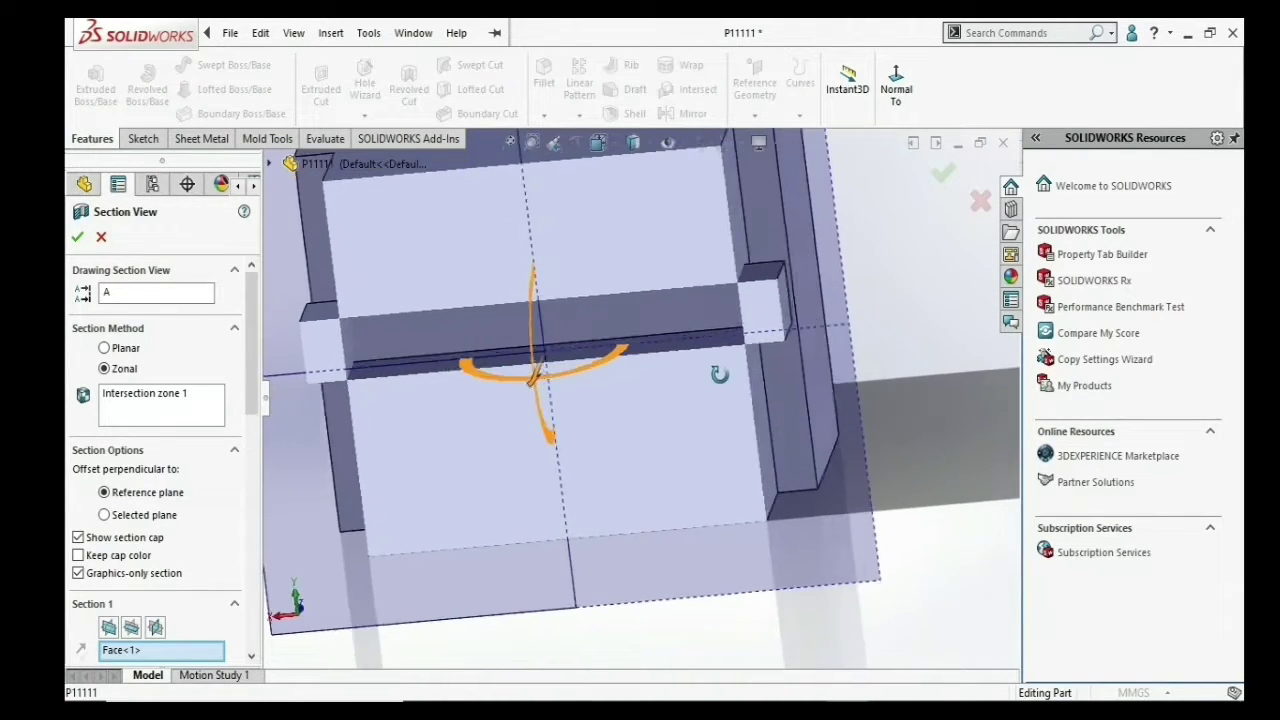
click(101, 237)
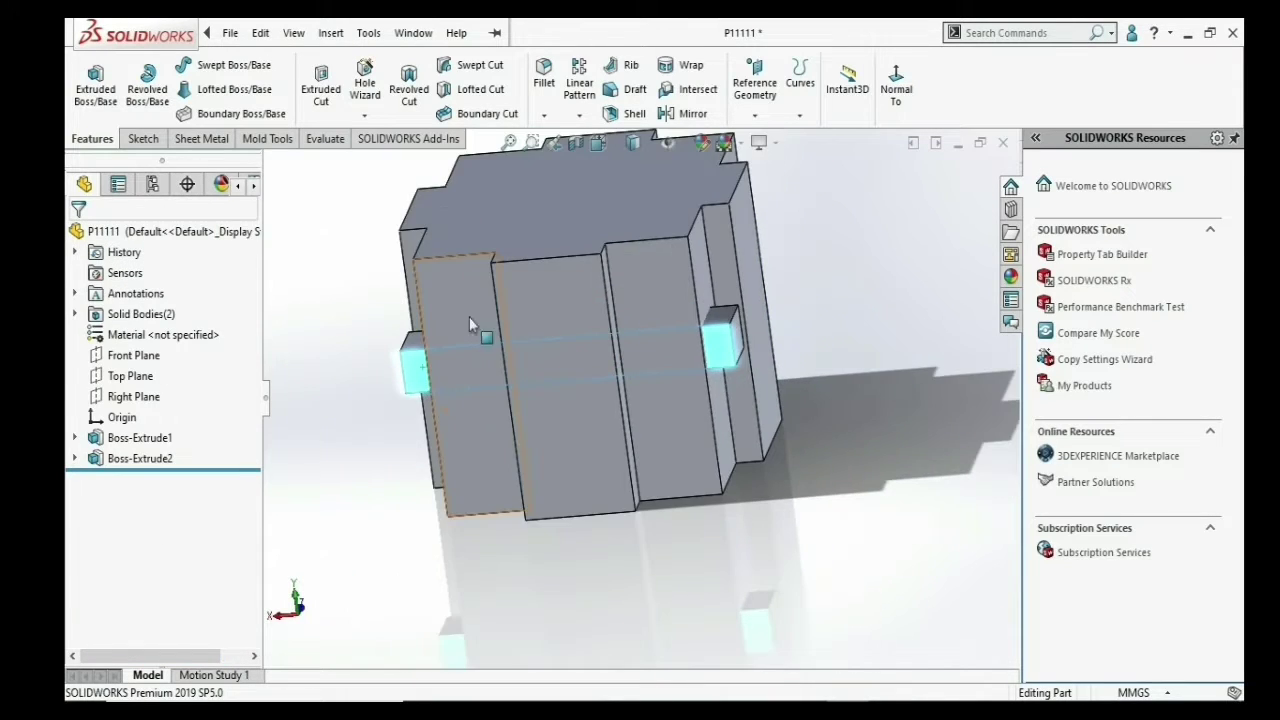
middle_drag(469, 316, 668, 118)
- Re-edit Boss-Extrude2, keep Through All as the end condition, and accept it
right_click(149, 465)
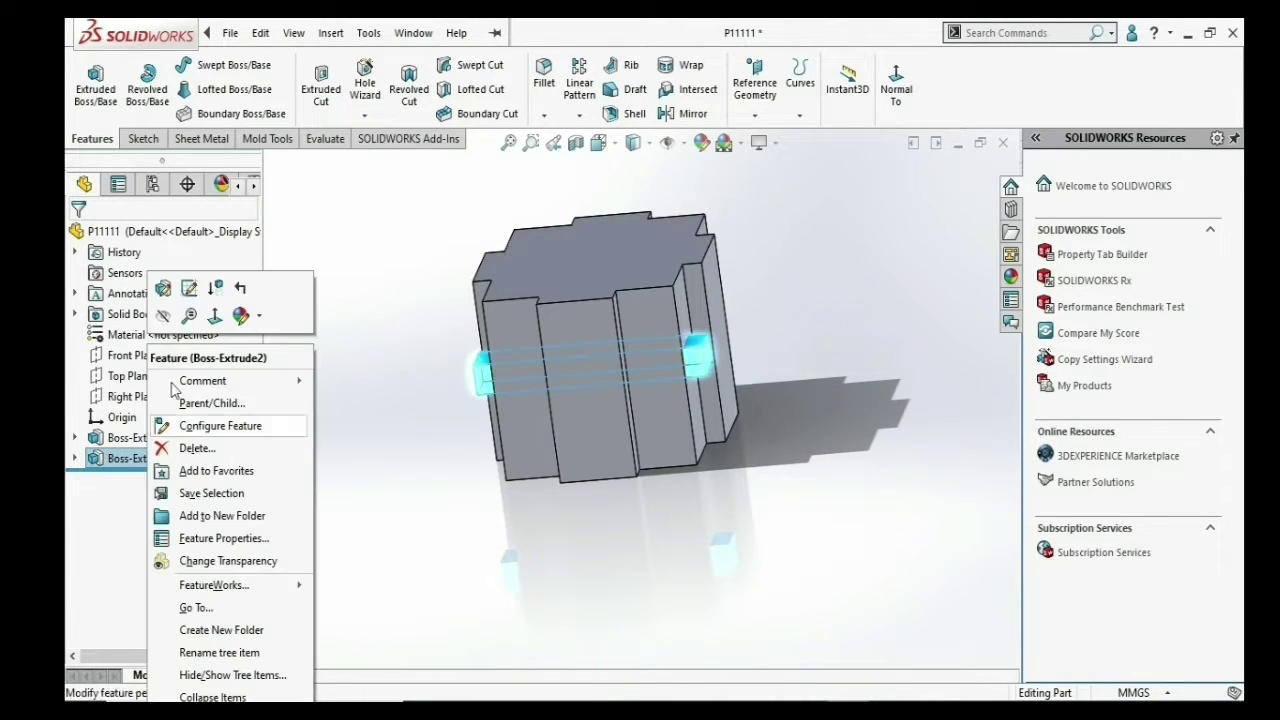
click(189, 289)
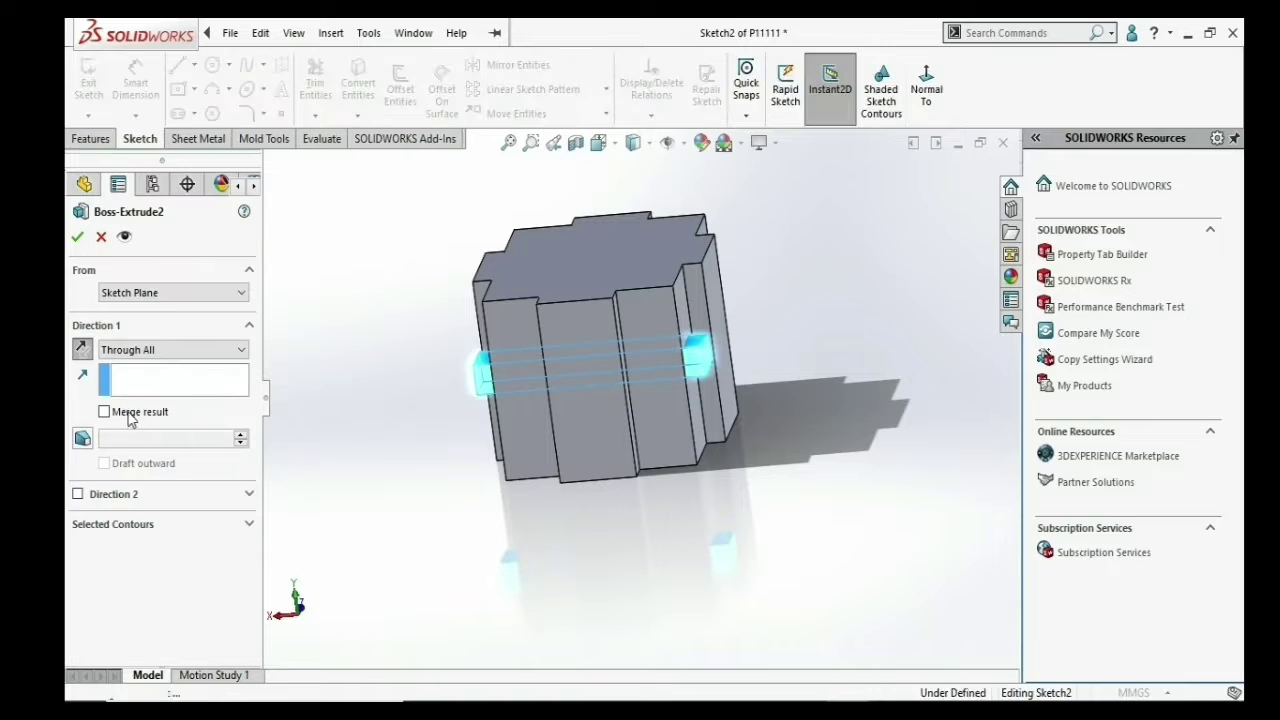
click(150, 349)
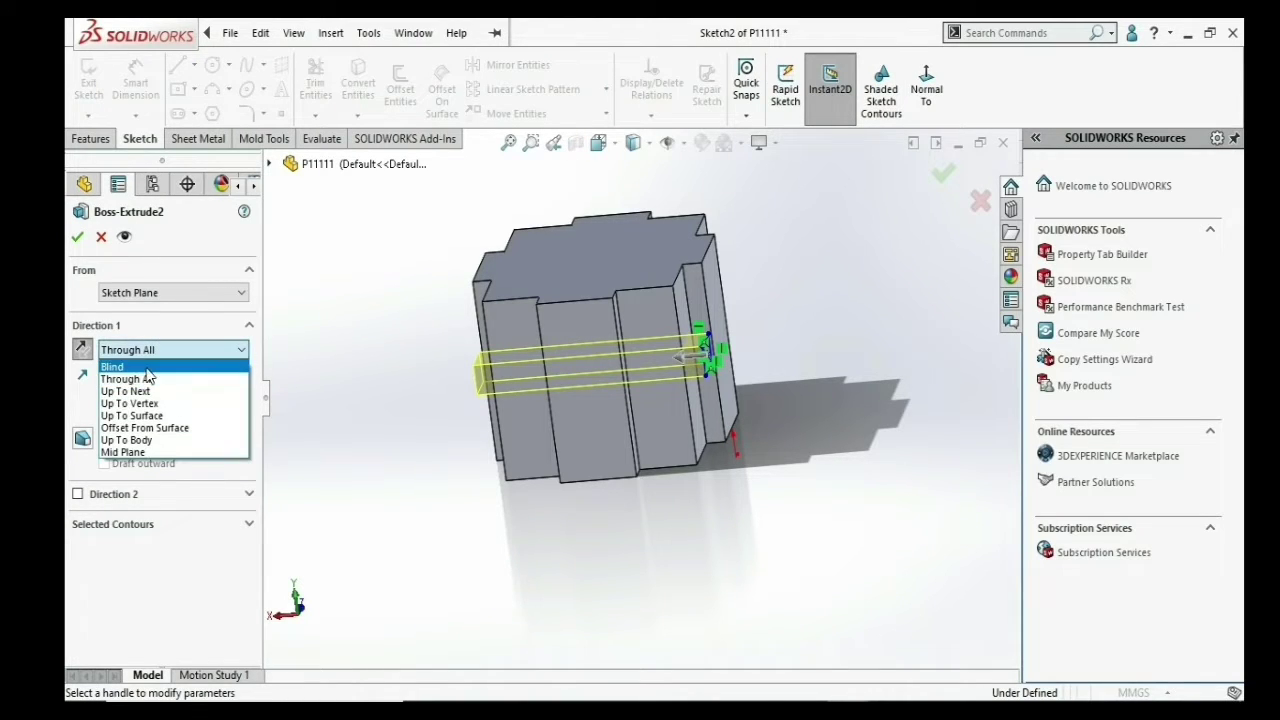
click(127, 379)
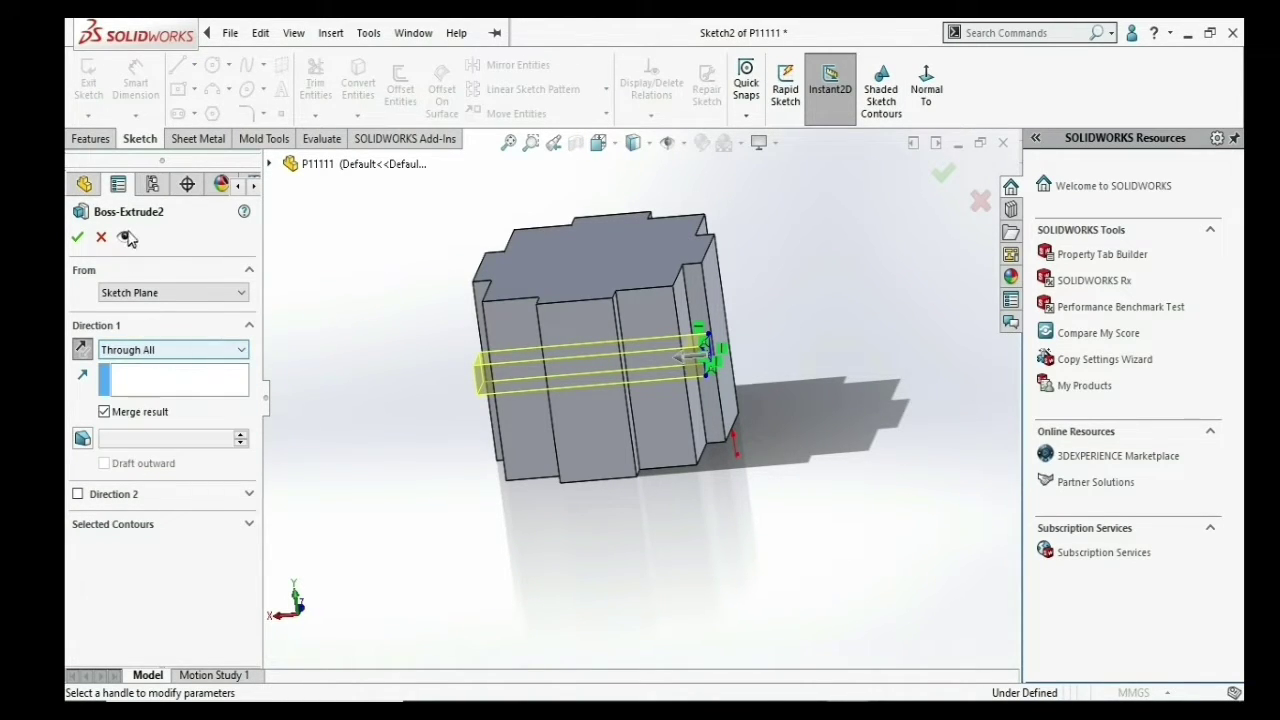
click(101, 238)
middle_drag(490, 357, 647, 512)
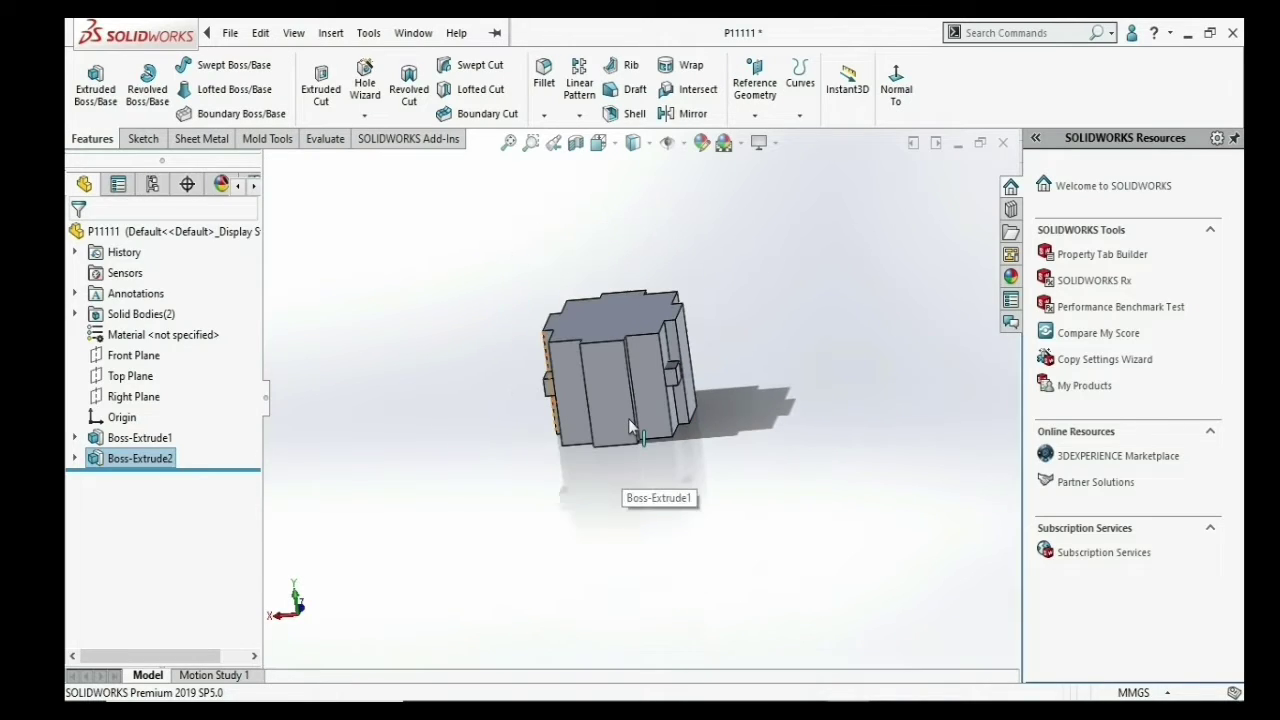
- Sketch on the block's top face, viewed normal, a 3-point arc between the notch corners bulging right
click(690, 312)
click(728, 272)
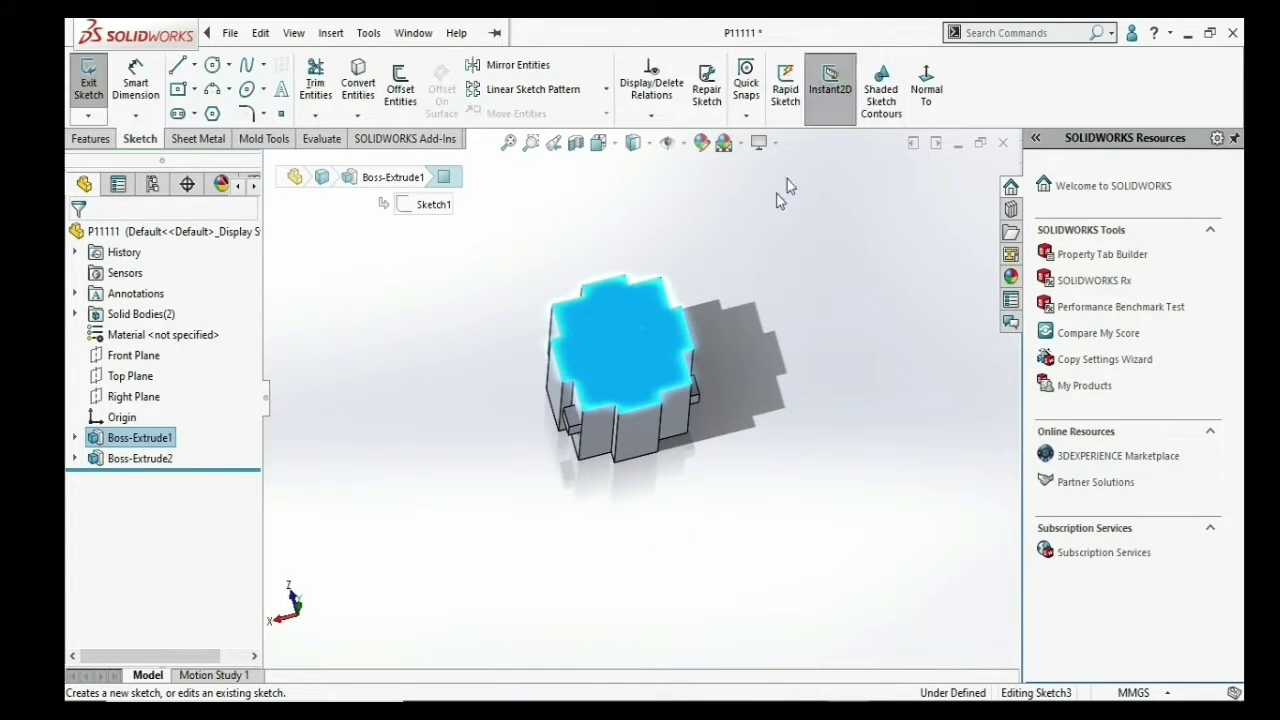
click(926, 97)
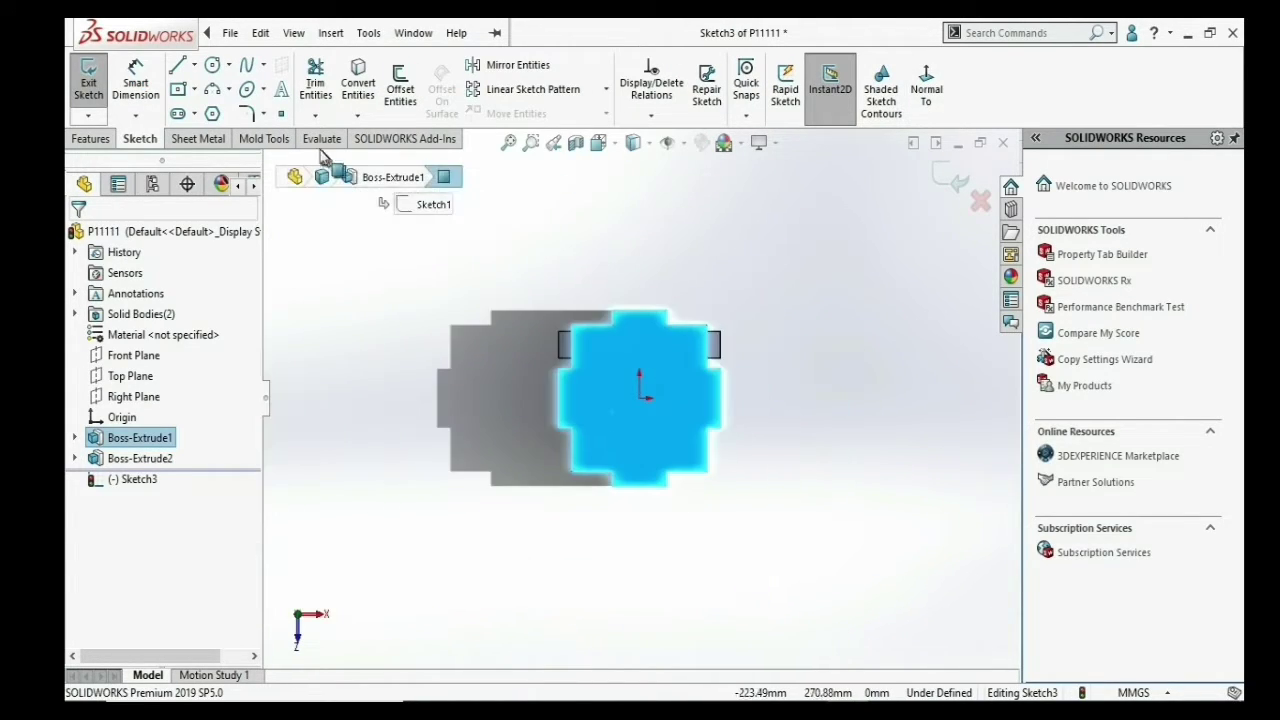
click(211, 95)
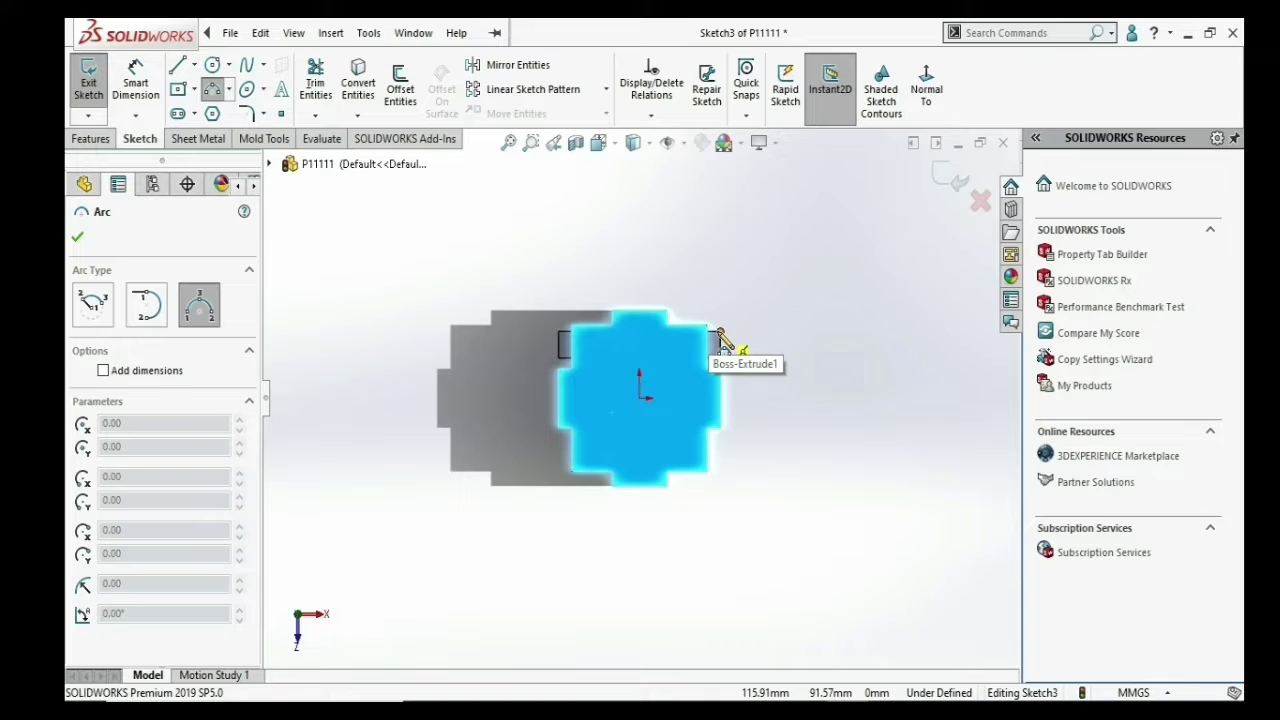
click(718, 331)
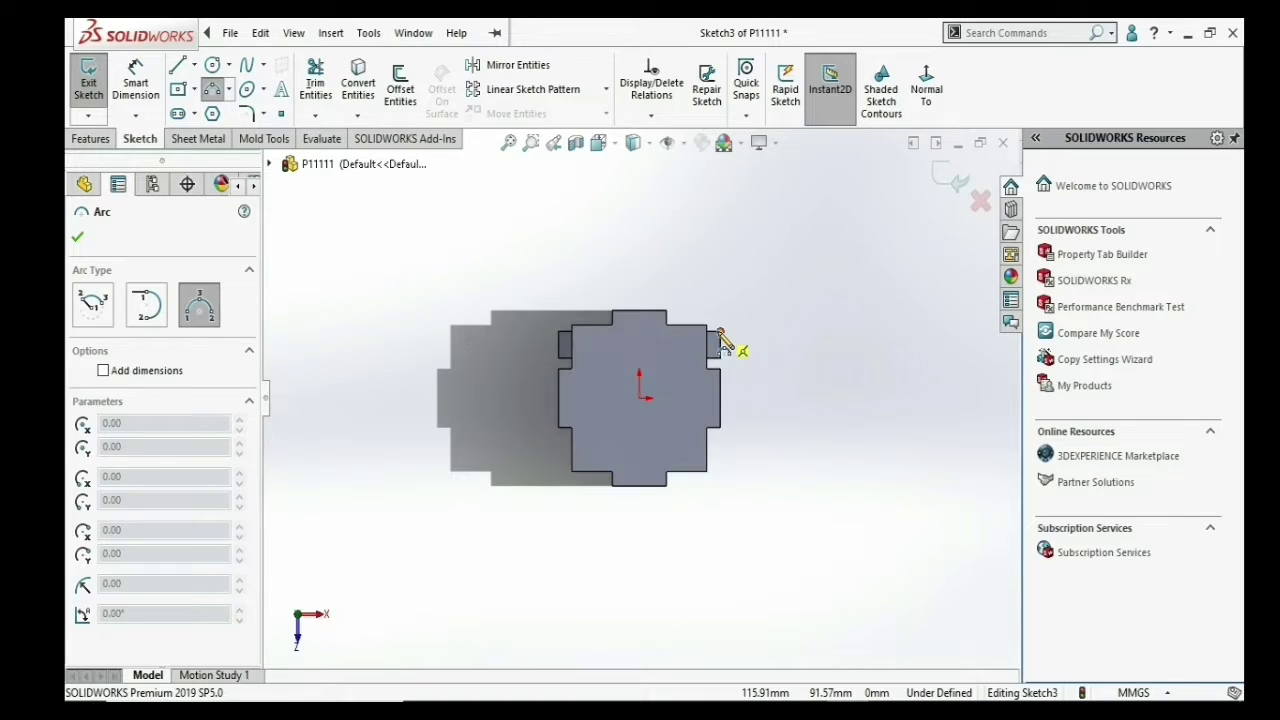
click(718, 428)
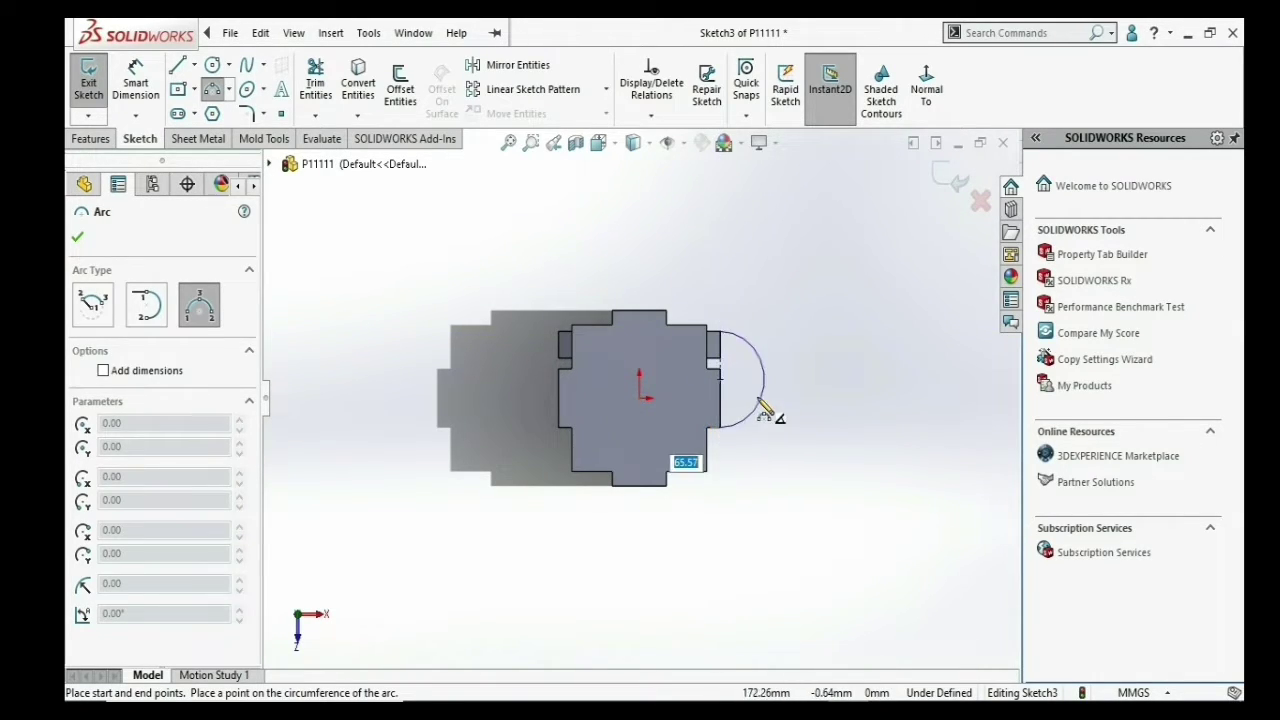
click(757, 406)
right_click(757, 410)
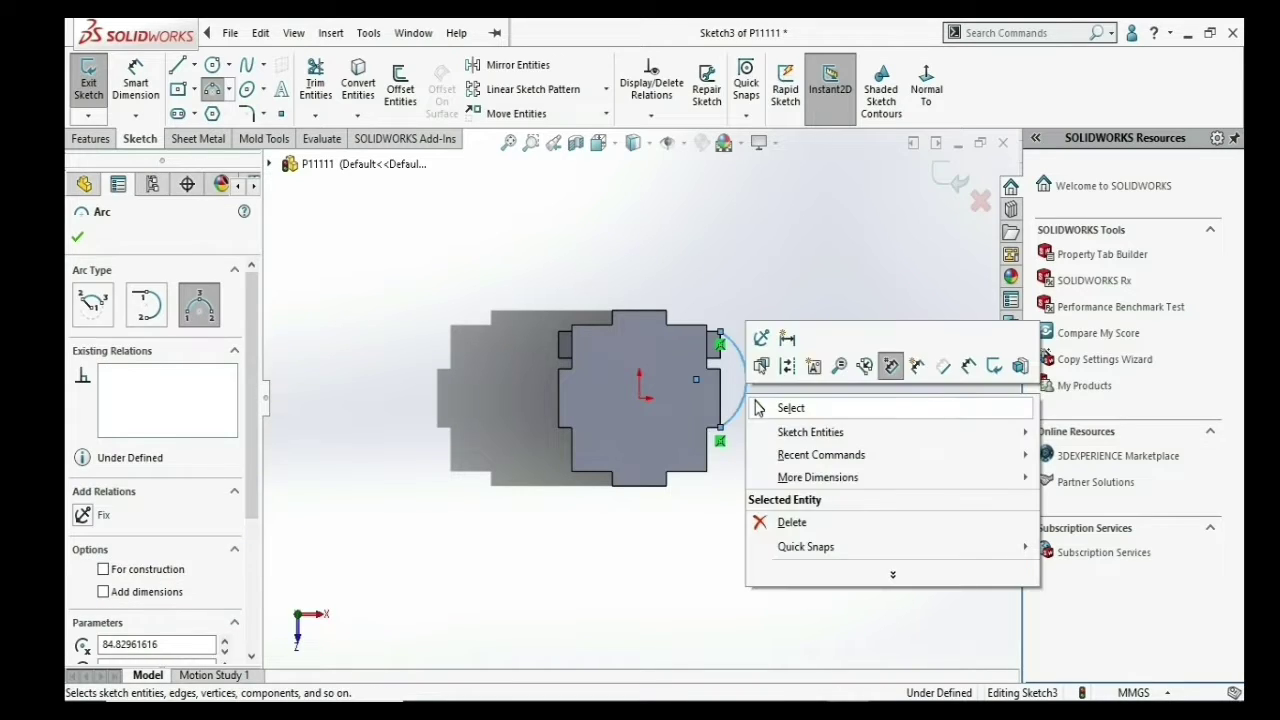
click(765, 406)
- Convert the four notch edges into the sketch with Convert Entities
click(358, 83)
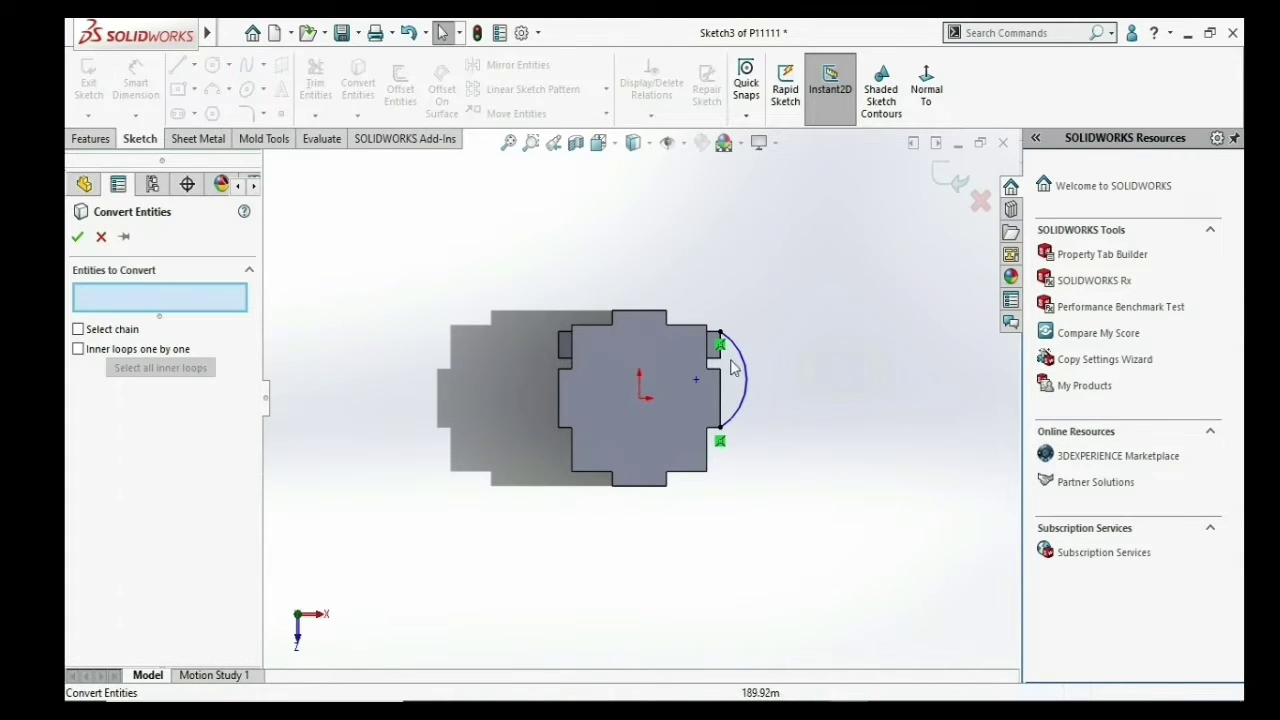
scroll(765, 342, down, 4)
scroll(765, 342, down, 2)
click(615, 366)
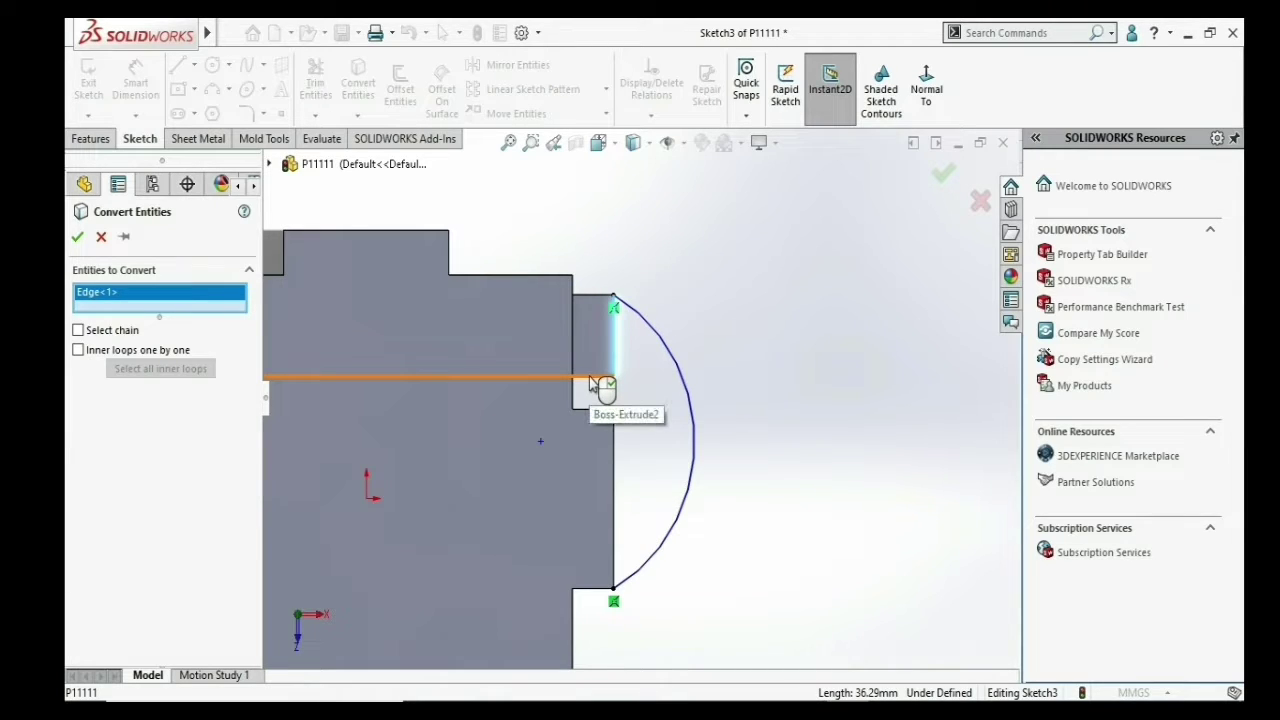
click(590, 383)
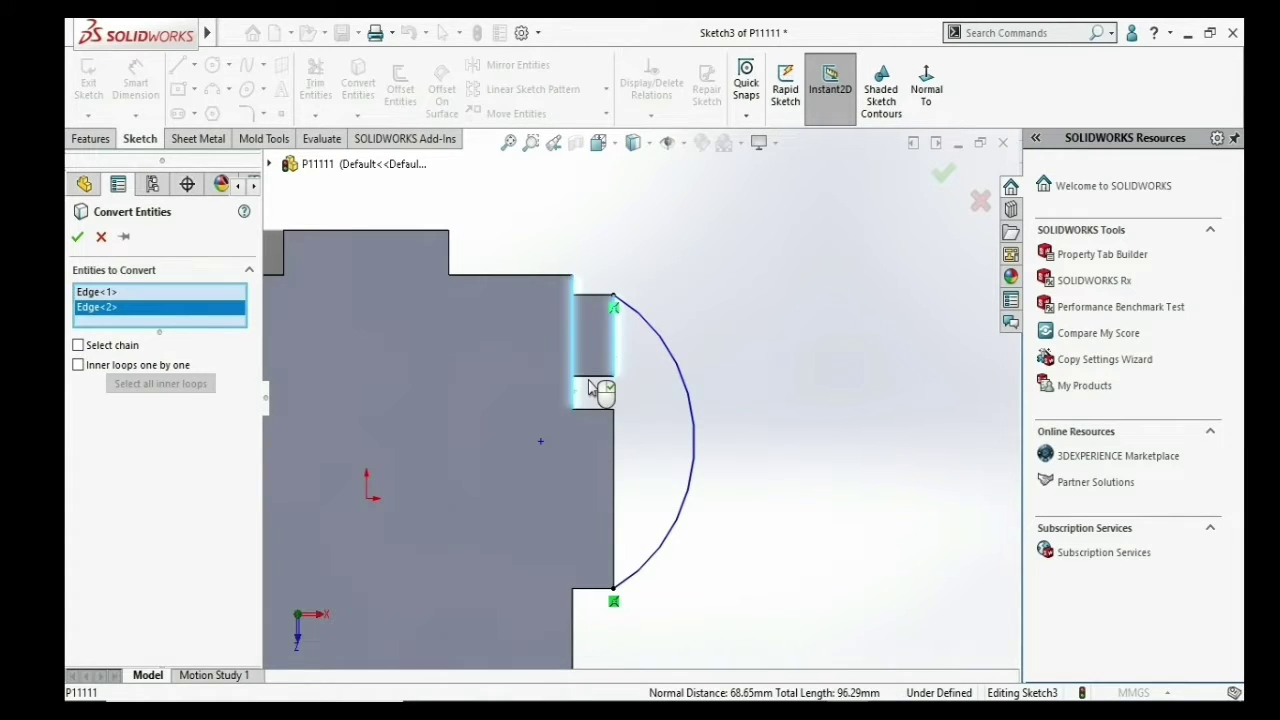
click(601, 406)
click(614, 438)
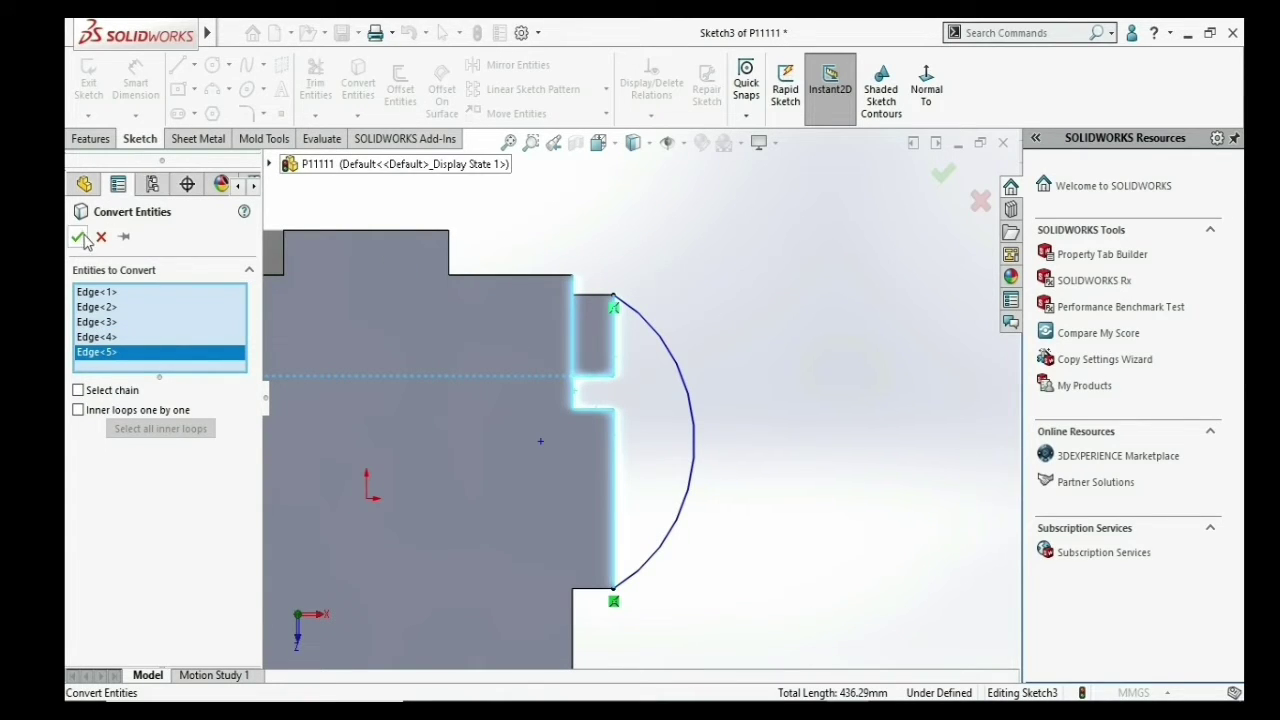
key(Return)
- Trim the stray horizontal line and turn on Shaded Sketch Contours to verify the closed profile
click(315, 80)
drag(499, 290, 497, 390)
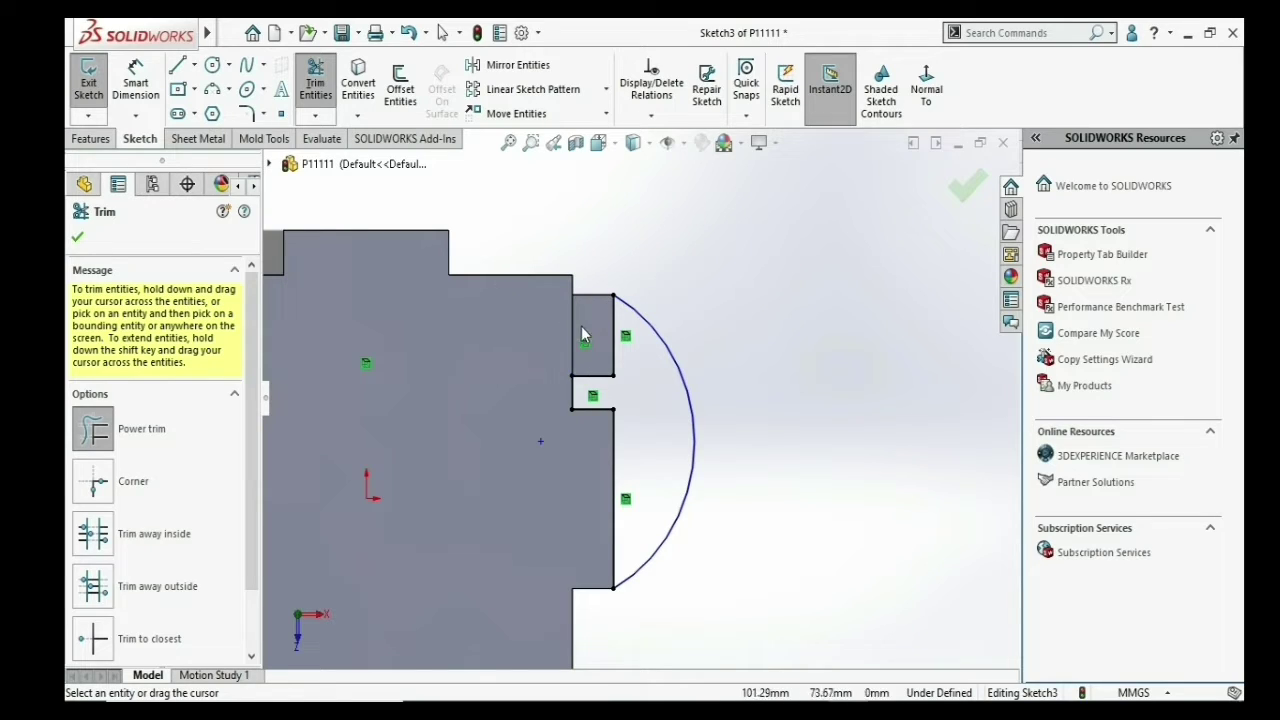
drag(546, 330, 504, 356)
click(77, 237)
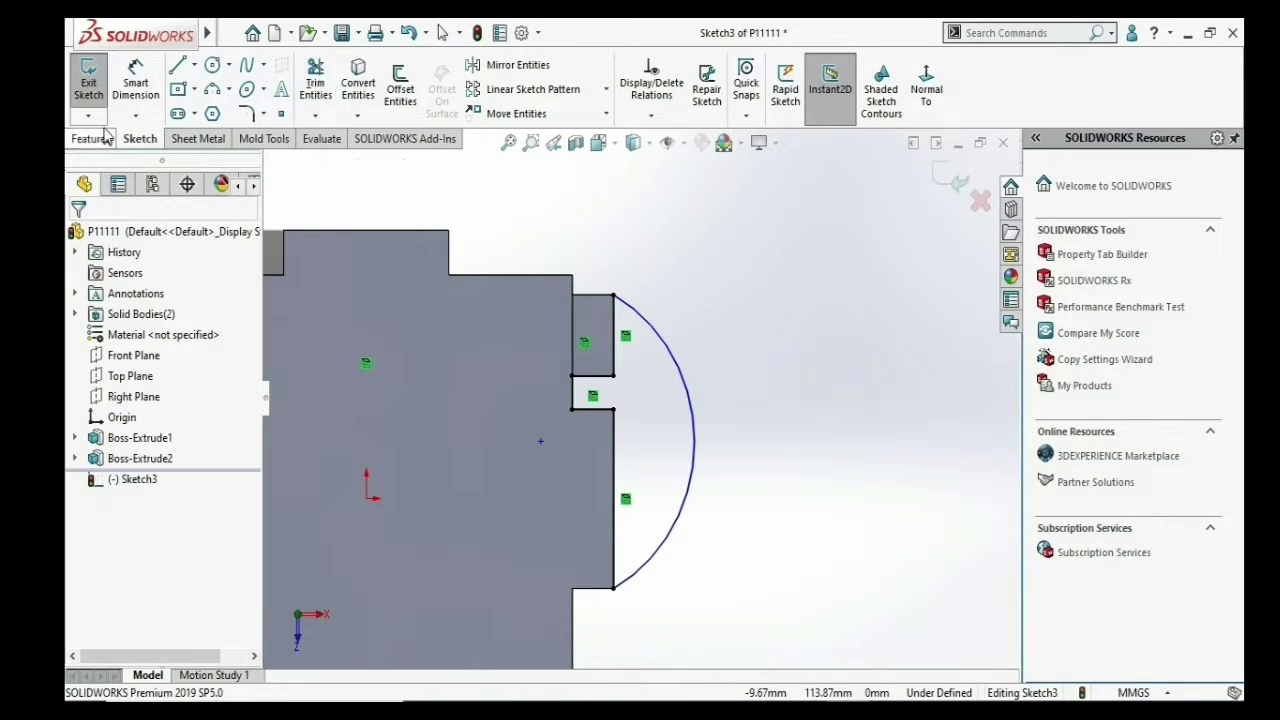
click(881, 90)
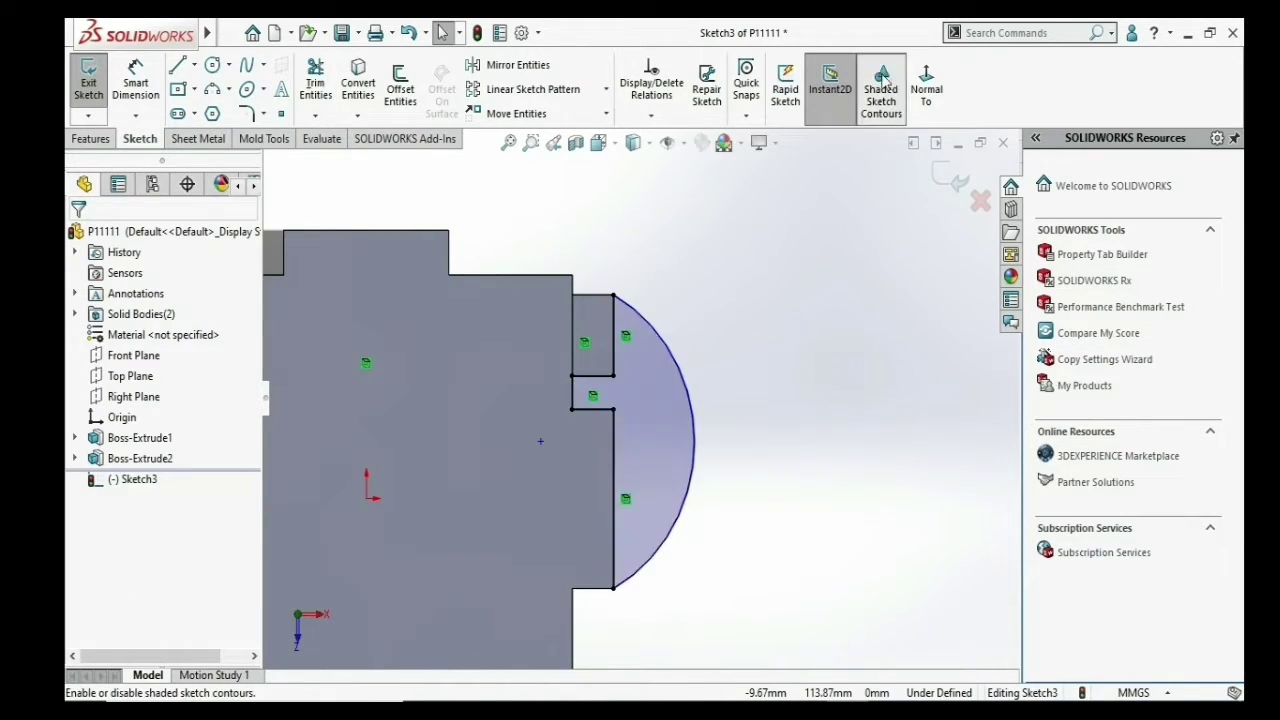
scroll(686, 408, up, 1)
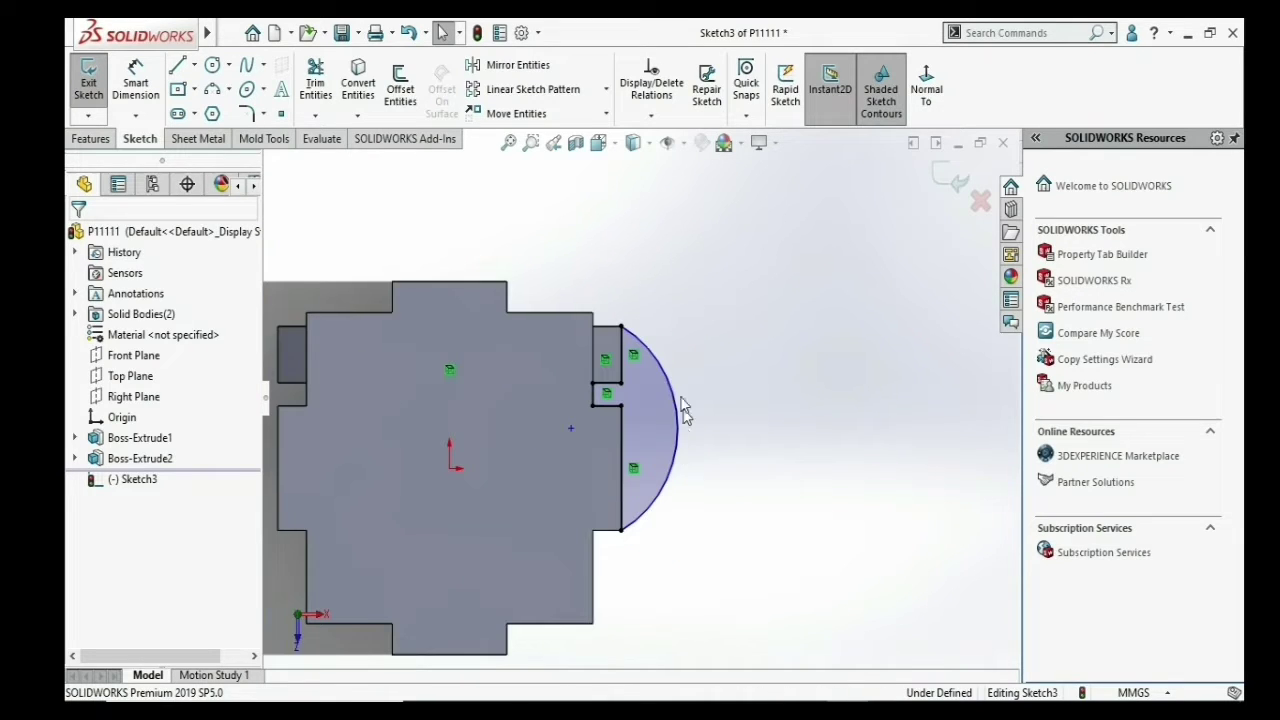
mouse_move(686, 408)
middle_down()
mouse_move(655, 354)
mouse_move(586, 394)
middle_up()
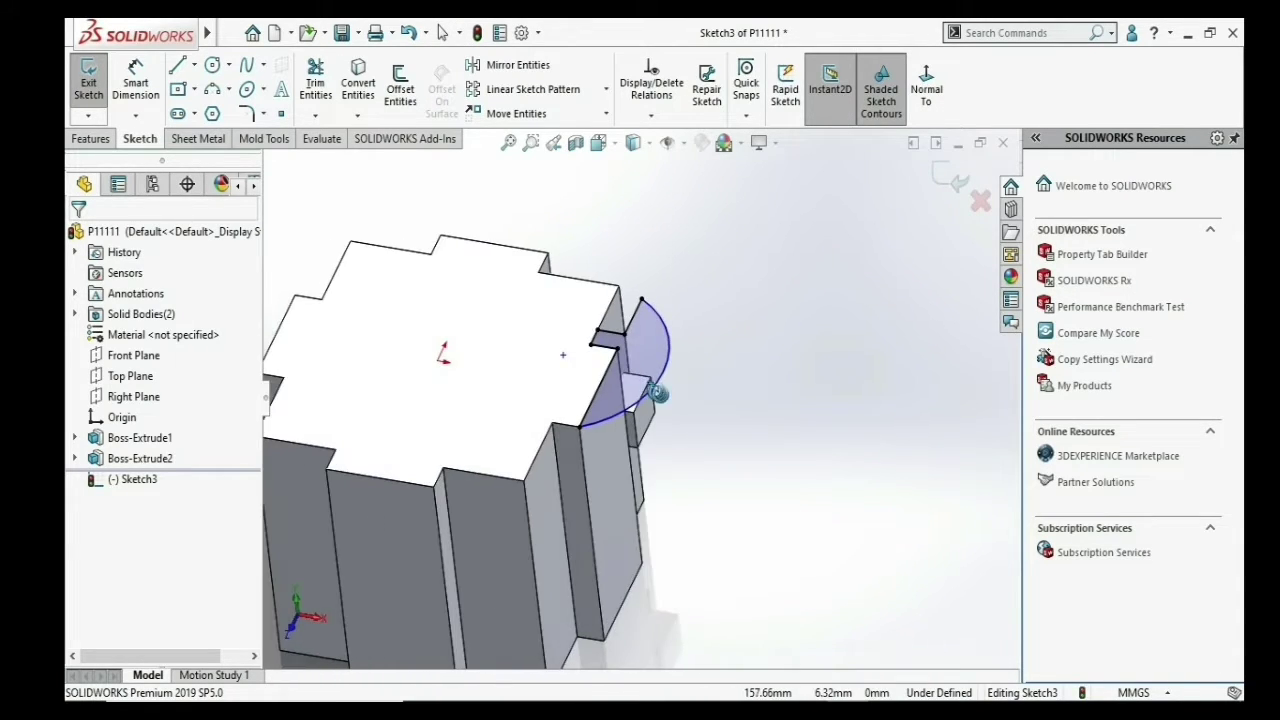
- Extrude the half-round Sketch3 Through All as Boss-Extrude3, forming the rounded lobe
click(80, 139)
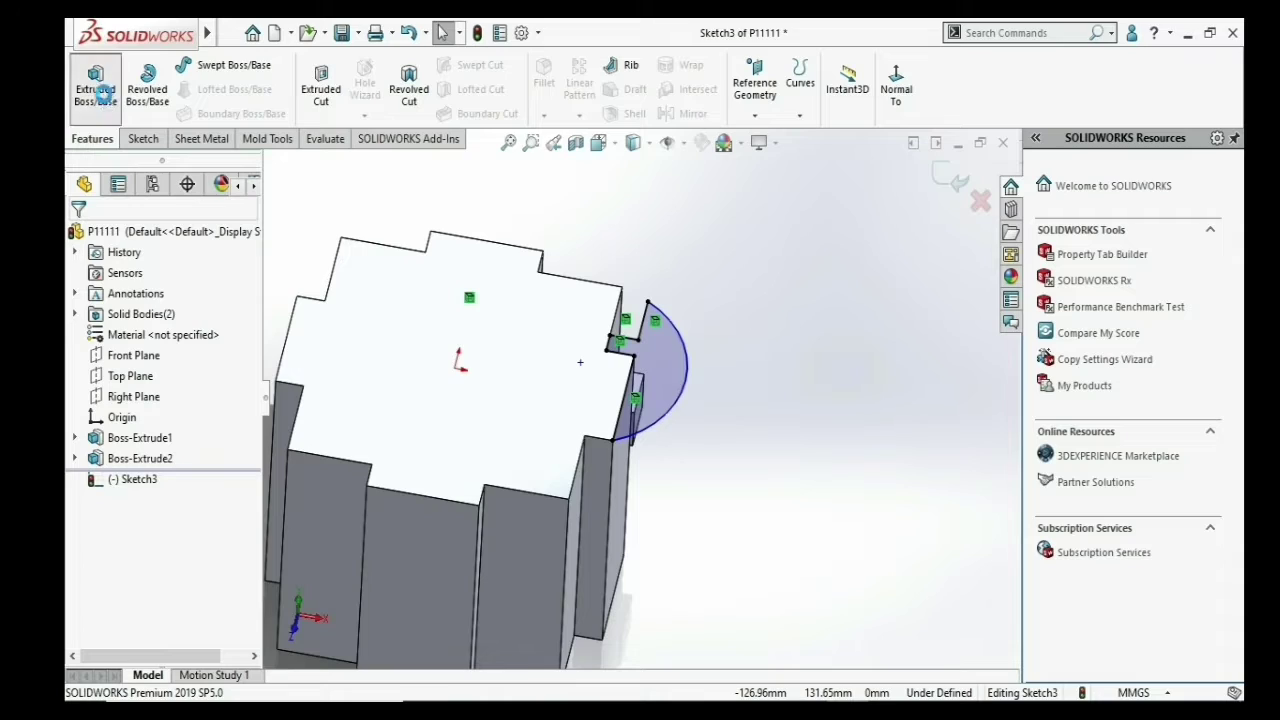
click(96, 85)
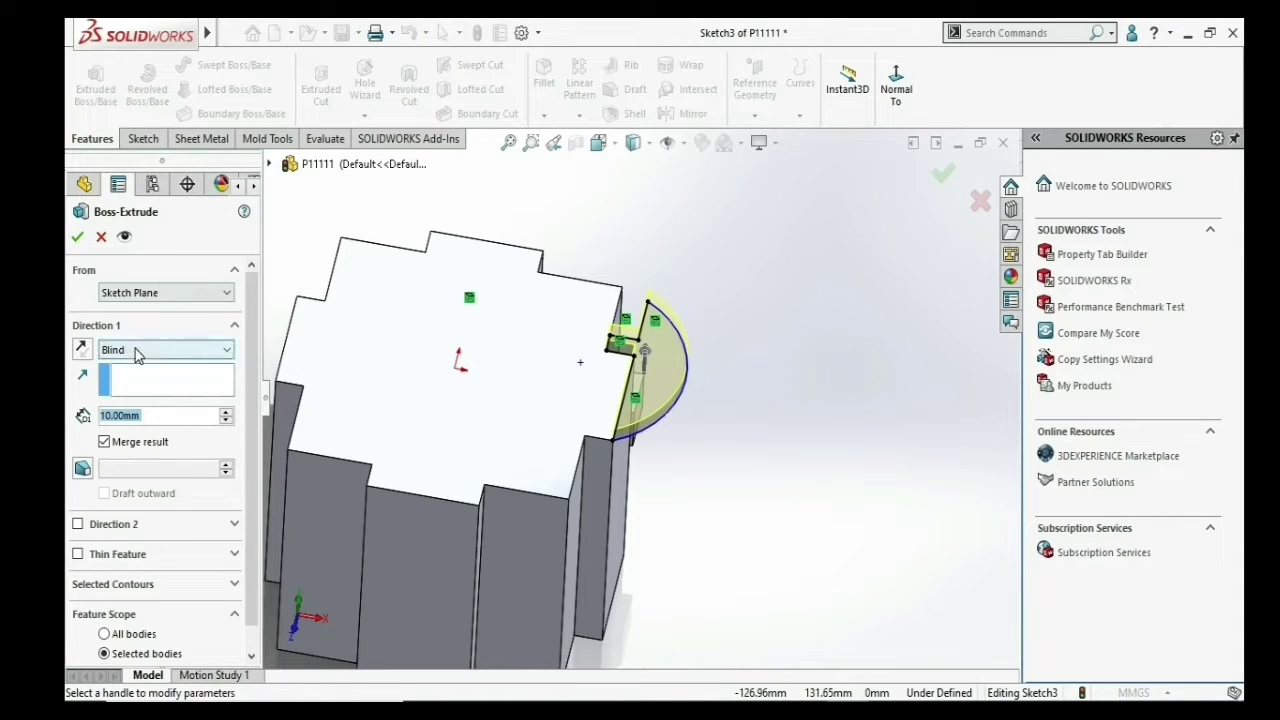
click(141, 294)
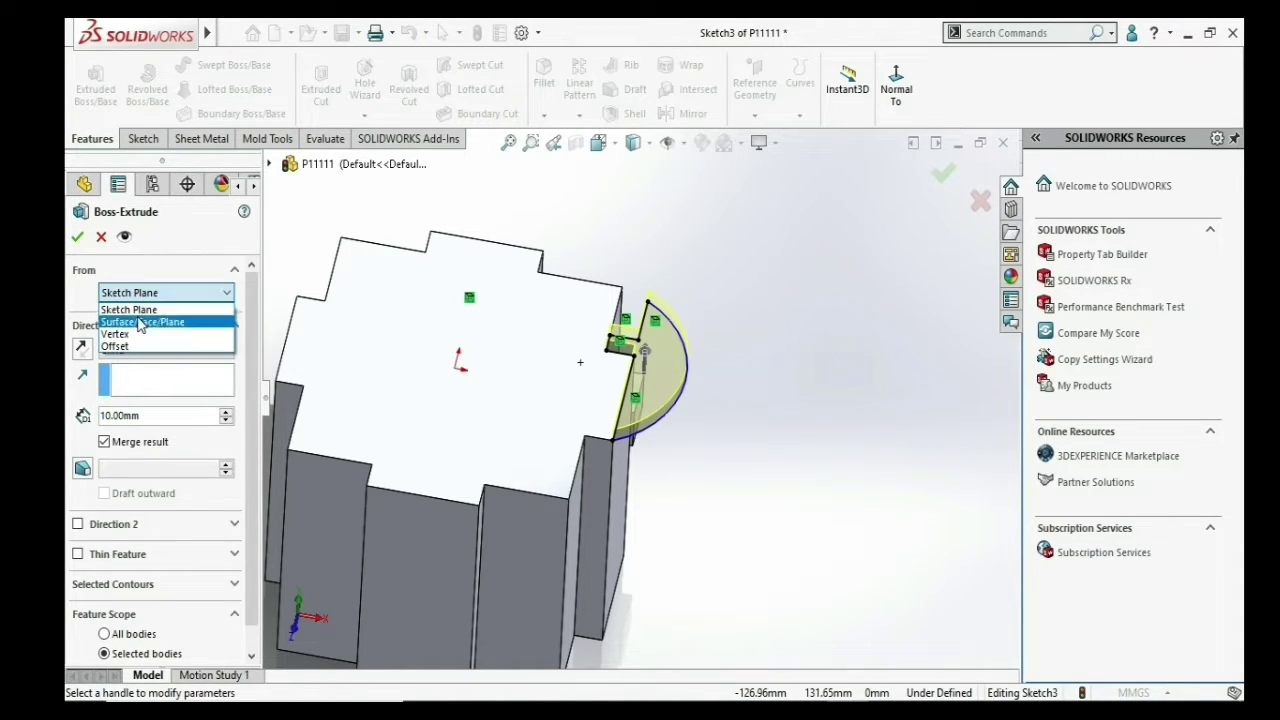
click(70, 397)
click(150, 350)
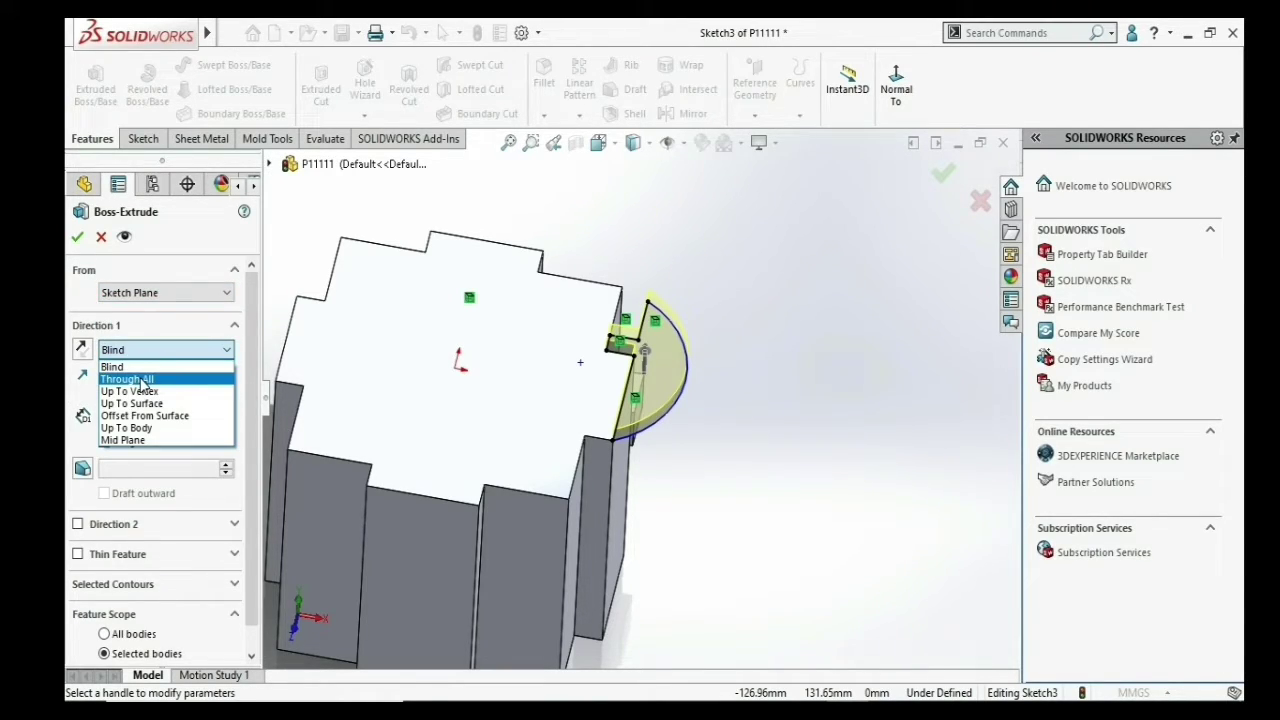
click(143, 380)
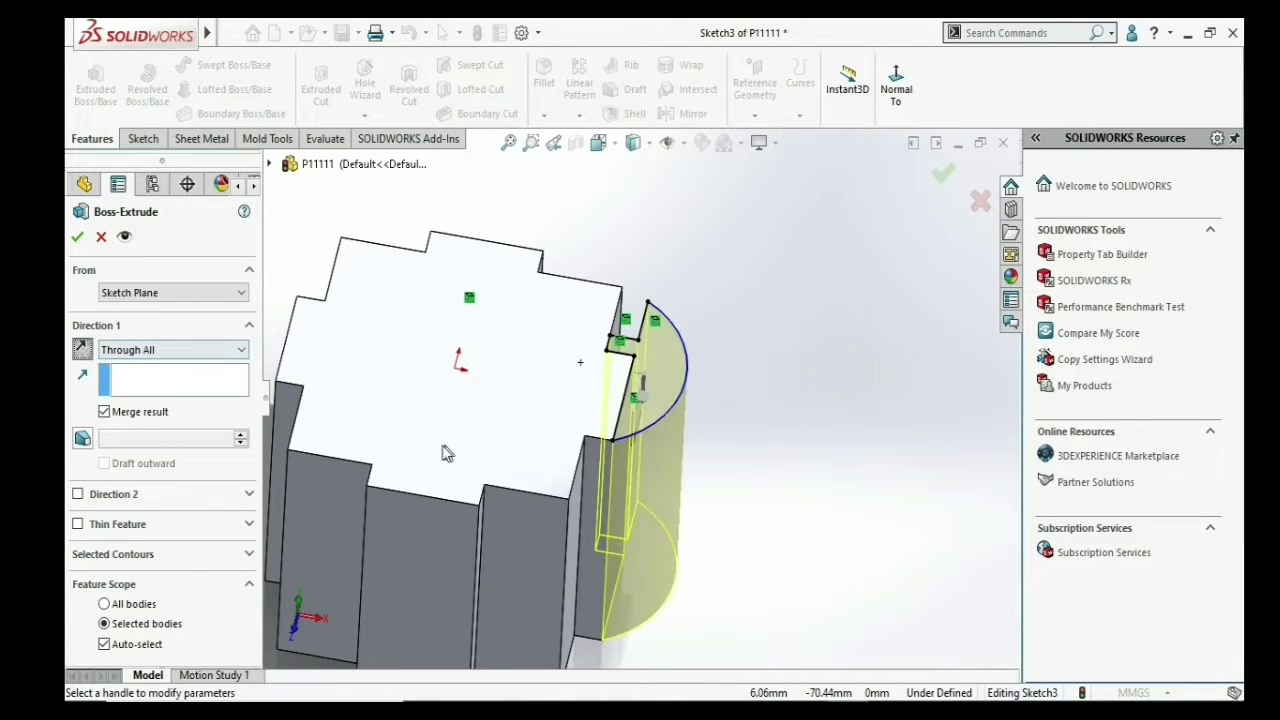
click(74, 238)
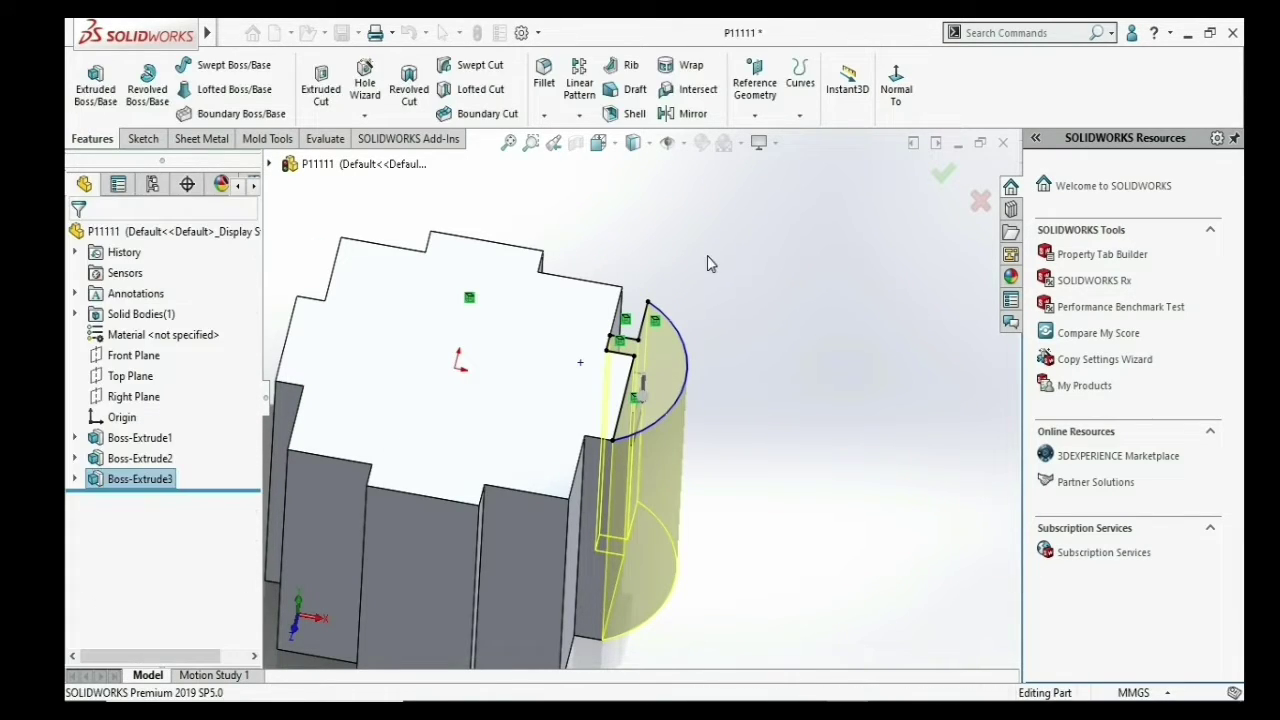
mouse_move(679, 310)
middle_down()
mouse_move(630, 308)
mouse_move(666, 294)
mouse_move(651, 335)
middle_up()
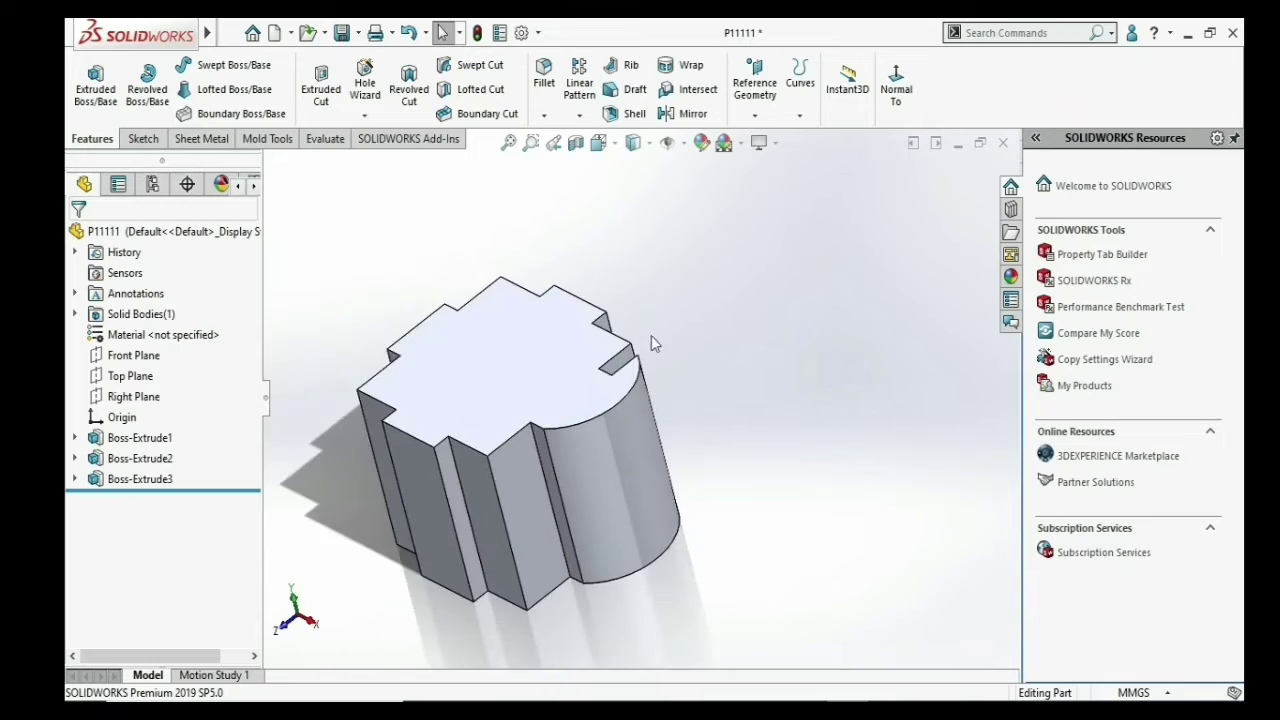
scroll(604, 278, up, 3)
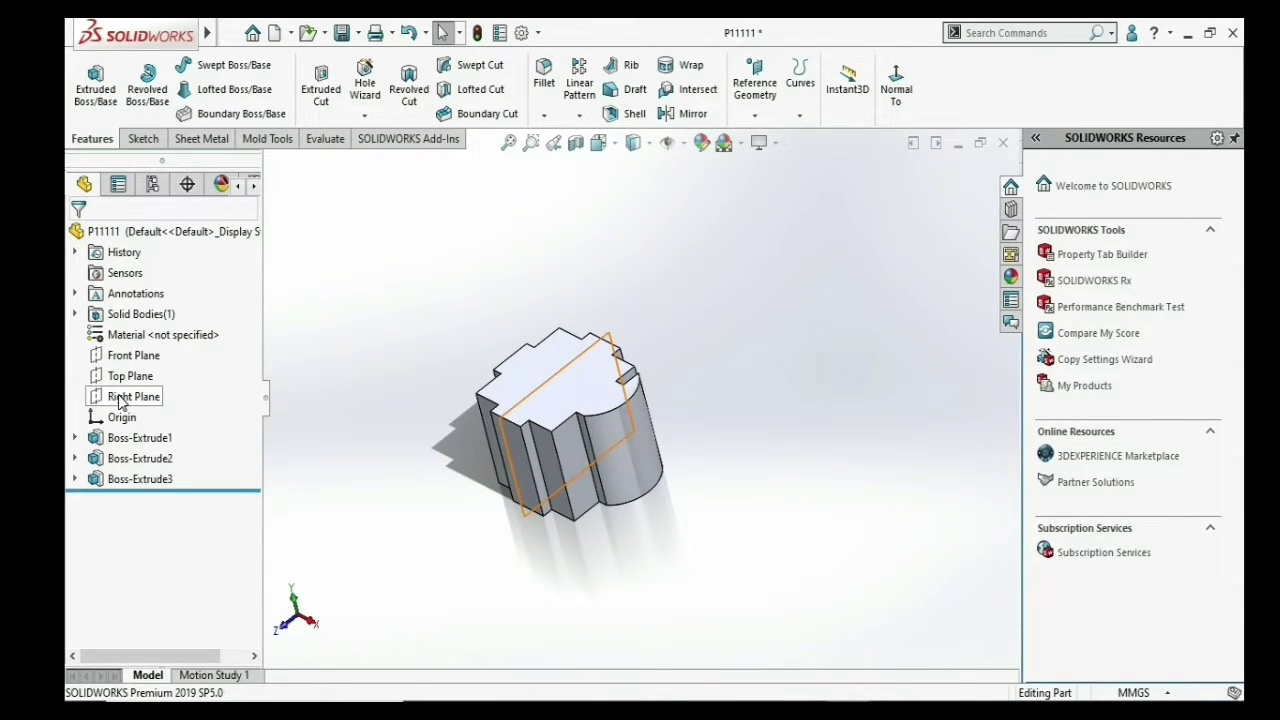
- Start a new sketch on the Right Plane and view it face-on
click(119, 398)
click(136, 368)
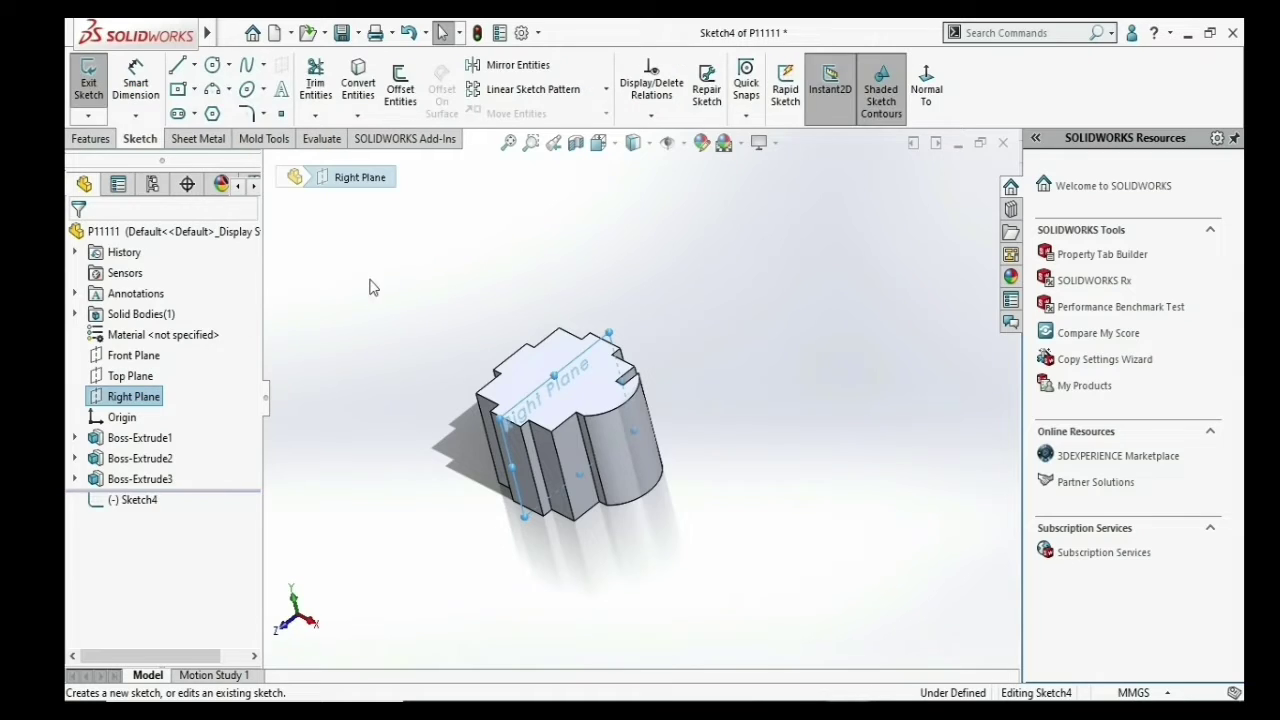
click(940, 93)
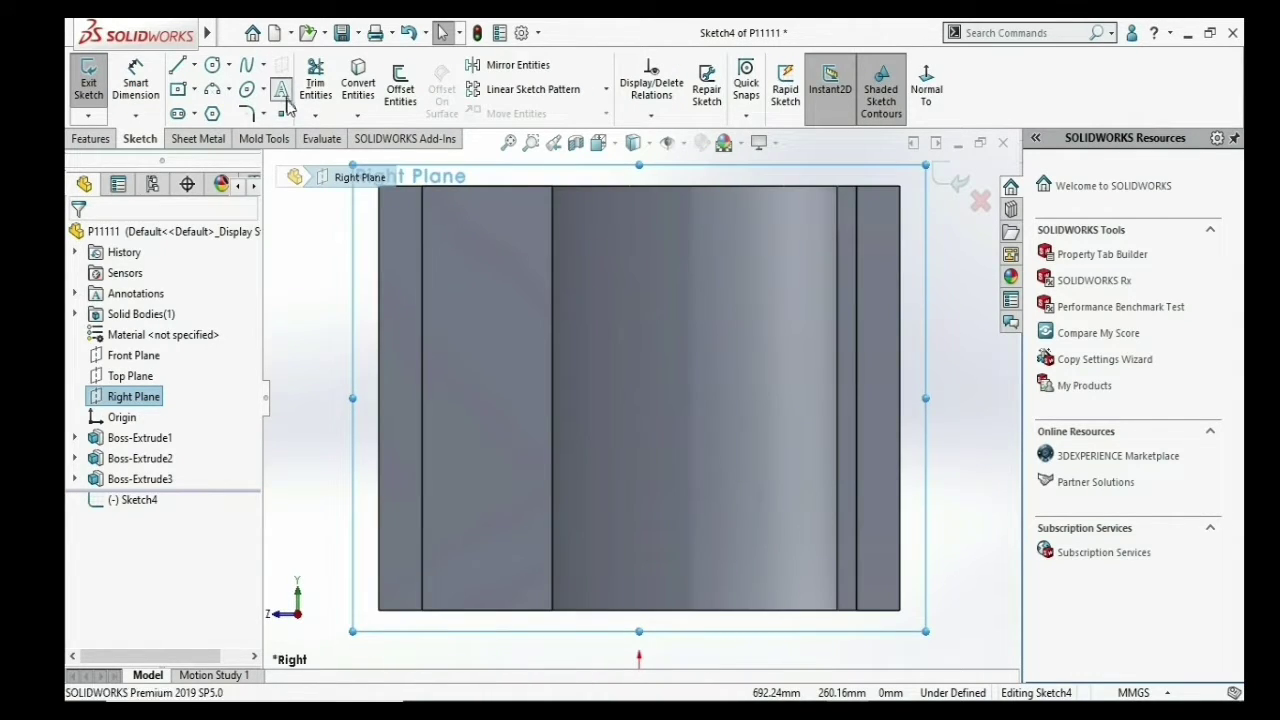
- Add BEACON sketch text with a larger point-size font, place it on the part's side, and accept
click(282, 92)
text(BEACON)
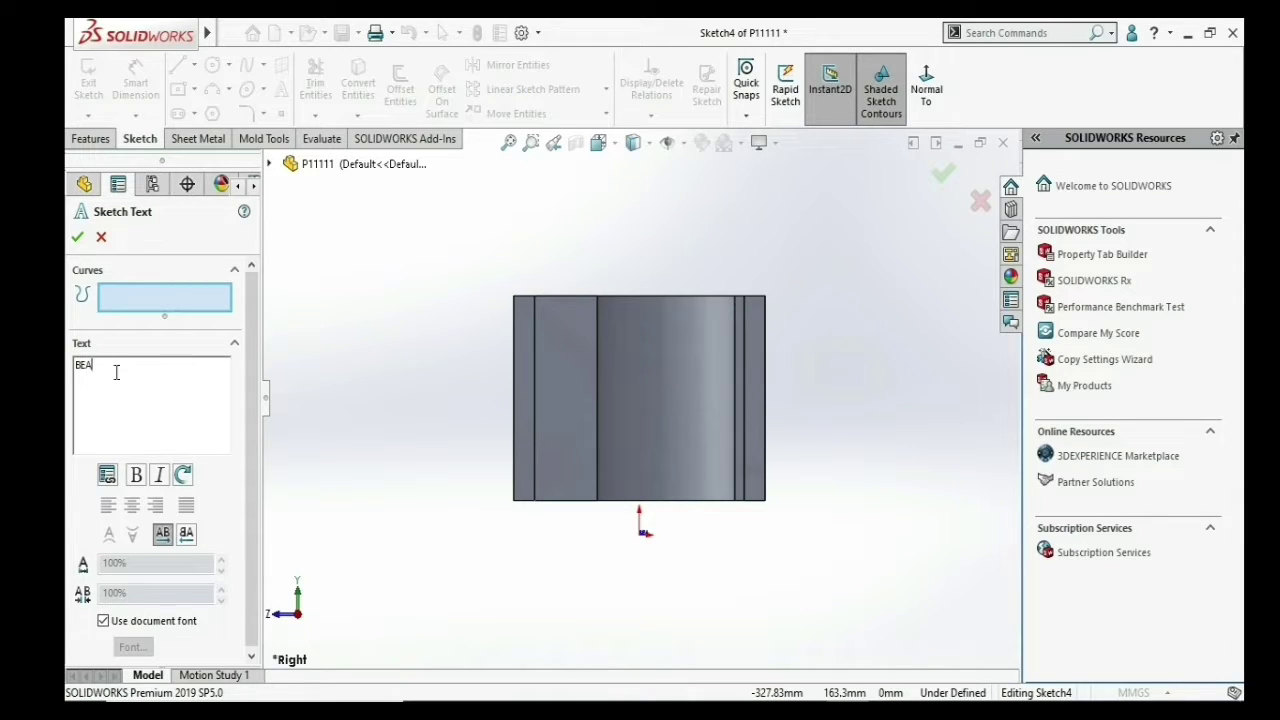
click(104, 622)
click(133, 647)
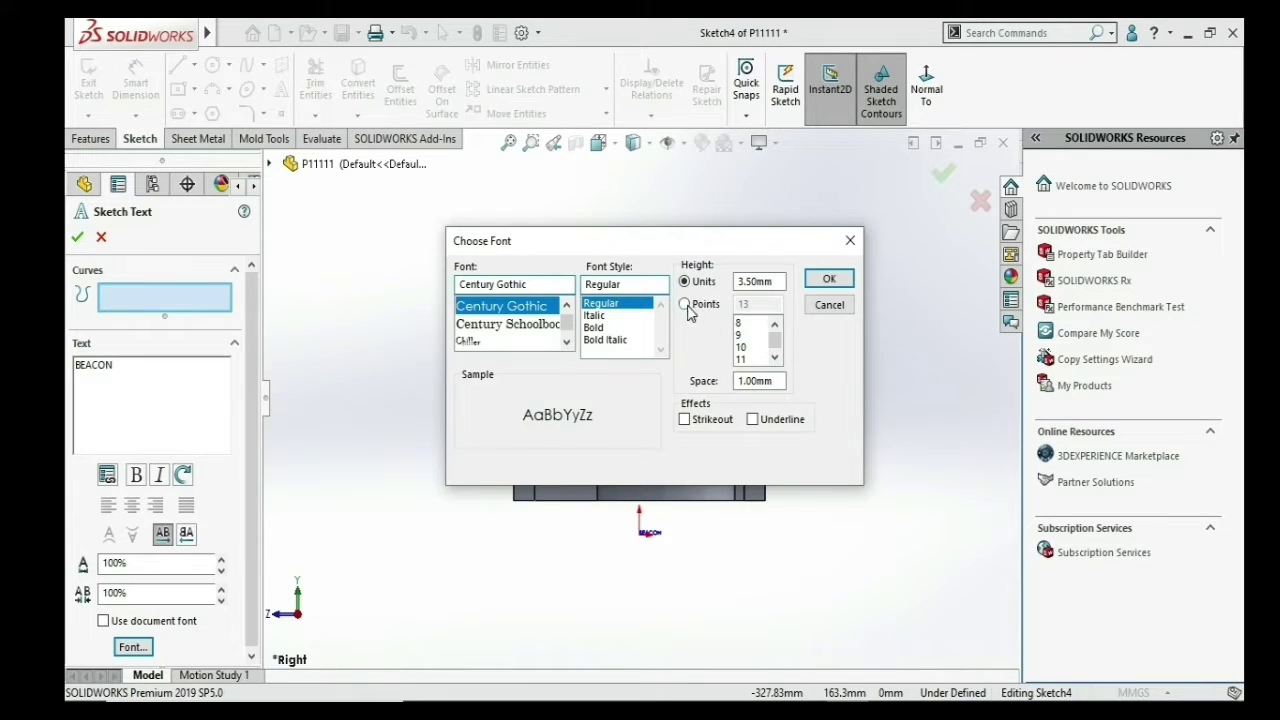
click(686, 305)
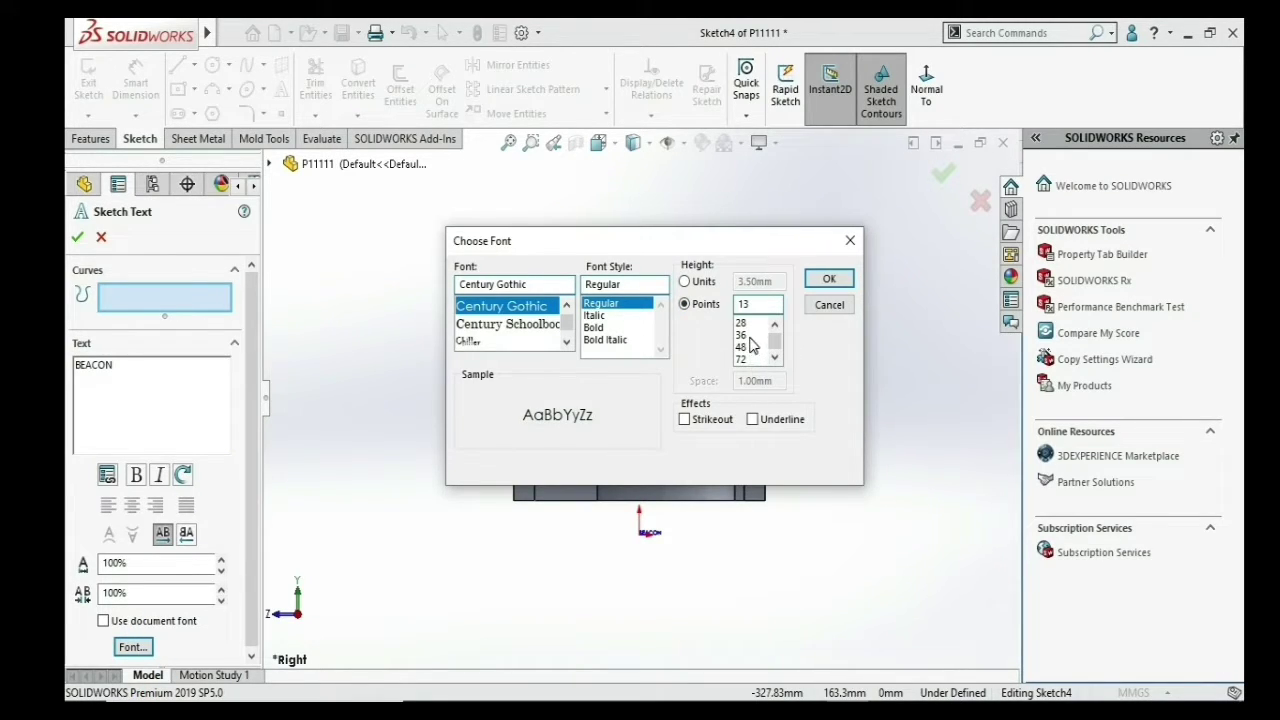
click(829, 279)
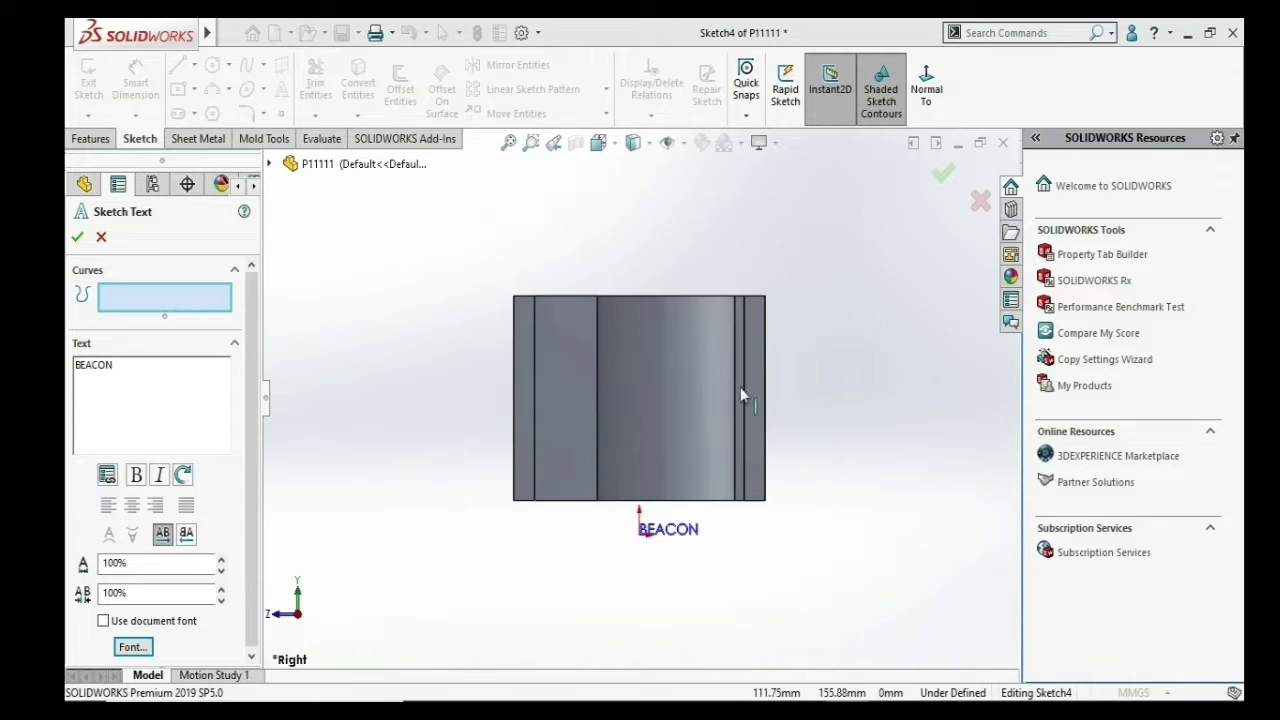
click(645, 401)
scroll(645, 401, down, 2)
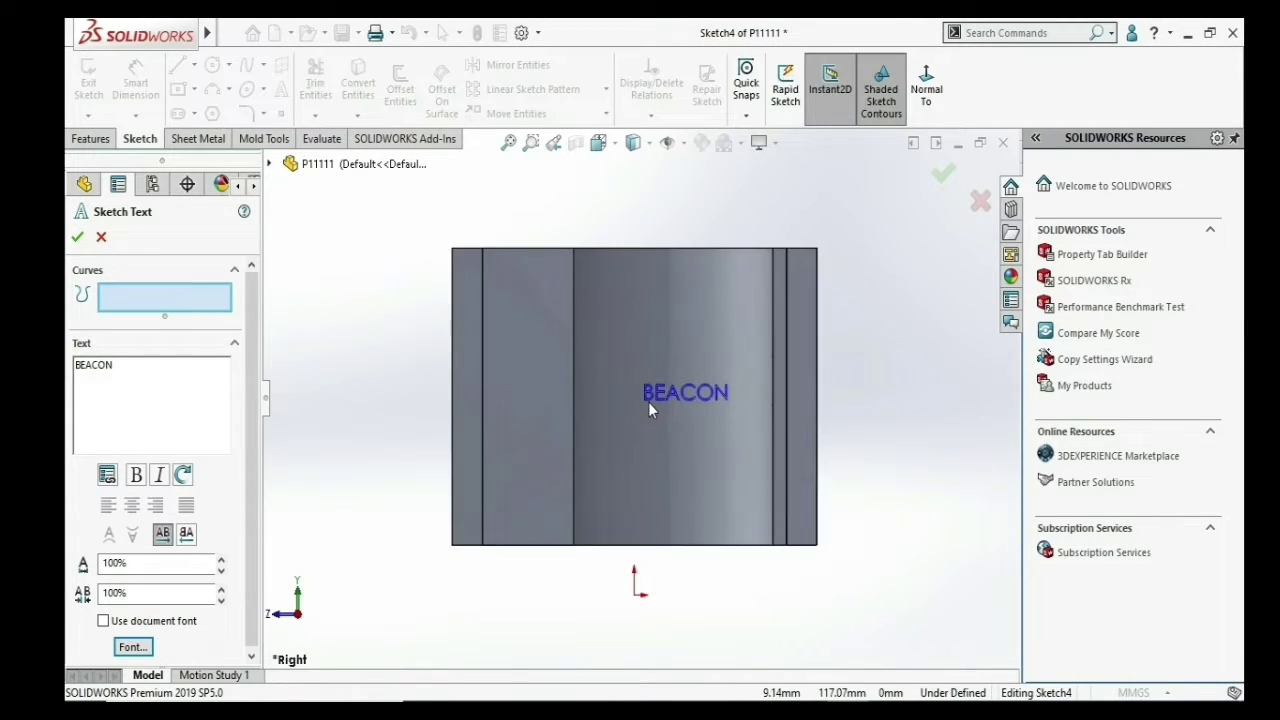
click(74, 238)
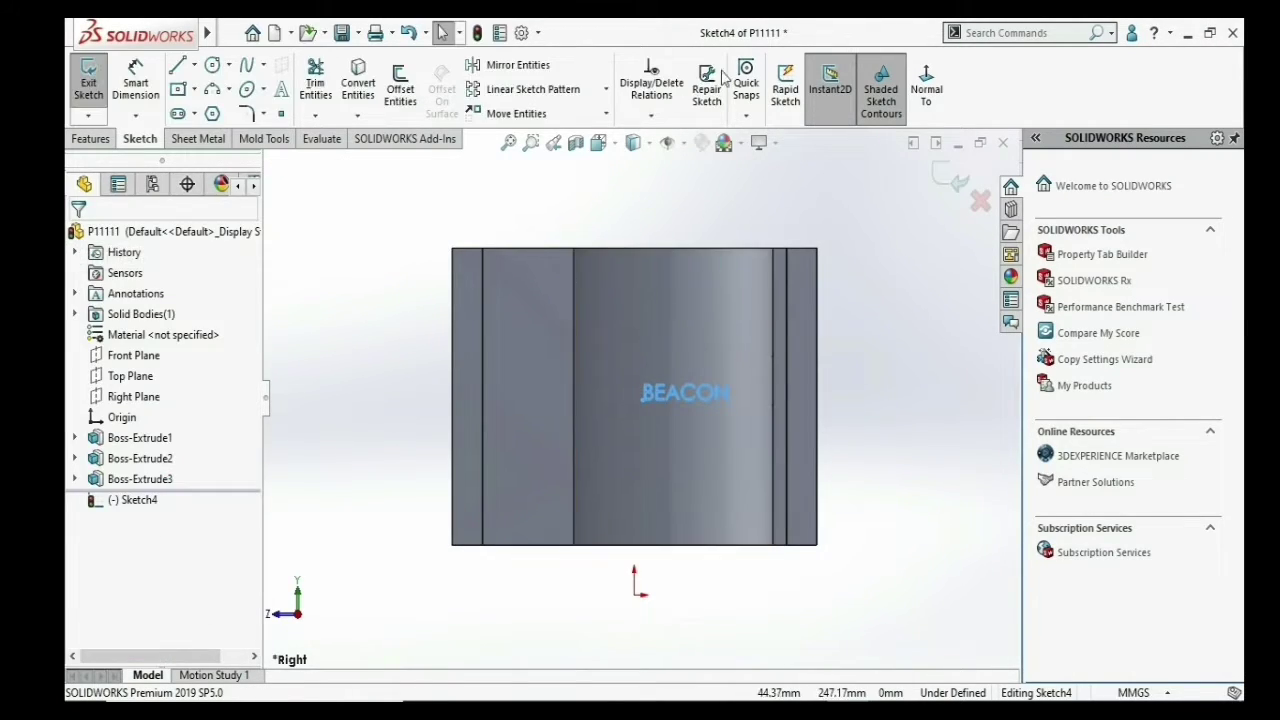
key(z)
mouse_move(704, 228)
middle_down()
mouse_move(704, 314)
mouse_move(677, 400)
middle_up()
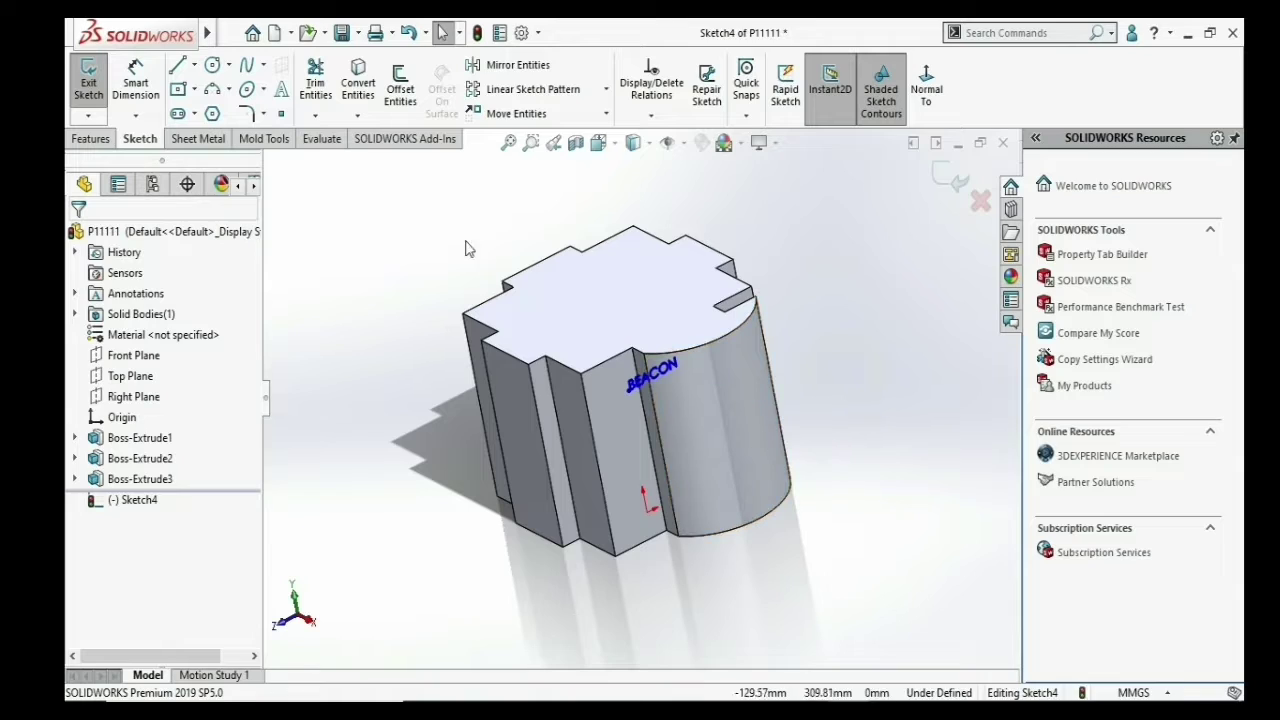
- Begin a boss extrusion of the text starting from the curved cylindrical face
click(90, 138)
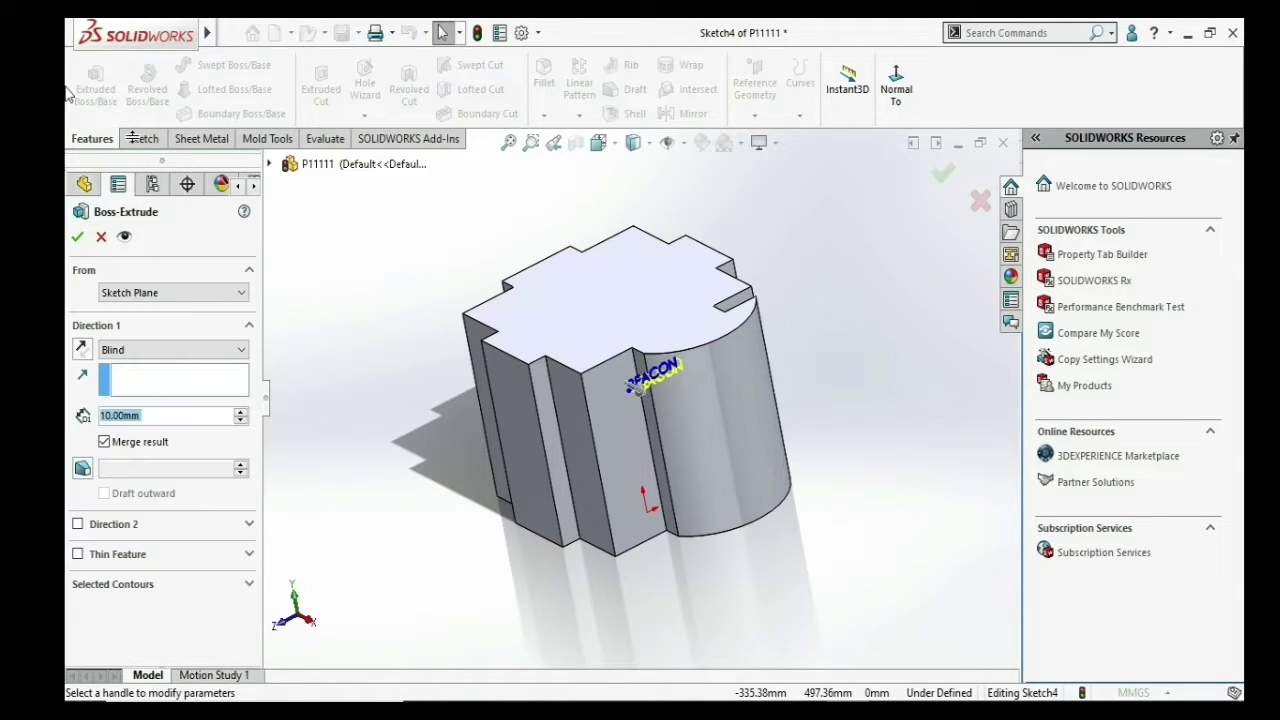
click(145, 295)
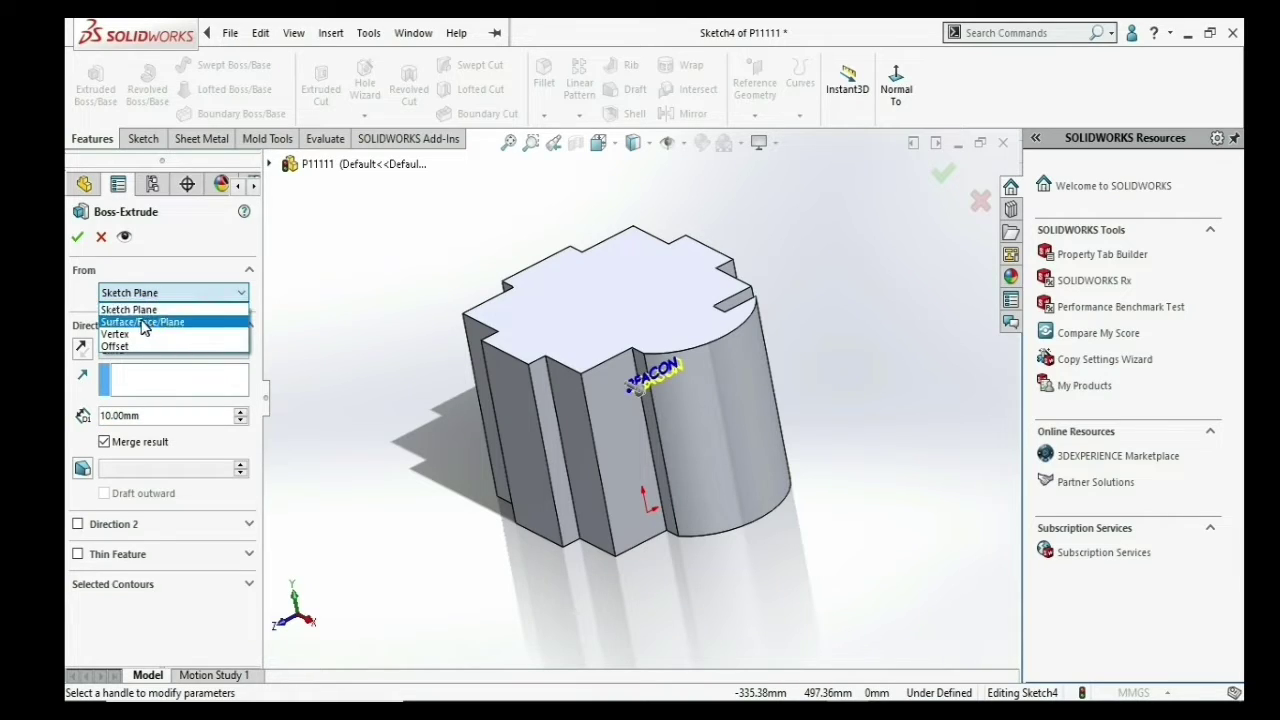
click(160, 325)
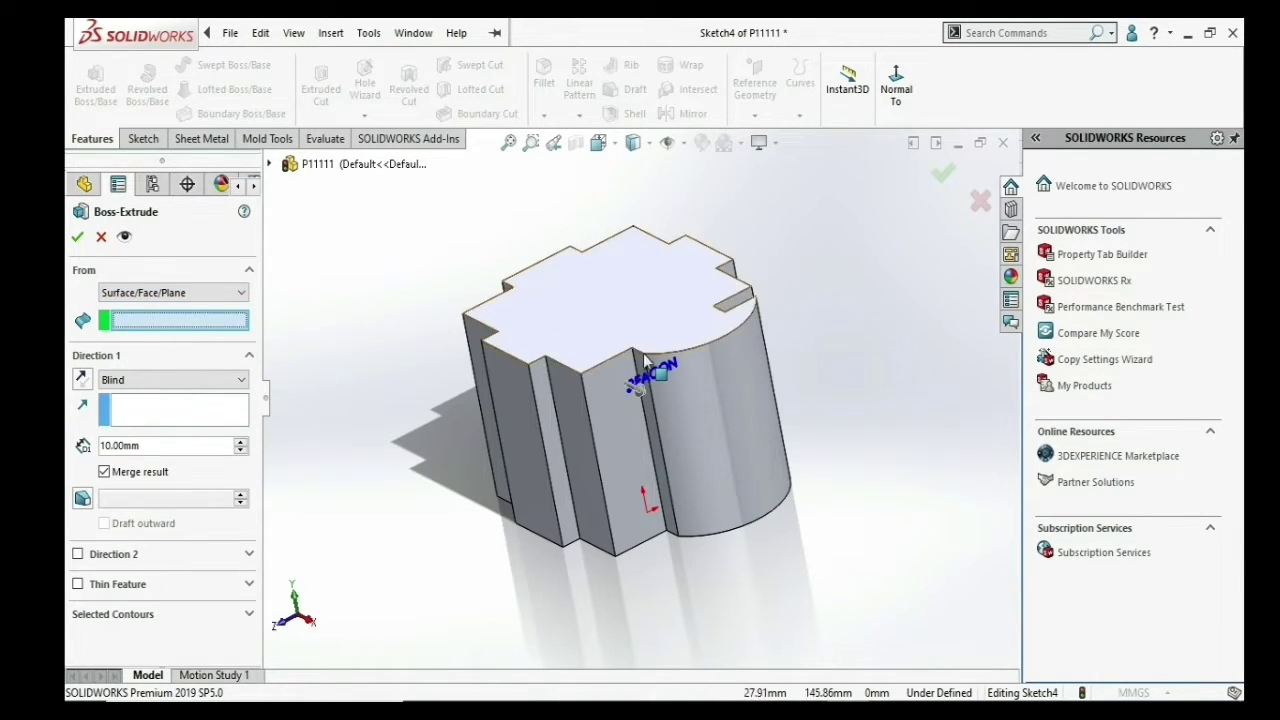
click(717, 387)
middle_drag(717, 387, 724, 389)
scroll(724, 392, down, 2)
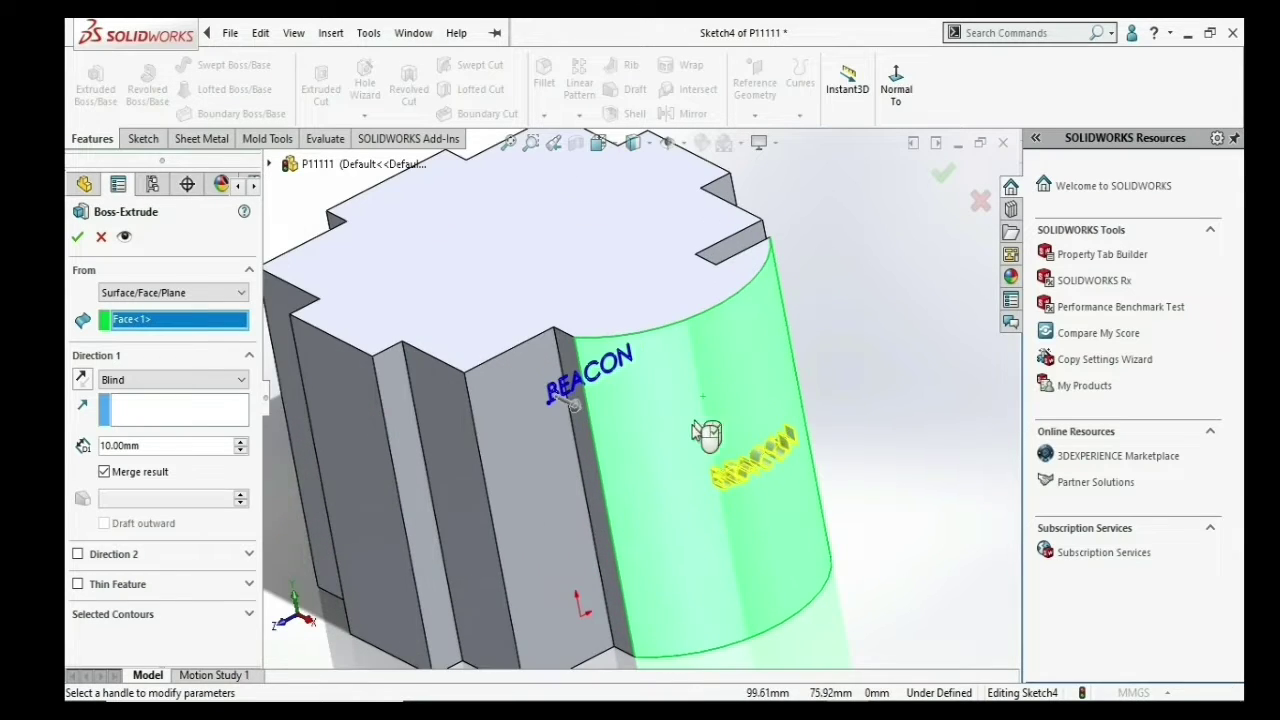
mouse_move(680, 500)
middle_down()
mouse_move(713, 475)
mouse_move(690, 460)
middle_up()
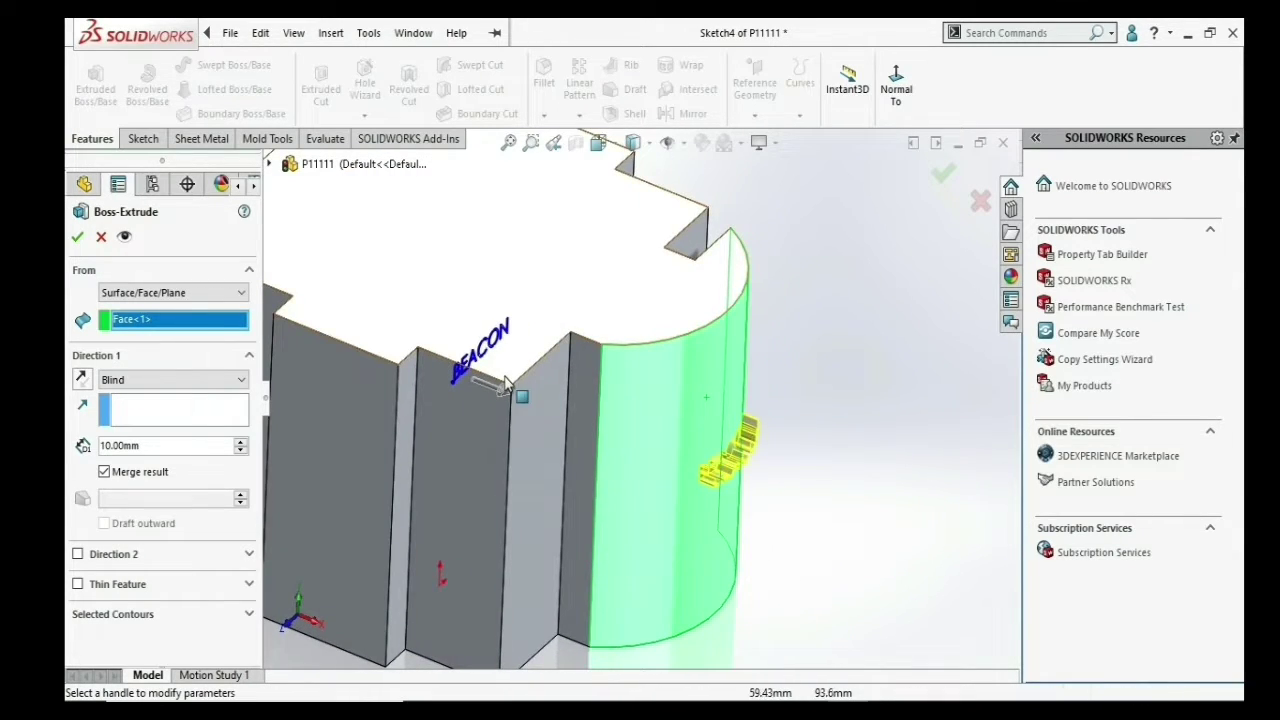
scroll(660, 440, down, 3)
scroll(637, 426, down, 2)
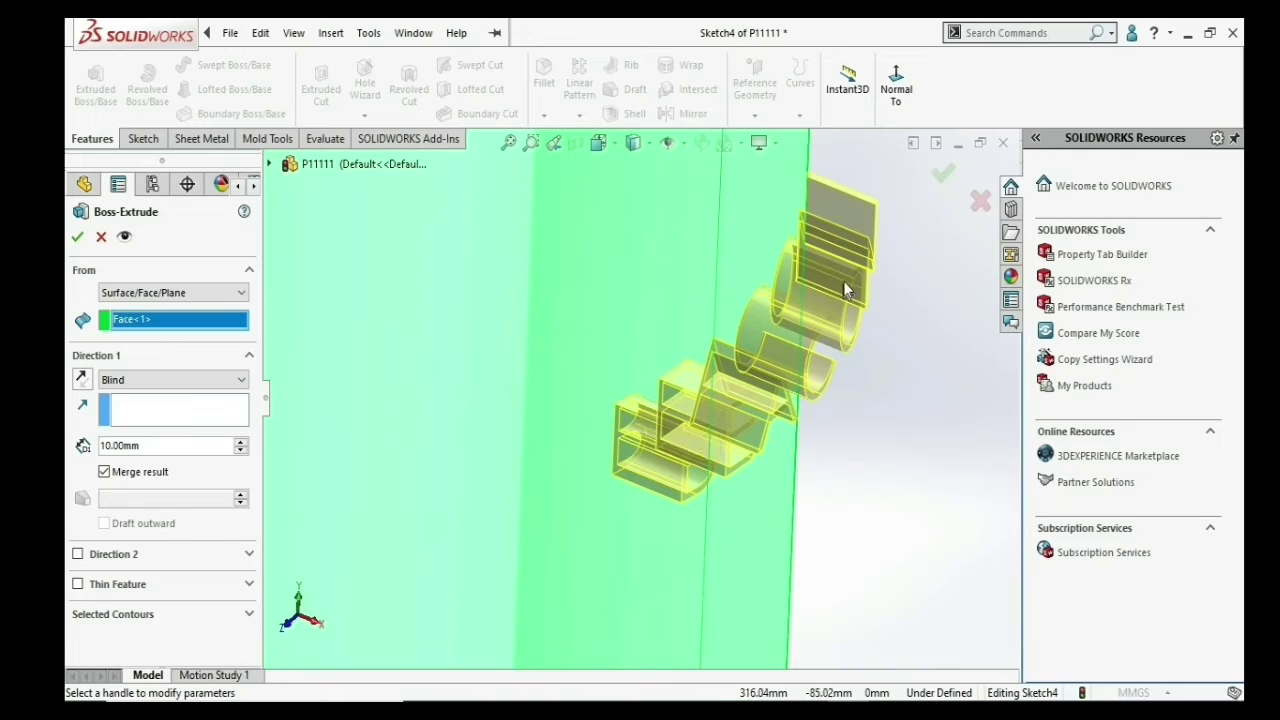
- Set the text extrusion depth to 3 mm and accept it as Boss-Extrude4
drag(161, 447, 73, 471)
text(3)
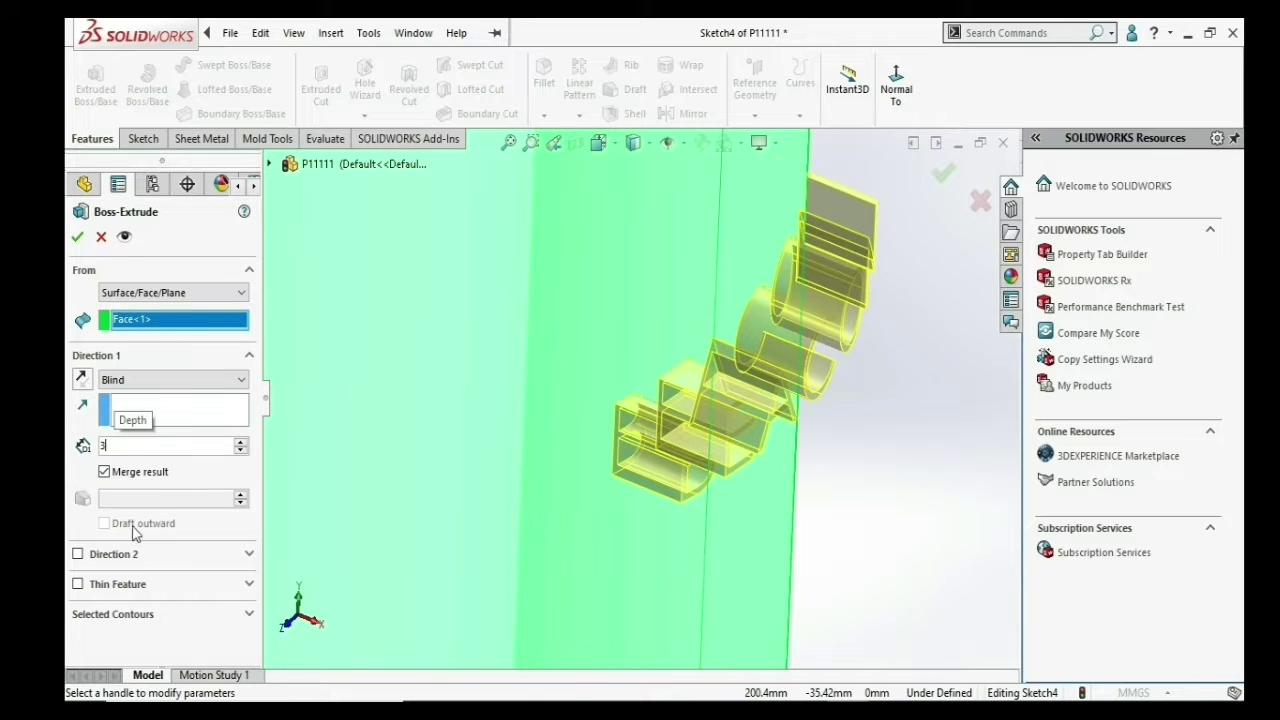
key(Return)
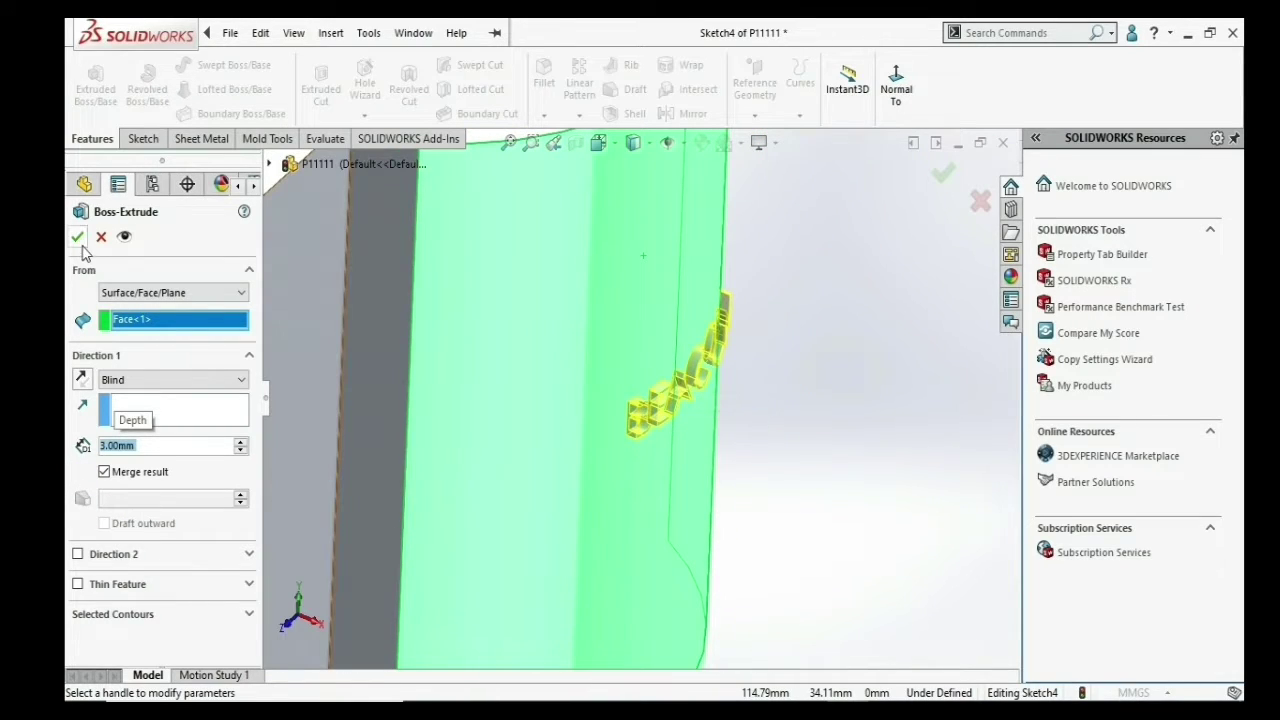
click(78, 238)
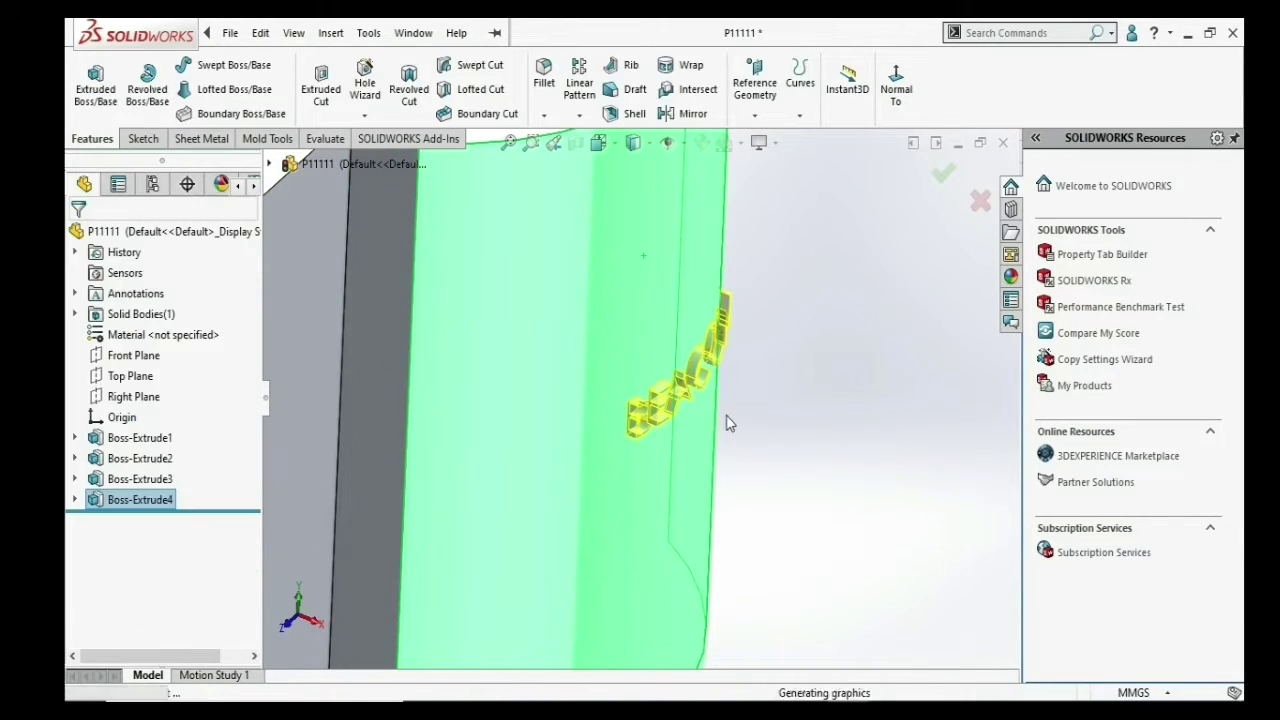
mouse_move(726, 420)
middle_down()
mouse_move(731, 400)
mouse_move(639, 376)
mouse_move(731, 380)
mouse_move(270, 490)
middle_up()
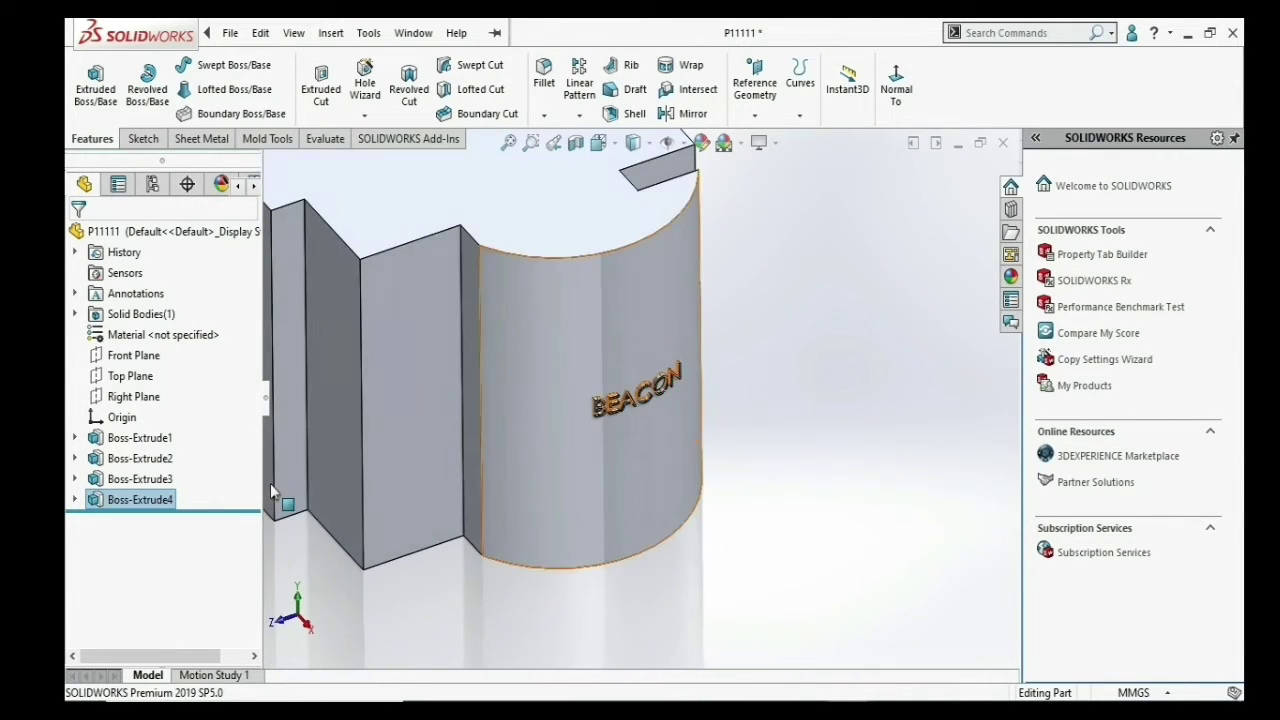
- In isometric view, select Sketch2 under Boss-Extrude2 and start an Extruded Boss/Base from it
right_click(116, 501)
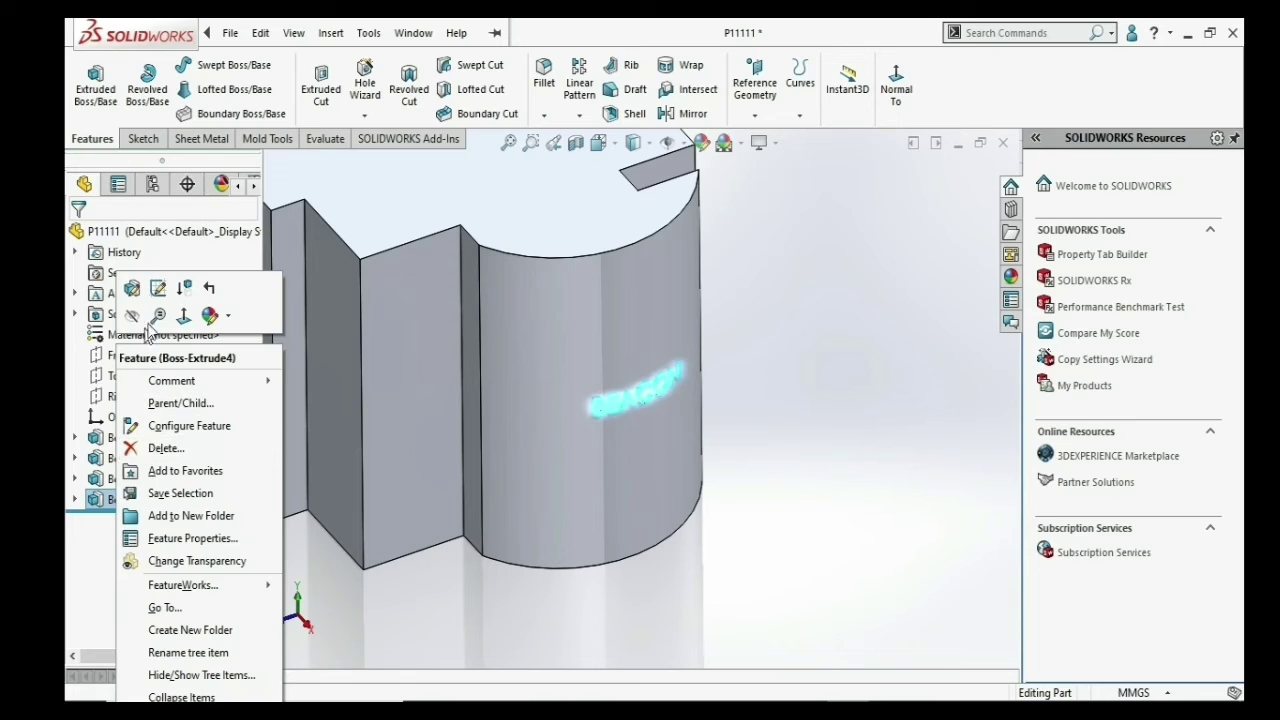
middle_drag(643, 588, 655, 575)
scroll(573, 350, up, 5)
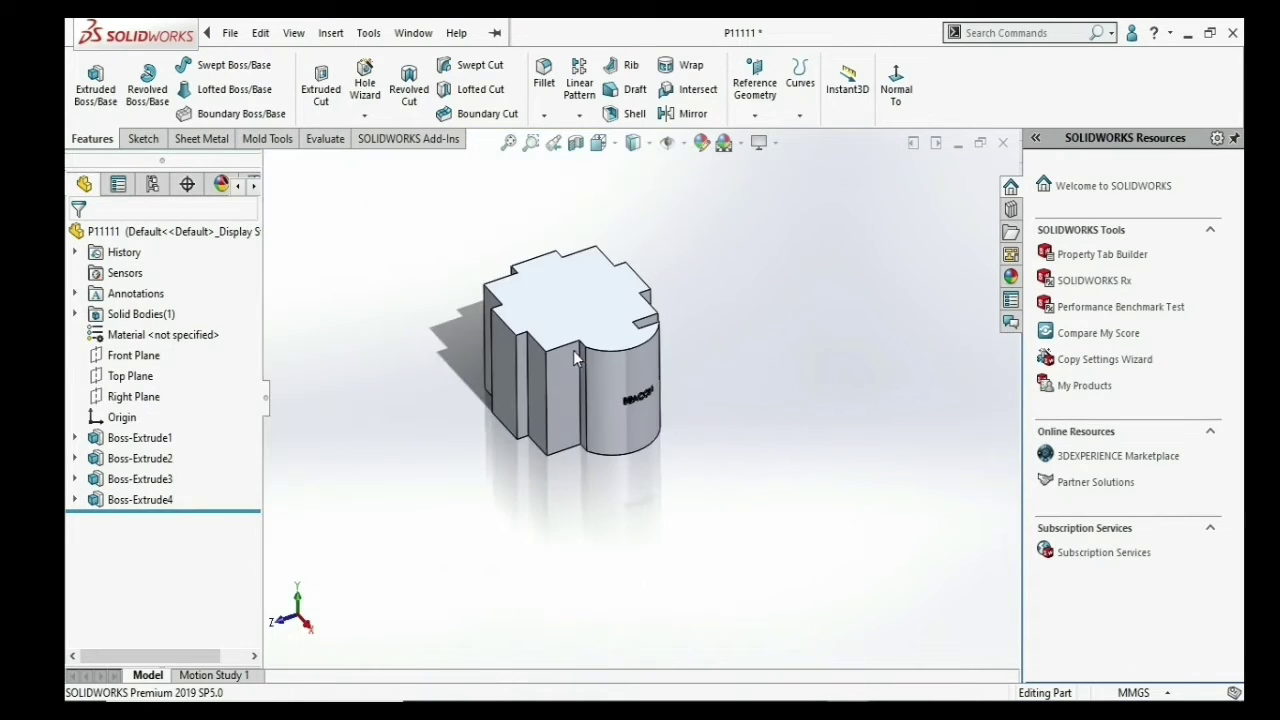
scroll(554, 373, down, 3)
key(ctrl+7)
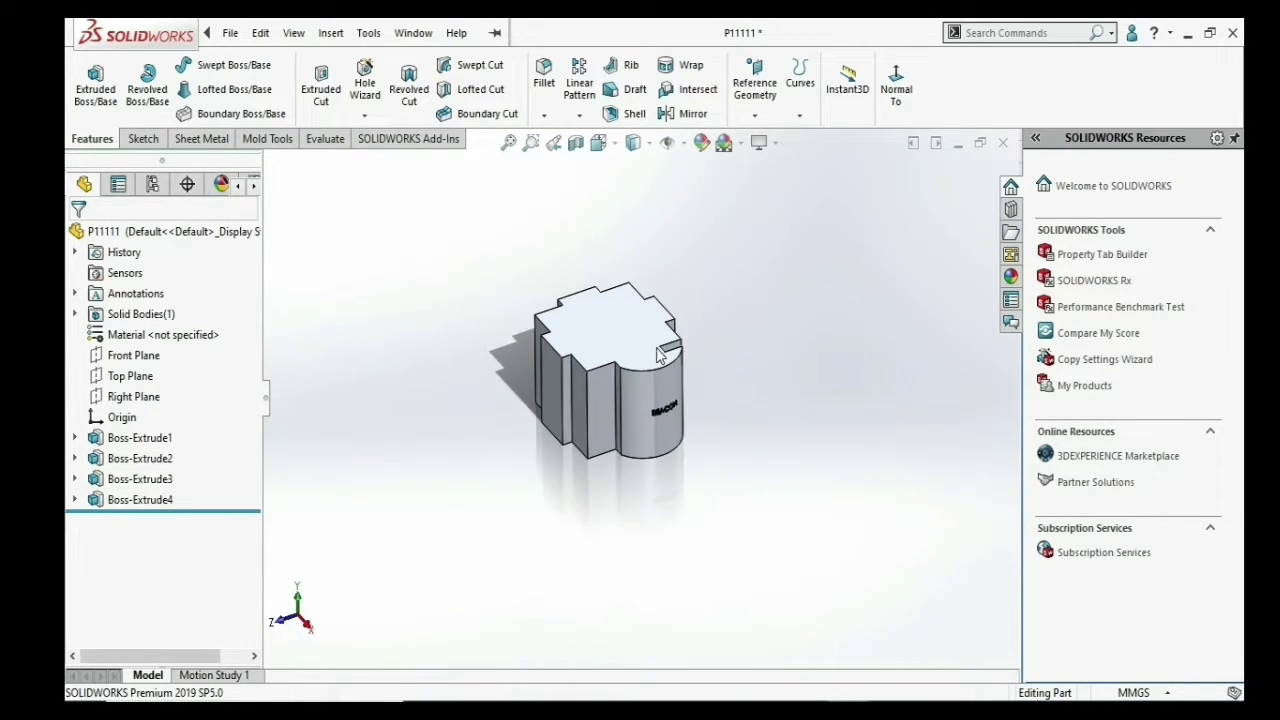
click(140, 458)
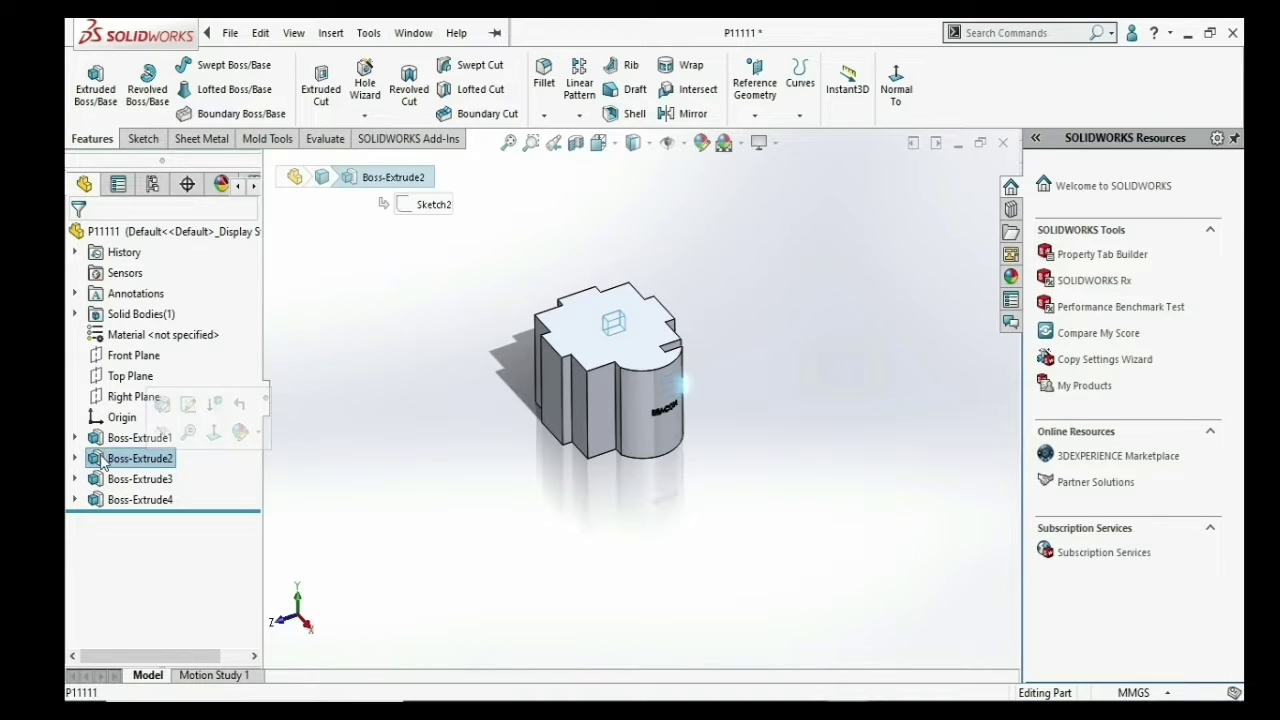
click(75, 458)
click(125, 482)
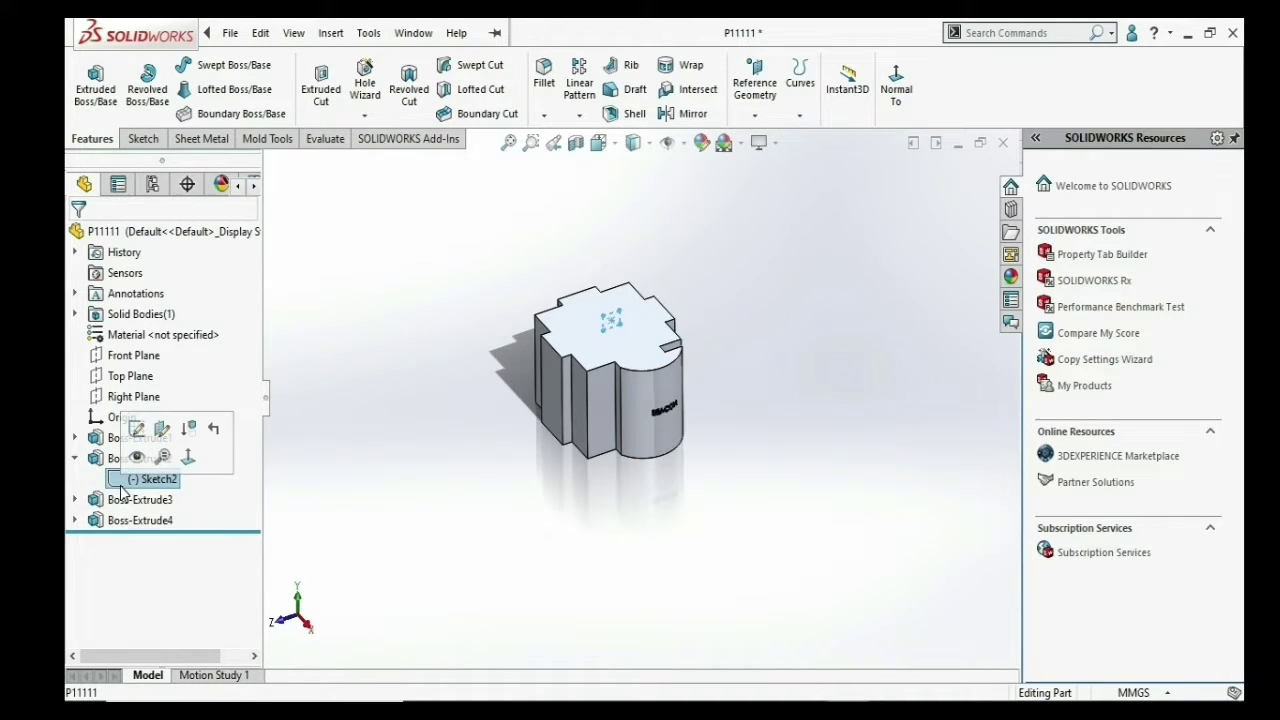
click(96, 95)
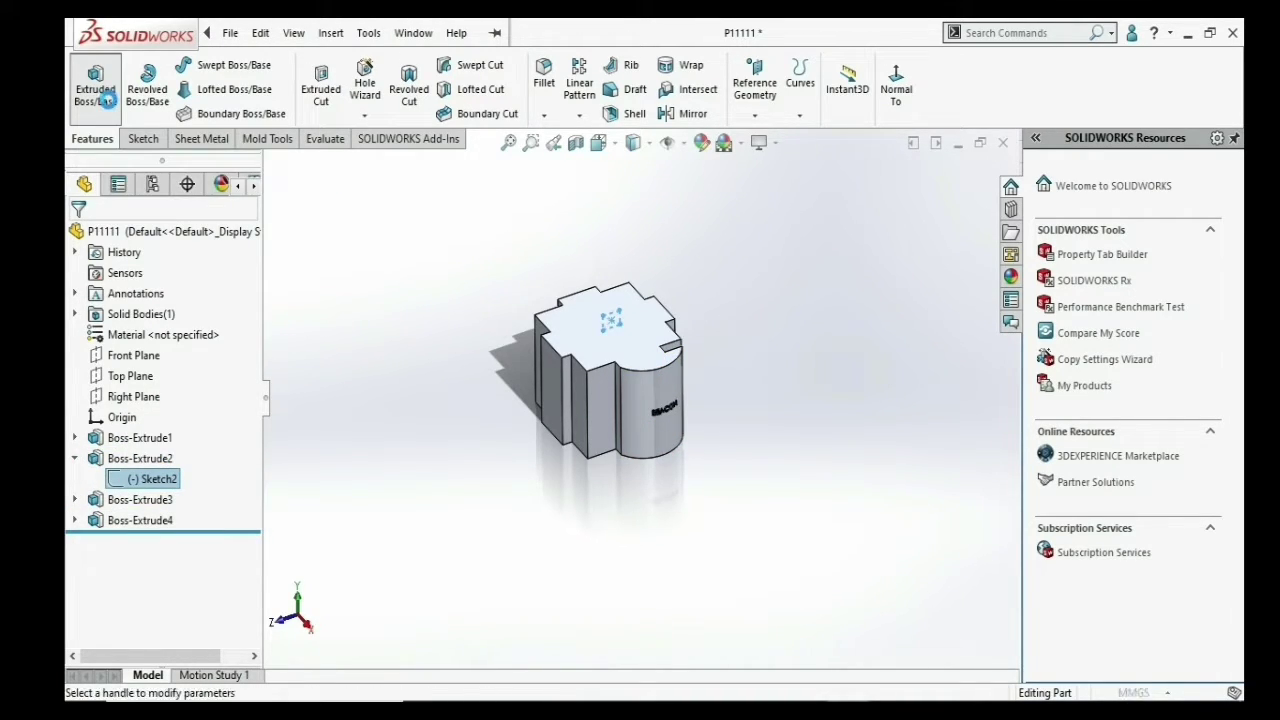
- Start the extrusion of Sketch2's square from a corner vertex
middle_drag(444, 230, 600, 455)
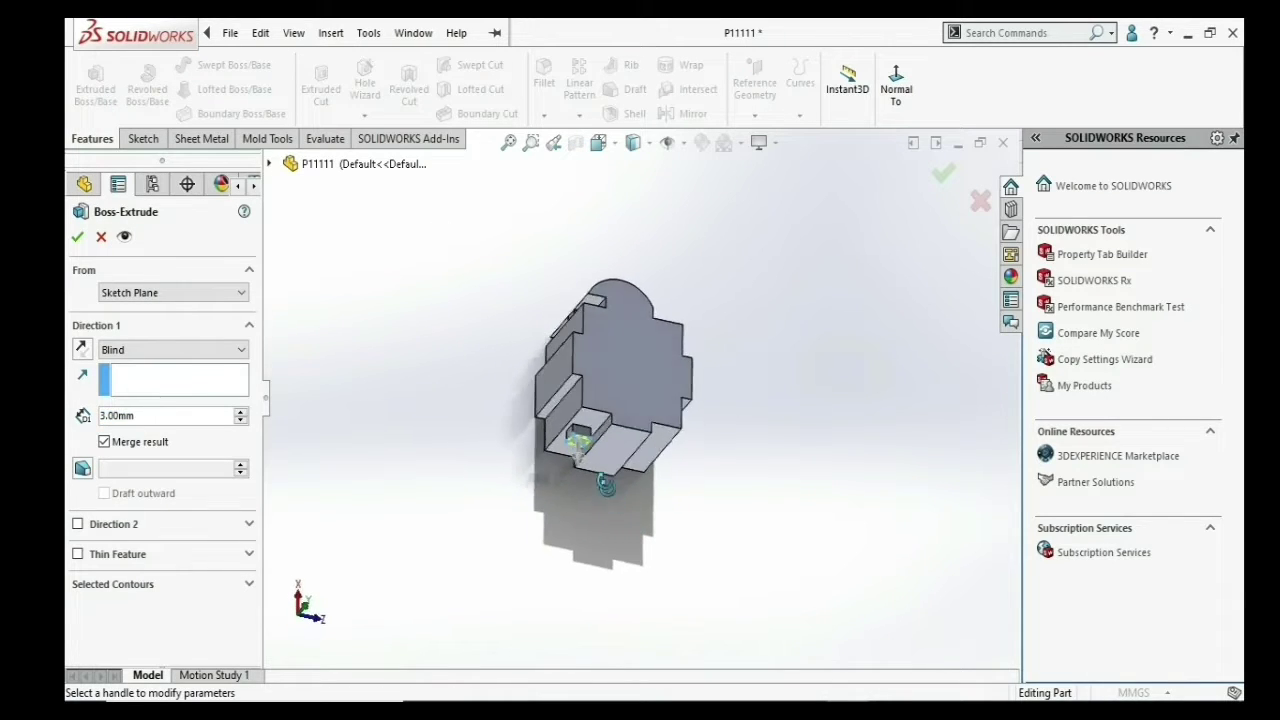
click(162, 300)
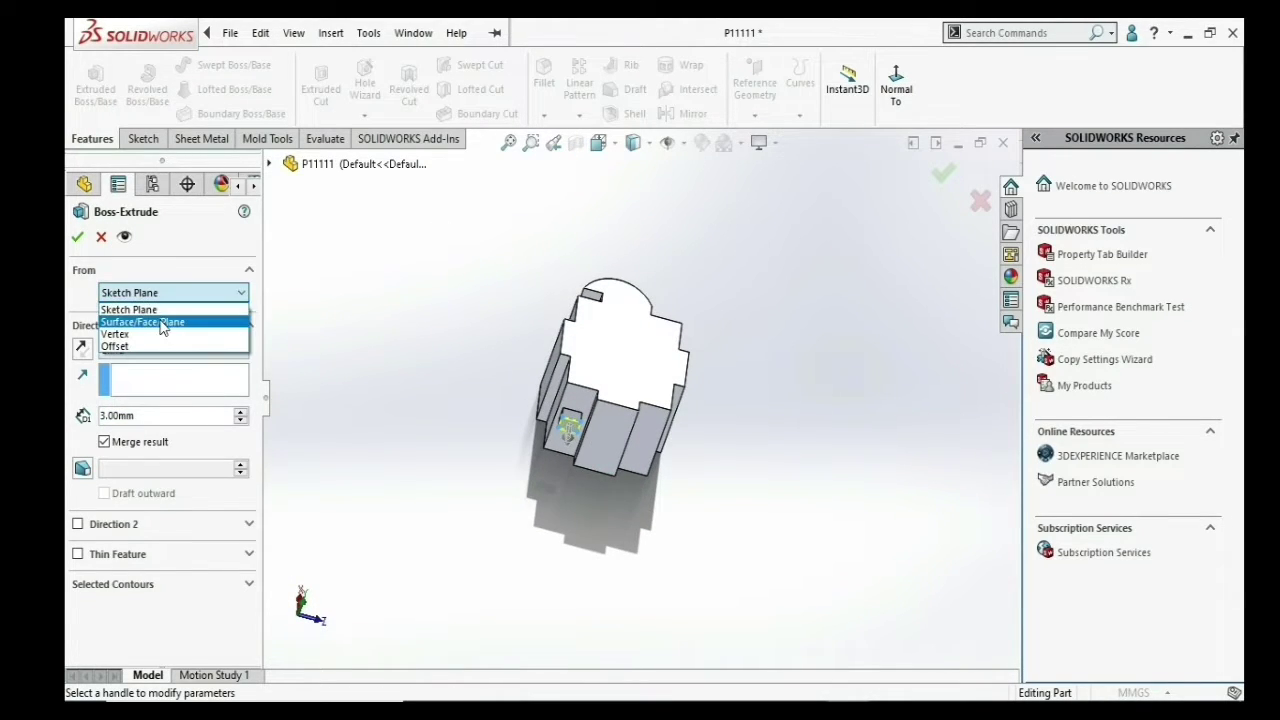
click(160, 336)
scroll(599, 403, down, 3)
scroll(599, 403, down, 2)
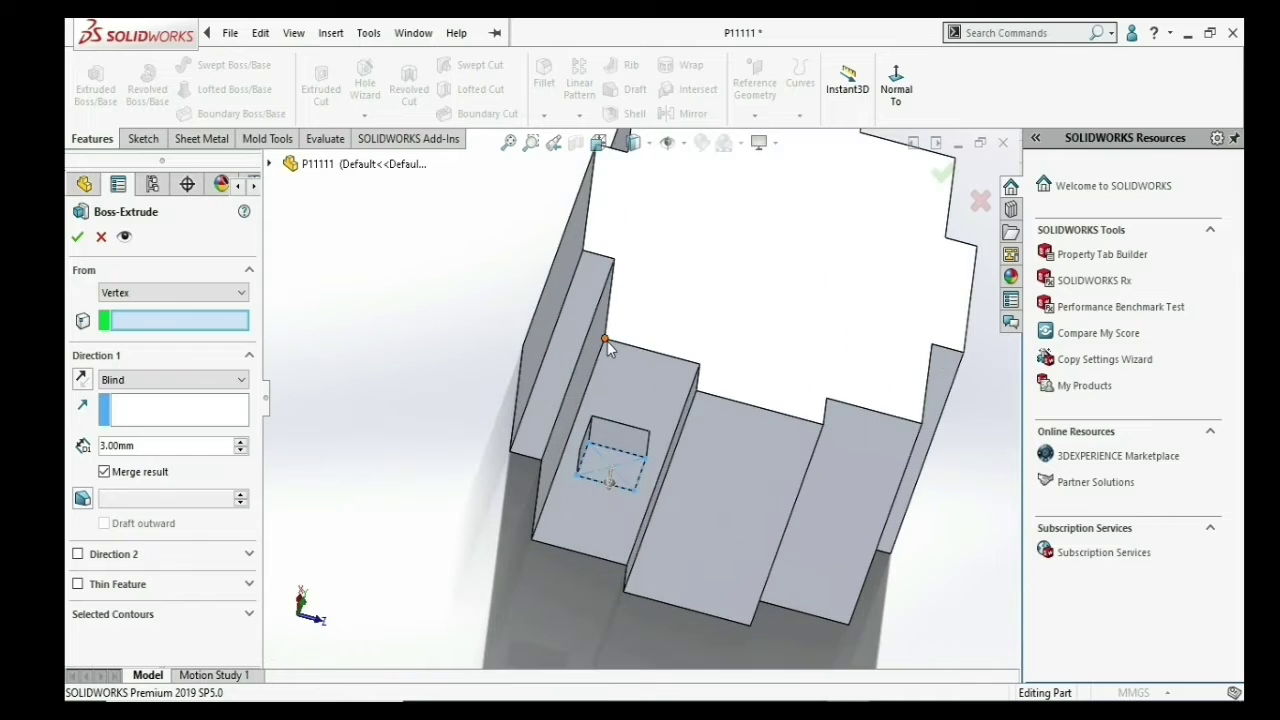
click(607, 341)
scroll(636, 438, down, 2)
middle_drag(636, 438, 719, 530)
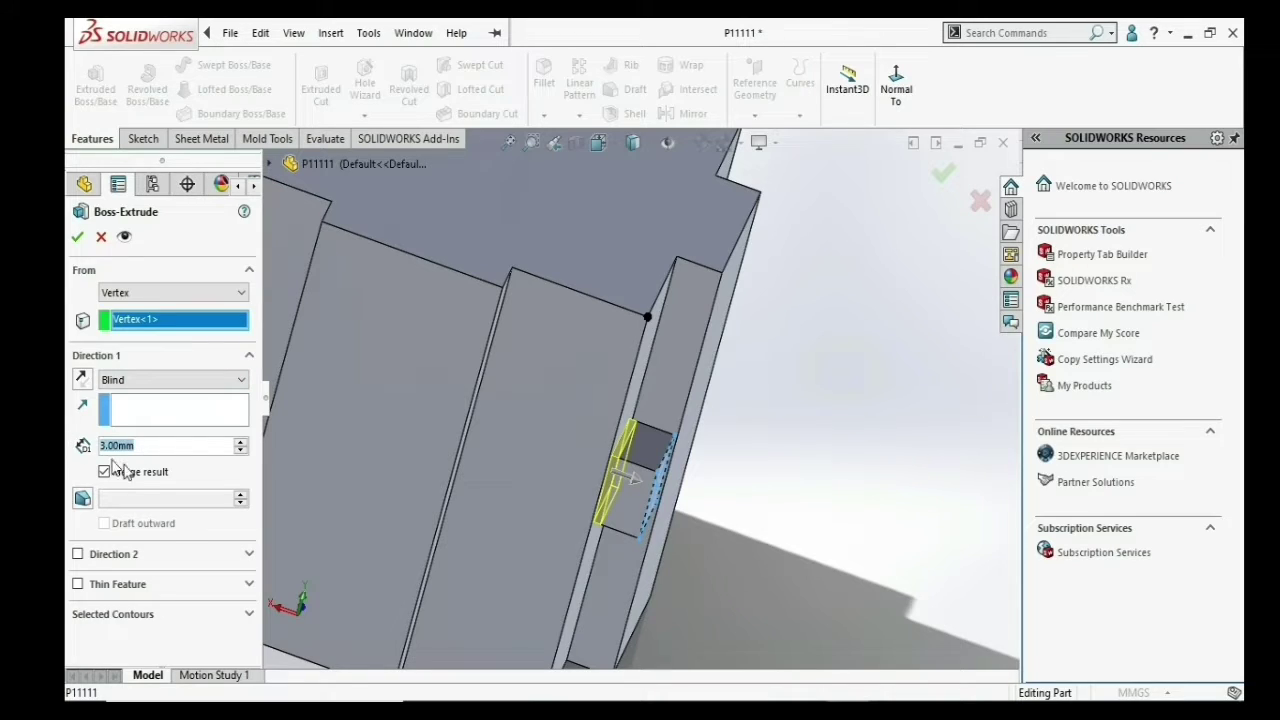
- Try depths of 15 mm and 30 mm, then lengthen the arm to 198 mm and confirm
text(15)
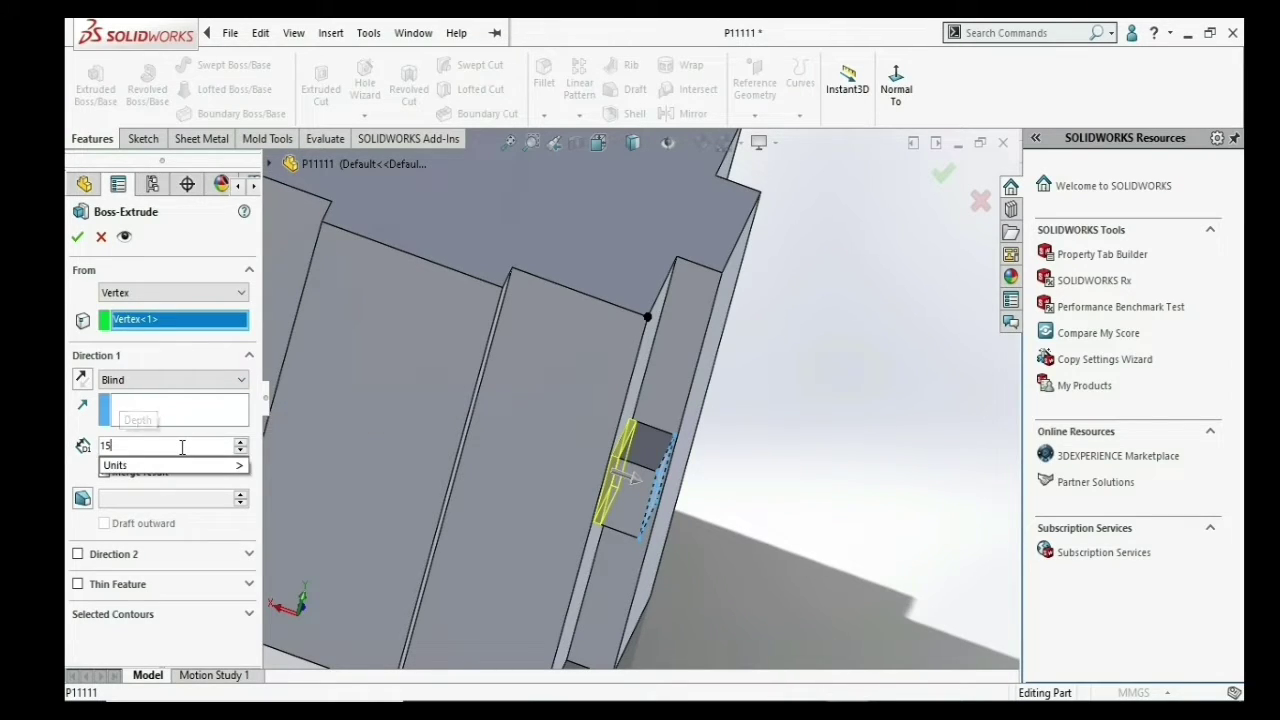
key(Return)
text(30)
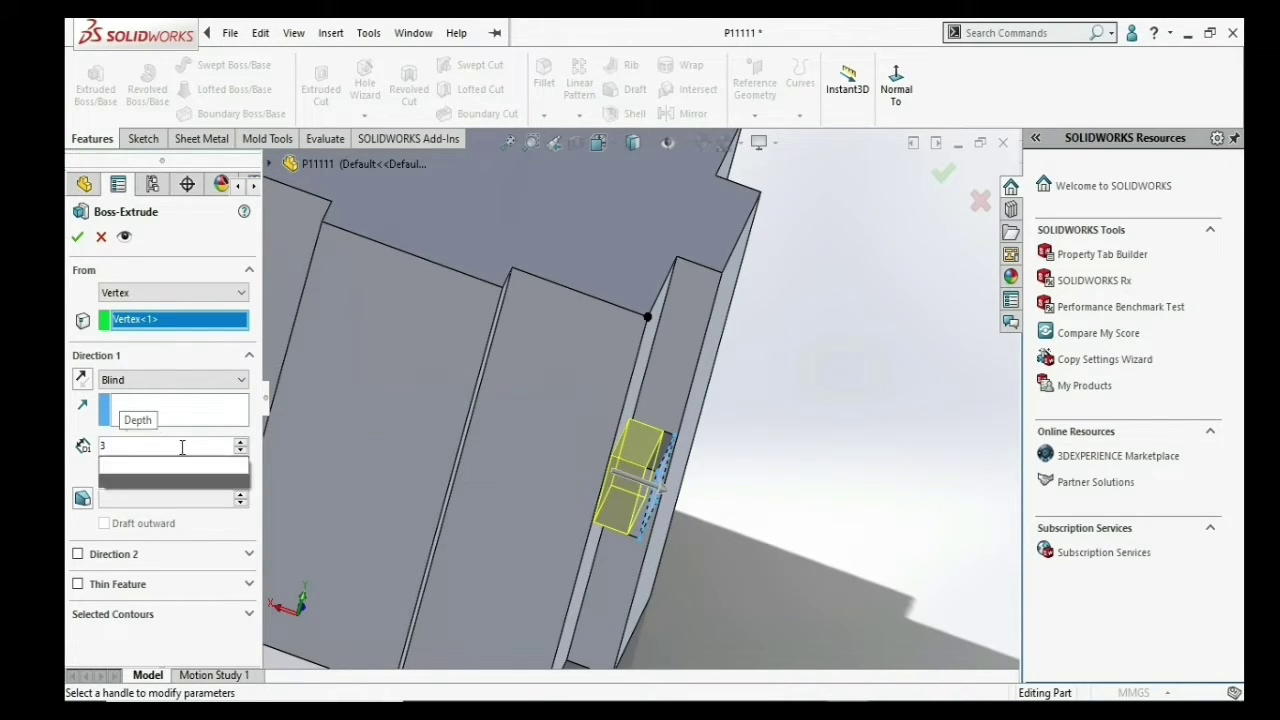
key(Return)
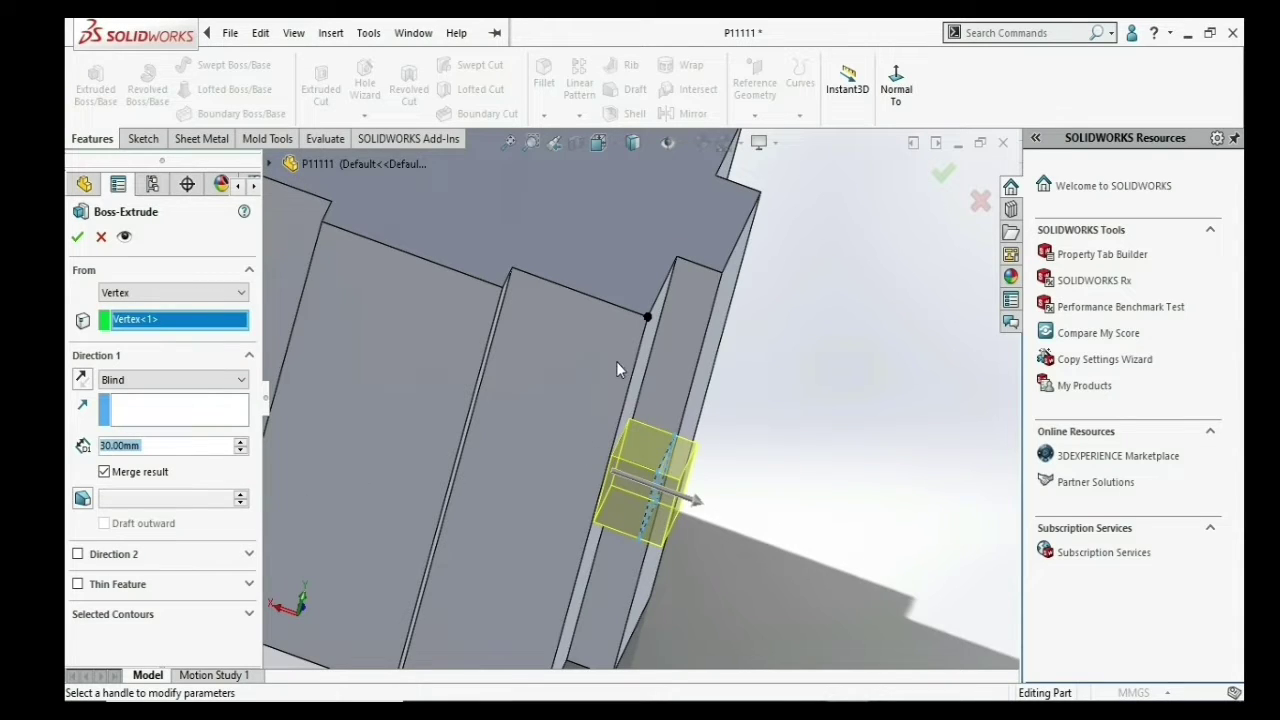
scroll(660, 360, up, 2)
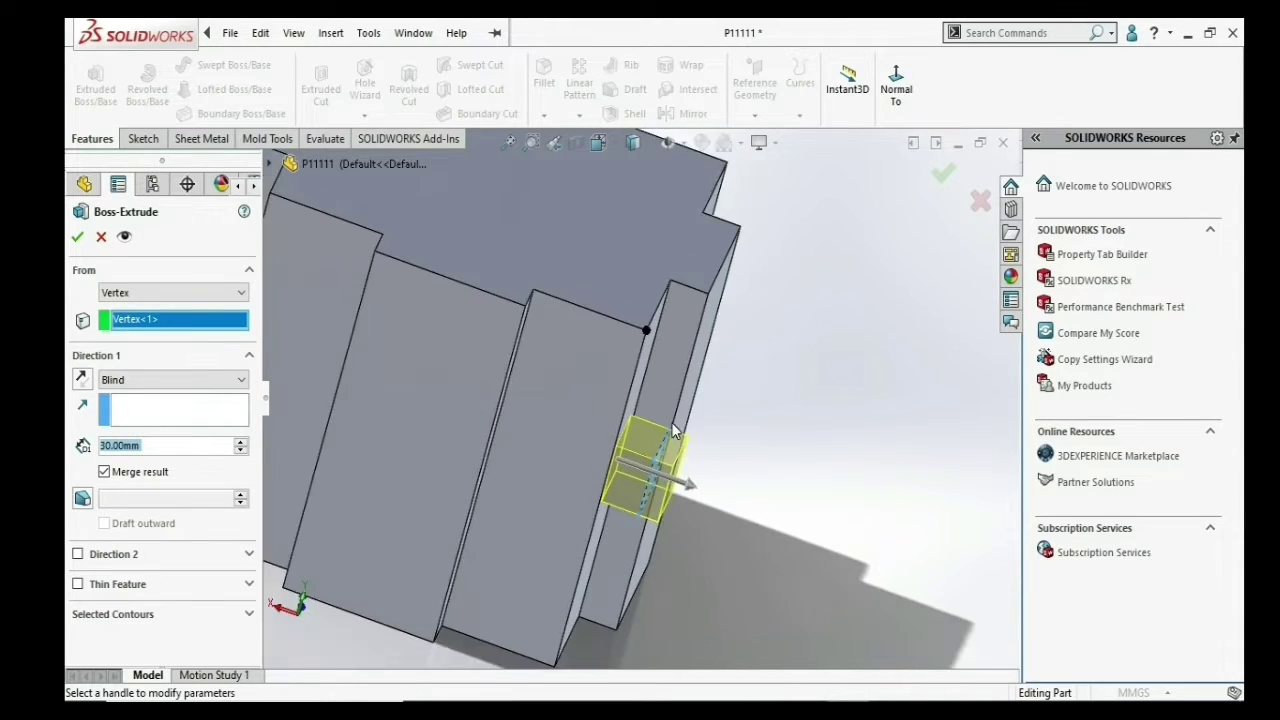
scroll(671, 422, up, 2)
scroll(640, 428, up, 2)
middle_drag(635, 430, 697, 475)
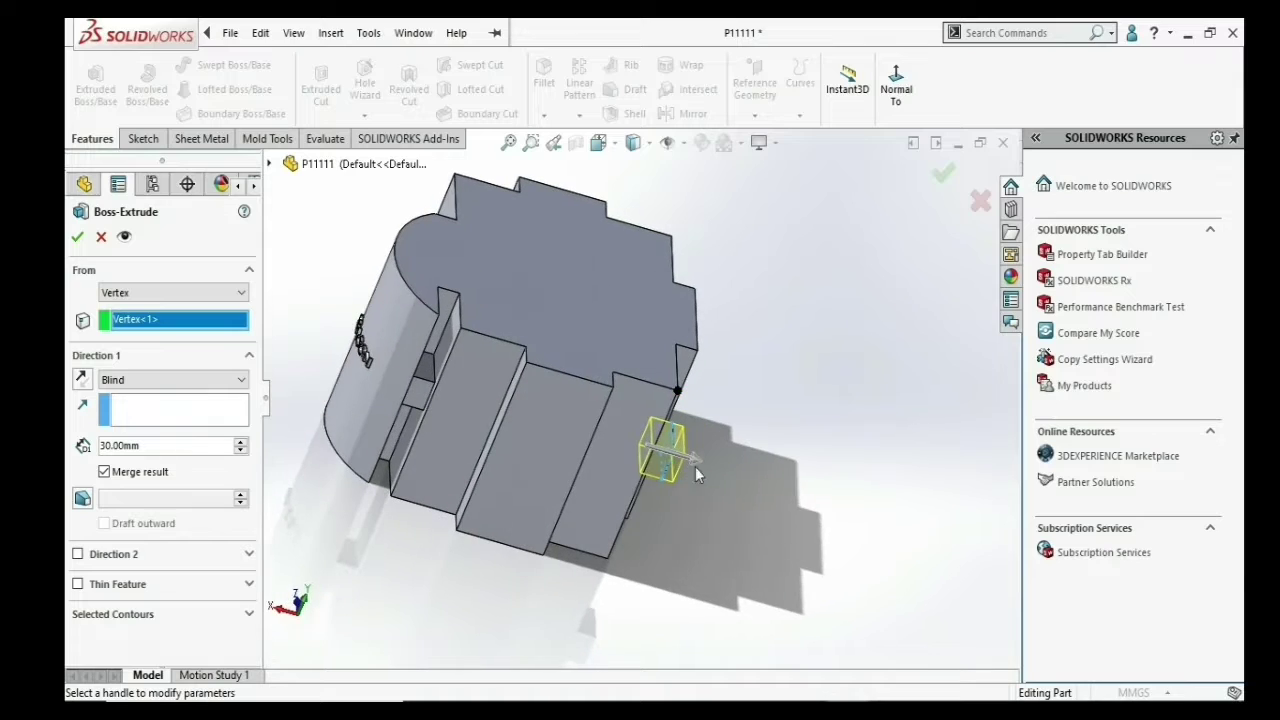
drag(699, 472, 871, 518)
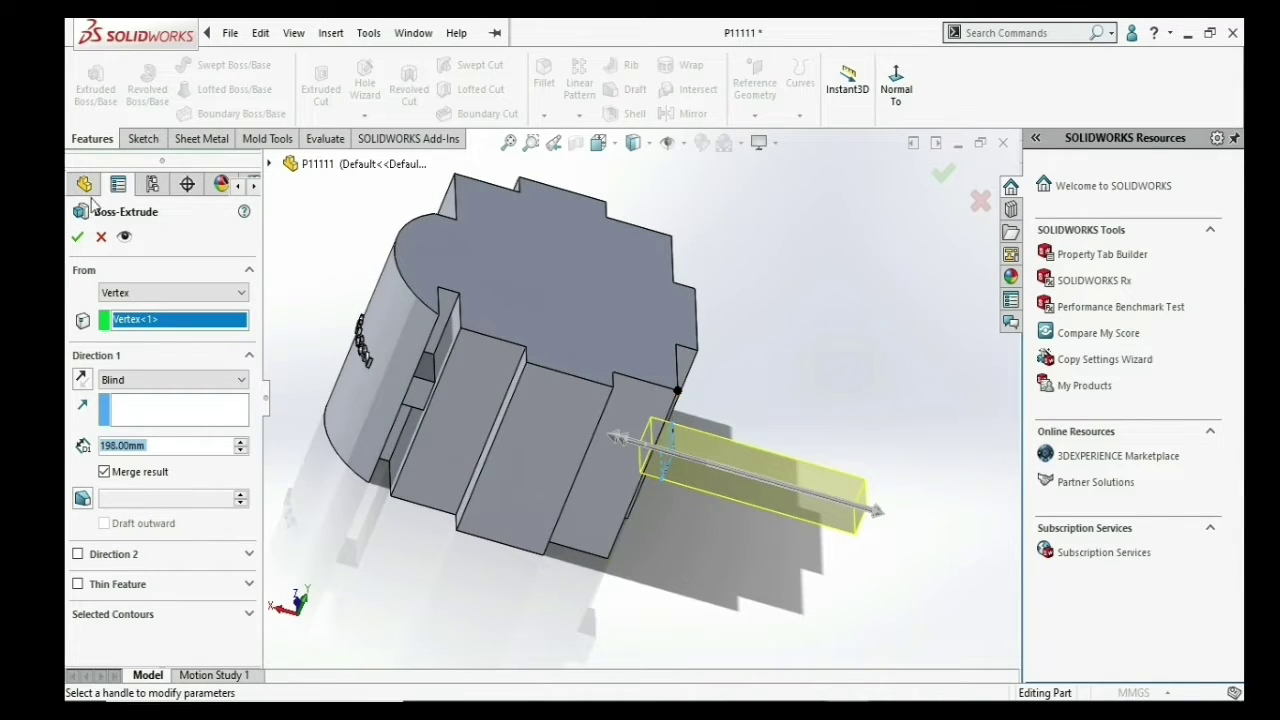
click(78, 240)
- Delete Boss-Extrude2 through Boss-Extrude5, keeping Sketch2 and Sketch4 as standalone sketches
mouse_move(781, 332)
middle_down()
mouse_move(727, 311)
mouse_move(684, 492)
middle_up()
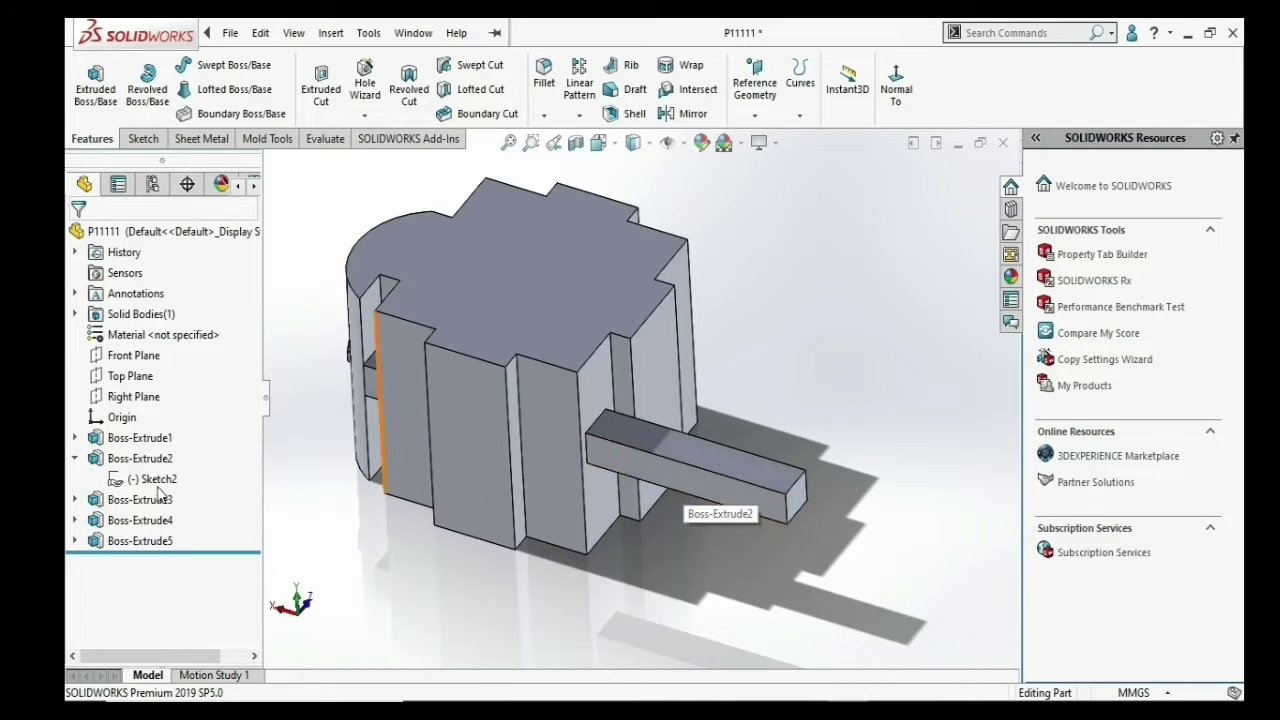
right_click(140, 540)
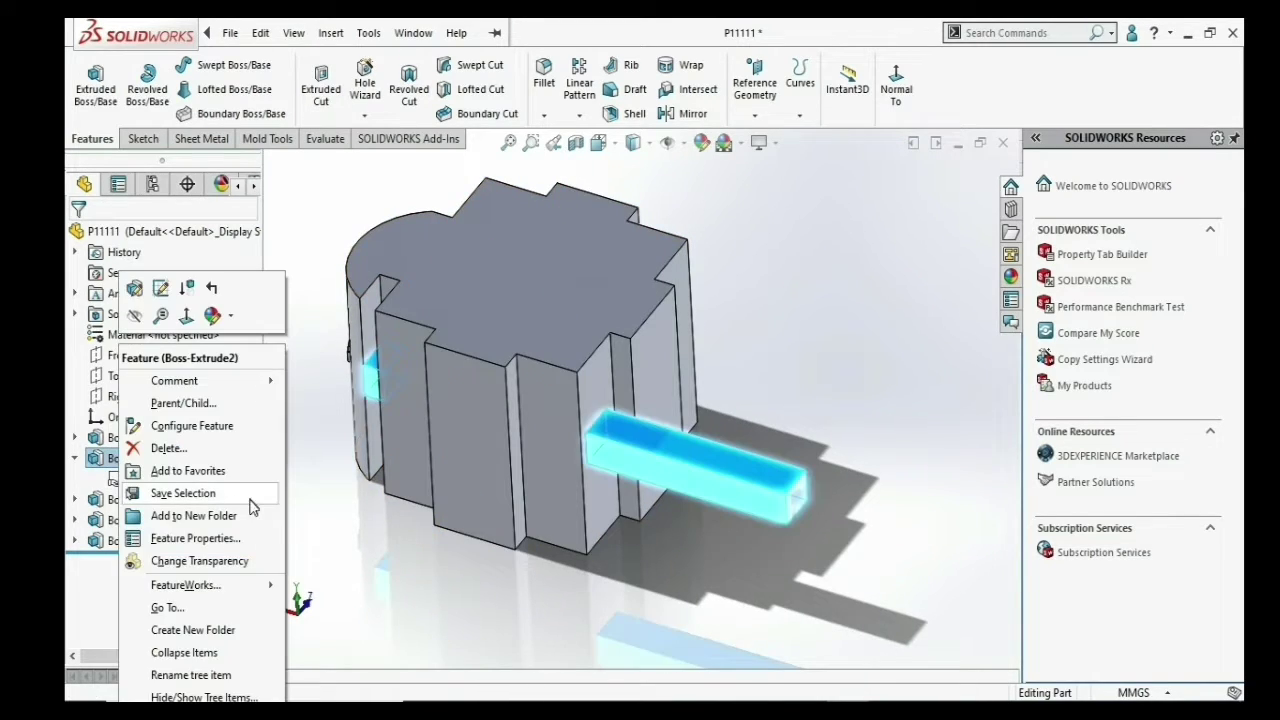
click(268, 520)
click(190, 460)
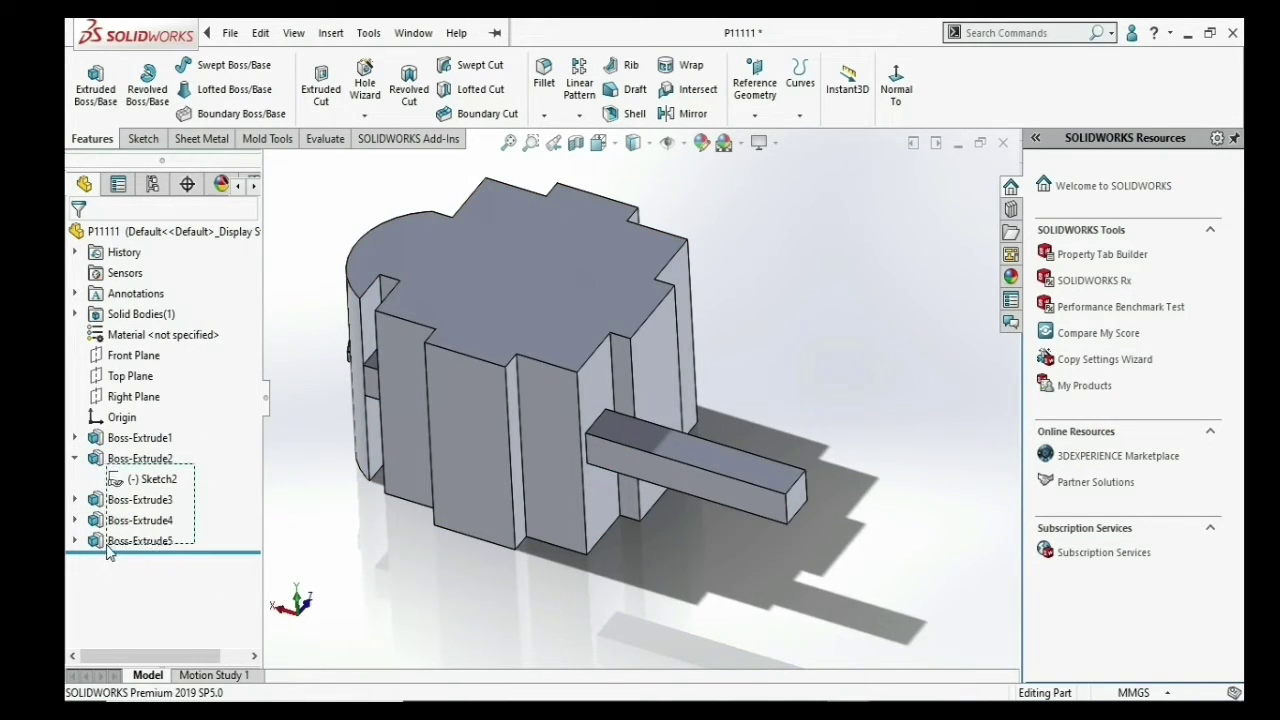
shift+click(110, 545)
key(Delete)
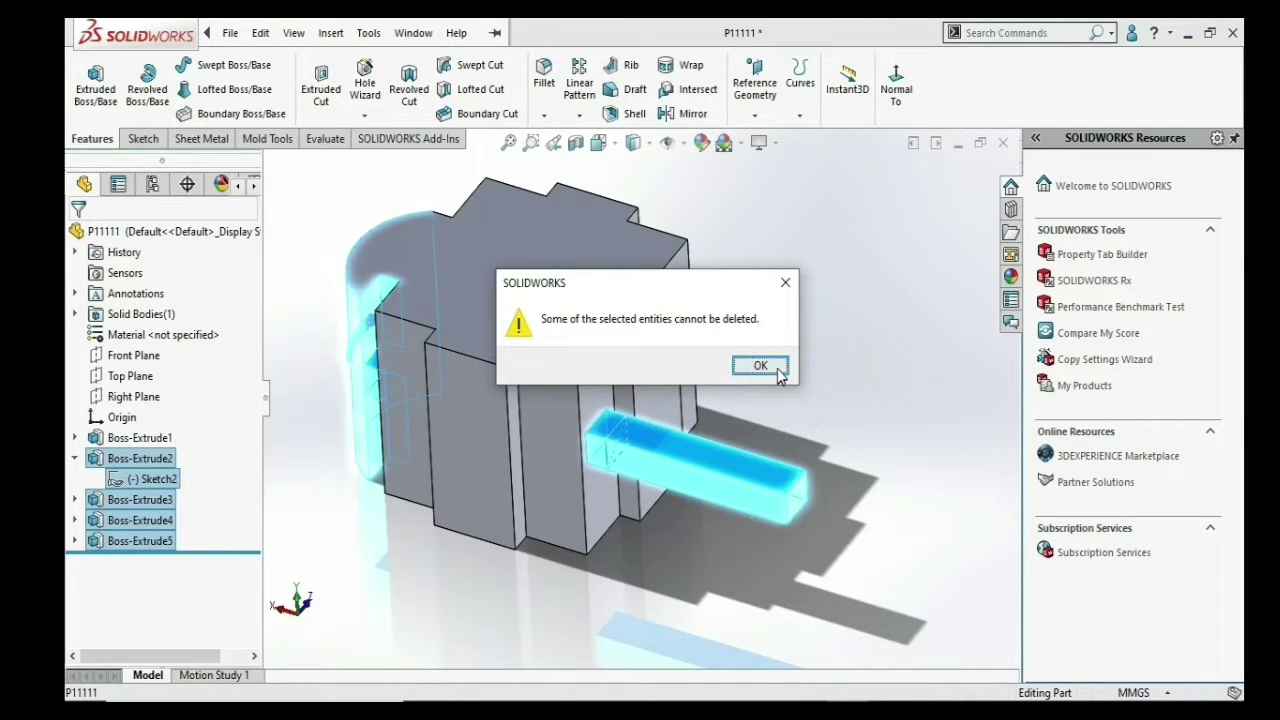
click(760, 366)
click(762, 275)
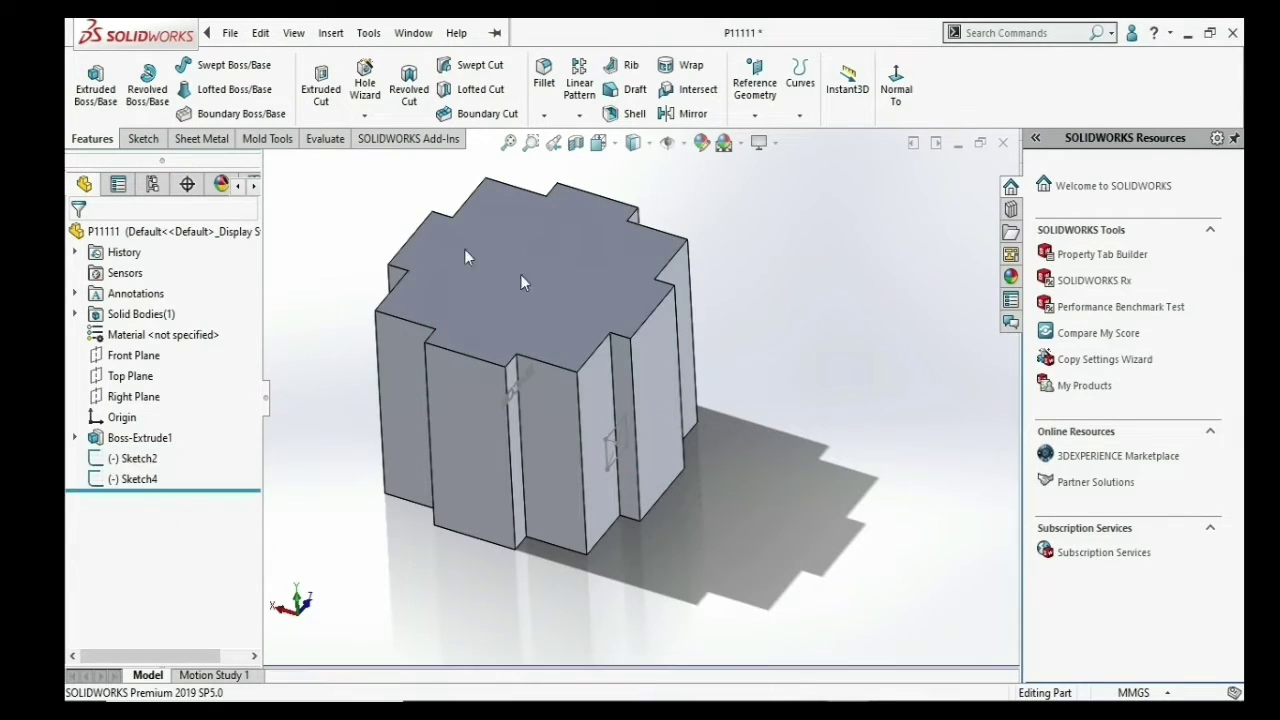
- Start a boss from the small square sketch with draft on and reversed direction
click(95, 85)
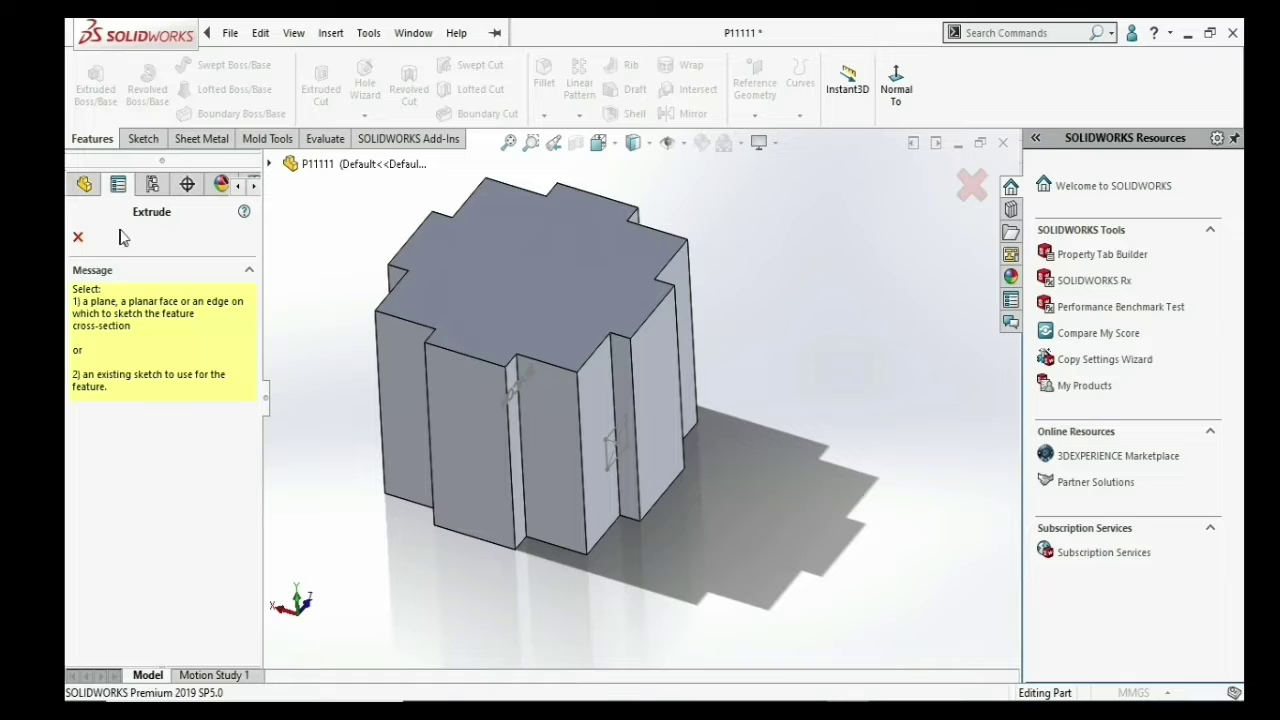
click(612, 432)
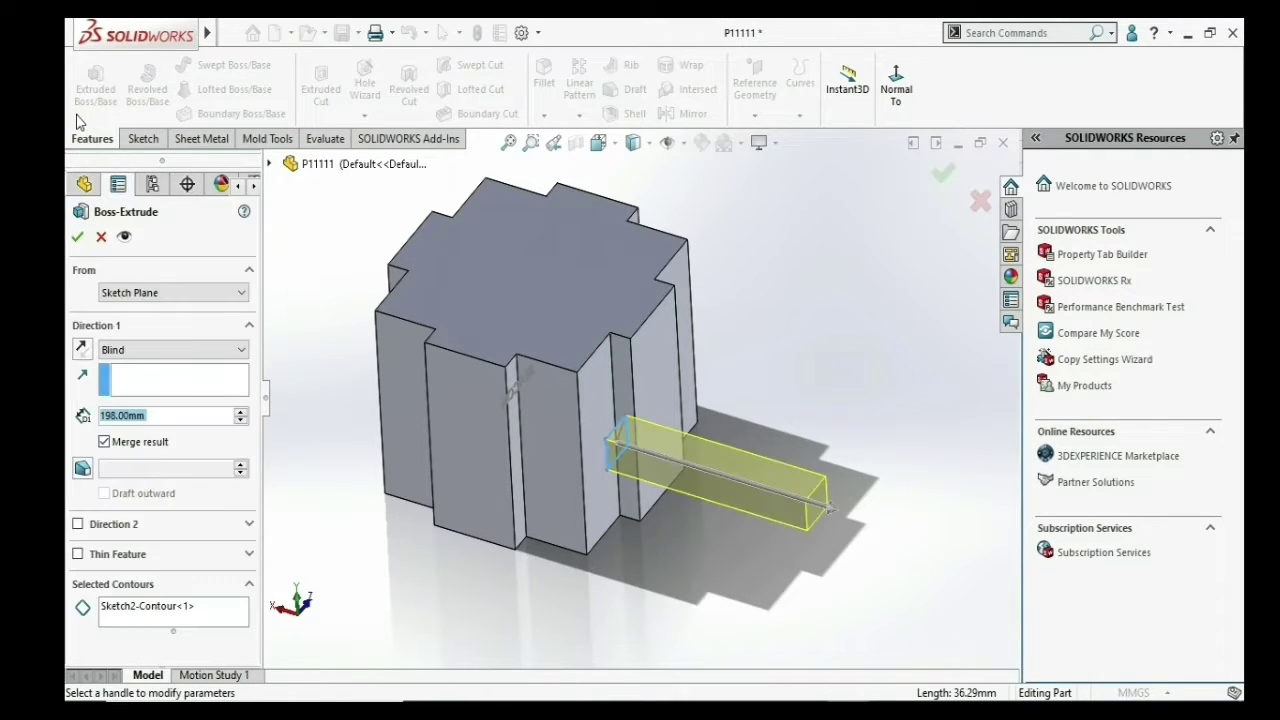
click(85, 470)
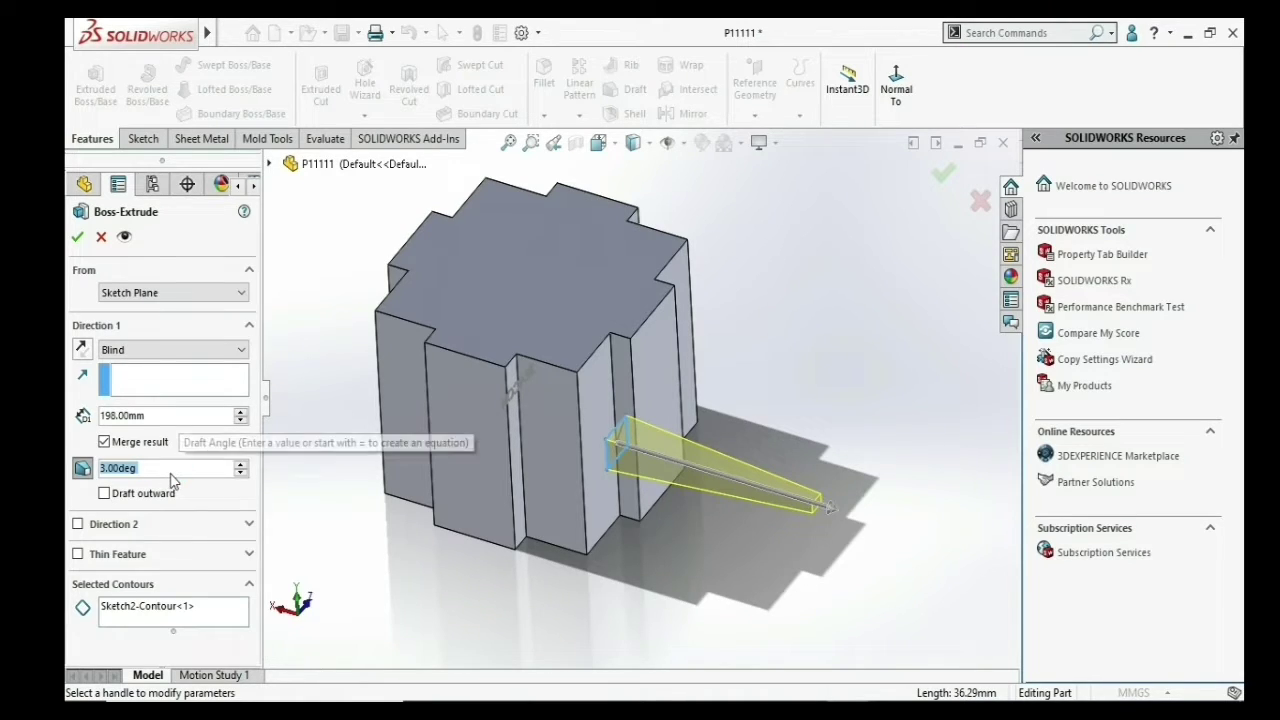
scroll(172, 480, up, 2)
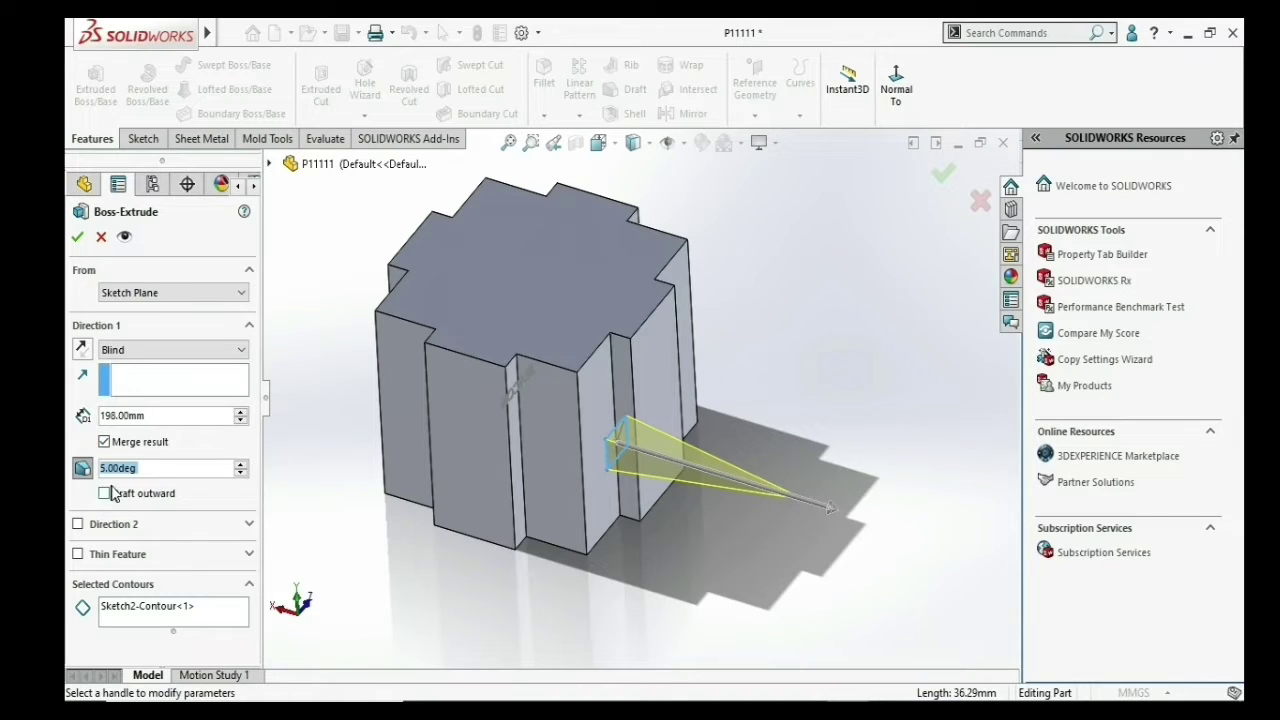
click(83, 350)
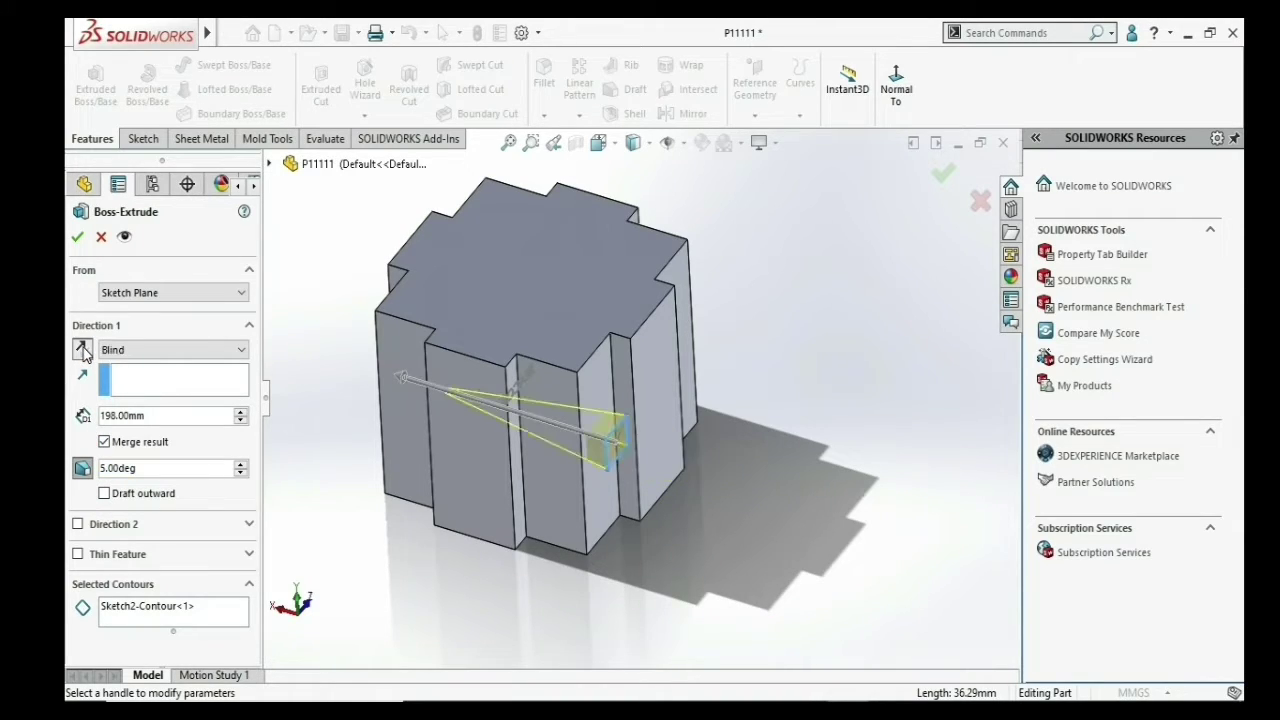
- Set the draft angle value and a 20 mm blind depth
drag(139, 466, 90, 474)
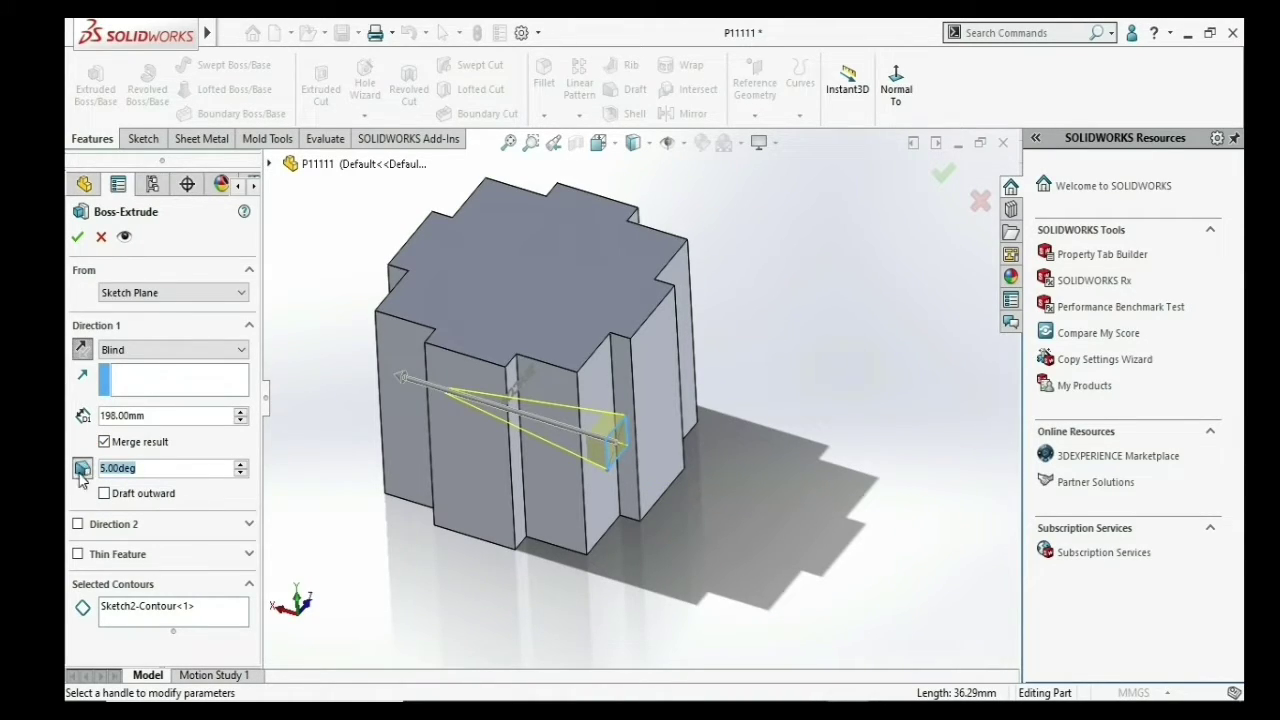
text(2)
key(Return)
scroll(568, 408, down, 3)
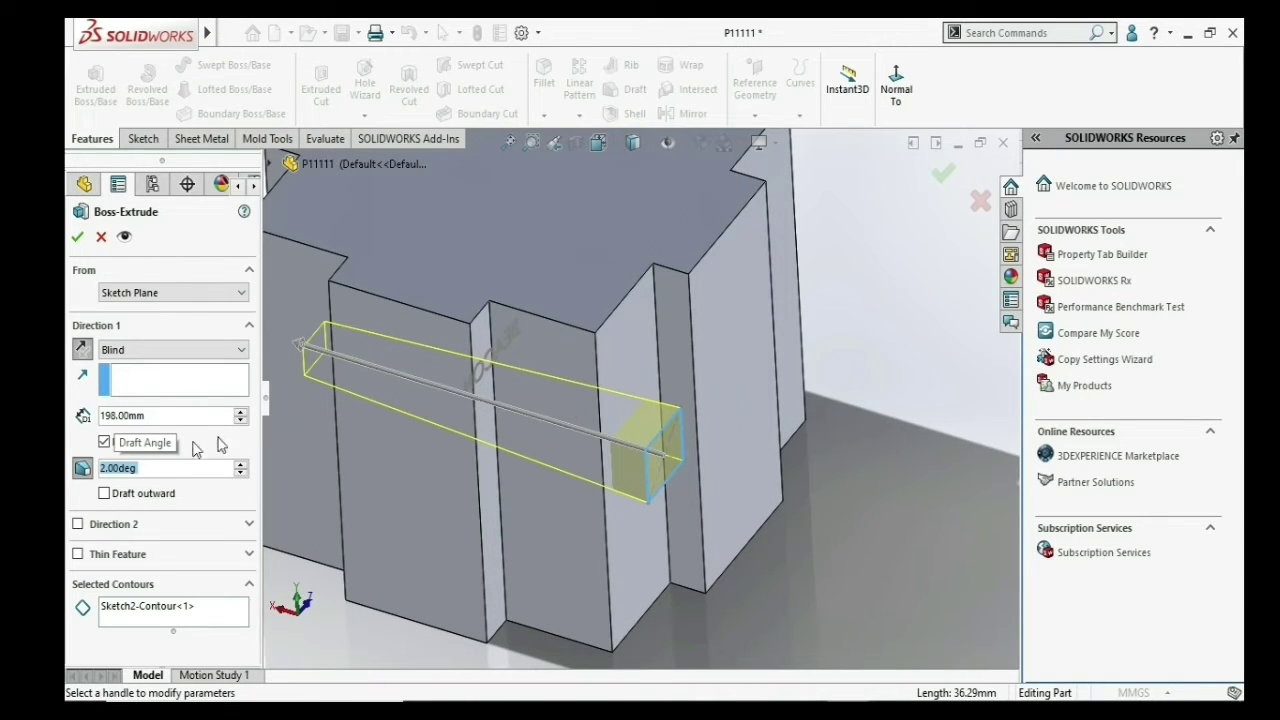
drag(145, 415, 73, 467)
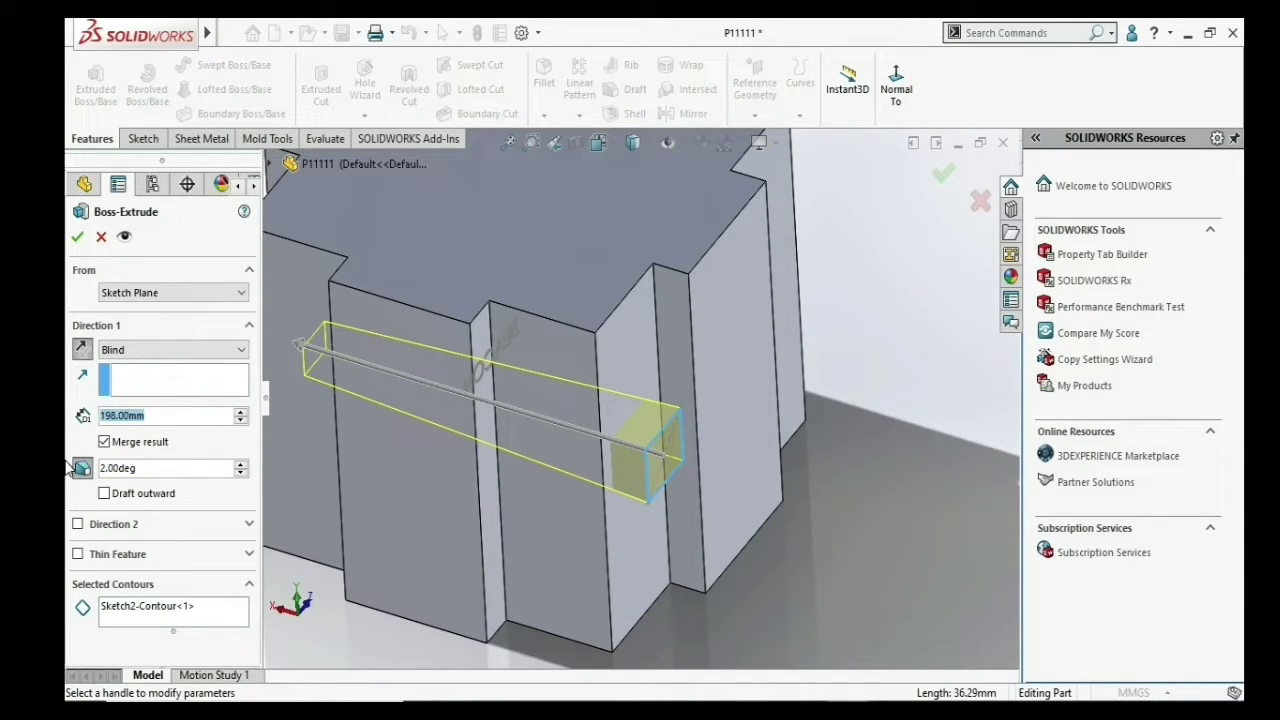
text(20)
key(Return)
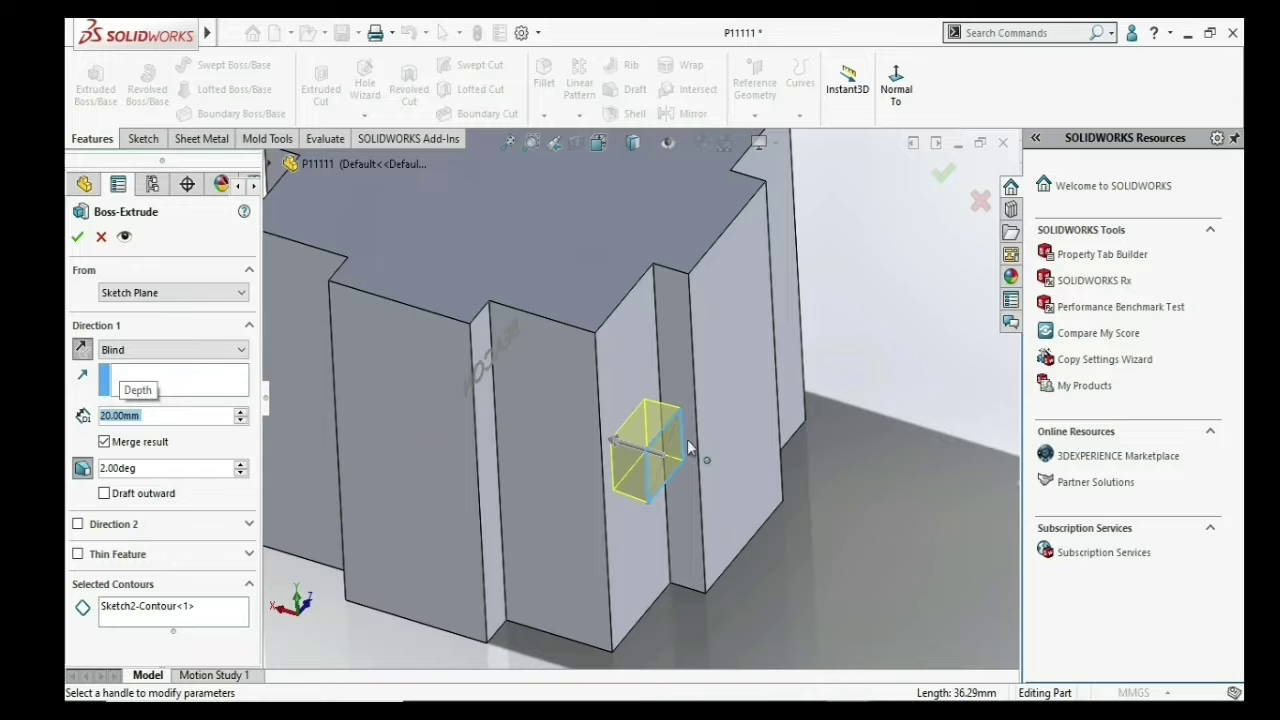
- Make the 7° draft taper outward, checking the preview from several views
mouse_move(586, 343)
middle_down()
mouse_move(650, 460)
mouse_move(295, 457)
middle_up()
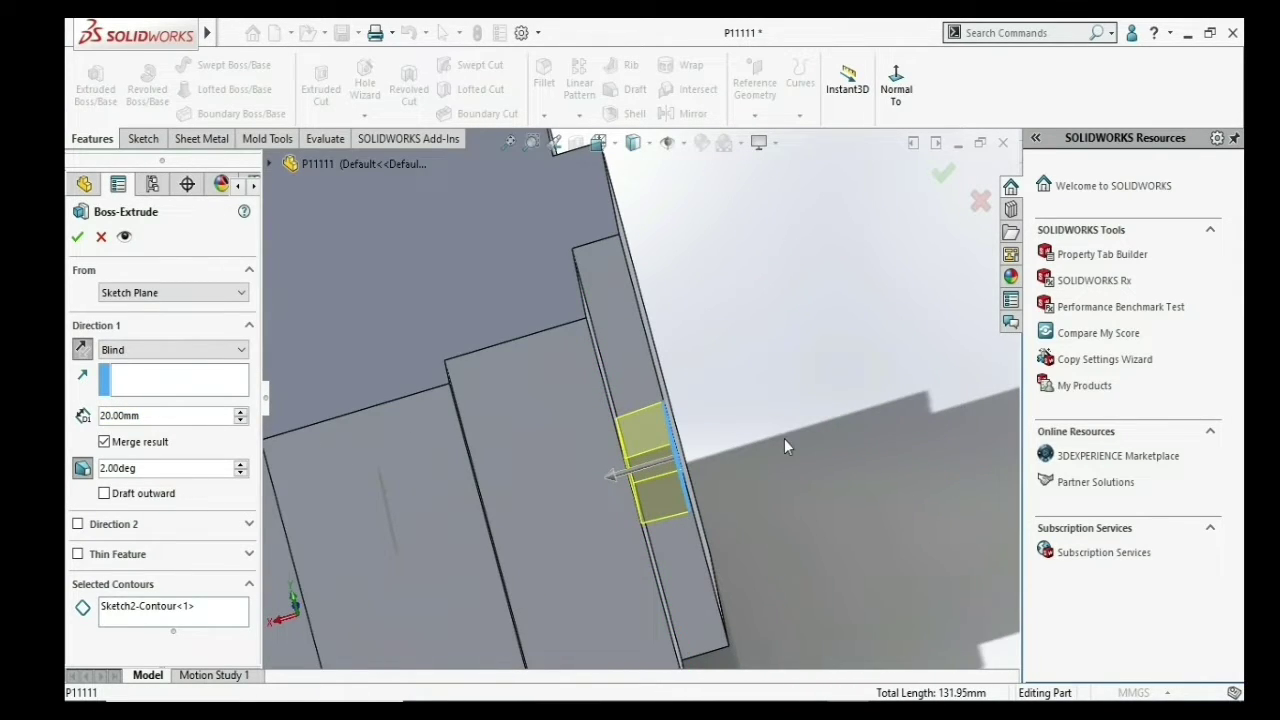
mouse_move(657, 457)
middle_down()
mouse_move(631, 550)
mouse_move(645, 506)
middle_up()
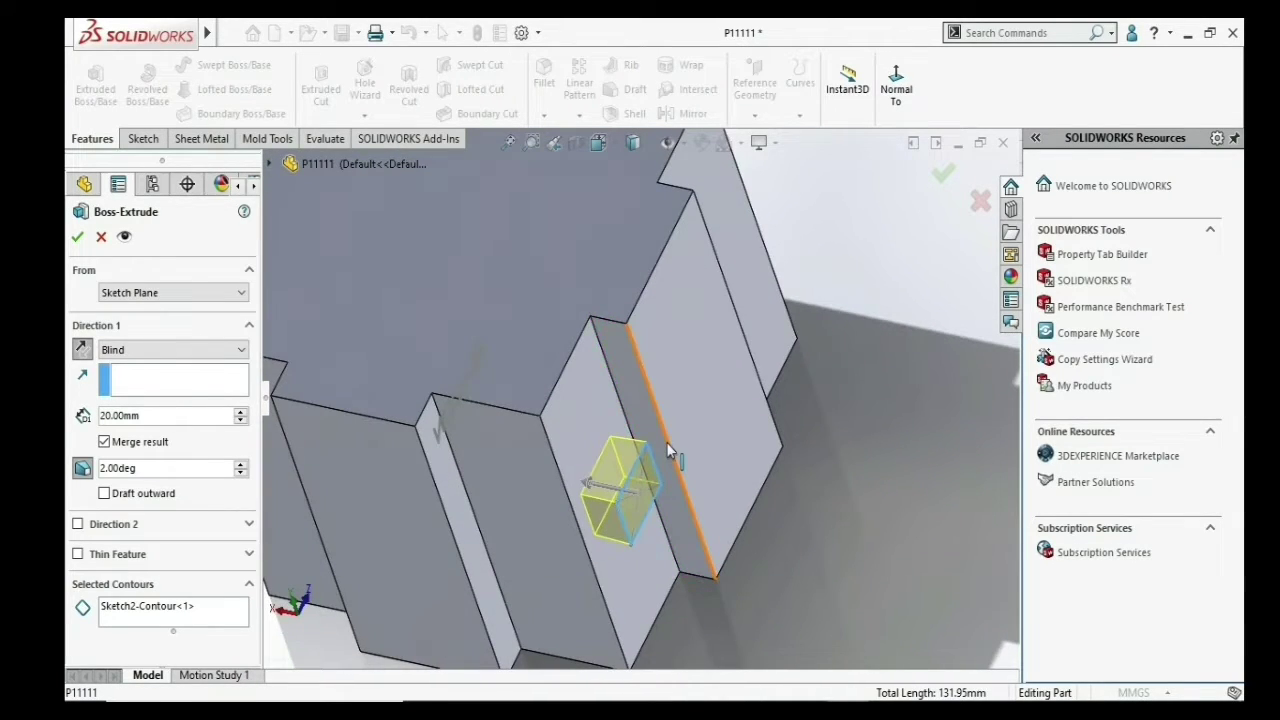
scroll(666, 442, up, 3)
click(896, 85)
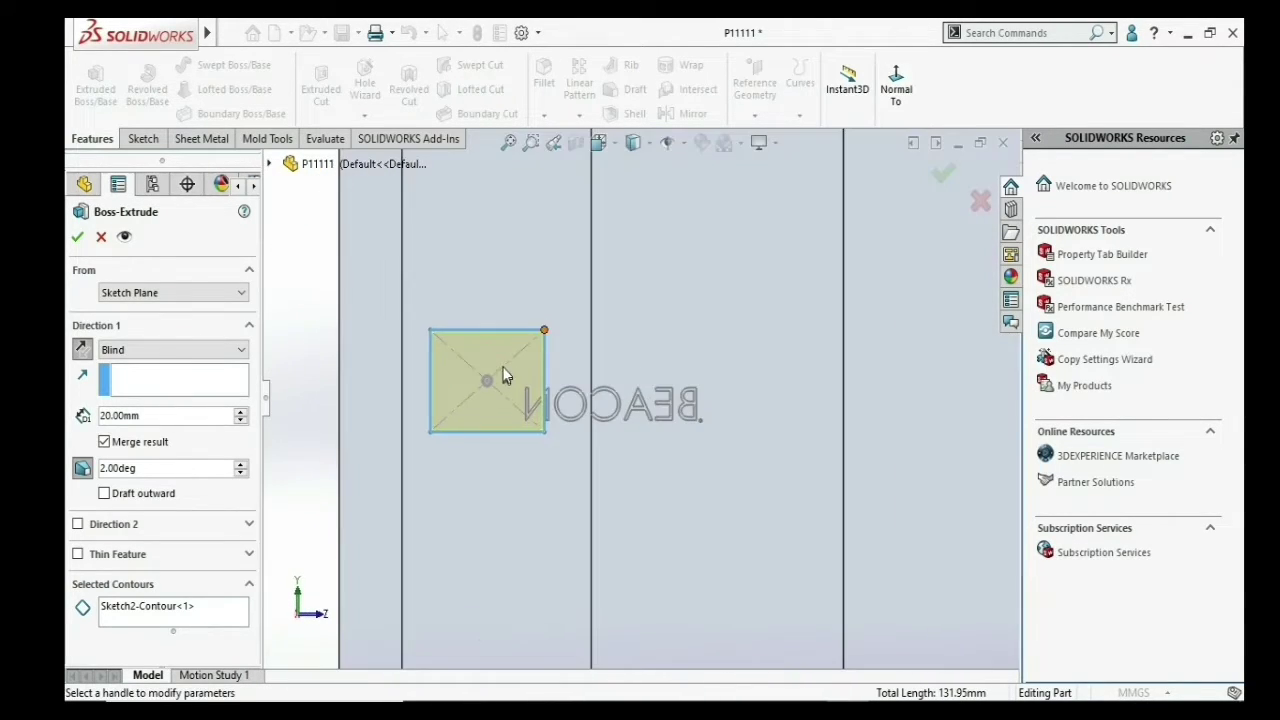
scroll(508, 368, down, 3)
scroll(491, 363, down, 3)
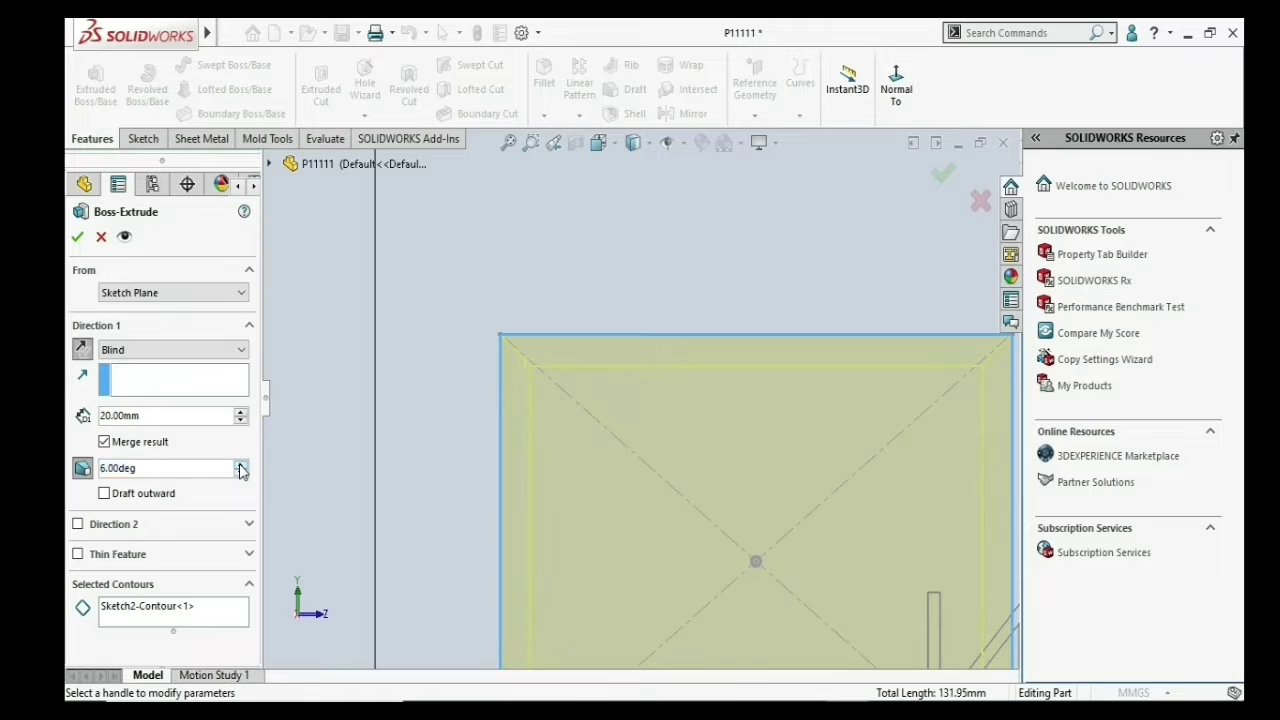
click(105, 493)
scroll(716, 454, up, 5)
middle_drag(716, 454, 742, 490)
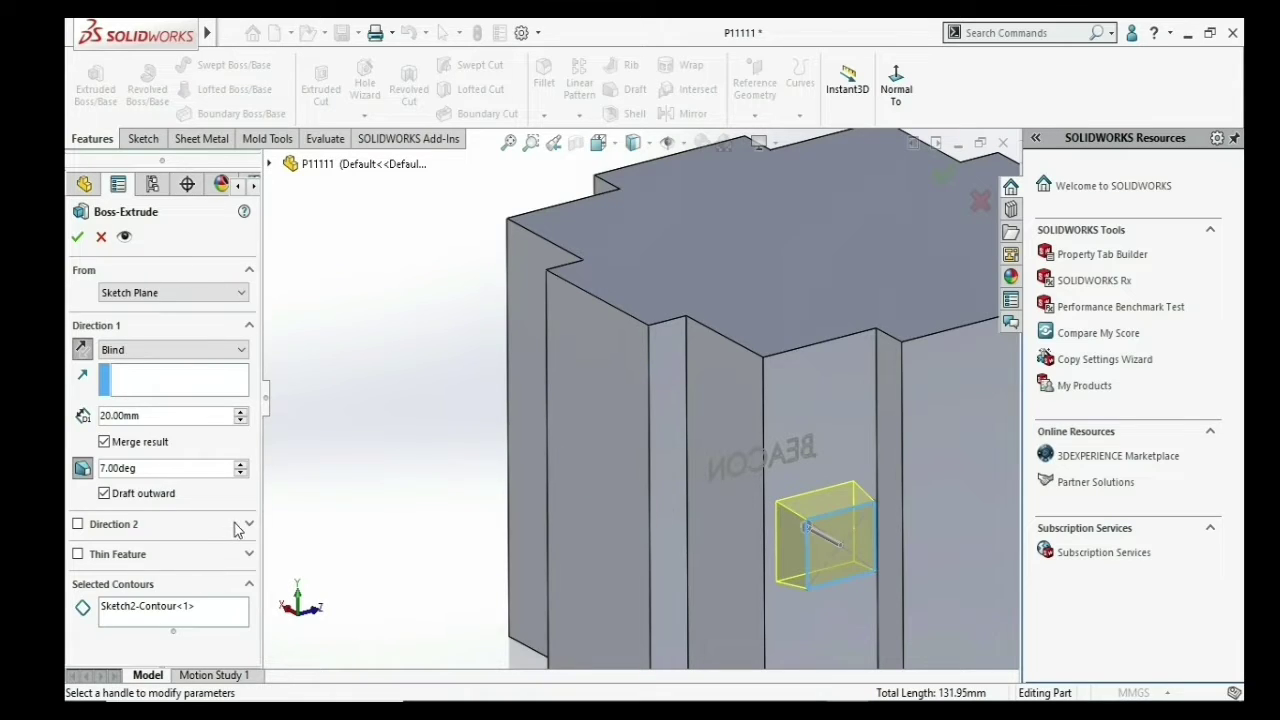
- Add a second direction of 50 mm without draft
click(249, 525)
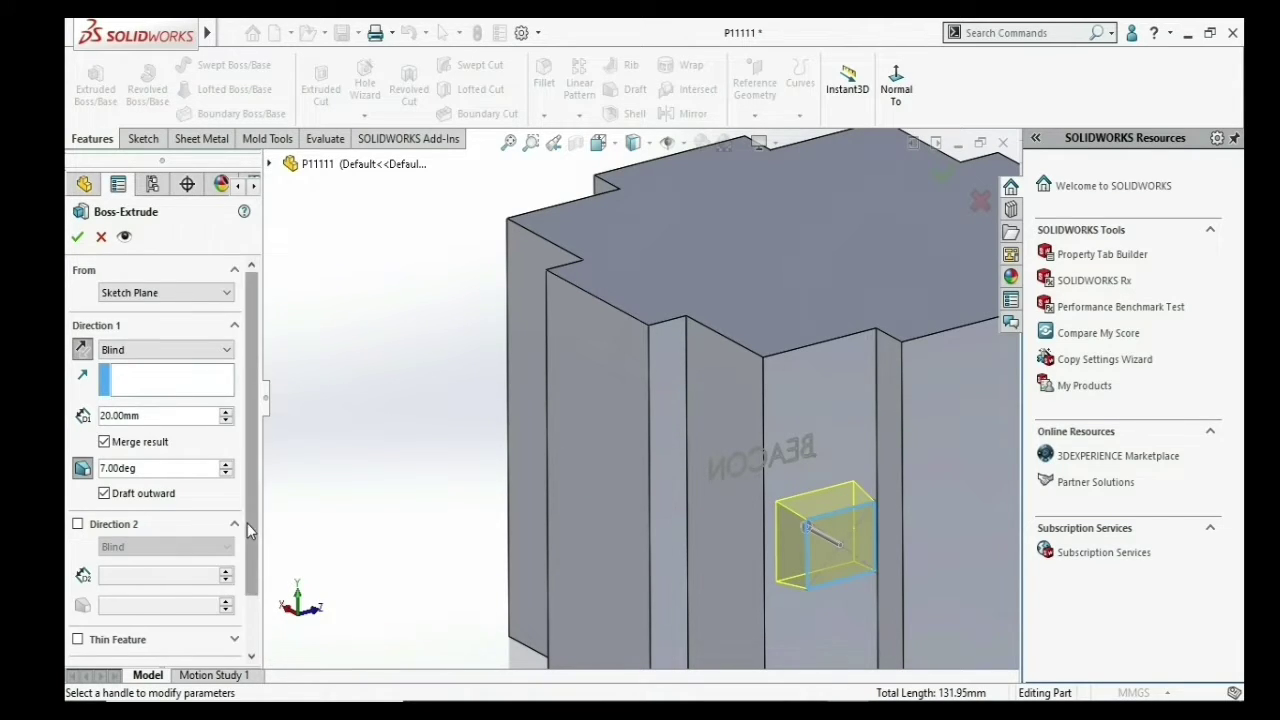
click(78, 524)
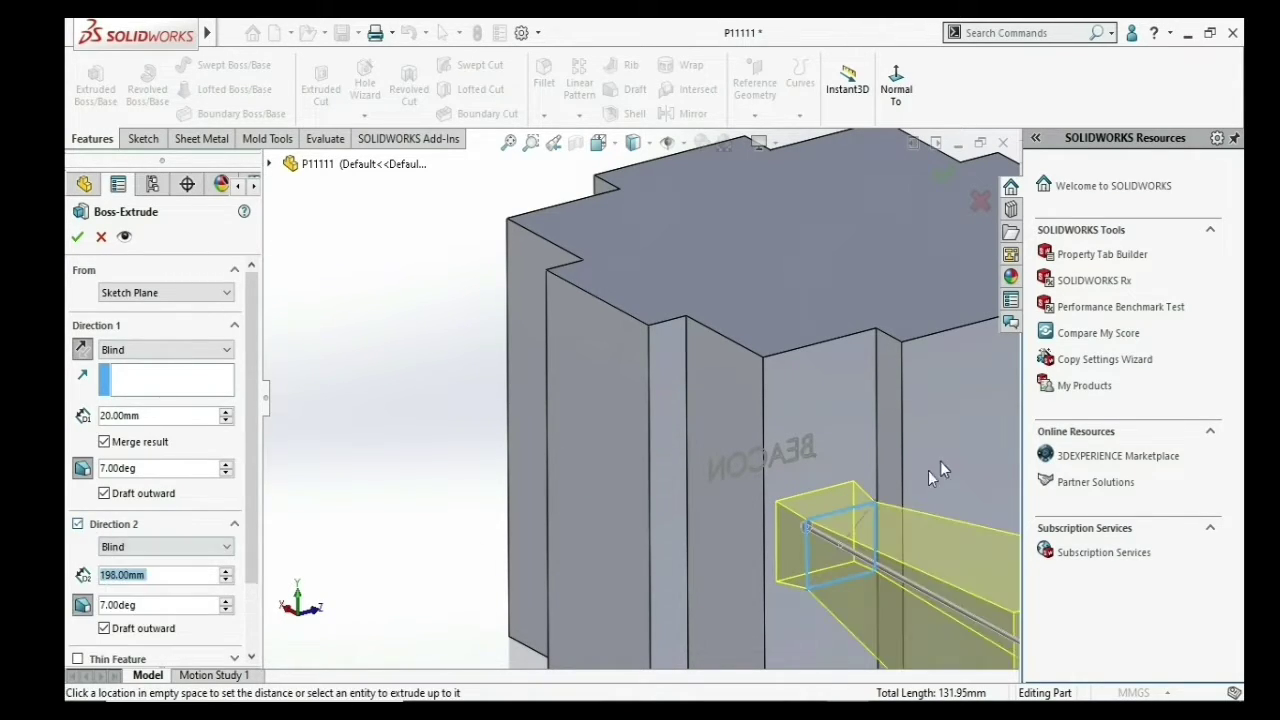
scroll(928, 470, up, 3)
middle_drag(928, 470, 728, 578)
scroll(800, 500, down, 2)
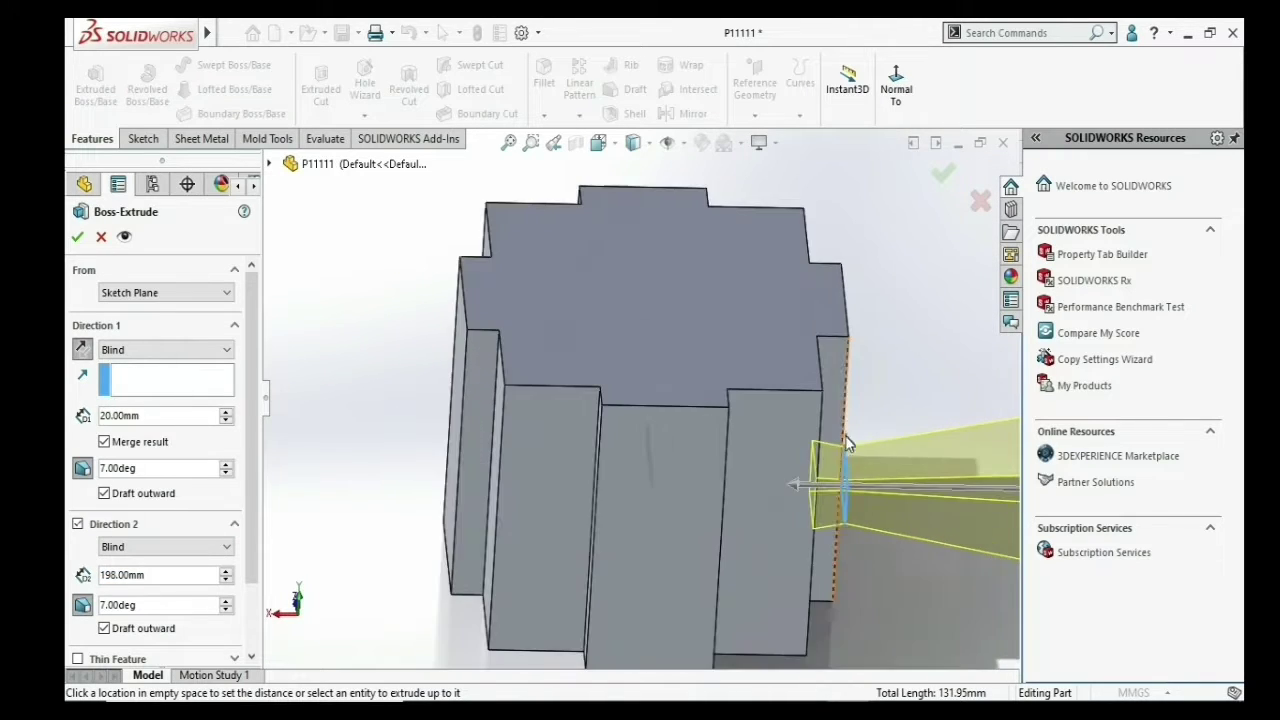
scroll(827, 476, down, 2)
scroll(792, 552, up, 4)
scroll(792, 552, up, 4)
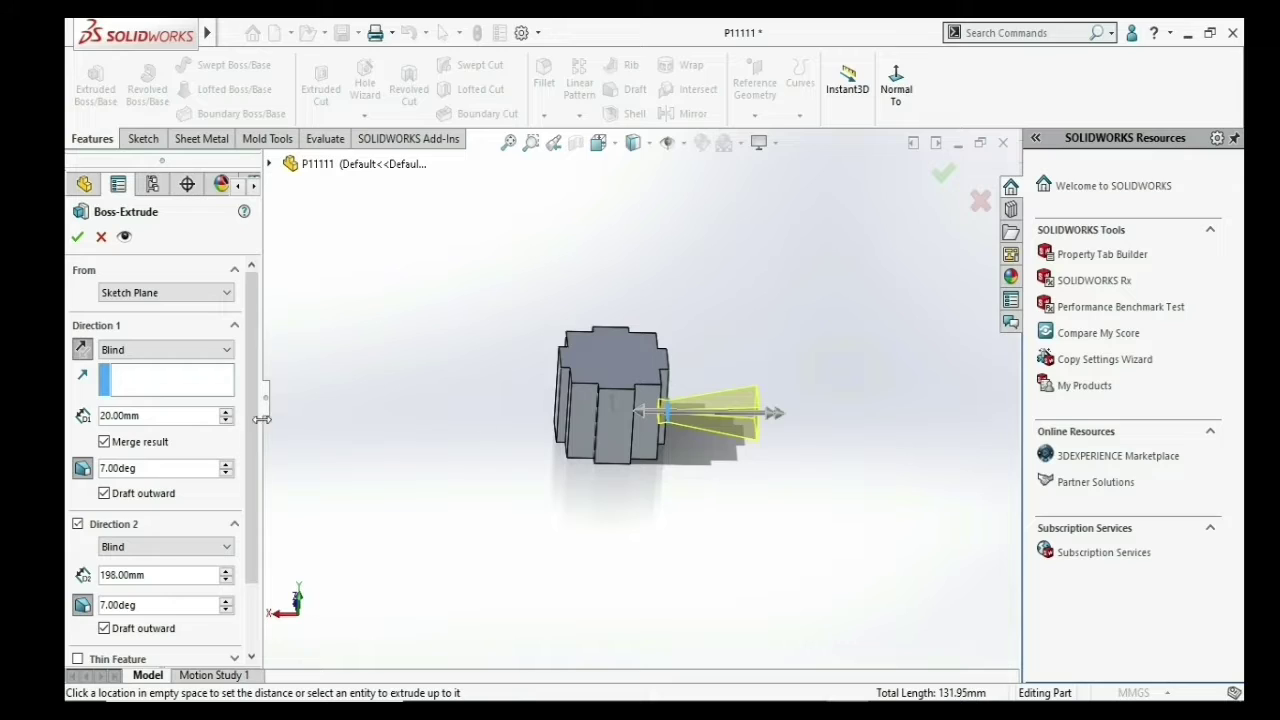
scroll(252, 537, down, 1)
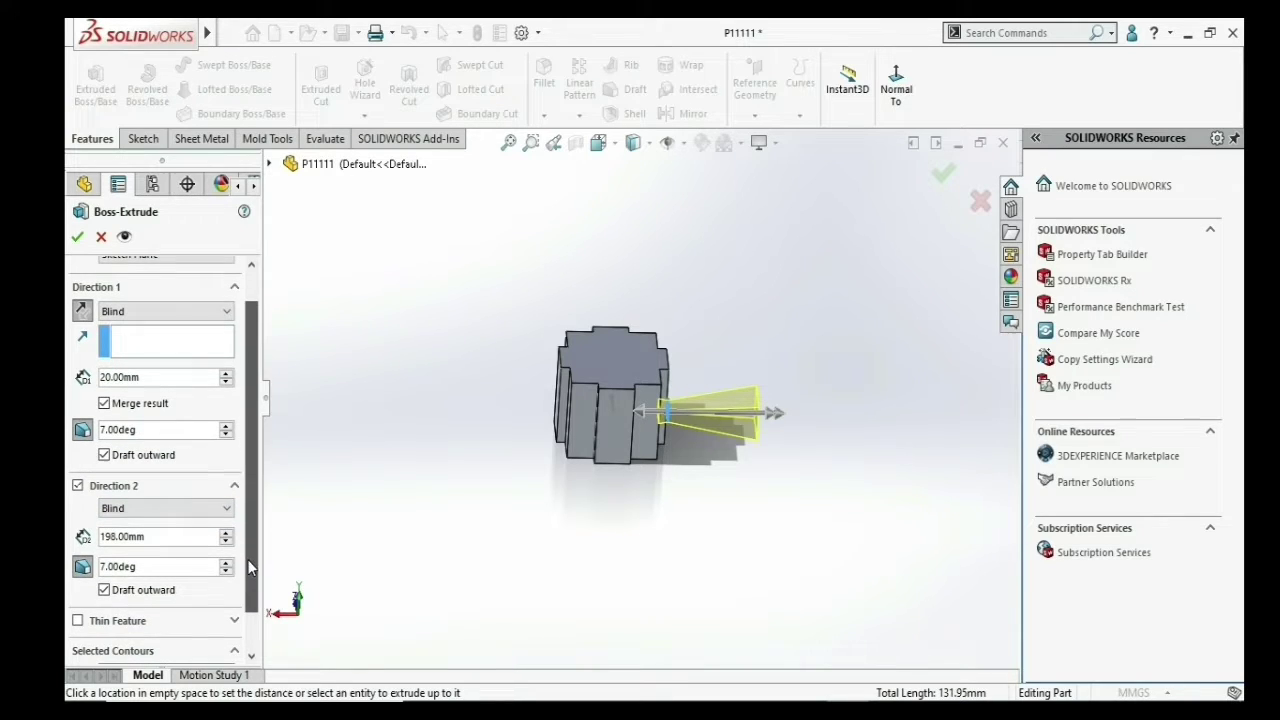
click(83, 566)
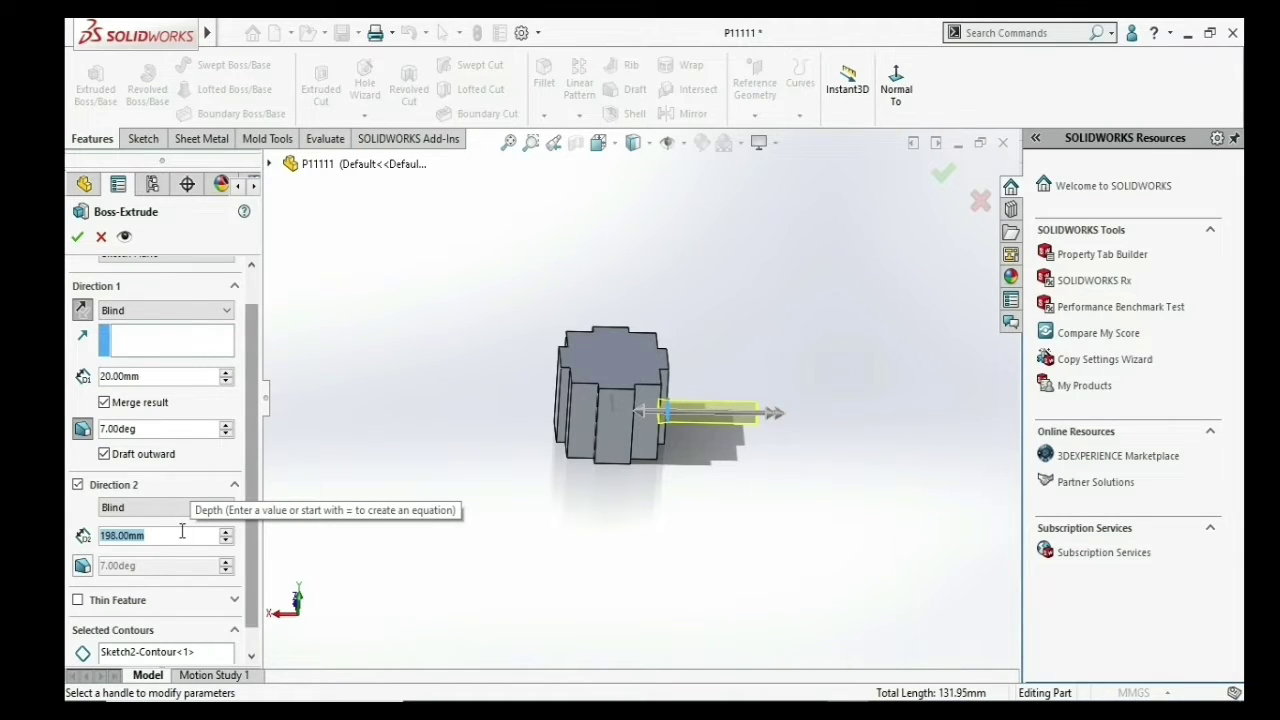
text(5)
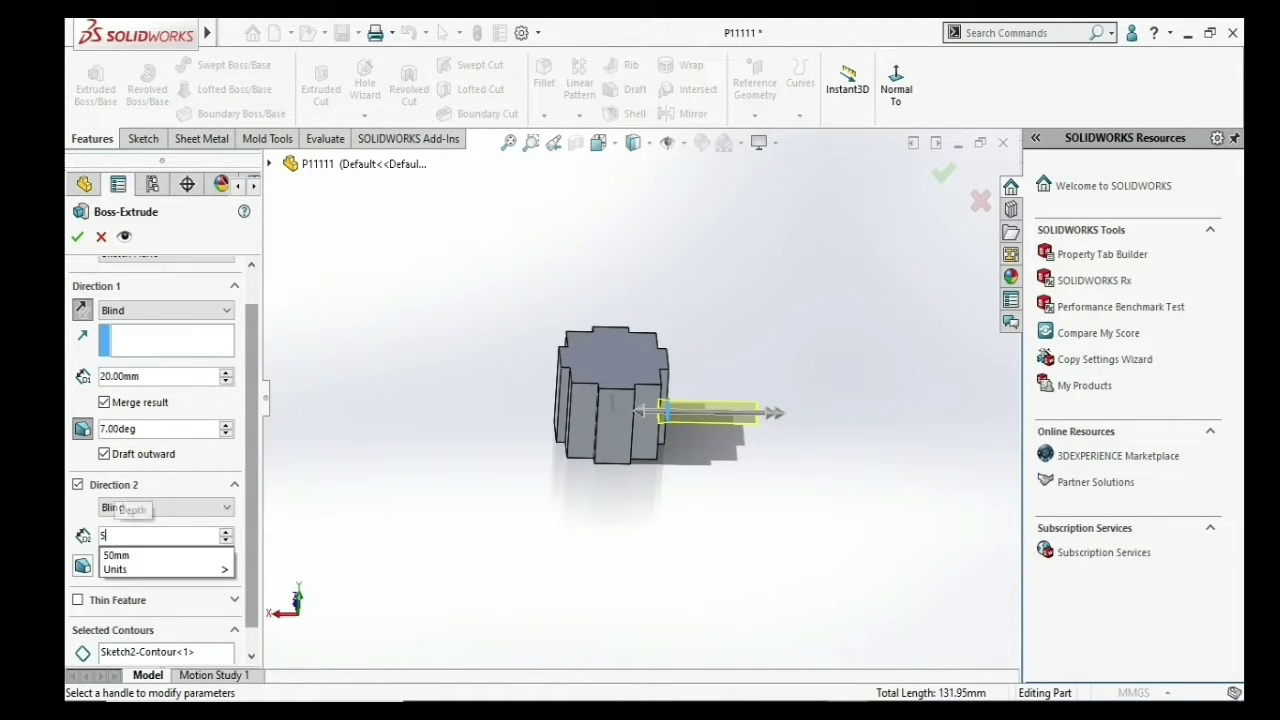
text(0)
key(Return)
- Make the boss thin-walled with 2 mm thickness and accept it as Extrude-Thin1
scroll(648, 385, down, 5)
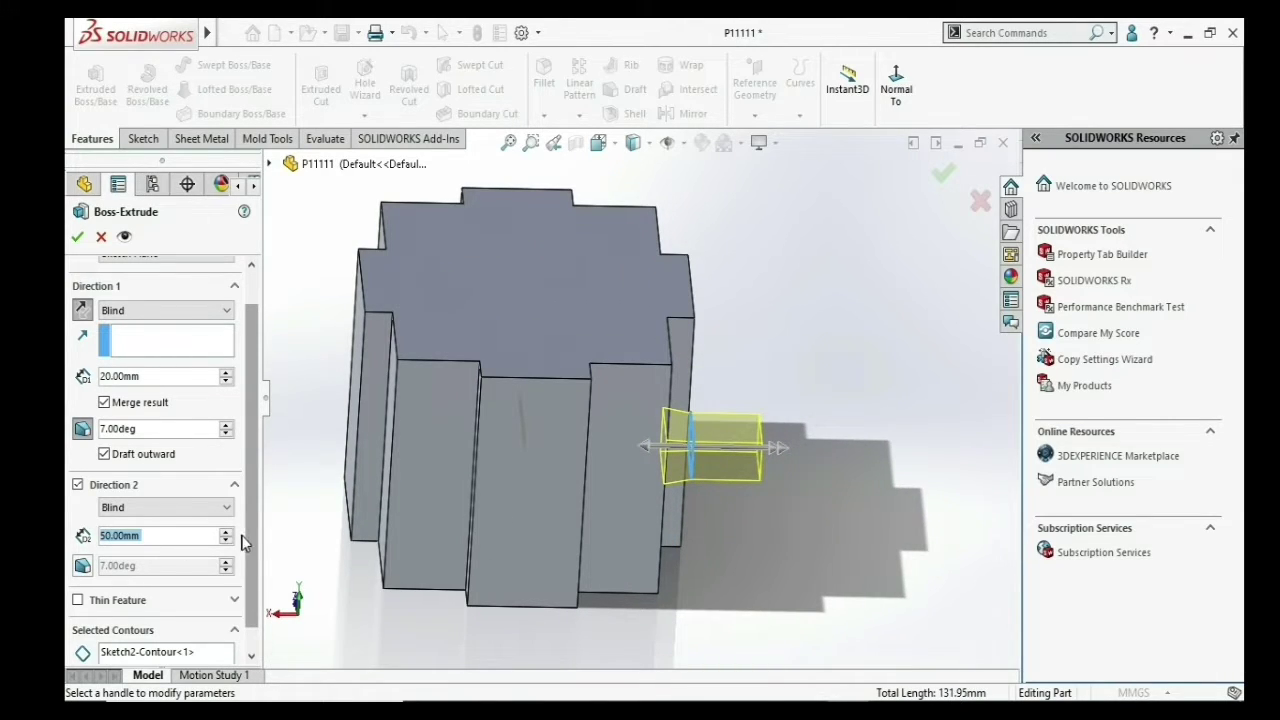
scroll(713, 462, down, 3)
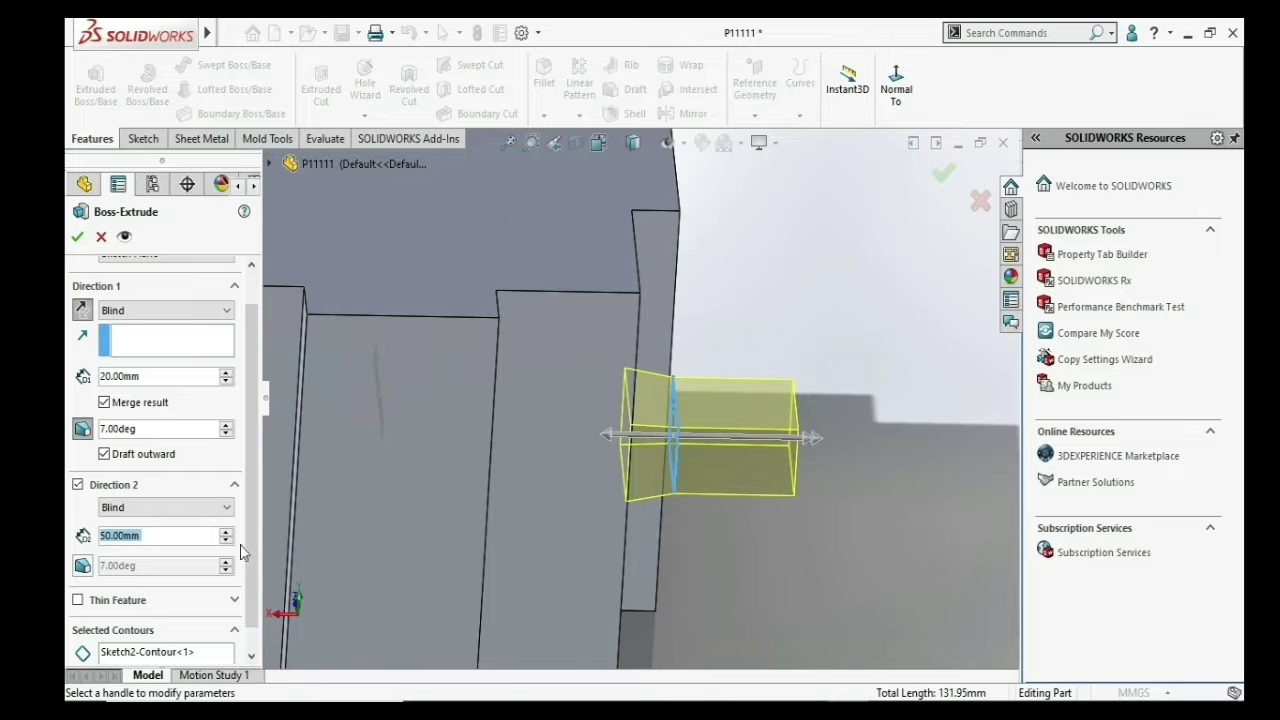
drag(247, 526, 247, 548)
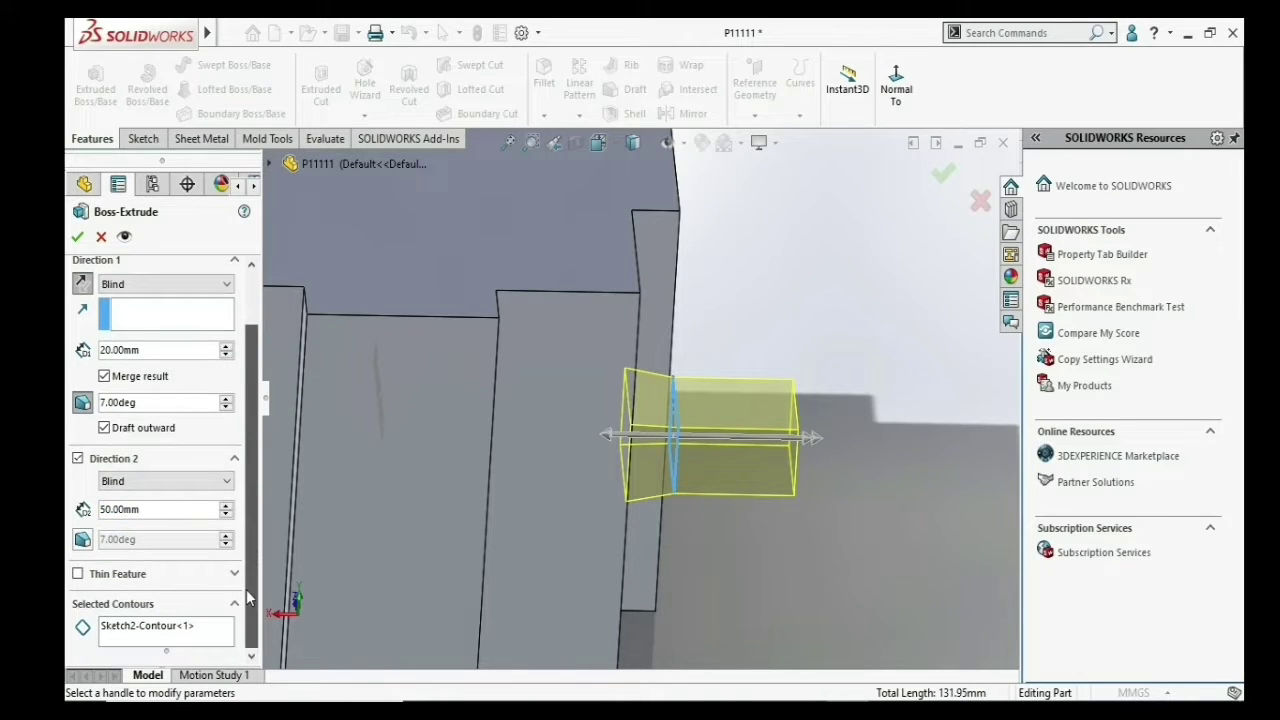
click(78, 575)
mouse_move(667, 497)
middle_down()
mouse_move(703, 428)
mouse_move(652, 398)
middle_up()
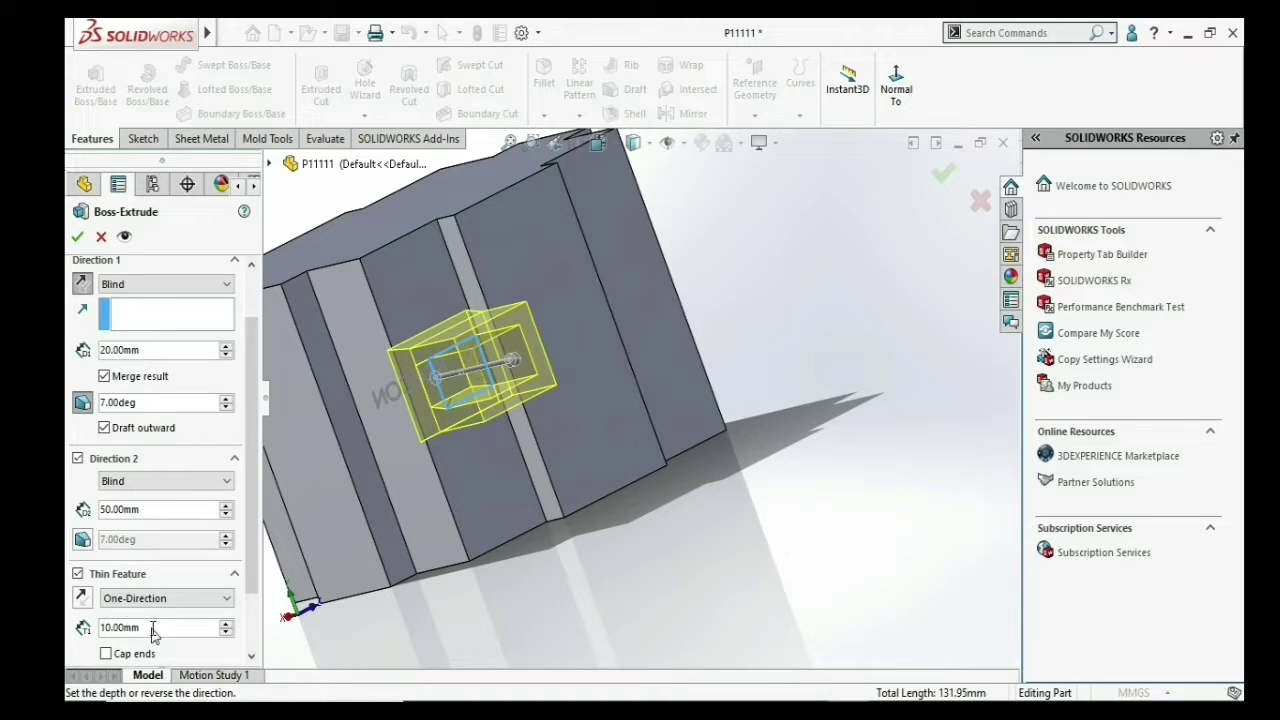
text(2)
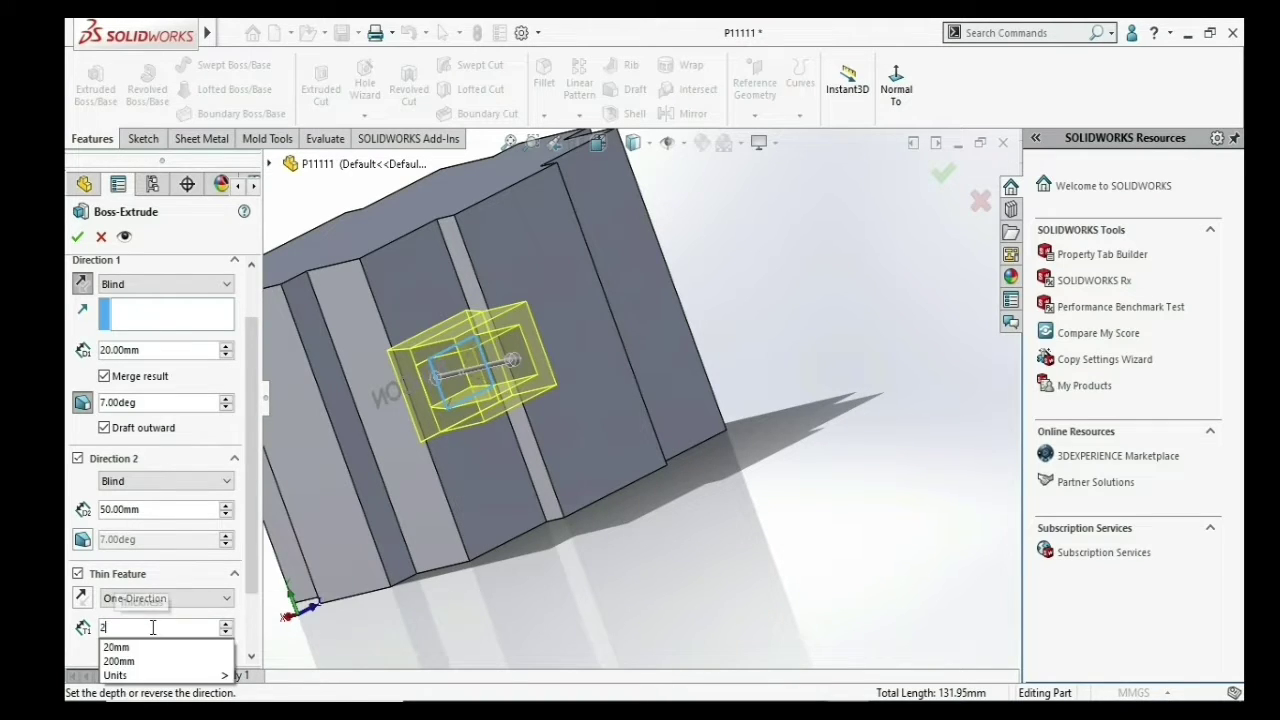
key(Return)
middle_drag(508, 450, 509, 339)
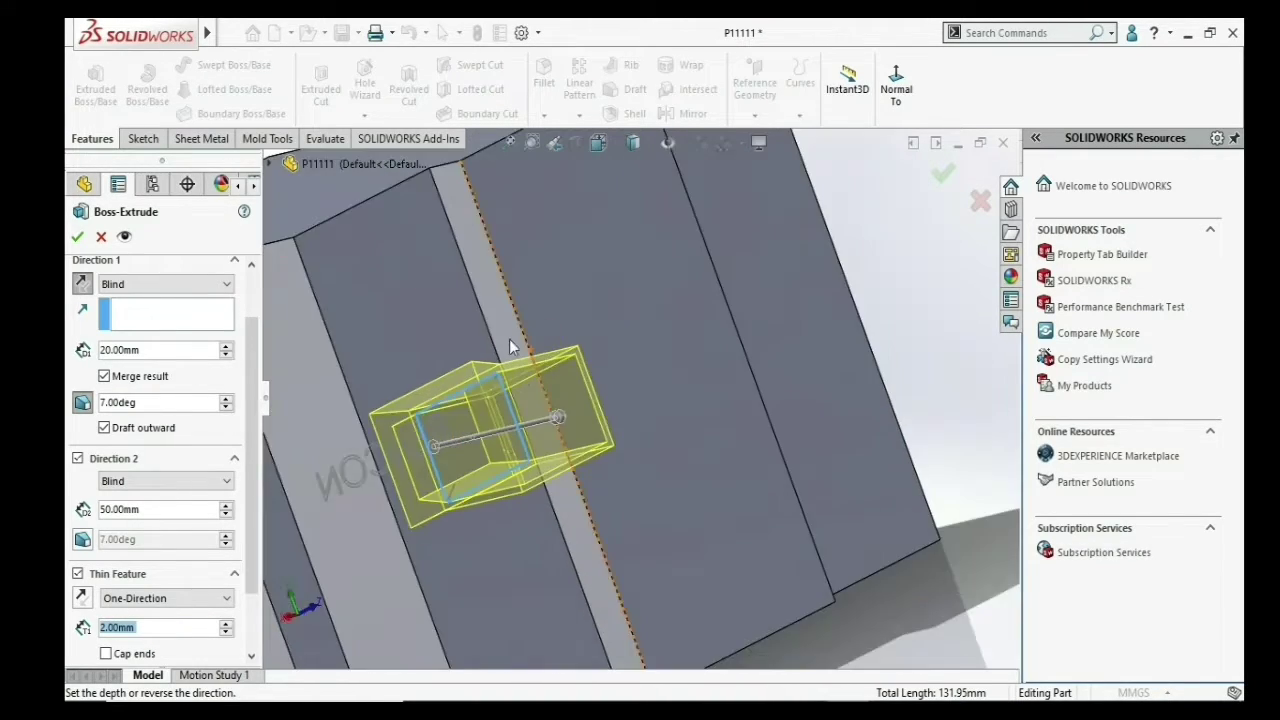
click(77, 236)
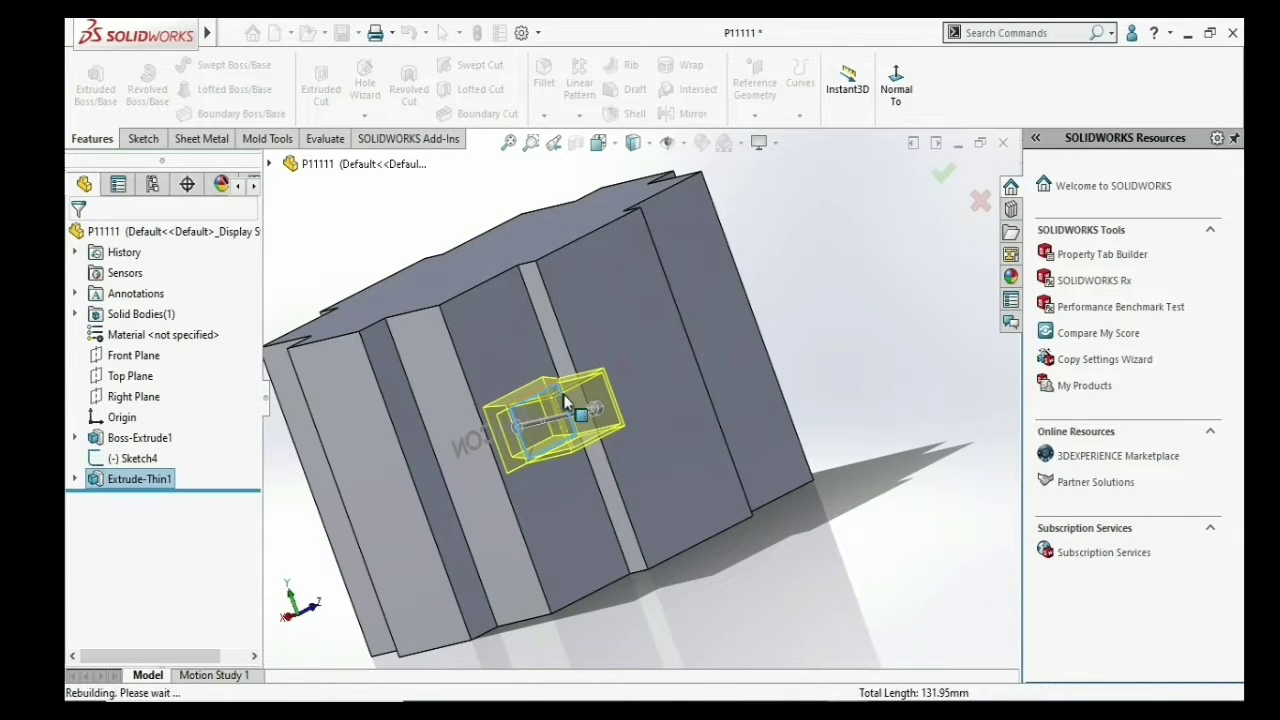
- Delete Extrude-Thin1 and start a new Extruded Boss/Base
scroll(563, 394, down, 3)
scroll(600, 428, down, 3)
mouse_move(600, 428)
middle_down()
mouse_move(571, 451)
mouse_move(546, 446)
mouse_move(555, 505)
mouse_move(590, 460)
mouse_move(629, 451)
mouse_move(632, 465)
middle_up()
scroll(632, 466, up, 5)
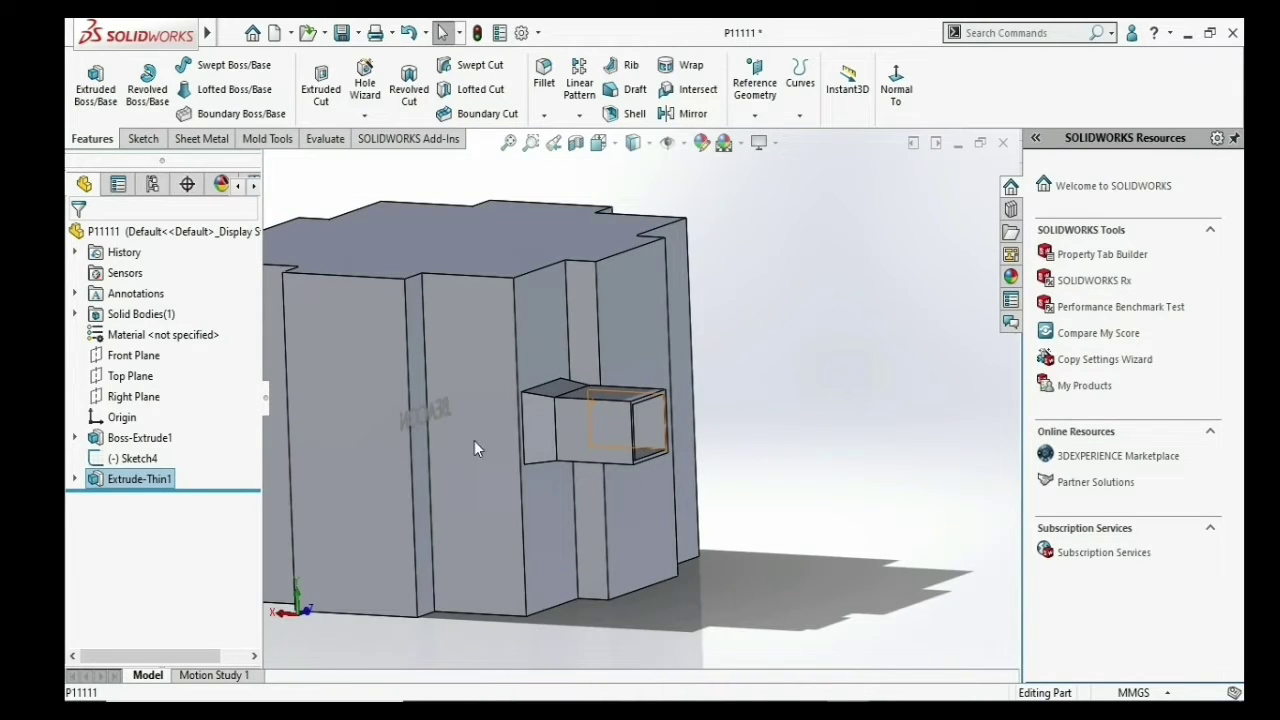
right_click(130, 480)
click(170, 450)
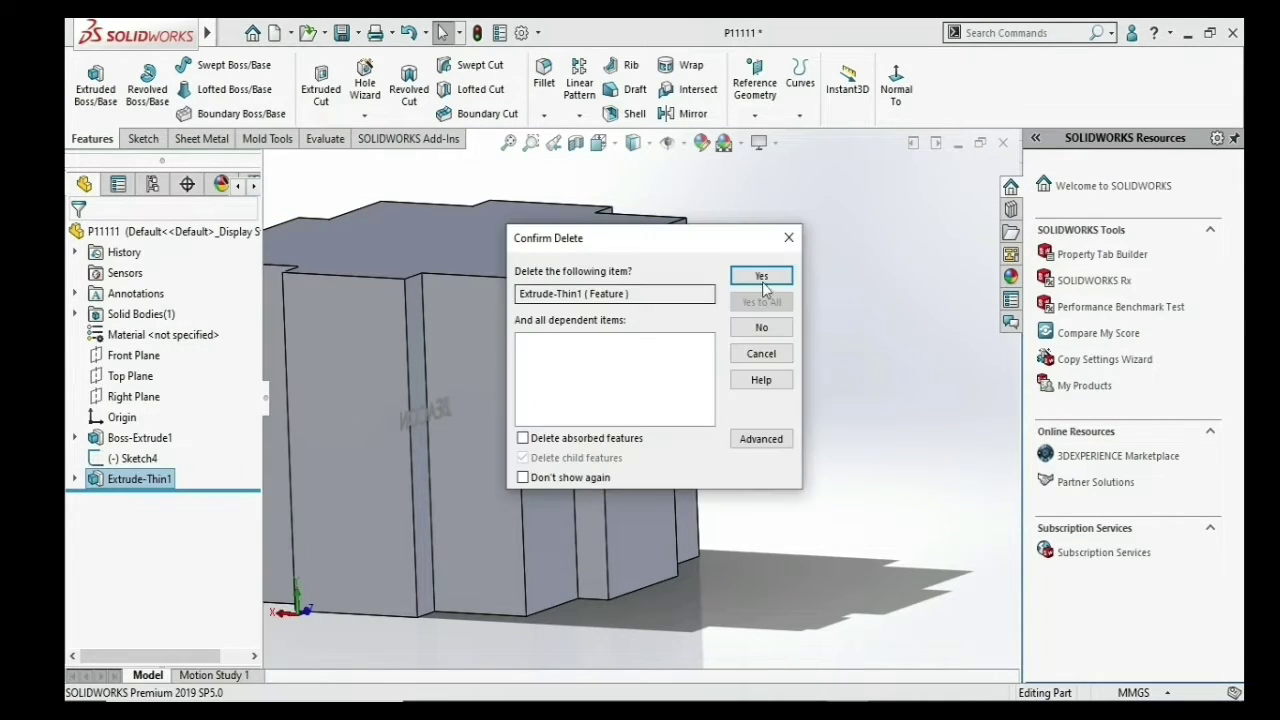
click(762, 282)
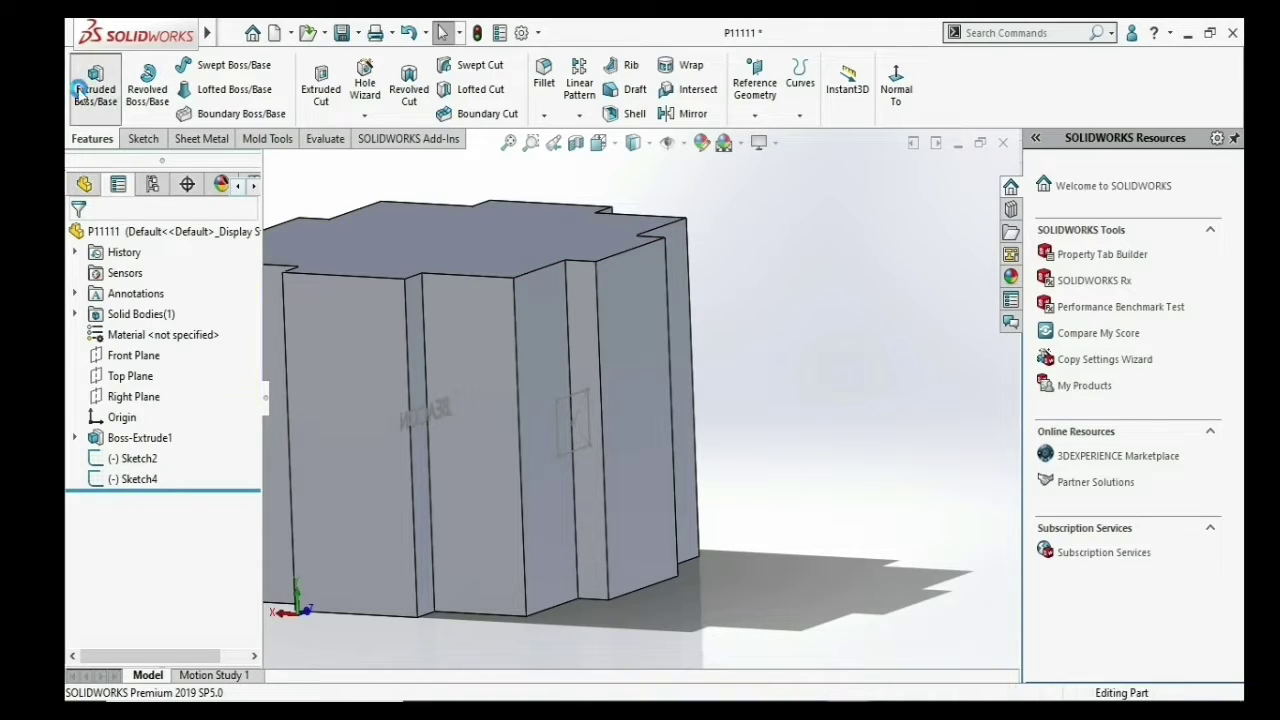
click(80, 90)
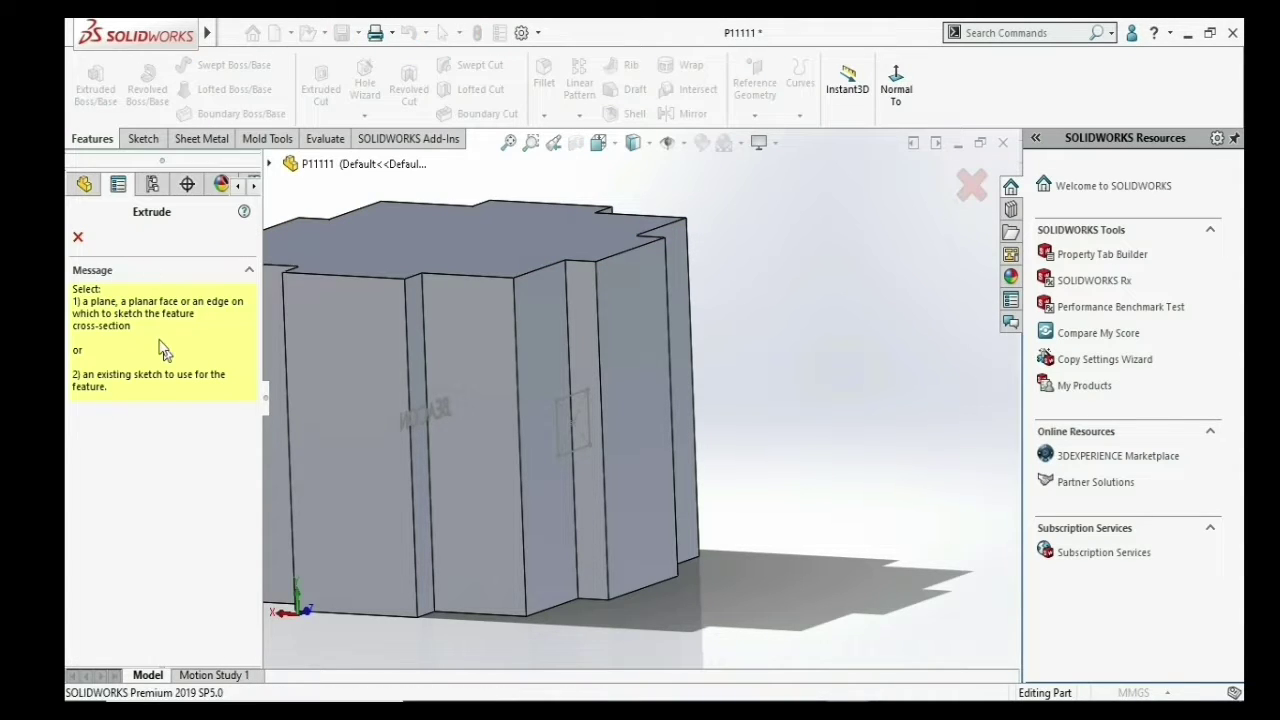
- Extrude the square 20 mm as a 2 mm thin-walled box with 1 mm capped ends
click(579, 391)
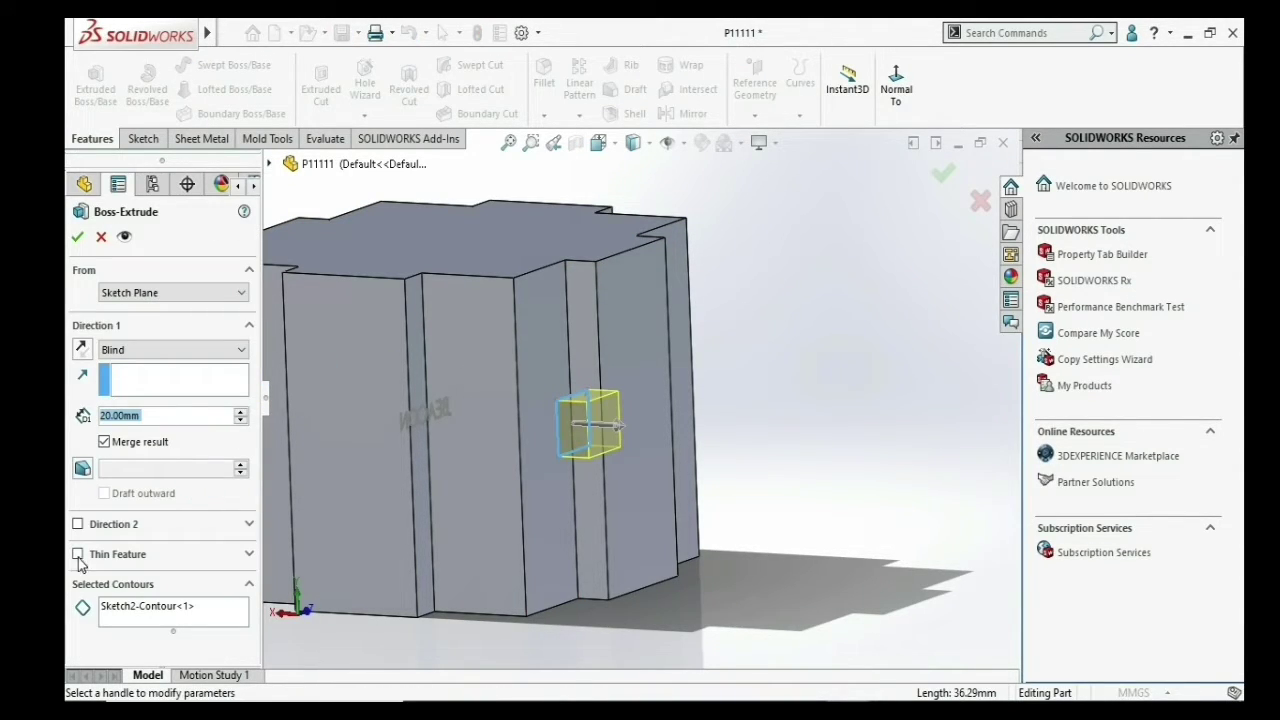
click(78, 555)
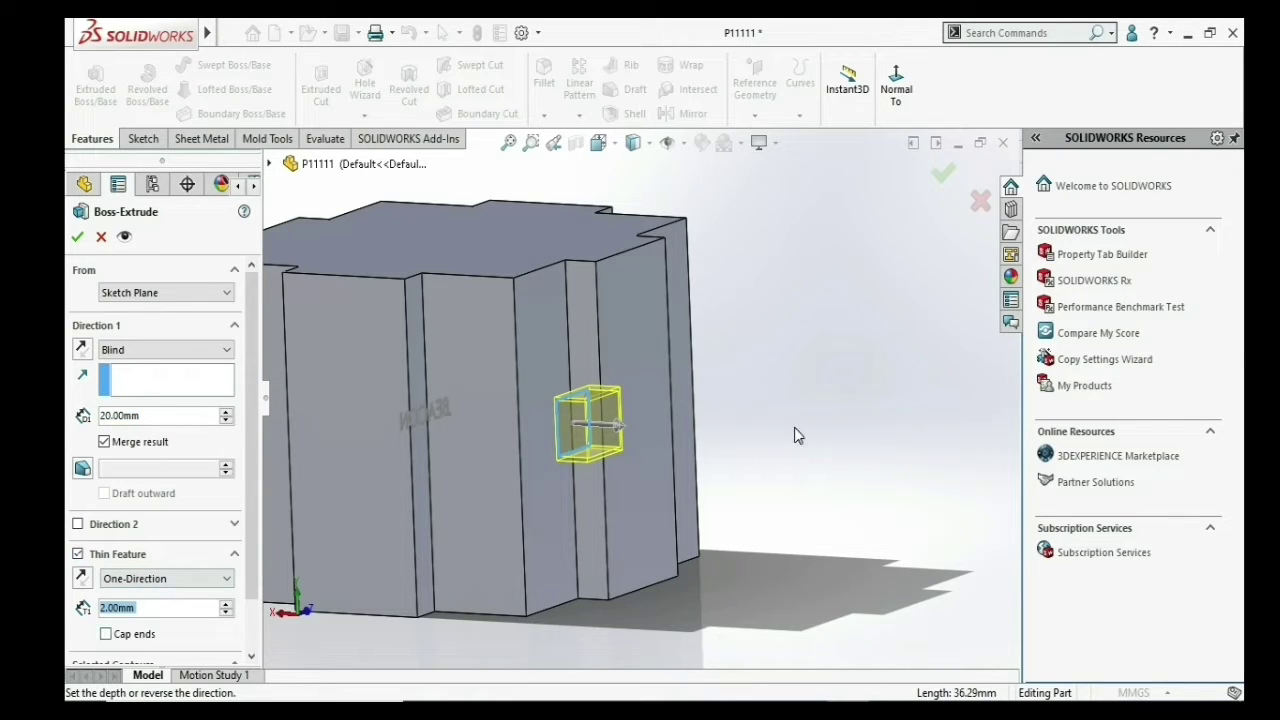
scroll(620, 445, up, 2)
click(106, 634)
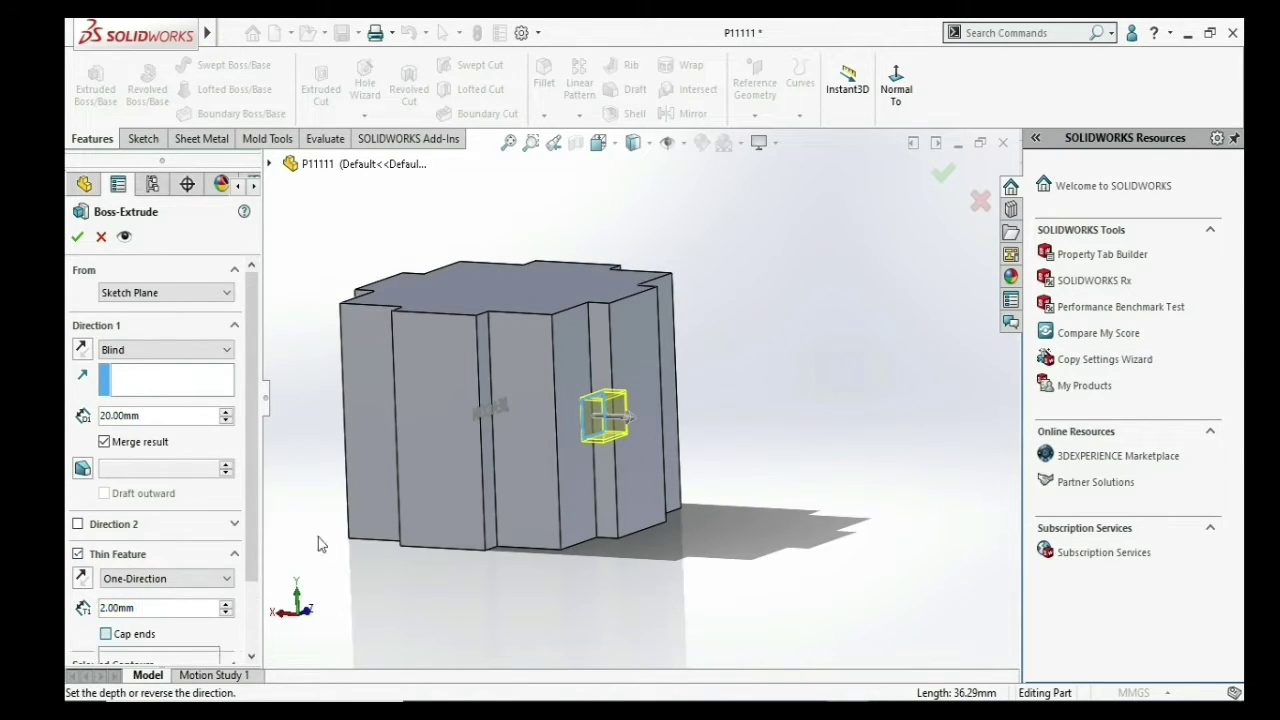
scroll(608, 434, down, 2)
scroll(590, 425, down, 2)
scroll(560, 410, down, 2)
scroll(536, 394, down, 2)
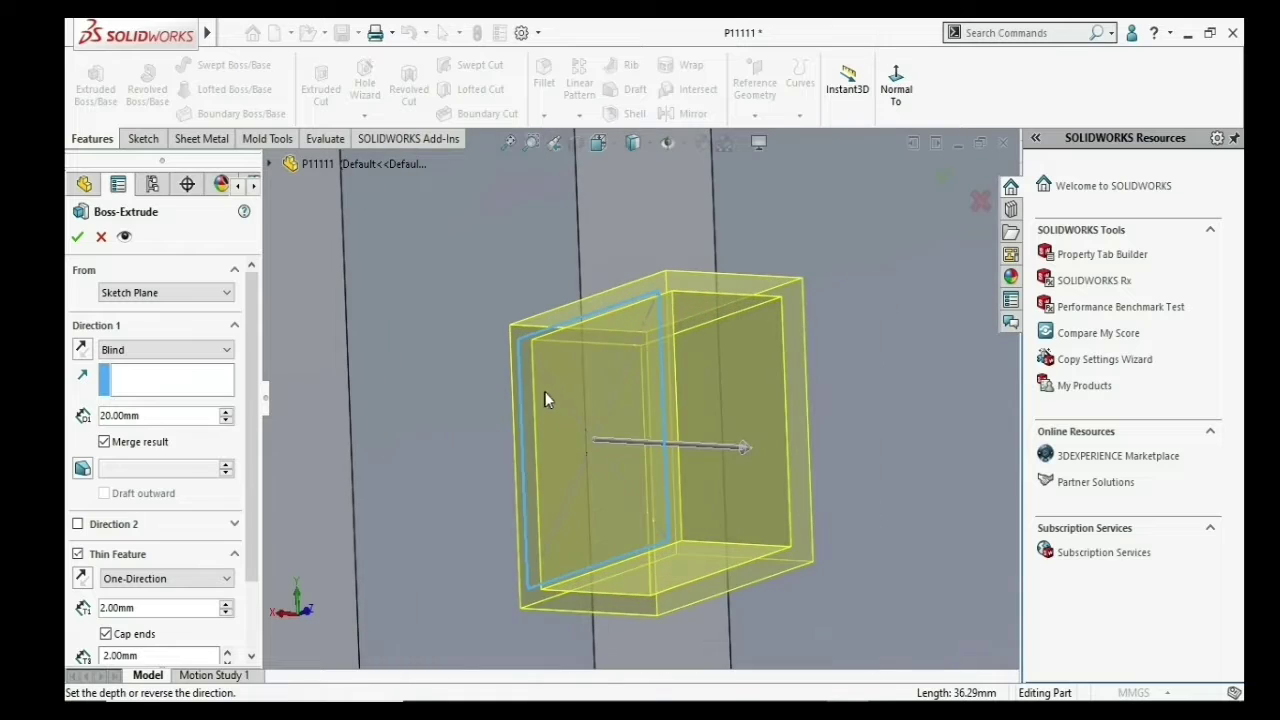
middle_drag(536, 394, 745, 376)
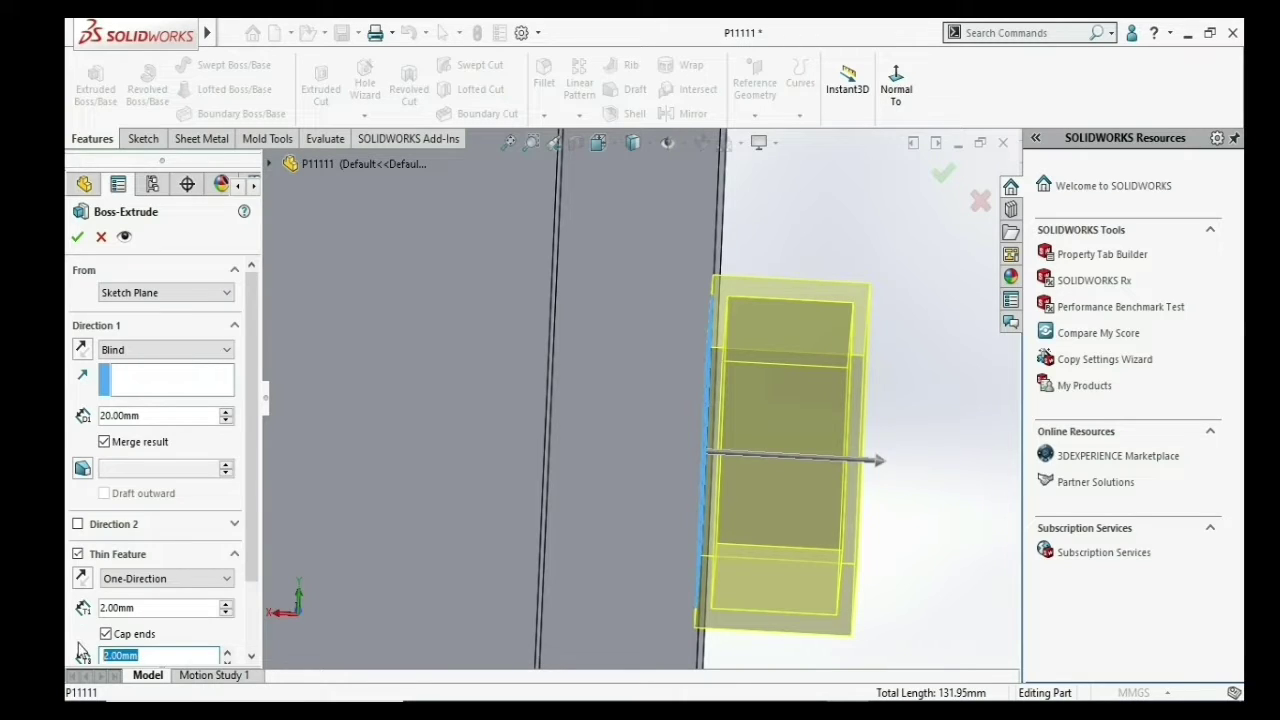
text(1)
key(Return)
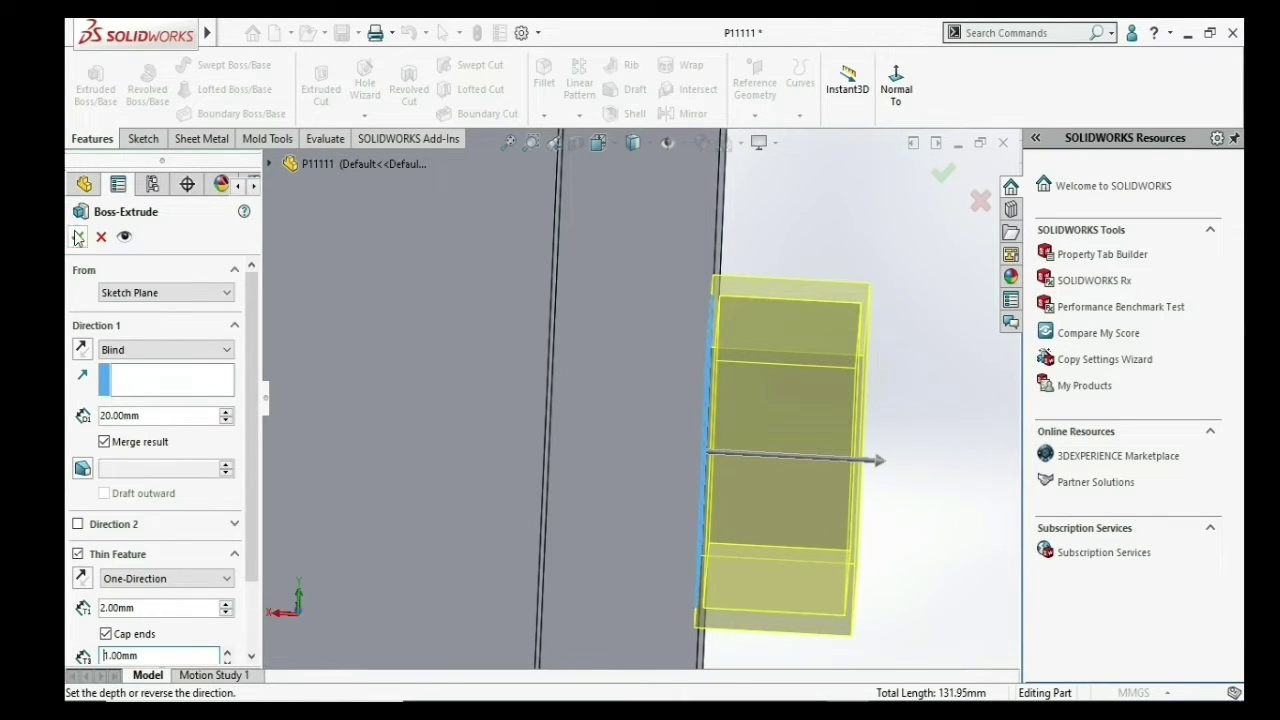
click(78, 237)
- Turn on Section View and orbit to inspect the hollow interior of Extrude-Thin2
mouse_move(771, 357)
middle_down()
mouse_move(679, 332)
mouse_move(702, 280)
mouse_move(655, 332)
middle_up()
click(575, 143)
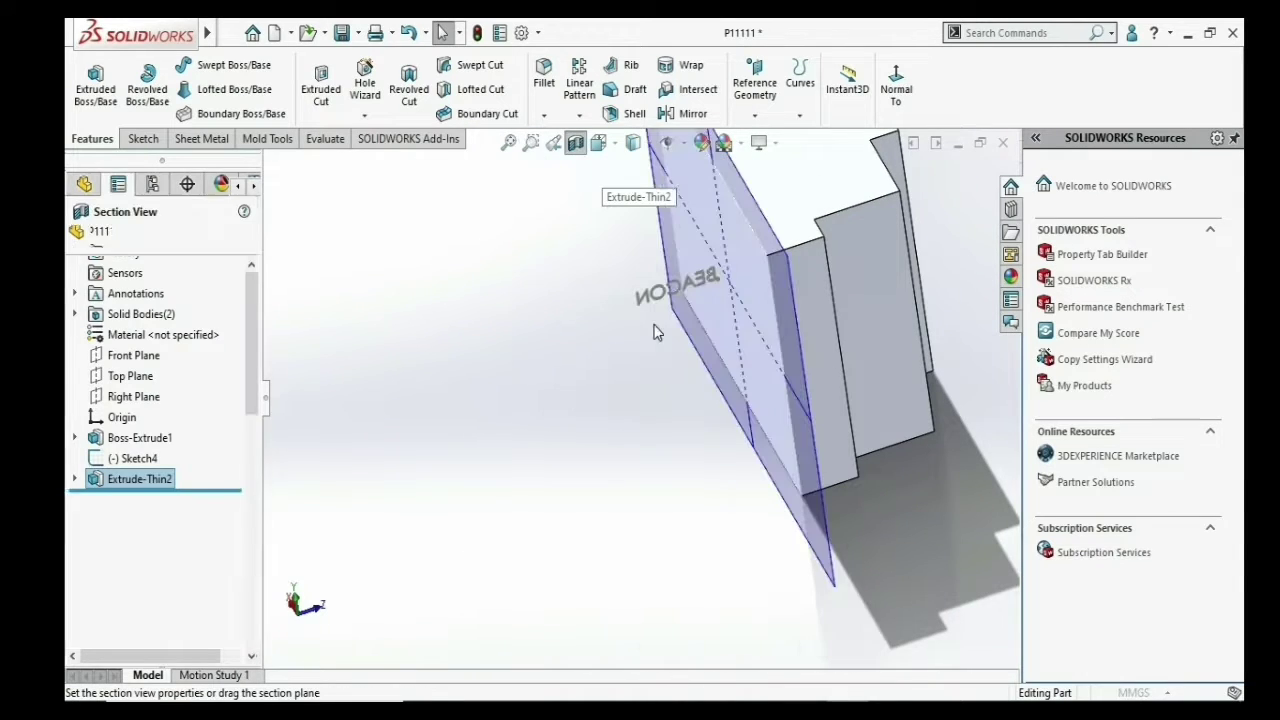
mouse_move(805, 268)
middle_down()
mouse_move(737, 343)
mouse_move(798, 400)
middle_up()
scroll(798, 400, up, 5)
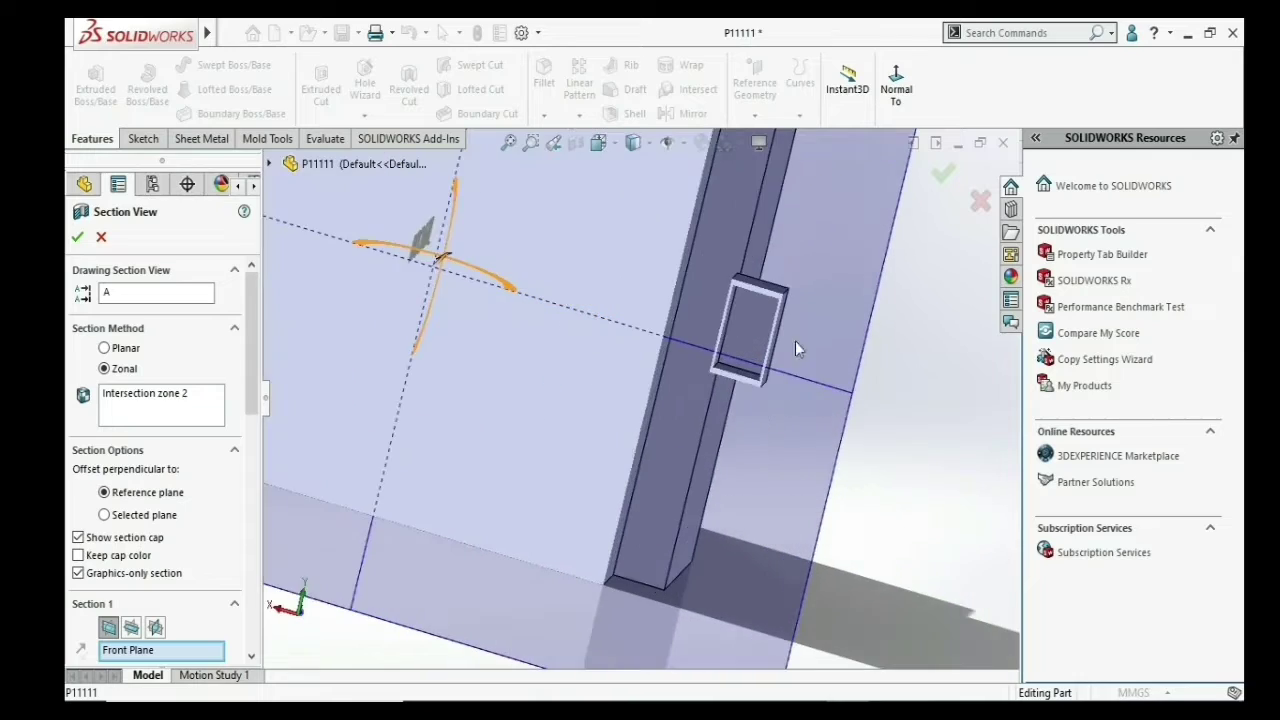
mouse_move(795, 341)
middle_down()
mouse_move(719, 372)
mouse_move(613, 357)
middle_up()
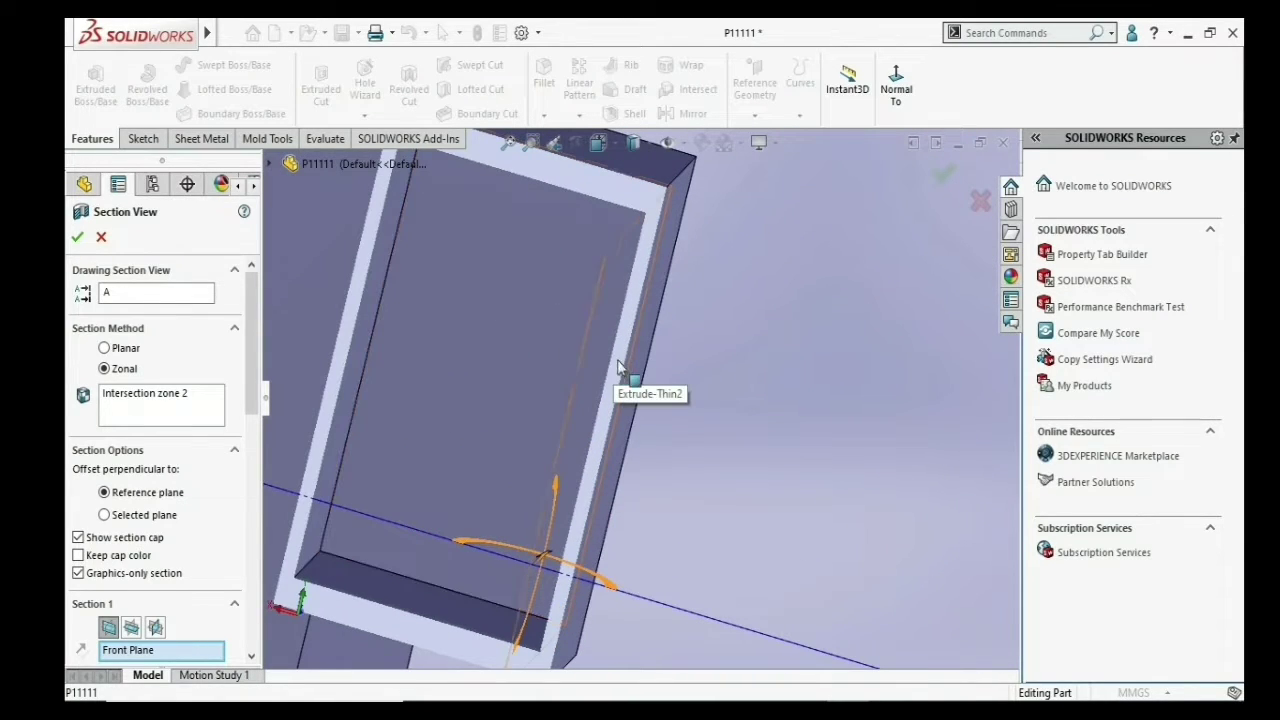
scroll(620, 368, down, 4)
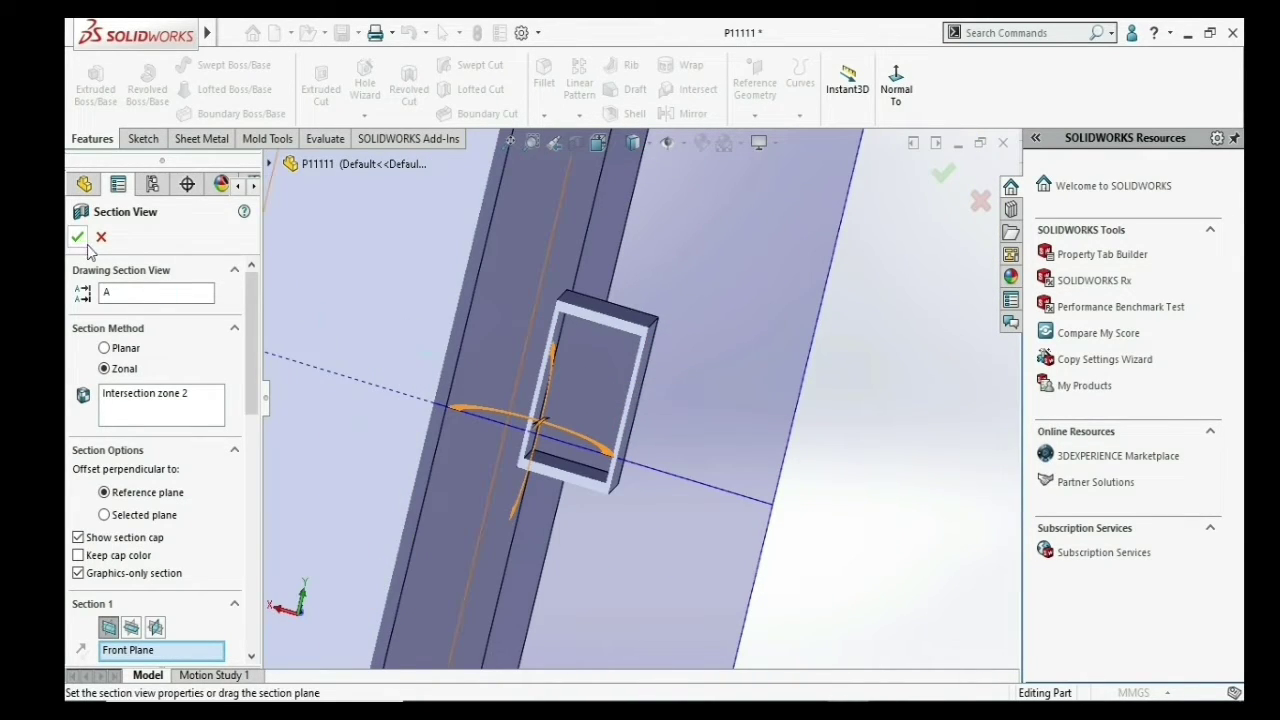
- Close the section view and delete Extrude-Thin2
click(100, 238)
scroll(516, 371, down, 3)
scroll(531, 375, down, 3)
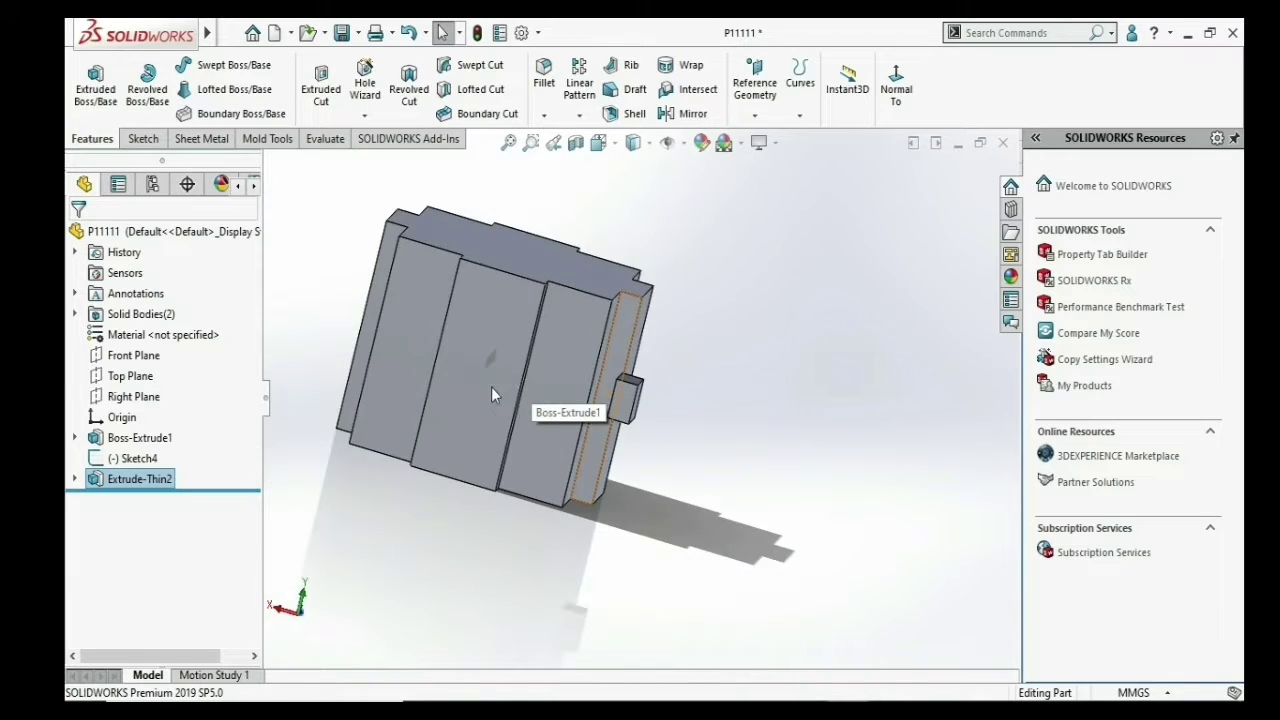
right_click(125, 487)
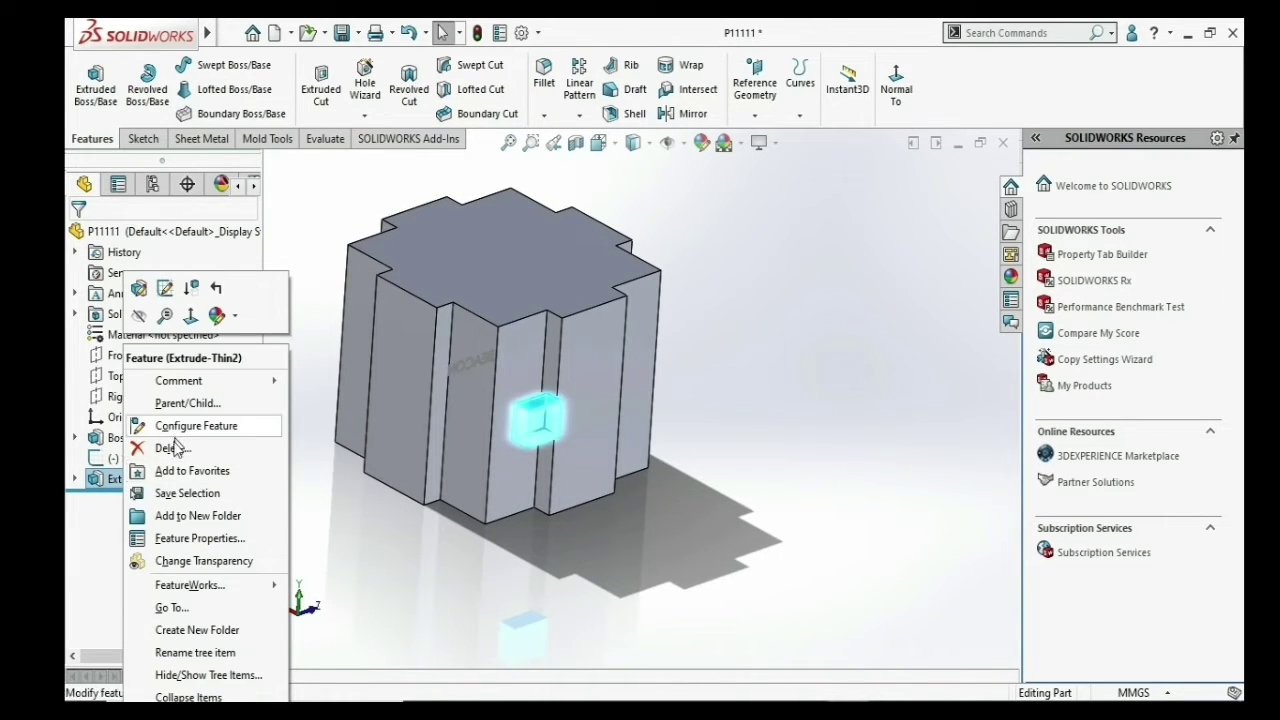
click(172, 447)
click(761, 276)
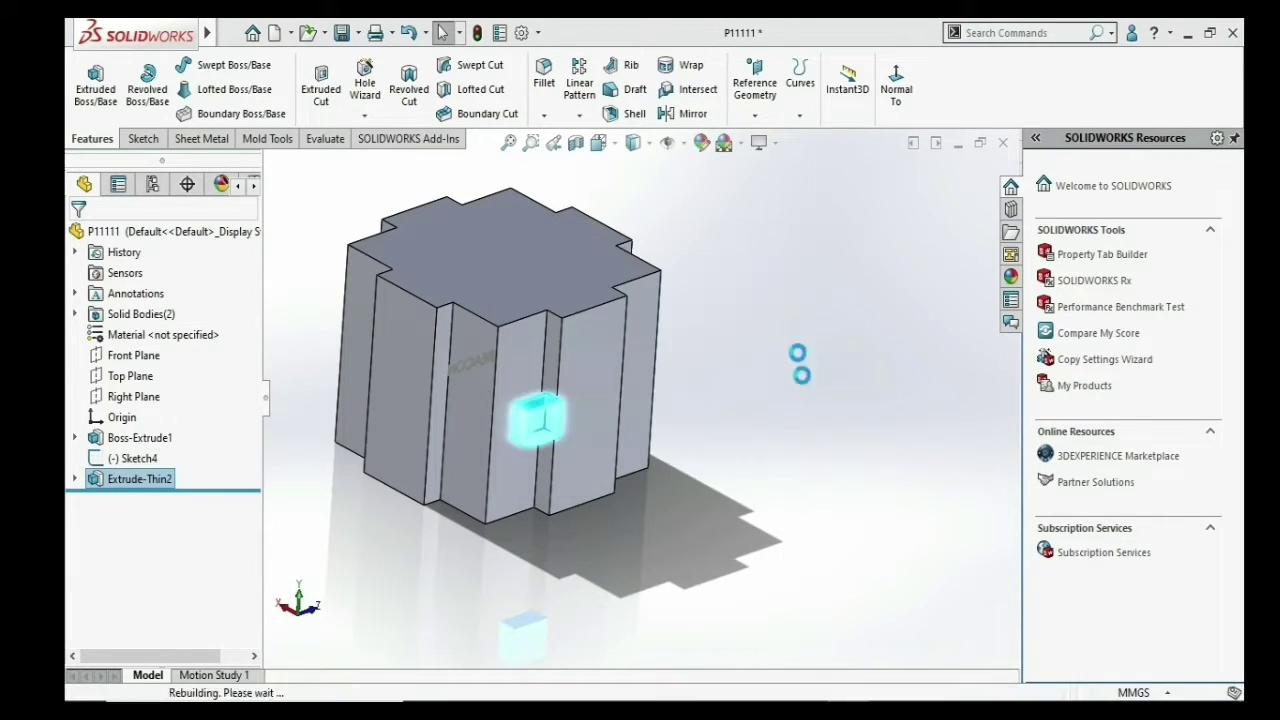
scroll(628, 388, down, 2)
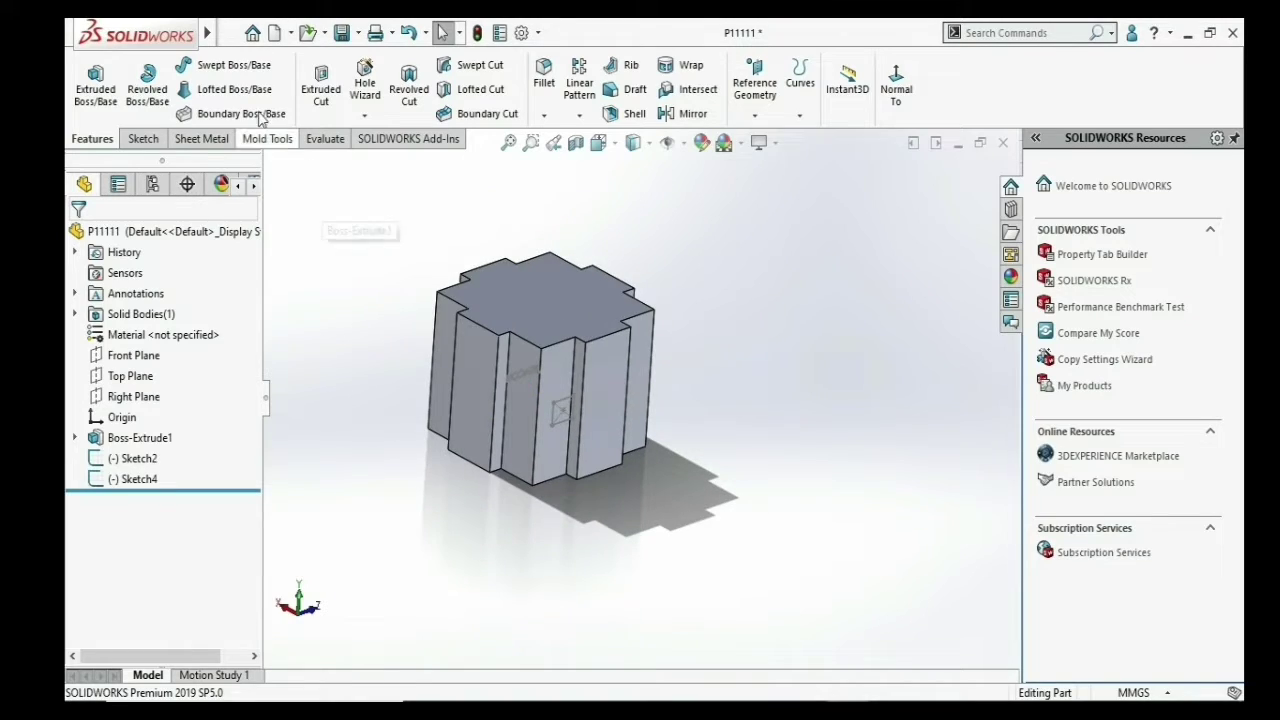
click(95, 85)
scroll(535, 413, down, 3)
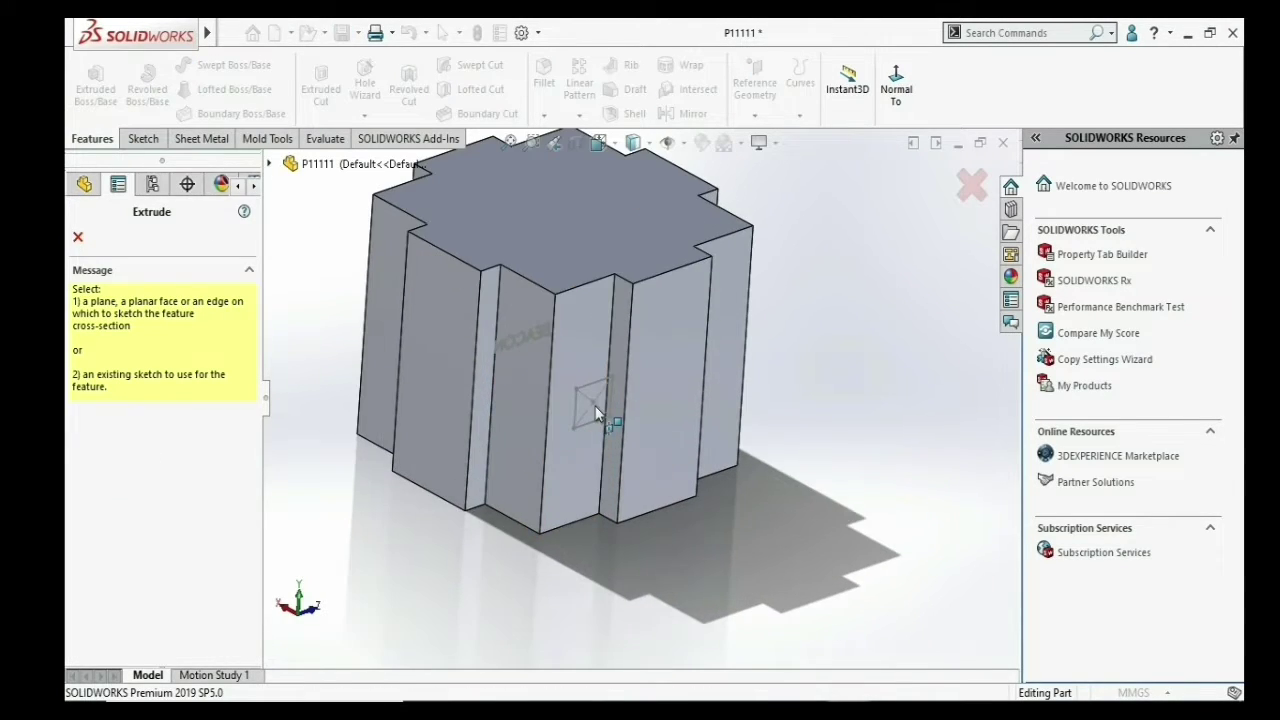
click(77, 237)
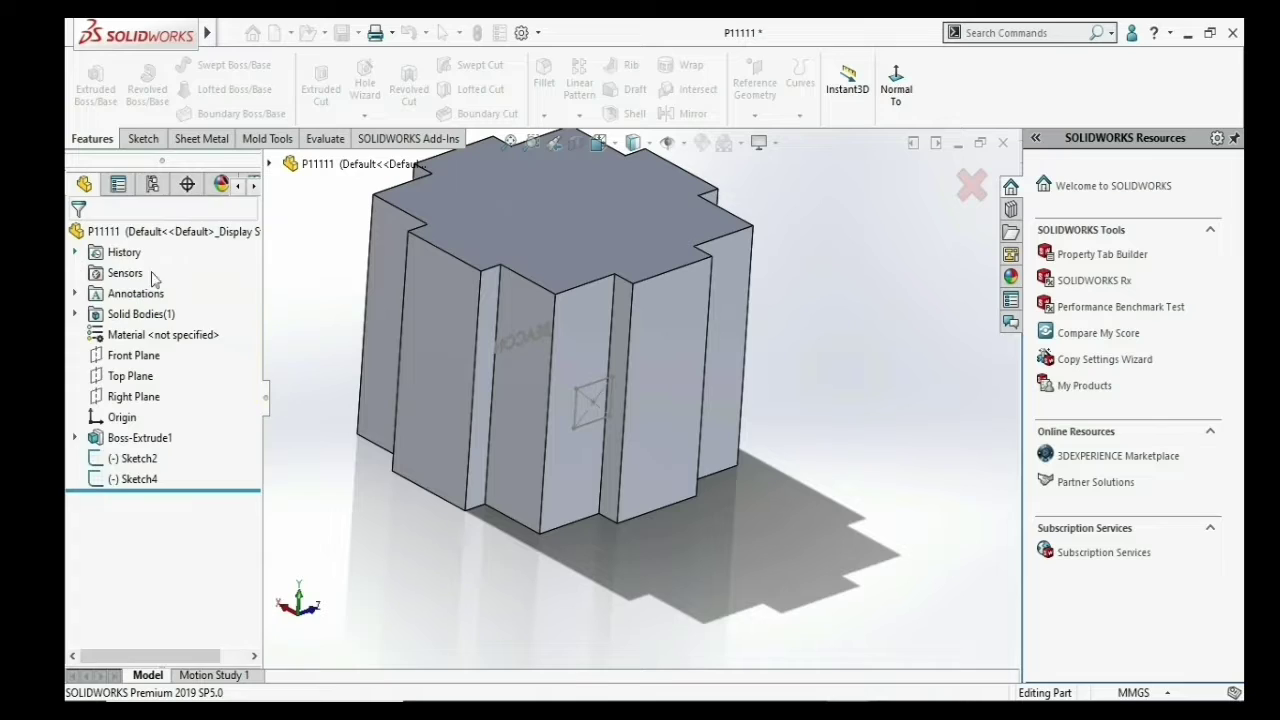
- Edit Sketch2 face-on and draw two circles beside the square, then fit the view
click(138, 458)
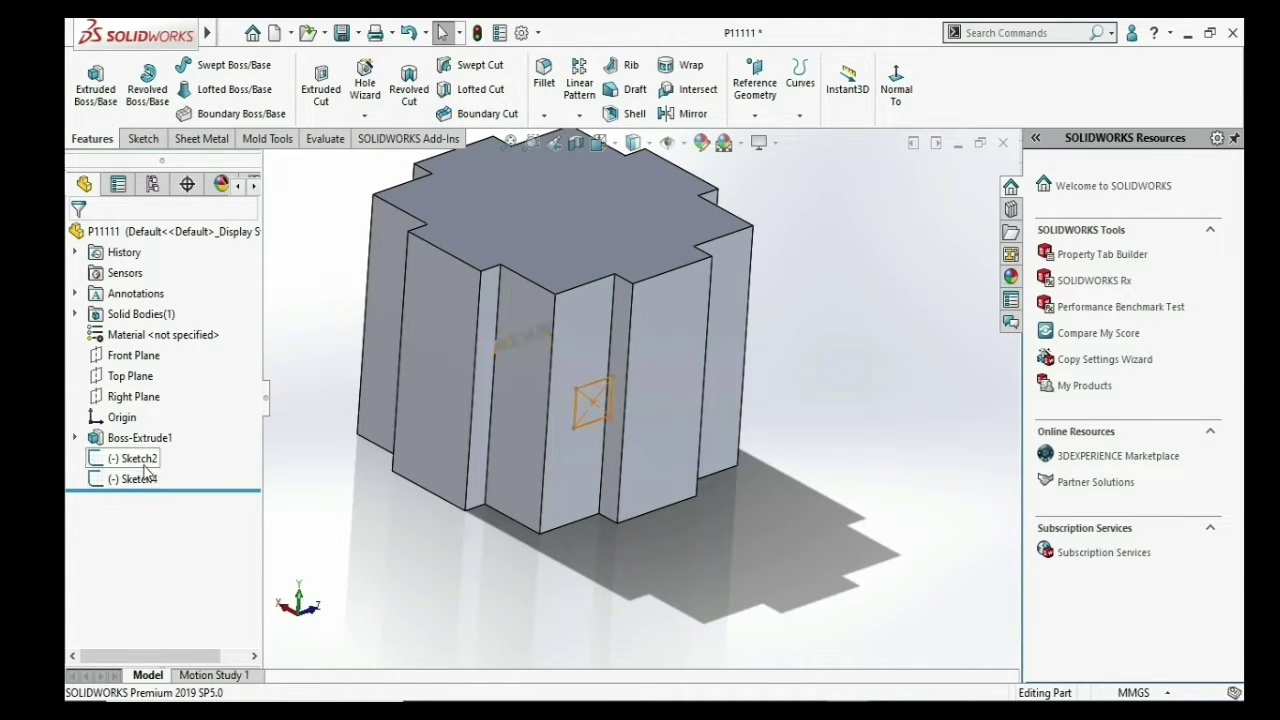
click(178, 408)
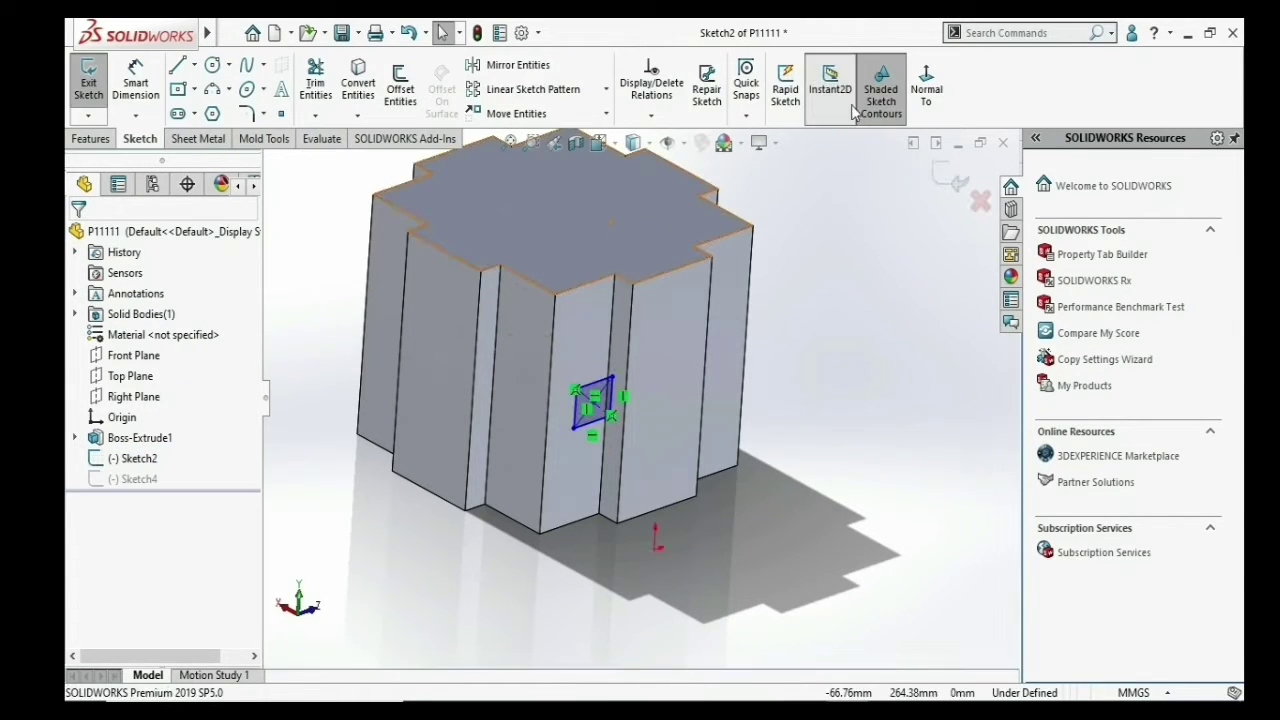
click(928, 92)
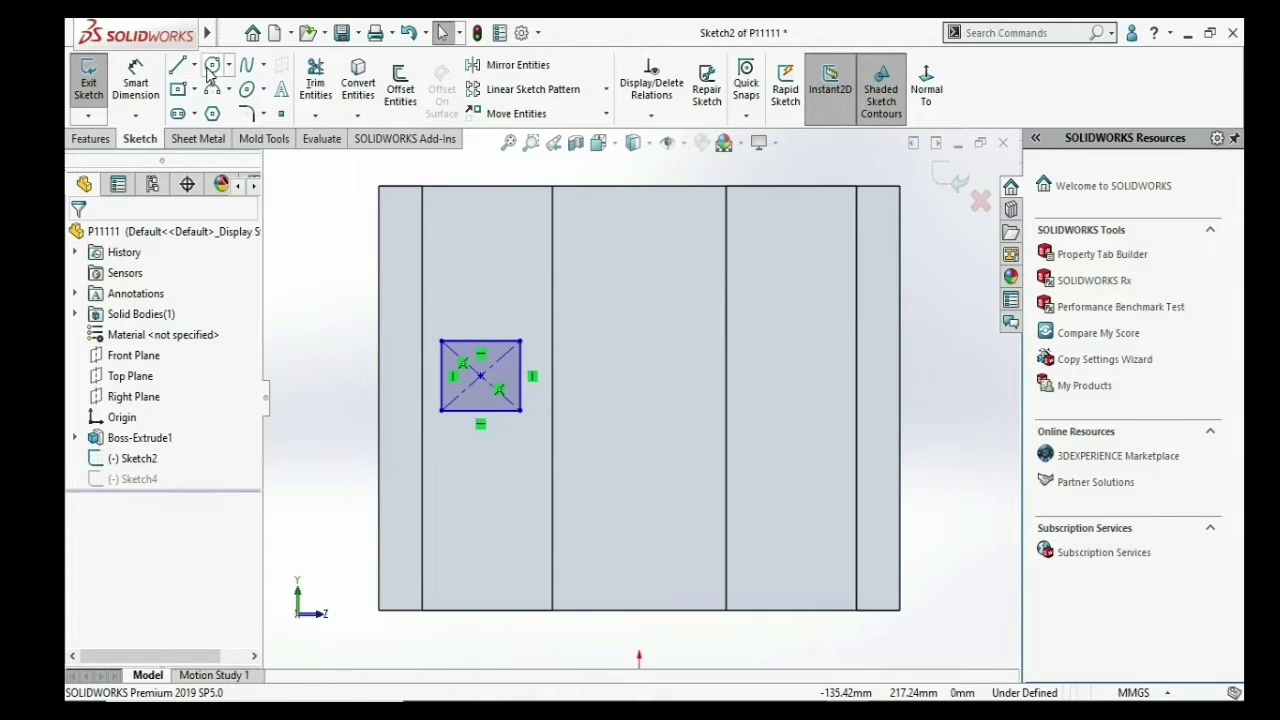
click(212, 65)
click(779, 317)
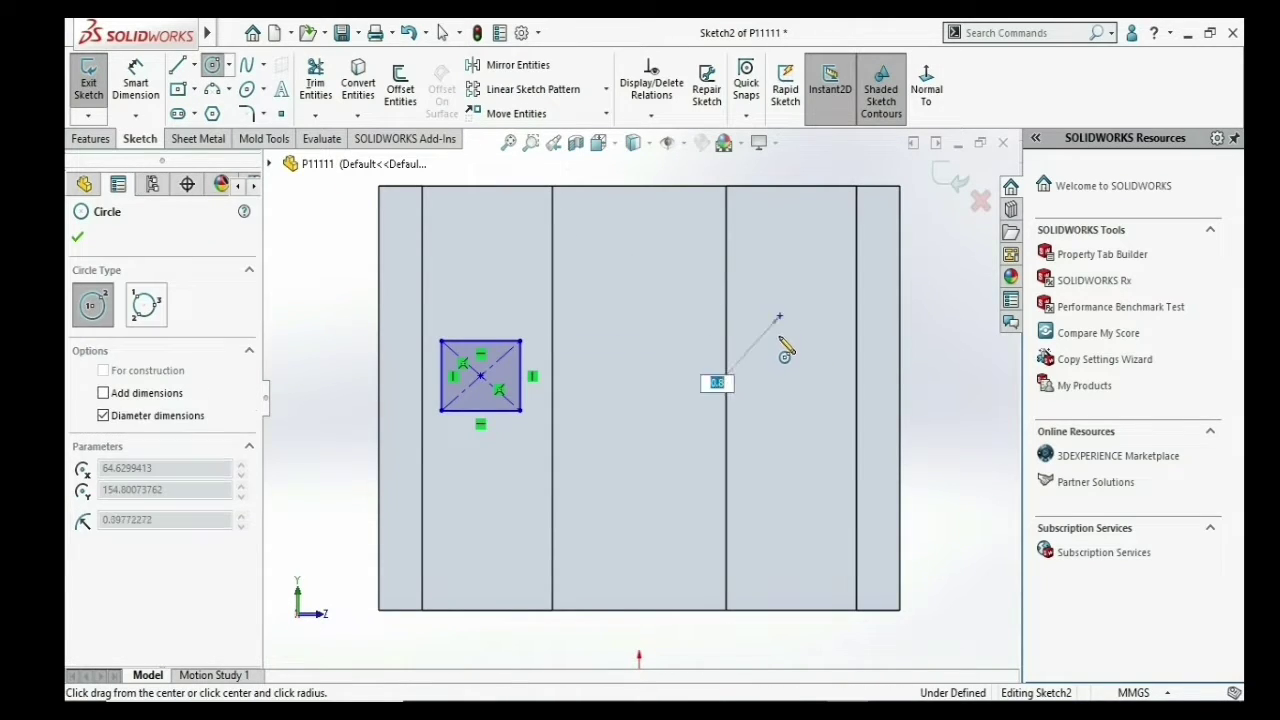
click(782, 364)
click(639, 497)
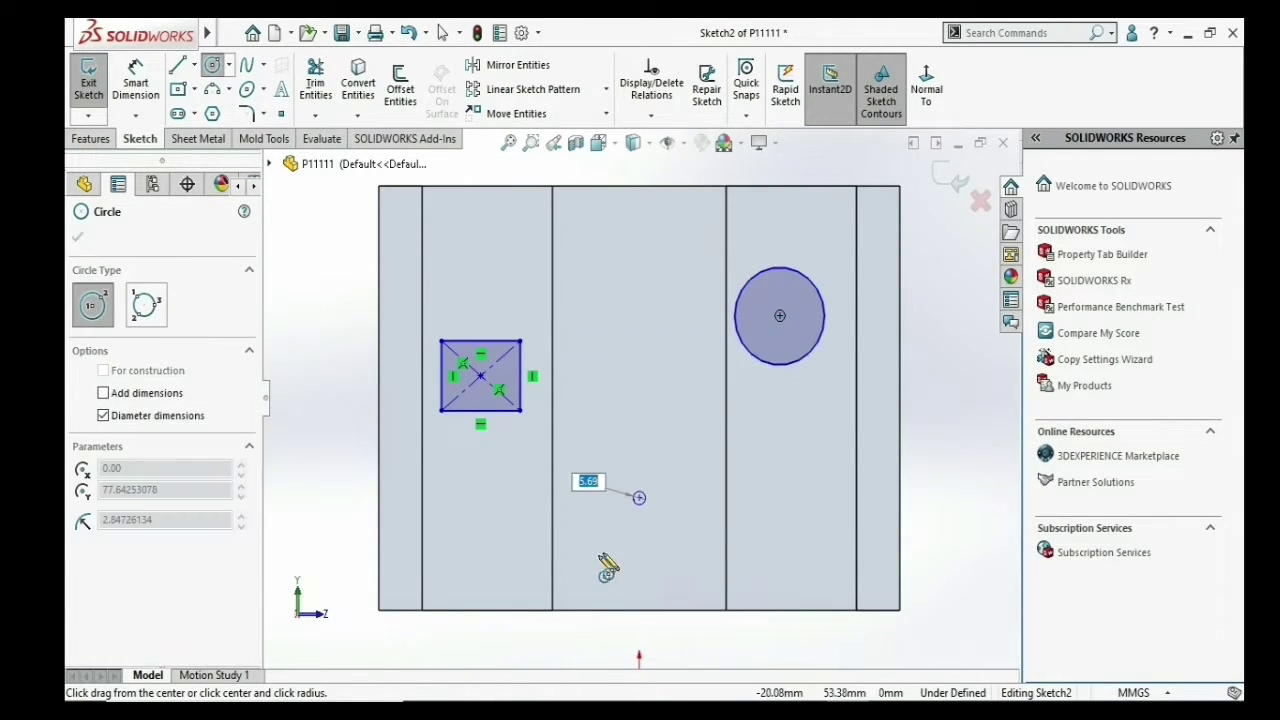
click(686, 515)
right_click(797, 414)
click(814, 417)
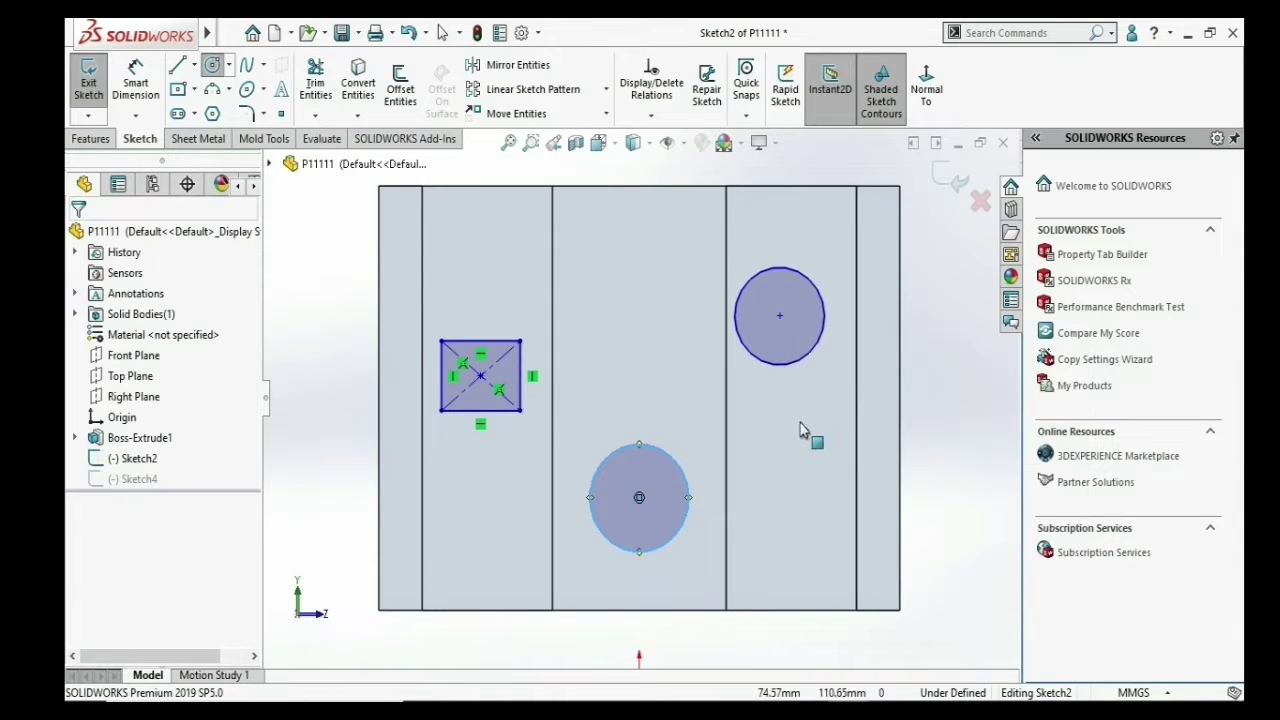
key(f)
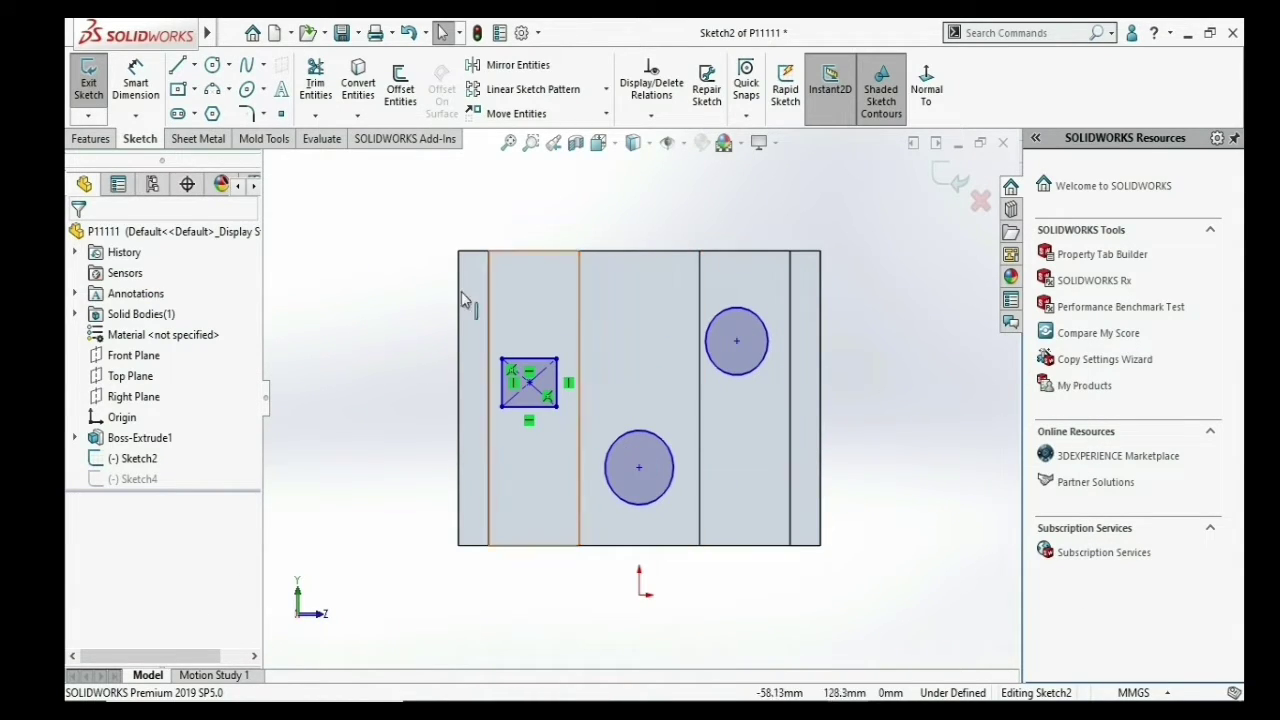
click(96, 139)
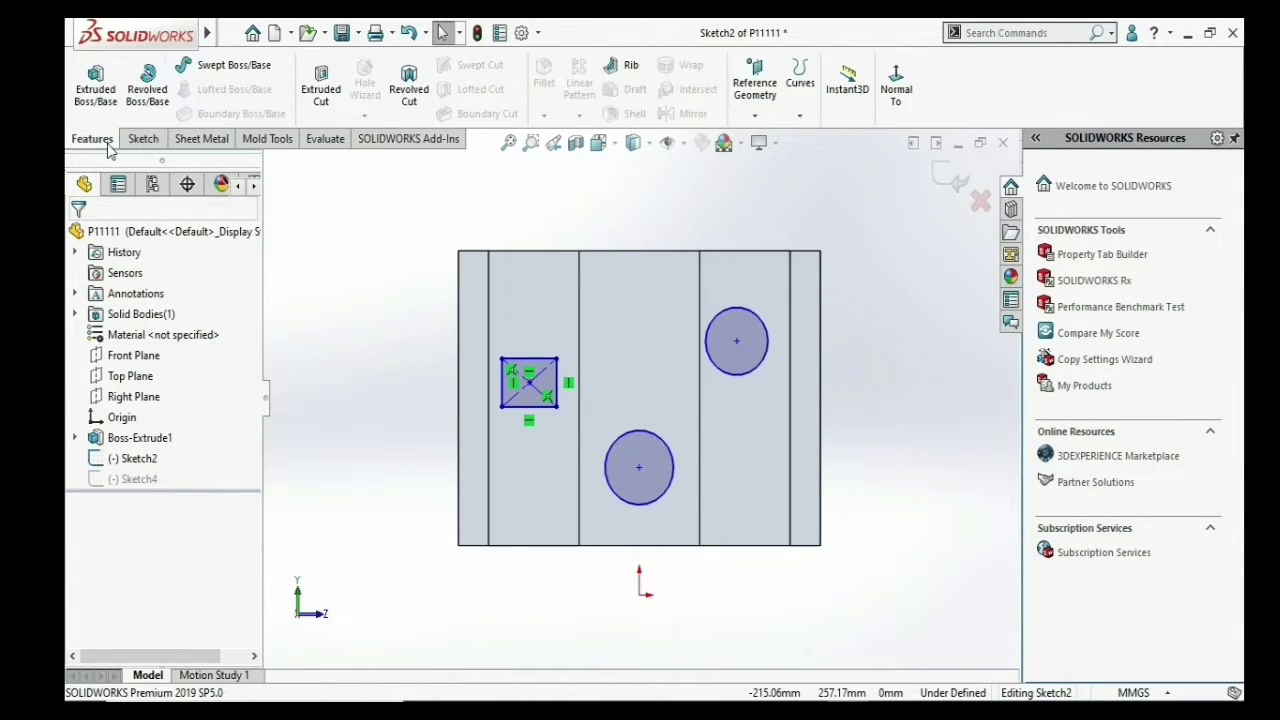
- Extrude the selected circle and square contours of Sketch2 20 mm blind as Boss-Extrude6
click(110, 78)
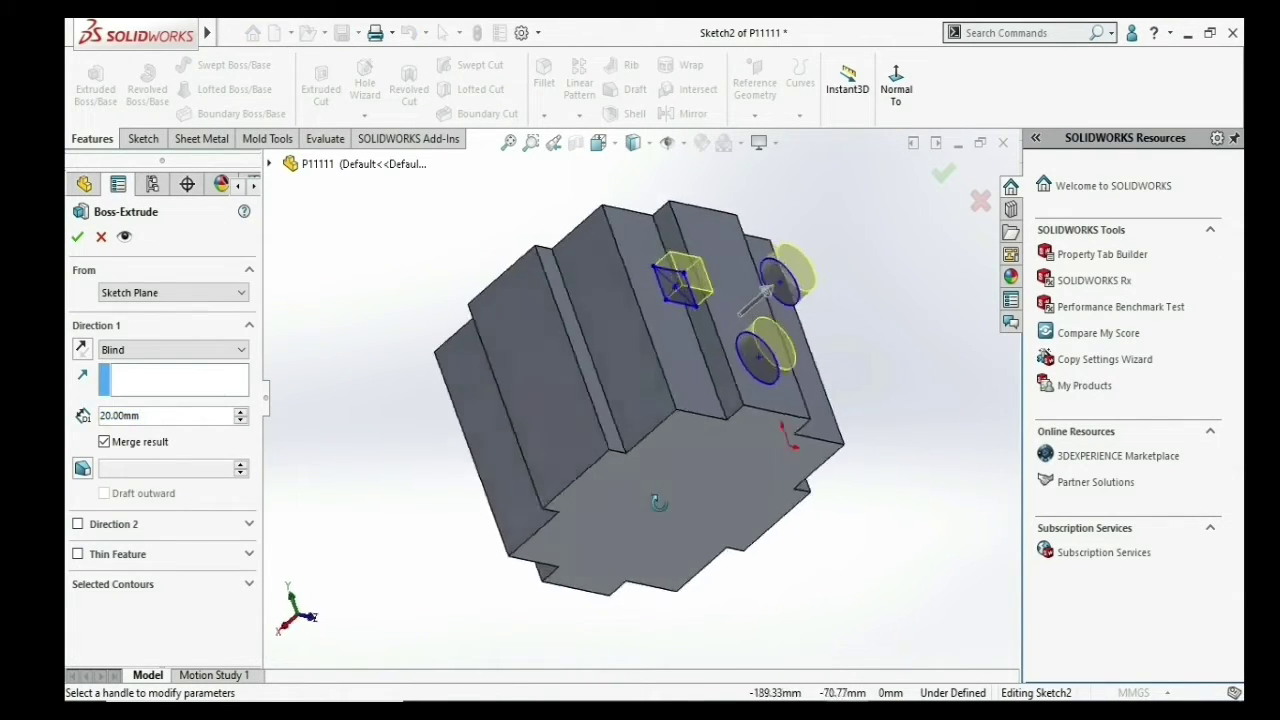
middle_drag(658, 502, 698, 596)
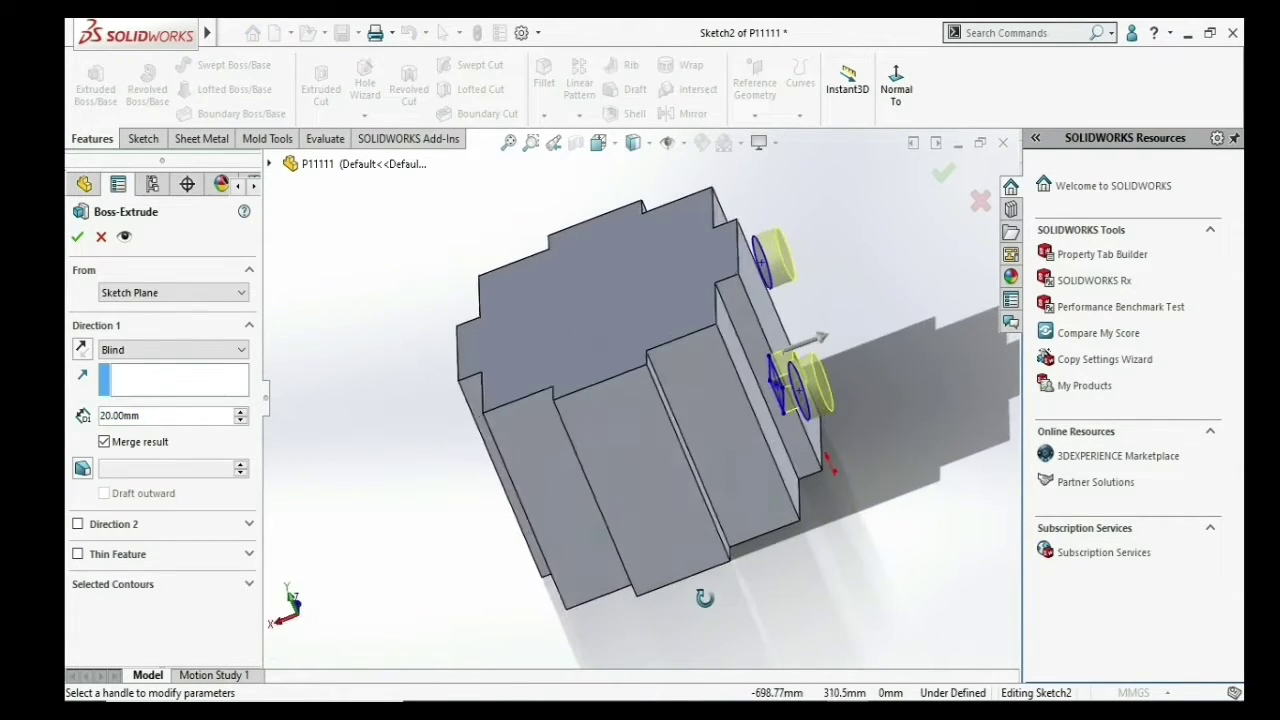
click(82, 585)
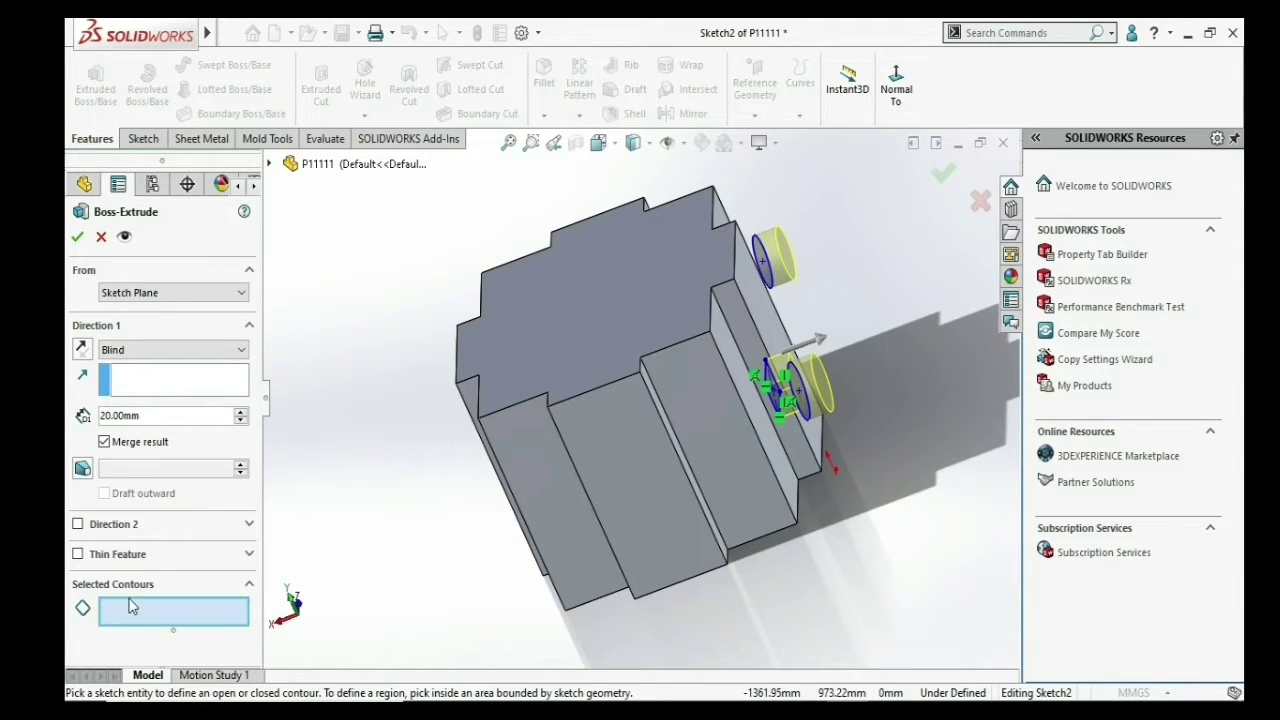
scroll(801, 363, down, 3)
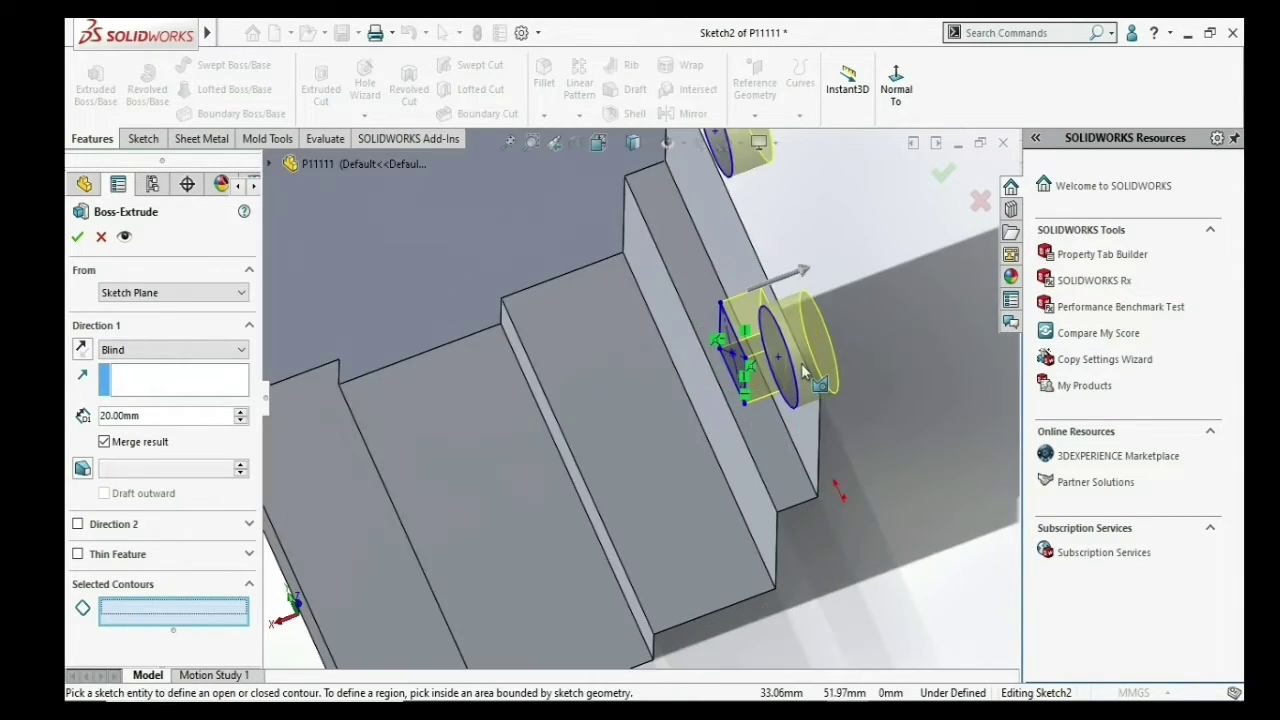
click(790, 390)
middle_drag(786, 391, 743, 396)
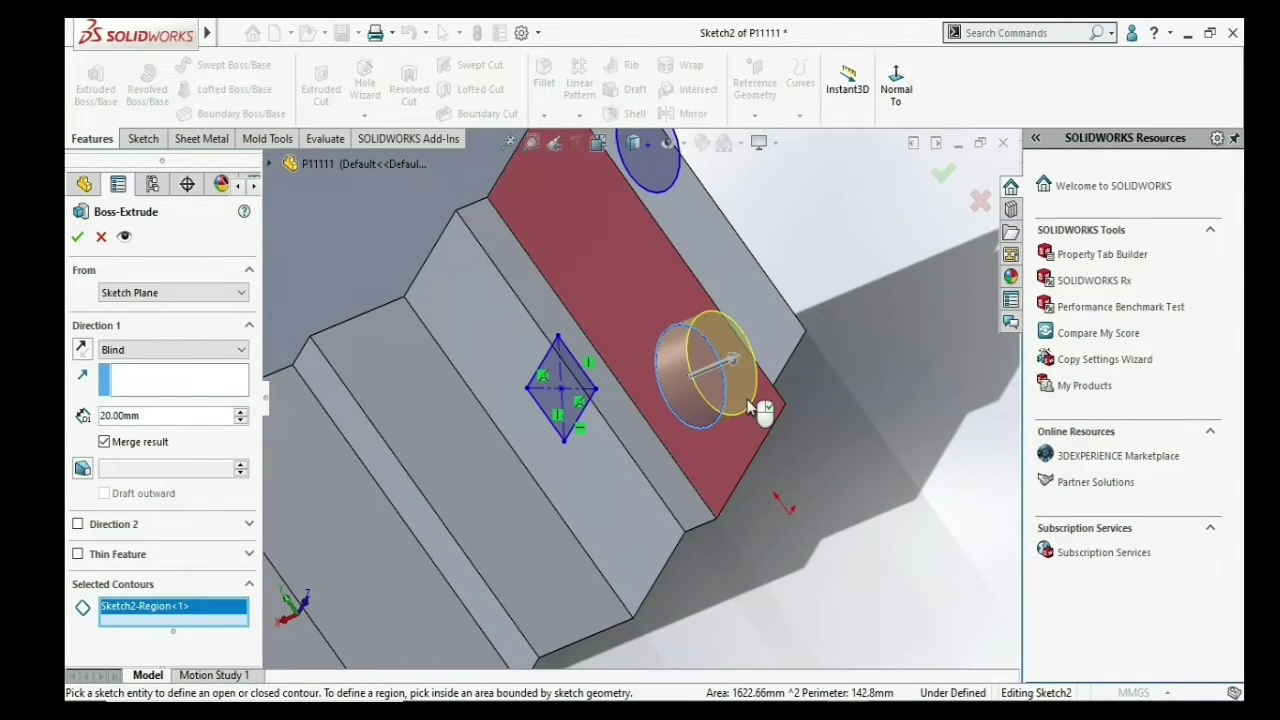
click(549, 408)
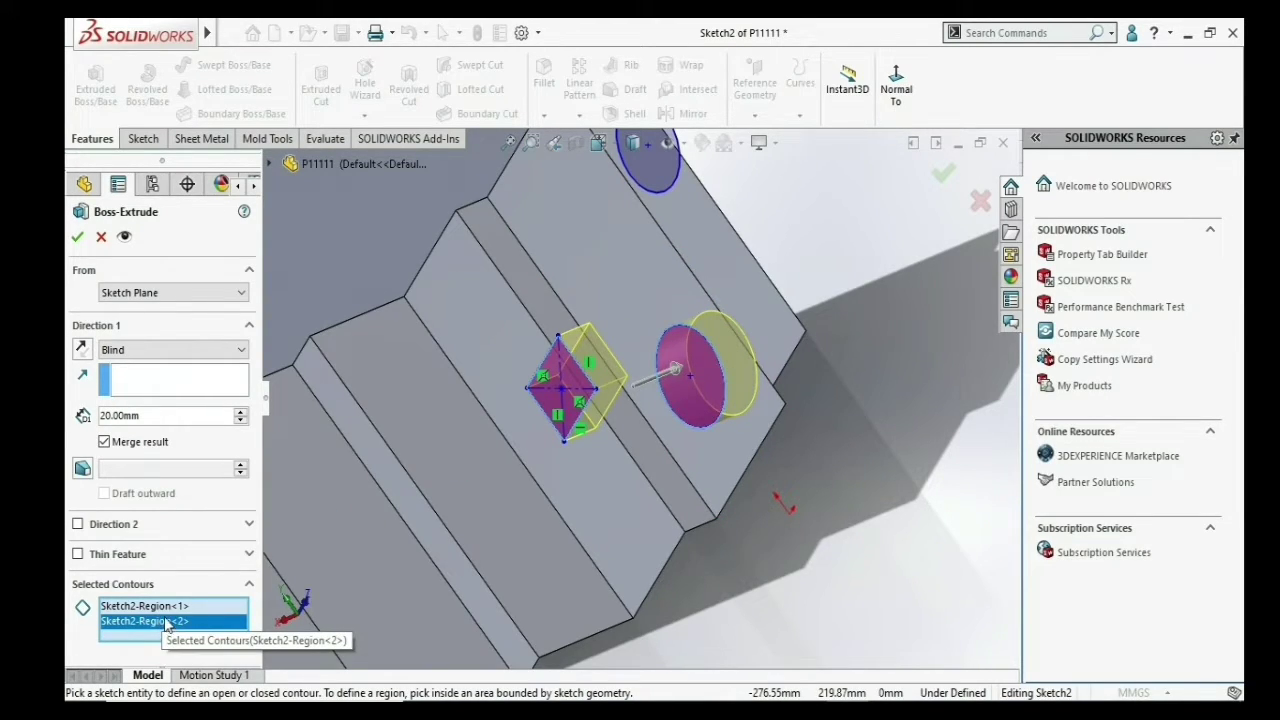
click(77, 236)
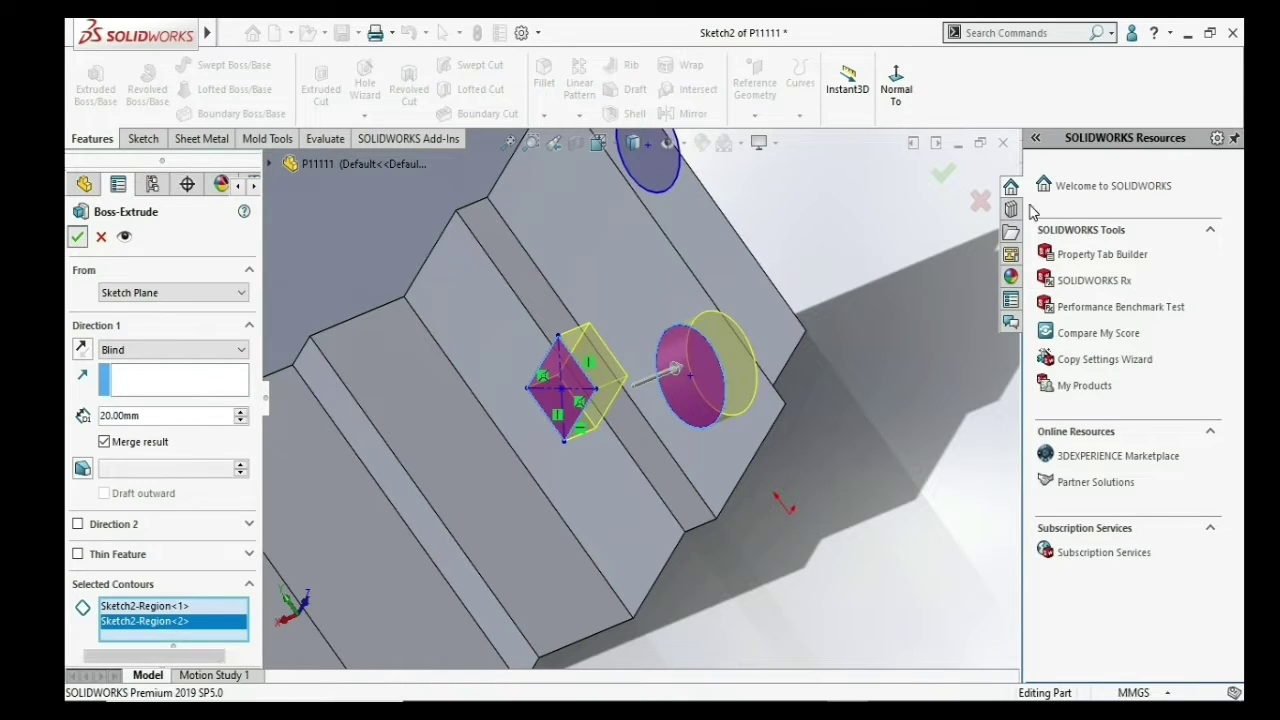
scroll(856, 297, up, 3)
scroll(775, 263, up, 2)
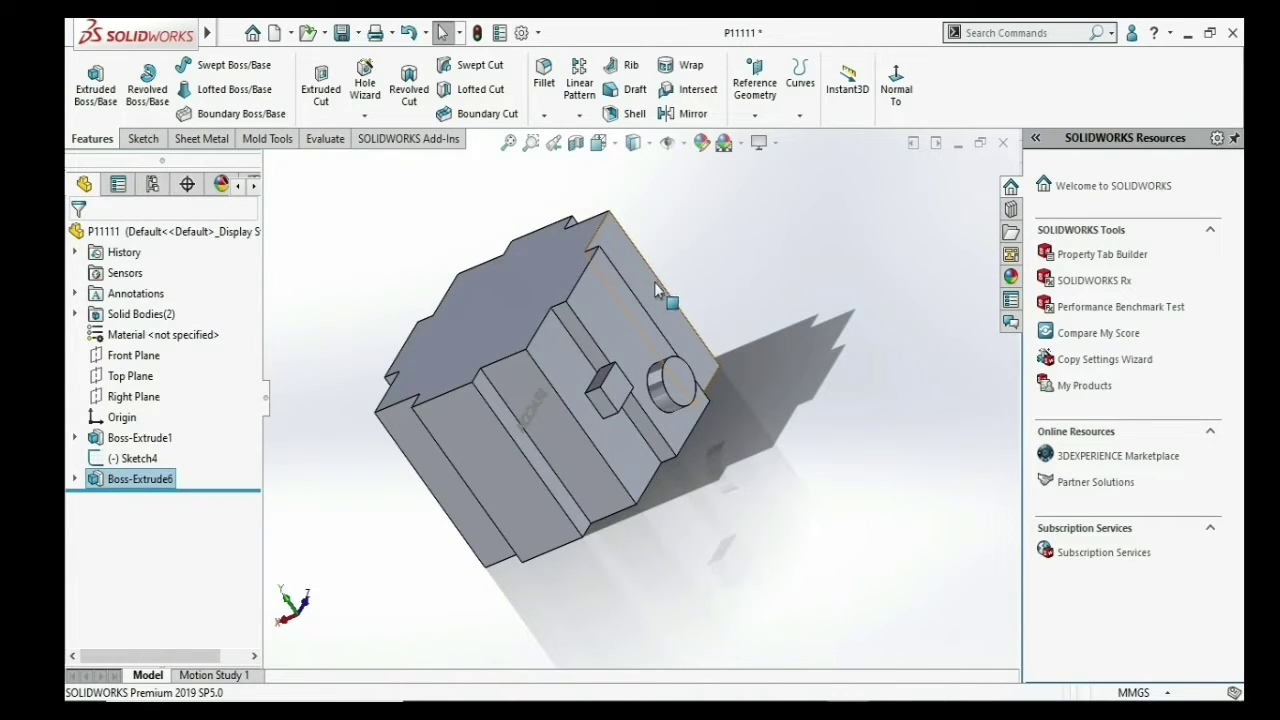
- Start a new boss extrusion from Sketch2 under Boss-Extrude6 and clear its preselected contours
click(75, 479)
click(140, 499)
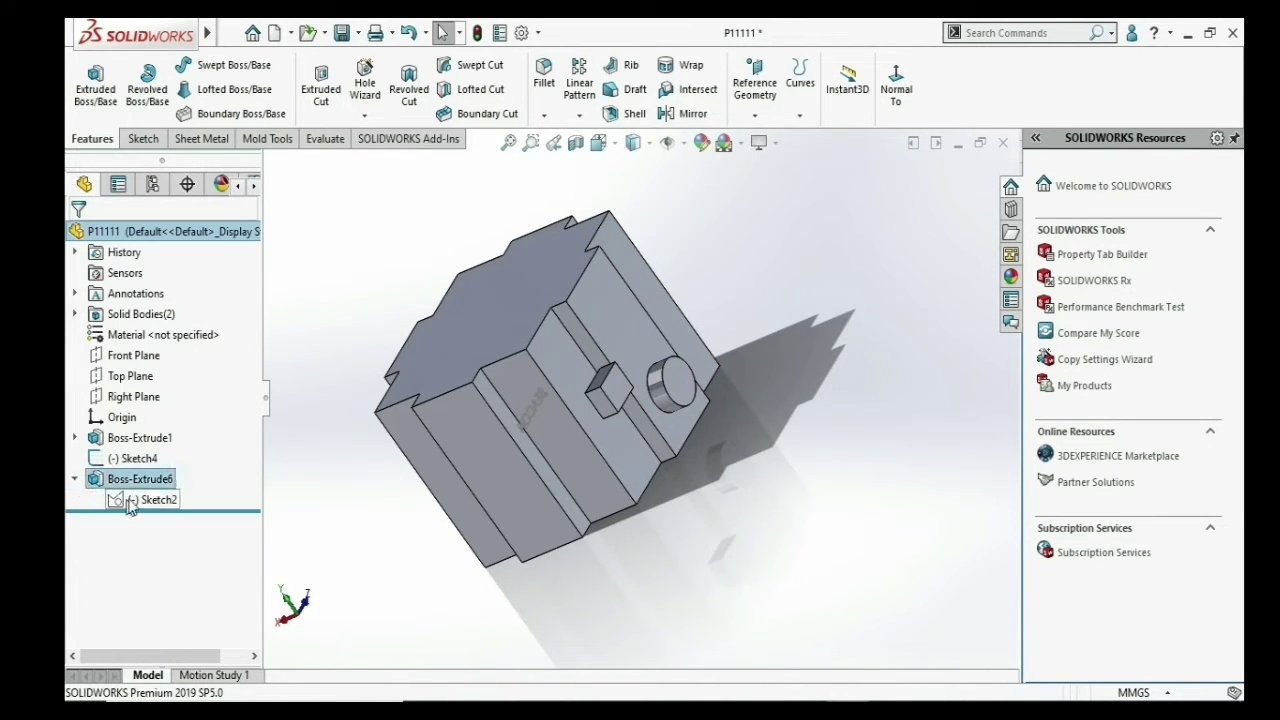
click(97, 104)
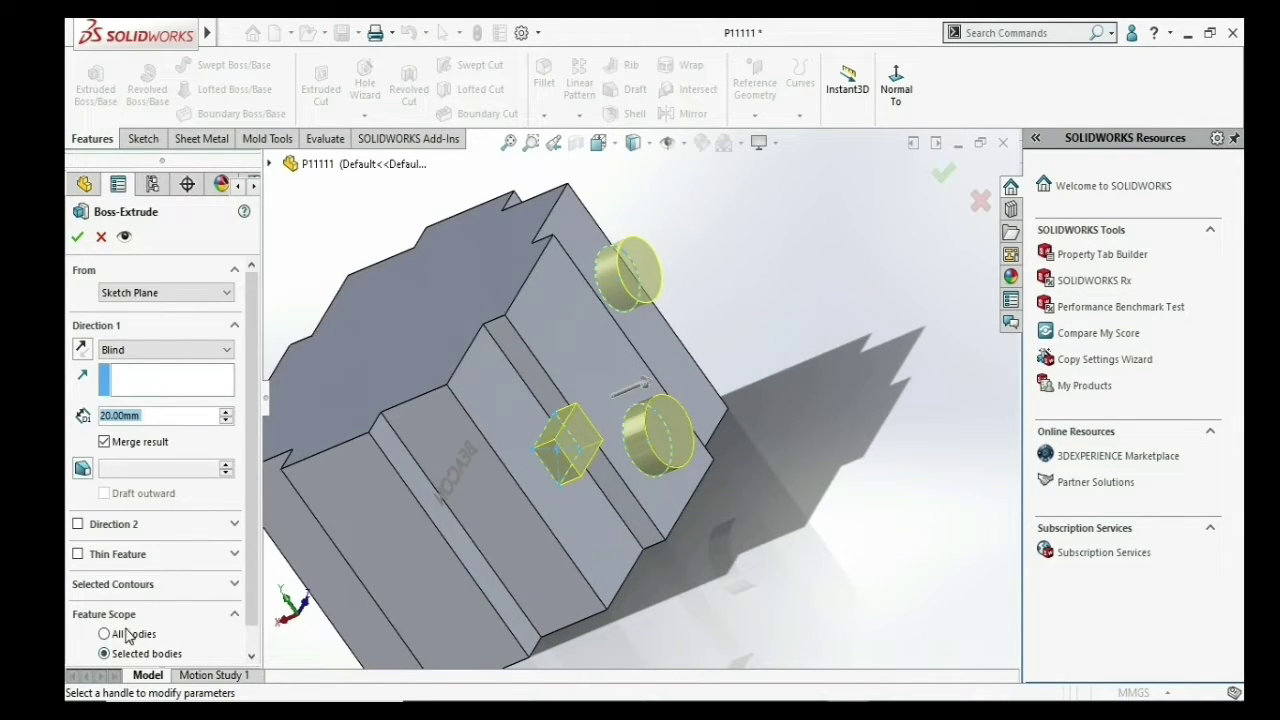
scroll(128, 637, down, 1)
click(118, 566)
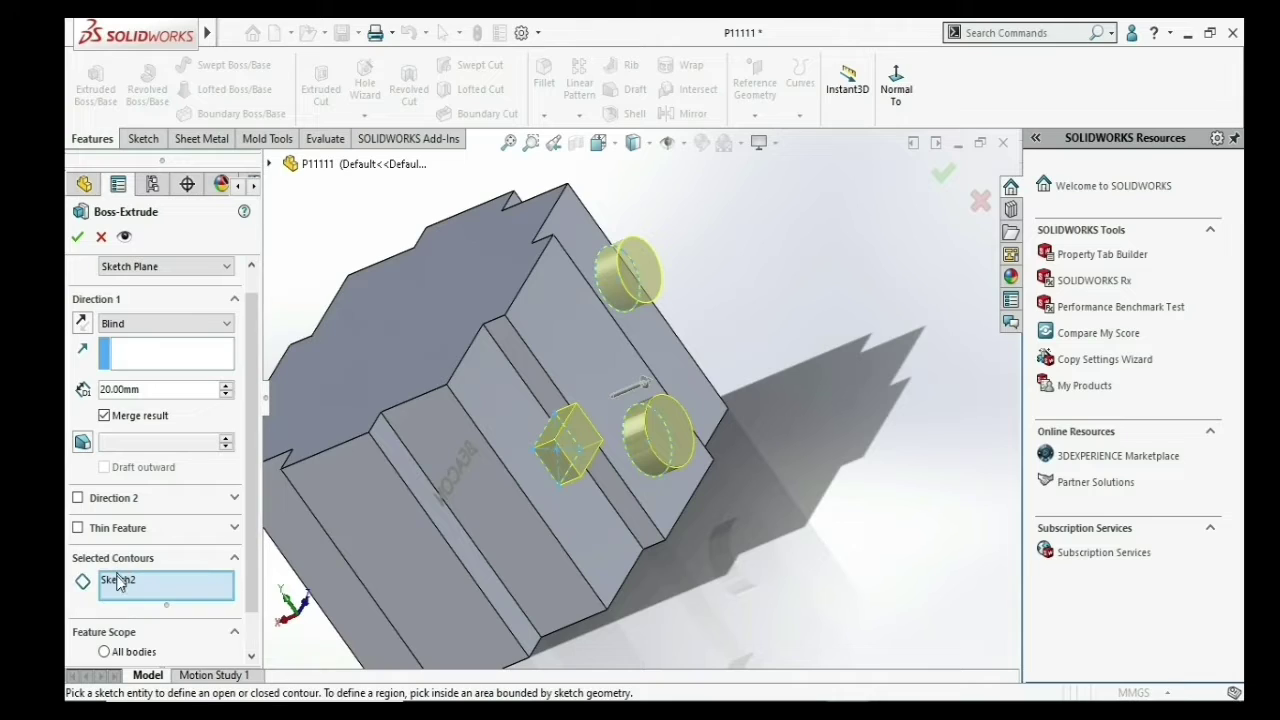
right_click(134, 583)
click(150, 587)
- Extrude only the upper circle 40 mm with a 13° draft angle
middle_drag(749, 263, 567, 282)
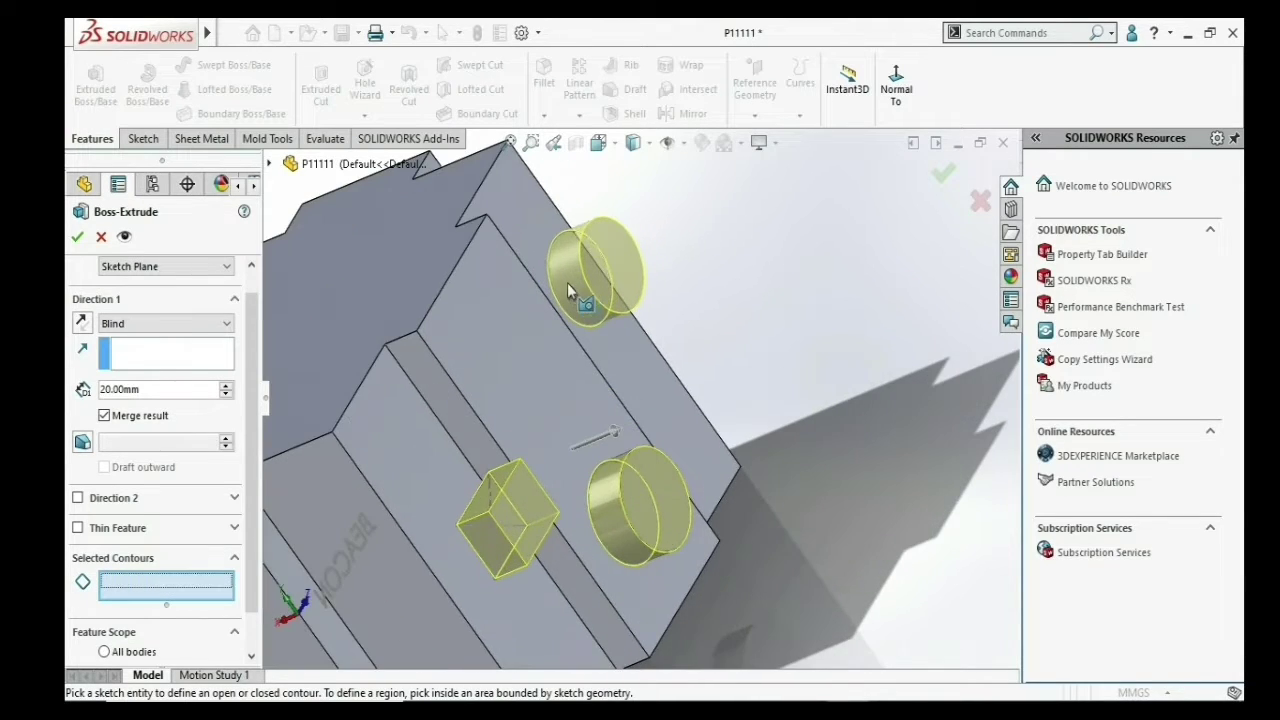
click(565, 283)
scroll(580, 305, up, 2)
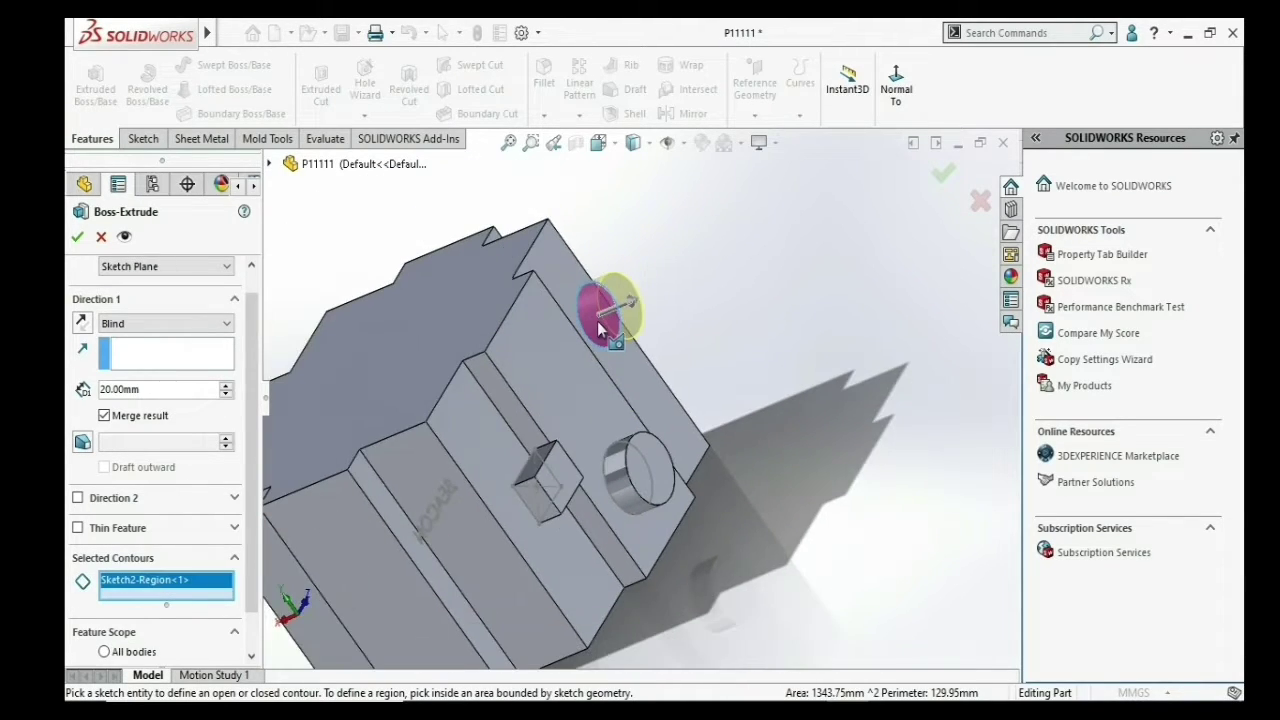
click(82, 444)
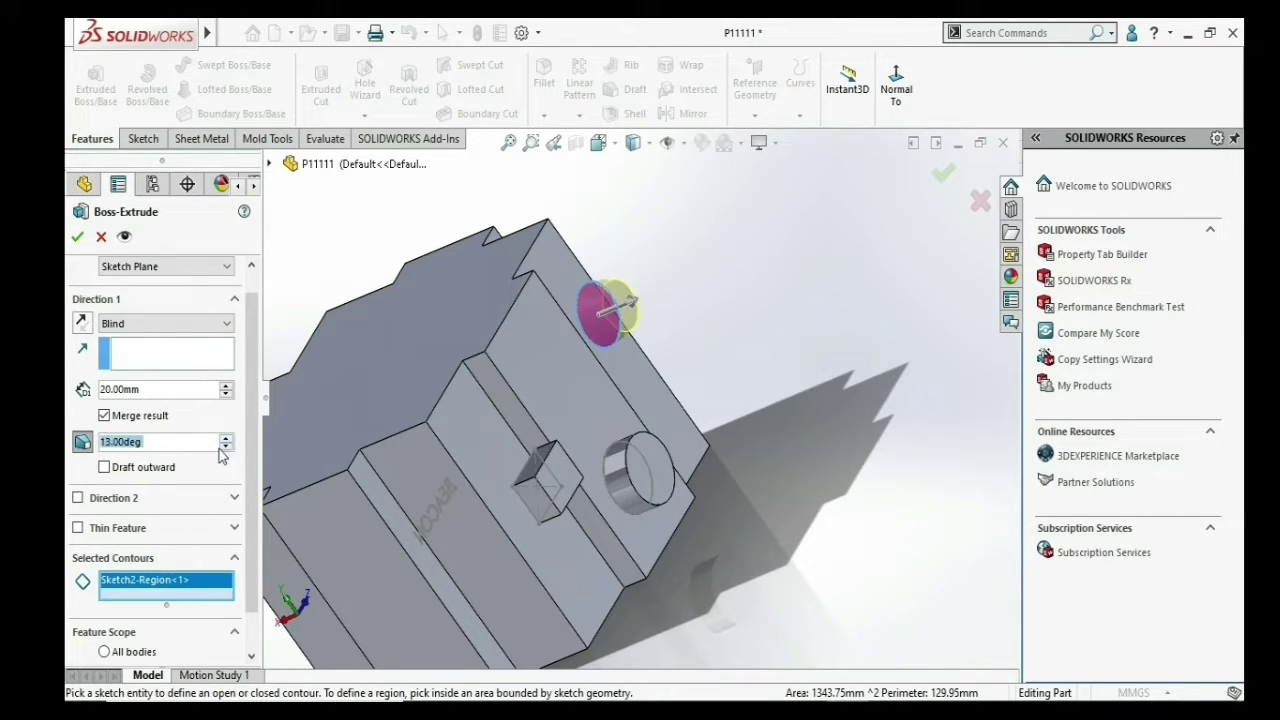
click(228, 400)
click(227, 389)
click(227, 389)
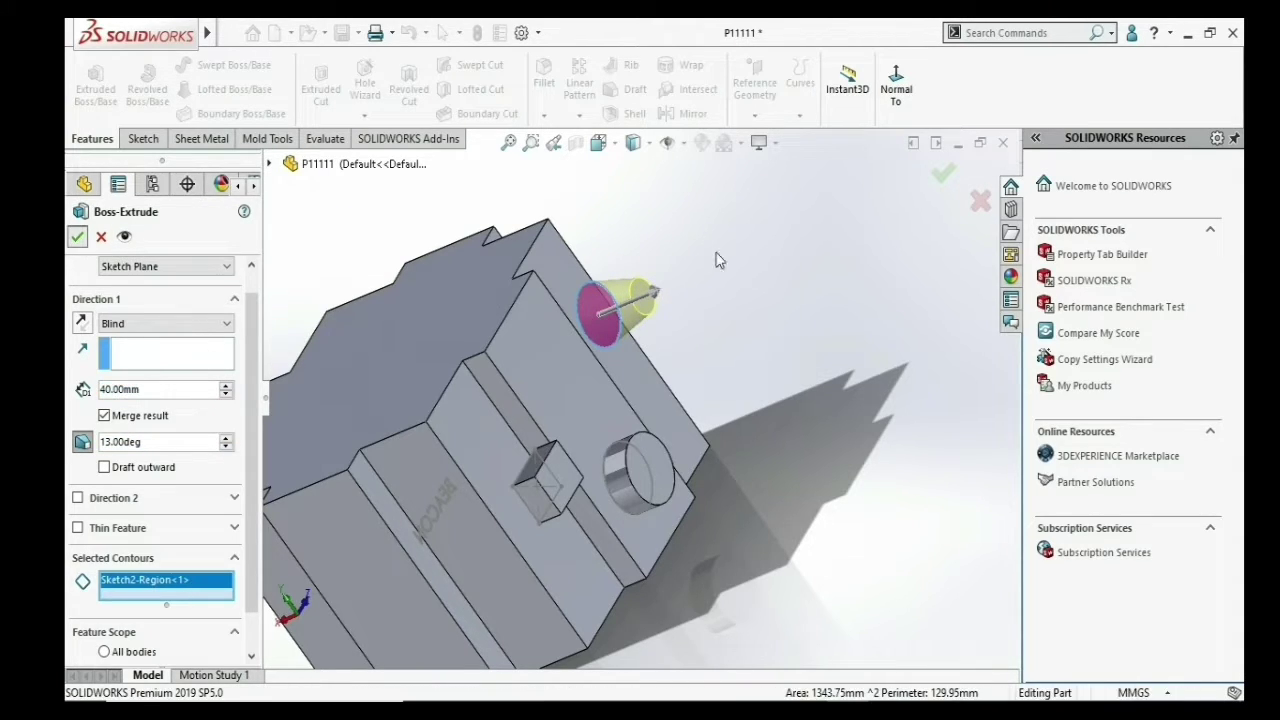
click(77, 236)
mouse_move(706, 266)
middle_down()
mouse_move(586, 371)
mouse_move(553, 492)
mouse_move(640, 545)
mouse_move(686, 510)
mouse_move(643, 573)
mouse_move(726, 500)
mouse_move(744, 539)
mouse_move(648, 579)
middle_up()
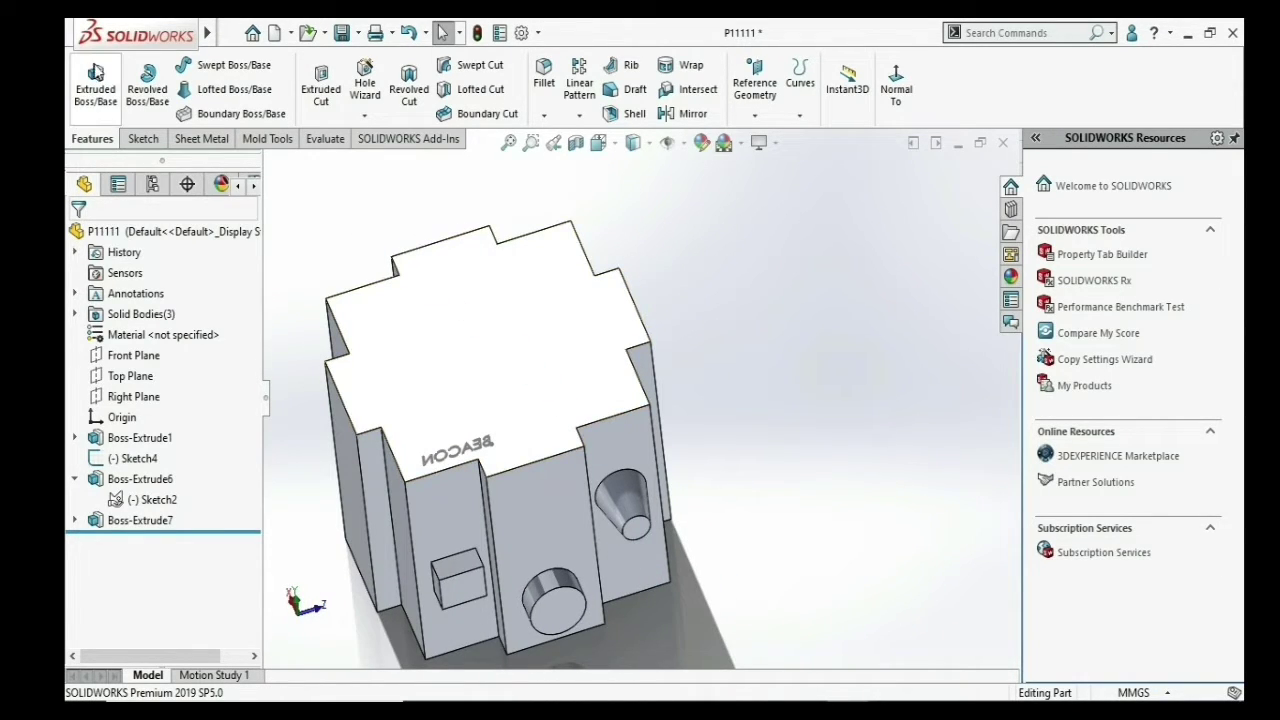
- Orbit and zoom around the part to inspect the square and tapered bosses
mouse_move(491, 571)
middle_down()
mouse_move(543, 449)
mouse_move(673, 453)
middle_up()
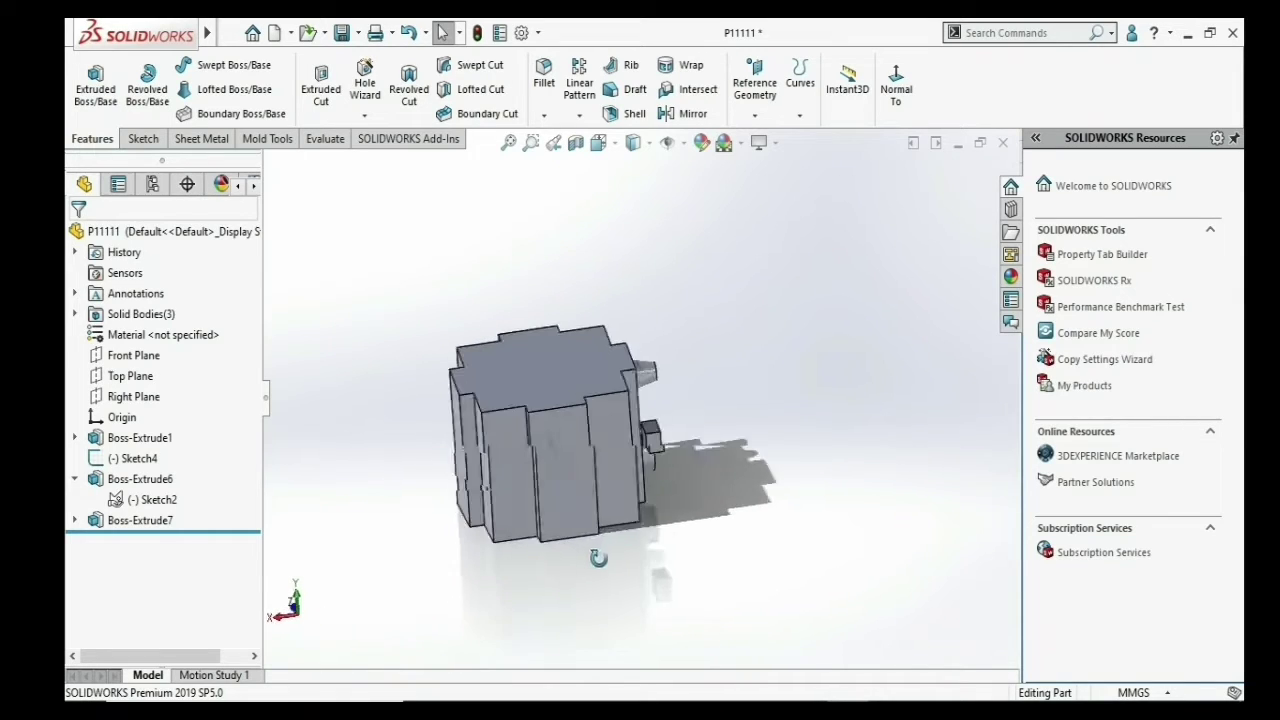
scroll(673, 453, down, 2)
scroll(640, 445, down, 3)
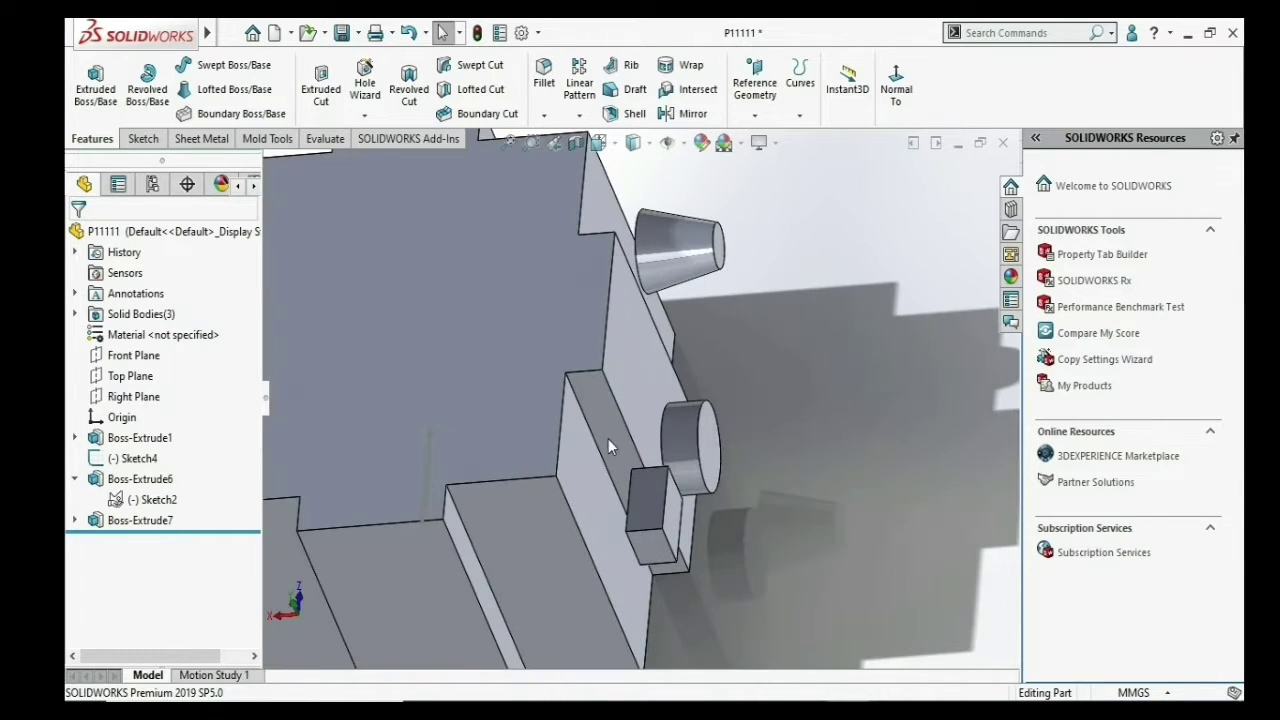
scroll(608, 438, up, 2)
scroll(610, 440, down, 2)
scroll(604, 486, up, 2)
mouse_move(604, 486)
middle_down()
mouse_move(429, 663)
mouse_move(551, 617)
middle_up()
scroll(371, 400, up, 3)
mouse_move(371, 400)
middle_down()
mouse_move(490, 479)
mouse_move(560, 430)
middle_up()
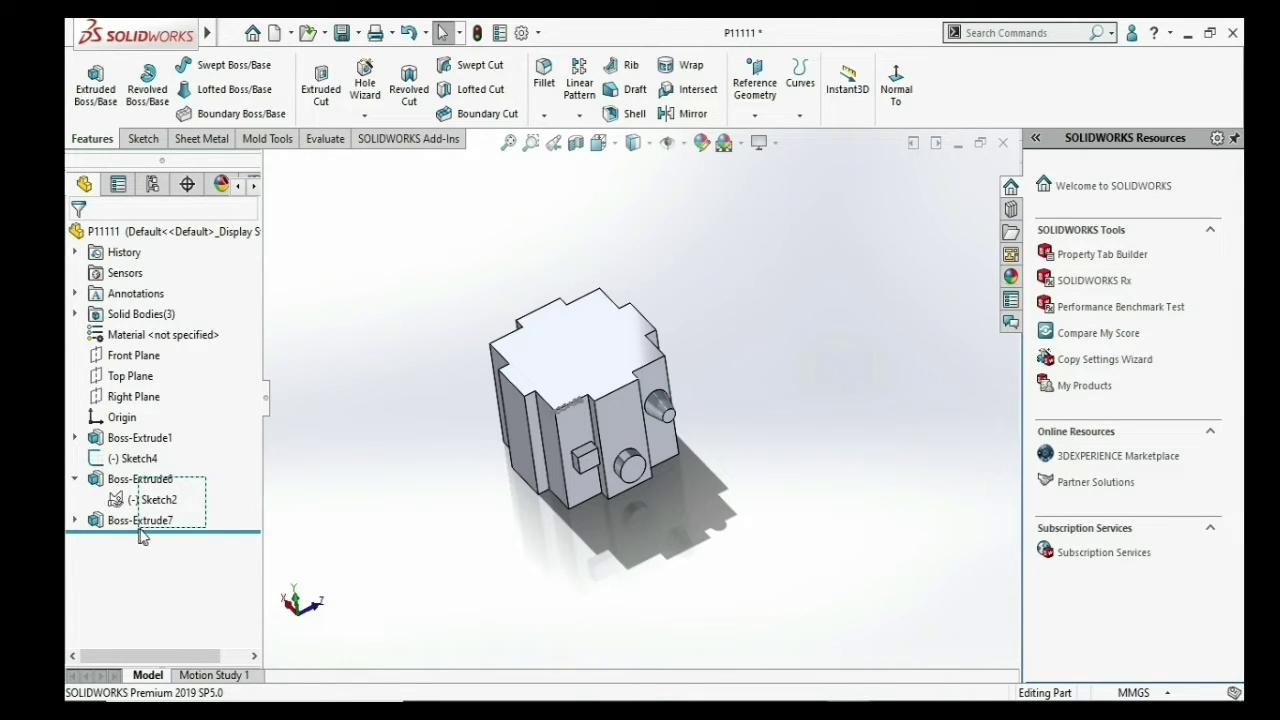
- Delete Boss-Extrude6, Sketch2 and Boss-Extrude7, confirming the warnings, then check Sketch4 remains
drag(141, 531, 143, 531)
key(Delete)
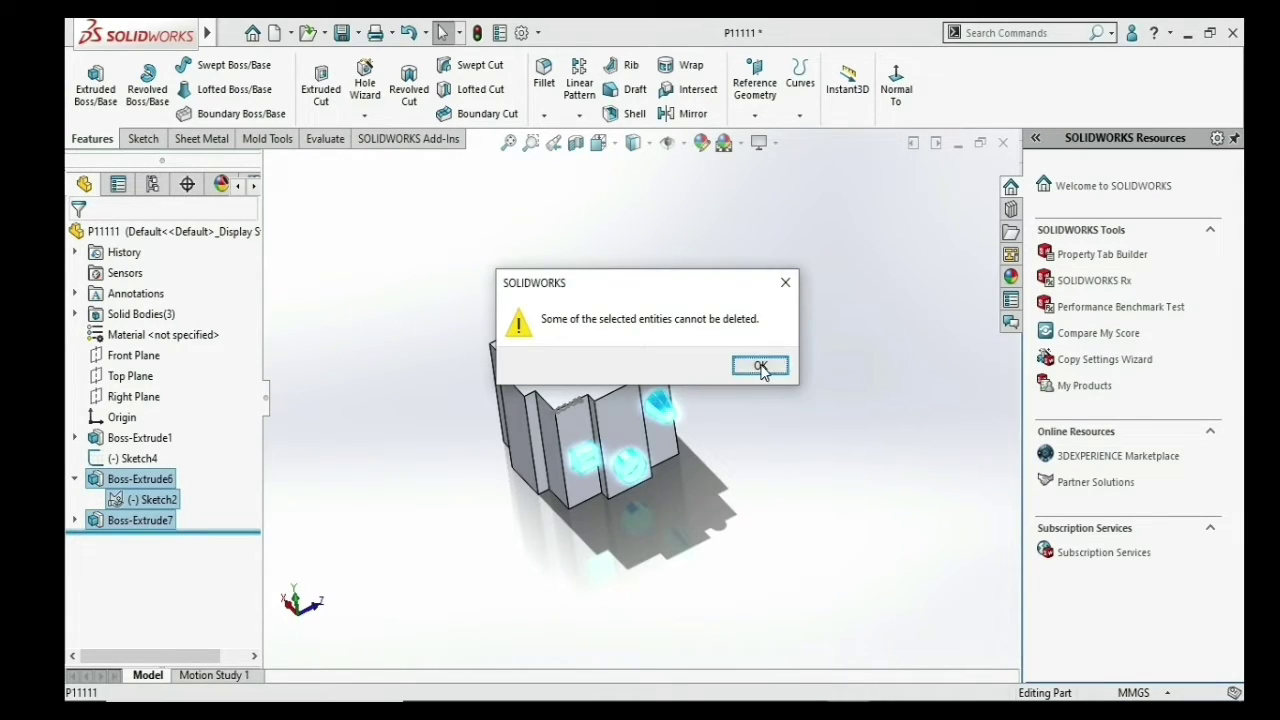
click(760, 368)
click(762, 222)
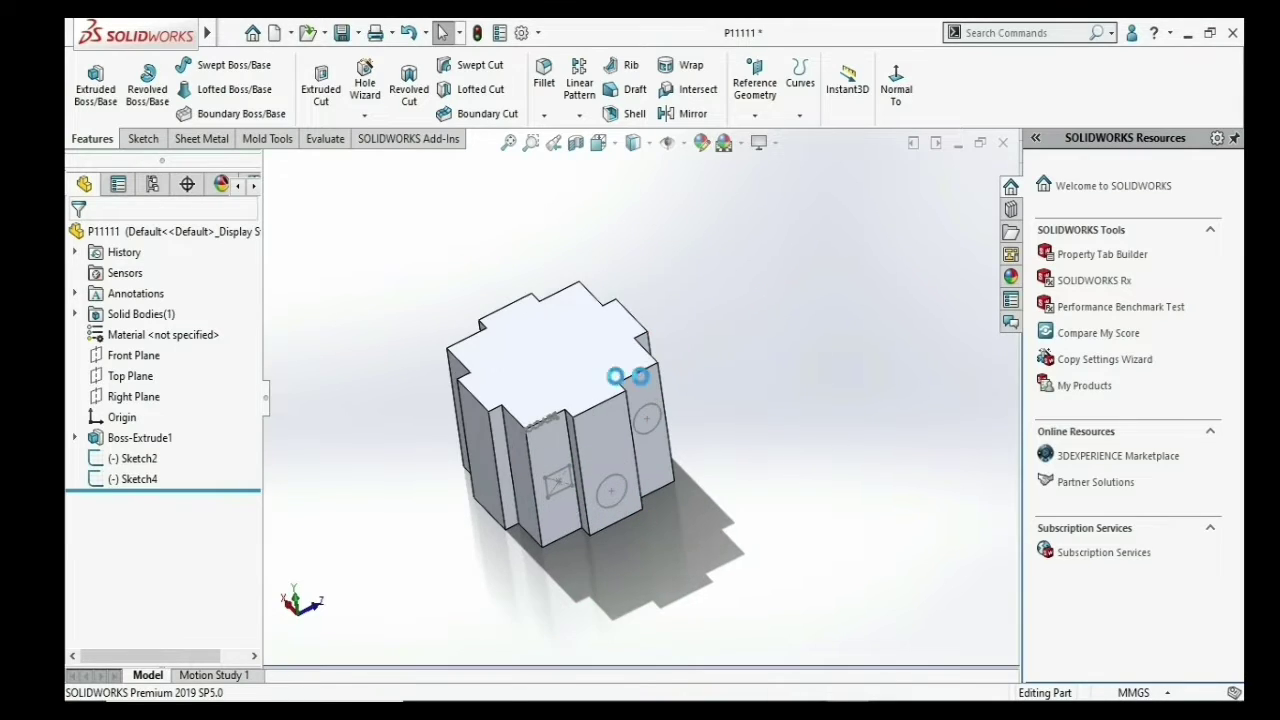
click(153, 487)
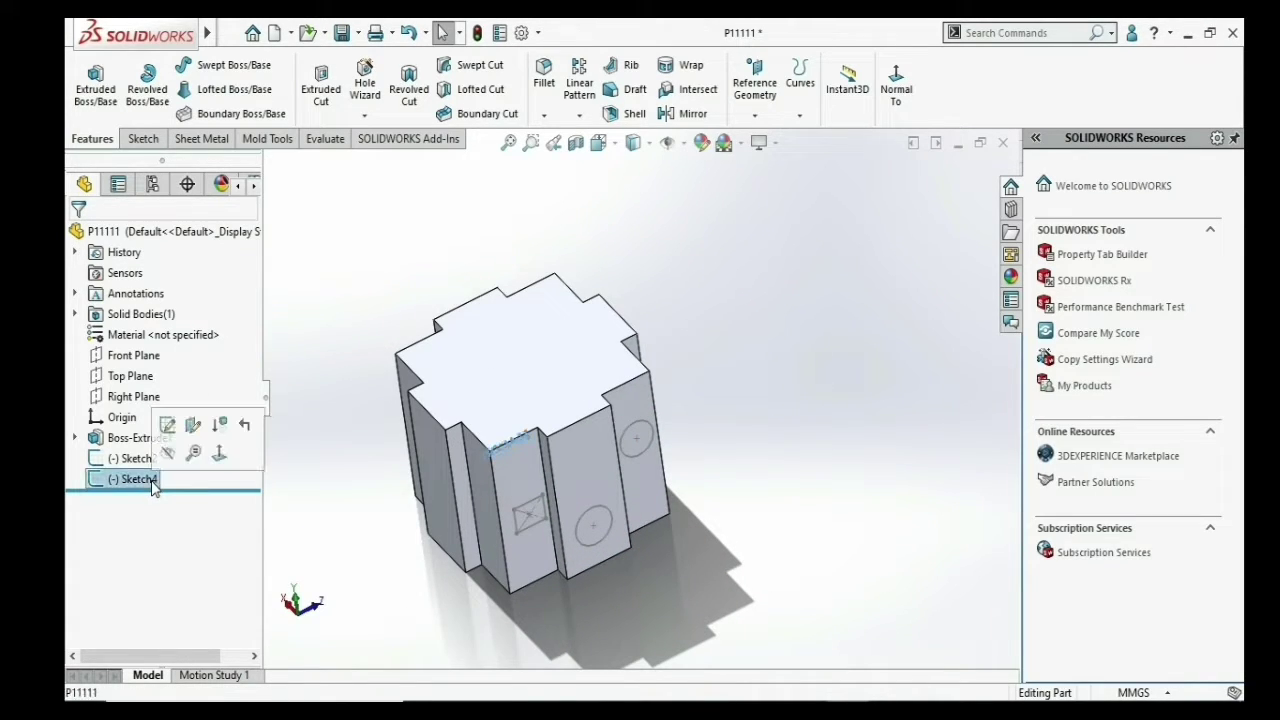
click(533, 190)
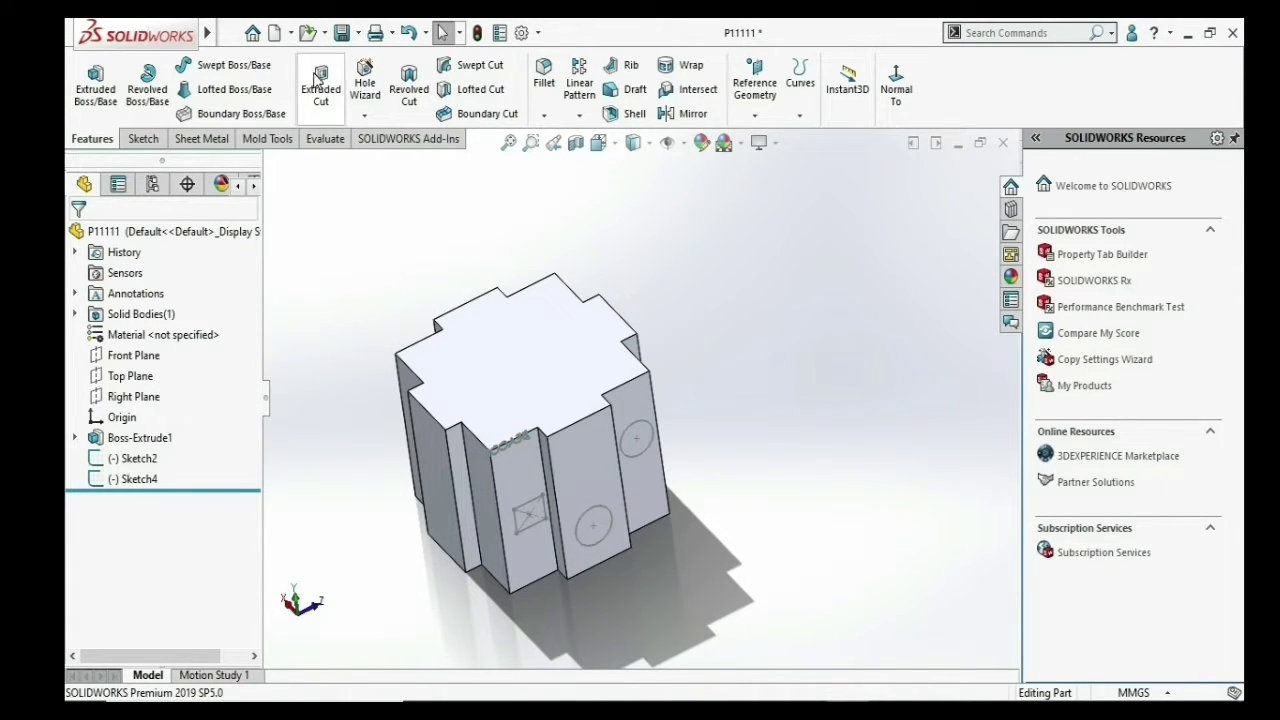
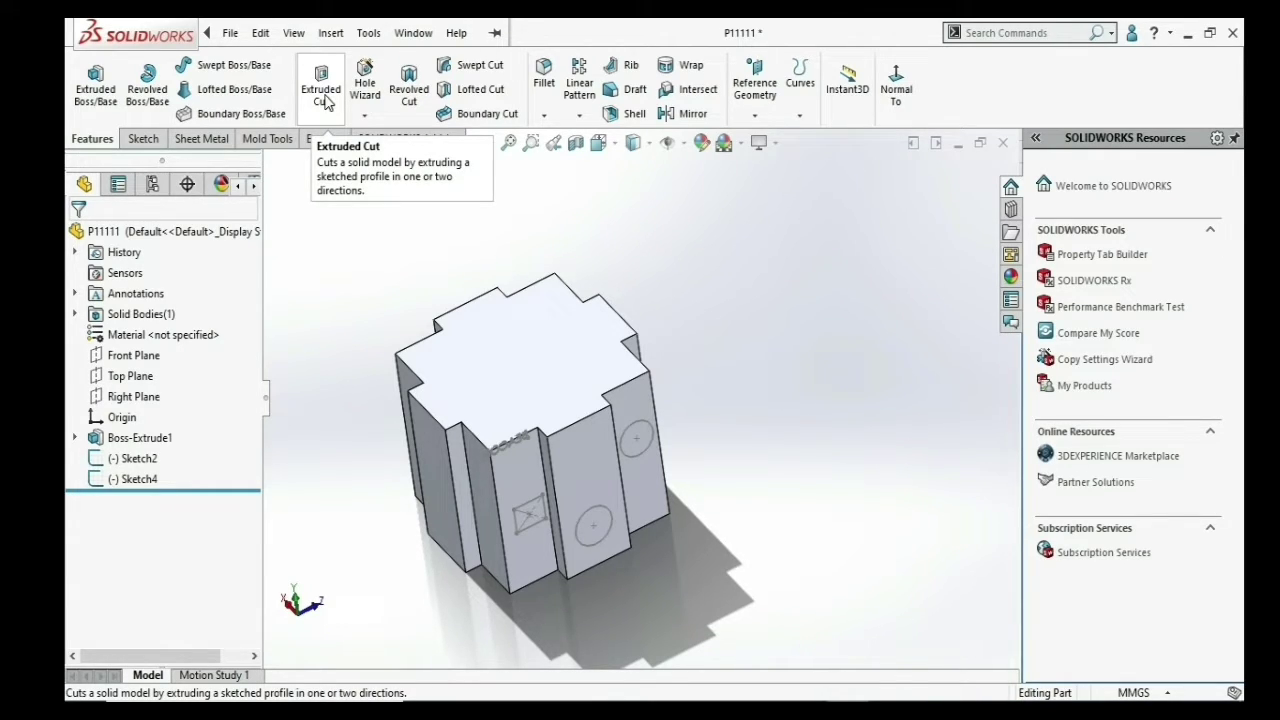
- Cut a 40 mm blind hole into the block's right face from the Sketch2 circle
click(327, 103)
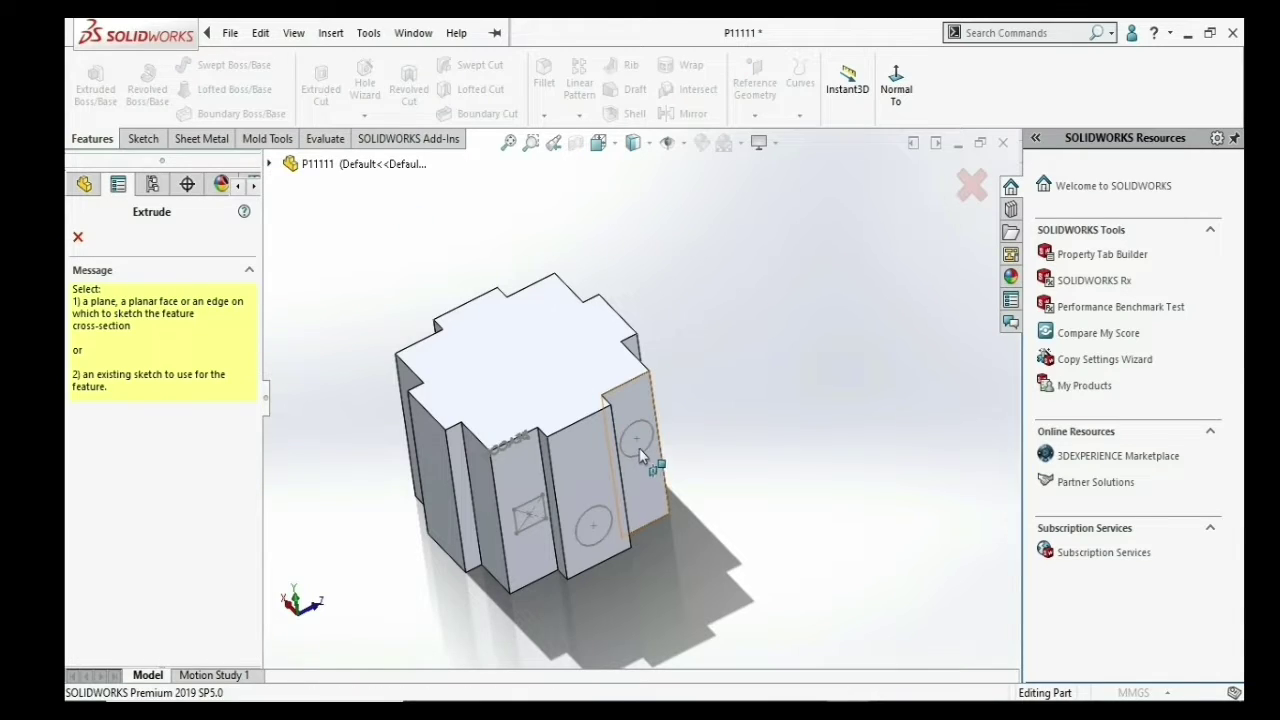
scroll(631, 408, down, 3)
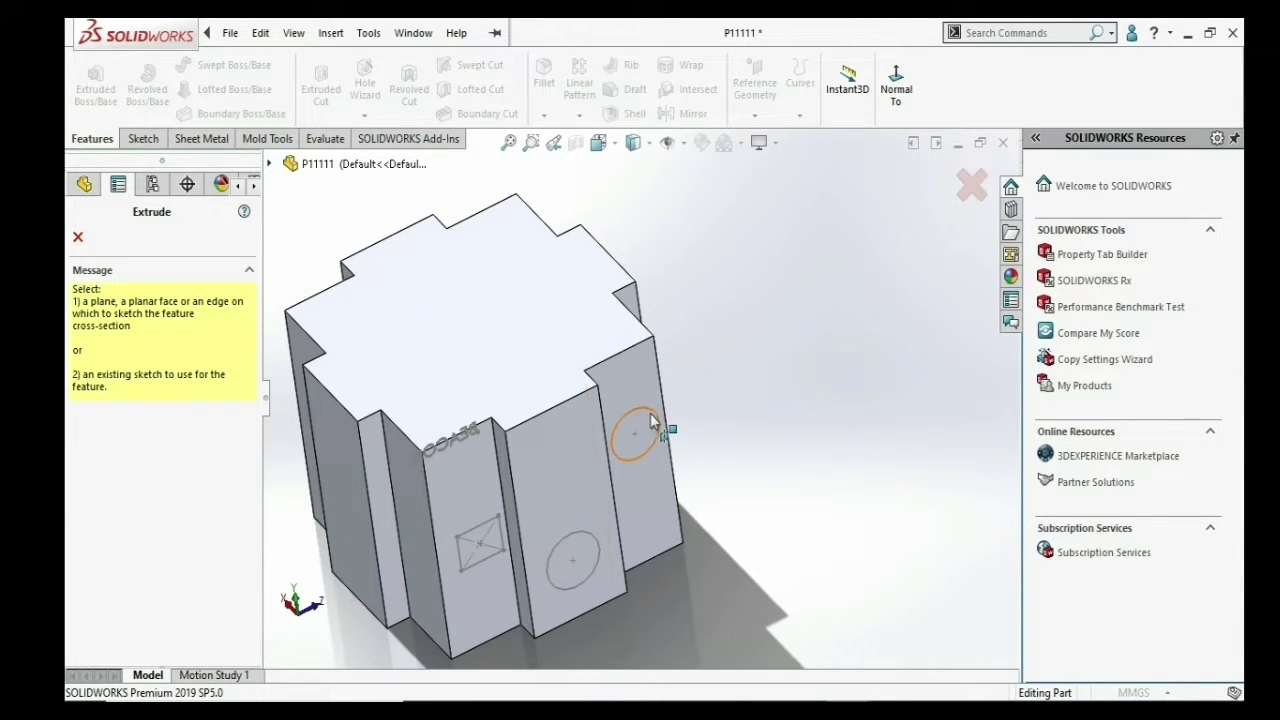
click(646, 418)
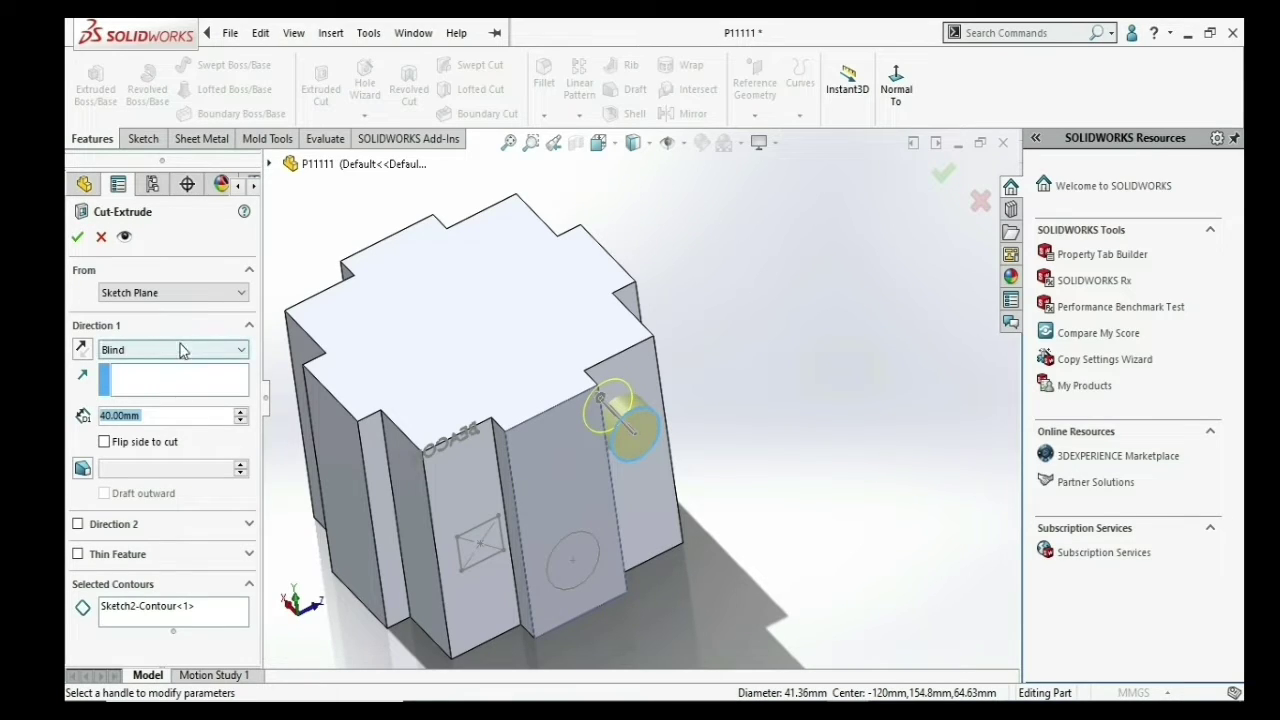
click(130, 352)
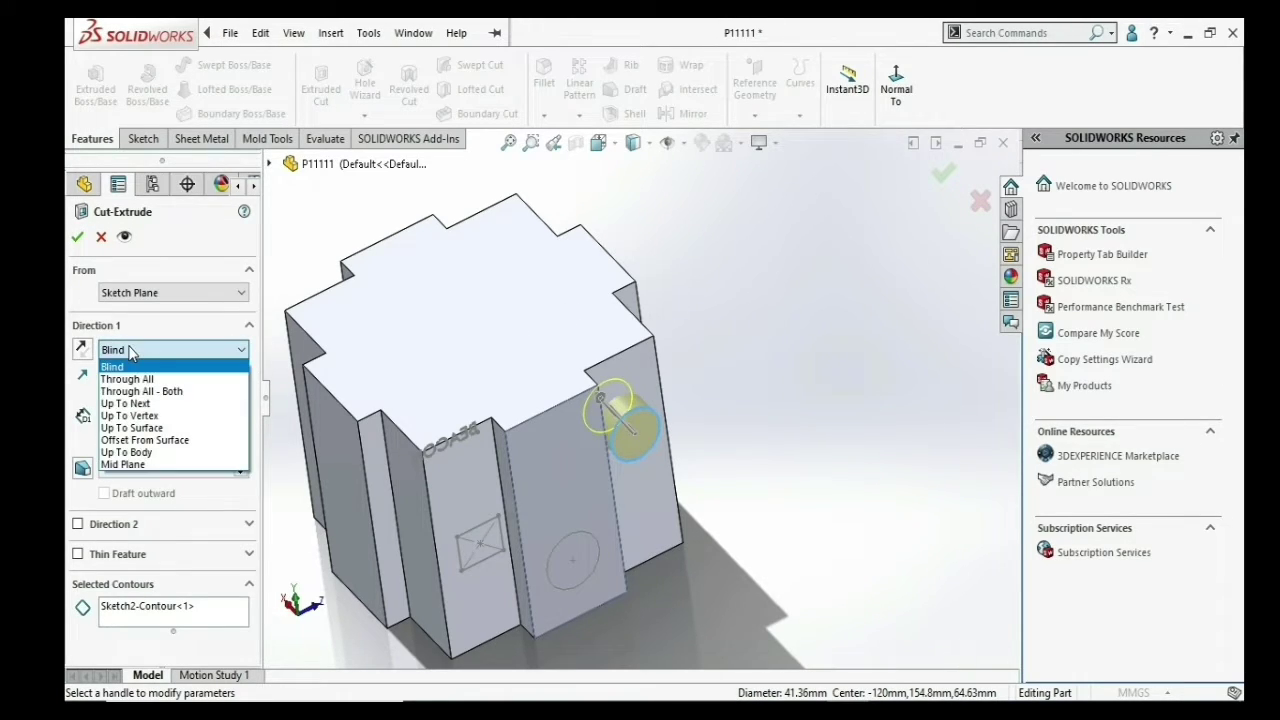
click(132, 352)
click(150, 348)
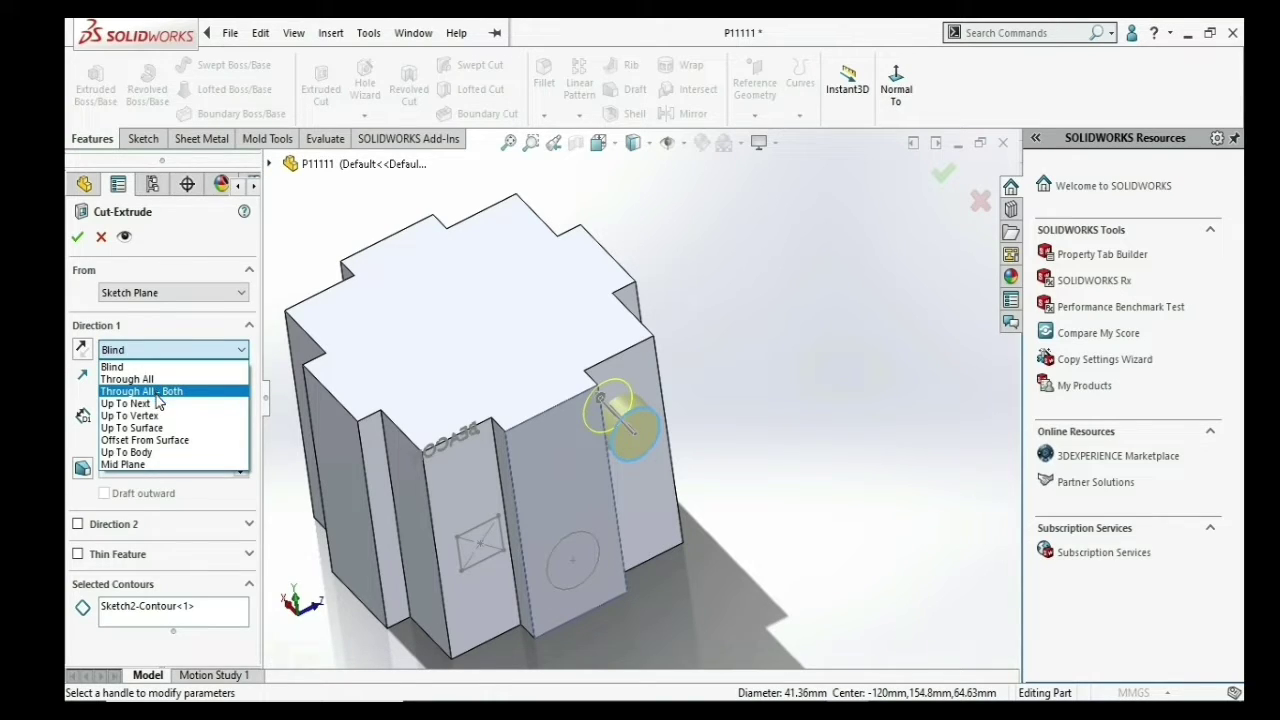
scroll(735, 508, up, 5)
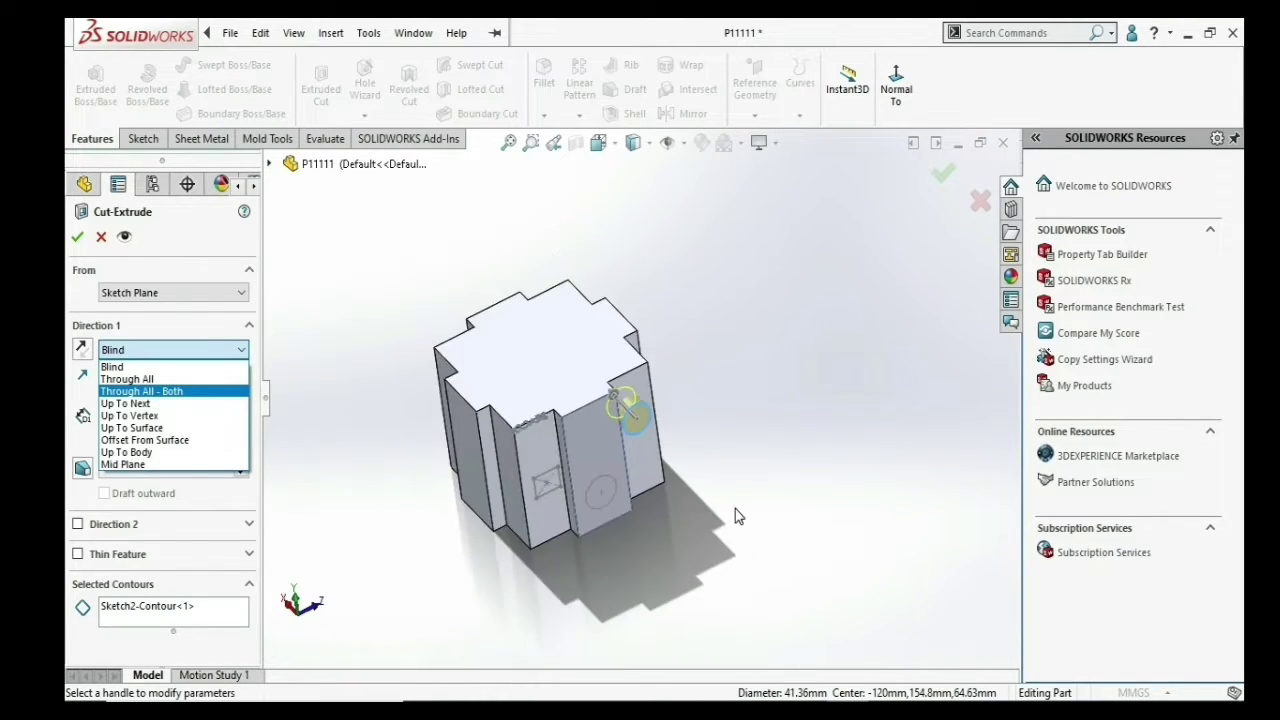
scroll(735, 508, up, 2)
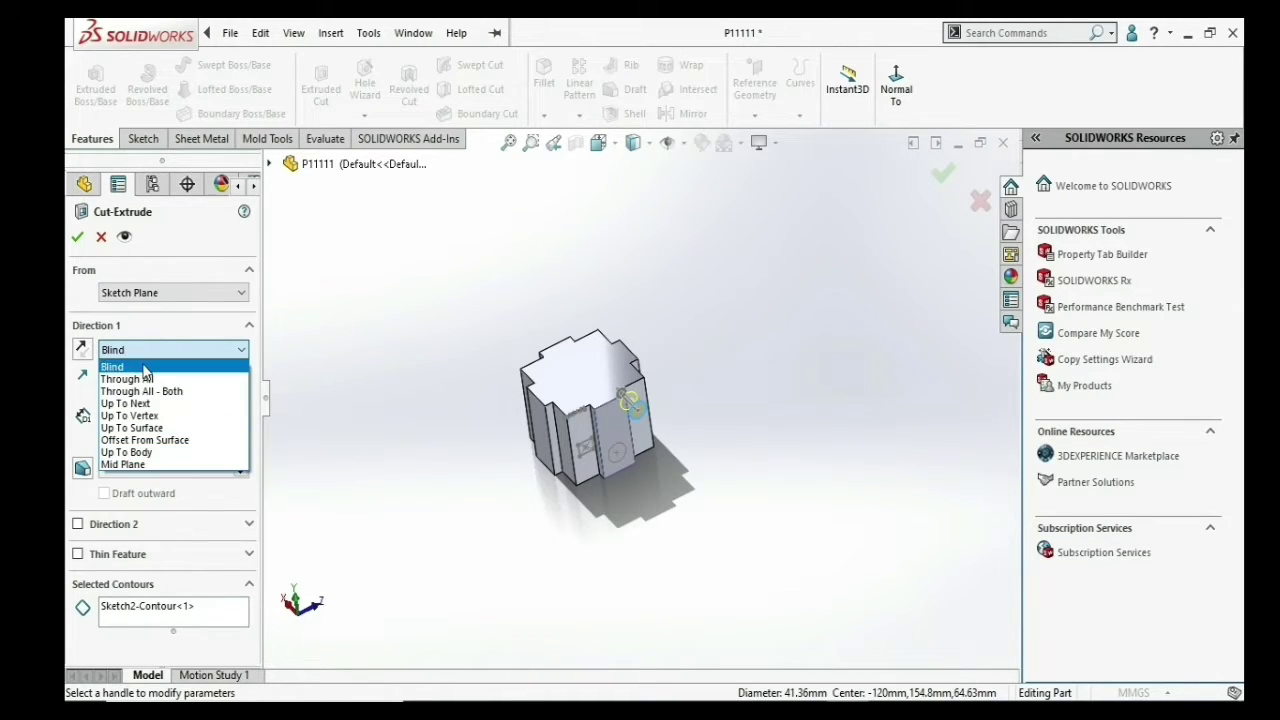
click(143, 368)
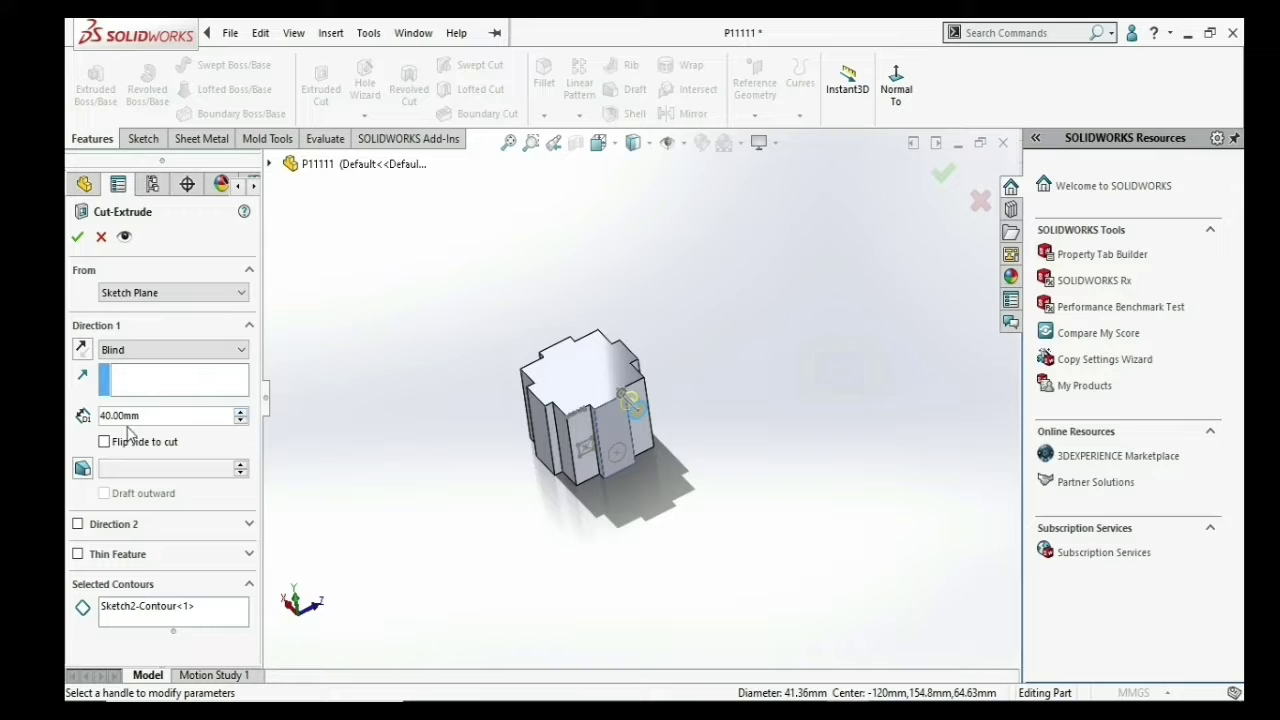
scroll(641, 395, down, 2)
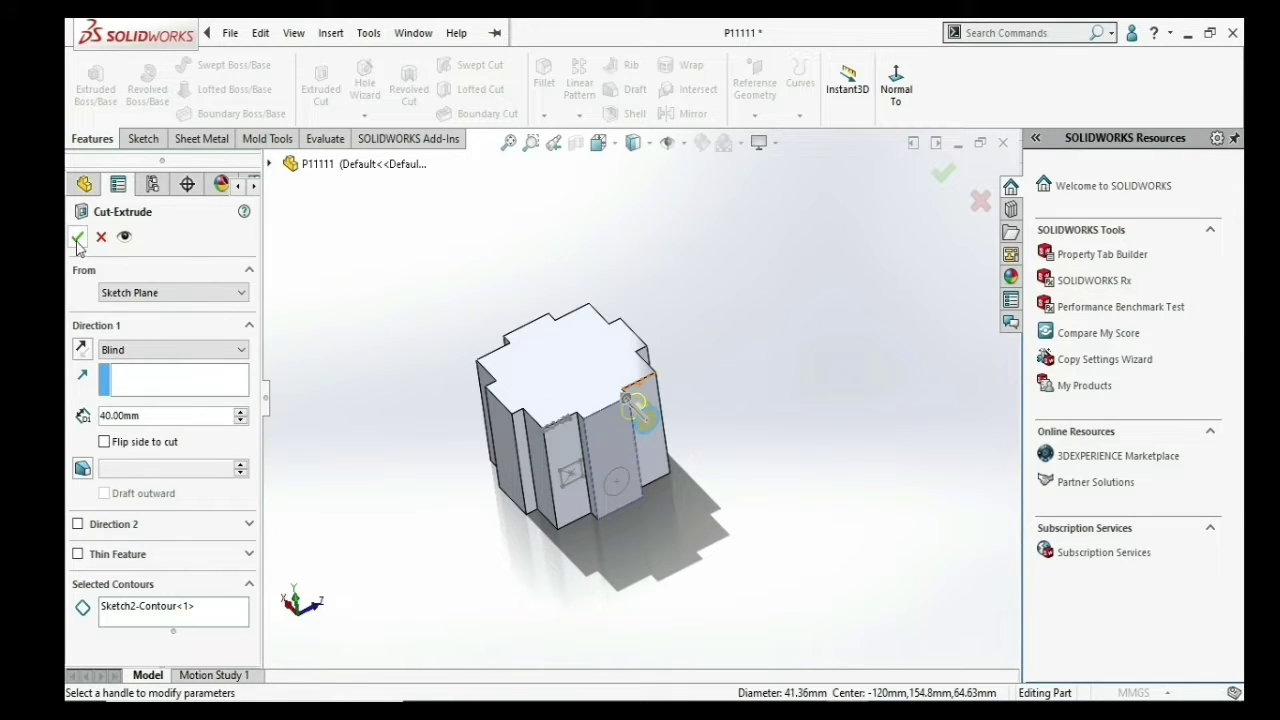
click(78, 240)
mouse_move(650, 409)
middle_down()
mouse_move(592, 354)
mouse_move(640, 380)
middle_up()
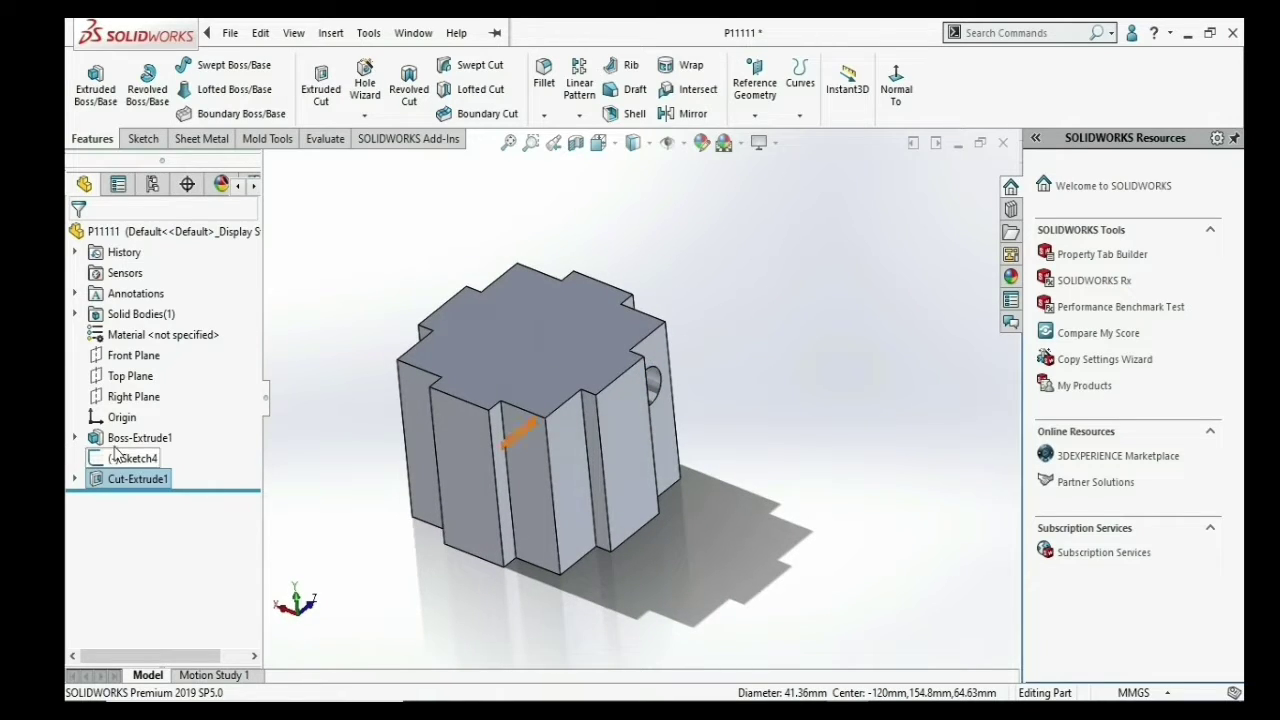
- Reuse Sketch2 to cut its lower circle Through All as a second hole
click(76, 480)
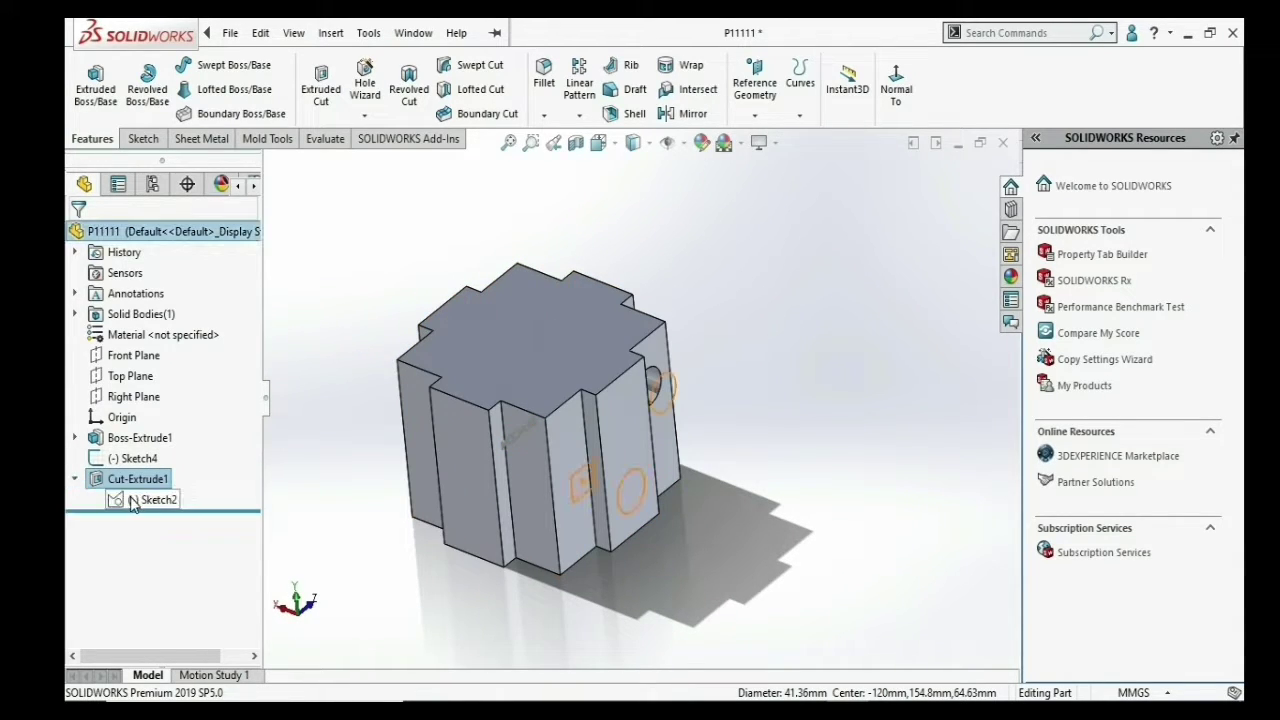
click(150, 499)
click(322, 101)
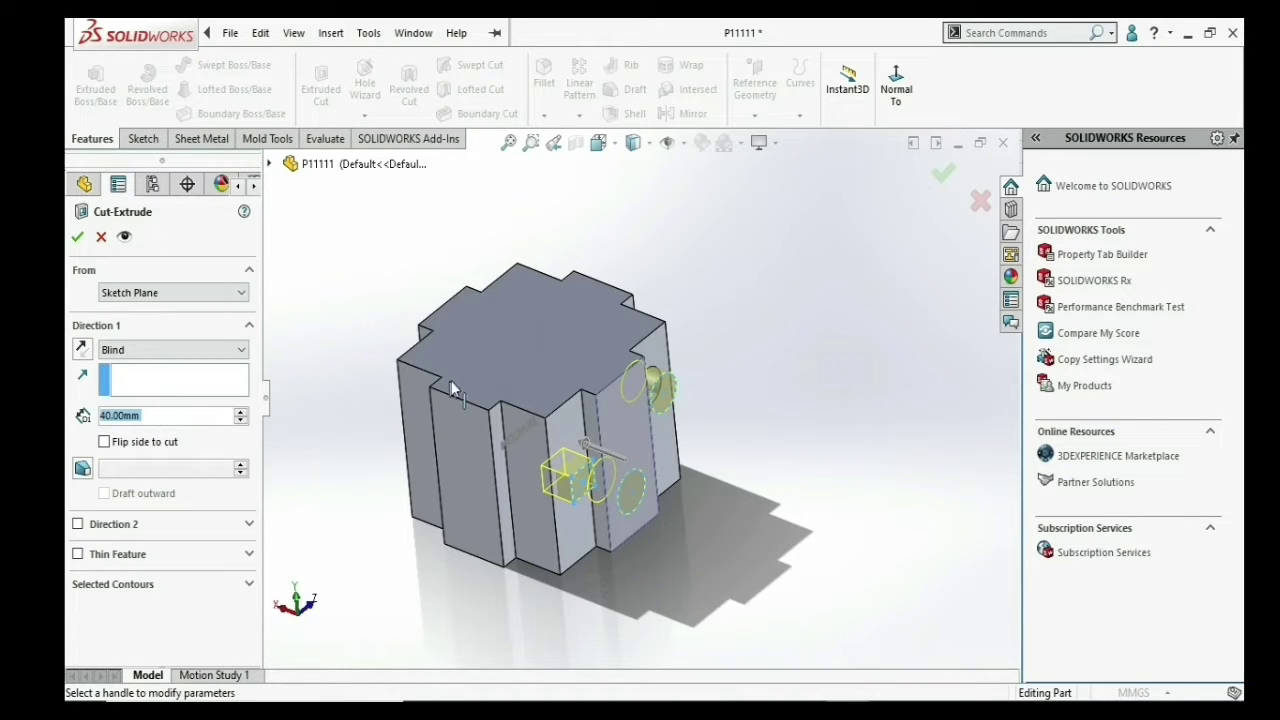
click(116, 586)
right_click(127, 614)
click(165, 617)
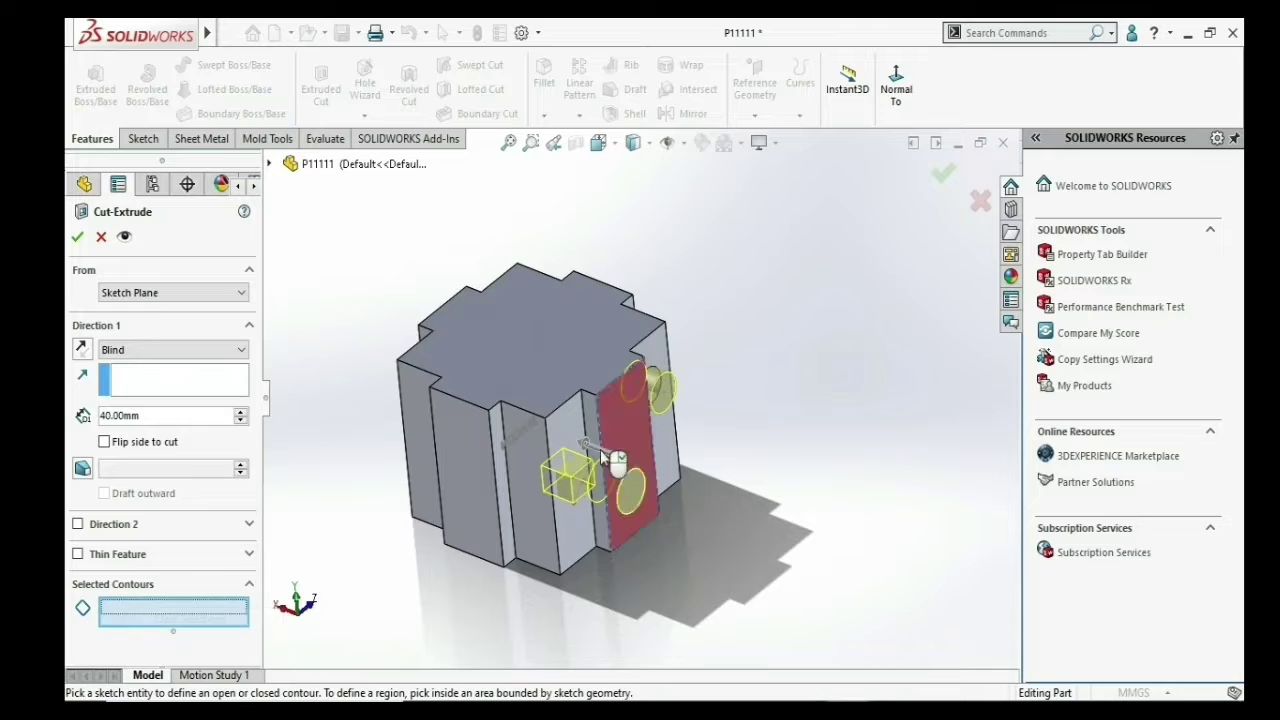
click(623, 479)
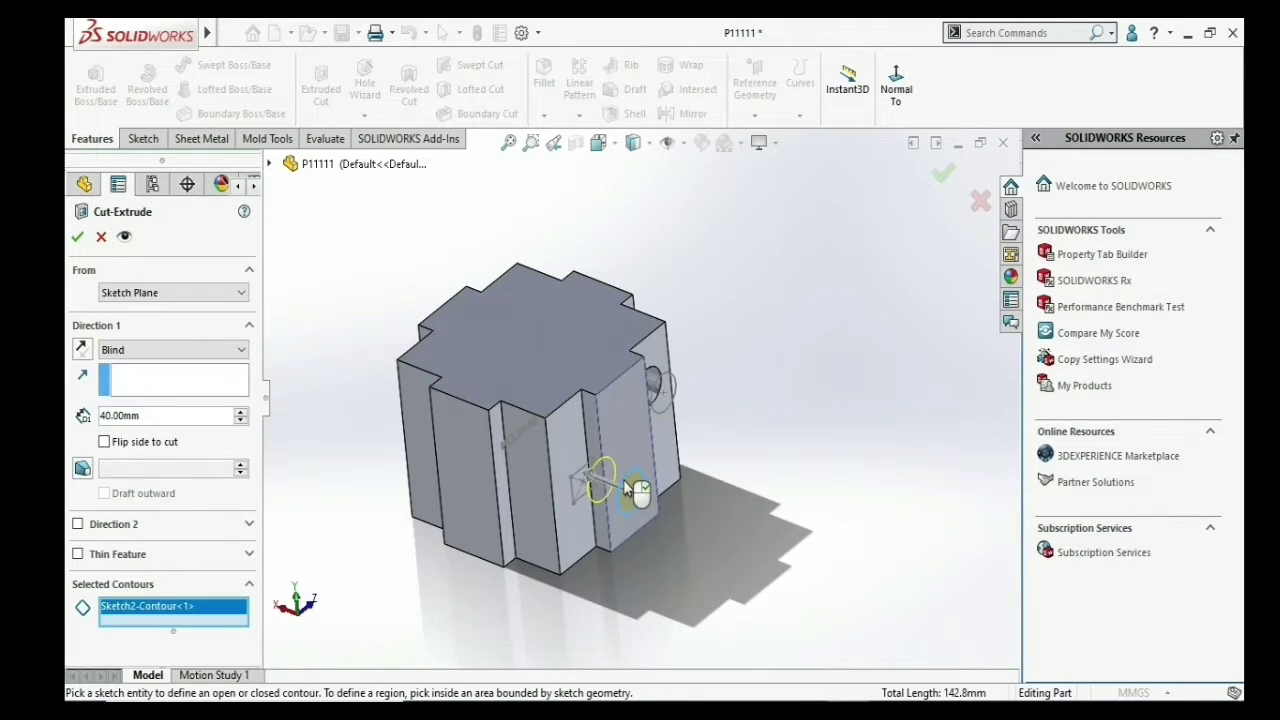
click(145, 350)
click(148, 380)
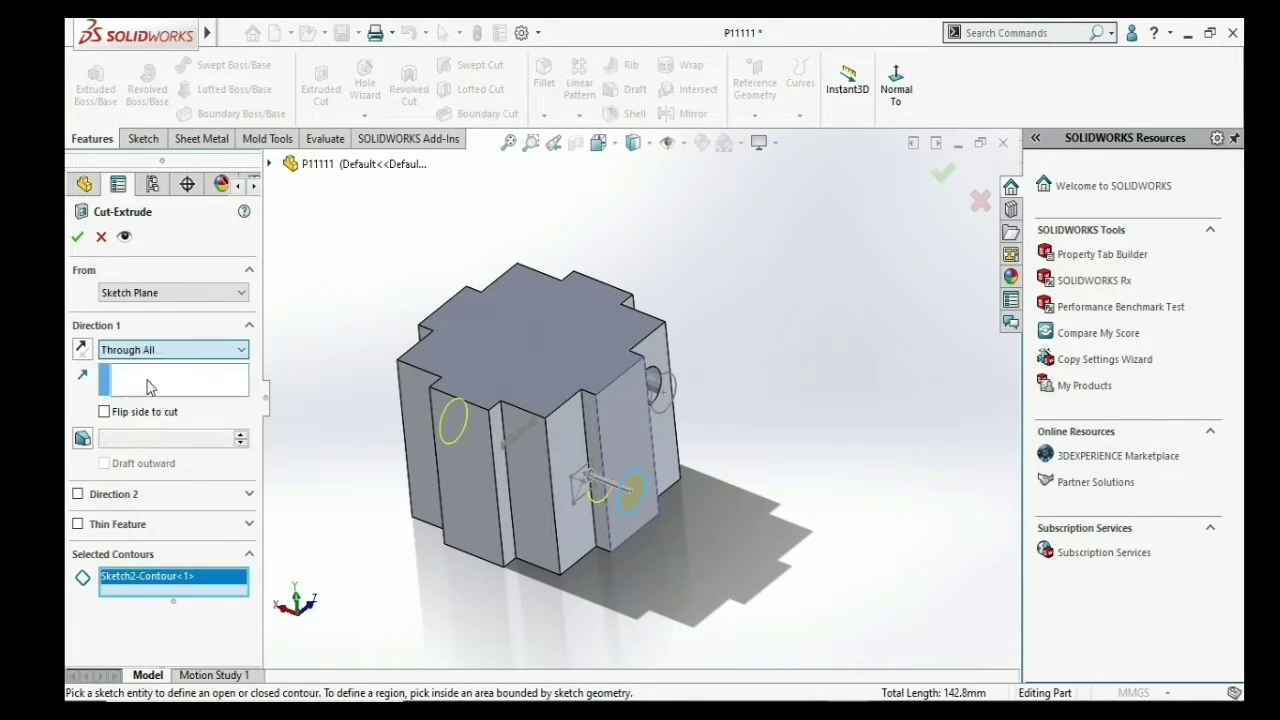
click(79, 238)
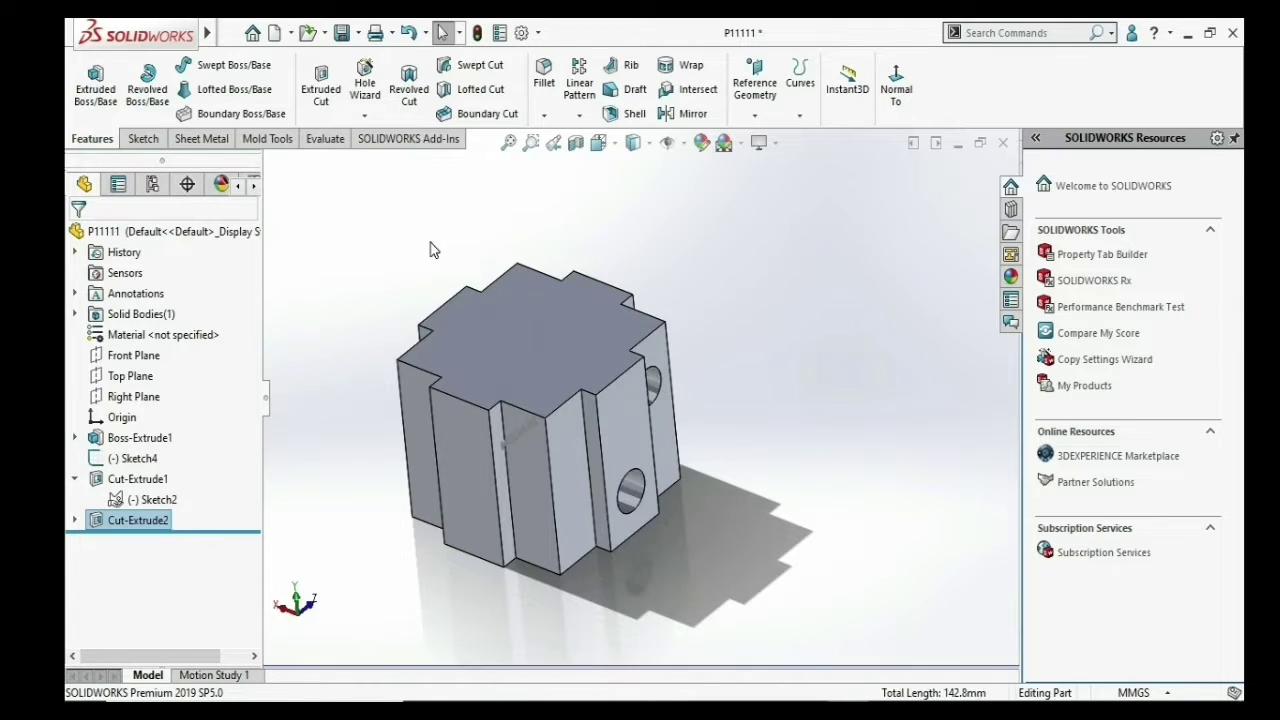
- Orbit and zoom around the block, including isometric and underside views, to inspect the holes
mouse_move(690, 320)
middle_down()
mouse_move(688, 187)
mouse_move(748, 322)
mouse_move(874, 394)
mouse_move(884, 340)
mouse_move(697, 370)
middle_up()
key(ctrl+7)
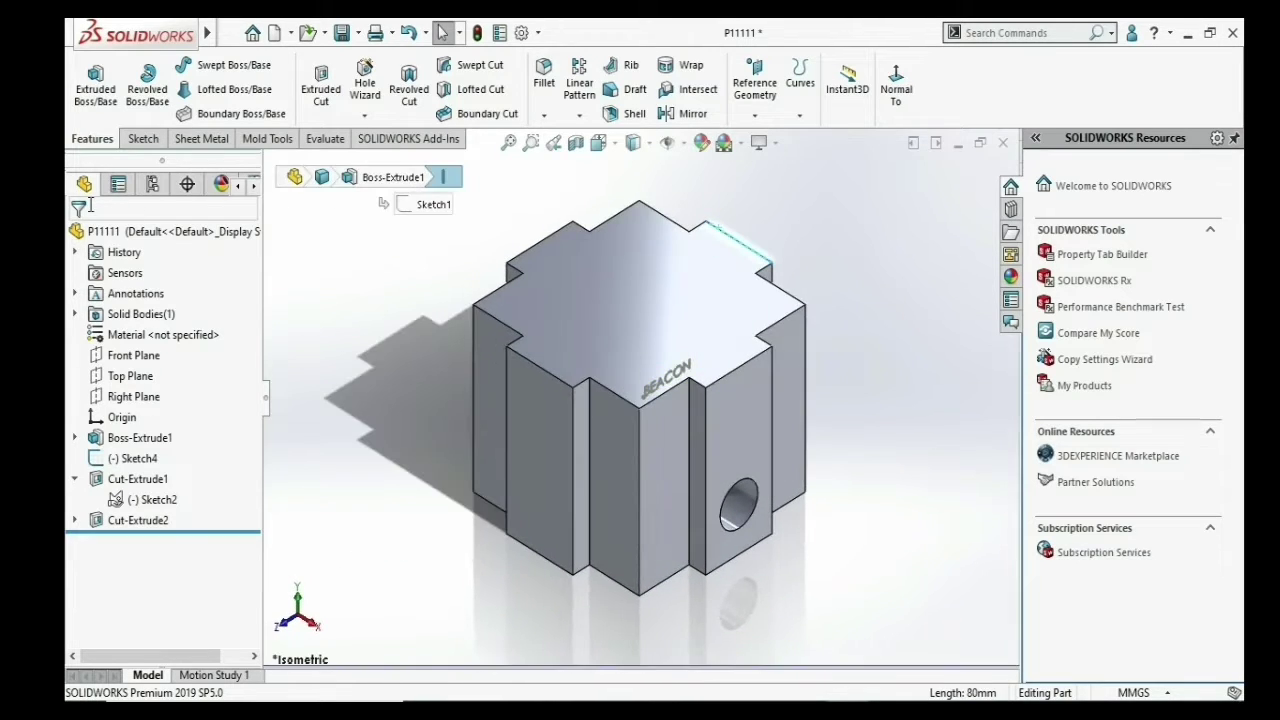
scroll(443, 330, up, 3)
scroll(443, 330, up, 2)
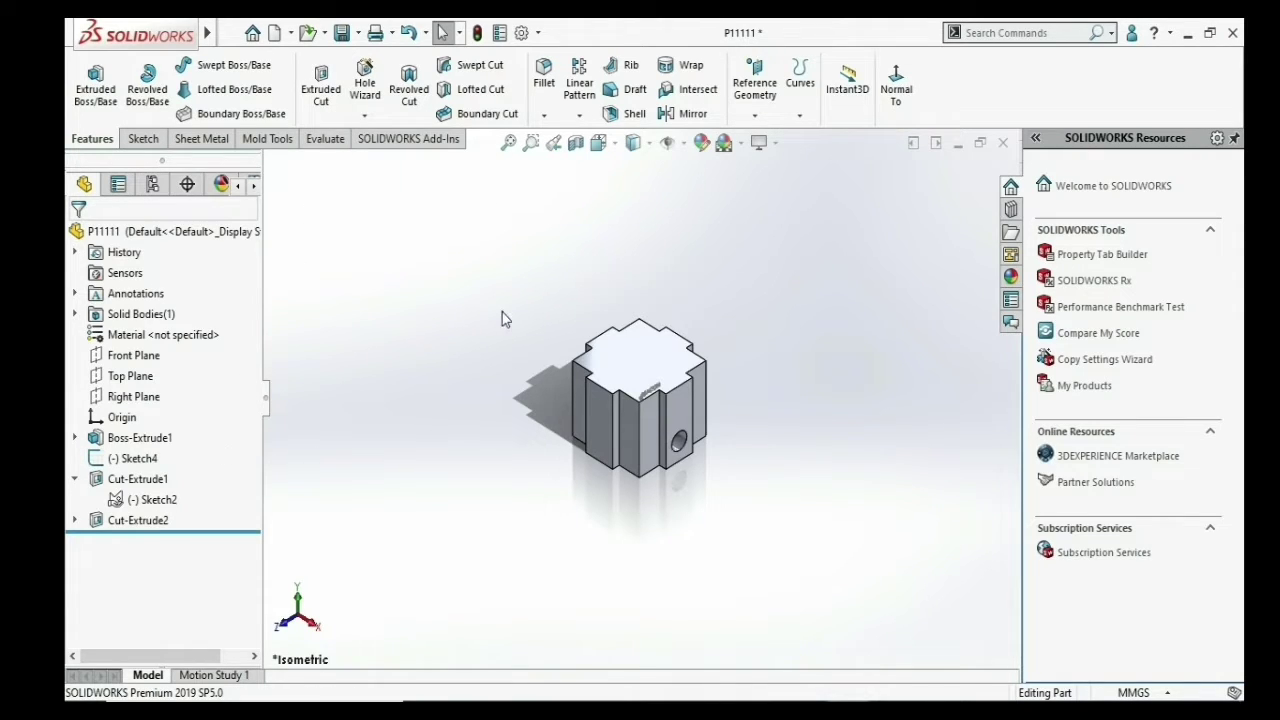
scroll(725, 527, down, 2)
scroll(642, 413, up, 1)
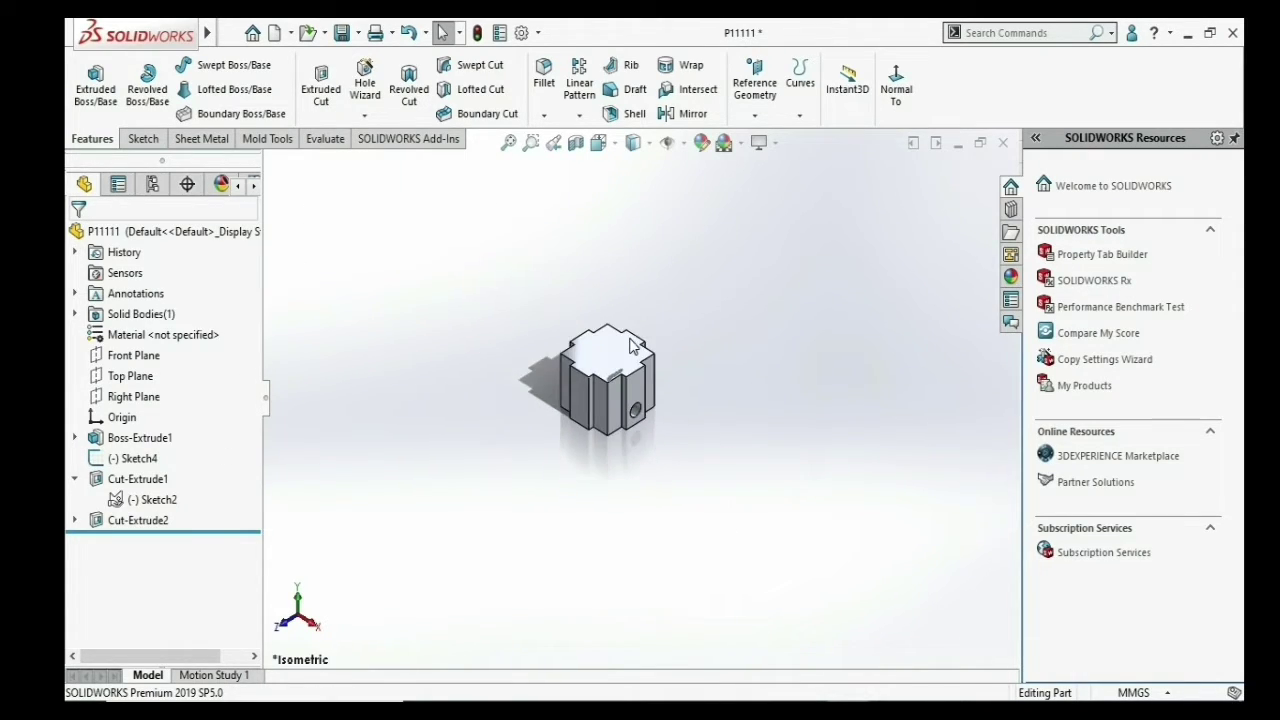
scroll(628, 378, down, 2)
scroll(650, 410, up, 3)
middle_drag(674, 434, 629, 537)
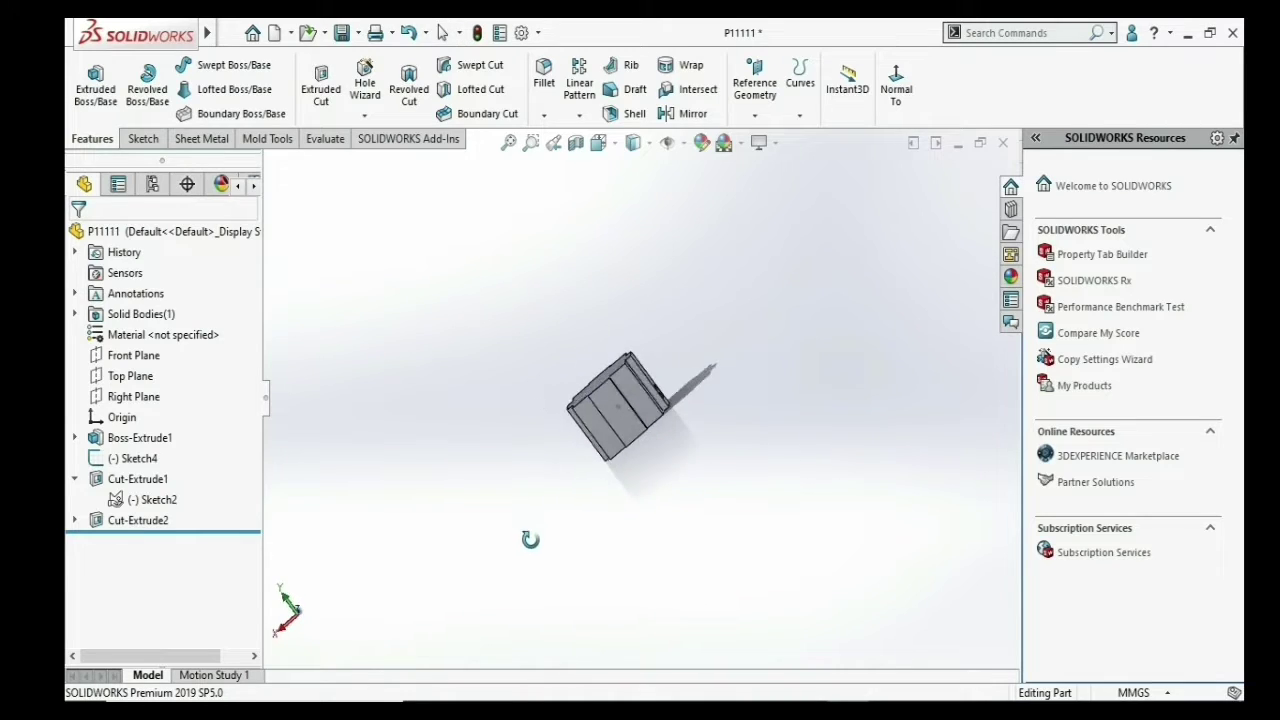
- Create a new part and sketch a hexagon centred on the origin on the Top Plane
click(289, 33)
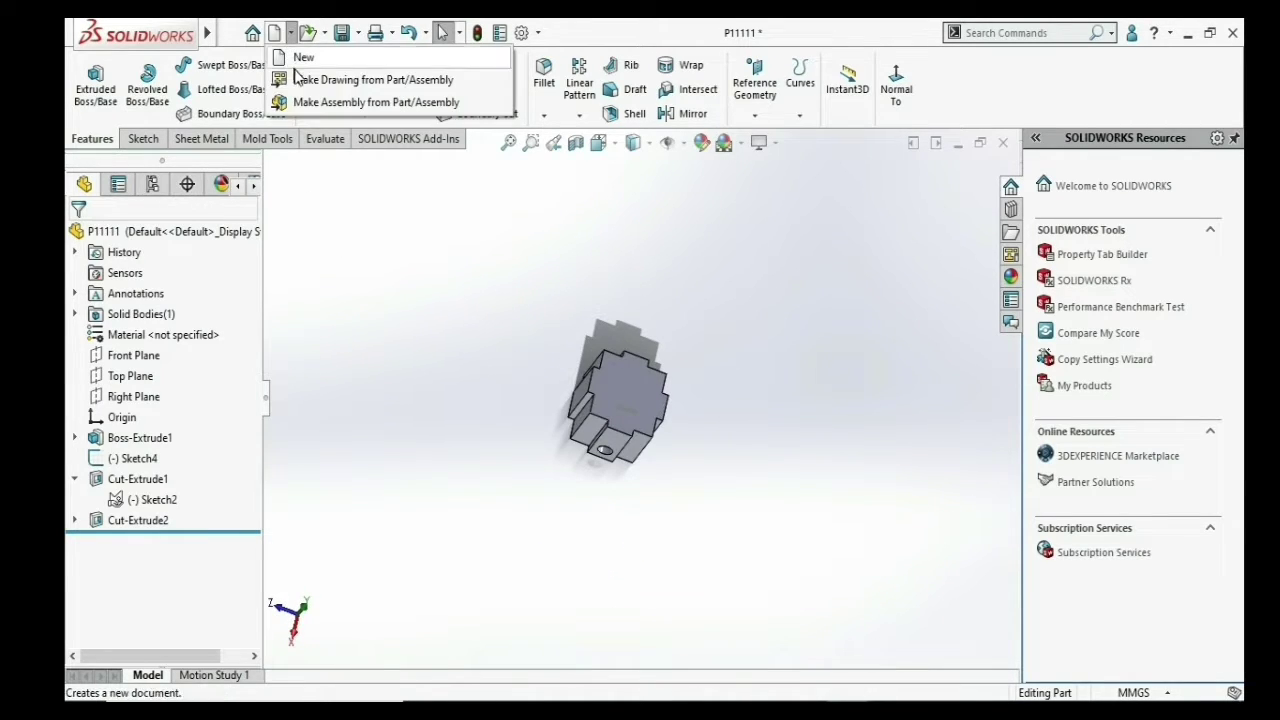
click(300, 54)
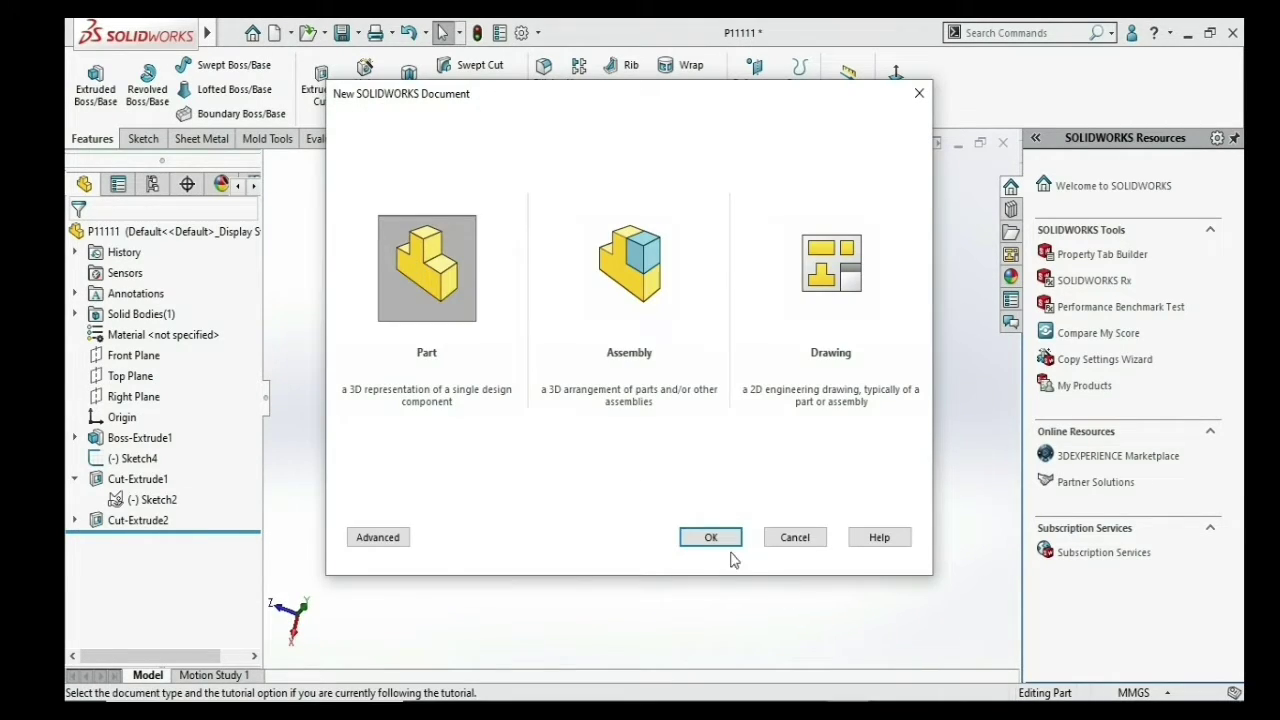
click(724, 540)
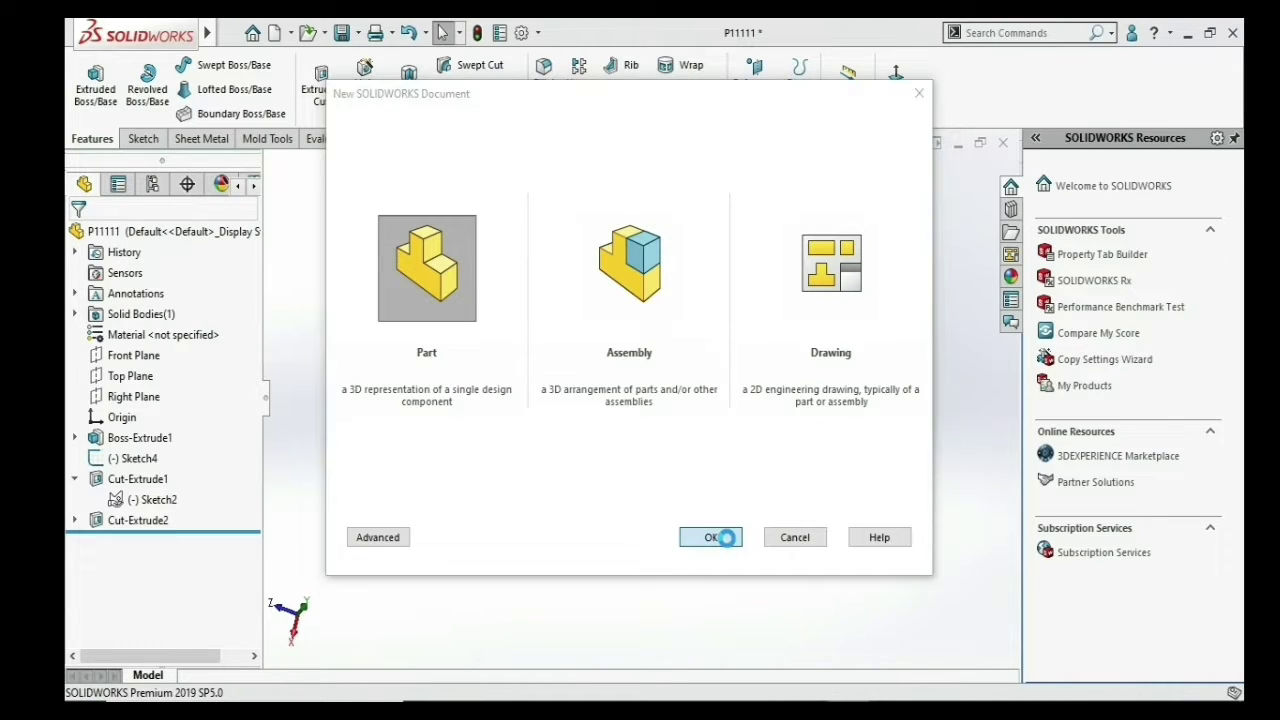
click(112, 357)
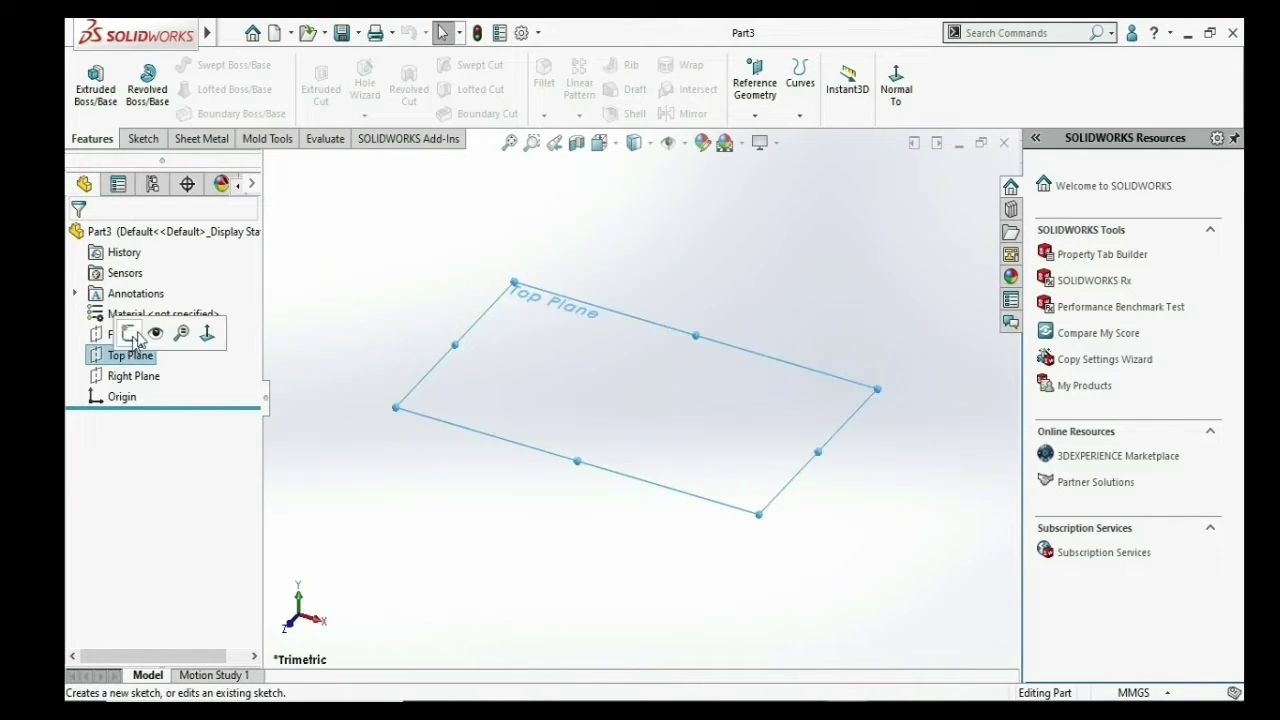
click(131, 335)
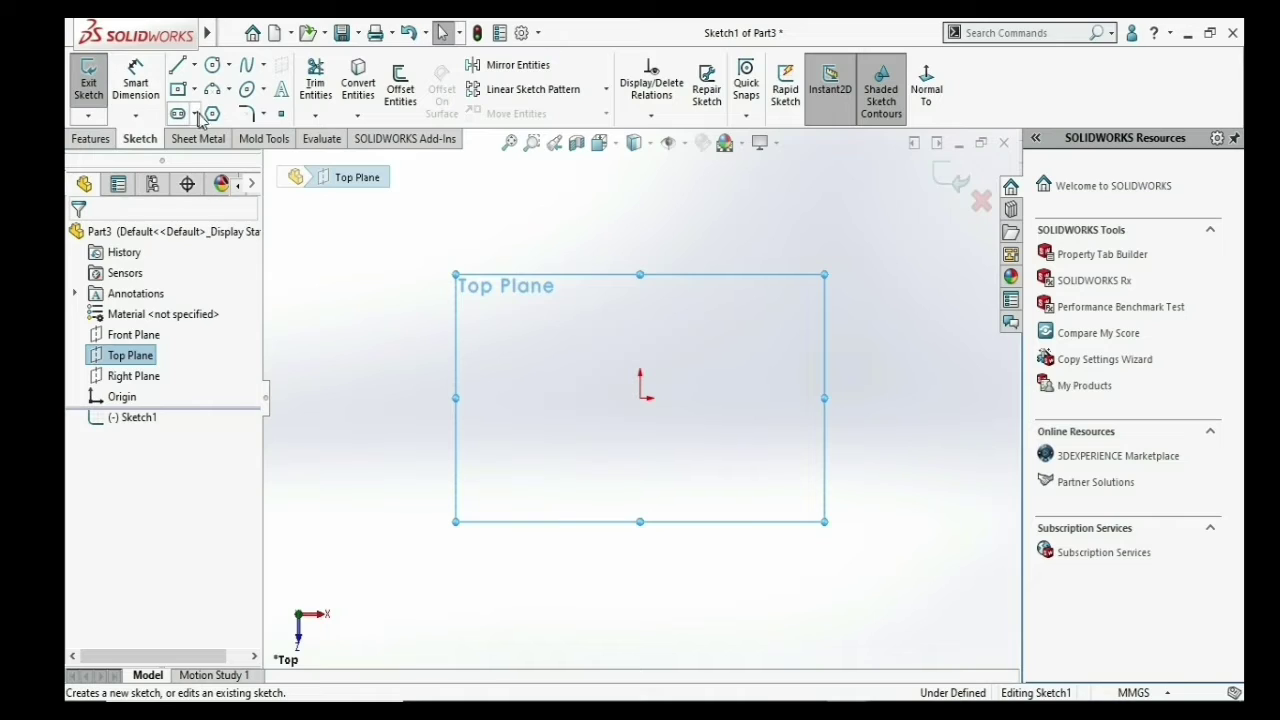
click(214, 114)
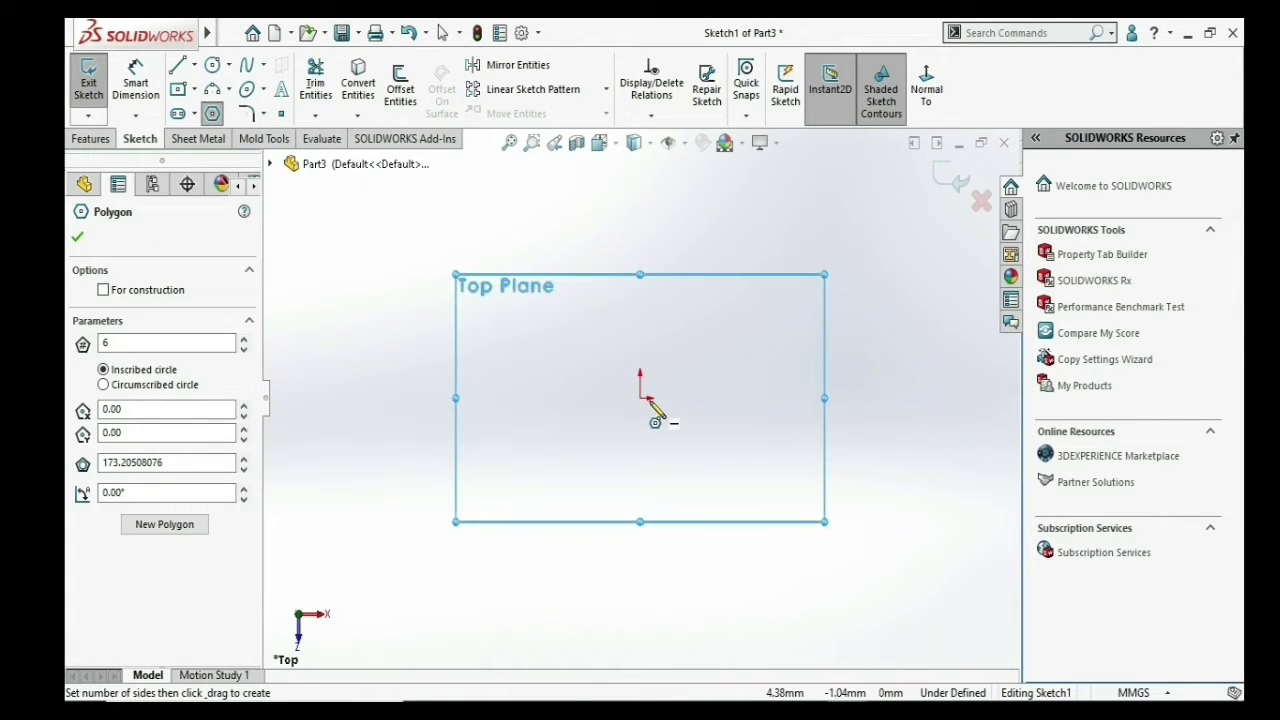
mouse_move(641, 398)
mouse_down()
mouse_move(624, 585)
mouse_move(509, 494)
mouse_move(508, 418)
mouse_move(525, 409)
mouse_up()
right_click(527, 410)
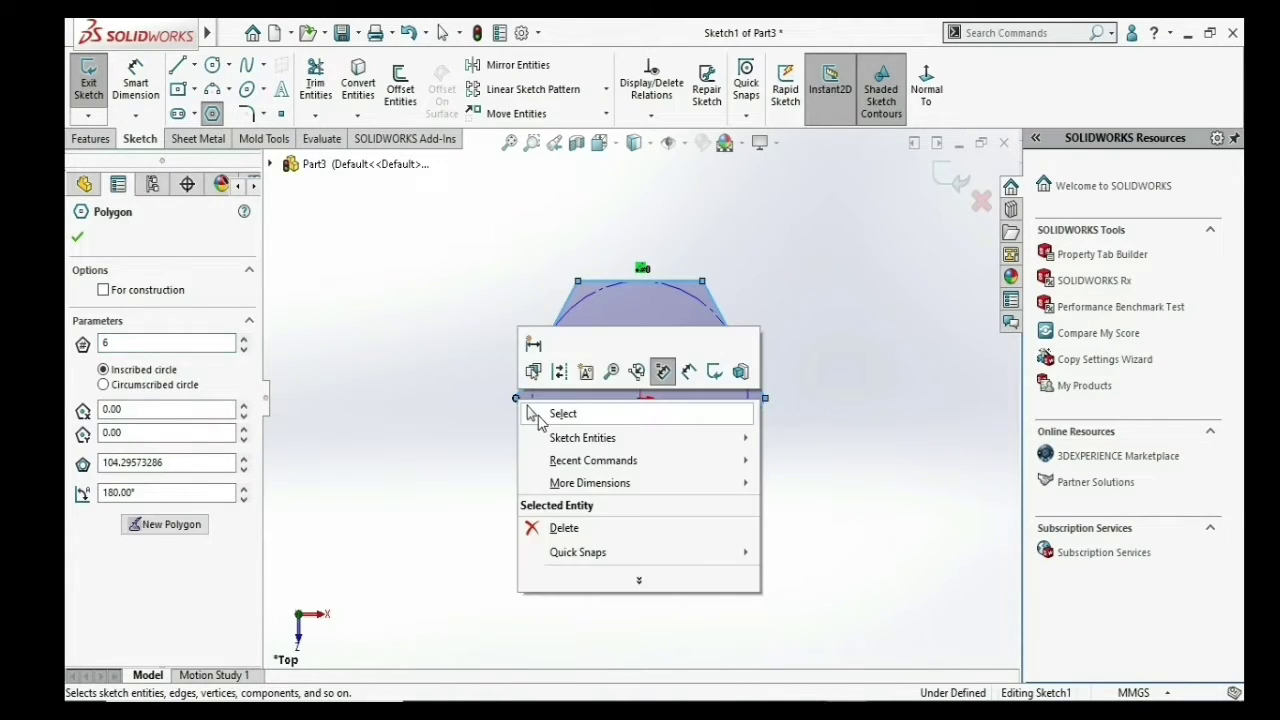
click(530, 412)
- Dimension the hexagon's inscribed circle to a 100 mm diameter
click(651, 516)
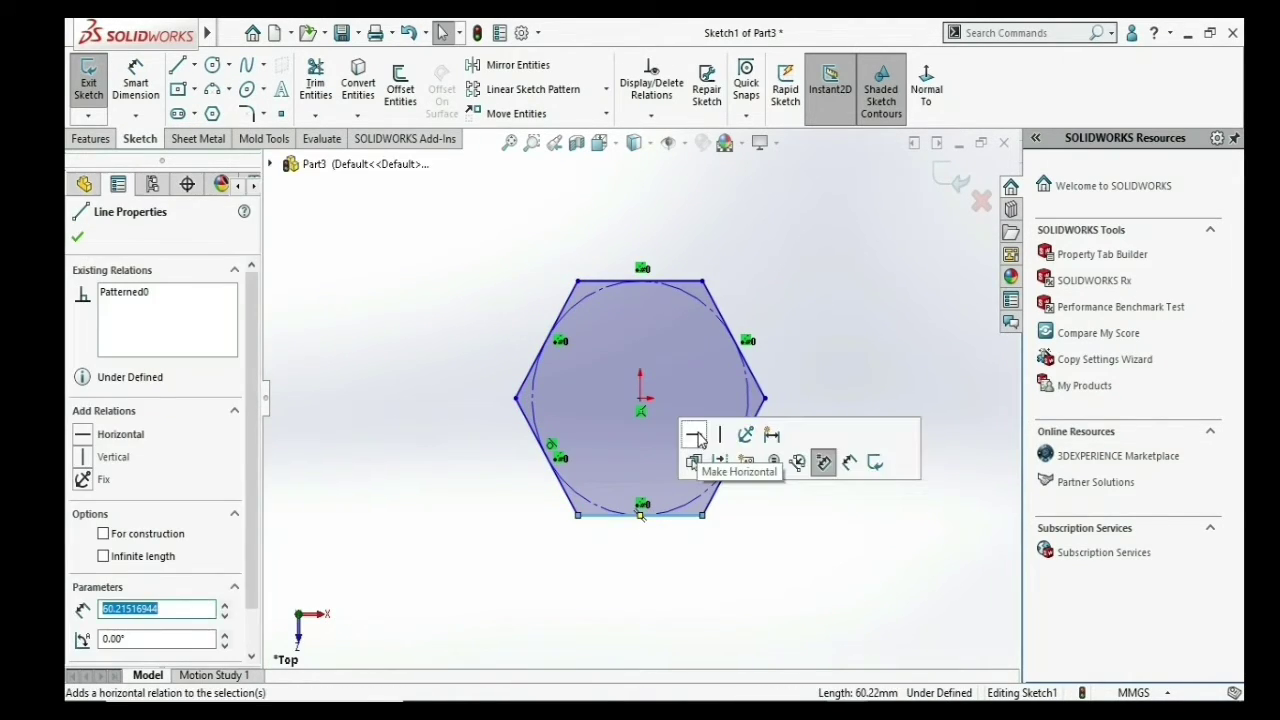
key(Escape)
key(d)
click(757, 406)
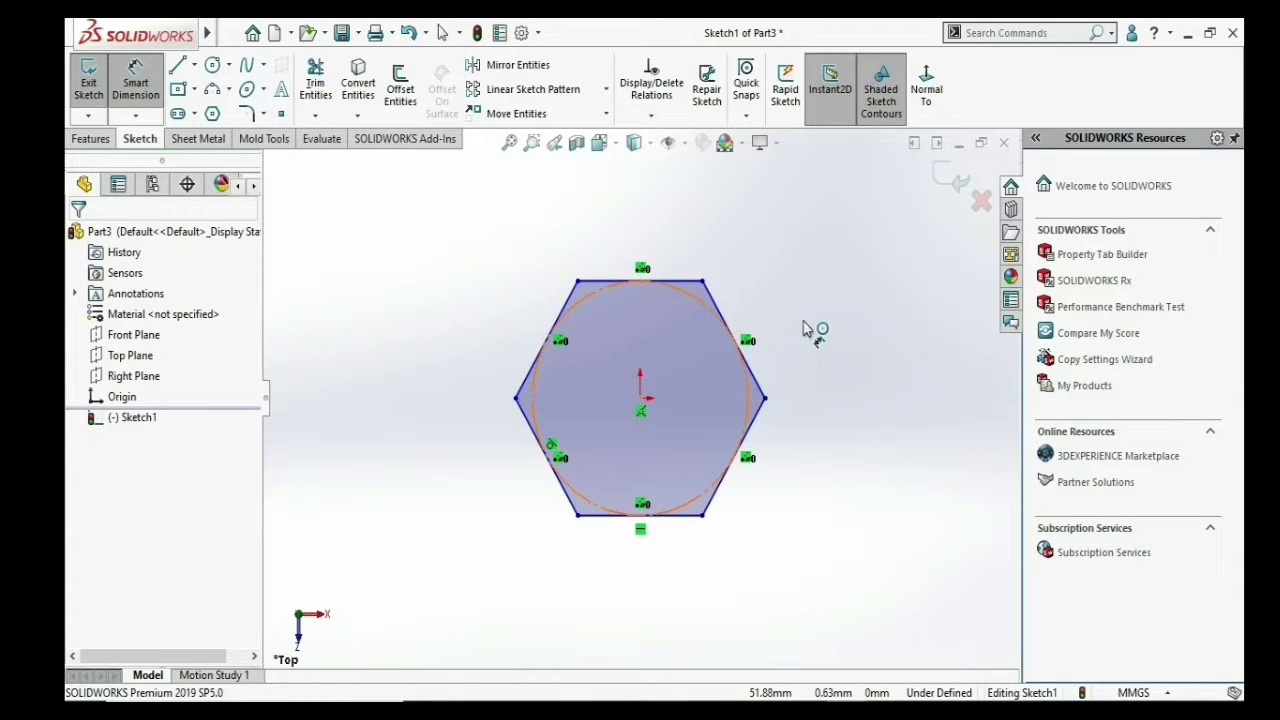
click(790, 328)
text(100)
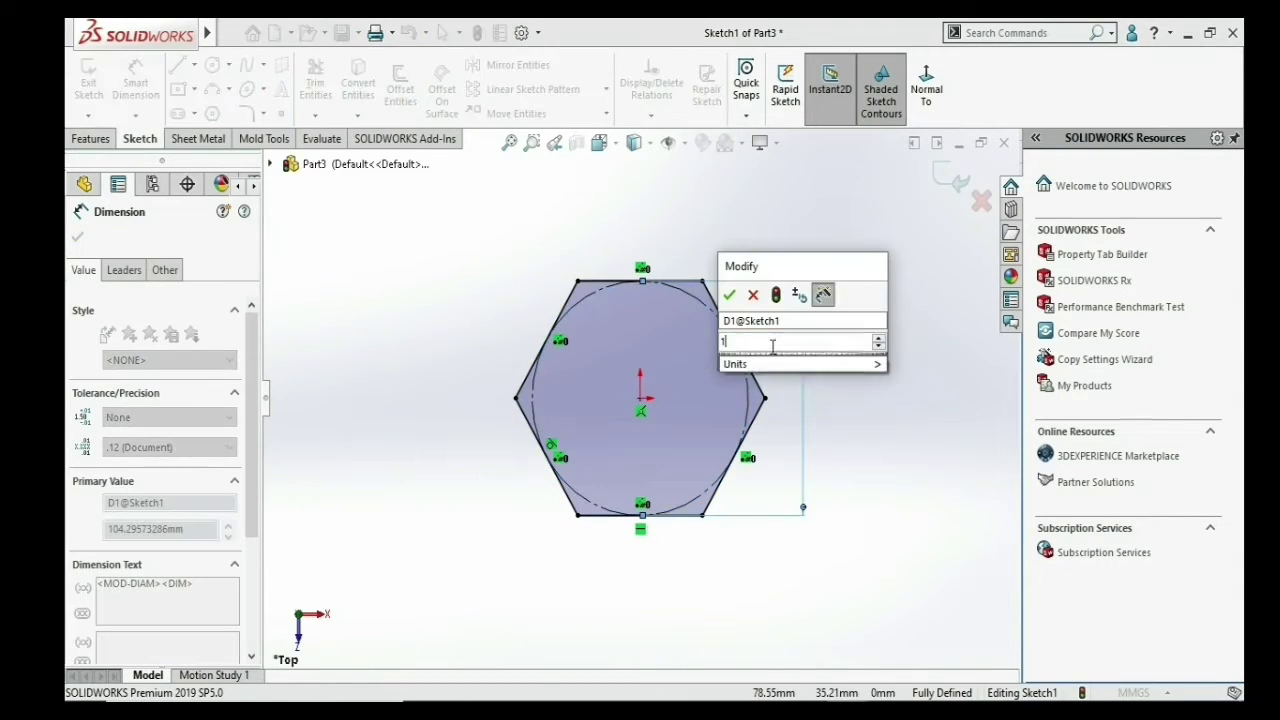
key(Return)
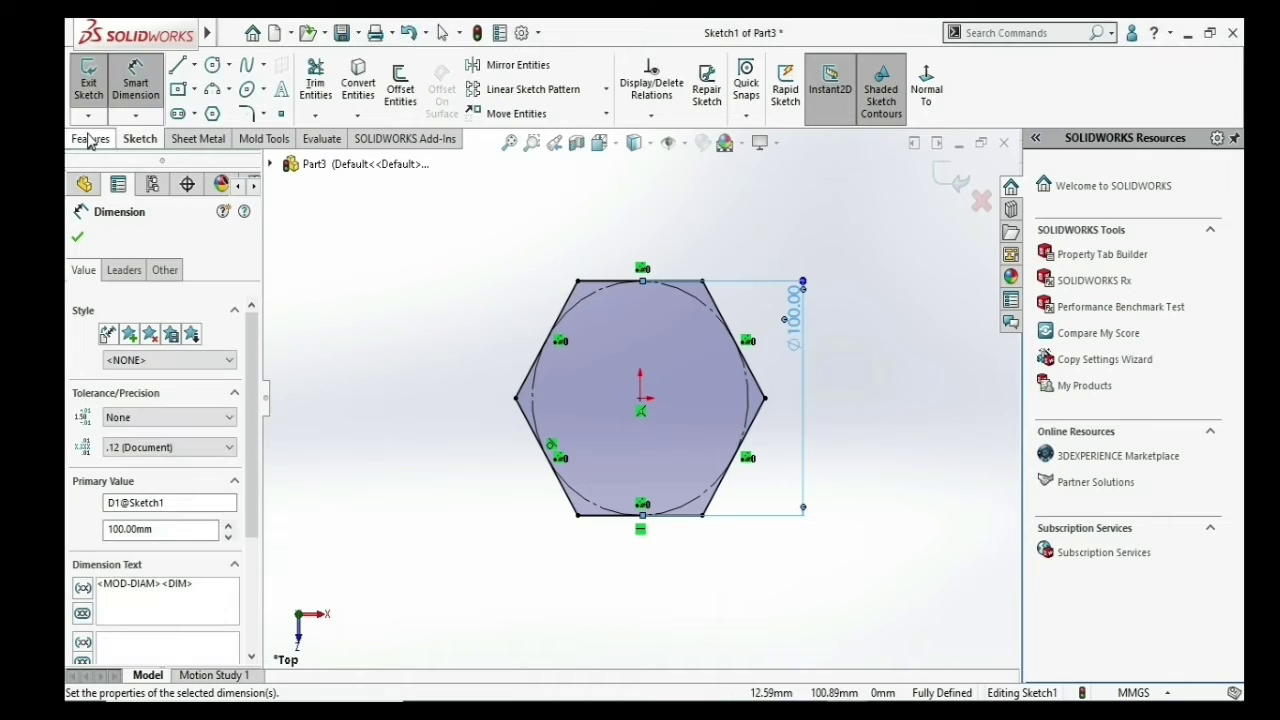
- Extrude the hexagon sketch 50 mm into a solid prism
click(90, 140)
click(96, 100)
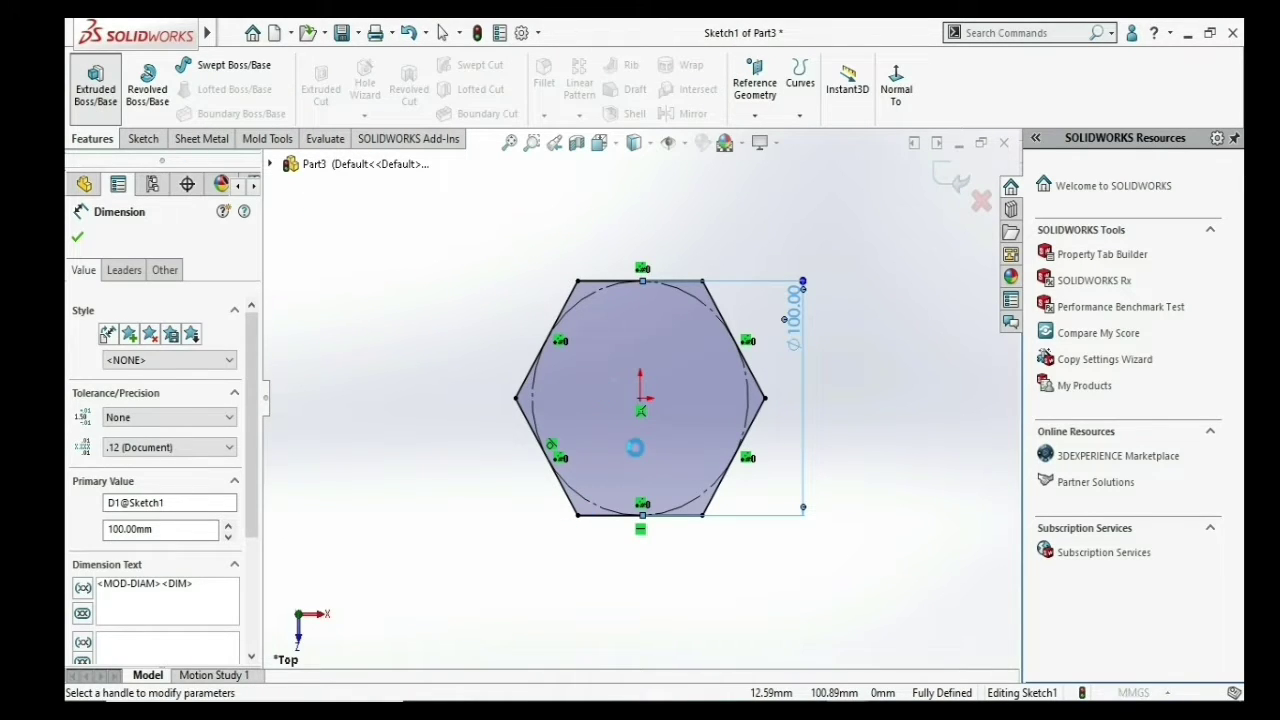
click(616, 358)
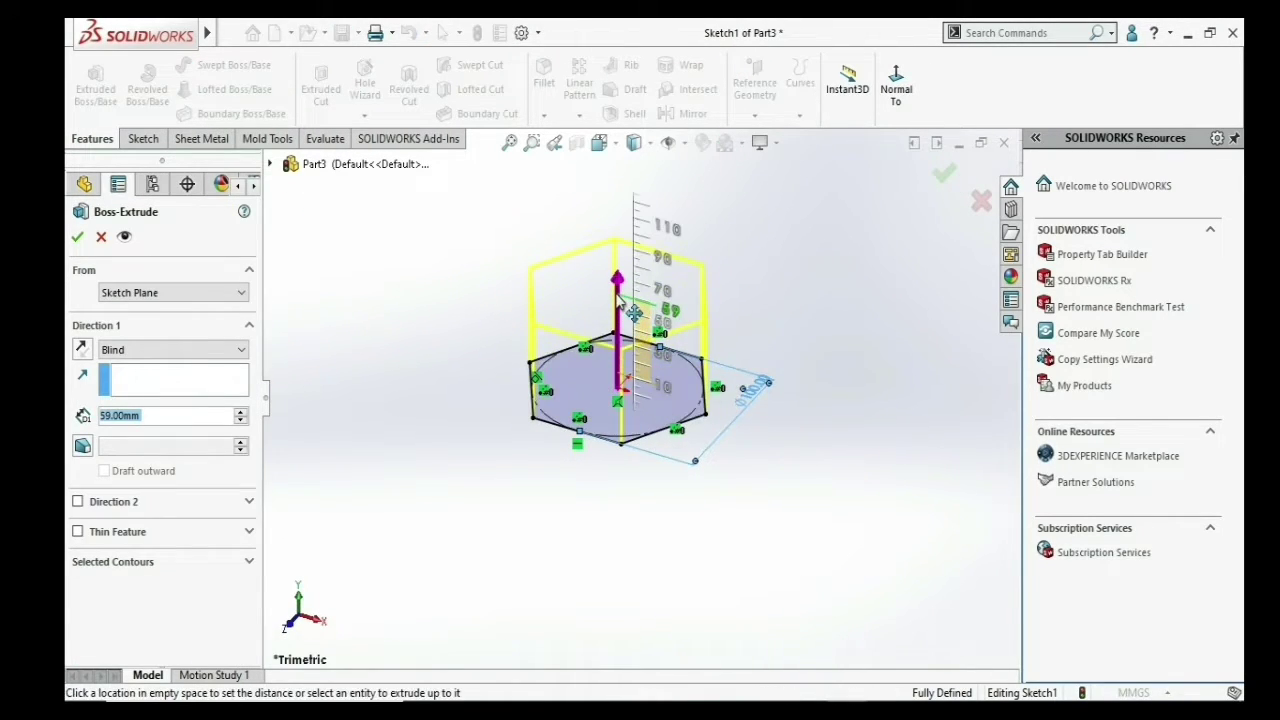
click(634, 313)
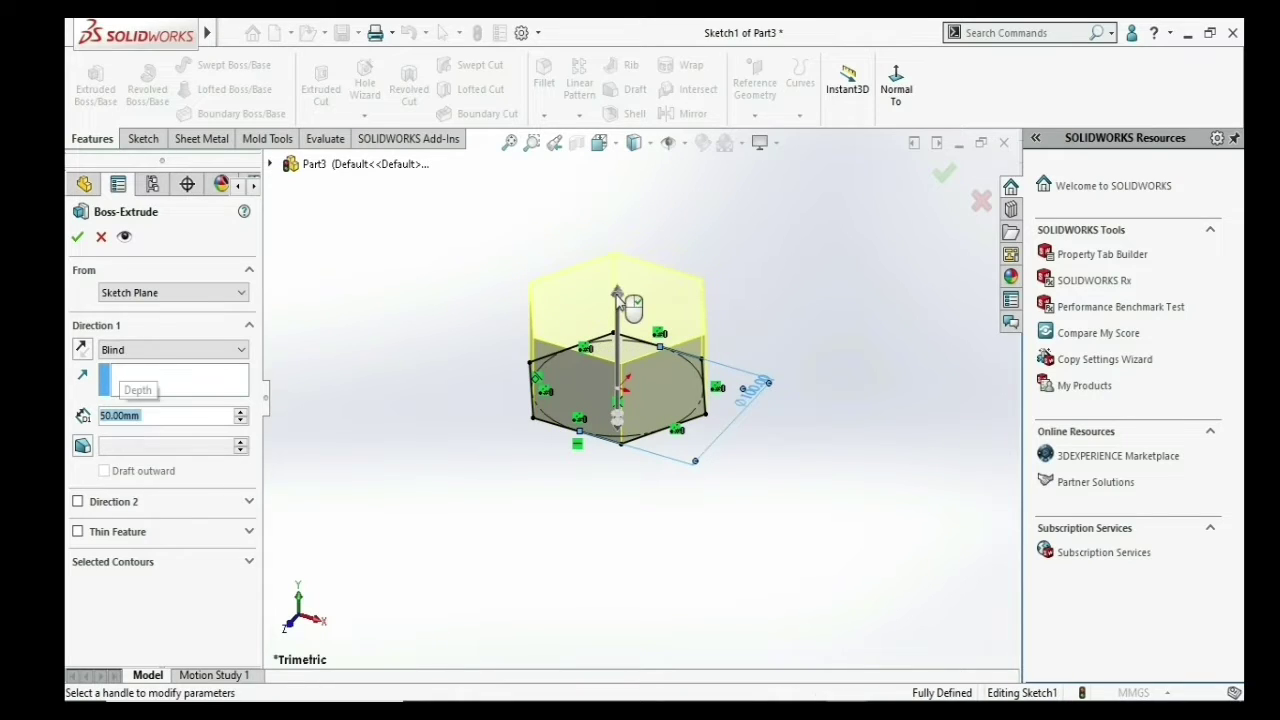
click(943, 174)
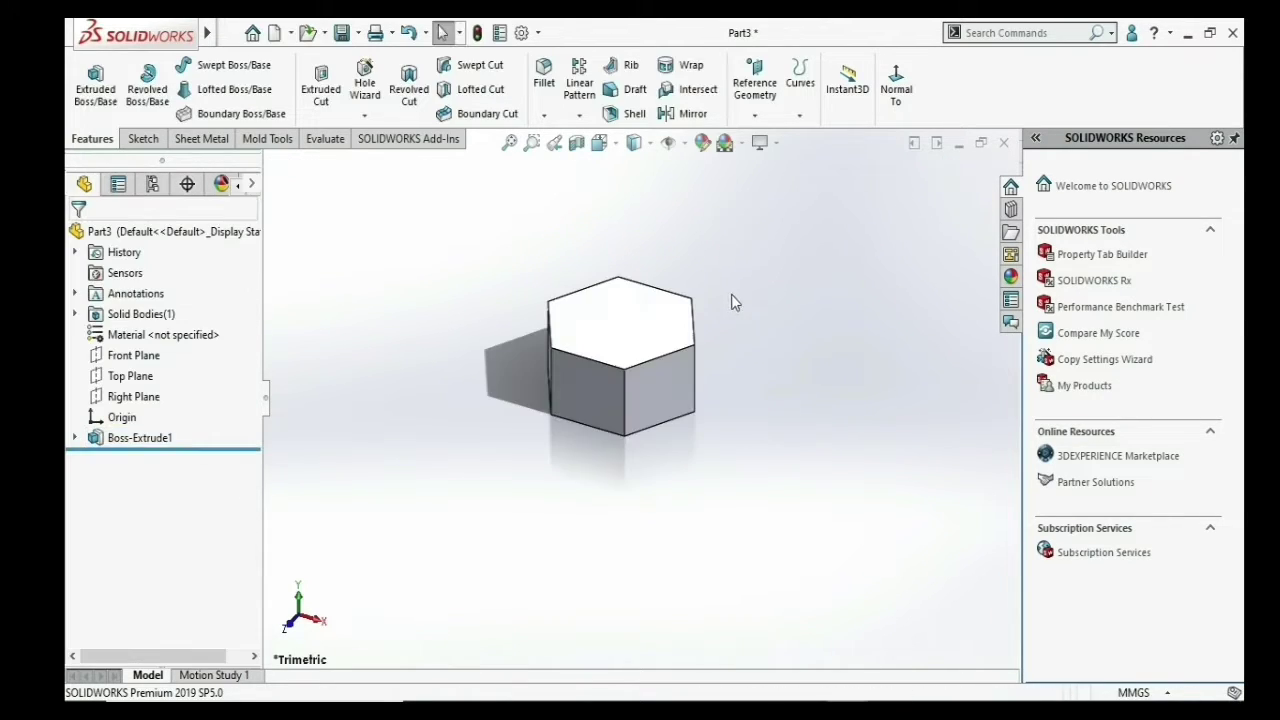
- Sketch a circle on the prism's top face, centred on the origin and touching the hexagon's edge
click(652, 290)
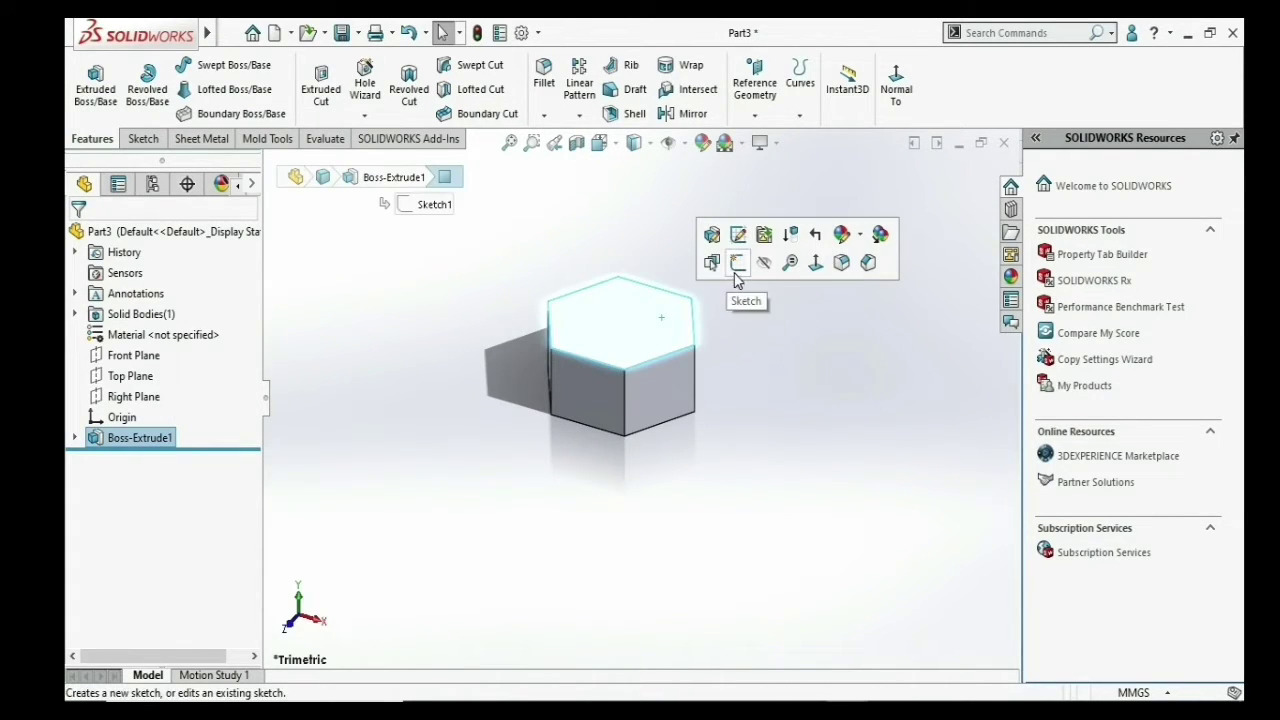
click(737, 263)
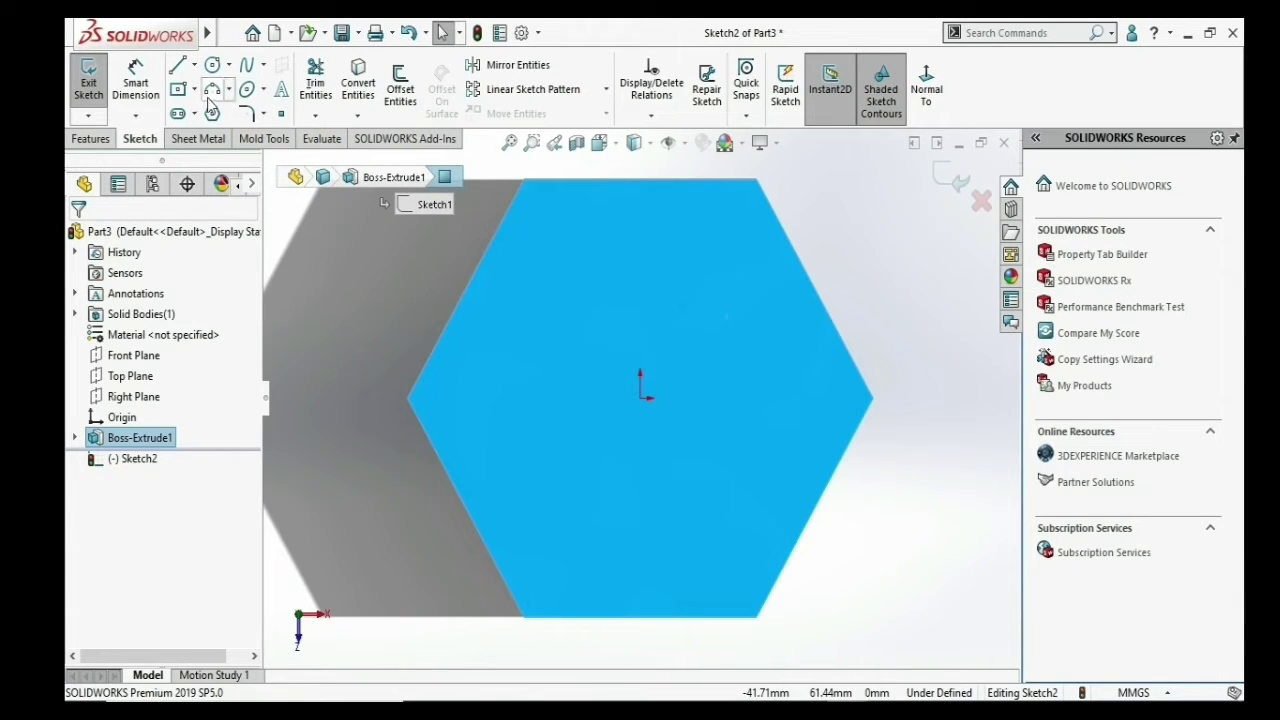
click(213, 66)
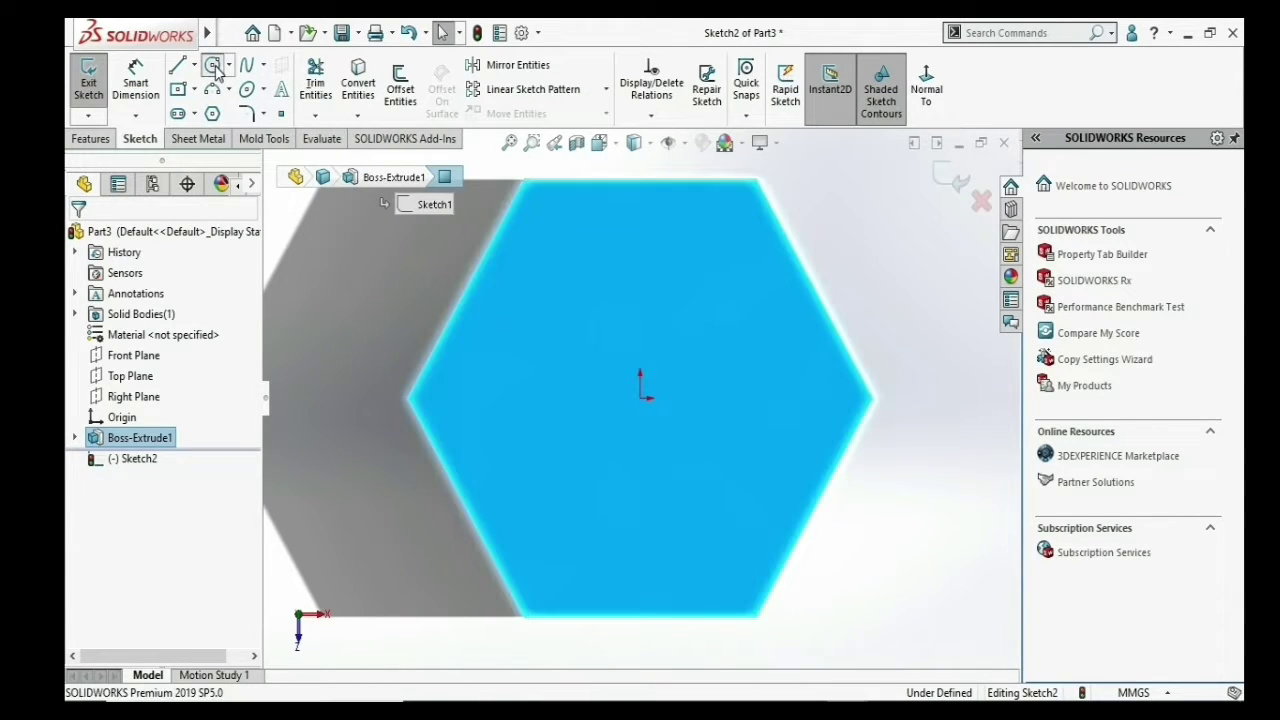
click(640, 398)
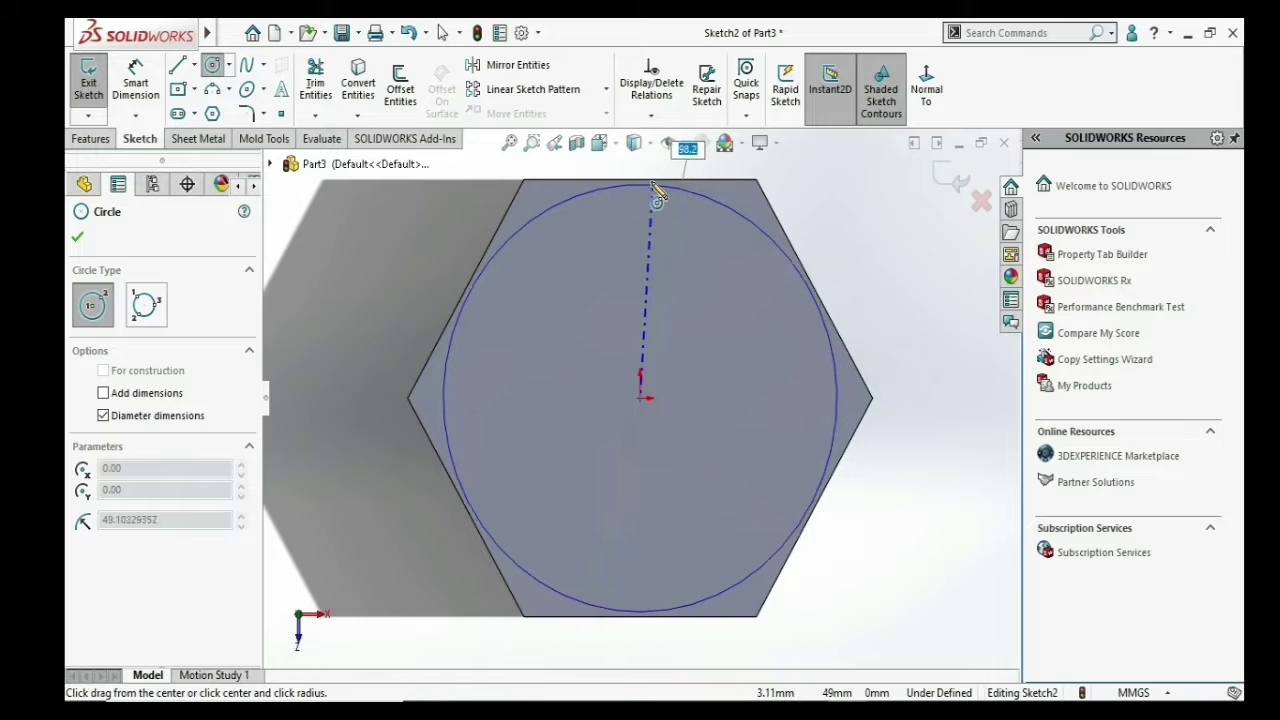
click(672, 188)
click(91, 138)
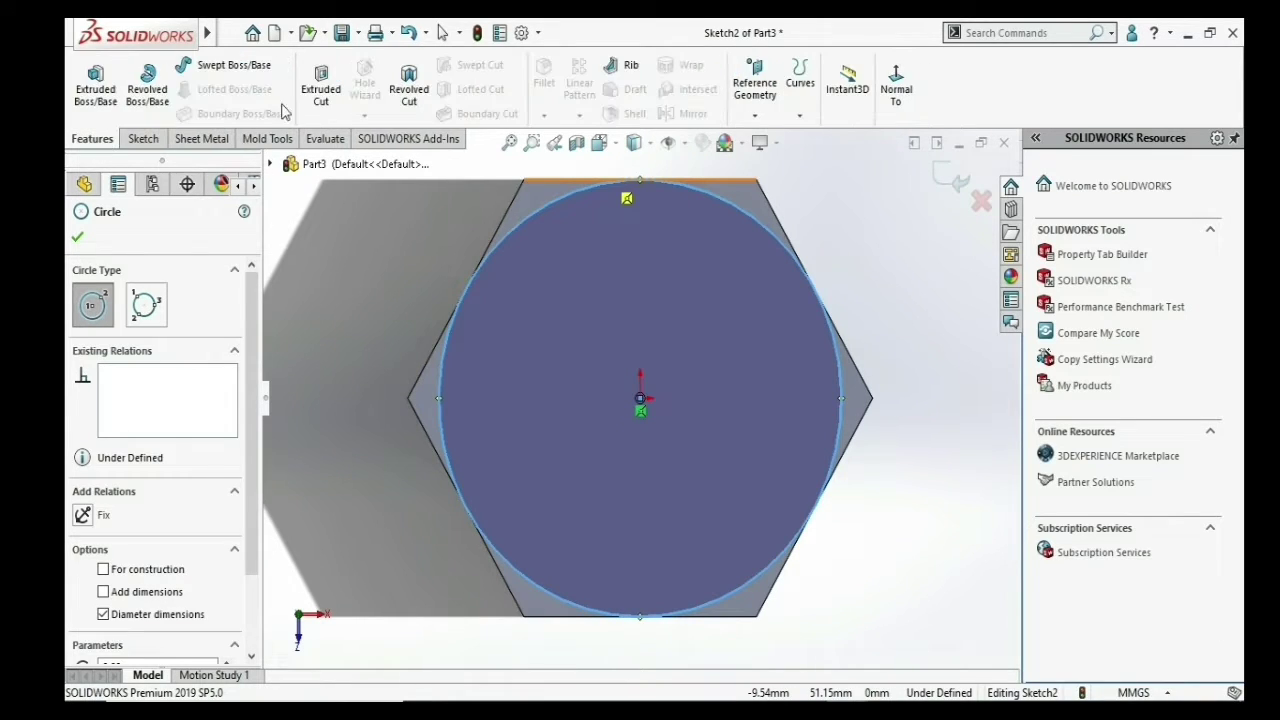
click(322, 100)
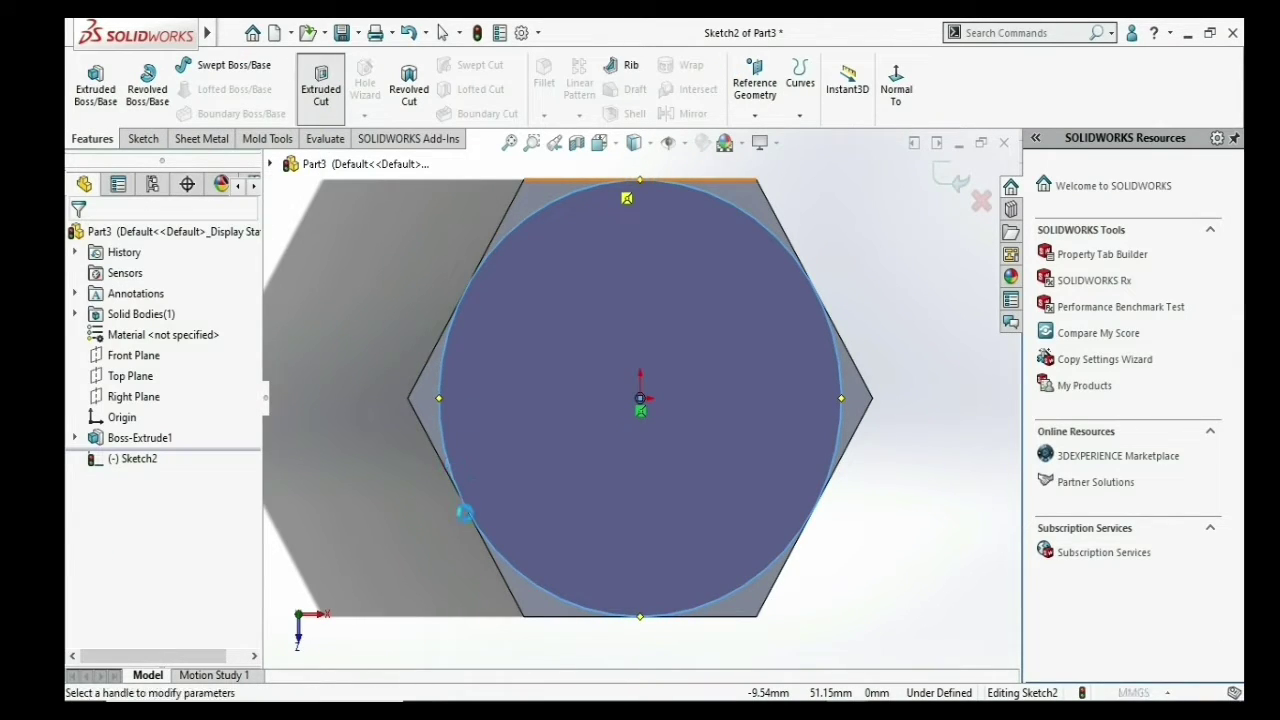
- Apply a 50 mm cut with 45° draft, flipped outside the circle, then orbit to view the nut
mouse_move(480, 508)
middle_down()
mouse_move(604, 290)
mouse_move(560, 380)
middle_up()
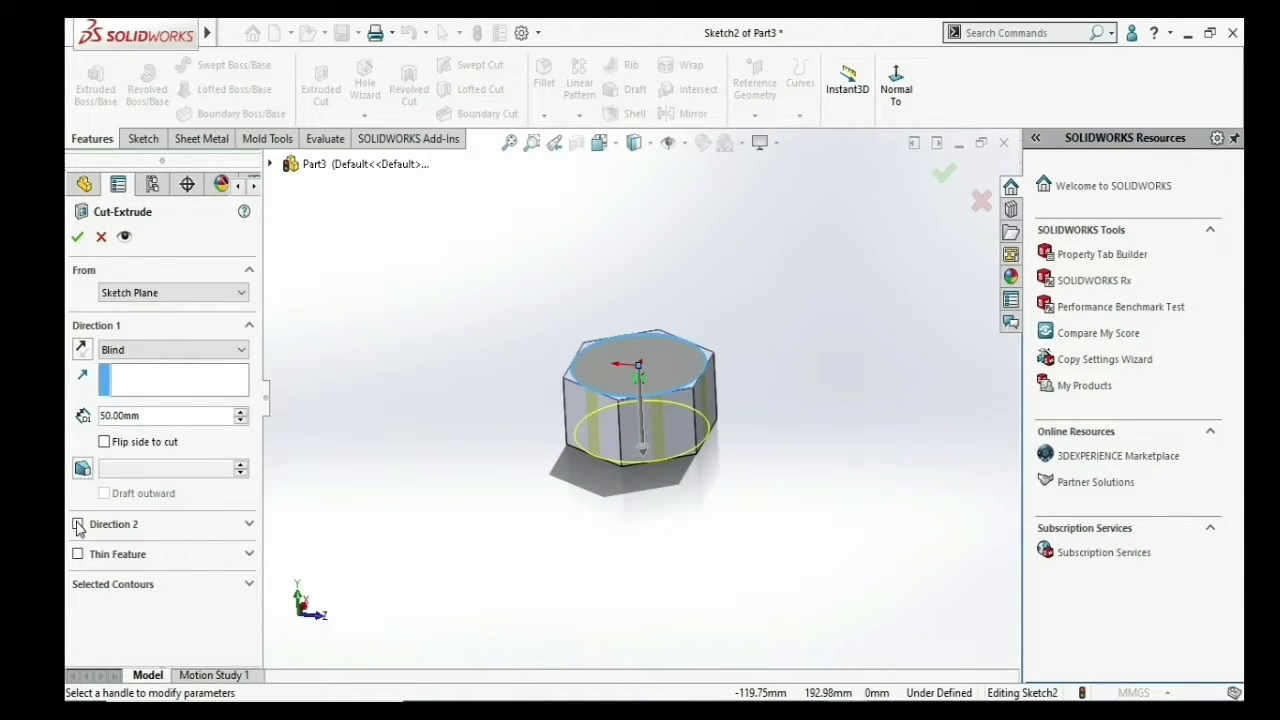
click(83, 470)
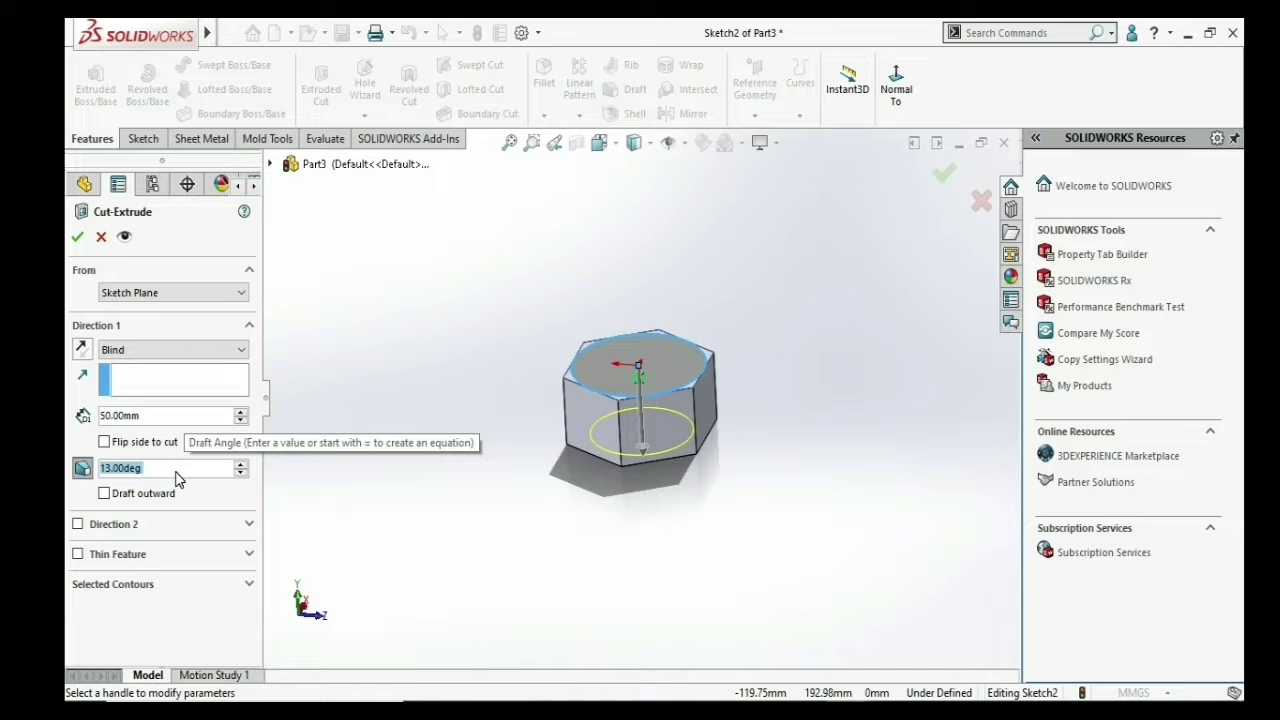
text(45)
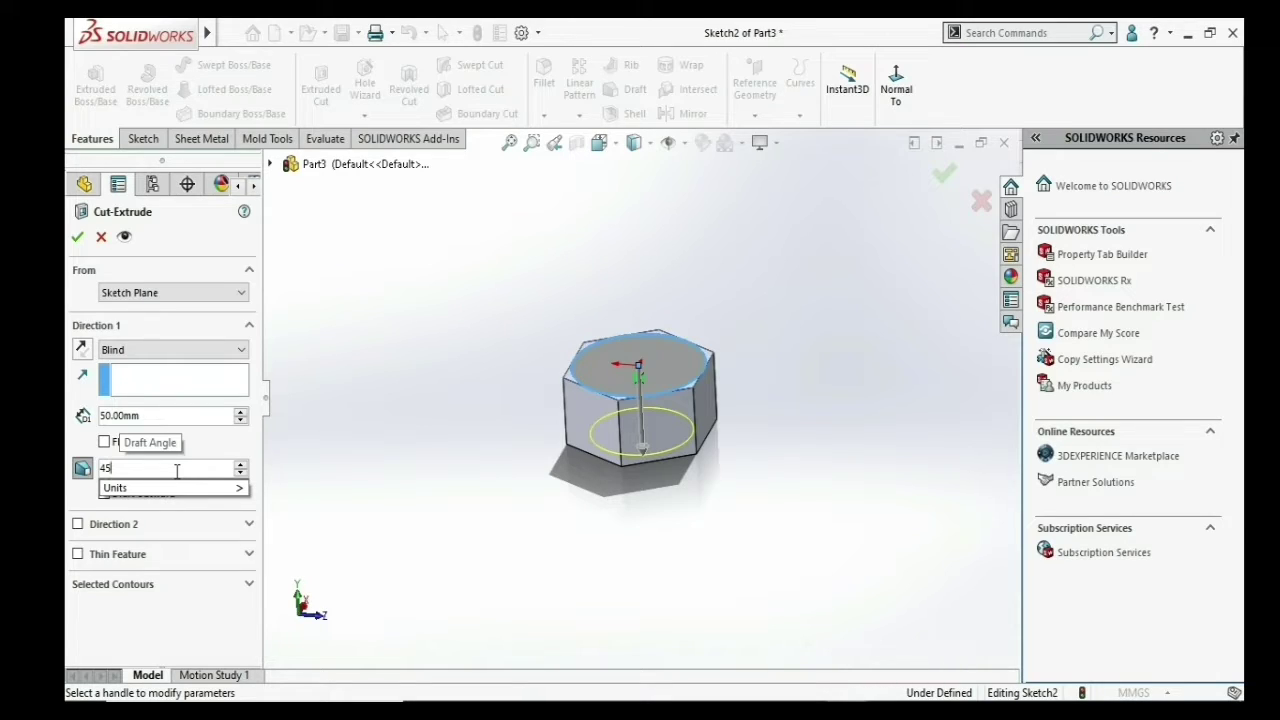
key(Return)
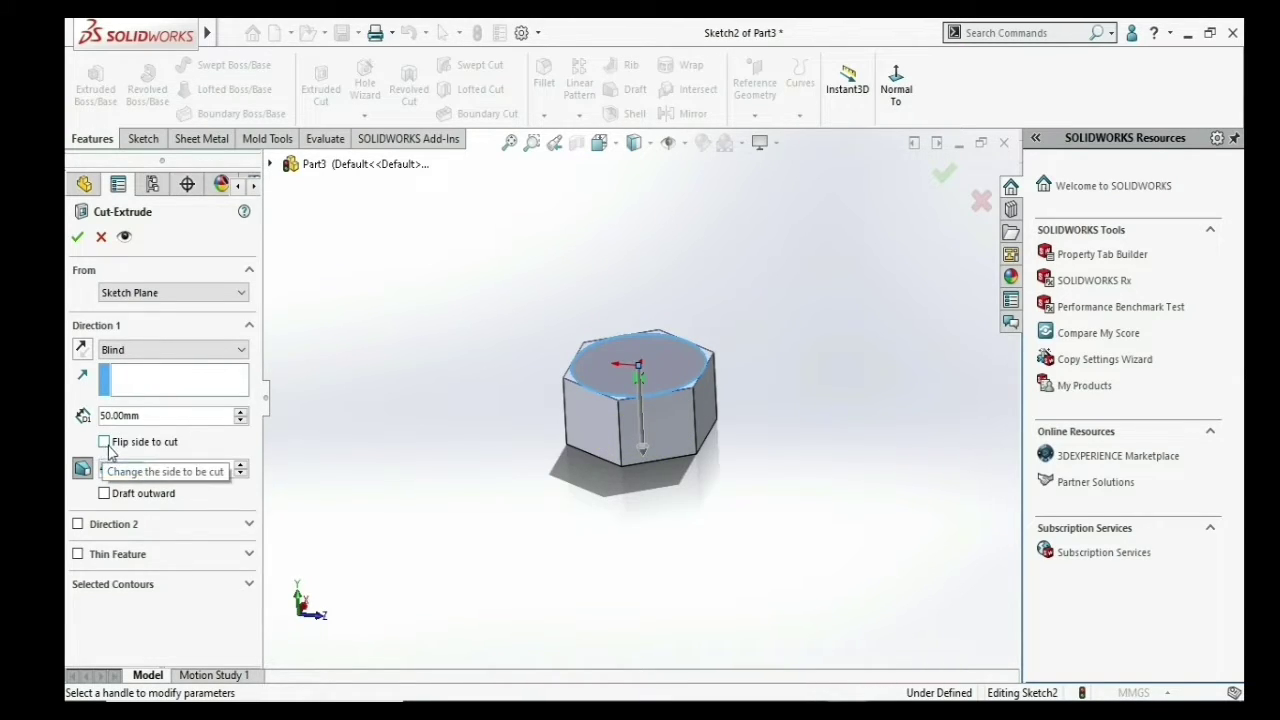
click(104, 442)
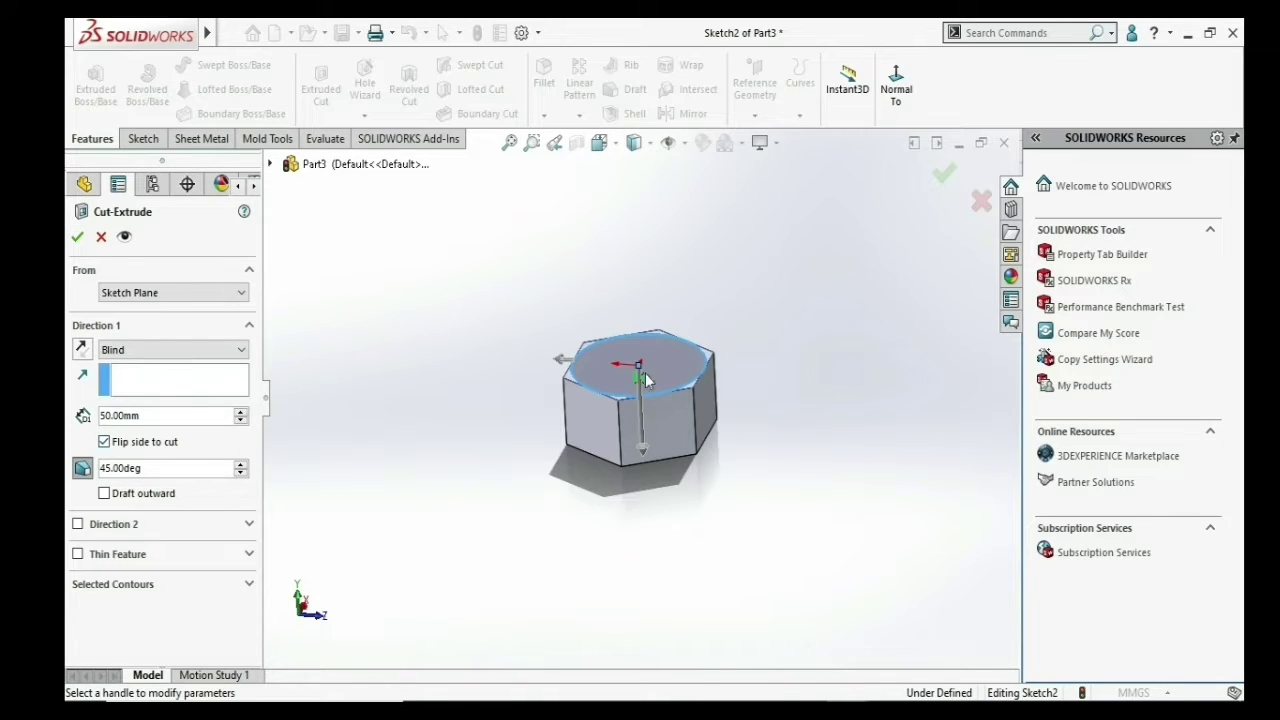
click(77, 237)
scroll(603, 406, down, 5)
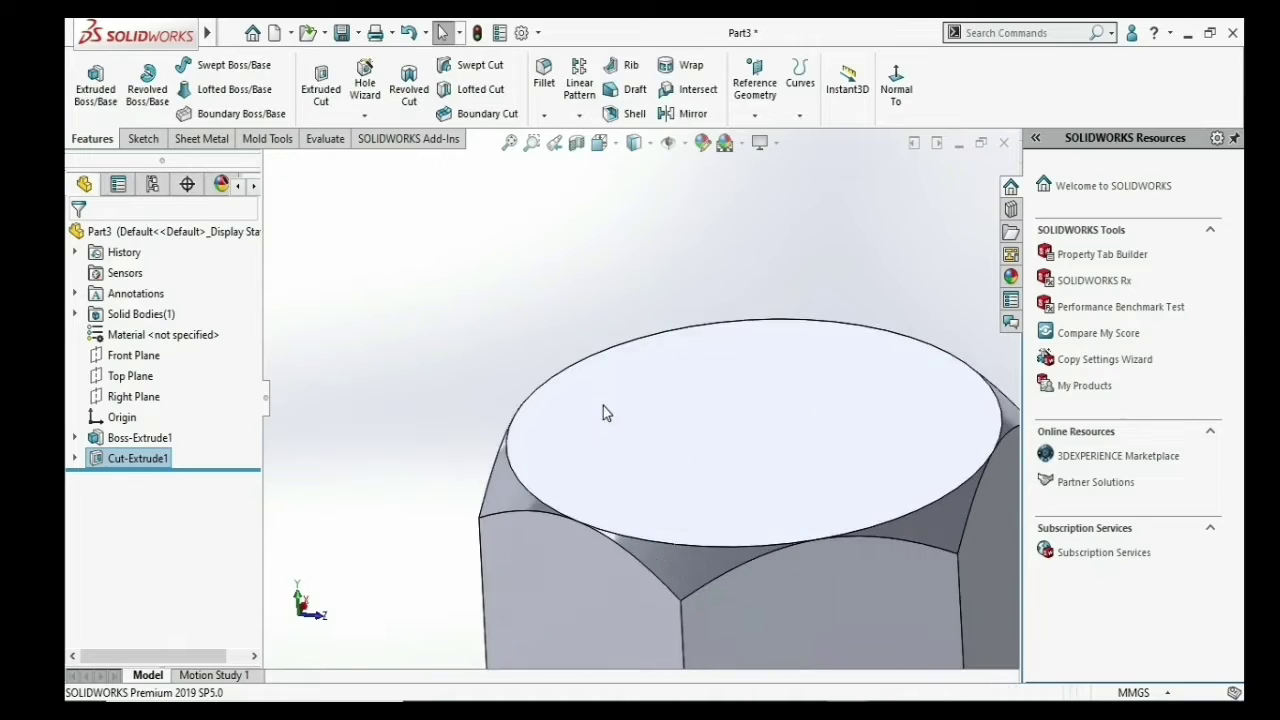
mouse_move(610, 478)
middle_down()
mouse_move(646, 509)
mouse_move(600, 429)
middle_up()
scroll(671, 446, up, 5)
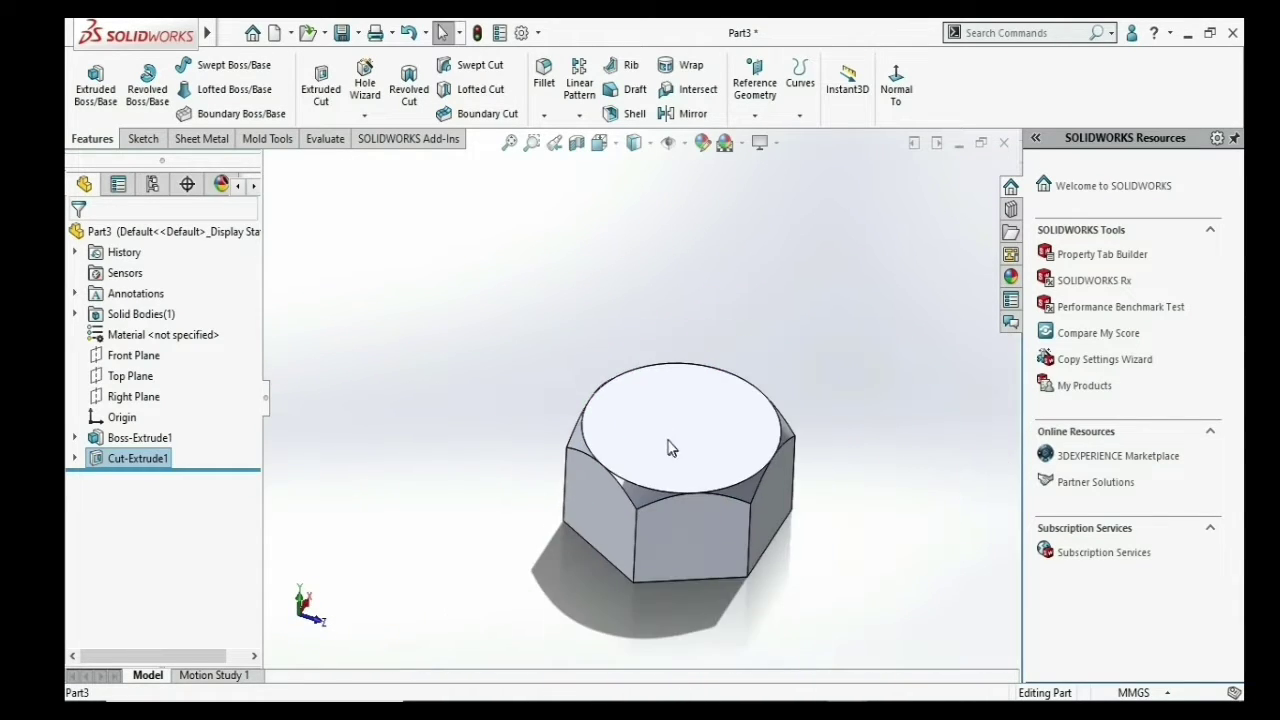
mouse_move(671, 446)
middle_down()
mouse_move(692, 295)
mouse_move(697, 520)
mouse_move(691, 360)
mouse_move(661, 428)
mouse_move(666, 486)
mouse_move(657, 423)
mouse_move(689, 374)
mouse_move(668, 484)
mouse_move(680, 514)
mouse_move(705, 430)
middle_up()
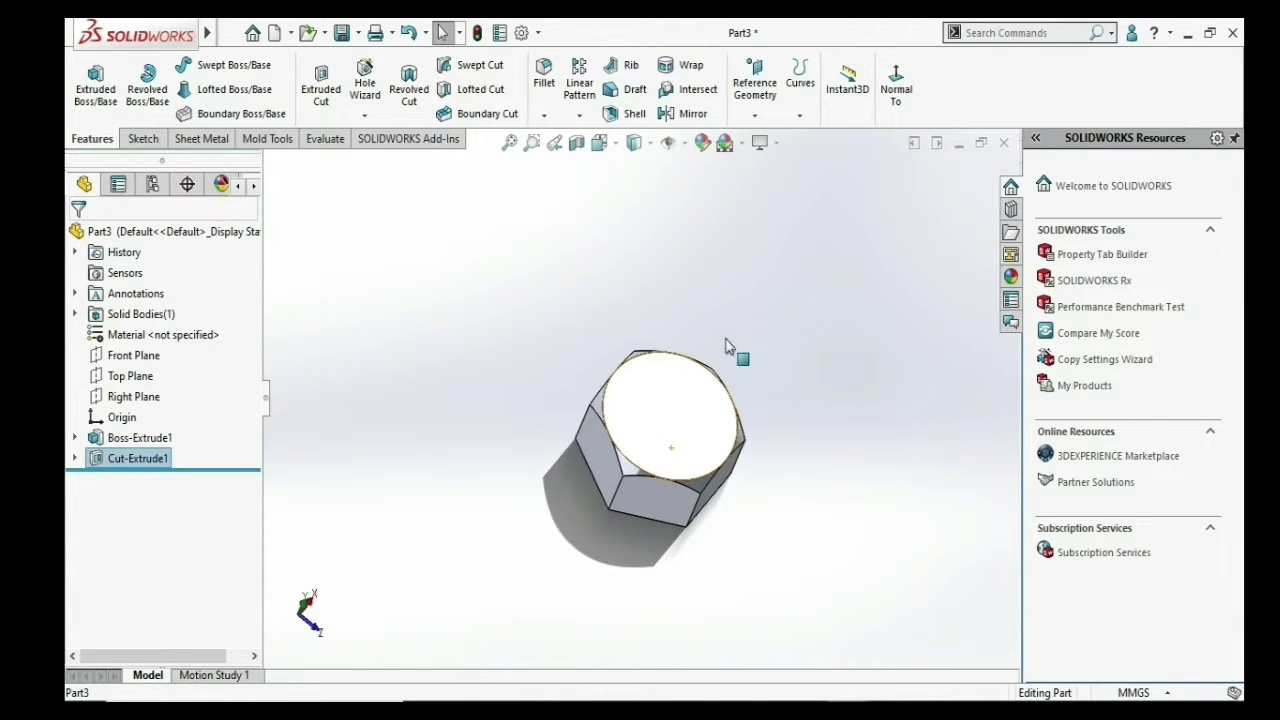
- Create a new part and sketch a center rectangle at the origin on the Top Plane
click(290, 33)
click(303, 54)
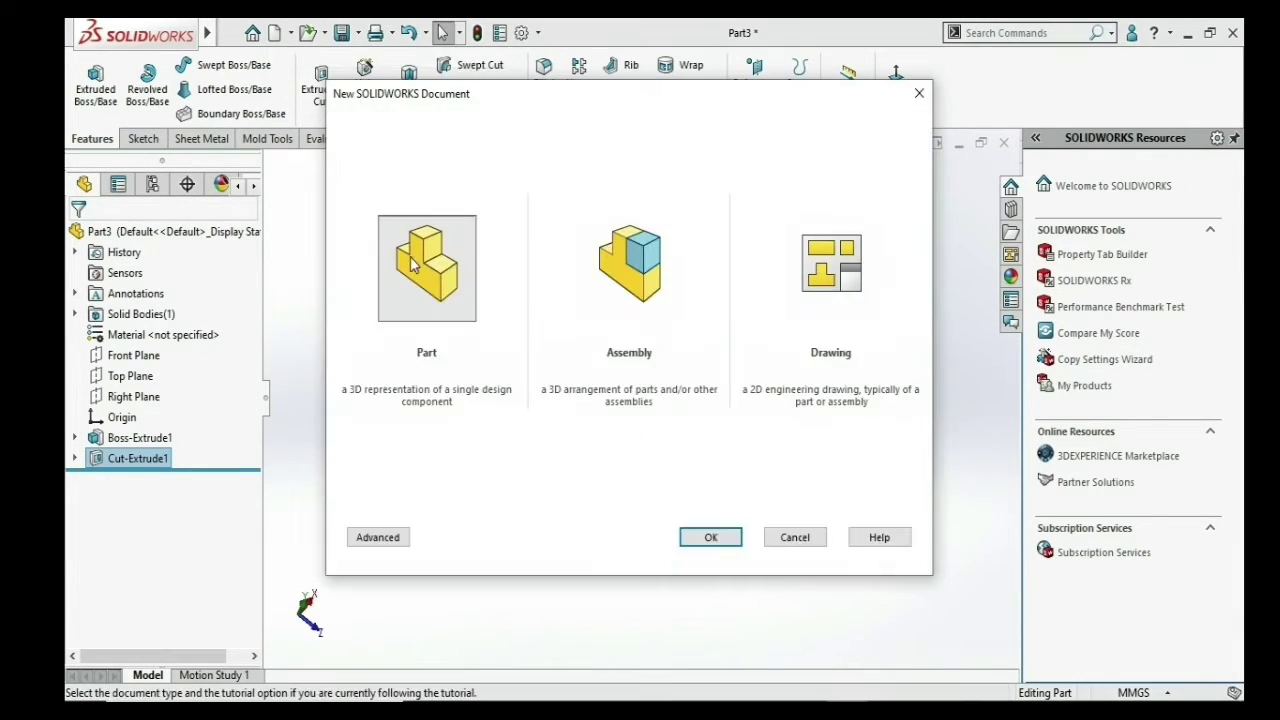
click(717, 537)
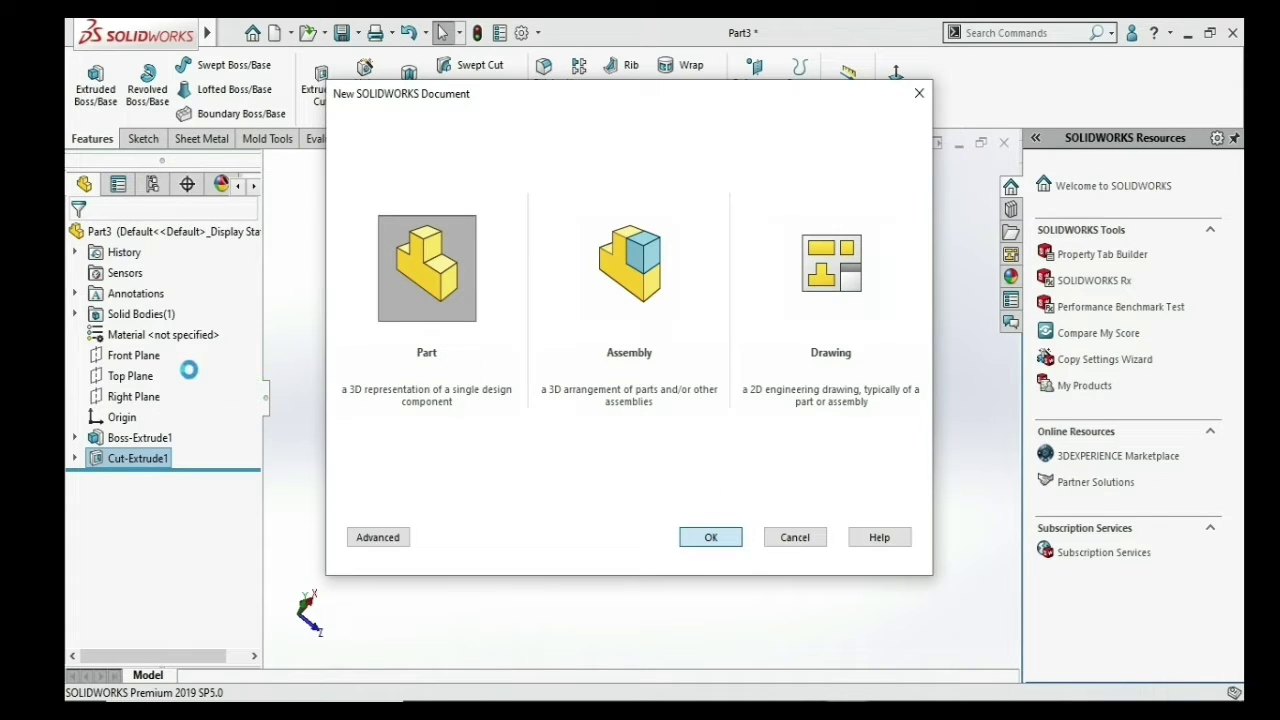
click(122, 355)
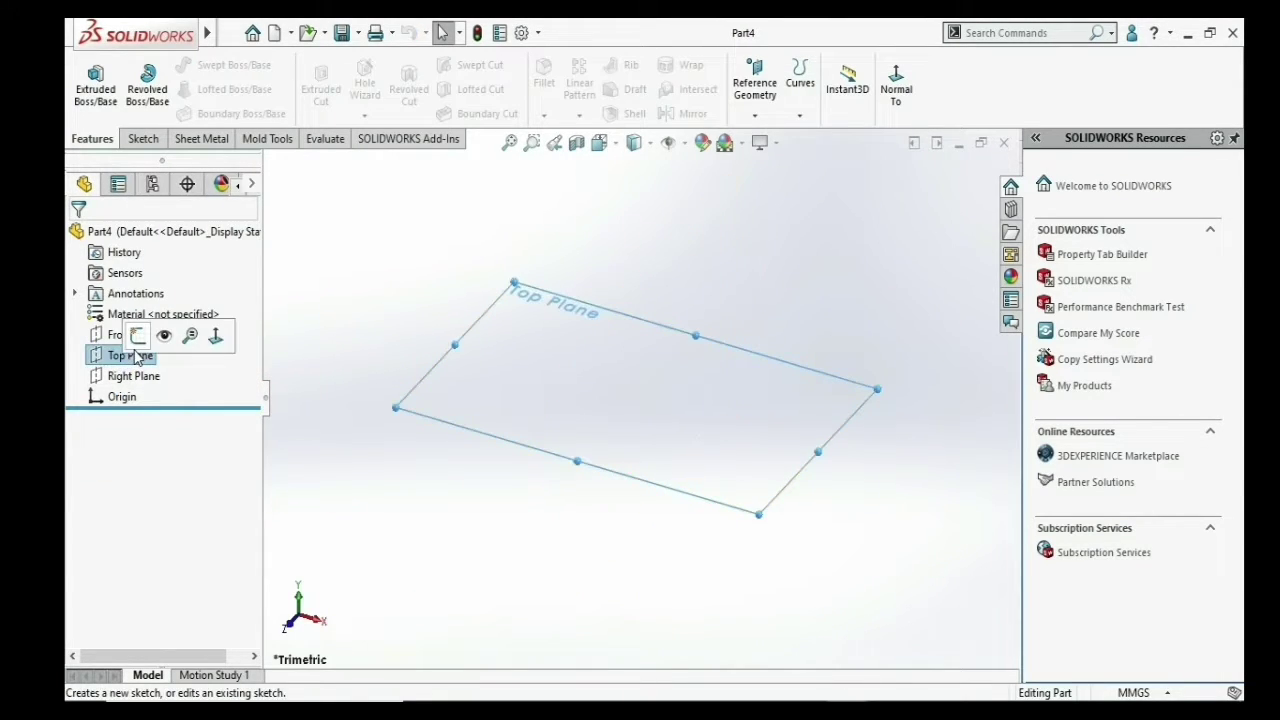
click(135, 338)
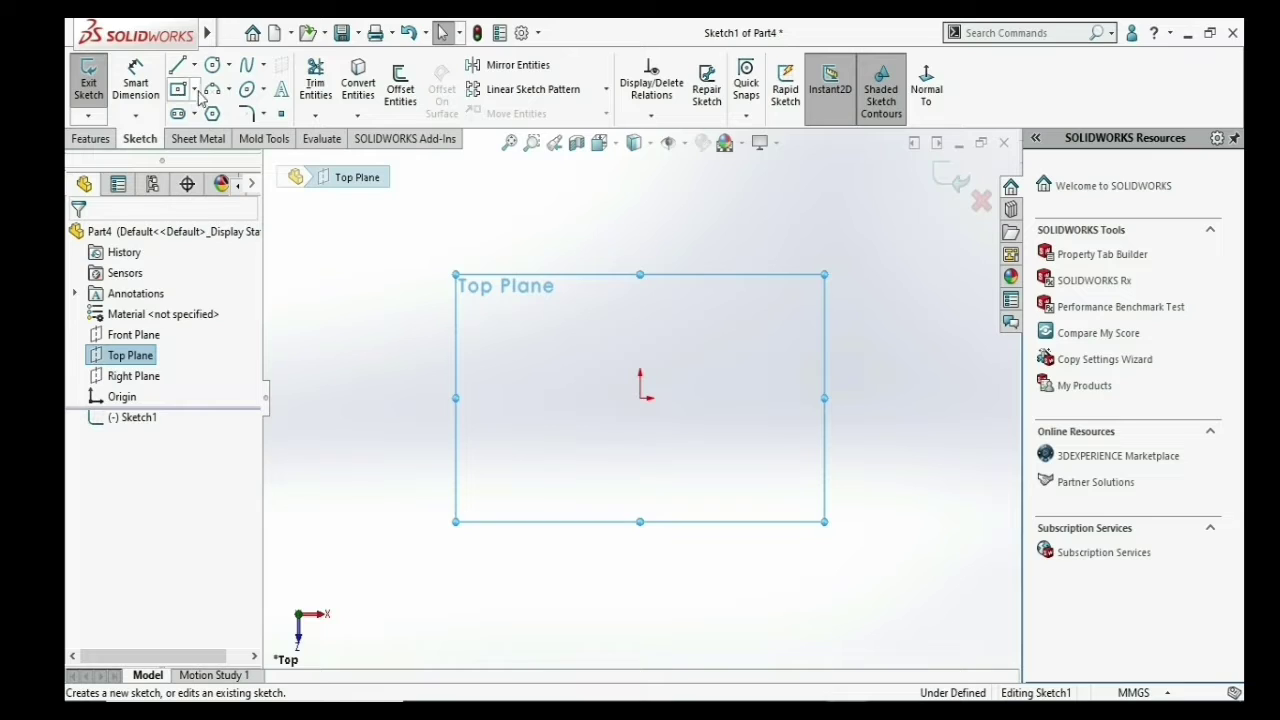
click(196, 90)
click(220, 140)
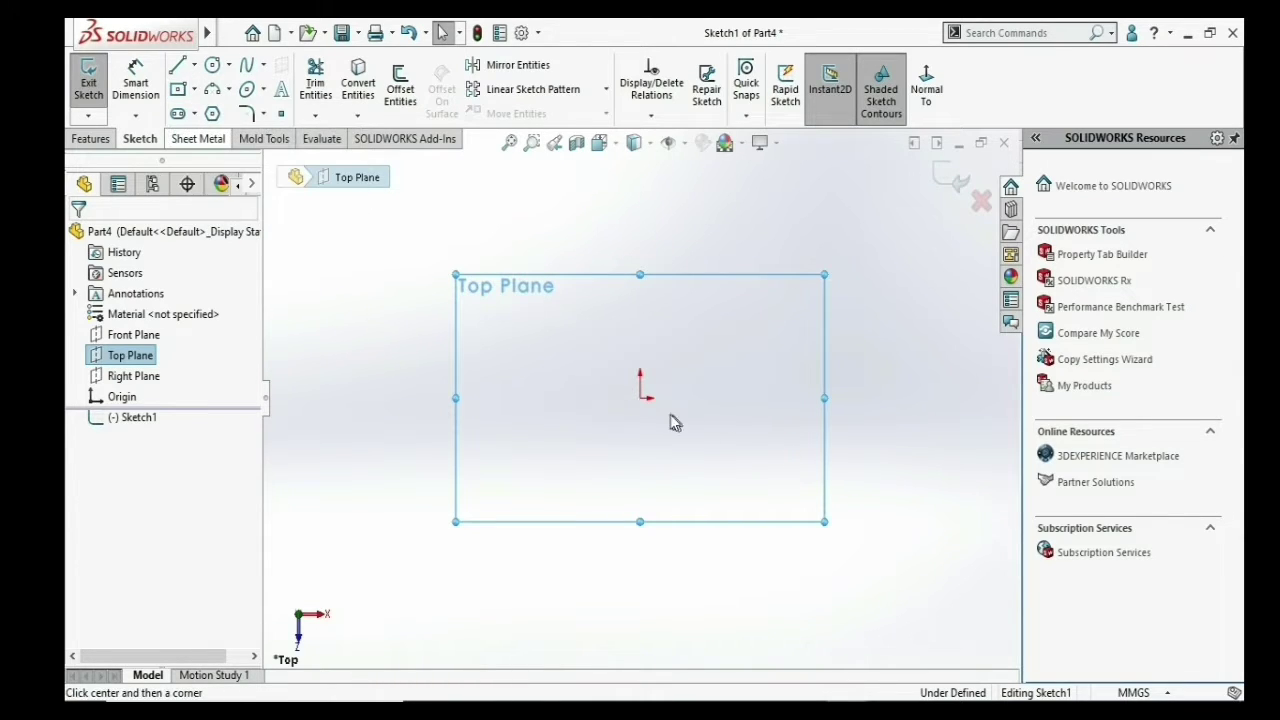
click(640, 397)
click(876, 622)
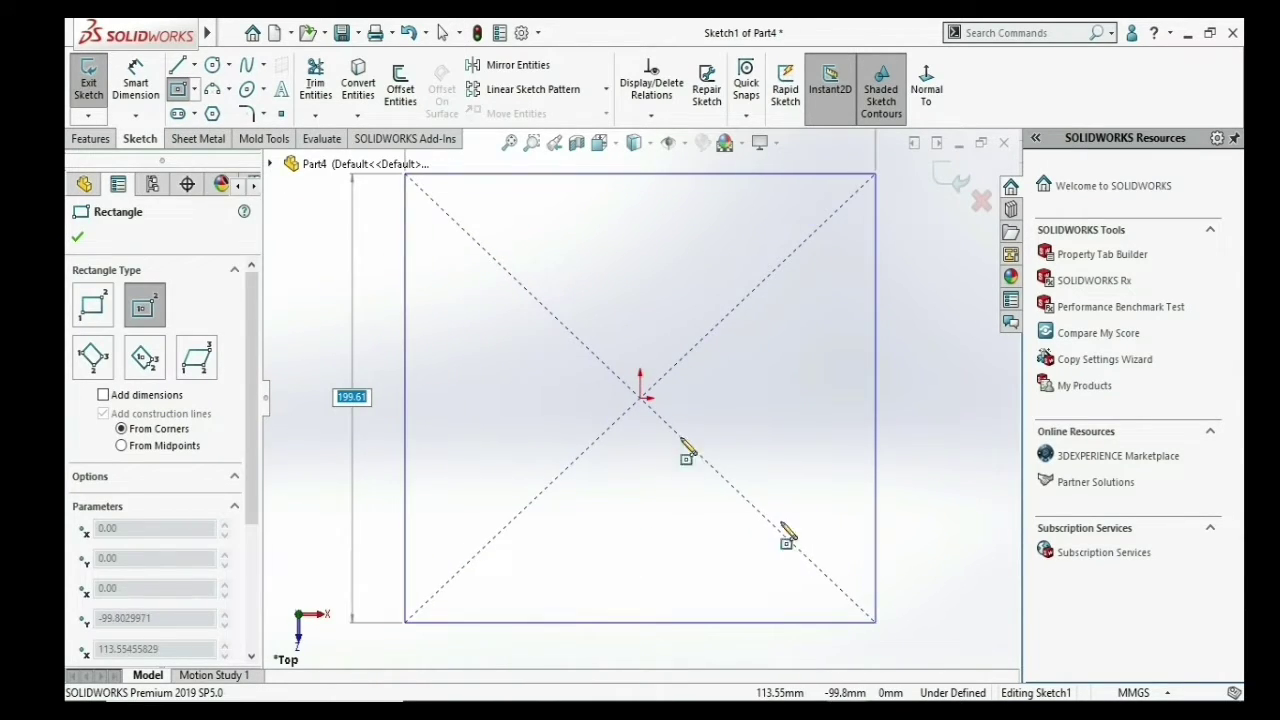
- Extrude the rectangle into a 10 mm plate and start a sketch on its top face
click(91, 138)
click(95, 88)
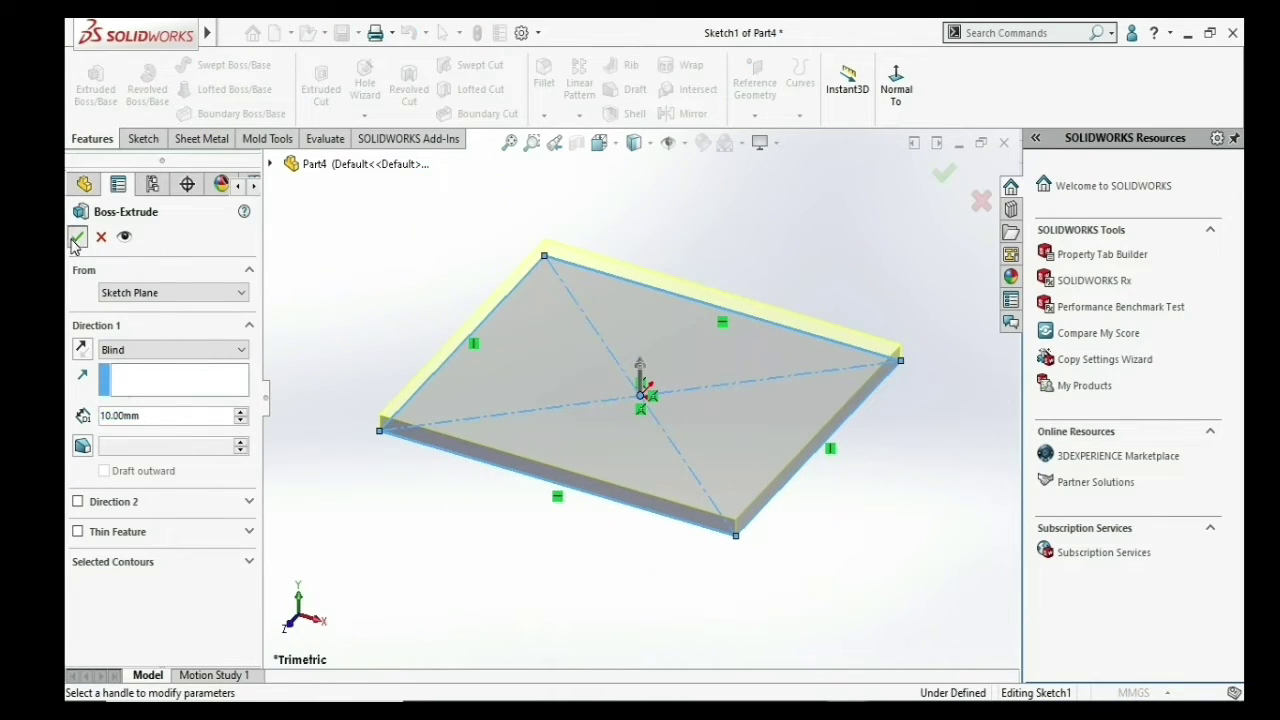
click(76, 237)
click(640, 335)
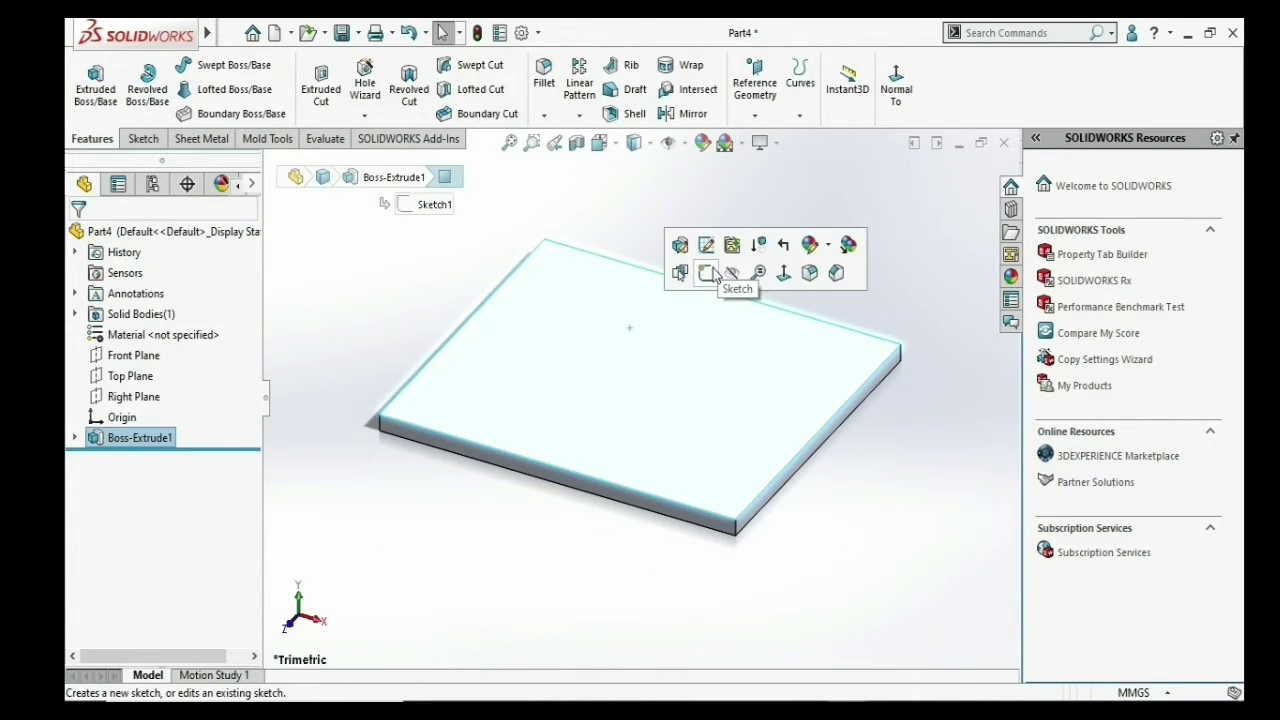
click(707, 272)
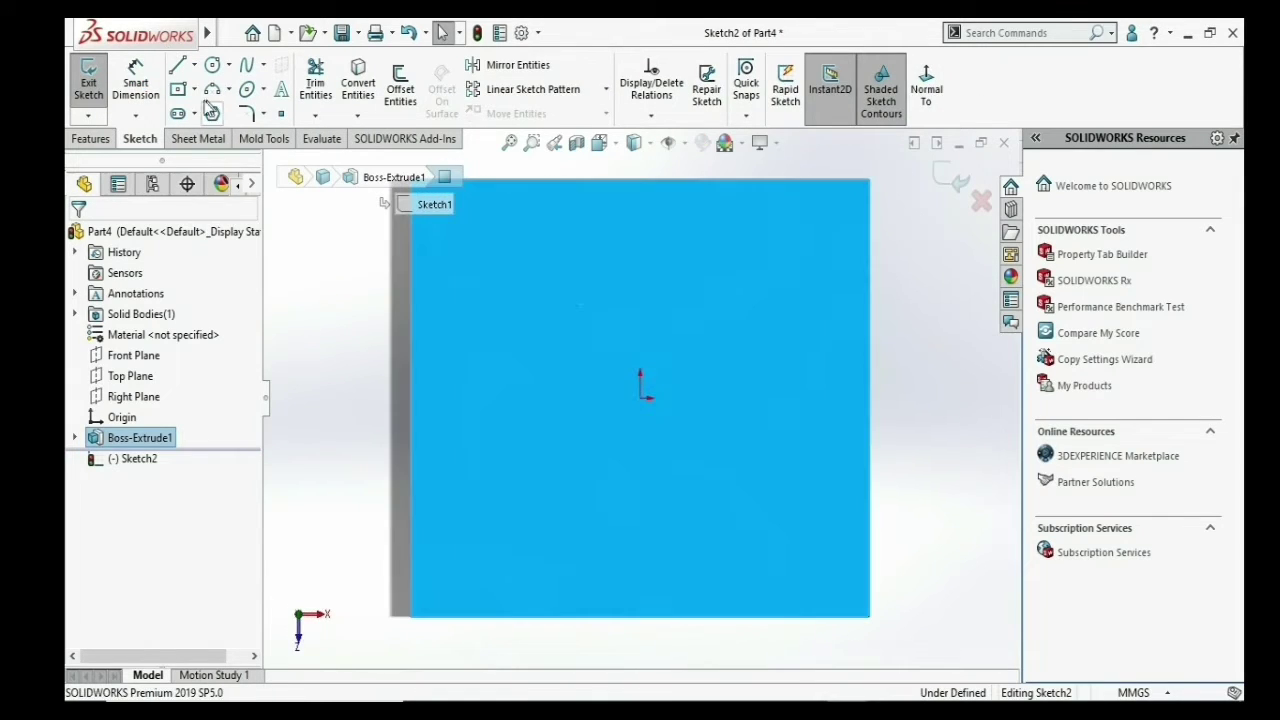
- Draw a large circle left of the origin and a smaller circle to its right
click(212, 68)
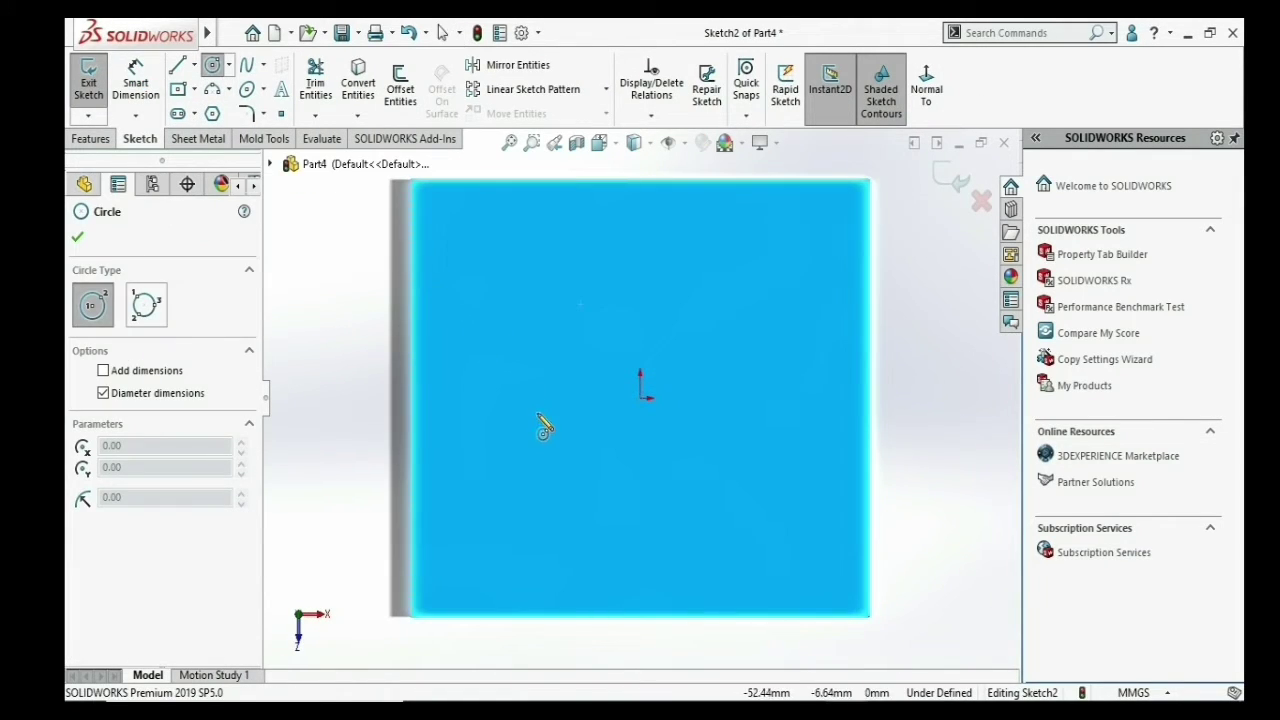
click(530, 398)
click(523, 497)
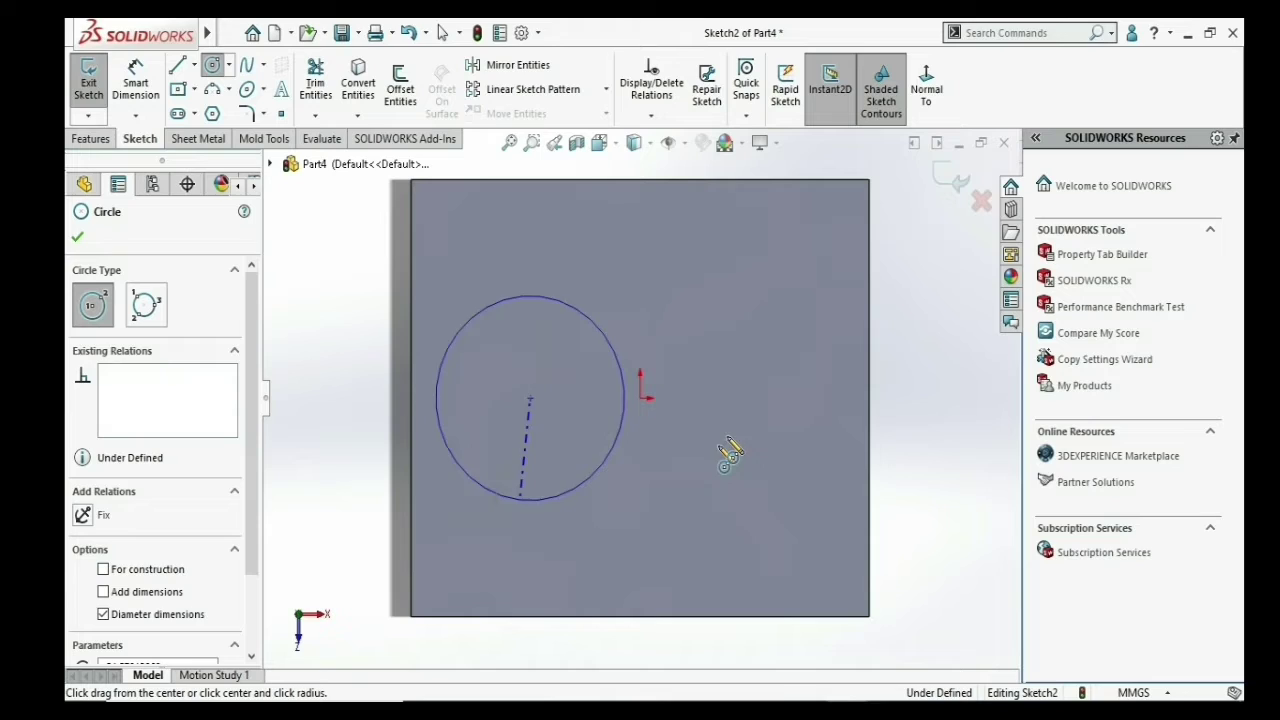
click(778, 398)
click(777, 441)
key(Escape)
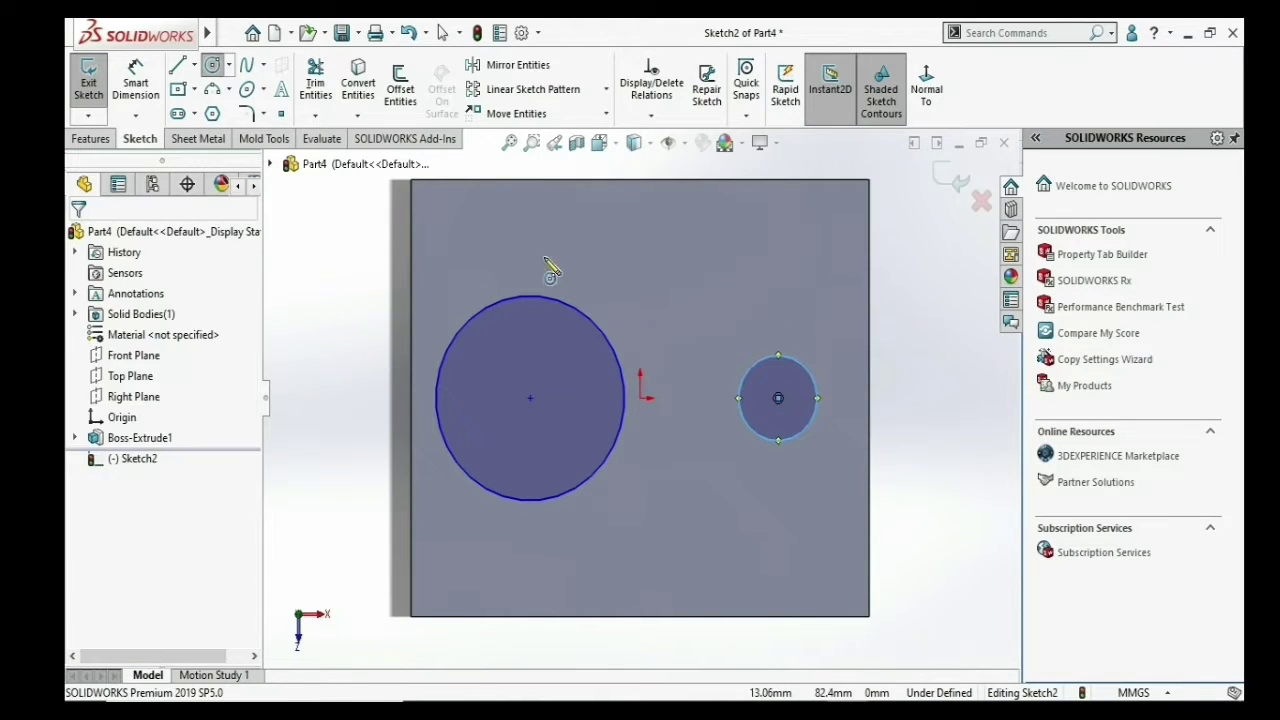
- Draw an upper and a lower line spanning the two circles
key(l)
click(830, 354)
click(520, 272)
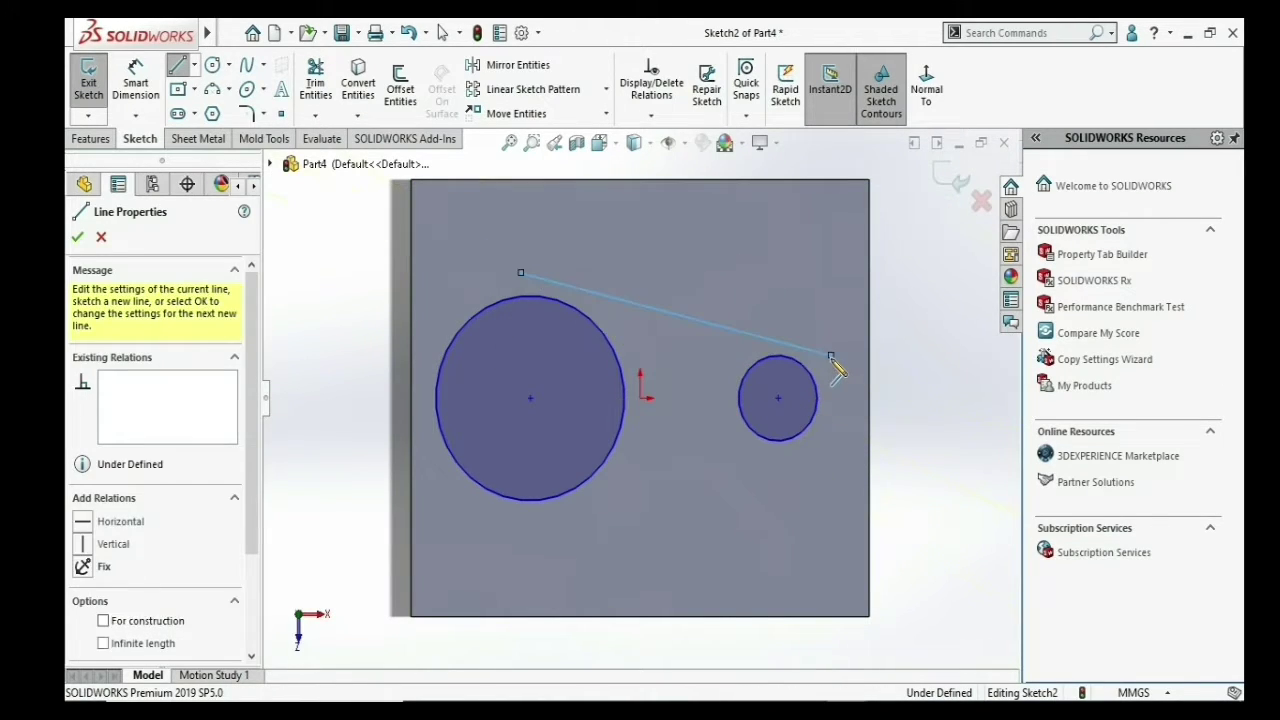
key(Escape)
key(l)
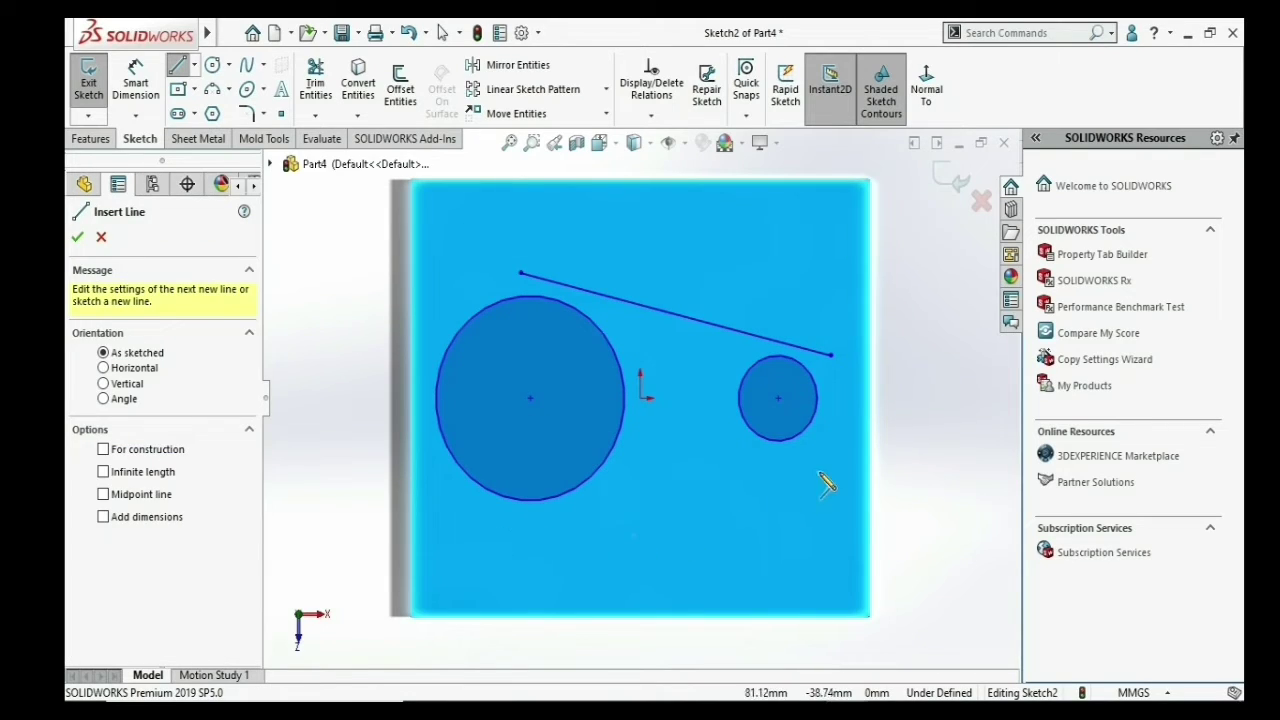
click(823, 471)
click(504, 544)
key(Escape)
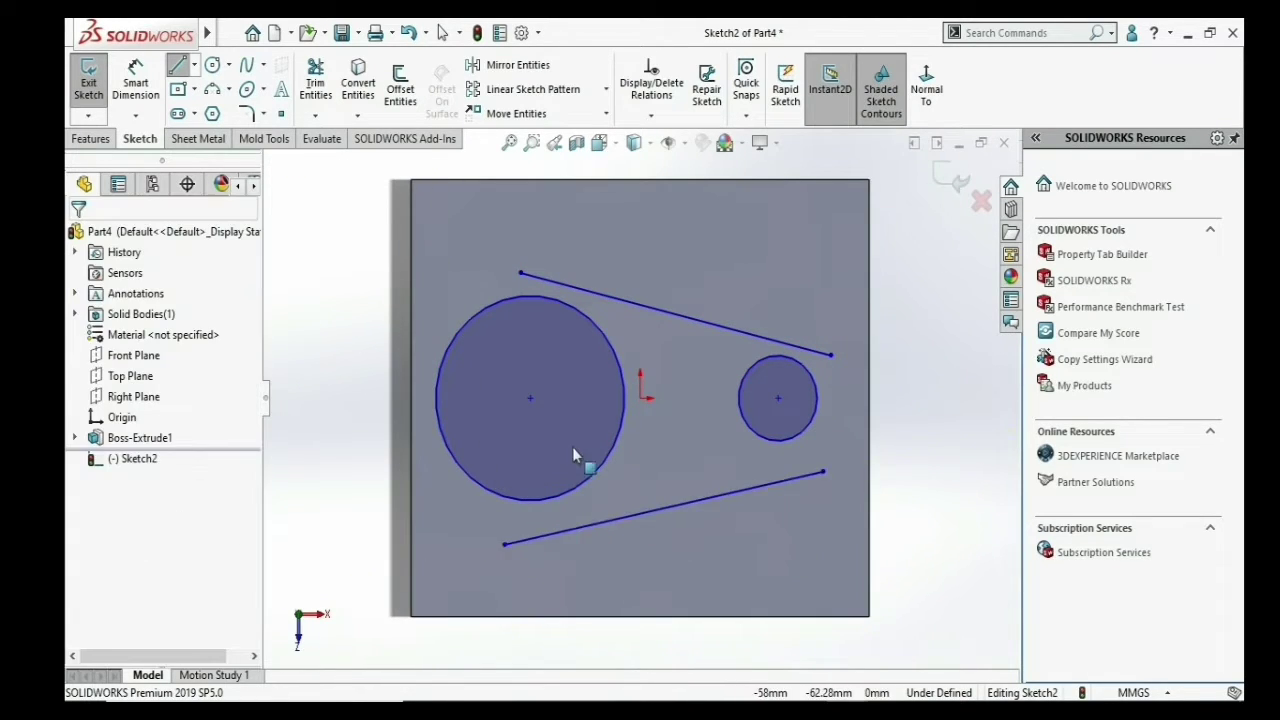
- Make both circle centres and the origin horizontal to each other
scroll(572, 447, down, 2)
ctrl+middle_drag(579, 448, 581, 311)
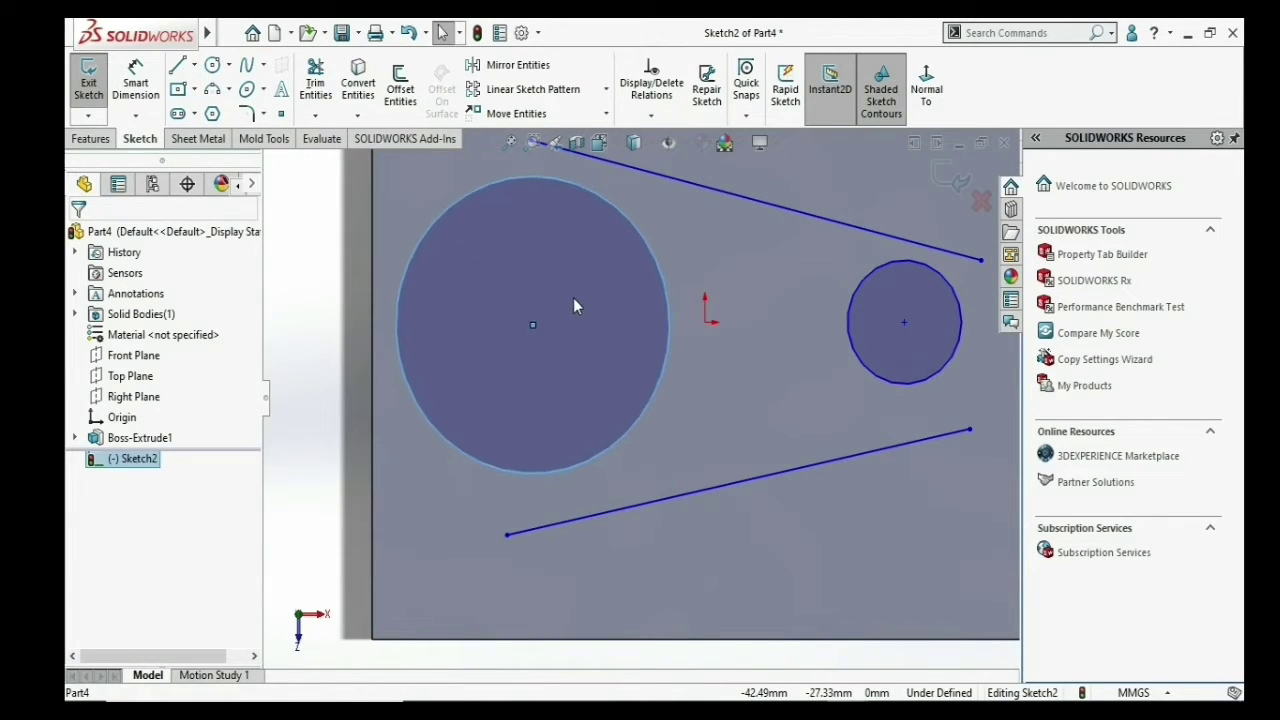
click(527, 336)
drag(527, 336, 710, 333)
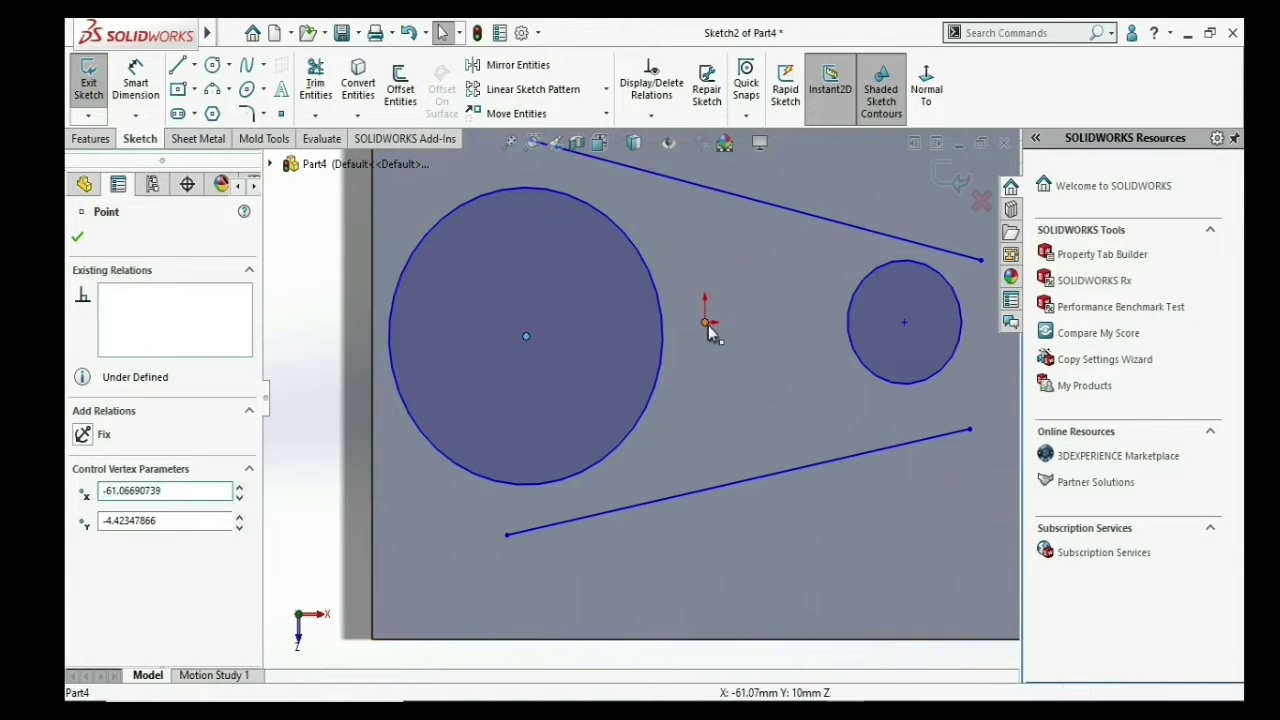
ctrl+click(705, 322)
ctrl+click(904, 322)
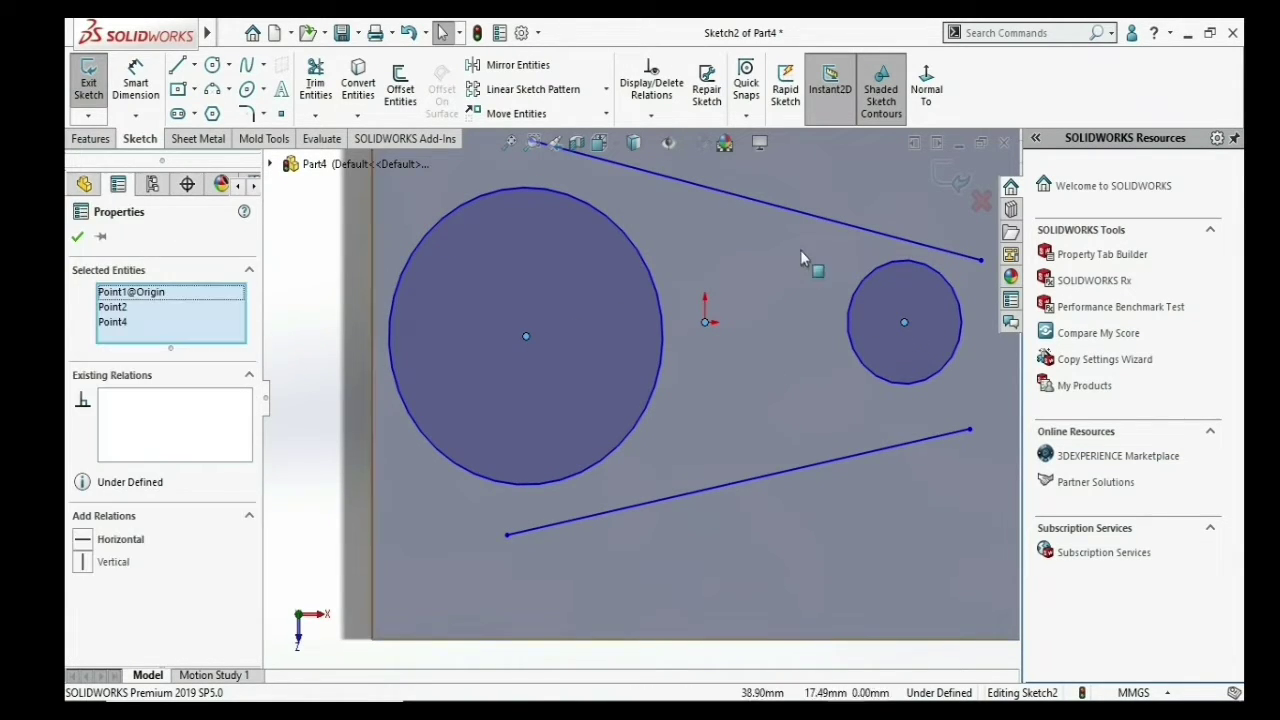
click(100, 550)
click(383, 422)
- Make the upper line tangent to both the large and small circles
key(f)
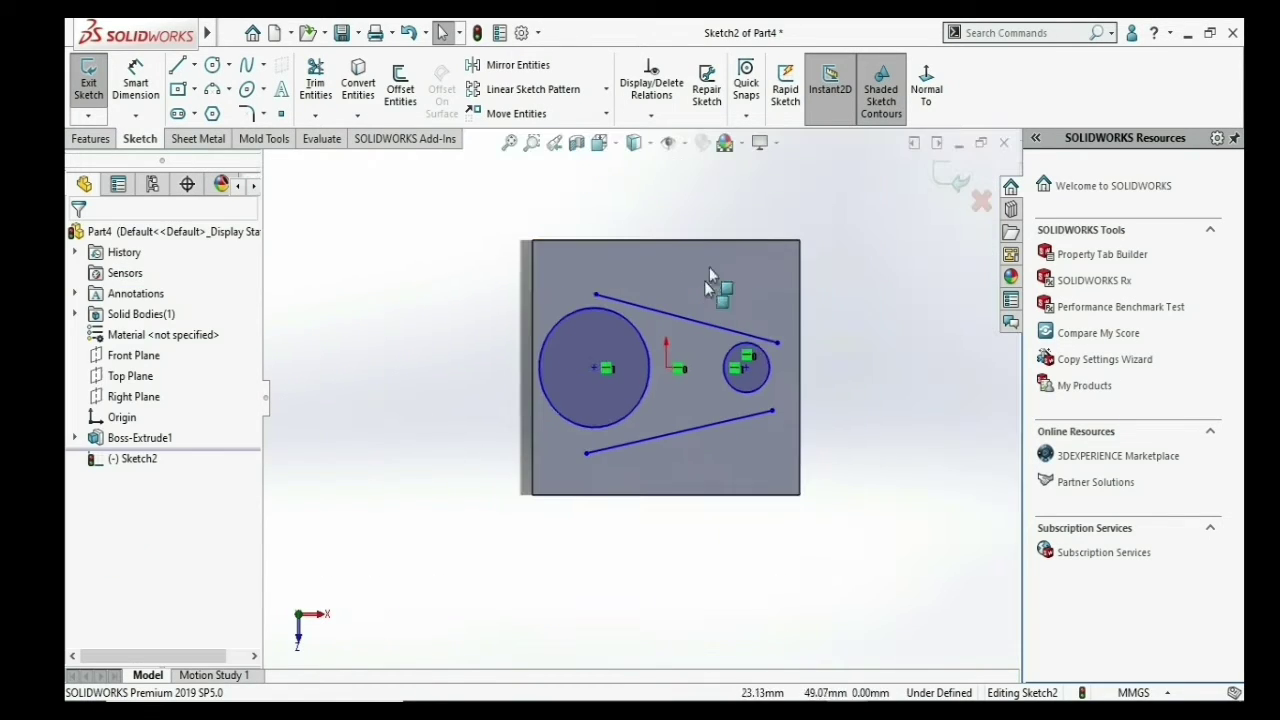
drag(636, 264, 594, 335)
click(683, 213)
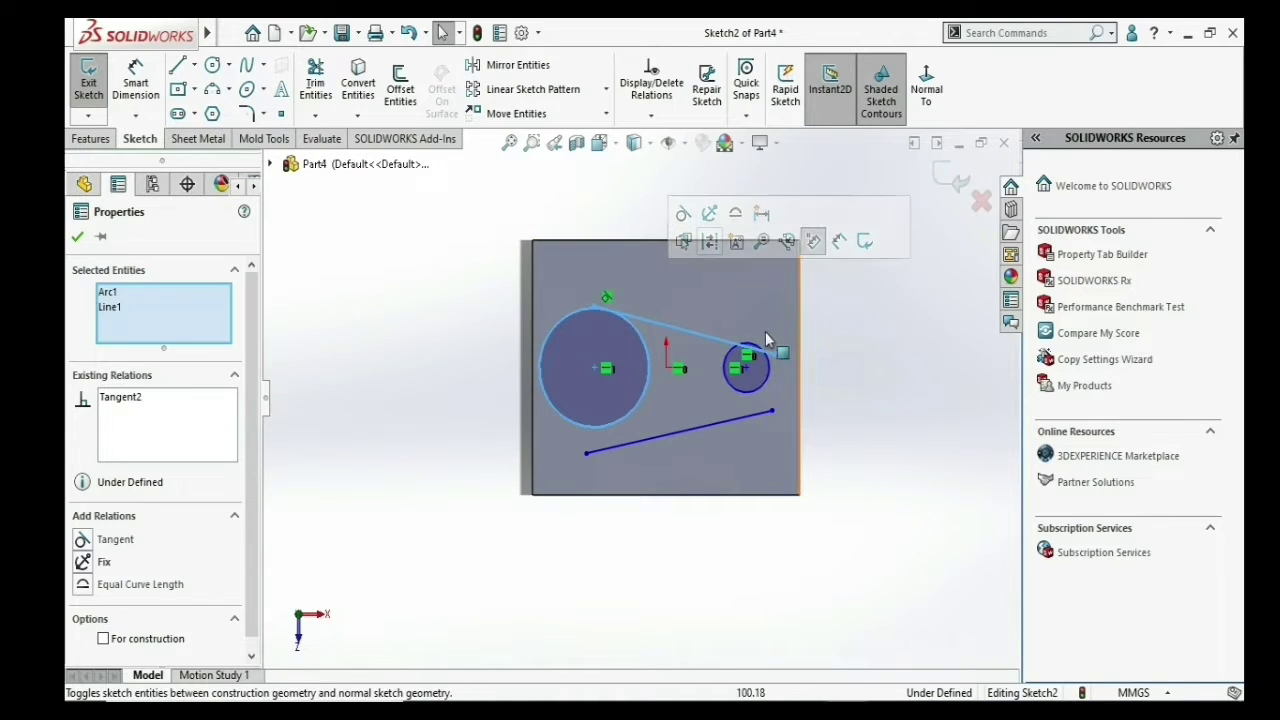
drag(768, 310, 741, 352)
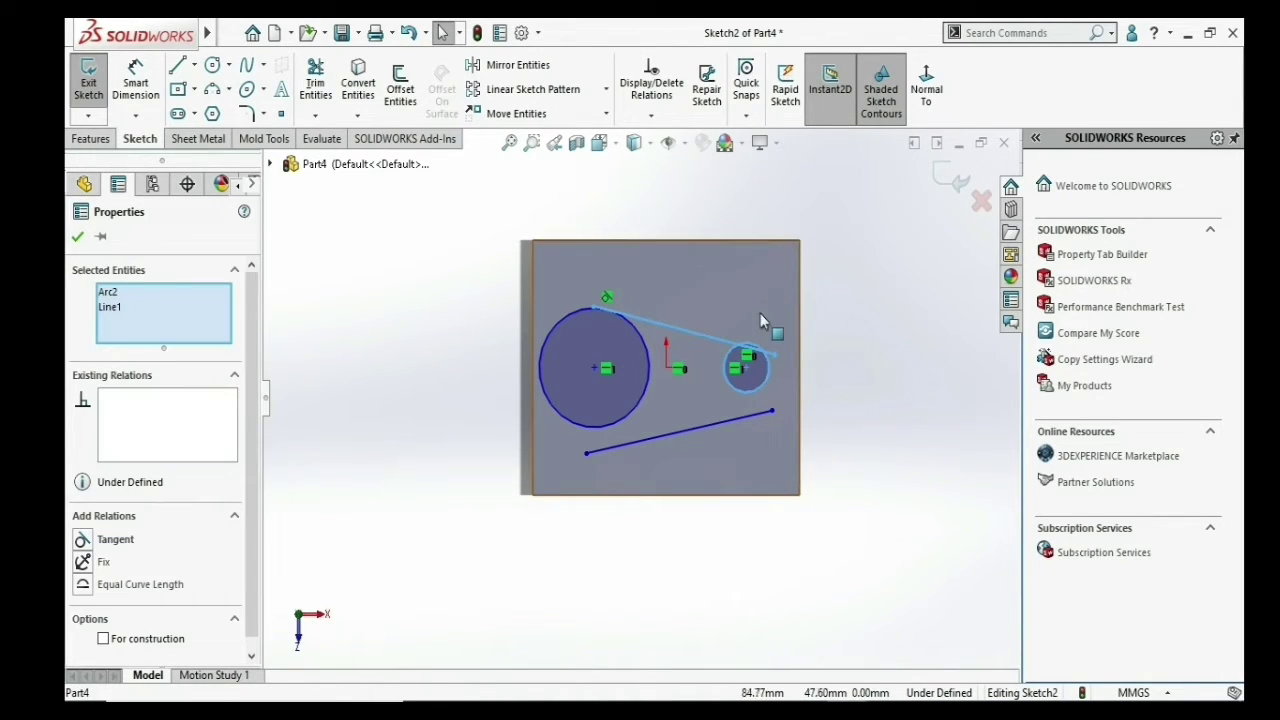
click(97, 540)
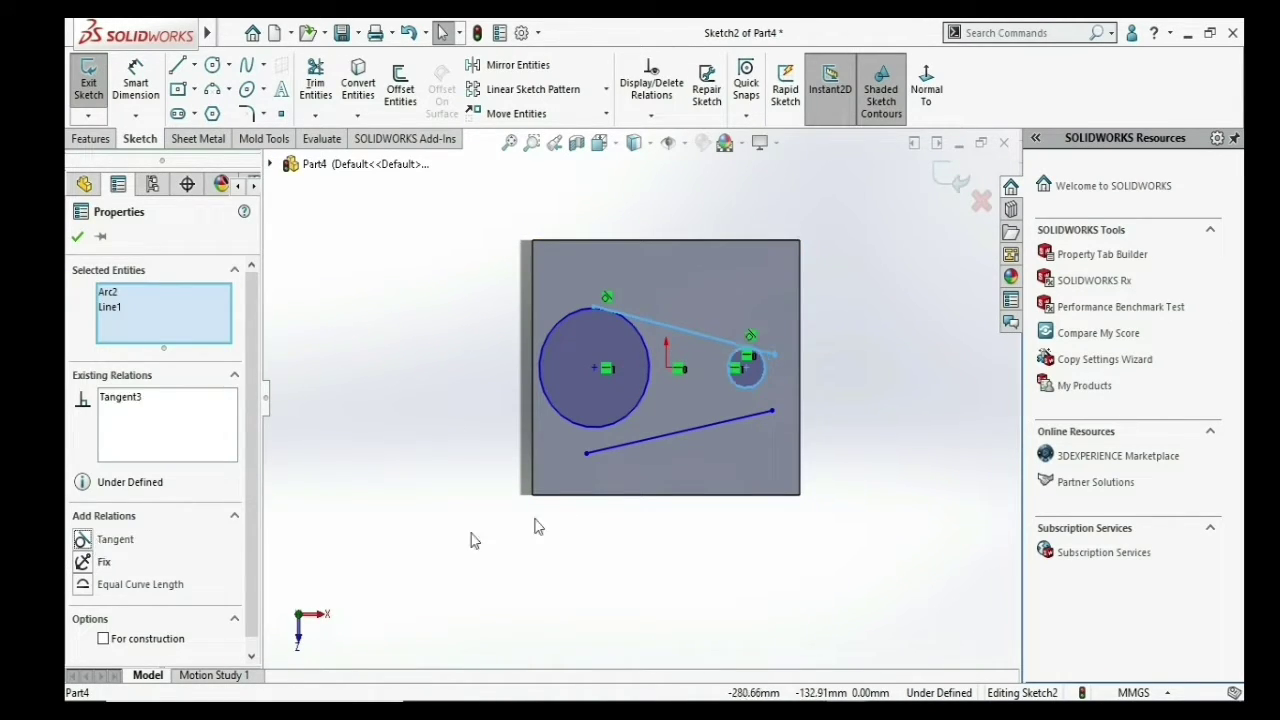
click(466, 529)
- Make the lower line tangent to both the small and large circles
scroll(766, 417, down, 3)
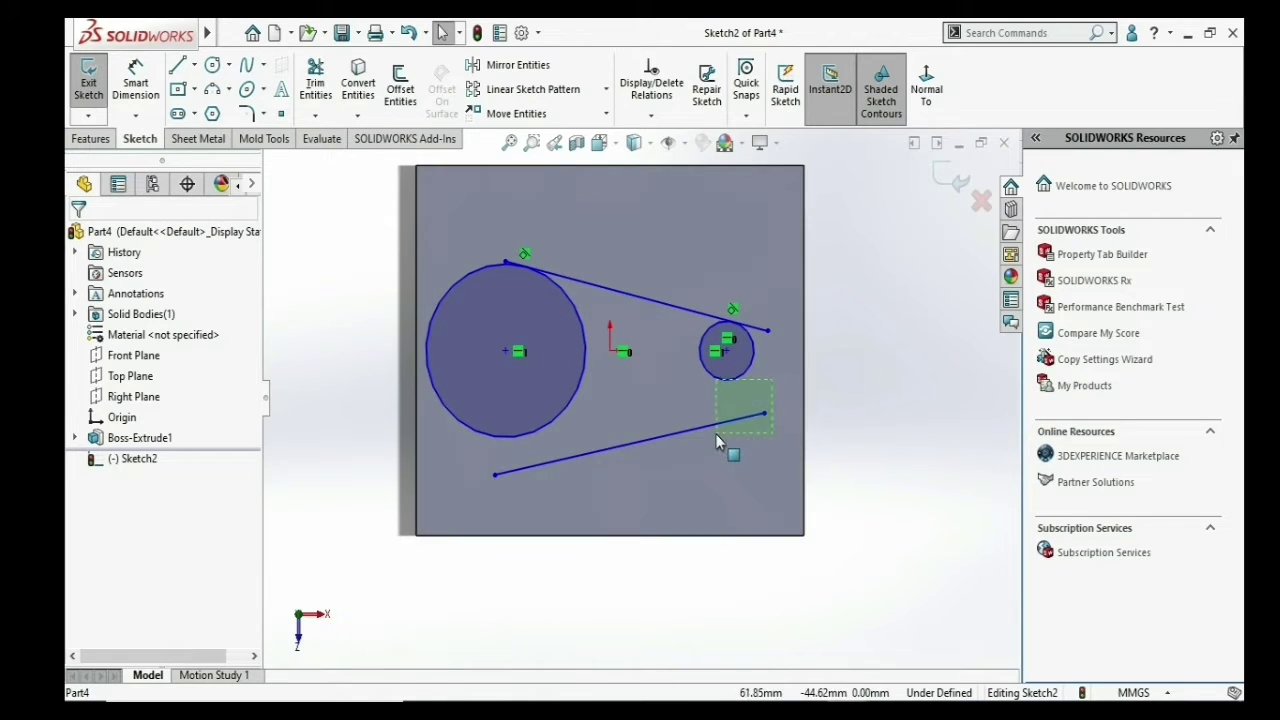
click(715, 425)
ctrl+click(750, 368)
click(776, 375)
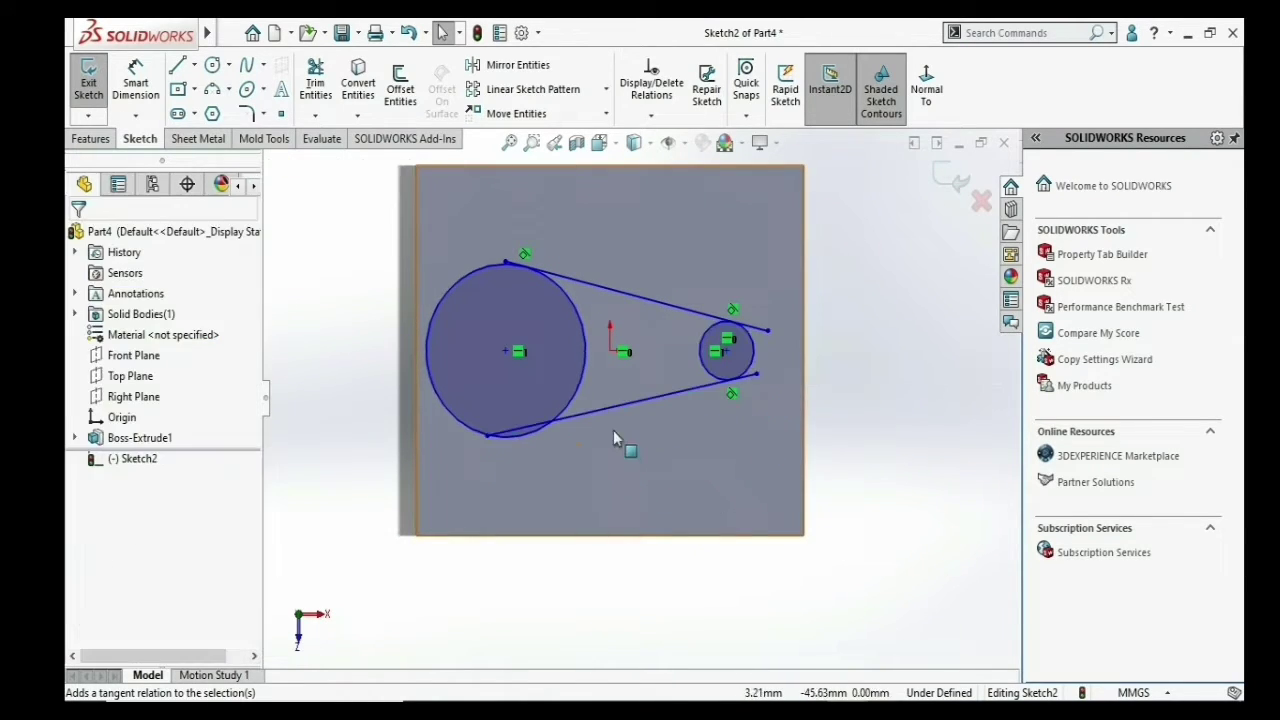
drag(569, 455, 520, 409)
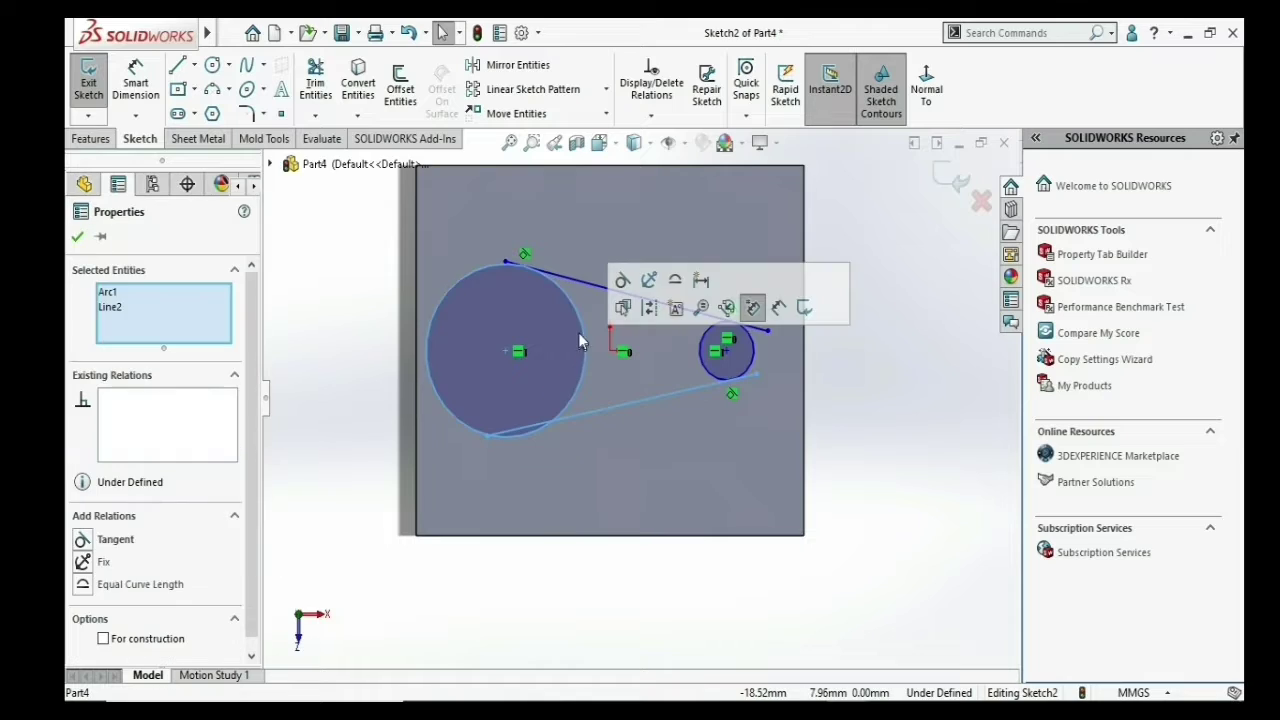
click(616, 284)
click(591, 356)
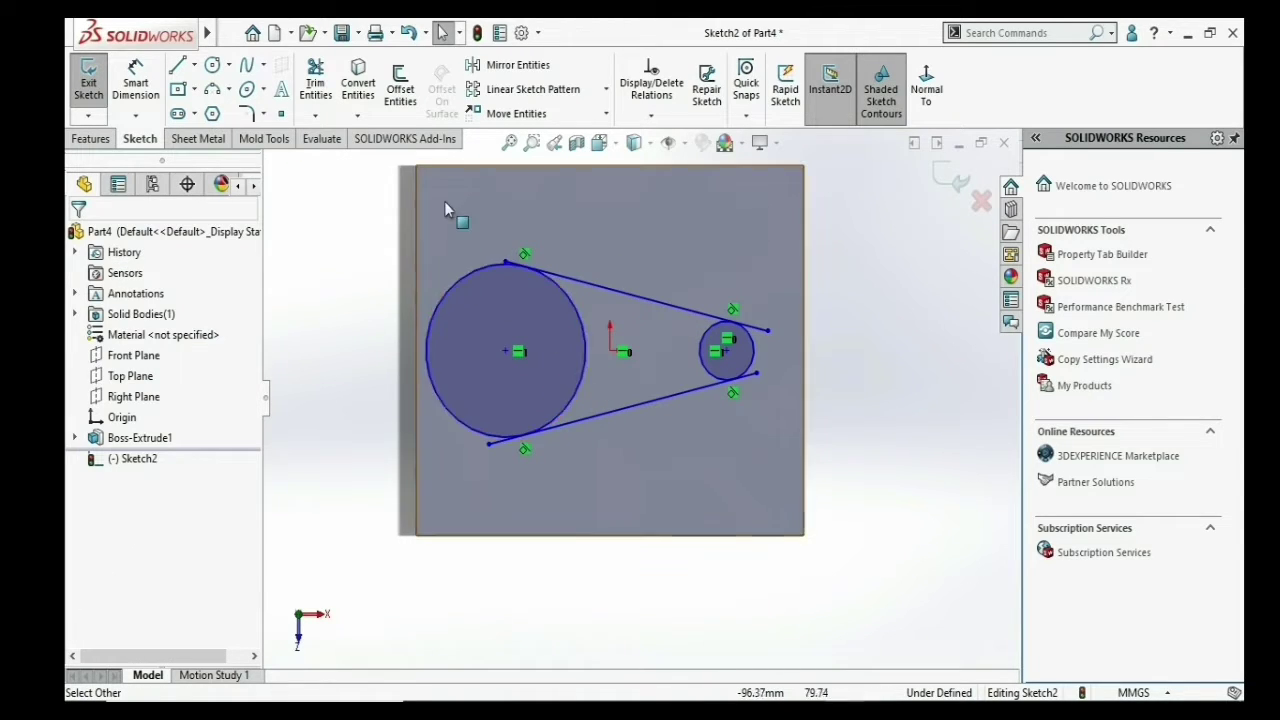
scroll(490, 295, down, 3)
- Power-trim both circles' outer arcs, leaving a closed profile of the lines and inner arcs
click(331, 90)
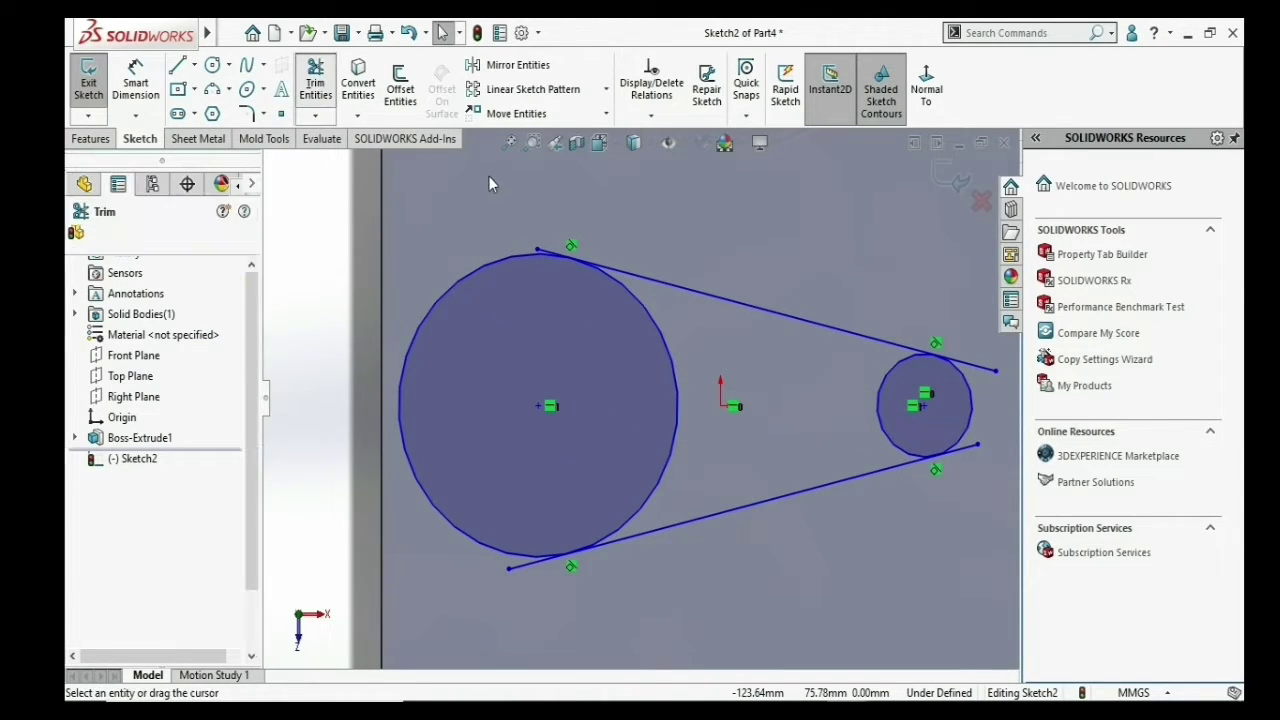
scroll(488, 178, down, 3)
drag(638, 318, 607, 338)
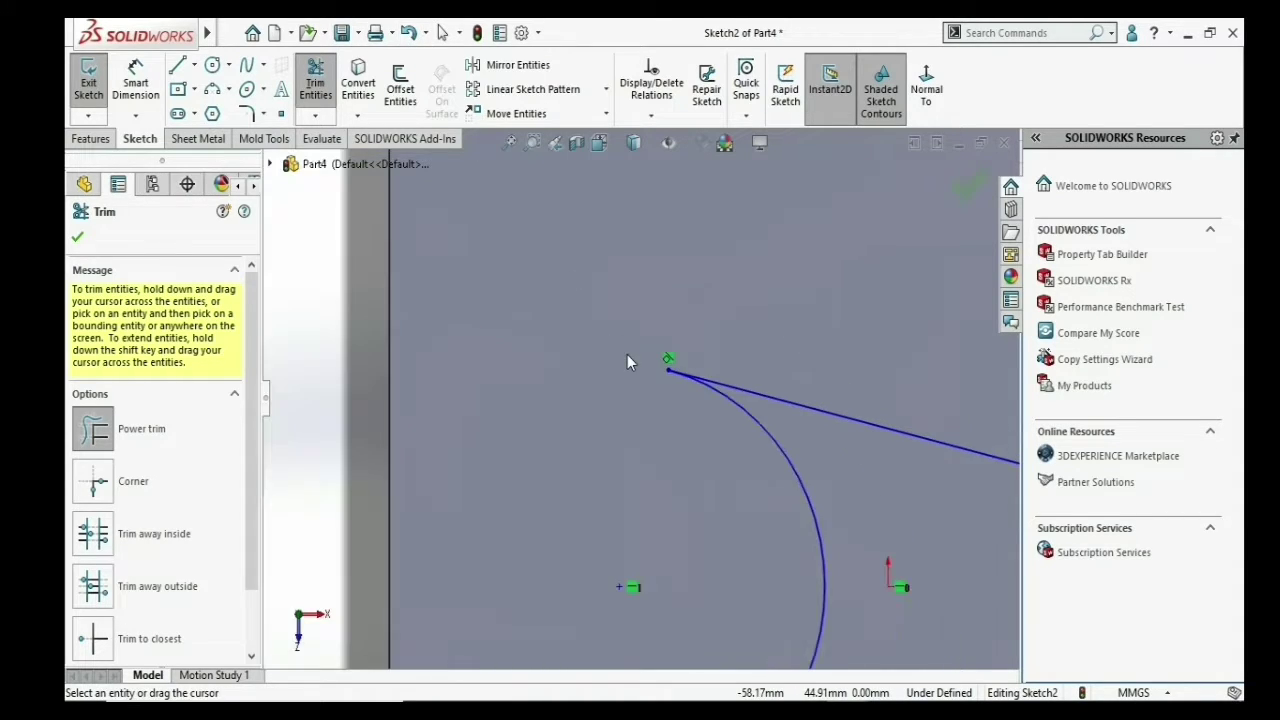
scroll(640, 400, up, 3)
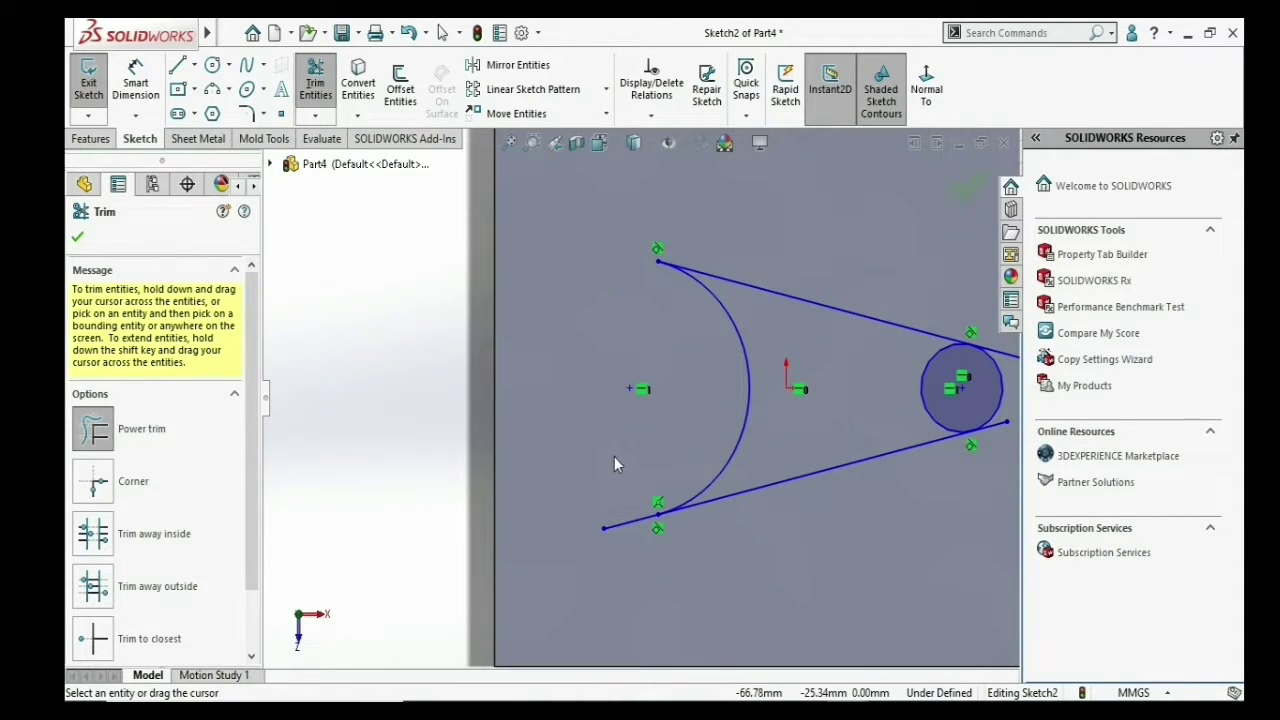
scroll(642, 577, up, 3)
drag(845, 345, 848, 451)
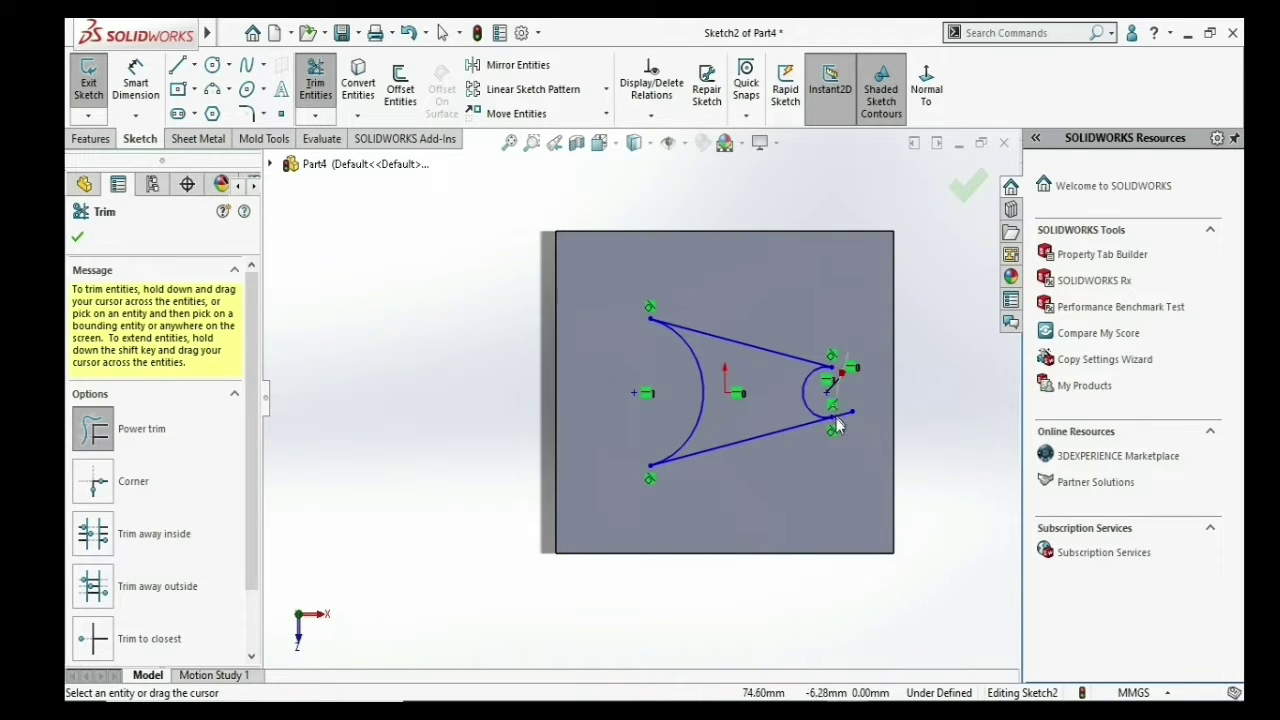
scroll(819, 409, down, 3)
scroll(728, 405, down, 3)
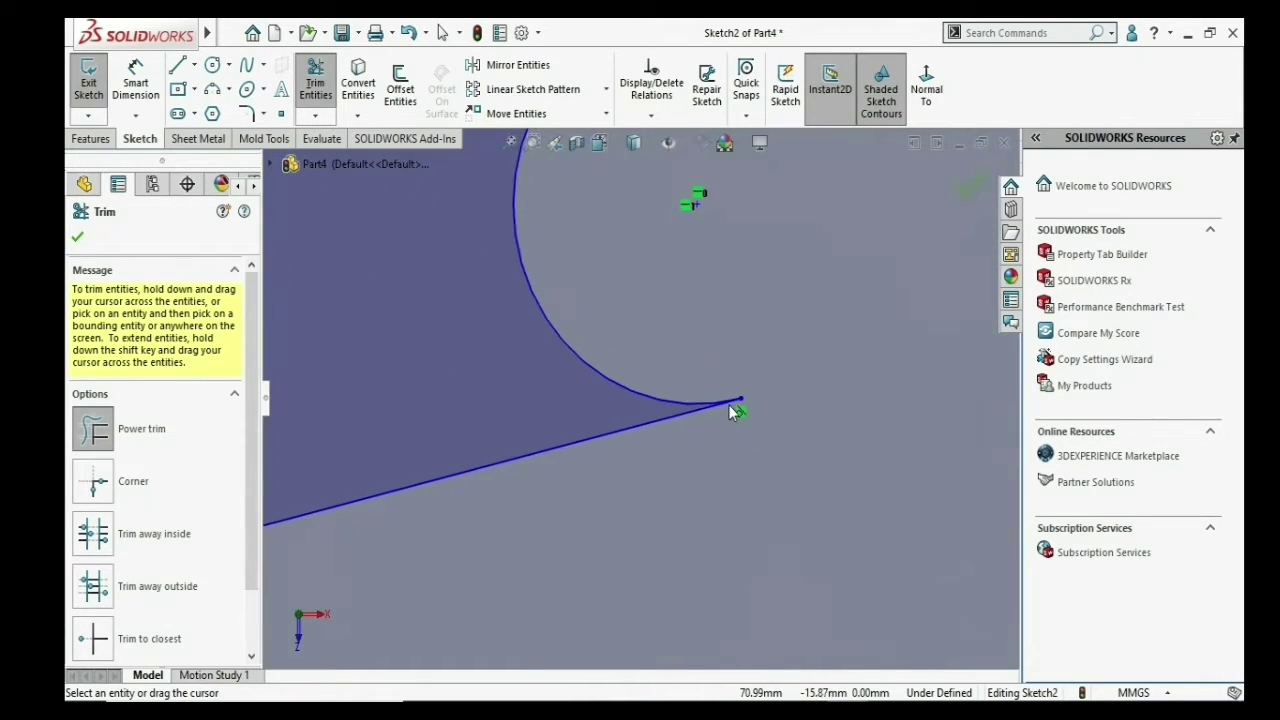
click(77, 237)
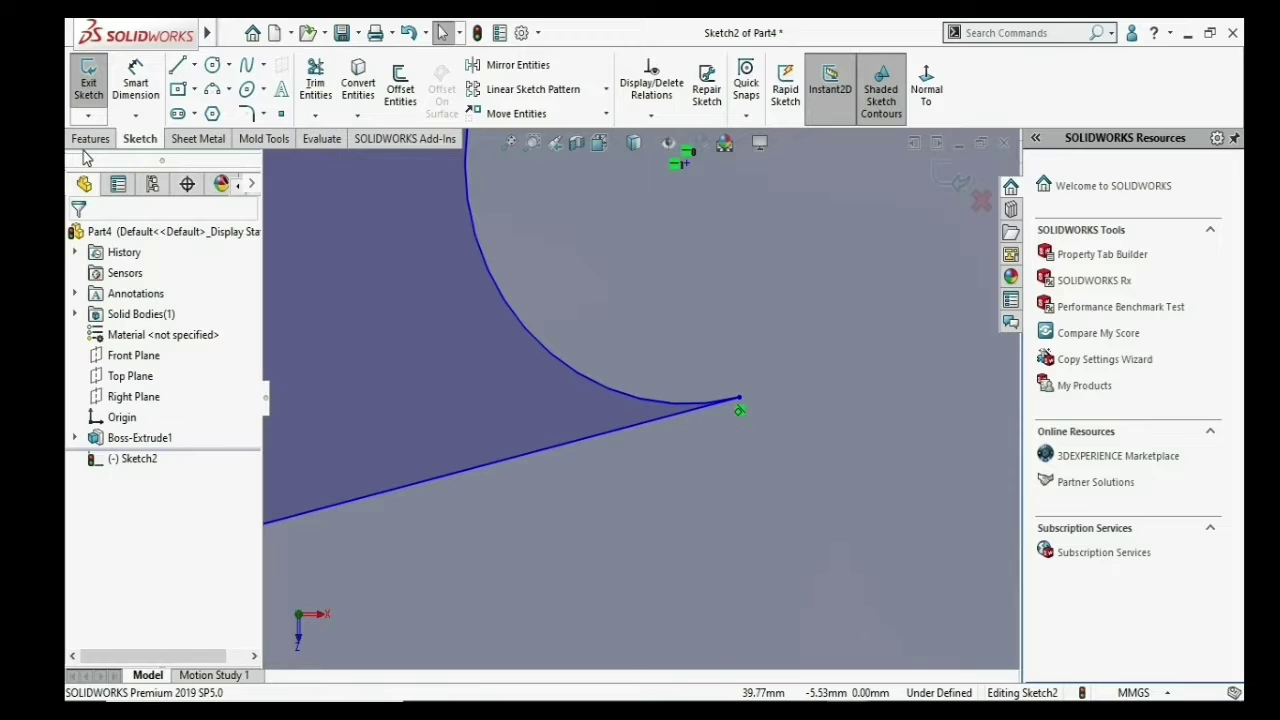
click(88, 142)
click(321, 88)
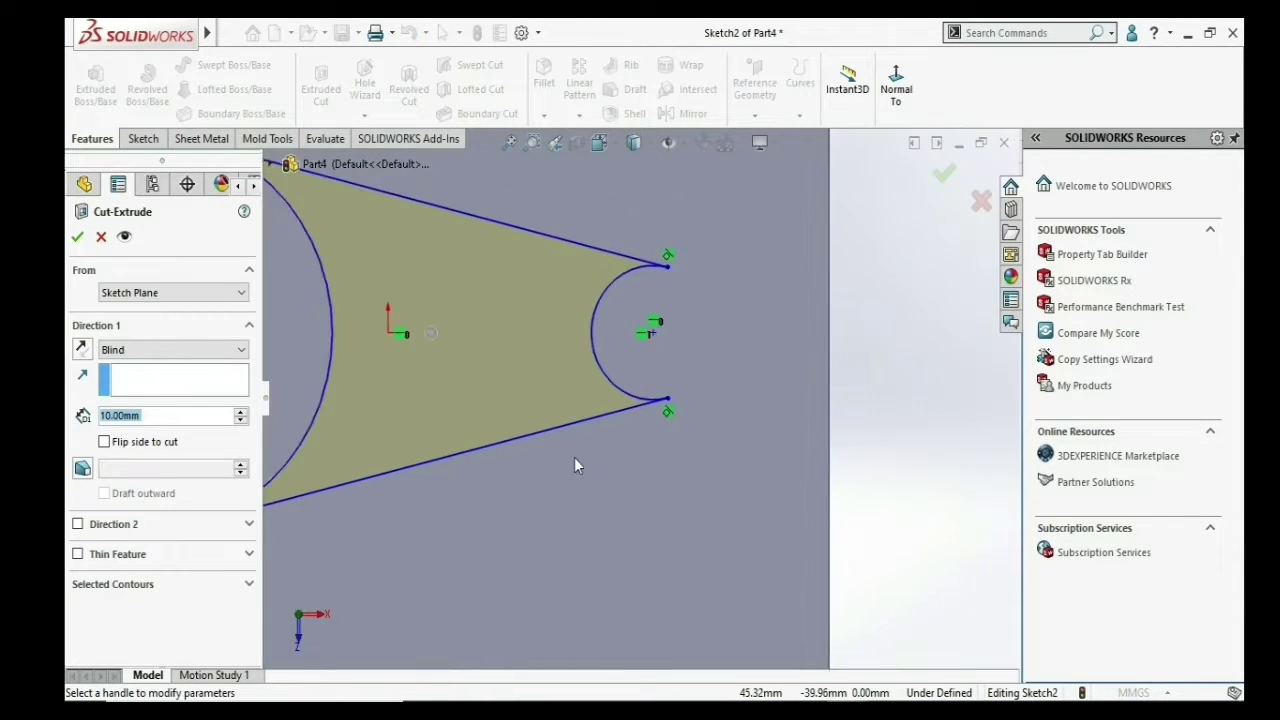
- Flip the extruded cut to remove material outside the profile, then orbit to inspect it
click(104, 442)
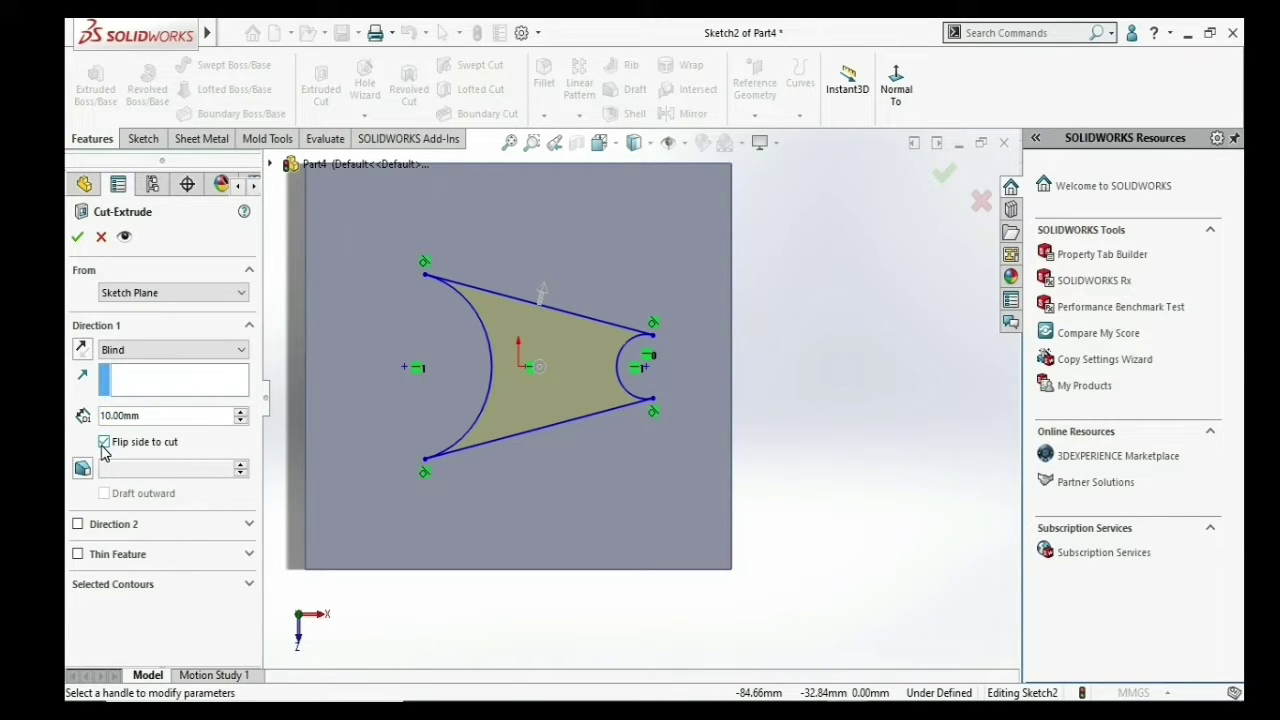
click(78, 238)
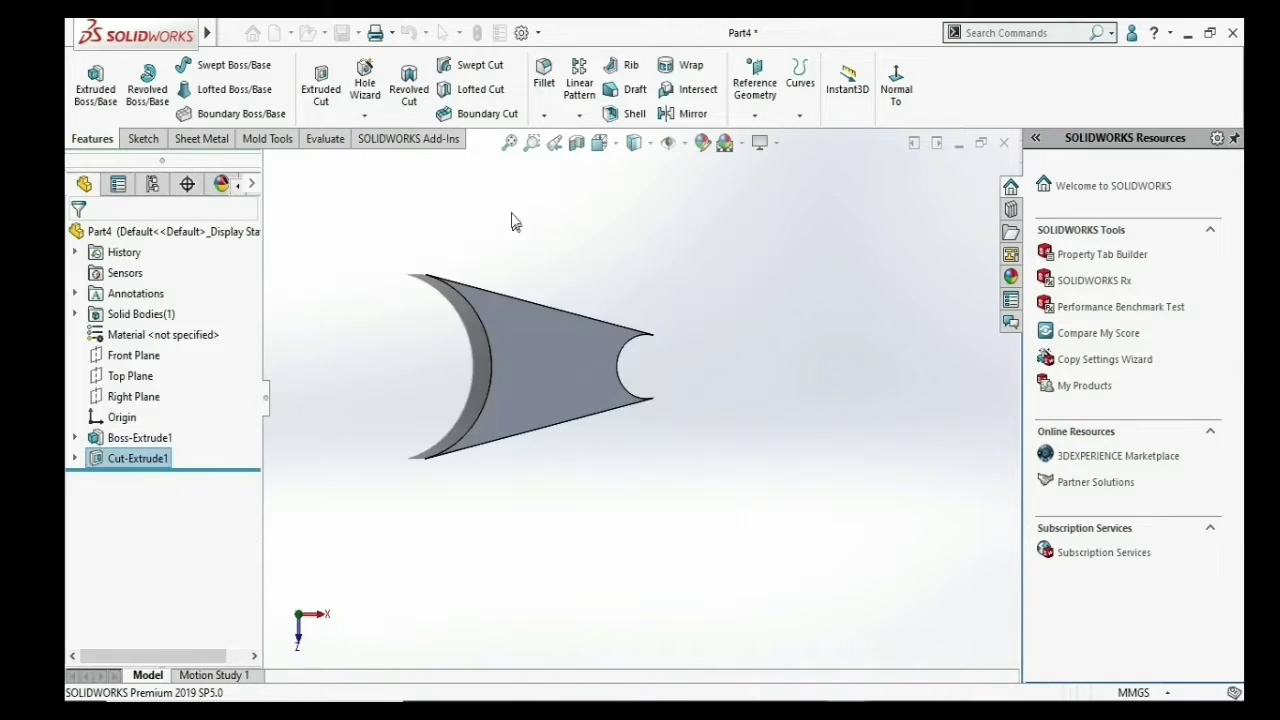
mouse_move(630, 301)
middle_down()
mouse_move(706, 254)
mouse_move(663, 317)
mouse_move(646, 380)
mouse_move(678, 301)
mouse_move(648, 260)
mouse_move(630, 376)
mouse_move(623, 271)
mouse_move(614, 314)
mouse_move(641, 362)
mouse_move(652, 429)
middle_up()
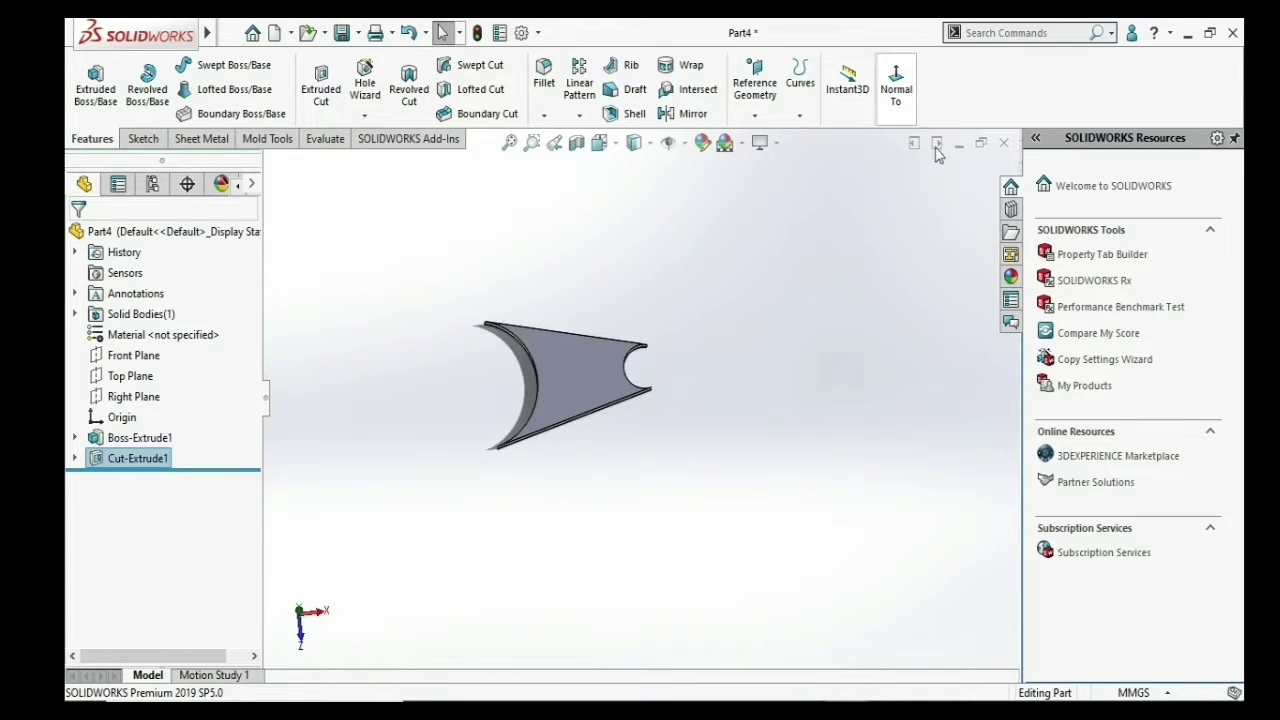
- Close Part4 without saving and orbit the remaining Part3 hex nut to lower side views
click(1002, 146)
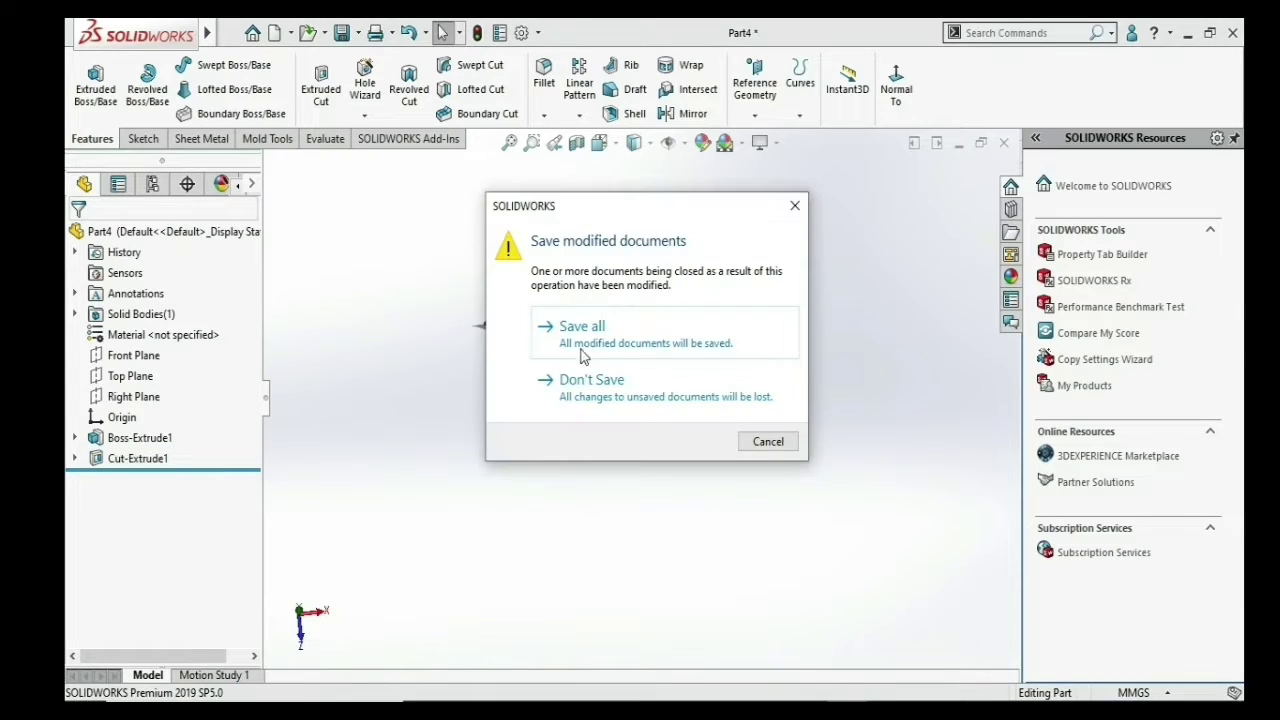
click(540, 376)
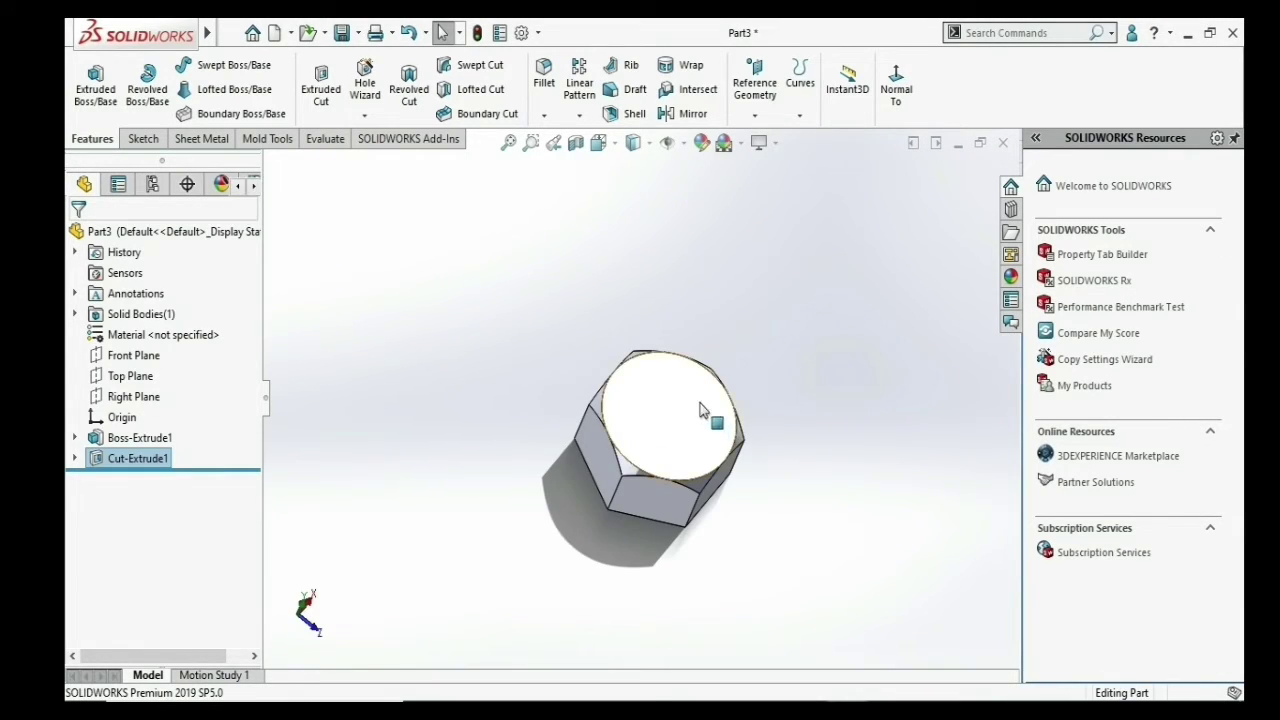
scroll(716, 410, up, 3)
scroll(681, 416, up, 2)
middle_drag(681, 416, 751, 409)
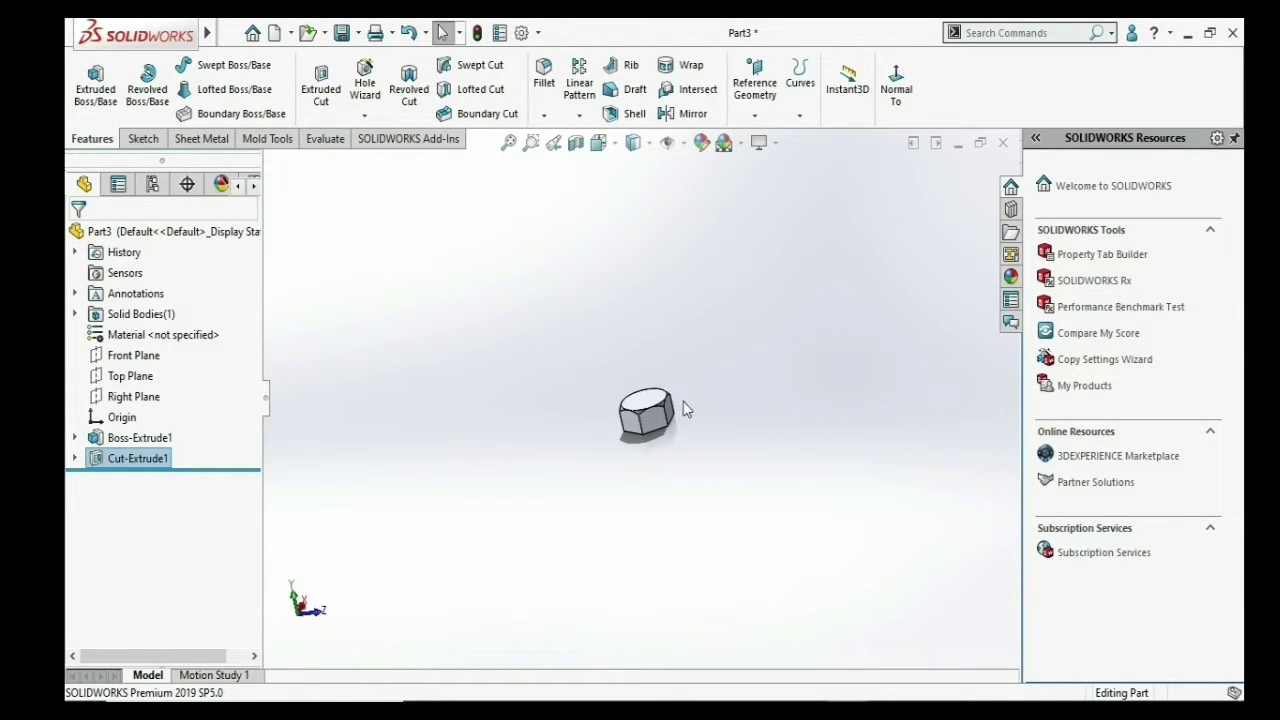
scroll(658, 463, down, 3)
scroll(551, 497, down, 3)
middle_drag(551, 497, 560, 463)
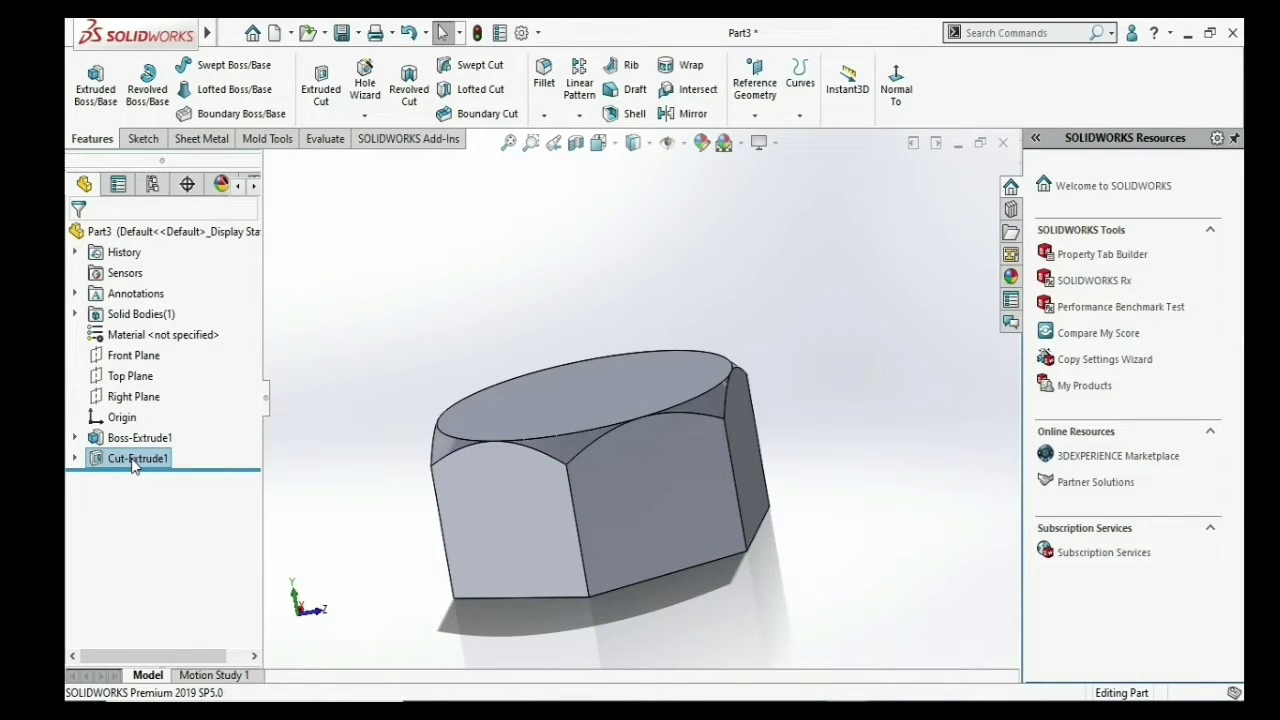
- Bring up the New SOLIDWORKS Document dialog from the File menu
scroll(740, 385, up, 2)
scroll(707, 400, up, 3)
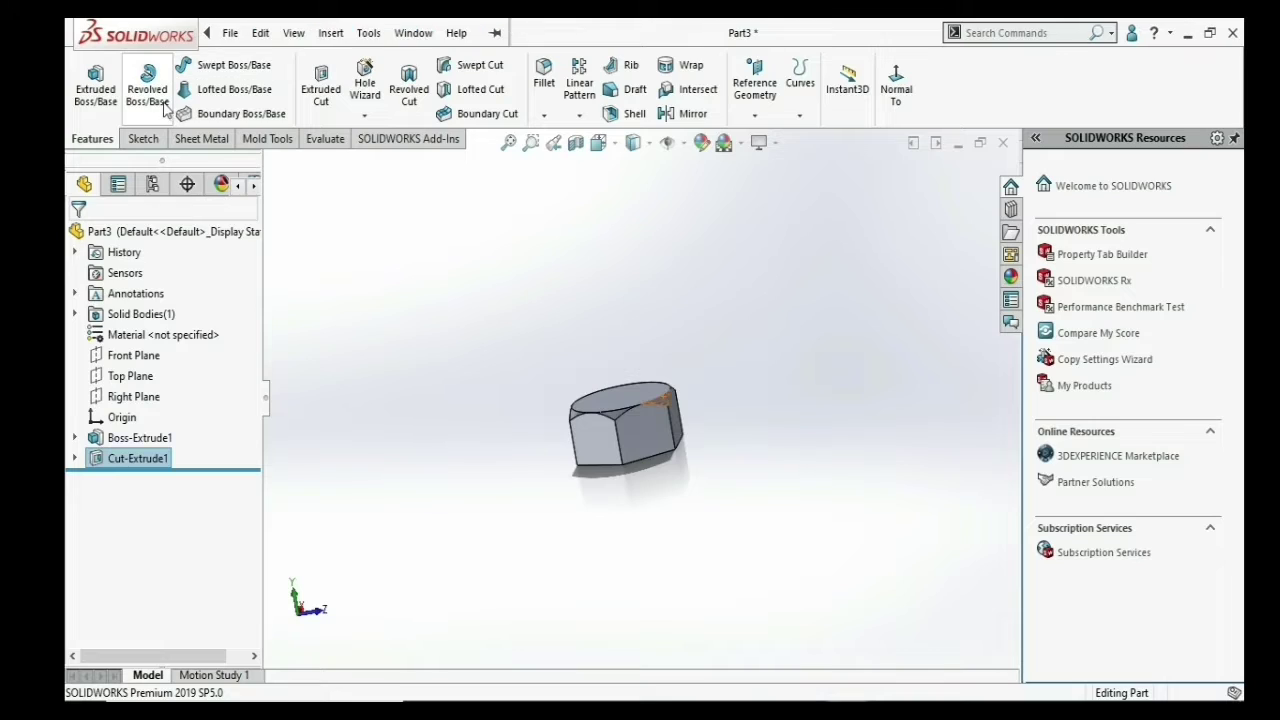
click(237, 32)
click(255, 62)
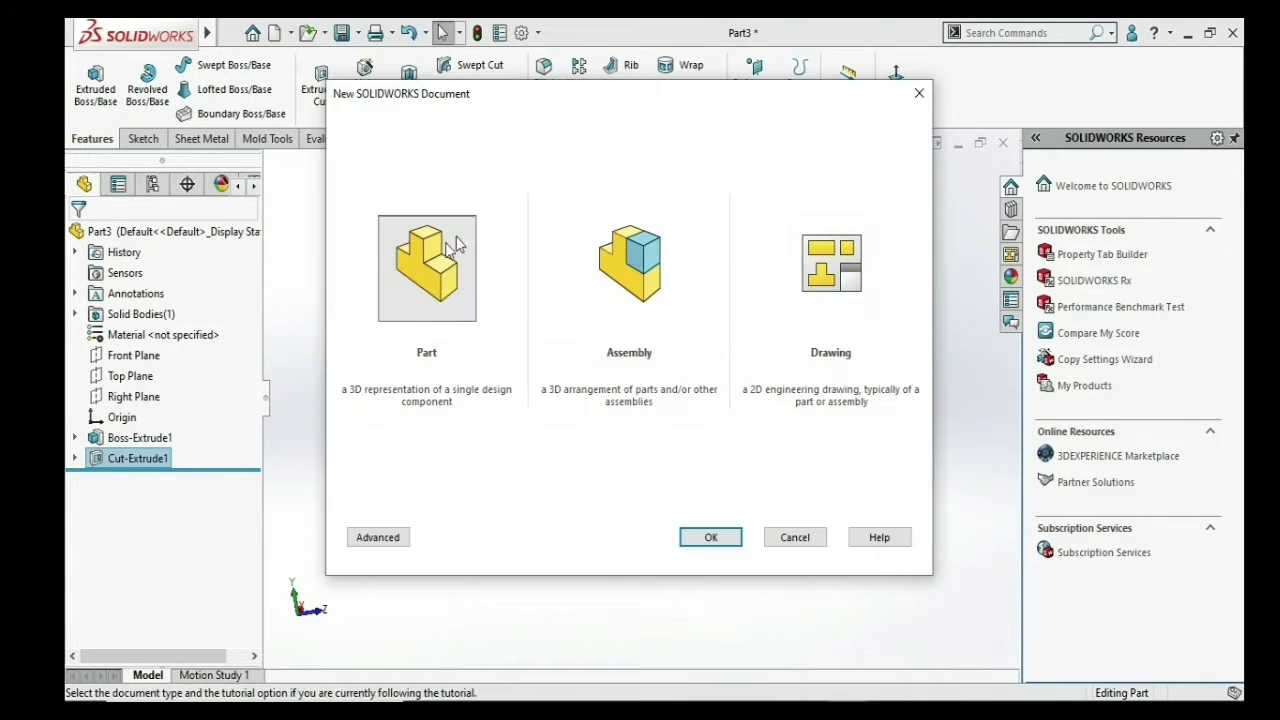
- Create new part Part5 and begin an empty Sketch1 on the Top Plane
click(730, 537)
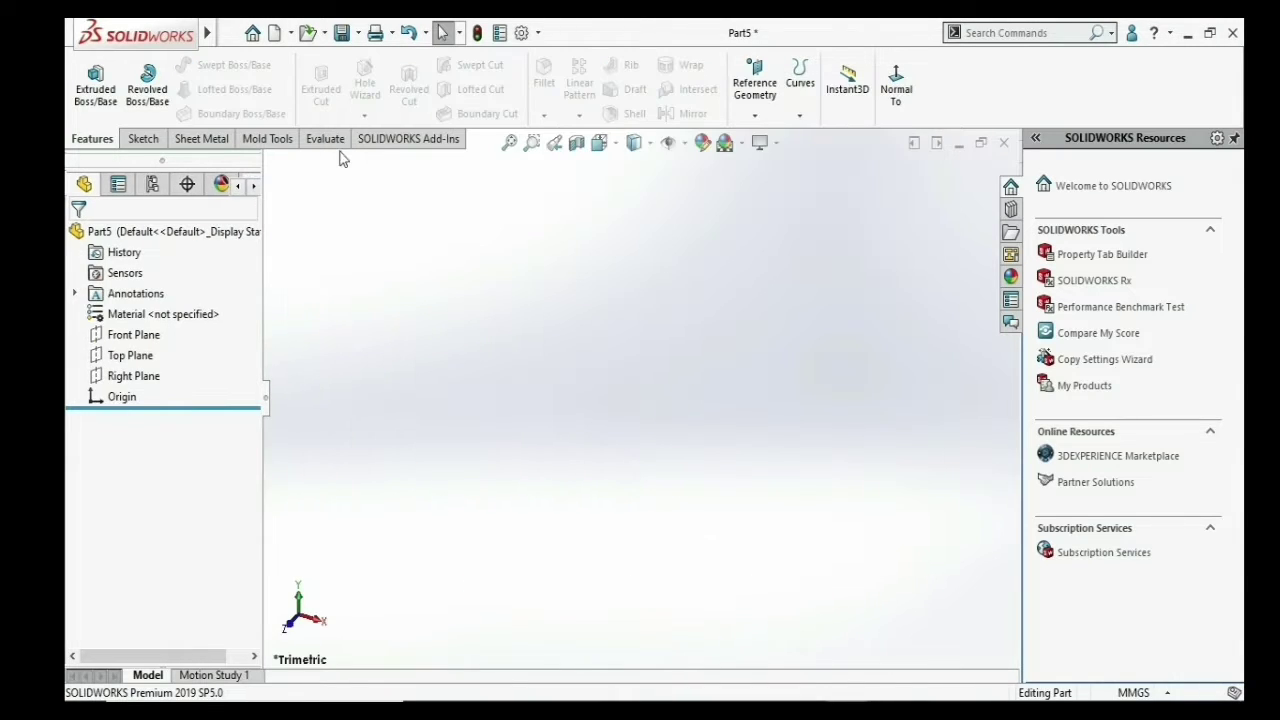
click(128, 355)
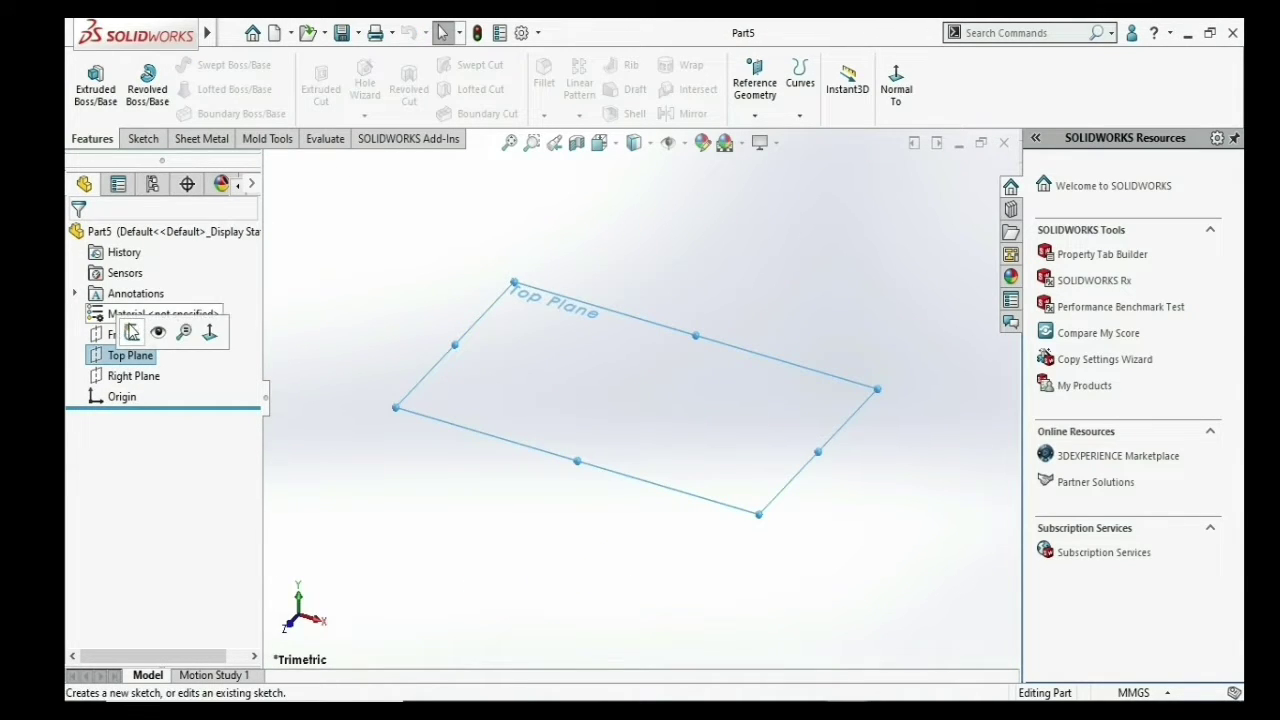
click(137, 333)
scroll(646, 400, up, 3)
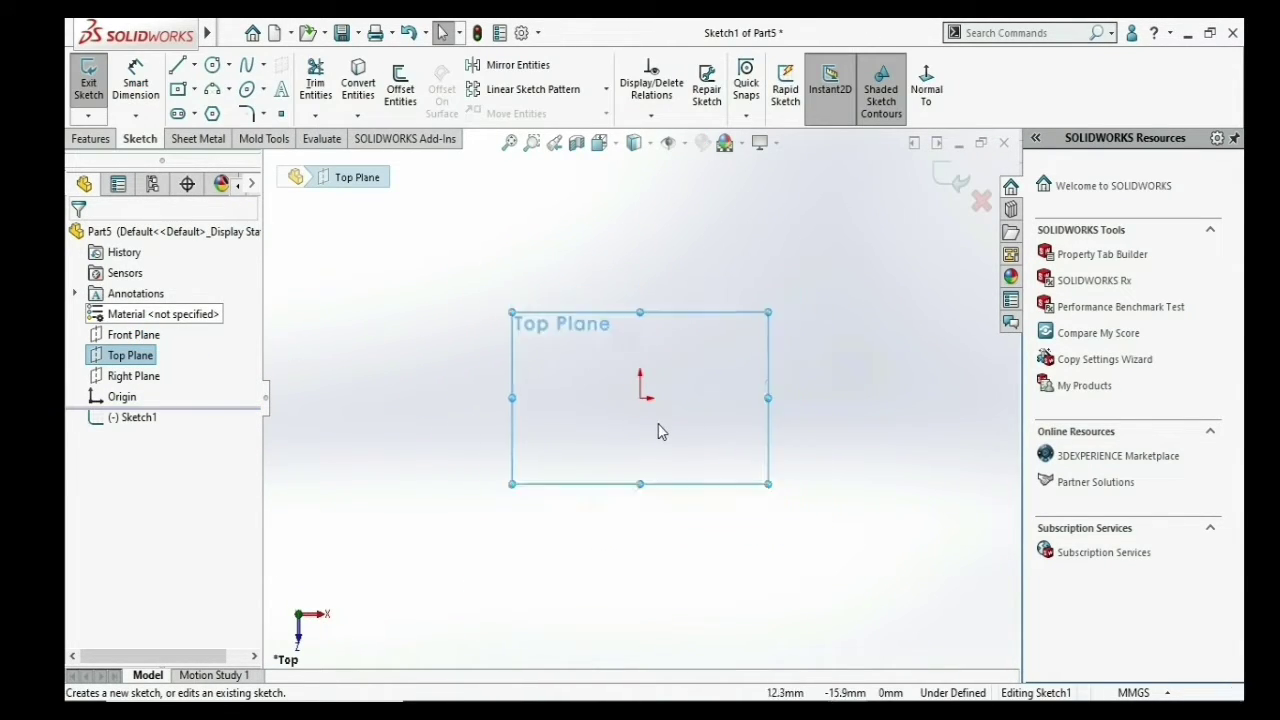
scroll(657, 428, up, 3)
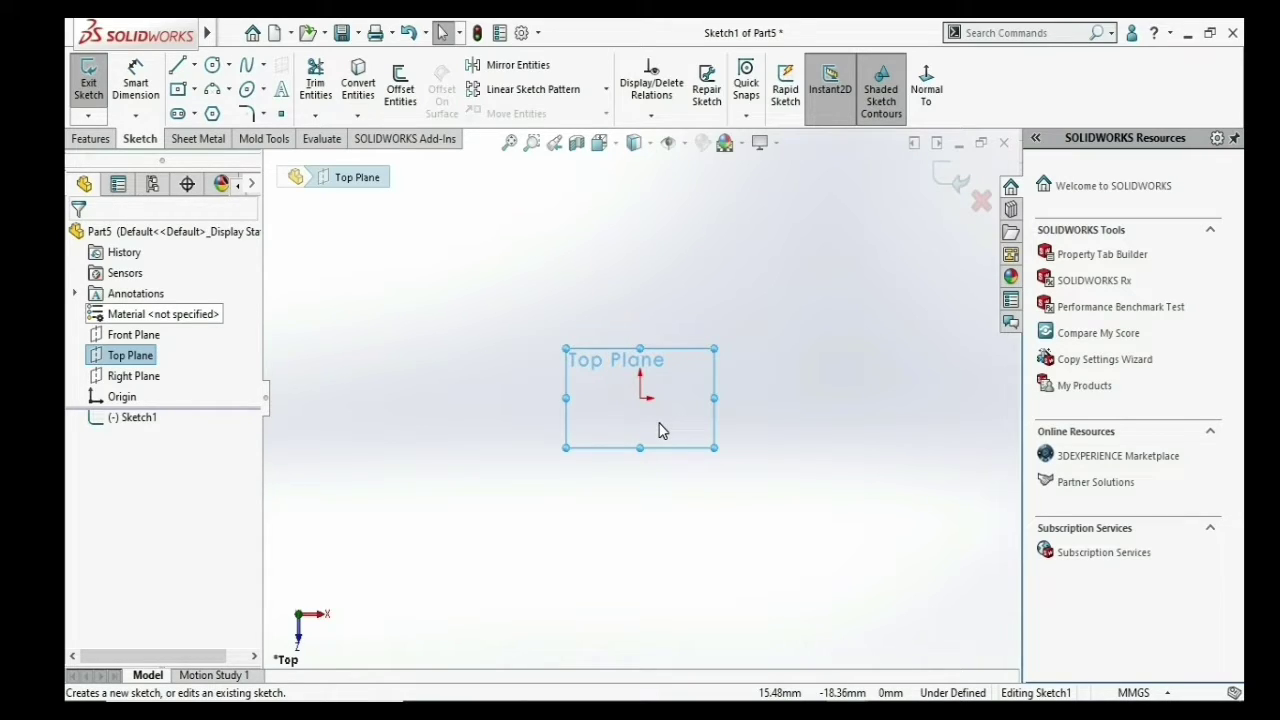
- Draw a horizontal construction centerline running right from the origin
click(194, 66)
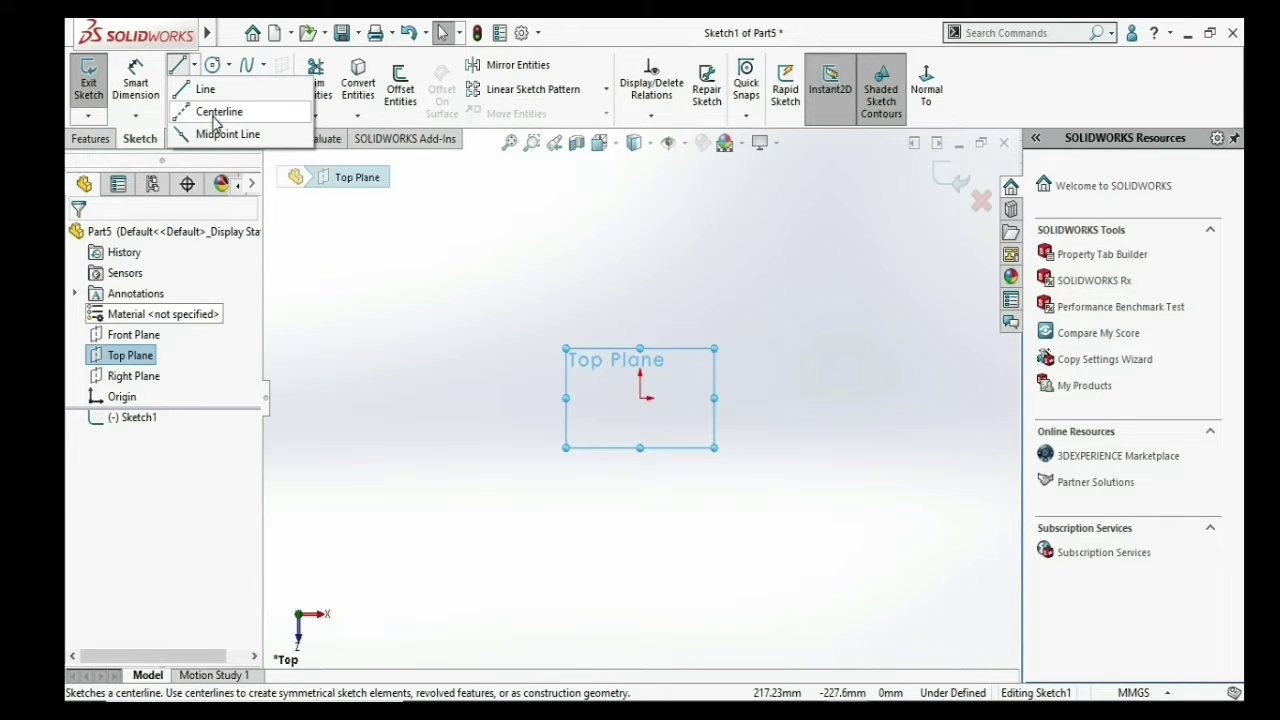
click(213, 113)
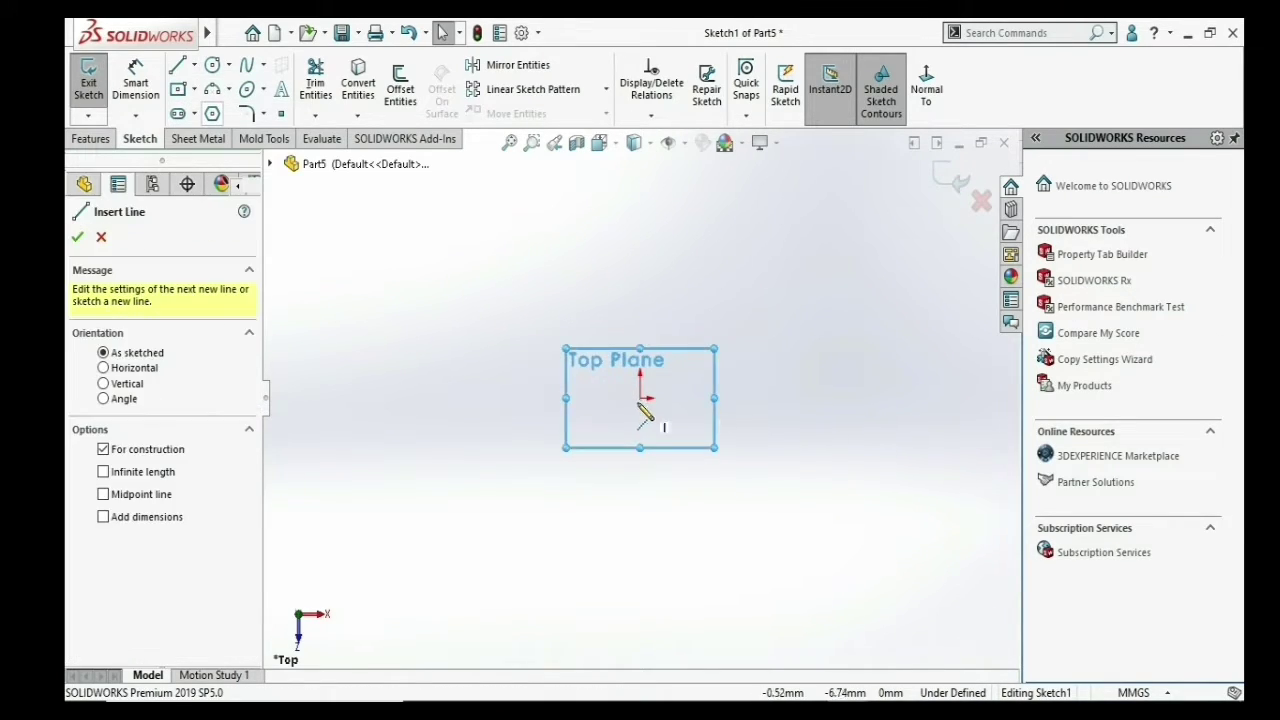
click(641, 398)
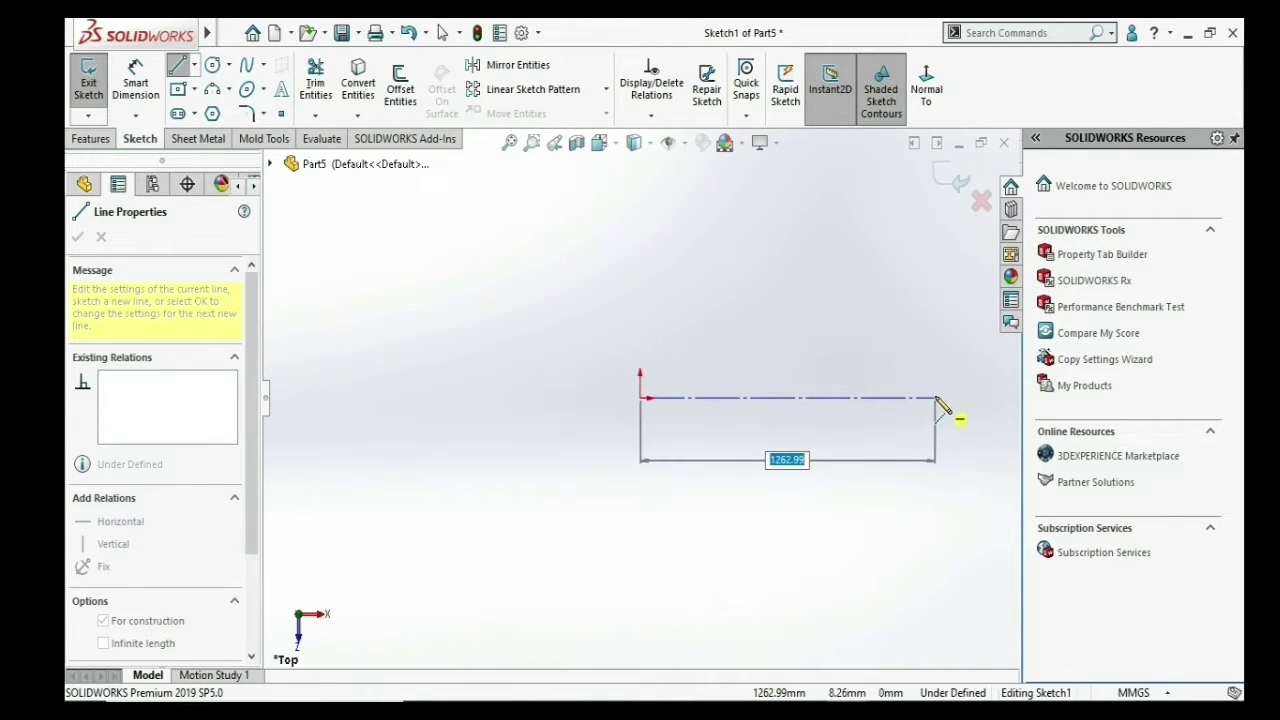
click(913, 400)
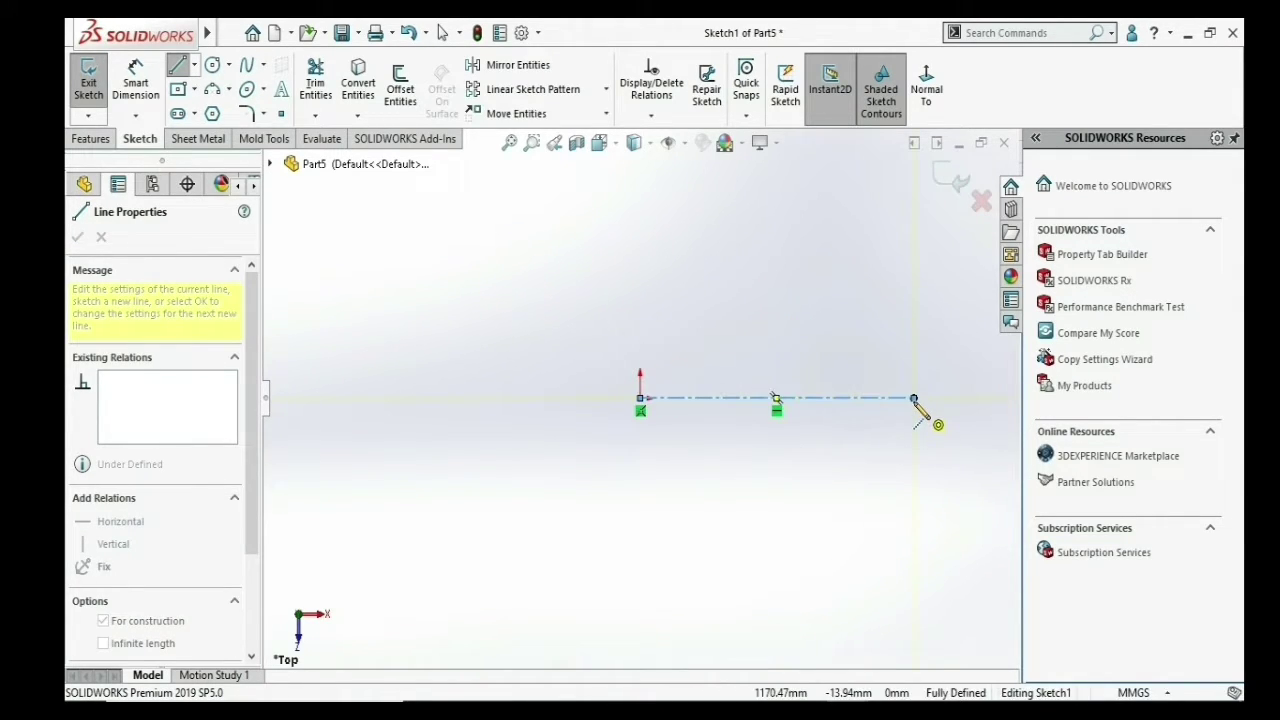
right_click(918, 410)
click(940, 414)
- Sketch the stepped profile edges from the origin, ending in a tangent arc down to the centerline
click(178, 65)
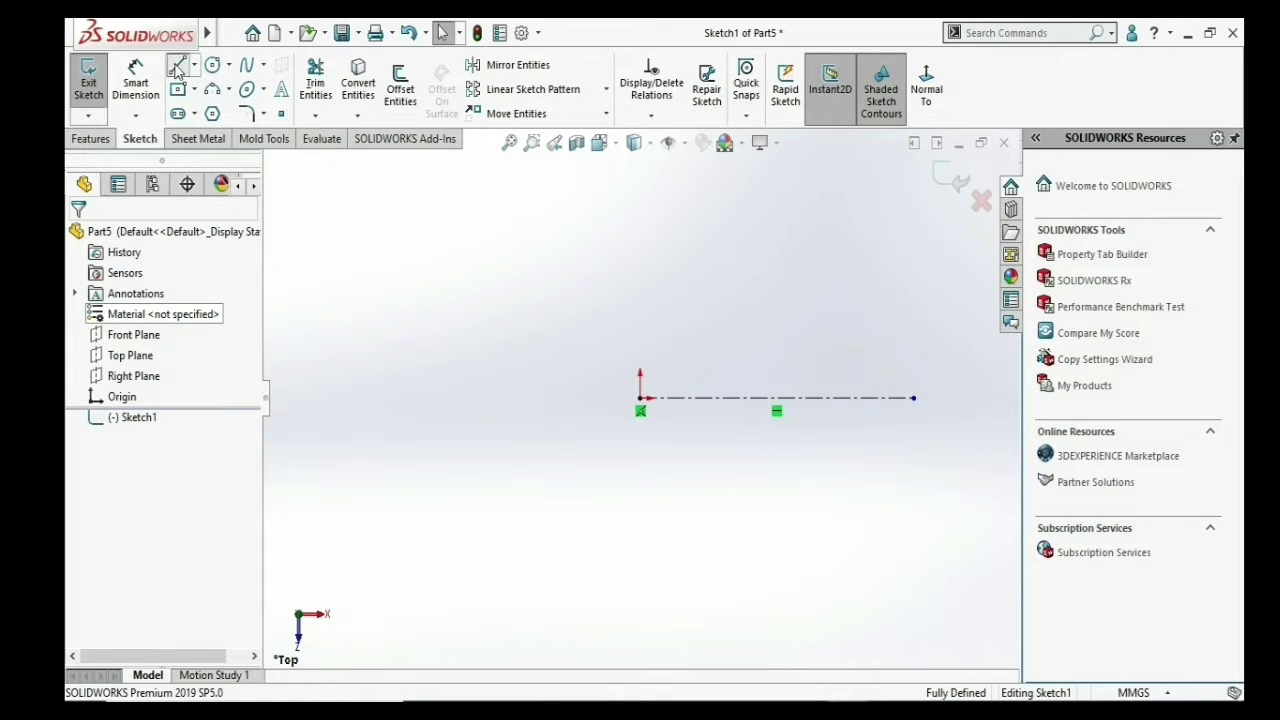
click(640, 398)
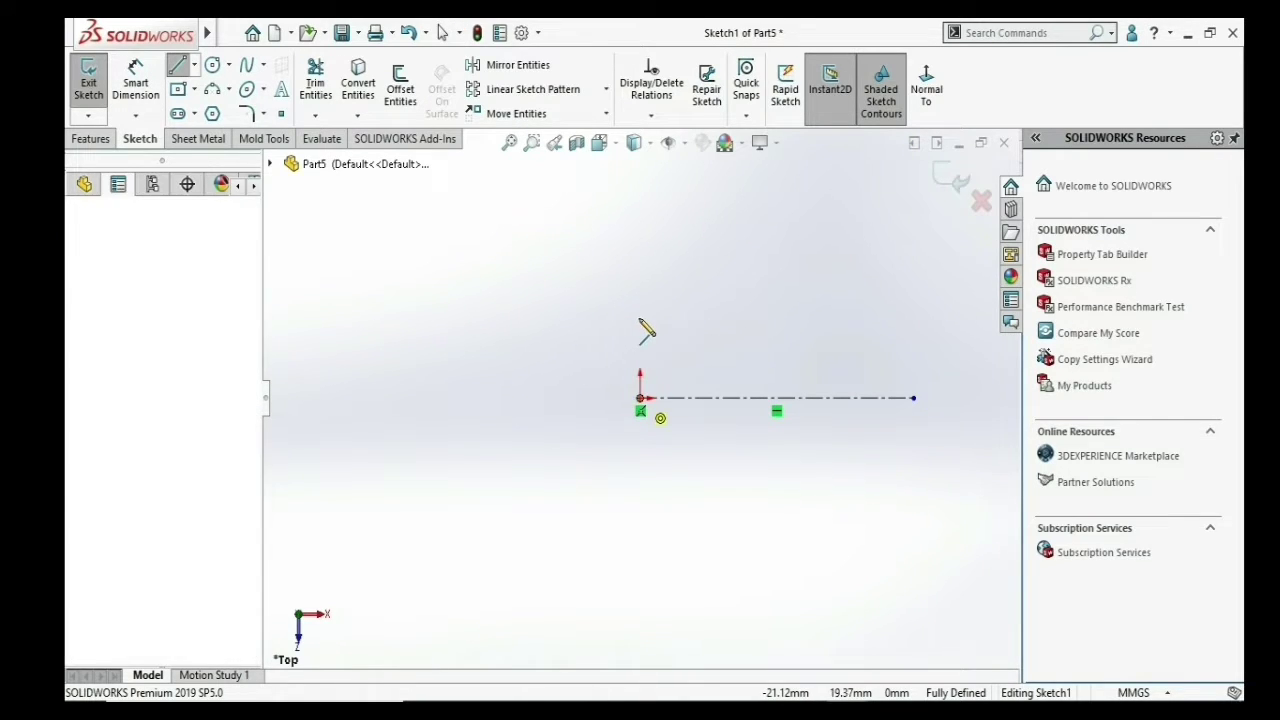
click(640, 322)
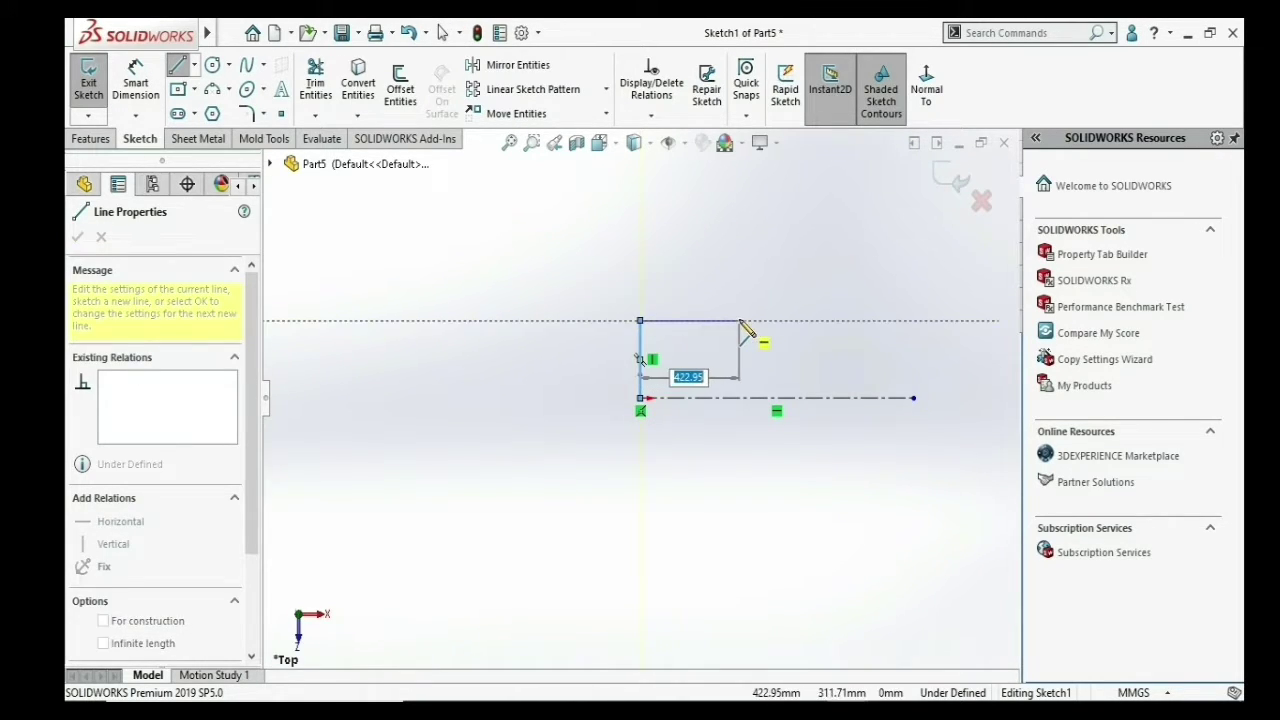
click(739, 320)
click(739, 274)
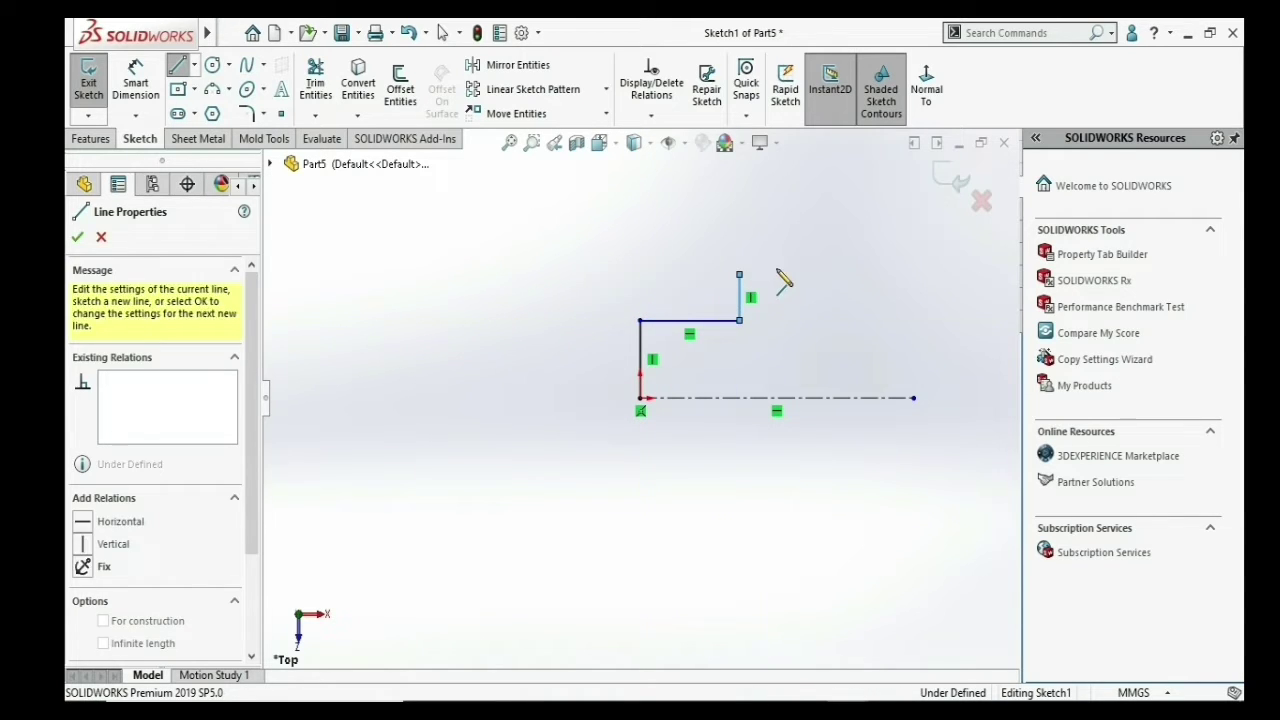
click(830, 274)
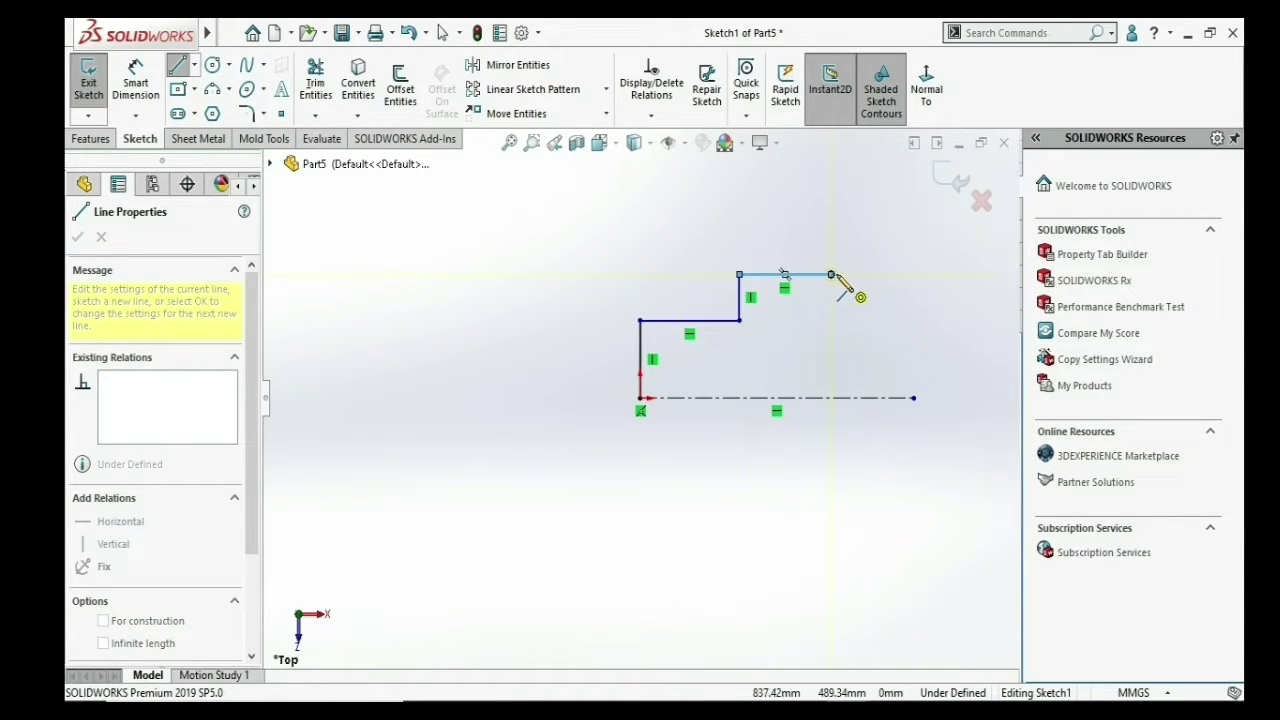
click(913, 398)
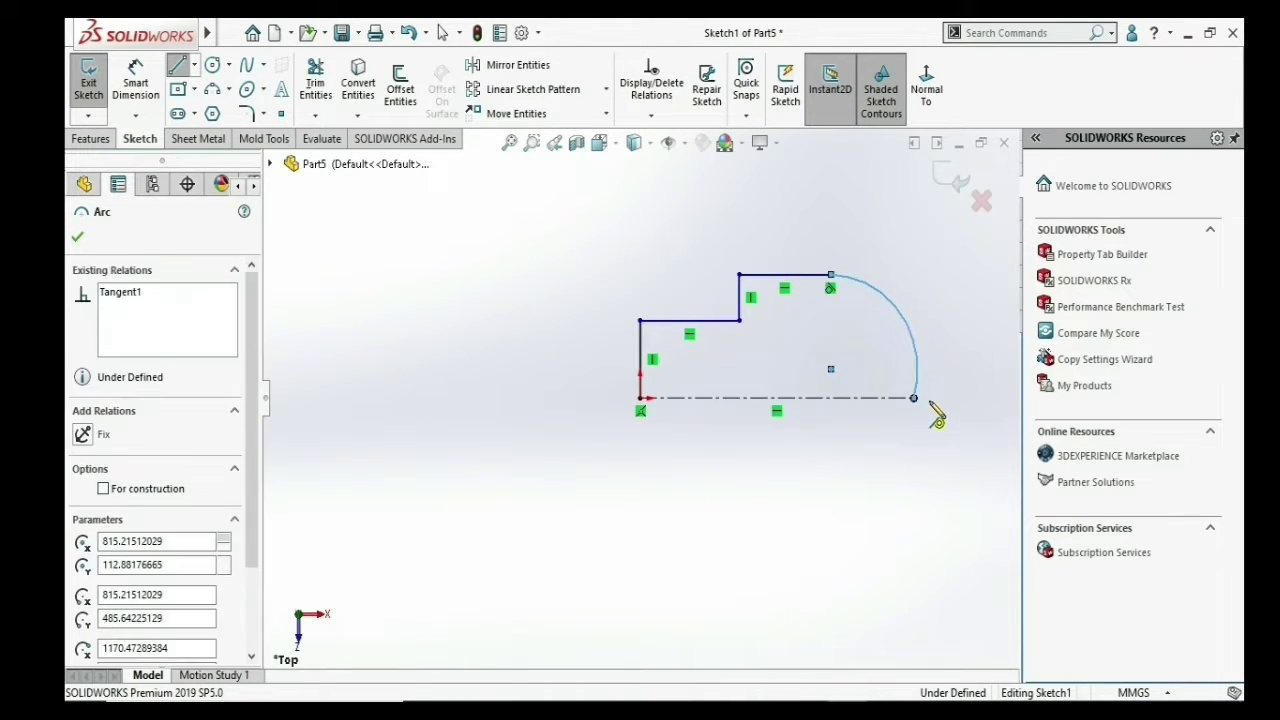
right_click(926, 414)
click(935, 414)
scroll(919, 376, down, 2)
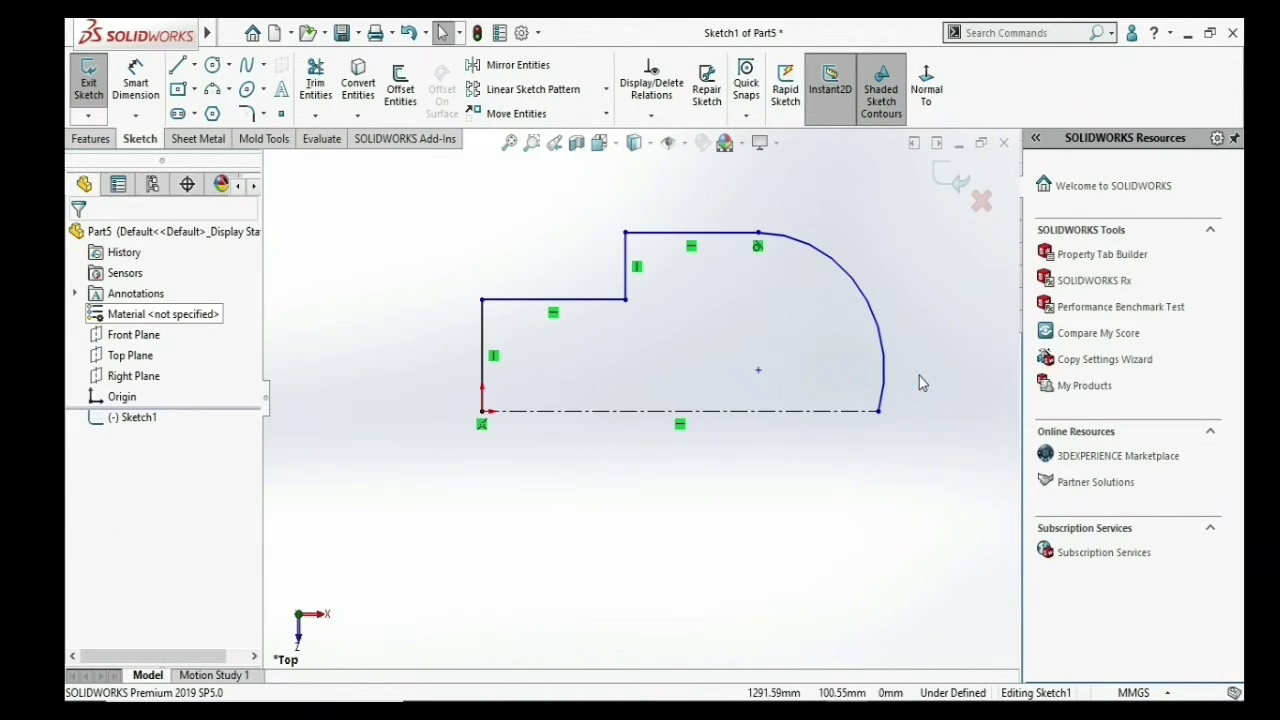
- Stretch the arc's end further right along the centerline and close the profile with a bottom line
click(871, 323)
key(Escape)
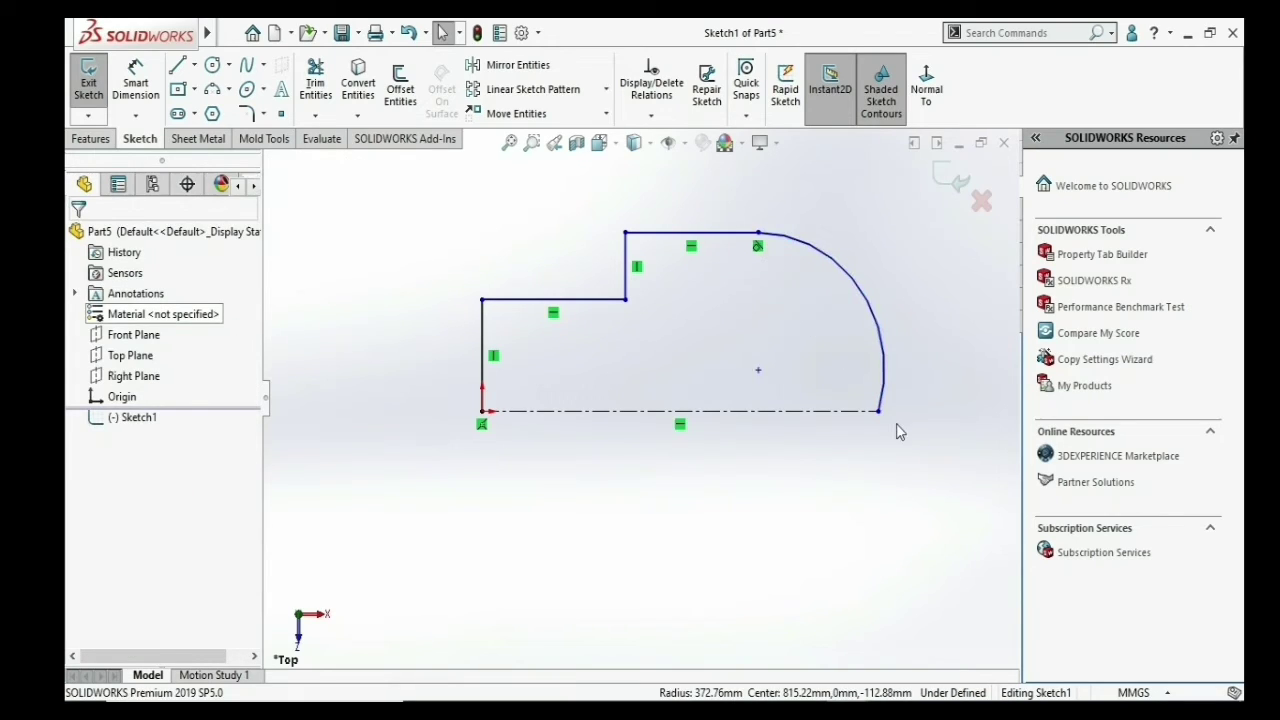
drag(878, 411, 936, 411)
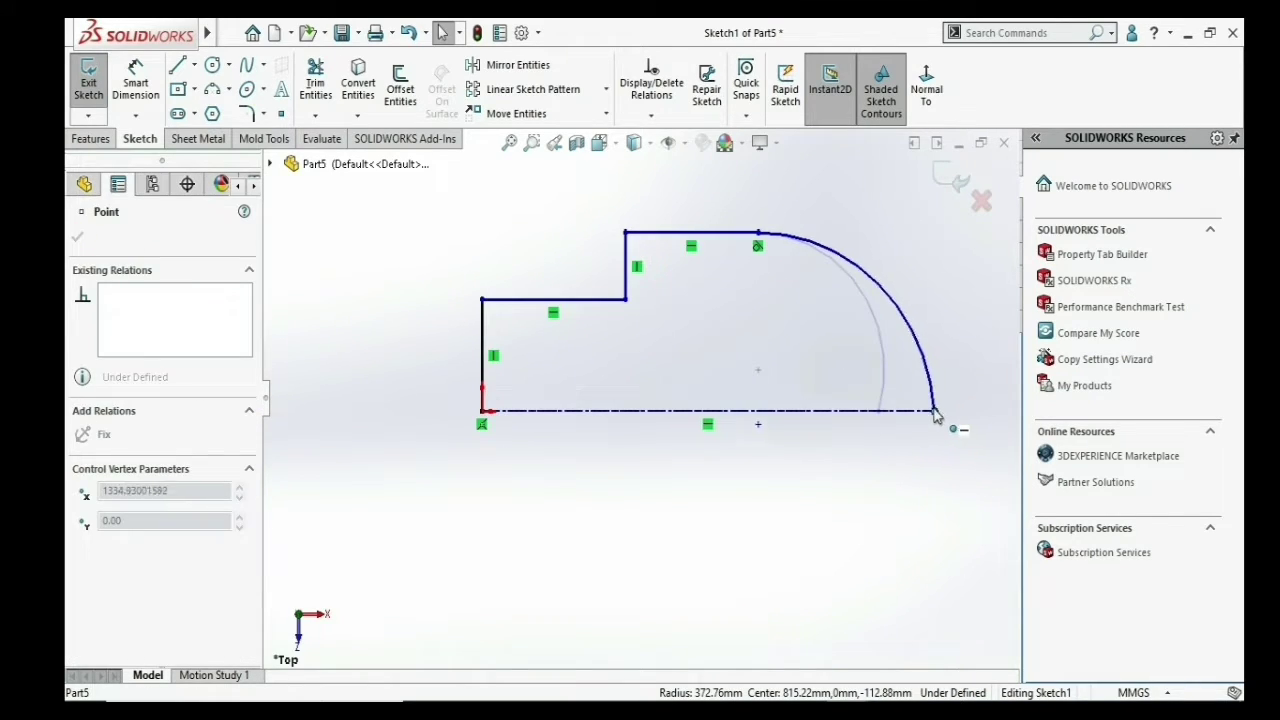
key(Escape)
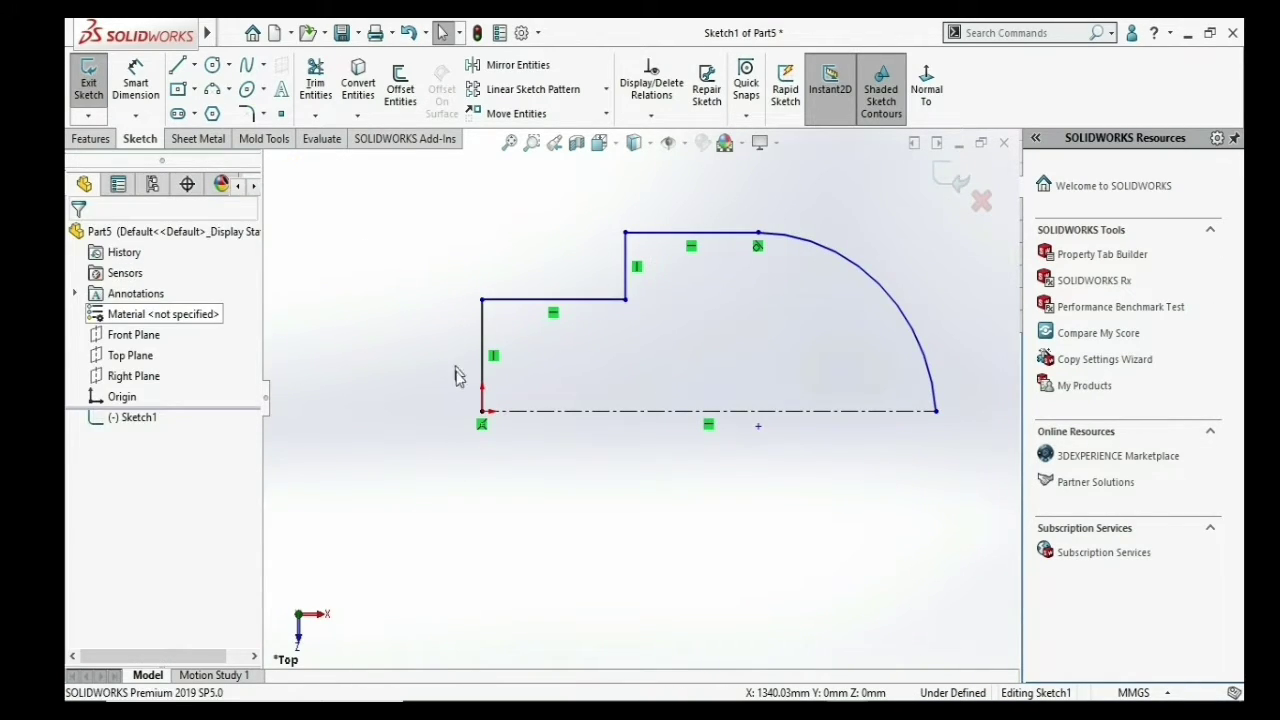
key(l)
click(484, 411)
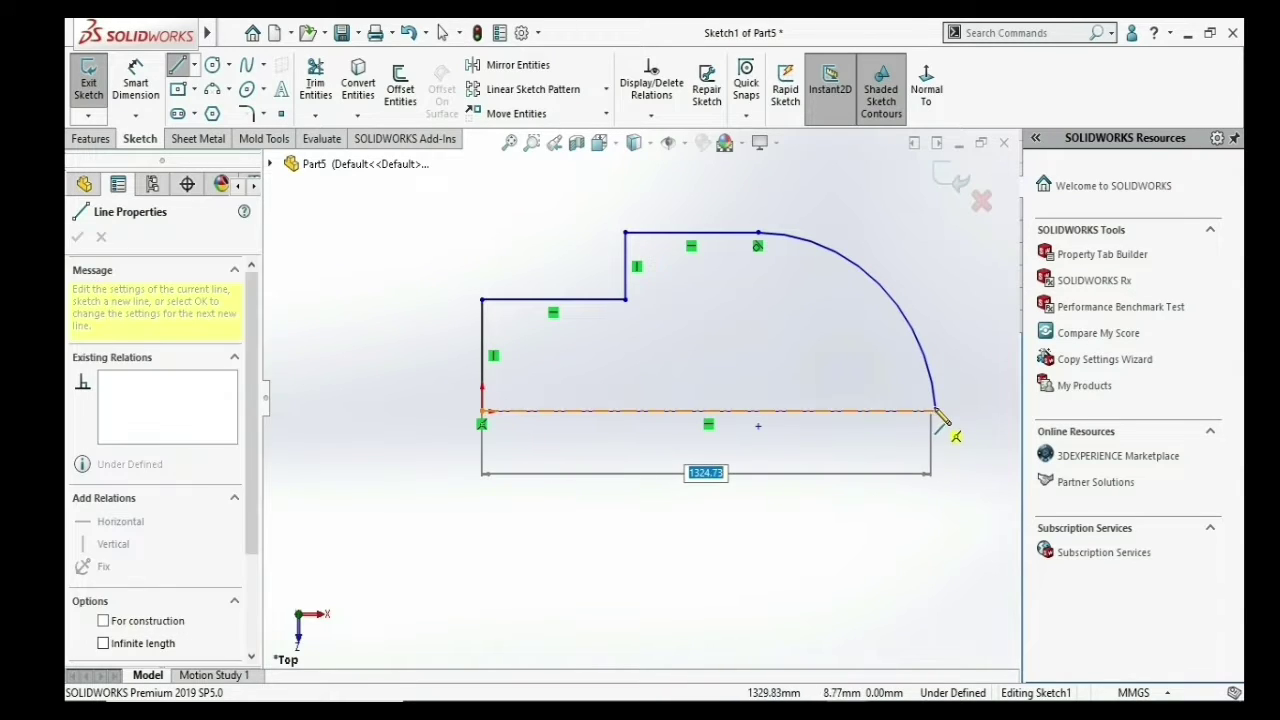
click(937, 411)
key(Escape)
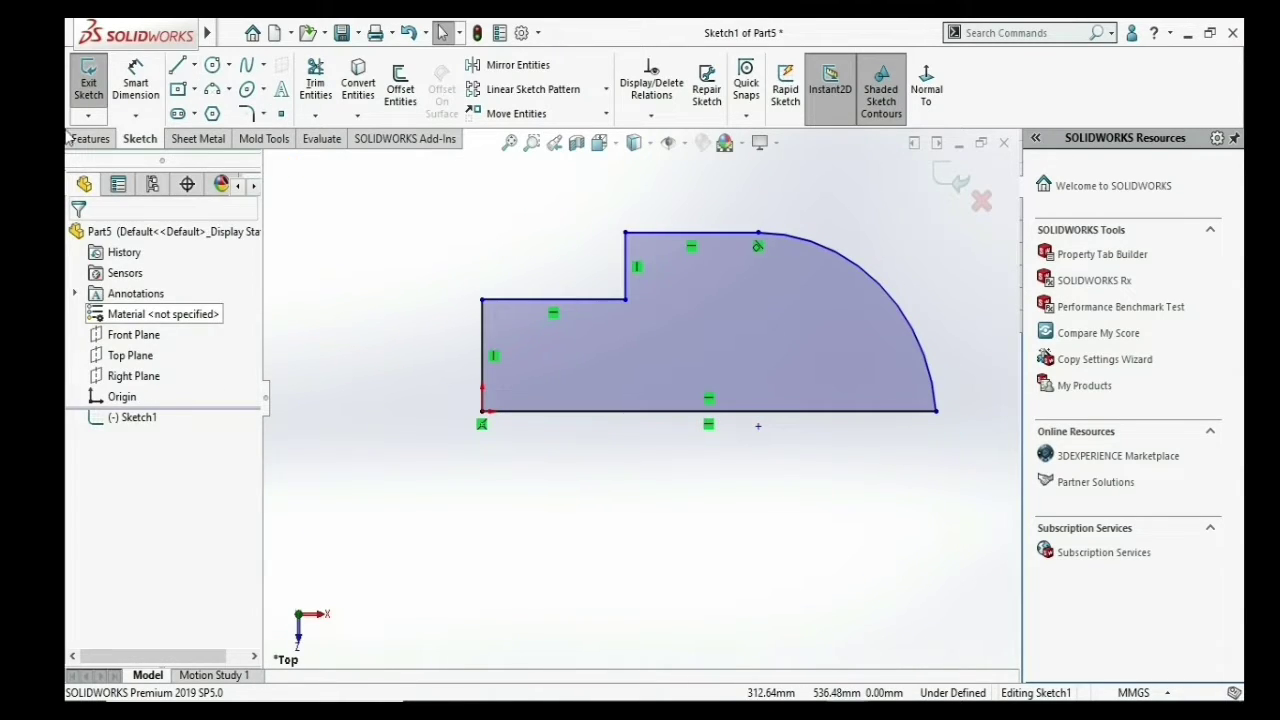
click(92, 139)
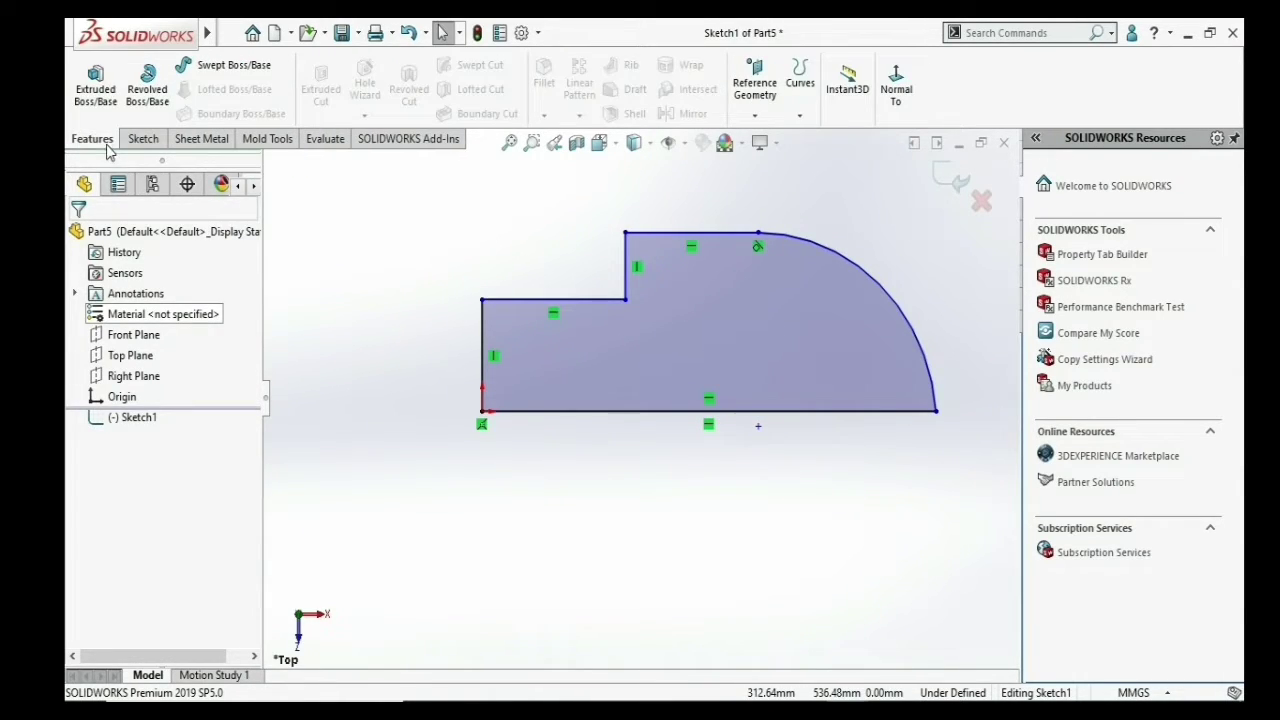
- Start a revolve of Sketch1, trying other axes before settling on the bottom line, Line7
click(146, 82)
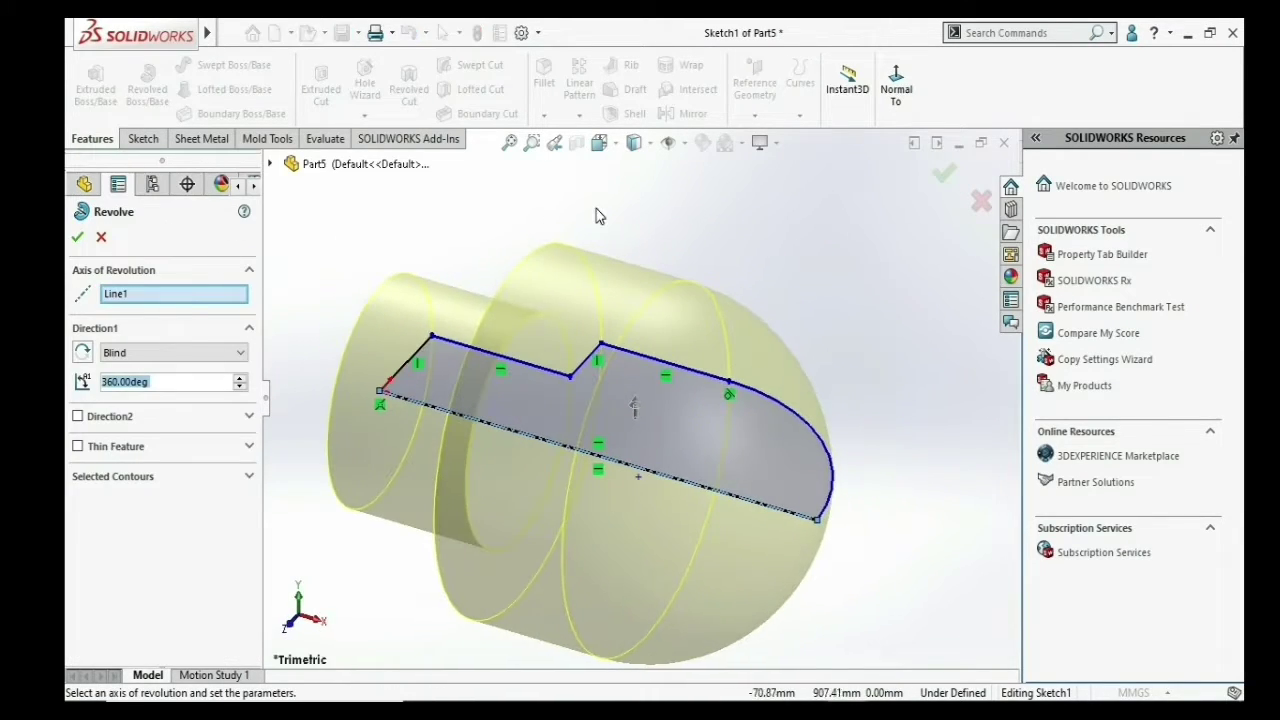
right_click(114, 297)
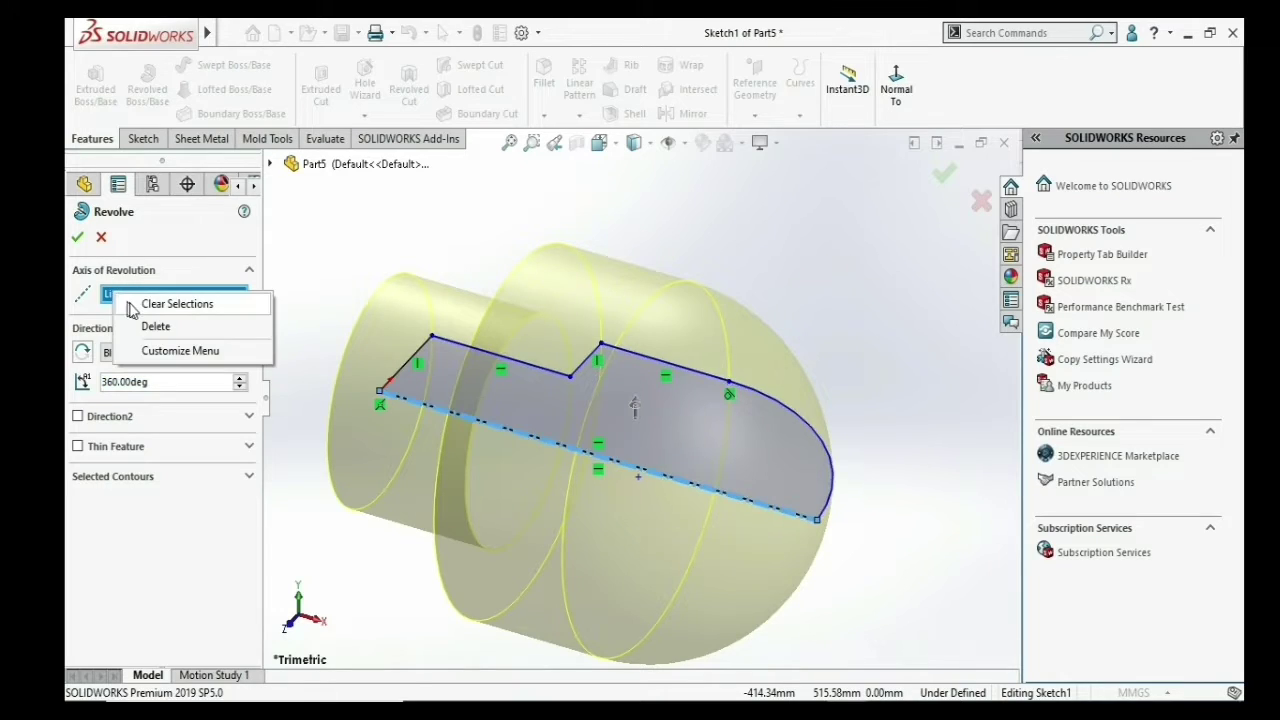
click(155, 322)
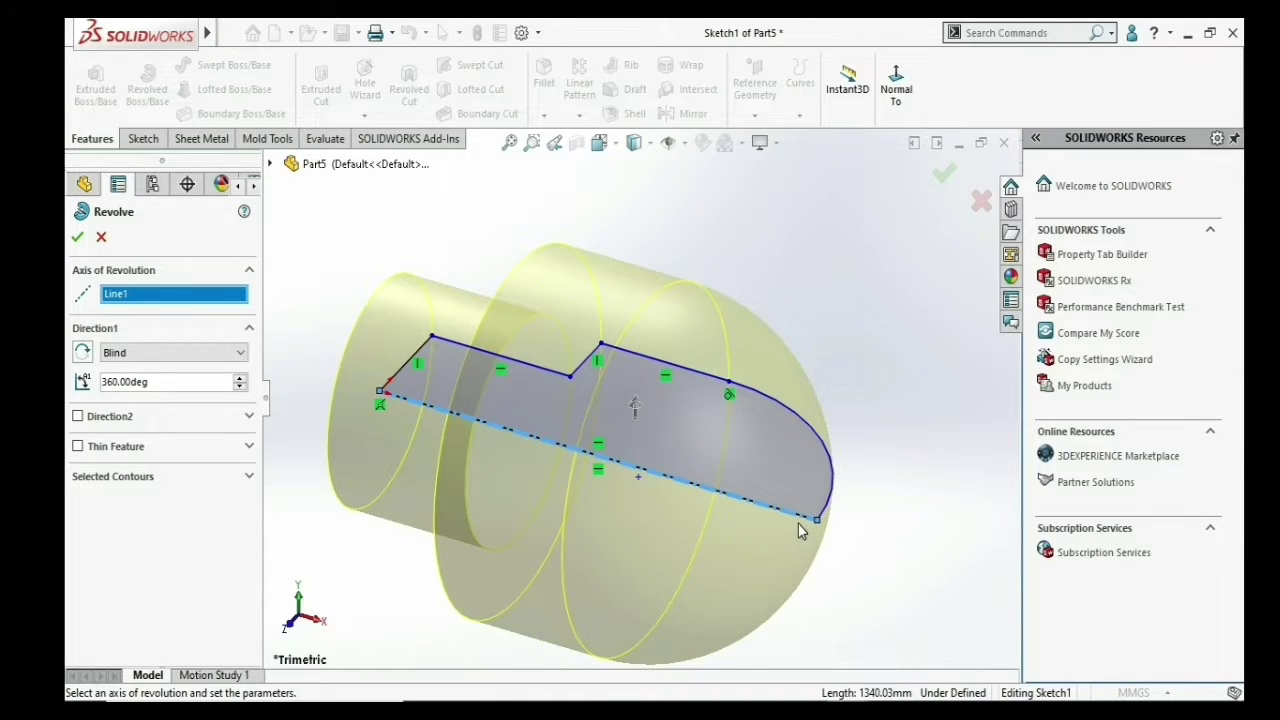
scroll(798, 524, up, 1)
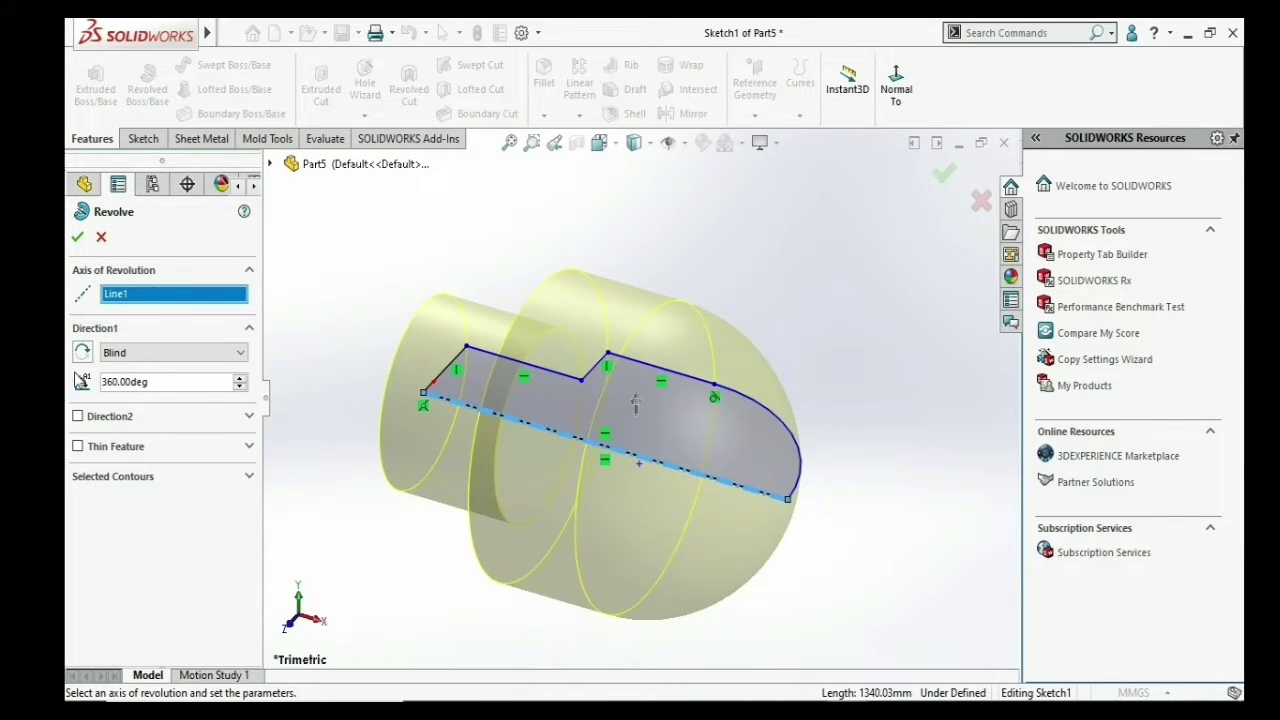
right_click(125, 297)
click(150, 304)
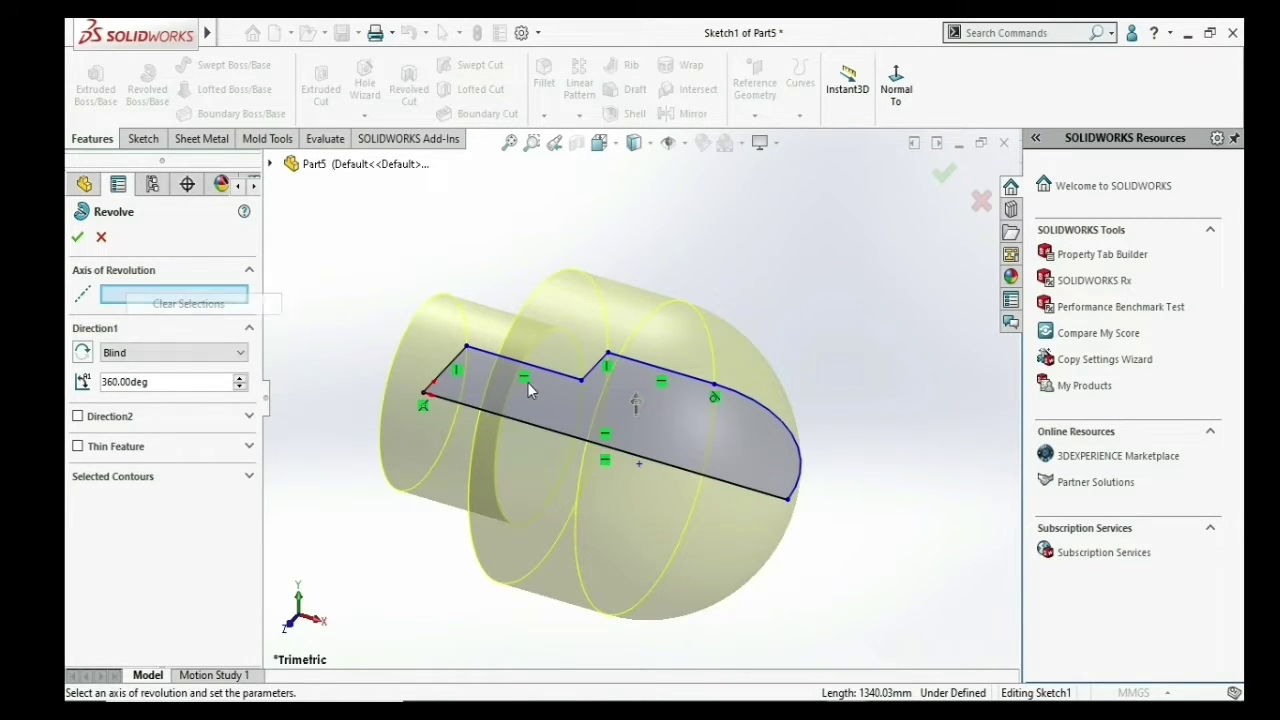
scroll(585, 408, up, 2)
mouse_move(585, 408)
middle_down()
mouse_move(657, 549)
mouse_move(609, 549)
mouse_move(614, 566)
middle_up()
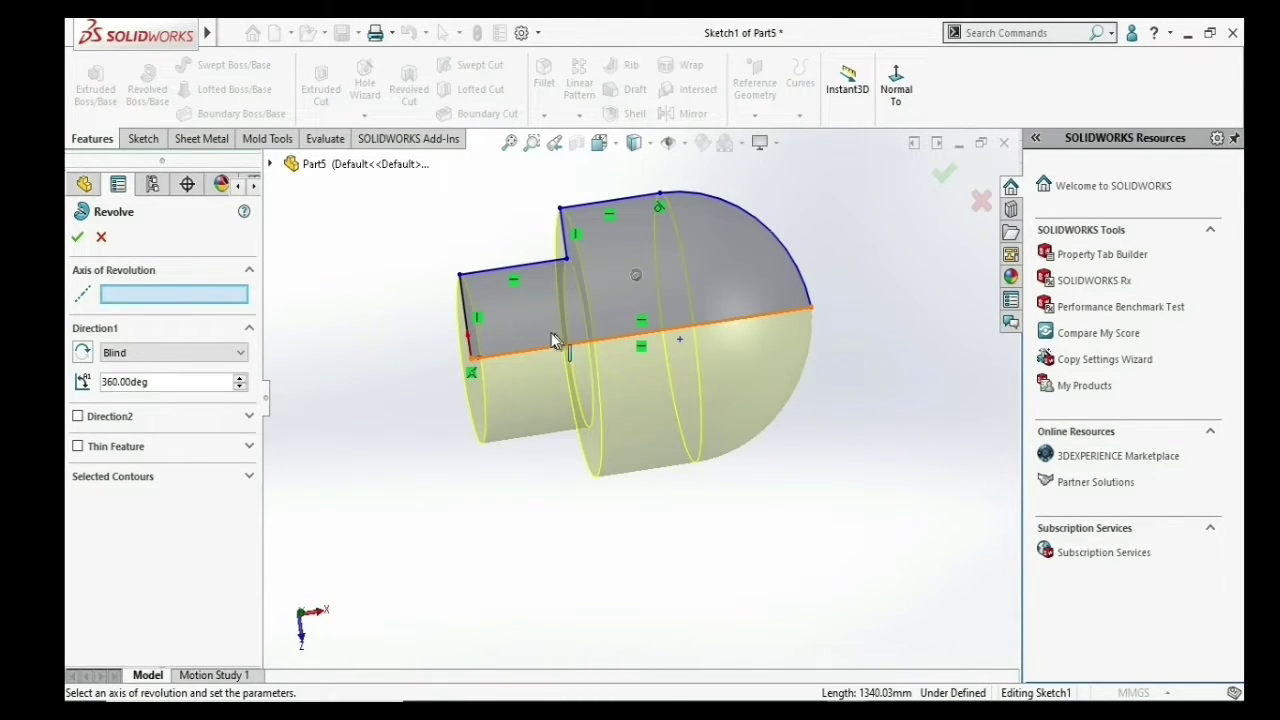
click(465, 318)
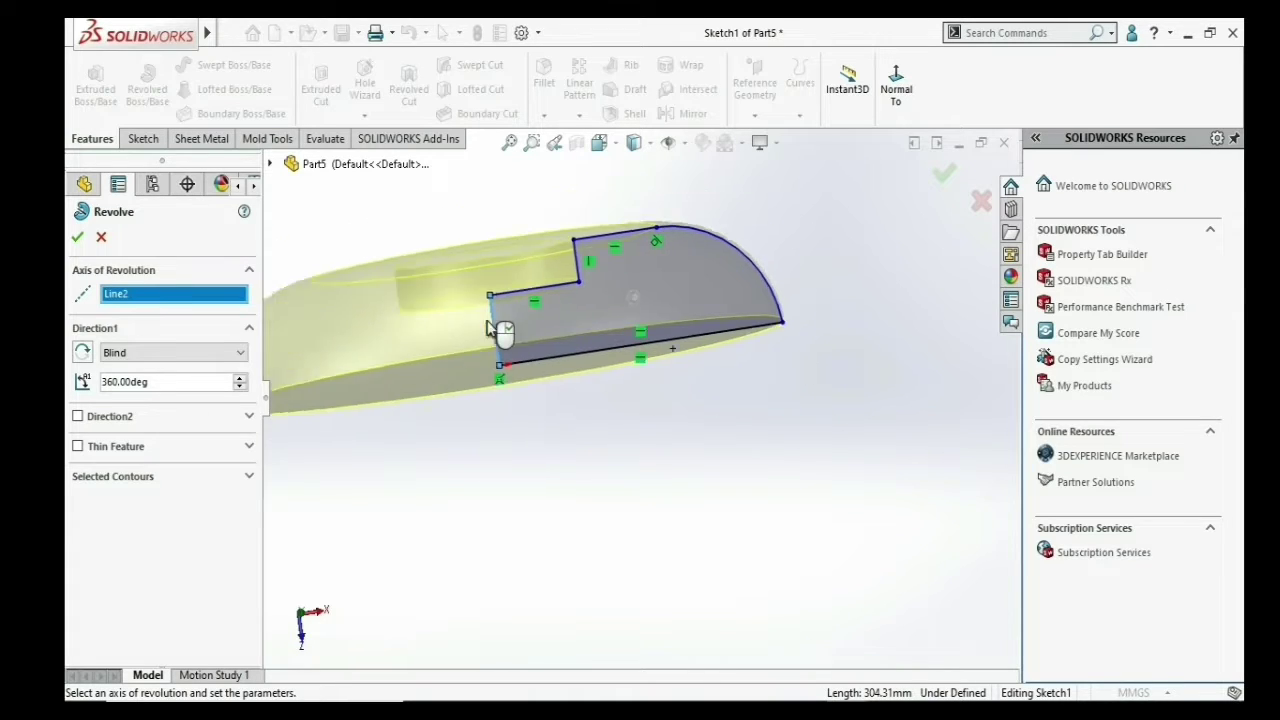
scroll(497, 337, up, 3)
mouse_move(523, 363)
middle_down()
mouse_move(534, 426)
mouse_move(489, 314)
middle_up()
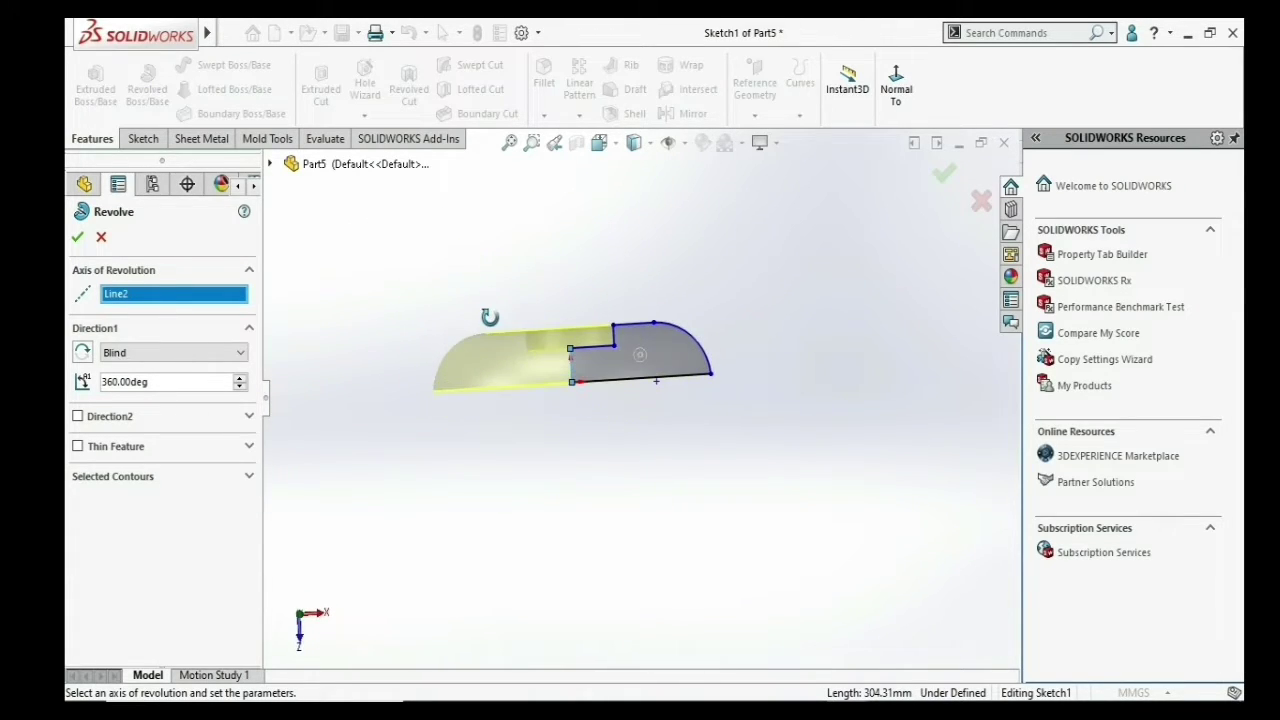
right_click(138, 300)
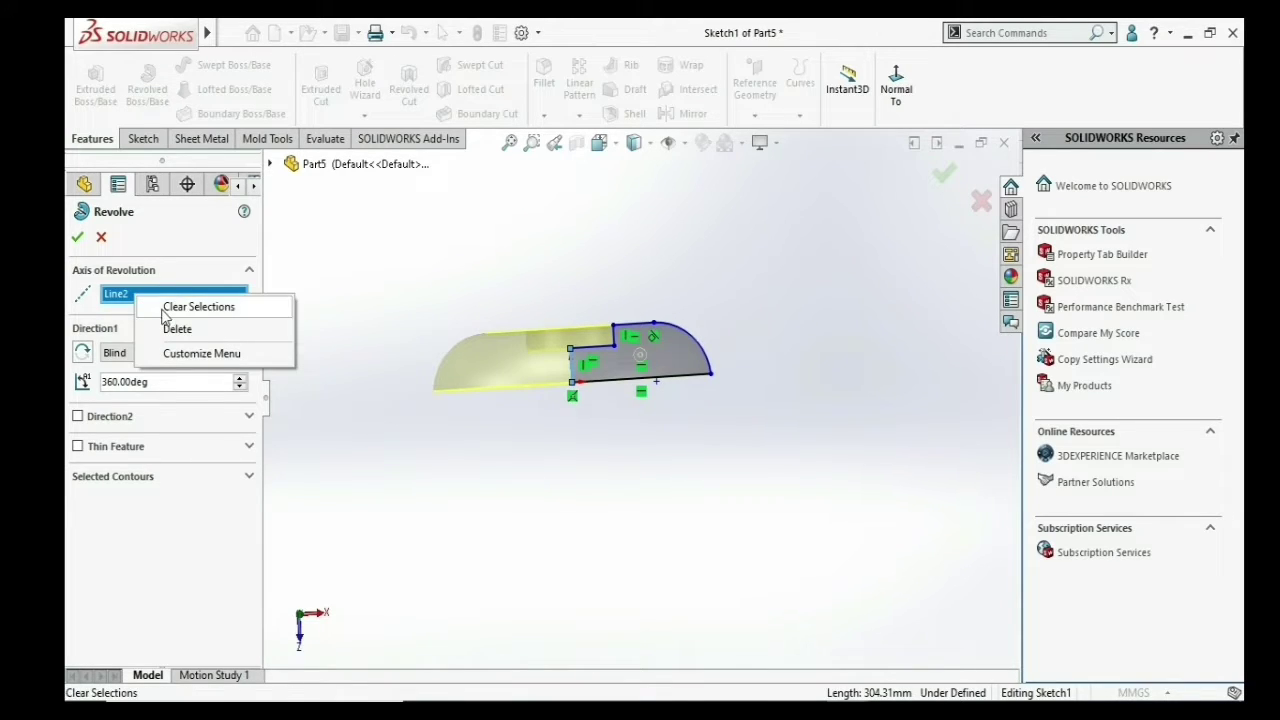
click(166, 307)
click(636, 384)
scroll(628, 390, down, 4)
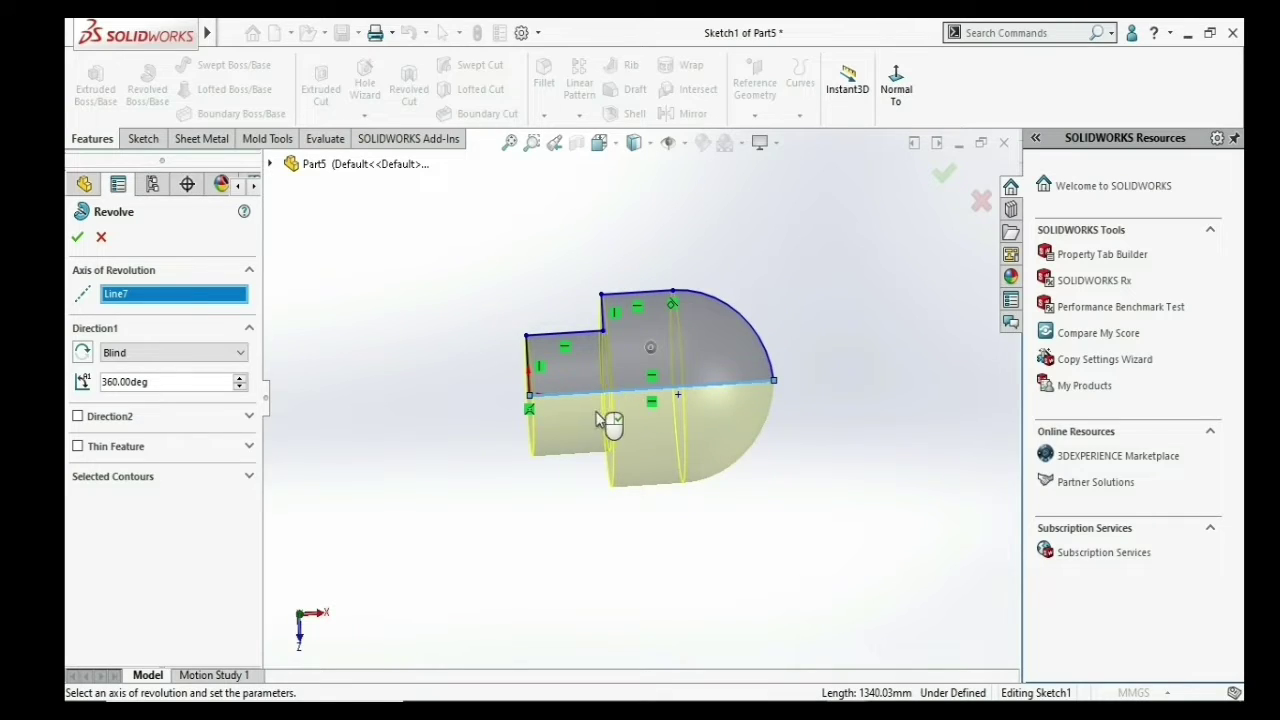
- Set the revolve to Blind at 180° and reverse its direction
click(156, 352)
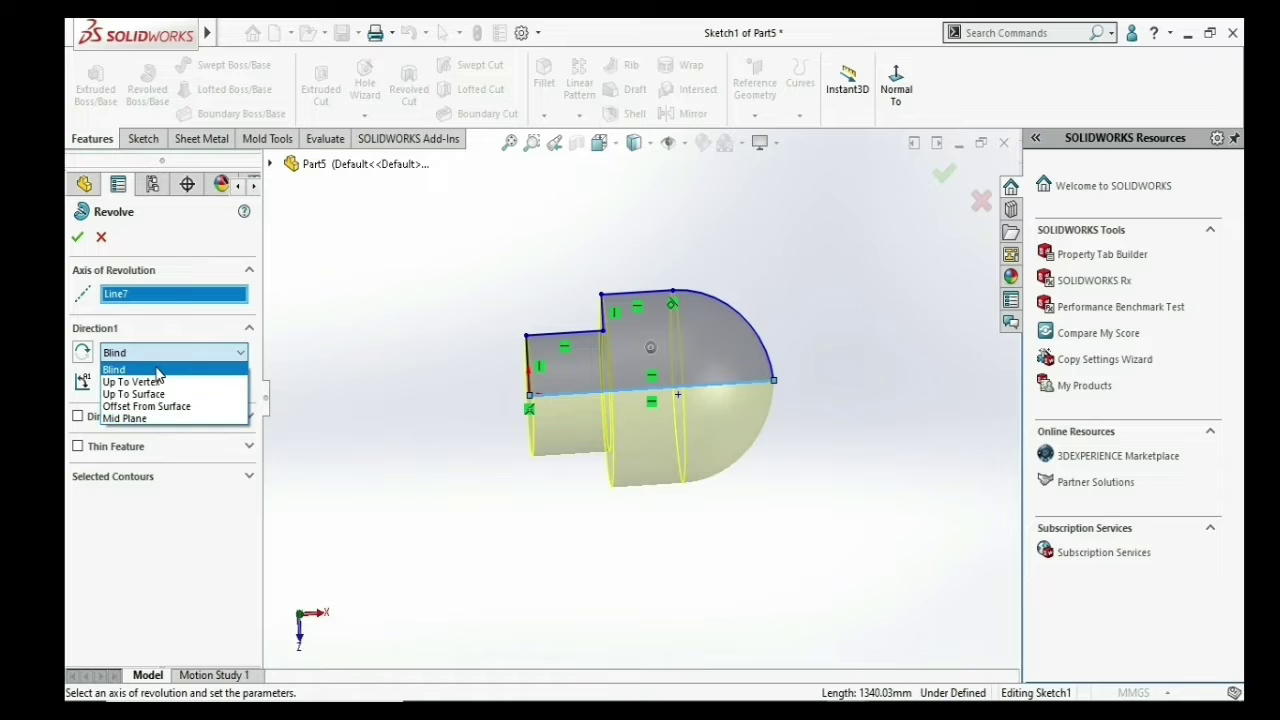
click(156, 369)
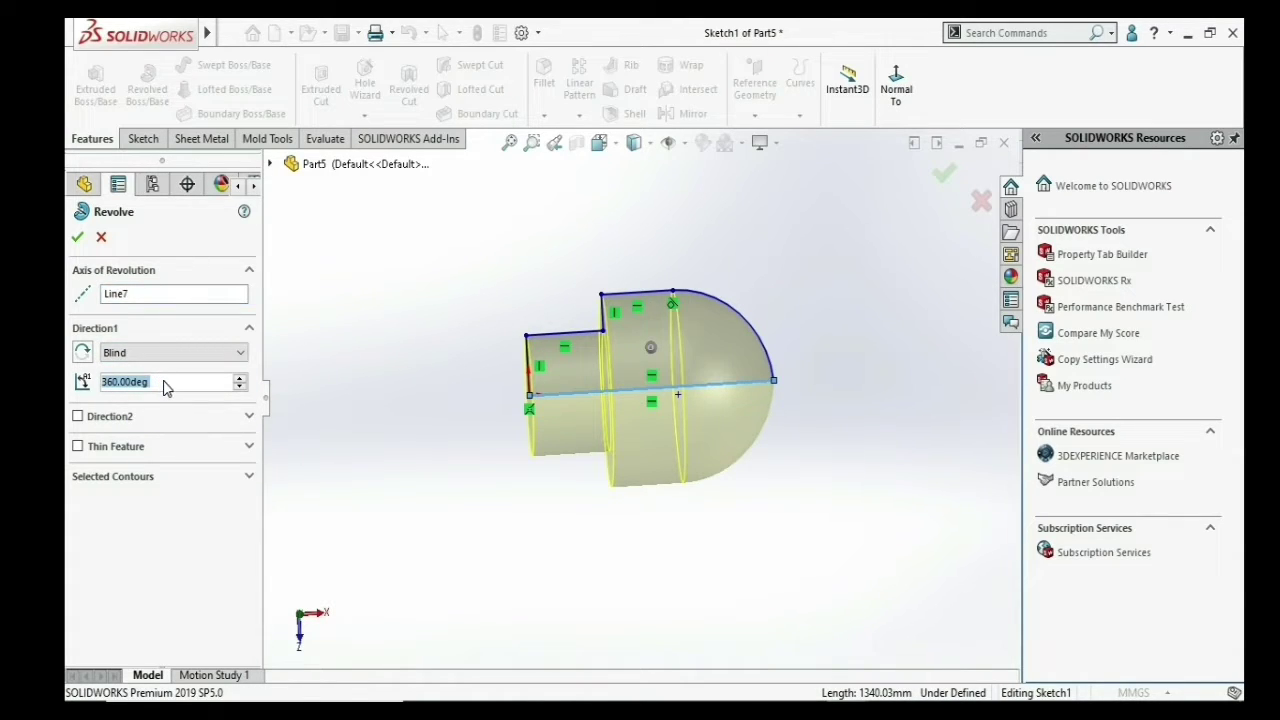
text(18)
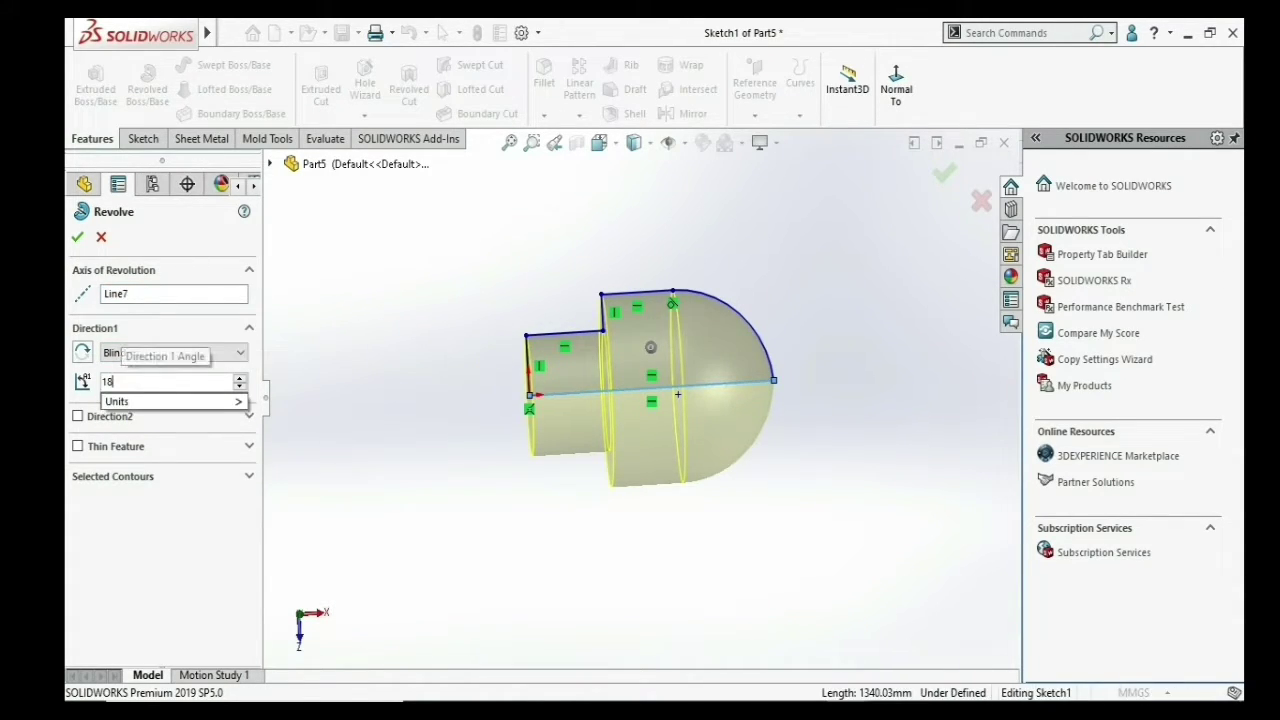
text(0)
key(Return)
mouse_move(620, 320)
middle_down()
mouse_move(728, 343)
mouse_move(674, 371)
mouse_move(677, 408)
middle_up()
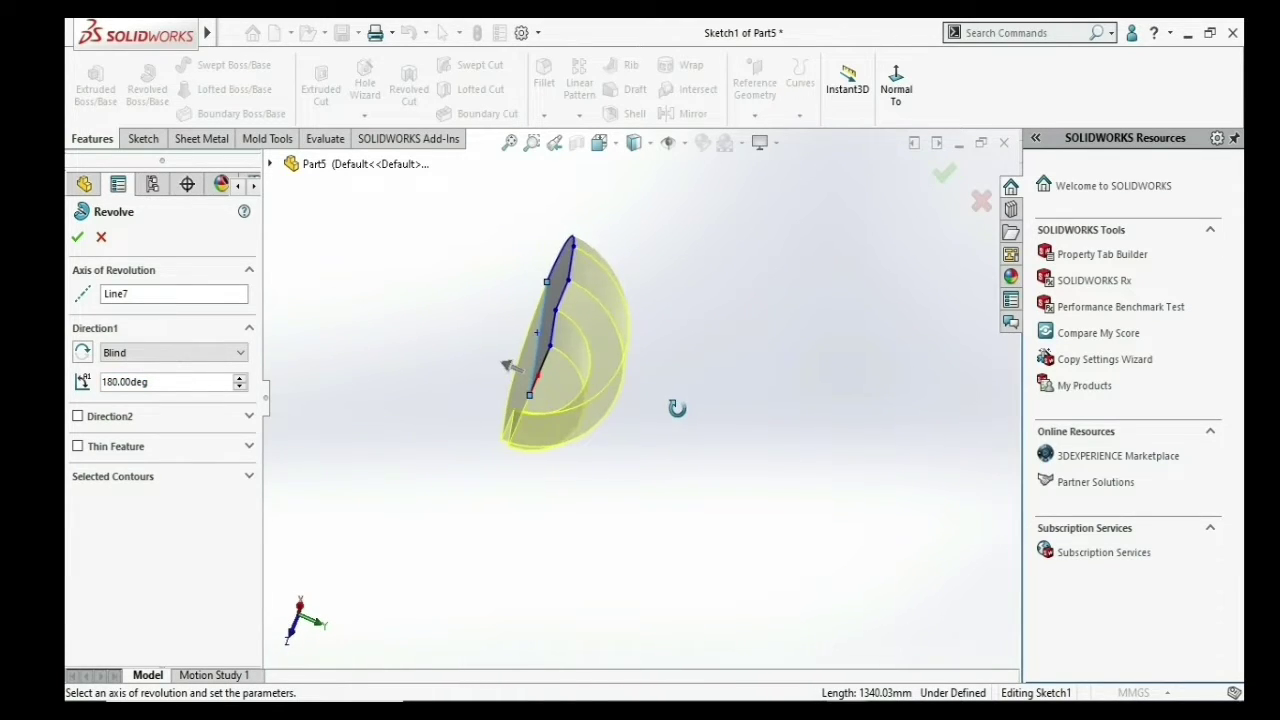
click(83, 353)
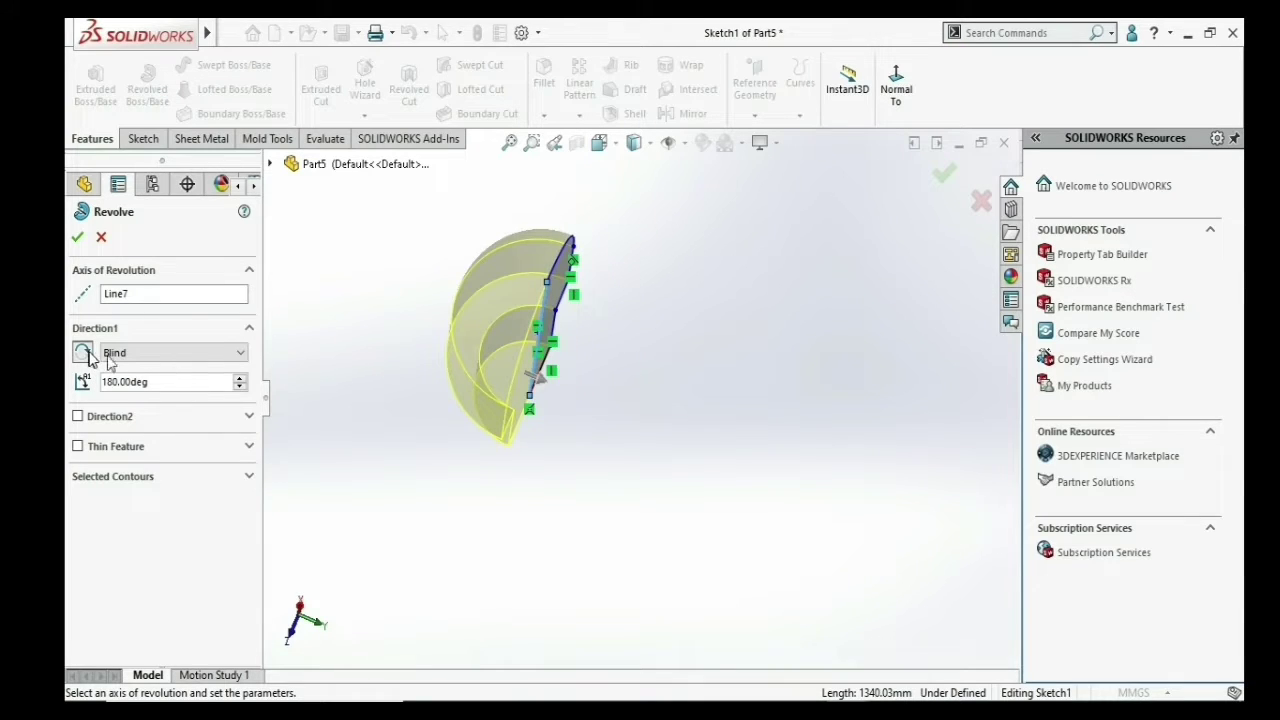
mouse_move(437, 362)
middle_down()
mouse_move(357, 486)
mouse_move(383, 391)
mouse_move(340, 318)
mouse_move(360, 342)
middle_up()
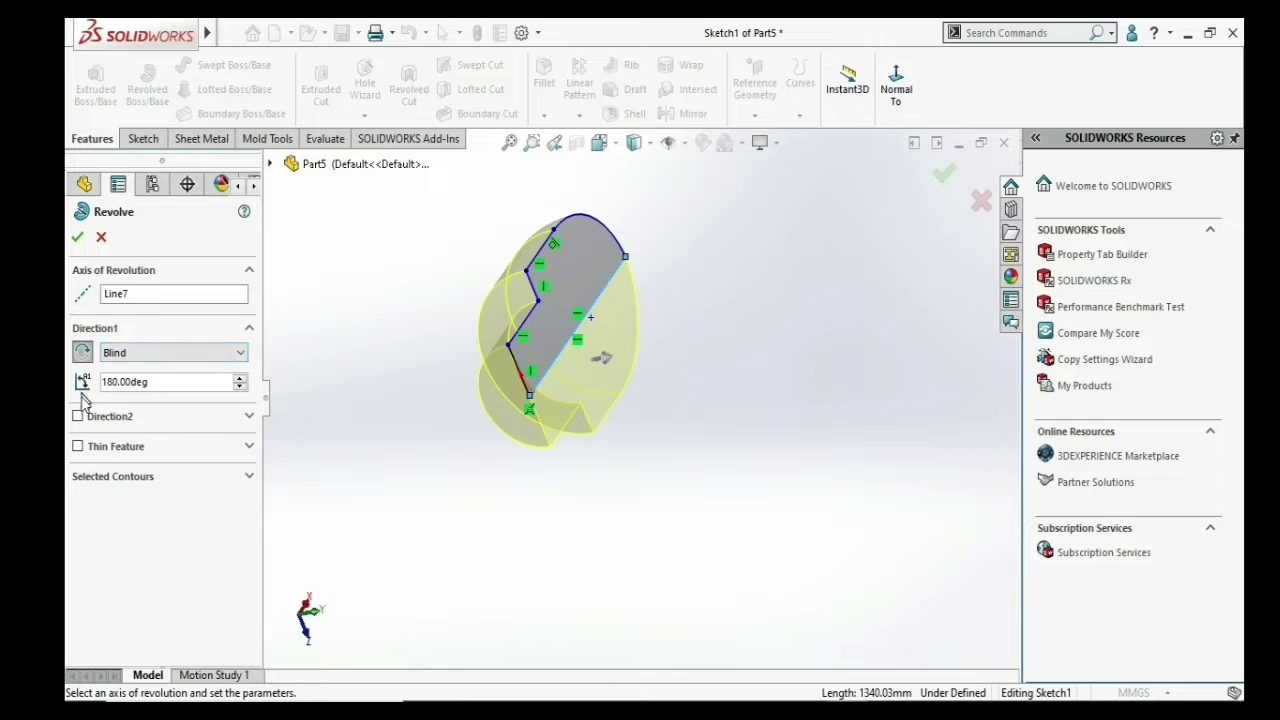
- Try a second revolve direction at 27°, then turn Direction 2 off again
click(160, 418)
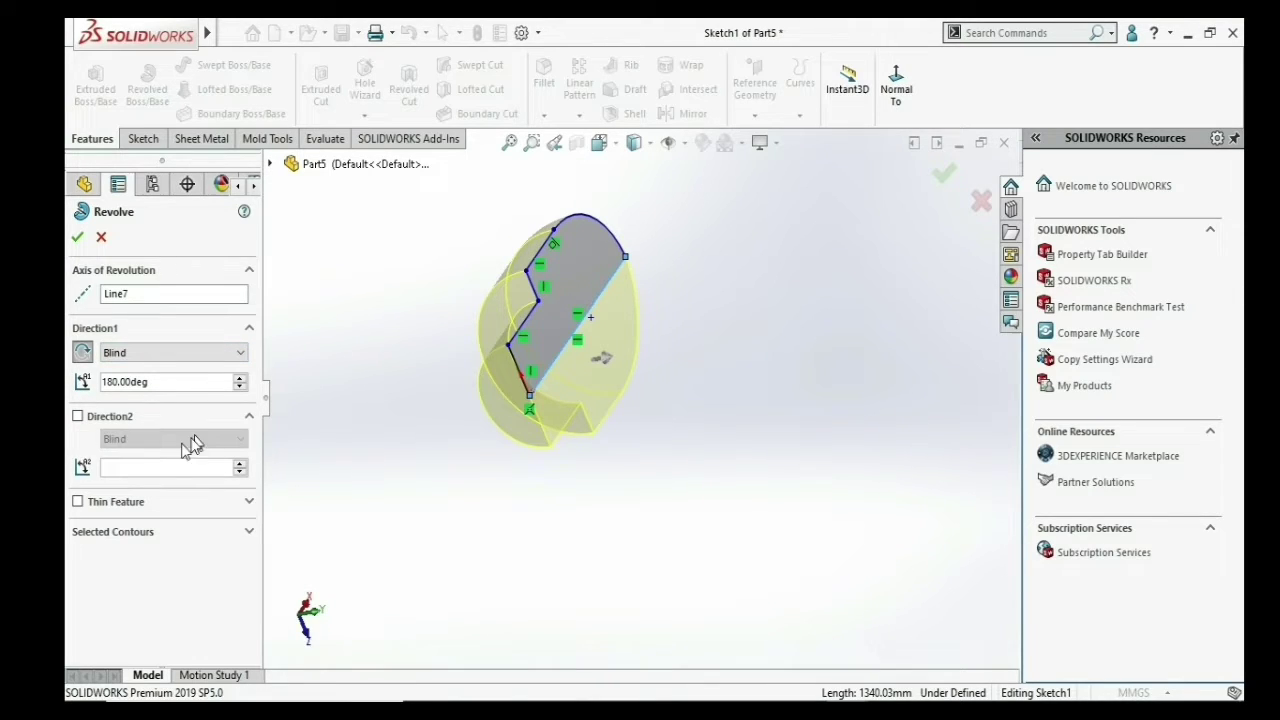
click(78, 416)
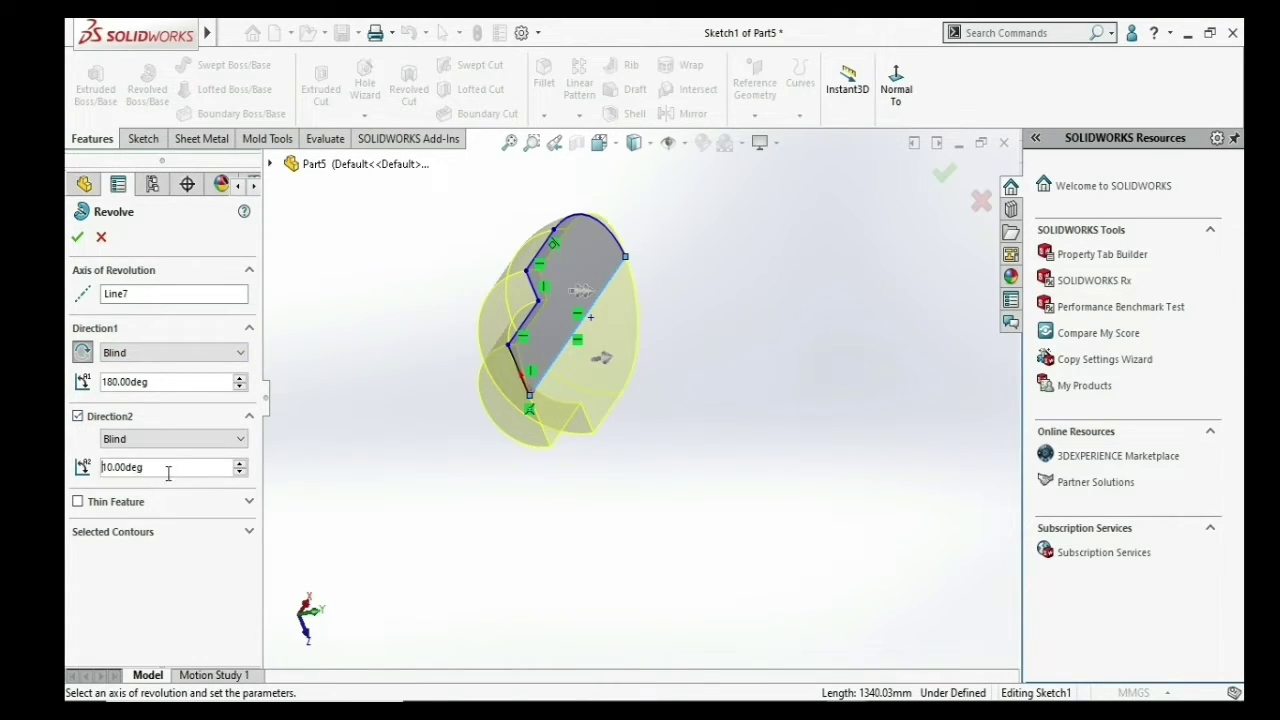
click(239, 464)
text(27)
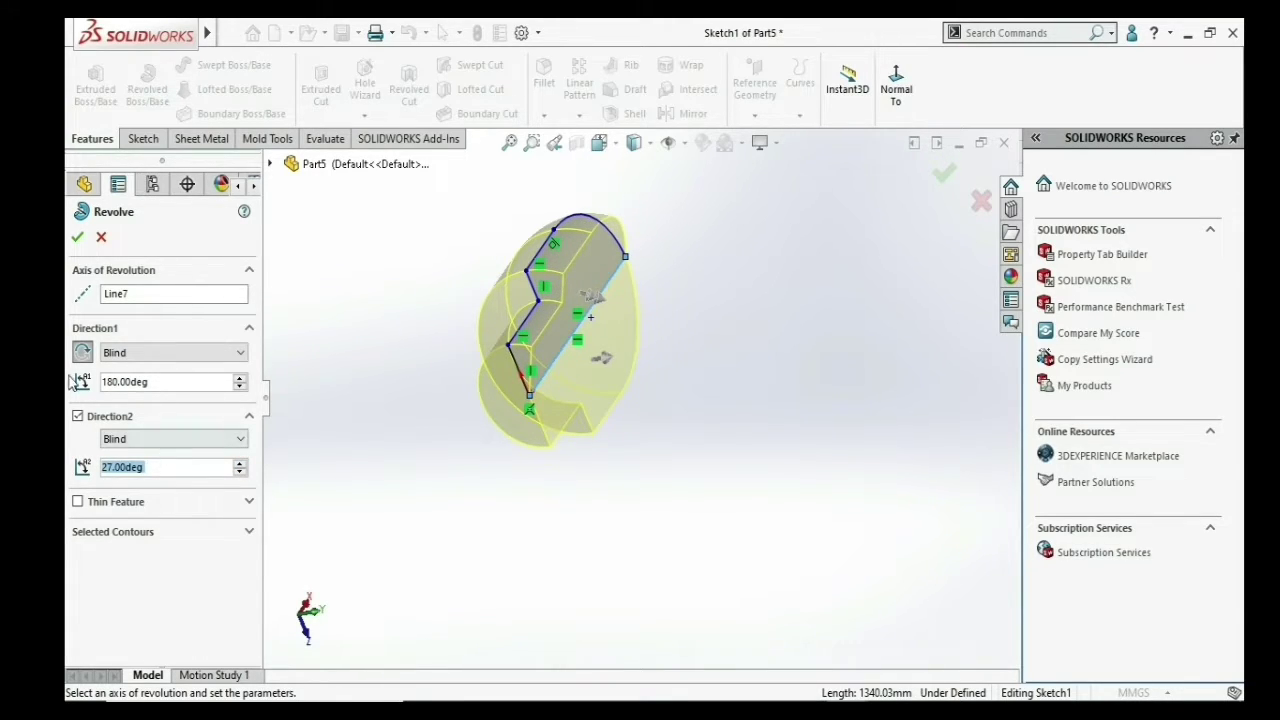
click(78, 416)
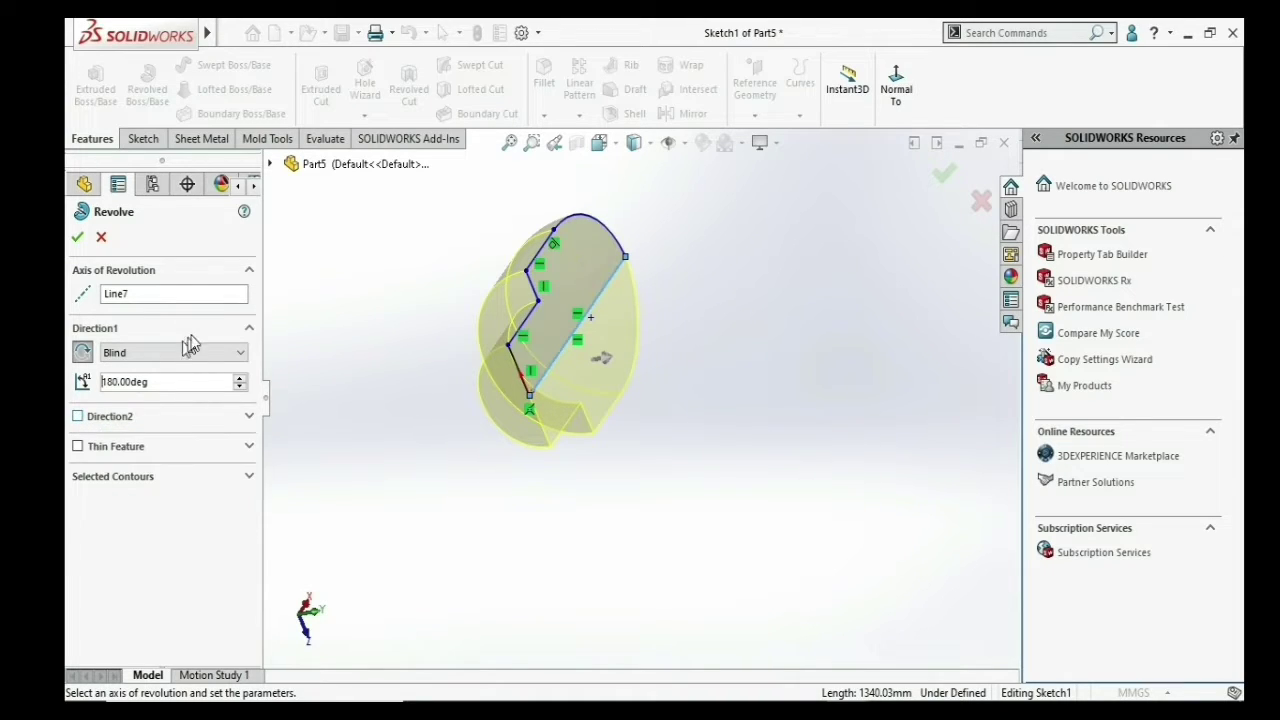
click(186, 353)
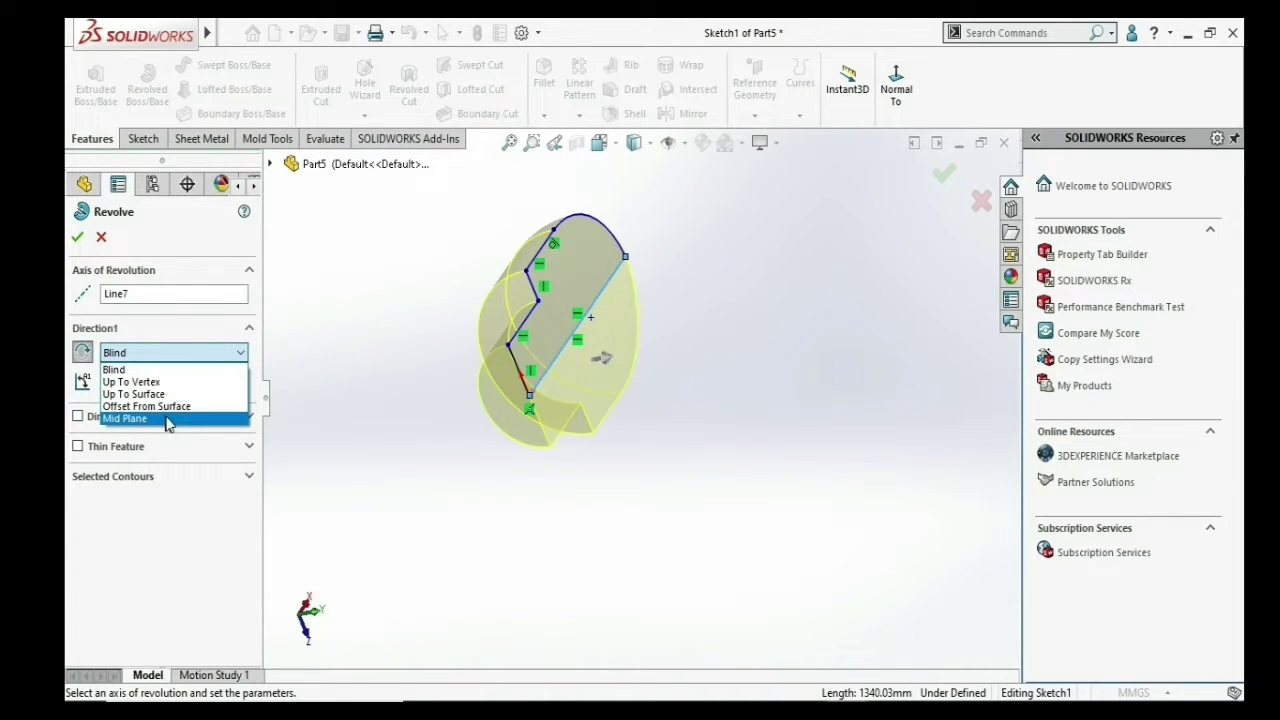
- Switch the revolve to Mid Plane, try 90° then settle on 135°, and accept Revolve1
click(167, 419)
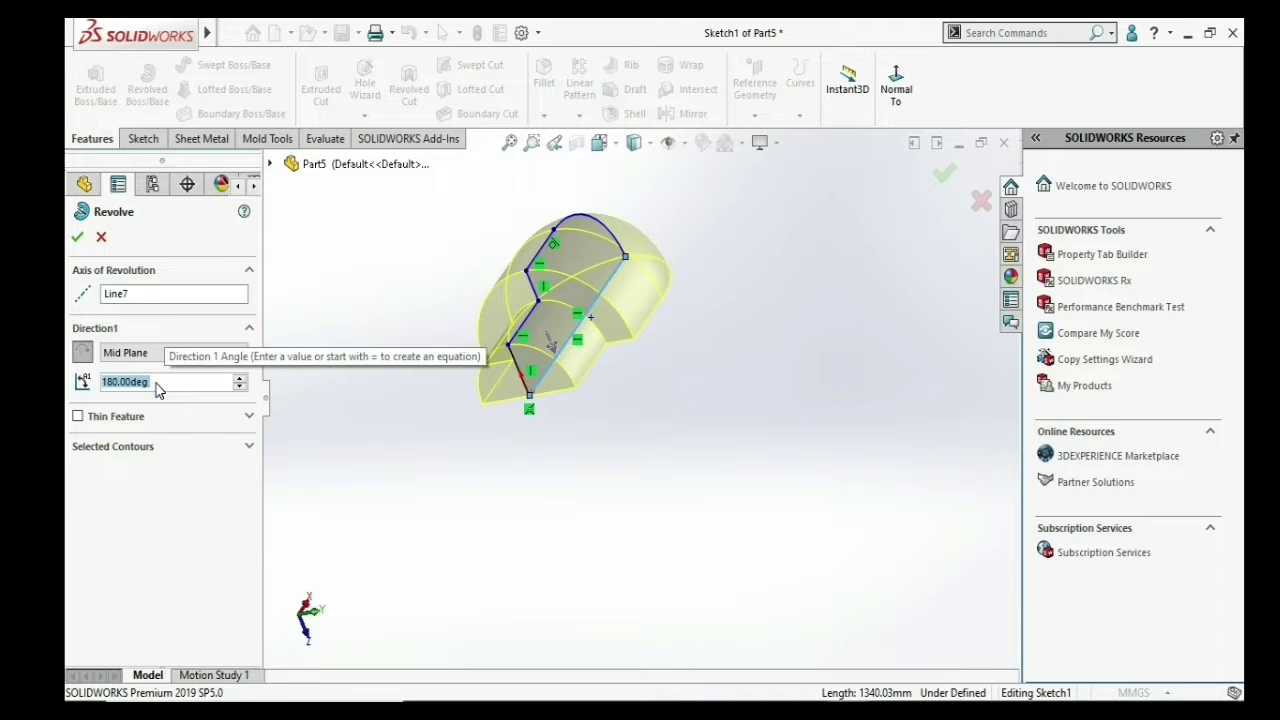
text(90)
key(Return)
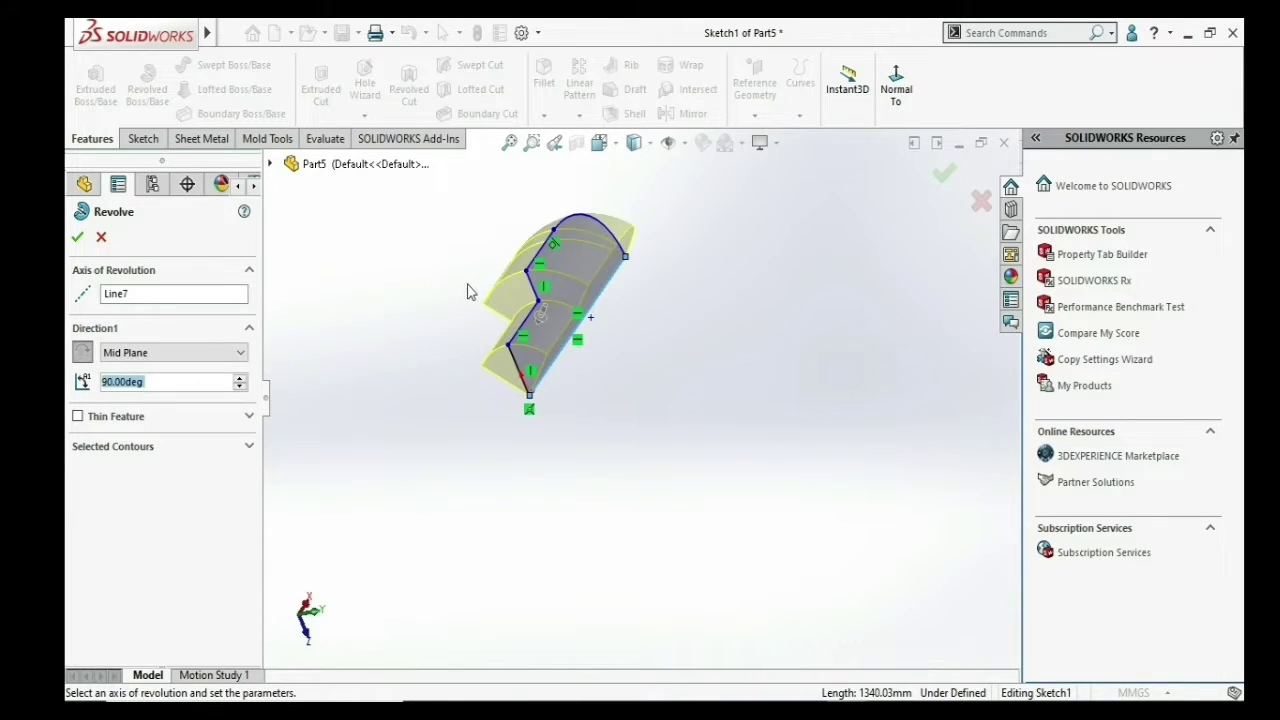
middle_drag(481, 332, 571, 264)
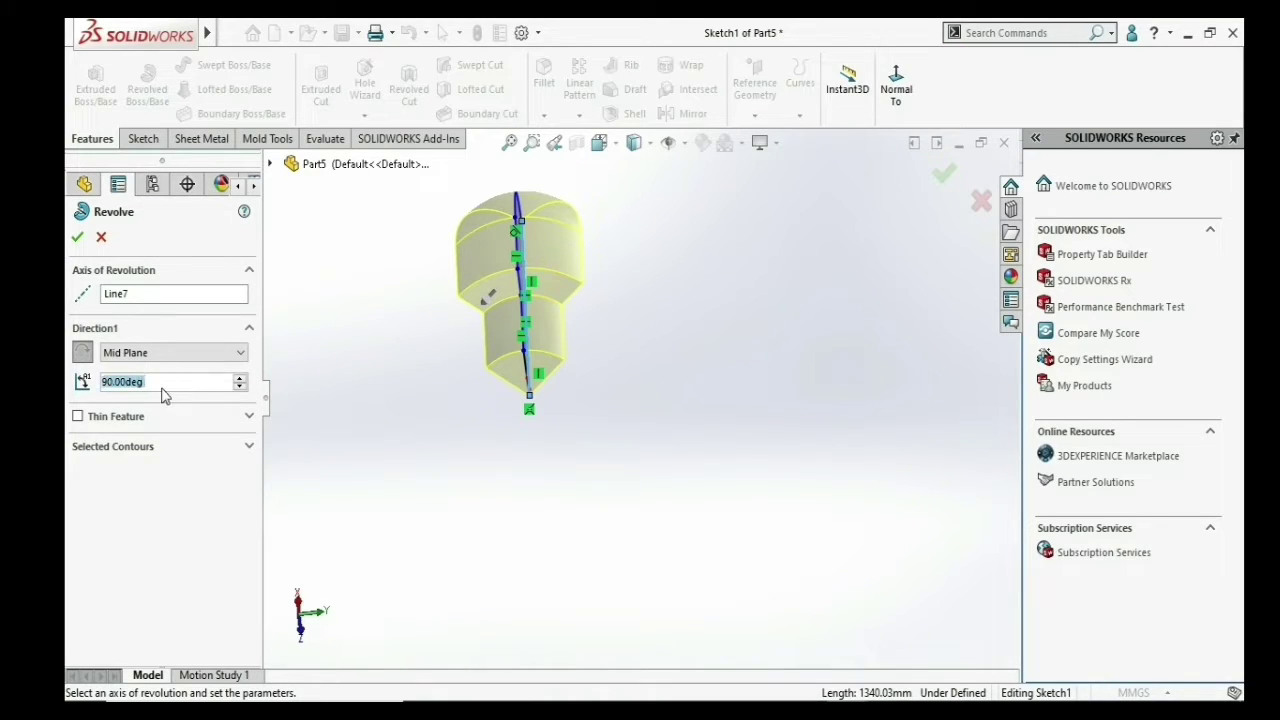
text(13)
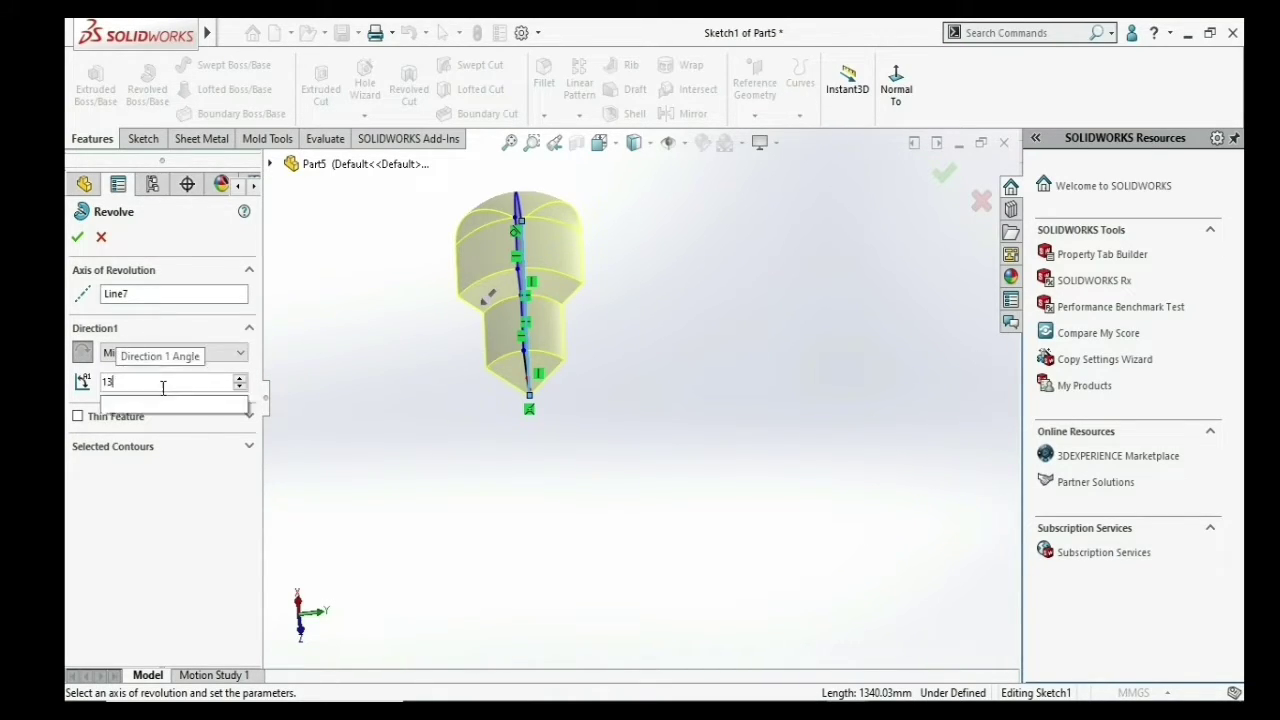
text(5)
key(Return)
mouse_move(452, 365)
middle_down()
mouse_move(503, 294)
mouse_move(431, 197)
mouse_move(603, 577)
mouse_move(617, 271)
mouse_move(661, 327)
middle_up()
click(77, 237)
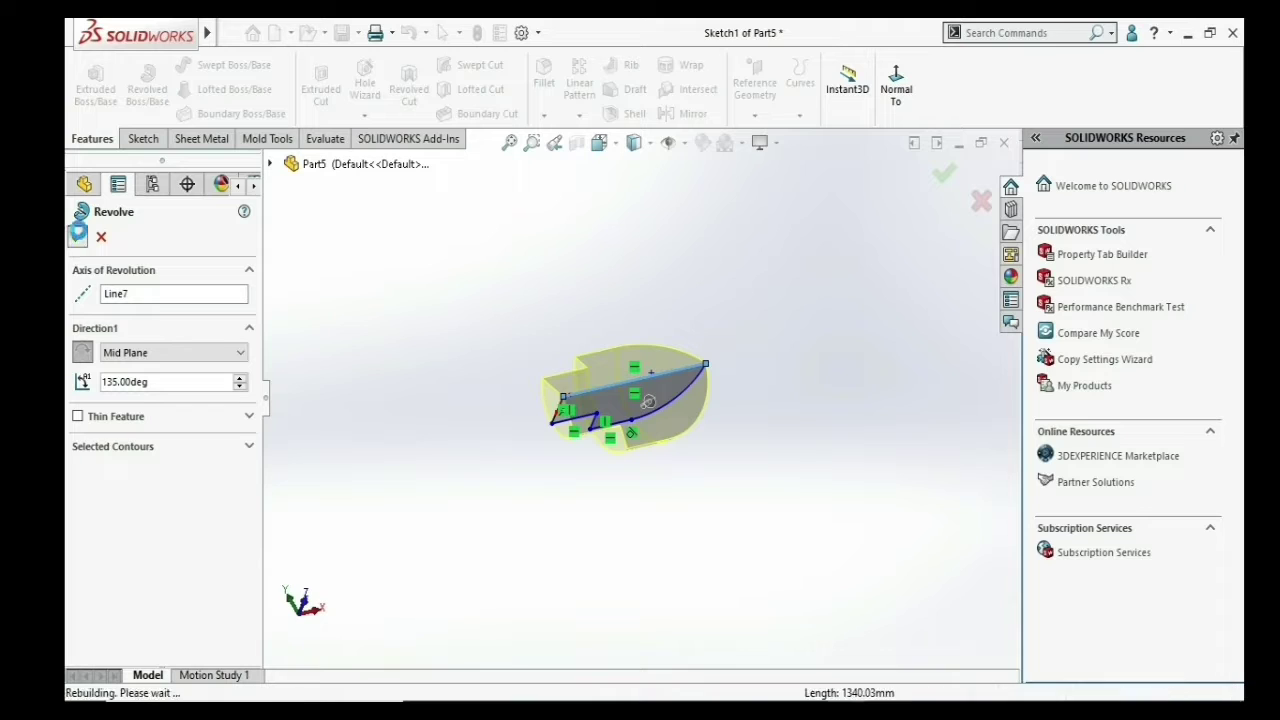
scroll(646, 336, down, 2)
scroll(601, 455, down, 2)
mouse_move(601, 457)
middle_down()
mouse_move(680, 300)
mouse_move(749, 243)
mouse_move(720, 320)
mouse_move(366, 332)
middle_up()
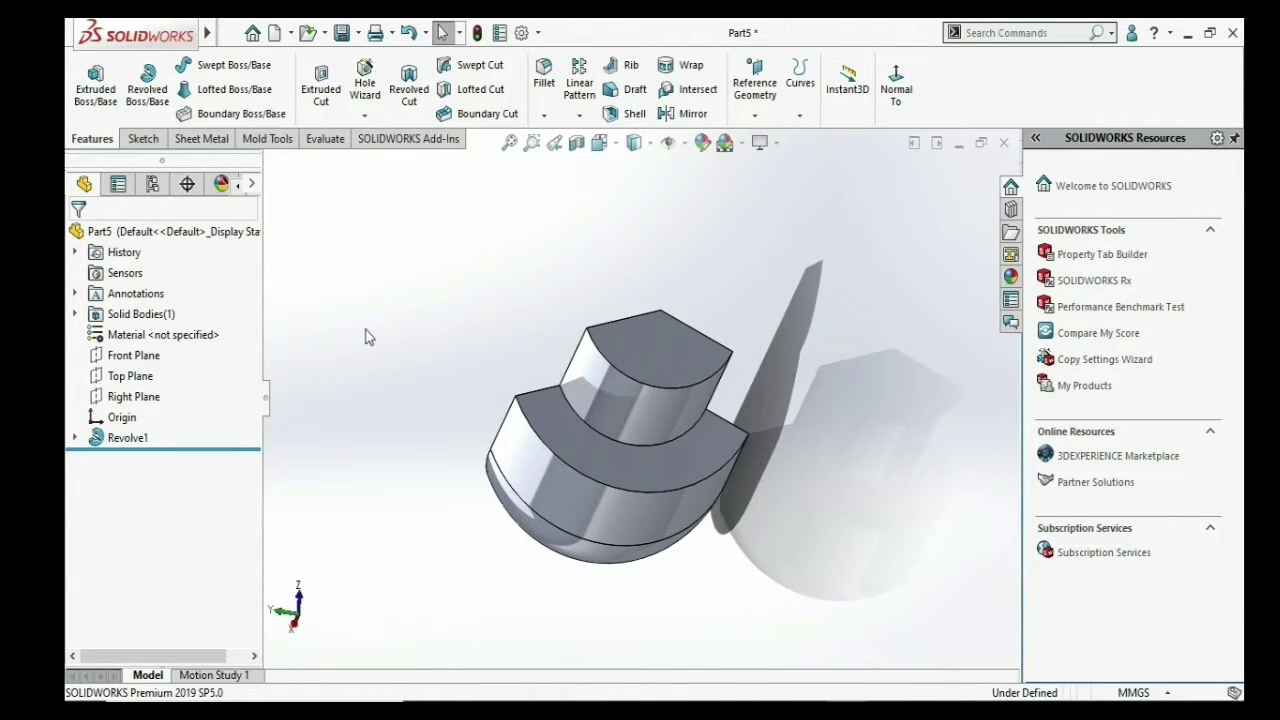
- Delete Revolve1 and then Sketch1 from the FeatureManager tree
right_click(141, 446)
click(190, 446)
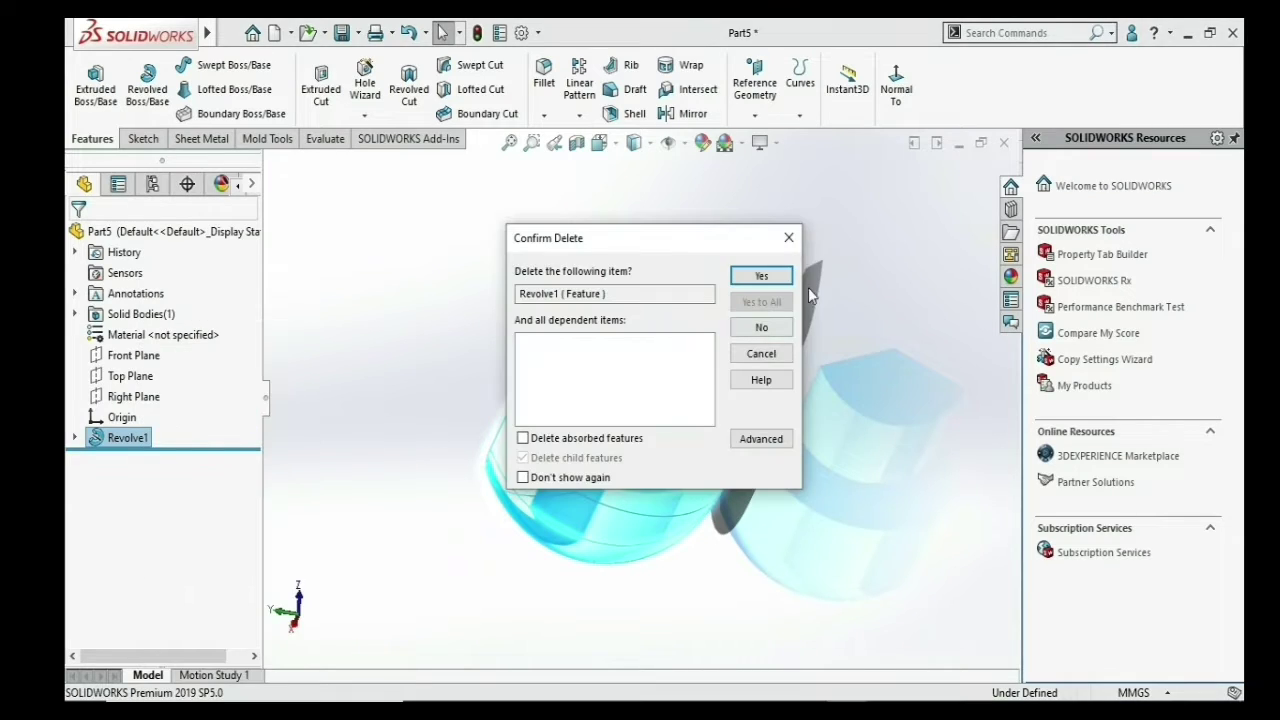
click(785, 276)
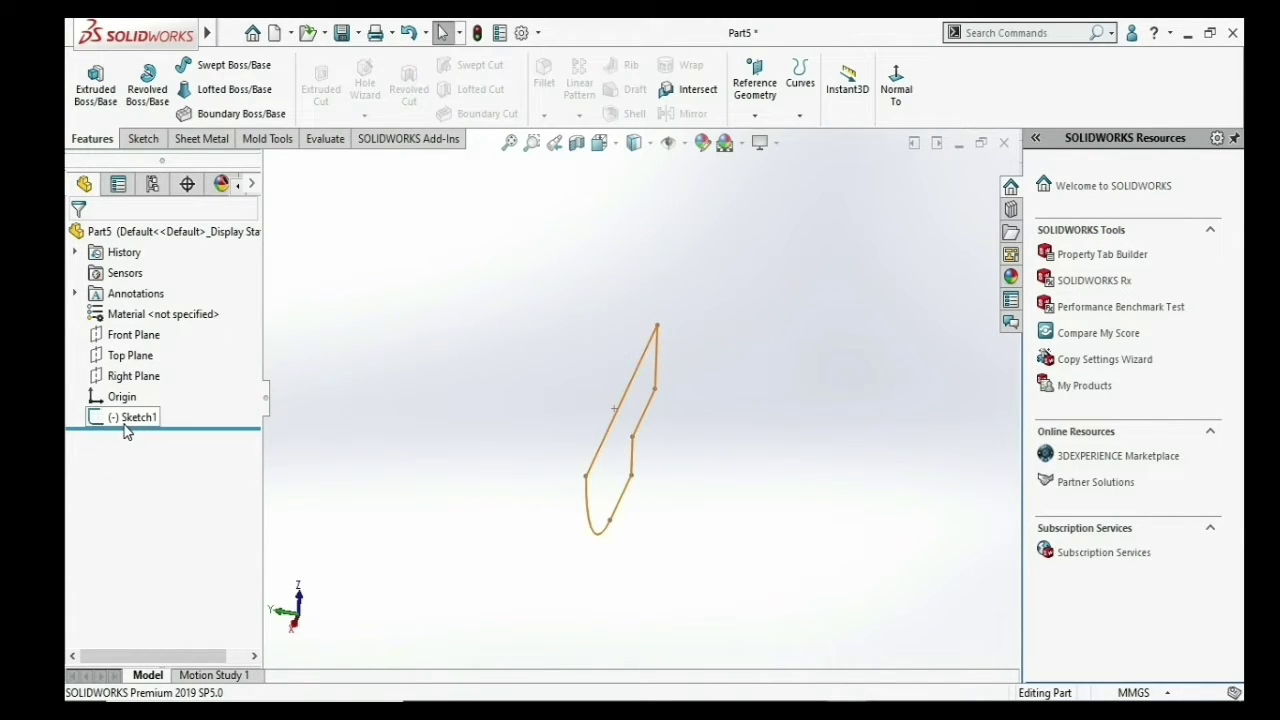
right_click(126, 425)
click(191, 491)
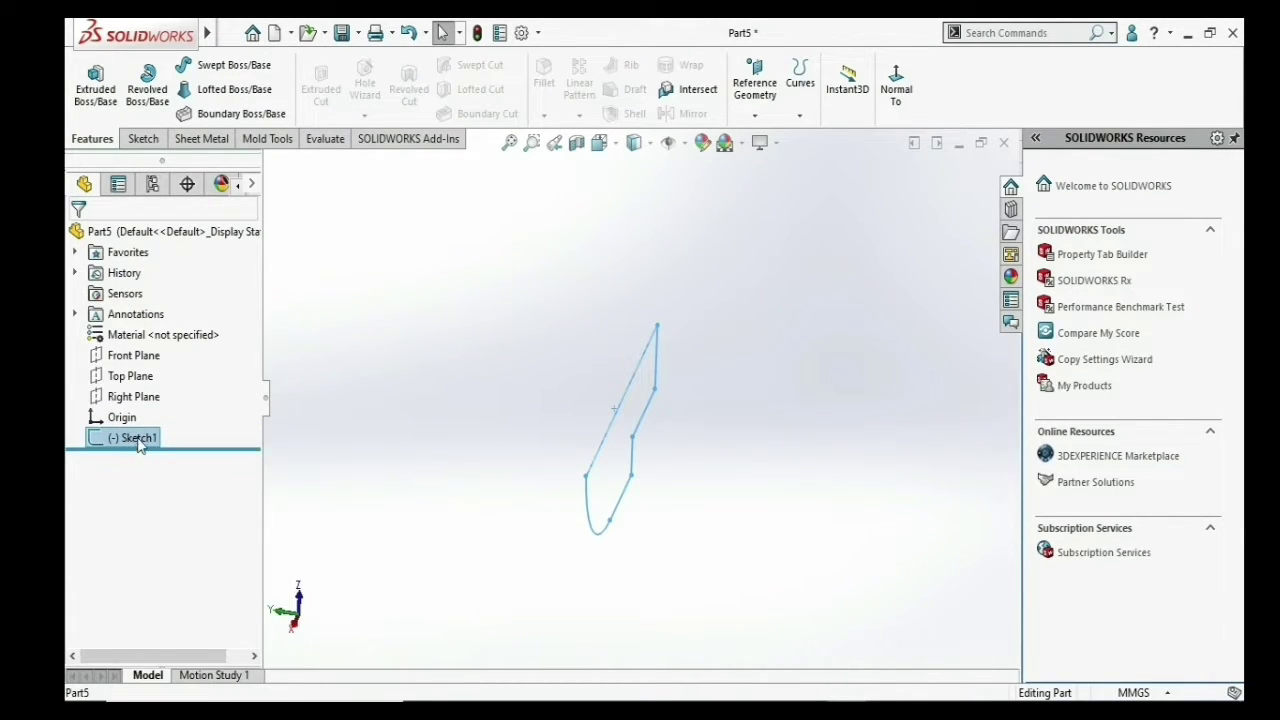
right_click(140, 446)
click(198, 467)
click(777, 281)
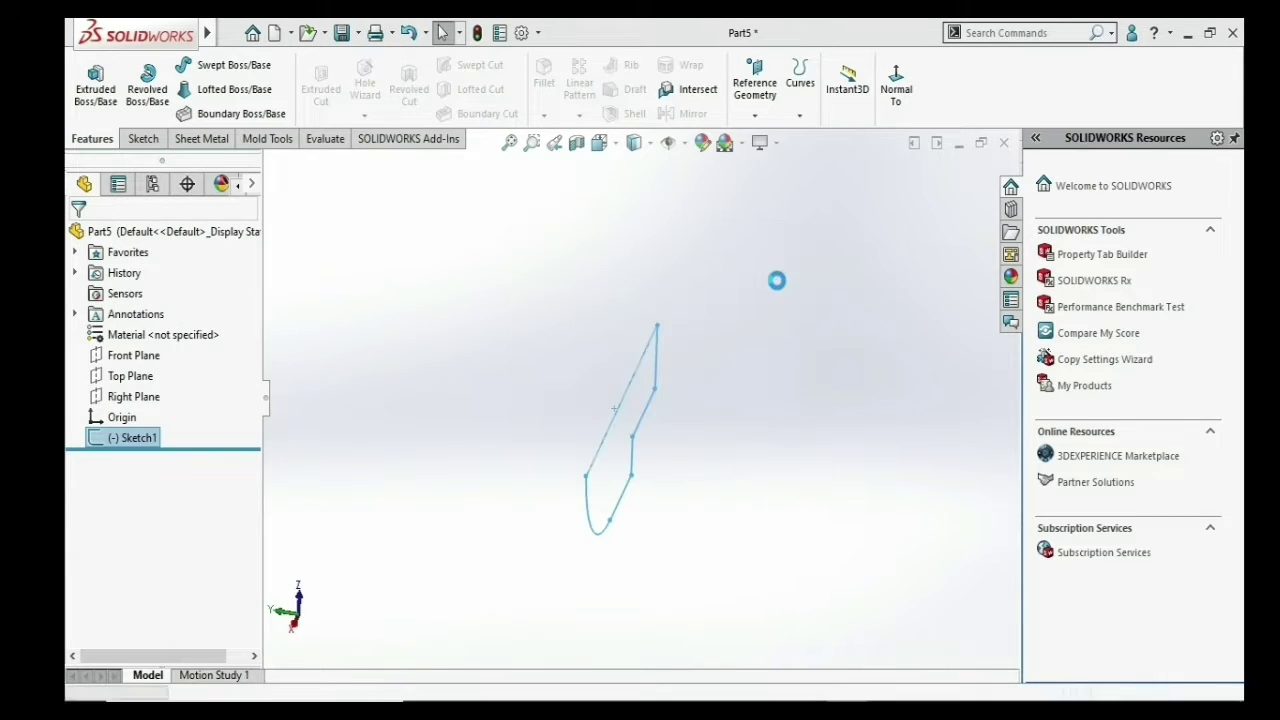
- Sketch a rectangle centred on the origin on Top Plane and extrude it 125 mm
click(122, 358)
click(136, 331)
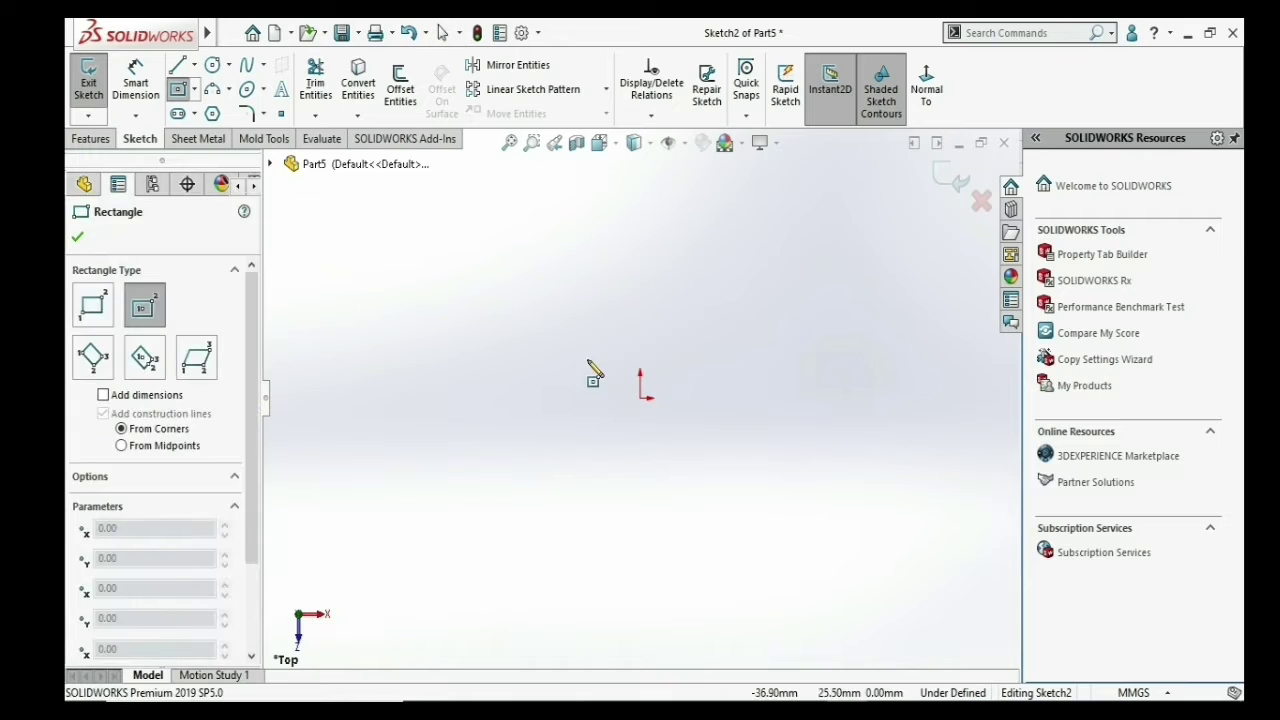
drag(640, 398, 831, 612)
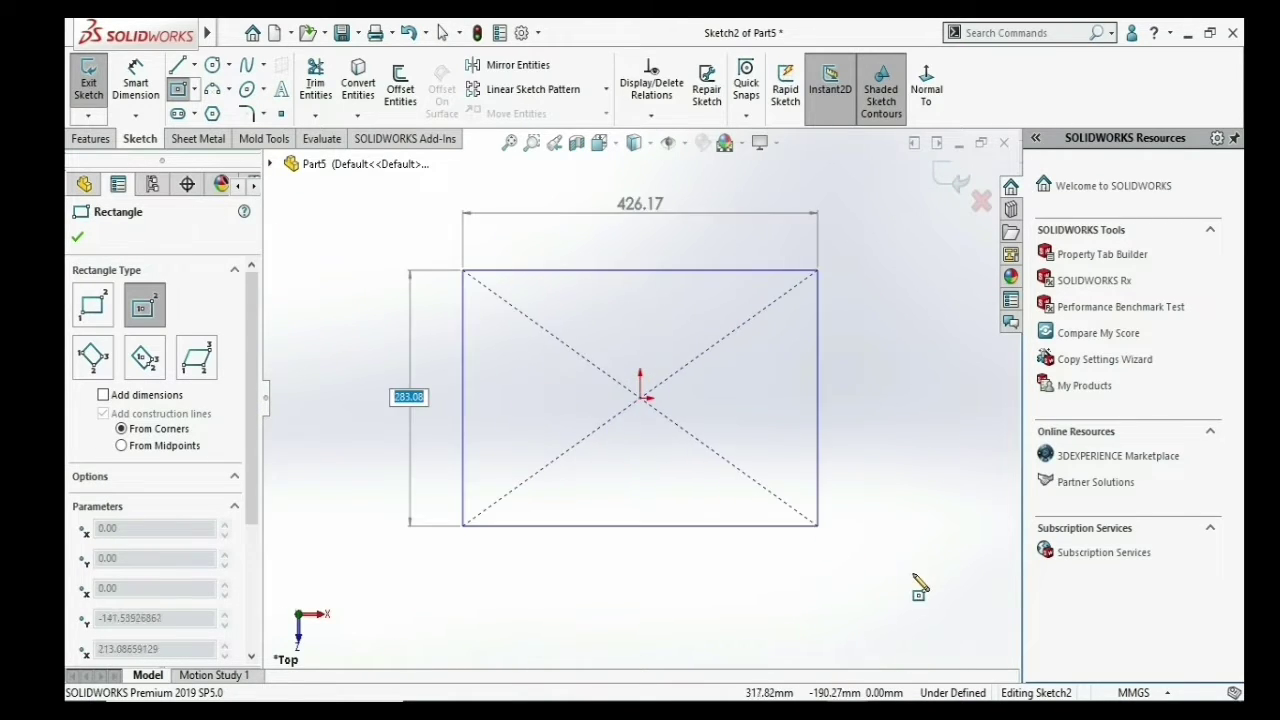
click(831, 612)
key(Escape)
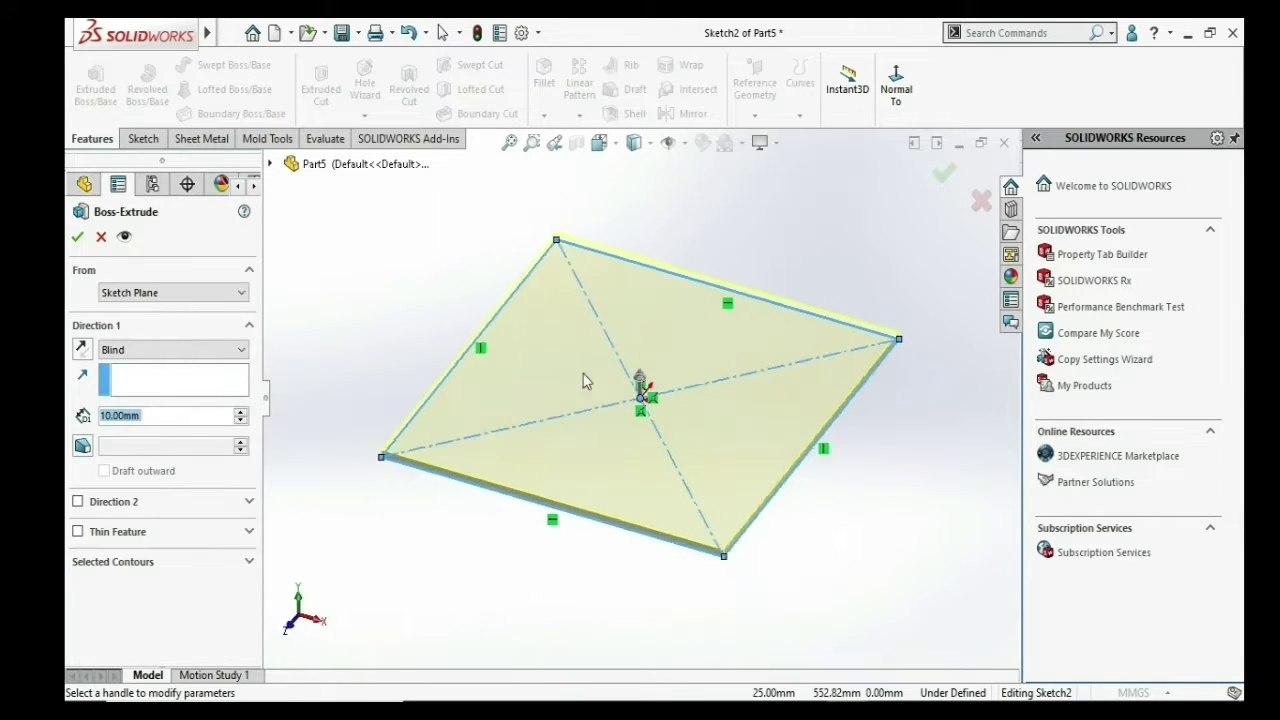
click(648, 305)
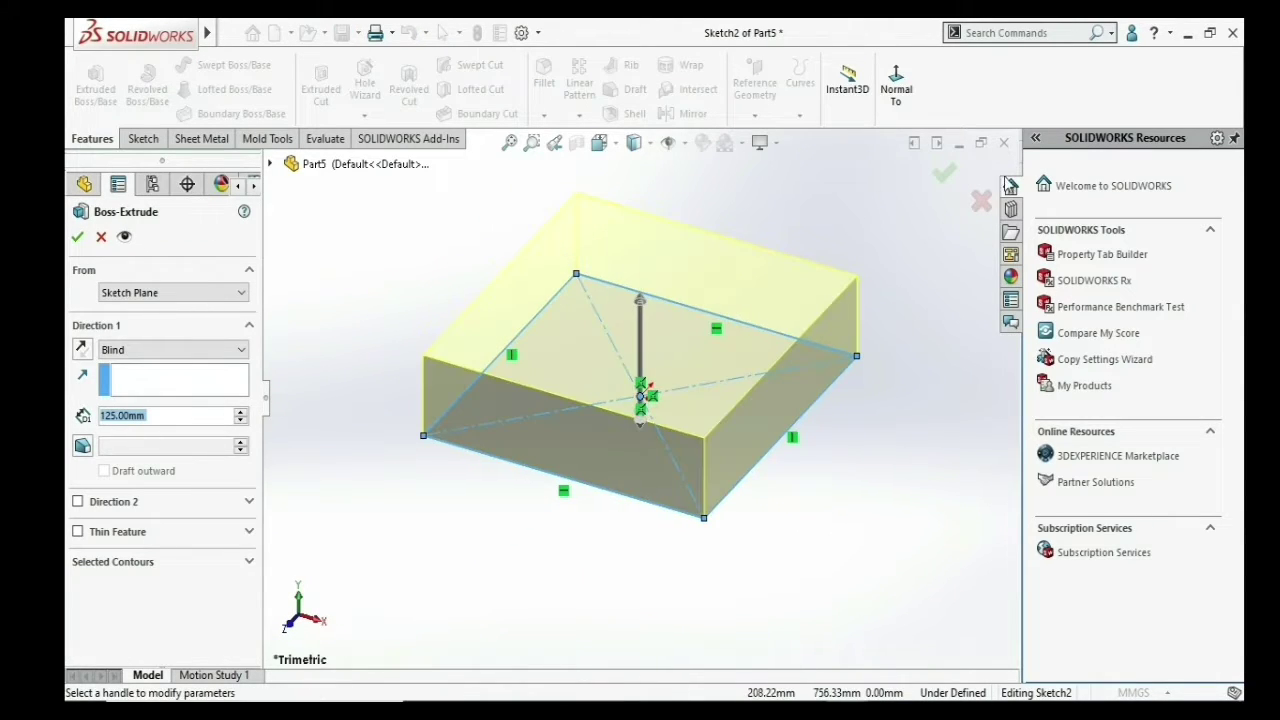
key(Return)
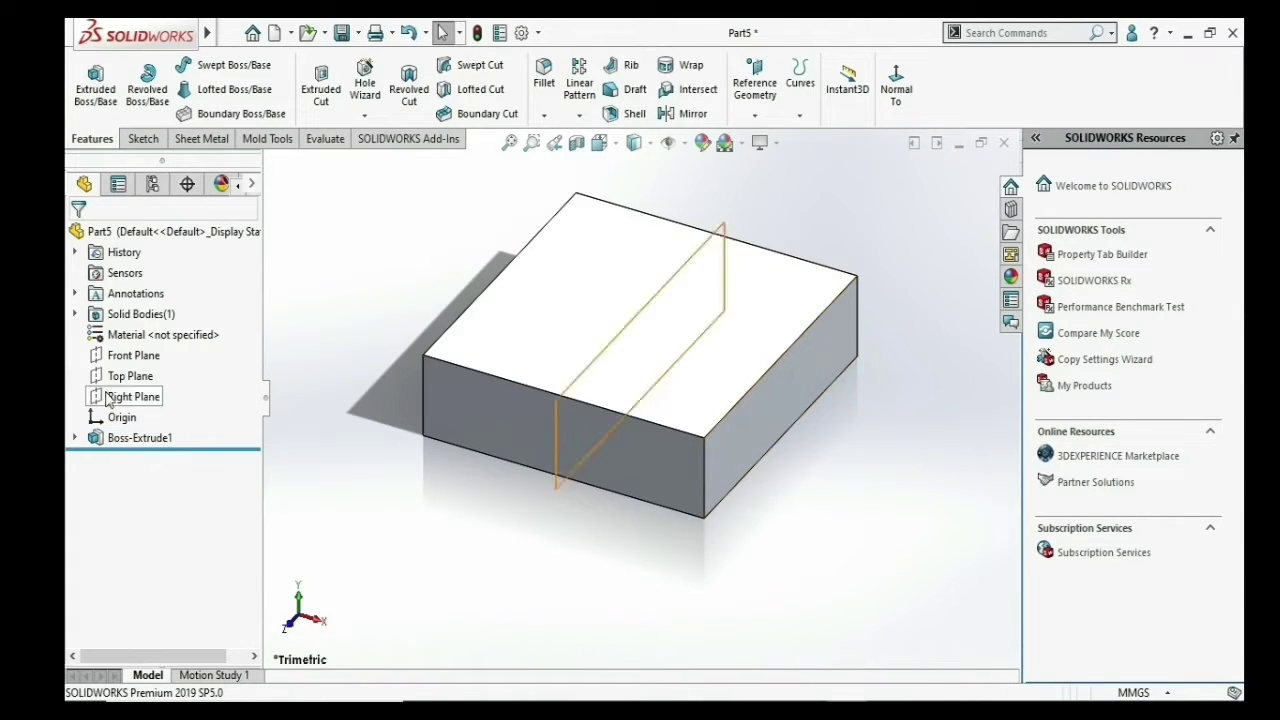
- On the Right Plane, draw a corner rectangle rising from the block's top edge
click(122, 397)
click(107, 366)
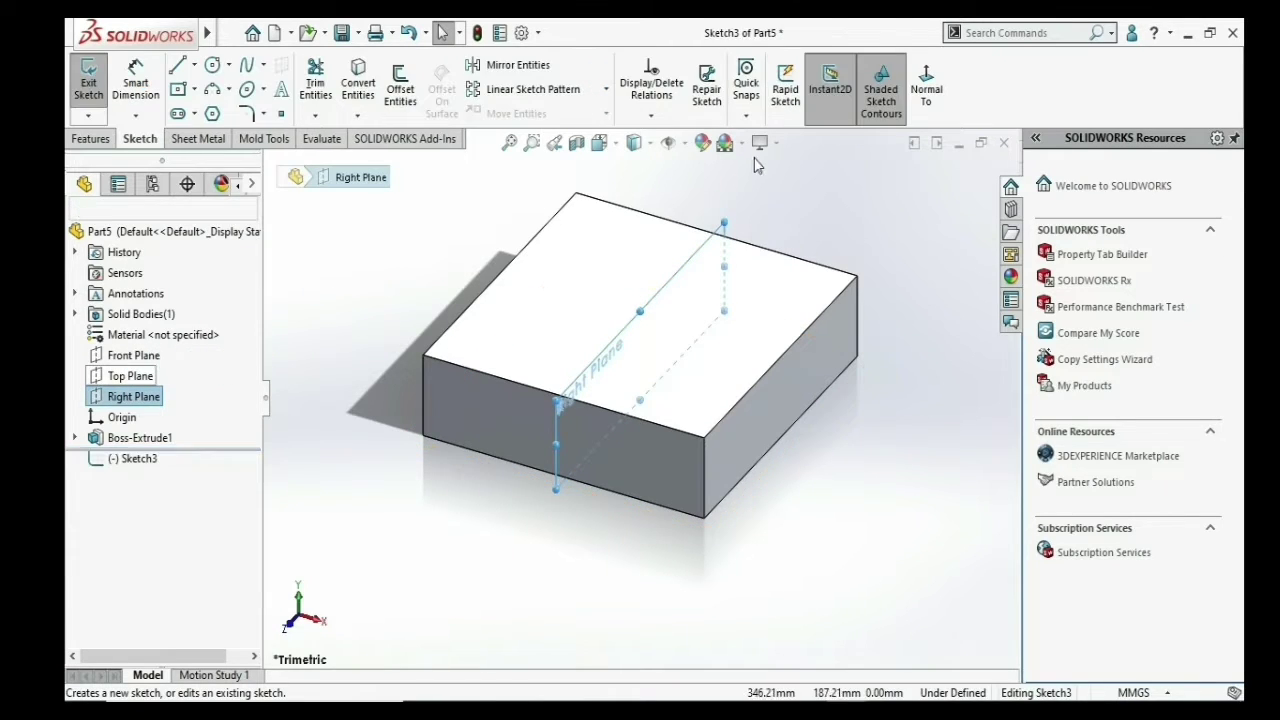
click(193, 90)
click(203, 112)
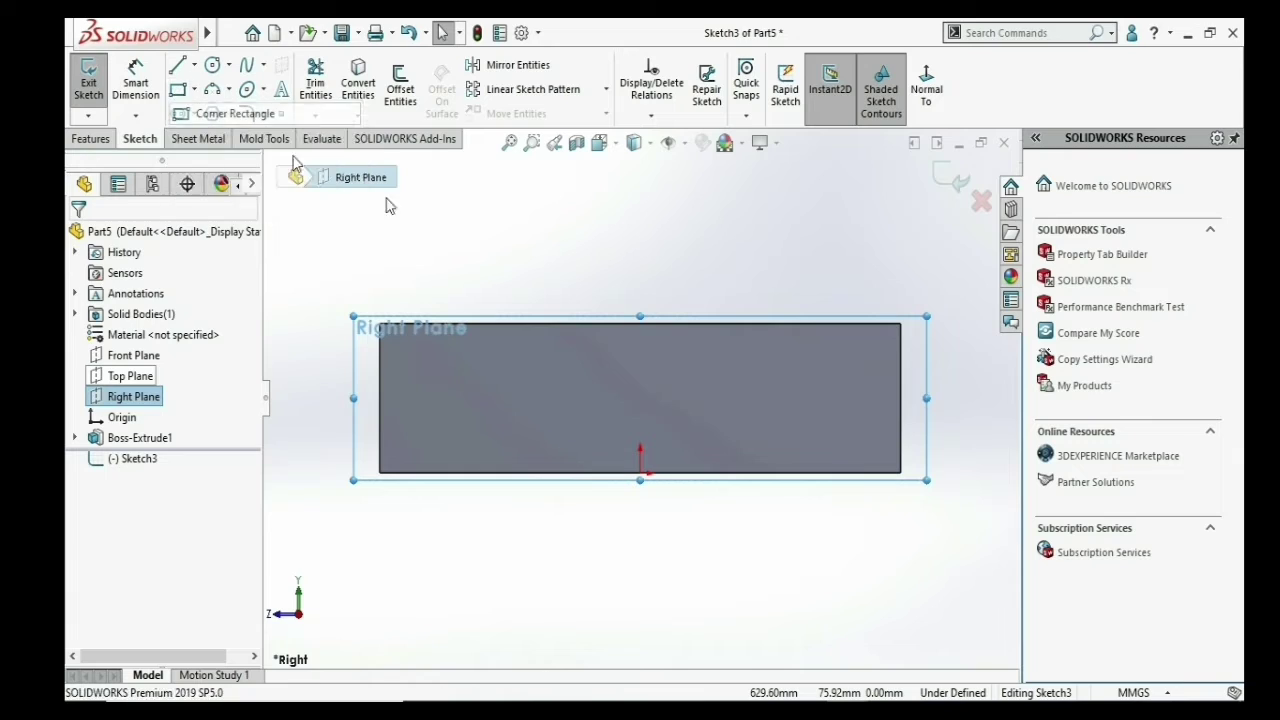
click(522, 323)
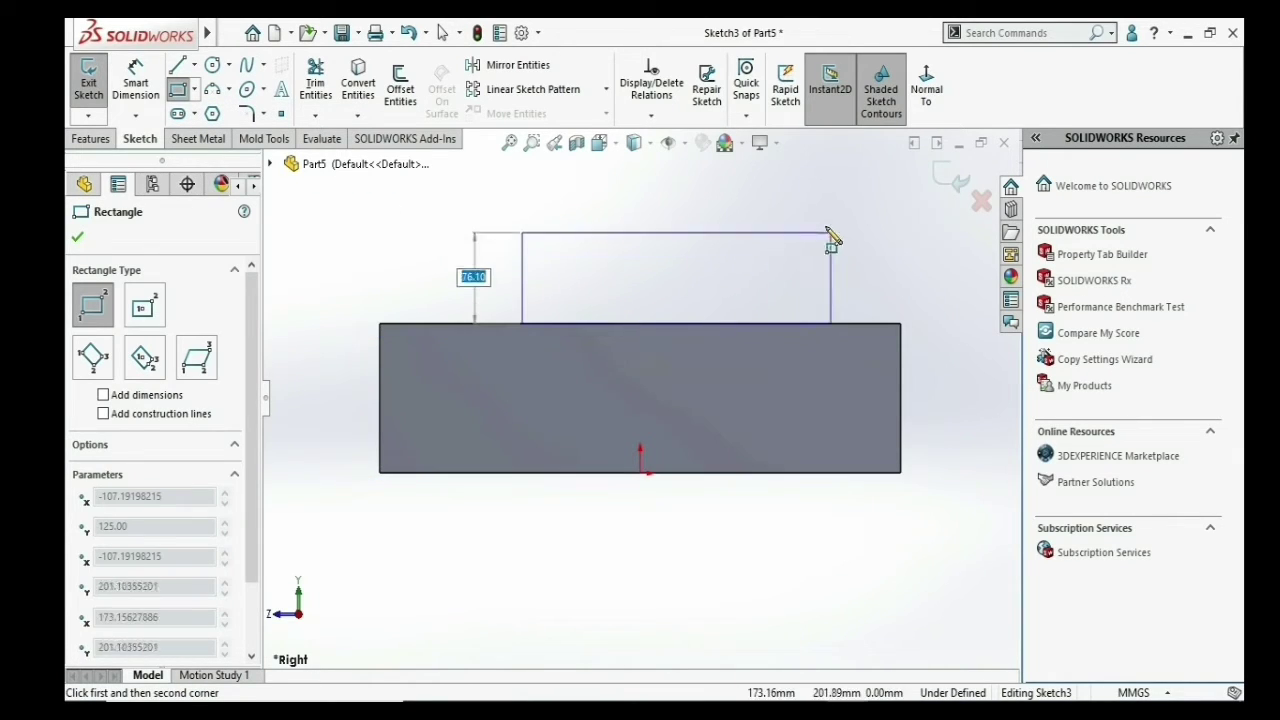
click(753, 166)
right_click(775, 205)
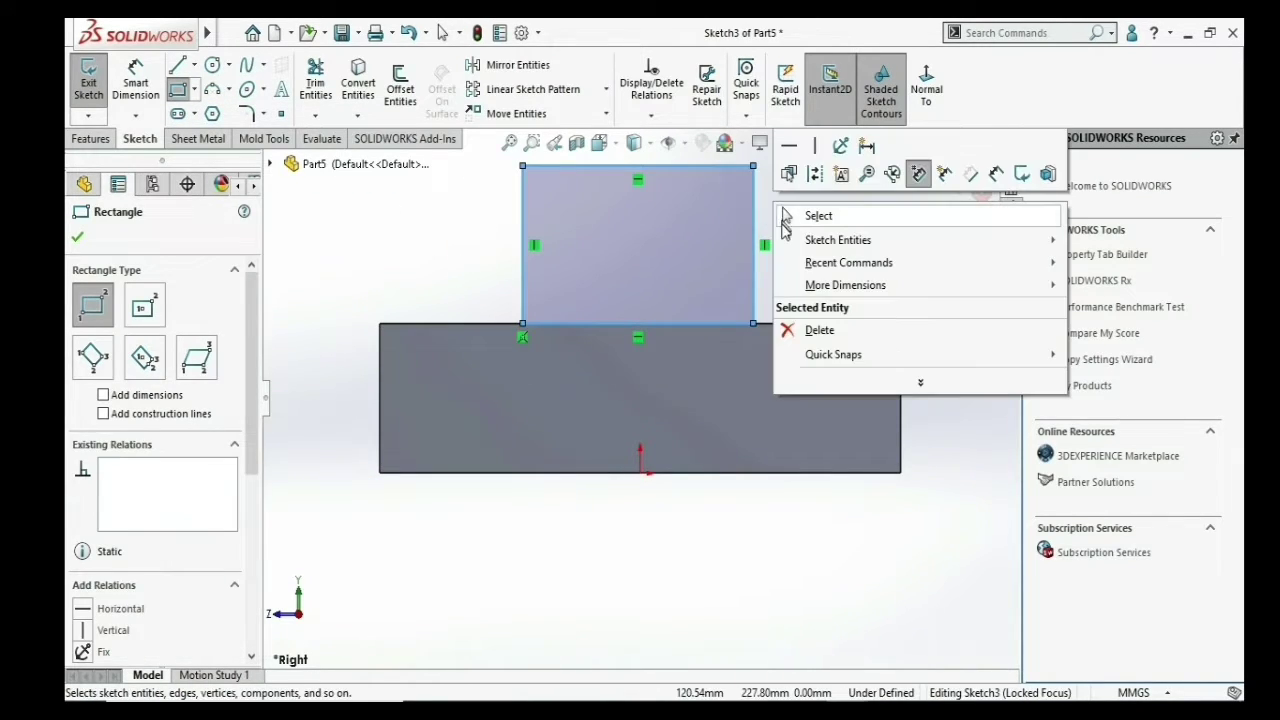
click(788, 216)
key(z)
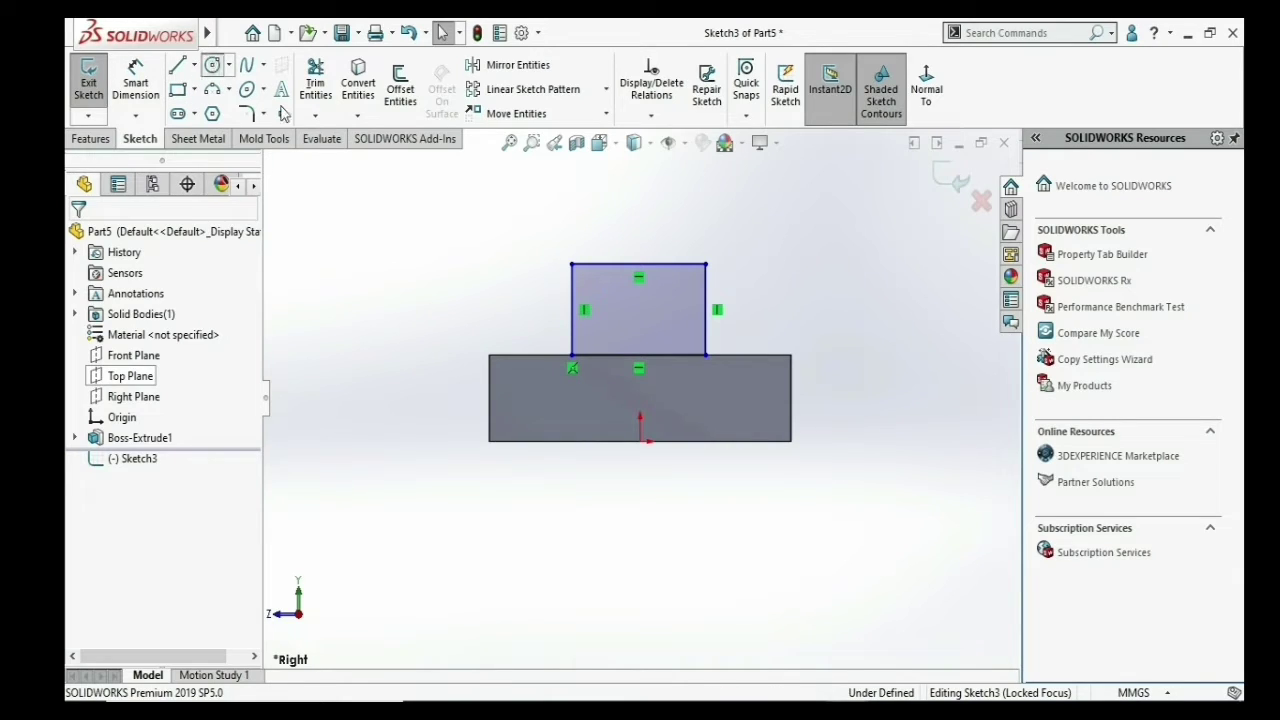
- Add a circle centred on the rectangle's top edge and trim its lower arc away
click(640, 264)
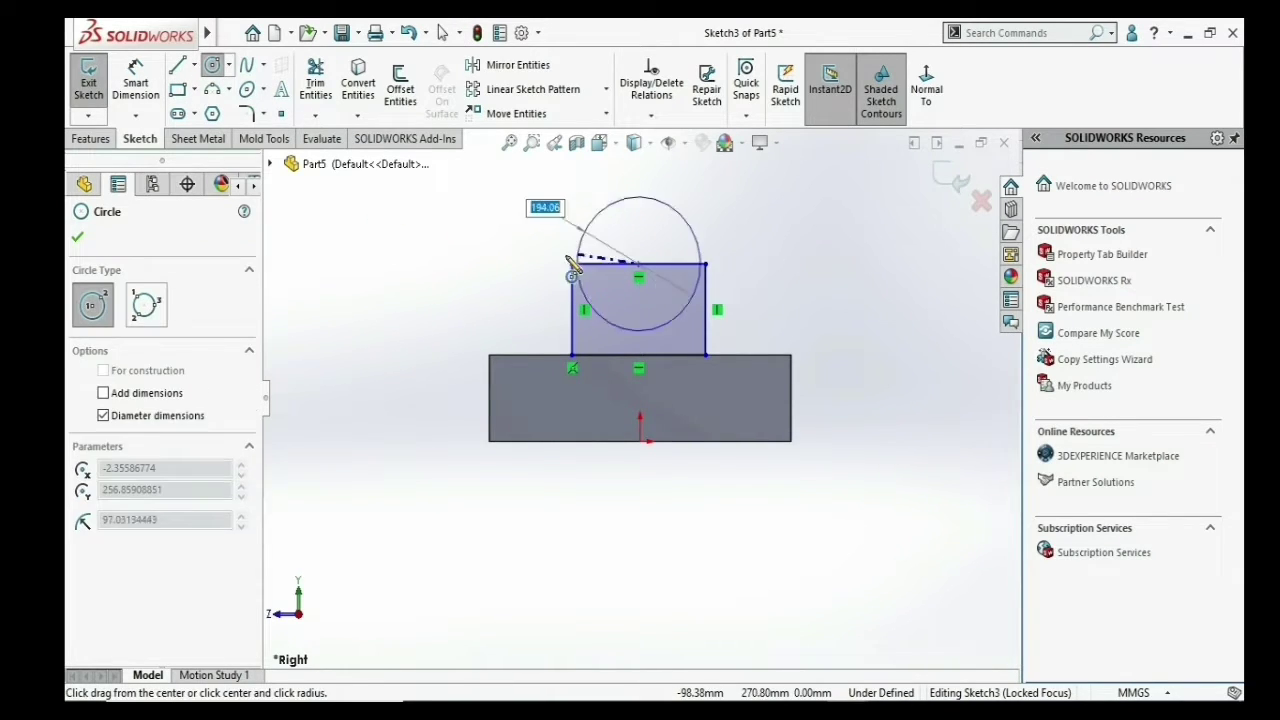
click(572, 264)
click(315, 80)
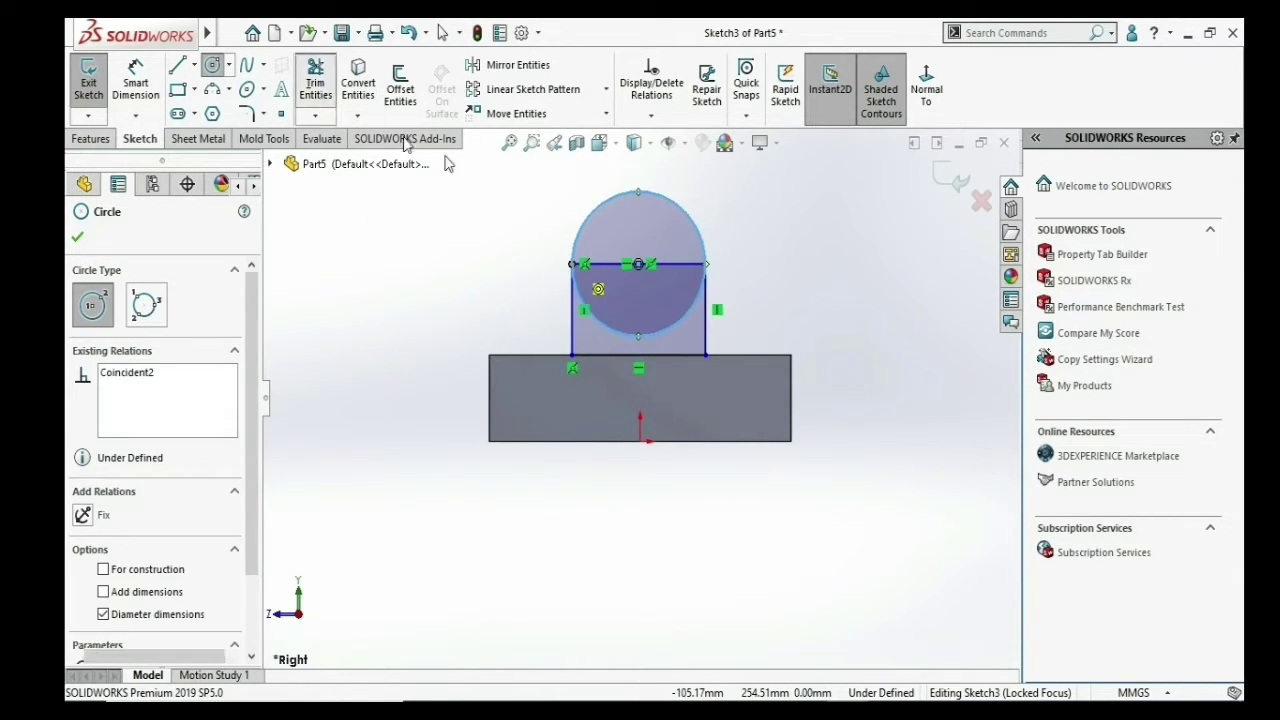
scroll(637, 254, up, 3)
mouse_move(628, 312)
mouse_down()
mouse_move(594, 399)
mouse_move(649, 252)
mouse_up()
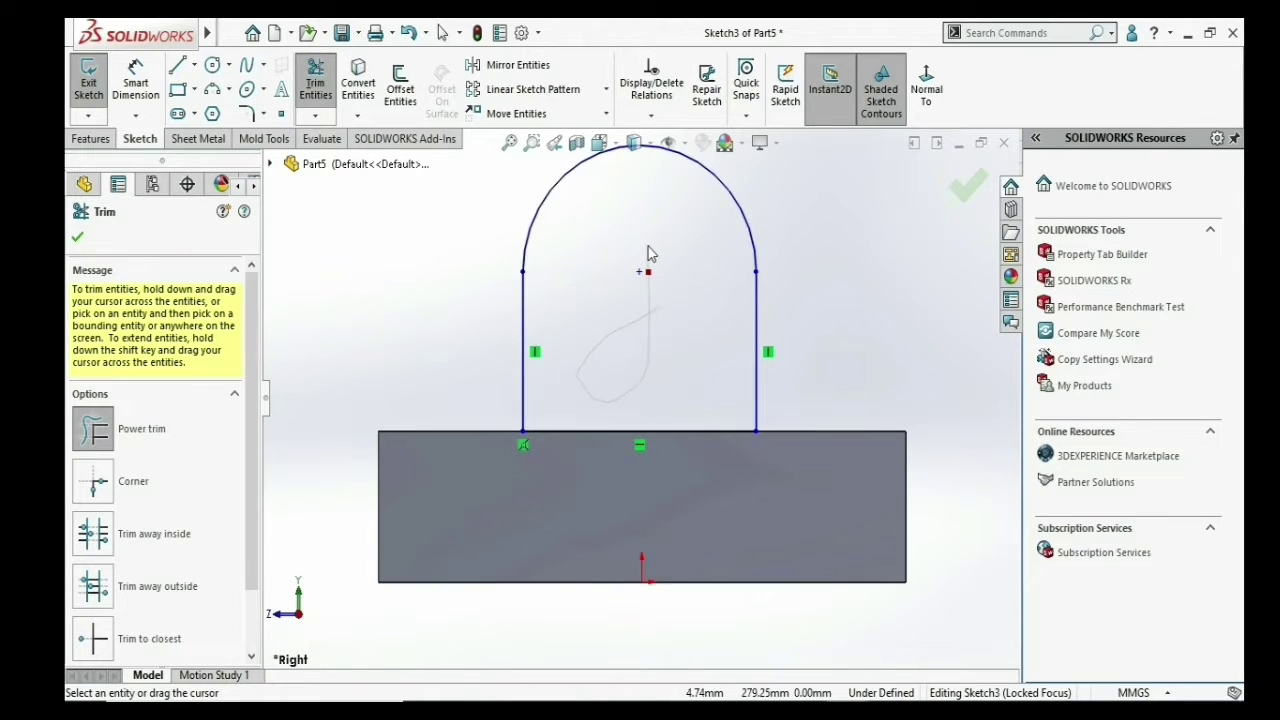
click(77, 237)
- Extrude the round-topped profile 125 mm Mid Plane onto the block
click(92, 138)
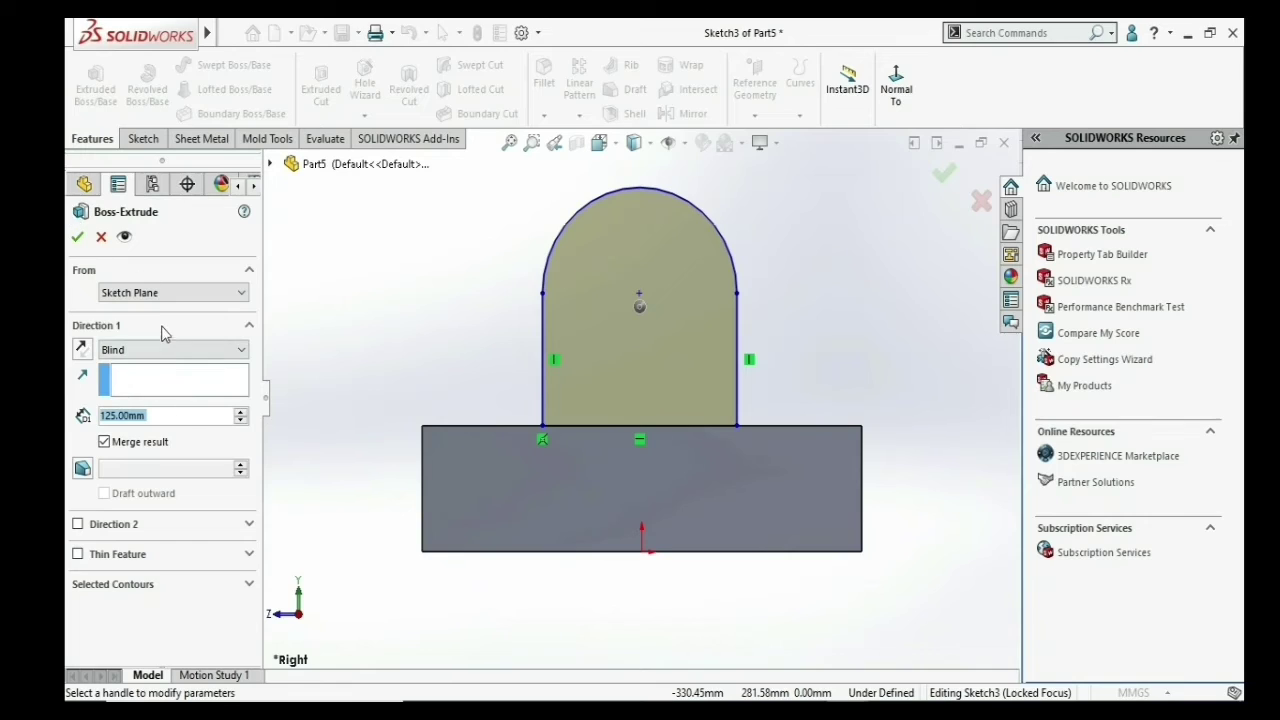
click(164, 352)
click(170, 442)
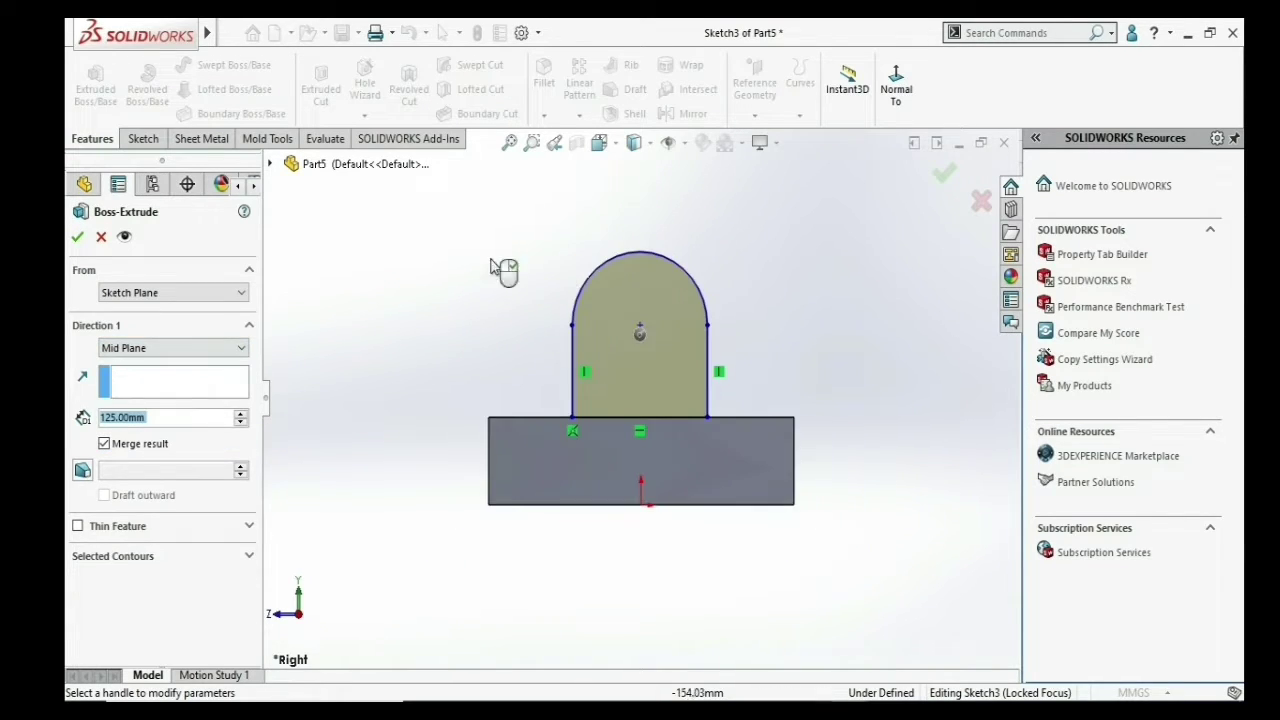
middle_drag(558, 338, 526, 324)
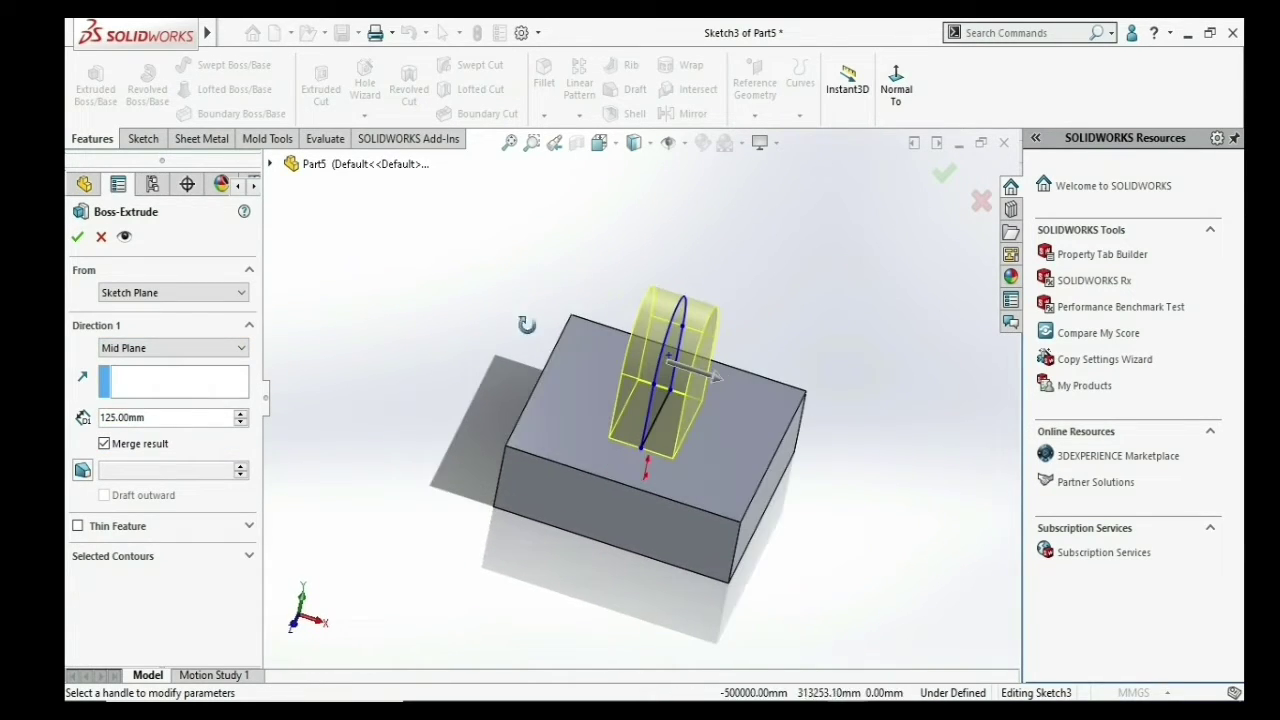
click(78, 240)
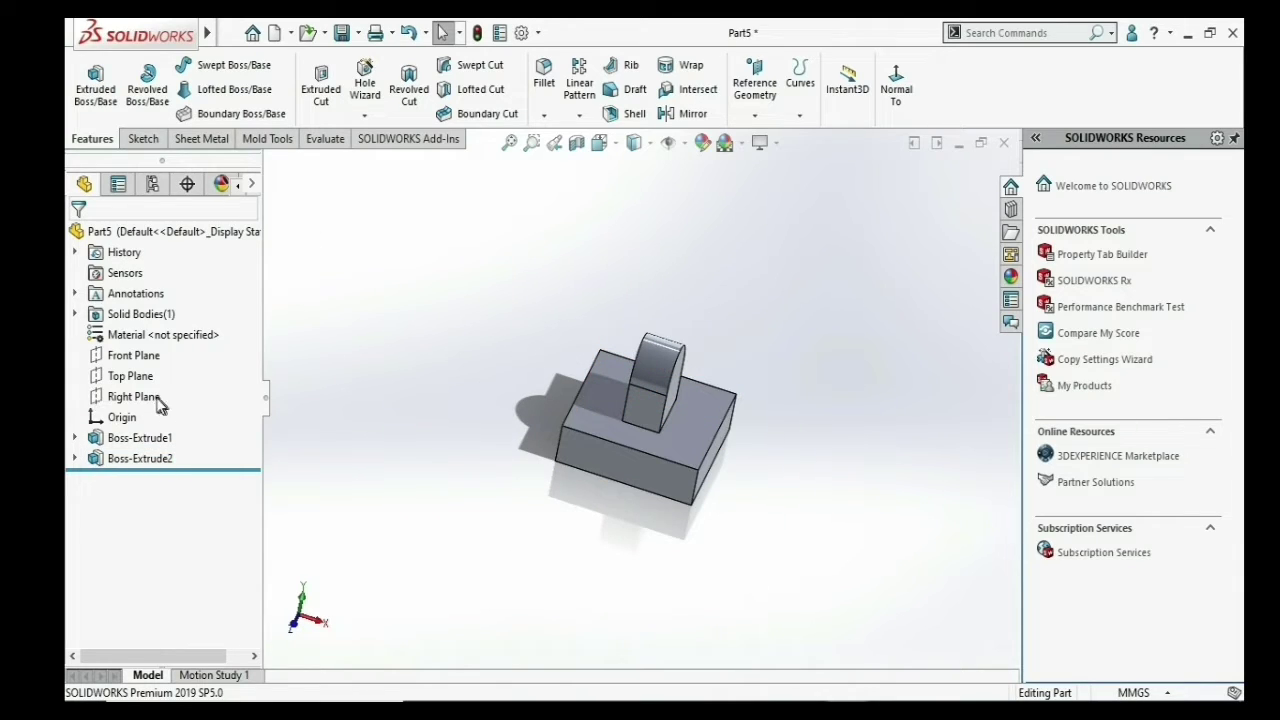
- Start a Right Plane sketch with circles left of, above, and right of the boss
click(140, 397)
click(172, 372)
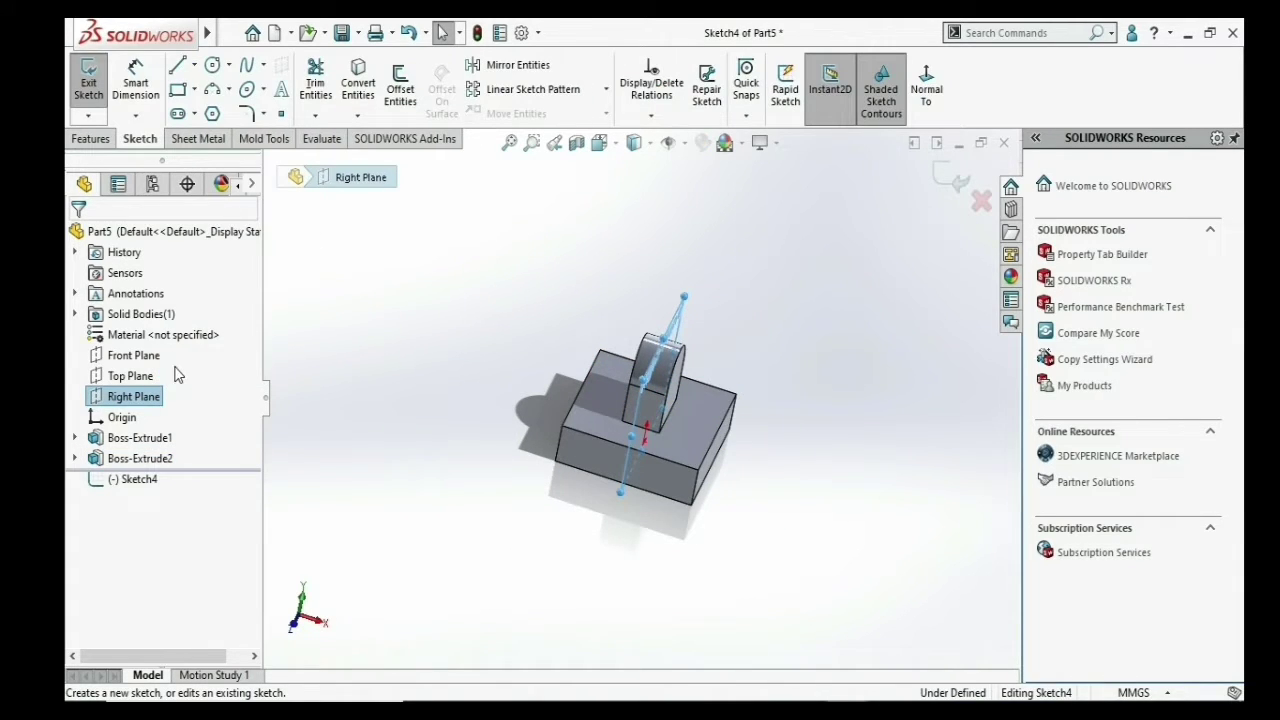
click(212, 75)
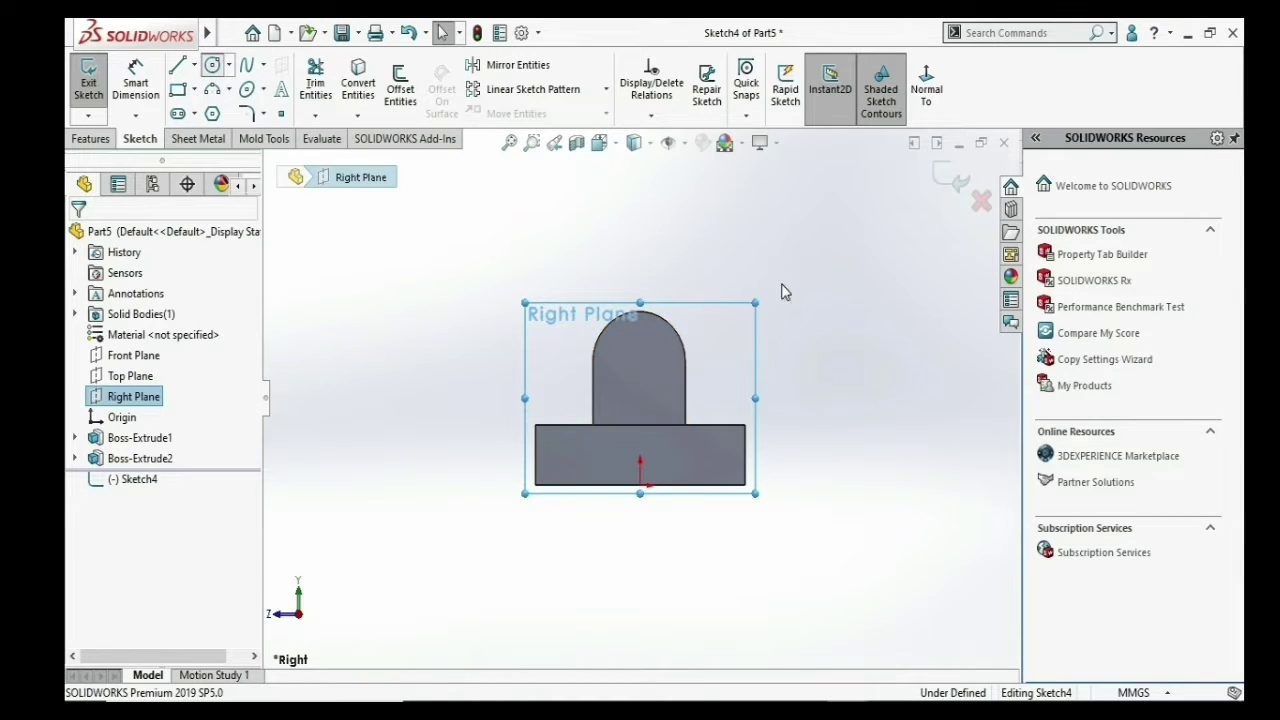
scroll(646, 291, down, 2)
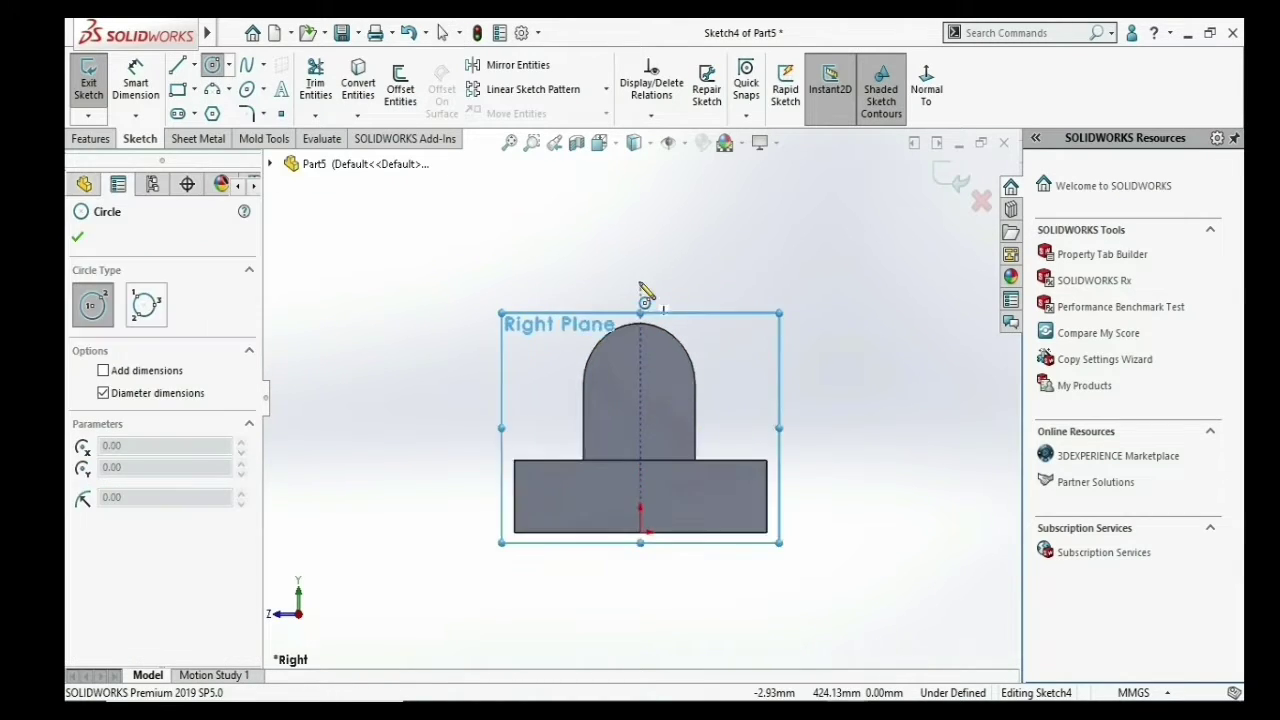
click(540, 400)
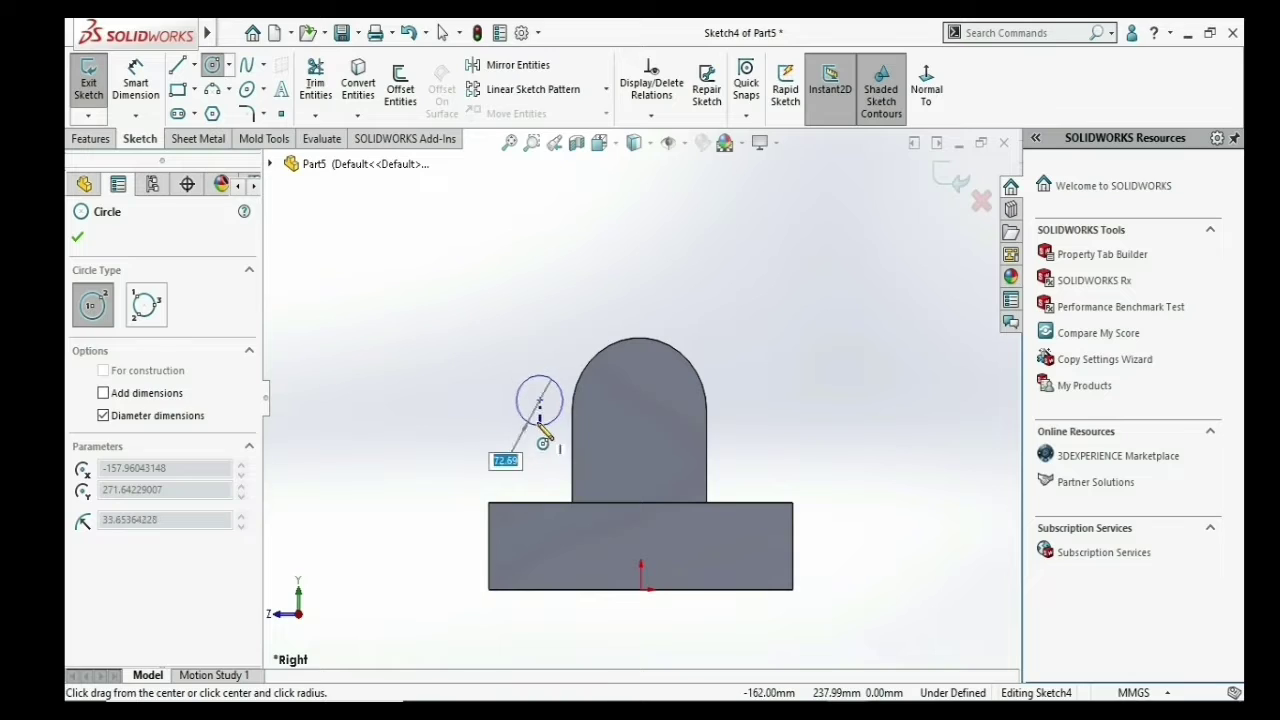
click(540, 421)
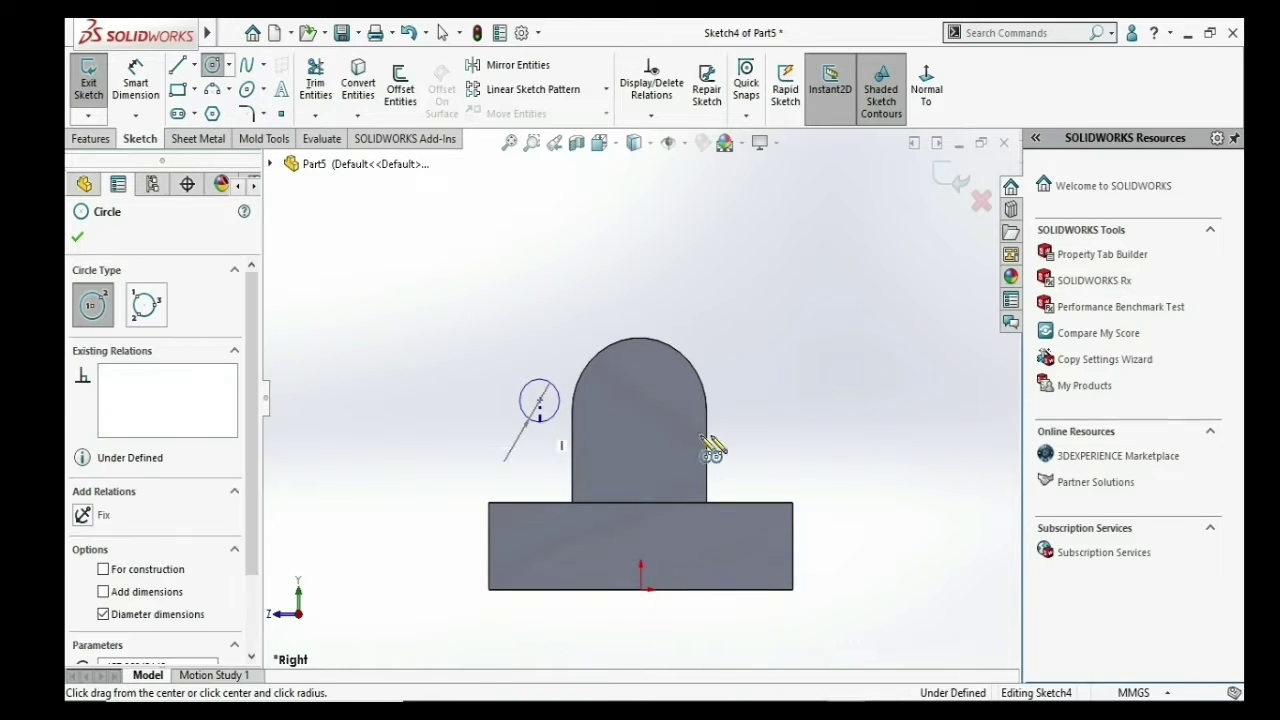
click(641, 280)
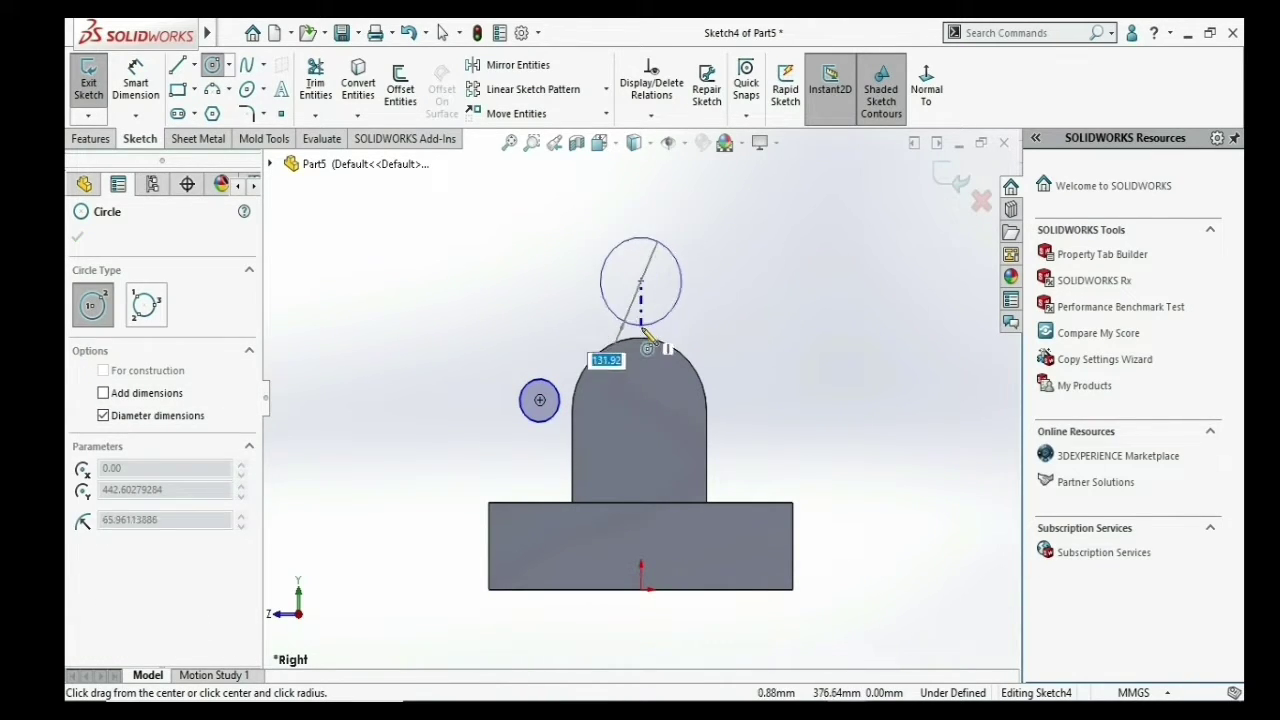
click(645, 335)
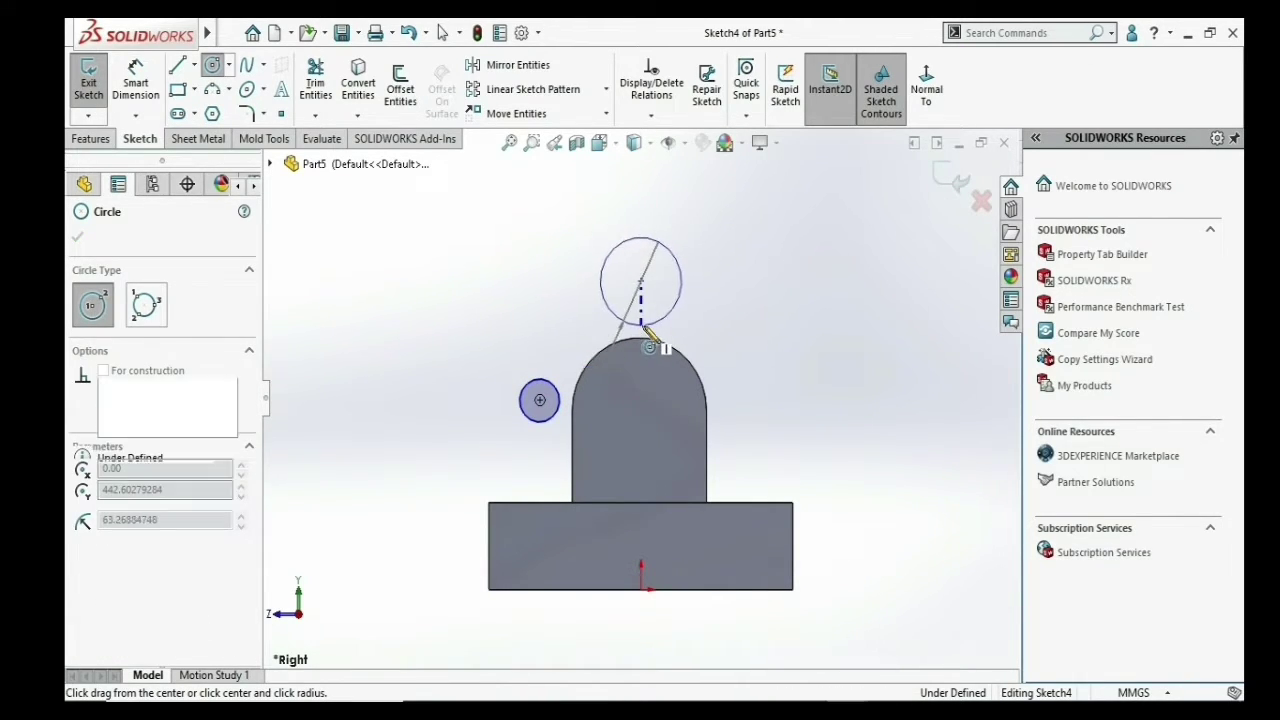
click(766, 401)
click(764, 436)
right_click(765, 447)
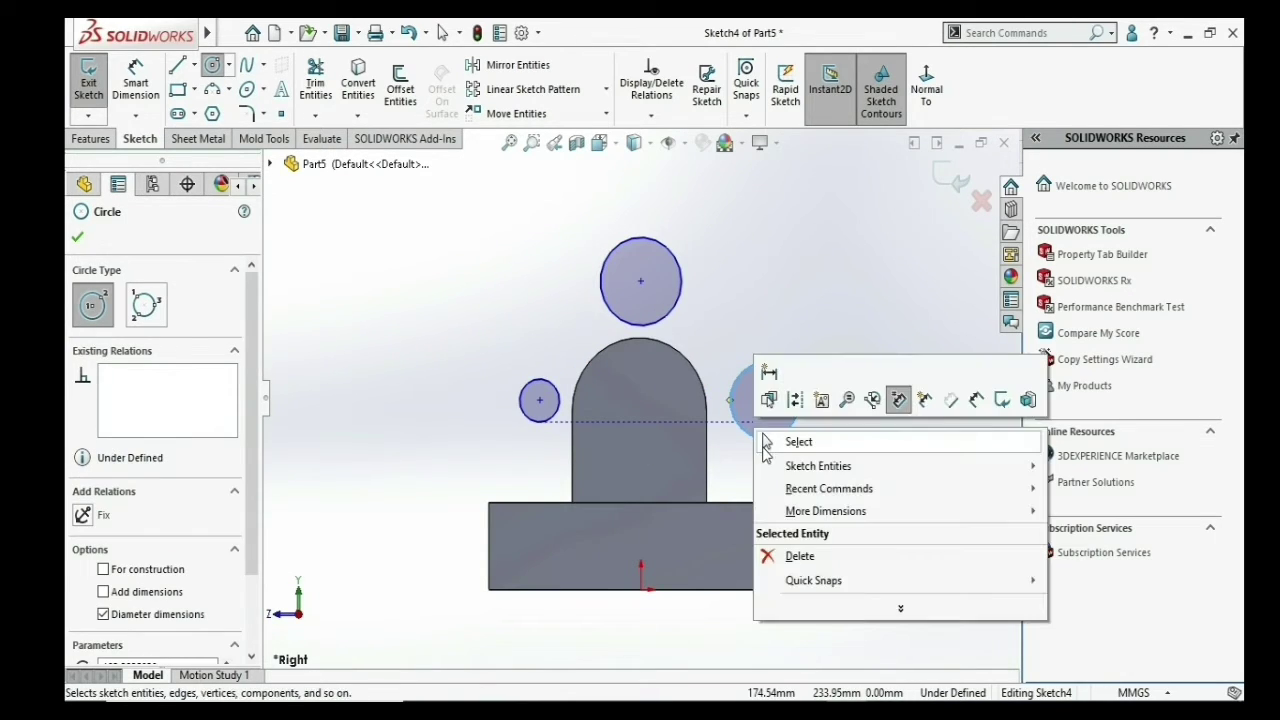
click(765, 445)
key(f)
- Draw a horizontal construction centreline running right from the origin
key(l)
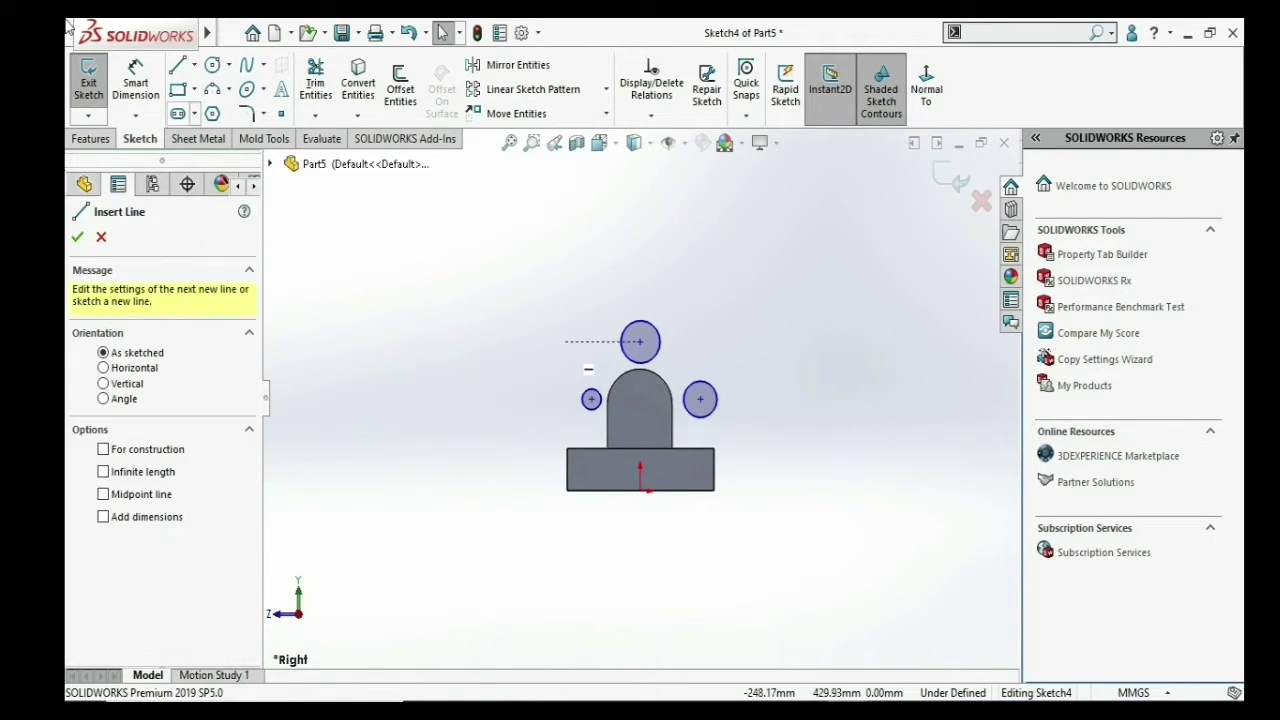
click(194, 65)
click(220, 109)
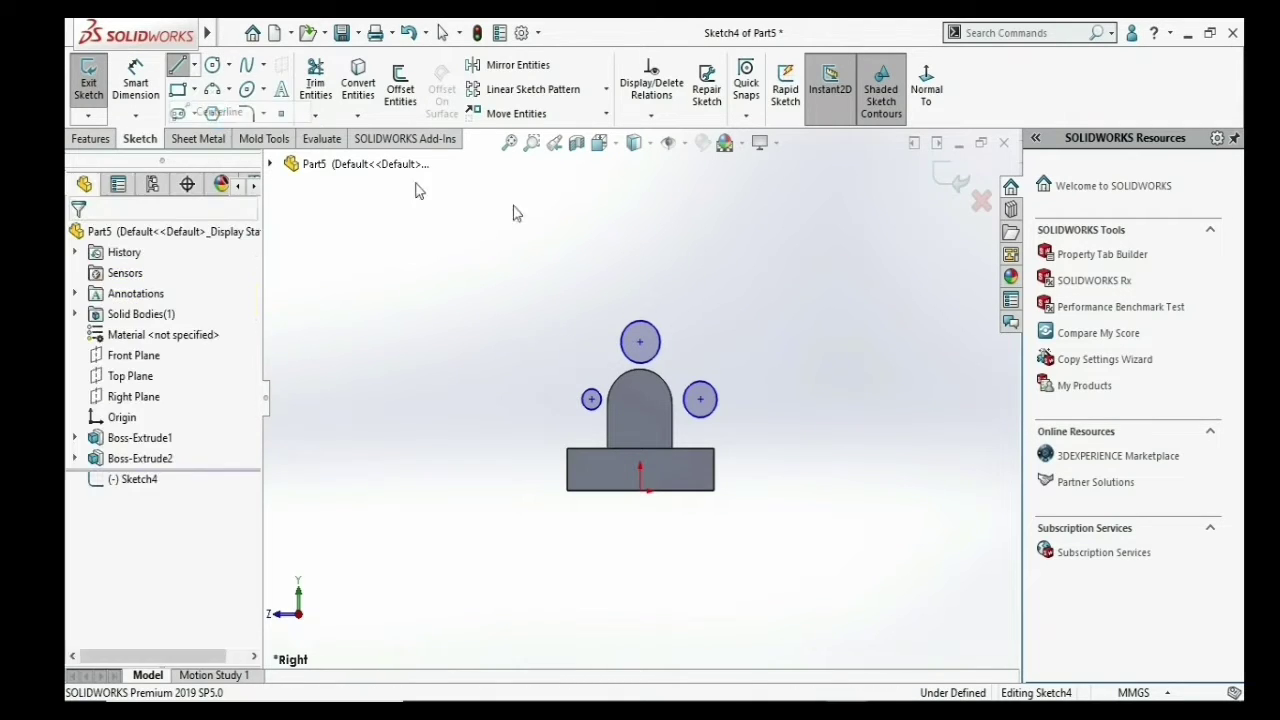
scroll(645, 520, down, 1)
click(641, 482)
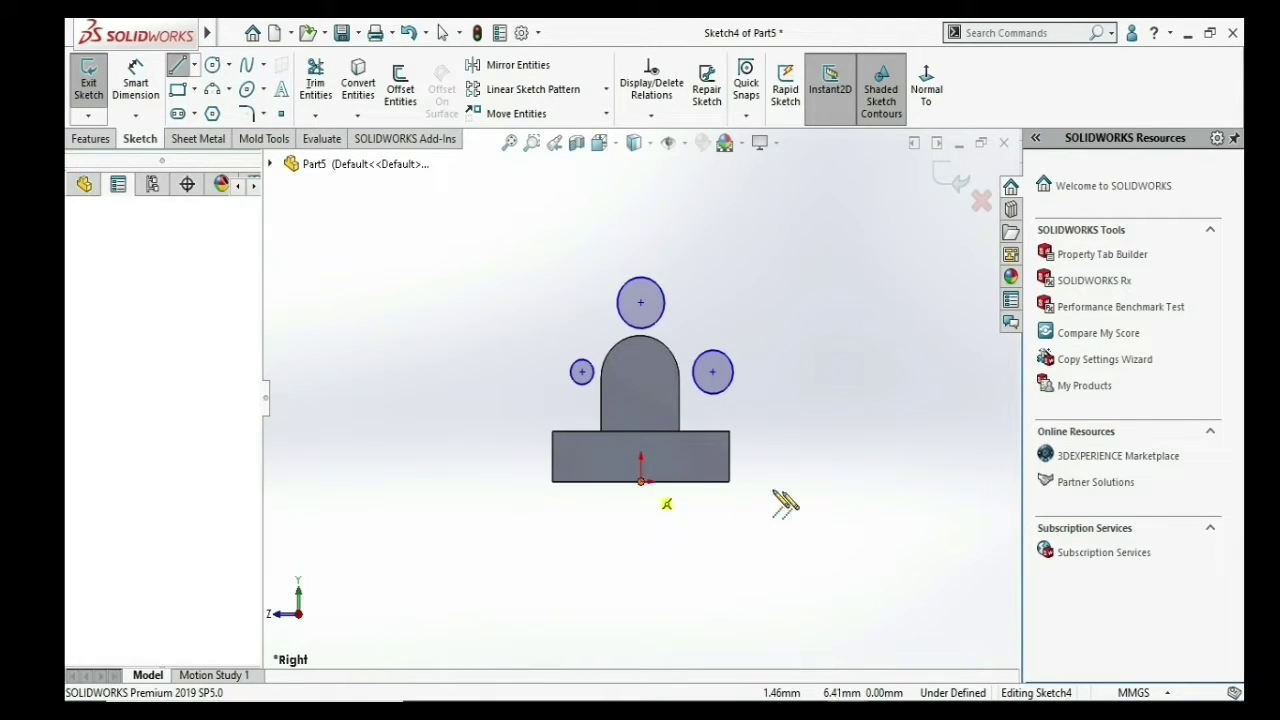
right_click(897, 485)
click(939, 492)
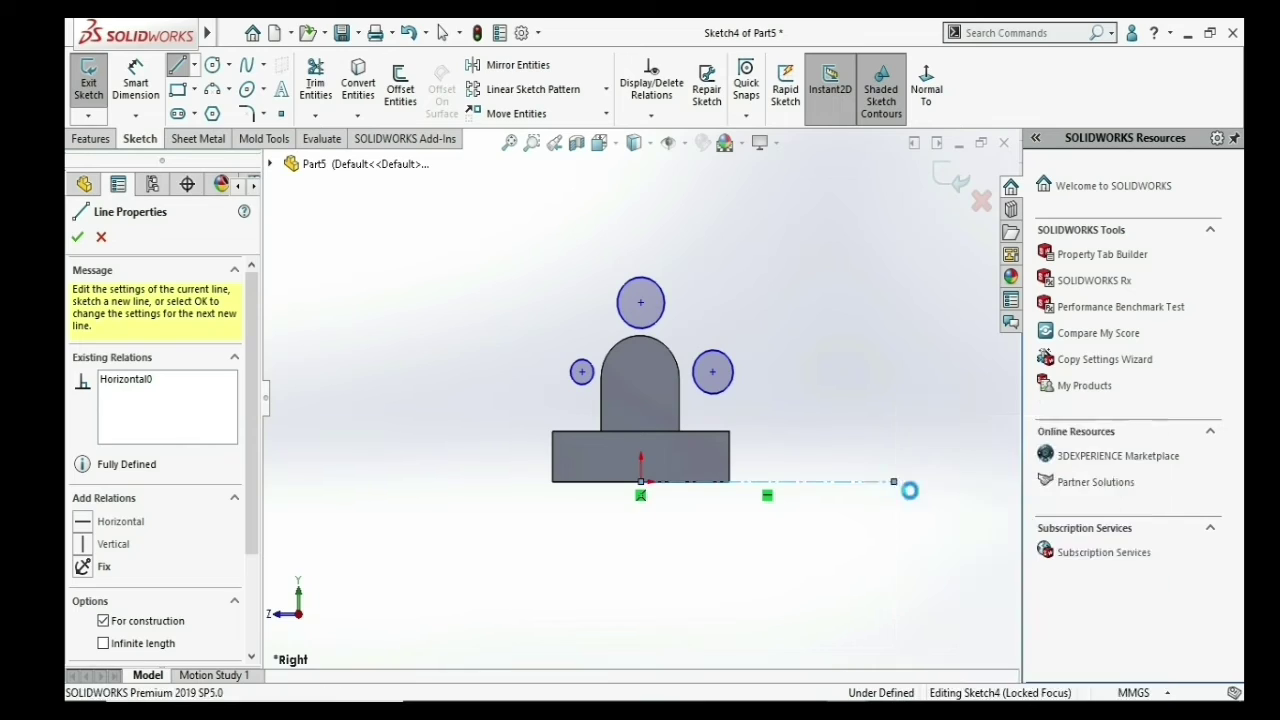
scroll(793, 511, up, 1)
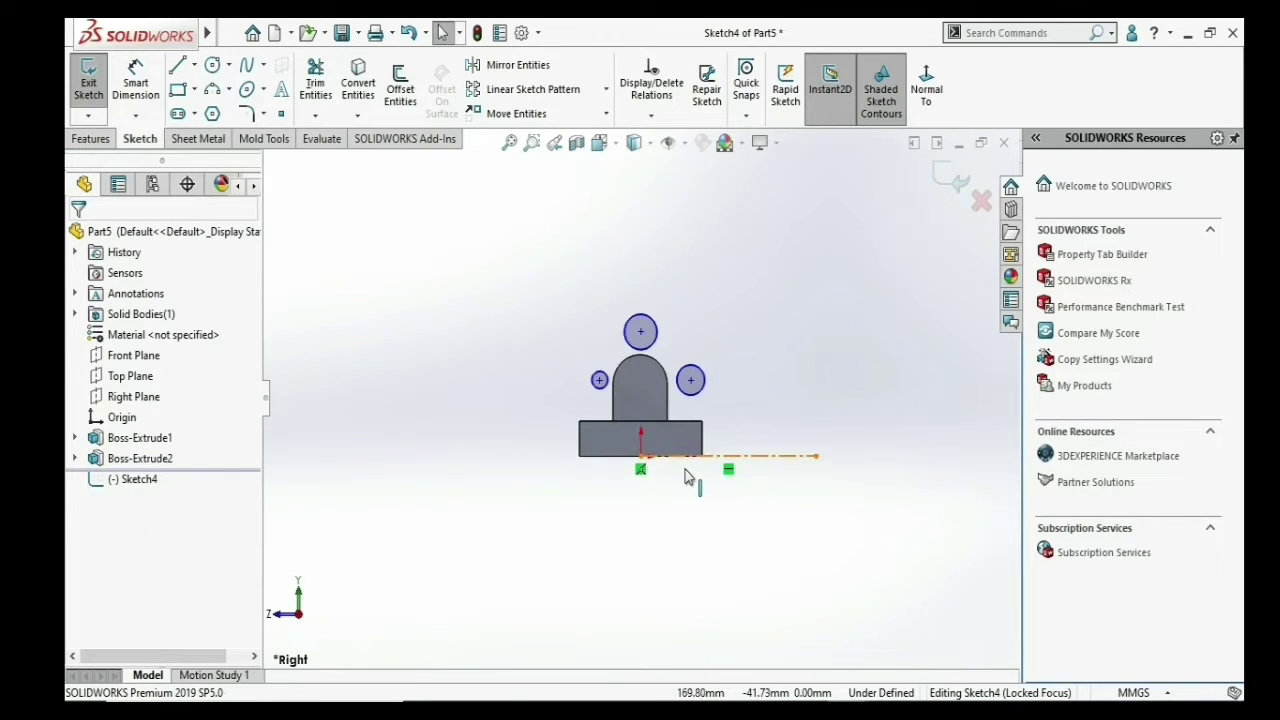
scroll(685, 472, down, 1)
click(92, 140)
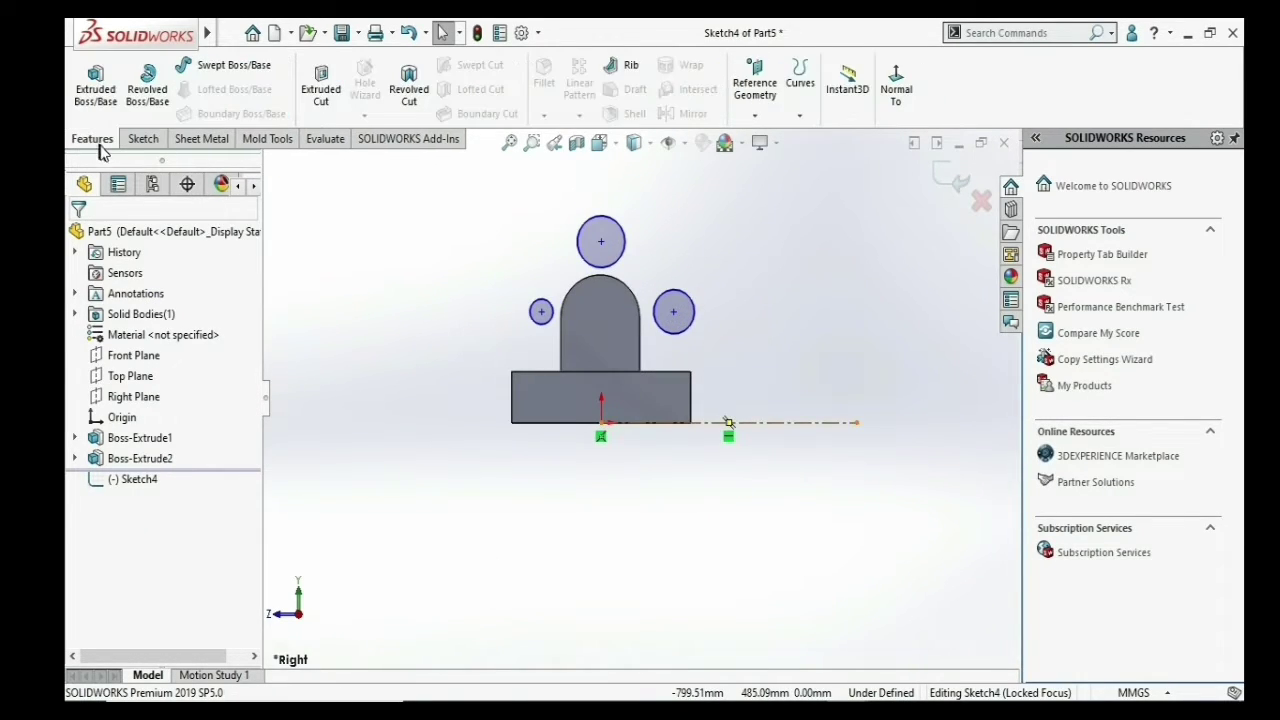
click(147, 95)
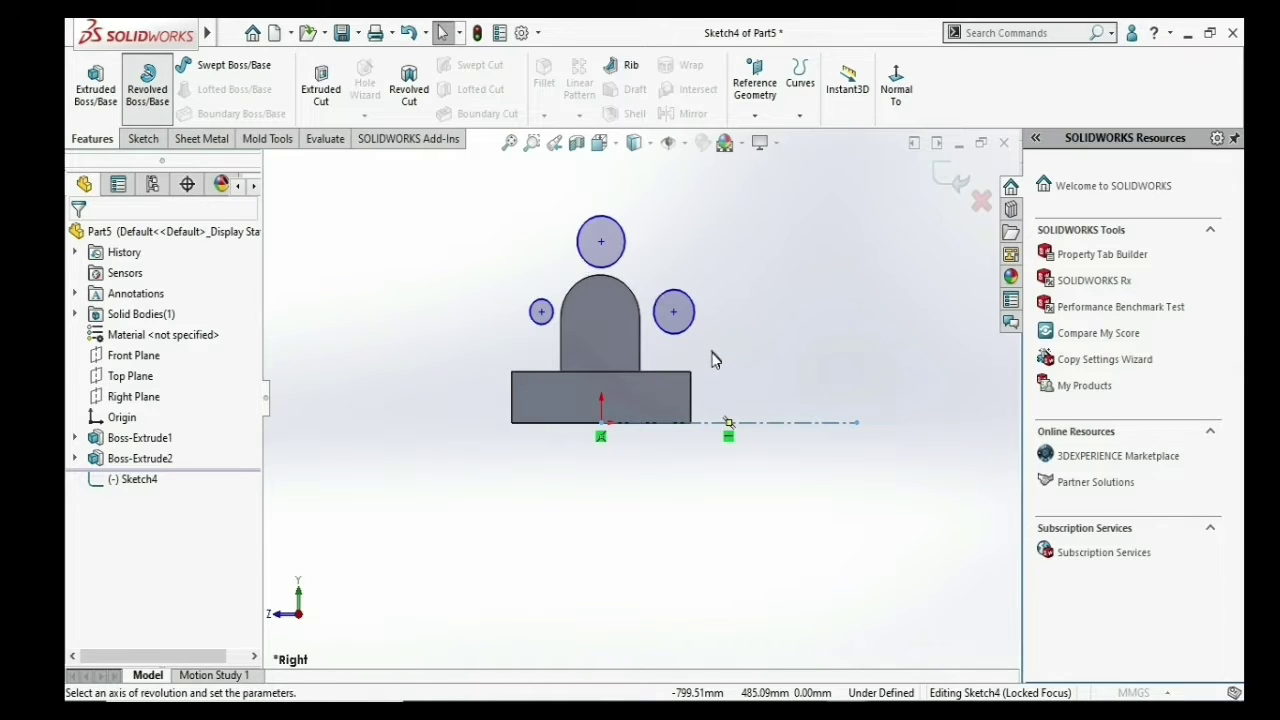
mouse_move(633, 433)
middle_down()
mouse_move(669, 423)
mouse_move(810, 455)
mouse_move(623, 494)
mouse_move(675, 490)
mouse_move(689, 484)
mouse_move(611, 486)
mouse_move(709, 449)
mouse_move(758, 470)
mouse_move(689, 451)
mouse_move(711, 463)
mouse_move(678, 473)
mouse_move(717, 488)
middle_up()
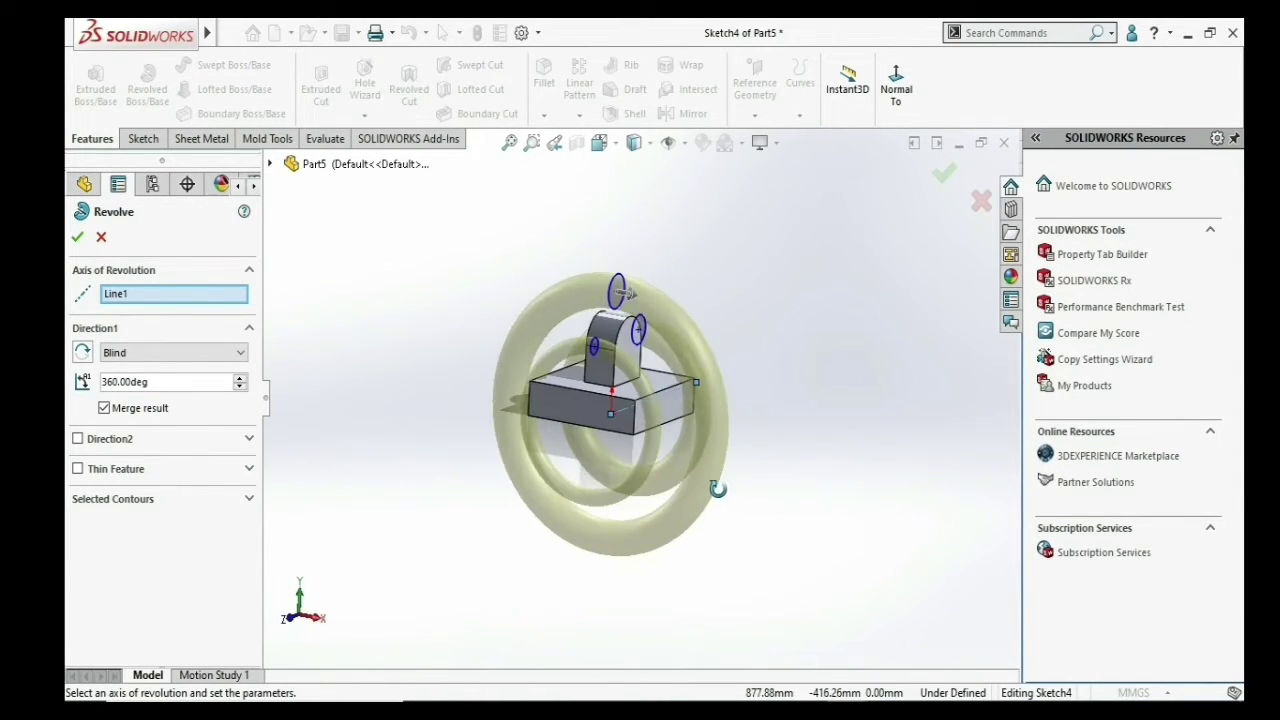
click(162, 358)
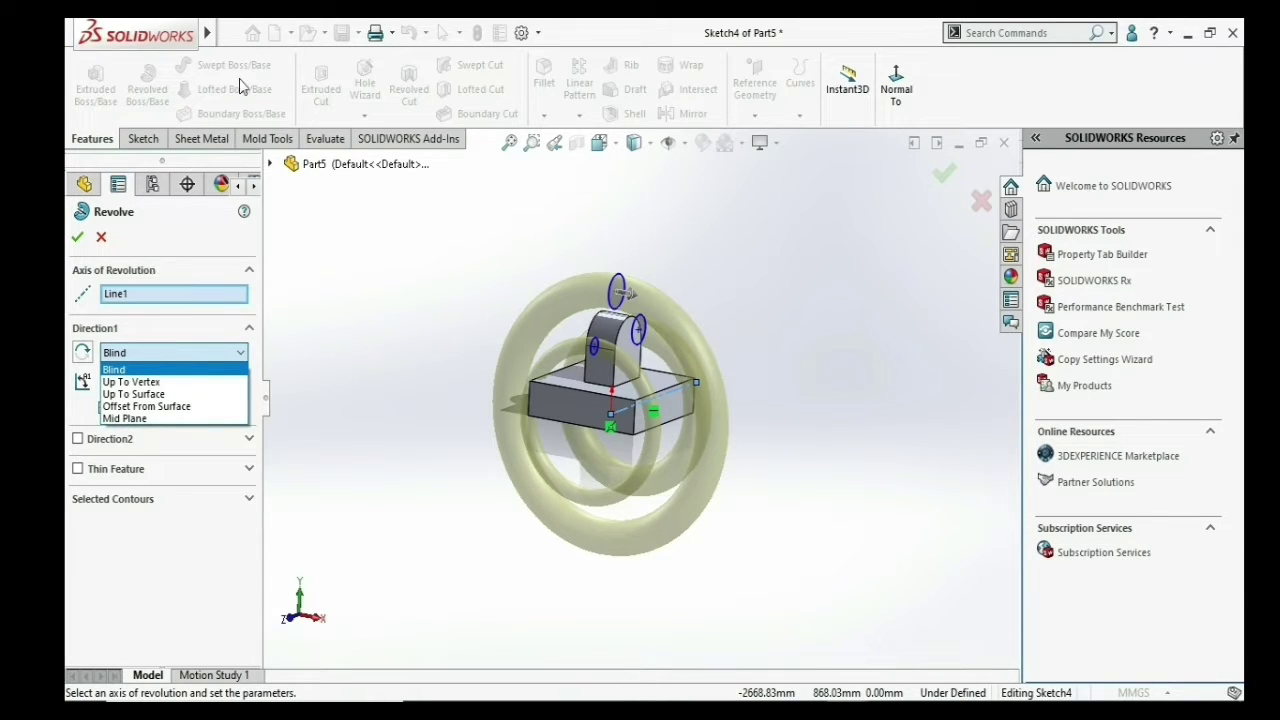
click(160, 382)
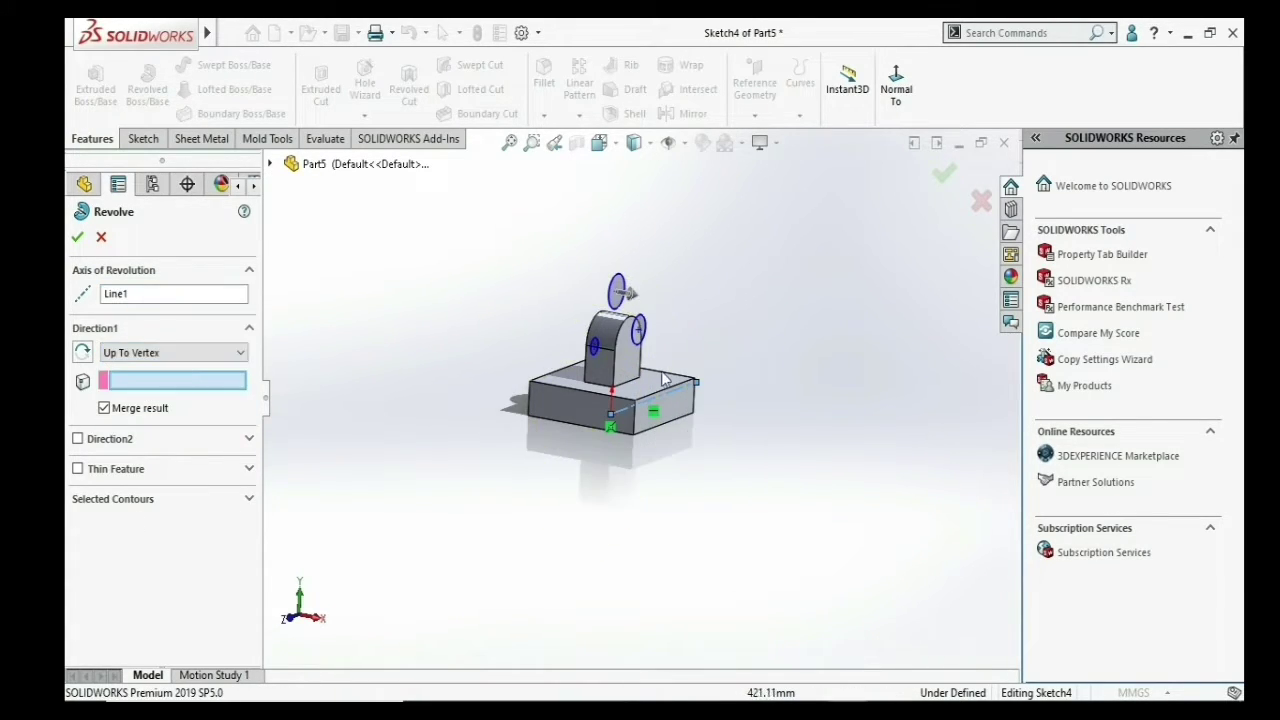
scroll(680, 370, down, 5)
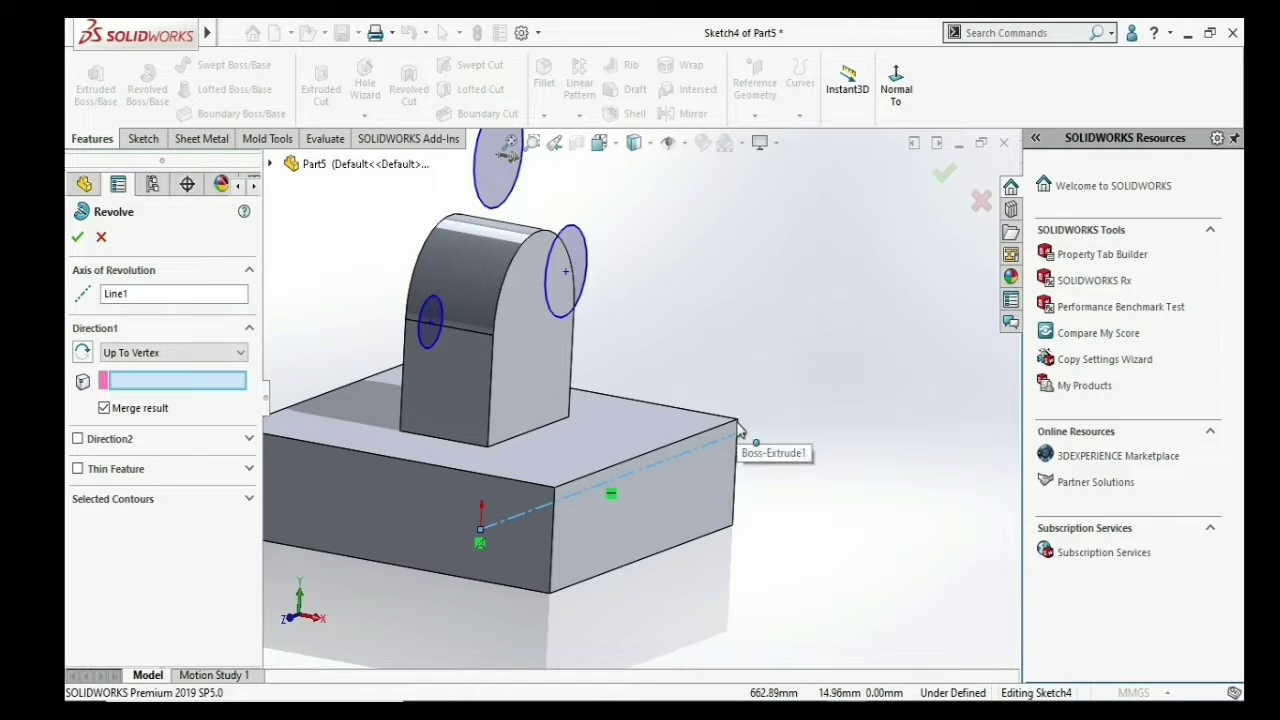
click(737, 424)
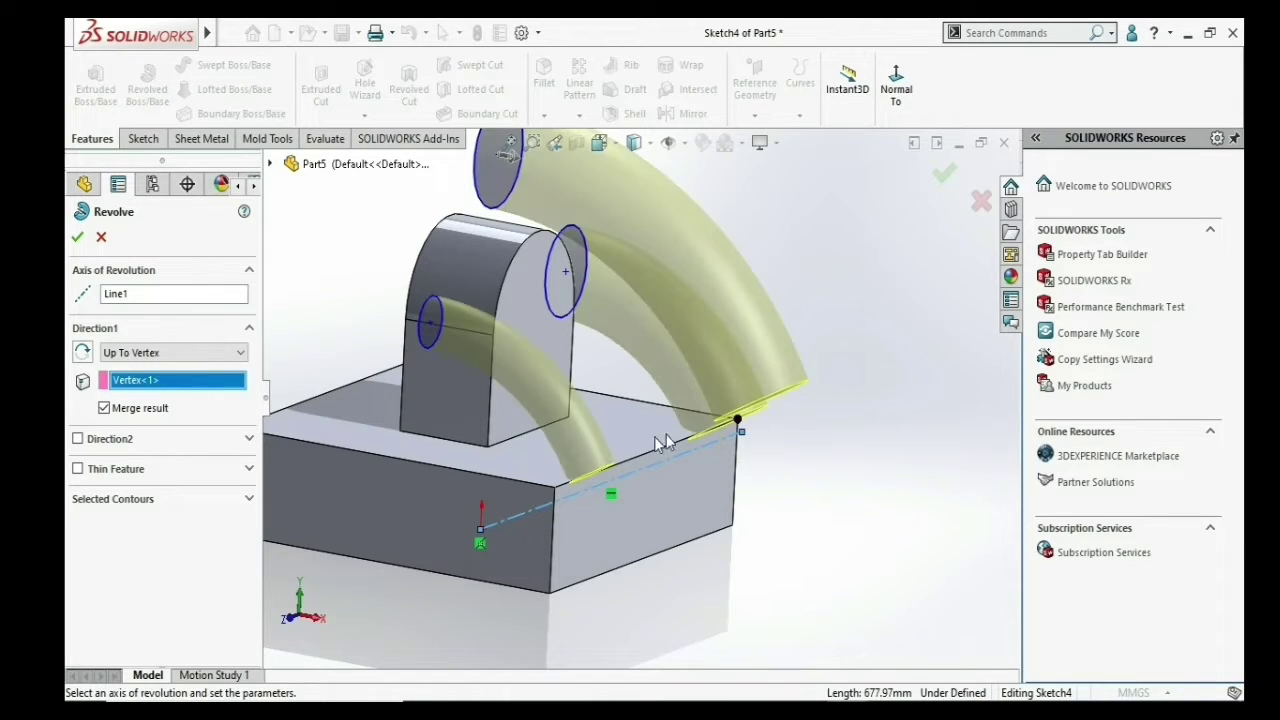
mouse_move(737, 424)
middle_down()
mouse_move(657, 405)
mouse_move(664, 418)
middle_up()
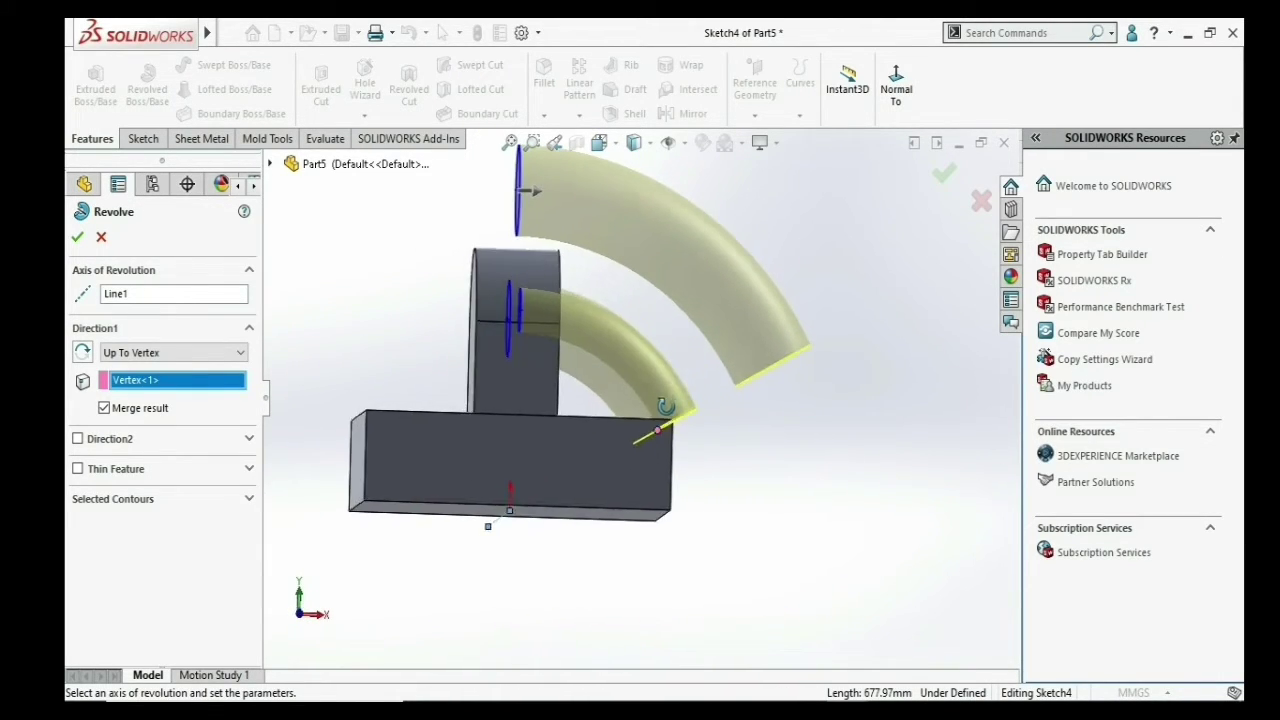
click(175, 352)
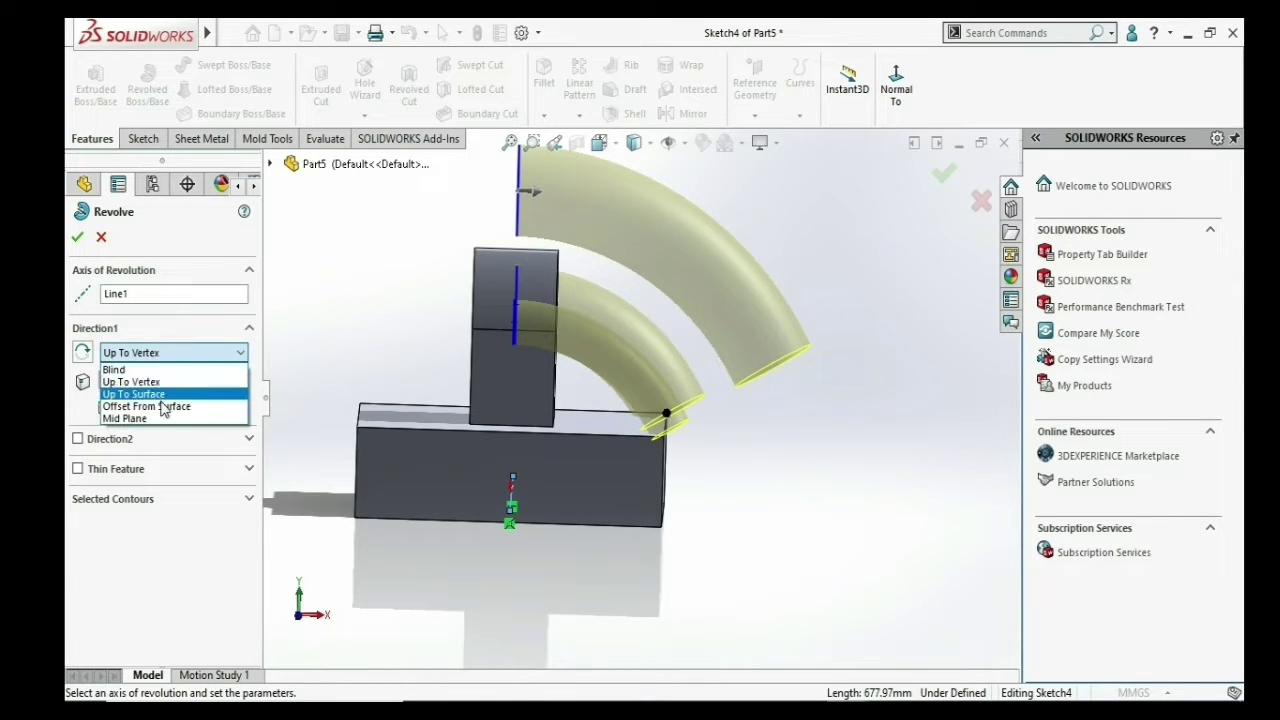
click(150, 391)
mouse_move(440, 484)
middle_down()
mouse_move(420, 378)
mouse_move(527, 356)
middle_up()
click(393, 474)
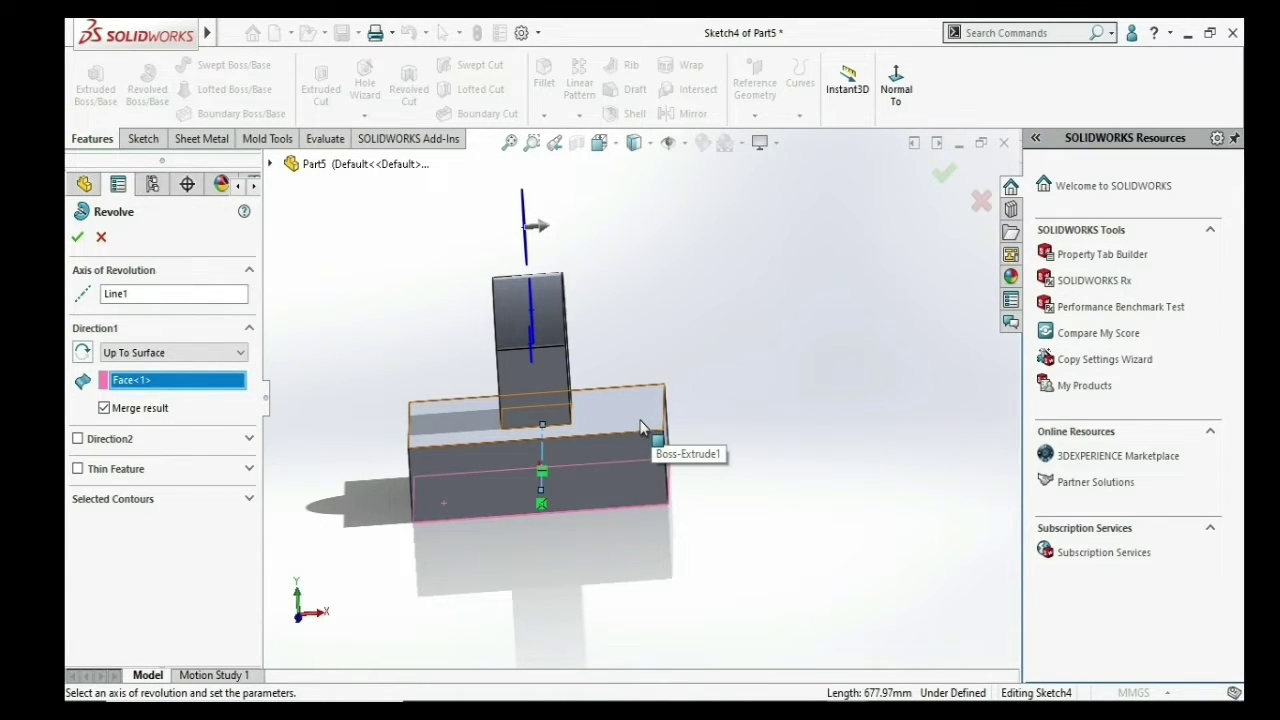
click(102, 237)
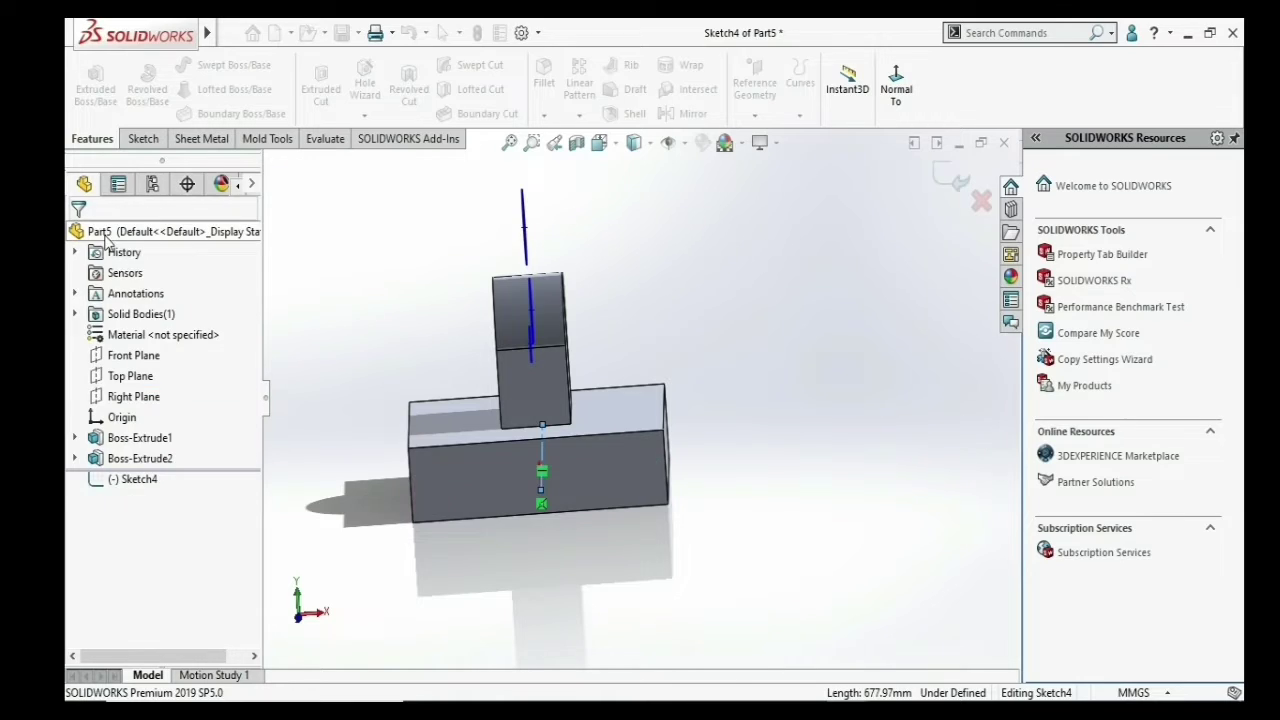
- Drag the right edge of Boss-Extrude1's sketch rectangle outward to widen the plate, then exit the sketch
click(140, 437)
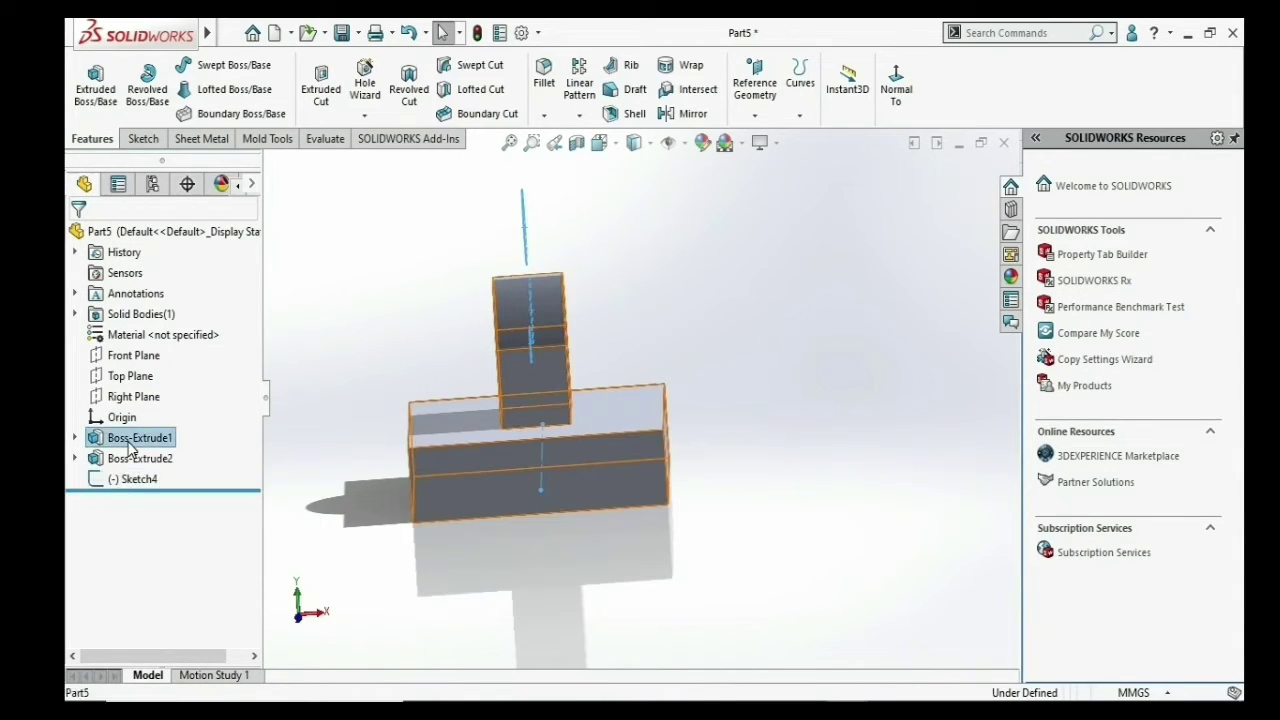
click(169, 392)
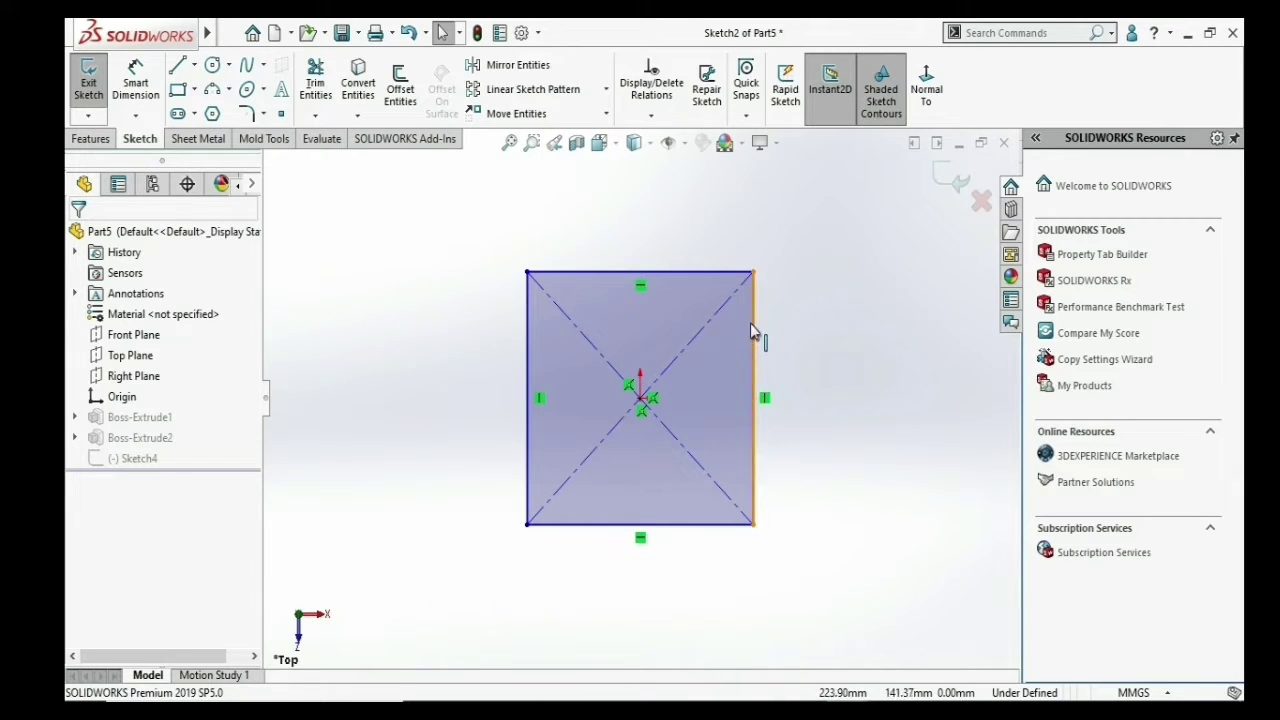
mouse_move(752, 330)
mouse_down()
mouse_move(656, 330)
mouse_move(649, 149)
mouse_up()
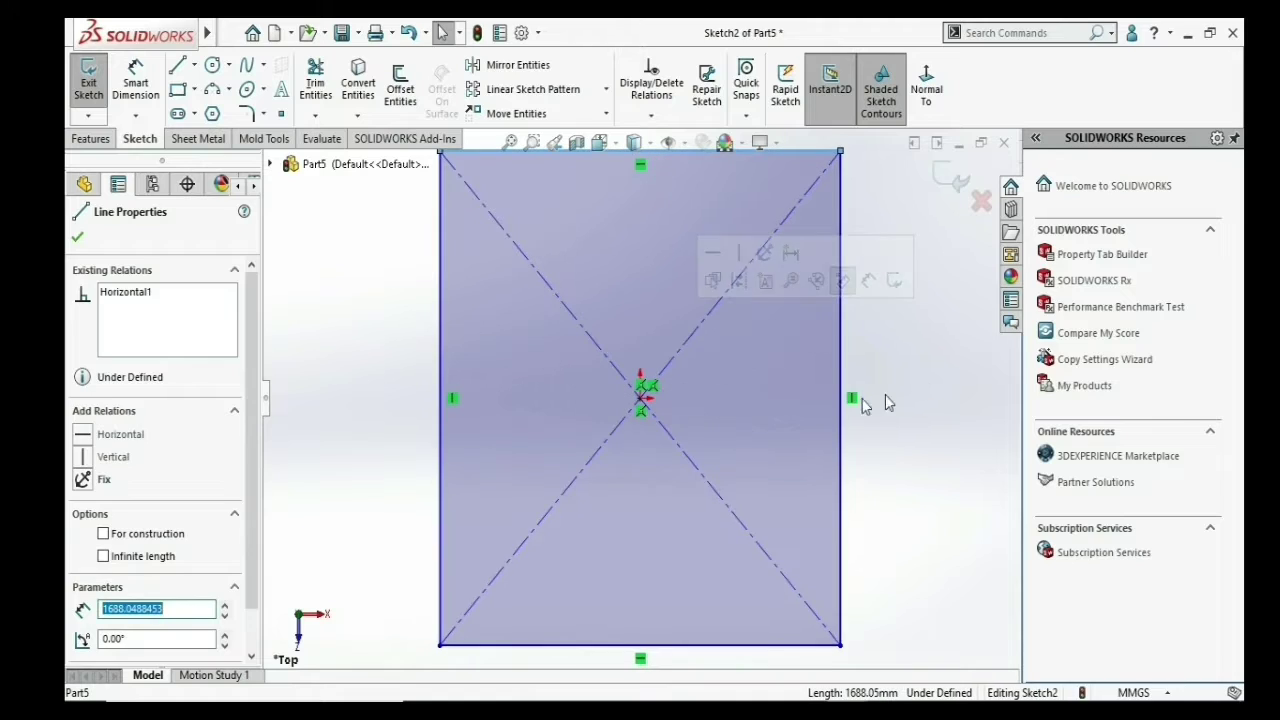
drag(842, 391, 881, 391)
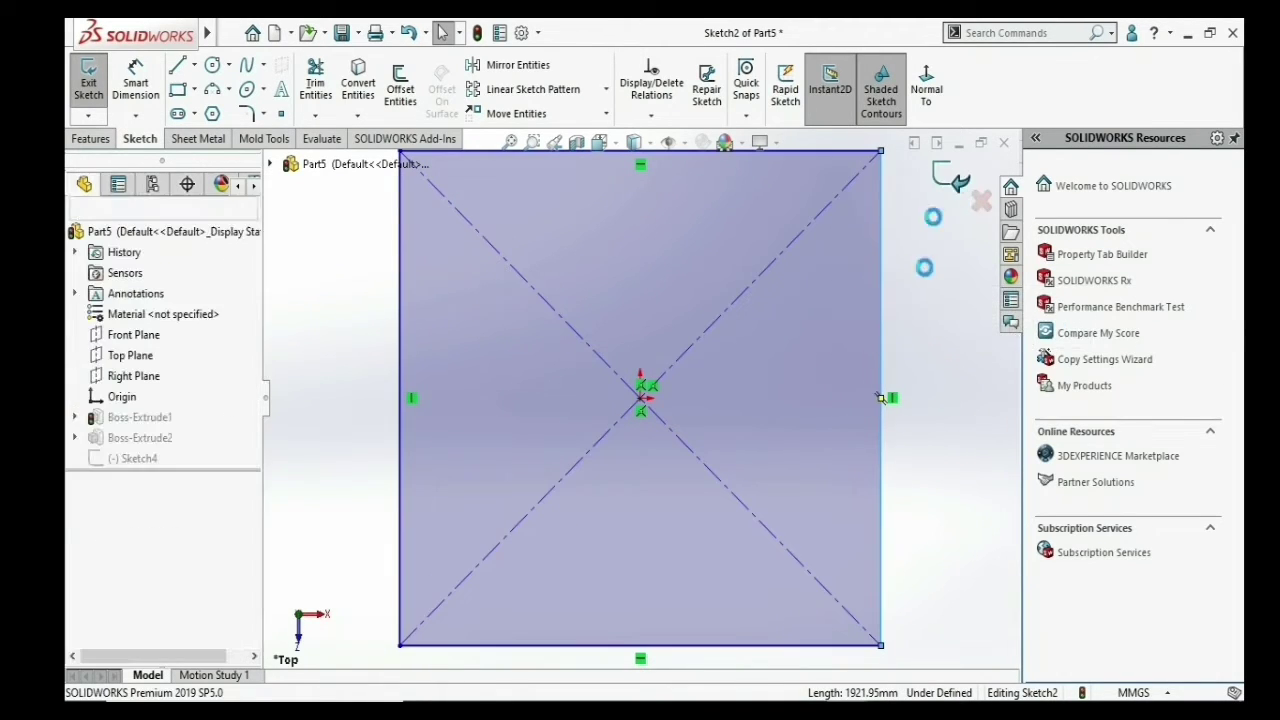
mouse_move(808, 497)
middle_down()
mouse_move(714, 343)
mouse_move(734, 349)
middle_up()
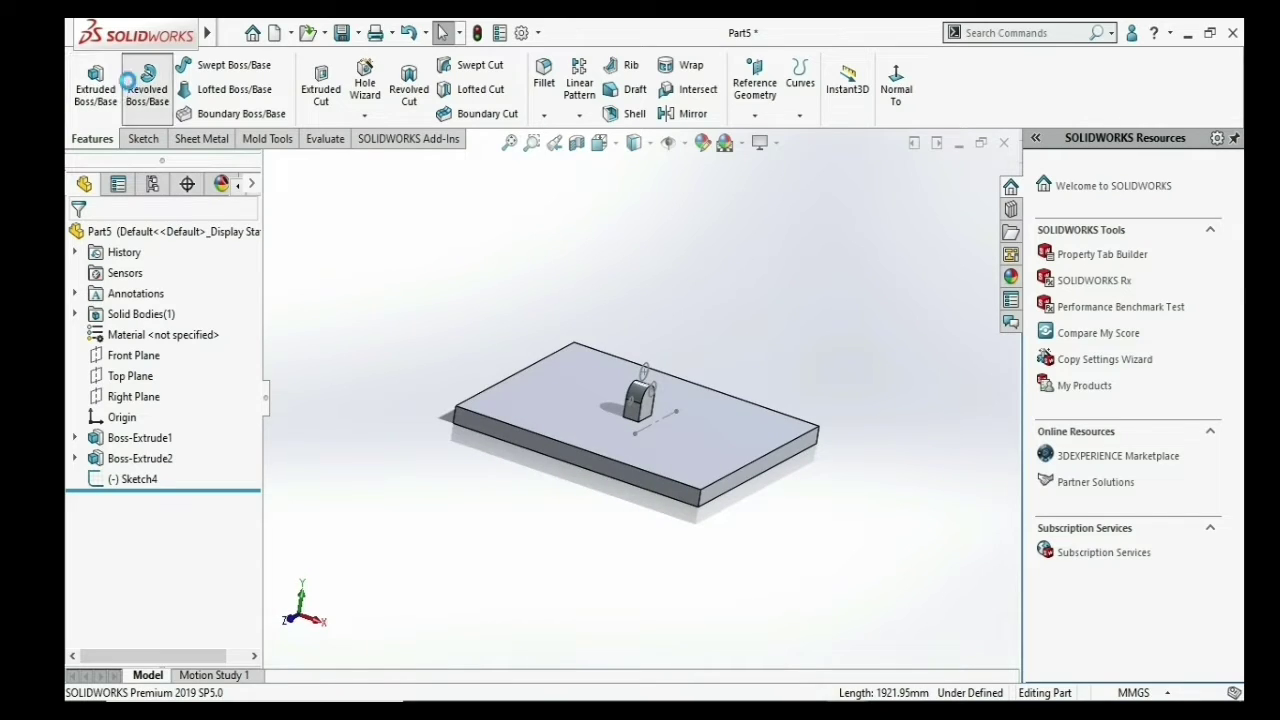
- Take Sketch4 as the revolve profile and end it Up To Surface at the plate face
scroll(652, 434, down, 2)
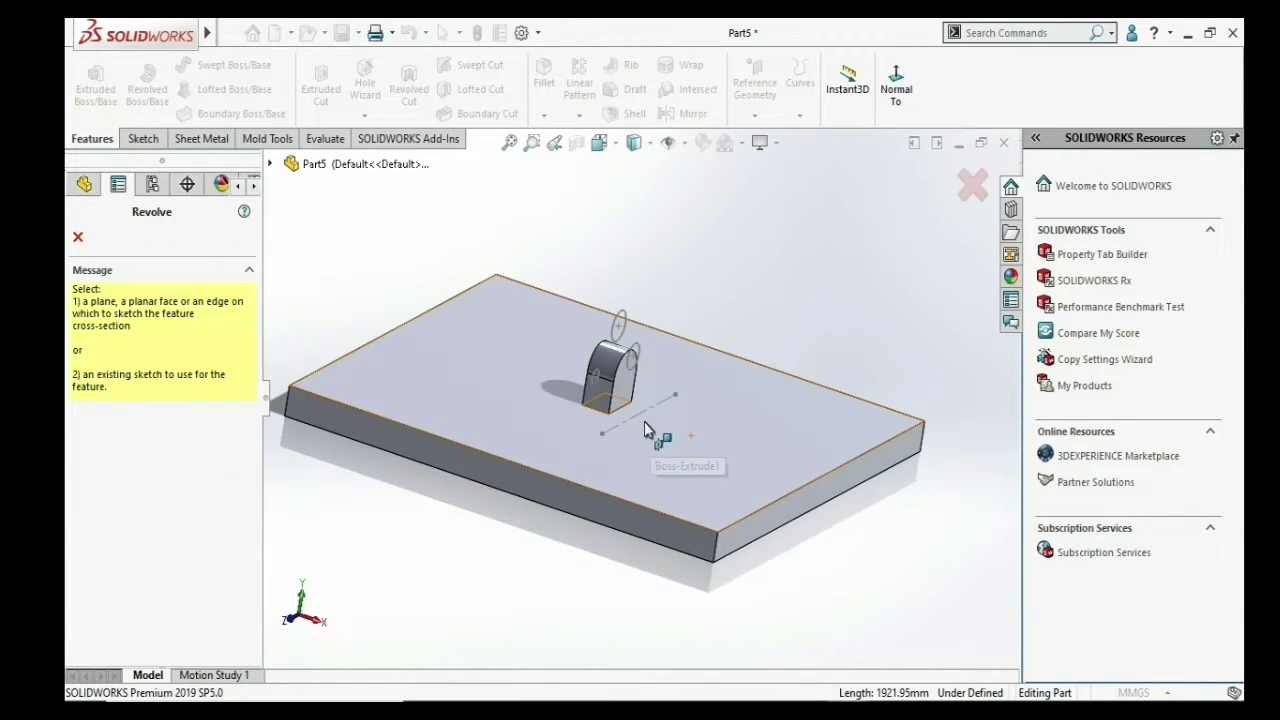
scroll(644, 421, down, 1)
key(Escape)
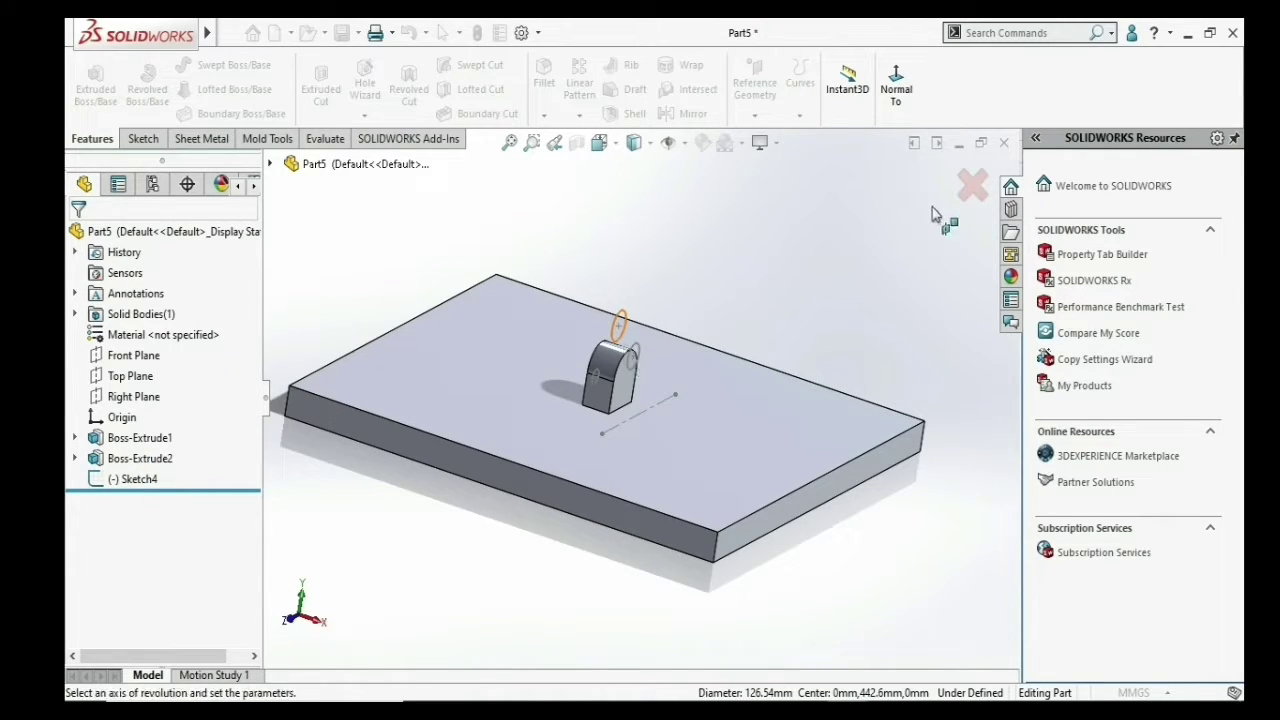
key(Escape)
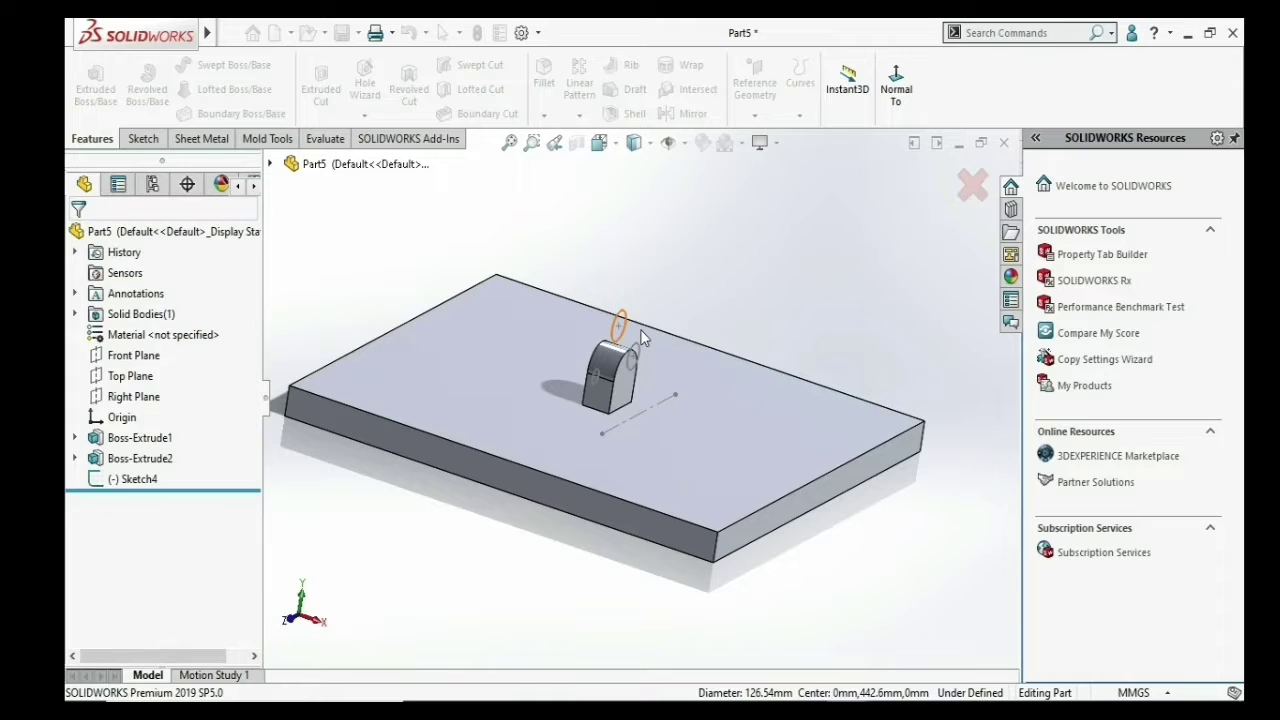
key(z)
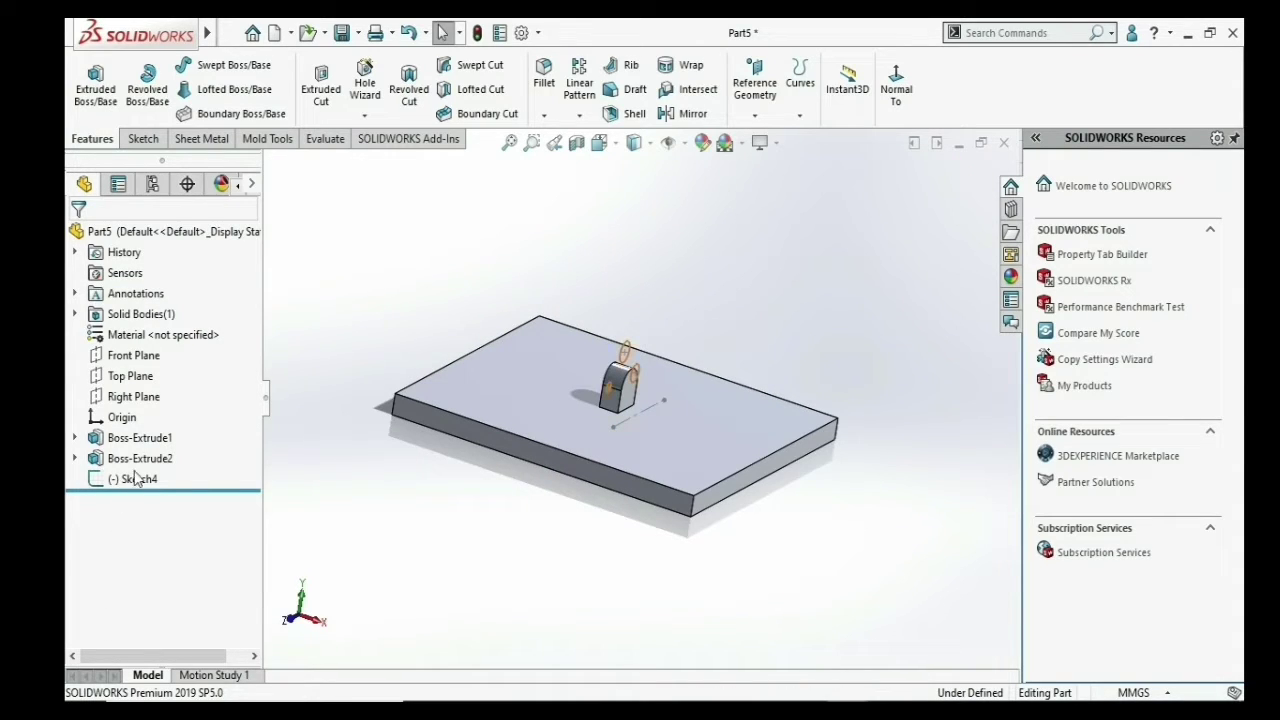
click(130, 488)
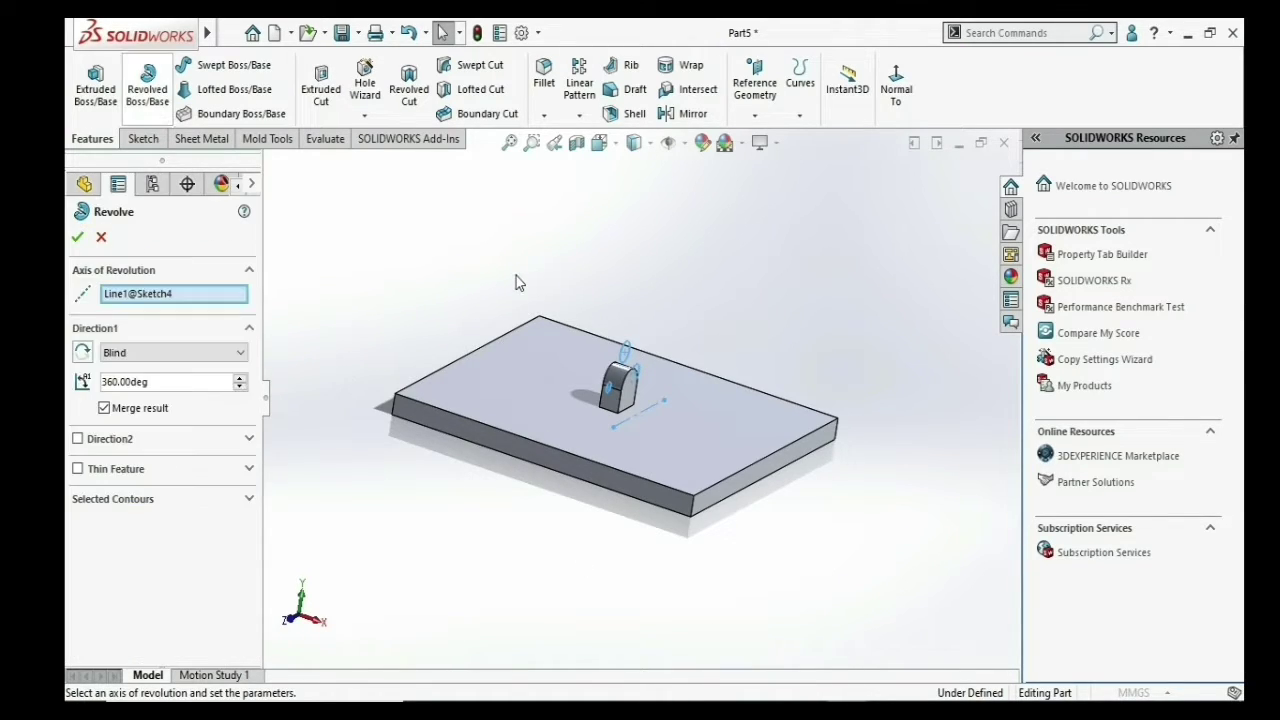
scroll(593, 365, down, 3)
scroll(593, 364, up, 1)
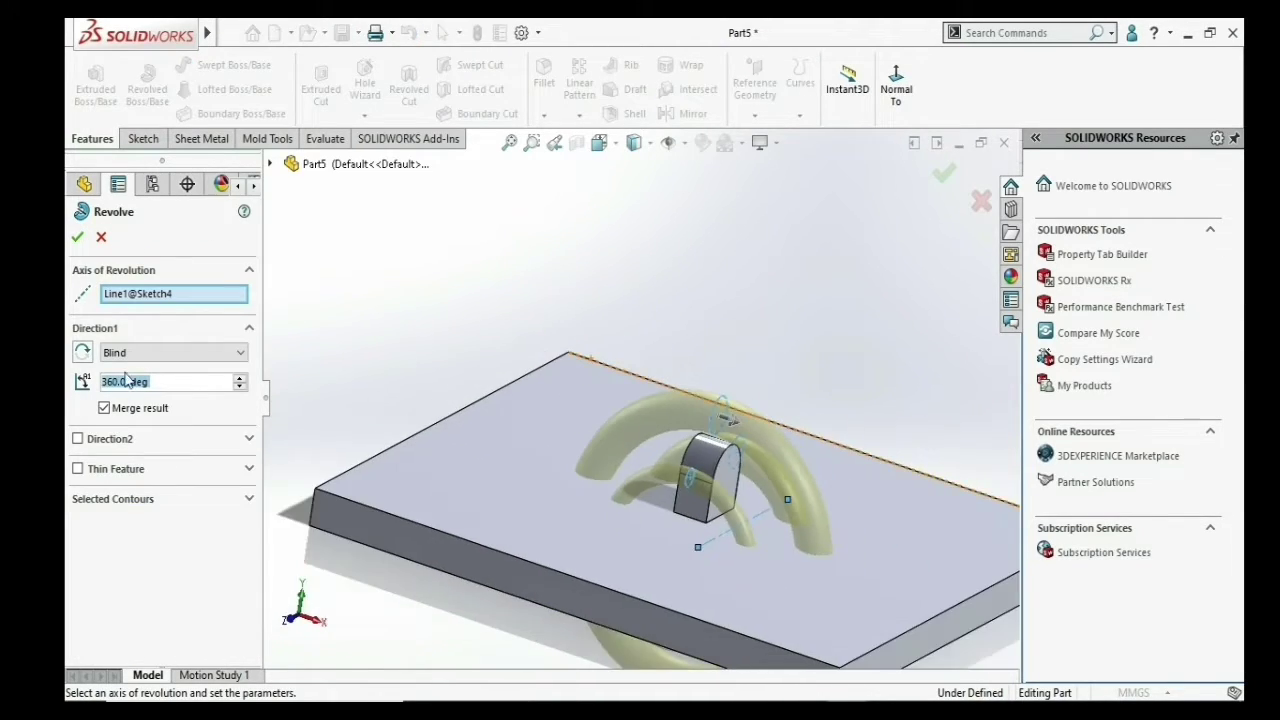
click(172, 360)
click(166, 393)
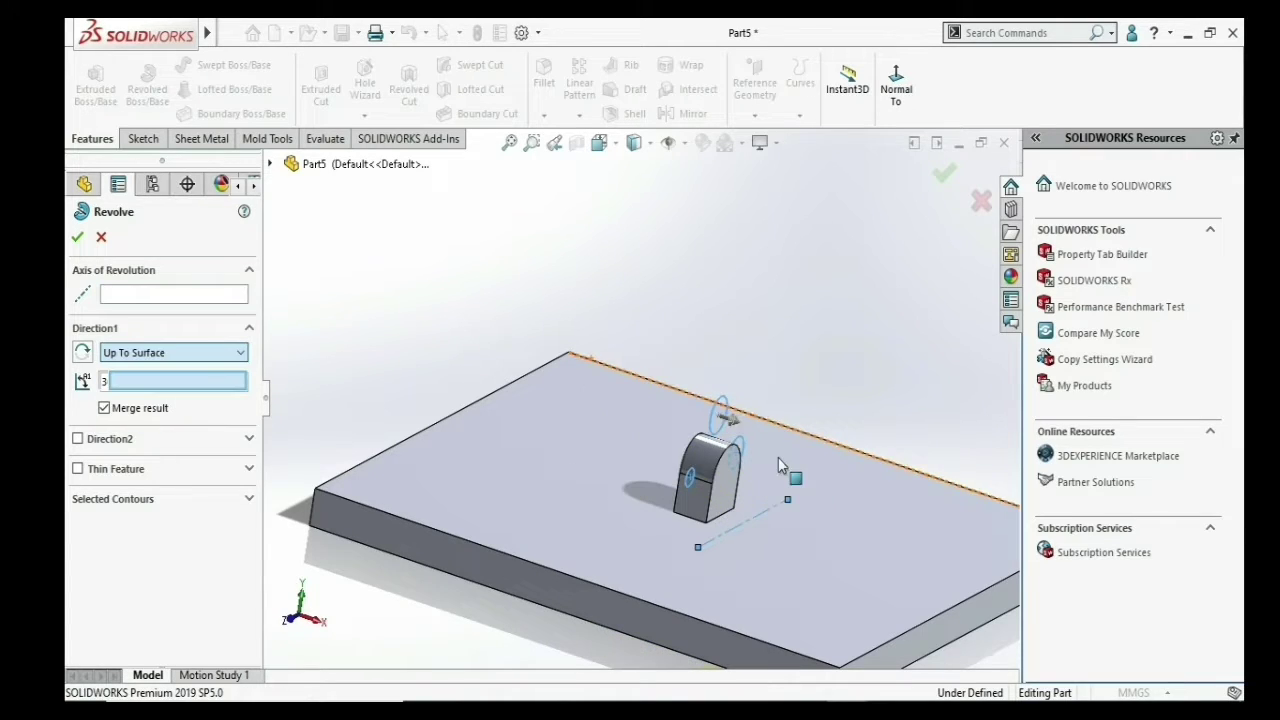
click(808, 548)
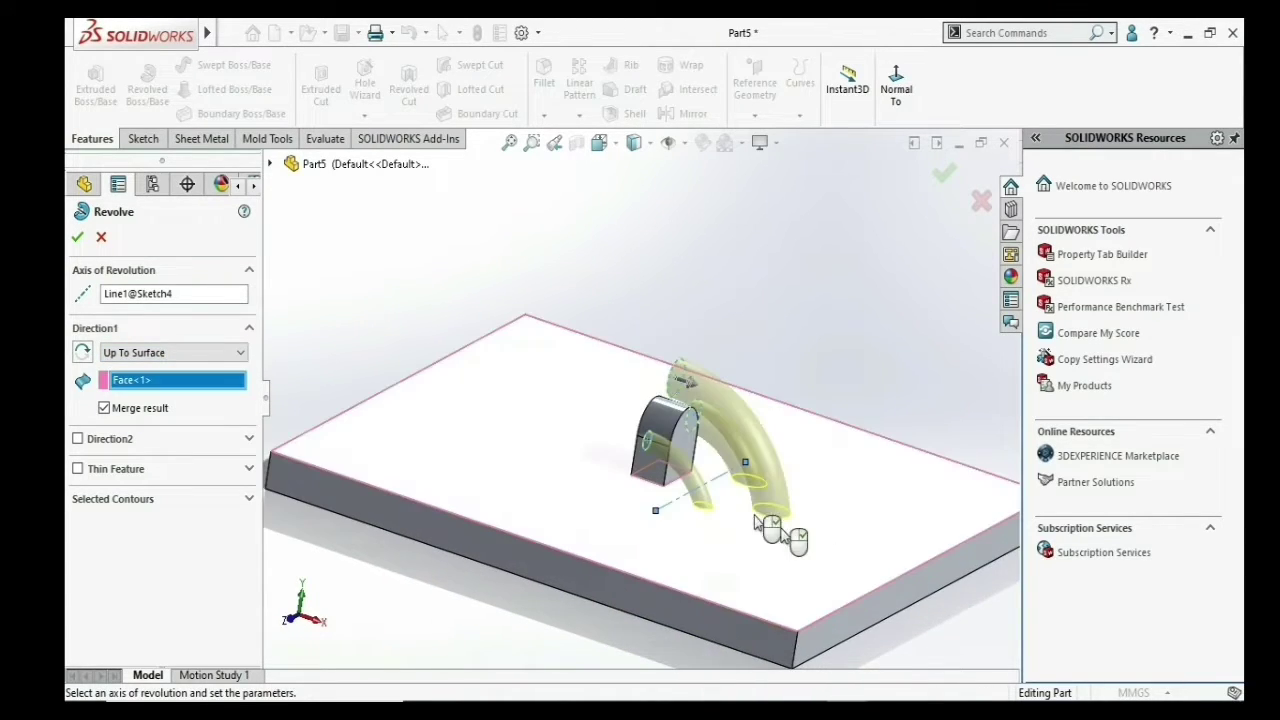
mouse_move(808, 548)
middle_down()
mouse_move(708, 508)
mouse_move(771, 429)
mouse_move(800, 440)
mouse_move(866, 526)
mouse_move(740, 517)
mouse_move(752, 517)
middle_up()
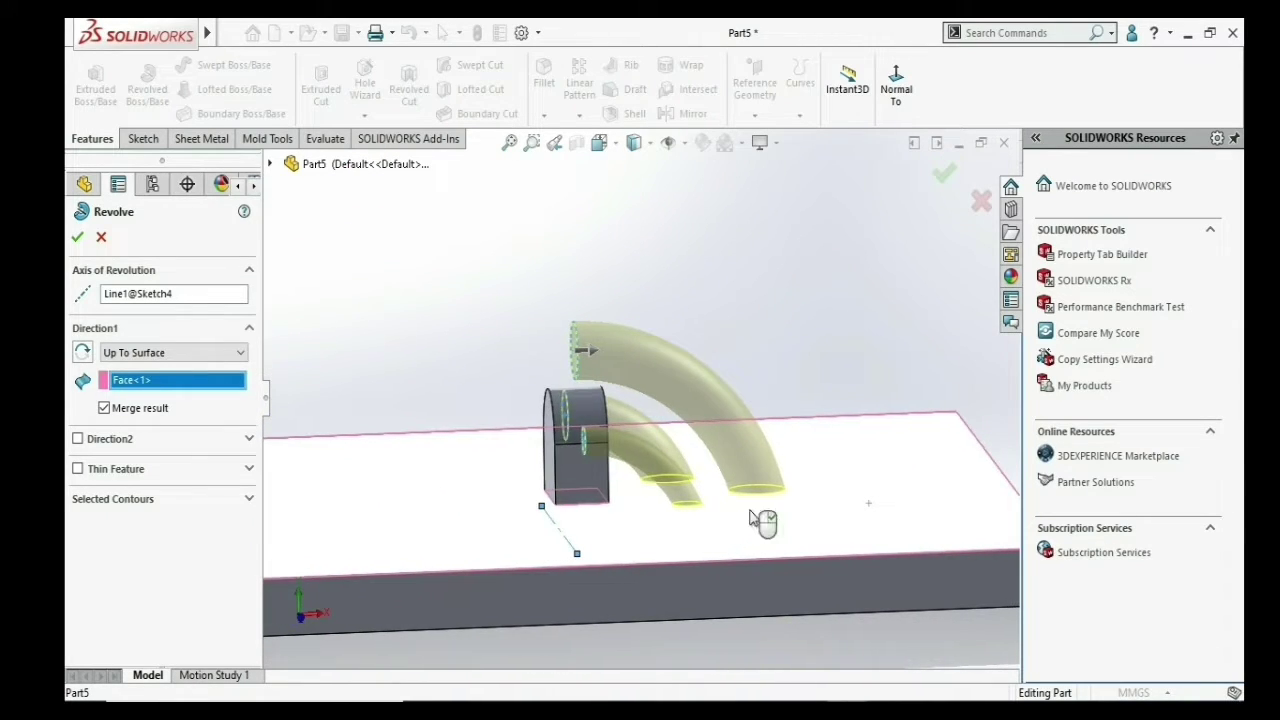
- Try a second revolve direction ending Up To Surface, then turn it back off
click(78, 440)
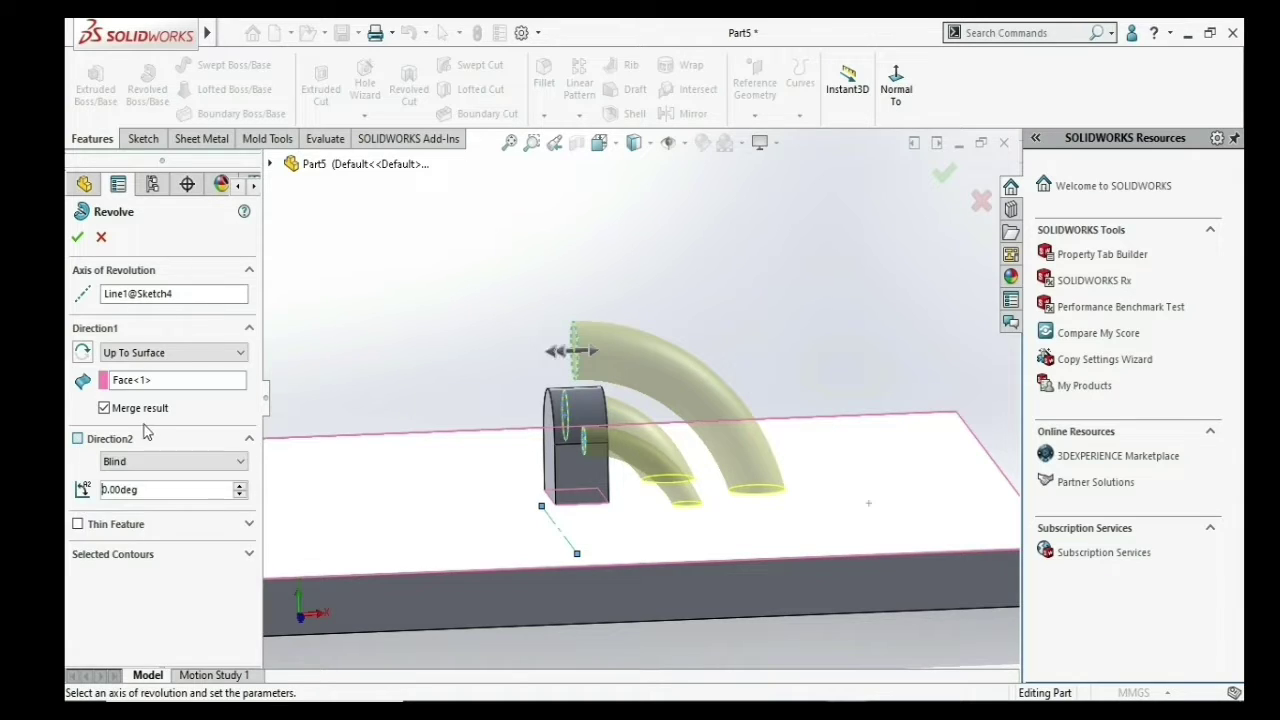
click(124, 464)
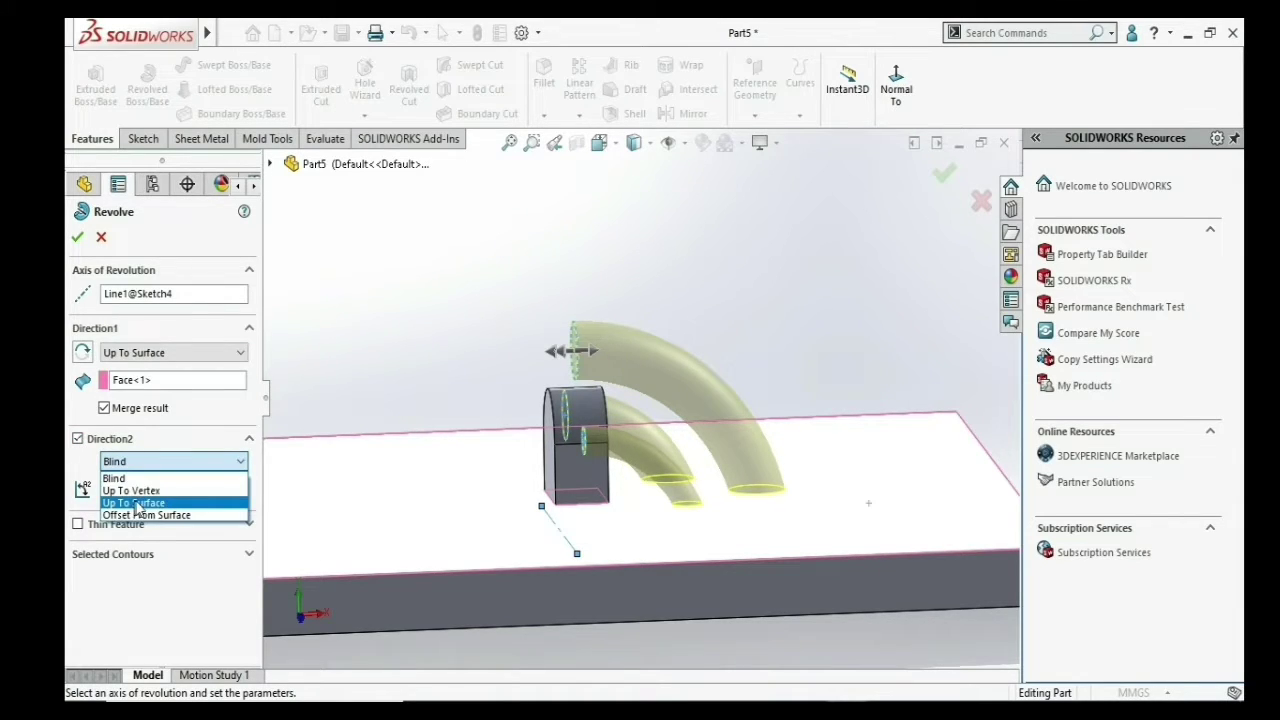
click(135, 504)
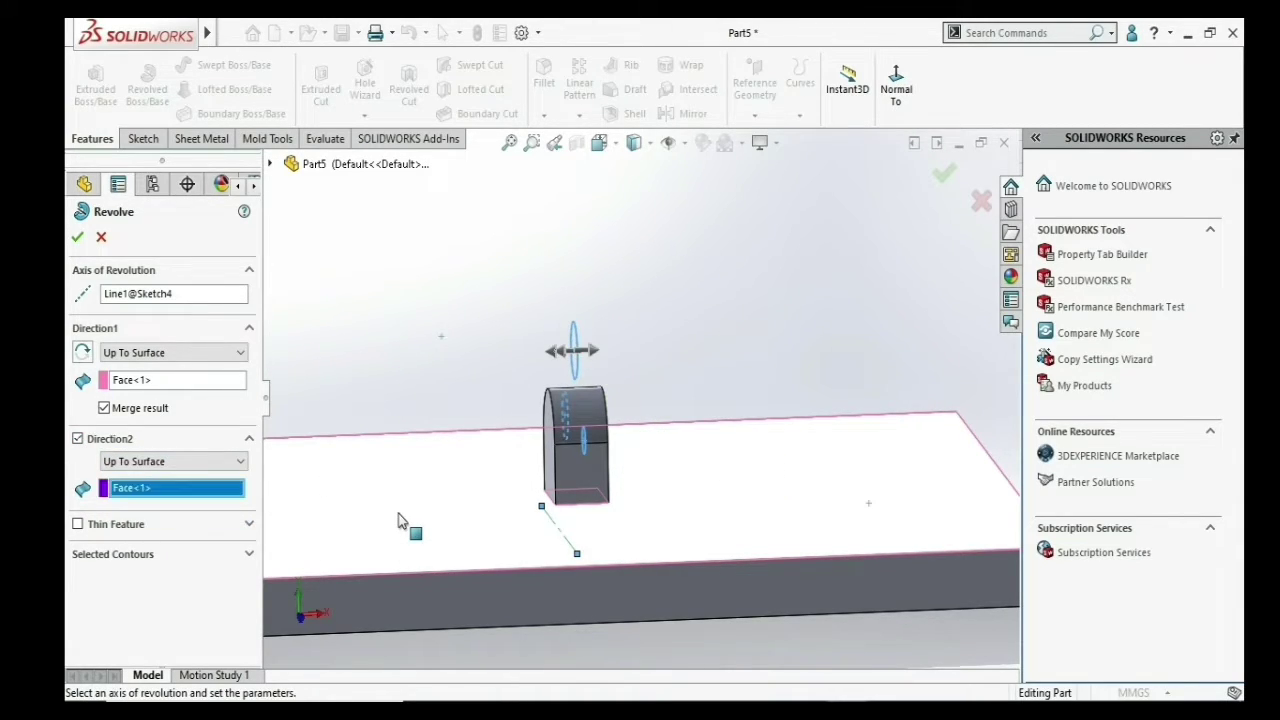
middle_drag(614, 460, 482, 557)
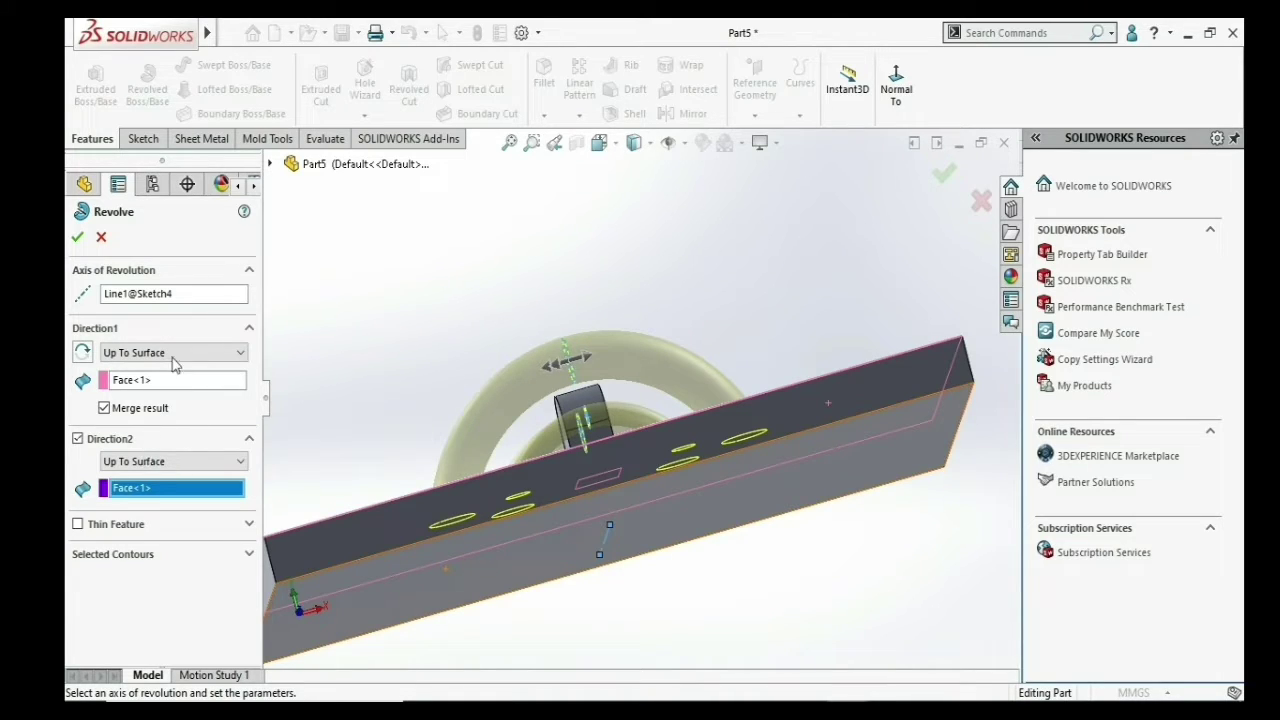
click(77, 439)
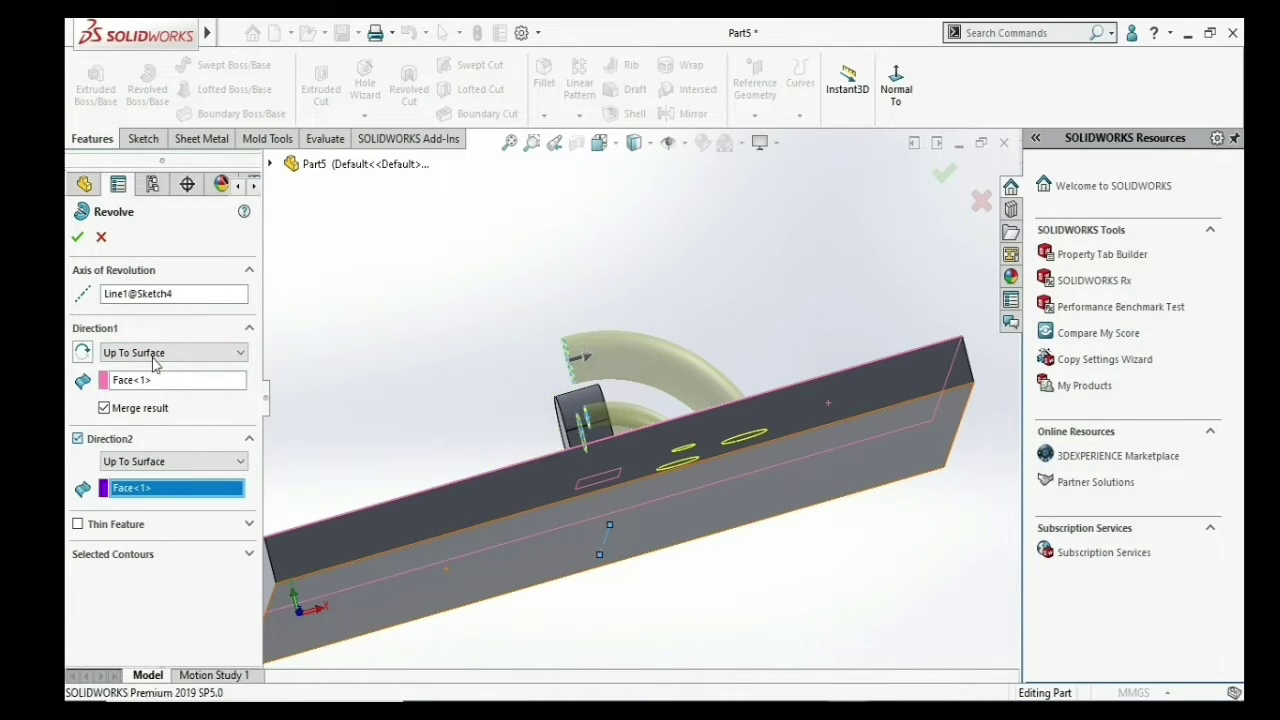
scroll(537, 400, up, 3)
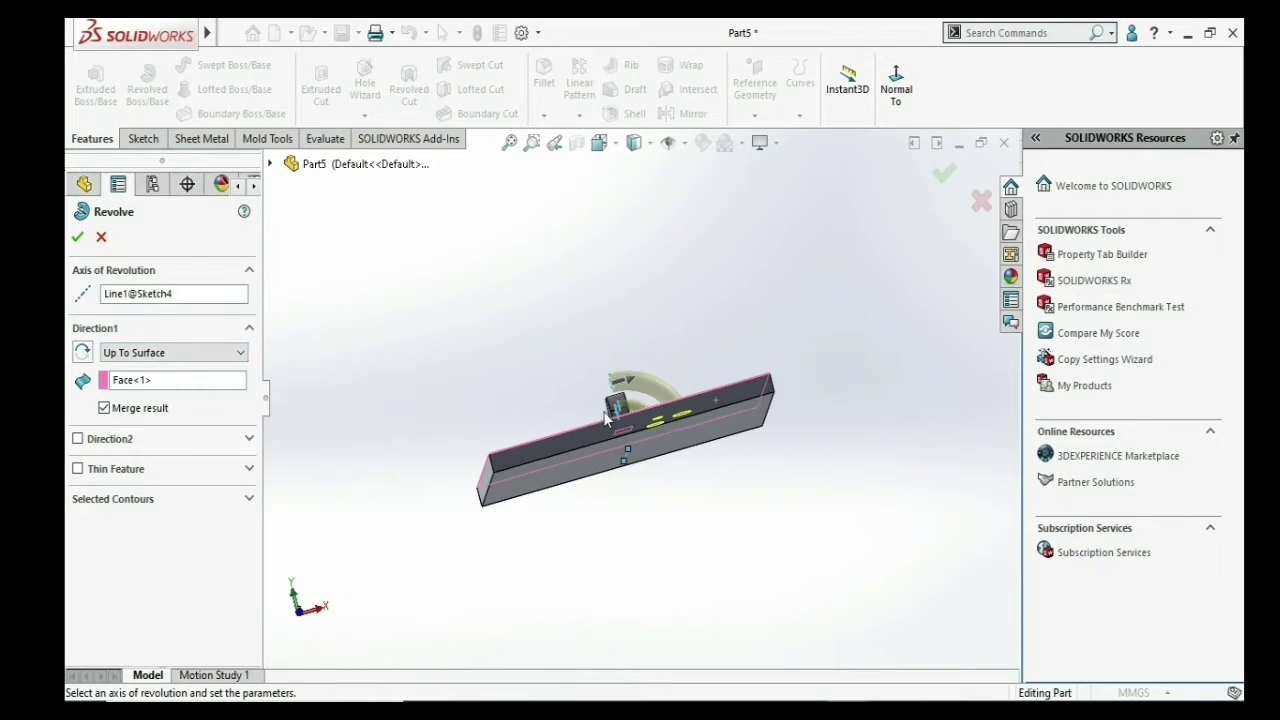
middle_drag(593, 472, 614, 548)
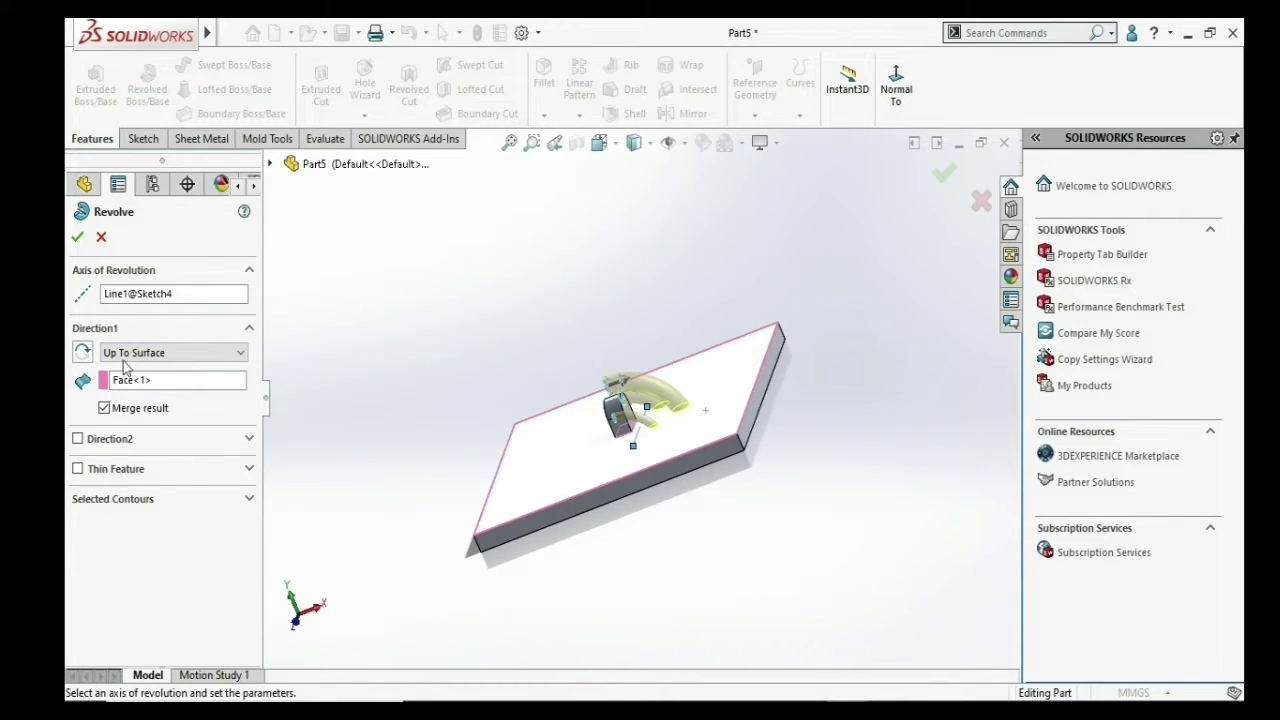
- Change Direction 1 to Offset From Surface on the plate face, offset 40 mm
click(124, 354)
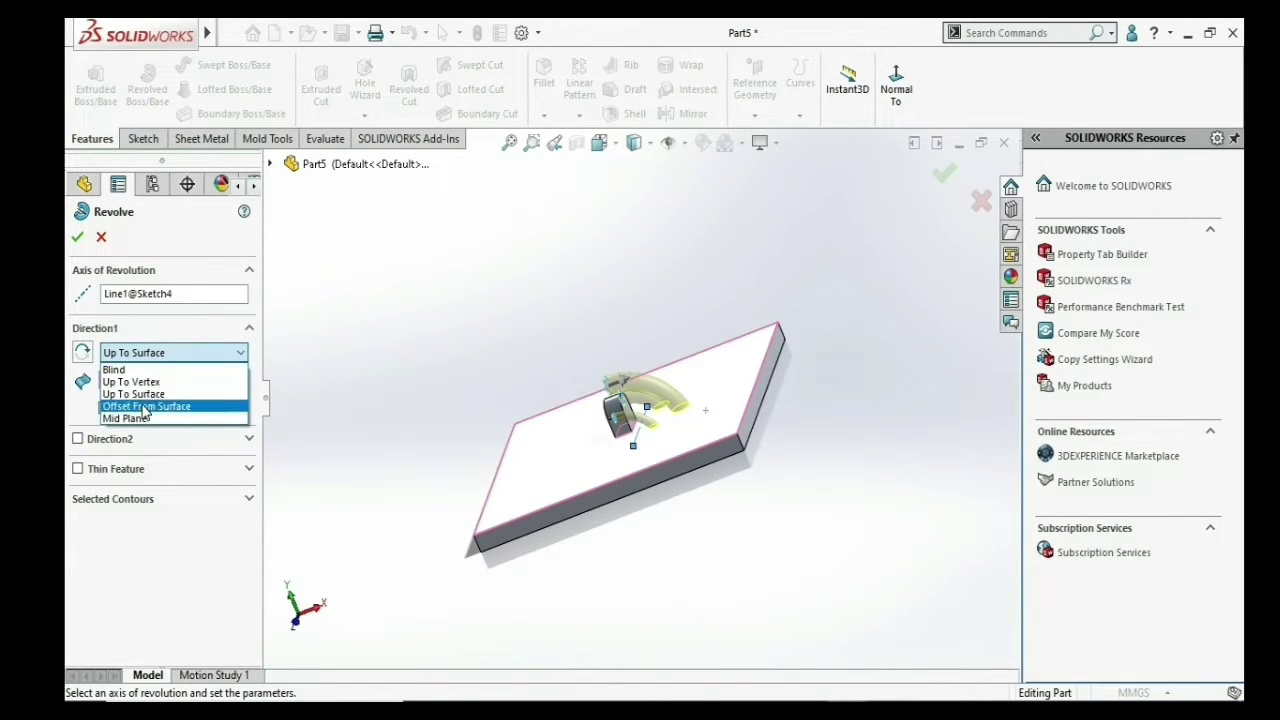
click(144, 406)
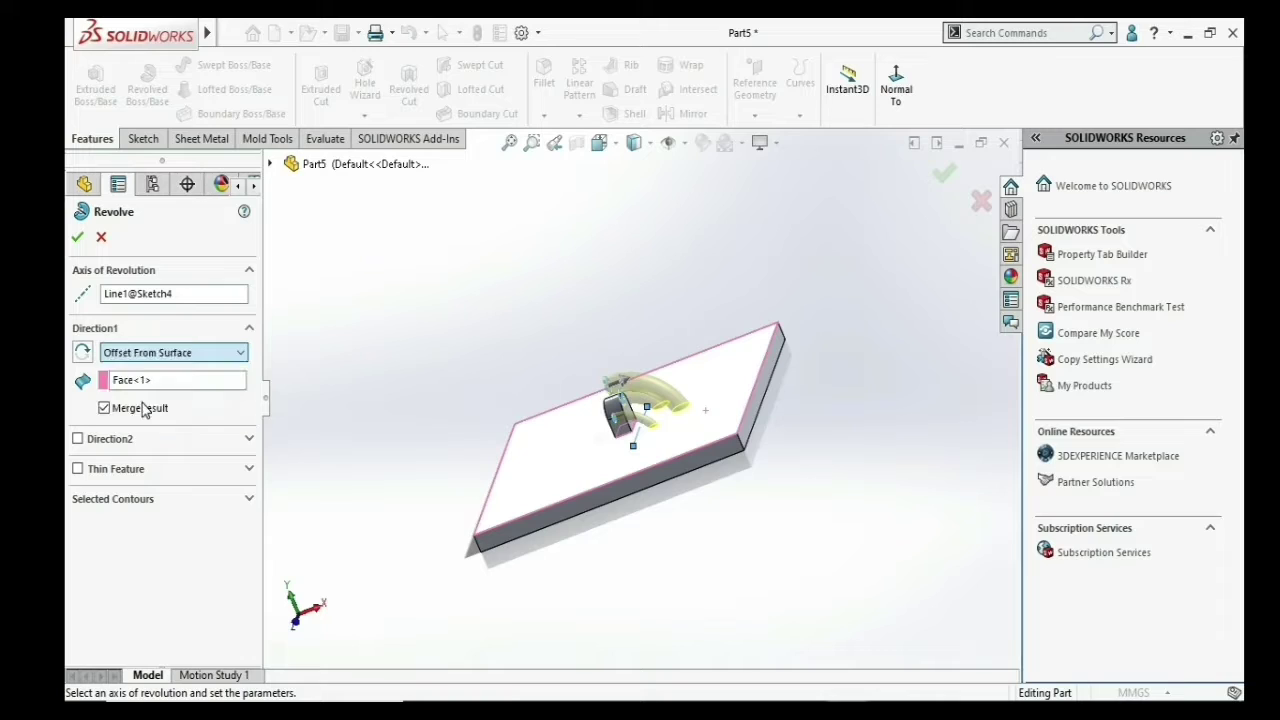
click(692, 432)
scroll(700, 430, down, 3)
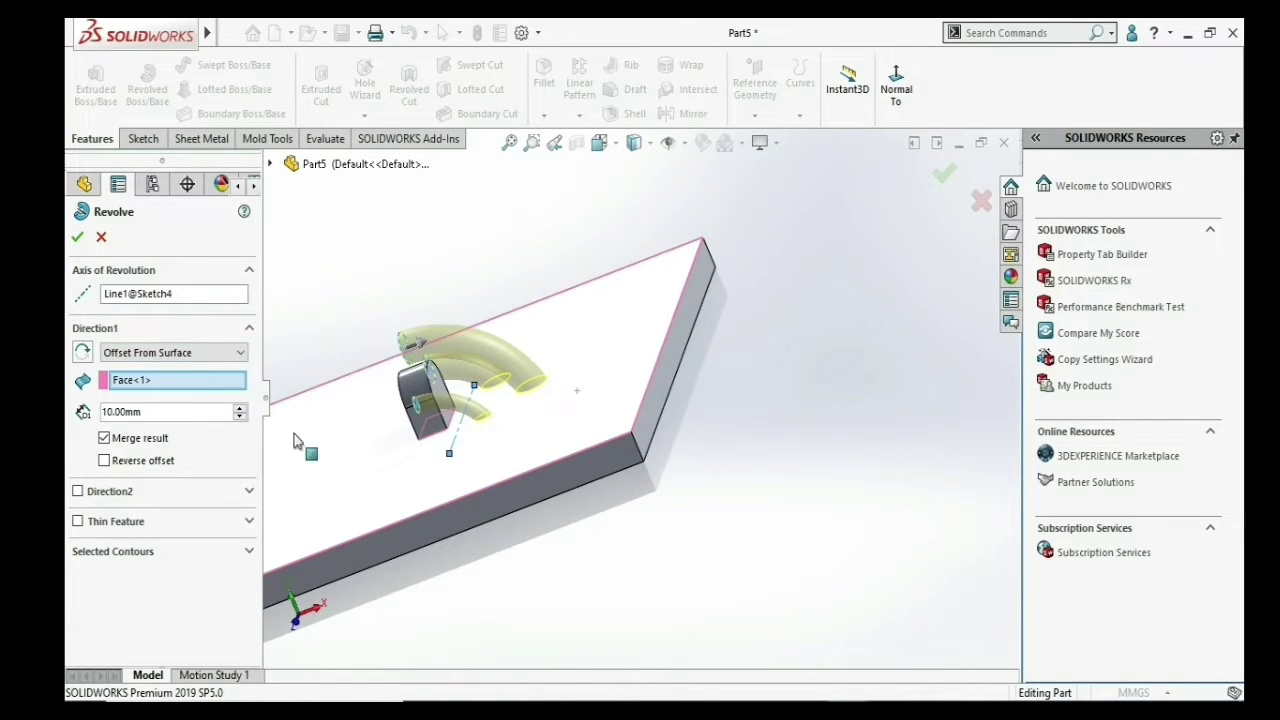
middle_drag(698, 504, 708, 434)
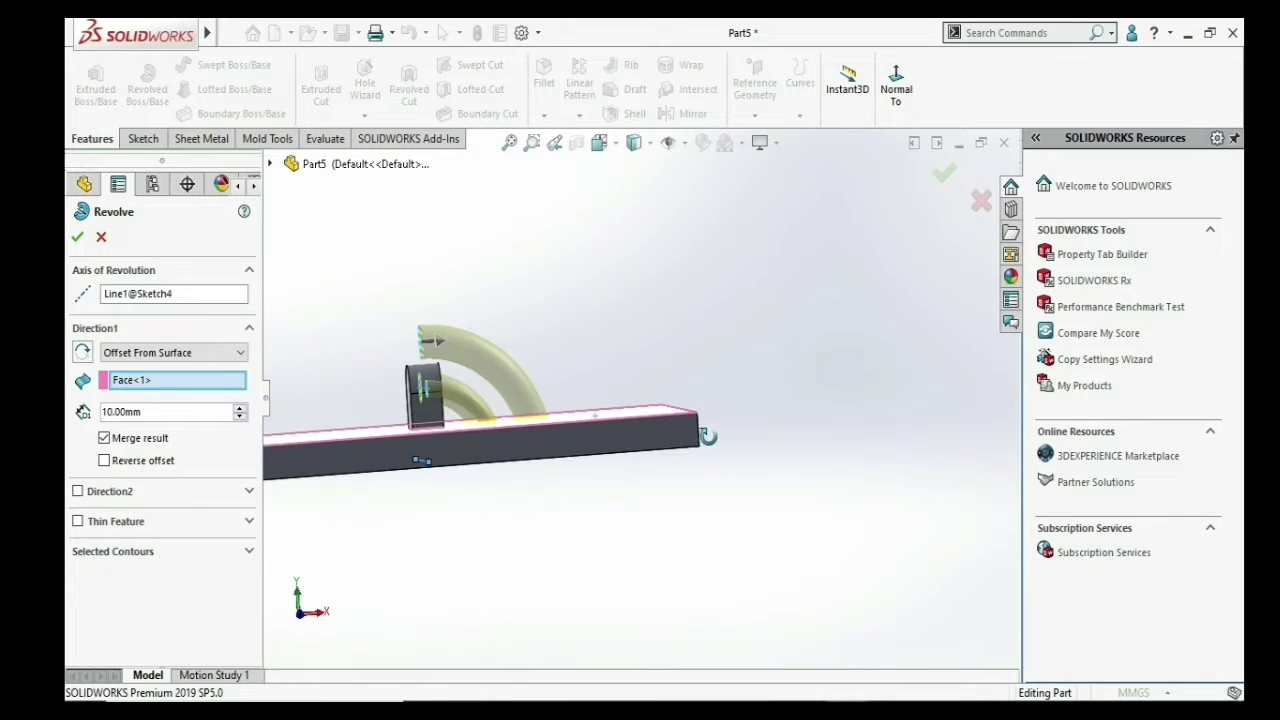
click(238, 410)
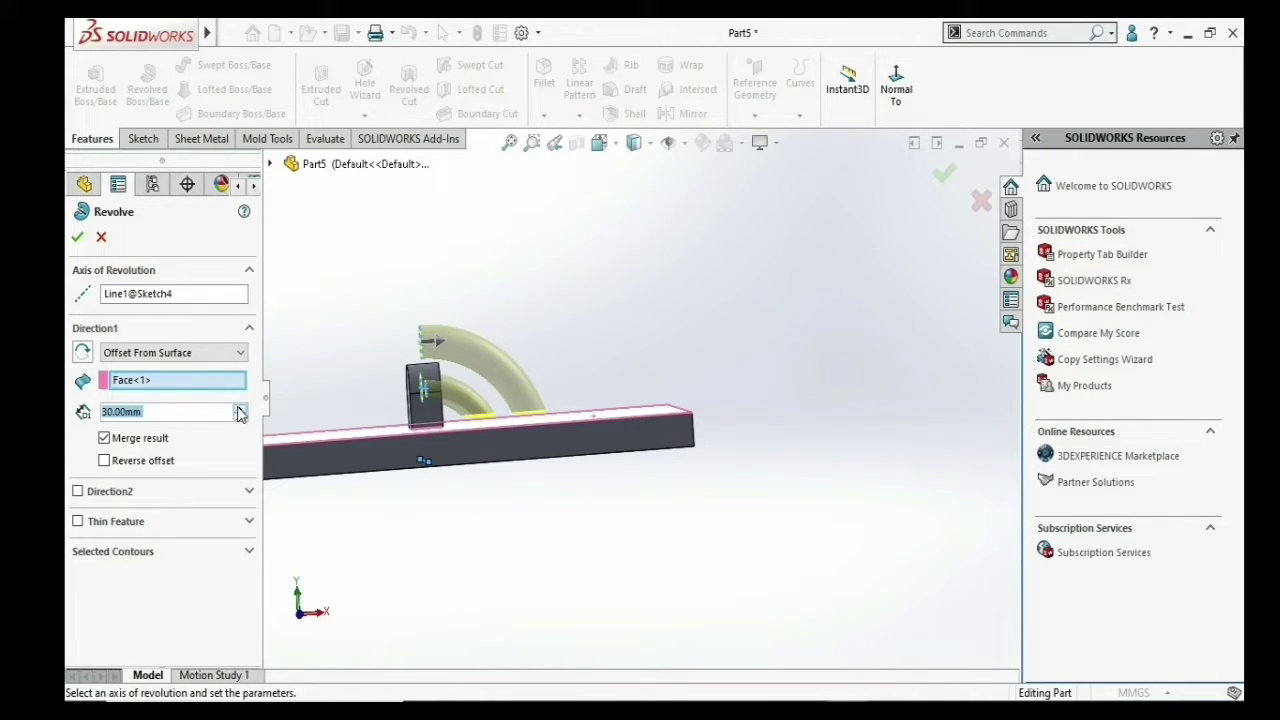
scroll(520, 426, down, 2)
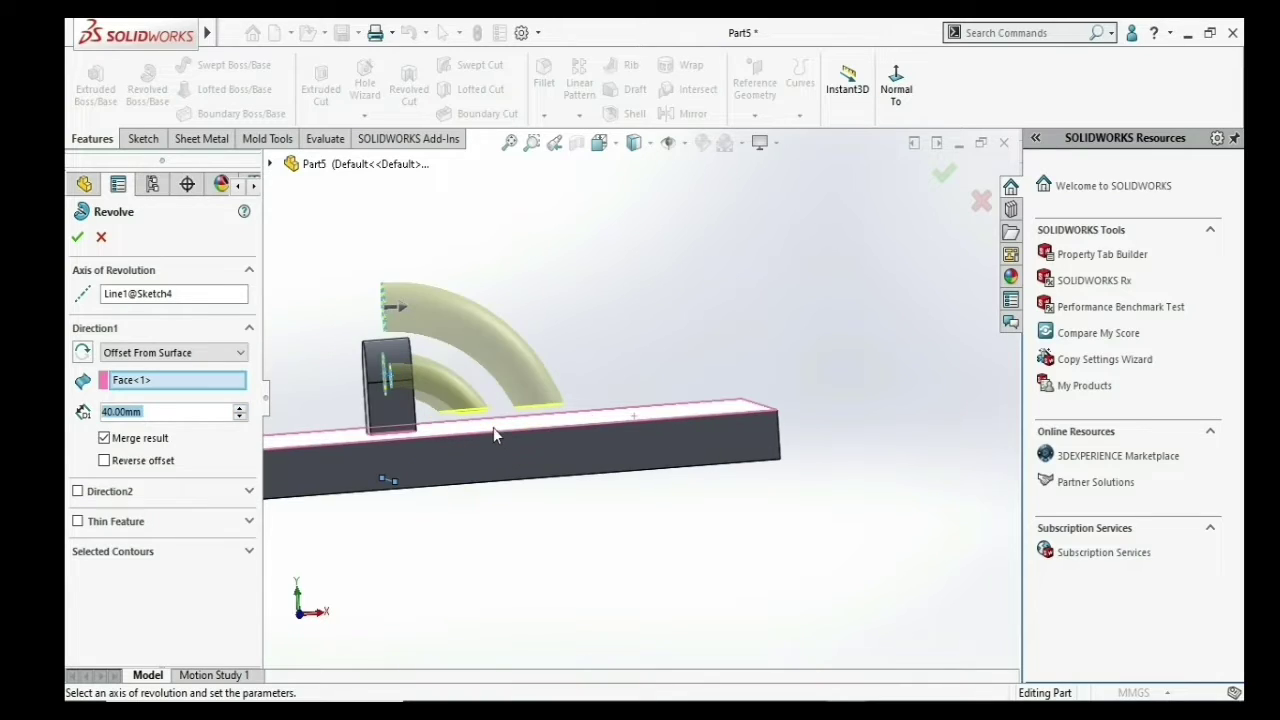
scroll(480, 420, down, 3)
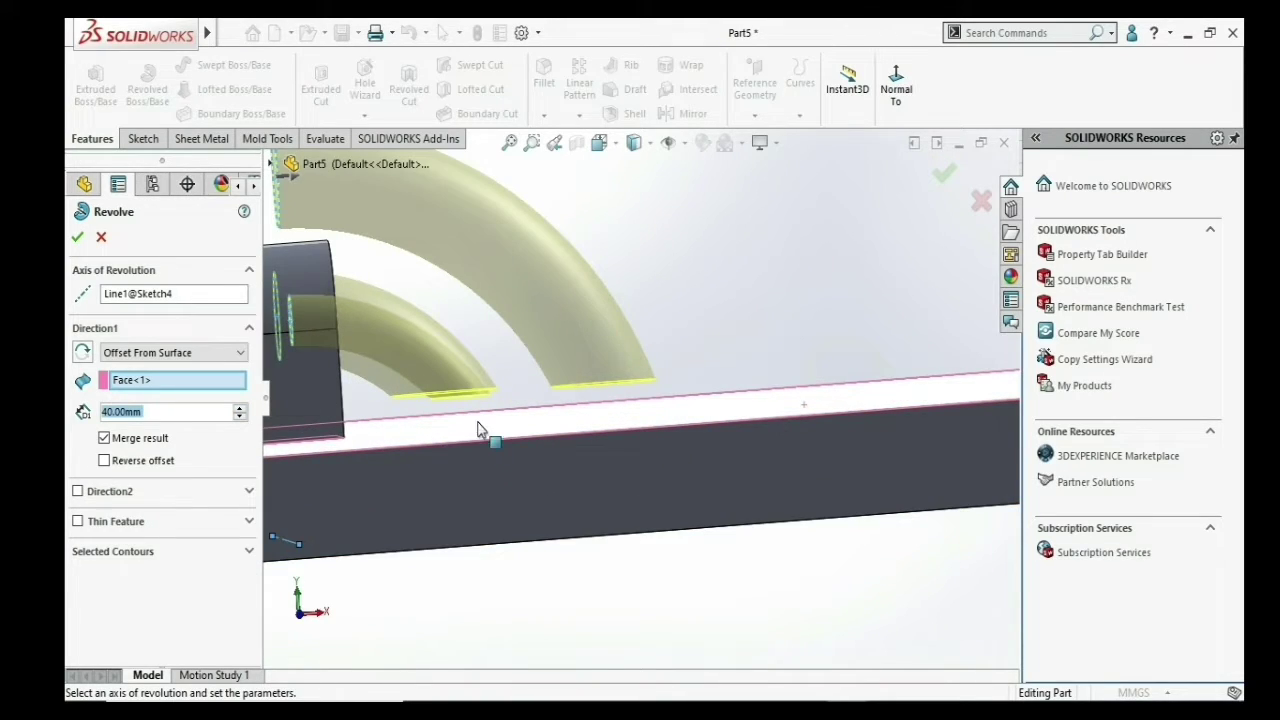
click(105, 461)
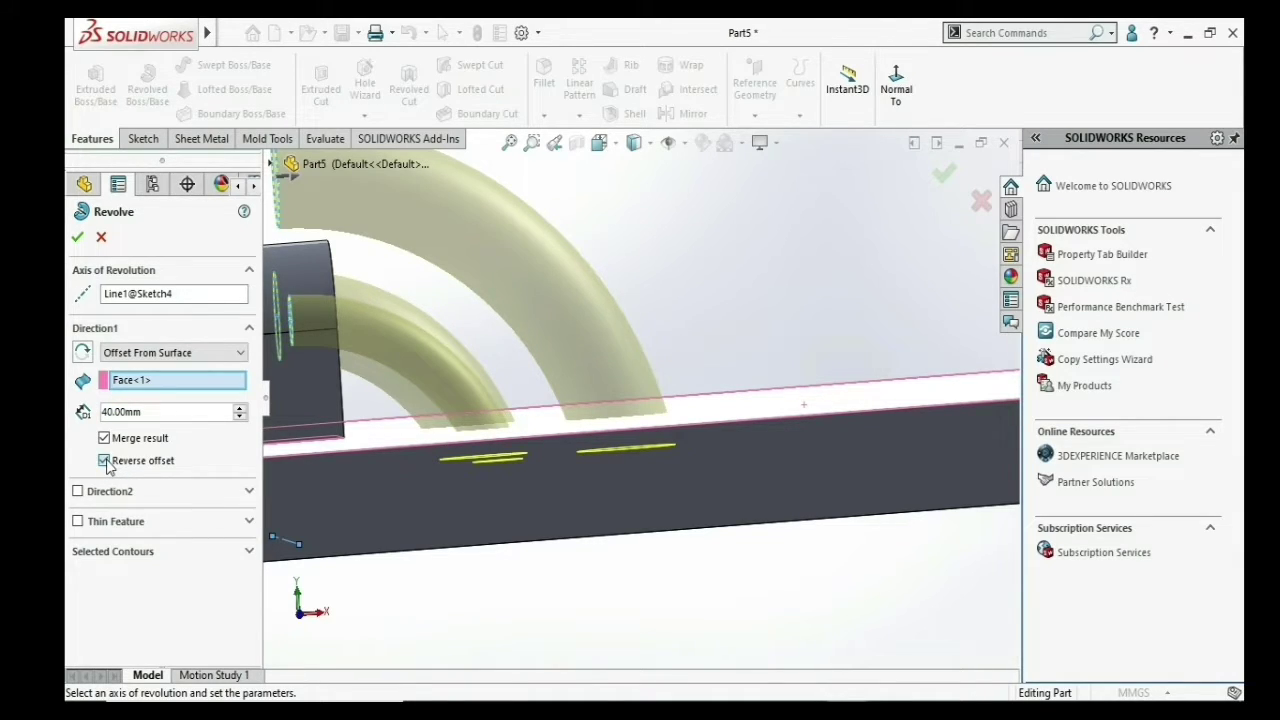
click(105, 461)
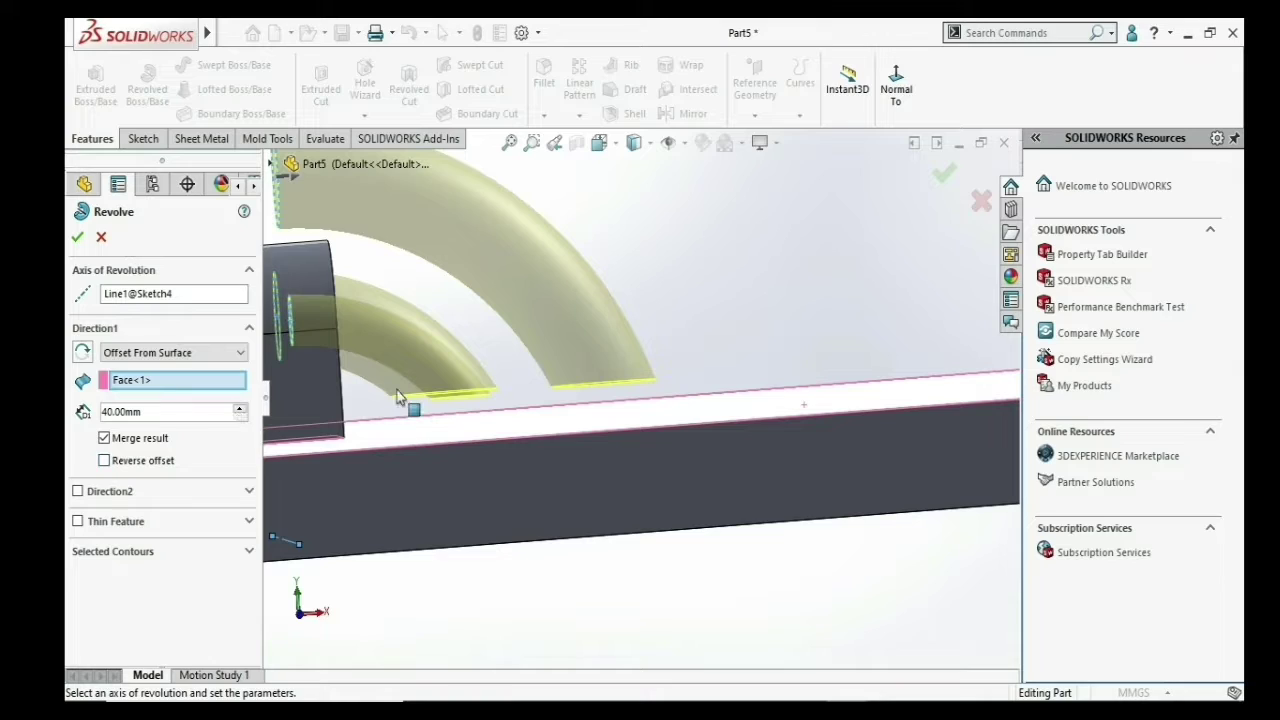
scroll(697, 347, up, 2)
scroll(687, 339, up, 2)
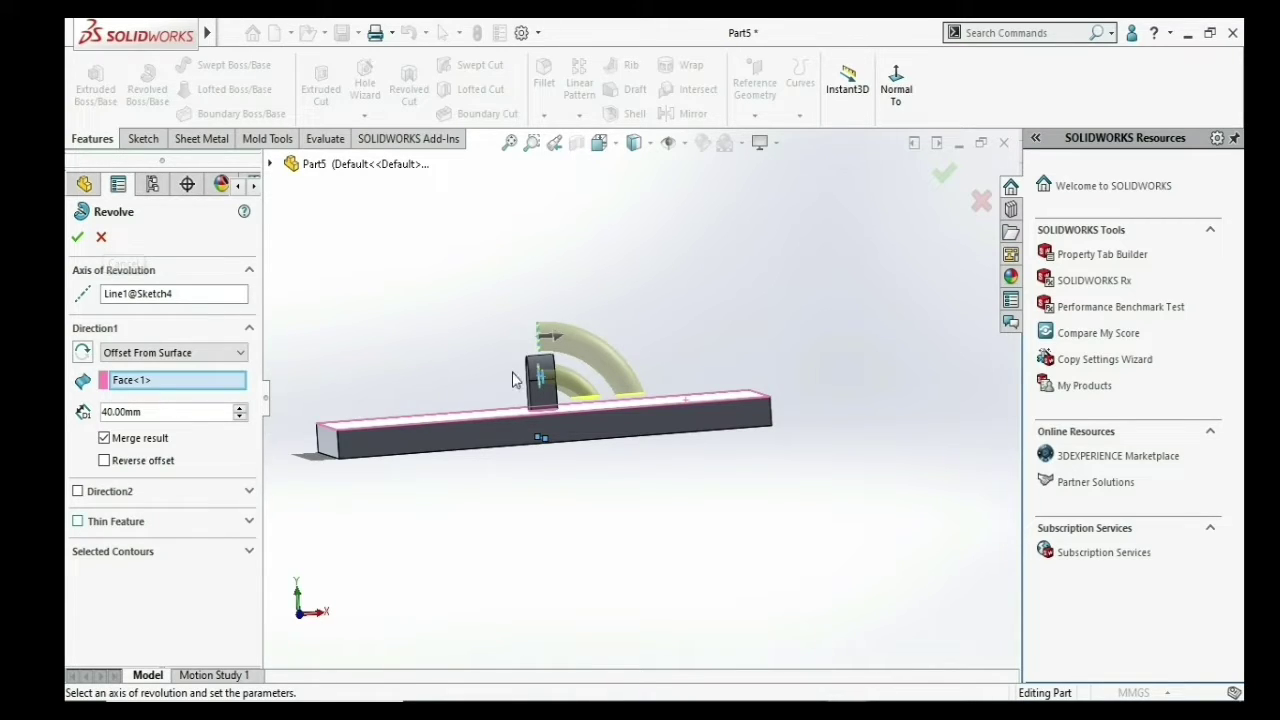
scroll(512, 376, down, 3)
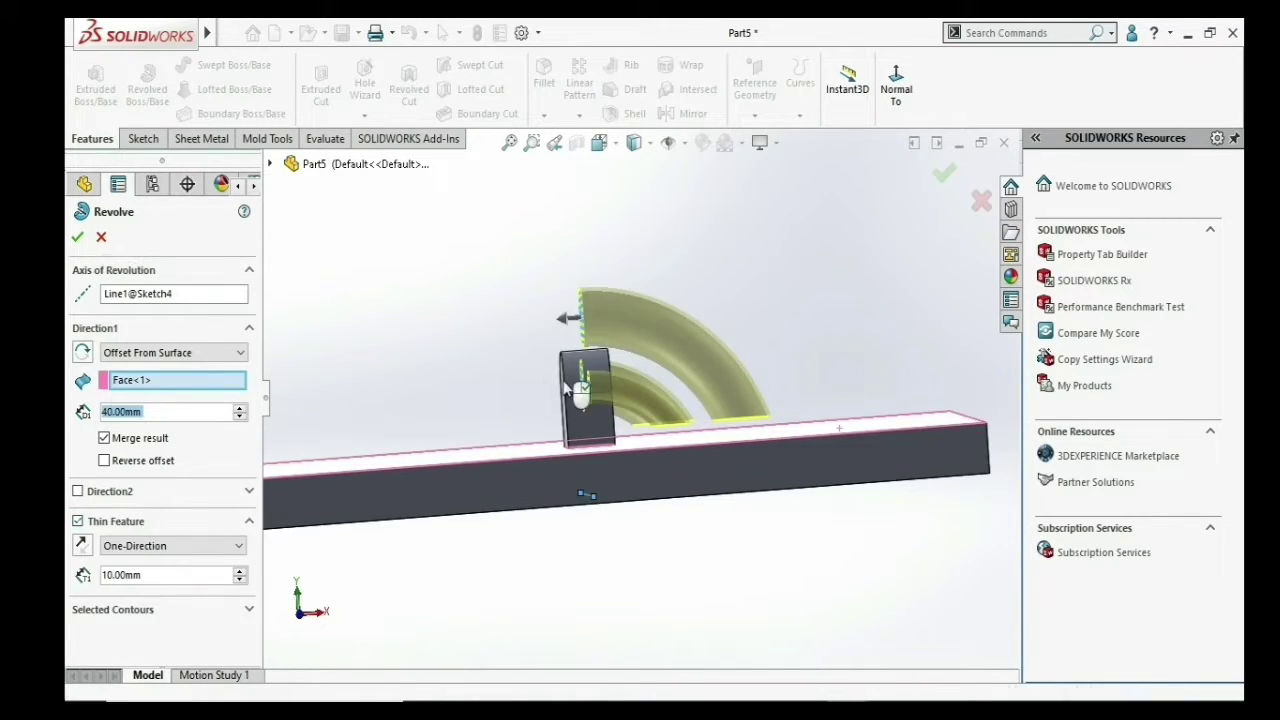
mouse_move(580, 391)
middle_down()
mouse_move(630, 383)
mouse_move(640, 360)
middle_up()
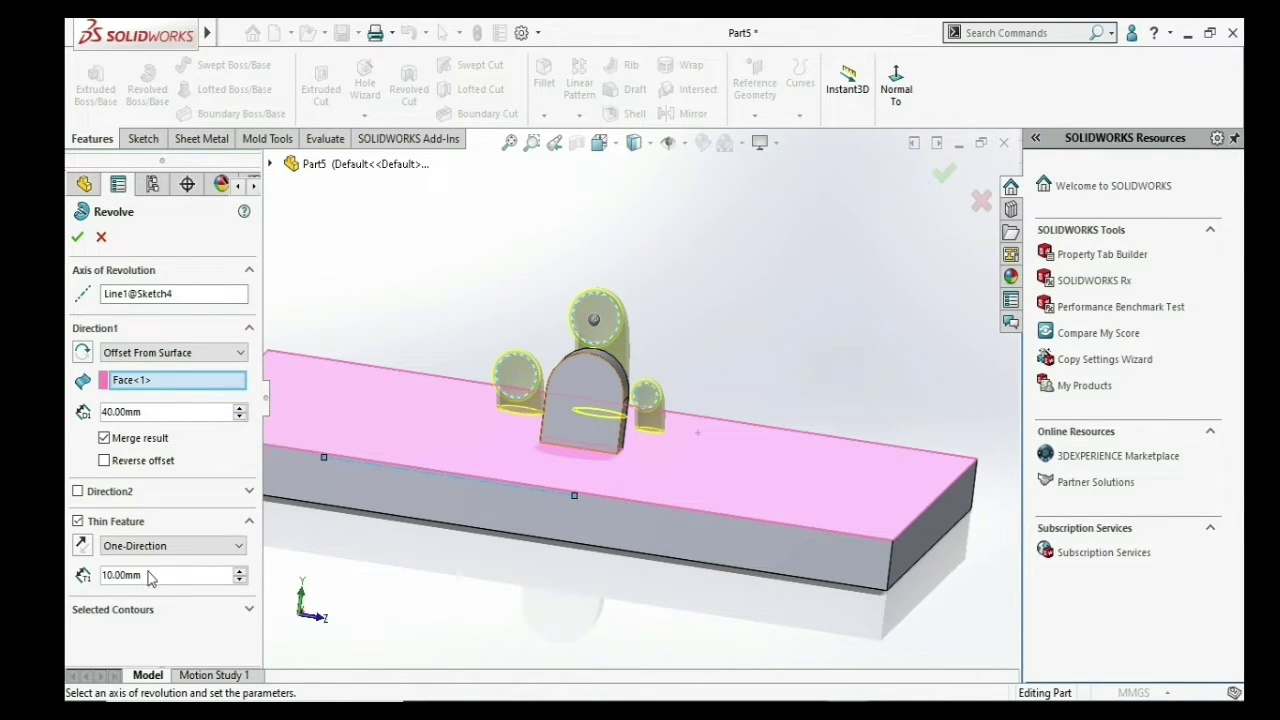
- Confirm the thin revolve as Revolve-Thin1 and orbit to inspect the revolved tubes
click(77, 237)
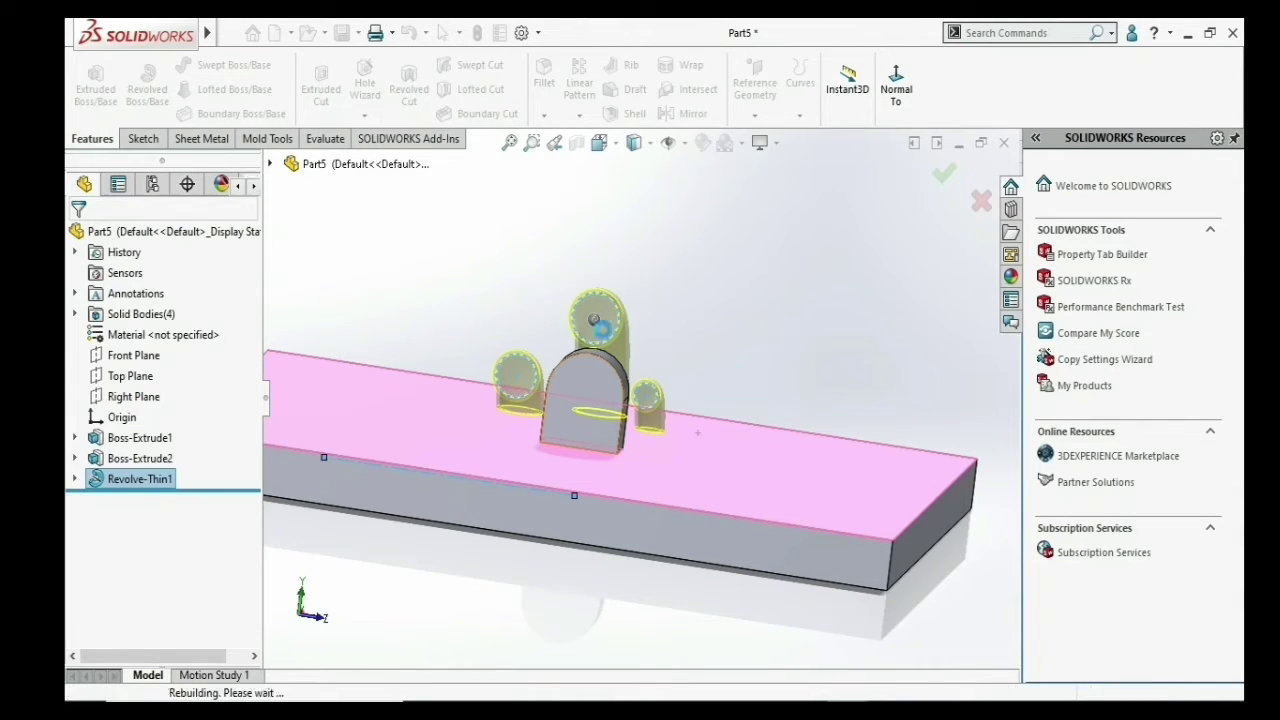
scroll(595, 340, down, 5)
scroll(589, 340, down, 1)
scroll(587, 342, up, 3)
scroll(585, 349, up, 2)
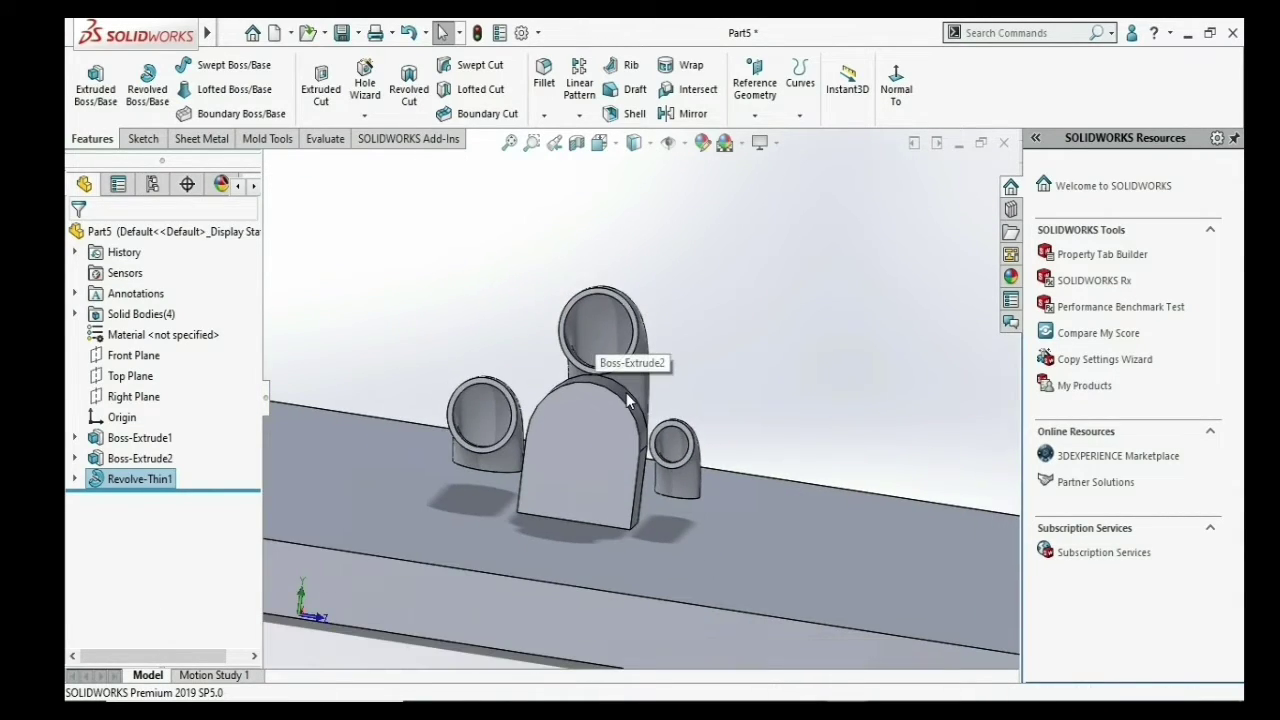
mouse_move(590, 350)
middle_down()
mouse_move(594, 400)
mouse_move(484, 341)
mouse_move(342, 455)
mouse_move(512, 405)
mouse_move(600, 400)
middle_up()
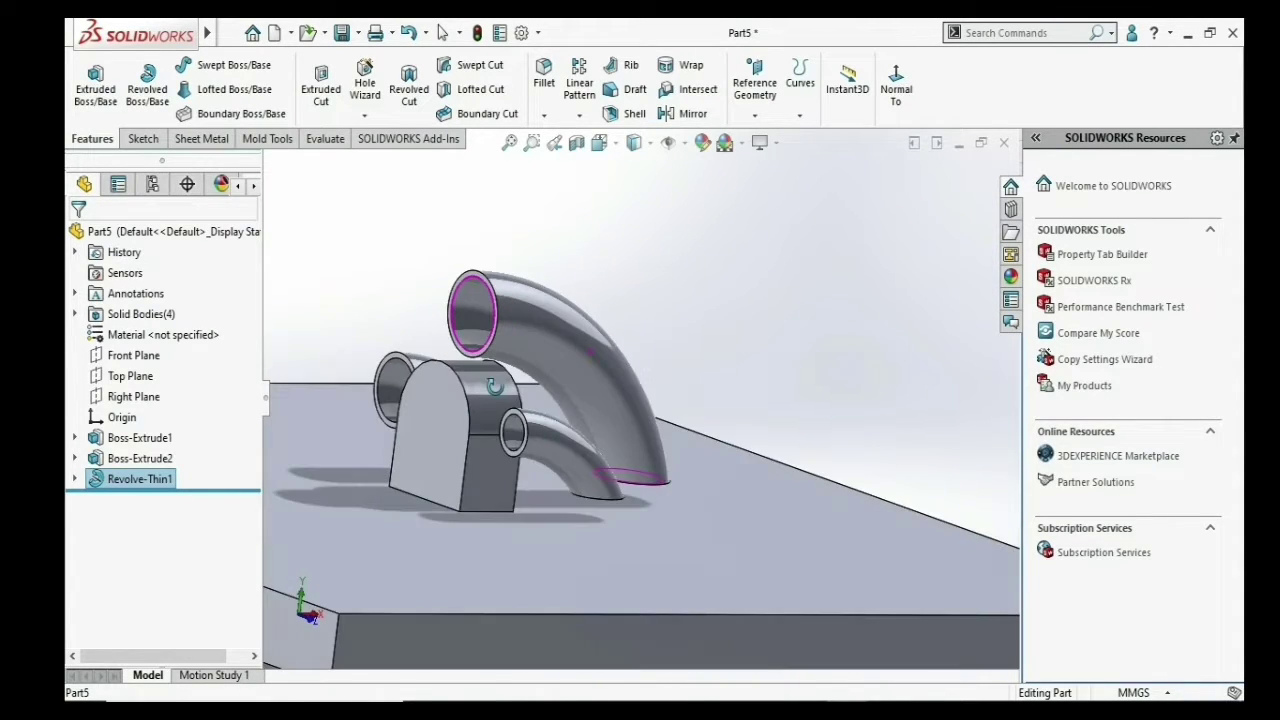
- Delete Revolve-Thin1 from the feature tree
right_click(176, 478)
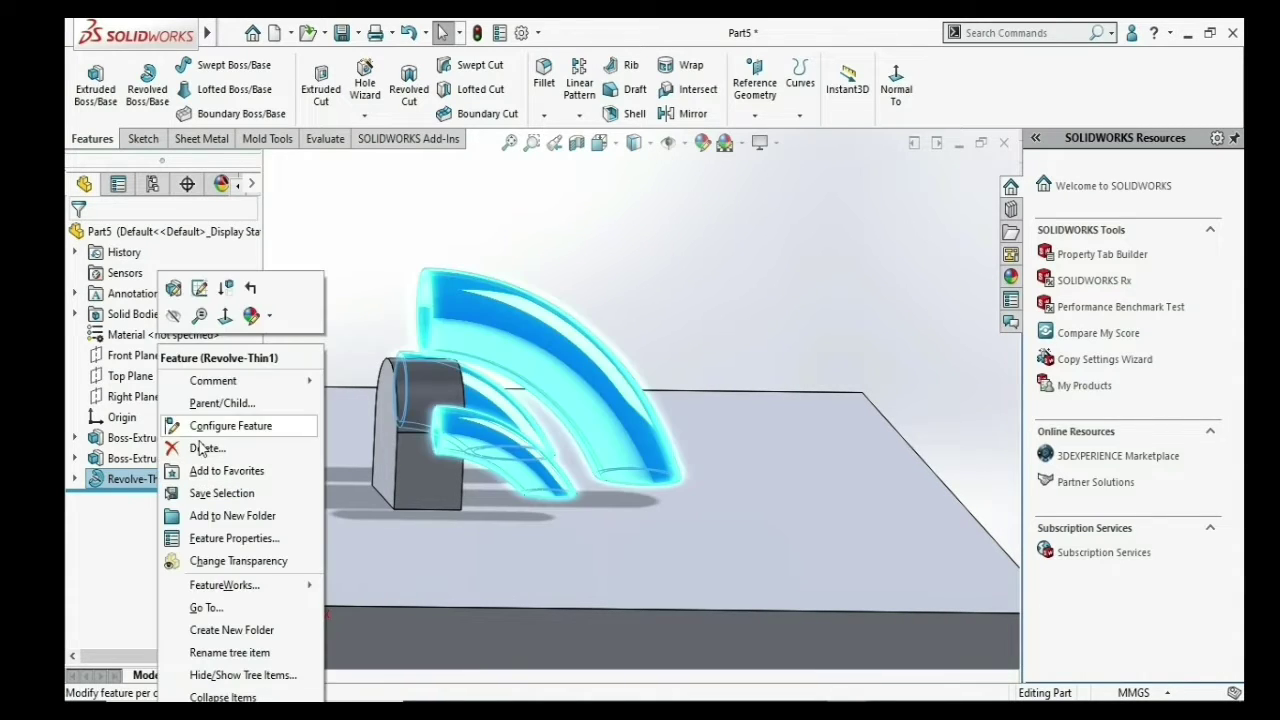
click(200, 448)
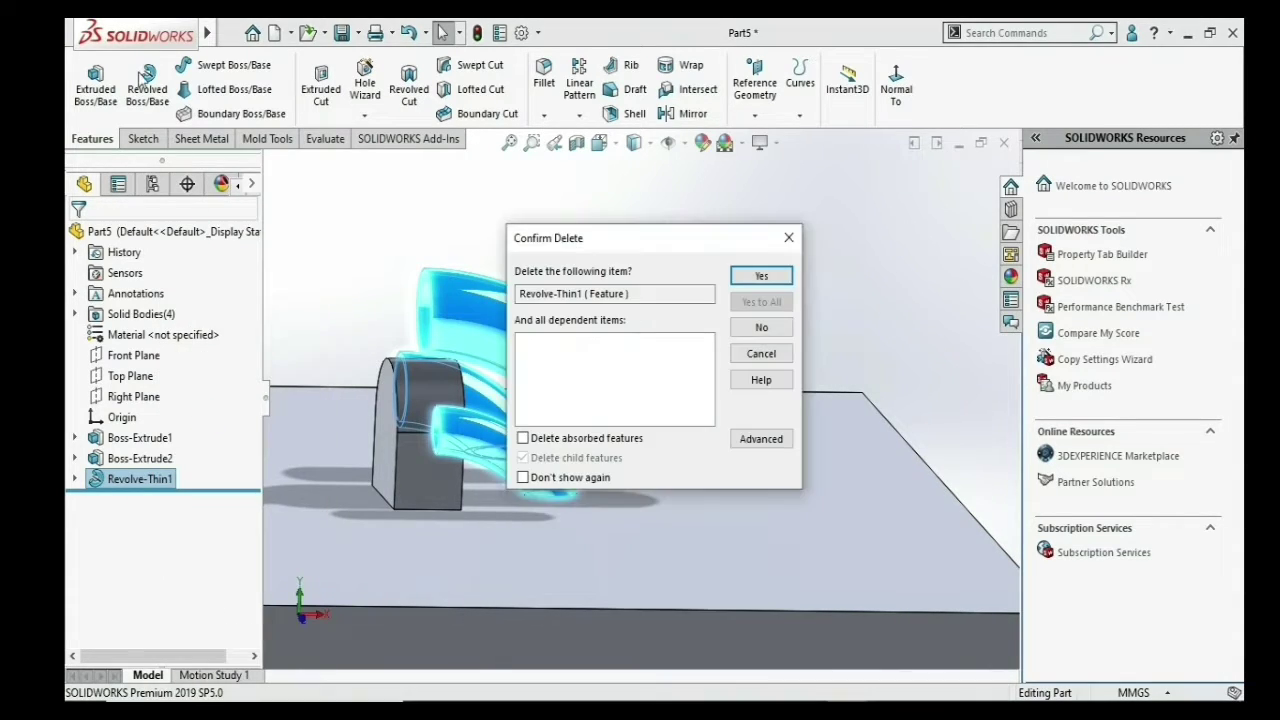
click(762, 276)
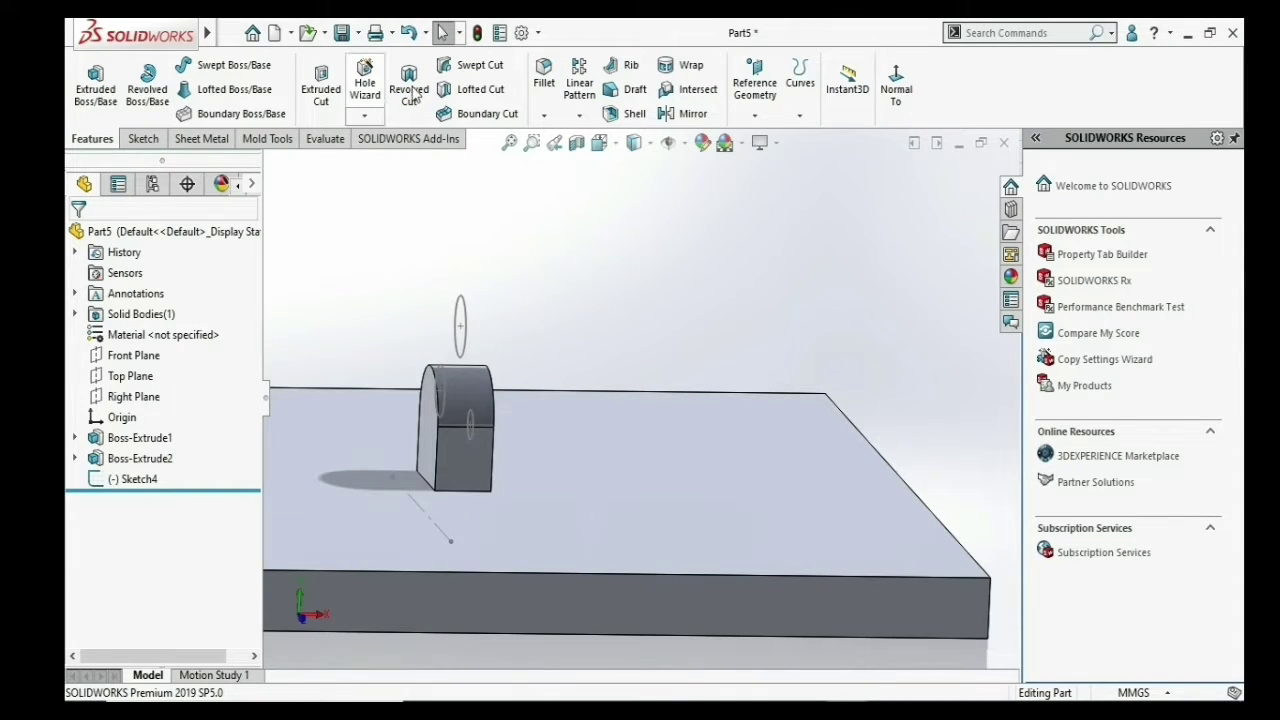
- Revolve-cut Sketch4 around Line1 up to the chosen plate face, creating Cut-Revolve1
click(409, 82)
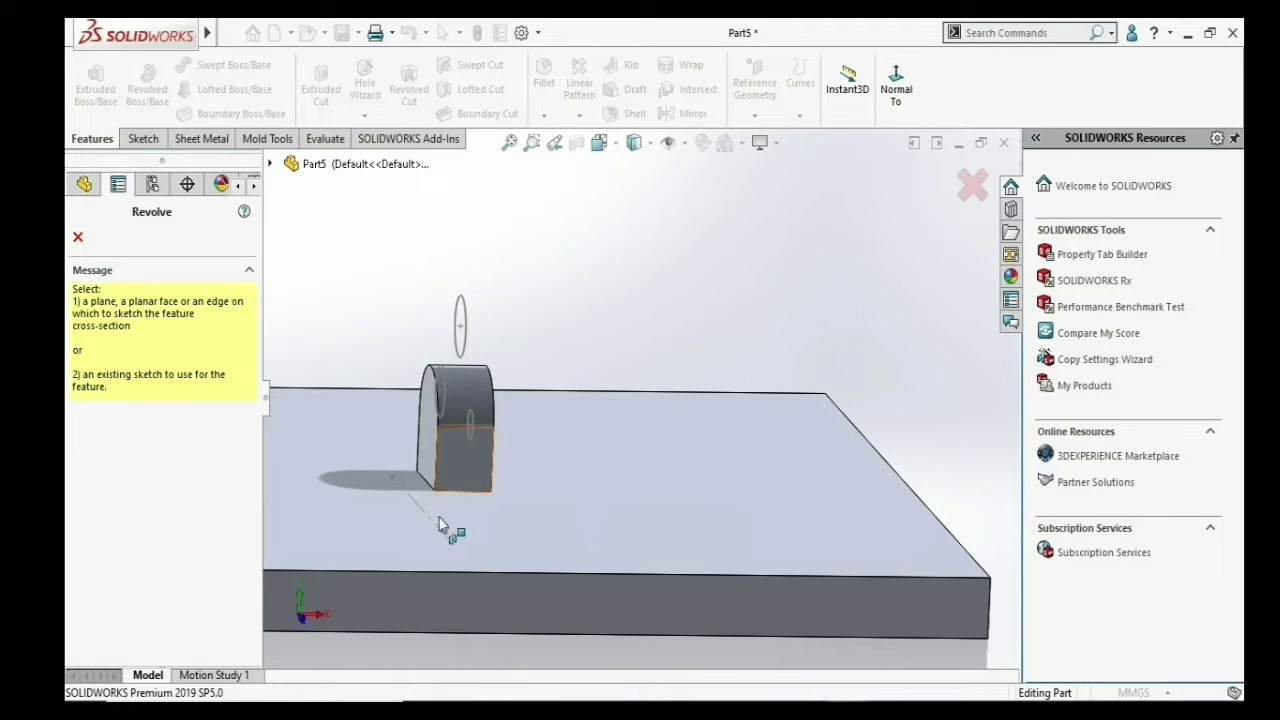
click(350, 411)
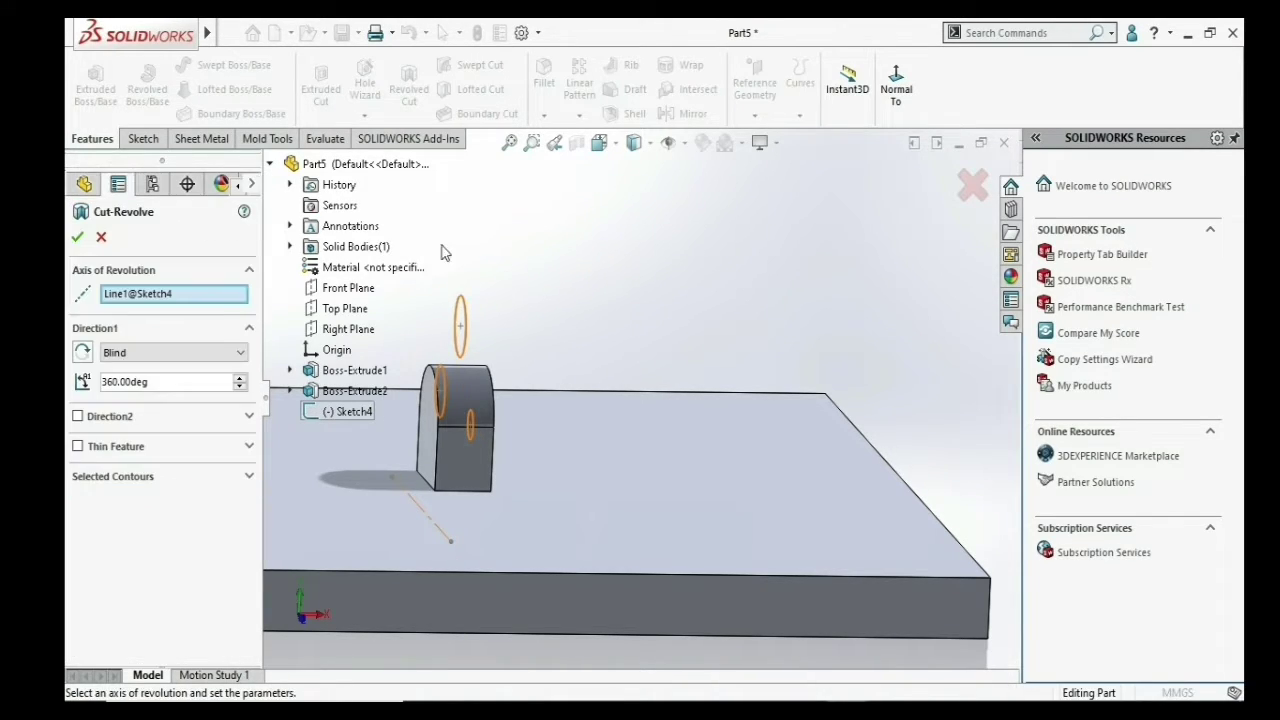
click(195, 354)
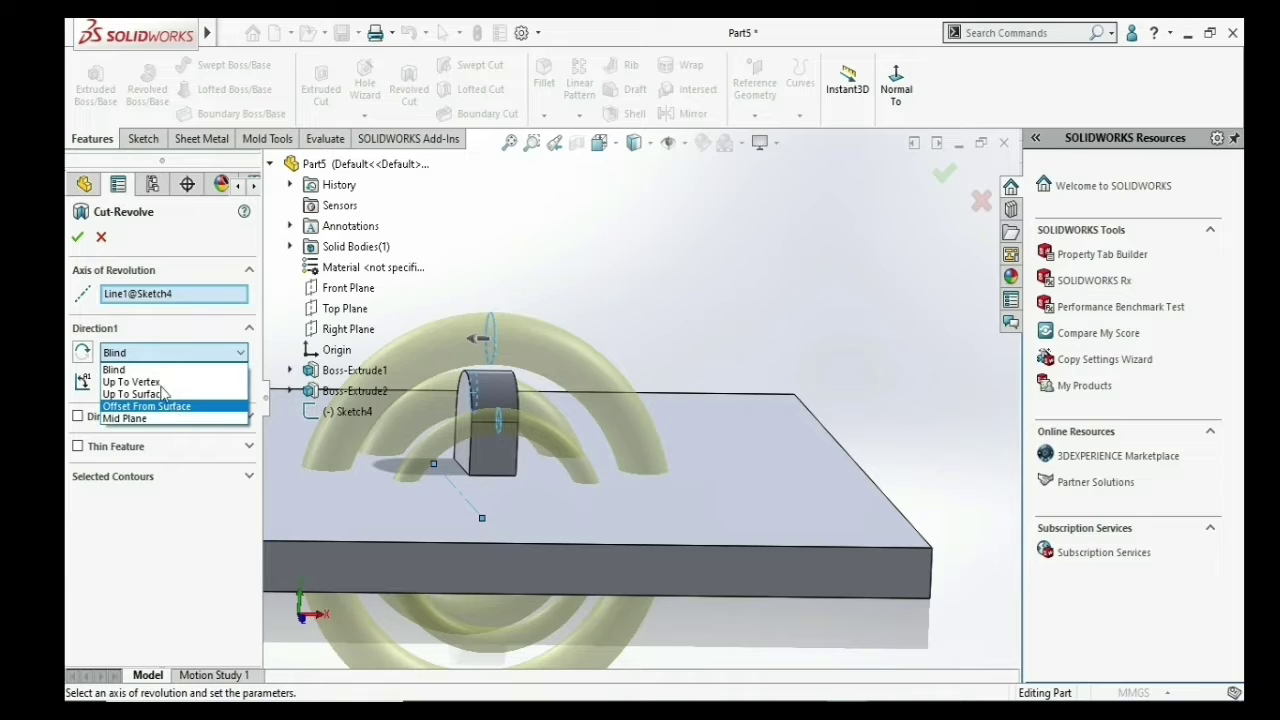
click(161, 397)
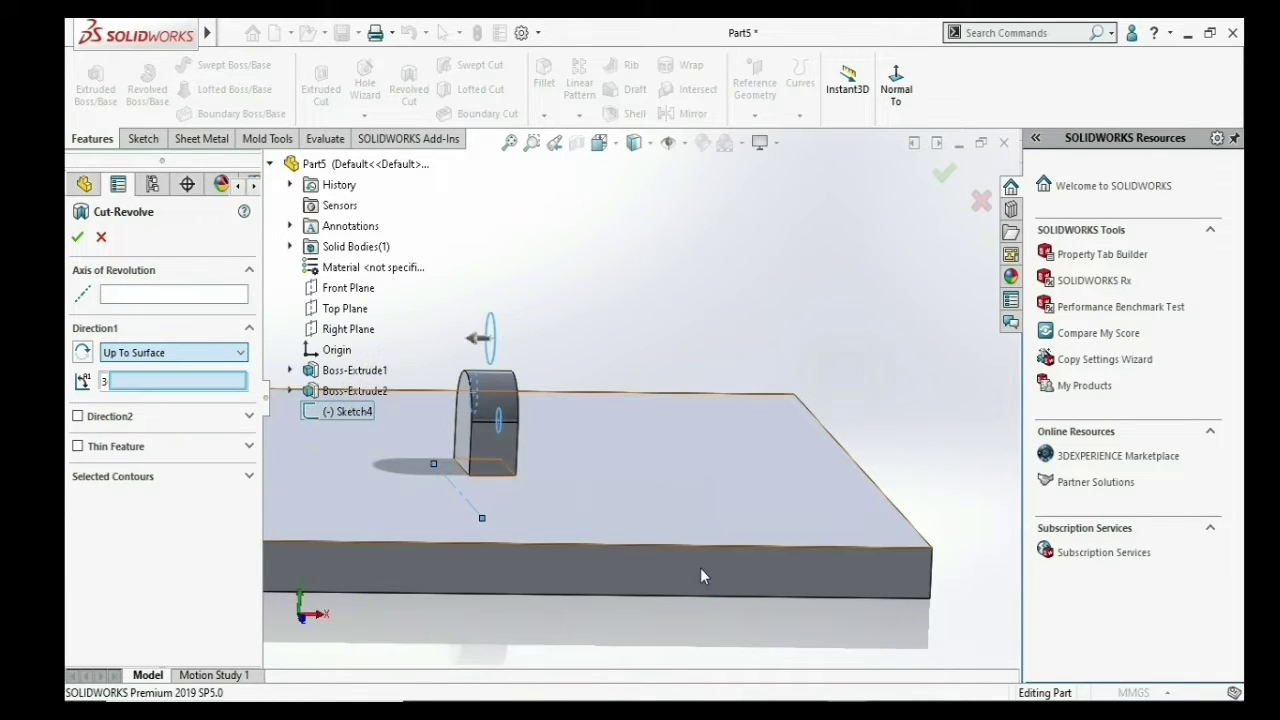
middle_drag(700, 568, 703, 474)
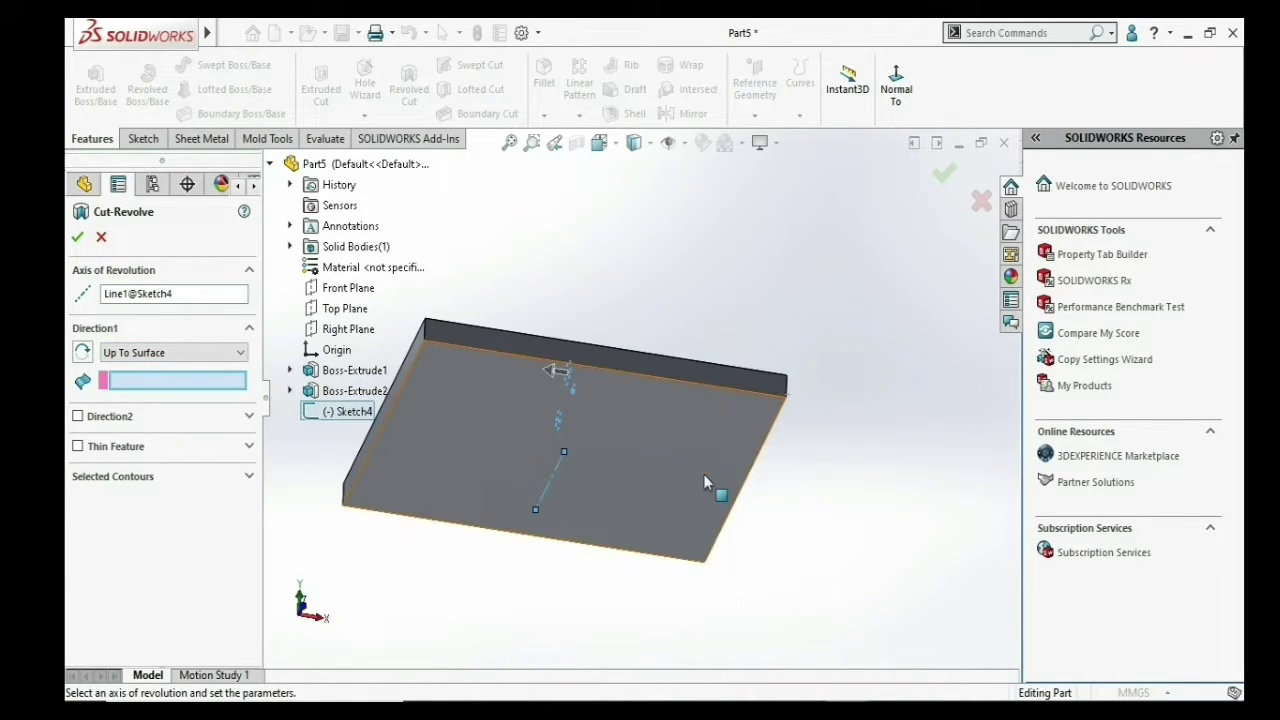
click(703, 474)
middle_drag(676, 356, 858, 250)
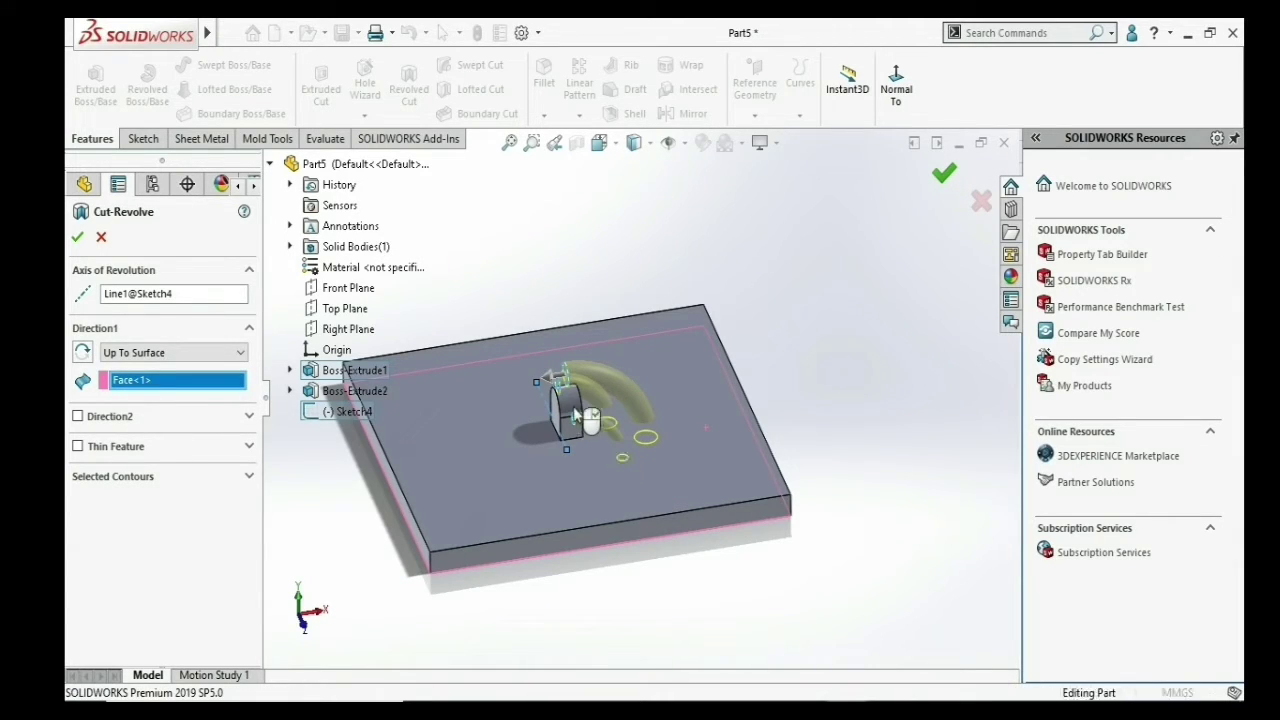
right_click(643, 476)
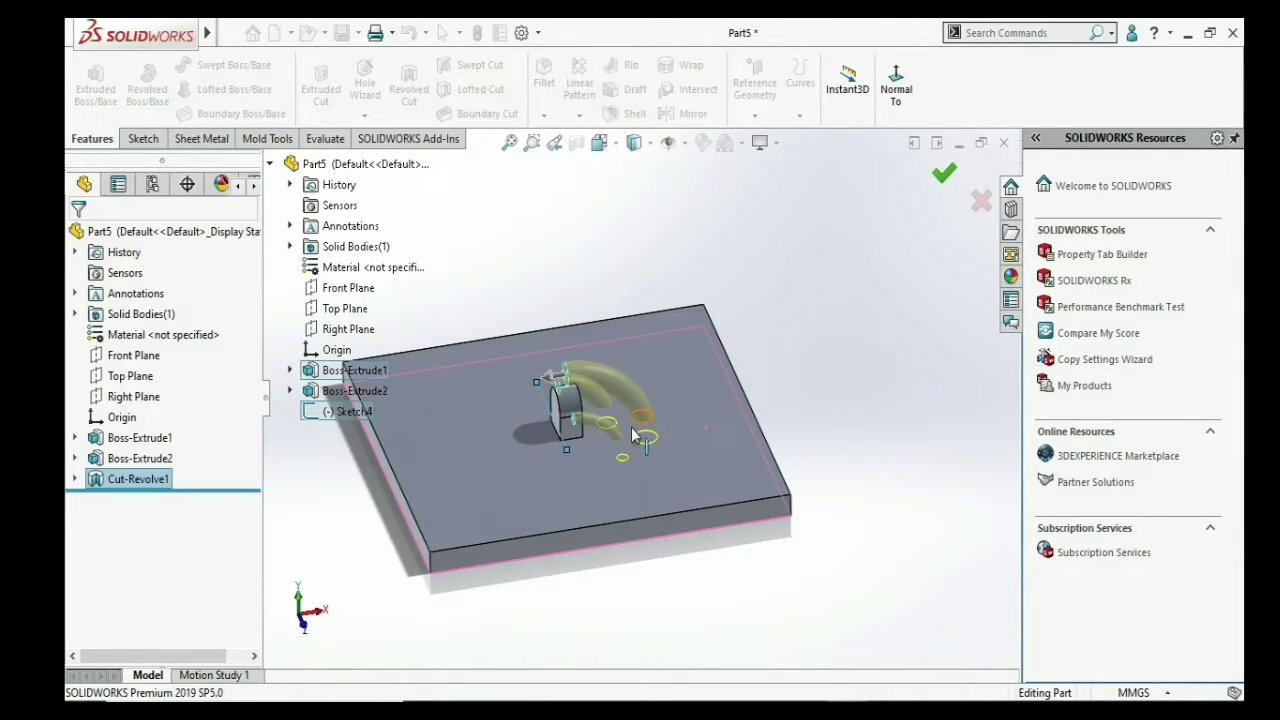
- Display a Front-view section of the part, zoomed in on the revolved cut's profile
scroll(631, 425, down, 3)
scroll(612, 300, down, 2)
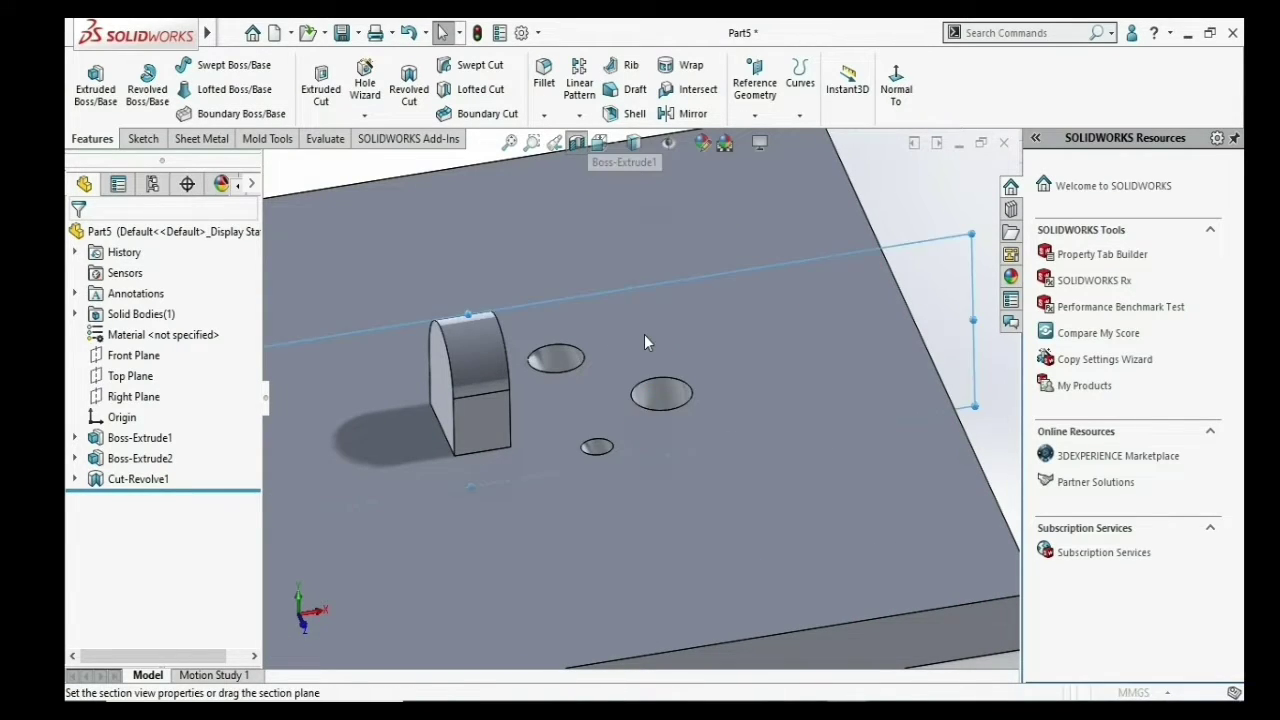
key(ctrl+1)
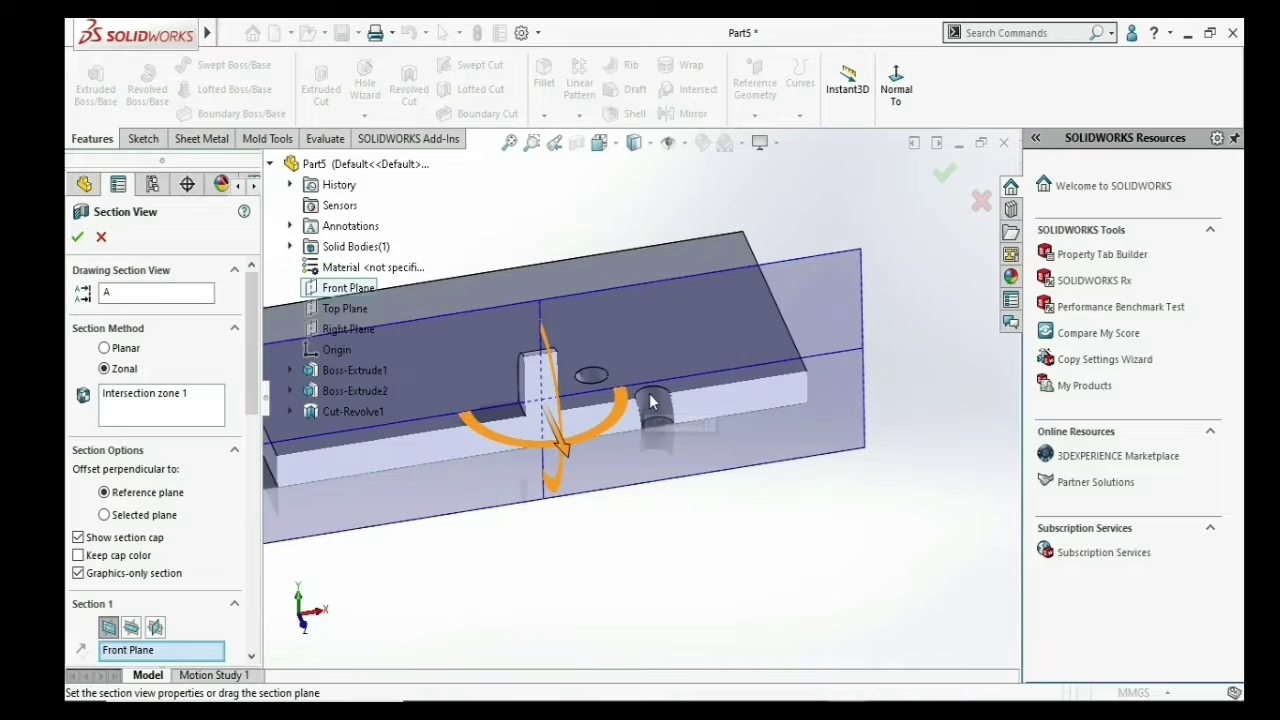
scroll(679, 408, down, 3)
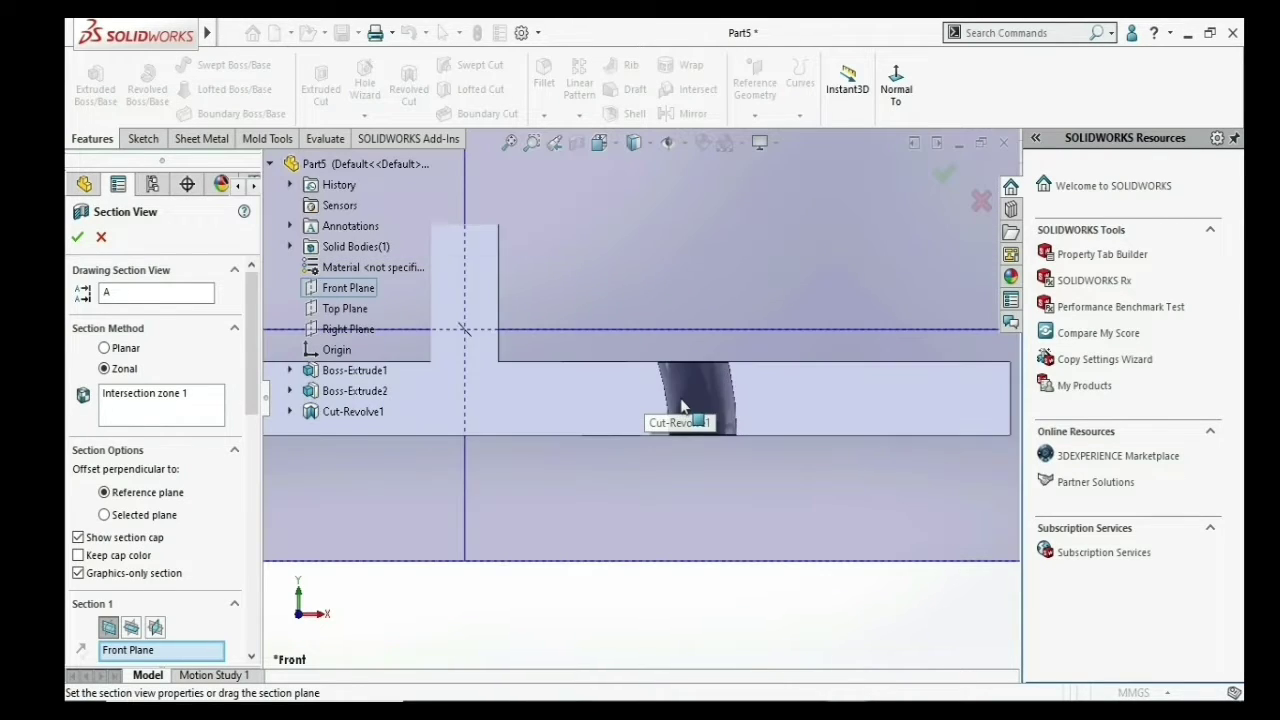
key(Escape)
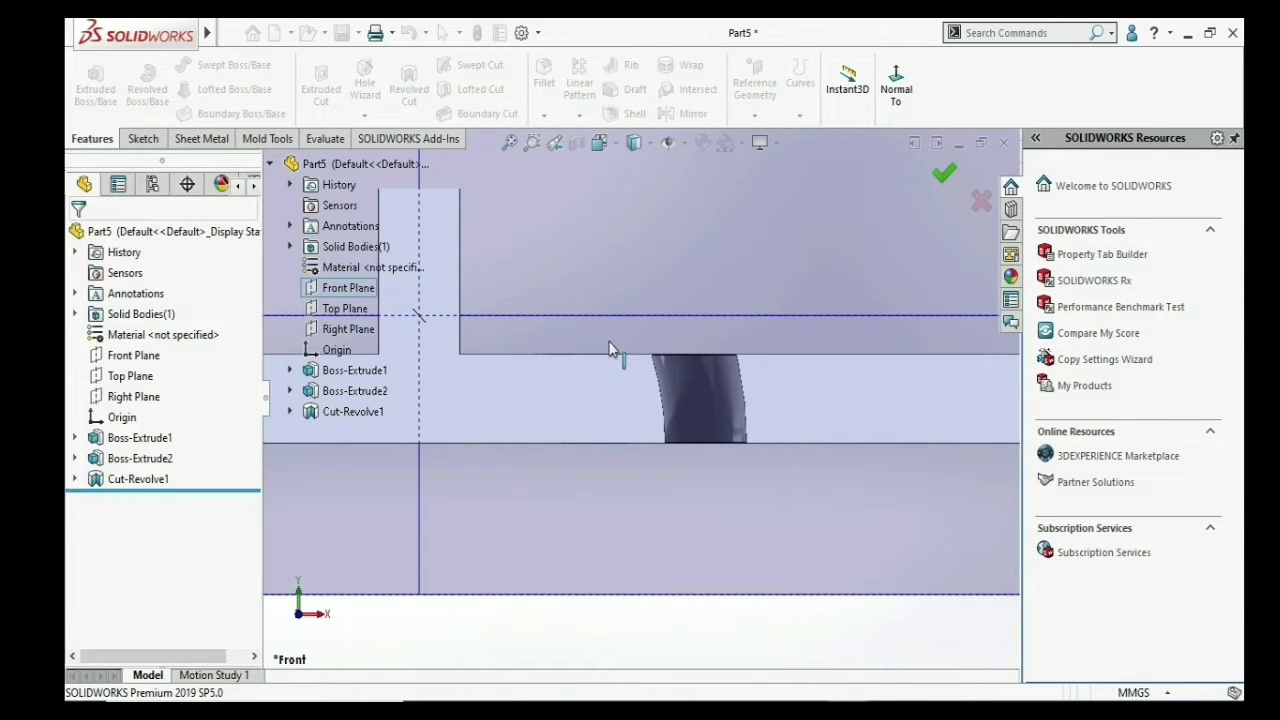
scroll(610, 348, up, 3)
scroll(600, 330, up, 1)
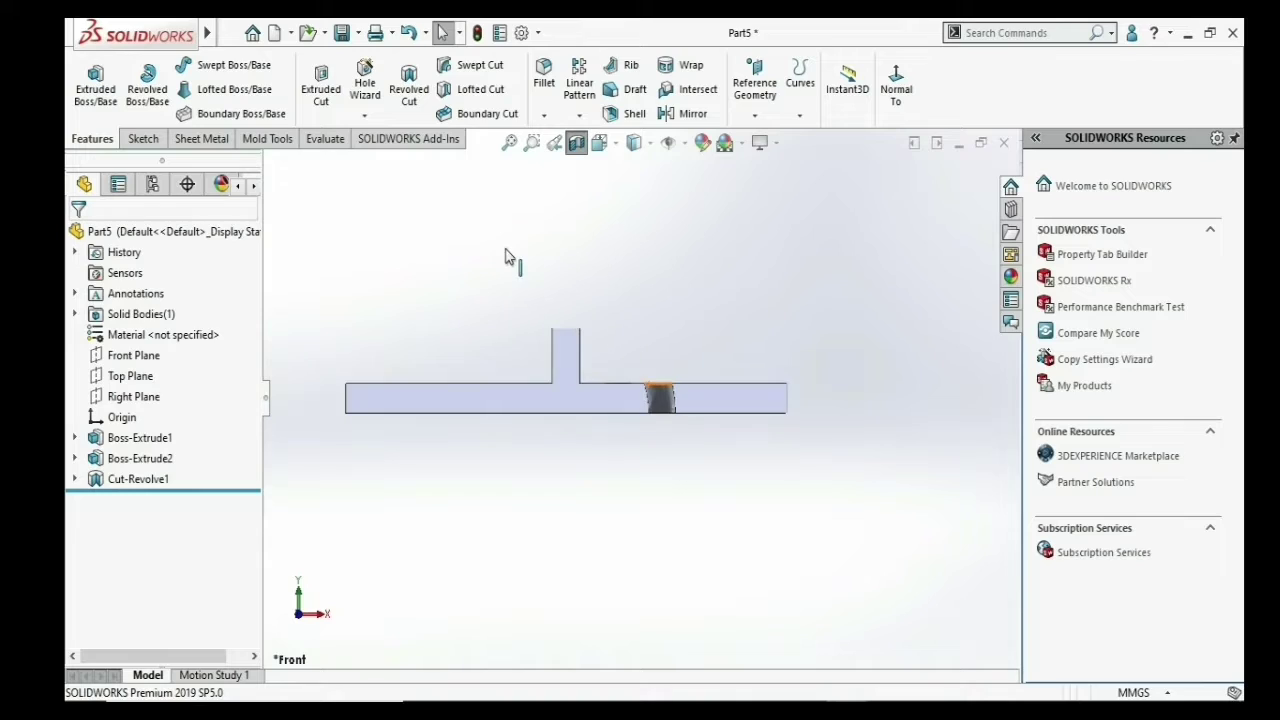
click(581, 144)
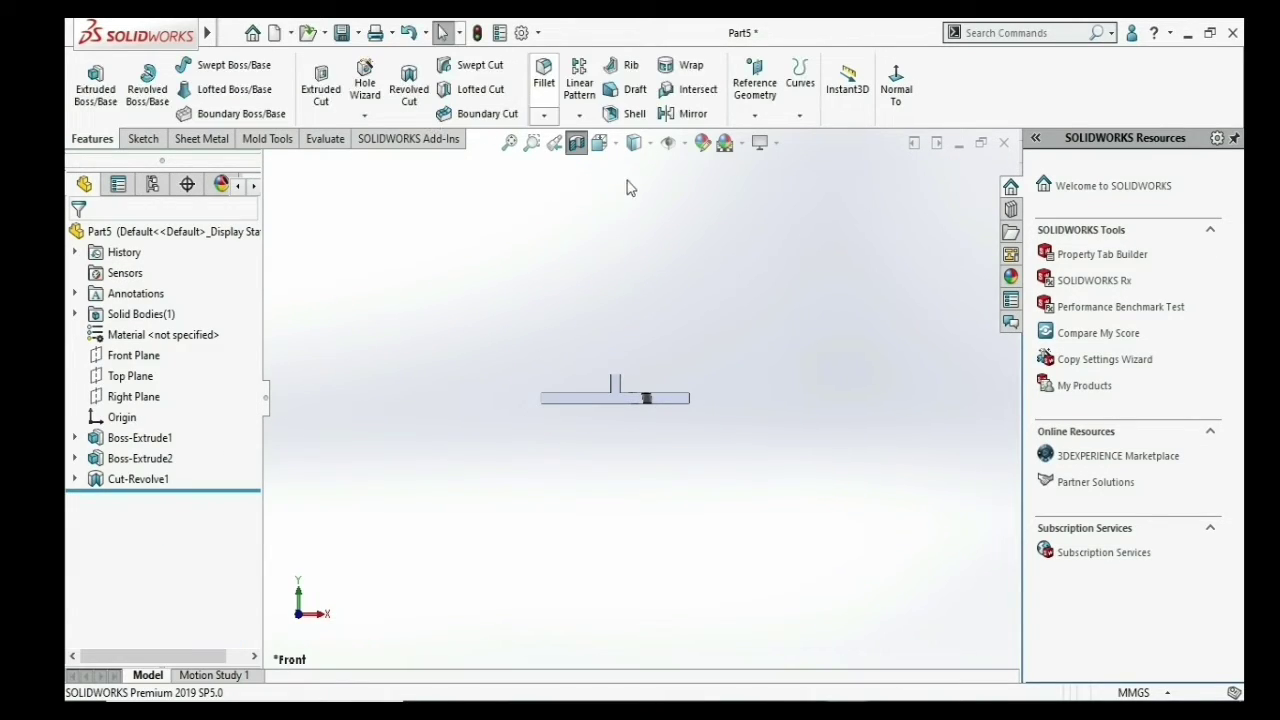
- Turn off the section view and delete Cut-Revolve1
click(575, 143)
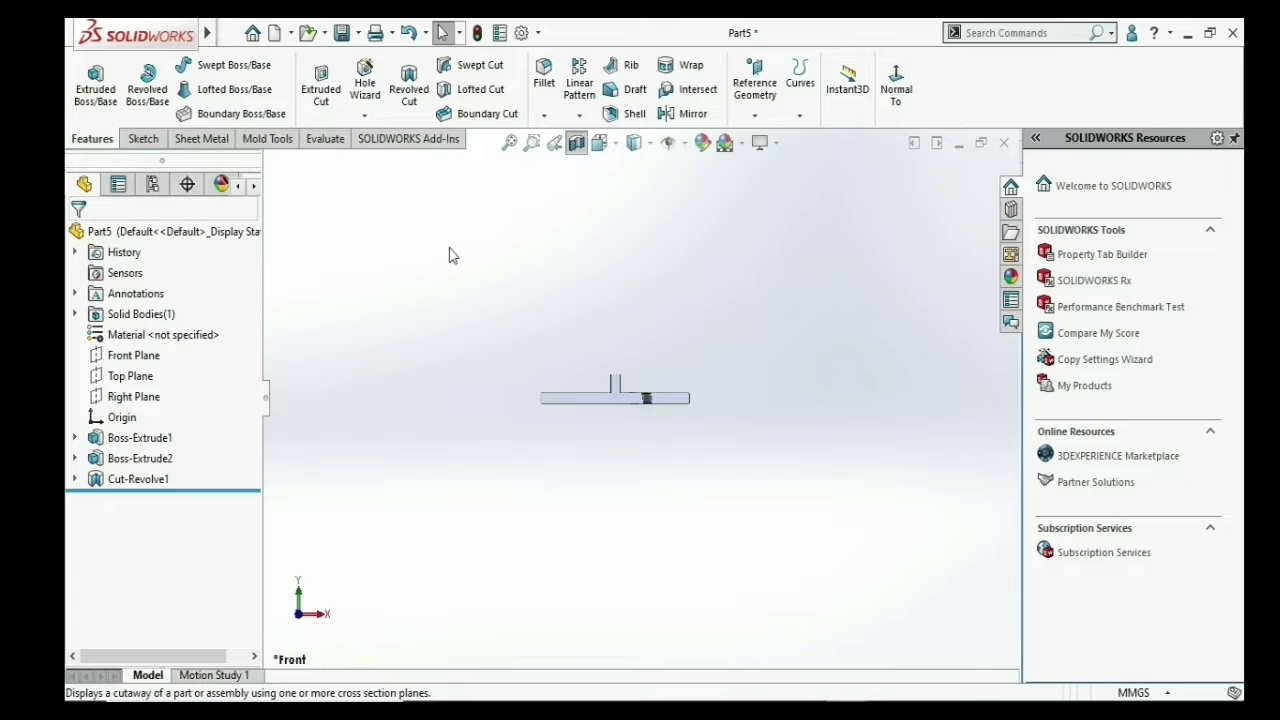
click(160, 480)
right_click(150, 479)
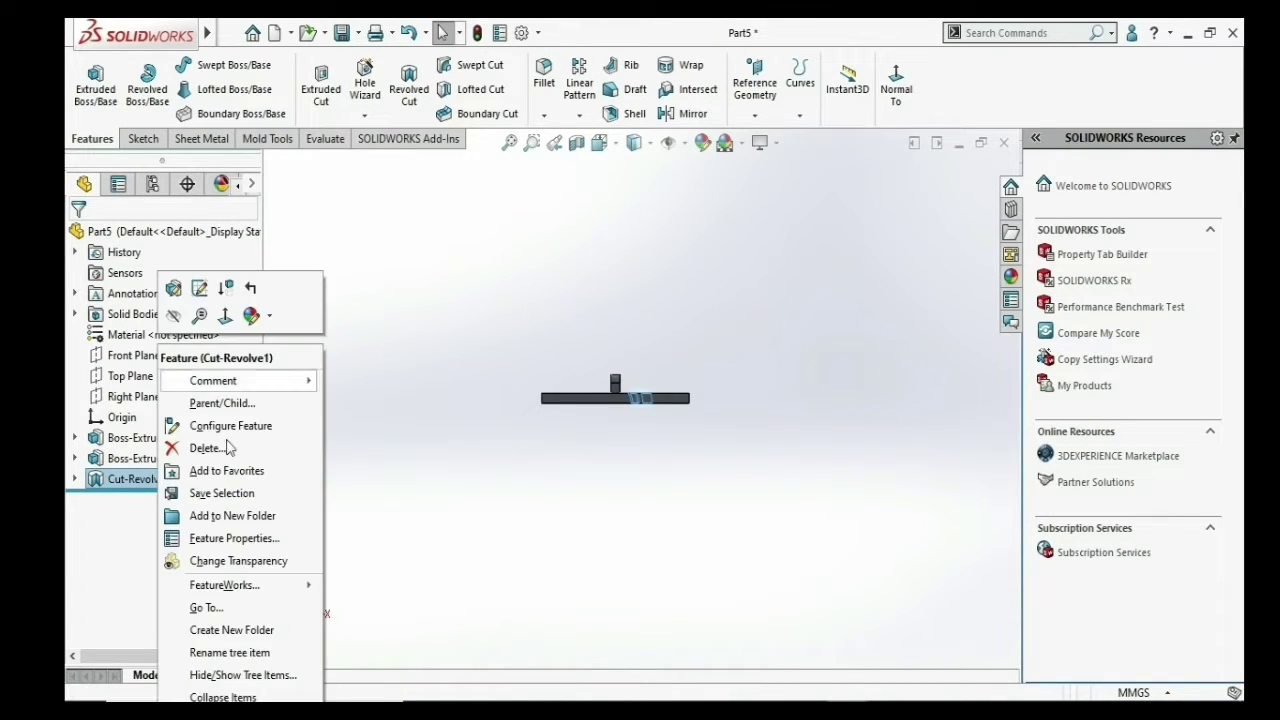
click(711, 311)
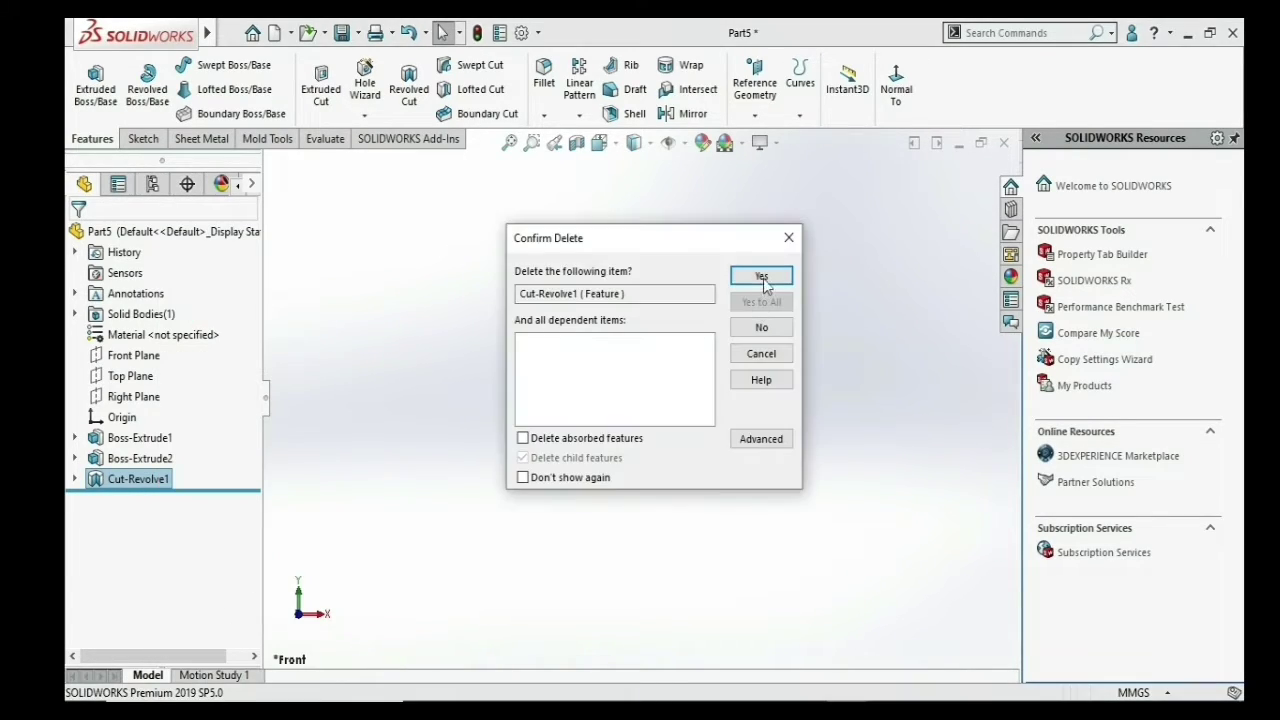
click(760, 275)
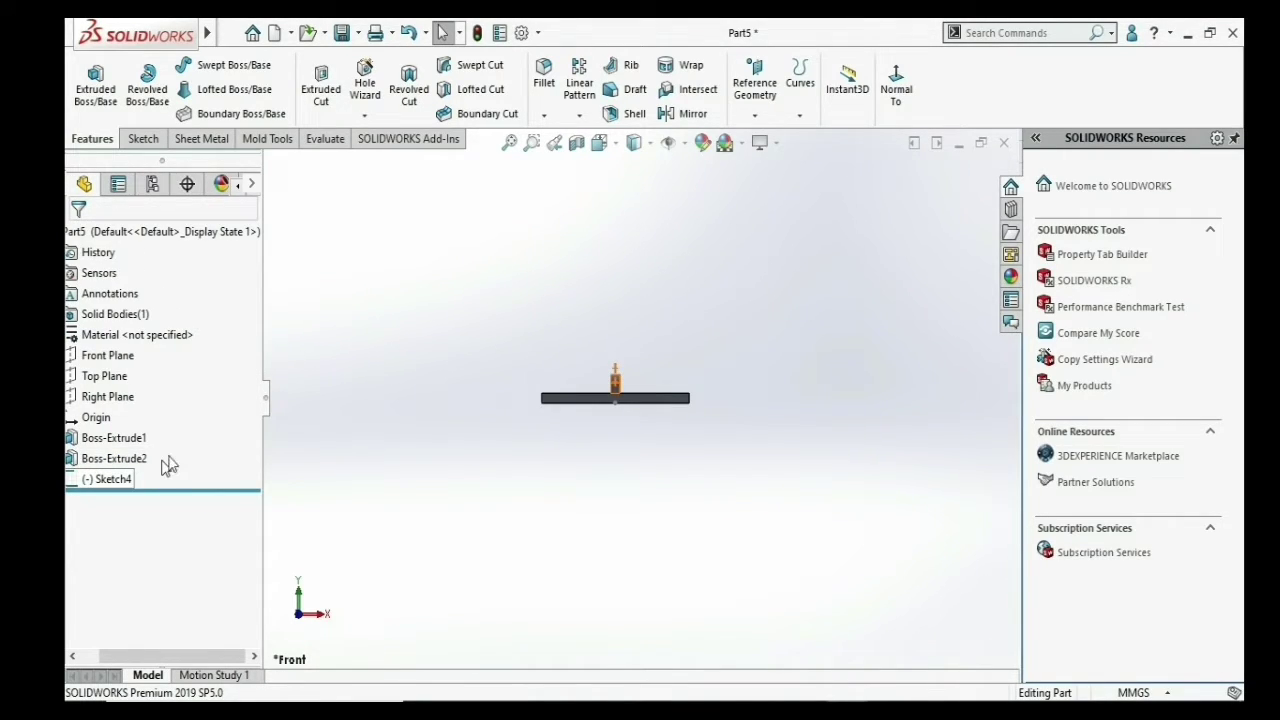
- Delete Sketch4 and show the part in isometric view
right_click(110, 479)
key(Delete)
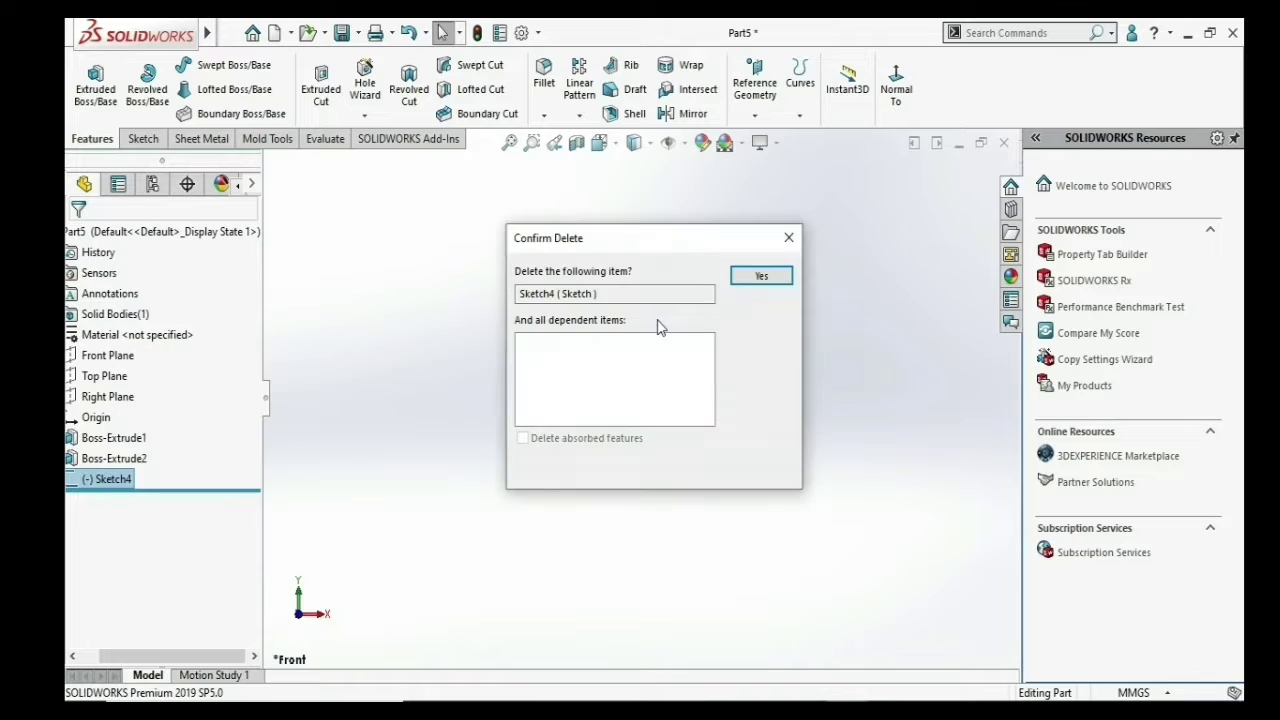
click(760, 276)
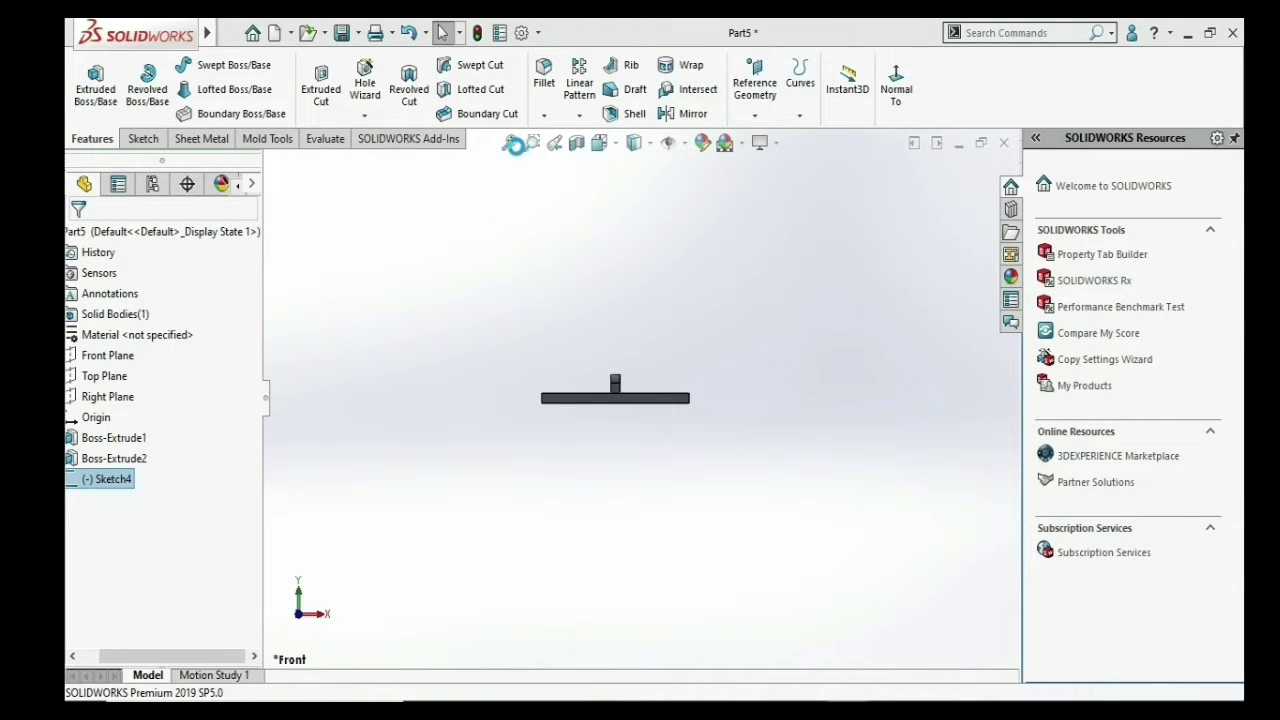
key(ctrl+7)
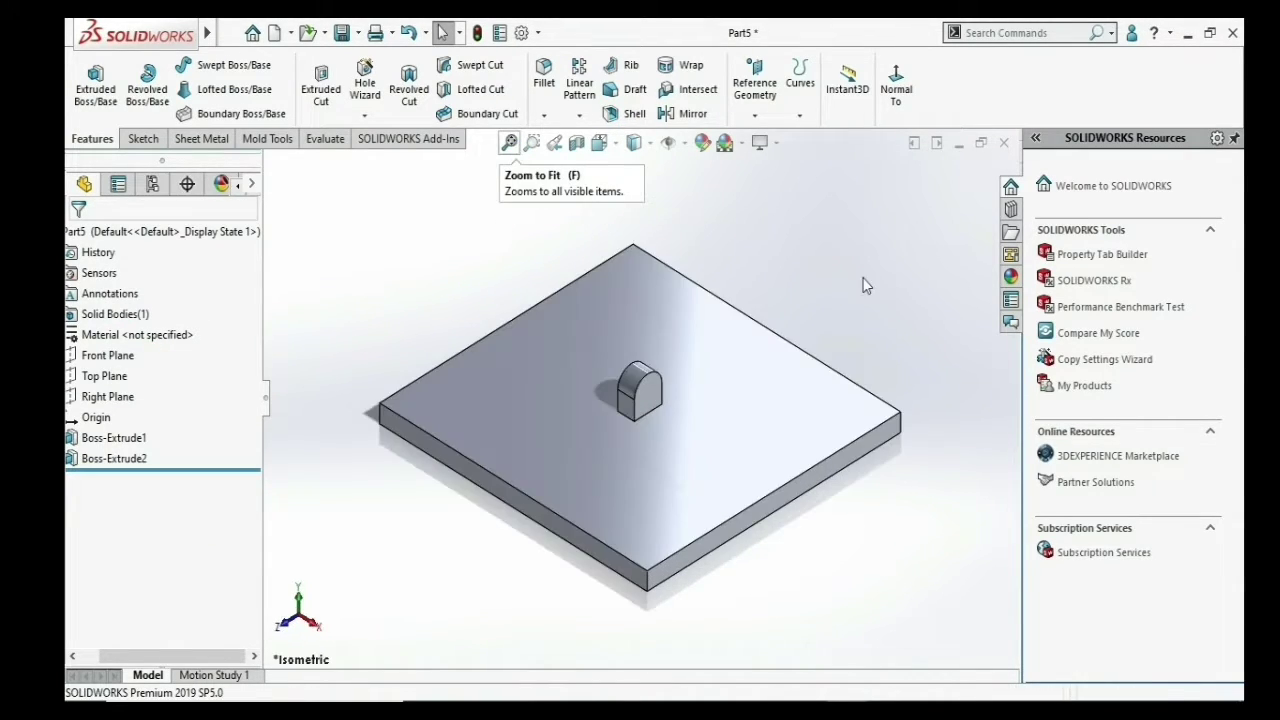
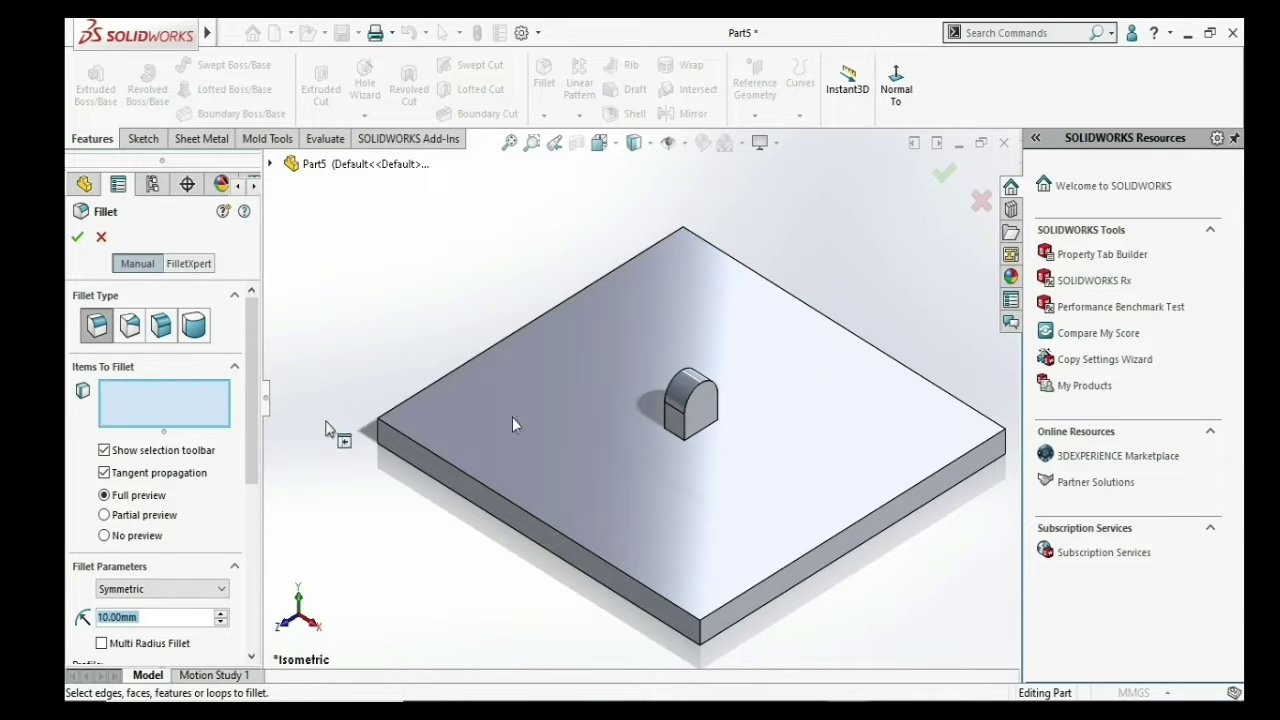
- Select the plate's four top edges for a fillet and set the radius to 50 mm
click(155, 405)
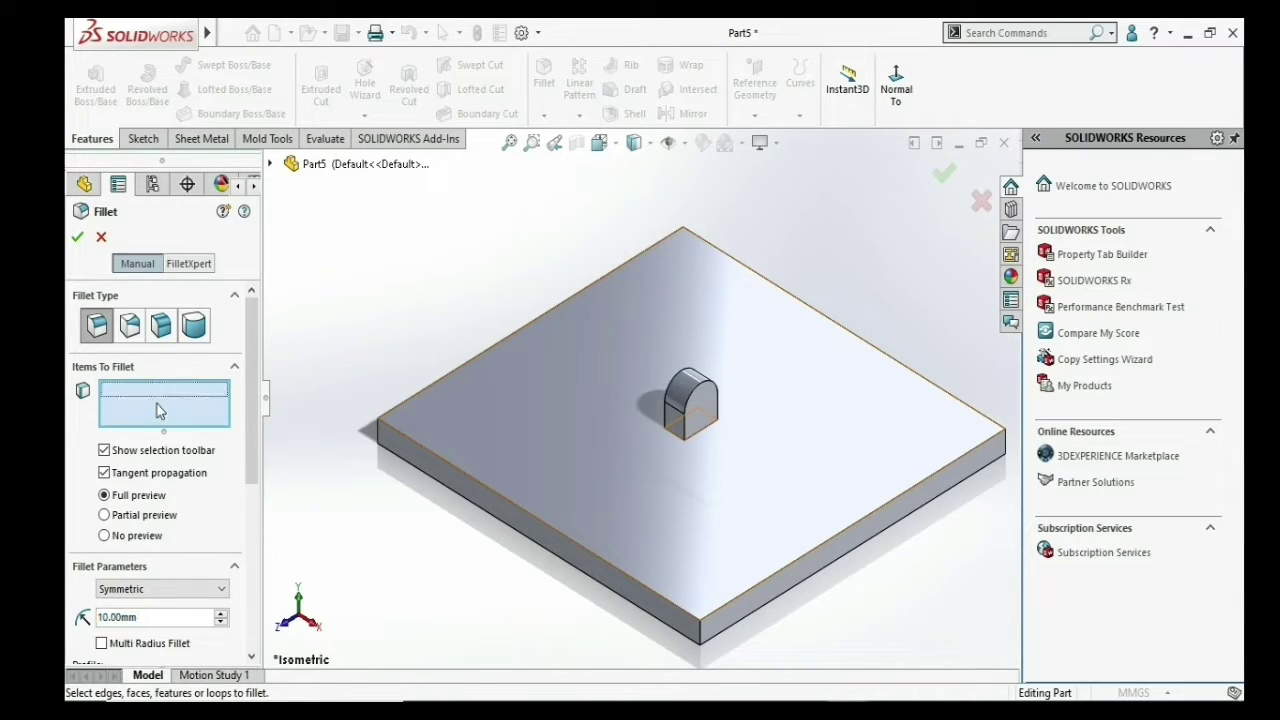
click(556, 536)
click(557, 530)
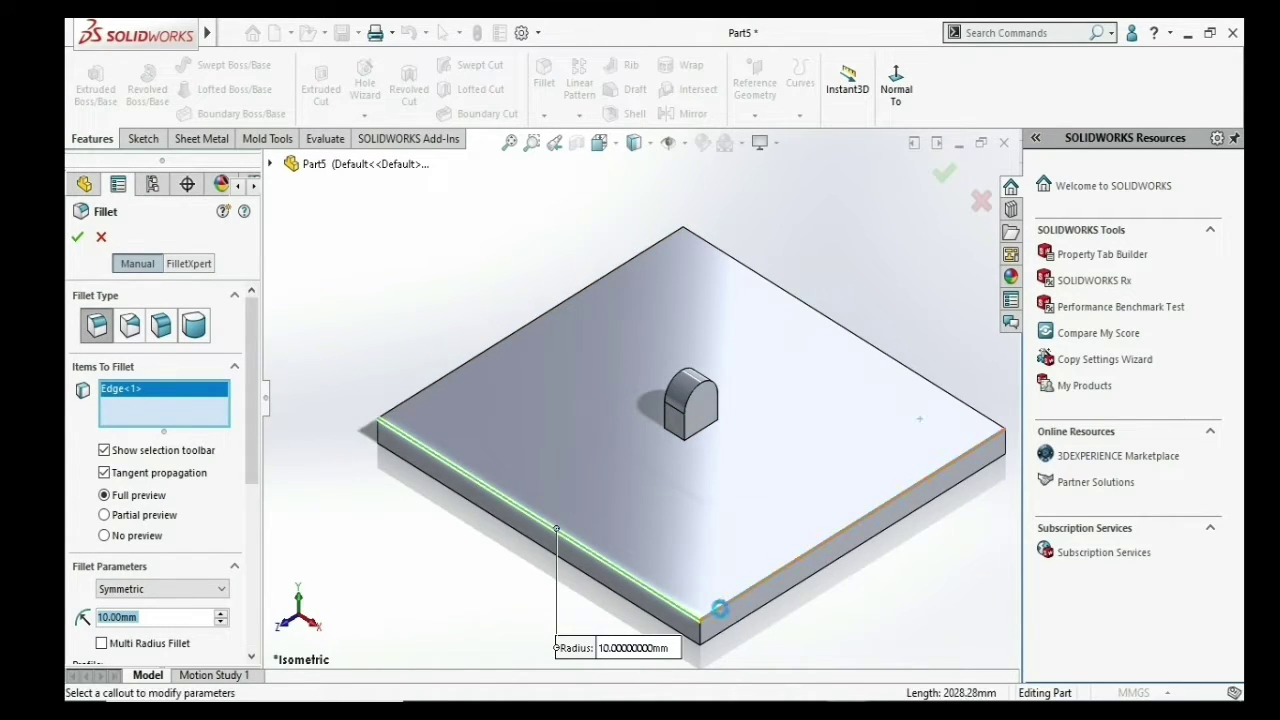
click(722, 613)
click(879, 353)
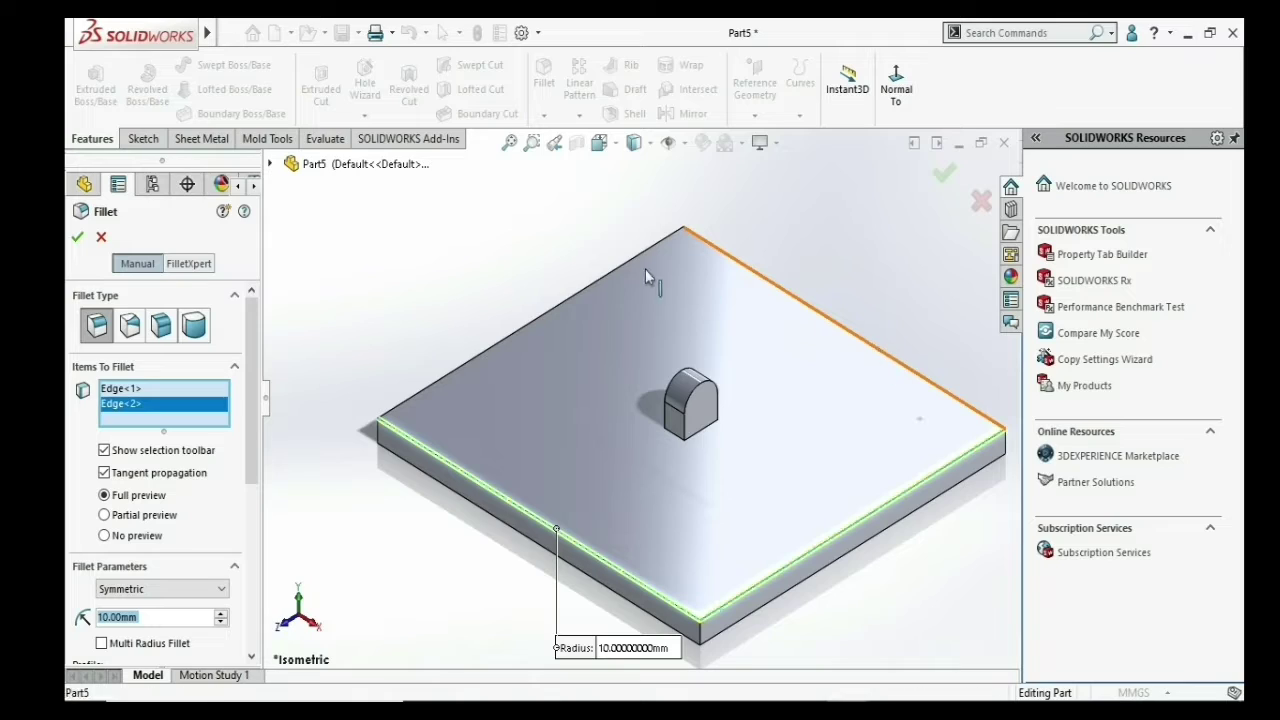
click(625, 267)
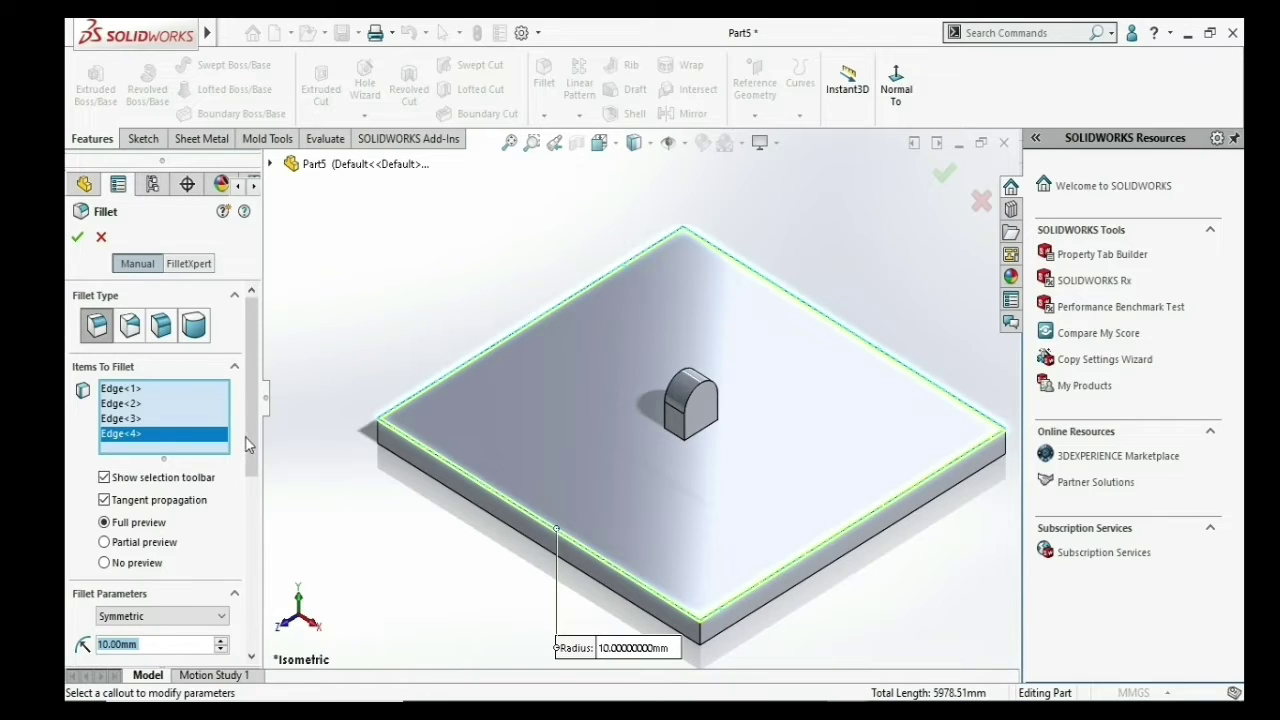
scroll(243, 491, down, 3)
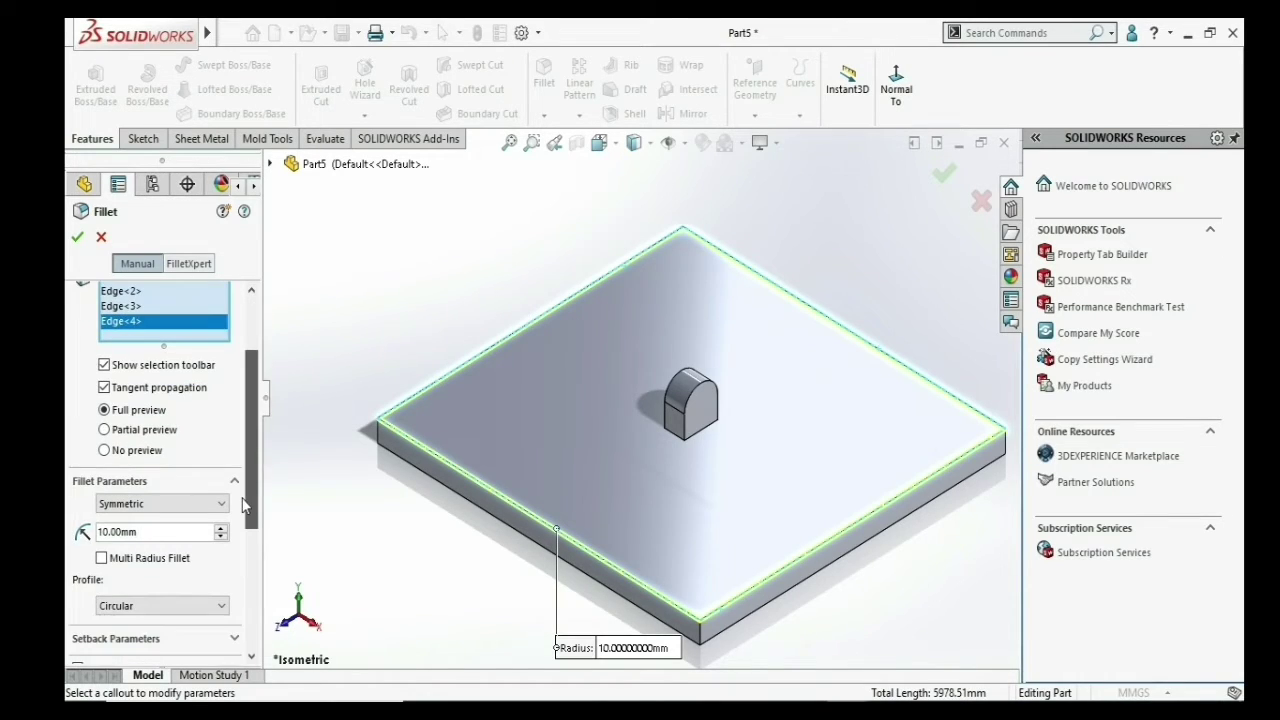
double_click(149, 532)
text(5)
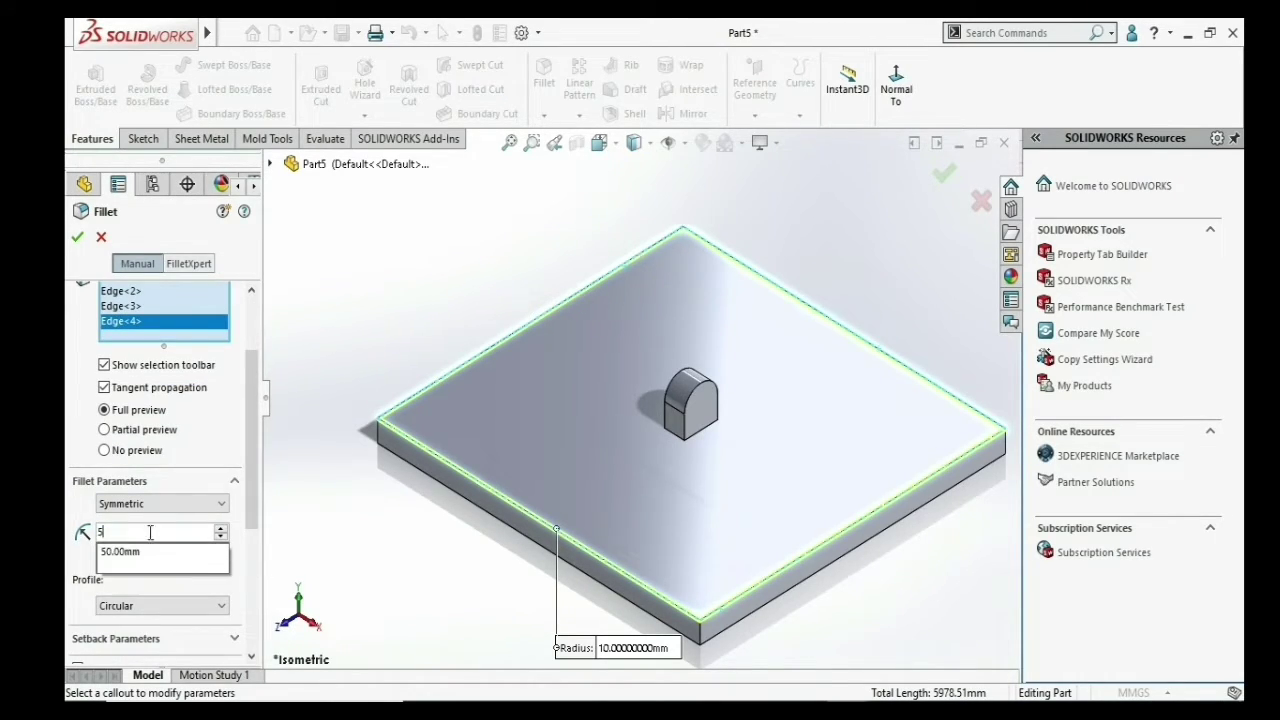
text(0)
key(Return)
- Add the small boss's front face and one more boss face to the 50 mm fillet
scroll(468, 467, down, 2)
scroll(468, 467, down, 2)
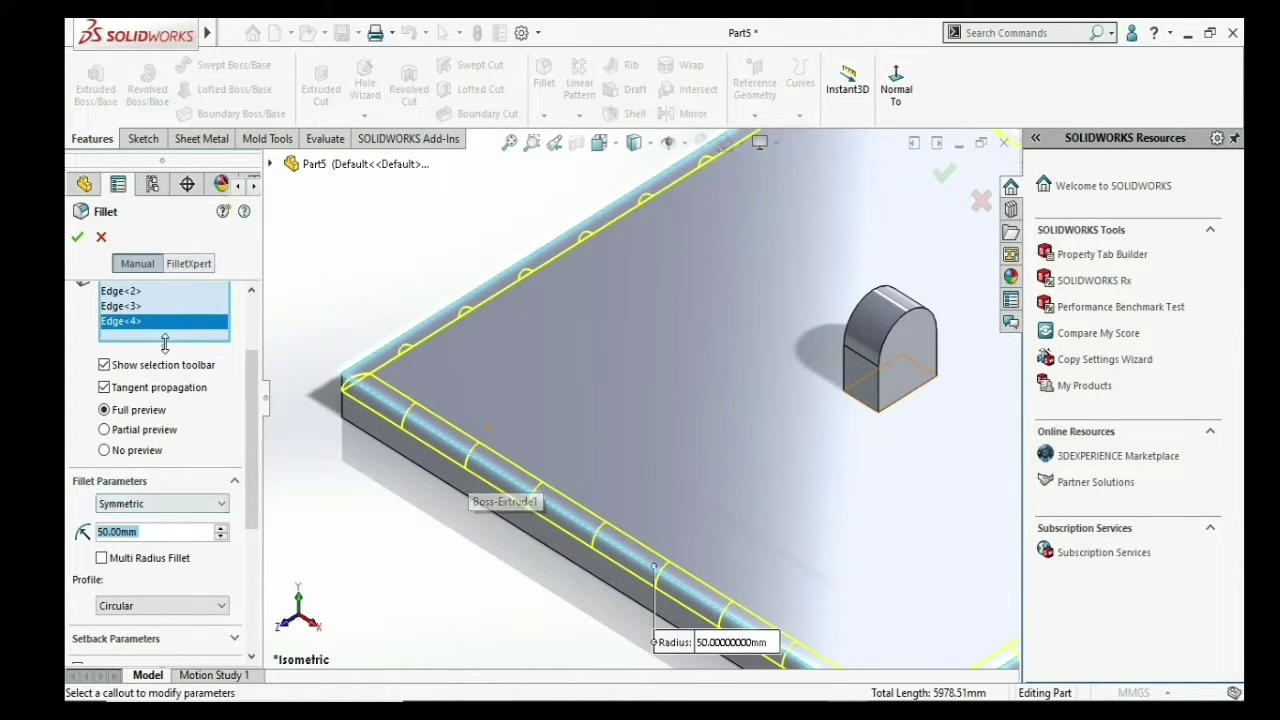
scroll(247, 452, up, 3)
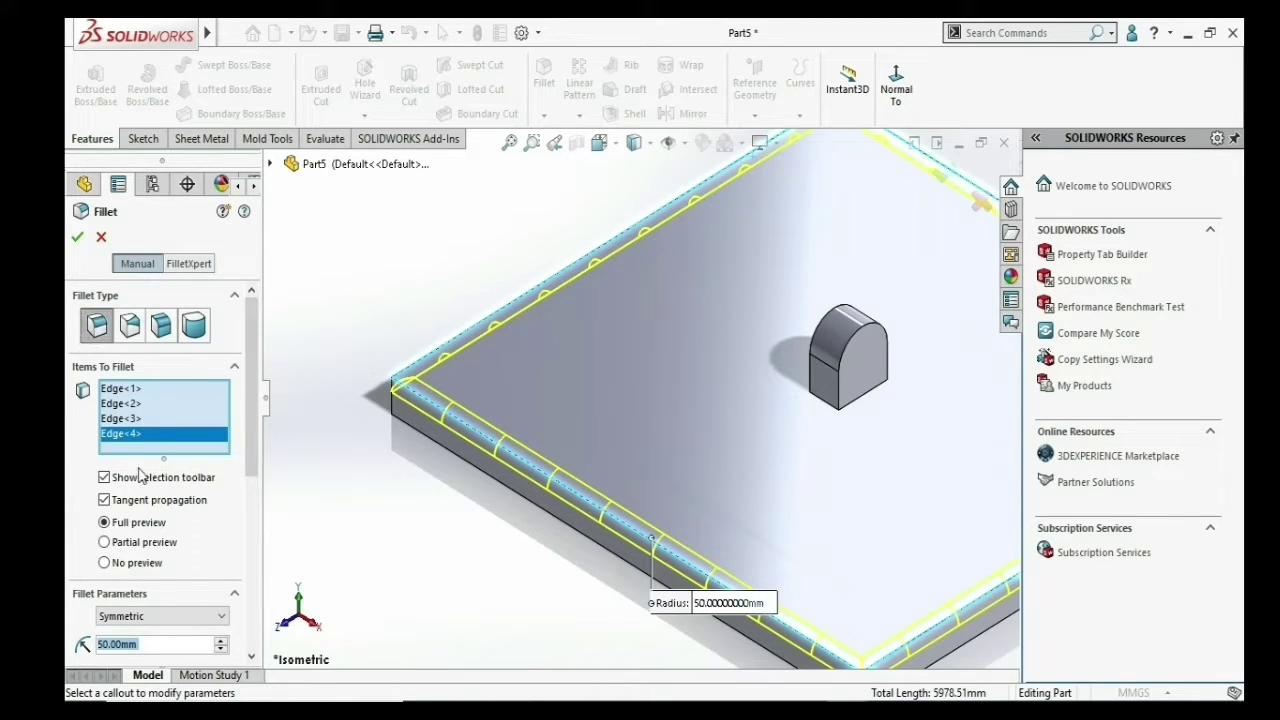
scroll(857, 352, down, 3)
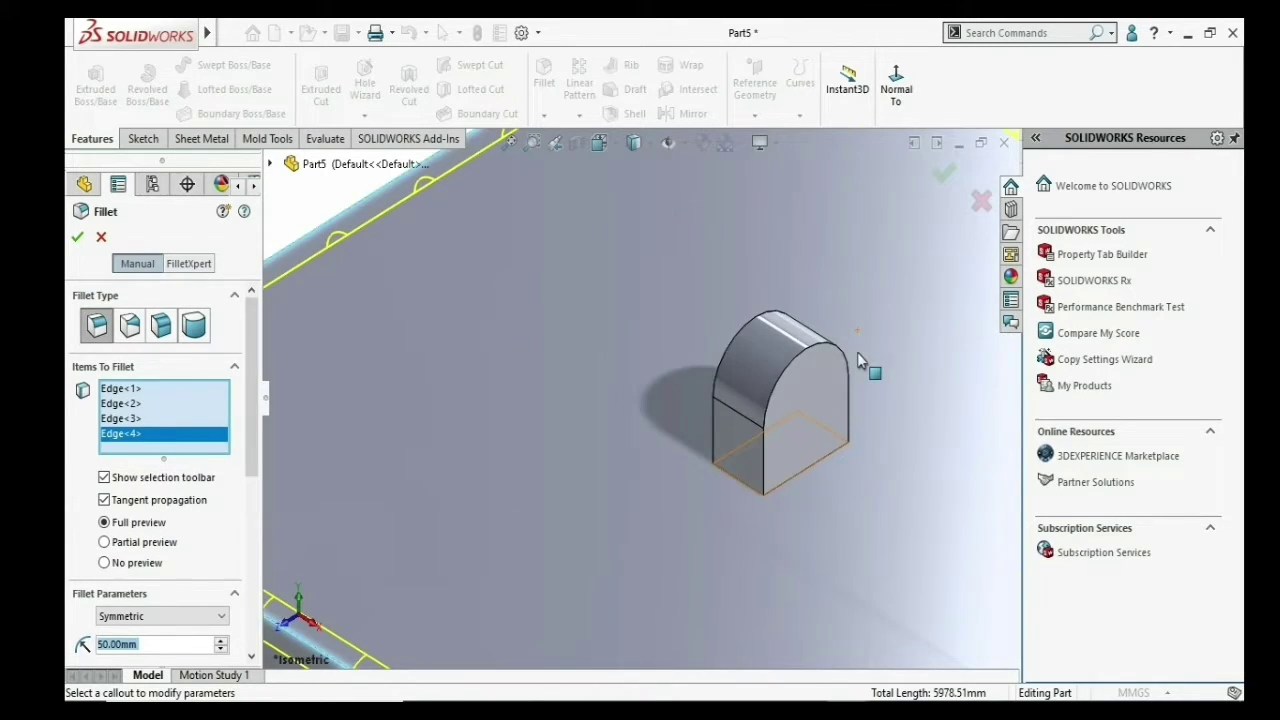
click(822, 397)
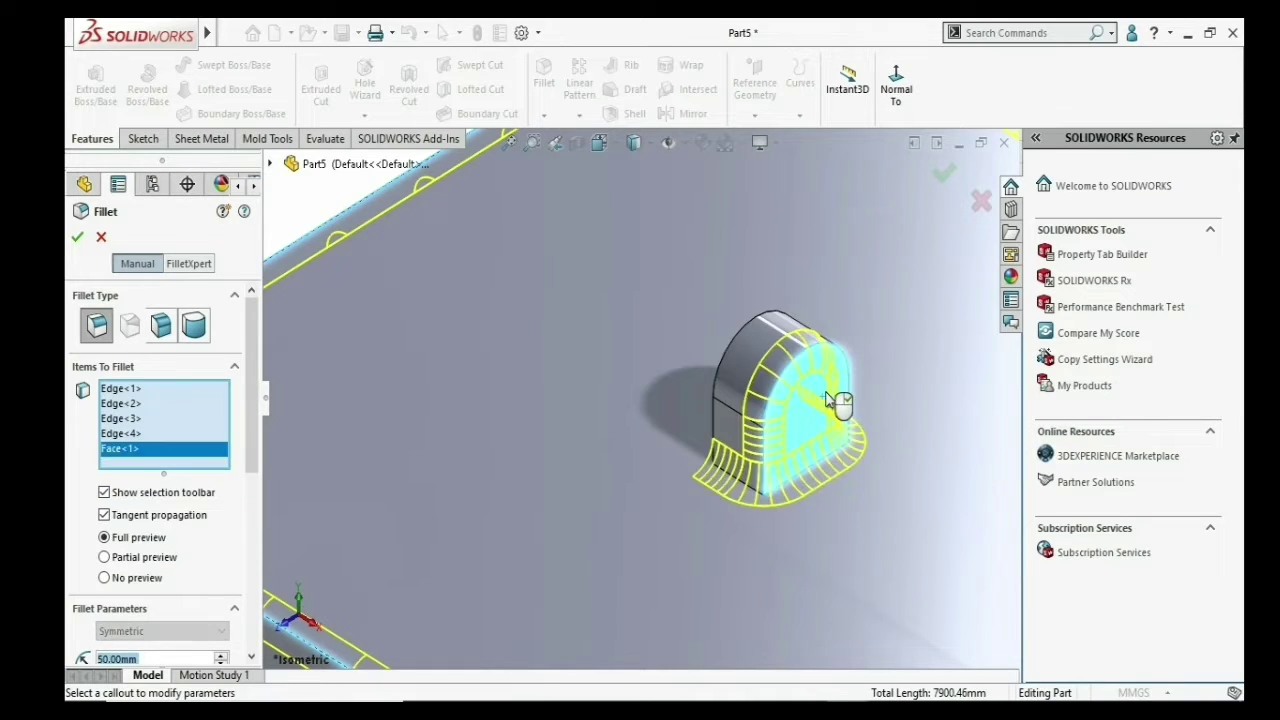
middle_drag(706, 358, 868, 374)
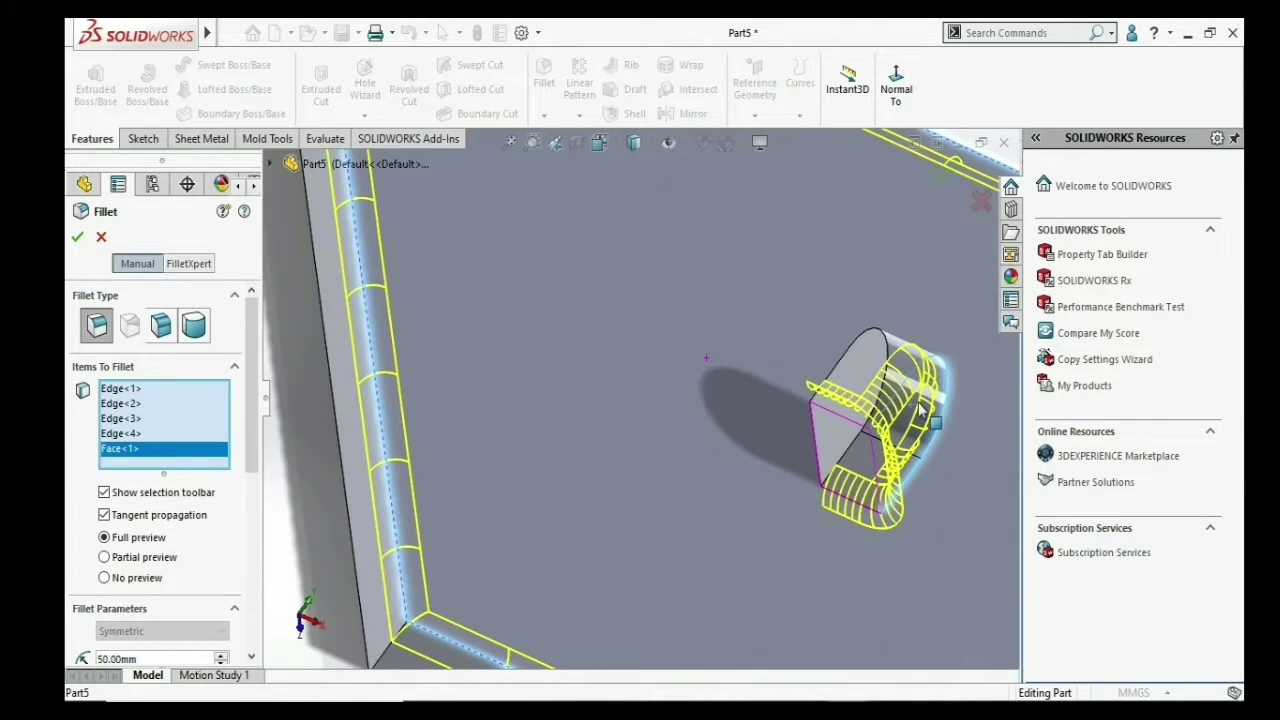
click(867, 371)
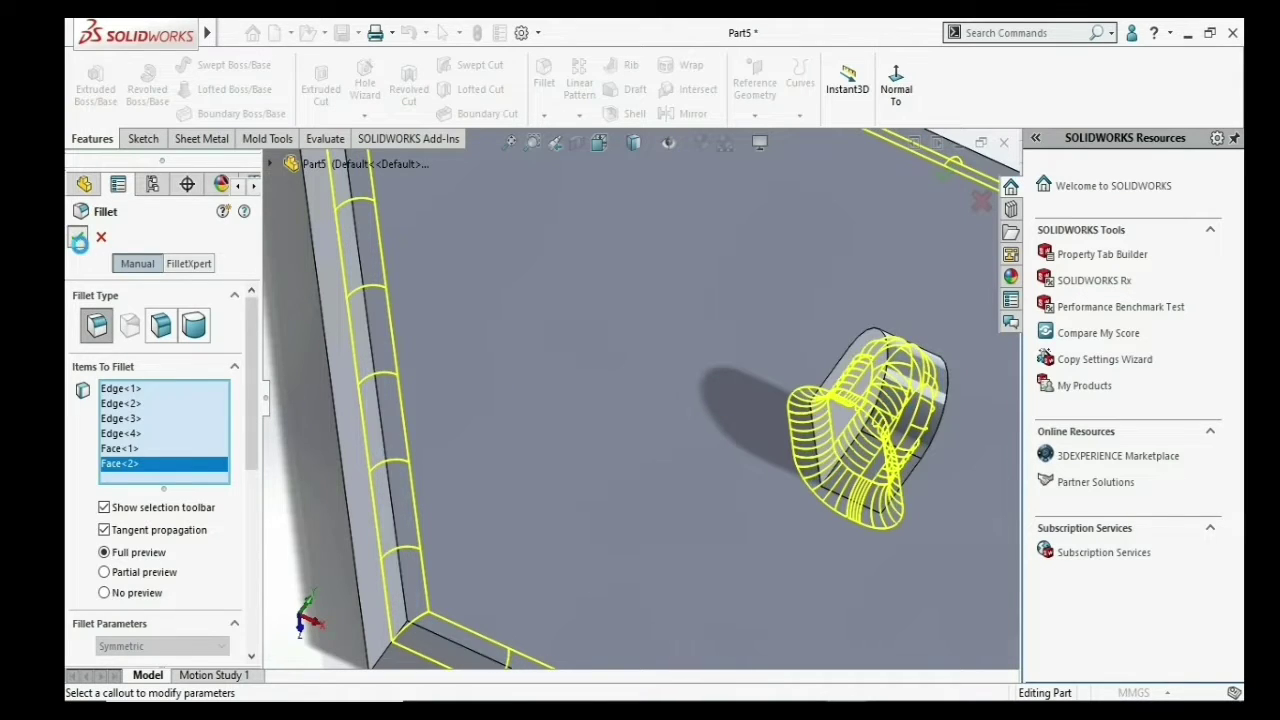
- Apply the 50 mm fillet and fit the whole plate in view
key(Return)
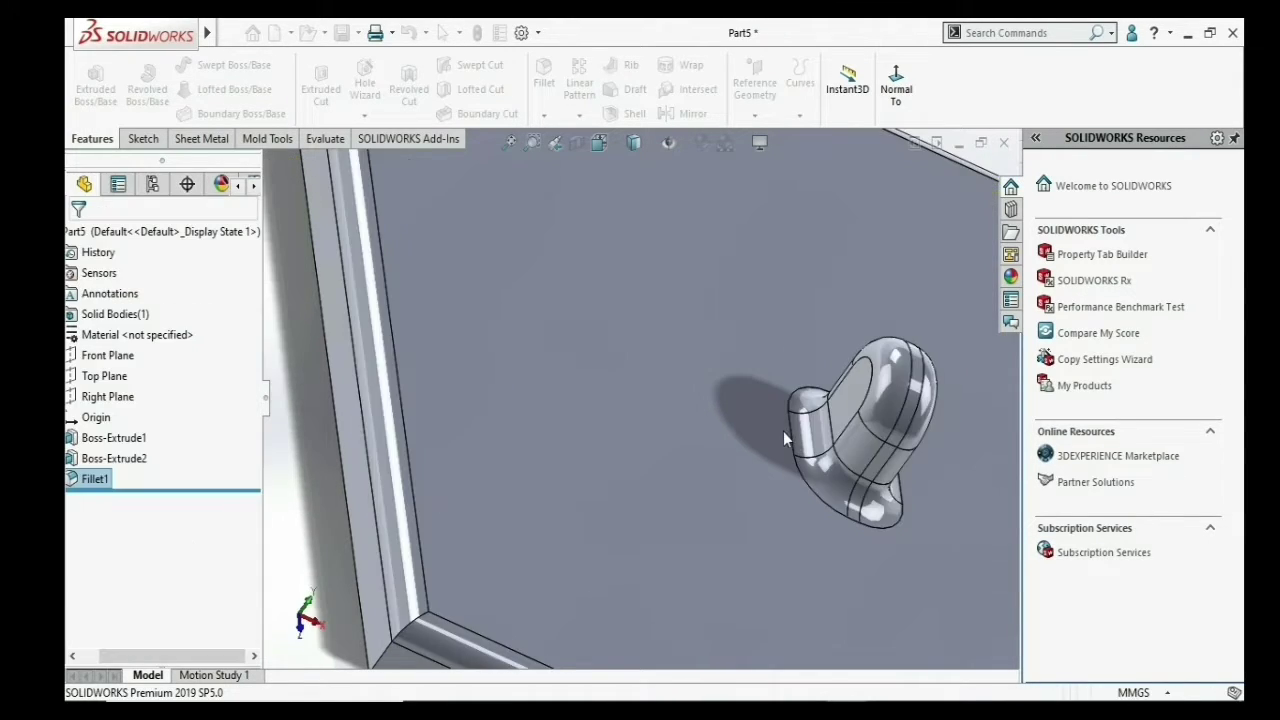
key(f)
mouse_move(722, 394)
middle_down()
mouse_move(673, 408)
mouse_move(443, 354)
mouse_move(506, 391)
middle_up()
scroll(605, 415, down, 3)
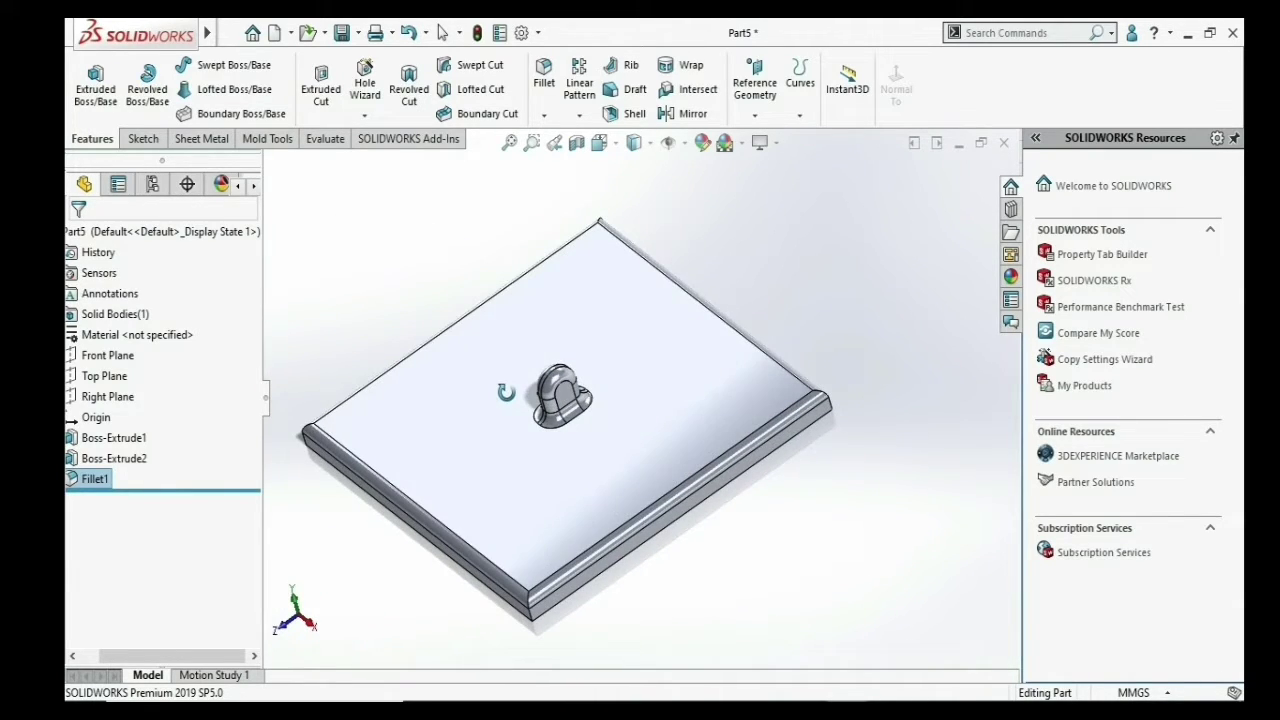
- Delete the Fillet1 feature from the feature tree, confirming the deletion
right_click(88, 480)
click(125, 449)
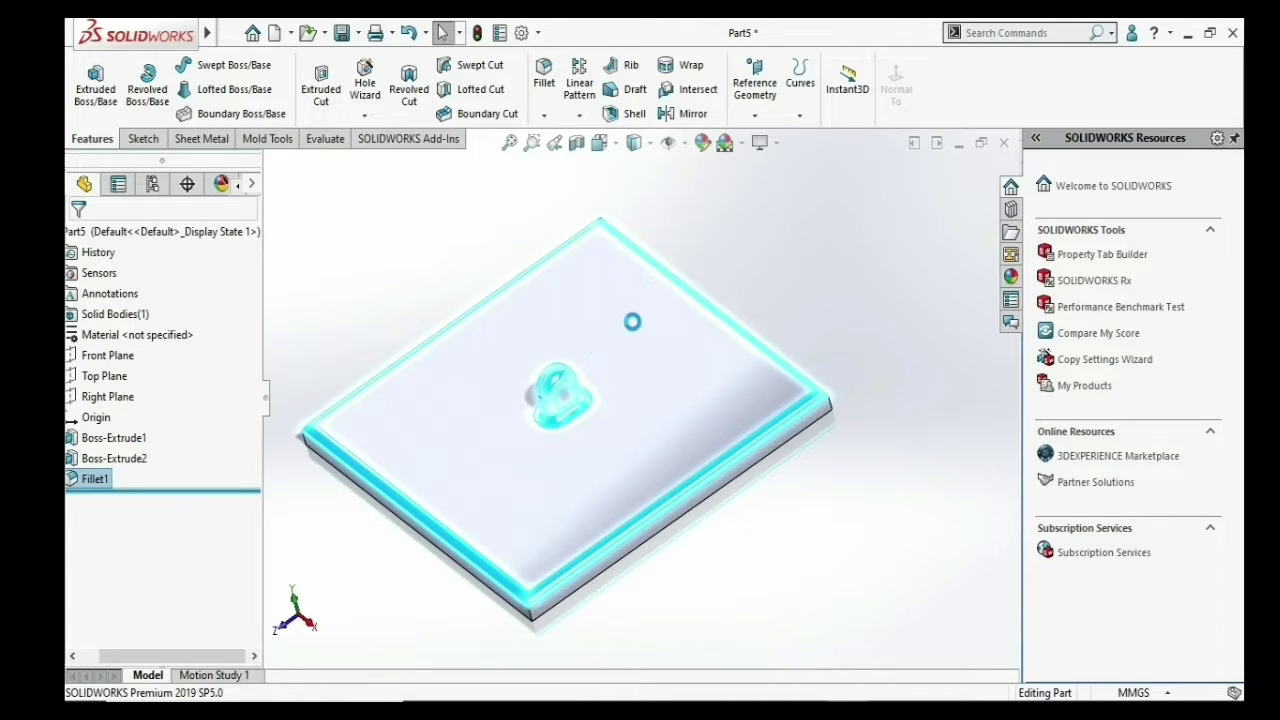
click(762, 273)
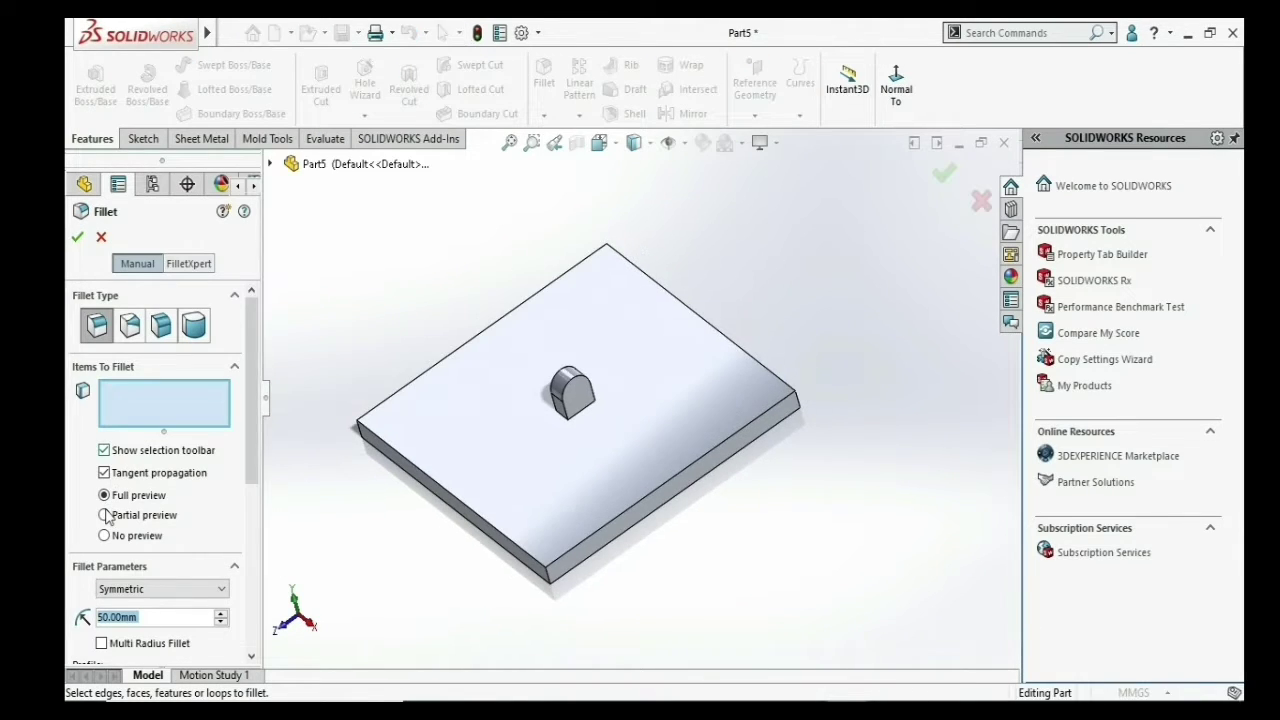
- Start a fillet on the plate's top face with Multi Radius Fillet enabled
click(148, 403)
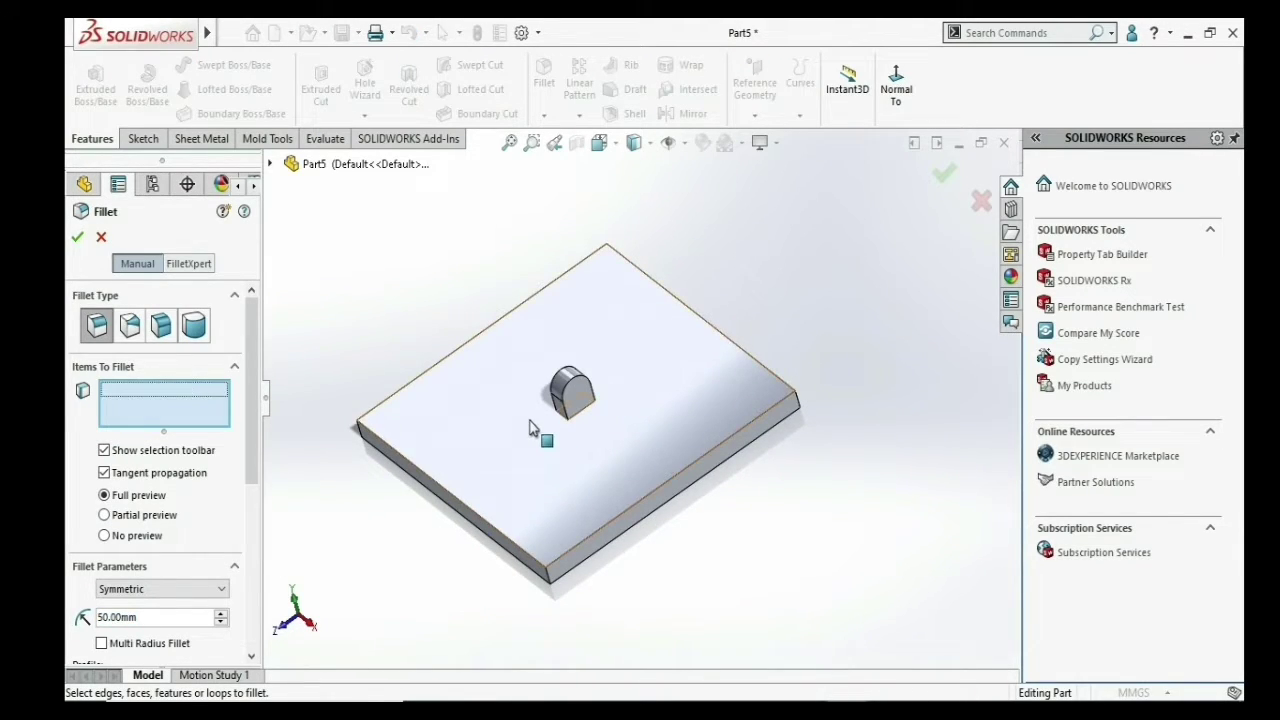
click(530, 424)
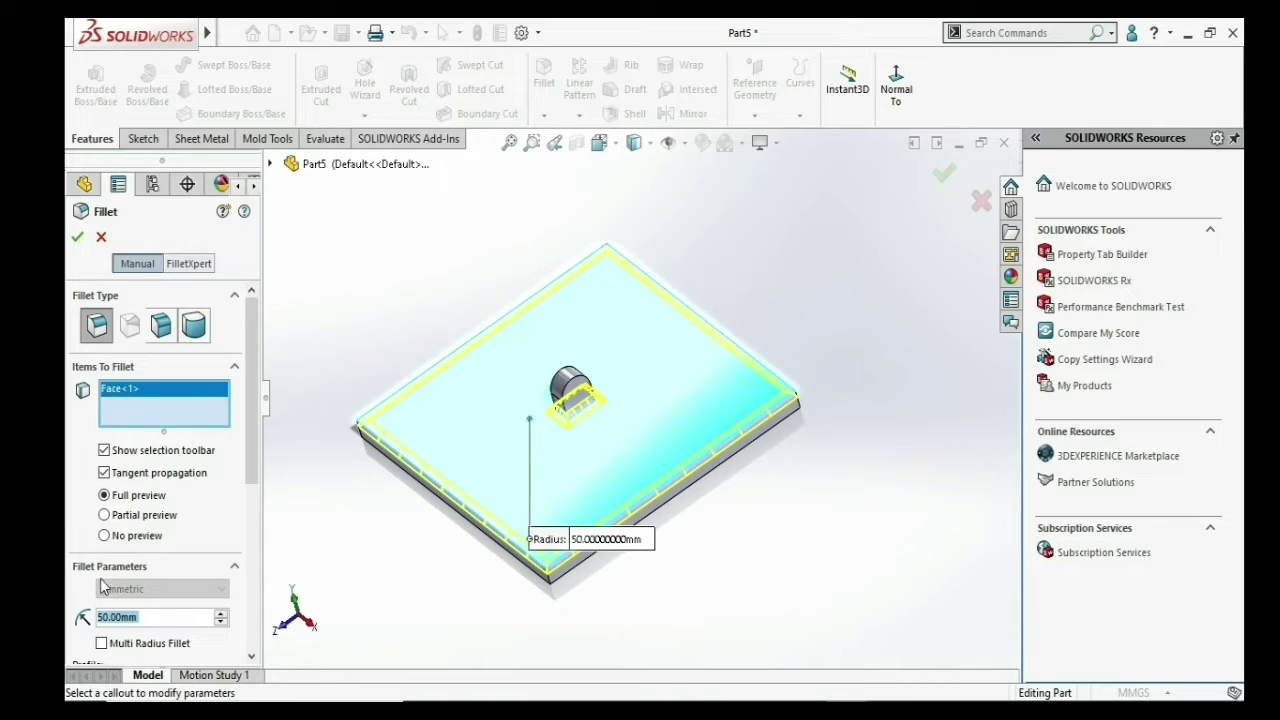
scroll(262, 490, down, 3)
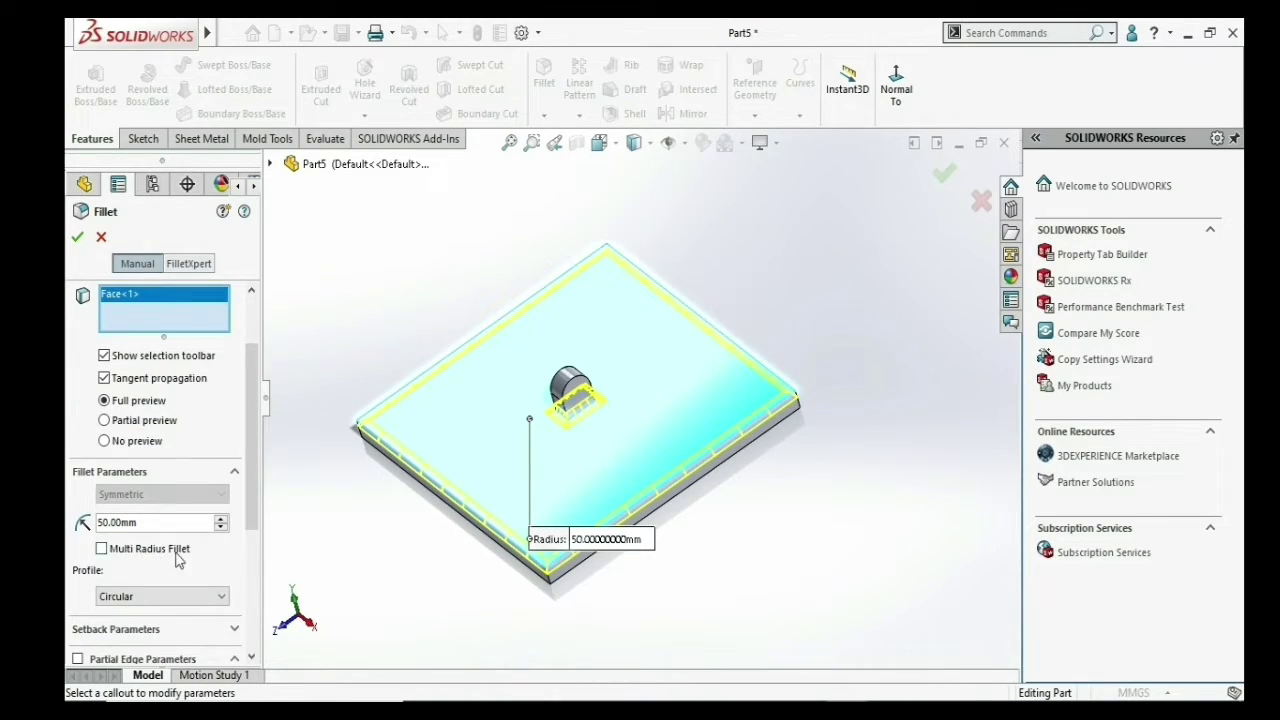
click(103, 549)
scroll(530, 485, down, 2)
scroll(622, 366, down, 2)
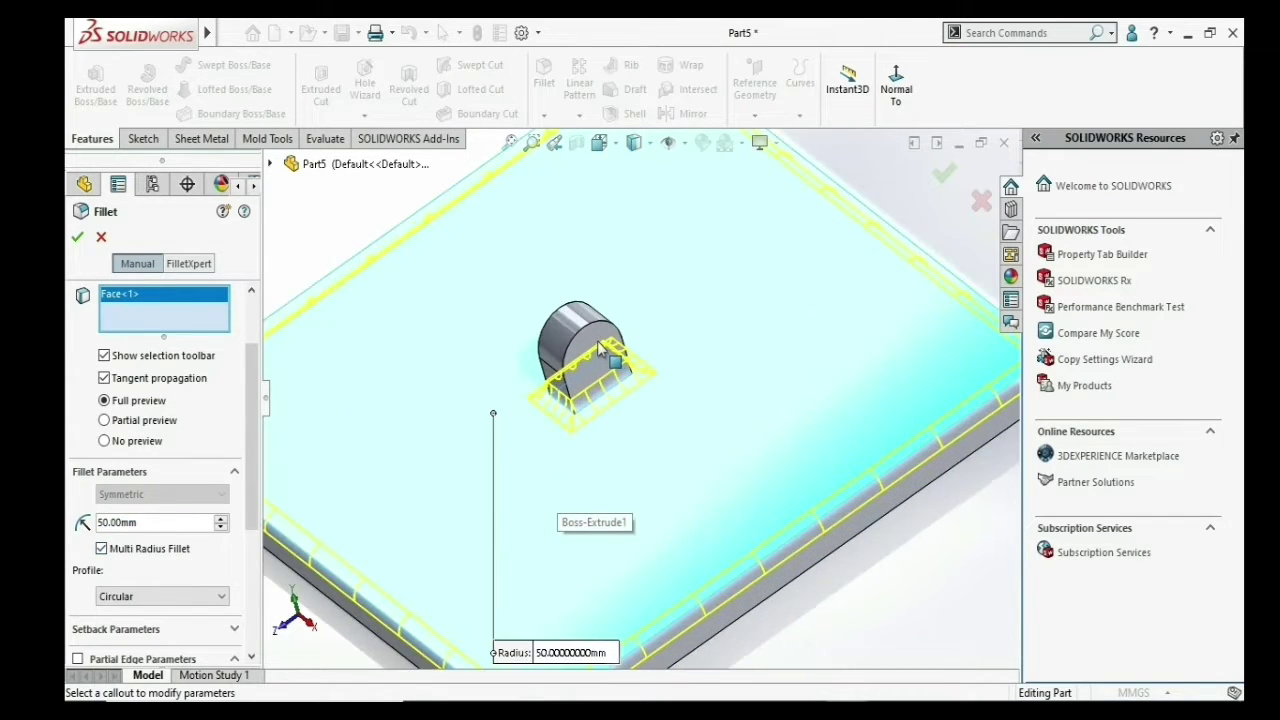
- Add the boss's curved face to the fillet with a 30 mm radius
click(600, 343)
scroll(597, 341, down, 2)
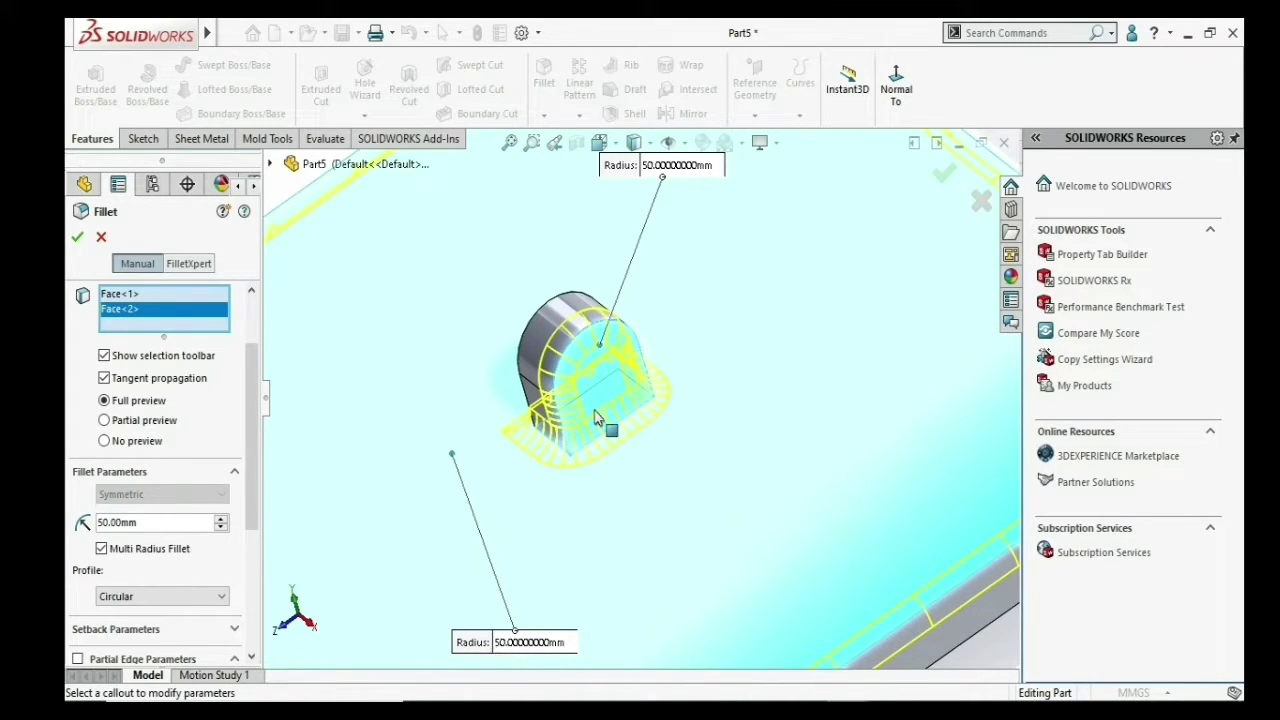
scroll(679, 180, up, 2)
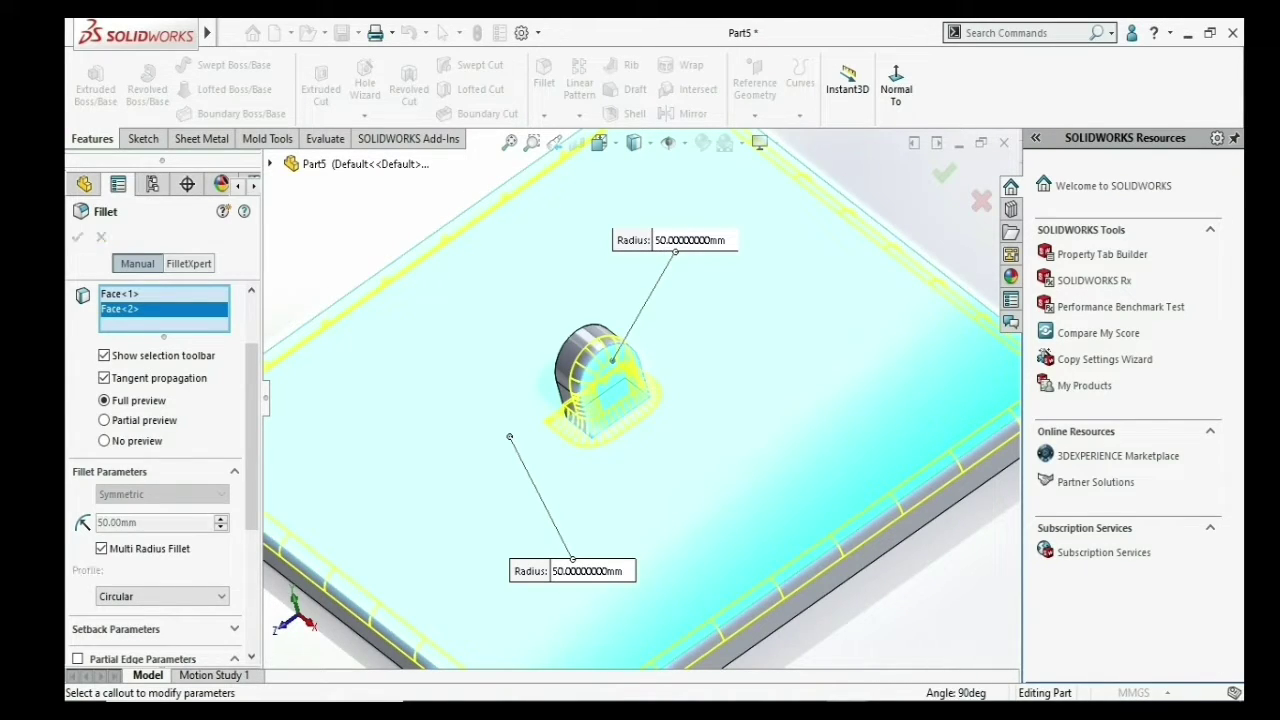
click(665, 241)
text(3)
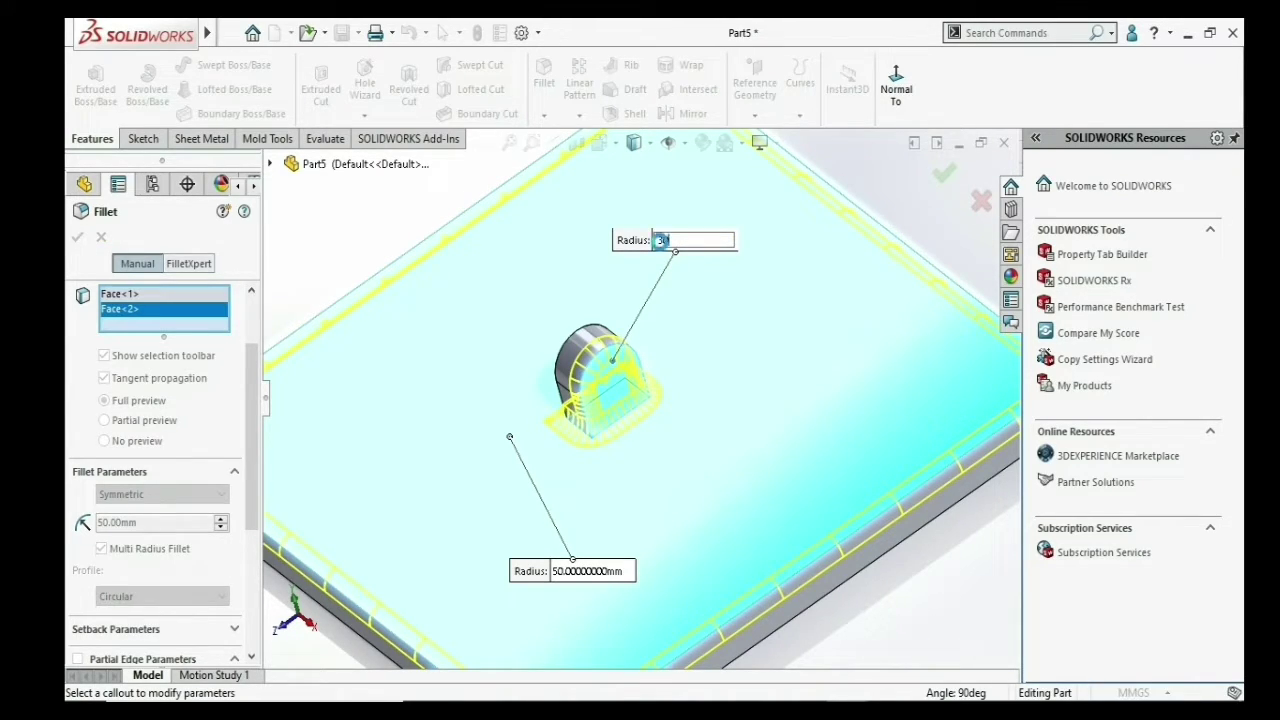
text(0)
key(Return)
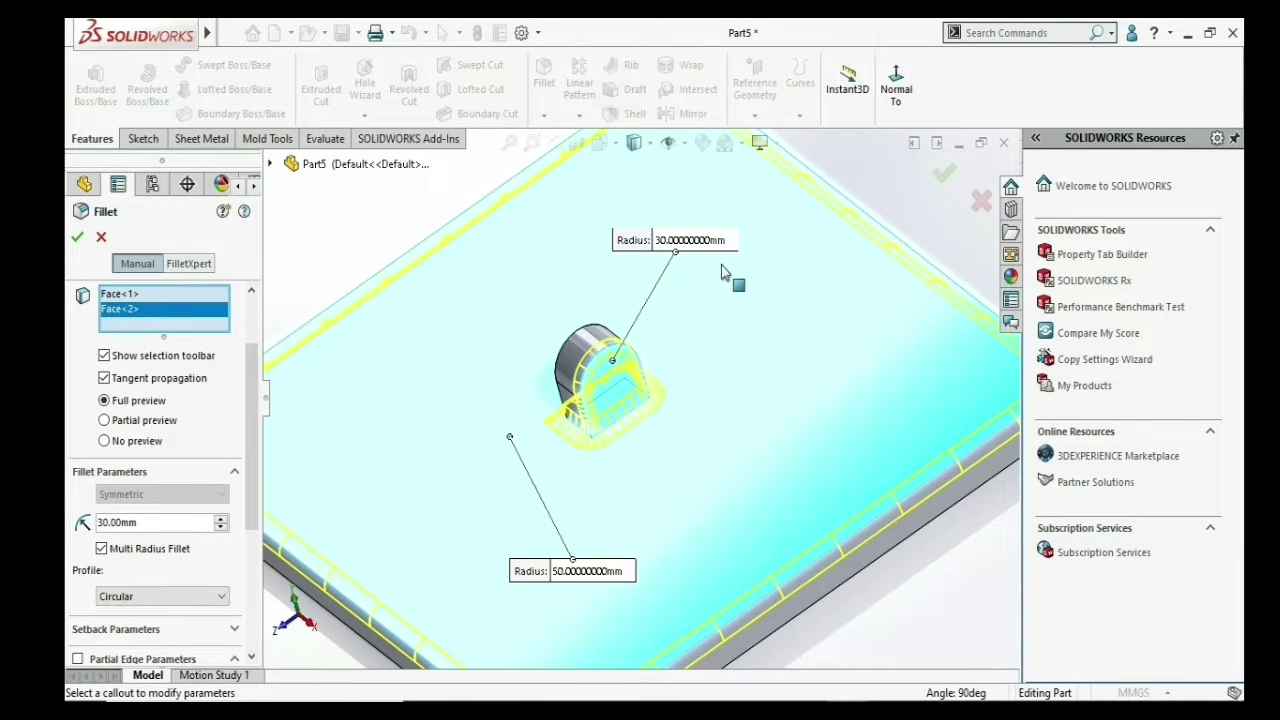
- Add another boss face to the fillet and give it a 60 mm radius
mouse_move(683, 303)
middle_down()
mouse_move(640, 392)
mouse_move(677, 406)
mouse_move(566, 357)
middle_up()
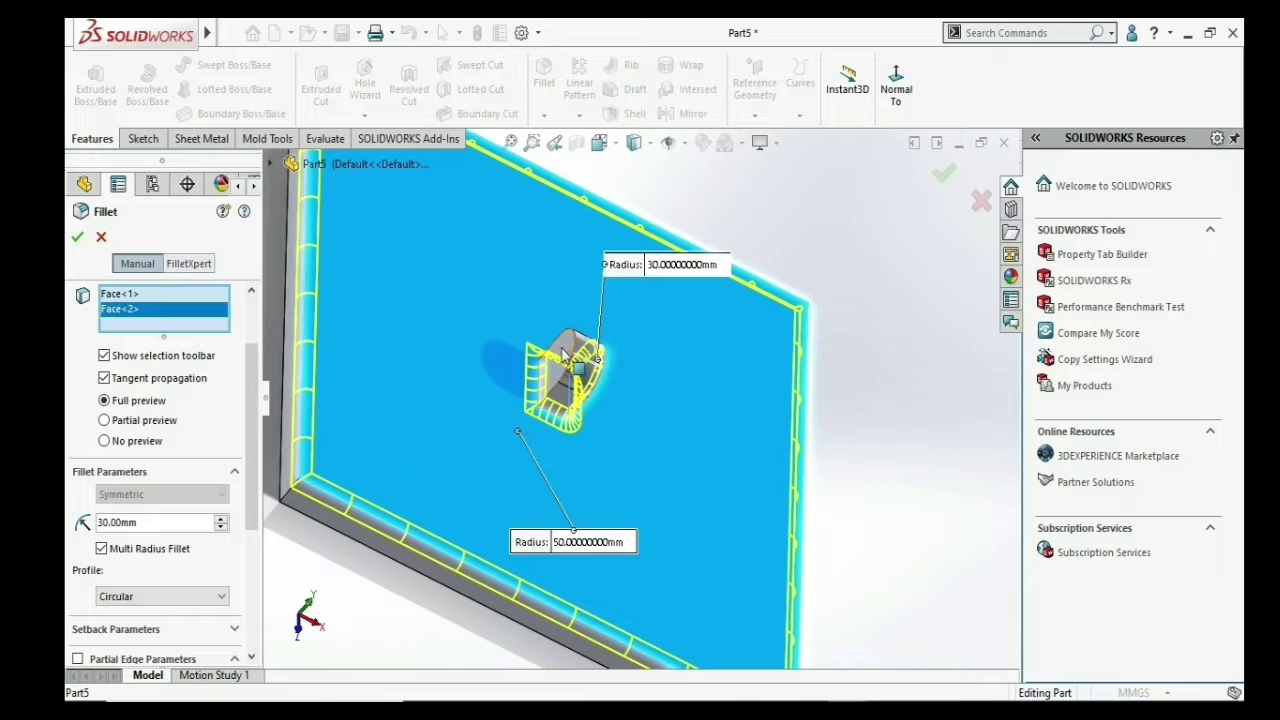
click(566, 357)
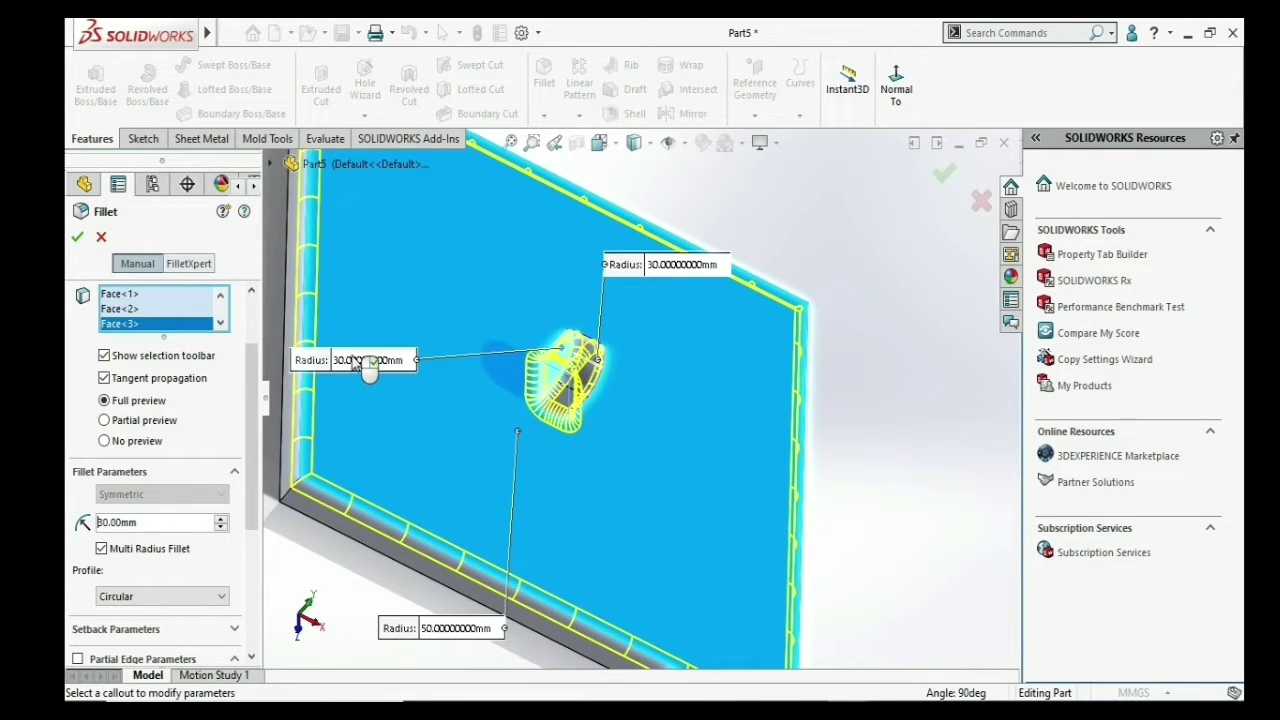
click(355, 362)
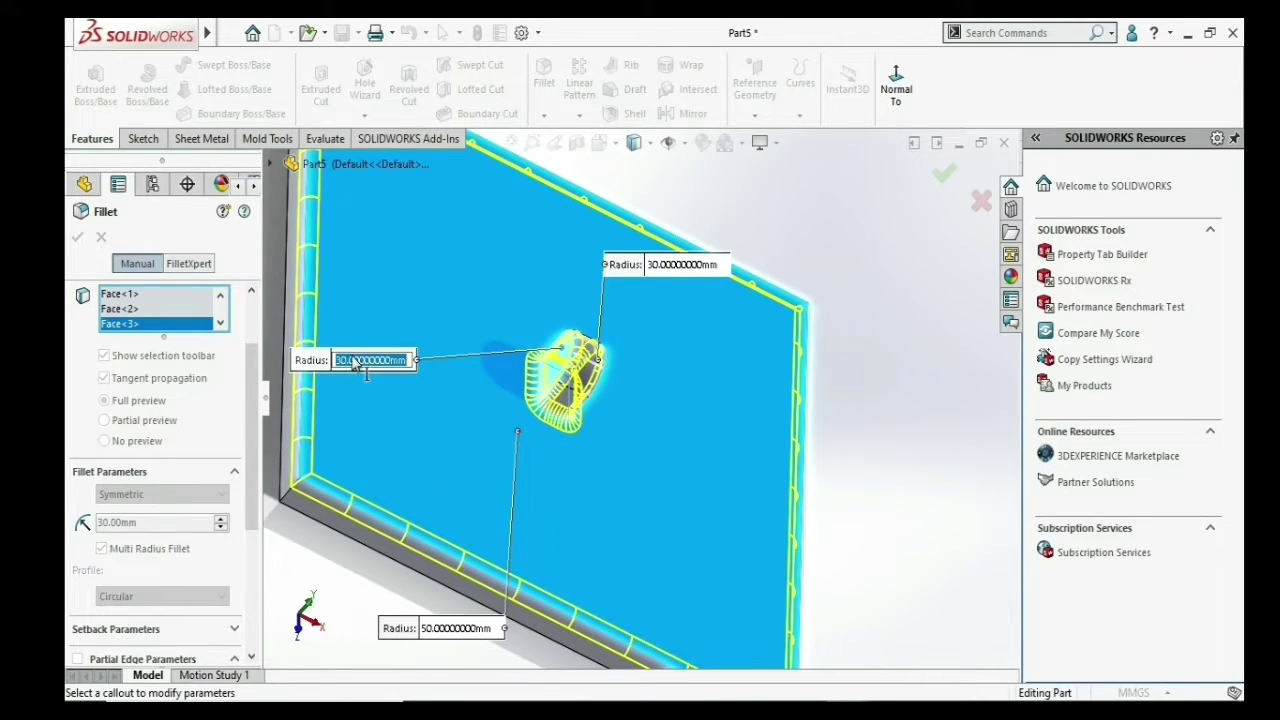
key(BackSpace)
text(60)
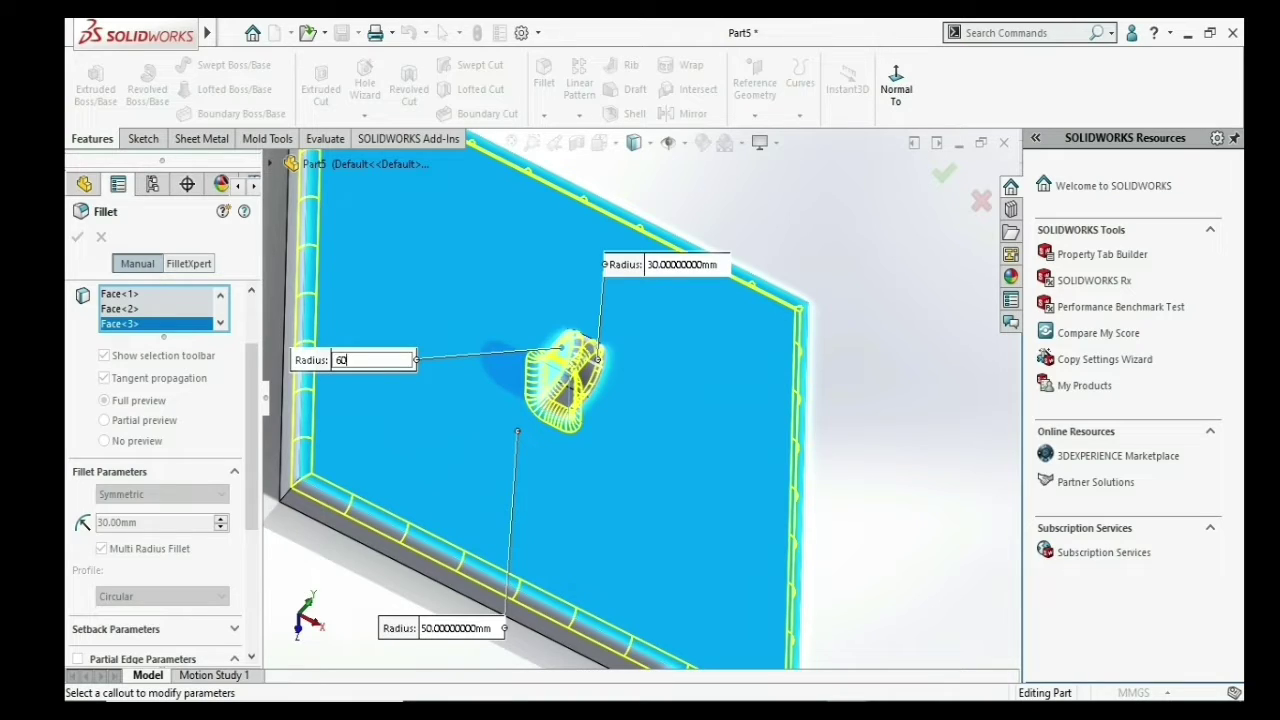
key(Return)
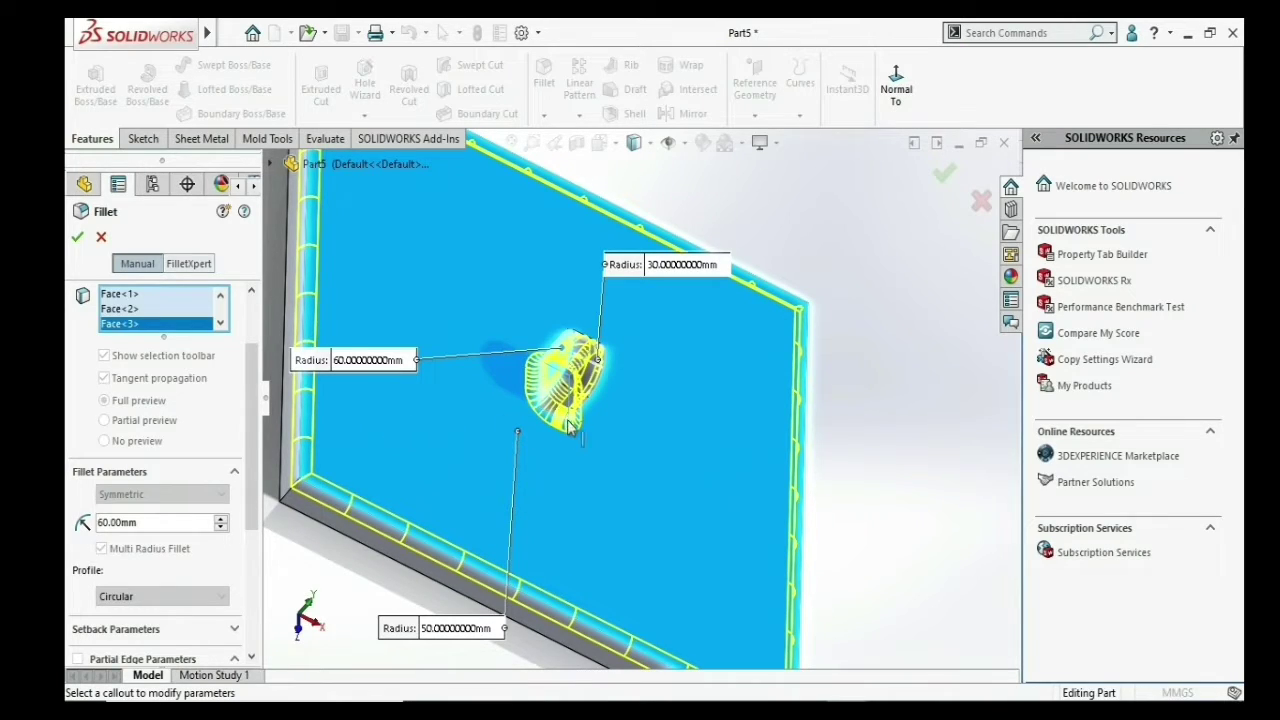
middle_drag(568, 428, 600, 395)
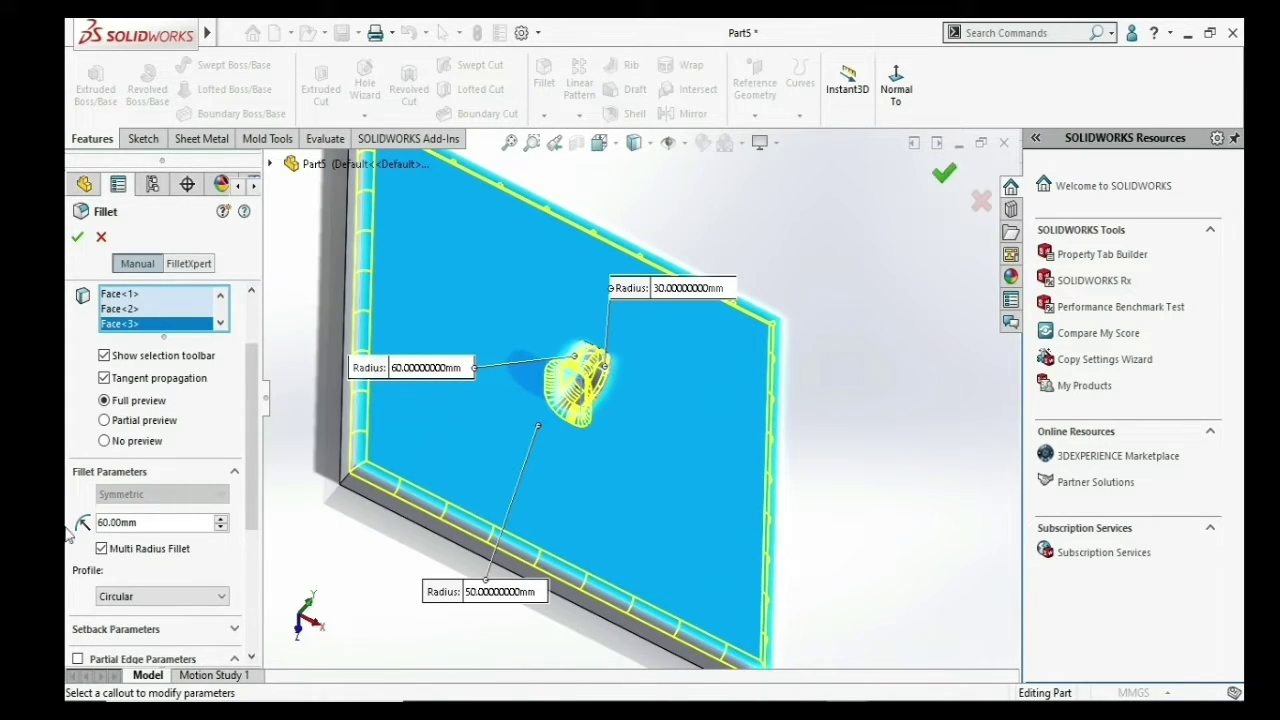
- Try to apply the multi-radius fillet, which hits a rebuild error
click(77, 237)
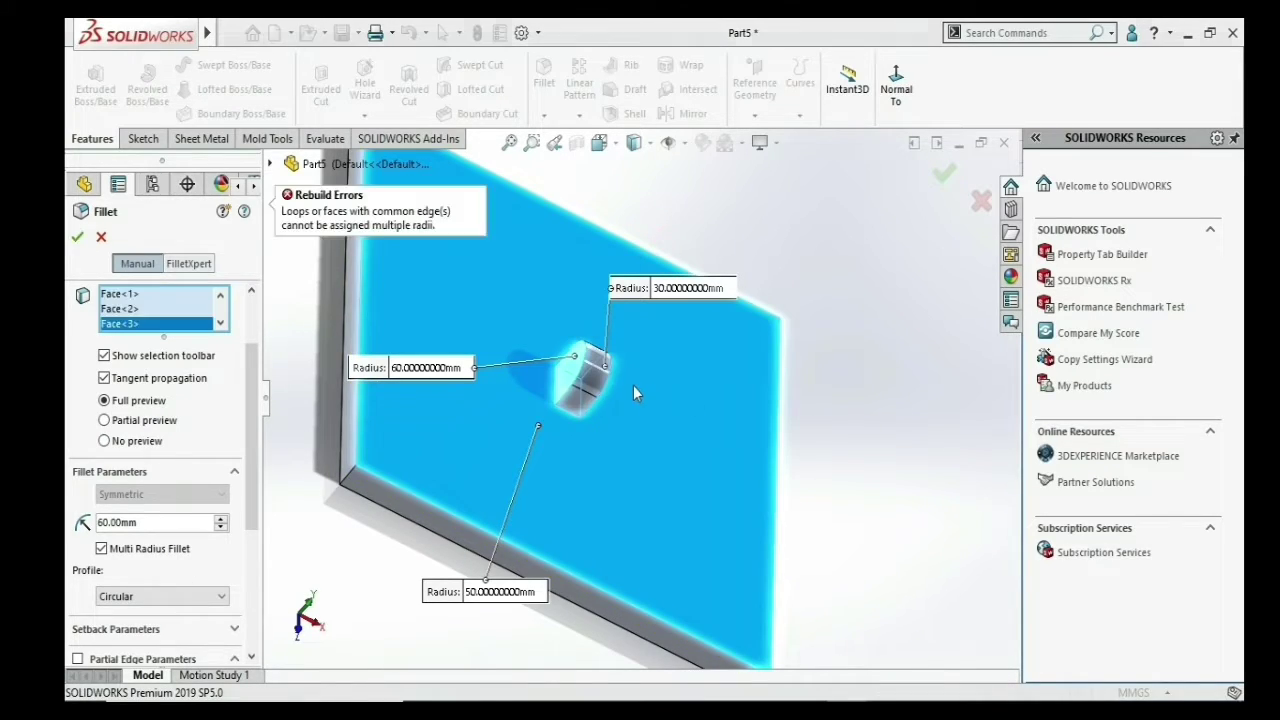
scroll(633, 388, up, 4)
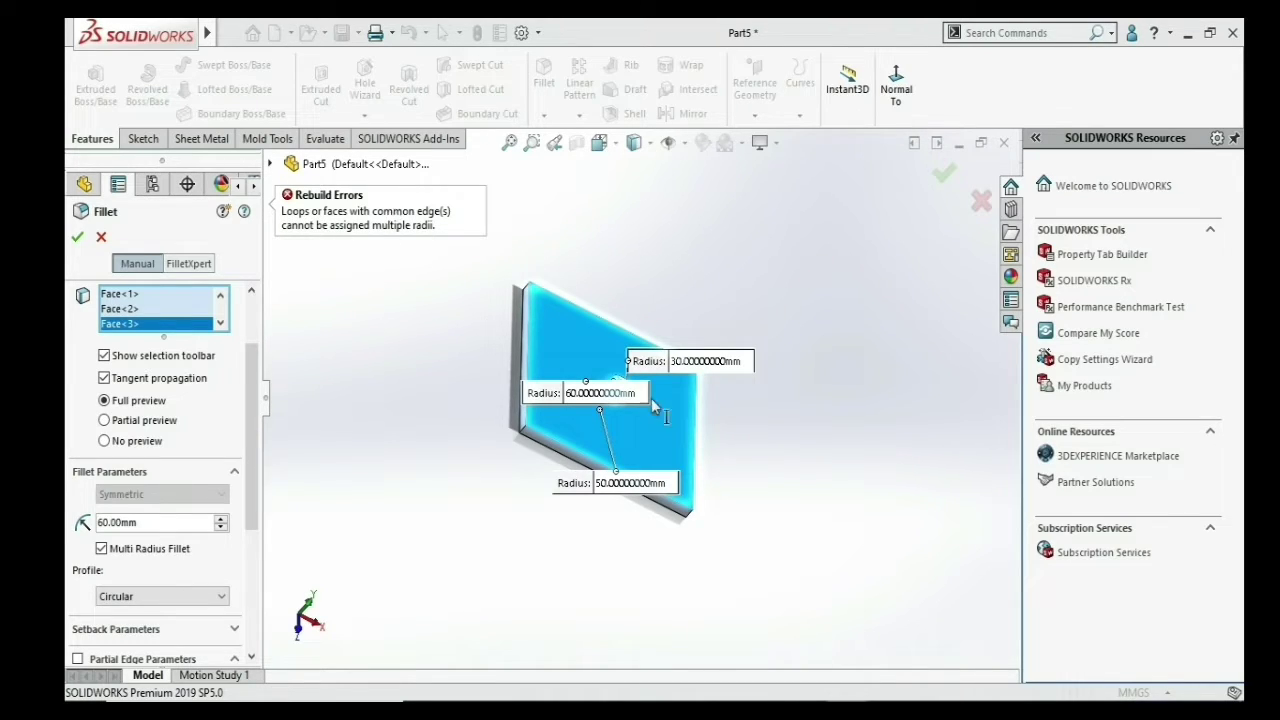
scroll(651, 398, down, 2)
scroll(630, 400, down, 2)
scroll(621, 400, down, 2)
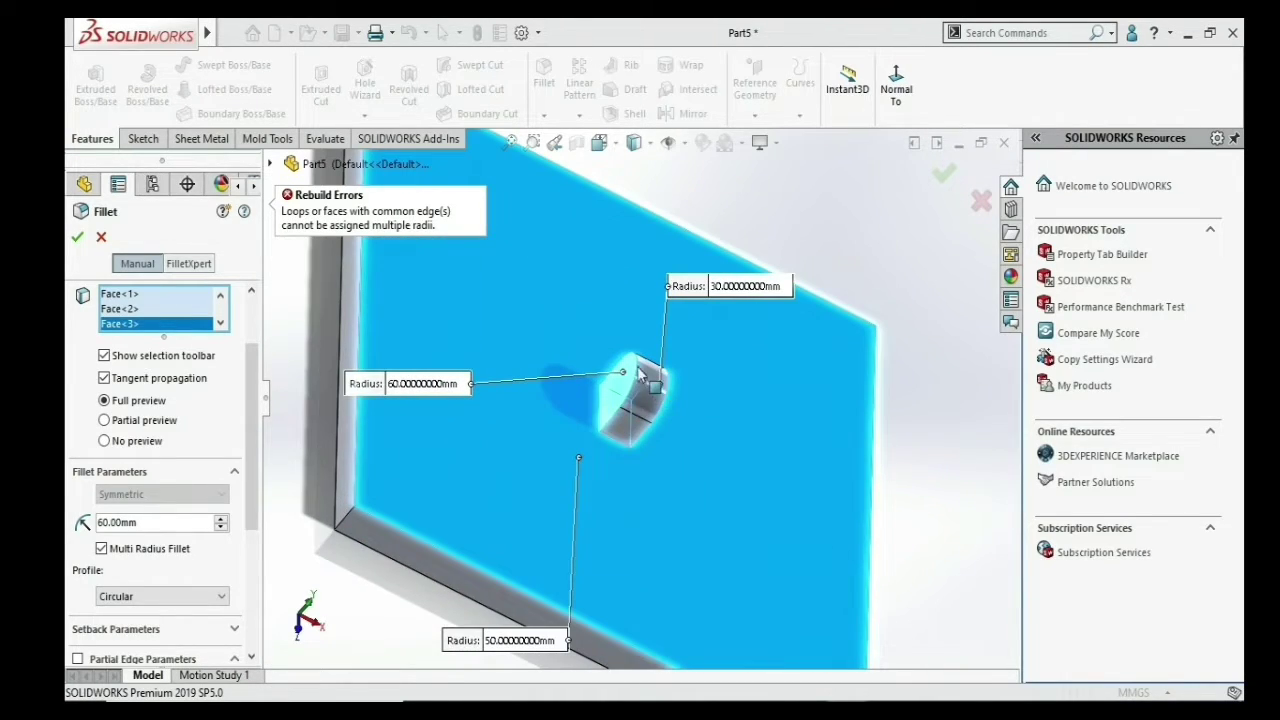
- Change the 60 mm radius to 20 mm and clear a chosen fillet face
click(401, 390)
double_click(401, 390)
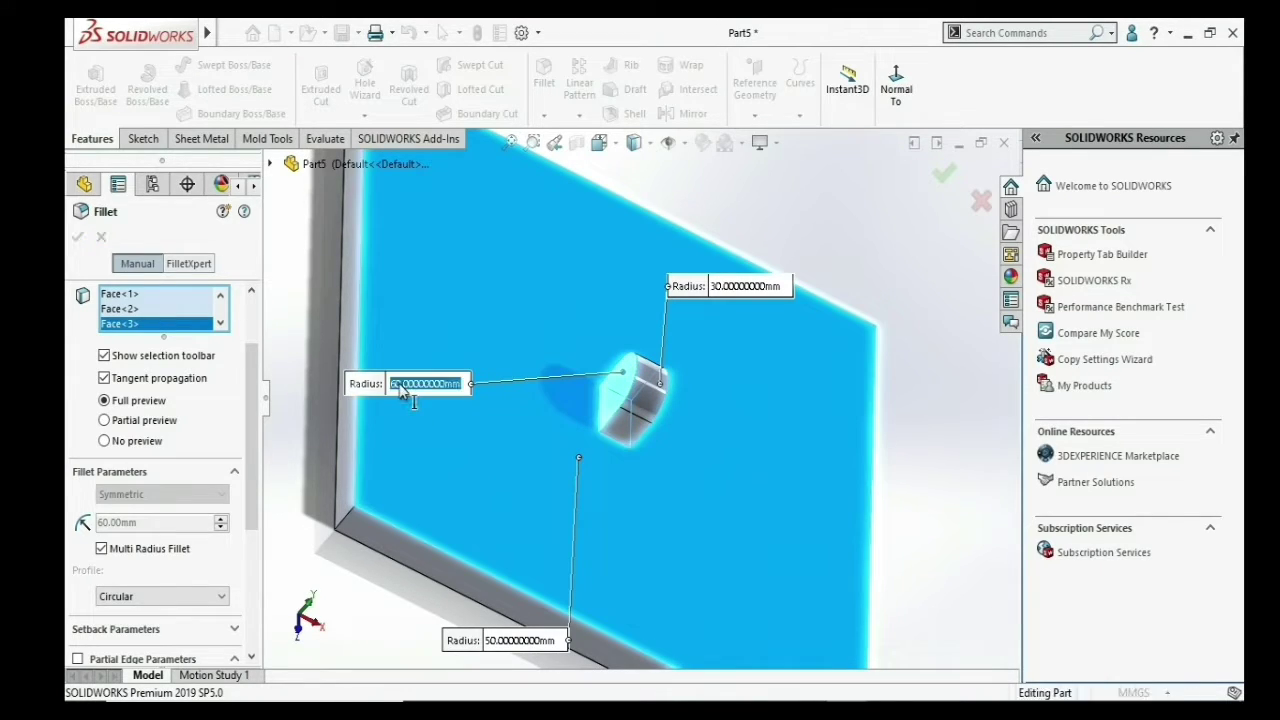
text(20)
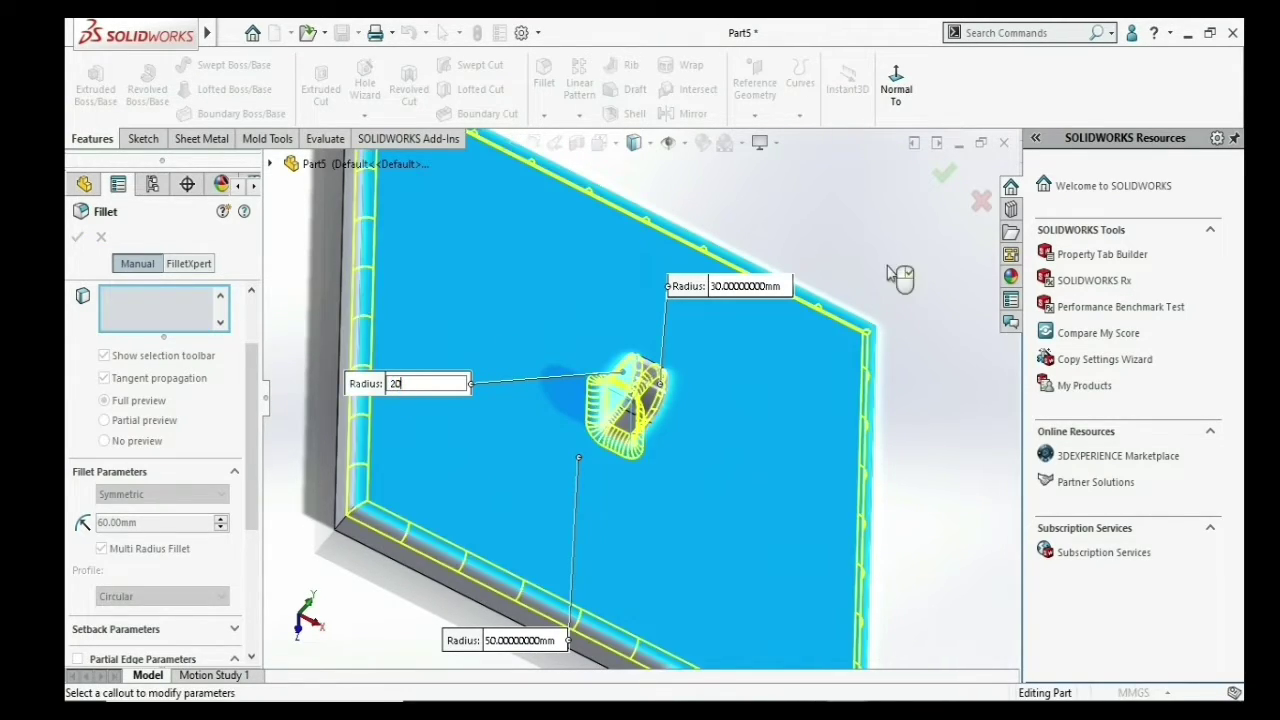
key(Return)
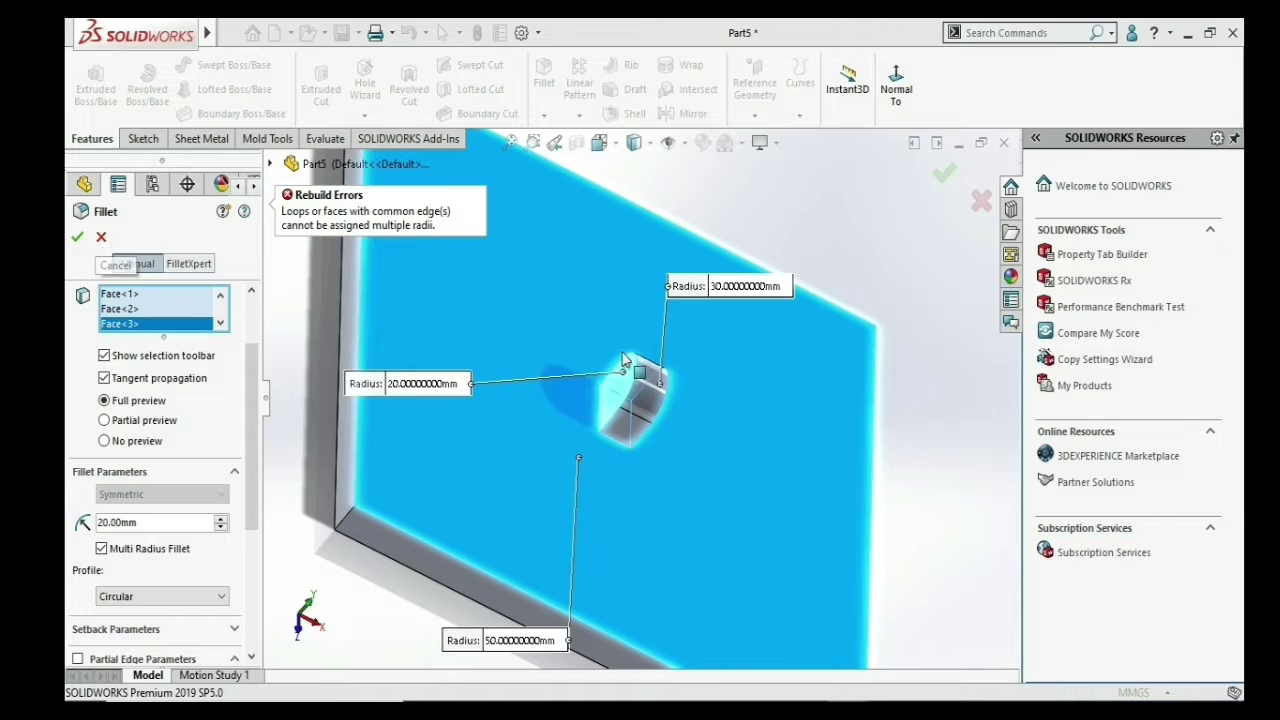
scroll(620, 395, up, 1)
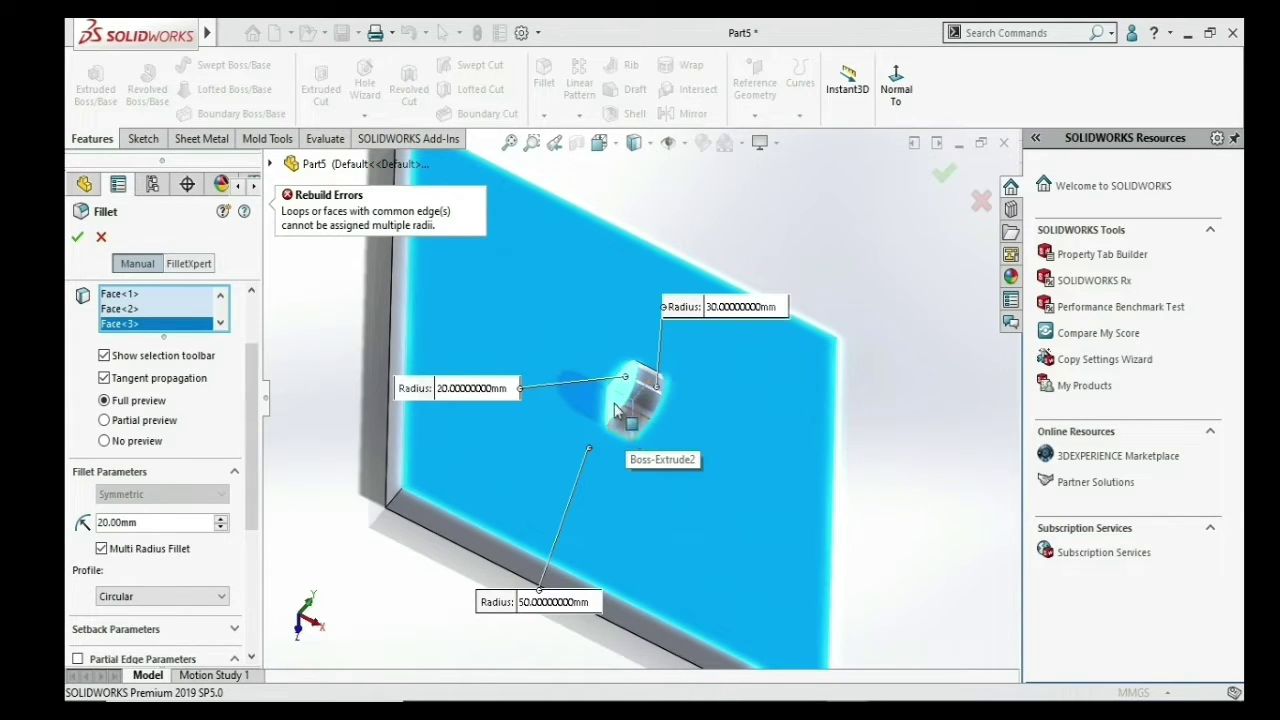
click(628, 412)
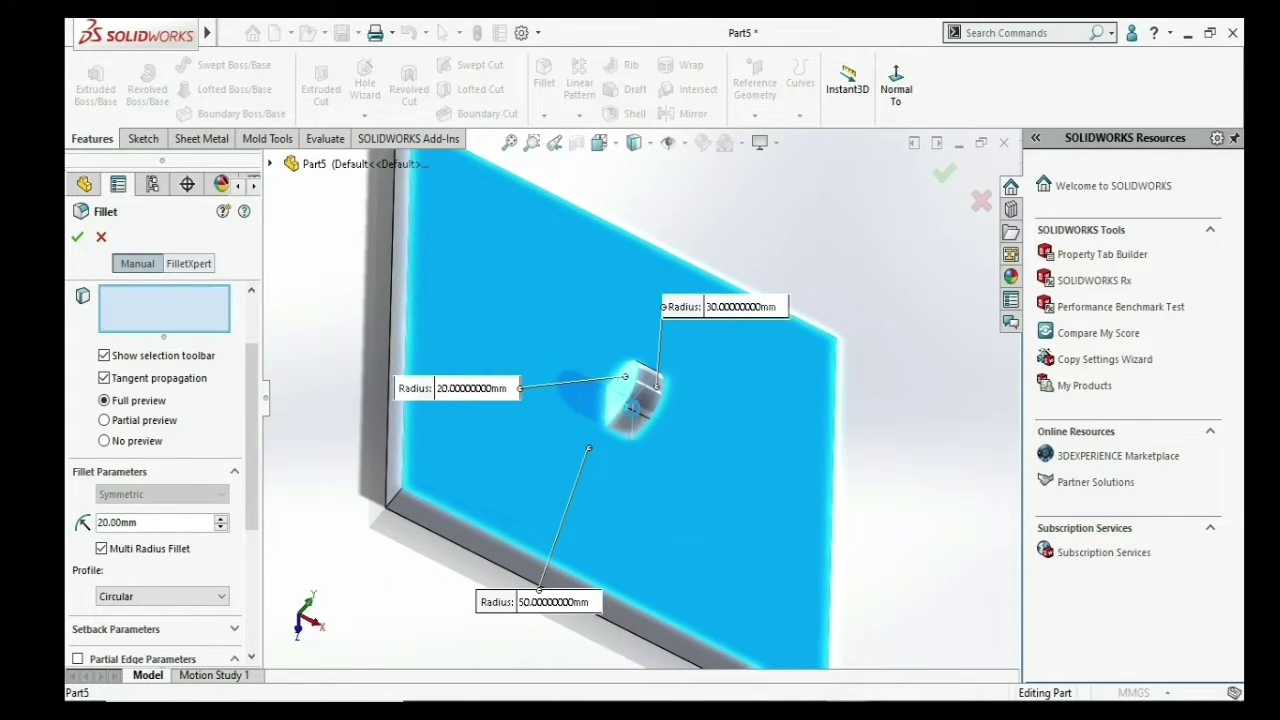
- Replace the boss face selection with the boss face and edge at 20 mm radius
key(ctrl+7)
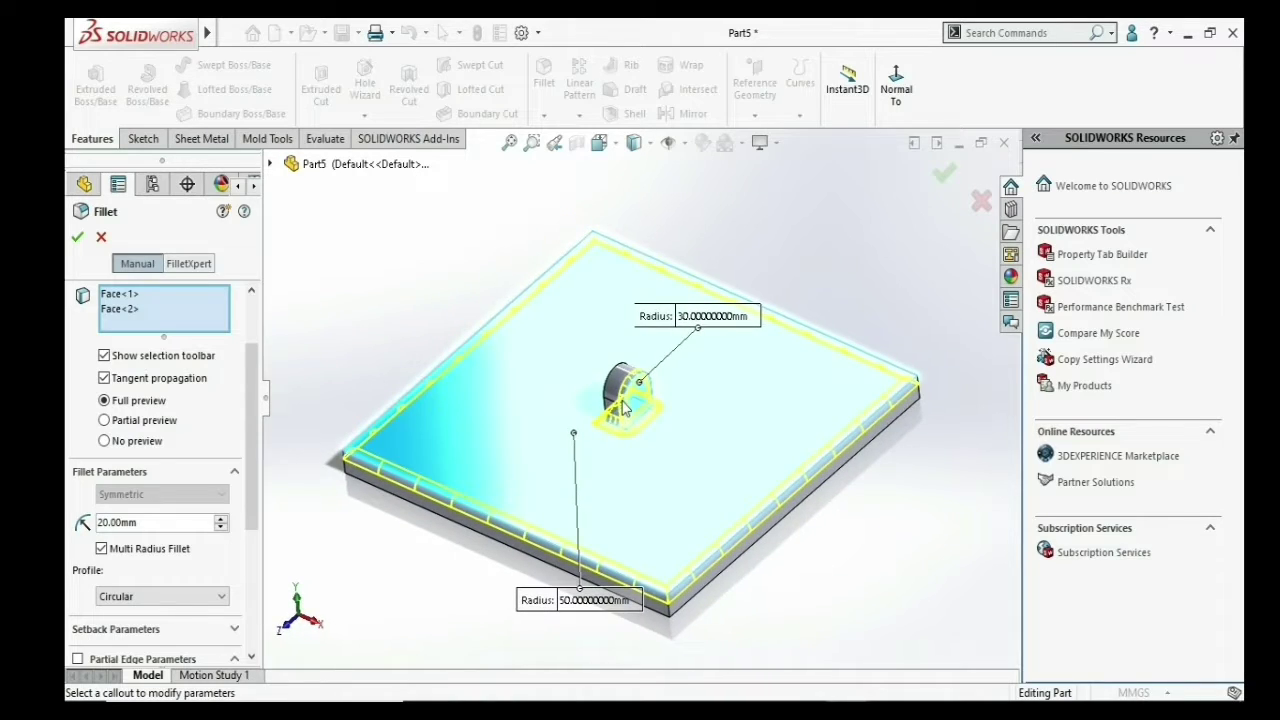
click(638, 410)
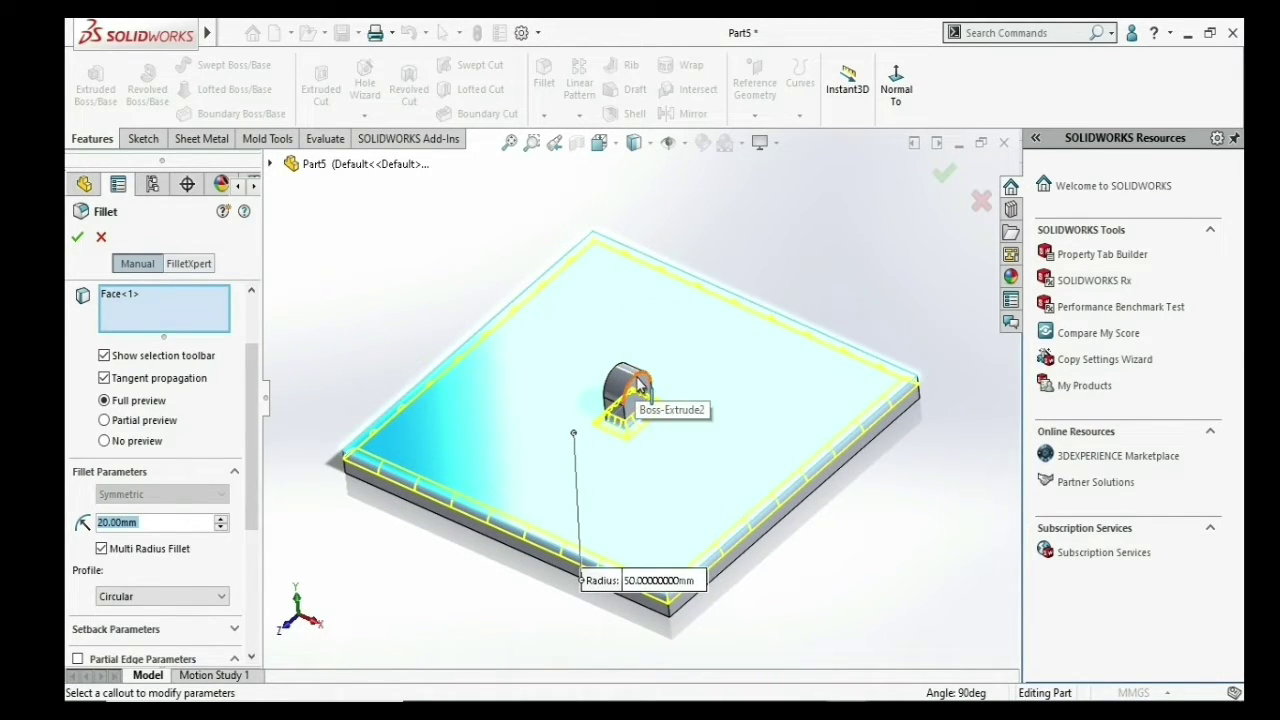
click(665, 398)
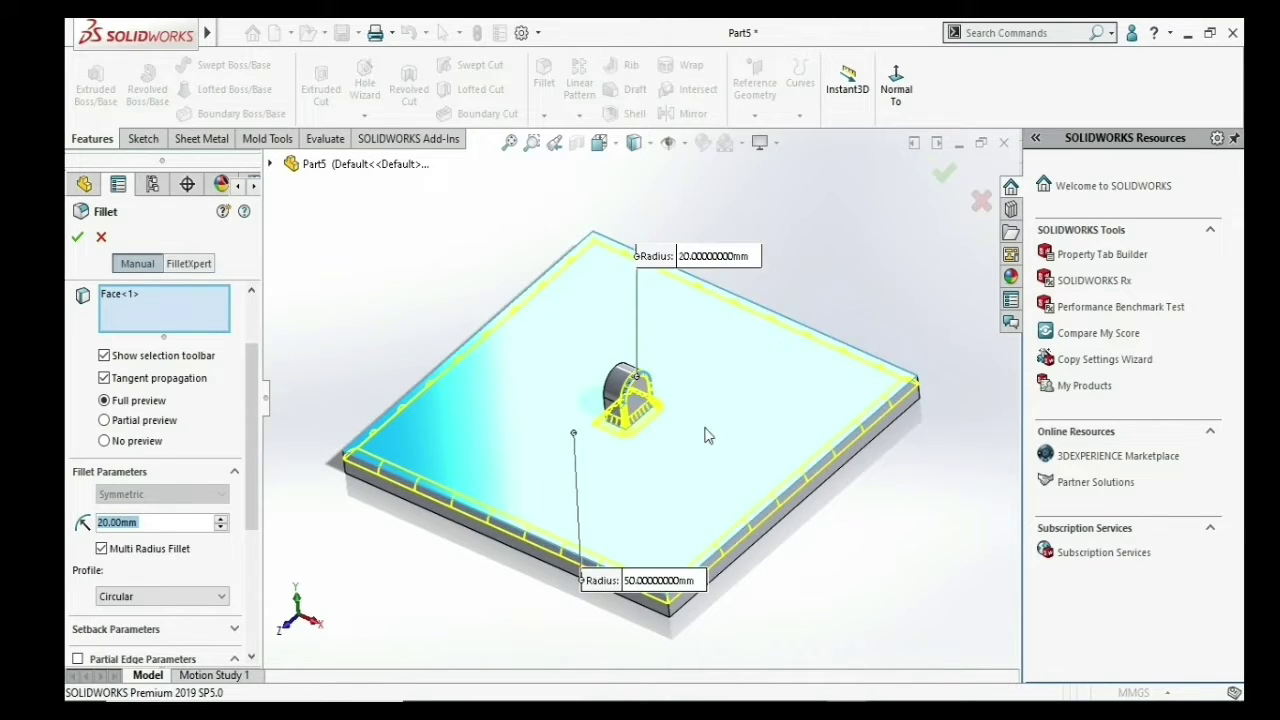
middle_drag(706, 434, 645, 398)
click(645, 398)
scroll(645, 398, down, 1)
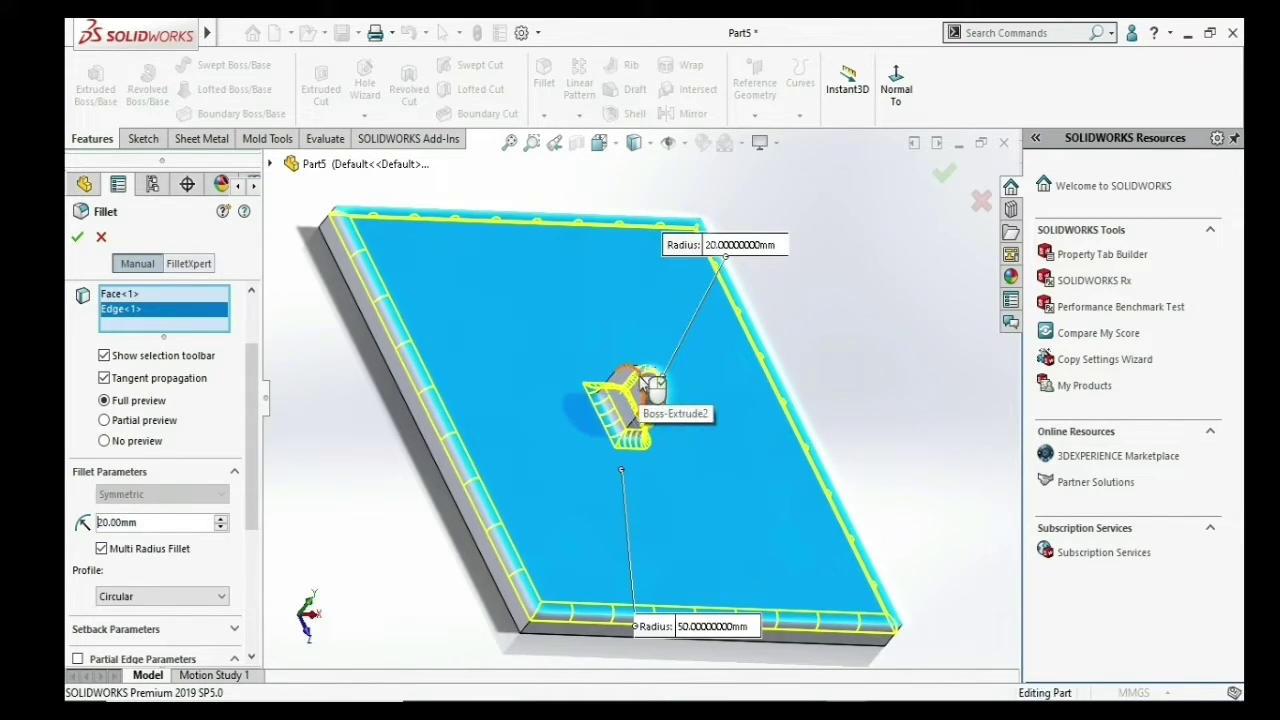
click(962, 186)
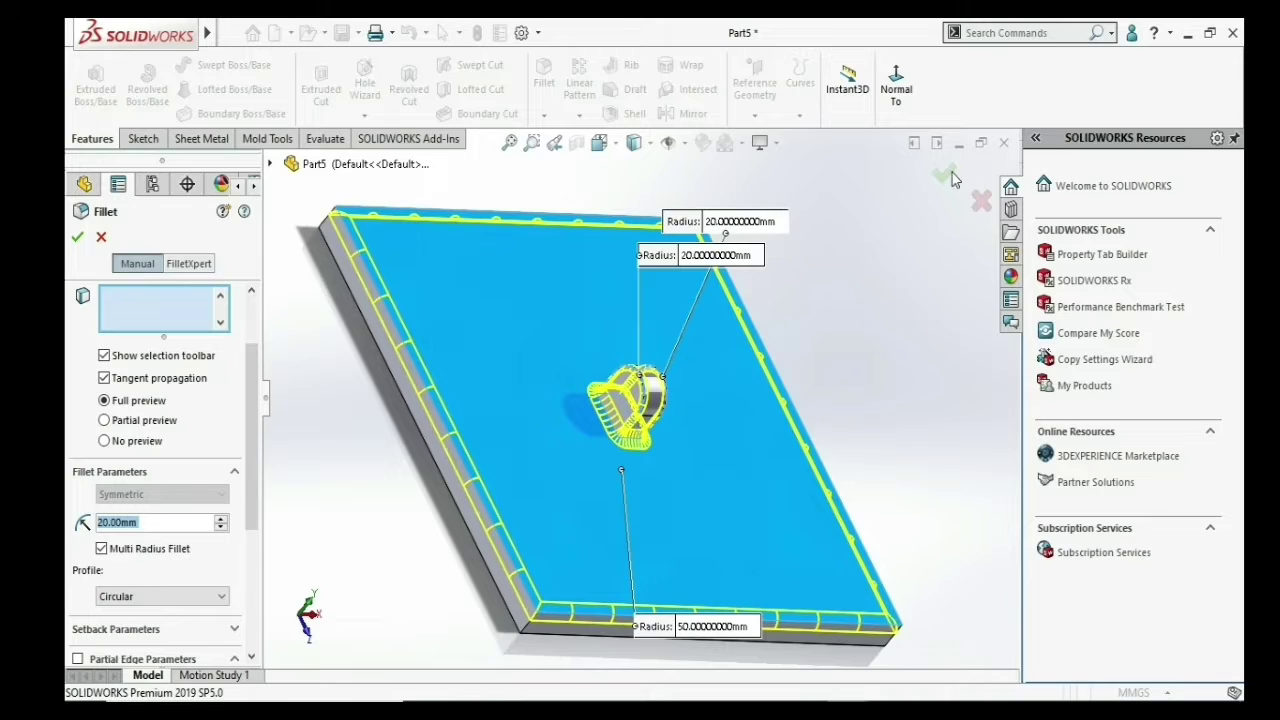
- Apply the fillet as Fillet4 and inspect it from an isometric view
right_click(719, 325)
scroll(697, 393, up, 4)
scroll(615, 418, down, 3)
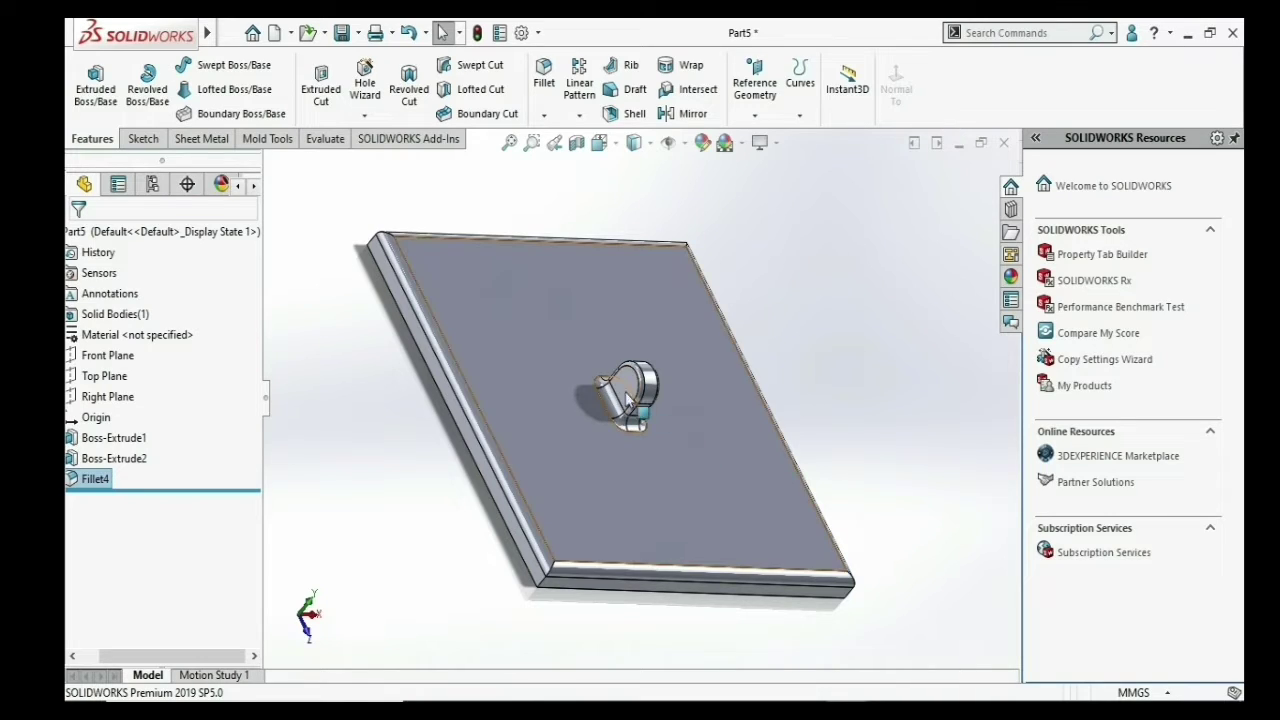
scroll(687, 438, up, 2)
middle_drag(687, 438, 647, 368)
key(ctrl+7)
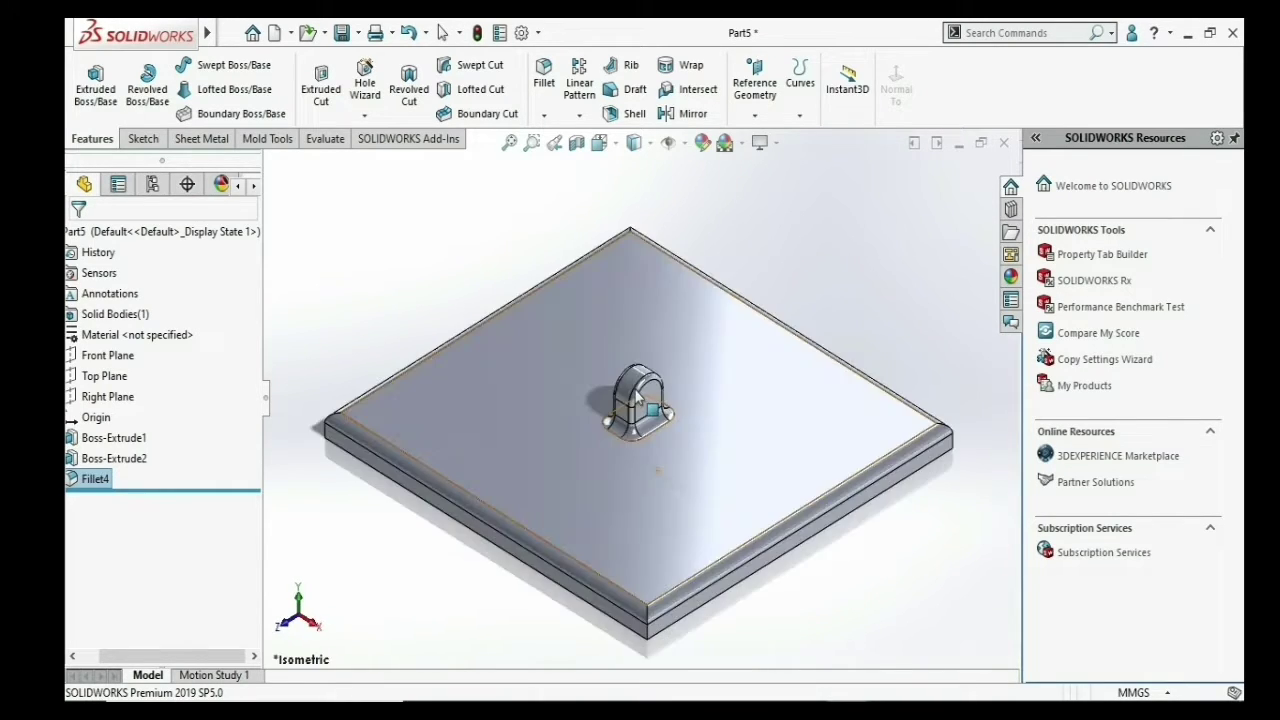
scroll(700, 330, up, 3)
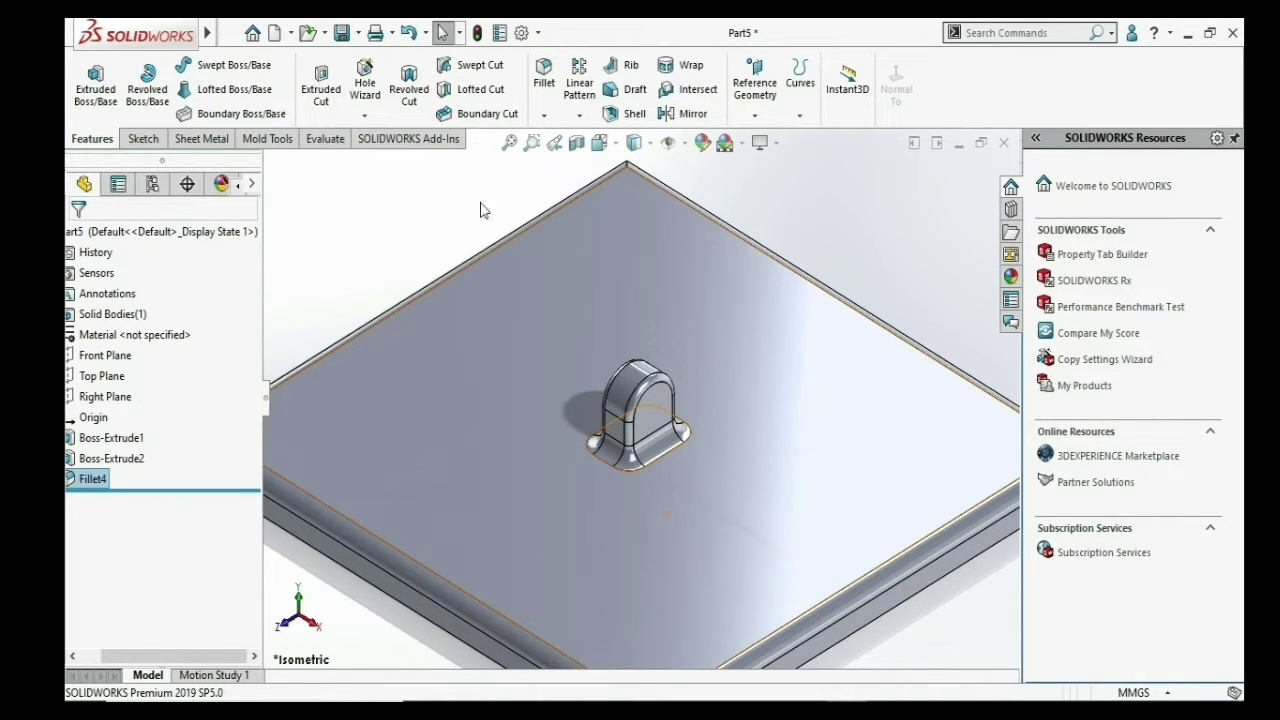
scroll(640, 405, up, 8)
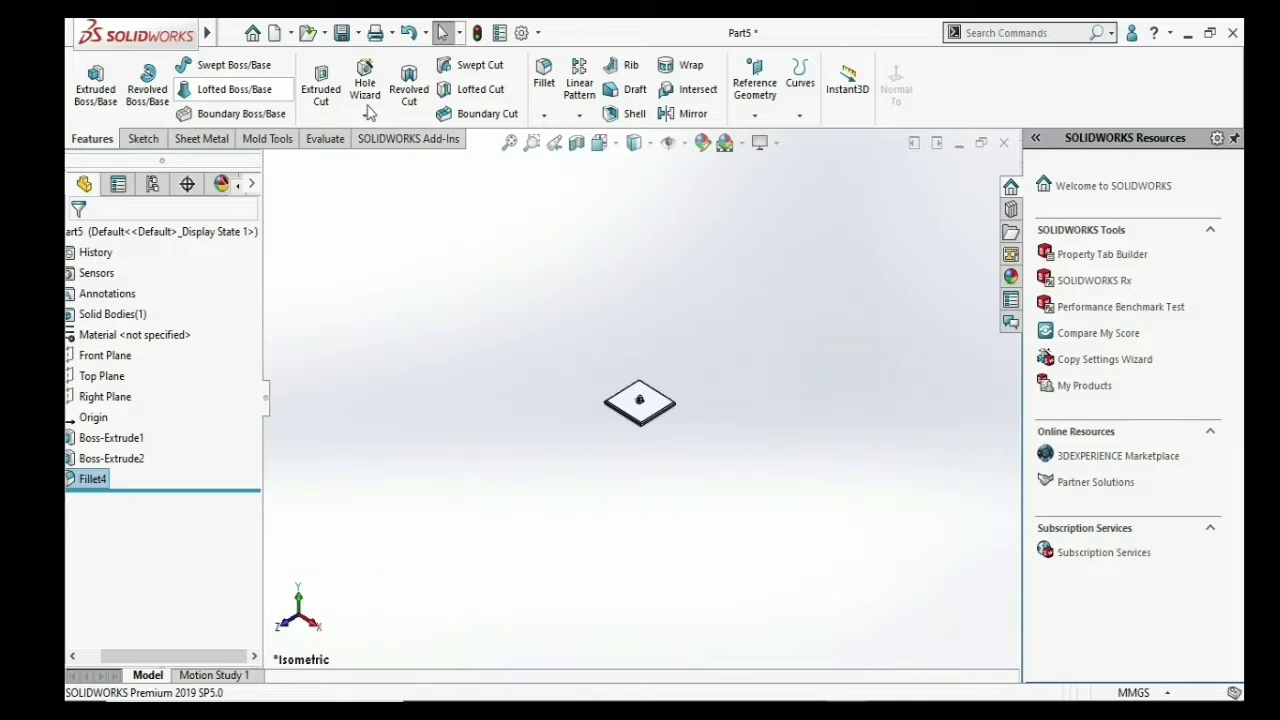
right_click(88, 485)
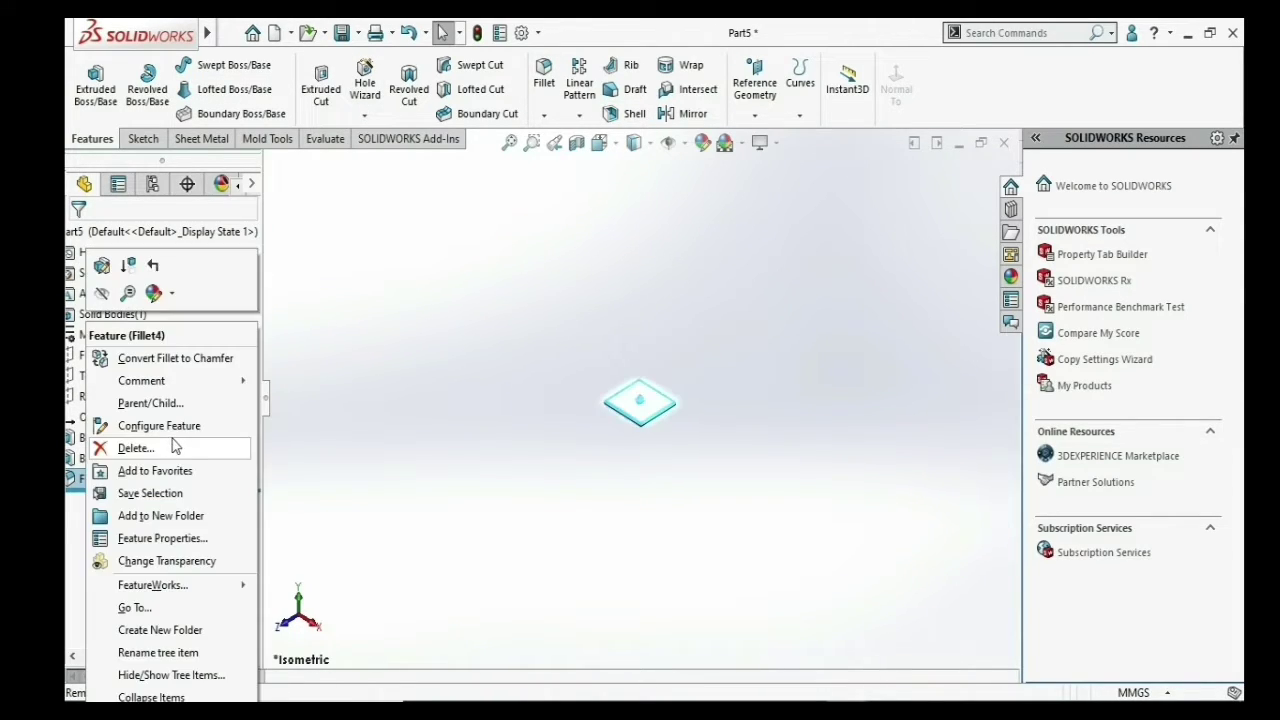
- Delete Fillet4, then back out of deleting Boss-Extrude2
click(175, 448)
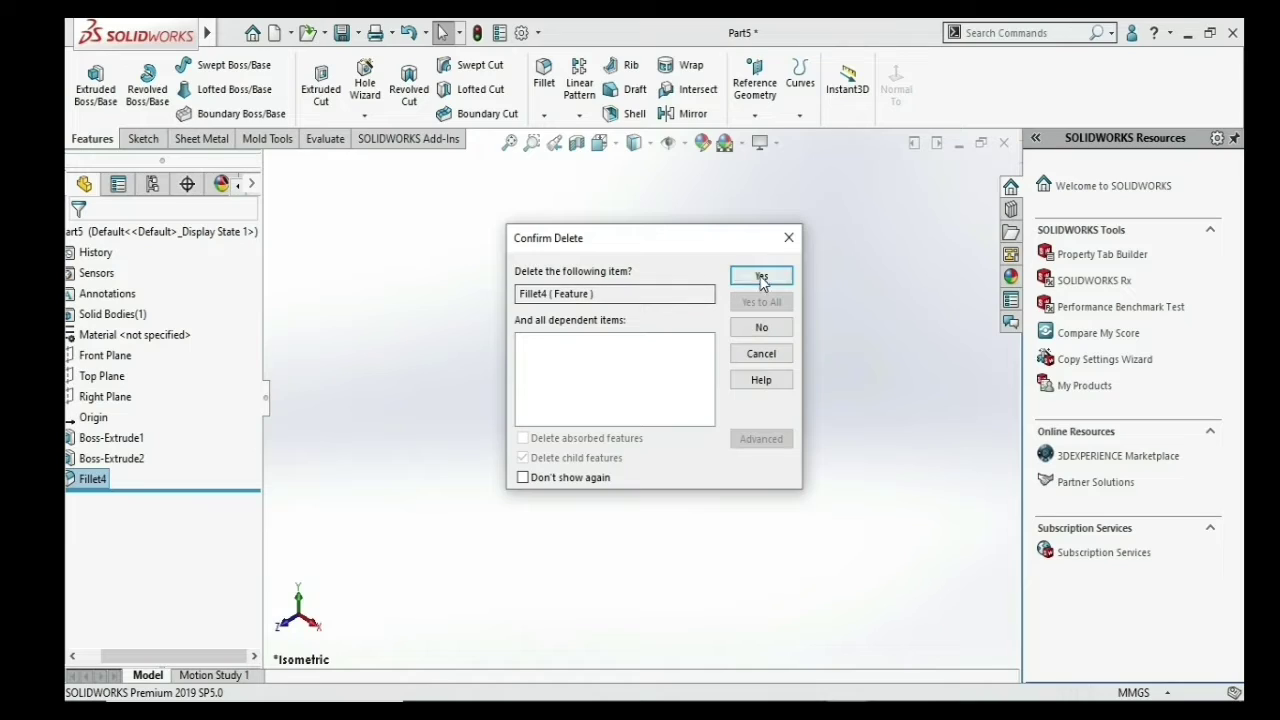
click(760, 275)
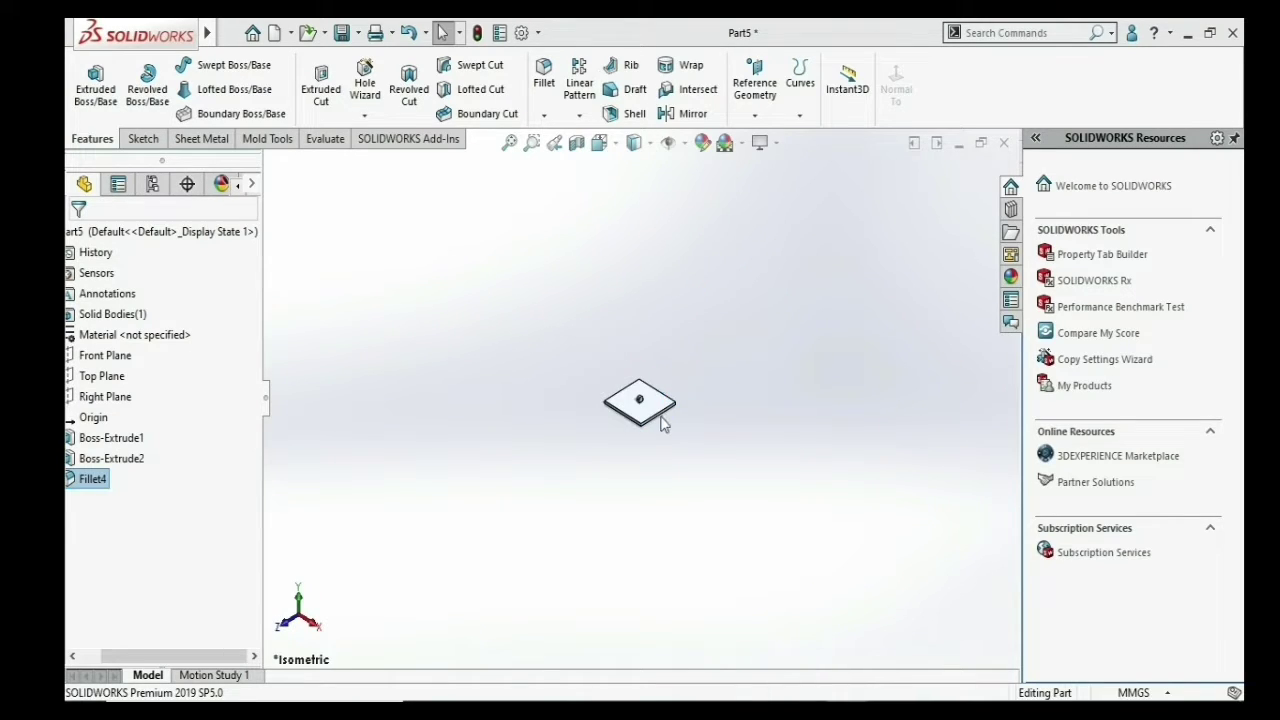
click(115, 458)
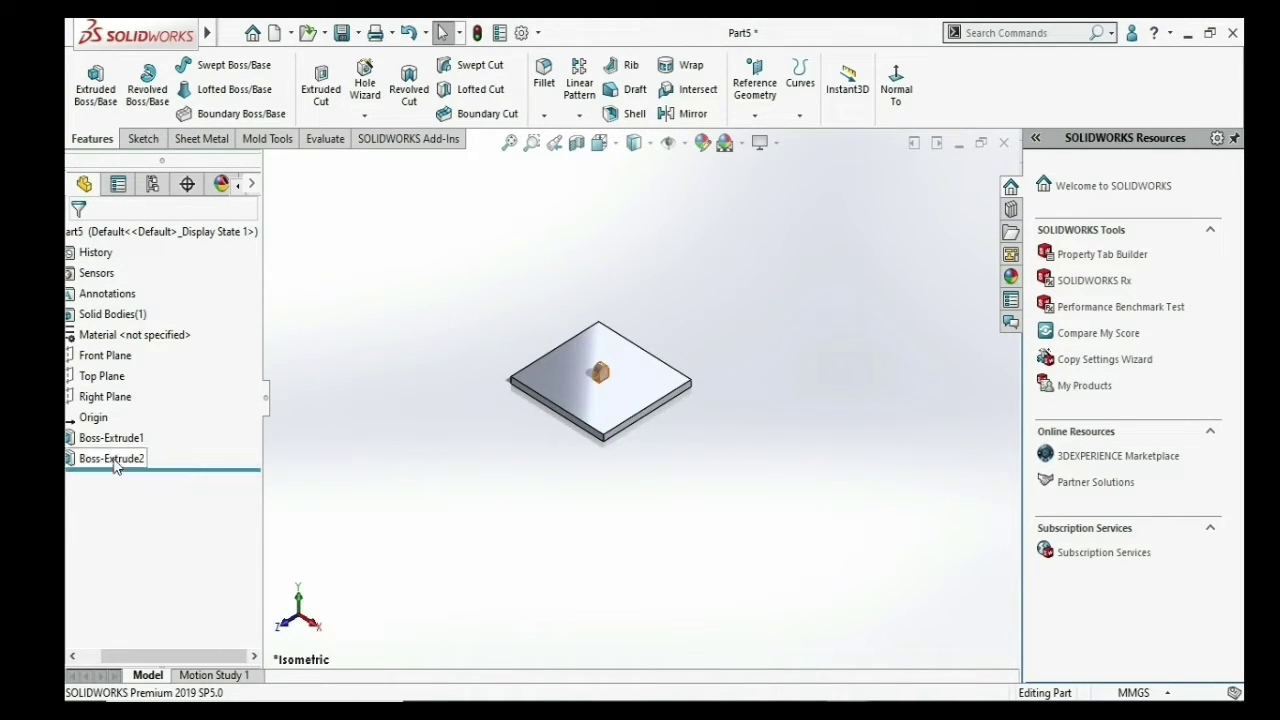
right_click(140, 458)
click(160, 450)
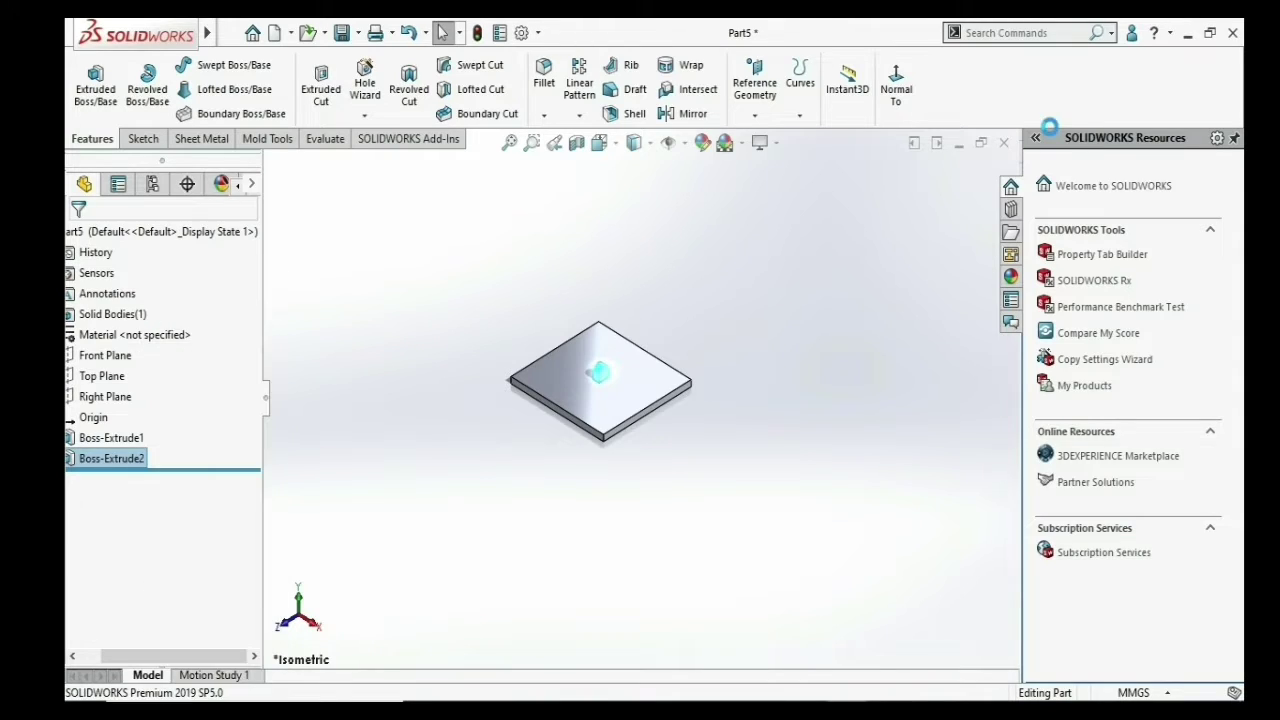
key(Return)
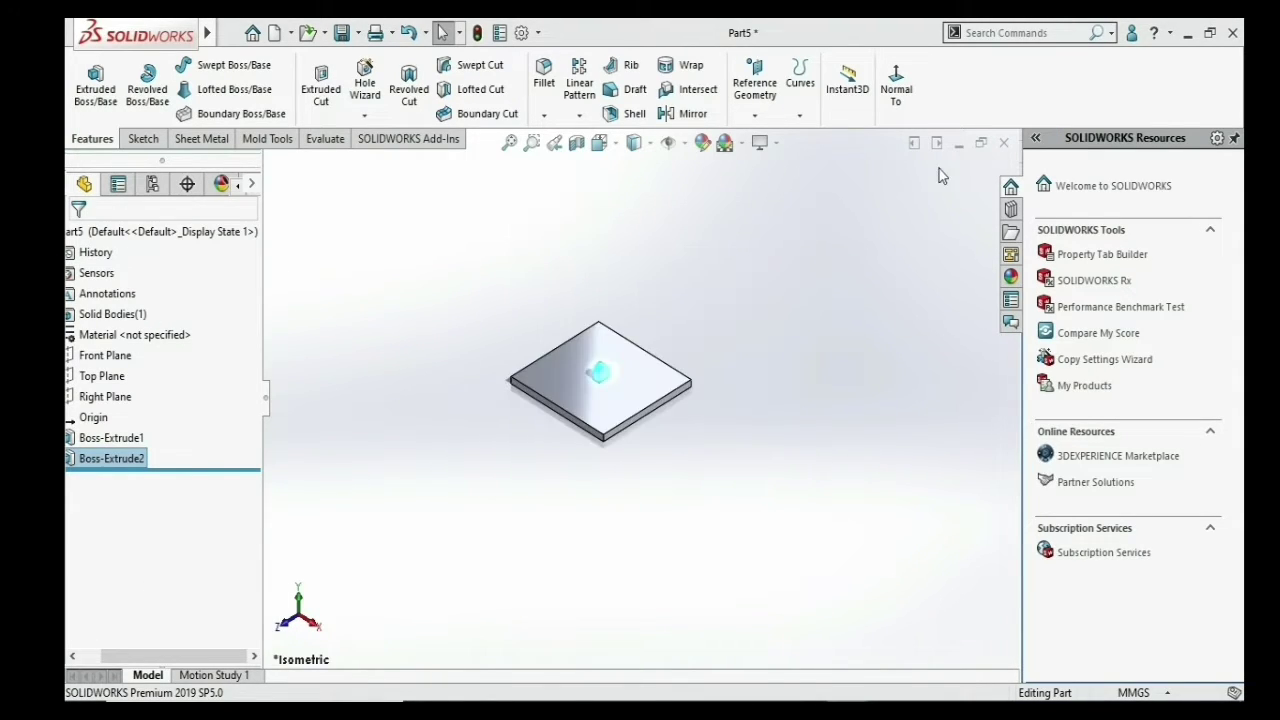
- Close the Part5 plate document, answering the save prompt
click(1004, 143)
click(591, 379)
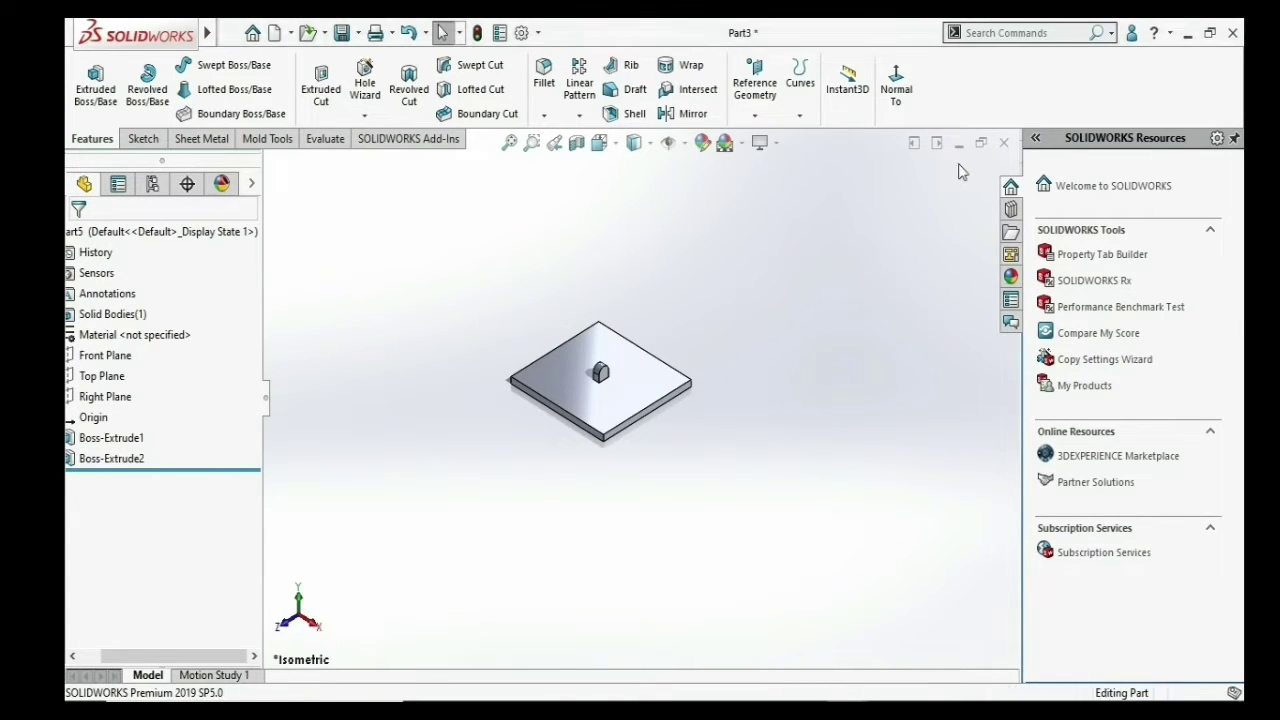
click(1003, 143)
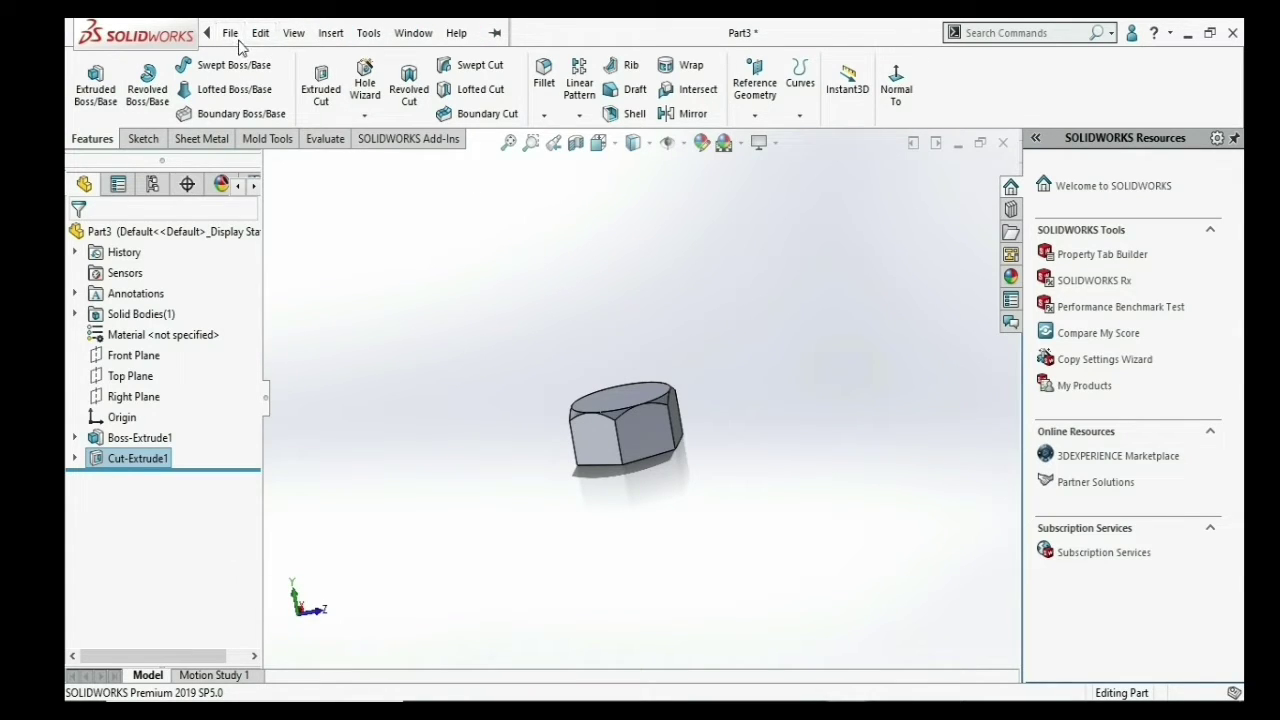
- Create the new part Part6 from File > New and select its Top Plane
click(230, 33)
click(236, 62)
click(235, 36)
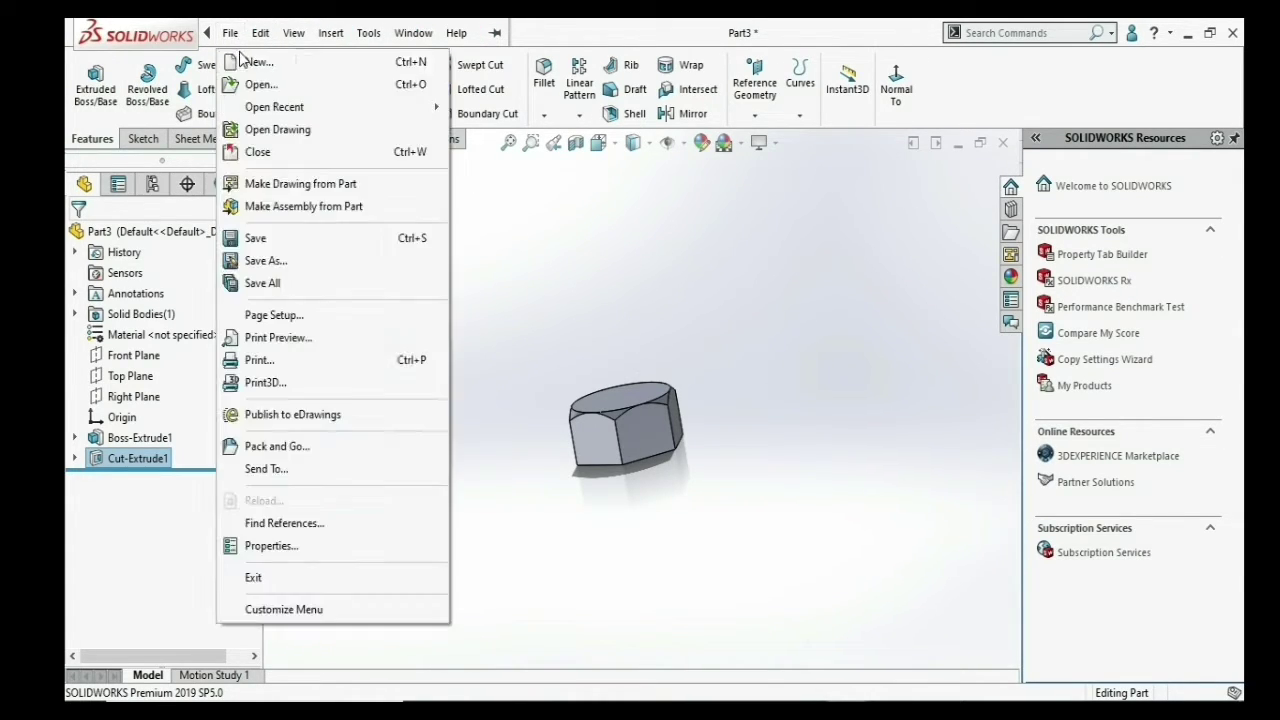
click(246, 60)
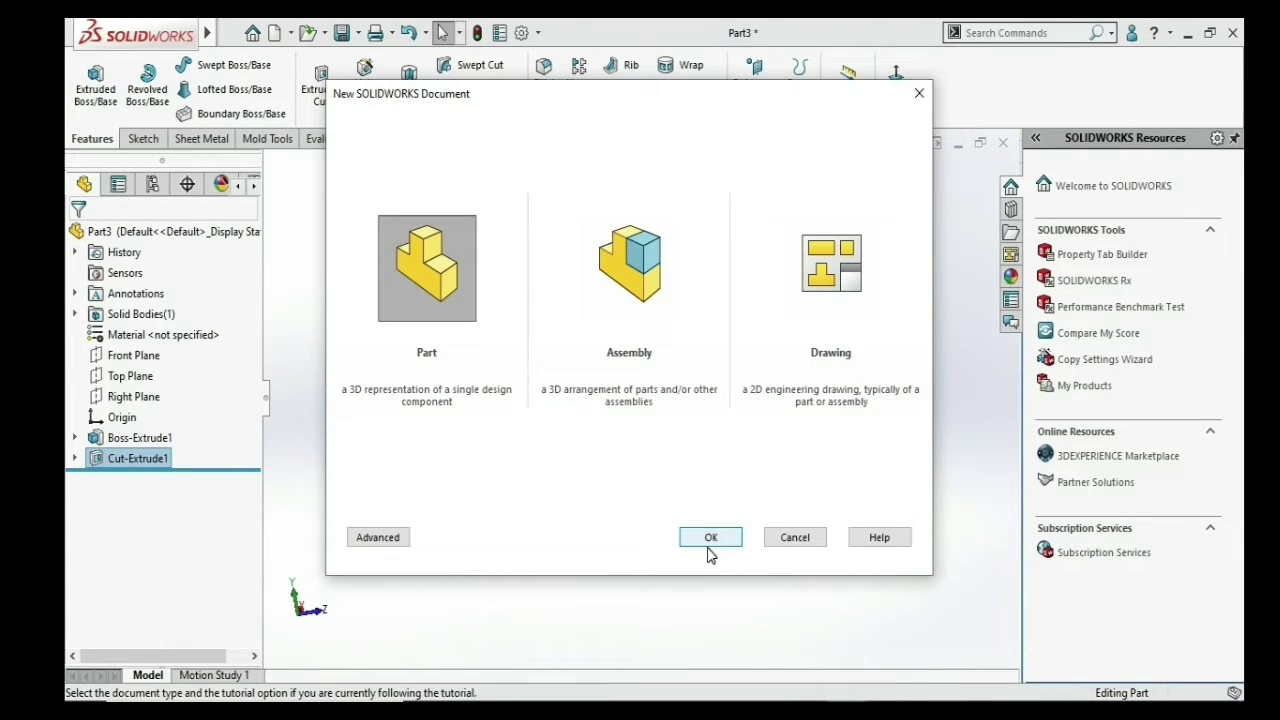
click(709, 539)
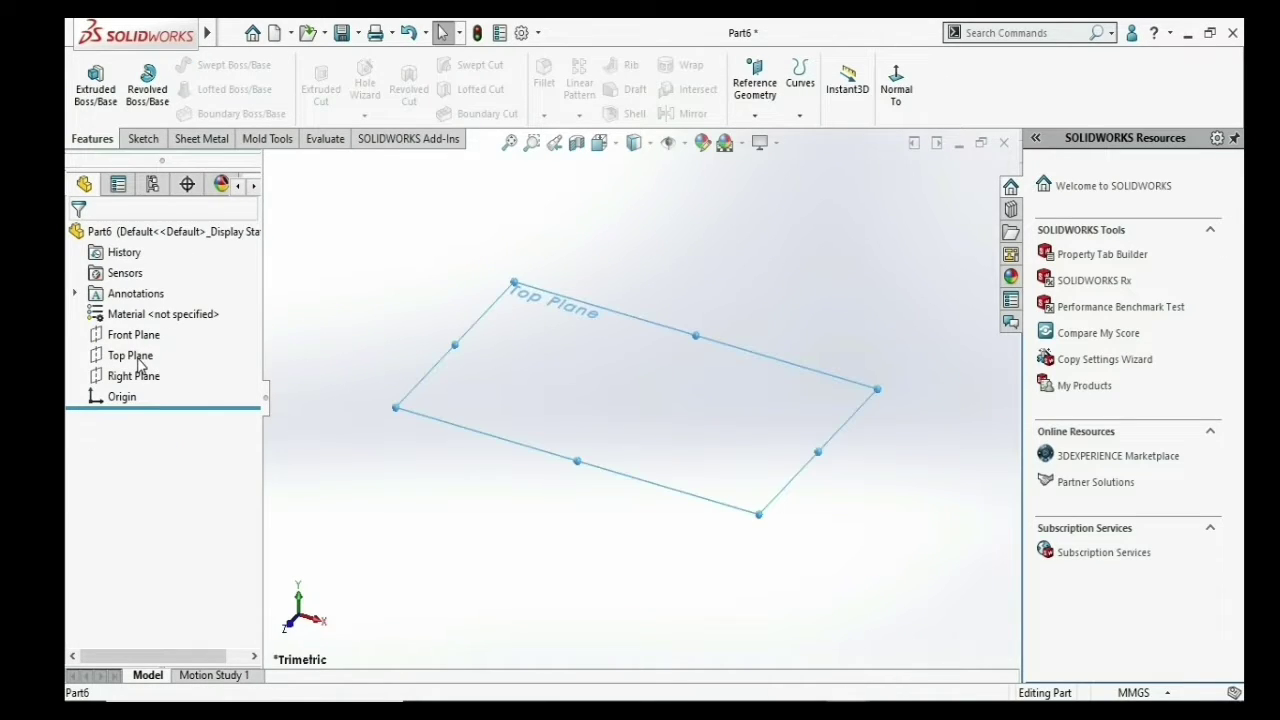
click(139, 360)
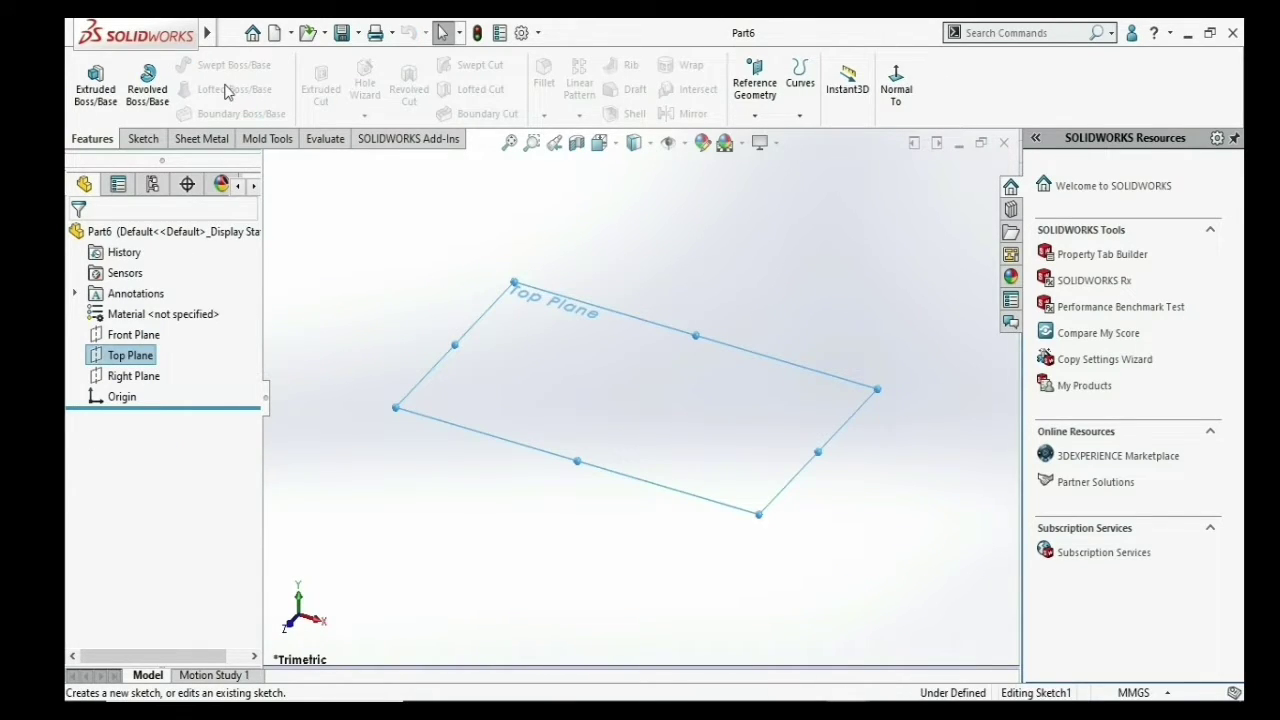
- Sketch a 120.97 by 110.38 center rectangle at the origin on the Top Plane
click(194, 89)
click(212, 139)
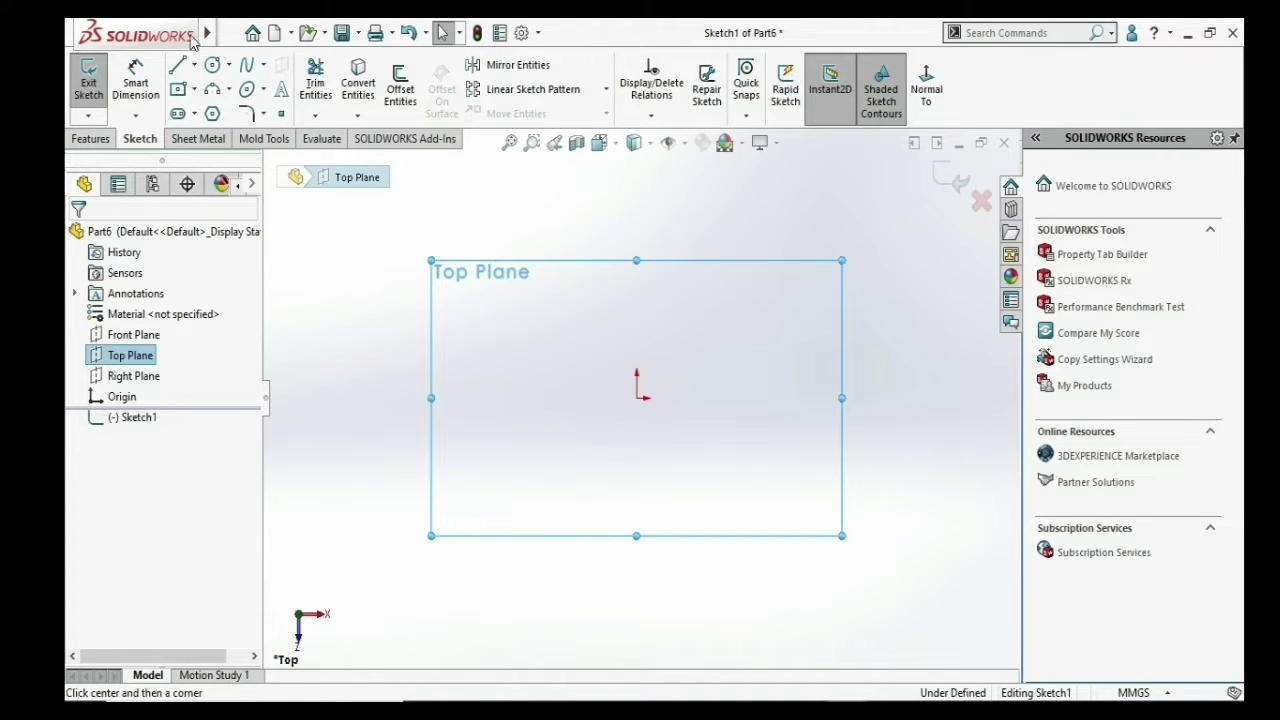
click(637, 398)
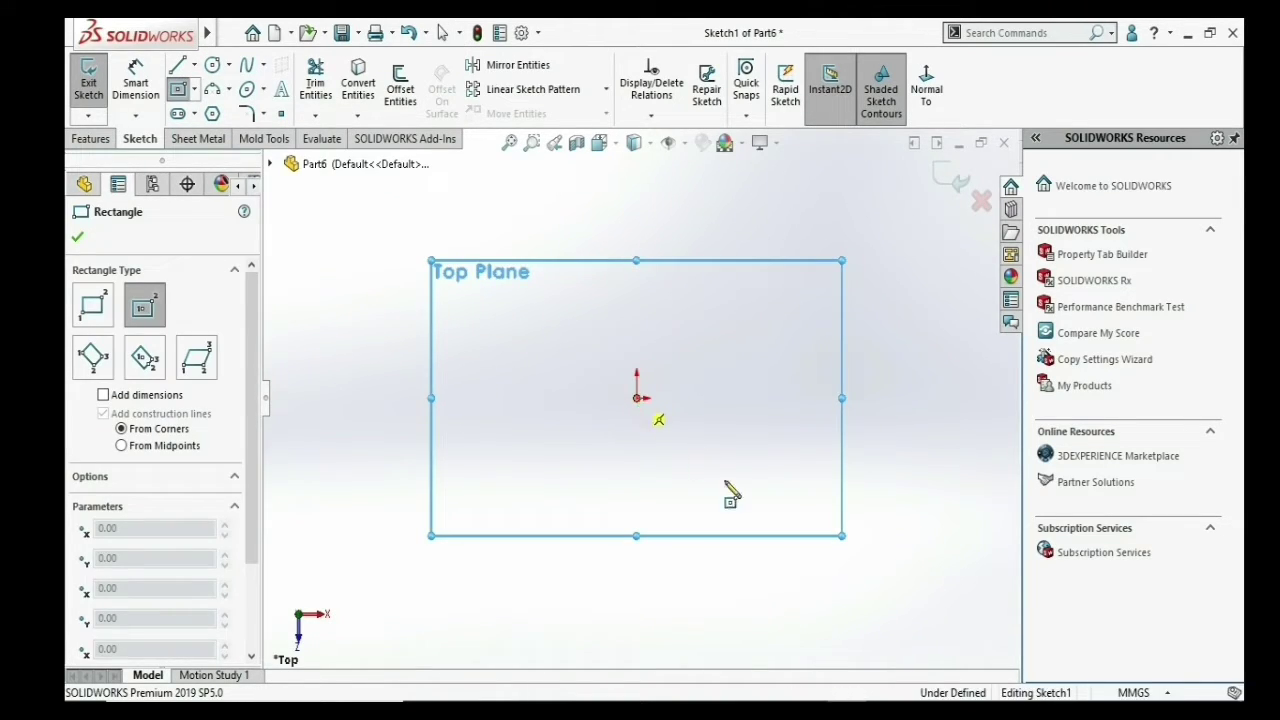
click(777, 537)
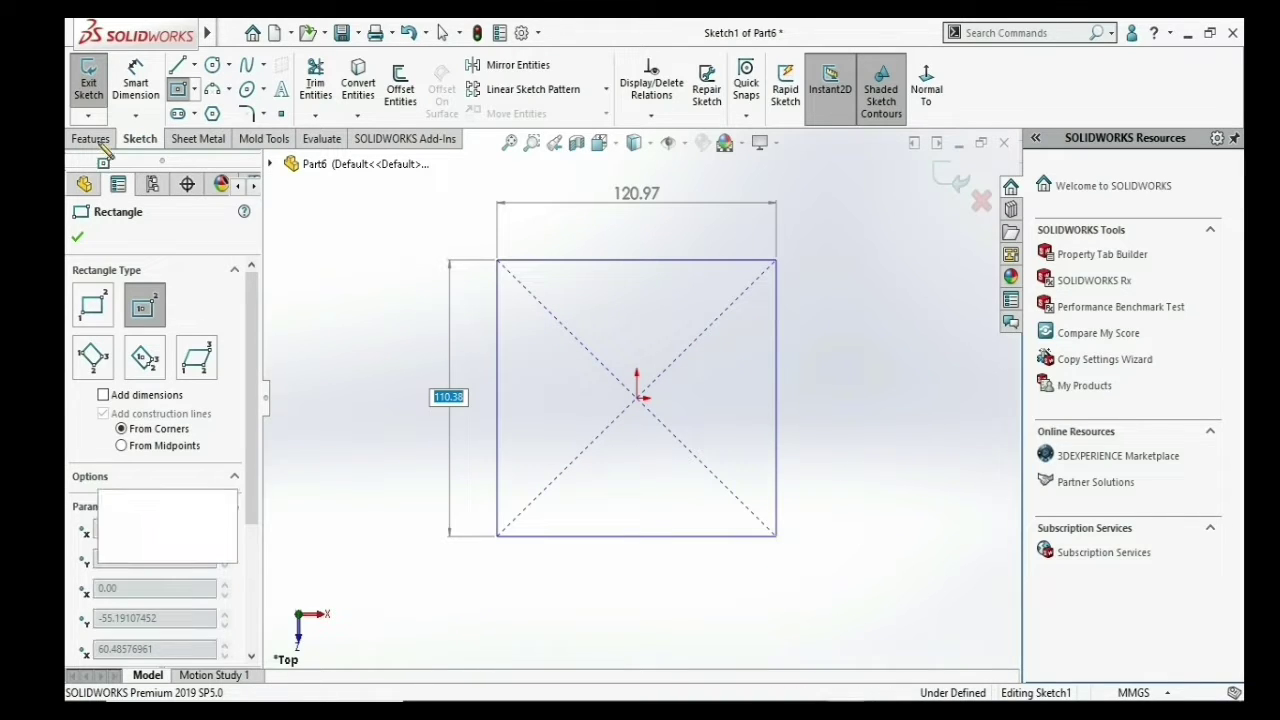
- Extrude the rectangle Blind 10 mm into a flat block
click(90, 138)
click(96, 88)
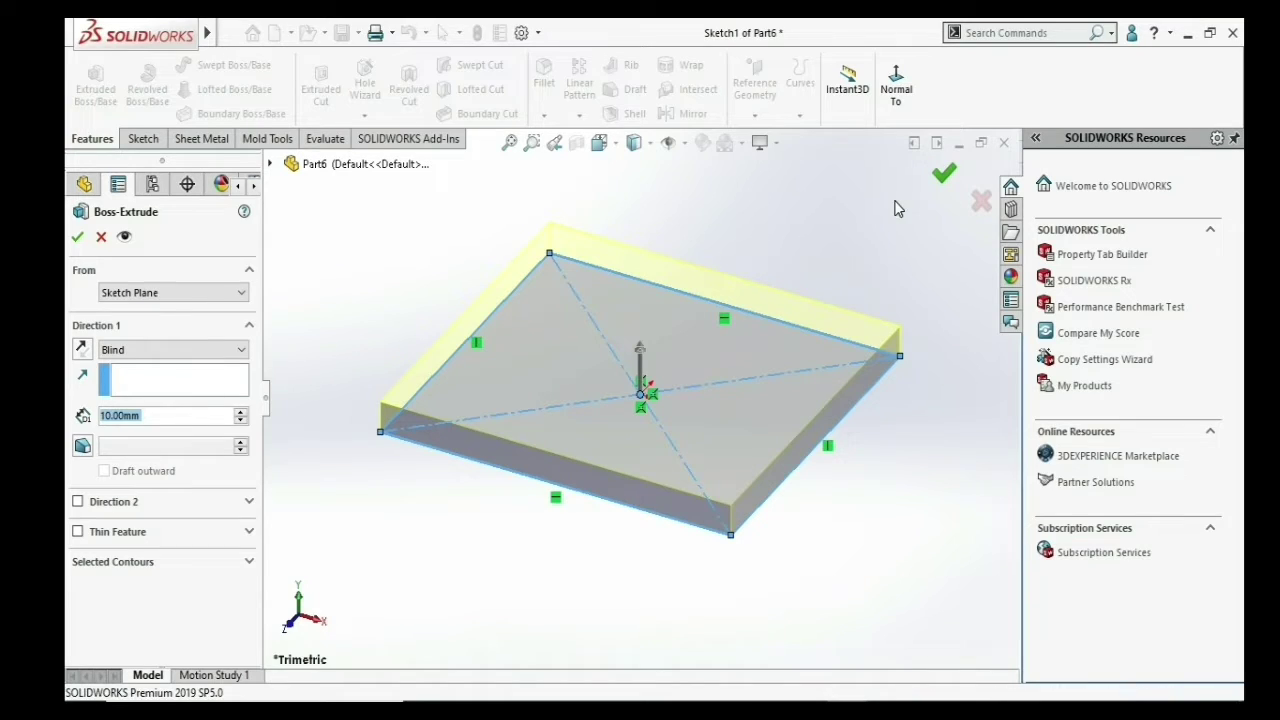
key(Return)
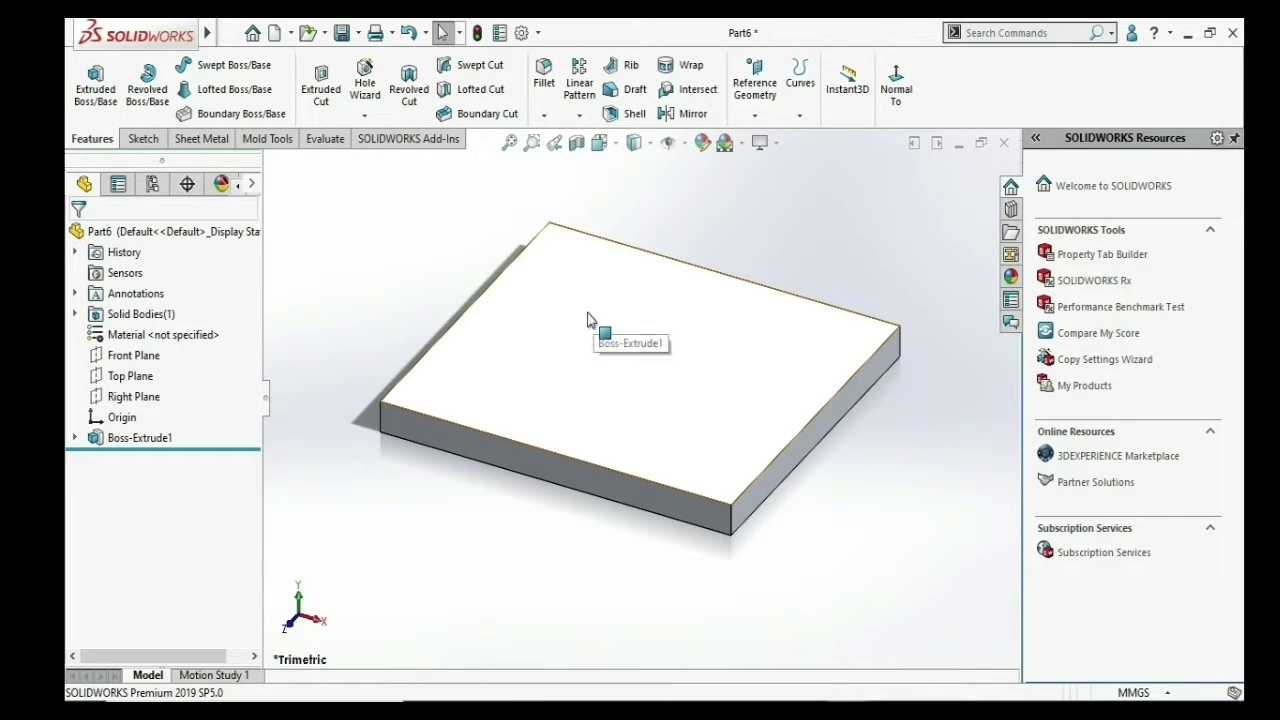
- Put a variable-size fillet on the block's front edge with 3 mm at the left end
click(519, 443)
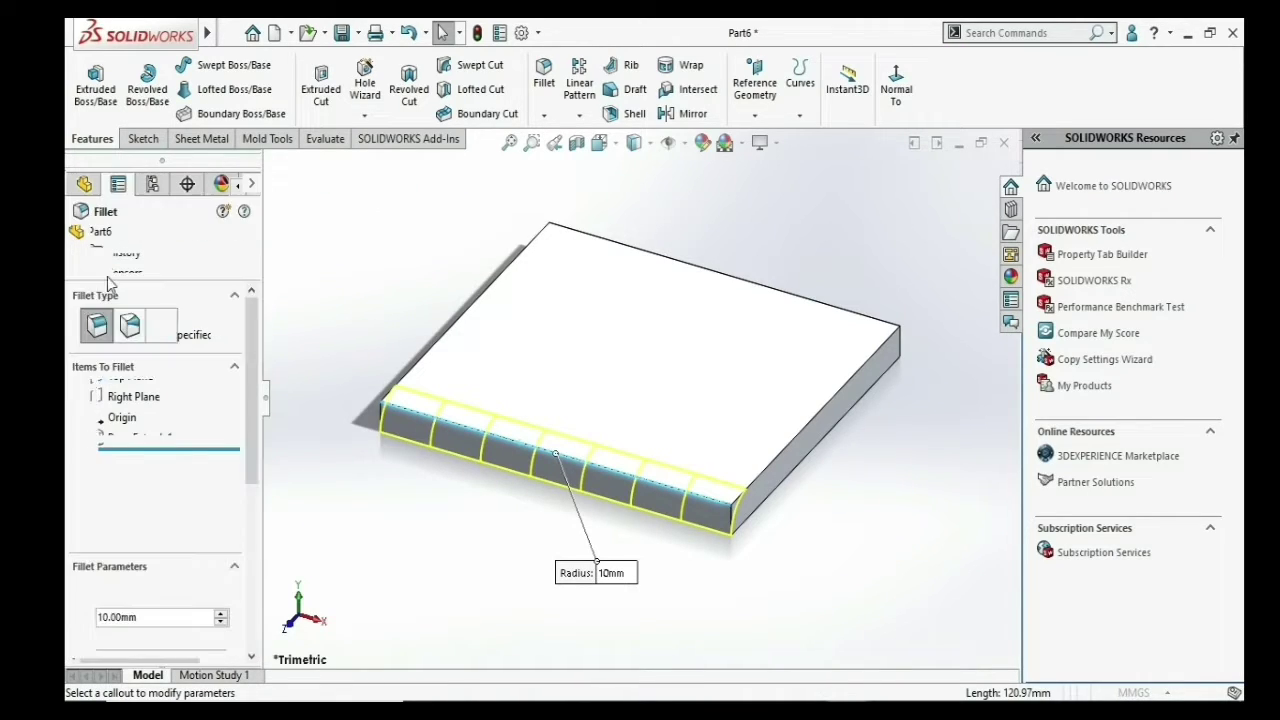
click(130, 328)
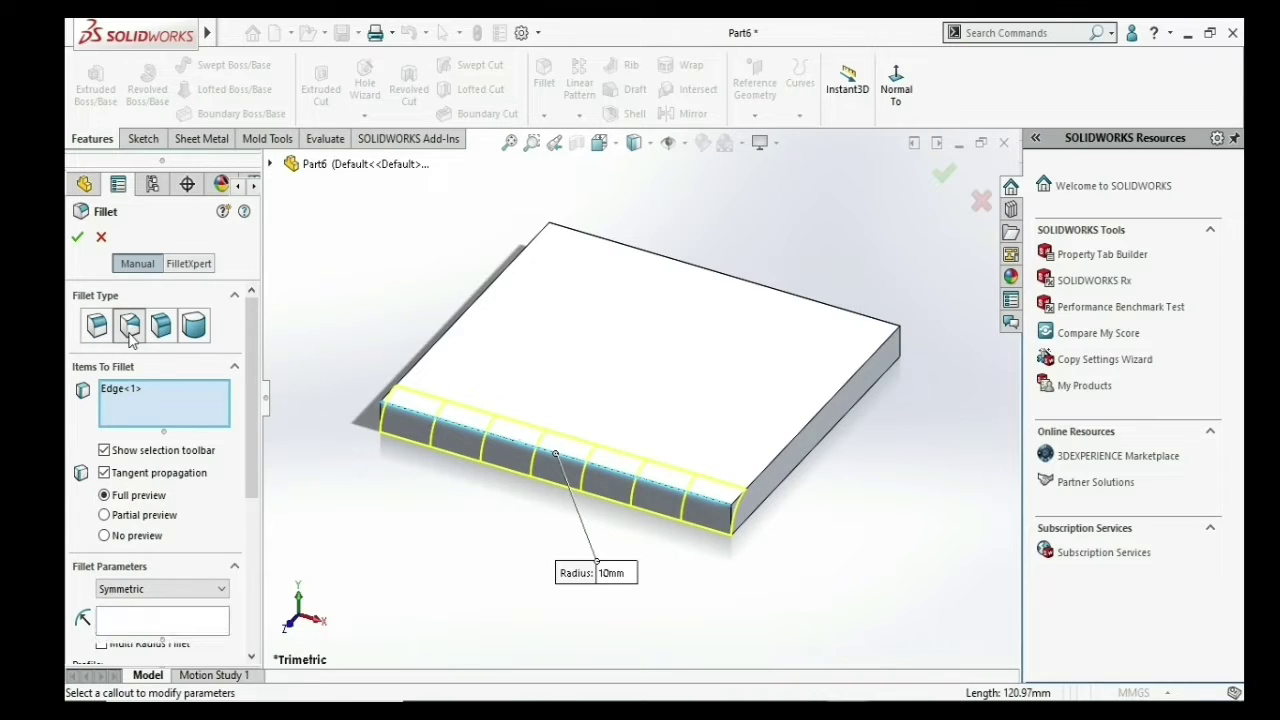
scroll(528, 448, up, 1)
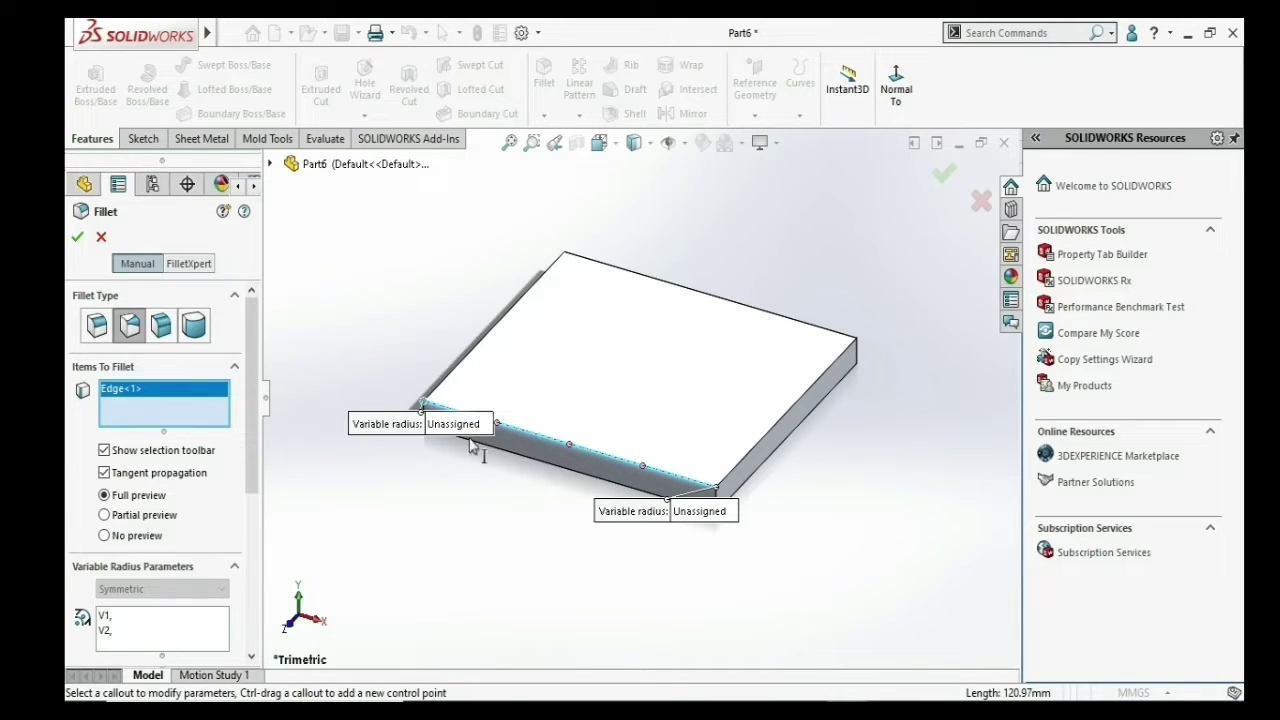
drag(455, 424, 381, 486)
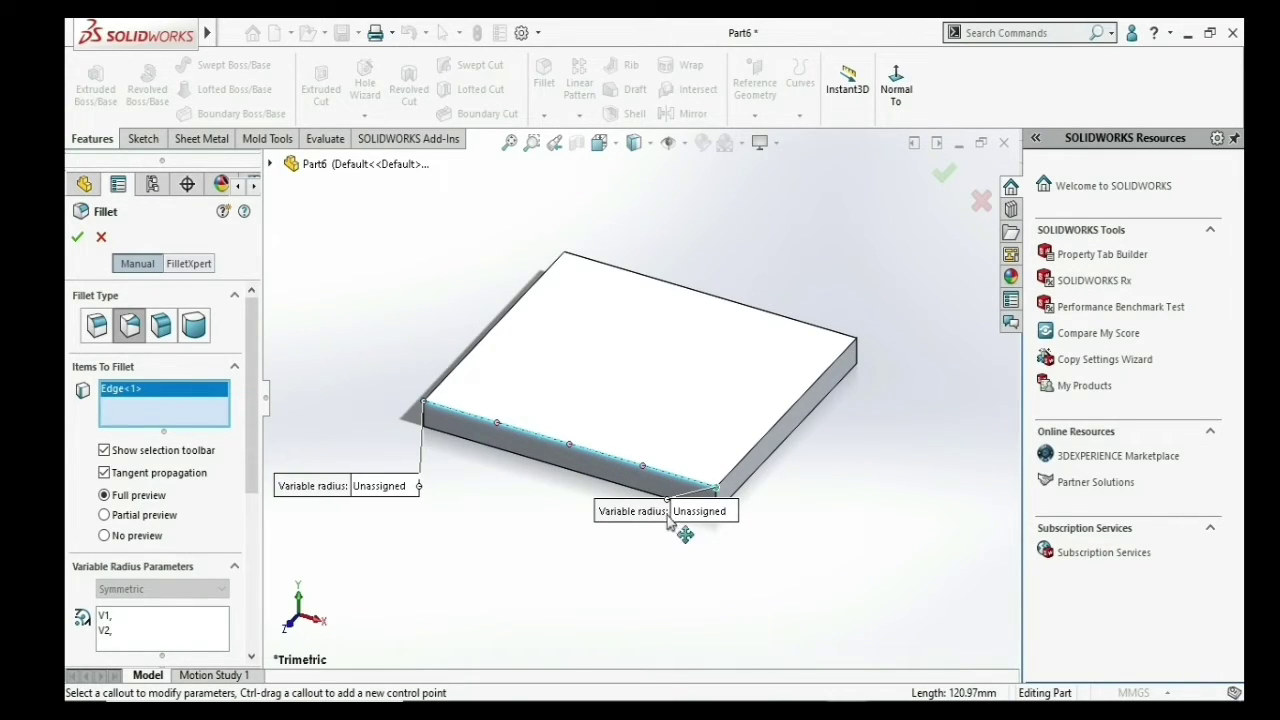
drag(745, 562, 780, 588)
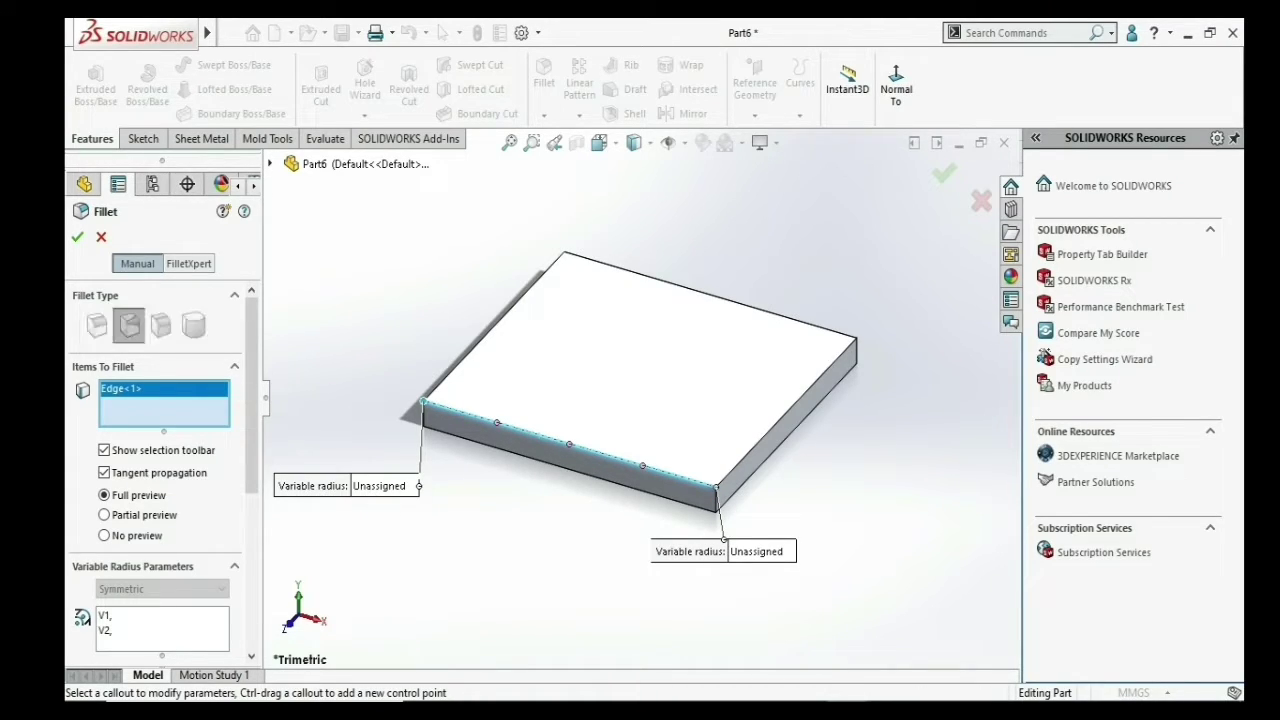
click(383, 486)
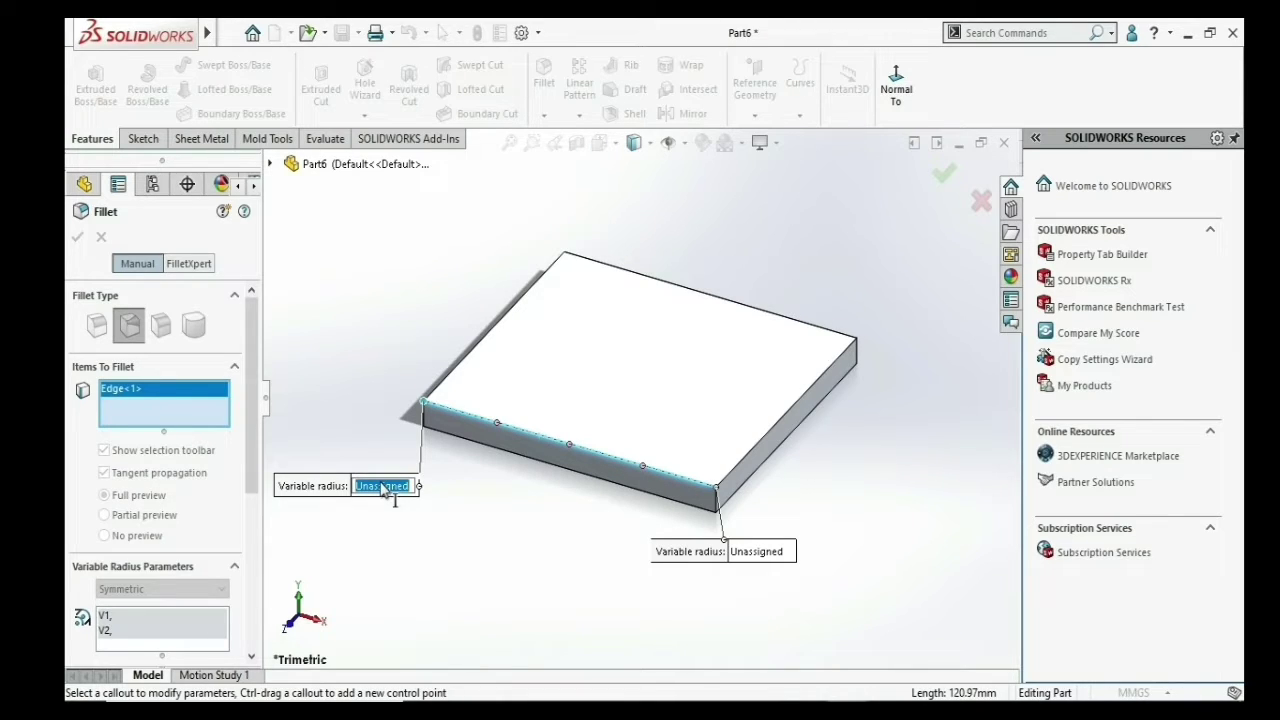
text(3)
key(Return)
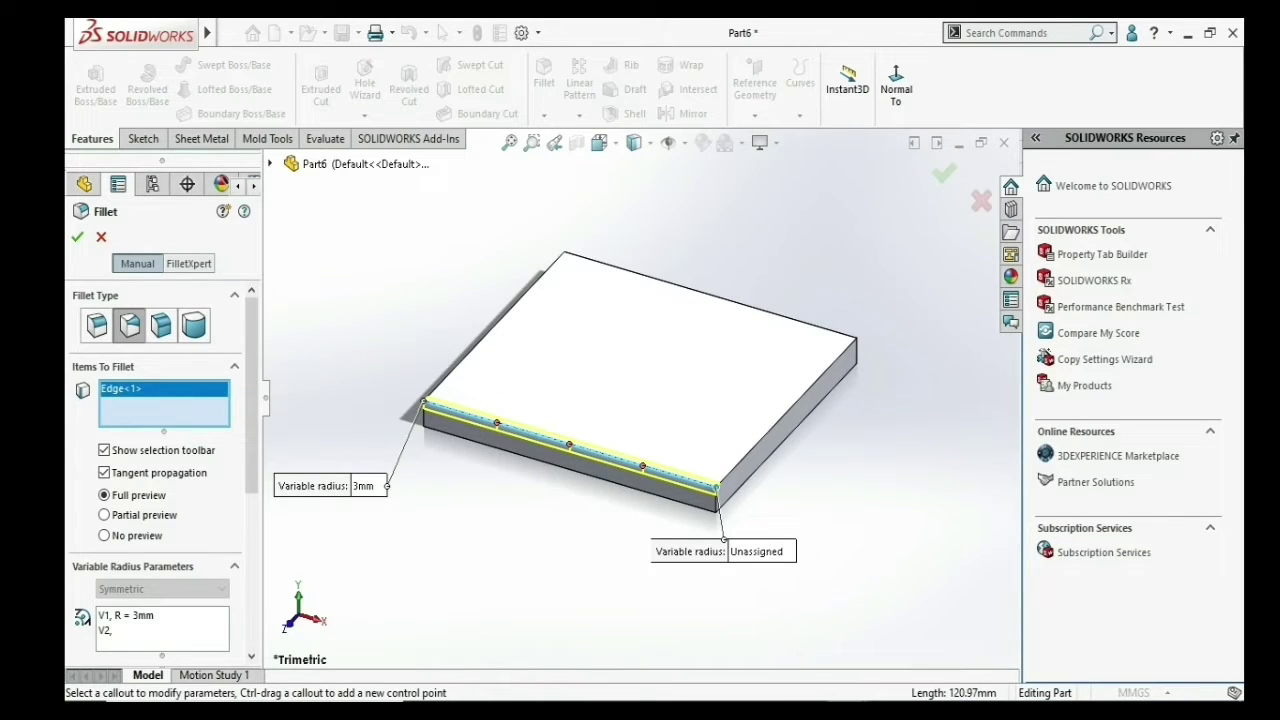
- Set the right-end radius of the variable fillet to 5 mm
click(752, 560)
text(3)
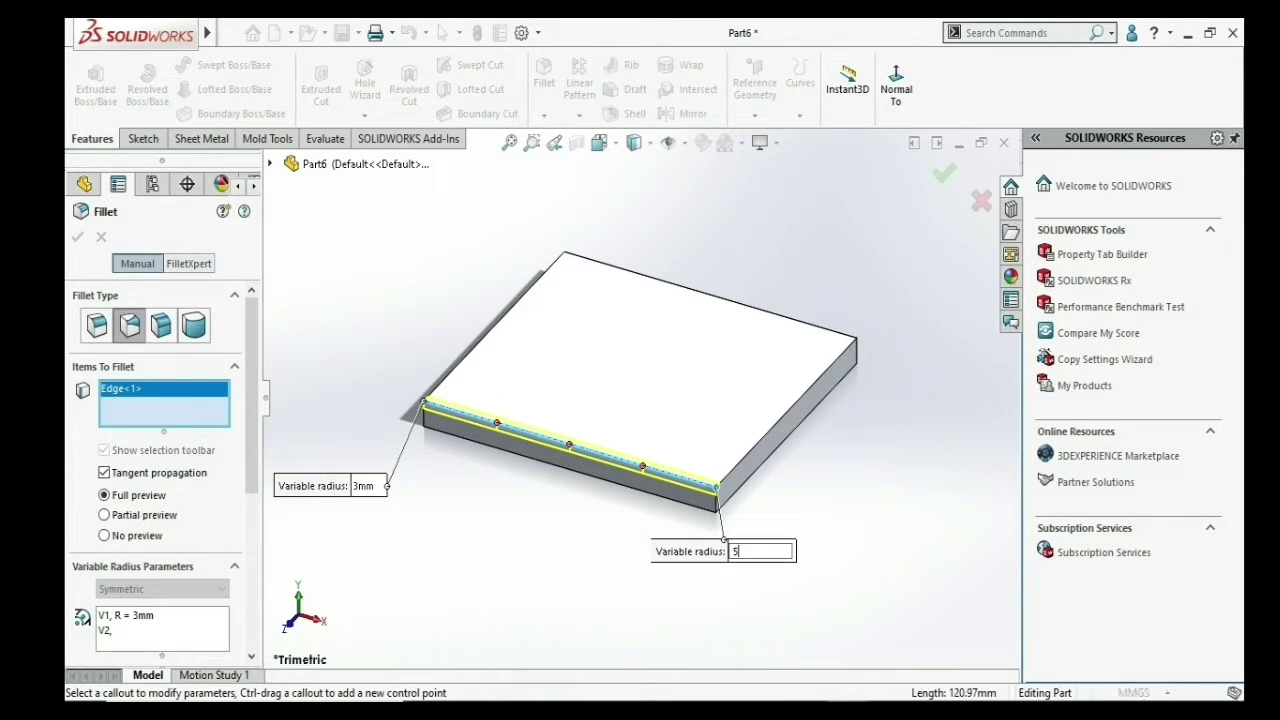
key(Escape)
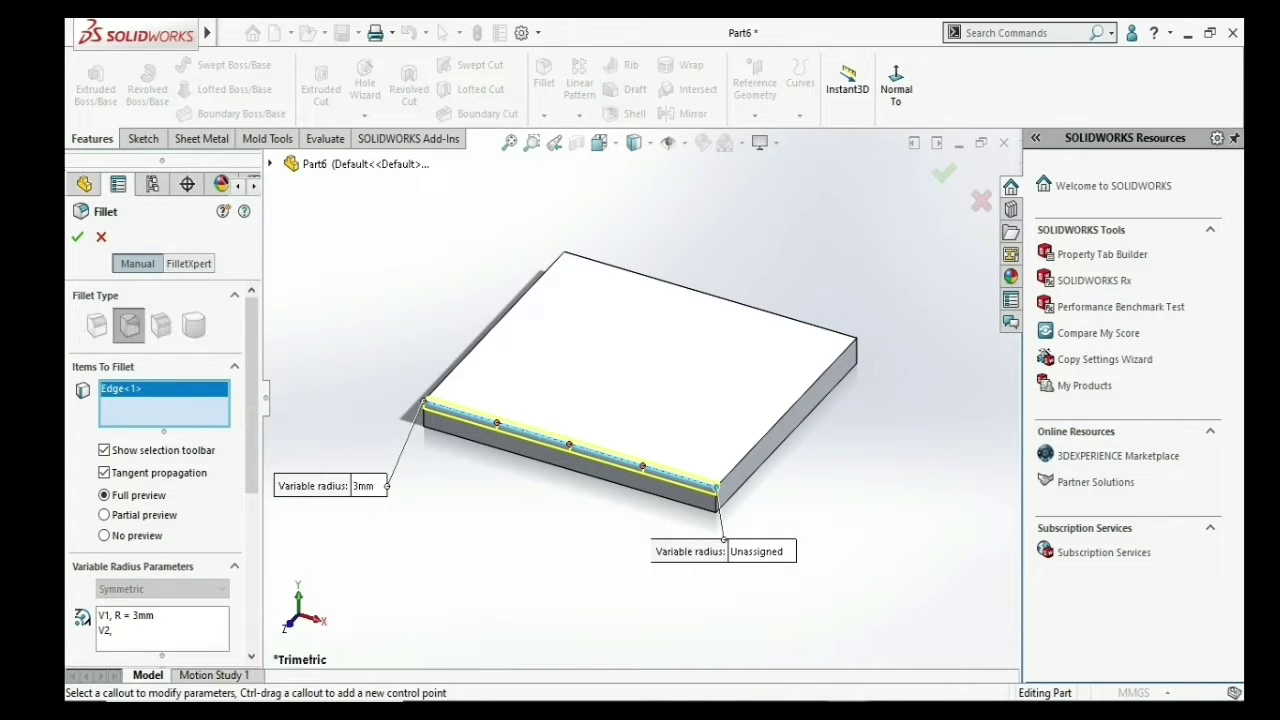
click(757, 551)
key(ctrl+5)
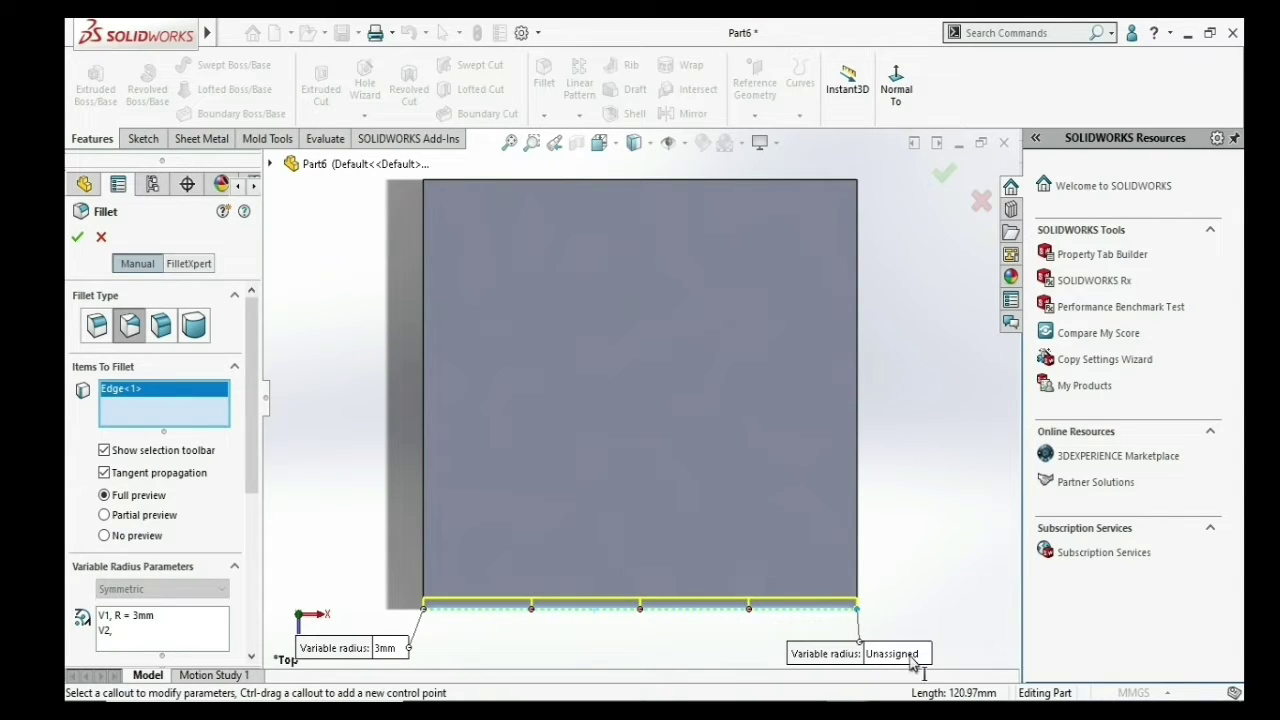
key(z)
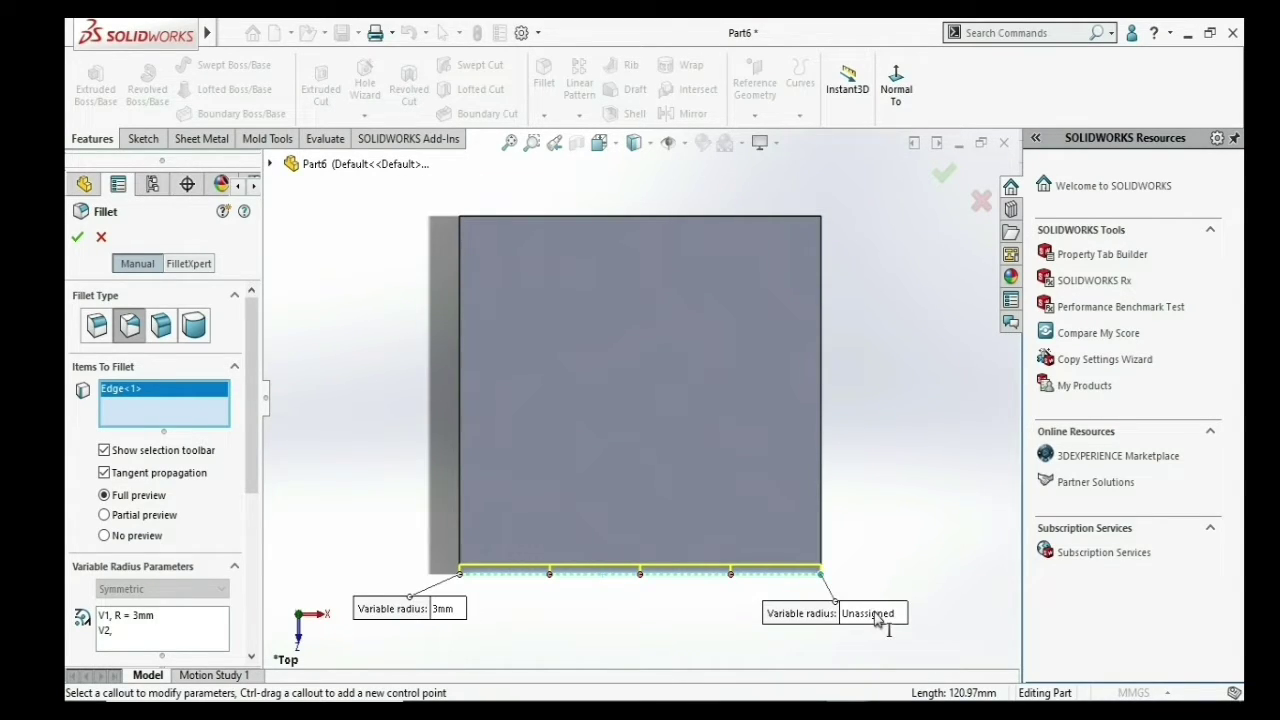
click(875, 614)
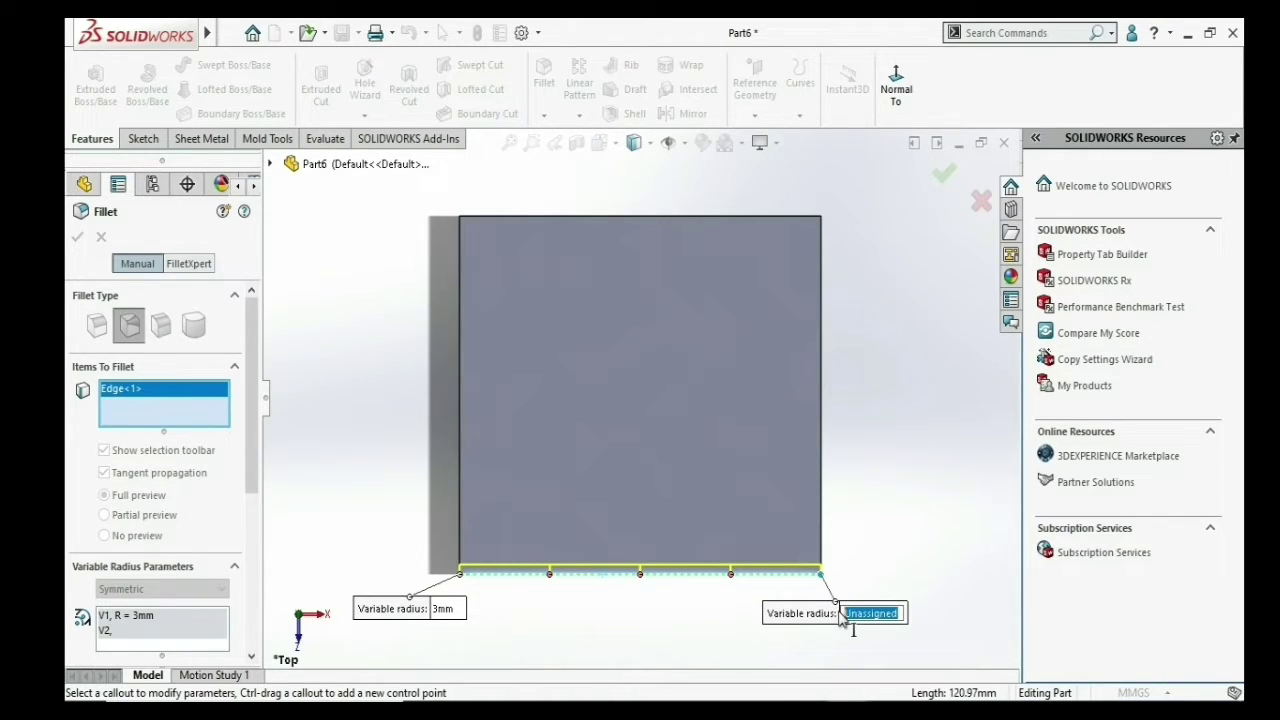
text(5)
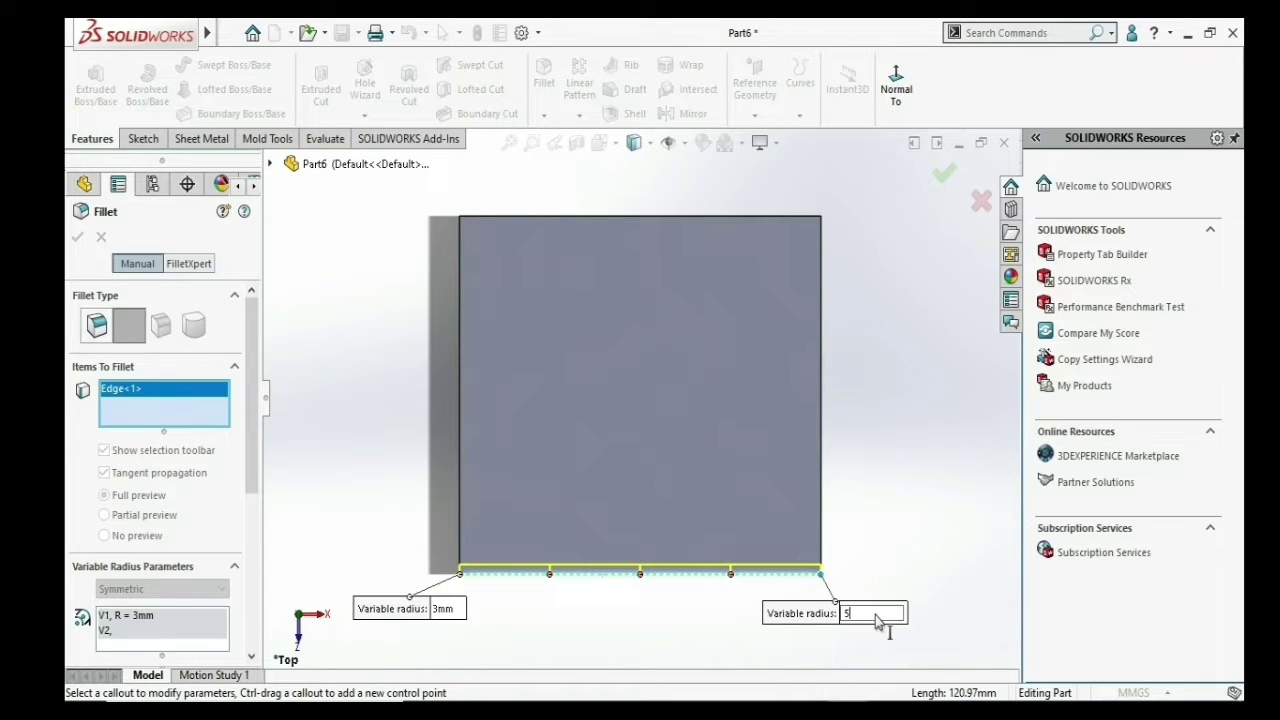
key(Return)
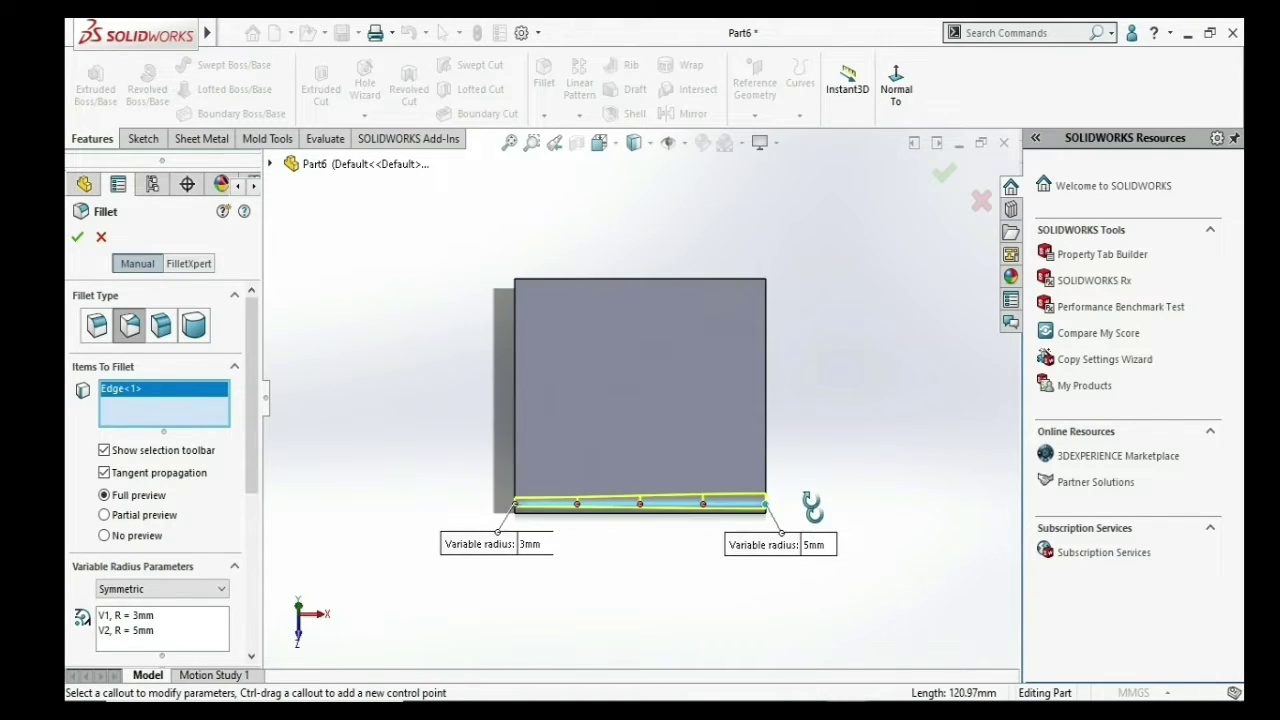
middle_drag(809, 509, 678, 444)
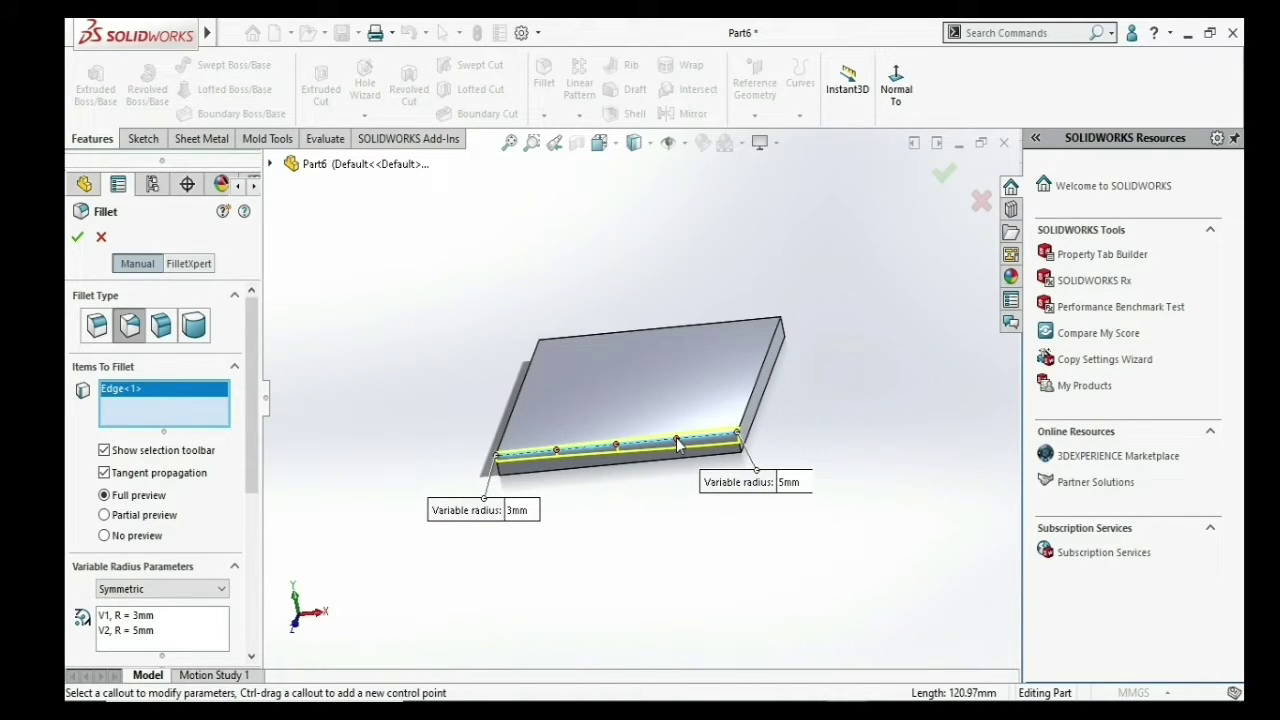
- Add a control point at 75% along the edge with a 2 mm radius
click(677, 441)
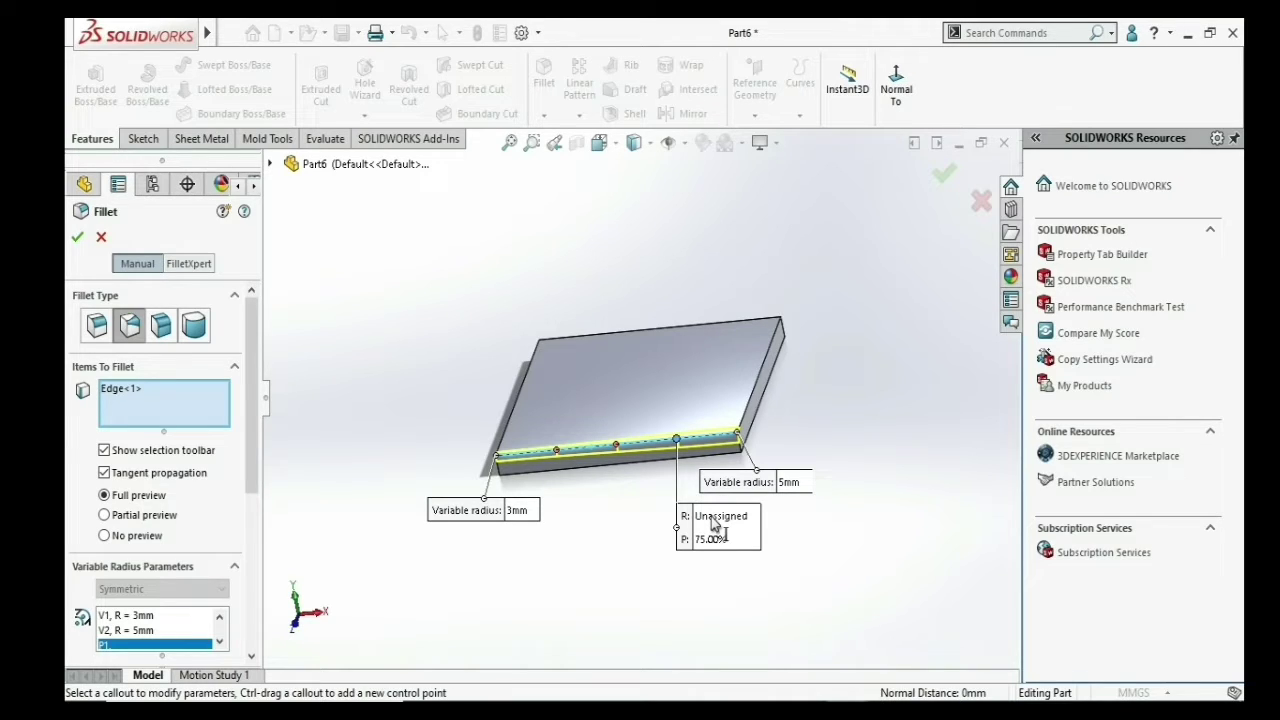
click(714, 518)
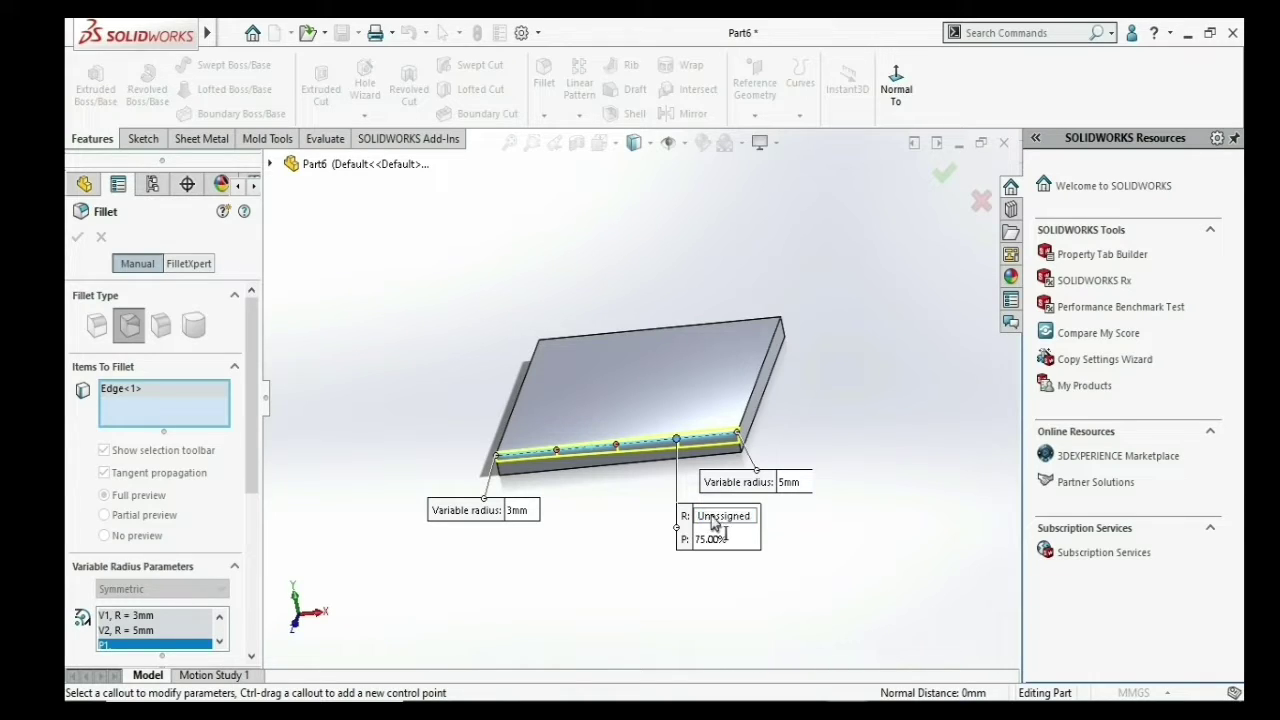
key(Escape)
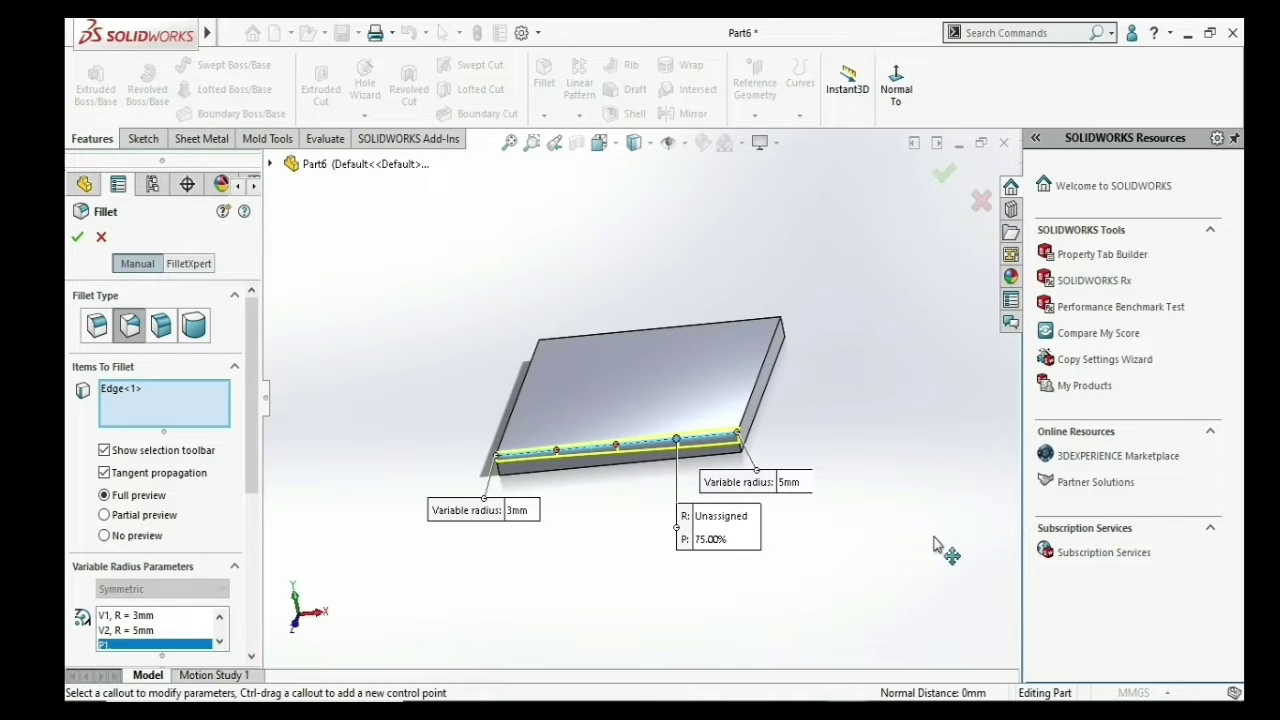
scroll(720, 532, down, 1)
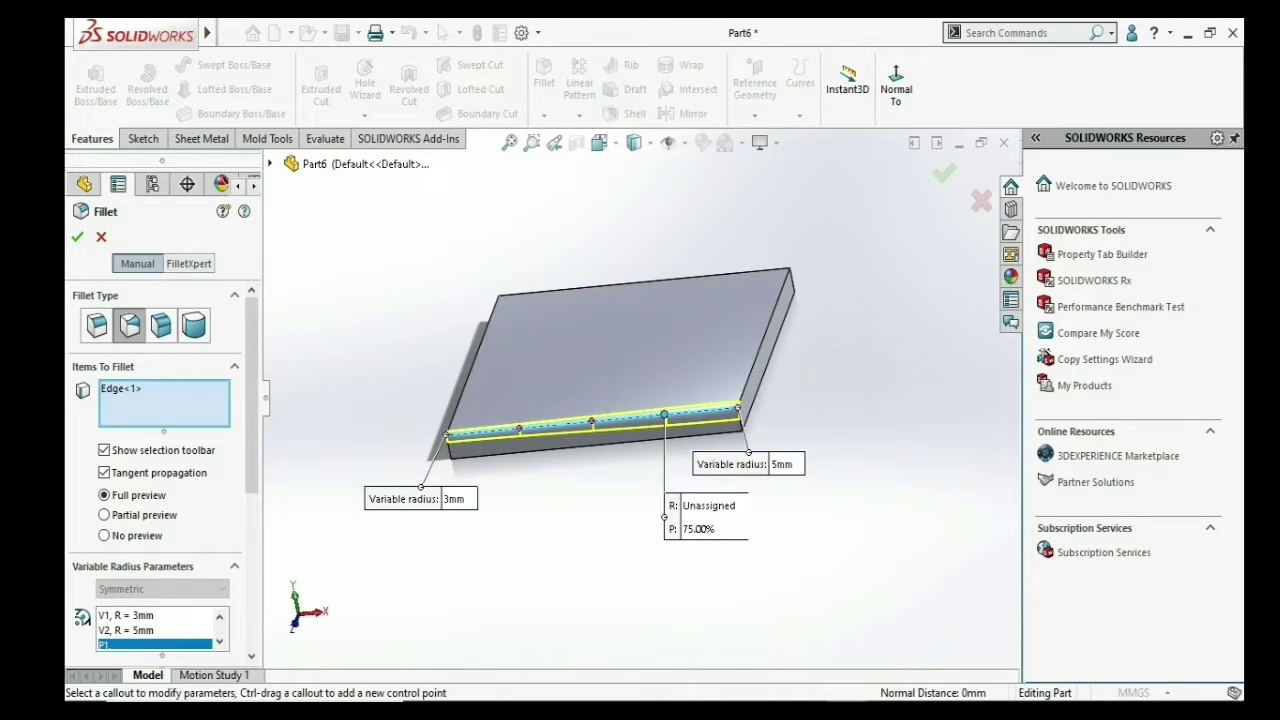
click(713, 522)
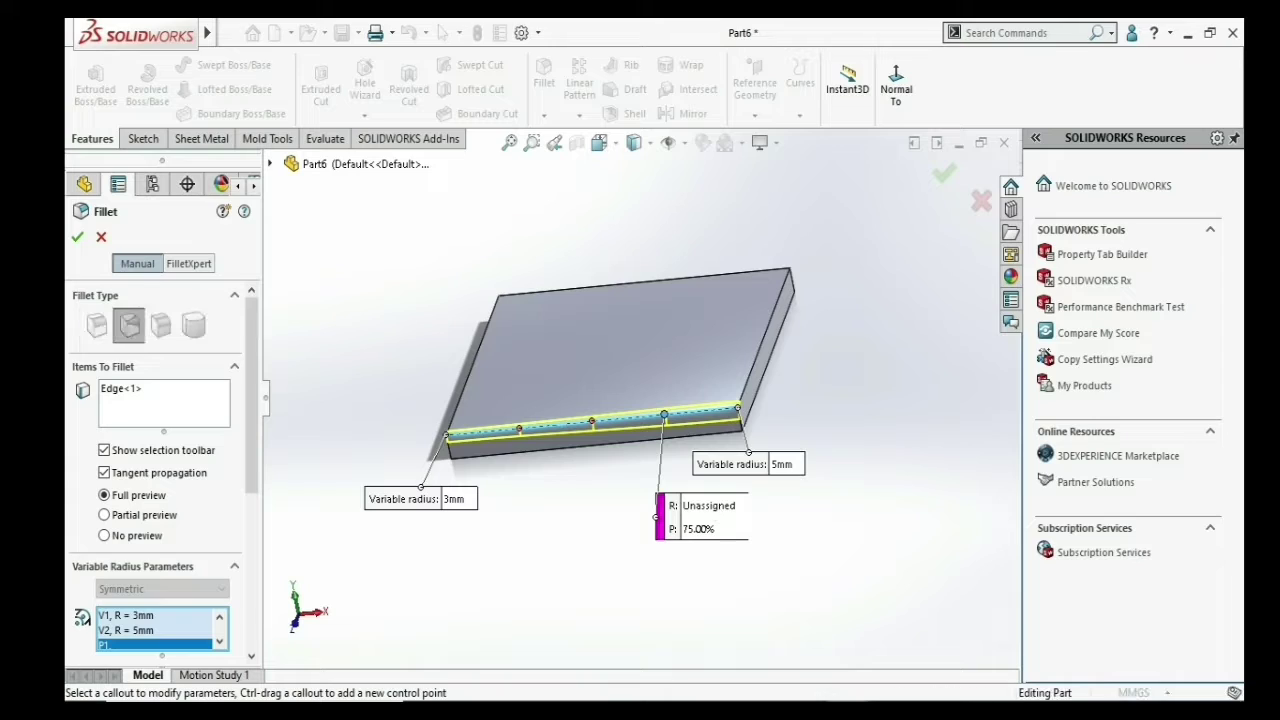
click(715, 510)
text(2)
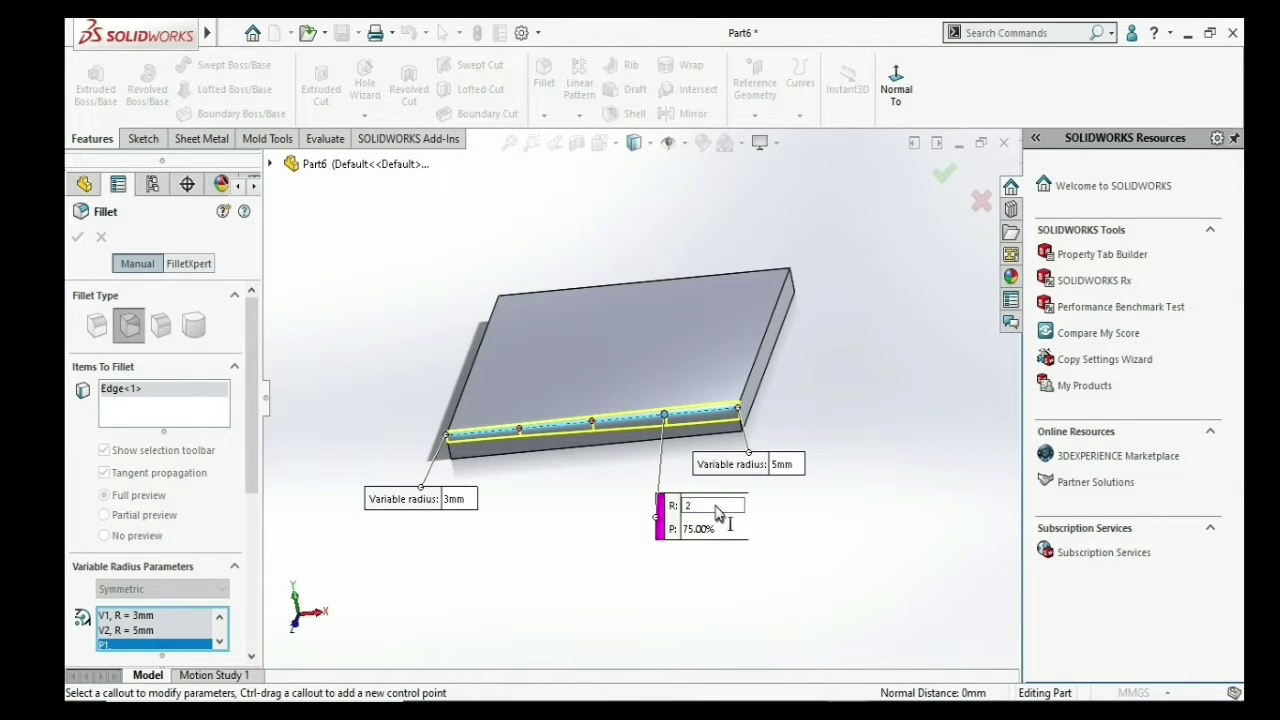
key(Return)
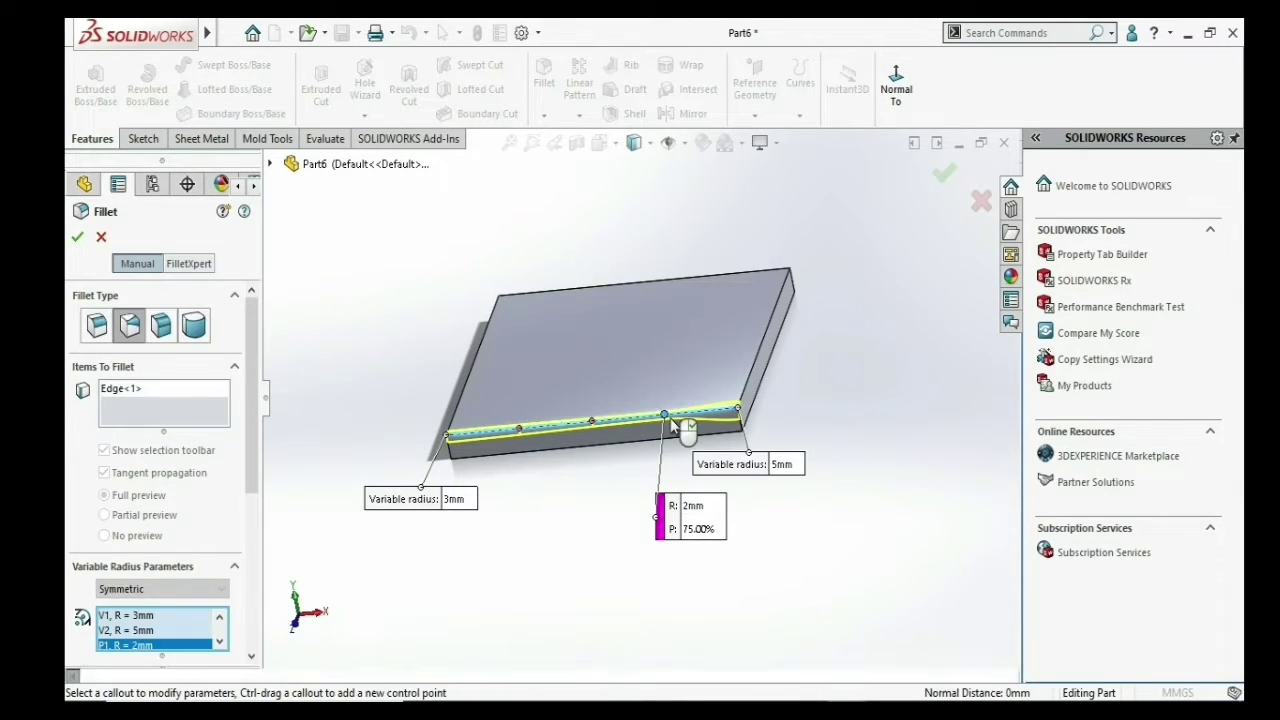
scroll(672, 425, down, 2)
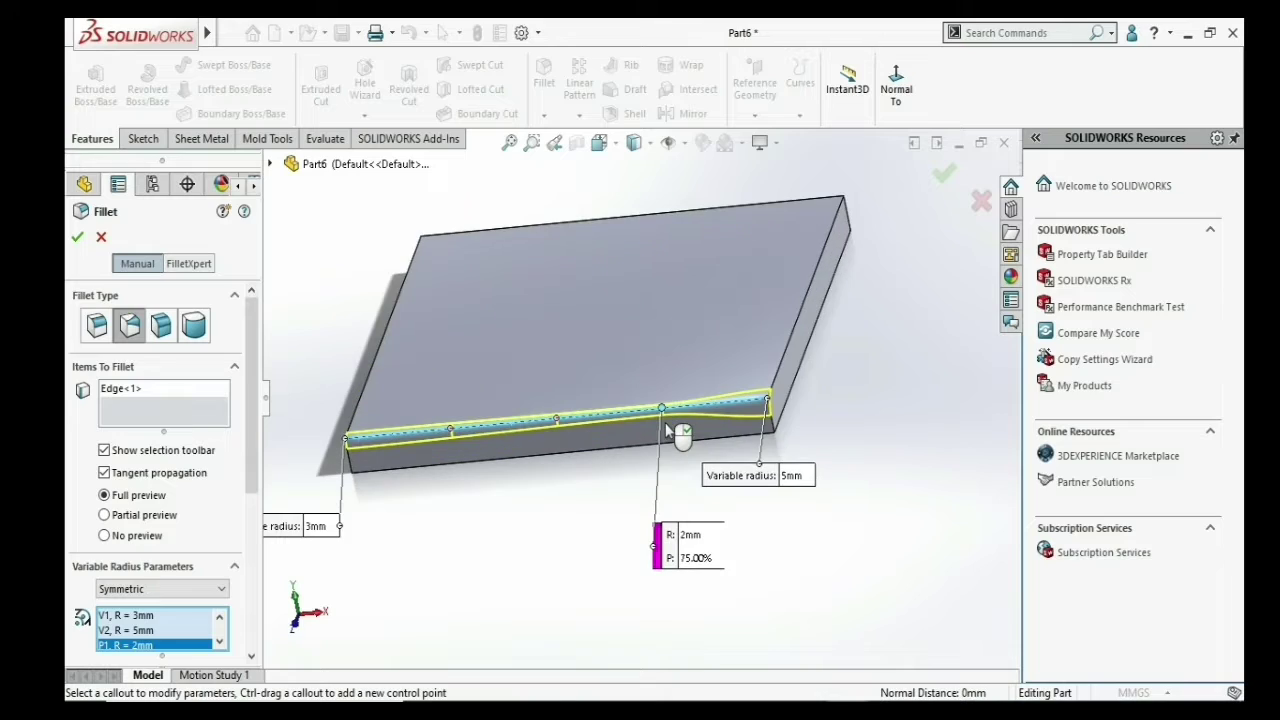
- Add a control point at 60% along the edge with a 5 mm radius
click(558, 419)
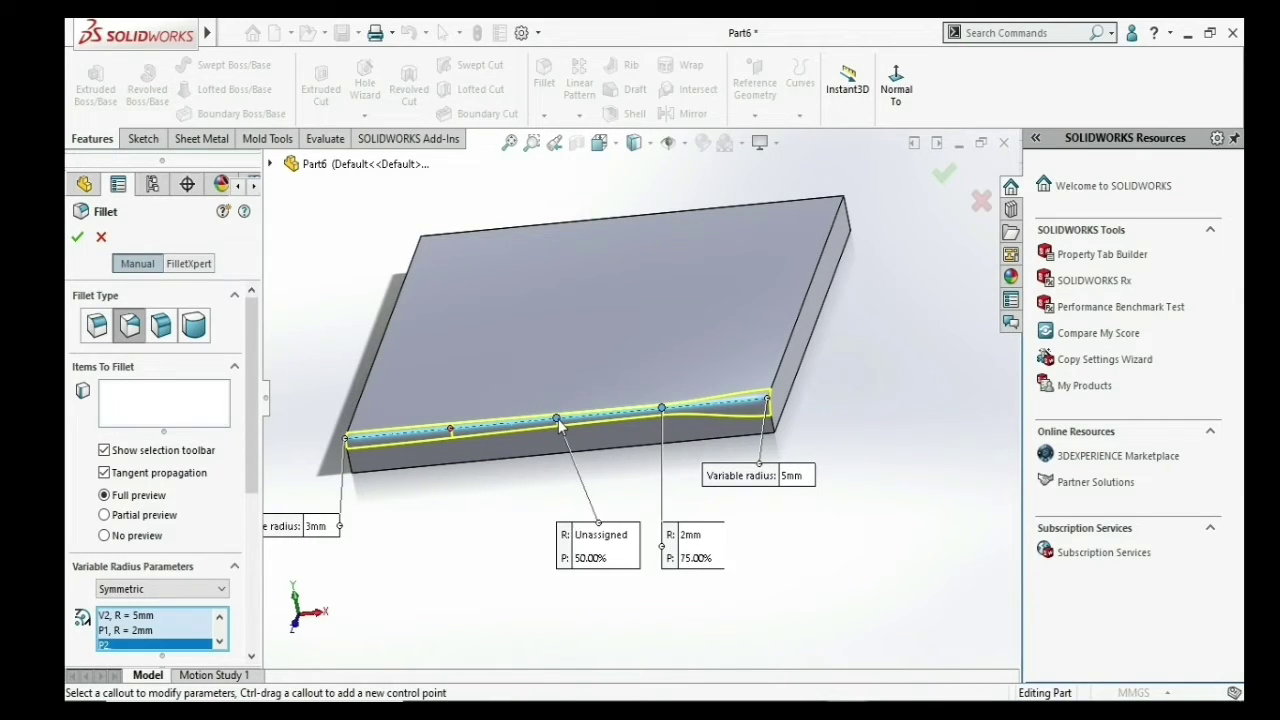
click(602, 560)
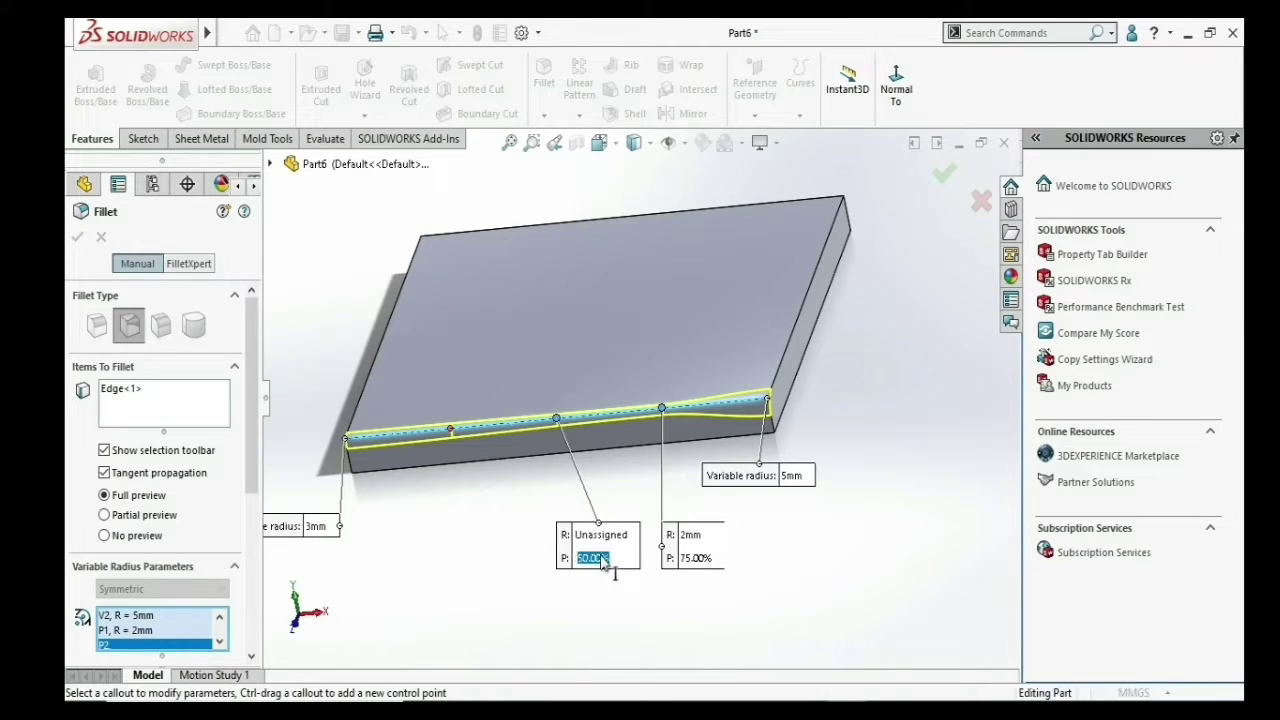
click(604, 560)
text(60)
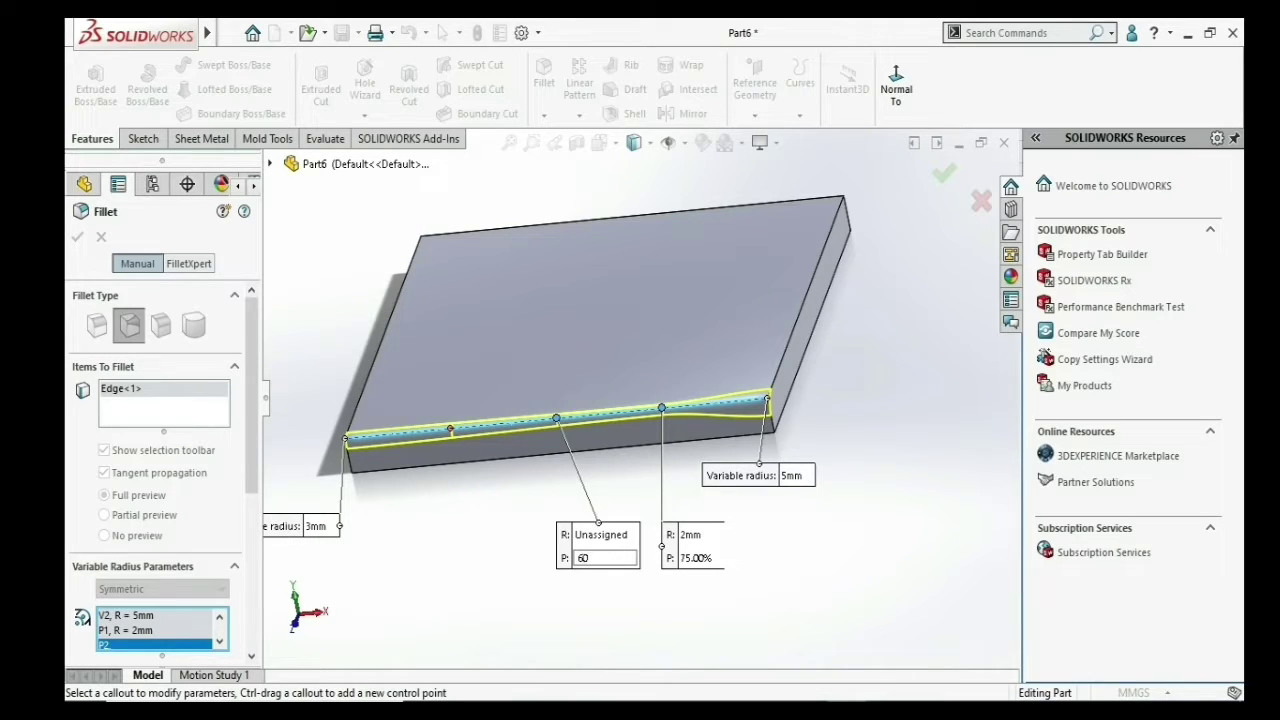
key(Return)
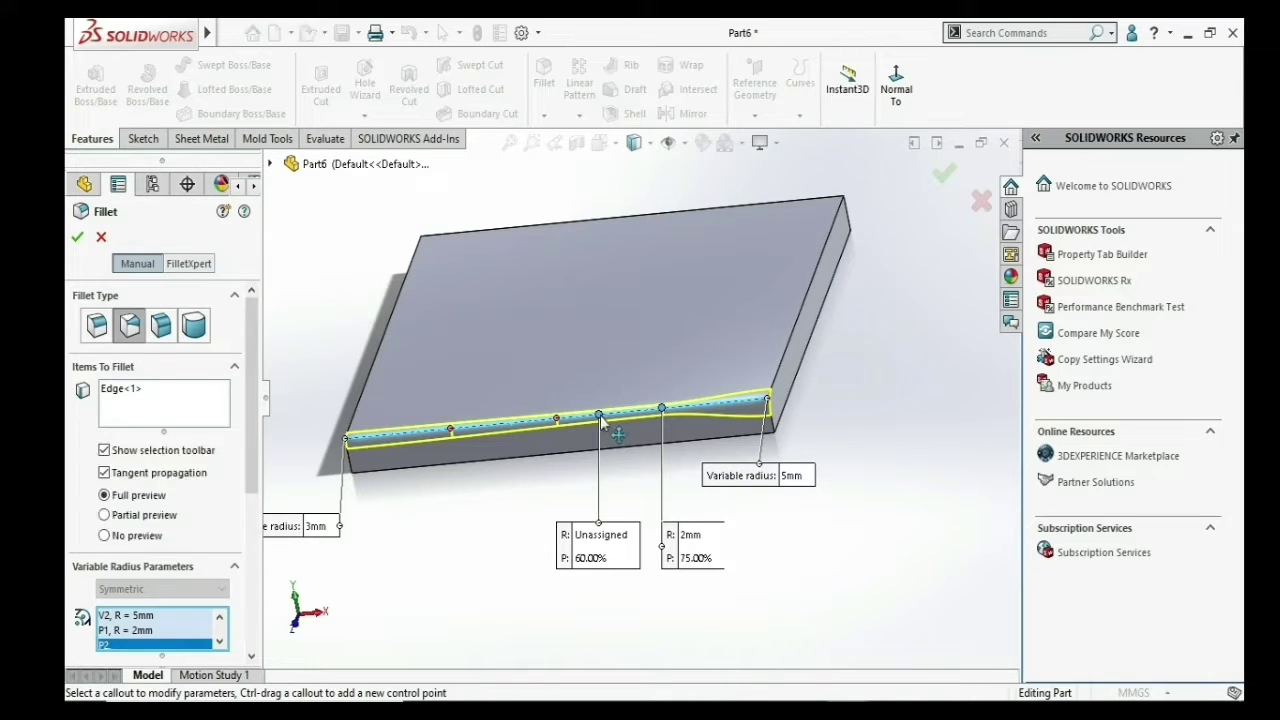
click(598, 542)
click(600, 535)
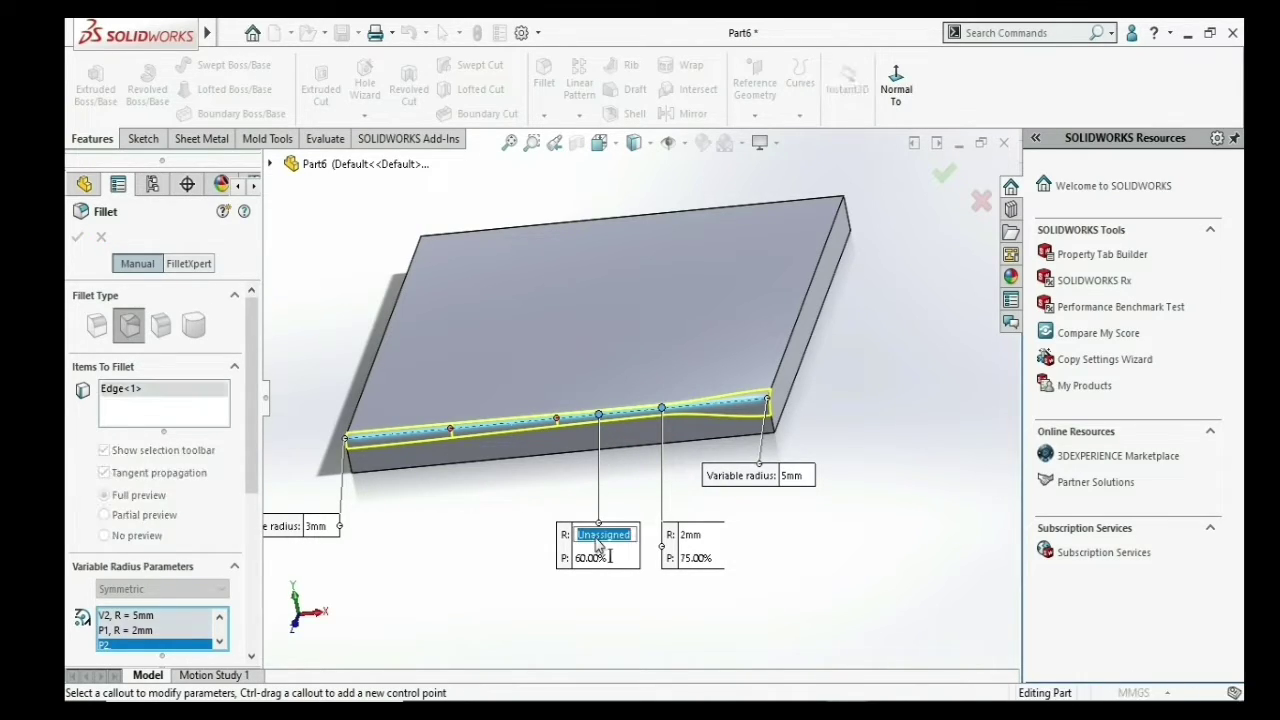
text(5)
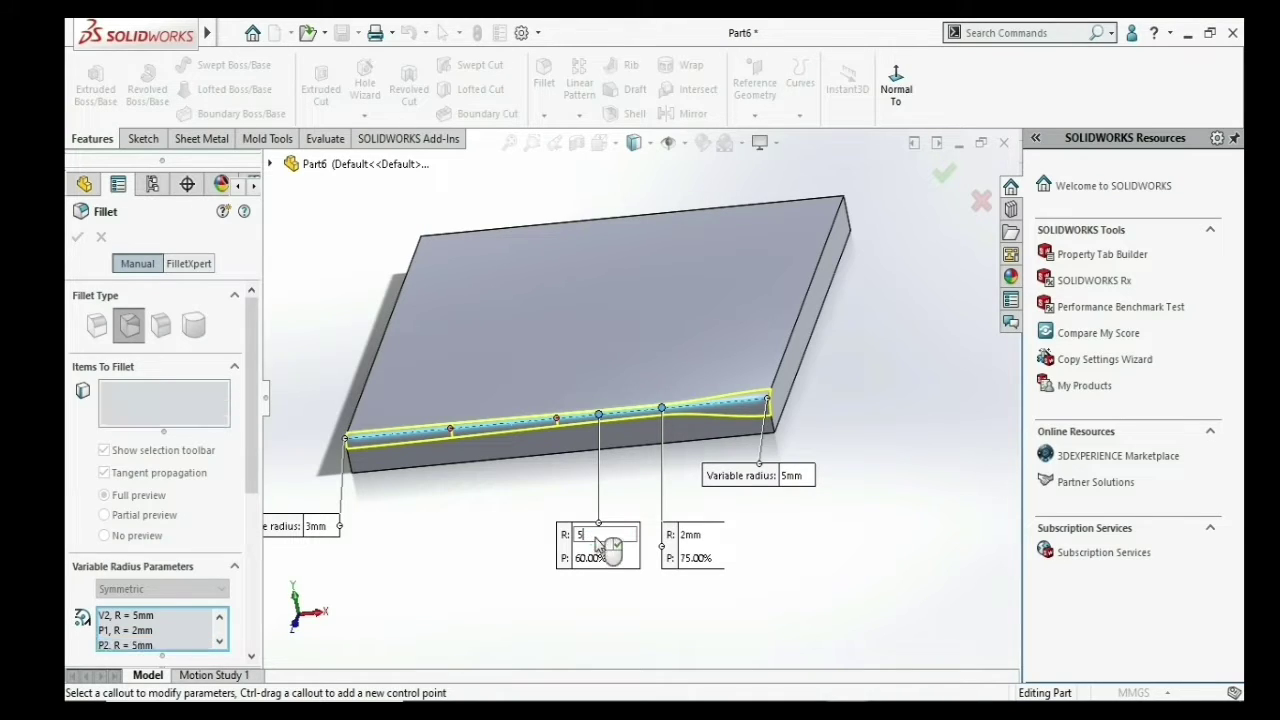
key(Return)
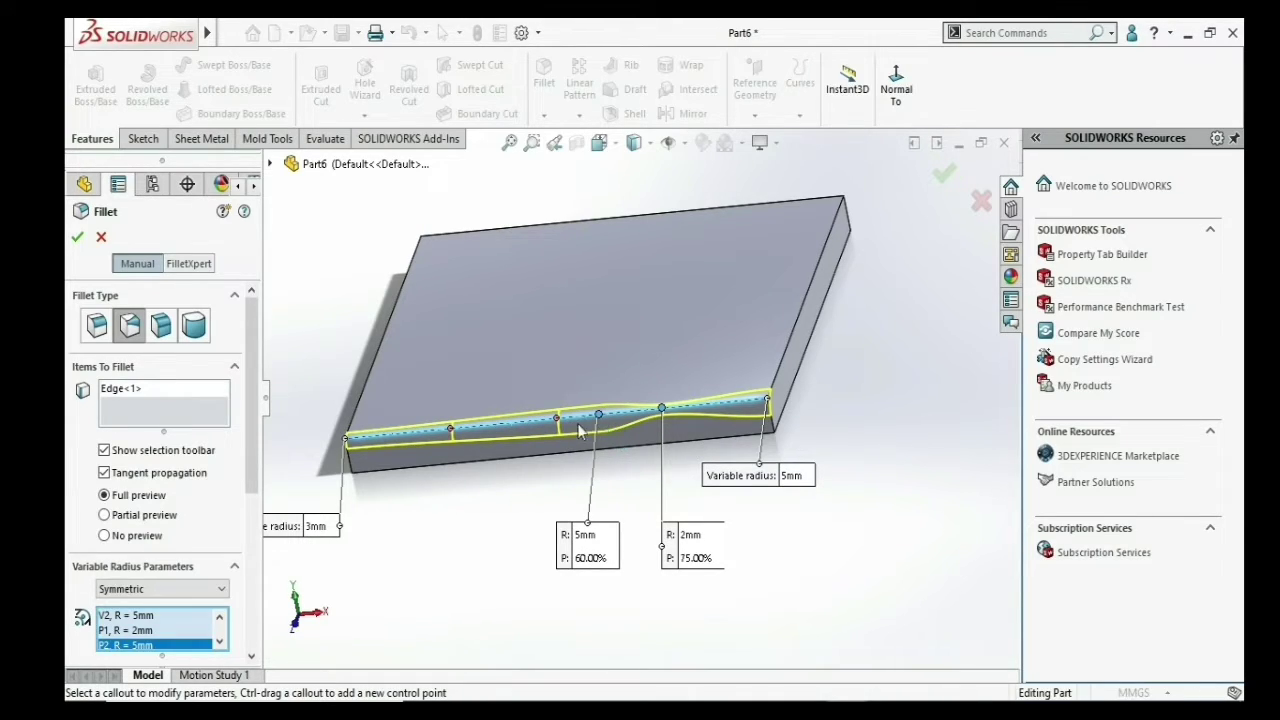
- Add a 6 mm control point at 25% and apply the variable fillet
click(450, 431)
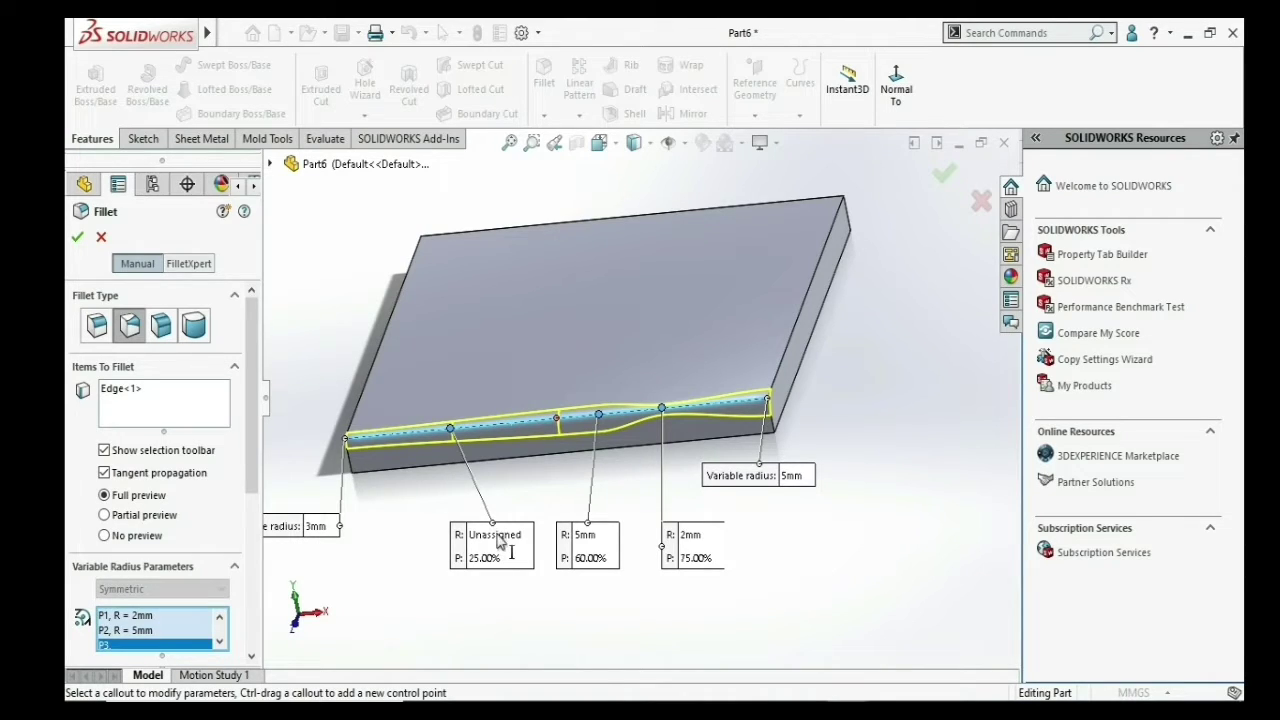
click(497, 536)
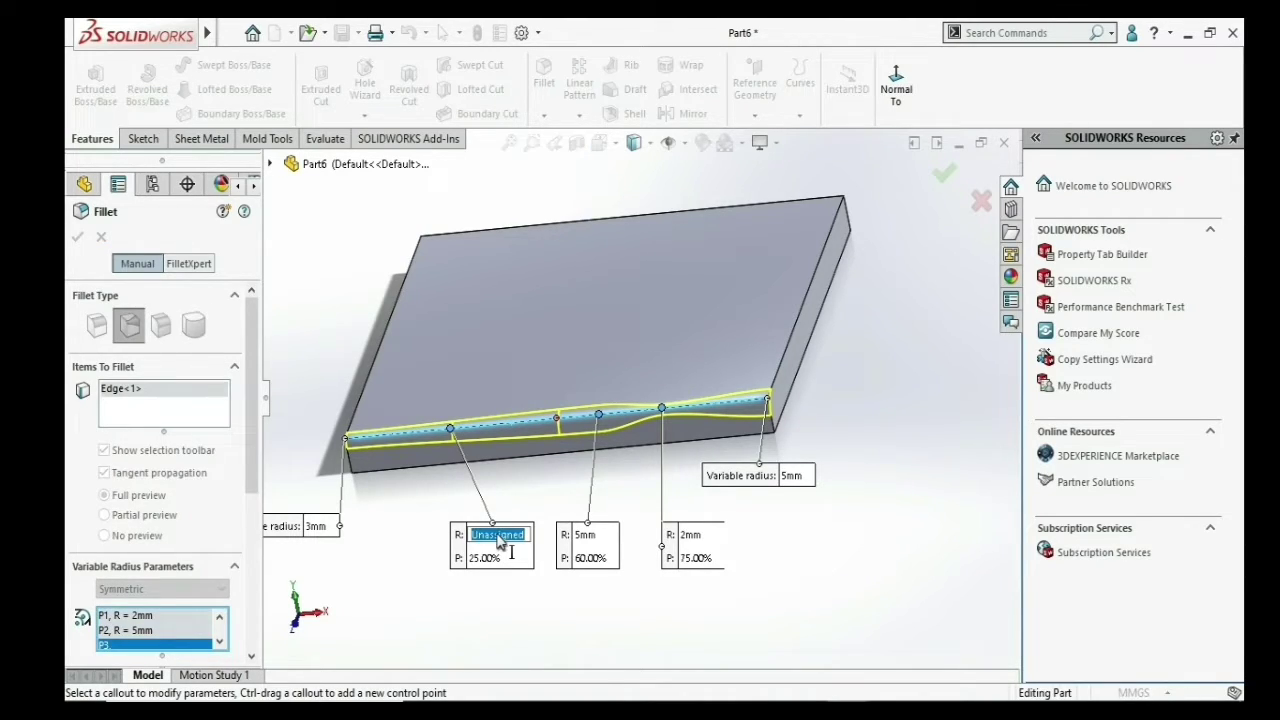
text(6)
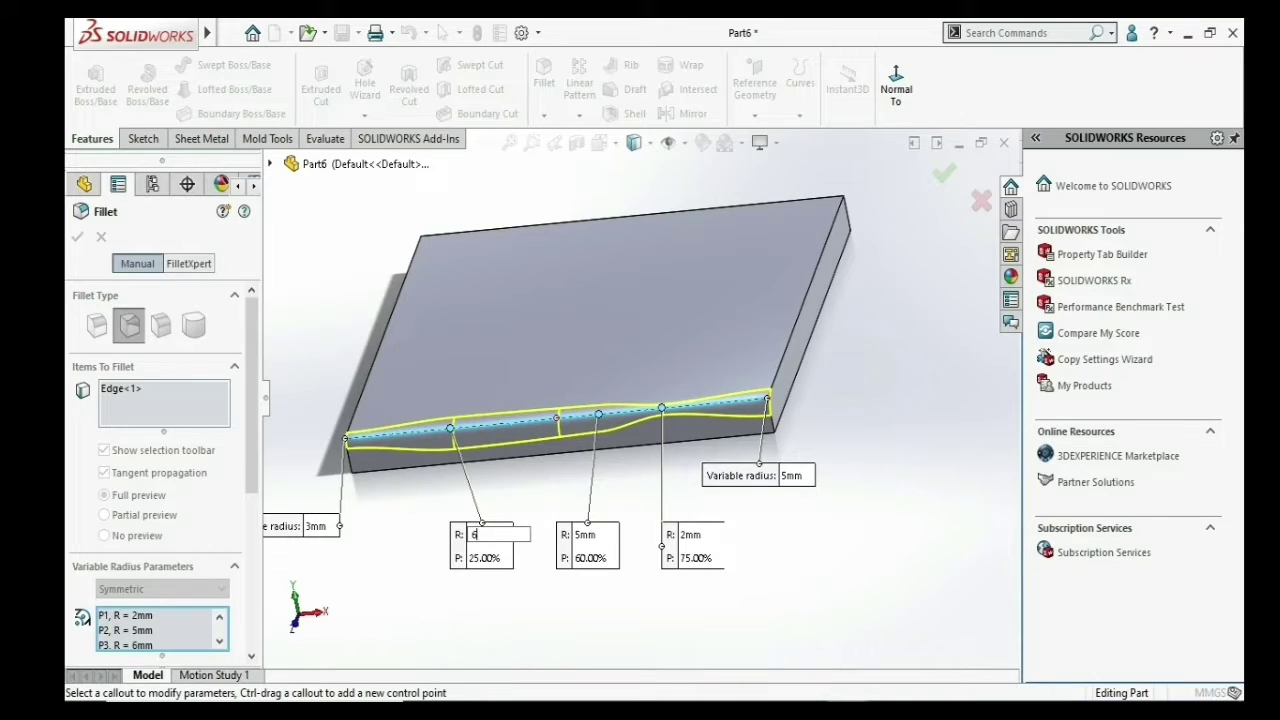
key(Return)
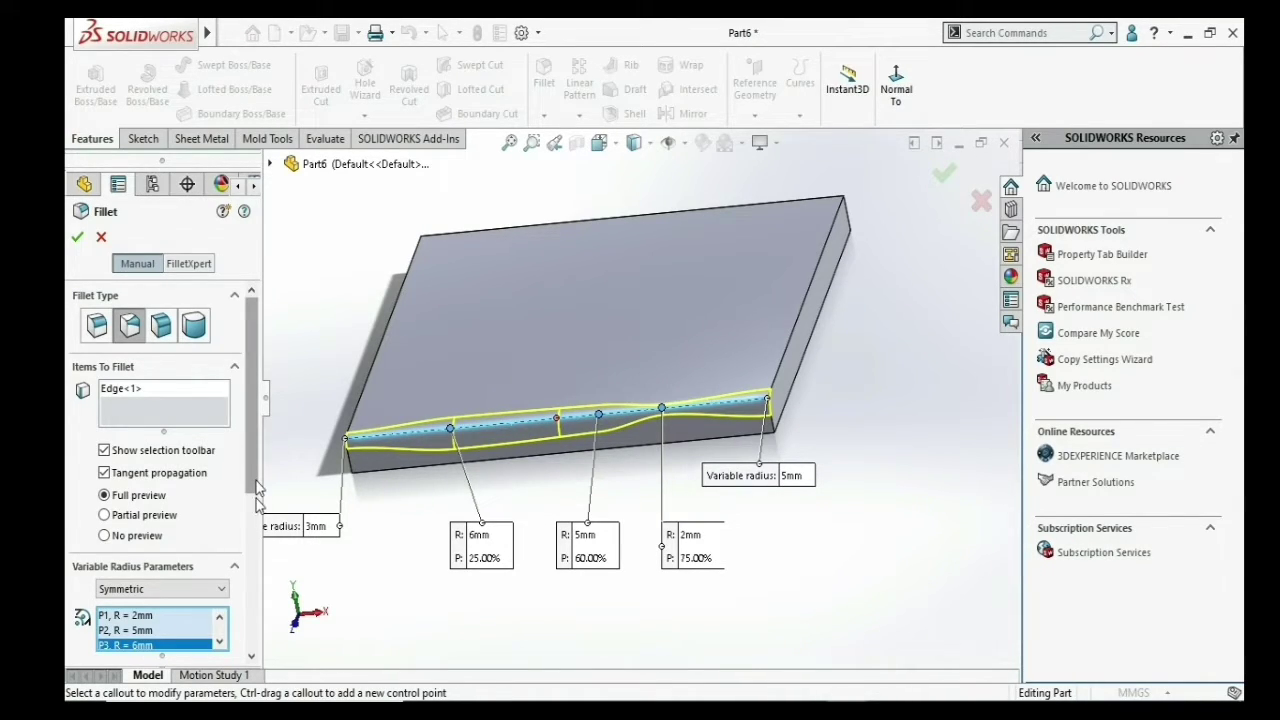
scroll(256, 490, down, 3)
click(77, 237)
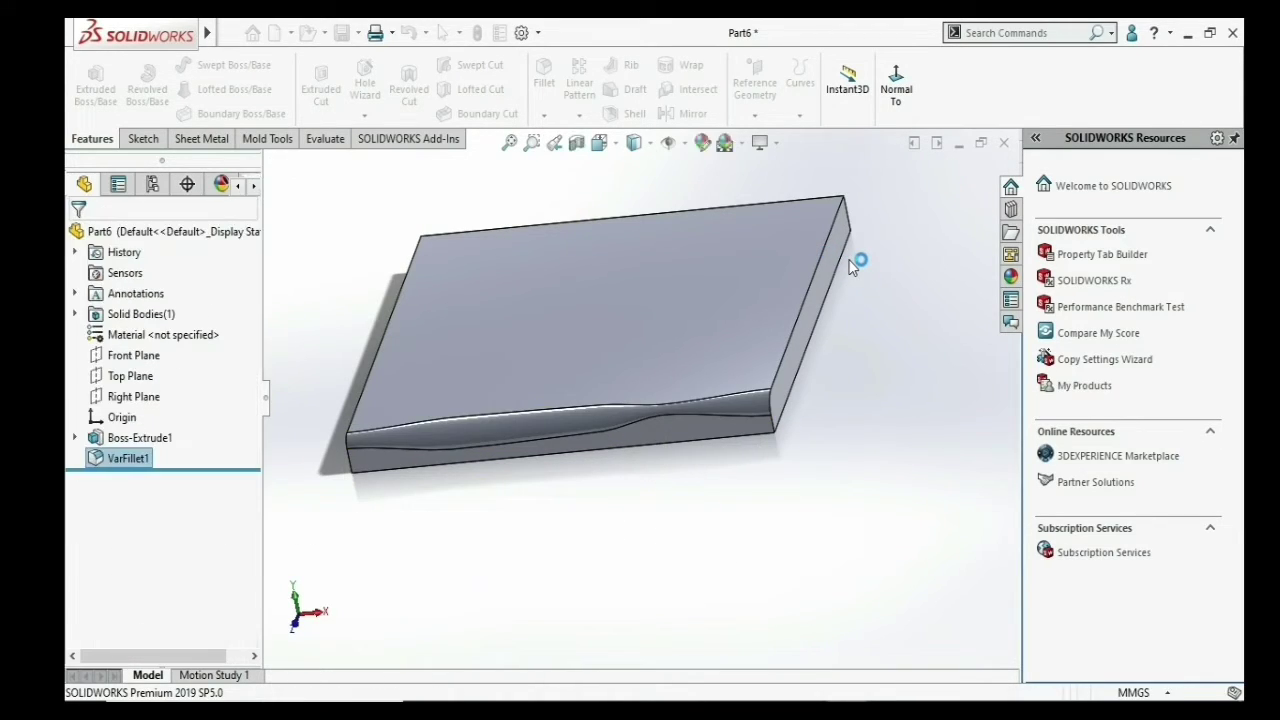
- Delete the VarFillet1 feature so the plate's front edge is sharp again
scroll(580, 385, down, 3)
scroll(495, 503, down, 2)
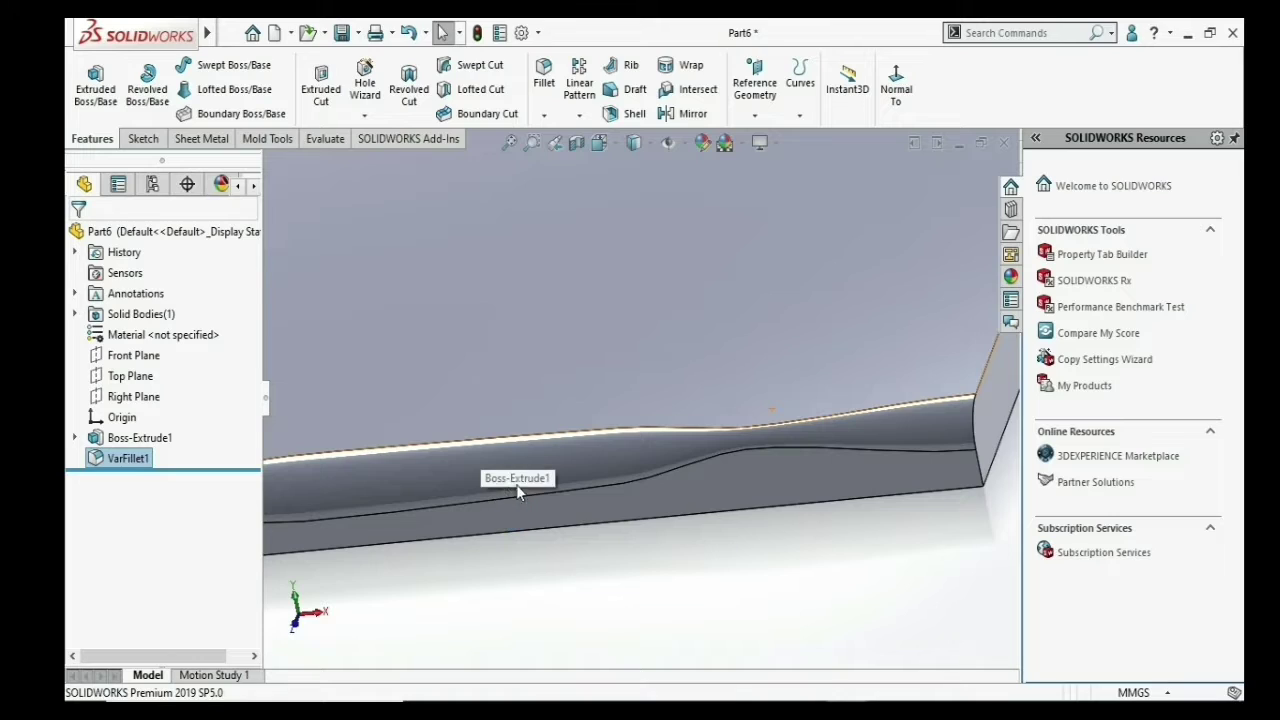
scroll(516, 484, up, 3)
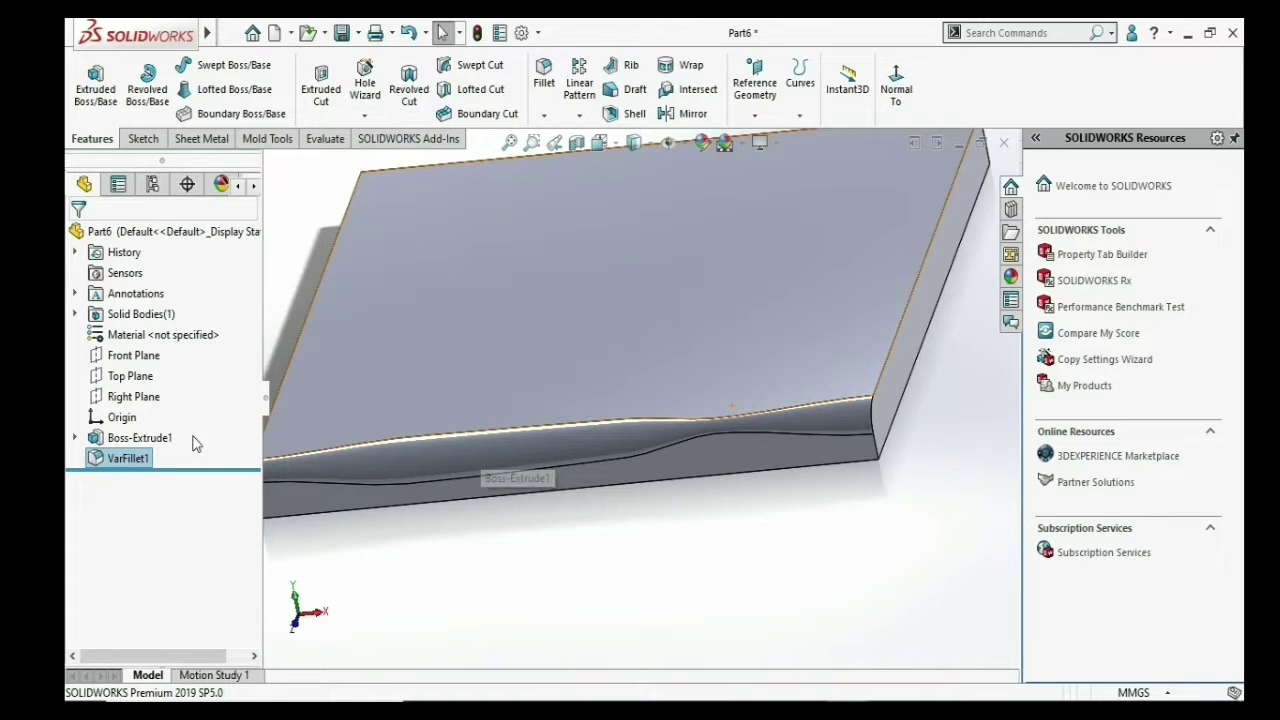
right_click(140, 462)
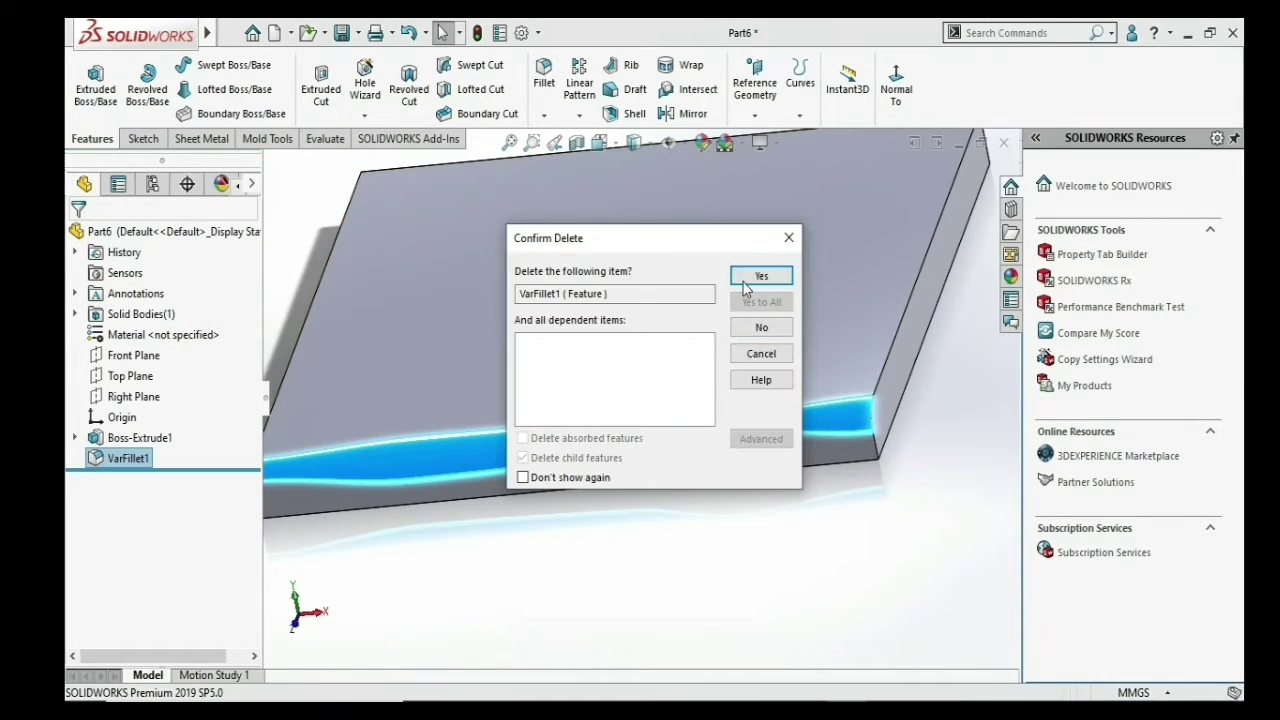
click(757, 275)
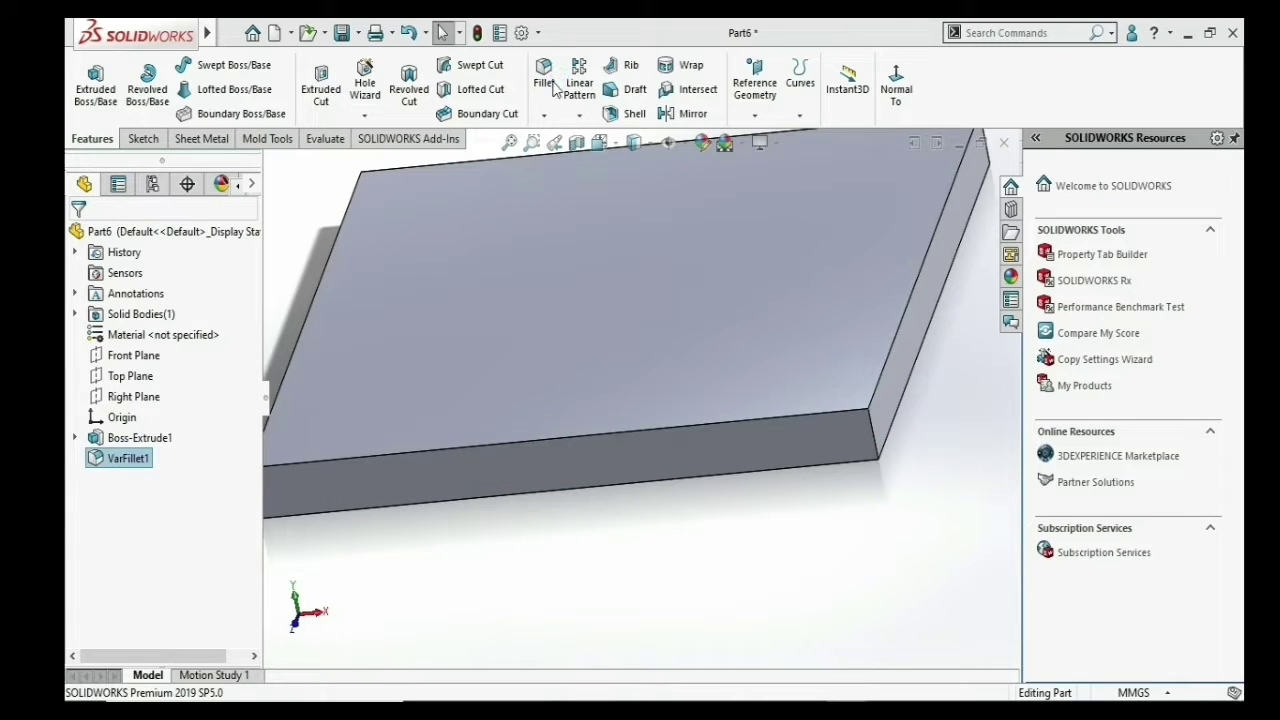
key(f)
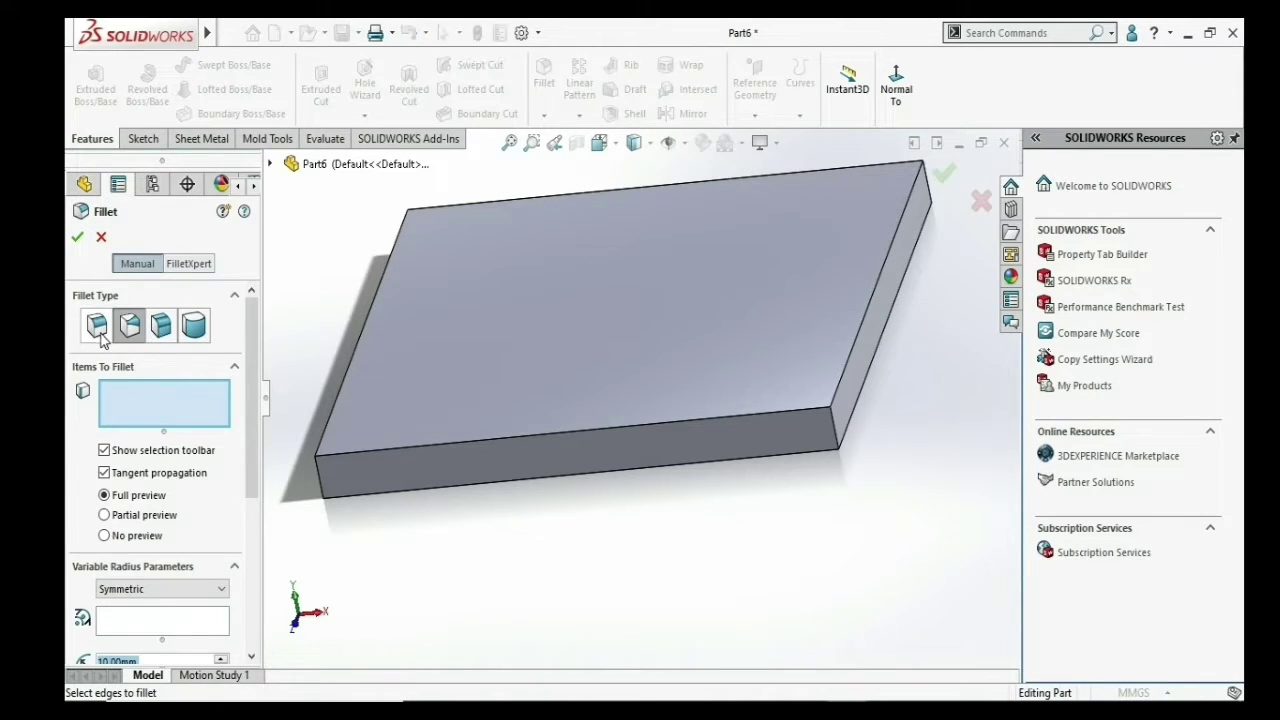
- Make the front-edge fillet constant-size and asymmetric, with a 20 mm second distance
click(97, 325)
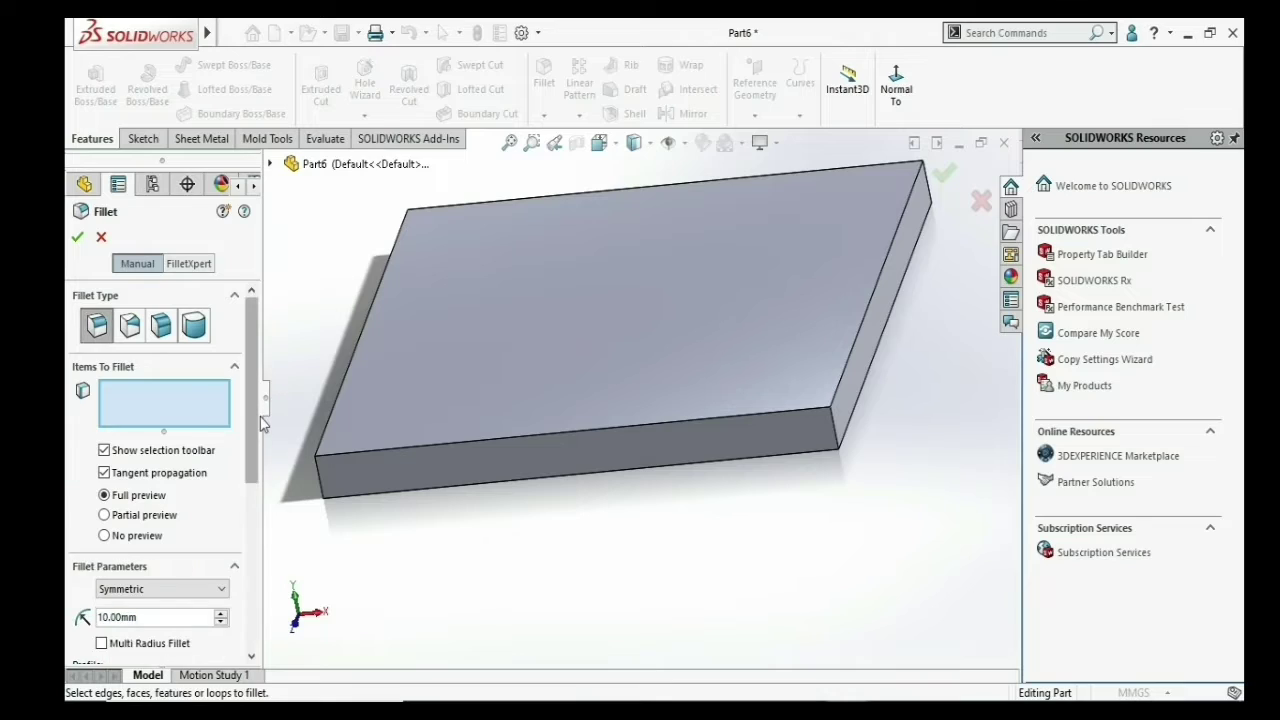
scroll(258, 430, down, 3)
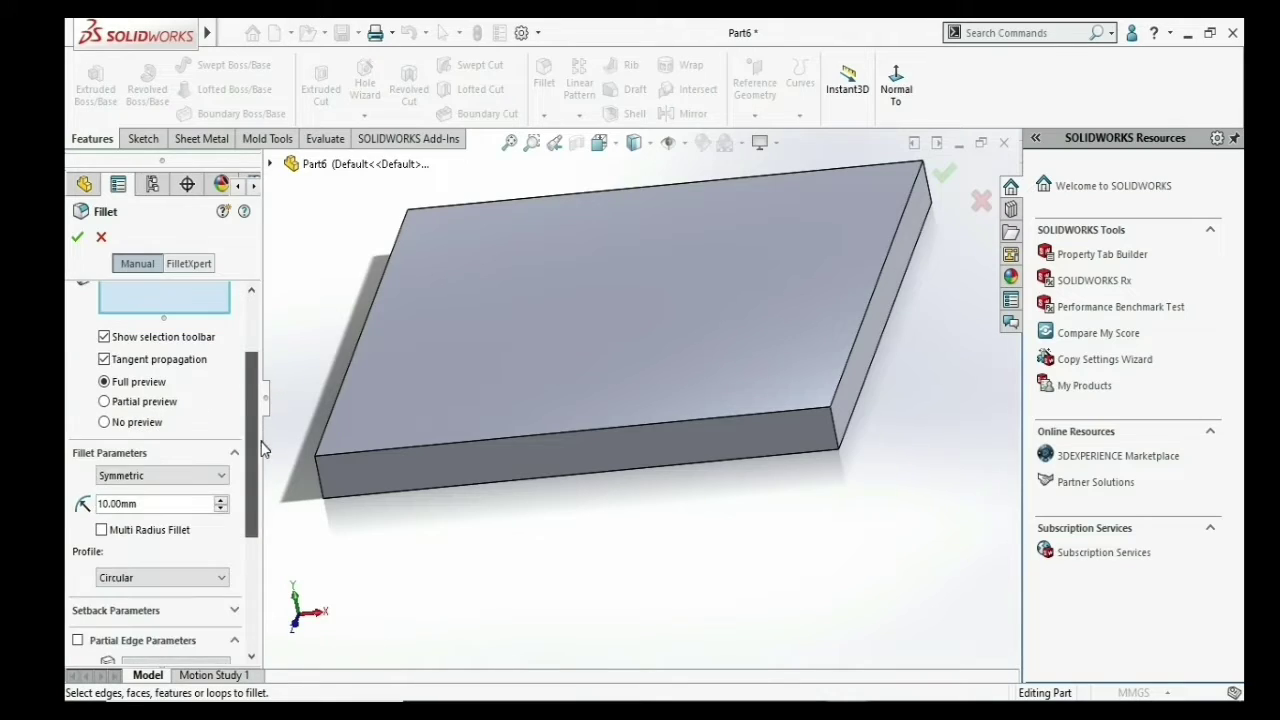
click(140, 475)
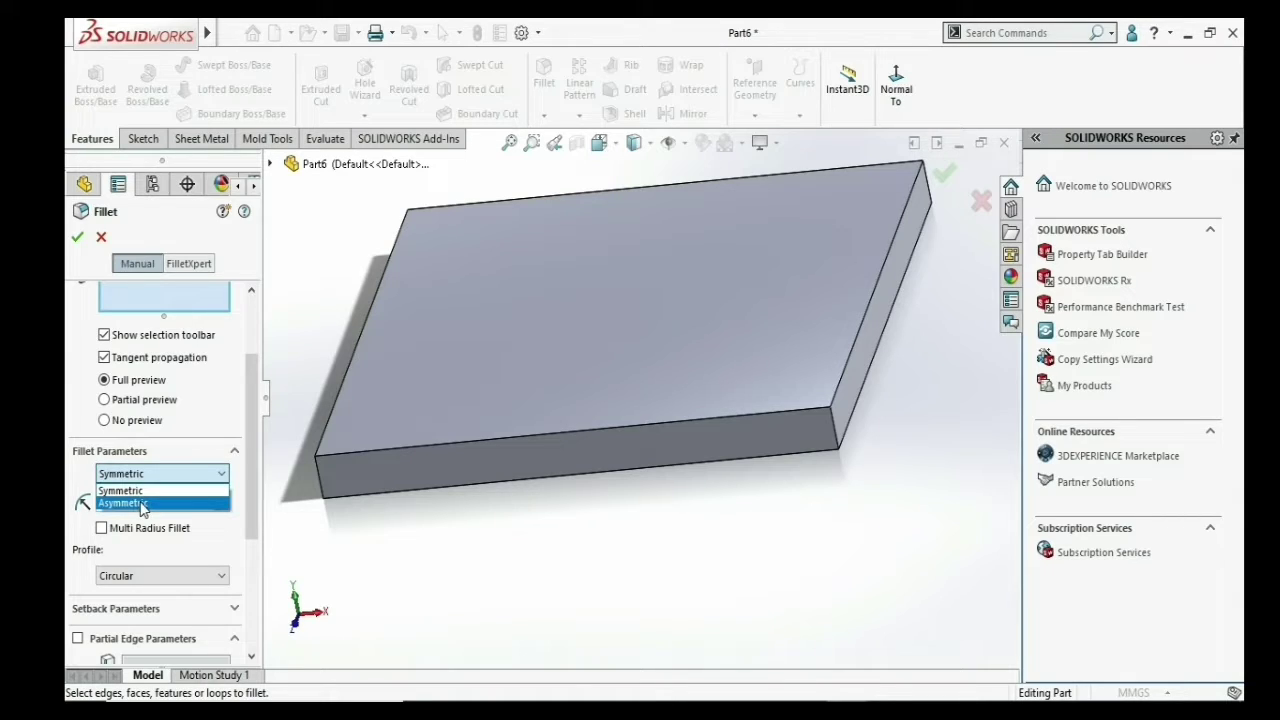
click(143, 503)
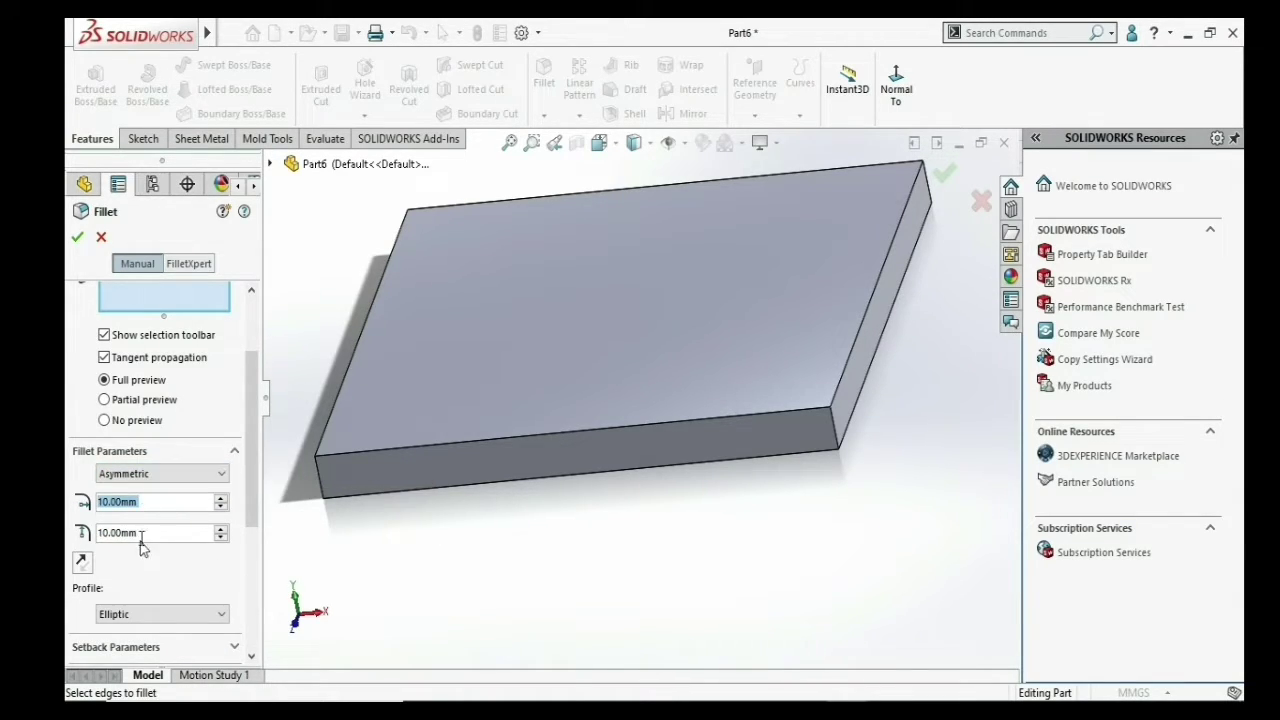
click(141, 532)
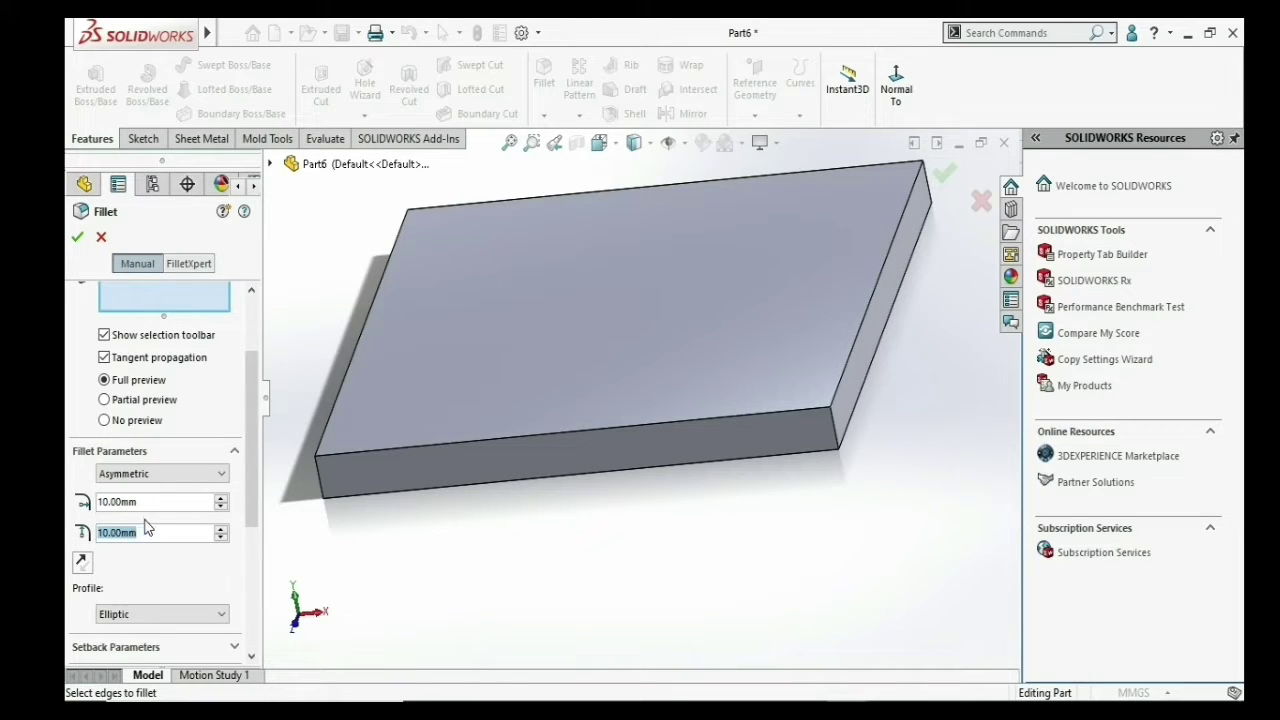
text(2)
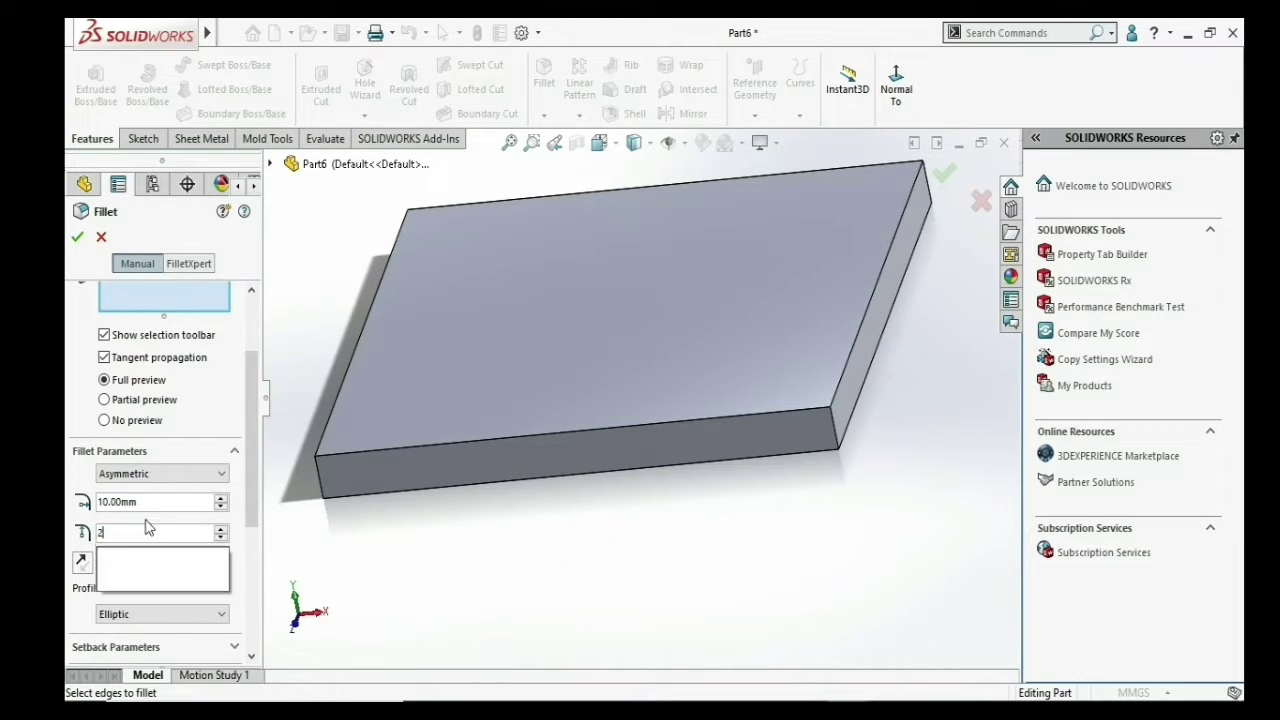
text(0)
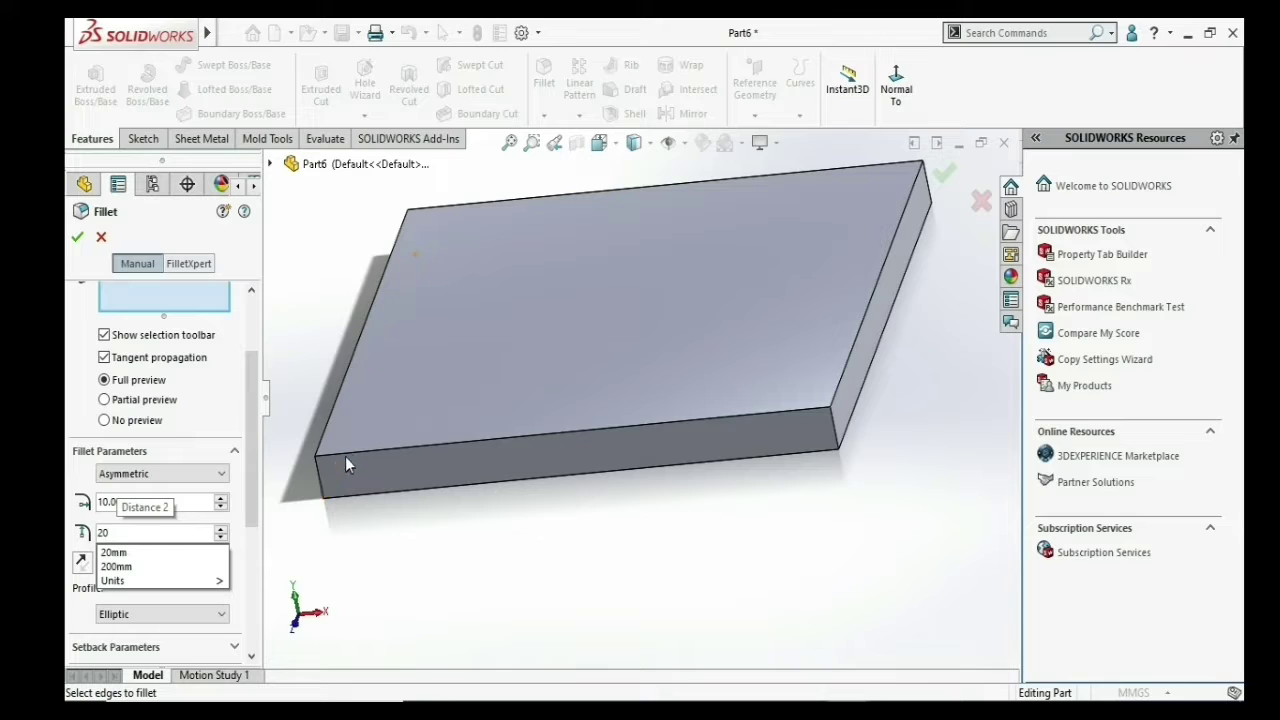
key(Return)
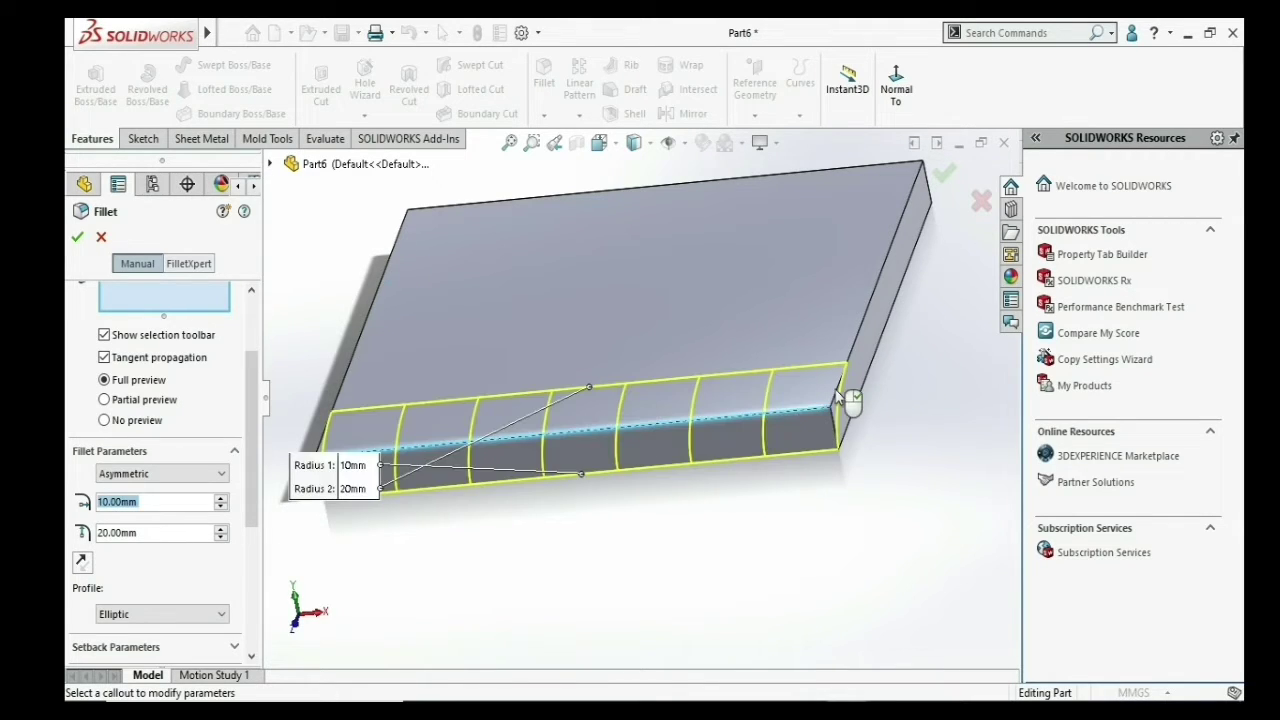
scroll(663, 418, down, 2)
scroll(735, 383, up, 3)
mouse_move(735, 383)
middle_down()
mouse_move(686, 386)
mouse_move(711, 434)
mouse_move(689, 414)
mouse_move(698, 432)
middle_up()
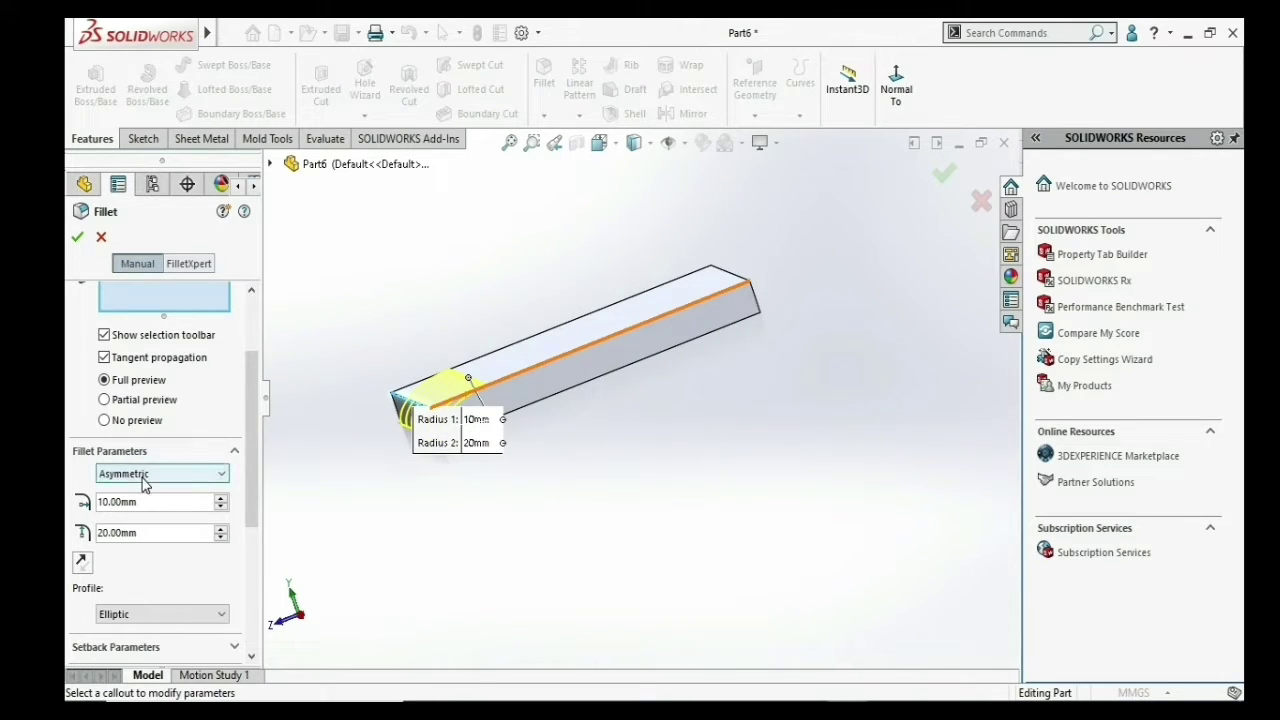
- Switch the fillet back to symmetric and try a Conic Rho profile, settling on rho 0.5
click(143, 480)
click(150, 490)
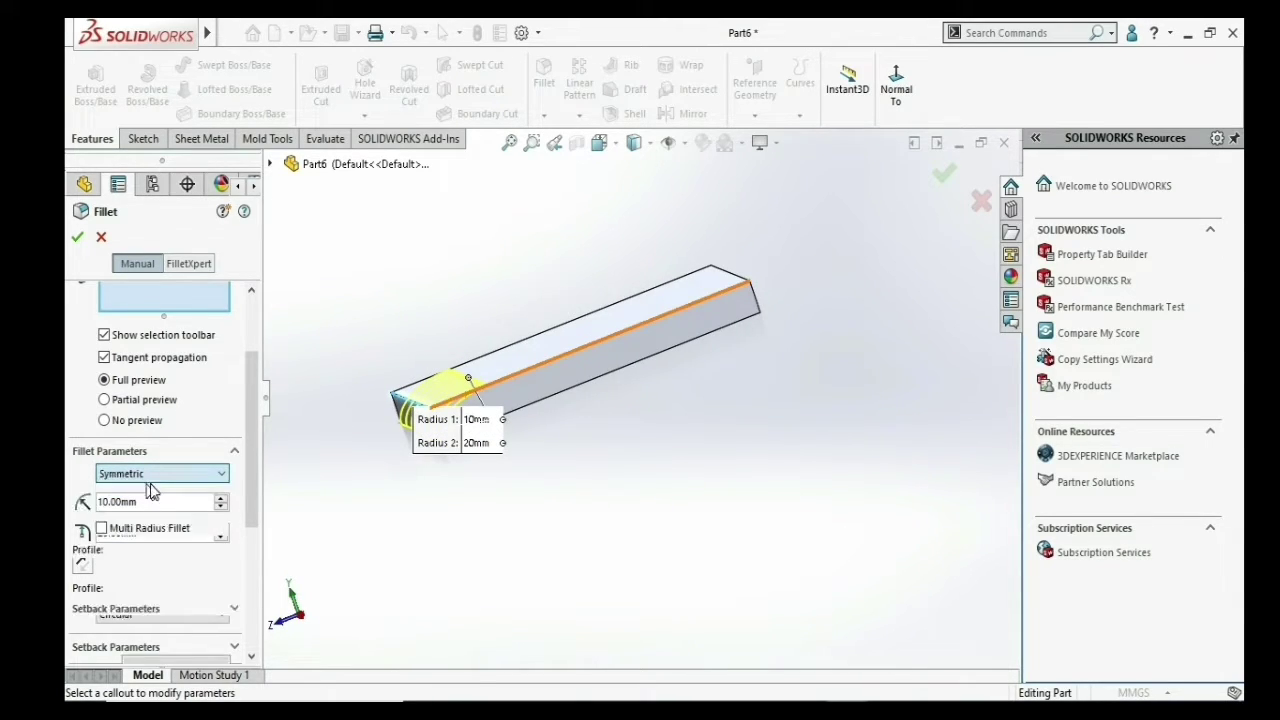
click(166, 576)
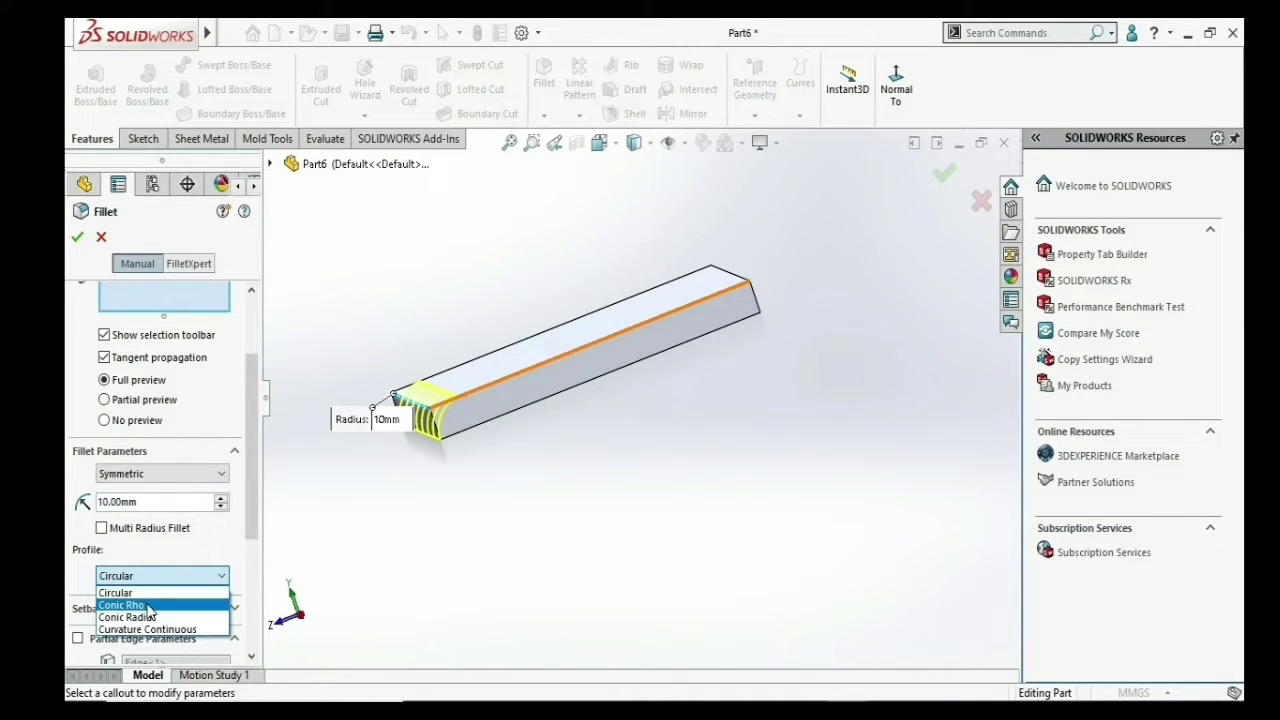
click(146, 608)
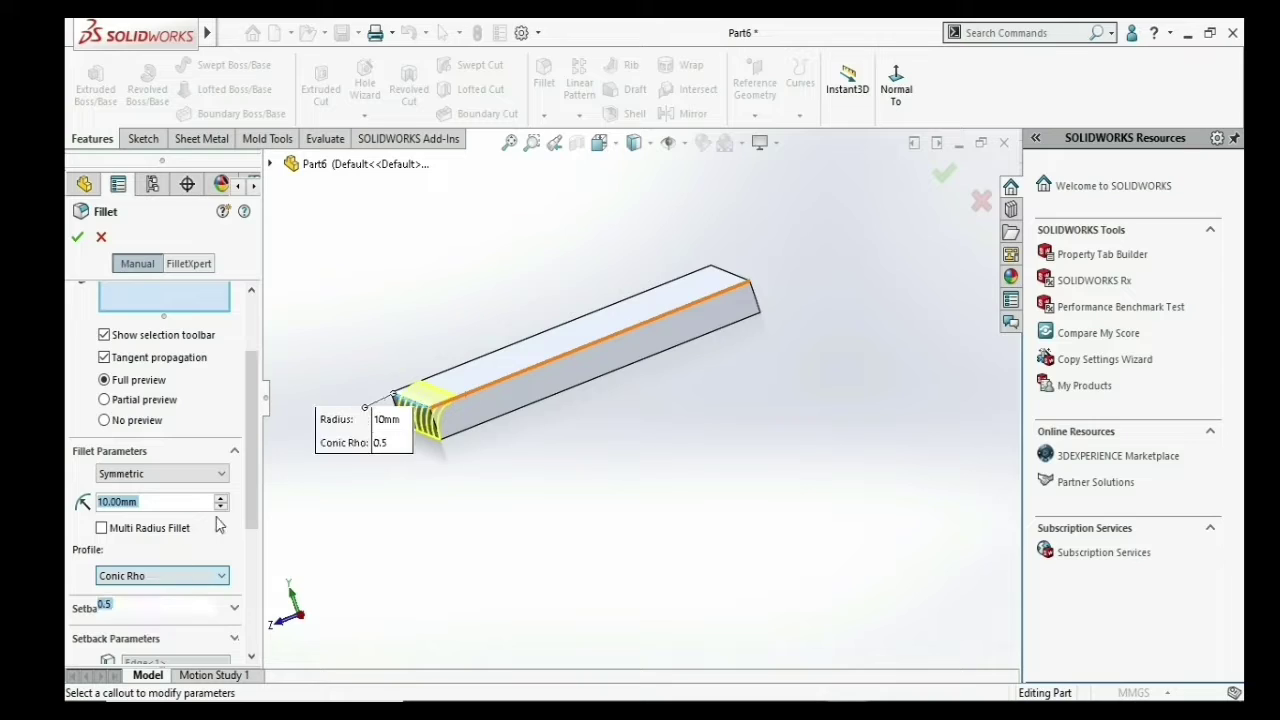
click(219, 598)
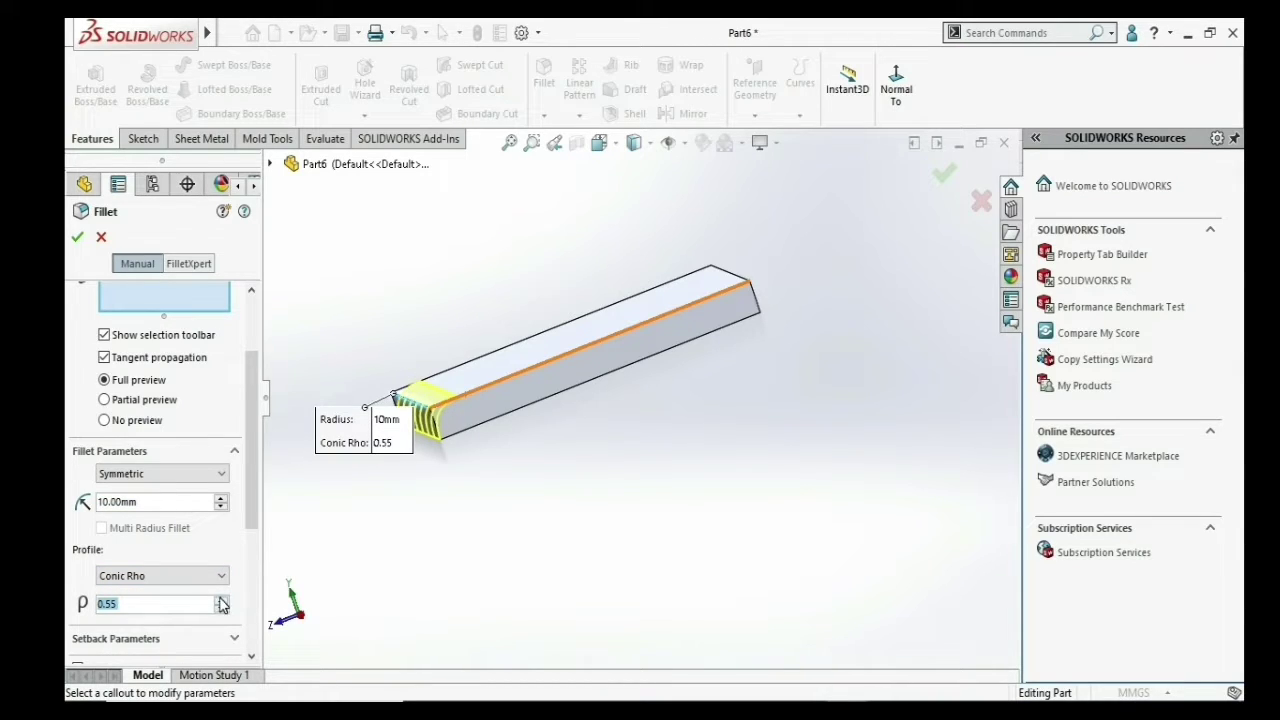
click(219, 598)
click(219, 599)
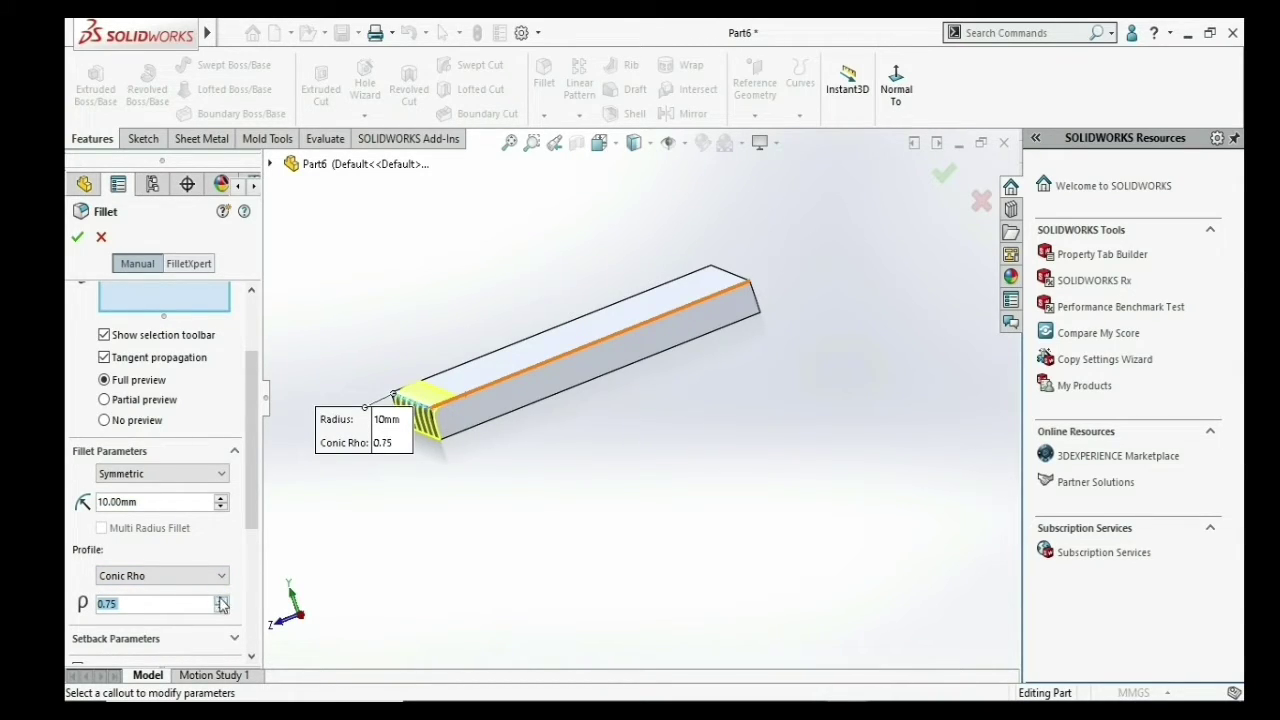
click(219, 599)
click(219, 599)
click(219, 599)
click(220, 609)
scroll(177, 607, down, 2)
scroll(177, 607, down, 1)
scroll(177, 607, down, 2)
scroll(180, 610, down, 1)
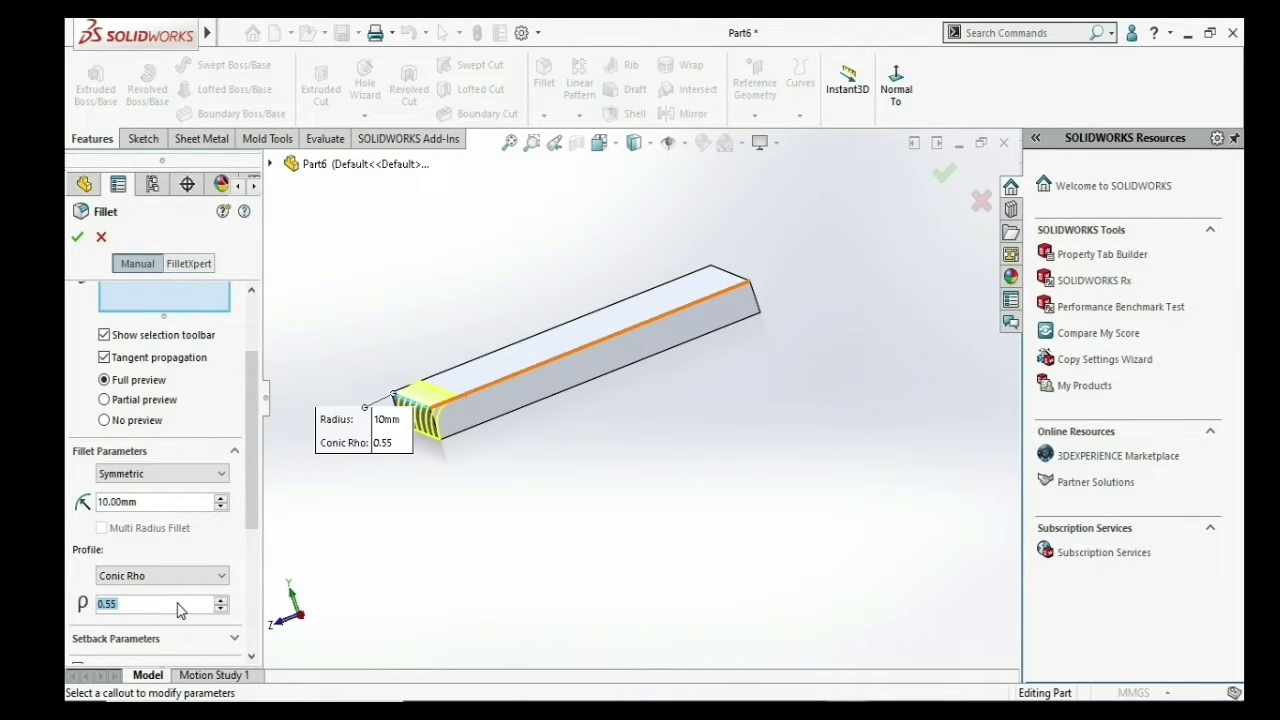
click(218, 609)
- Change the fillet profile to Conic Radius with a 5 mm conic radius
click(190, 578)
click(160, 617)
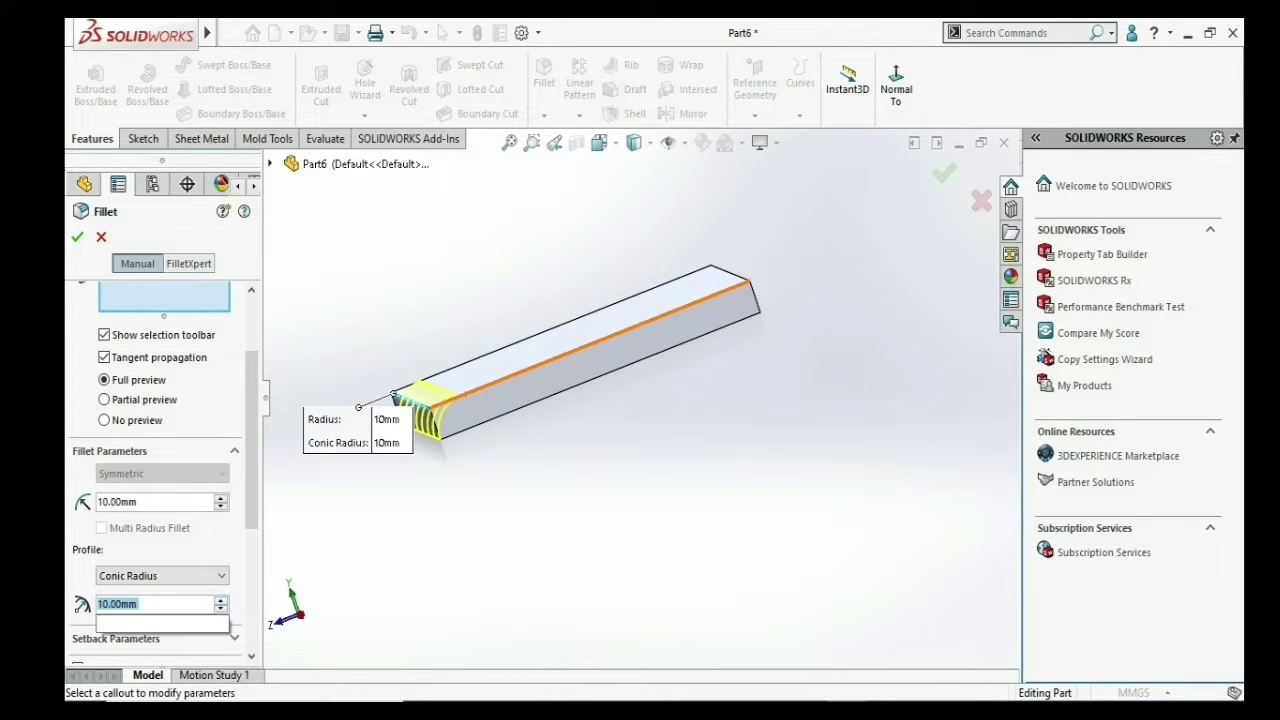
text(5)
key(Return)
- Switch the fillet profile to Circular, keeping the 10 mm radius
scroll(476, 418, down, 3)
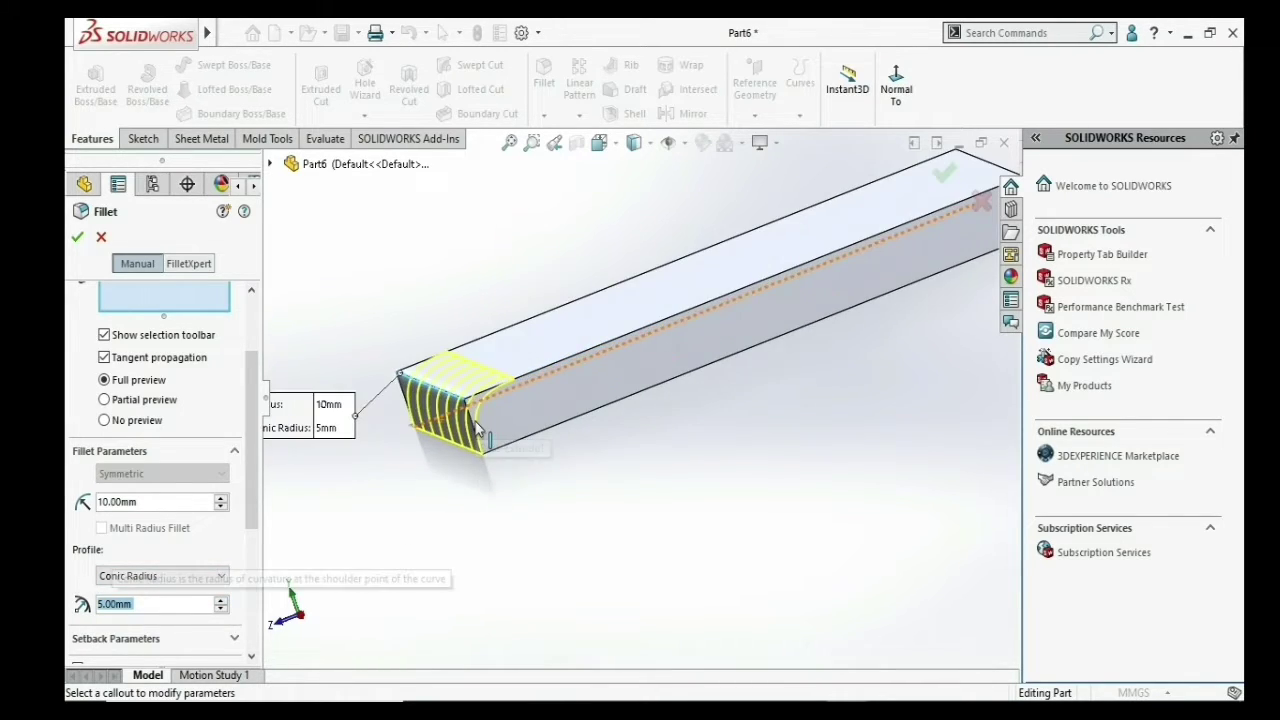
scroll(470, 420, down, 2)
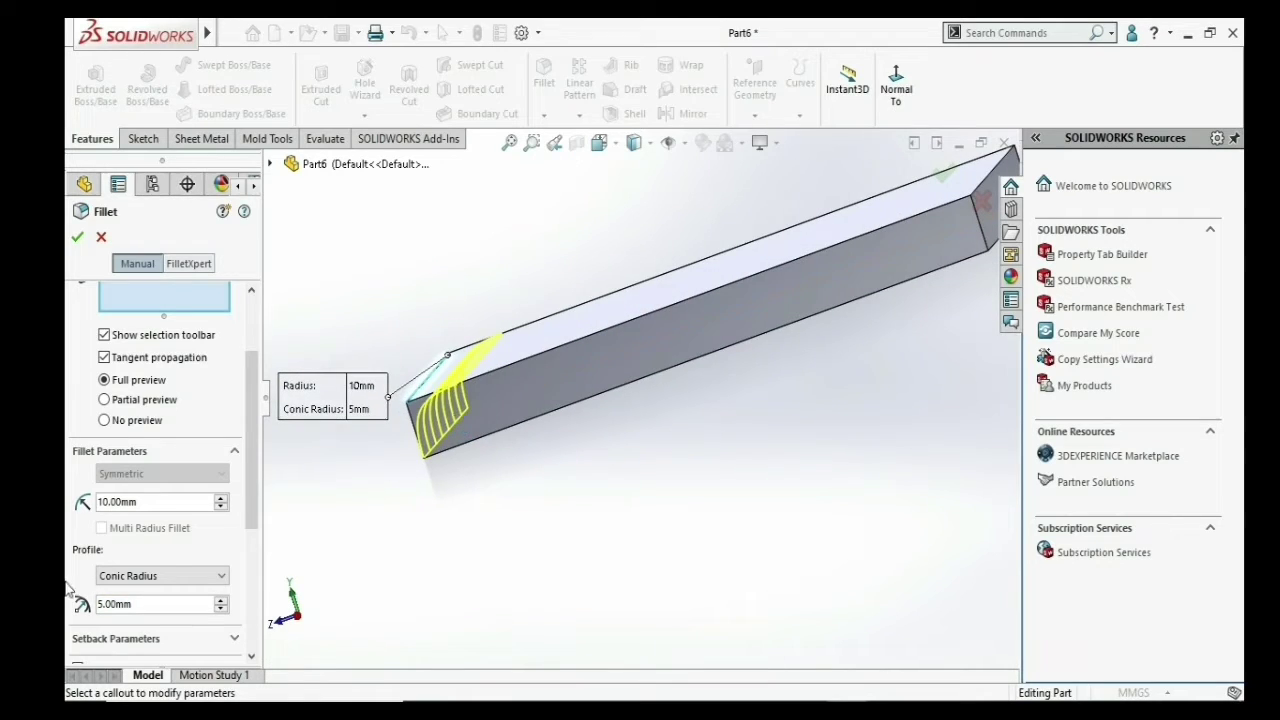
click(168, 580)
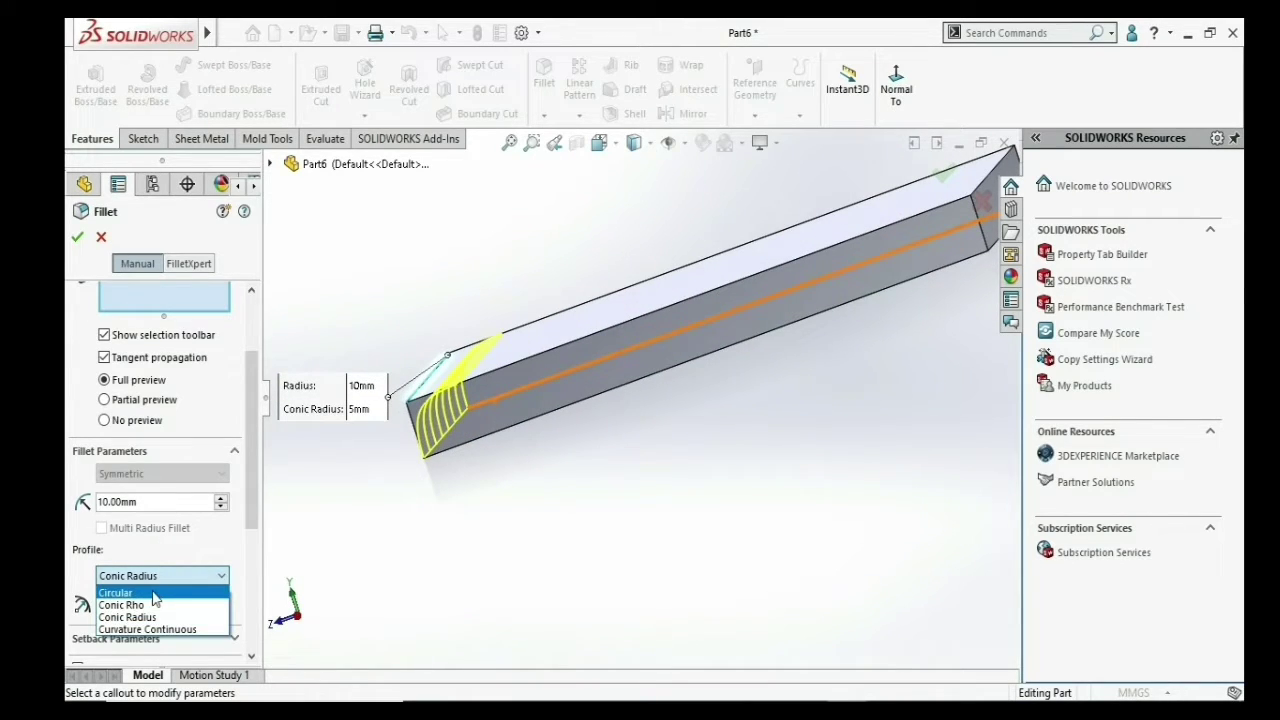
click(155, 598)
drag(250, 477, 256, 545)
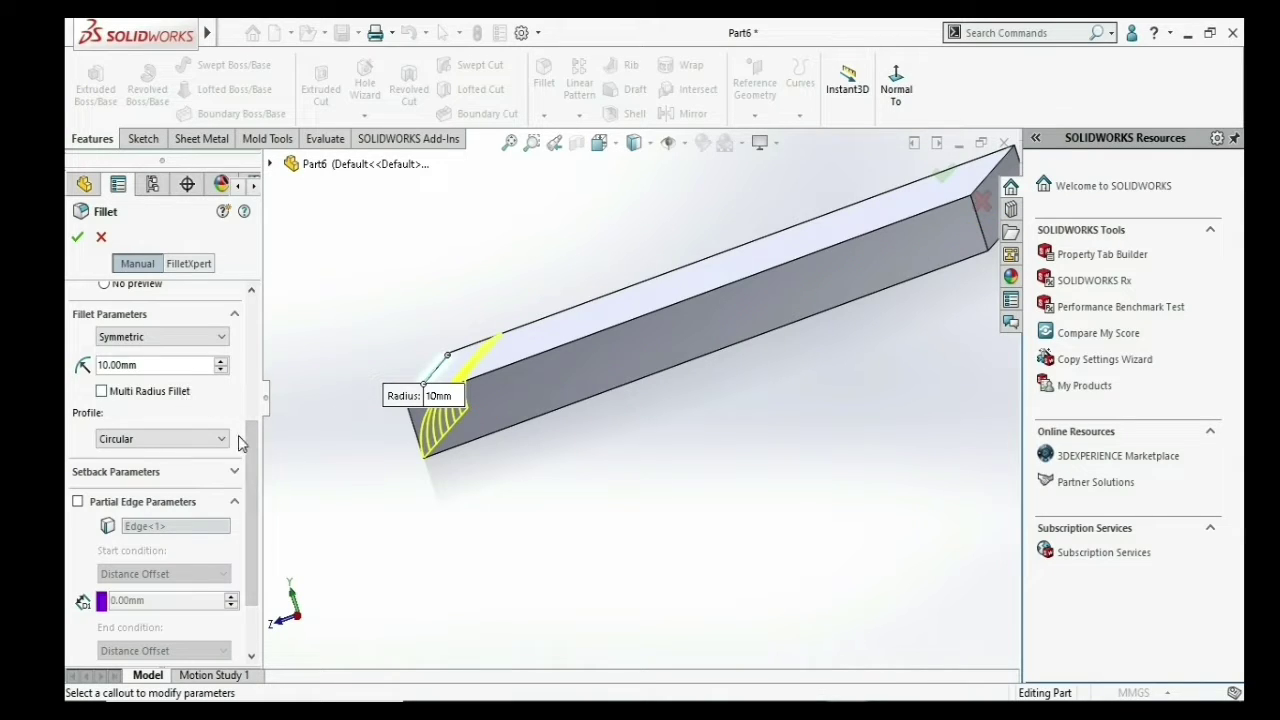
scroll(240, 443, up, 2)
scroll(240, 443, up, 3)
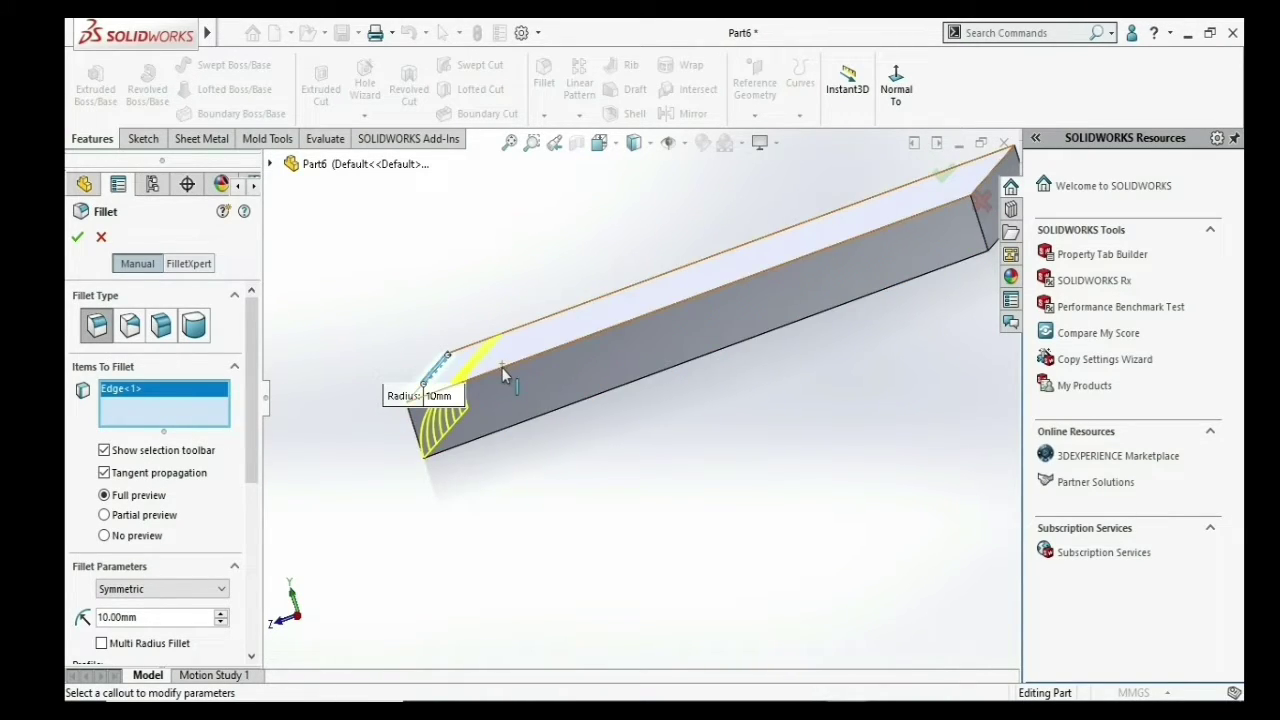
- Replace the fillet's edges with the three corner edges and set the radius to 2 mm
click(416, 432)
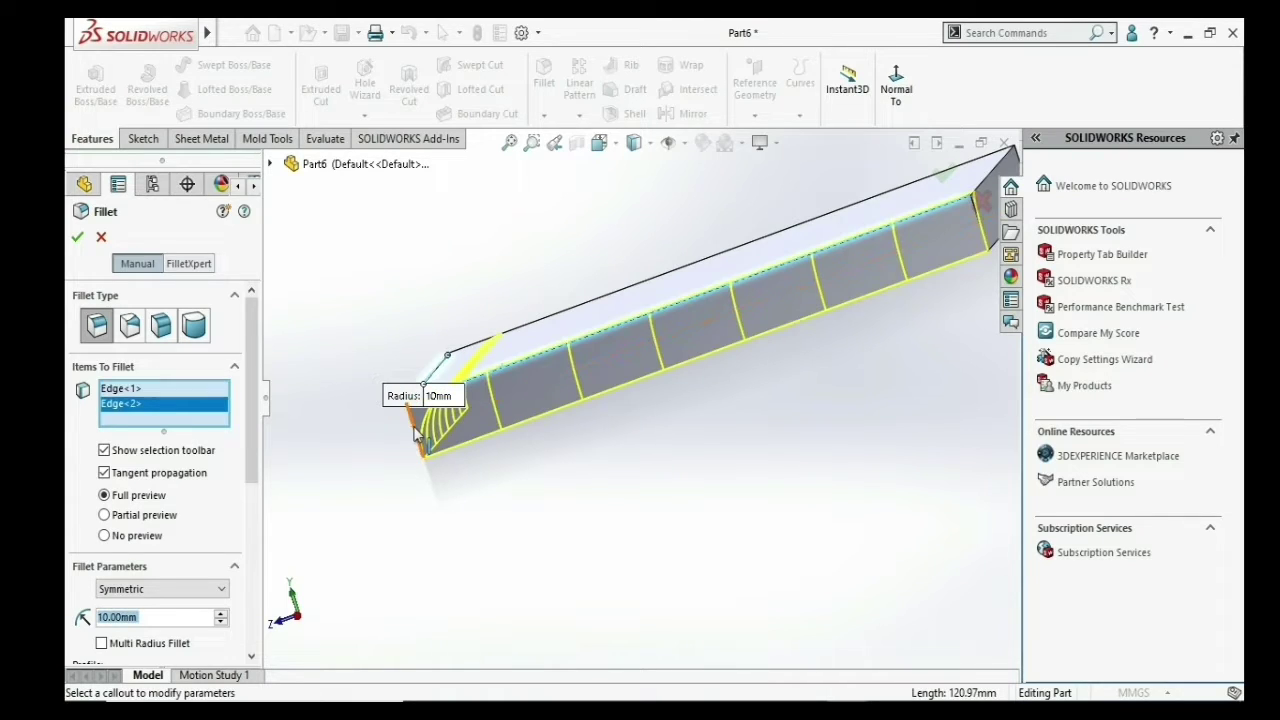
click(460, 560)
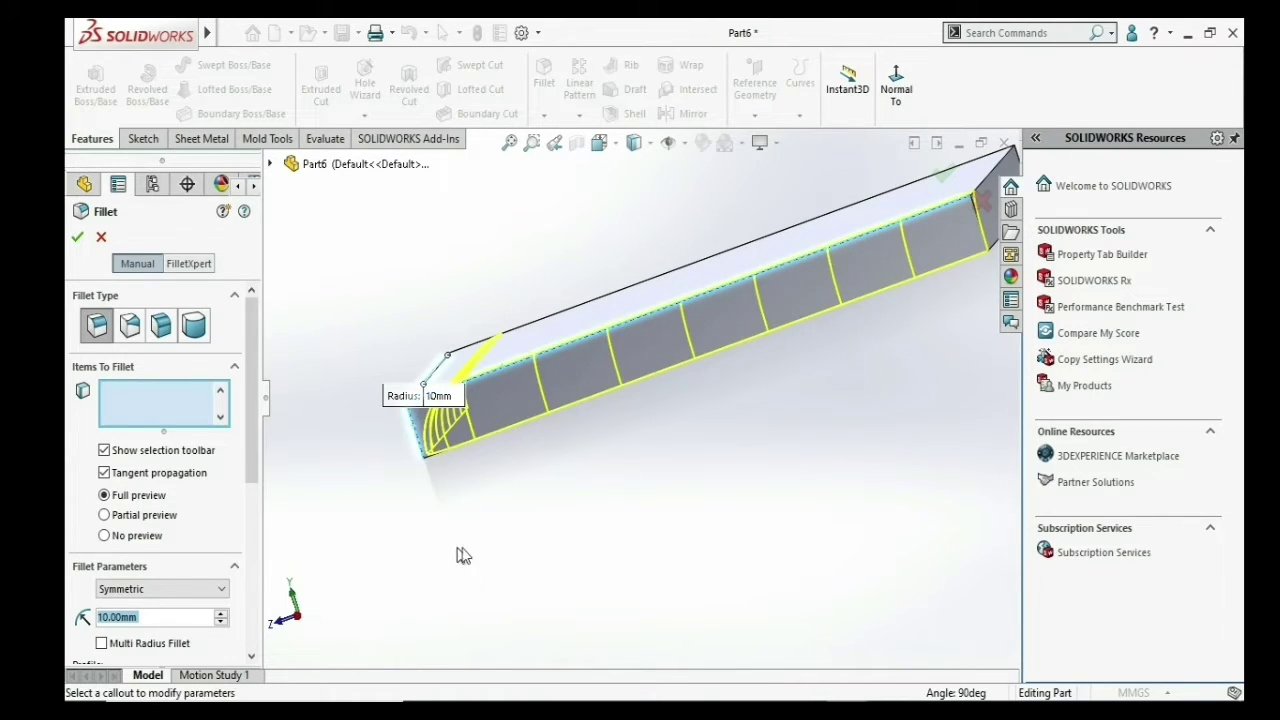
middle_drag(497, 540, 497, 534)
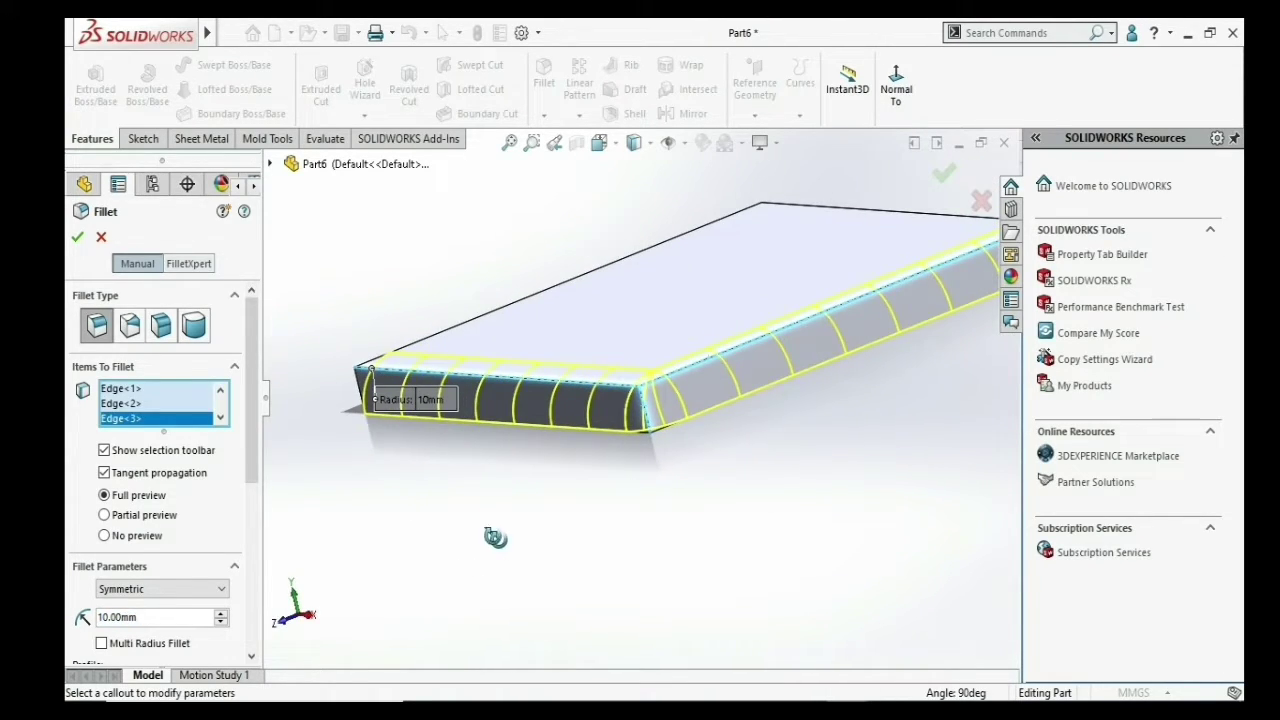
double_click(142, 616)
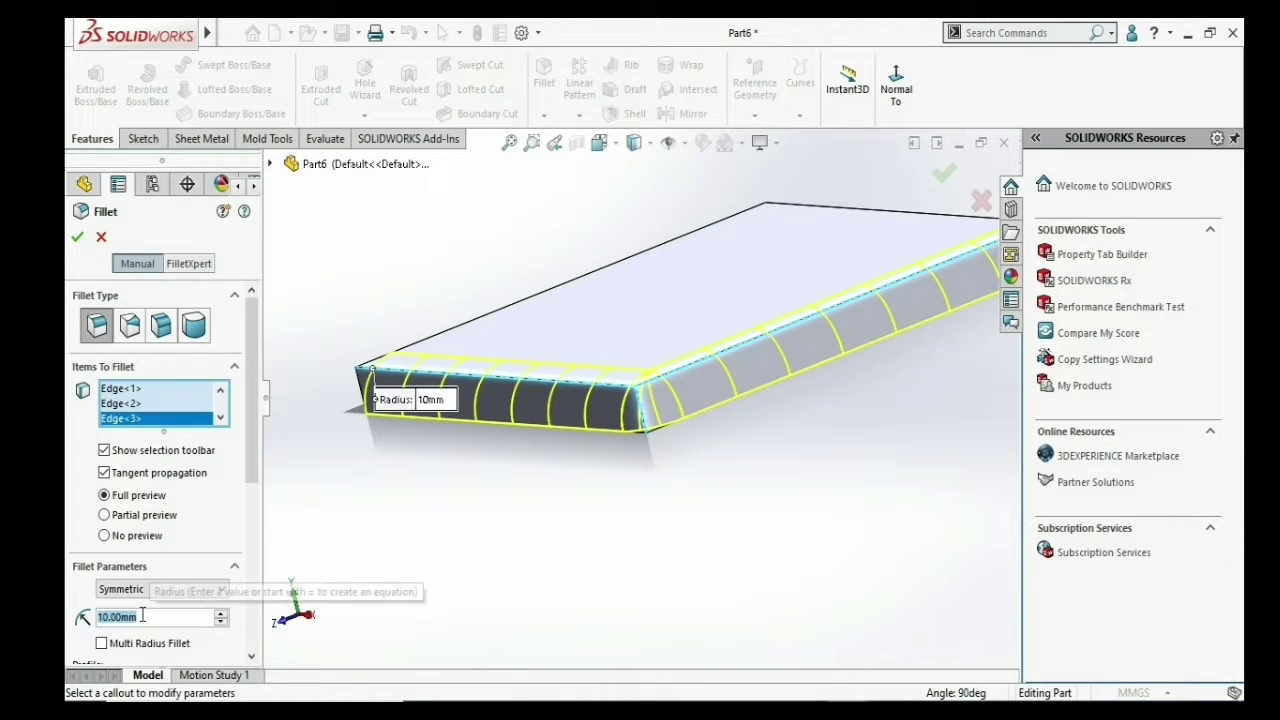
text(2)
key(Return)
scroll(655, 394, down, 5)
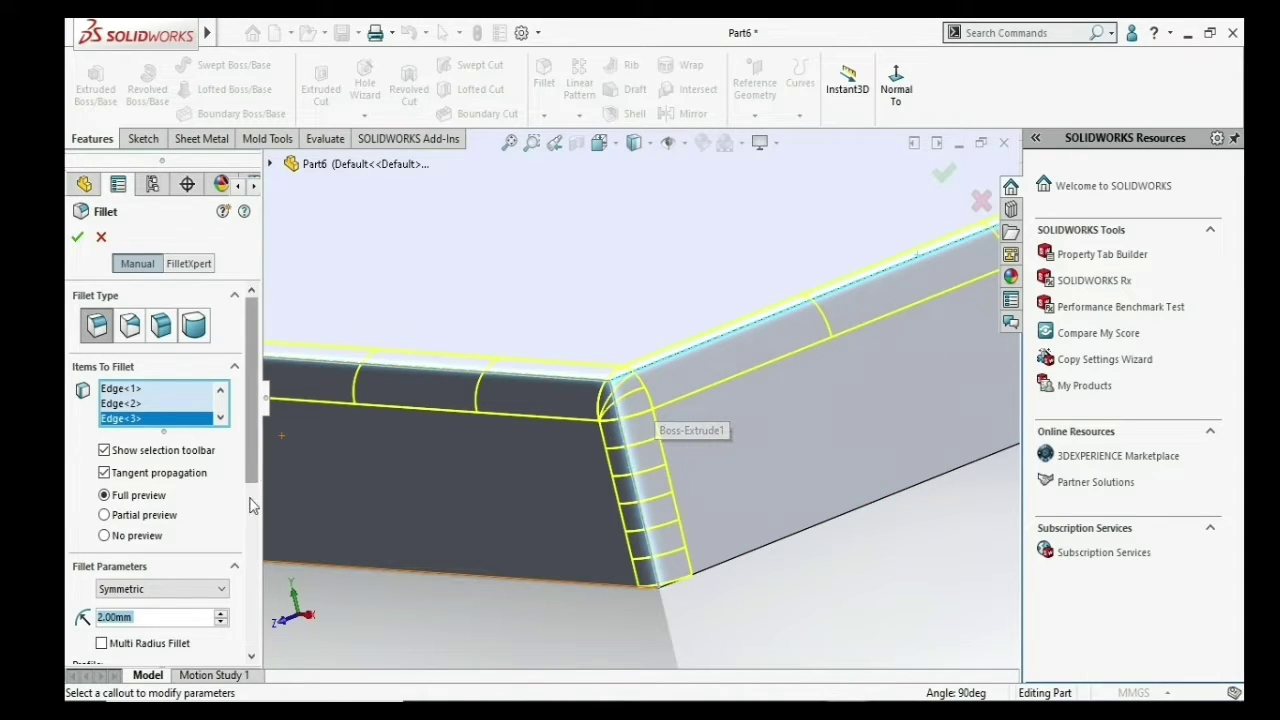
scroll(261, 577, down, 1)
scroll(261, 577, down, 2)
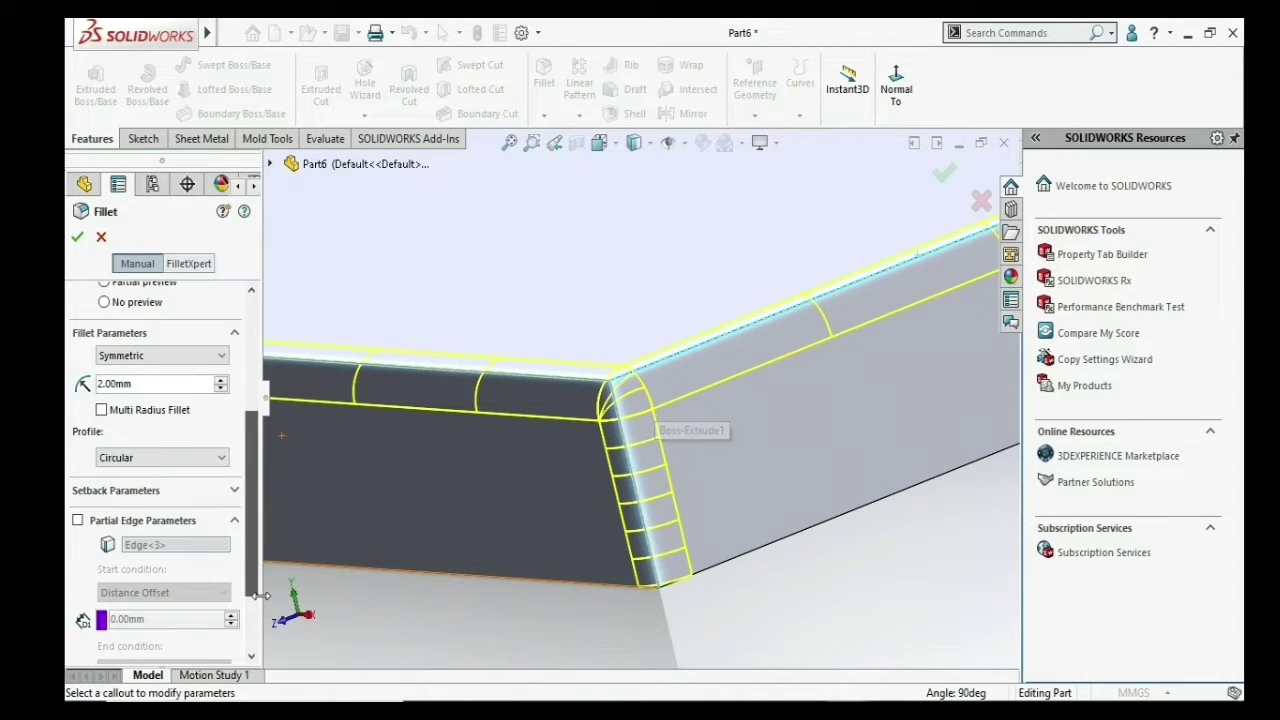
- Turn on setback parameters and pick the corner vertex where the three edges meet
click(168, 492)
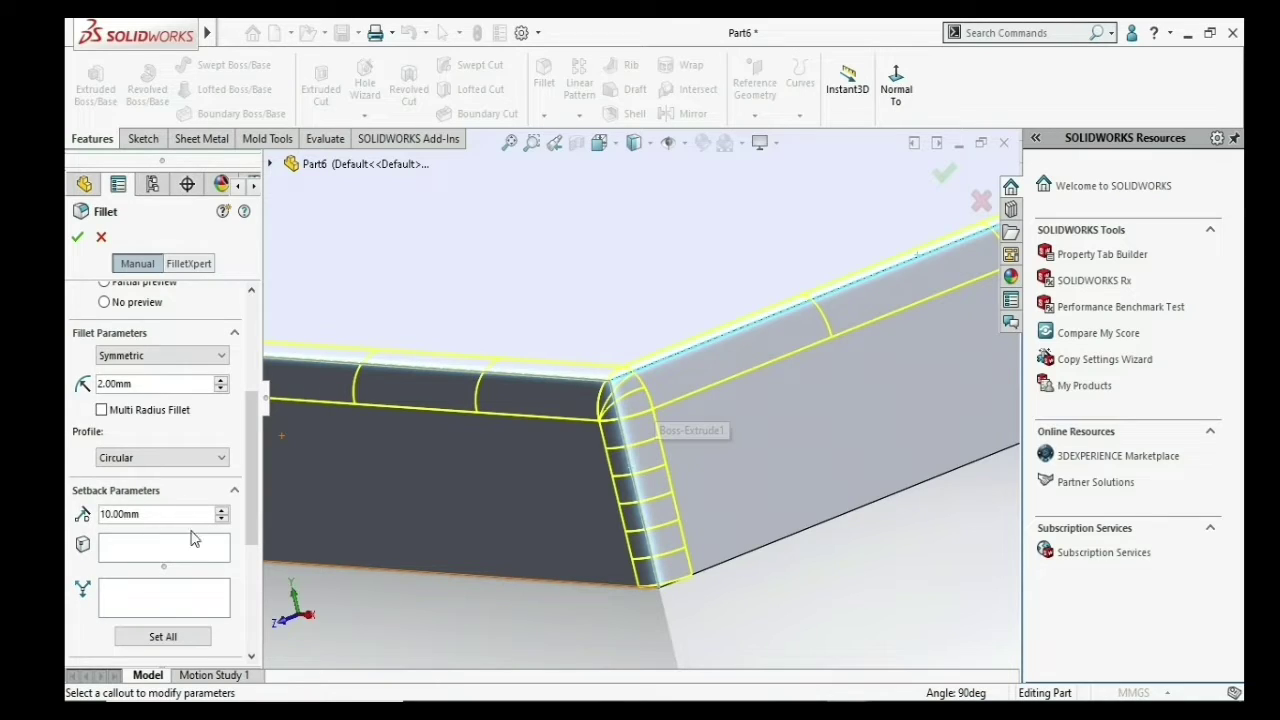
click(123, 551)
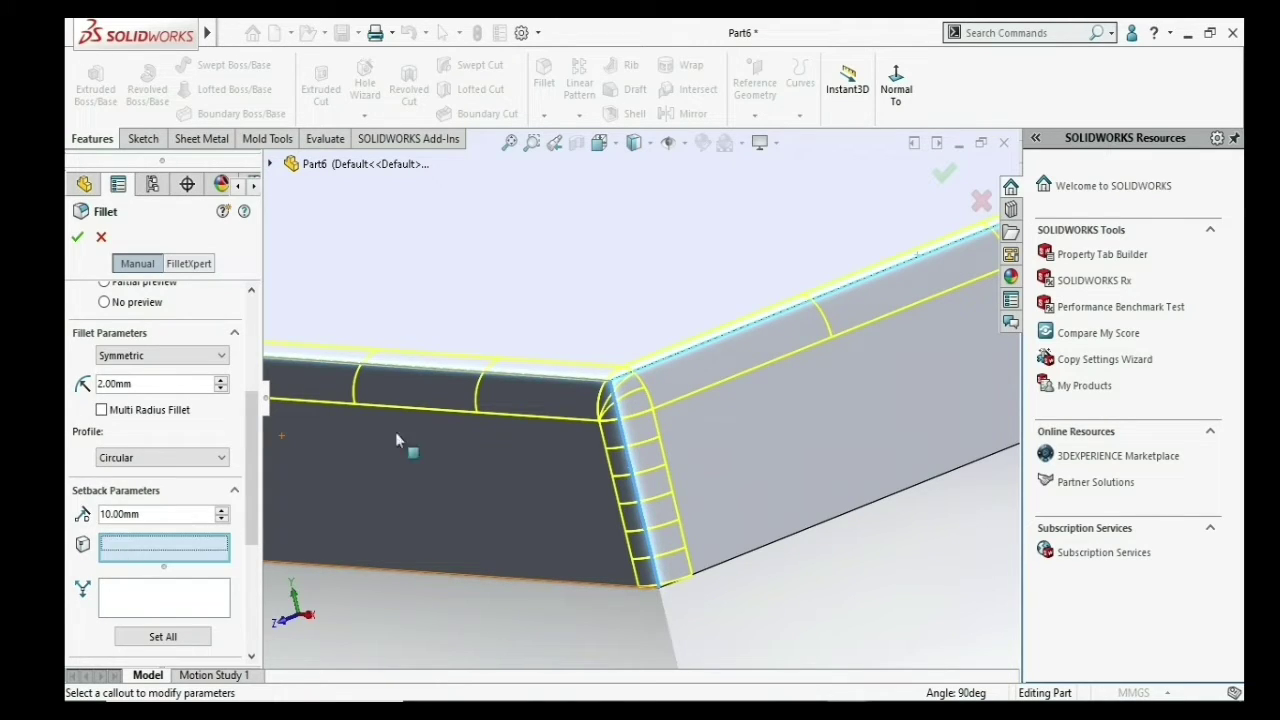
click(610, 384)
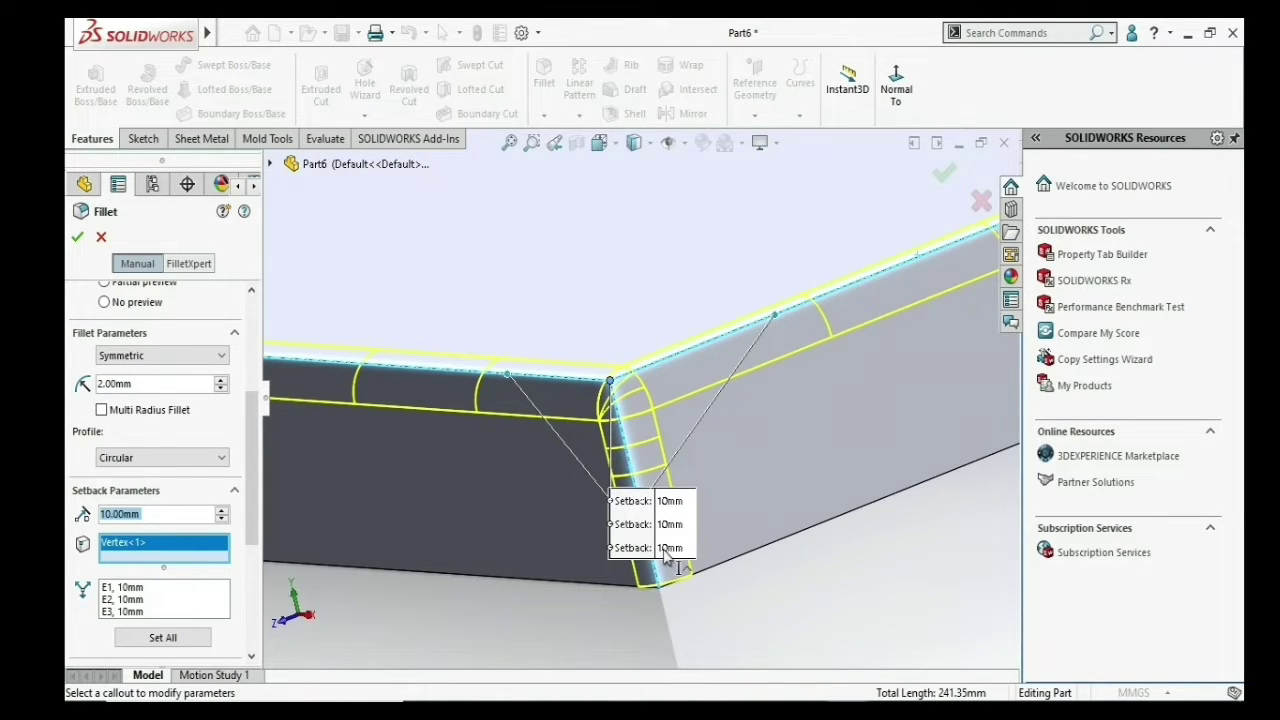
click(674, 511)
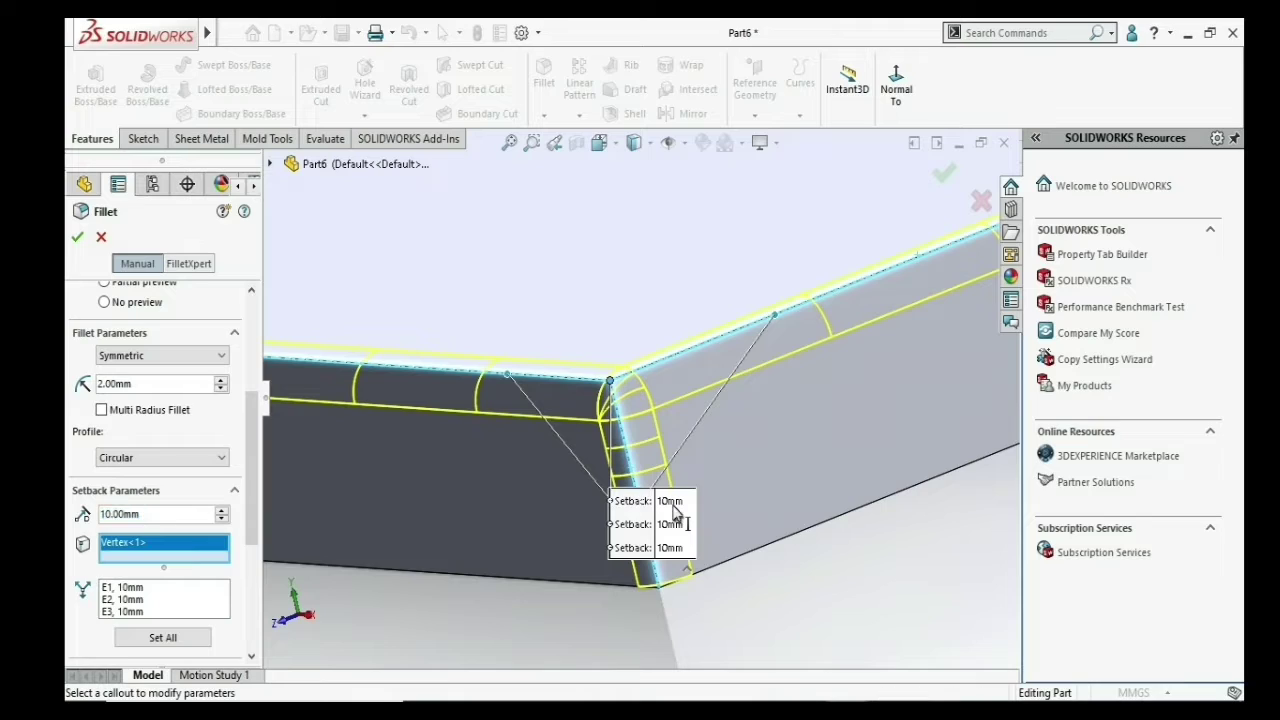
- Set the edge setbacks to 3, 5 and 7 mm and apply the fillet as Fillet1
click(674, 507)
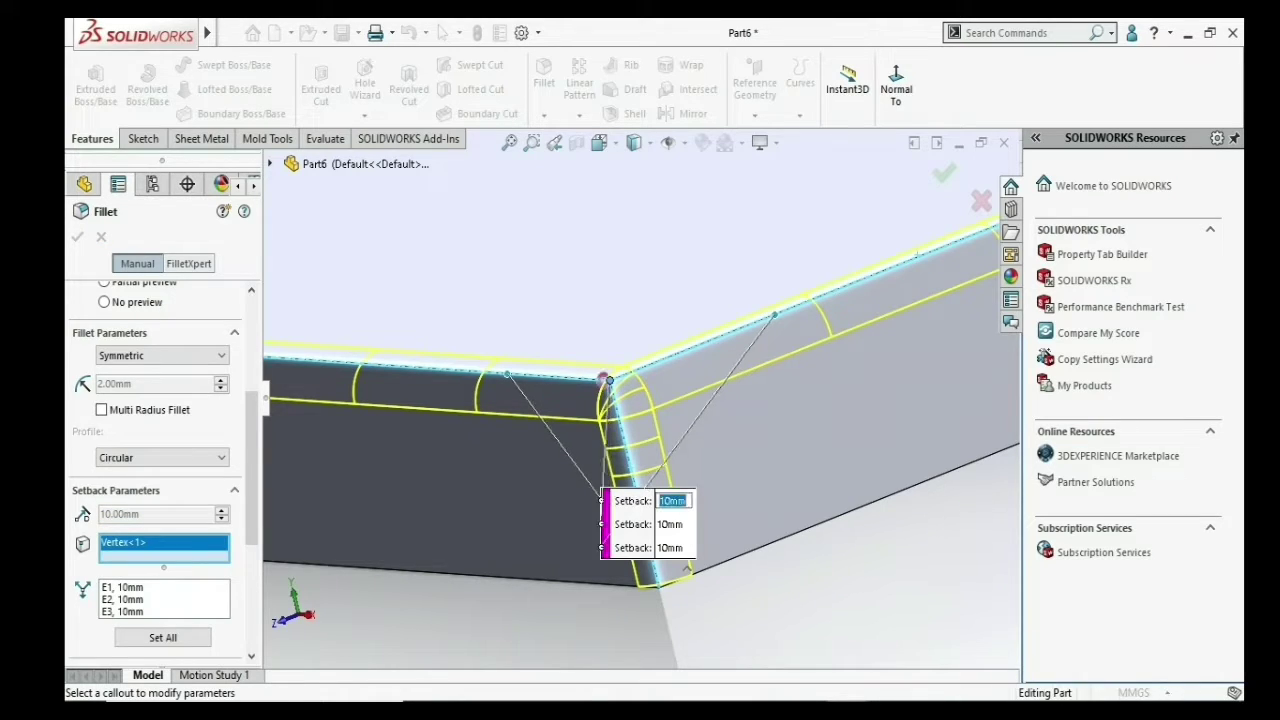
text(3)
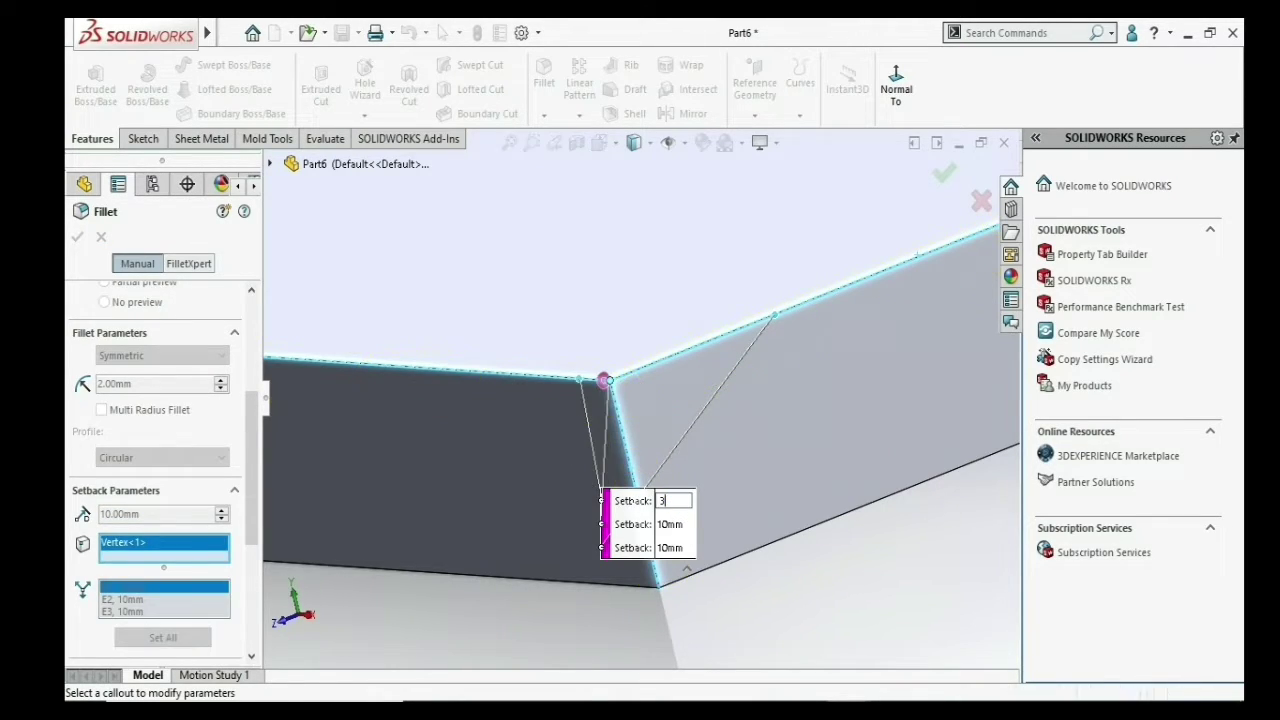
key(Return)
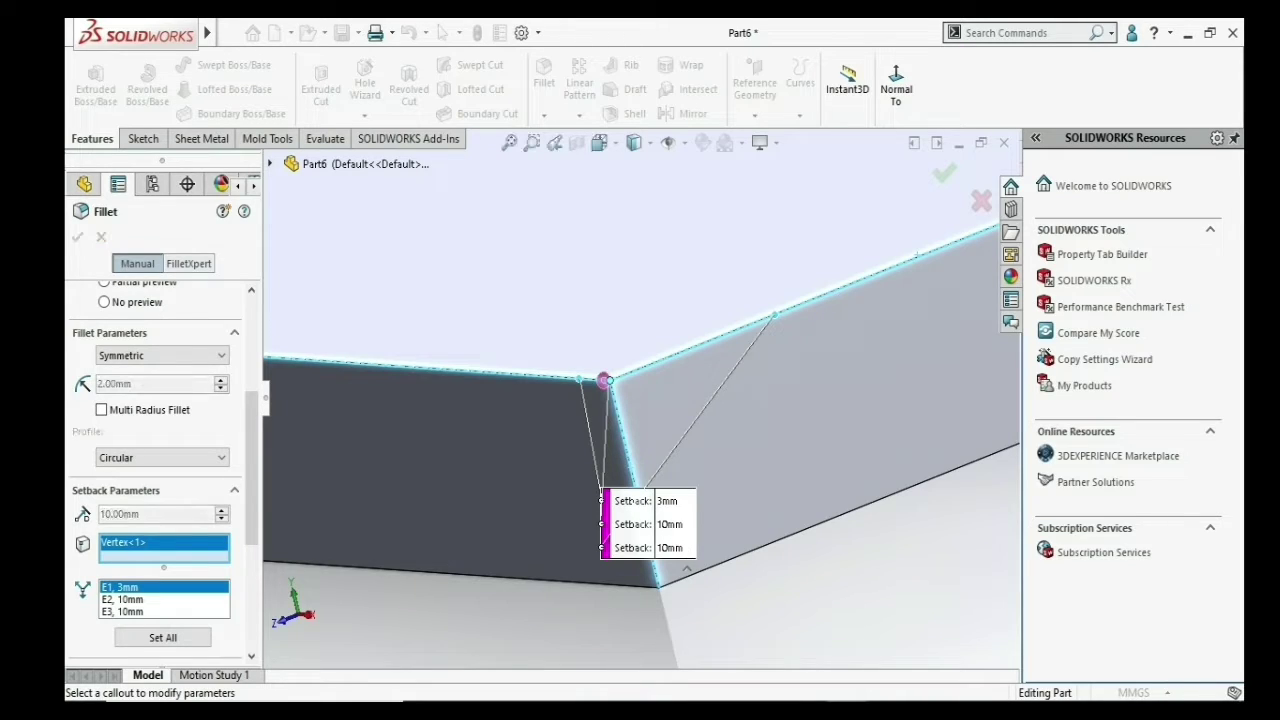
click(672, 524)
text(5)
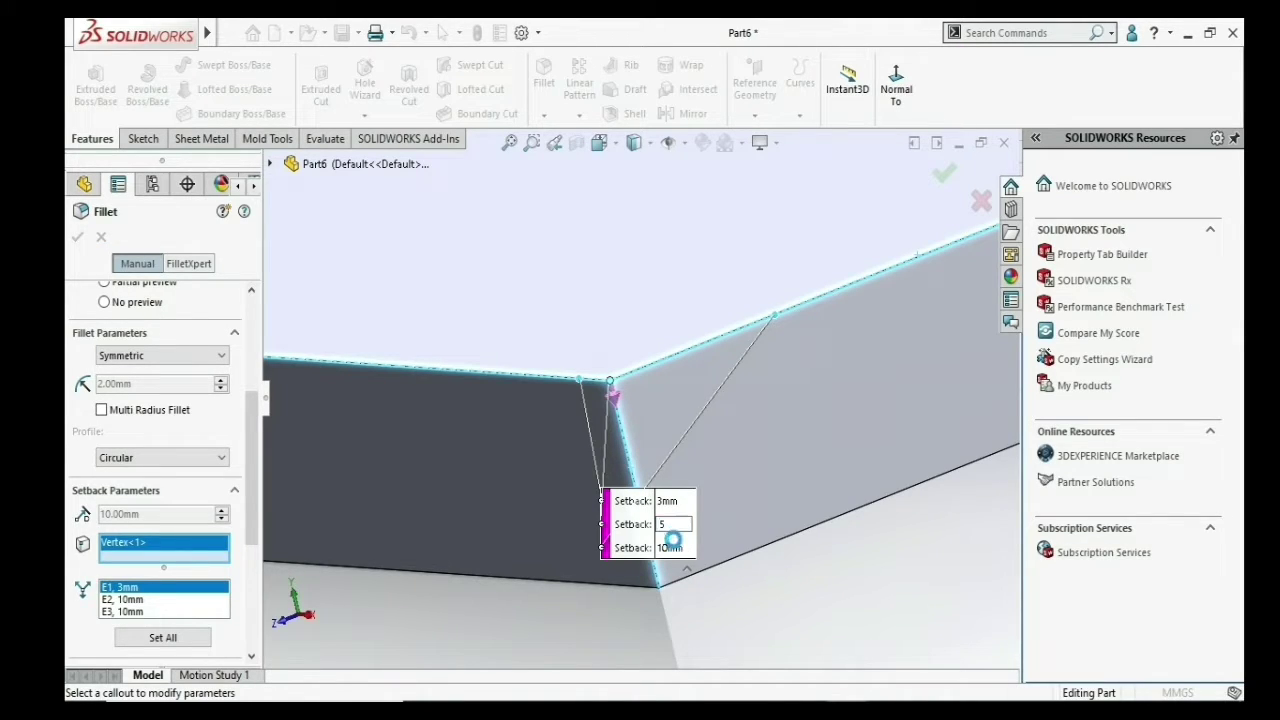
key(Return)
click(676, 548)
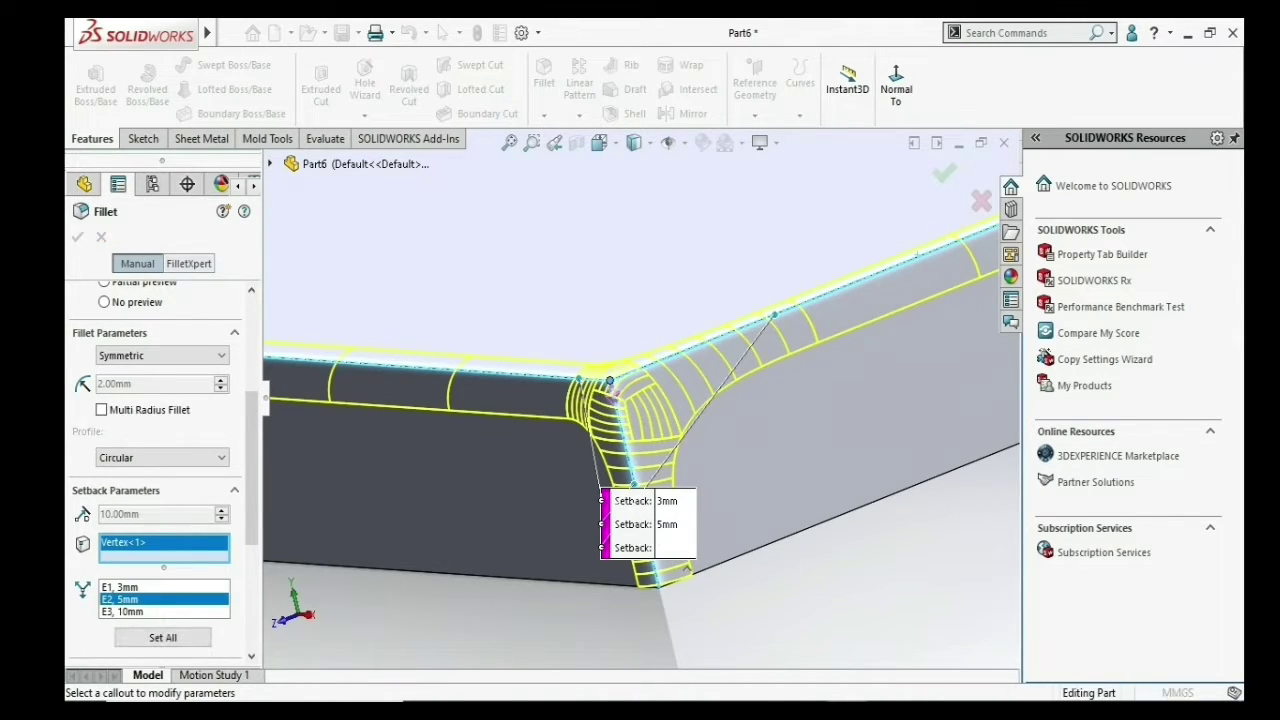
text(7)
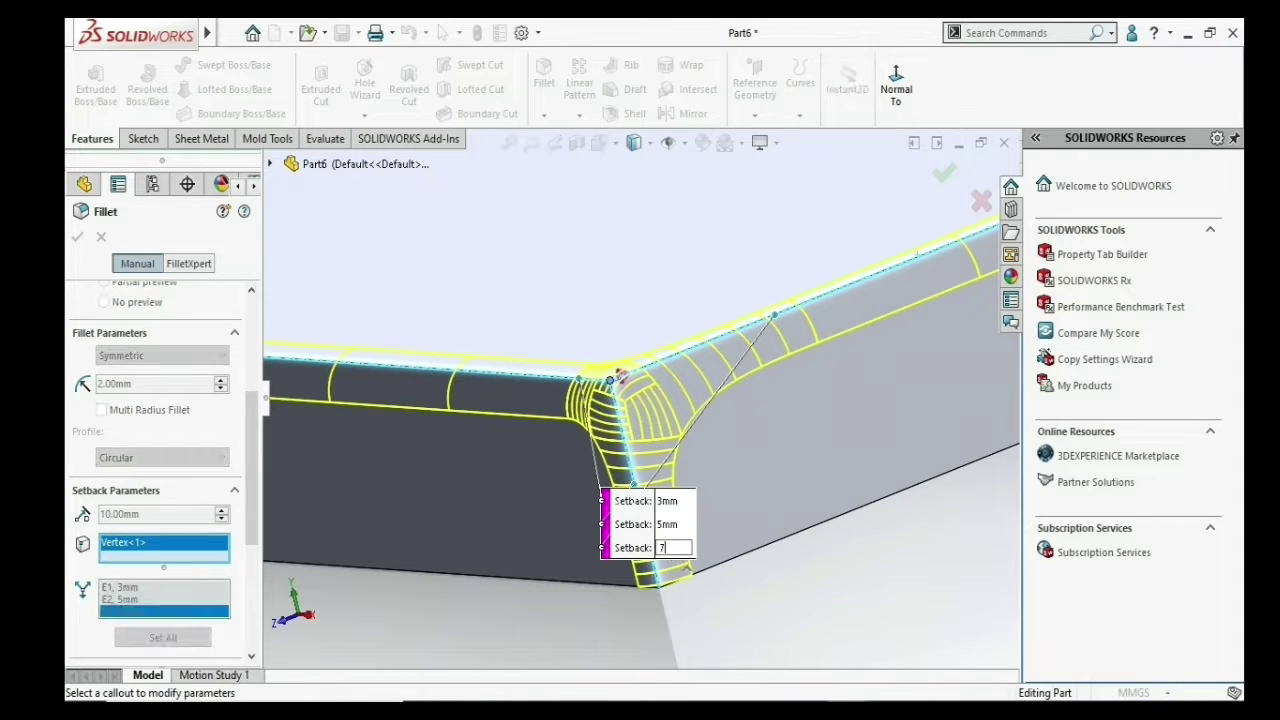
key(Return)
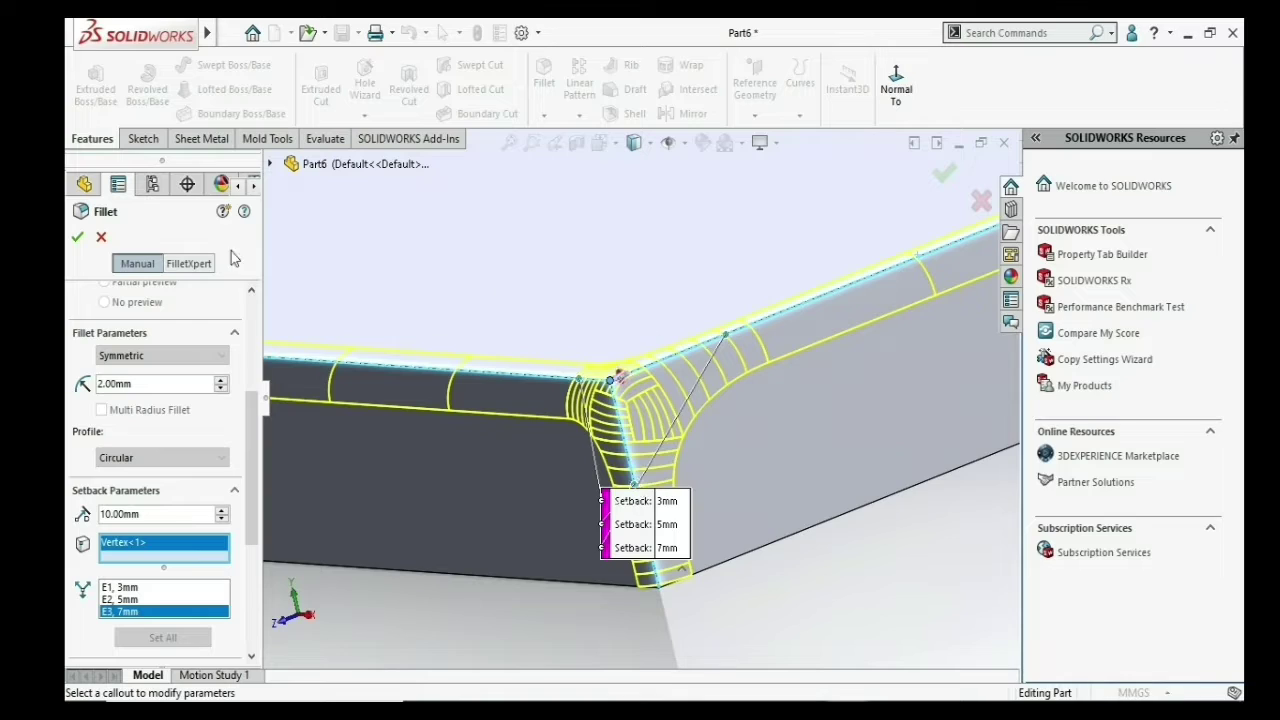
click(943, 173)
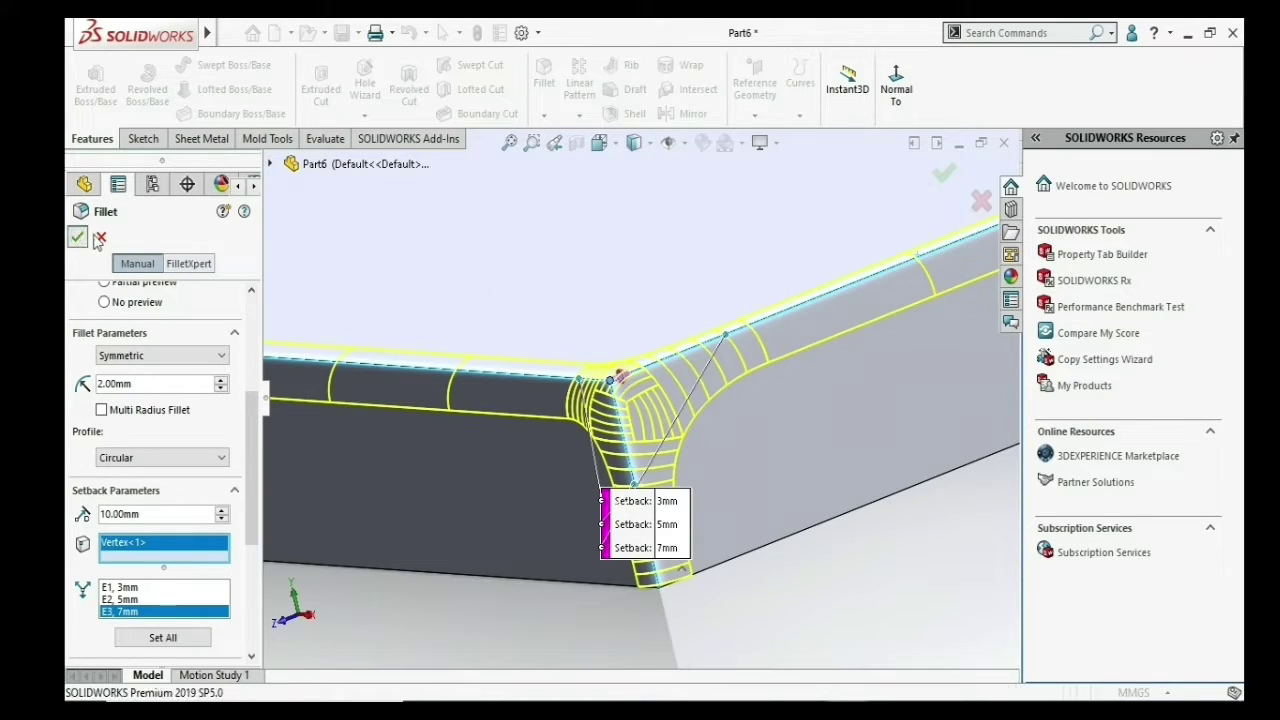
- Inspect the finished corner fillet's faces from several angles
scroll(676, 394, down, 1)
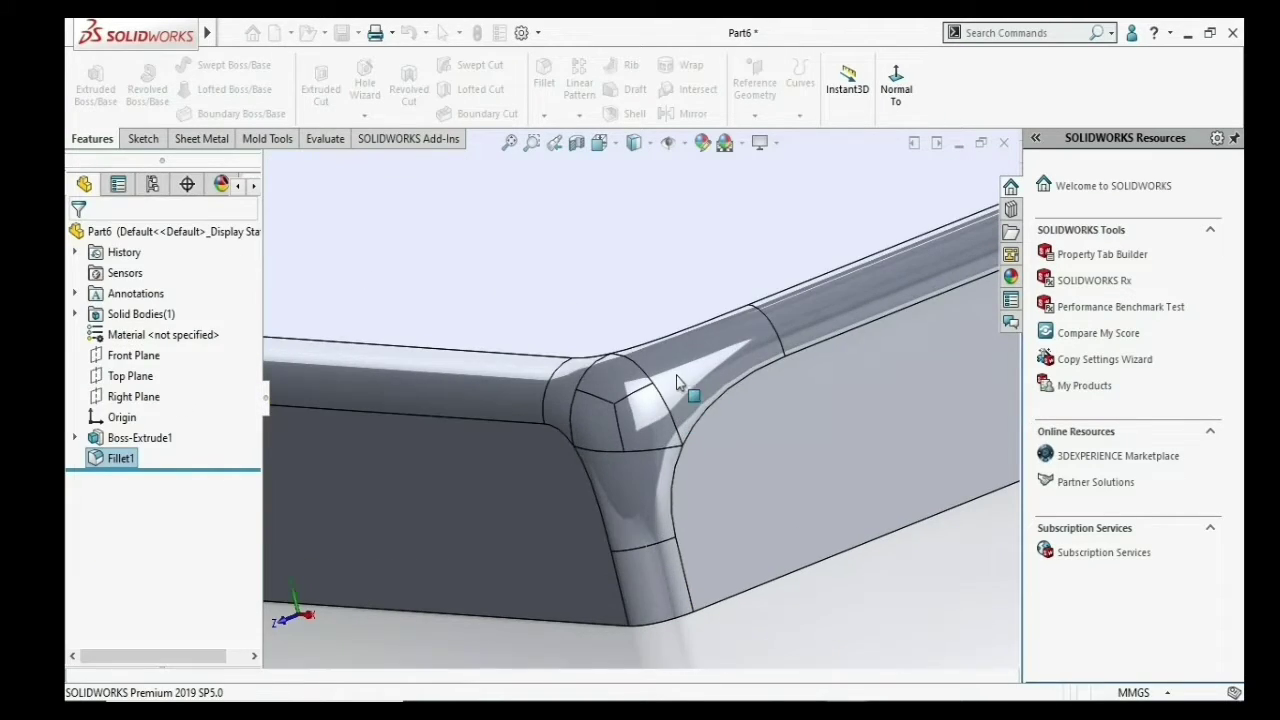
click(560, 393)
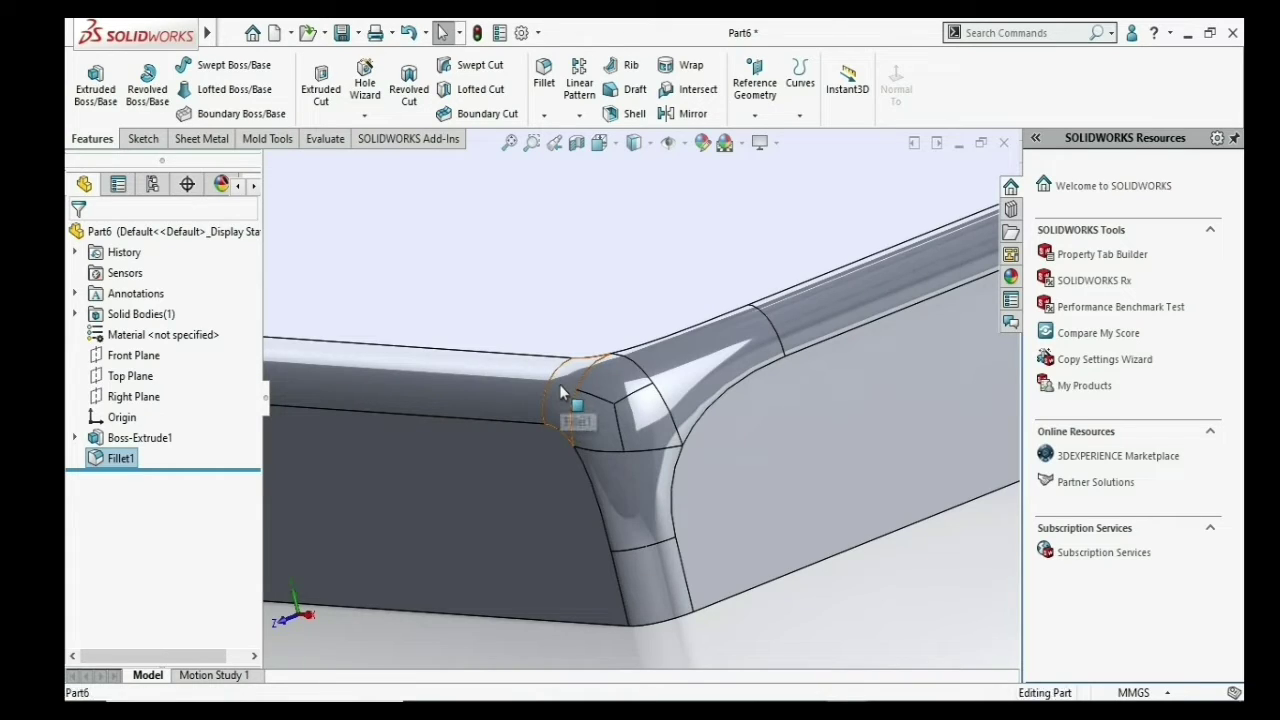
click(630, 464)
click(730, 350)
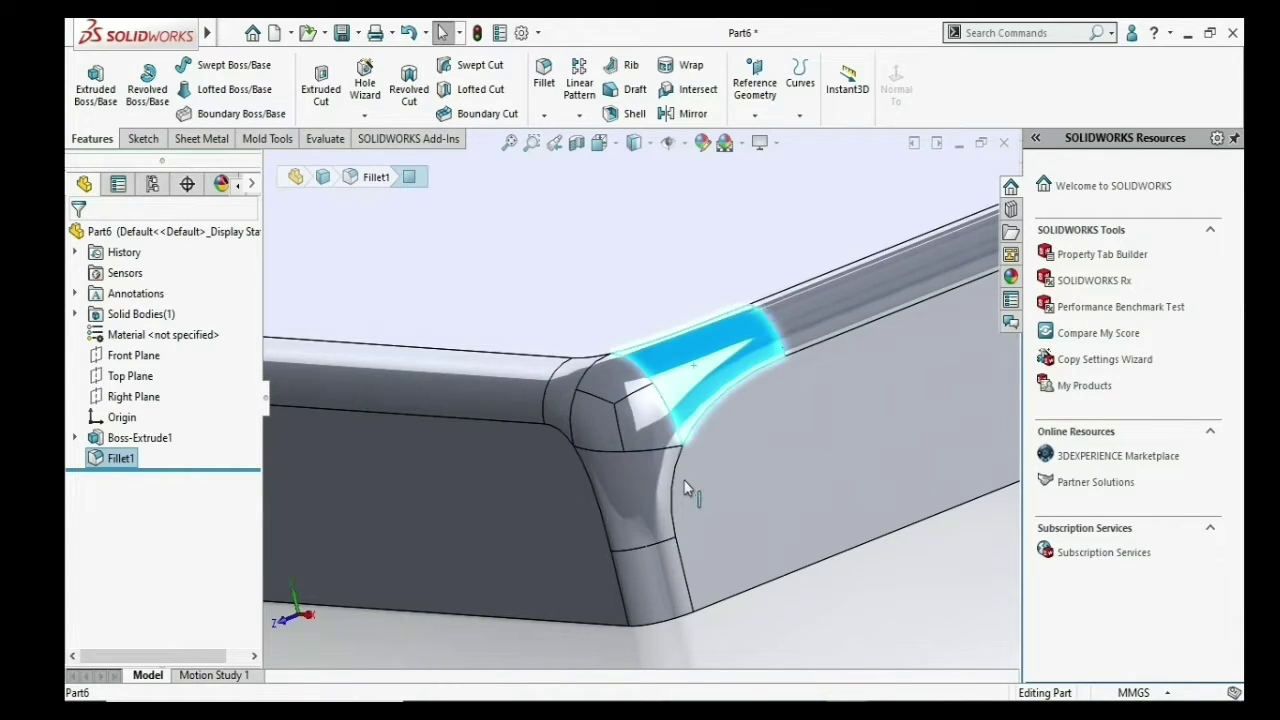
scroll(630, 430, up, 2)
scroll(630, 425, up, 4)
scroll(540, 432, down, 1)
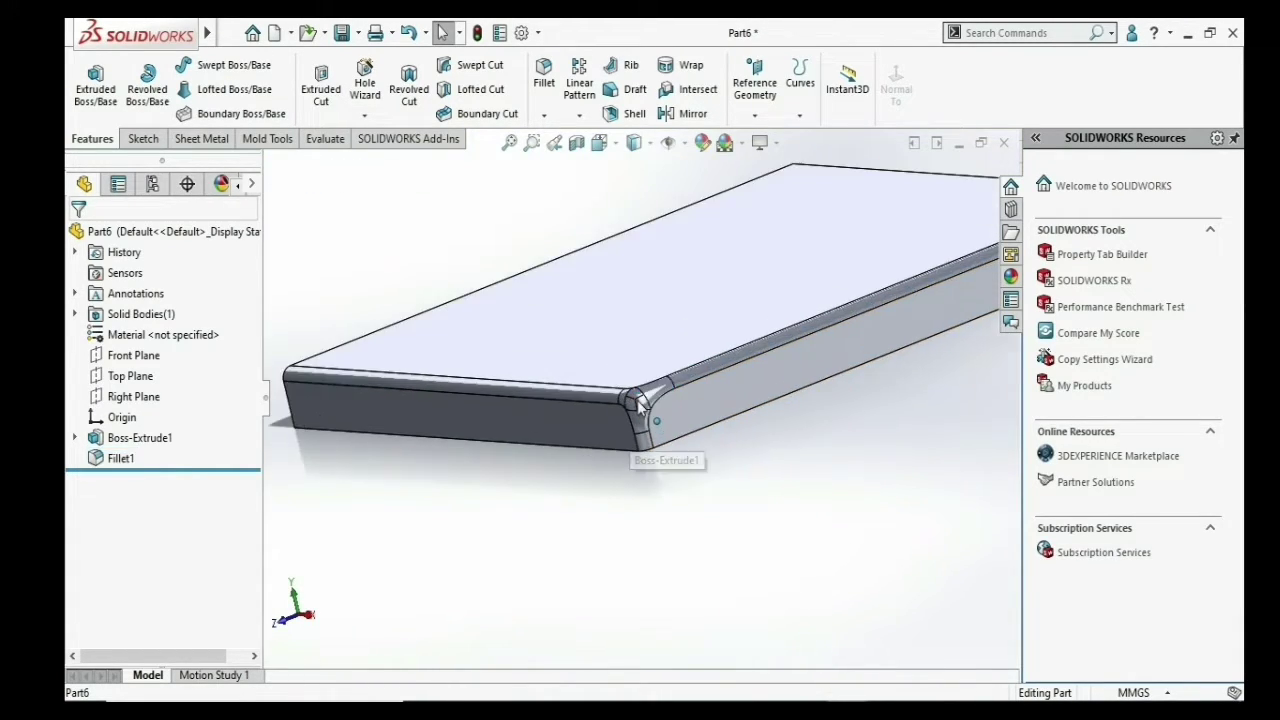
scroll(527, 429, down, 2)
scroll(519, 418, down, 2)
scroll(535, 388, up, 3)
middle_drag(535, 388, 557, 403)
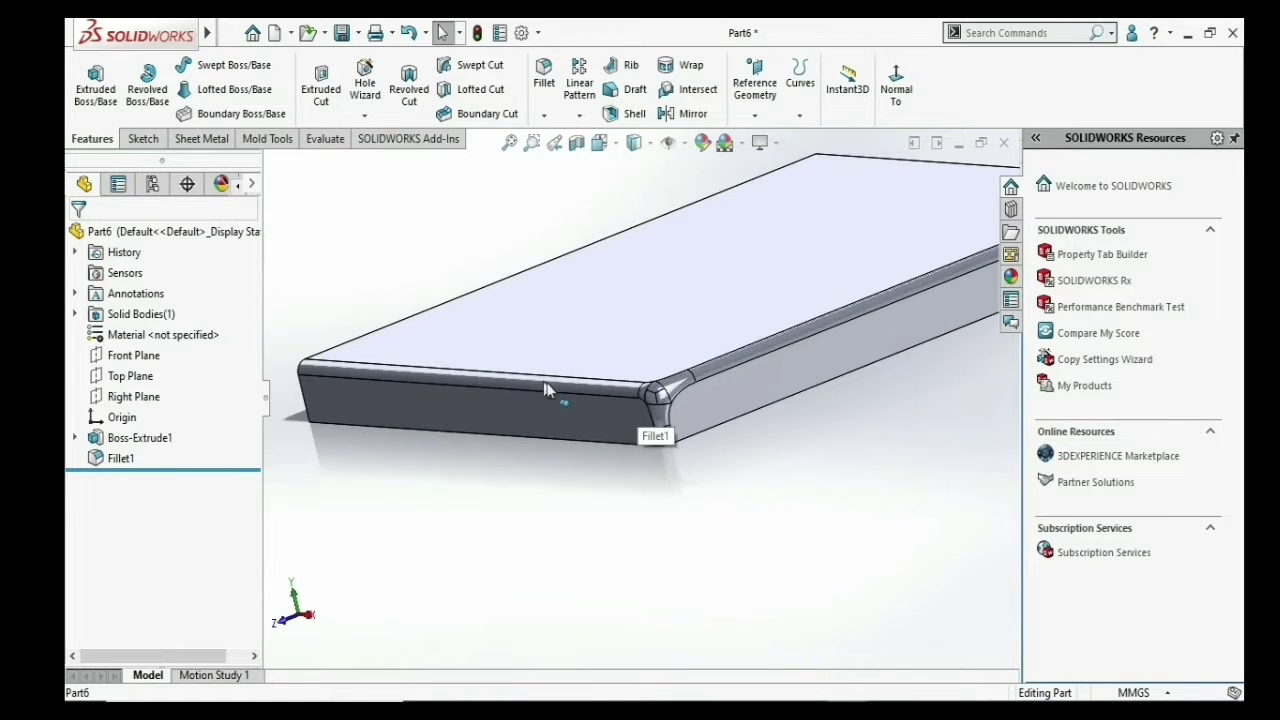
scroll(557, 403, down, 3)
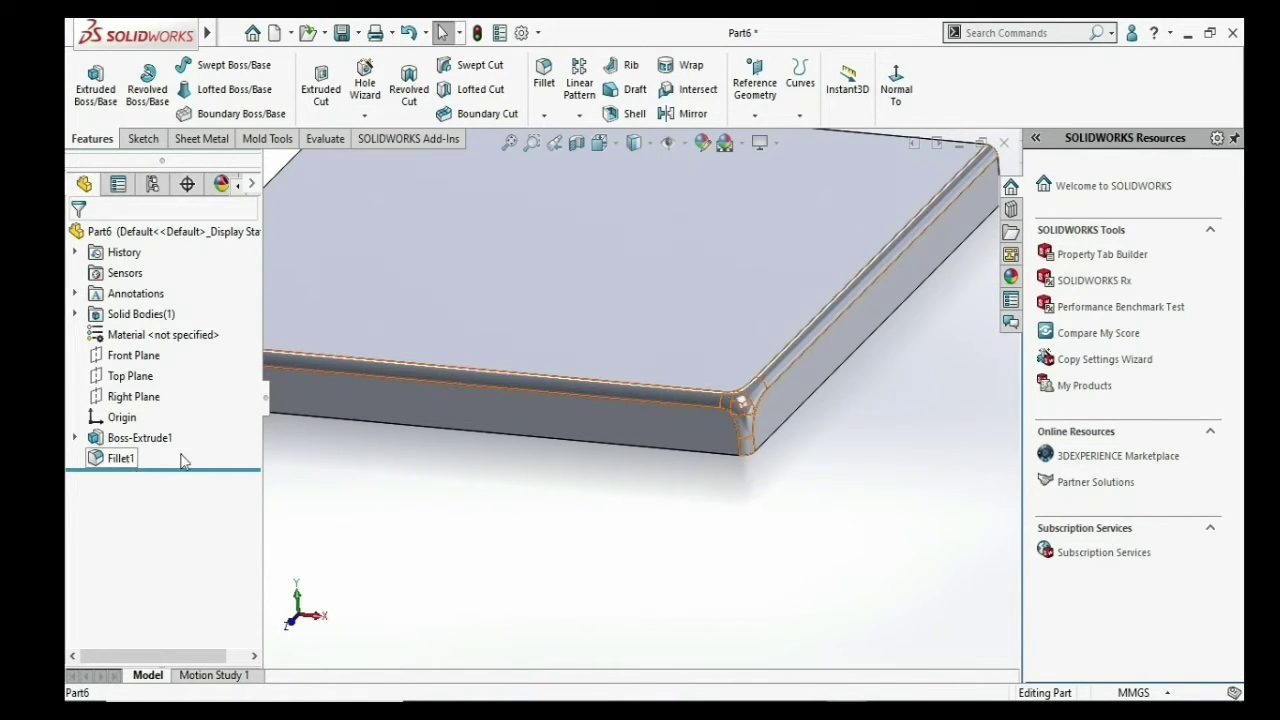
- Delete the Fillet1 feature so the plate's edges are sharp again
right_click(143, 458)
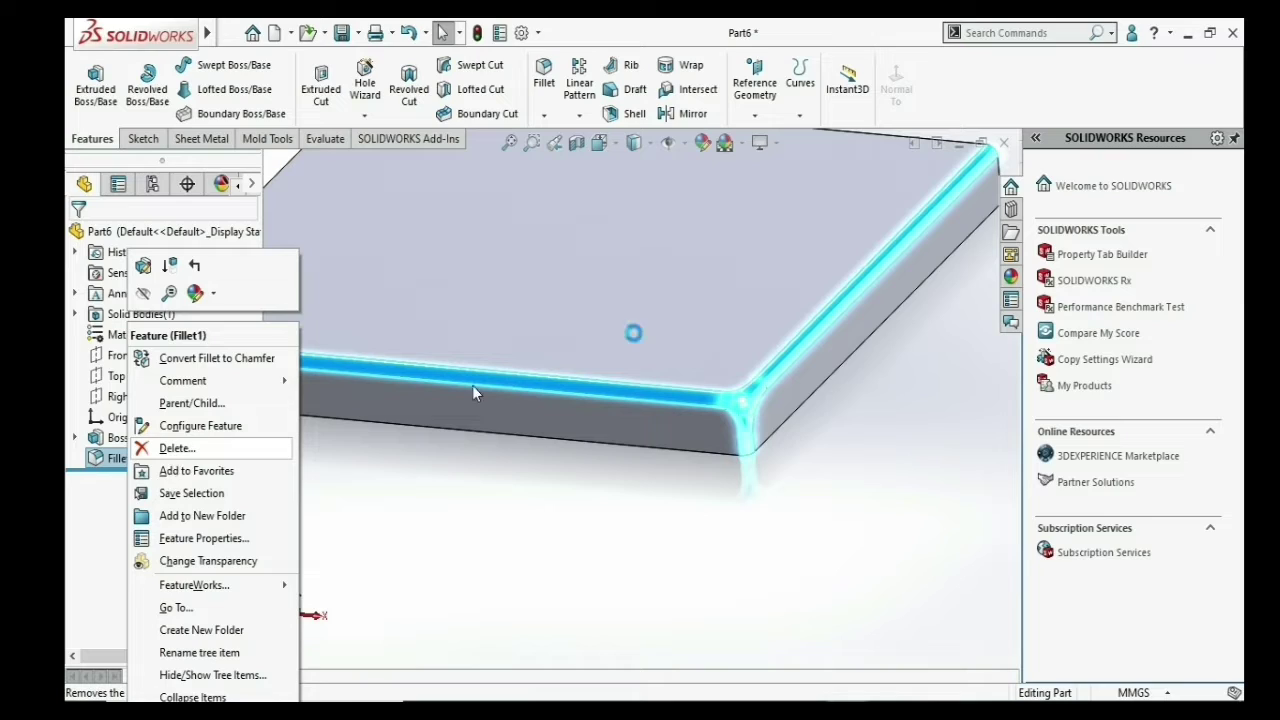
click(177, 448)
click(766, 280)
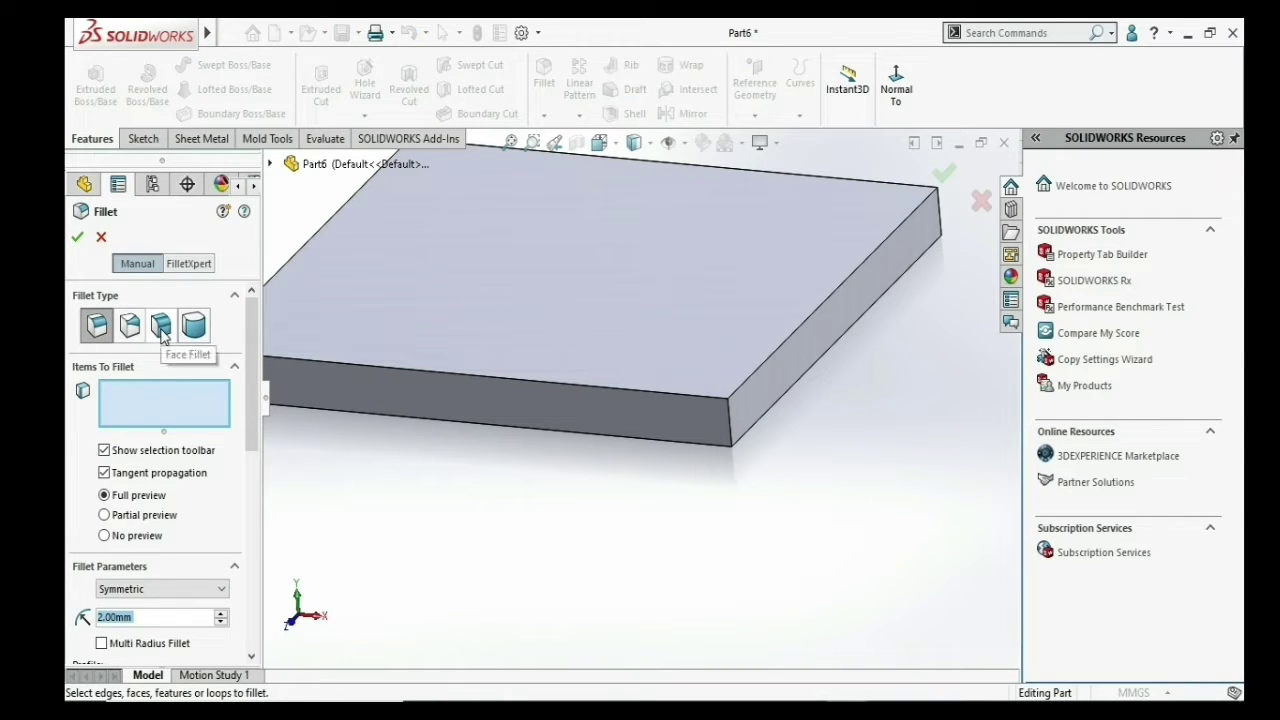
- Set up a face fillet between the top face and front side face with a 3 mm radius
click(163, 332)
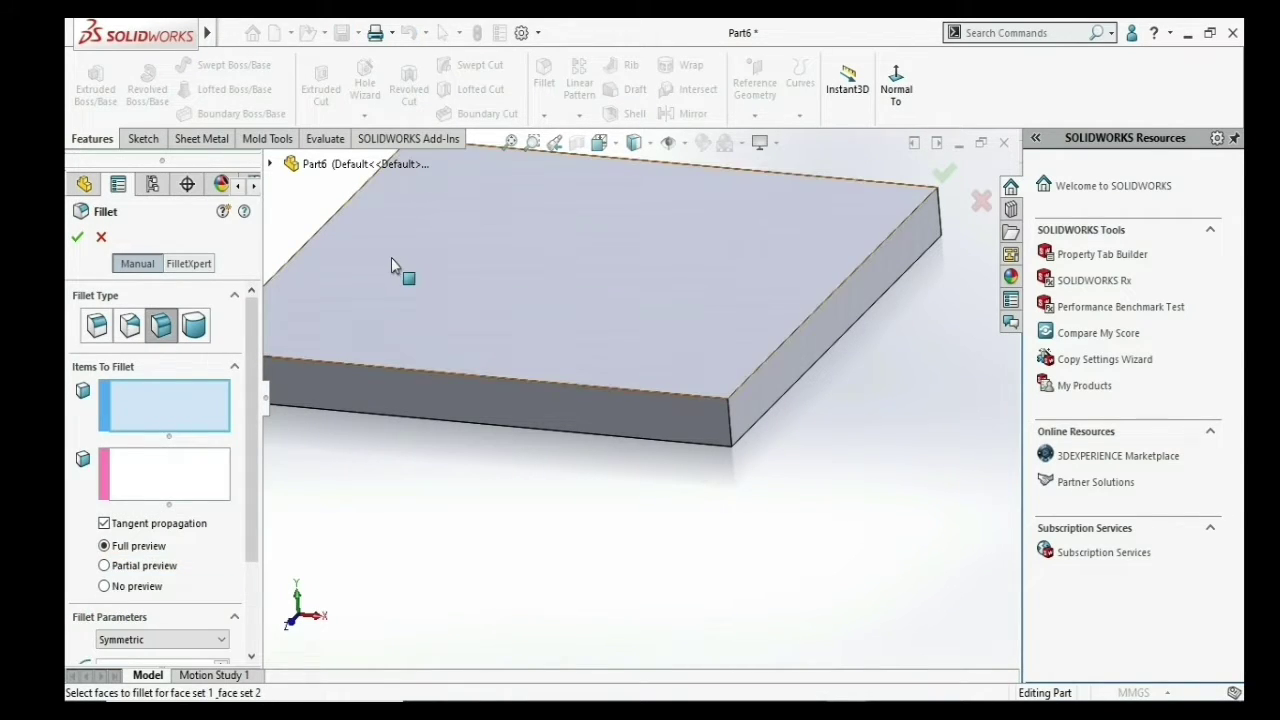
click(383, 382)
click(127, 482)
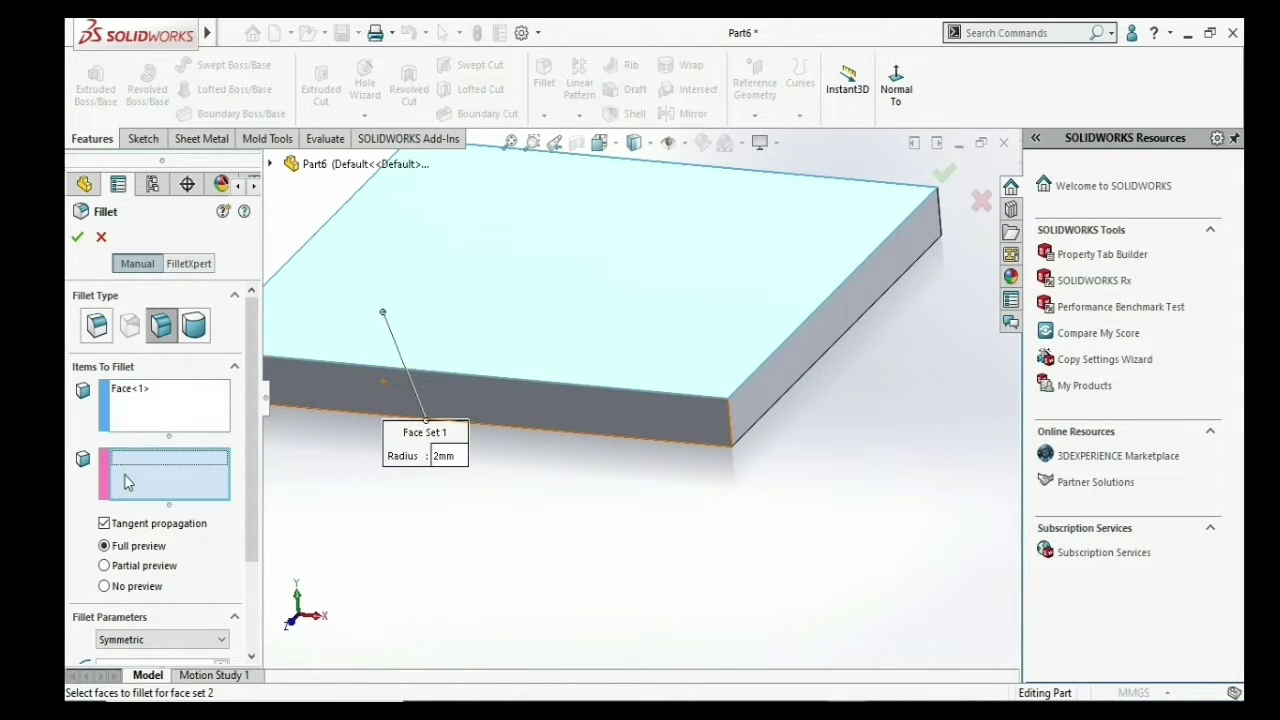
click(341, 388)
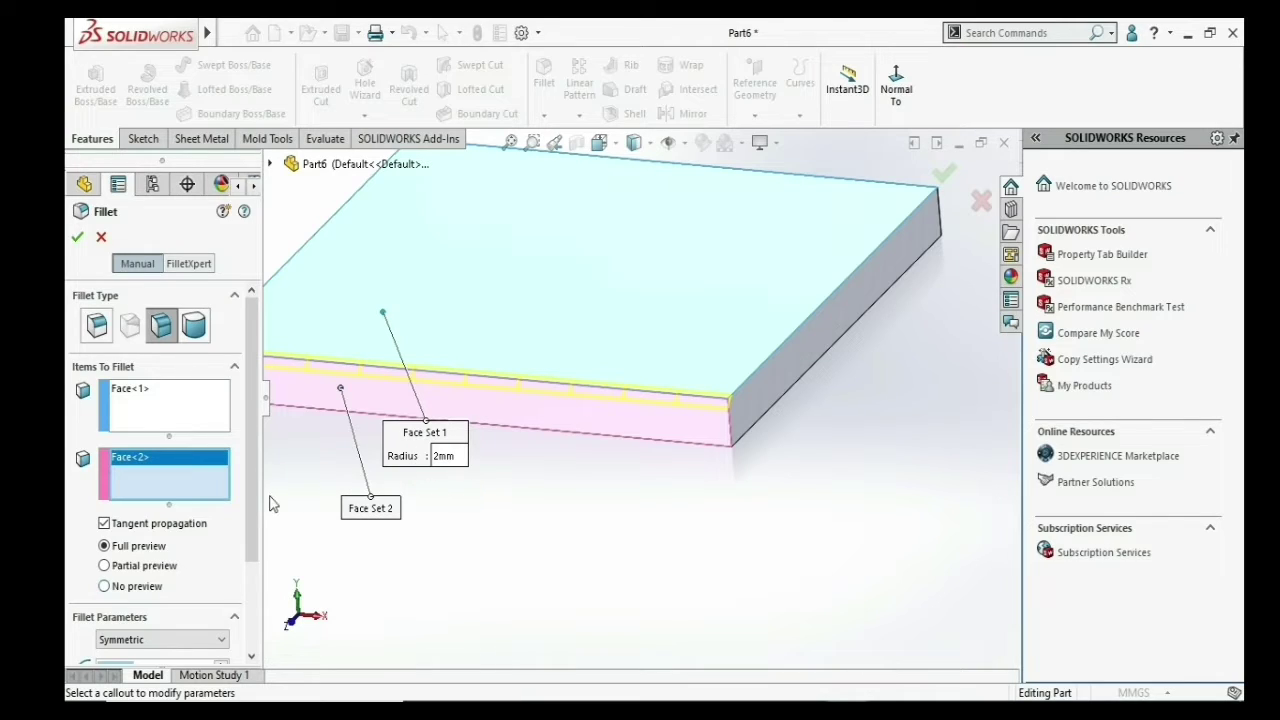
scroll(171, 586, down, 2)
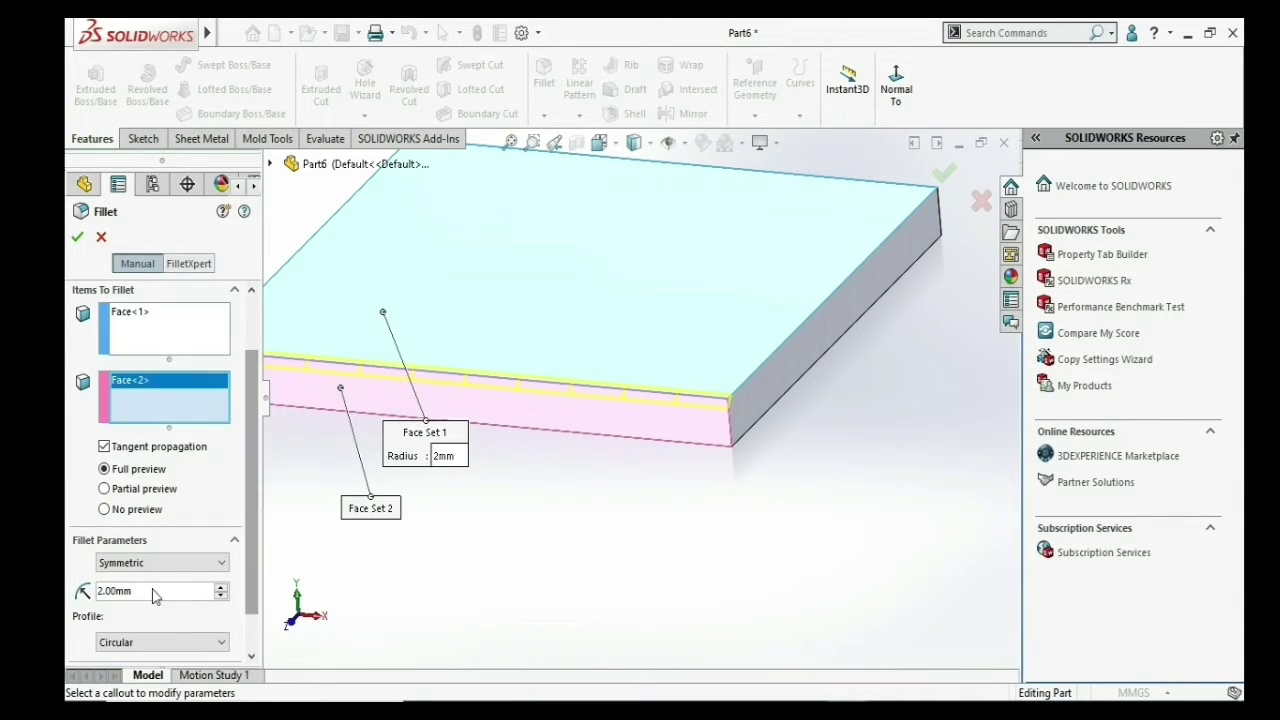
double_click(154, 588)
- Try the Full Round Fillet type, then cancel the fillet without applying it
scroll(575, 365, up, 1)
text(3)
scroll(586, 374, down, 2)
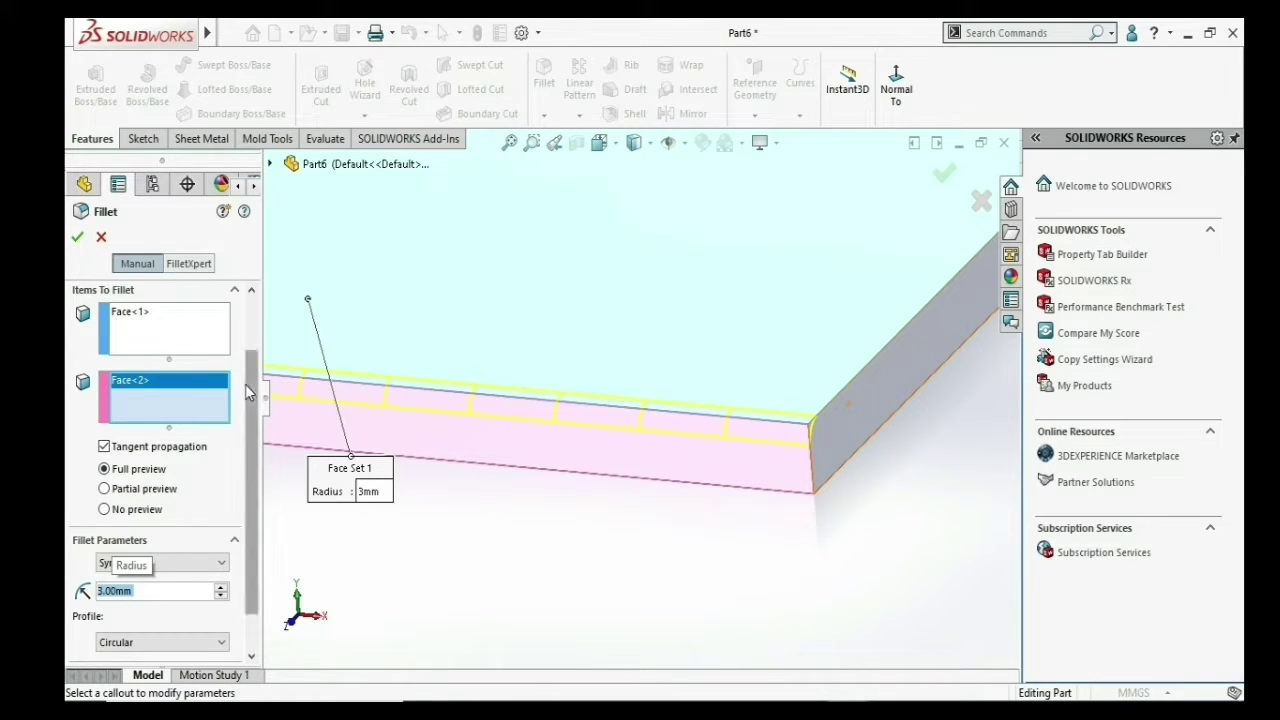
click(251, 336)
click(197, 333)
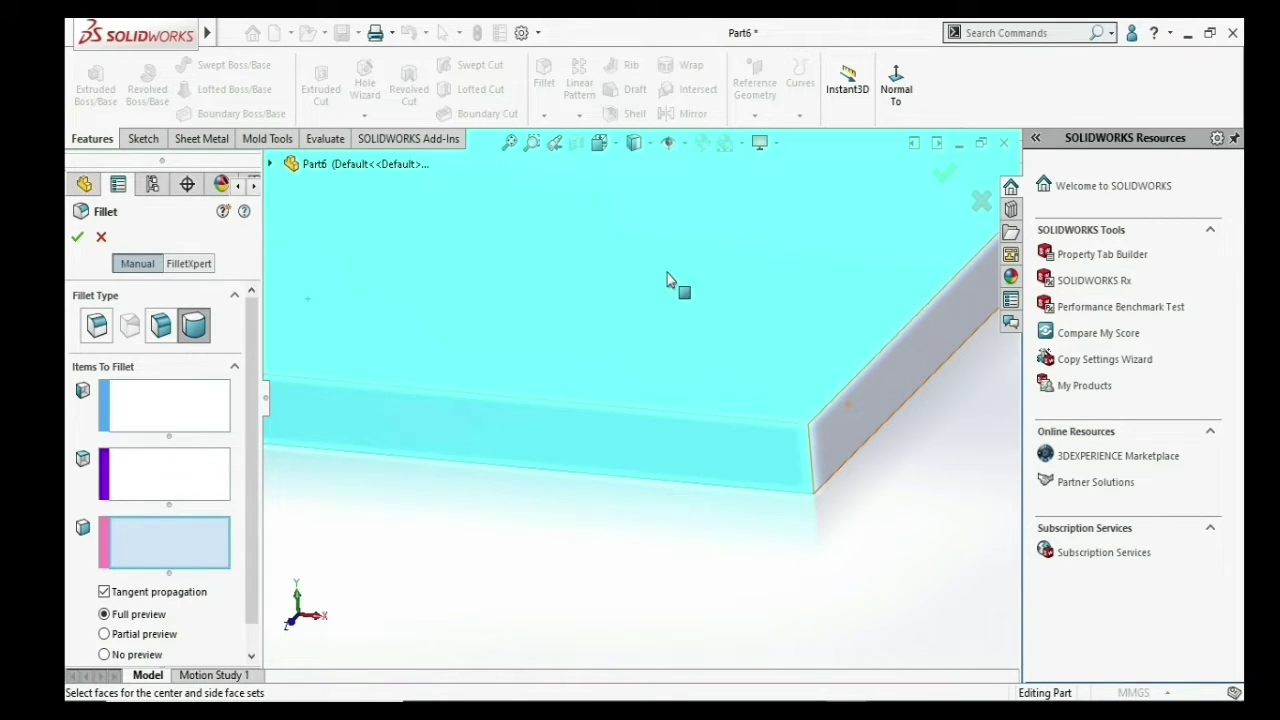
click(101, 237)
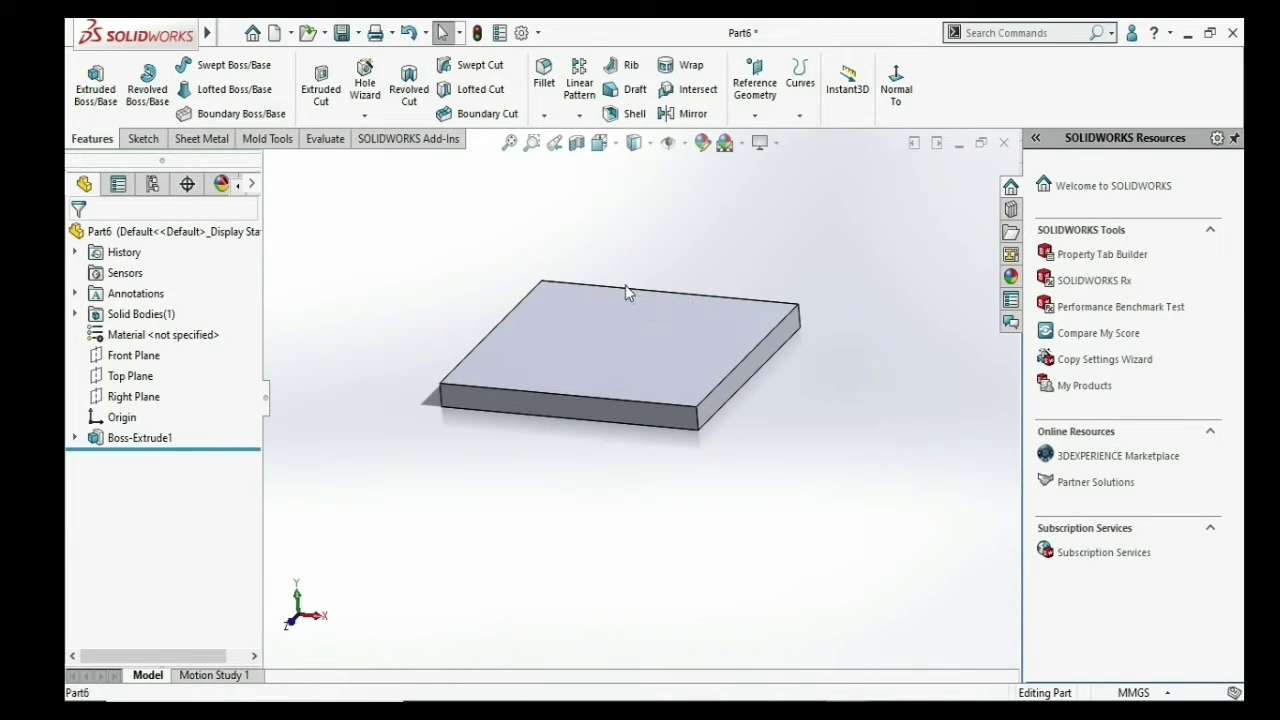
- Drag the plate's top face up with Instant3D into a block about 40 mm tall
click(627, 291)
click(840, 92)
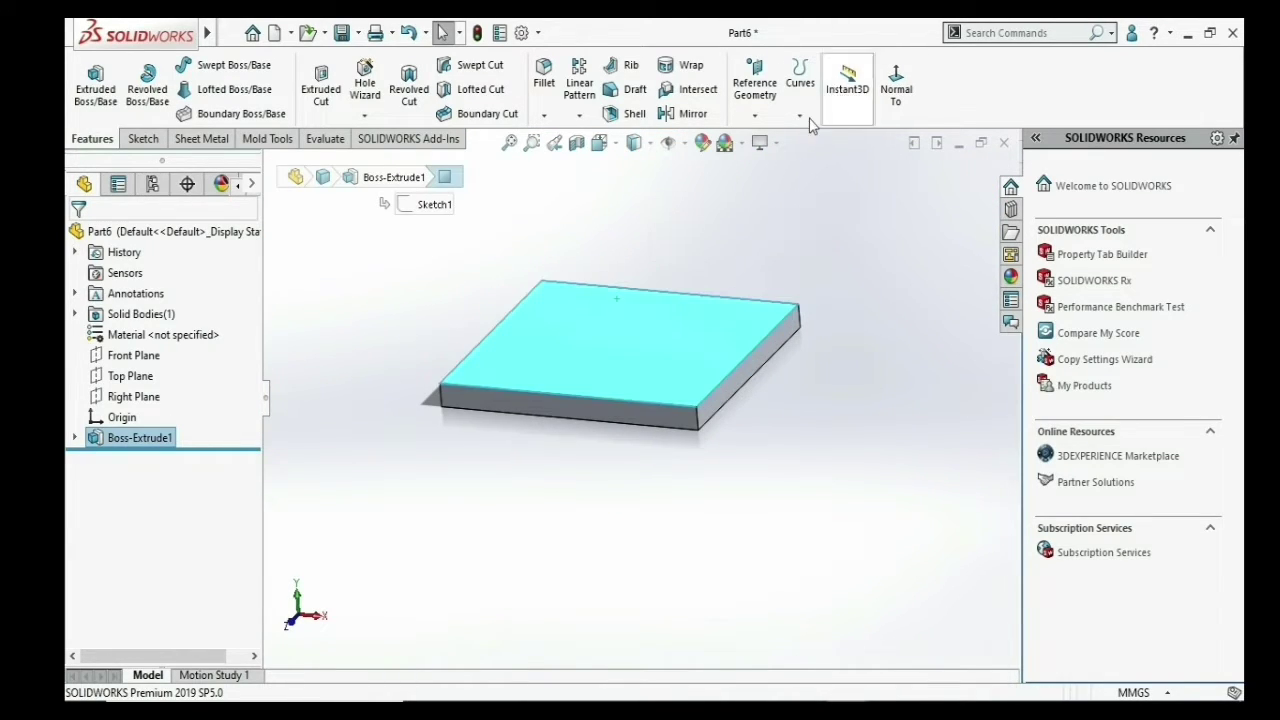
click(629, 318)
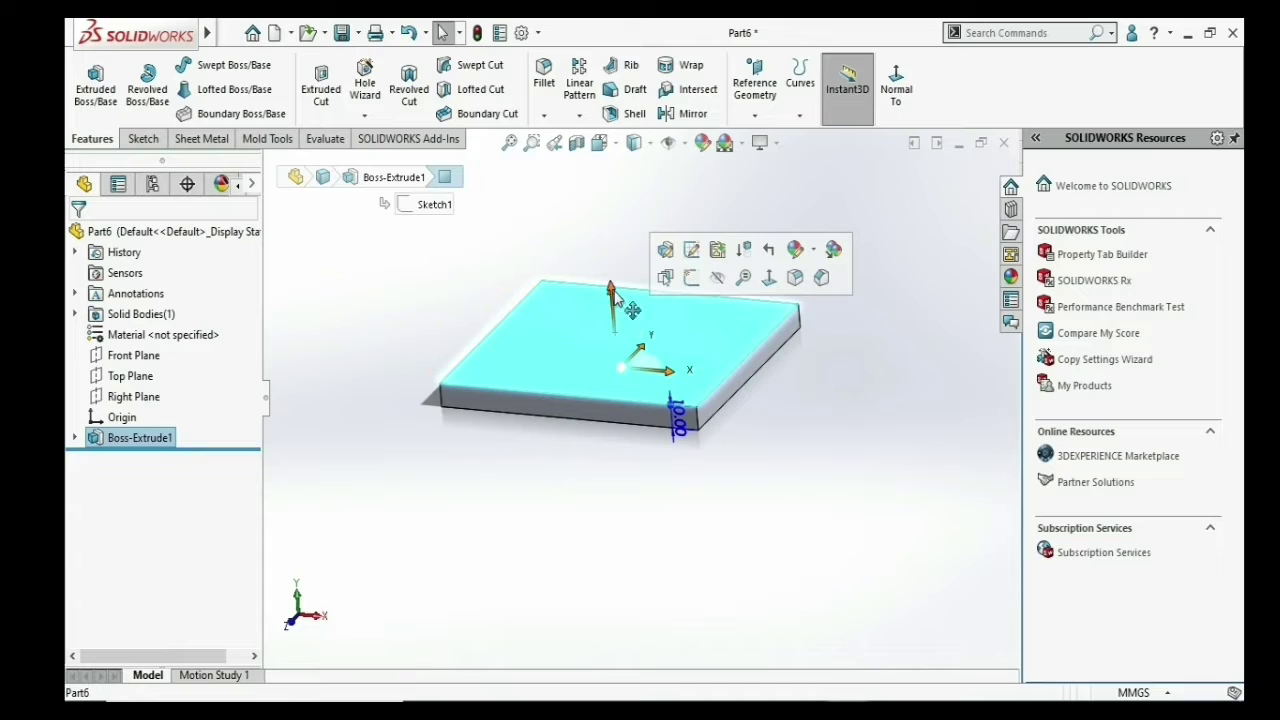
mouse_move(613, 218)
mouse_down()
mouse_move(615, 190)
mouse_move(635, 230)
mouse_move(731, 178)
mouse_up()
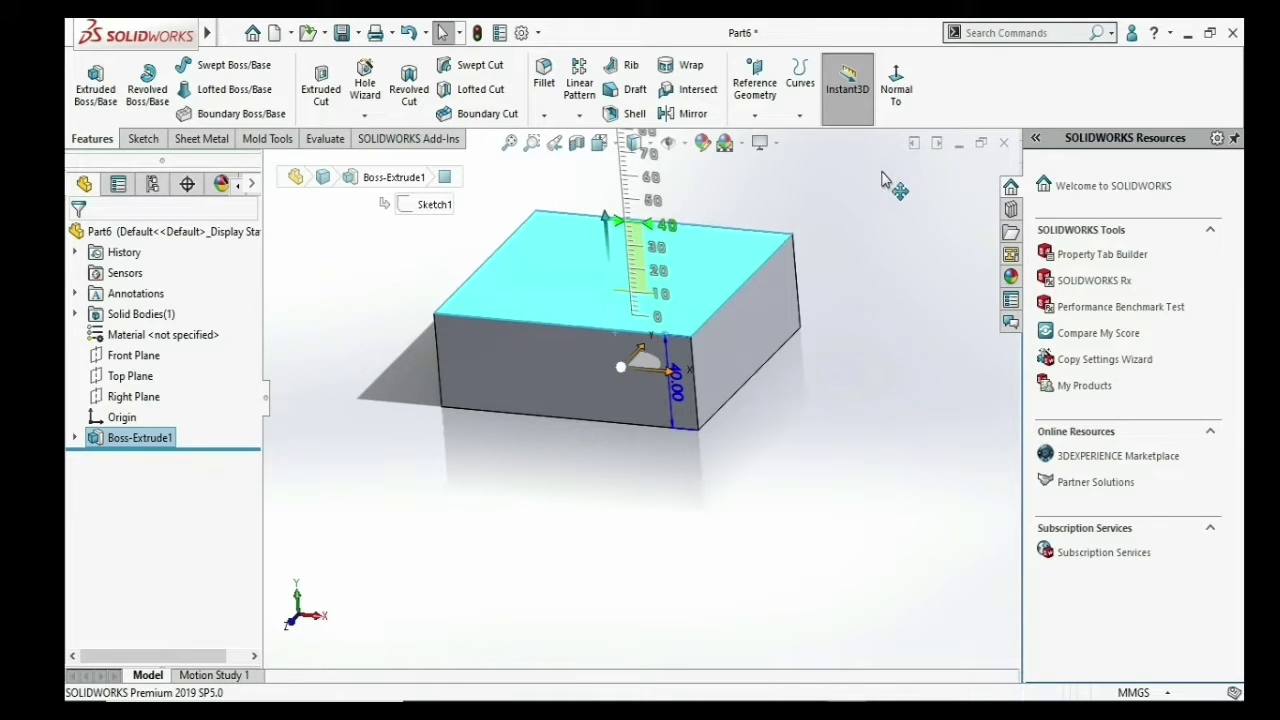
click(724, 206)
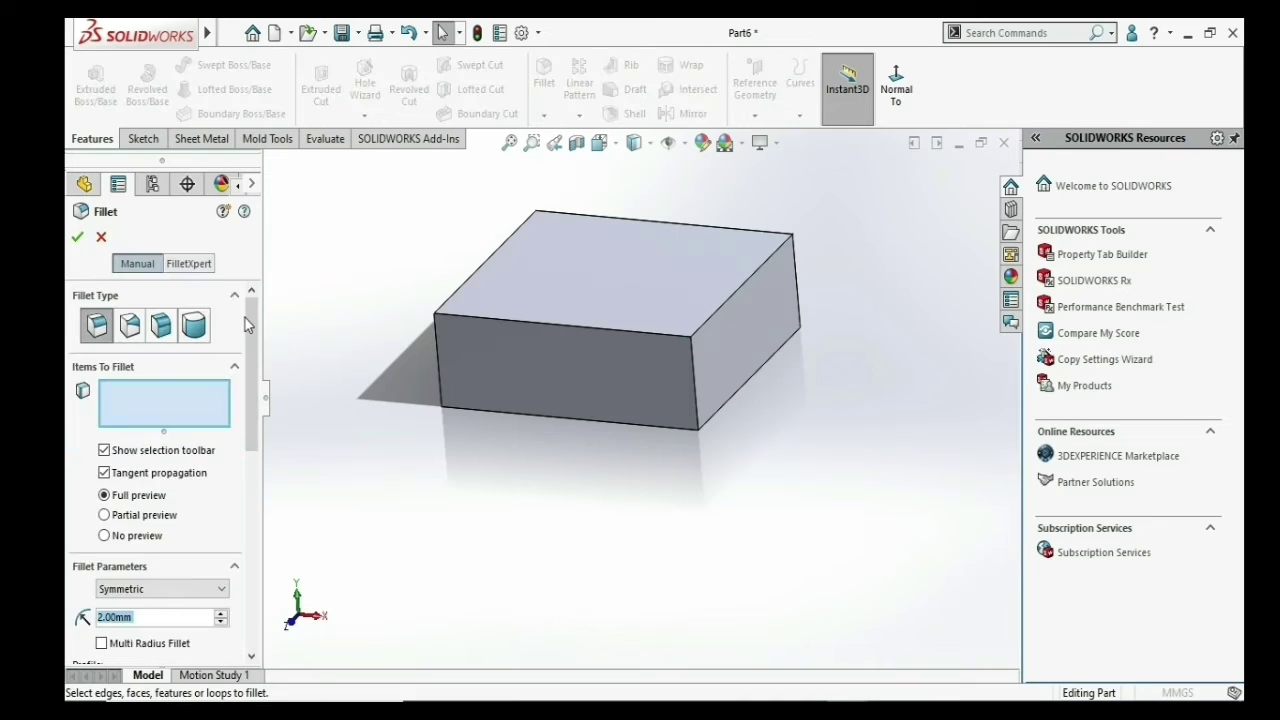
- Full-round the block's right end using the front, right end and back faces as Fillet2
click(192, 330)
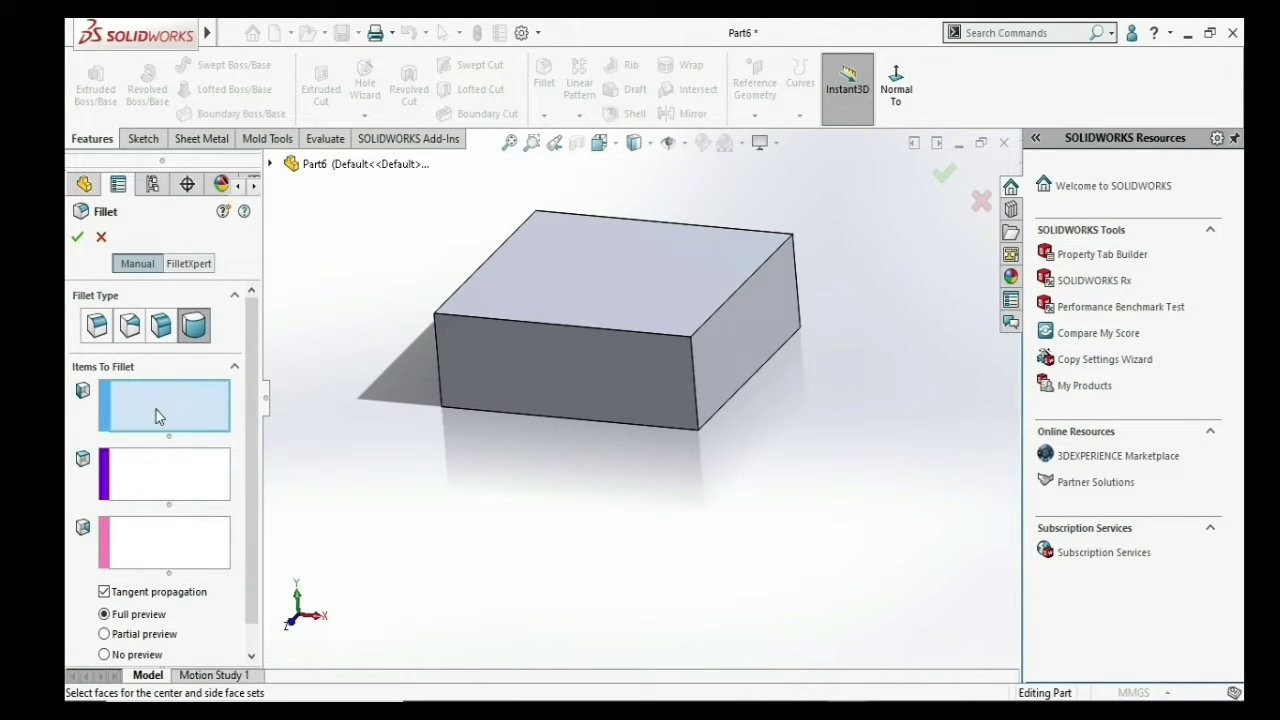
click(600, 384)
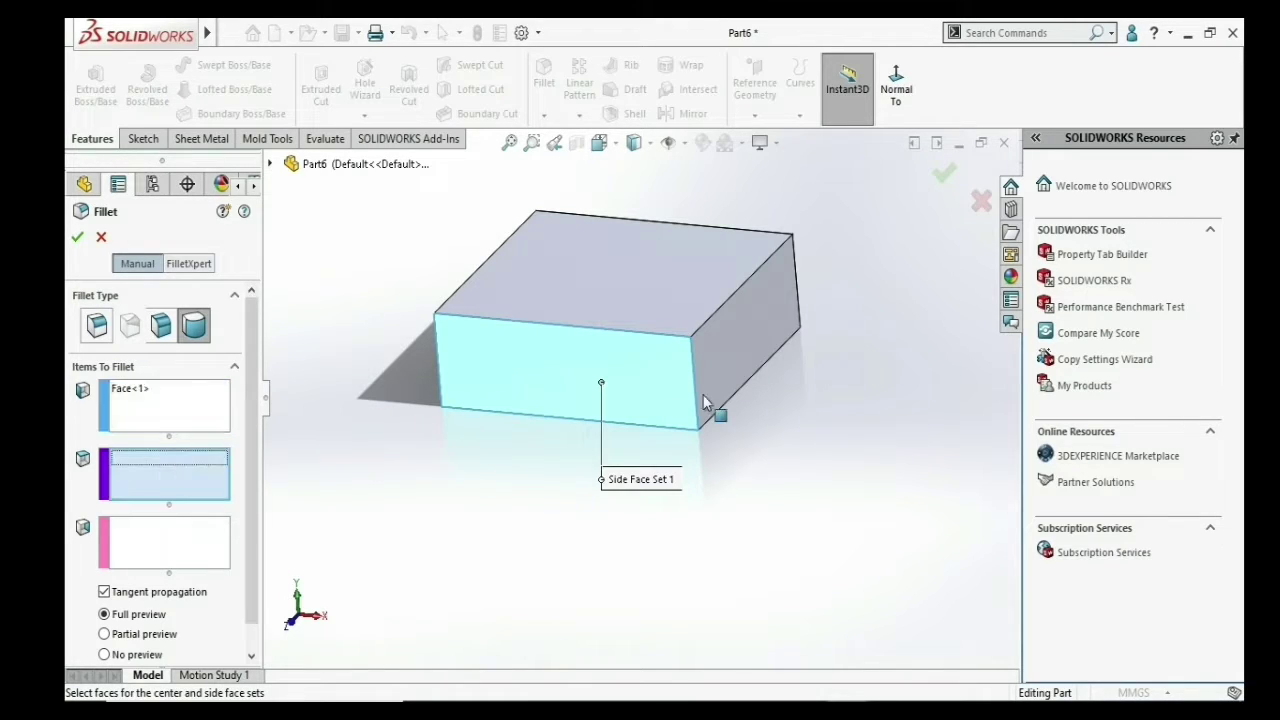
click(717, 361)
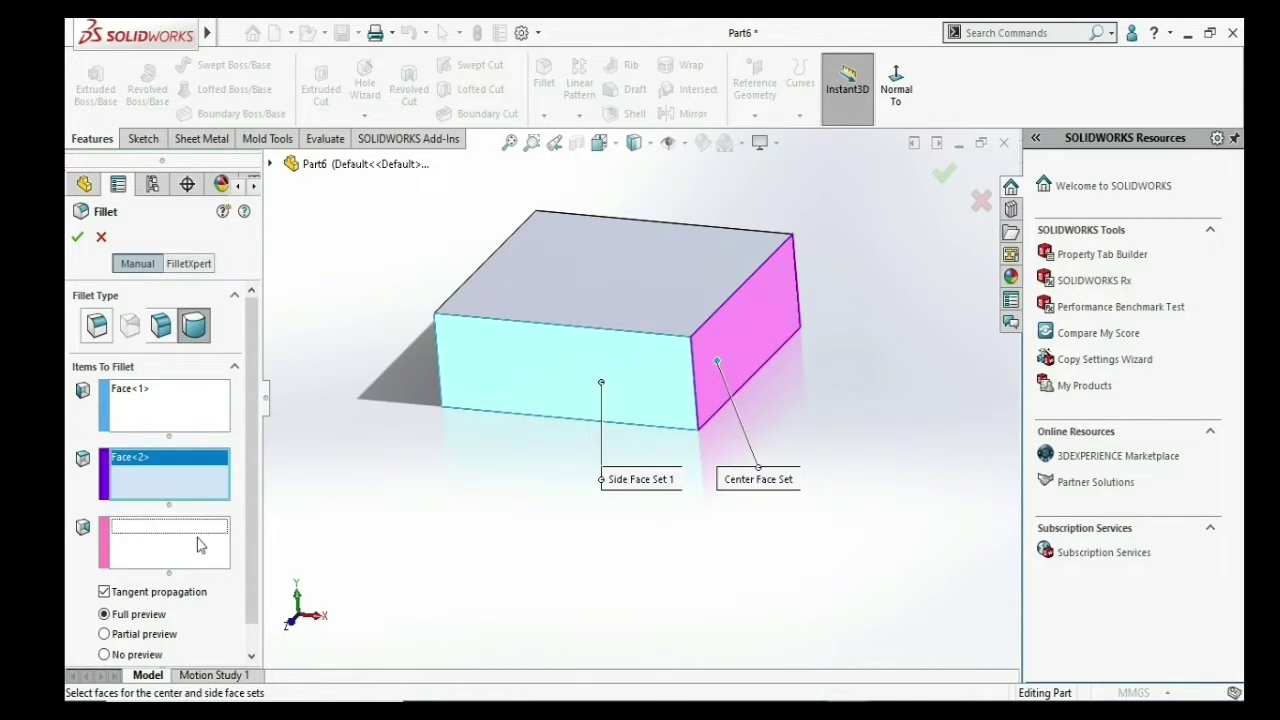
click(200, 543)
mouse_move(857, 338)
middle_down()
mouse_move(814, 366)
mouse_move(749, 329)
middle_up()
click(725, 296)
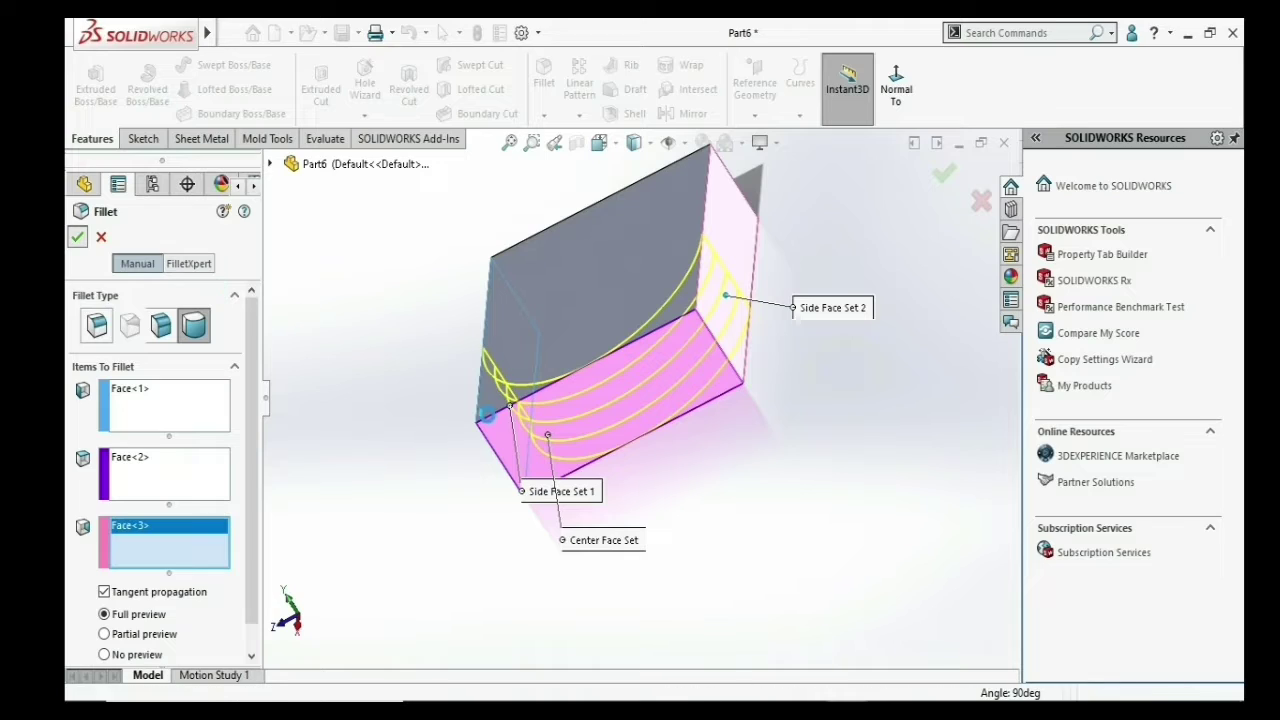
key(Return)
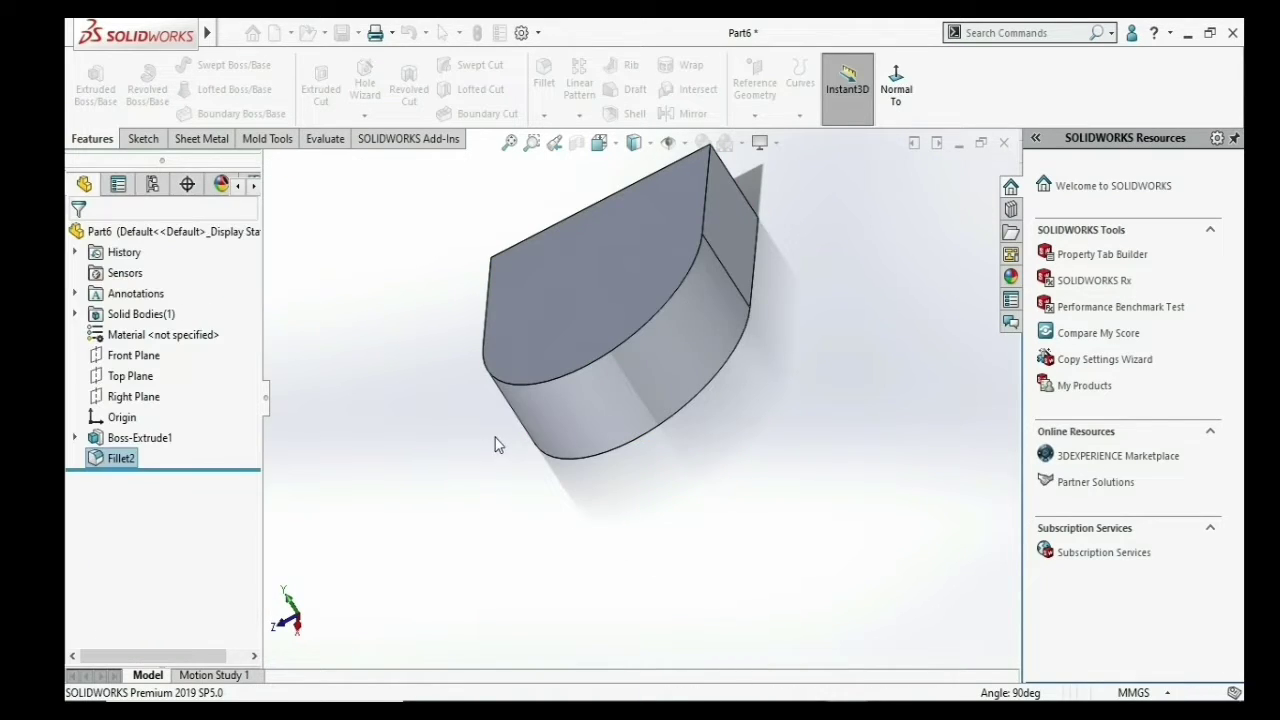
middle_drag(495, 436, 561, 354)
middle_drag(600, 412, 640, 508)
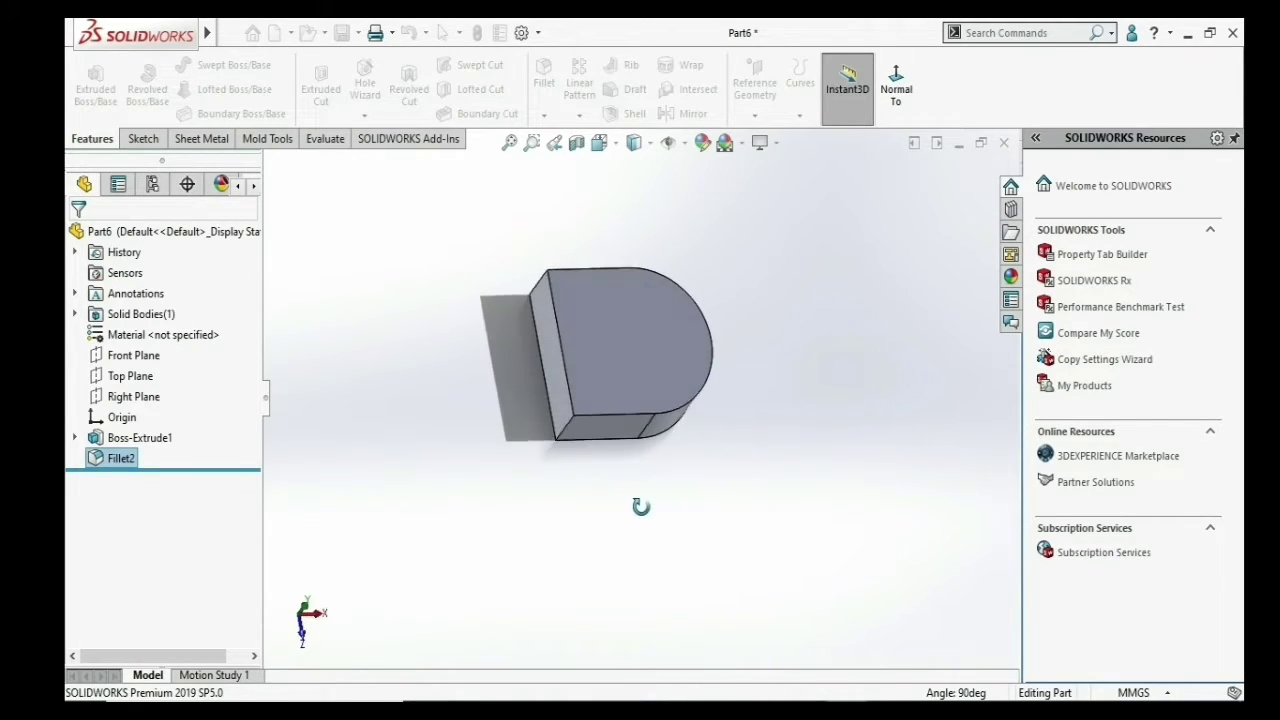
click(608, 294)
- Full-round the block's left end using the bottom, left end and top faces as Fillet3
click(543, 463)
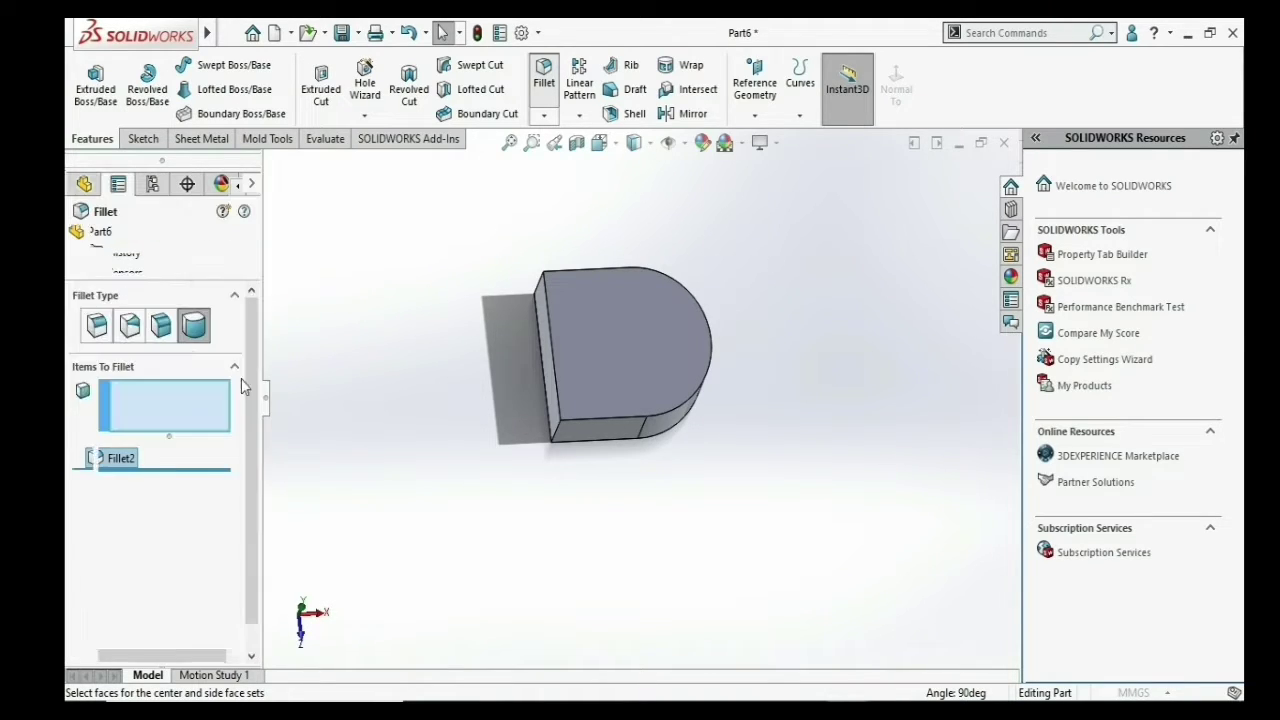
click(578, 444)
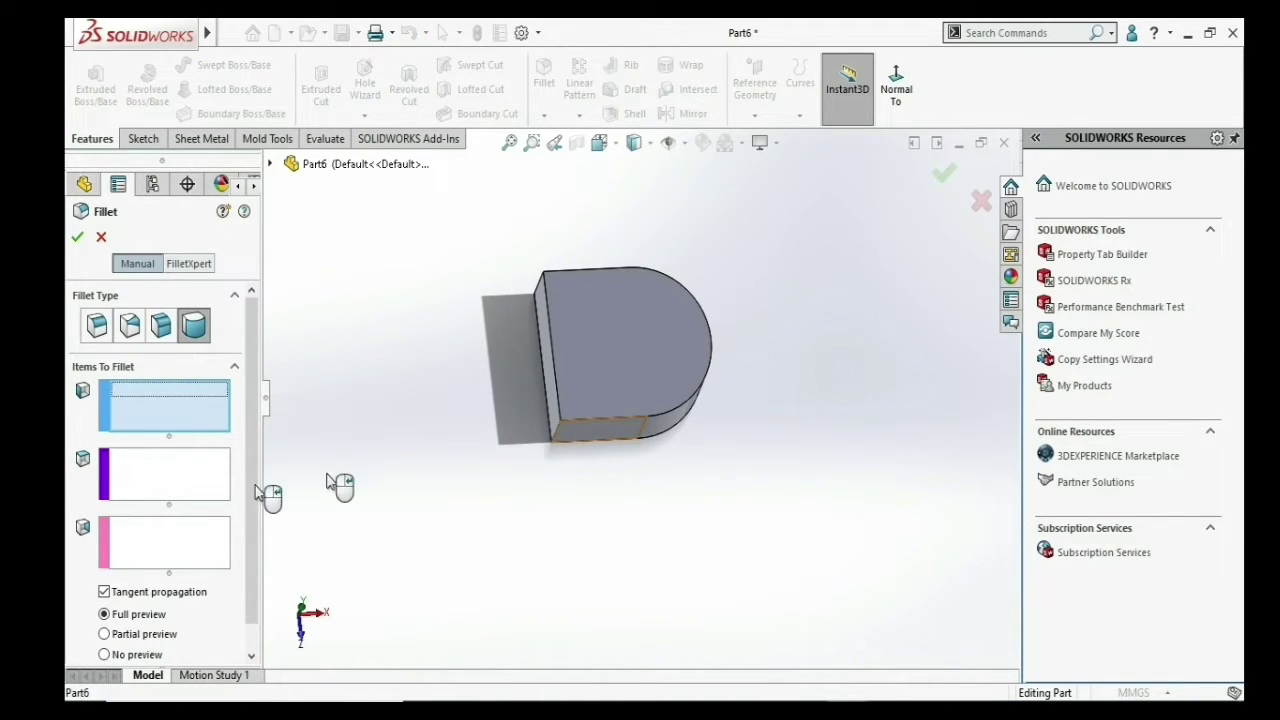
click(548, 389)
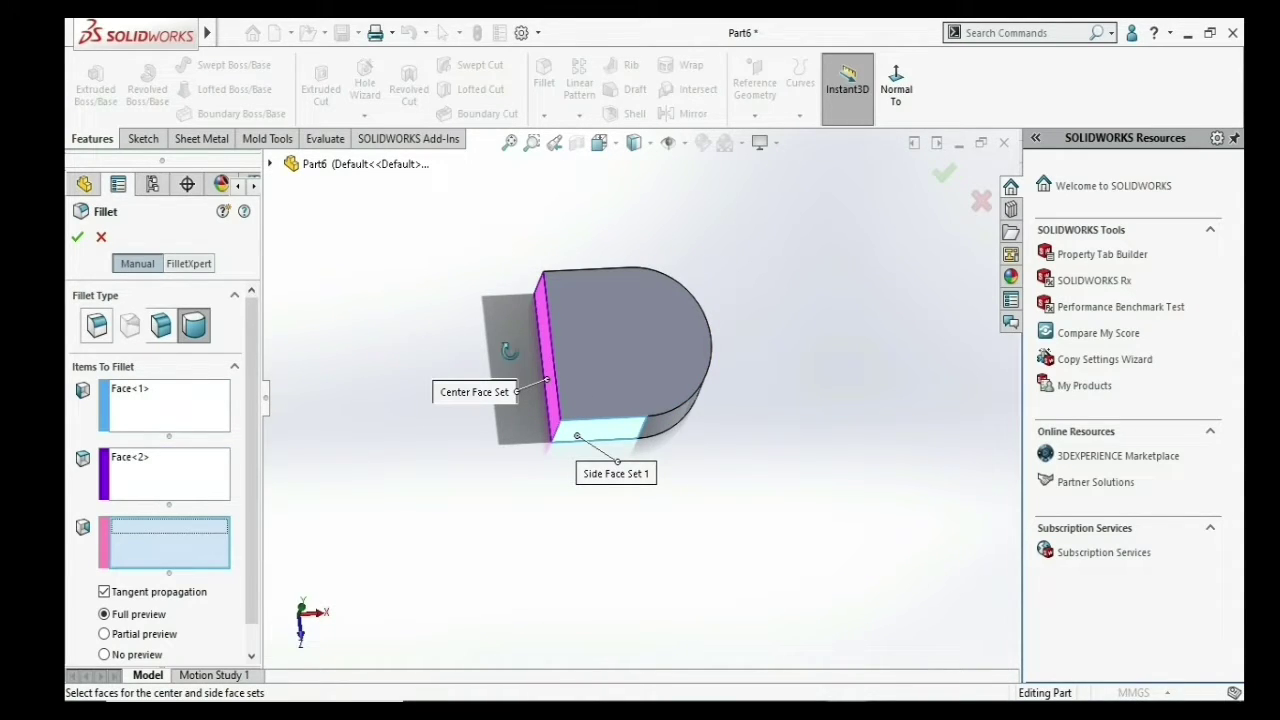
middle_drag(504, 258, 593, 308)
click(595, 310)
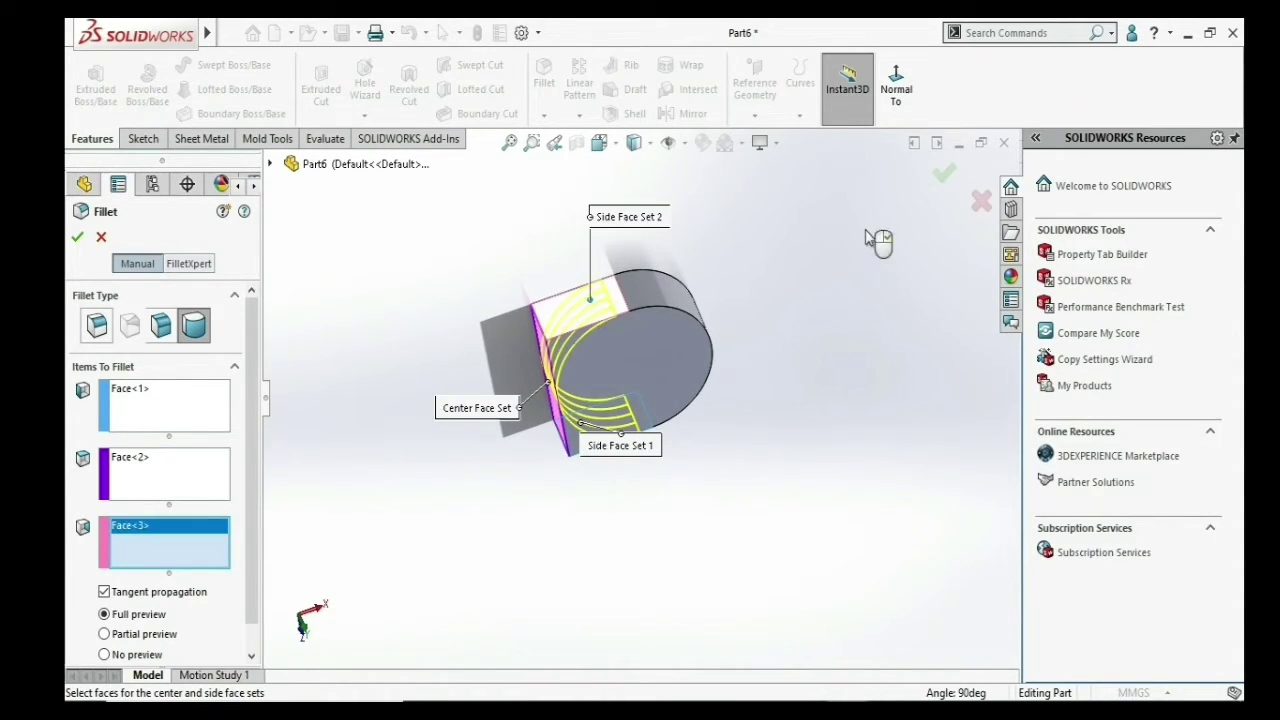
click(943, 173)
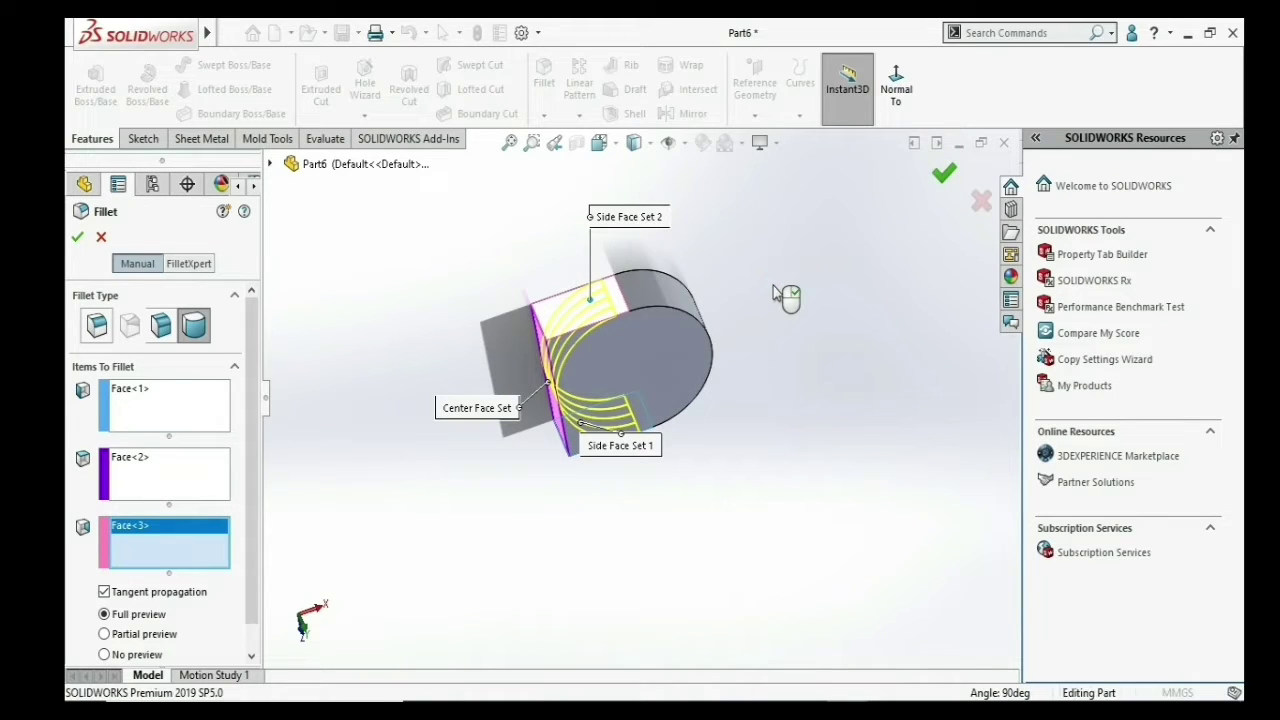
right_click(773, 295)
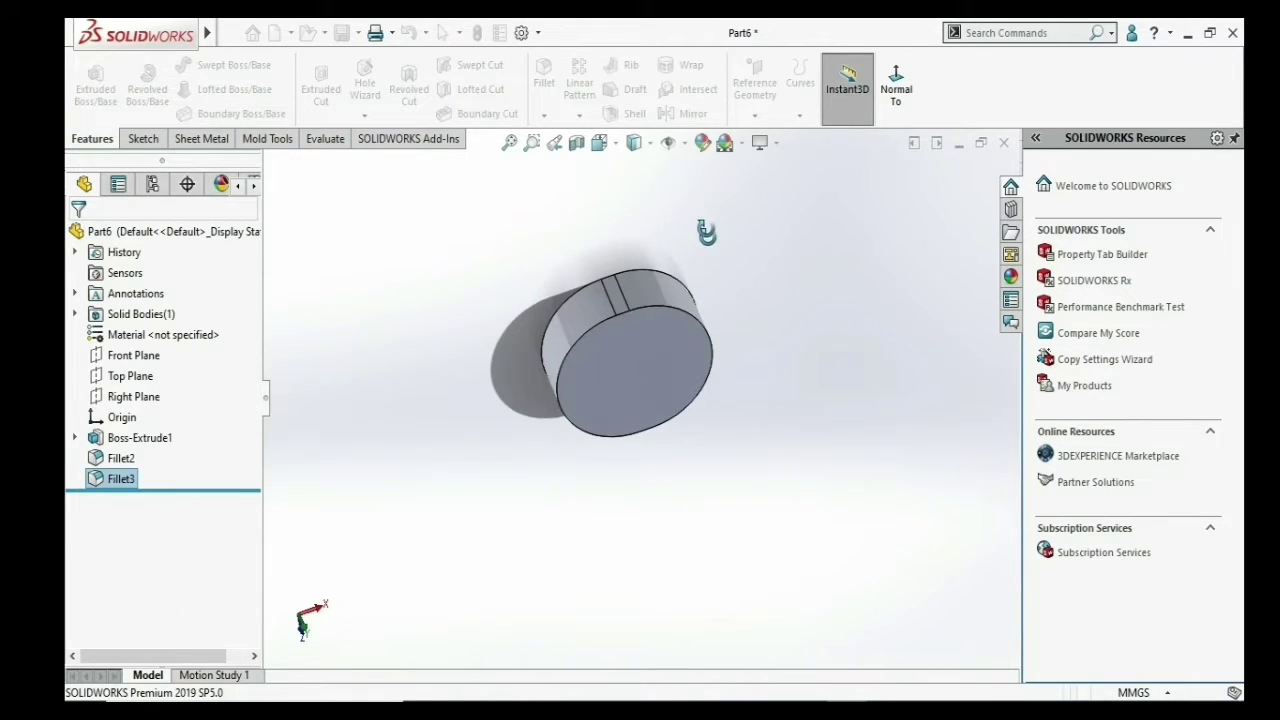
mouse_move(707, 232)
middle_down()
mouse_move(641, 311)
mouse_move(670, 284)
middle_up()
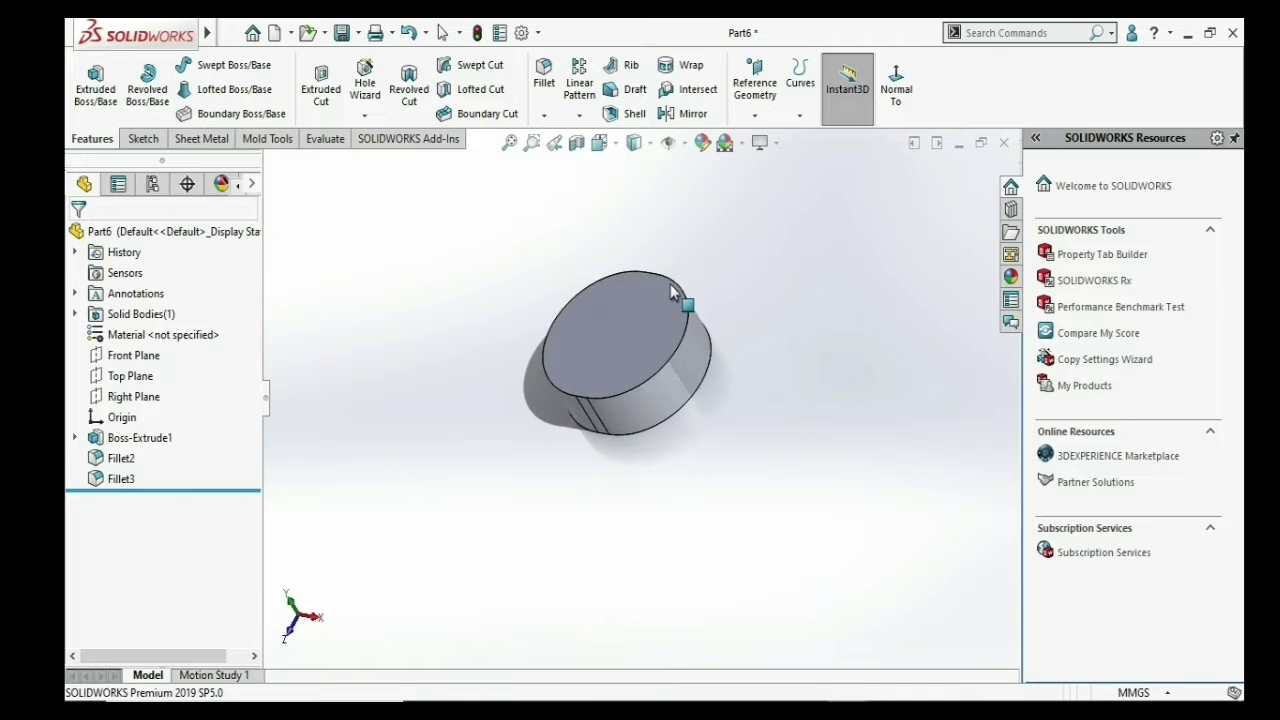
click(668, 290)
- Edit Sketch1, drag the rectangle's right and top edges outward, and rebuild the enlarged block
click(716, 232)
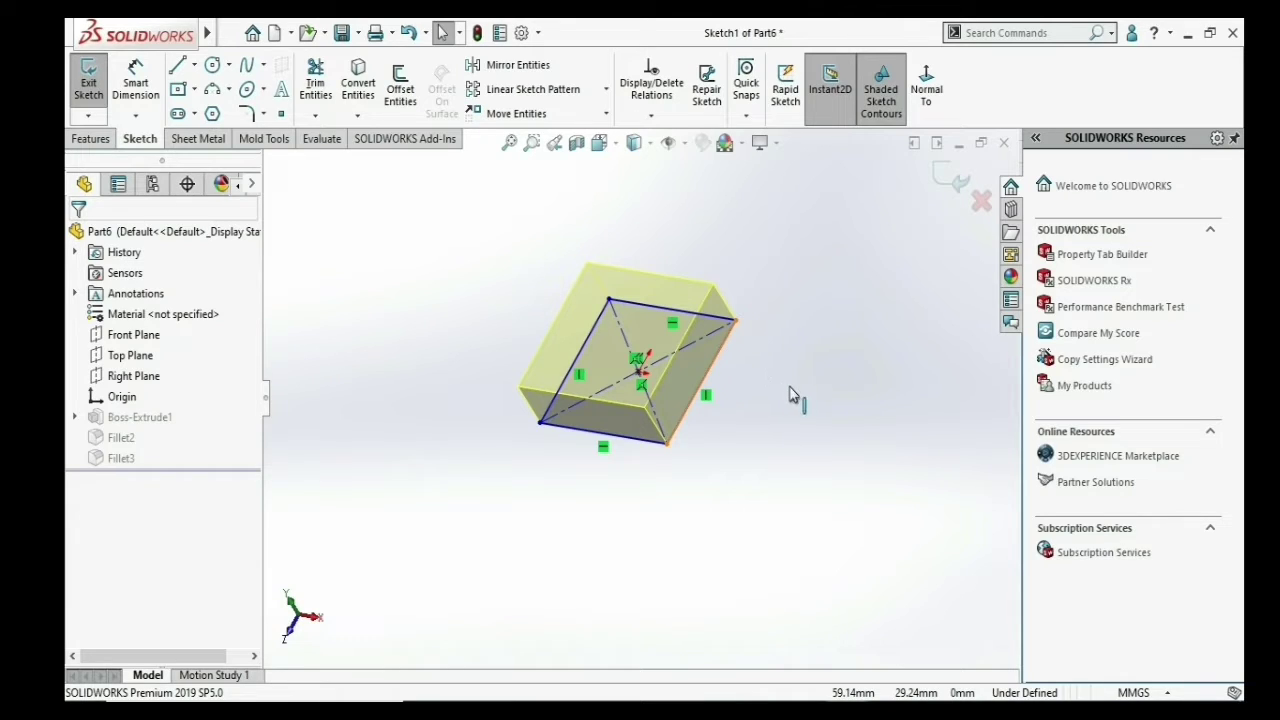
drag(701, 381, 797, 422)
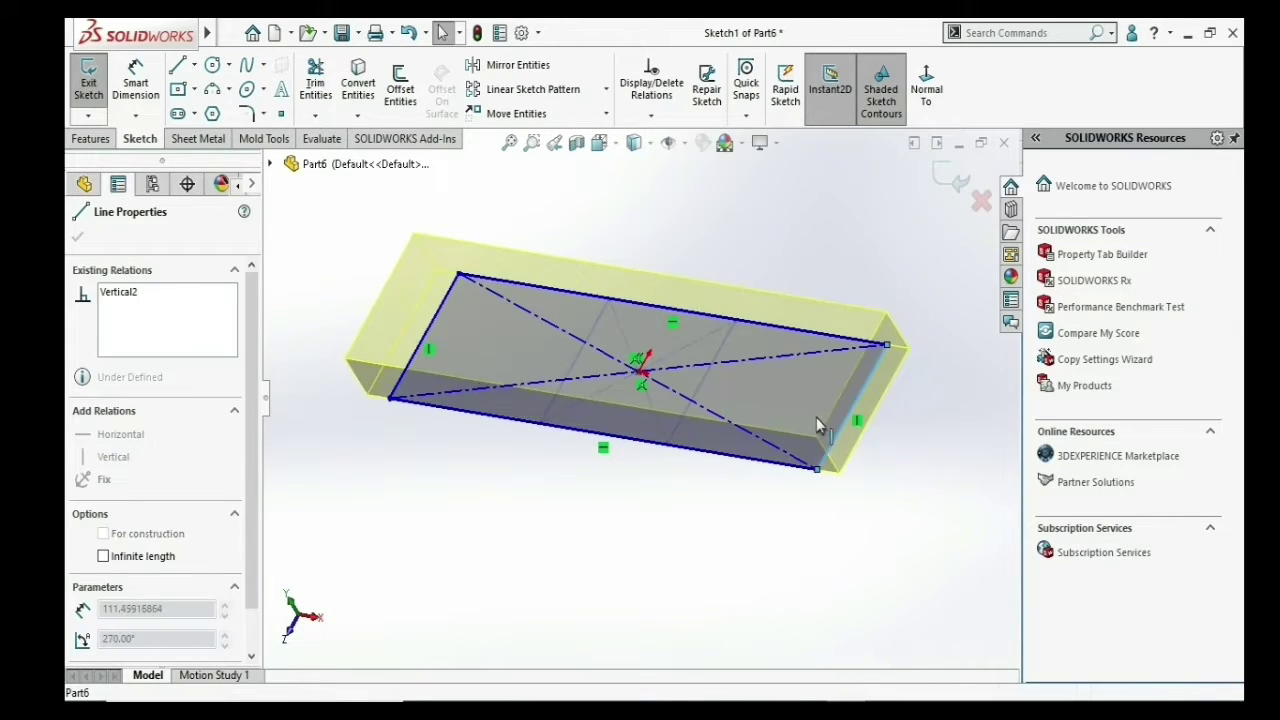
click(743, 326)
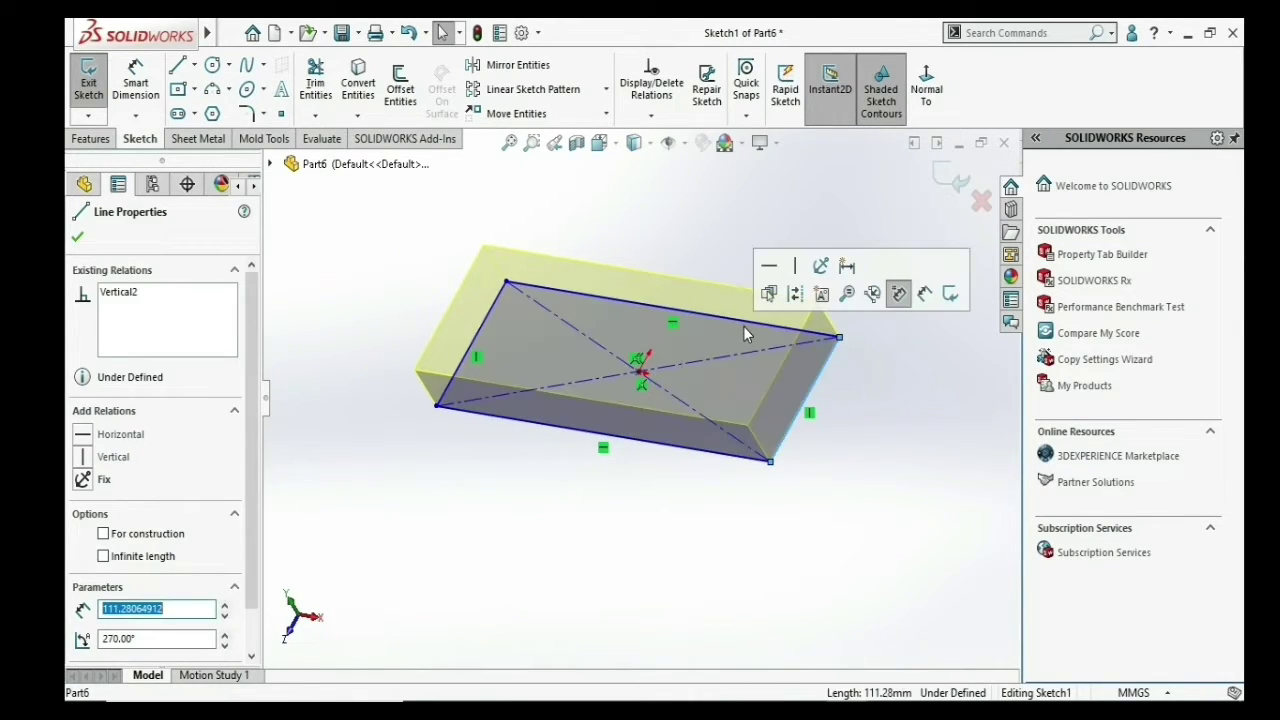
drag(738, 323, 755, 291)
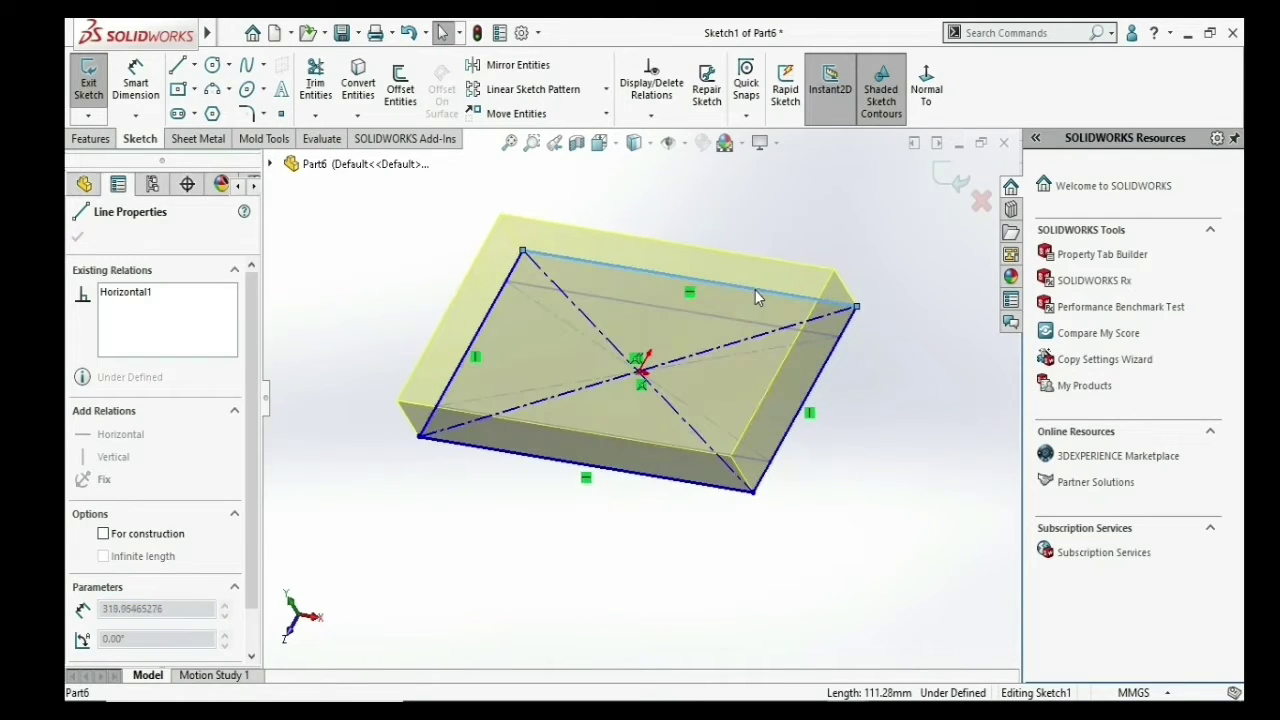
click(811, 202)
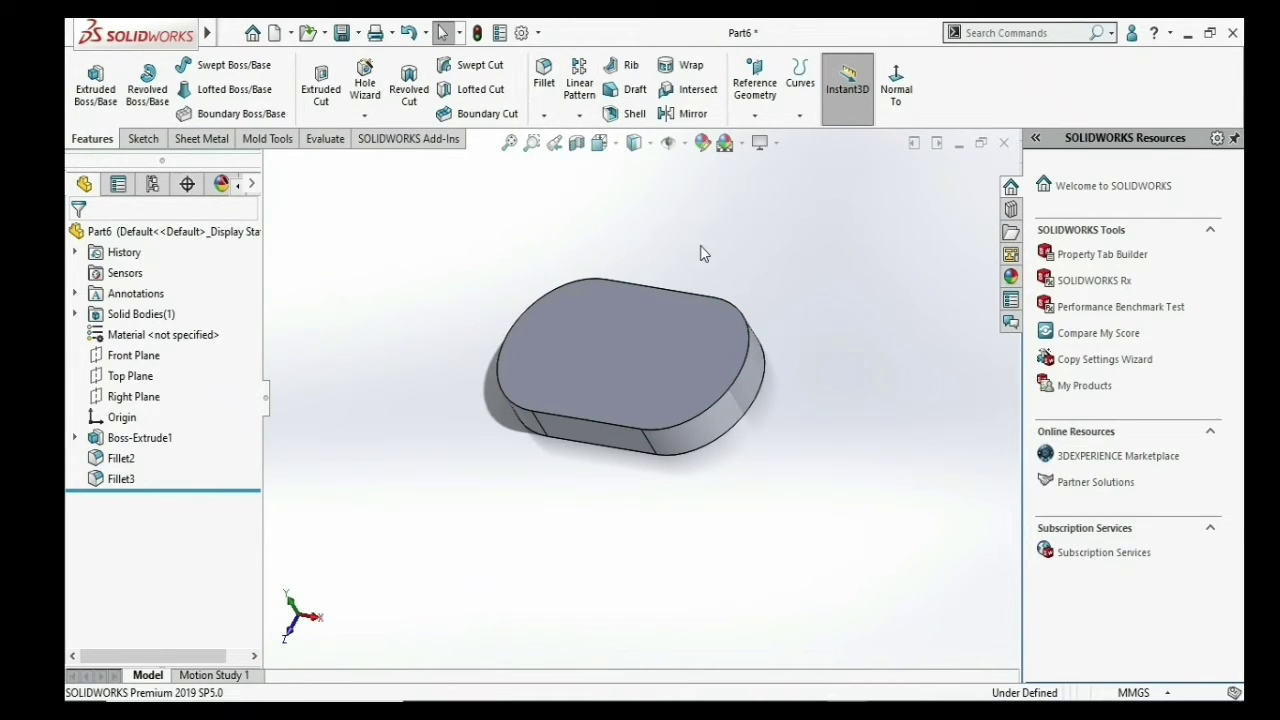
- Add a full round fillet from the top face, across the side faces, to the bottom face
click(553, 96)
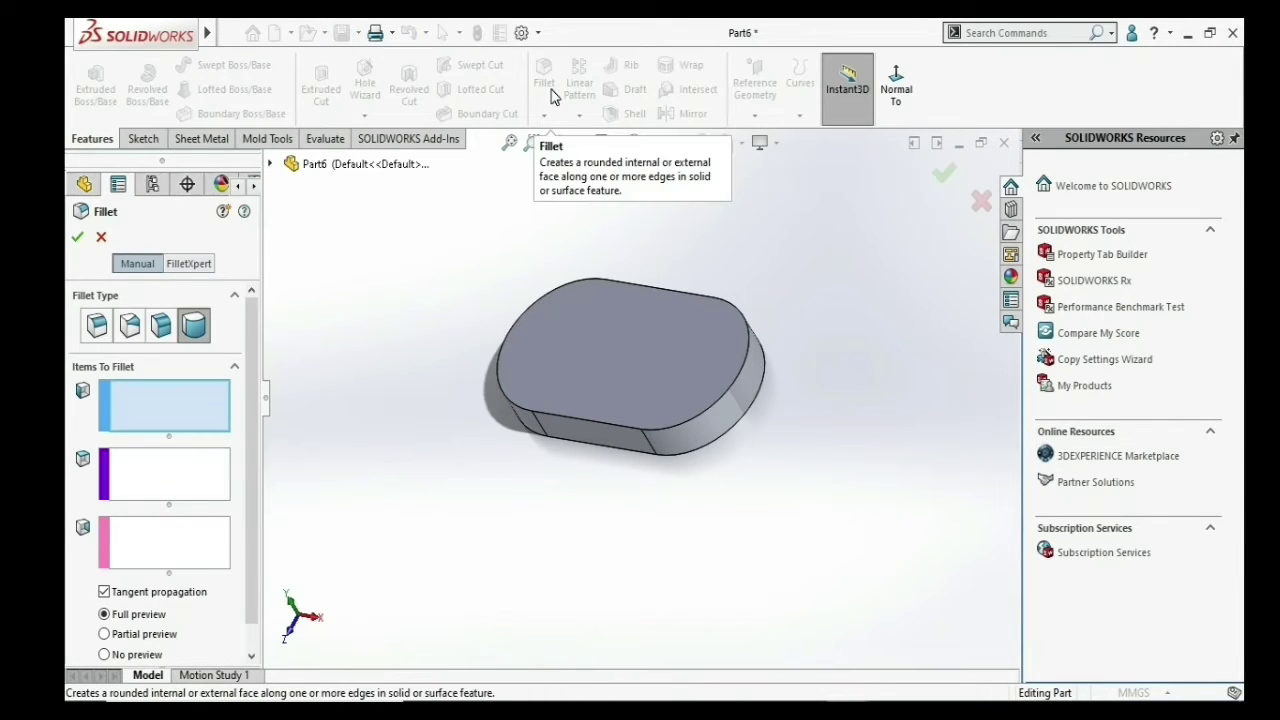
click(605, 354)
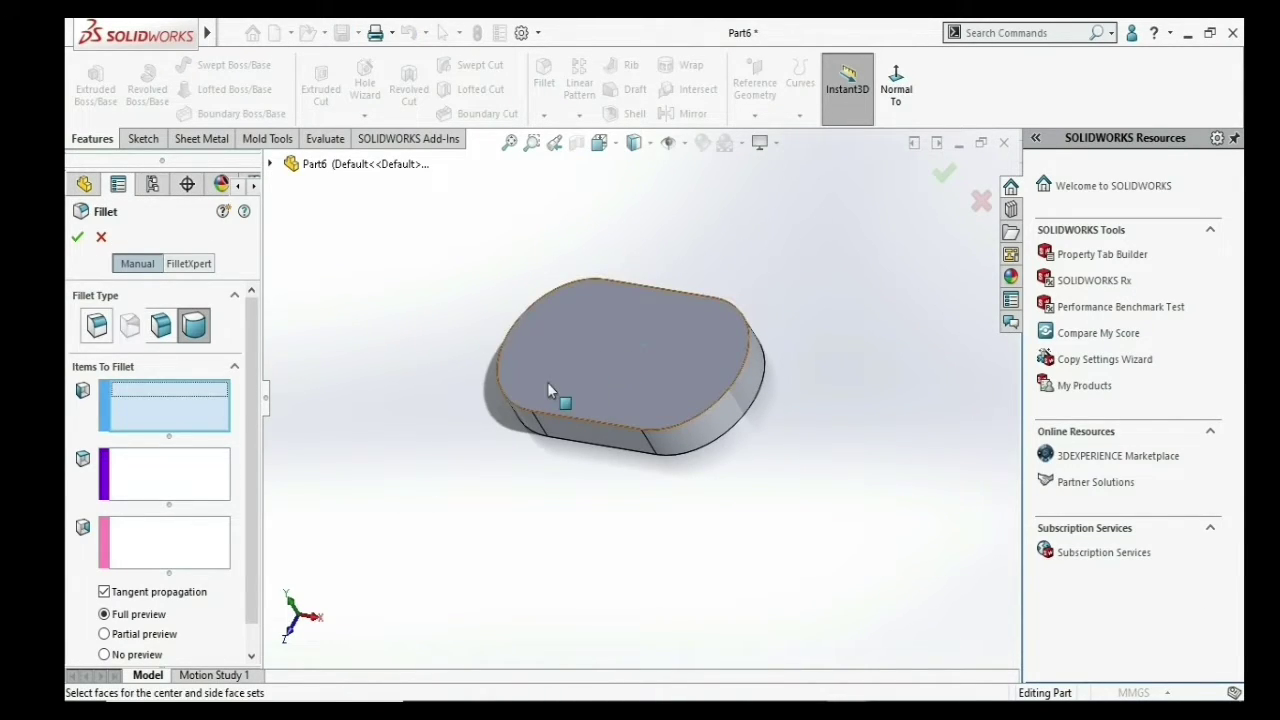
click(143, 470)
scroll(573, 443, down, 1)
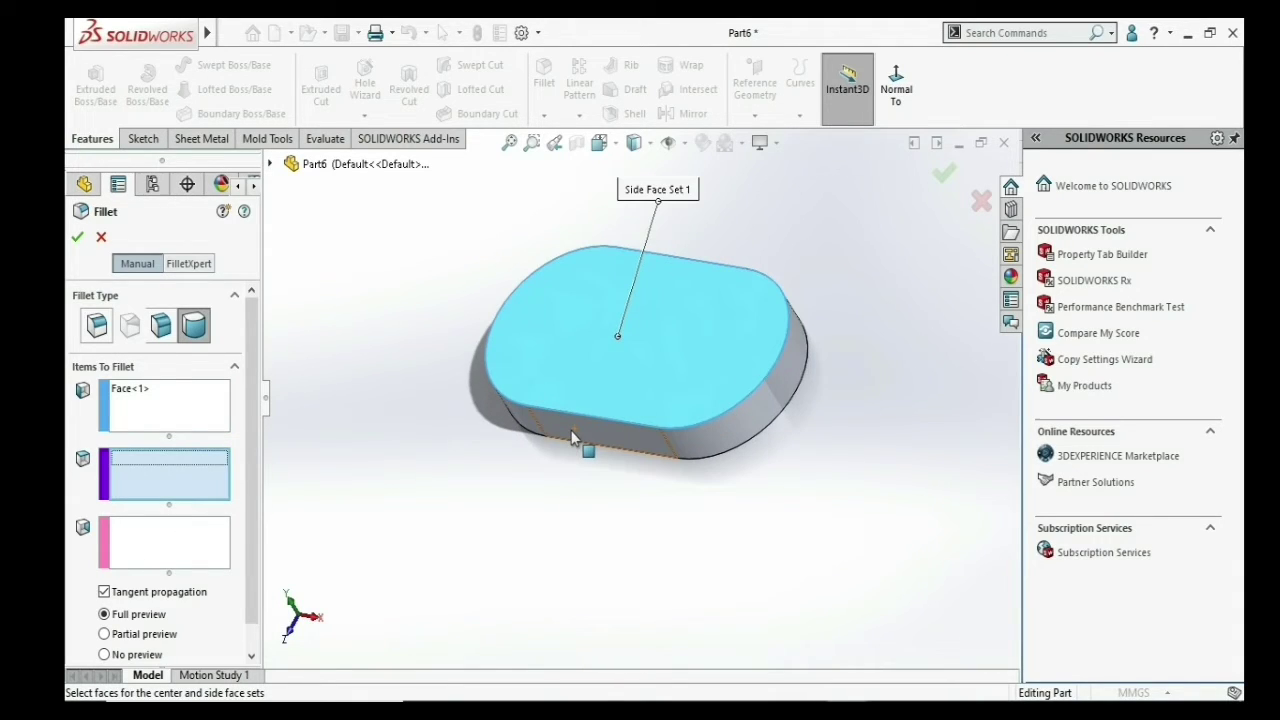
click(643, 424)
click(746, 410)
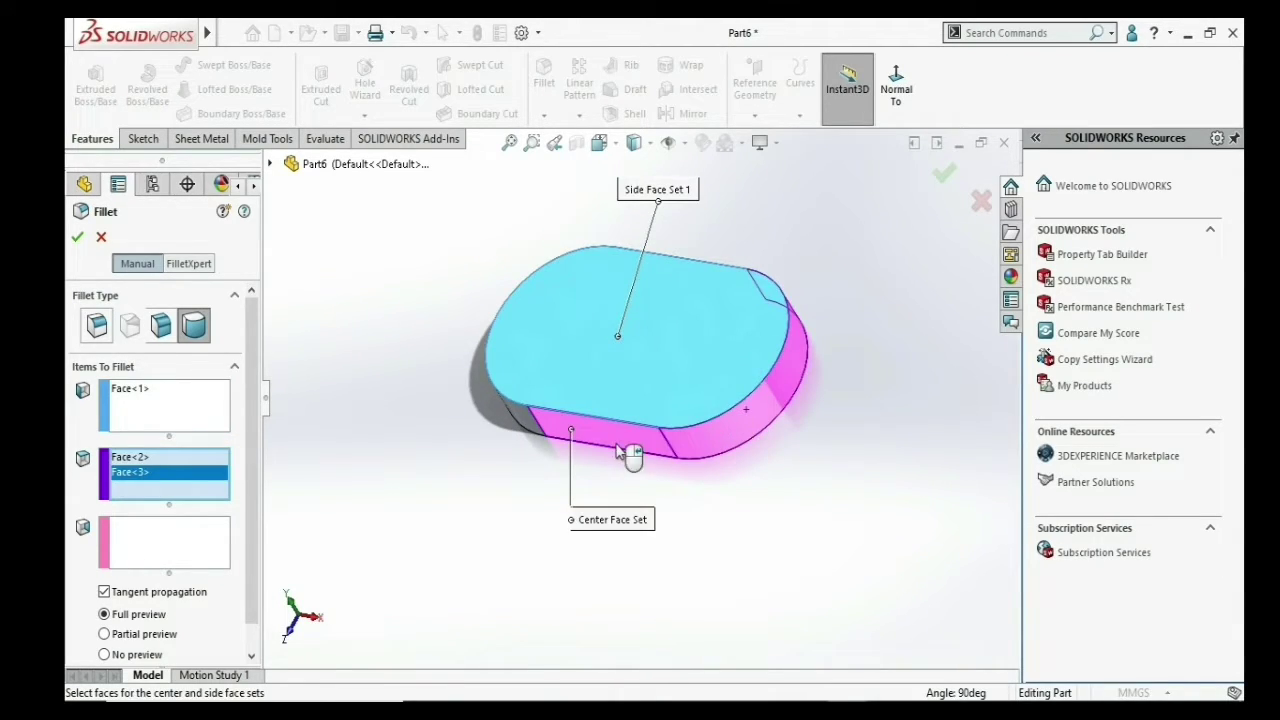
click(523, 416)
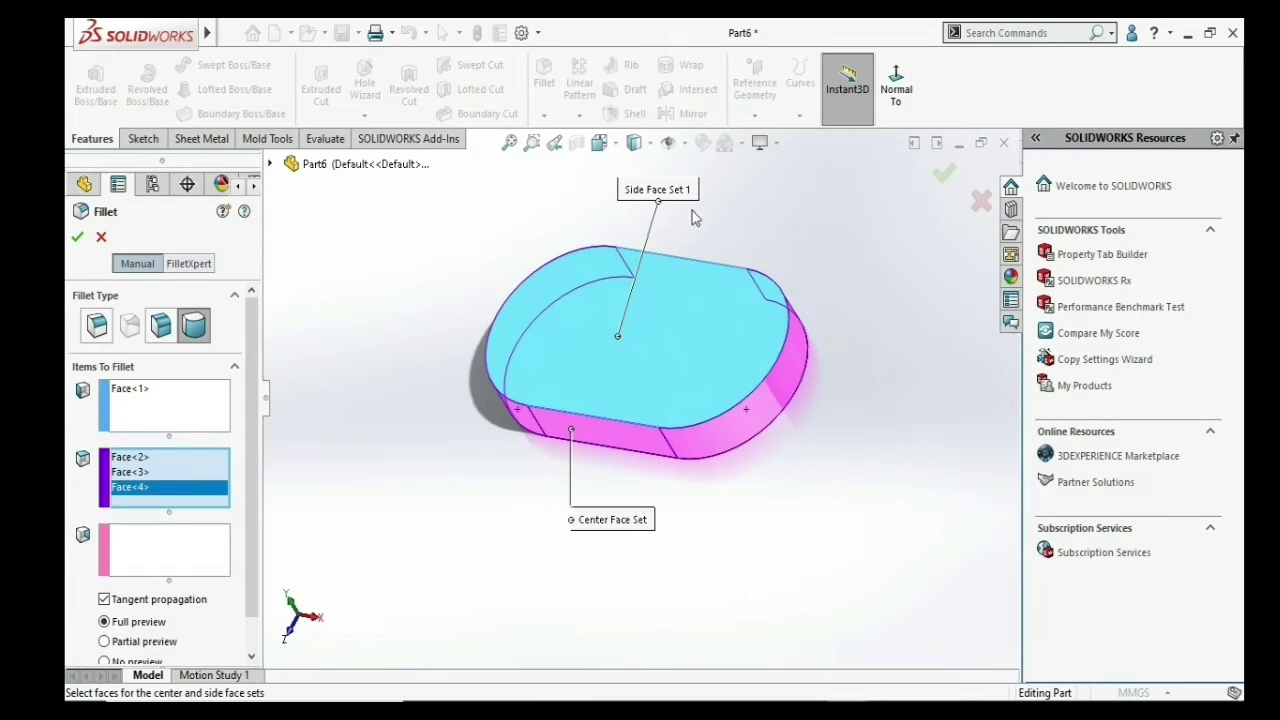
middle_drag(695, 218, 673, 302)
click(684, 289)
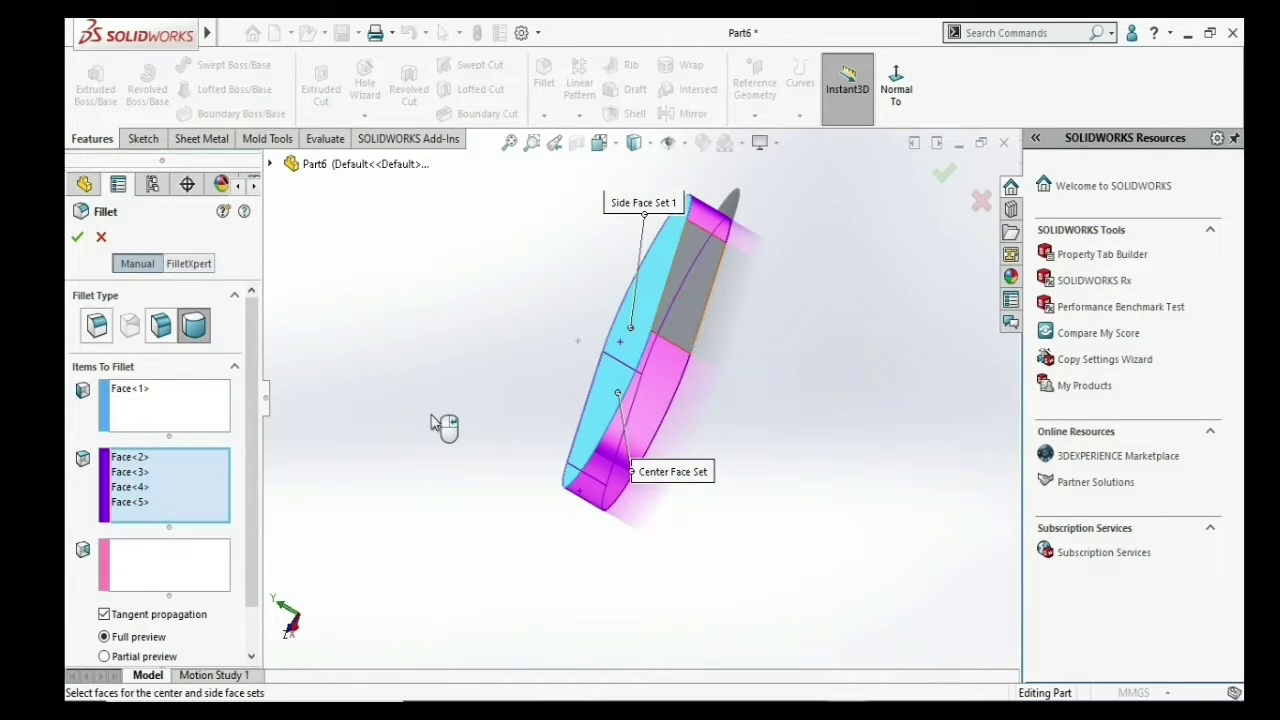
middle_drag(668, 464, 634, 383)
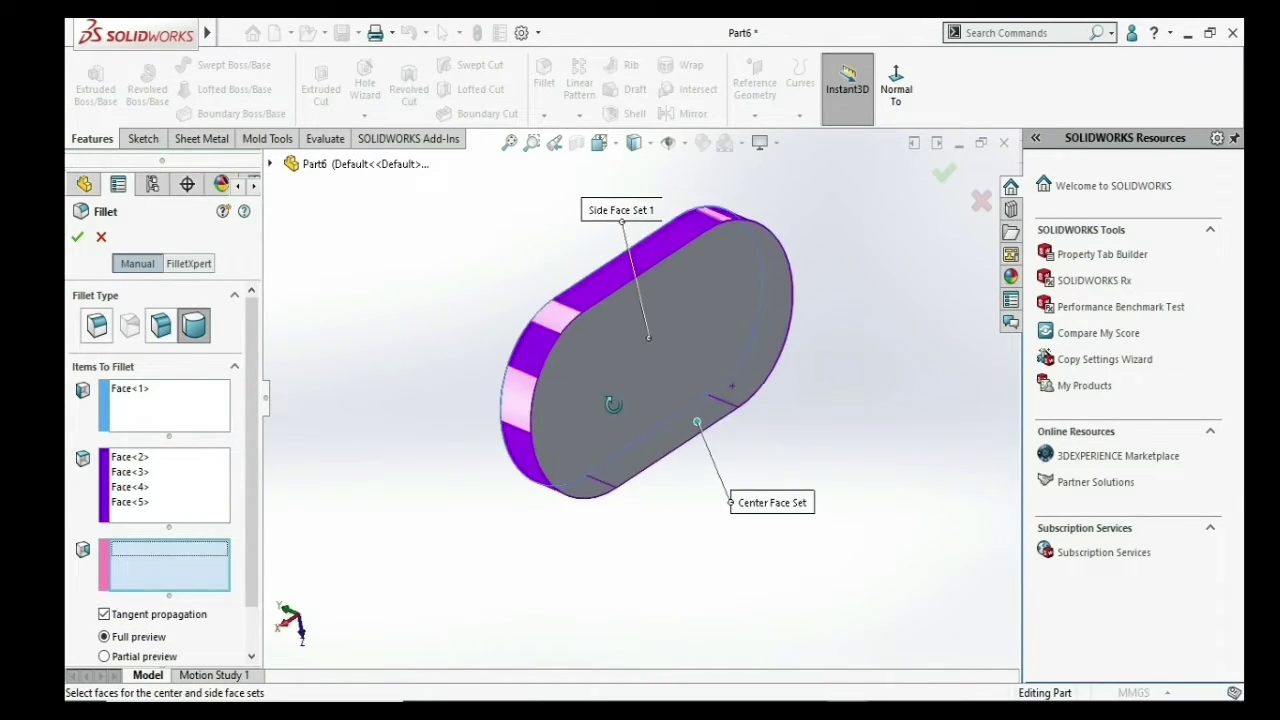
click(634, 383)
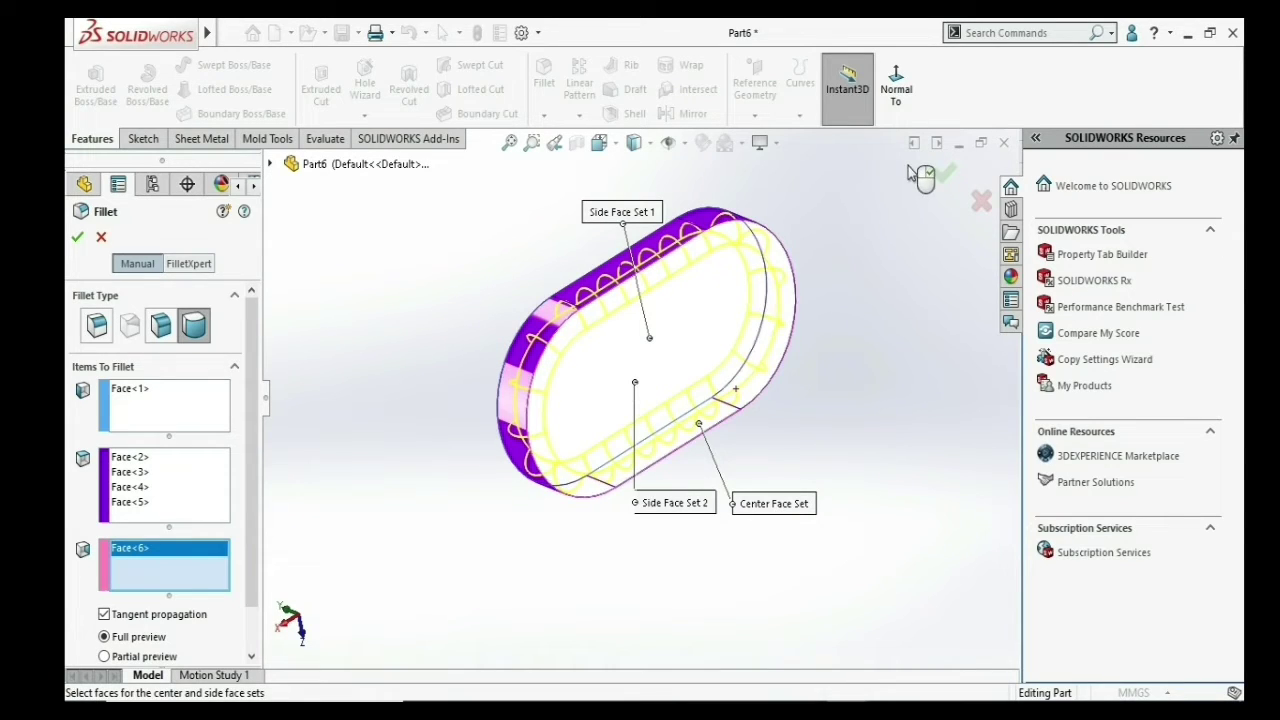
click(944, 174)
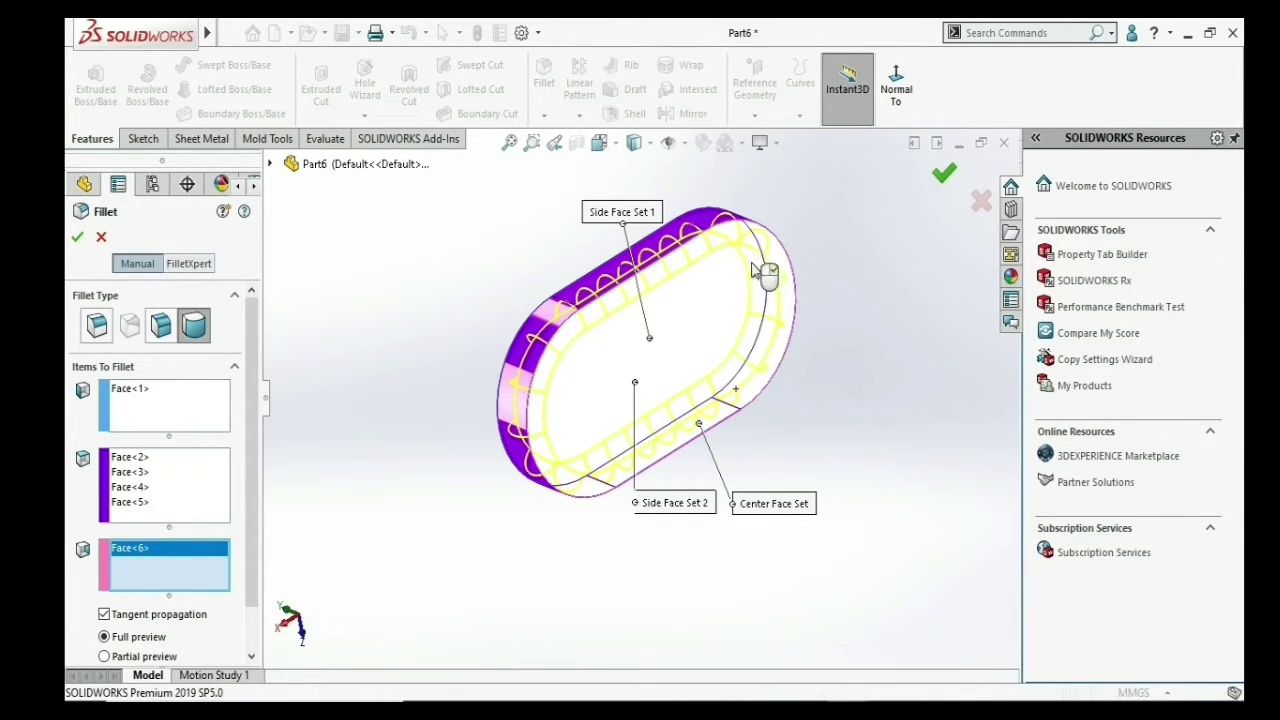
- Select Fillet2, Fillet3 and Fillet4 in the tree and delete them
mouse_move(657, 293)
middle_down()
mouse_move(768, 200)
mouse_move(728, 291)
mouse_move(577, 208)
middle_up()
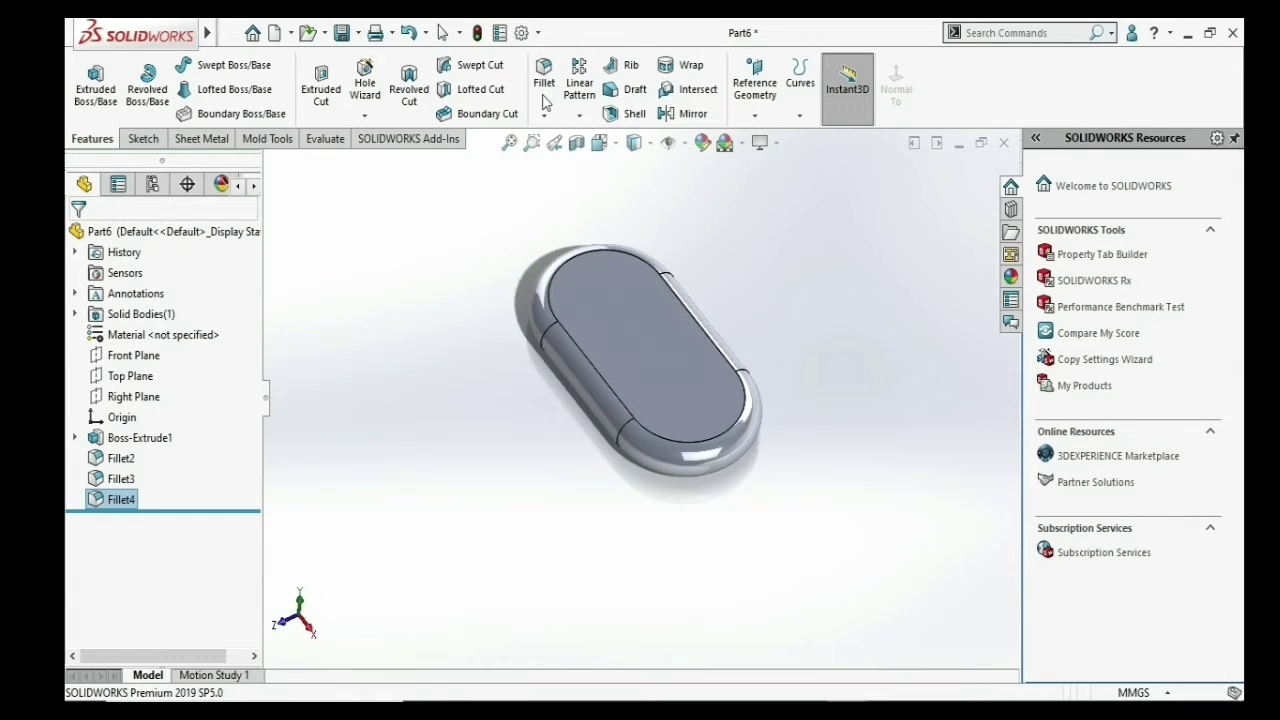
drag(113, 490, 95, 503)
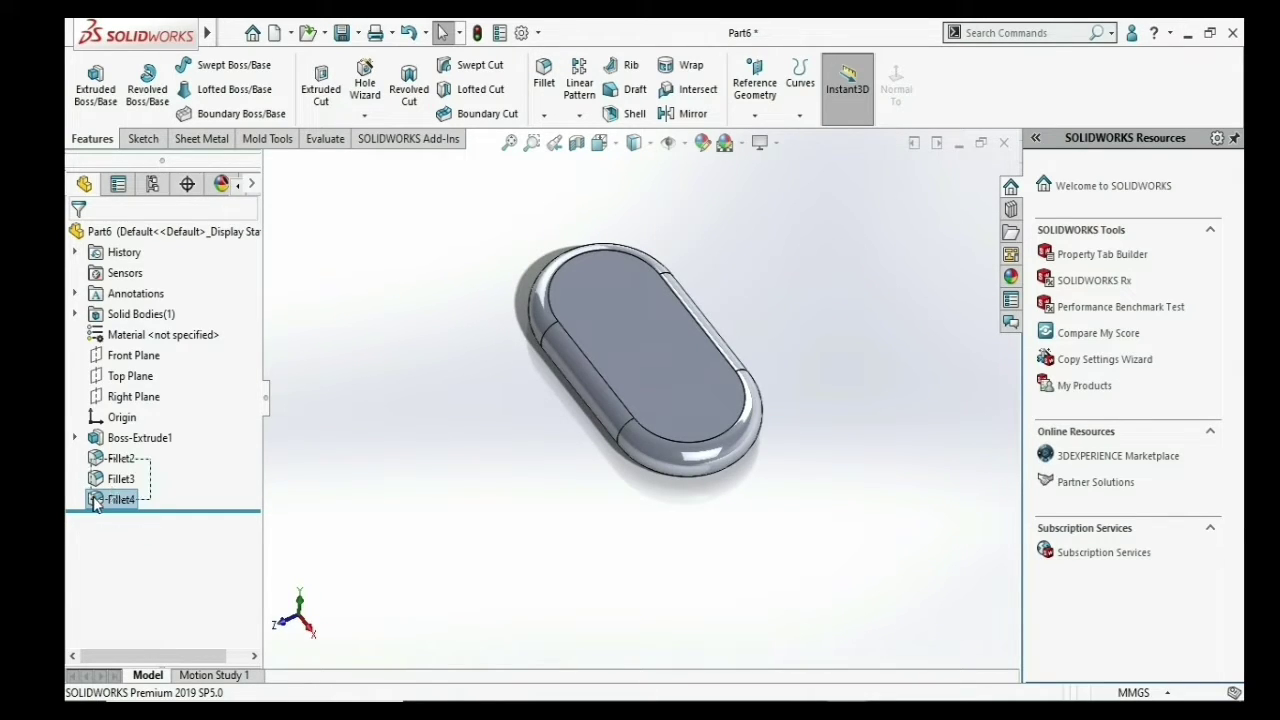
key(Delete)
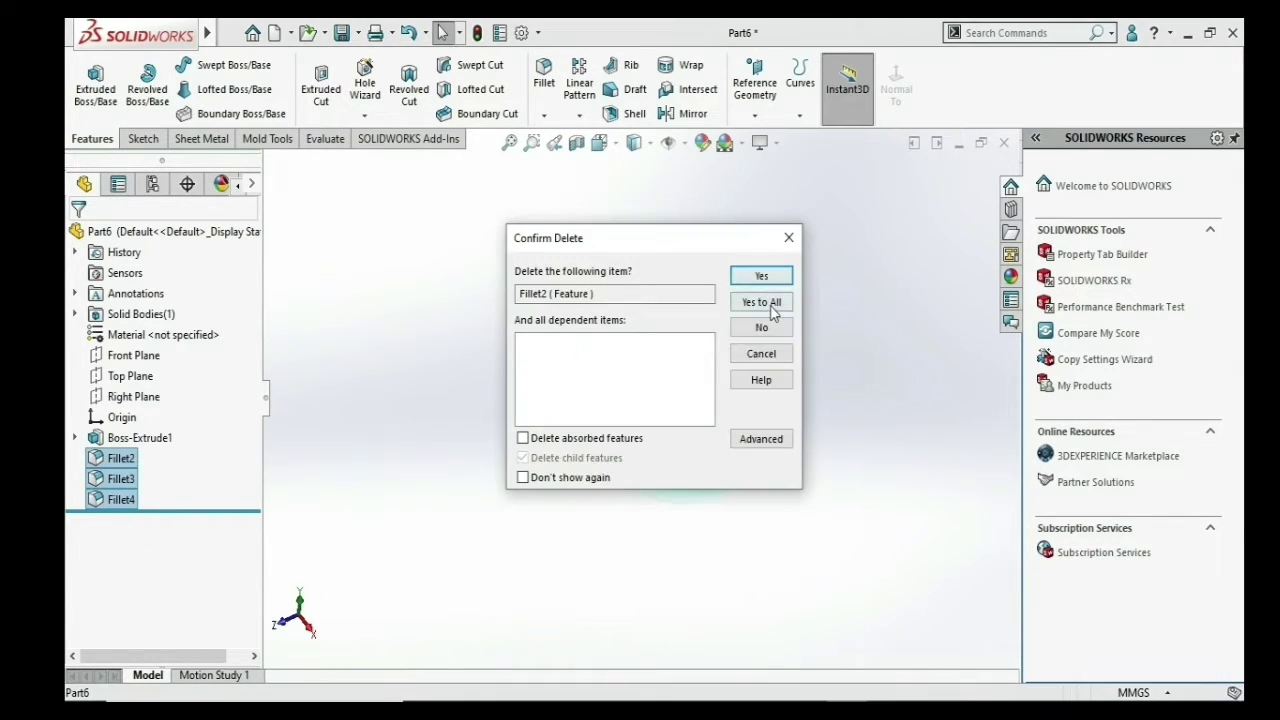
- Confirm deleting all three fillets with Yes to All and start a Chamfer feature
click(766, 302)
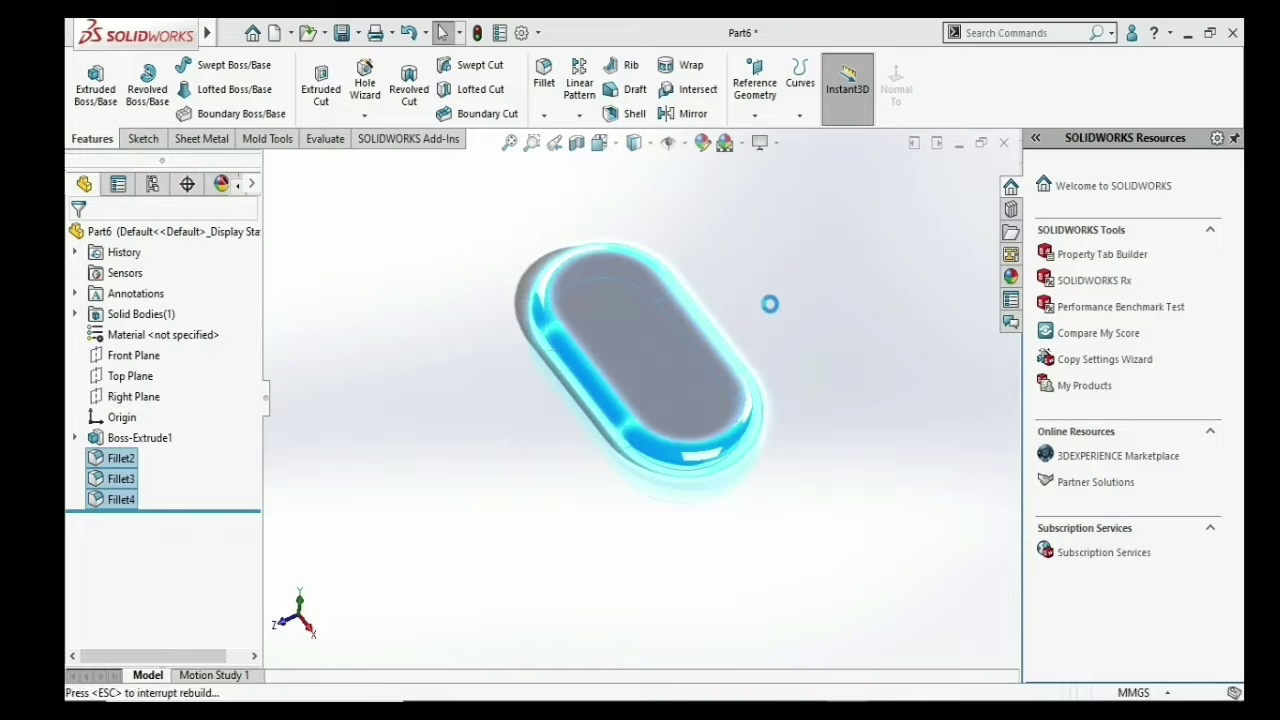
click(544, 116)
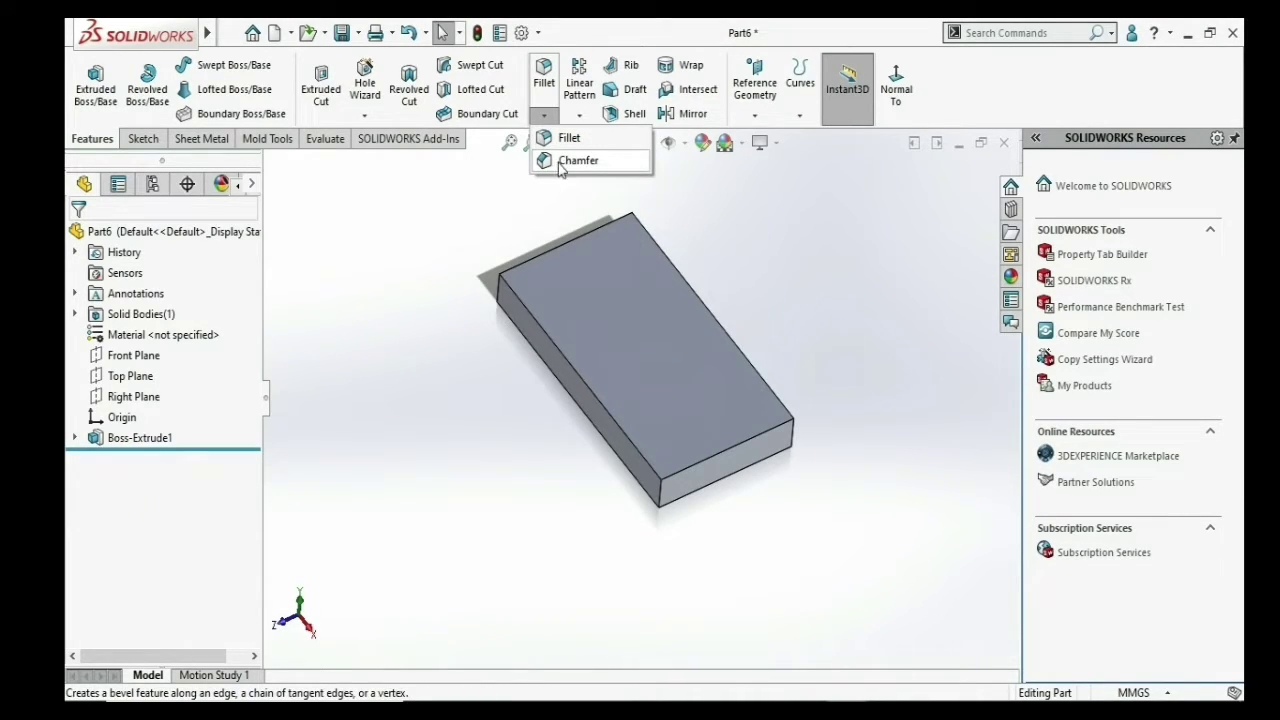
click(561, 162)
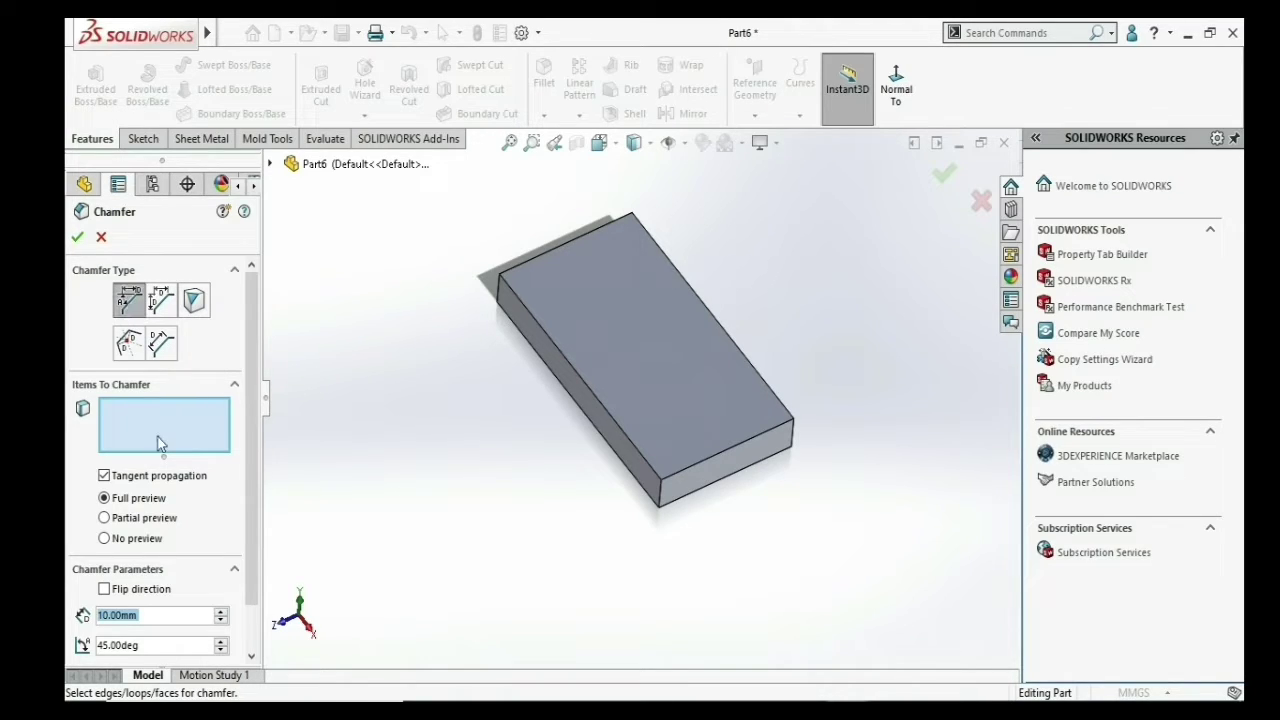
- Pick a top edge of the block to chamfer, testing and reverting Flip direction
click(137, 298)
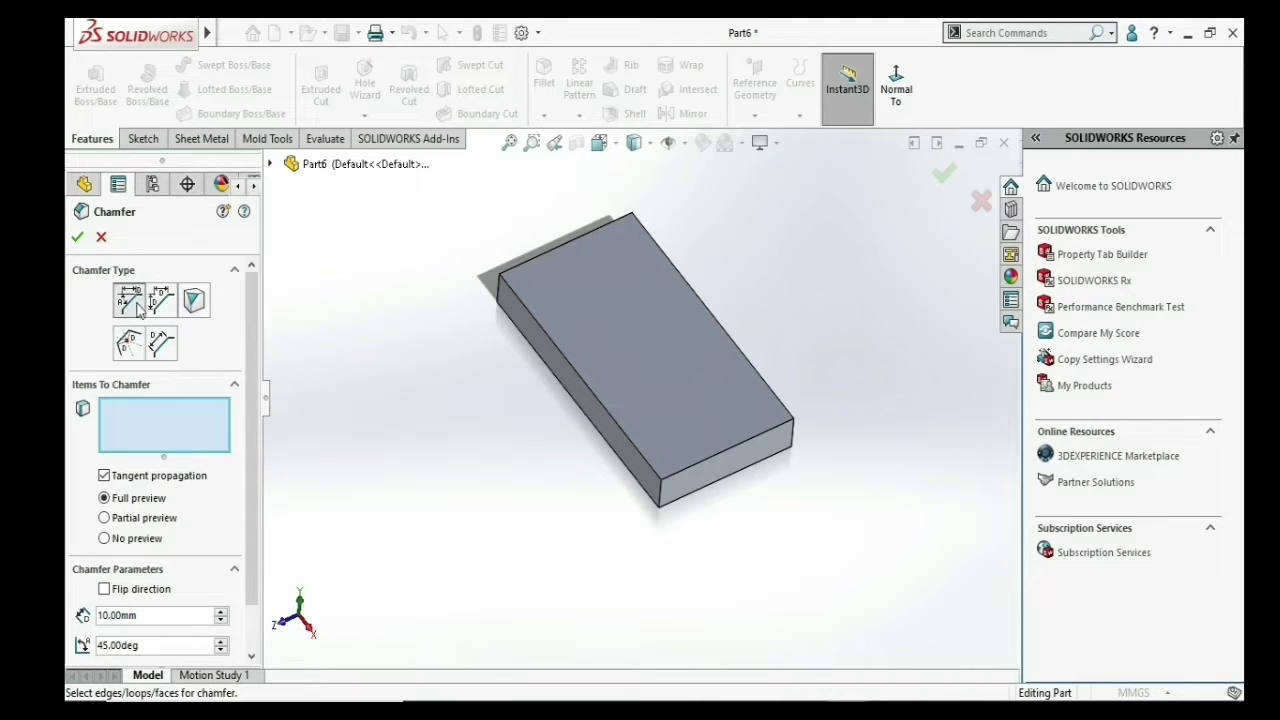
click(168, 443)
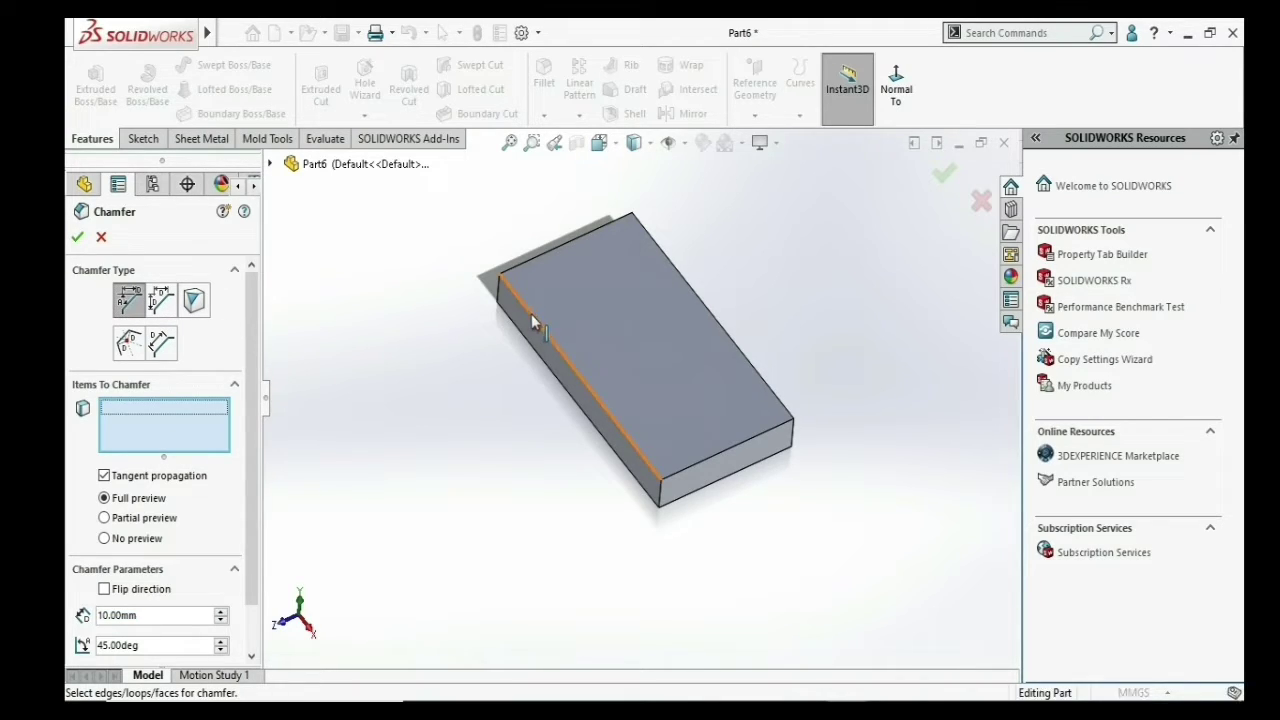
click(532, 318)
scroll(640, 432, down, 2)
scroll(690, 548, down, 2)
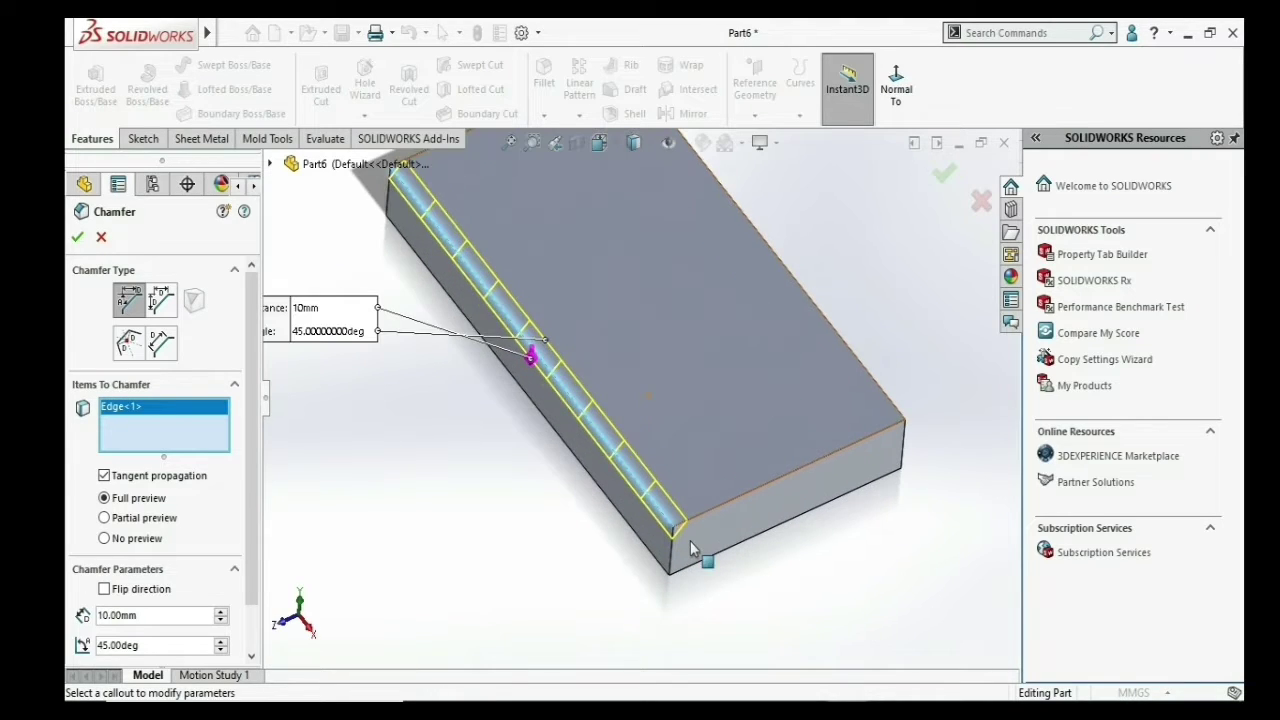
scroll(670, 550, up, 1)
scroll(623, 488, up, 3)
middle_drag(586, 423, 606, 457)
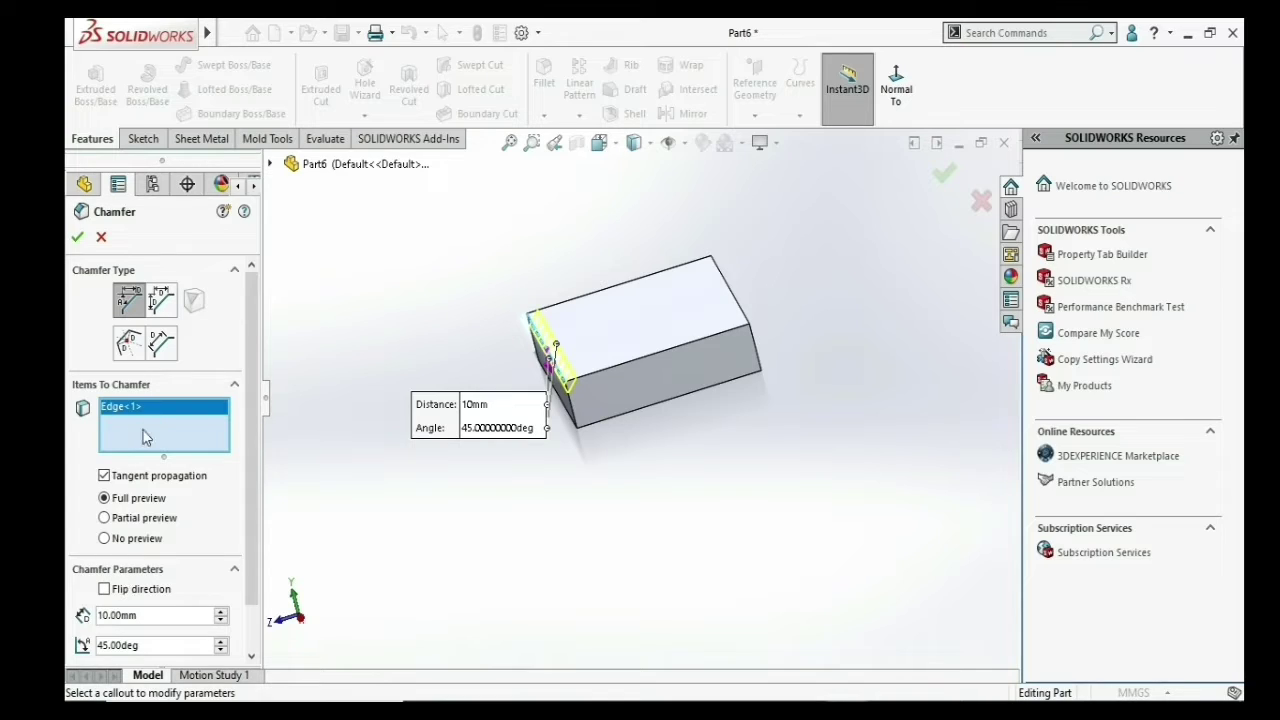
click(104, 590)
click(104, 590)
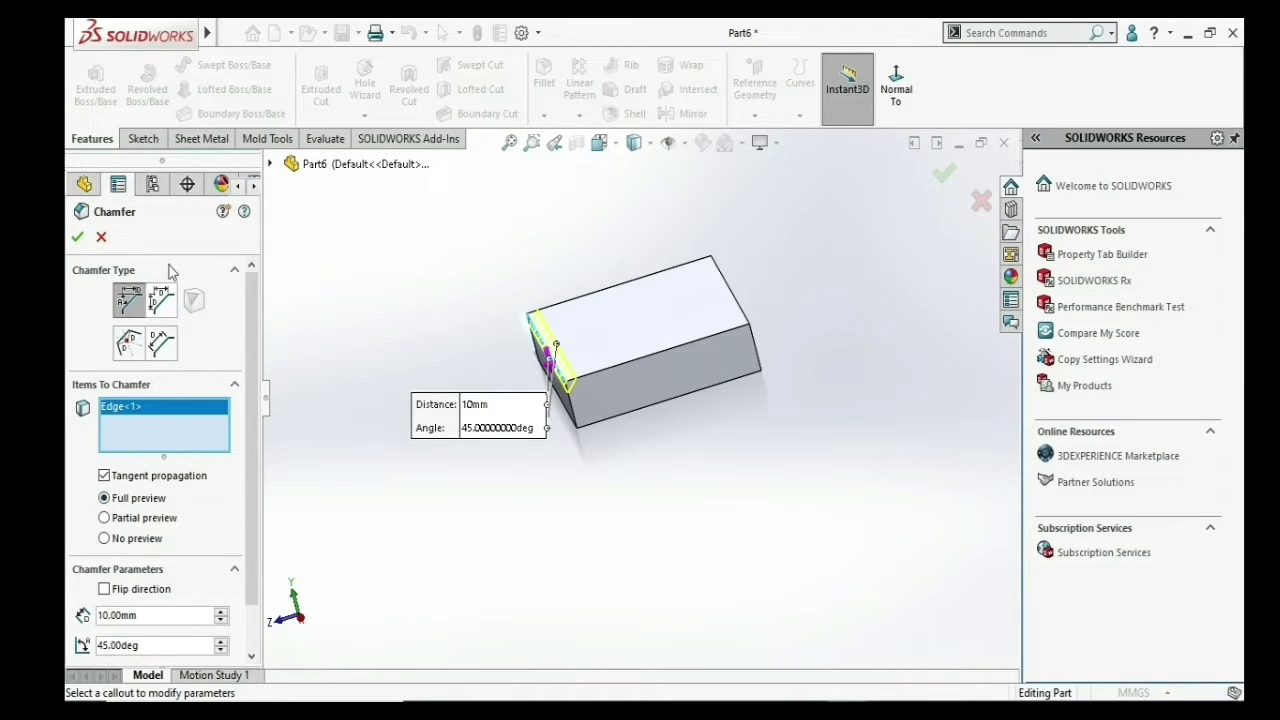
- Switch to a symmetric Distance Distance chamfer of 10 mm and create Chamfer1
click(162, 302)
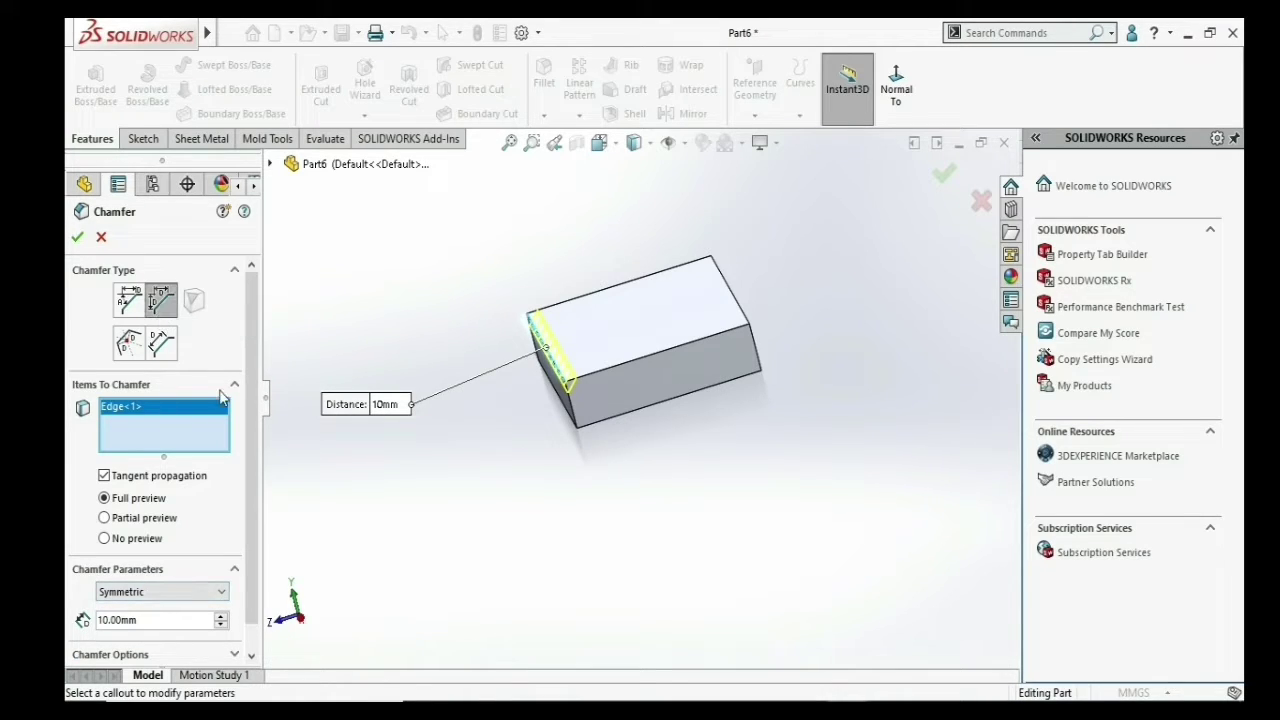
scroll(258, 400, down, 2)
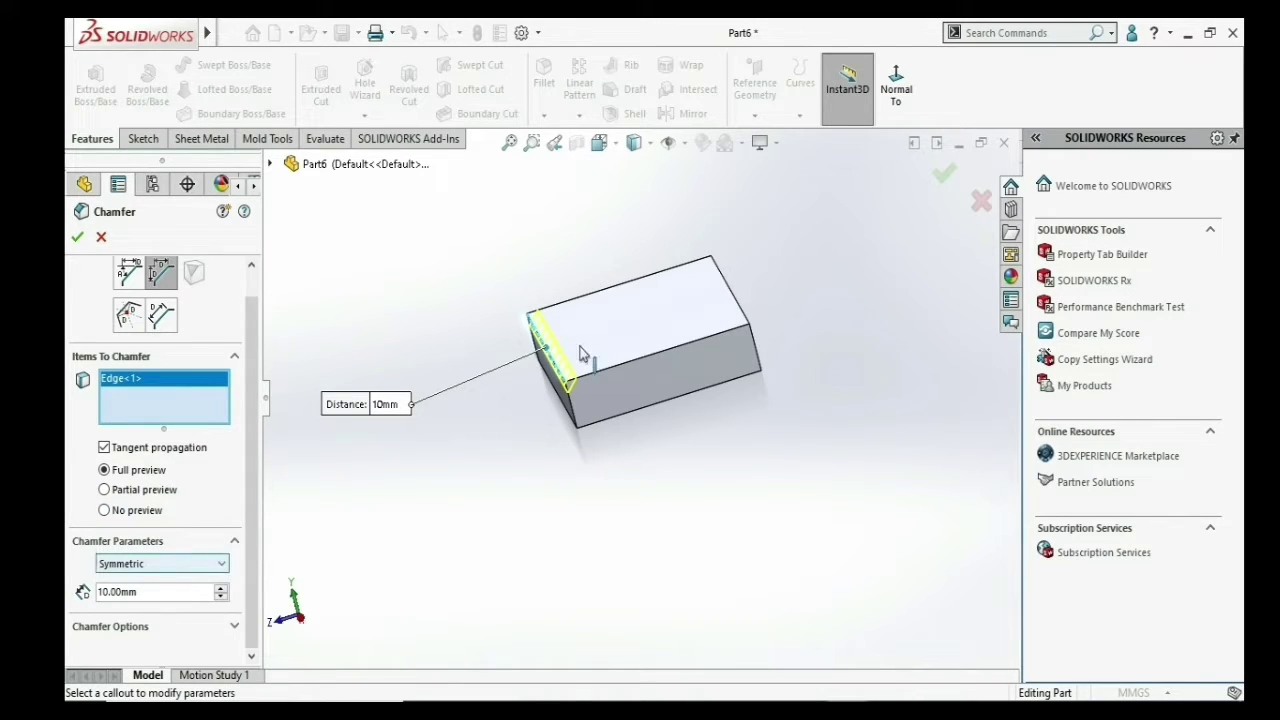
scroll(570, 370, down, 3)
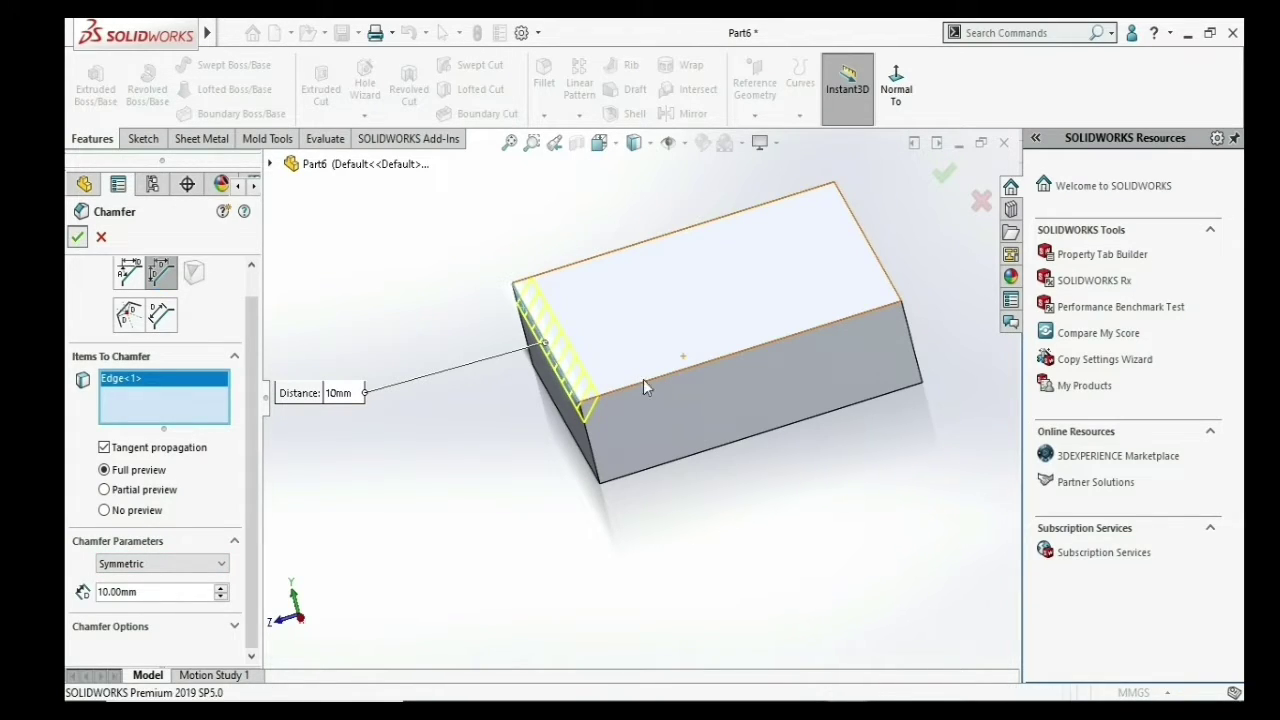
key(Return)
scroll(588, 405, down, 3)
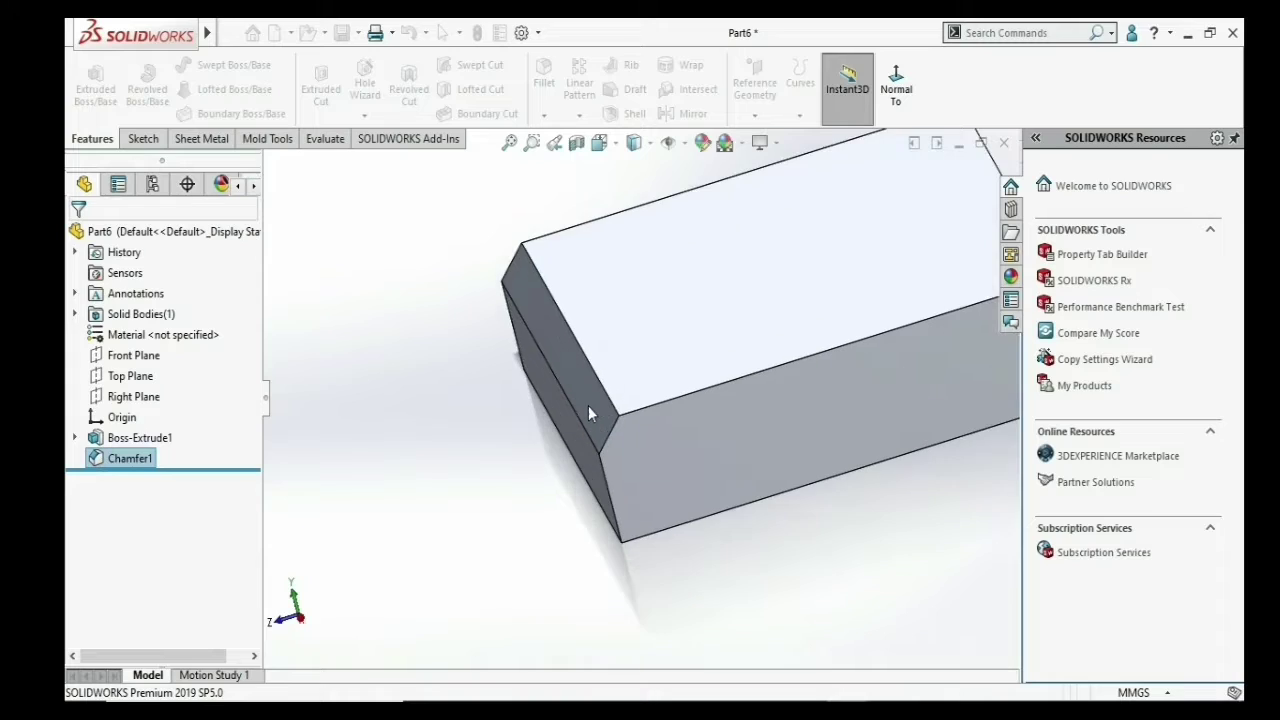
scroll(590, 407, up, 3)
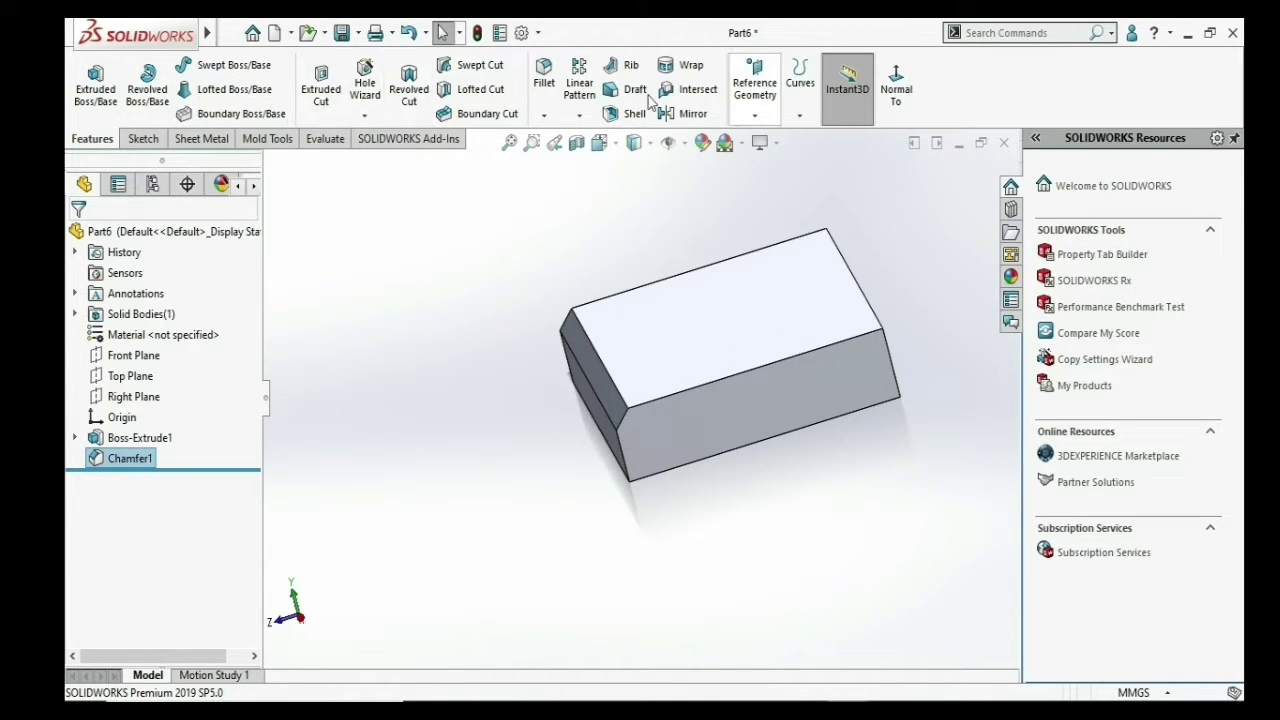
click(543, 115)
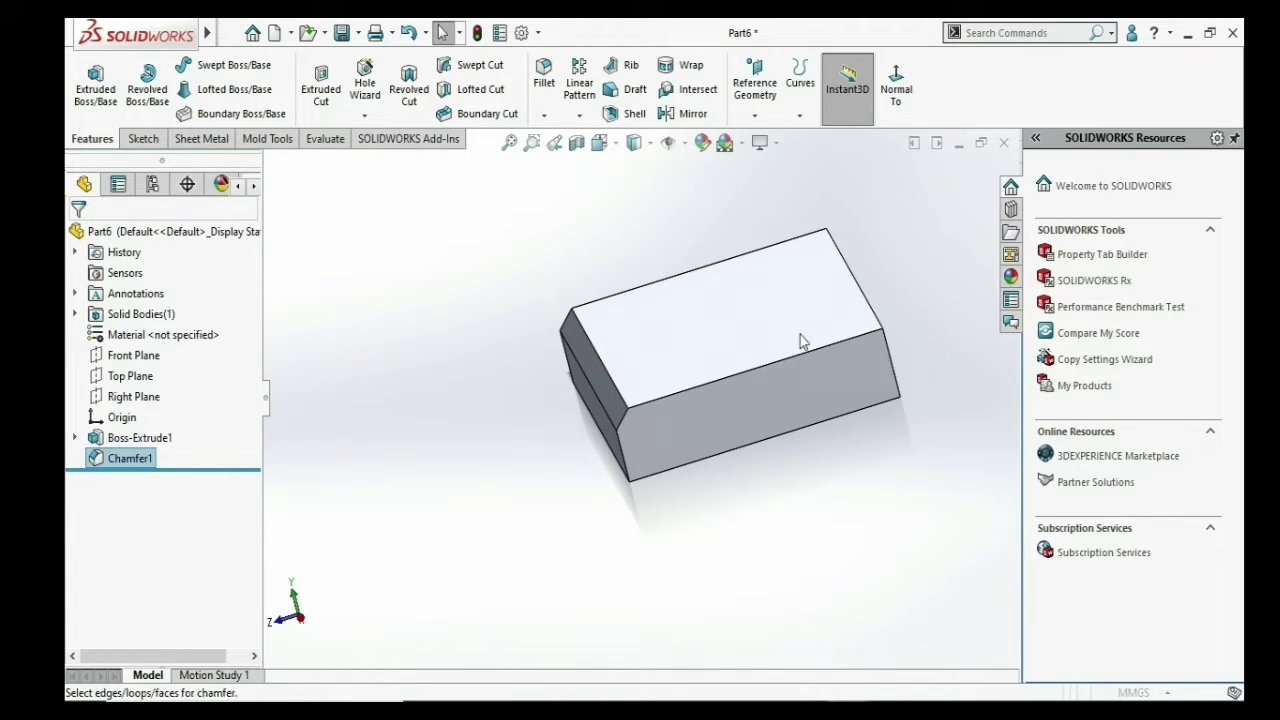
- Start a vertex chamfer on the block's top right corner
key(Return)
click(200, 303)
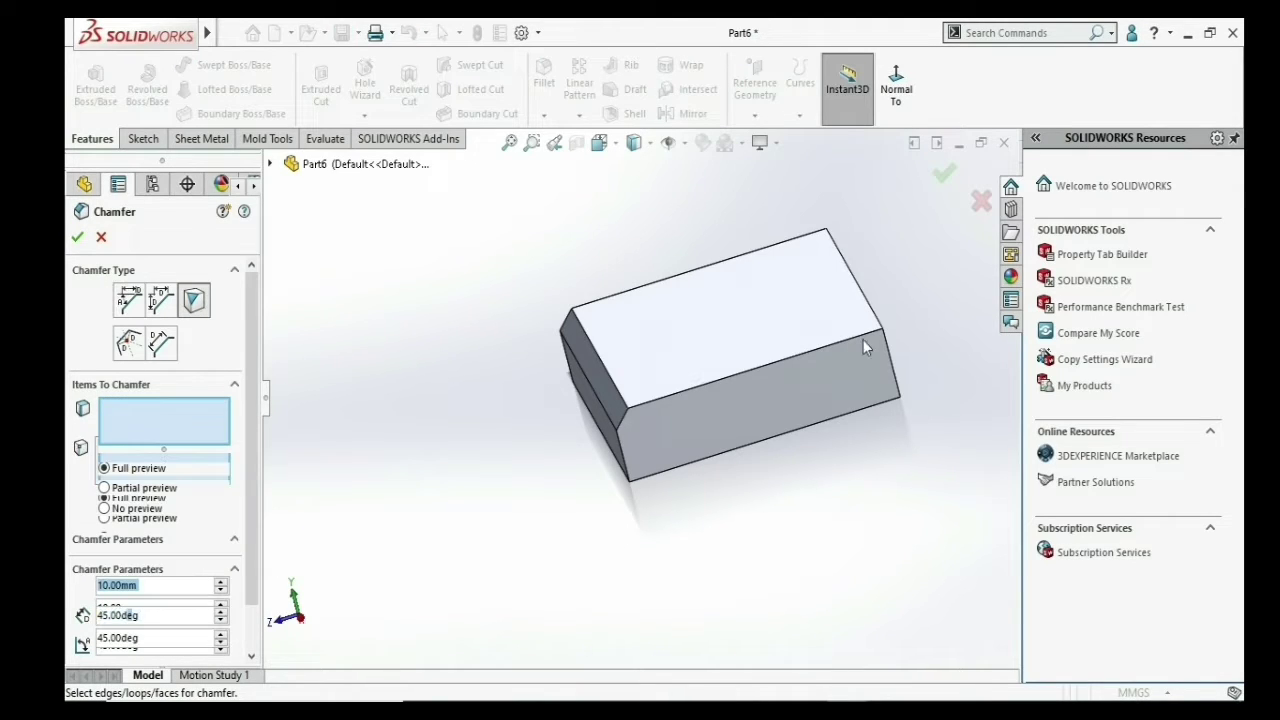
click(883, 333)
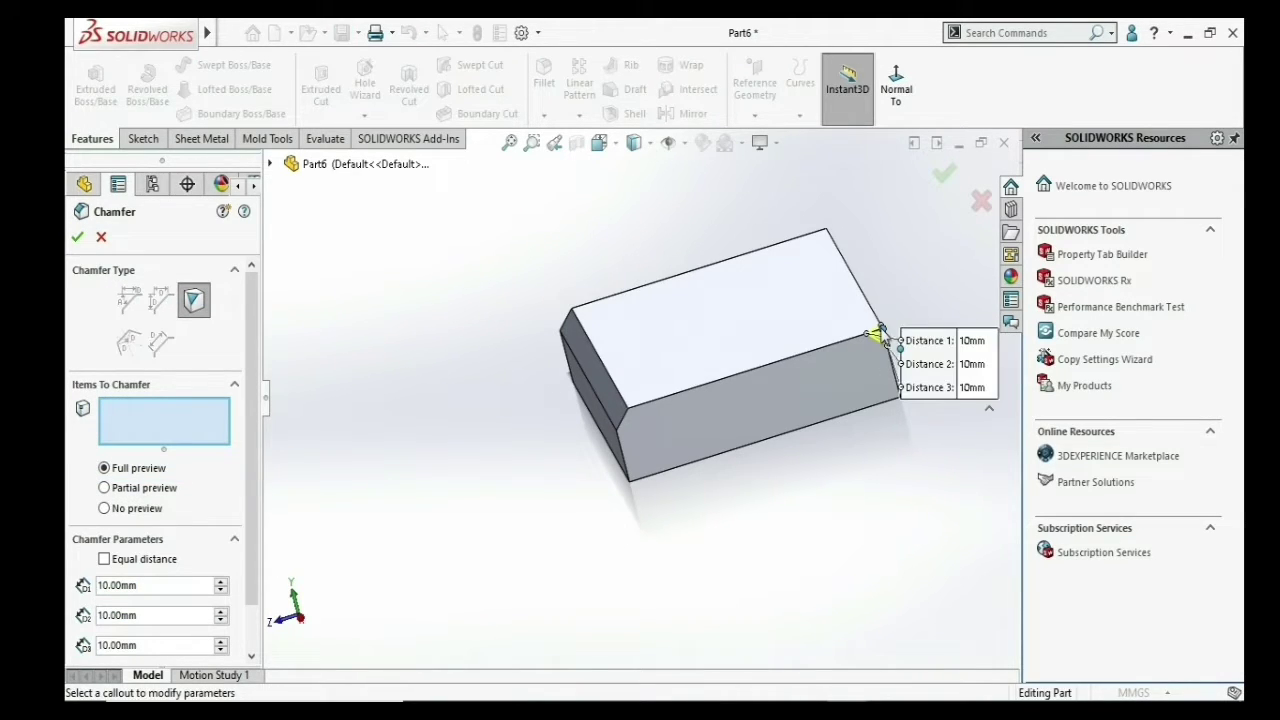
scroll(880, 340, down, 2)
scroll(860, 390, down, 2)
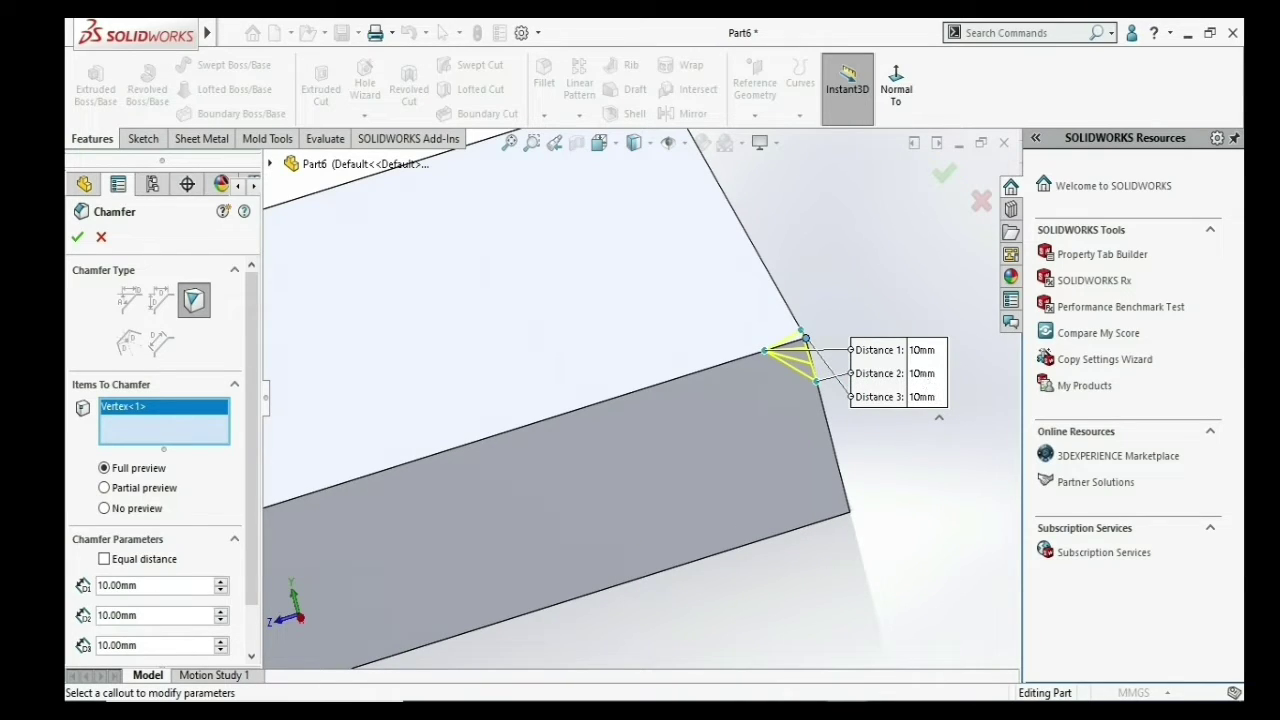
- Set the second distance to 20 mm and accept the 10/20/10 mm vertex chamfer
click(923, 374)
text(20)
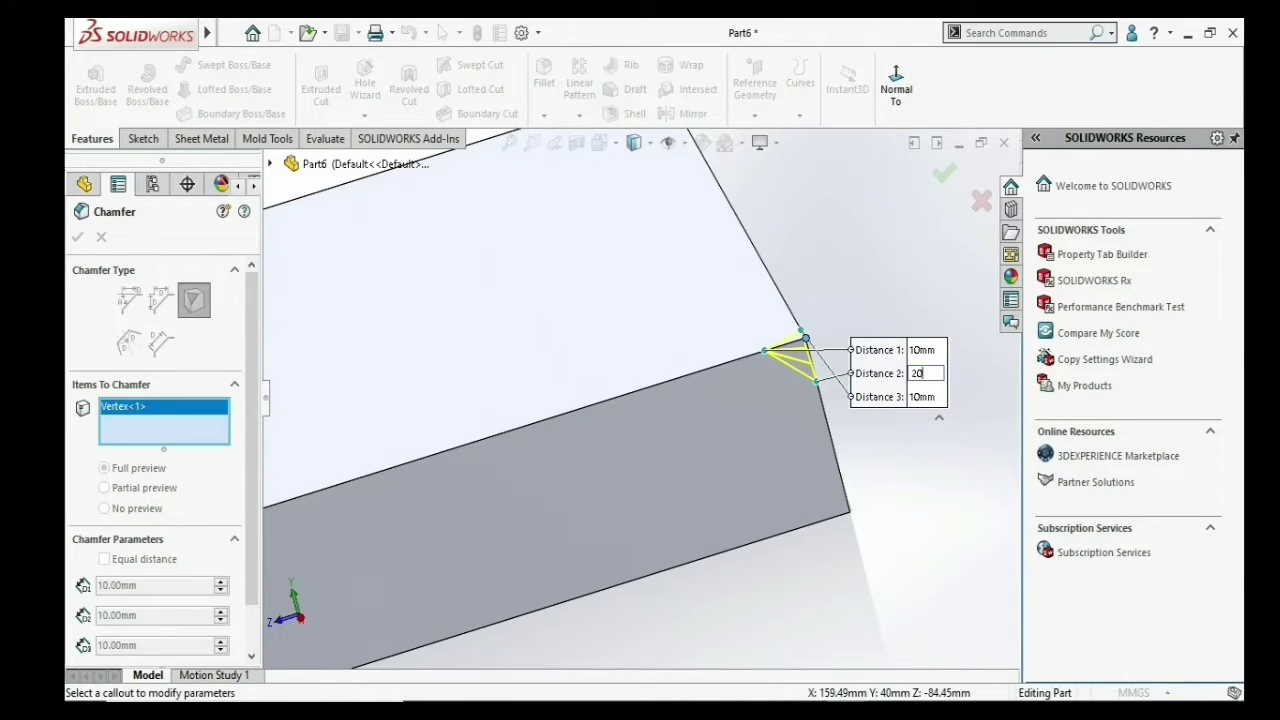
key(Return)
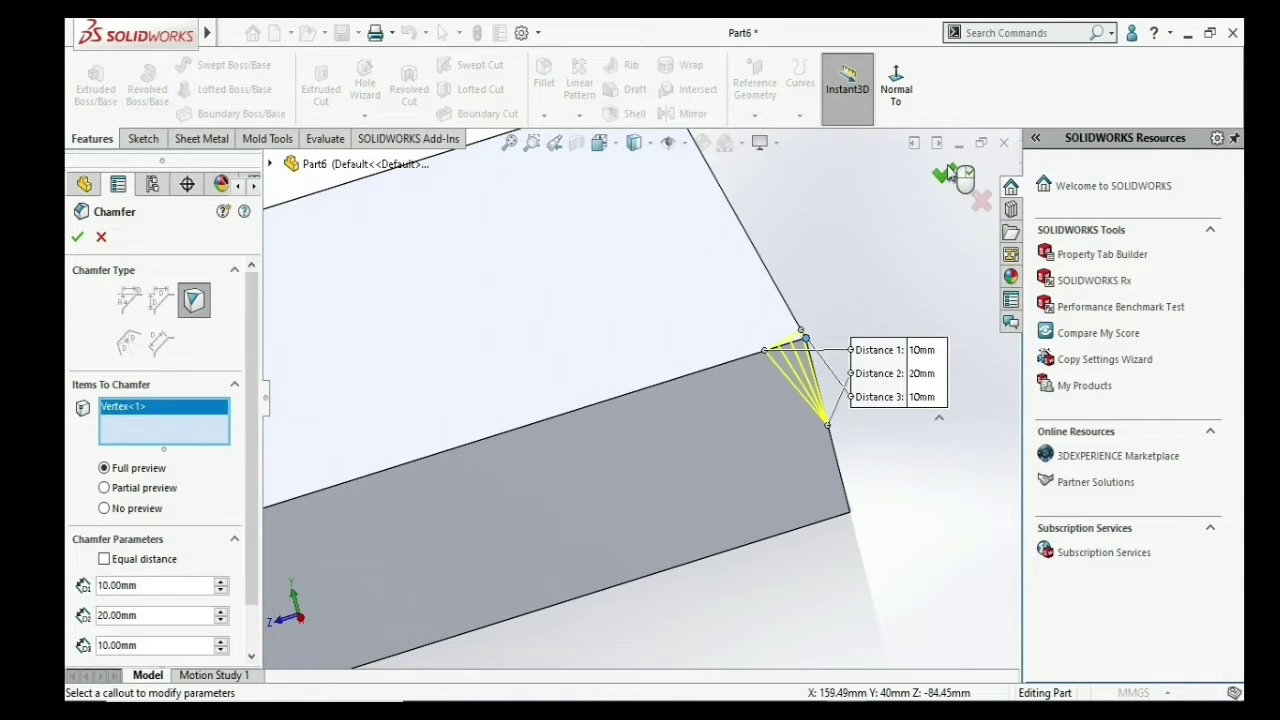
right_click(910, 237)
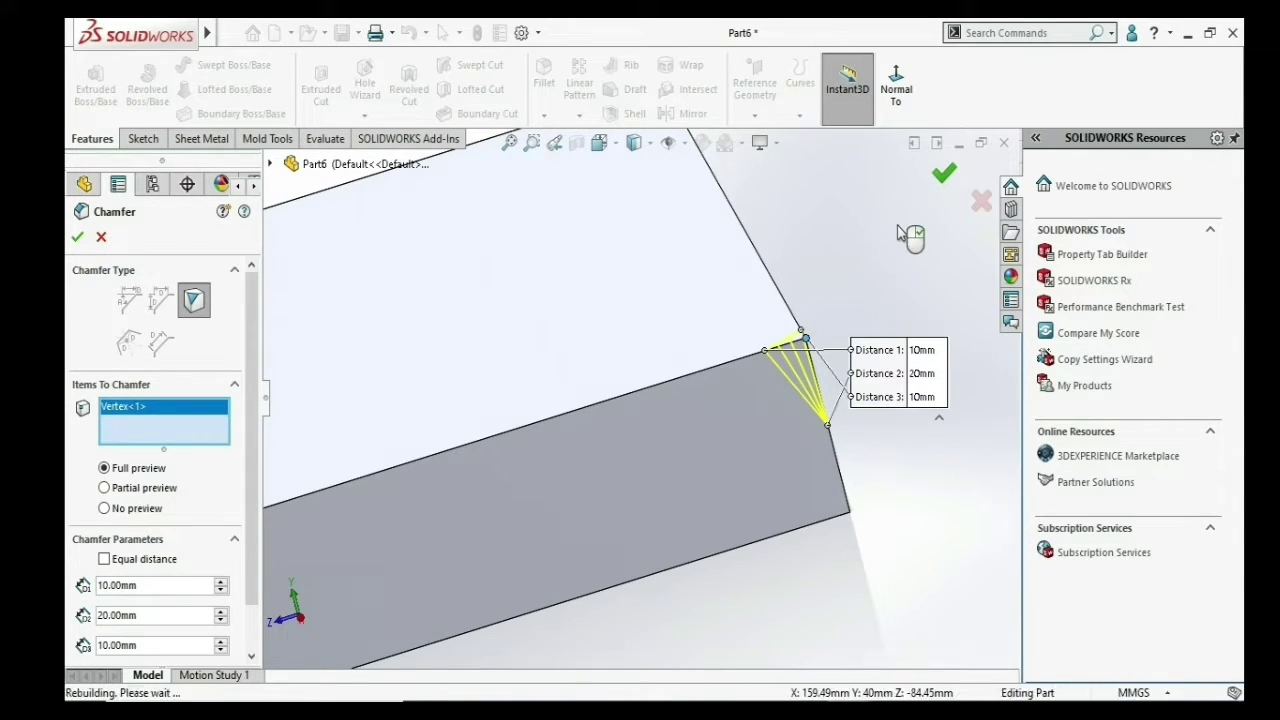
key(f)
mouse_move(798, 293)
middle_down()
mouse_move(766, 329)
mouse_move(820, 314)
mouse_move(563, 575)
middle_up()
scroll(565, 575, down, 3)
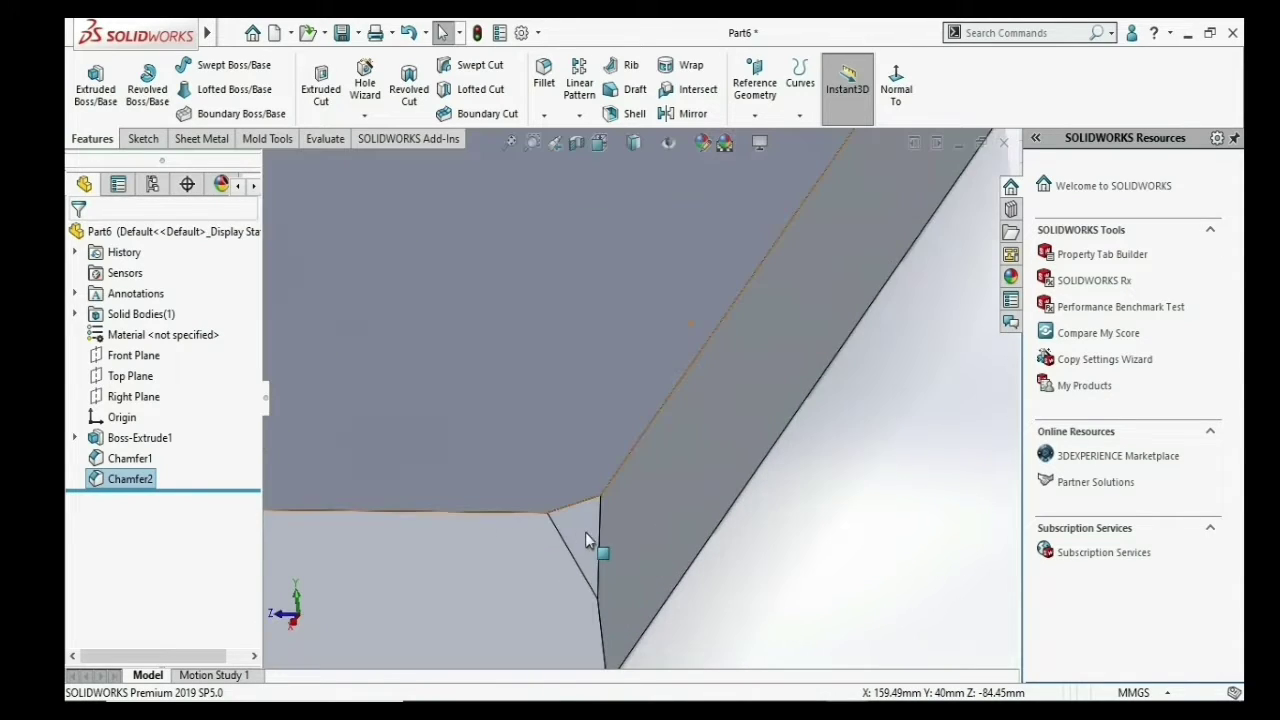
scroll(585, 532, down, 3)
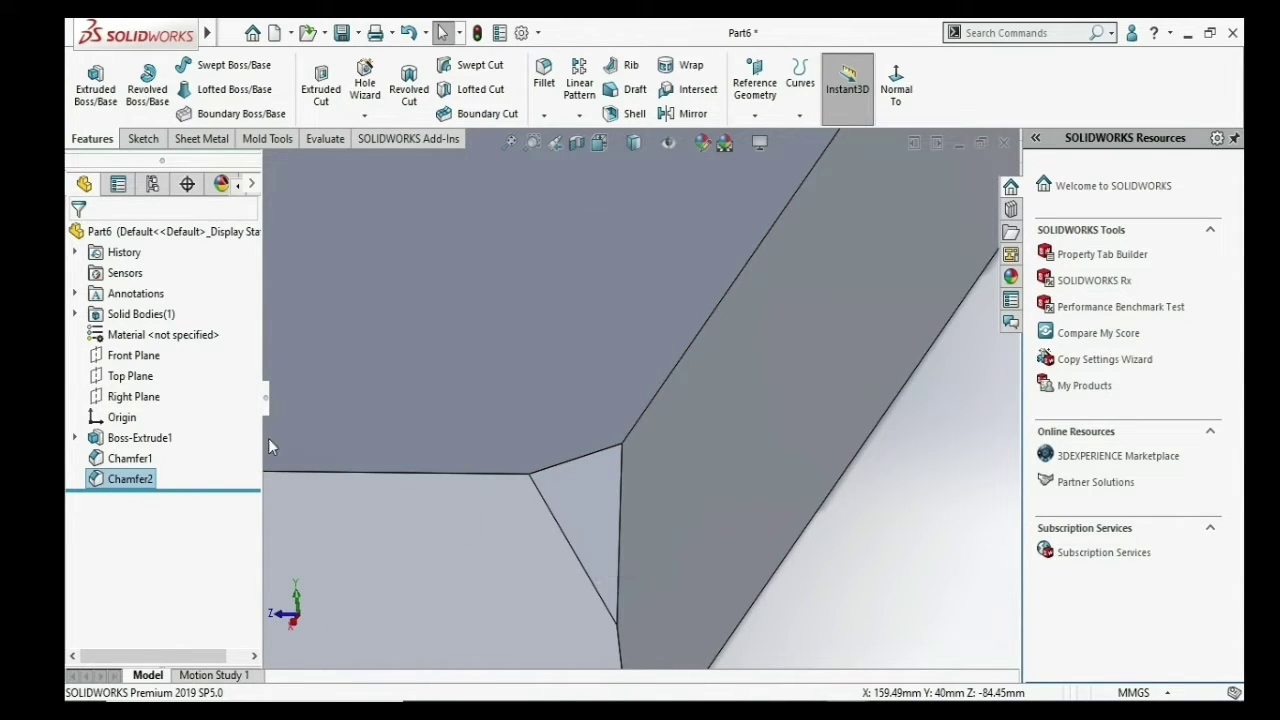
key(f)
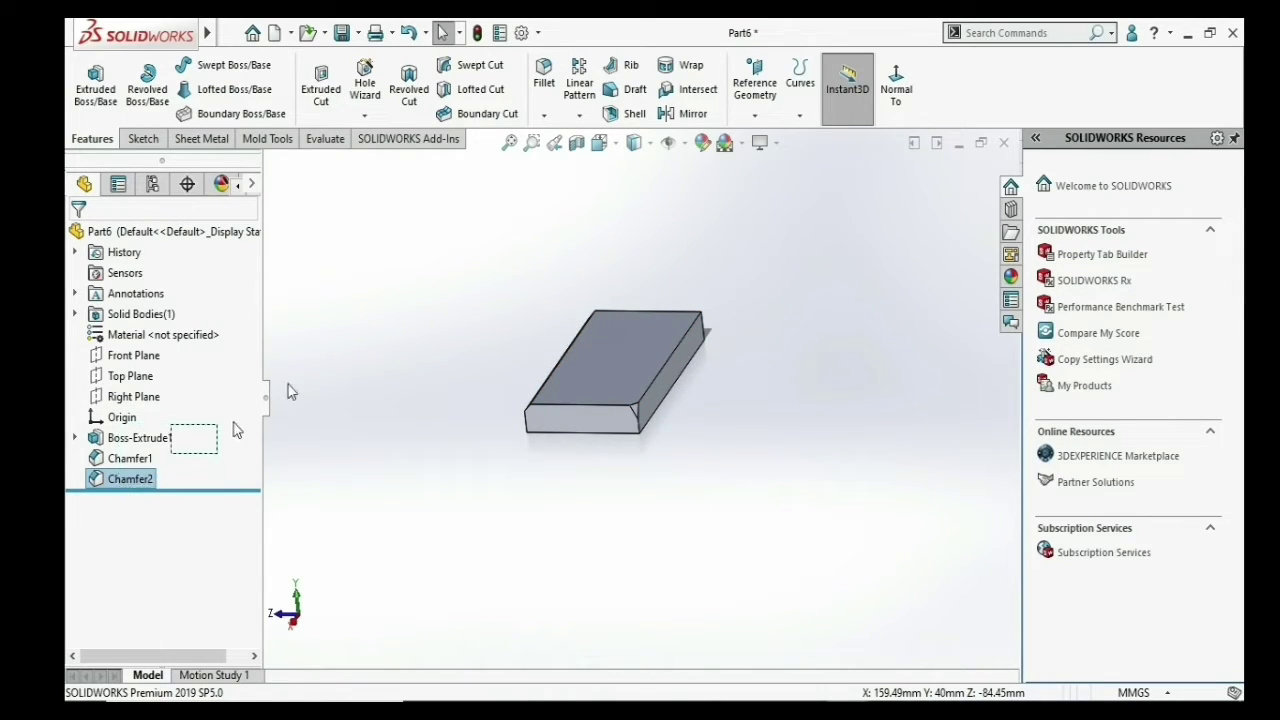
- Delete Chamfer2 and Chamfer1 from the FeatureManager tree, confirming each
drag(120, 492, 369, 363)
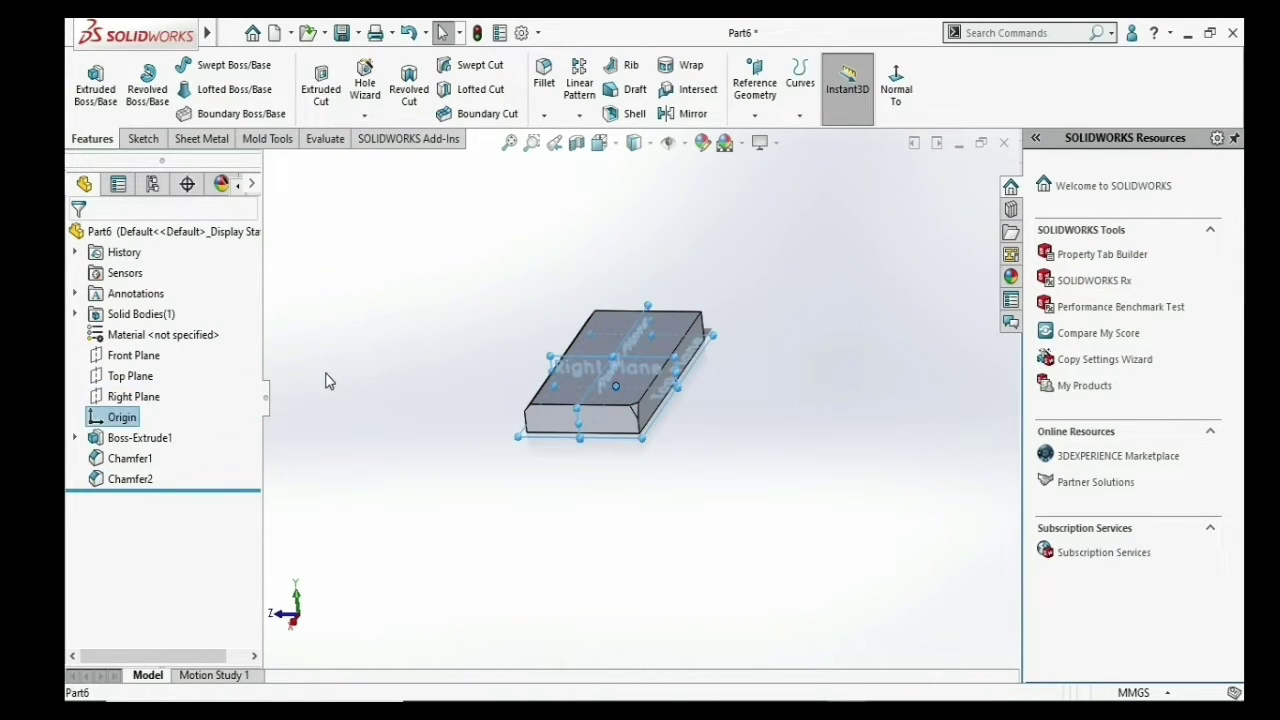
click(140, 459)
click(144, 481)
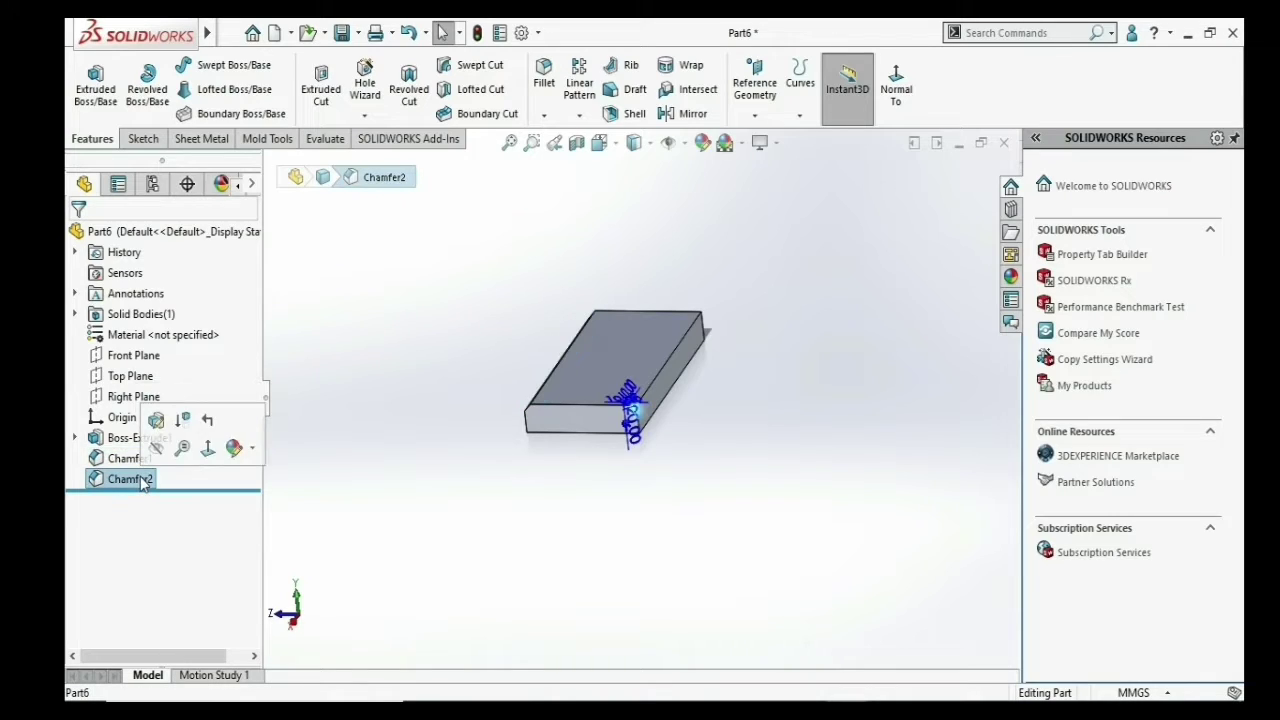
key(Delete)
click(743, 284)
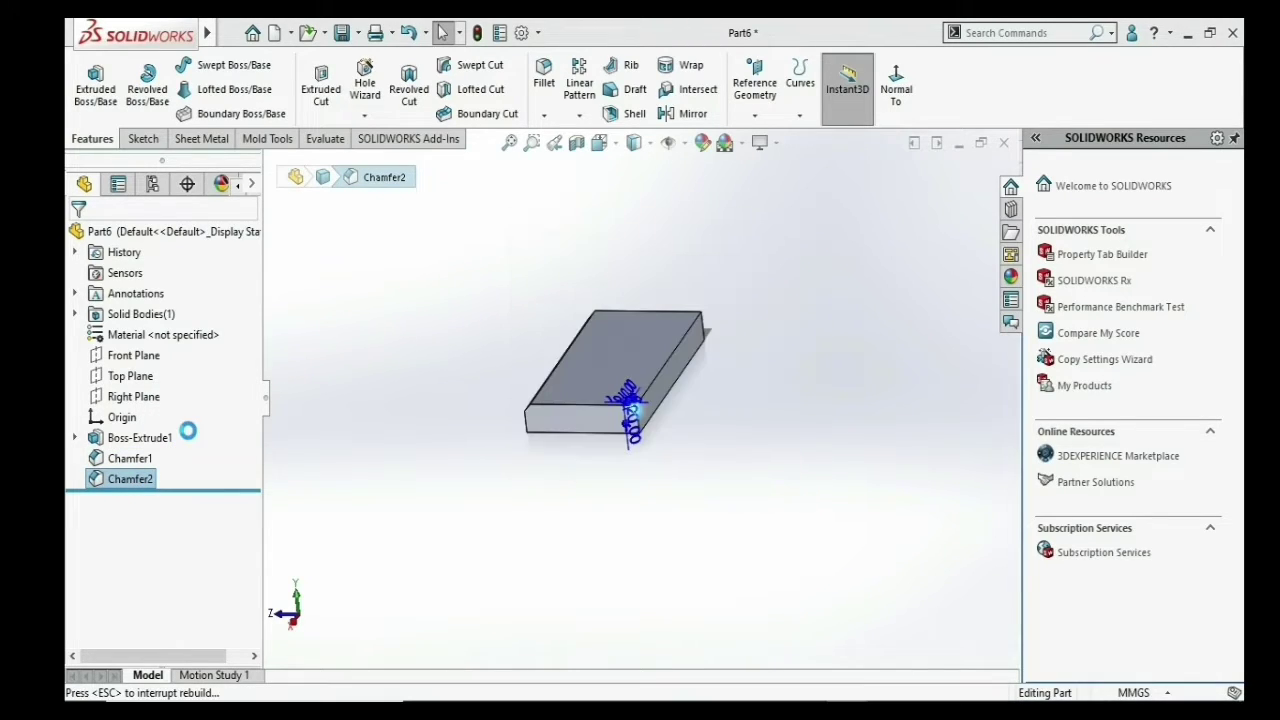
click(125, 462)
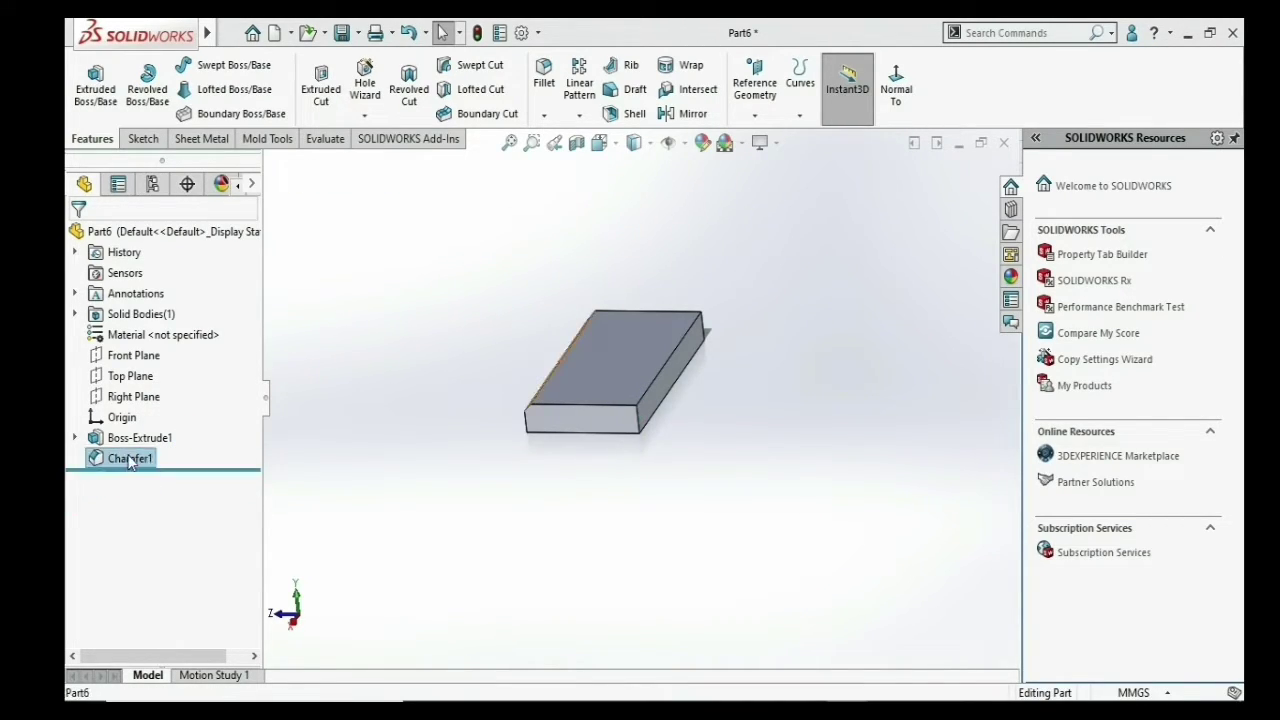
key(Delete)
click(760, 276)
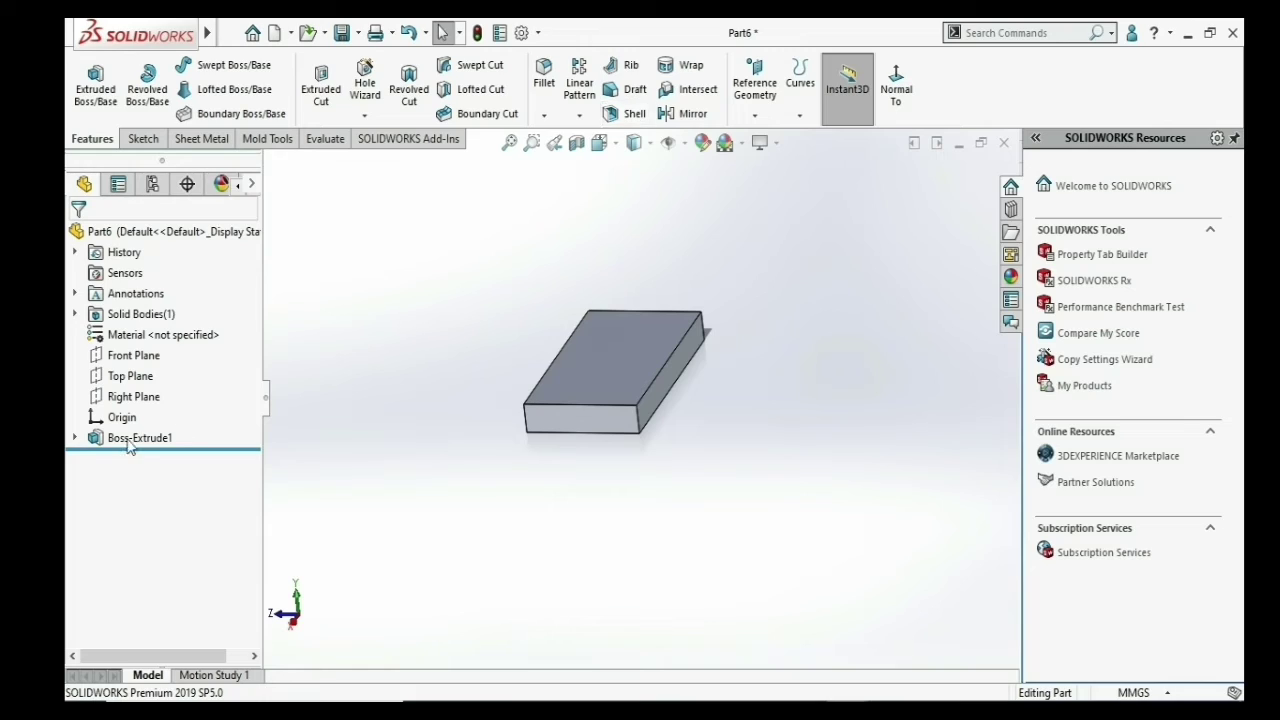
- Drag the block's top face upward with Instant3D to make it much taller
click(641, 322)
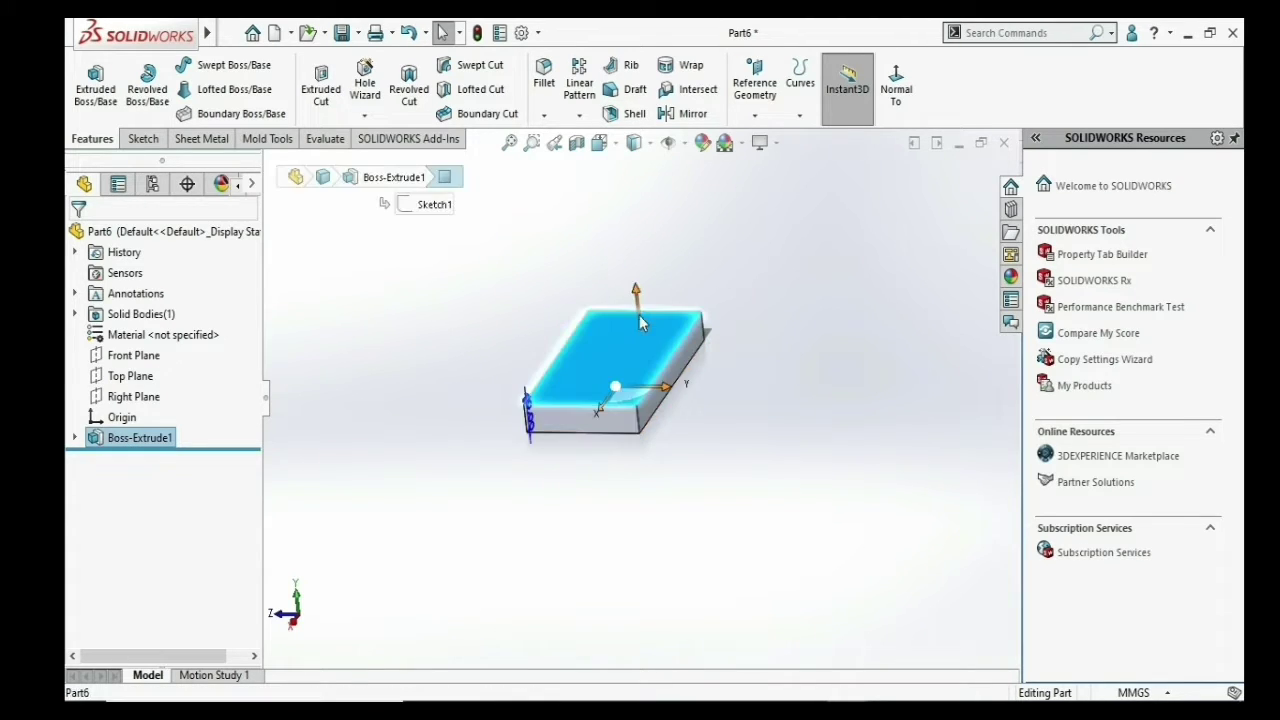
drag(634, 287, 628, 208)
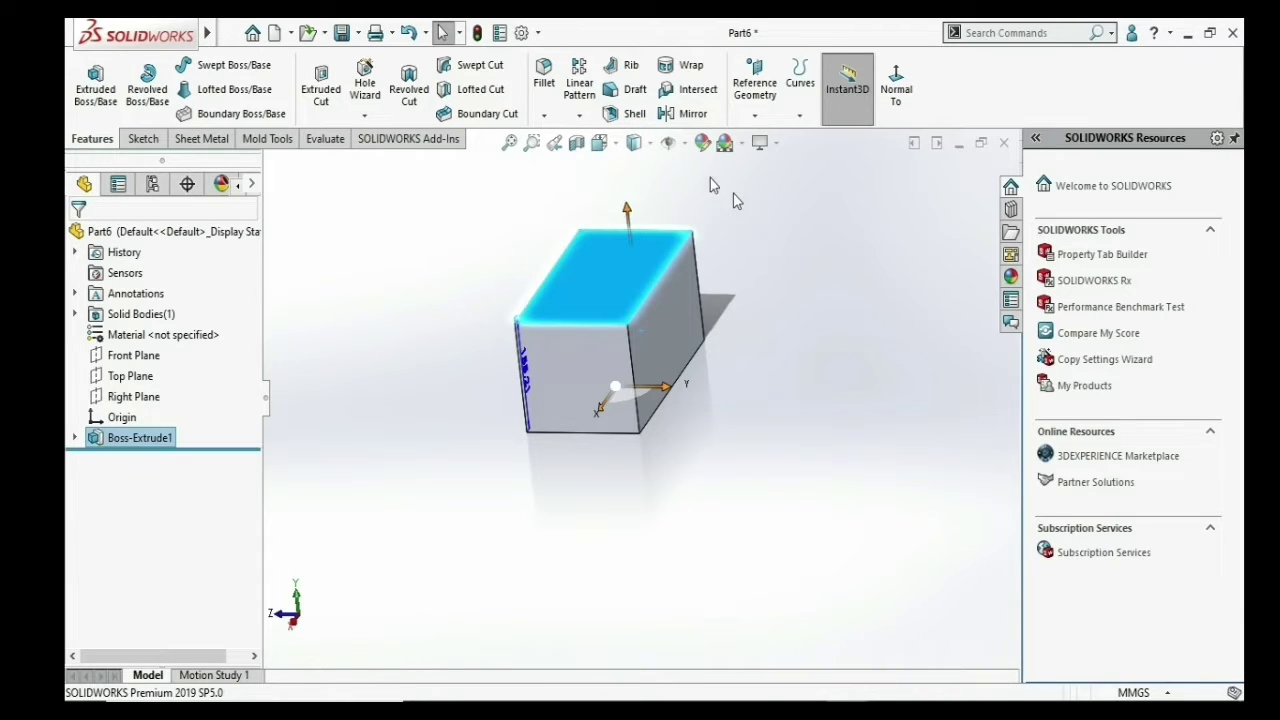
click(667, 162)
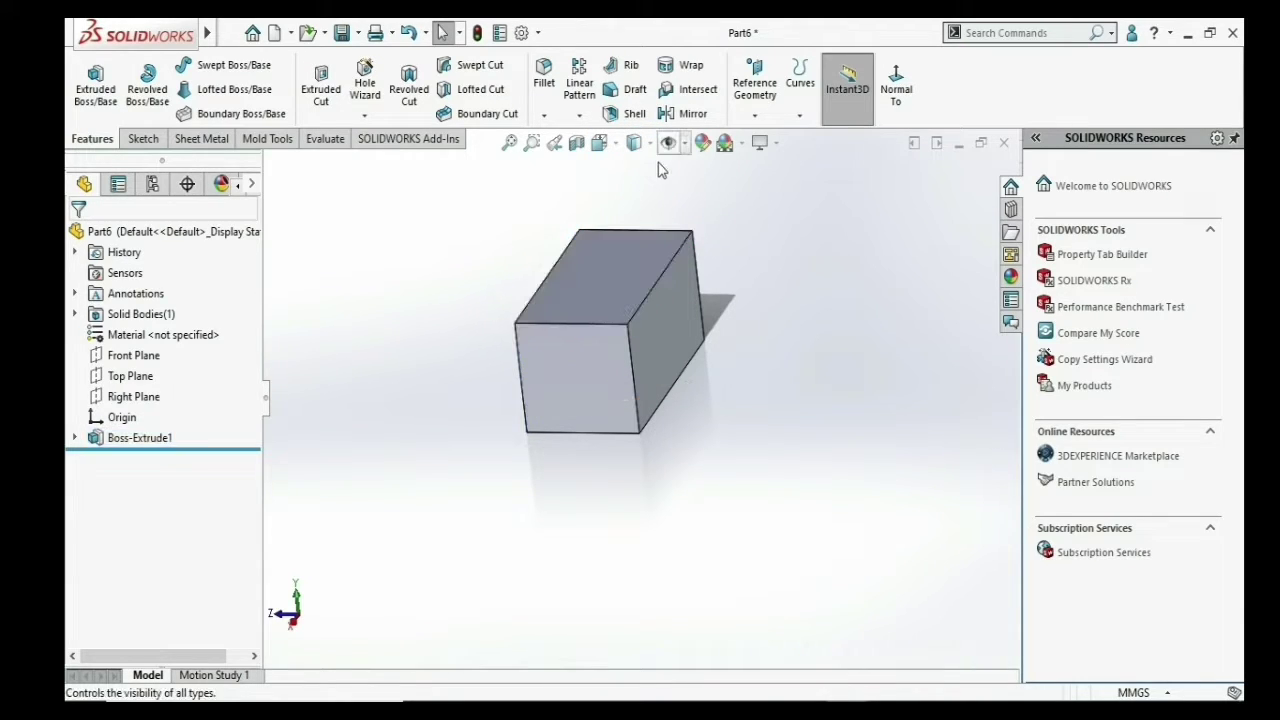
- Create a 5 mm shell with the top and front faces removed
click(630, 116)
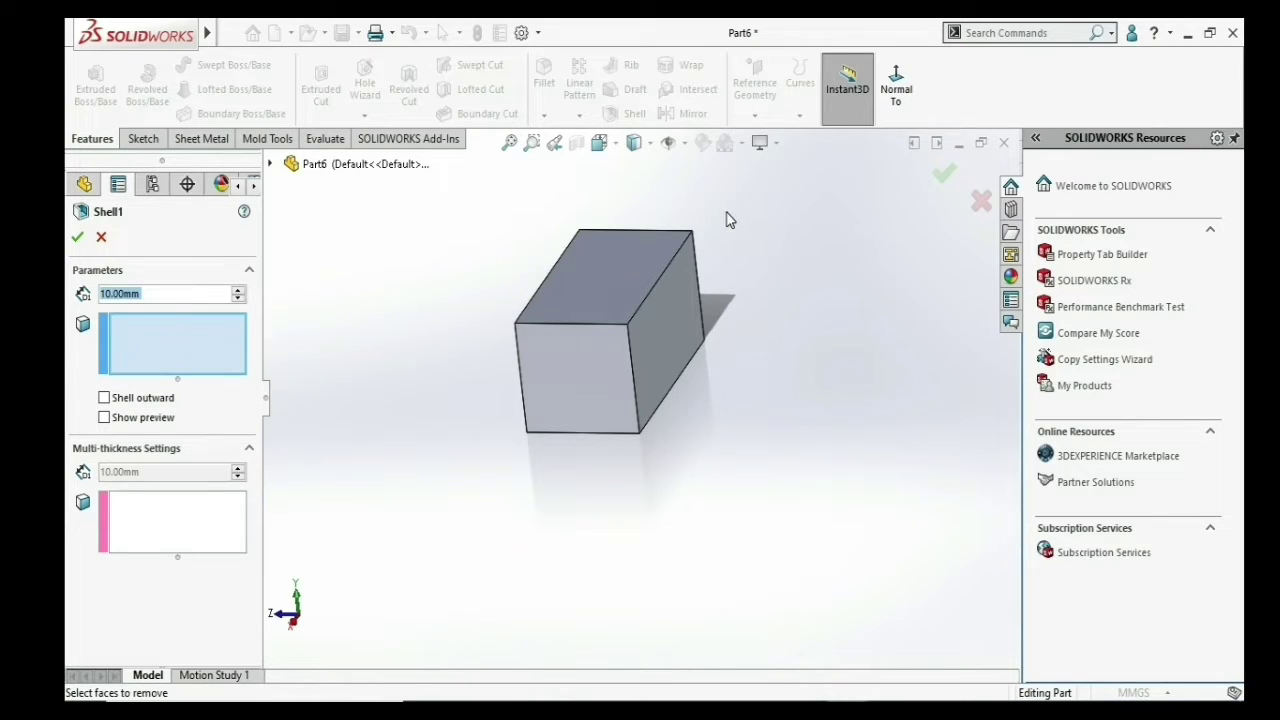
click(611, 272)
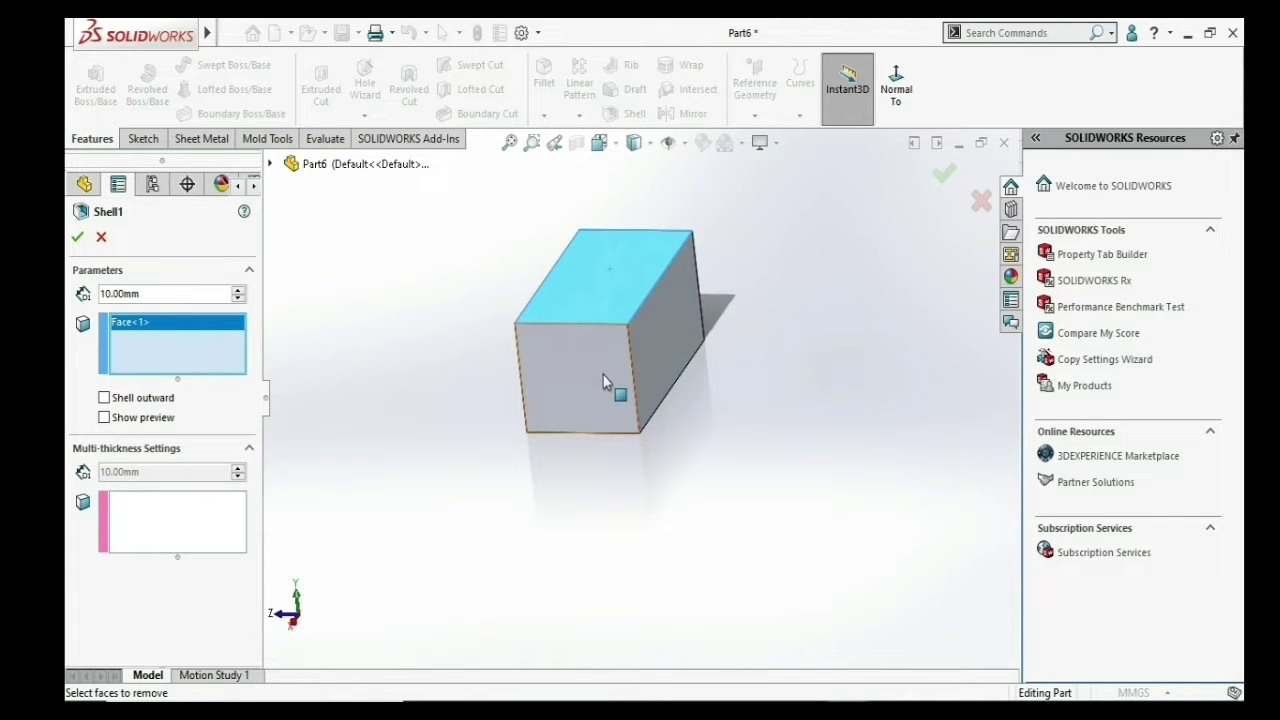
click(603, 375)
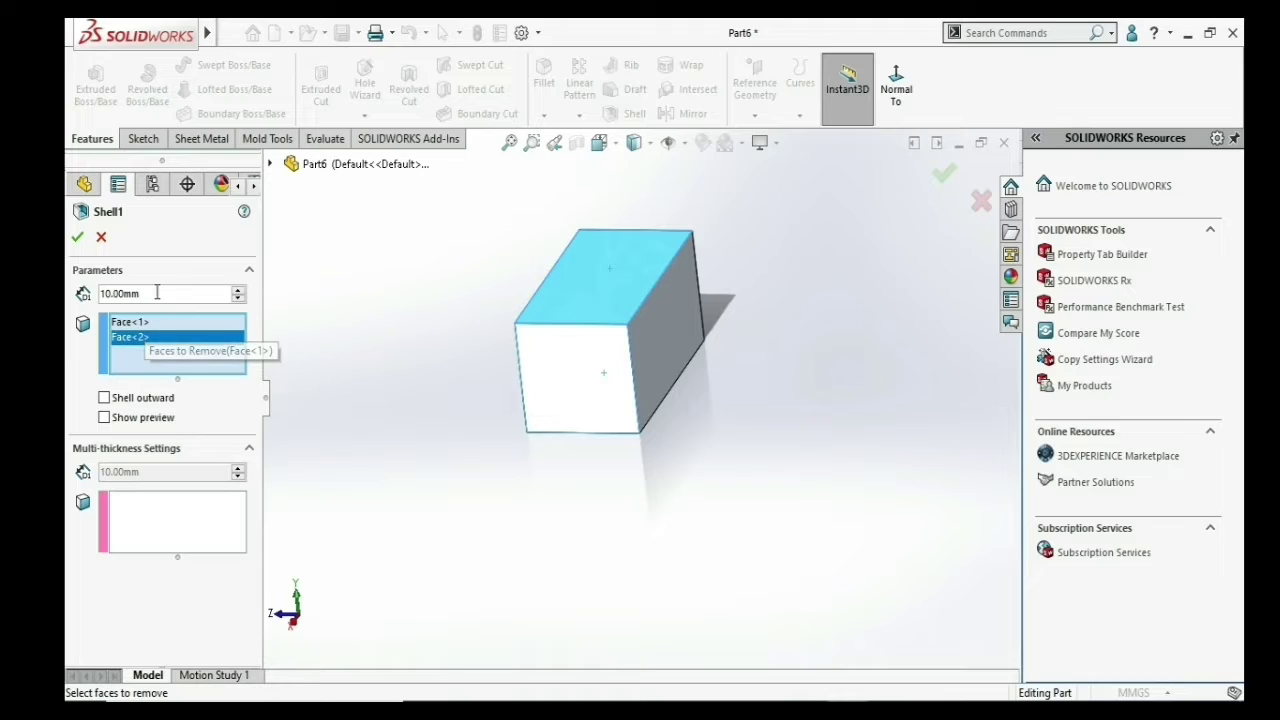
drag(131, 300, 73, 305)
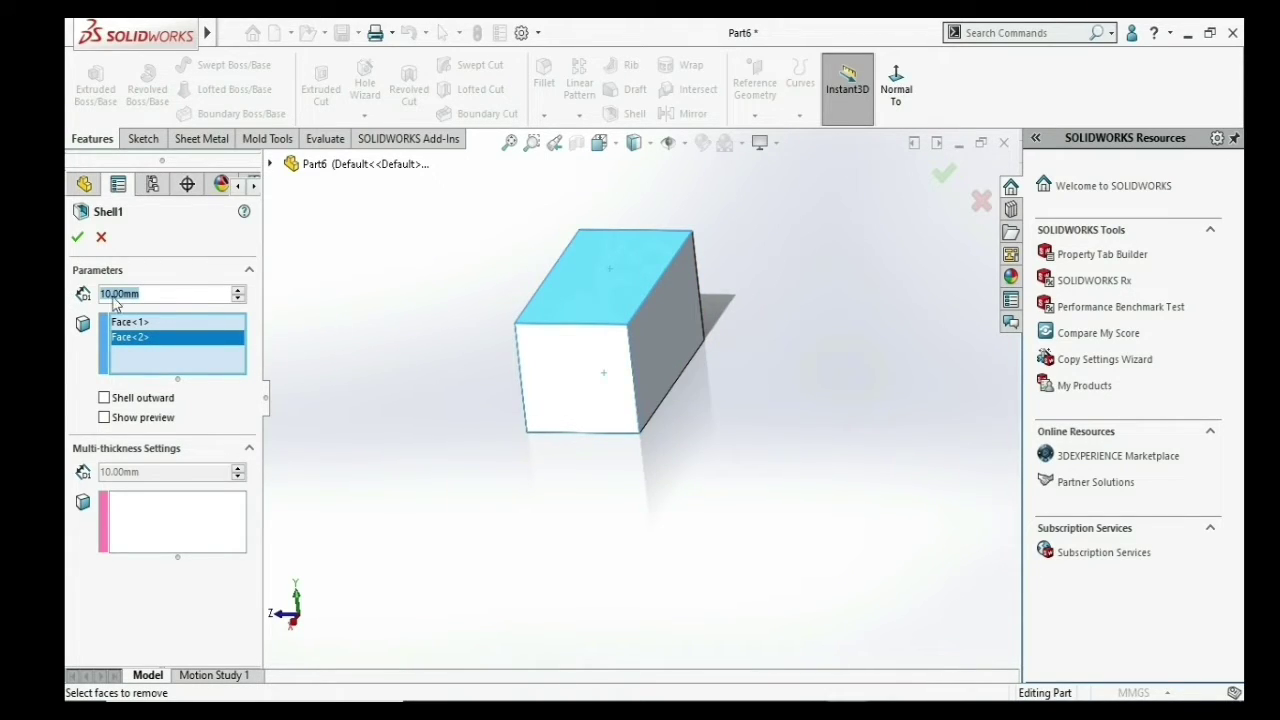
text(5)
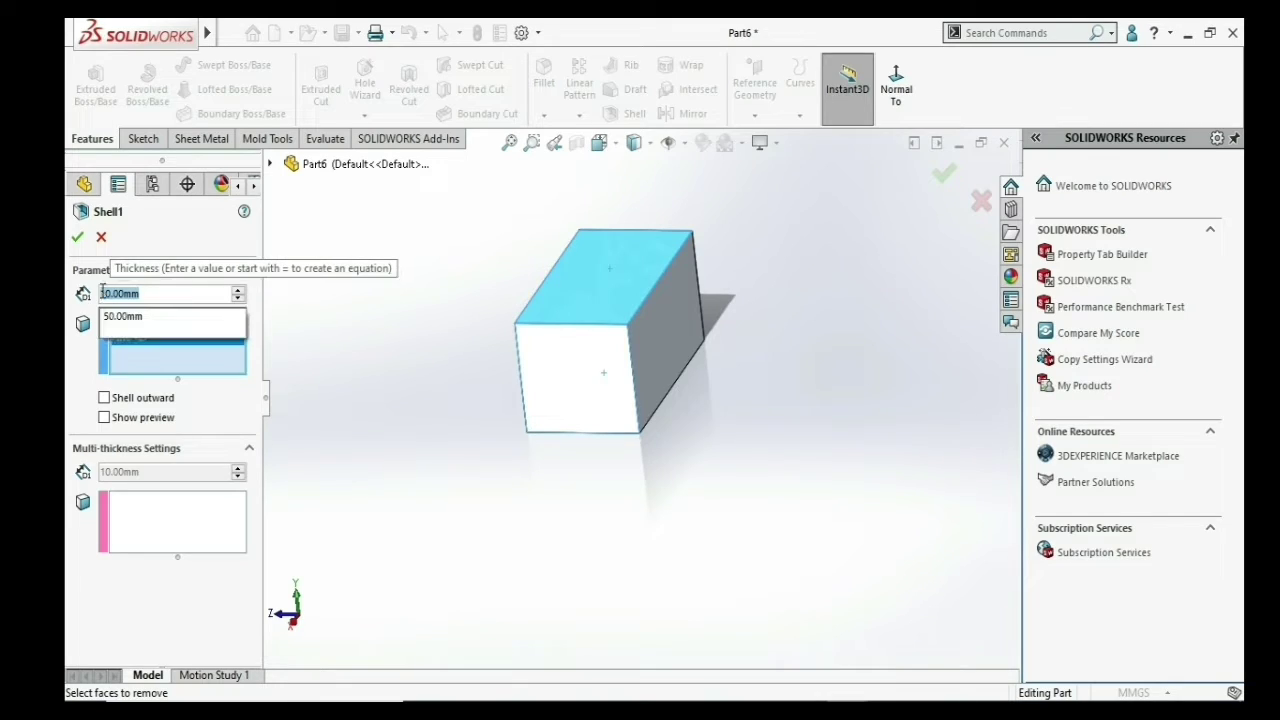
key(Return)
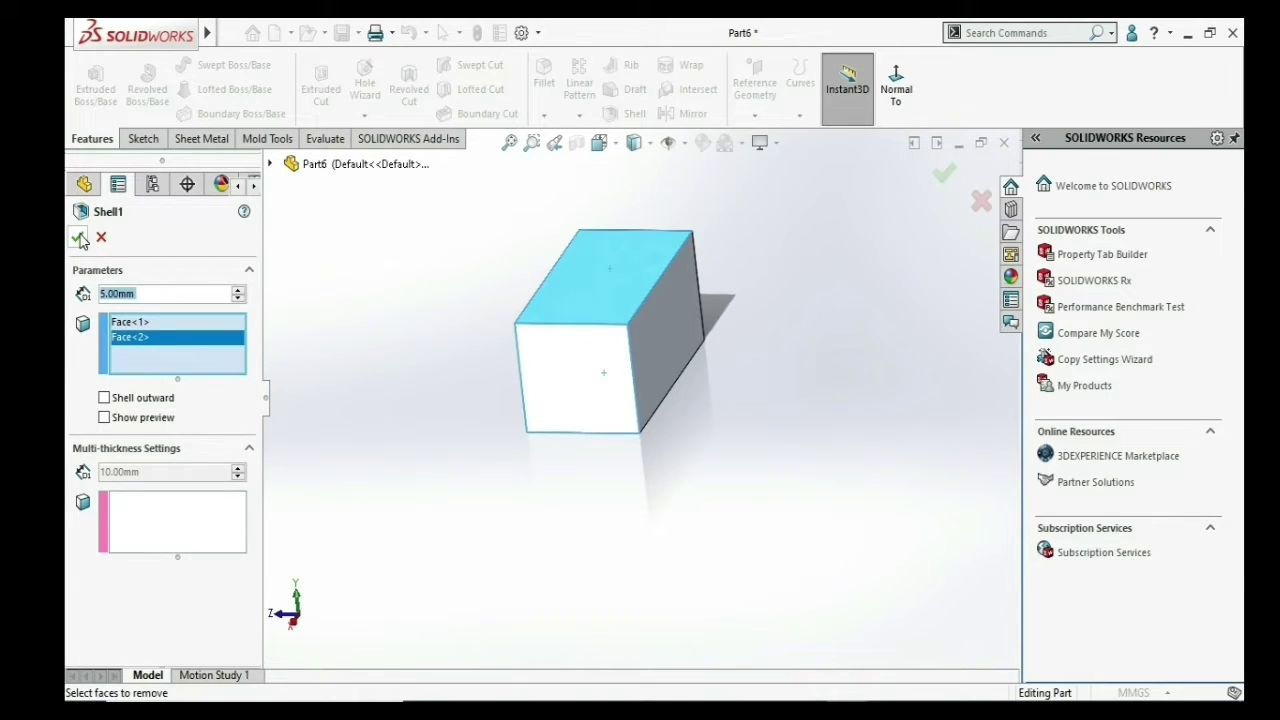
click(79, 238)
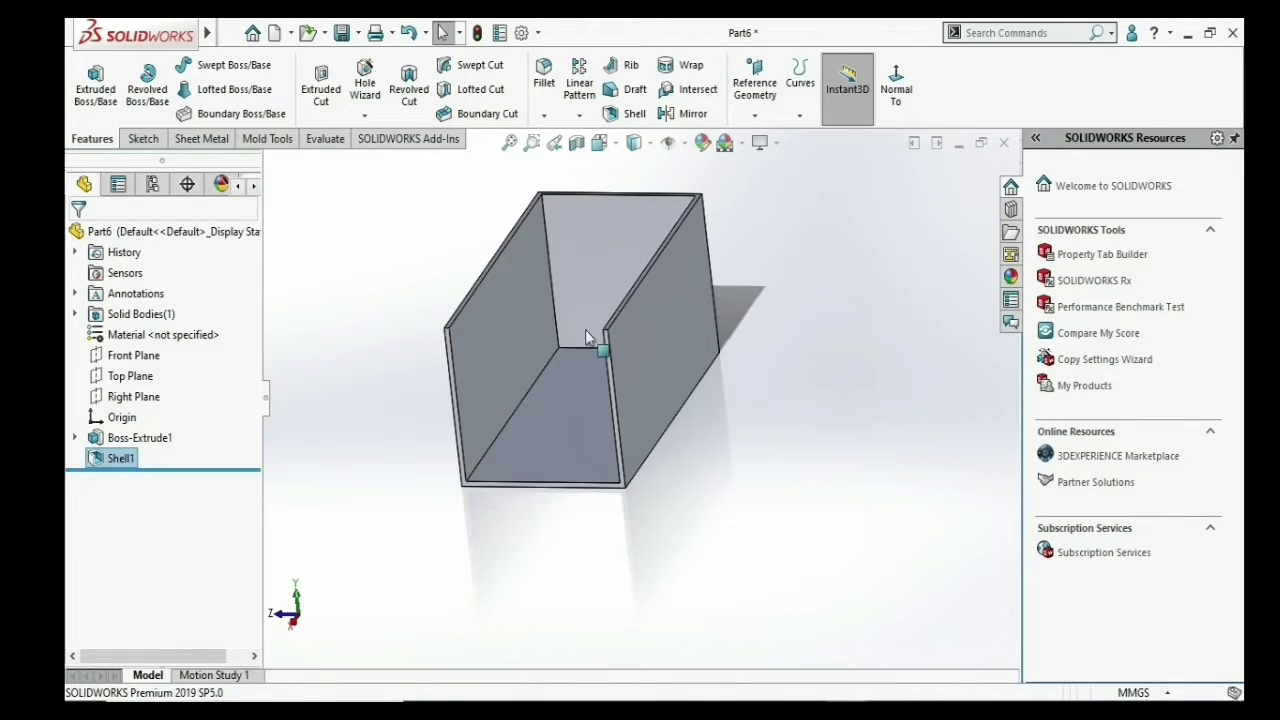
- Orbit the hollow box, check a wall's thickness, and view it from the right side
middle_drag(578, 405, 737, 363)
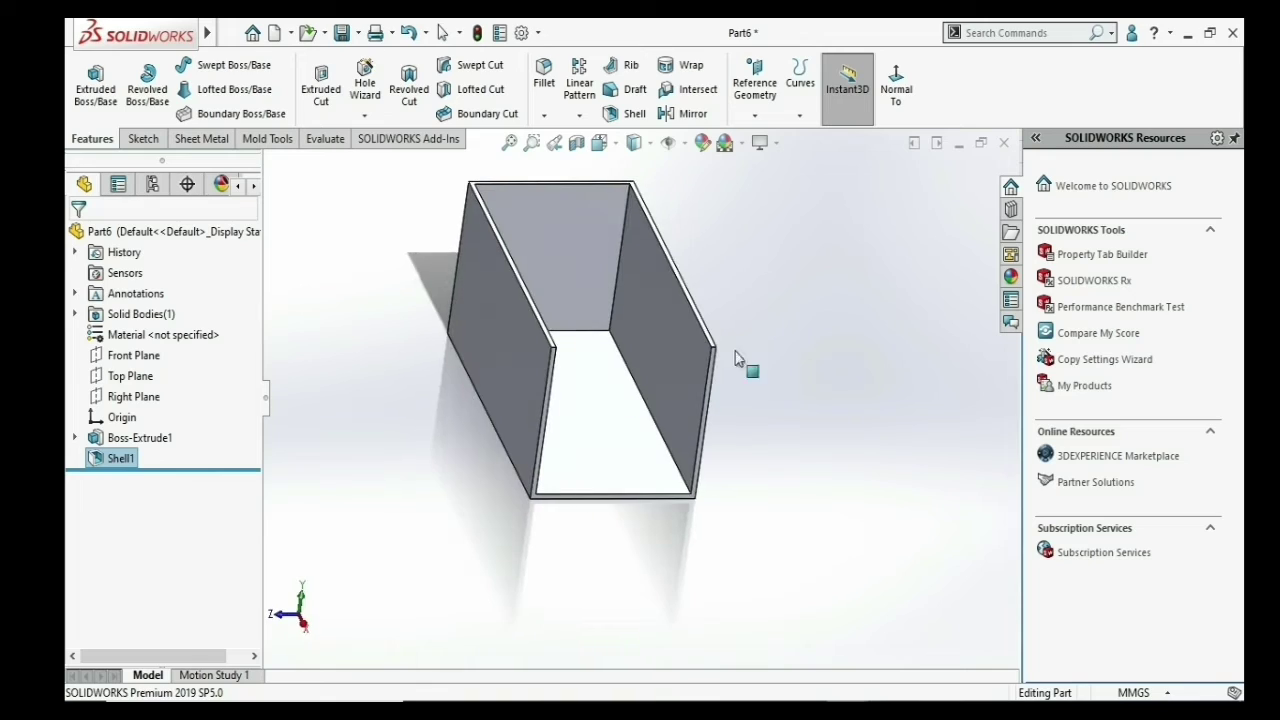
click(692, 383)
scroll(688, 384, down, 3)
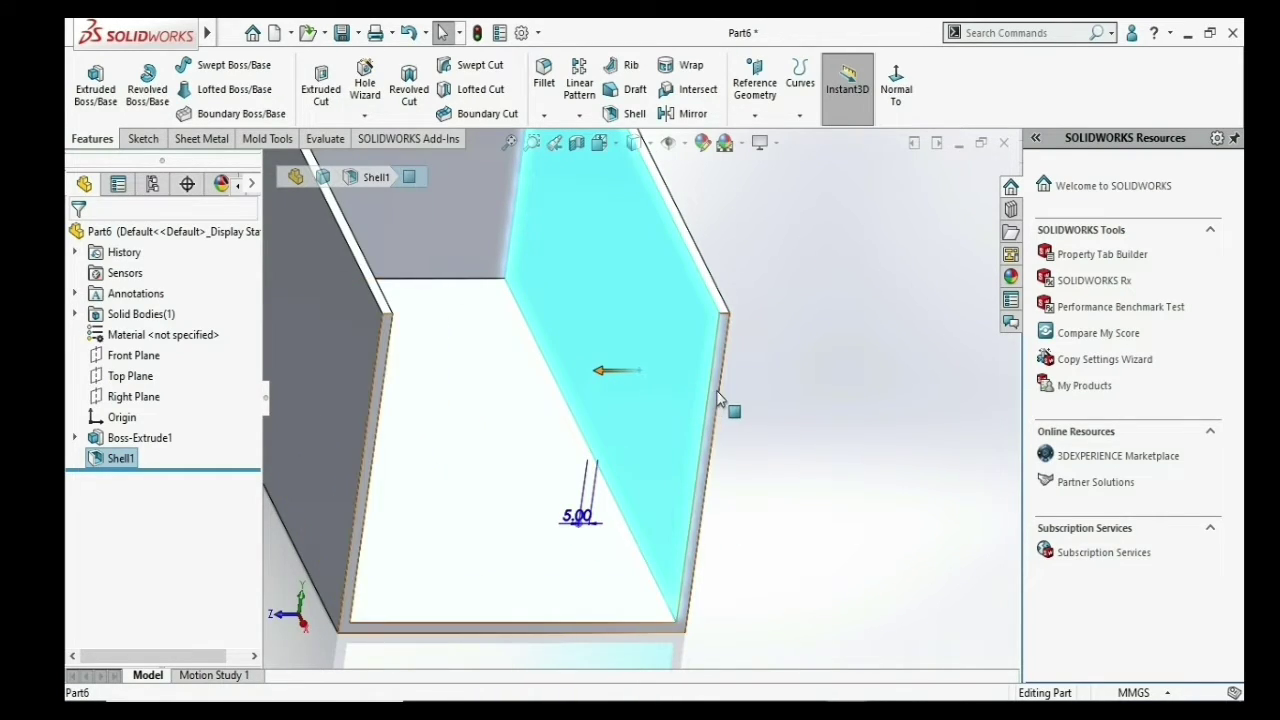
click(800, 404)
scroll(798, 393, up, 5)
key(ctrl+4)
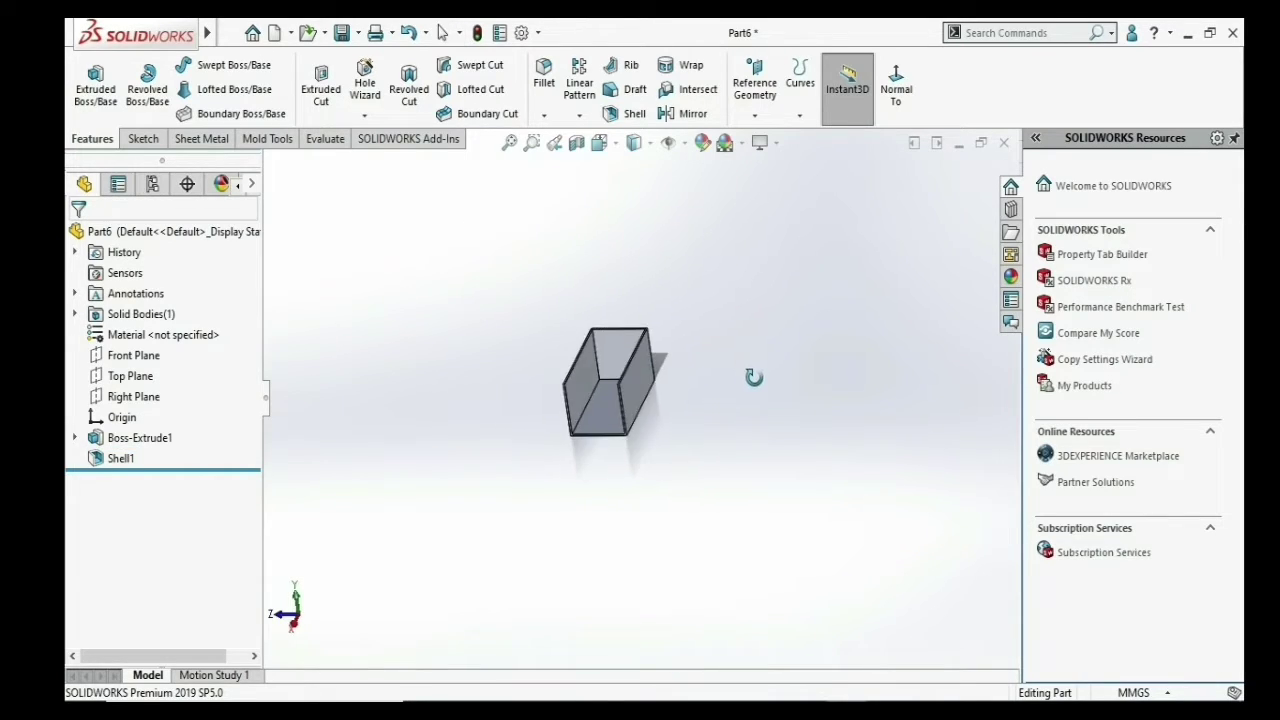
right_click(108, 457)
- Edit Shell1 with Show preview on, then tick Shell outward for the 5 mm walls
click(119, 315)
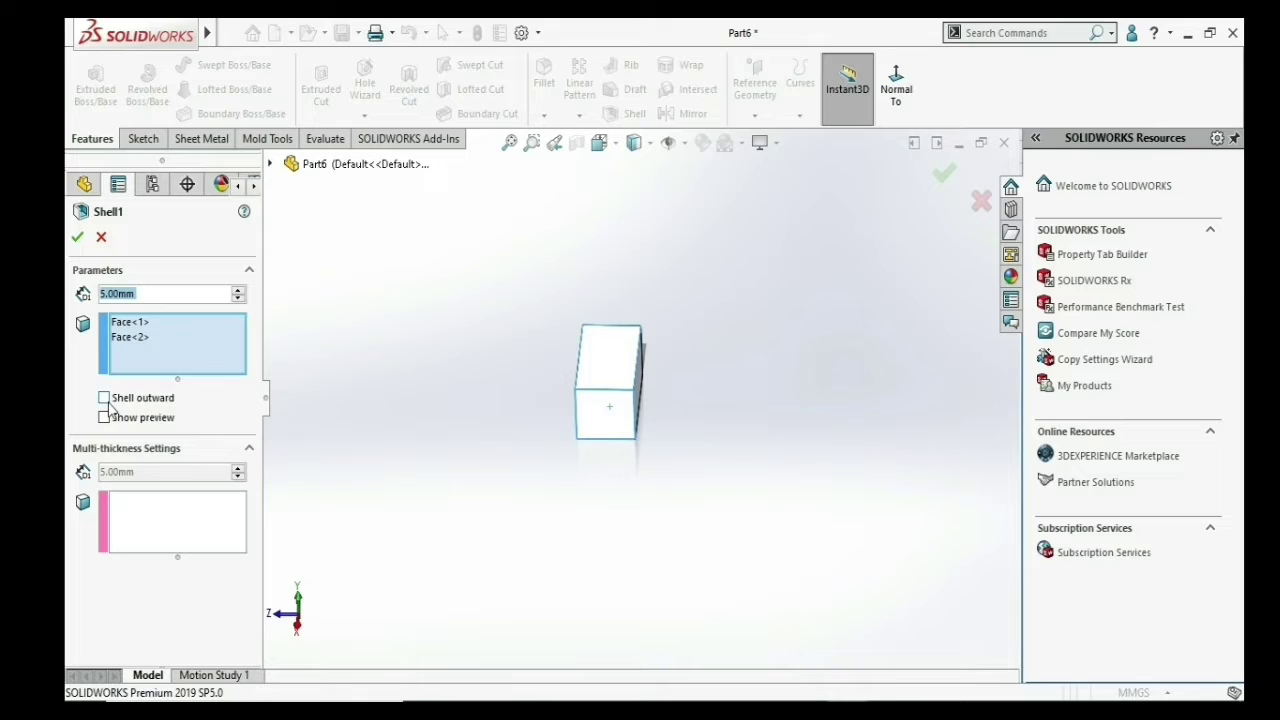
middle_drag(614, 457, 654, 394)
scroll(550, 425, down, 2)
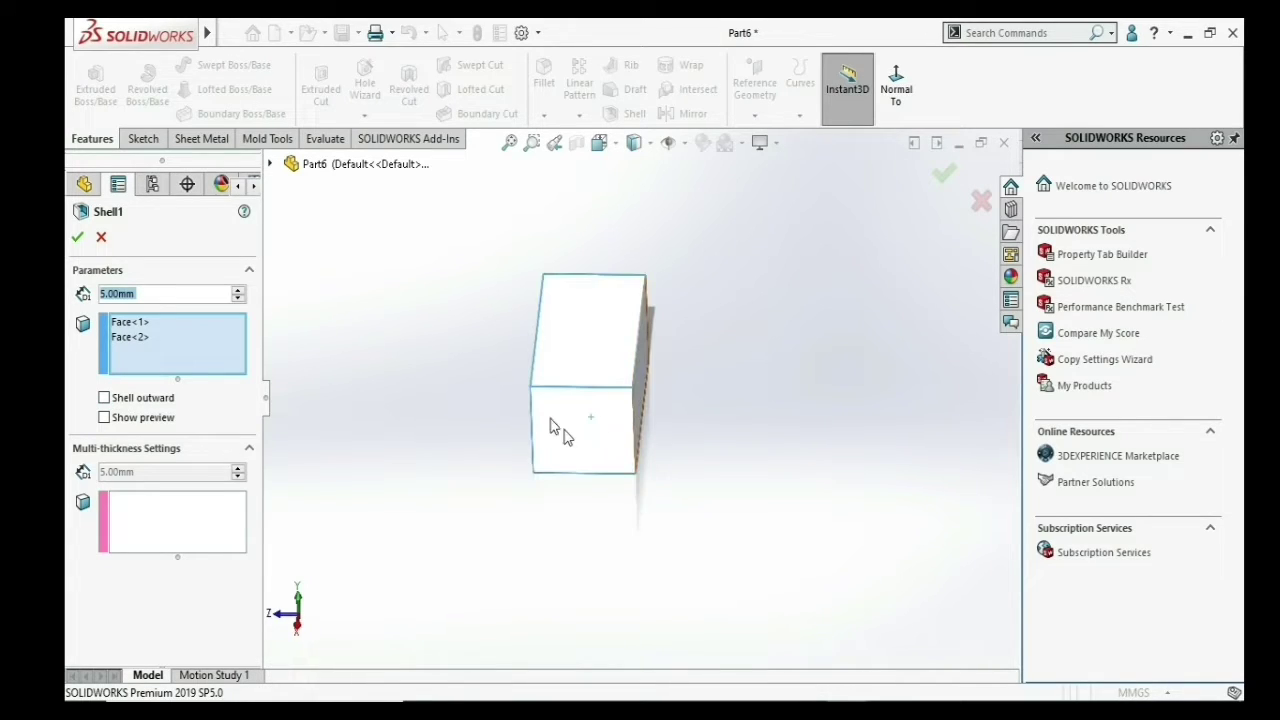
scroll(660, 420, down, 2)
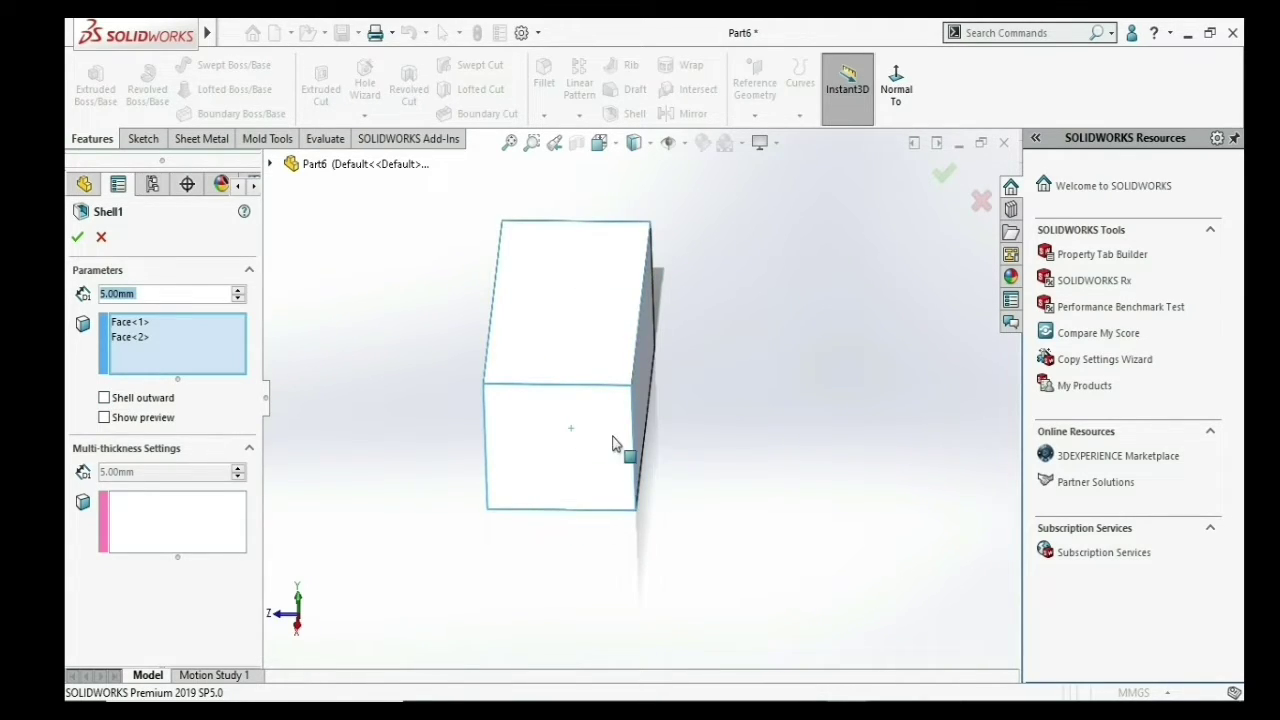
click(104, 418)
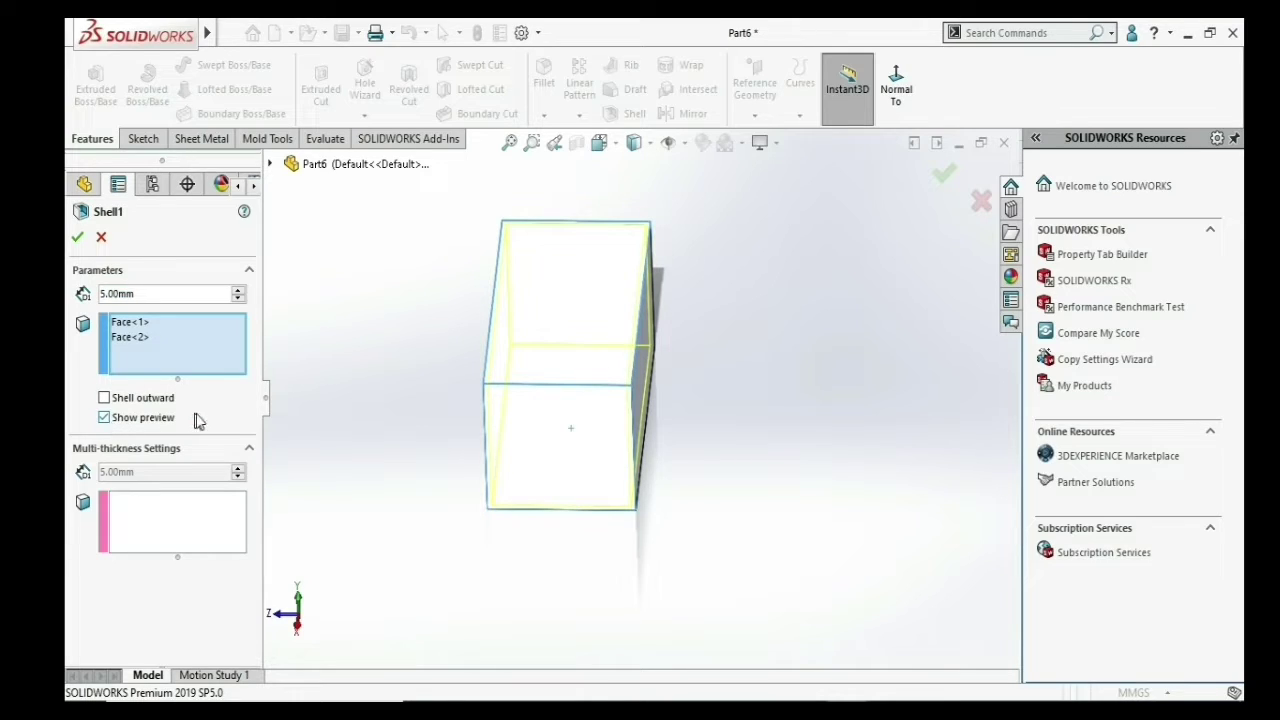
scroll(615, 420, down, 2)
middle_drag(608, 440, 598, 401)
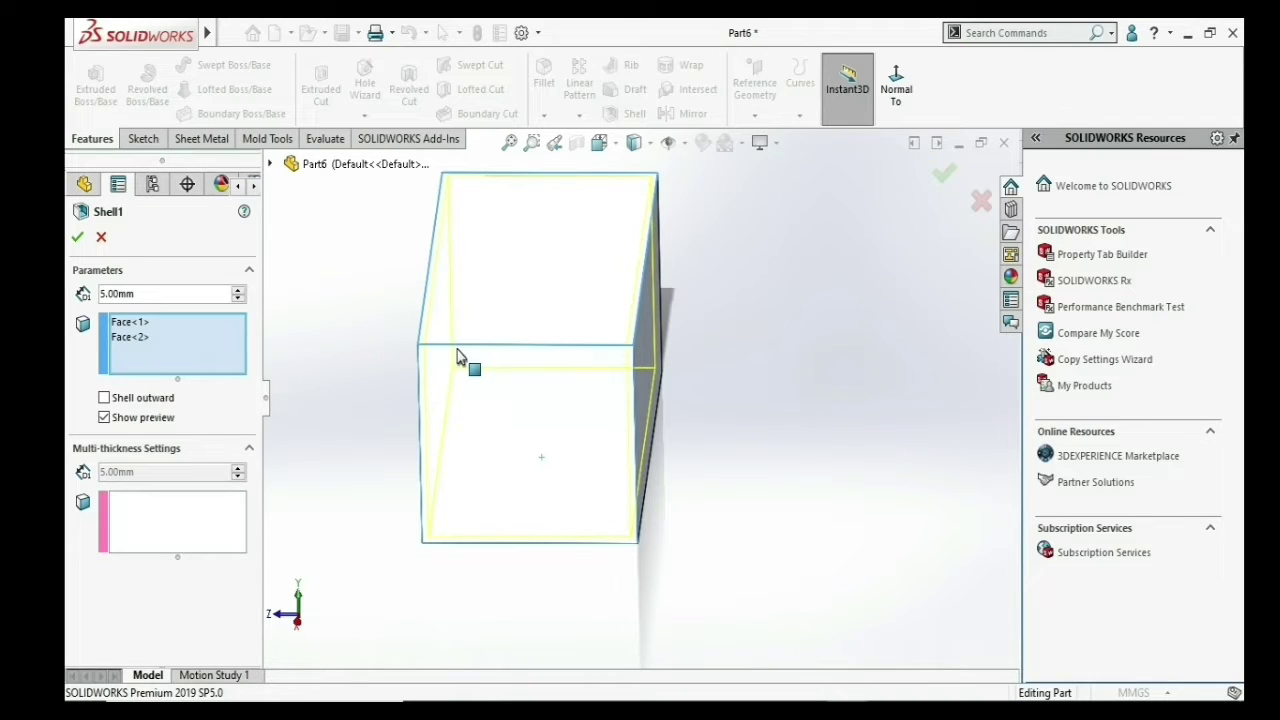
click(106, 398)
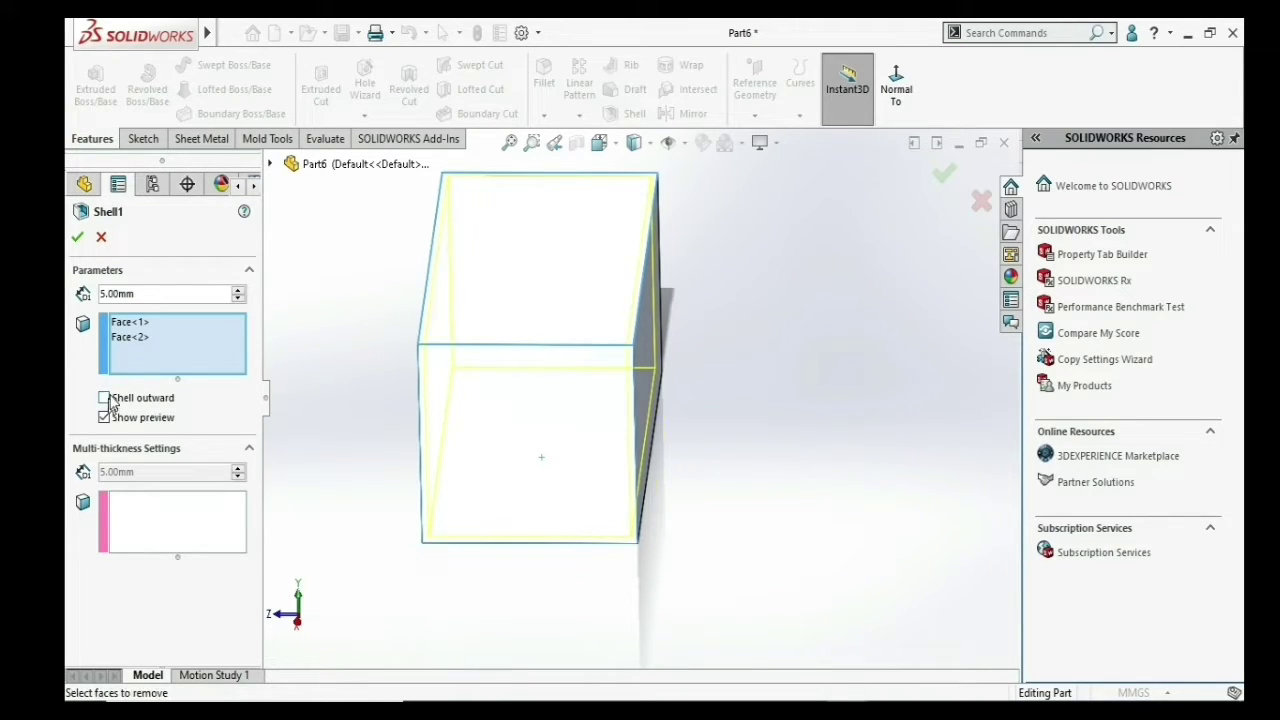
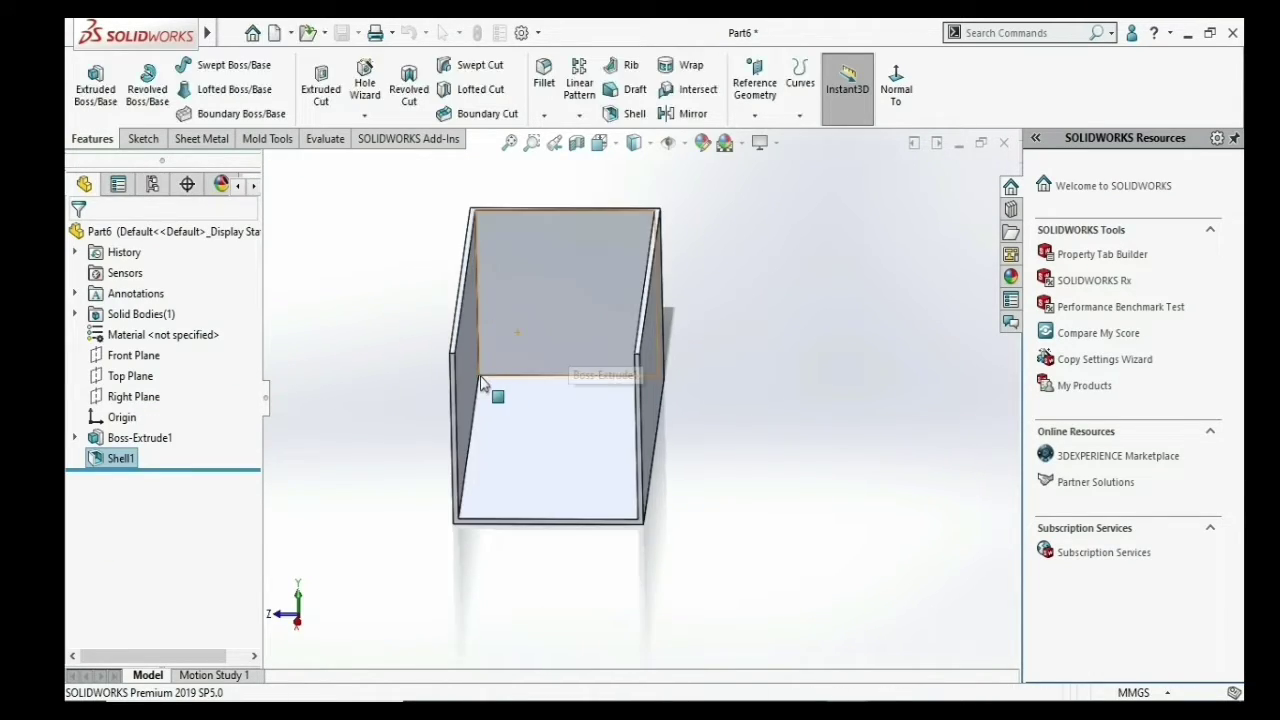
- Reopen Shell1 and add three more faces to its Multi-thickness Settings
right_click(113, 461)
click(138, 300)
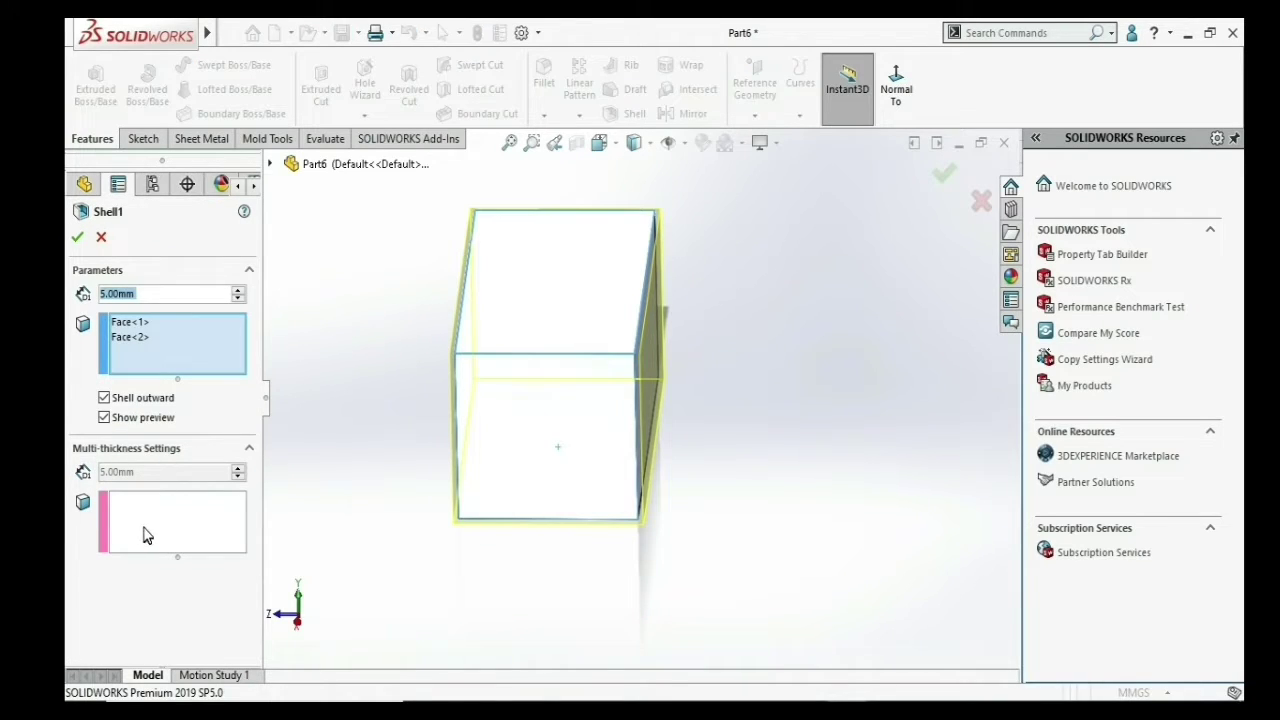
click(144, 530)
scroll(655, 368, down, 2)
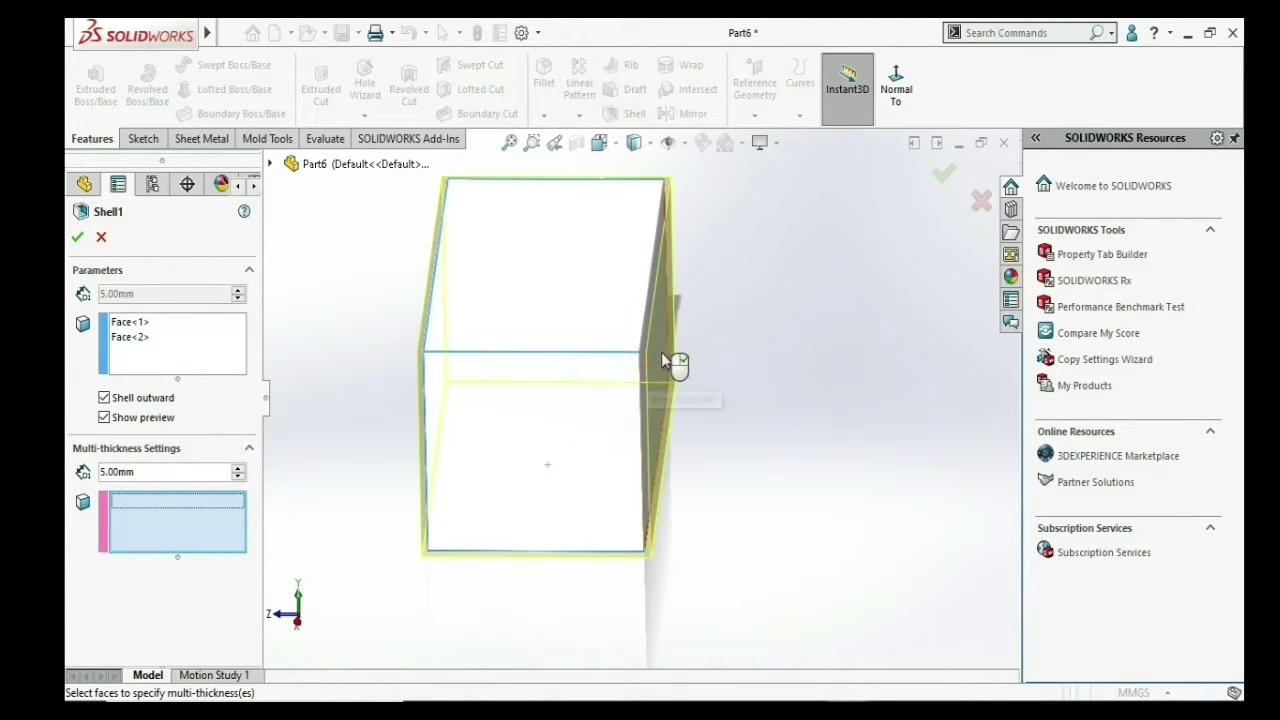
click(663, 424)
mouse_move(663, 414)
middle_down()
mouse_move(661, 474)
mouse_move(751, 543)
mouse_move(791, 629)
mouse_move(557, 322)
middle_up()
click(583, 402)
click(610, 462)
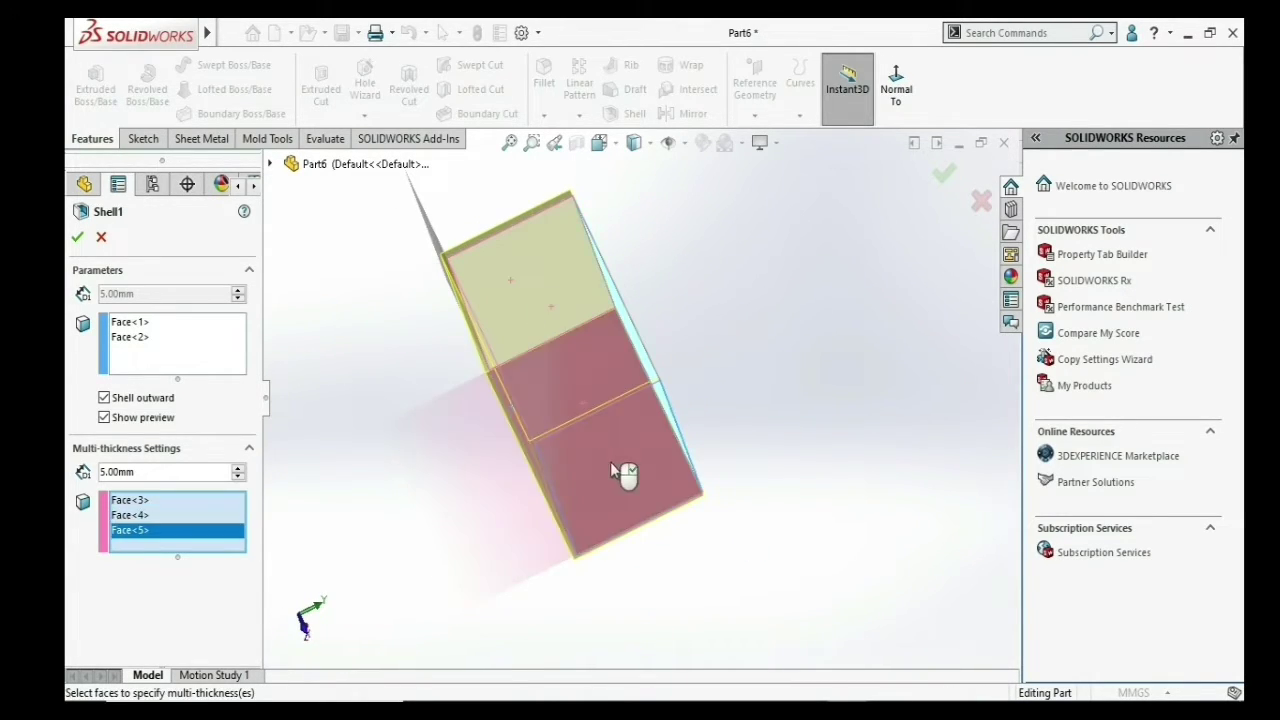
mouse_move(582, 443)
middle_down()
mouse_move(448, 356)
mouse_move(366, 394)
mouse_move(380, 480)
middle_up()
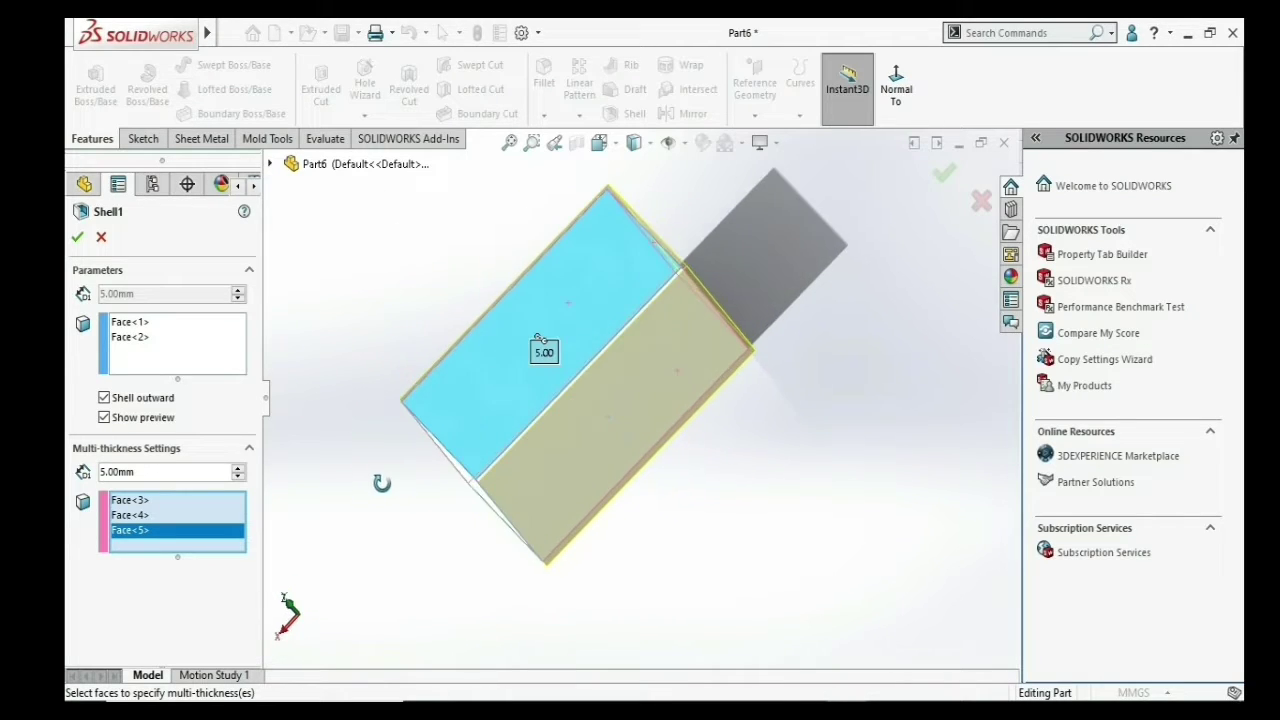
- Set Face<3> to thickness 1 and Face<4> to thickness 20, then accept the shell
click(133, 500)
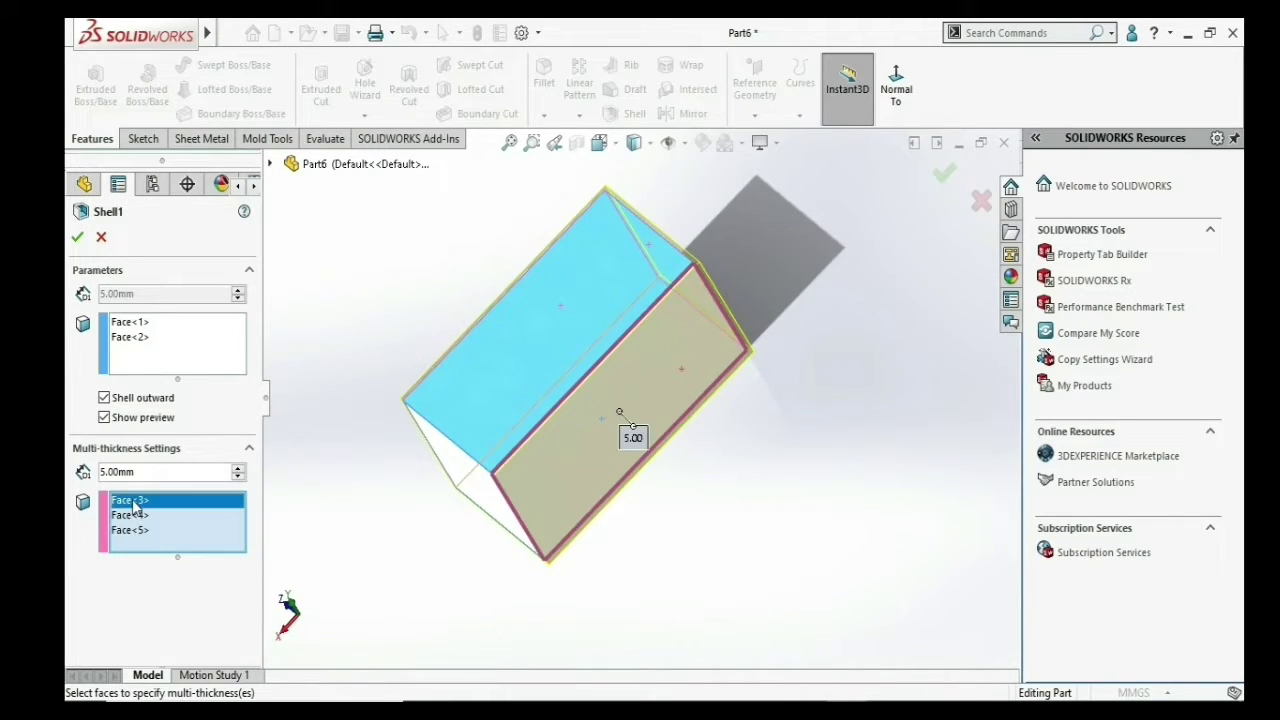
double_click(154, 474)
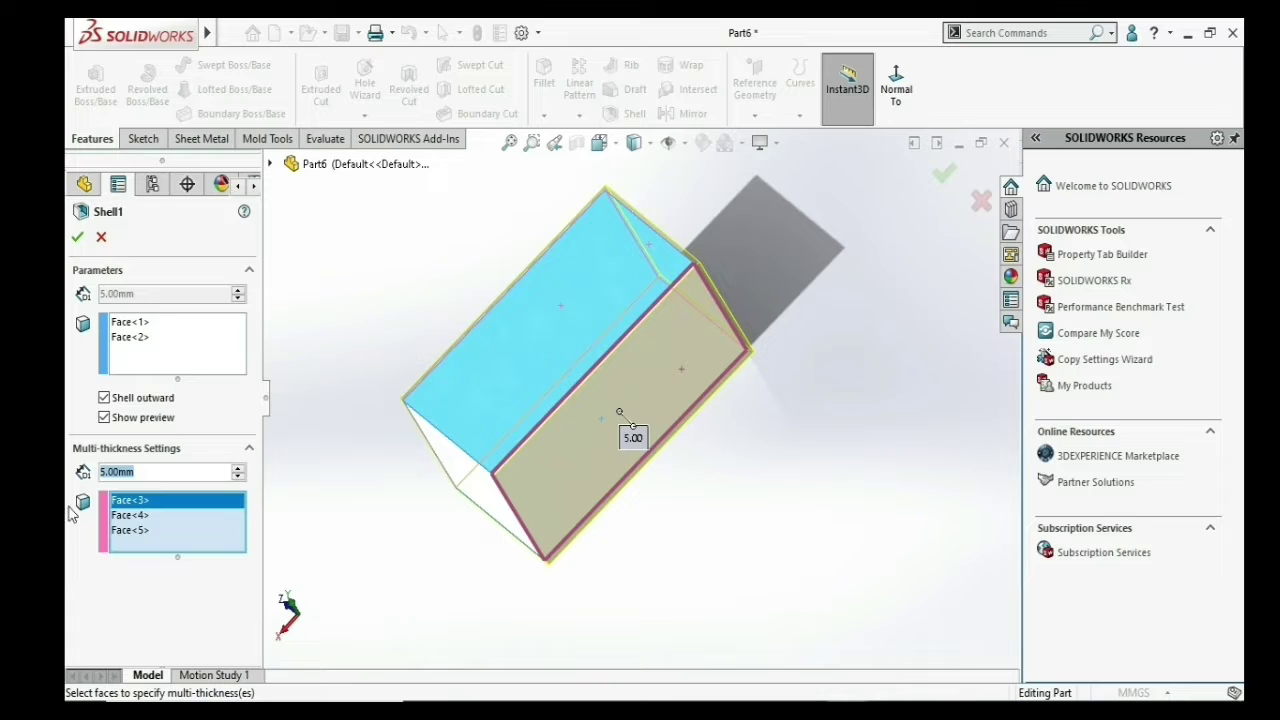
text(1)
click(130, 515)
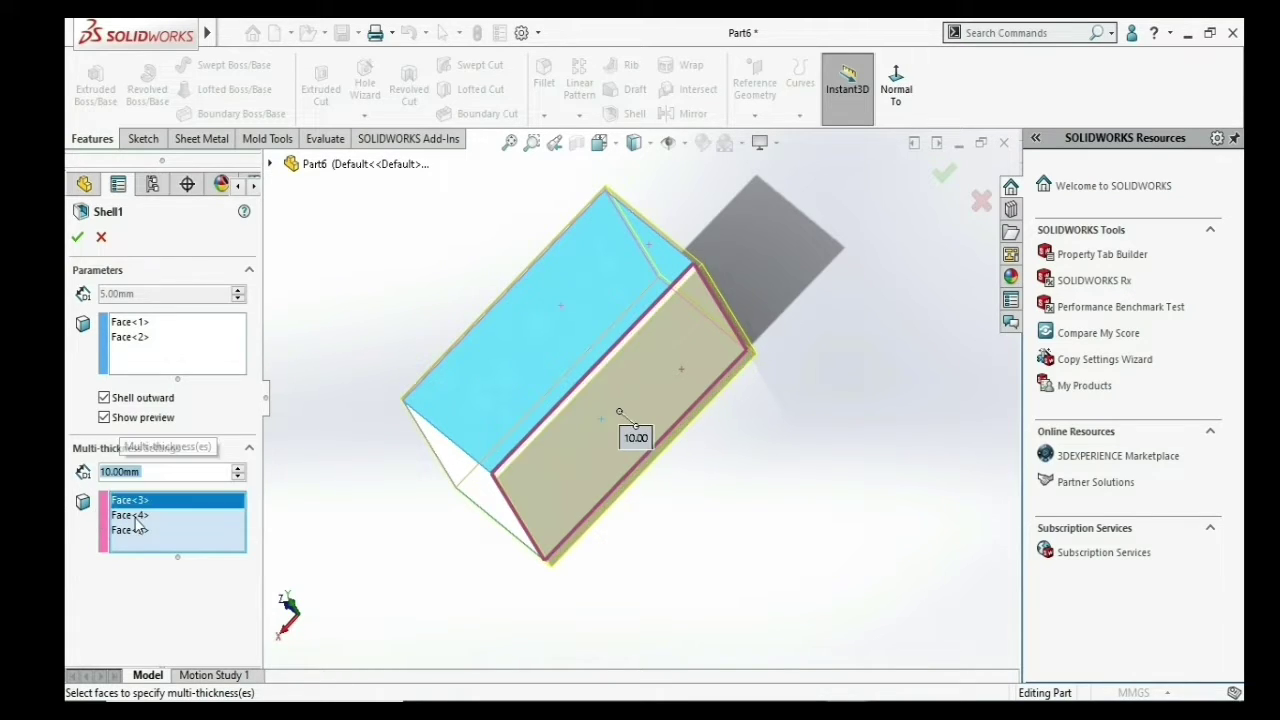
double_click(144, 473)
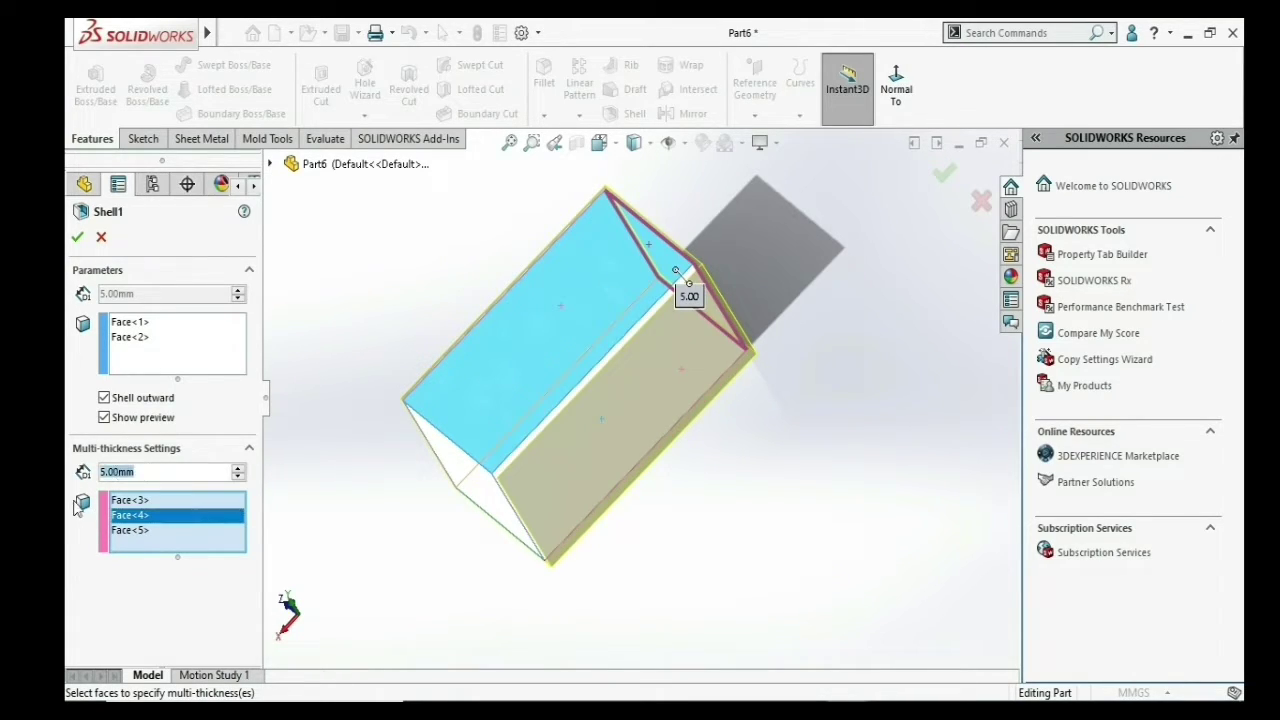
text(20)
click(145, 531)
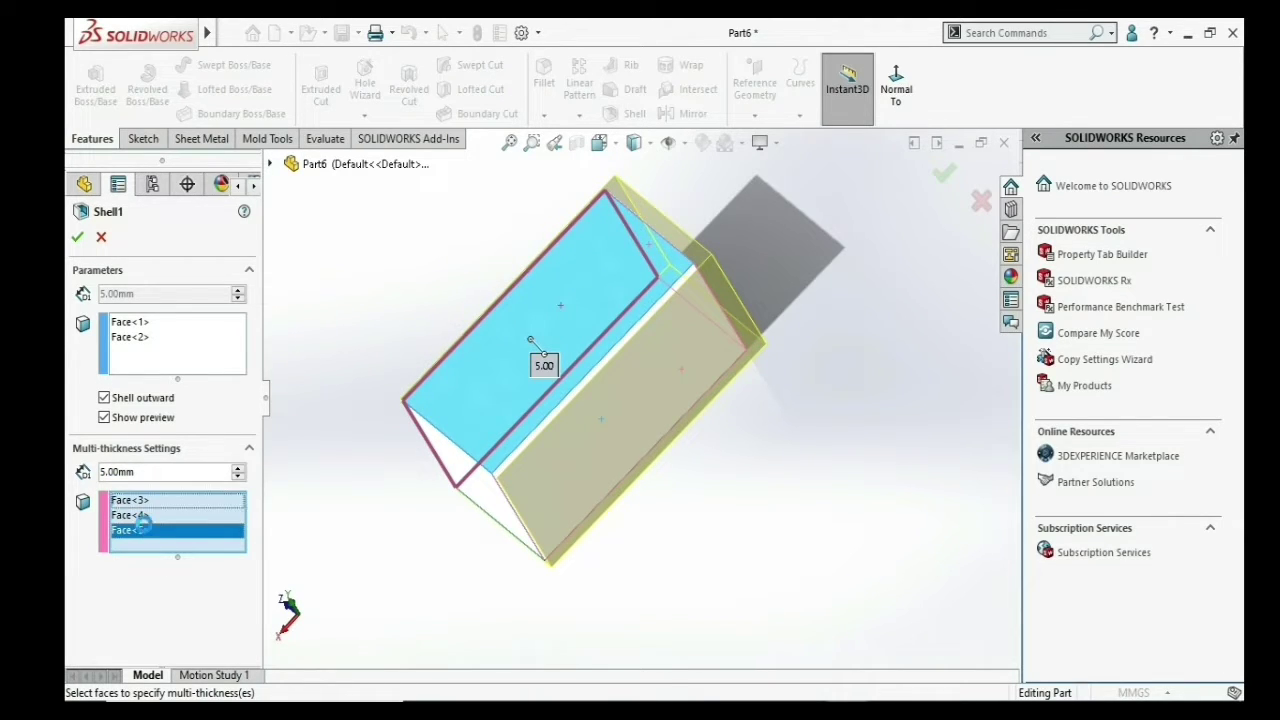
key(Return)
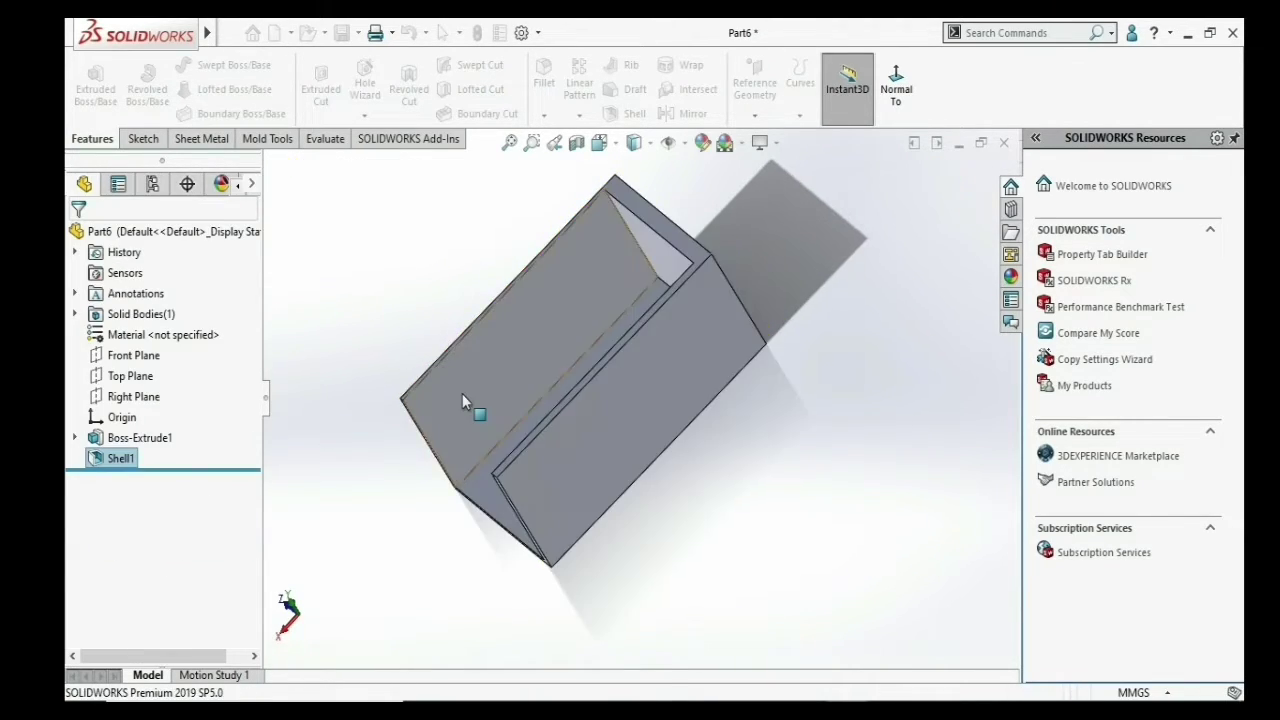
- Delete the Shell1 feature, leaving only Boss-Extrude1 in the tree
scroll(460, 488, up, 3)
mouse_move(503, 448)
middle_down()
mouse_move(619, 349)
mouse_move(660, 630)
mouse_move(646, 637)
mouse_move(648, 553)
mouse_move(323, 457)
middle_up()
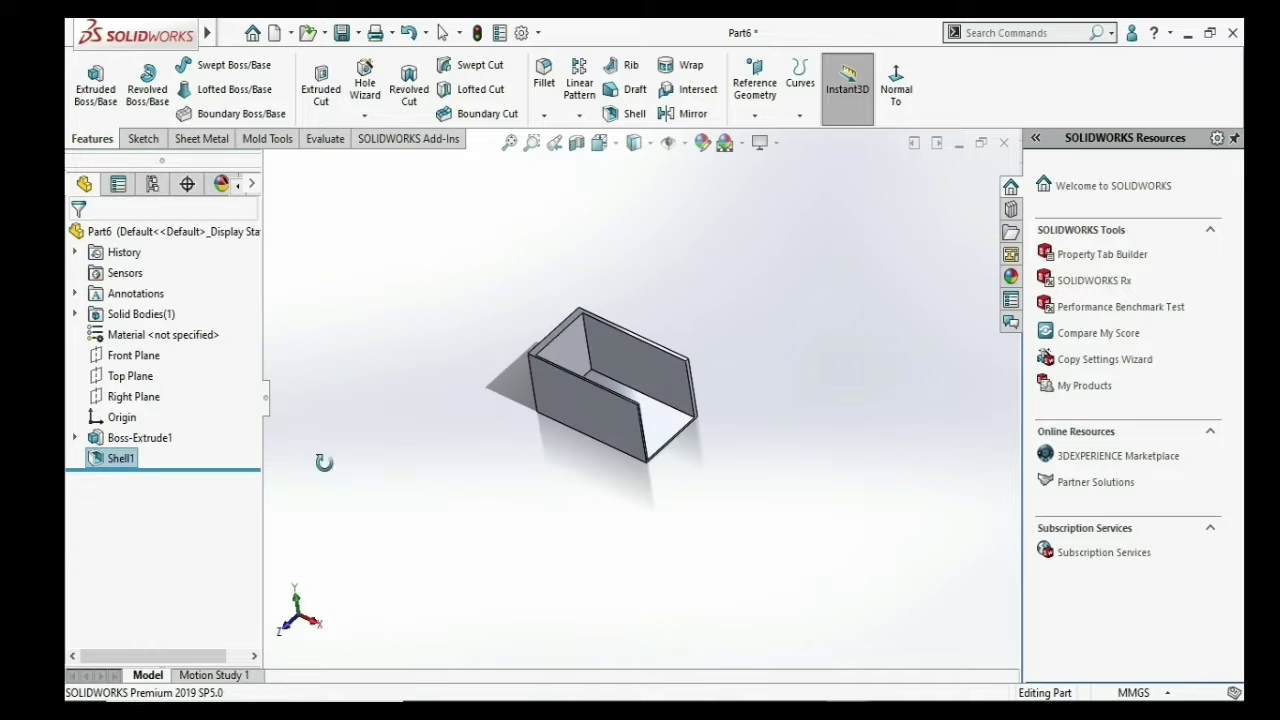
right_click(117, 458)
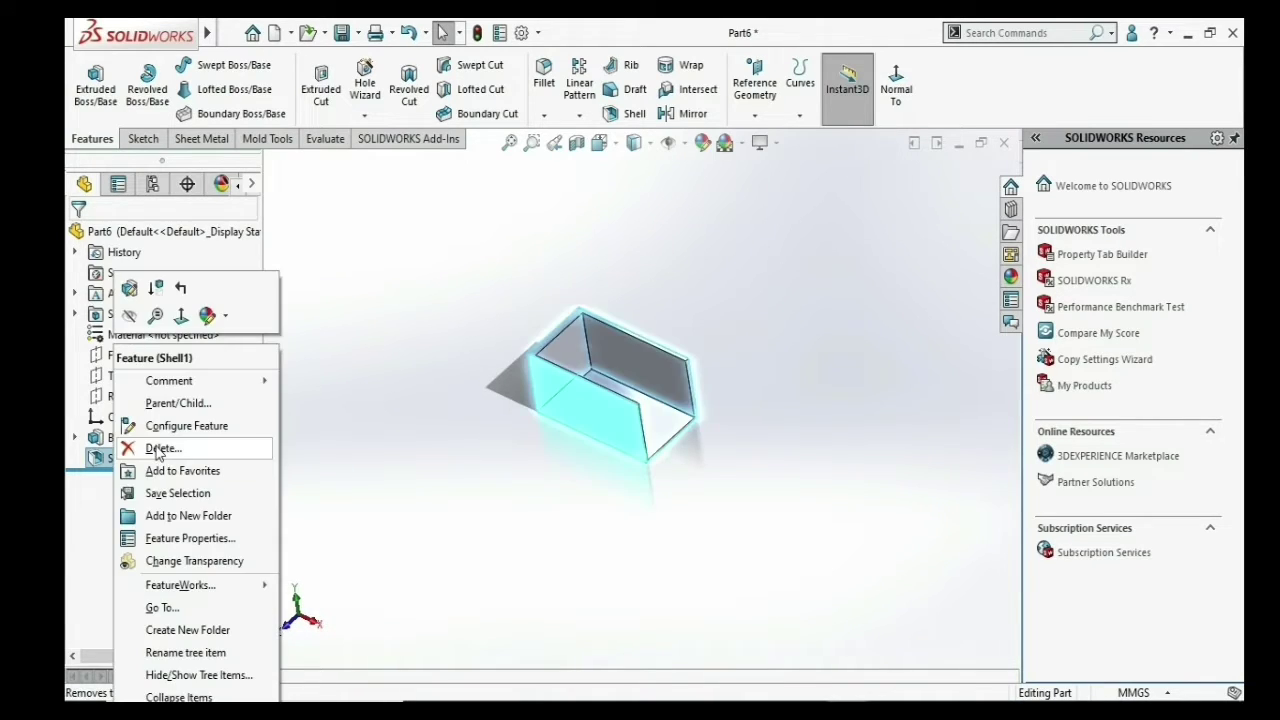
click(160, 449)
click(762, 274)
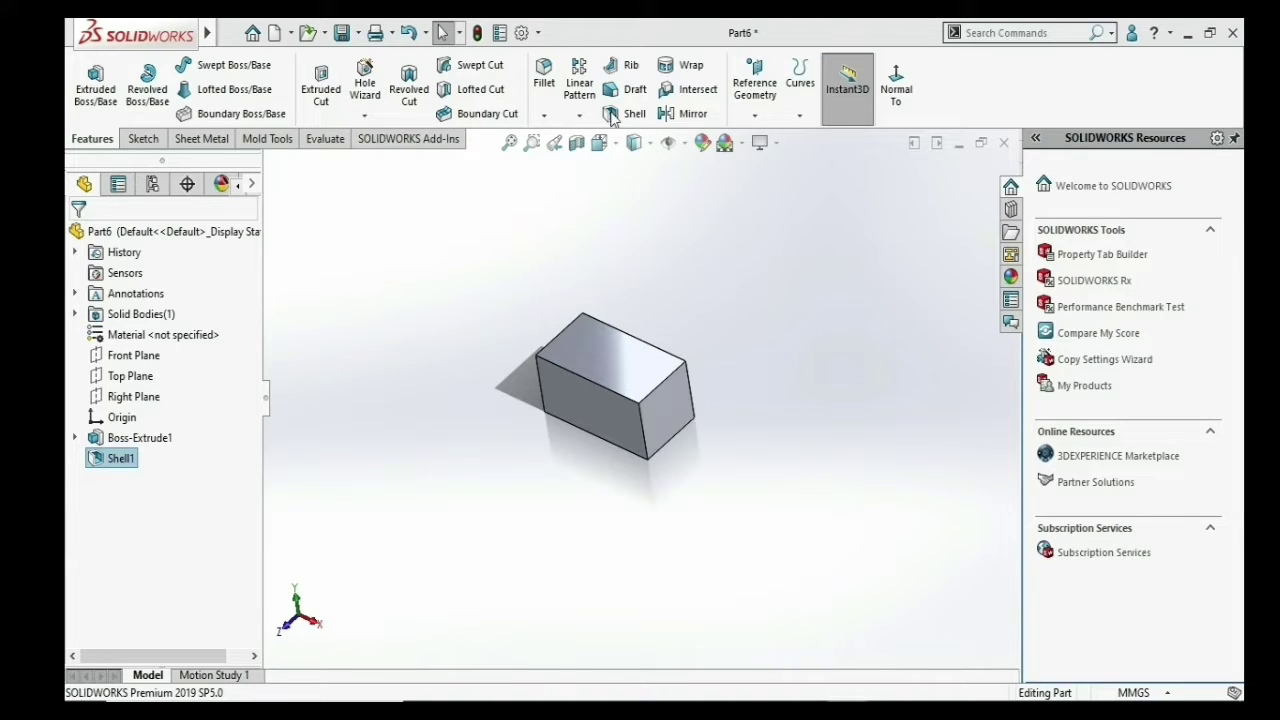
scroll(634, 411, down, 2)
scroll(622, 394, down, 2)
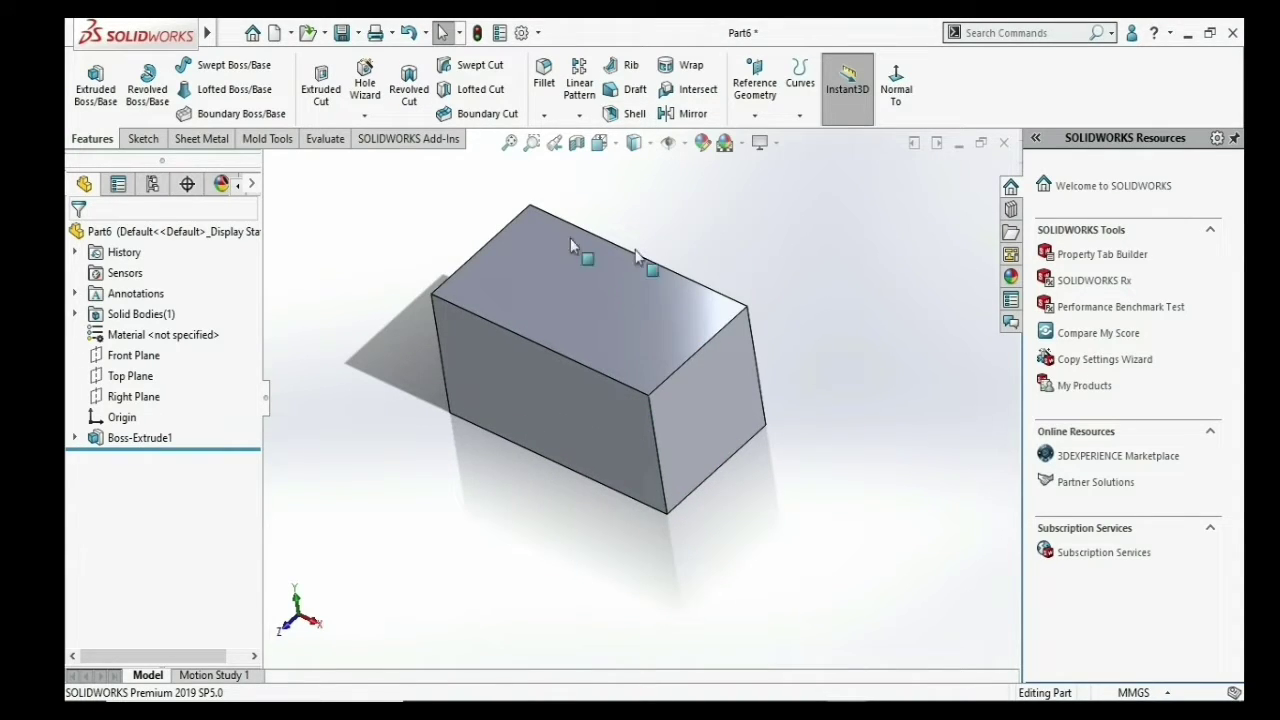
scroll(640, 395, up, 2)
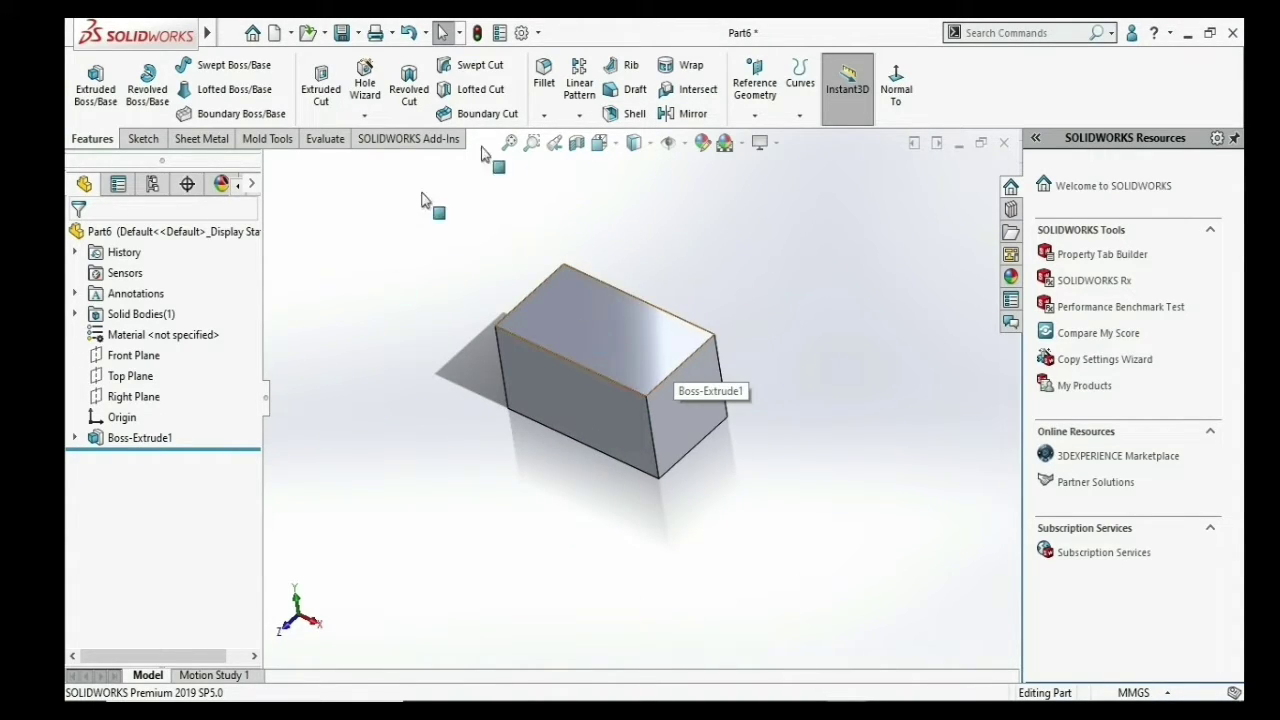
- Create Shell2 as a 5 mm outward shell with no faces removed
click(628, 116)
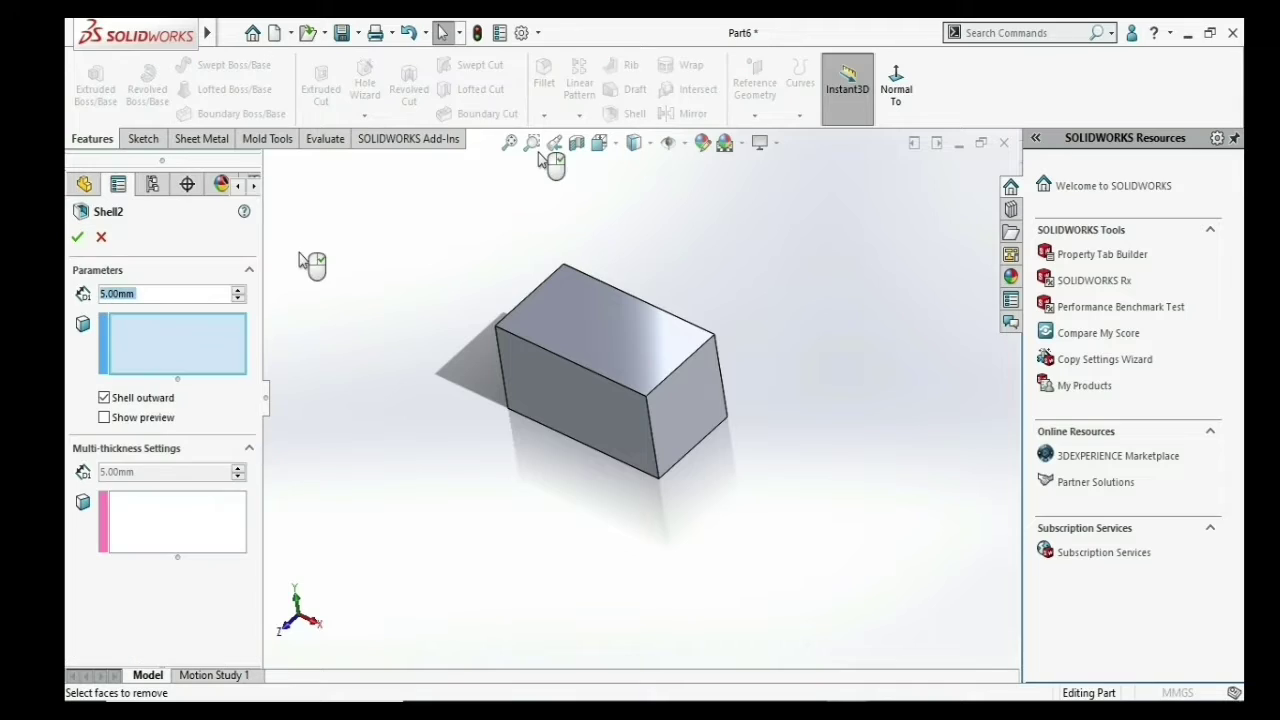
click(122, 340)
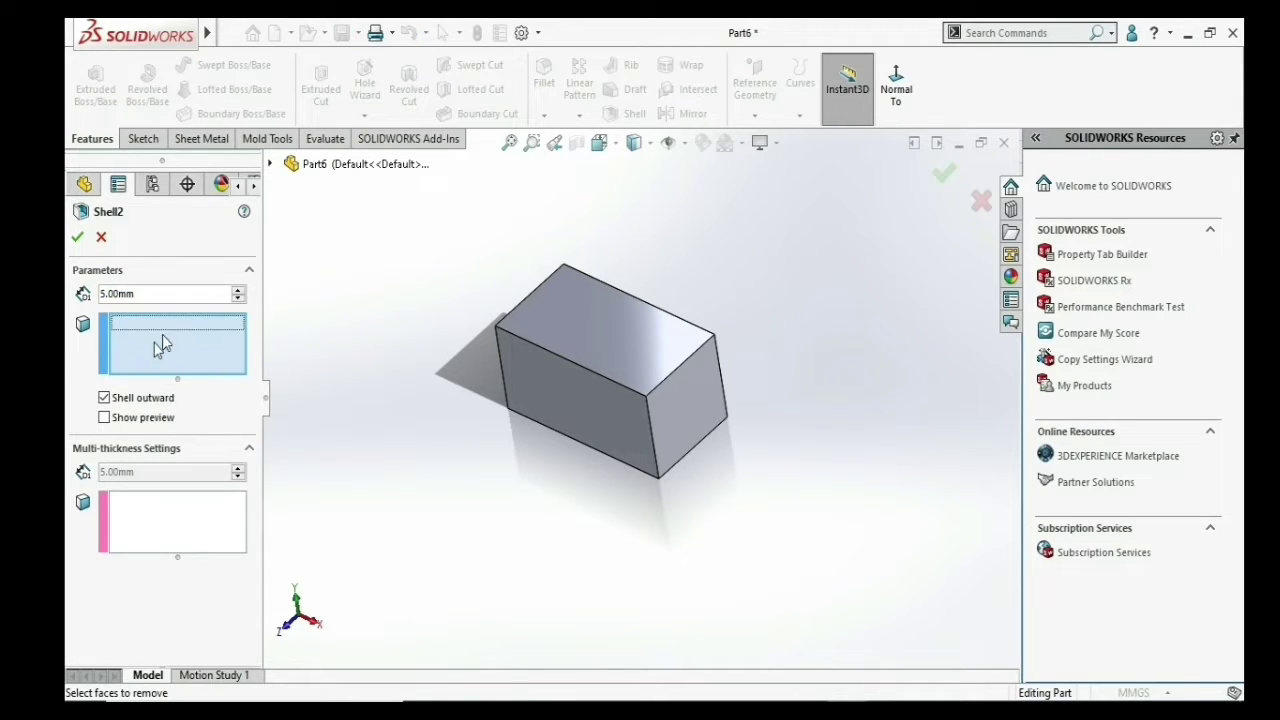
click(78, 238)
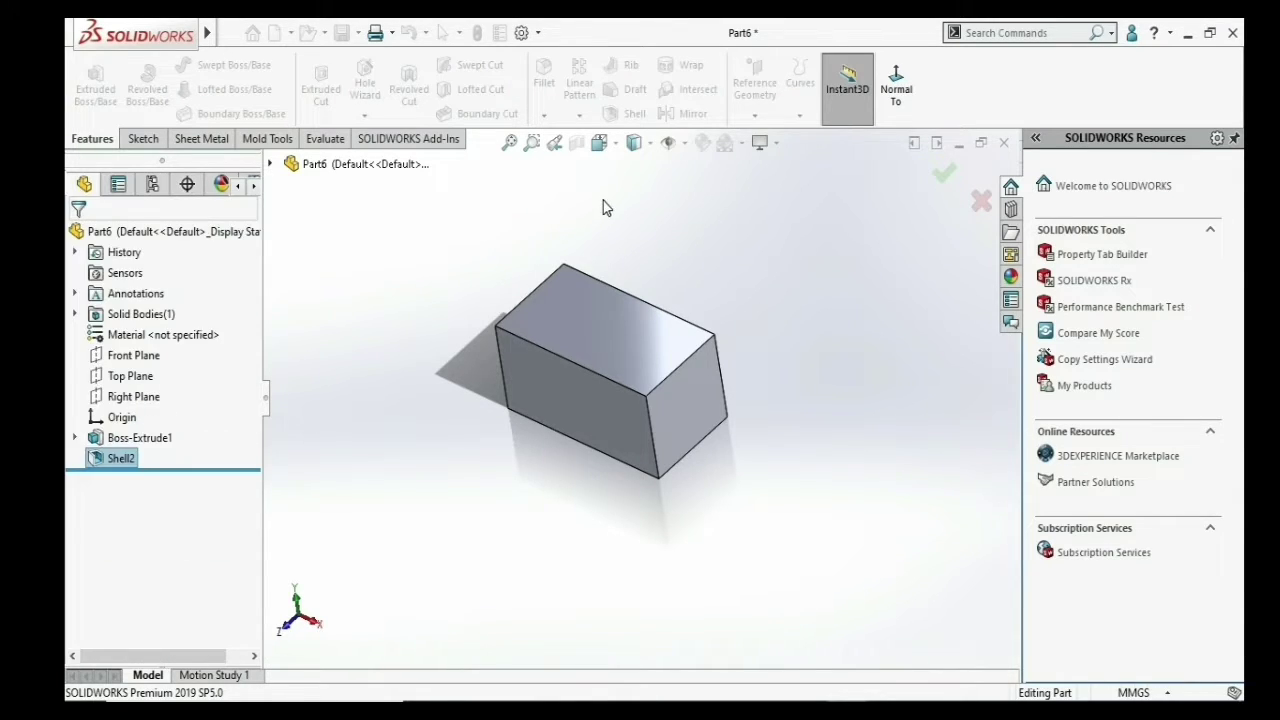
scroll(600, 331, down, 2)
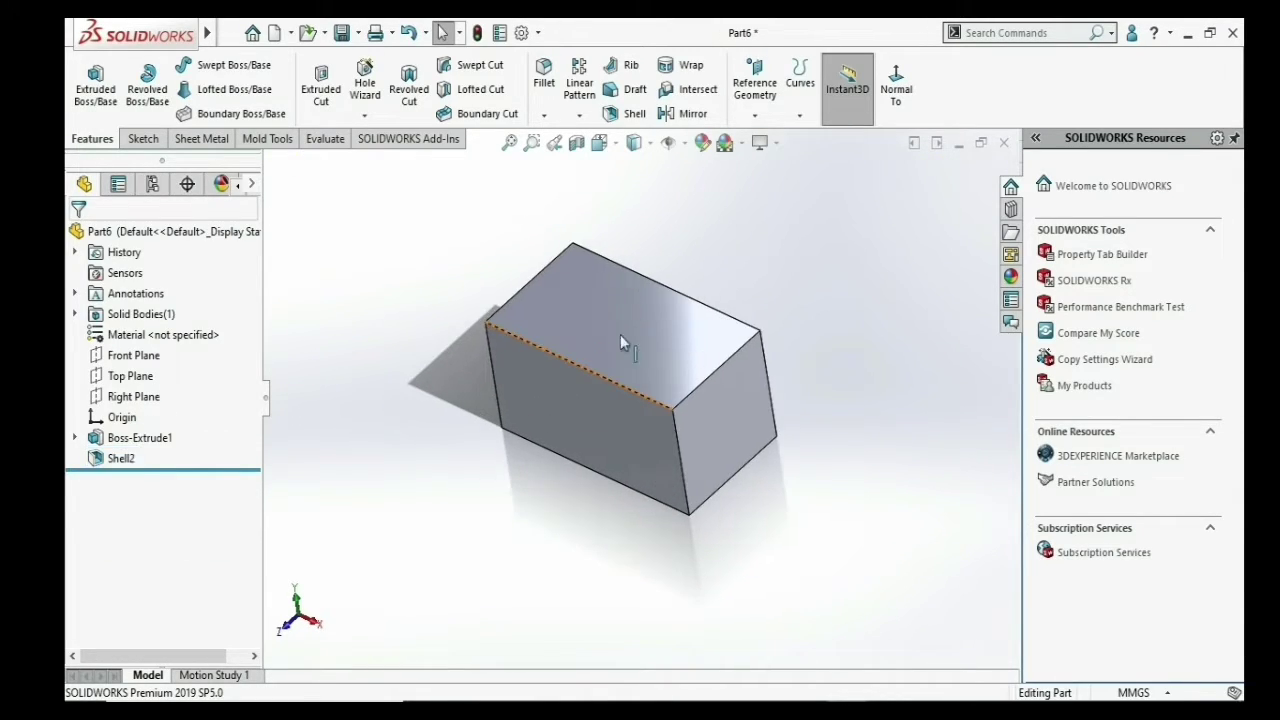
click(597, 148)
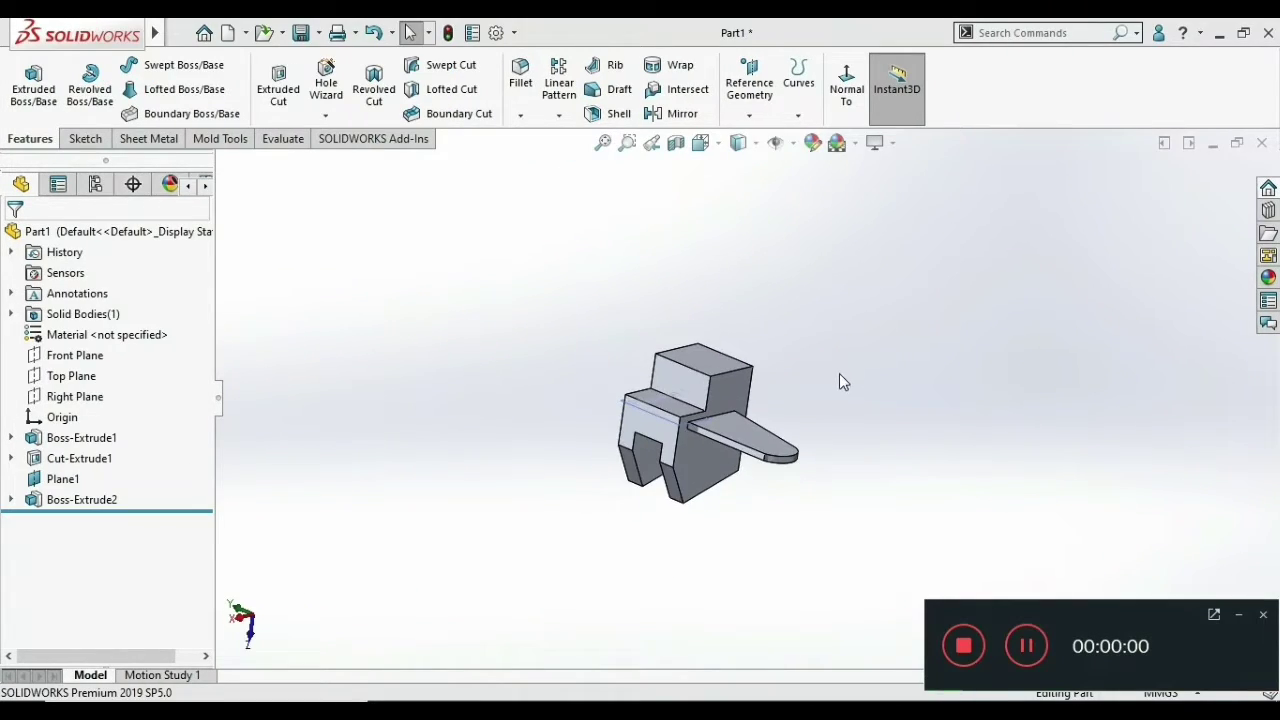
- Cancel a Manual-type draft without applying it, then open the Edit menu
click(1241, 615)
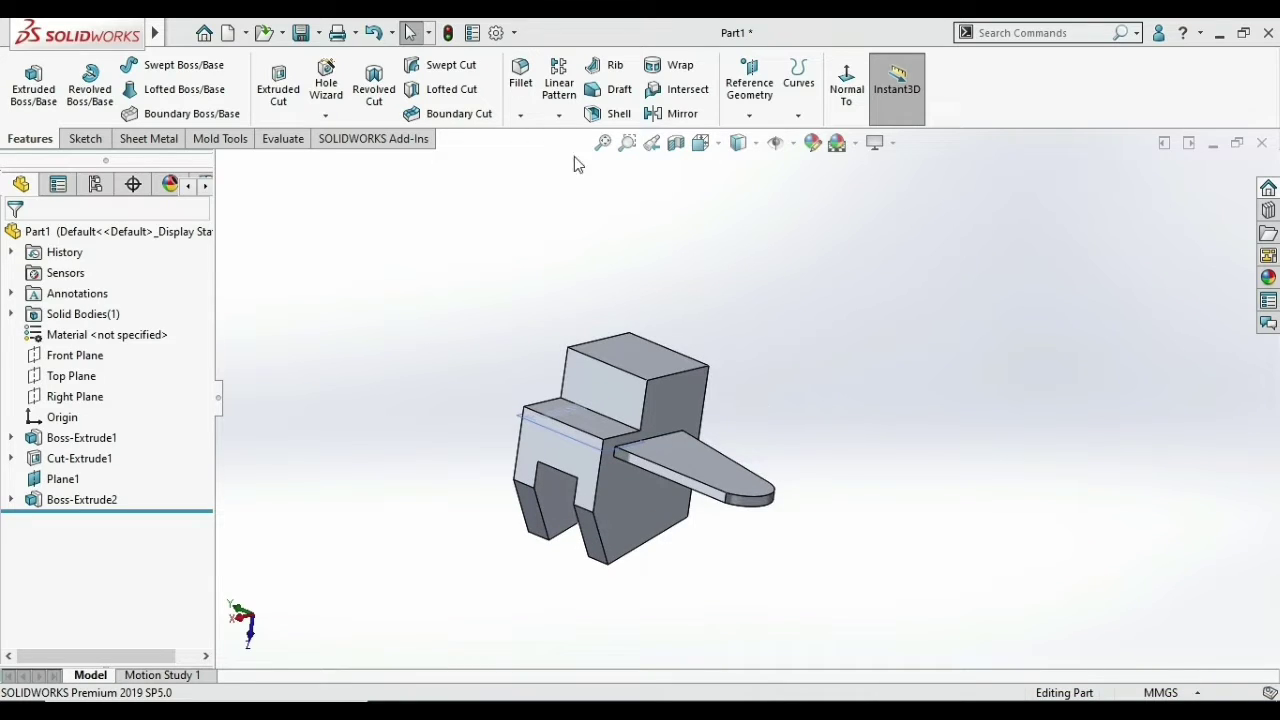
scroll(705, 430, down, 2)
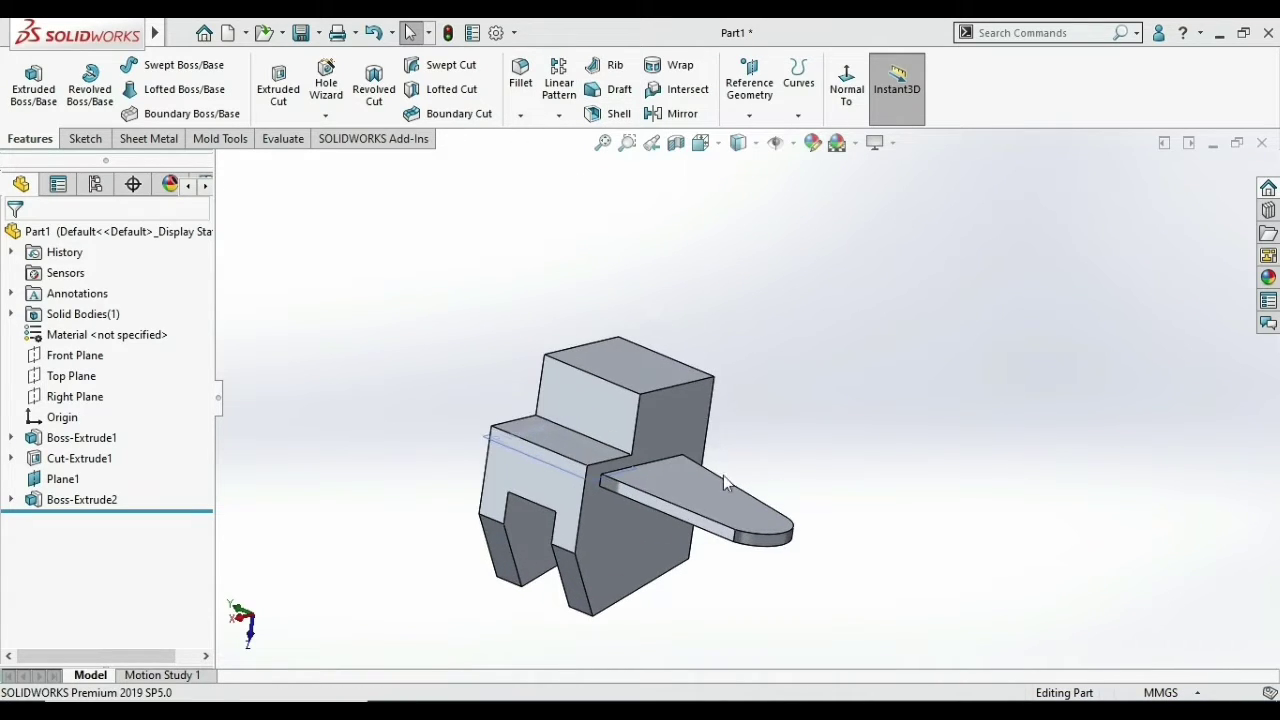
middle_drag(646, 438, 654, 500)
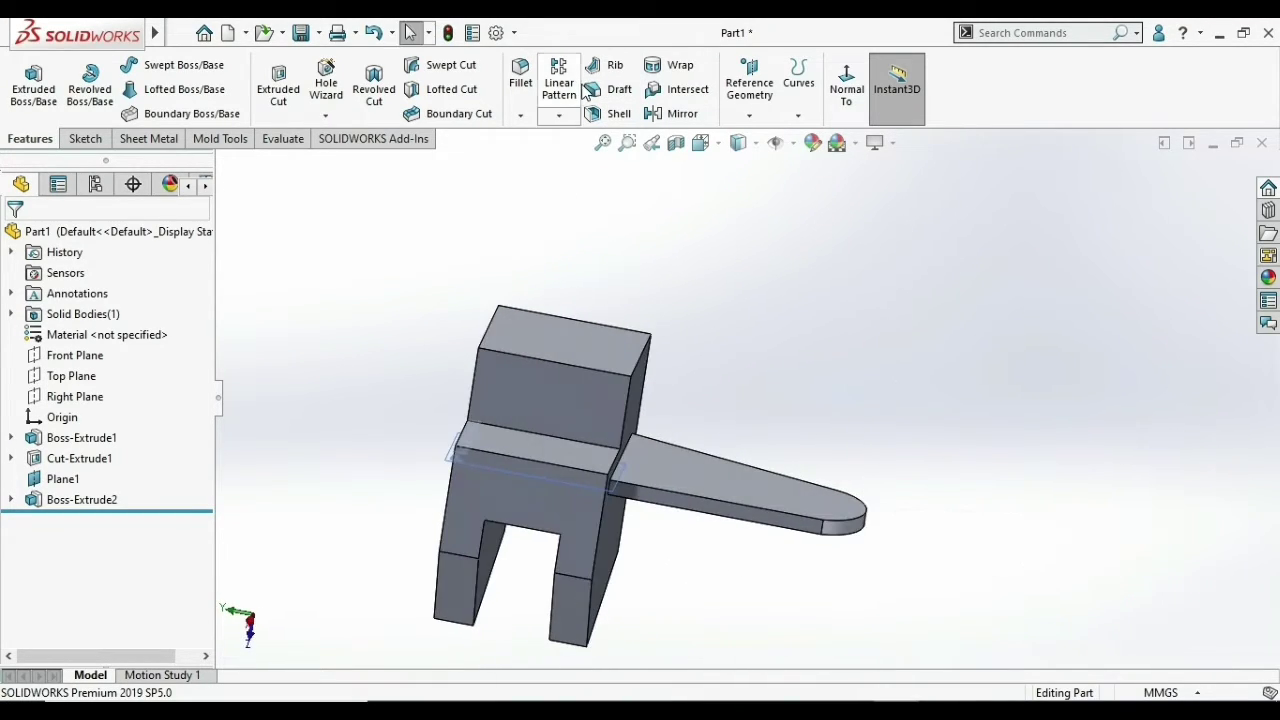
click(612, 89)
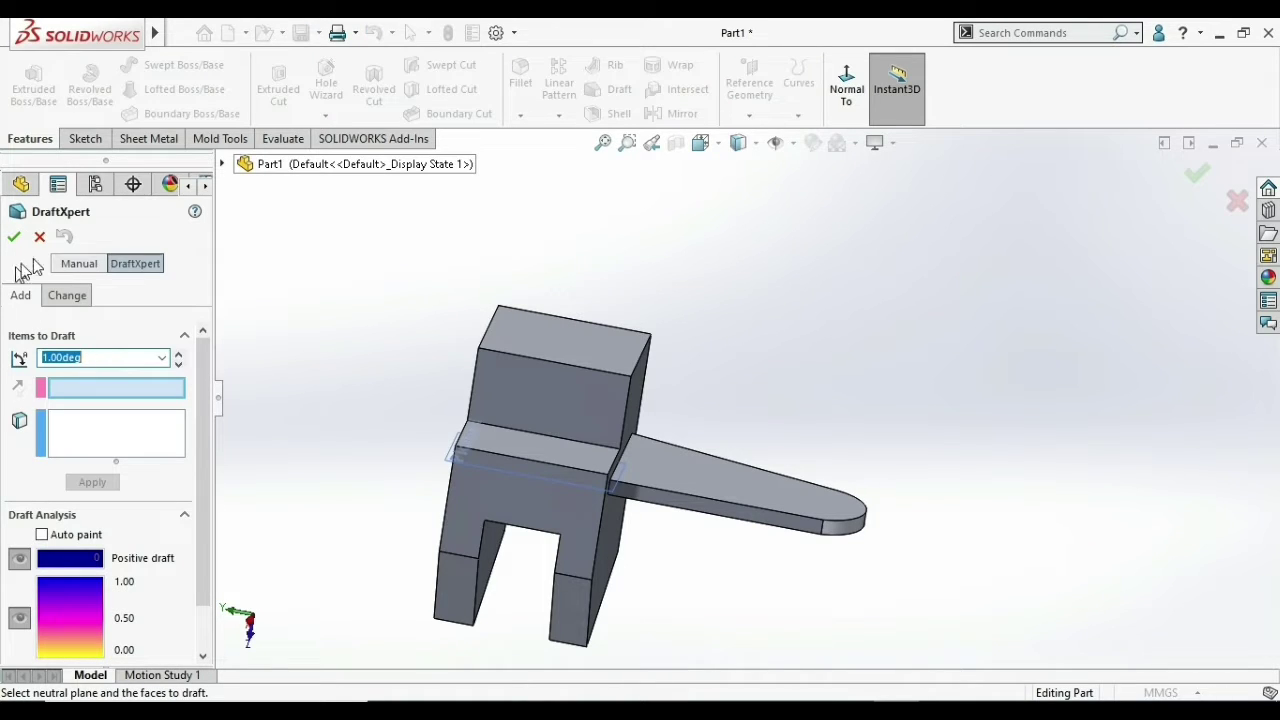
click(78, 266)
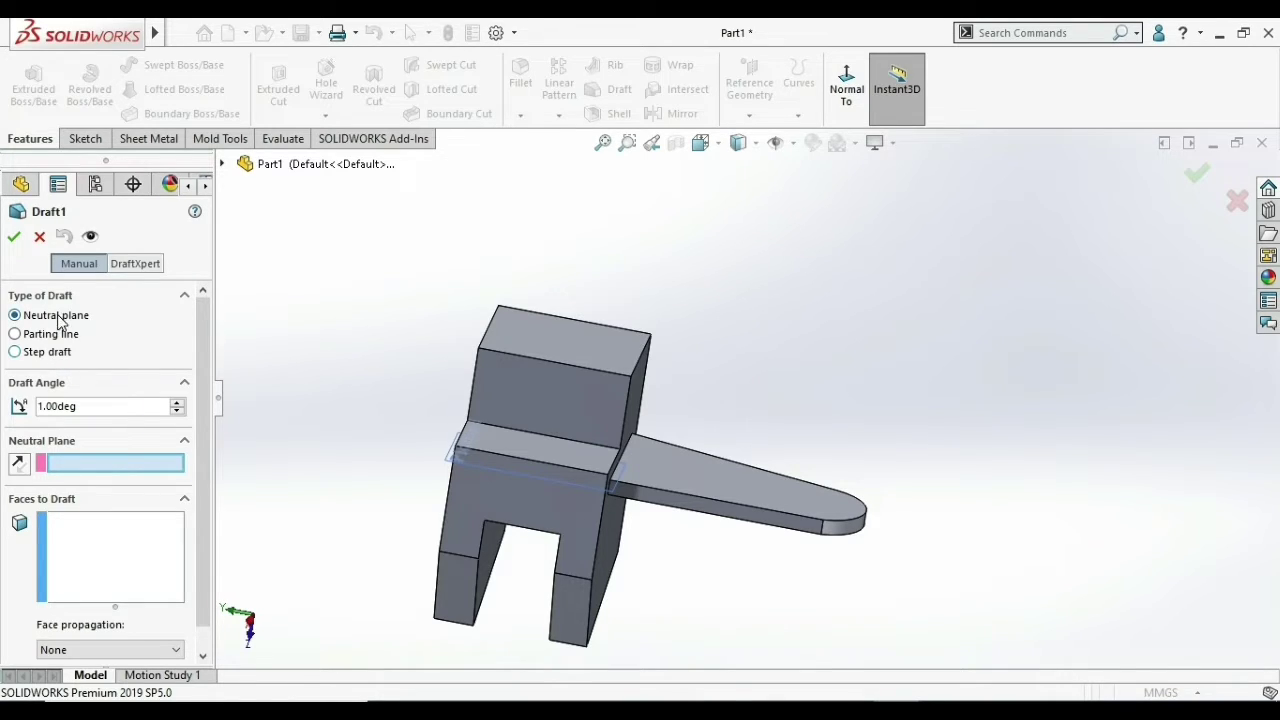
click(41, 239)
click(209, 36)
mouse_move(180, 33)
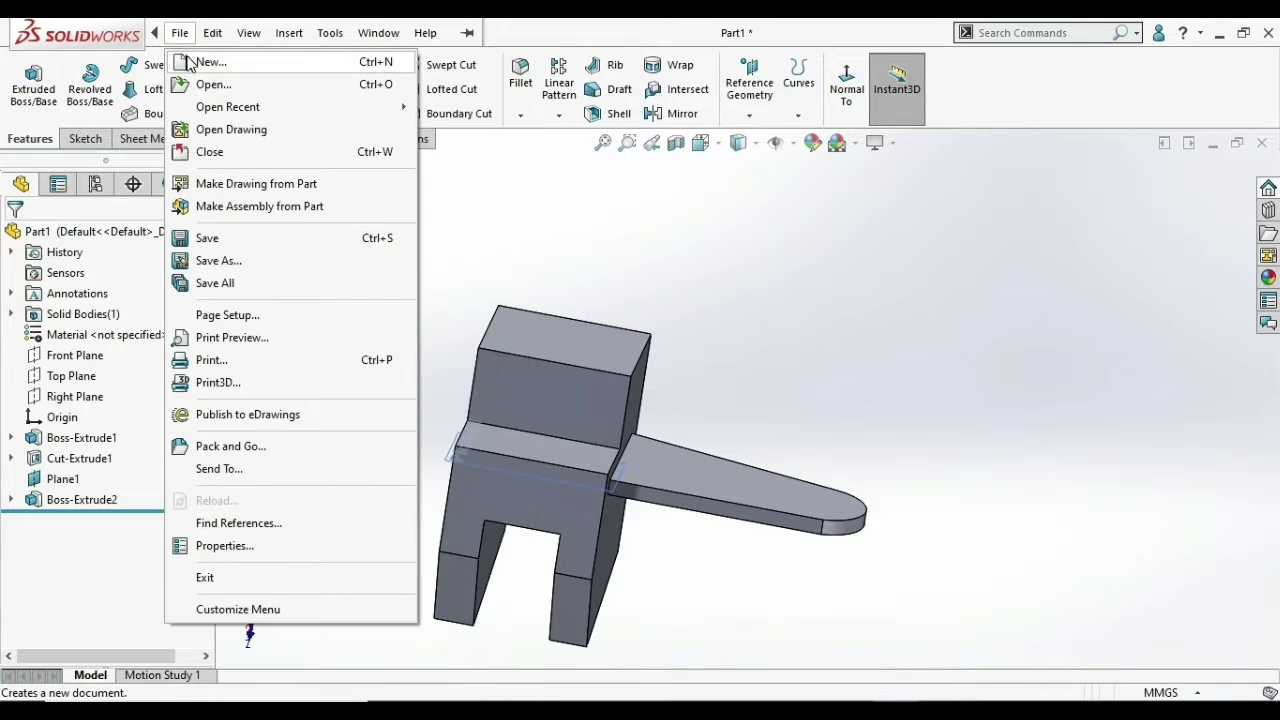
- In a new part, sketch a center rectangle from the origin on Top Plane
click(205, 57)
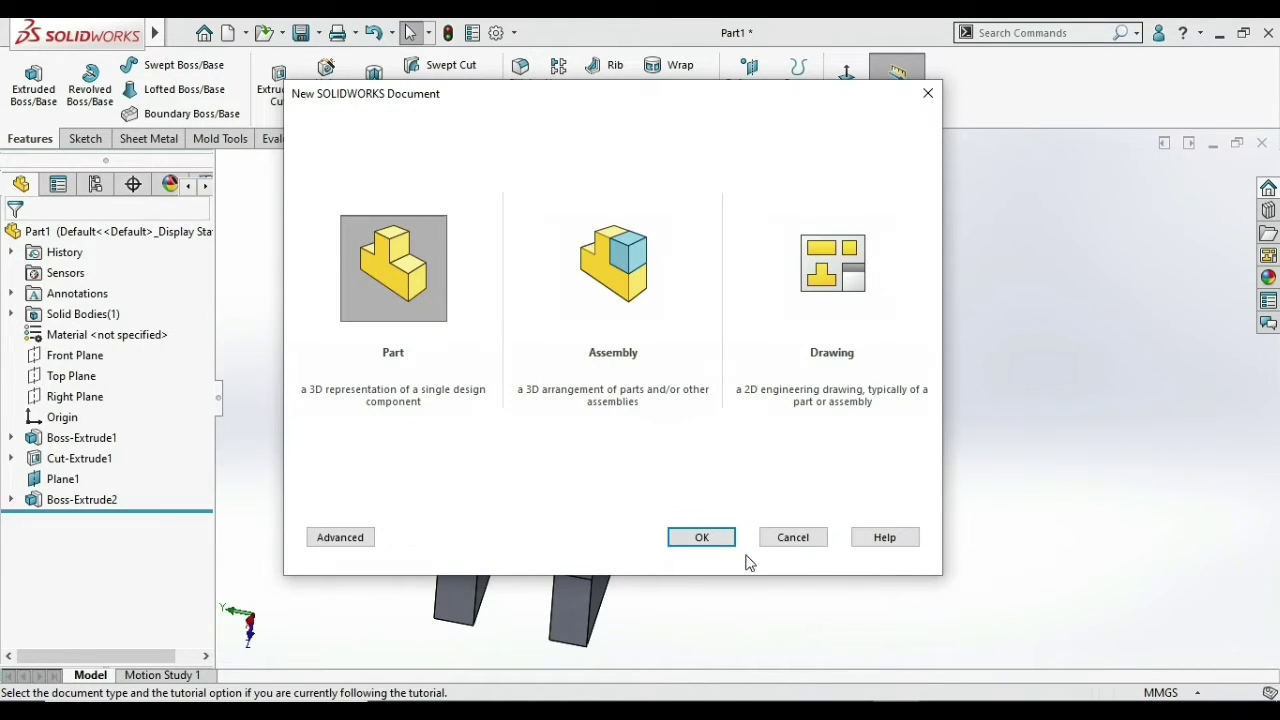
click(728, 540)
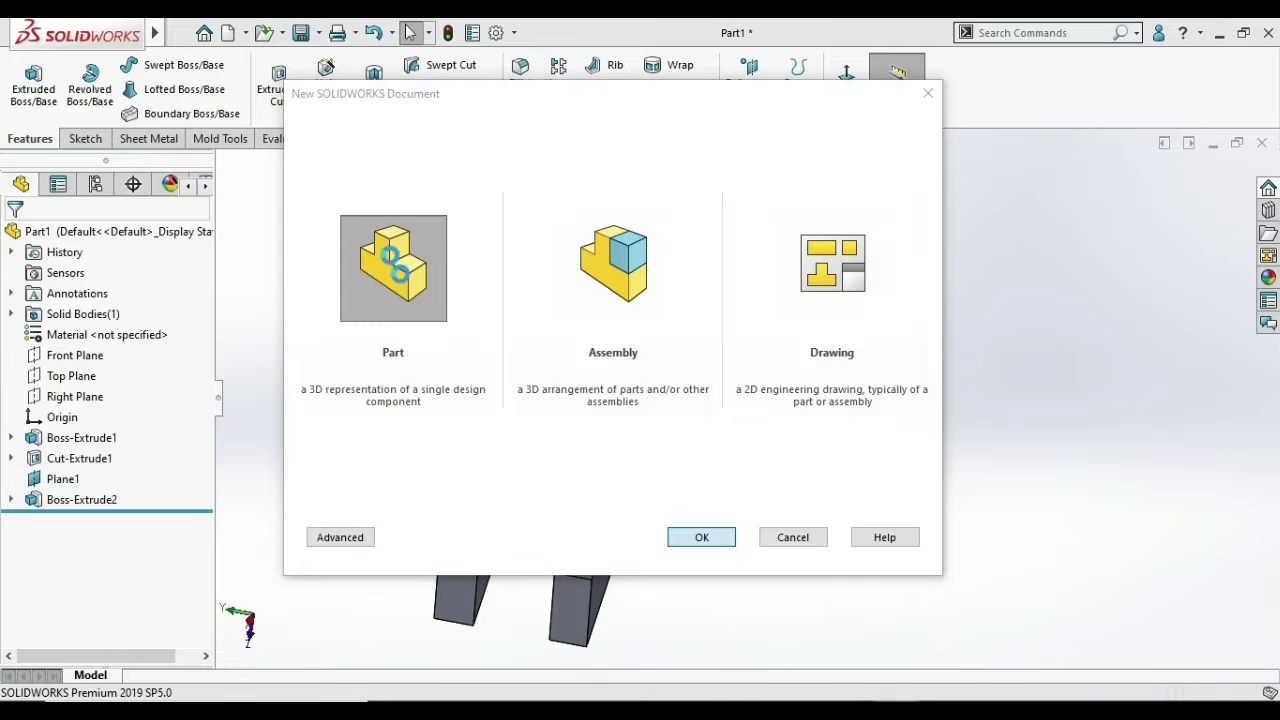
click(90, 356)
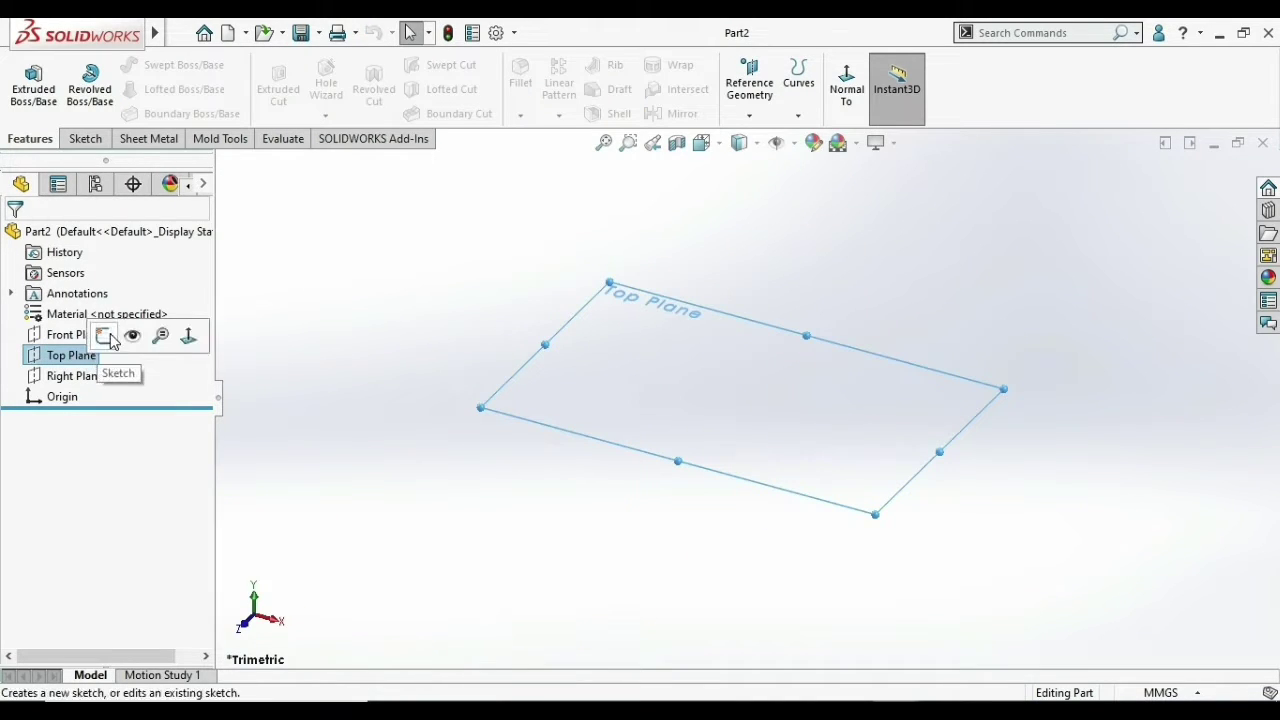
click(104, 336)
click(141, 89)
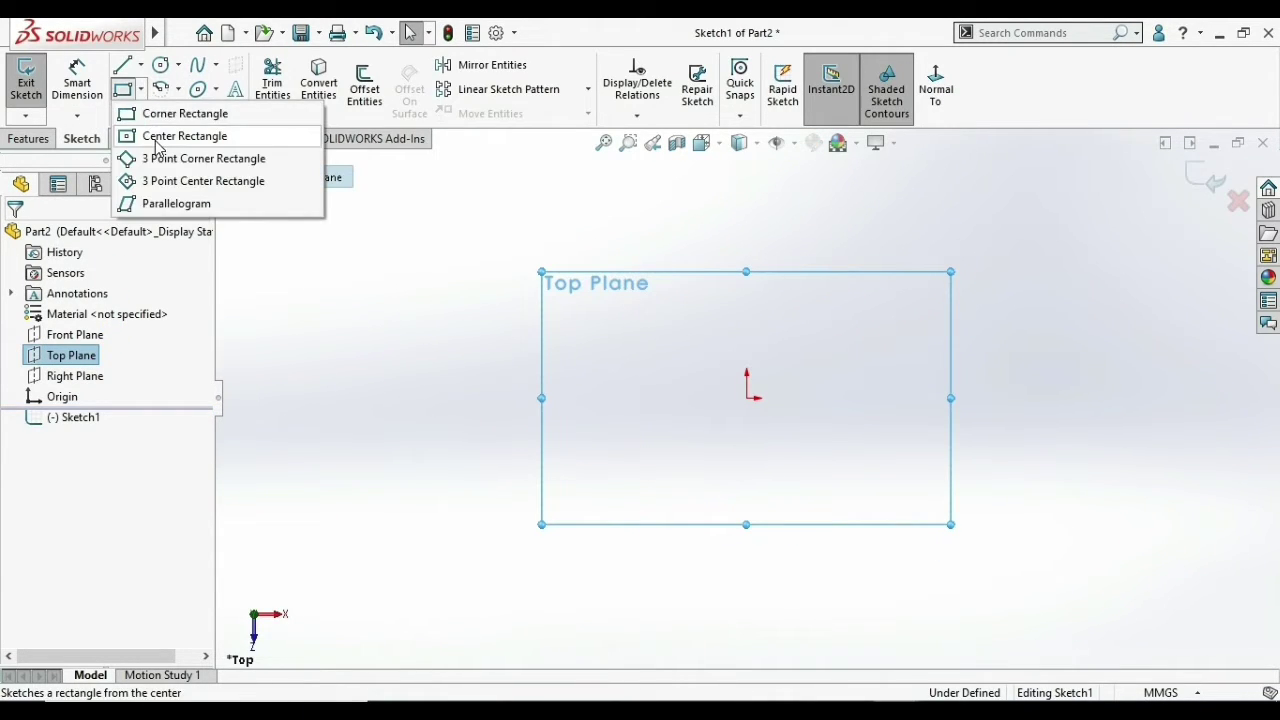
click(156, 146)
click(747, 397)
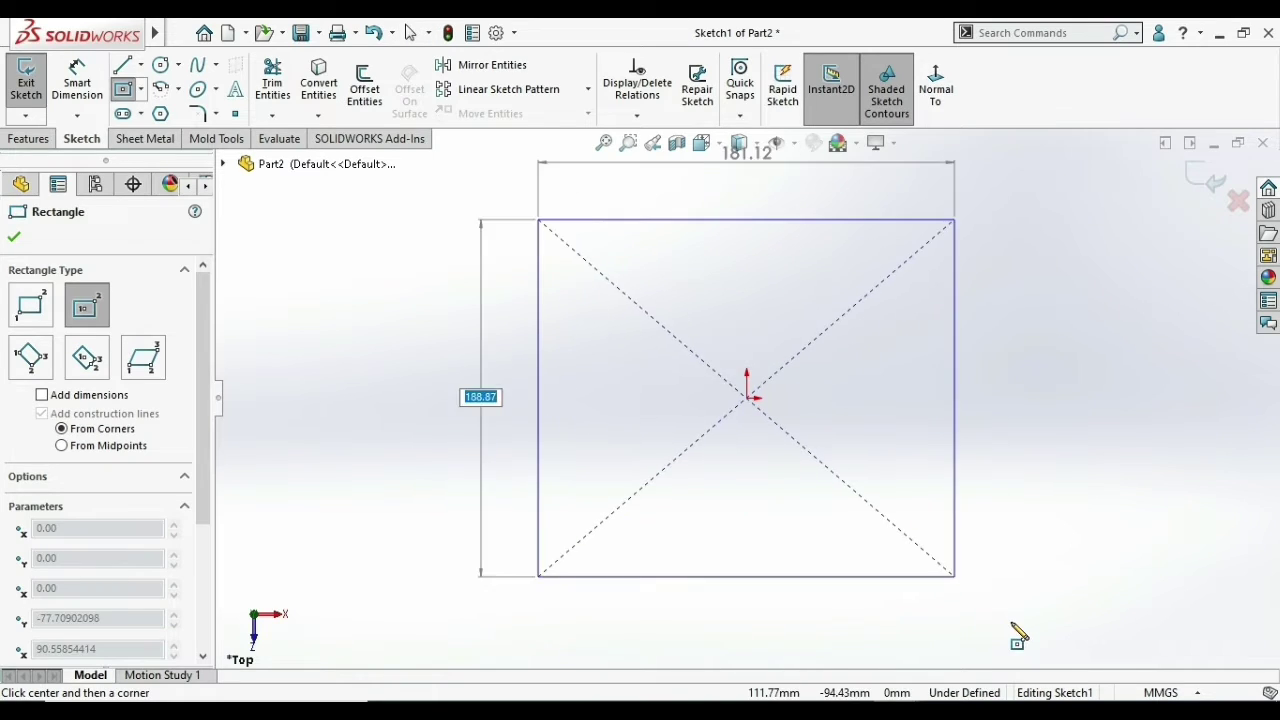
click(1012, 622)
- Extrude the rectangle upward into a tall block as Boss-Extrude1
click(29, 139)
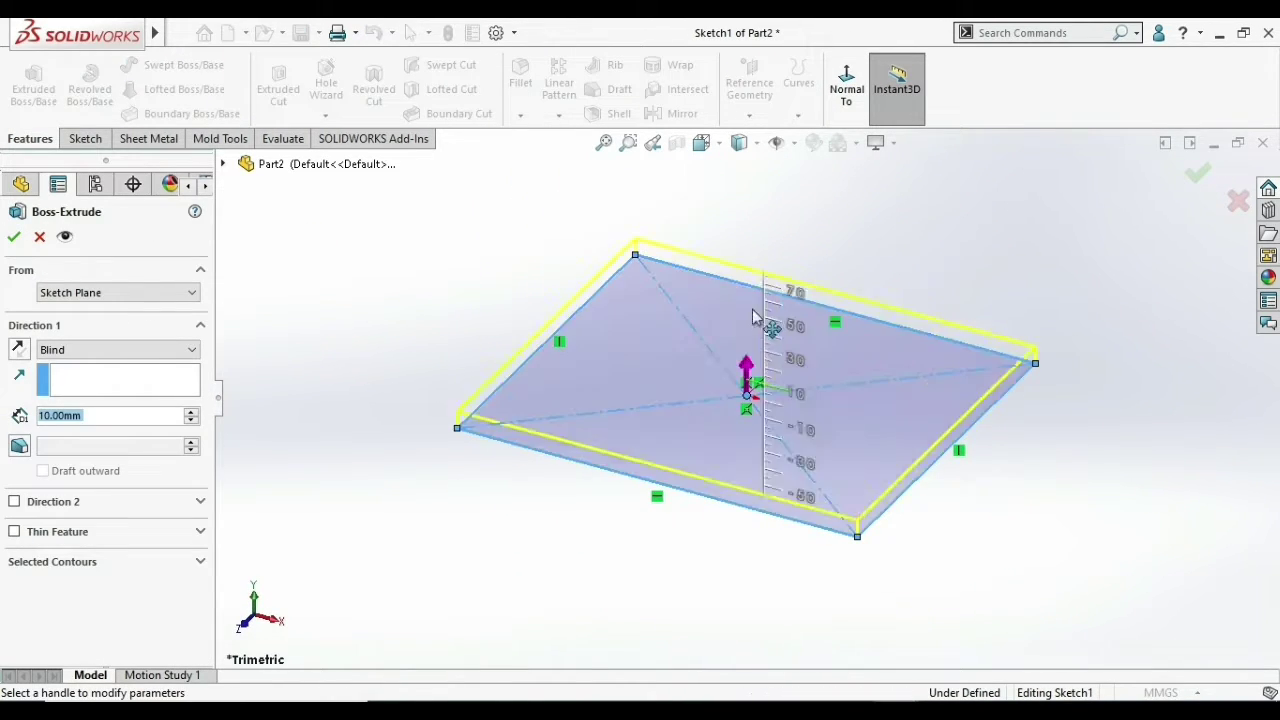
drag(755, 317, 745, 175)
click(1197, 173)
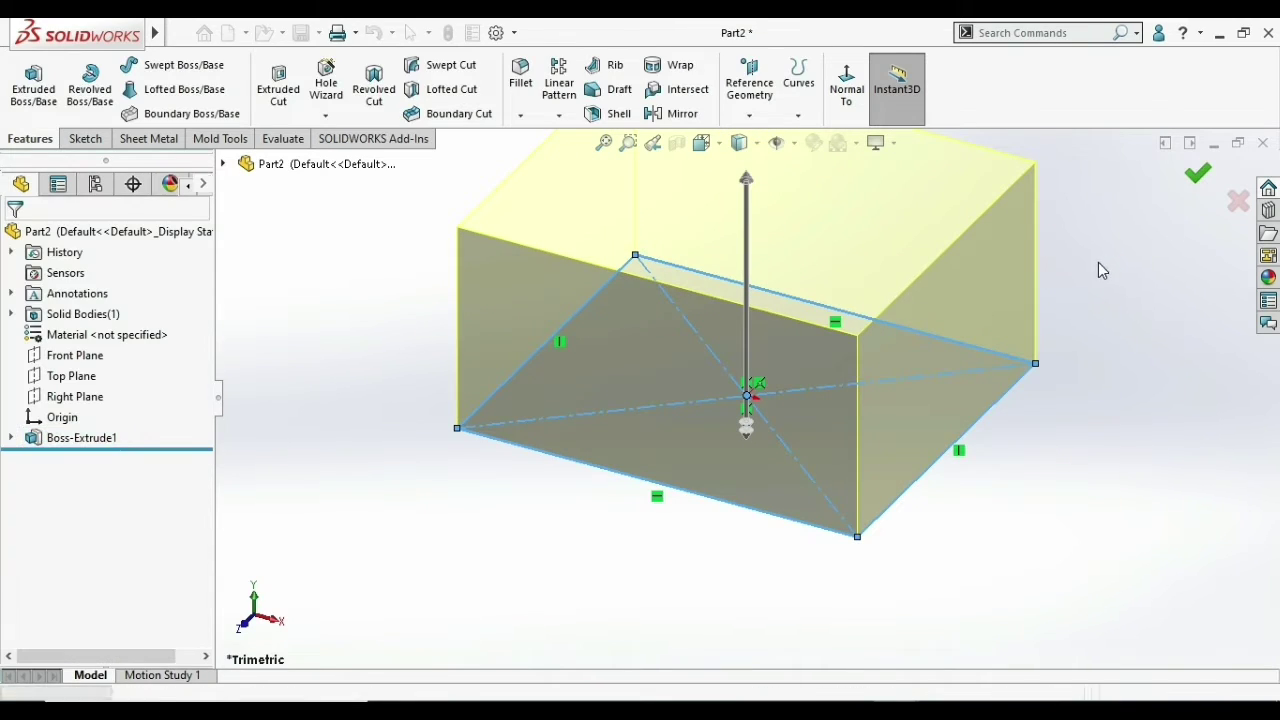
- Draft the right side face at 30° with the top face as neutral plane
click(612, 89)
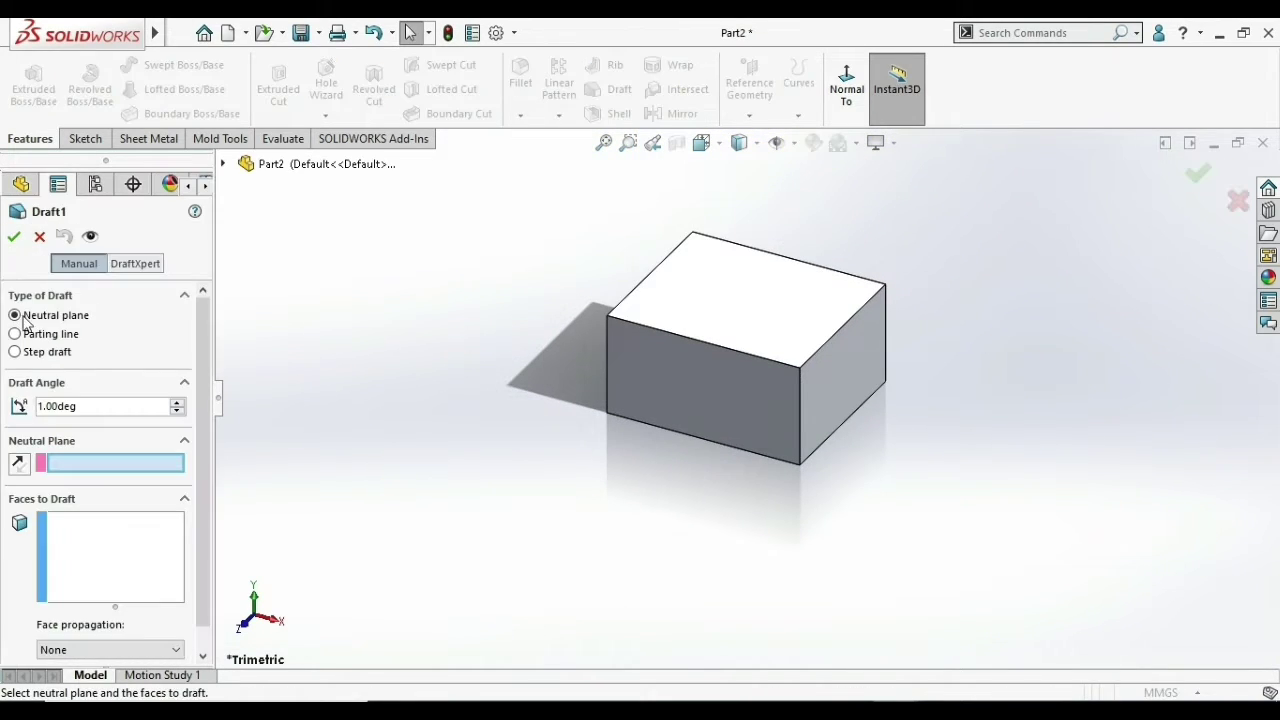
click(729, 316)
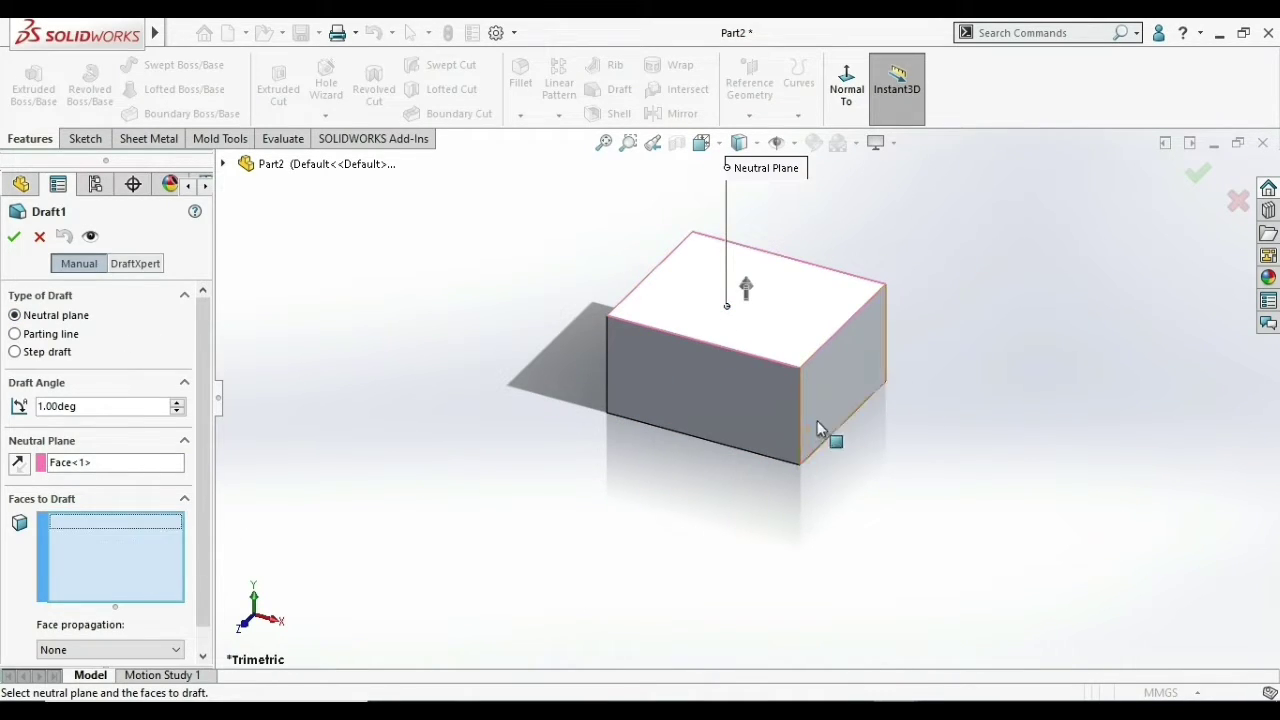
click(829, 393)
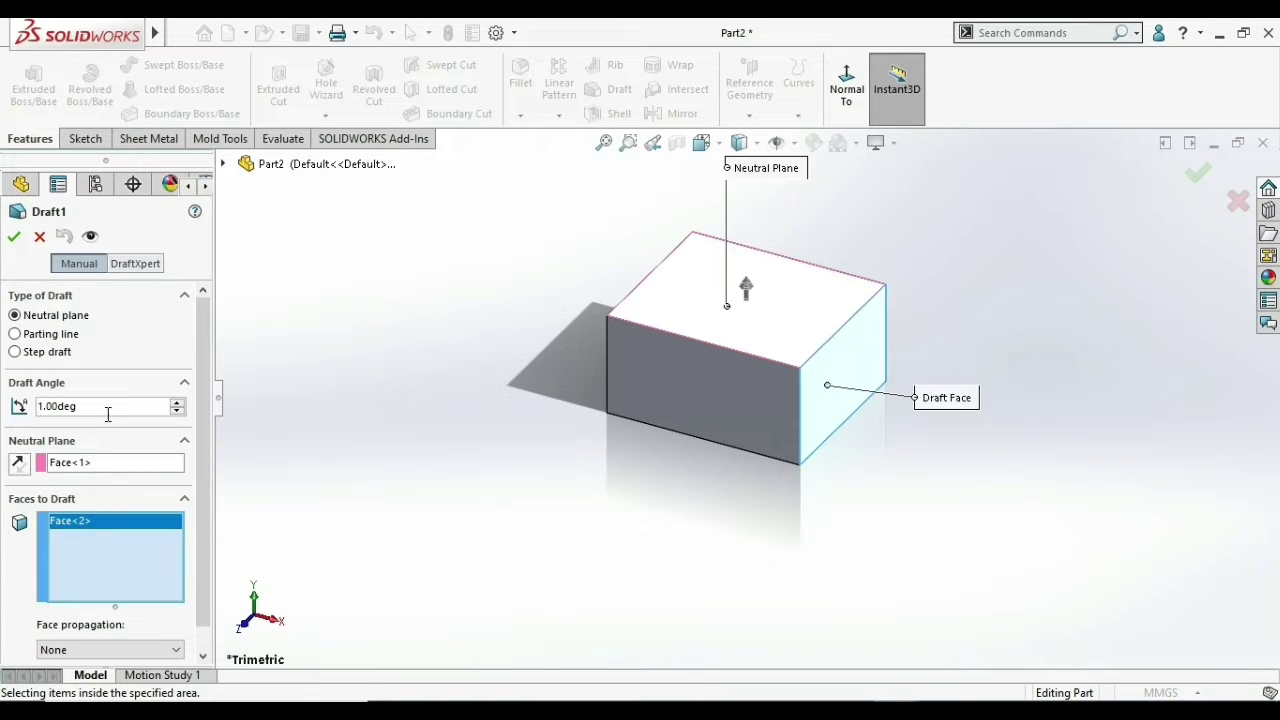
drag(108, 412, 9, 418)
text(30)
key(Return)
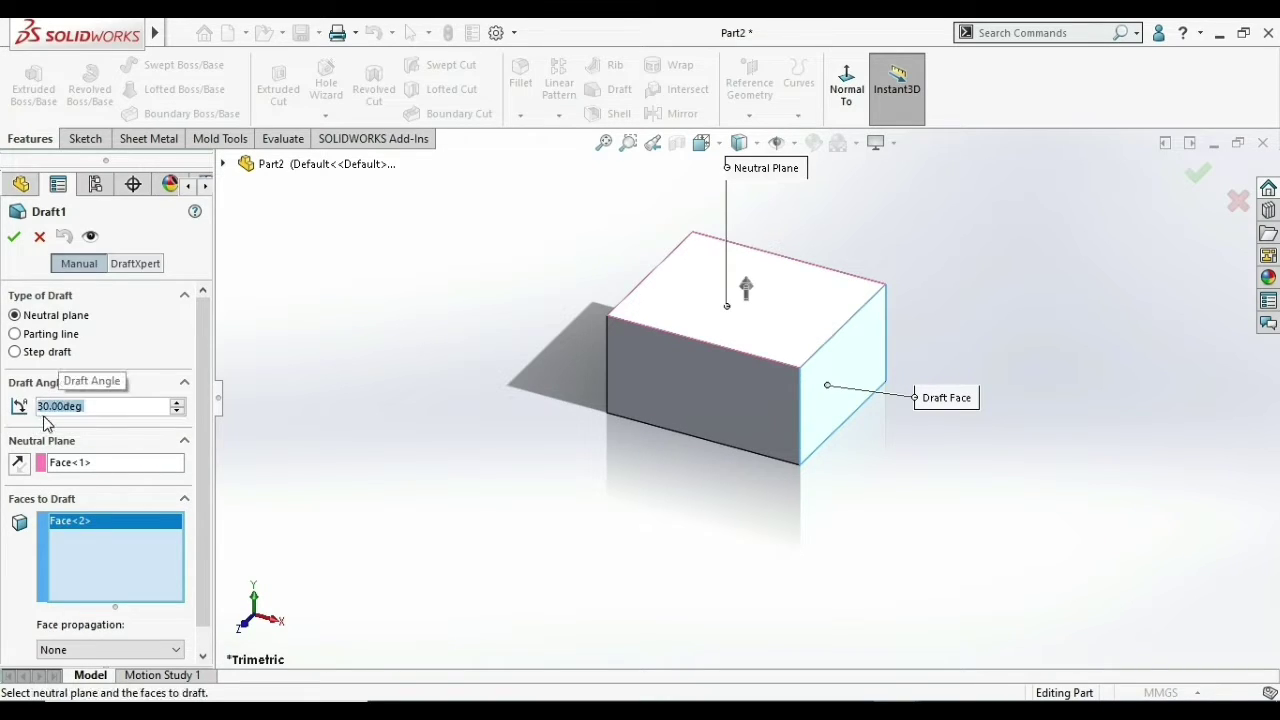
click(13, 237)
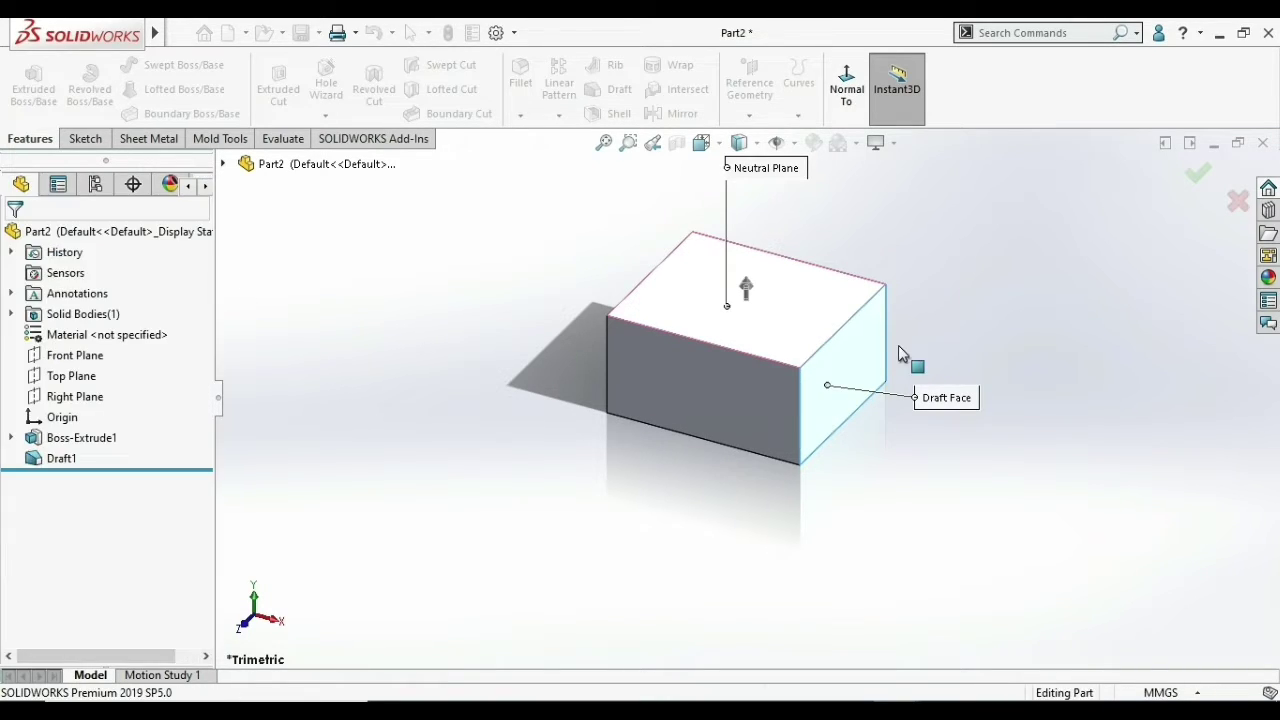
mouse_move(780, 430)
middle_down()
mouse_move(853, 429)
mouse_move(899, 348)
mouse_move(874, 417)
mouse_move(855, 348)
middle_up()
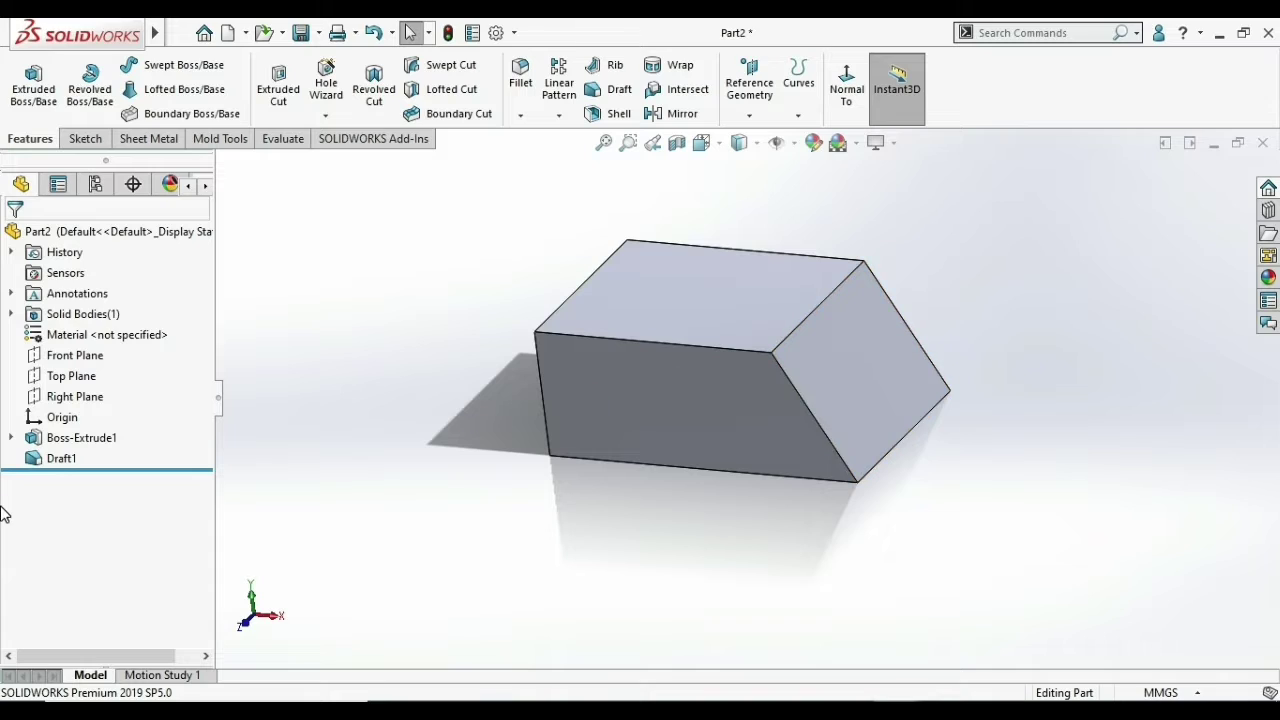
- Edit Draft1 to reverse its draft direction so the face slants inward
right_click(52, 458)
click(67, 290)
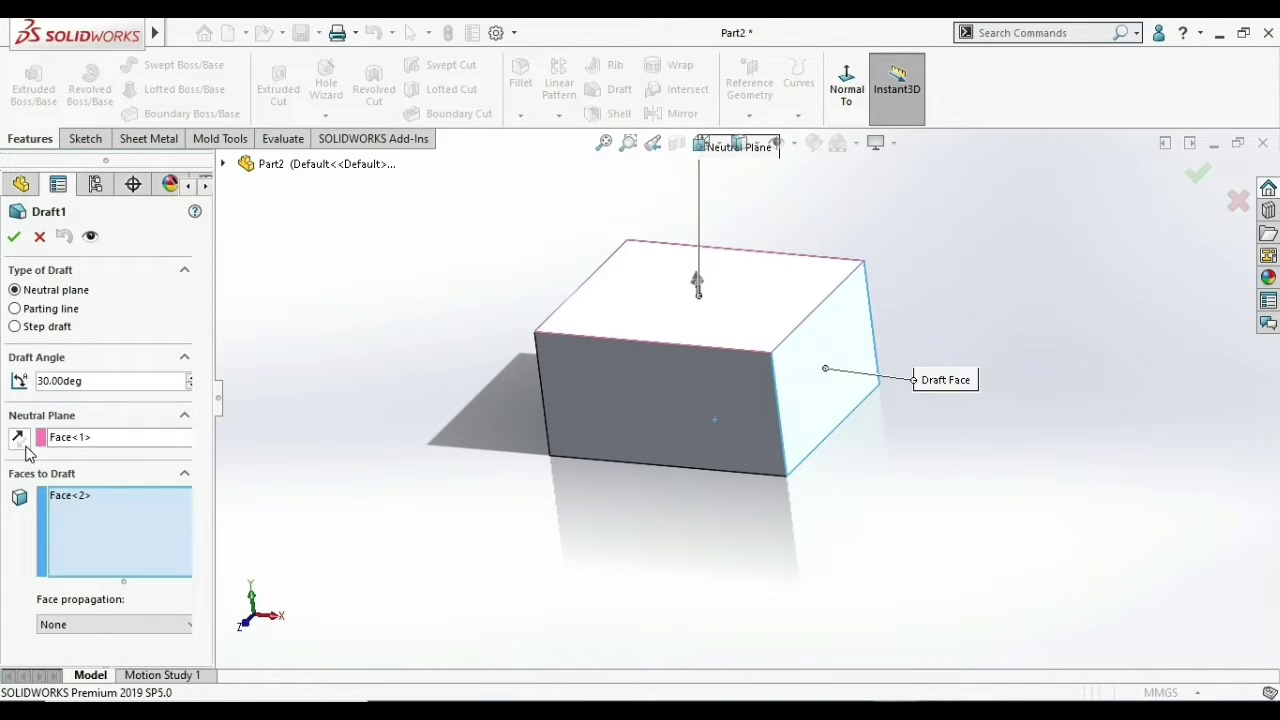
click(22, 441)
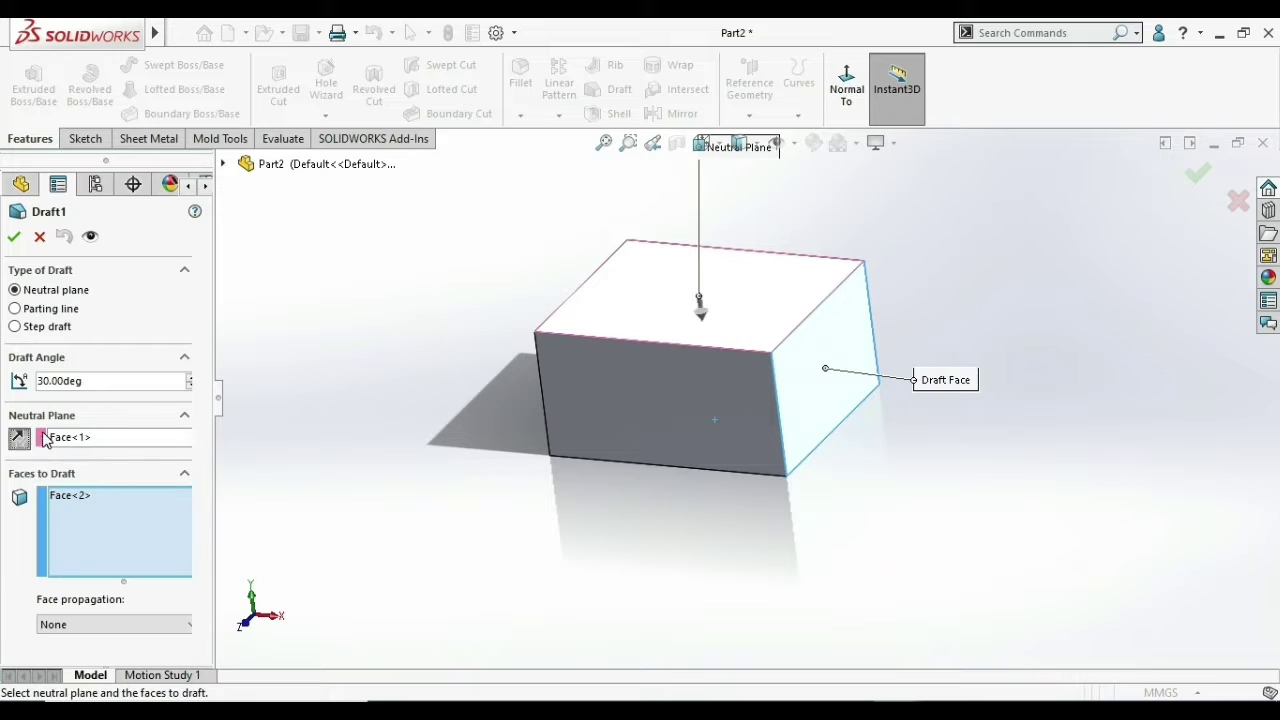
click(15, 239)
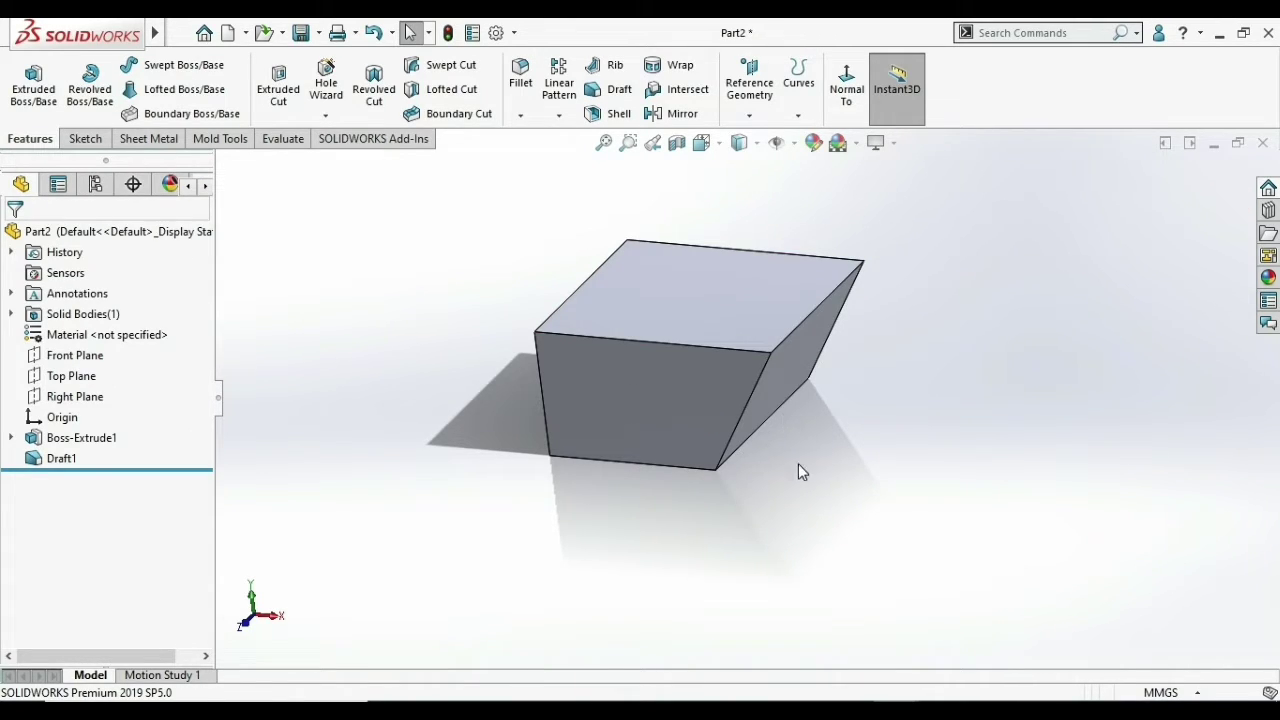
mouse_move(800, 471)
middle_down()
mouse_move(786, 486)
mouse_move(772, 472)
middle_up()
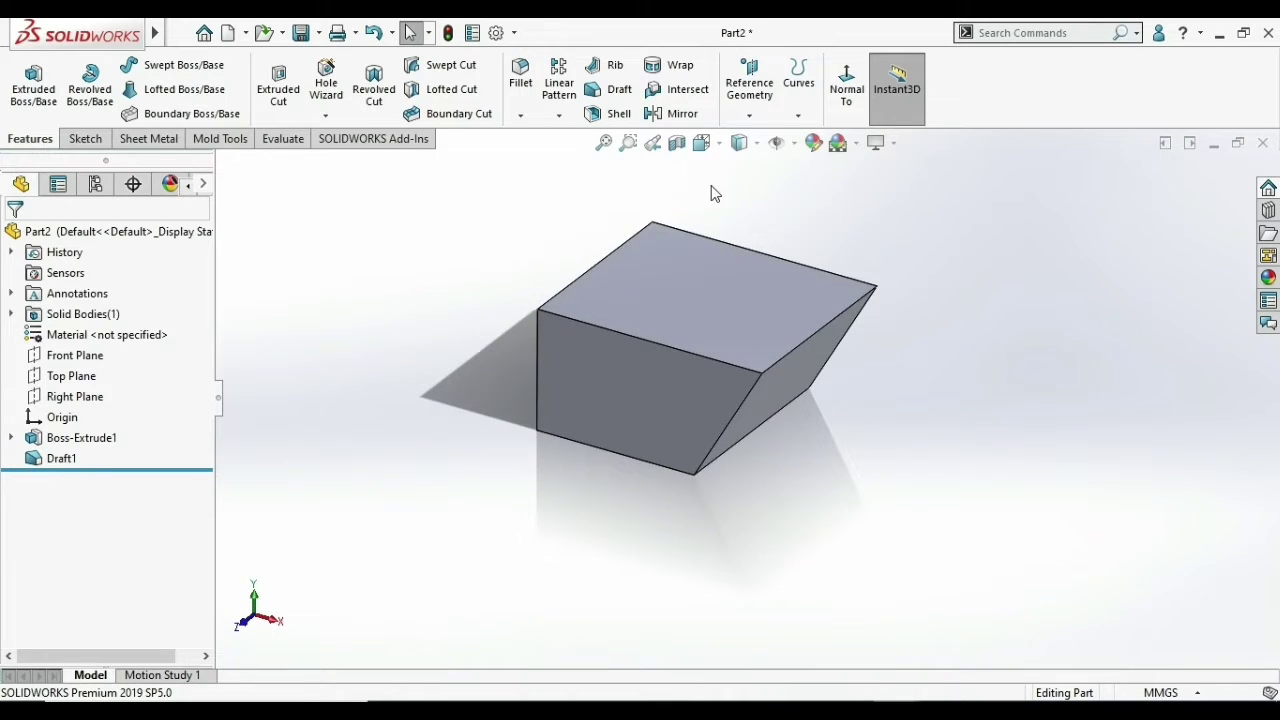
- Add Draft2 at 10° on the top face, using the front face as neutral plane
click(619, 92)
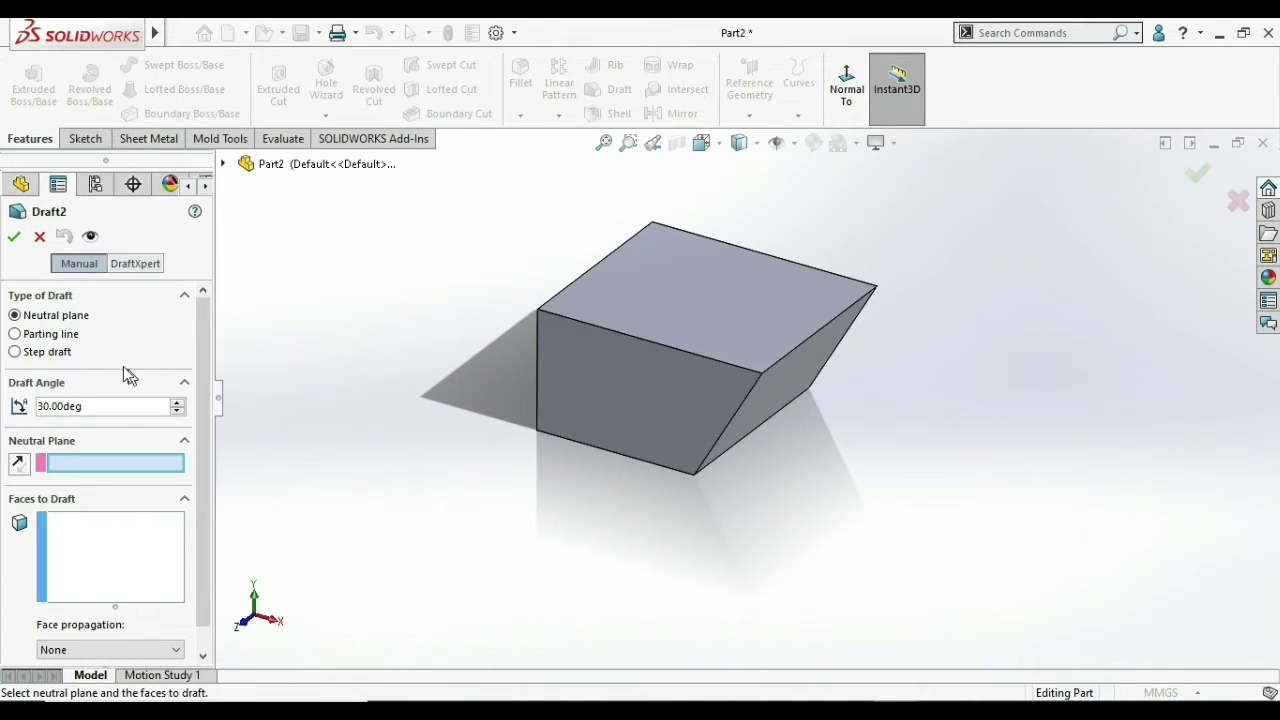
click(624, 380)
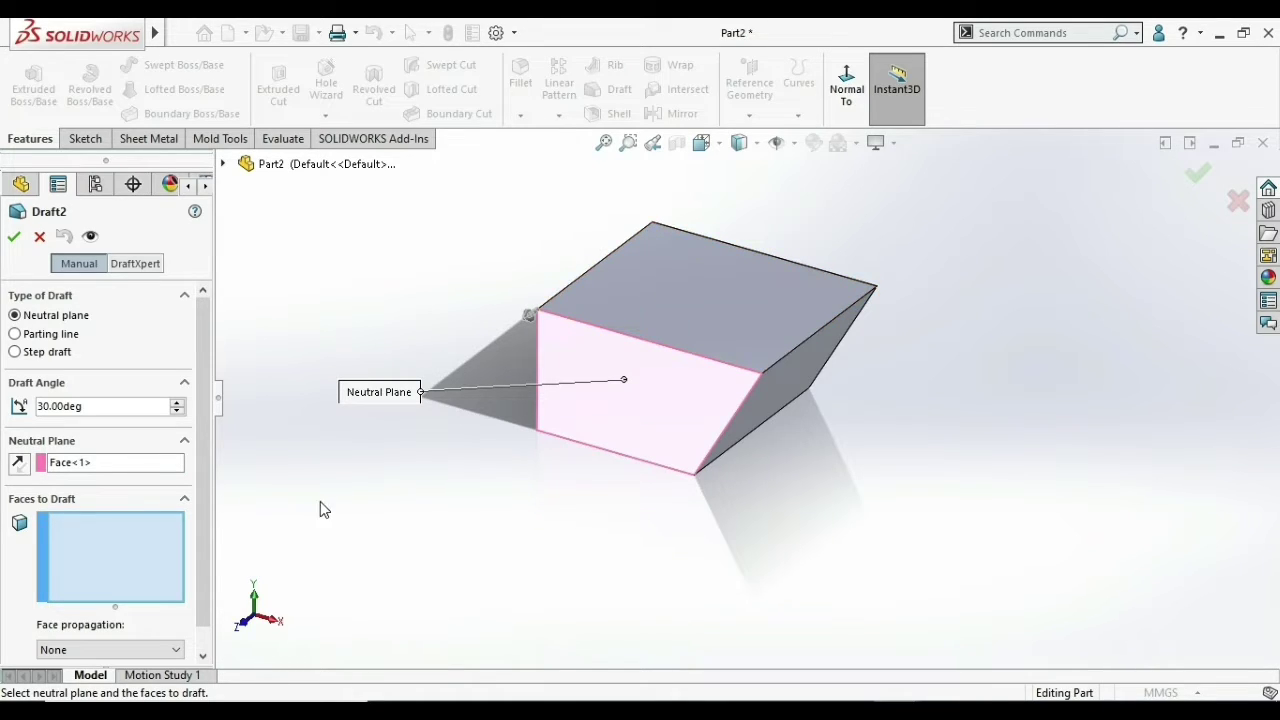
click(712, 293)
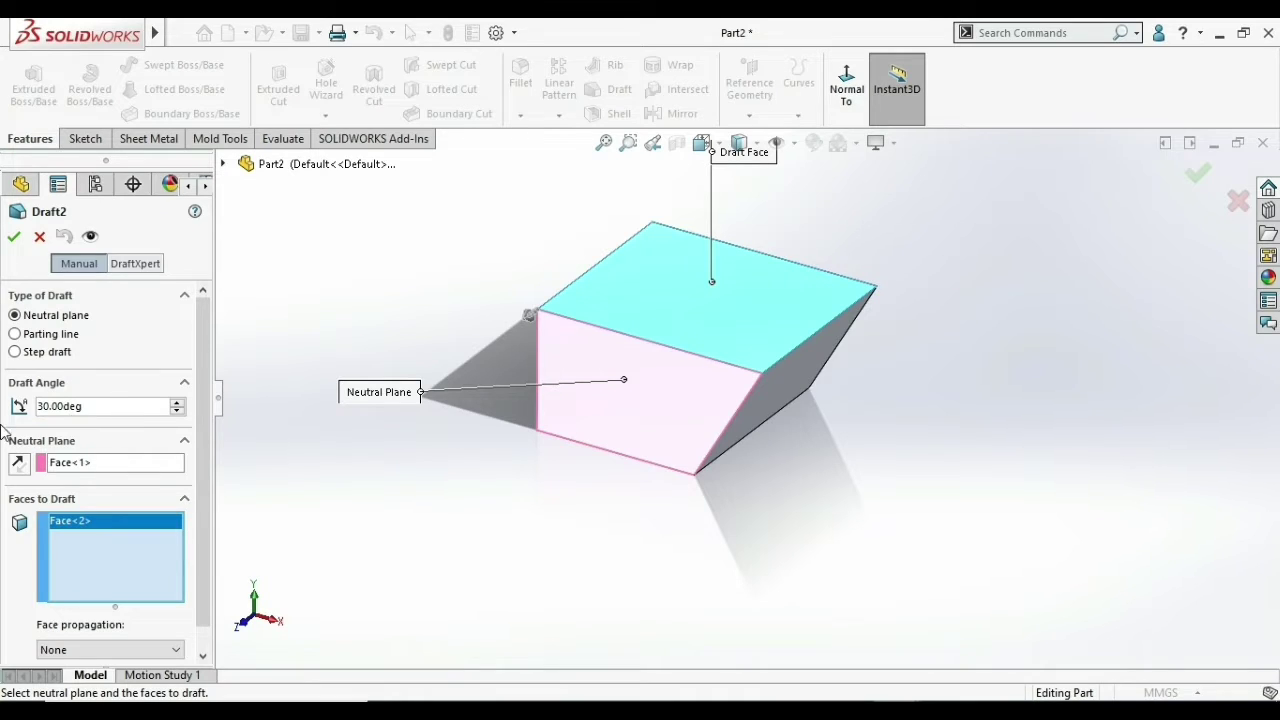
click(133, 410)
text(10)
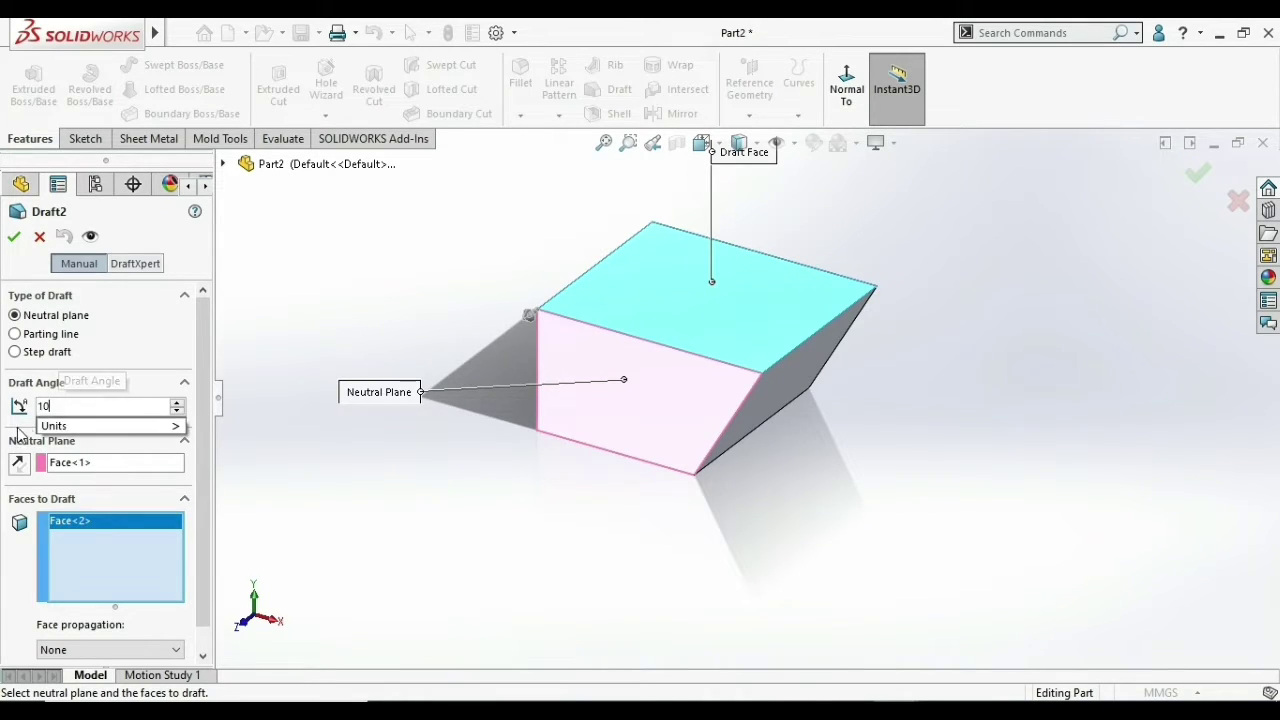
key(Return)
click(14, 237)
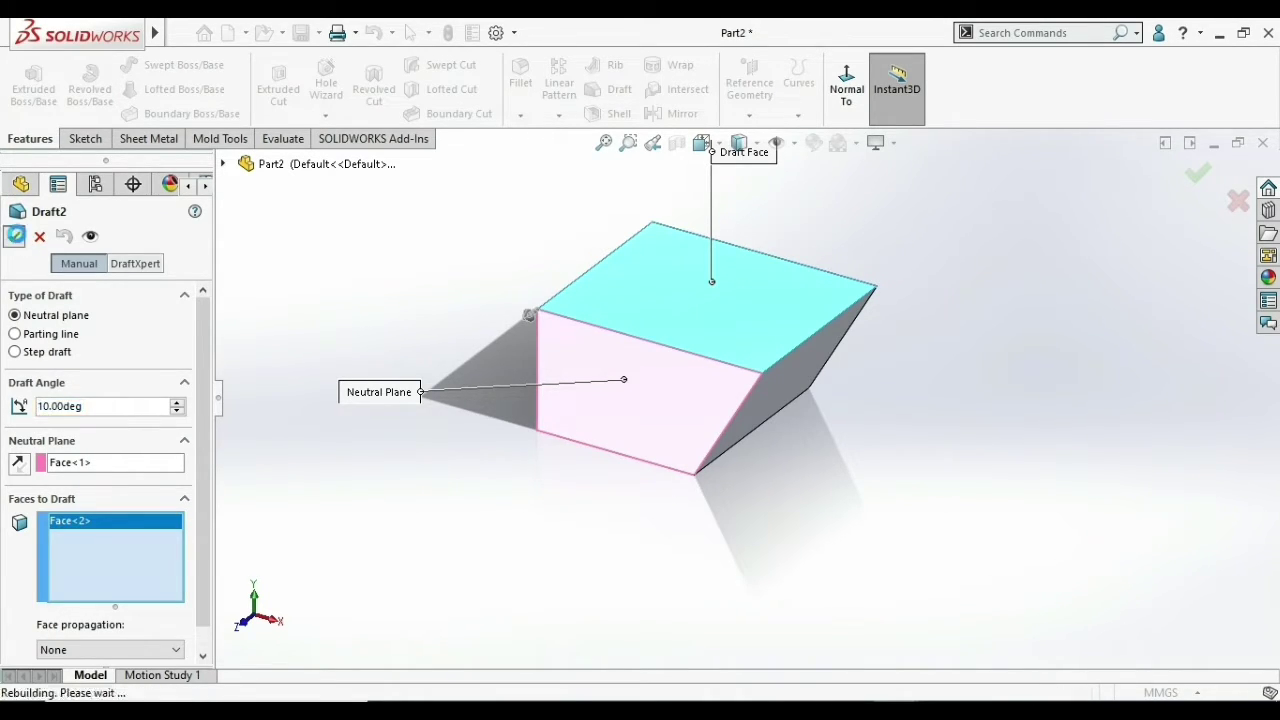
mouse_move(780, 323)
middle_down()
mouse_move(692, 230)
mouse_move(757, 266)
mouse_move(765, 330)
middle_up()
- Start a third draft and cancel it without applying
click(617, 89)
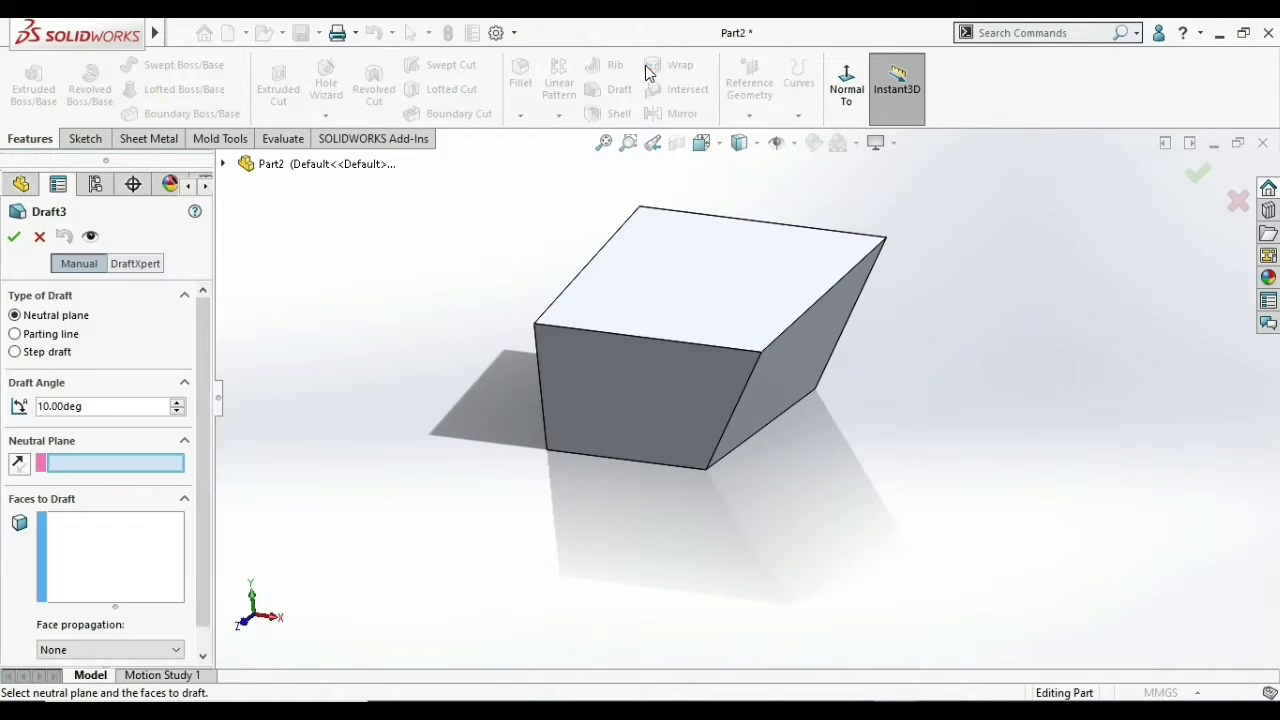
scroll(155, 368, down, 1)
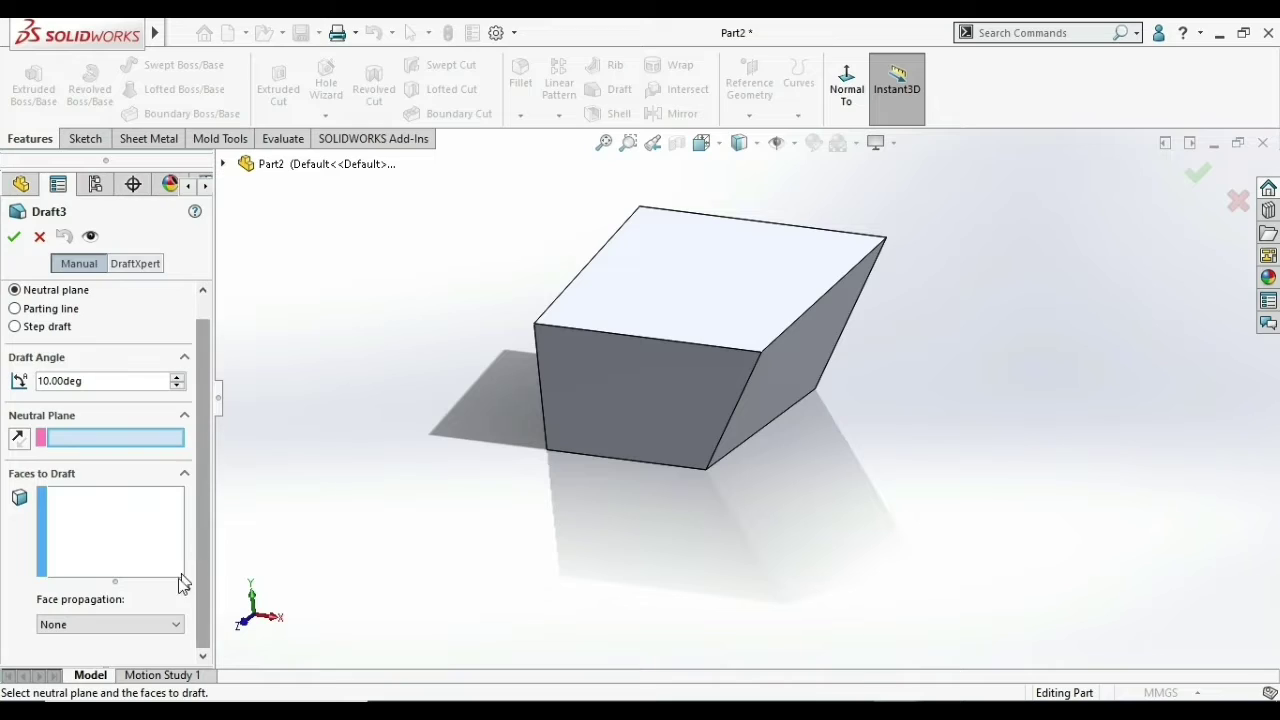
scroll(204, 522, up, 1)
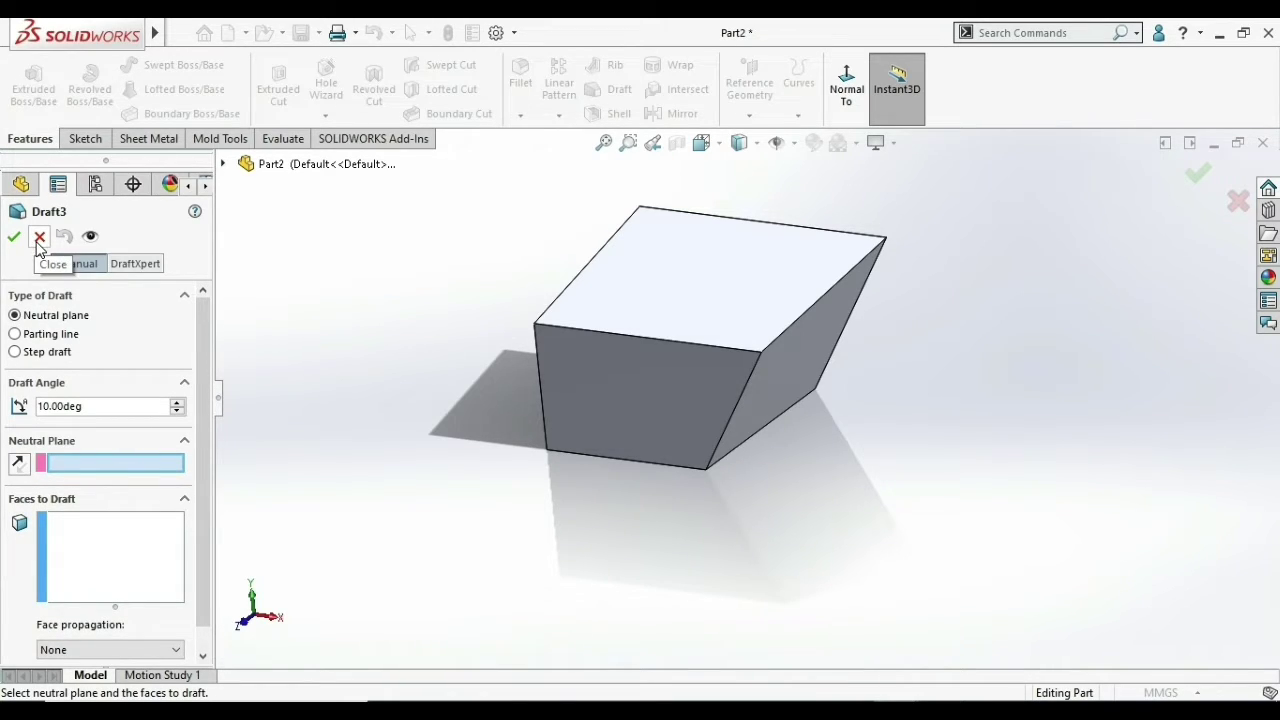
click(40, 237)
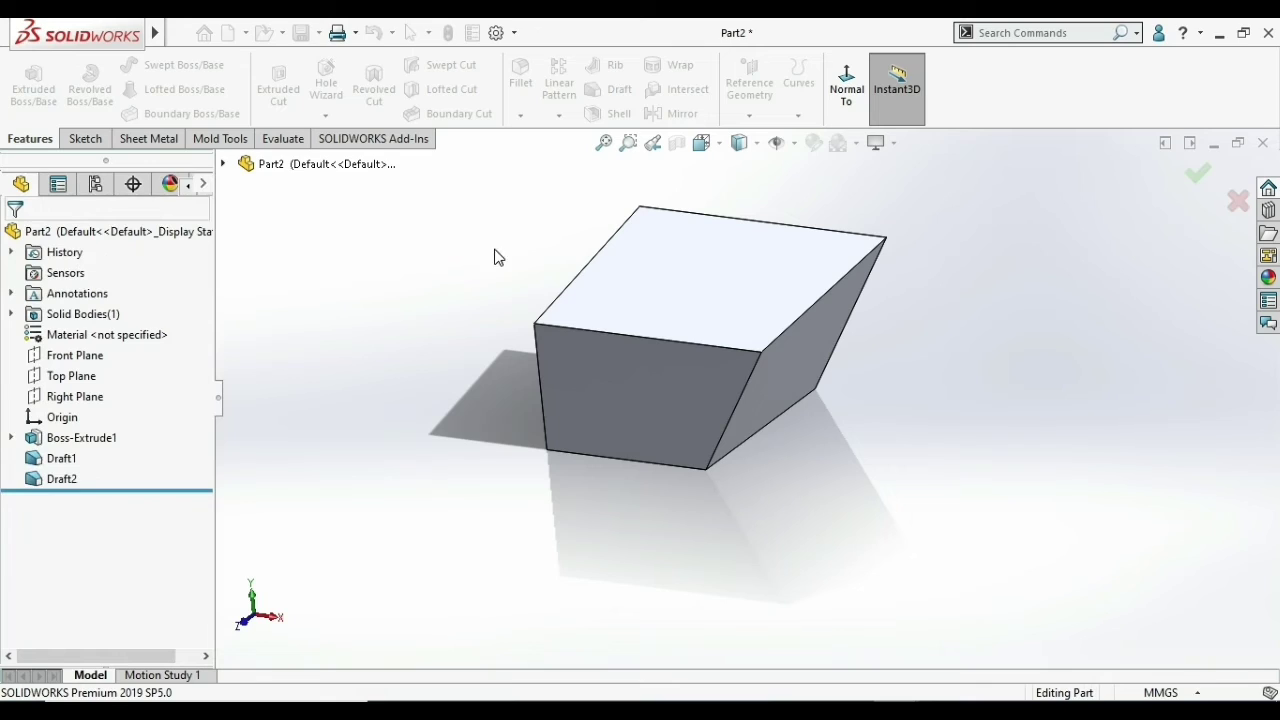
- Switch to the maximized Part1 handle model and view it from the front
click(1214, 147)
click(1153, 145)
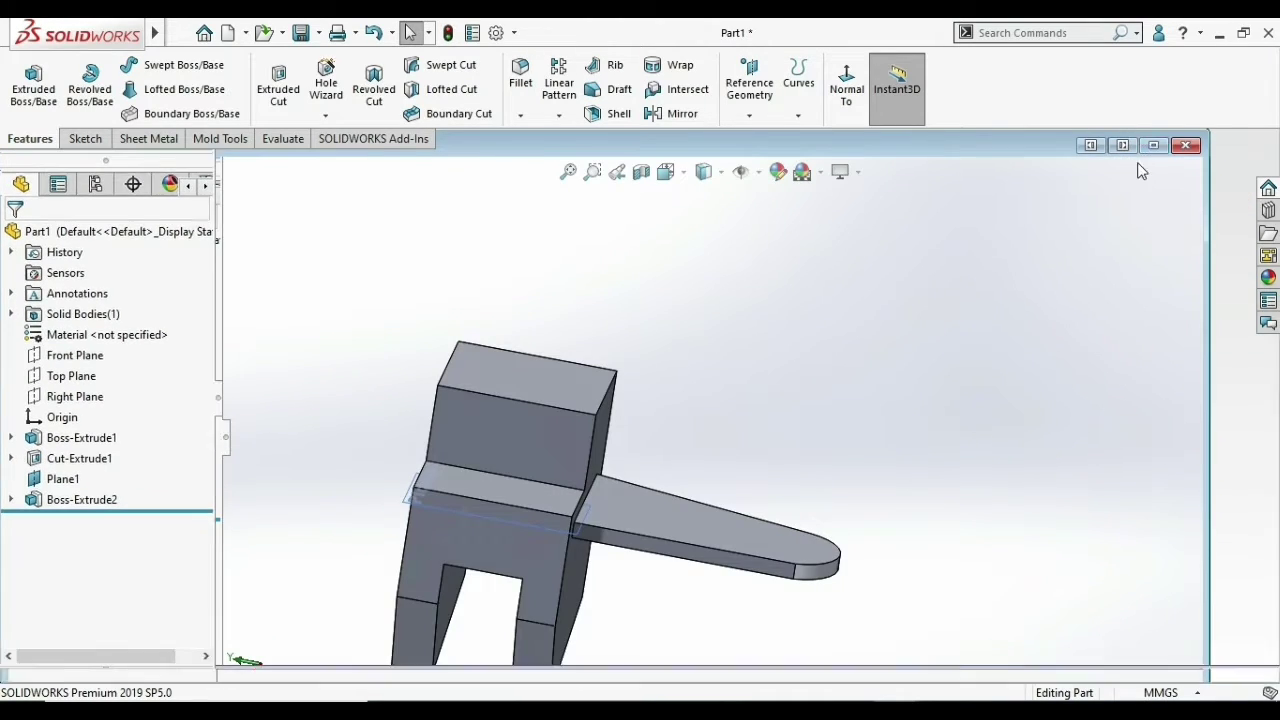
middle_drag(737, 500, 763, 449)
click(610, 478)
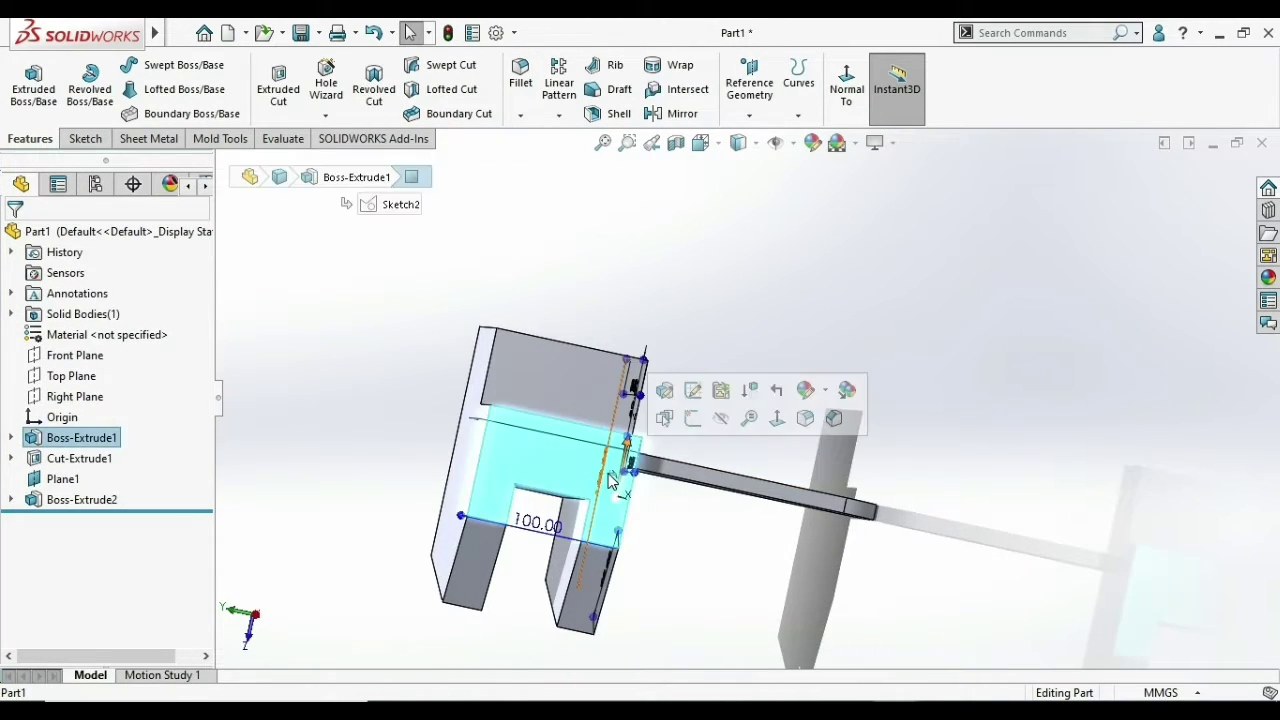
click(865, 391)
scroll(820, 400, down, 3)
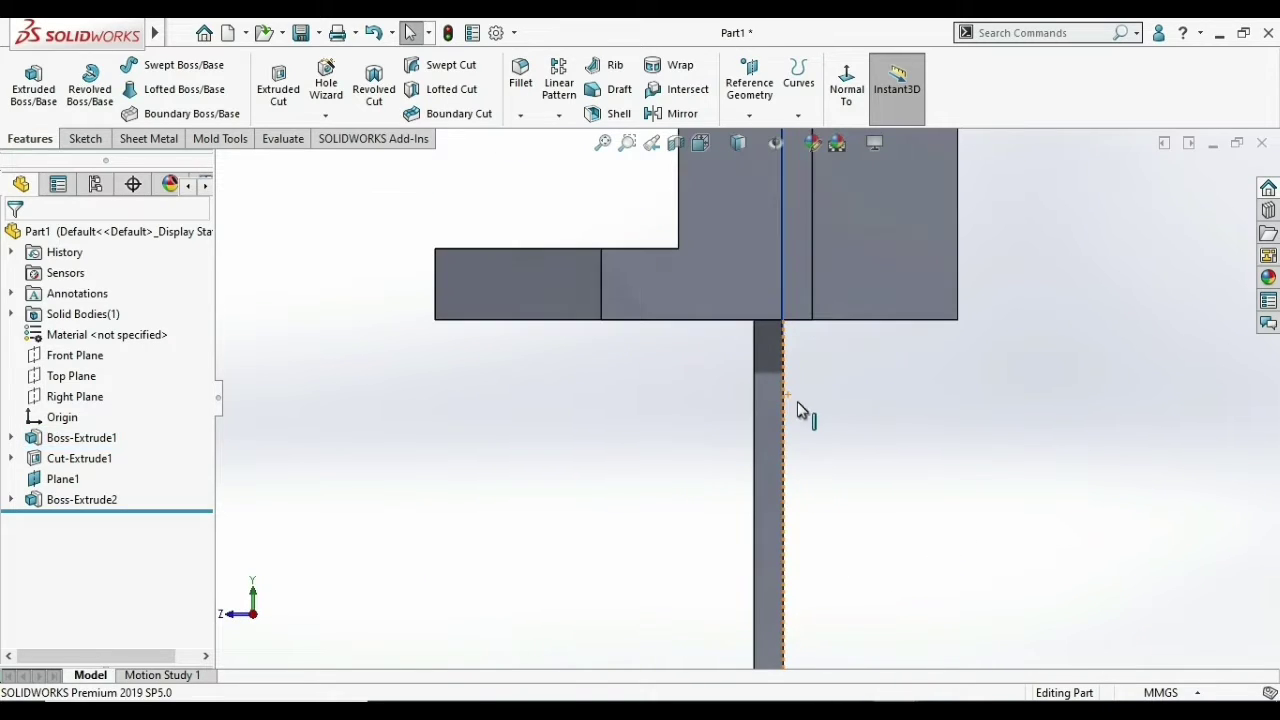
scroll(765, 455, up, 2)
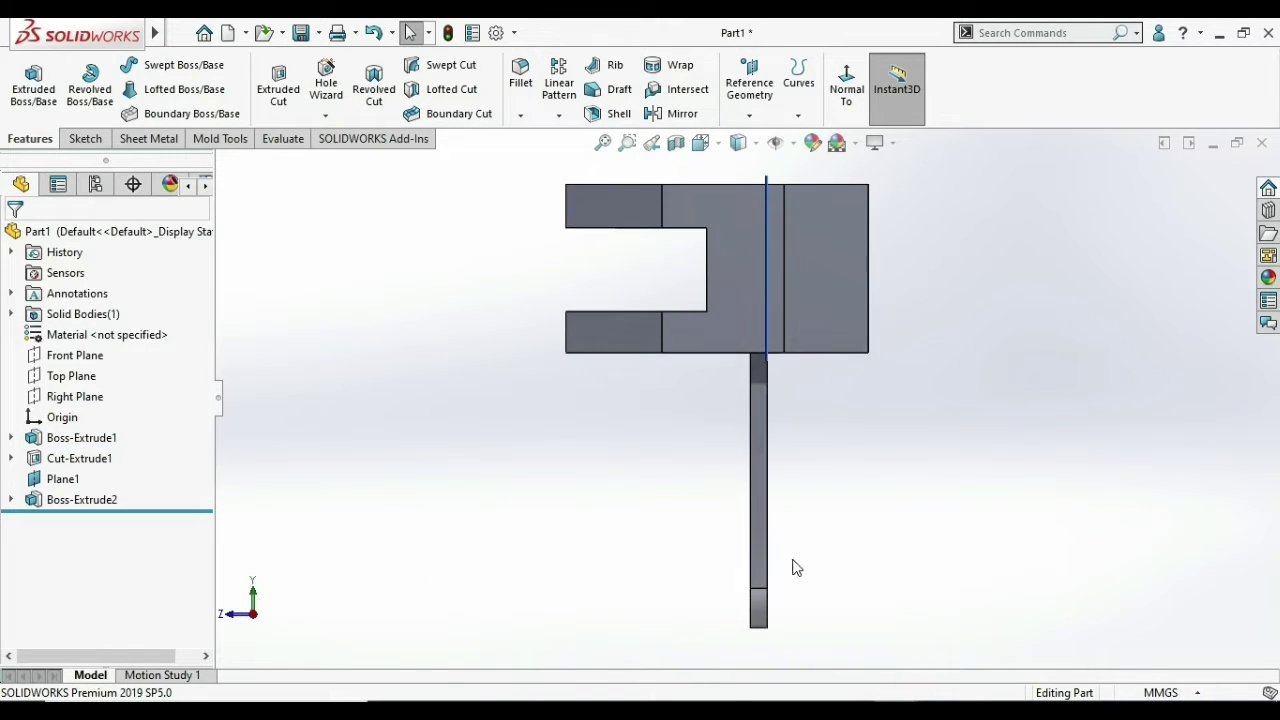
middle_drag(814, 471, 718, 545)
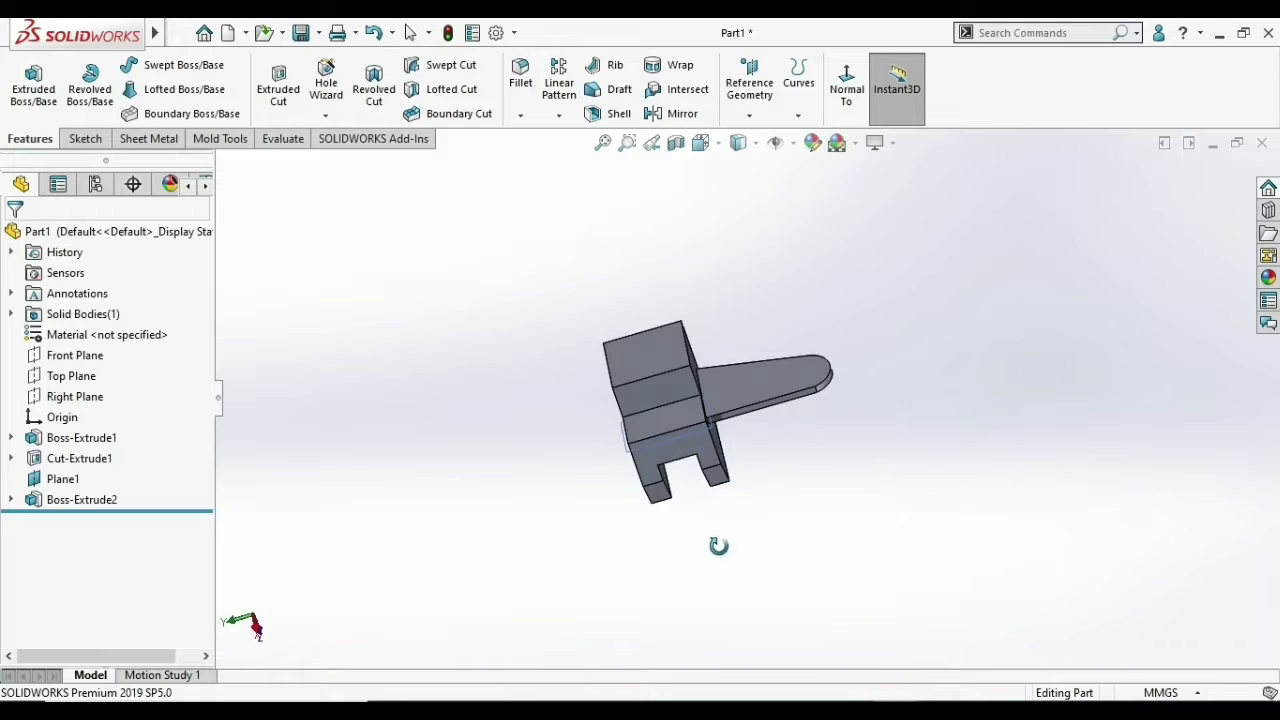
key(ctrl+1)
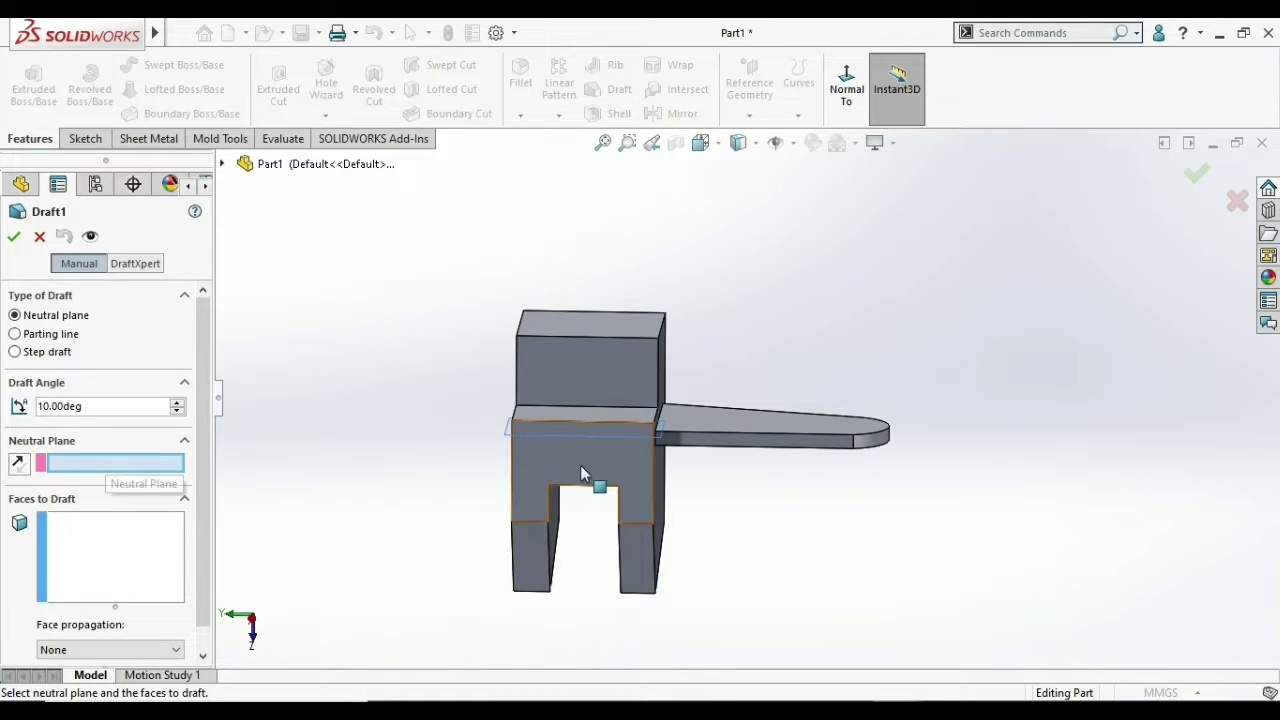
- Draft the tab's top face at 7° from the right side neutral face and accept
middle_drag(580, 470, 731, 476)
click(731, 476)
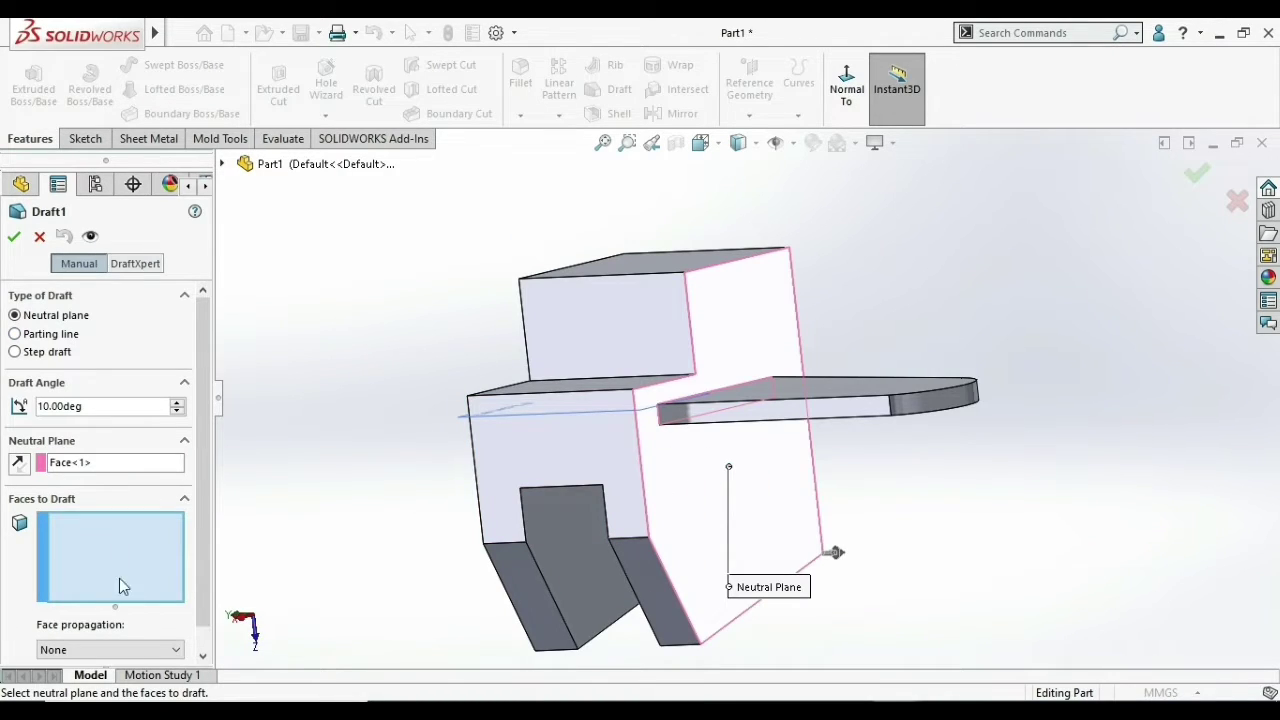
middle_drag(877, 449, 876, 306)
click(882, 328)
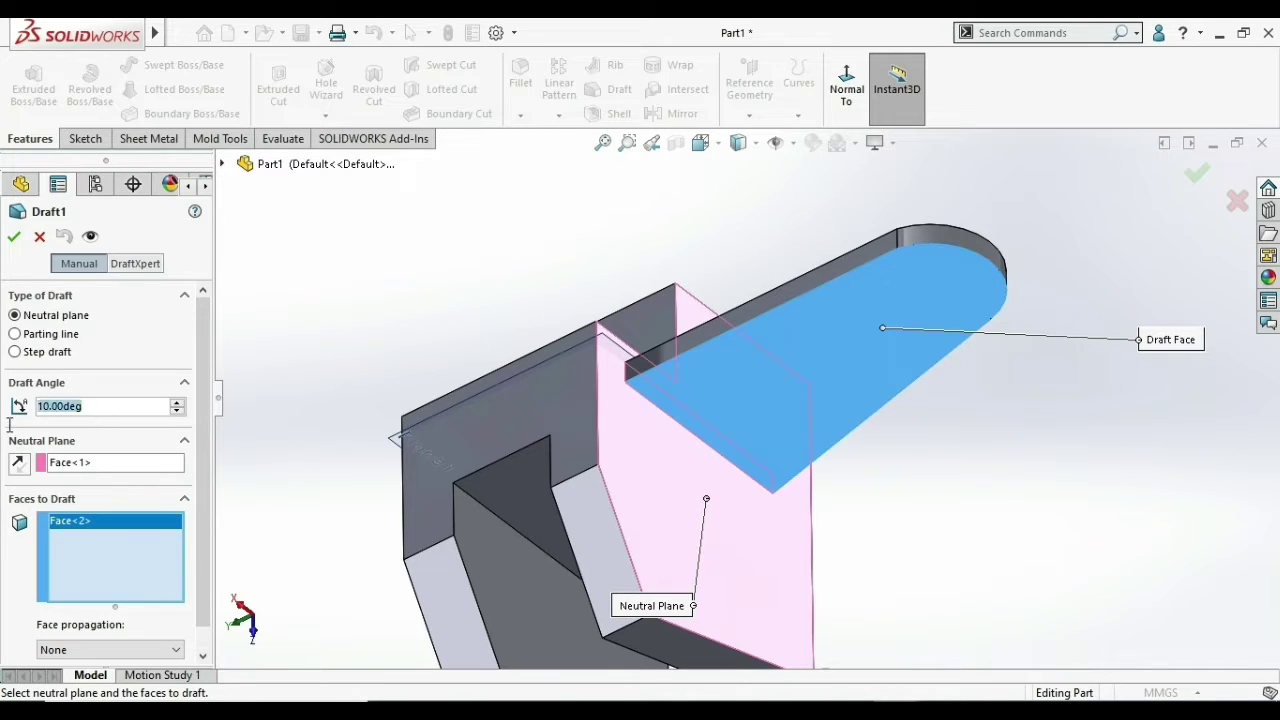
text(7)
key(Return)
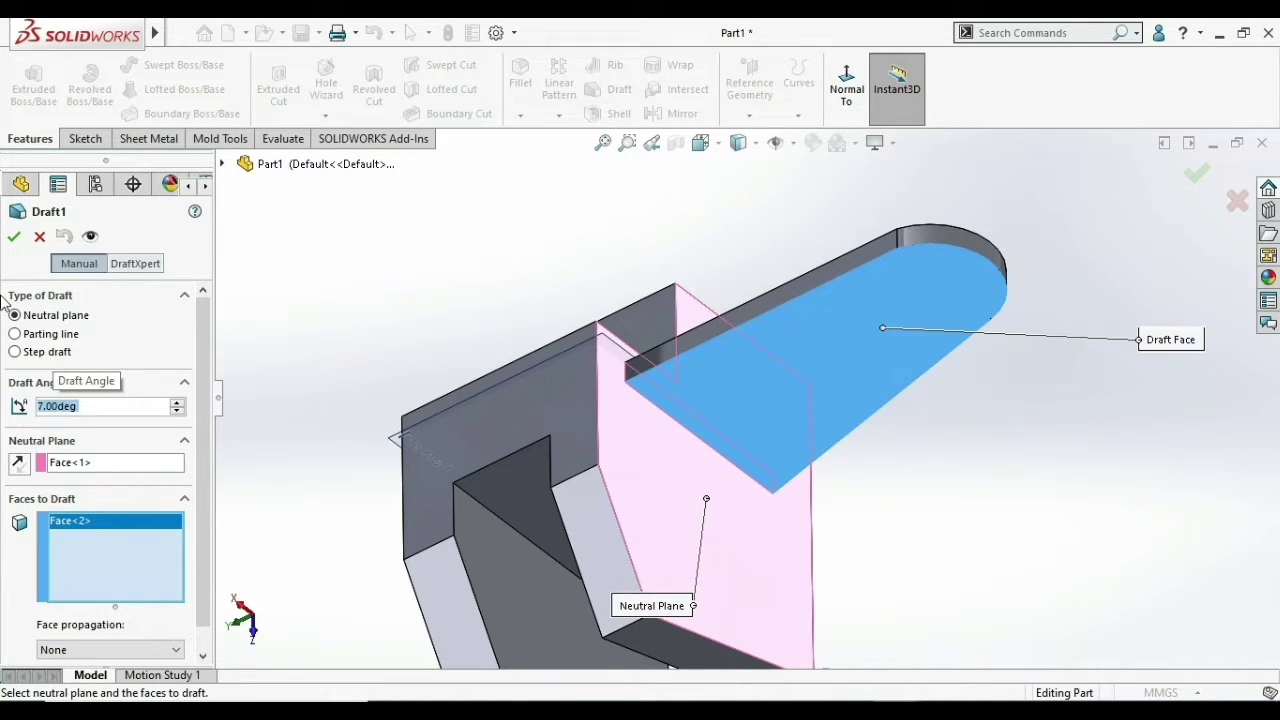
click(15, 236)
mouse_move(702, 258)
middle_down()
mouse_move(731, 365)
mouse_move(790, 430)
middle_up()
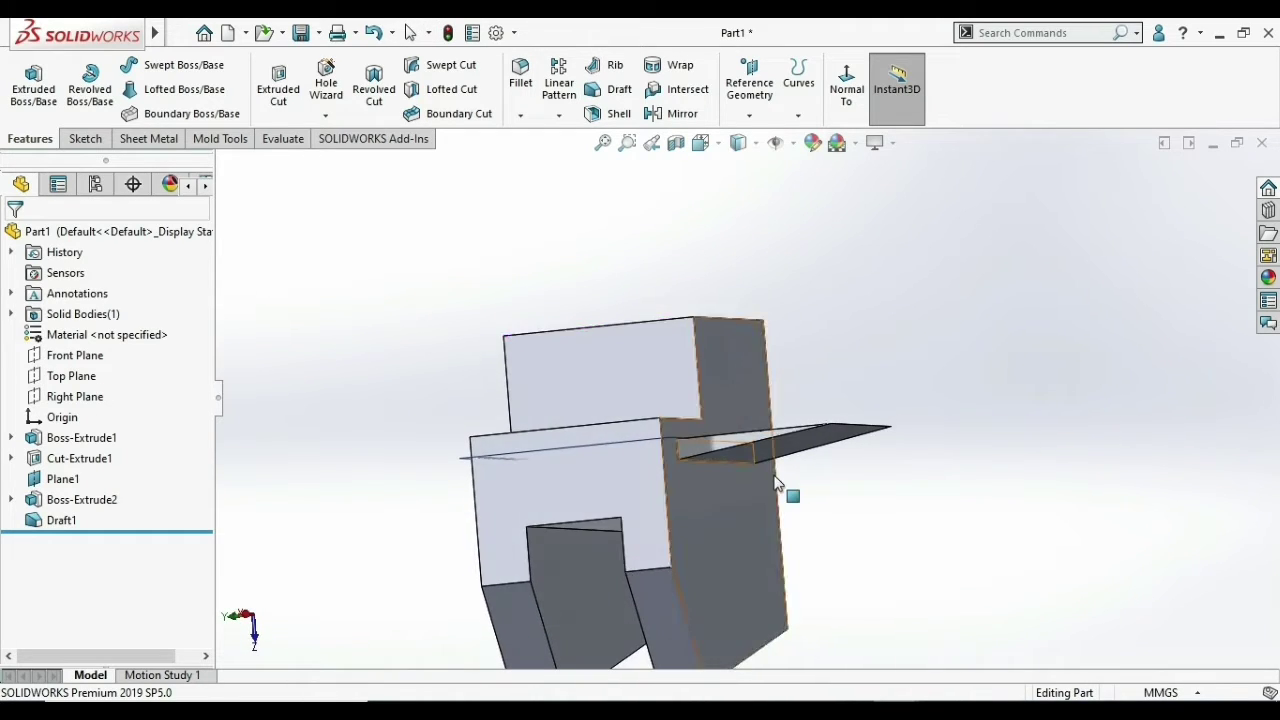
- Reopen Draft1 and close it with its settings unchanged
scroll(790, 430, down, 3)
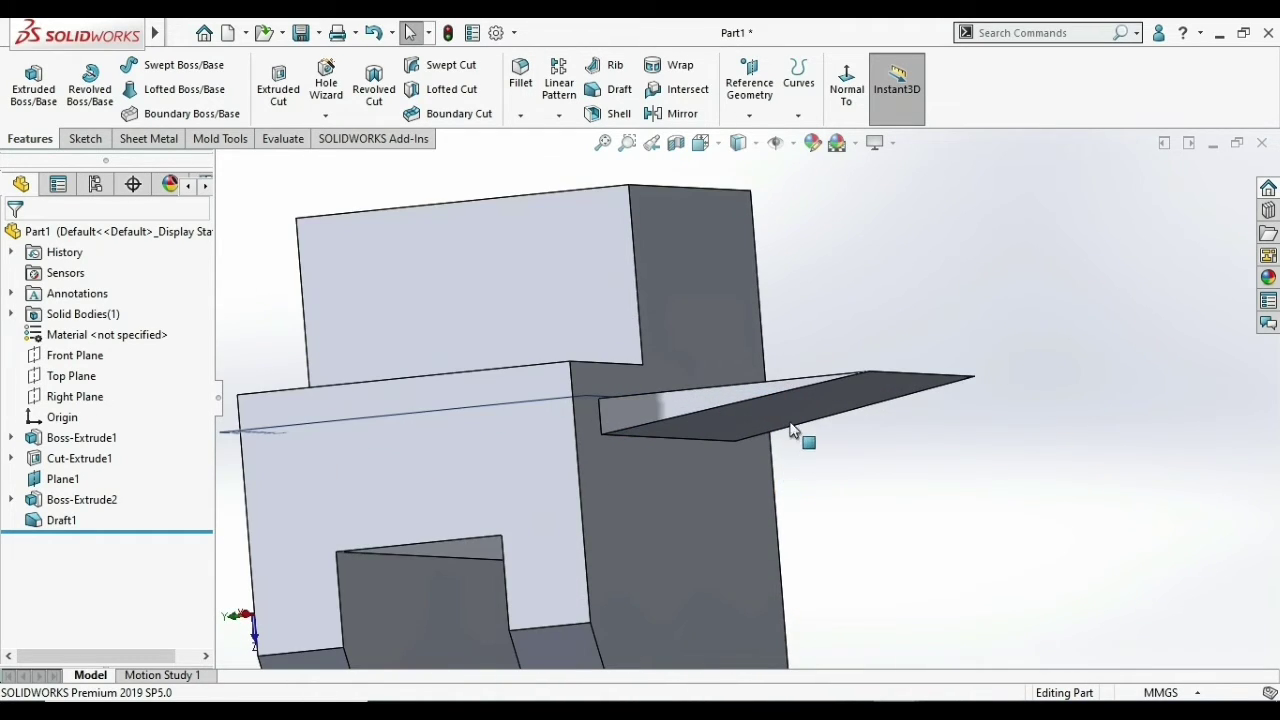
right_click(78, 522)
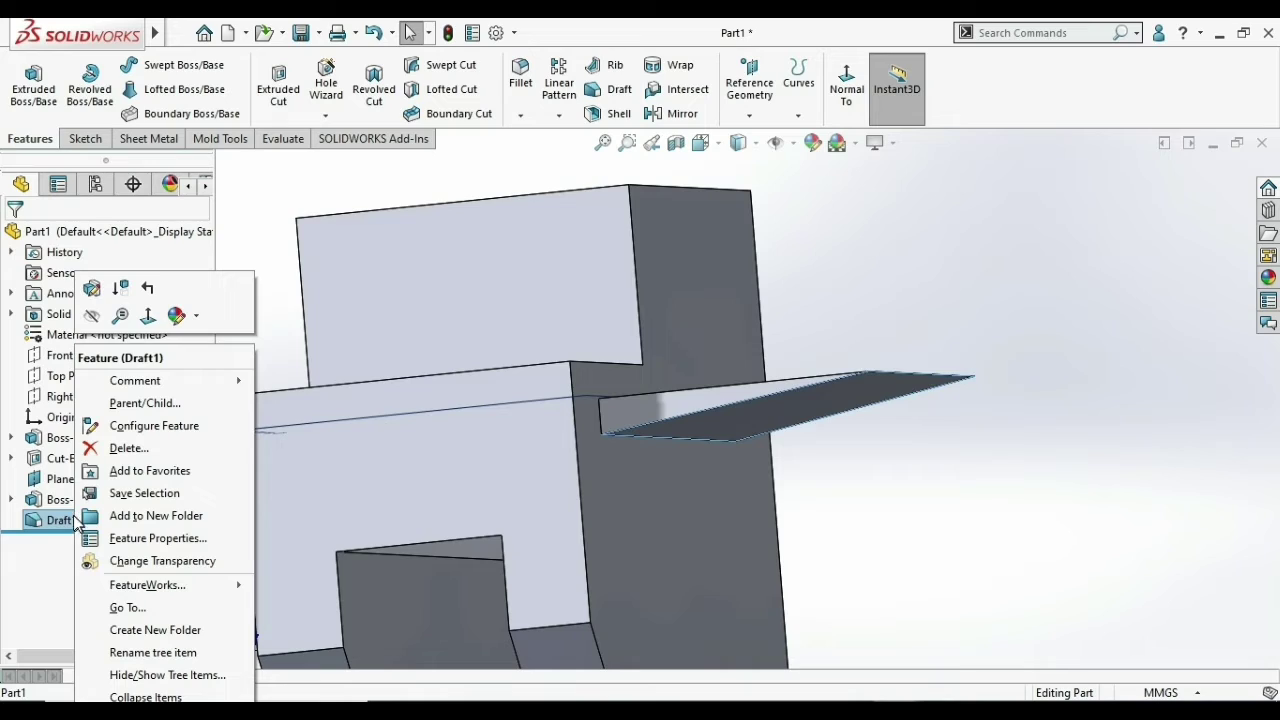
click(97, 288)
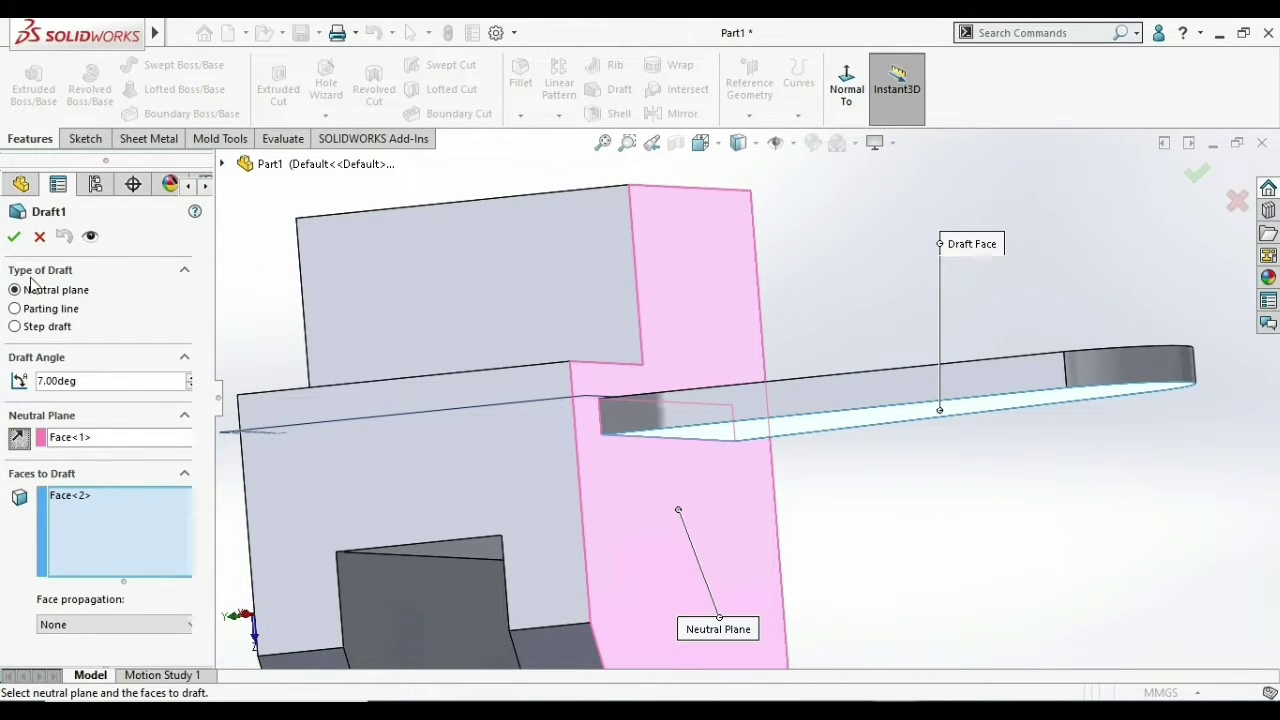
click(13, 236)
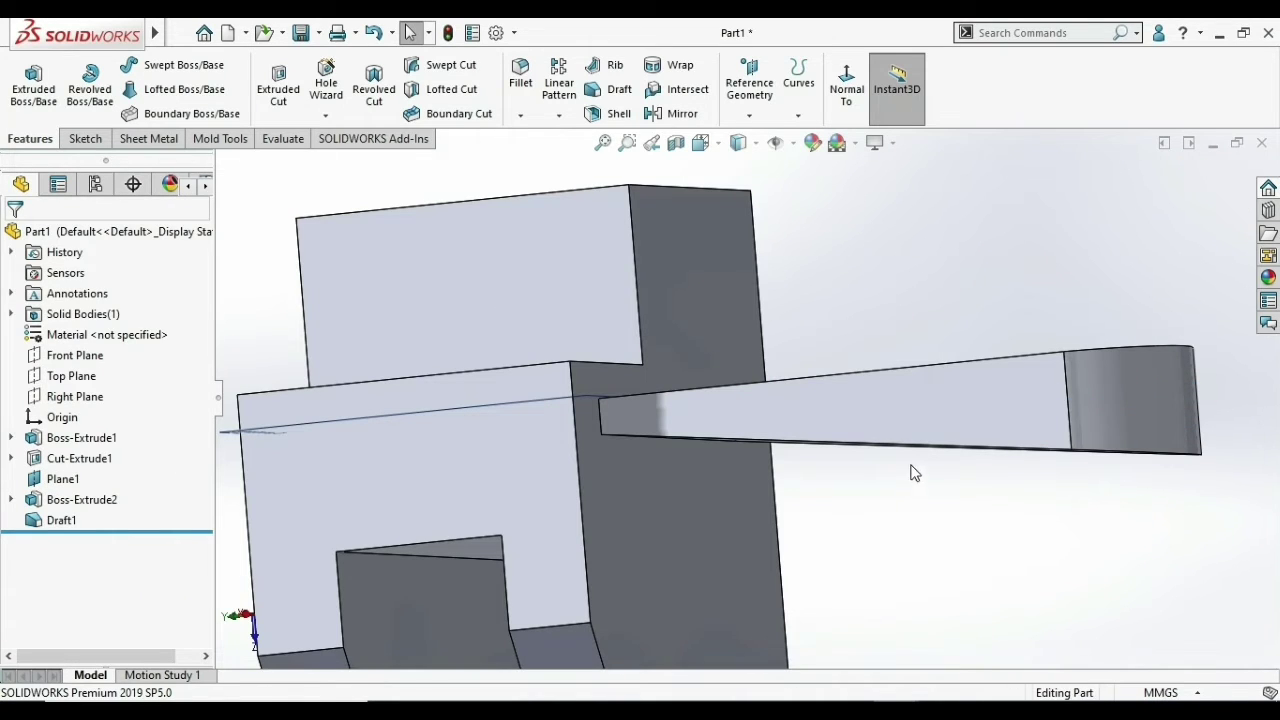
- Add Draft2 at 7° on the arm's top face, using a vertical face as neutral plane
mouse_move(914, 470)
middle_down()
mouse_move(896, 358)
mouse_move(898, 520)
middle_up()
click(619, 89)
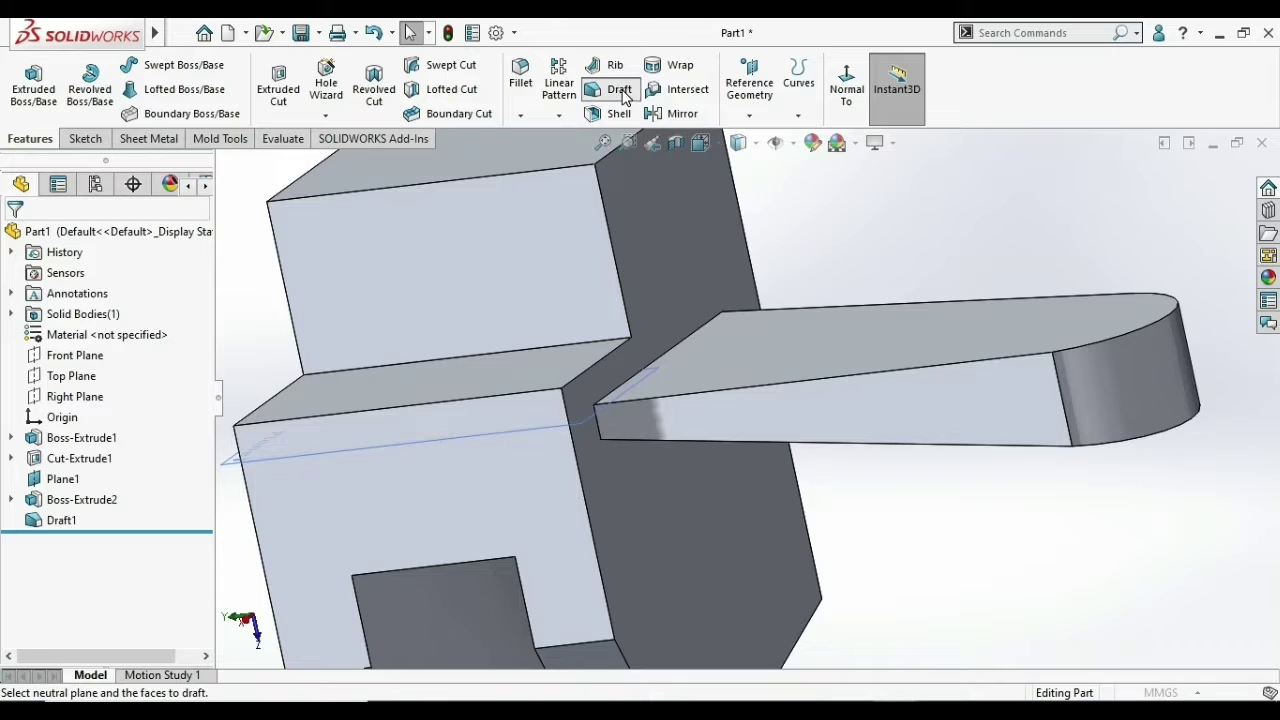
click(653, 264)
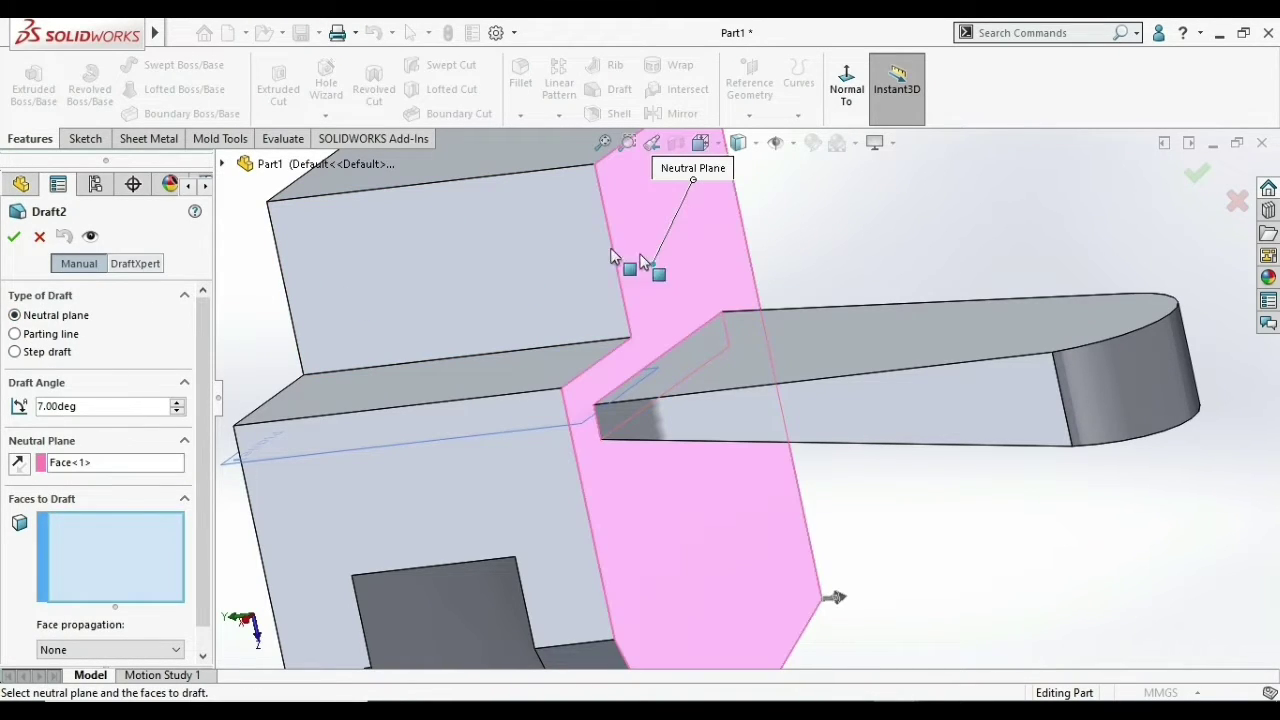
click(806, 348)
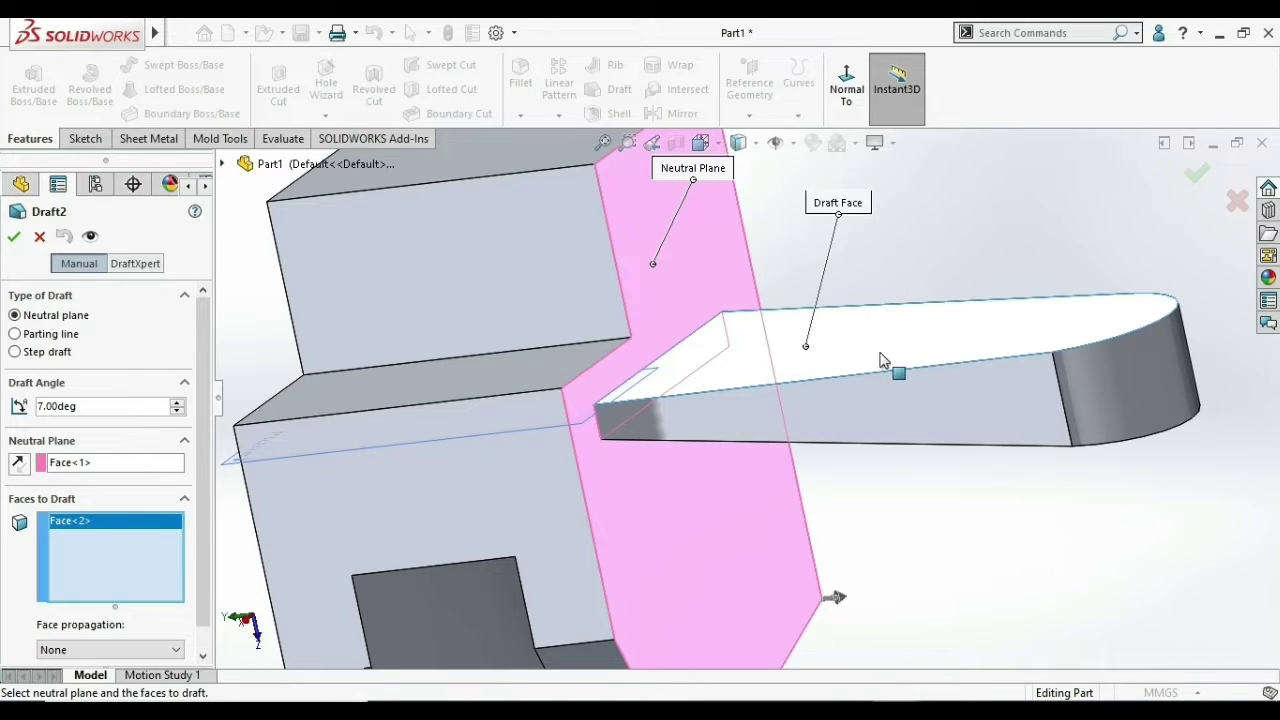
click(15, 238)
mouse_move(918, 342)
middle_down()
mouse_move(882, 519)
mouse_move(902, 425)
mouse_move(882, 462)
middle_up()
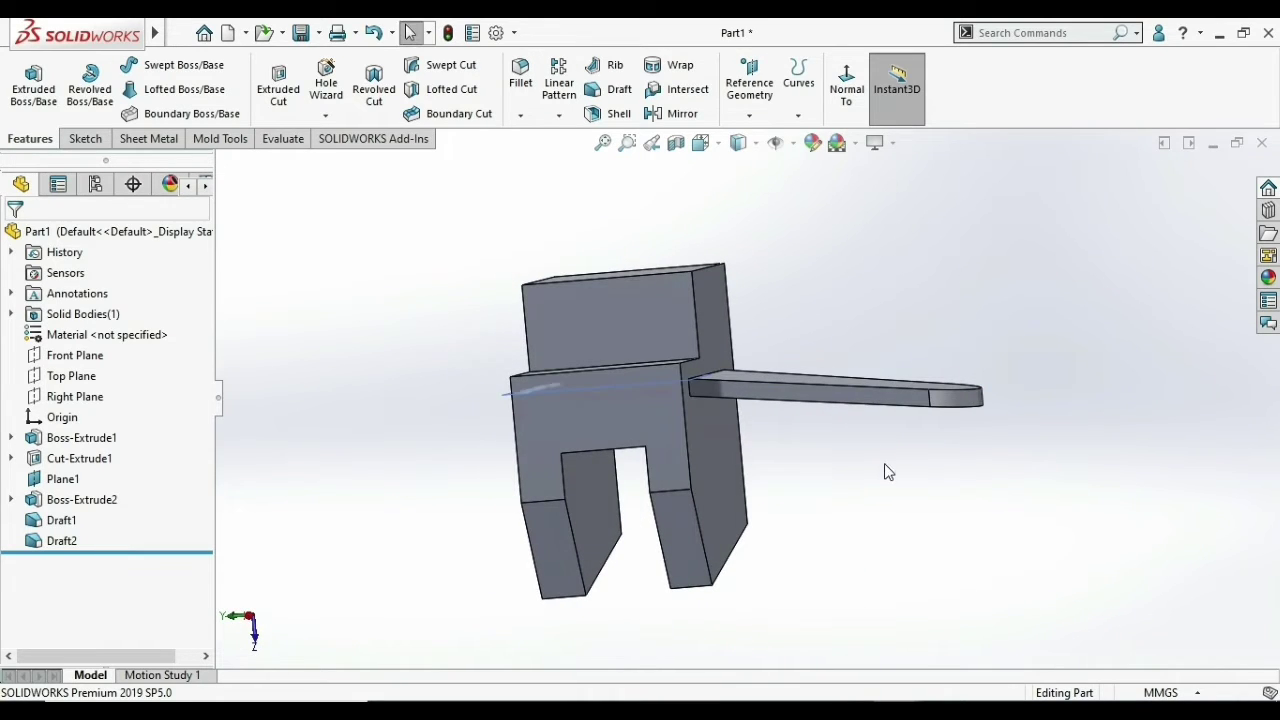
- Check the part from the front view, then close the Part1 document
key(ctrl+1)
scroll(868, 413, down, 3)
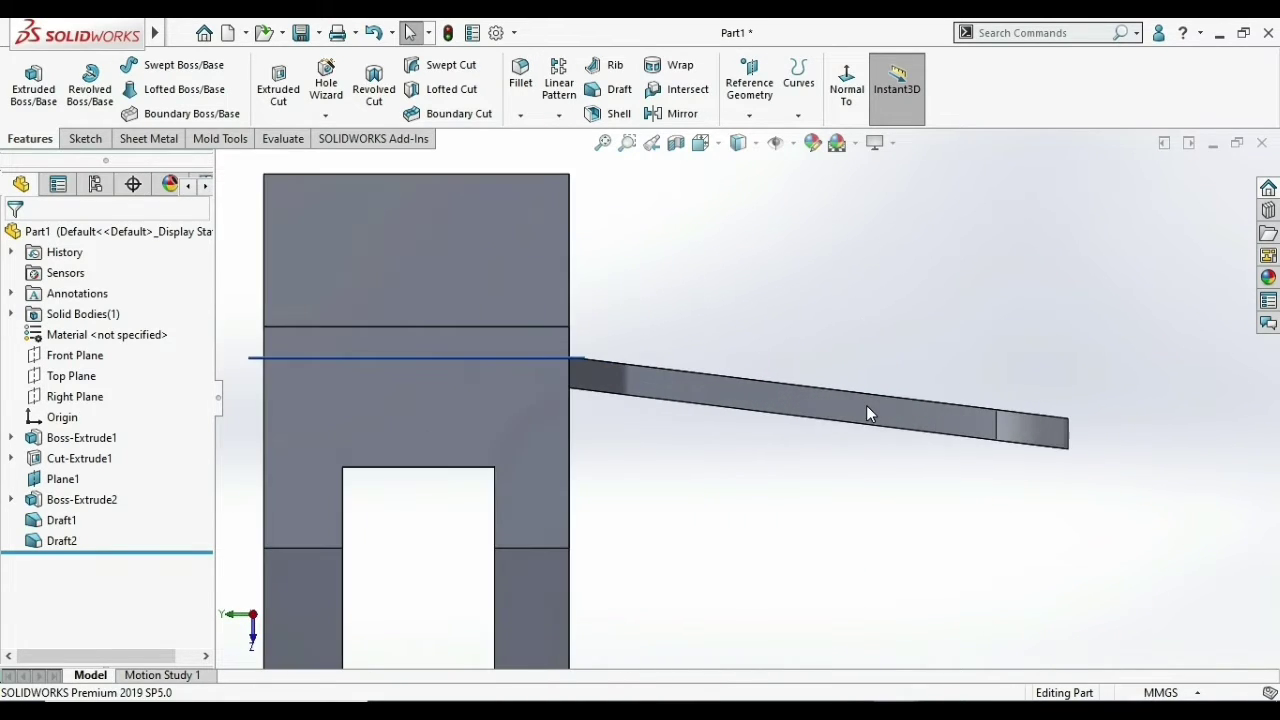
scroll(880, 463, up, 1)
scroll(848, 360, up, 1)
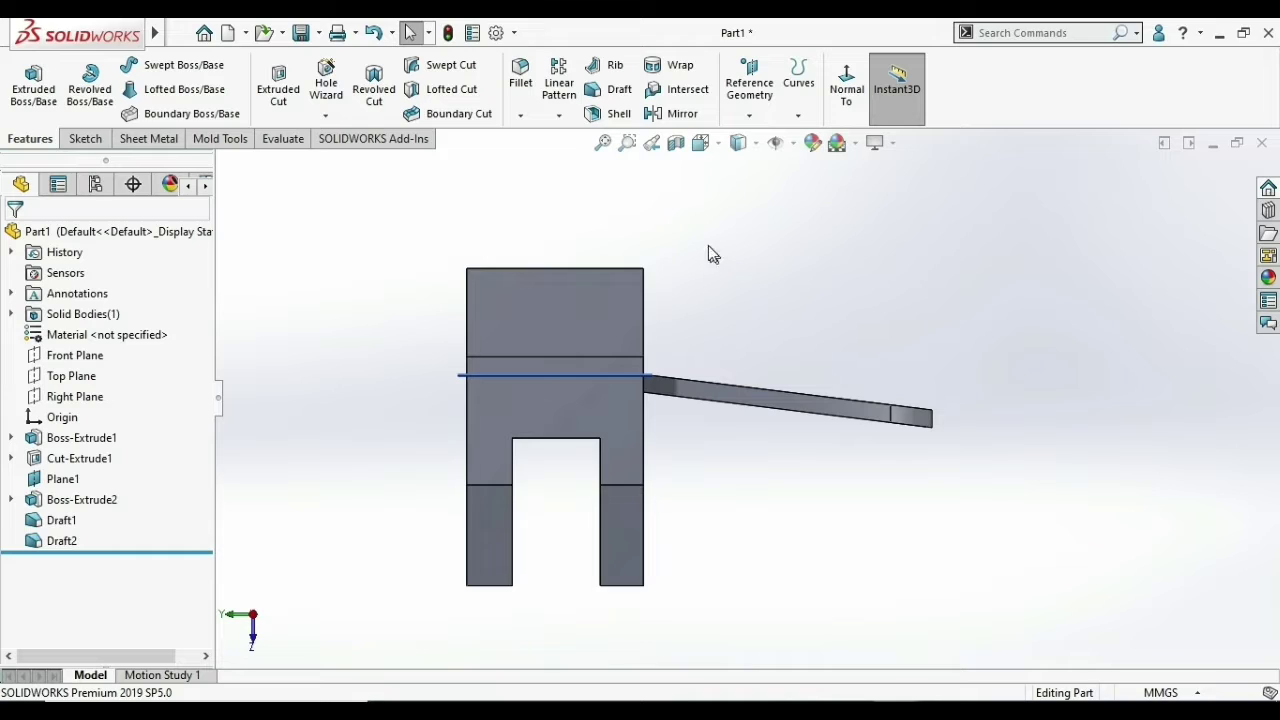
scroll(808, 363, up, 1)
scroll(794, 457, up, 1)
scroll(791, 434, up, 1)
mouse_move(791, 434)
middle_down()
mouse_move(727, 489)
mouse_move(777, 466)
mouse_move(766, 486)
middle_up()
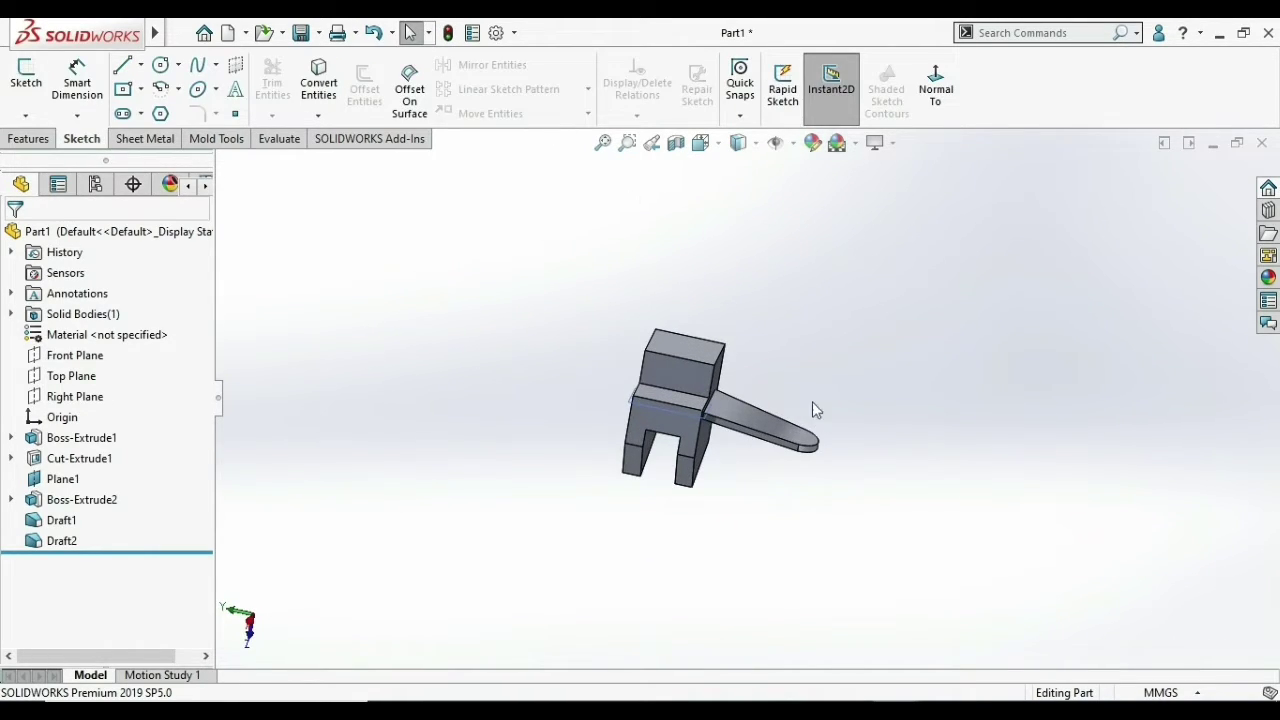
scroll(812, 410, up, 1)
click(30, 142)
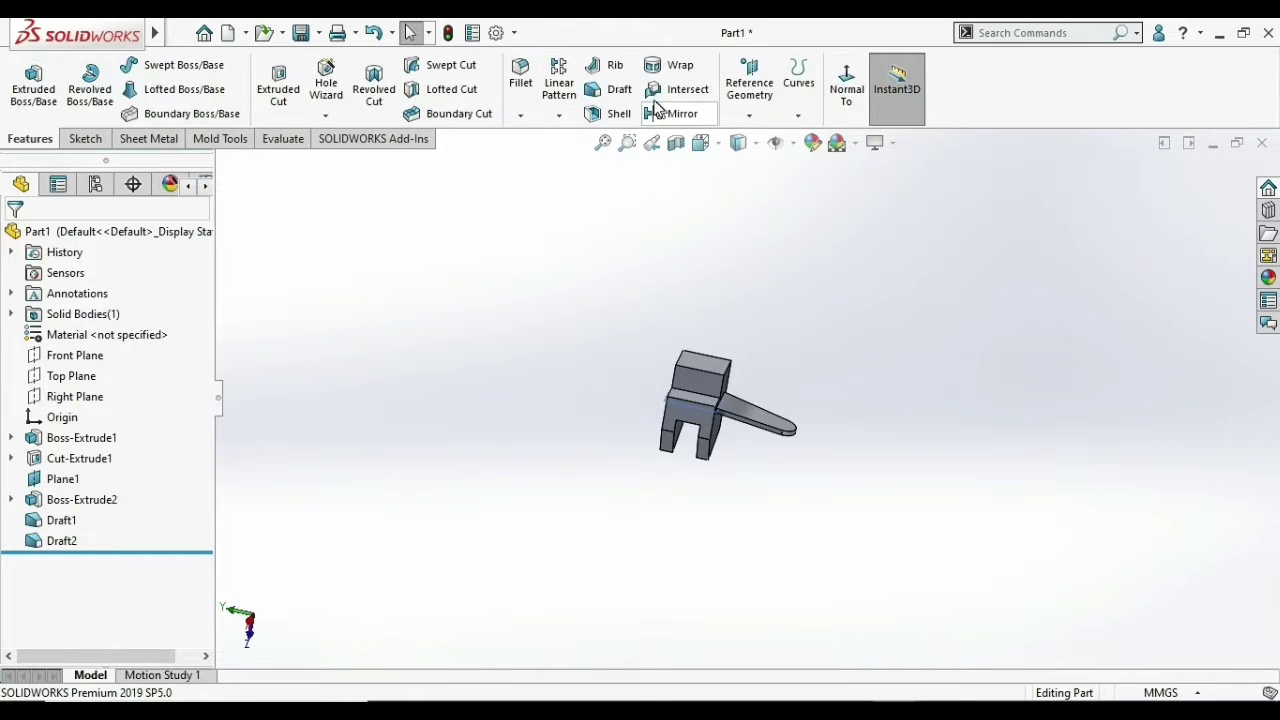
click(1264, 145)
- Close Part1 without saving and delete Draft1 and Draft2 from Part2
click(646, 398)
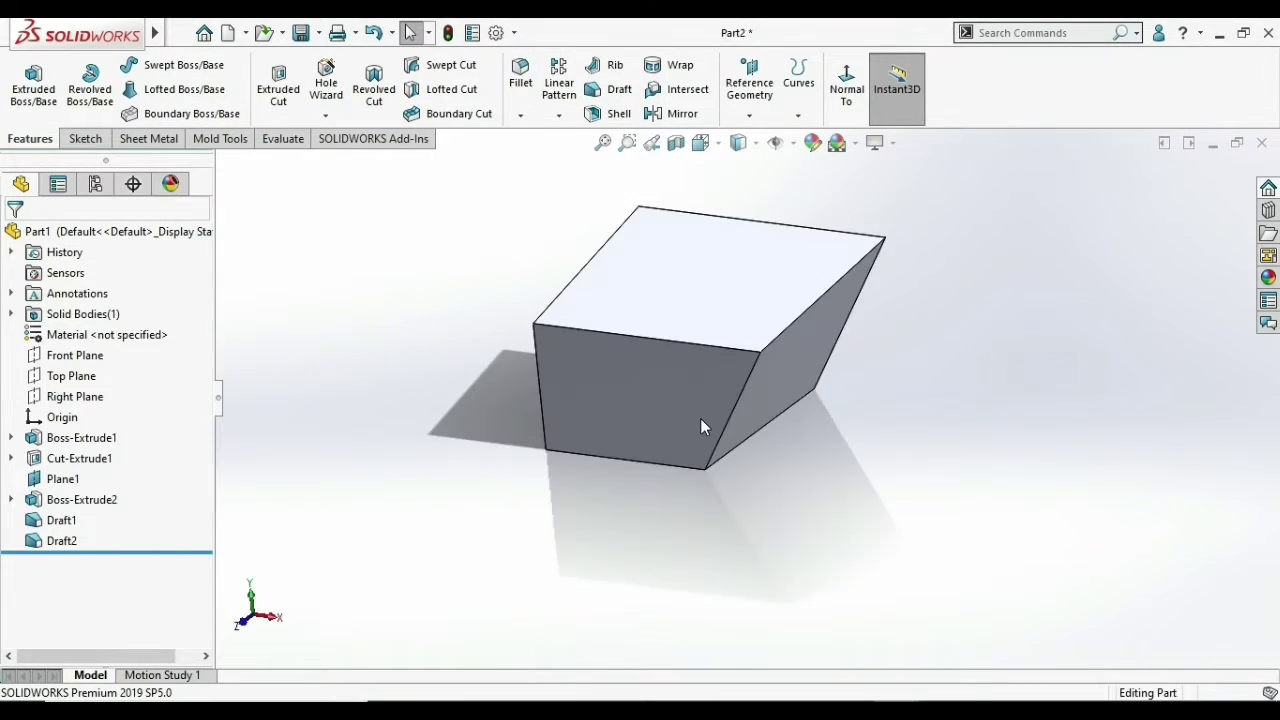
drag(88, 457, 50, 478)
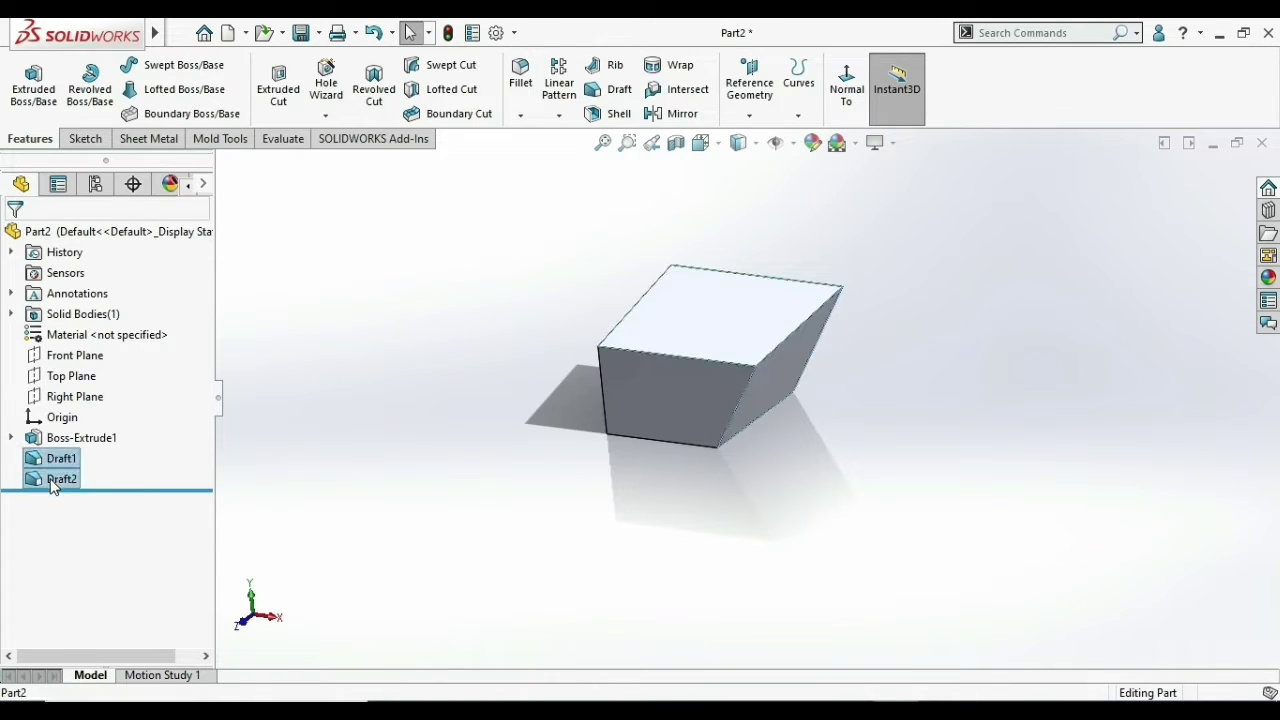
key(Delete)
click(757, 302)
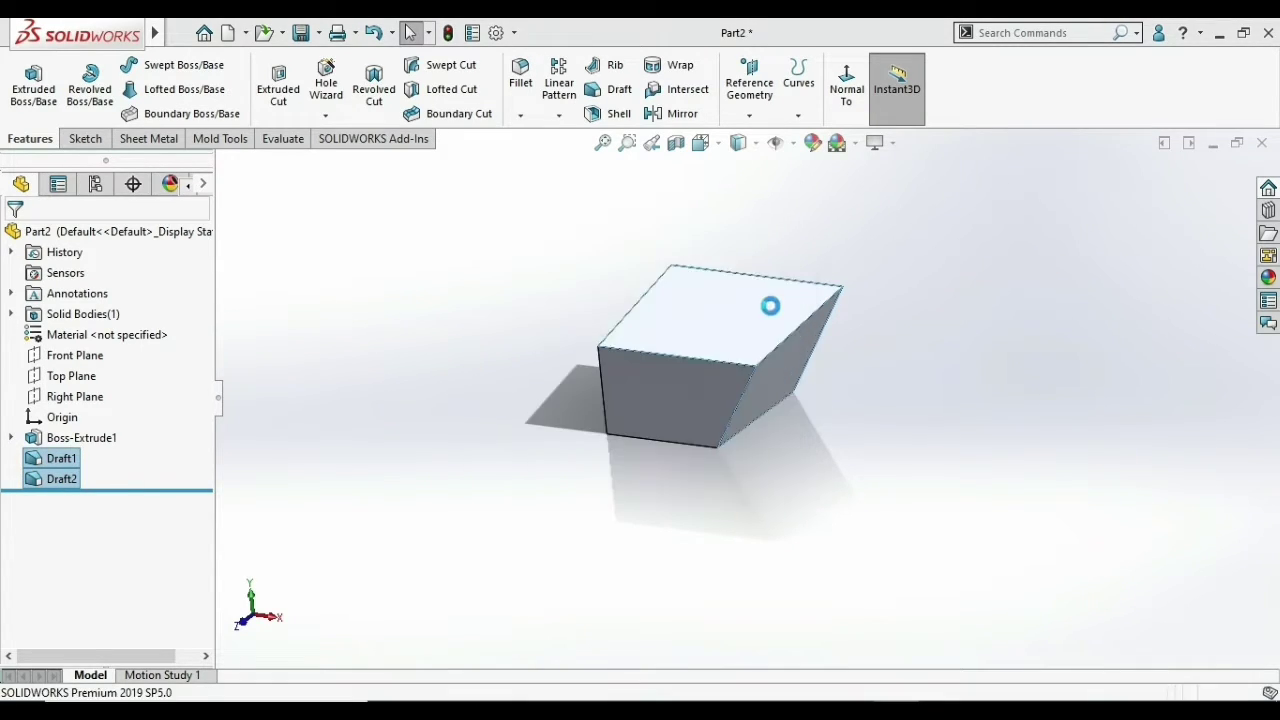
- Start a Parting line draft, cancel it, and select the box's front face
click(559, 116)
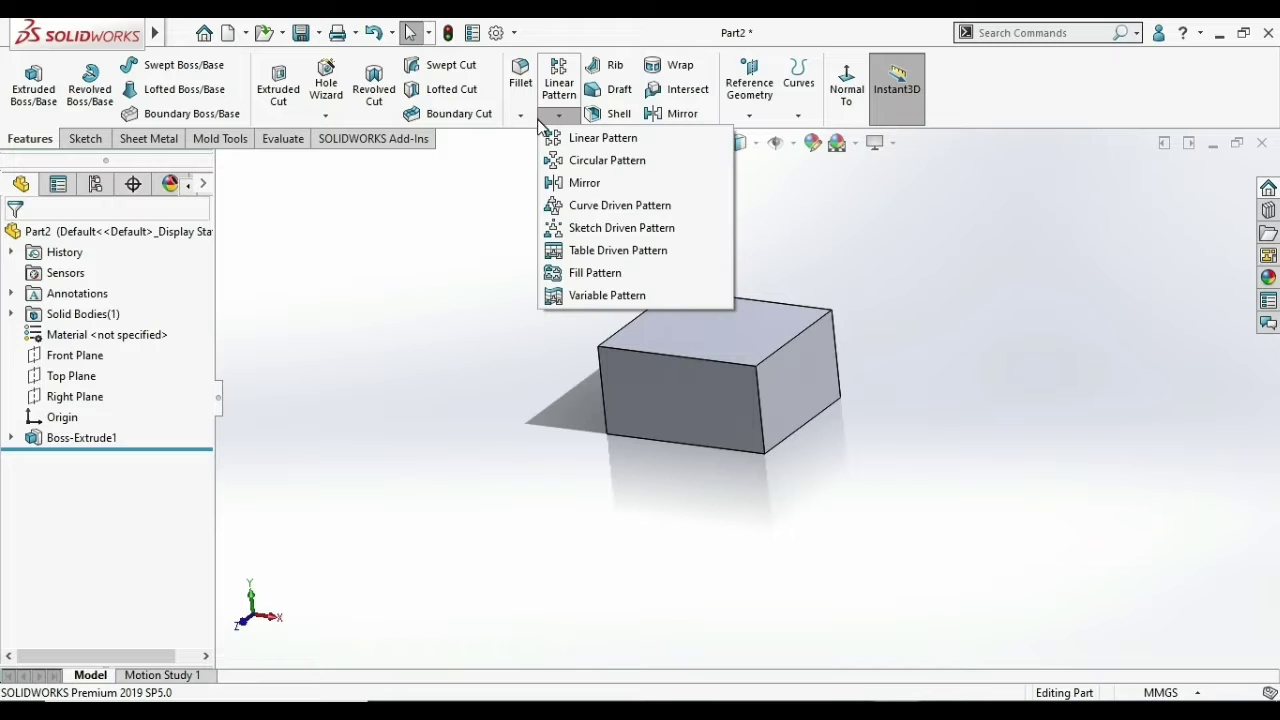
click(612, 89)
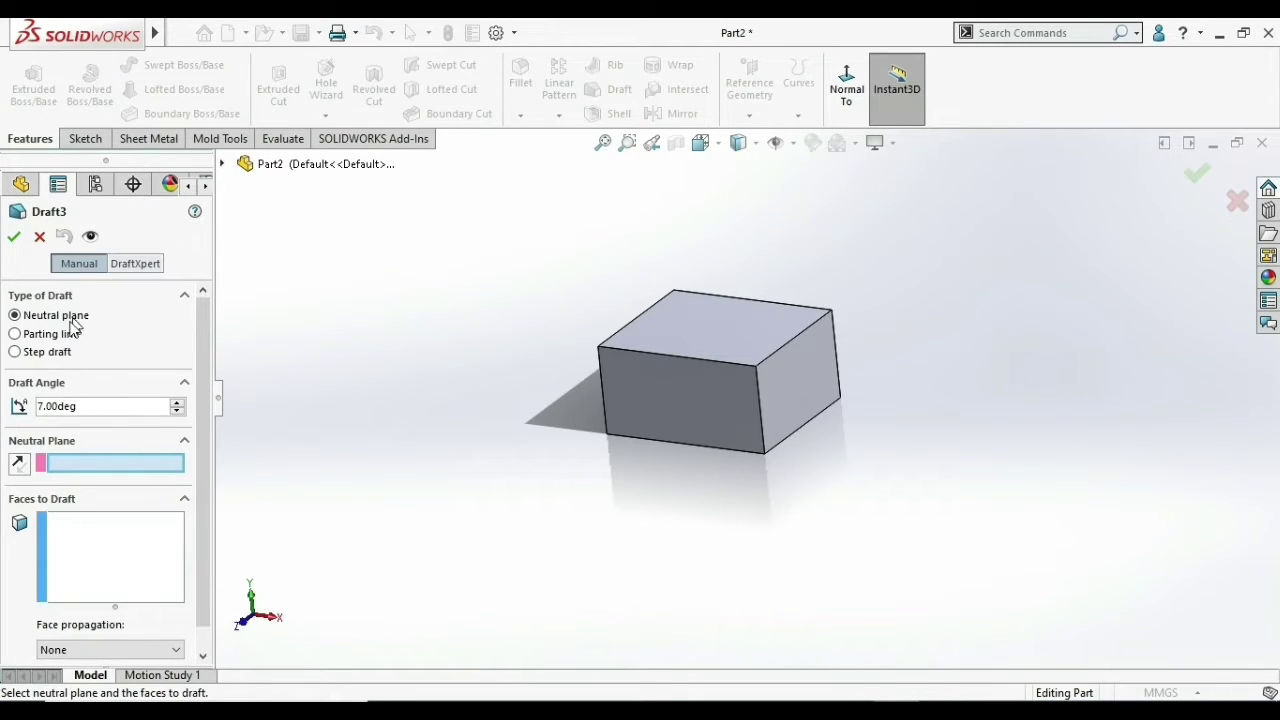
click(57, 340)
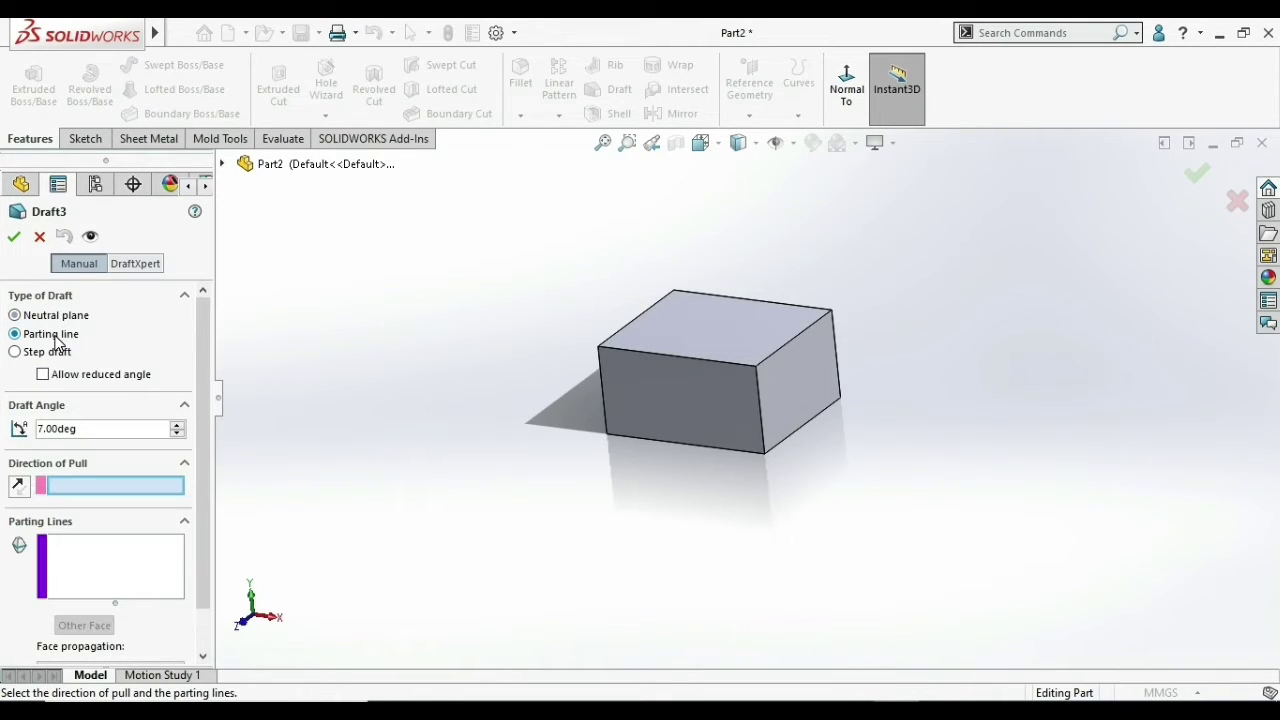
click(39, 238)
click(686, 404)
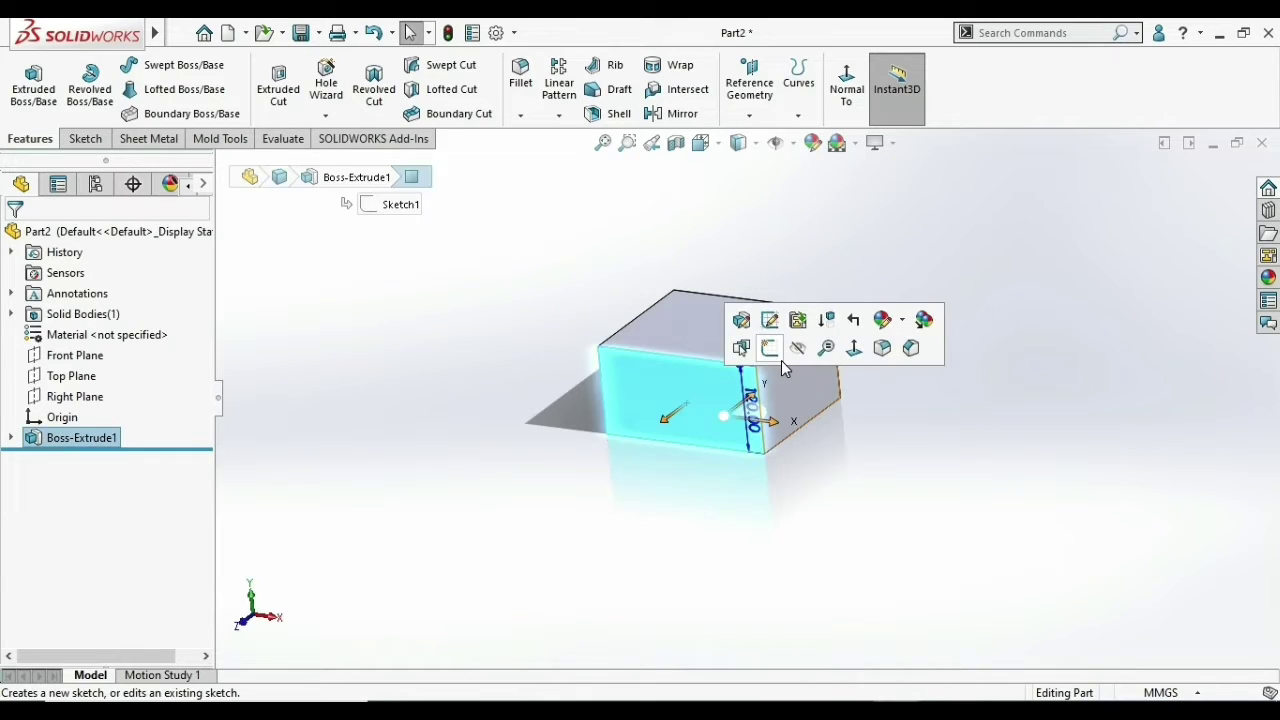
- On the front face, sketch a 127.05 mm horizontal line joined to a 110.70 mm slope reaching the right edge
click(770, 348)
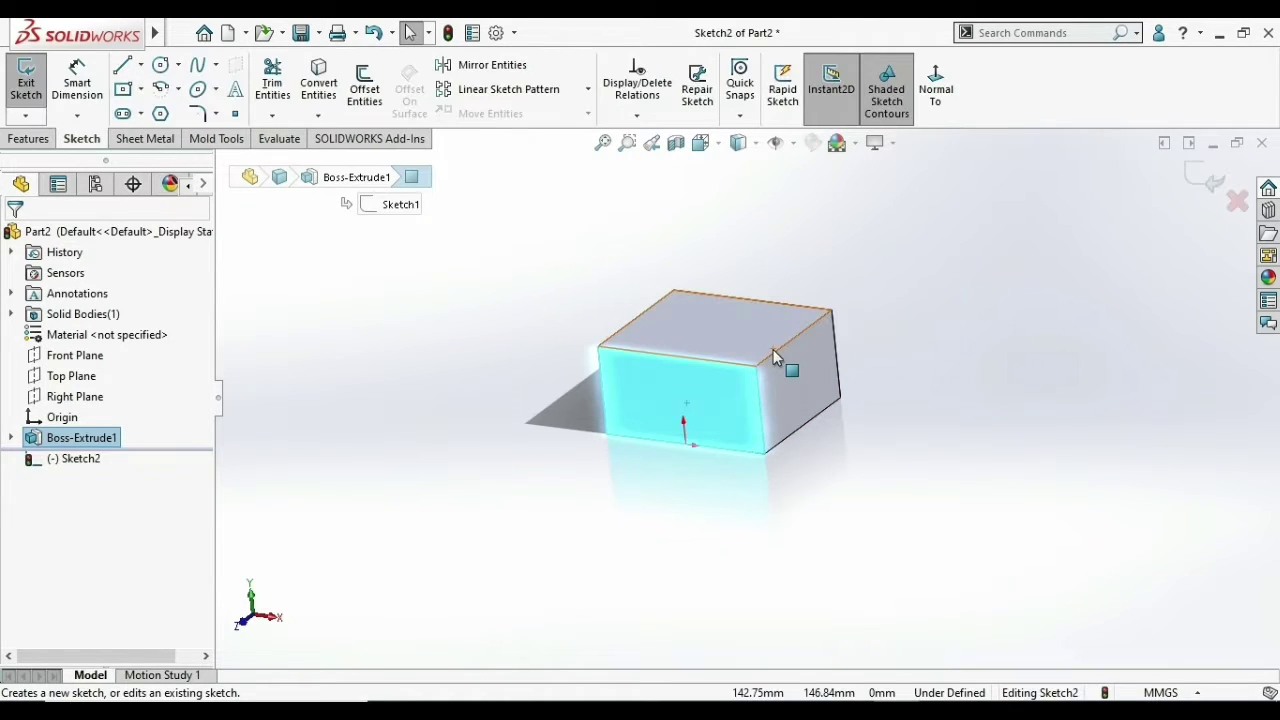
click(124, 66)
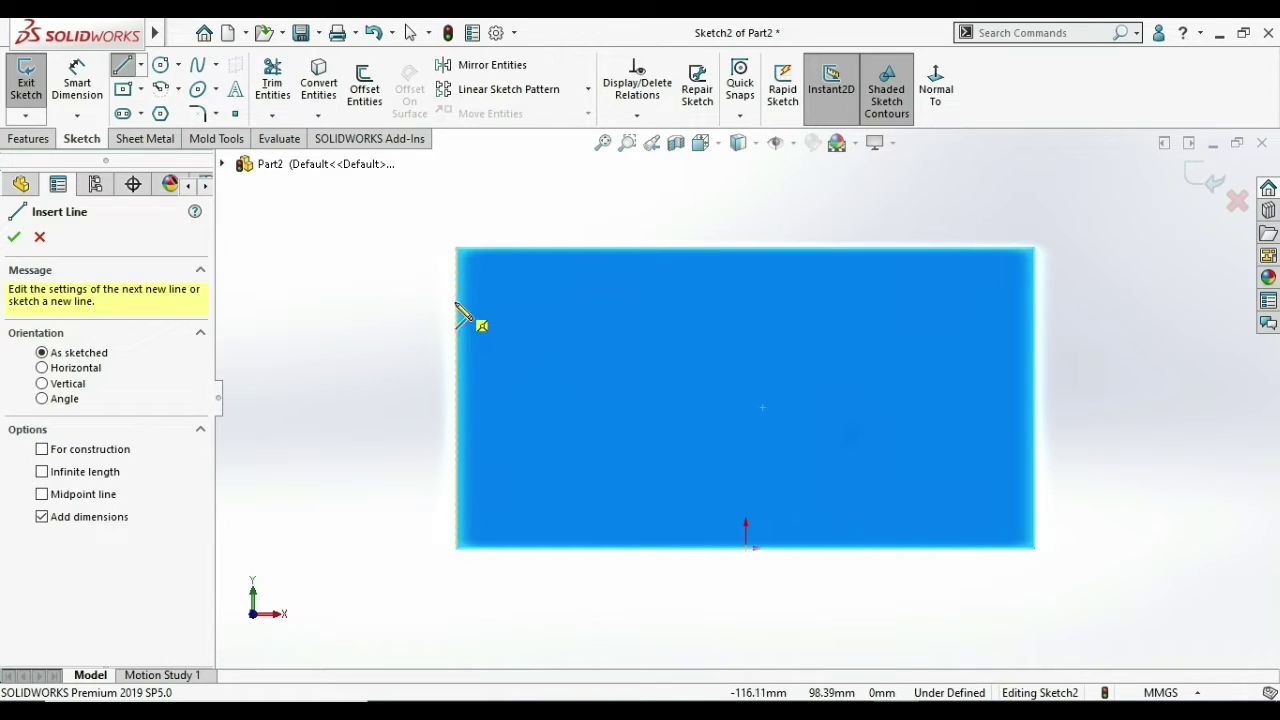
click(459, 302)
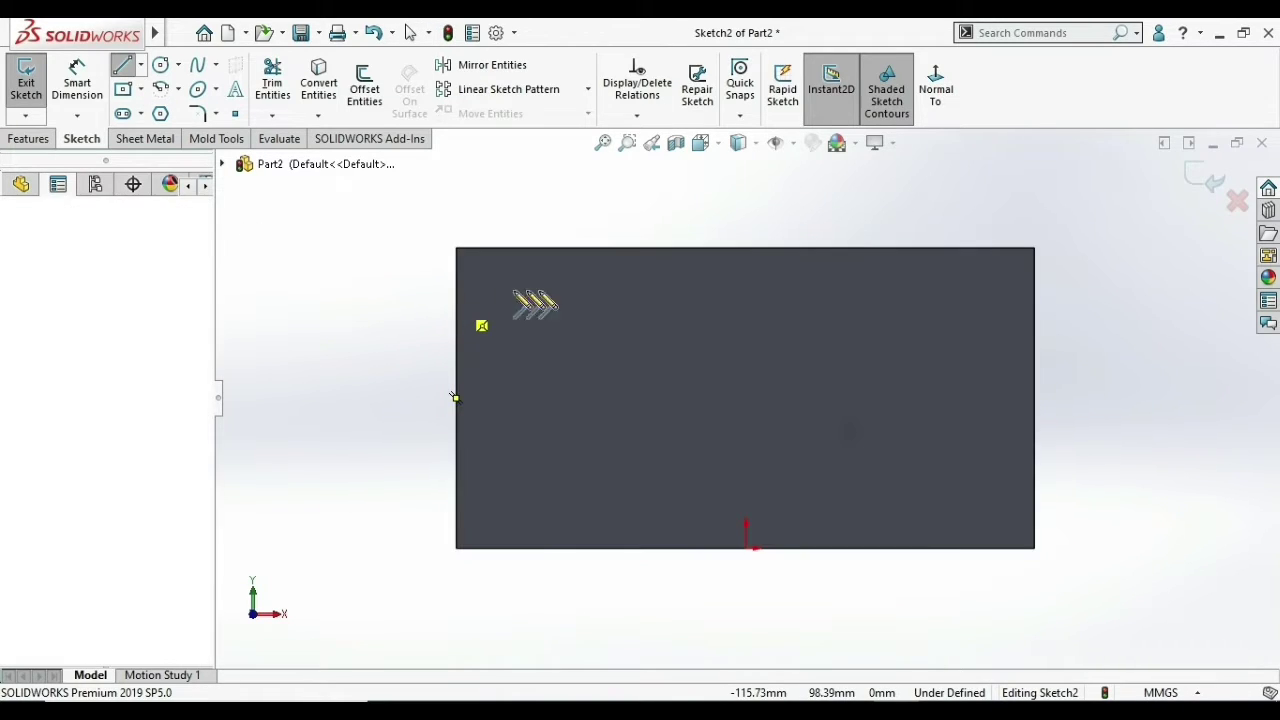
click(775, 302)
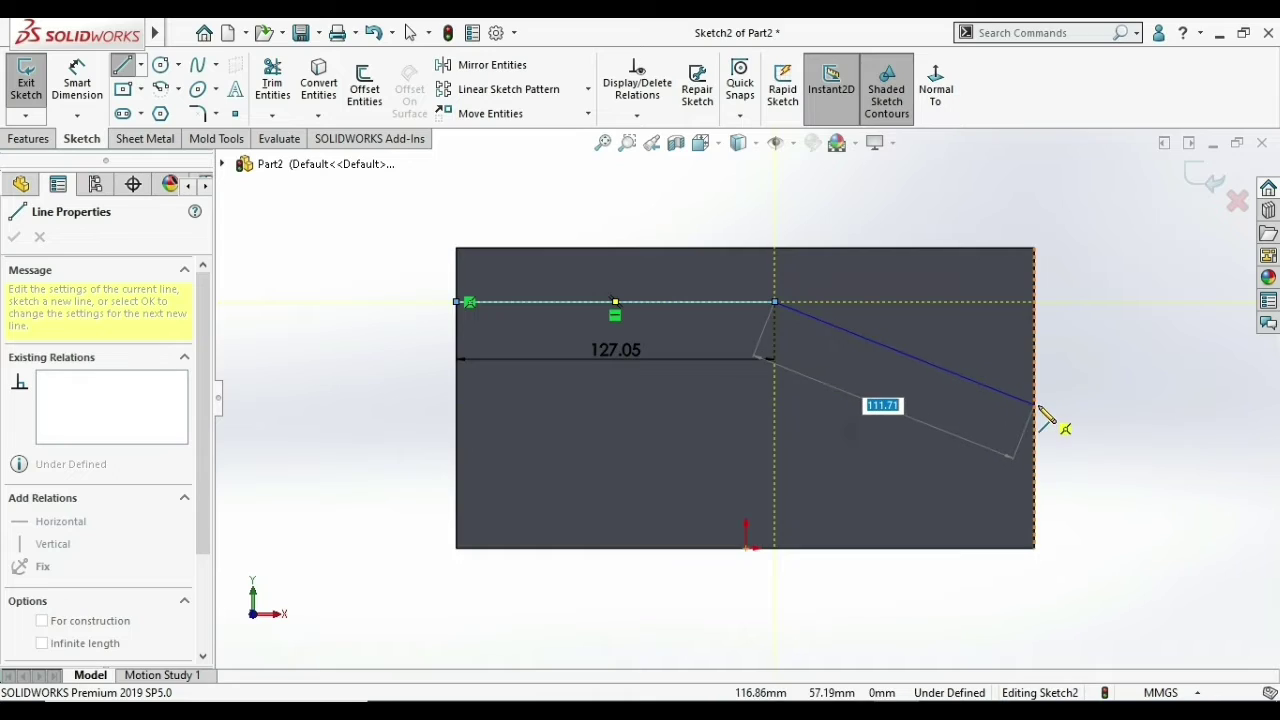
click(1036, 400)
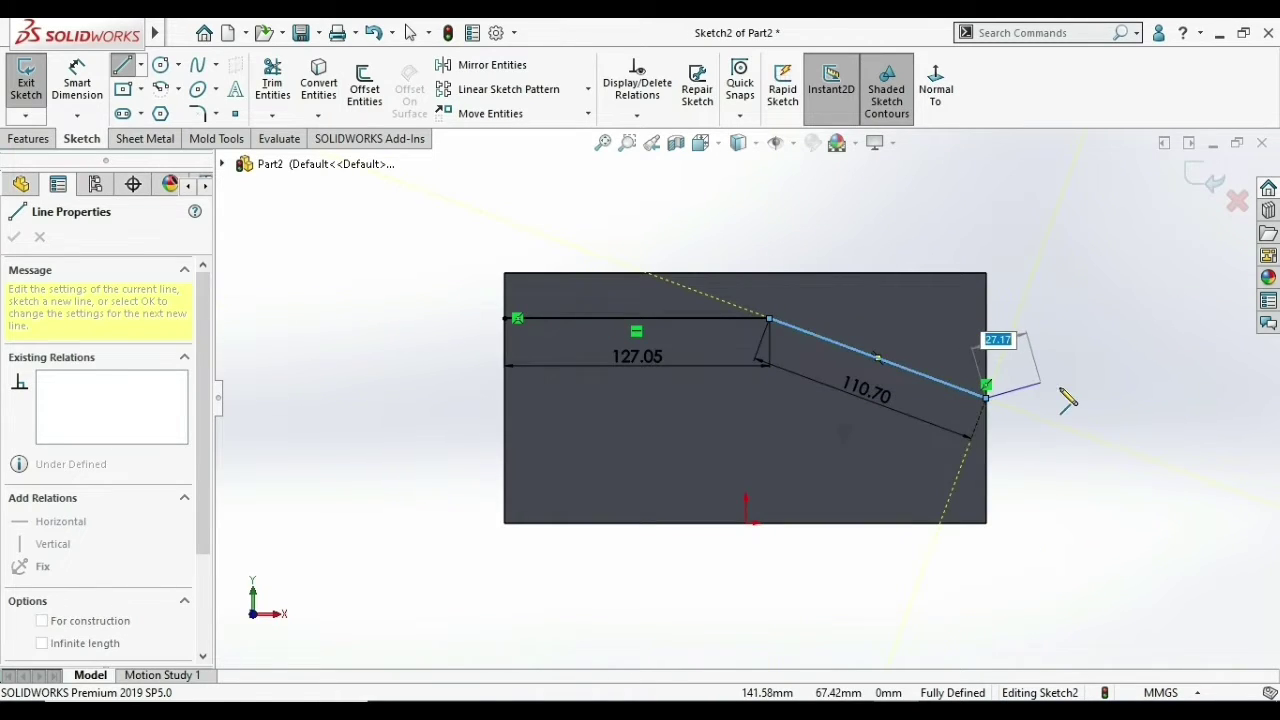
right_click(1063, 394)
click(1050, 394)
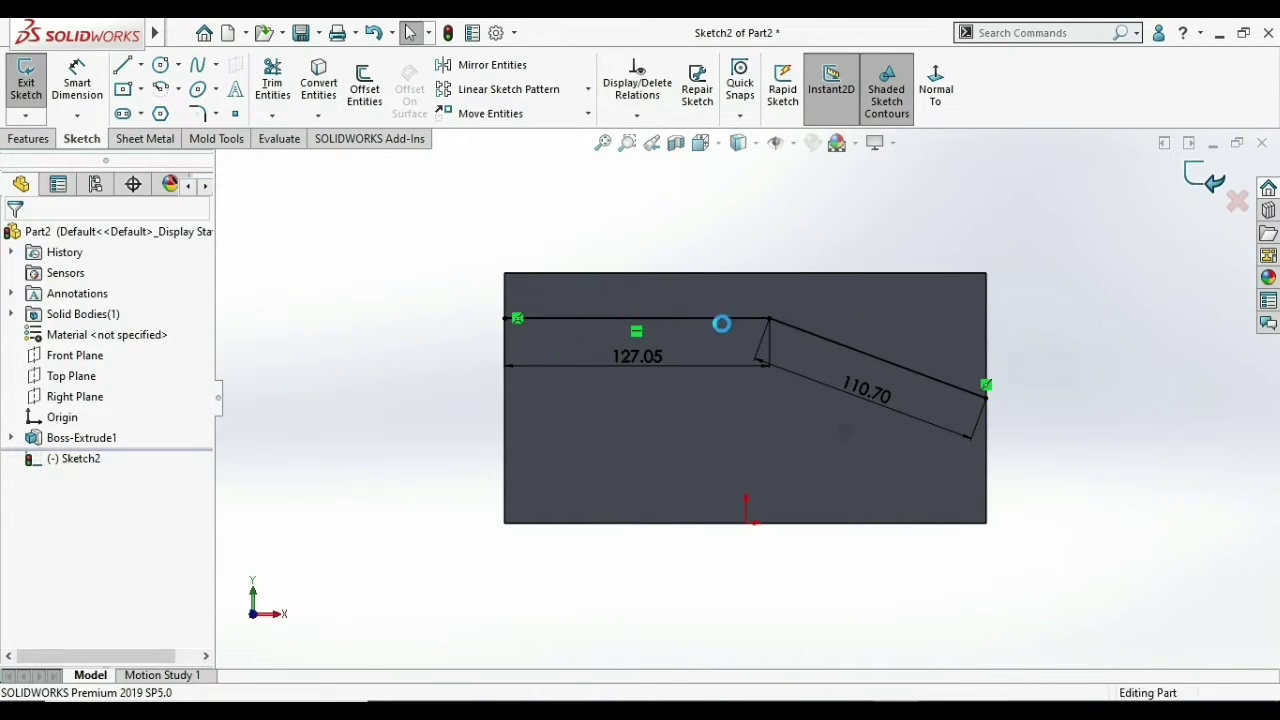
scroll(1023, 323, up, 2)
middle_drag(1019, 327, 940, 330)
- Start a Projection-type split line using the sketched bent line
click(799, 85)
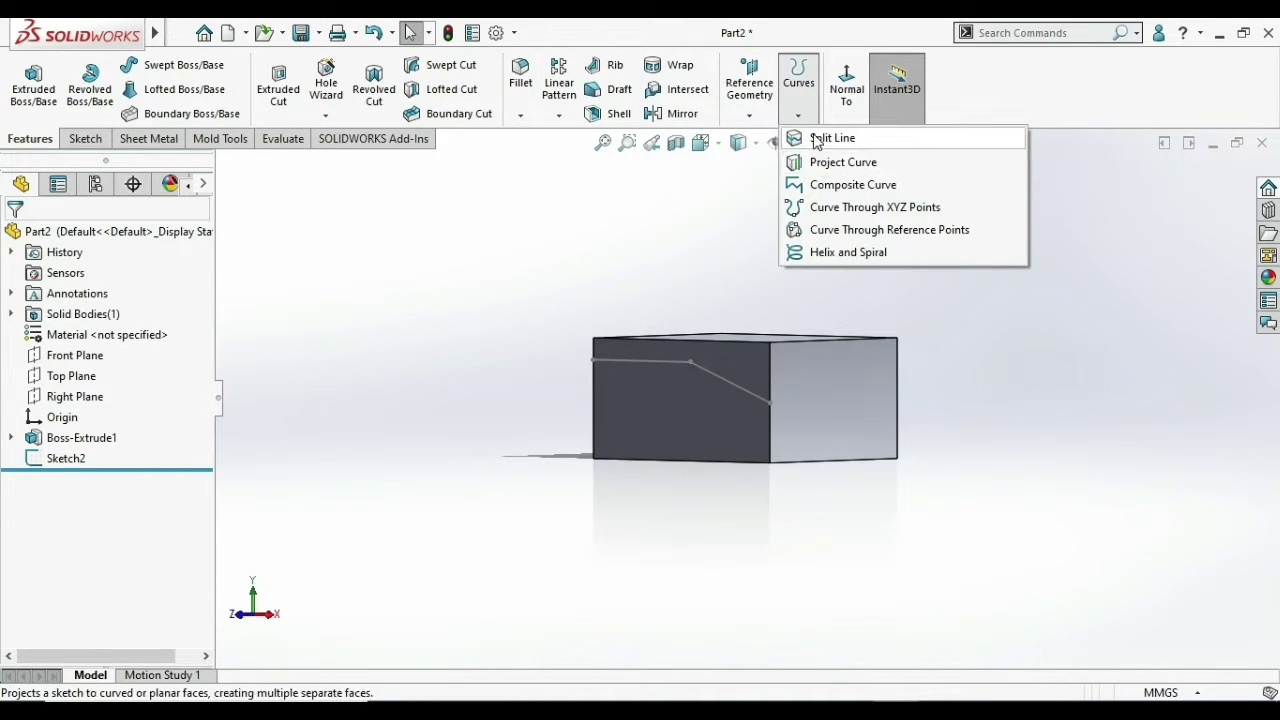
click(817, 146)
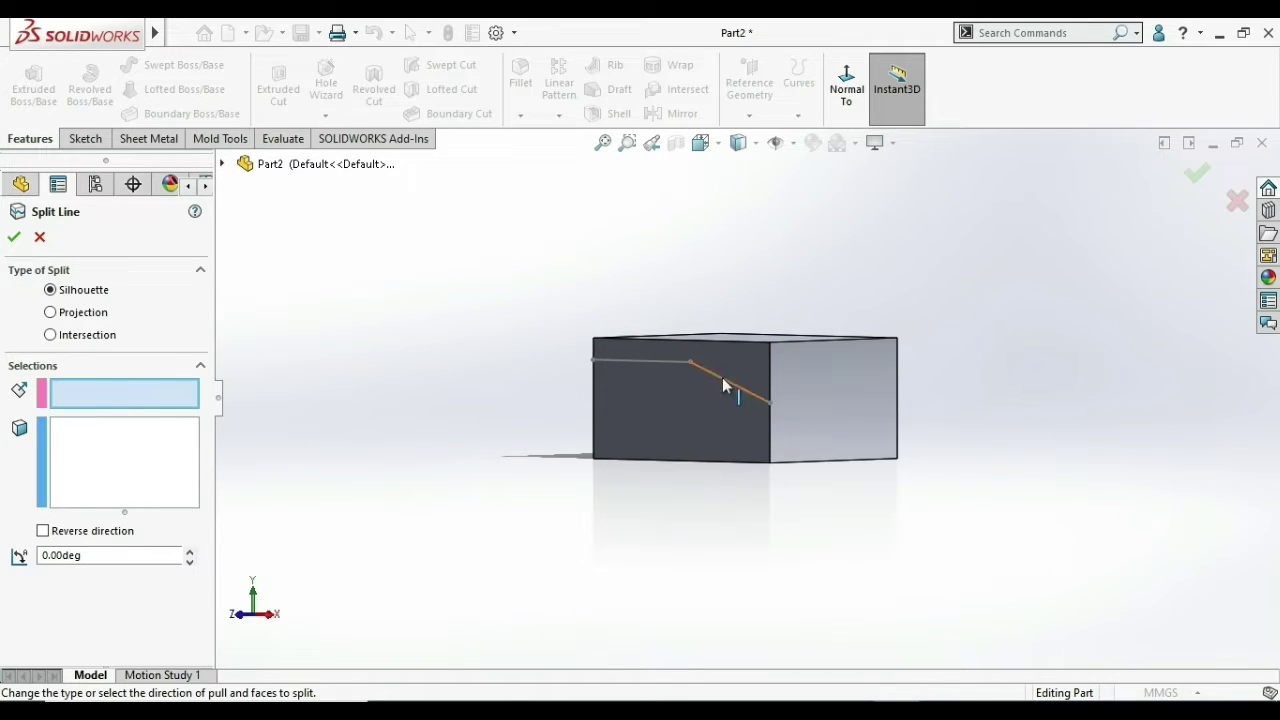
click(674, 363)
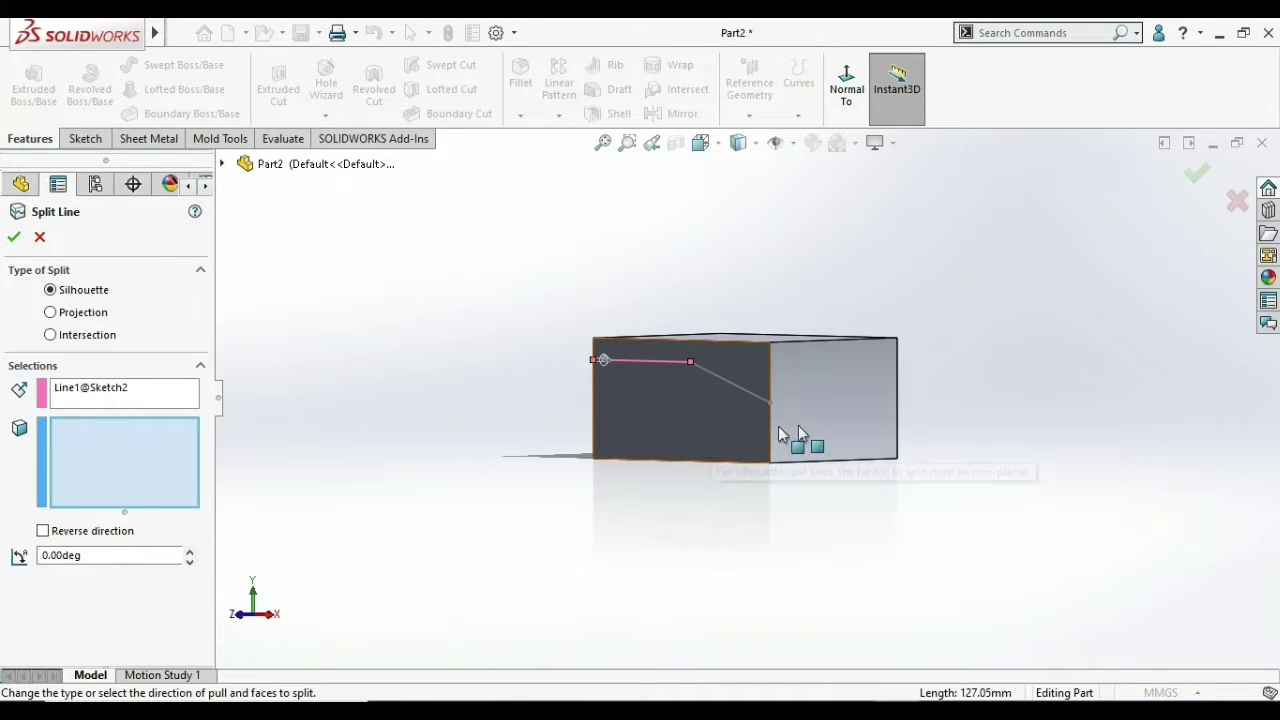
scroll(780, 433, up, 2)
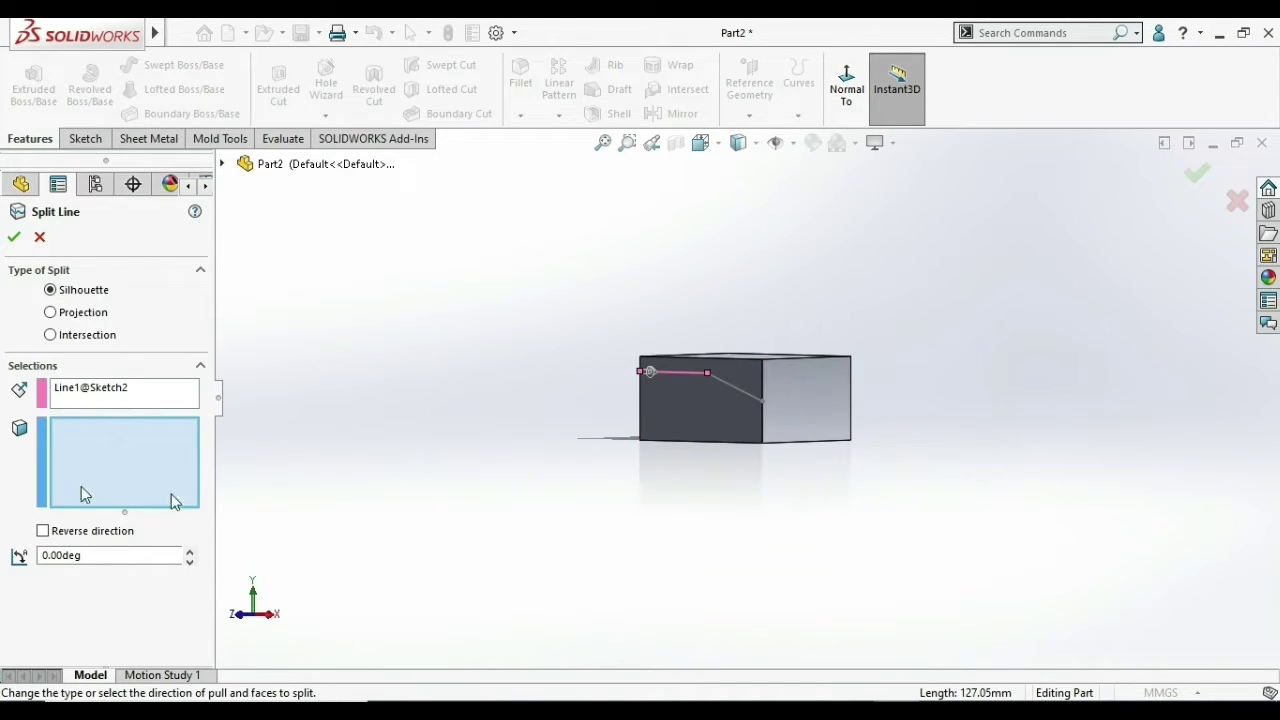
click(55, 318)
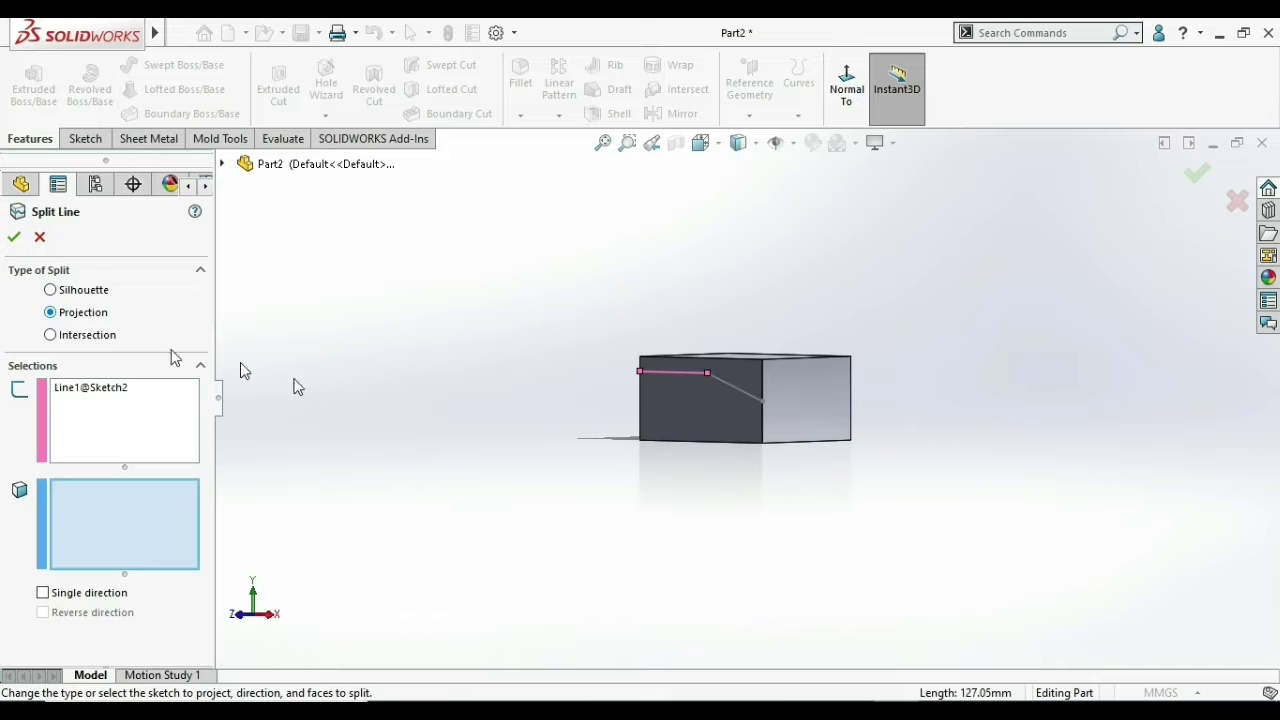
- Select the block's four side faces to split and confirm Split Line1
click(691, 428)
click(826, 398)
middle_drag(830, 408, 820, 413)
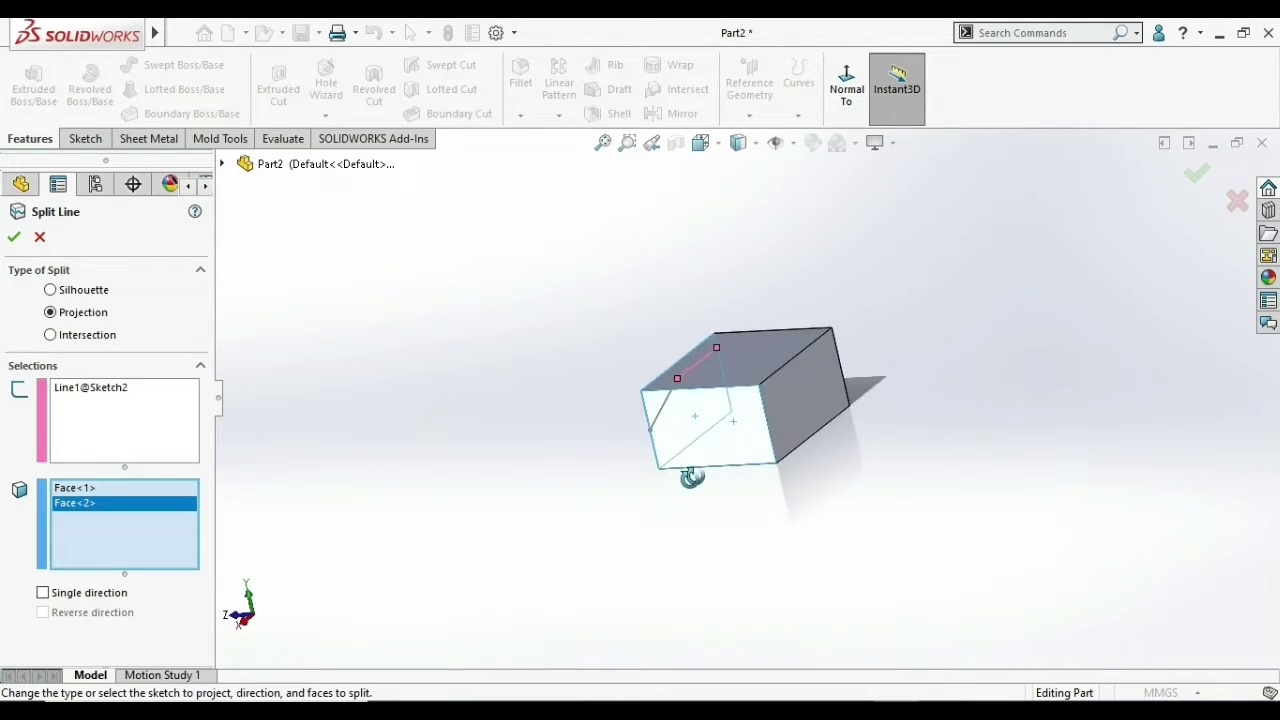
click(820, 413)
middle_drag(728, 471, 811, 381)
click(812, 381)
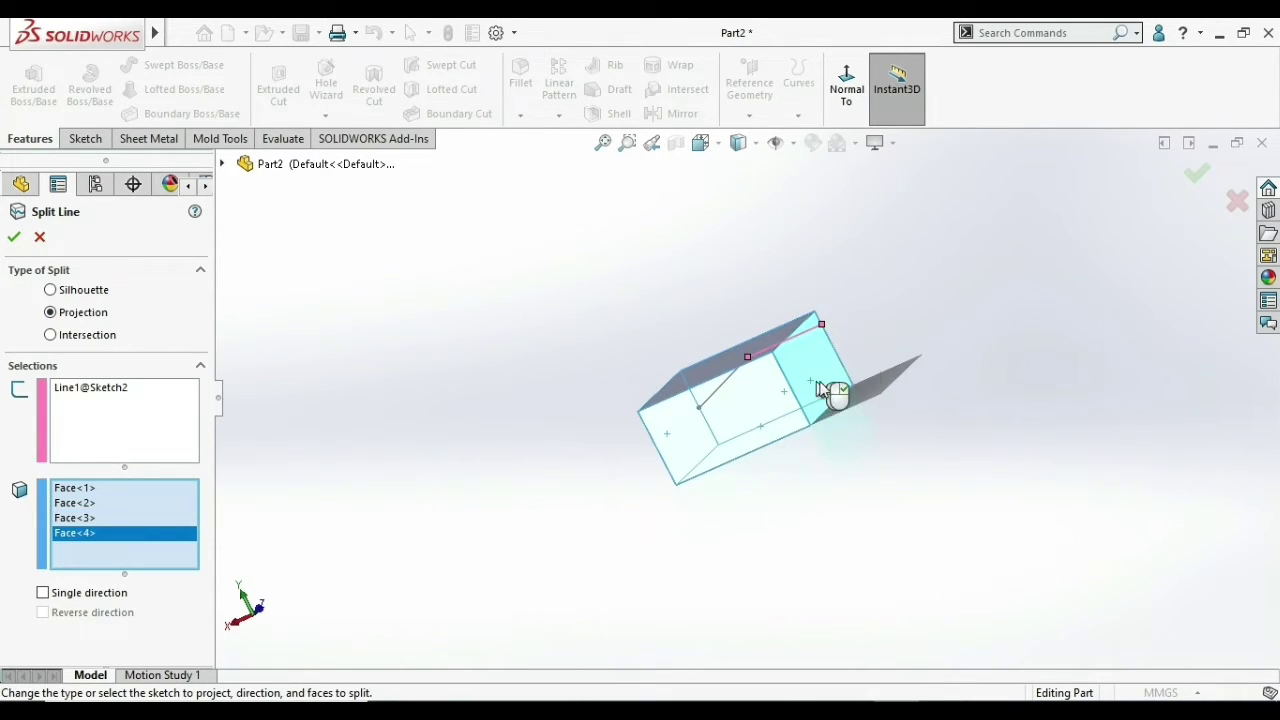
click(1199, 178)
mouse_move(926, 323)
middle_down()
mouse_move(976, 351)
mouse_move(1046, 357)
middle_up()
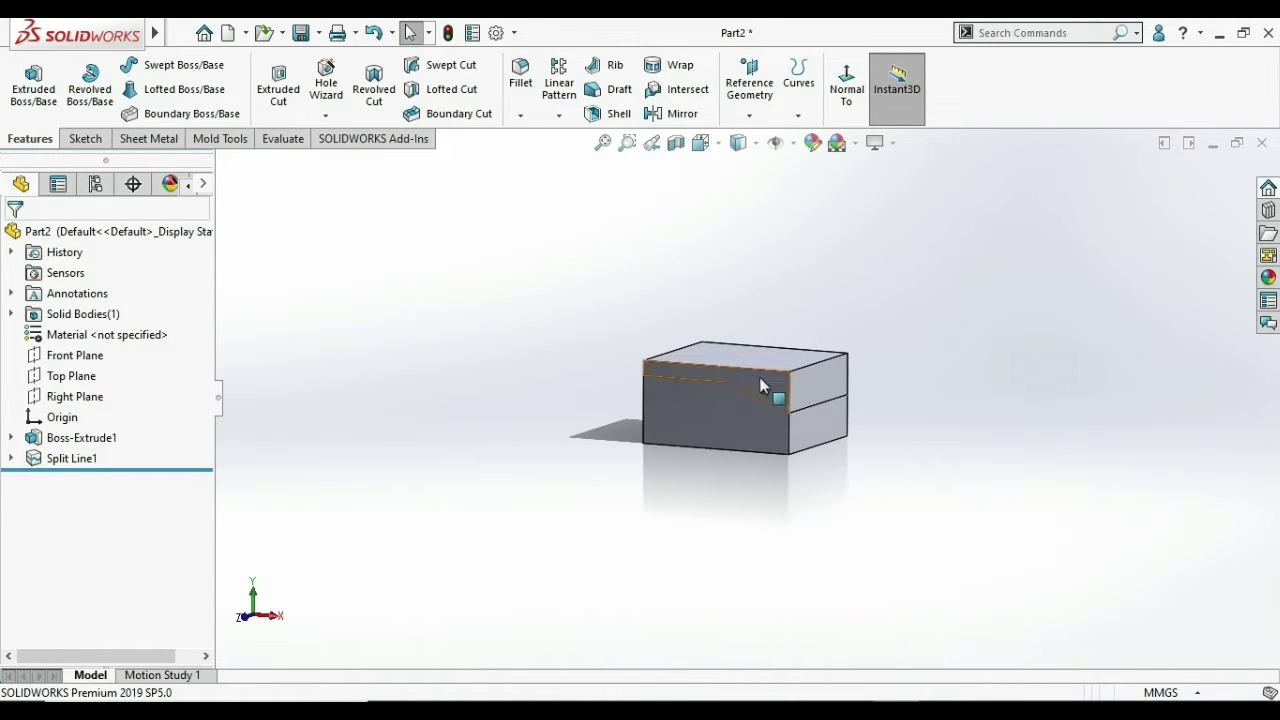
- Start a parting-line draft with the top face as the direction of pull
scroll(759, 385, down, 5)
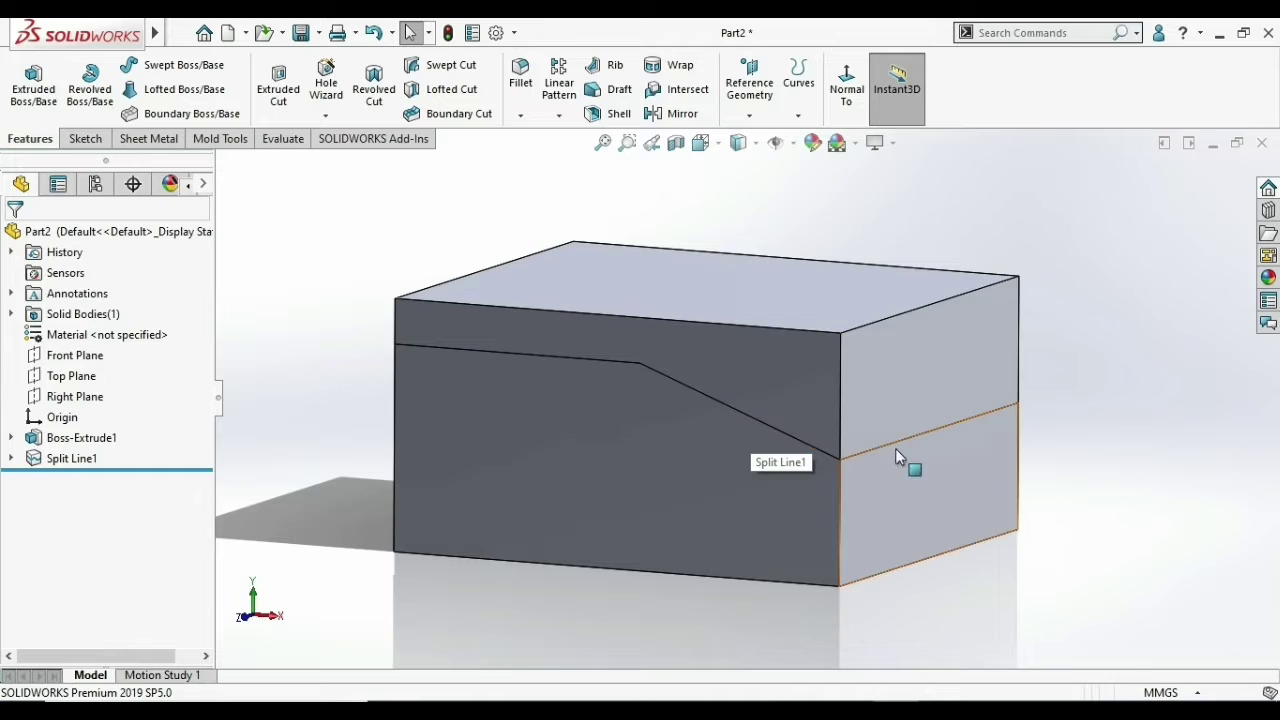
middle_drag(933, 388, 888, 371)
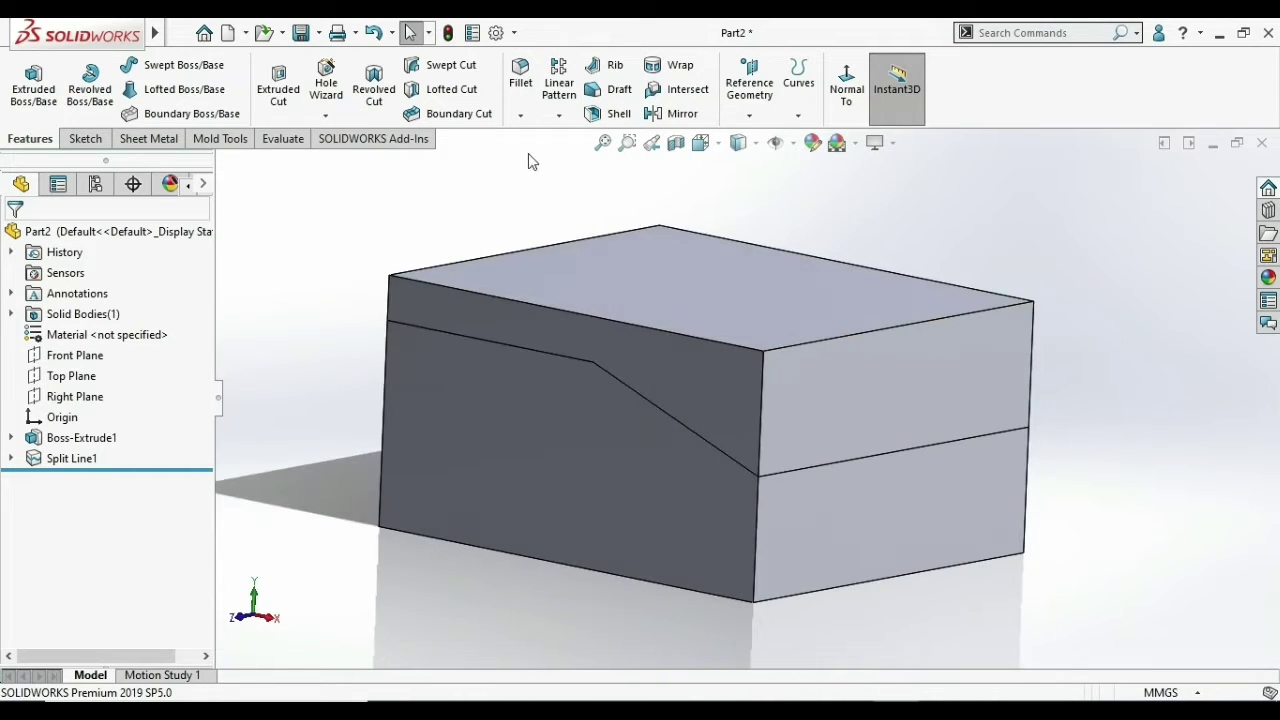
click(630, 100)
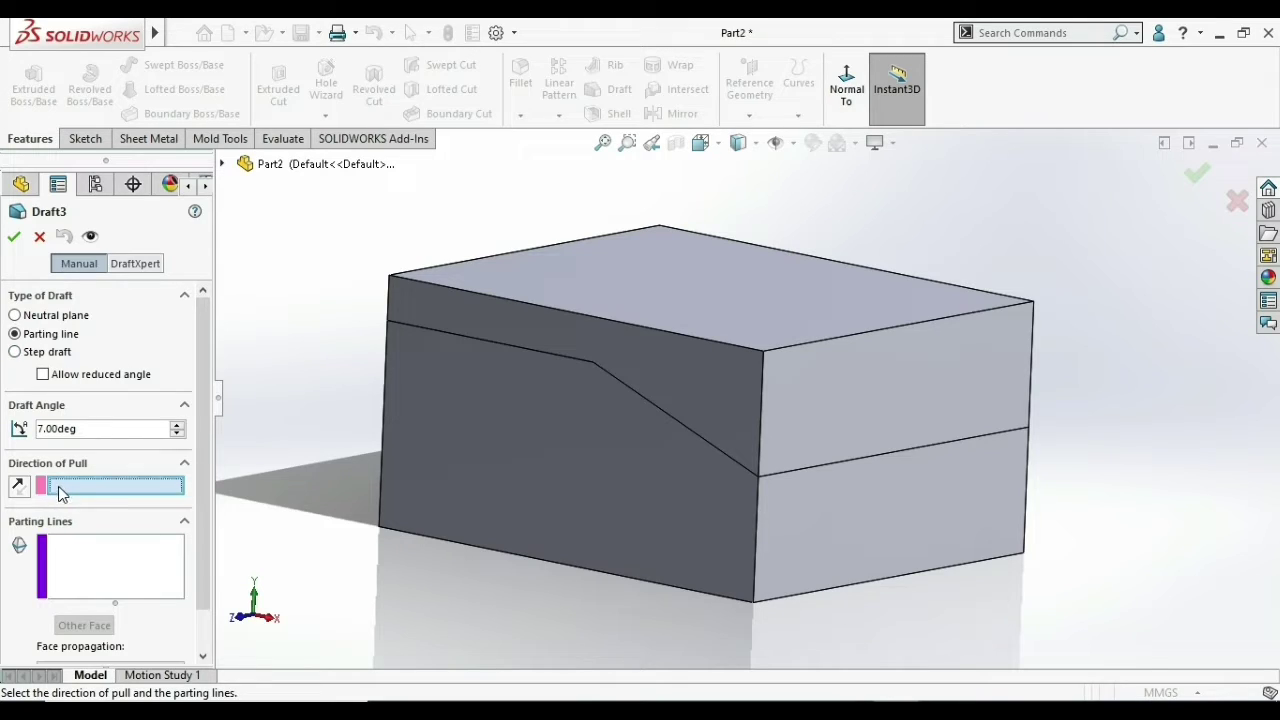
click(673, 292)
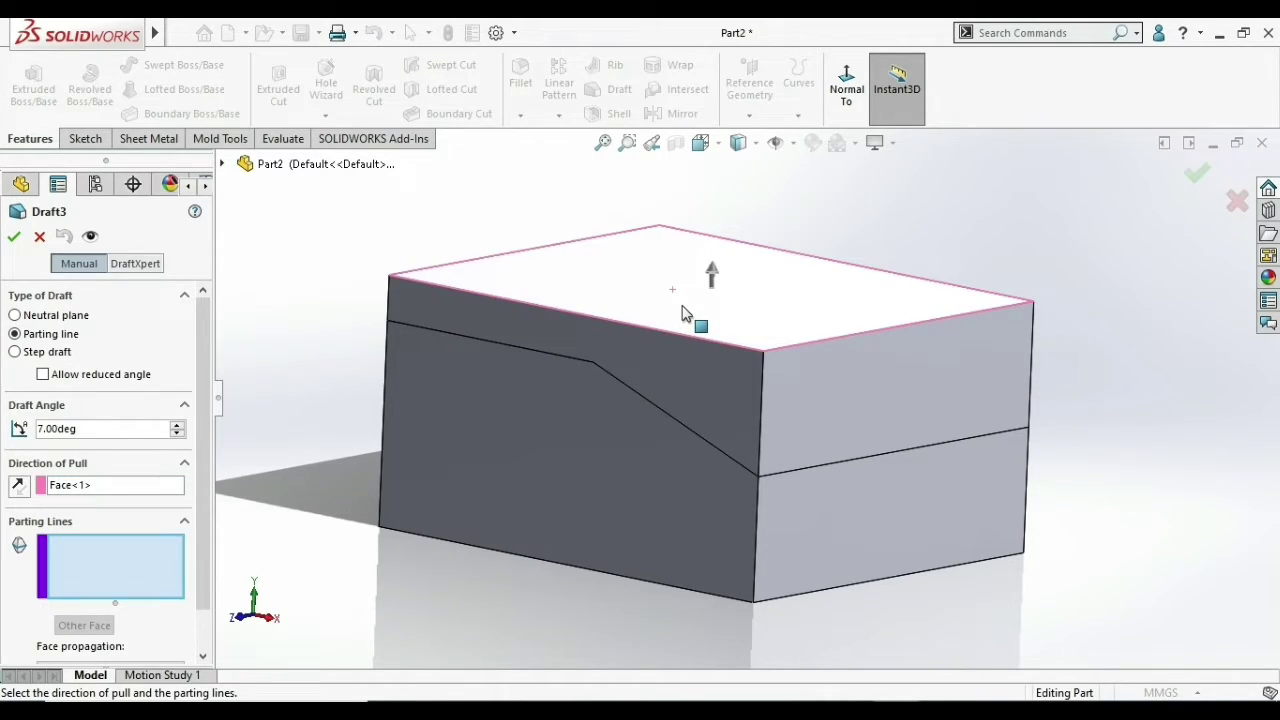
click(106, 569)
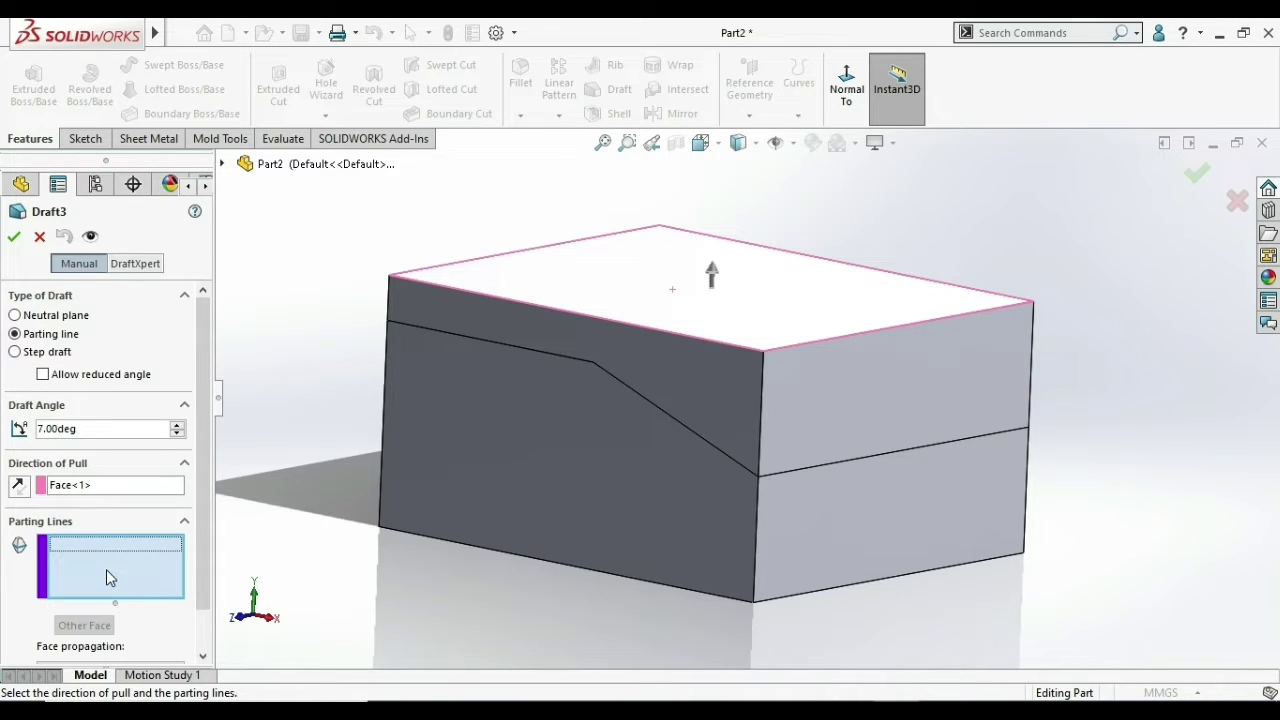
- Pick the six split edges as parting lines and apply a 10° draft angle
click(537, 351)
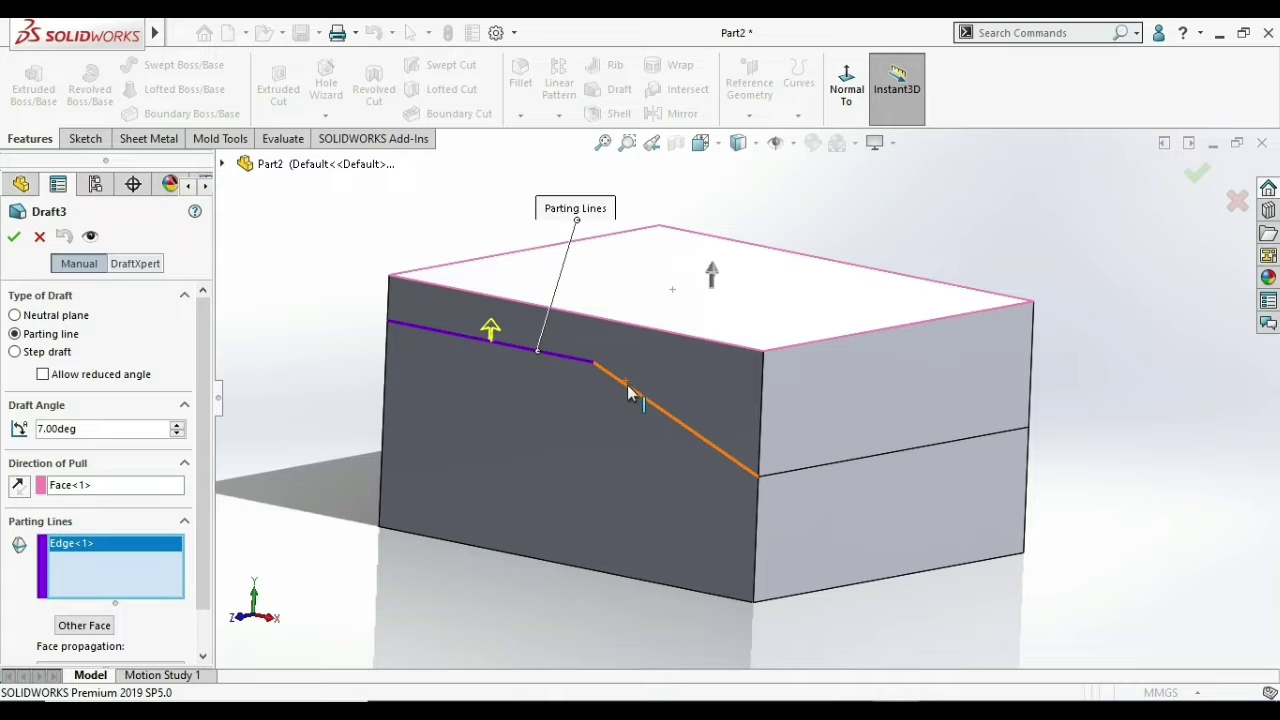
click(627, 384)
click(801, 468)
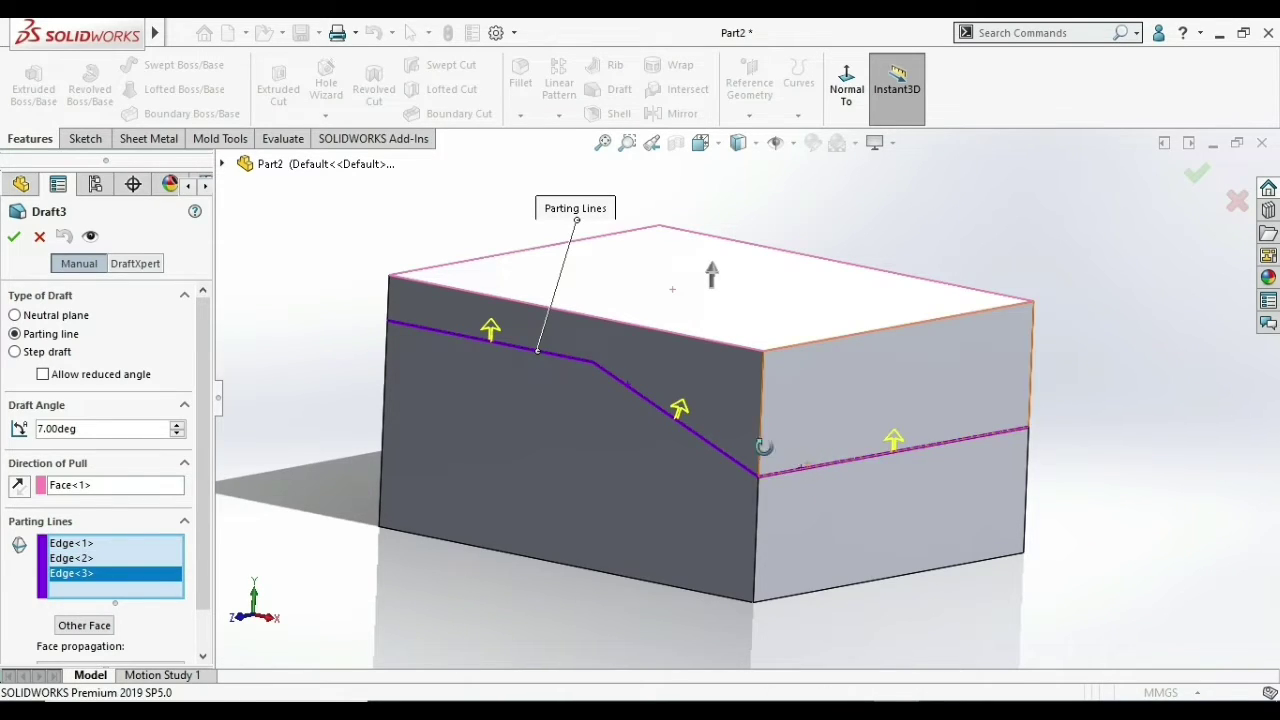
middle_drag(763, 443, 698, 473)
click(667, 456)
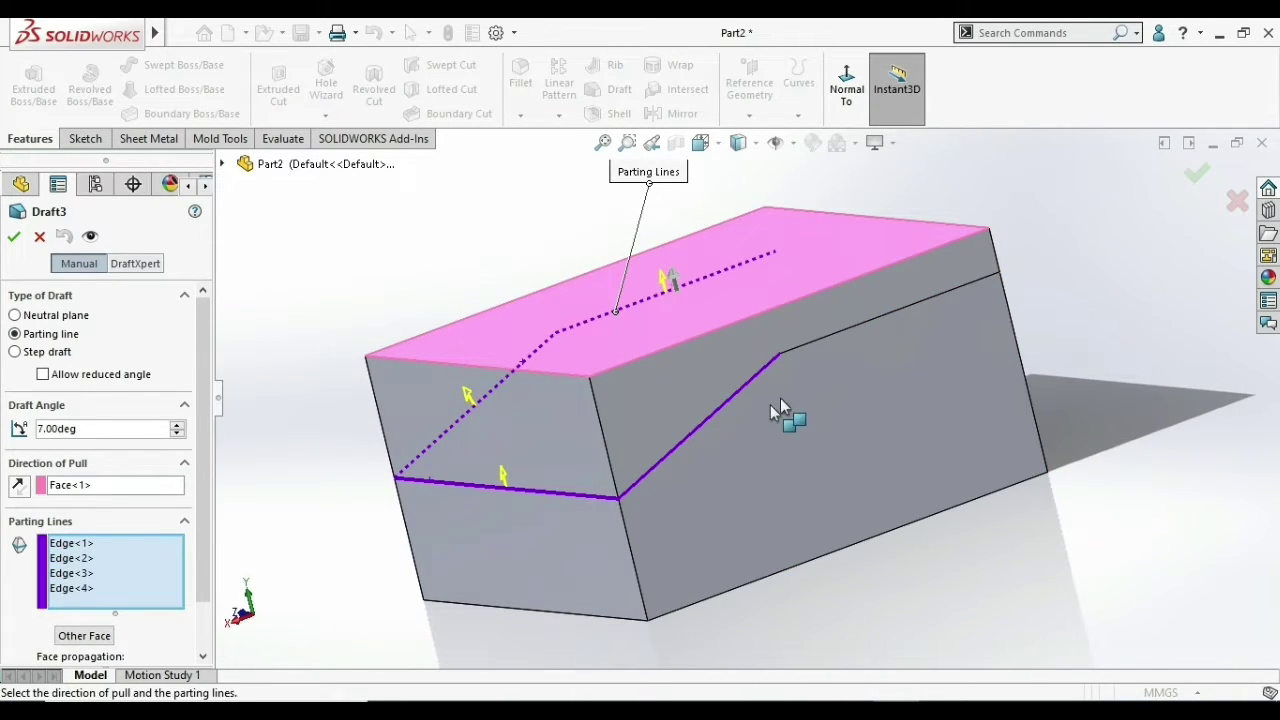
click(828, 338)
mouse_move(828, 337)
middle_down()
mouse_move(731, 386)
mouse_move(903, 389)
middle_up()
click(714, 340)
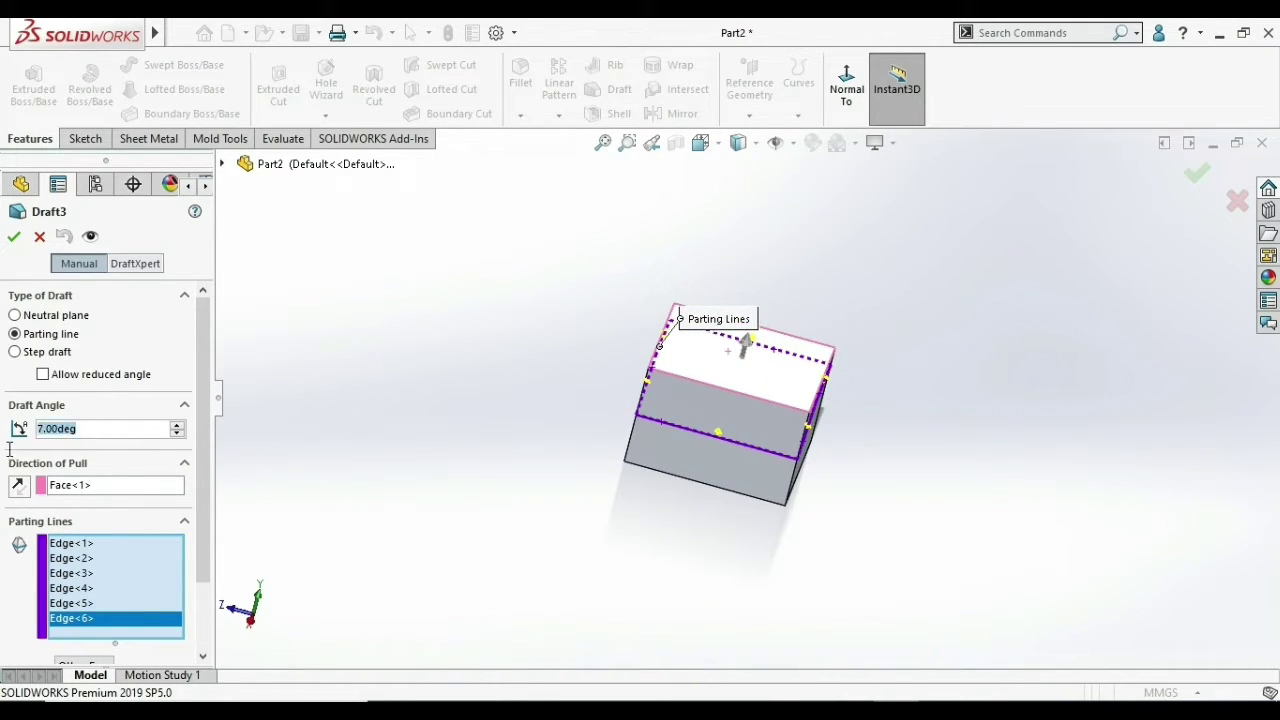
text(10)
key(Return)
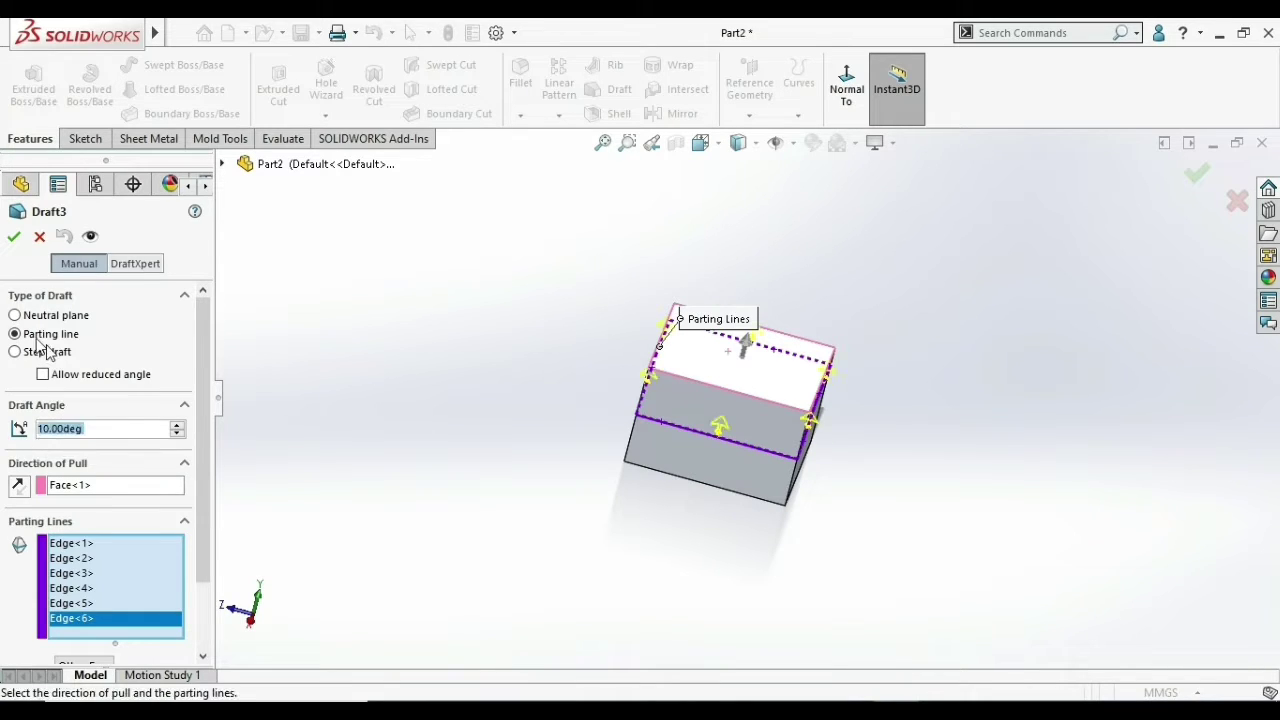
click(16, 238)
mouse_move(726, 366)
middle_down()
mouse_move(766, 229)
mouse_move(806, 384)
mouse_move(743, 445)
middle_up()
- Select the drafted top face and inspect the block from the front and a 3D angle
click(720, 406)
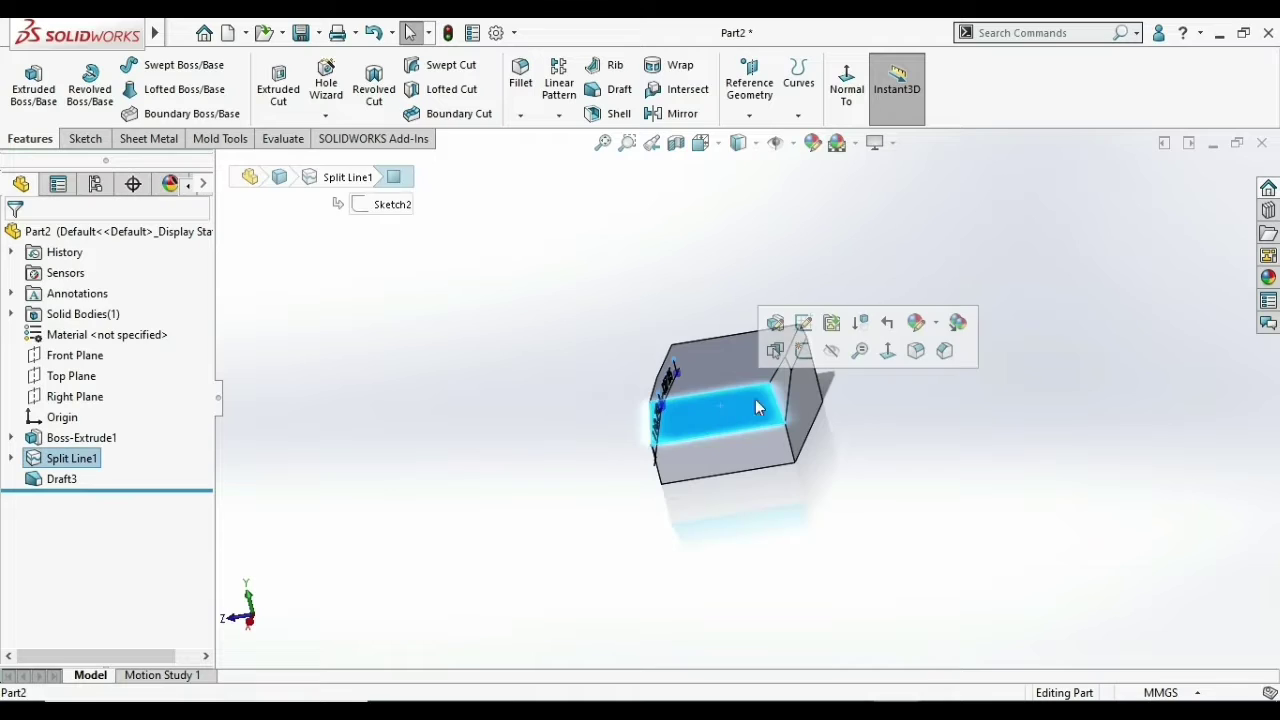
click(887, 350)
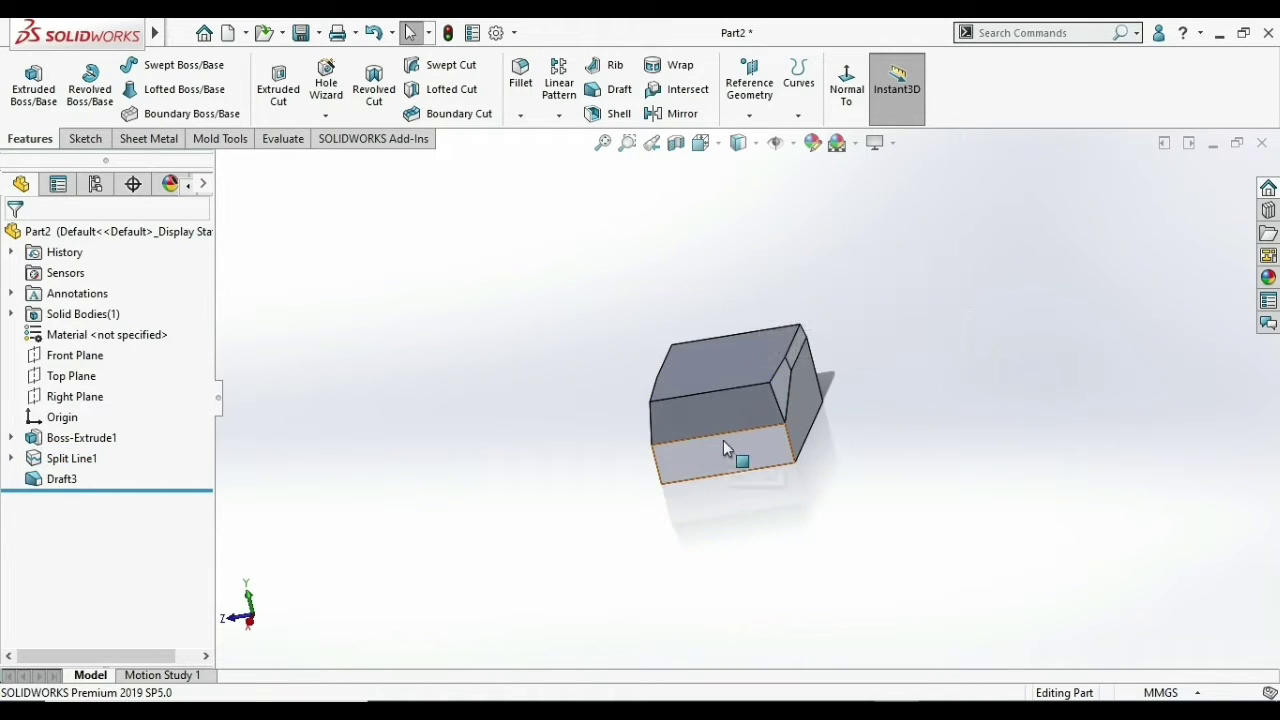
scroll(782, 358, down, 2)
scroll(793, 397, down, 3)
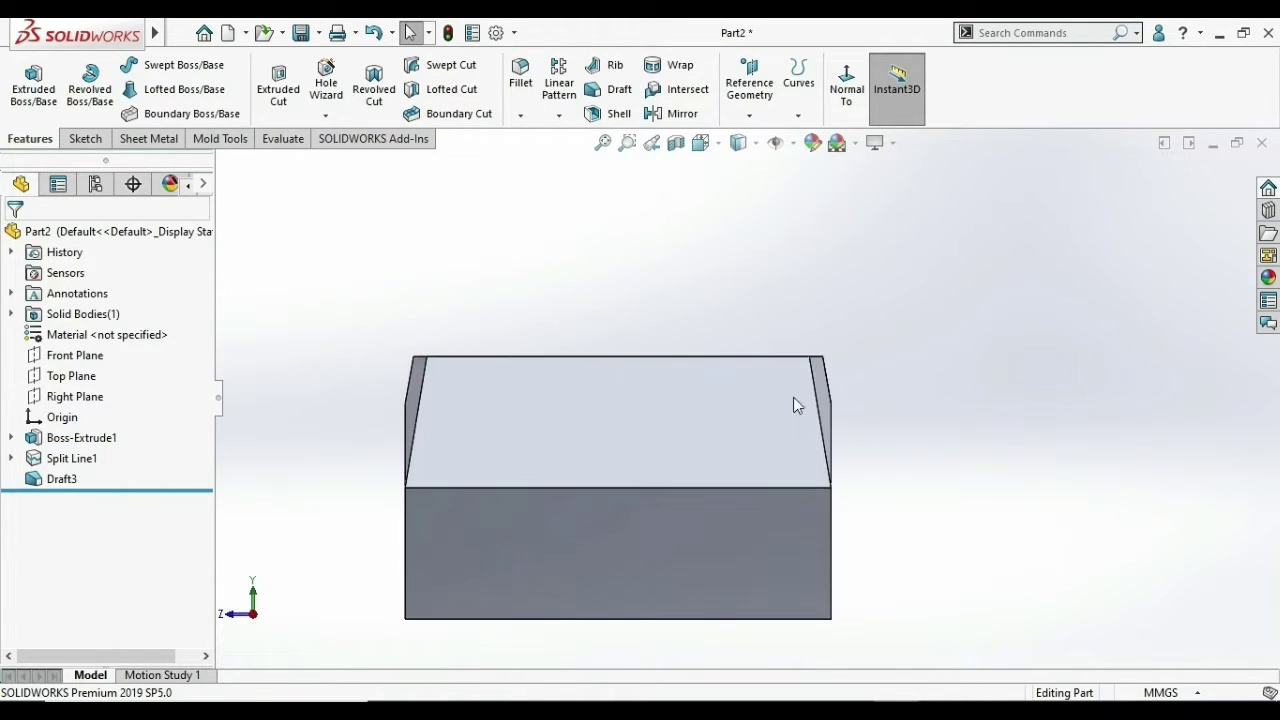
scroll(708, 430, down, 3)
scroll(629, 414, up, 3)
mouse_move(629, 414)
middle_down()
mouse_move(709, 423)
mouse_move(760, 450)
middle_up()
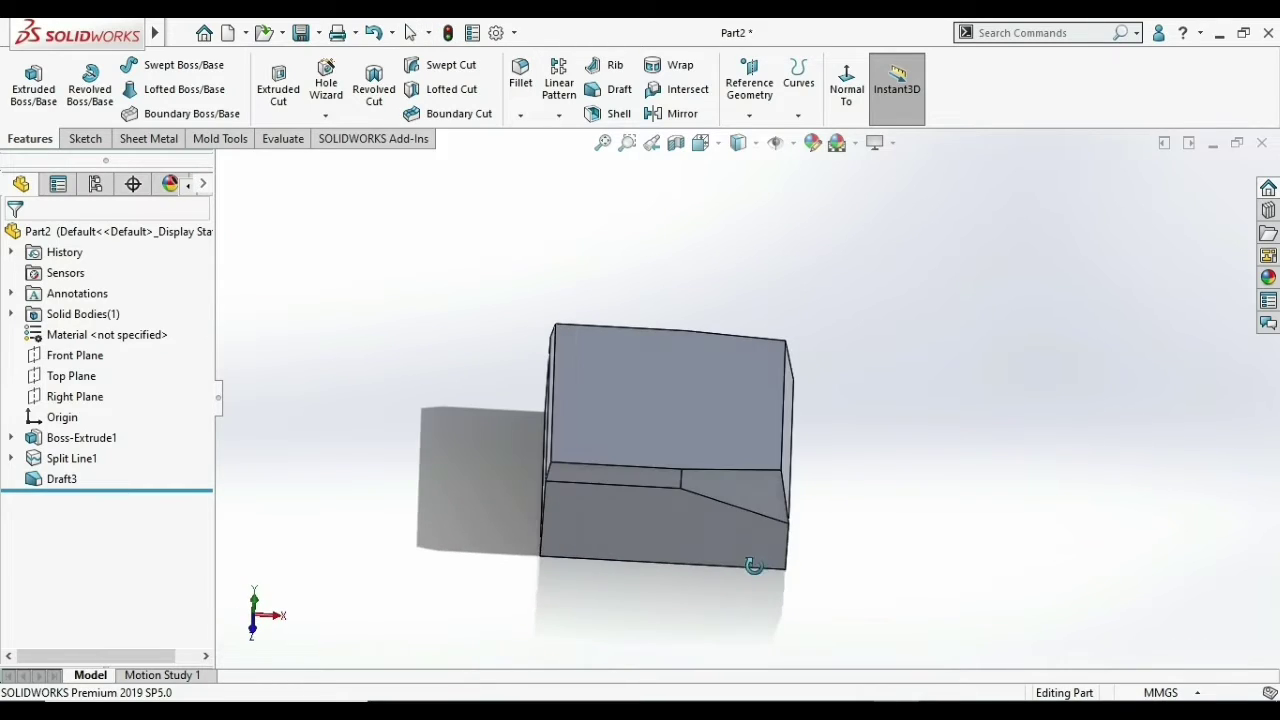
- Edit Draft3 to raise its draft angle from 10° to 30°
right_click(55, 479)
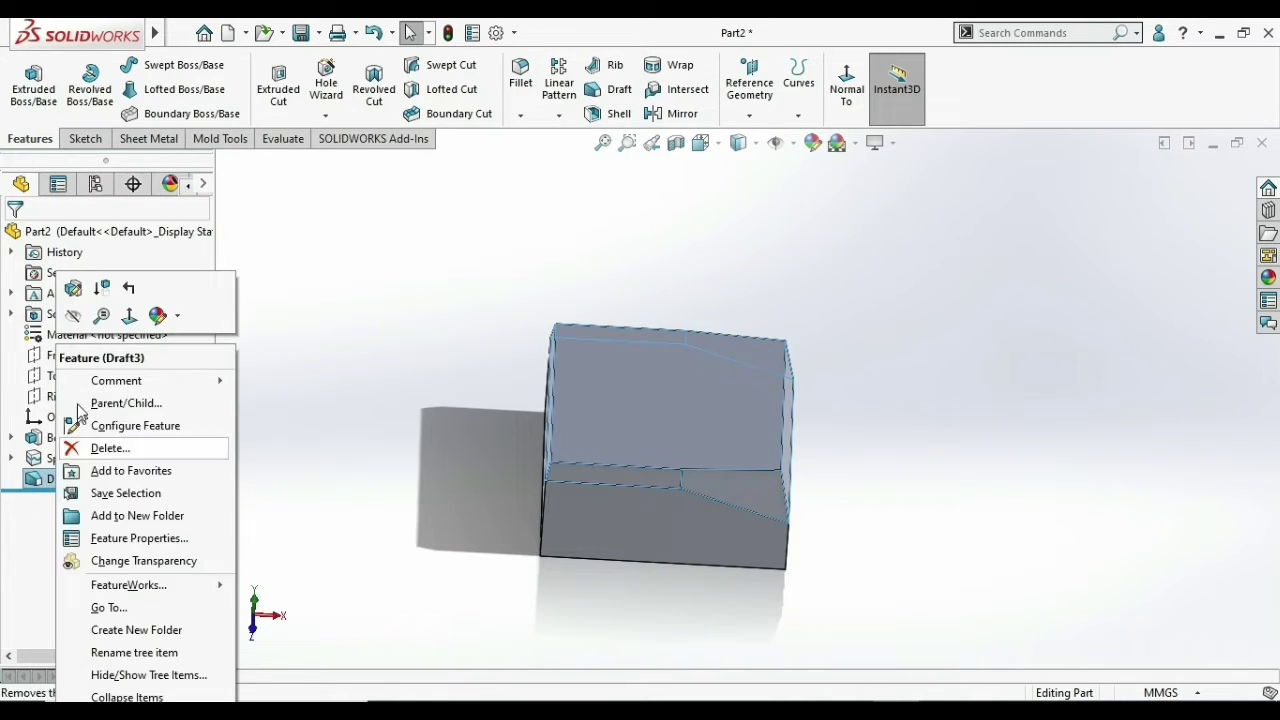
click(80, 301)
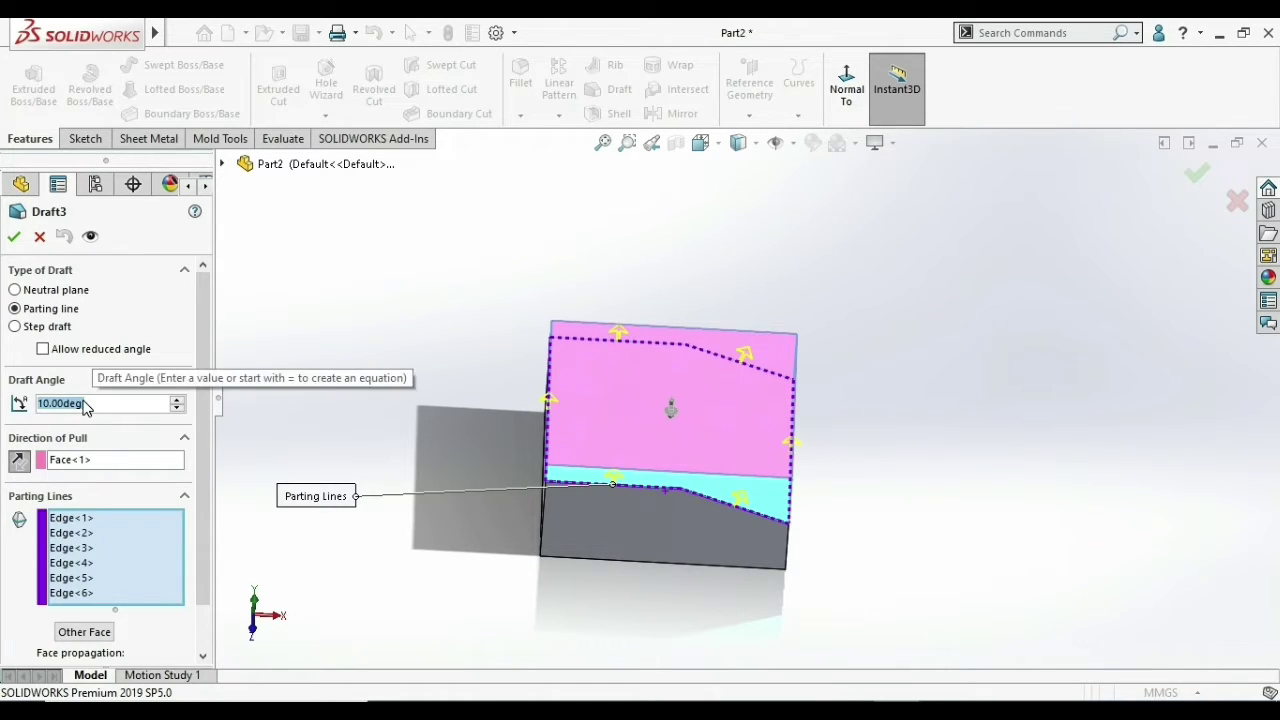
text(30)
key(Return)
click(14, 236)
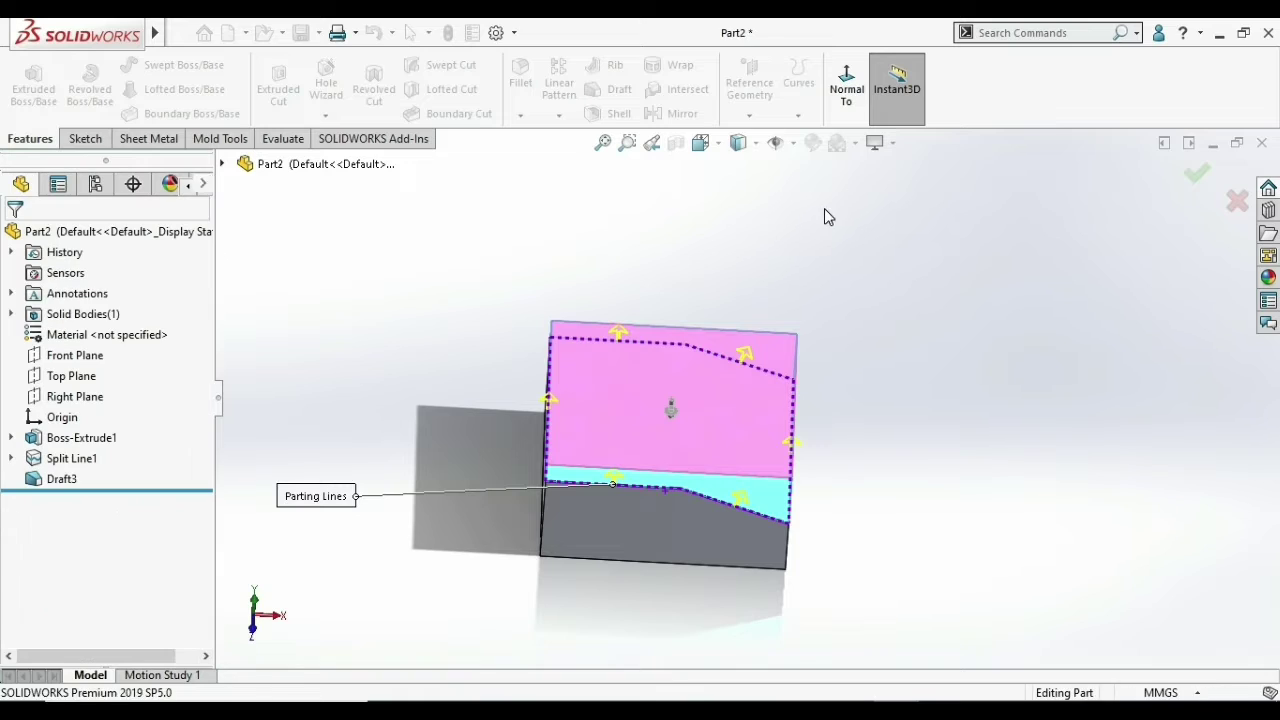
mouse_move(826, 214)
middle_down()
mouse_move(704, 356)
mouse_move(623, 357)
mouse_move(591, 343)
mouse_move(689, 387)
mouse_move(690, 410)
middle_up()
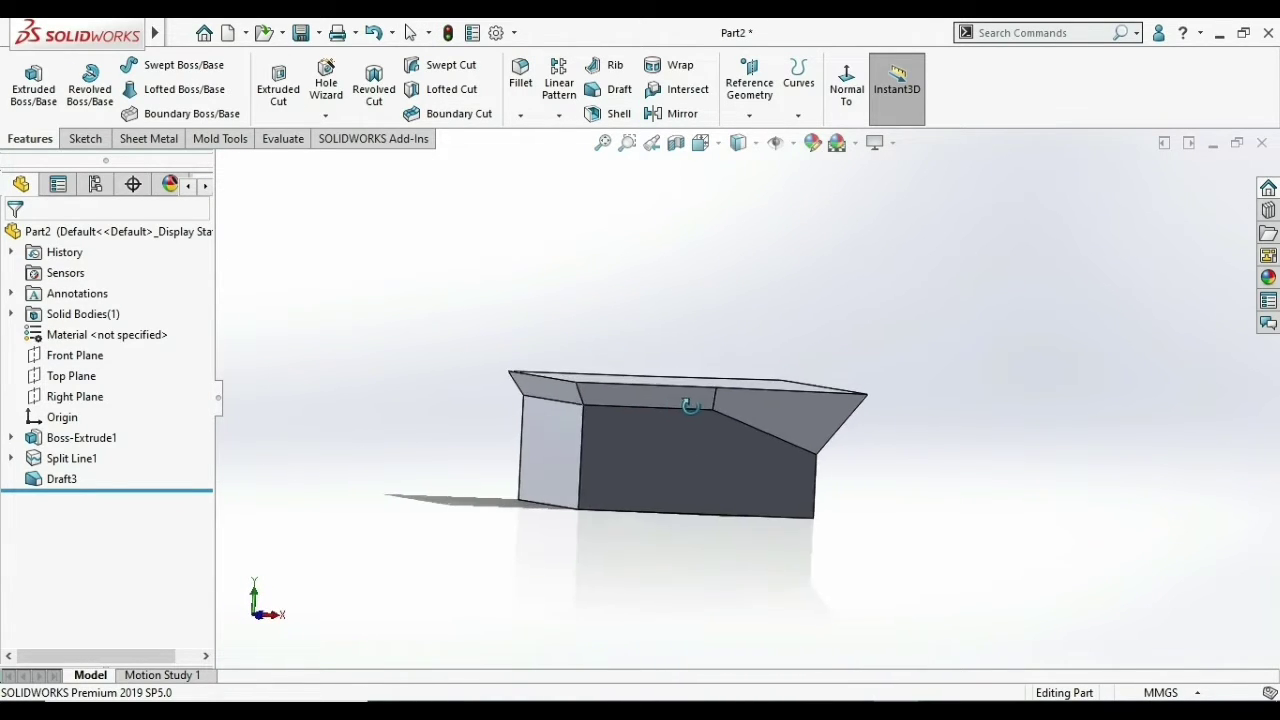
scroll(690, 410, down, 3)
scroll(683, 416, up, 3)
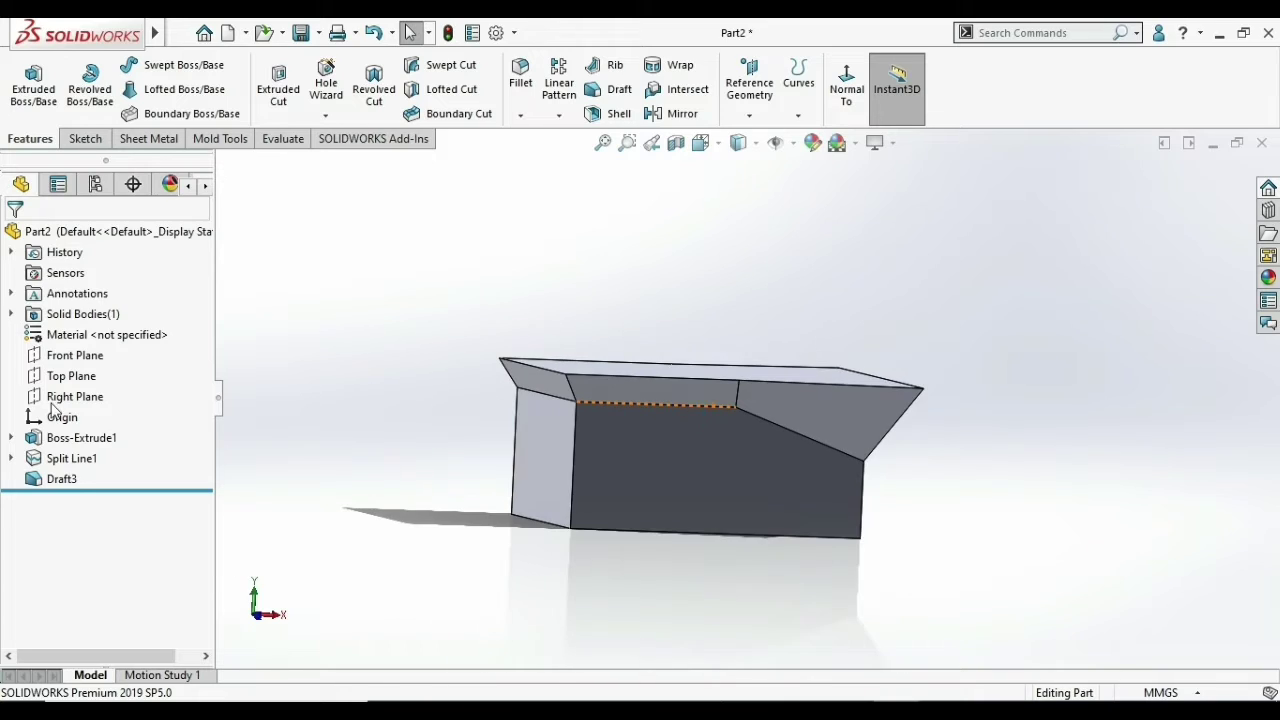
- Edit Draft3 to turn it into a step draft and inspect the result
right_click(75, 481)
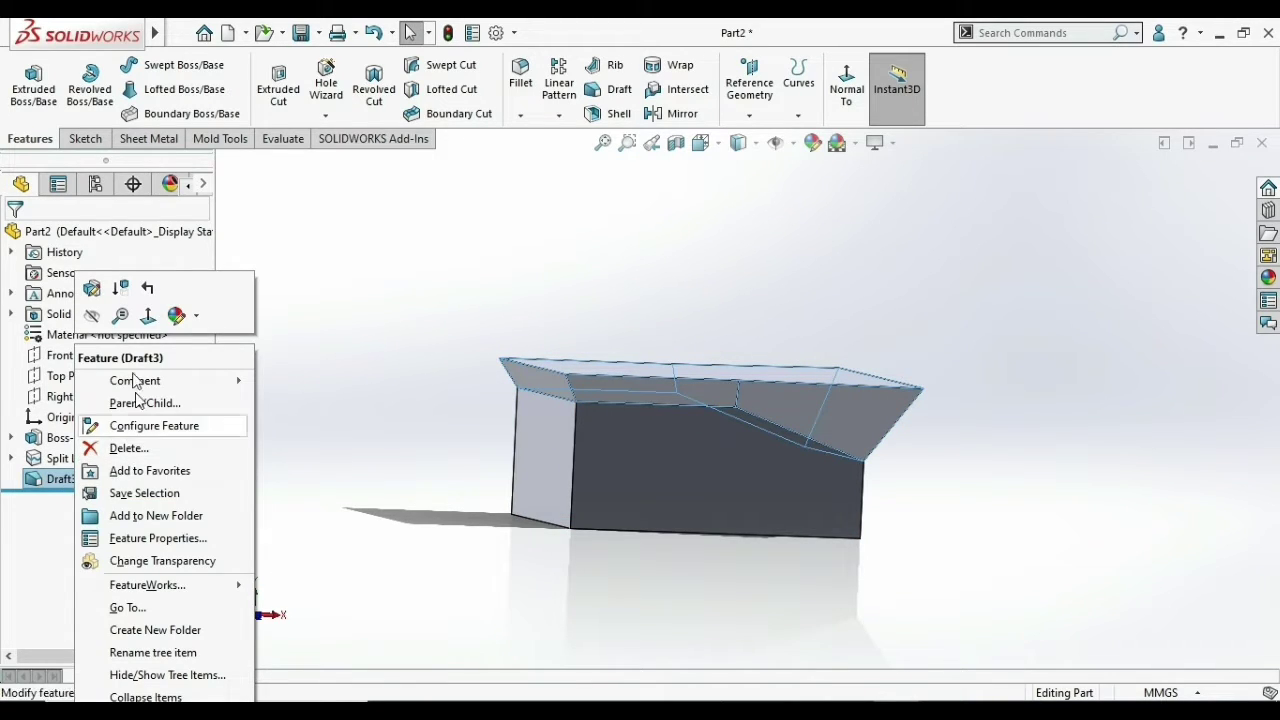
click(678, 241)
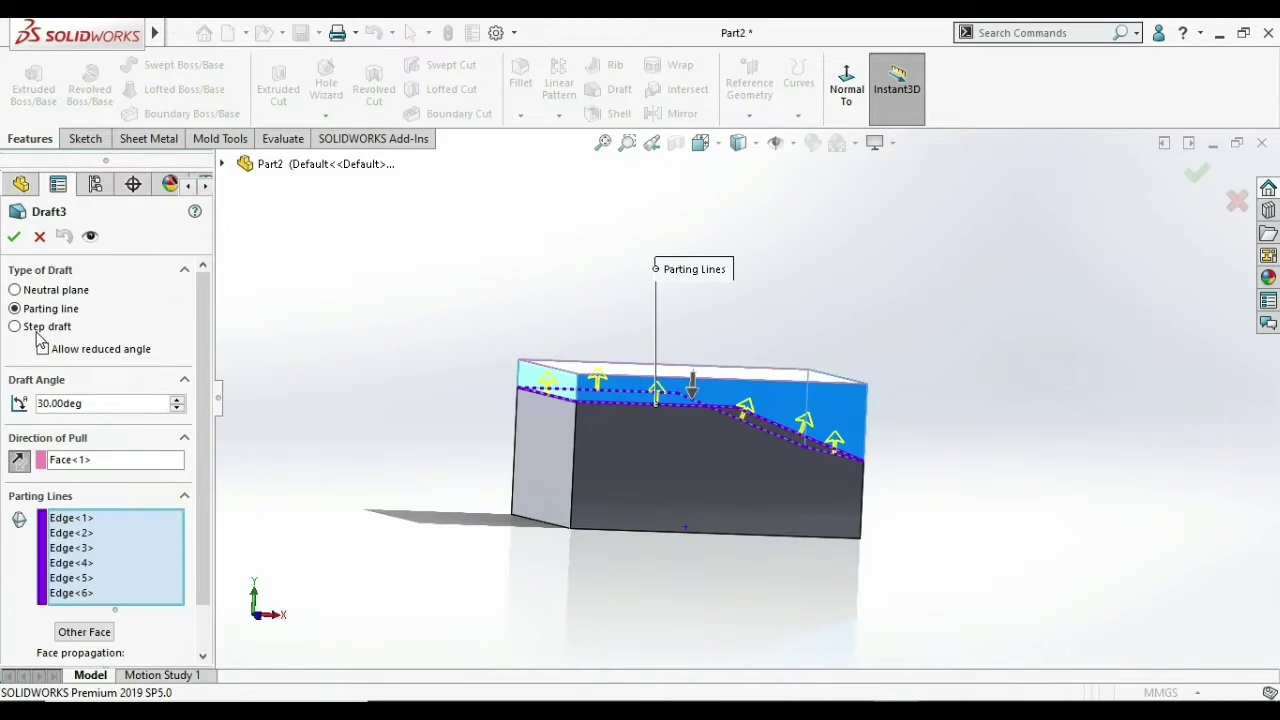
click(15, 327)
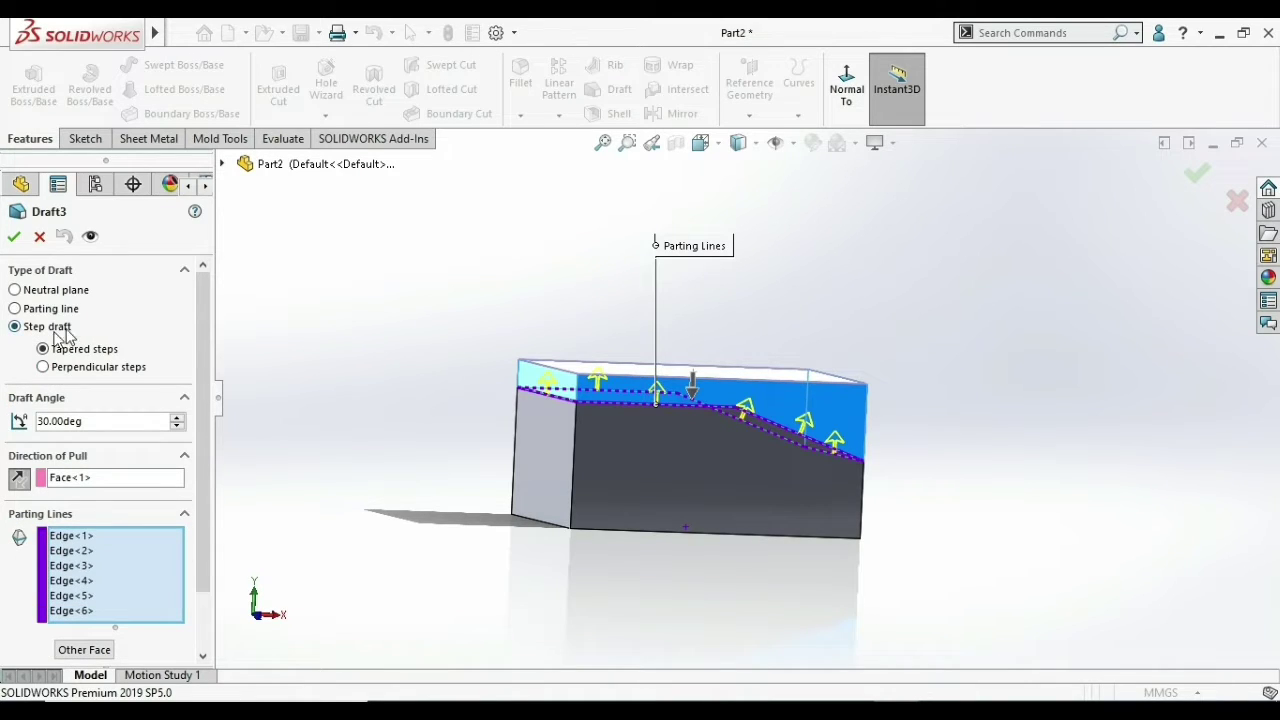
click(14, 240)
mouse_move(726, 417)
middle_down()
mouse_move(567, 484)
mouse_move(690, 469)
middle_up()
scroll(690, 469, down, 3)
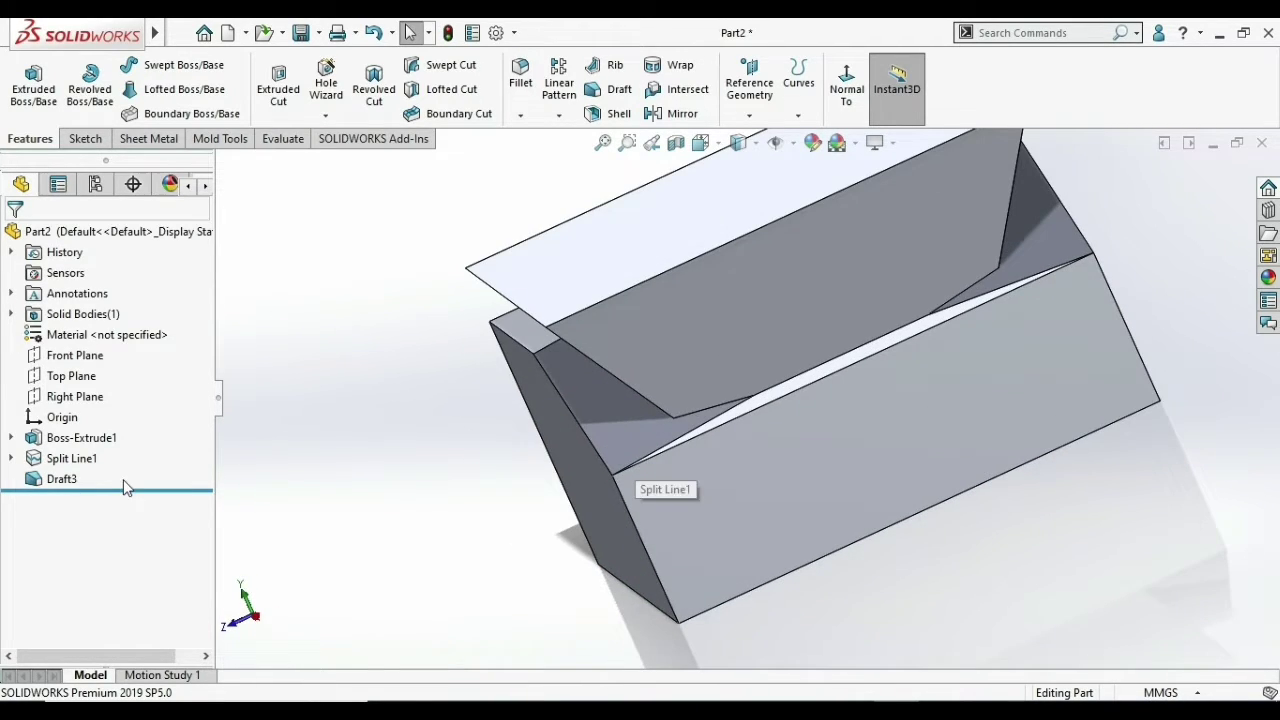
- Re-edit Draft3 to apply the 30° tapered step draft and check the drafted top
right_click(58, 480)
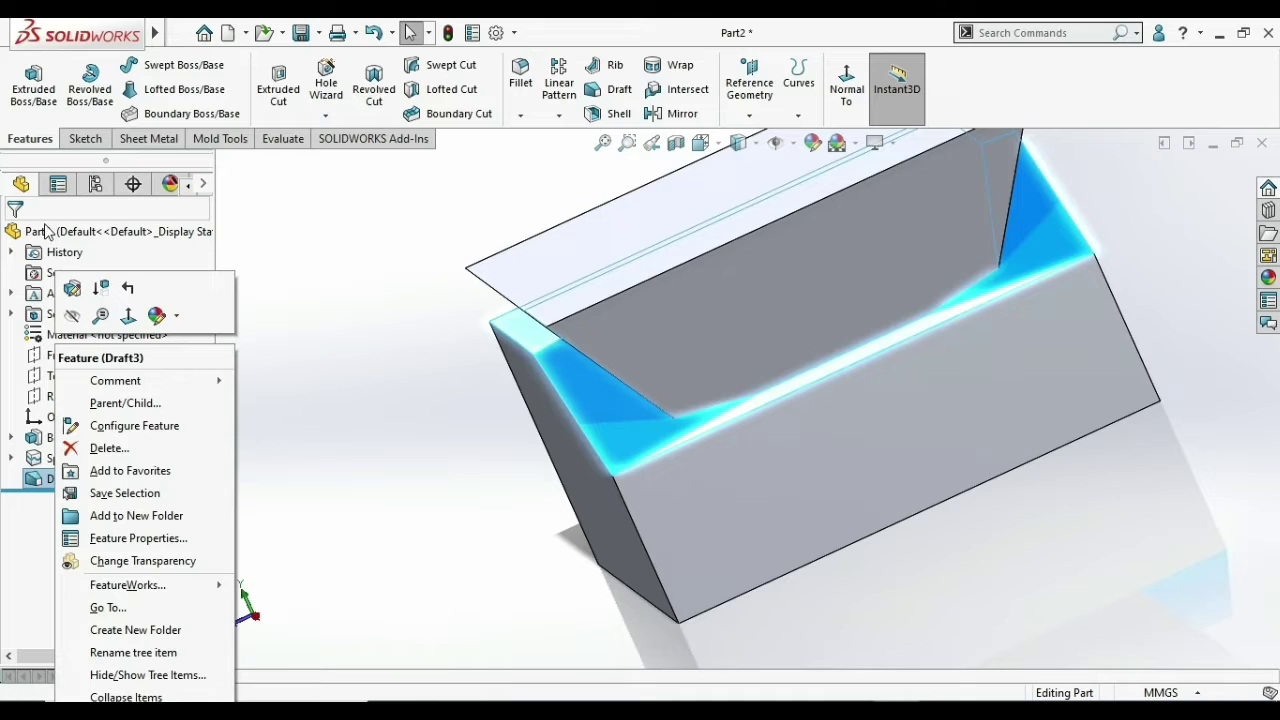
click(79, 318)
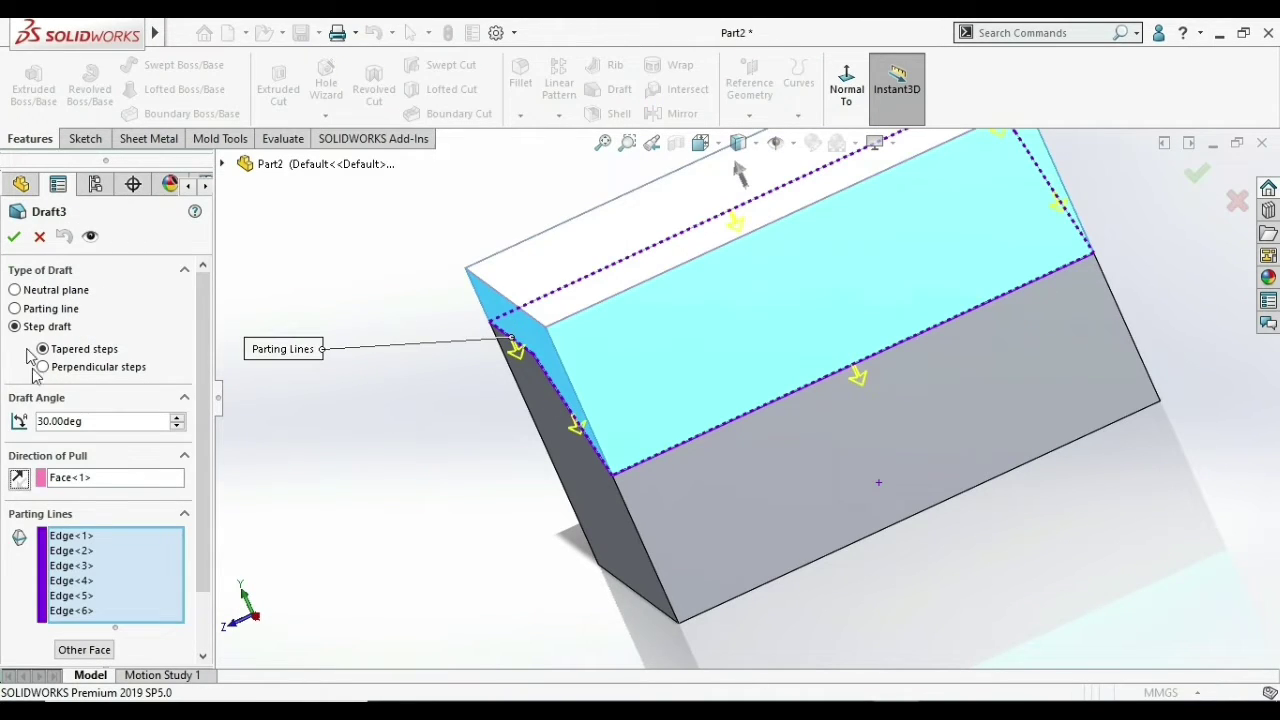
click(15, 232)
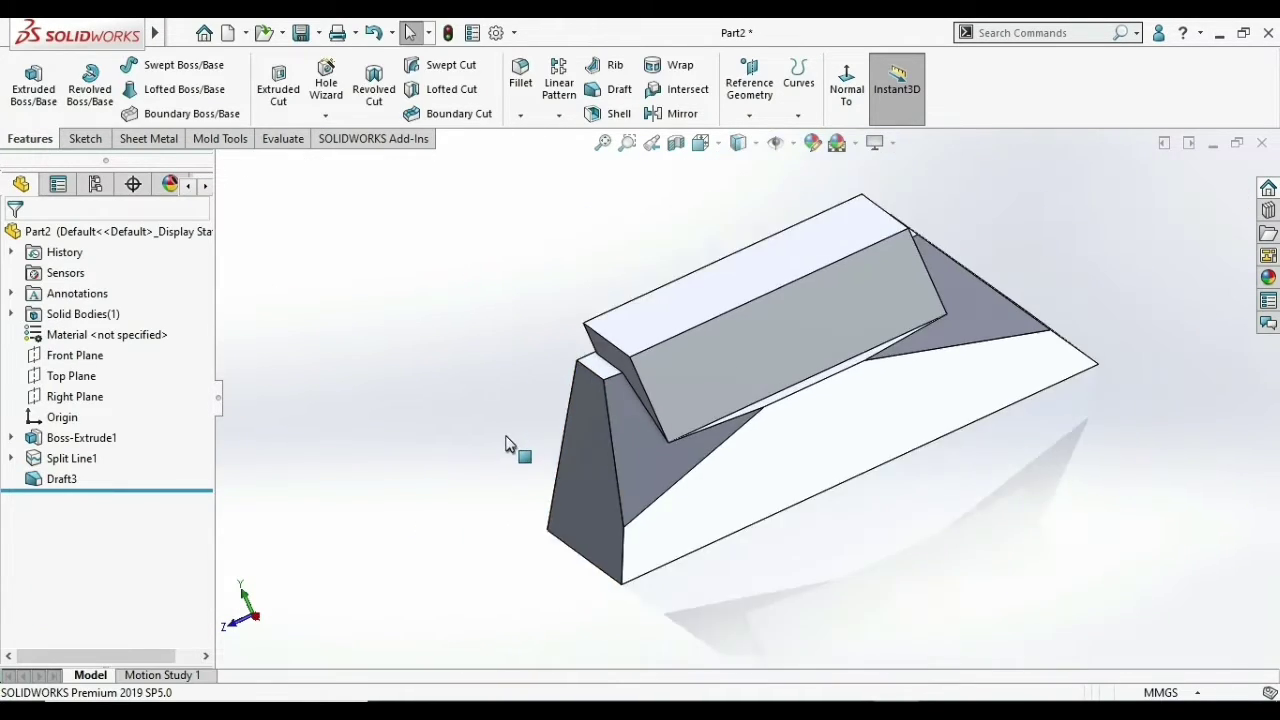
middle_drag(733, 467, 792, 518)
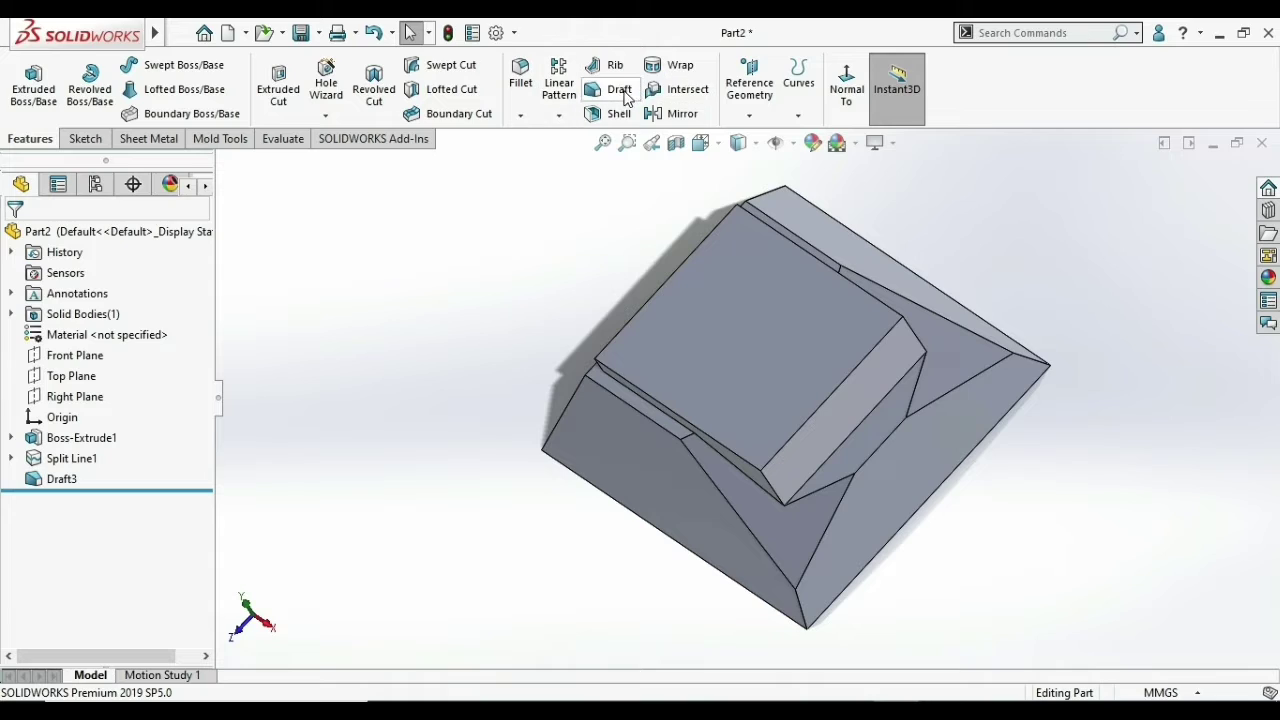
scroll(594, 326, up, 3)
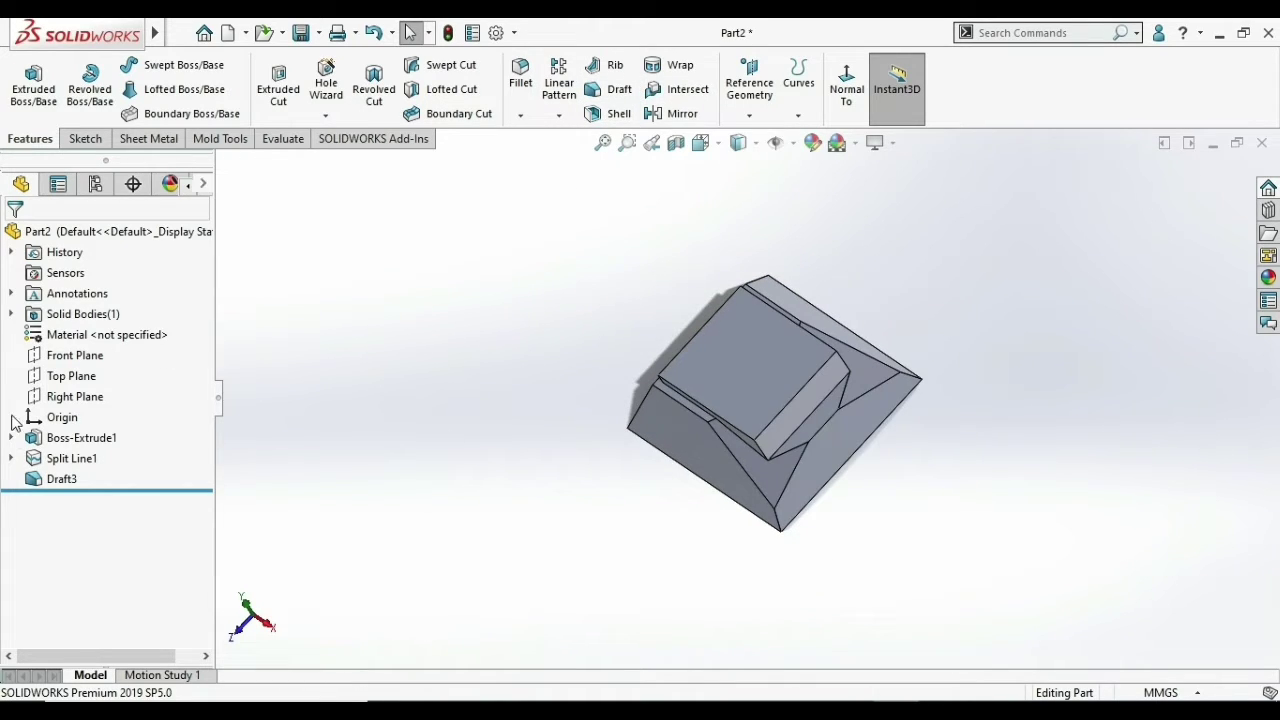
- Delete Split Line1 together with its draft, then delete Sketch2
right_click(69, 467)
click(118, 446)
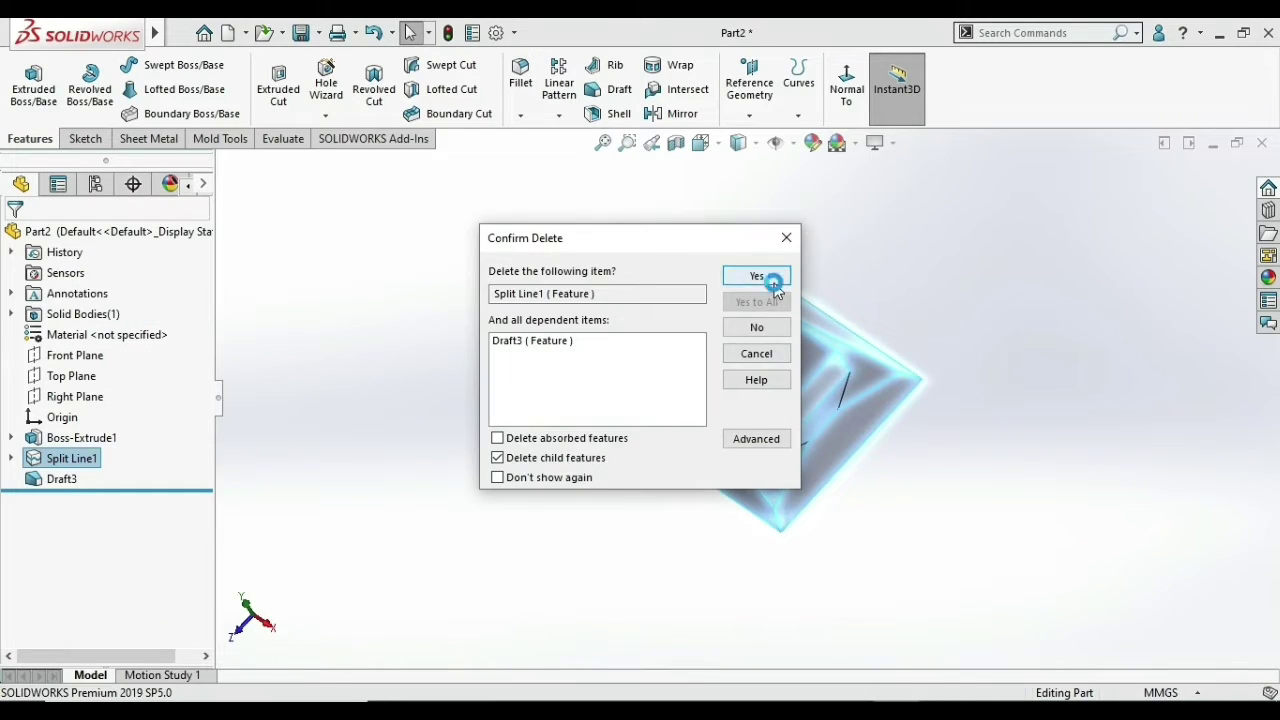
click(772, 283)
right_click(86, 465)
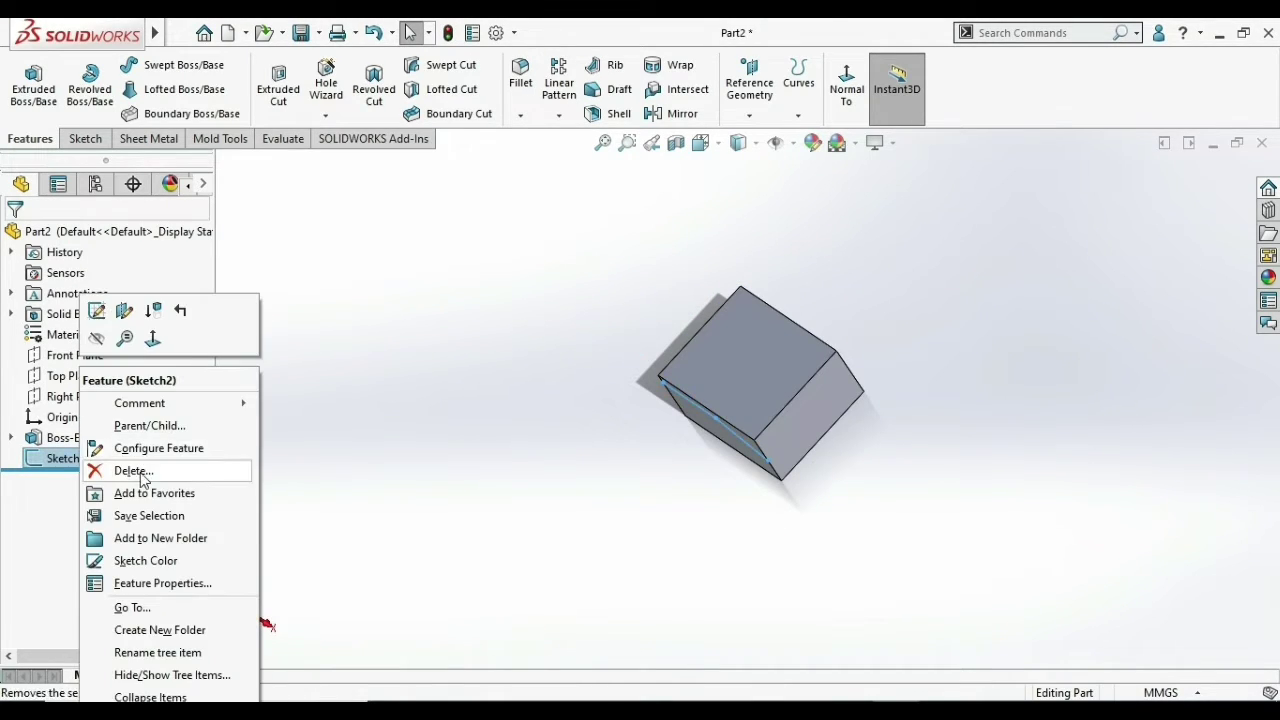
click(135, 470)
click(745, 276)
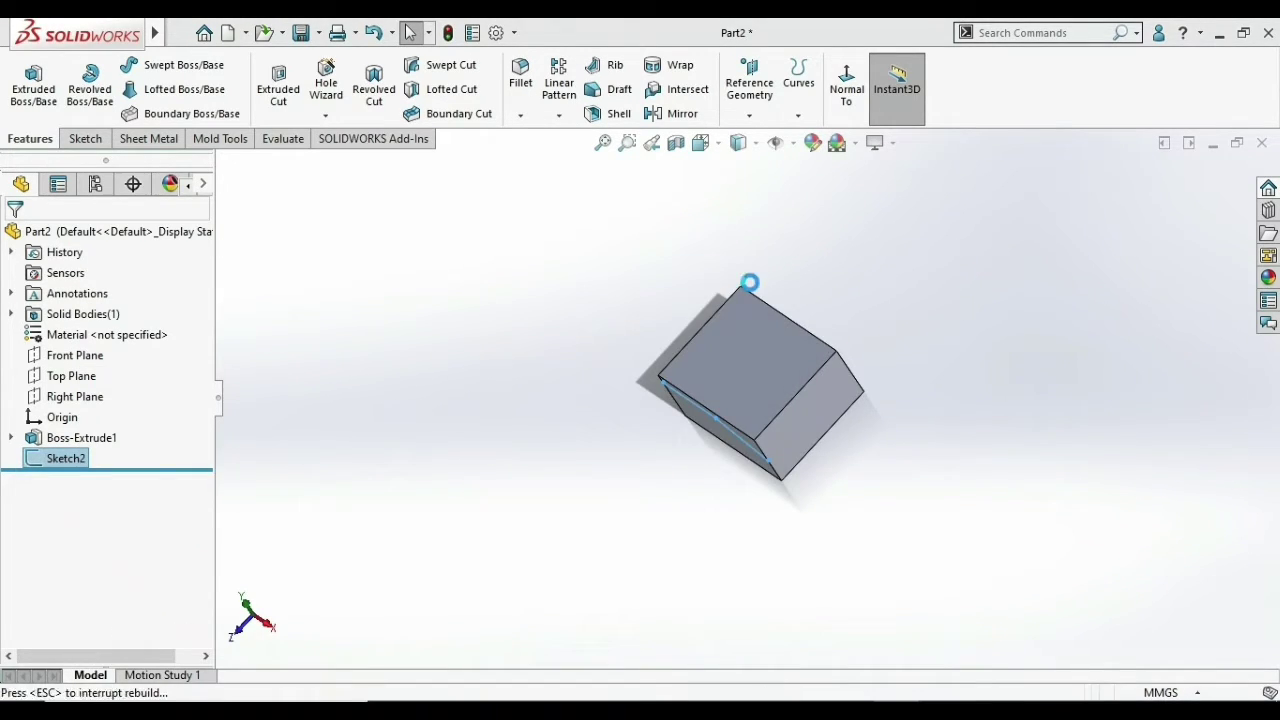
- Shell the box to 10 mm walls with the top face removed
click(613, 115)
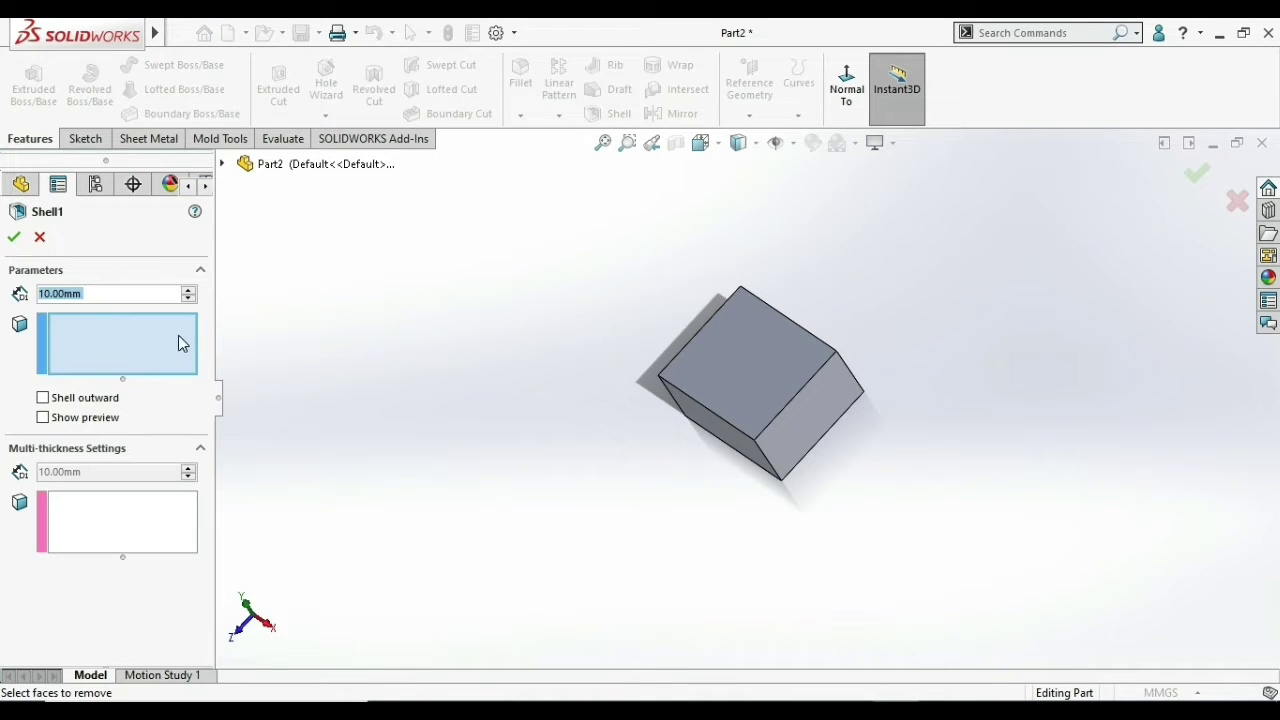
click(746, 377)
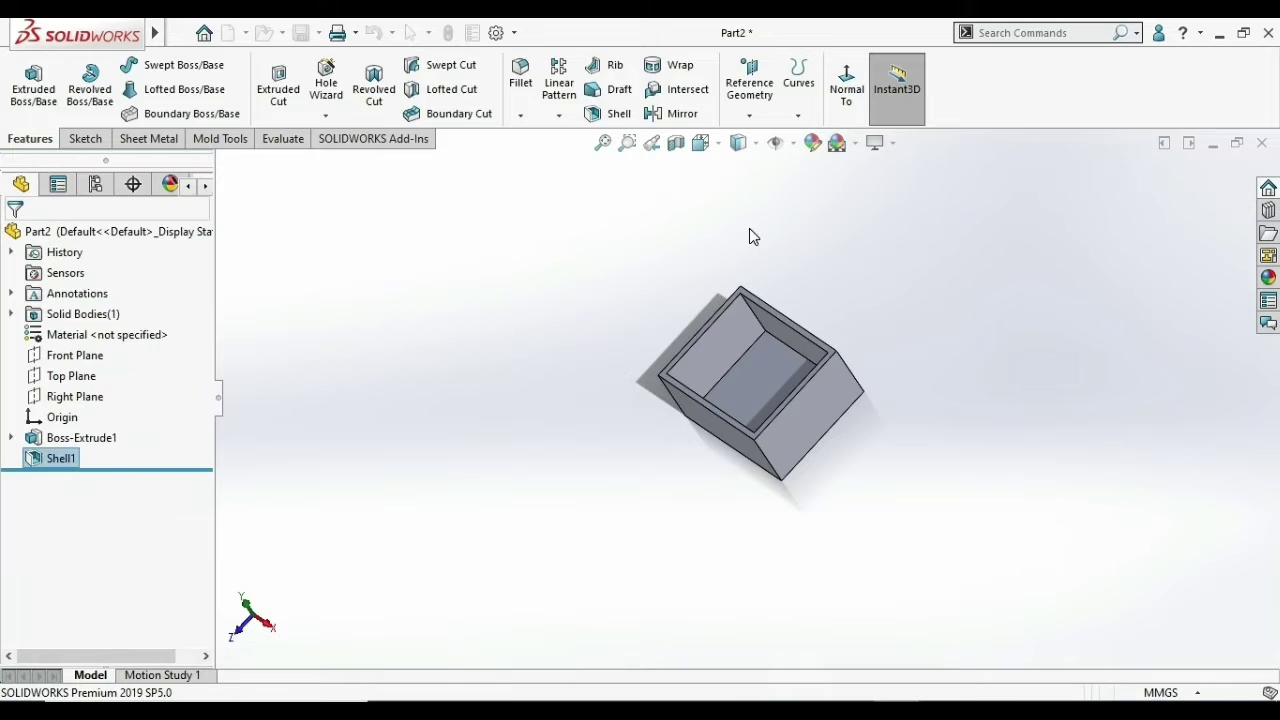
mouse_move(772, 292)
middle_down()
mouse_move(737, 420)
mouse_move(822, 305)
mouse_move(766, 409)
mouse_move(783, 319)
middle_up()
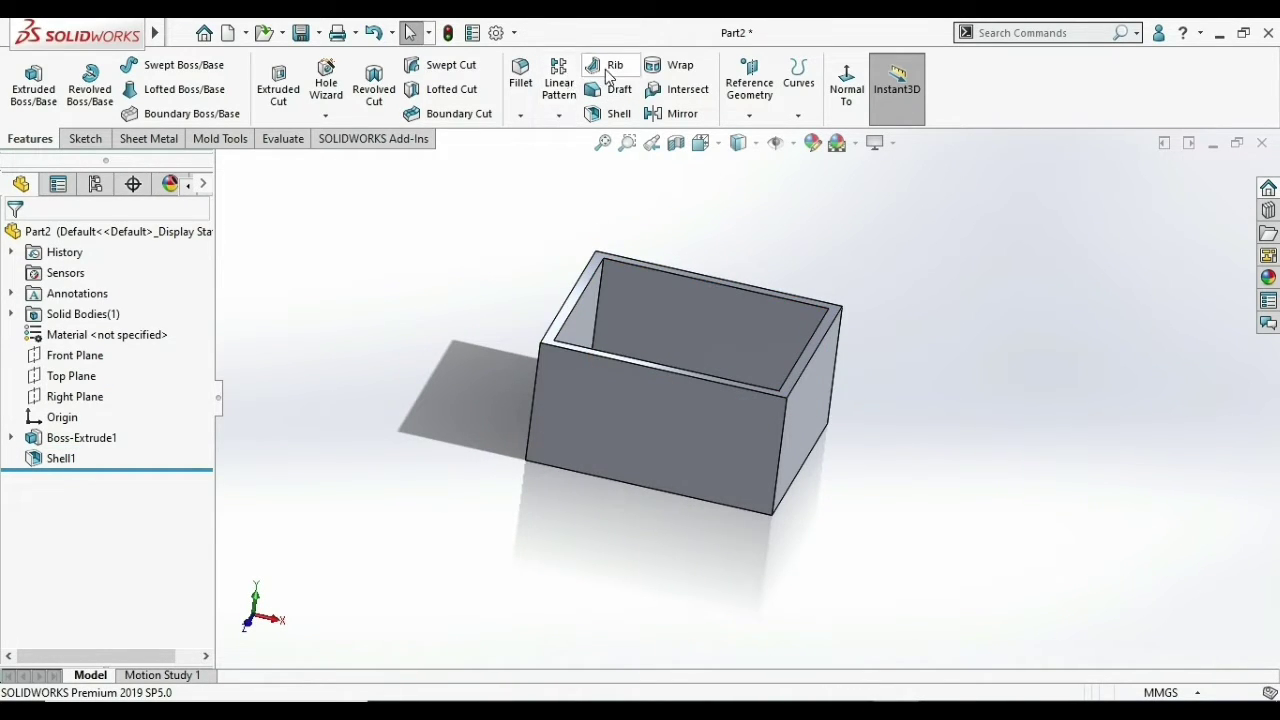
- Open a new sketch on the Front Plane with a section view cutting through the box
click(62, 358)
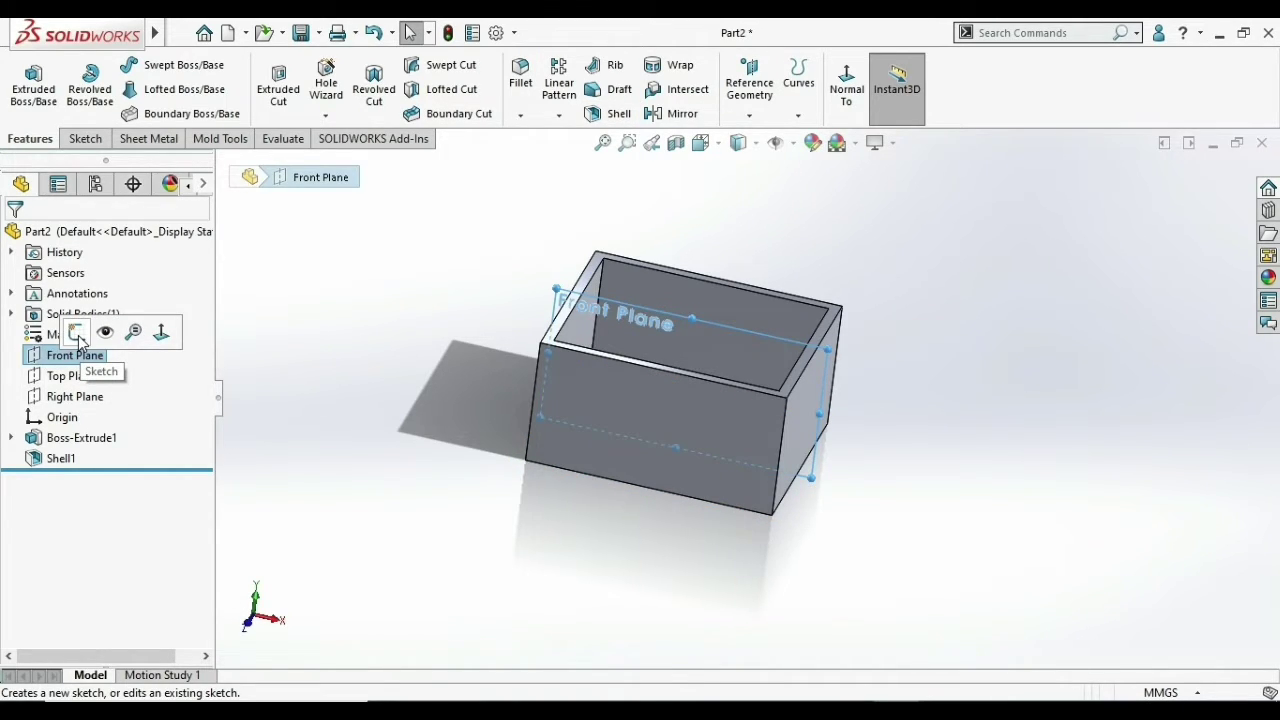
click(79, 339)
click(945, 98)
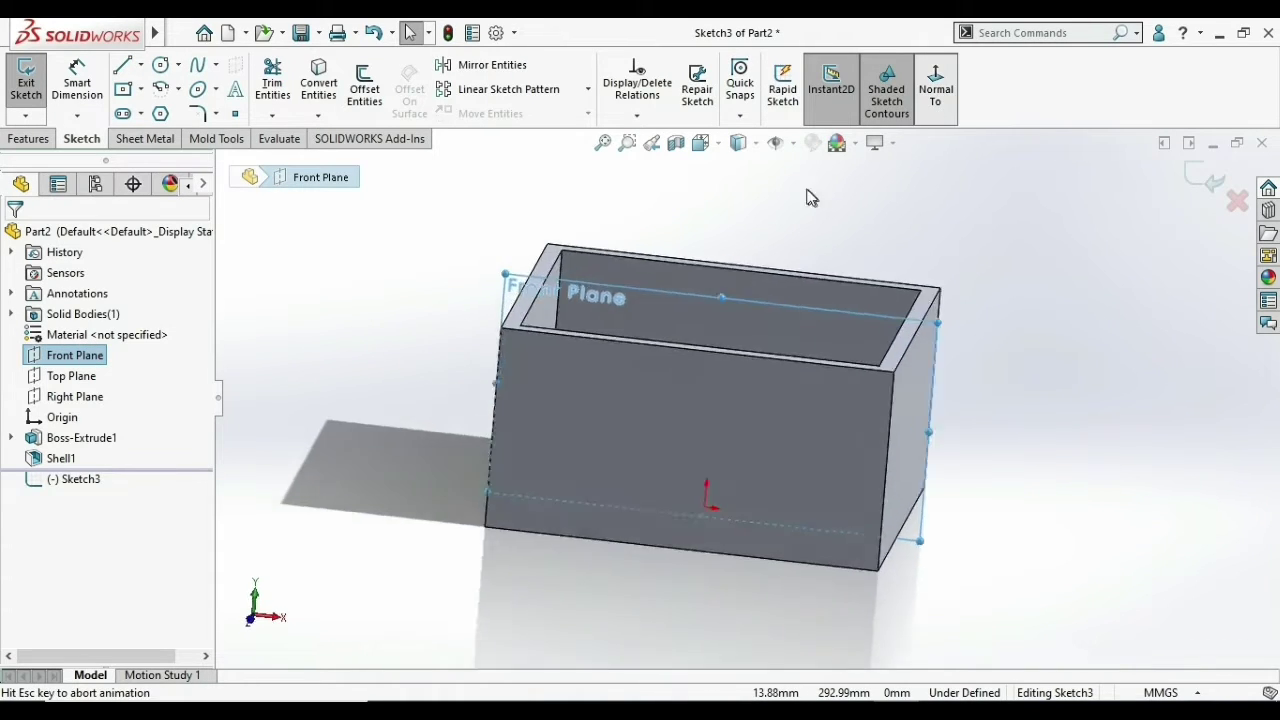
click(652, 144)
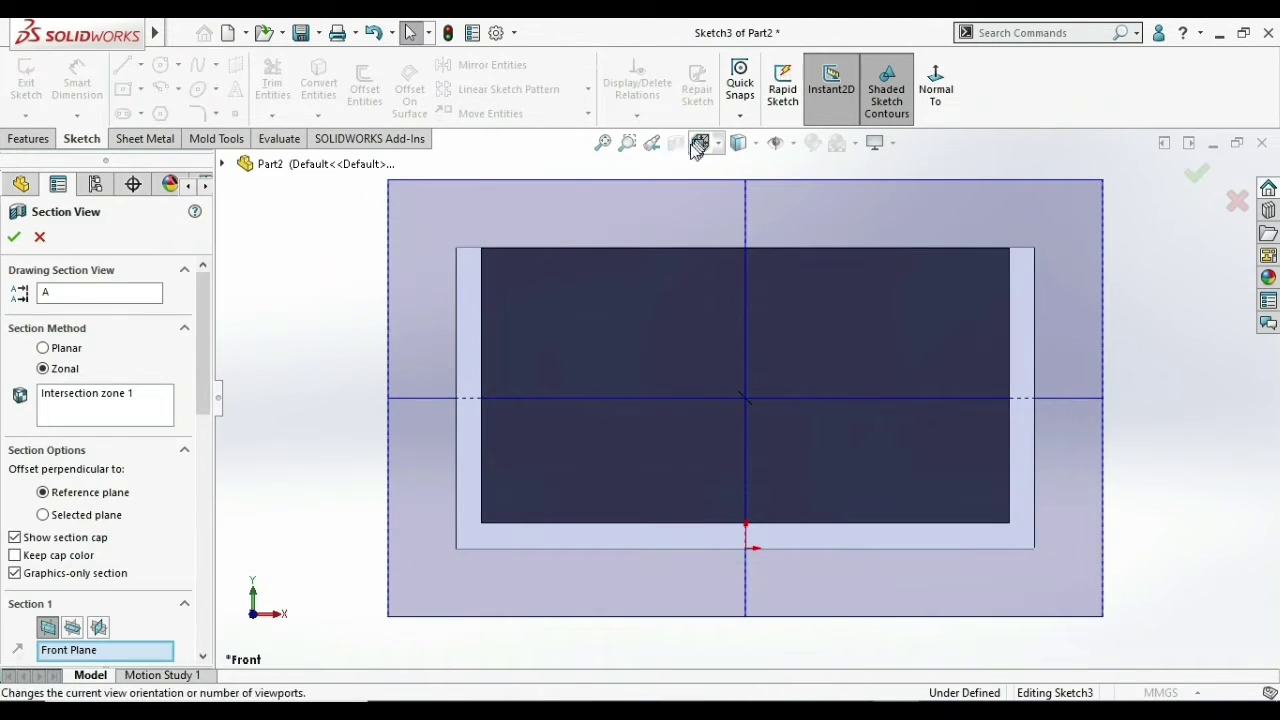
click(14, 240)
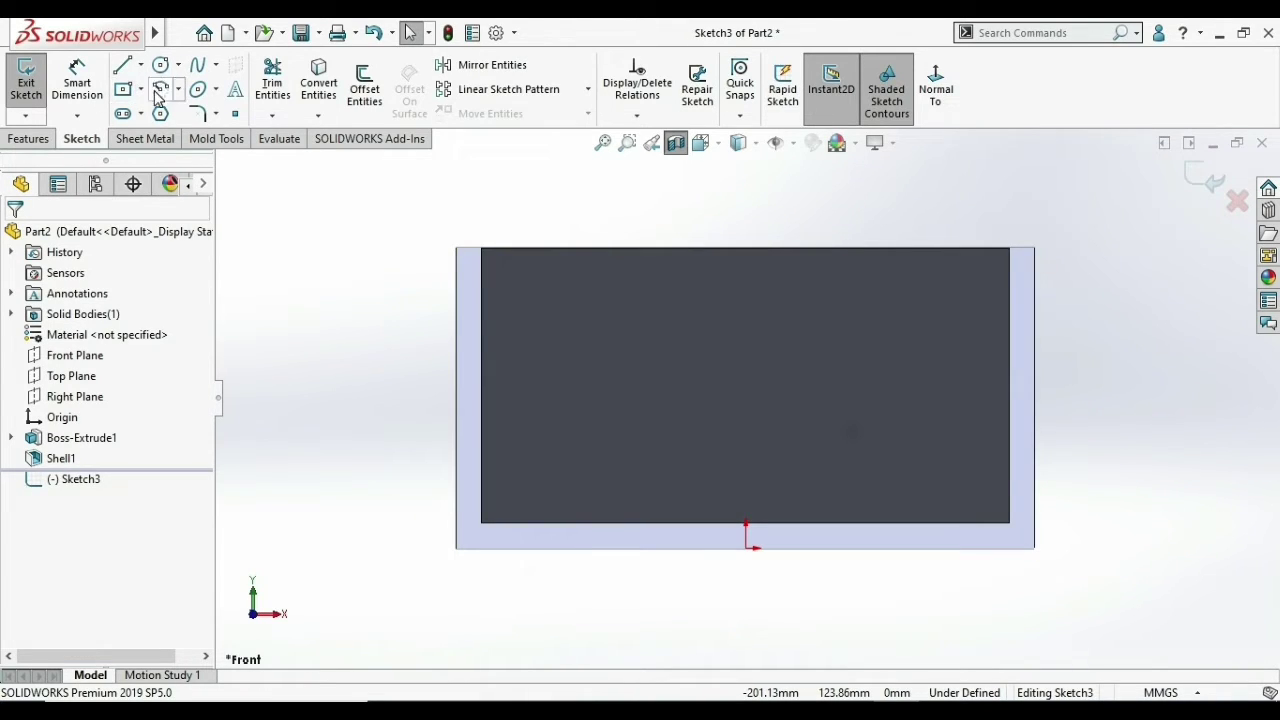
click(205, 66)
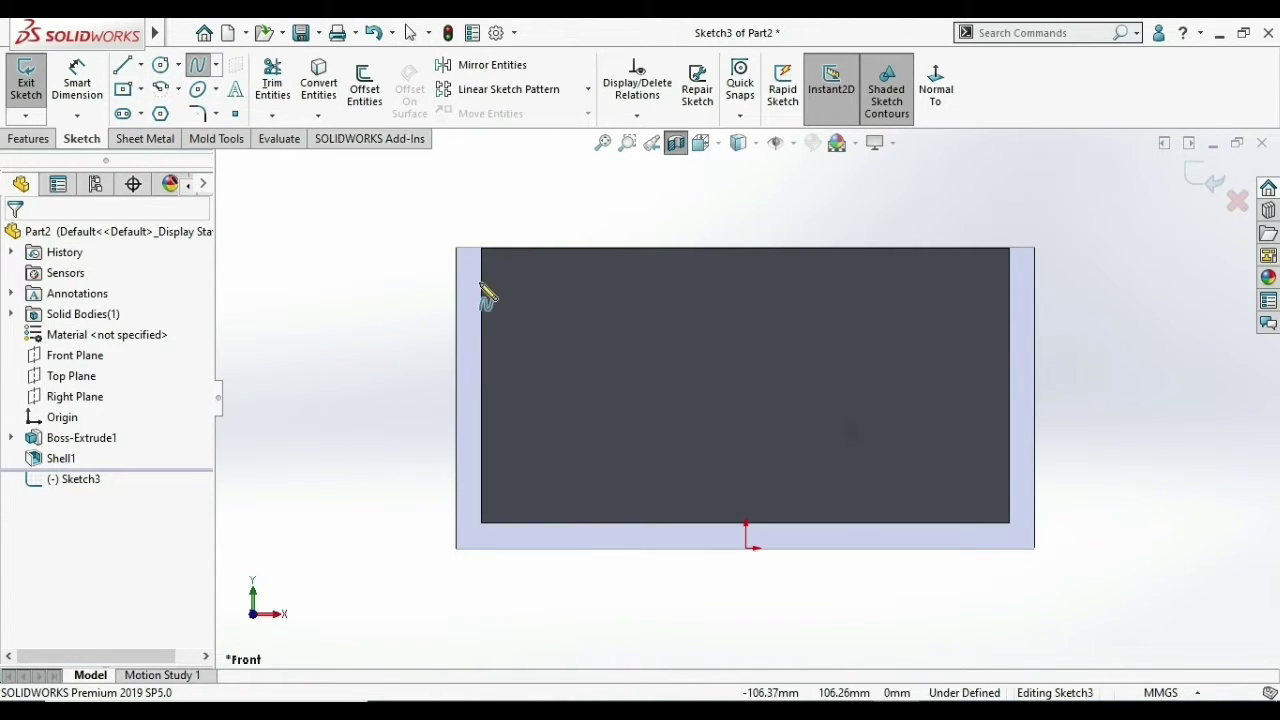
- Draw a four-point wavy spline from the upper left down toward the bottom right
click(481, 290)
click(583, 297)
click(685, 386)
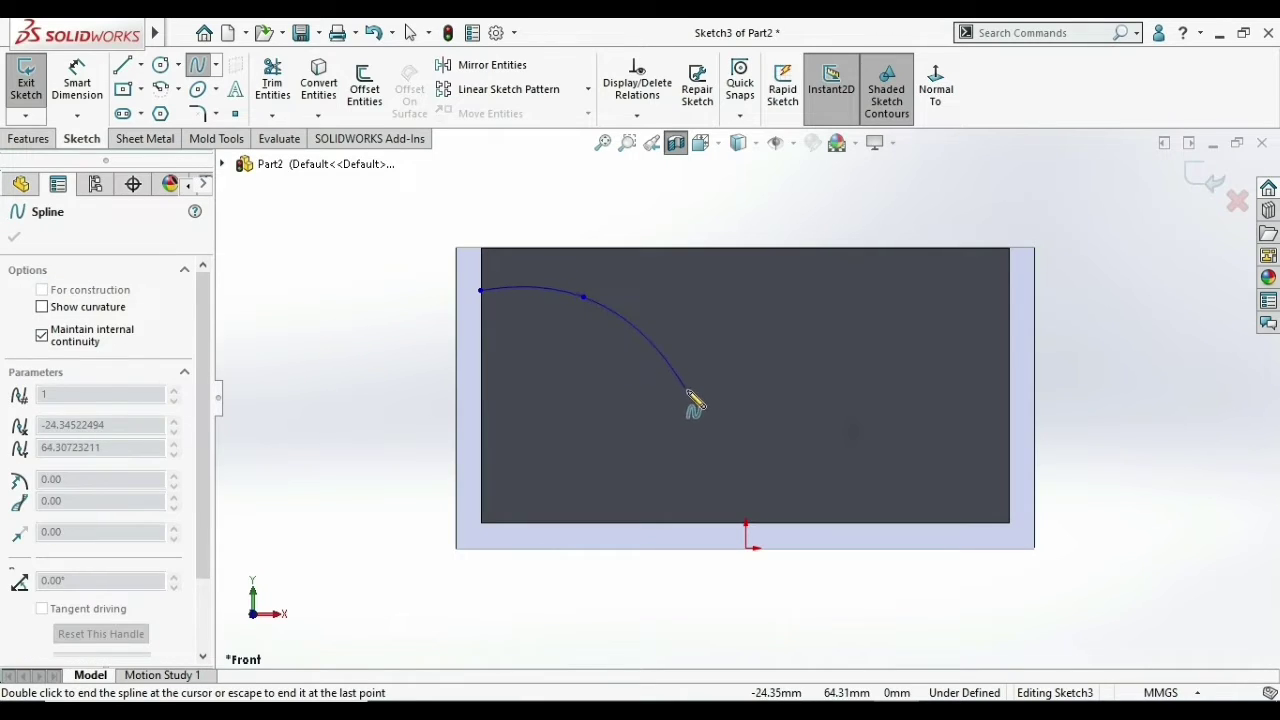
click(830, 386)
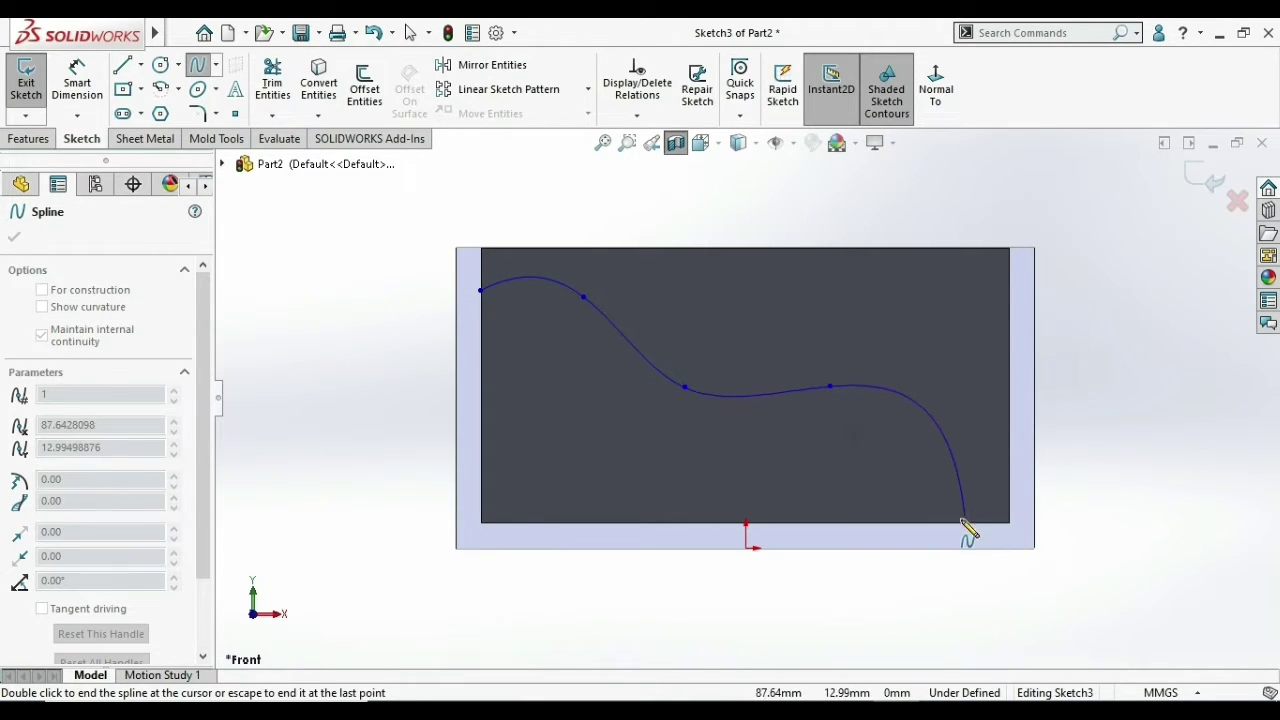
right_click(962, 518)
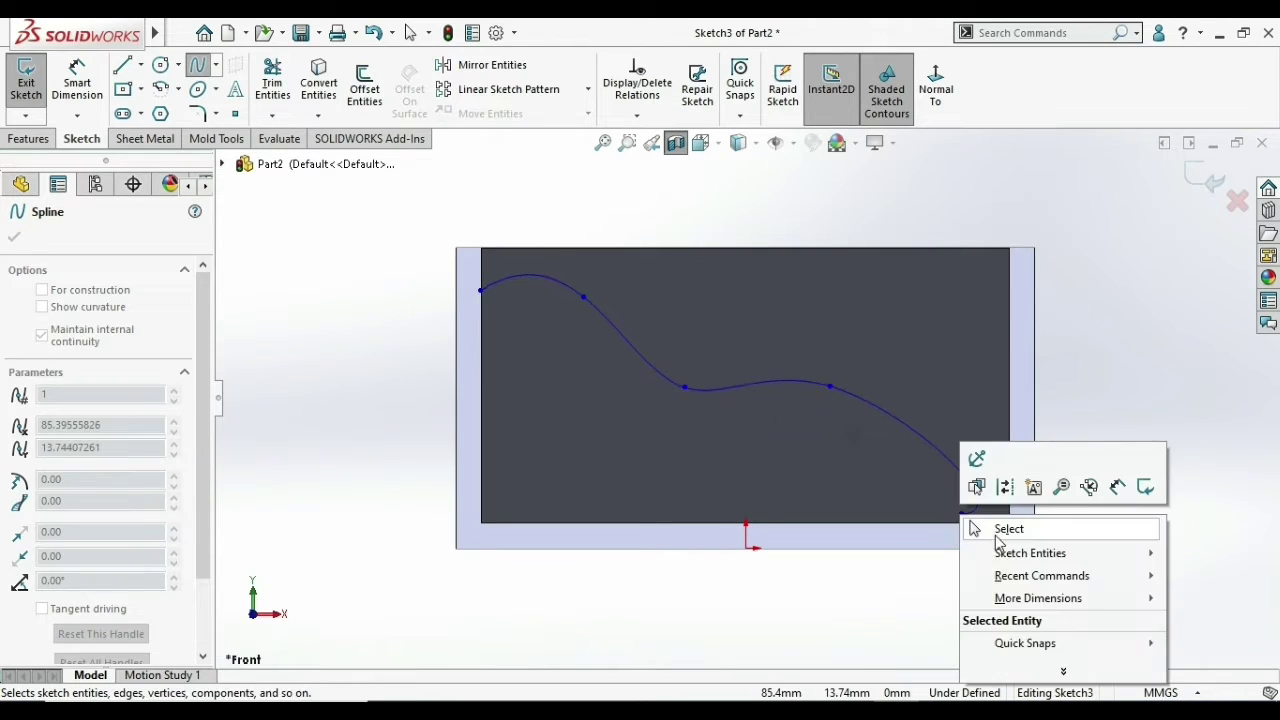
click(1000, 530)
- Move the spline's end point toward the lower-right corner, checking it in 3D
scroll(1003, 525, down, 2)
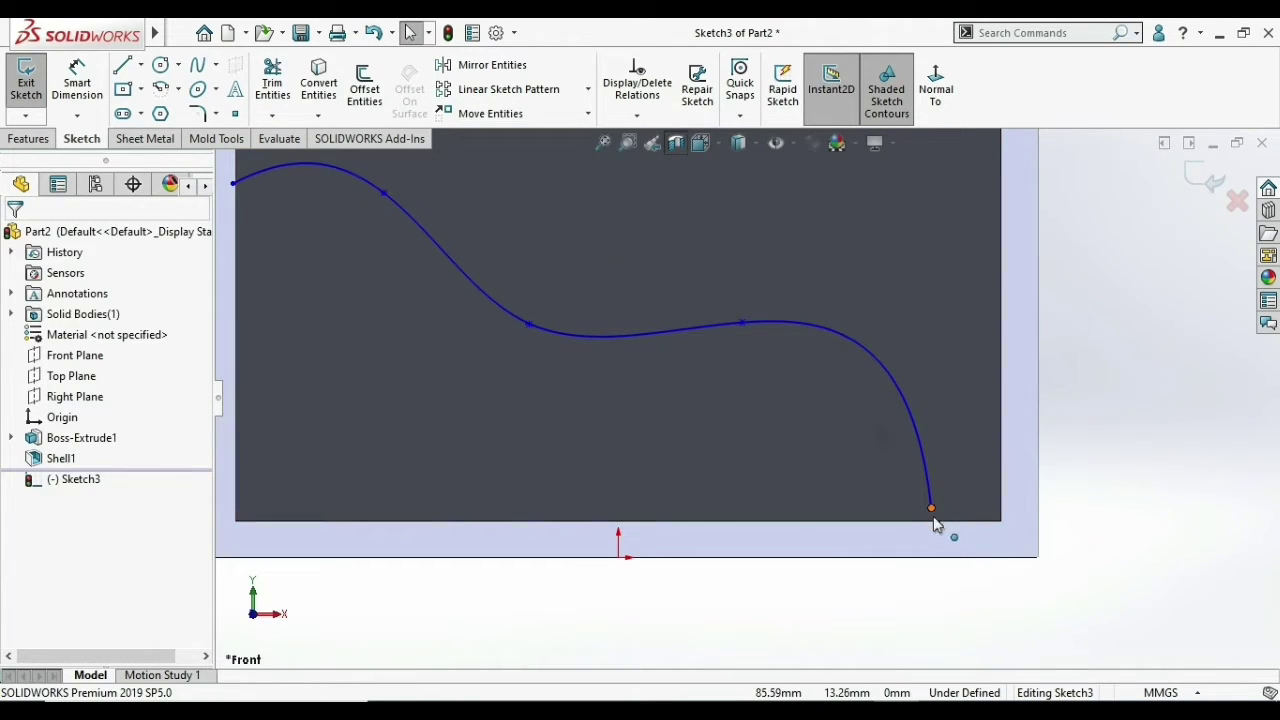
click(929, 508)
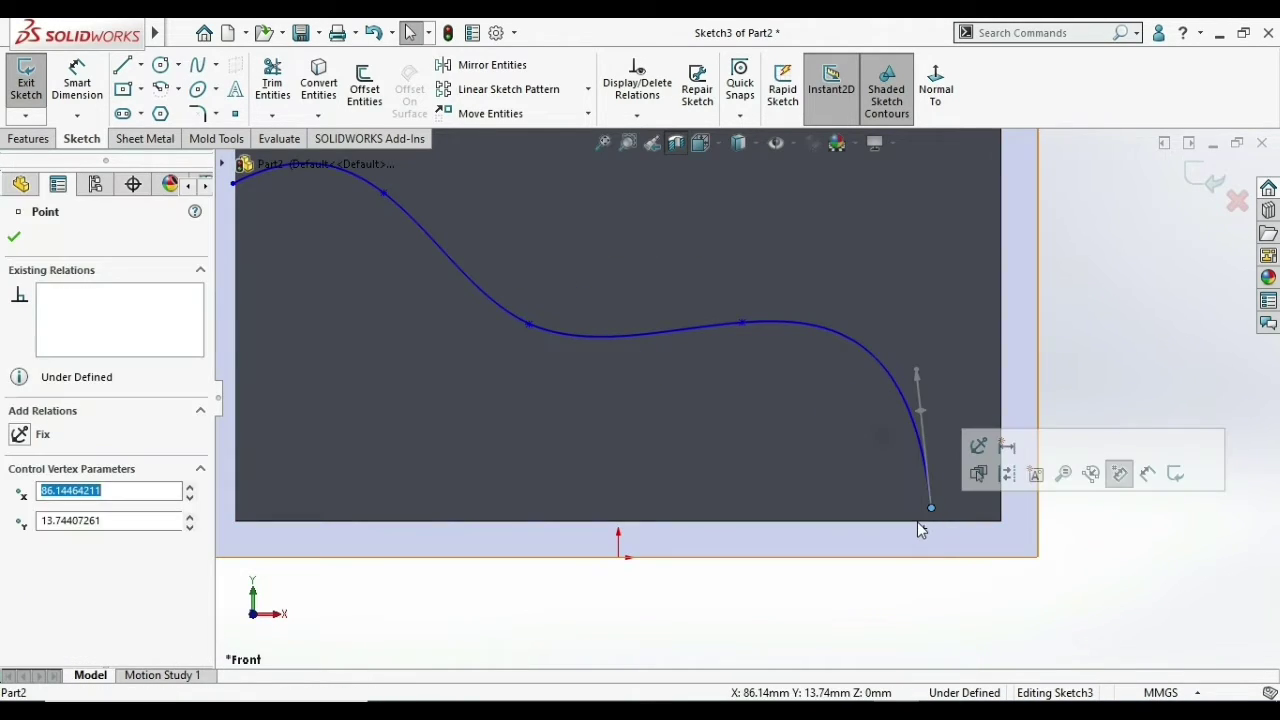
ctrl+click(985, 530)
scroll(981, 532, up, 3)
middle_drag(1172, 407, 882, 490)
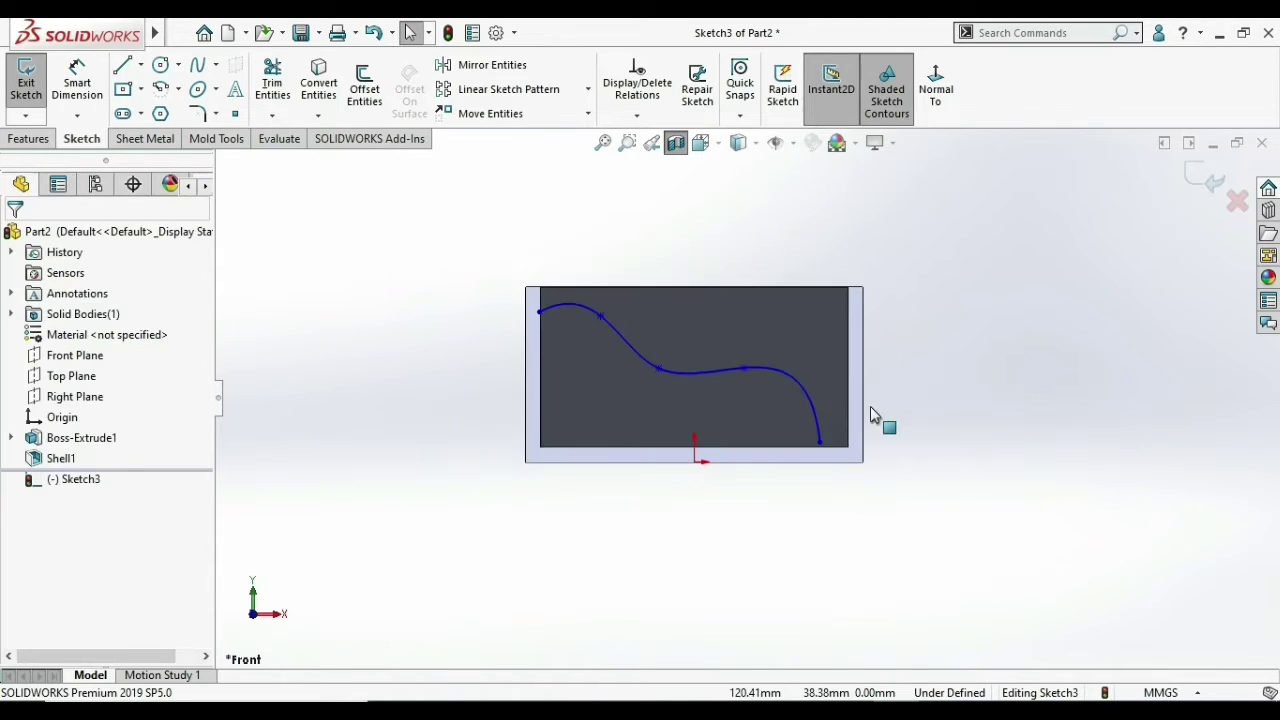
scroll(882, 490, down, 3)
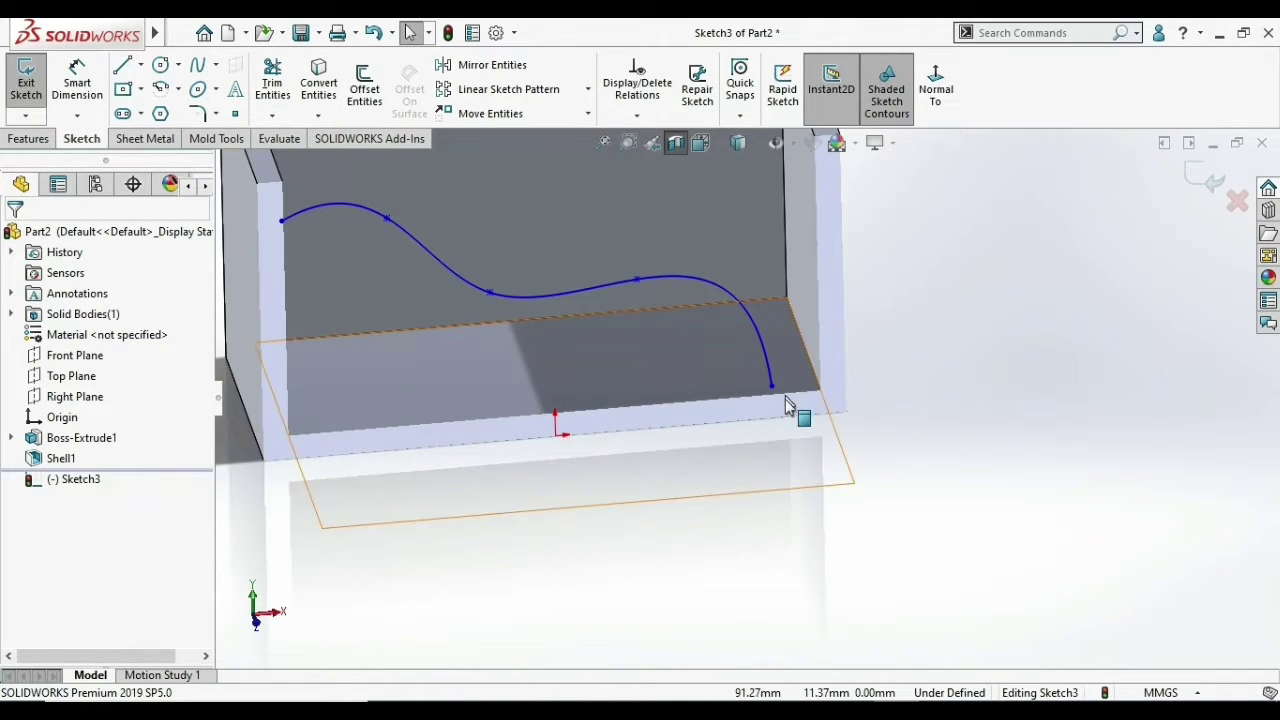
scroll(820, 290, up, 3)
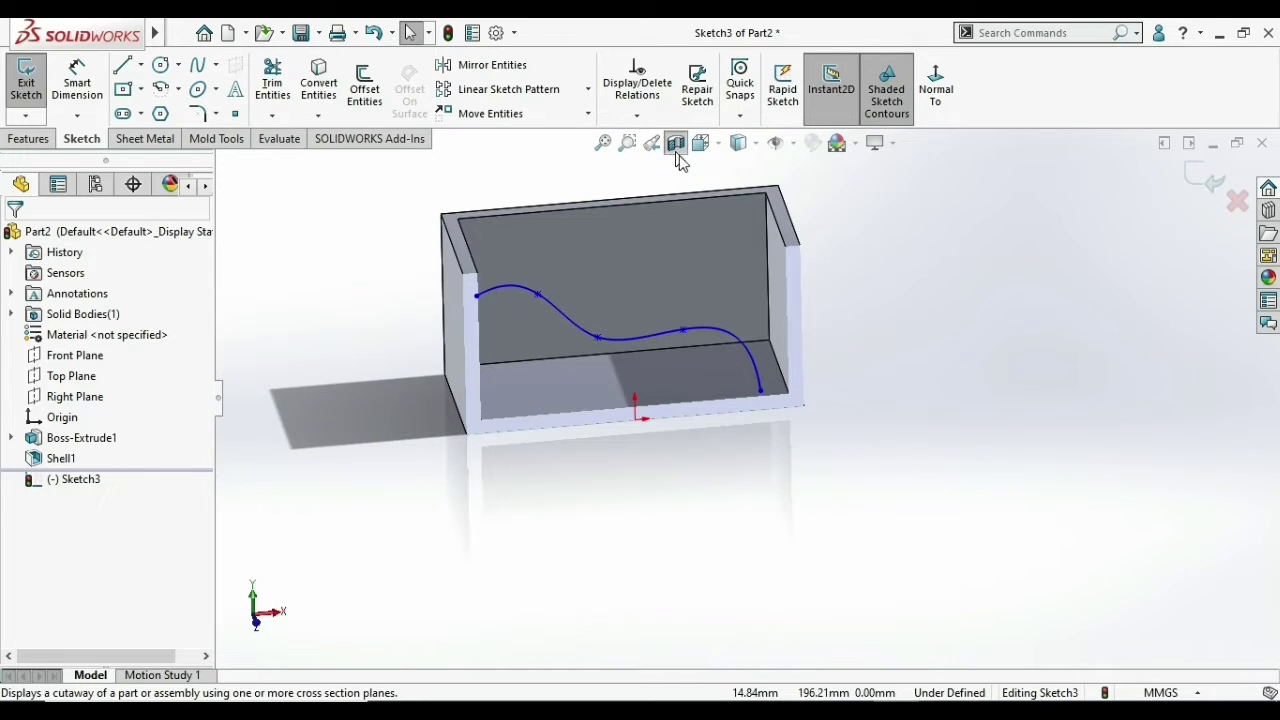
key(ctrl+1)
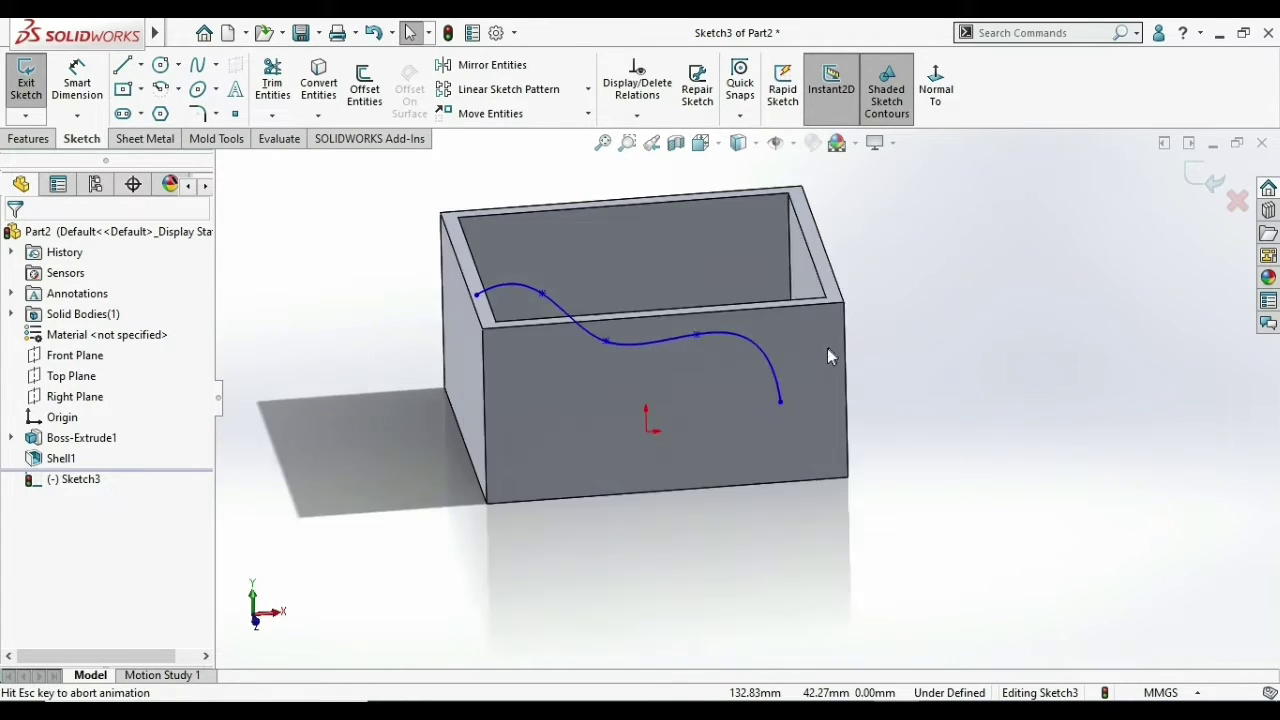
mouse_move(961, 515)
mouse_down()
mouse_move(1036, 552)
mouse_move(980, 486)
mouse_up()
key(z)
- Adjust the section view and return to a view normal to the sketch plane
click(651, 142)
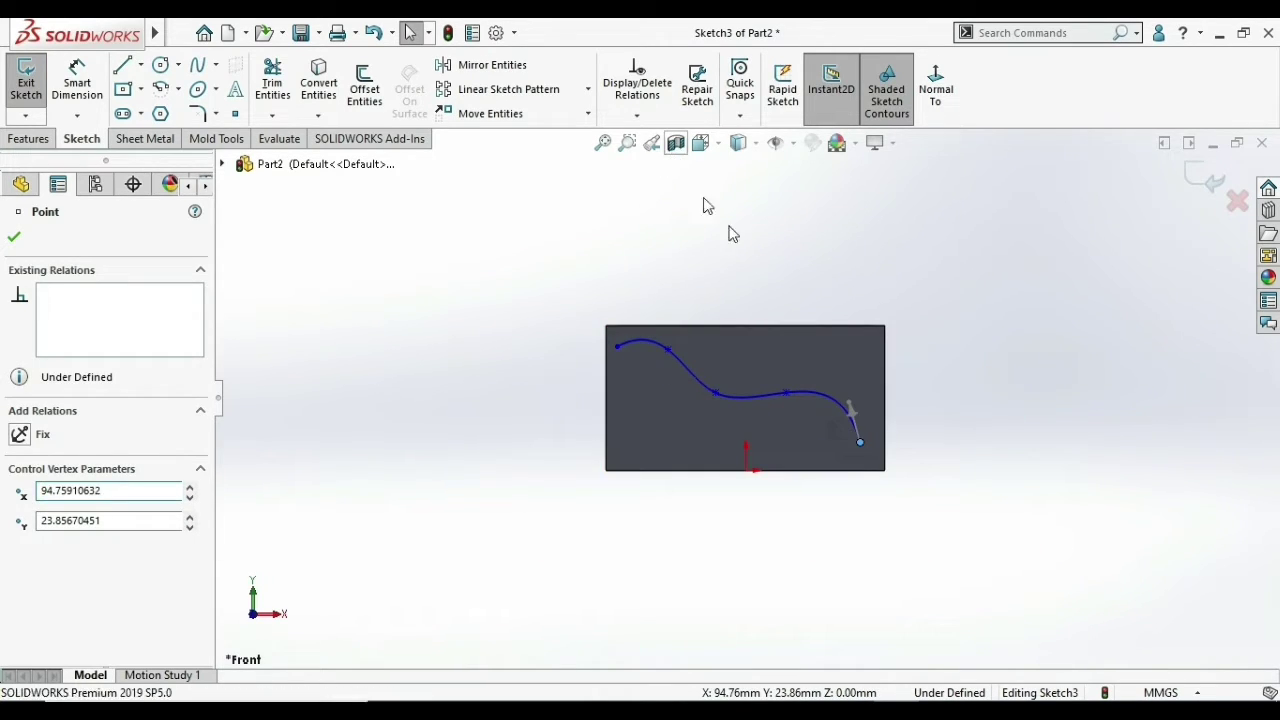
key(ctrl+3)
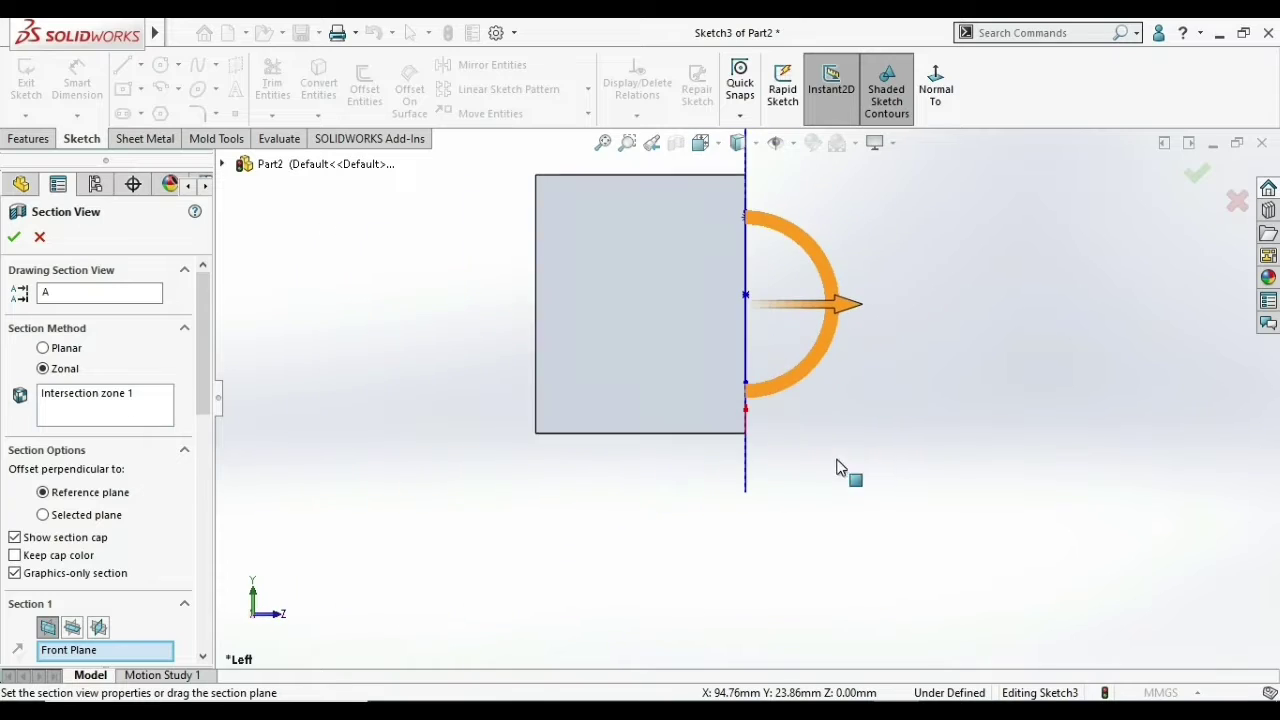
middle_drag(675, 441, 88, 250)
click(14, 238)
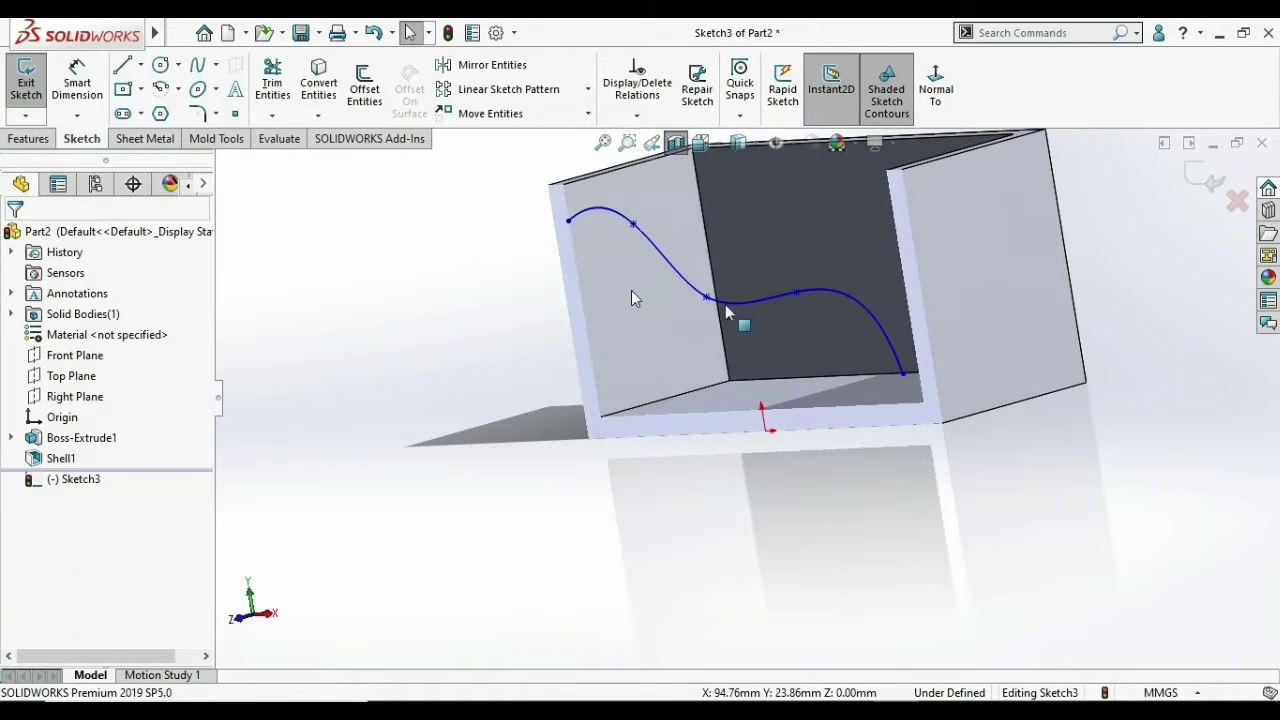
scroll(887, 234, up, 3)
click(935, 85)
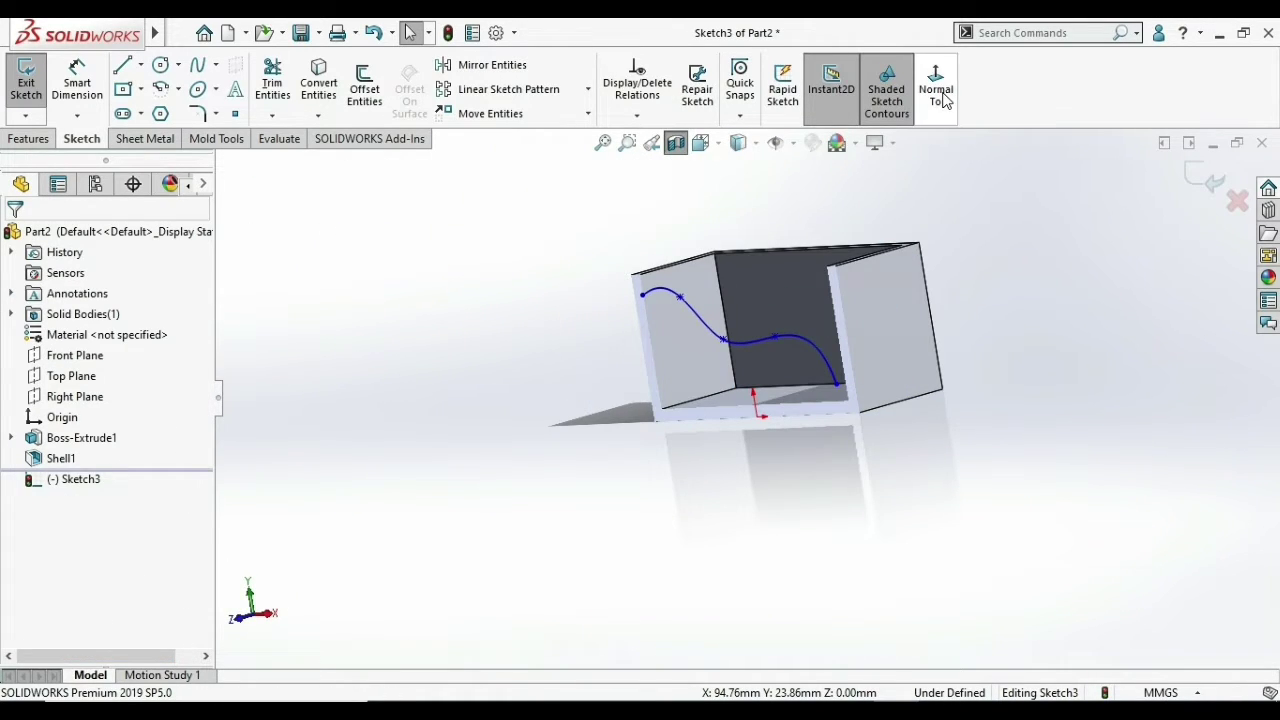
key(l)
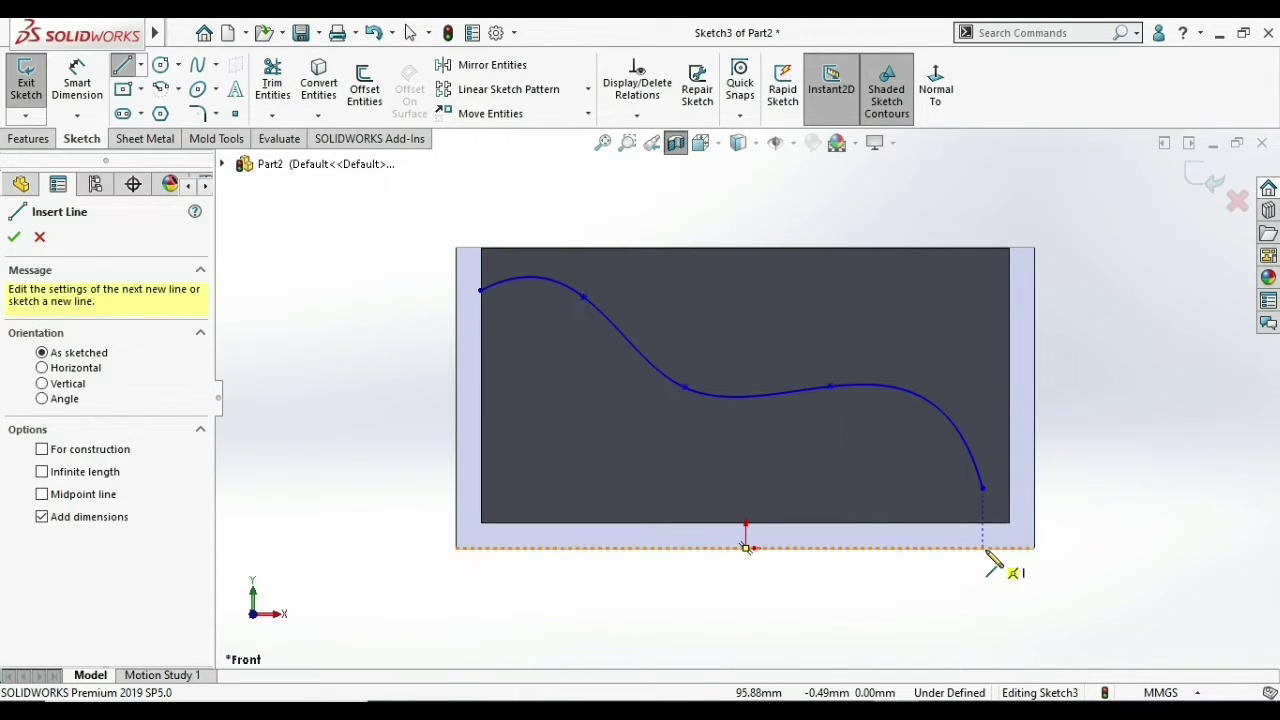
- Draw a vertical helper line down the box's right edge
click(1010, 250)
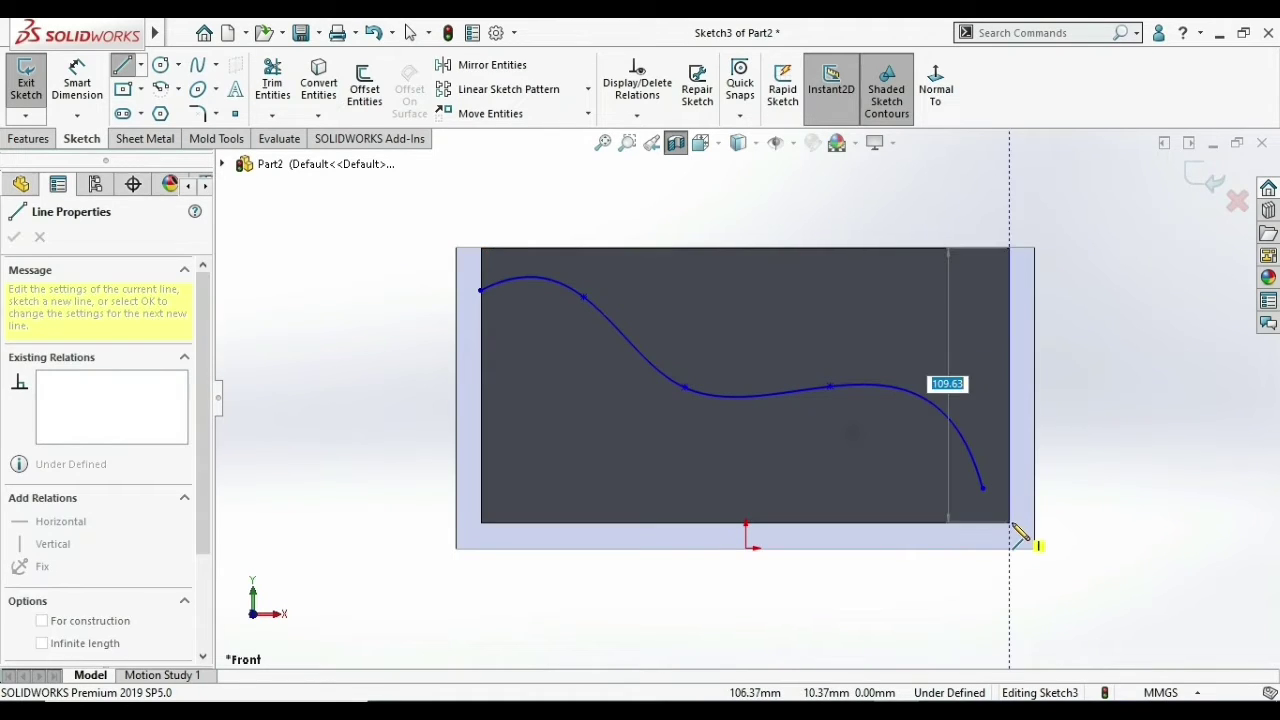
click(1012, 530)
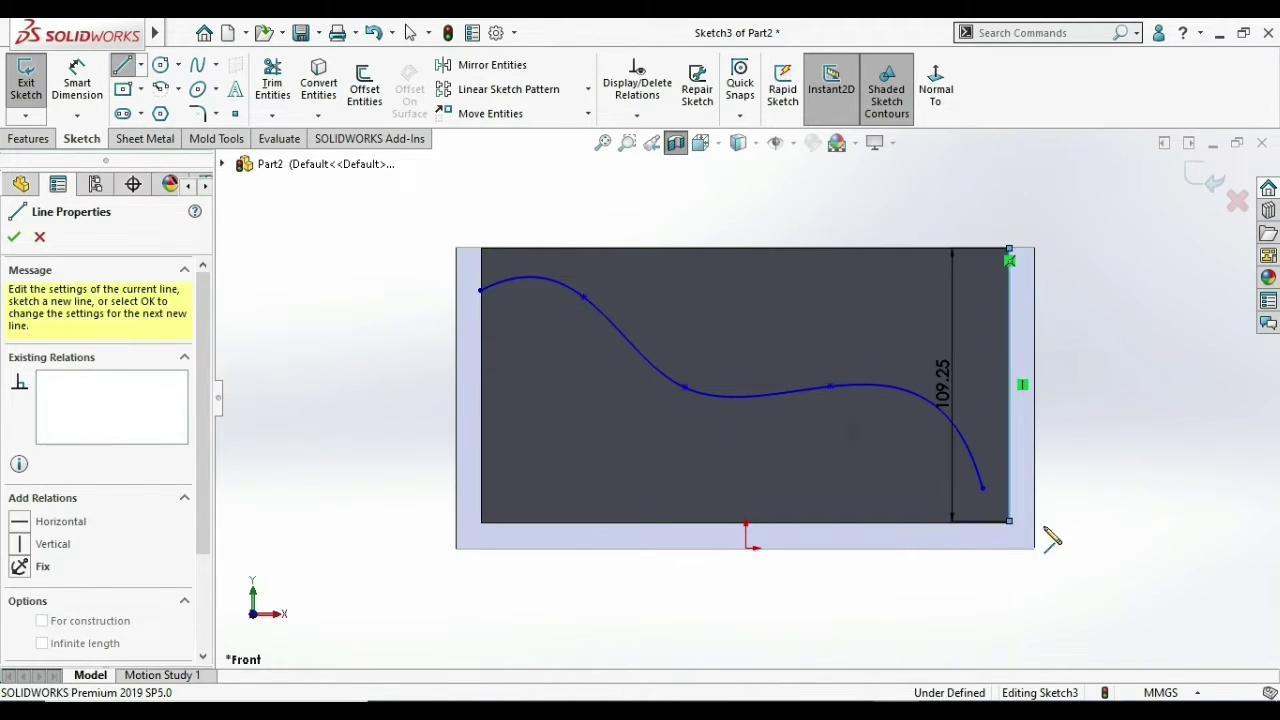
right_click(1088, 512)
click(1036, 511)
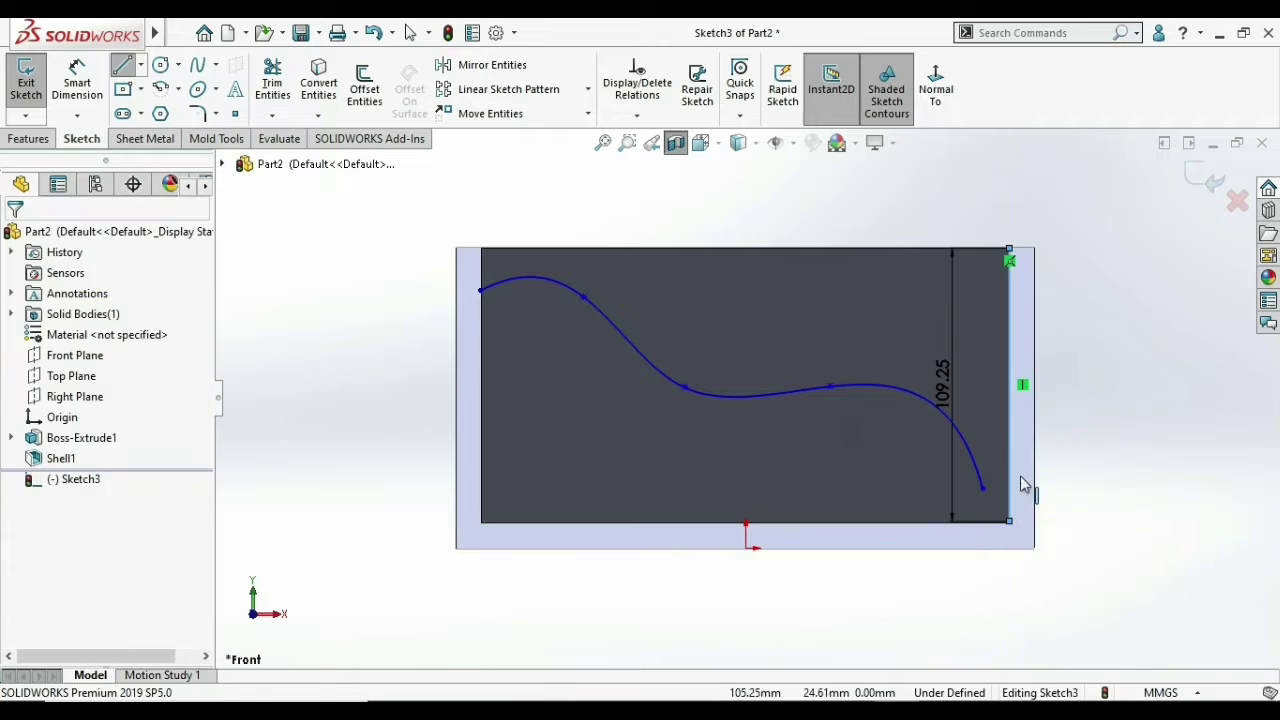
- Delete the helper line and its 109.25 dimension, and drag the spline end to the bottom-right corner
click(1010, 405)
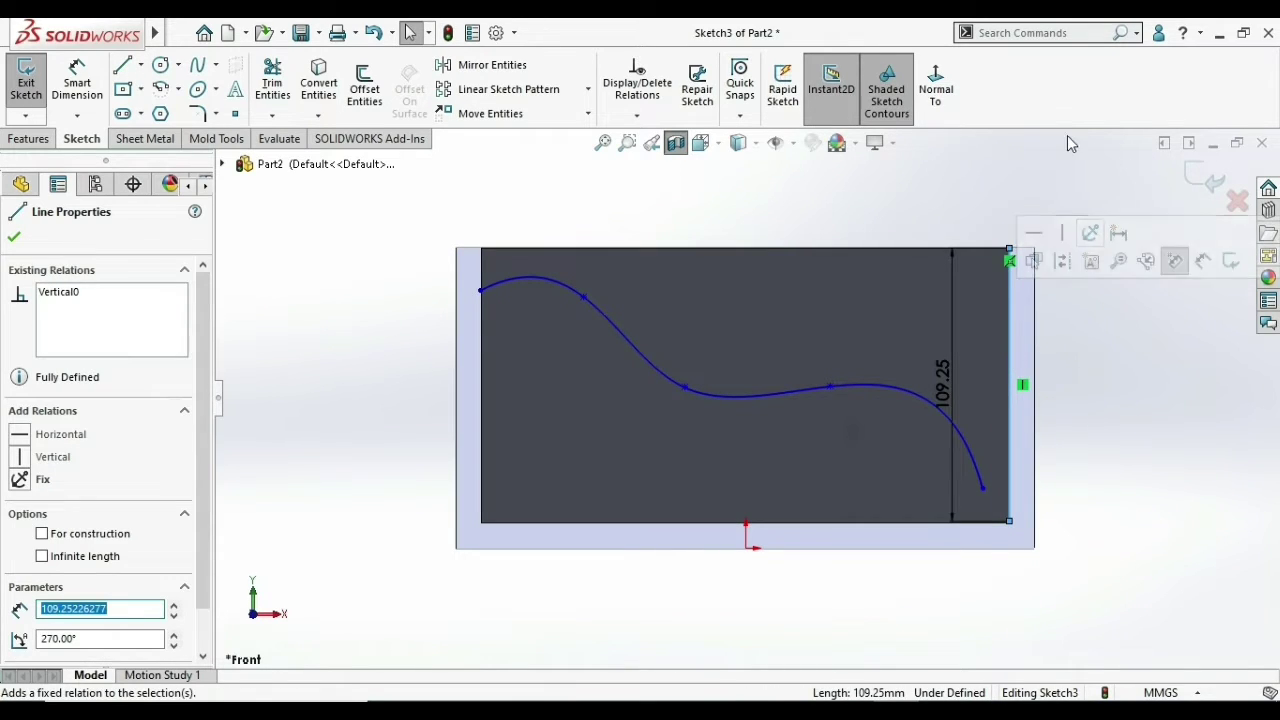
drag(1067, 135, 982, 350)
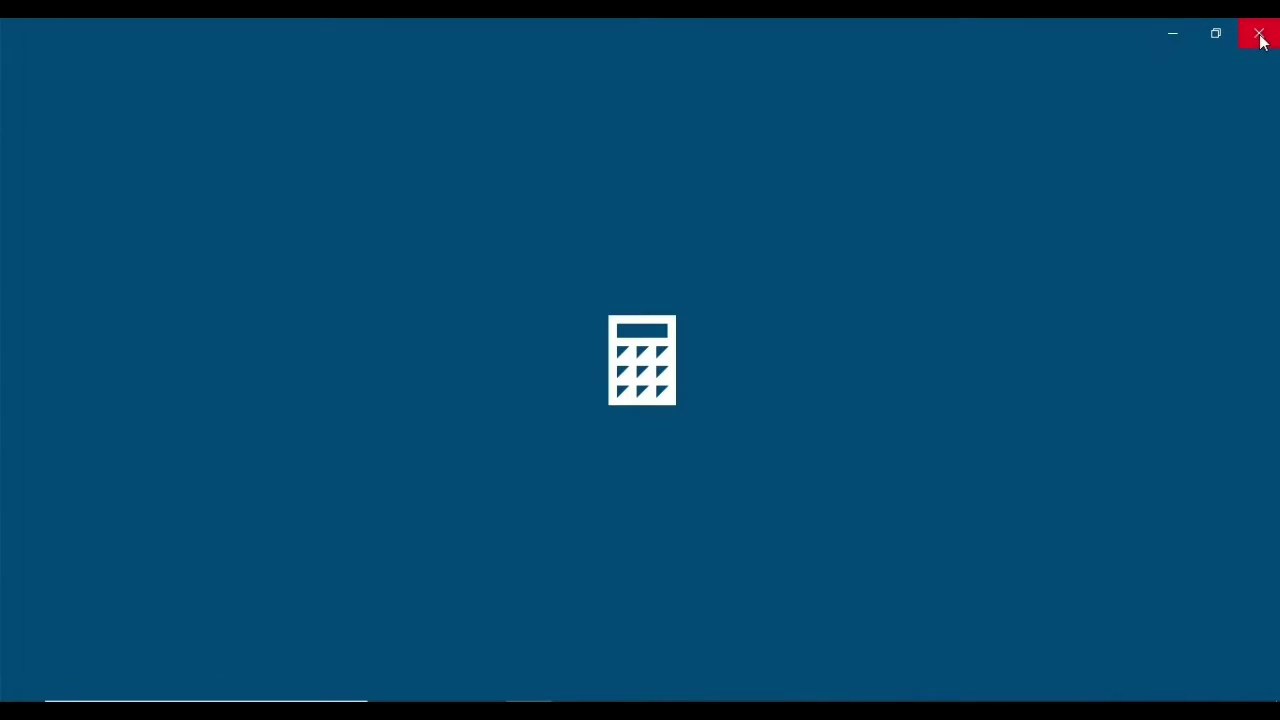
click(1259, 36)
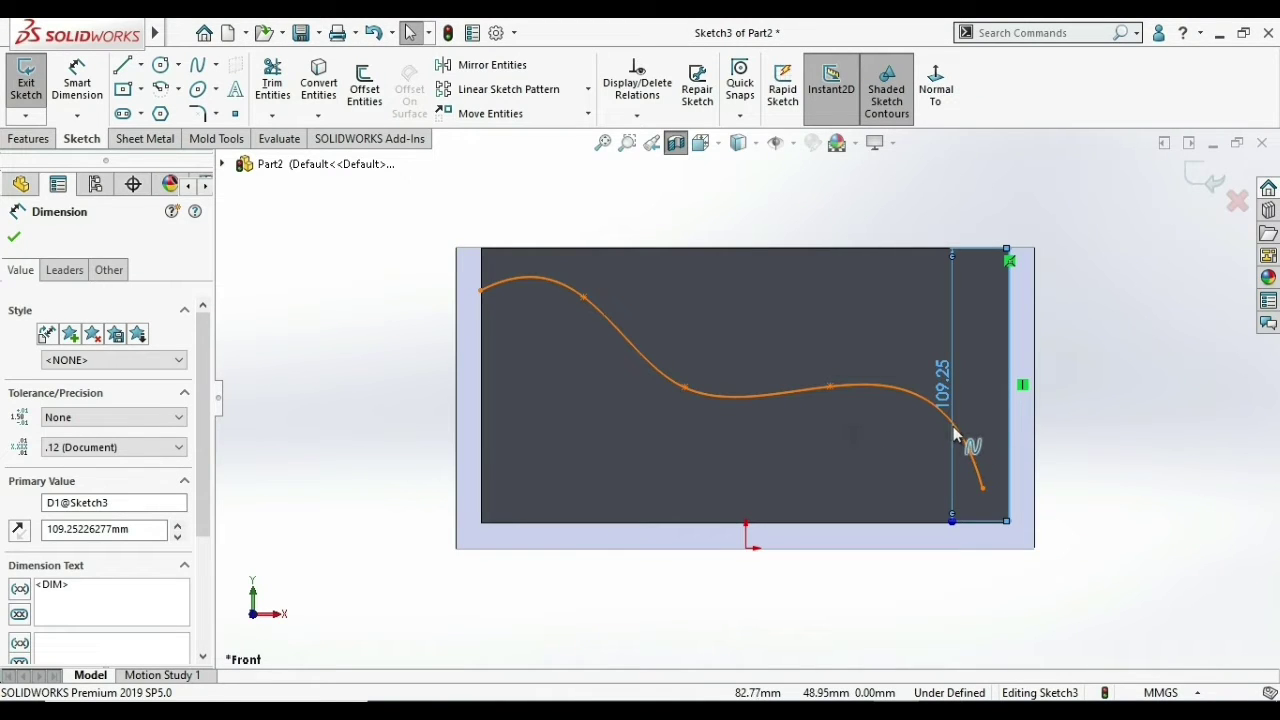
key(Escape)
drag(983, 487, 1031, 541)
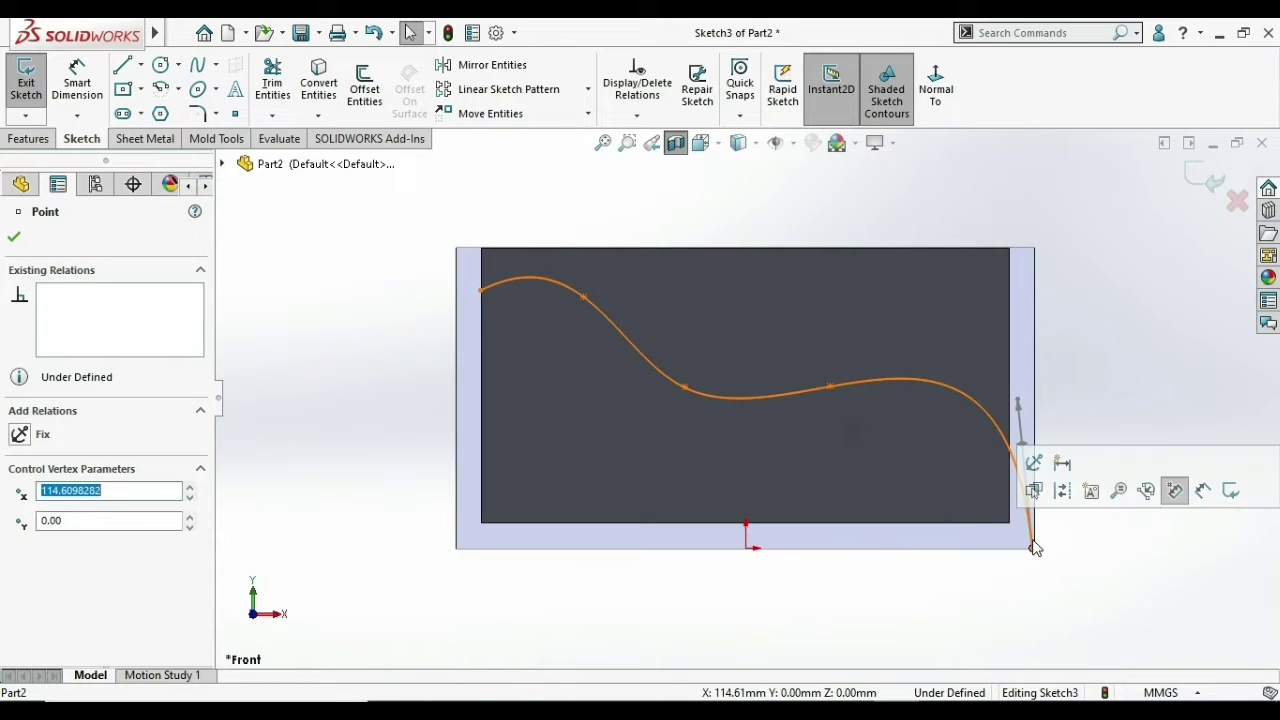
click(28, 140)
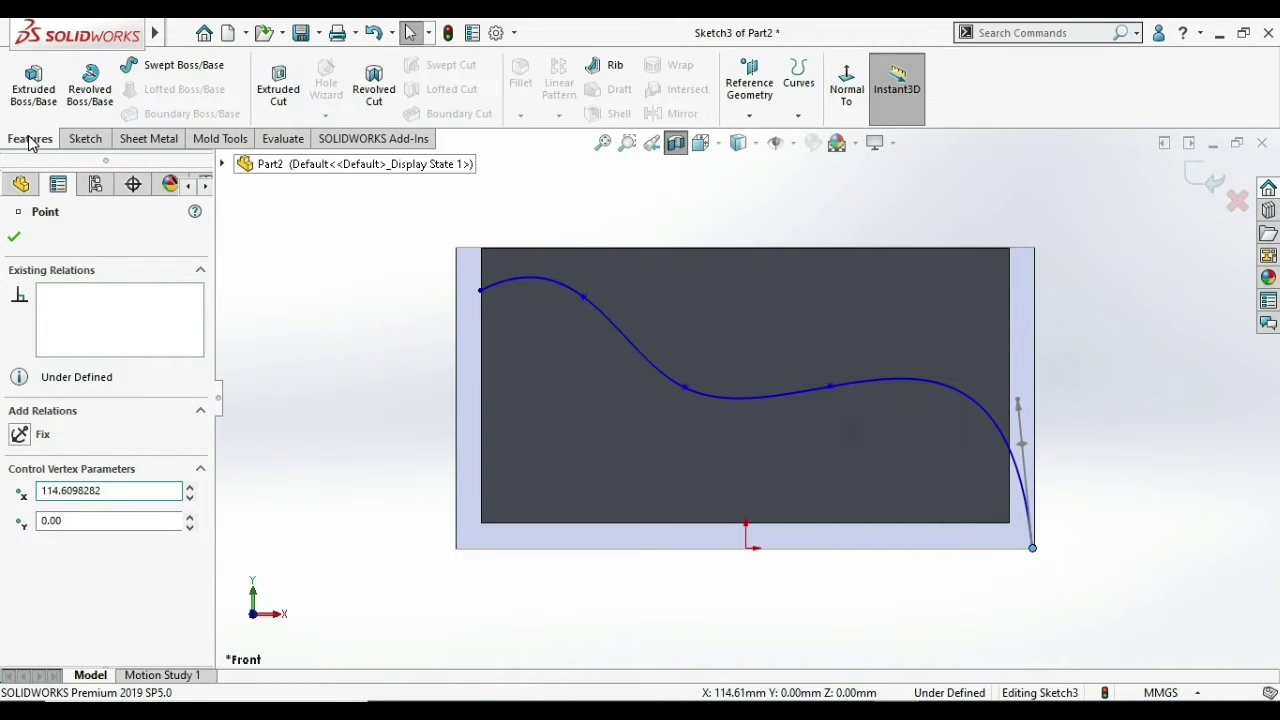
- Start a rib from the wavy spline with a 15 mm thickness
click(617, 70)
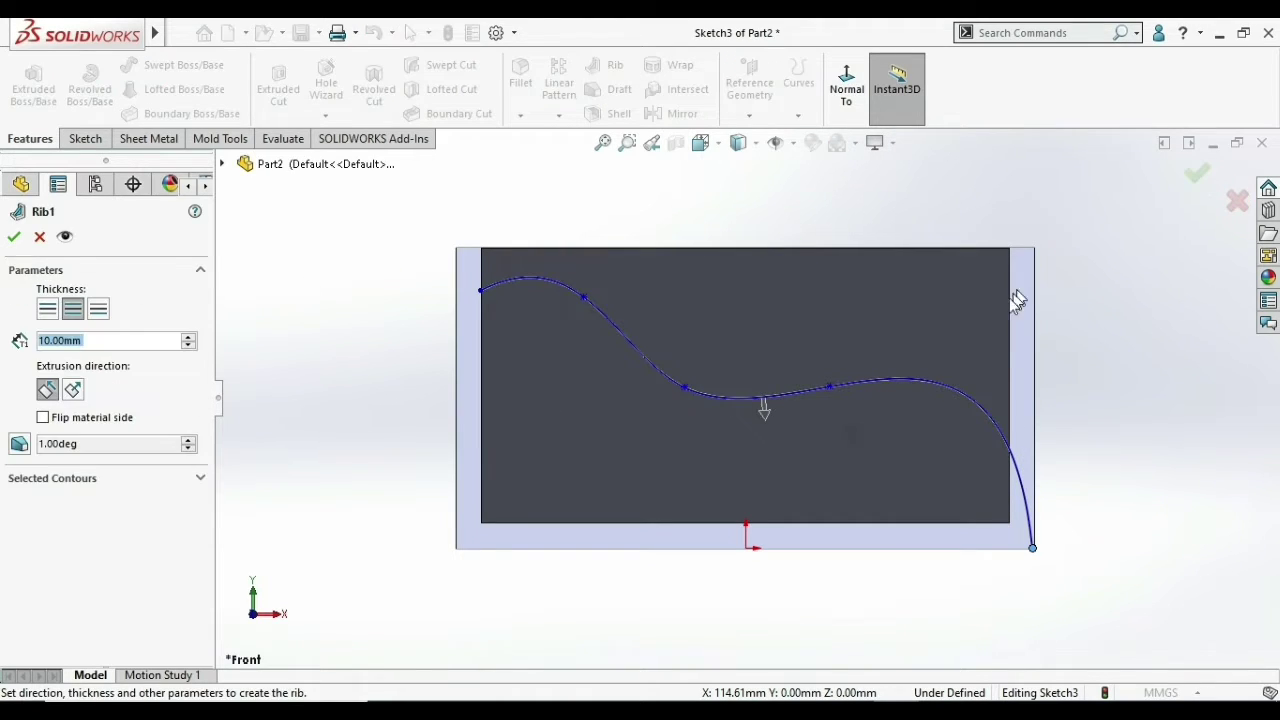
scroll(754, 320, up, 1)
middle_drag(693, 348, 799, 430)
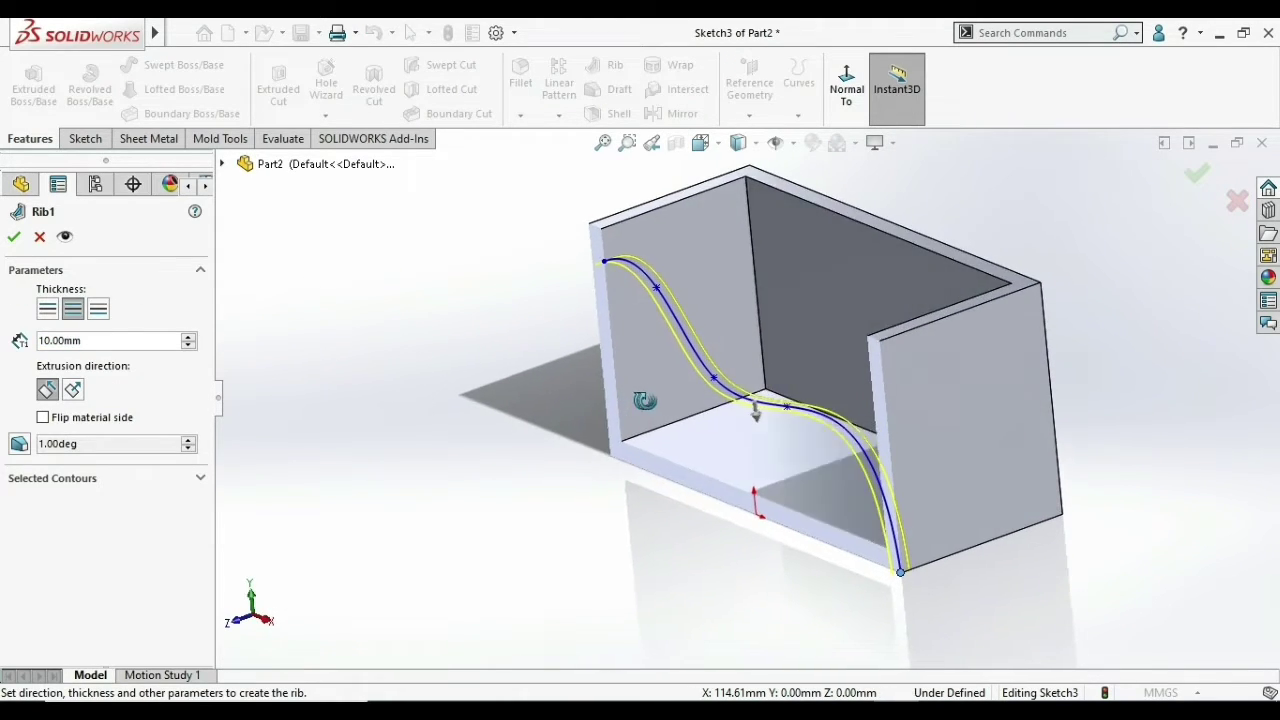
scroll(799, 430, down, 1)
scroll(761, 411, down, 2)
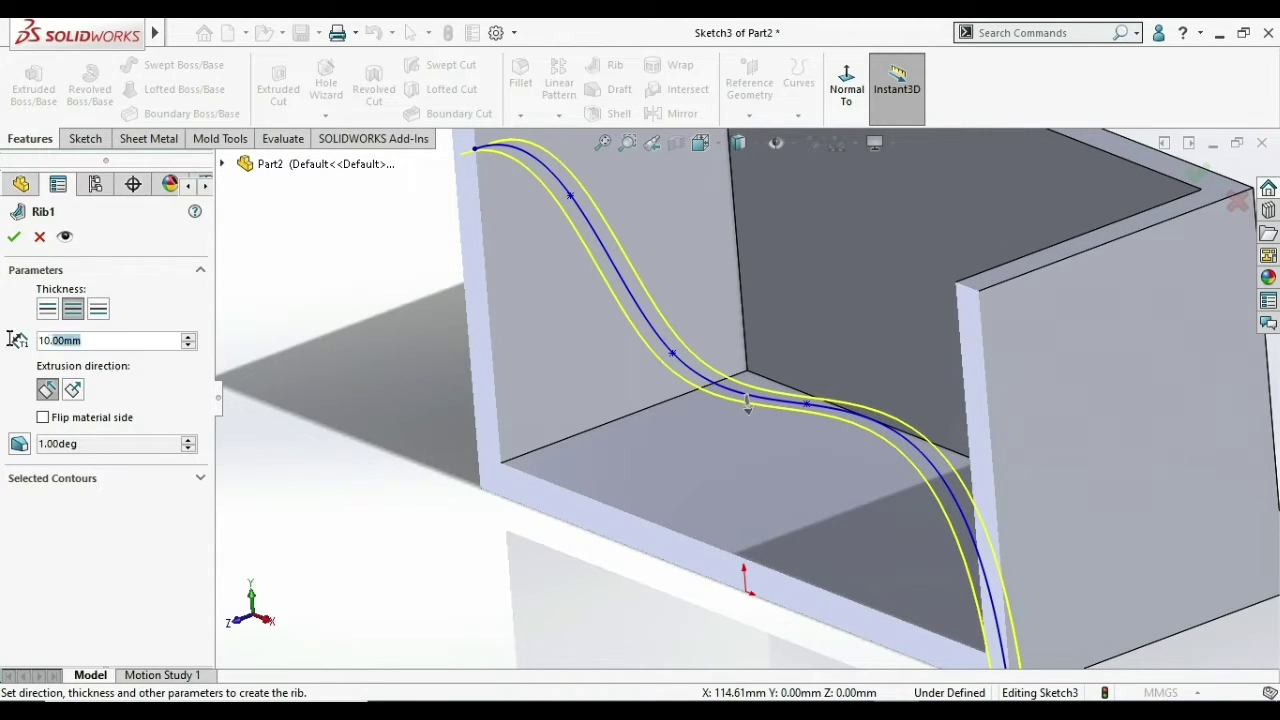
text(15)
key(Return)
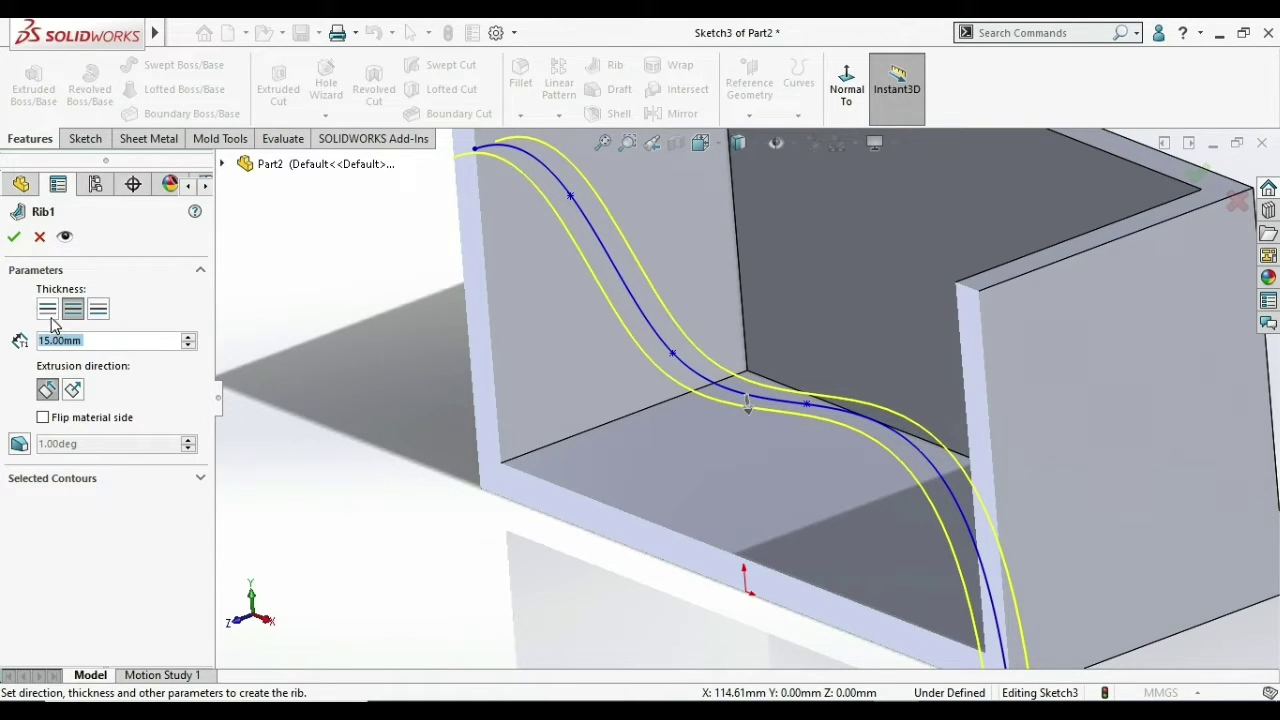
- Turn the view toward the sketch plane to check the rib preview
key(f)
click(846, 85)
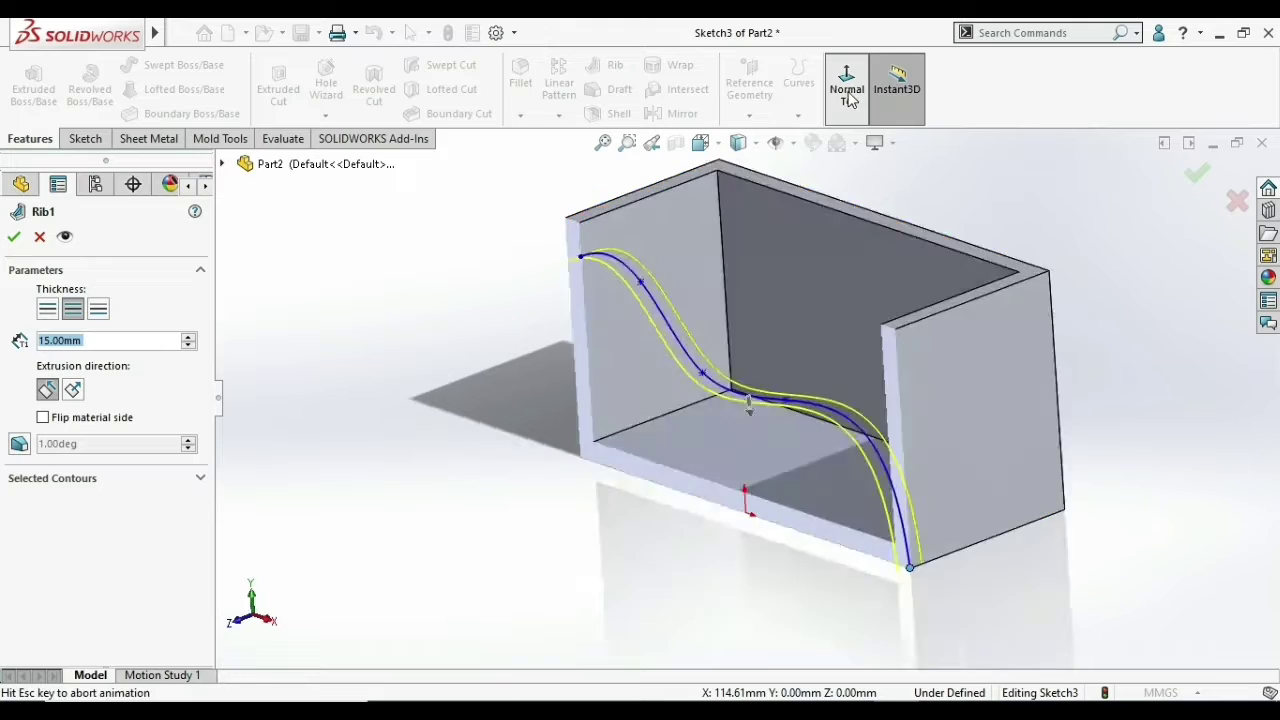
key(ctrl+7)
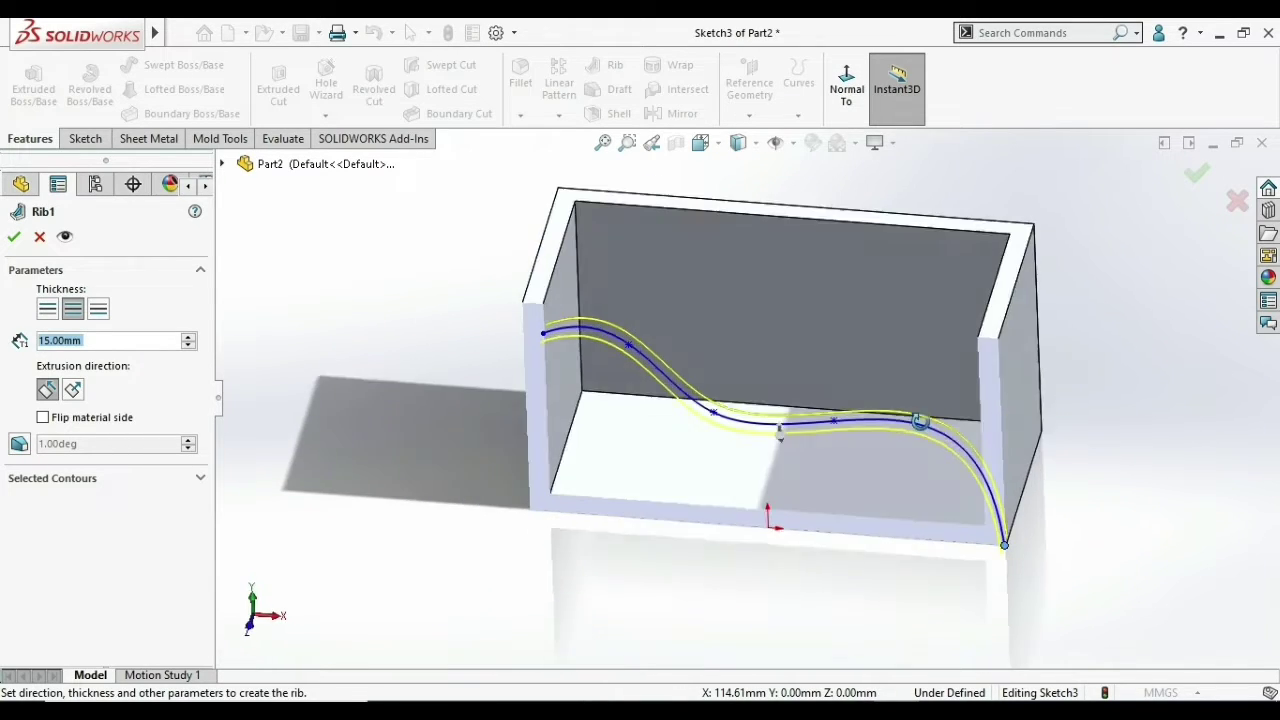
key(ctrl+8)
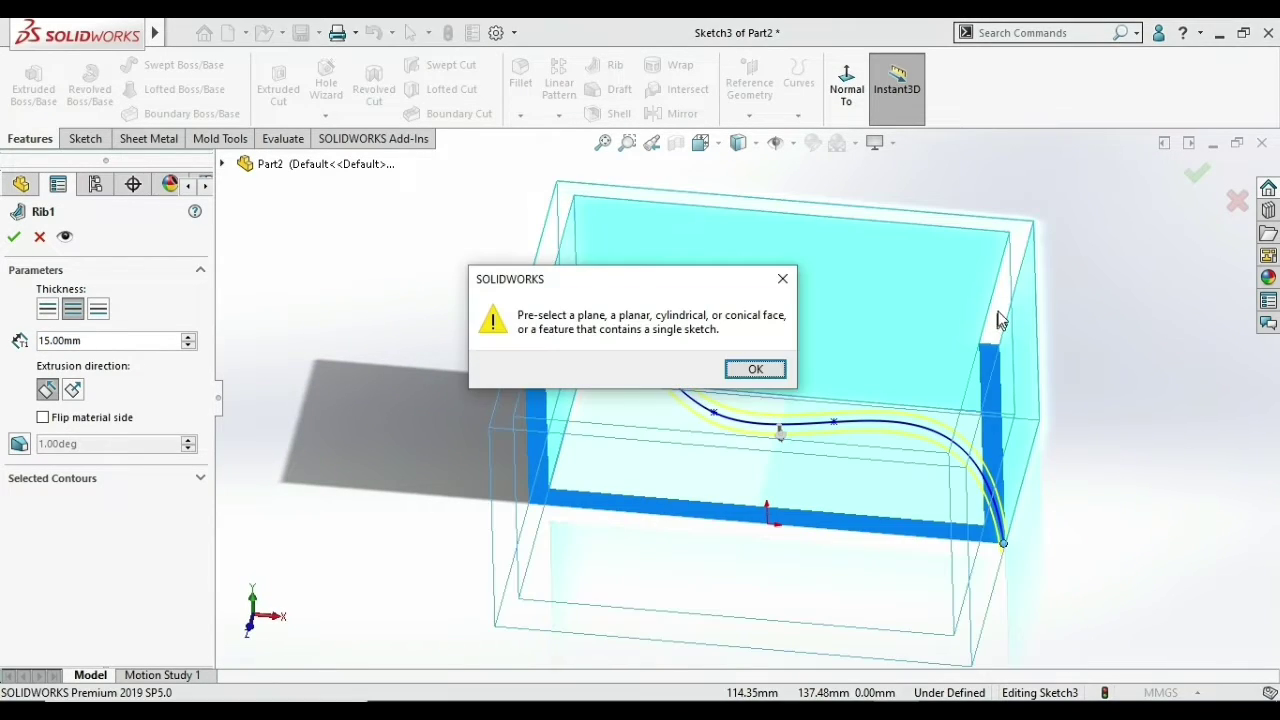
click(782, 278)
click(846, 86)
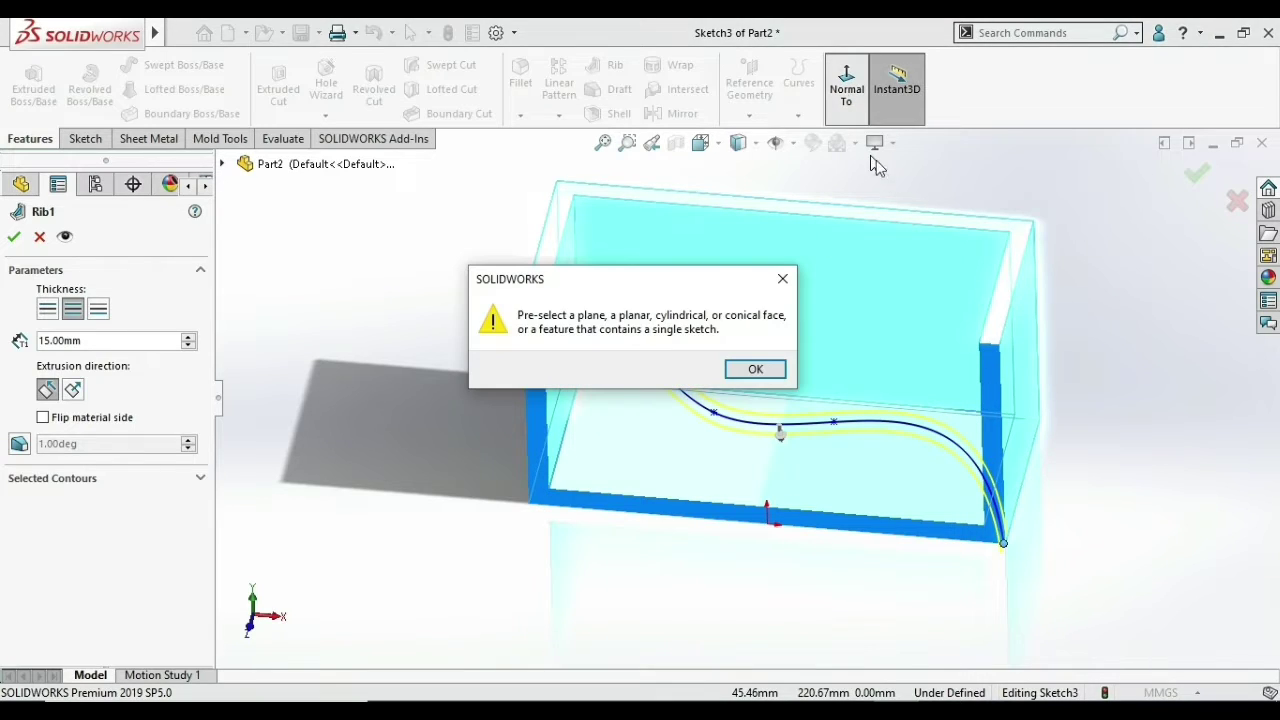
click(782, 278)
mouse_move(806, 286)
middle_down()
mouse_move(784, 440)
mouse_move(781, 417)
middle_up()
scroll(778, 418, down, 5)
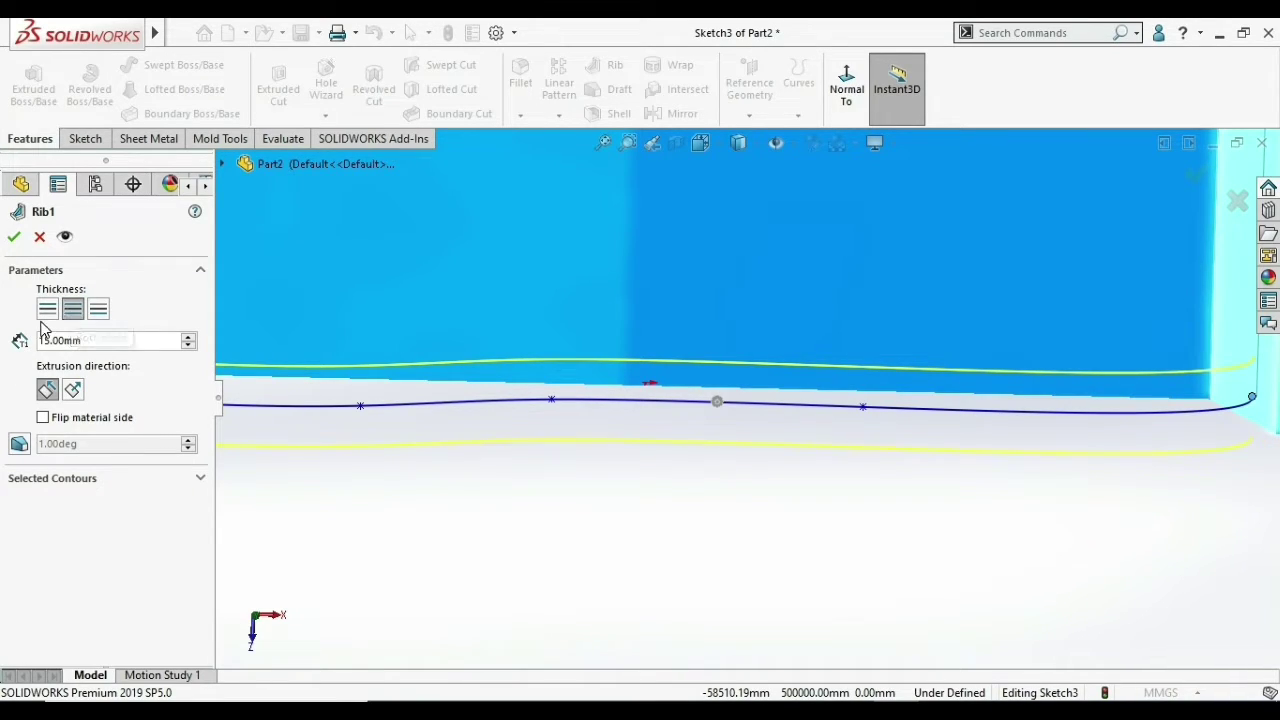
- Set the 15 mm rib thickness to Both Sides of the wavy curve and confirm Rib1
click(47, 315)
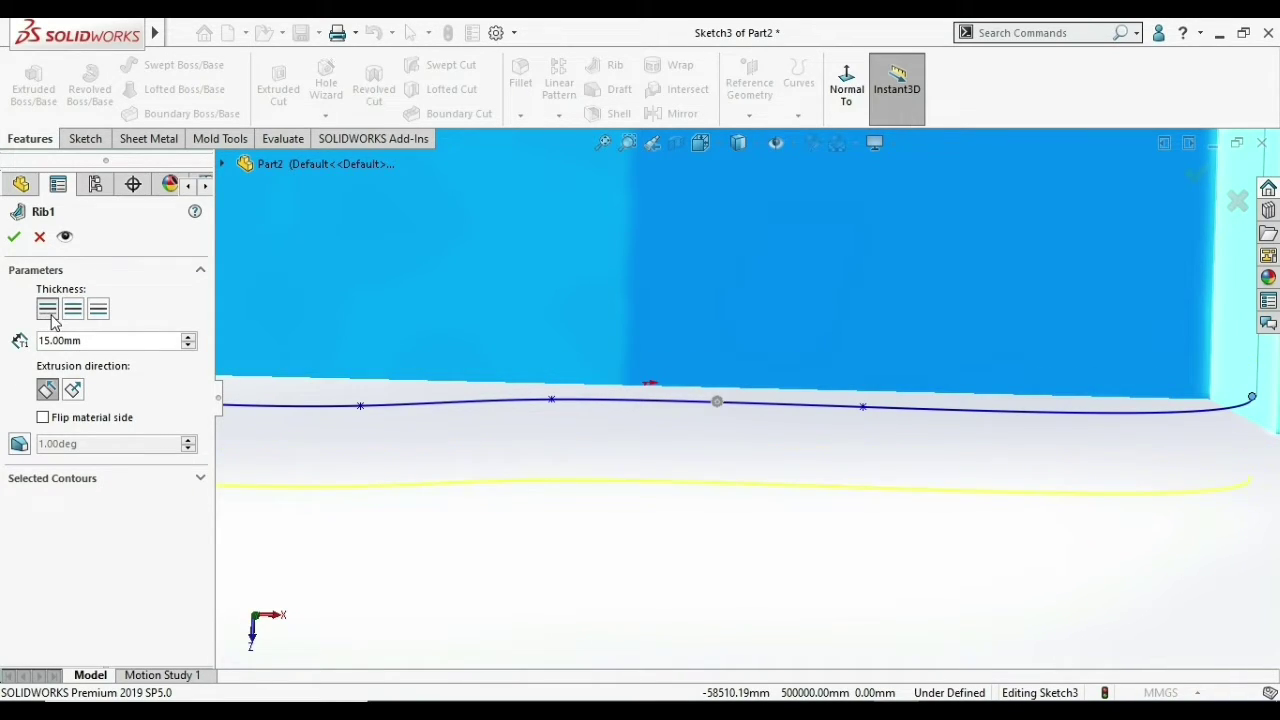
click(104, 314)
click(50, 312)
scroll(514, 362, up, 3)
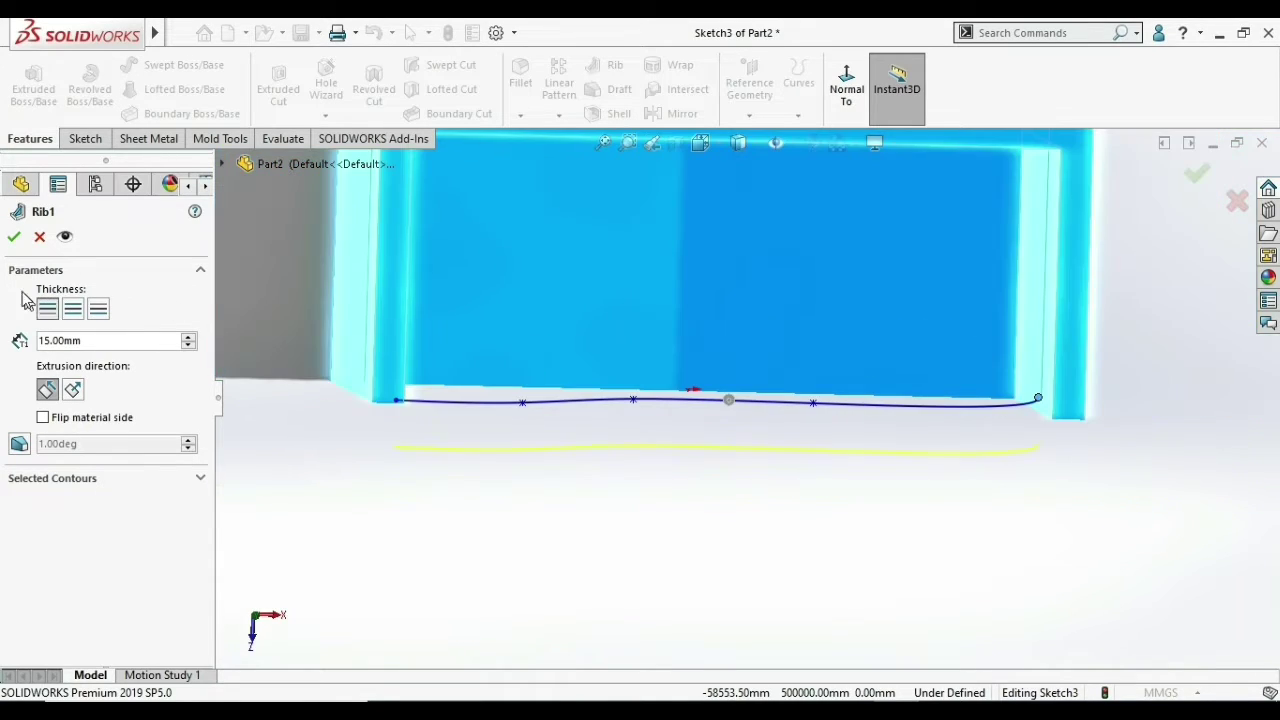
click(98, 310)
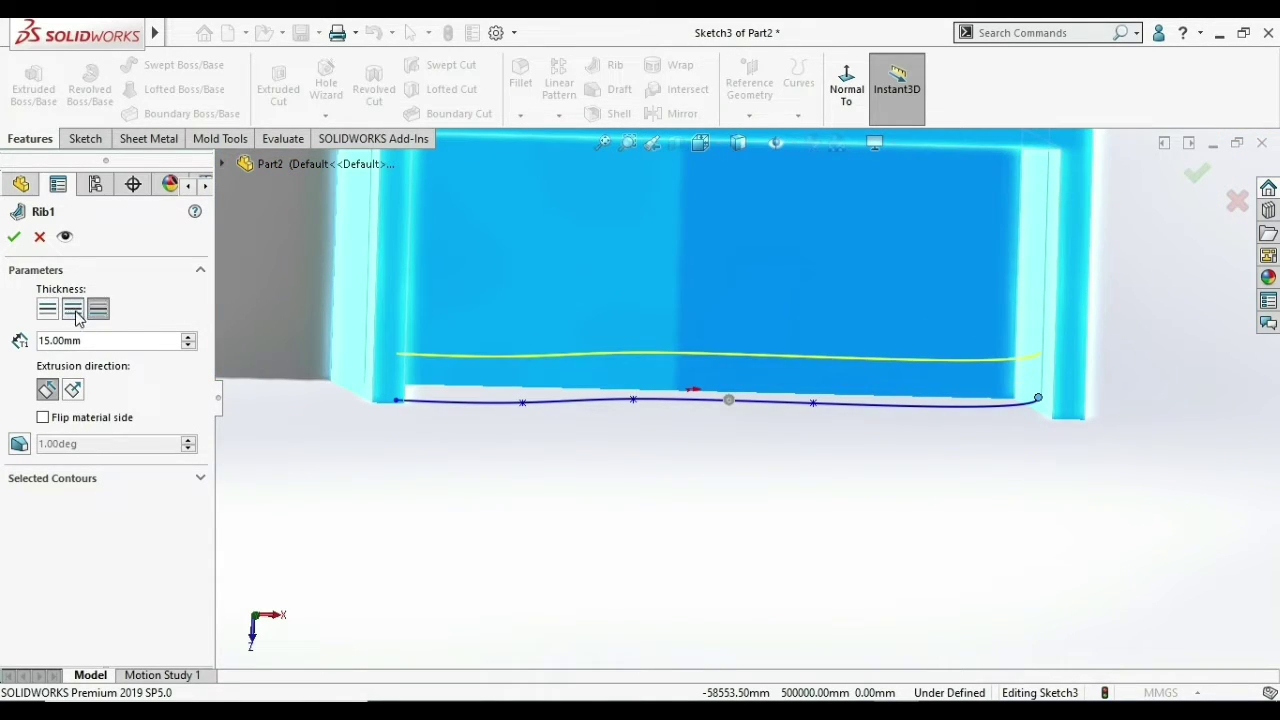
click(75, 312)
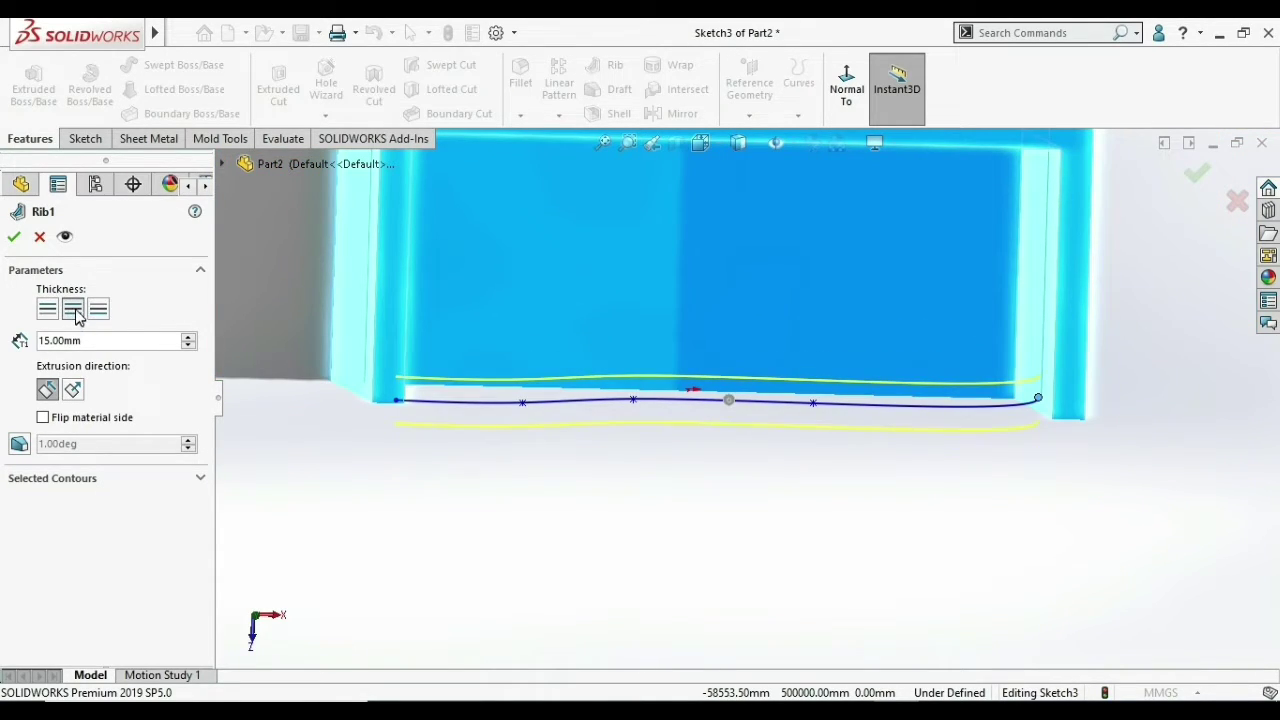
click(16, 237)
mouse_move(558, 443)
middle_down()
mouse_move(555, 215)
mouse_move(543, 209)
middle_up()
scroll(809, 449, down, 5)
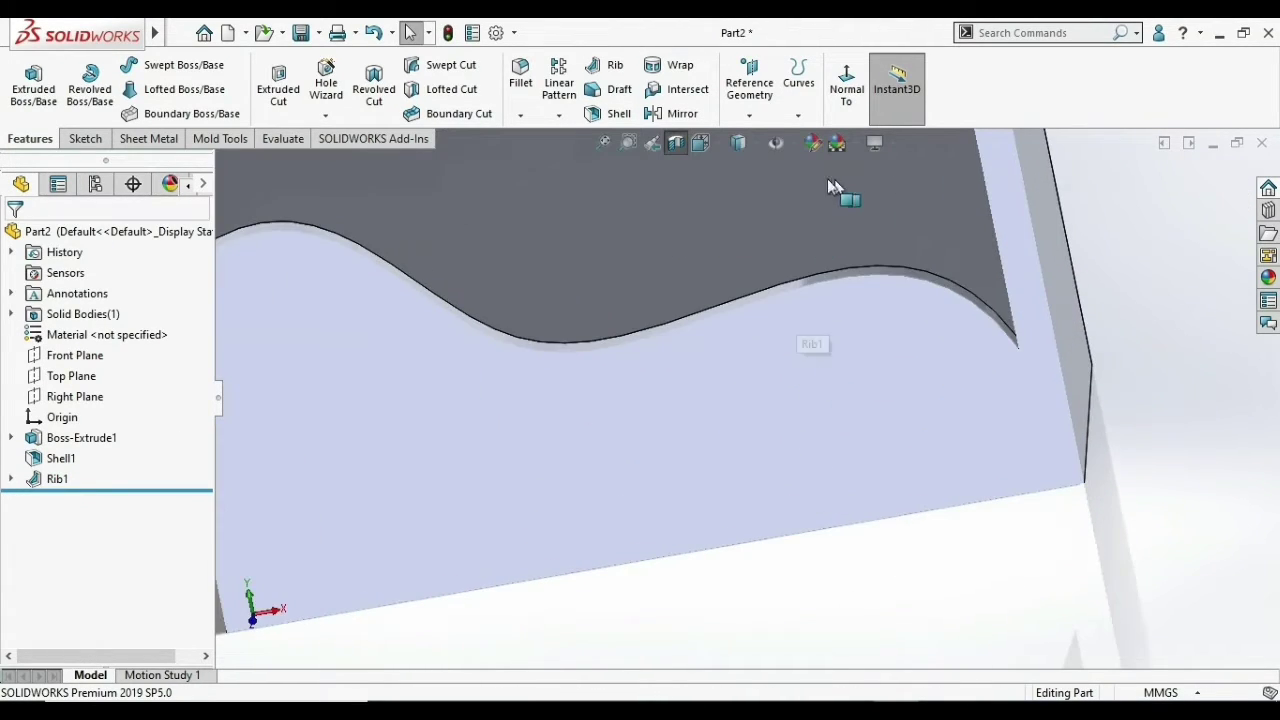
scroll(730, 273, up, 5)
mouse_move(730, 273)
middle_down()
mouse_move(745, 455)
mouse_move(641, 404)
middle_up()
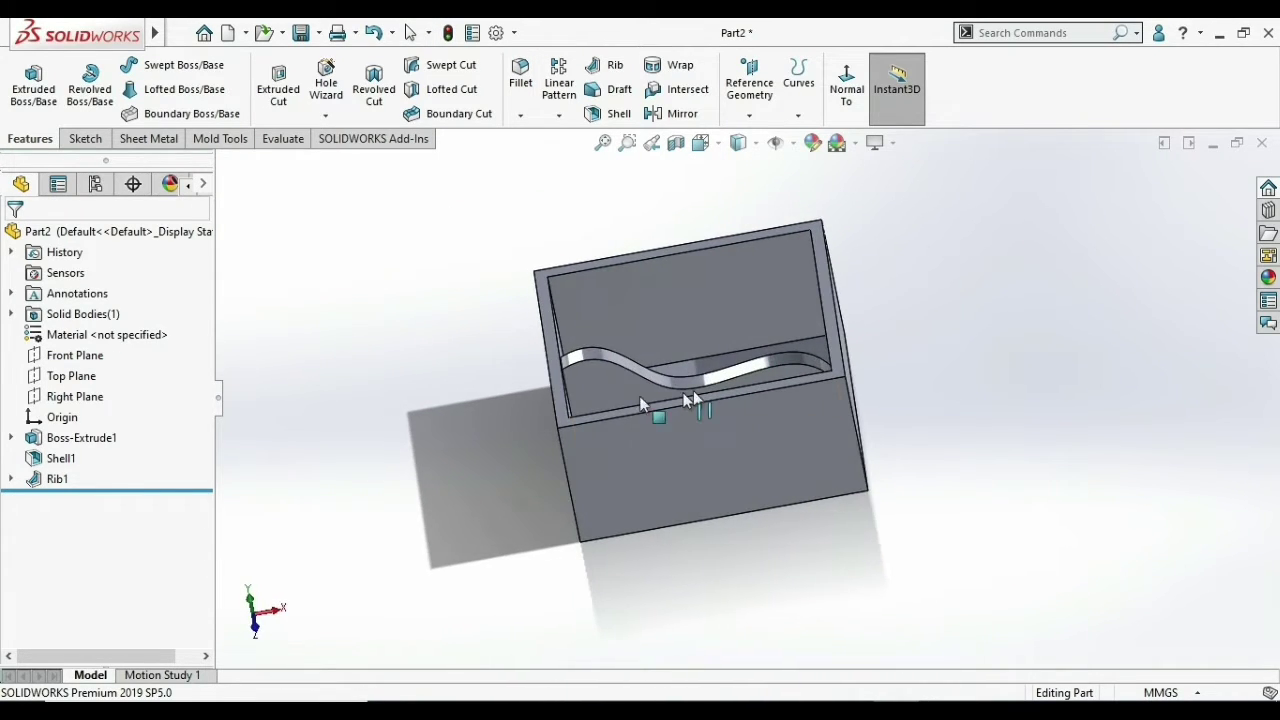
- Reopen Rib1 for editing and flip the side the rib material grows on
right_click(47, 480)
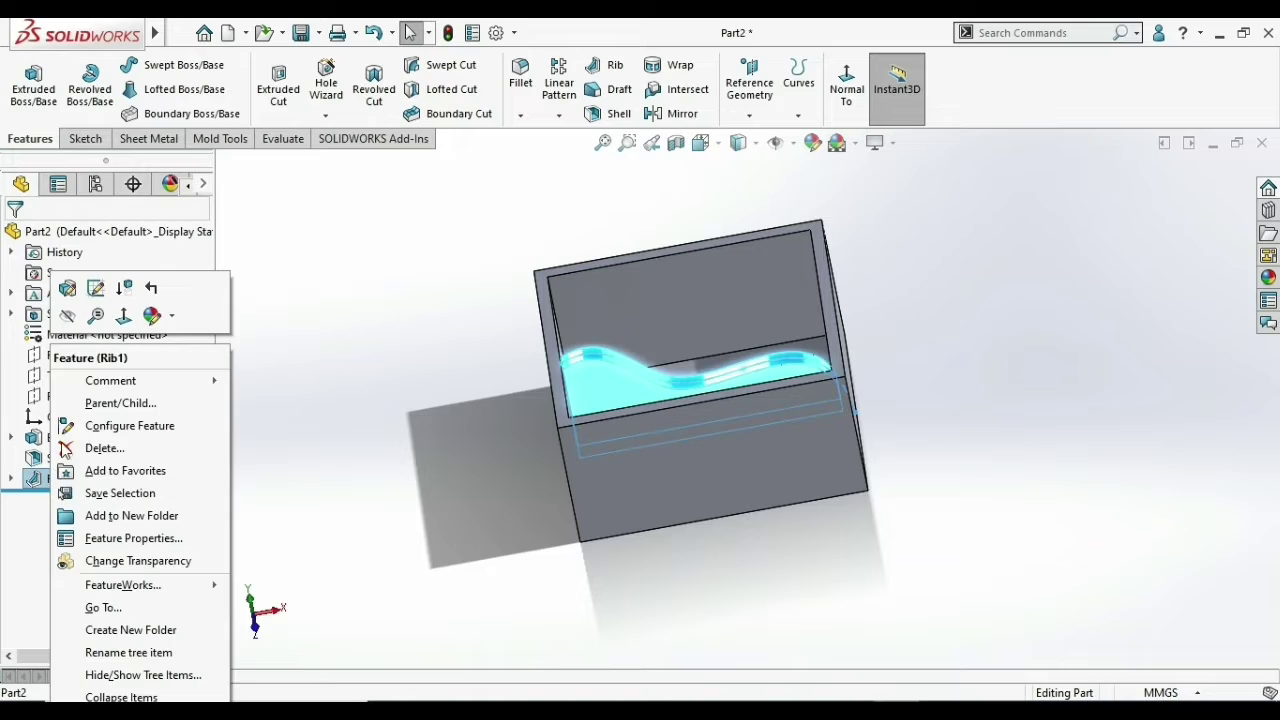
click(67, 290)
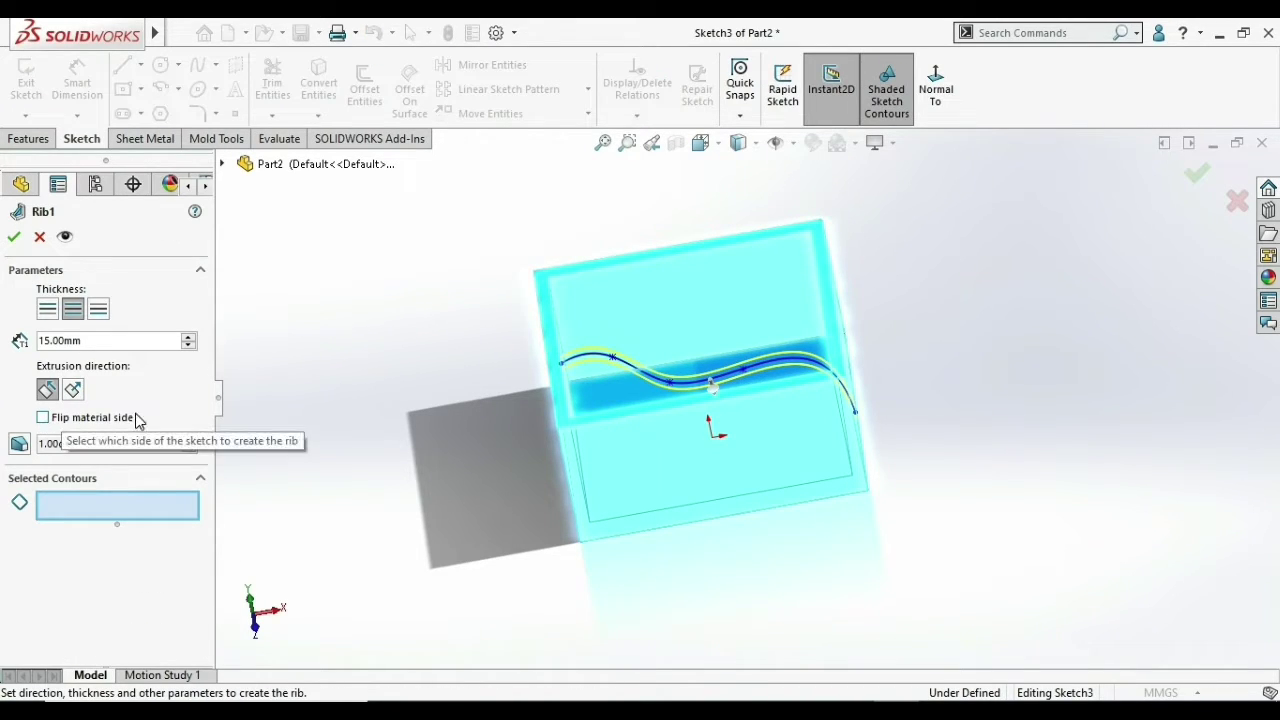
click(43, 417)
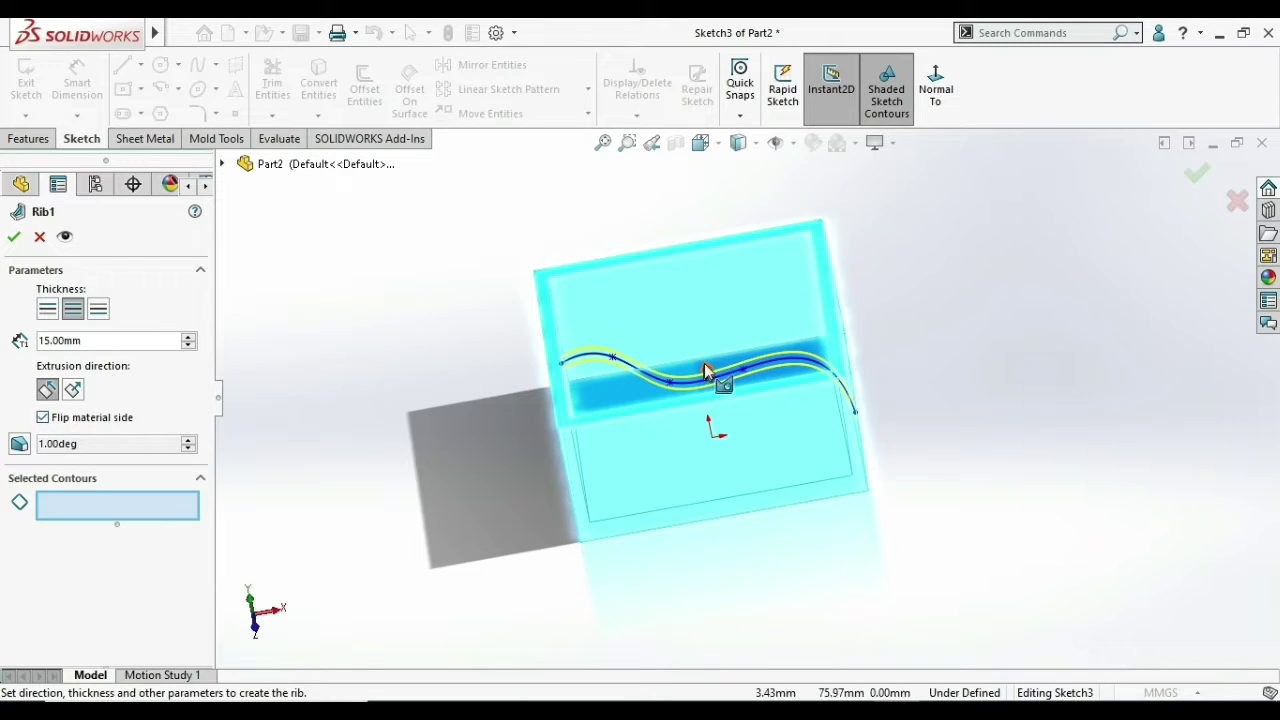
scroll(712, 385, down, 5)
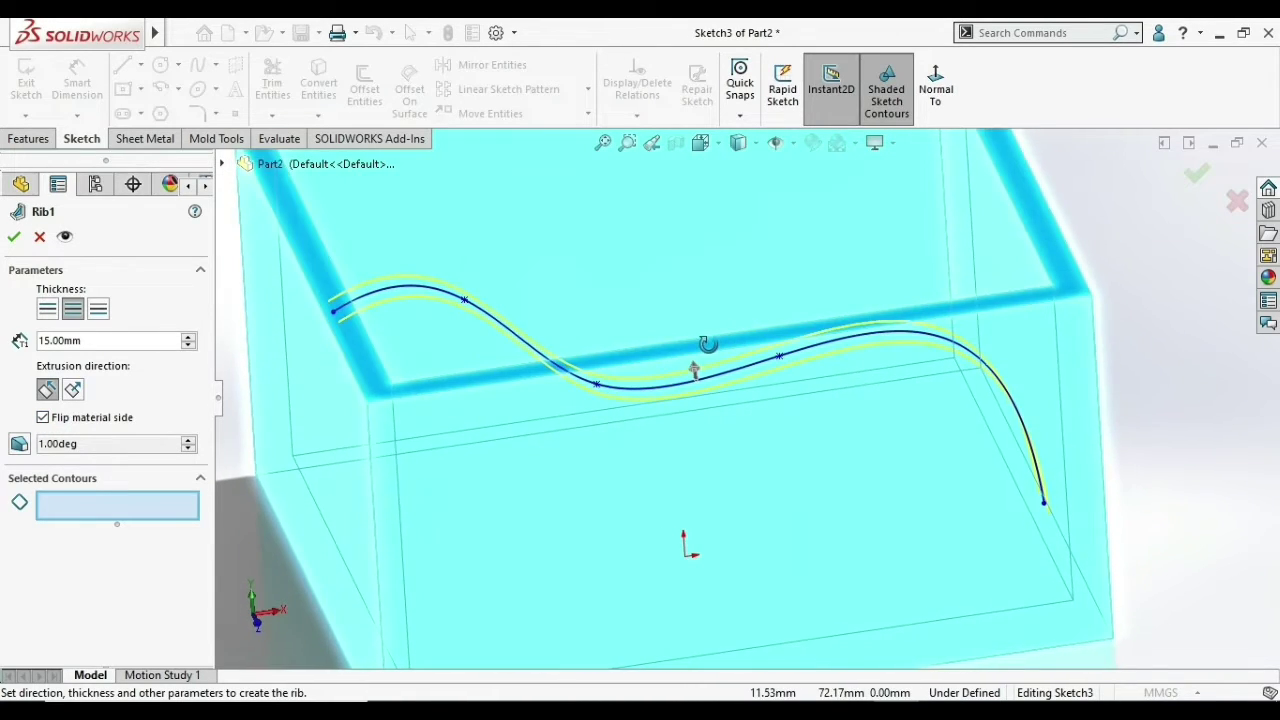
scroll(695, 370, down, 2)
scroll(705, 385, up, 2)
scroll(680, 400, up, 5)
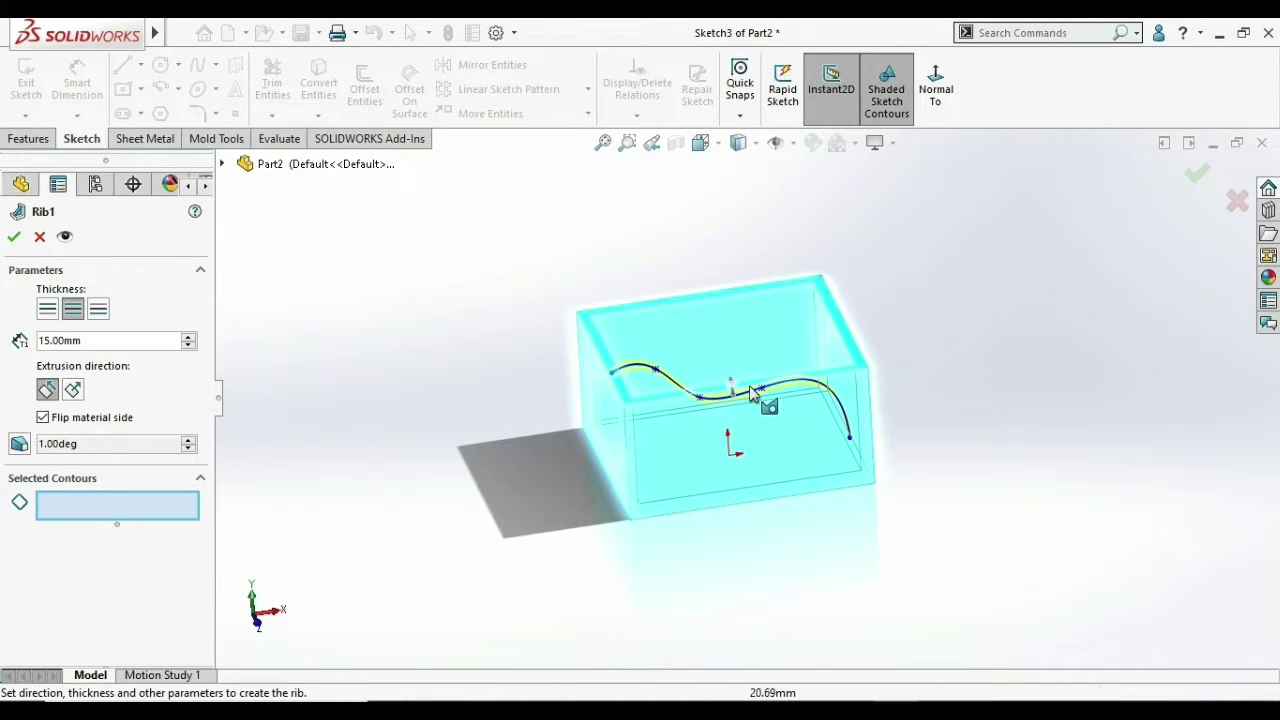
scroll(735, 392, down, 2)
scroll(732, 390, down, 2)
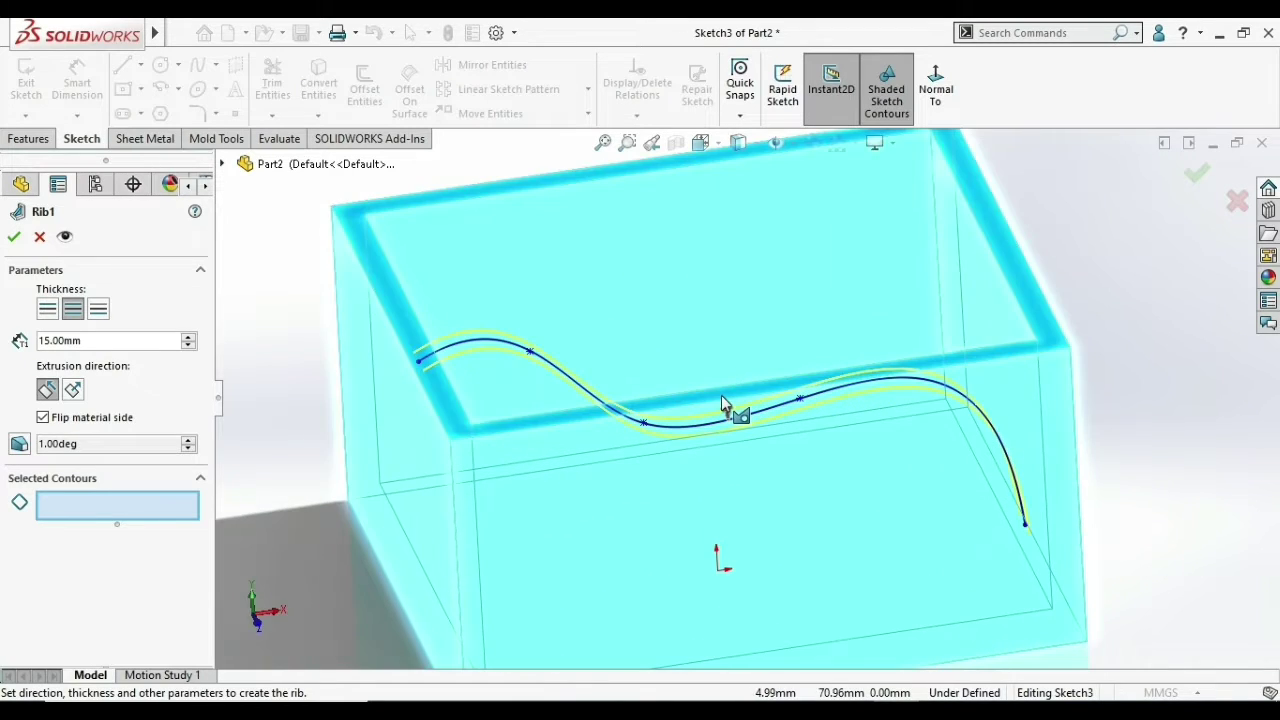
scroll(732, 390, up, 2)
scroll(732, 390, up, 2)
mouse_move(732, 392)
middle_down()
mouse_move(683, 347)
mouse_move(700, 364)
middle_up()
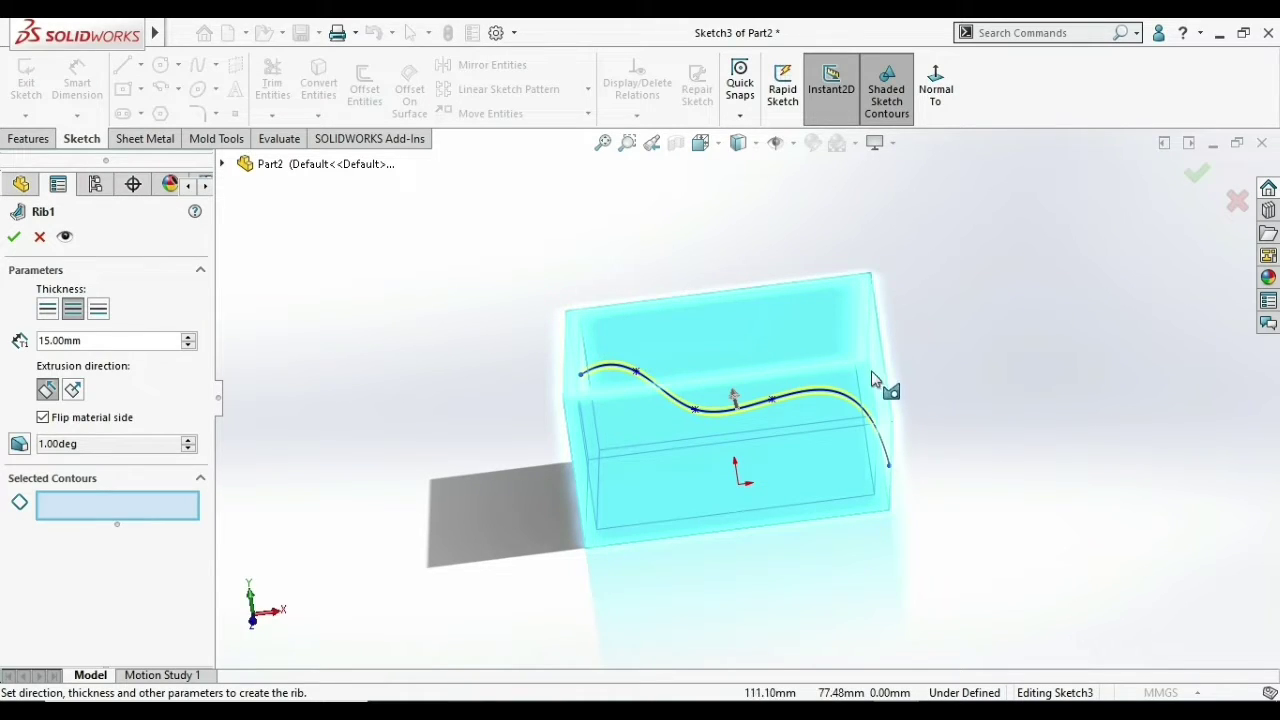
- Set the rib extrusion direction to Normal to Sketch, keep 15 mm thickness, and confirm
click(73, 392)
scroll(620, 365, down, 2)
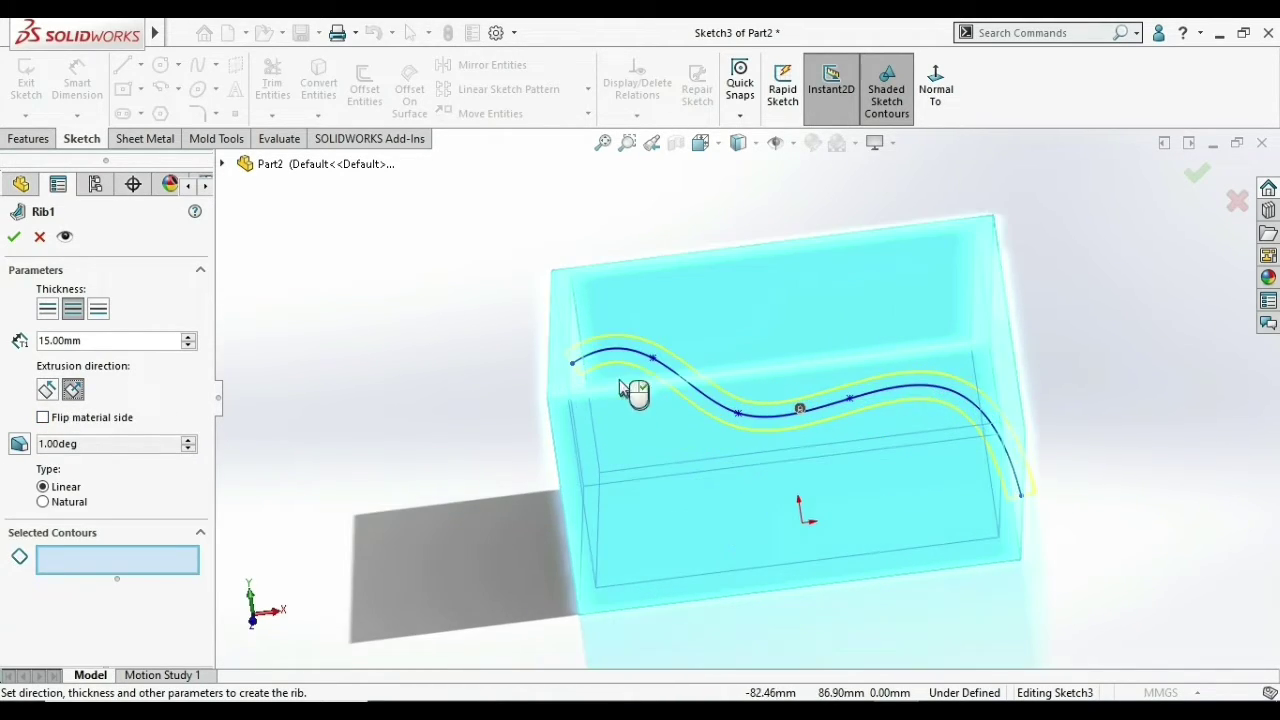
middle_drag(636, 378, 638, 321)
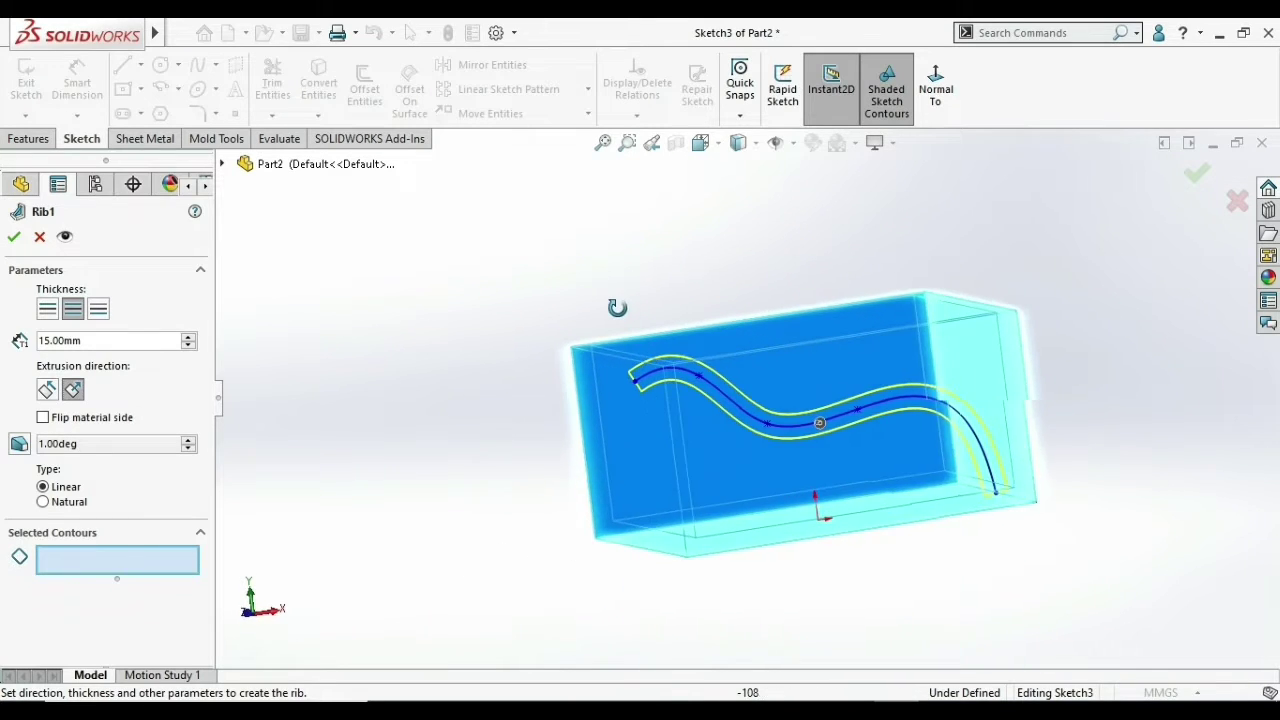
click(48, 392)
middle_drag(721, 272, 720, 330)
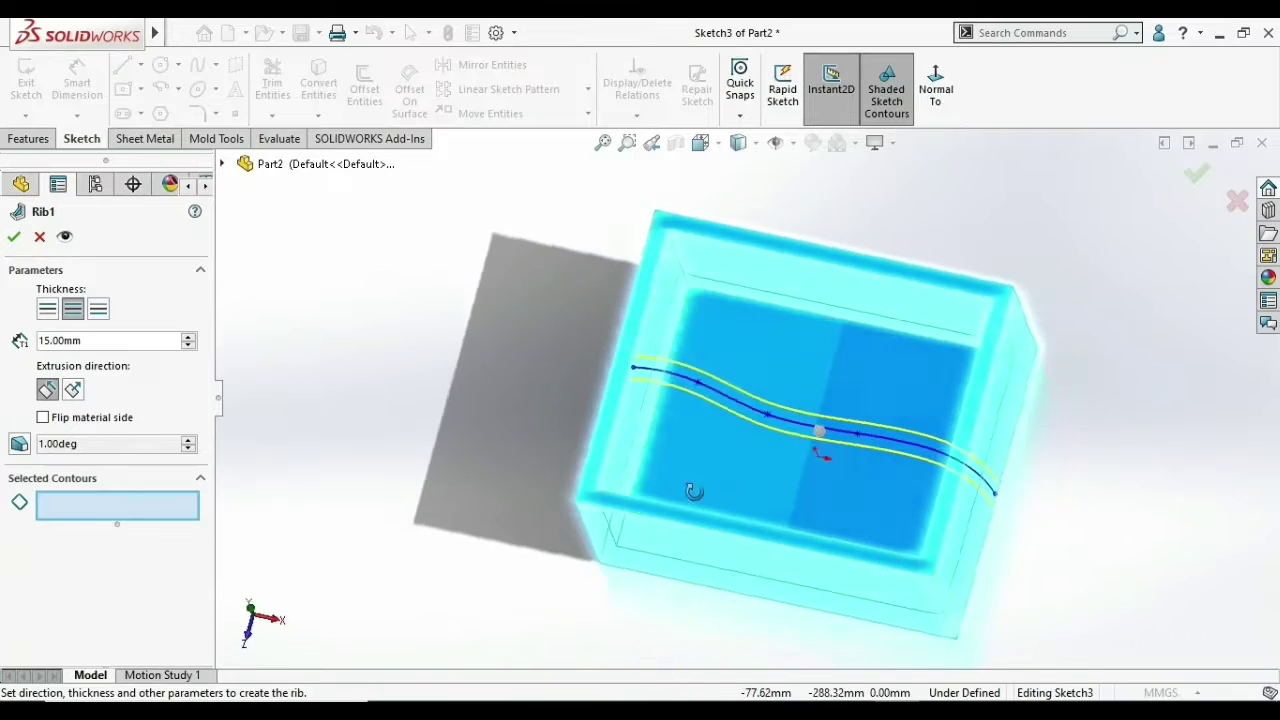
click(75, 390)
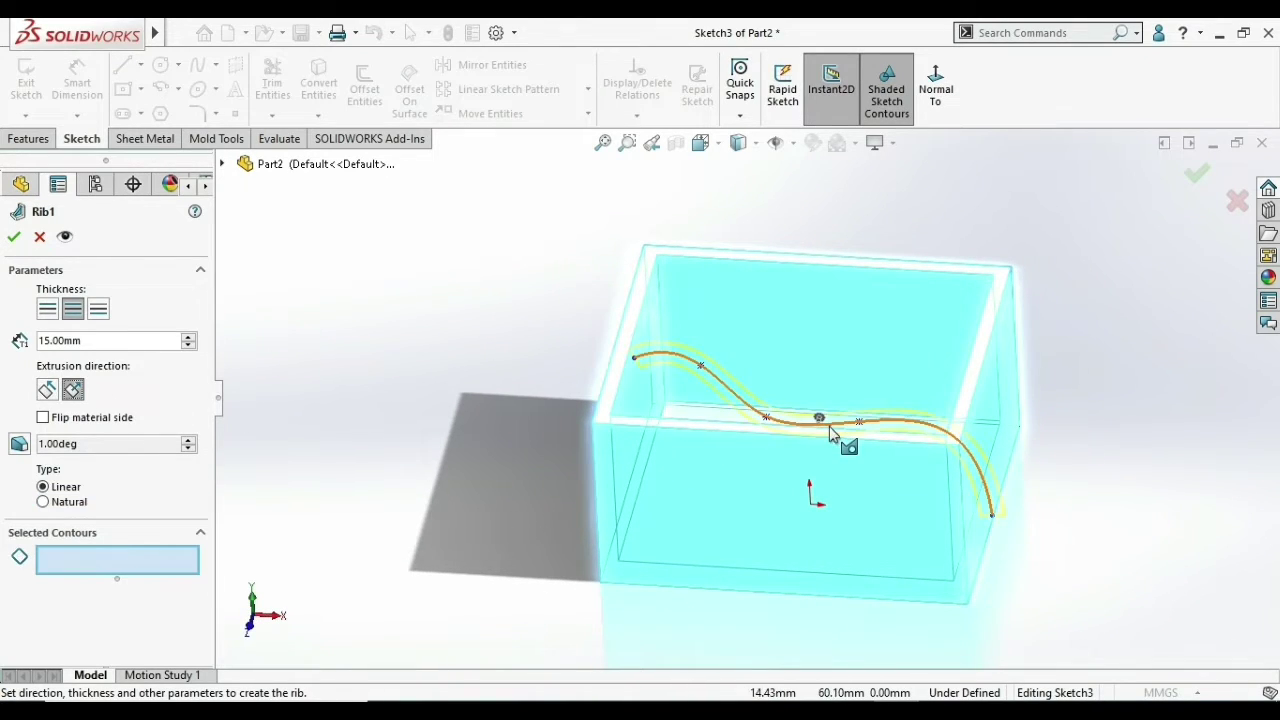
middle_drag(834, 420, 845, 352)
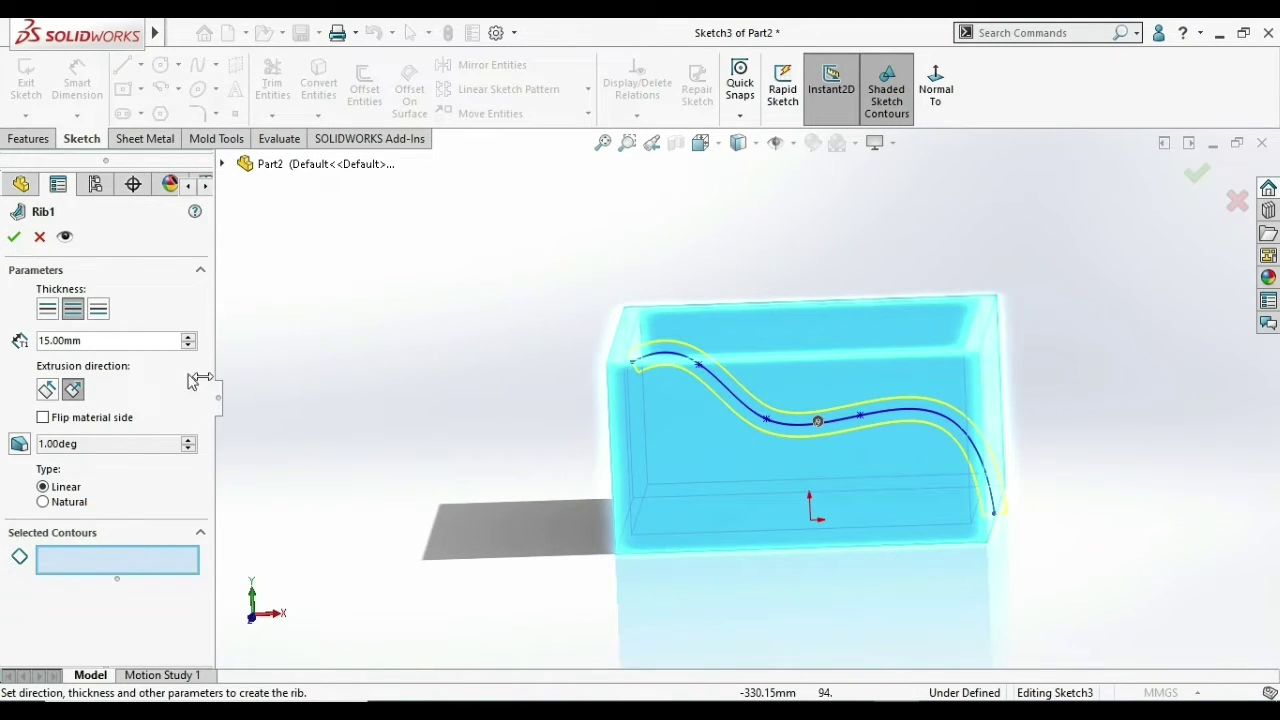
double_click(93, 342)
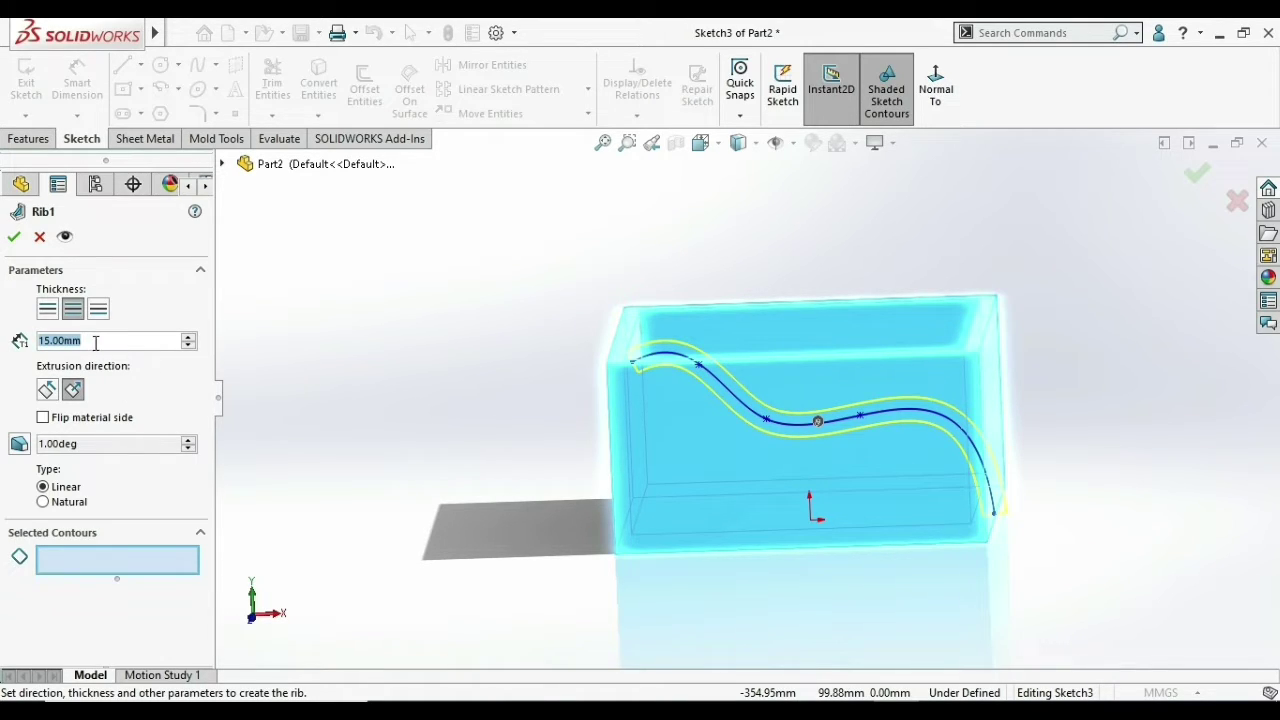
click(14, 238)
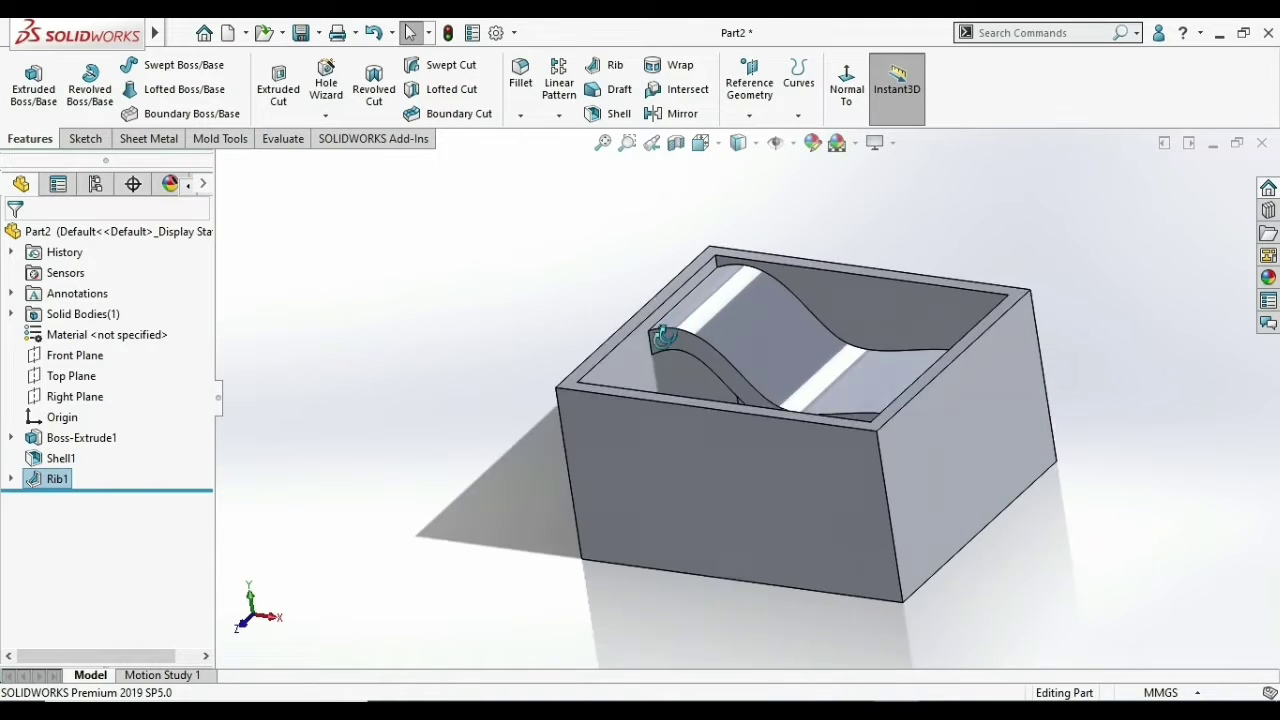
- Delete Boss-Extrude1, Shell1 and Rib1 along with their dependents
mouse_move(662, 337)
middle_down()
mouse_move(666, 432)
mouse_move(683, 344)
middle_up()
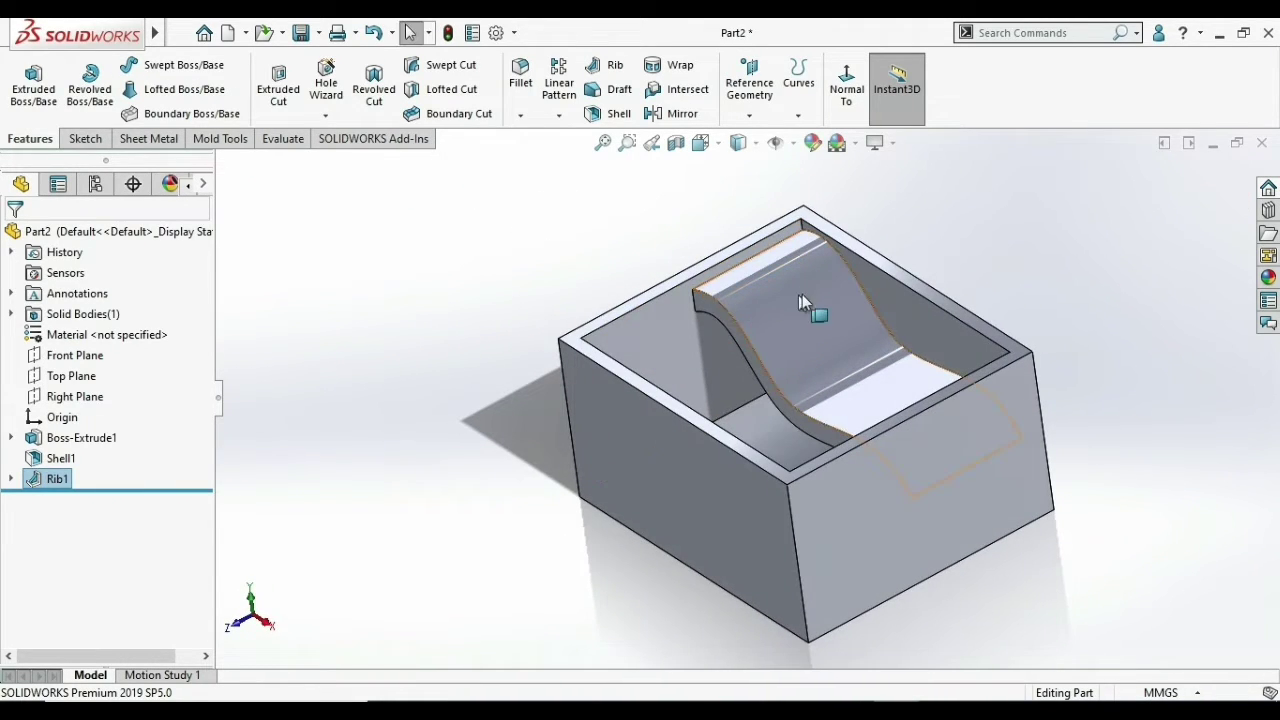
middle_drag(779, 322, 814, 313)
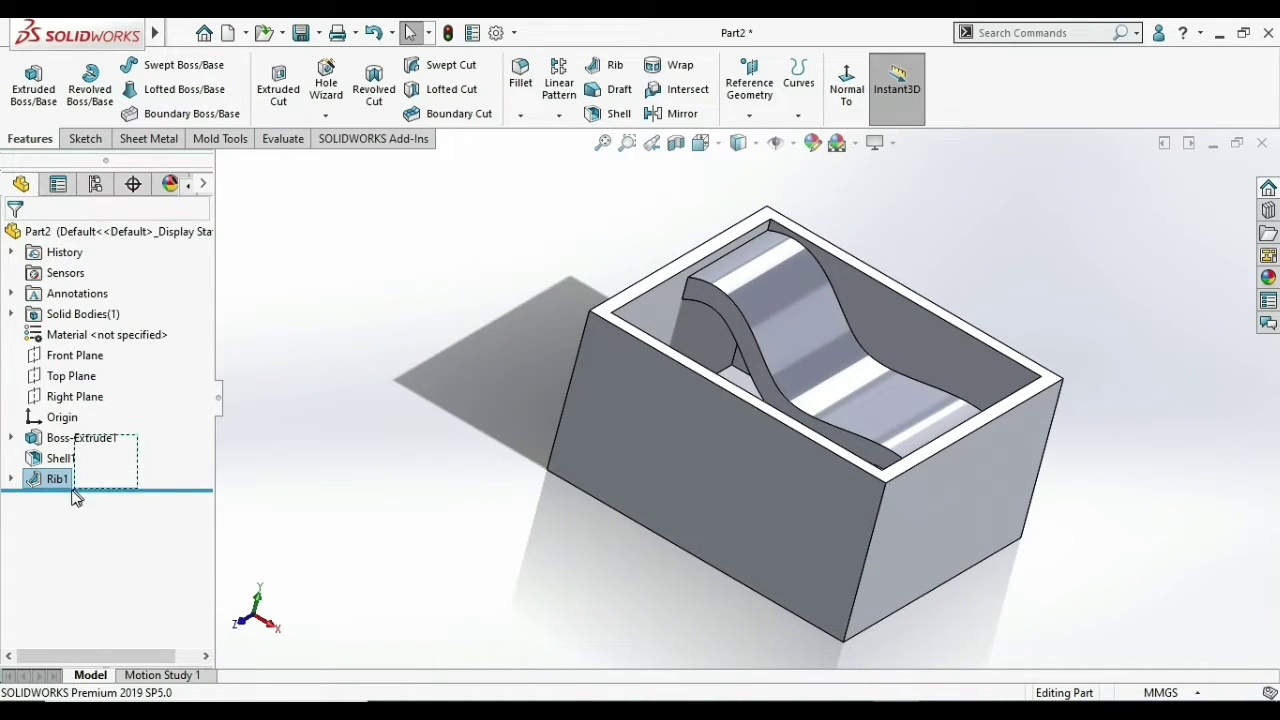
drag(62, 495, 60, 492)
key(Delete)
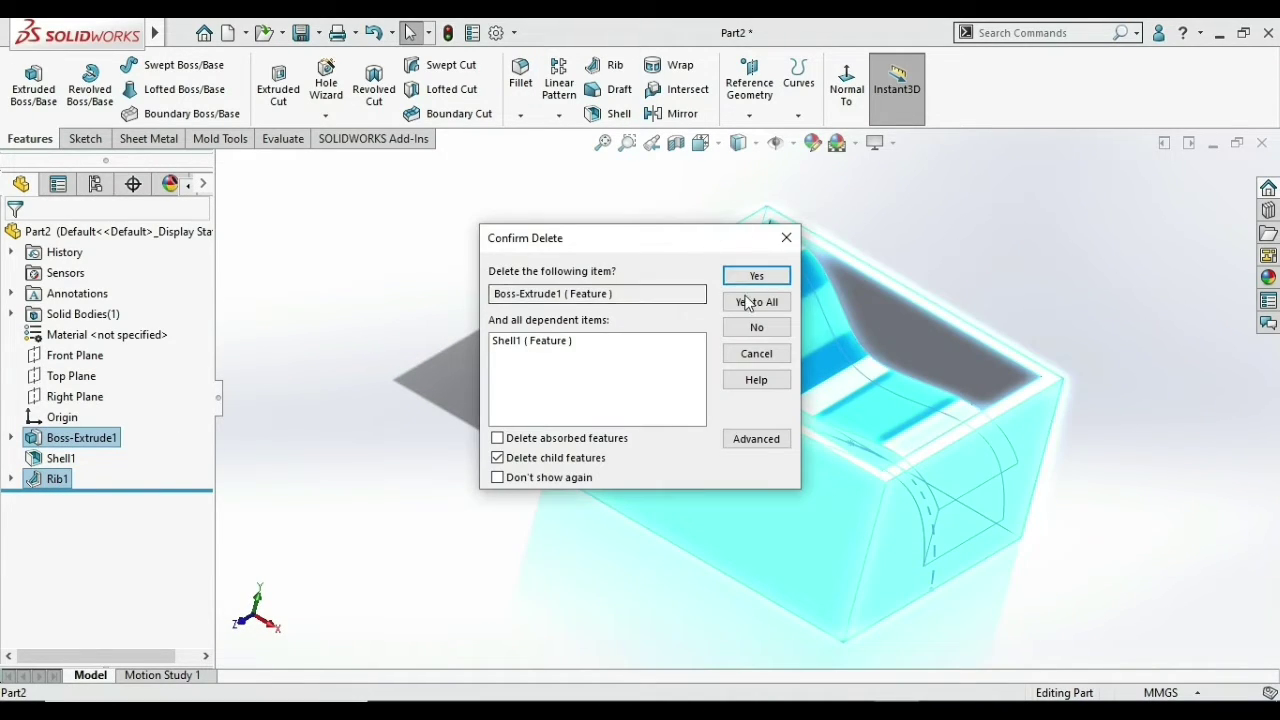
click(755, 299)
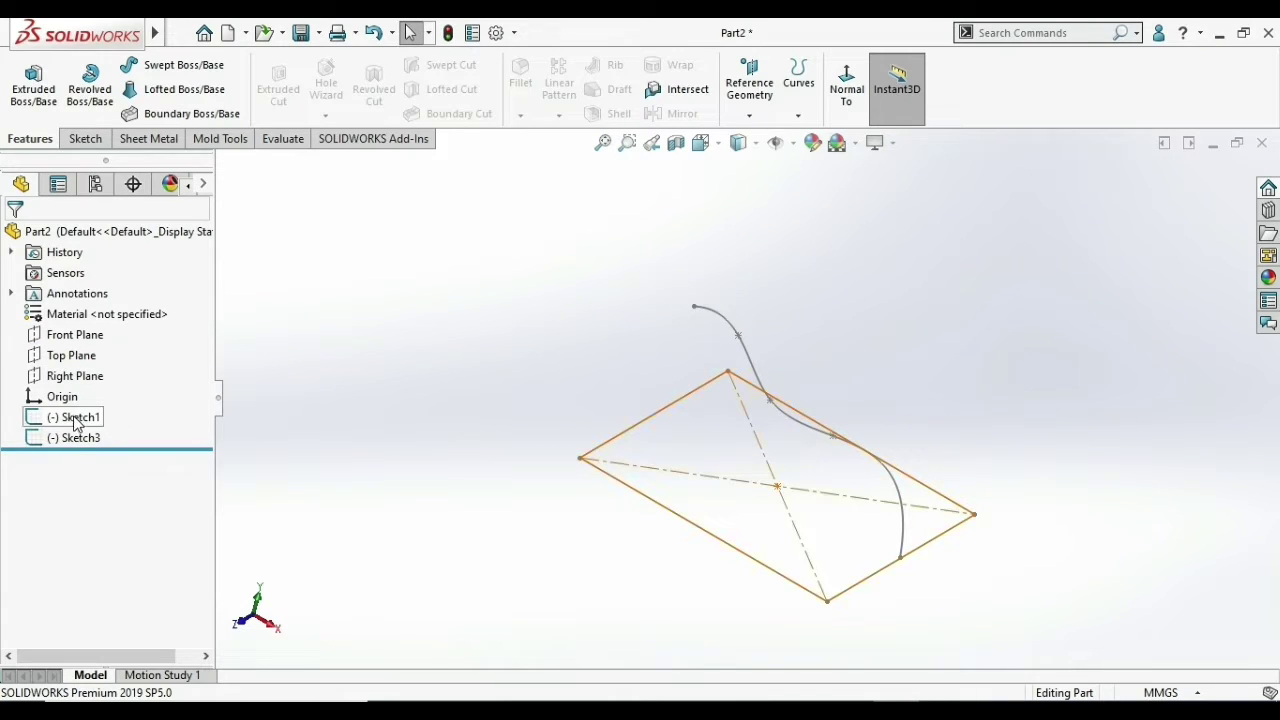
- Delete the leftover Sketch1 and Sketch3, then start a new sketch on the Top Plane
click(75, 421)
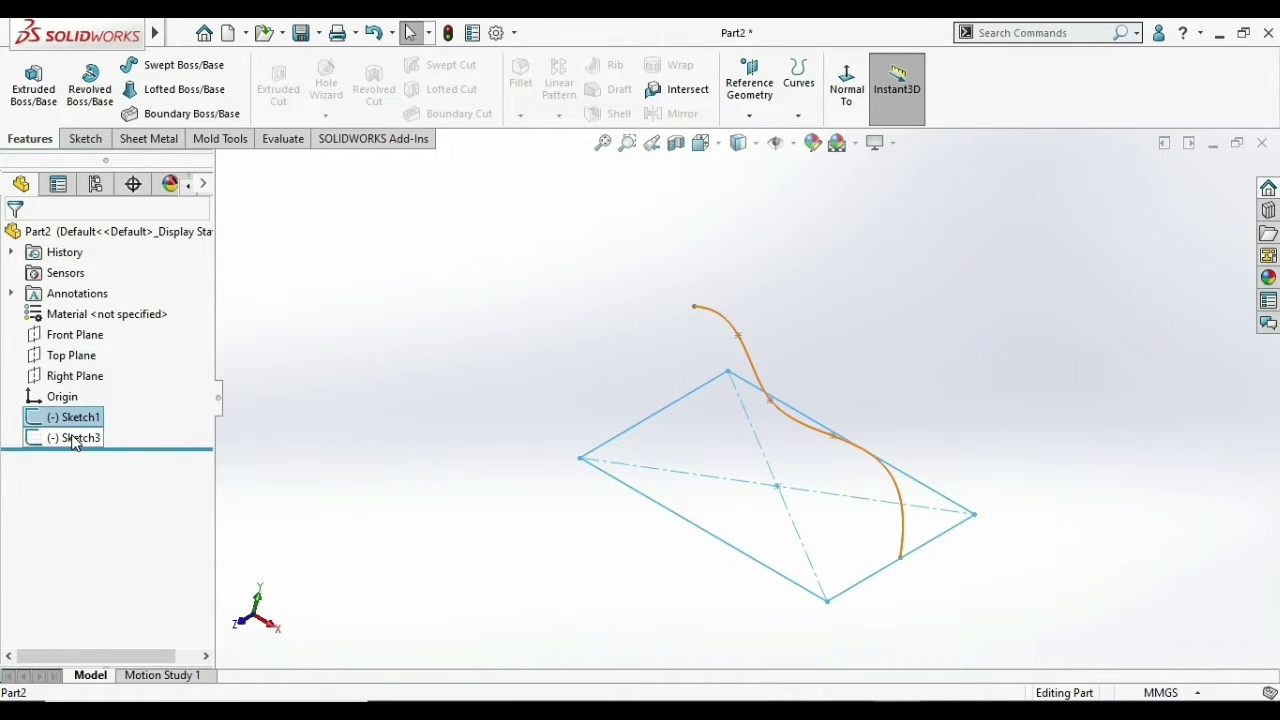
ctrl+click(73, 442)
key(Delete)
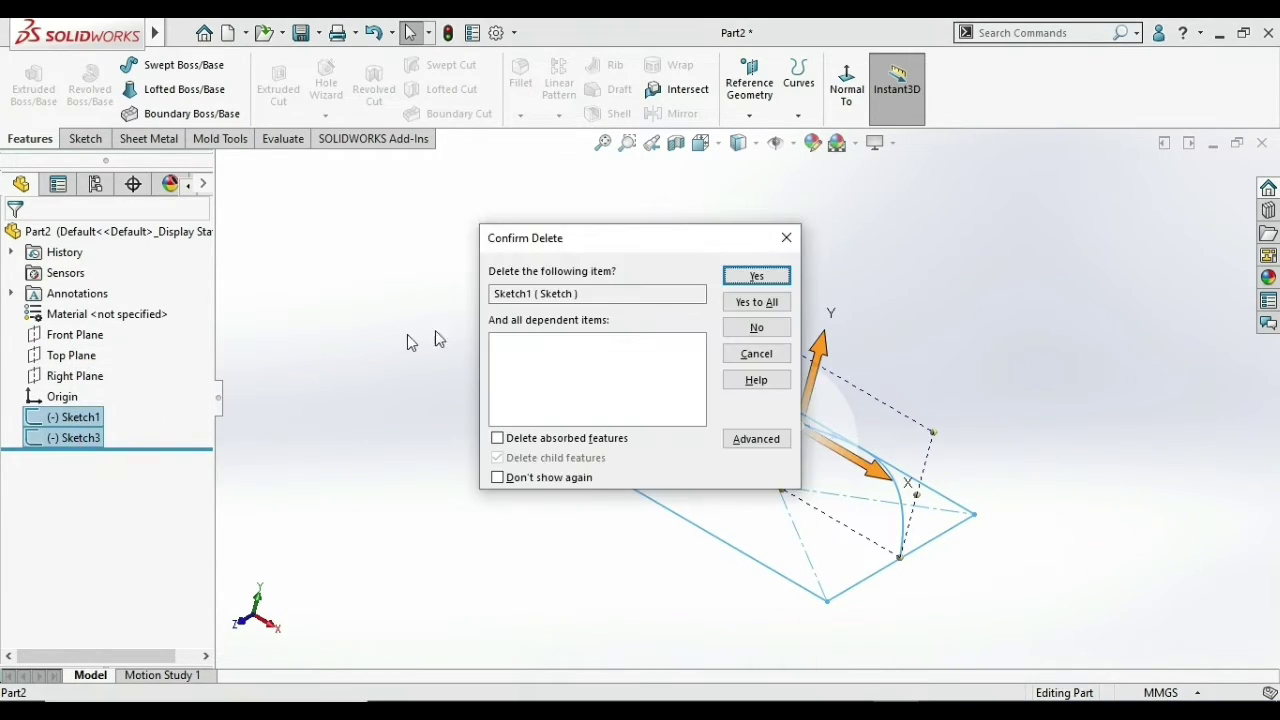
click(758, 302)
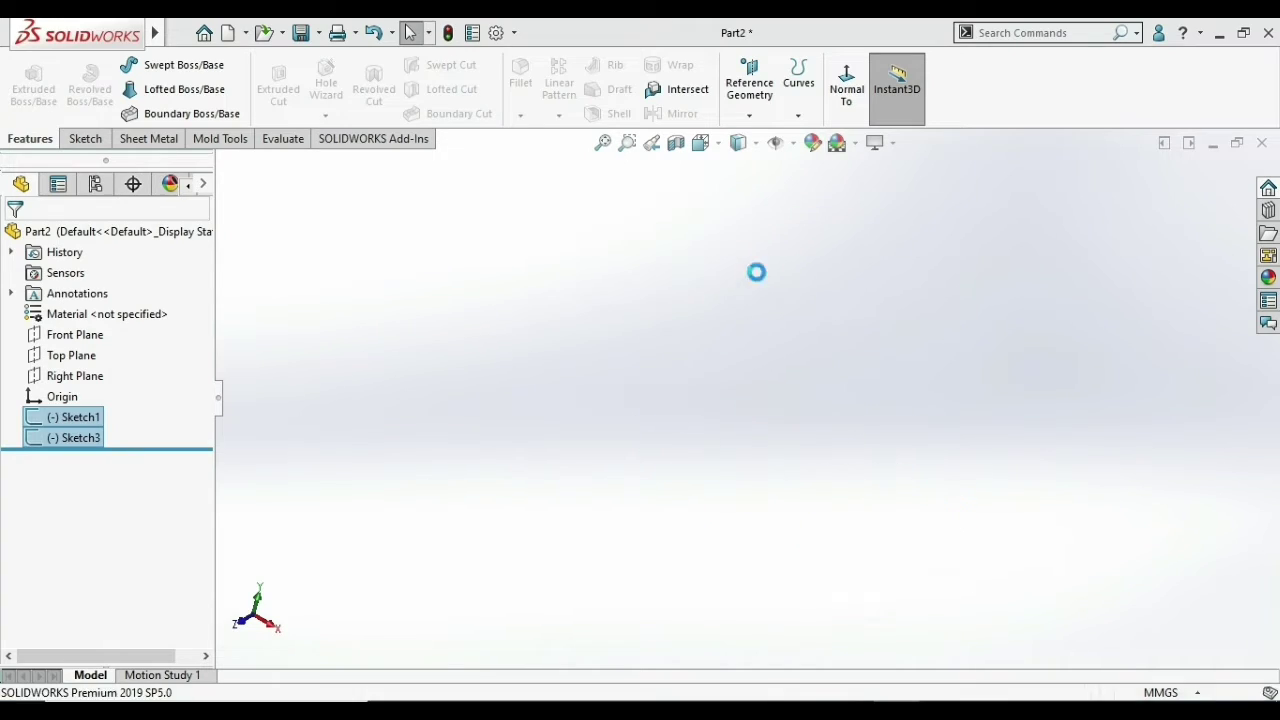
click(80, 358)
click(95, 334)
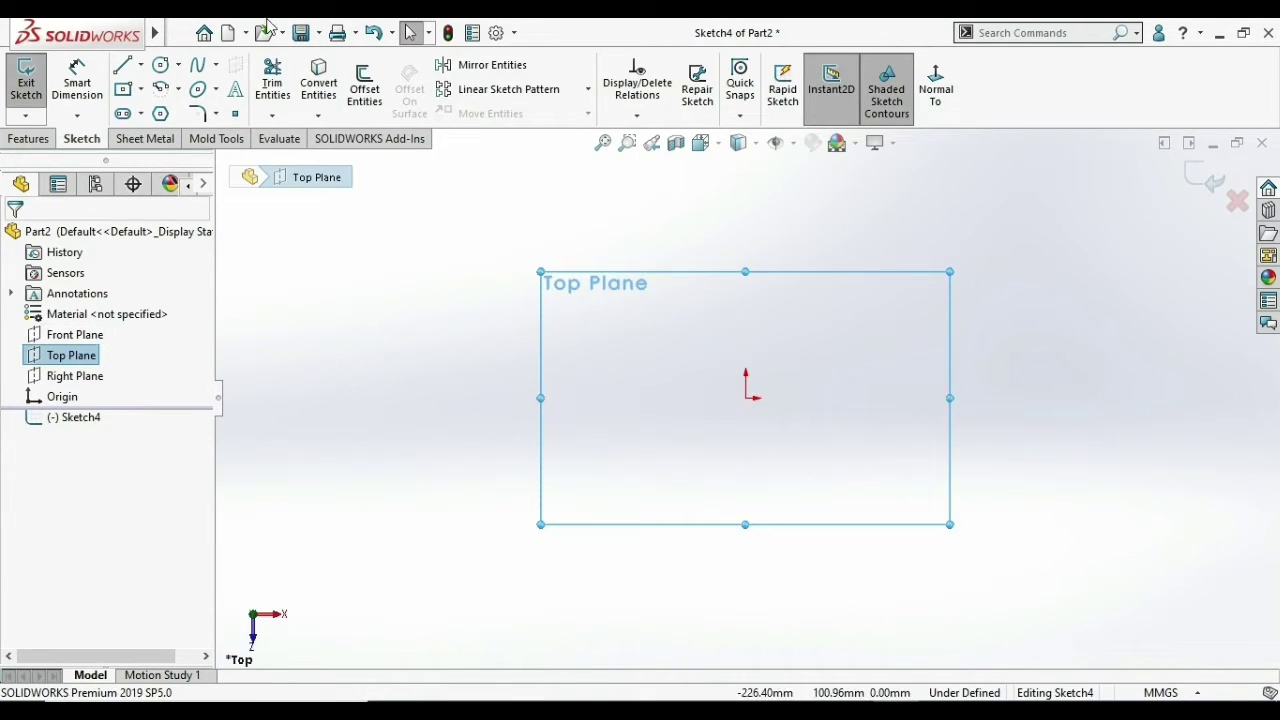
- Draw a 500 mm diameter circle at the origin and a 500 mm line across its diameter
click(178, 64)
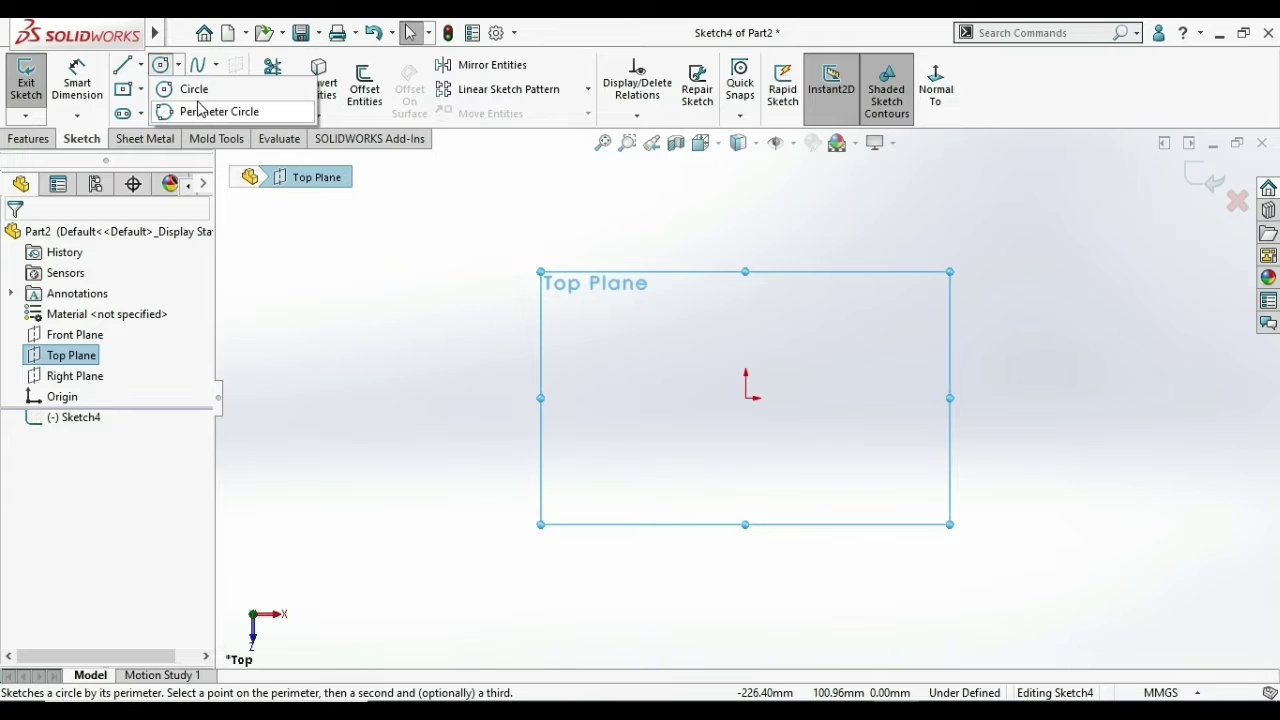
click(192, 89)
click(747, 399)
text(500)
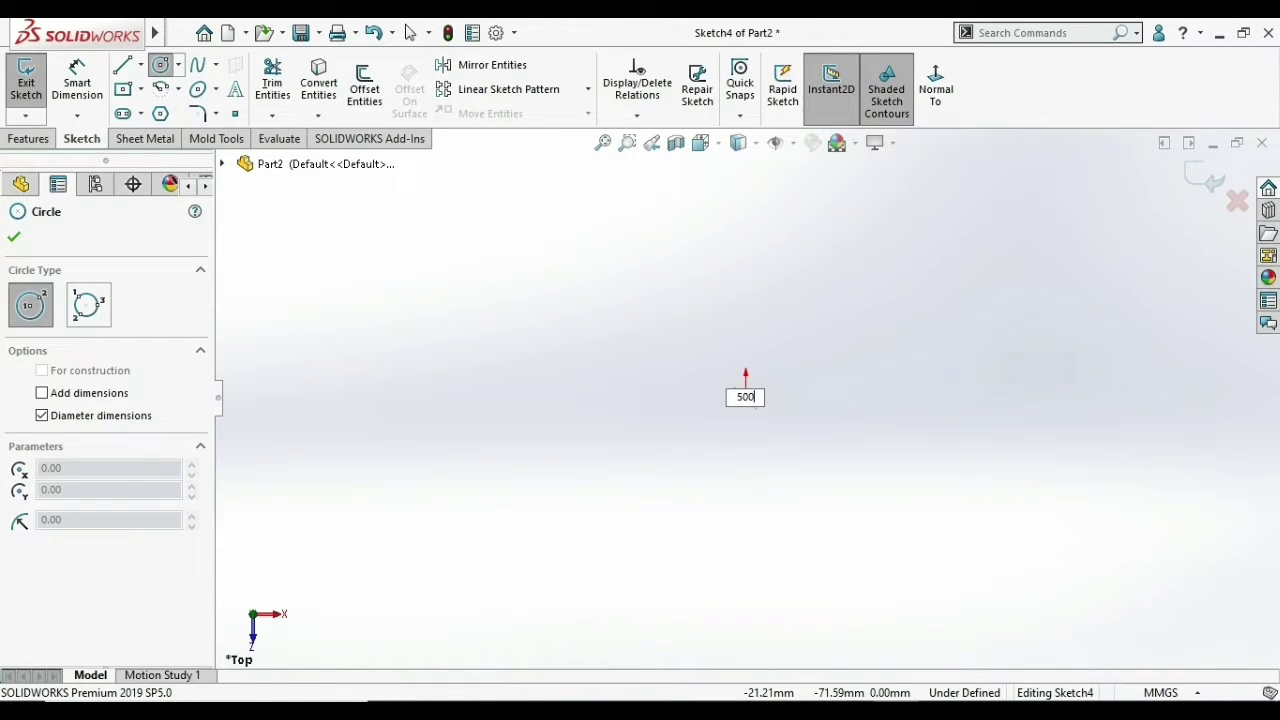
key(Return)
key(f)
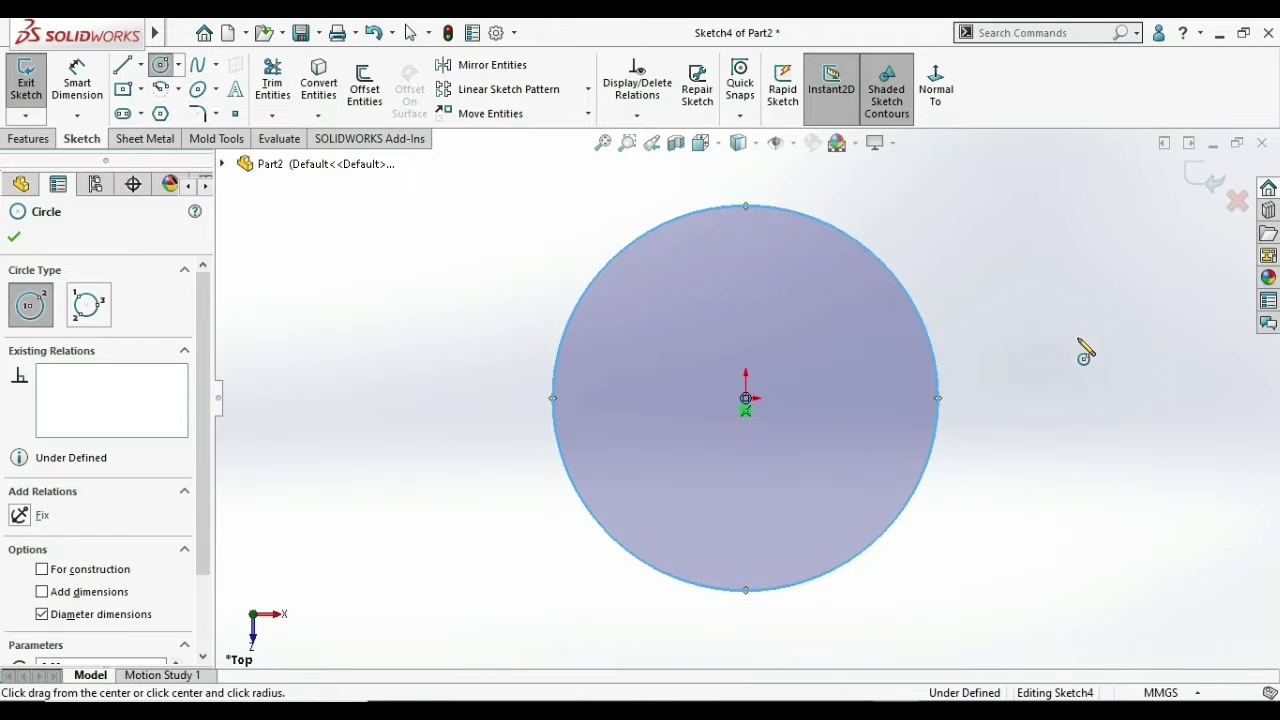
key(Escape)
key(l)
click(555, 400)
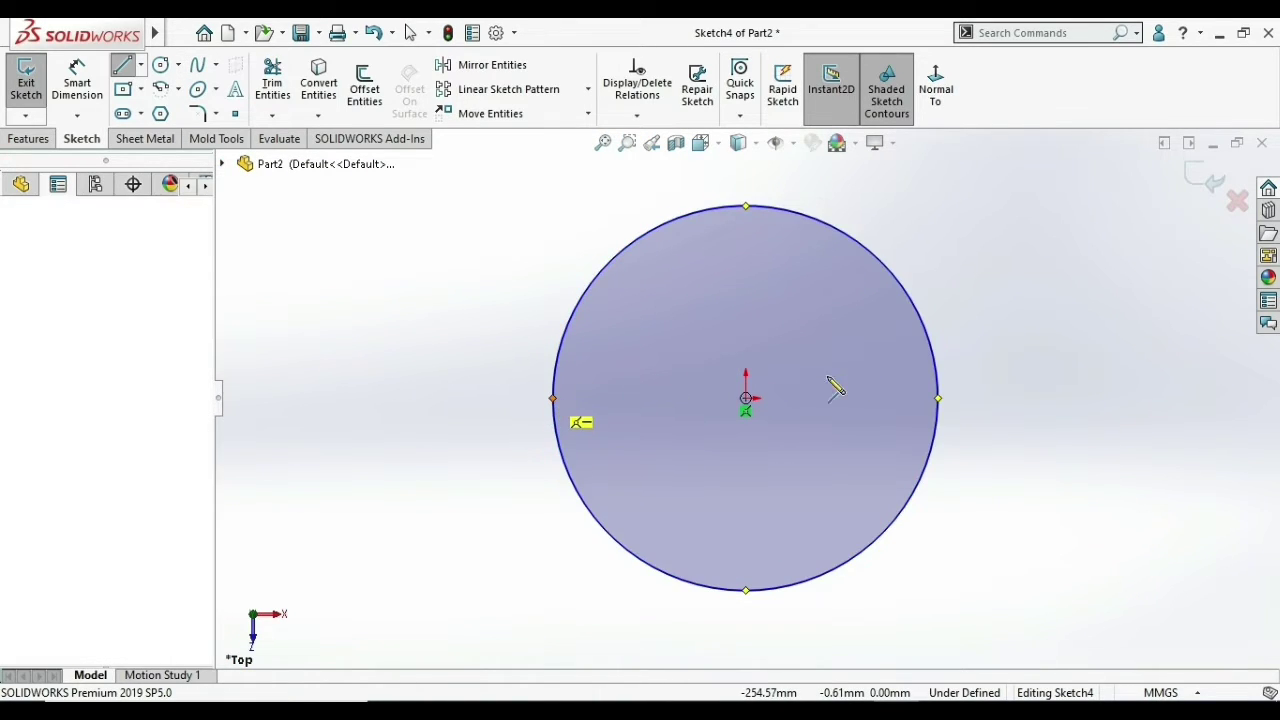
click(938, 399)
key(Return)
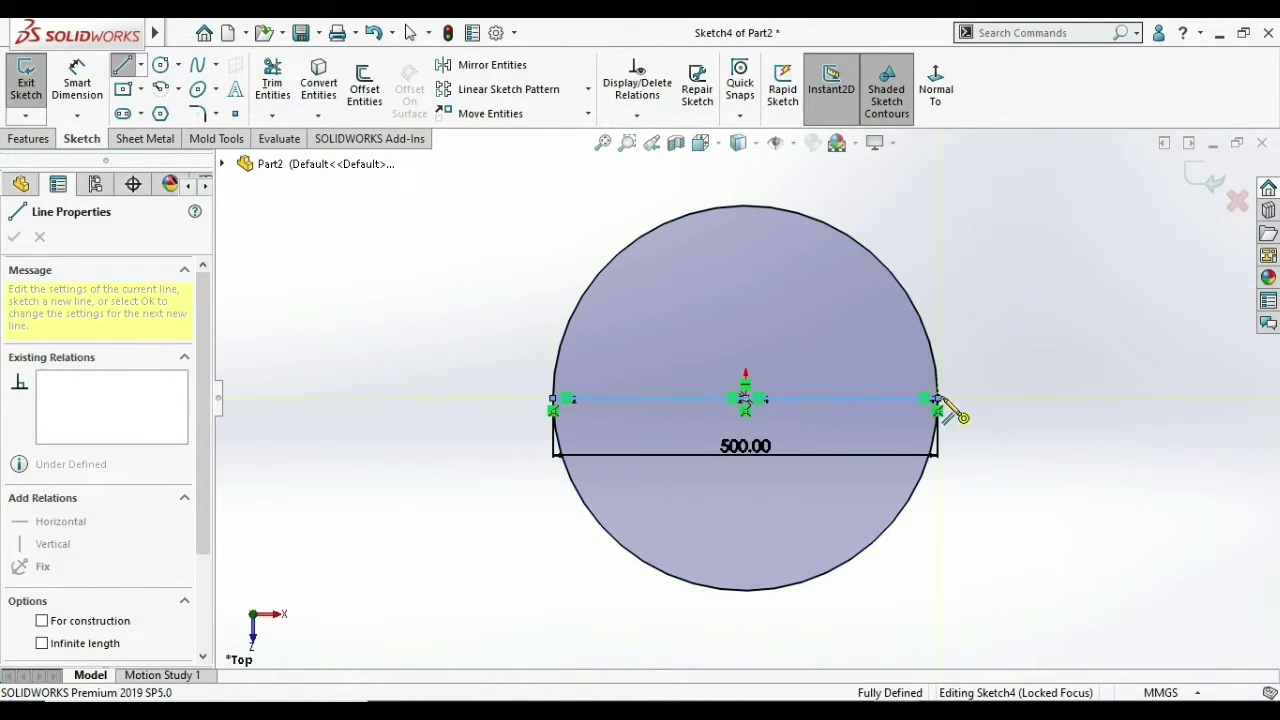
right_click(950, 400)
click(985, 407)
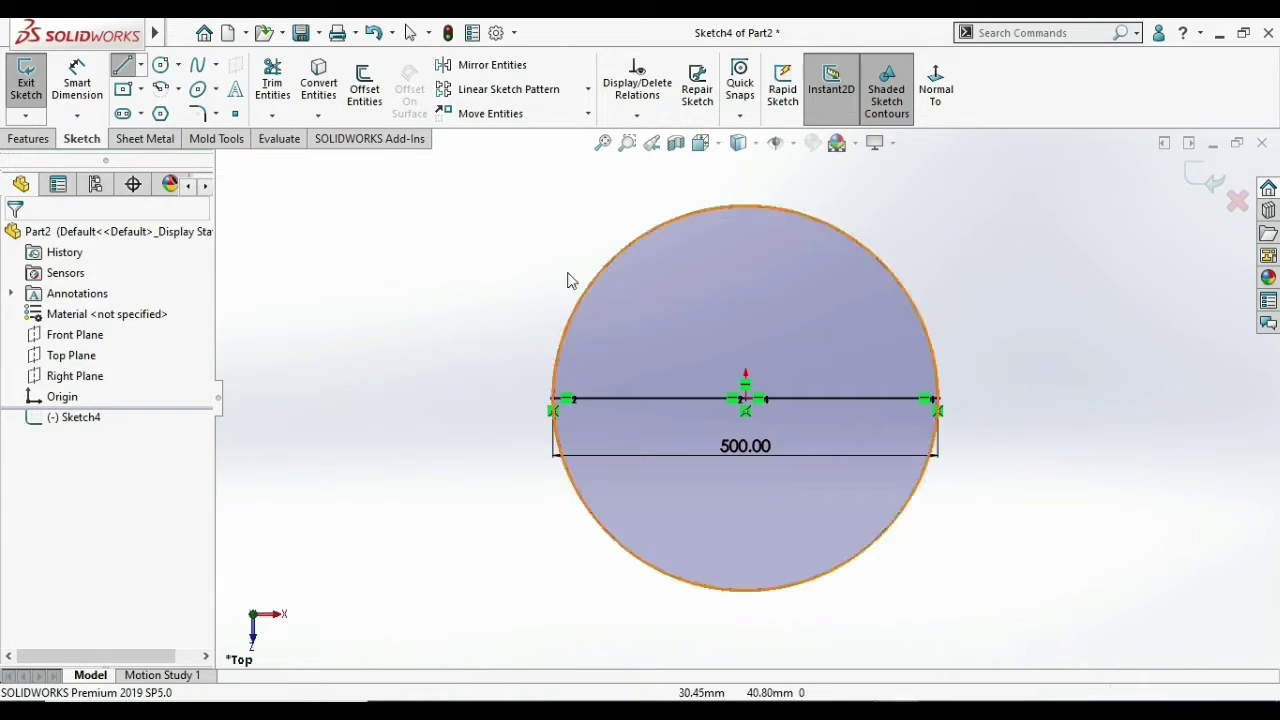
- Trim off the circle's top half and revolve the half-circle about the diameter line
click(272, 85)
drag(657, 200, 790, 235)
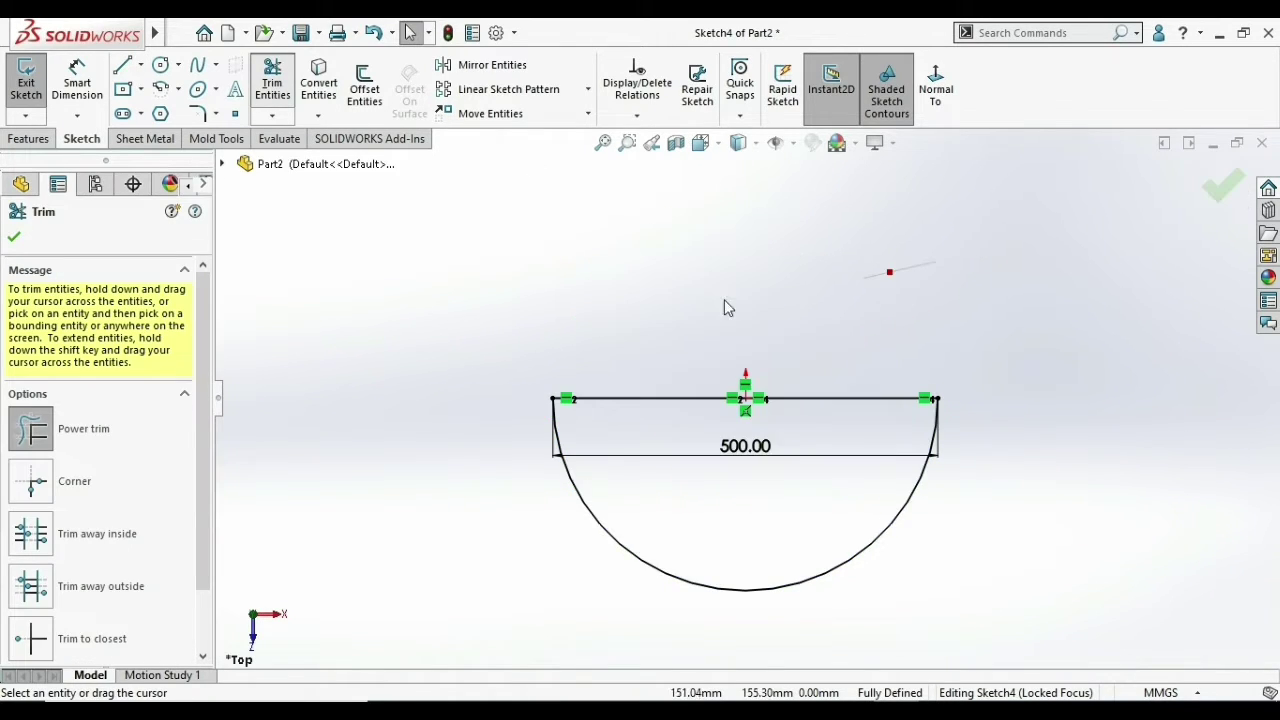
click(28, 138)
click(89, 85)
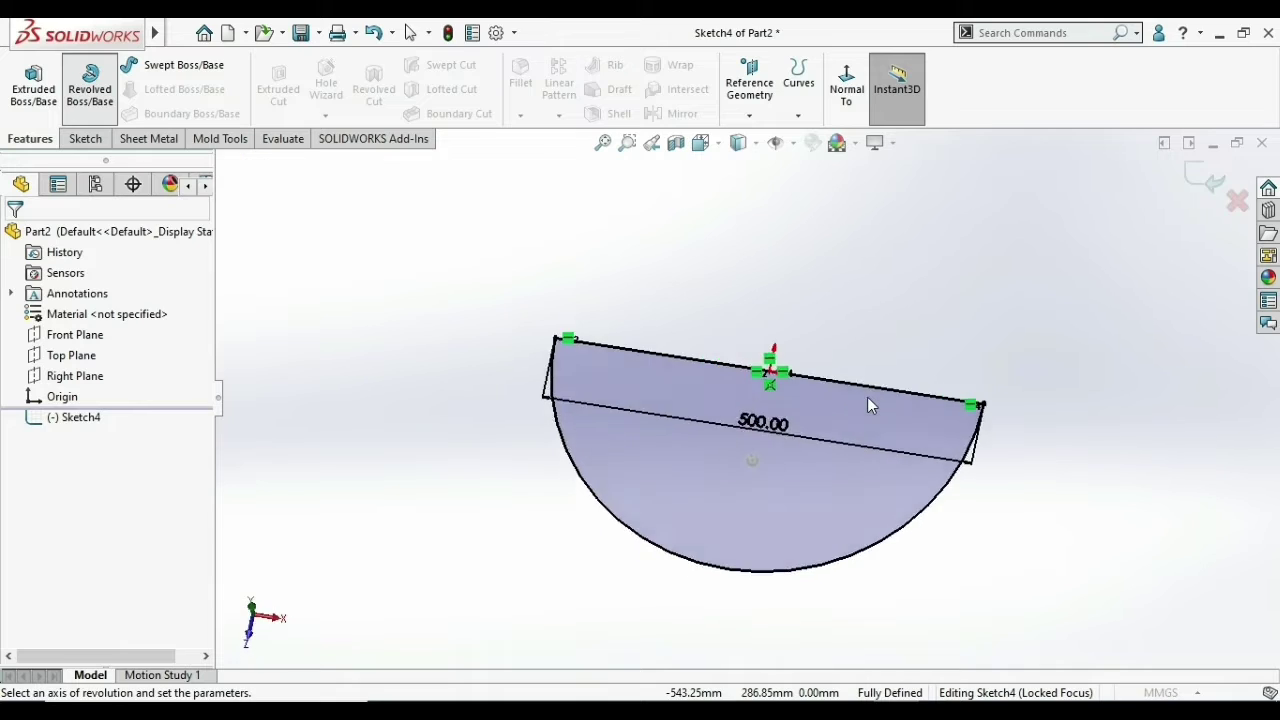
click(908, 358)
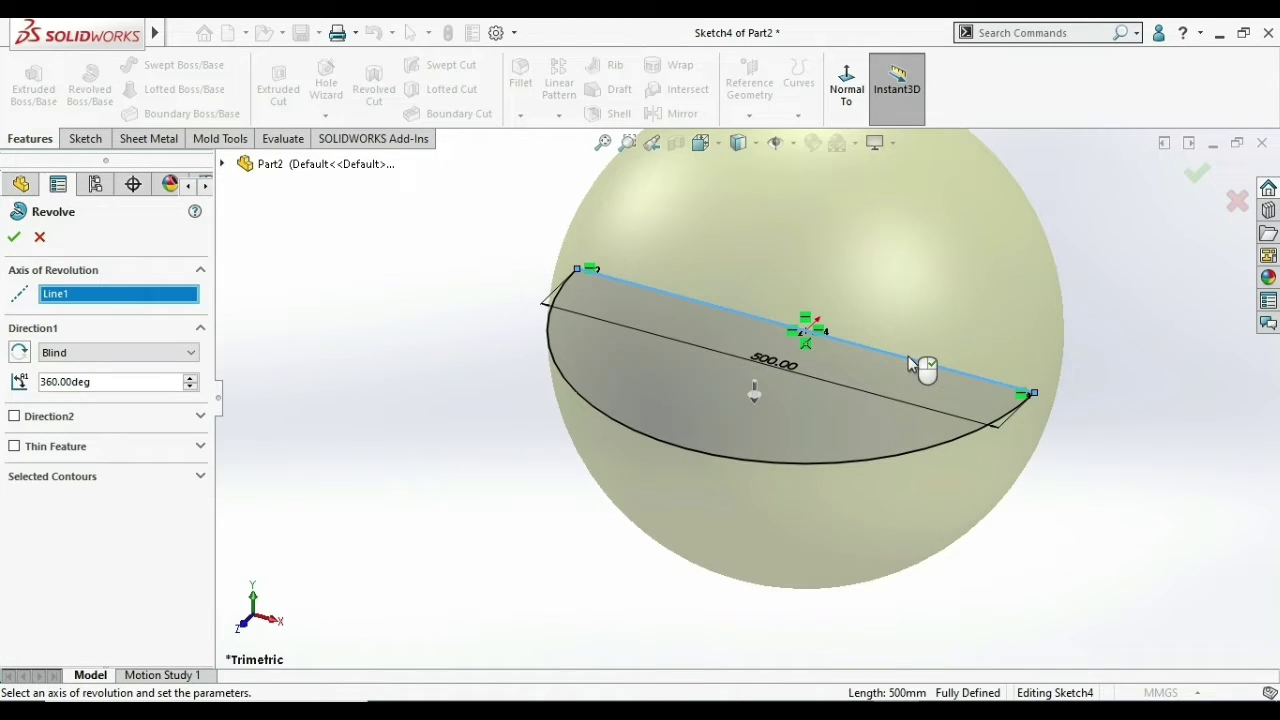
click(1198, 175)
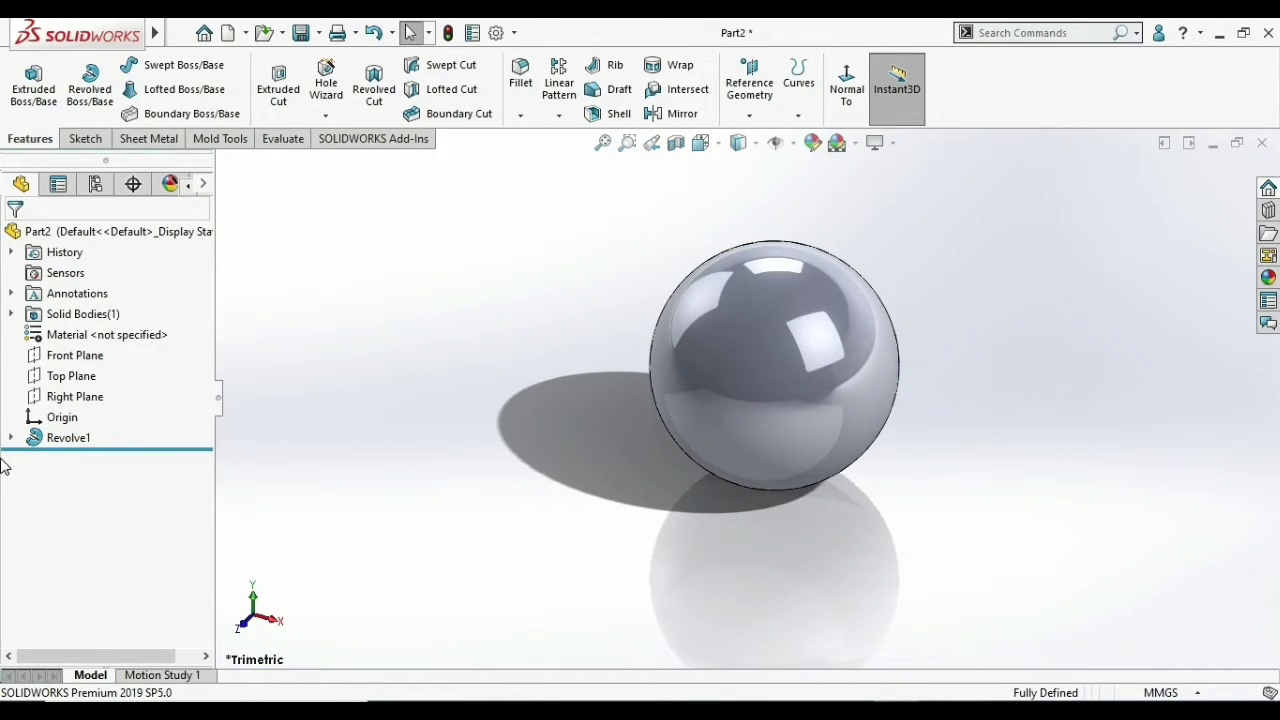
- Start a new sketch on the Front Plane, viewed head-on
click(68, 356)
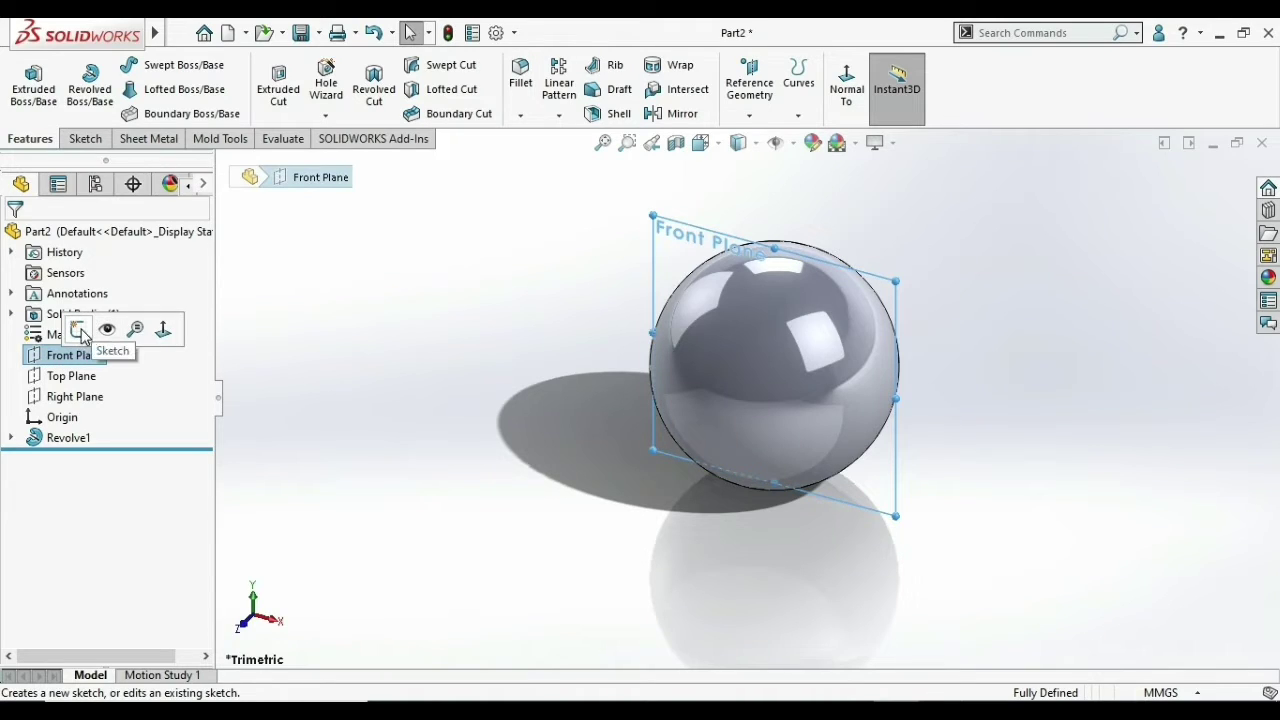
click(79, 330)
click(936, 85)
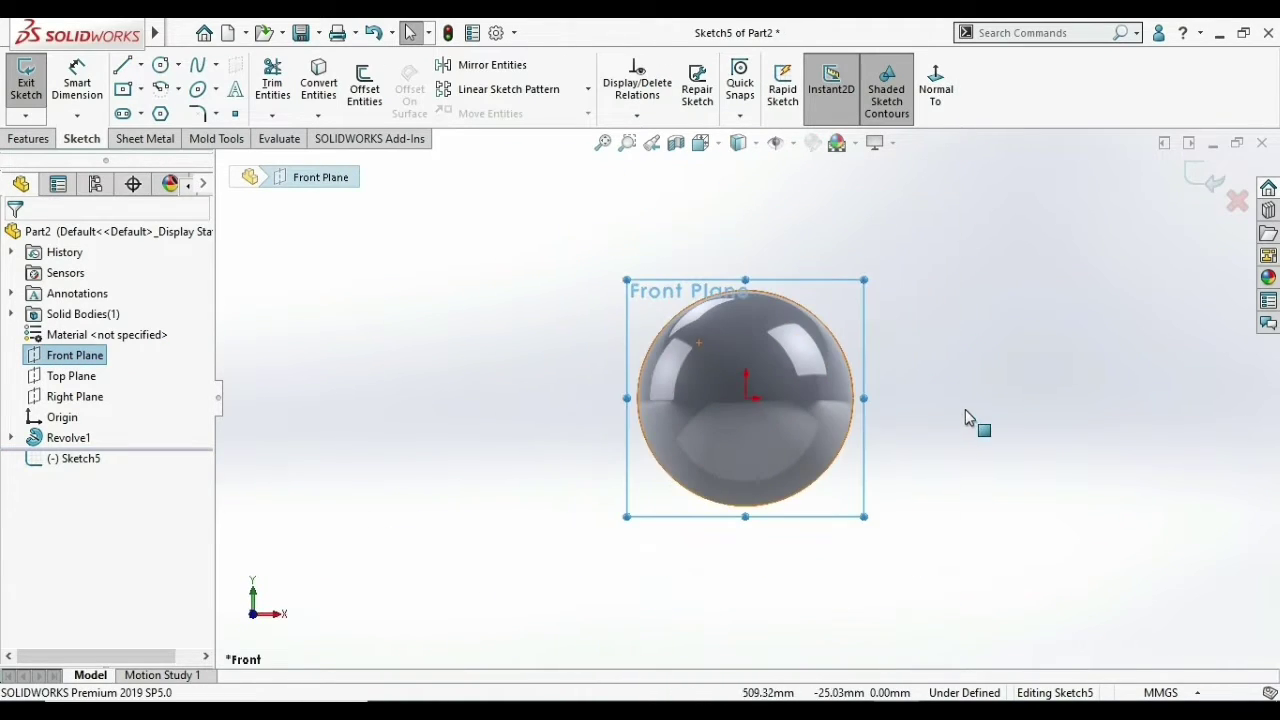
click(216, 33)
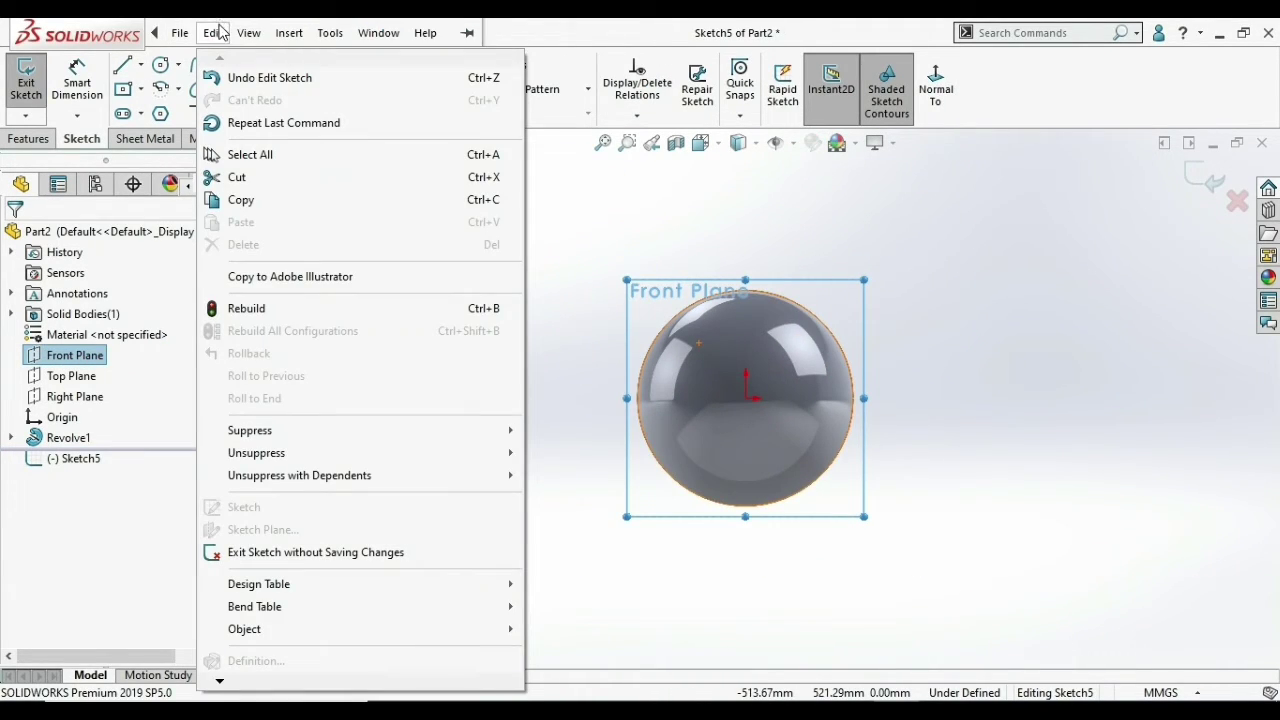
click(563, 200)
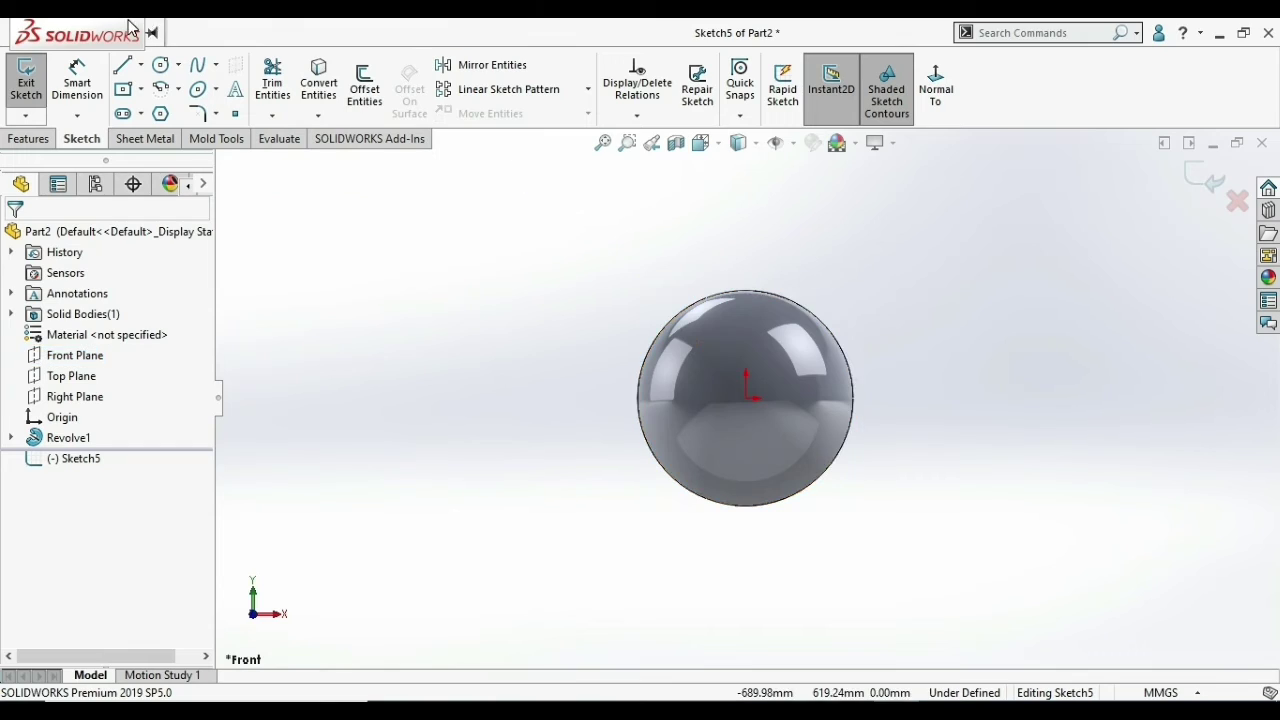
- Add BEACON sketch text with height 10, positioned across the sphere's centre
click(236, 92)
text(BEACON)
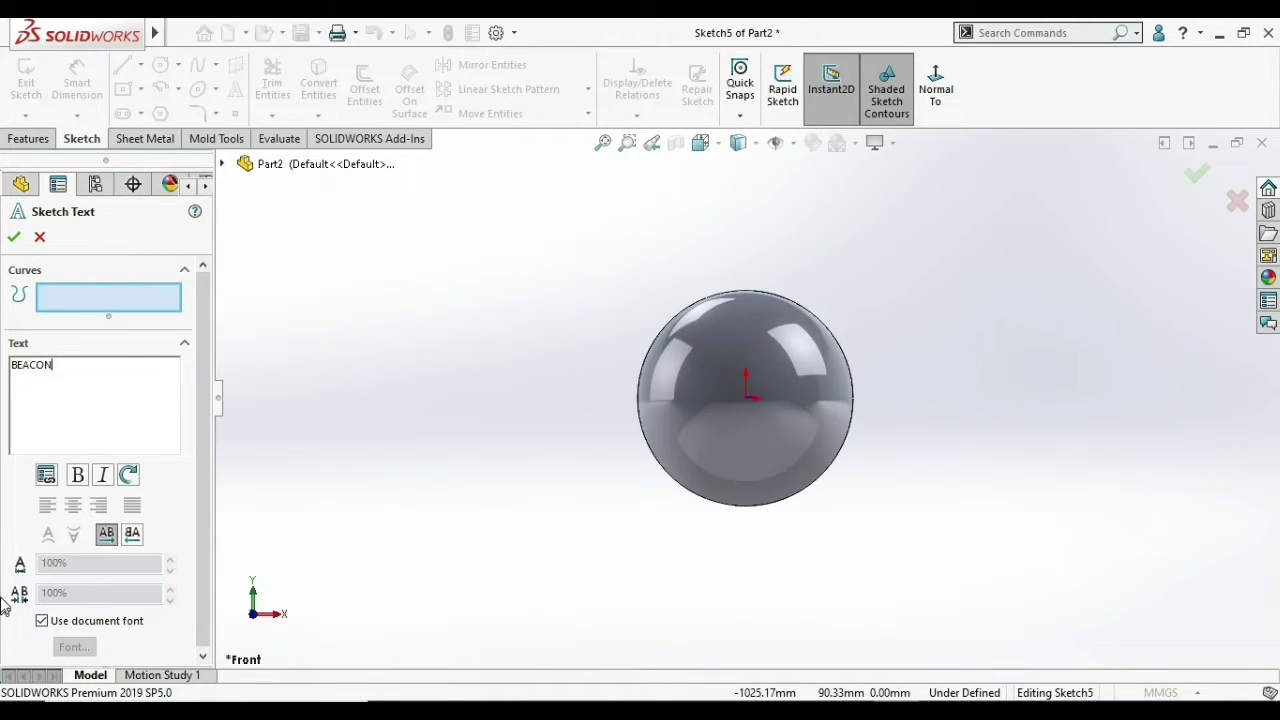
click(43, 621)
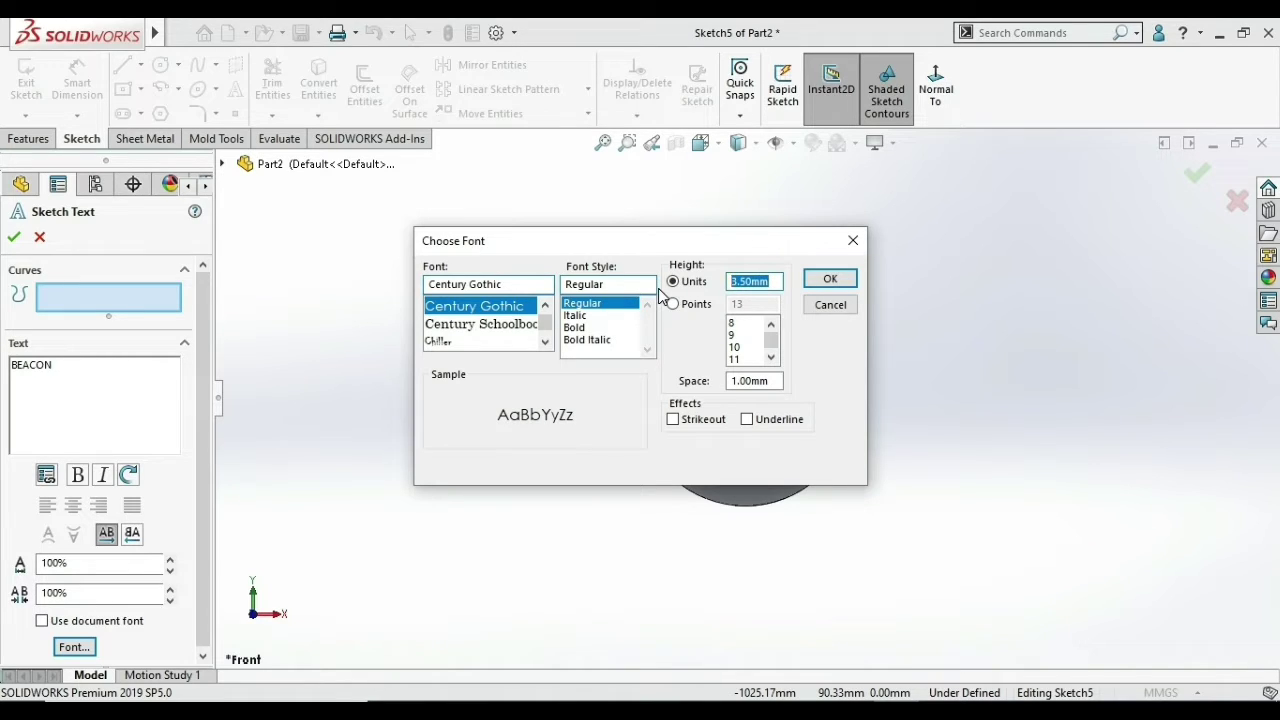
text(100)
key(Return)
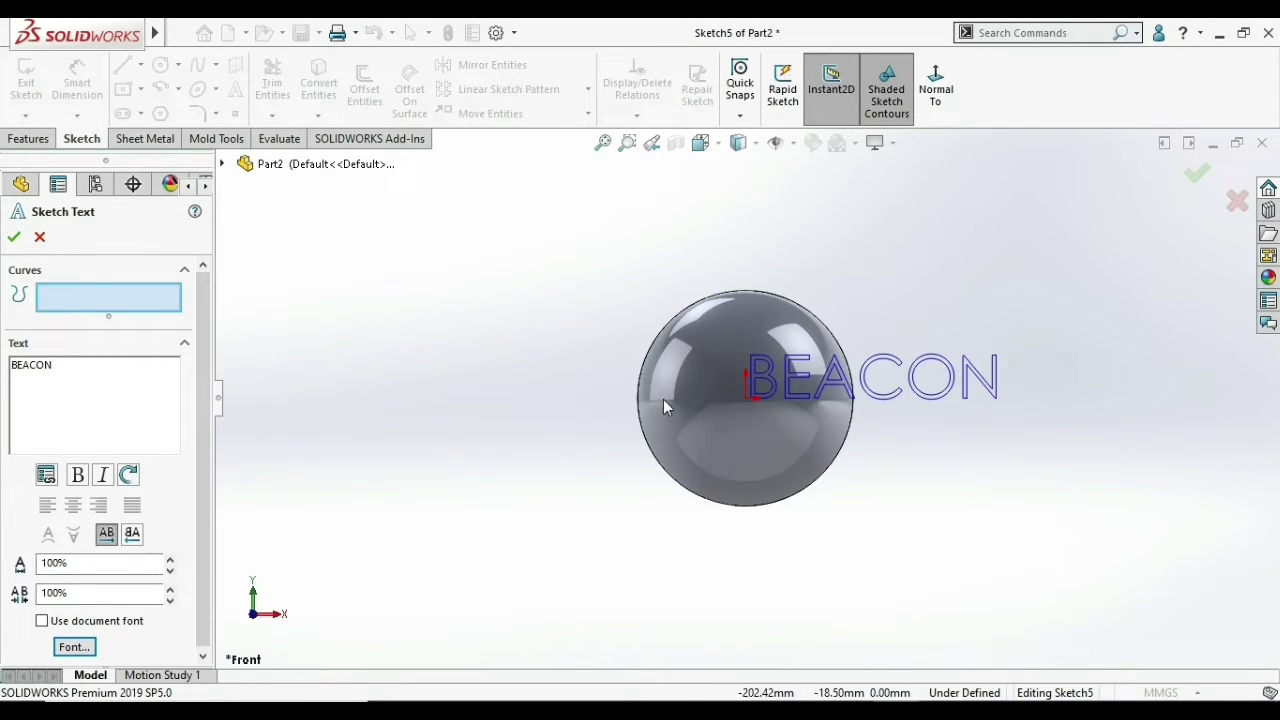
click(661, 404)
click(645, 410)
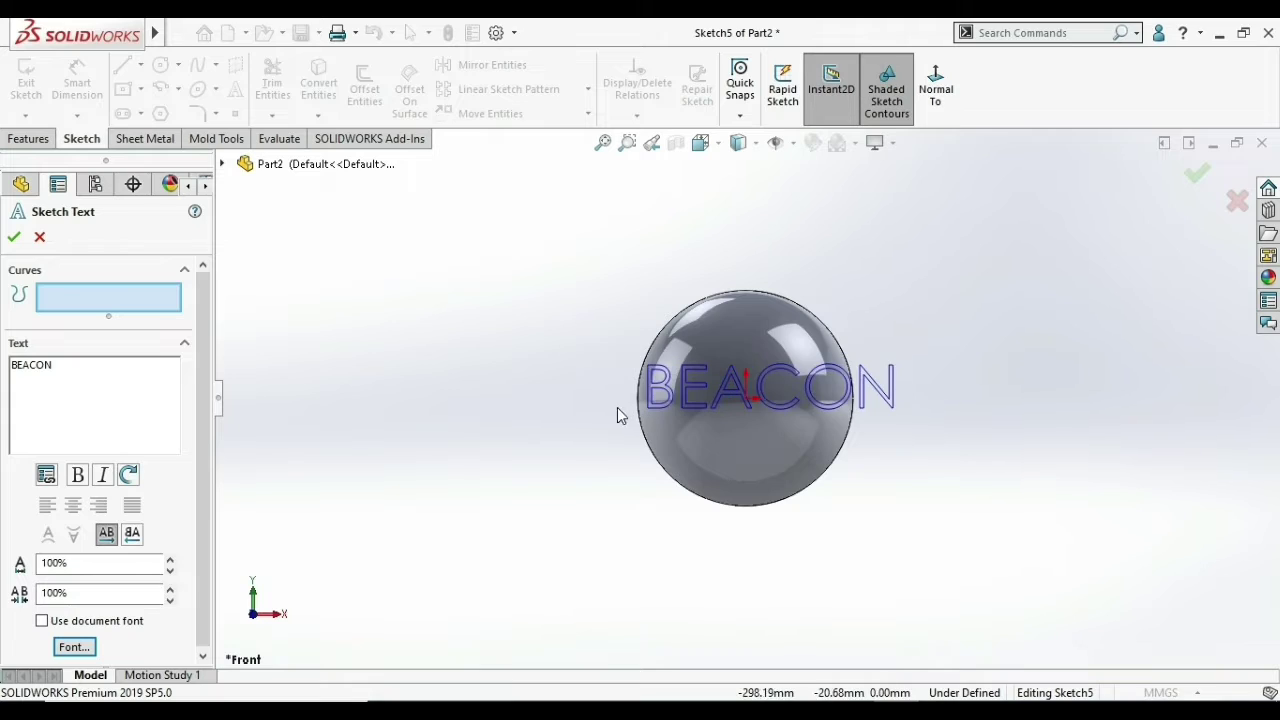
click(615, 412)
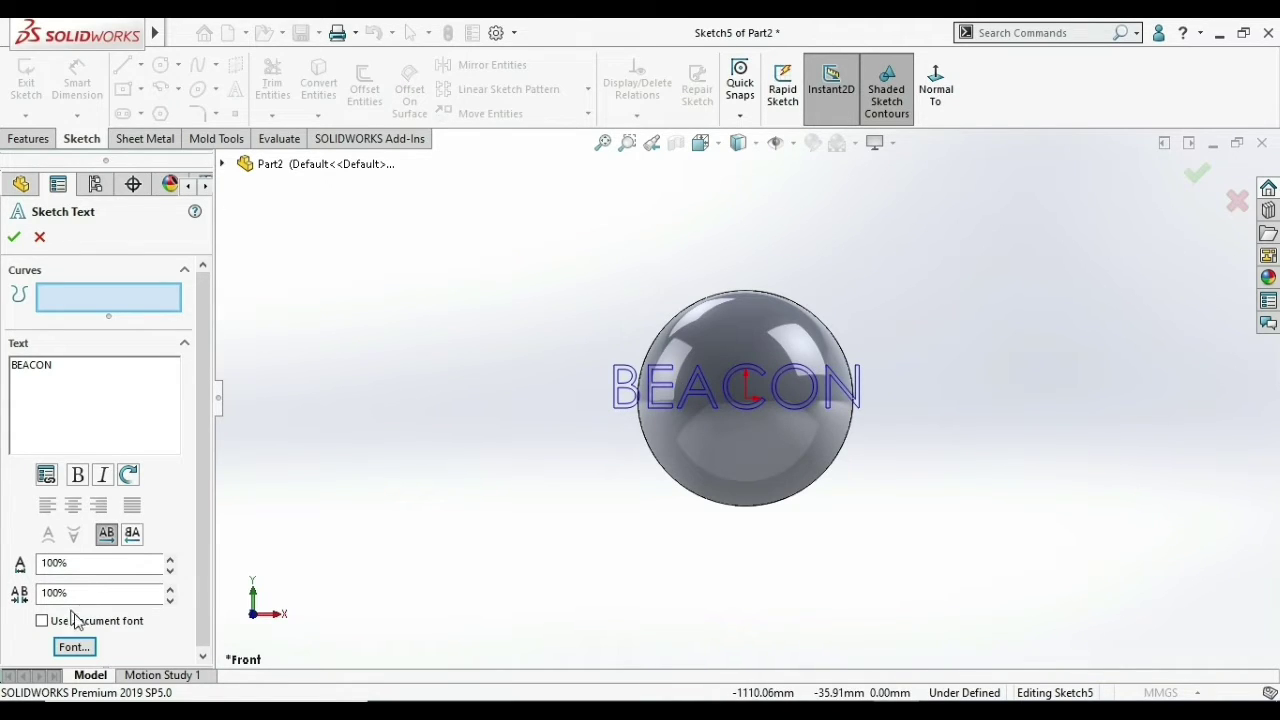
key(Return)
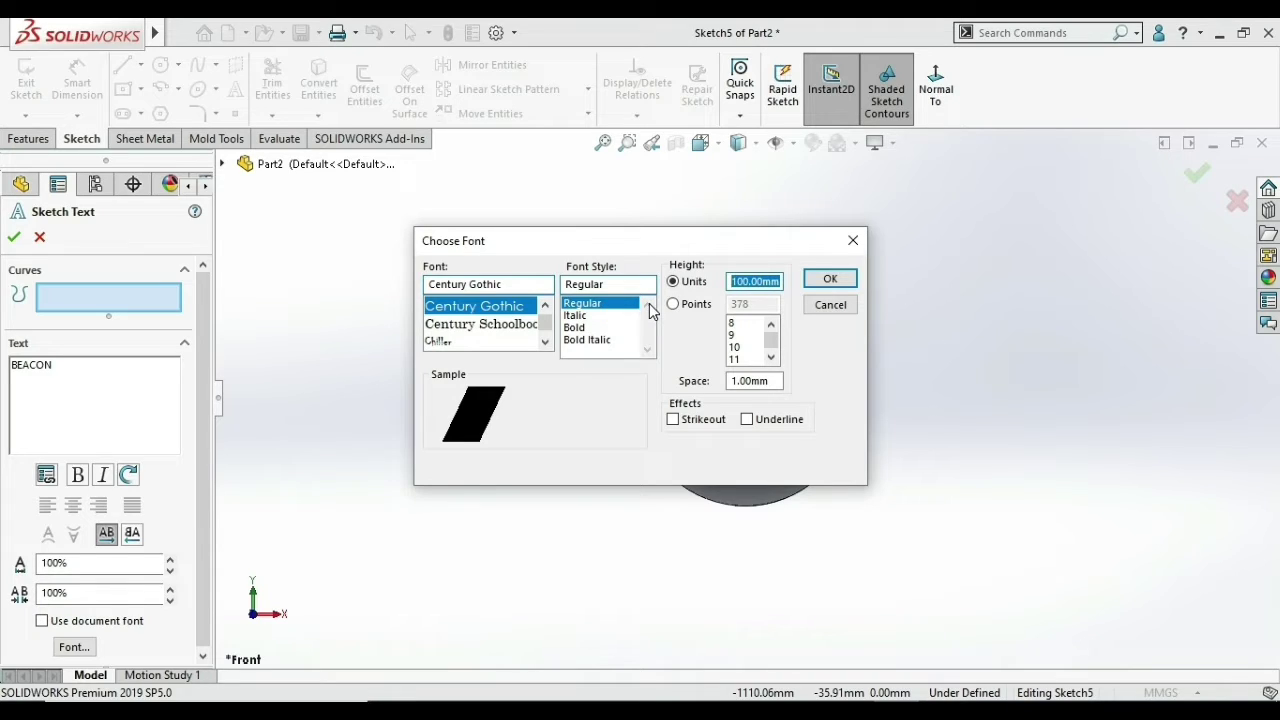
key(Return)
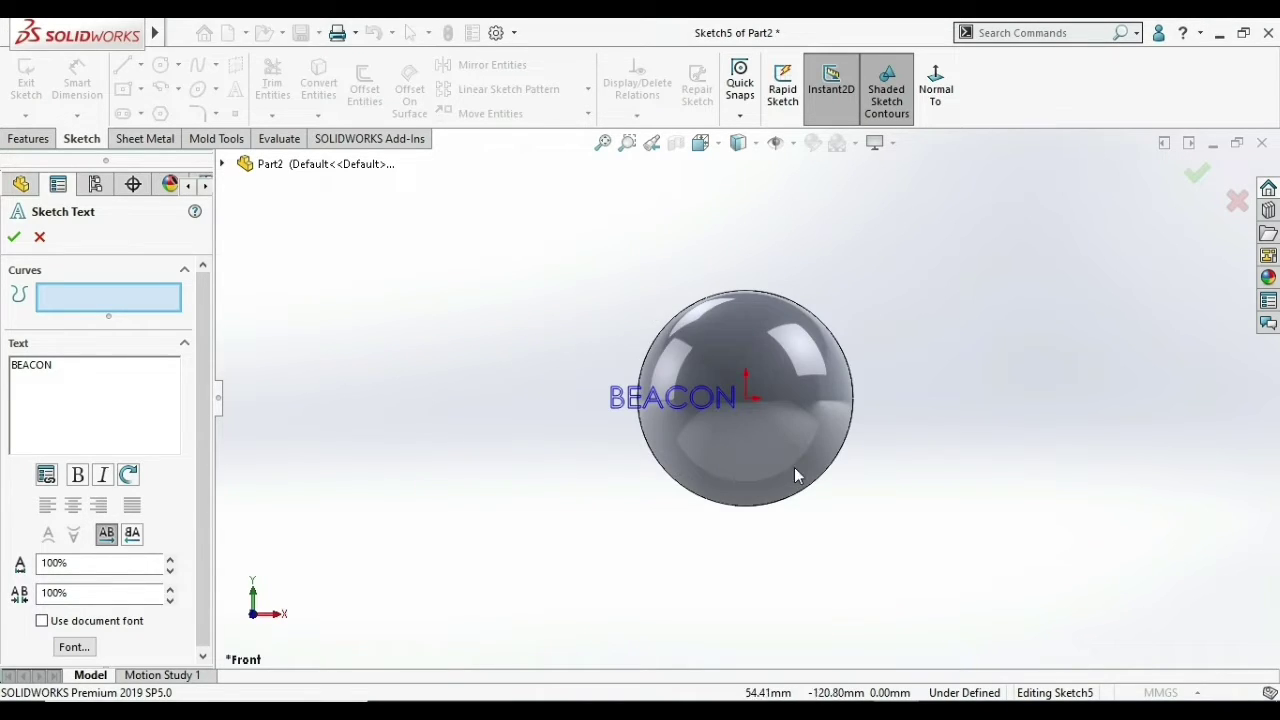
click(707, 416)
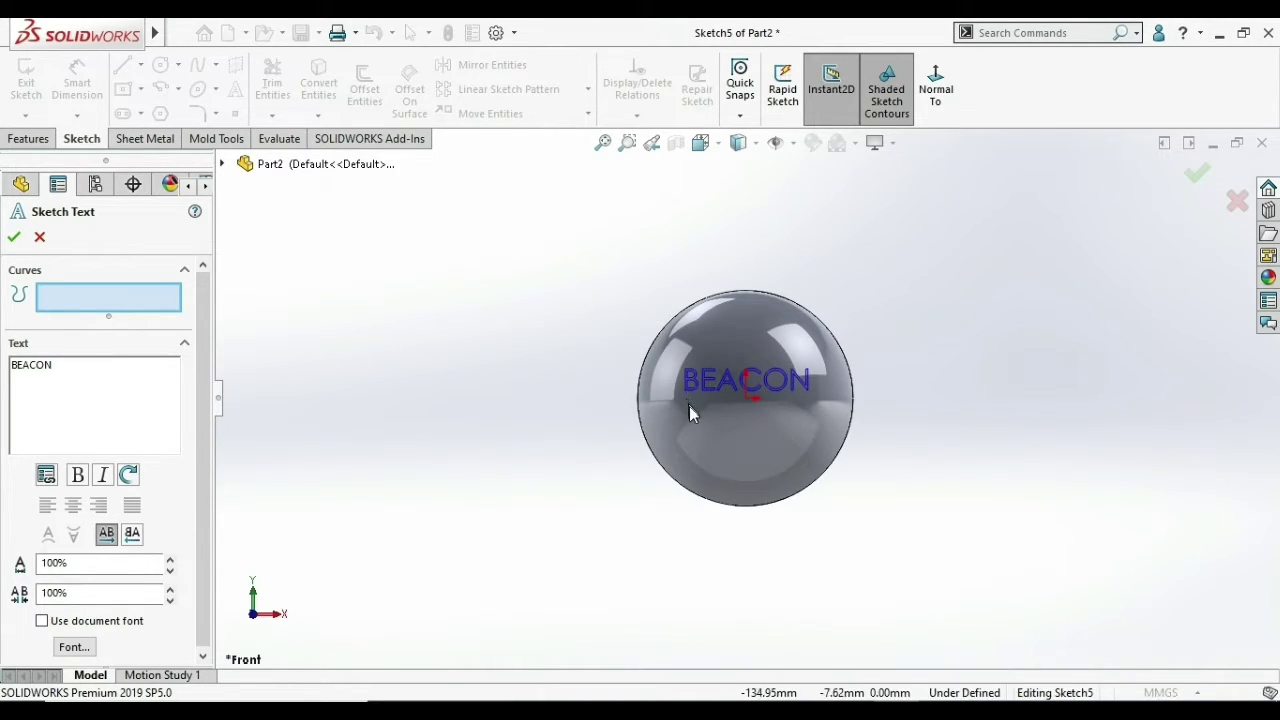
click(689, 405)
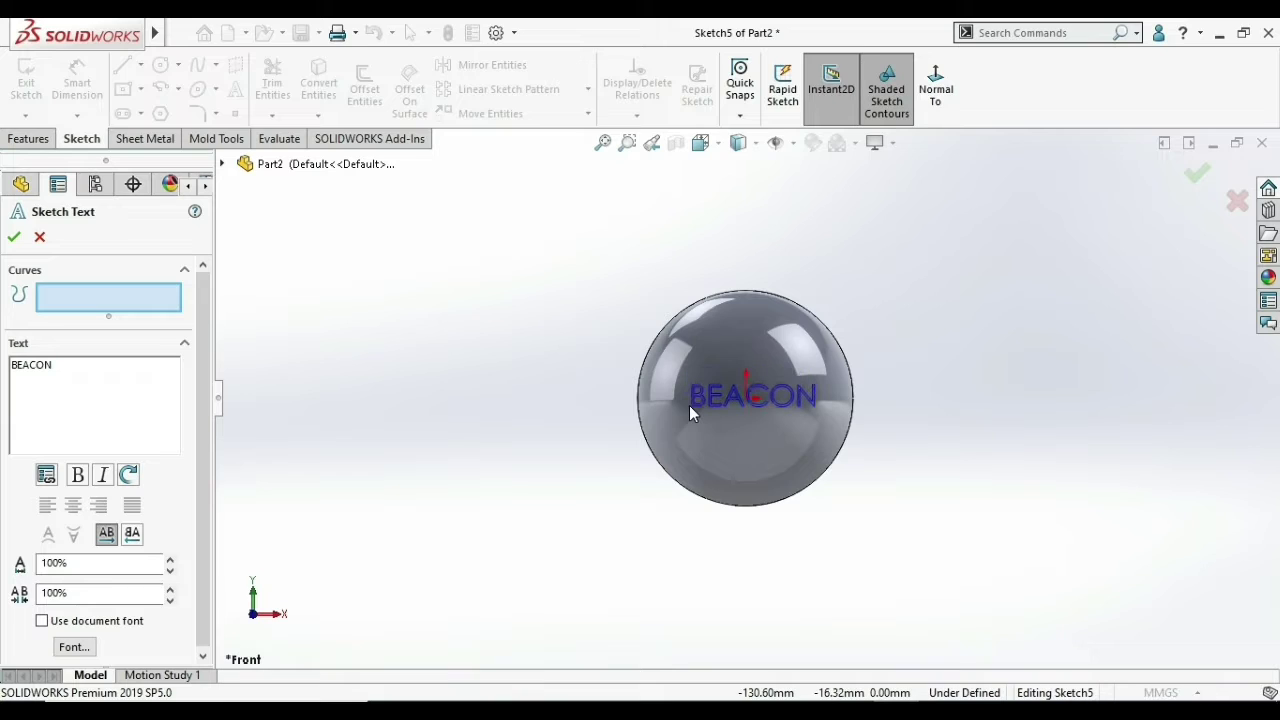
click(14, 237)
- Orbit the view and select the BEACON sketch for the next feature
mouse_move(760, 420)
middle_down()
mouse_move(834, 508)
mouse_move(775, 553)
mouse_move(763, 368)
middle_up()
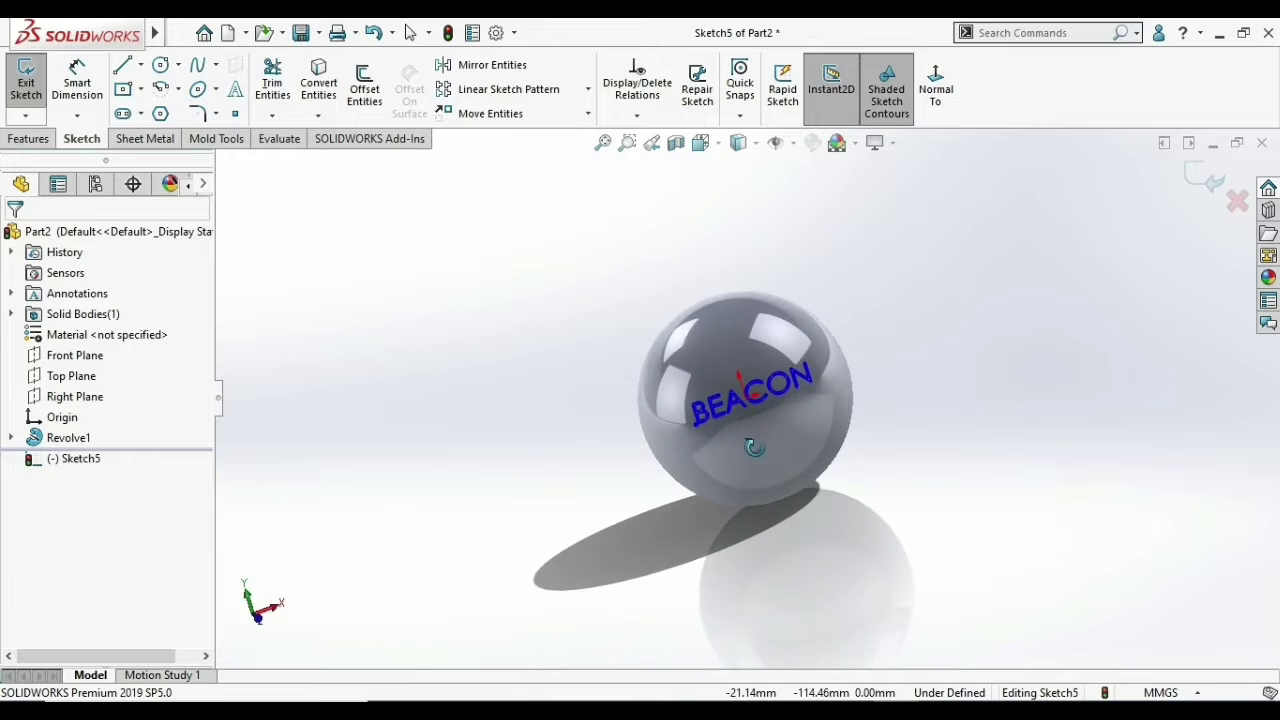
scroll(762, 364, down, 3)
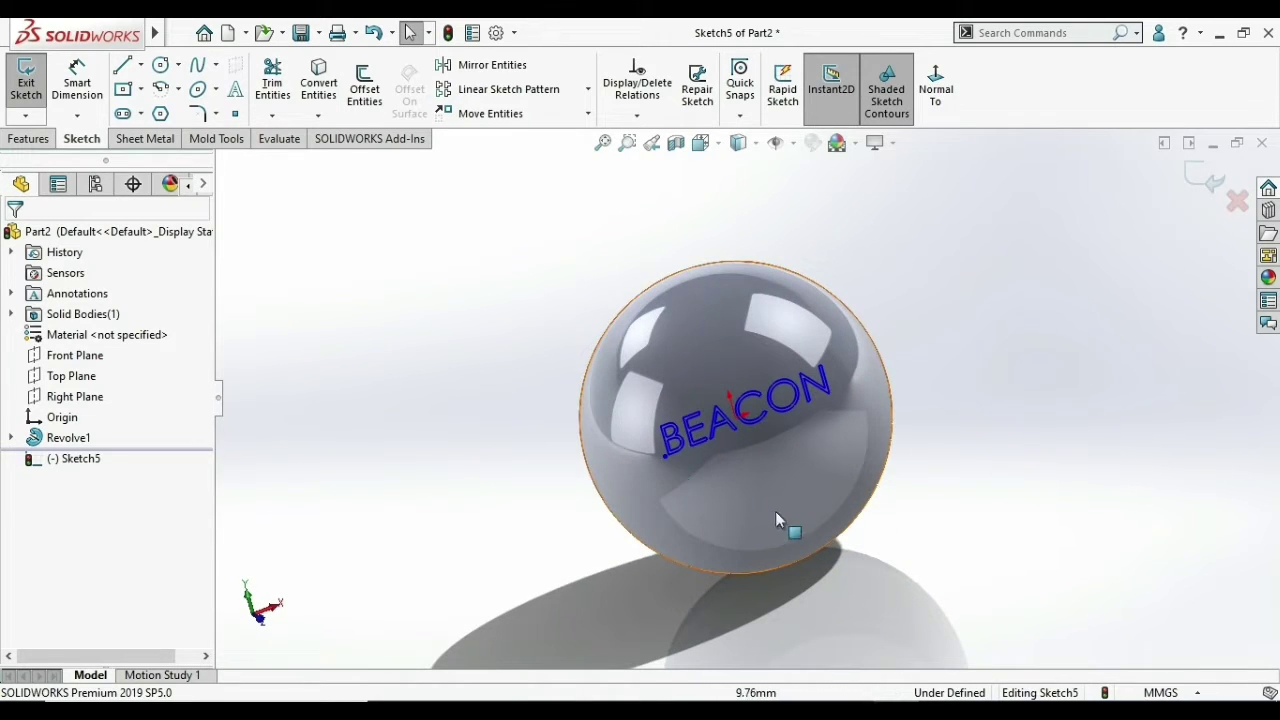
click(718, 420)
click(30, 139)
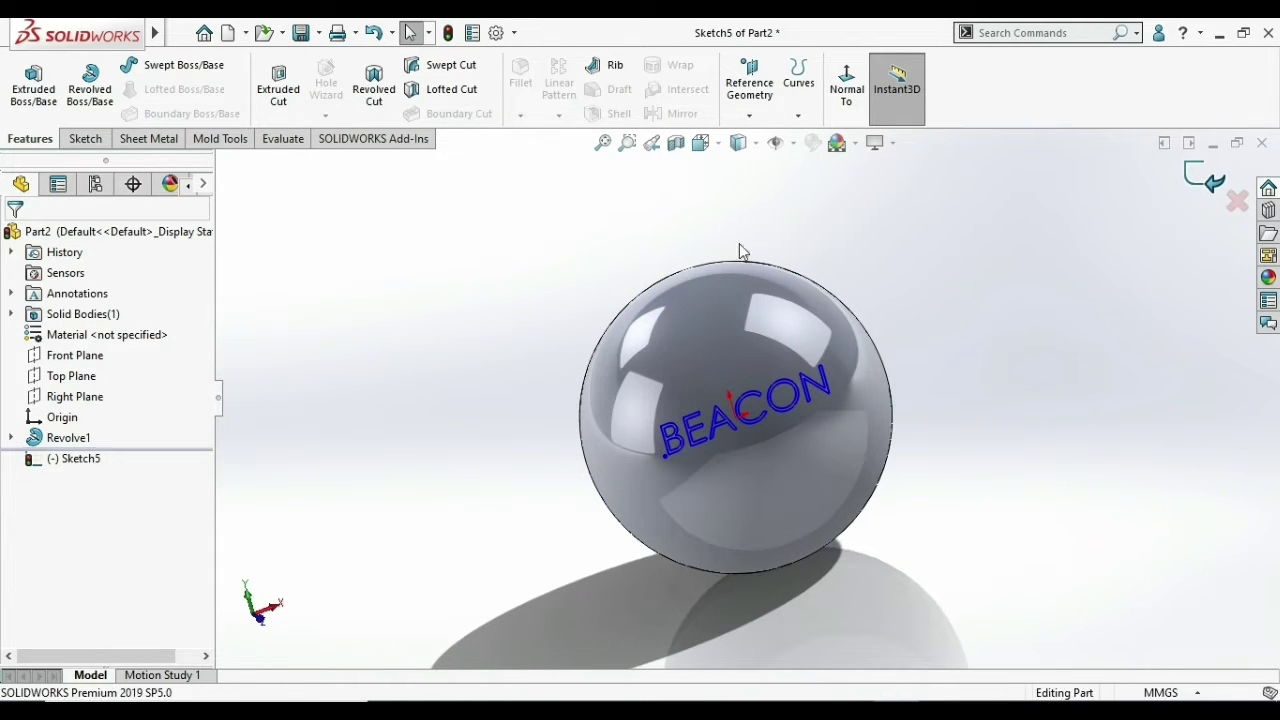
- Wrap BEACON onto the sphere face using the spline-surface method, embossed 10 mm
click(665, 66)
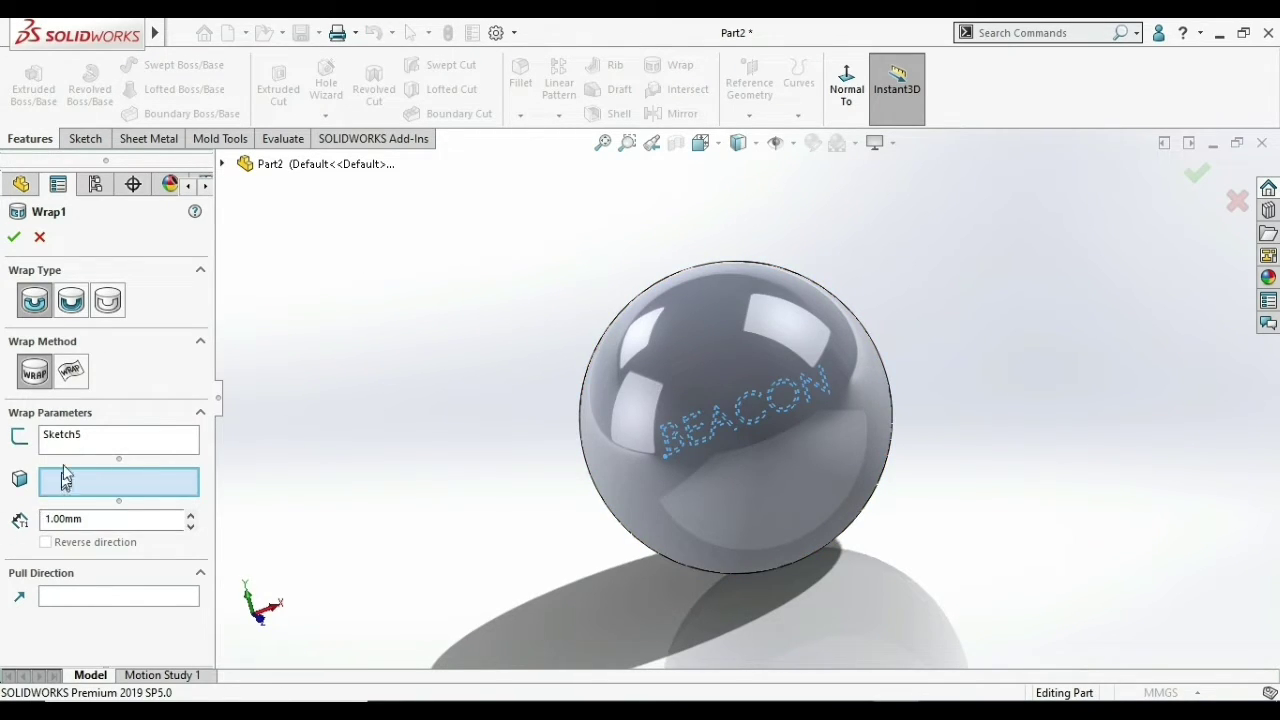
click(71, 383)
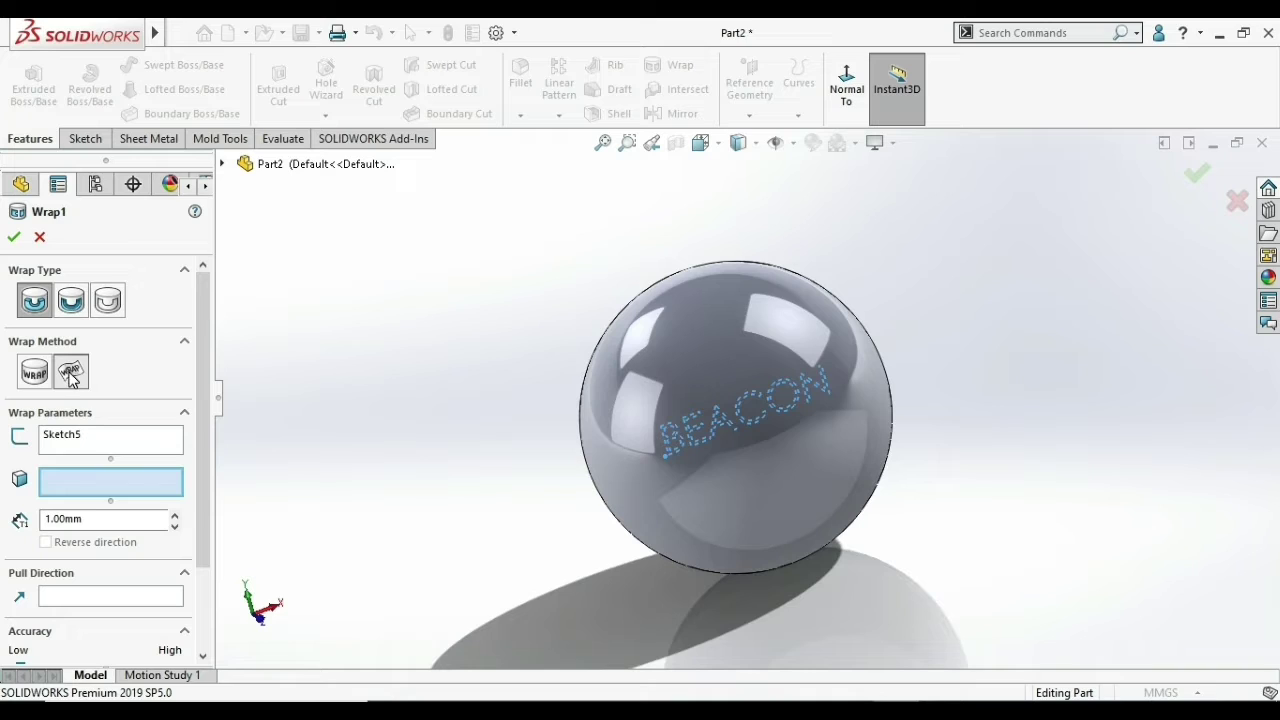
click(776, 437)
scroll(800, 460, down, 3)
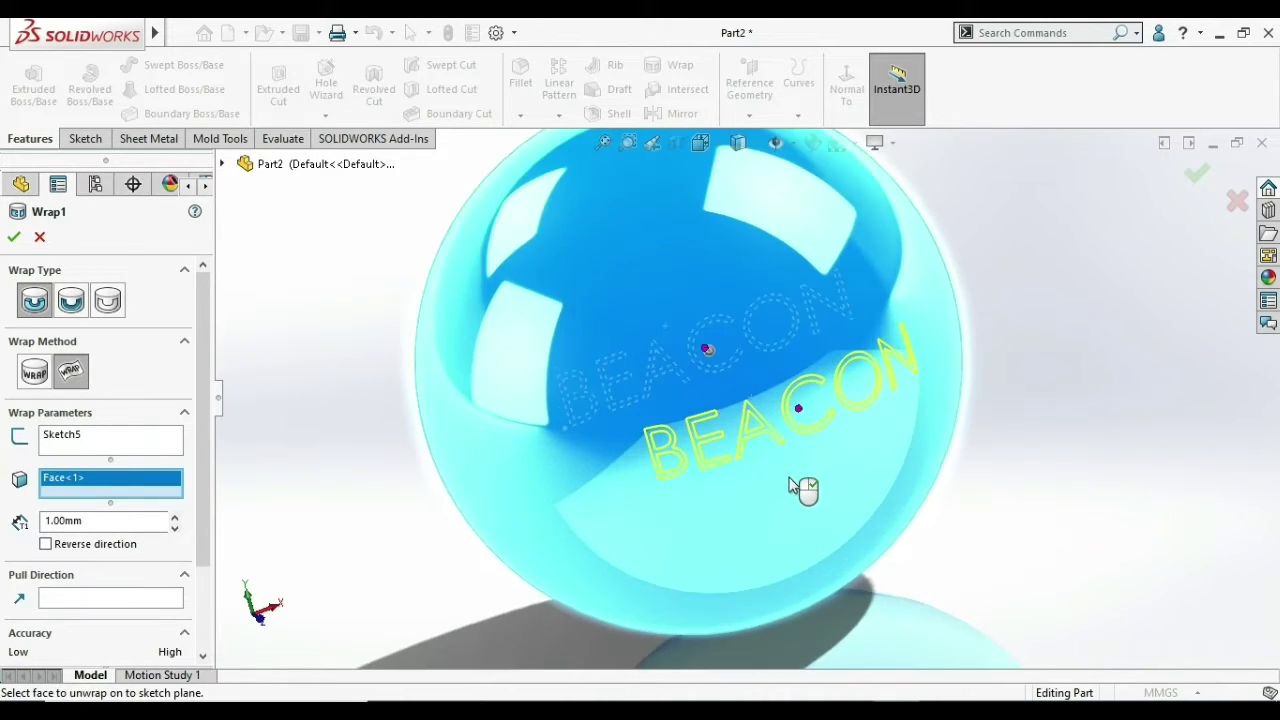
scroll(740, 460, down, 3)
mouse_move(683, 443)
middle_down()
mouse_move(789, 470)
mouse_move(770, 478)
middle_up()
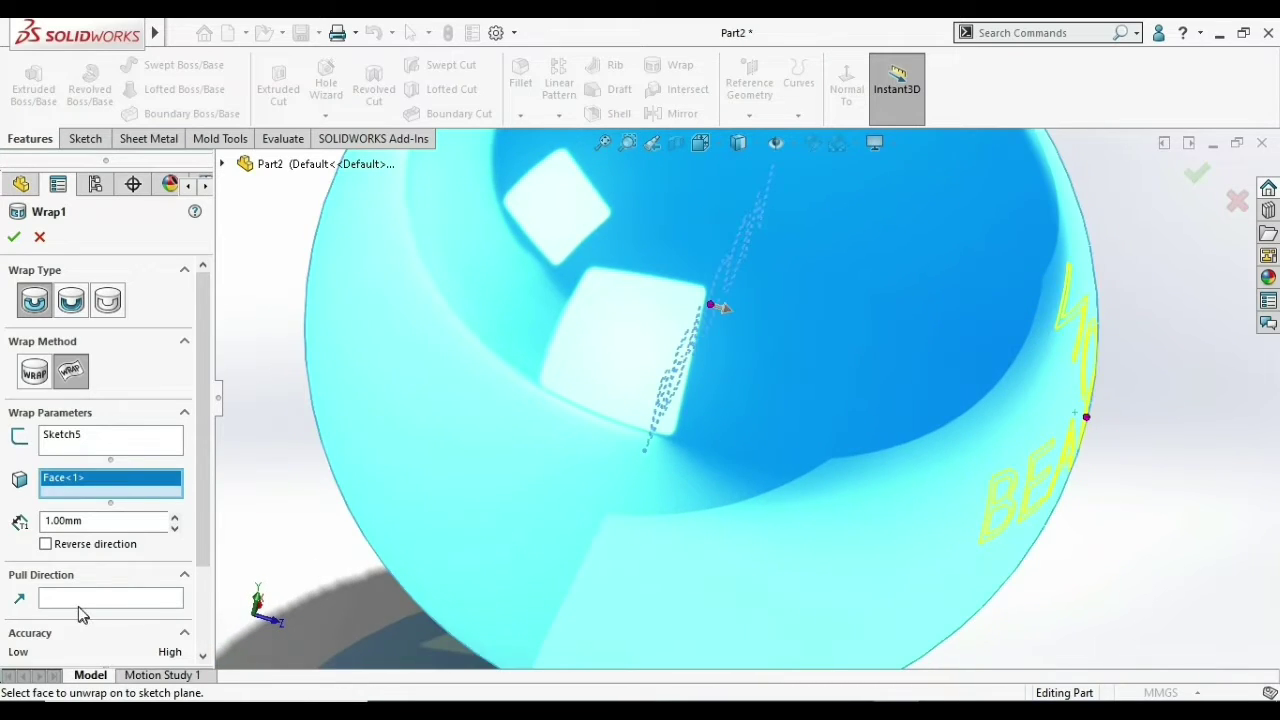
drag(129, 514, 9, 537)
text(10)
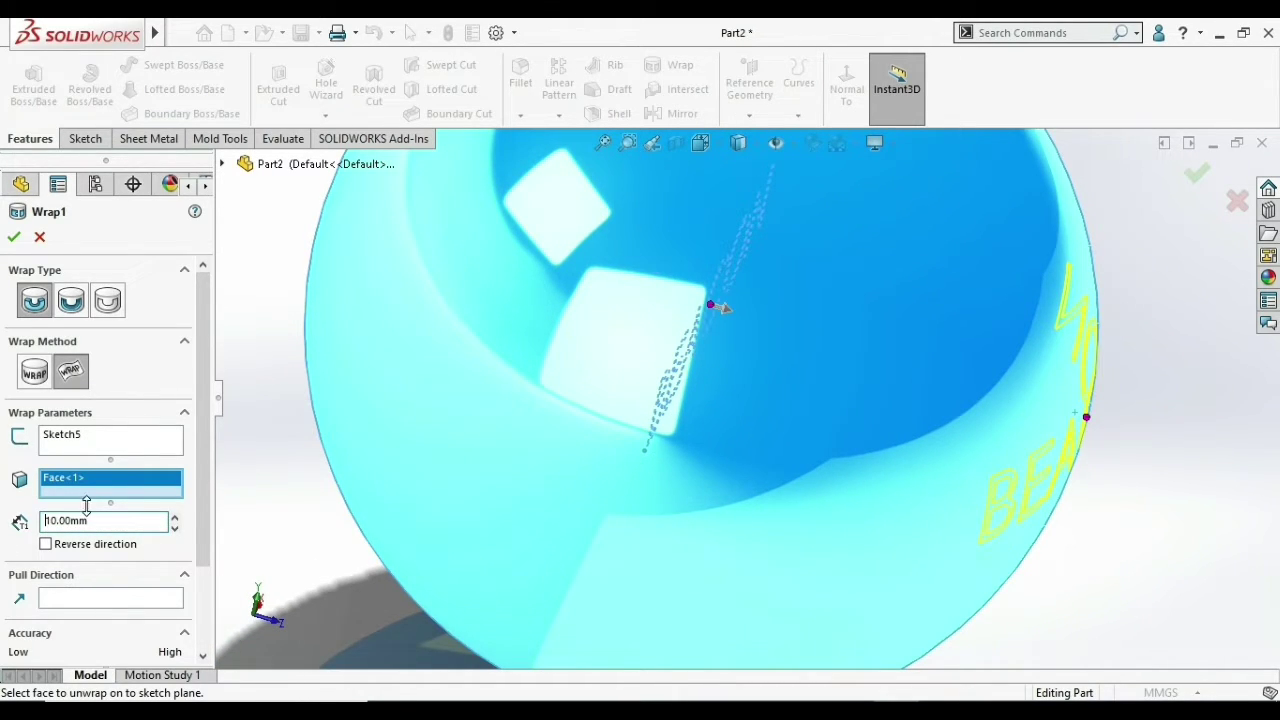
click(33, 299)
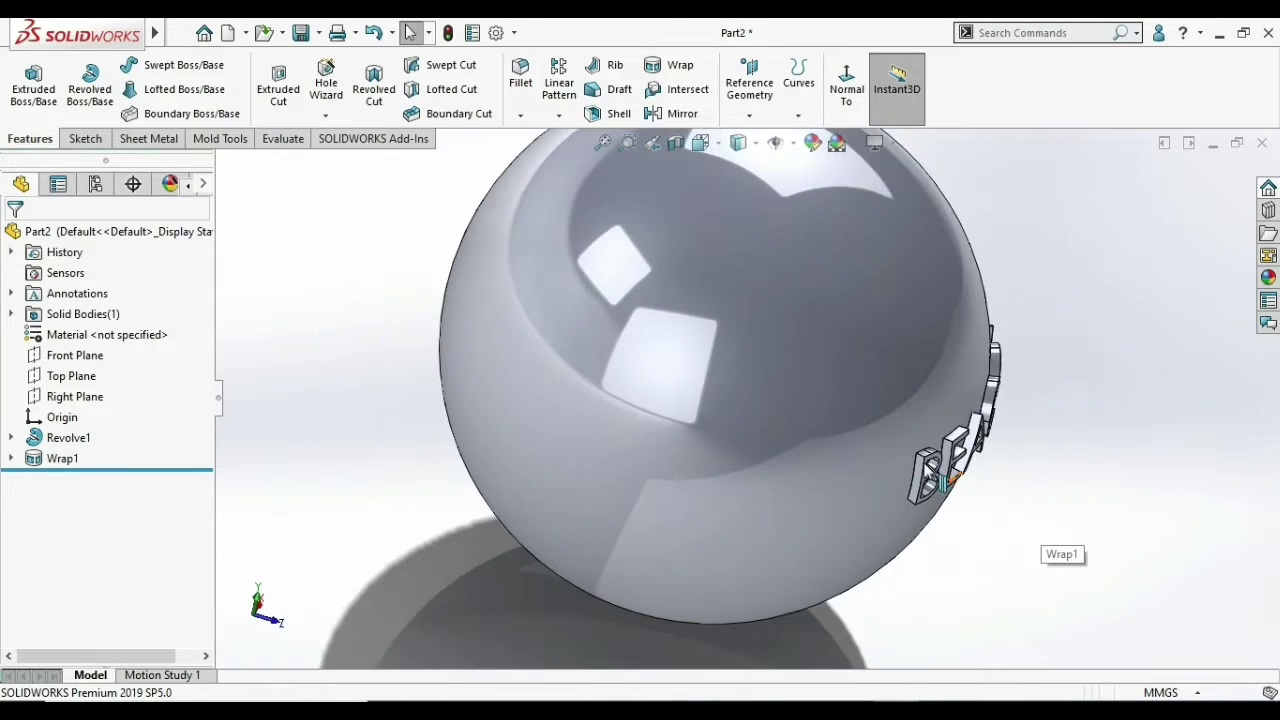
middle_drag(834, 448, 130, 405)
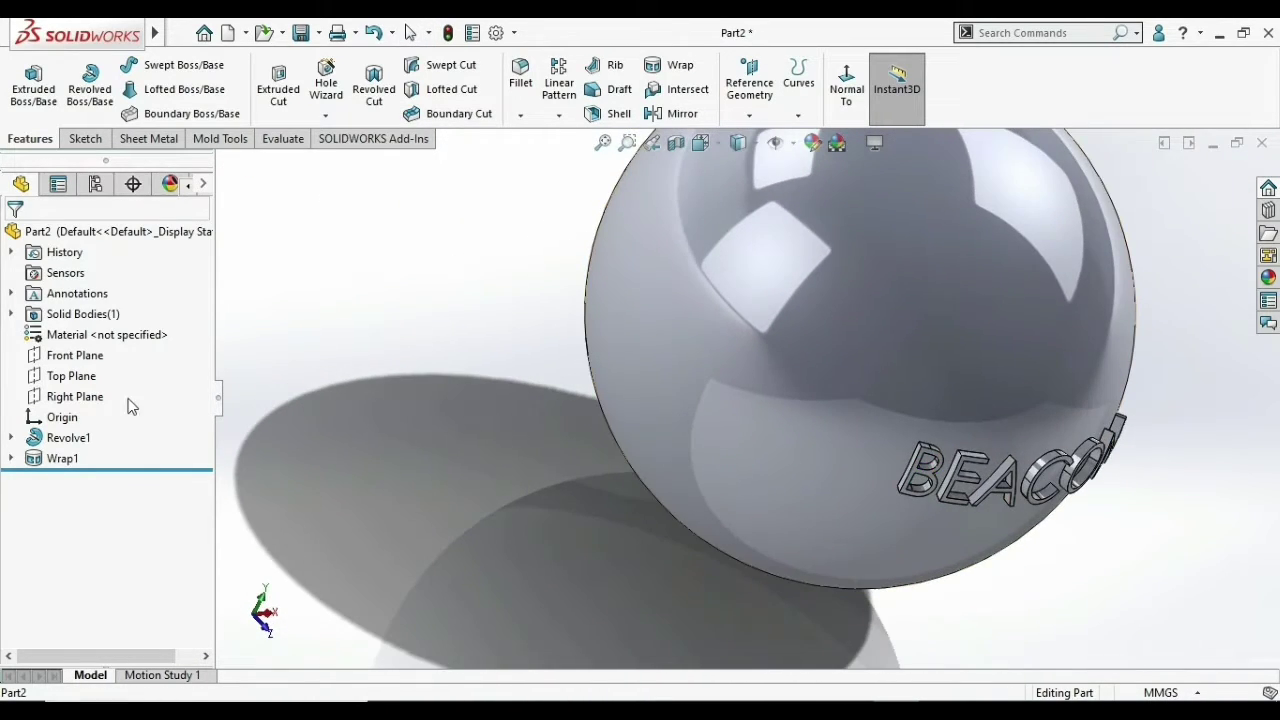
right_click(62, 458)
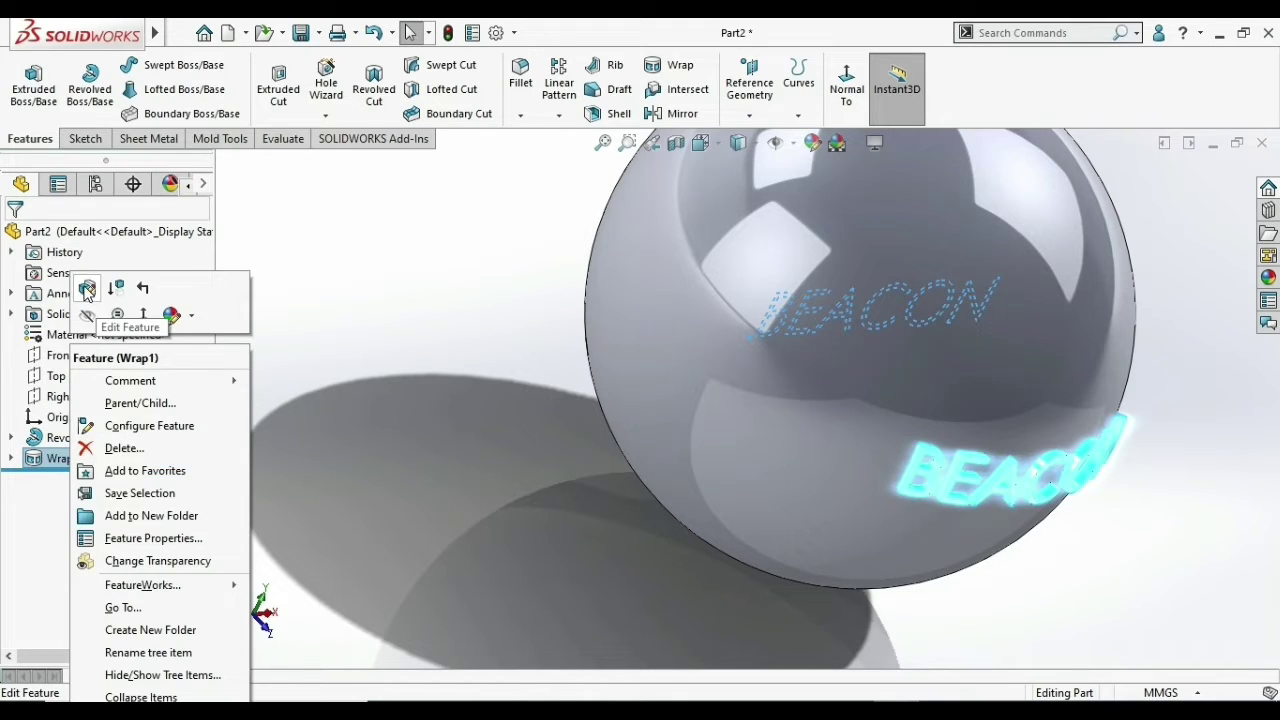
- Edit Wrap1 to Deboss the BEACON letters into the sphere and inspect the result
click(87, 289)
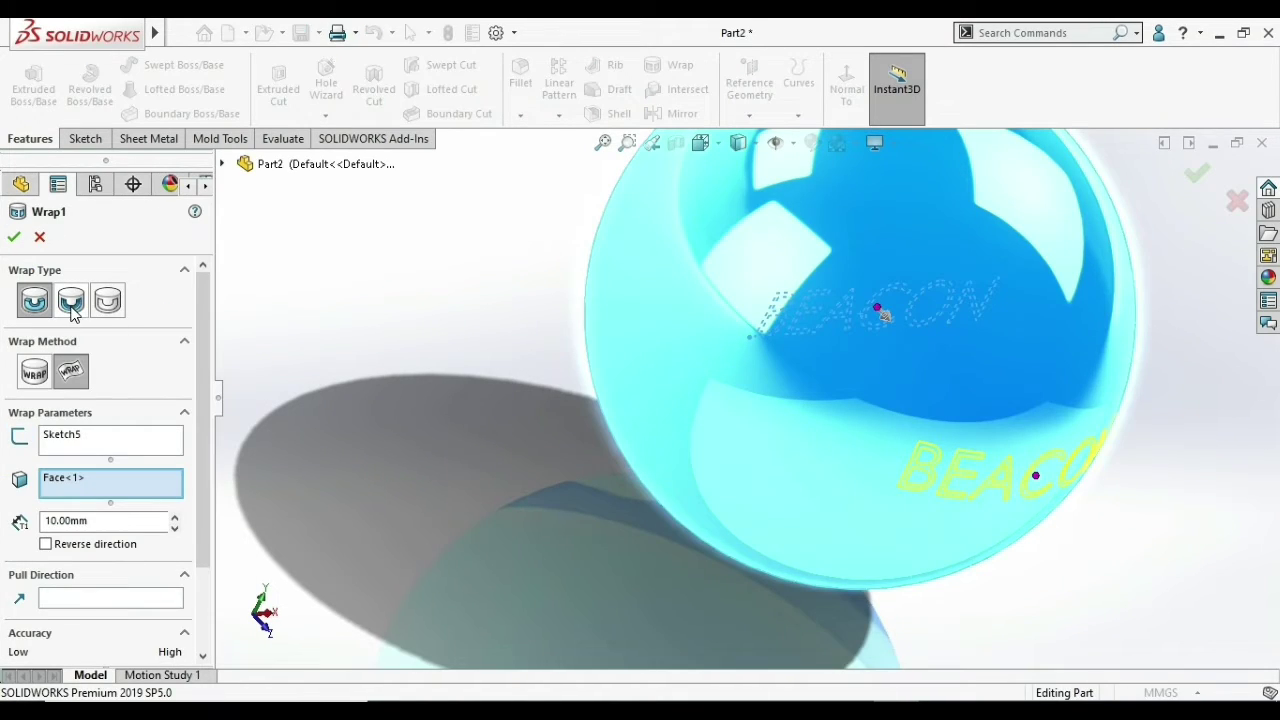
click(72, 309)
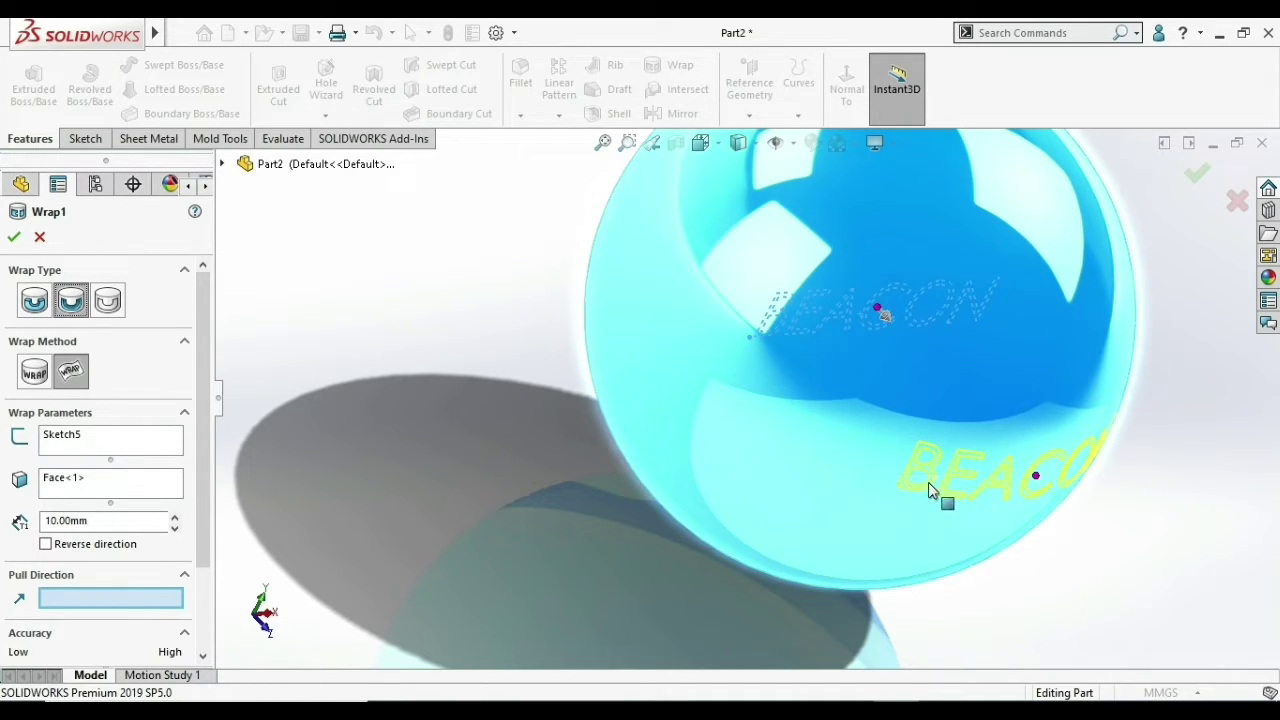
click(14, 237)
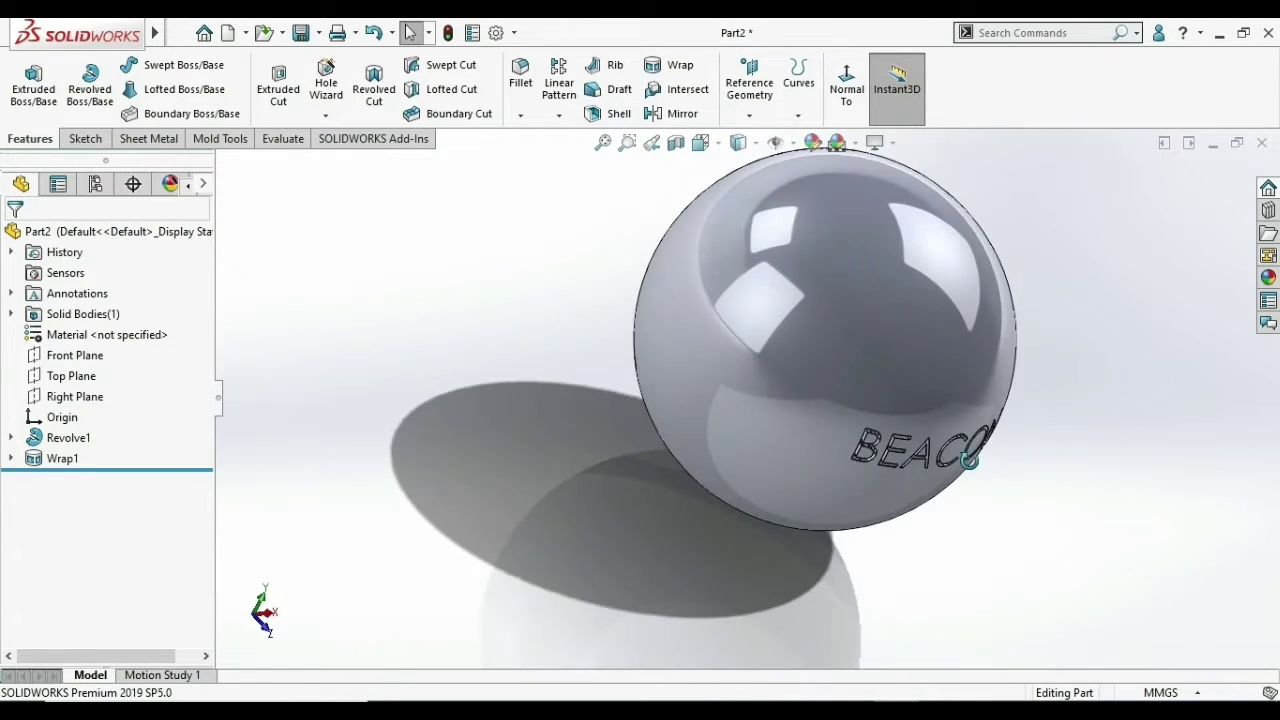
mouse_move(971, 457)
middle_down()
mouse_move(1013, 395)
mouse_move(994, 434)
middle_up()
scroll(830, 474, down, 5)
scroll(805, 470, down, 3)
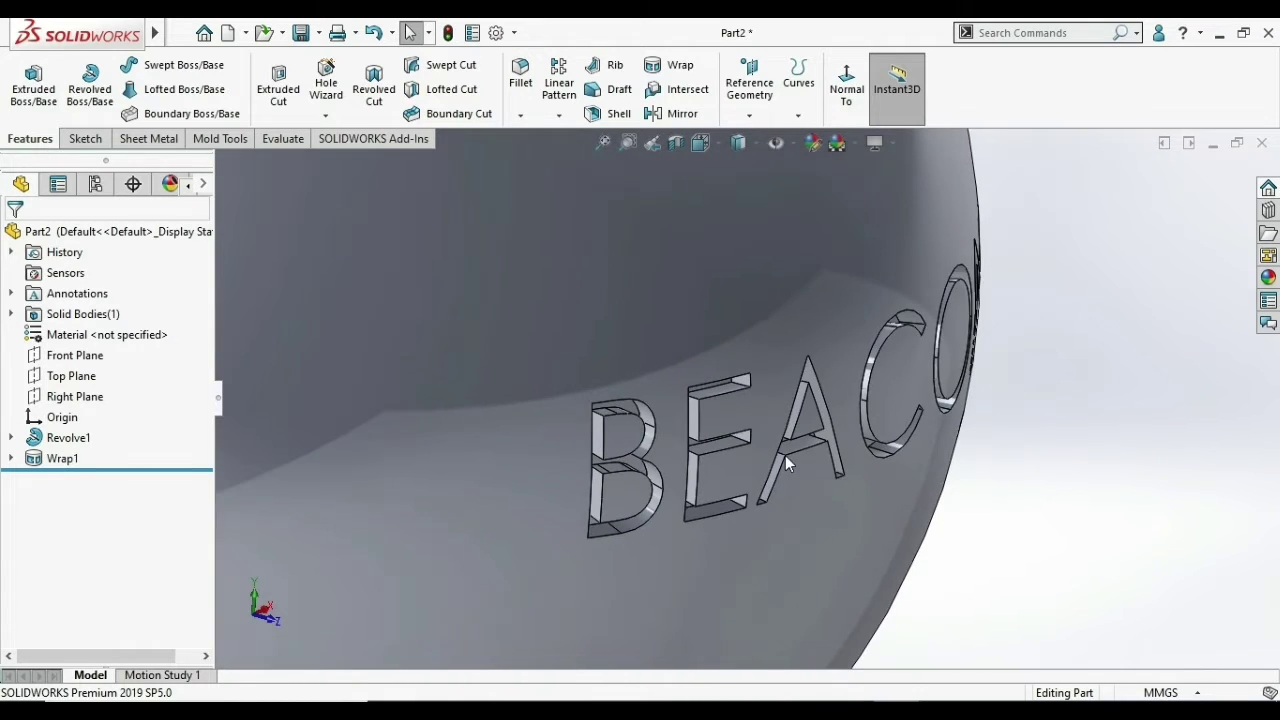
middle_drag(785, 462, 700, 420)
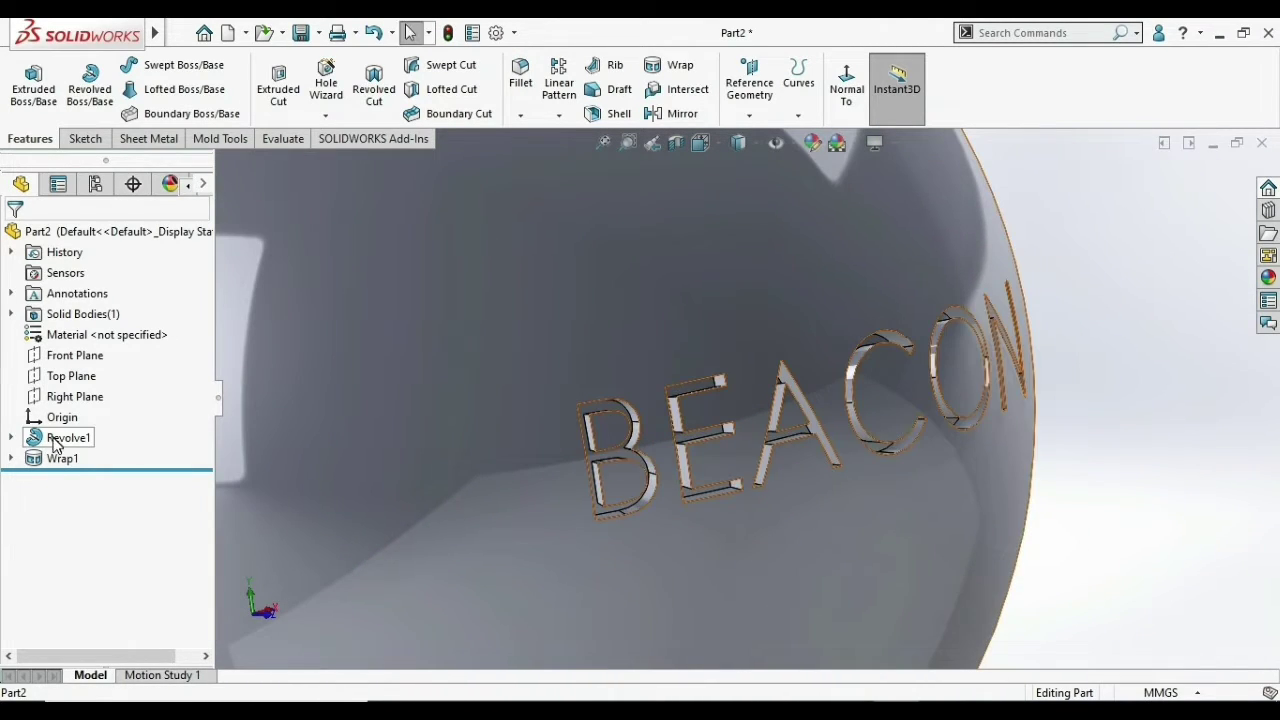
right_click(60, 458)
- Edit Wrap1 to Scribe the BEACON letter outlines onto the sphere and inspect them
click(76, 290)
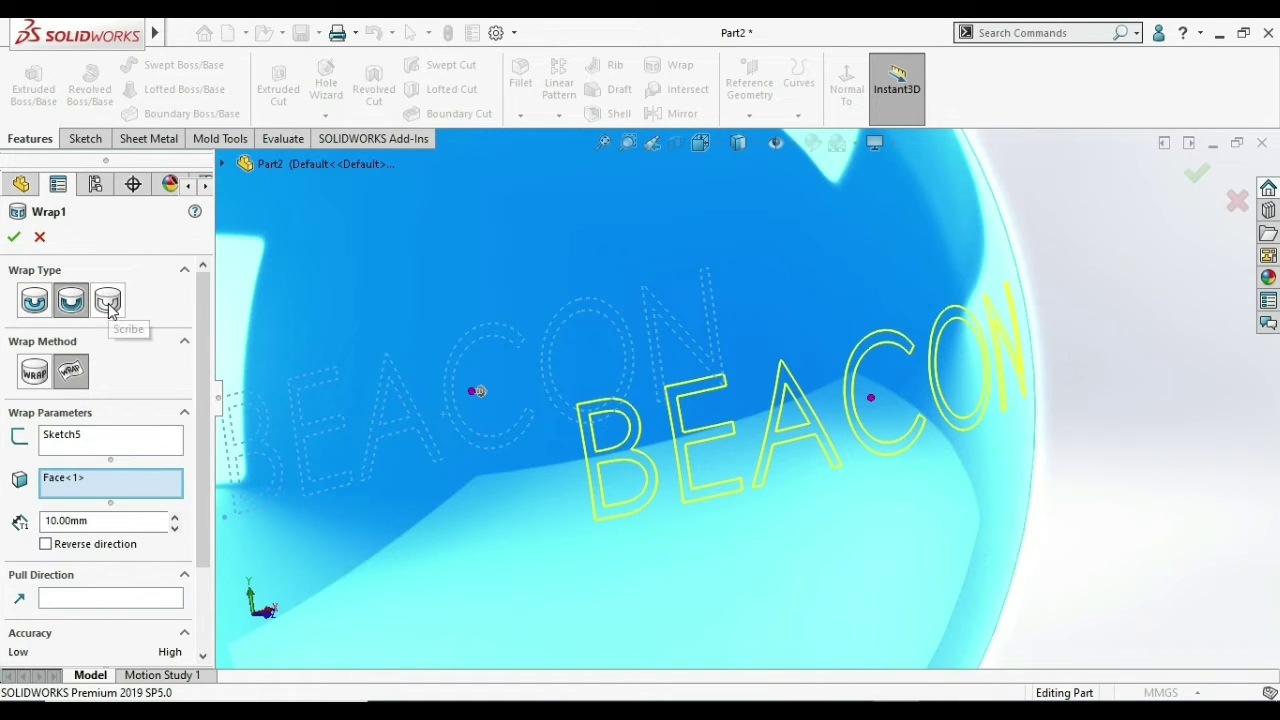
click(108, 302)
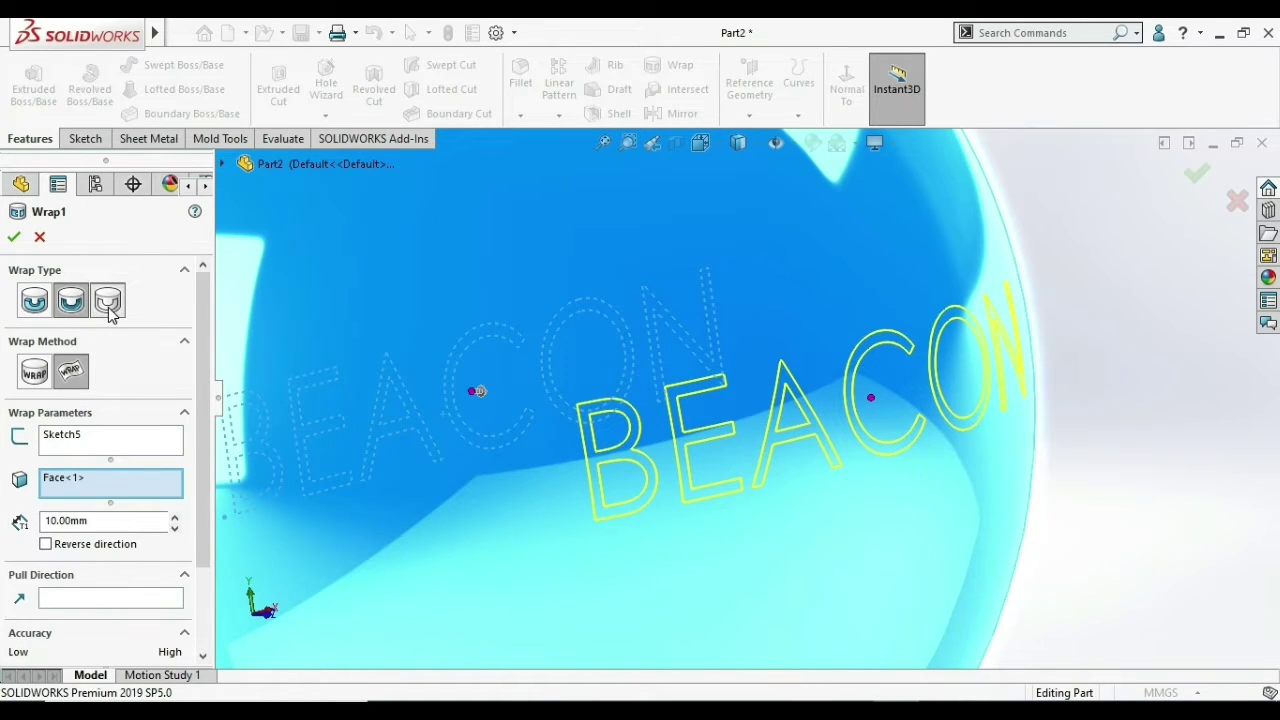
click(13, 240)
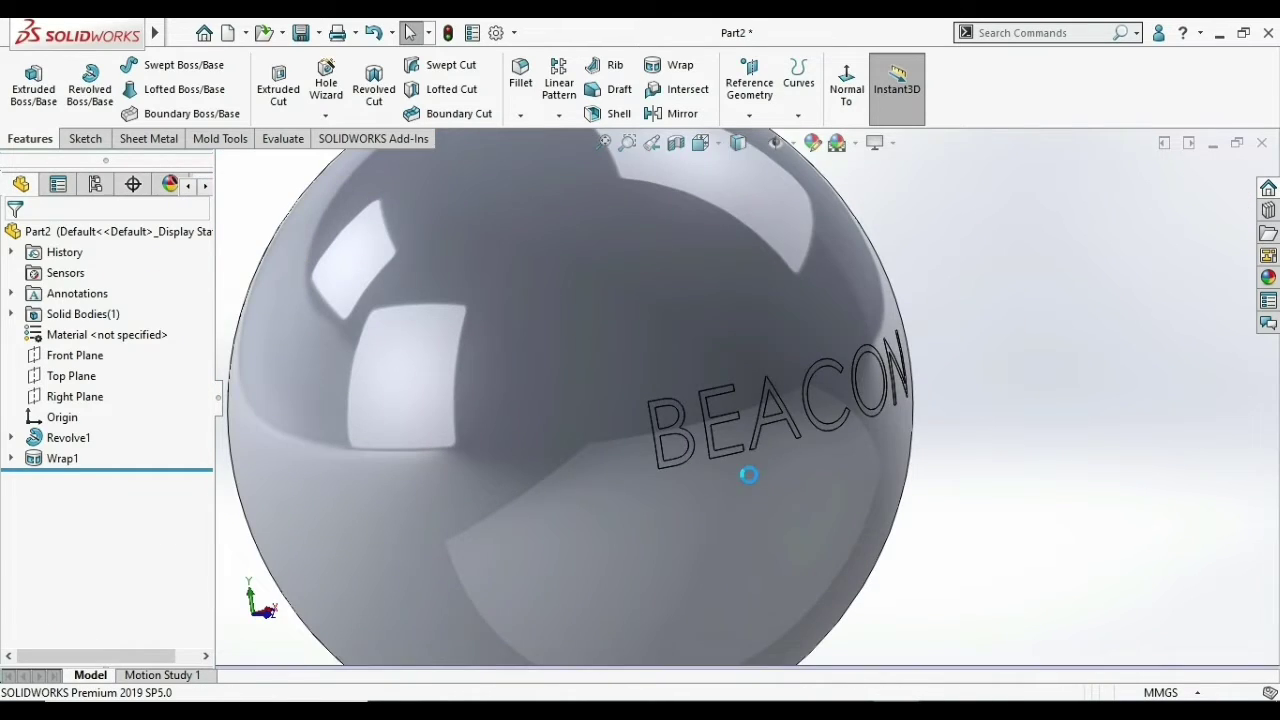
middle_drag(748, 471, 596, 424)
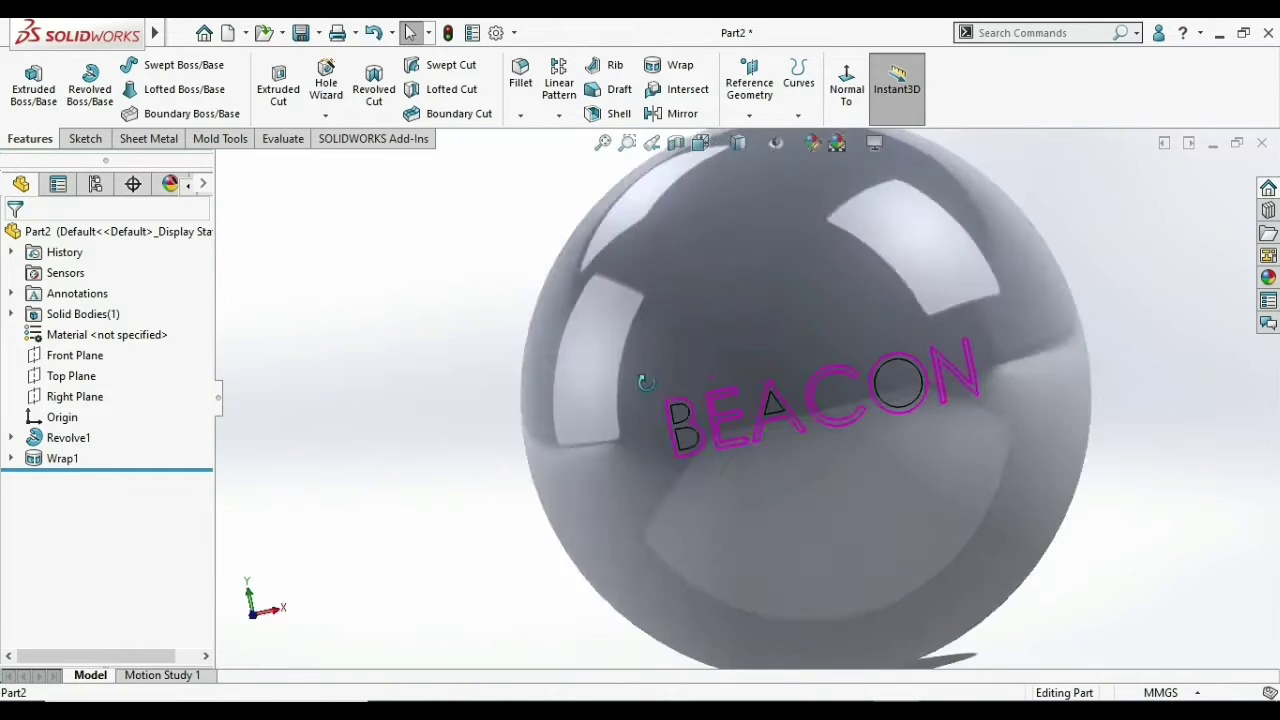
scroll(725, 464, down, 3)
scroll(627, 364, down, 3)
mouse_move(630, 362)
middle_down()
mouse_move(735, 385)
mouse_move(600, 351)
middle_up()
scroll(605, 365, up, 3)
scroll(663, 391, up, 3)
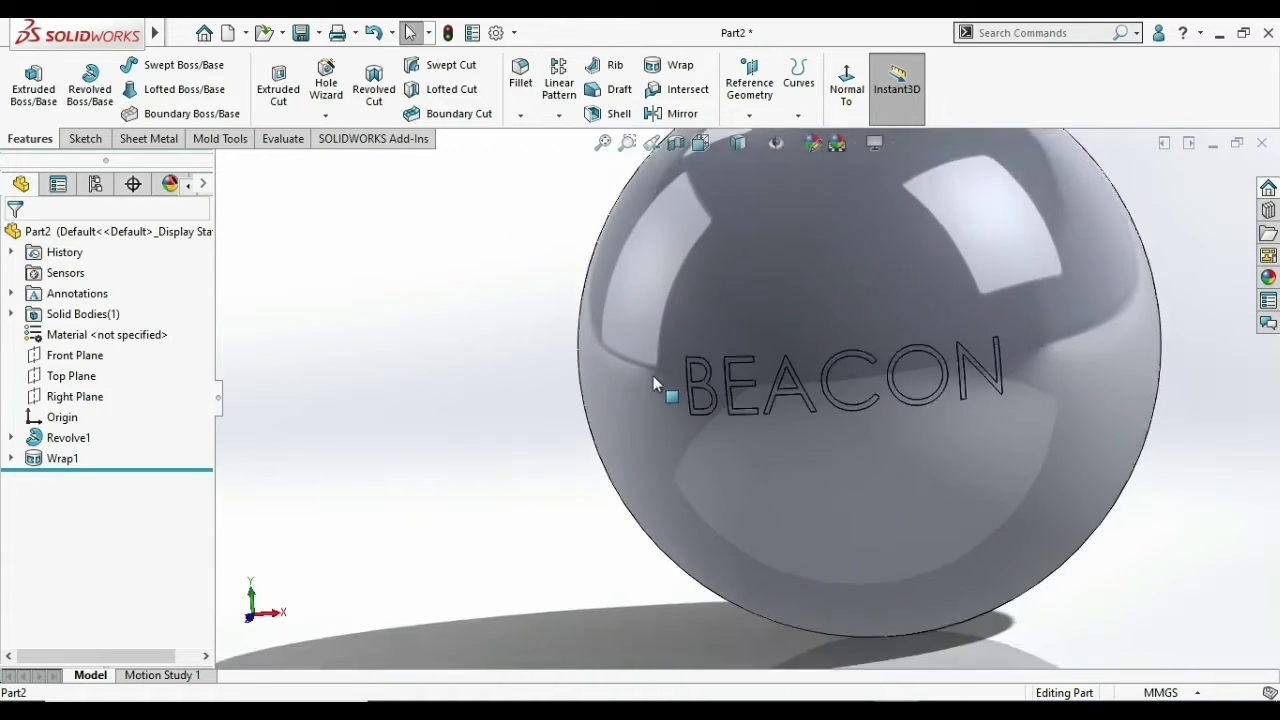
mouse_move(788, 467)
middle_down()
mouse_move(866, 434)
mouse_move(766, 434)
mouse_move(837, 443)
middle_up()
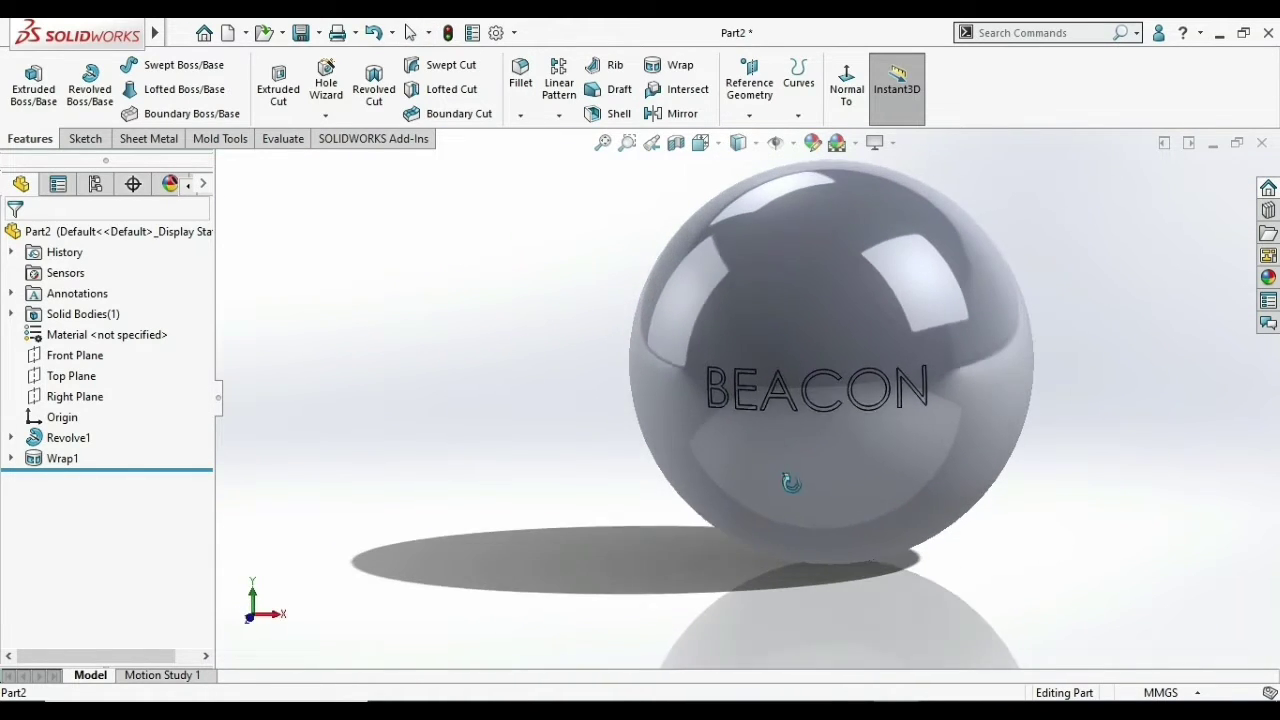
scroll(1075, 261, up, 3)
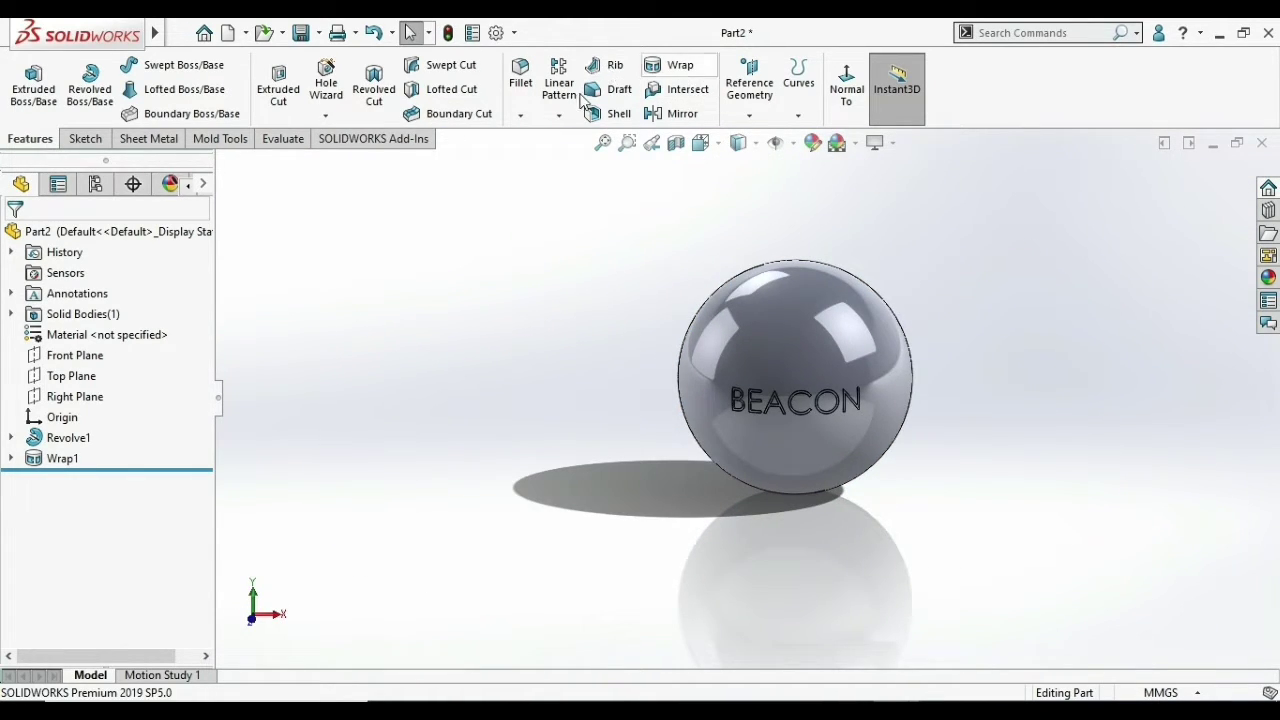
- Select Wrap1 in the tree and choose Delete
right_click(58, 472)
click(68, 461)
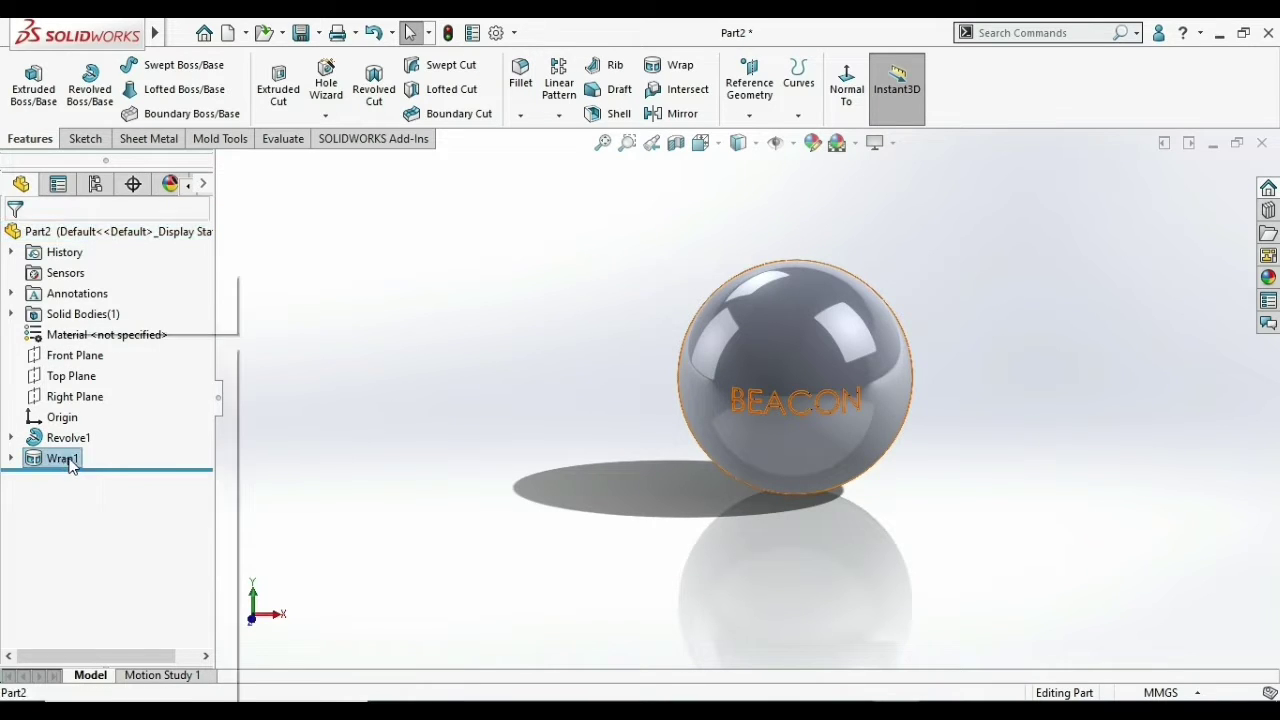
right_click(70, 463)
click(98, 449)
- Confirm Wrap1's deletion, edit Sketch5, and delete the BEACON text, viewing it face-on
click(756, 279)
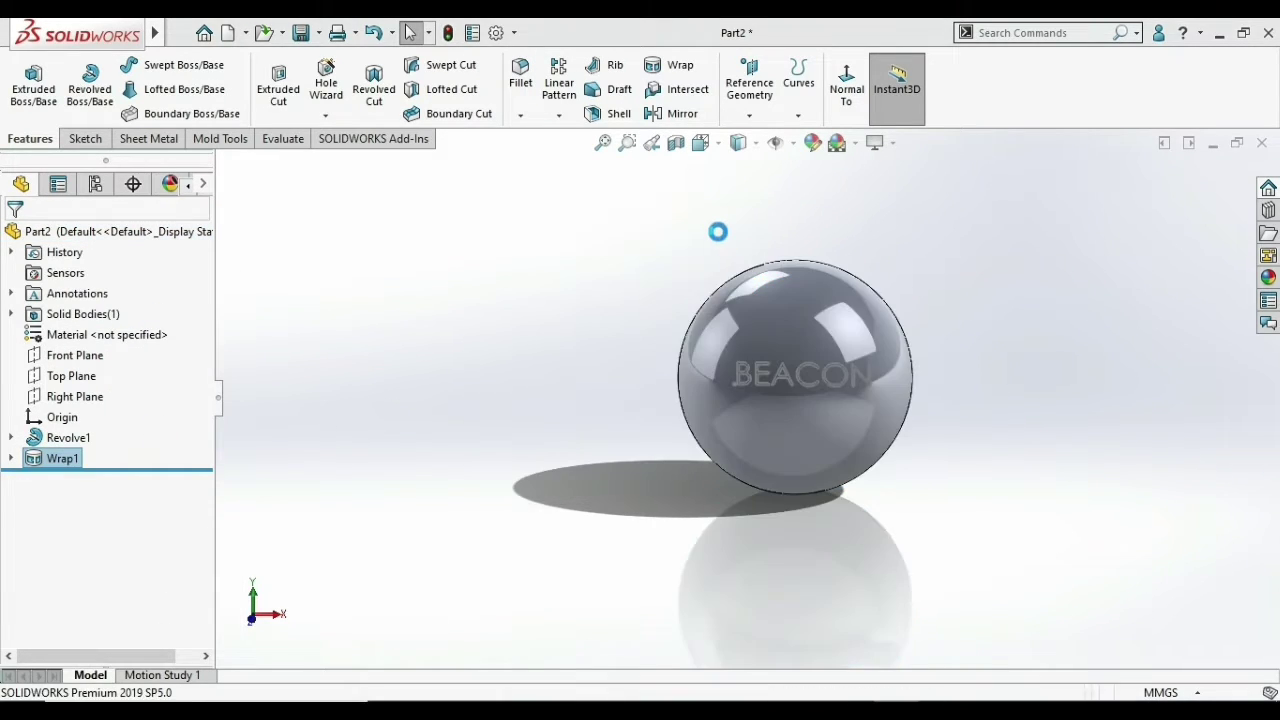
right_click(53, 466)
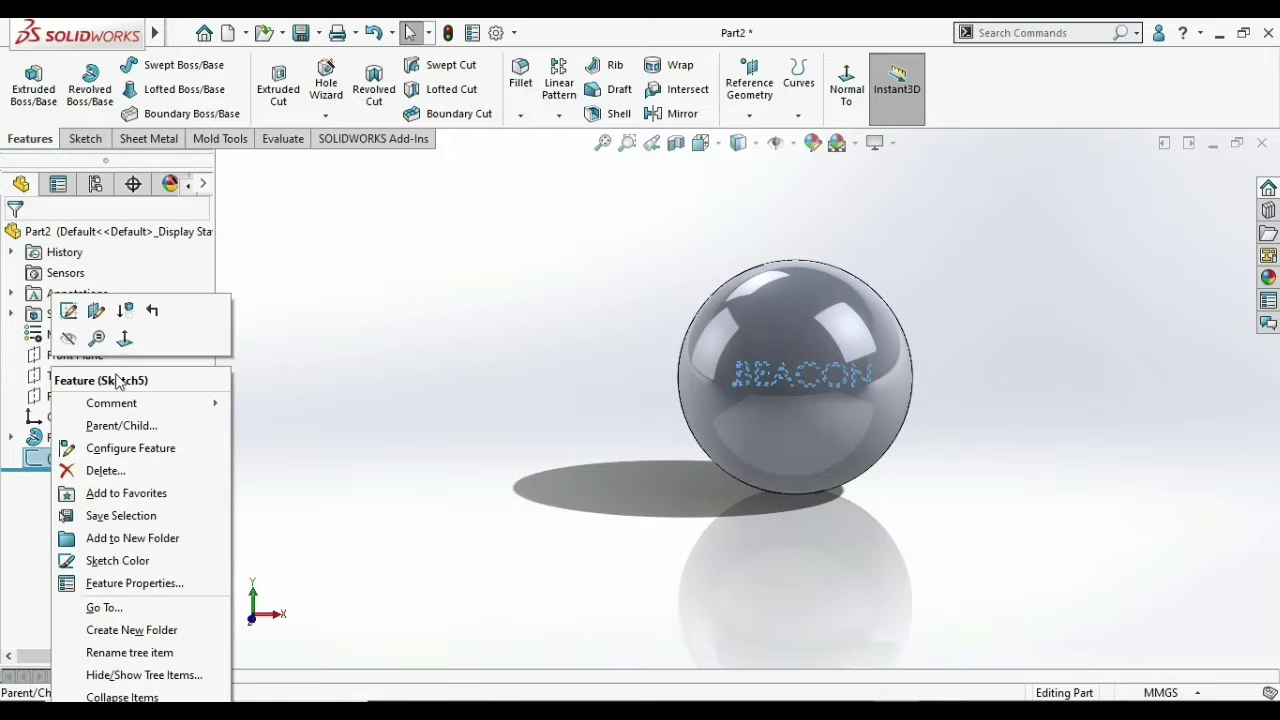
click(70, 310)
drag(897, 357, 720, 415)
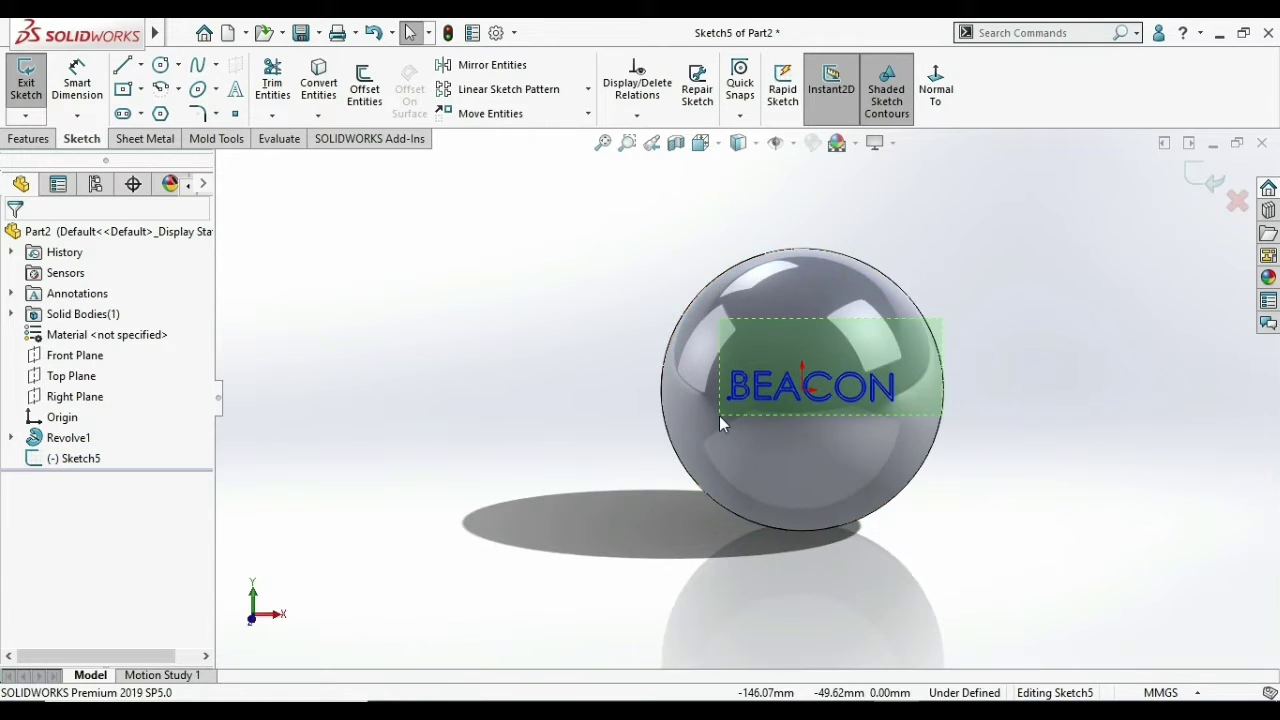
key(Delete)
click(930, 90)
click(930, 90)
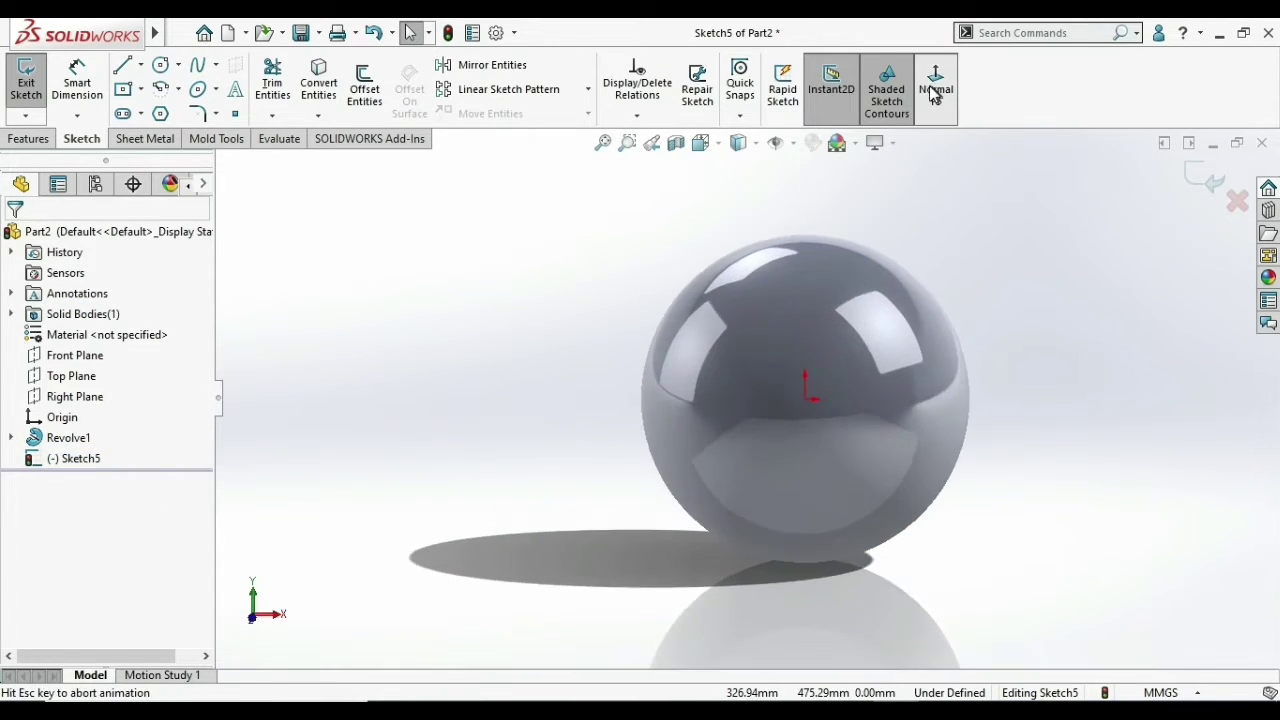
- Draw a closed wavy spline loop across the sphere's front and exit Sketch5
click(142, 93)
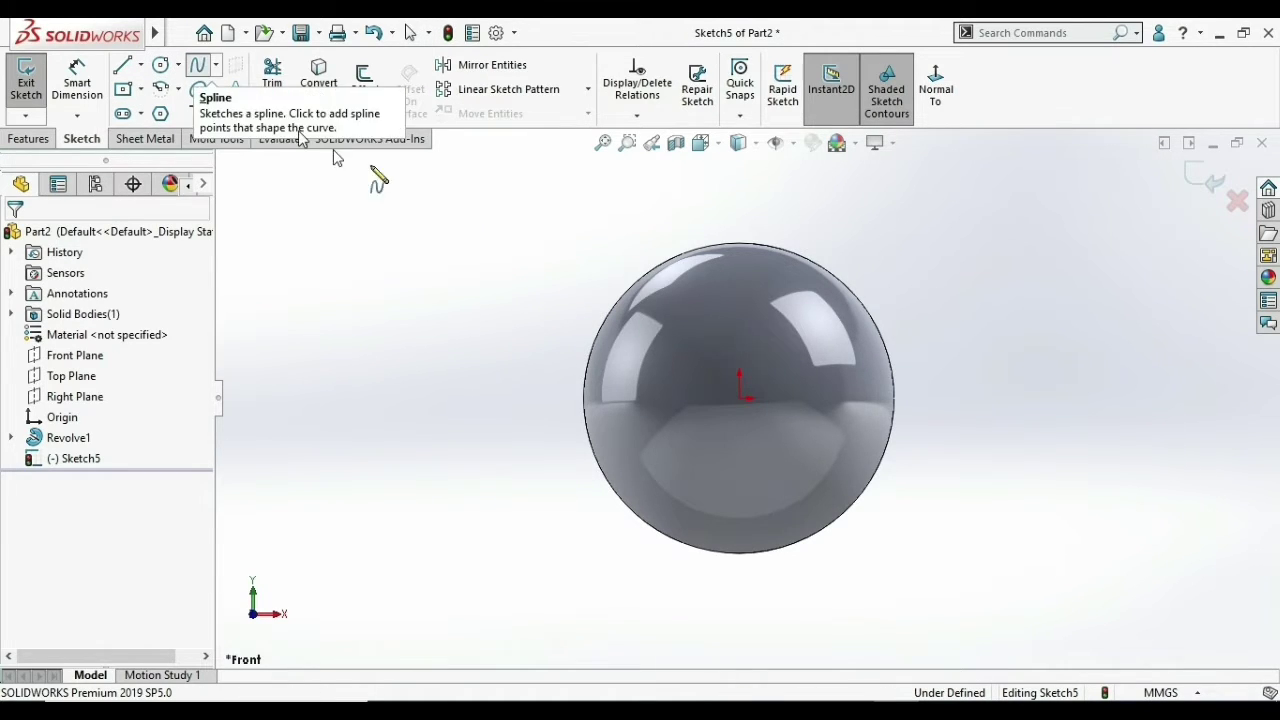
click(200, 68)
click(660, 343)
click(698, 317)
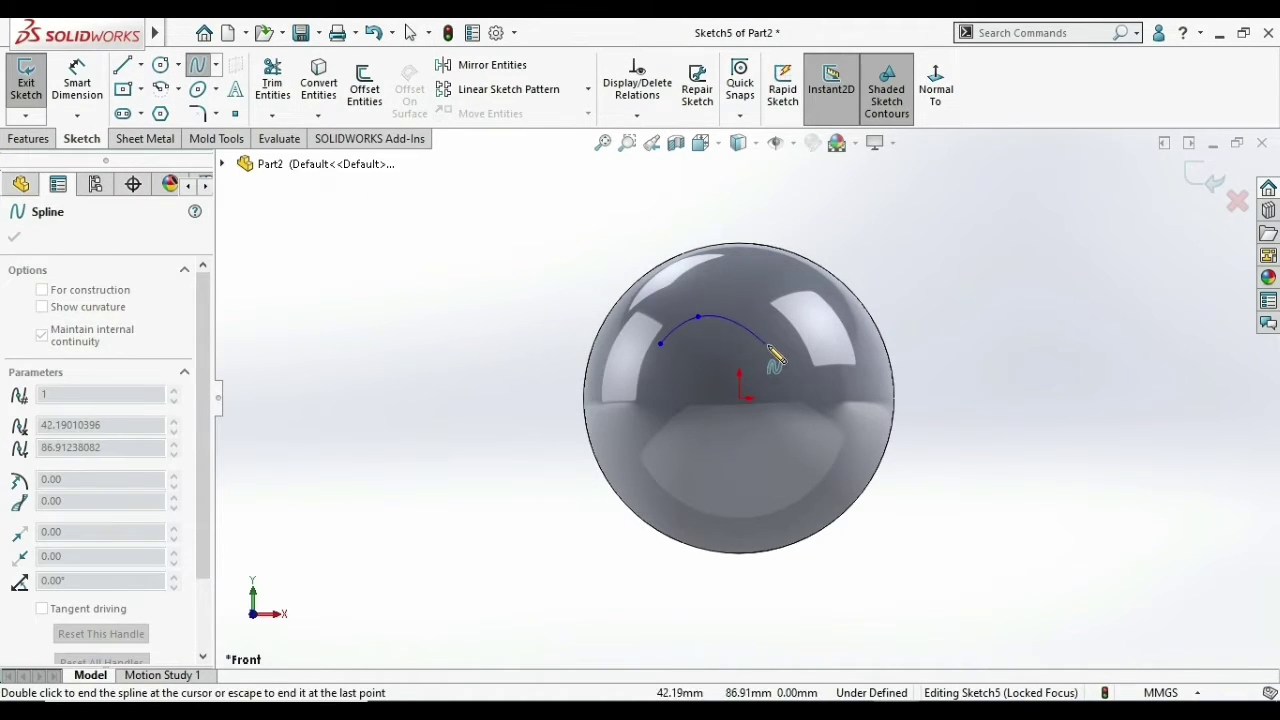
click(768, 345)
click(862, 343)
click(853, 399)
click(790, 470)
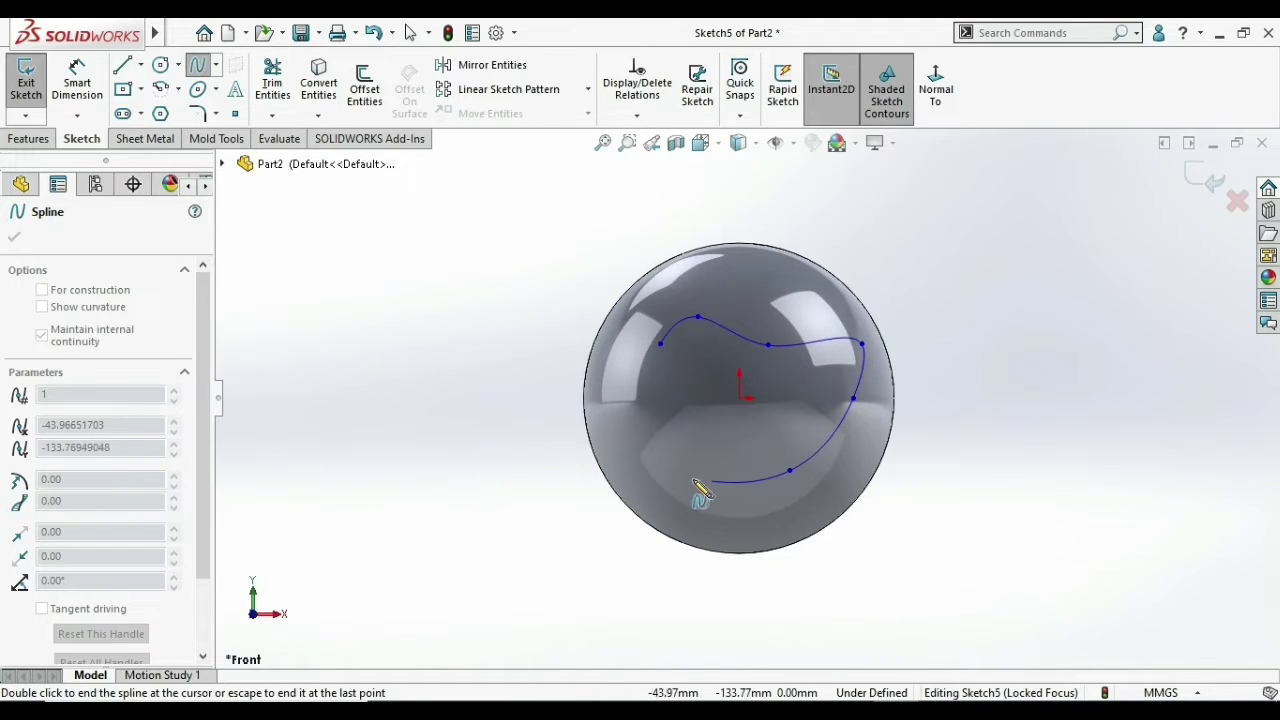
click(679, 473)
click(660, 345)
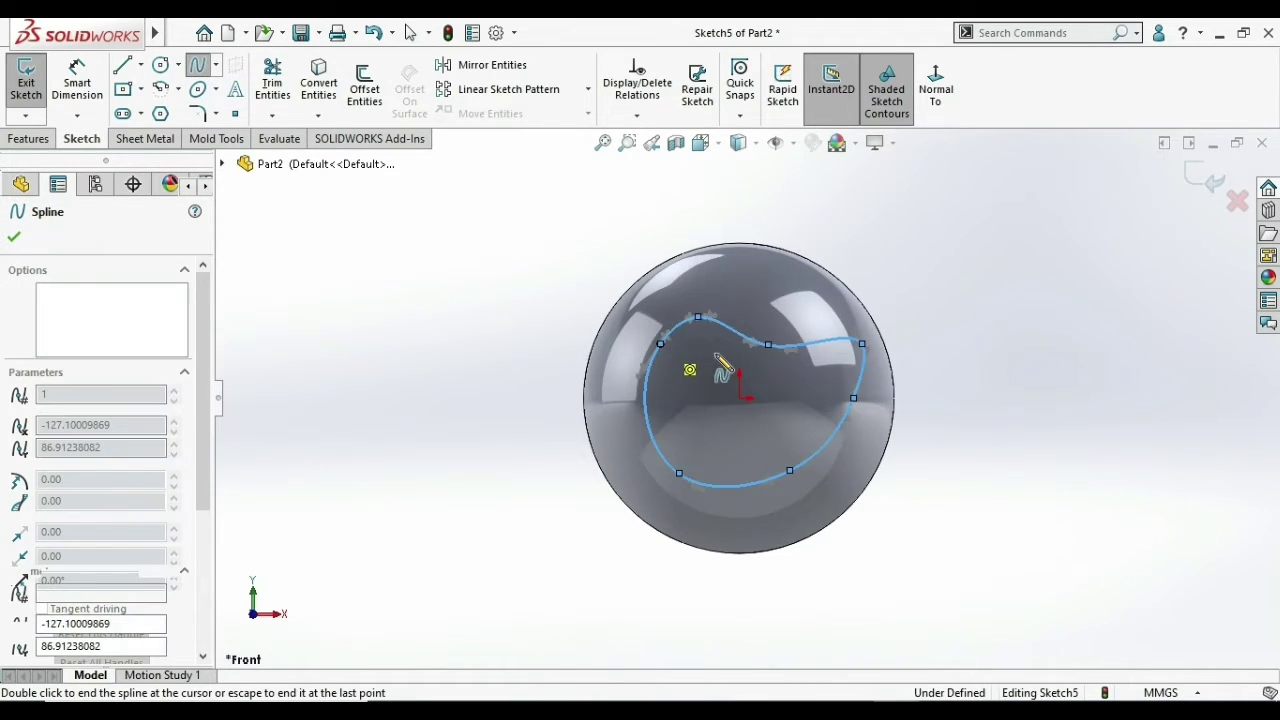
right_click(660, 344)
click(686, 363)
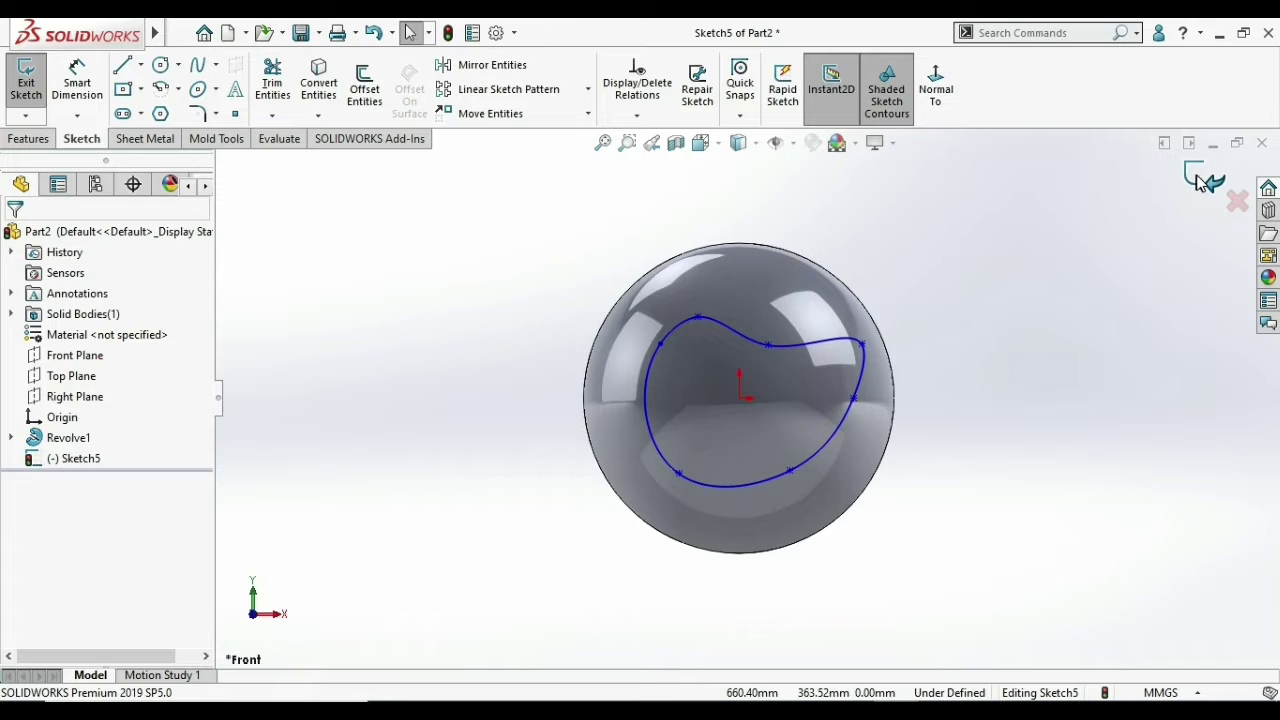
click(28, 138)
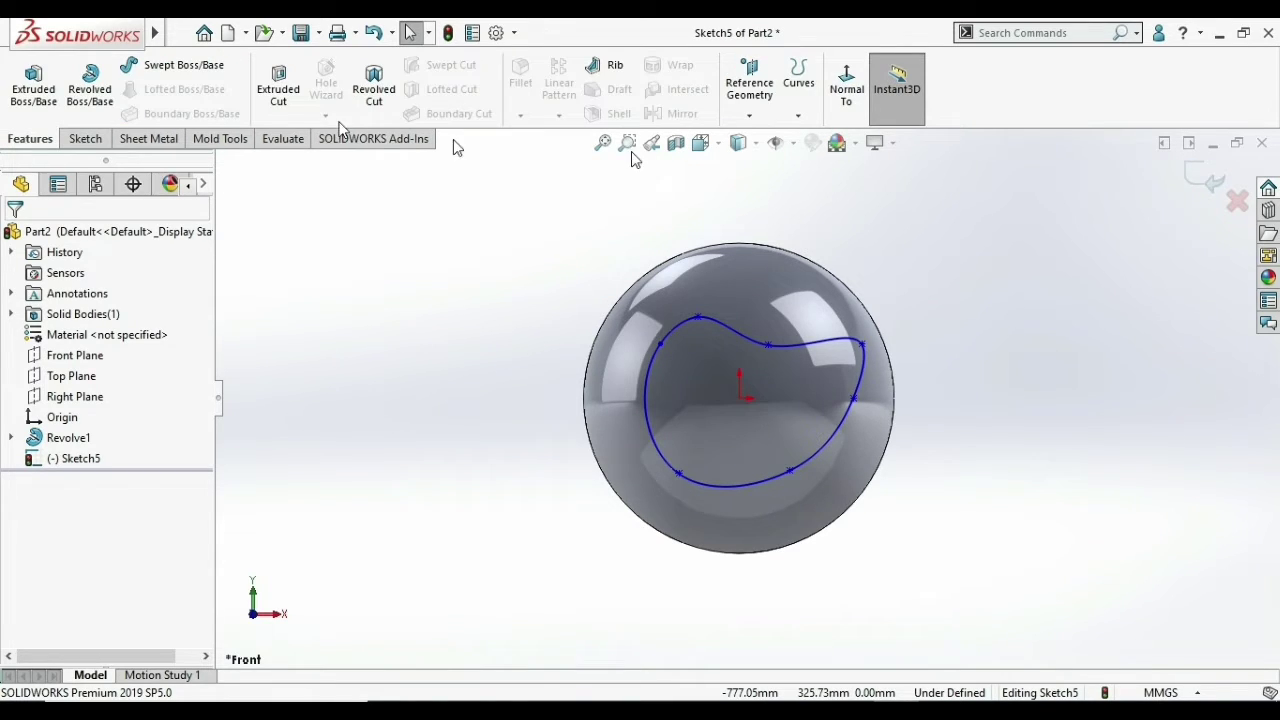
click(1210, 175)
- Wrap Sketch5 onto the sphere face as a 10 mm emboss, then orbit to inspect it
click(672, 68)
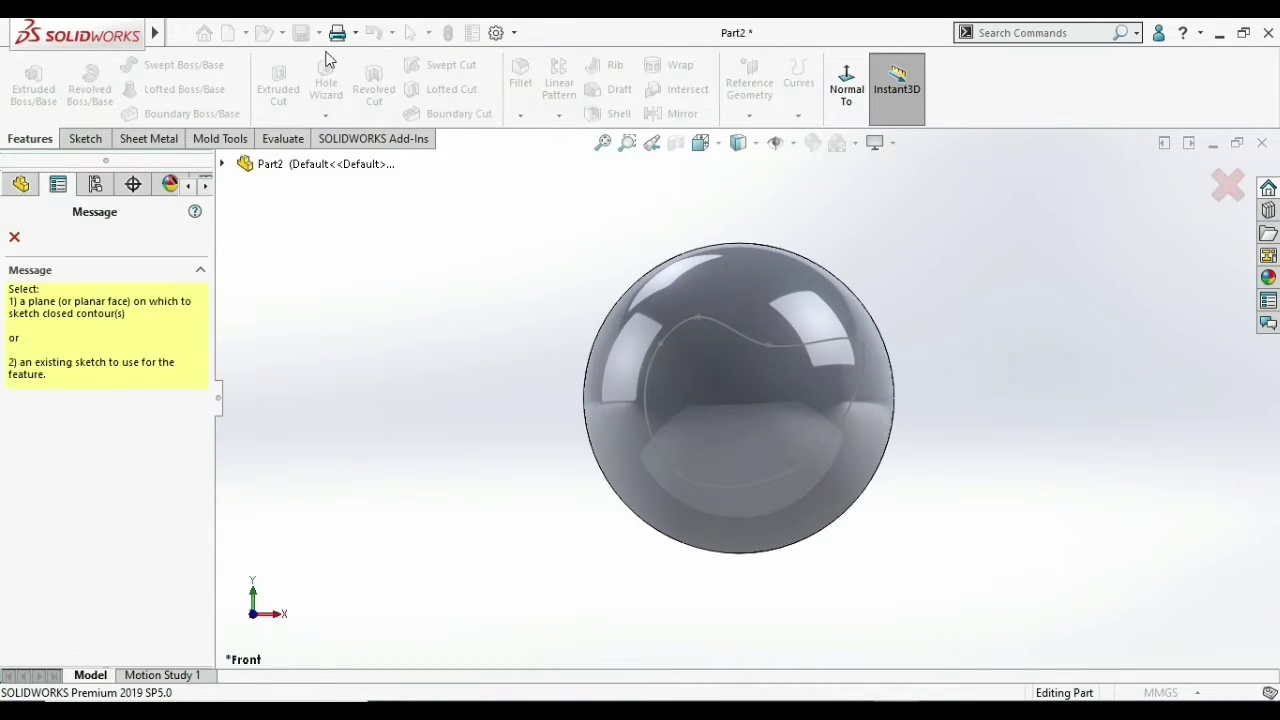
click(755, 347)
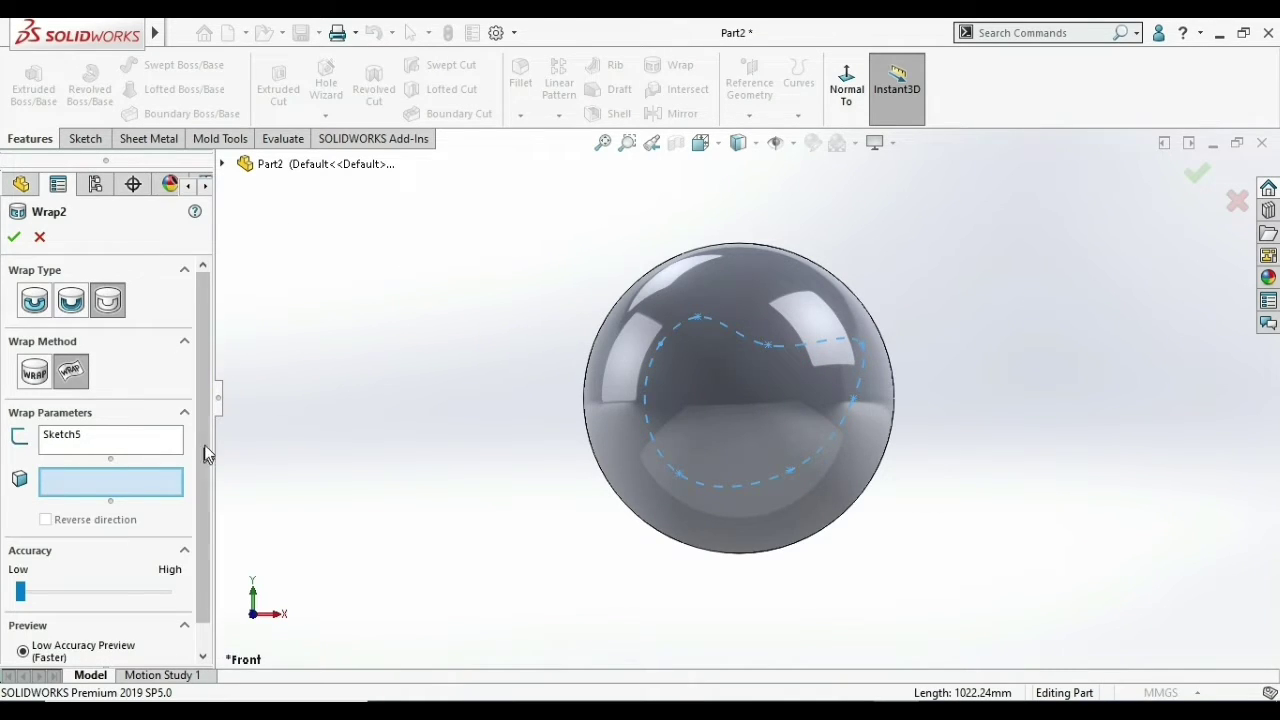
click(657, 375)
key(ctrl+7)
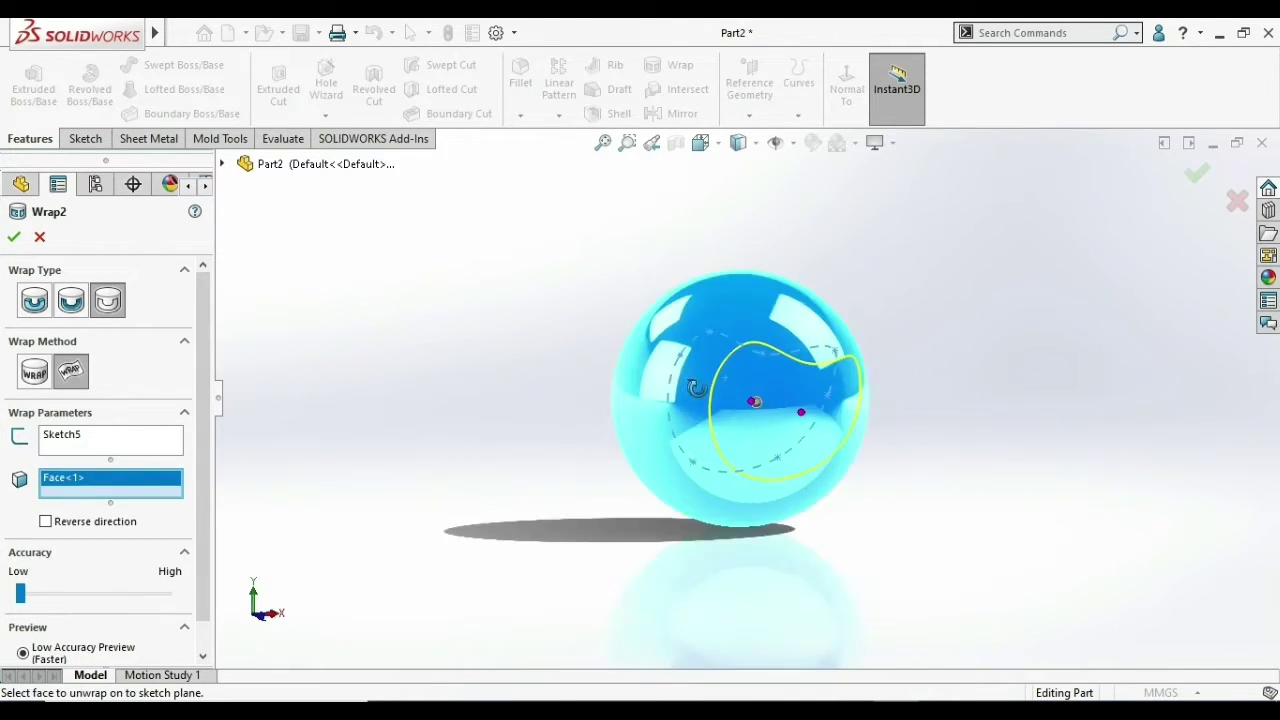
click(38, 313)
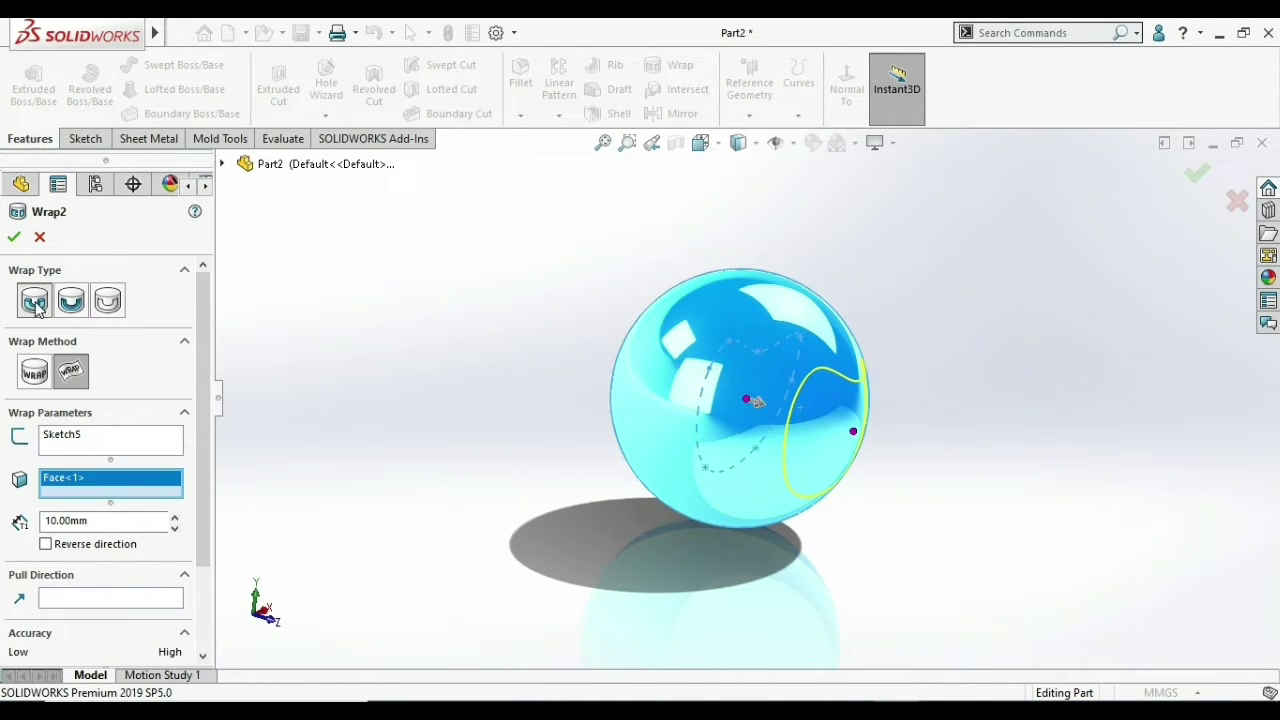
key(Return)
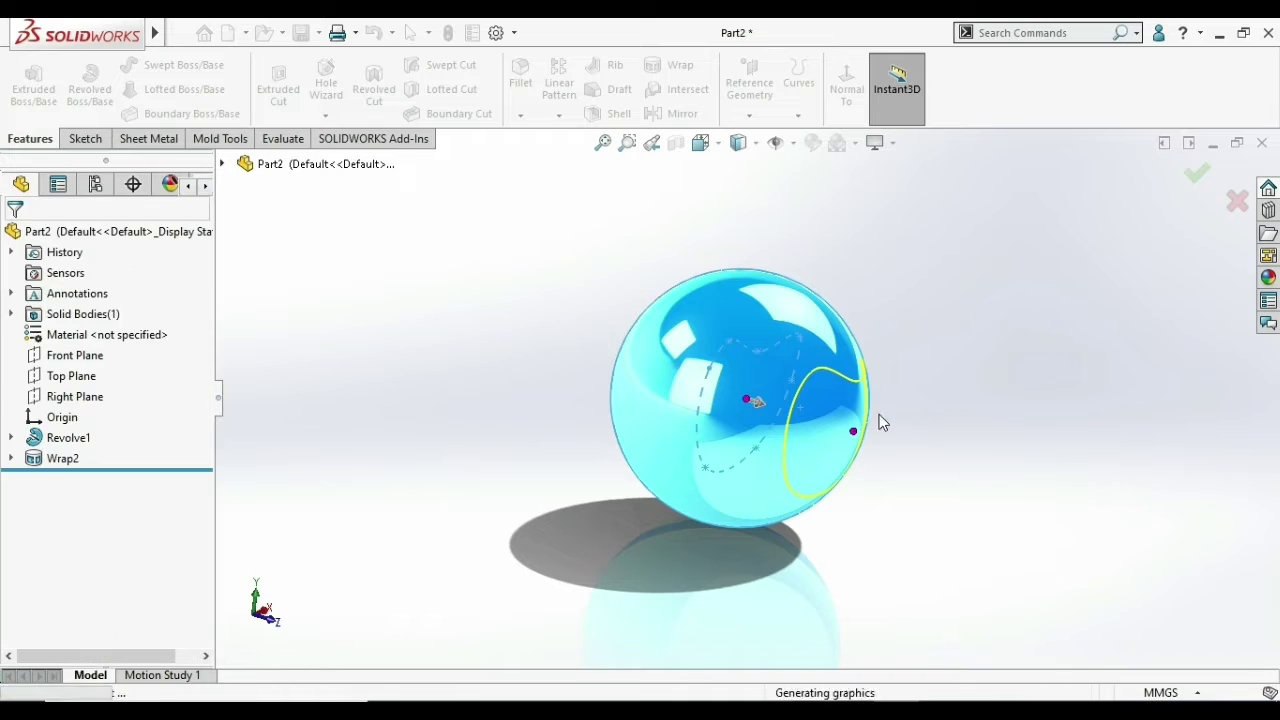
middle_drag(690, 360, 559, 399)
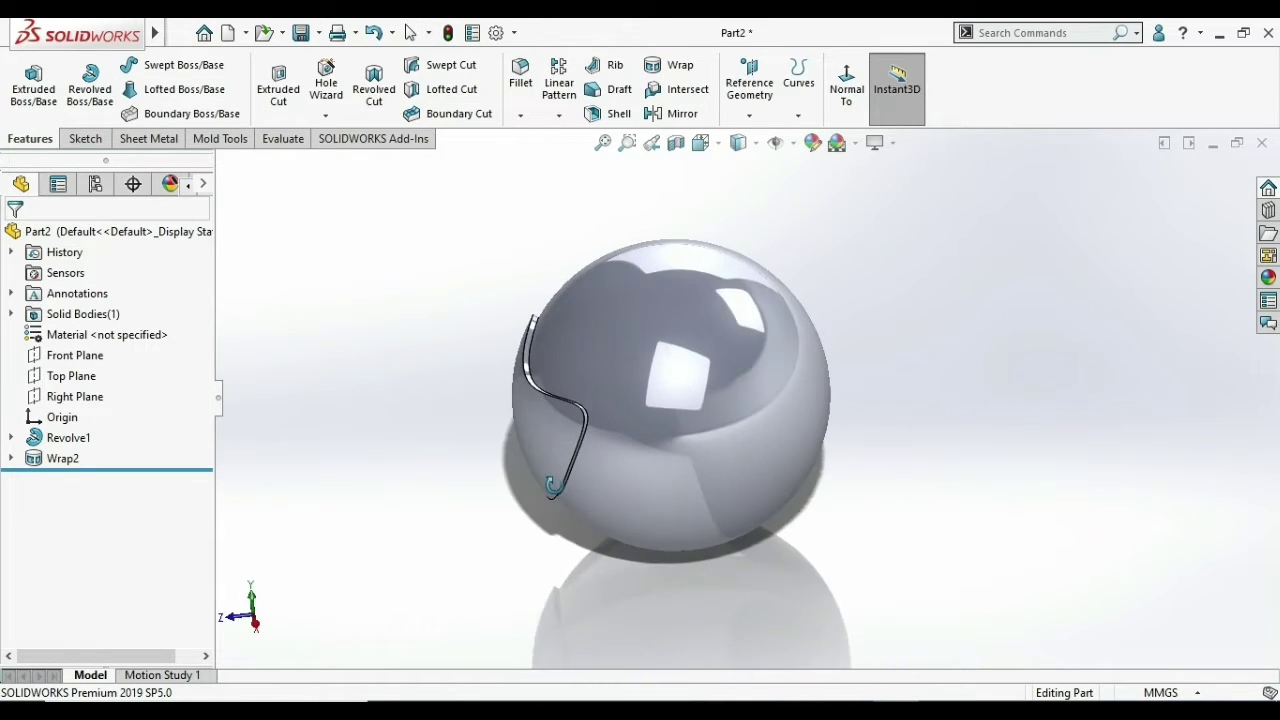
scroll(559, 399, up, 5)
scroll(589, 358, down, 3)
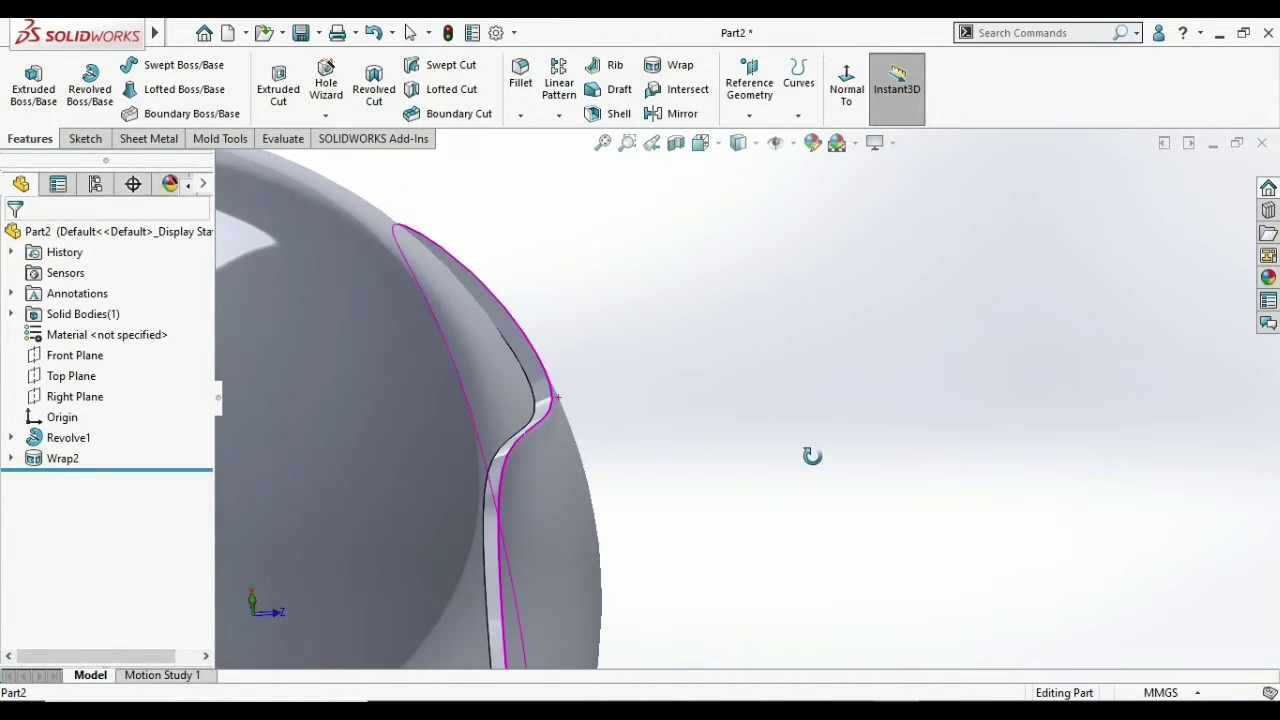
scroll(800, 455, down, 3)
key(ctrl+7)
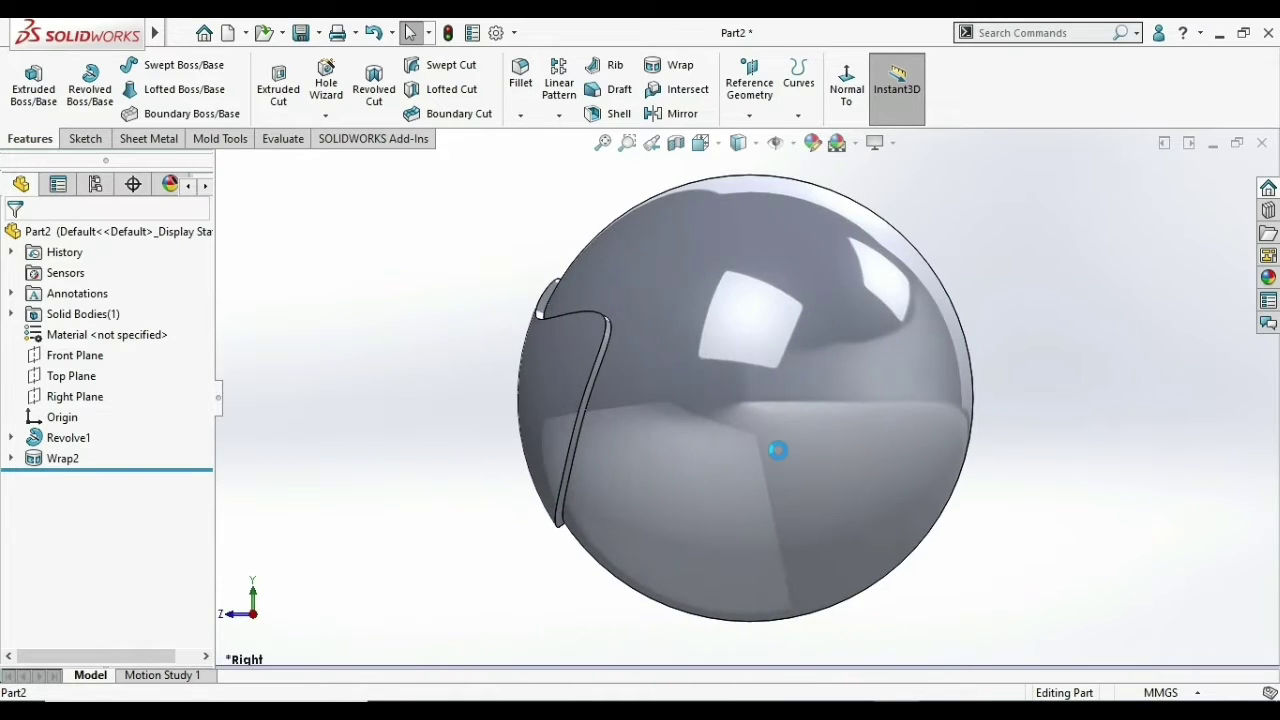
- Delete the Wrap2 feature and the Revolve1 sphere from the tree
middle_drag(719, 438, 856, 524)
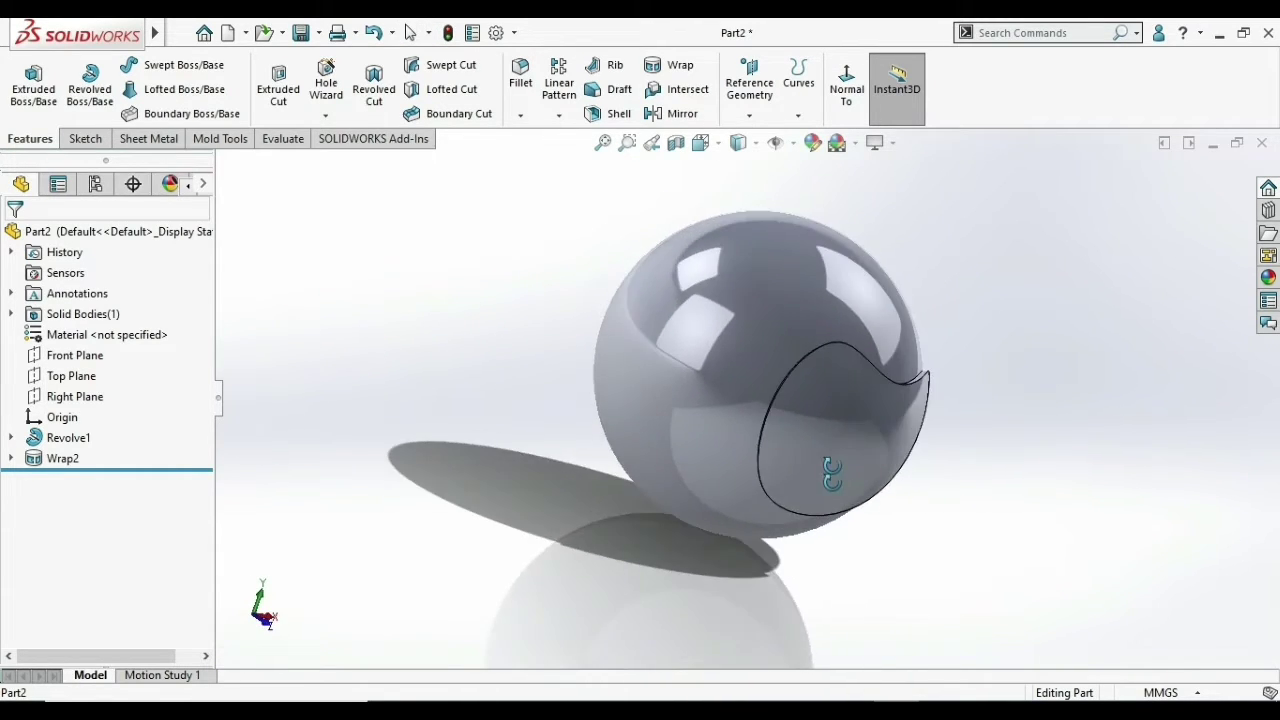
click(60, 458)
right_click(60, 458)
click(118, 448)
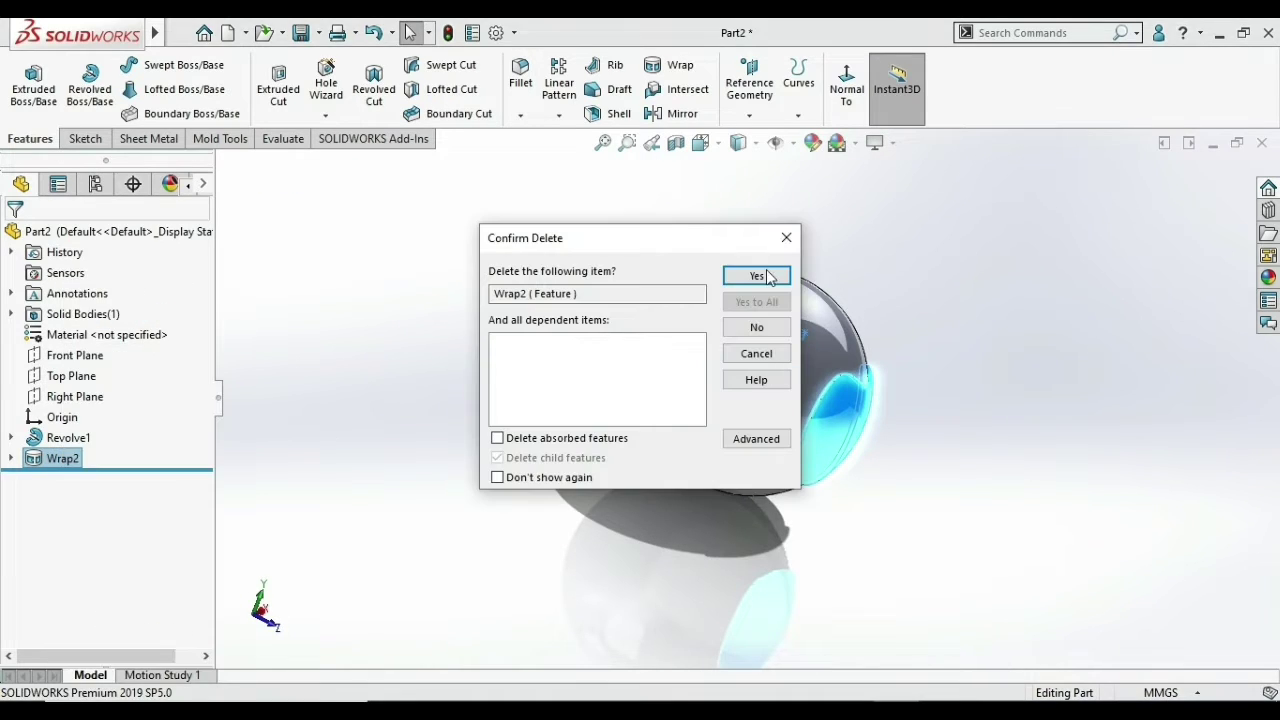
click(762, 273)
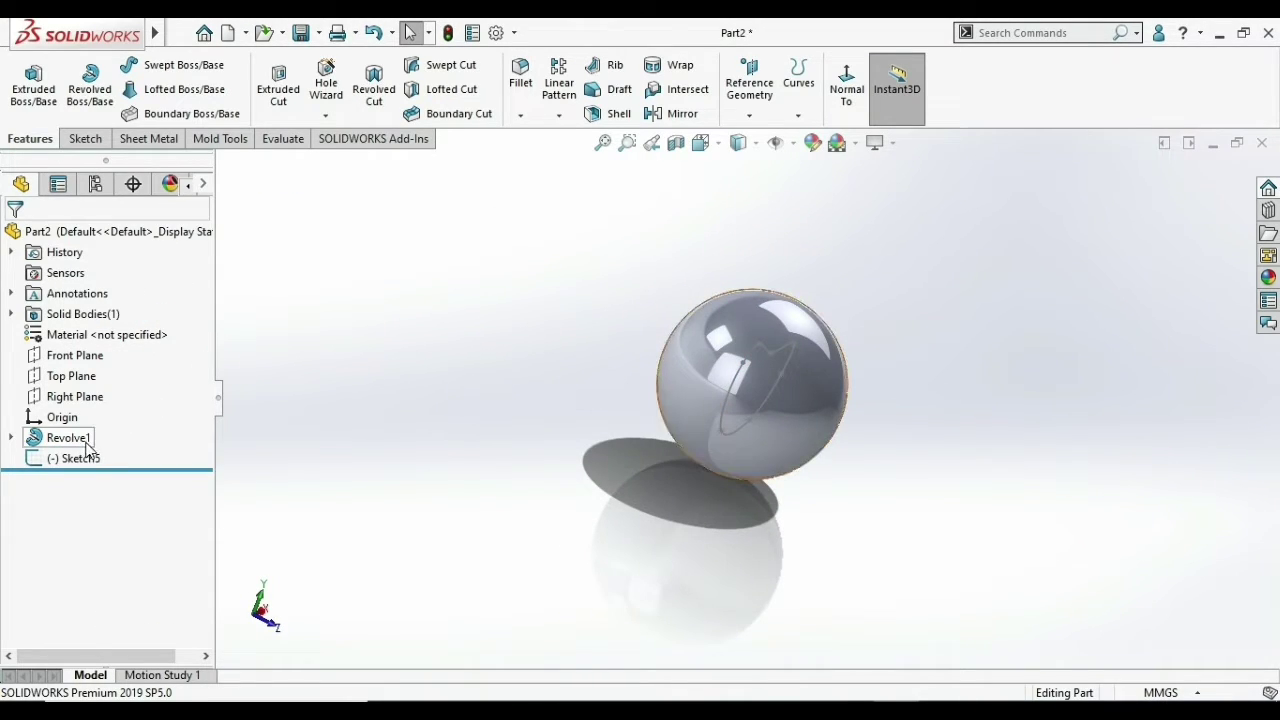
right_click(82, 440)
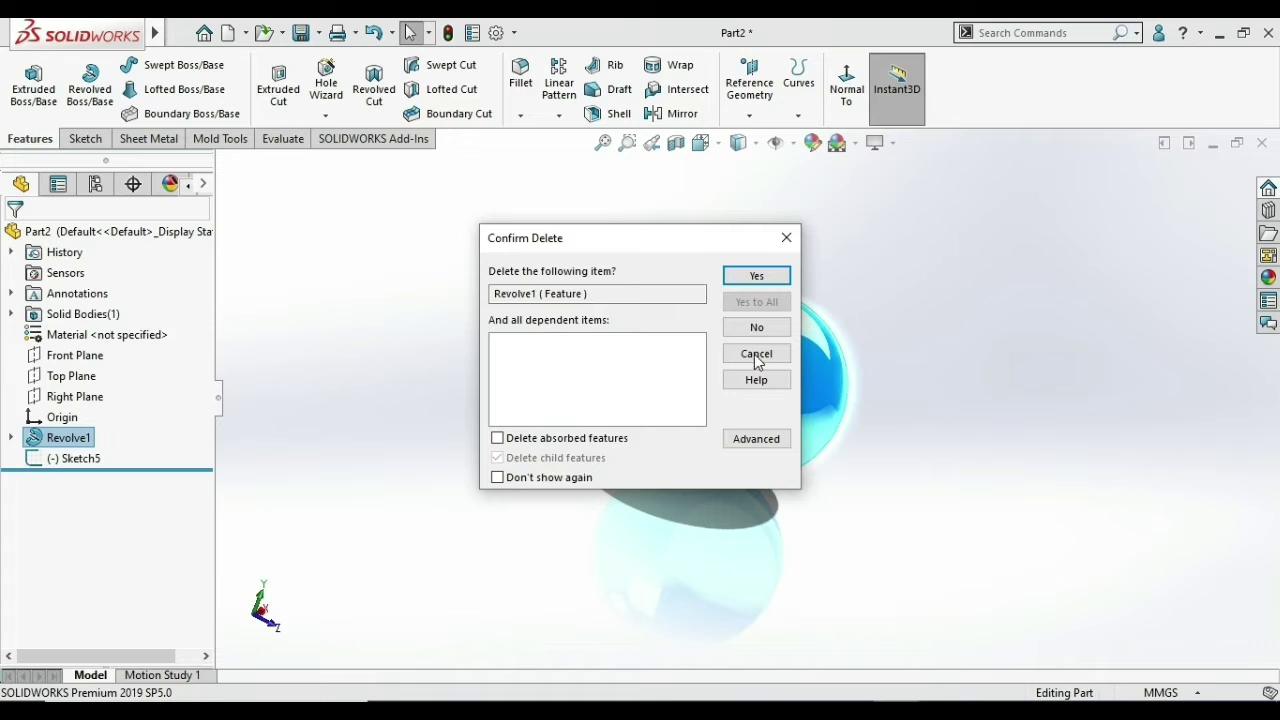
click(756, 275)
- Delete Sketch5 and Sketch4, leaving only the default planes and origin
right_click(115, 440)
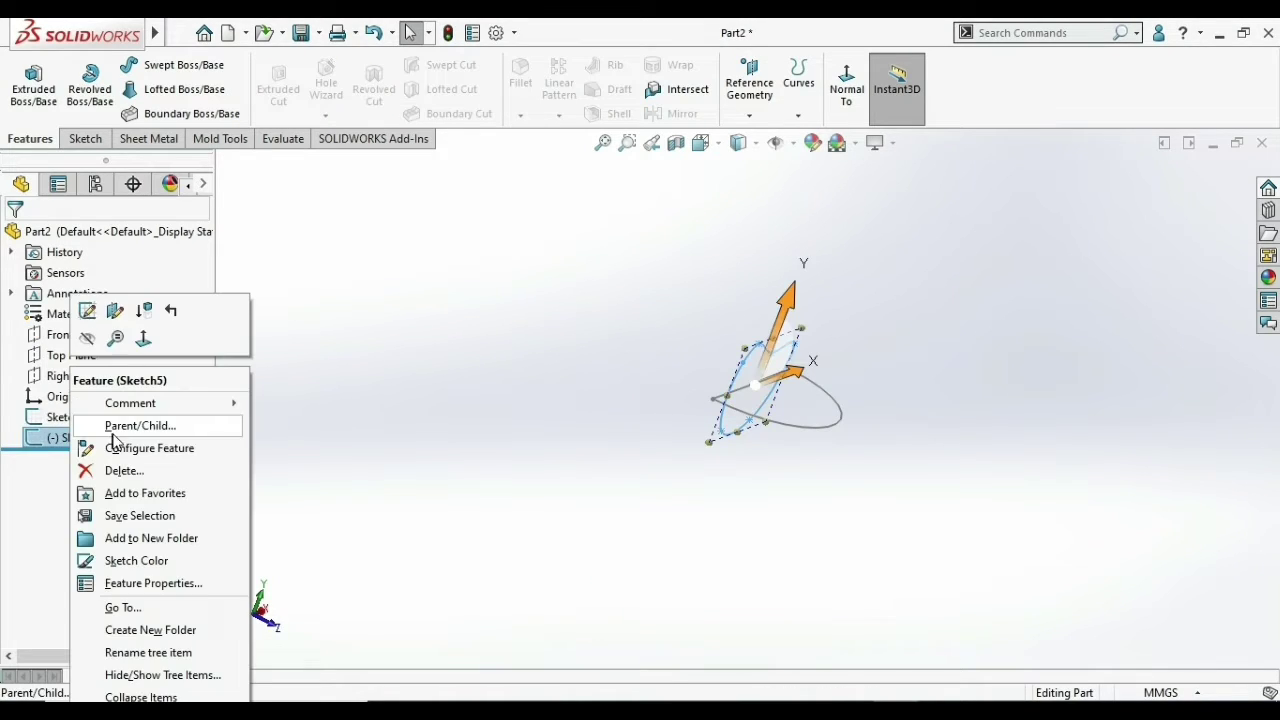
click(140, 470)
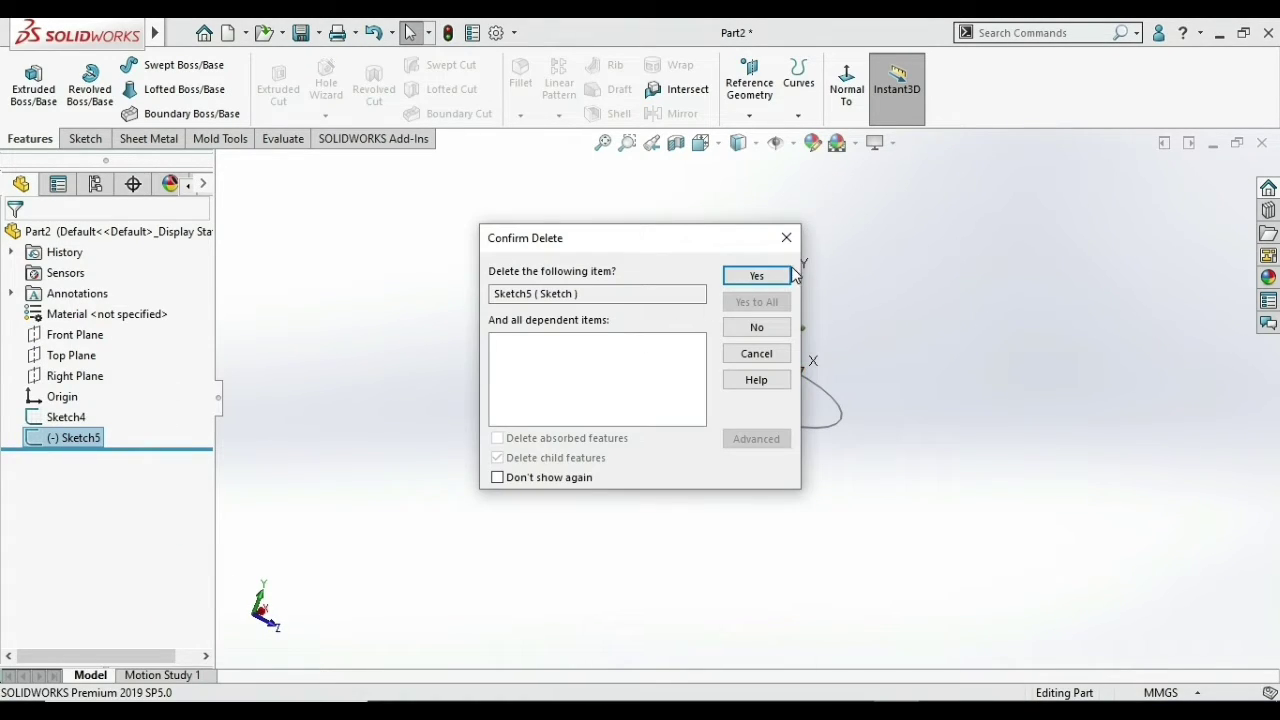
click(756, 275)
right_click(72, 418)
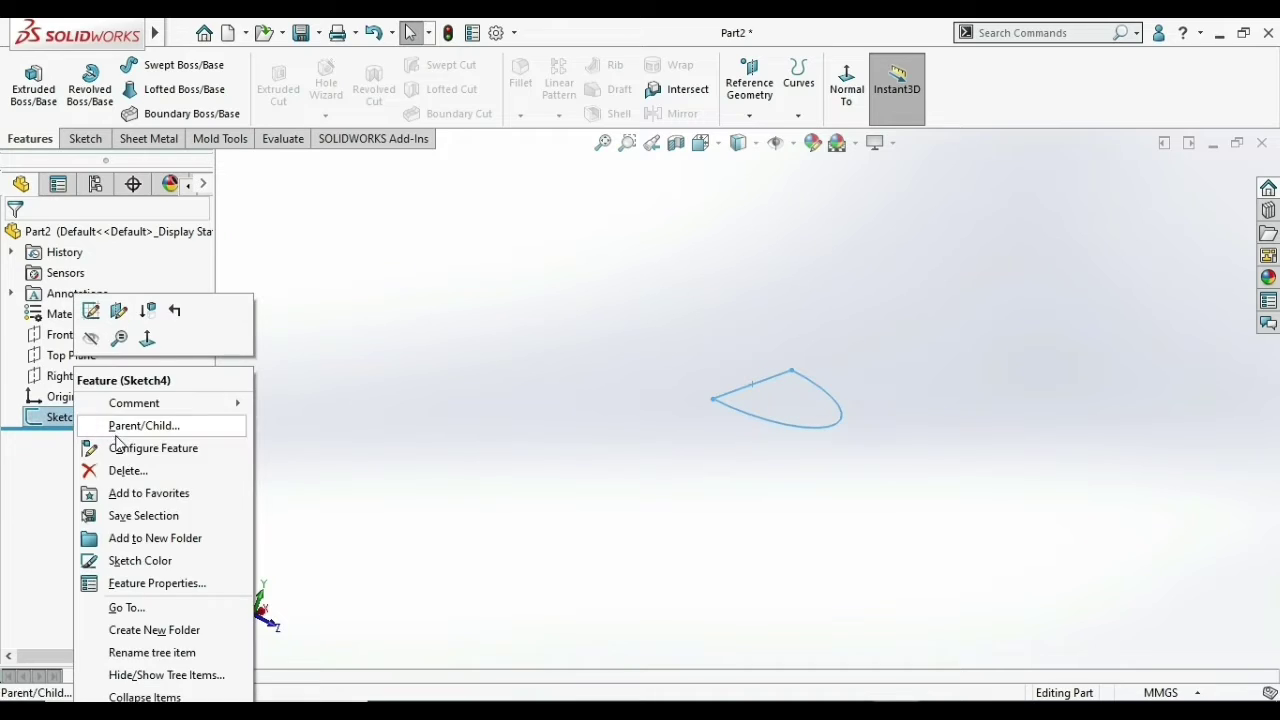
click(146, 477)
click(757, 273)
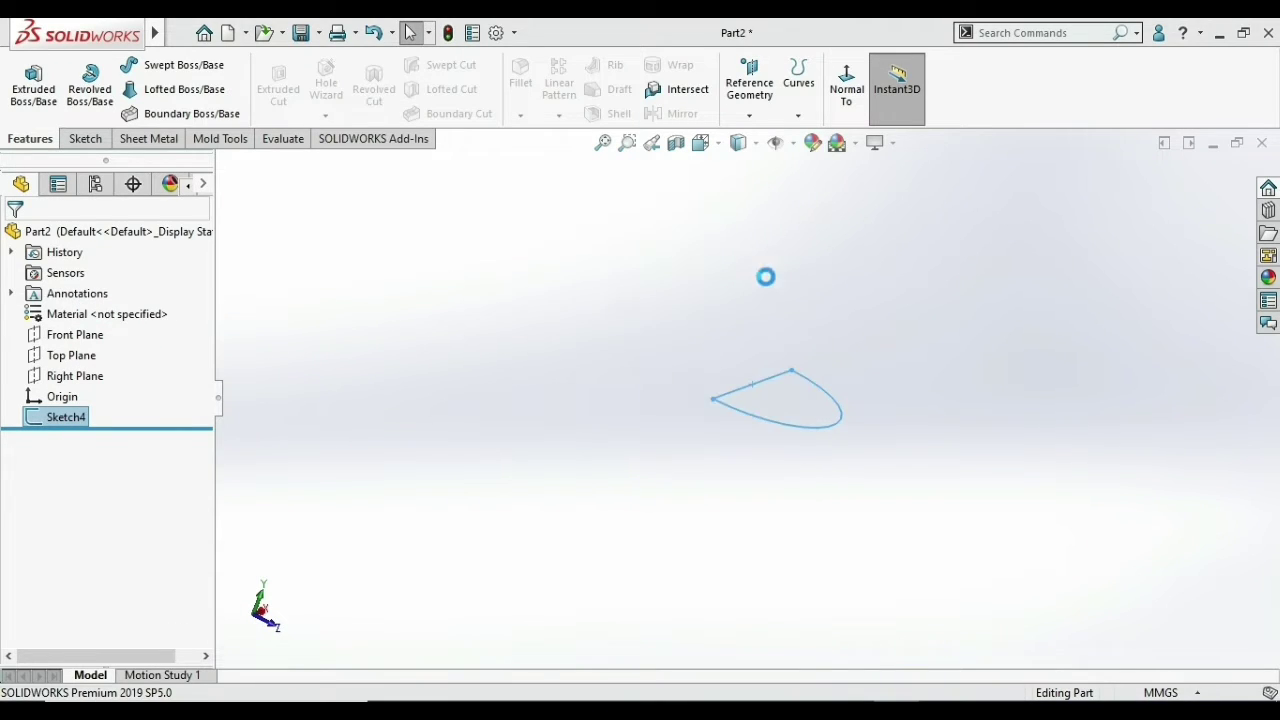
- Sketch a center rectangle at the origin on the Top Plane
click(70, 355)
click(84, 320)
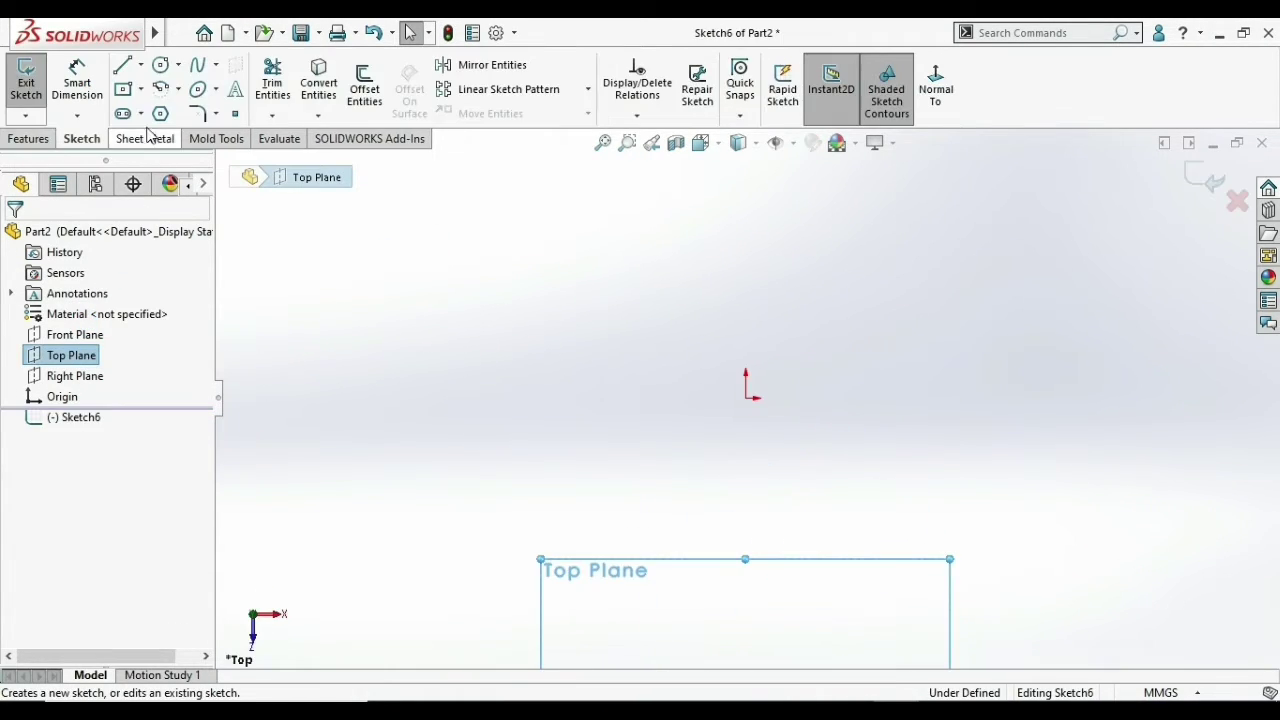
click(141, 91)
click(150, 134)
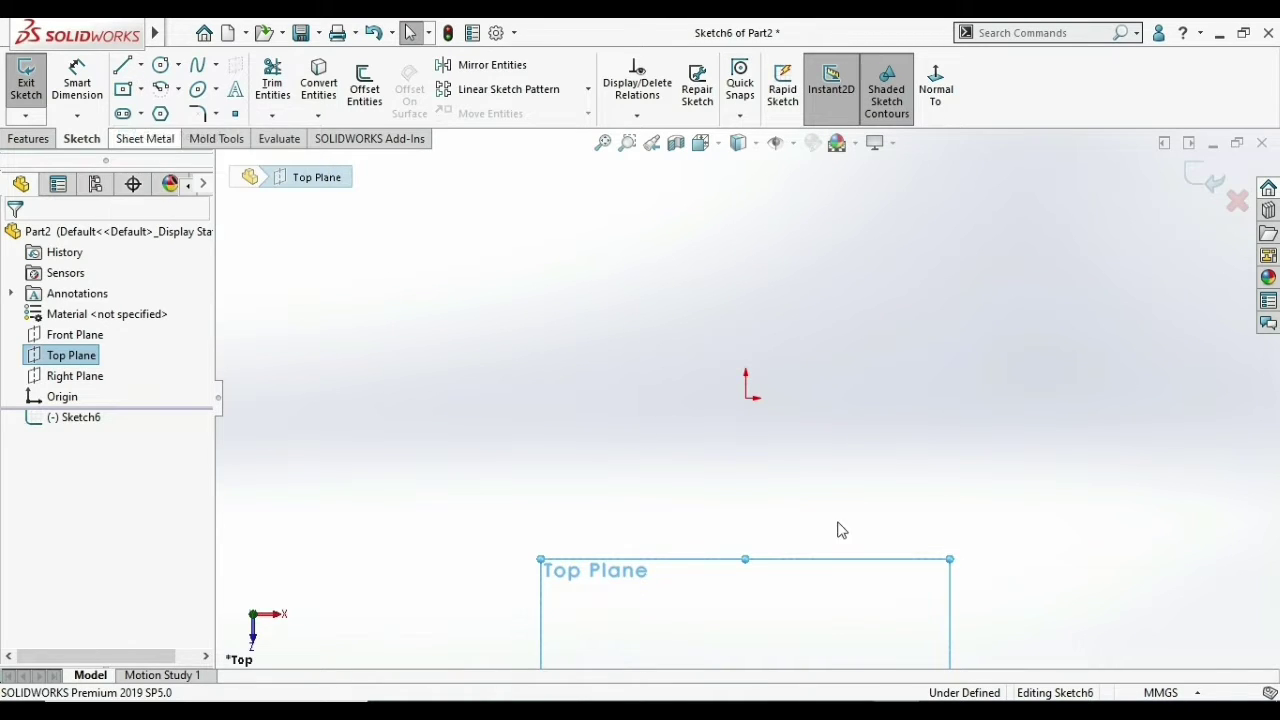
click(745, 398)
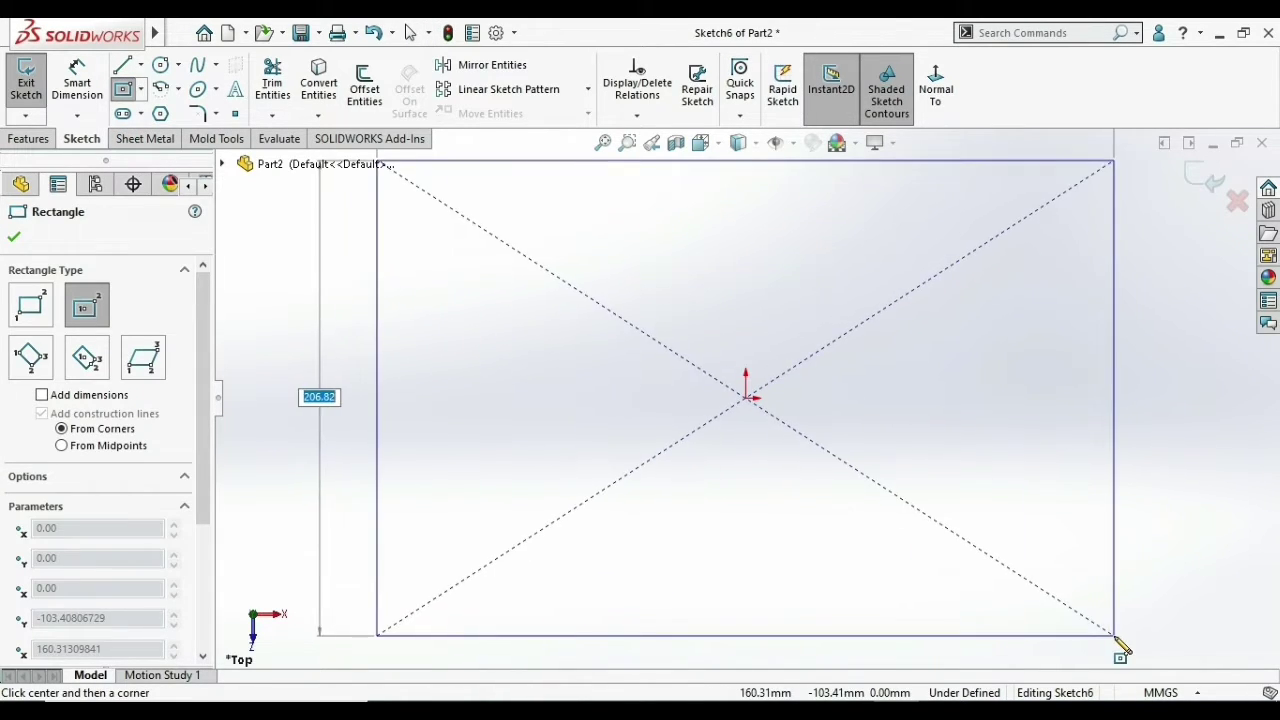
click(1135, 622)
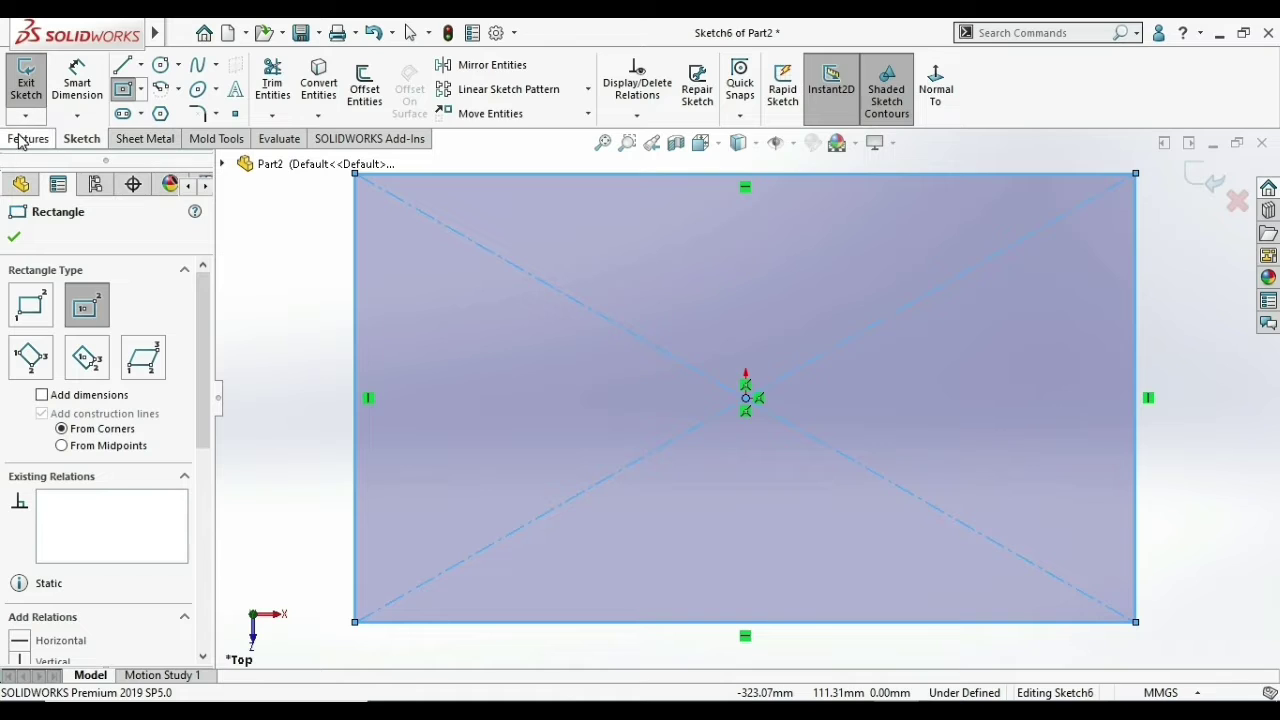
- Extrude the rectangle 120 mm into a solid block
click(29, 138)
click(25, 105)
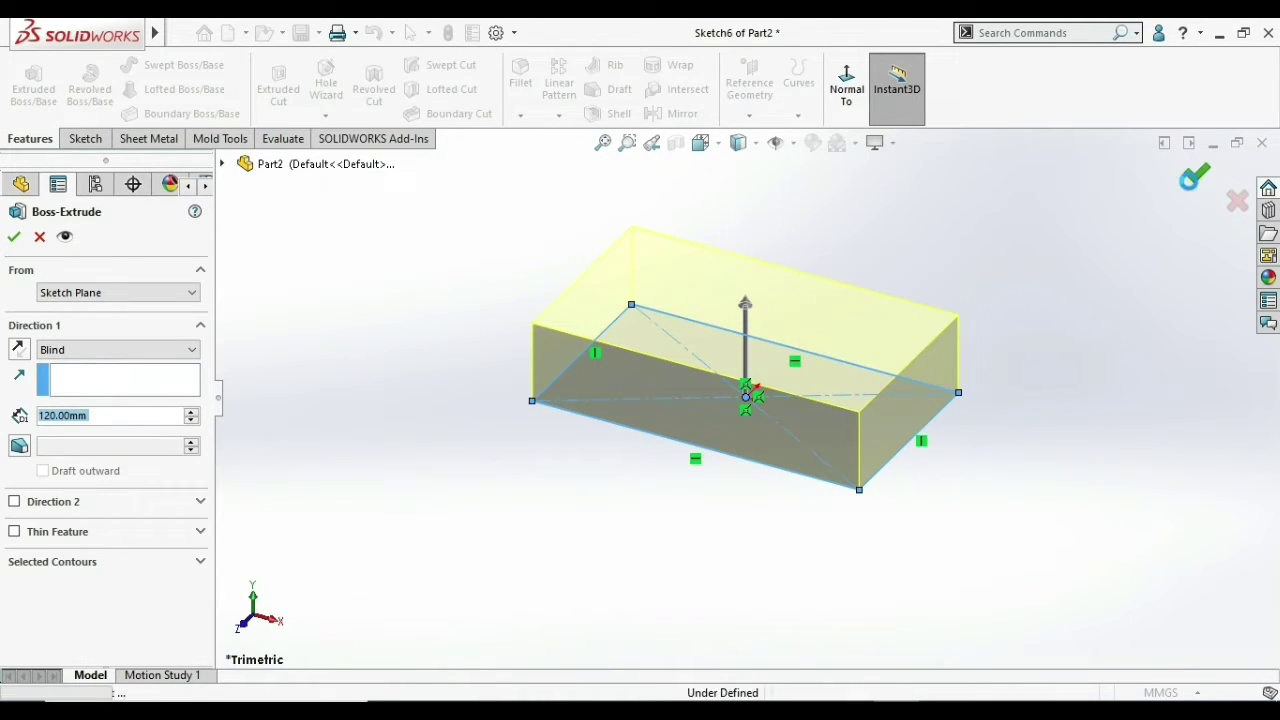
click(1197, 174)
click(714, 349)
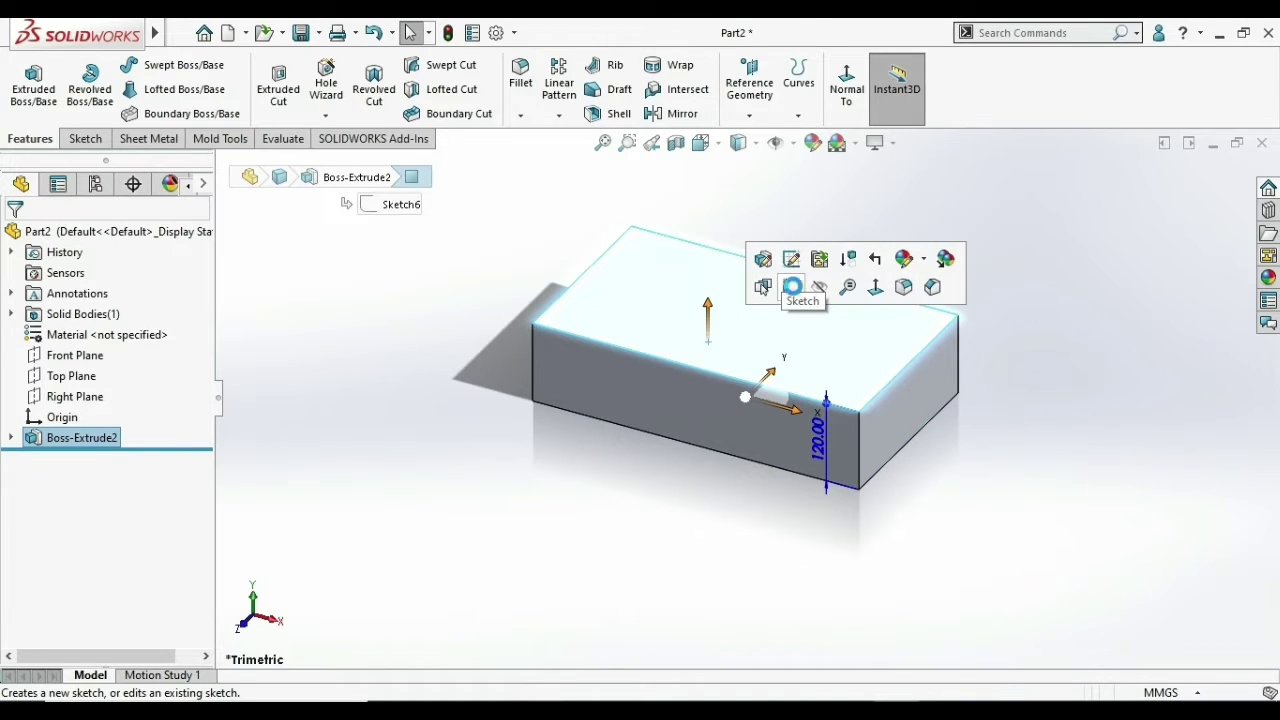
- Sketch a centerpoint straight slot near the left end of the block's top face
click(792, 287)
click(935, 88)
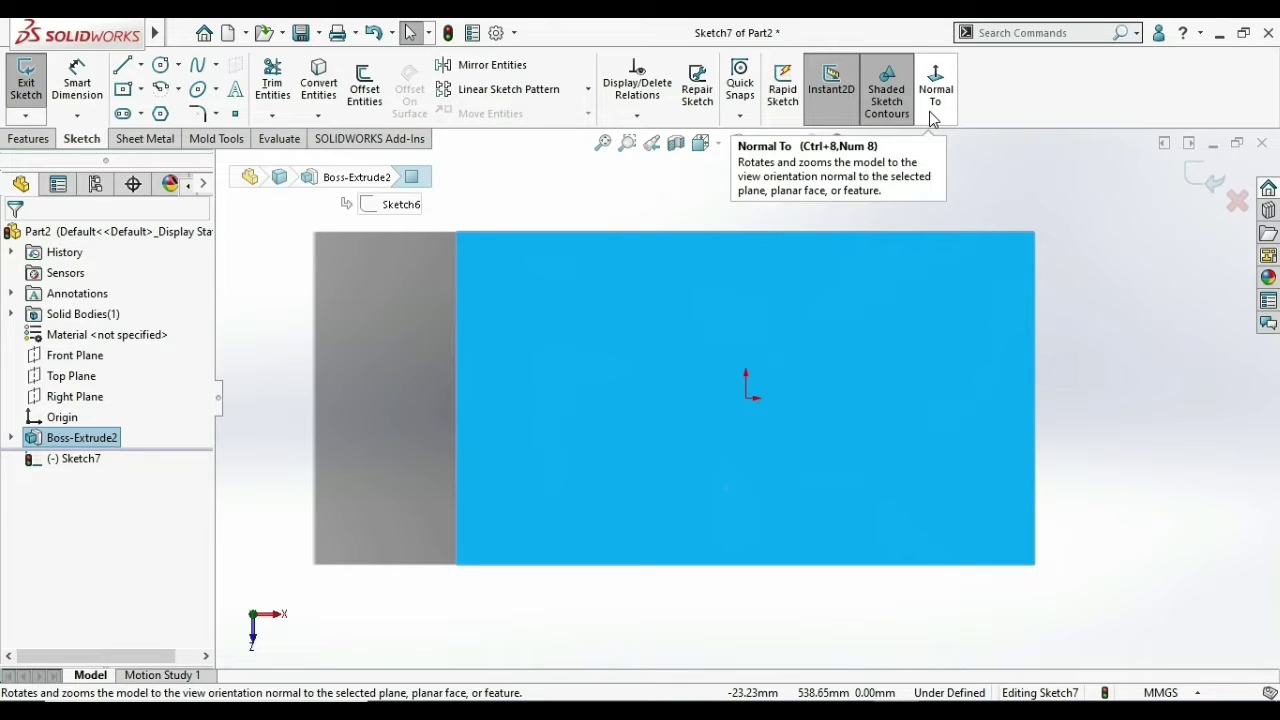
click(141, 113)
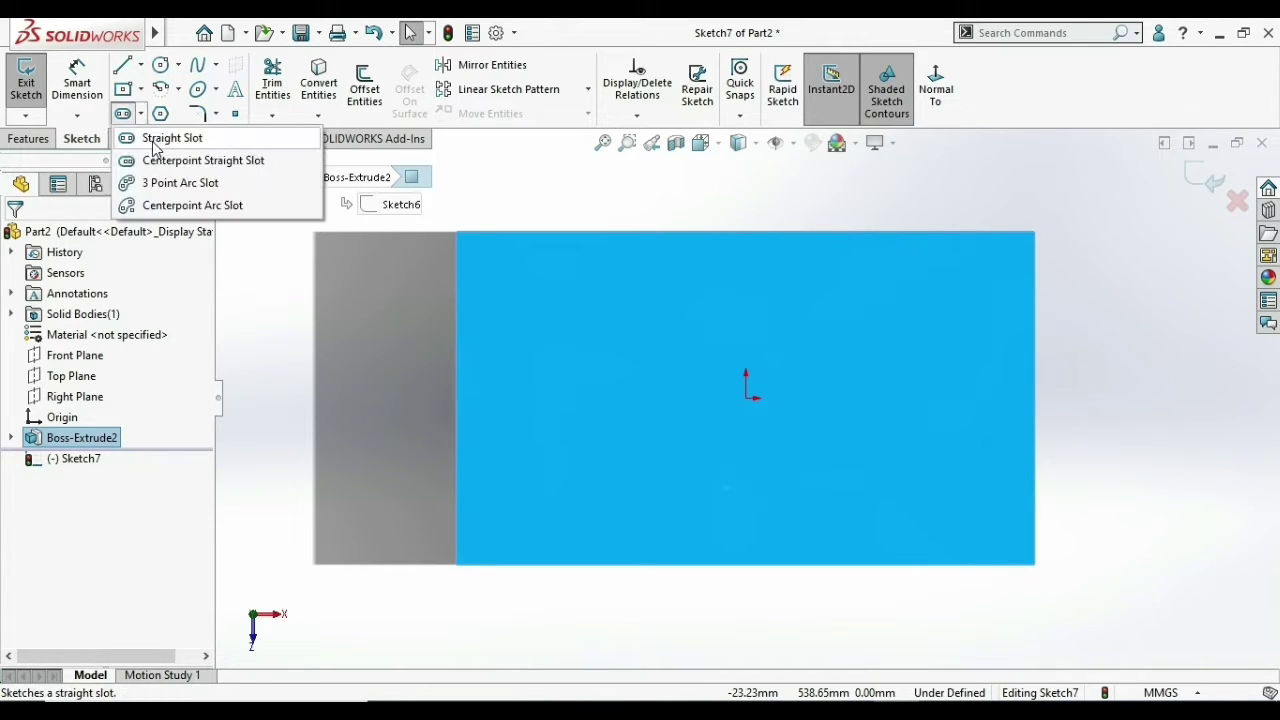
click(157, 161)
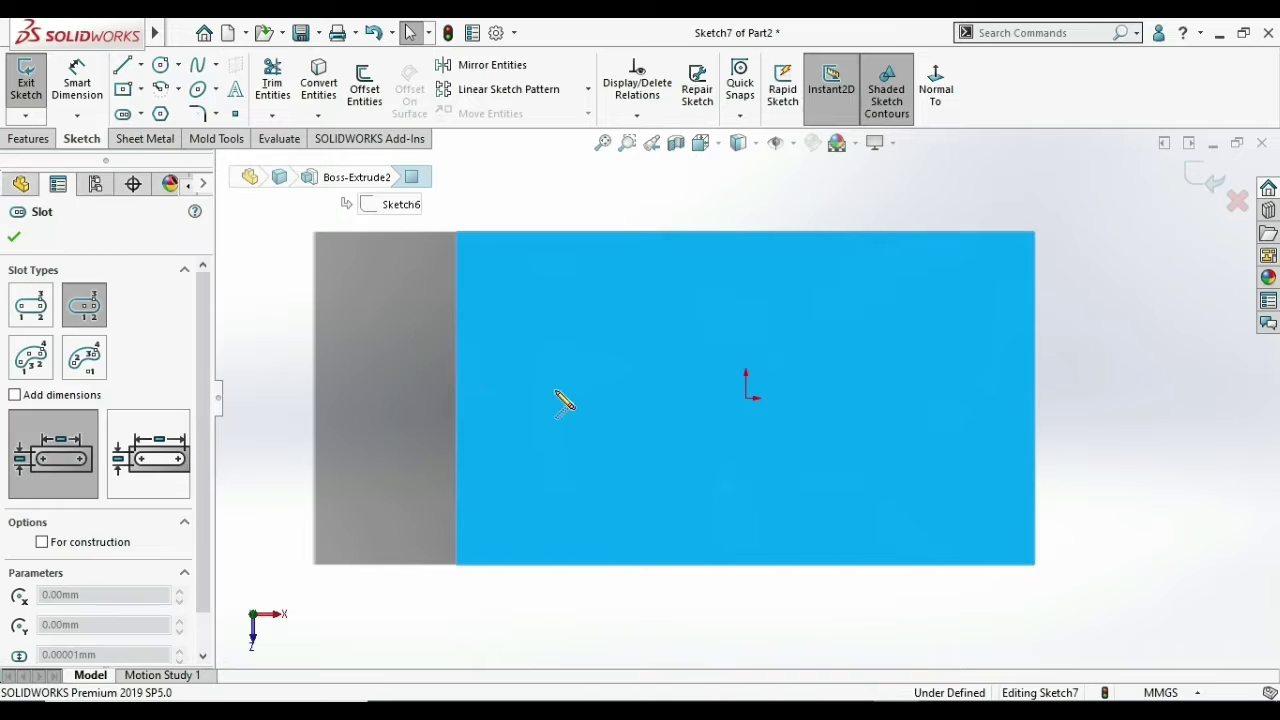
click(530, 376)
click(530, 418)
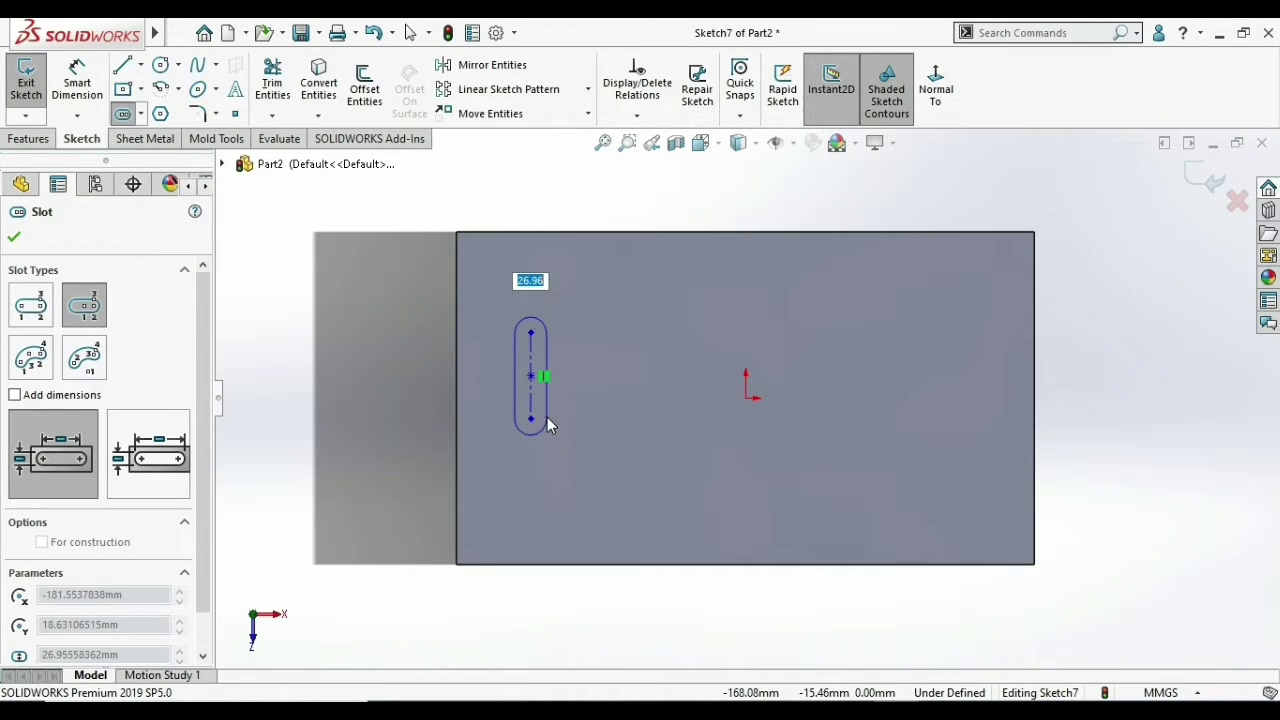
click(547, 418)
right_click(580, 350)
click(600, 358)
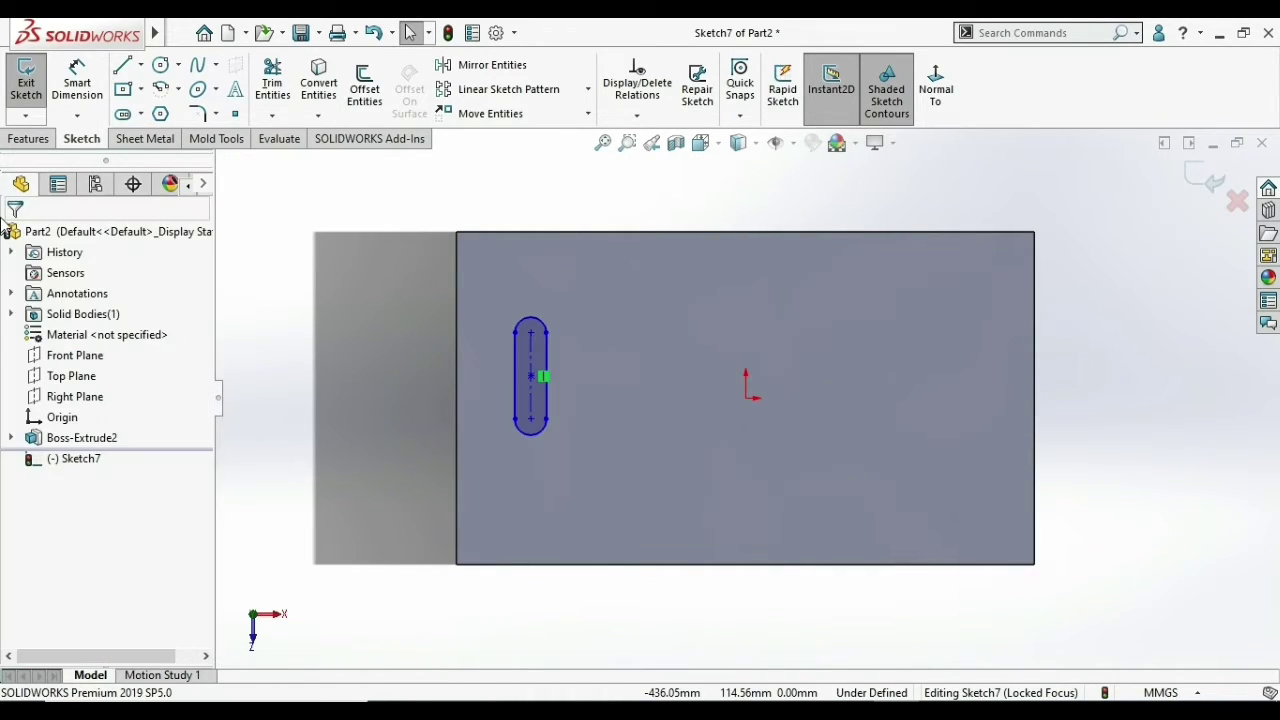
- Extrude the slot sketch 20 mm upward into a pin
click(28, 138)
click(33, 85)
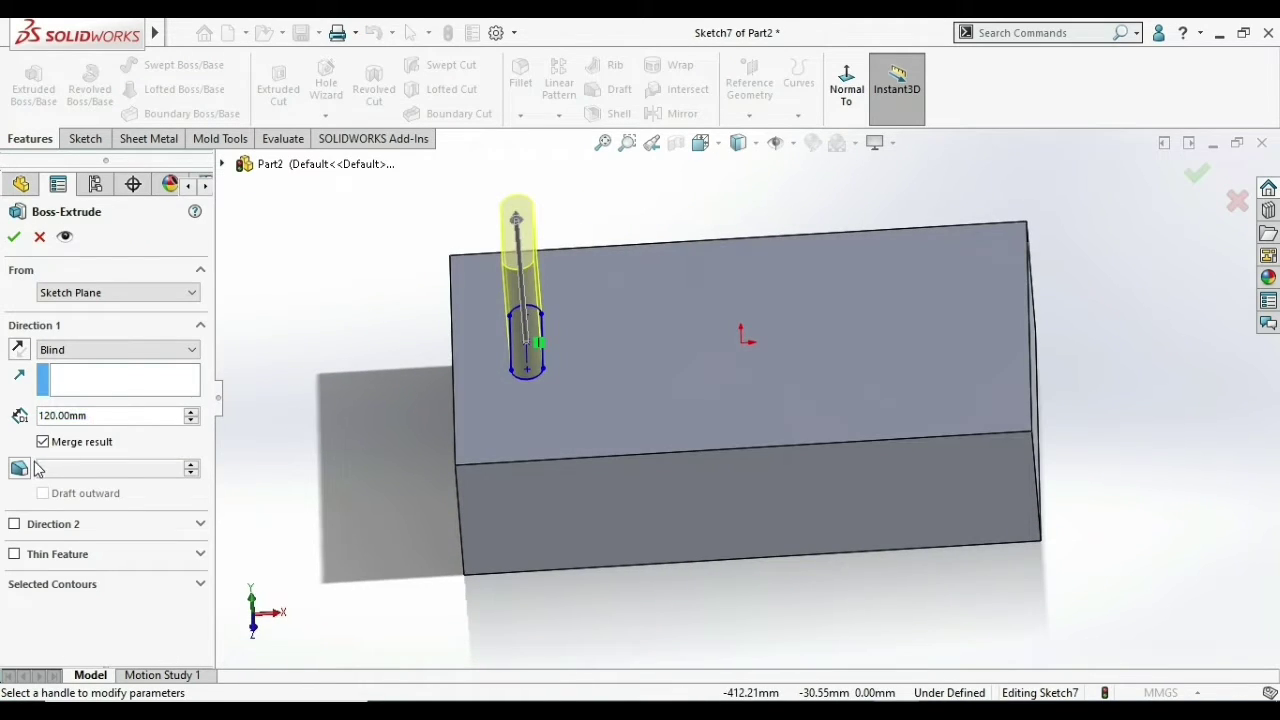
drag(98, 417, 10, 404)
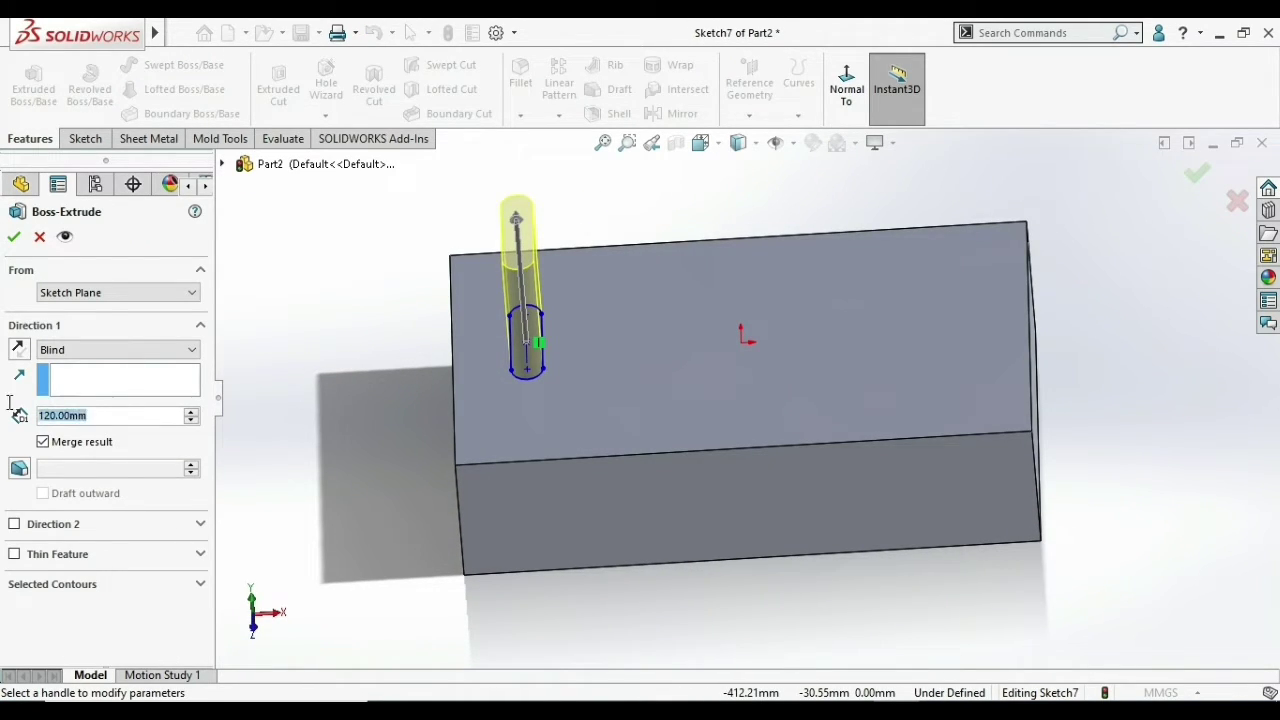
text(20)
key(Return)
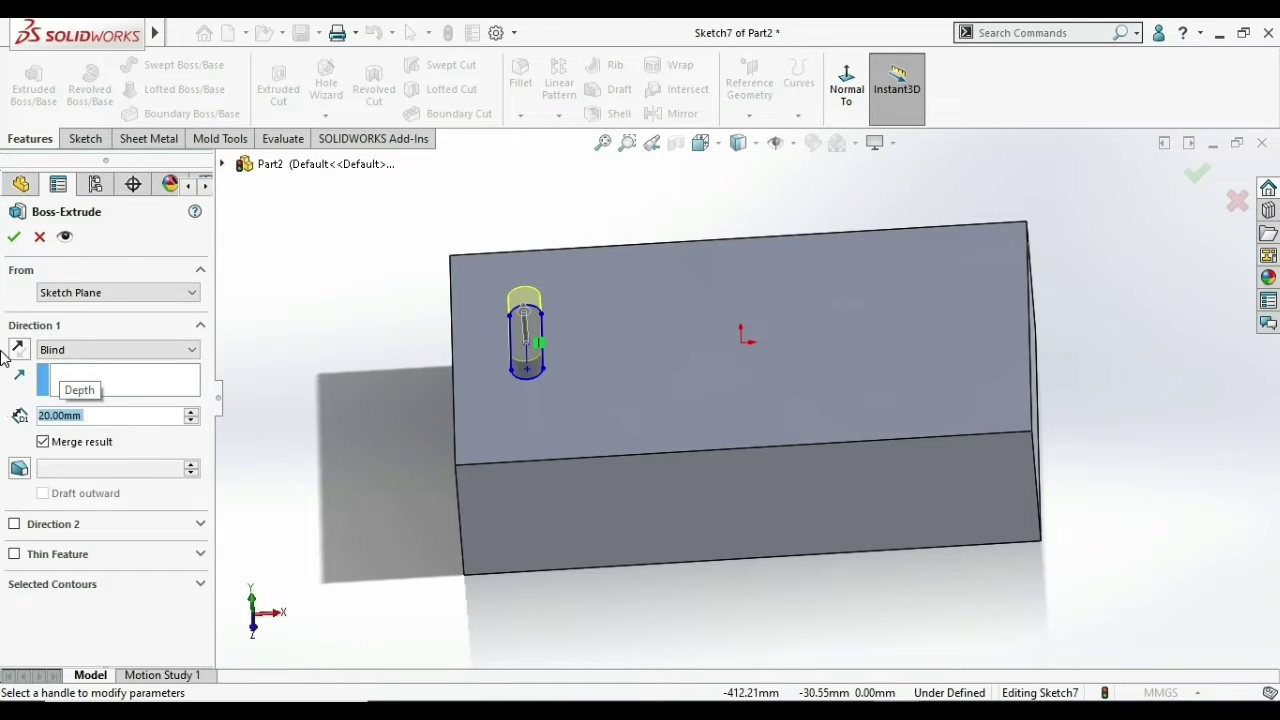
click(16, 235)
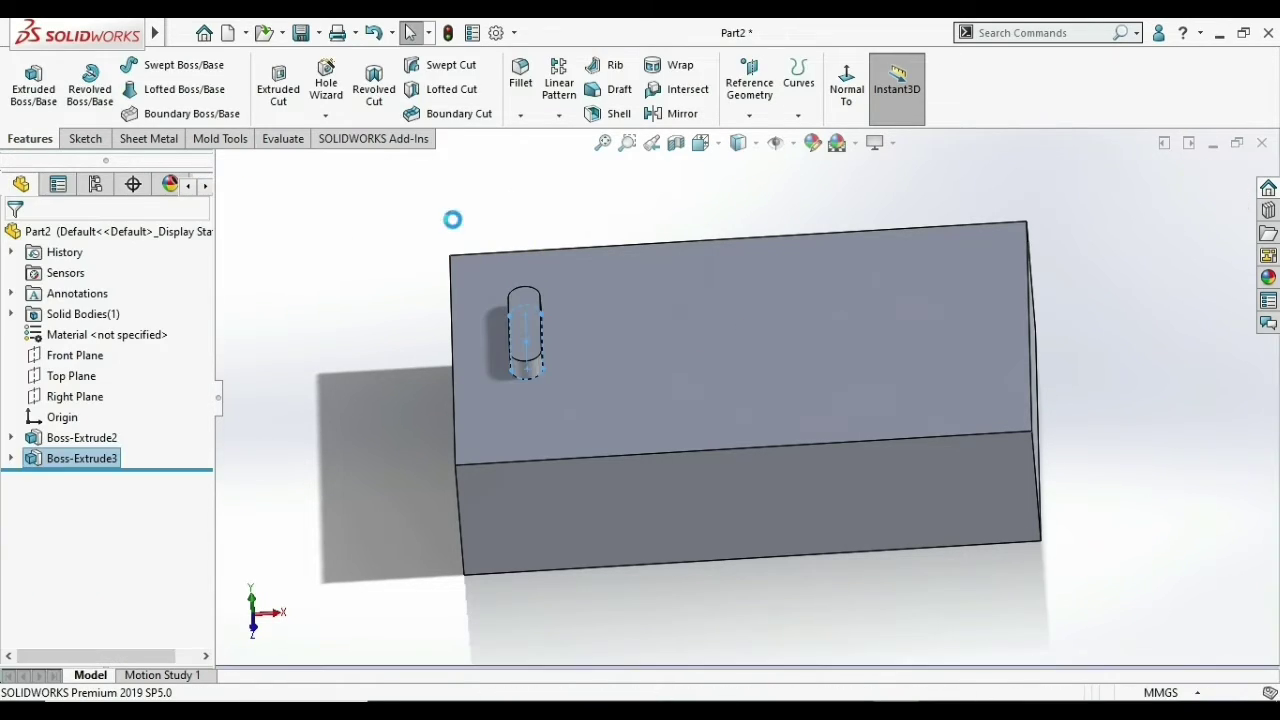
scroll(579, 277, down, 2)
ctrl+middle_drag(443, 420, 526, 423)
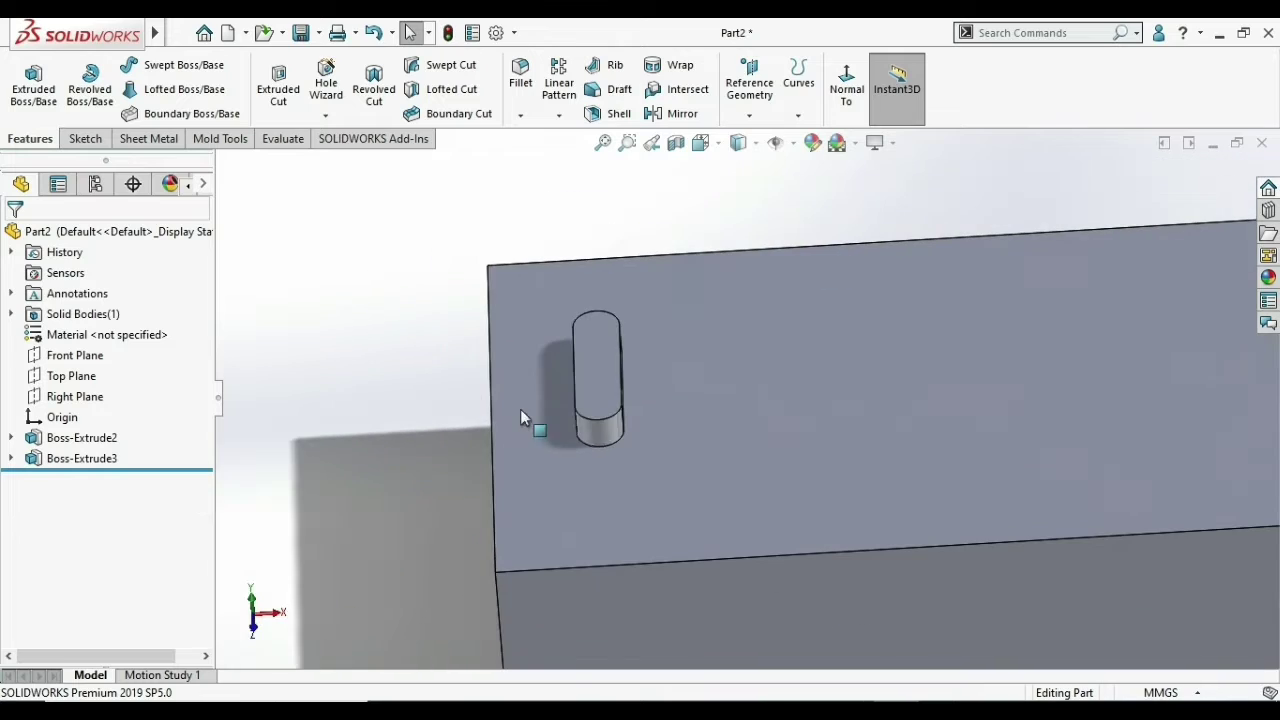
scroll(599, 400, up, 1)
click(617, 381)
scroll(661, 443, up, 1)
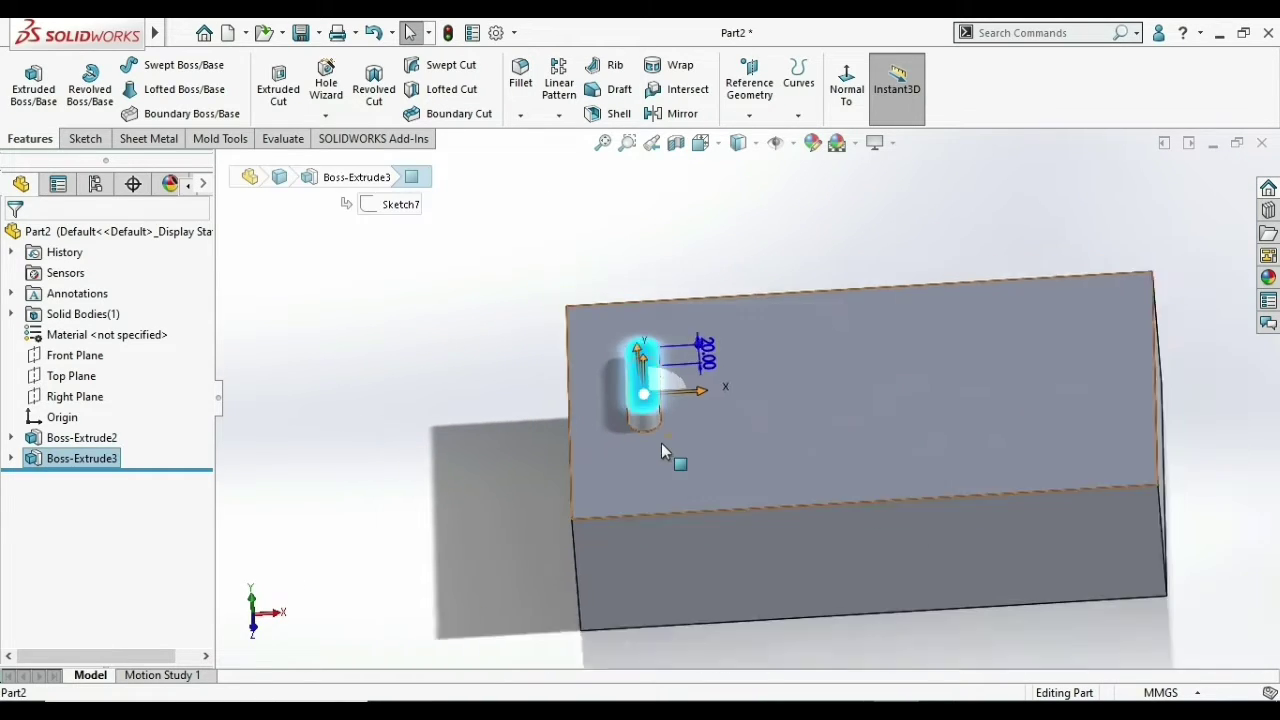
scroll(665, 437, up, 1)
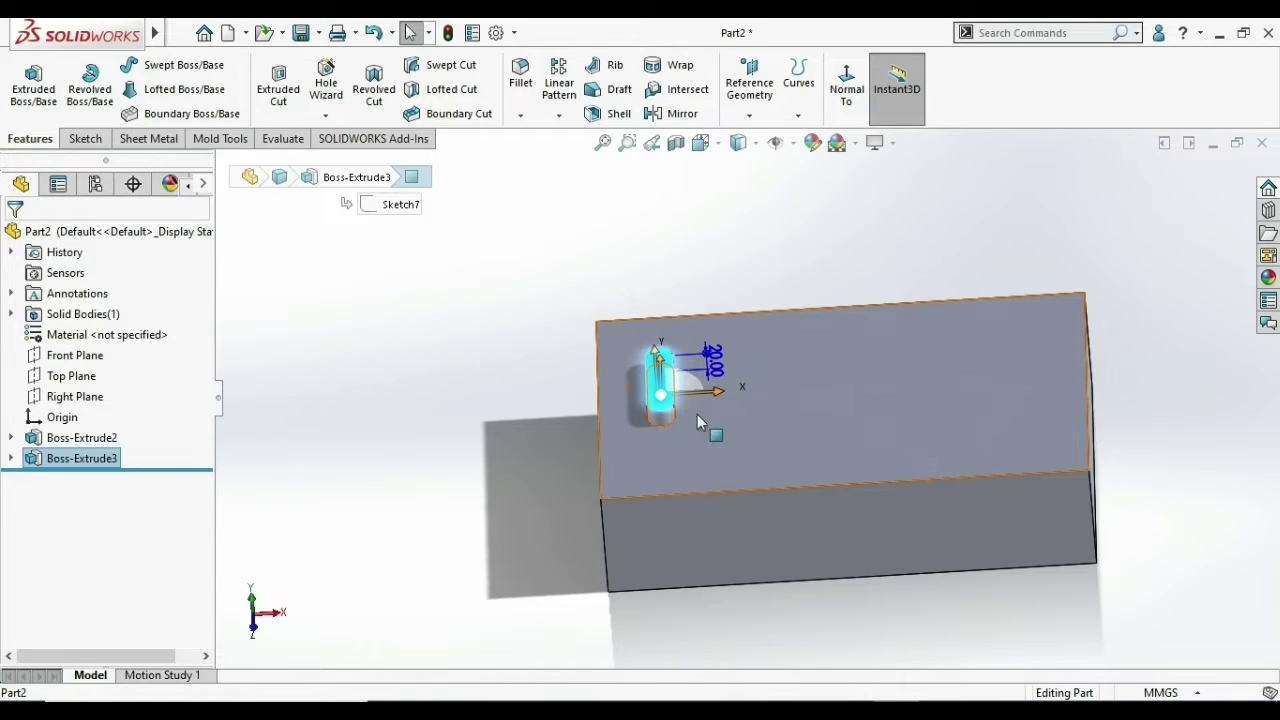
scroll(800, 300, up, 1)
click(670, 210)
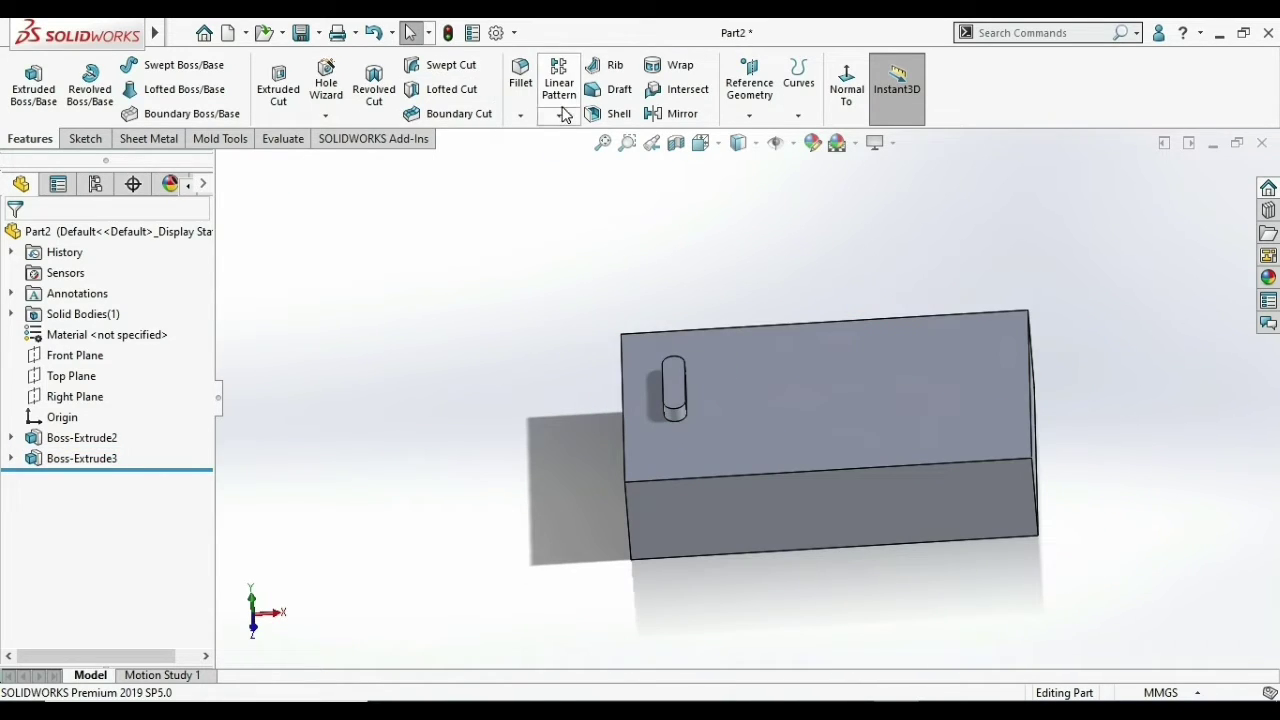
- Set up a Linear Pattern along the block's lower edge, 50 mm spacing, up to the far corner
click(560, 116)
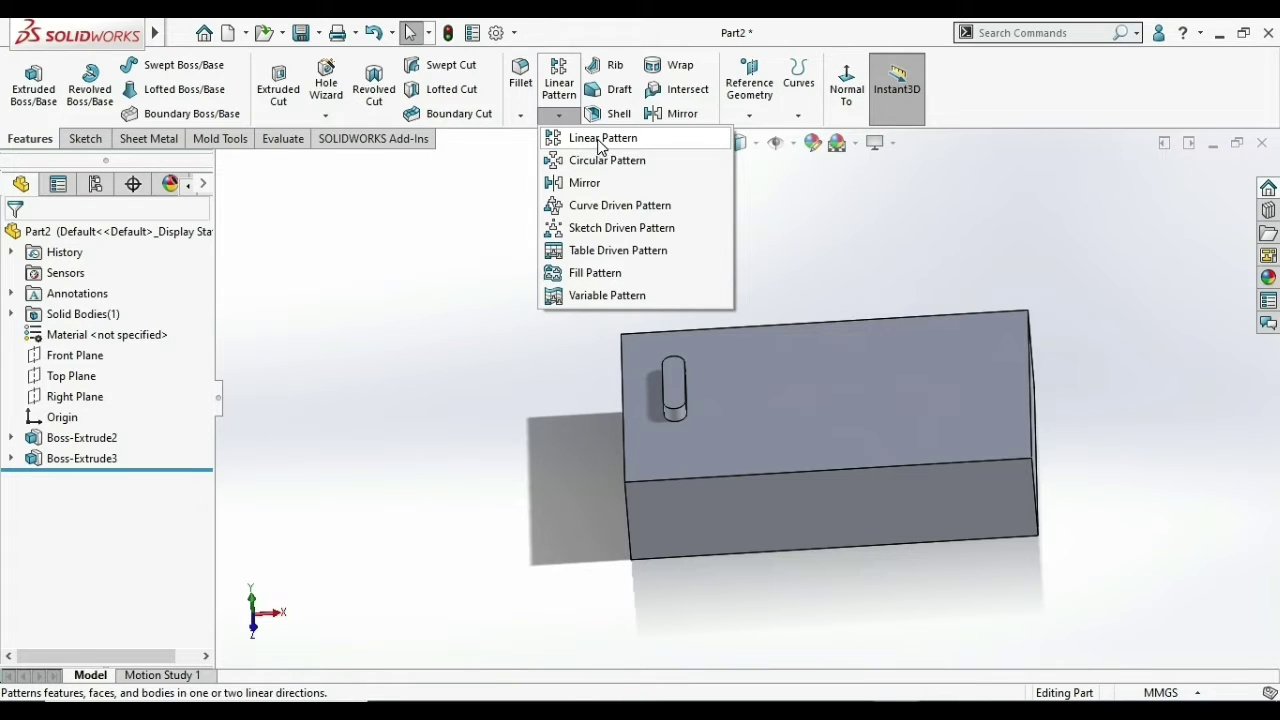
click(593, 147)
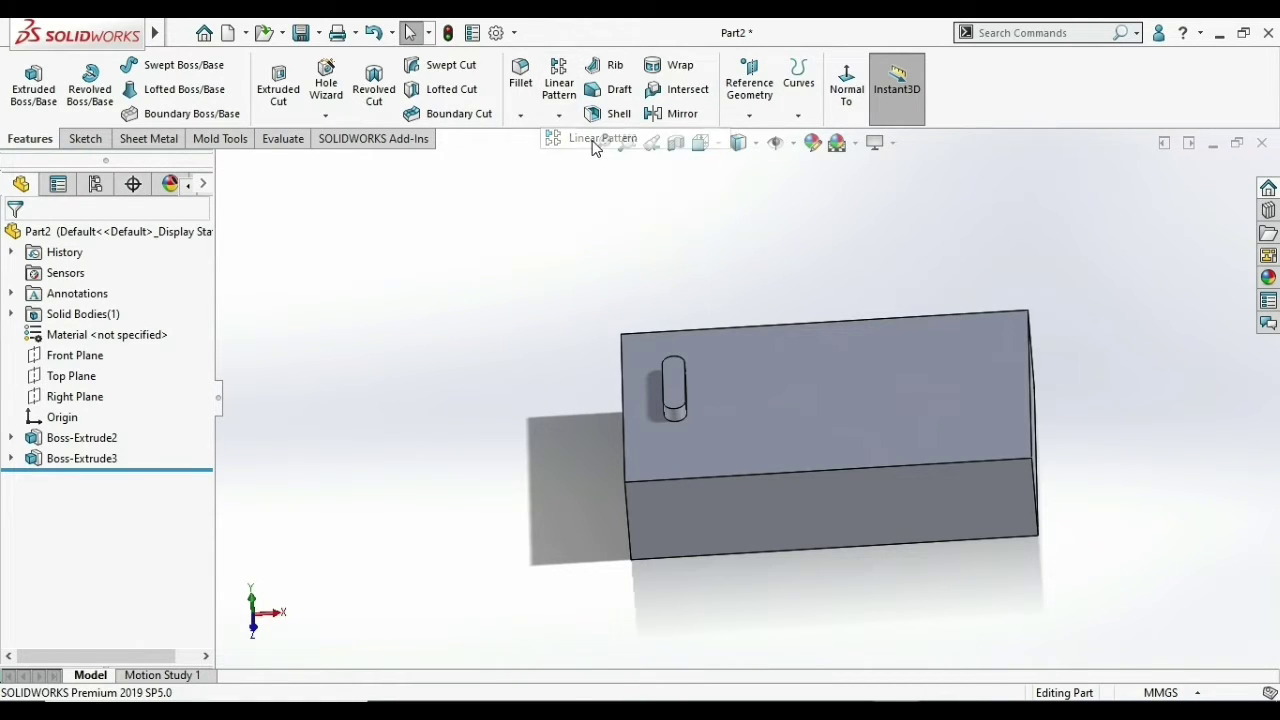
scroll(669, 423, down, 2)
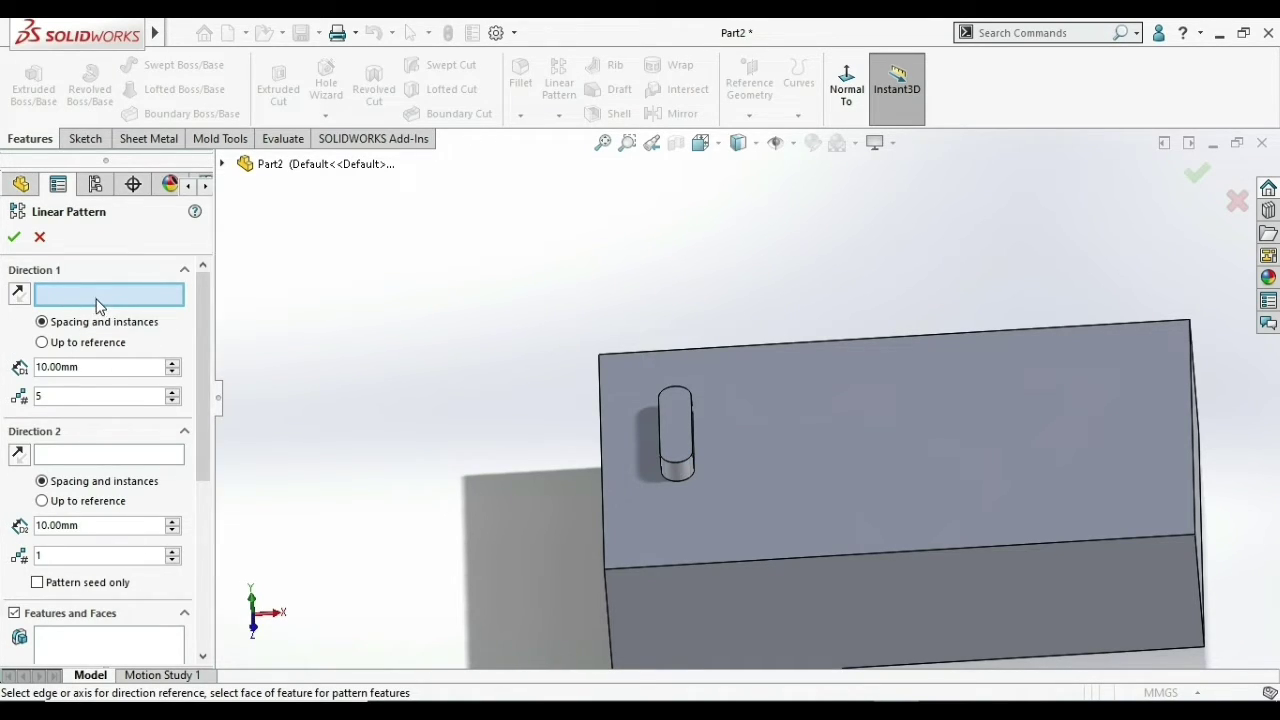
click(689, 562)
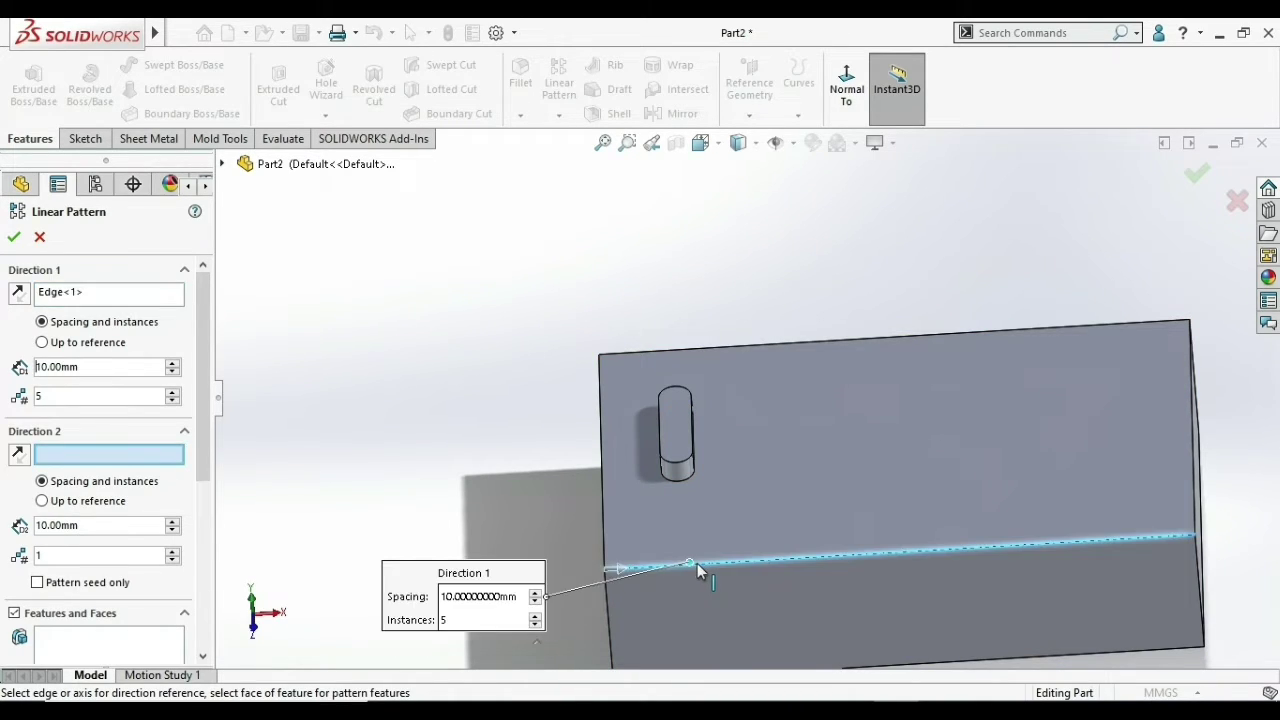
double_click(89, 369)
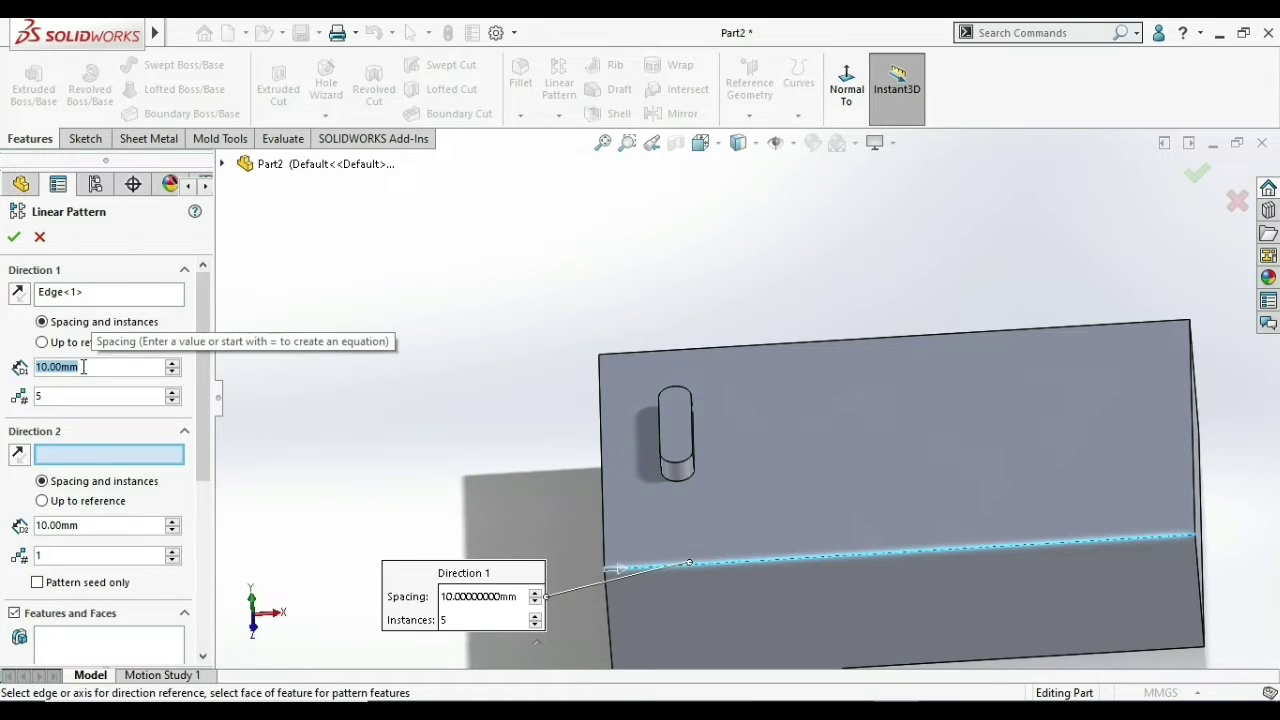
text(50)
key(Return)
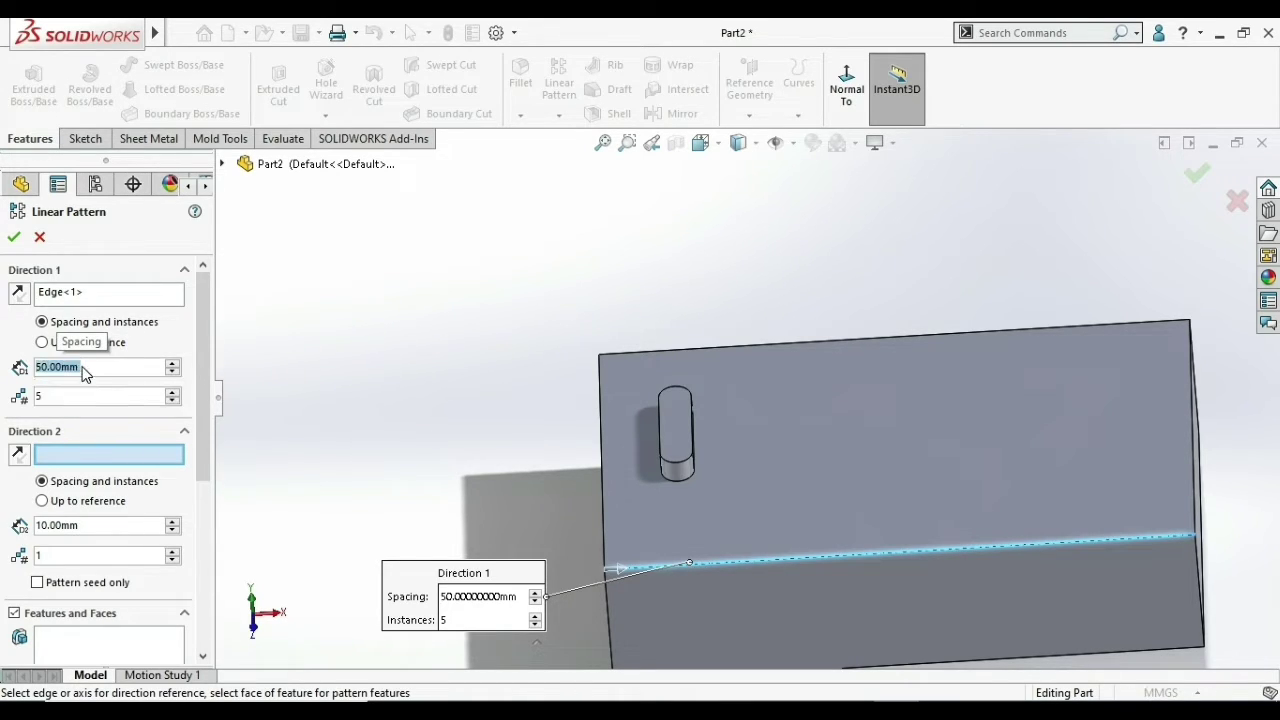
key(Tab)
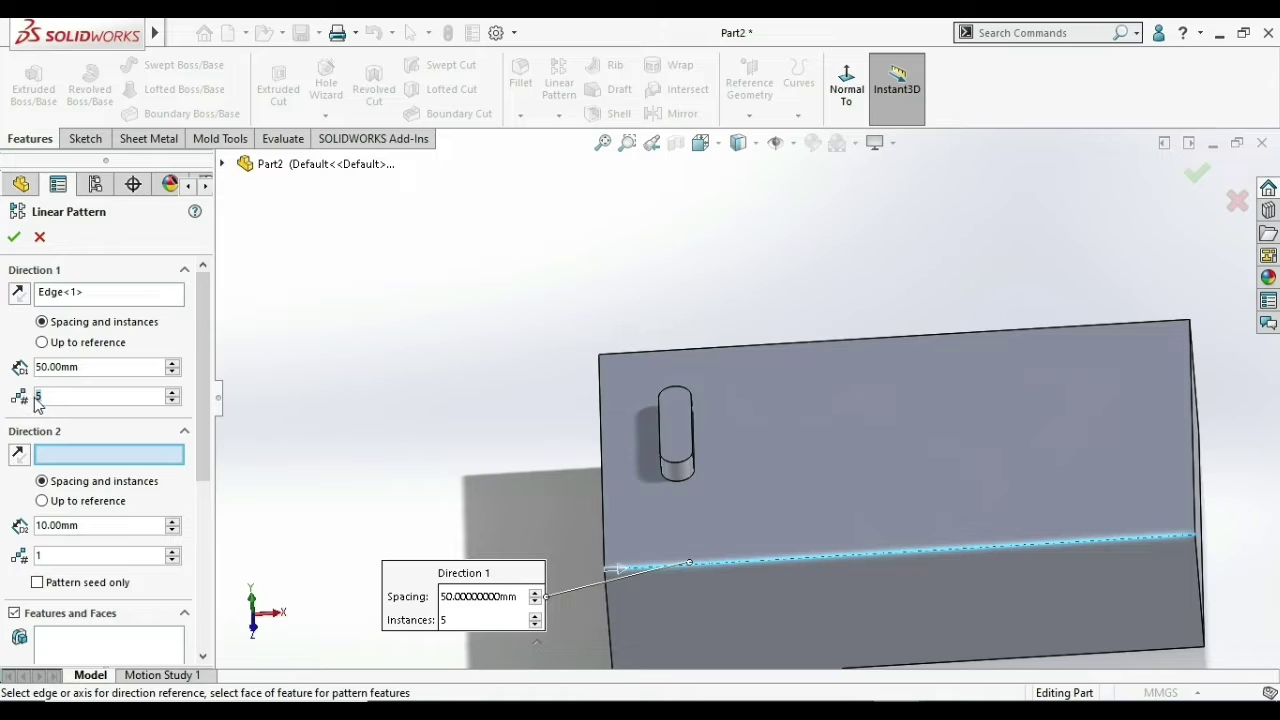
click(42, 343)
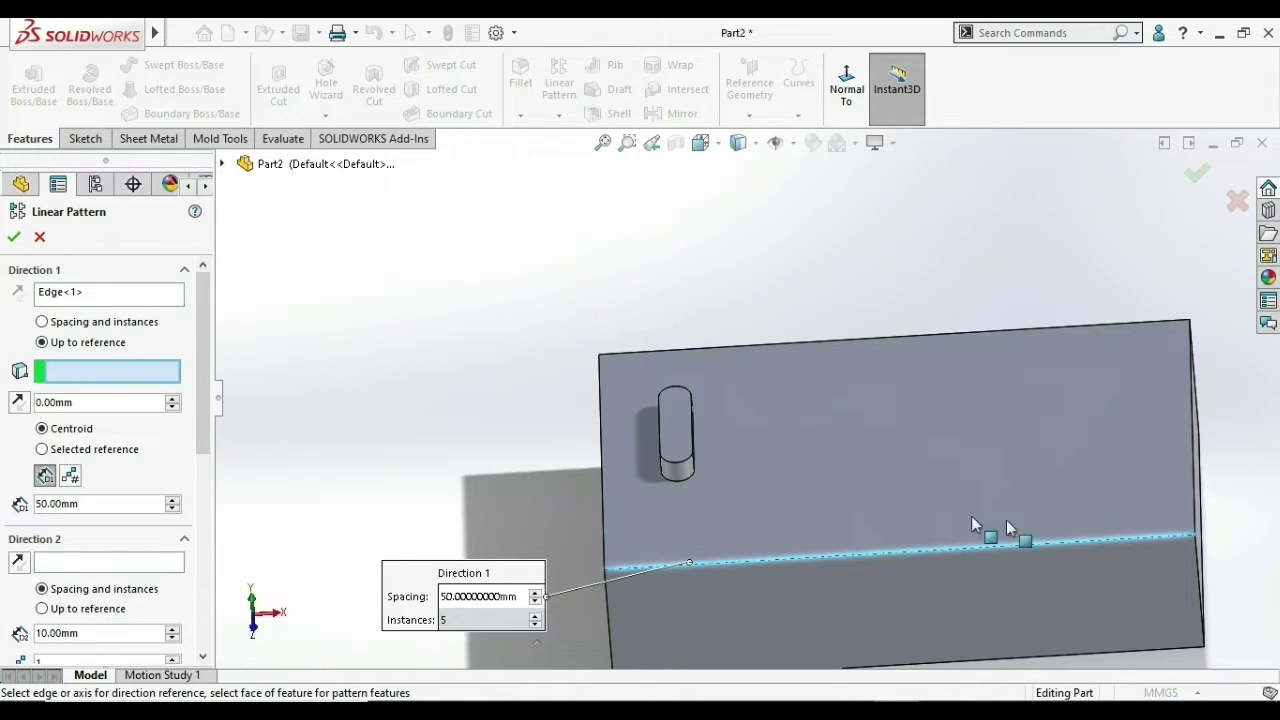
click(1196, 538)
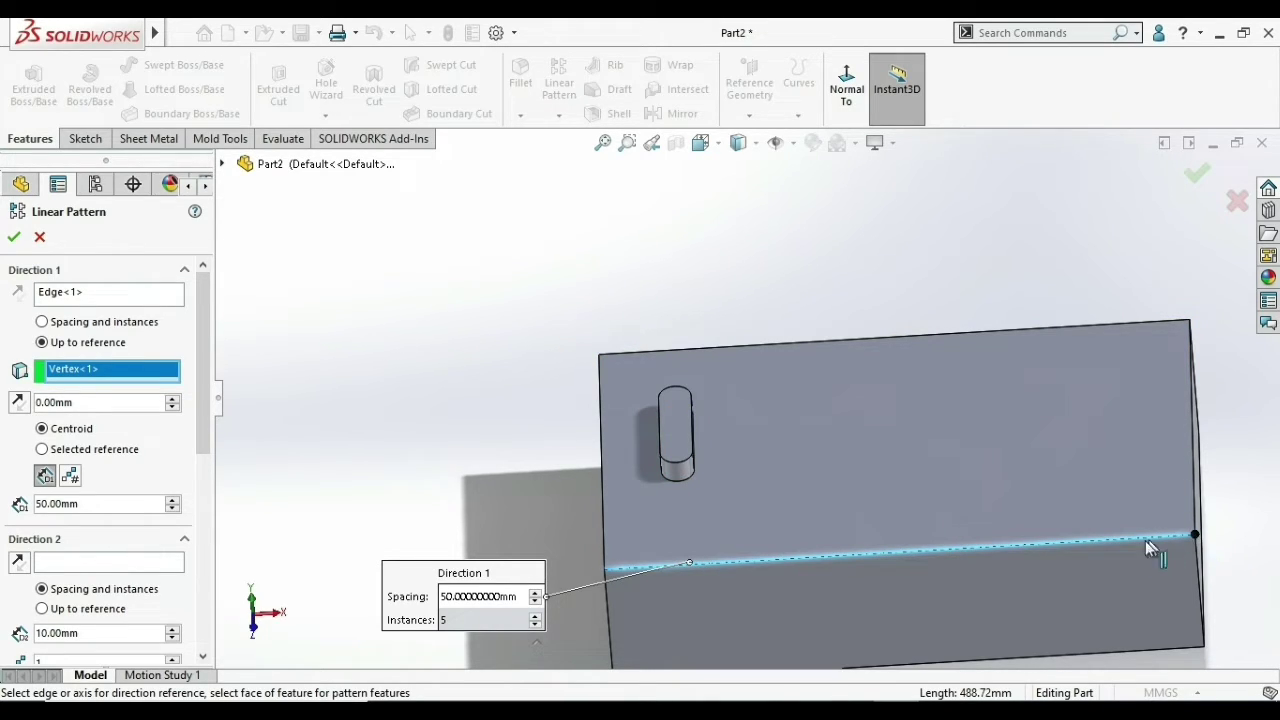
- Pattern Boss-Extrude3 into 5 instances spaced 50 mm apart and accept LPattern1
click(42, 322)
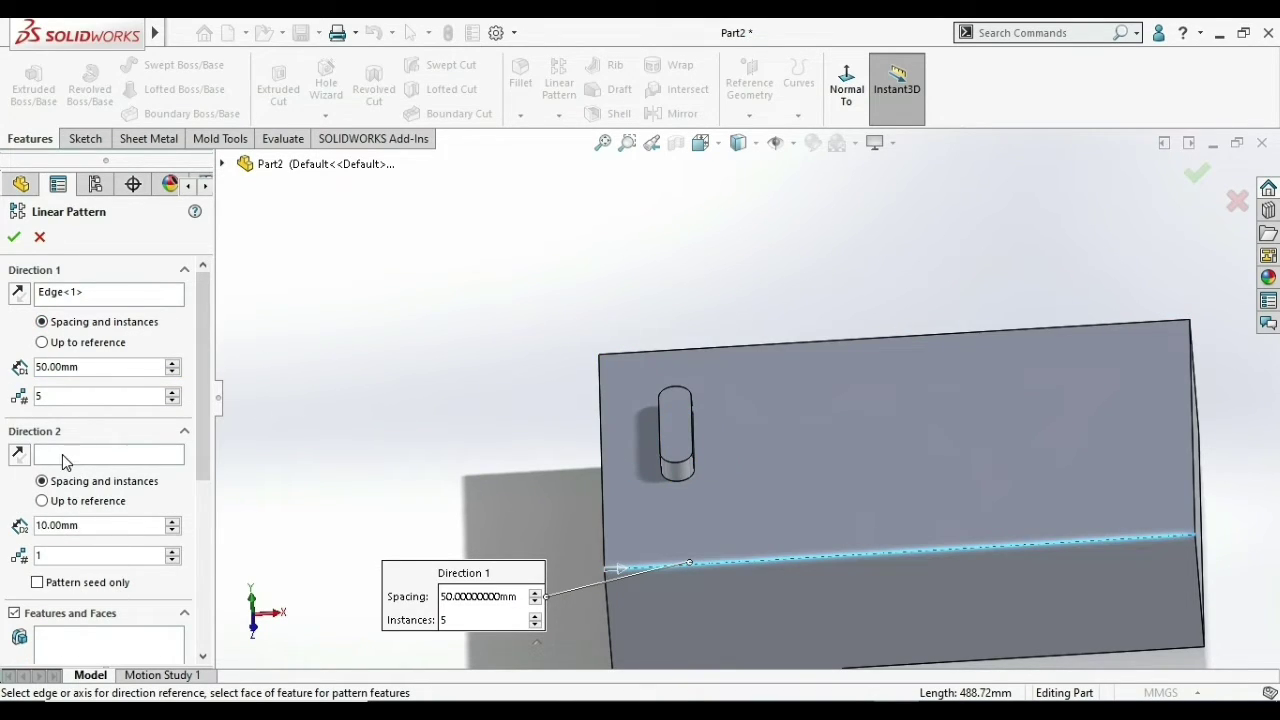
click(89, 367)
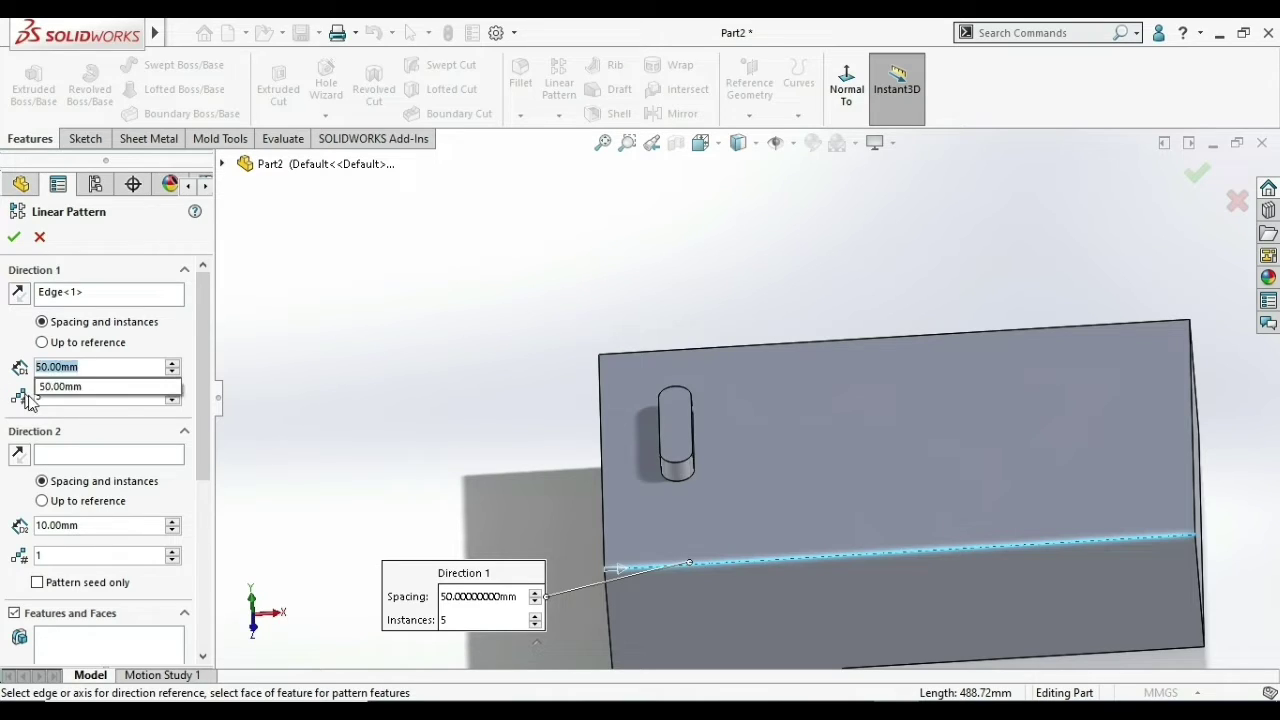
click(45, 396)
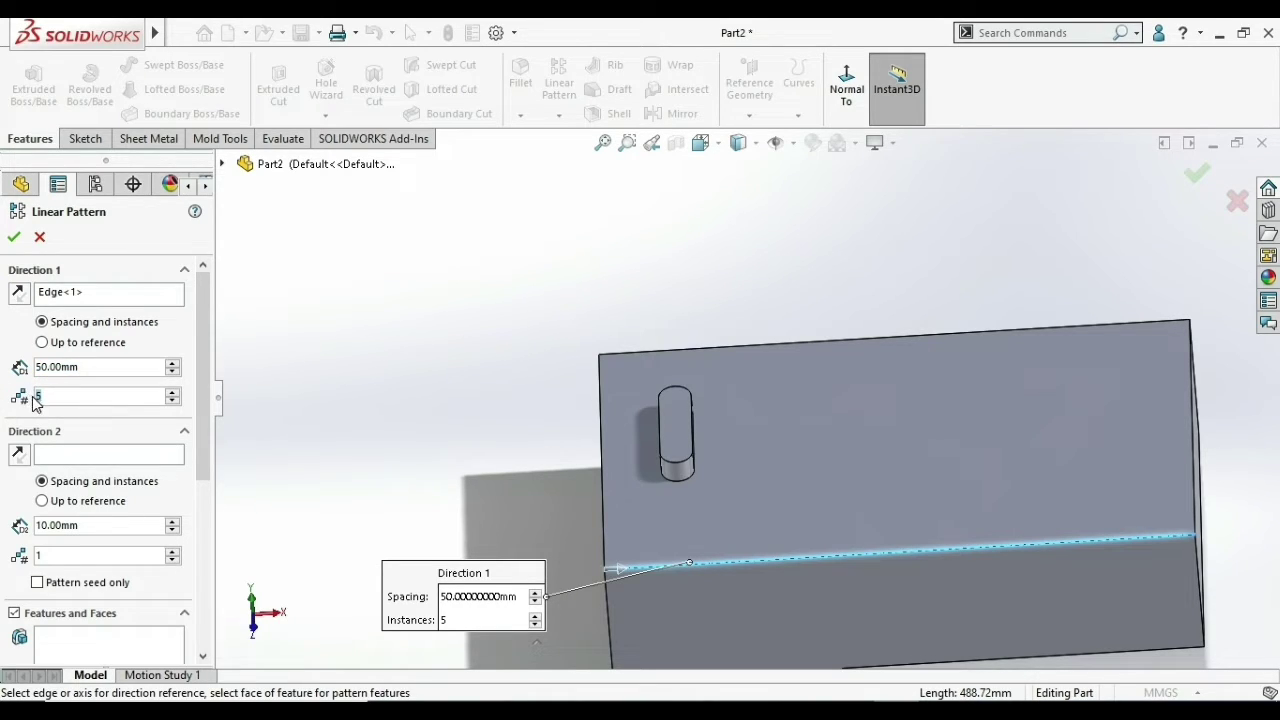
scroll(205, 400, down, 3)
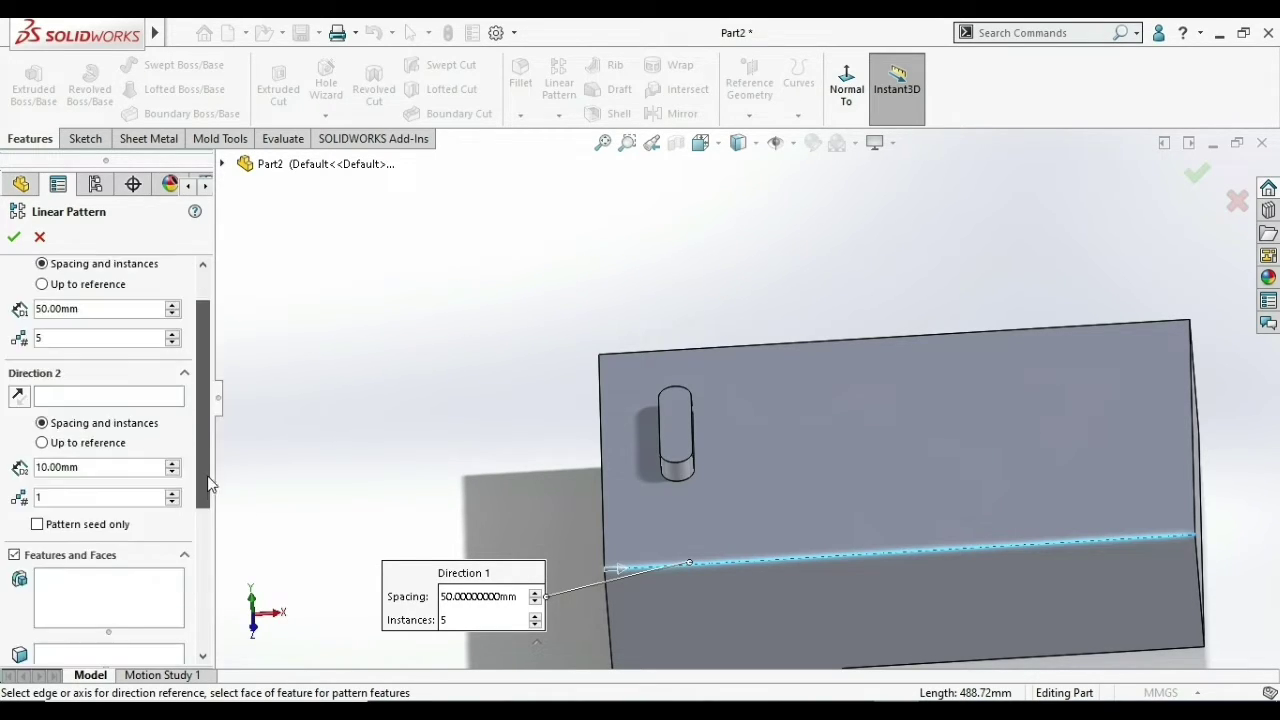
scroll(205, 420, down, 3)
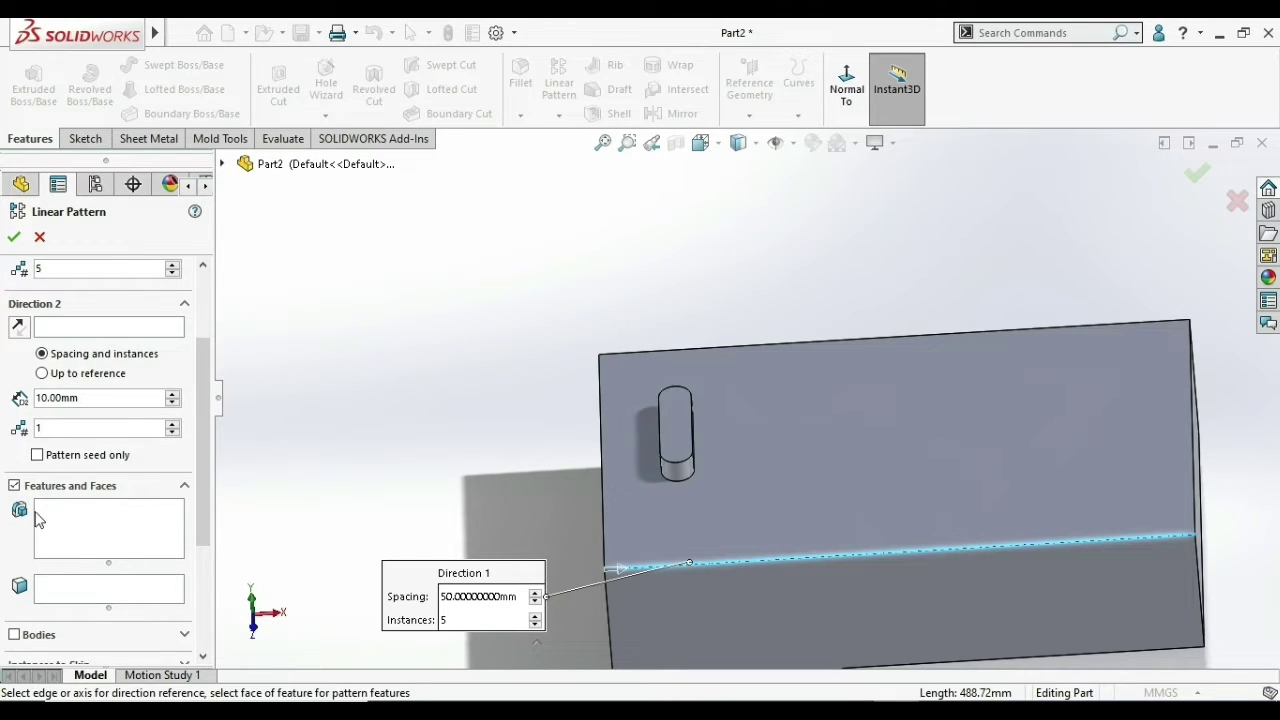
click(101, 527)
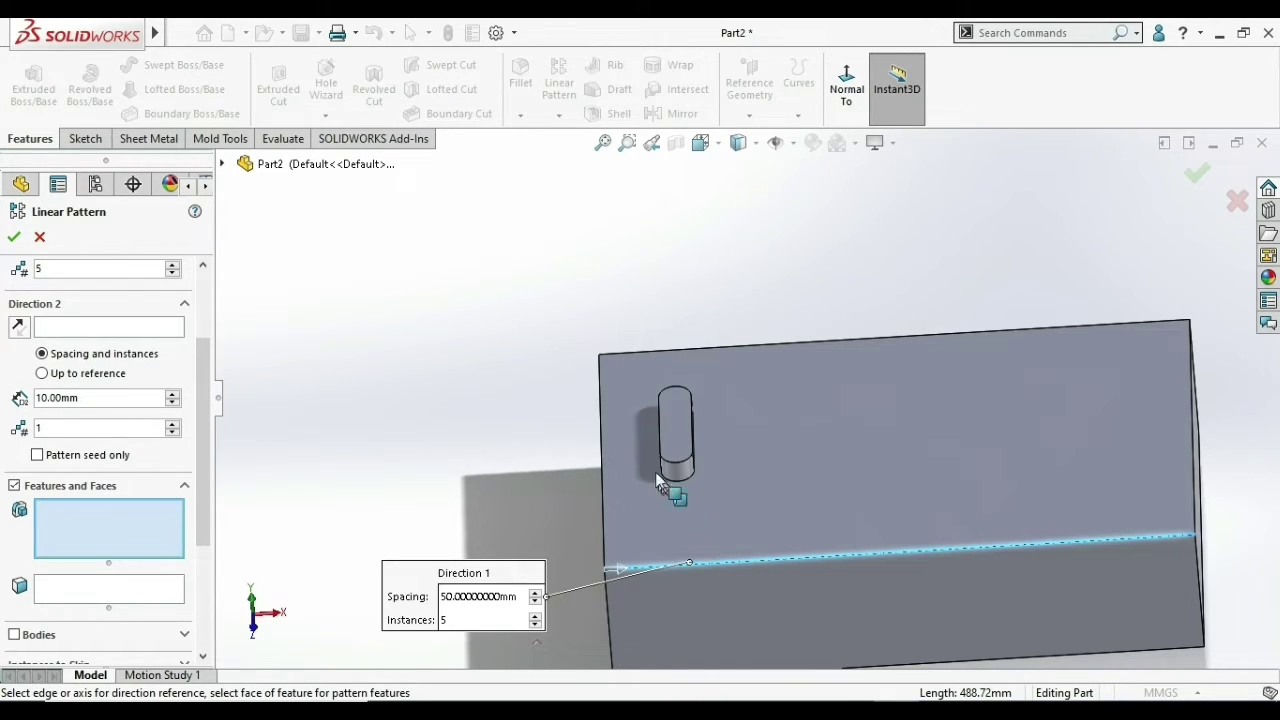
scroll(683, 480, down, 2)
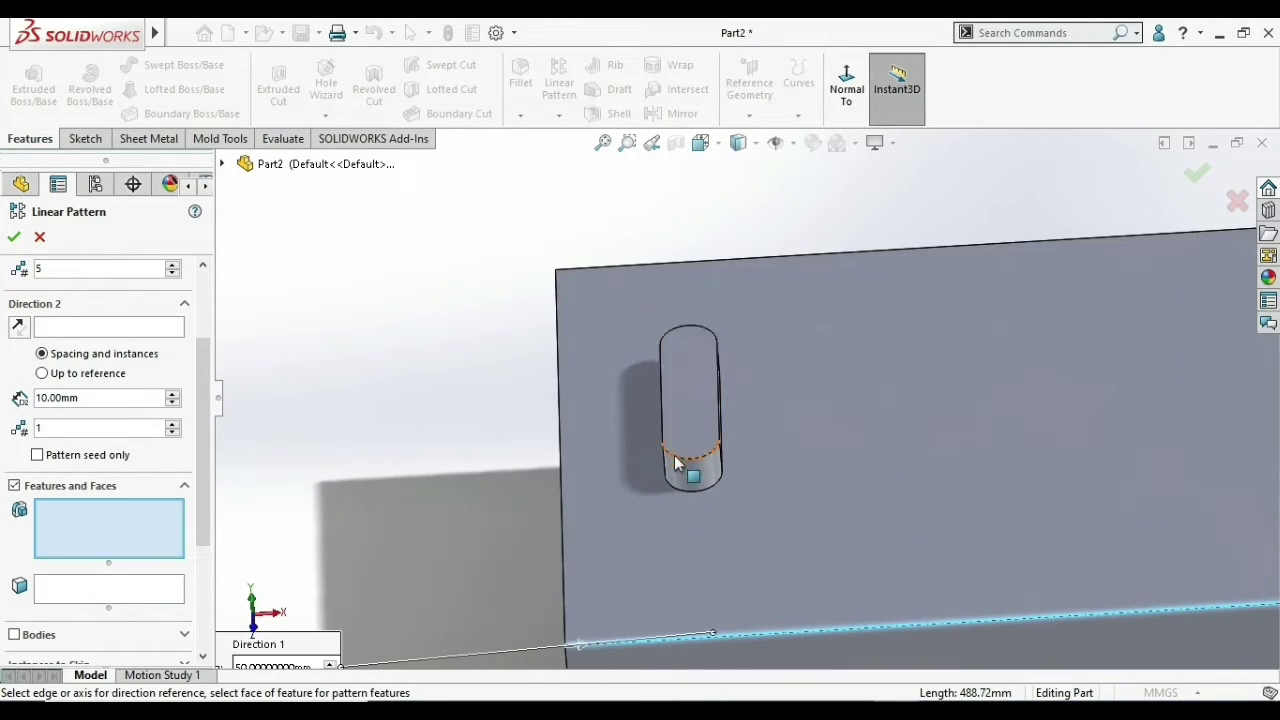
click(224, 165)
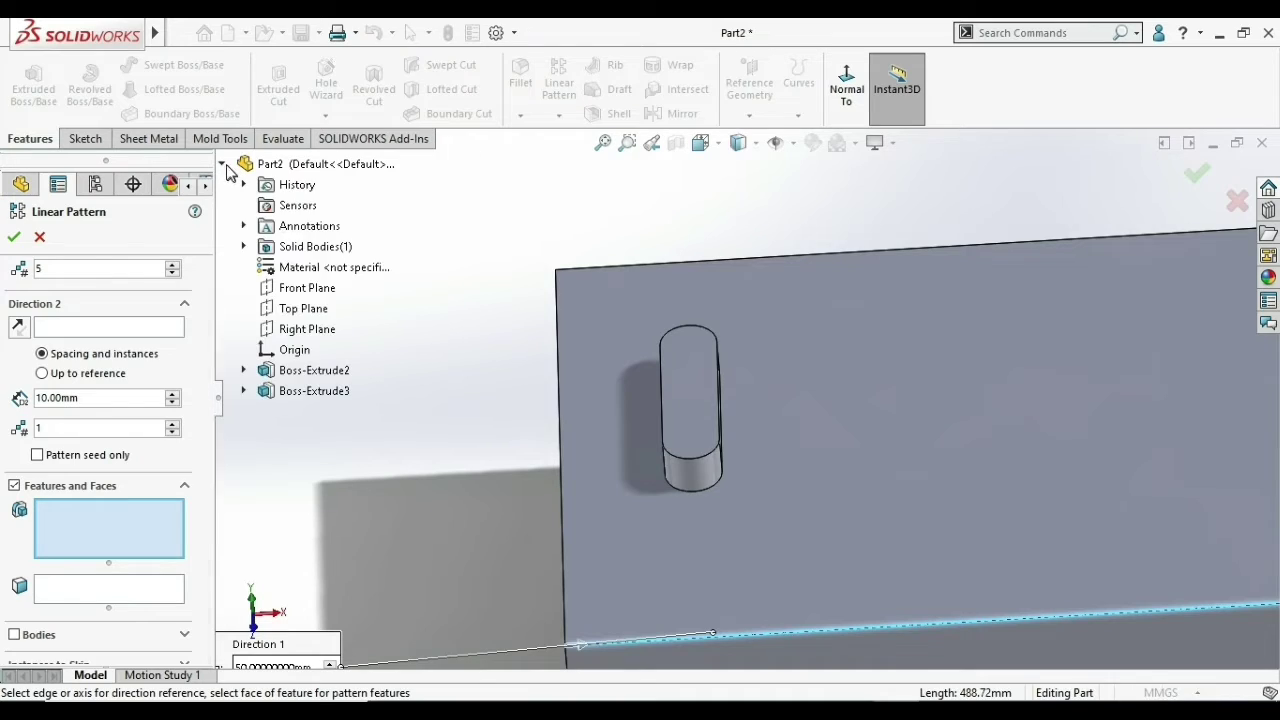
click(326, 398)
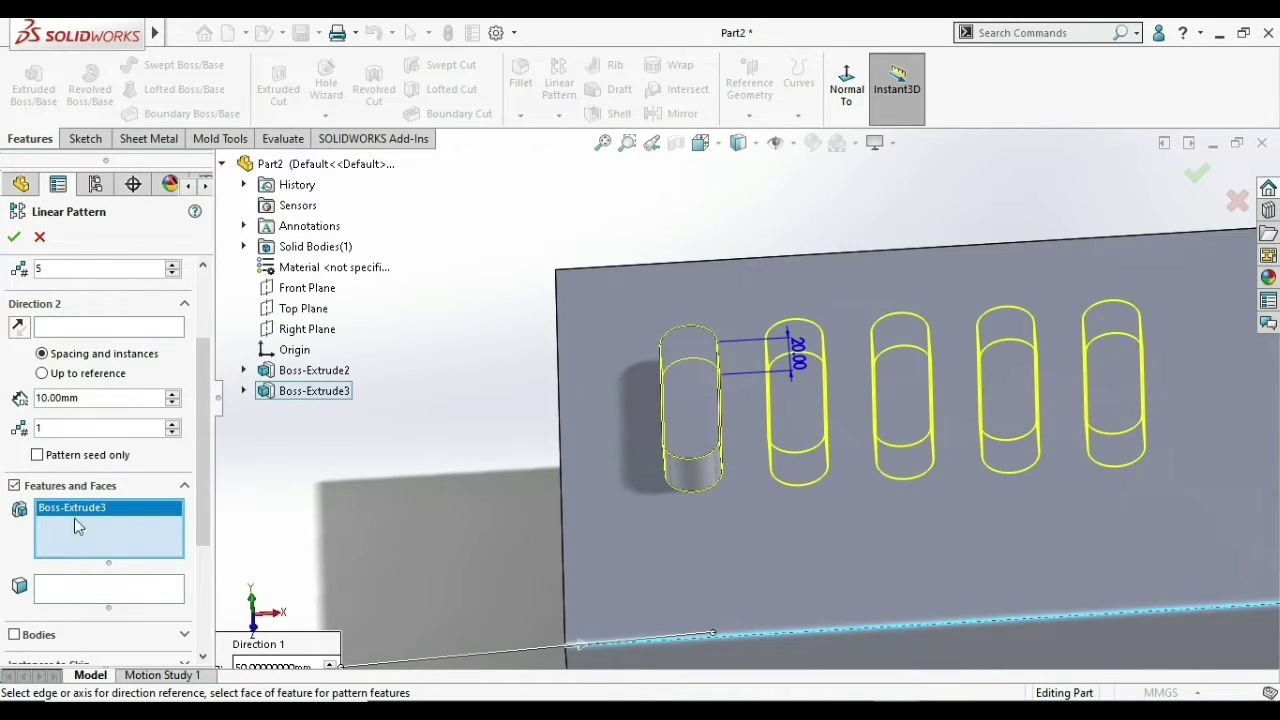
drag(198, 454, 196, 497)
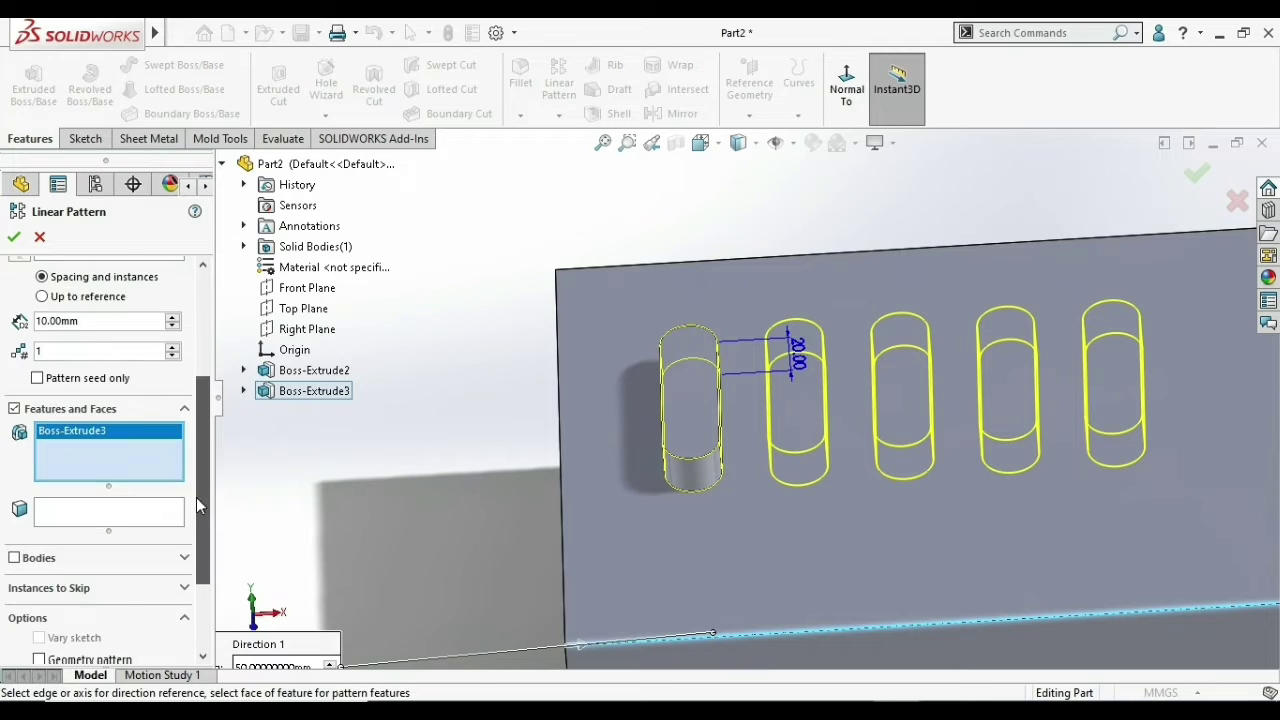
click(22, 248)
- Edit Boss-Extrude3 and turn off Merge result so it becomes a separate body
scroll(790, 386, up, 3)
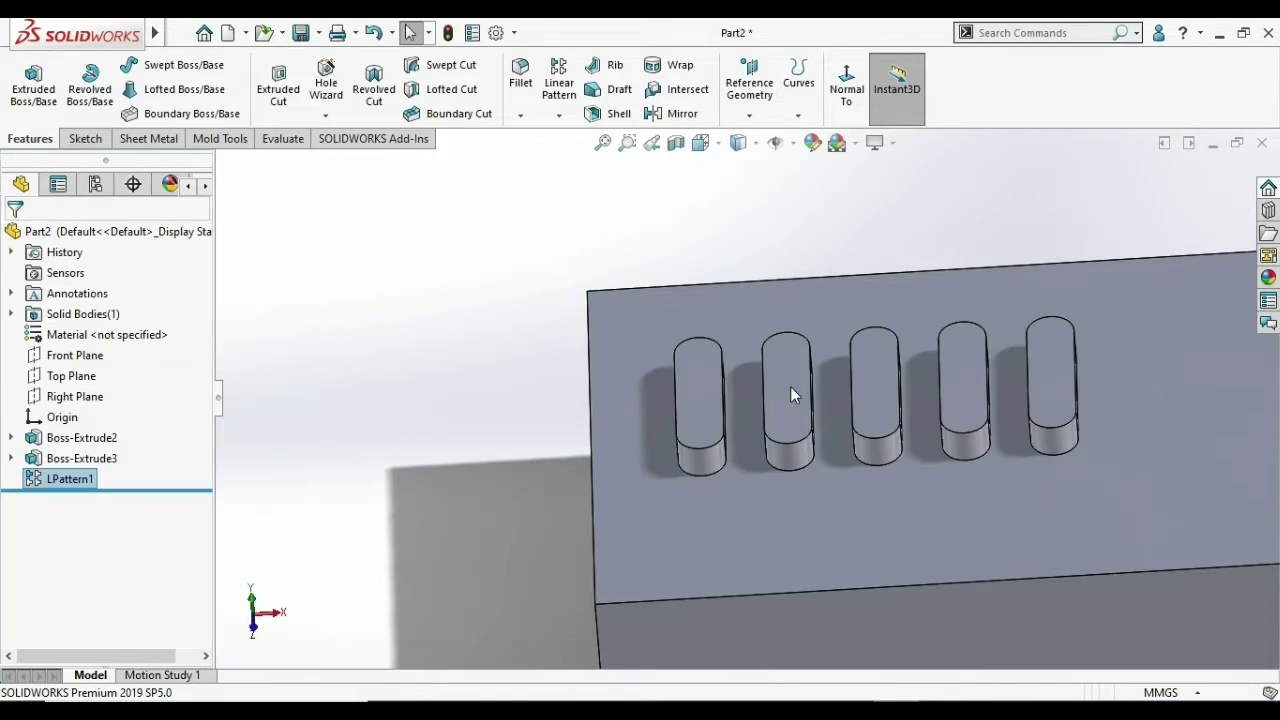
mouse_move(790, 386)
middle_down()
mouse_move(824, 385)
mouse_move(817, 423)
middle_up()
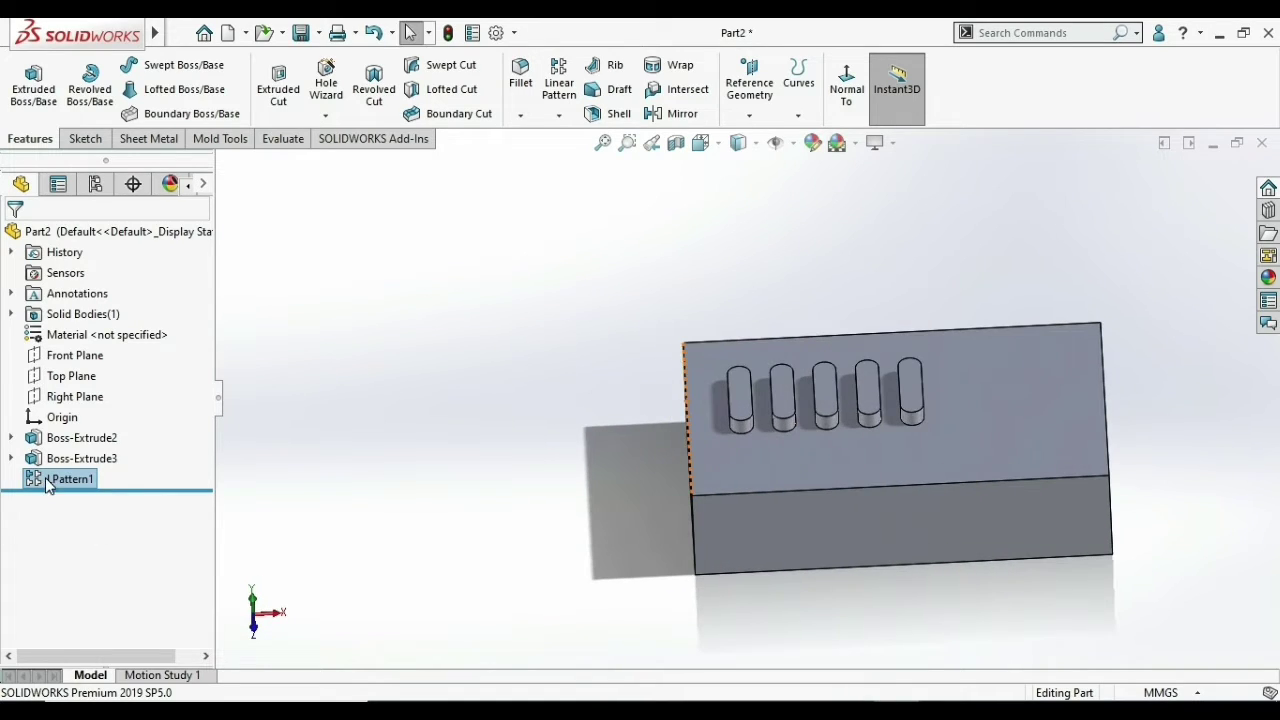
click(80, 458)
click(79, 408)
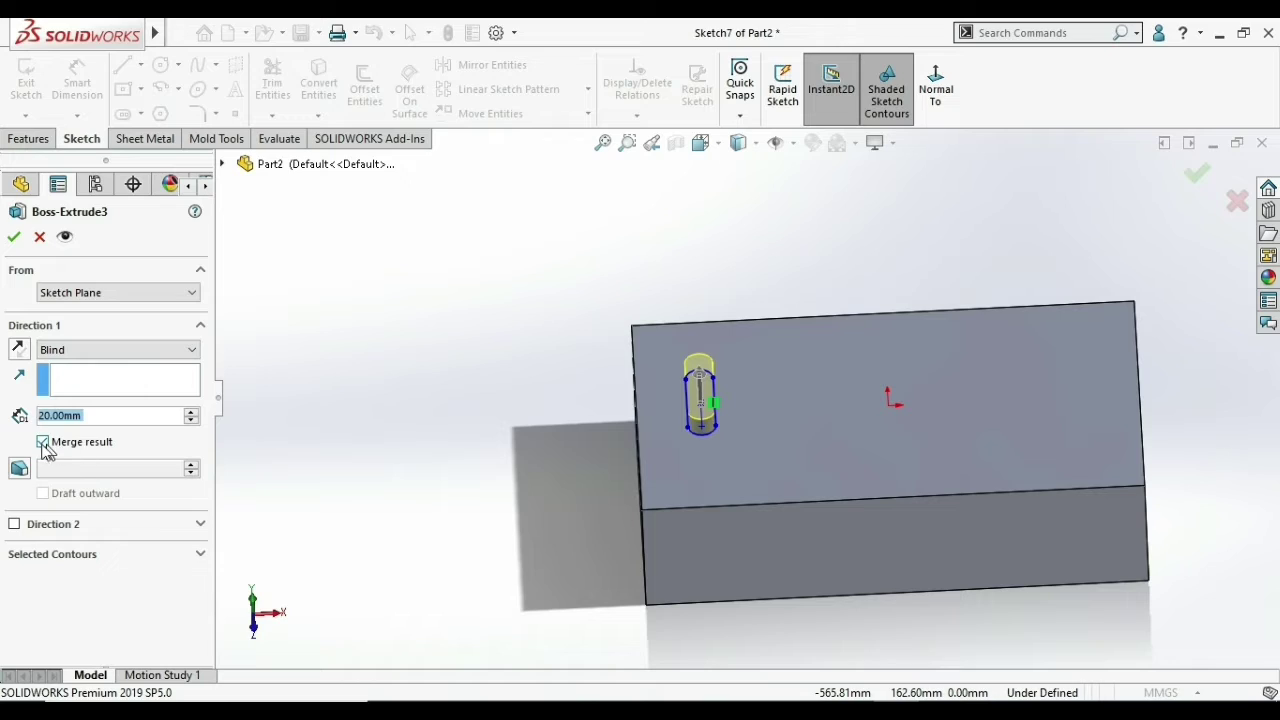
click(44, 444)
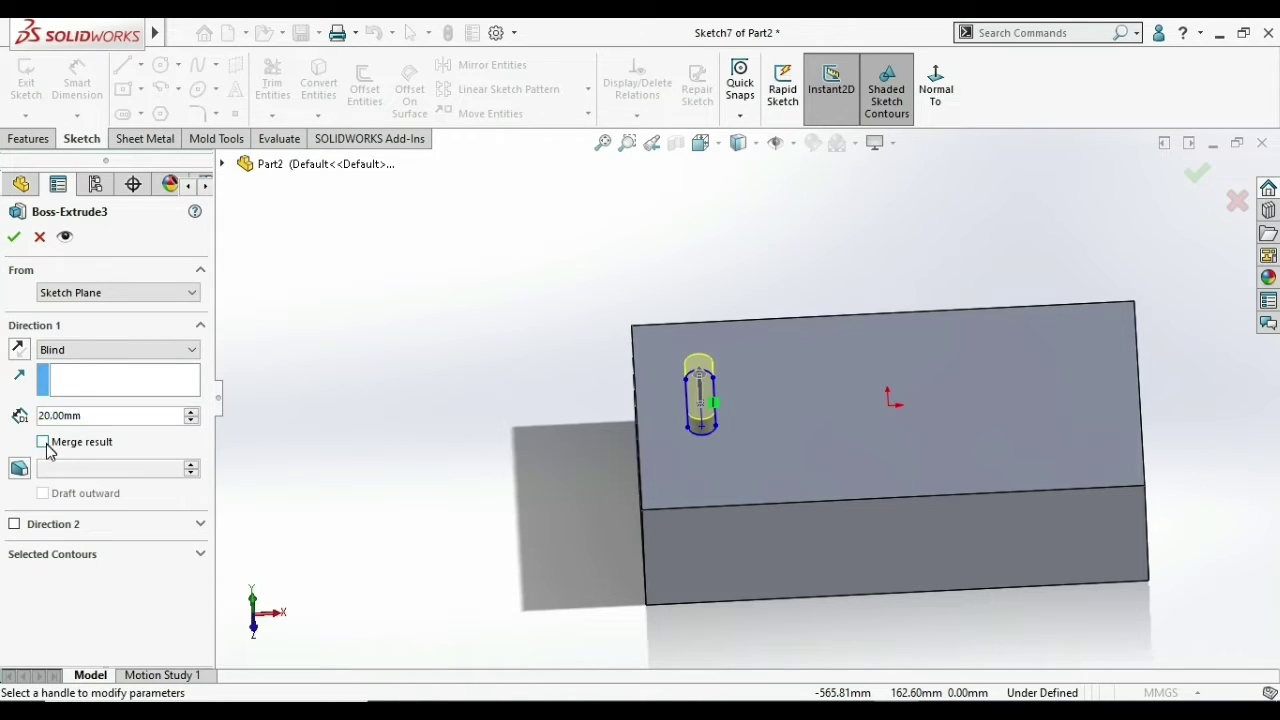
click(15, 238)
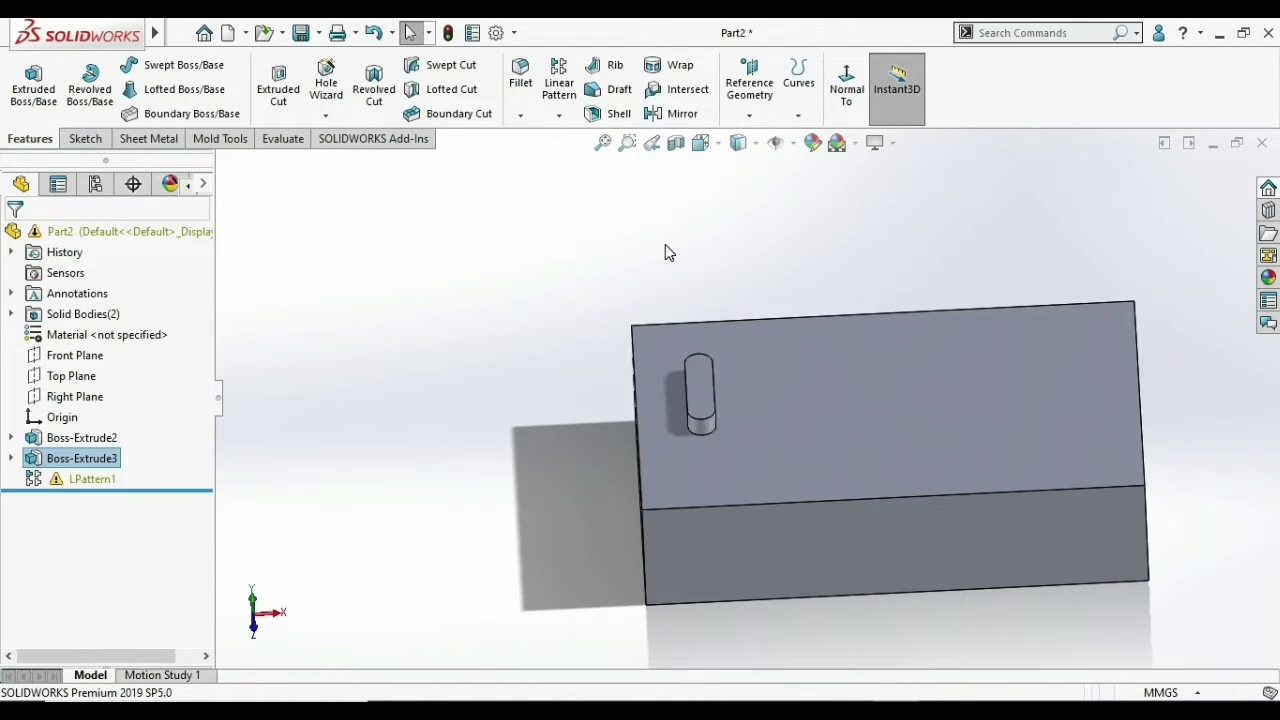
- Delete the broken LPattern1 feature
right_click(68, 481)
click(115, 448)
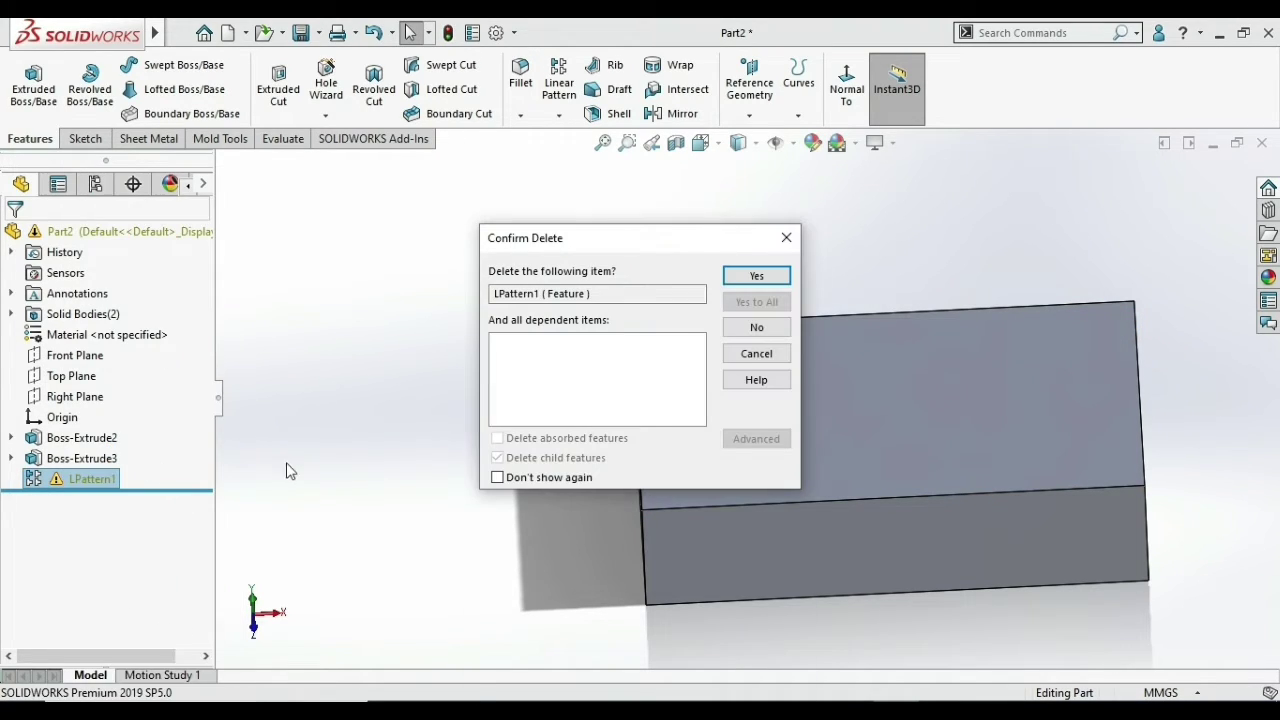
click(757, 274)
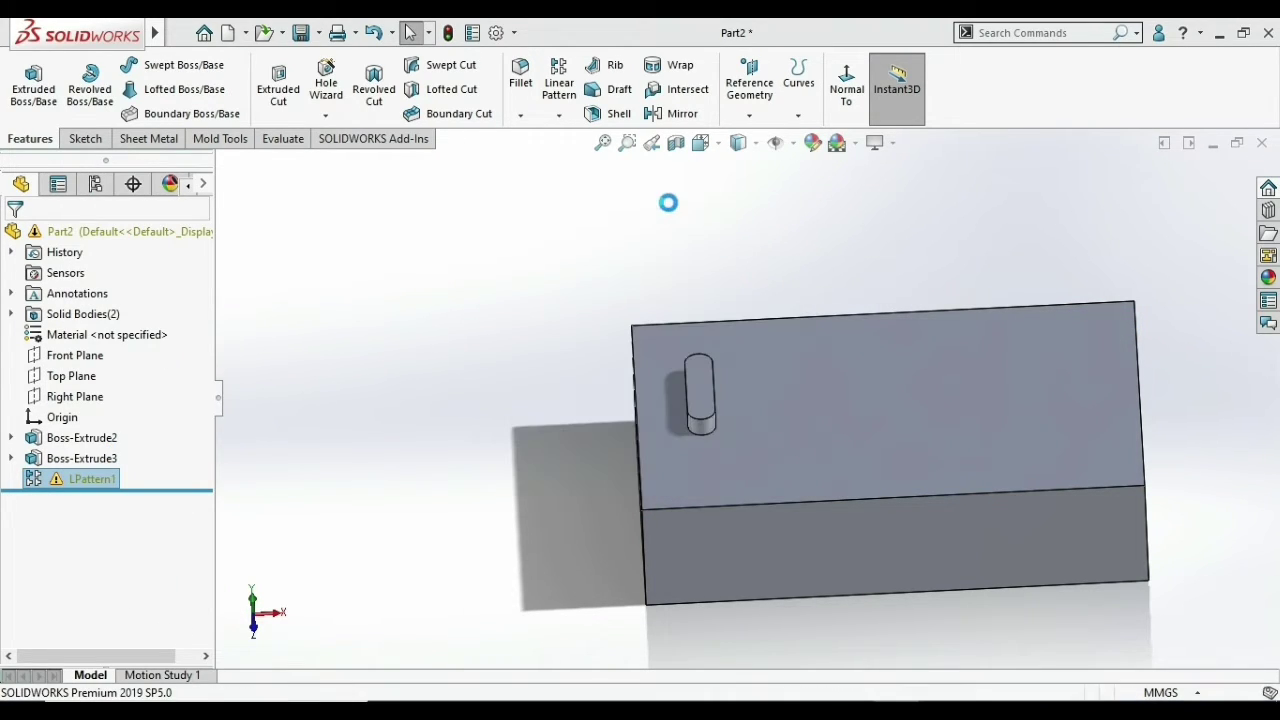
- Create LPattern2 along the front-top edge, patterning the boss body instead of the Boss-Extrude3 feature
click(556, 94)
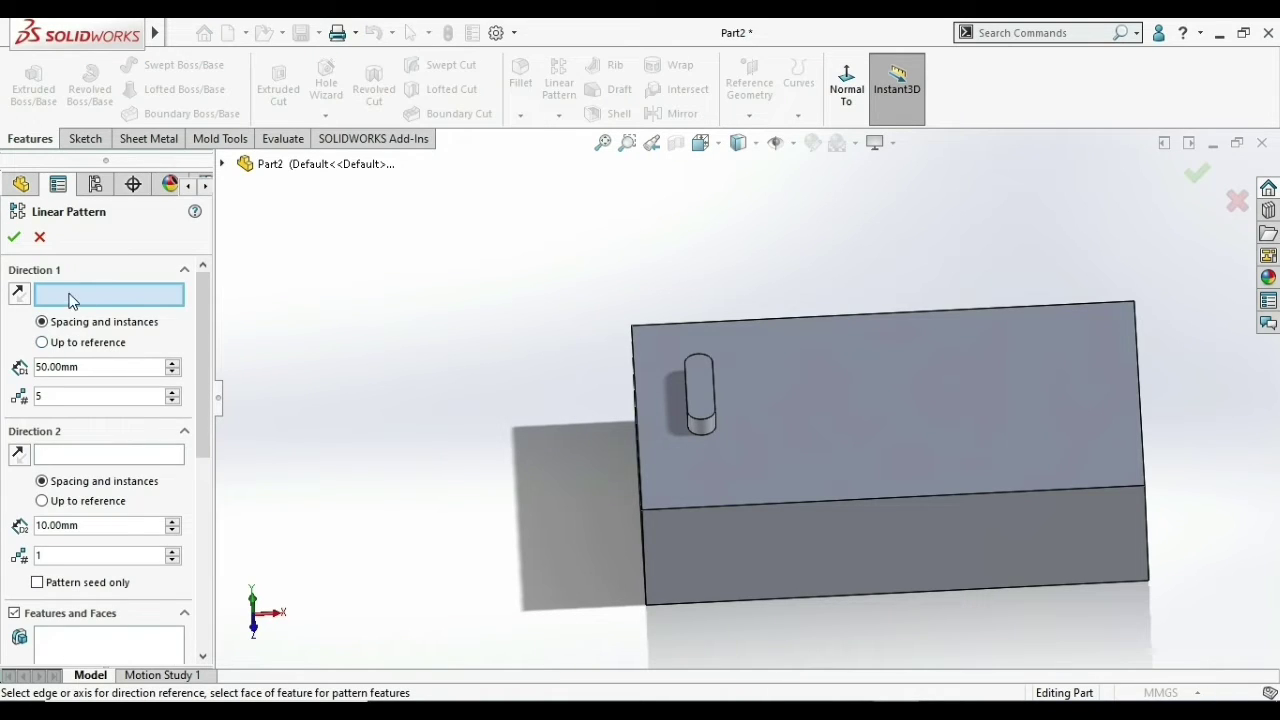
click(756, 502)
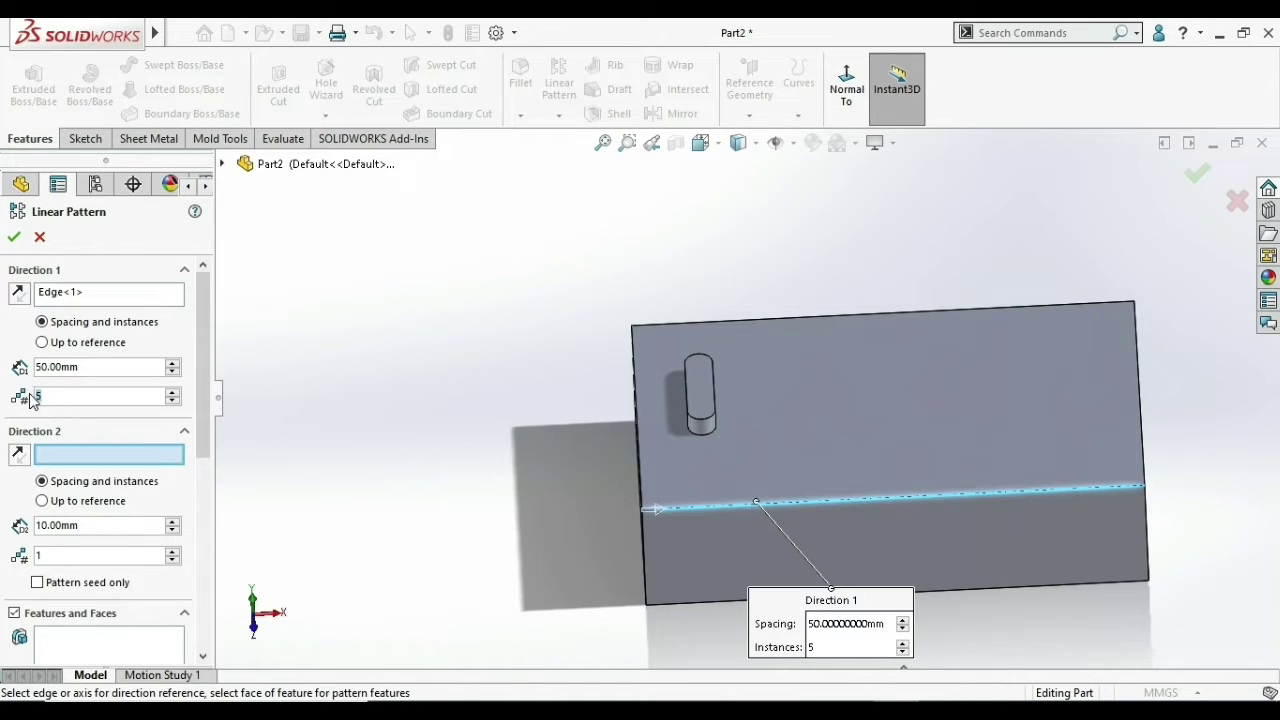
drag(203, 398, 221, 502)
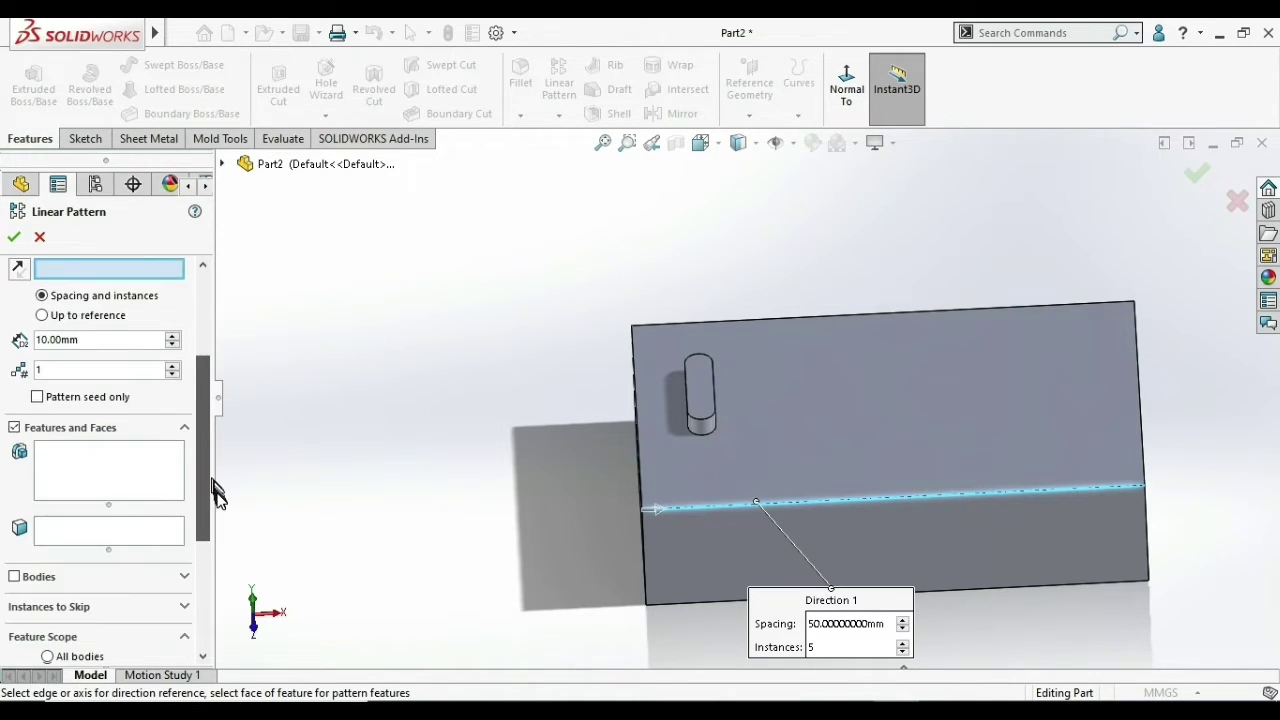
click(701, 405)
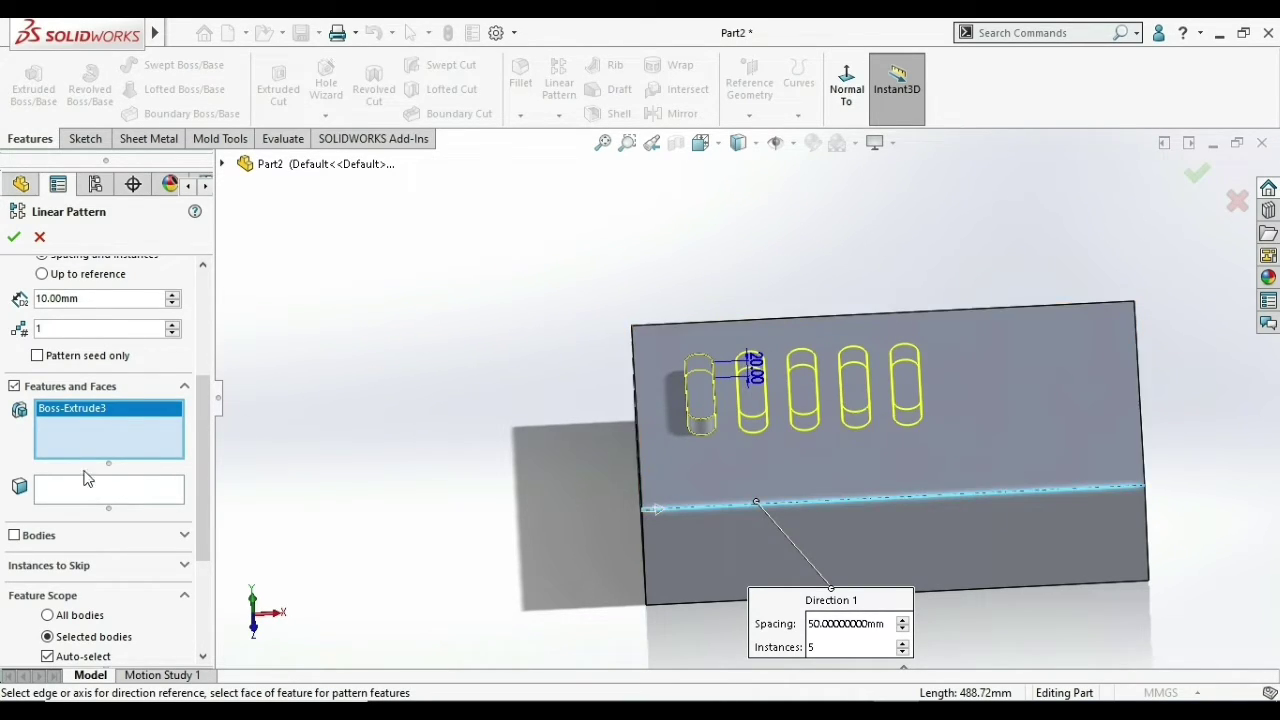
right_click(112, 410)
click(150, 444)
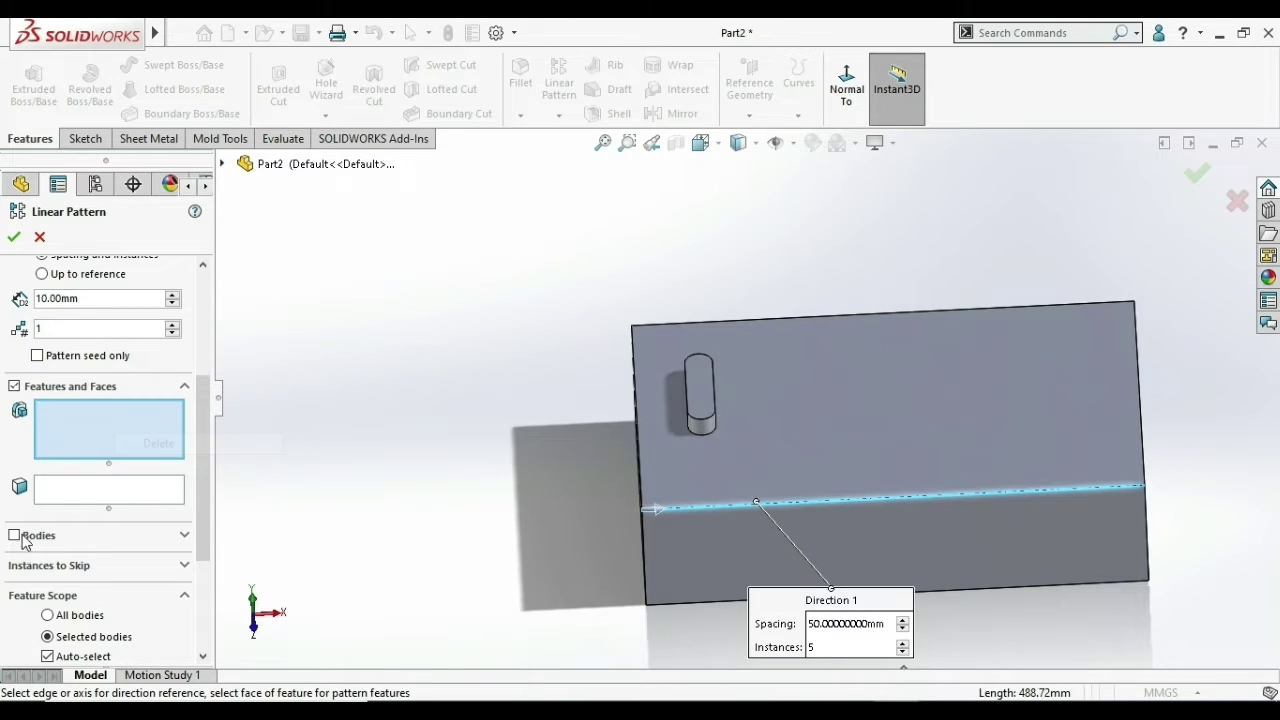
click(14, 536)
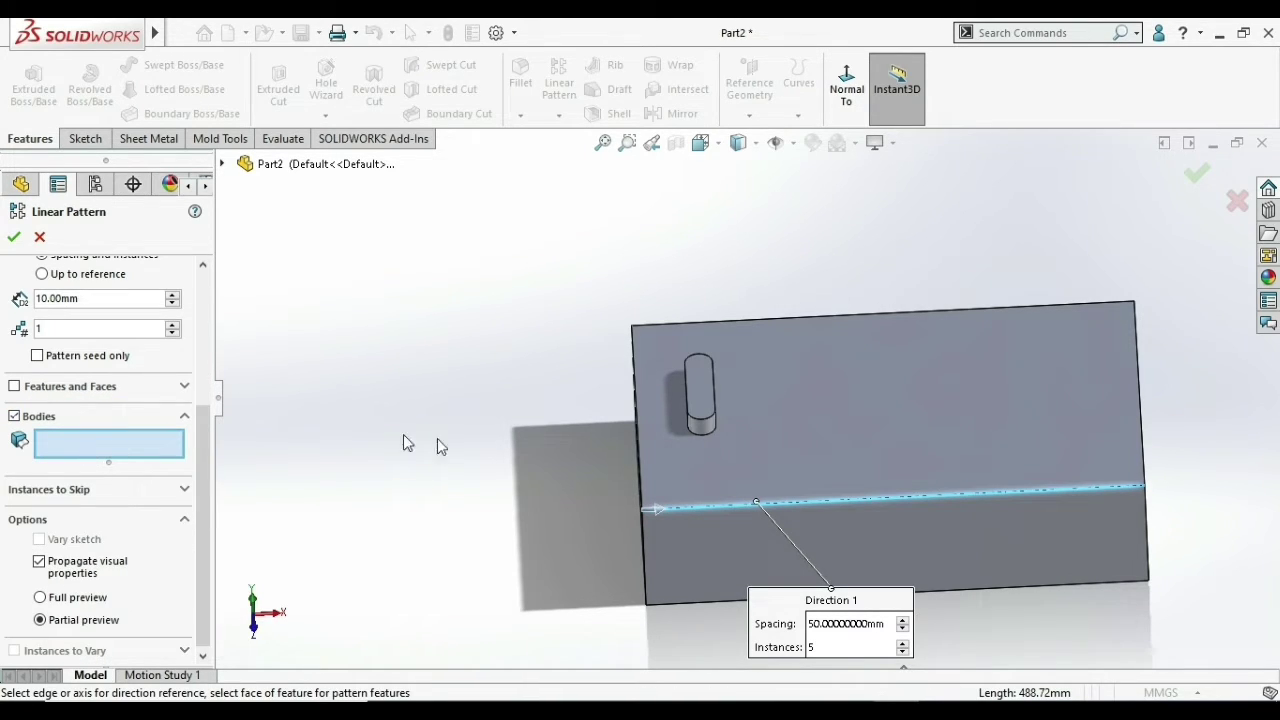
click(698, 416)
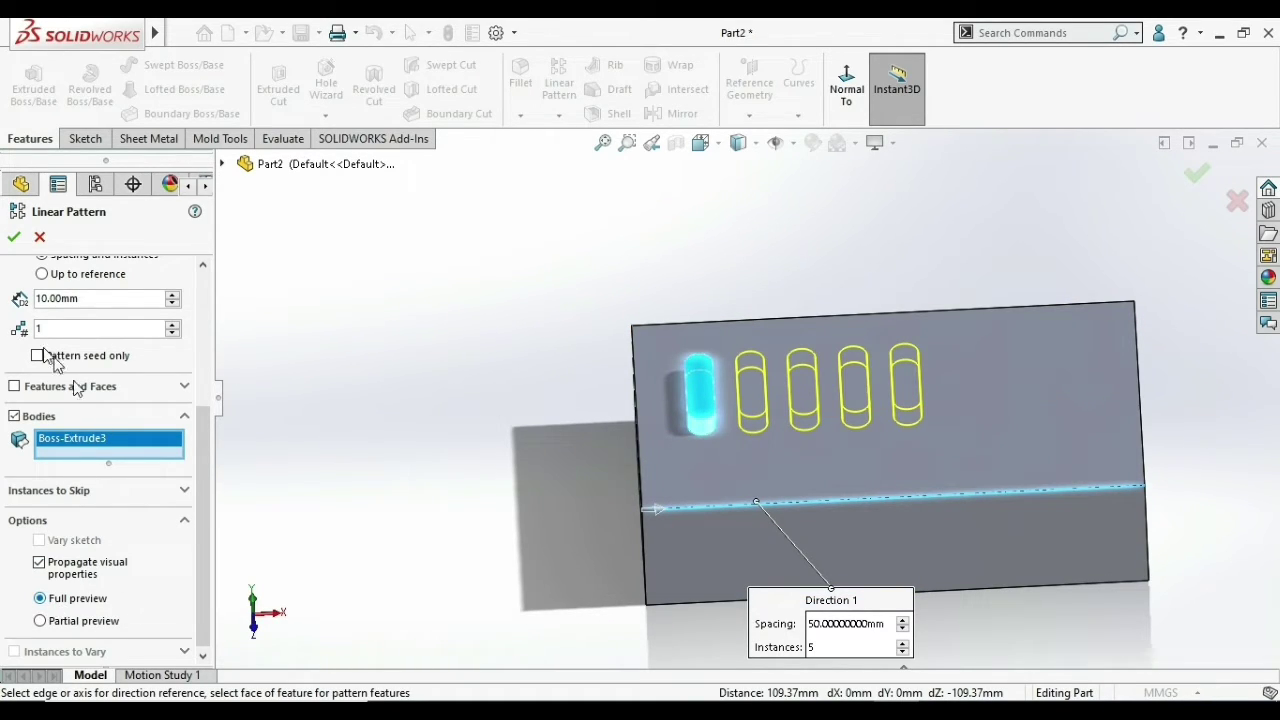
click(14, 237)
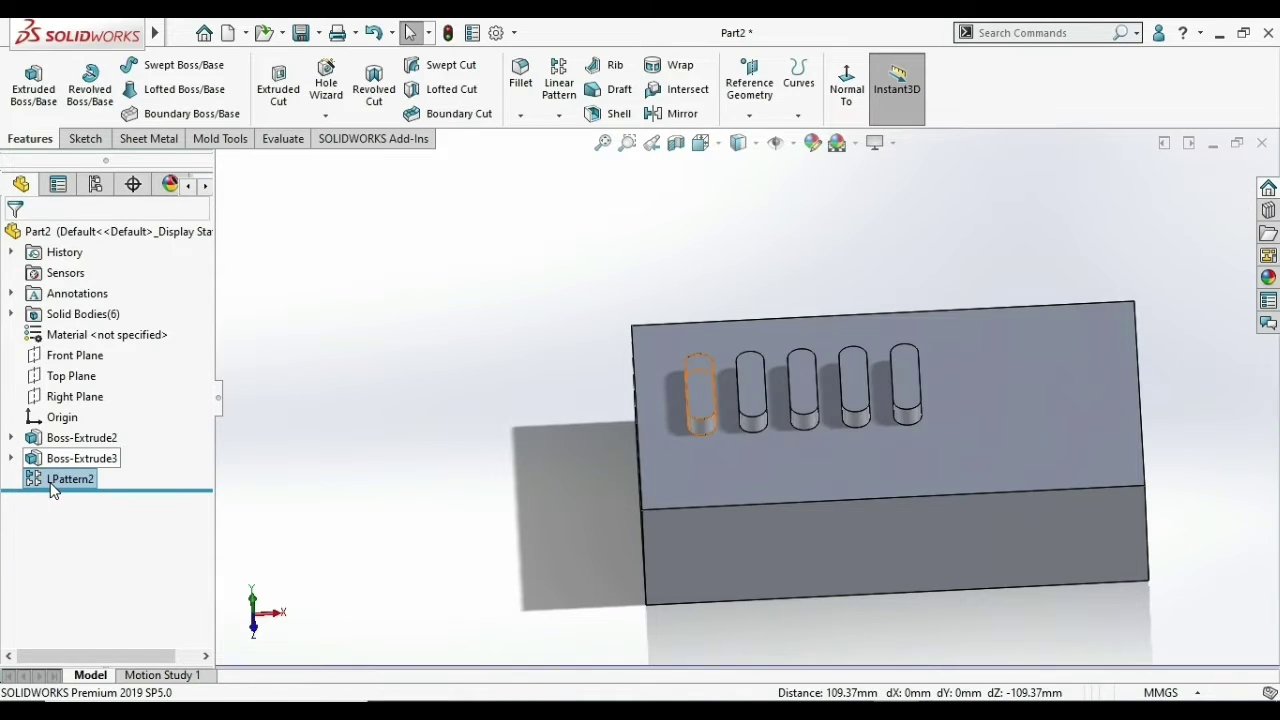
- Turn Merge result back on for Boss-Extrude3 so the boss fuses with the block
scroll(797, 421, down, 5)
mouse_move(797, 421)
middle_down()
mouse_move(875, 351)
mouse_move(875, 300)
middle_up()
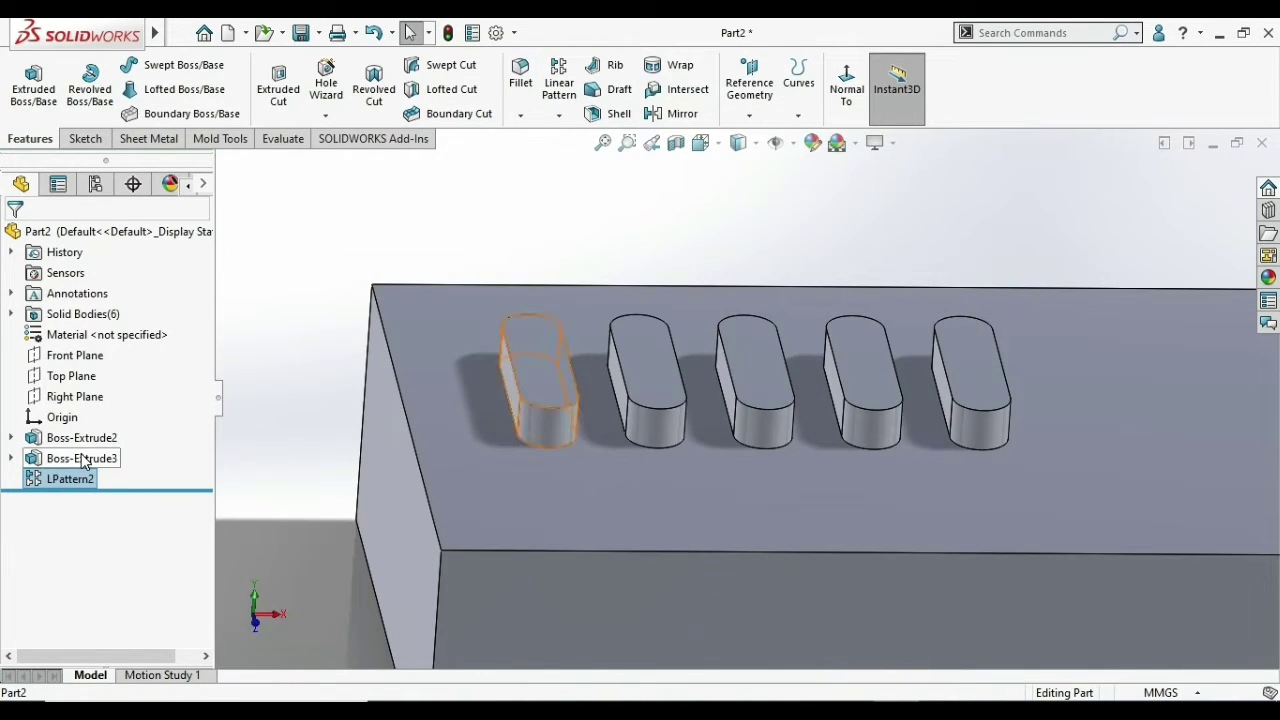
right_click(84, 461)
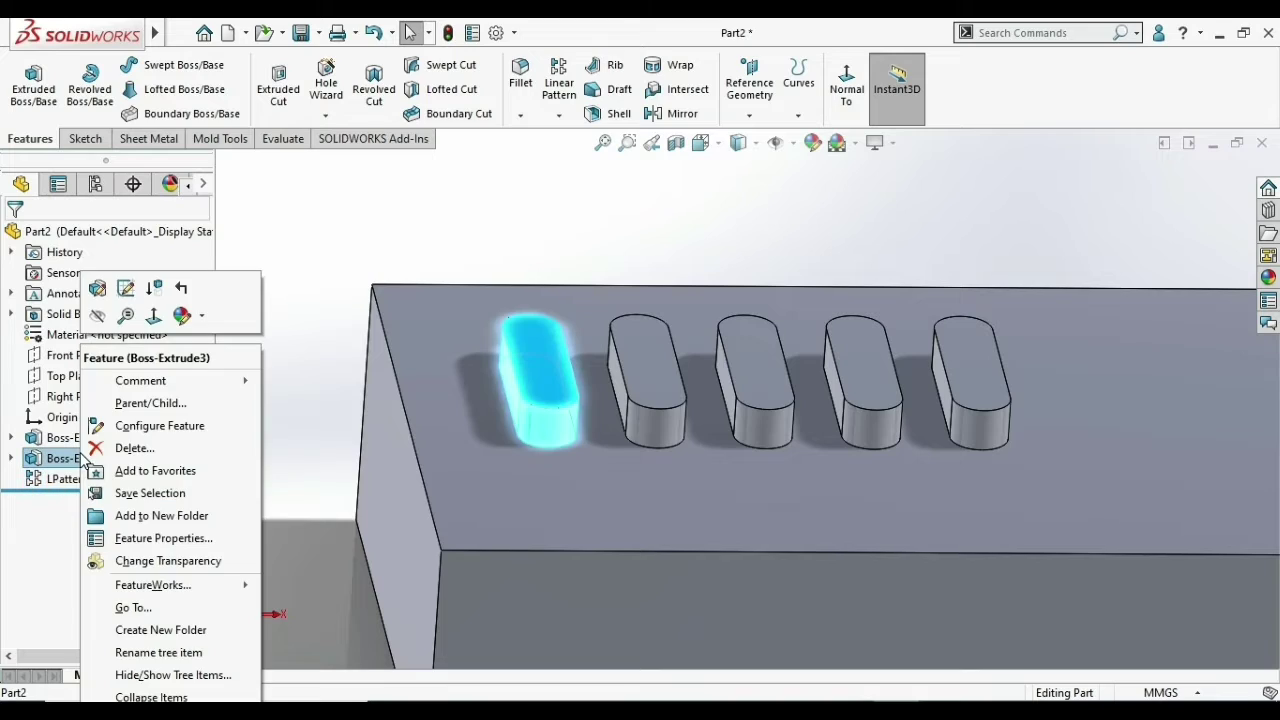
click(97, 290)
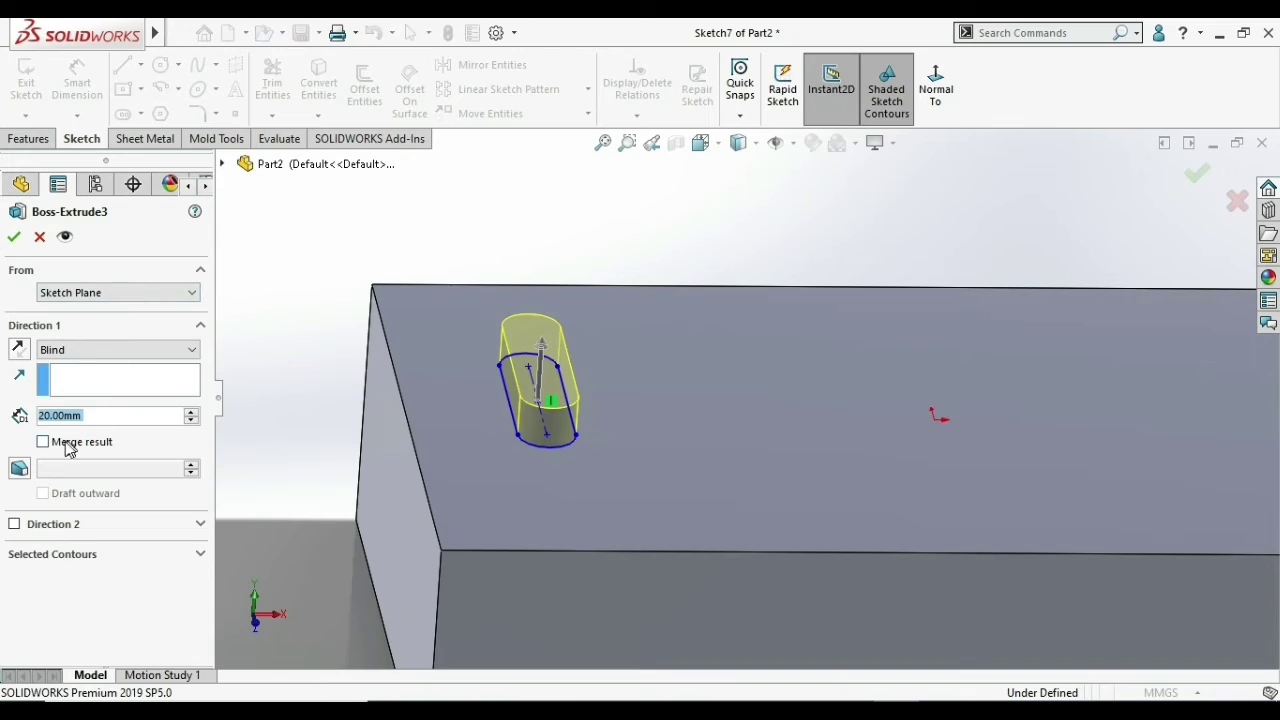
click(43, 442)
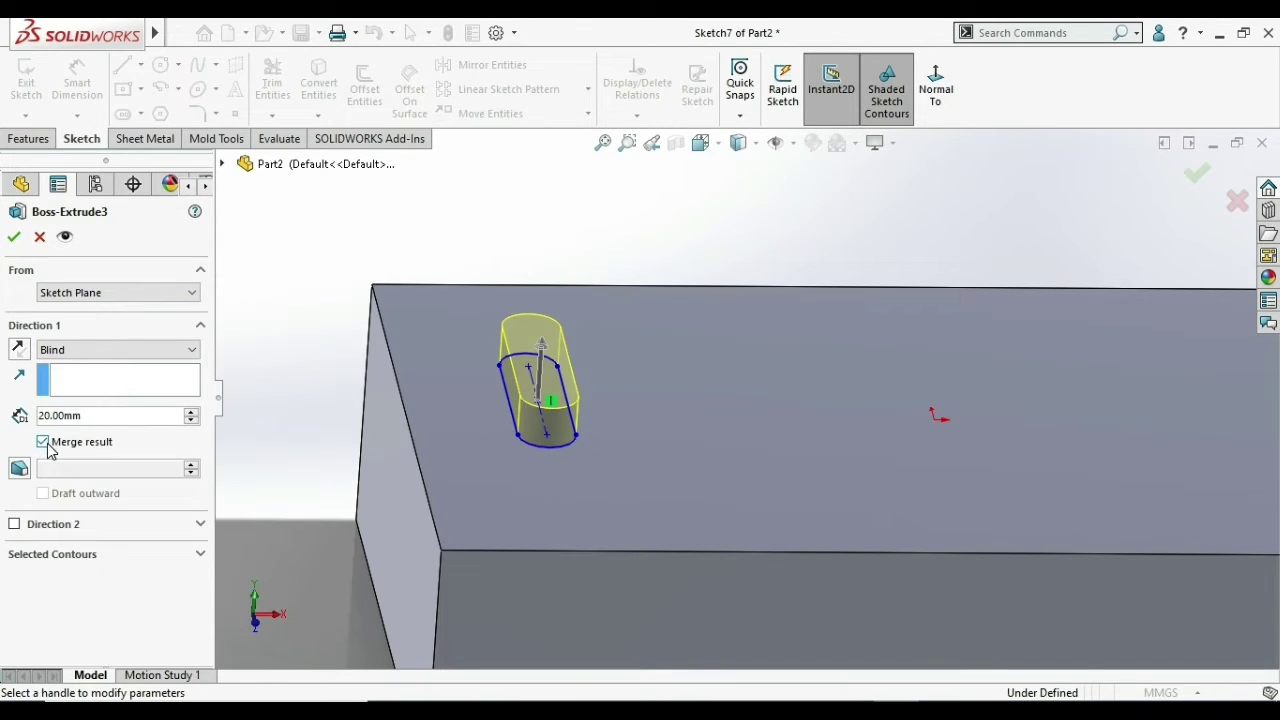
click(39, 240)
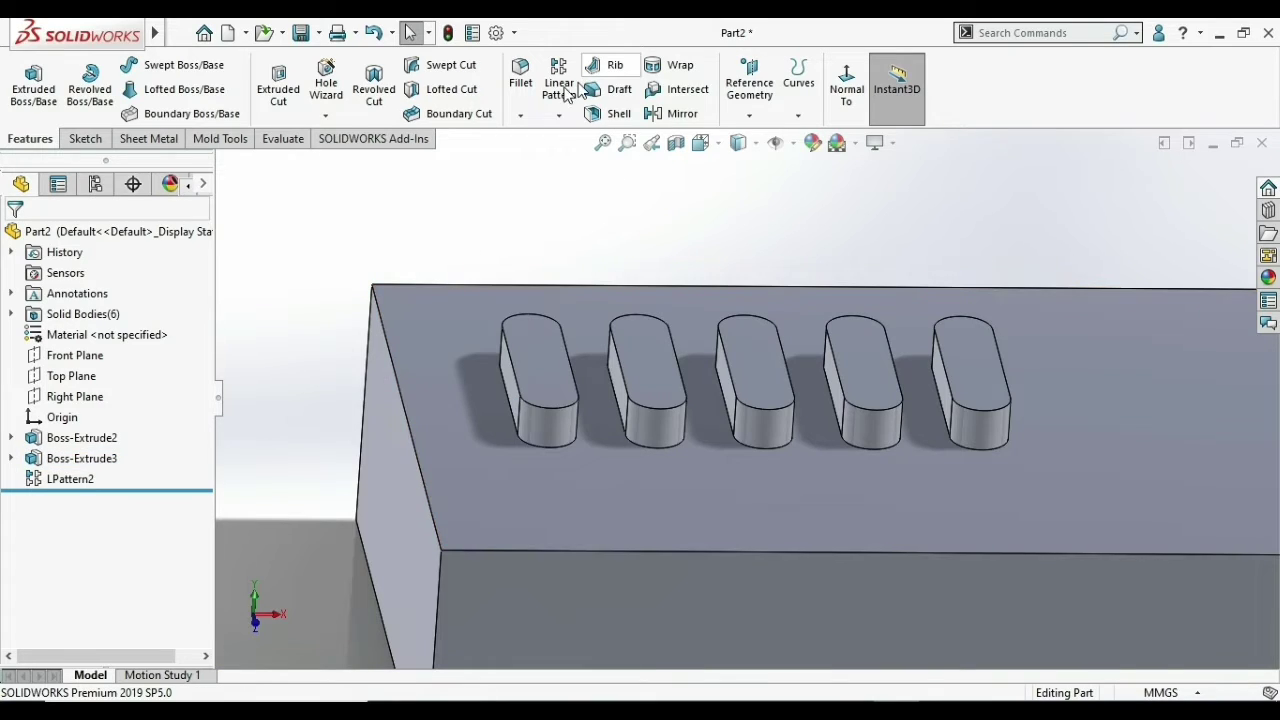
- Delete the LPattern2 row of bosses
click(559, 115)
key(f)
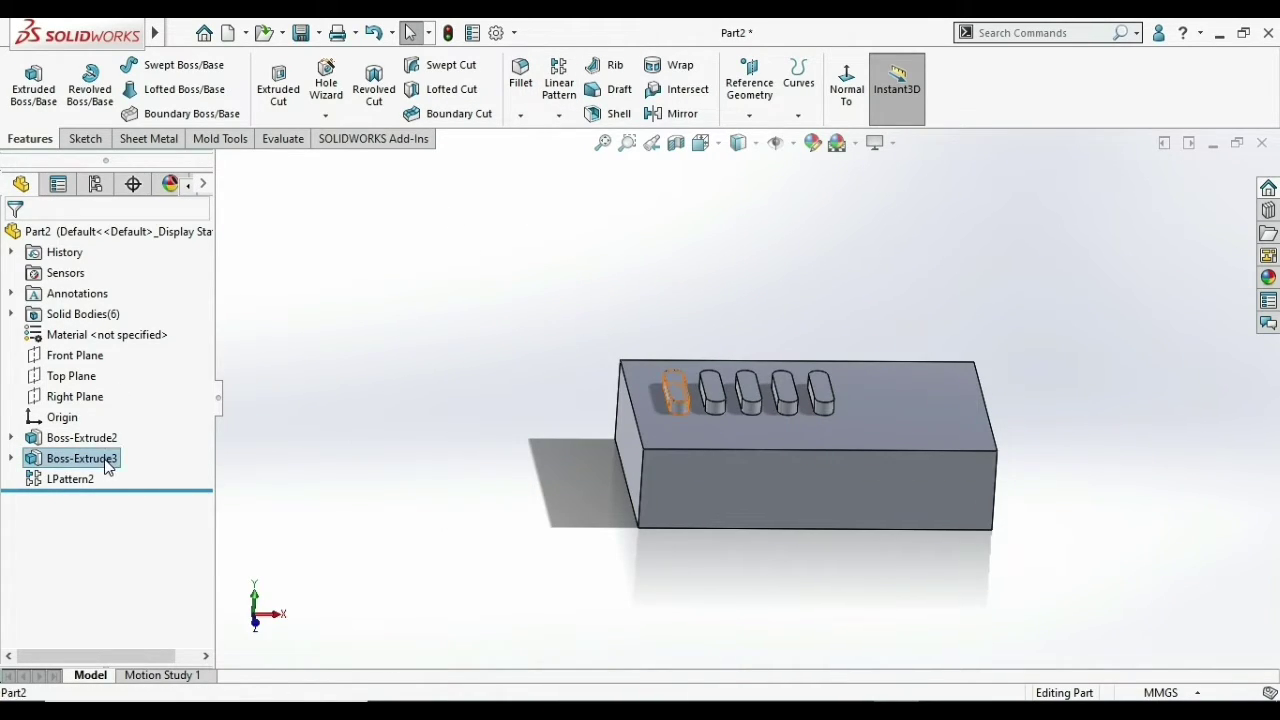
click(72, 479)
right_click(72, 479)
click(105, 447)
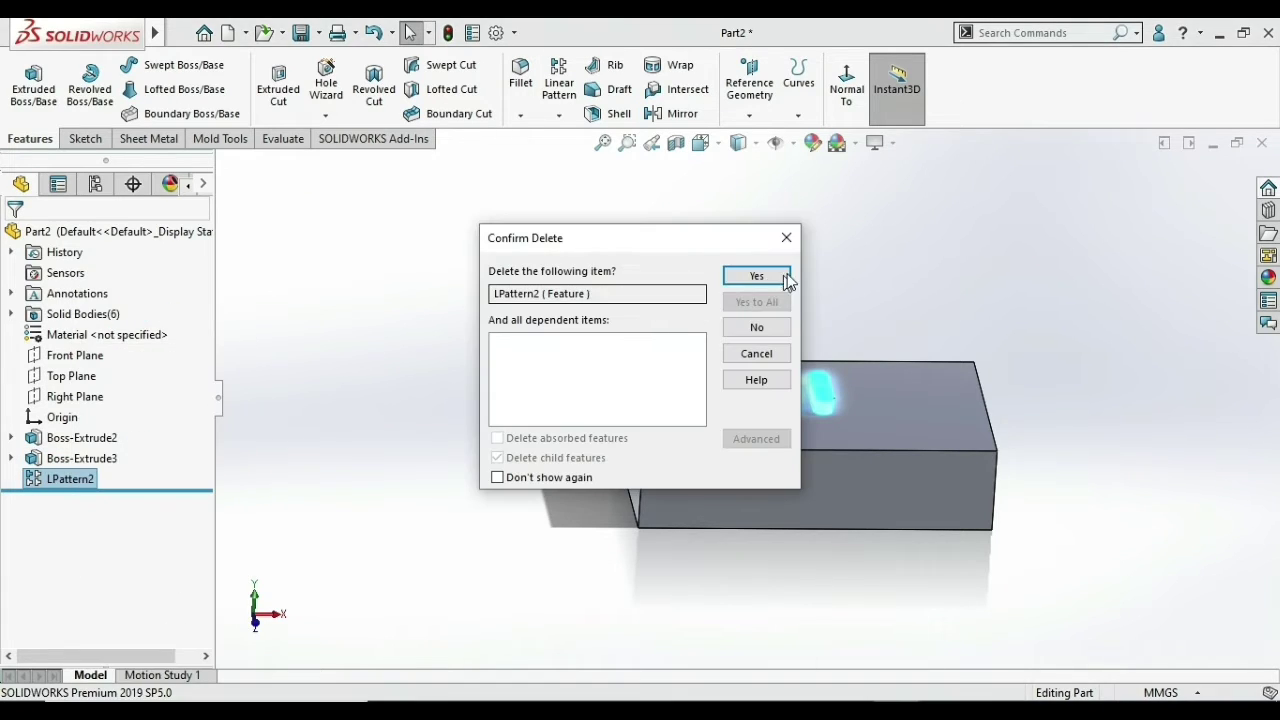
click(786, 279)
- Delete the original Boss-Extrude3 boss
right_click(98, 466)
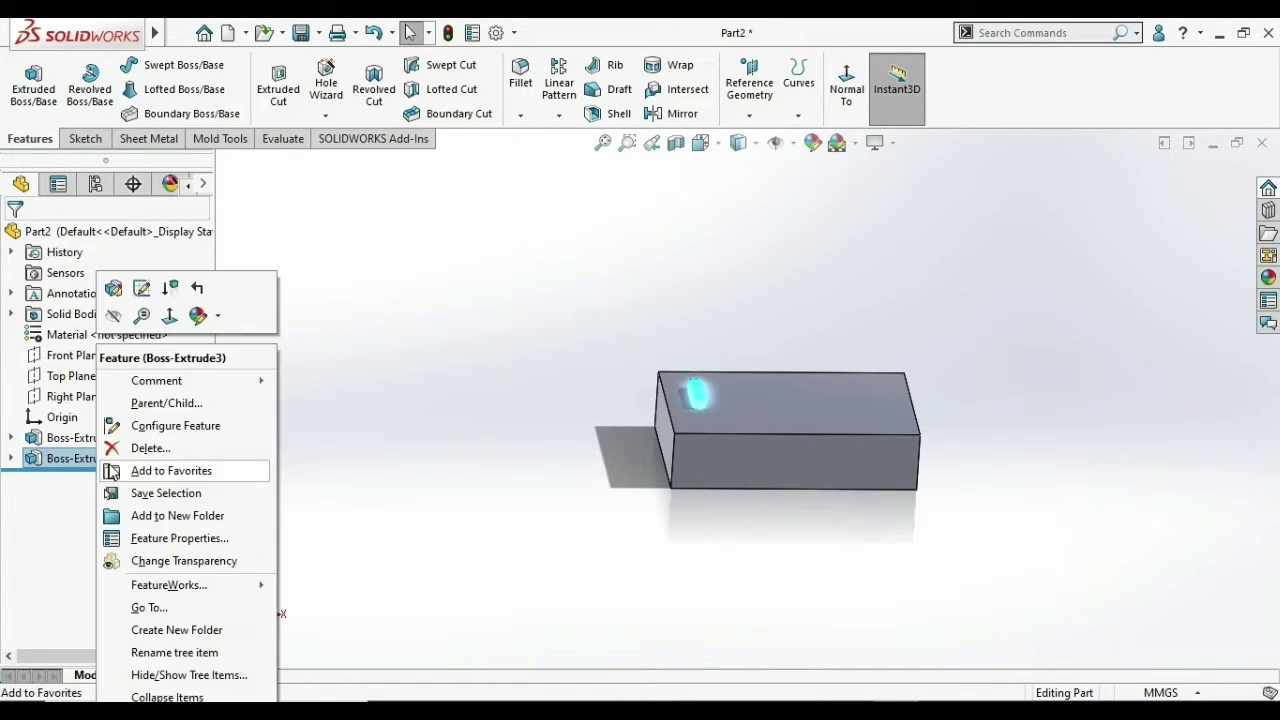
click(481, 432)
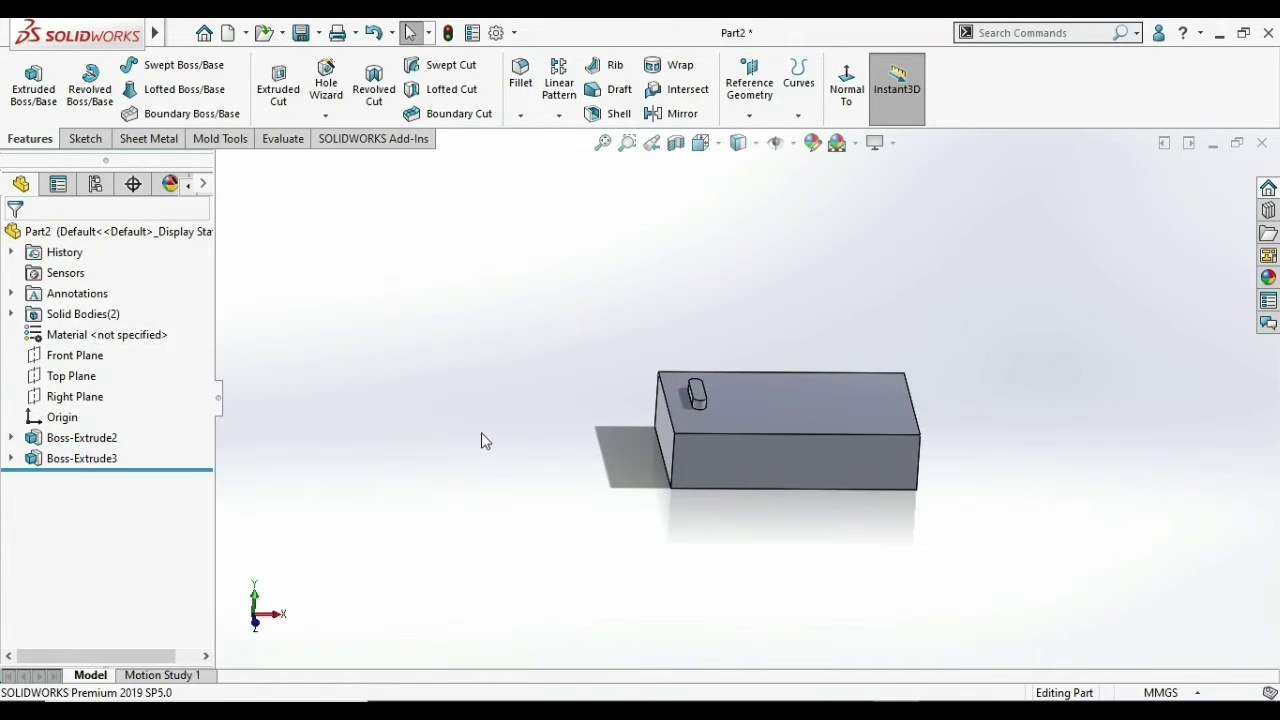
click(560, 88)
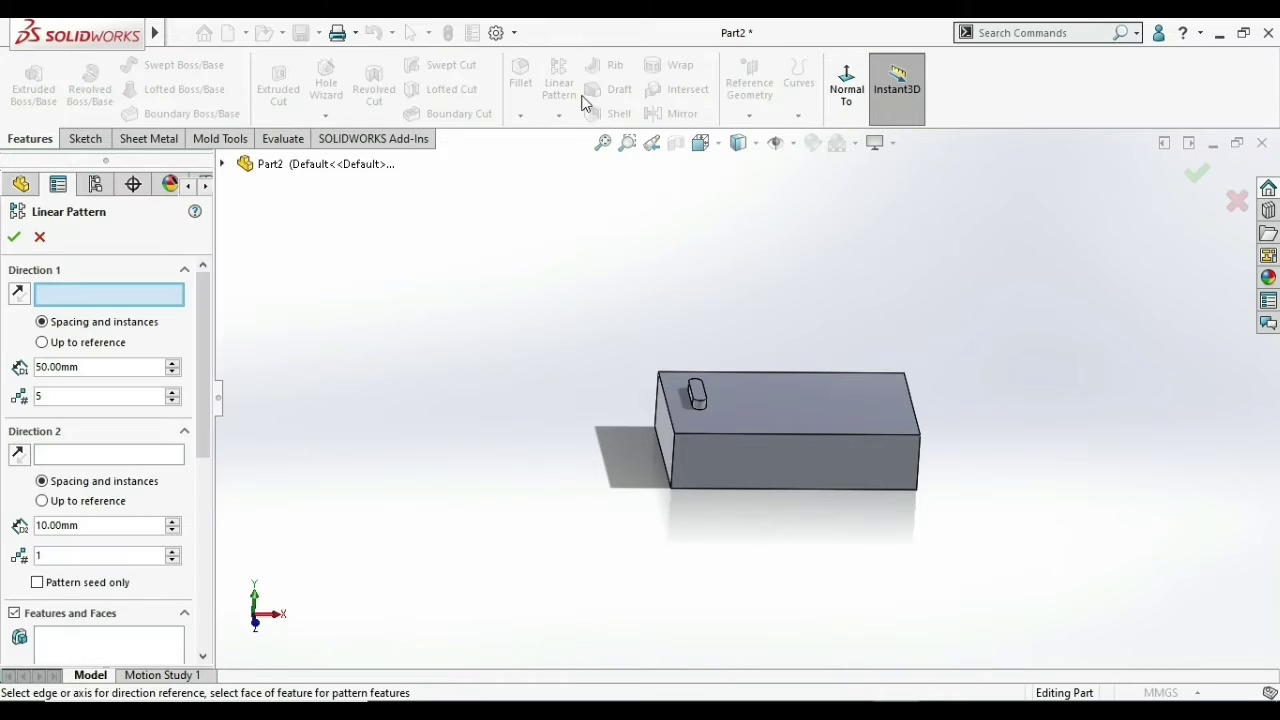
click(40, 237)
right_click(106, 458)
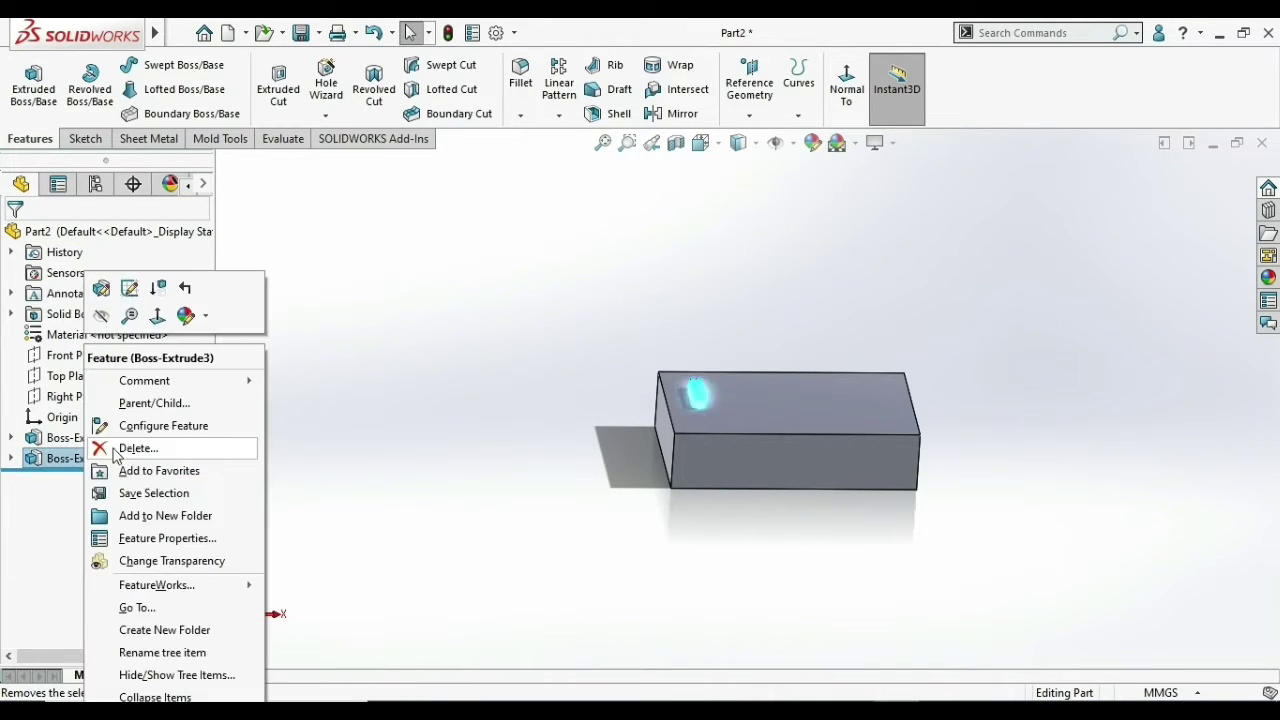
click(131, 447)
click(762, 279)
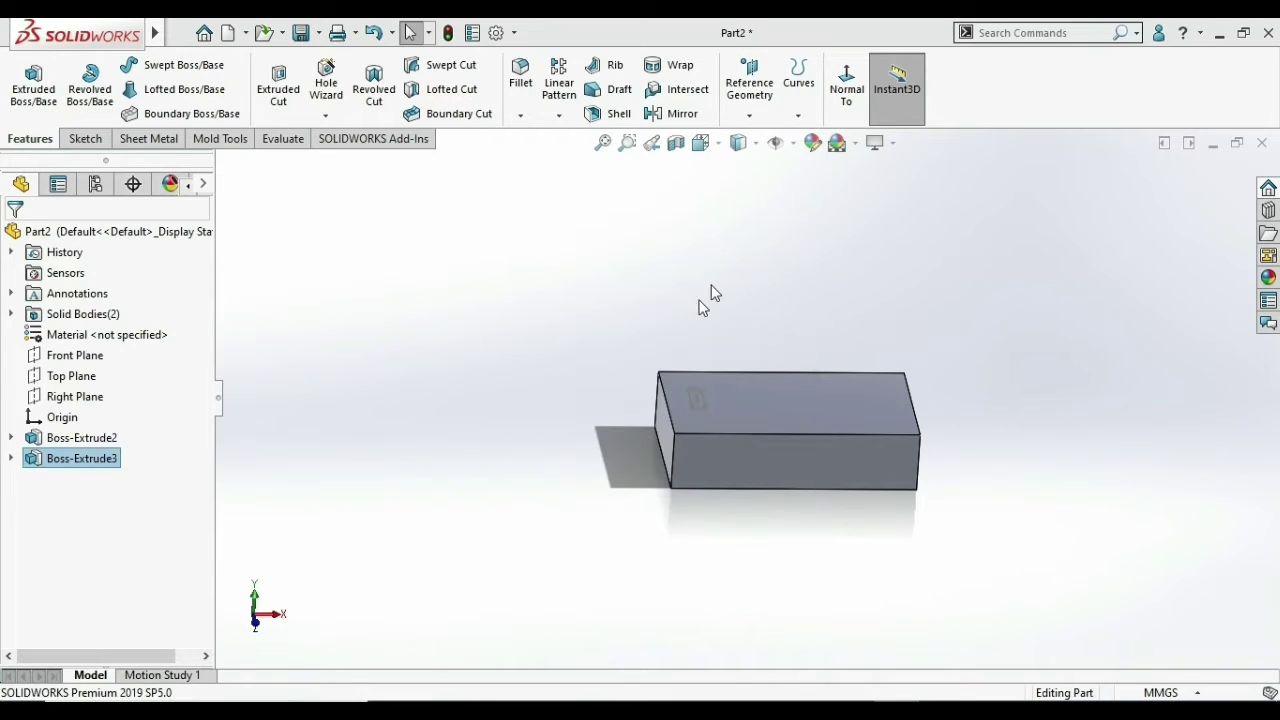
- Delete the leftover Sketch7
scroll(735, 408, down, 1)
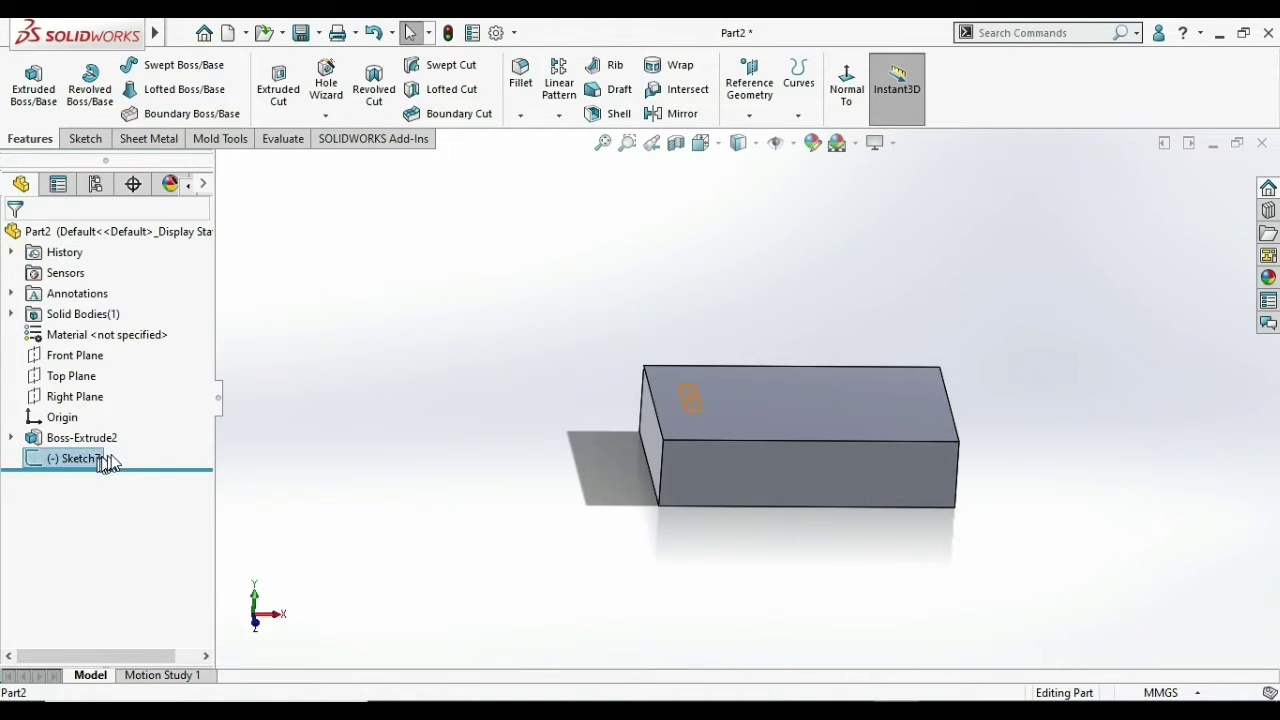
right_click(106, 457)
click(150, 471)
click(756, 285)
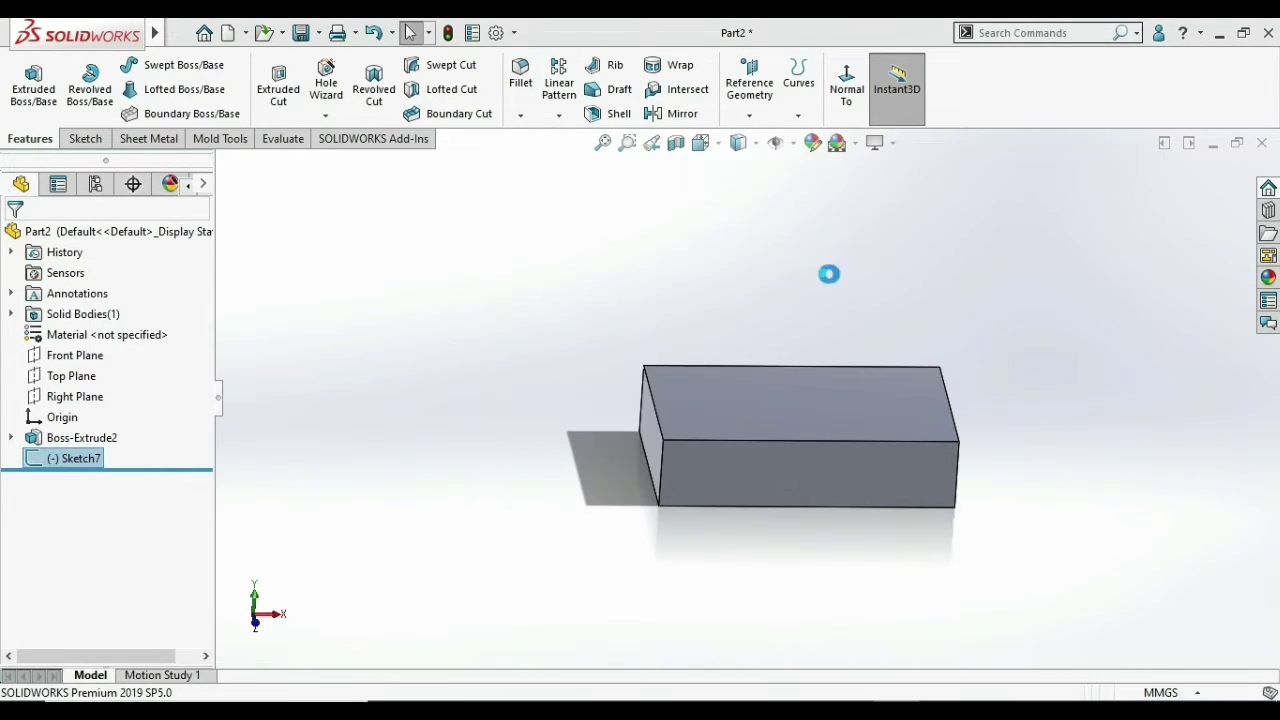
- Create a new part document
click(245, 33)
click(255, 52)
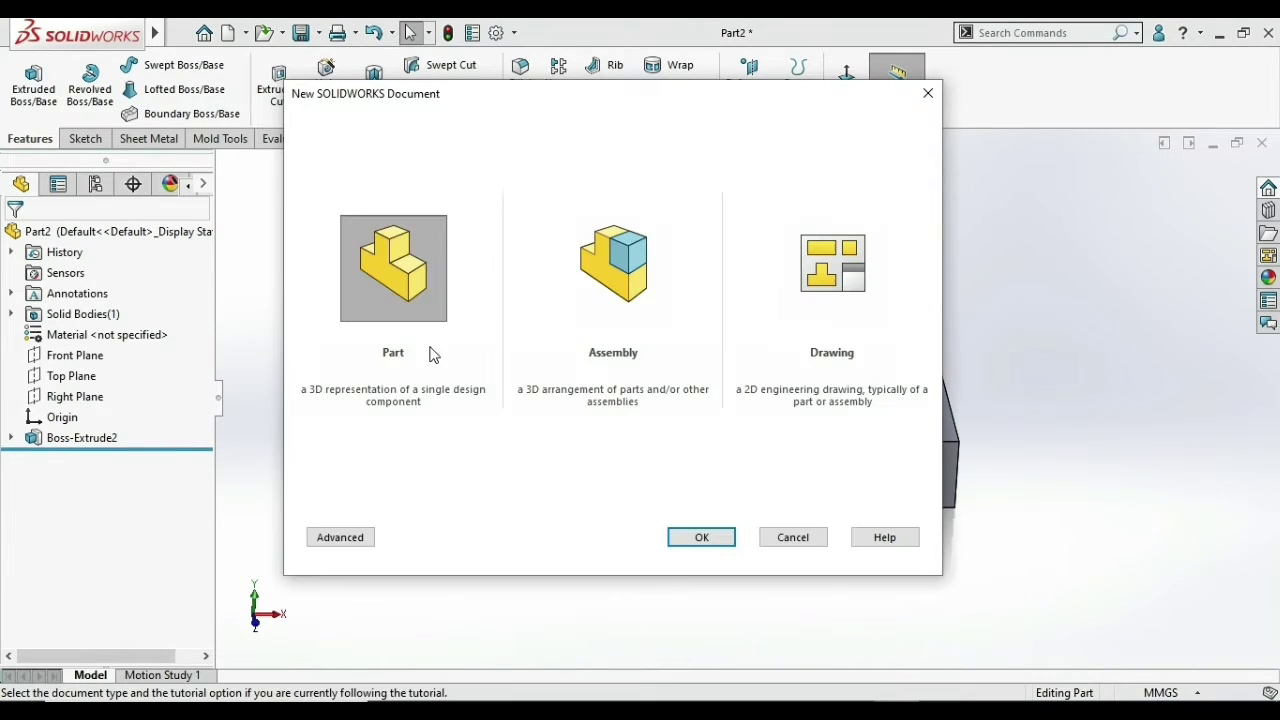
click(701, 537)
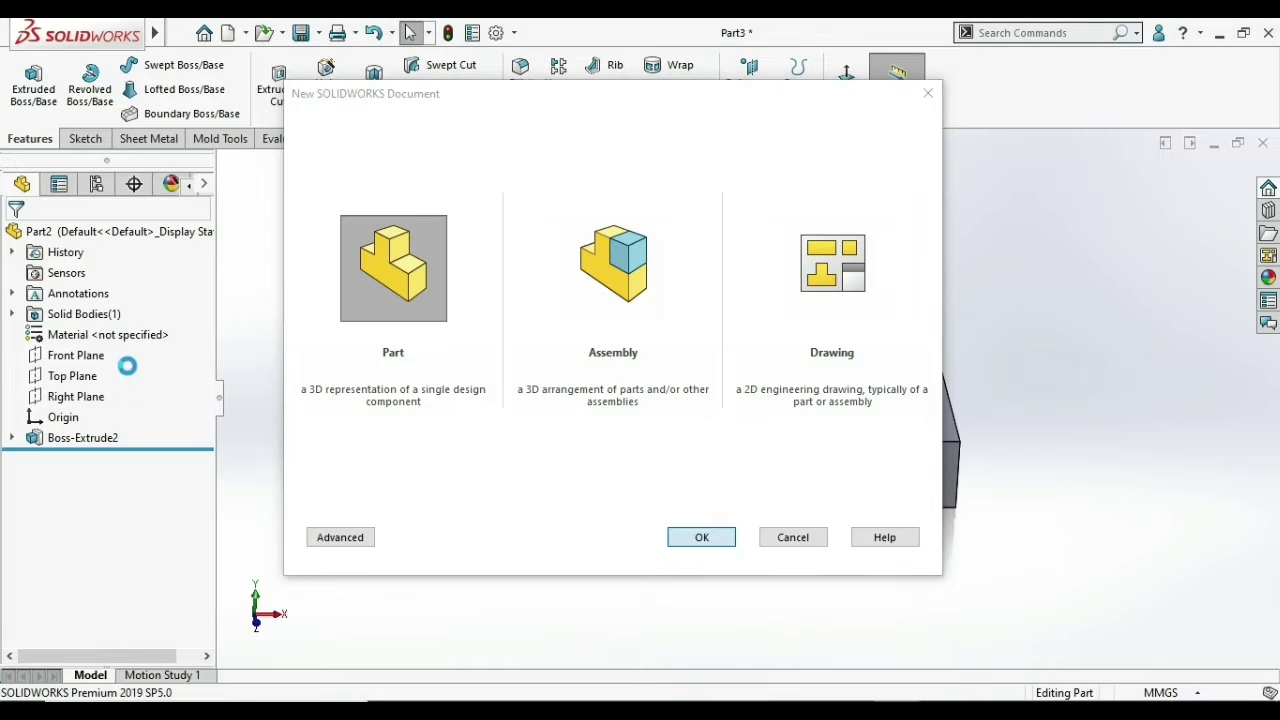
- Sketch a large circle centred on the origin on the Top Plane
click(90, 355)
click(90, 336)
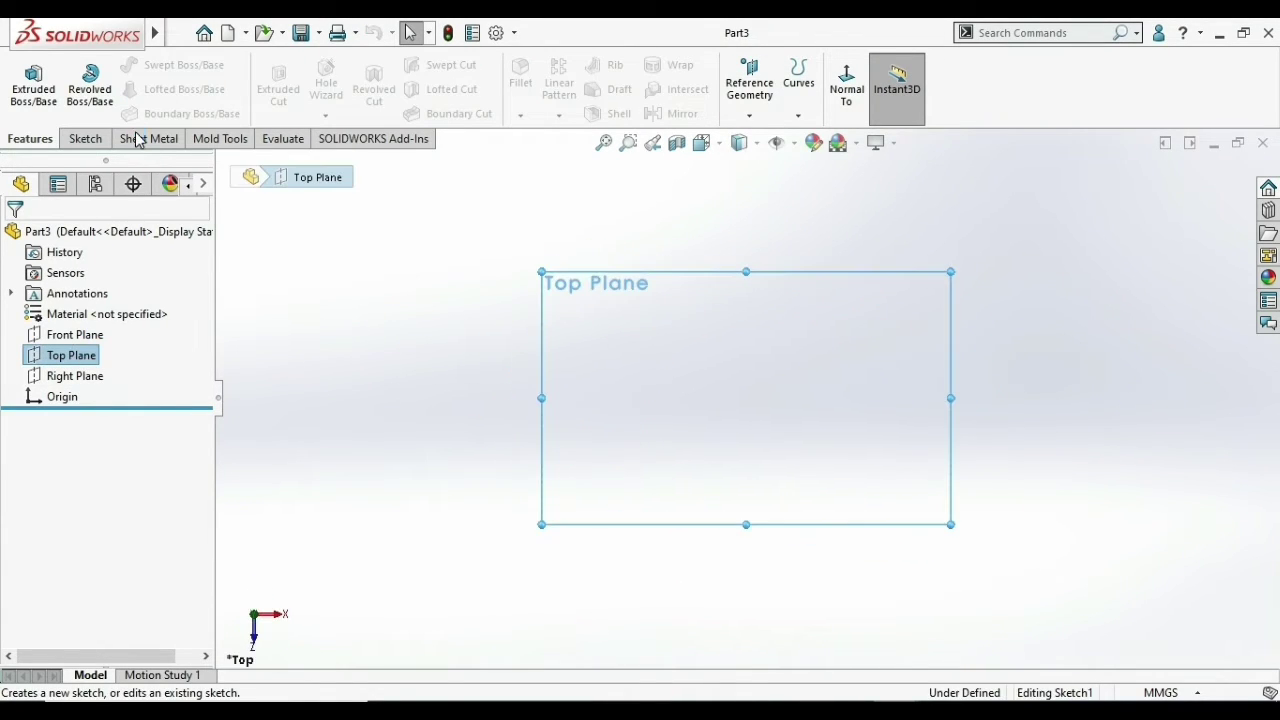
click(161, 64)
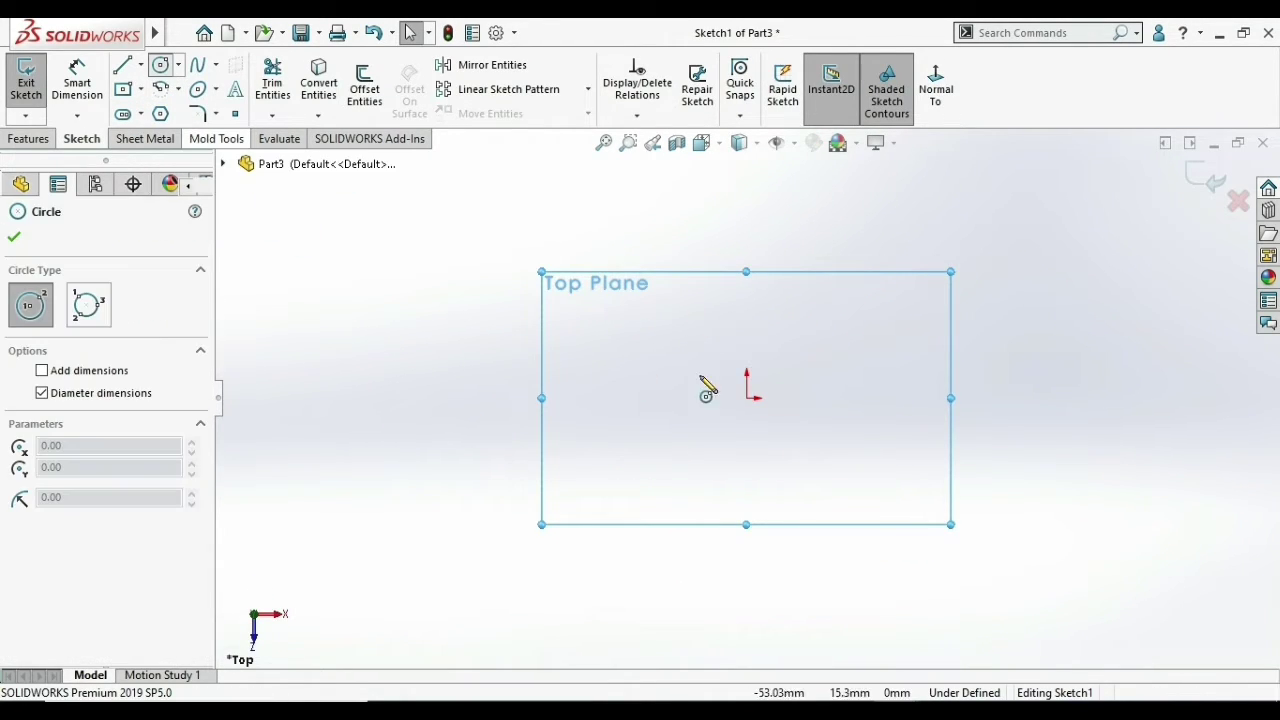
click(747, 398)
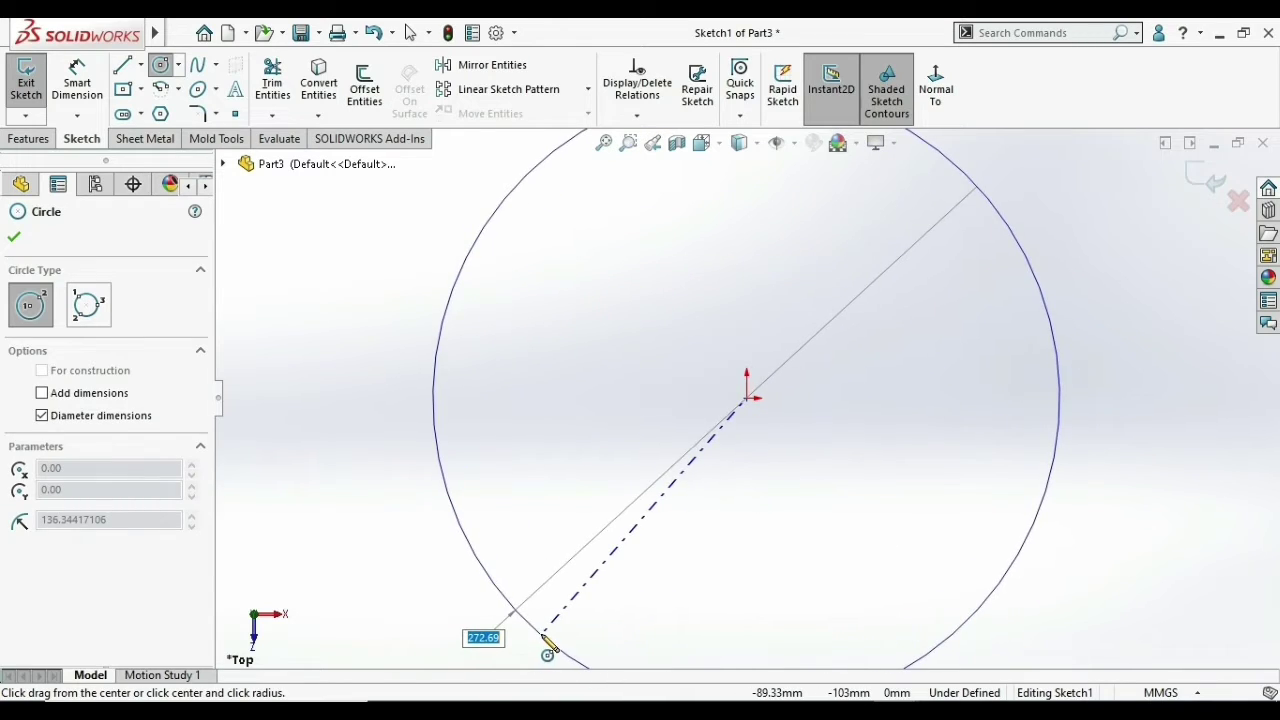
click(545, 634)
click(30, 138)
key(Escape)
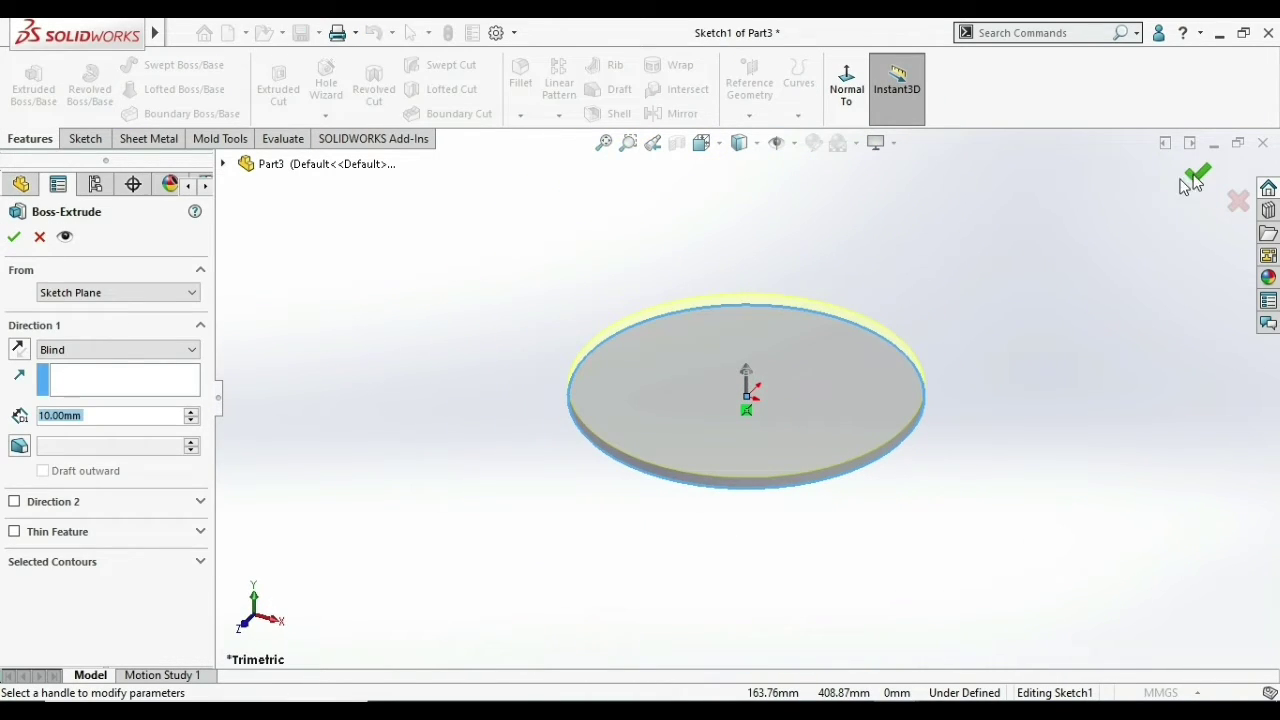
- Extrude the circle into a thin disc and sketch a small circle near its right rim
click(1196, 177)
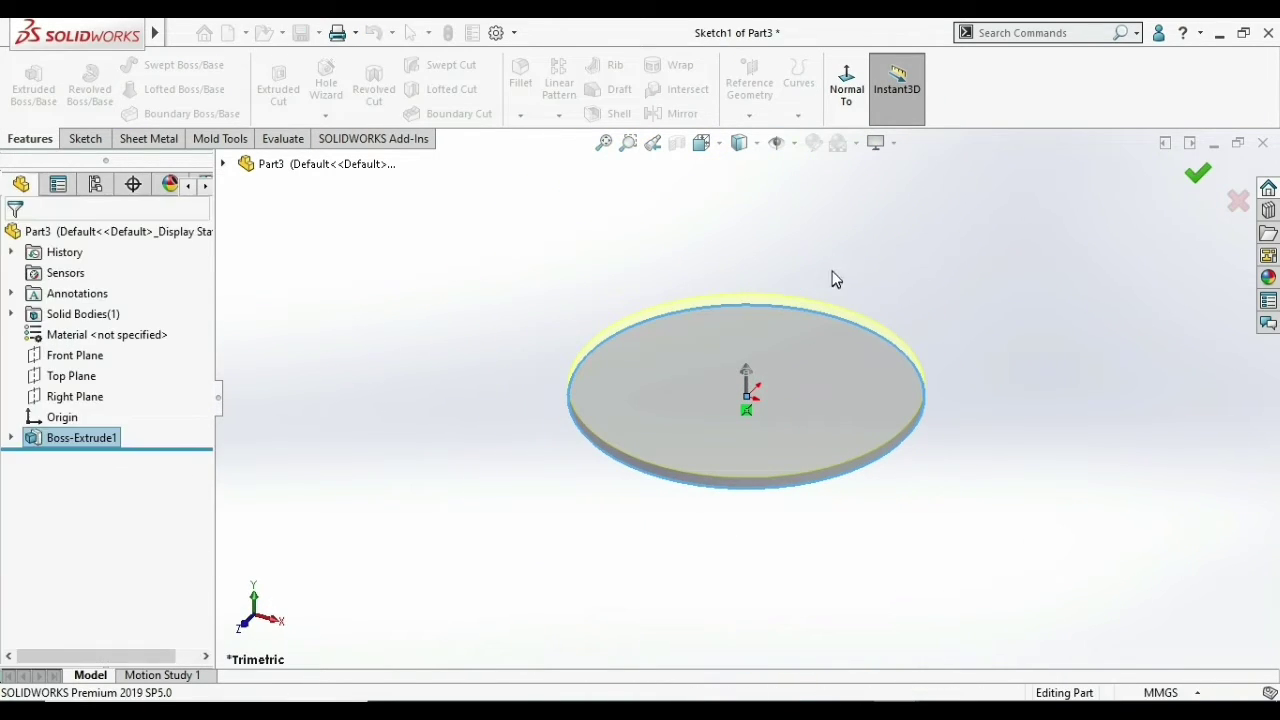
click(803, 383)
click(885, 320)
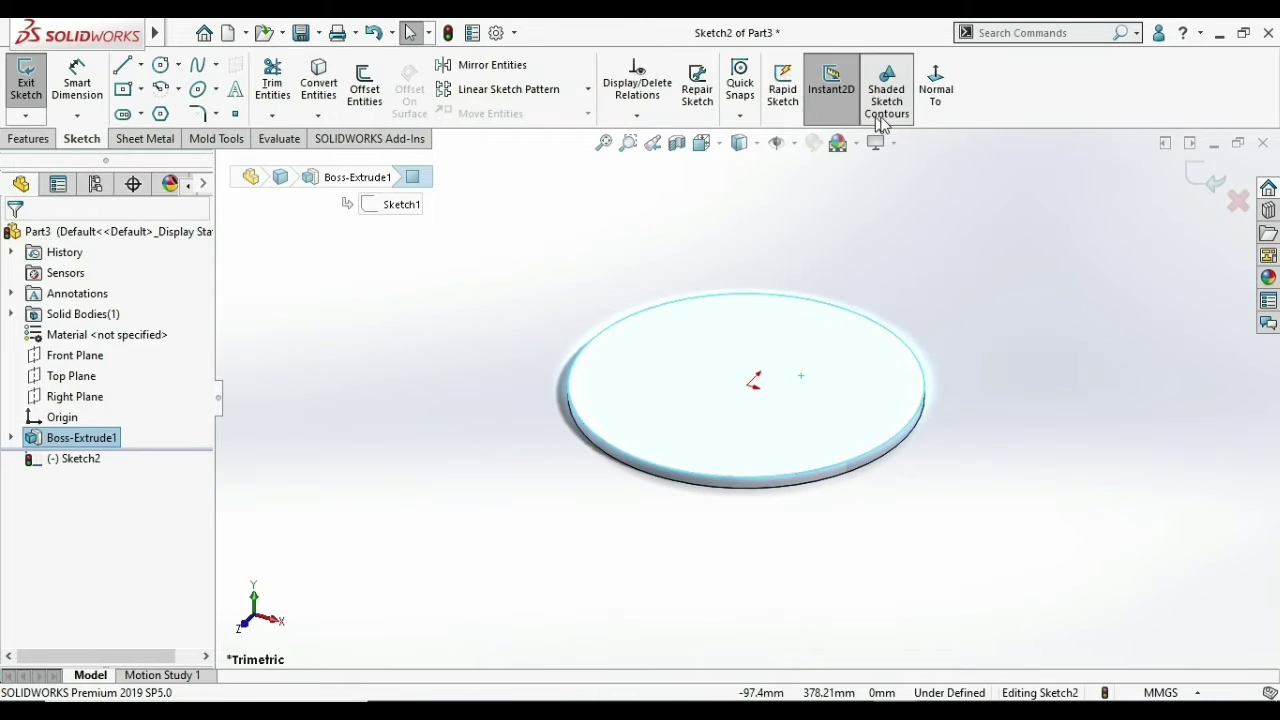
key(c)
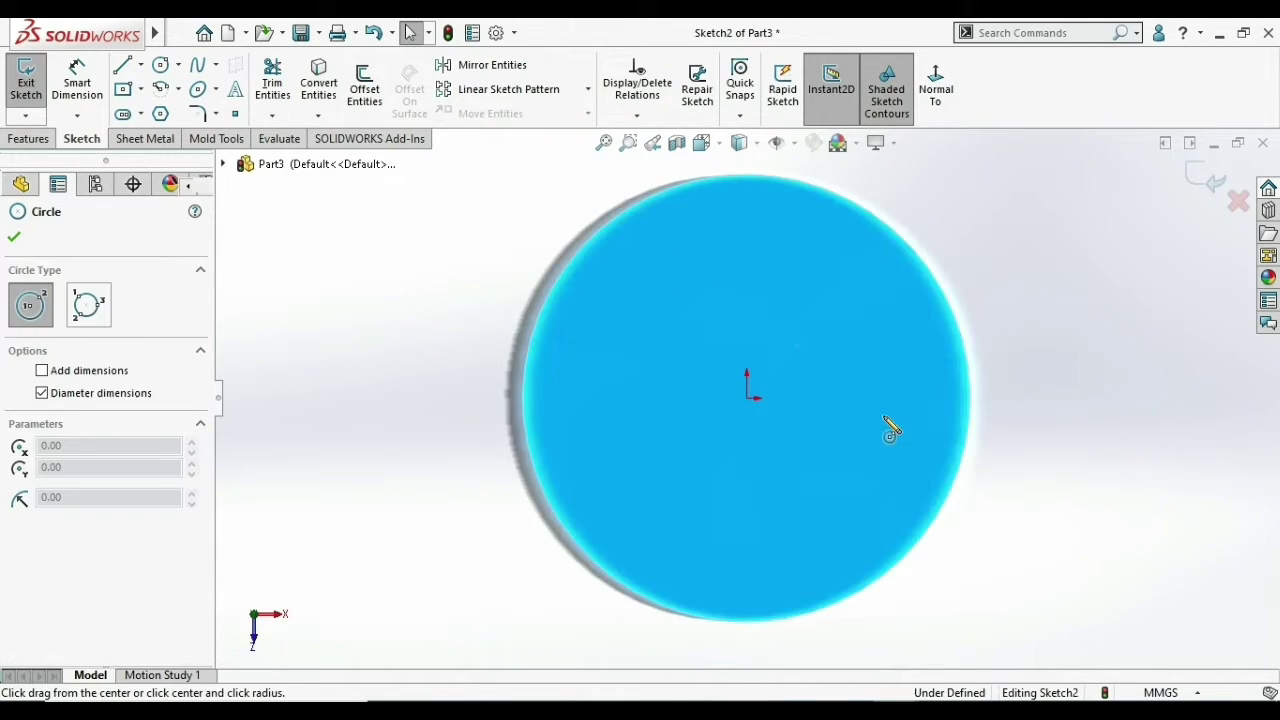
click(913, 398)
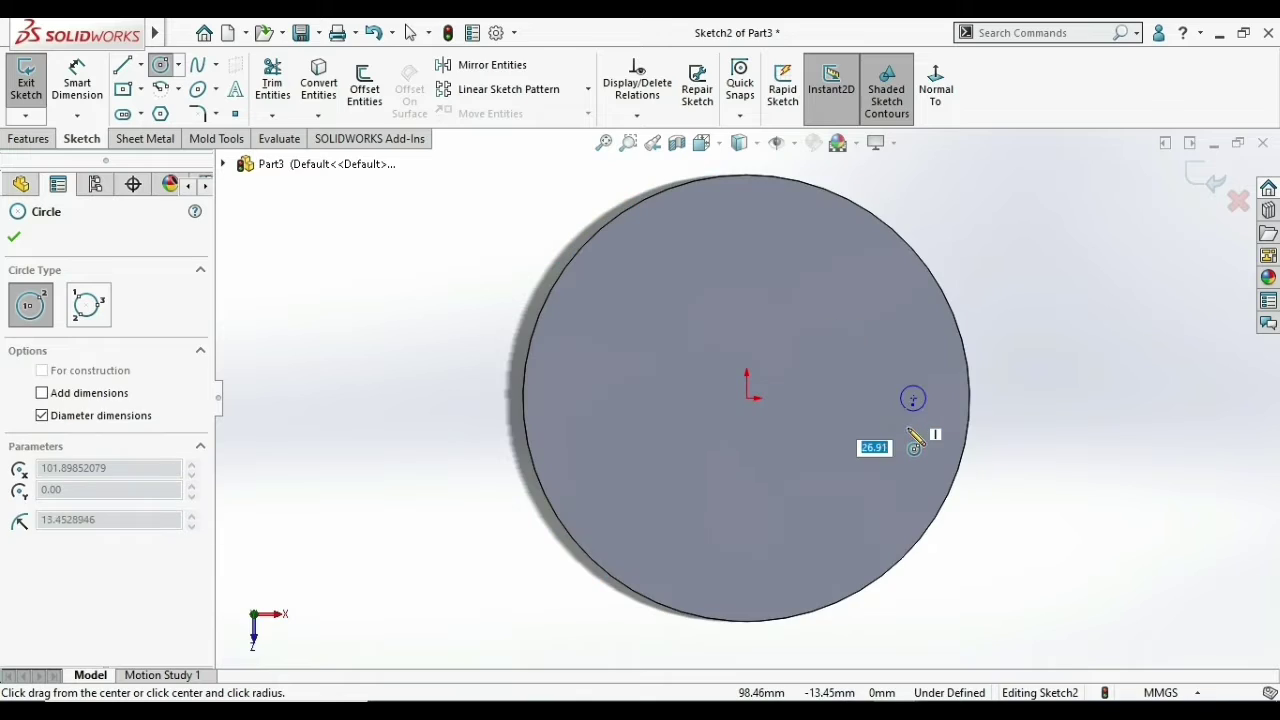
click(913, 430)
- Cut the small circle through the disc as Cut-Extrude1 and select the hole
click(45, 140)
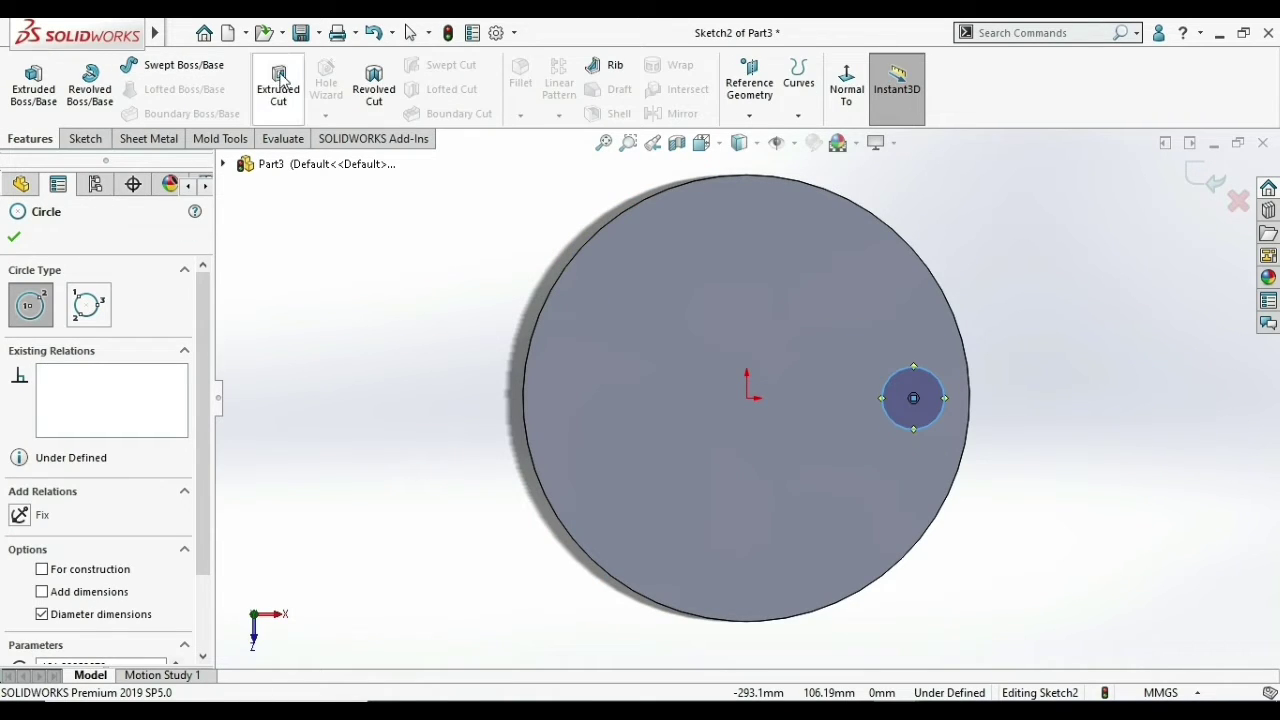
click(278, 88)
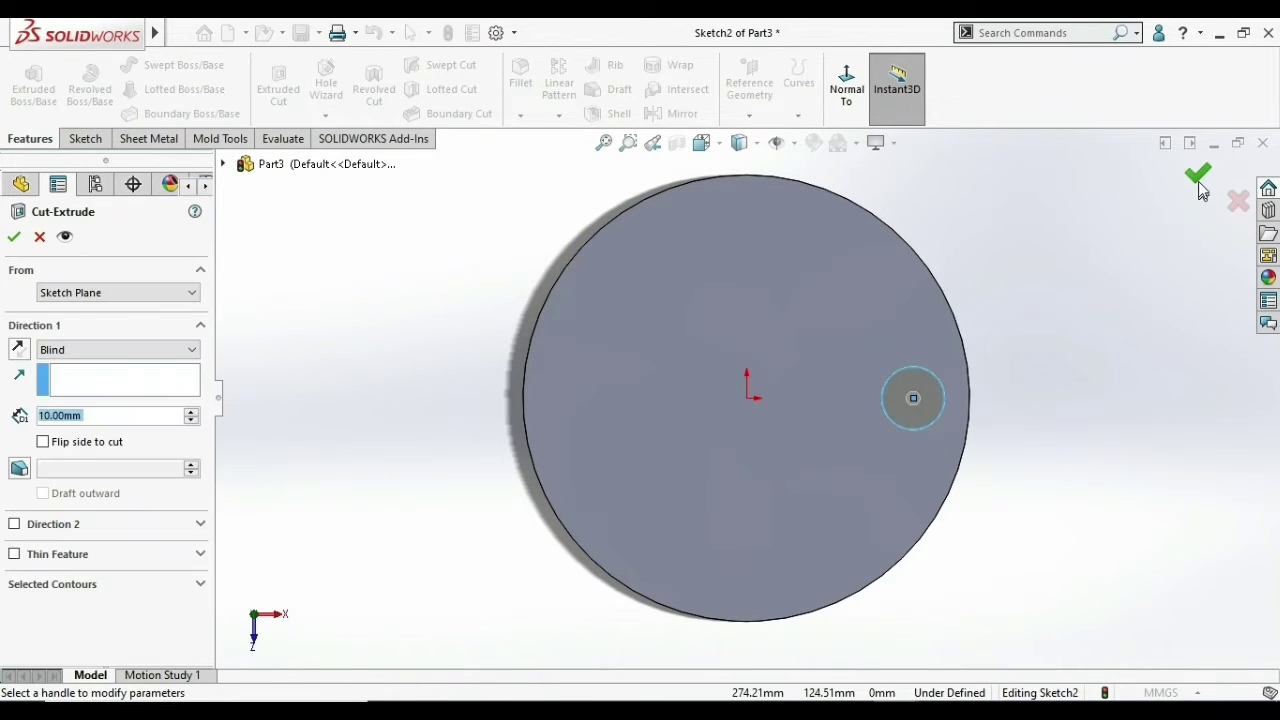
click(1202, 180)
mouse_move(1005, 527)
middle_down()
mouse_move(1023, 343)
mouse_move(986, 429)
middle_up()
scroll(886, 329, down, 3)
click(887, 324)
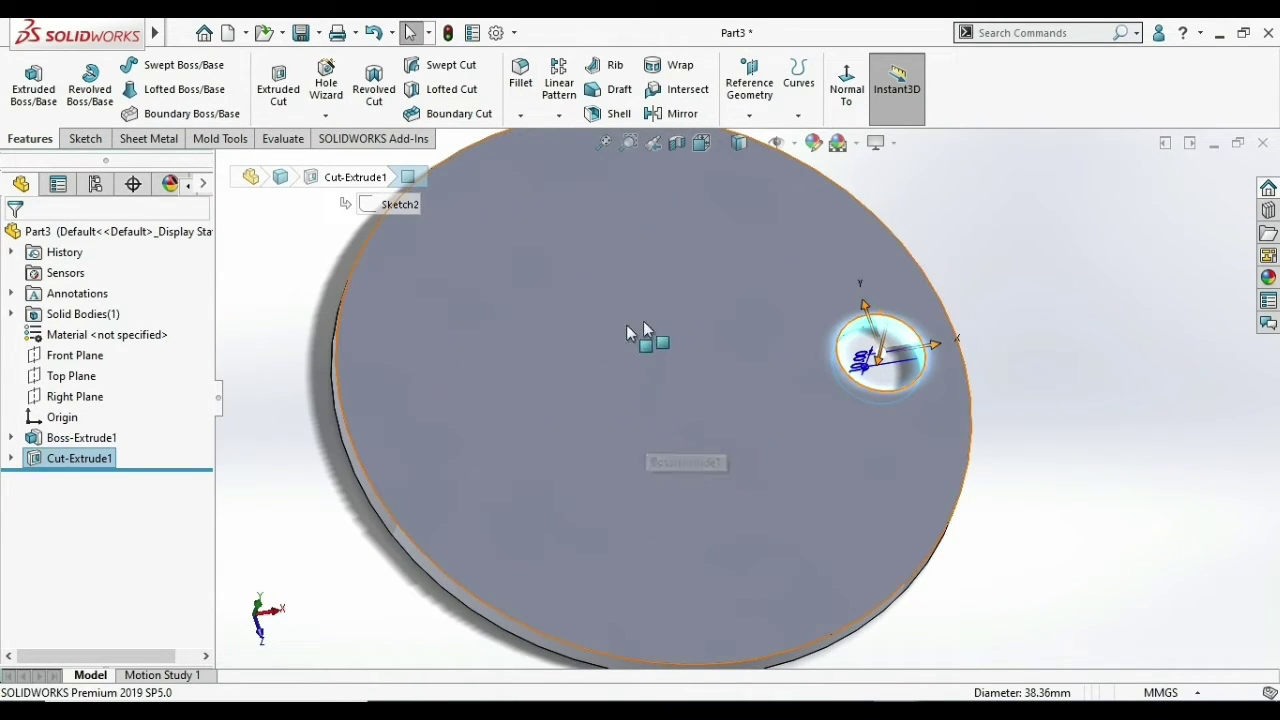
- Try a circular pattern of the hole using the disc face and edge, then cancel it
click(558, 115)
click(593, 164)
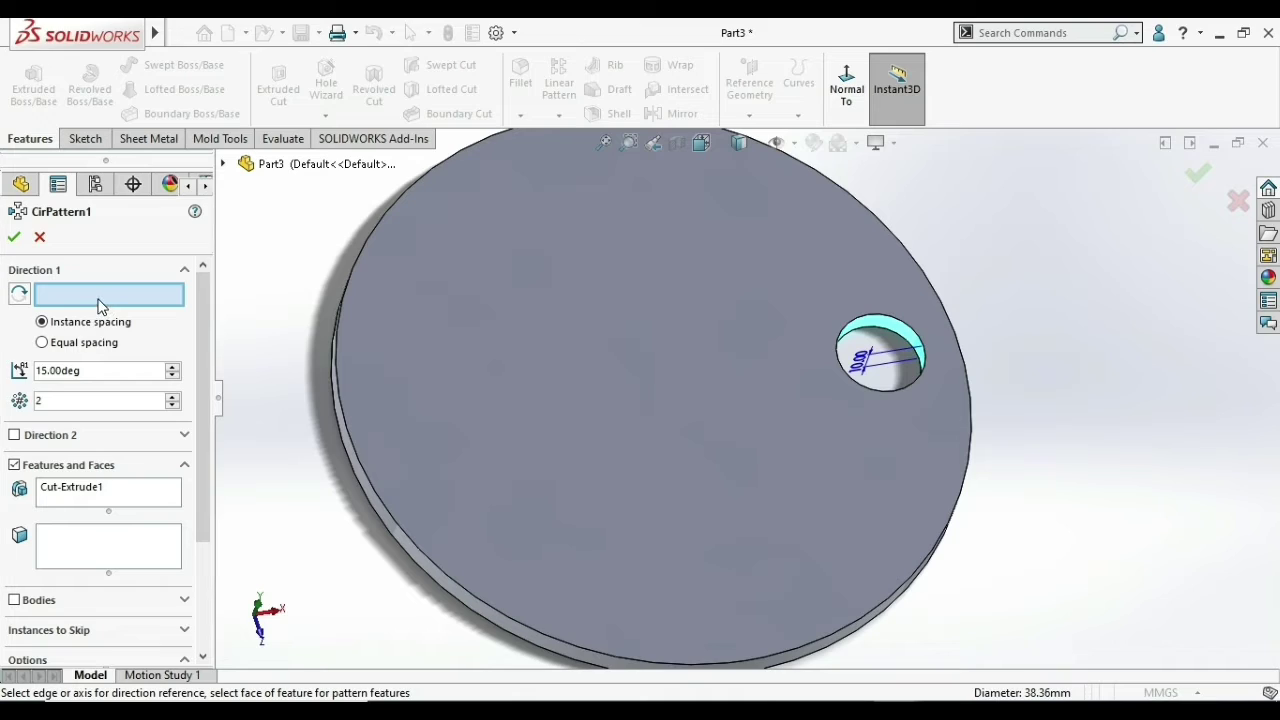
scroll(415, 535, down, 2)
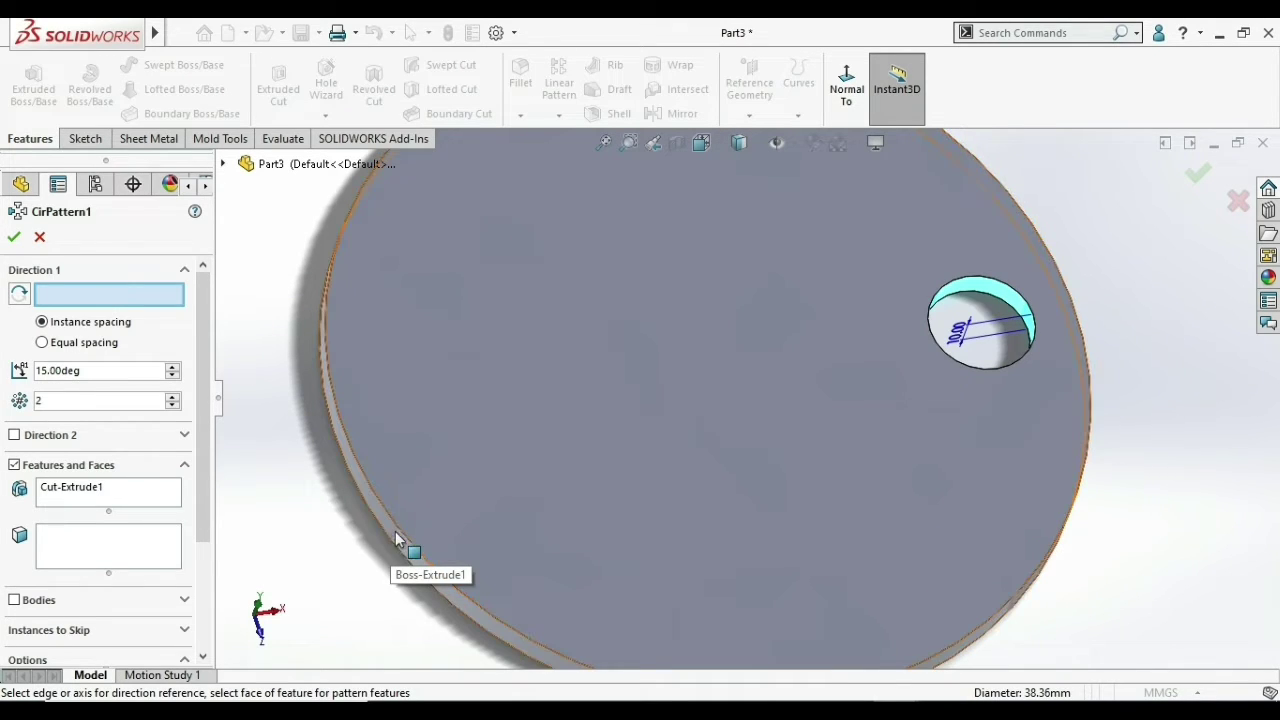
click(412, 545)
scroll(543, 495, up, 3)
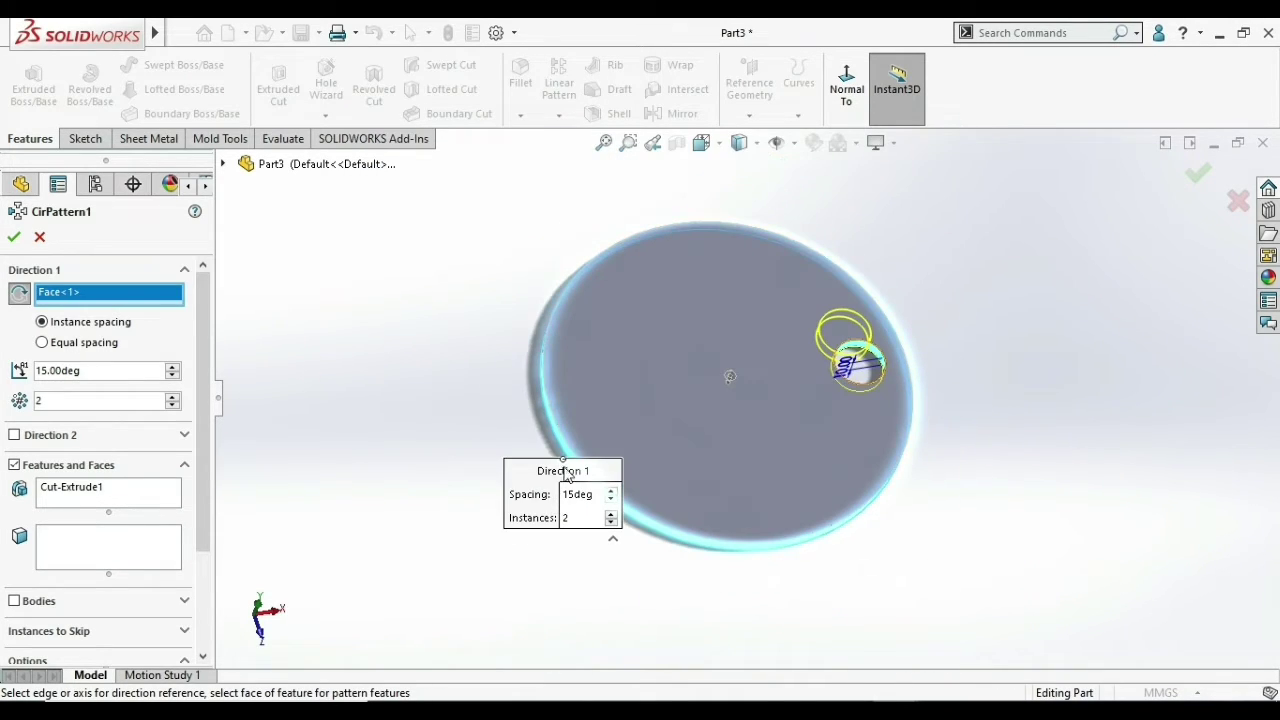
scroll(640, 545, down, 1)
scroll(670, 530, down, 2)
scroll(650, 500, down, 1)
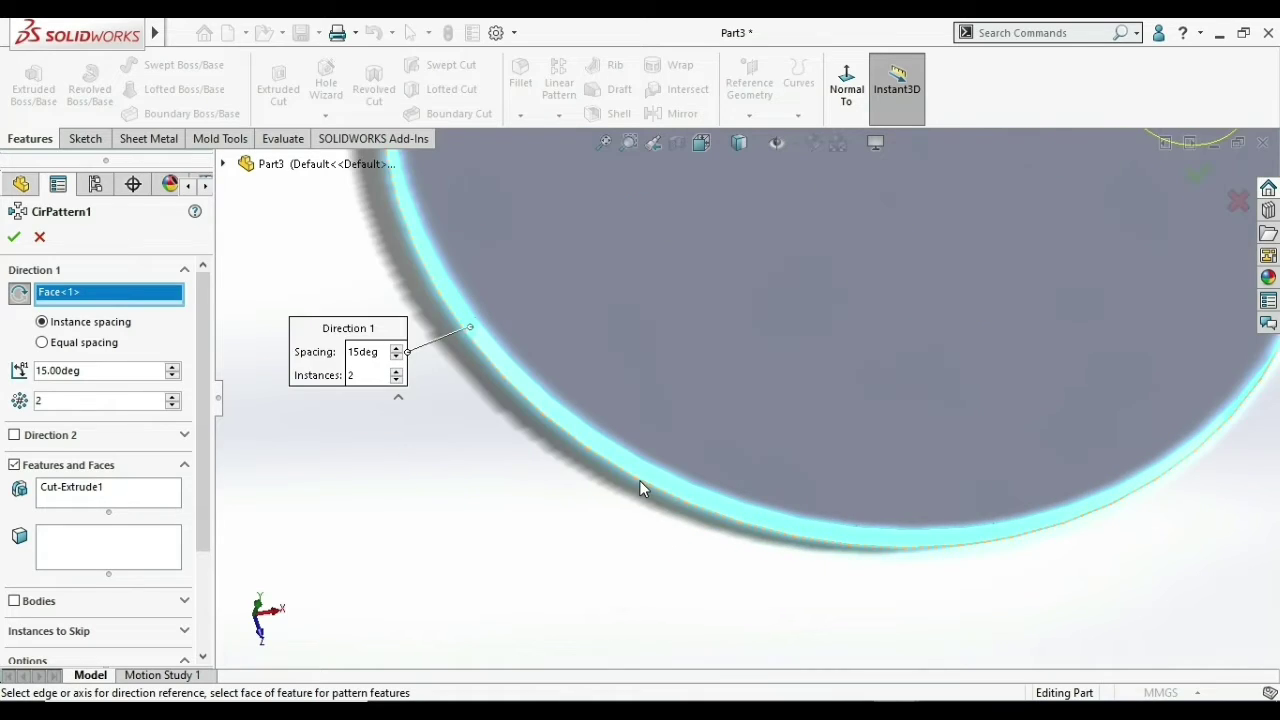
scroll(630, 440, up, 2)
click(631, 420)
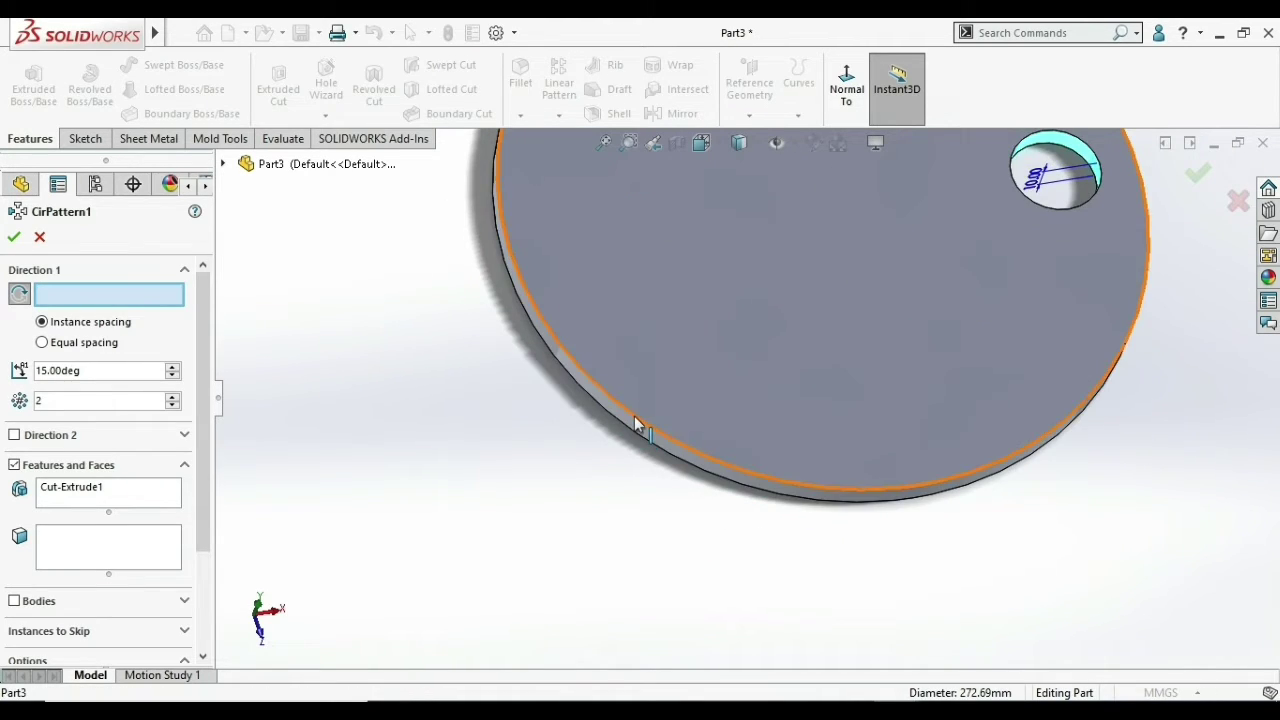
click(635, 418)
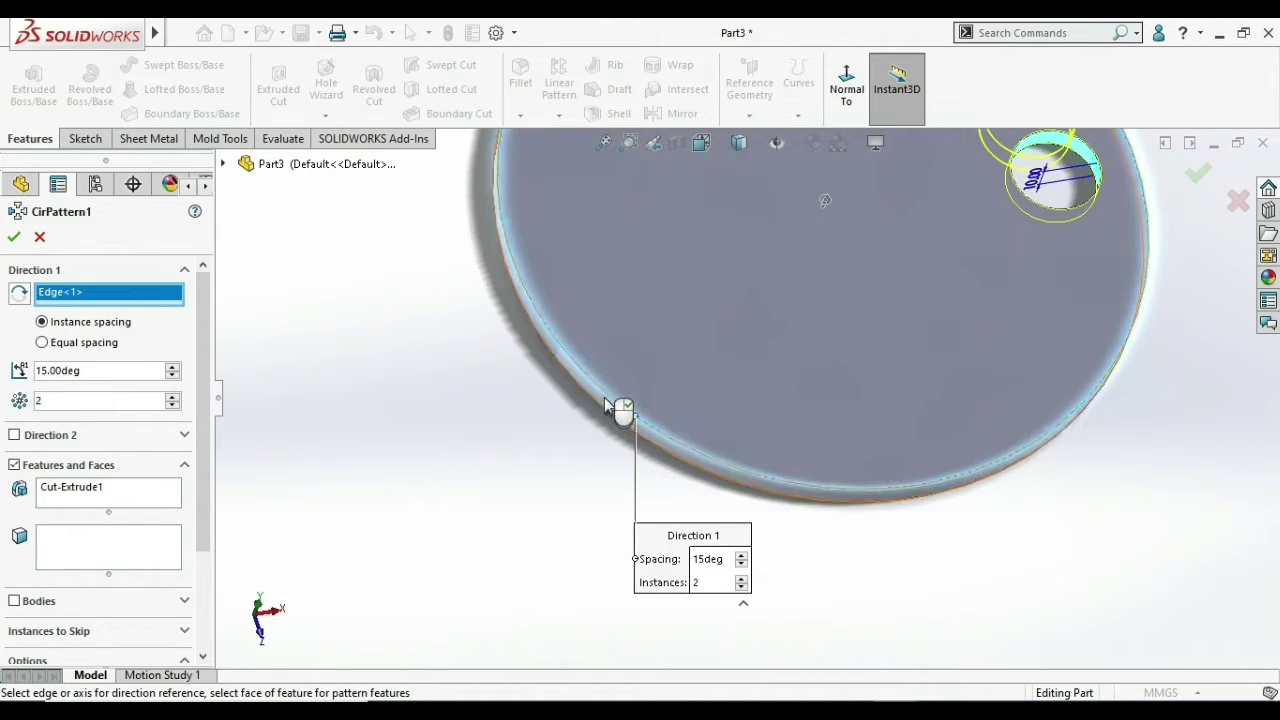
right_click(95, 300)
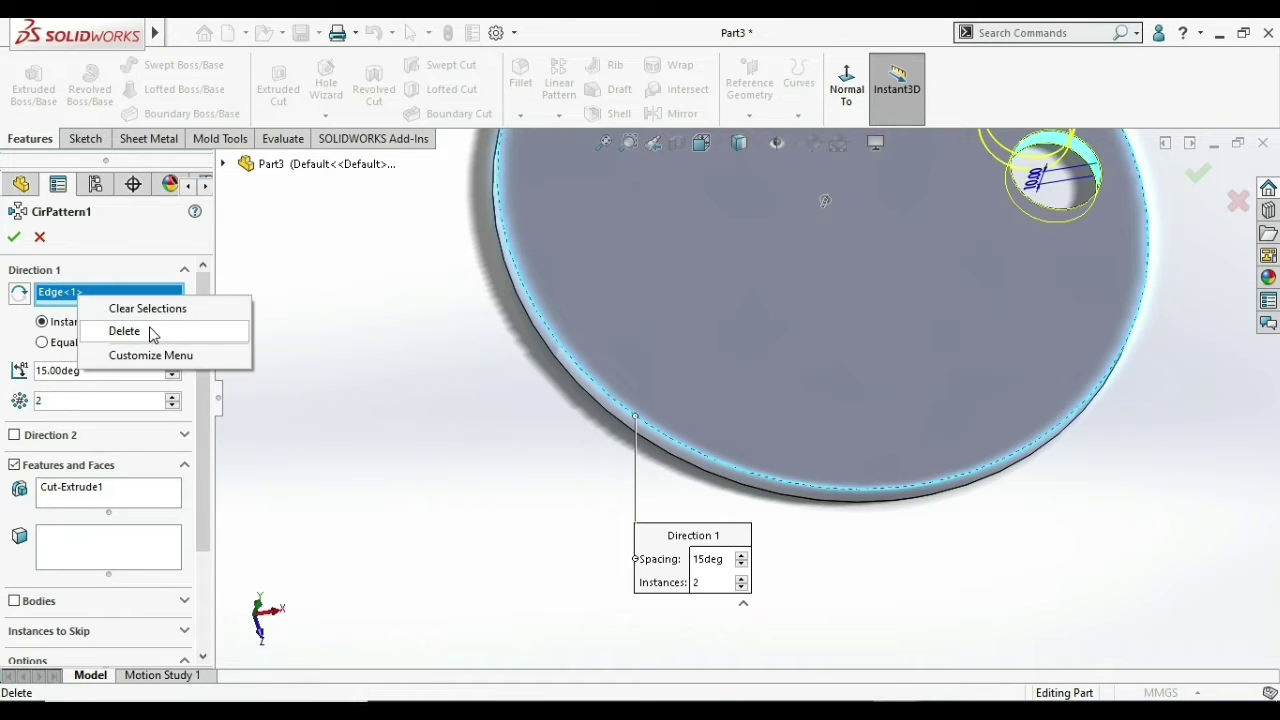
click(130, 331)
click(40, 237)
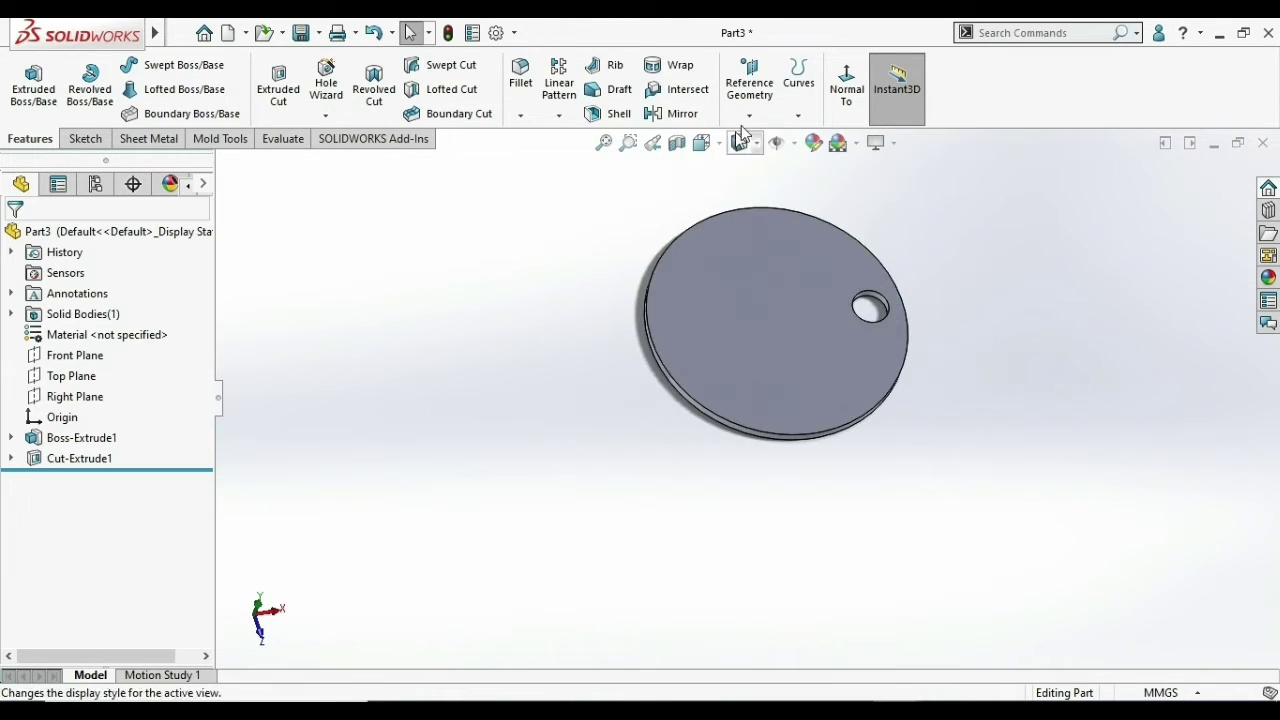
- Add reference axis Axis1 through the disc's outer cylindrical face
click(750, 115)
click(766, 160)
scroll(747, 410, down, 3)
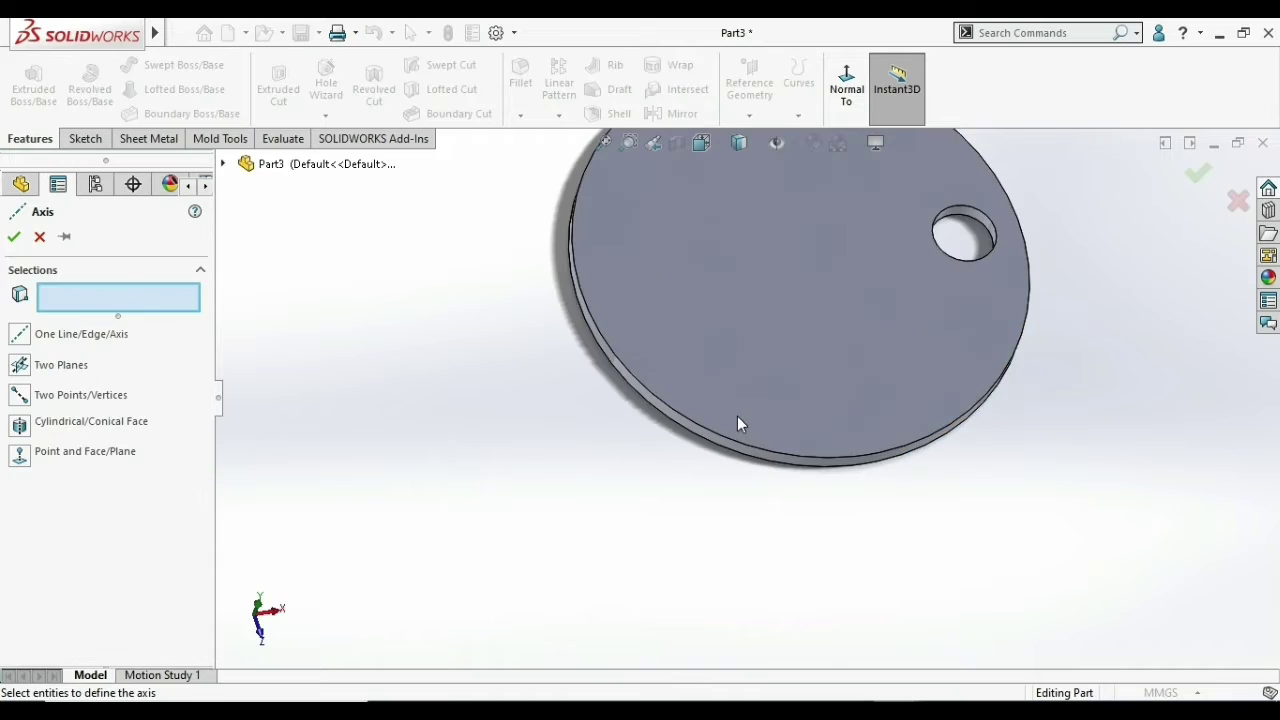
scroll(737, 416, down, 3)
click(666, 442)
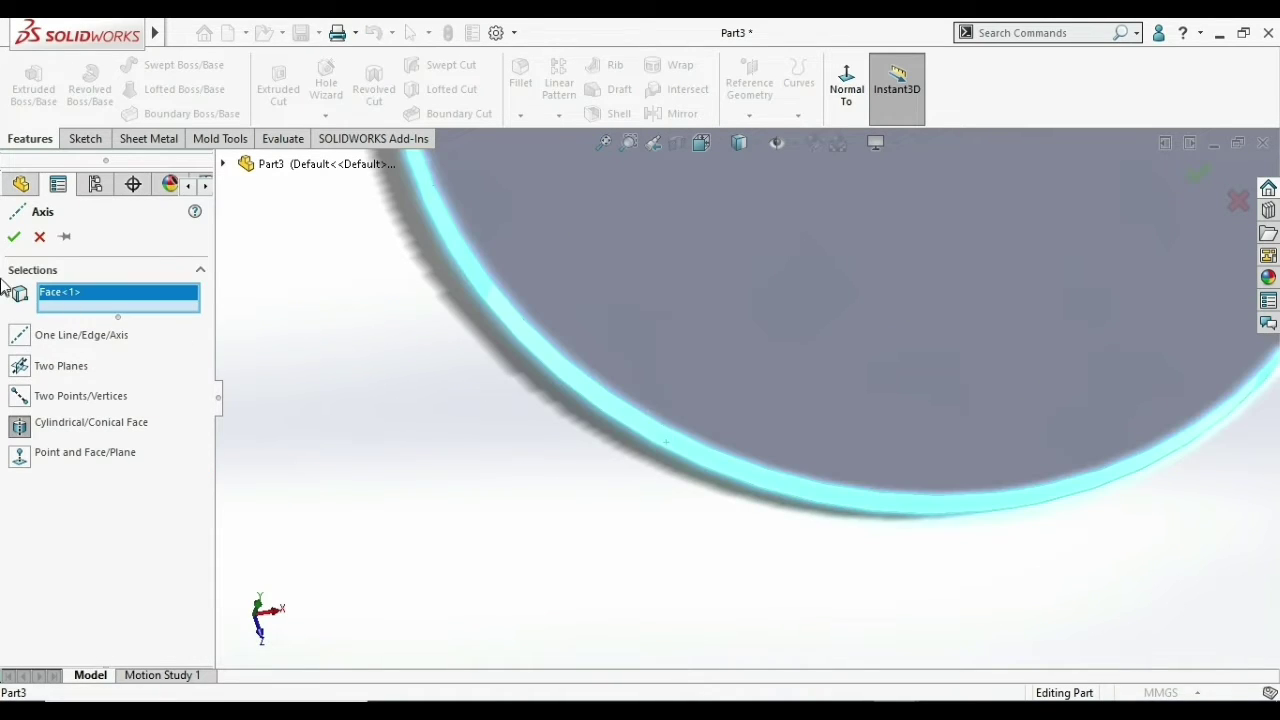
click(14, 236)
scroll(500, 400, up, 3)
scroll(680, 358, down, 1)
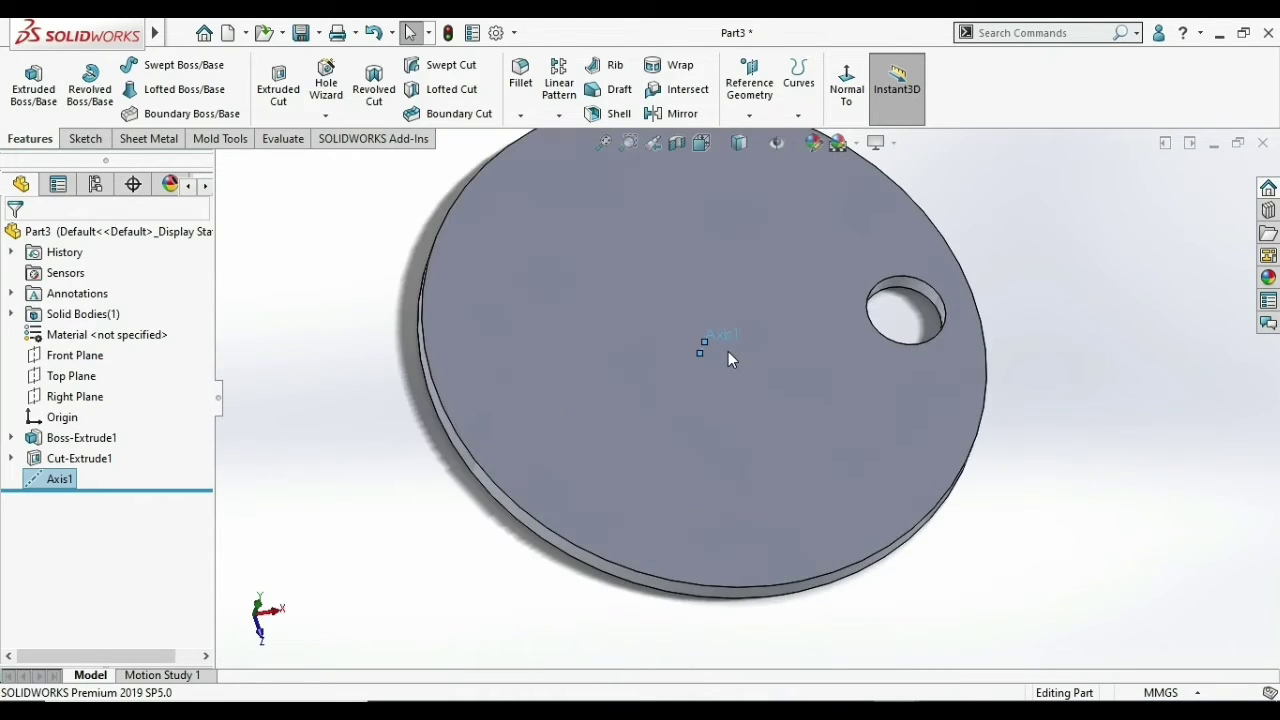
scroll(747, 254, up, 3)
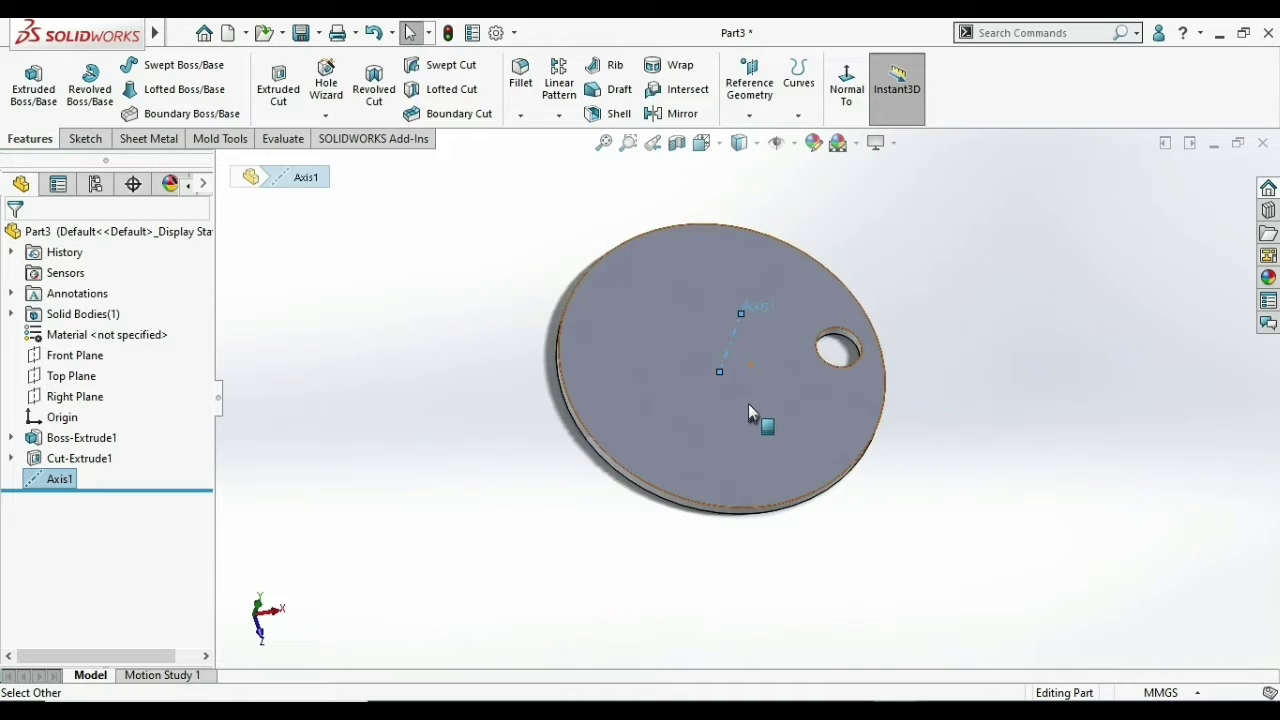
middle_drag(763, 423, 708, 263)
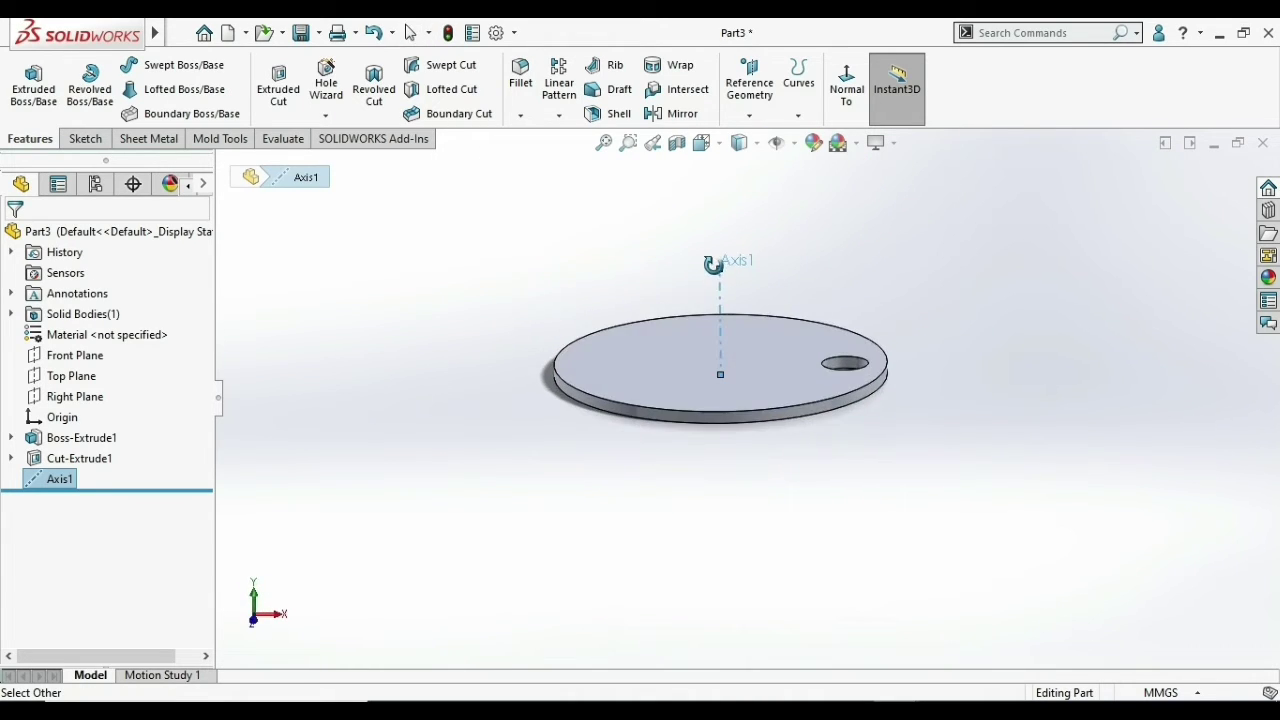
click(559, 115)
- Start a circular pattern about Axis1 with six instances equally spaced over 360°
click(590, 157)
scroll(752, 306, down, 1)
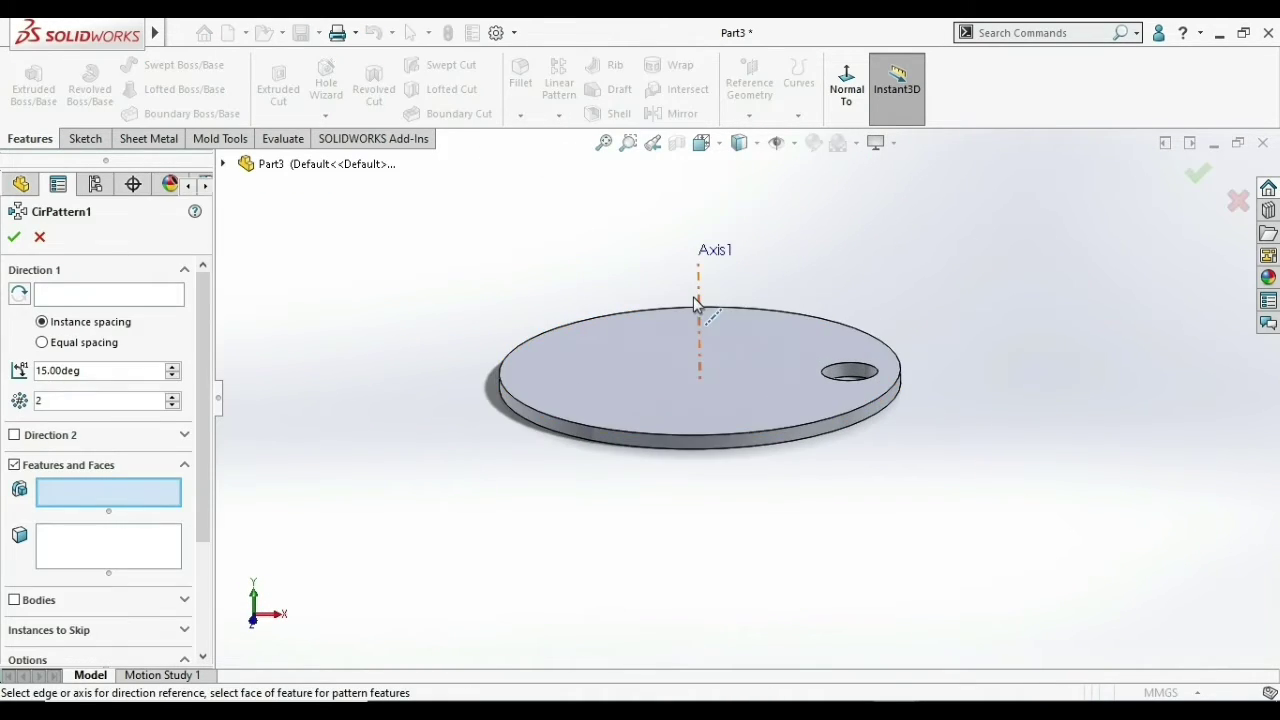
click(699, 298)
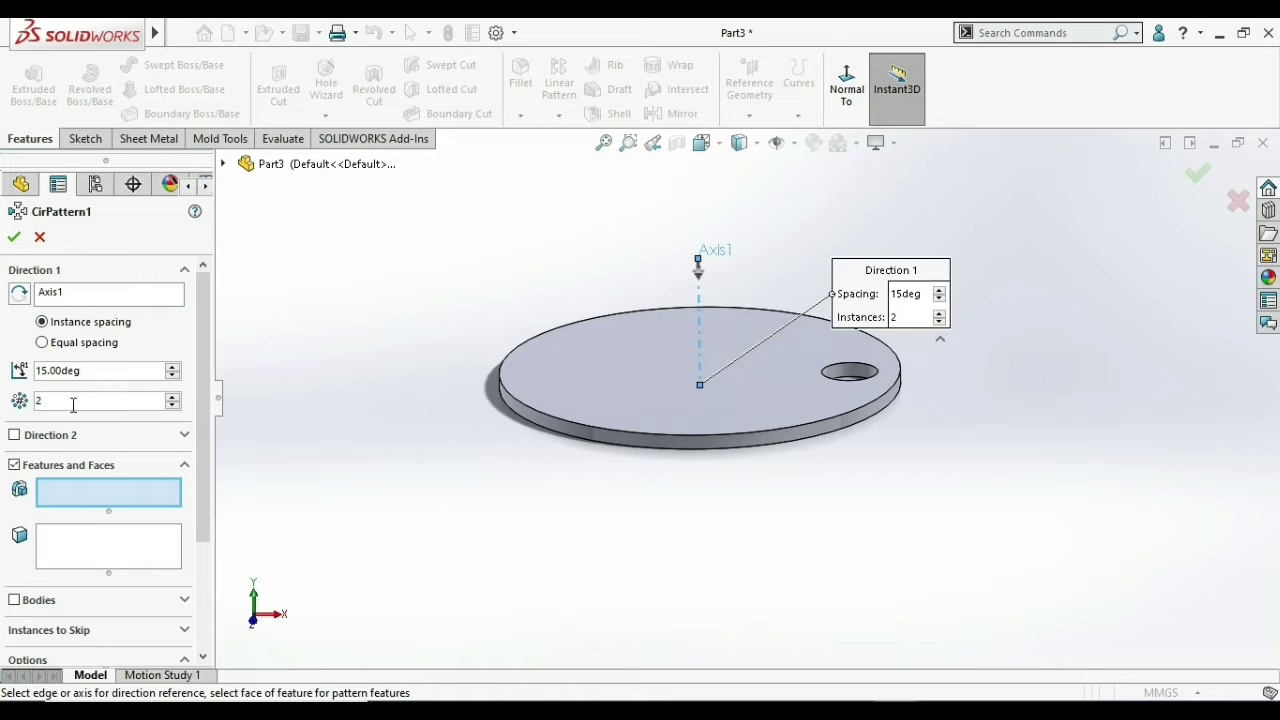
middle_drag(783, 351, 806, 428)
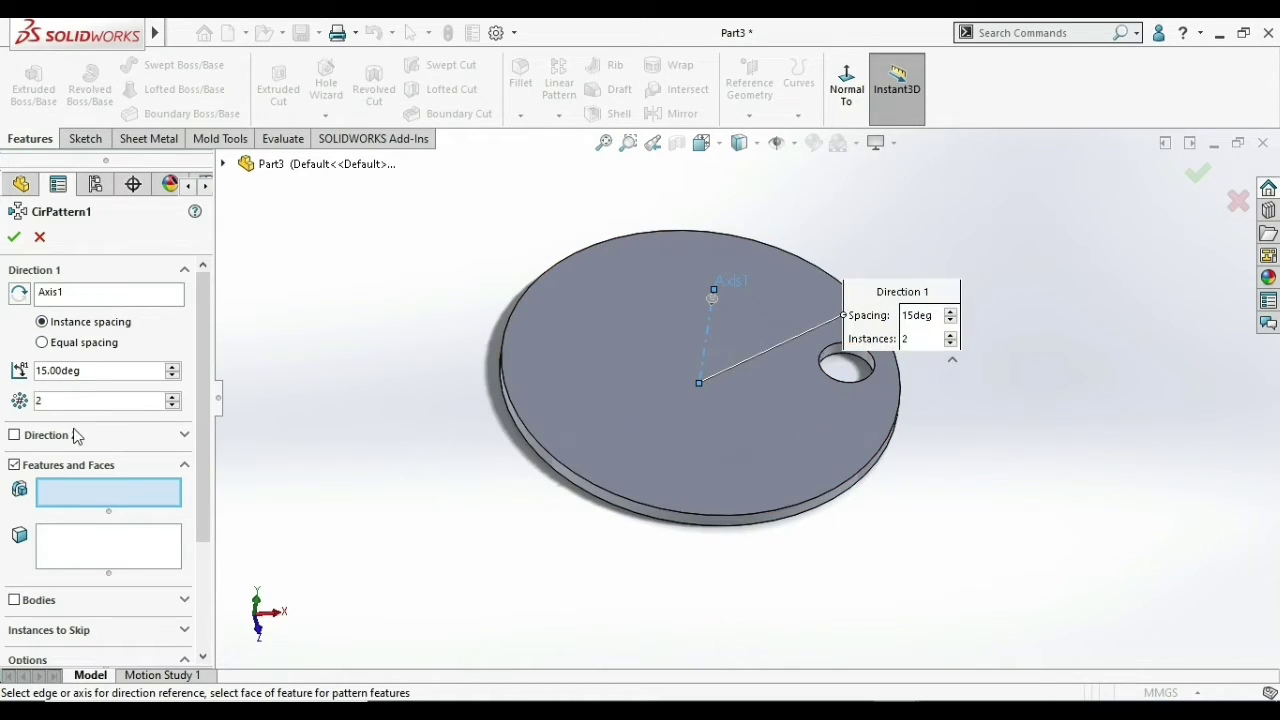
drag(116, 368, 10, 376)
text(3)
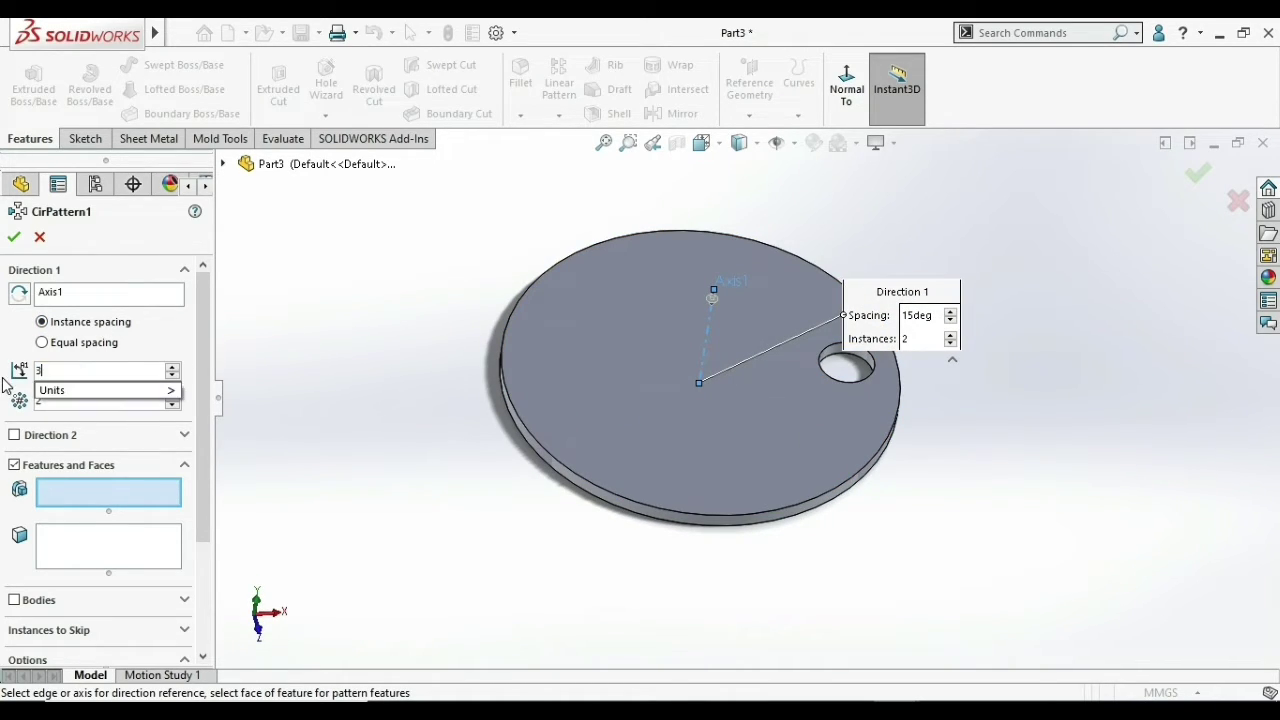
text(0)
key(Return)
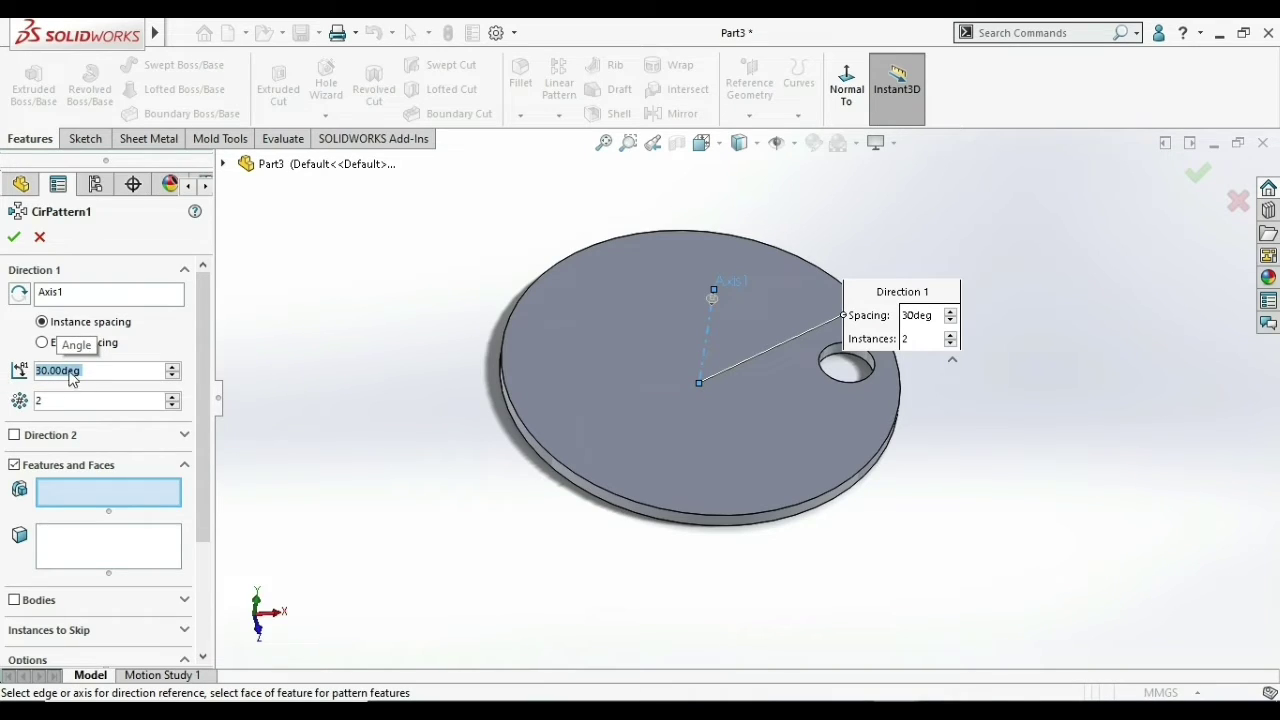
click(173, 396)
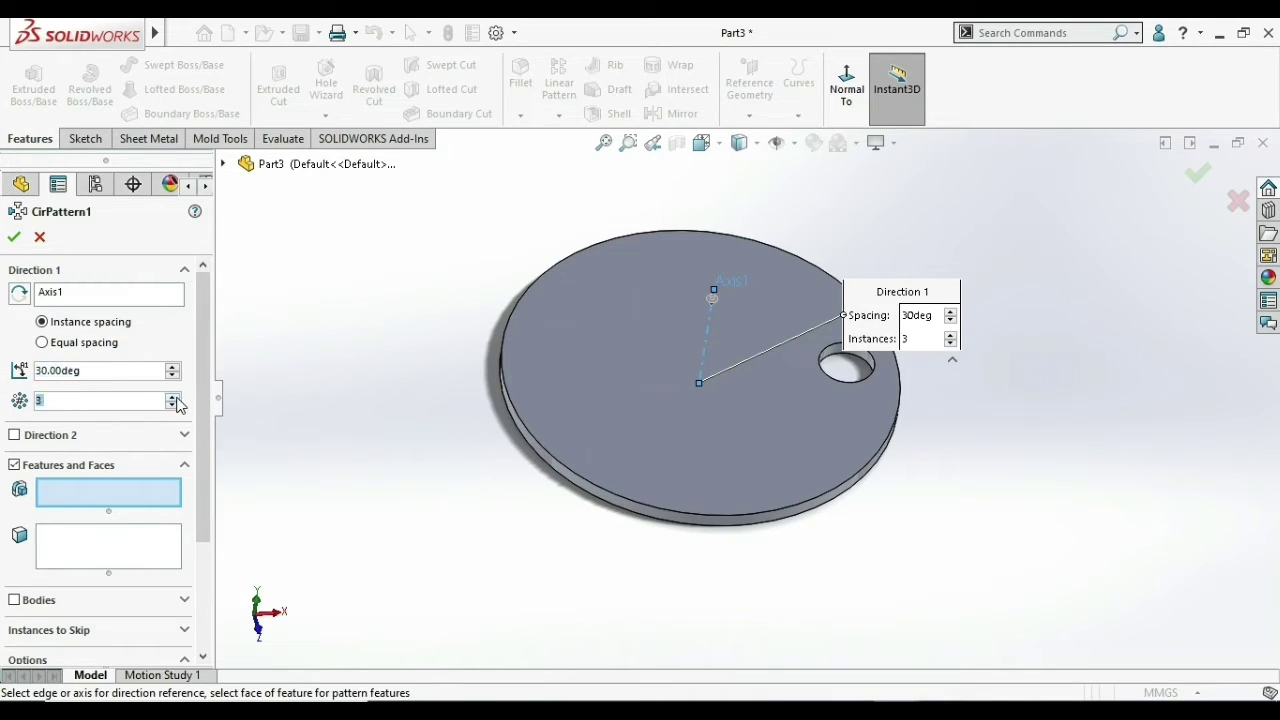
text(6)
click(42, 342)
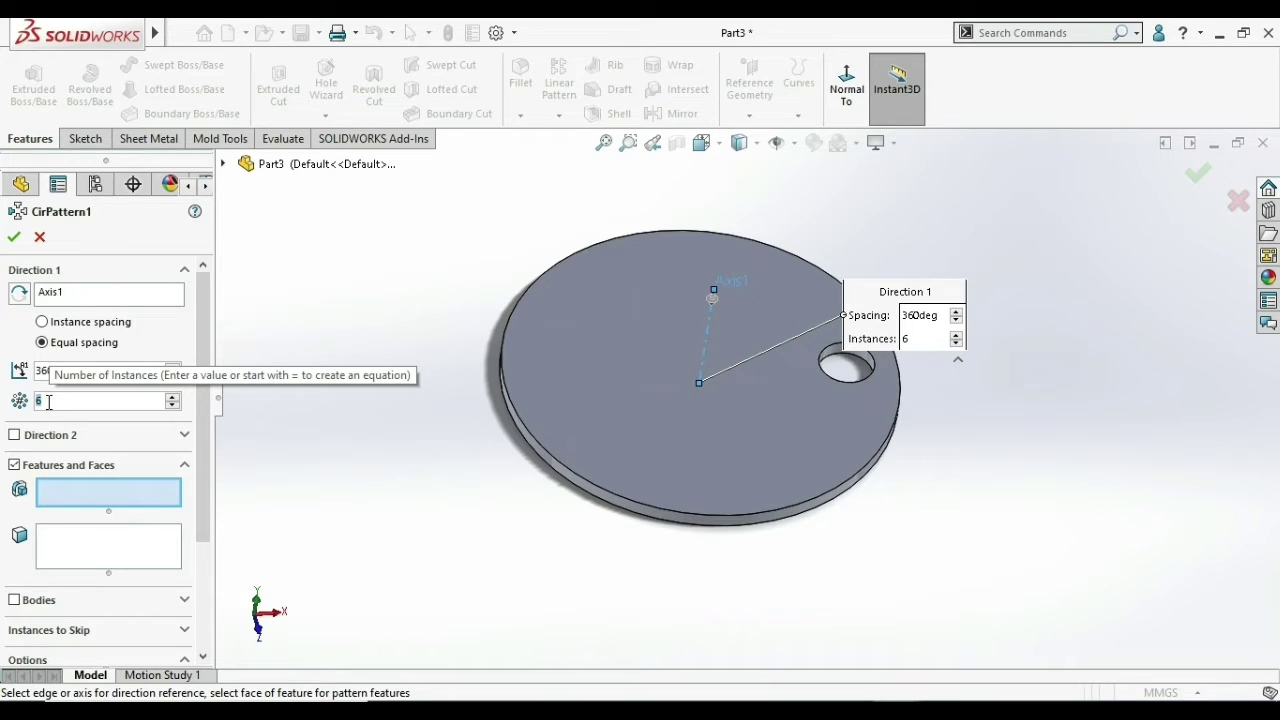
- Choose the hole Cut-Extrude1 as the feature to pattern
click(224, 164)
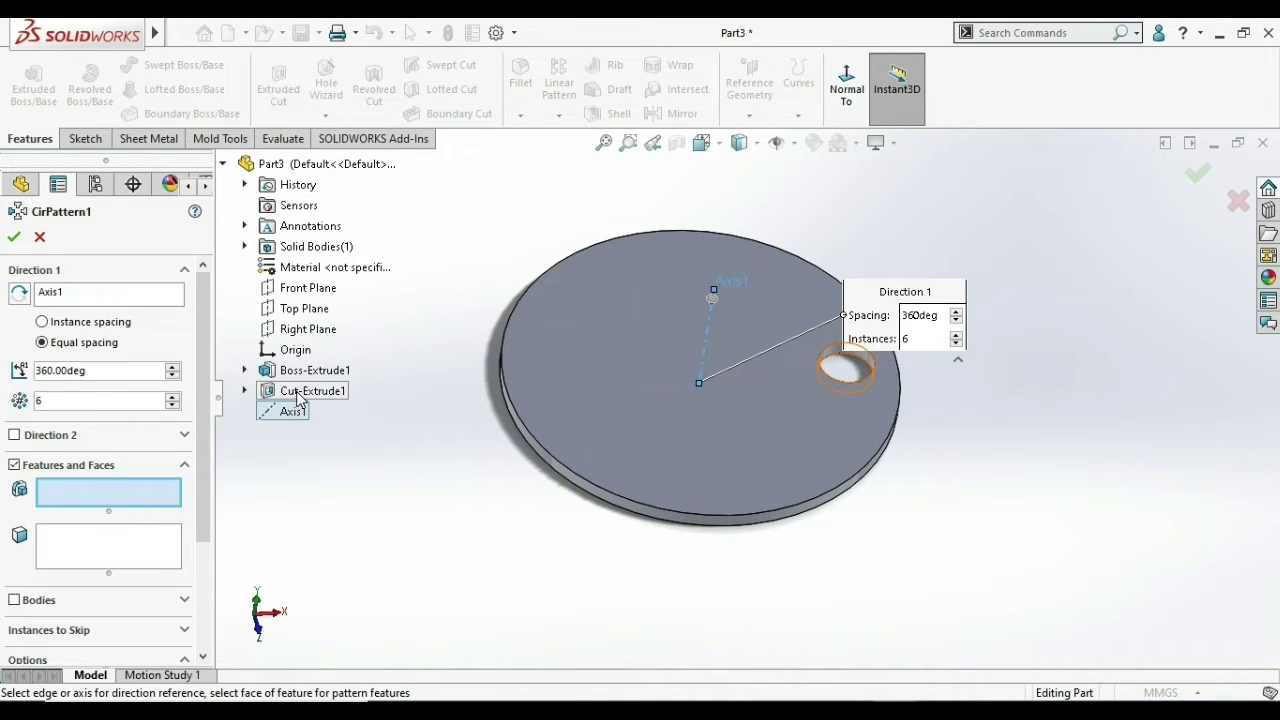
click(296, 391)
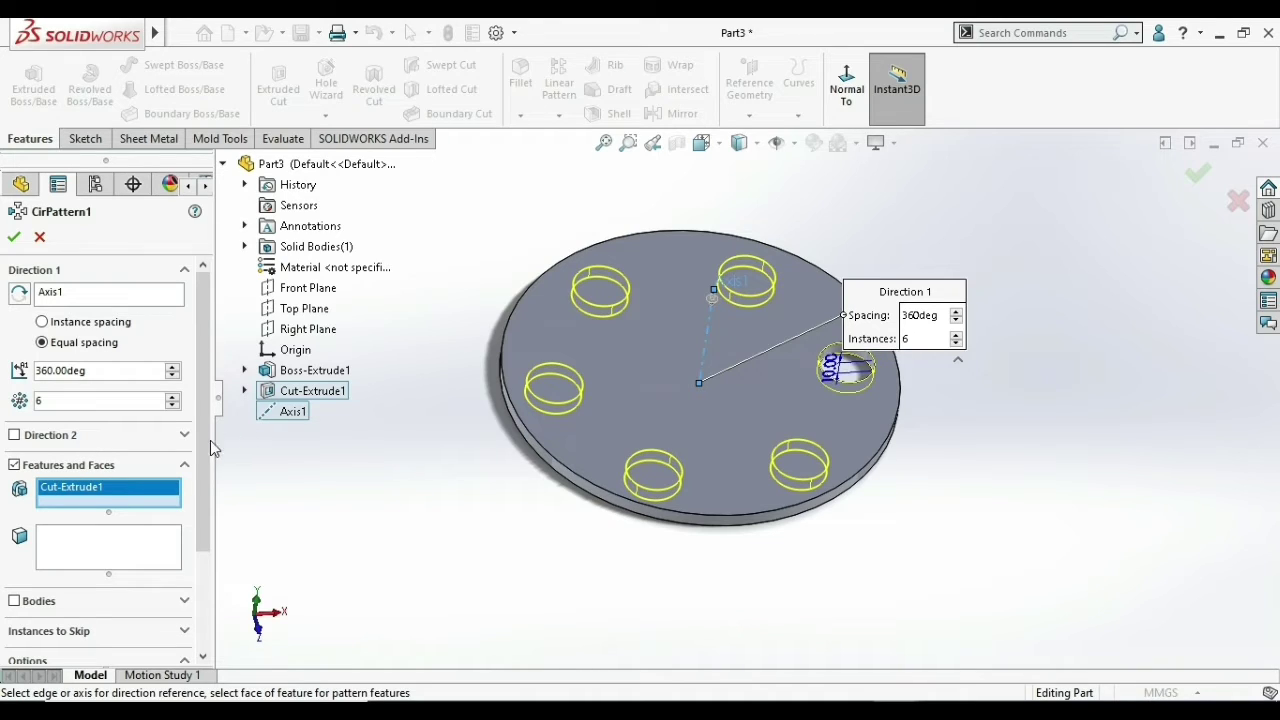
drag(210, 445, 208, 559)
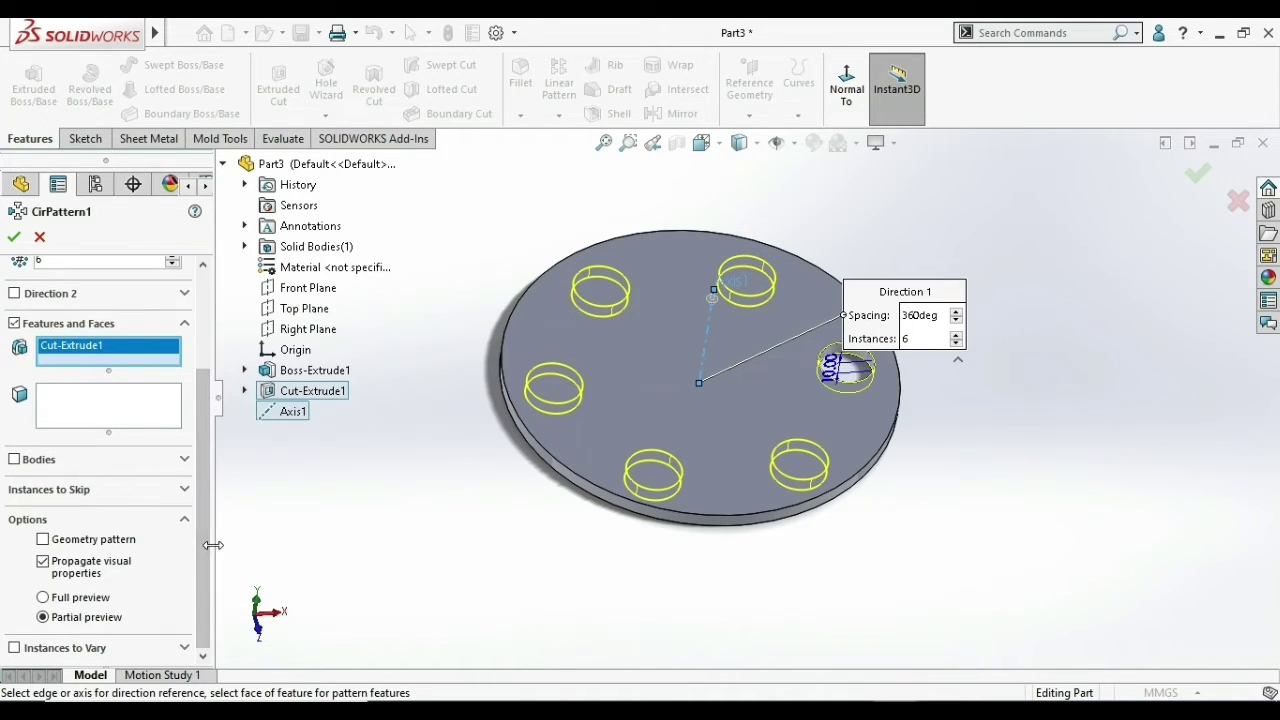
scroll(690, 300, up, 2)
scroll(690, 300, up, 2)
middle_drag(697, 349, 580, 276)
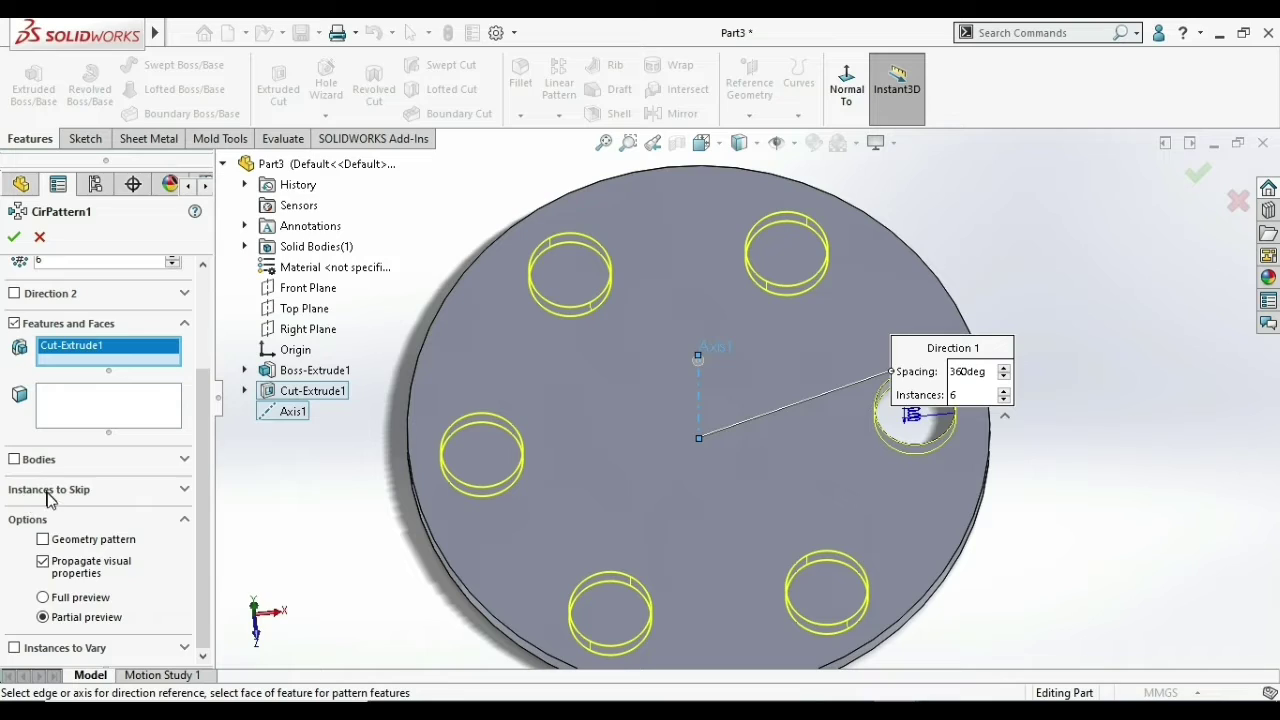
- Skip the top-left and bottom-right holes (instances 2 and 5) and accept CirPattern1
click(49, 494)
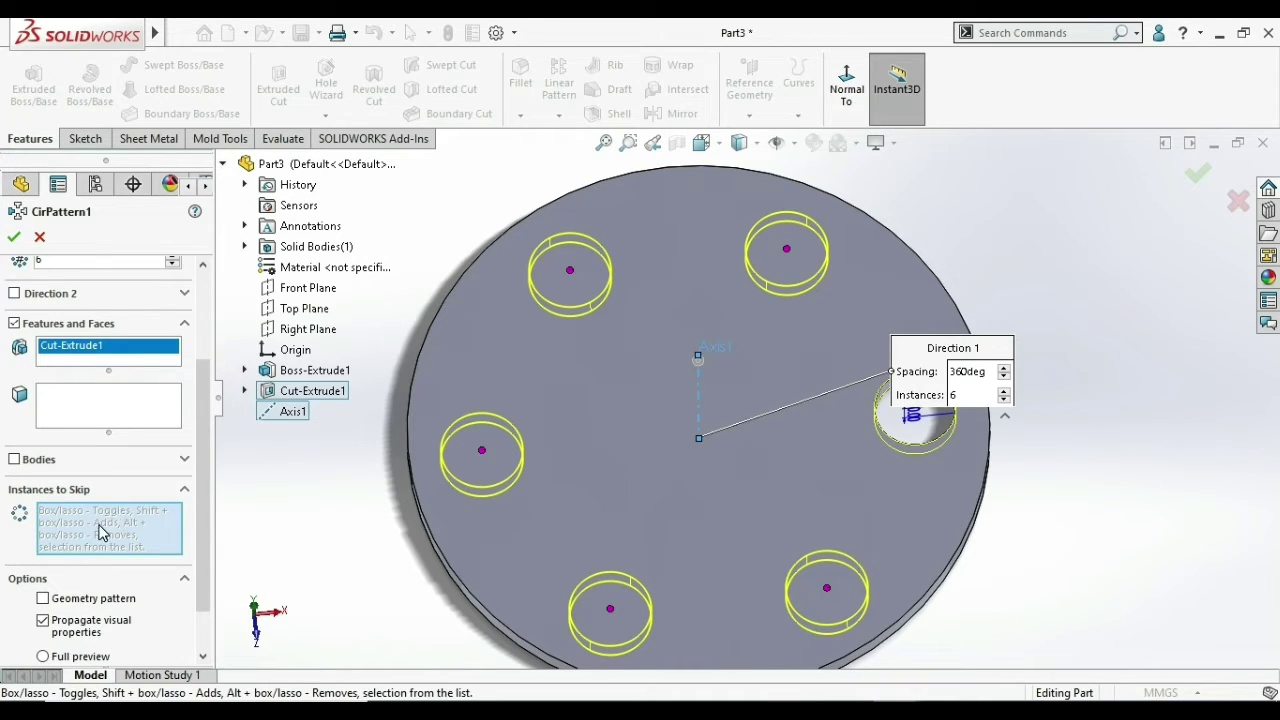
click(569, 273)
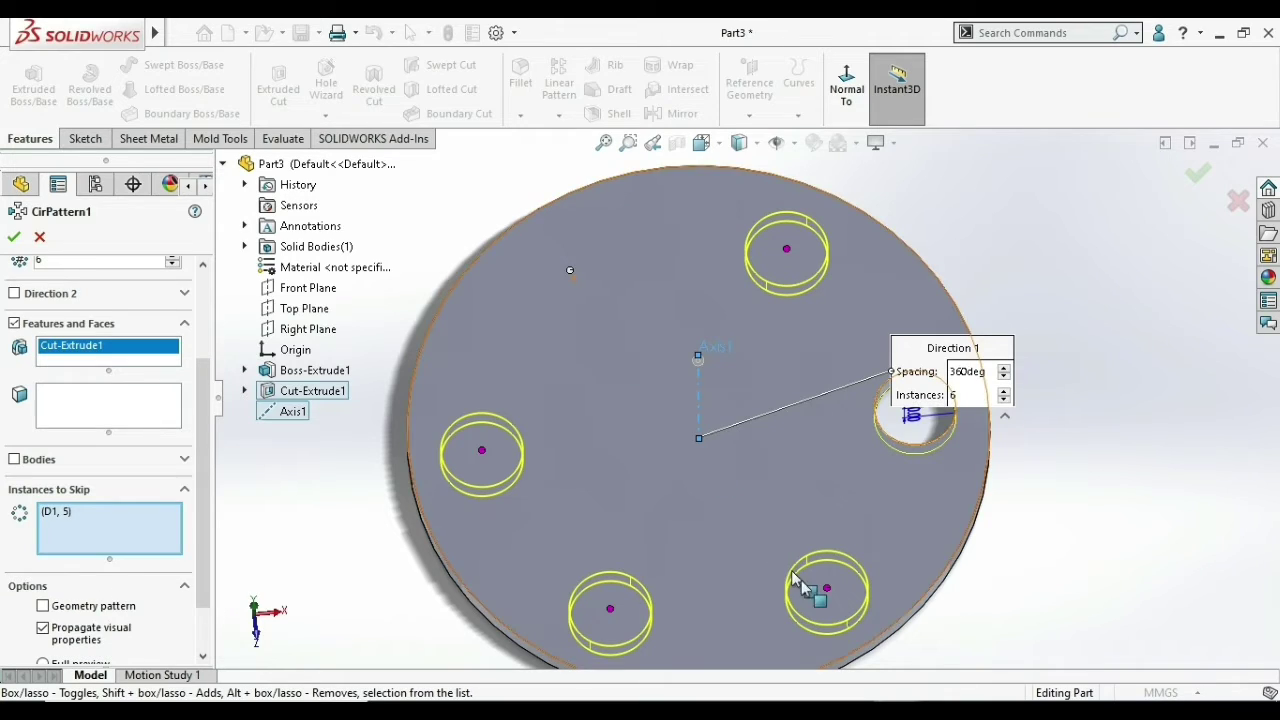
click(827, 590)
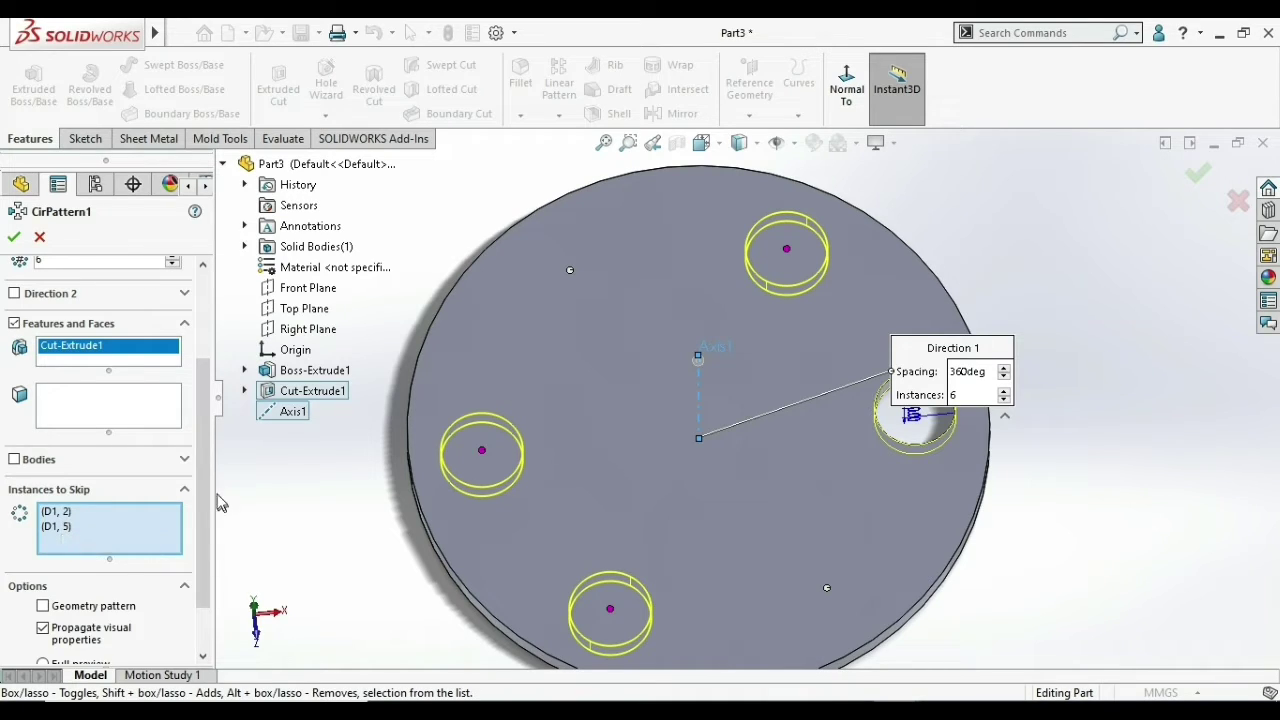
scroll(178, 487, down, 2)
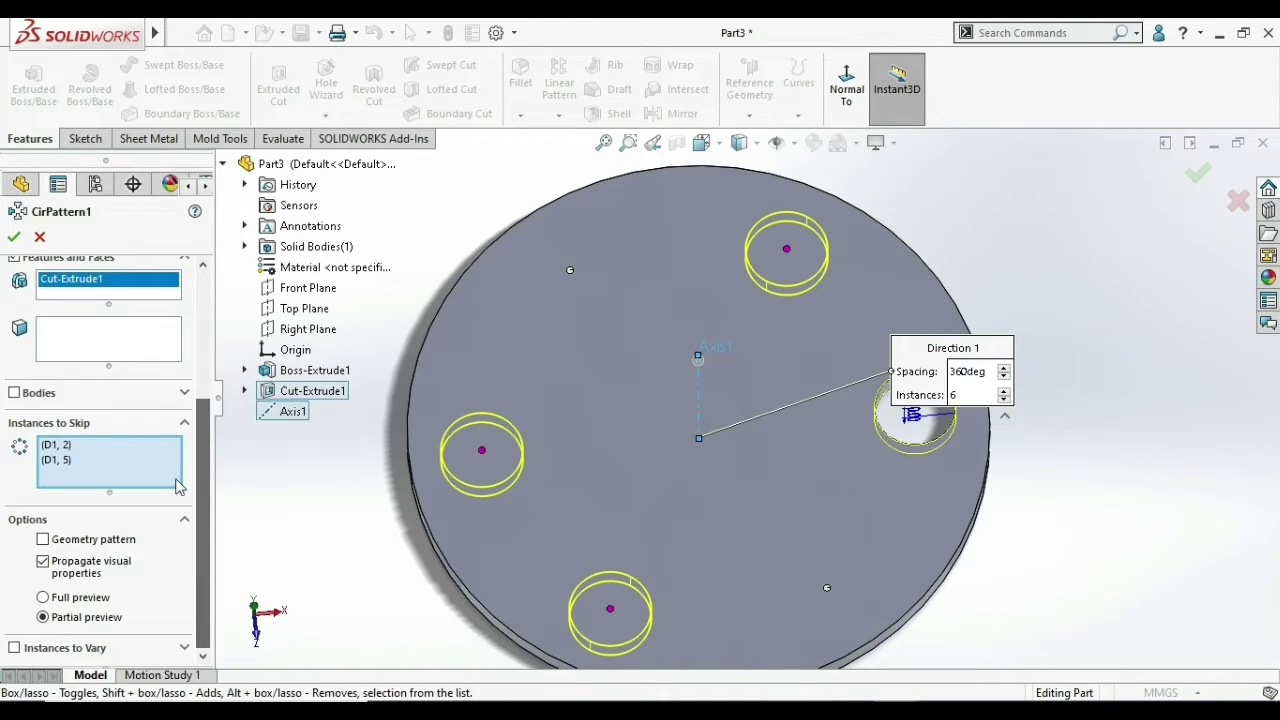
click(15, 238)
scroll(756, 380, up, 3)
mouse_move(751, 402)
middle_down()
mouse_move(740, 533)
mouse_move(763, 448)
middle_up()
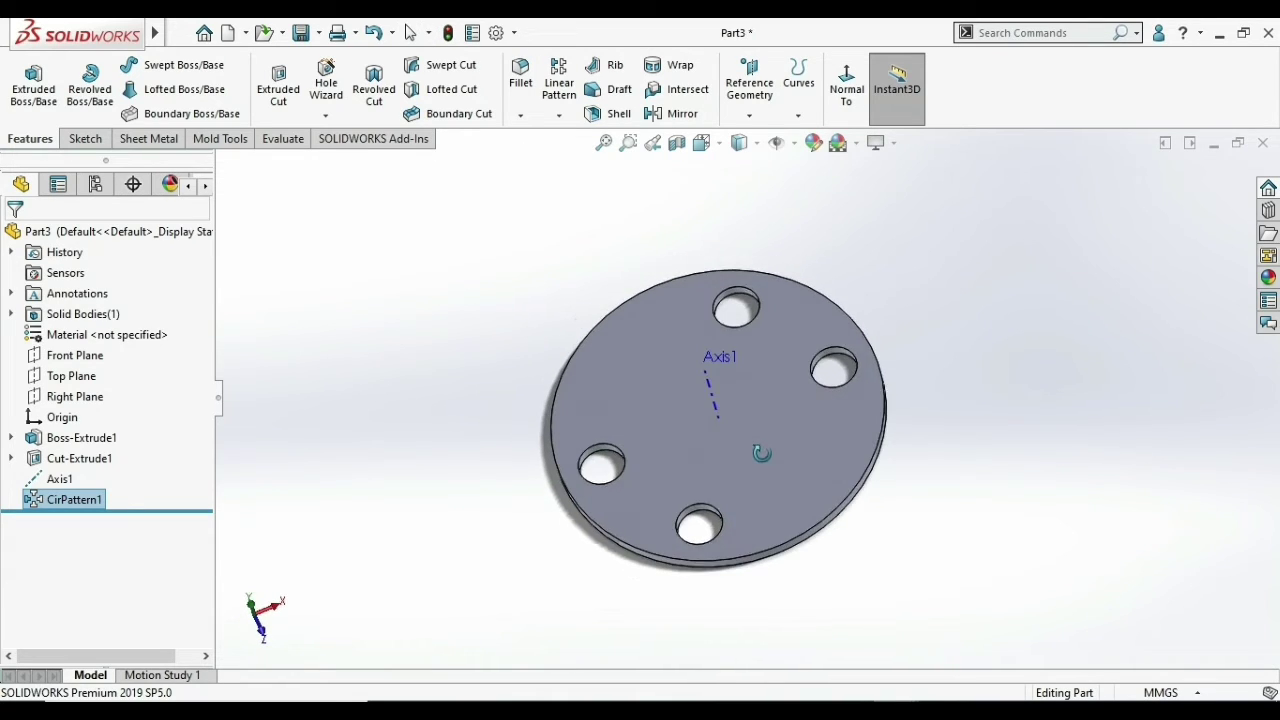
click(559, 115)
- Delete the CirPattern1 circular pattern from the disc part
click(76, 503)
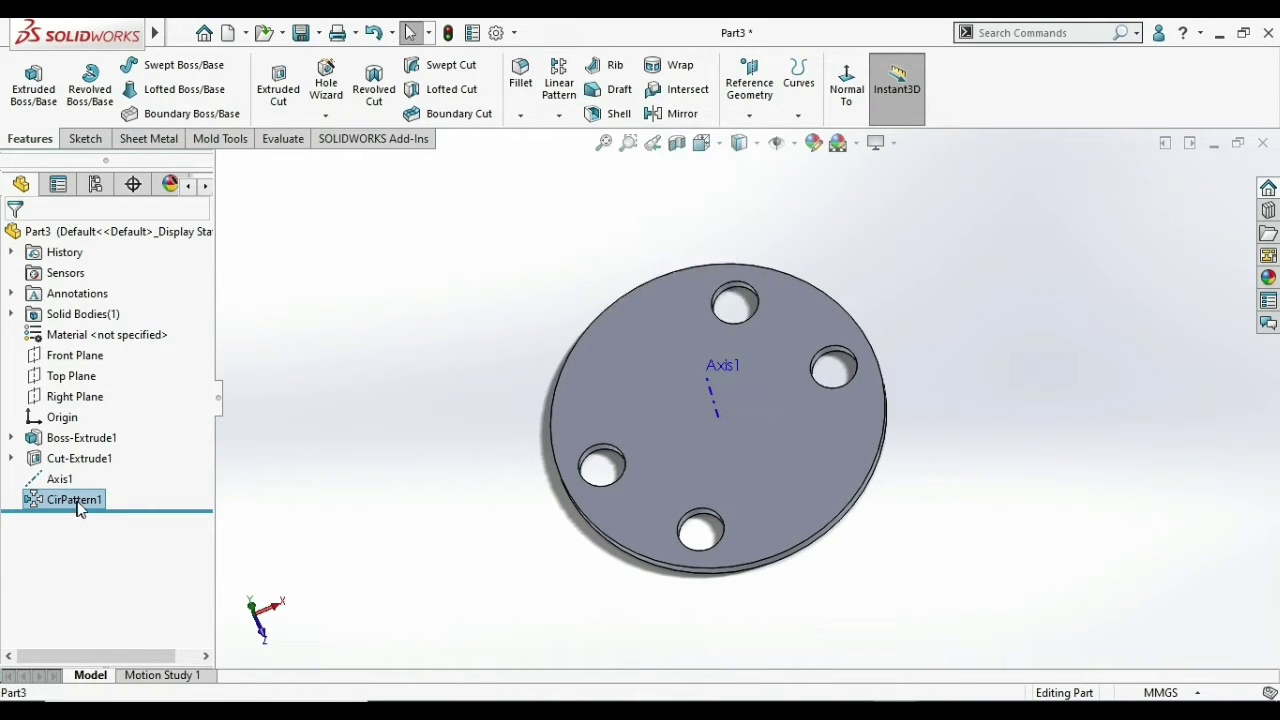
right_click(76, 503)
click(115, 446)
click(752, 277)
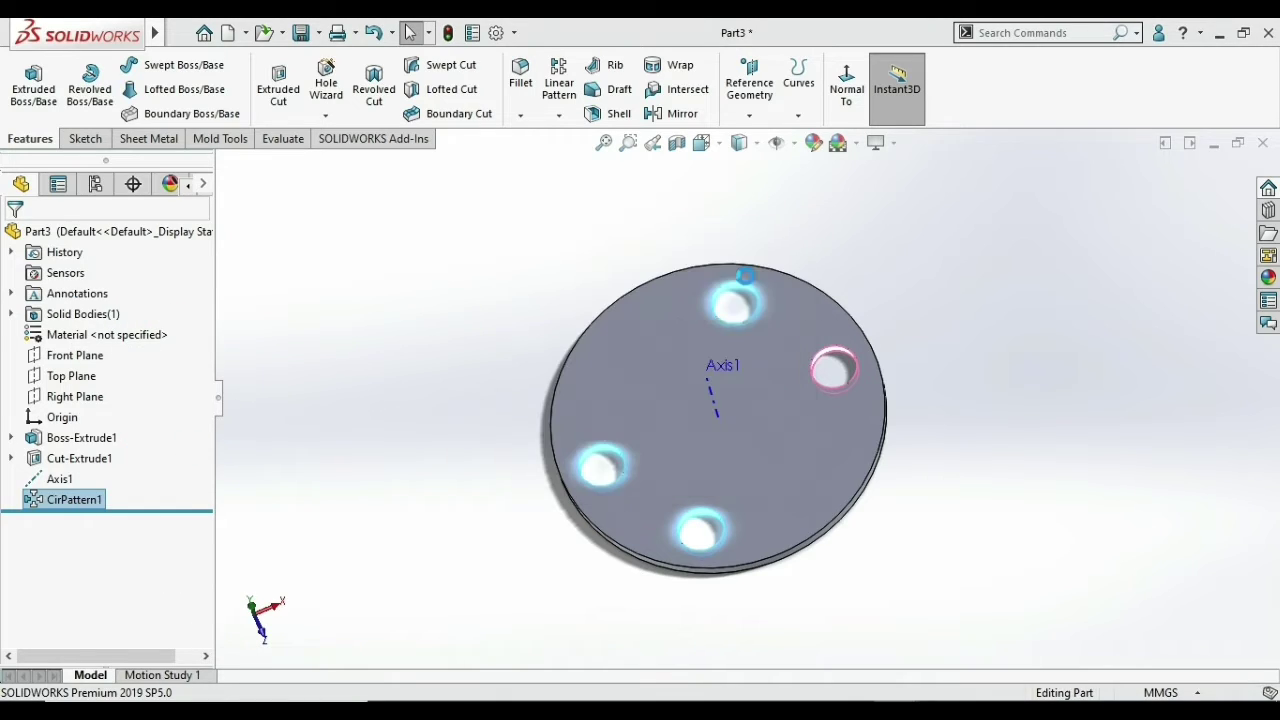
- Close Part3 without saving and return to the Part2 rectangular block
click(559, 115)
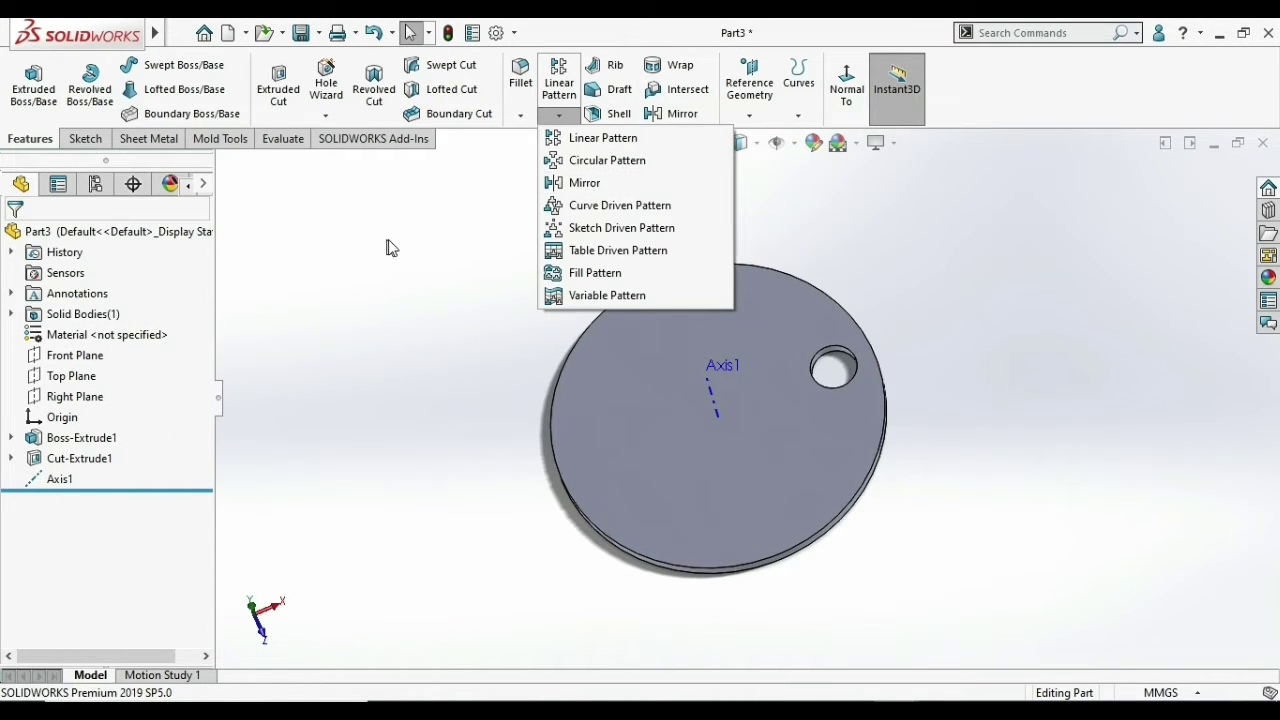
click(78, 458)
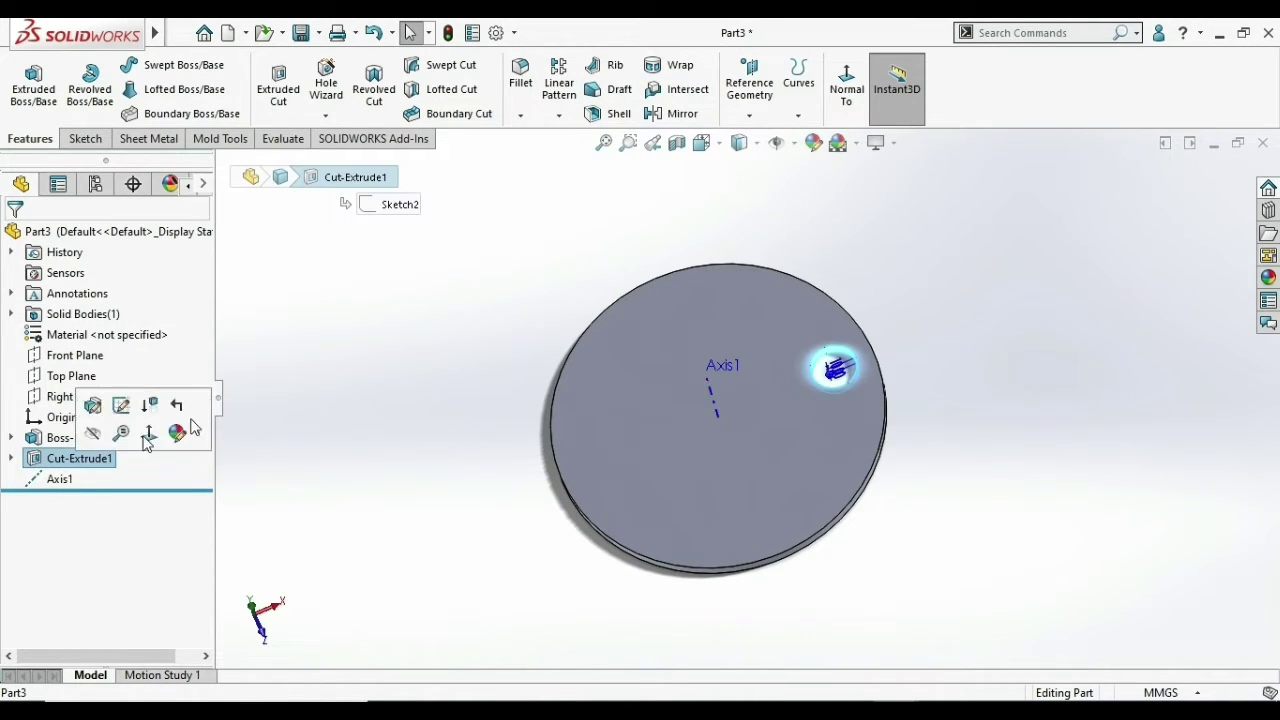
click(612, 282)
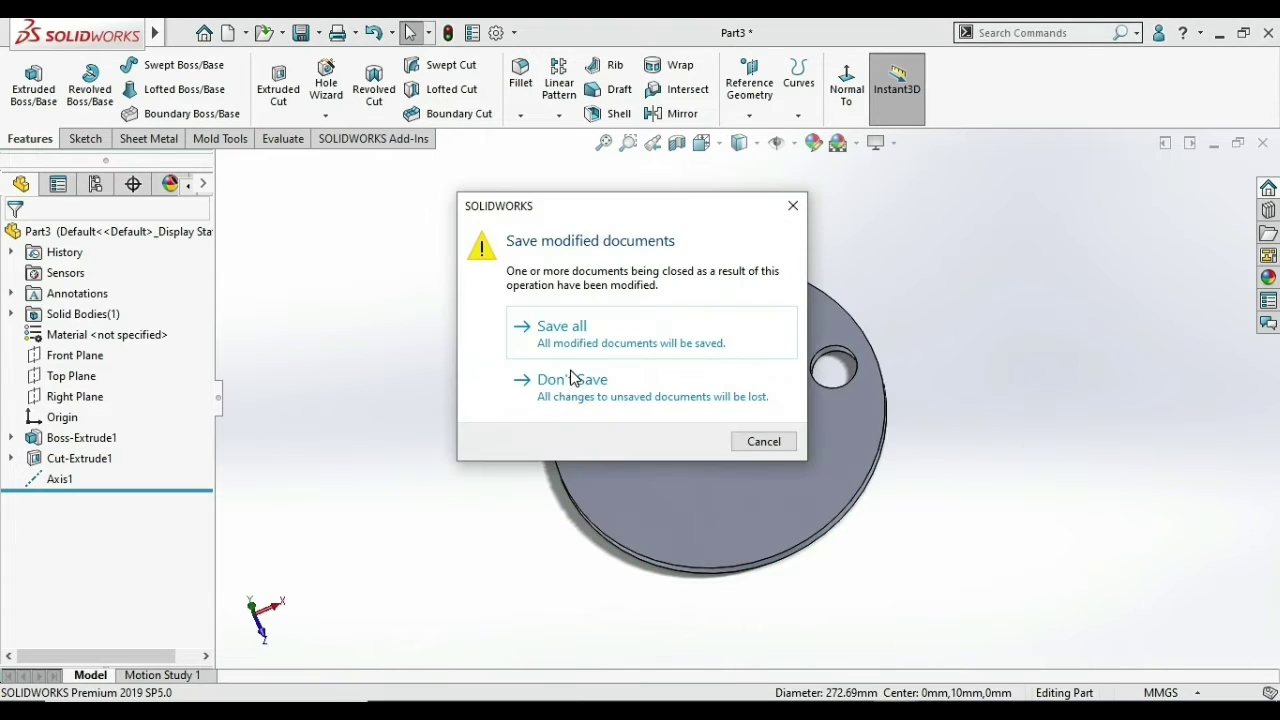
click(577, 376)
middle_drag(679, 351, 671, 468)
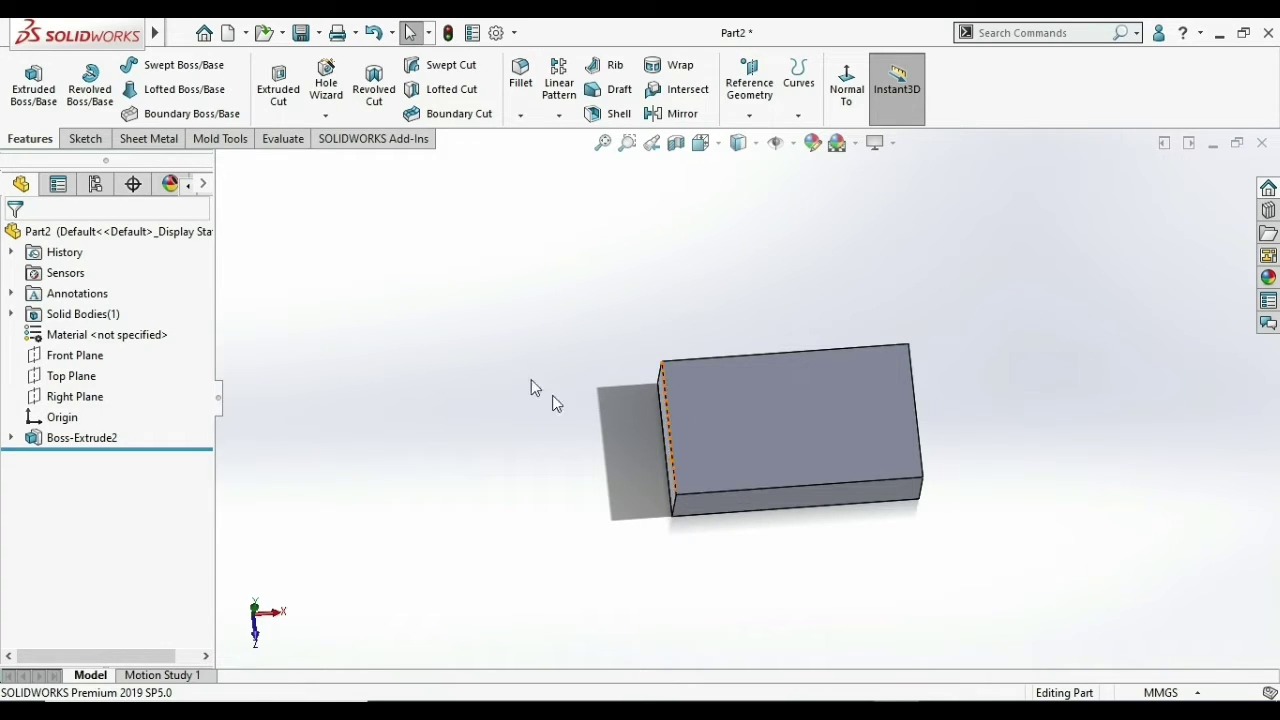
- Start a Mirror feature, then cancel the unfinished attempt
click(551, 119)
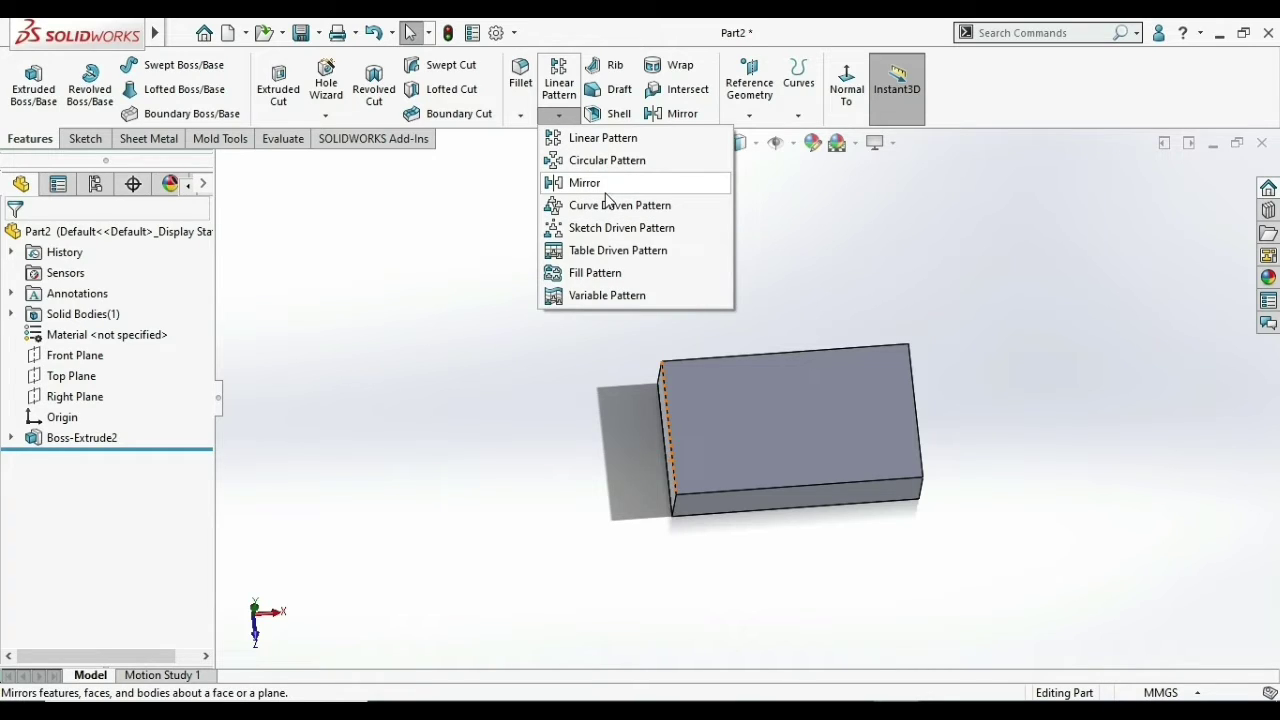
click(603, 187)
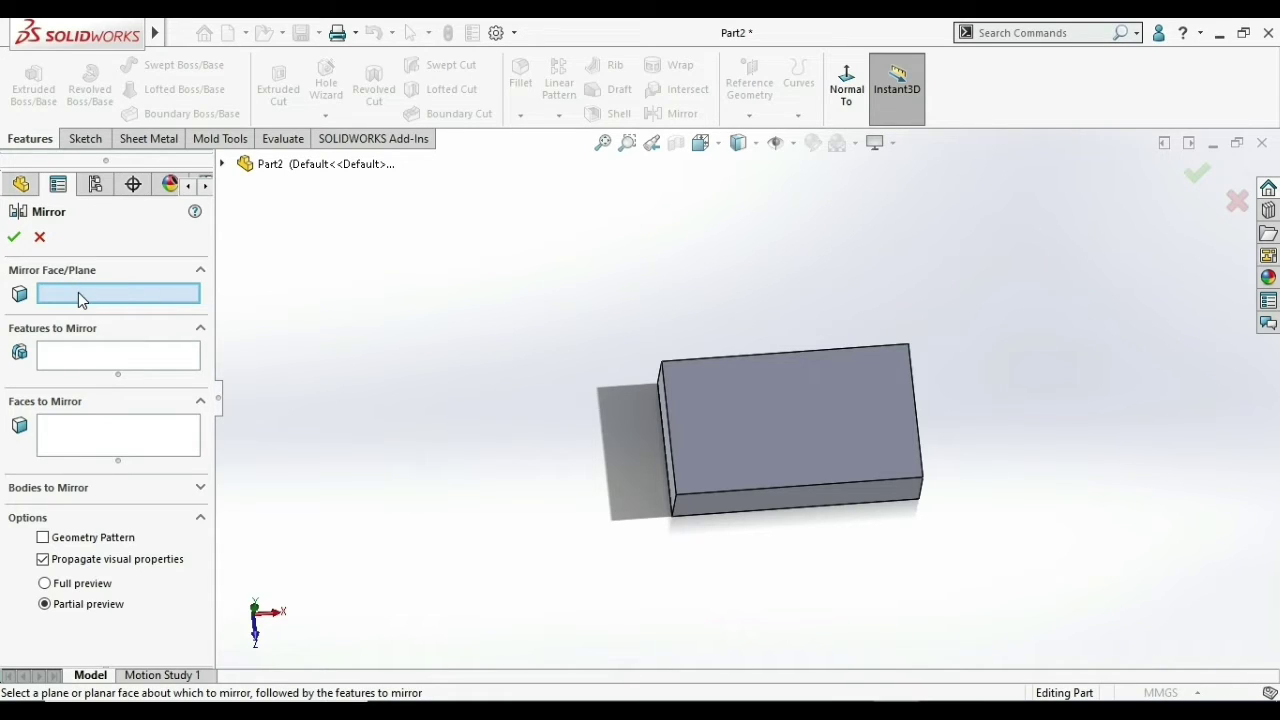
middle_drag(909, 457, 837, 403)
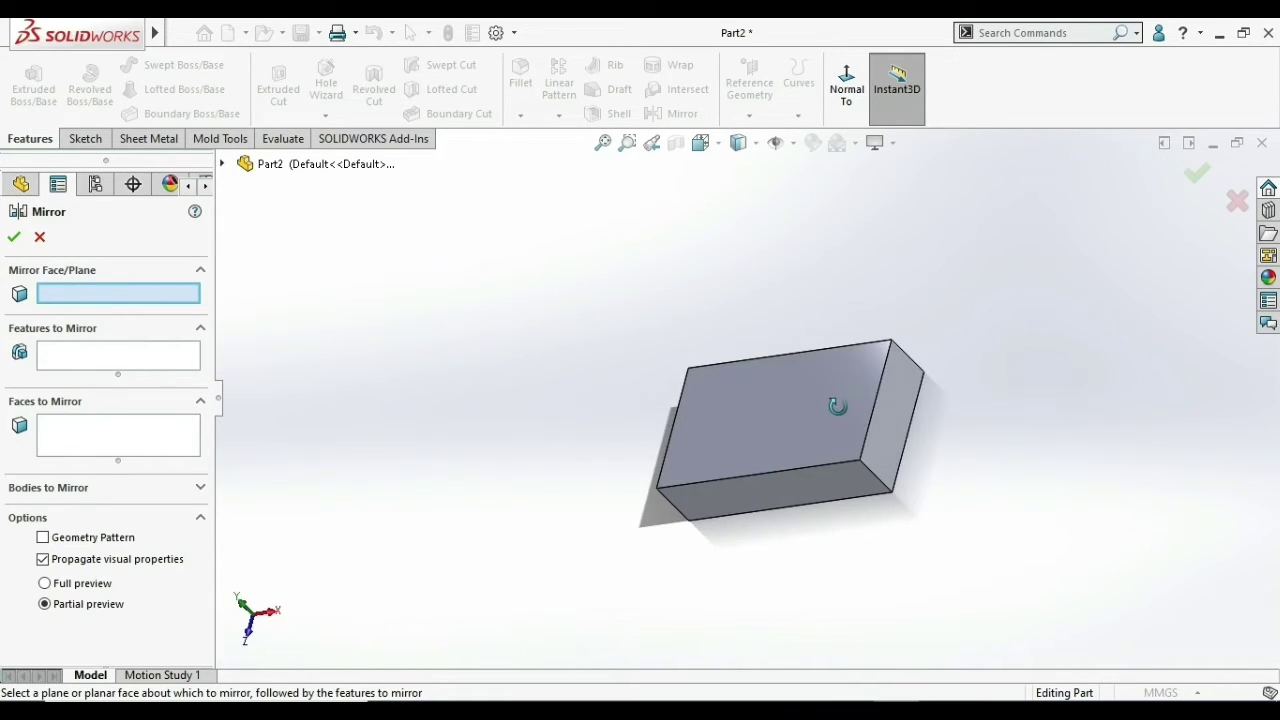
click(891, 430)
click(714, 365)
click(40, 237)
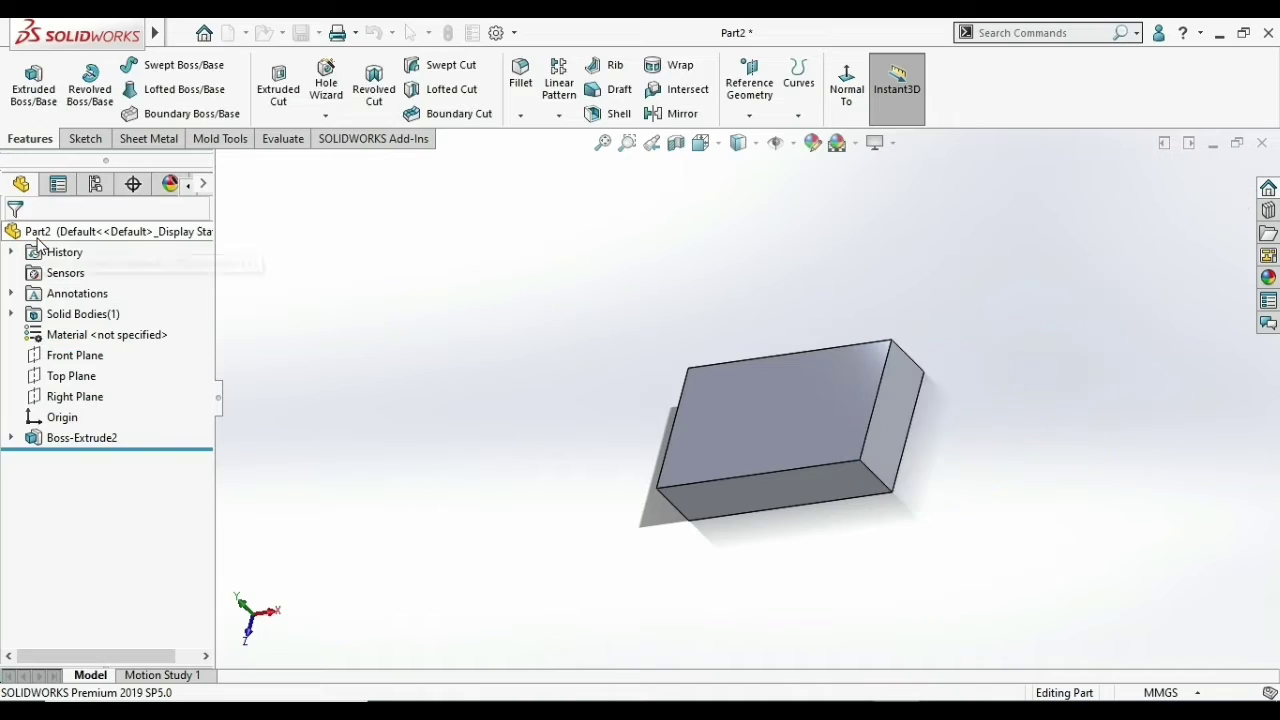
- Mirror Boss-Extrude2 about the box's right end face, doubling its length
click(559, 116)
click(584, 185)
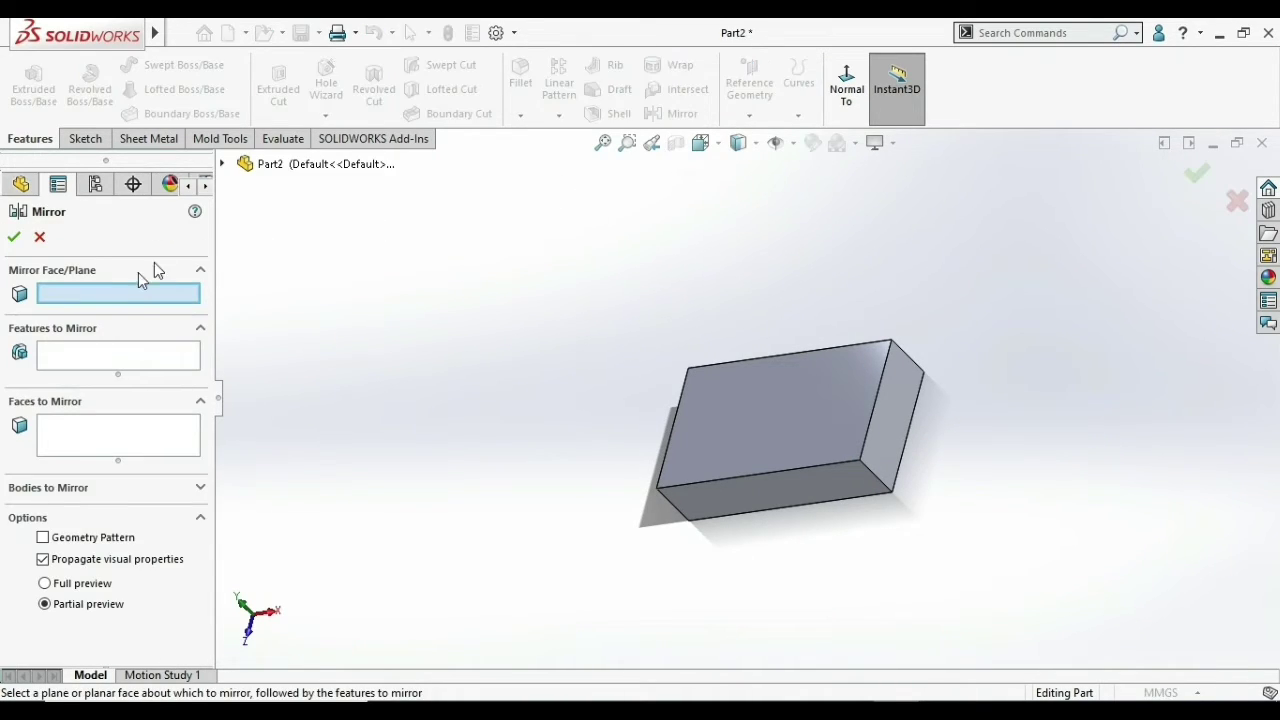
click(894, 401)
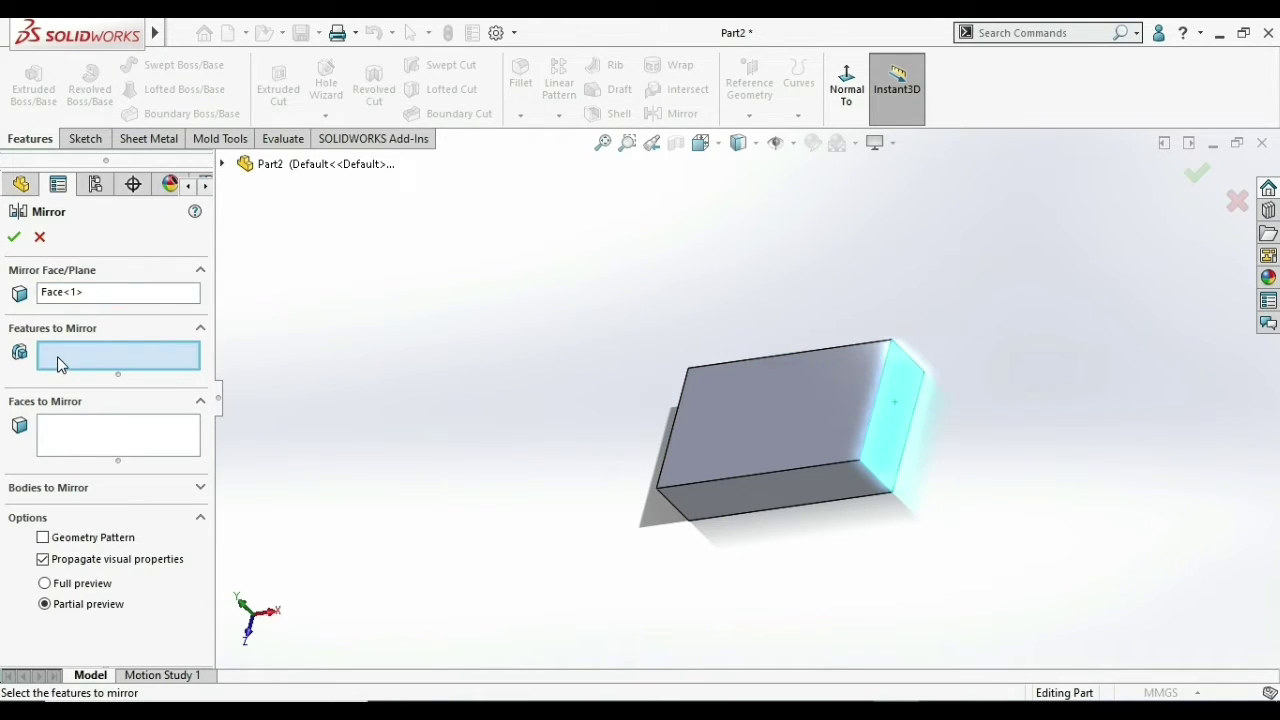
click(734, 415)
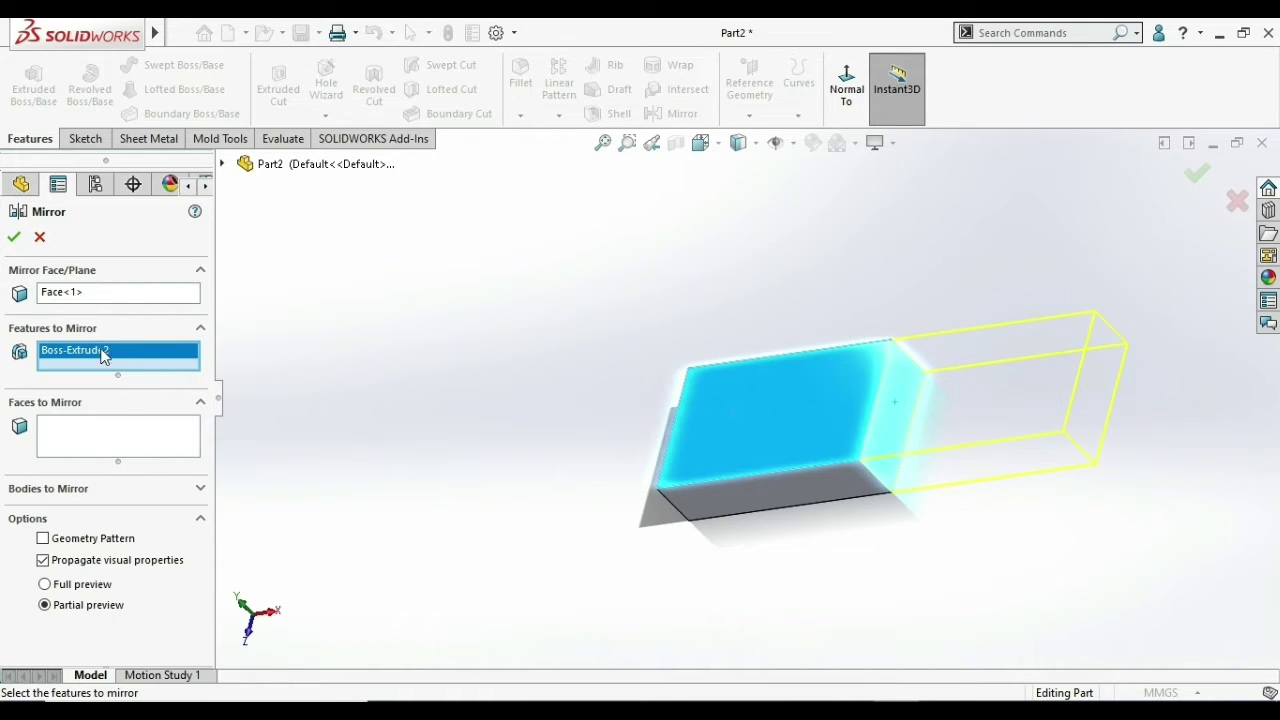
click(15, 238)
mouse_move(909, 372)
middle_down()
mouse_move(914, 386)
mouse_move(933, 304)
mouse_move(920, 371)
mouse_move(894, 346)
mouse_move(919, 413)
middle_up()
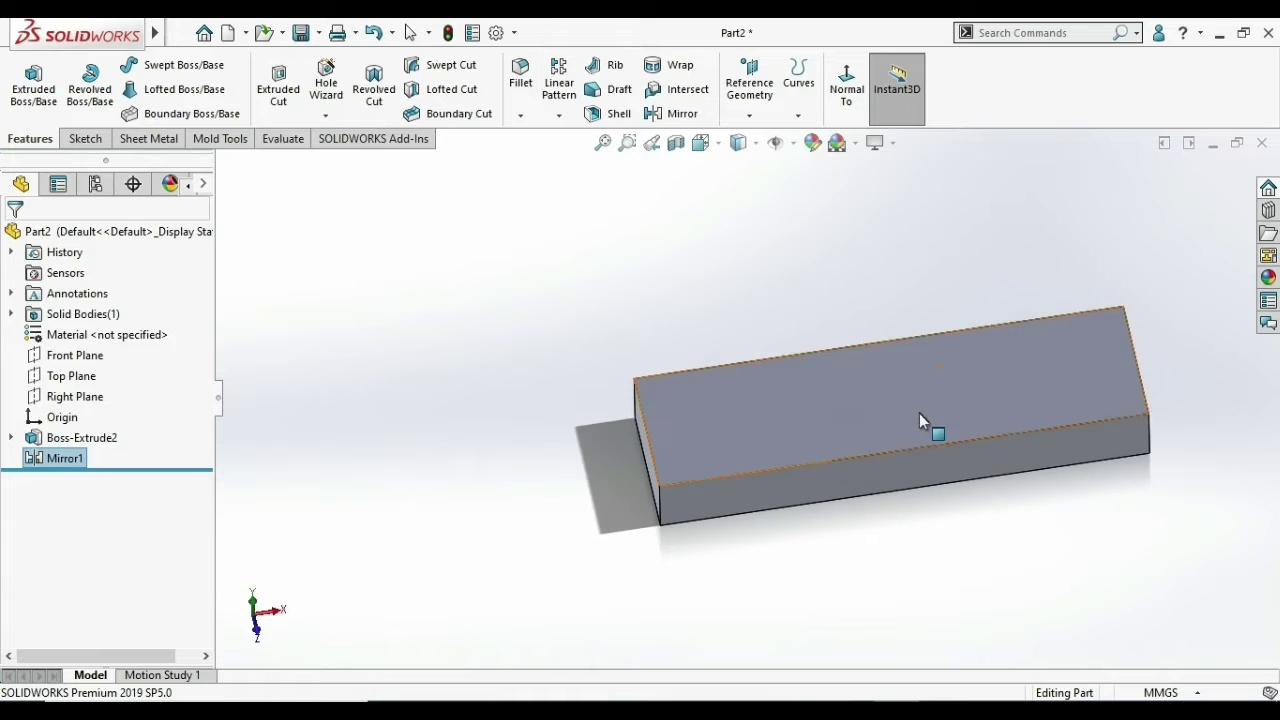
- Review the Boss-Extrude2 and Mirror1 definitions without changing them
scroll(919, 413, down, 5)
right_click(62, 440)
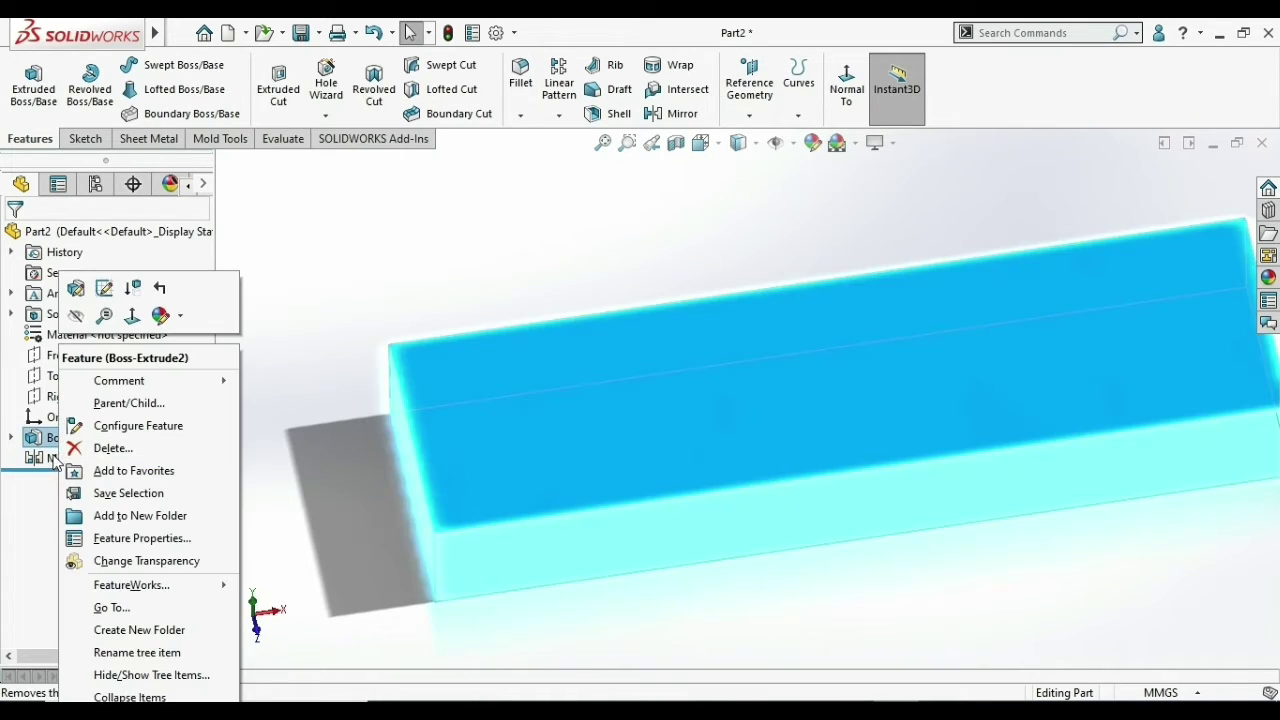
click(74, 286)
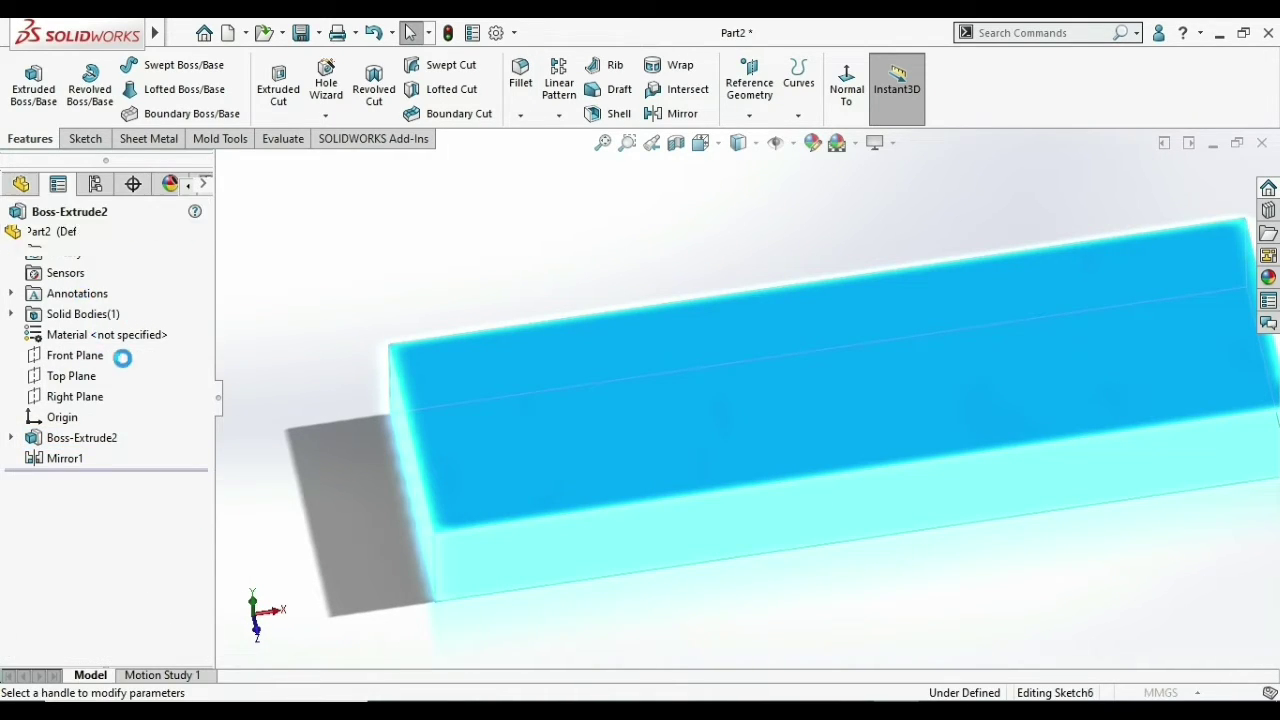
click(14, 236)
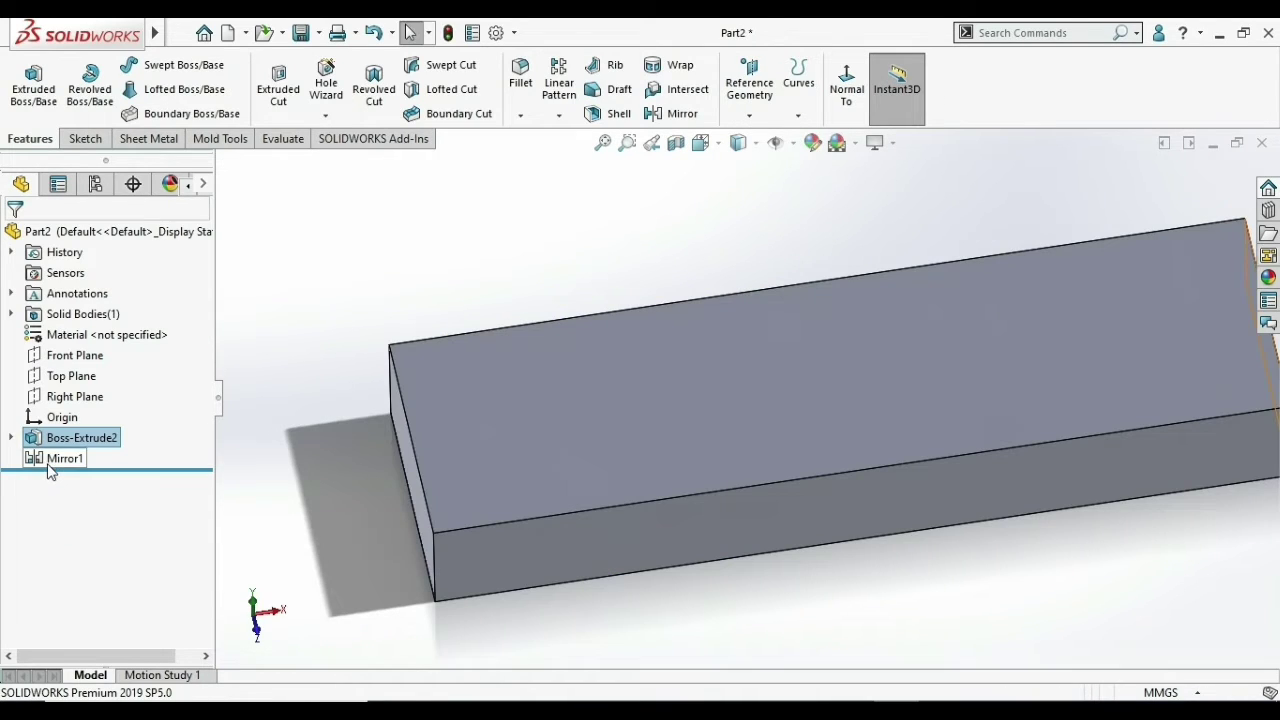
click(52, 466)
click(66, 408)
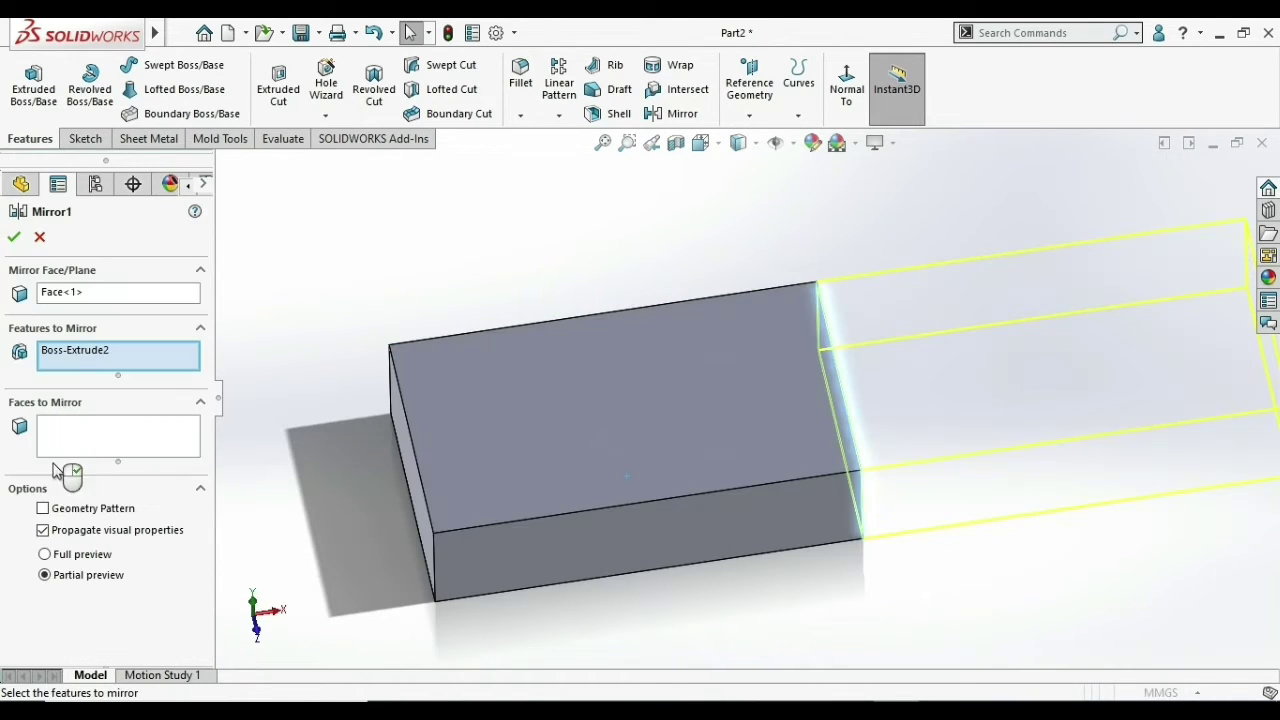
click(44, 236)
- Delete the Mirror1 feature from the FeatureManager tree
scroll(736, 405, up, 3)
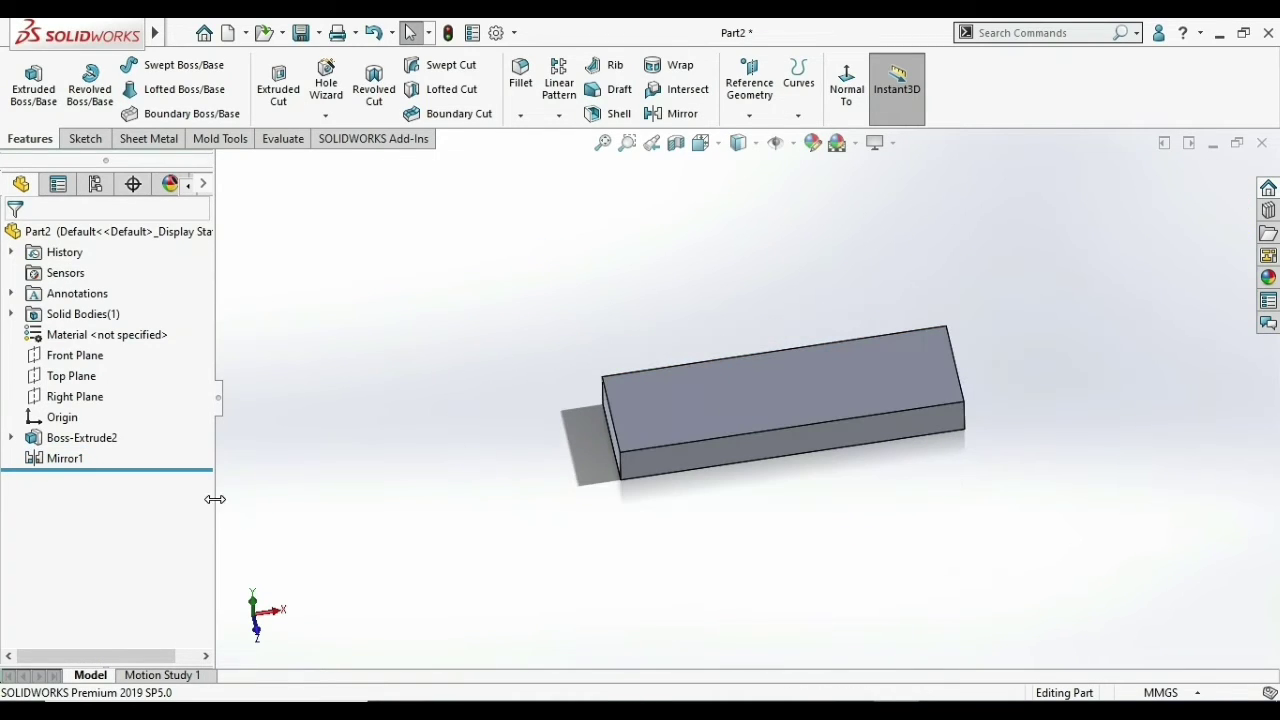
right_click(78, 460)
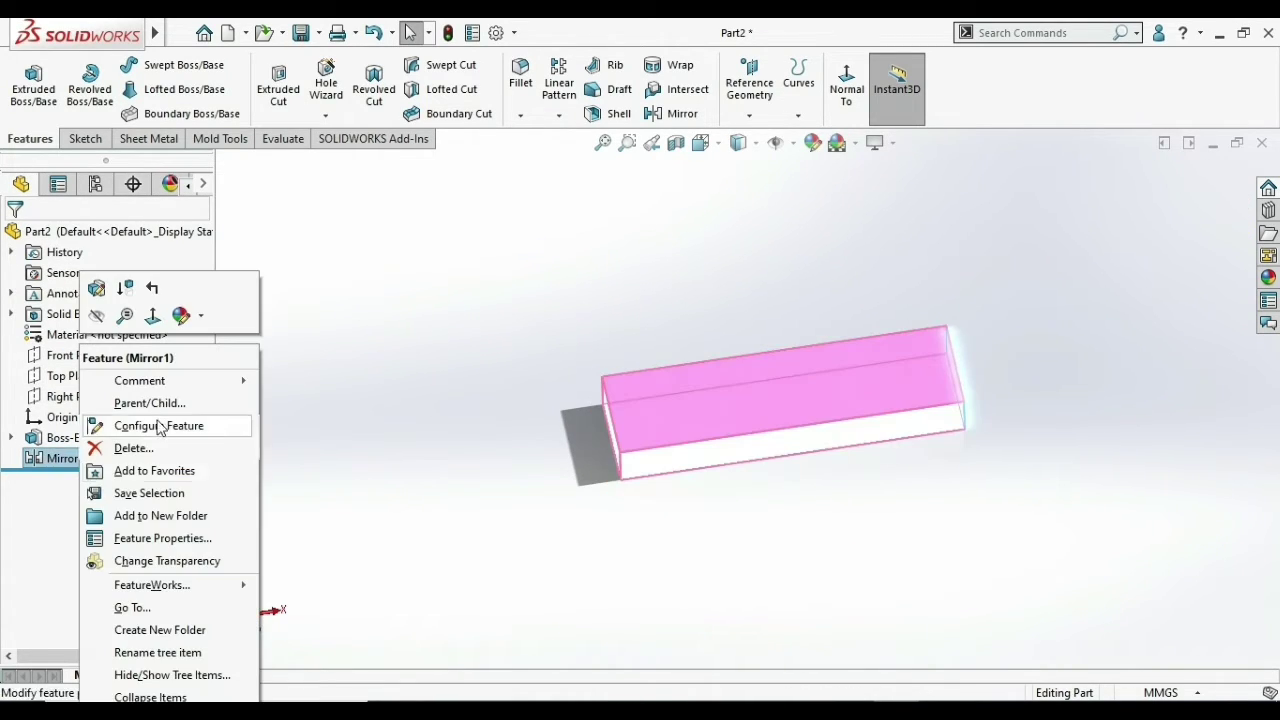
click(155, 449)
click(764, 280)
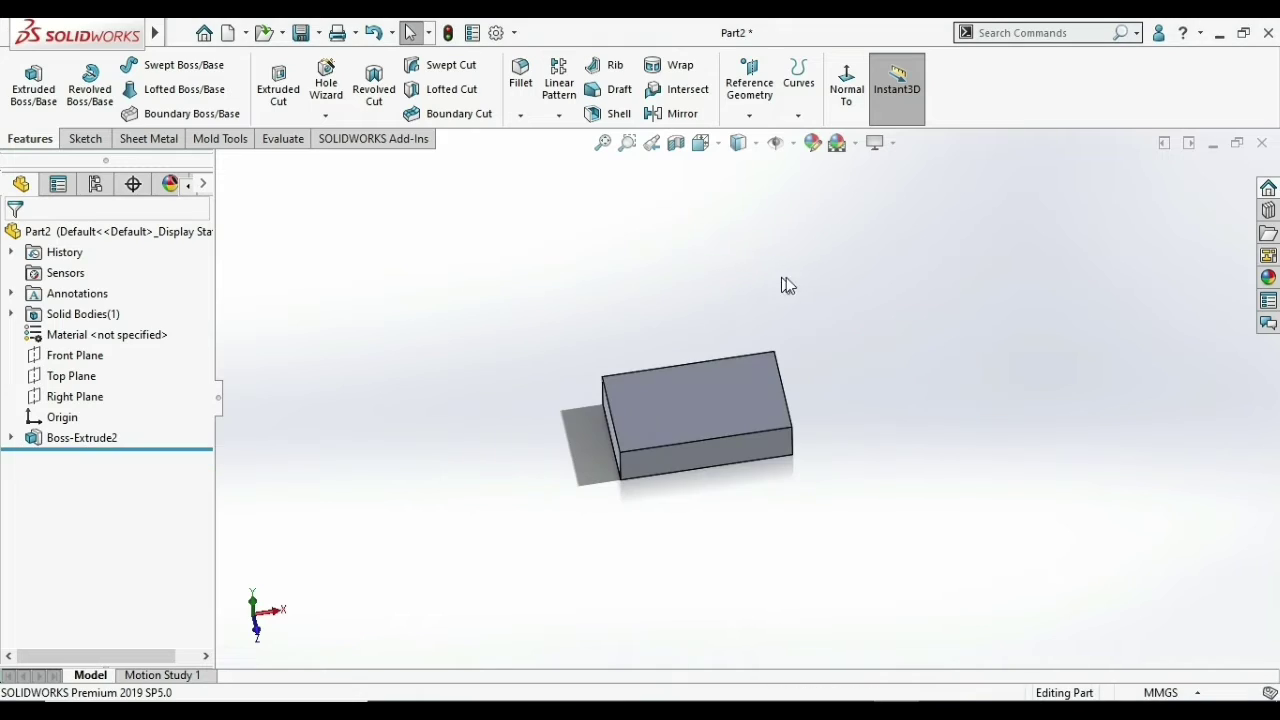
- Create Plane1 offset 10mm from the box's right face
click(749, 115)
click(766, 138)
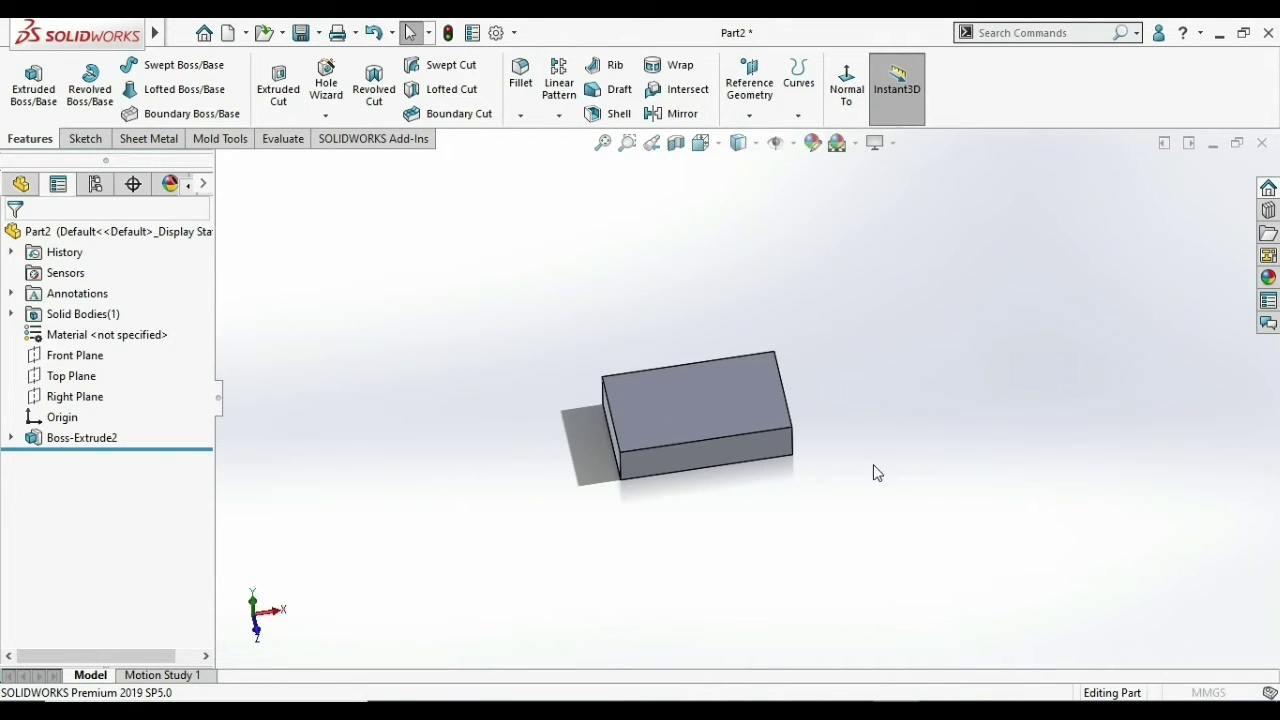
mouse_move(802, 397)
middle_down()
mouse_move(749, 398)
mouse_move(806, 406)
middle_up()
click(733, 387)
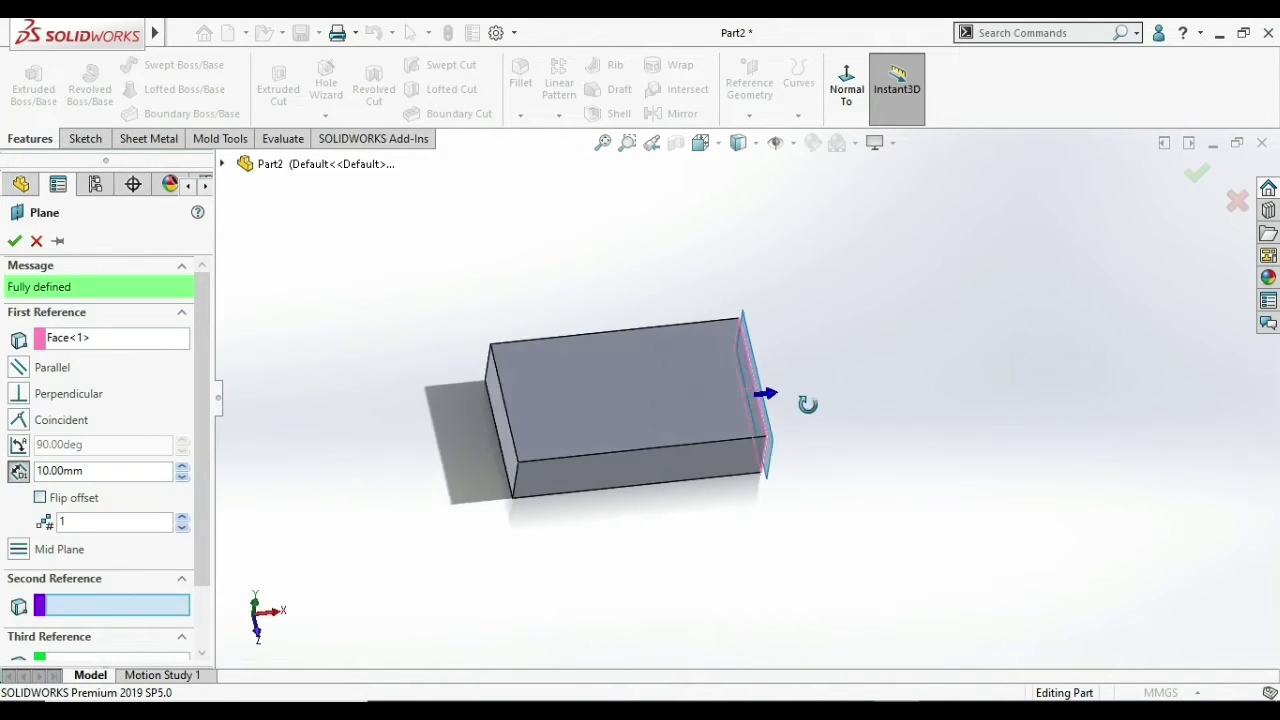
click(15, 242)
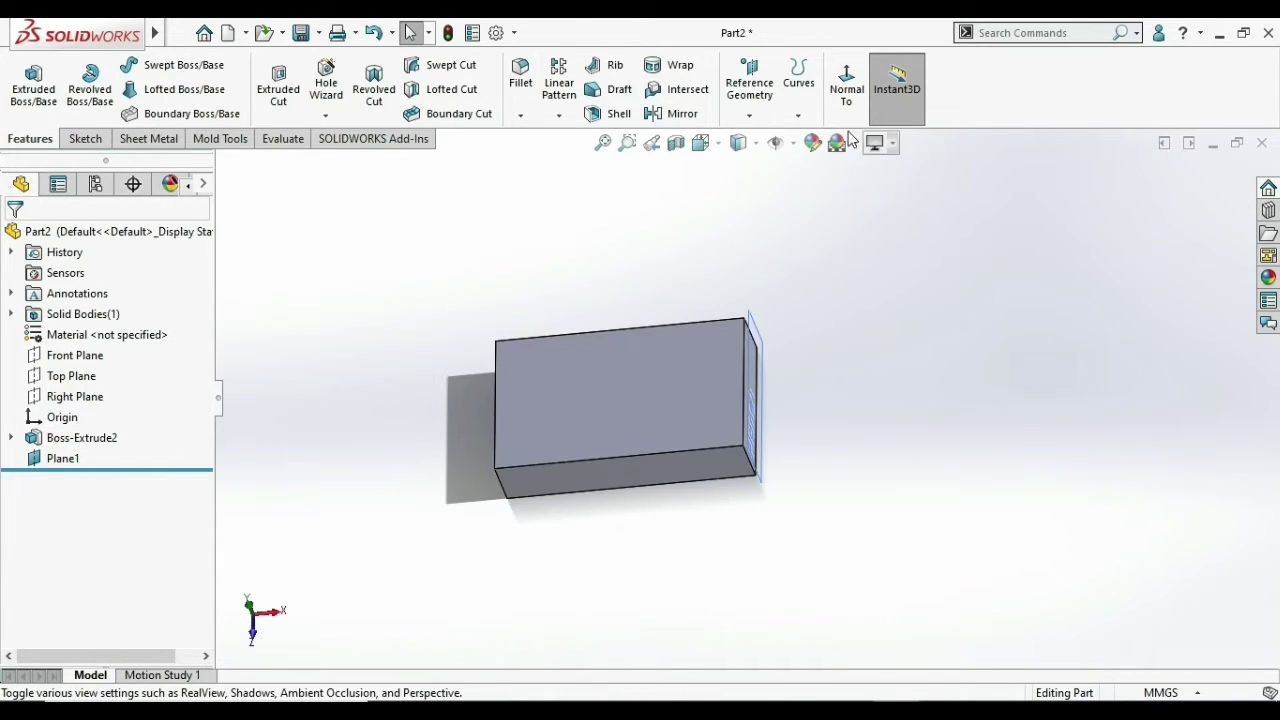
- Mirror Boss-Extrude2 about Plane1
click(559, 115)
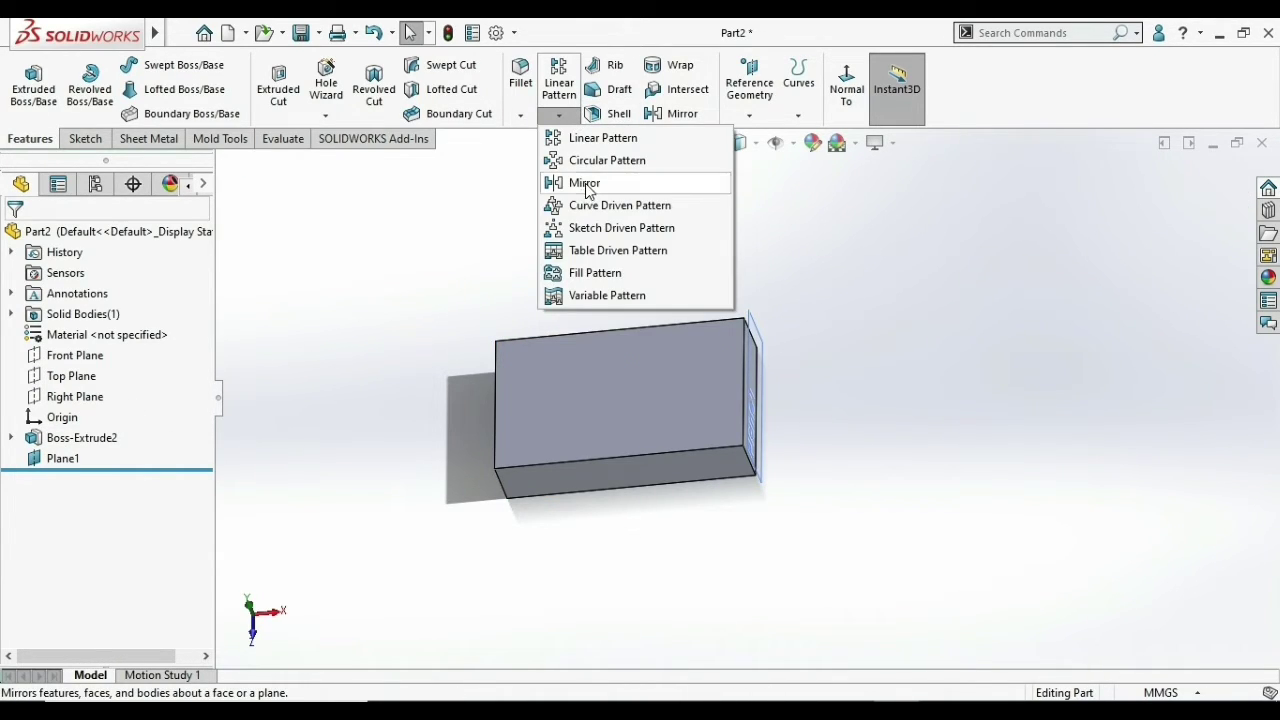
click(585, 184)
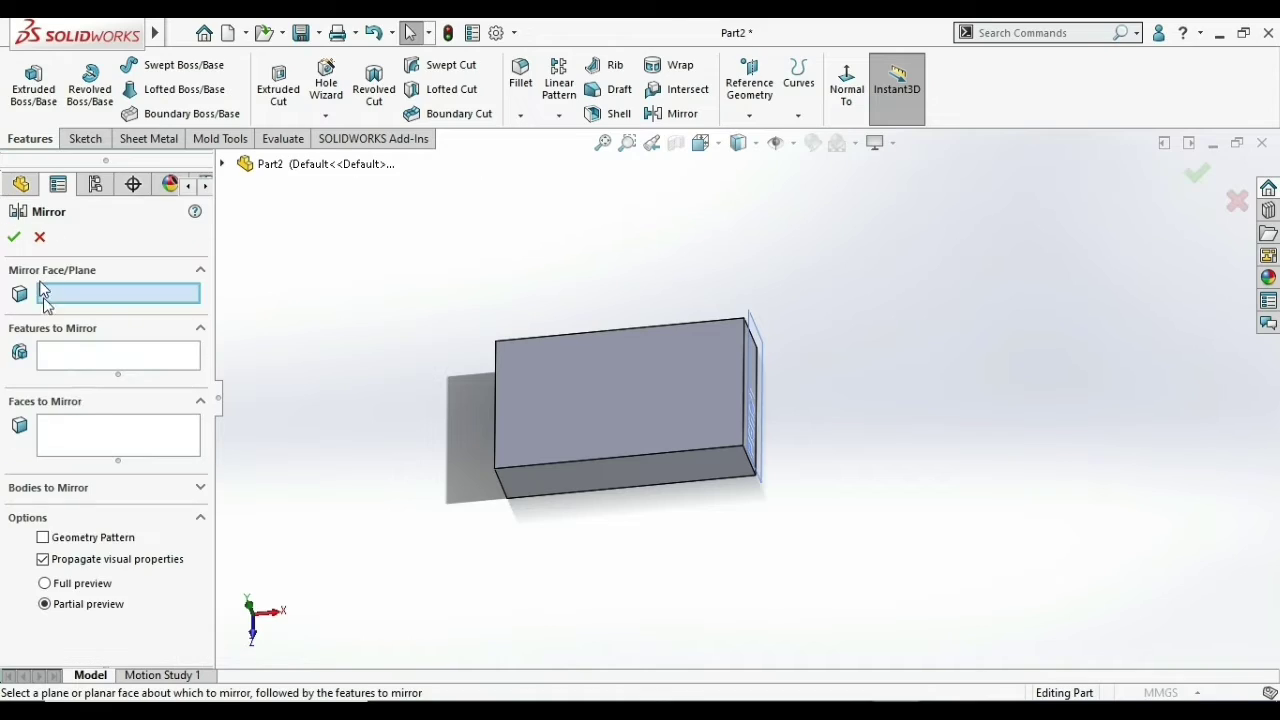
click(752, 326)
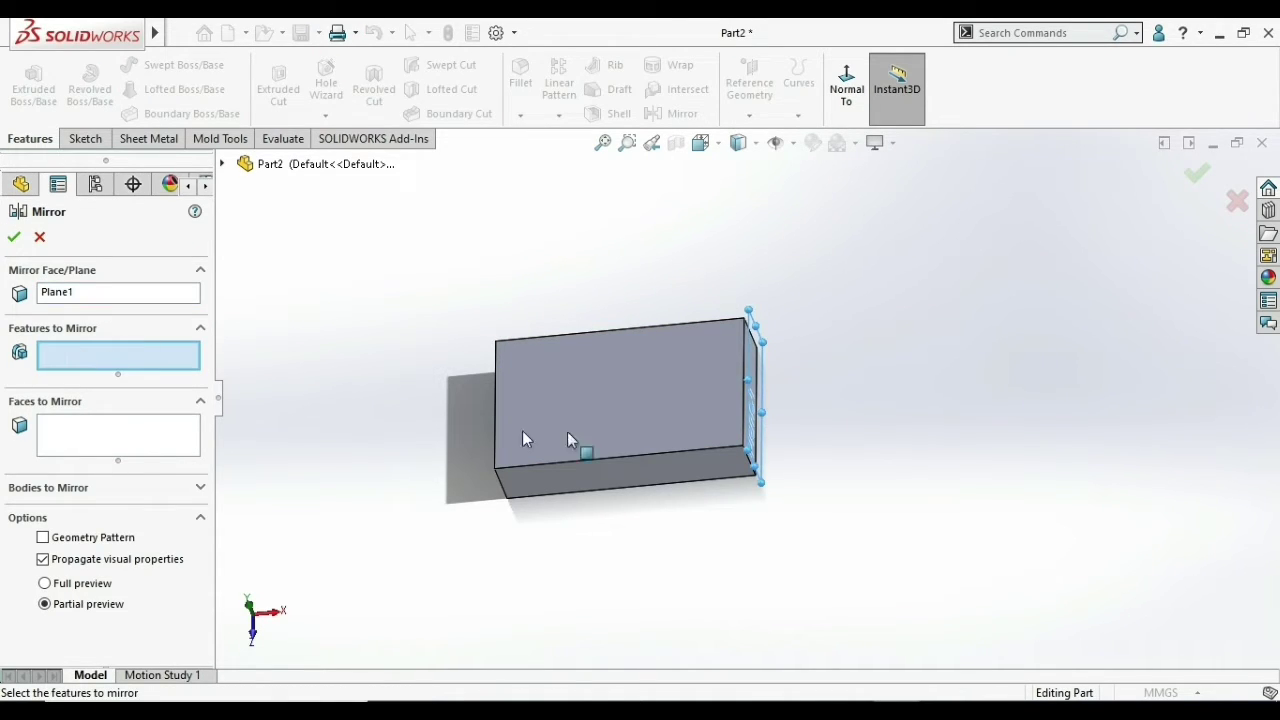
click(616, 362)
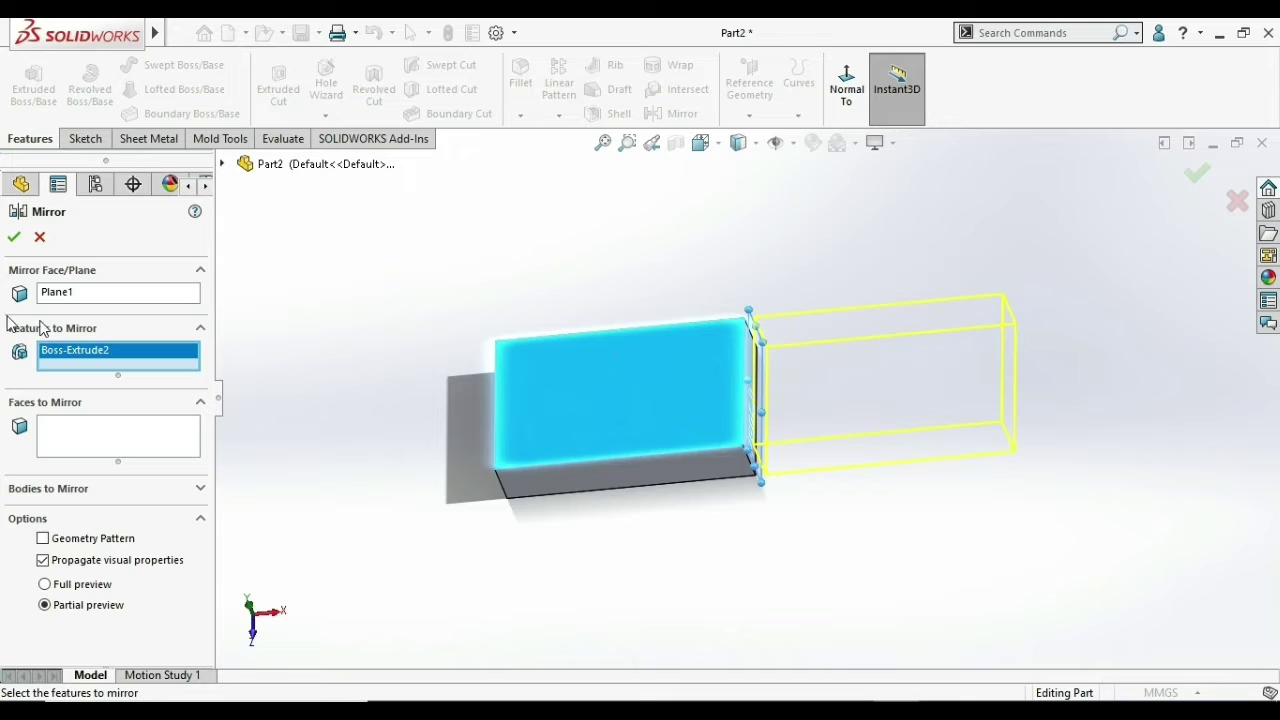
click(15, 238)
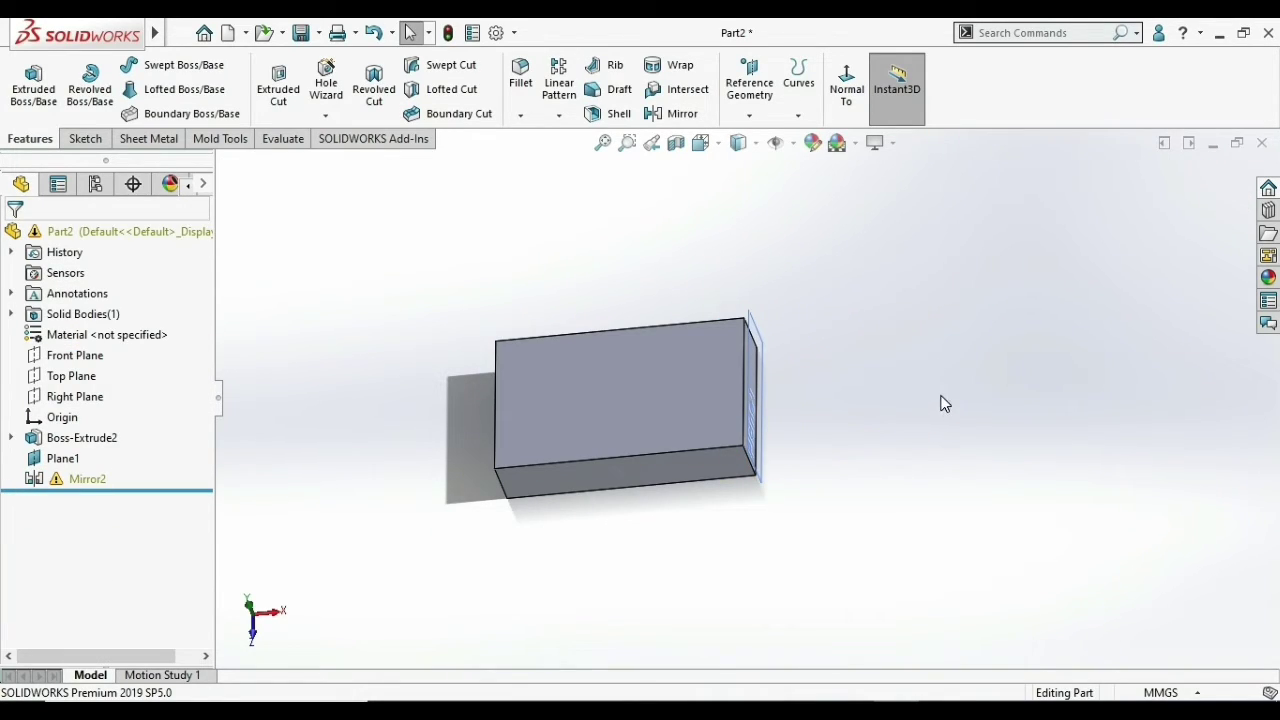
mouse_move(940, 403)
middle_down()
mouse_move(946, 306)
mouse_move(957, 320)
mouse_move(933, 320)
middle_up()
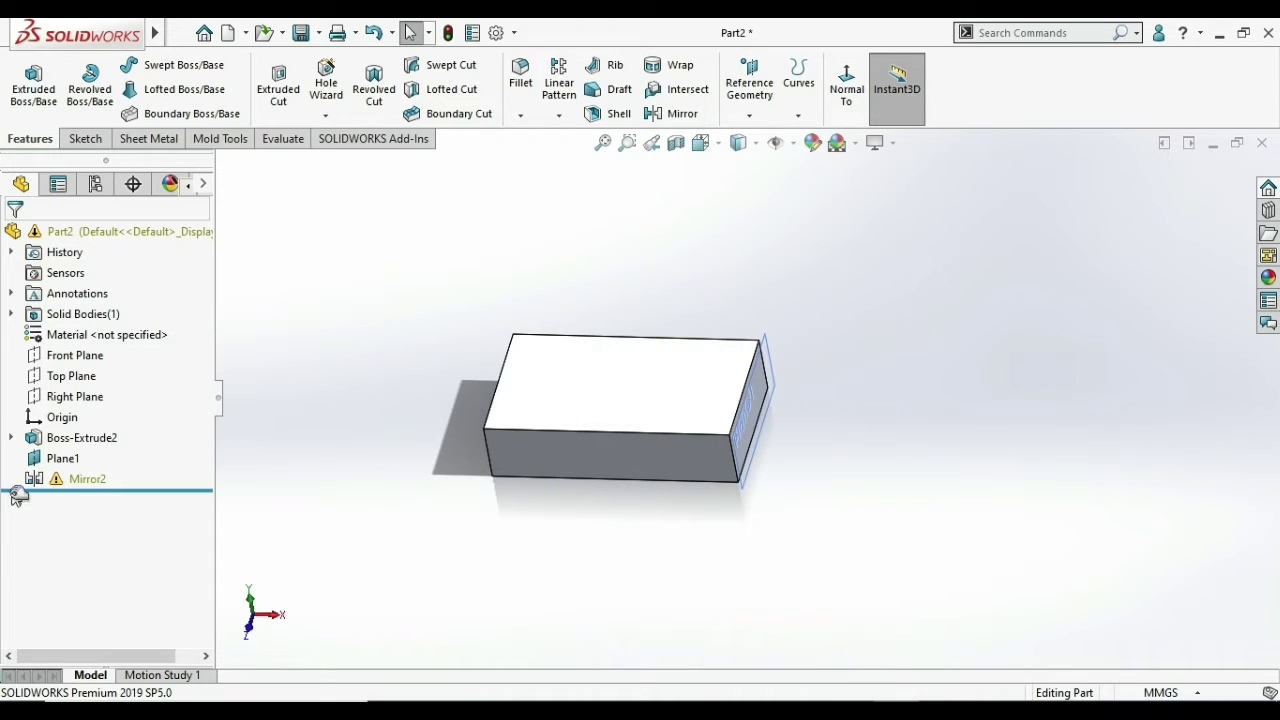
- Delete the failed Mirror2 feature
right_click(58, 480)
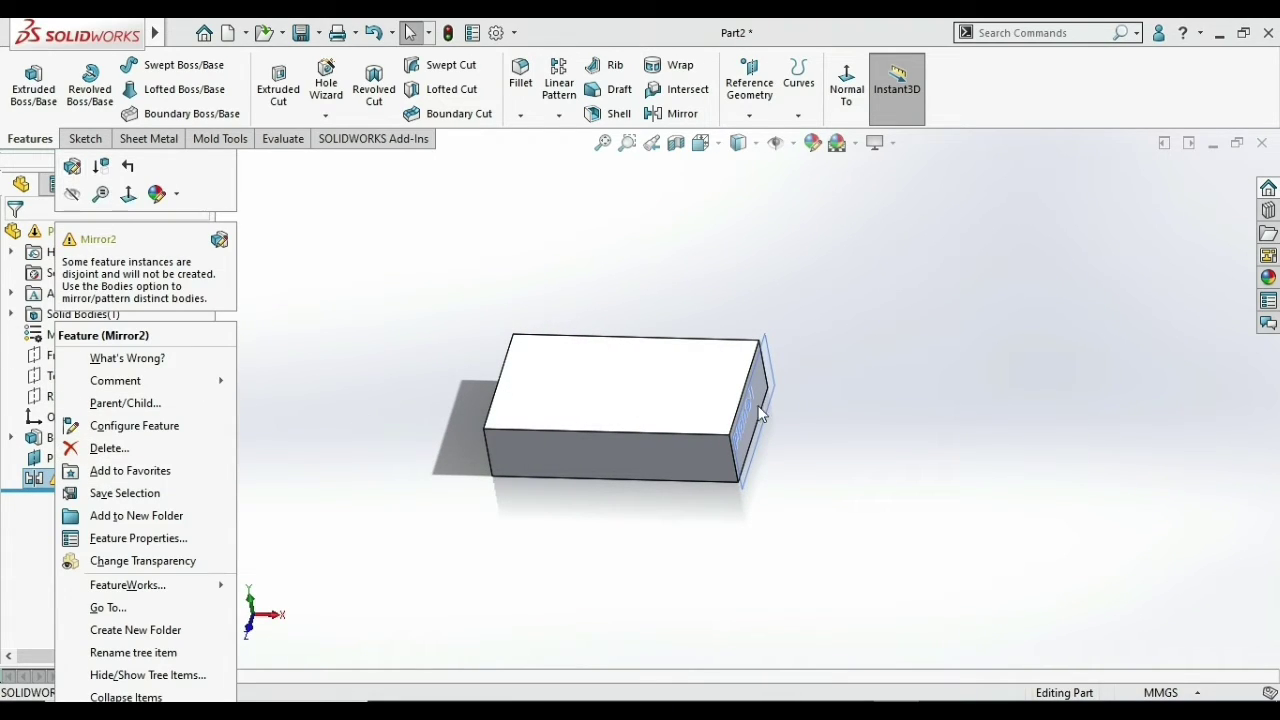
click(180, 451)
click(786, 282)
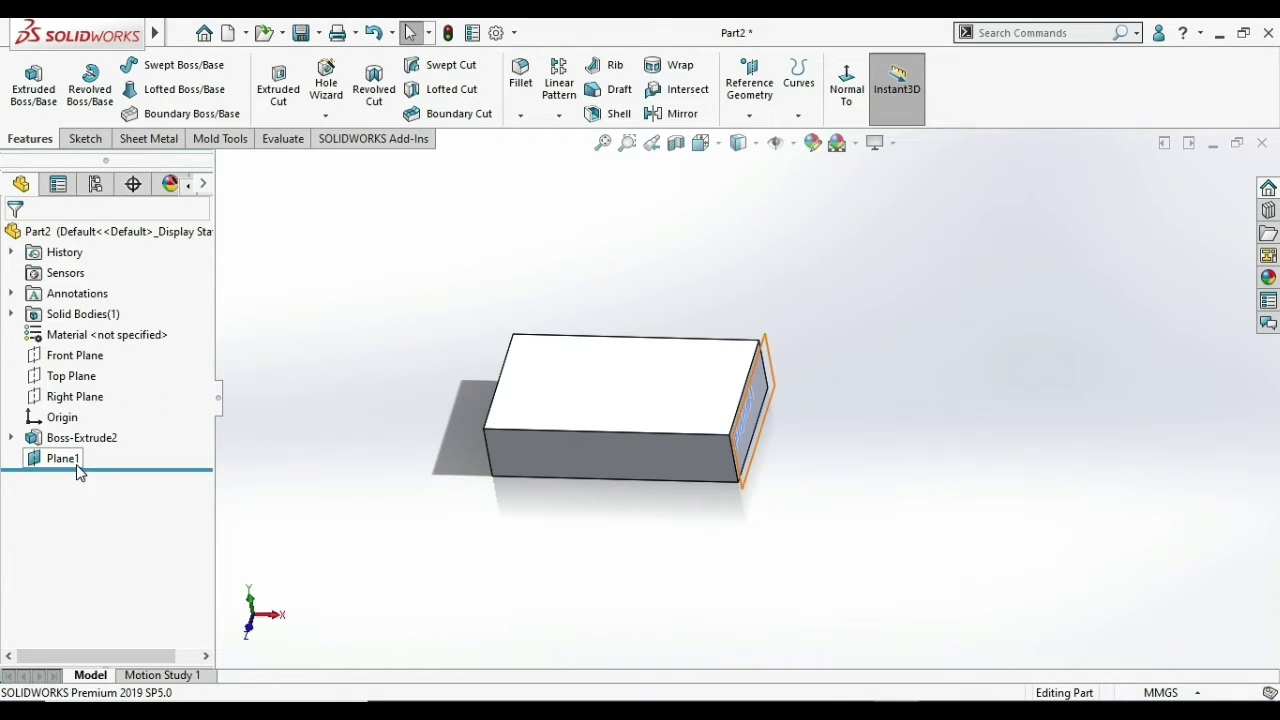
- Mirror the box body about Plane1 using Bodies to Mirror instead of features
click(559, 116)
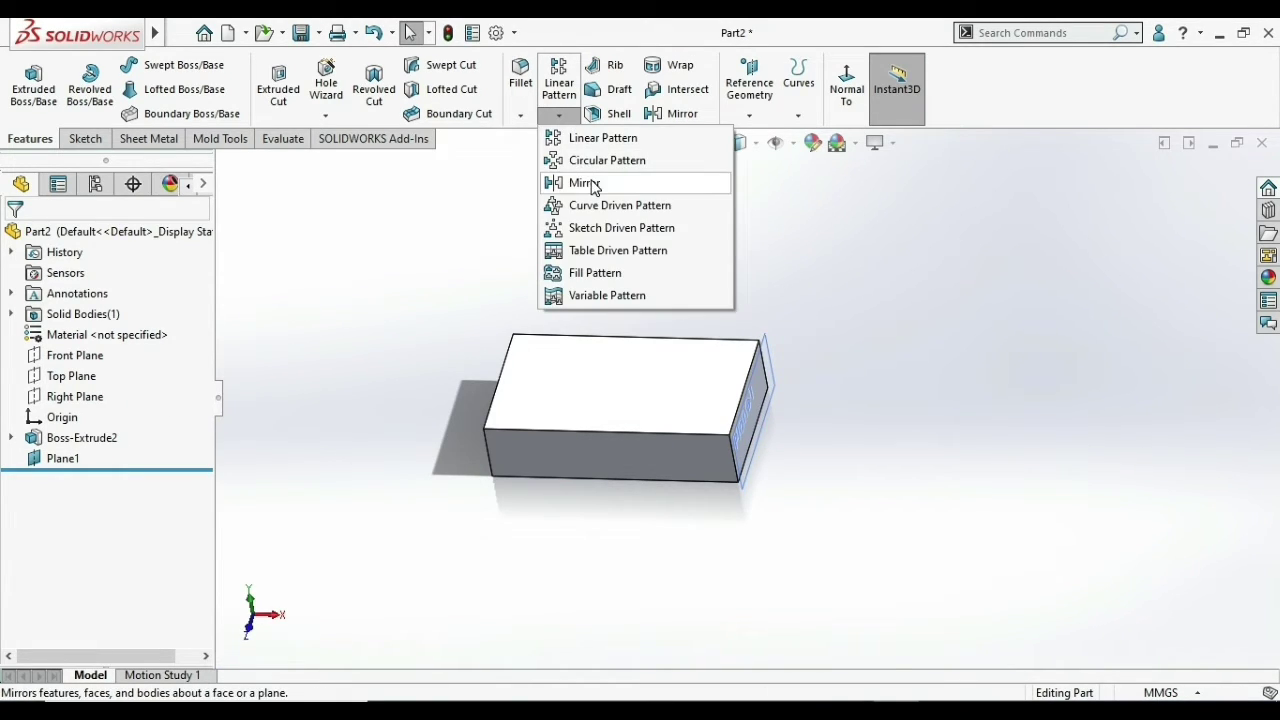
click(570, 180)
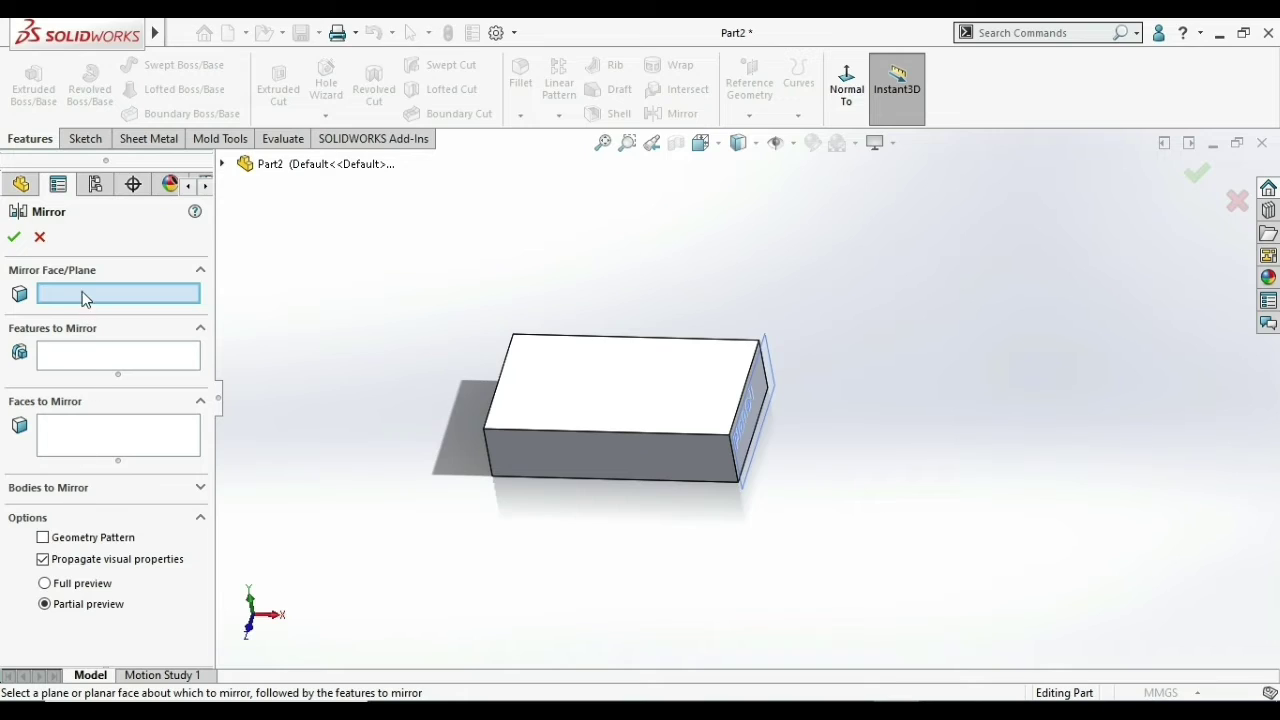
click(765, 348)
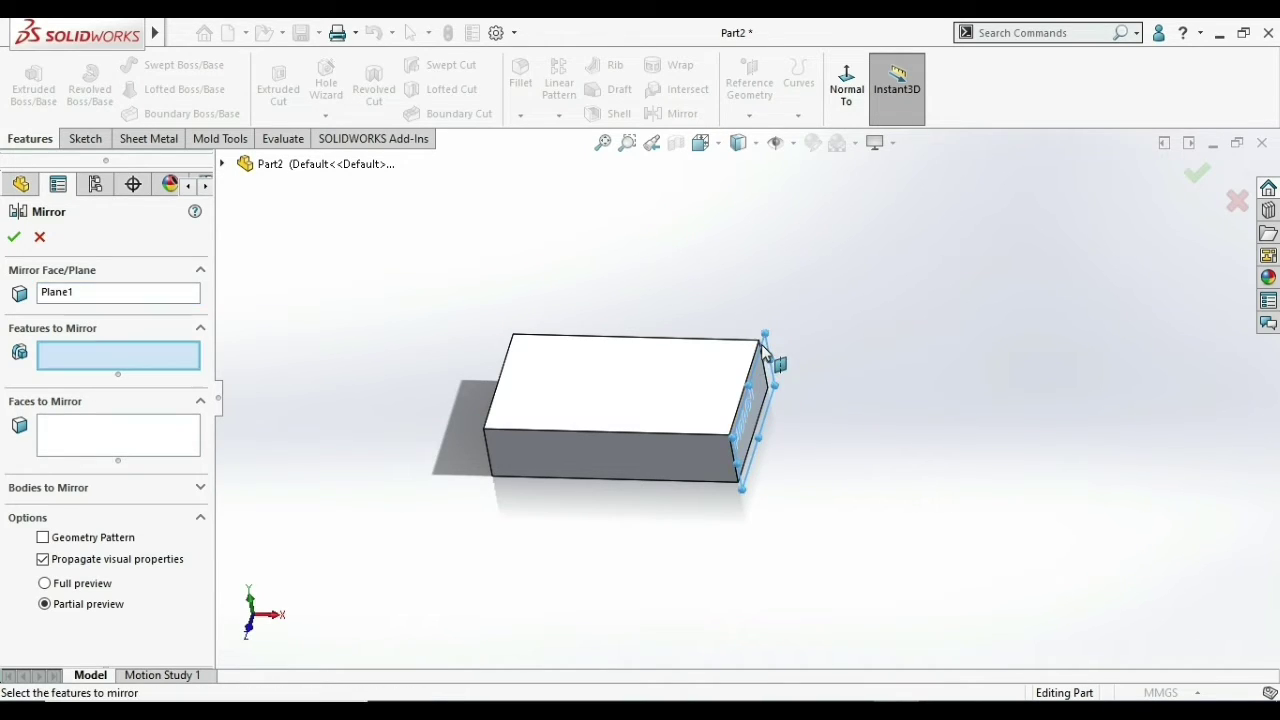
click(187, 326)
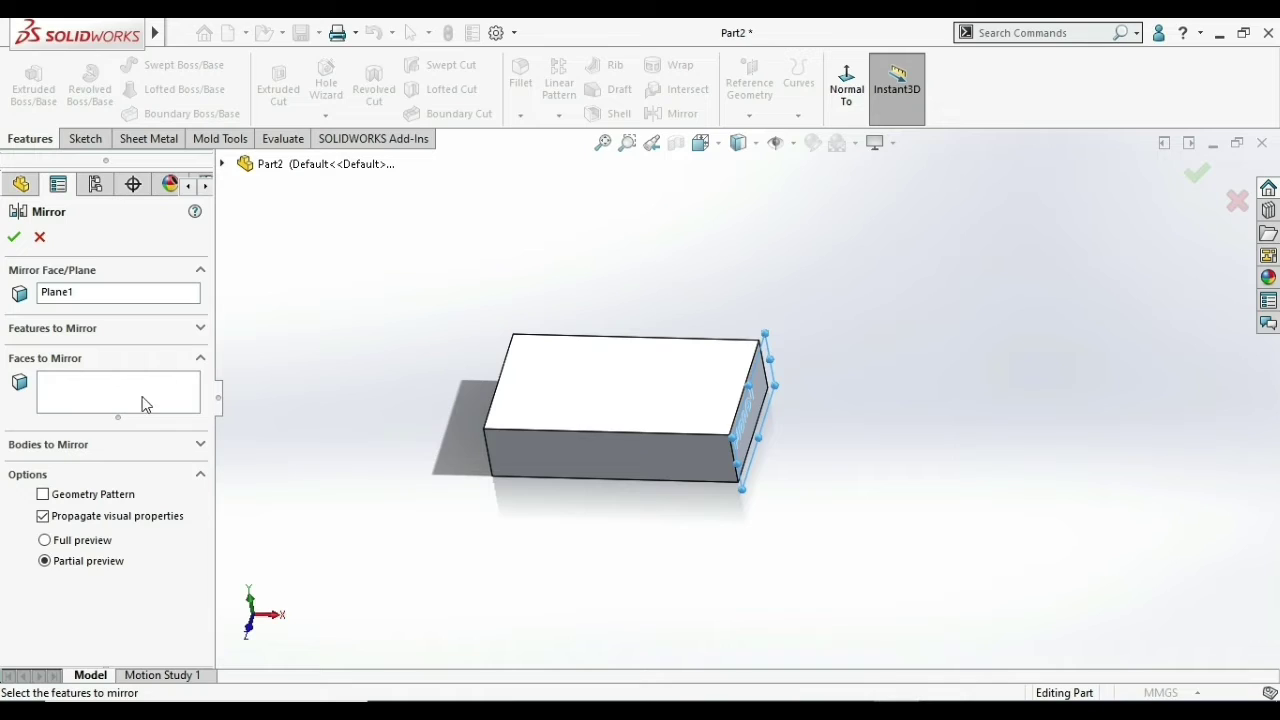
click(56, 446)
click(703, 410)
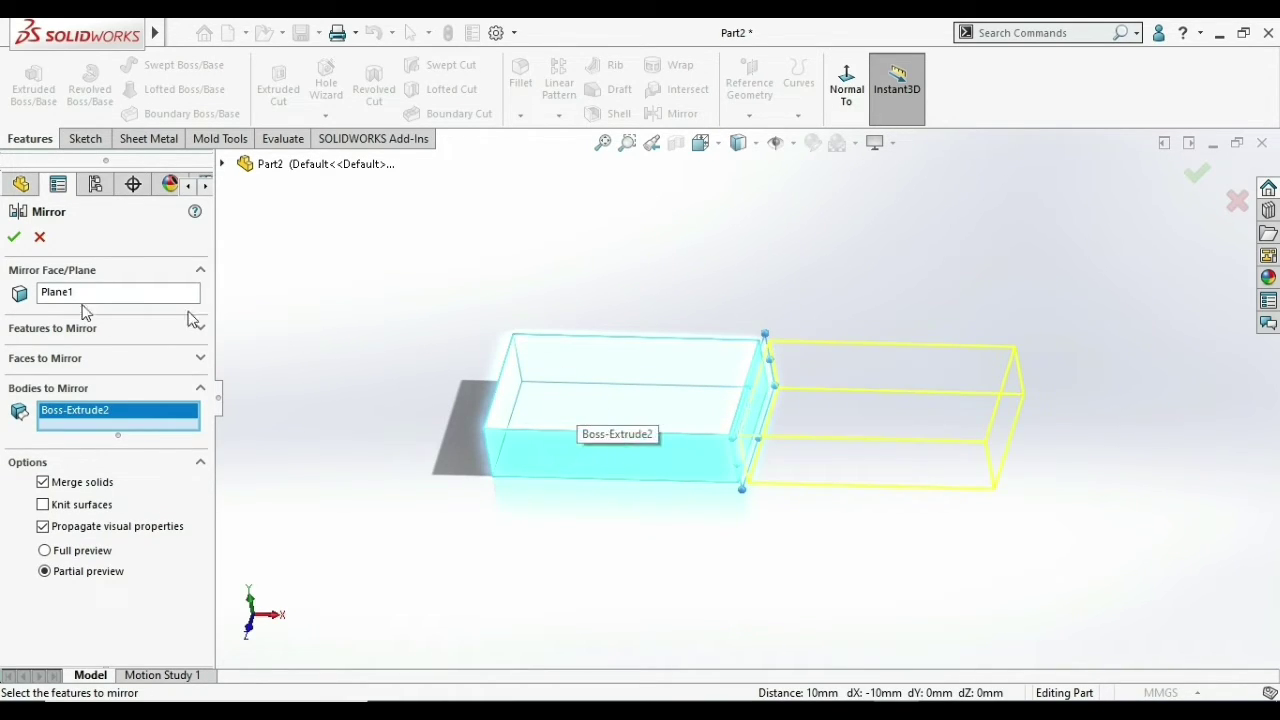
click(11, 240)
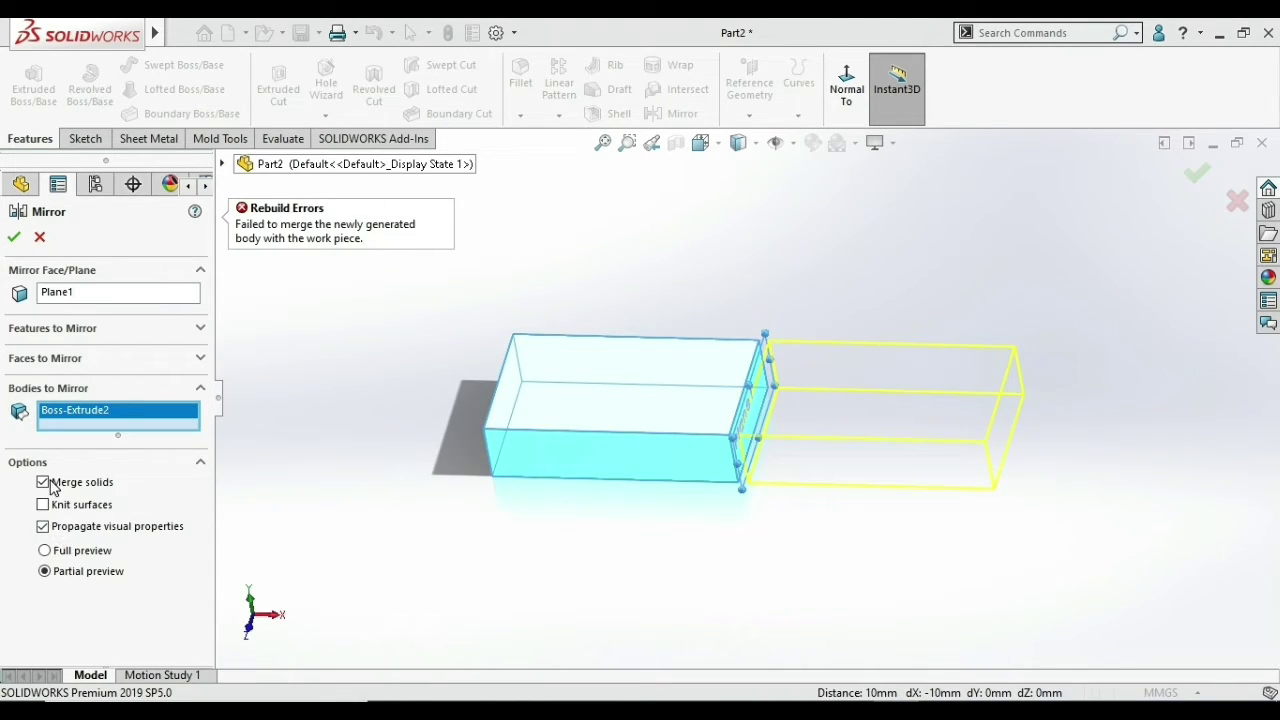
click(14, 240)
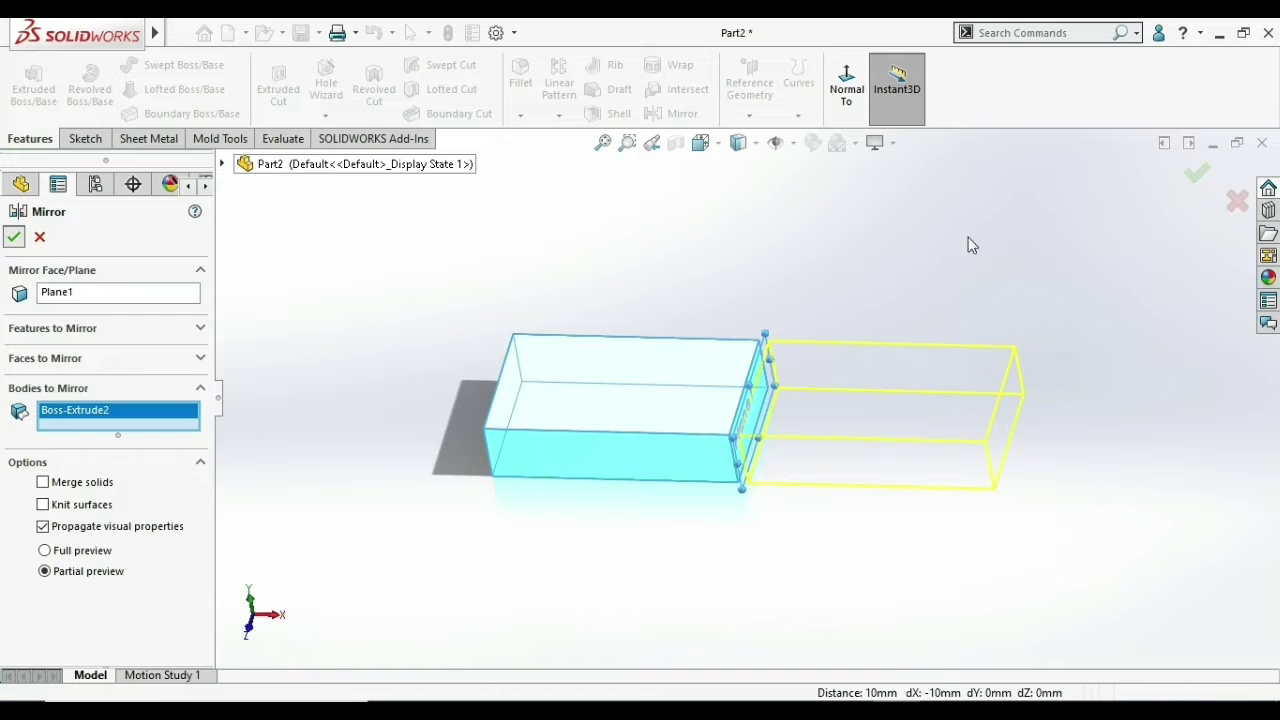
- Orbit and zoom to inspect the two separate blocks and the gap between them
mouse_move(914, 337)
middle_down()
mouse_move(894, 381)
mouse_move(846, 420)
middle_up()
scroll(700, 497, down, 3)
scroll(705, 490, down, 2)
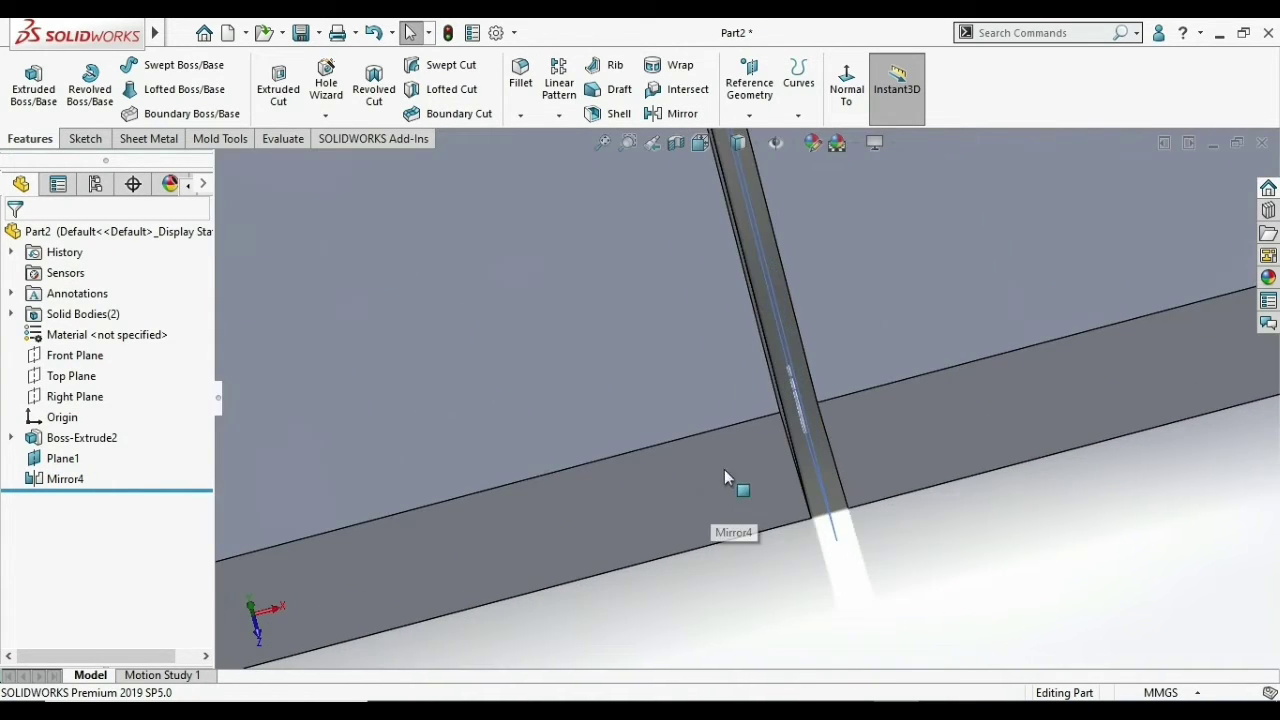
scroll(700, 370, up, 3)
scroll(750, 378, up, 3)
scroll(735, 215, up, 3)
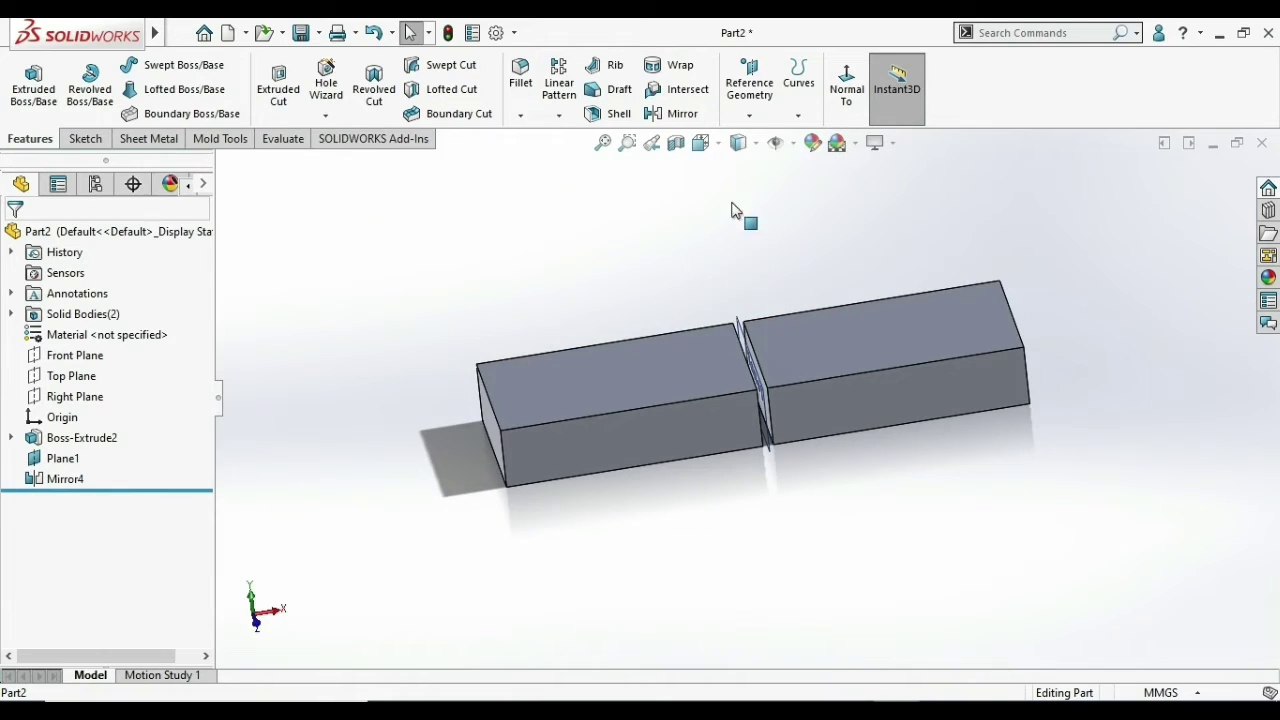
click(559, 116)
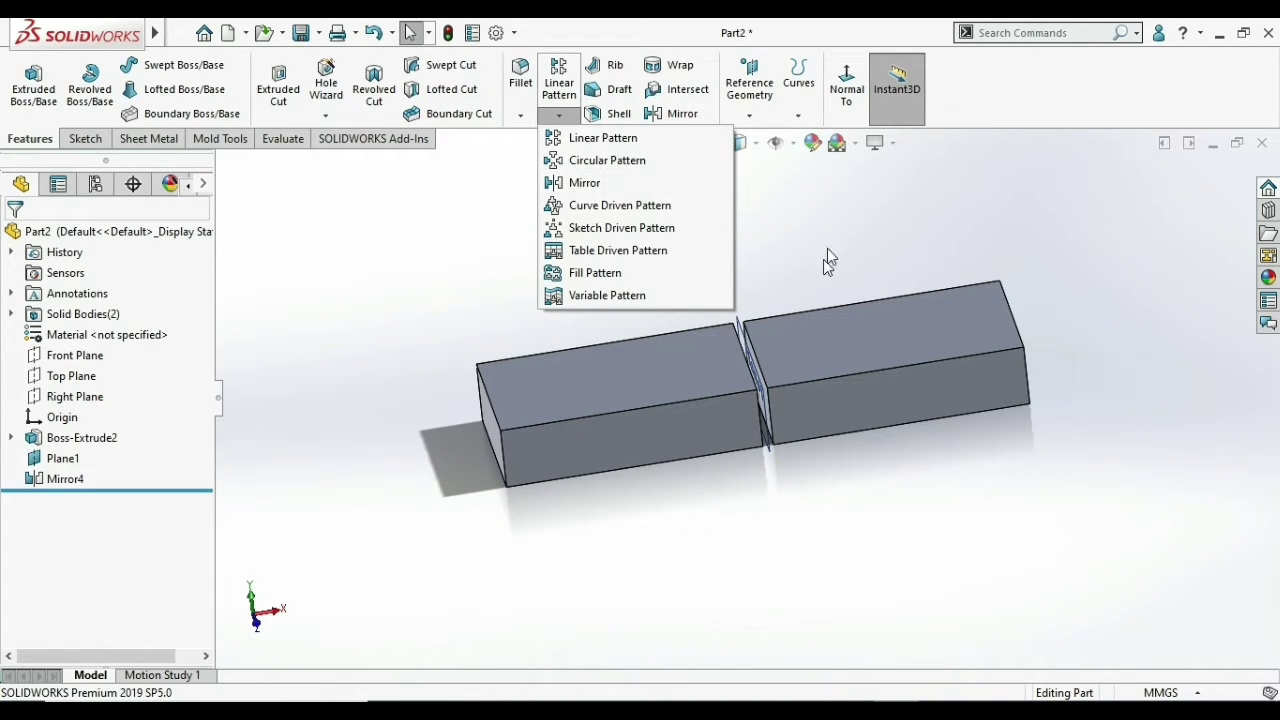
- Delete the Mirror4 body mirror
right_click(62, 479)
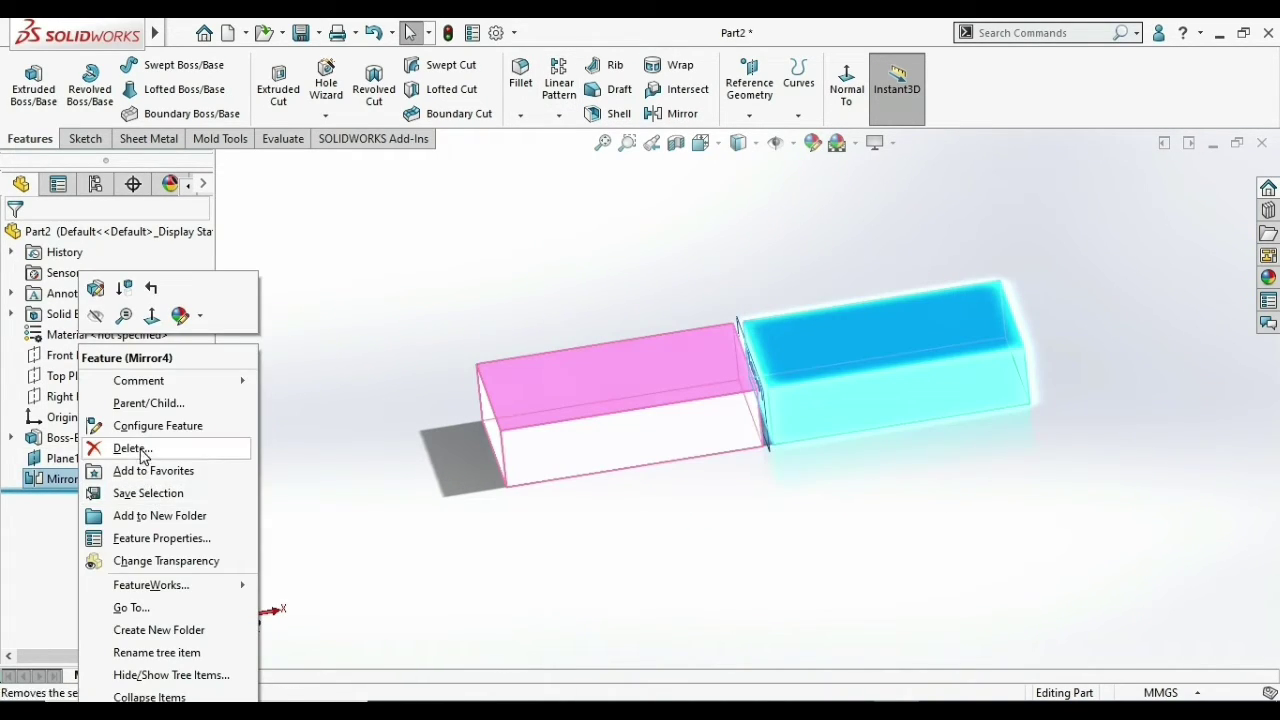
click(140, 449)
click(750, 277)
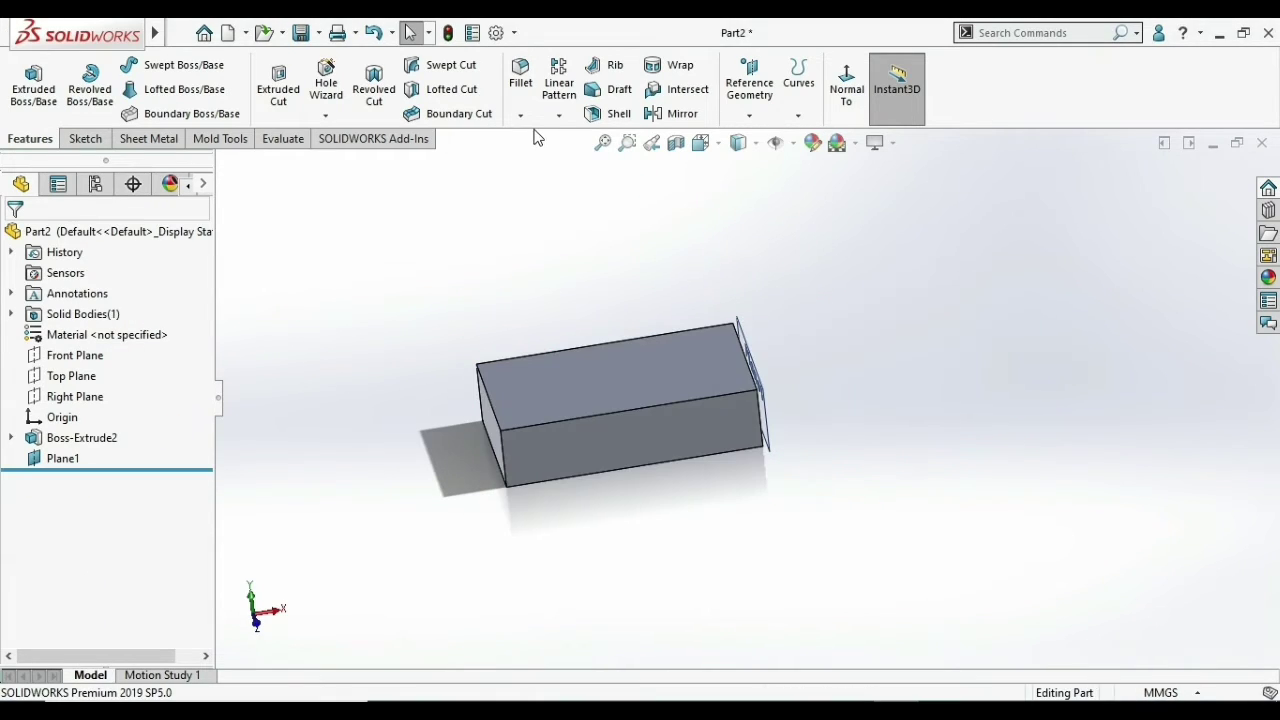
click(559, 116)
click(934, 285)
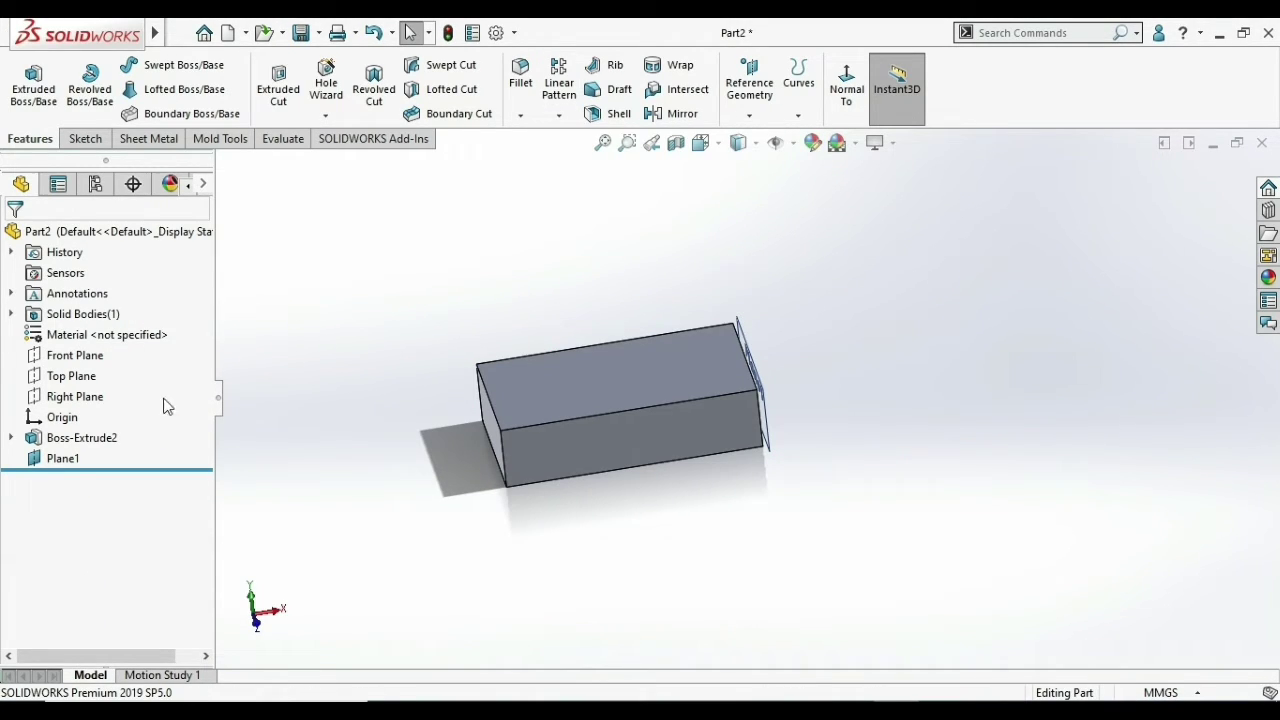
- Delete Plane1 and select the block's top face
right_click(62, 440)
right_click(55, 460)
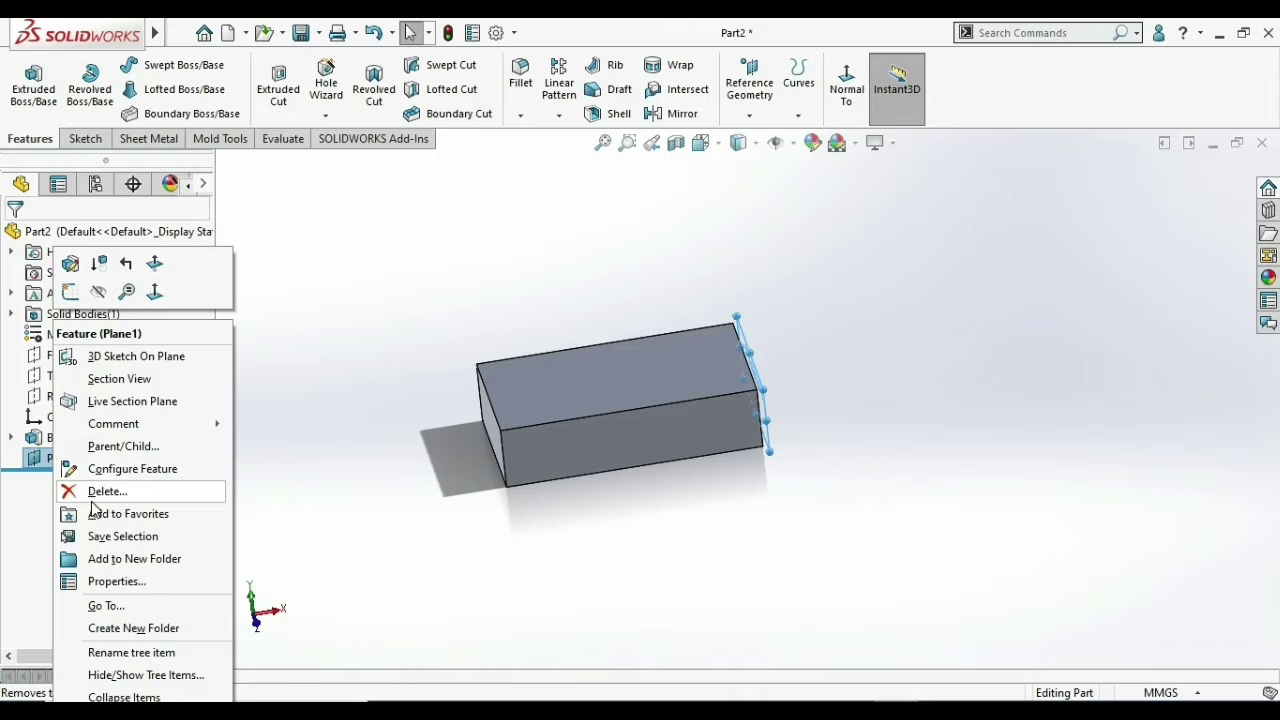
click(95, 490)
click(779, 284)
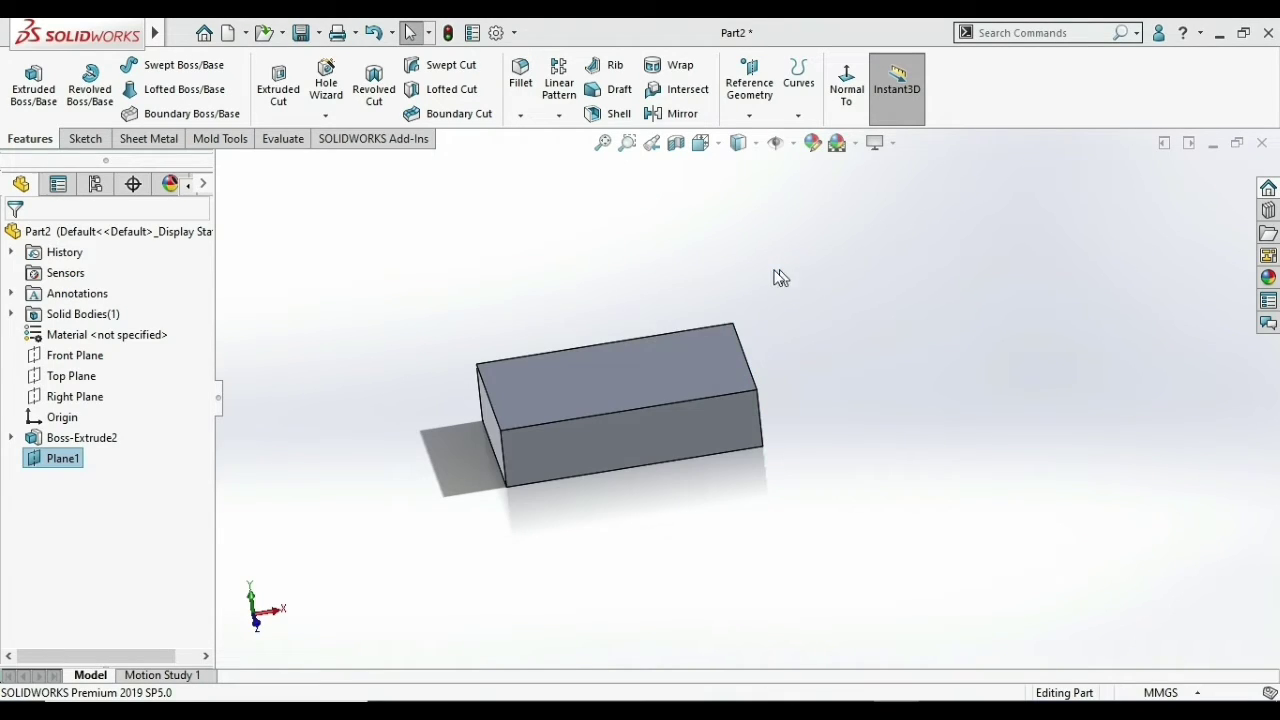
click(712, 358)
- Sketch a four-point wavy spline across the top face, viewed Normal To
click(742, 307)
click(936, 85)
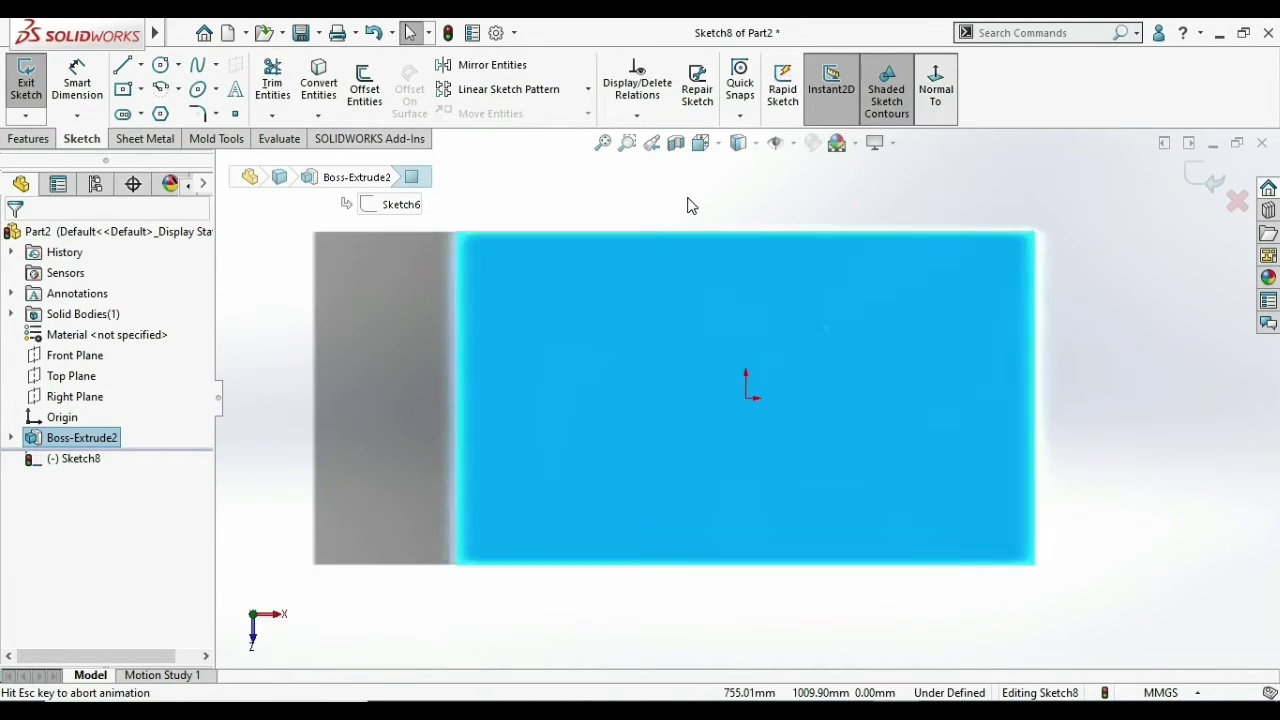
click(197, 66)
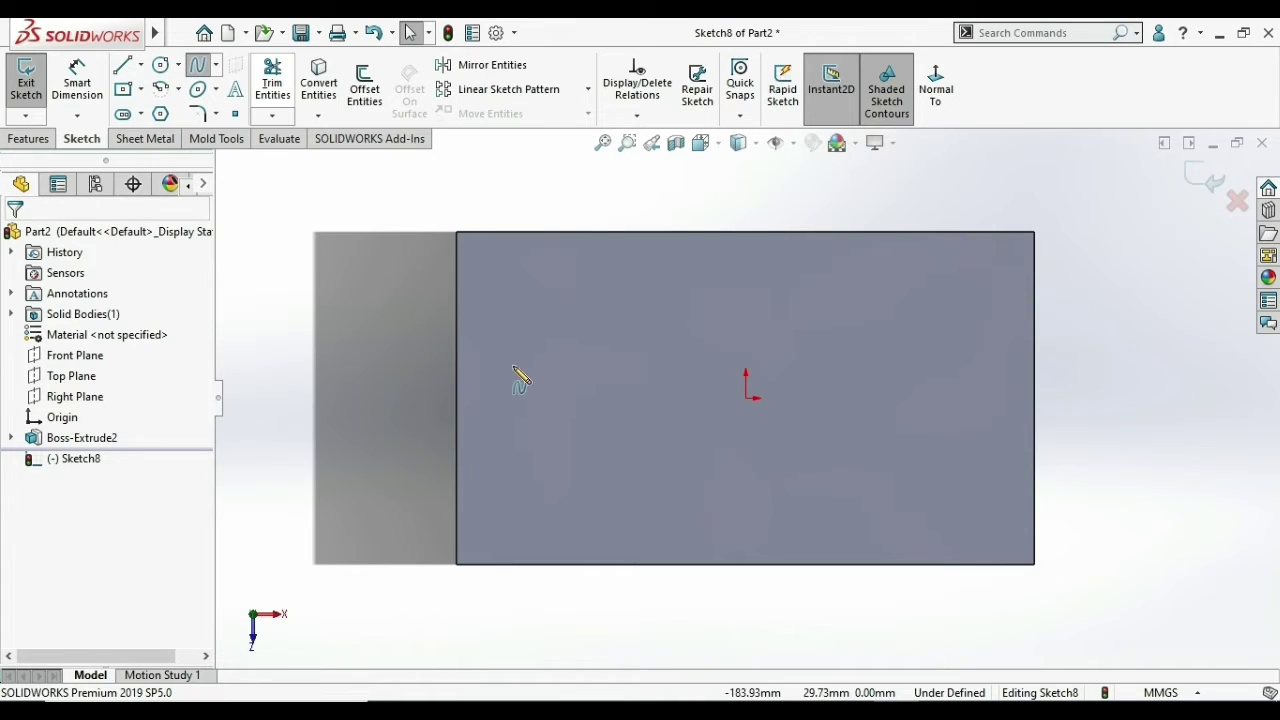
click(459, 382)
click(554, 334)
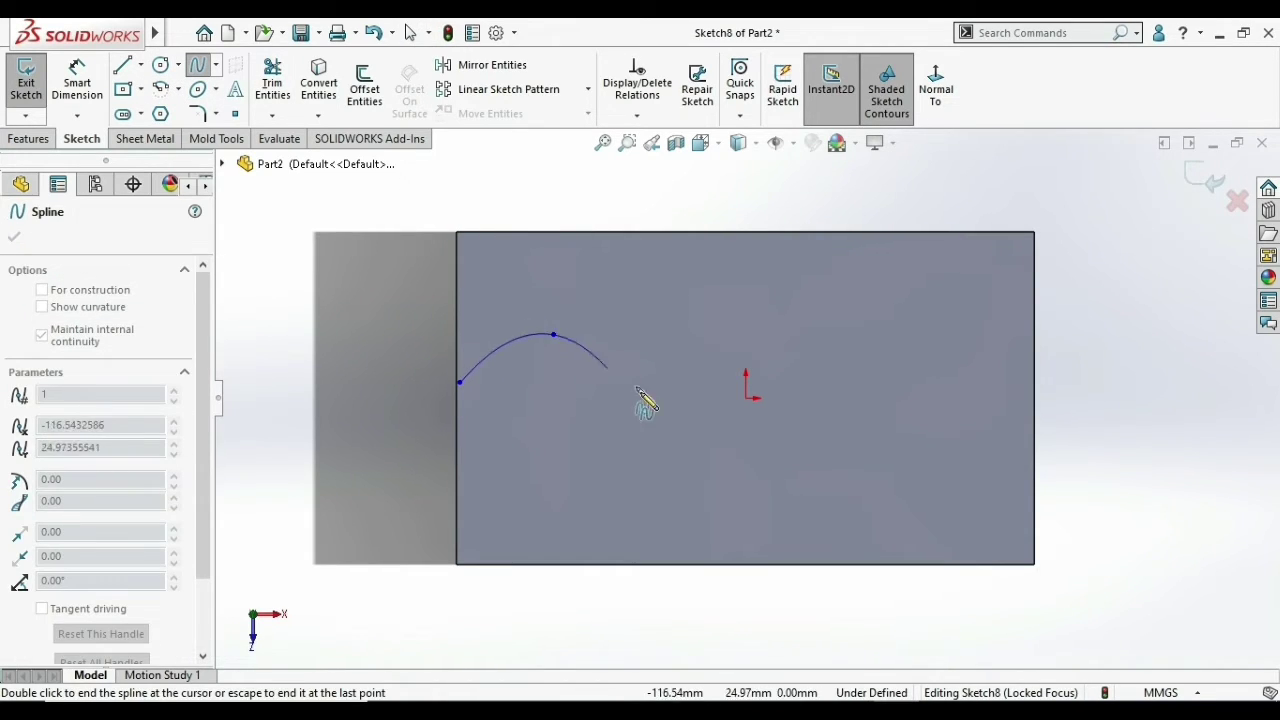
click(706, 444)
click(885, 383)
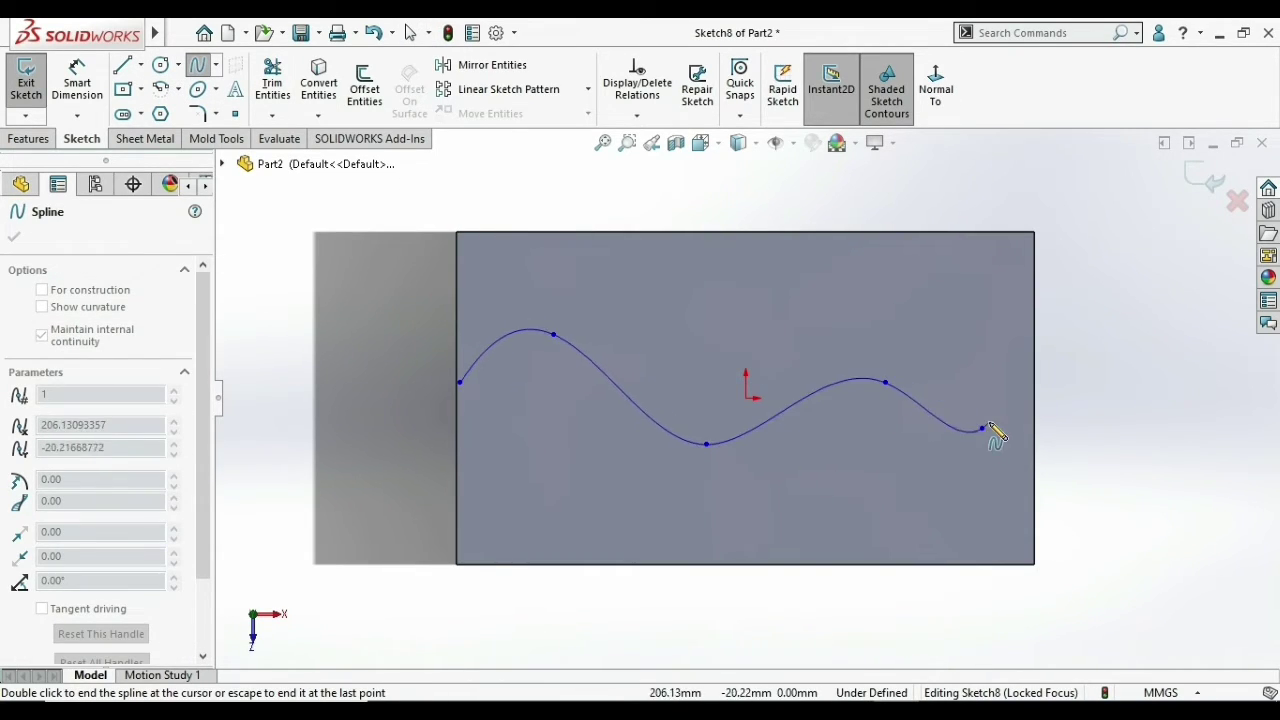
right_click(984, 427)
click(1047, 439)
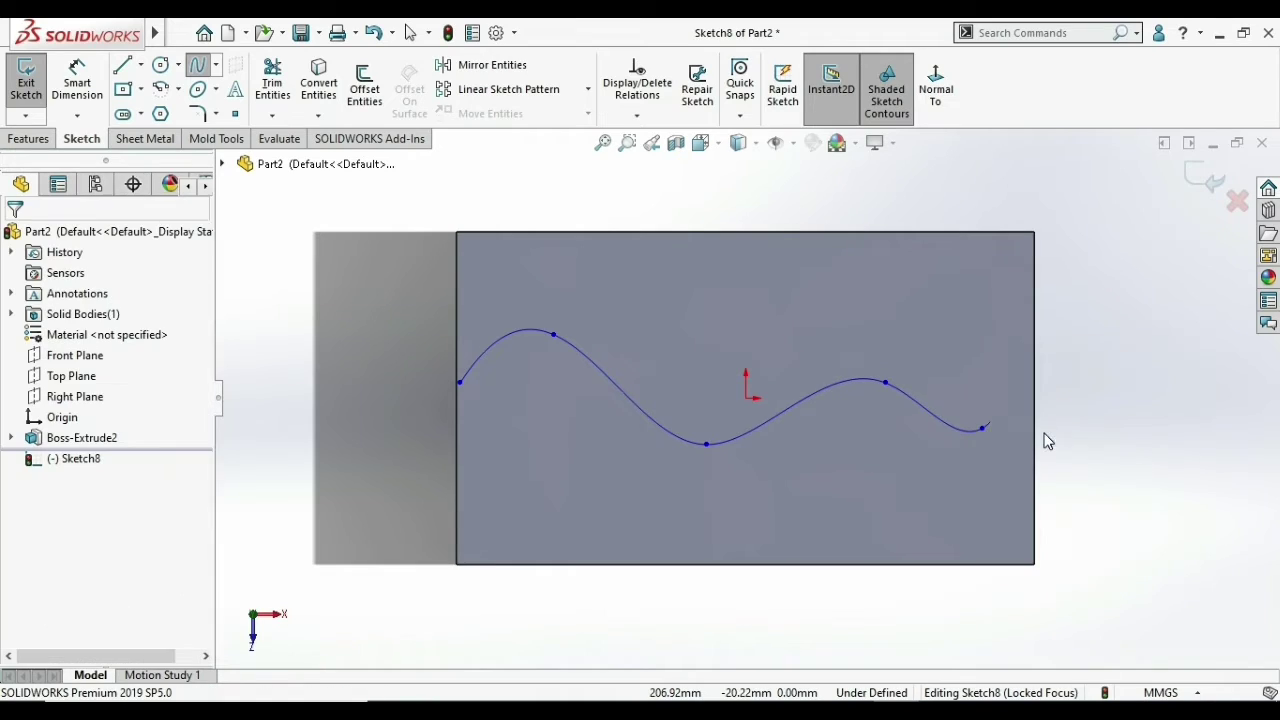
click(1191, 176)
- Cut a small circle near the face's upper-left corner as a Blind 10mm extruded cut
click(680, 349)
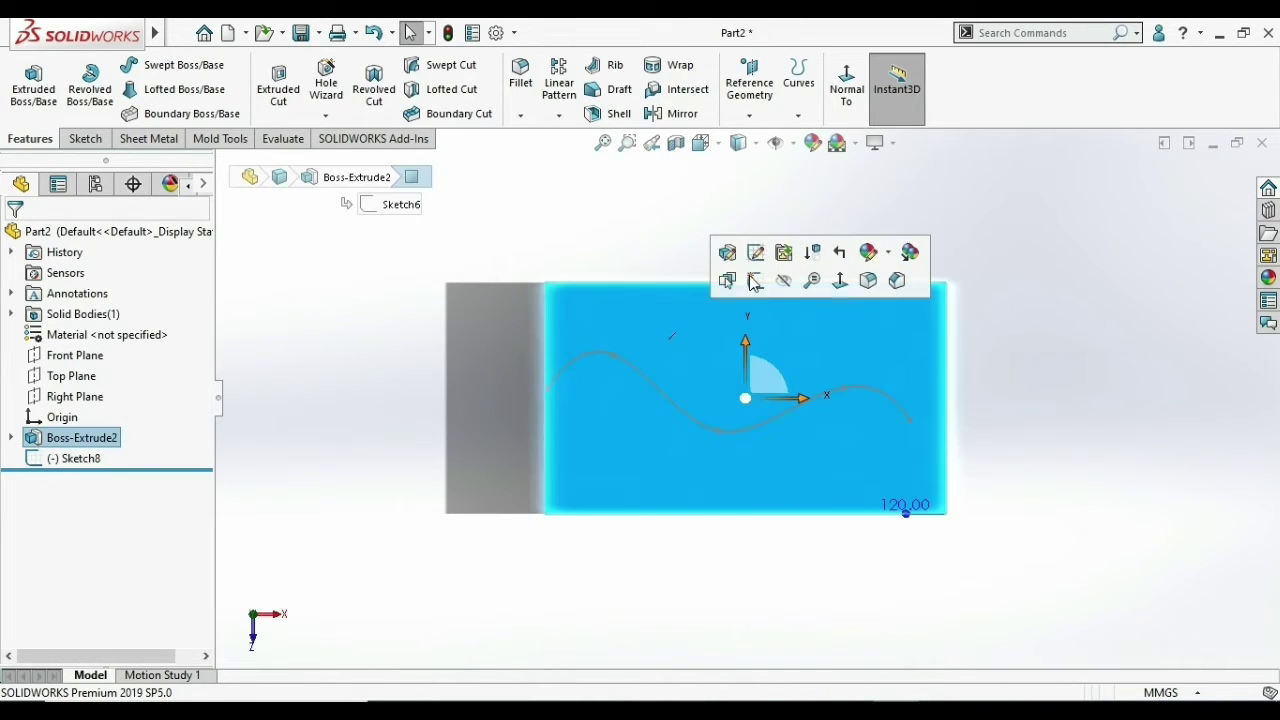
click(750, 283)
click(161, 68)
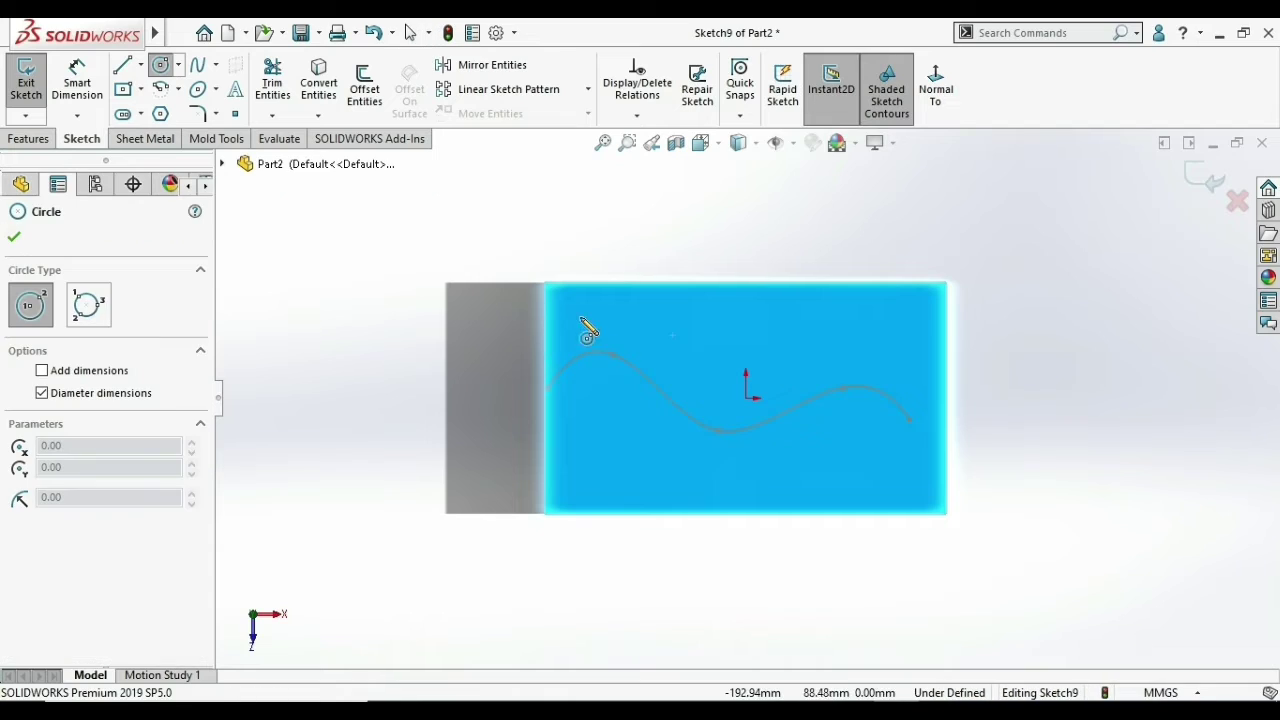
click(576, 324)
click(590, 330)
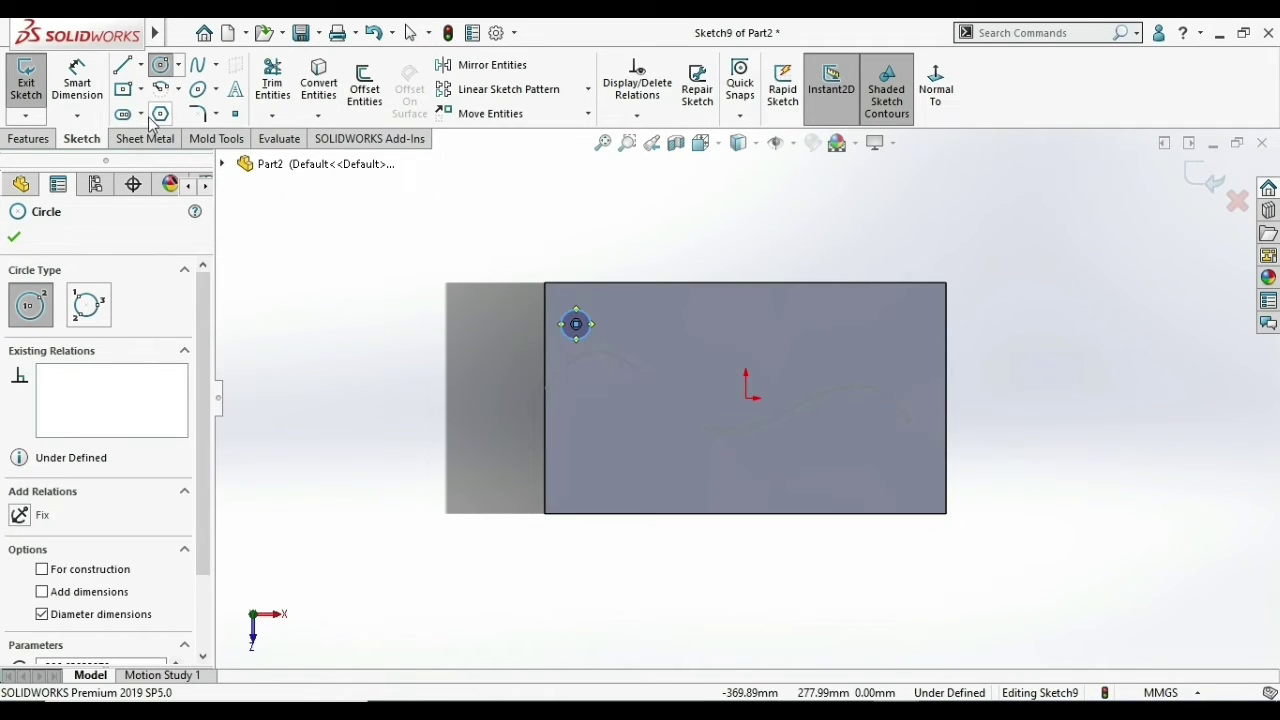
click(29, 139)
click(278, 85)
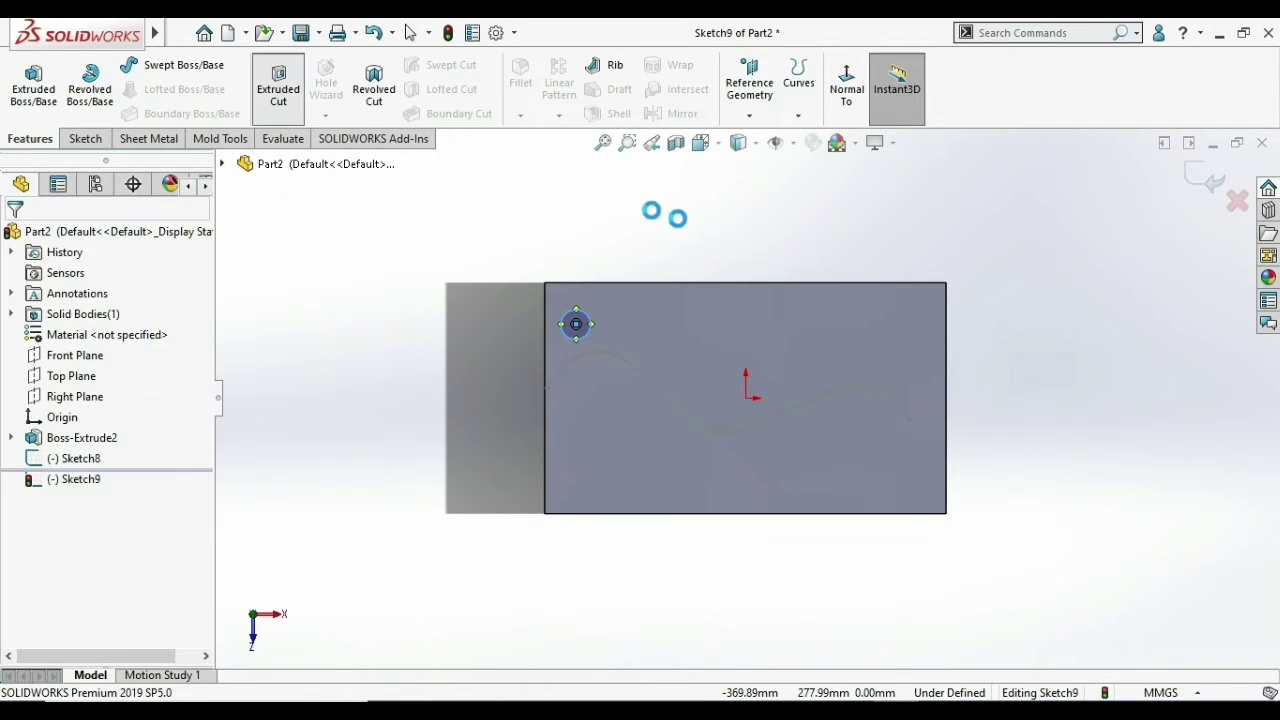
click(1196, 176)
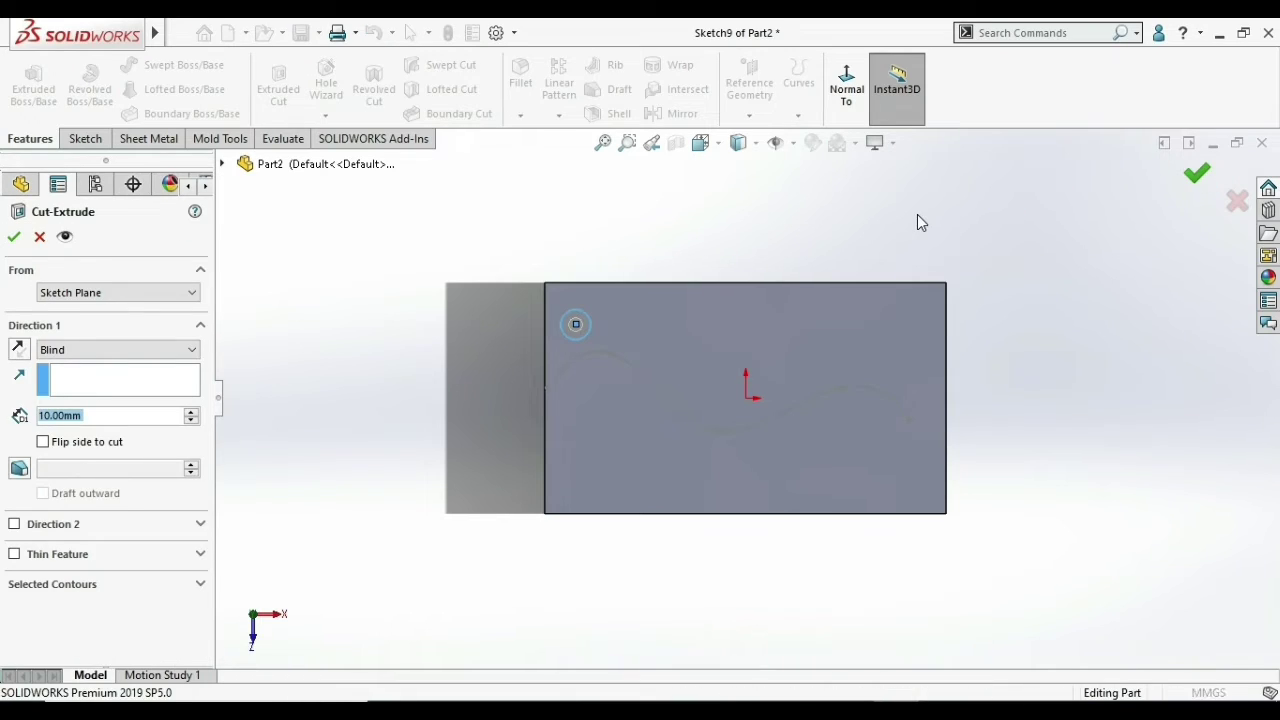
- Set up a Curve Driven Pattern of Cut-Extrude1 along Spline1 with 10 instances
click(562, 117)
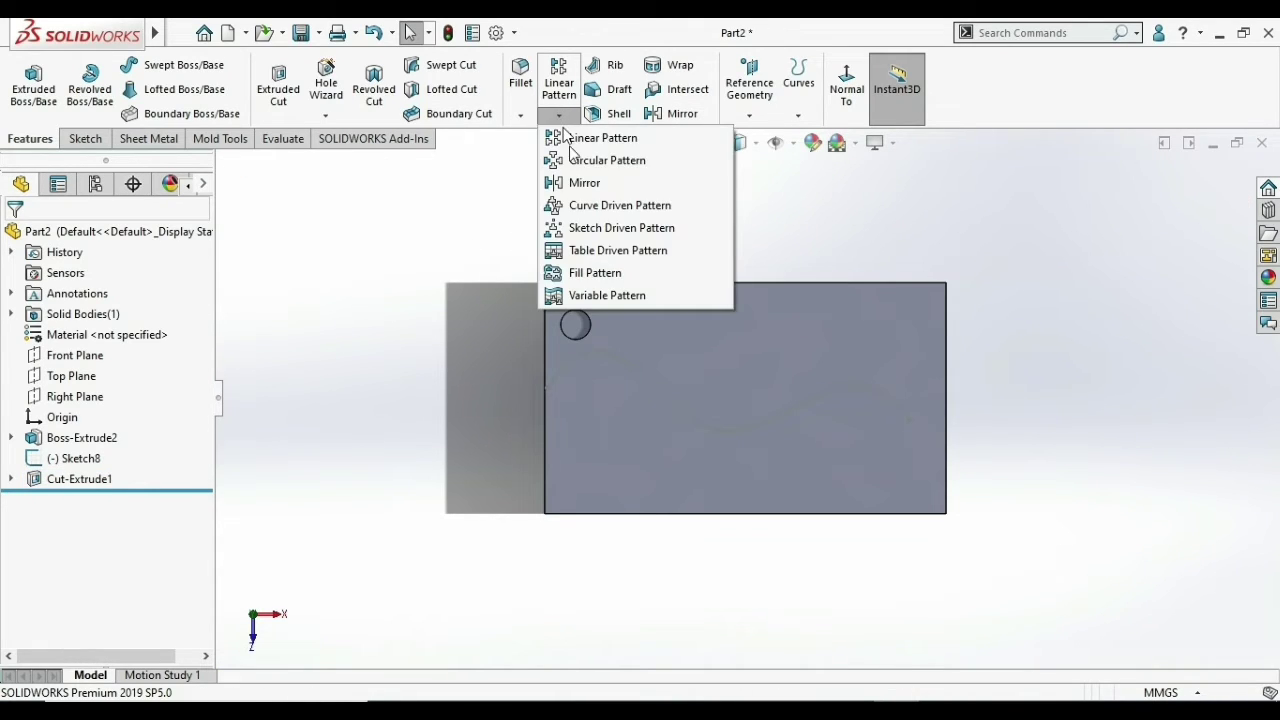
click(583, 207)
scroll(600, 342, down, 3)
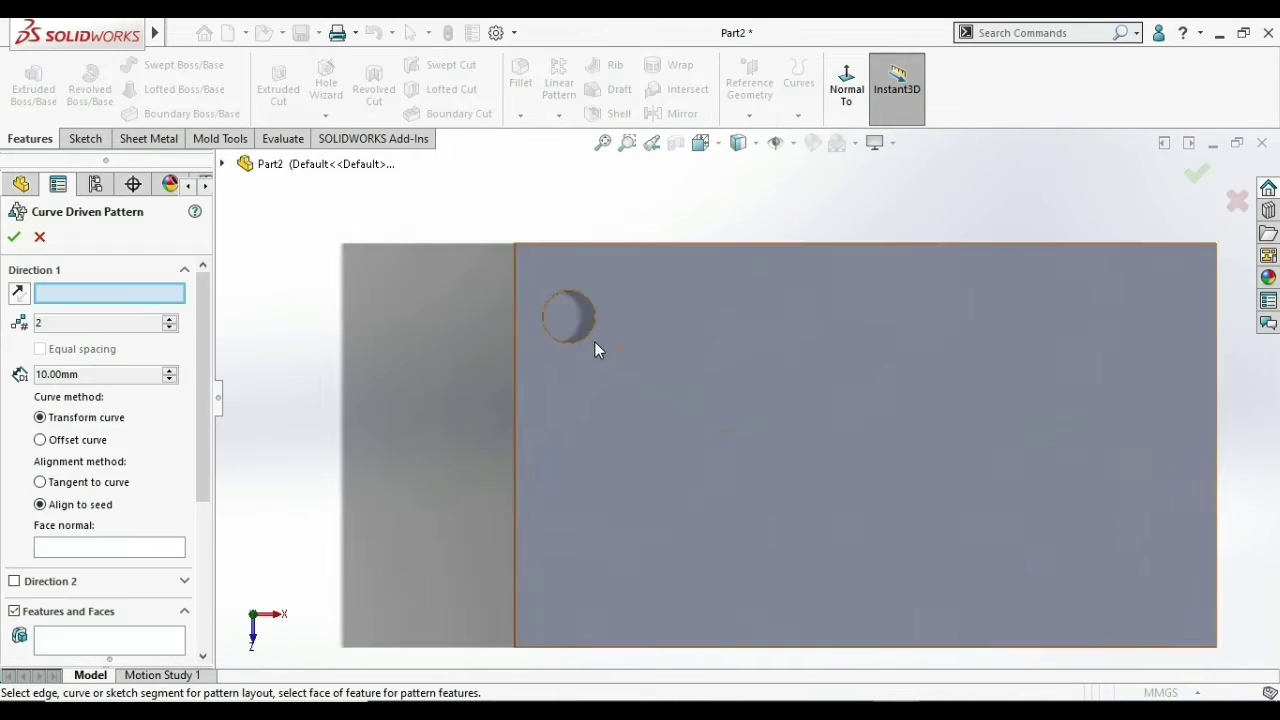
scroll(590, 335, down, 3)
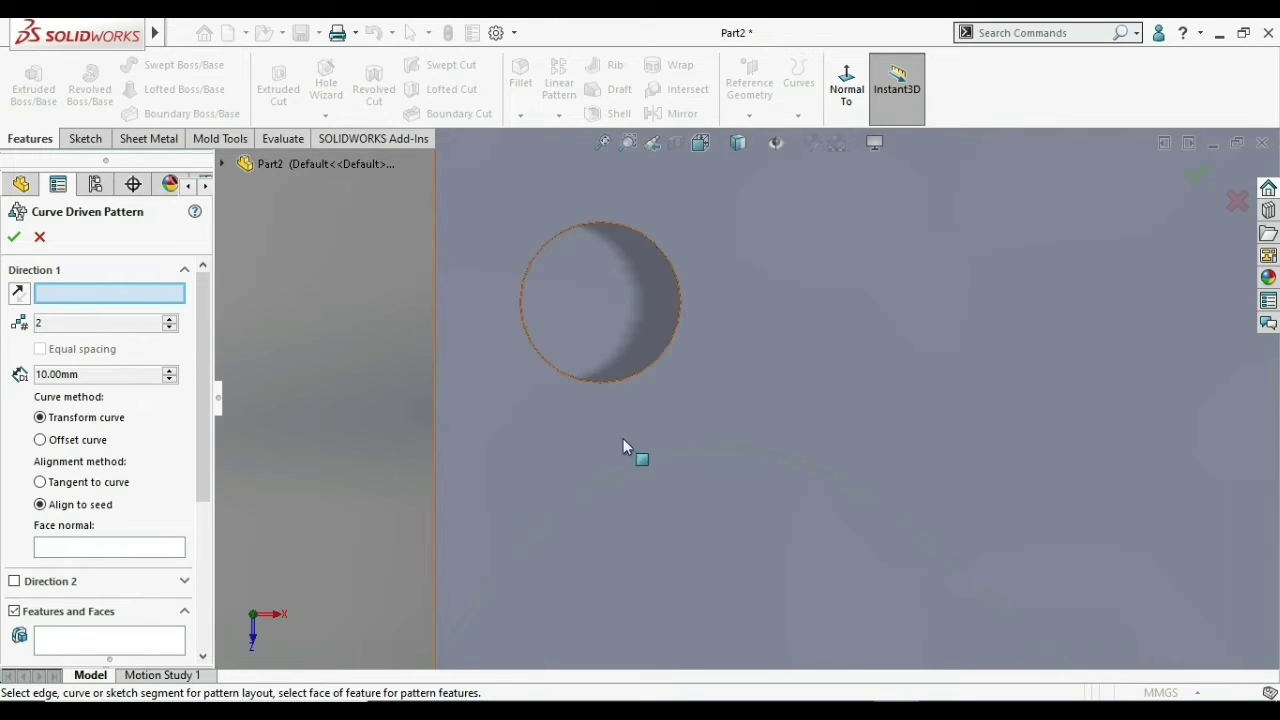
click(653, 462)
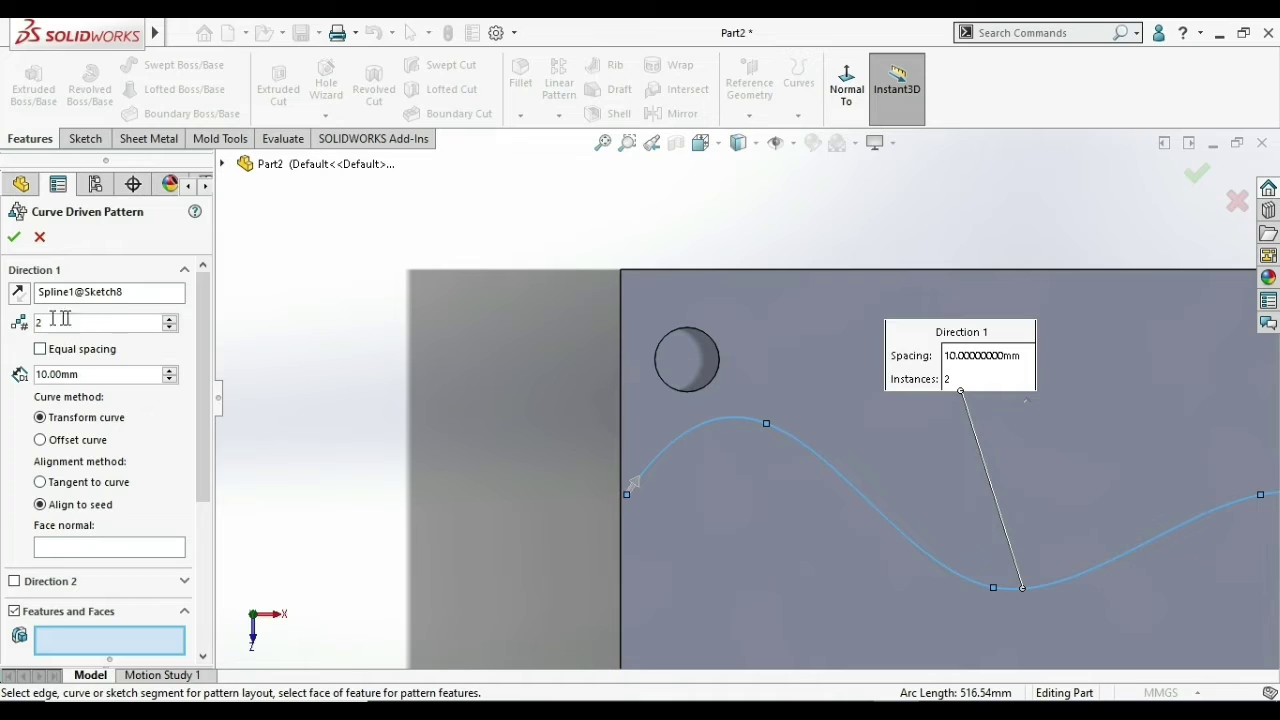
text(10)
middle_drag(723, 371, 745, 358)
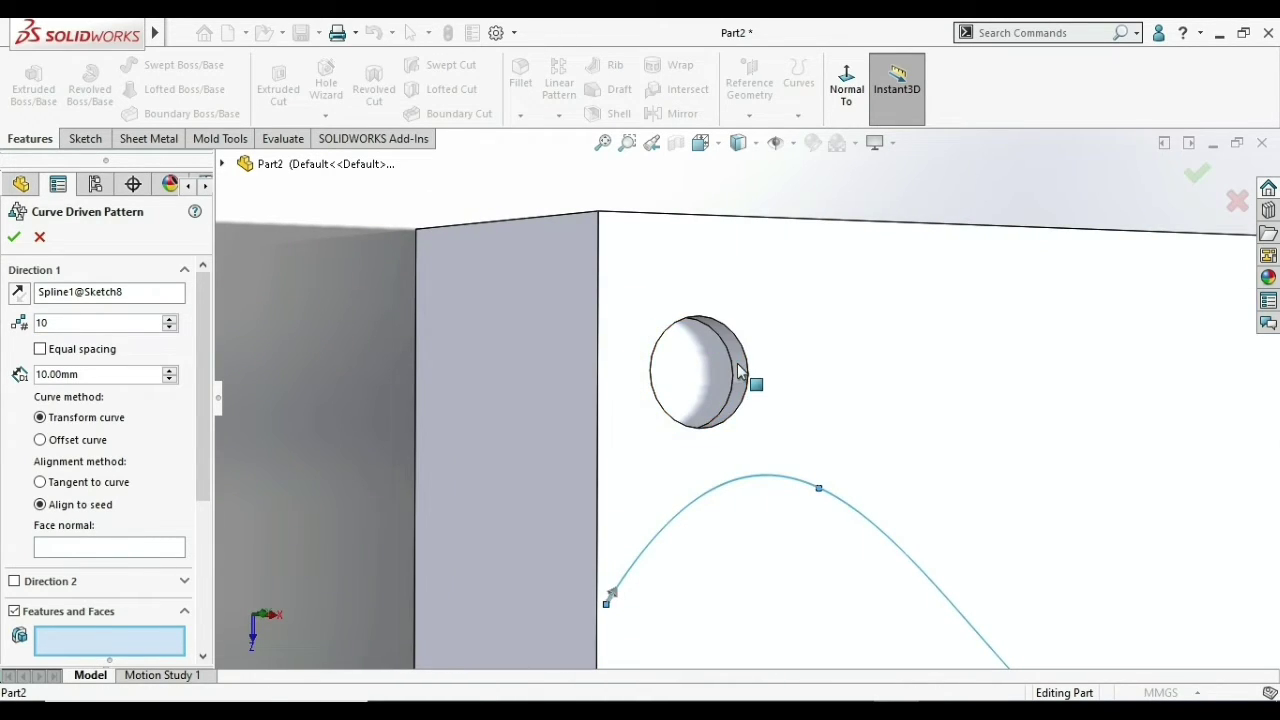
click(740, 371)
- Use Equal spacing and Transform curve alignment, then accept the pattern
middle_drag(771, 434, 700, 420)
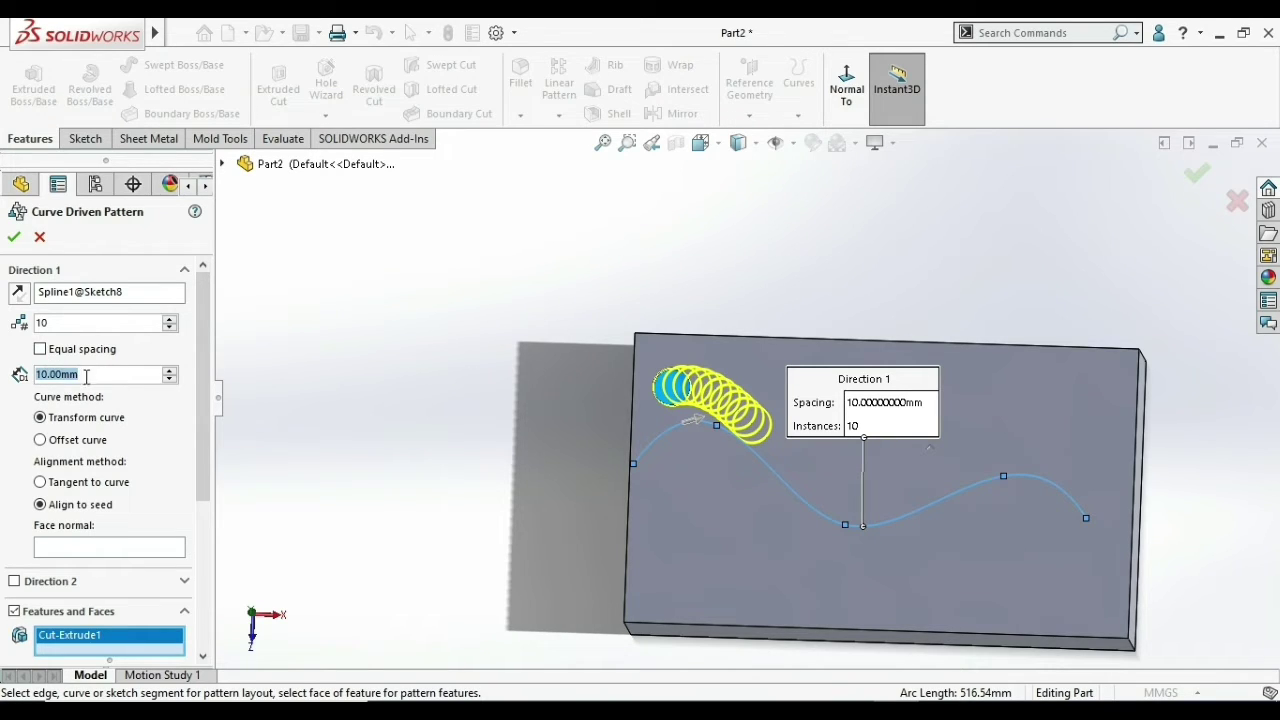
click(41, 352)
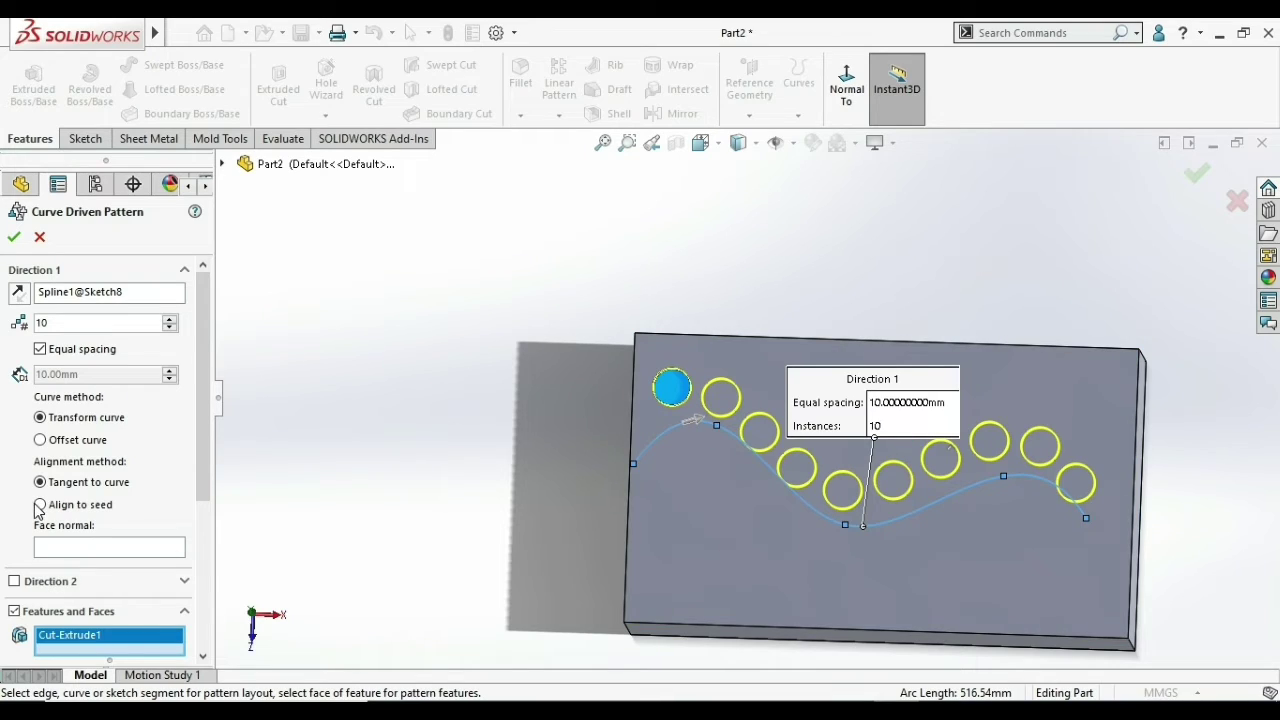
click(44, 442)
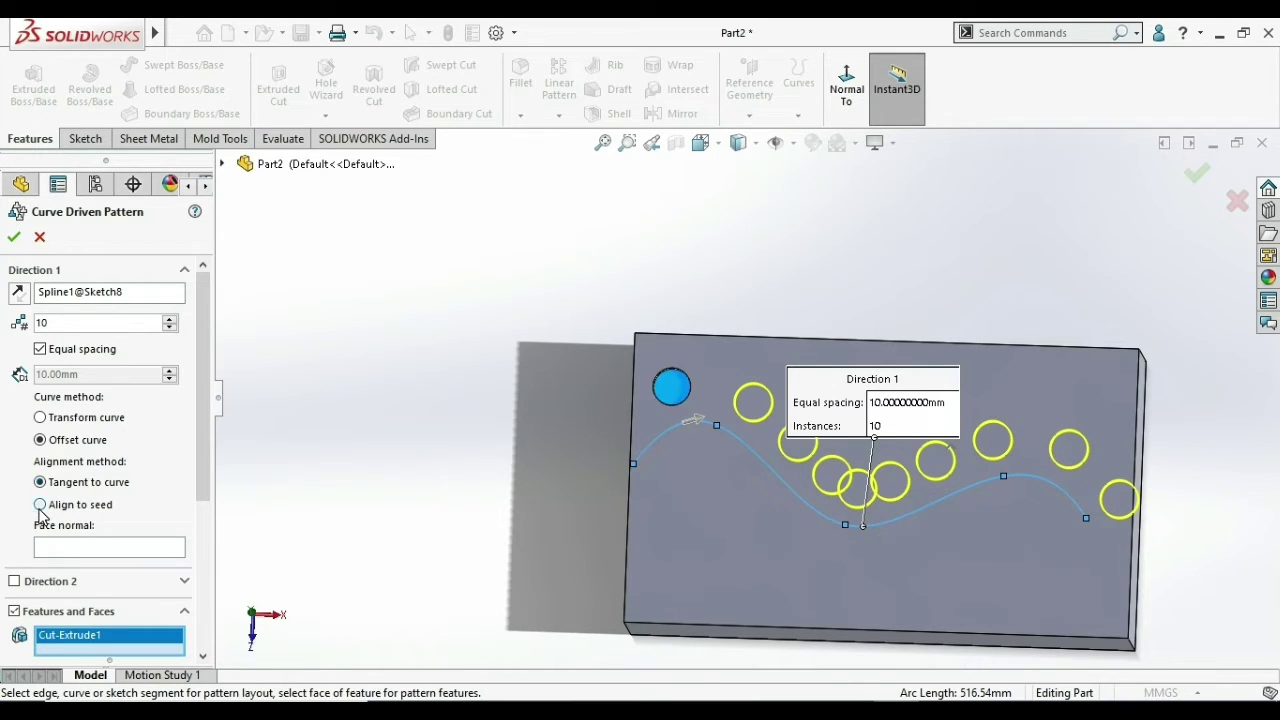
click(41, 418)
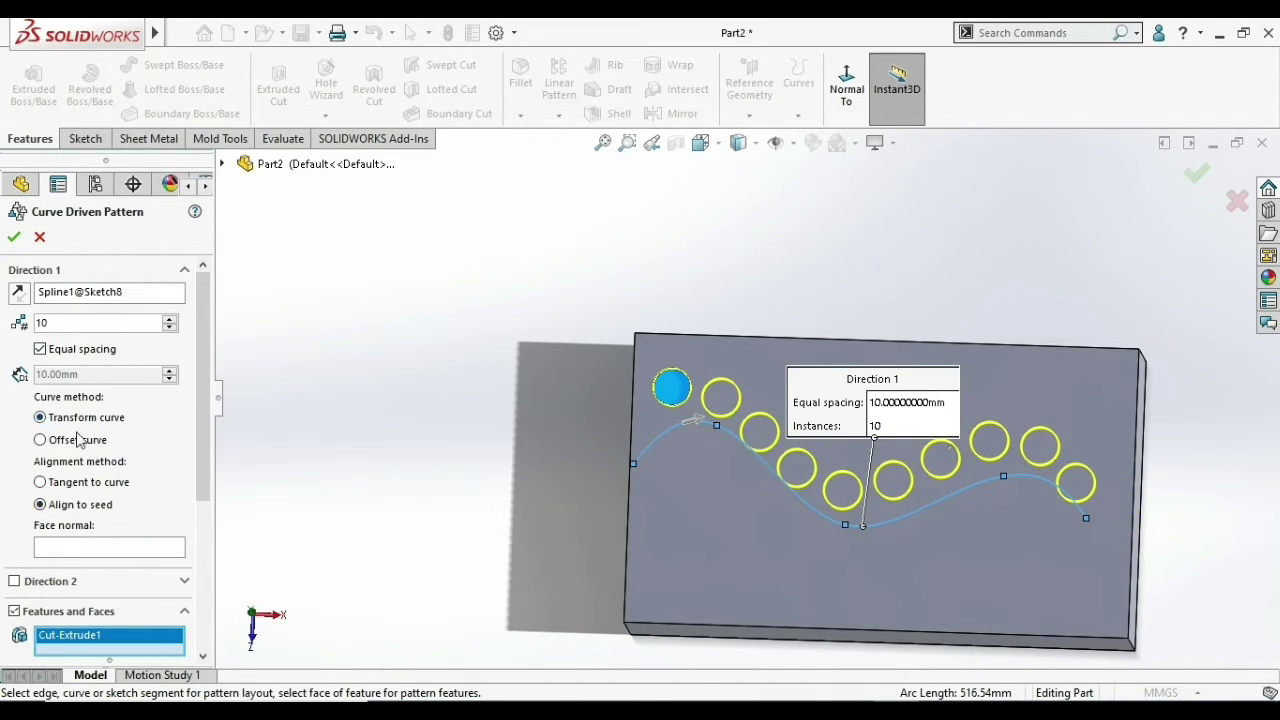
middle_drag(661, 513, 778, 528)
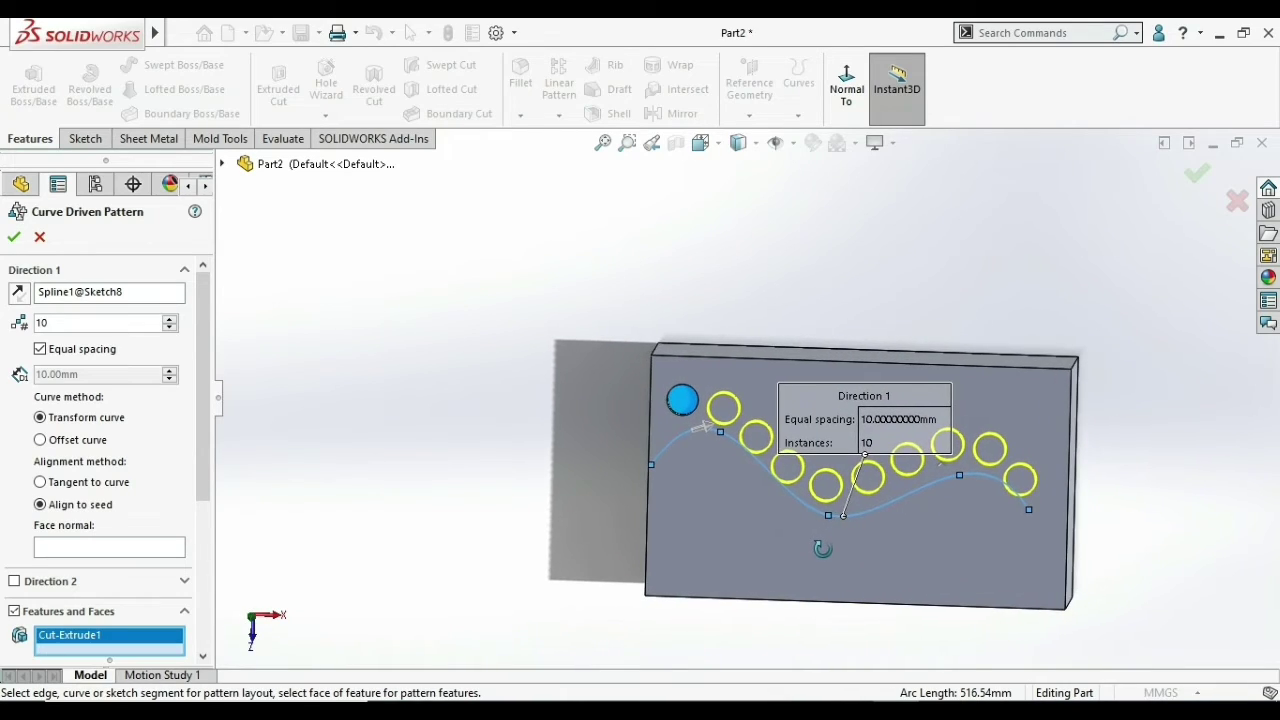
mouse_move(202, 470)
mouse_down()
mouse_move(221, 527)
mouse_move(235, 442)
mouse_up()
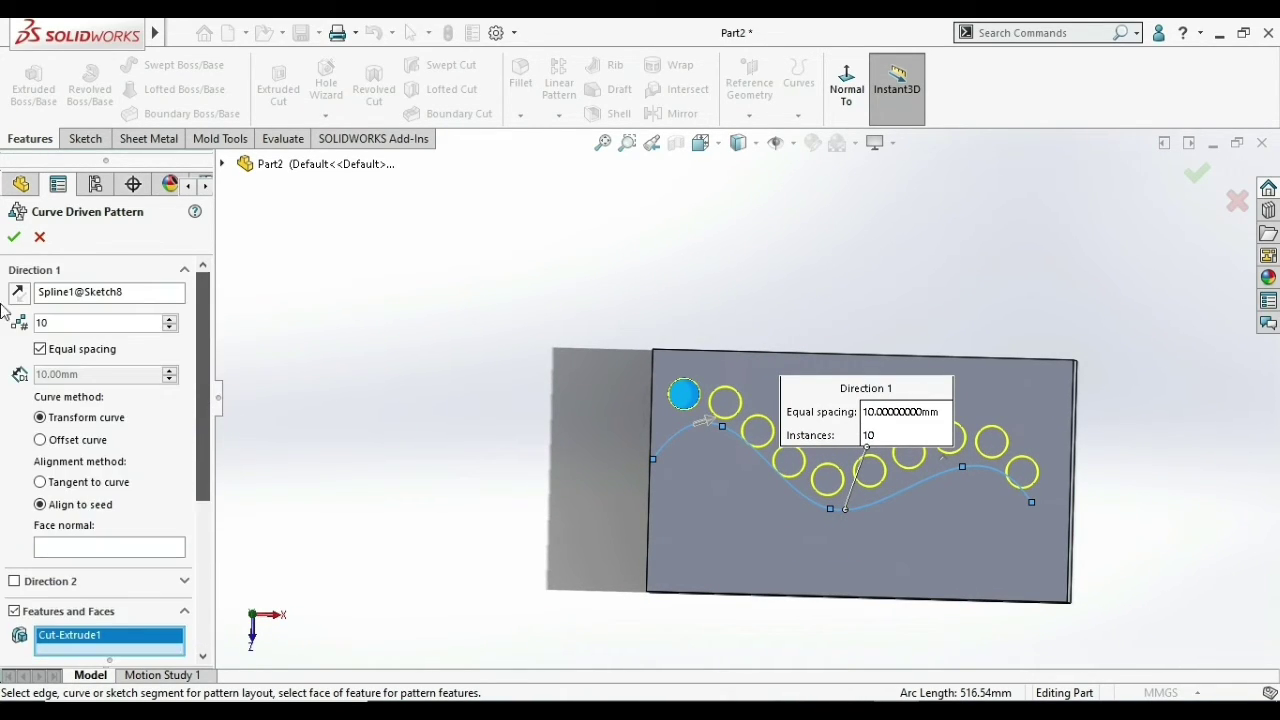
click(18, 240)
- Delete the CrvPattern1 curve-driven pattern
mouse_move(767, 360)
middle_down()
mouse_move(881, 238)
mouse_move(363, 286)
middle_up()
right_click(62, 499)
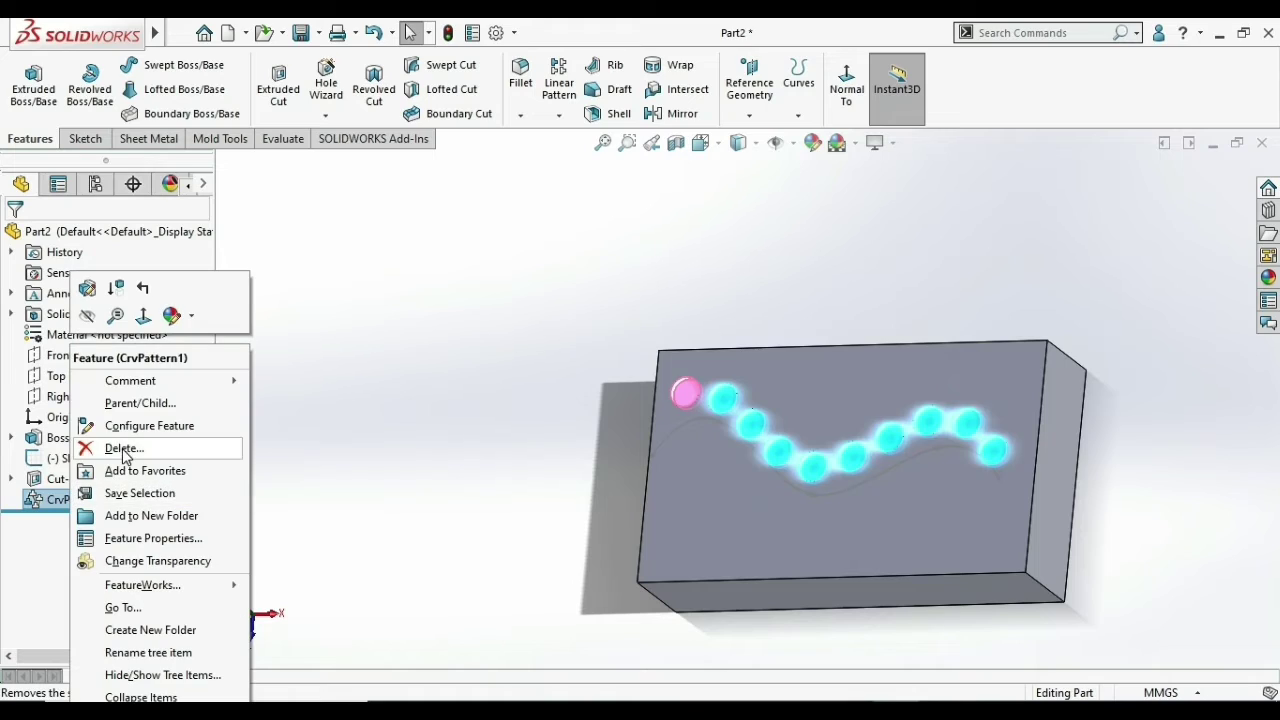
click(123, 452)
click(757, 275)
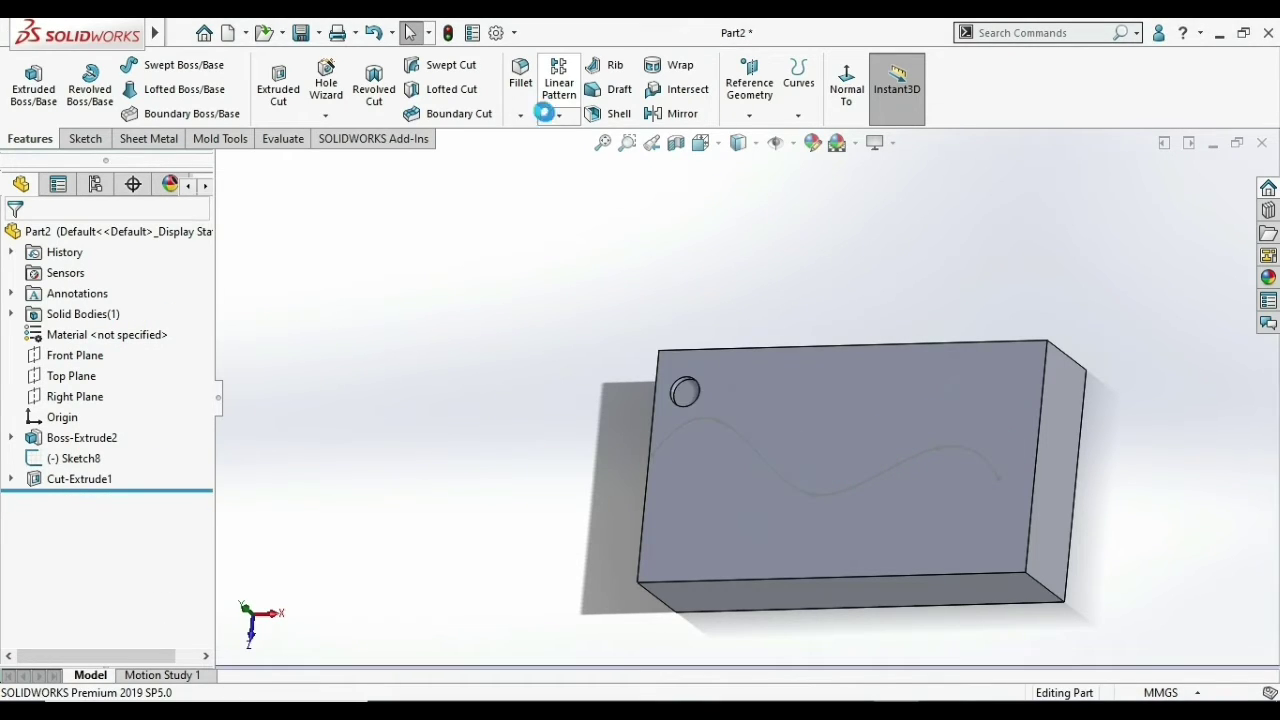
- Start a new sketch on the block's top face
click(550, 115)
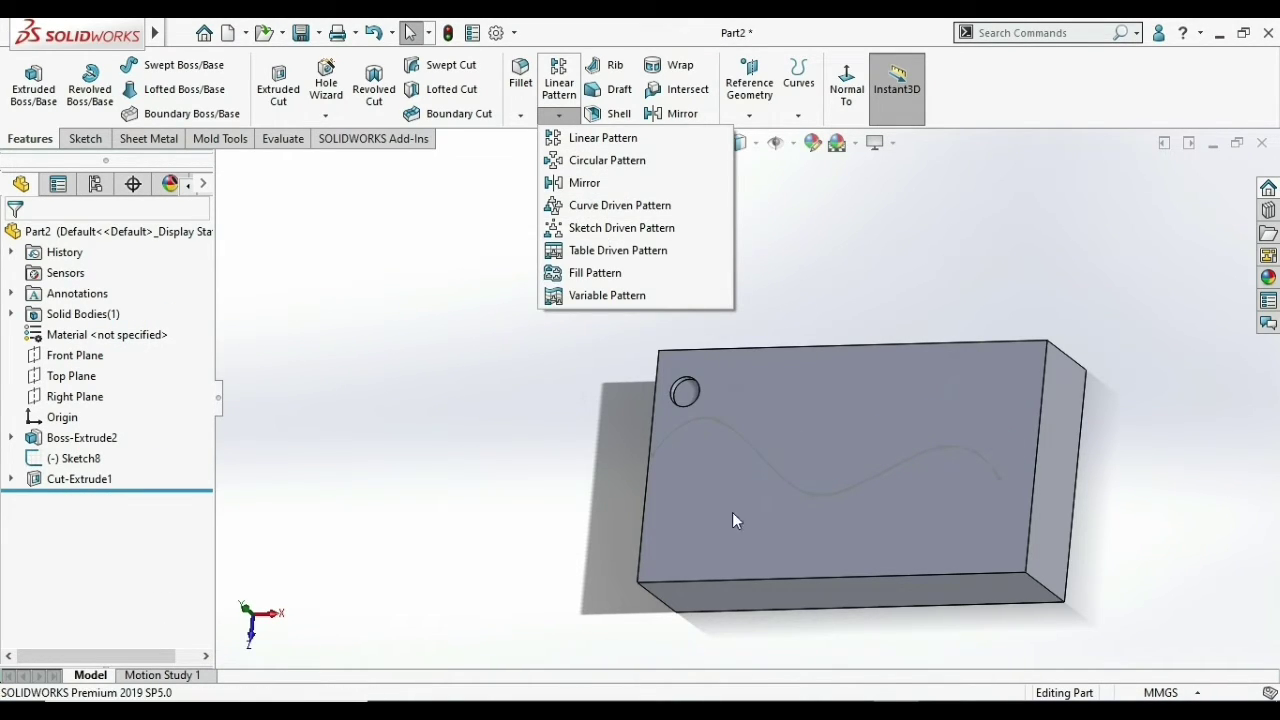
click(68, 472)
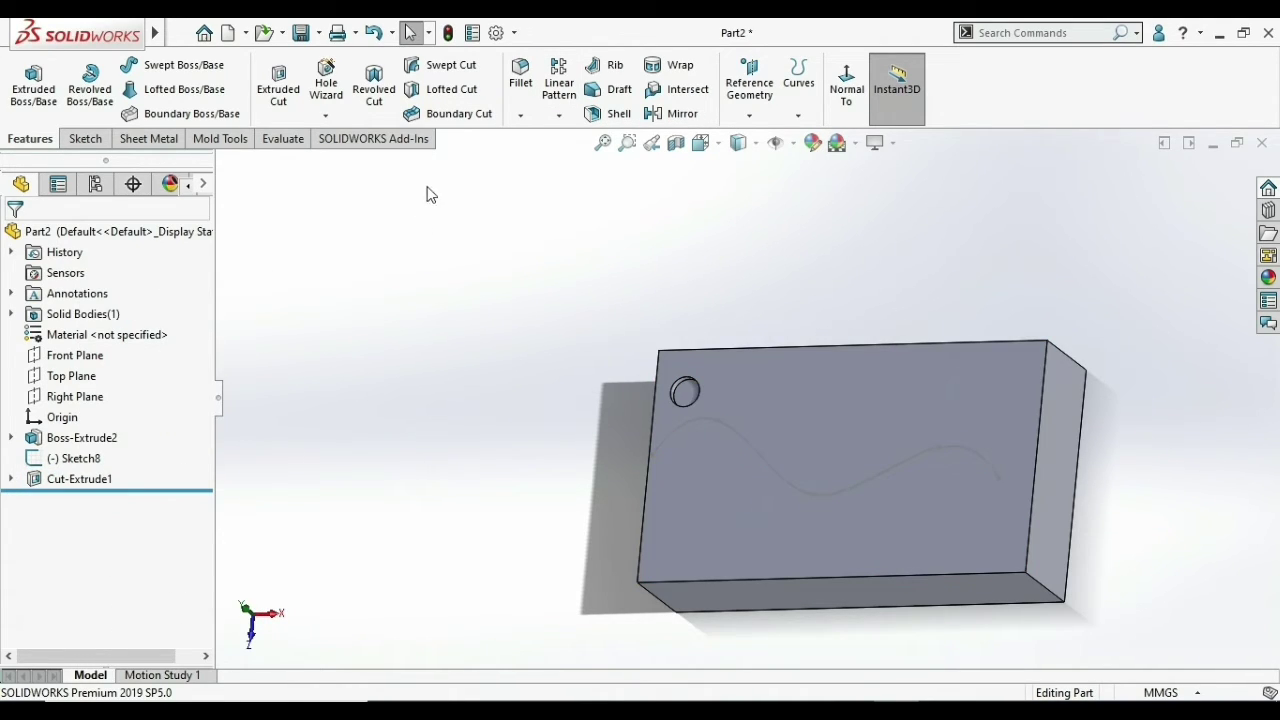
click(82, 142)
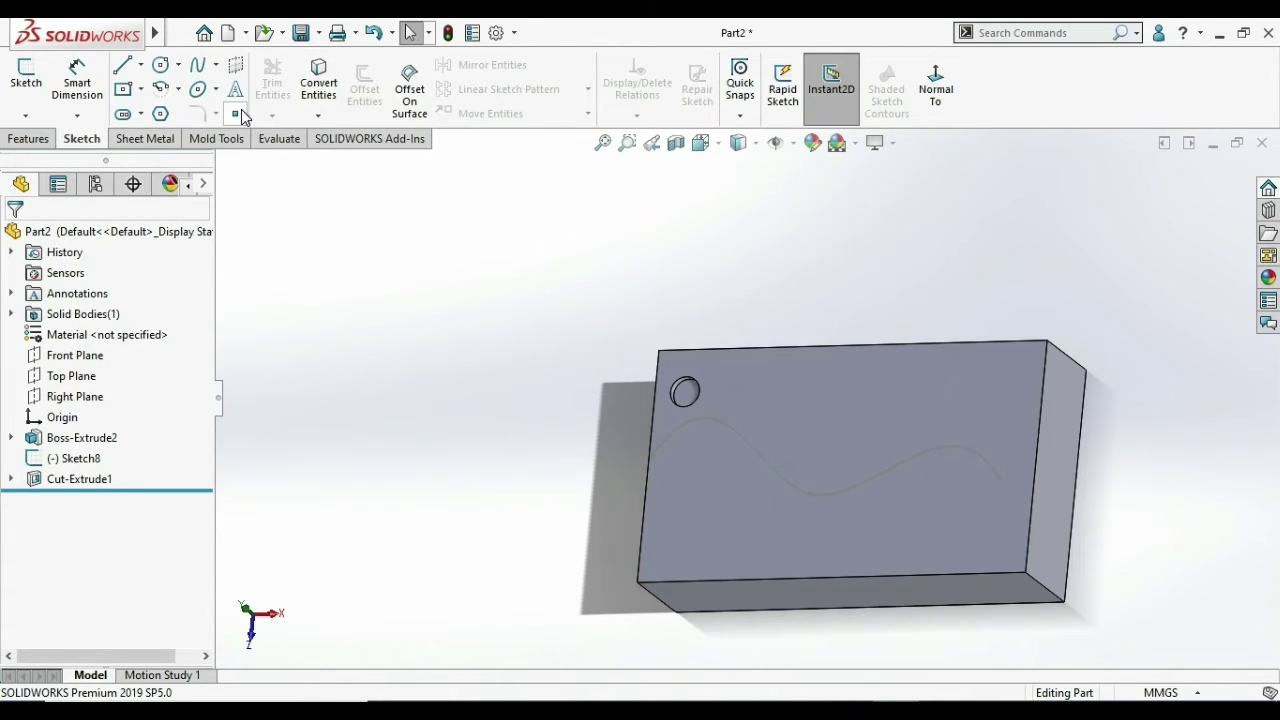
click(846, 437)
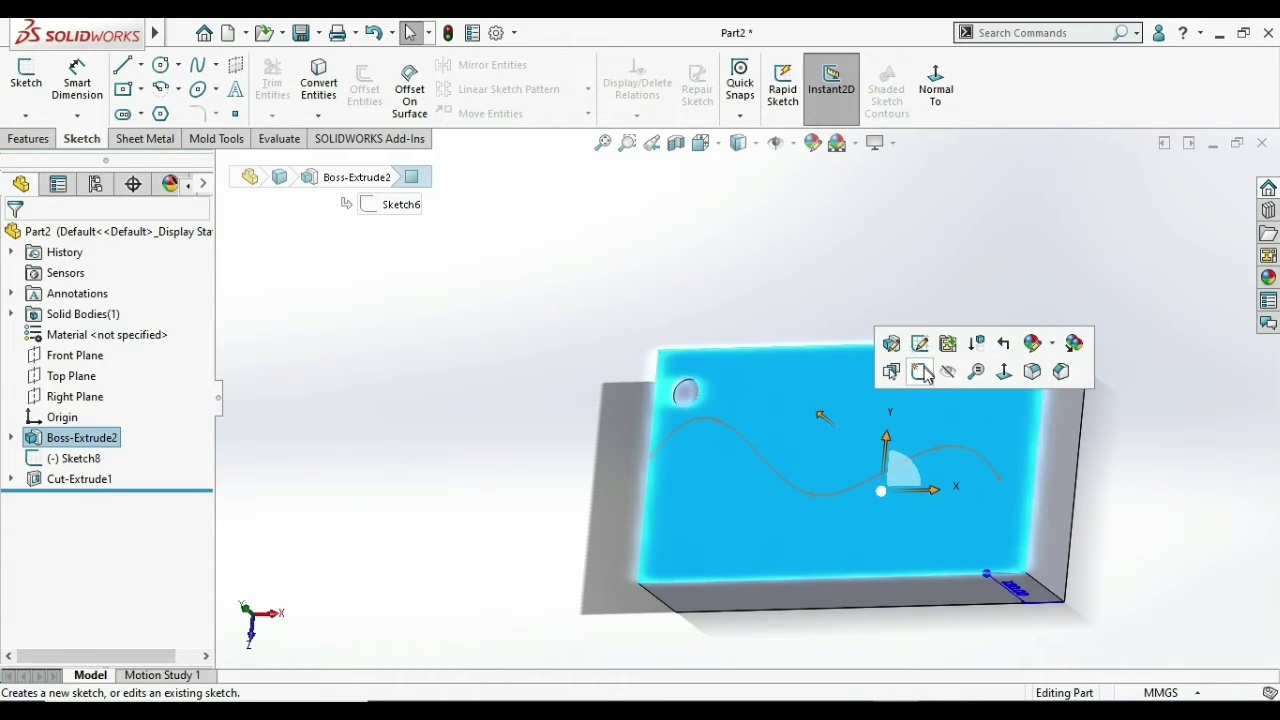
click(920, 373)
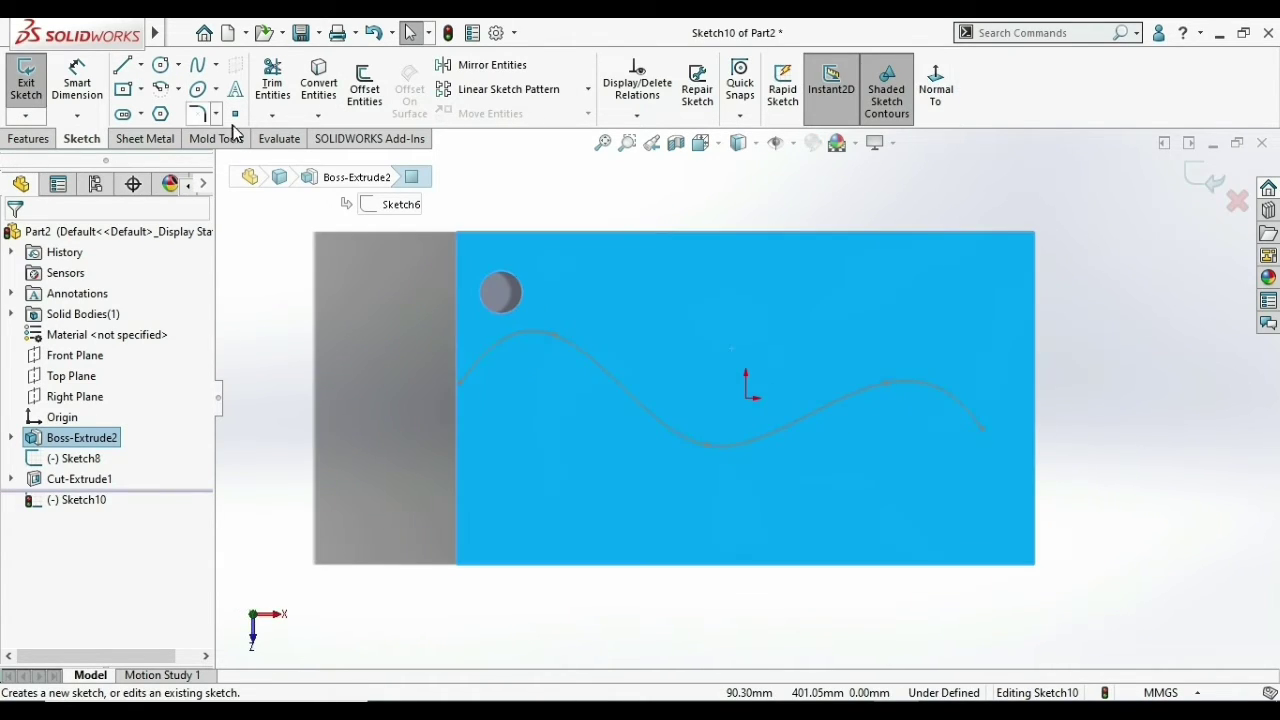
- Place six scattered sketch points as hole locations and exit the sketch
click(241, 115)
click(525, 442)
click(659, 299)
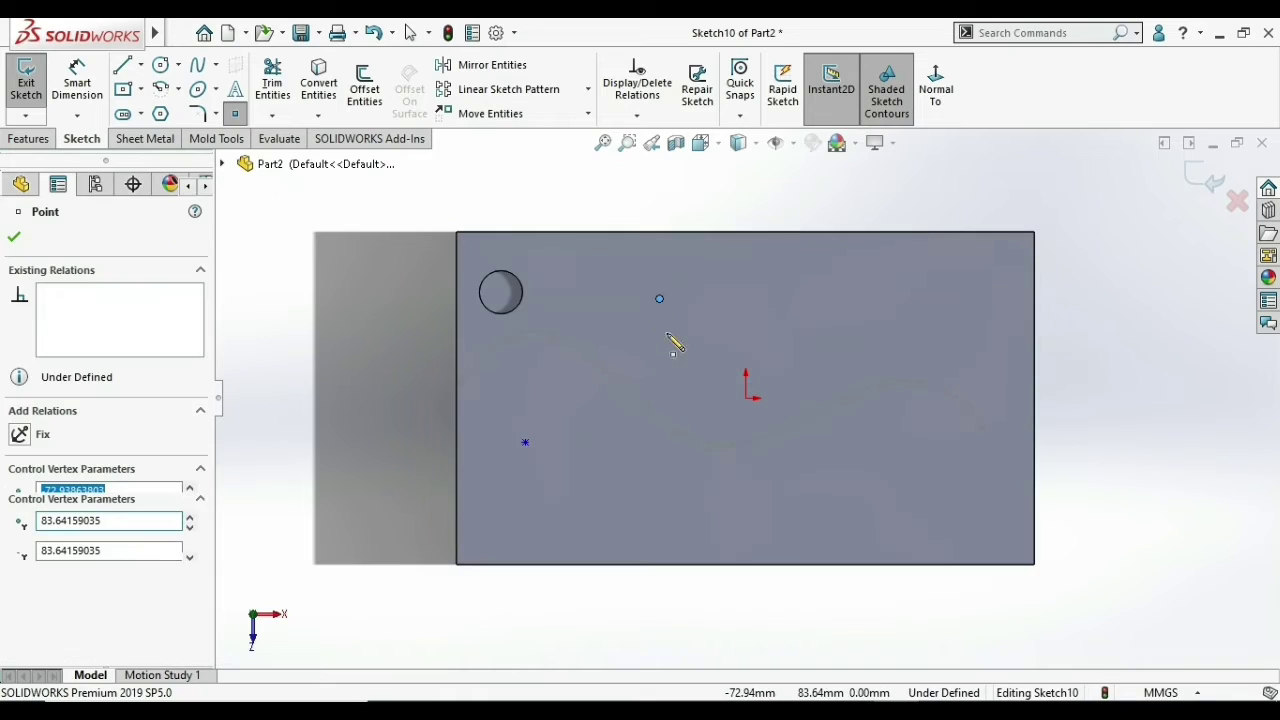
click(780, 522)
click(908, 321)
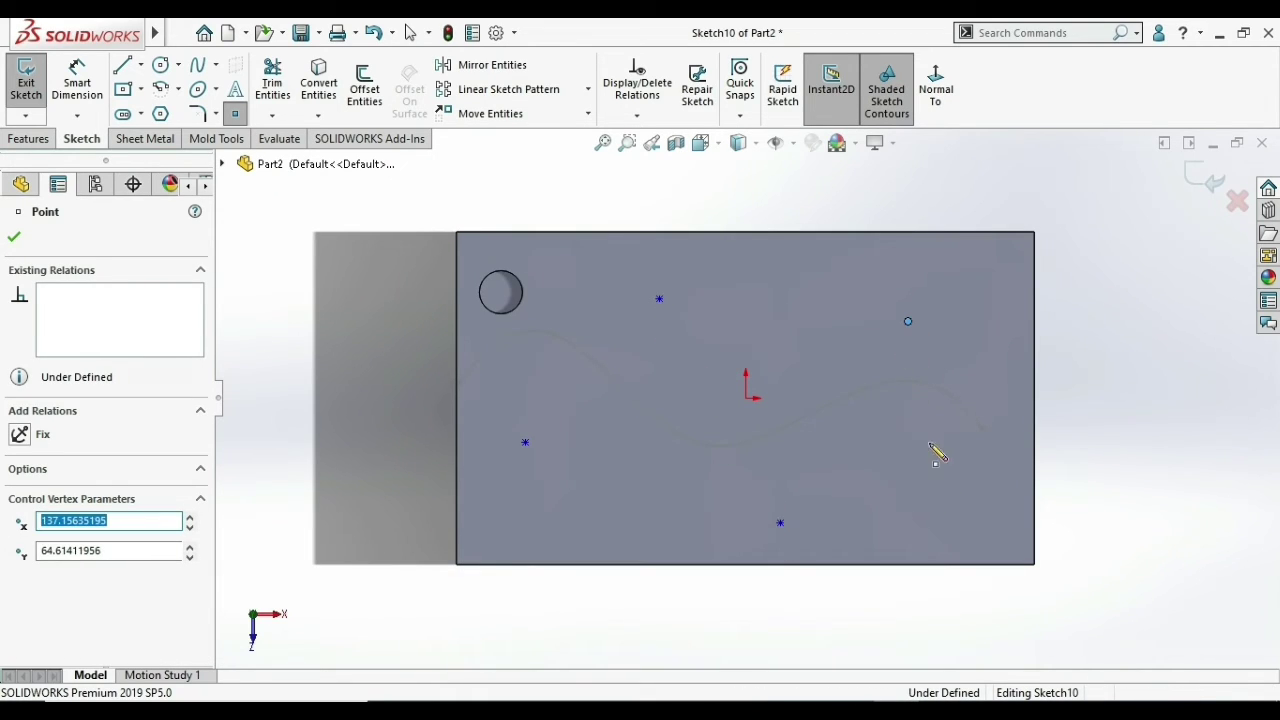
click(955, 507)
click(757, 425)
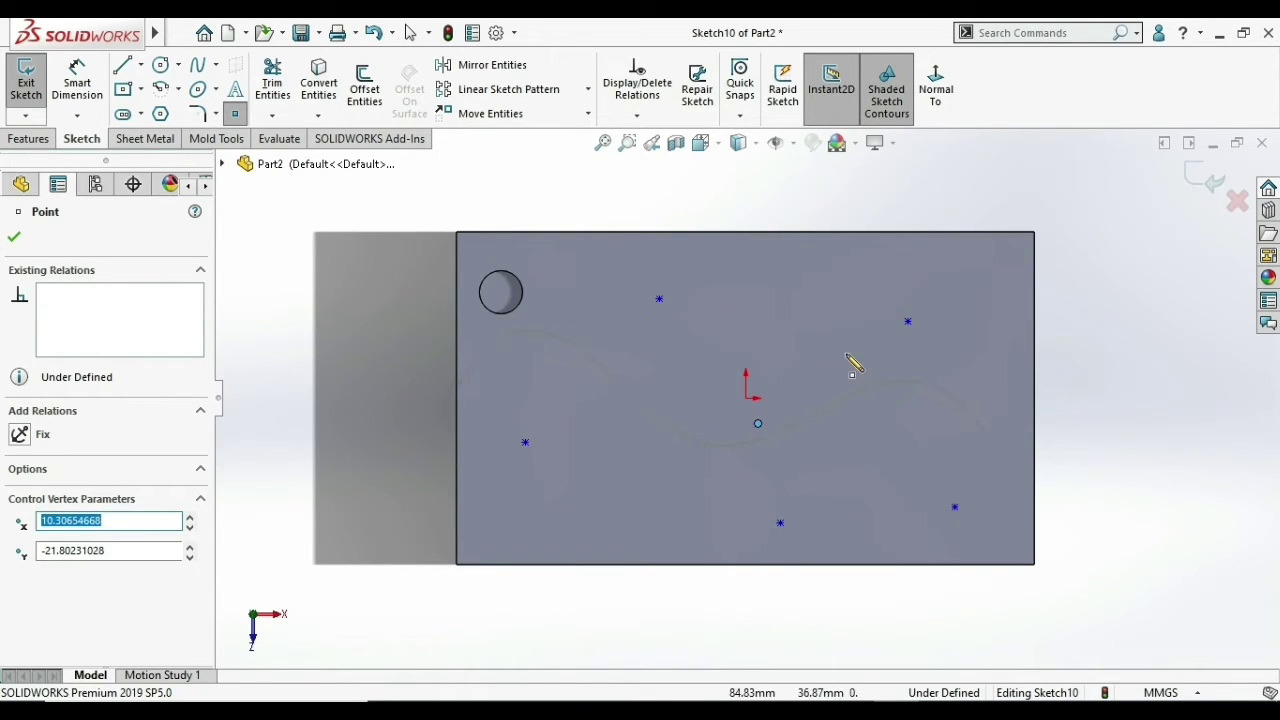
right_click(851, 362)
click(866, 371)
scroll(827, 323, down, 2)
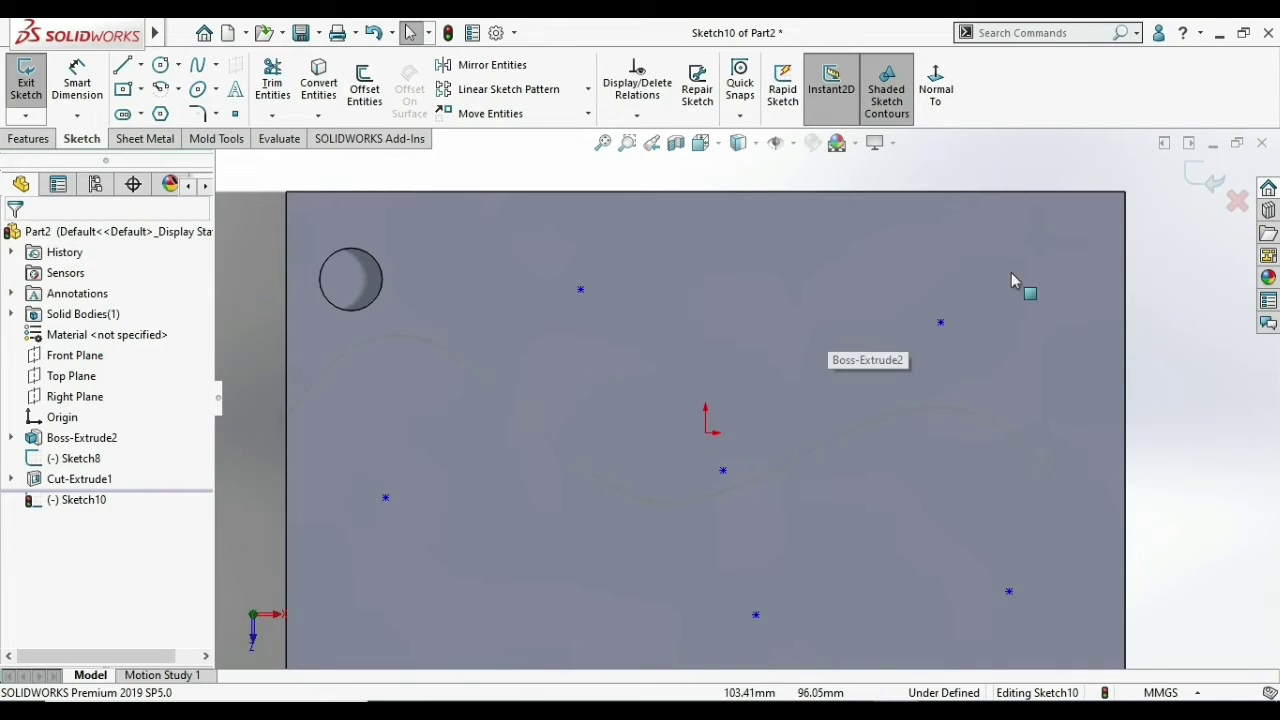
click(1205, 180)
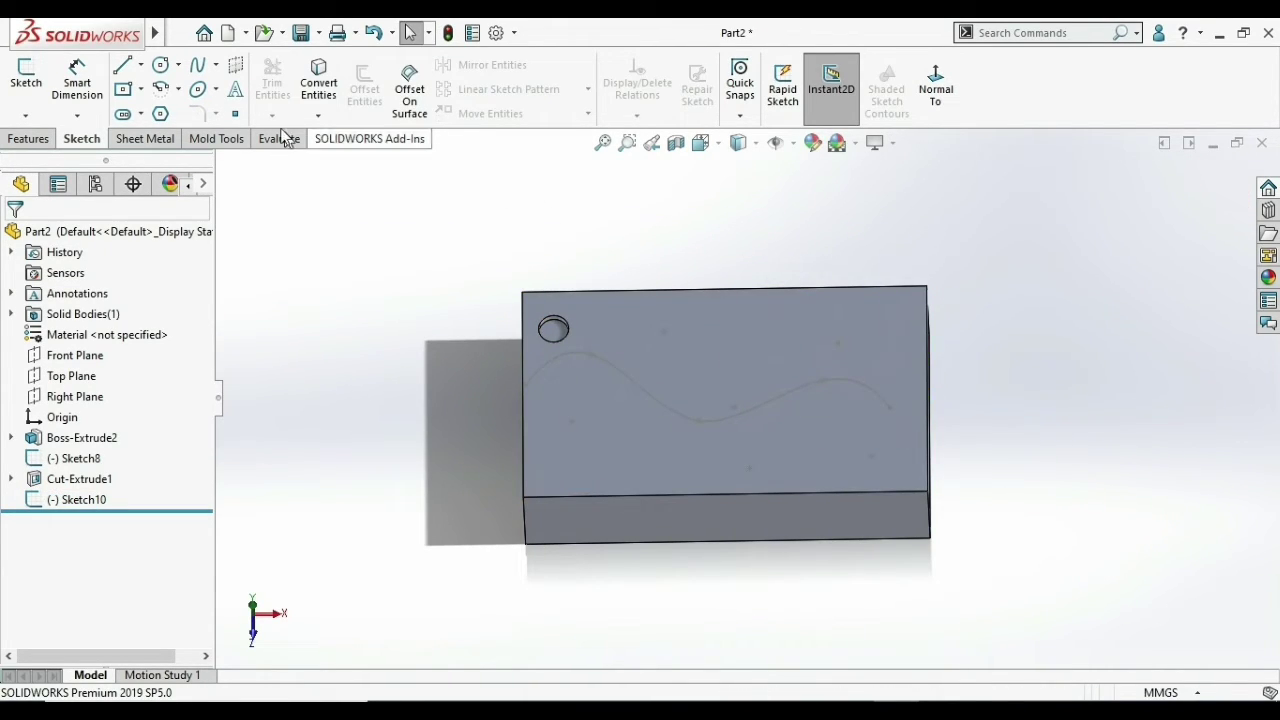
click(28, 140)
click(559, 115)
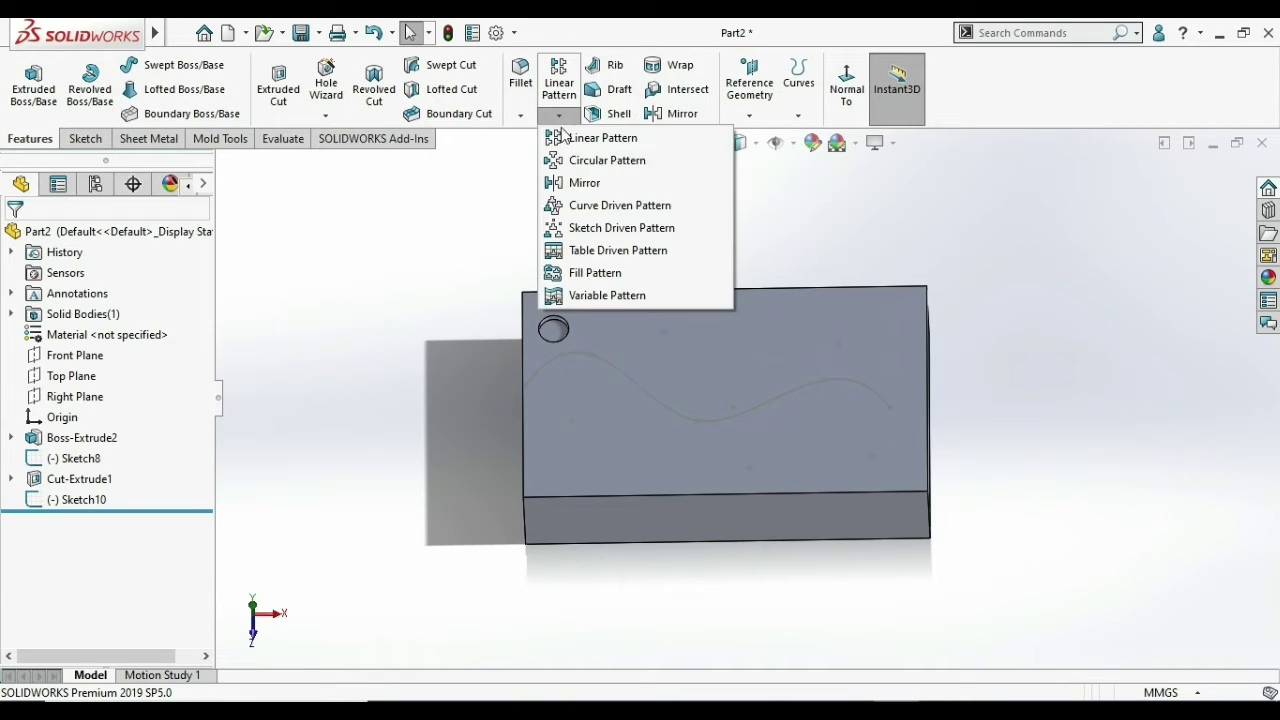
click(594, 232)
scroll(670, 337, down, 2)
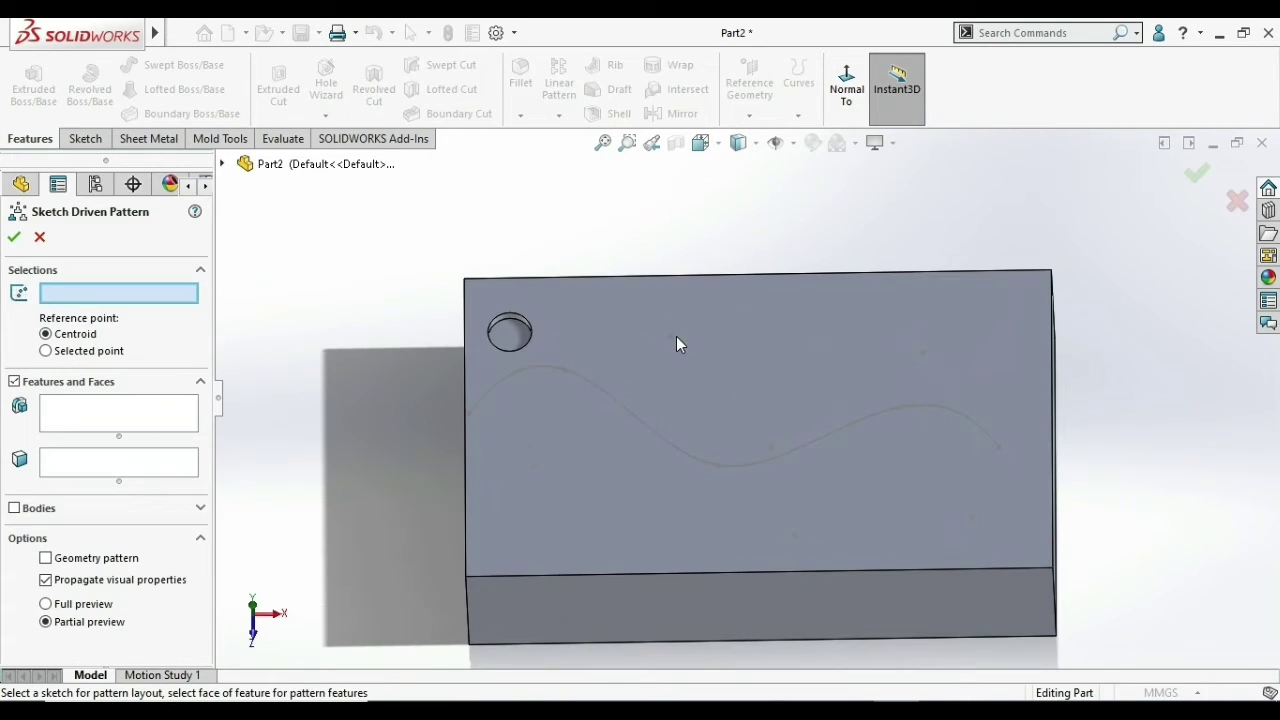
click(671, 337)
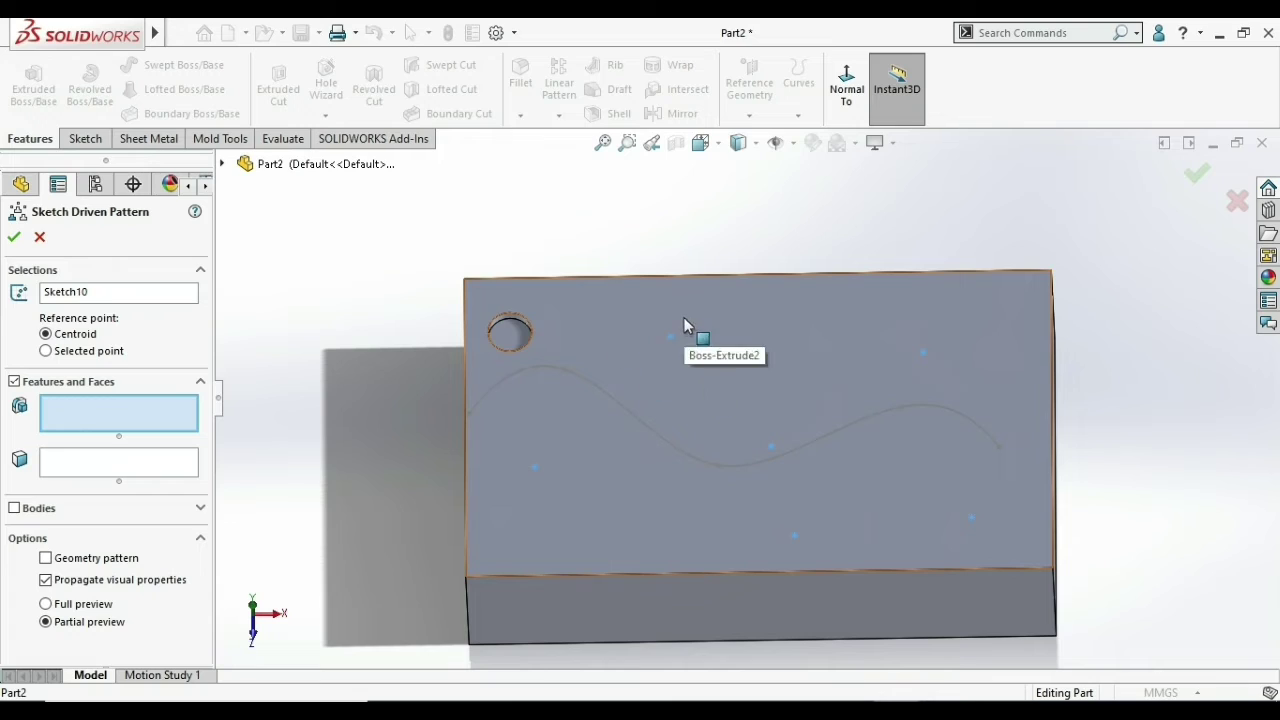
scroll(525, 320, down, 2)
scroll(519, 292, down, 2)
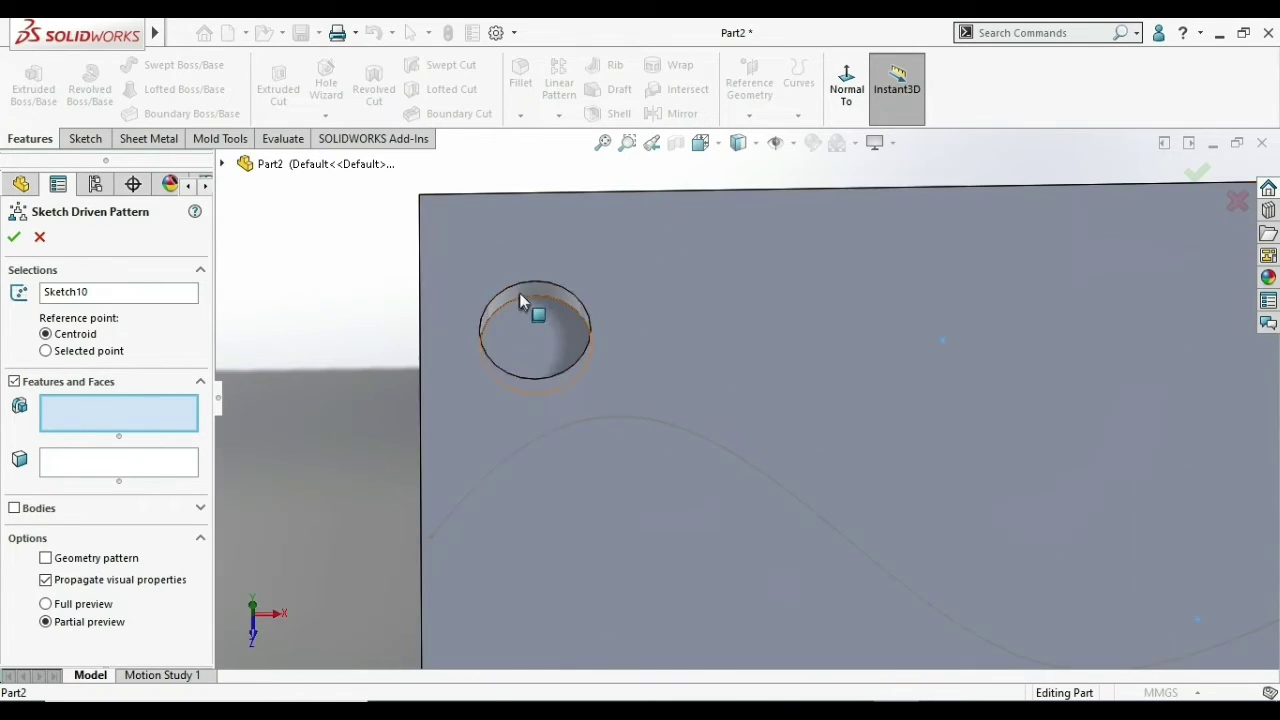
click(535, 313)
scroll(535, 313, up, 2)
scroll(681, 440, up, 2)
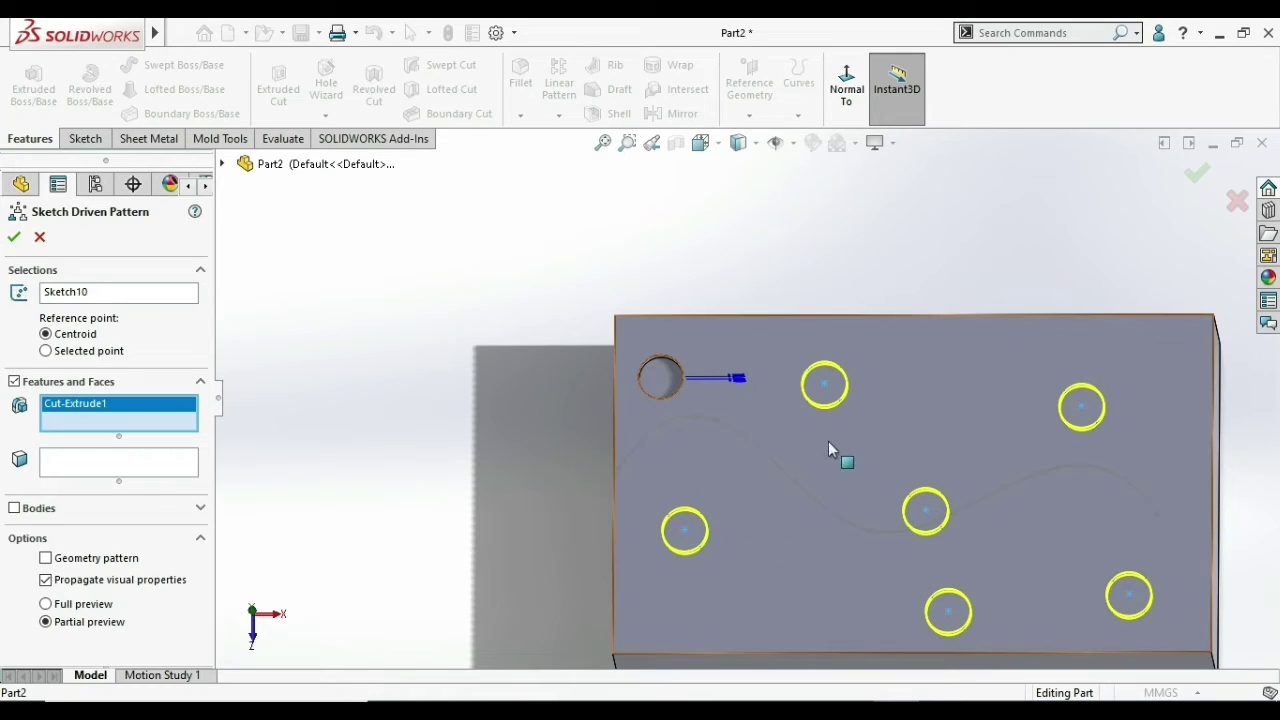
click(14, 237)
scroll(782, 268, up, 3)
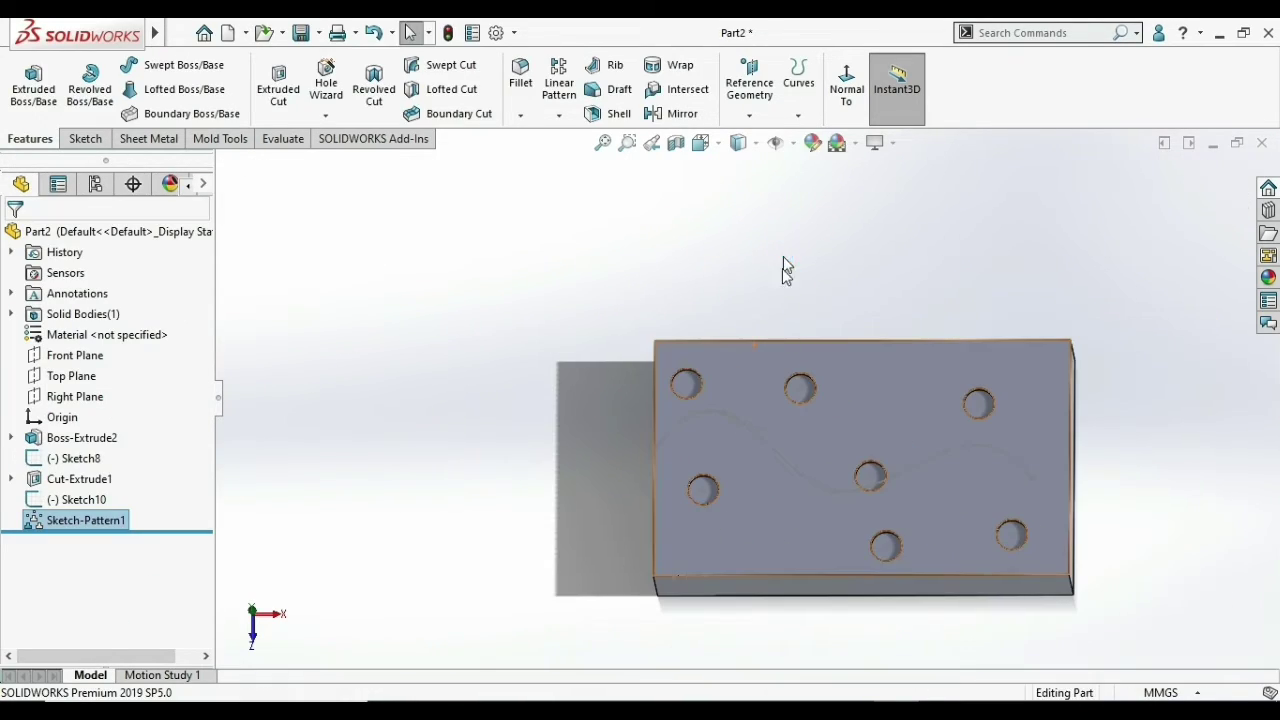
scroll(723, 436, down, 3)
scroll(694, 419, up, 2)
mouse_move(694, 419)
middle_down()
mouse_move(702, 267)
mouse_move(640, 246)
mouse_move(424, 376)
middle_up()
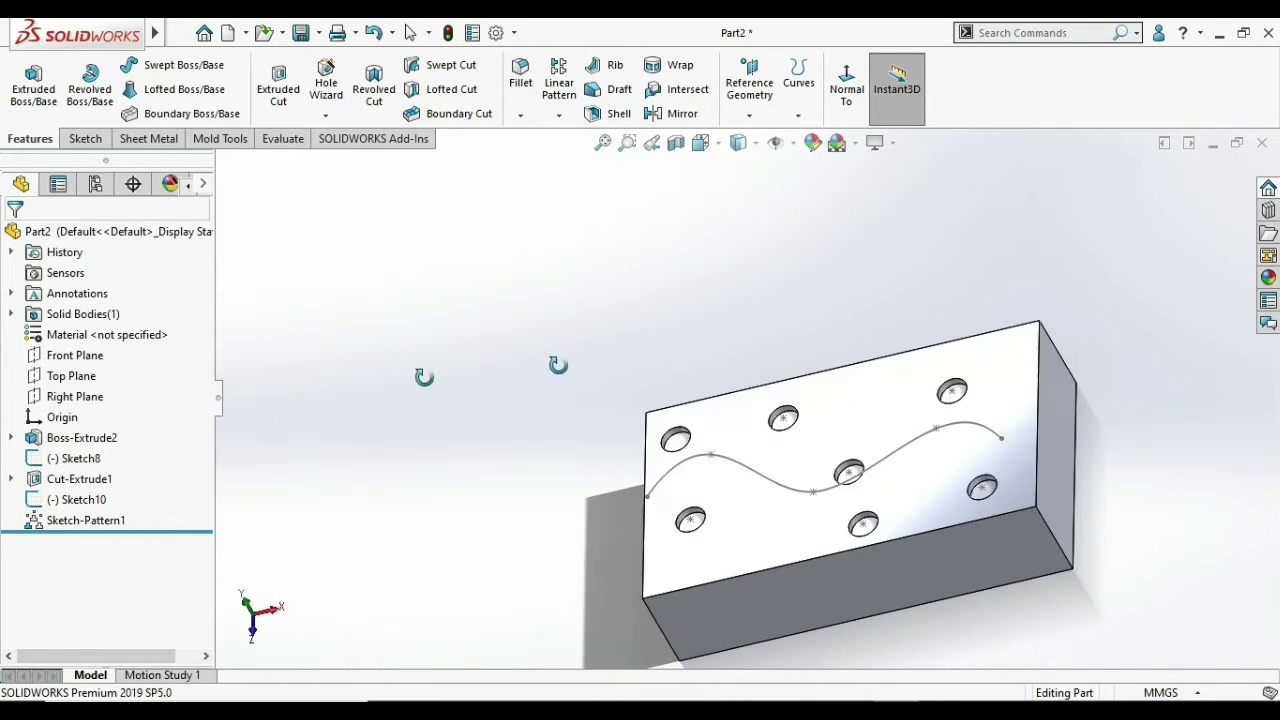
right_click(86, 520)
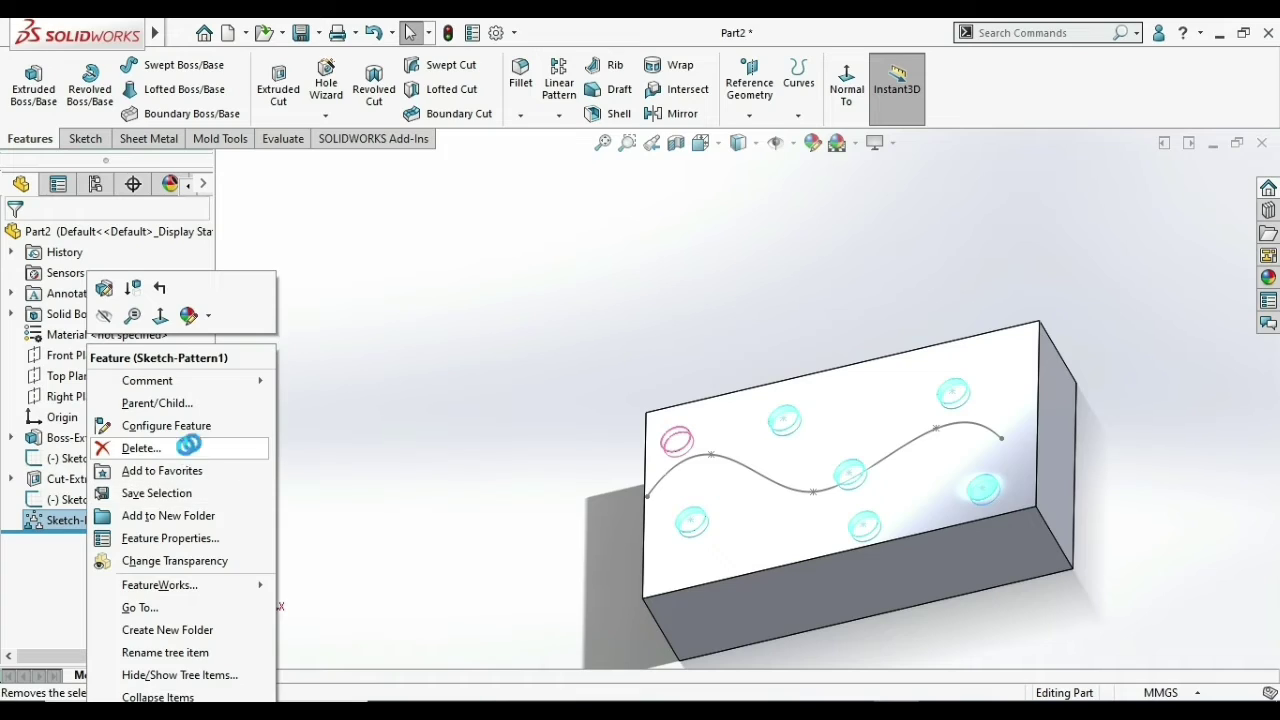
click(205, 446)
click(786, 273)
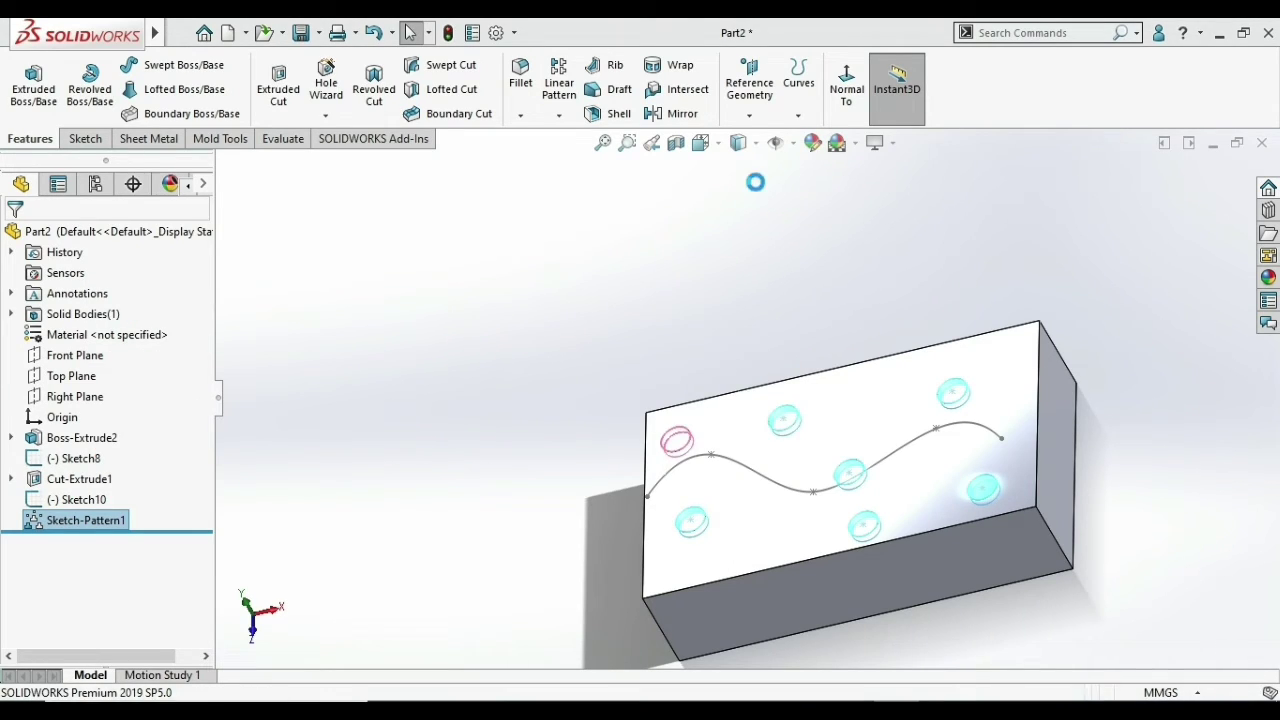
click(562, 116)
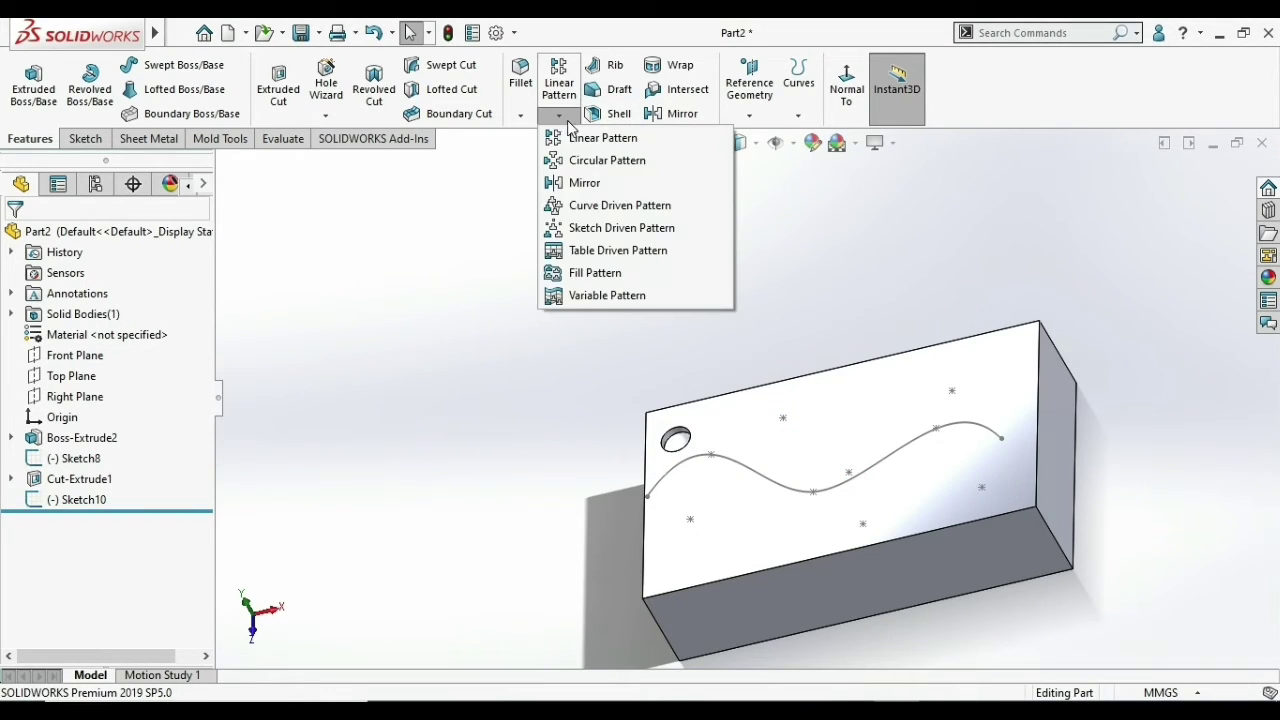
- Delete the six-point sketch from the part
click(617, 252)
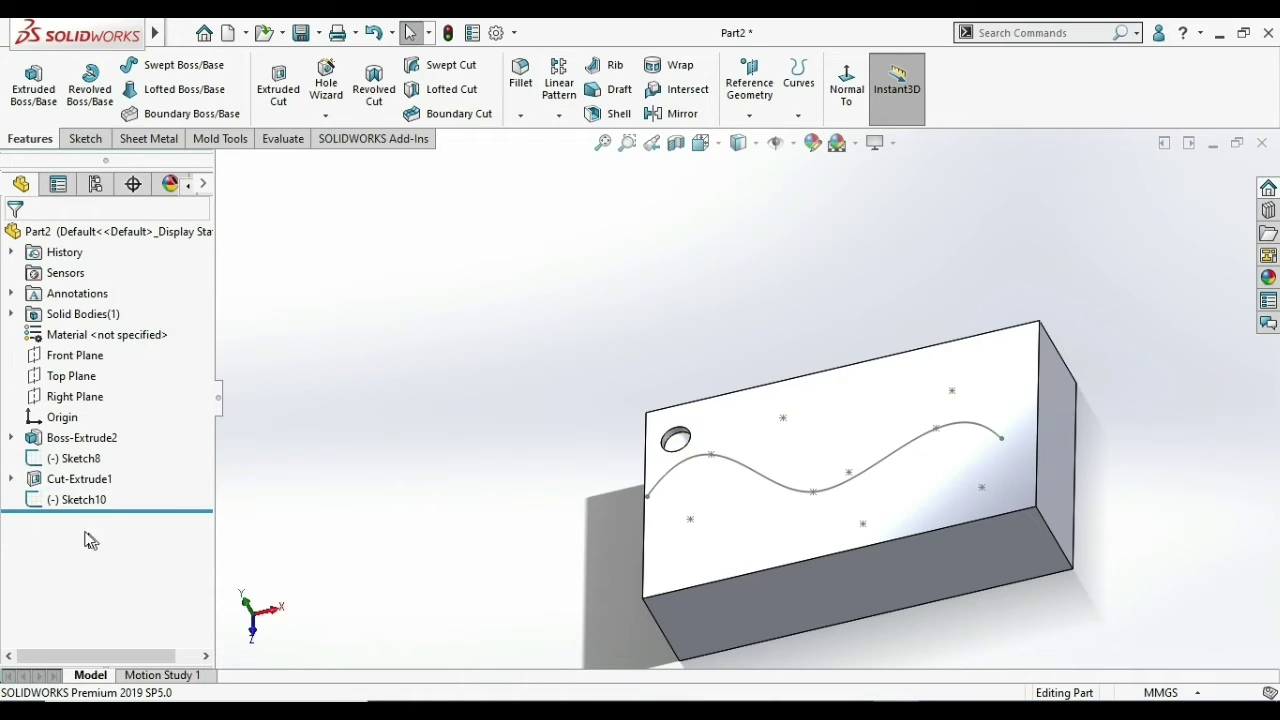
click(122, 470)
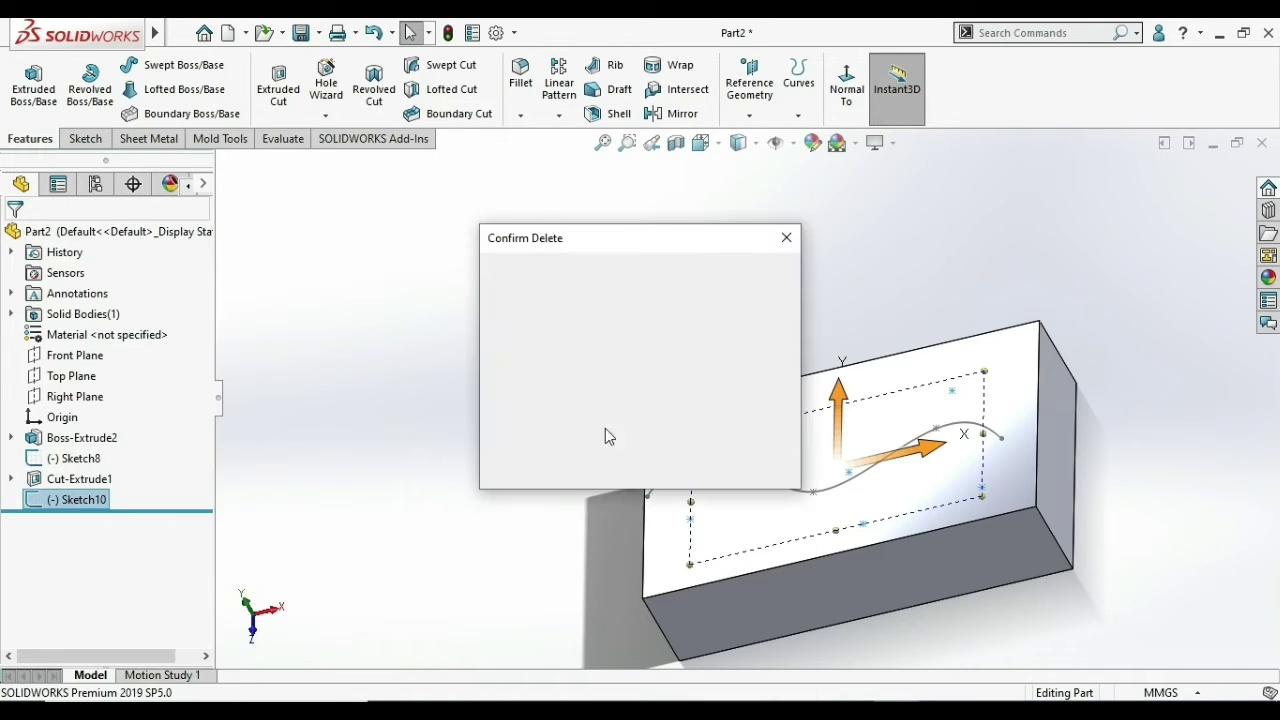
click(749, 284)
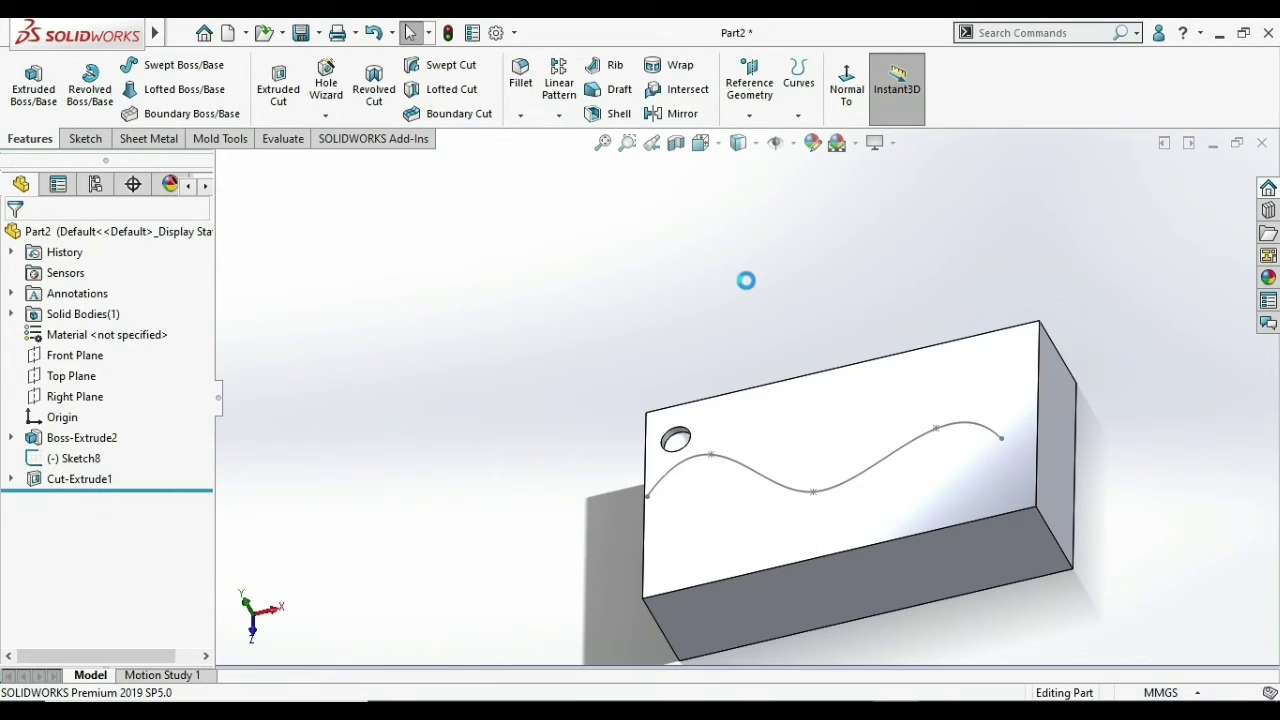
- Edit the wave curve sketch, exit it, and hide it
double_click(738, 472)
right_click(738, 472)
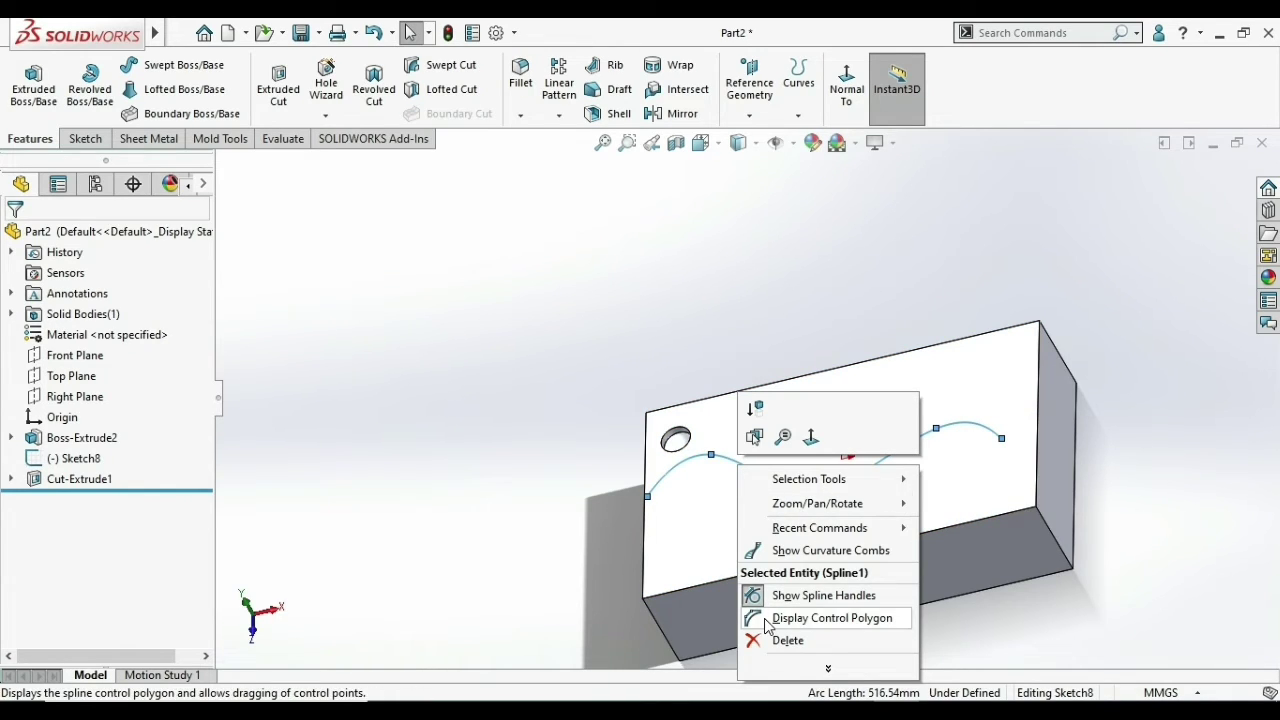
click(797, 300)
click(806, 280)
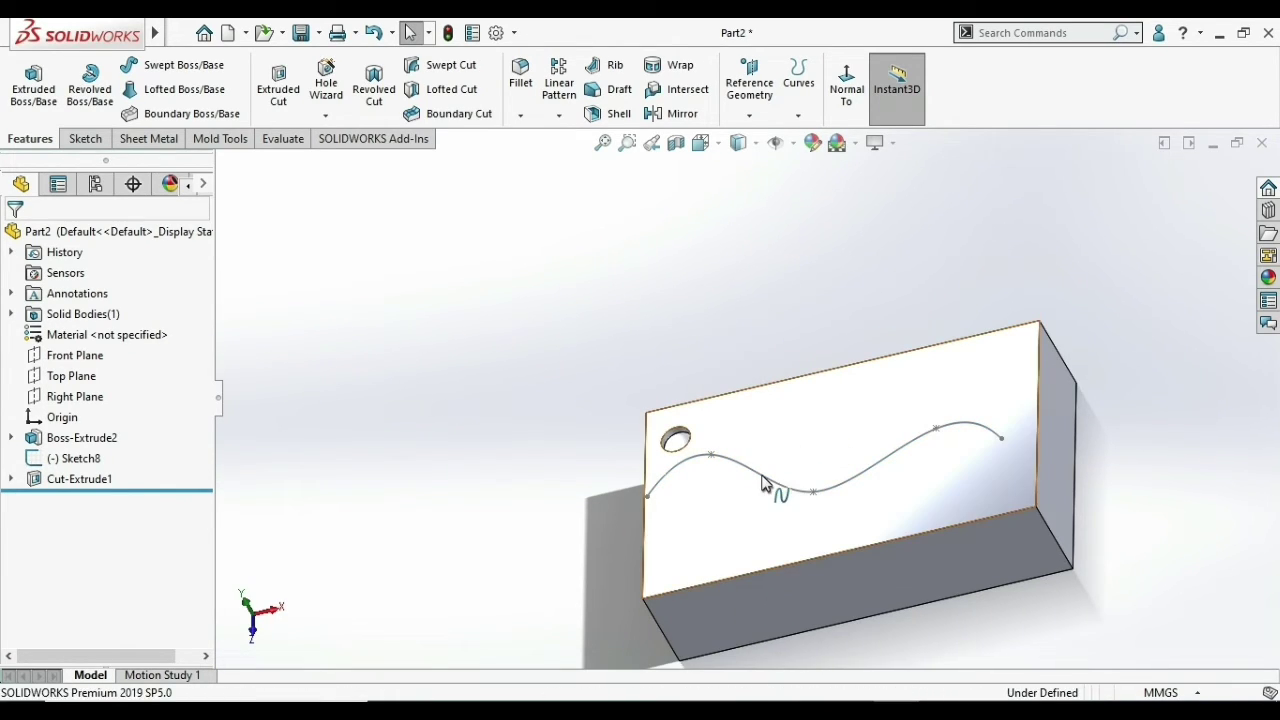
right_click(766, 490)
click(78, 462)
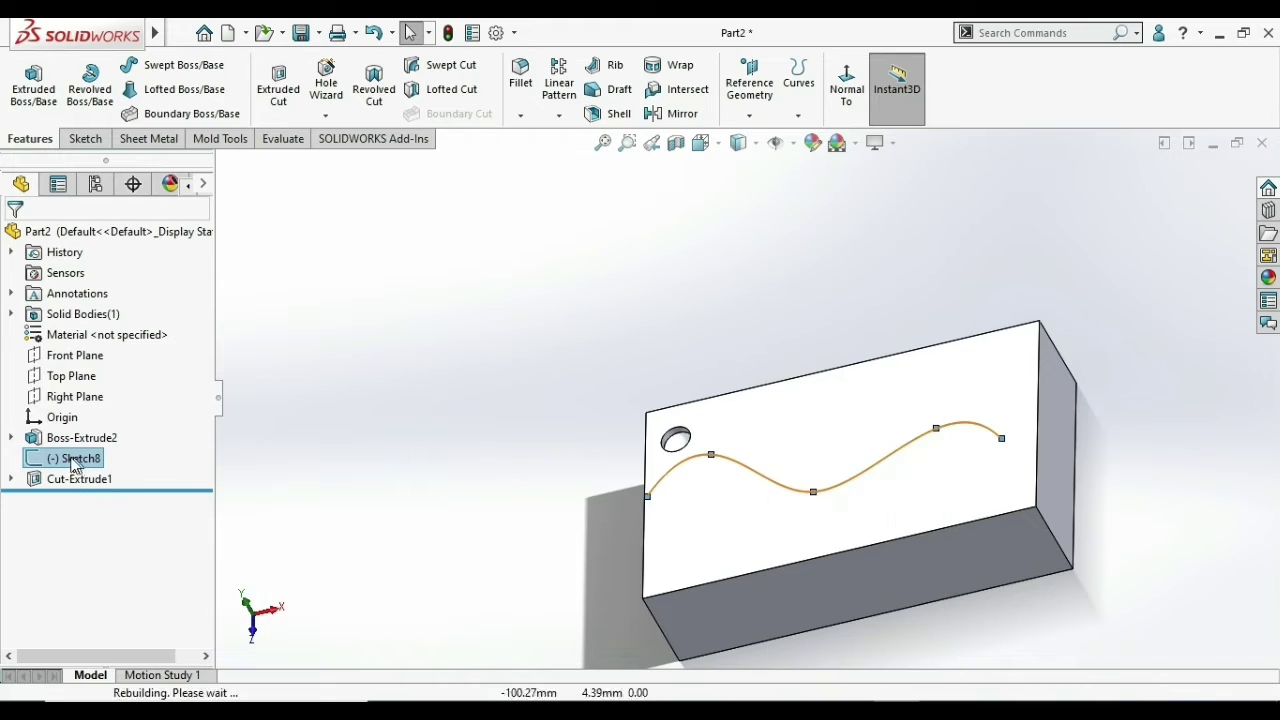
right_click(64, 466)
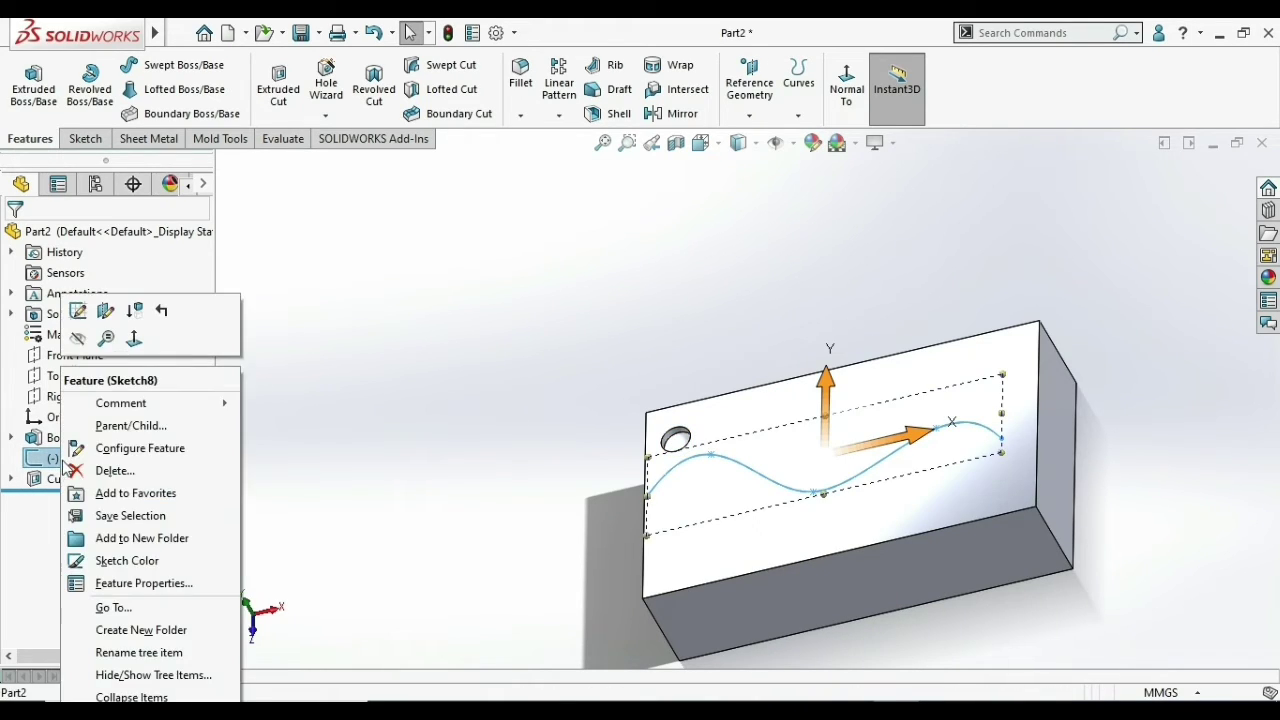
click(78, 338)
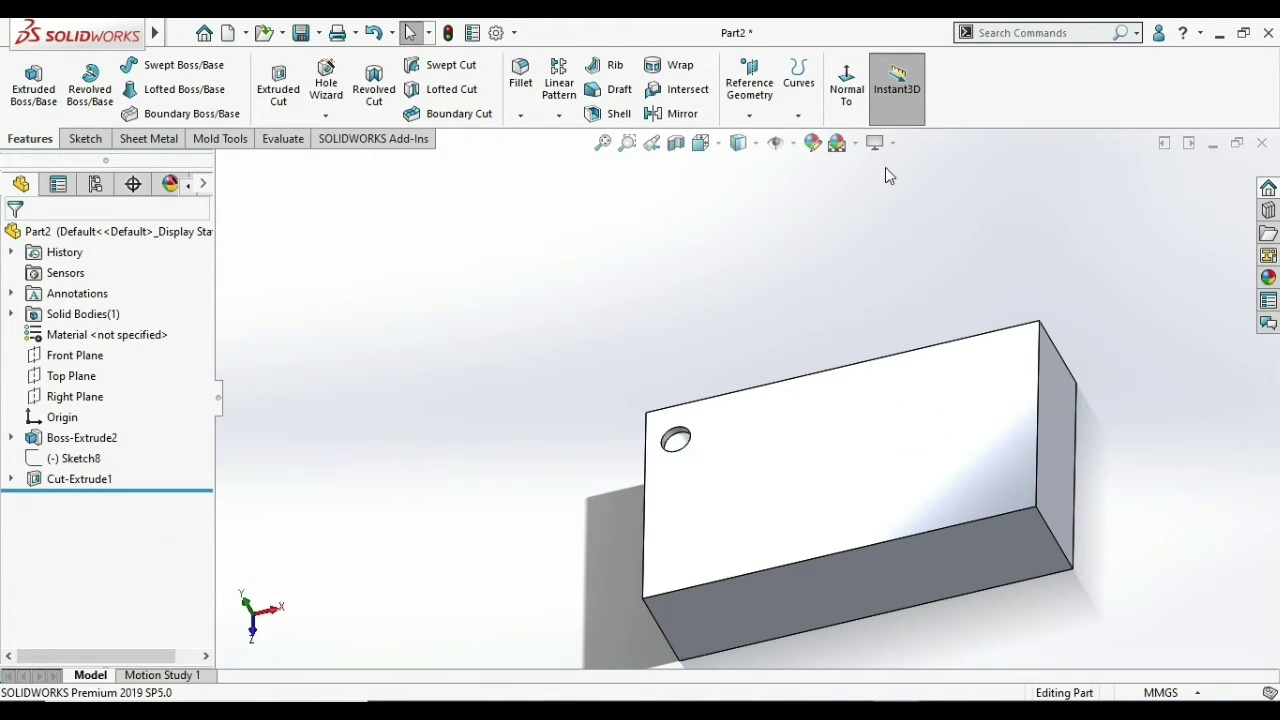
- Add Coordinate System1 at the block's bottom-left front corner along its edges, with Y and Z flipped
click(749, 110)
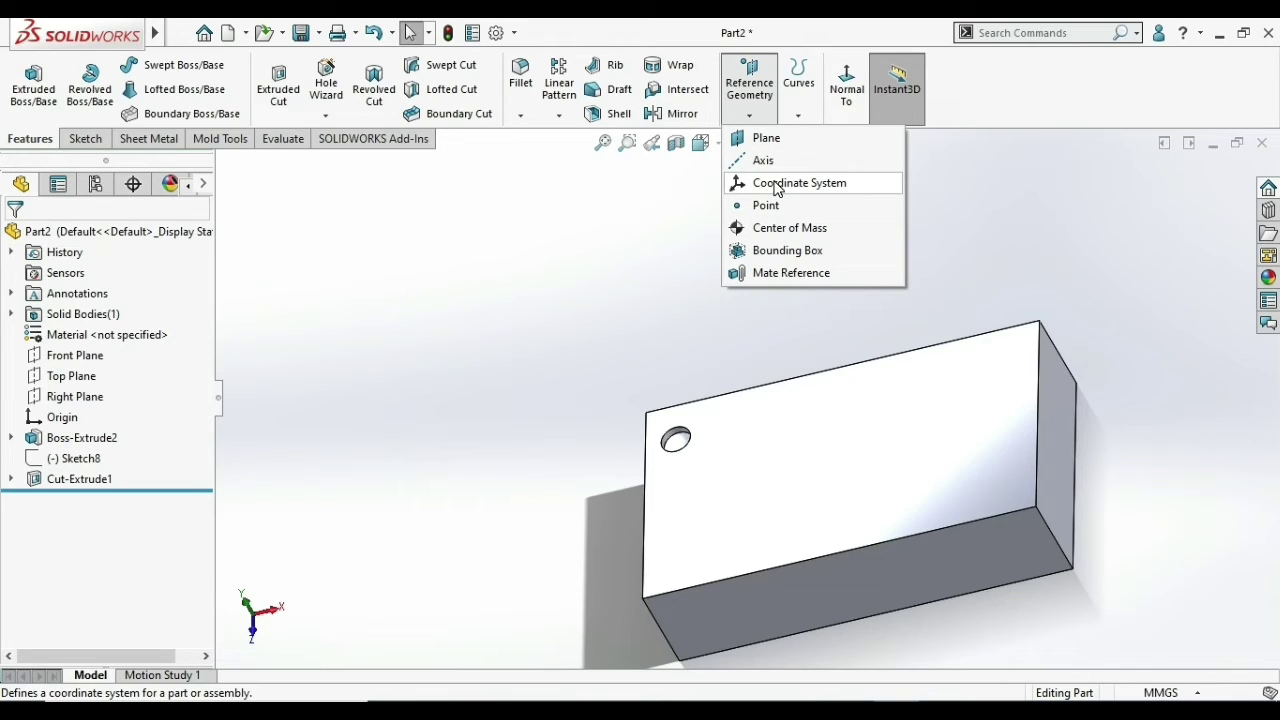
click(776, 190)
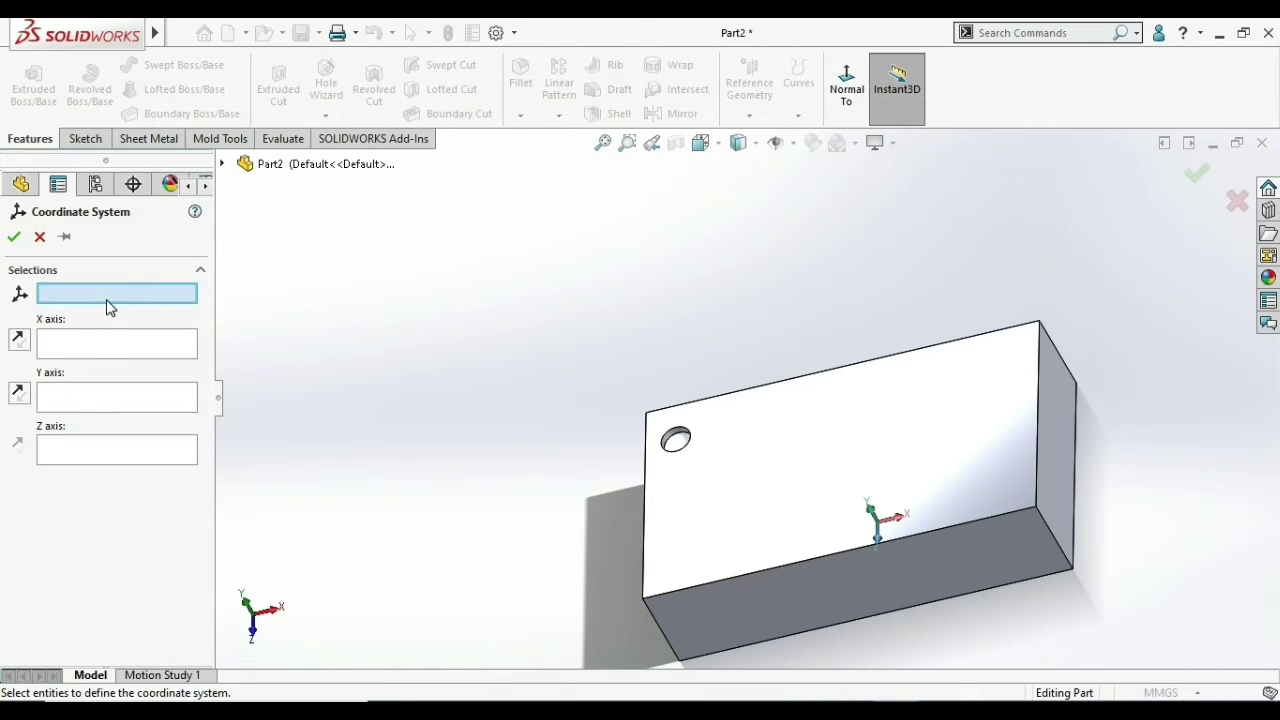
click(643, 597)
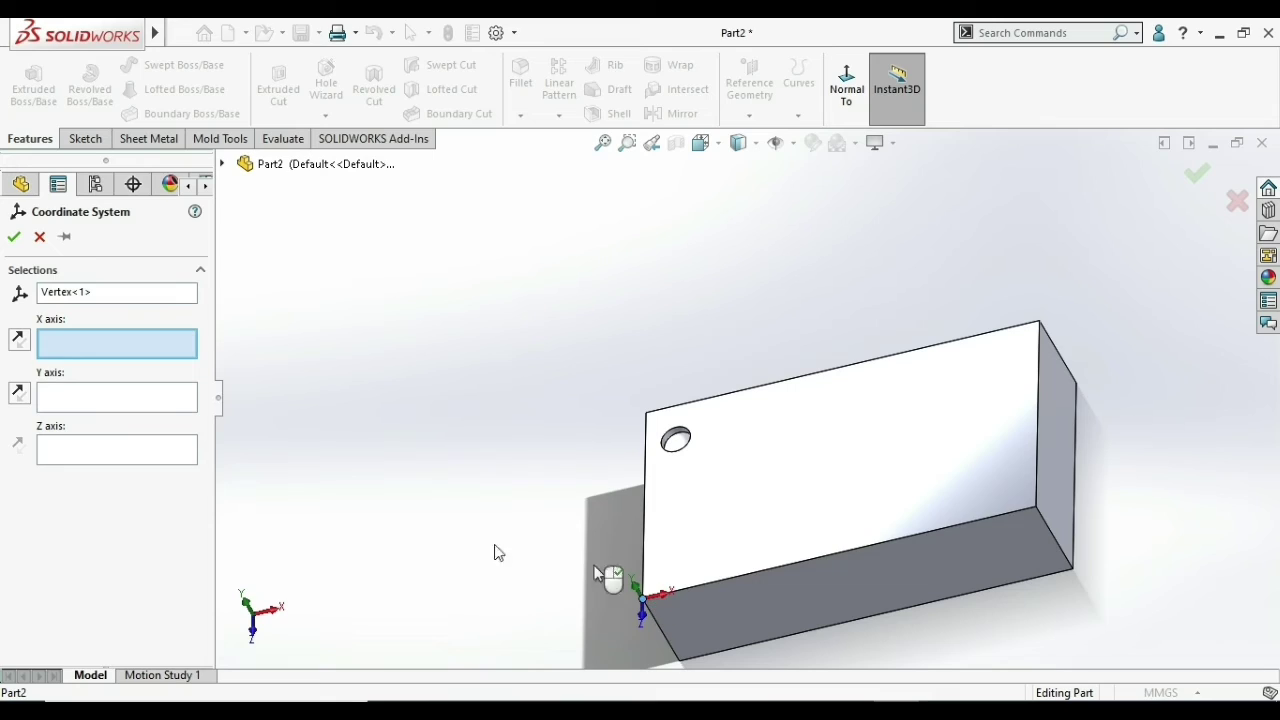
click(714, 581)
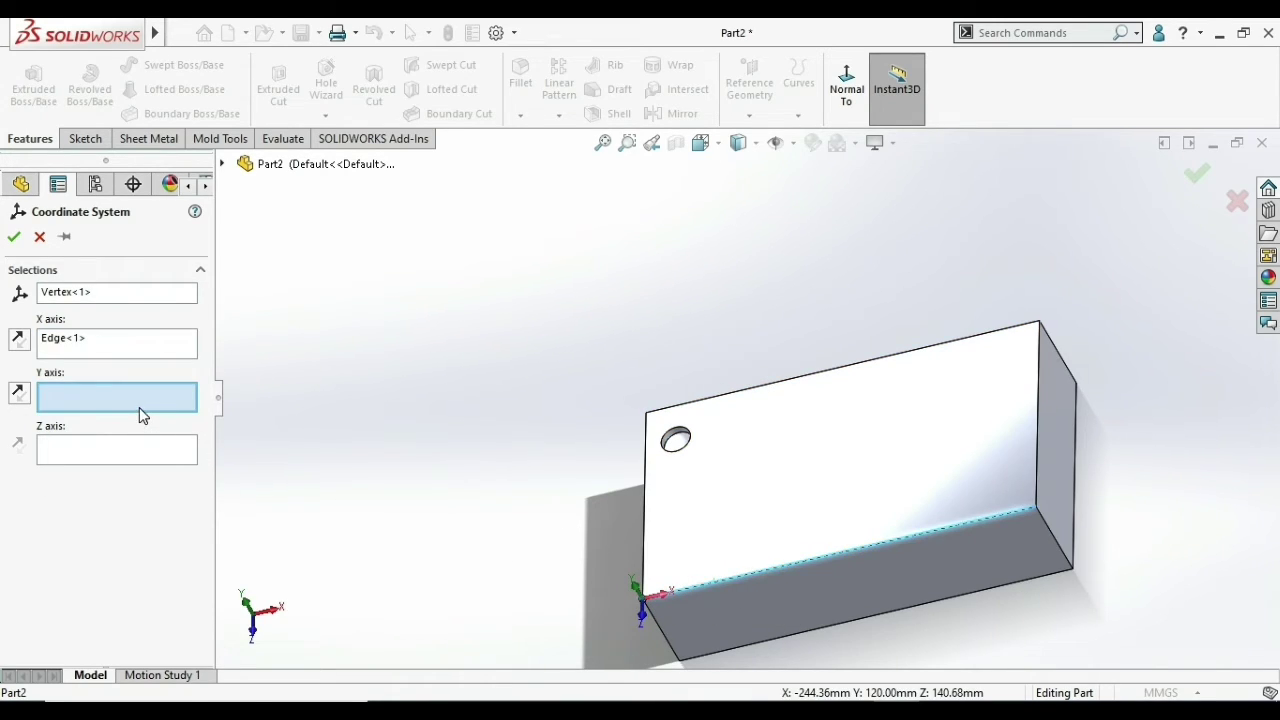
click(645, 470)
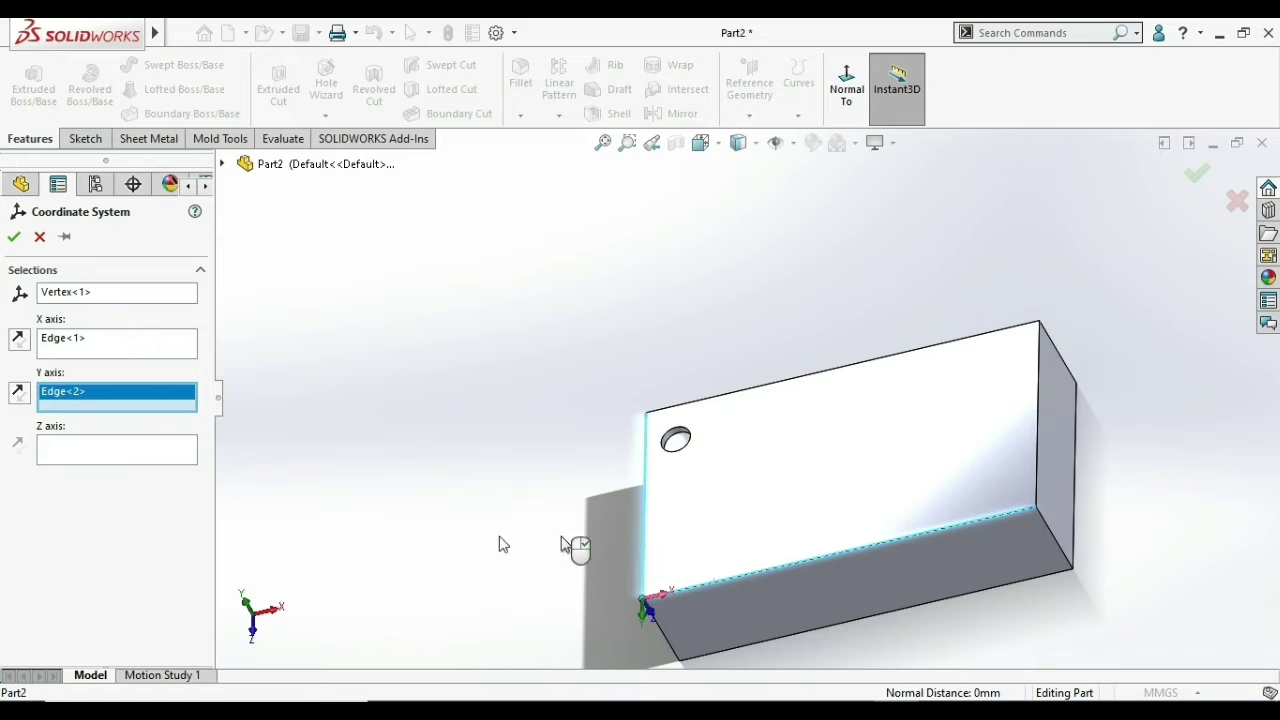
click(95, 449)
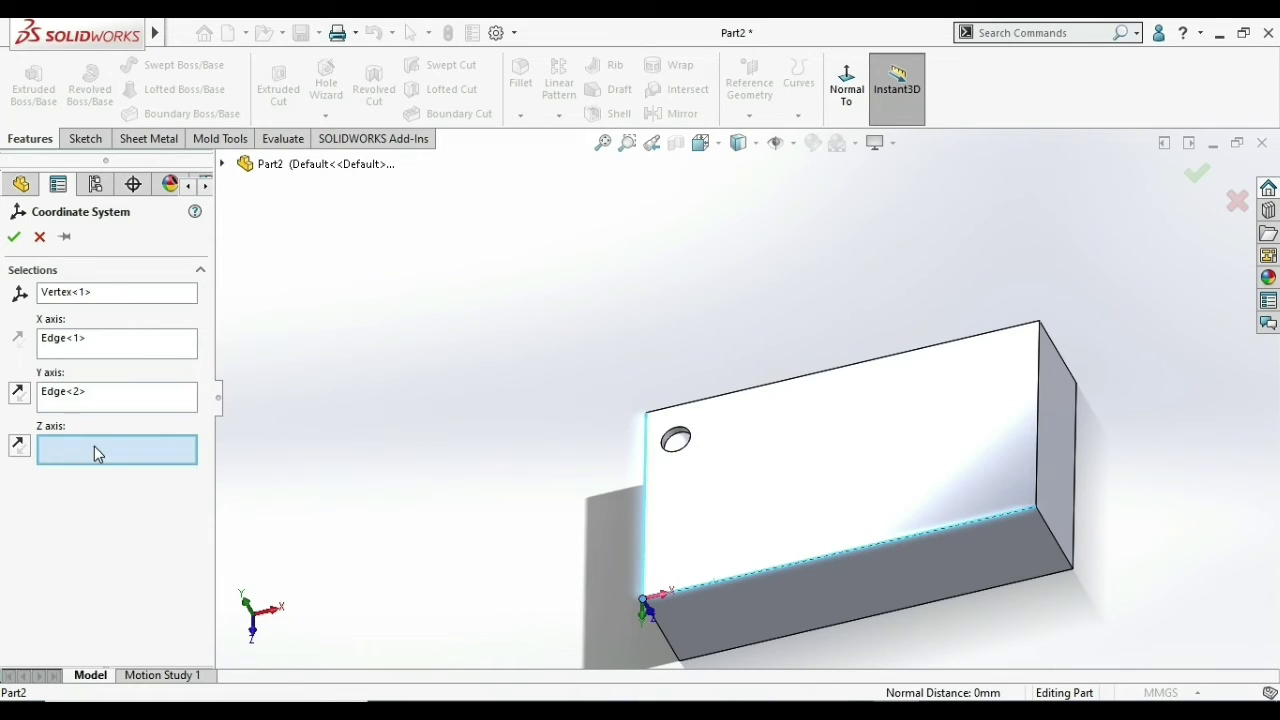
click(670, 645)
click(19, 447)
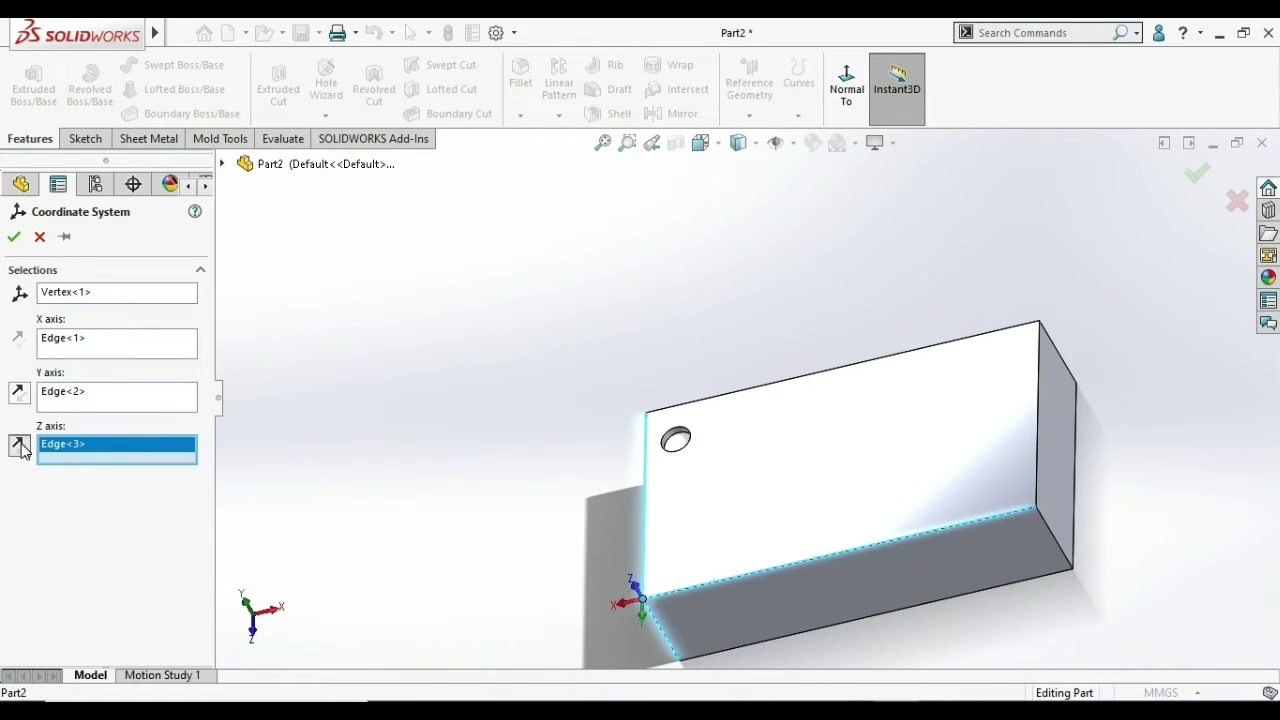
click(19, 393)
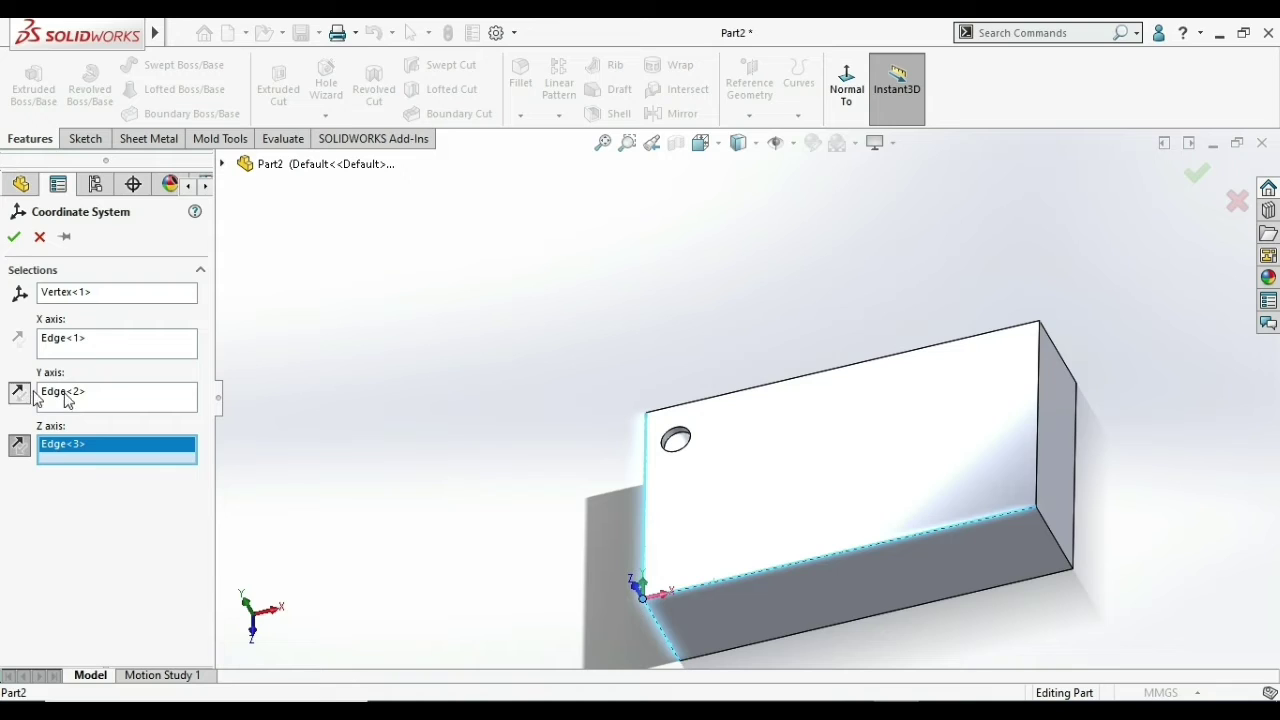
click(14, 237)
mouse_move(760, 329)
middle_down()
mouse_move(727, 399)
mouse_move(837, 280)
mouse_move(798, 297)
middle_up()
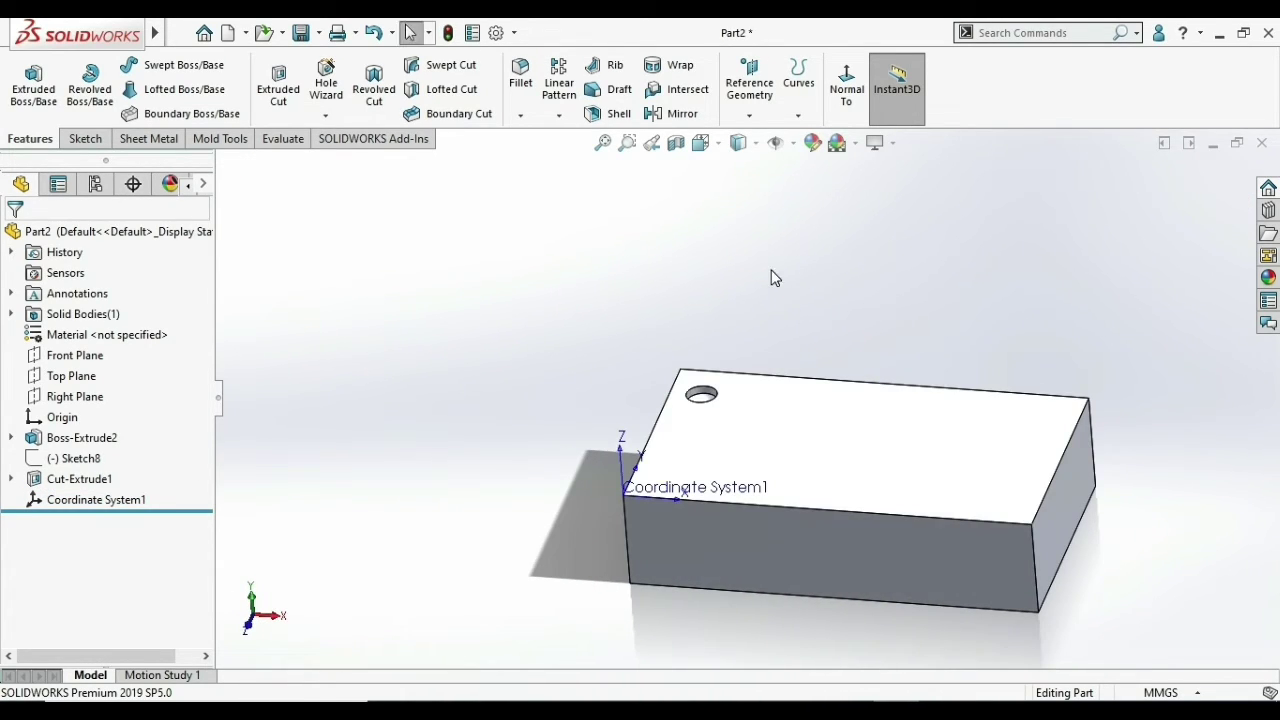
- Start a table-driven pattern referencing Coordinate System1 that copies the hole Cut-Extrude1
click(559, 116)
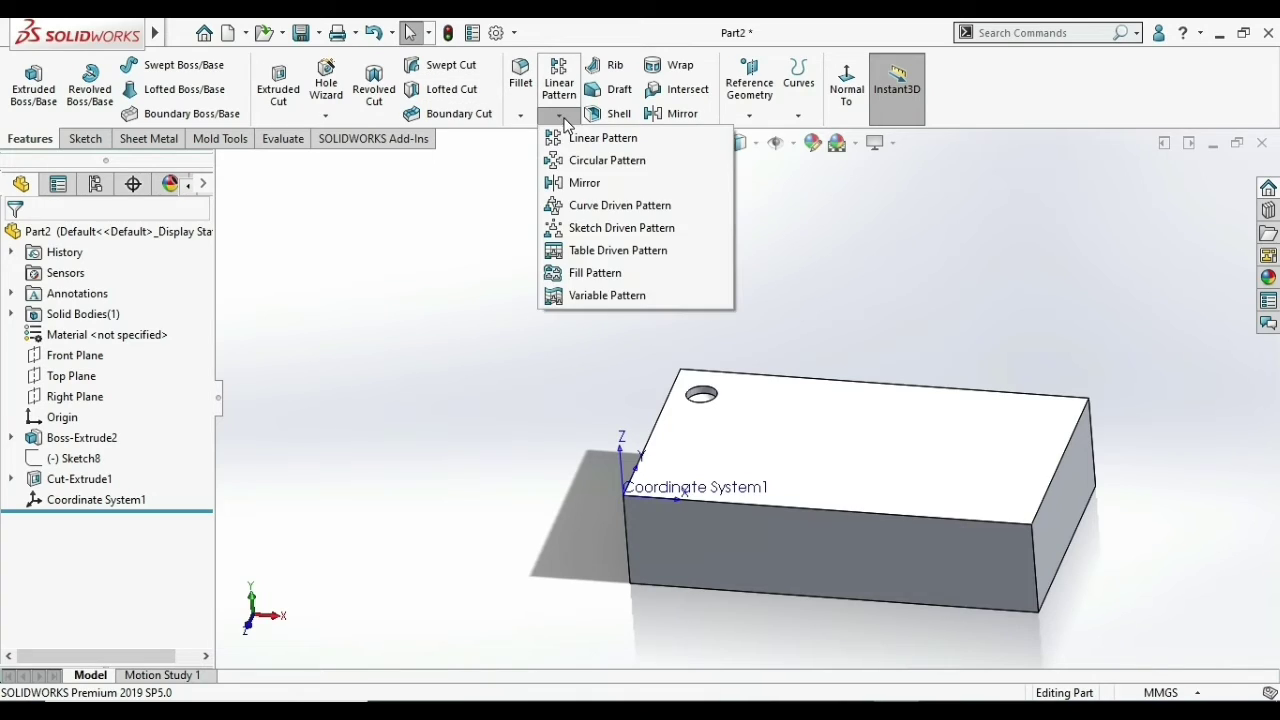
click(601, 252)
click(71, 228)
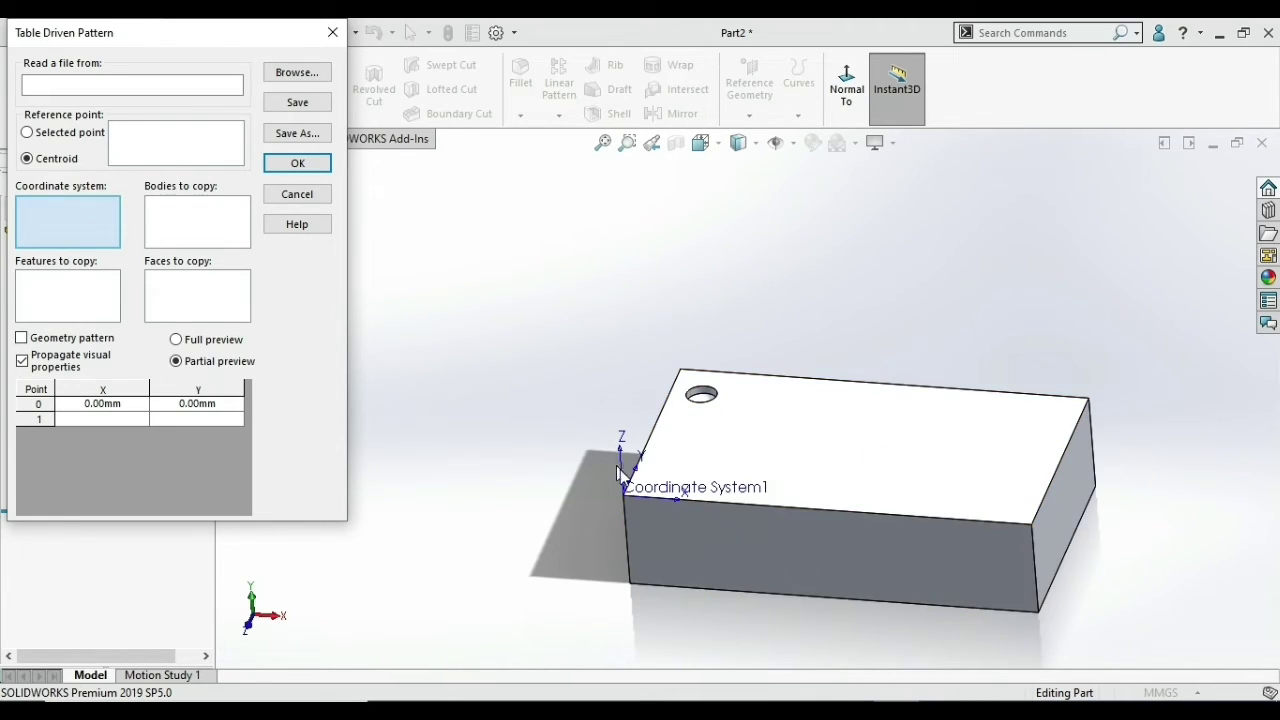
click(629, 495)
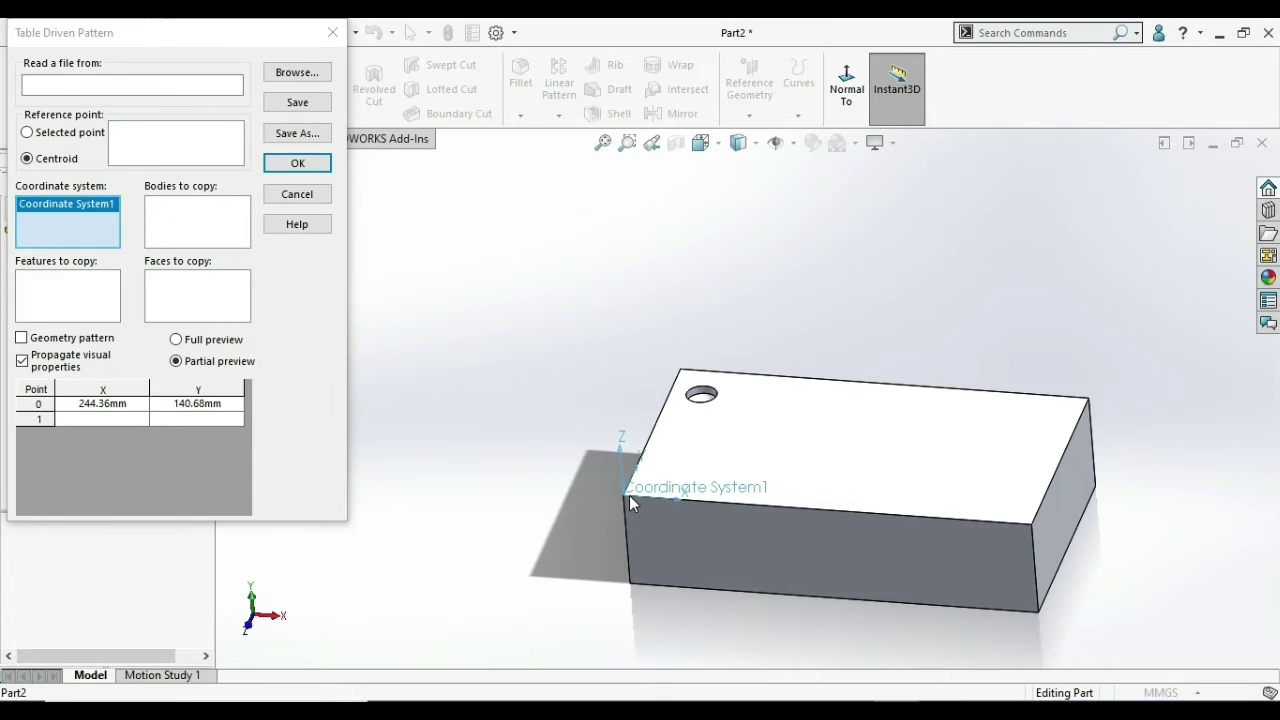
click(80, 305)
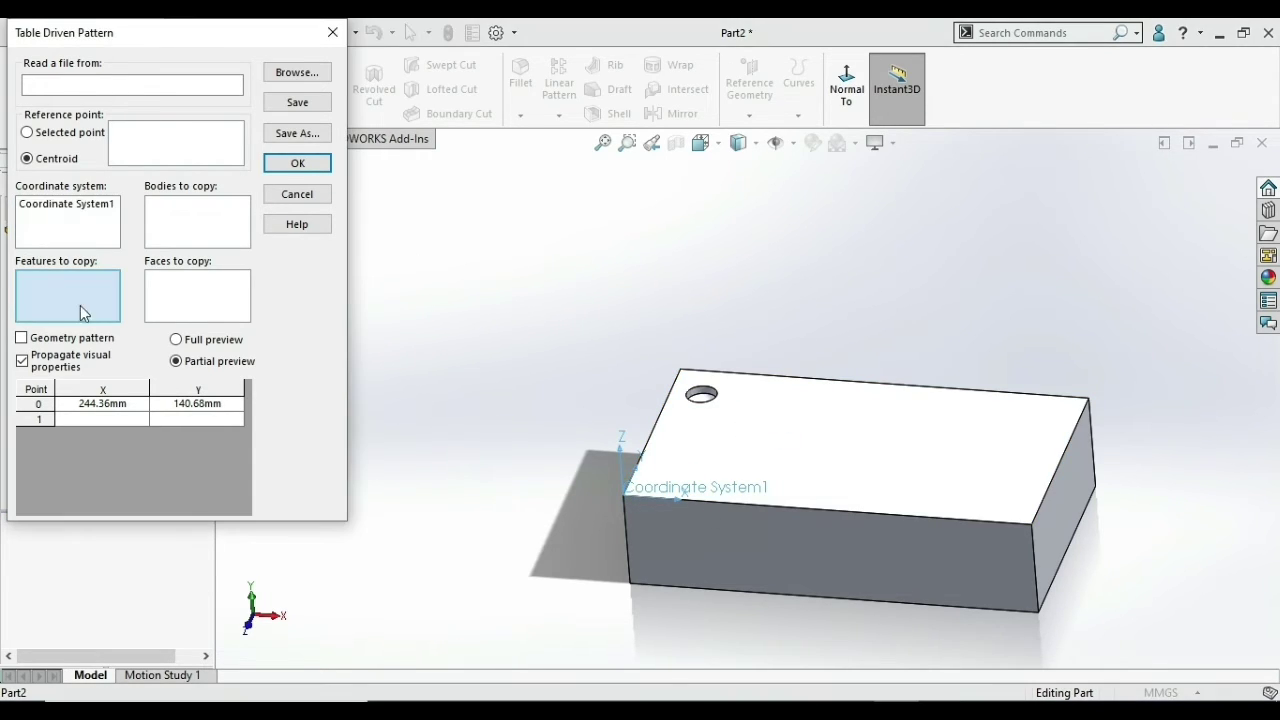
scroll(727, 468, down, 2)
scroll(727, 470, down, 2)
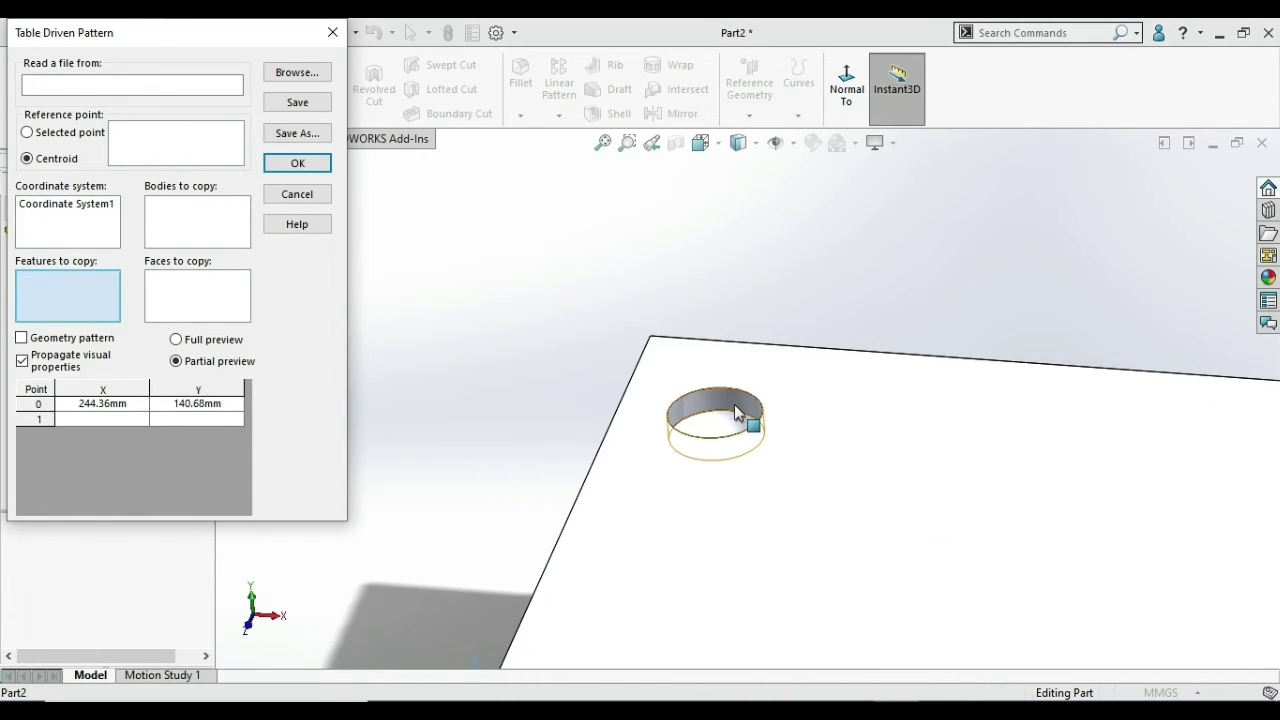
click(736, 412)
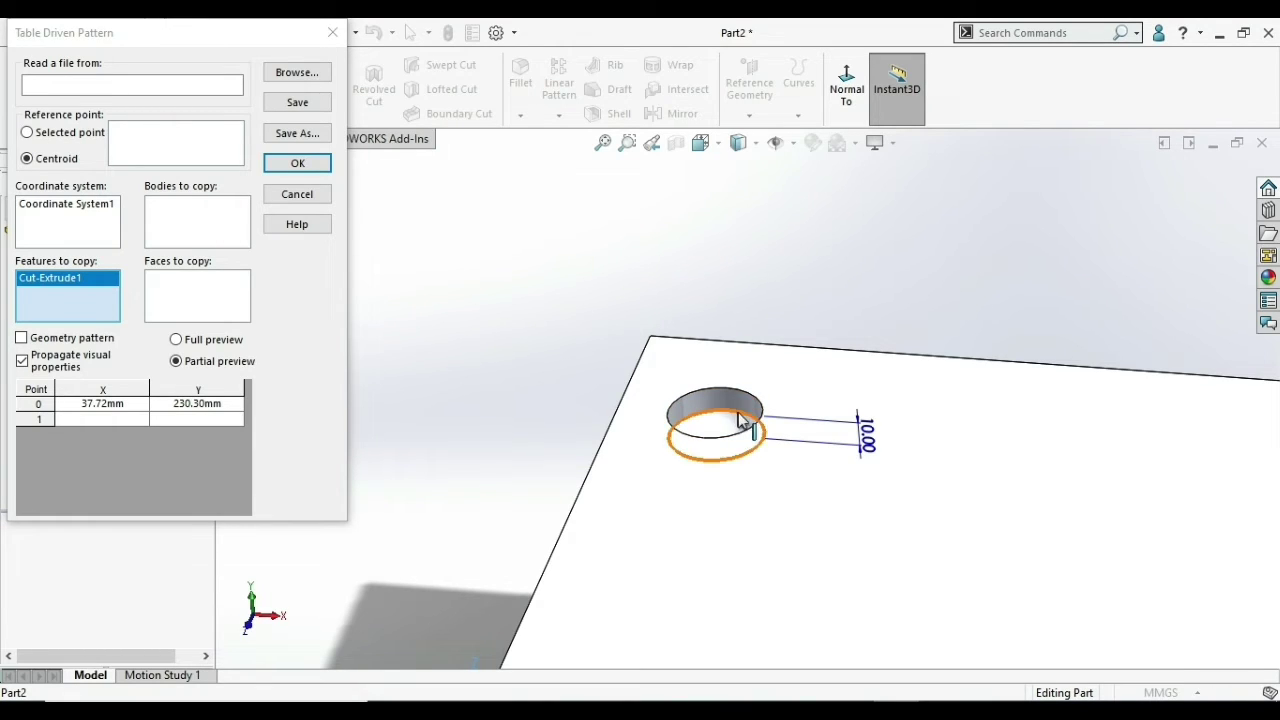
scroll(744, 424, up, 2)
scroll(744, 423, down, 1)
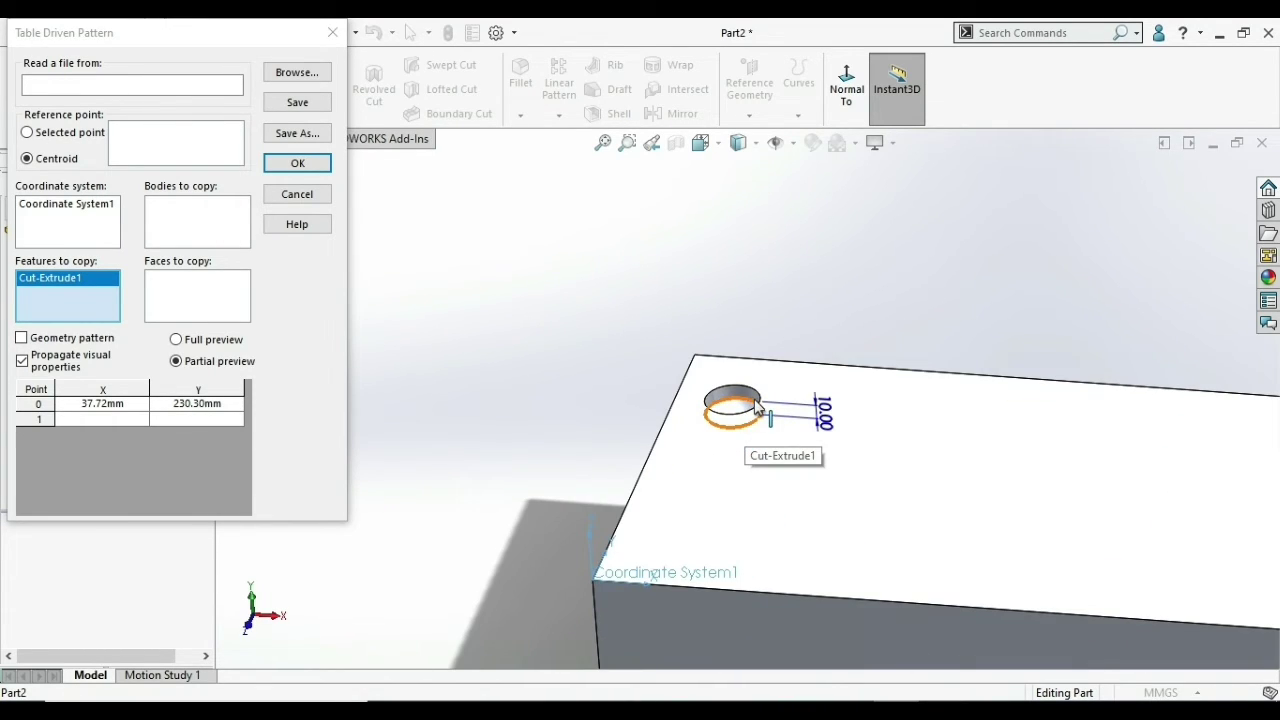
- Enter pattern points X/Y 50/150, 100/70 and 100/150 mm and confirm the pattern
double_click(124, 408)
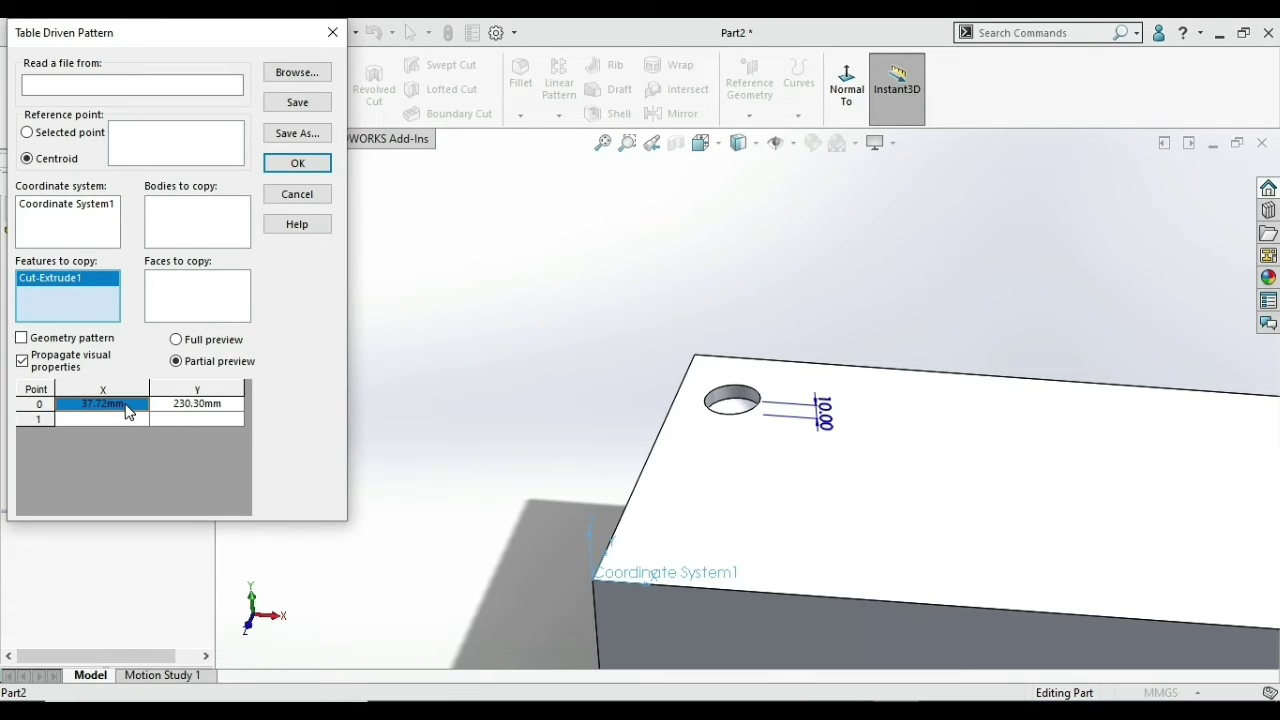
double_click(129, 419)
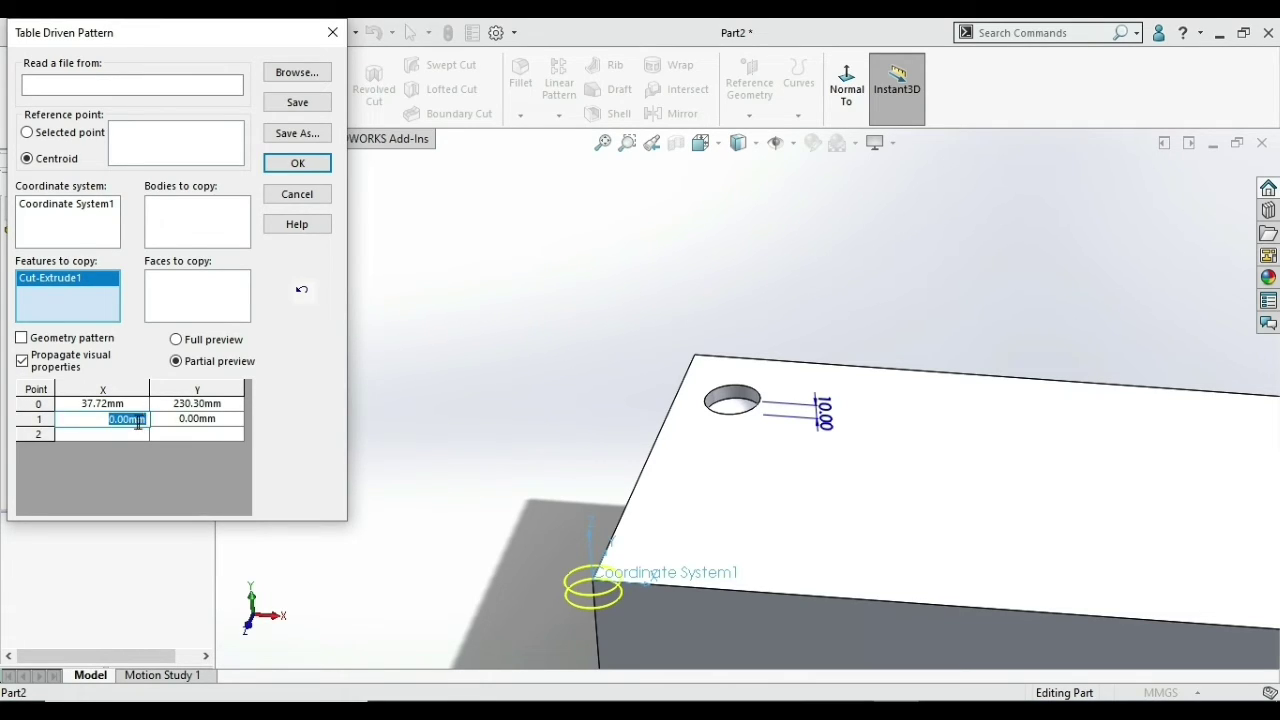
text(50)
click(213, 424)
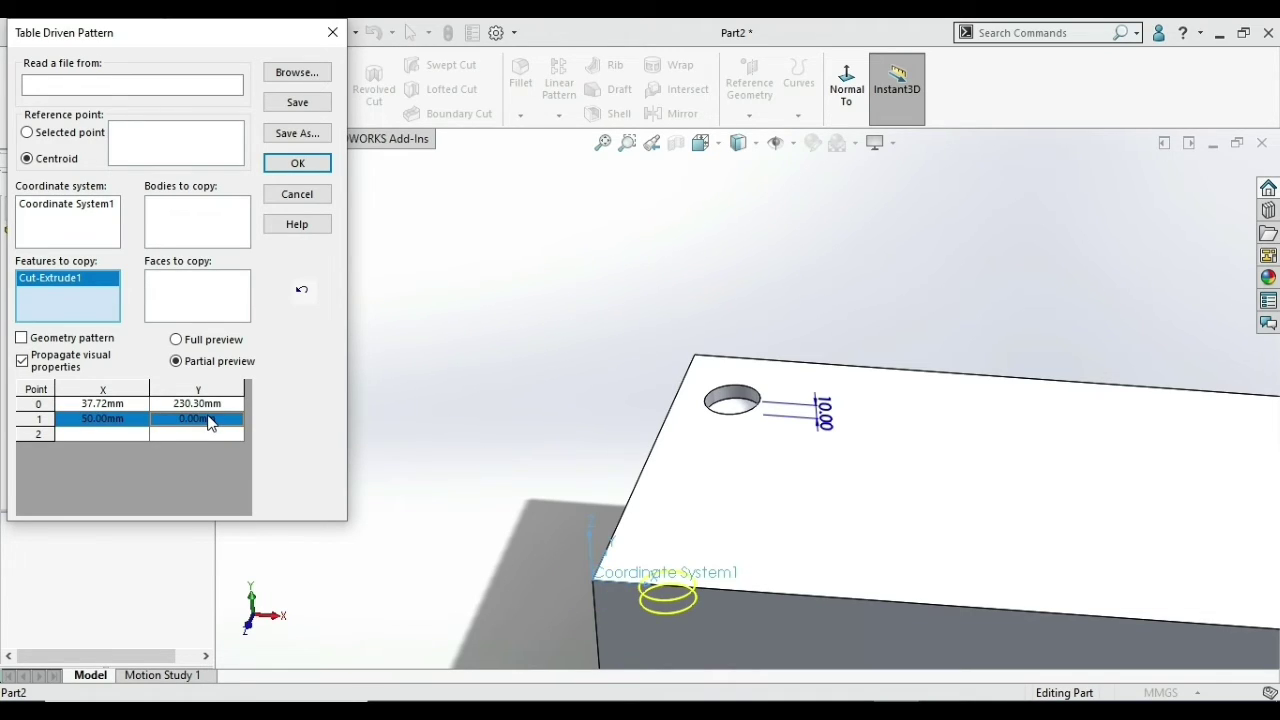
click(209, 421)
text(150)
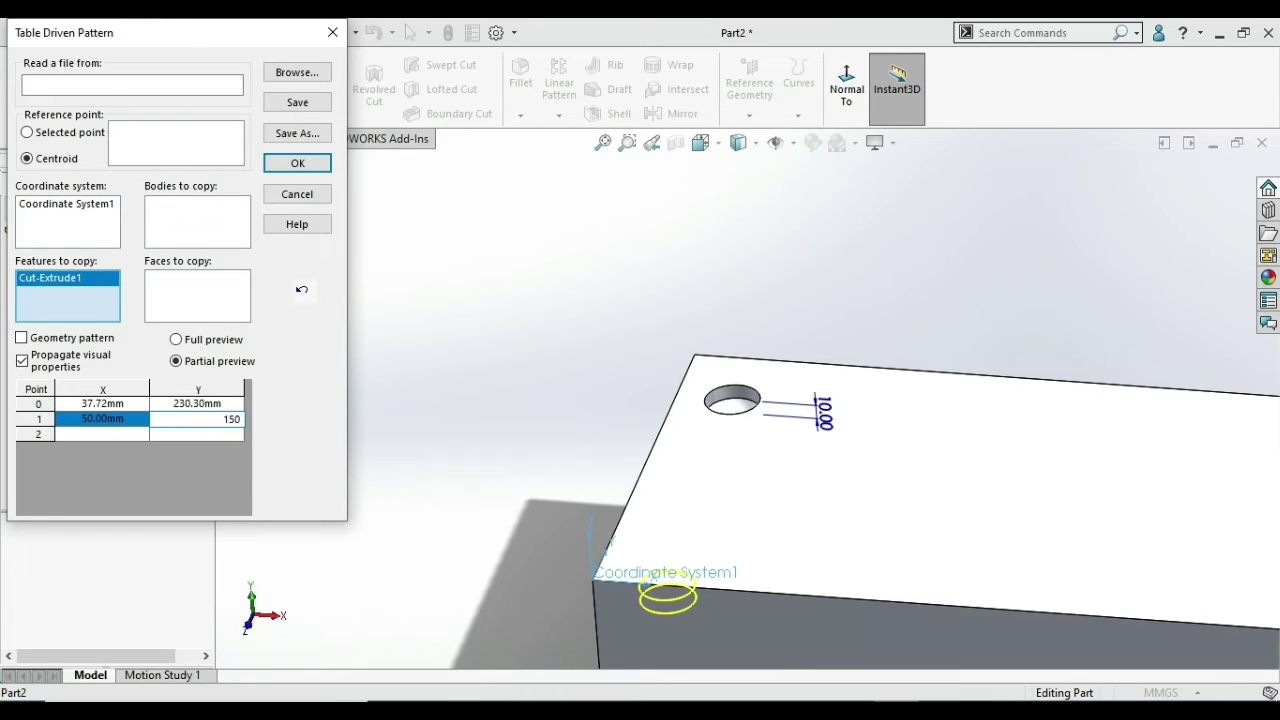
key(Return)
click(146, 430)
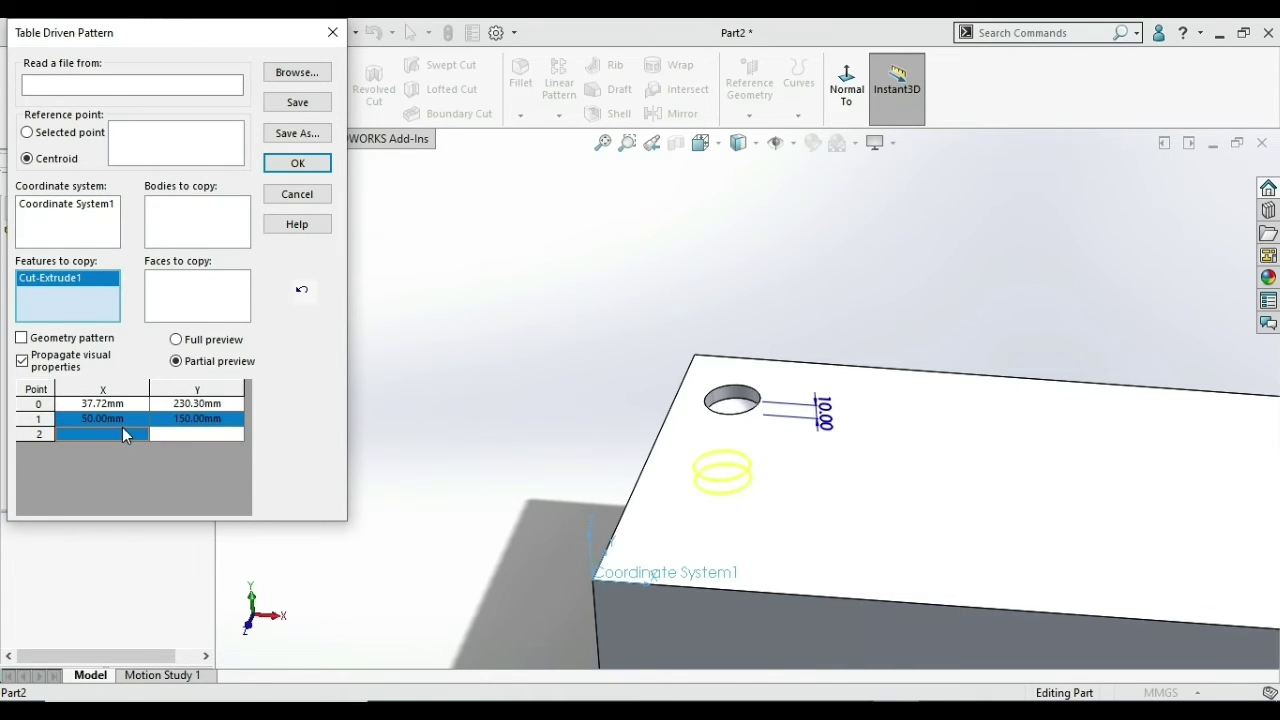
click(122, 427)
text(100)
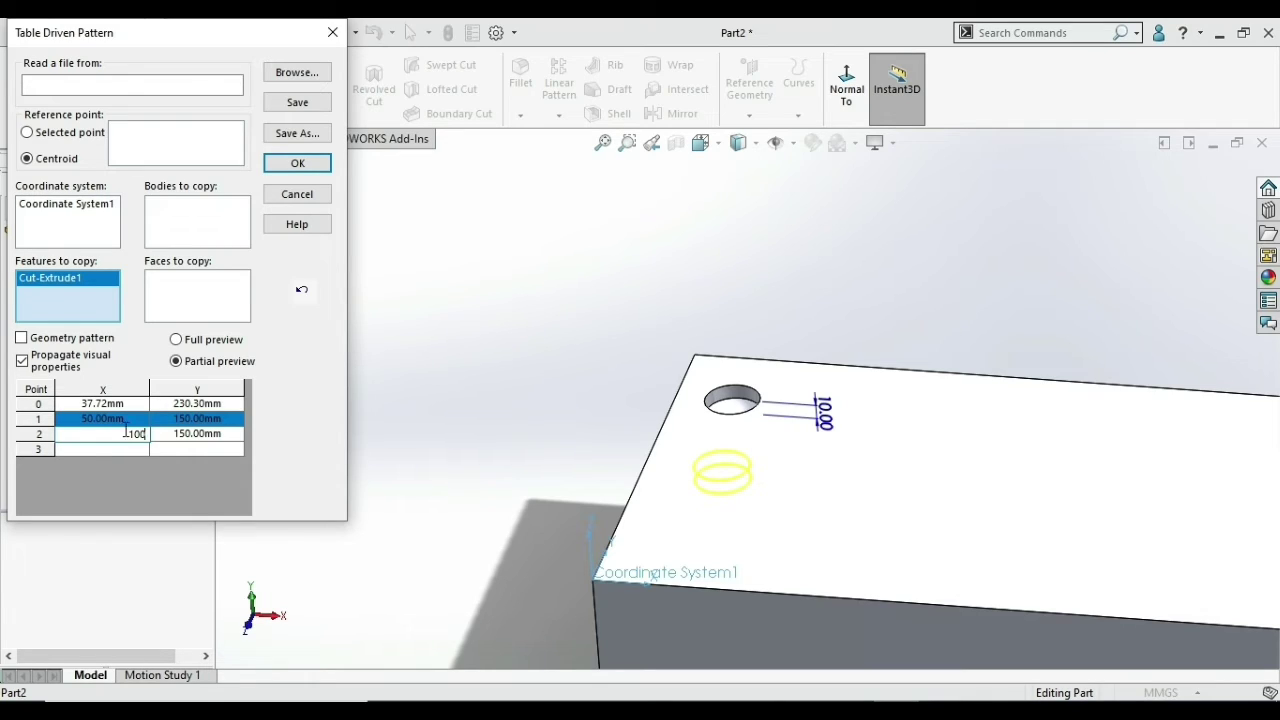
click(198, 432)
click(198, 432)
text(70)
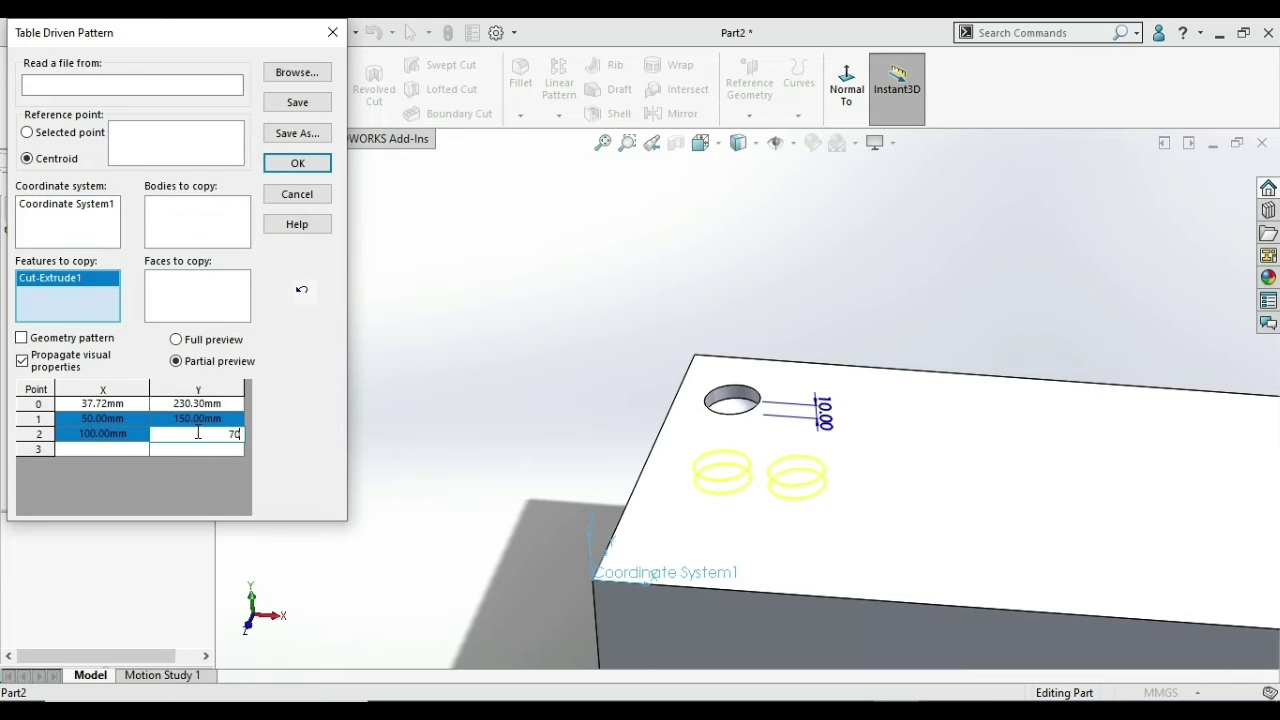
key(Return)
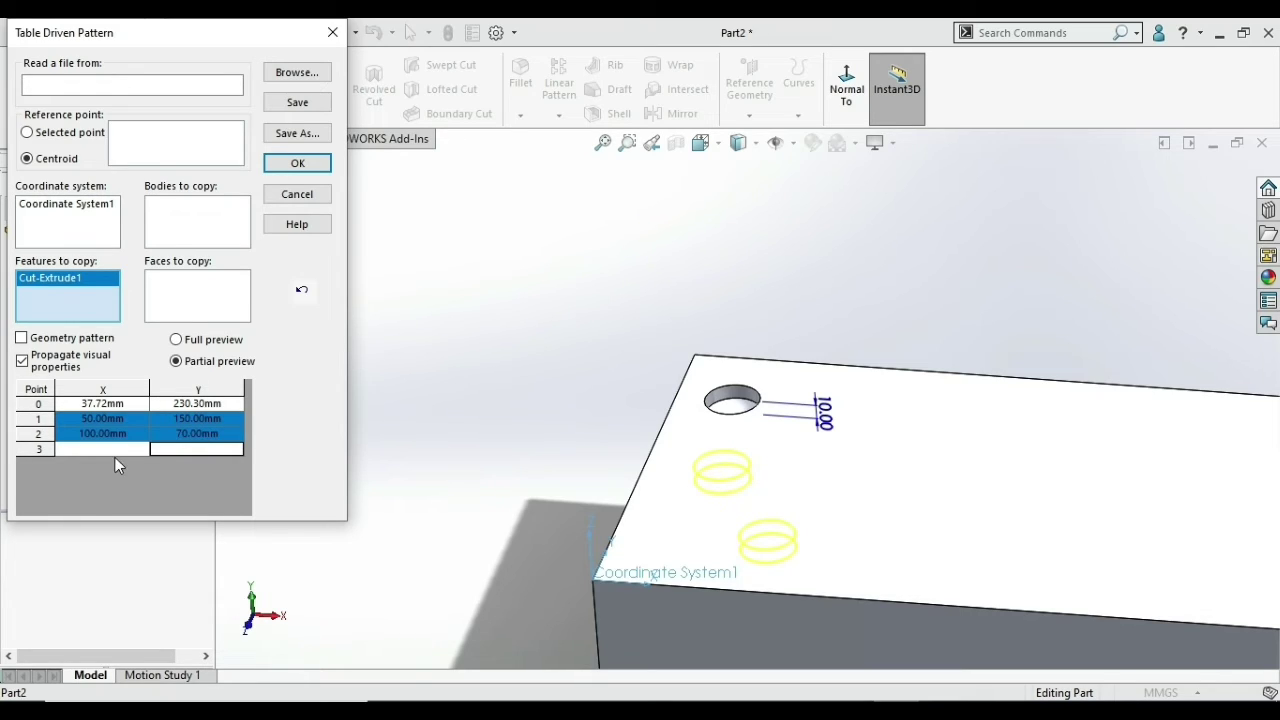
click(118, 448)
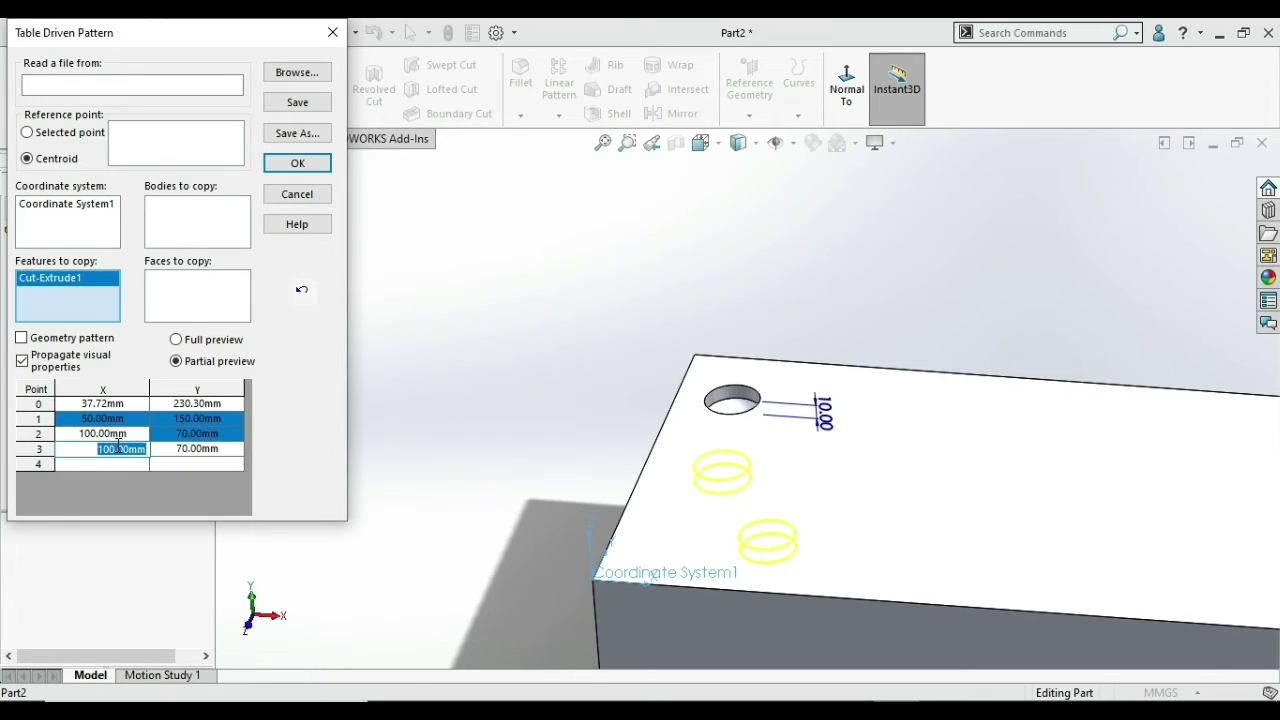
click(165, 449)
text(150)
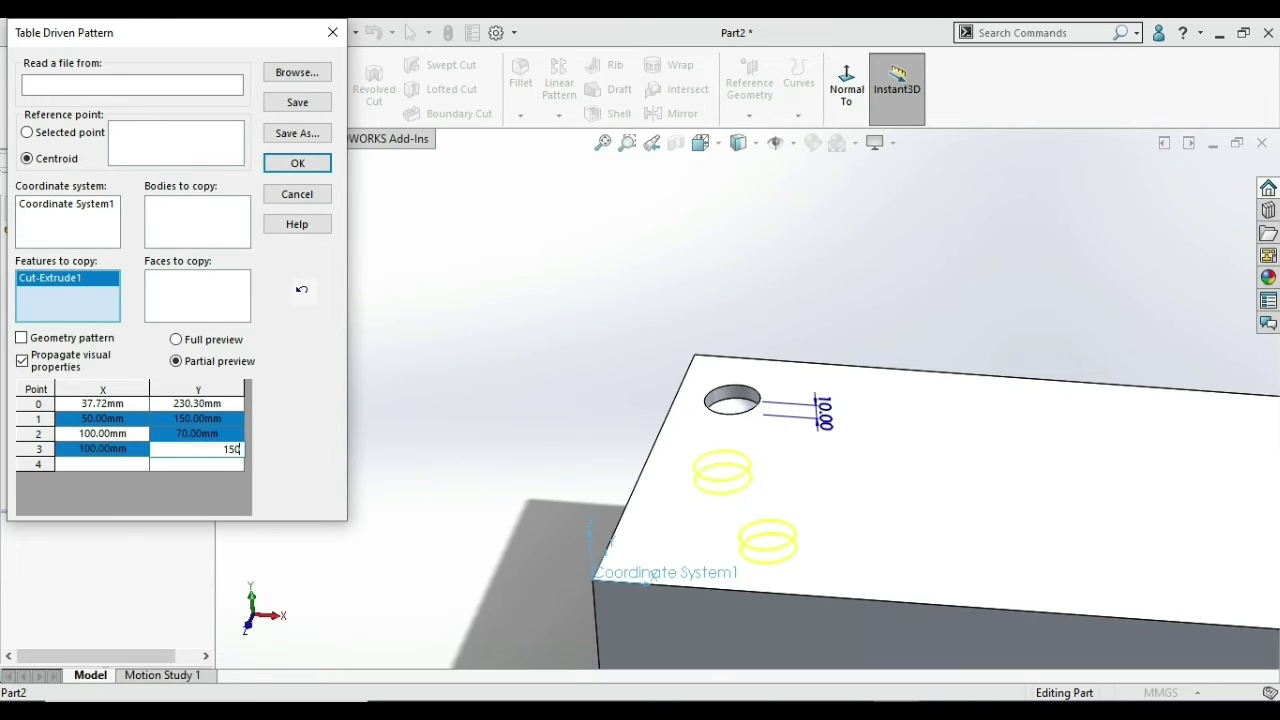
key(Return)
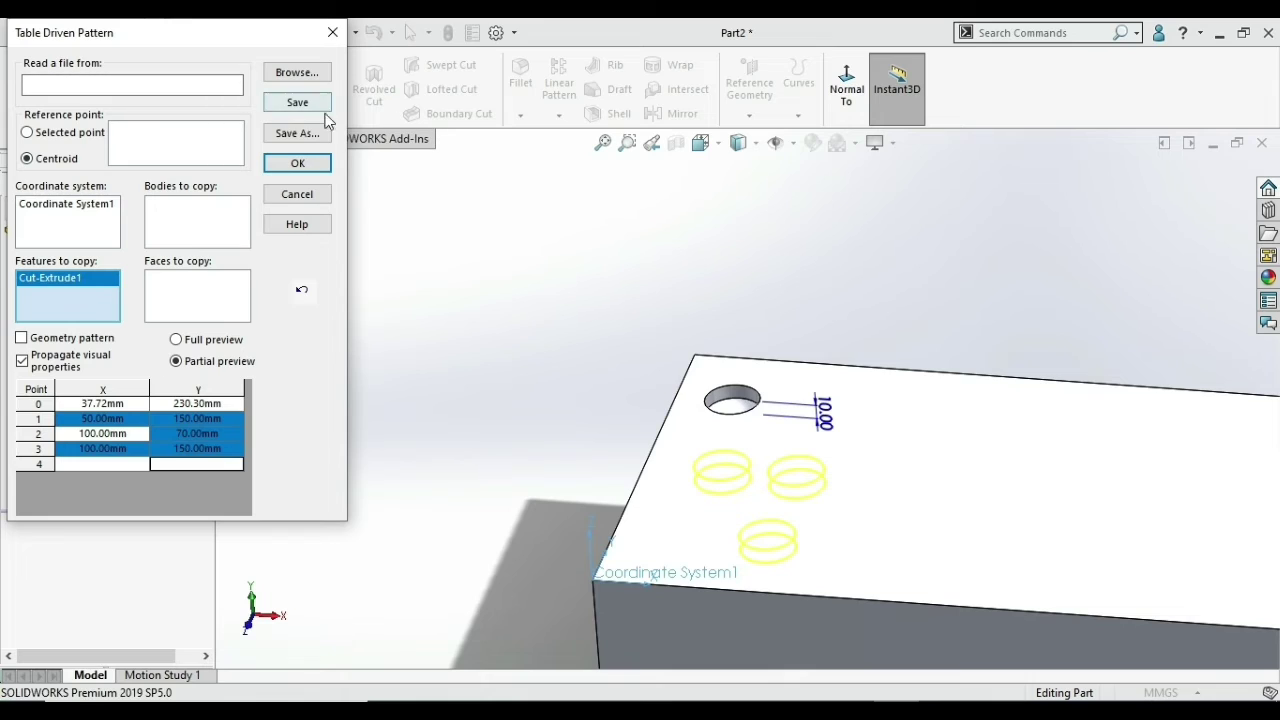
click(296, 164)
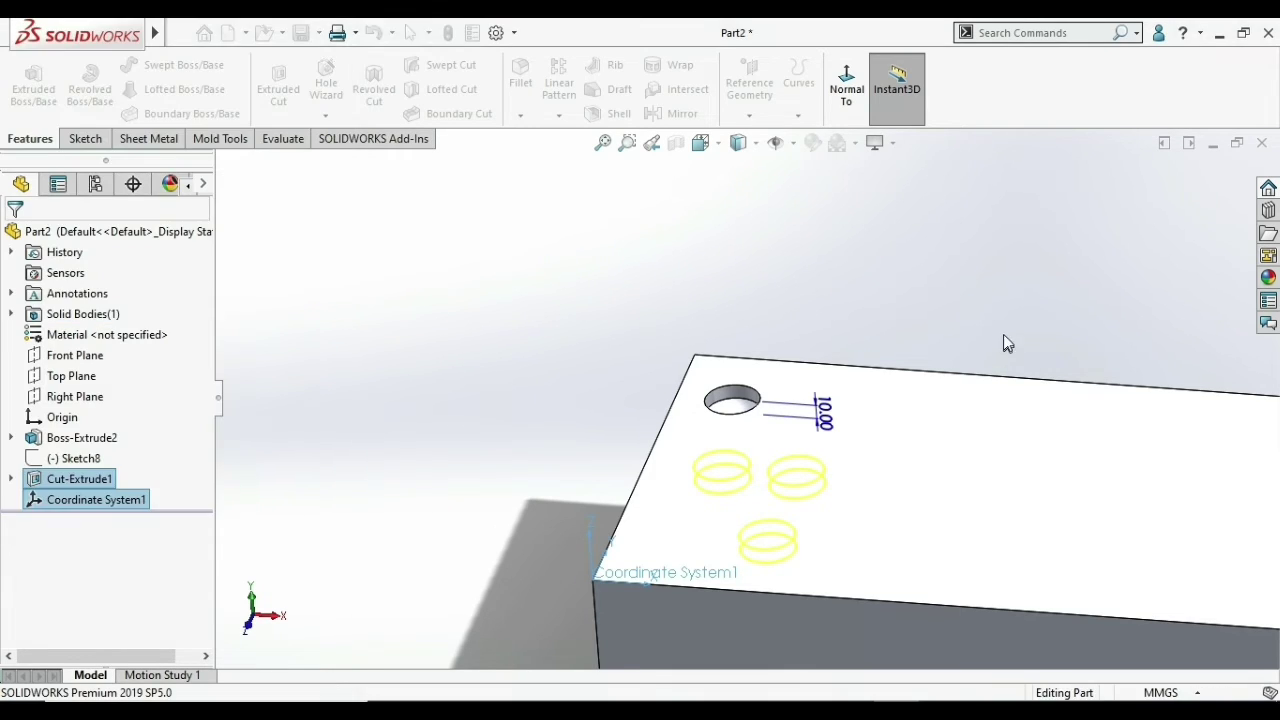
- Review the three new holes, then delete the TPattern1 pattern
middle_drag(777, 277, 822, 351)
click(566, 120)
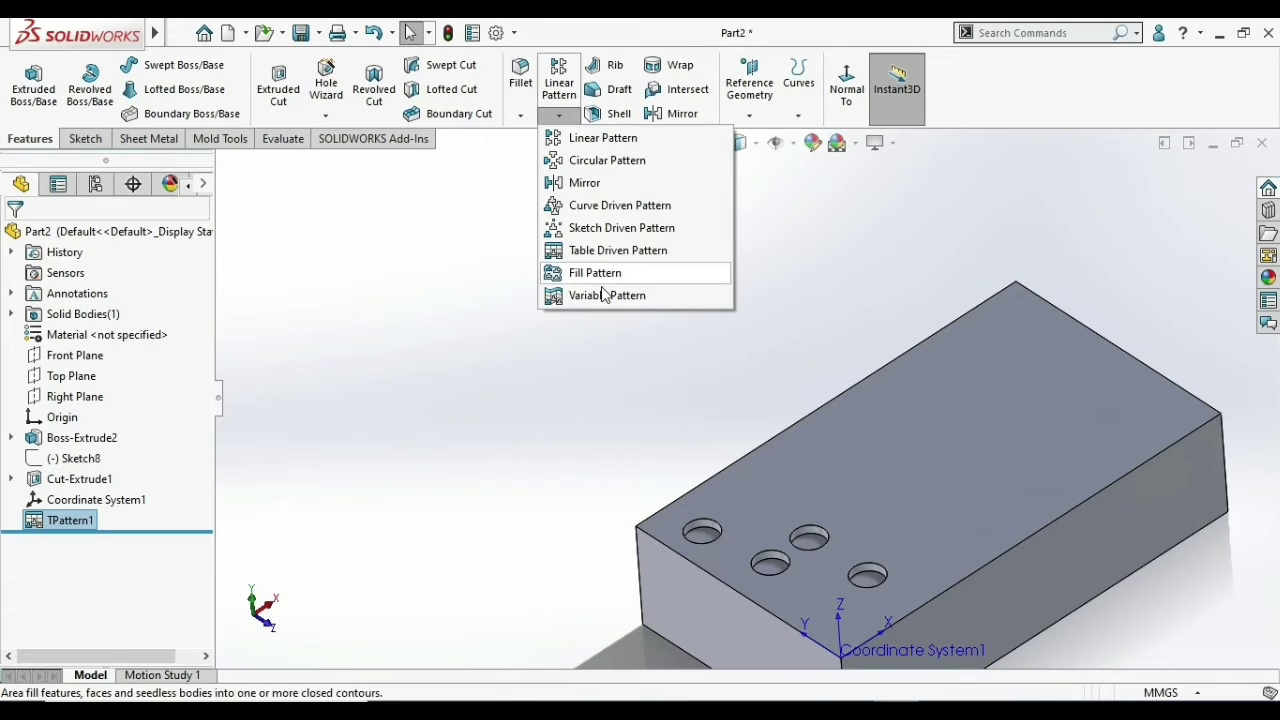
right_click(63, 520)
click(137, 449)
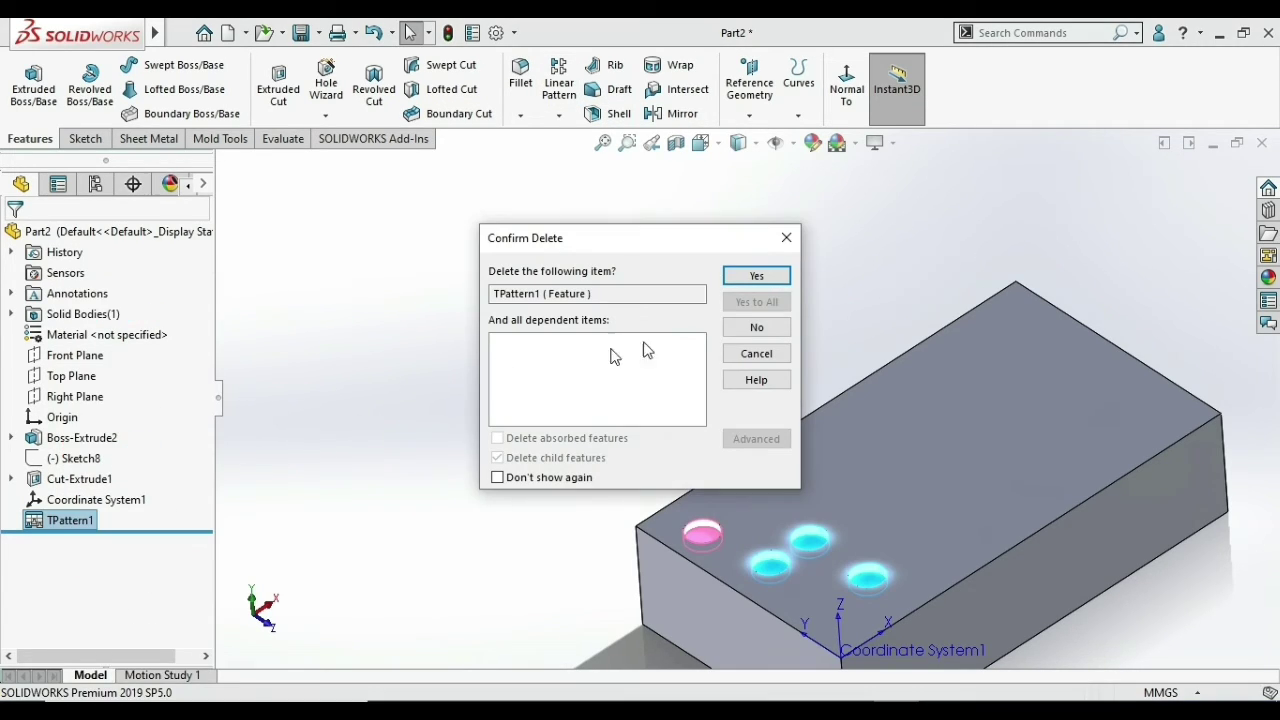
click(756, 276)
- Delete Coordinate System1 and bring up the pattern feature types list
right_click(78, 499)
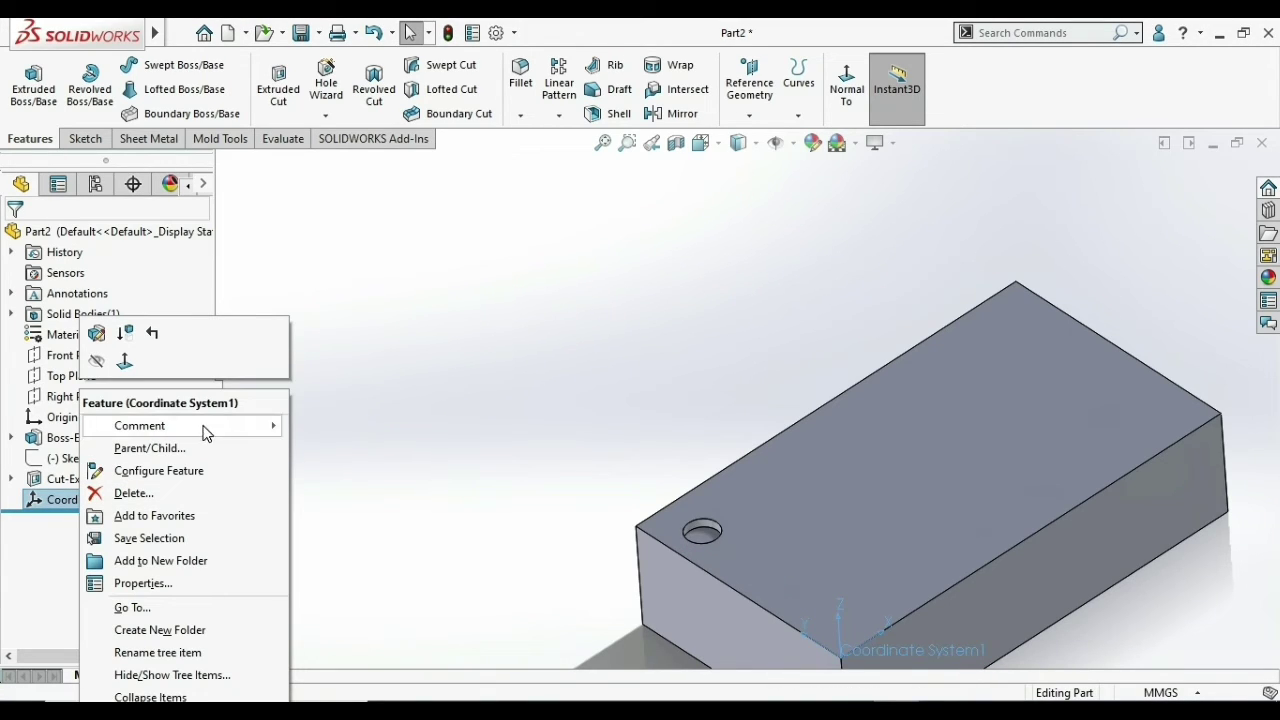
click(150, 493)
click(755, 281)
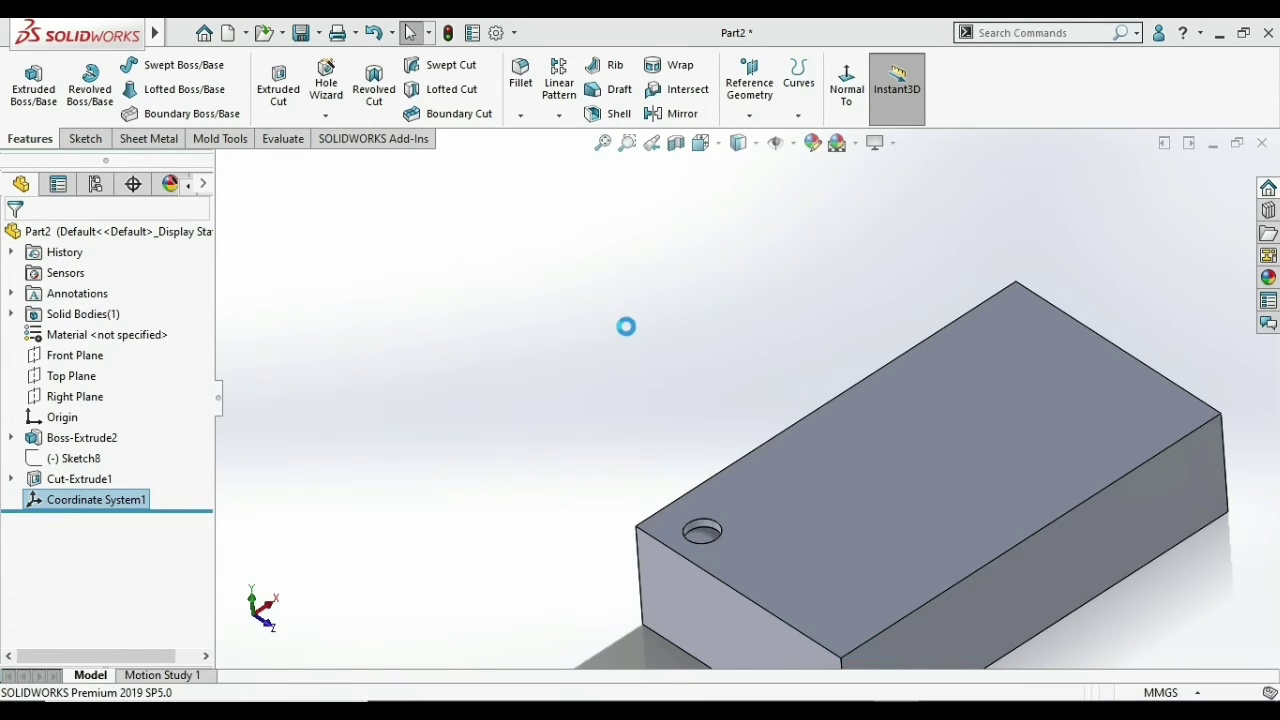
click(559, 116)
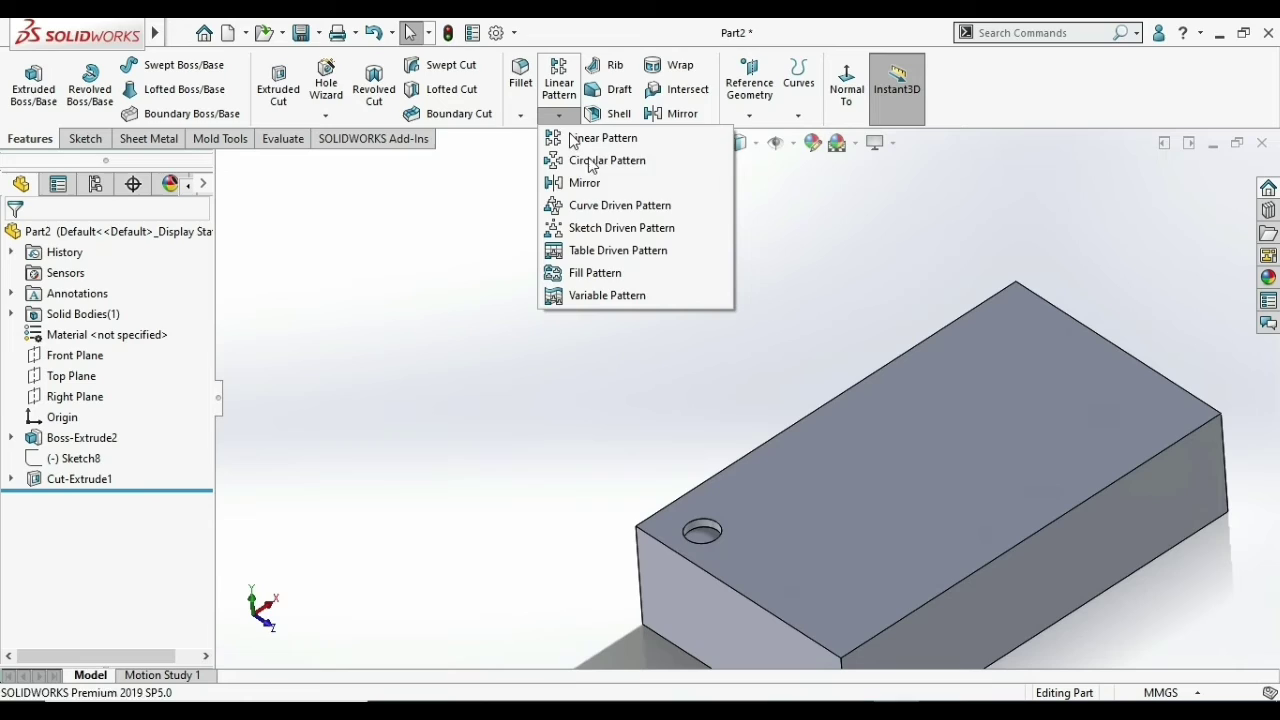
- Start a fill pattern bounded by the block's top face that repeats Cut-Extrude1
click(595, 273)
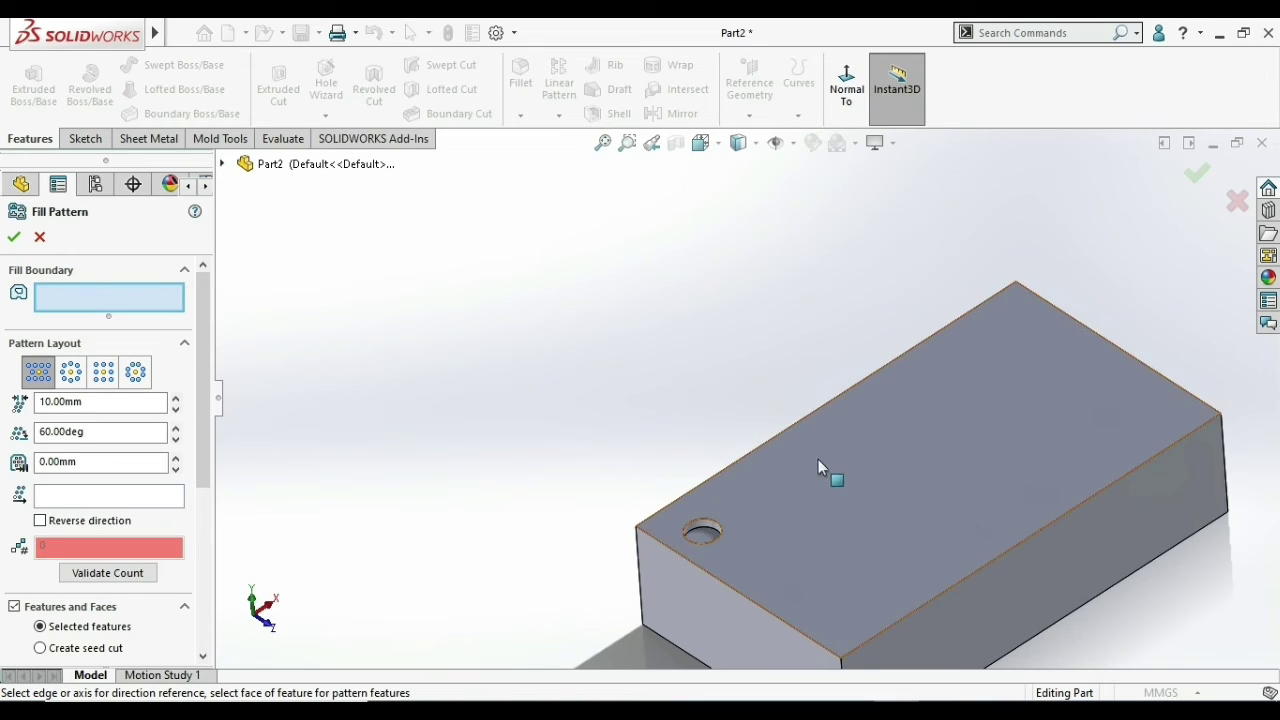
click(904, 463)
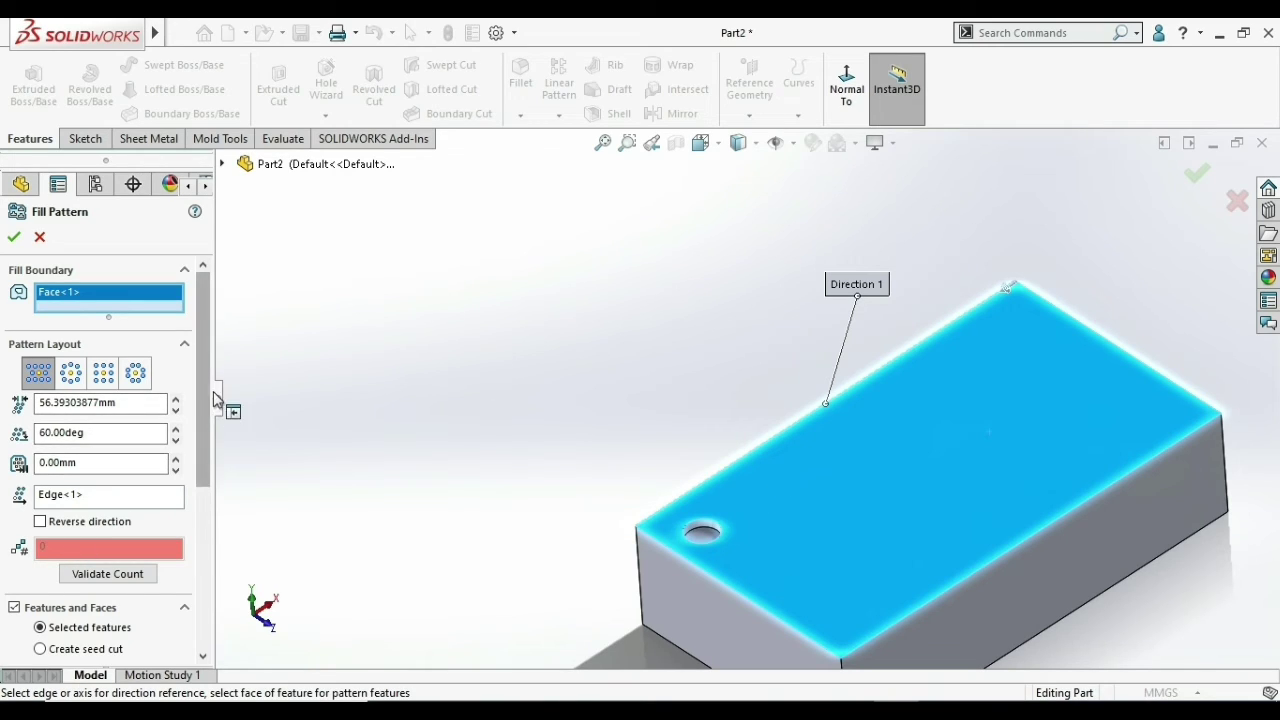
scroll(203, 414, down, 2)
scroll(120, 400, up, 2)
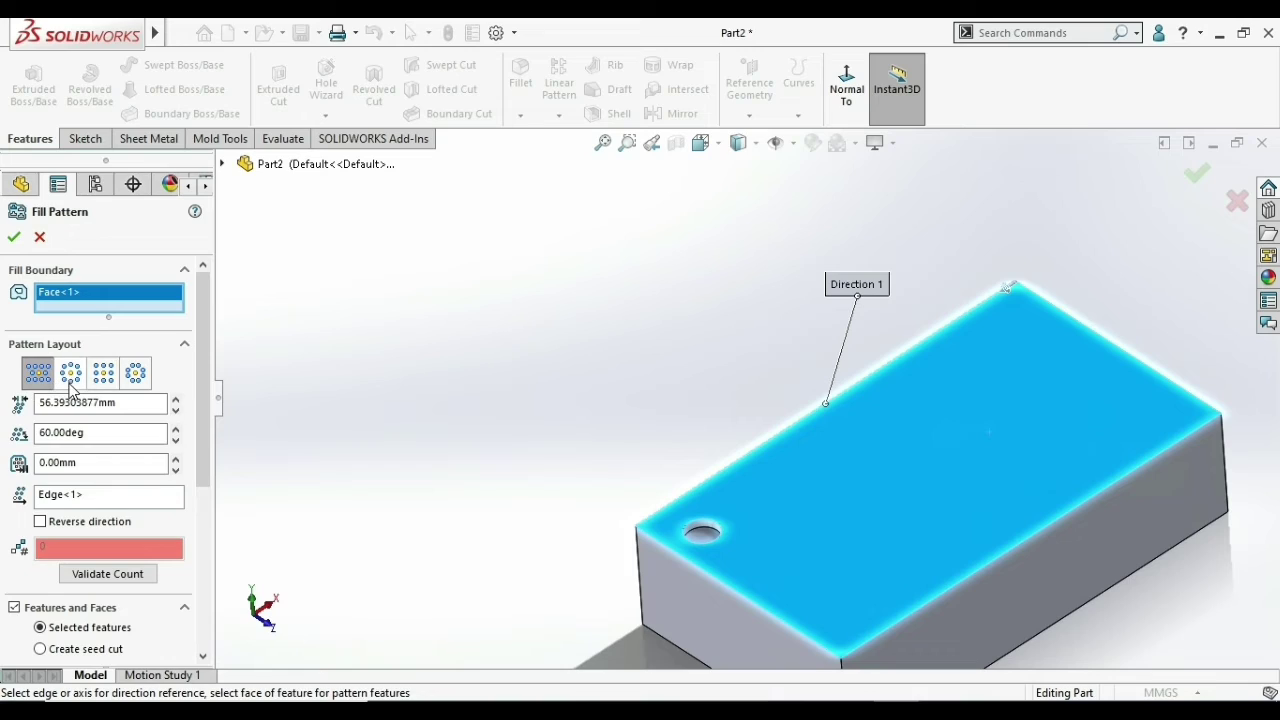
click(129, 403)
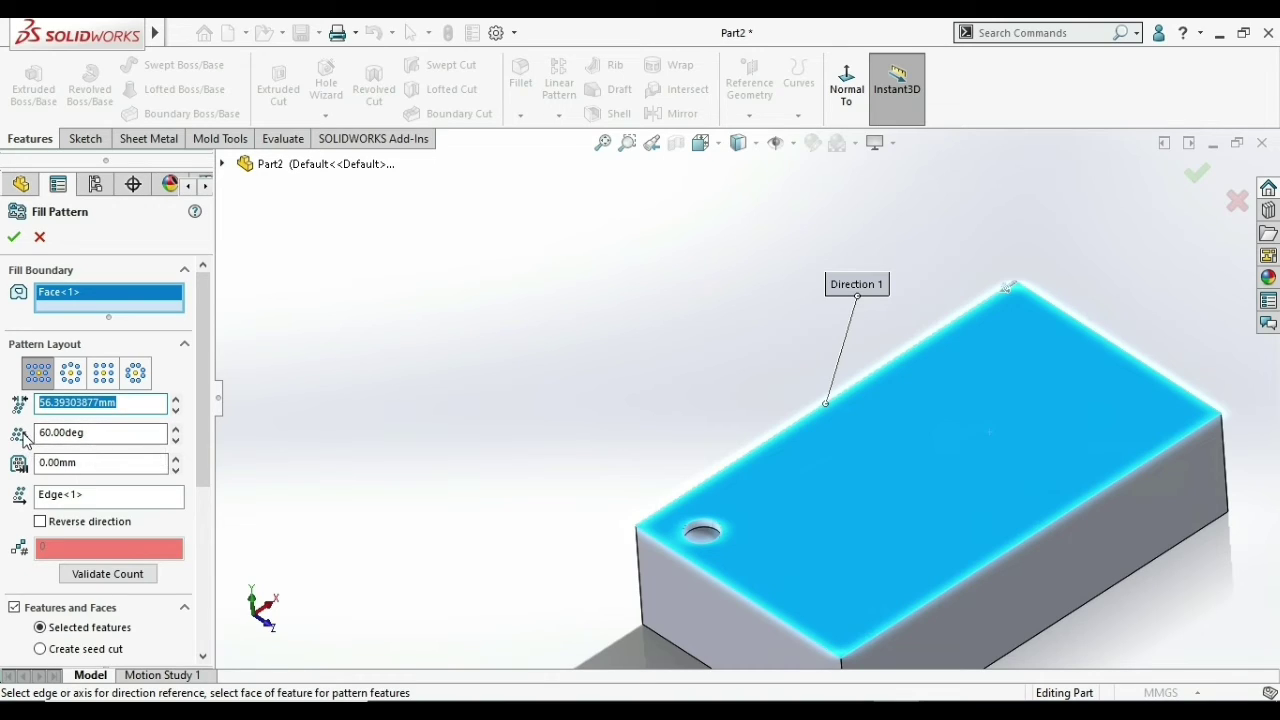
drag(195, 387, 193, 499)
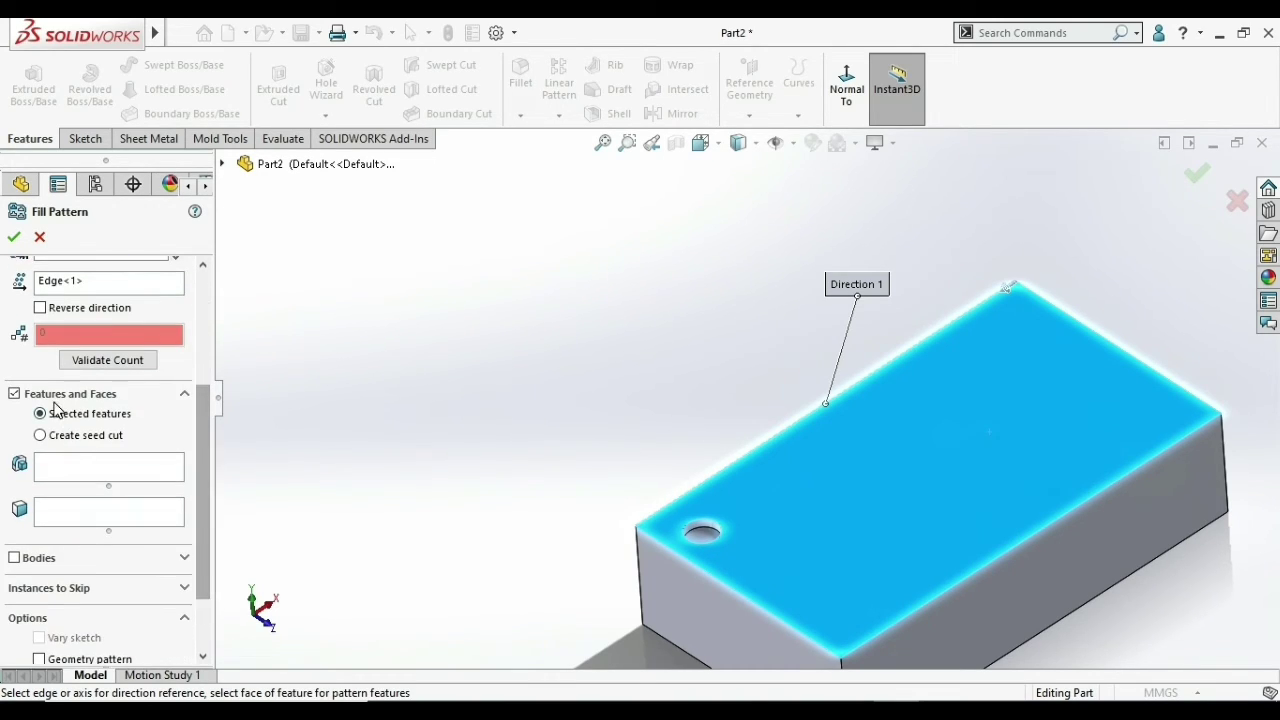
click(79, 472)
scroll(672, 537, down, 3)
scroll(681, 439, down, 2)
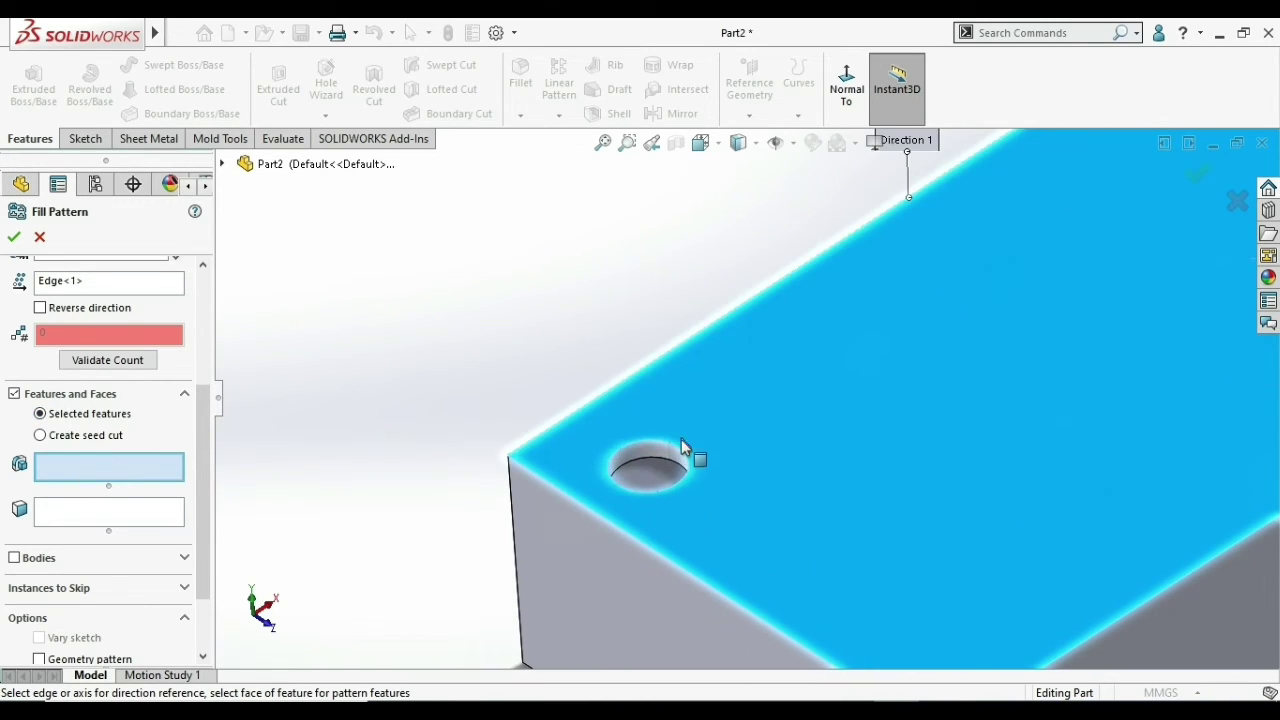
click(671, 463)
- Compare circular, square and polygon layouts, settling on the square grid
scroll(820, 440, up, 2)
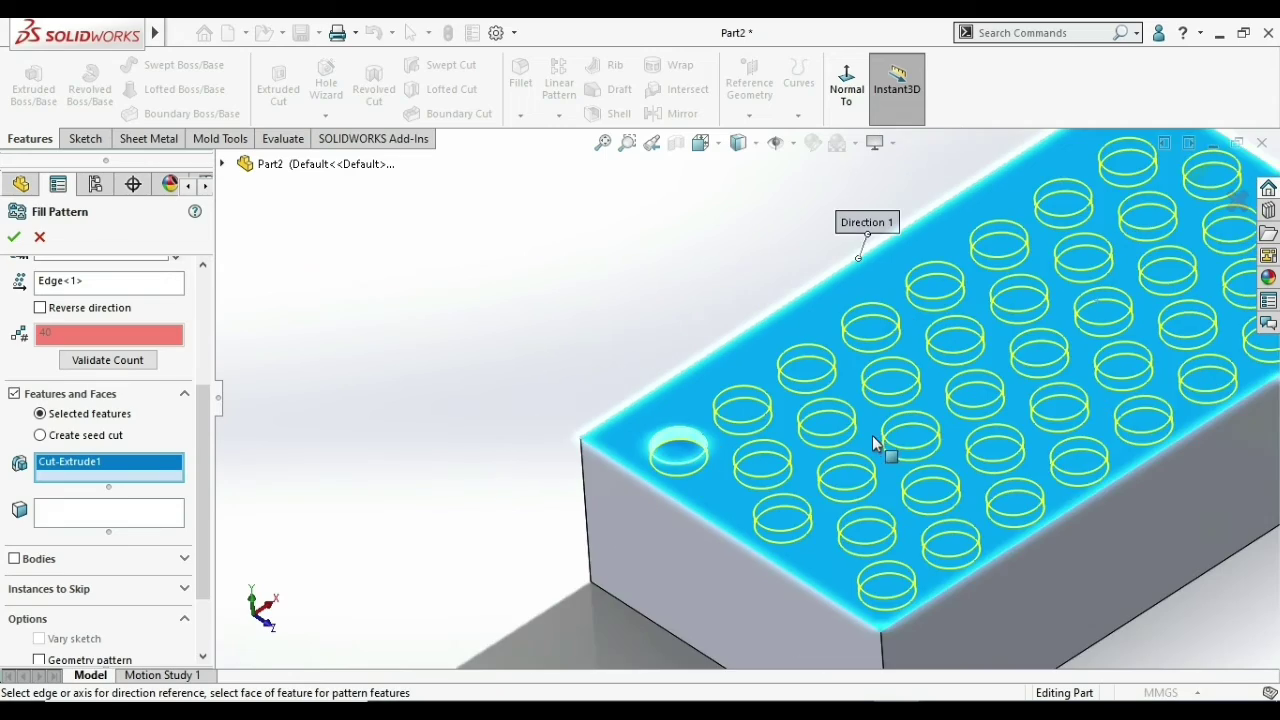
scroll(873, 443, up, 2)
mouse_move(857, 443)
middle_down()
mouse_move(833, 516)
mouse_move(846, 546)
middle_up()
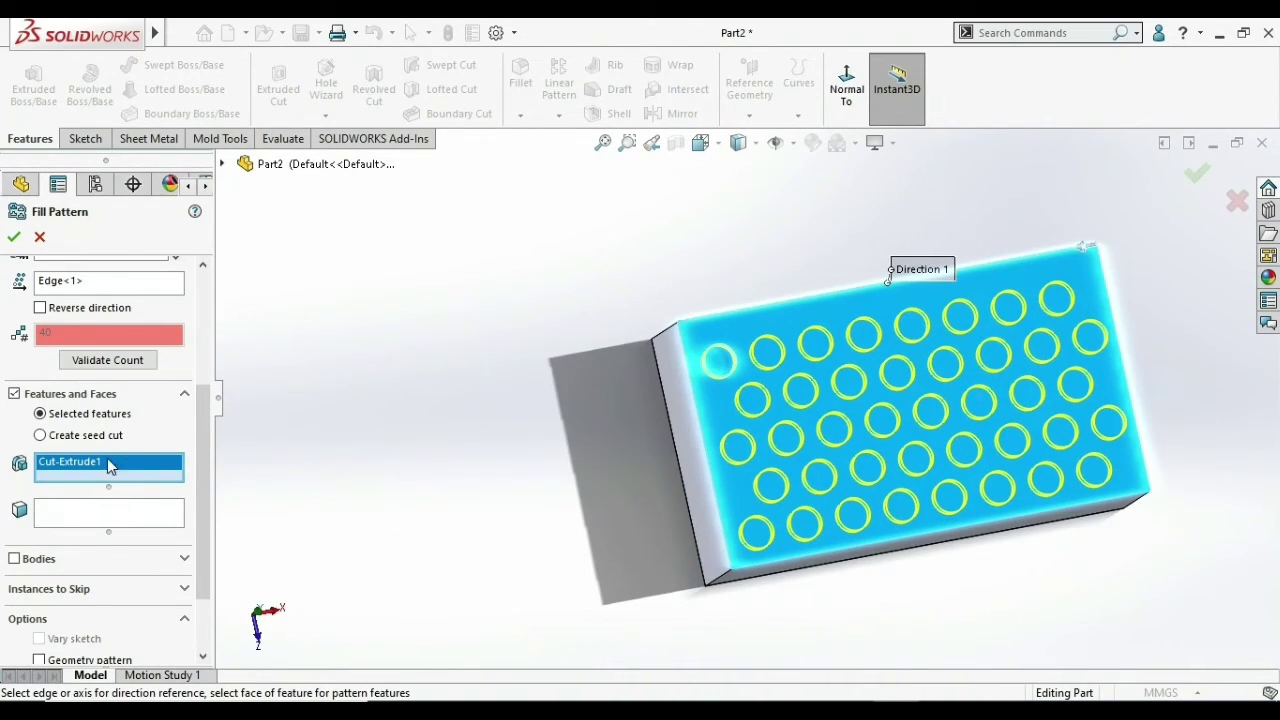
scroll(107, 463, up, 4)
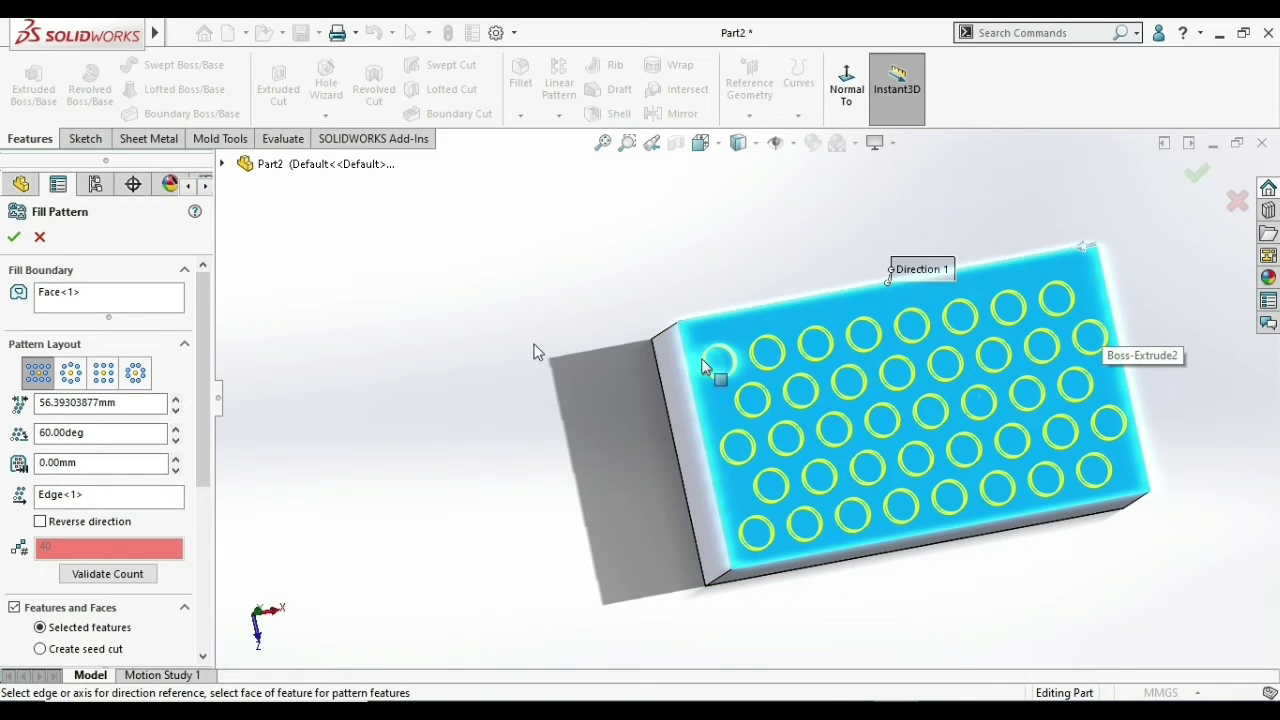
click(71, 373)
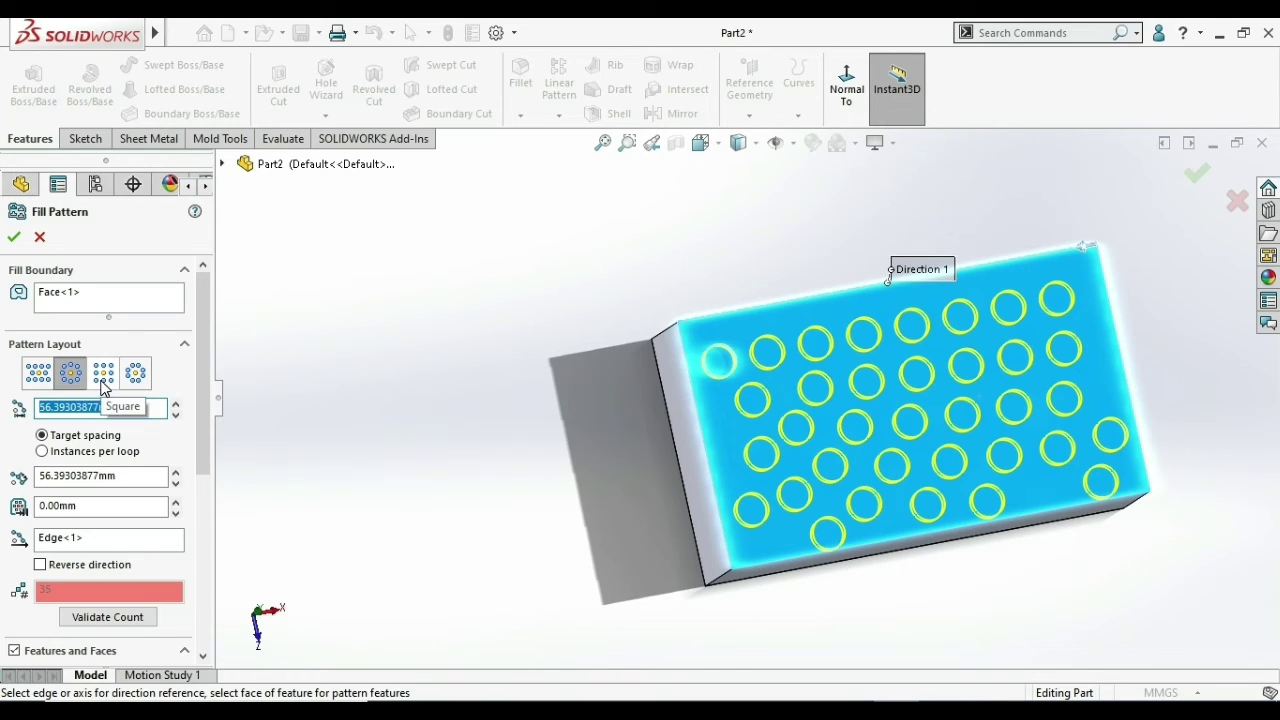
click(104, 387)
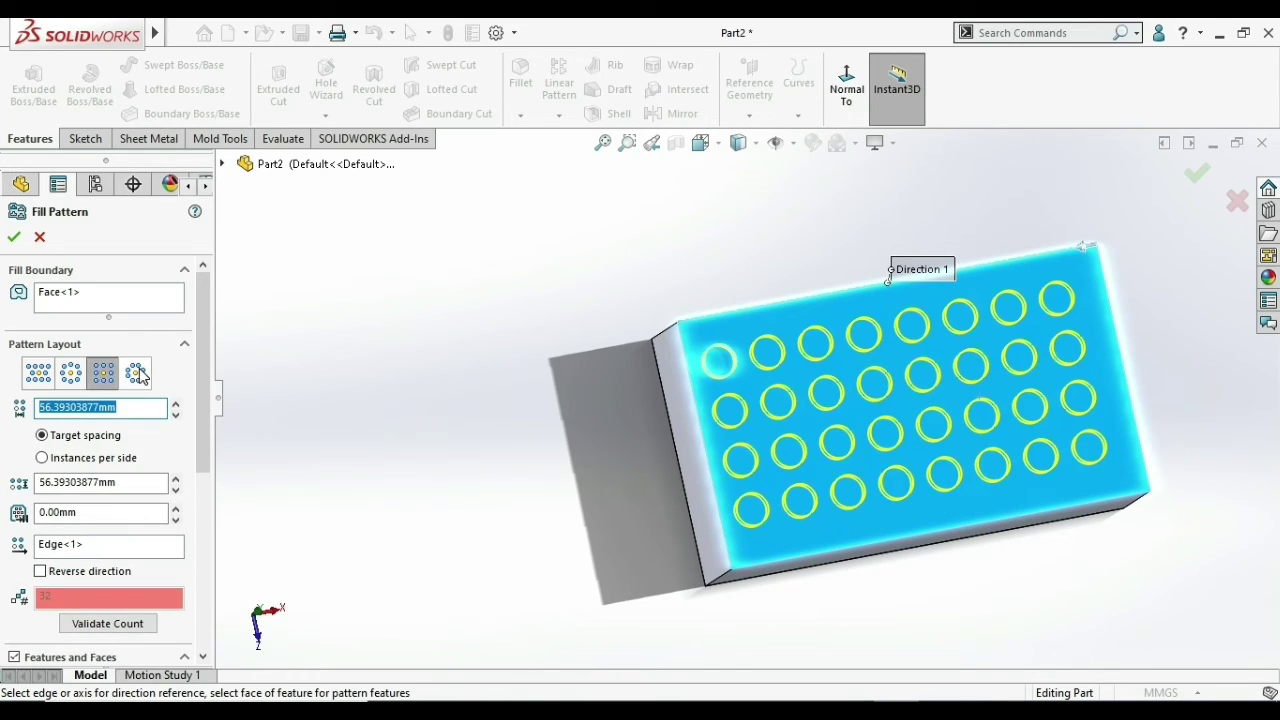
click(137, 373)
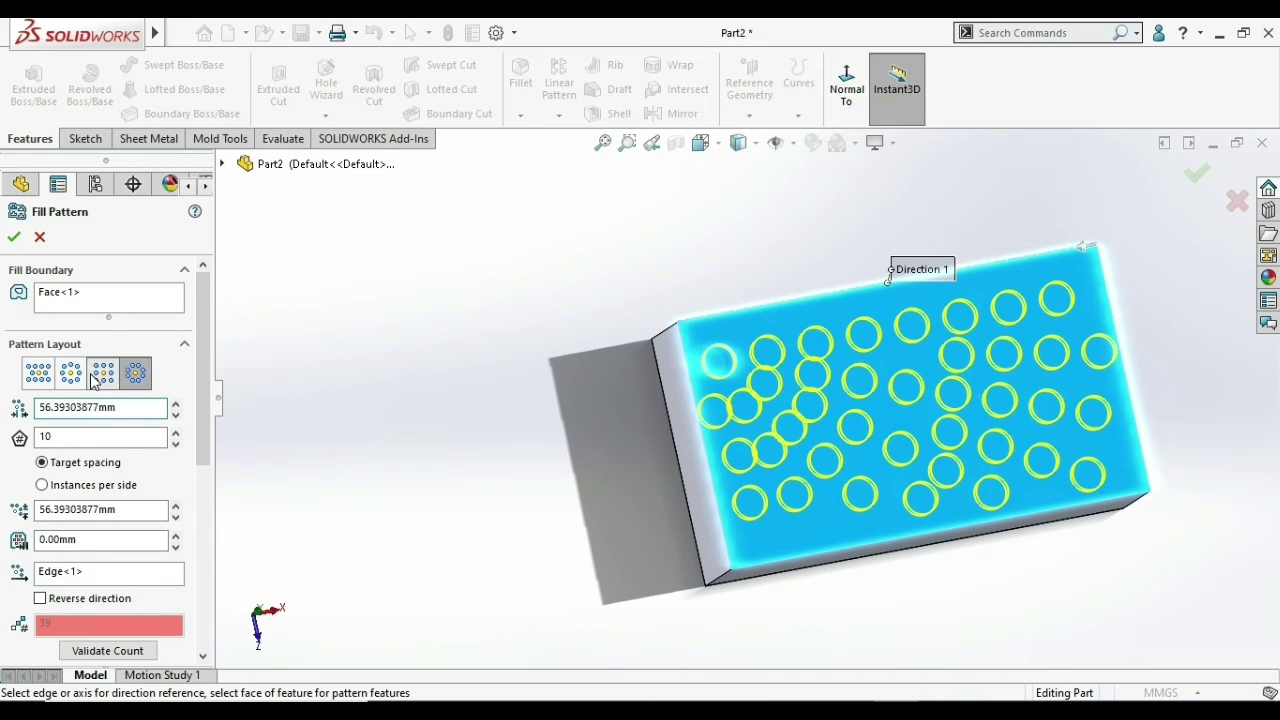
click(98, 378)
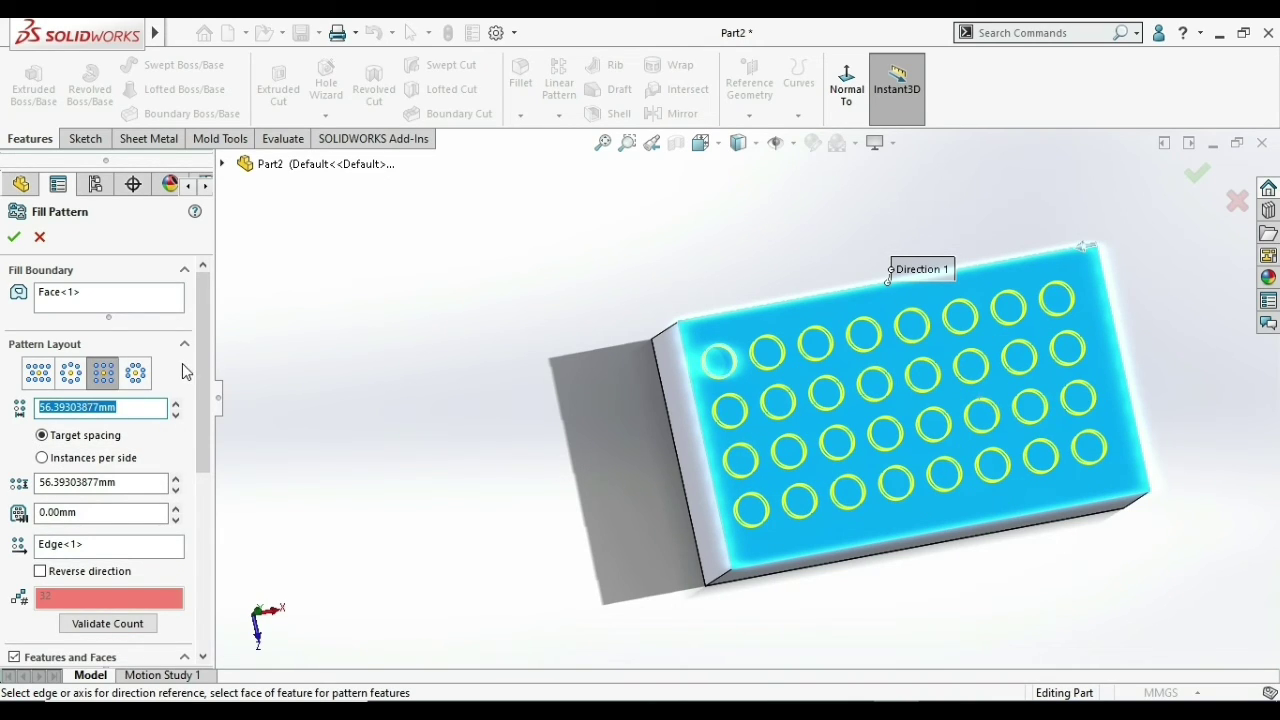
- Skip three hole instances and confirm Fill Pattern1
scroll(205, 470, down, 1)
drag(205, 470, 195, 580)
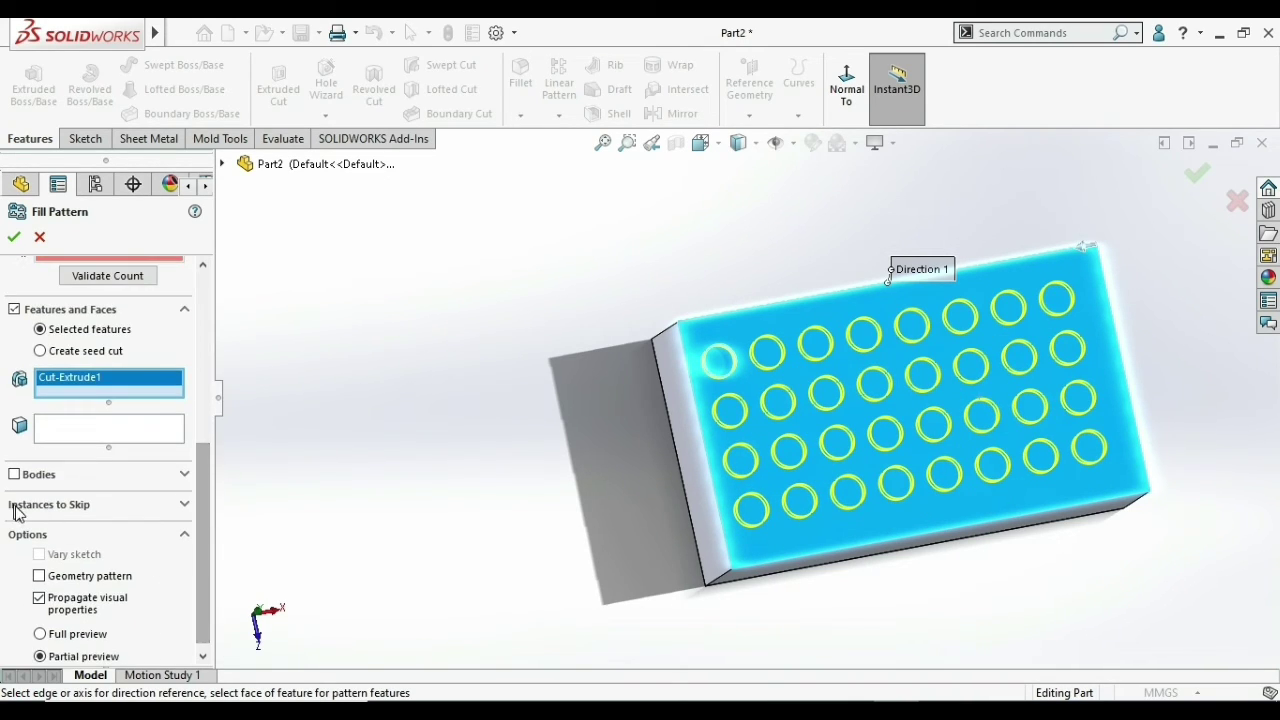
click(80, 535)
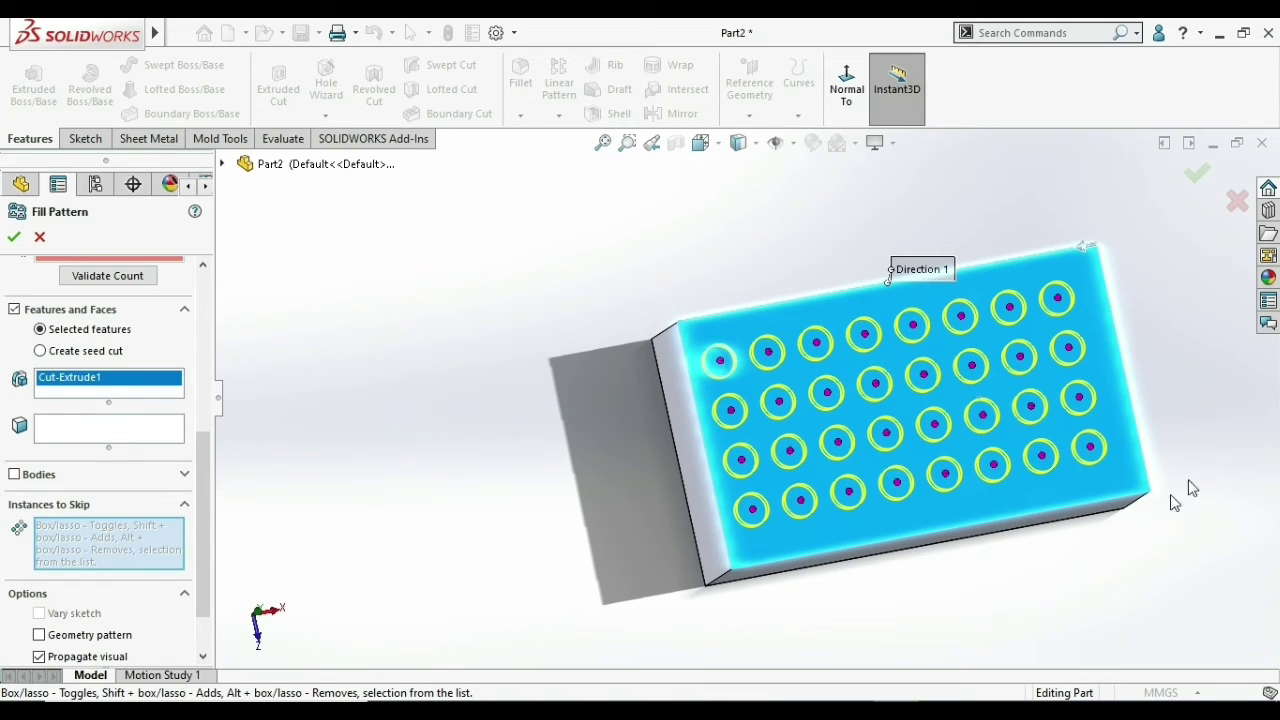
click(1089, 452)
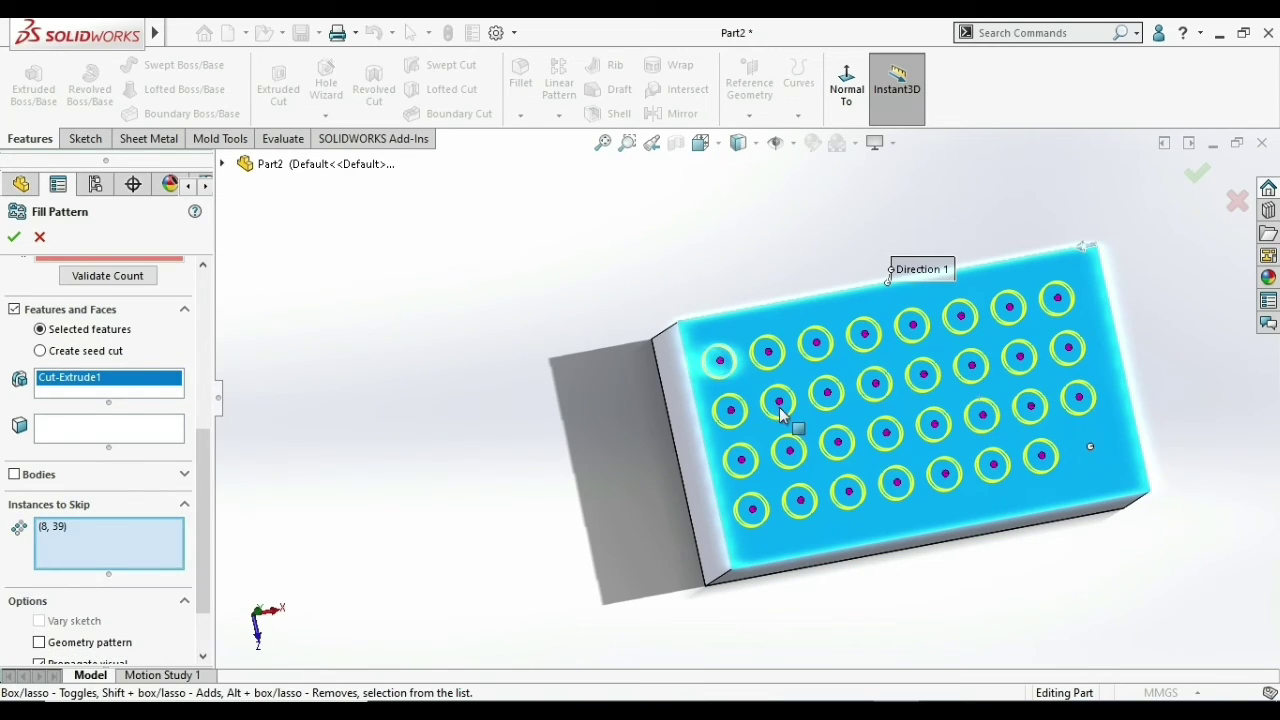
click(780, 403)
click(886, 436)
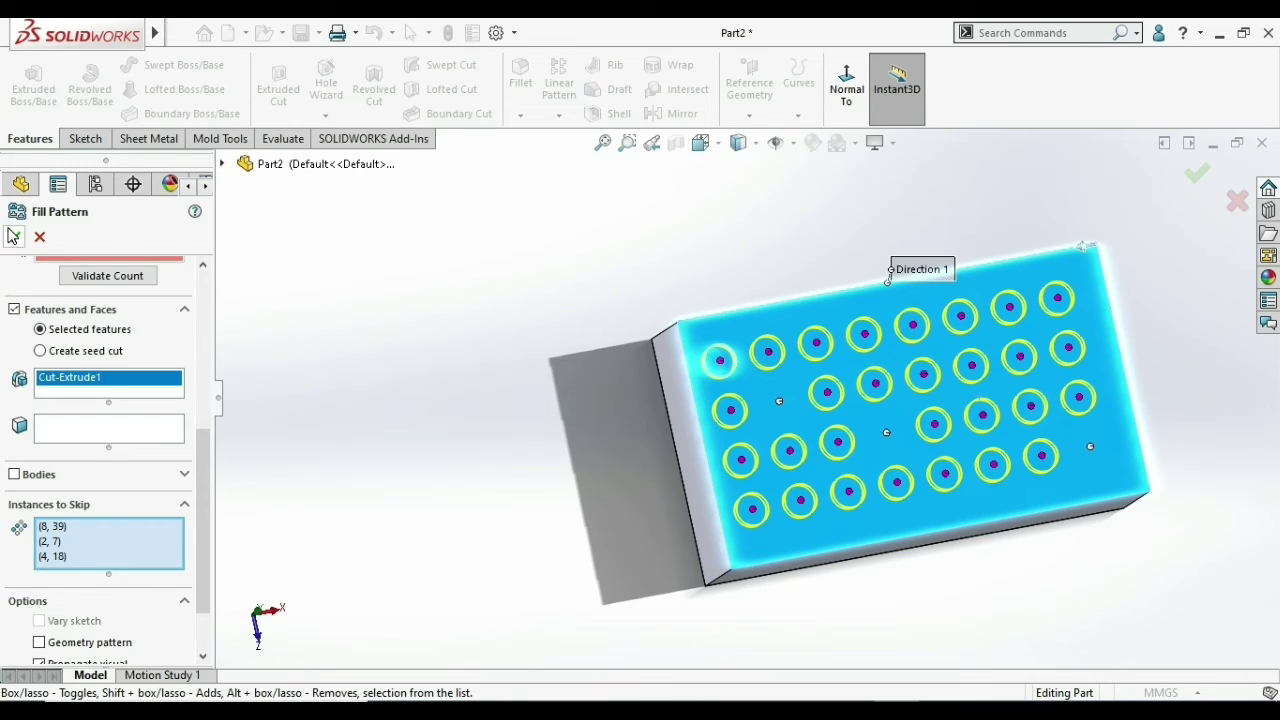
click(14, 238)
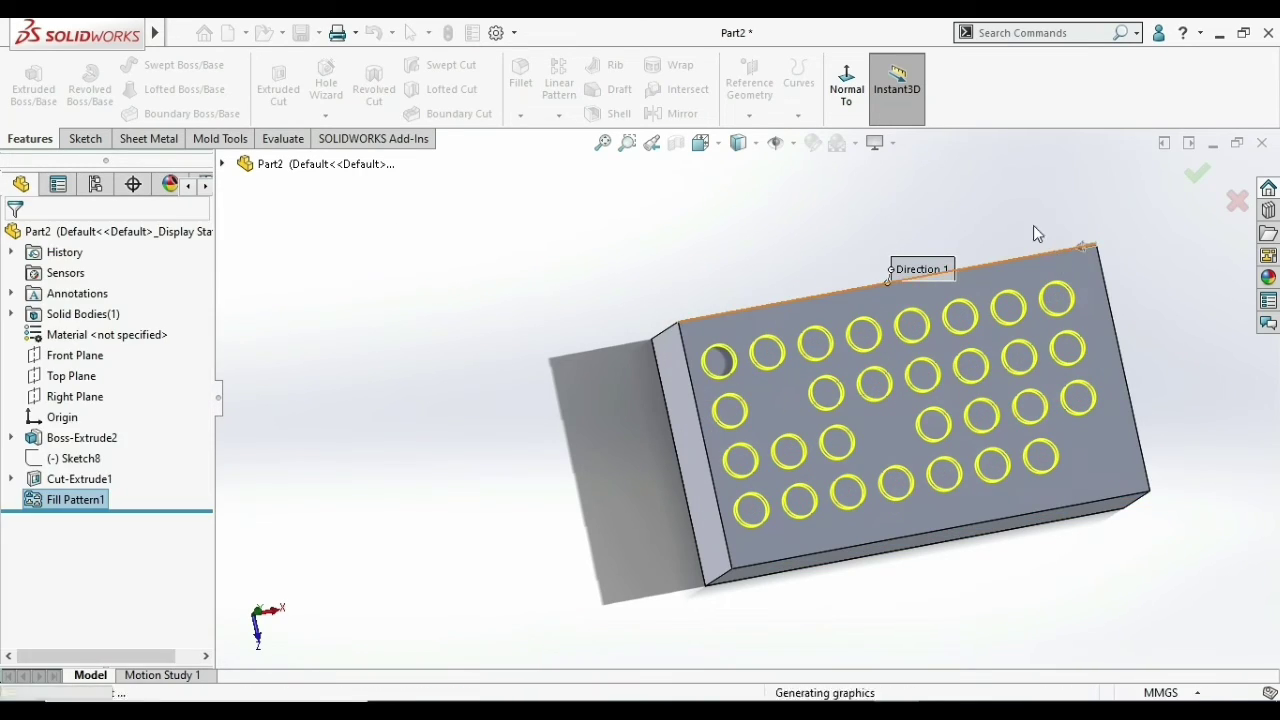
mouse_move(893, 377)
middle_down()
mouse_move(882, 233)
mouse_move(810, 248)
middle_up()
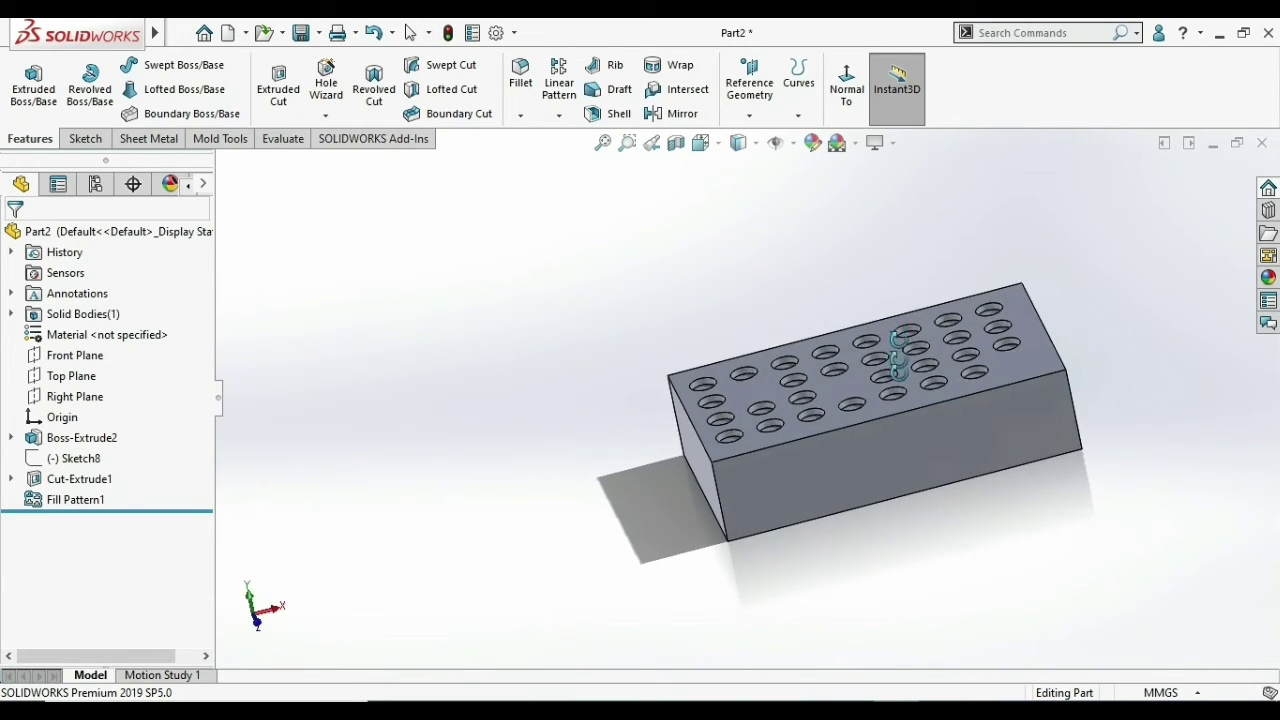
- Delete Fill Pattern1 from the part
right_click(78, 499)
click(135, 449)
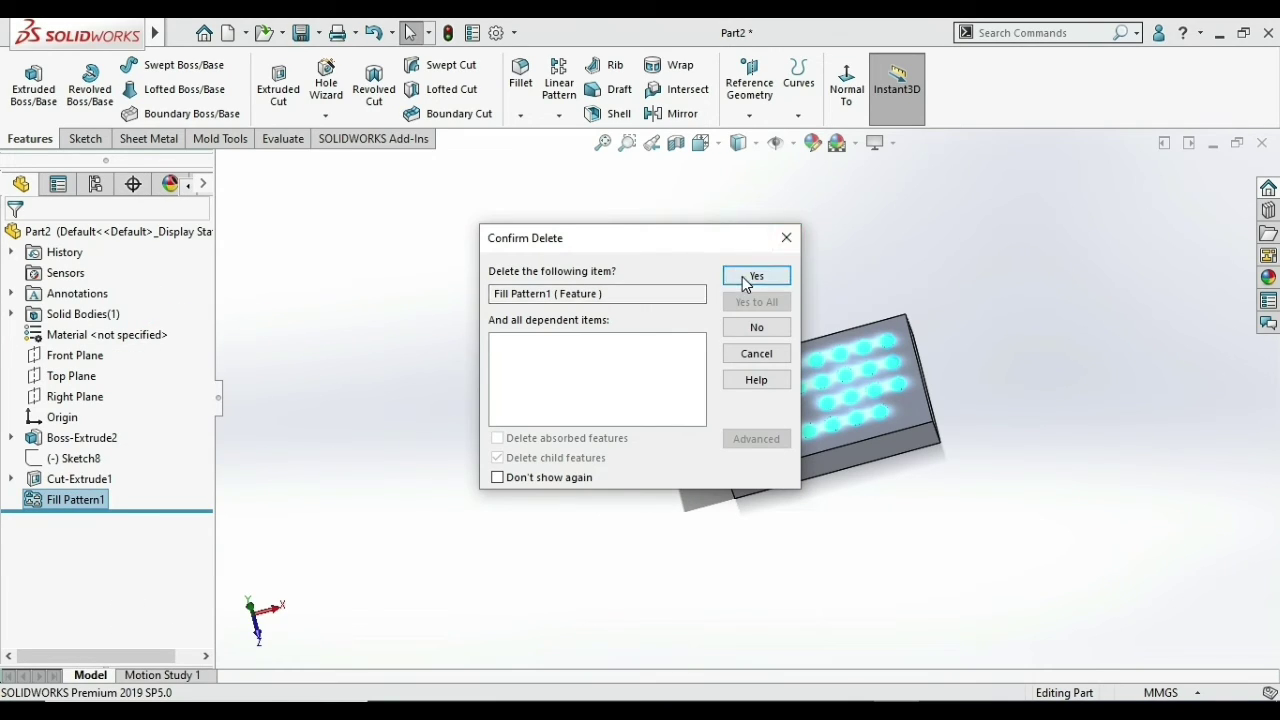
click(756, 275)
- Delete the original Cut-Extrude1 hole and start the Hole Wizard
right_click(60, 479)
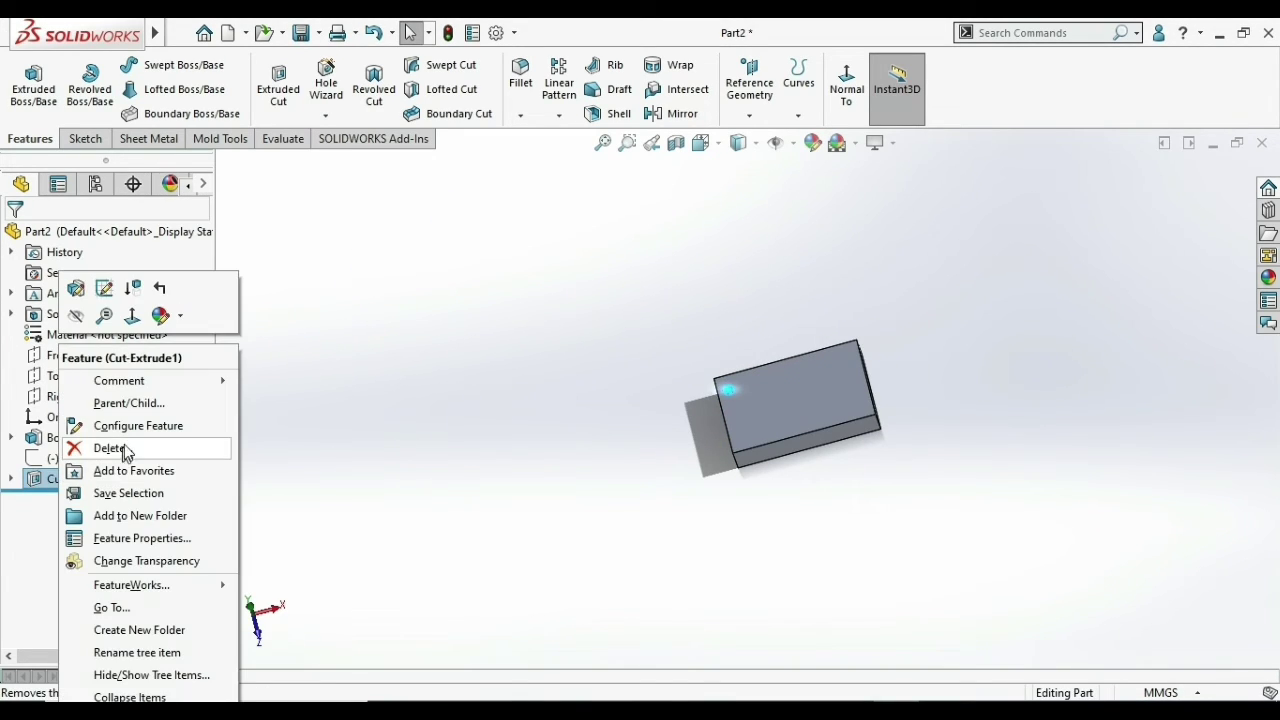
click(128, 449)
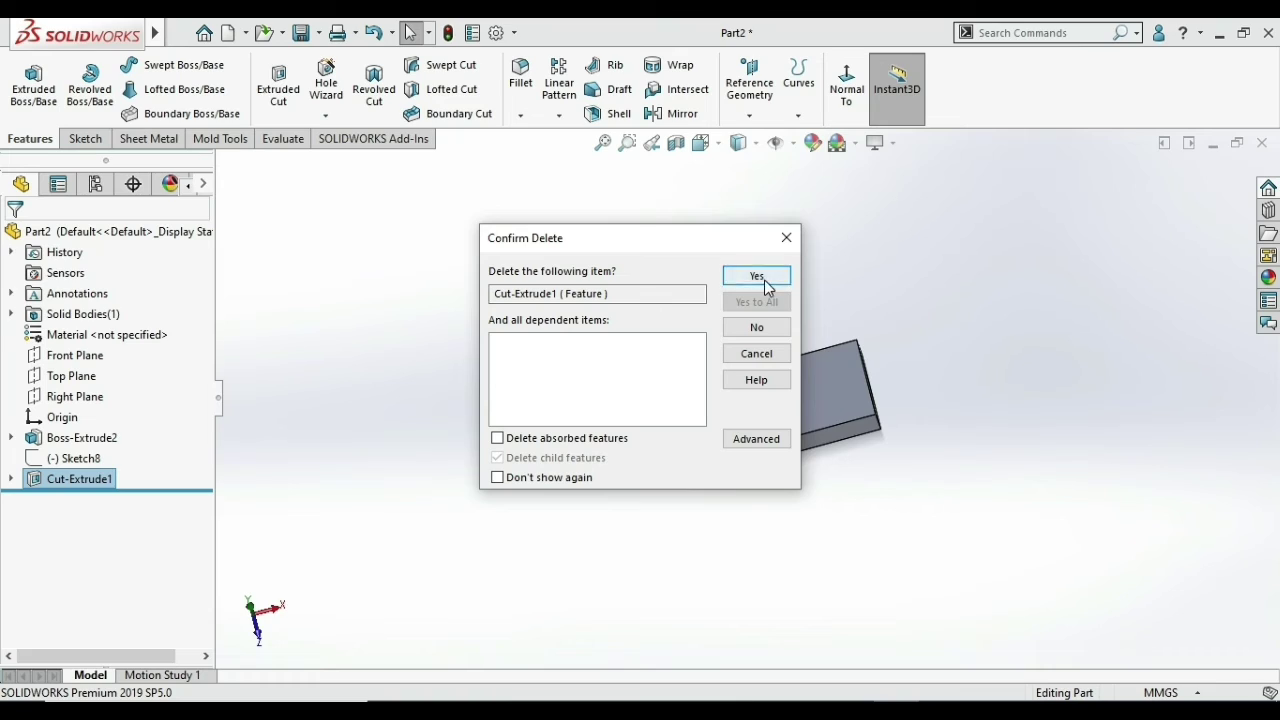
click(760, 277)
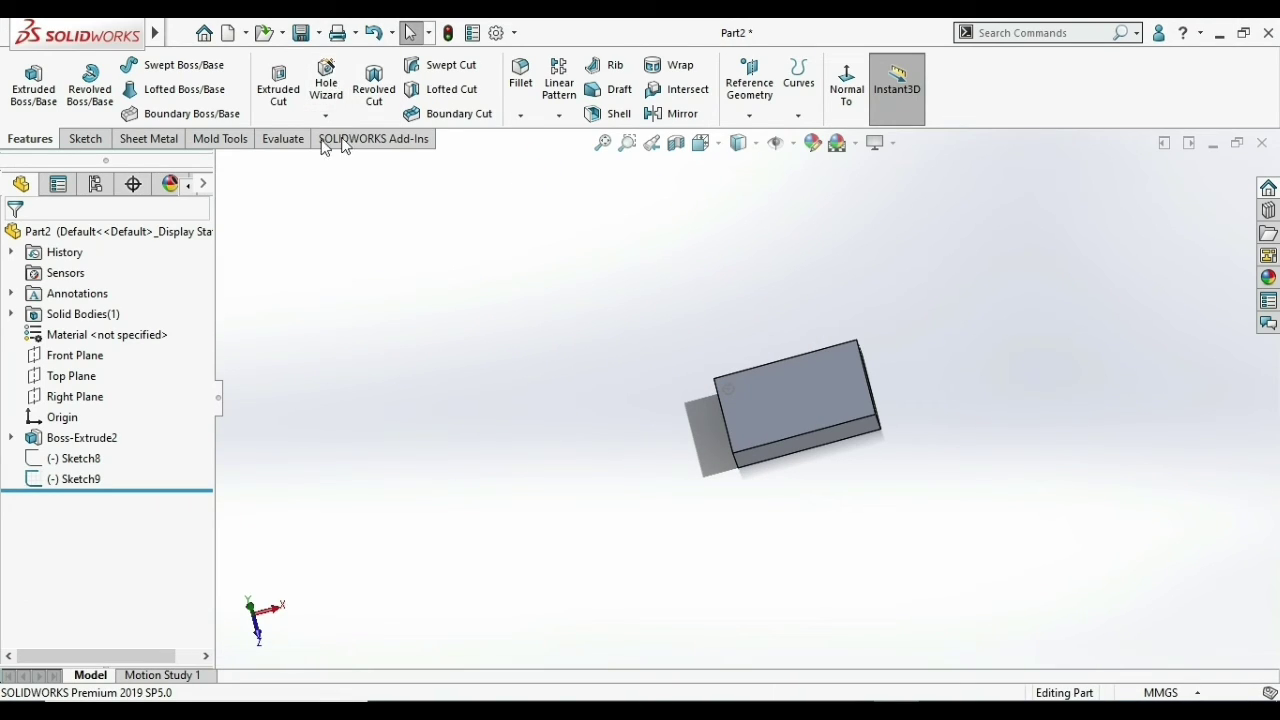
click(332, 84)
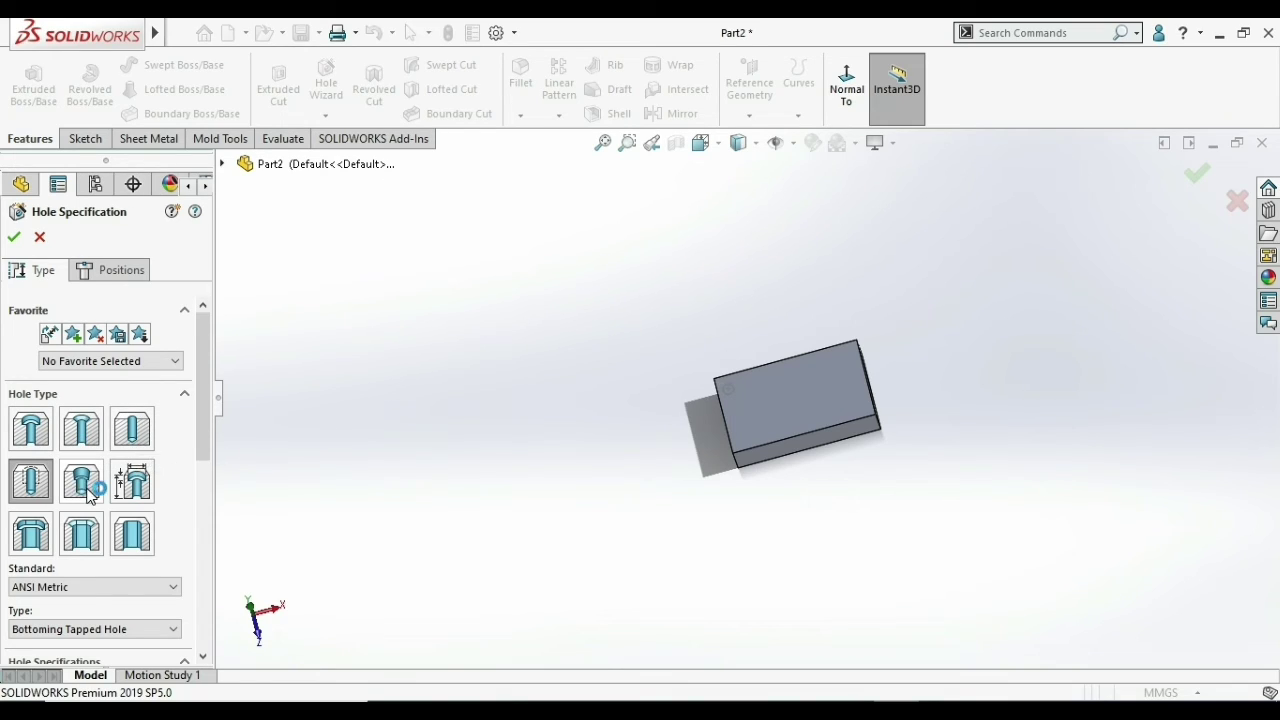
- Choose an ISO counterbore for Hex Bolt Grade C ISO 4016, size M16
mouse_move(197, 432)
mouse_down()
mouse_move(215, 517)
mouse_move(206, 443)
mouse_up()
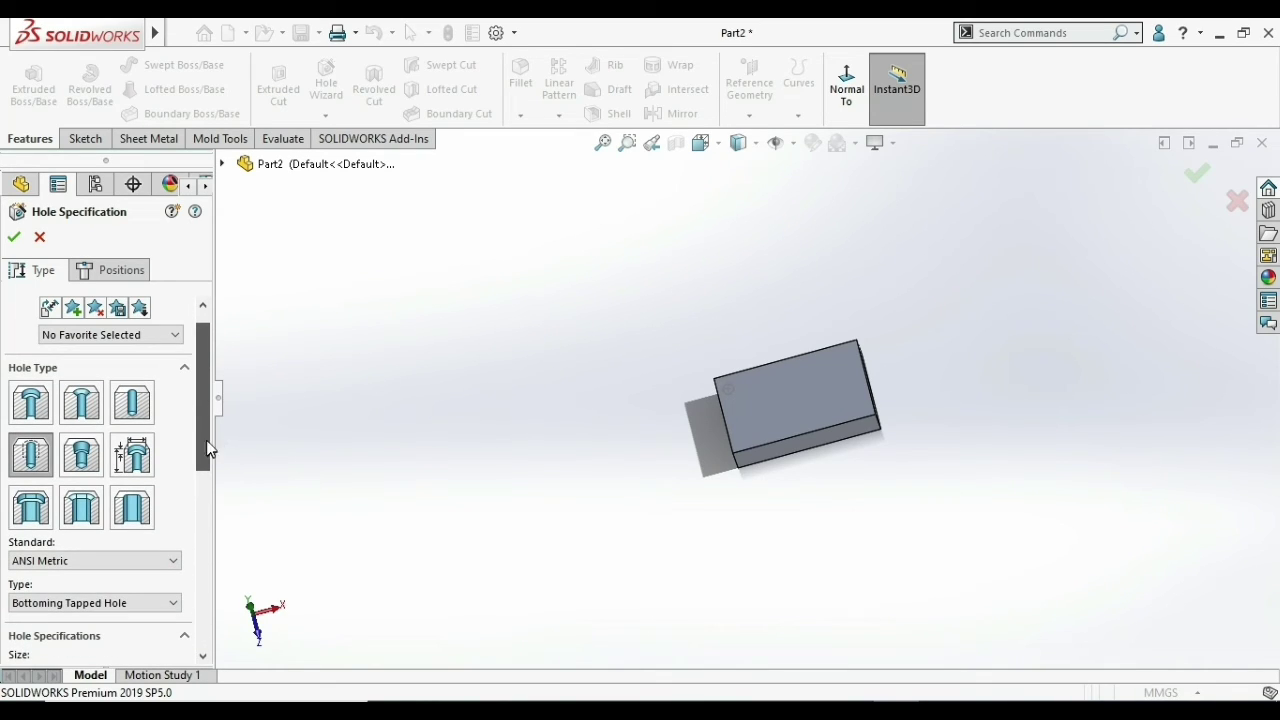
click(41, 413)
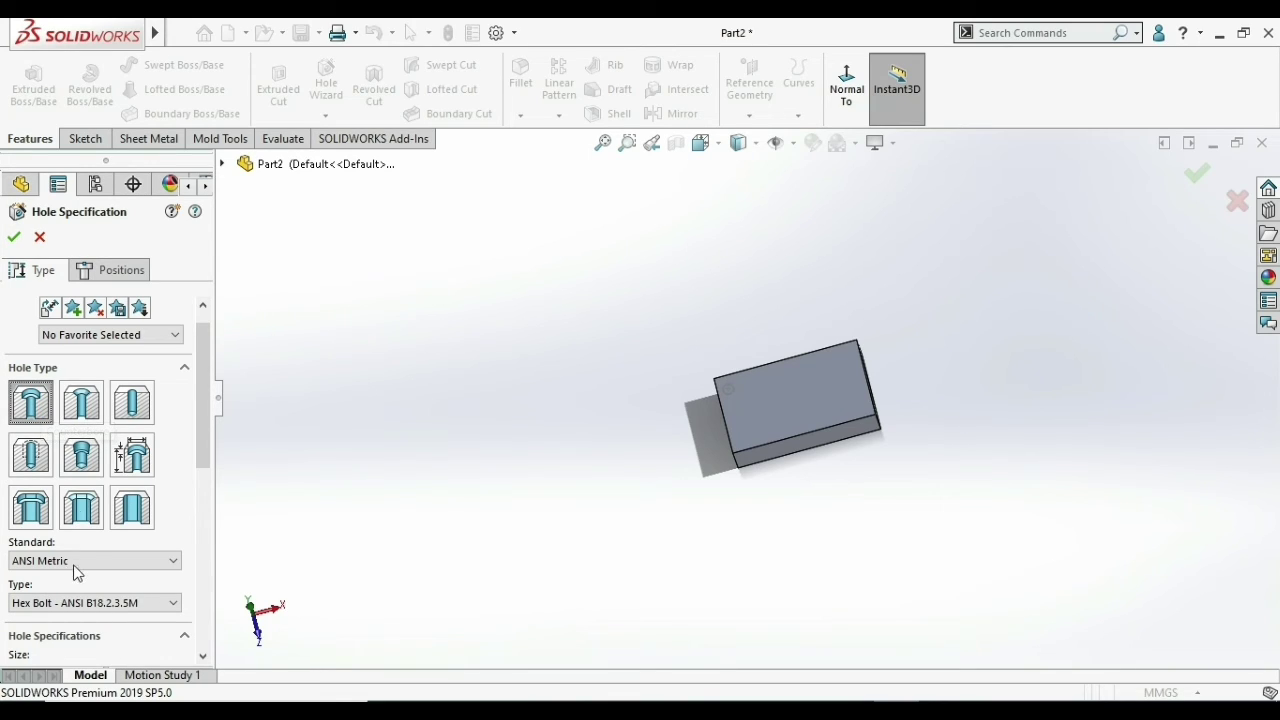
drag(206, 450, 207, 495)
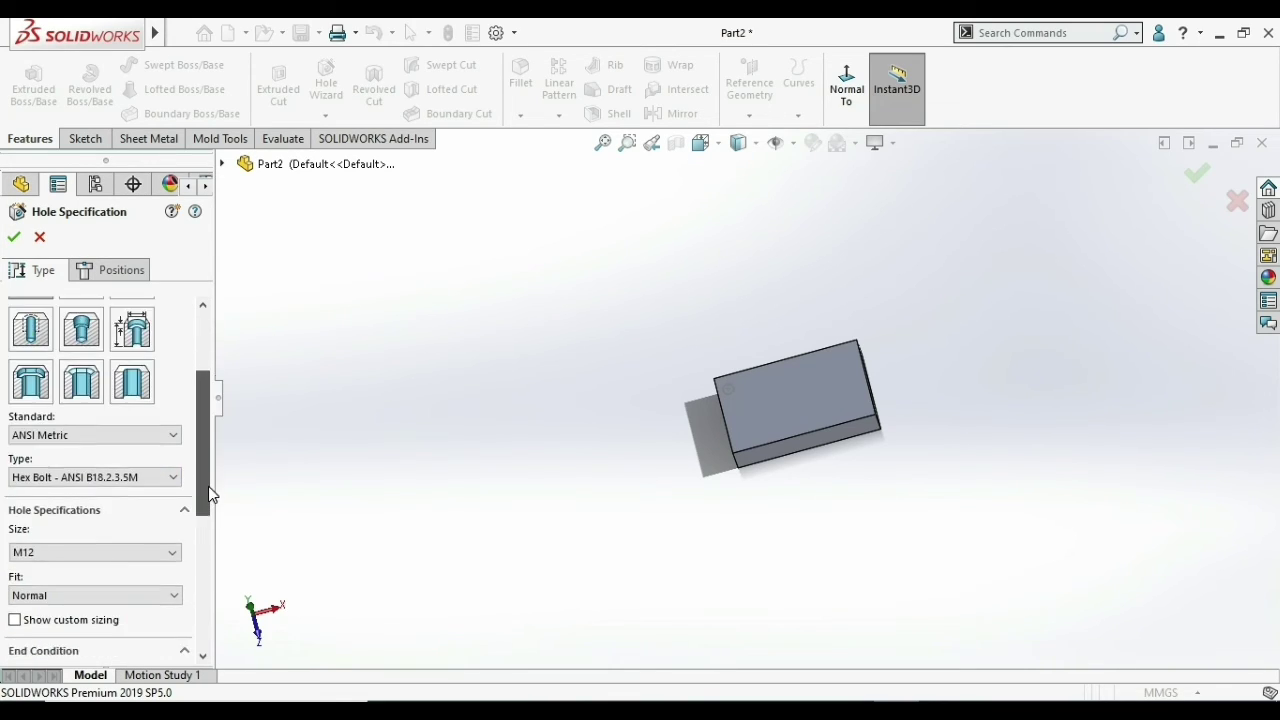
click(68, 430)
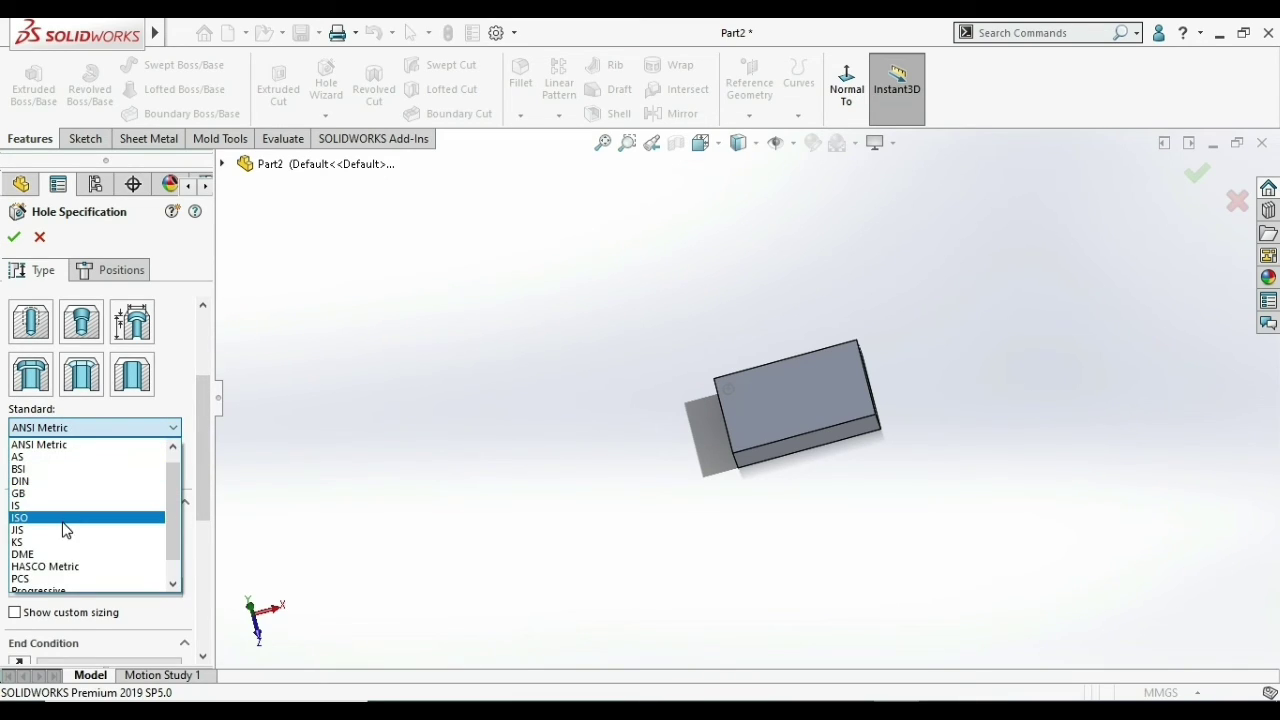
click(66, 518)
click(75, 475)
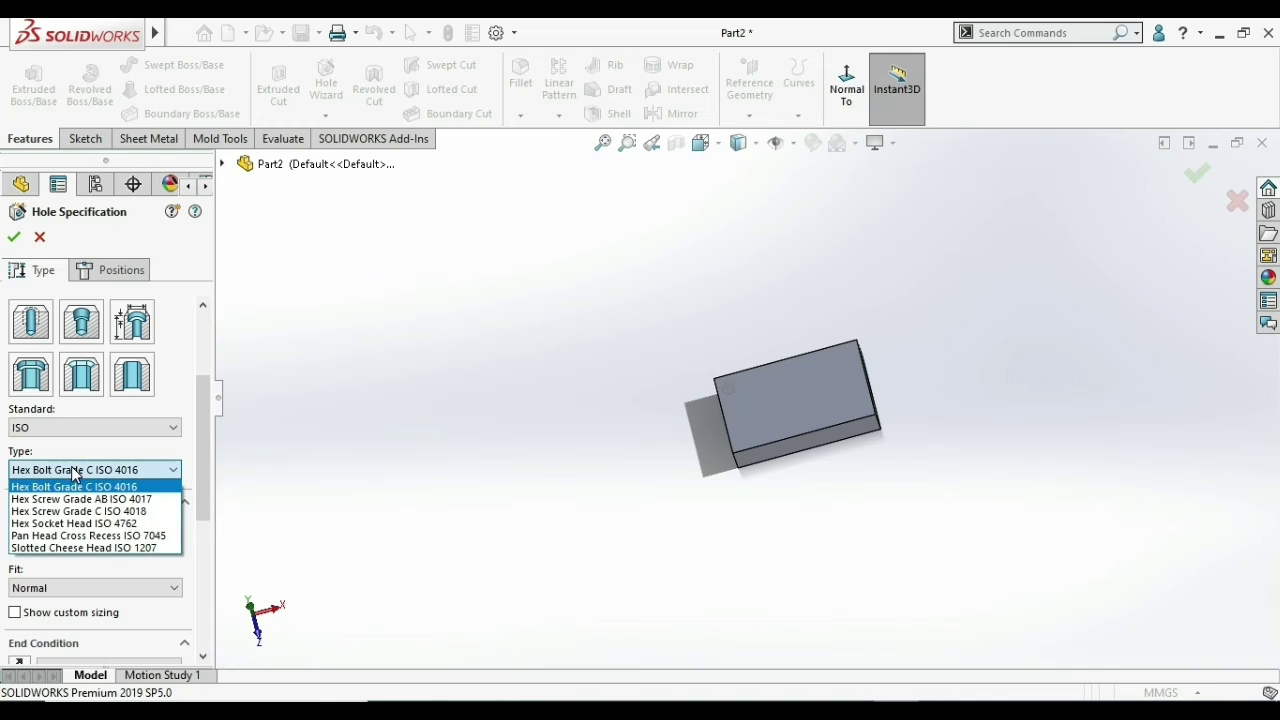
click(77, 488)
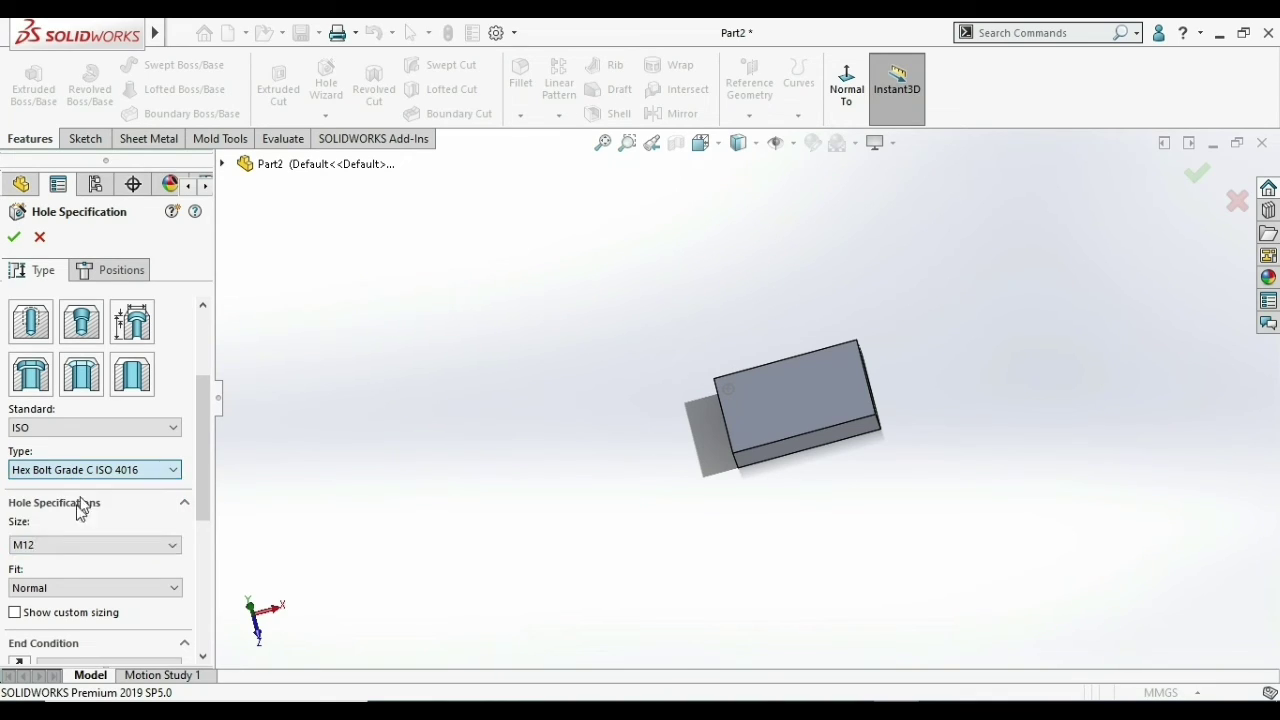
click(60, 545)
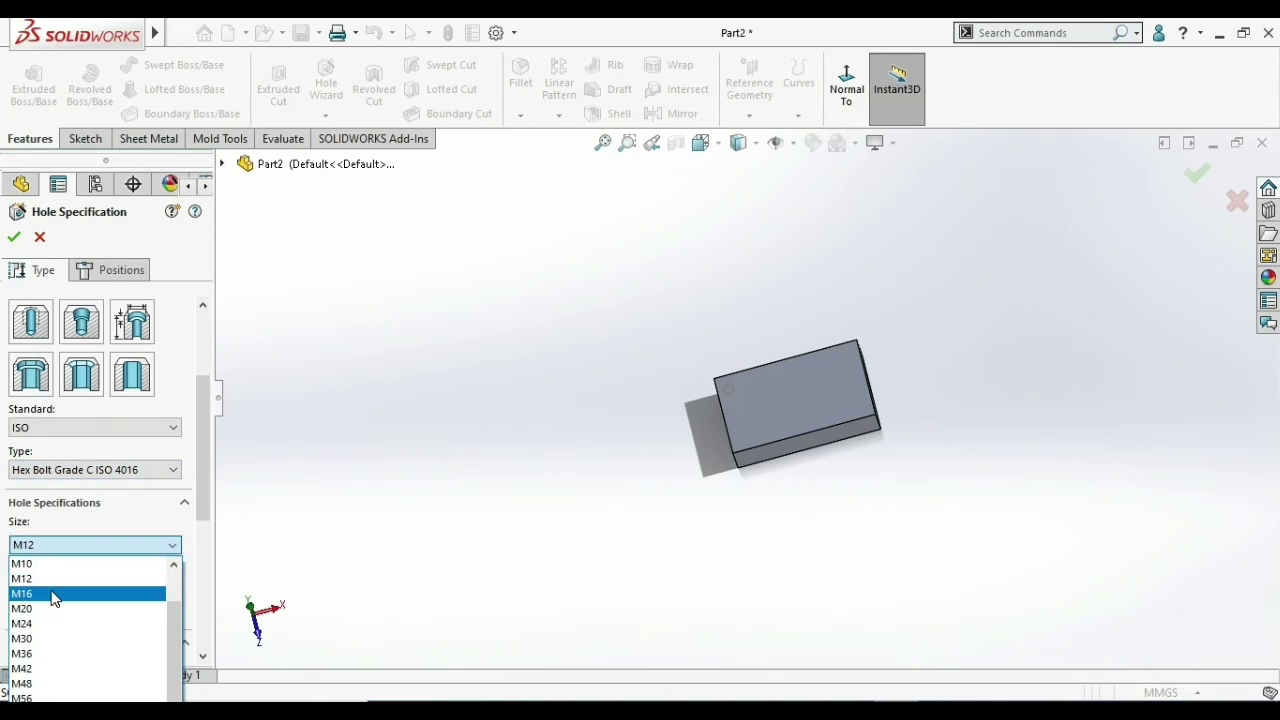
click(51, 591)
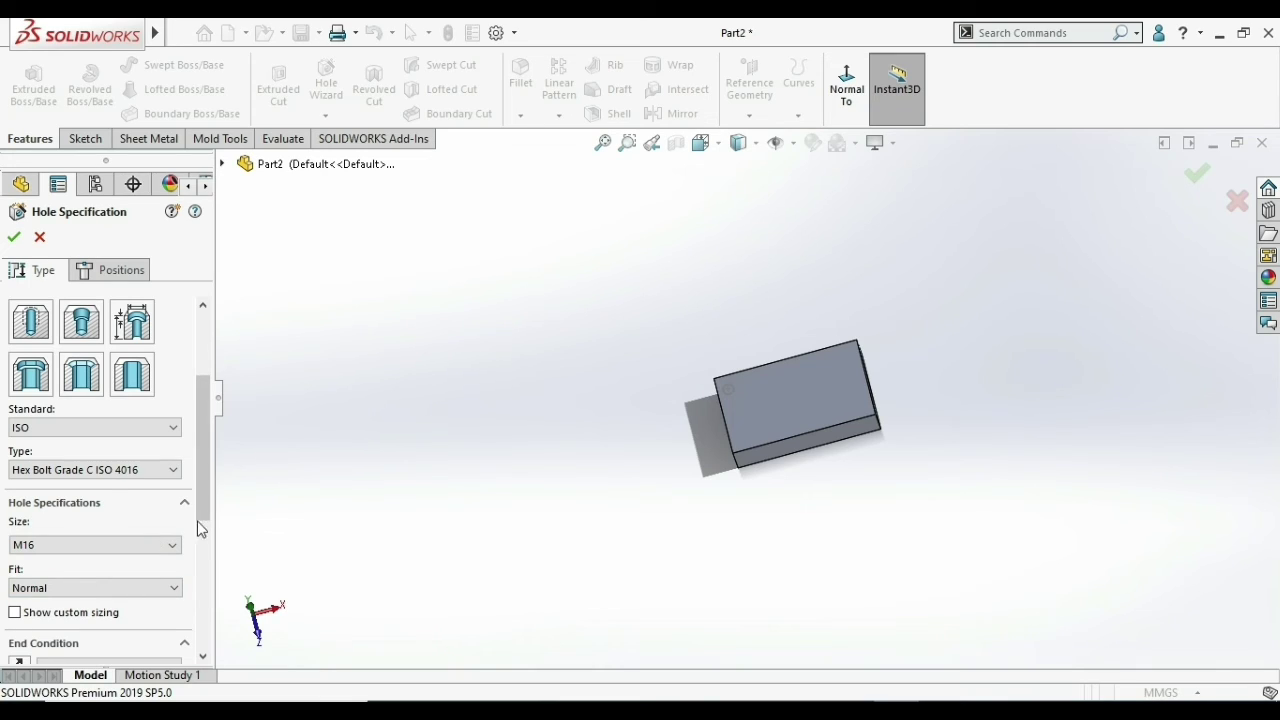
- Show custom sizing and keep the end condition at Through All
scroll(199, 530, down, 1)
scroll(198, 548, down, 2)
scroll(198, 548, down, 1)
scroll(170, 520, down, 1)
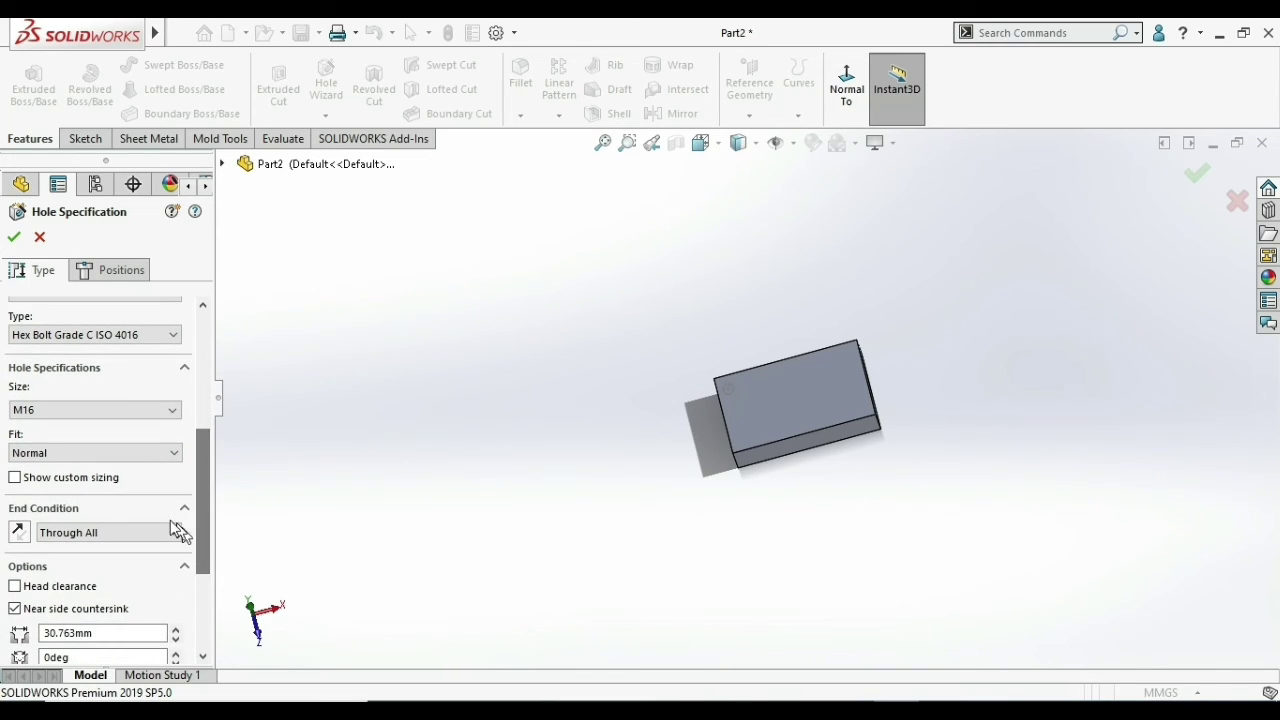
click(15, 477)
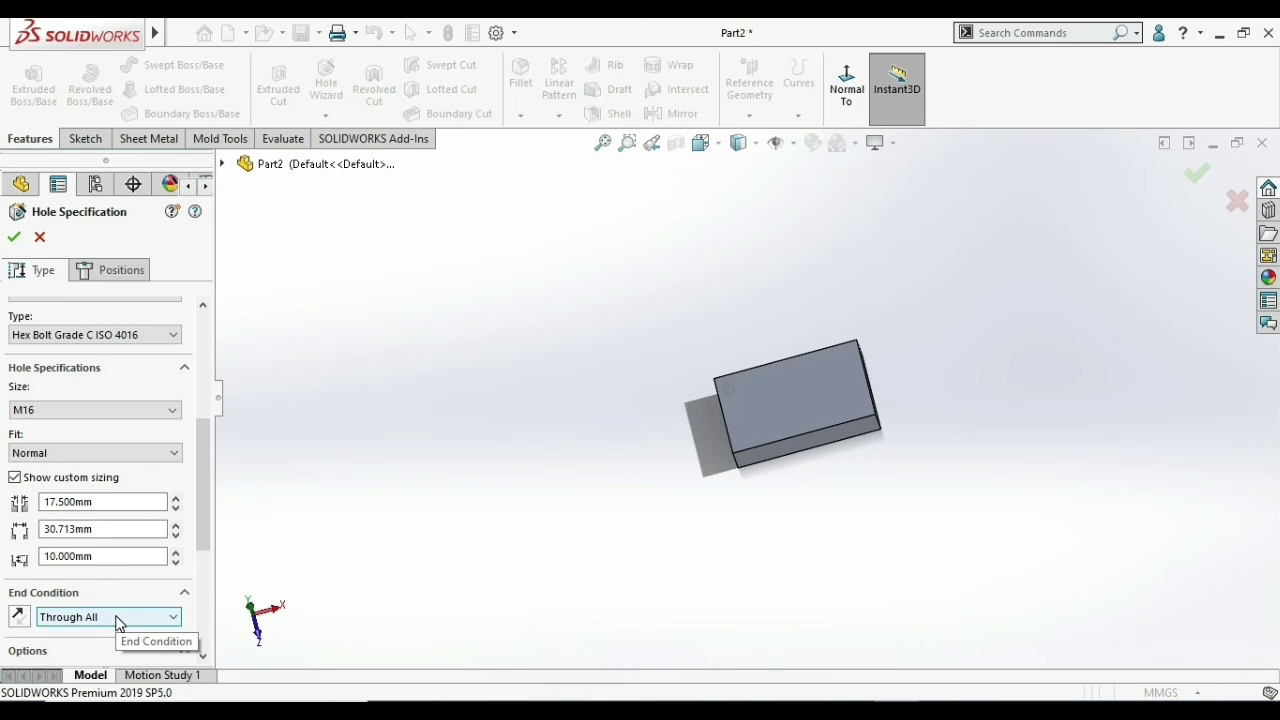
click(118, 619)
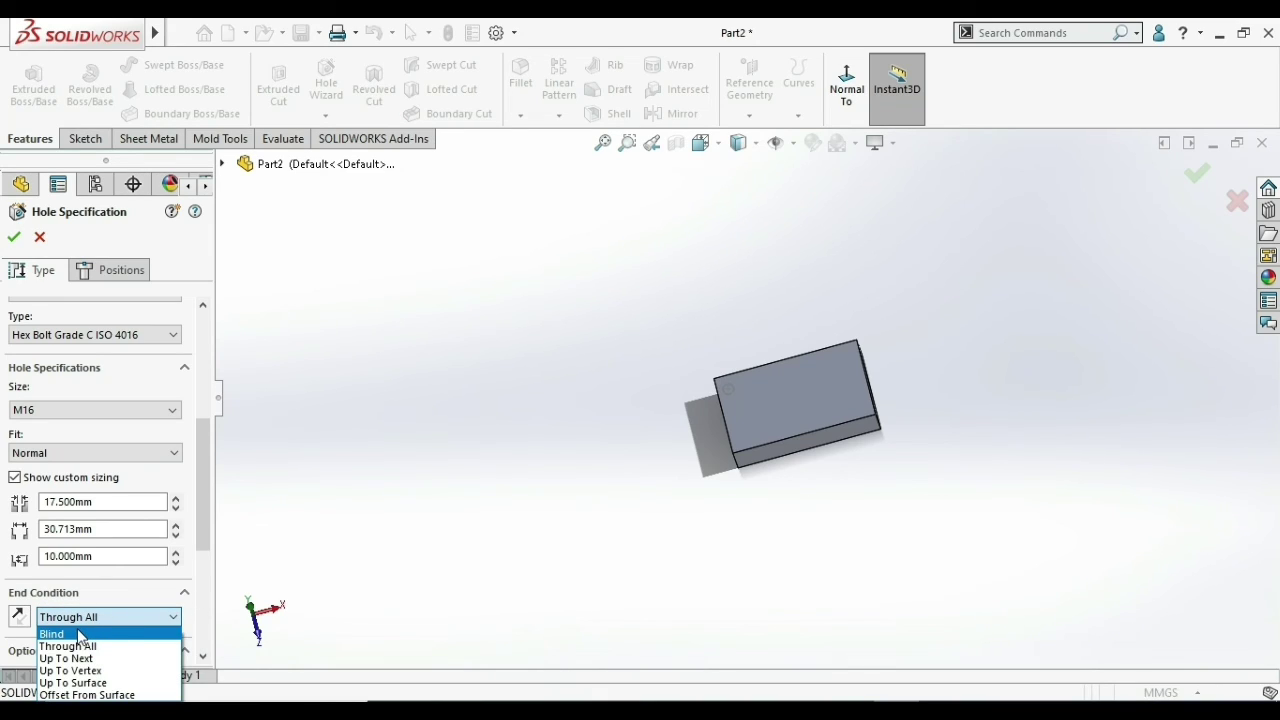
click(209, 522)
scroll(128, 518, down, 3)
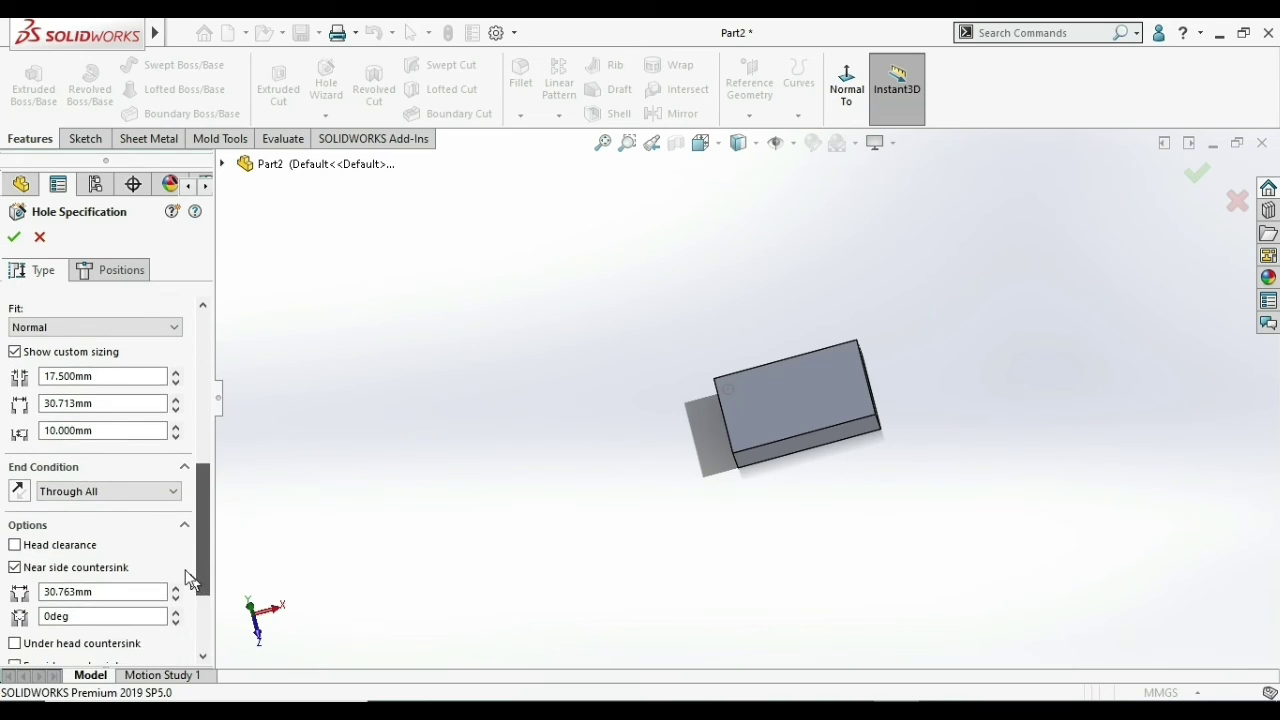
click(127, 510)
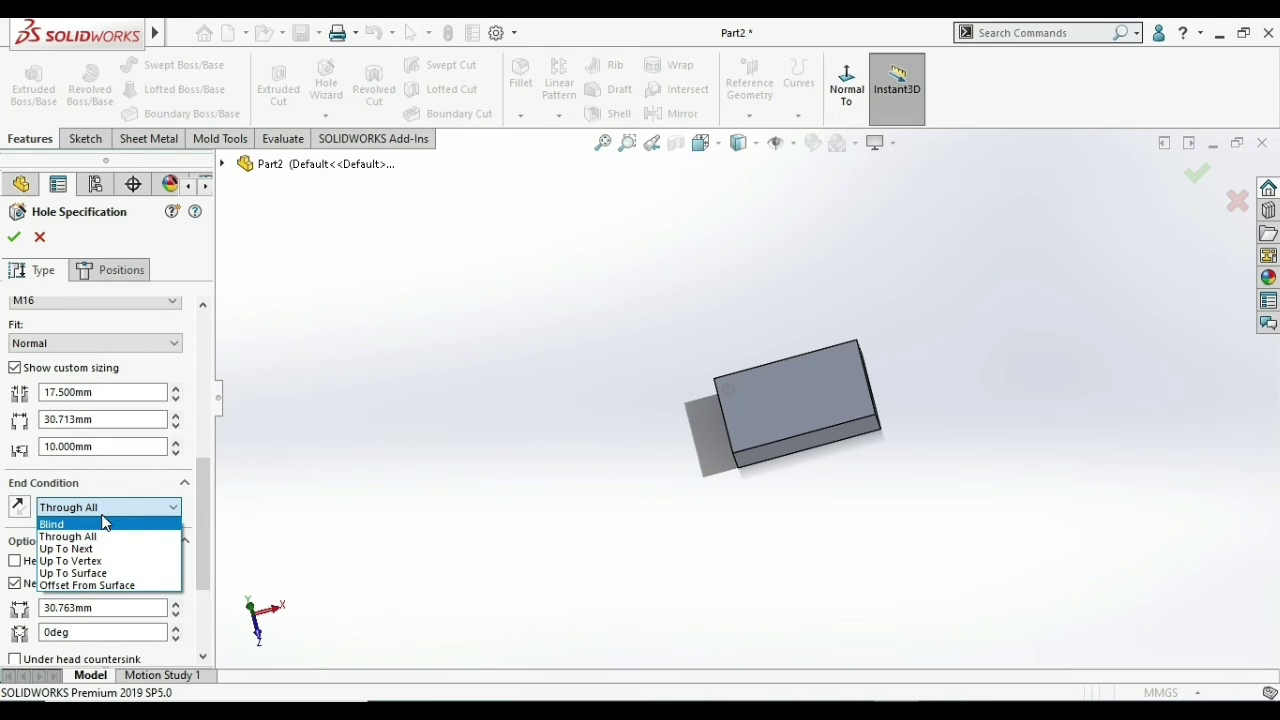
click(198, 479)
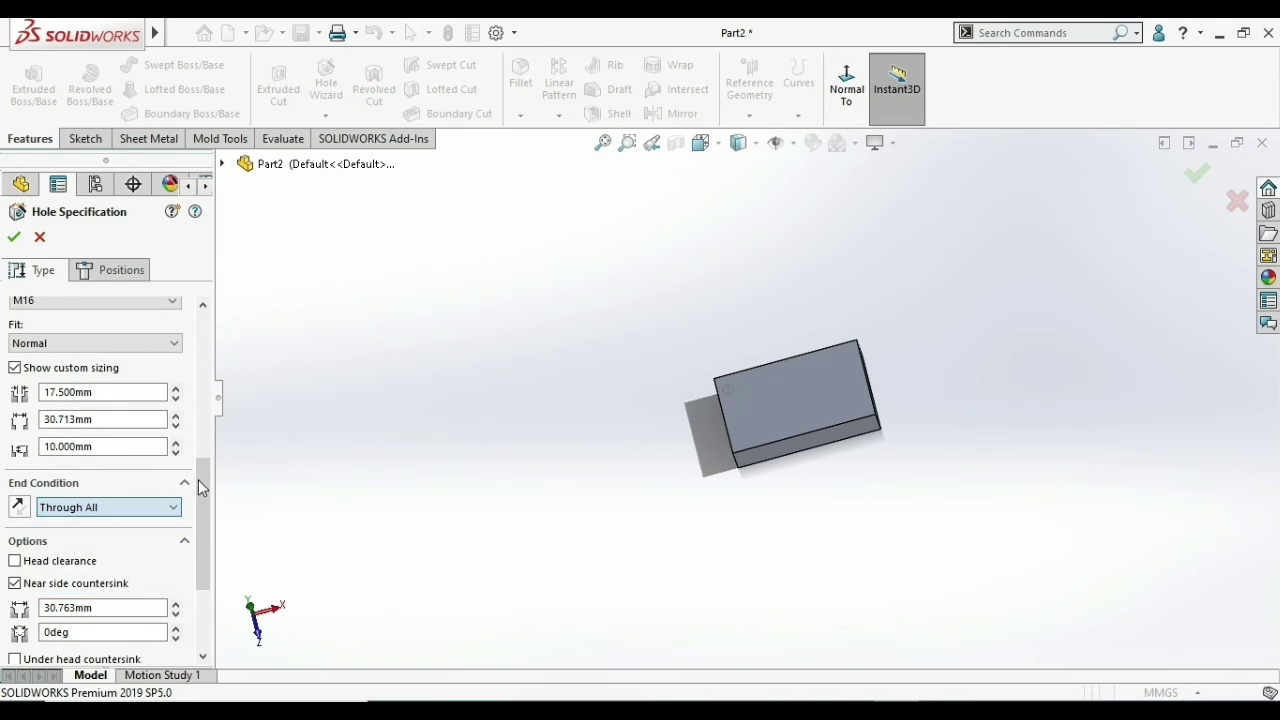
scroll(197, 515, down, 5)
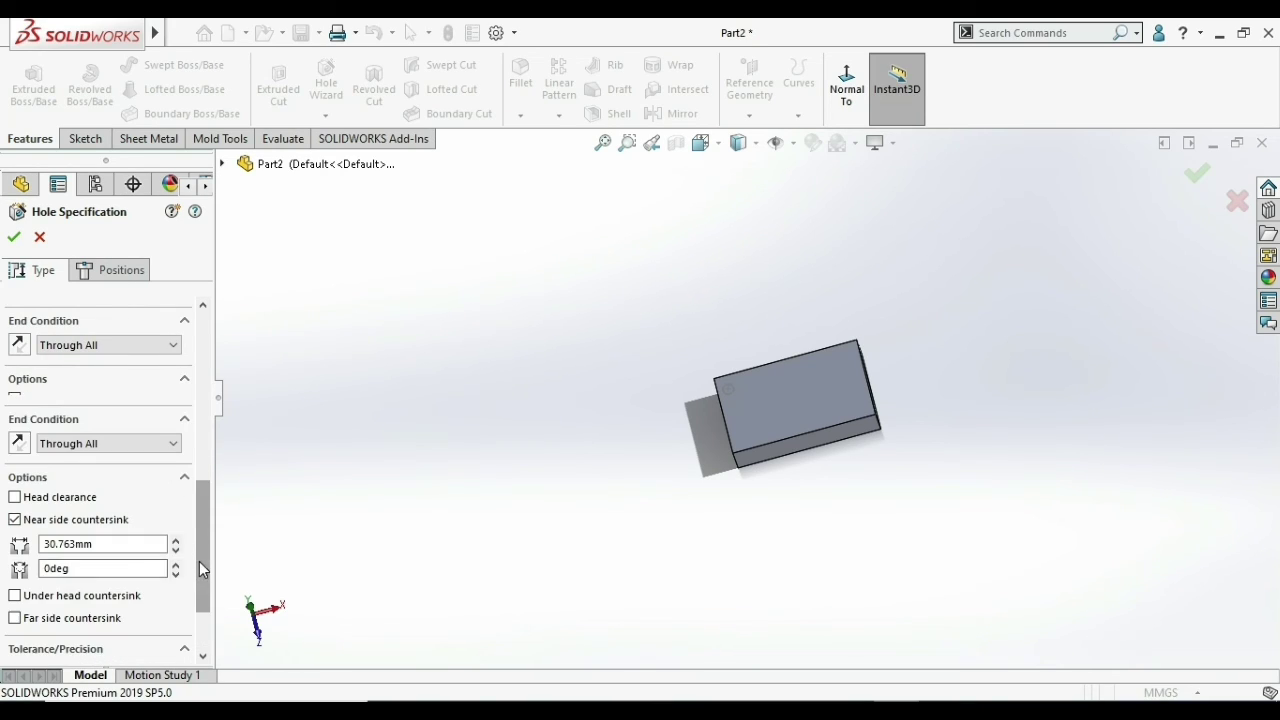
scroll(199, 561, up, 5)
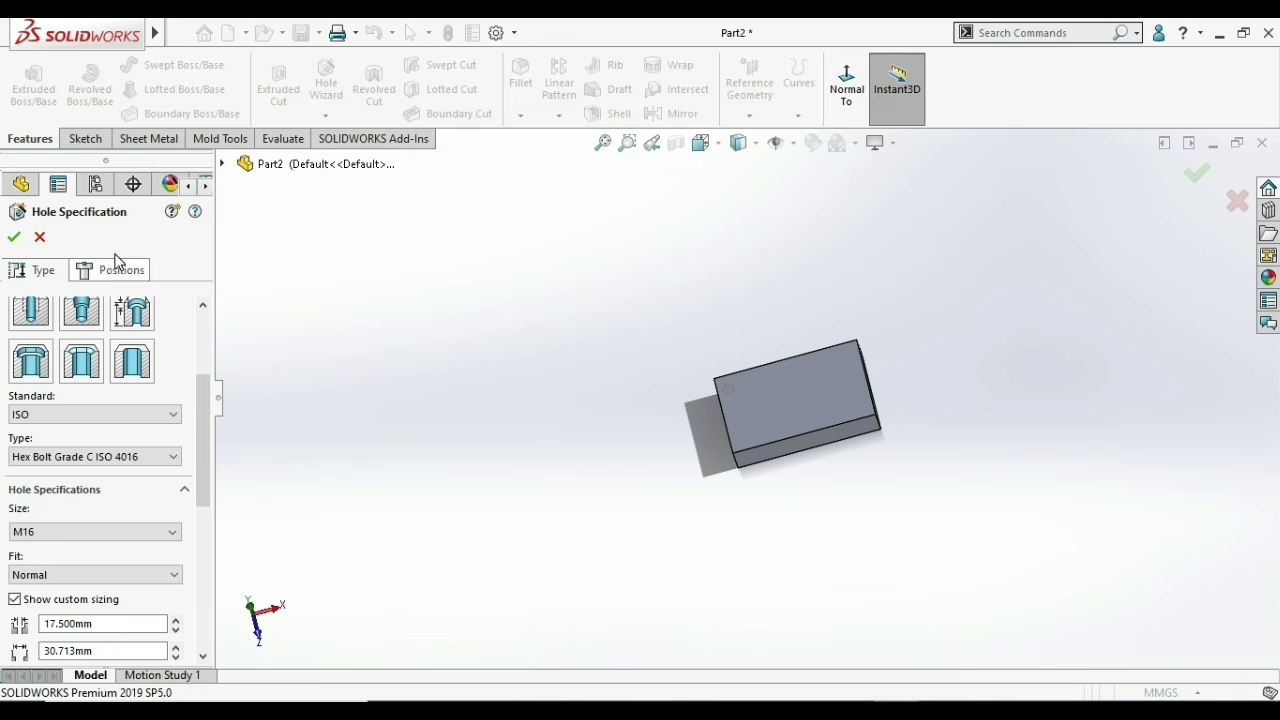
scroll(171, 442, up, 2)
scroll(165, 420, up, 1)
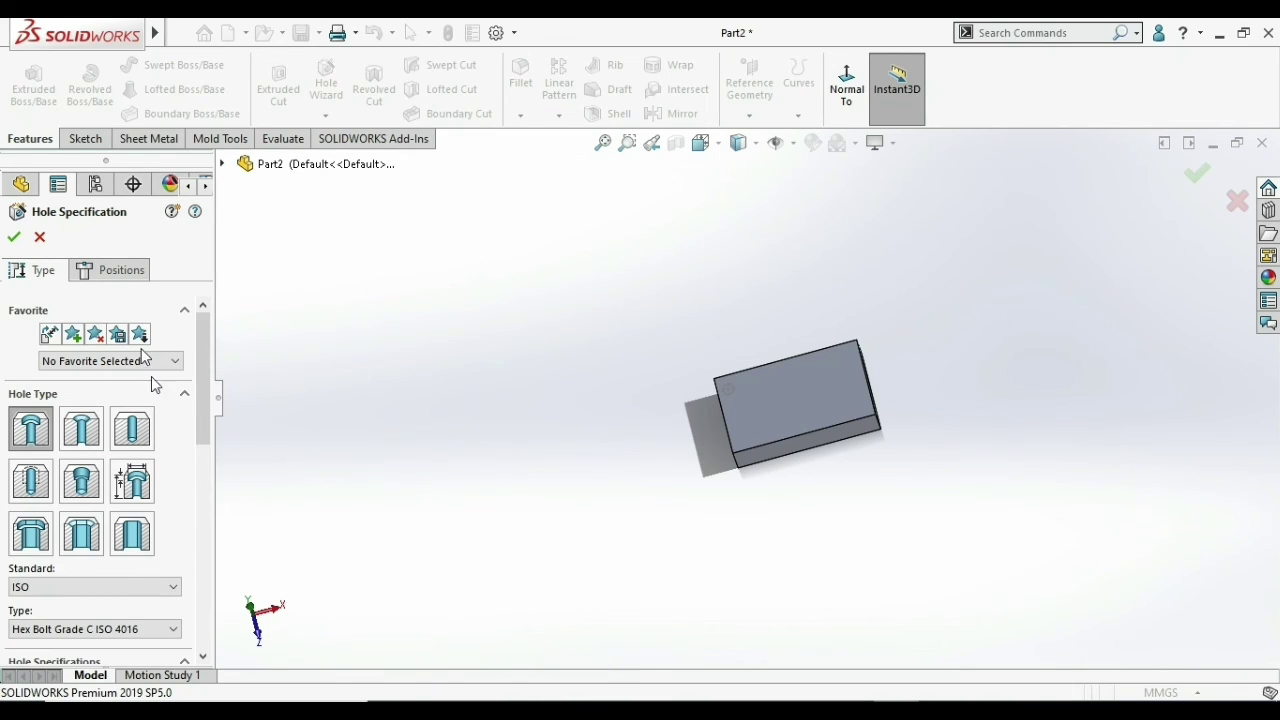
- Place three hole points on the block's top face: first, one toward the back, one toward the right
click(118, 279)
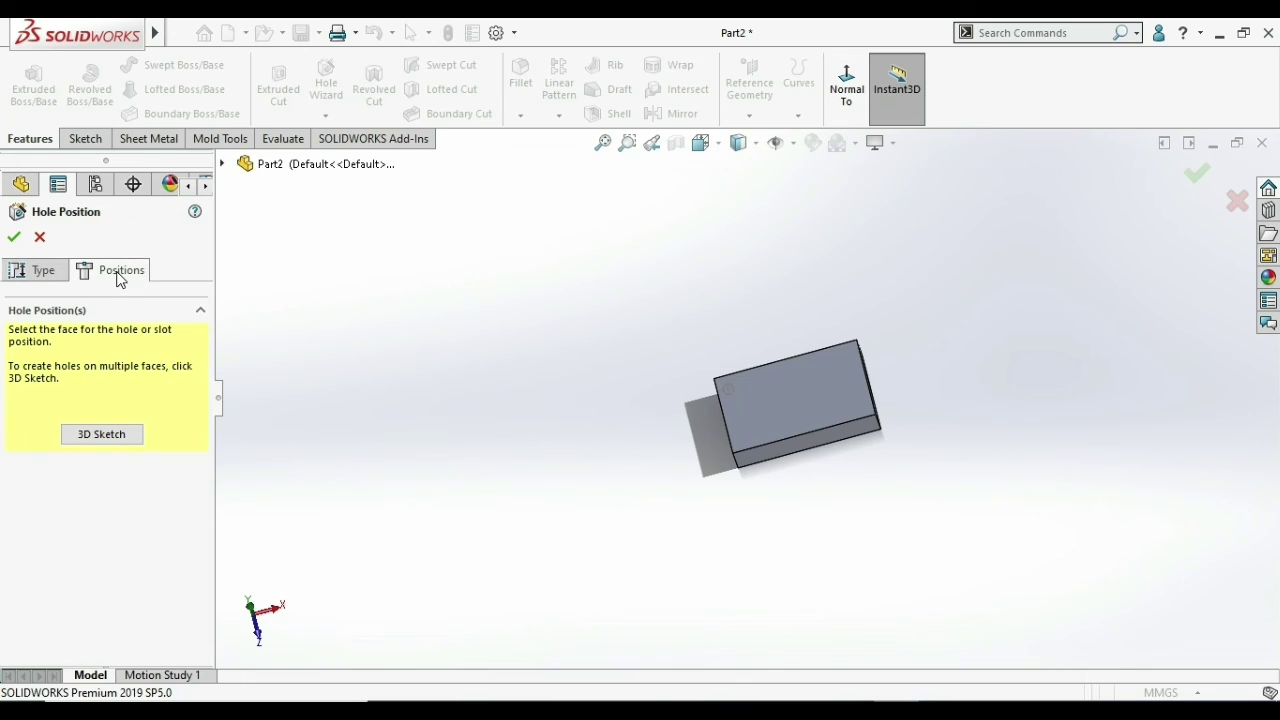
scroll(772, 423, down, 3)
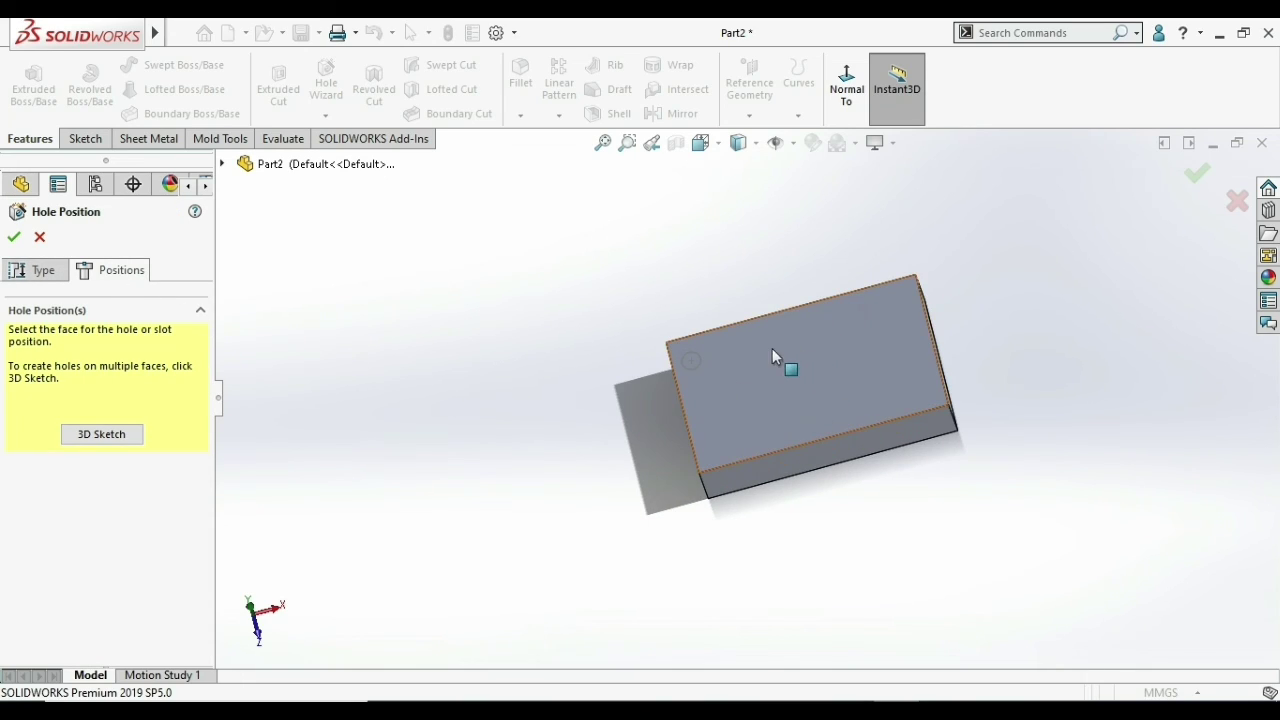
click(719, 395)
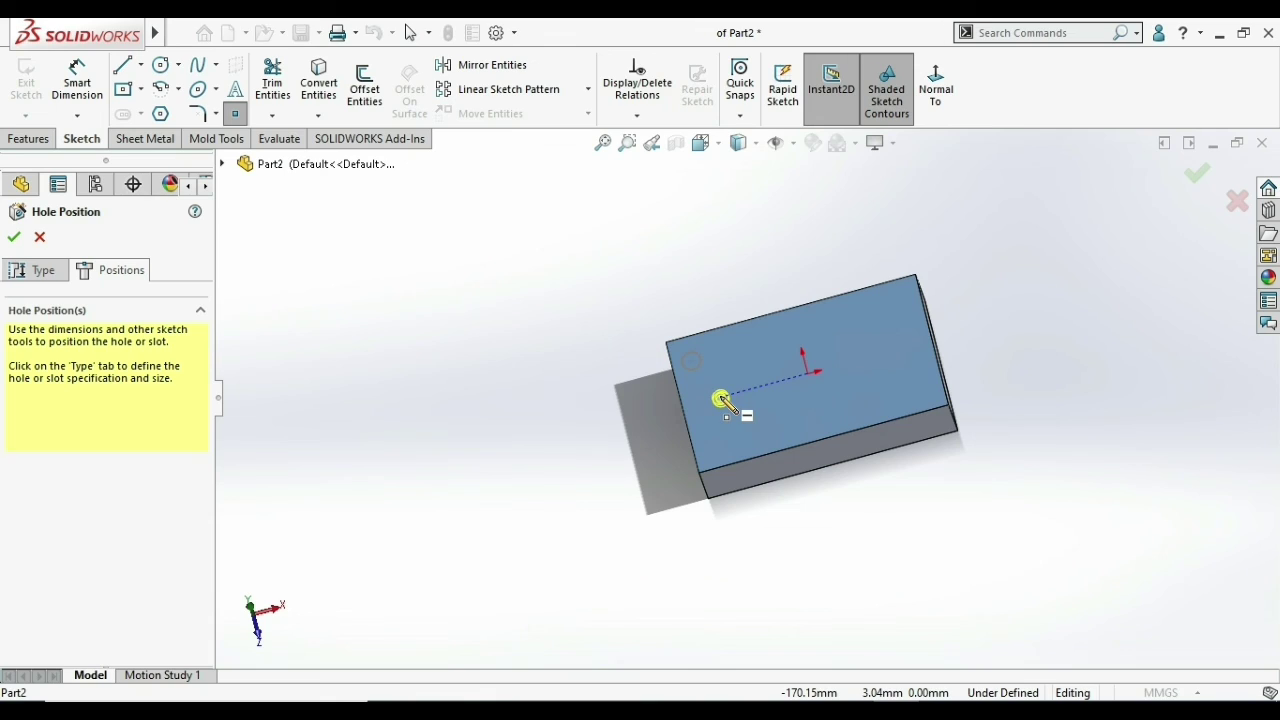
click(720, 398)
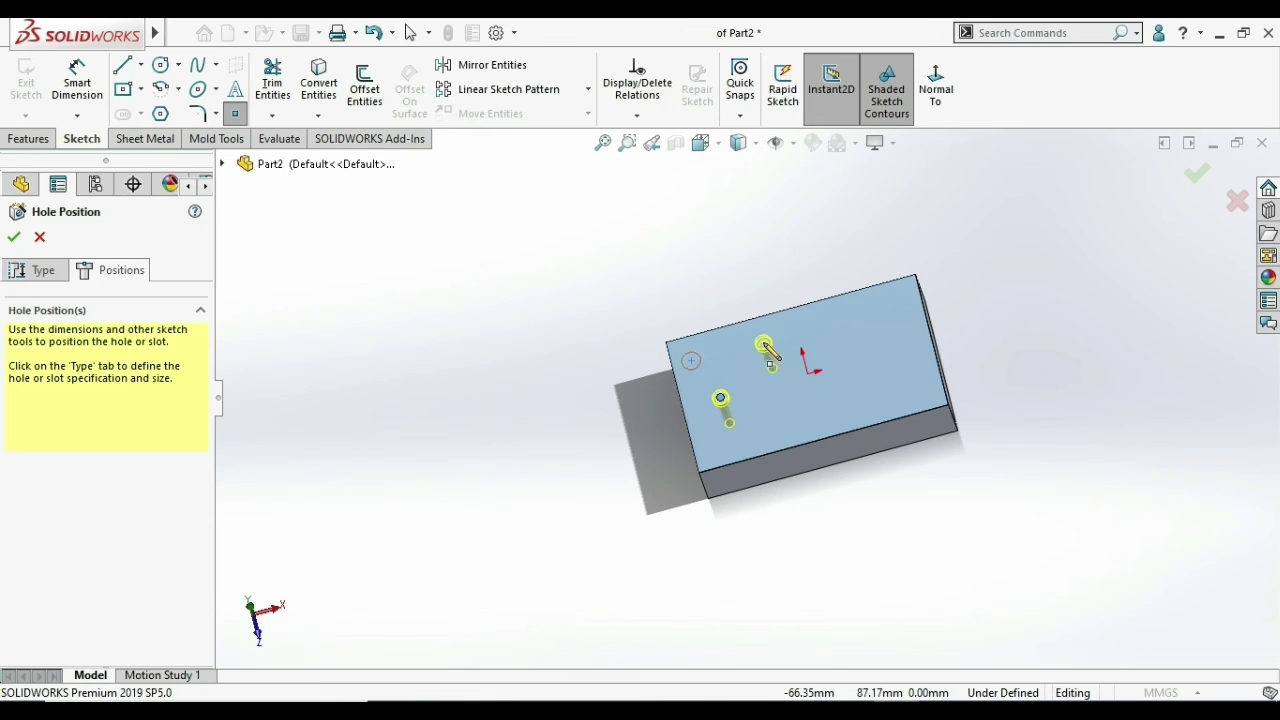
click(764, 346)
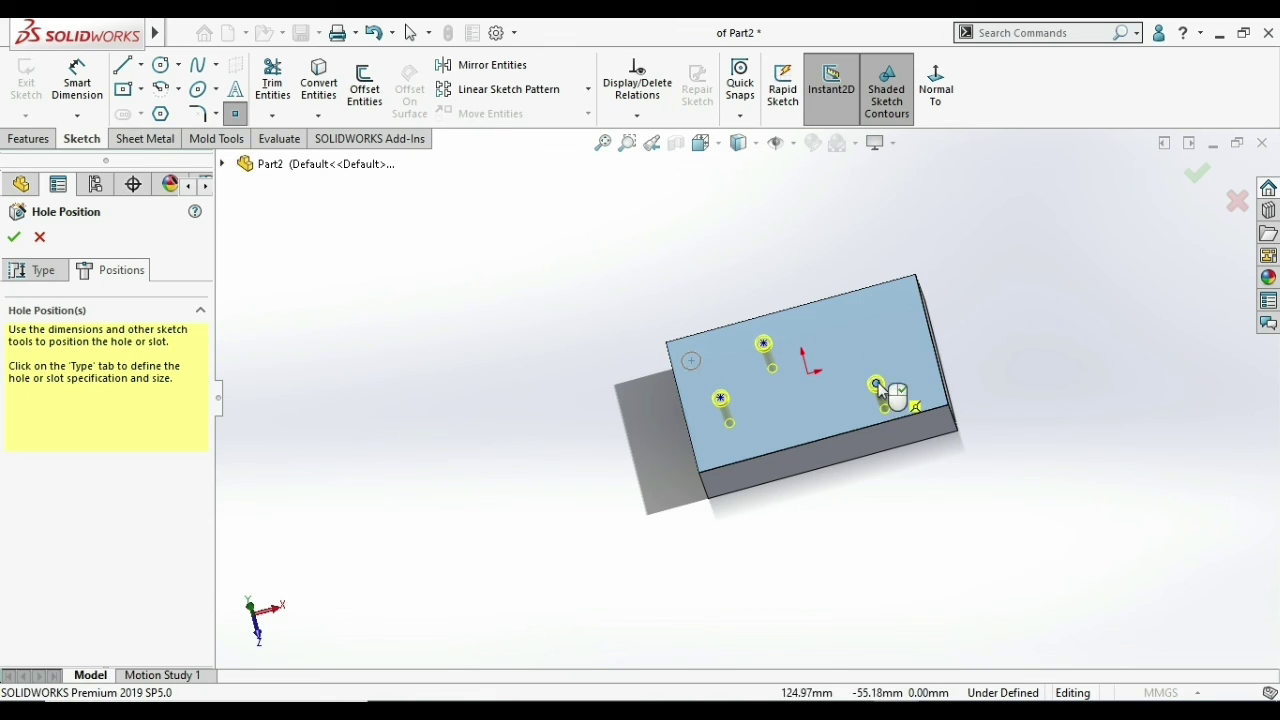
click(884, 393)
click(934, 95)
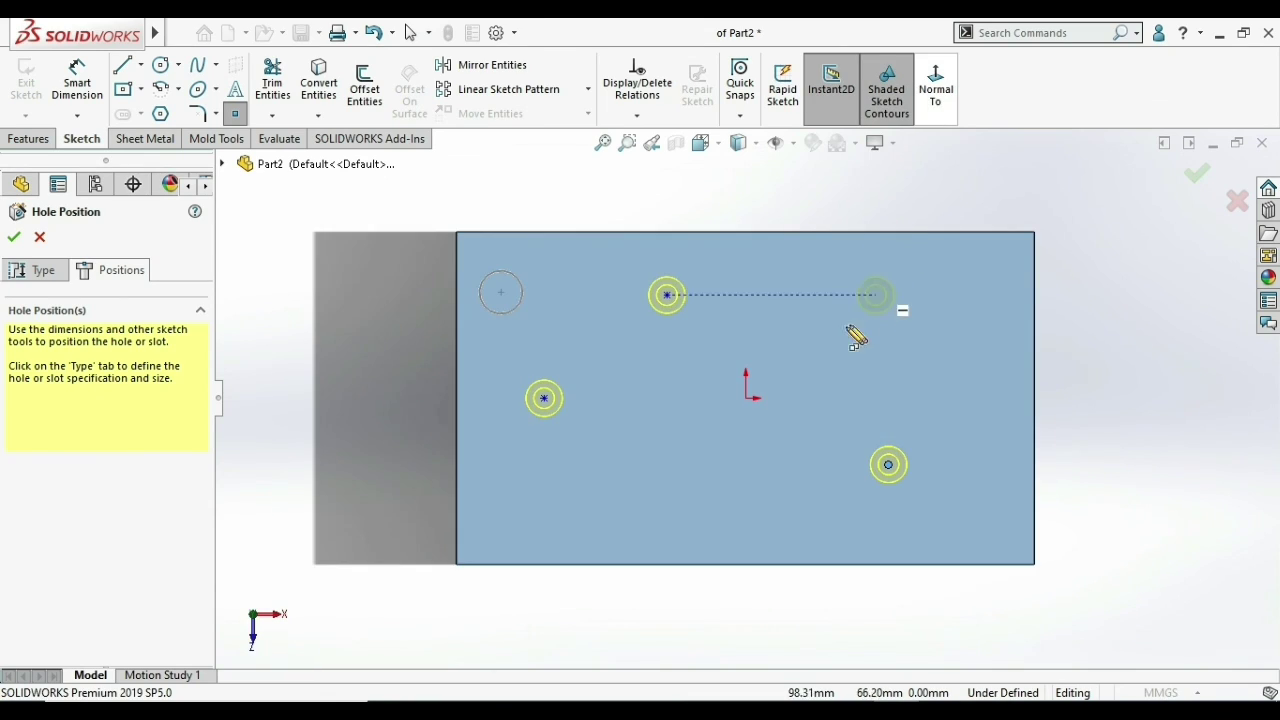
scroll(845, 380, down, 1)
scroll(880, 440, up, 2)
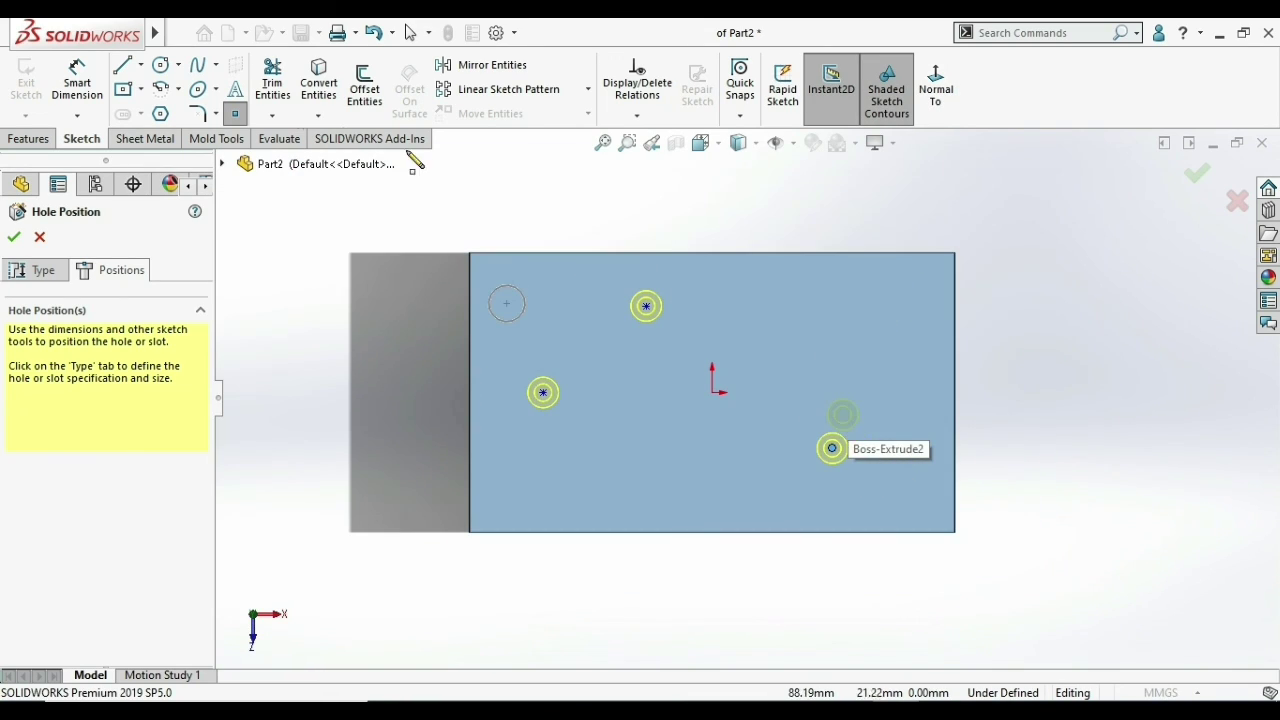
- Dimension the left hole 74.21 from the block's left edge
click(77, 85)
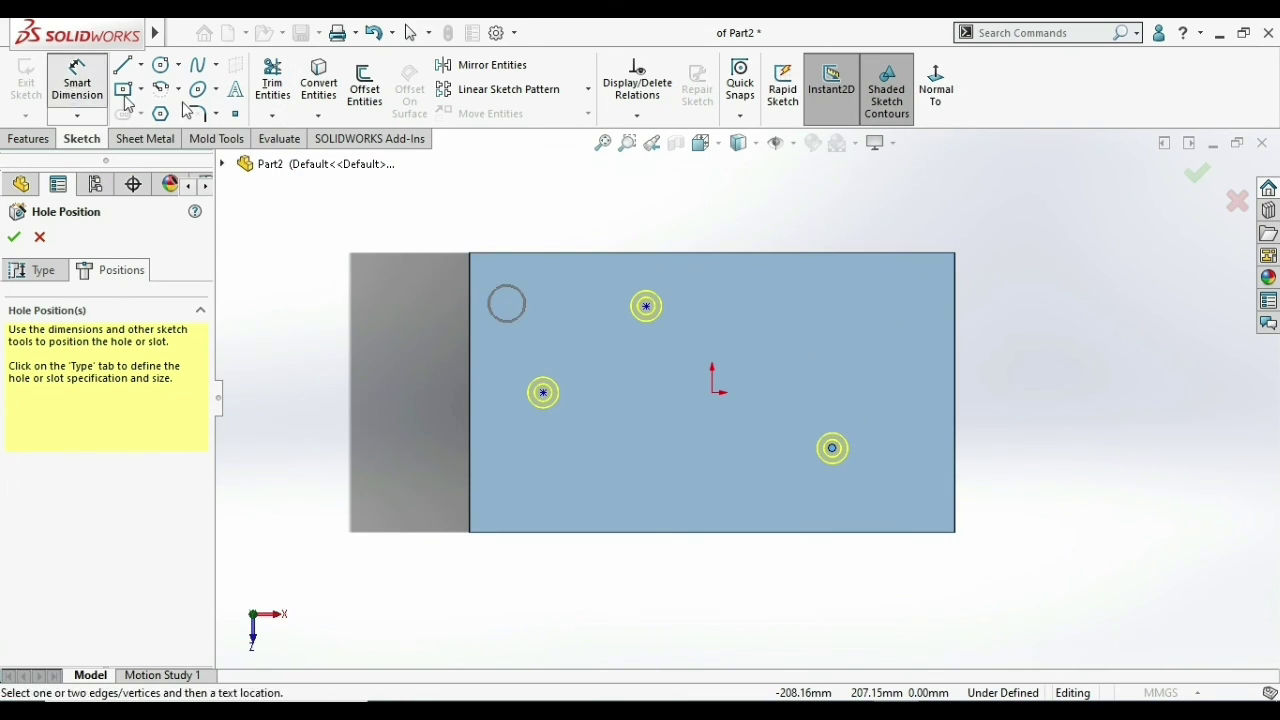
click(521, 393)
click(472, 410)
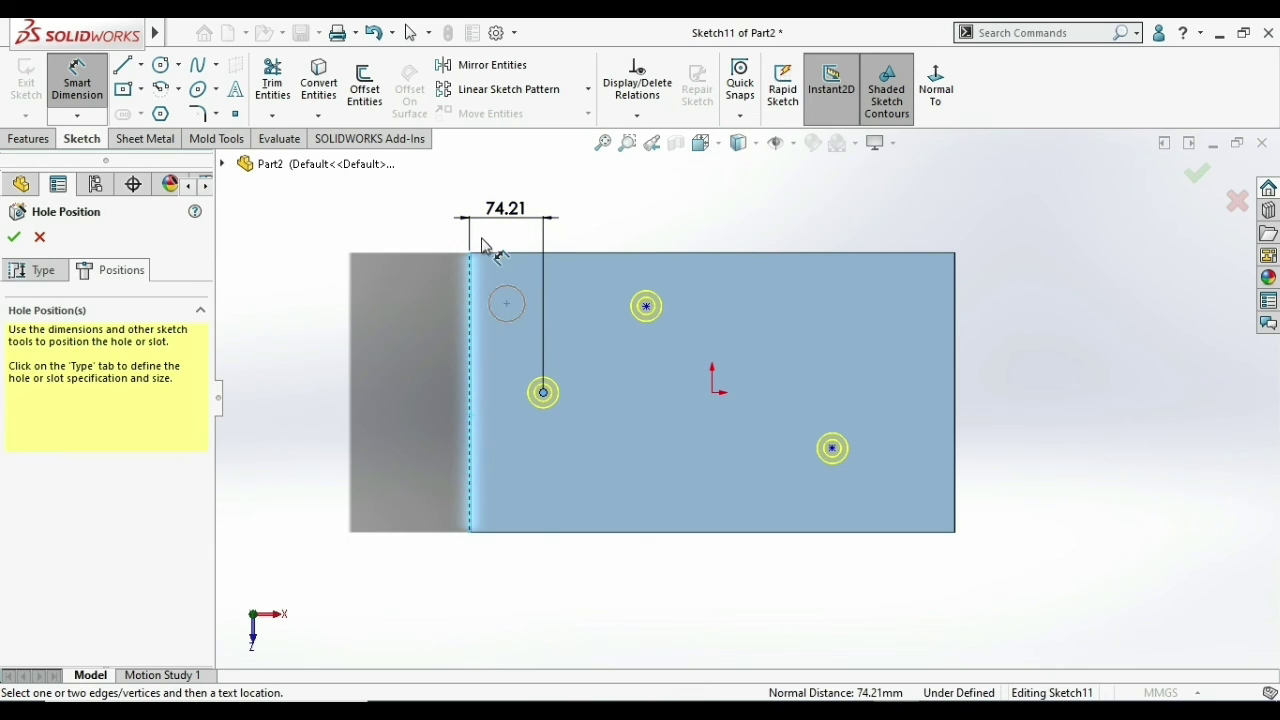
click(466, 210)
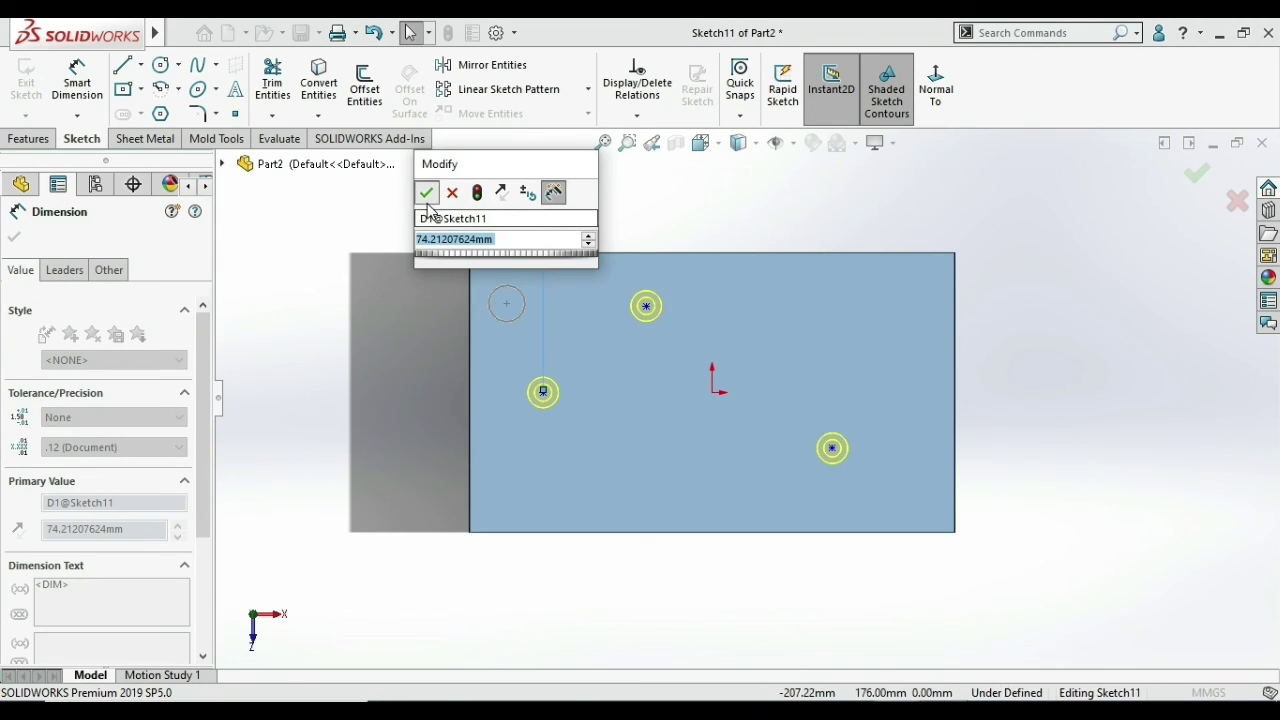
click(426, 194)
right_click(571, 238)
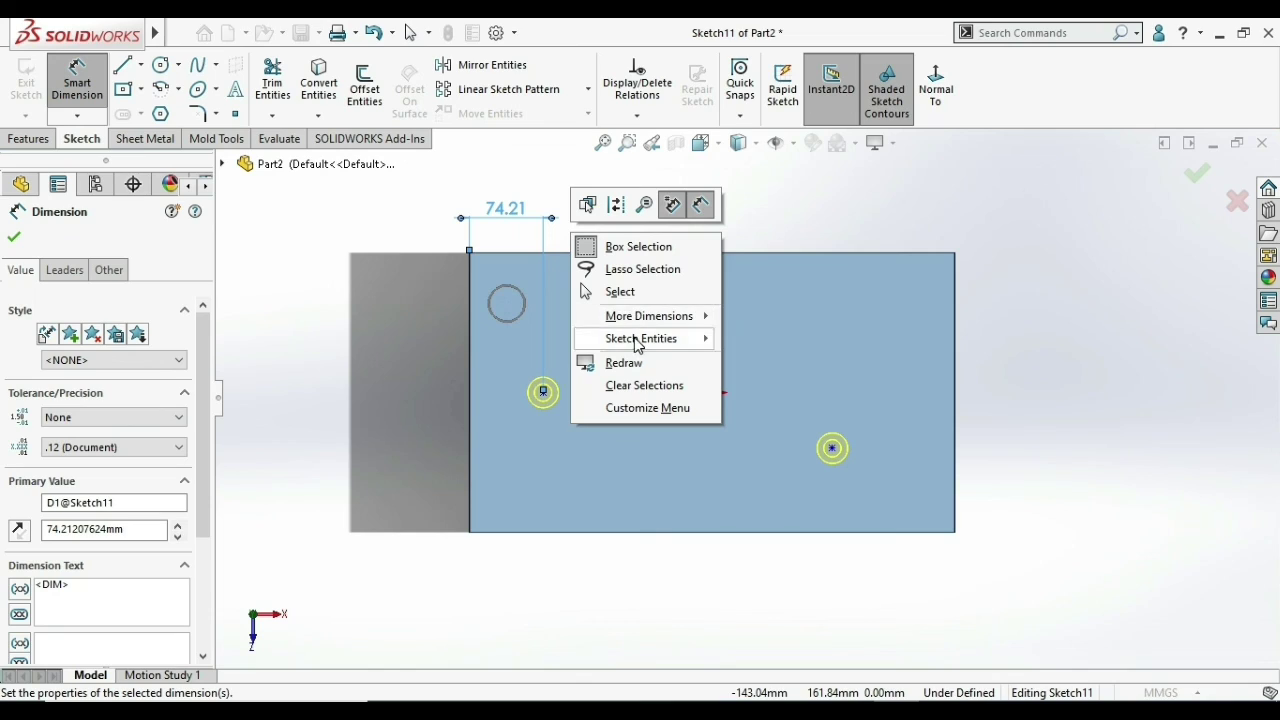
click(595, 291)
- Fully define the hole sketch with automatic dimensions, including 140.48, and confirm the holes
click(636, 116)
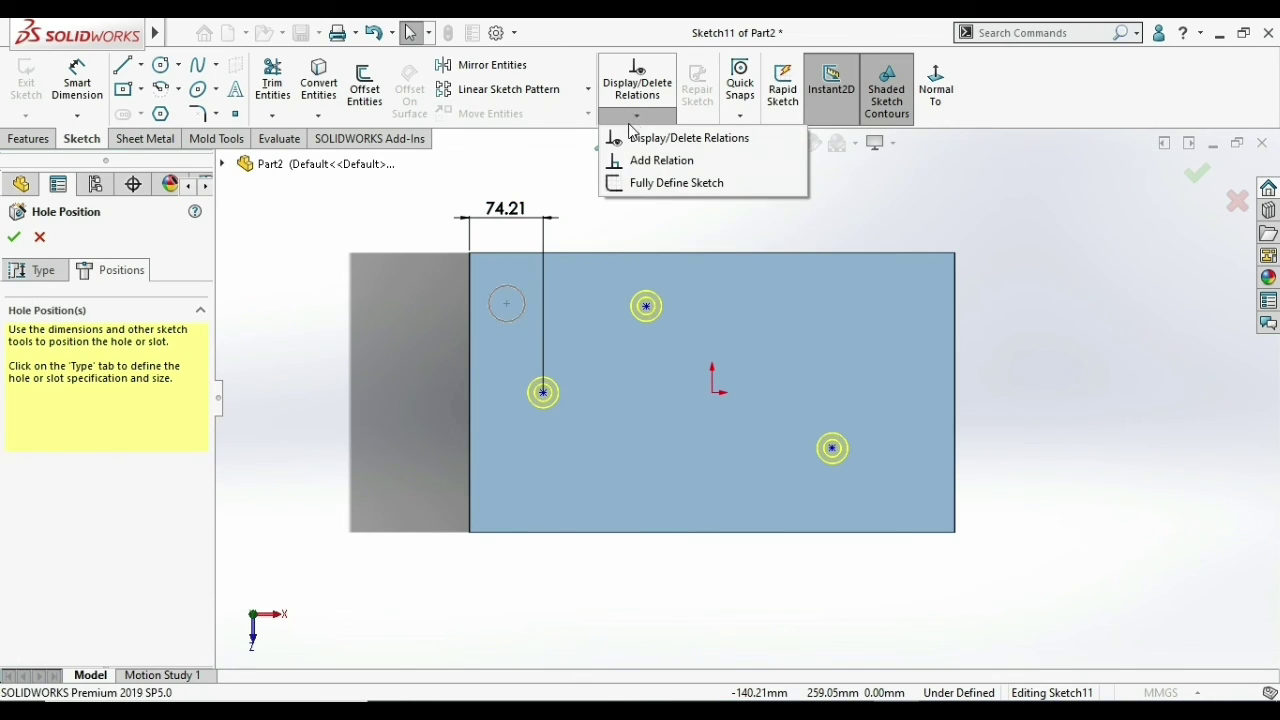
click(655, 186)
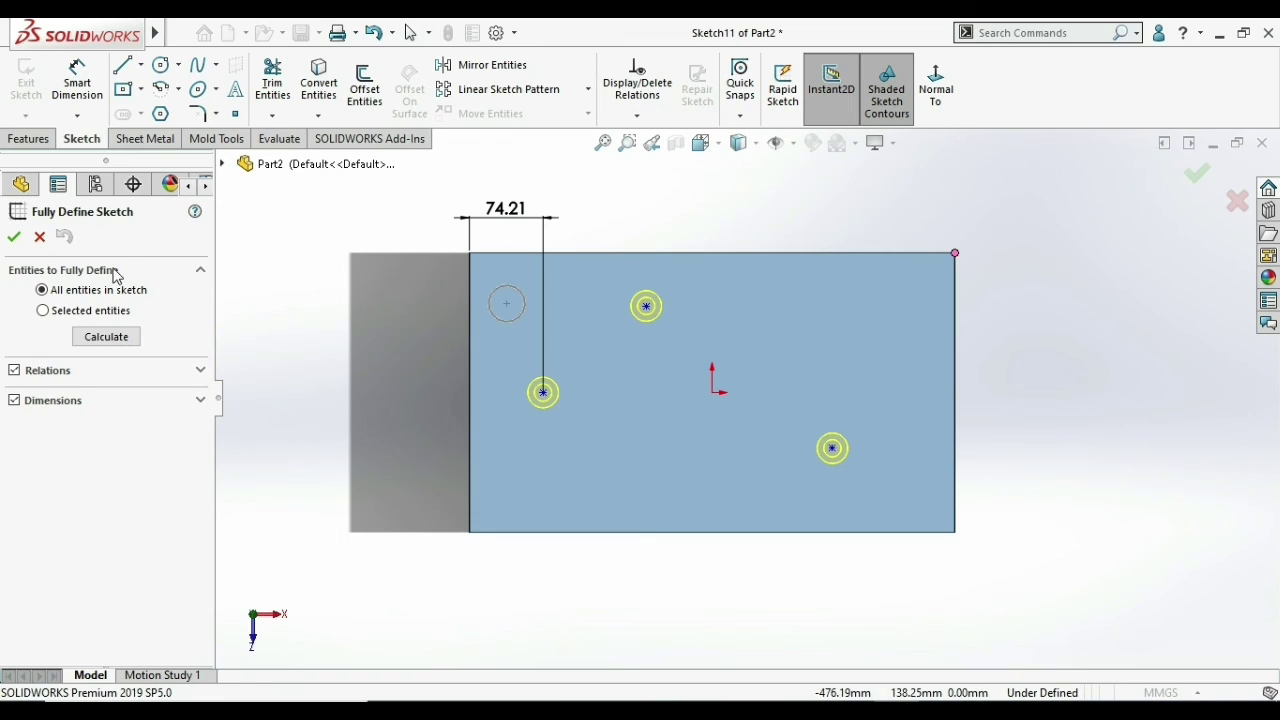
click(13, 236)
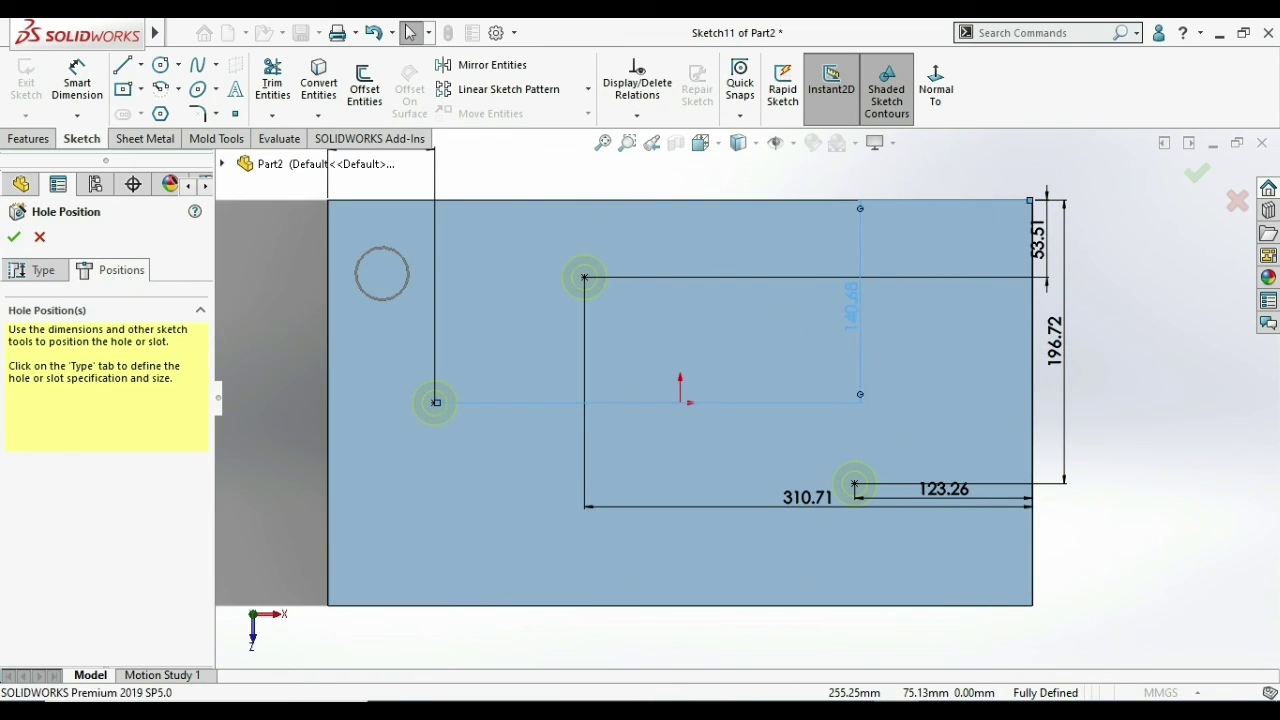
click(851, 305)
click(1197, 173)
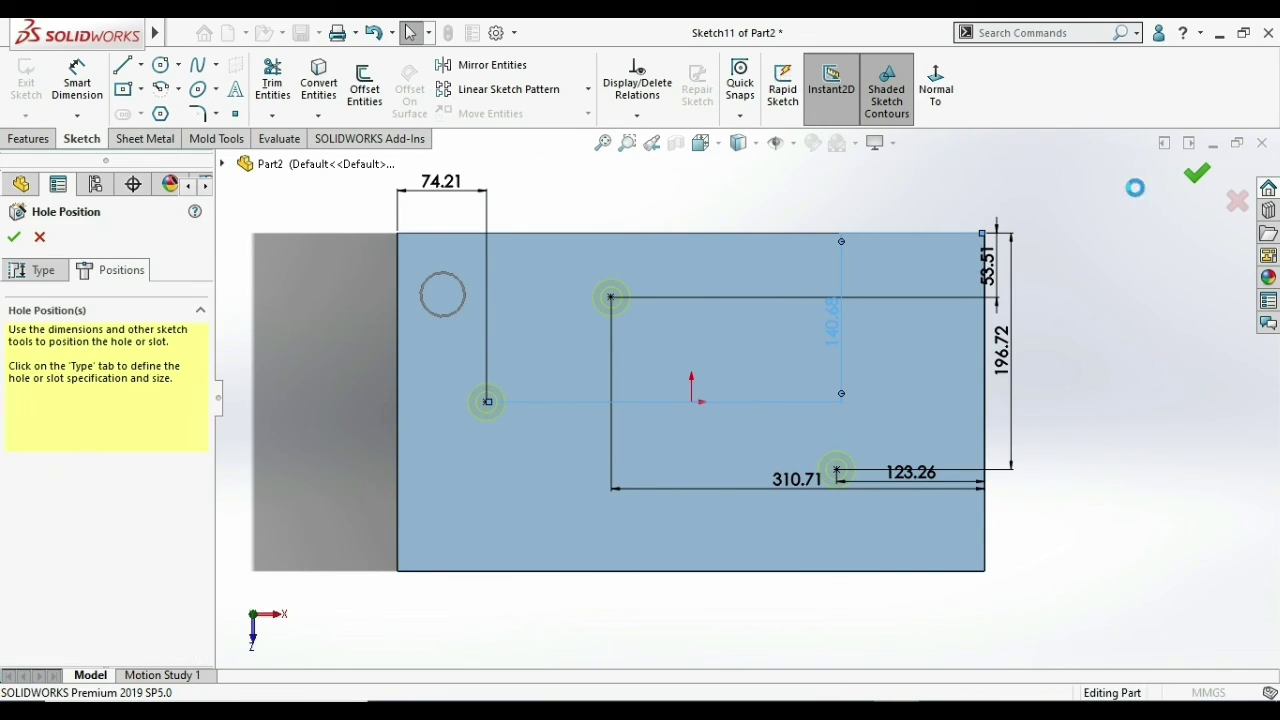
click(1195, 172)
- Orbit and zoom the block to inspect the finished counterbored holes
mouse_move(749, 594)
middle_down()
mouse_move(708, 418)
mouse_move(671, 457)
middle_up()
scroll(643, 306, down, 2)
scroll(712, 443, down, 4)
scroll(710, 445, down, 4)
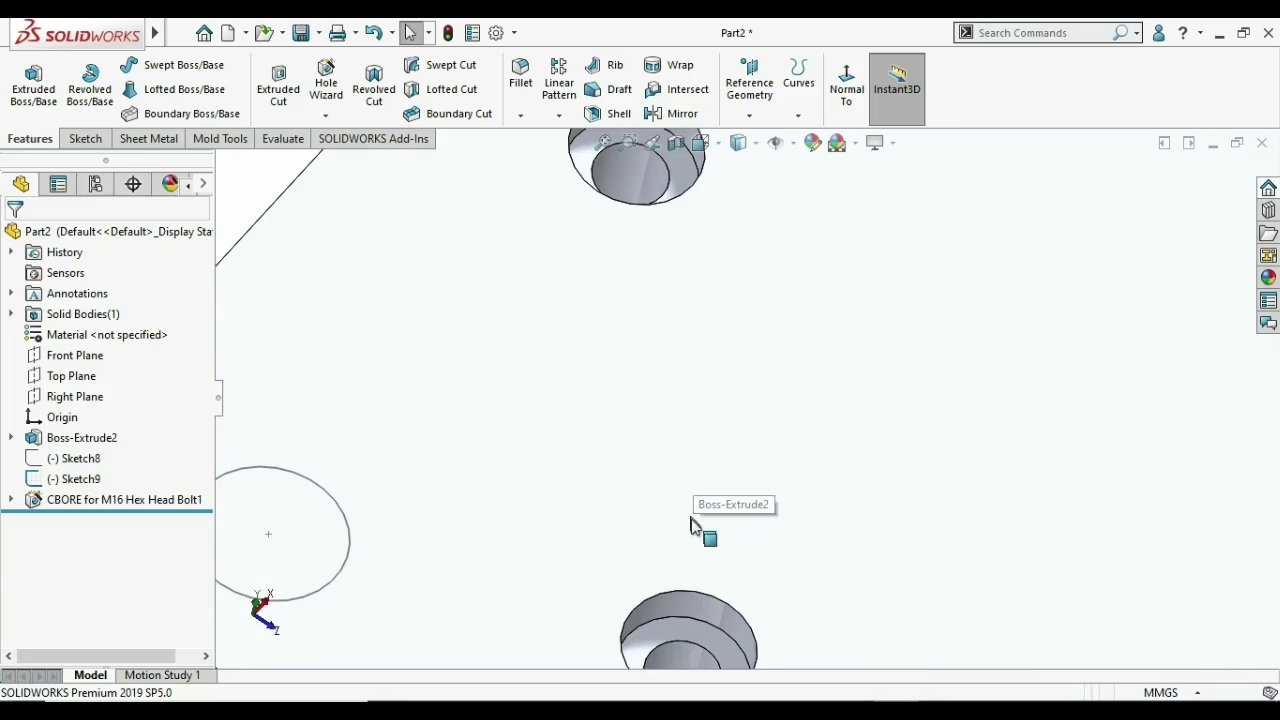
scroll(700, 523, up, 3)
scroll(640, 405, up, 1)
scroll(660, 220, up, 5)
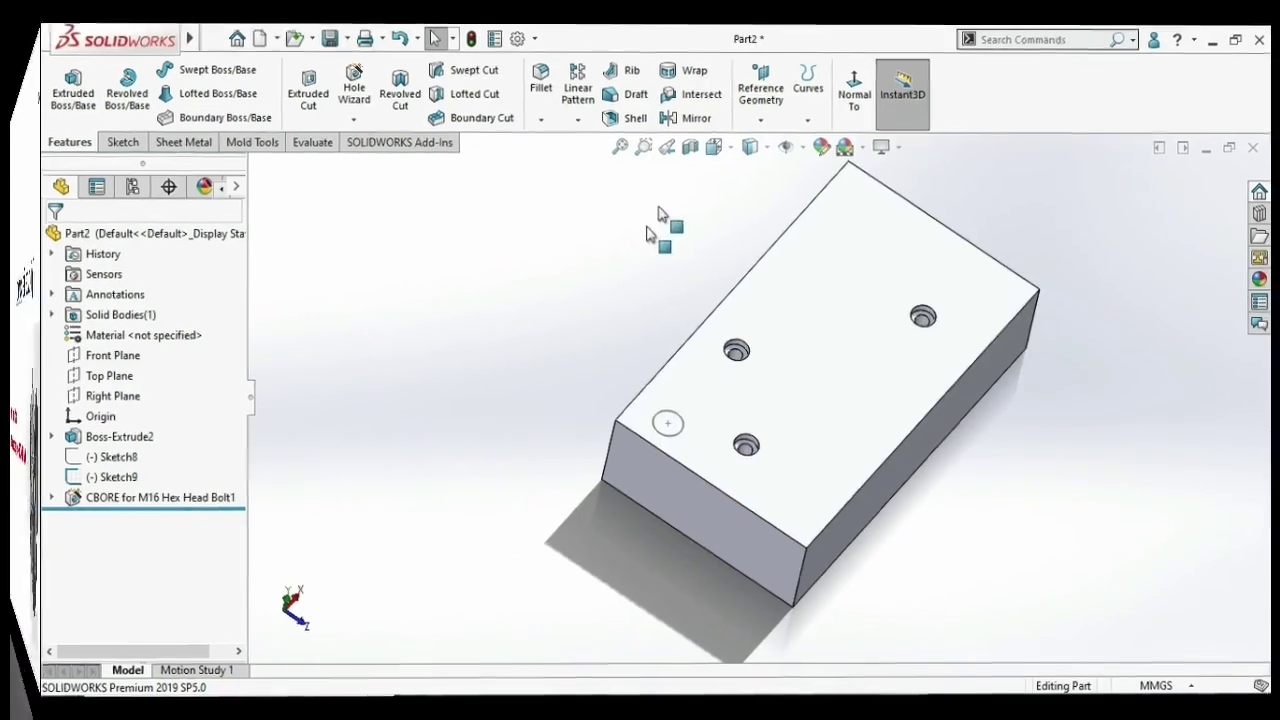